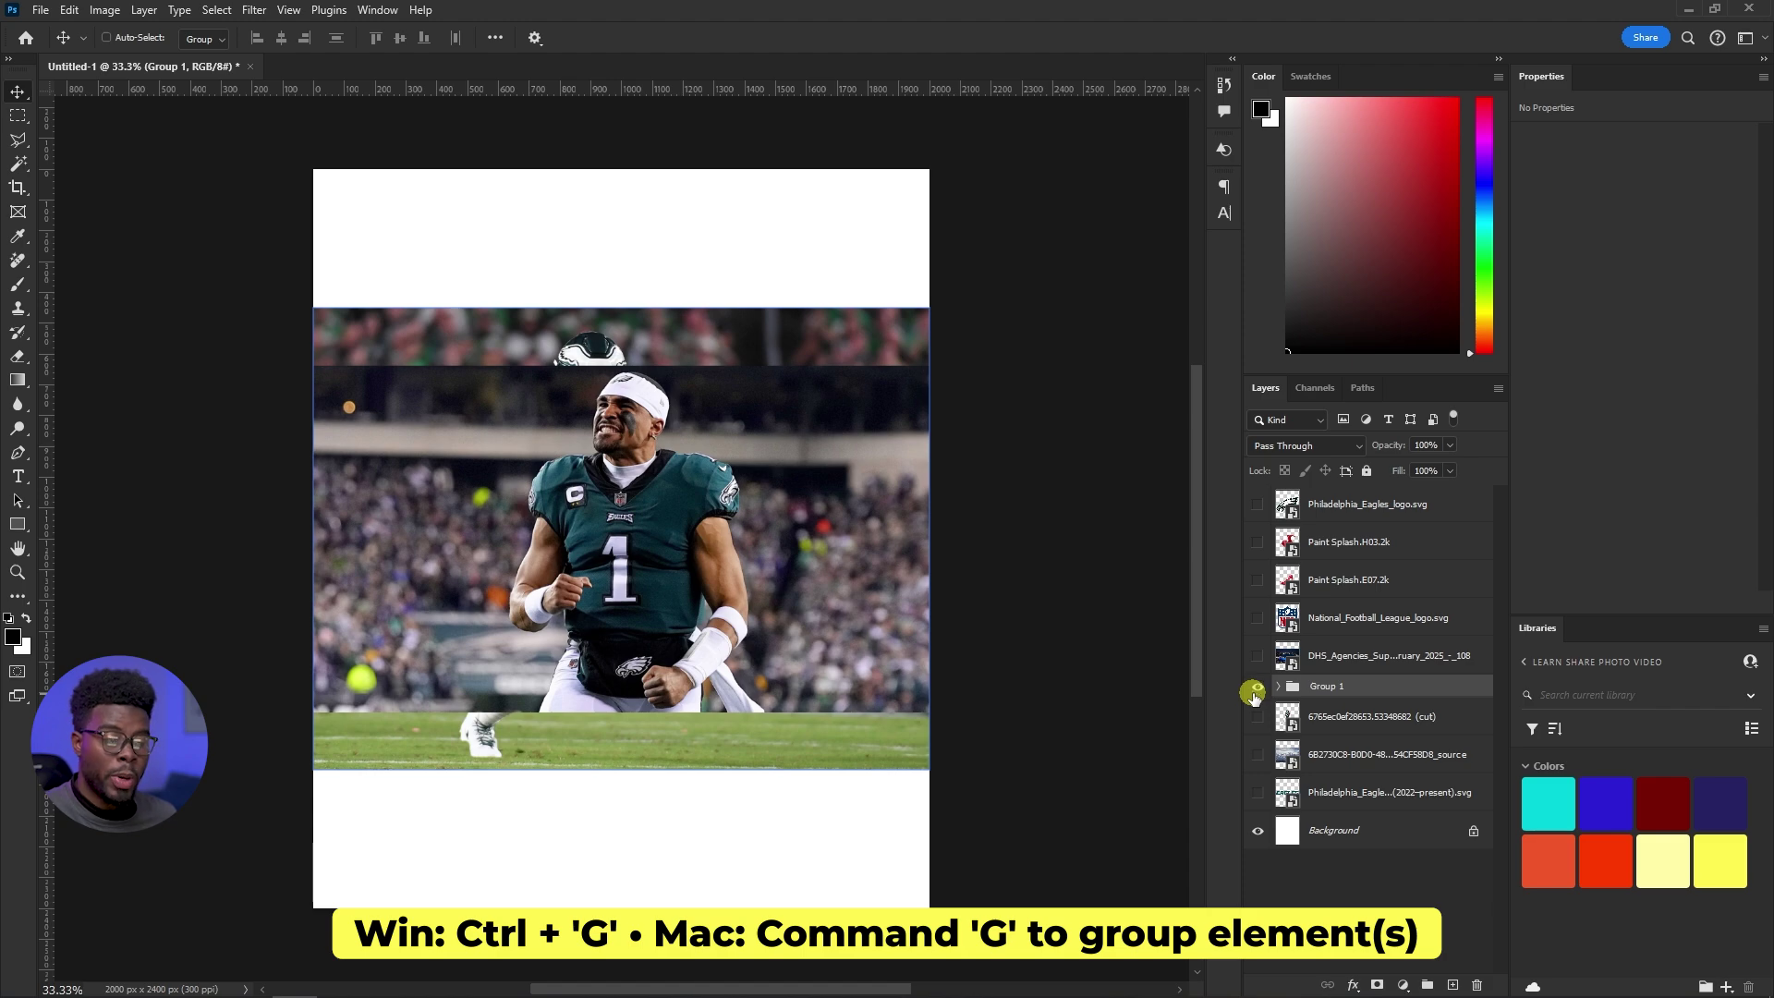
Hide Group 1 and show the National_Football_League_logo.svg and Philadelphia_Eagles_logo.svg layers
left_click(1257, 687)
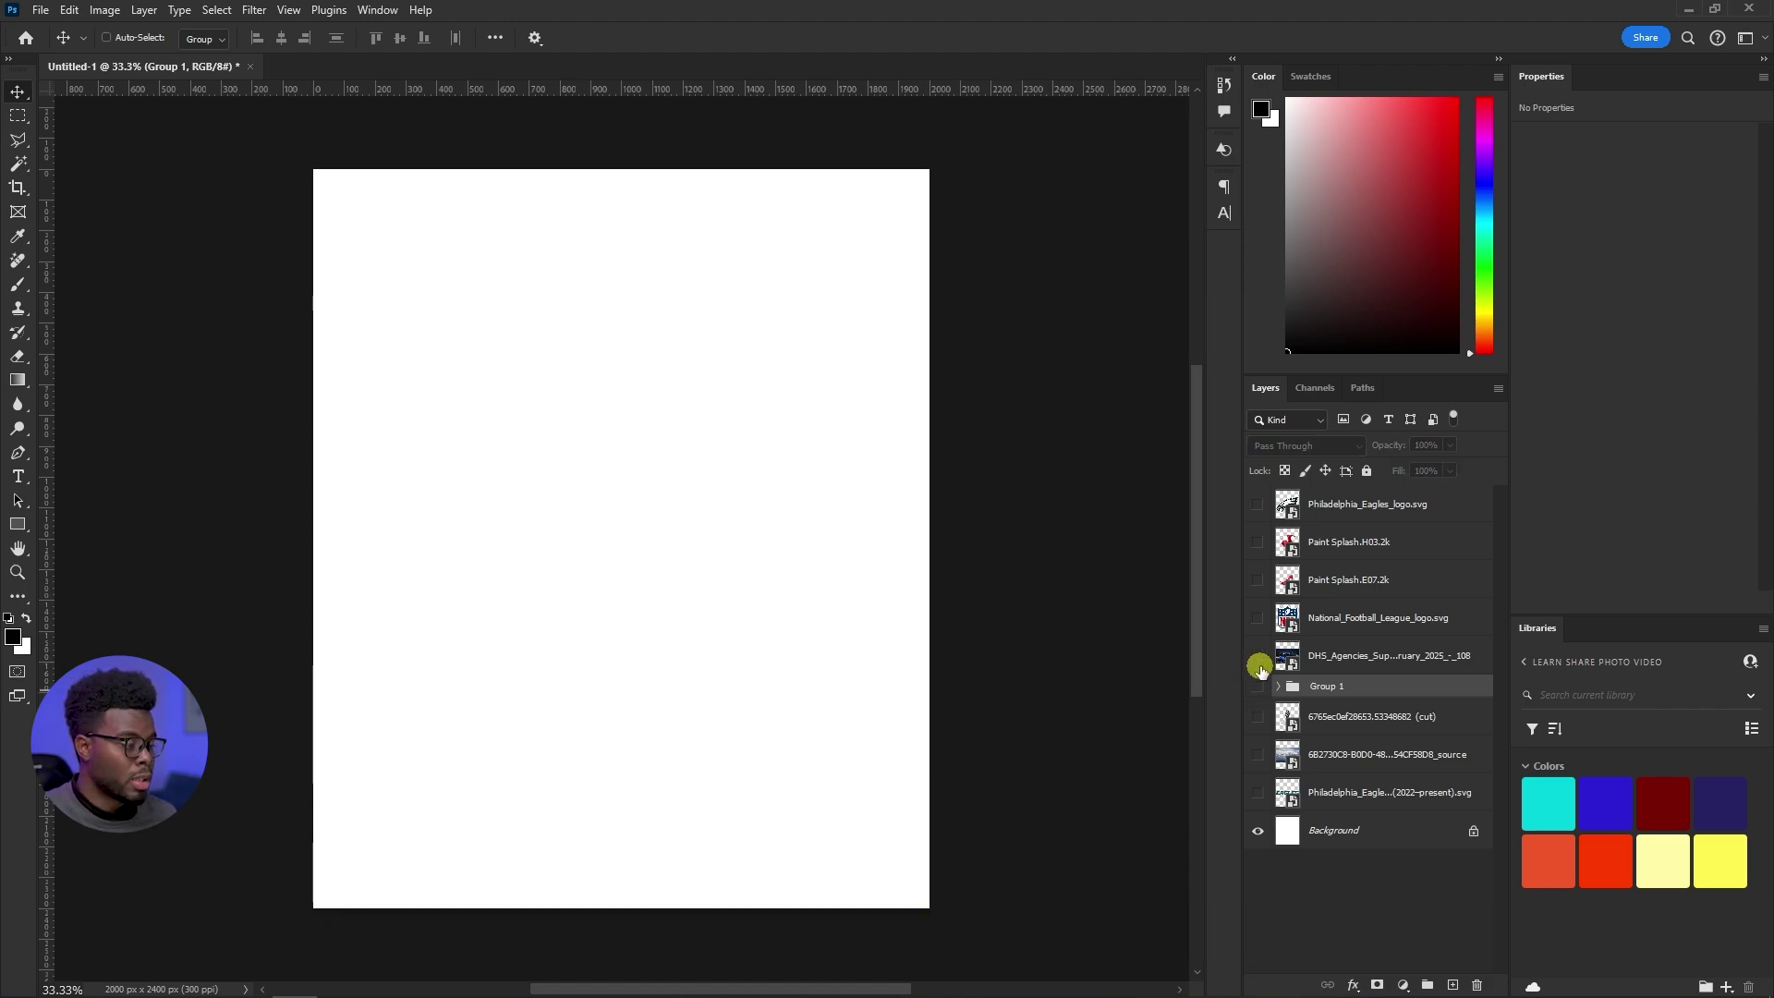
left_click(1257, 618)
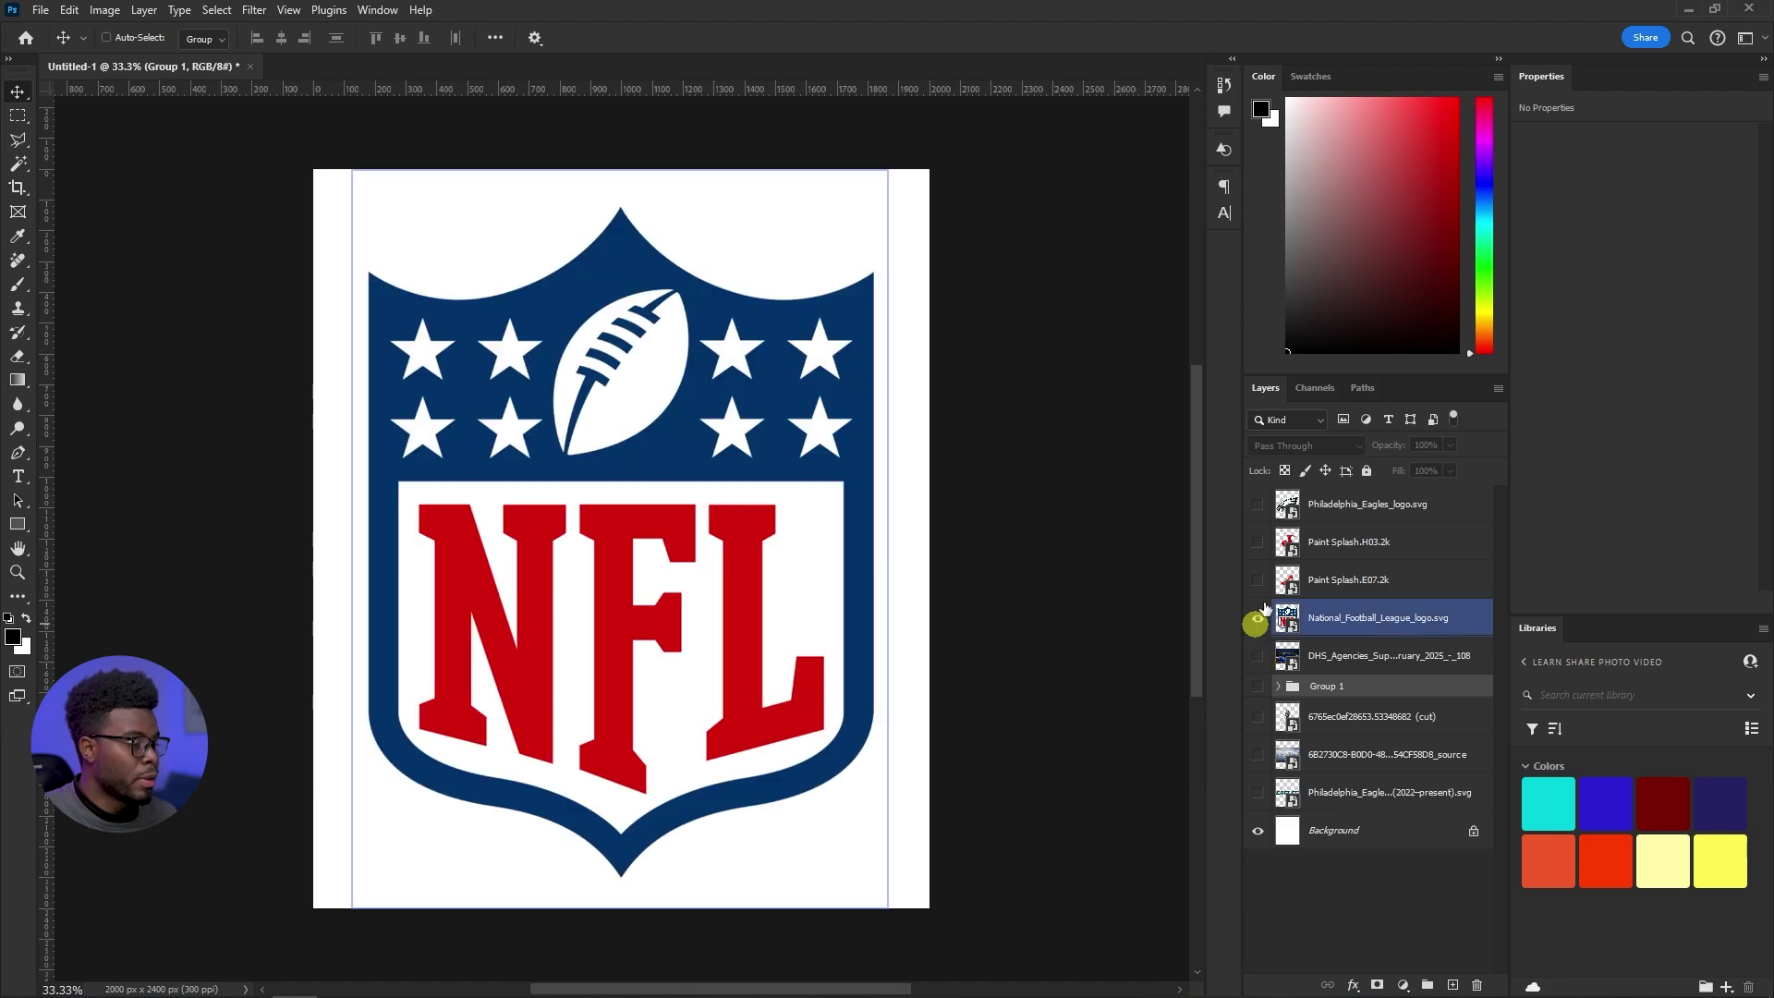
left_click(1258, 504)
Group the Philadelphia Eagles and National Football League logo layers and name the group "Eagles and NFL Logo"
left_click(1325, 514)
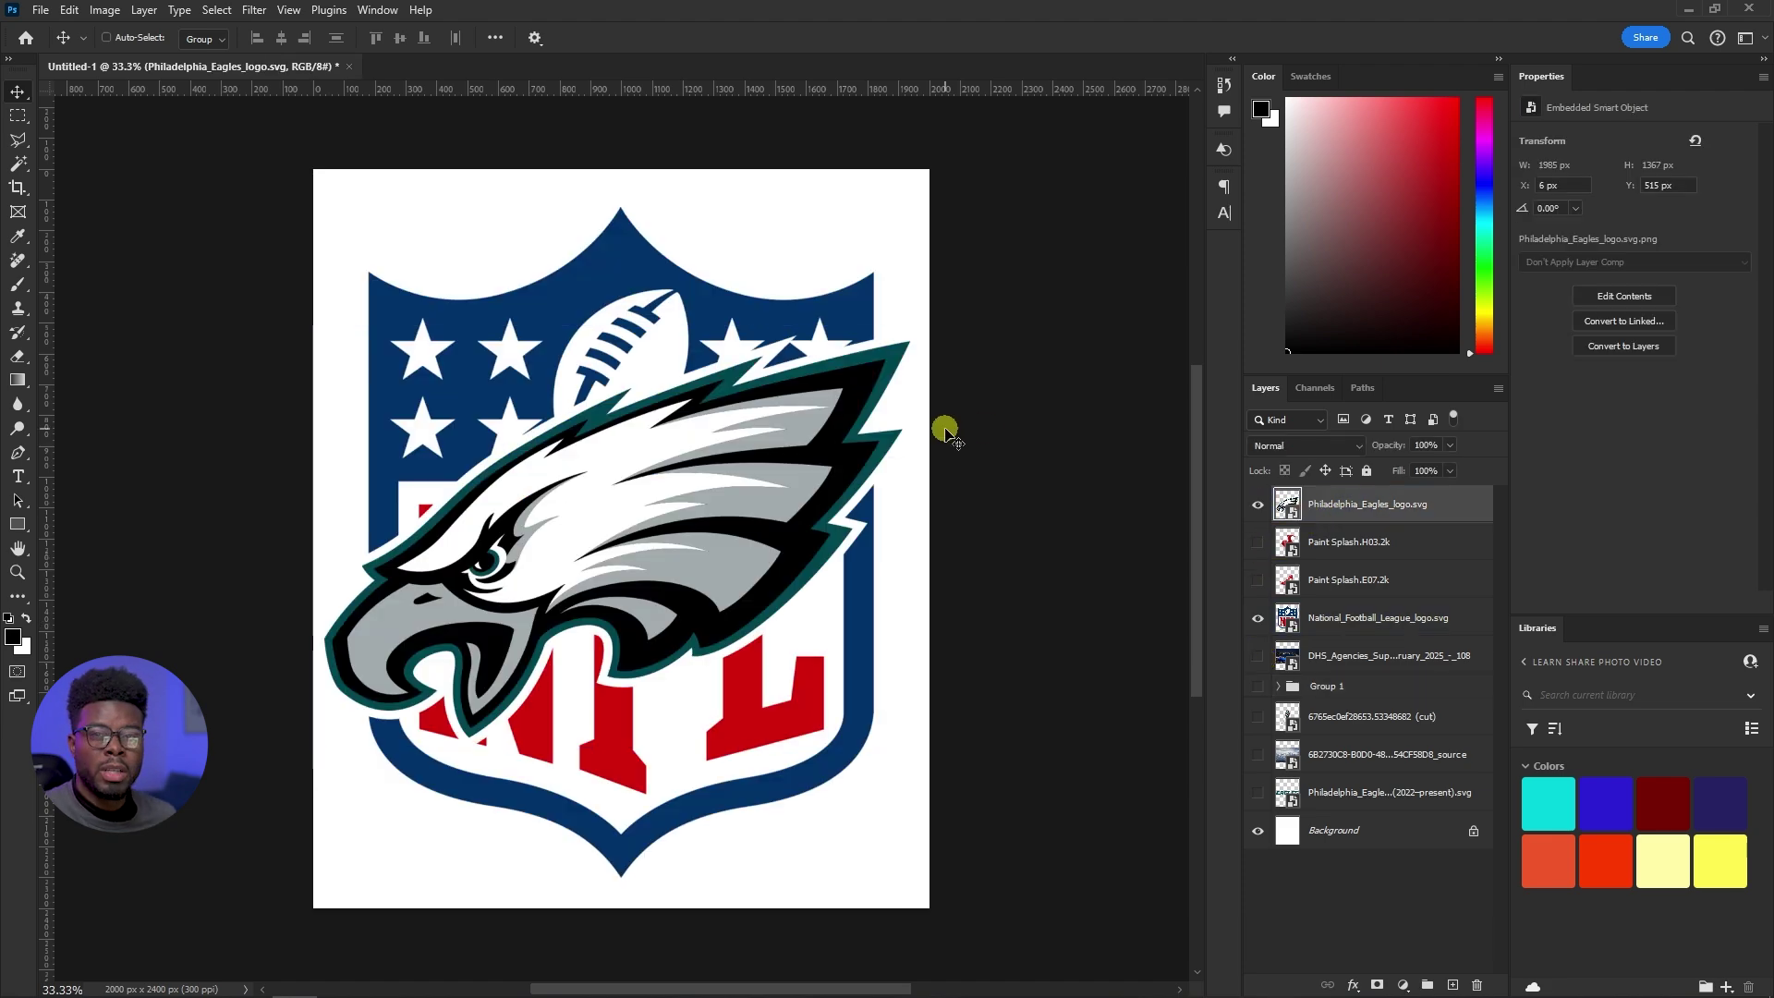
left_click(1383, 624)
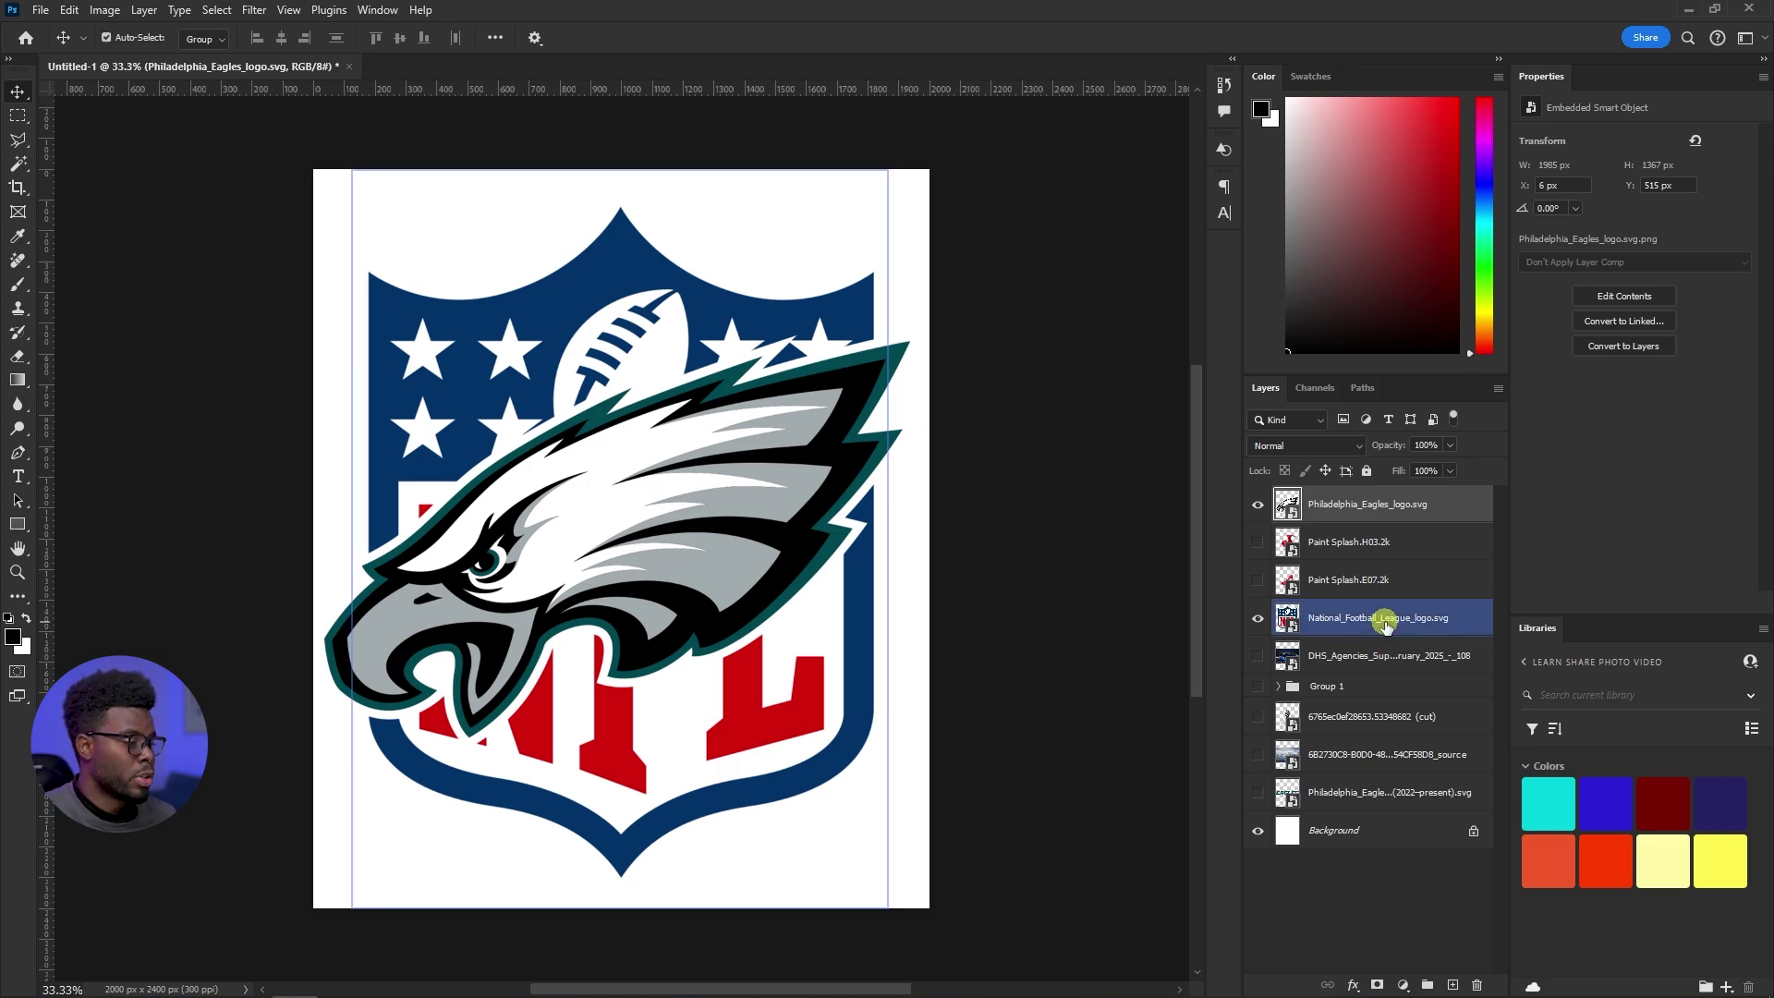
left_click(1385, 625, "ctrl")
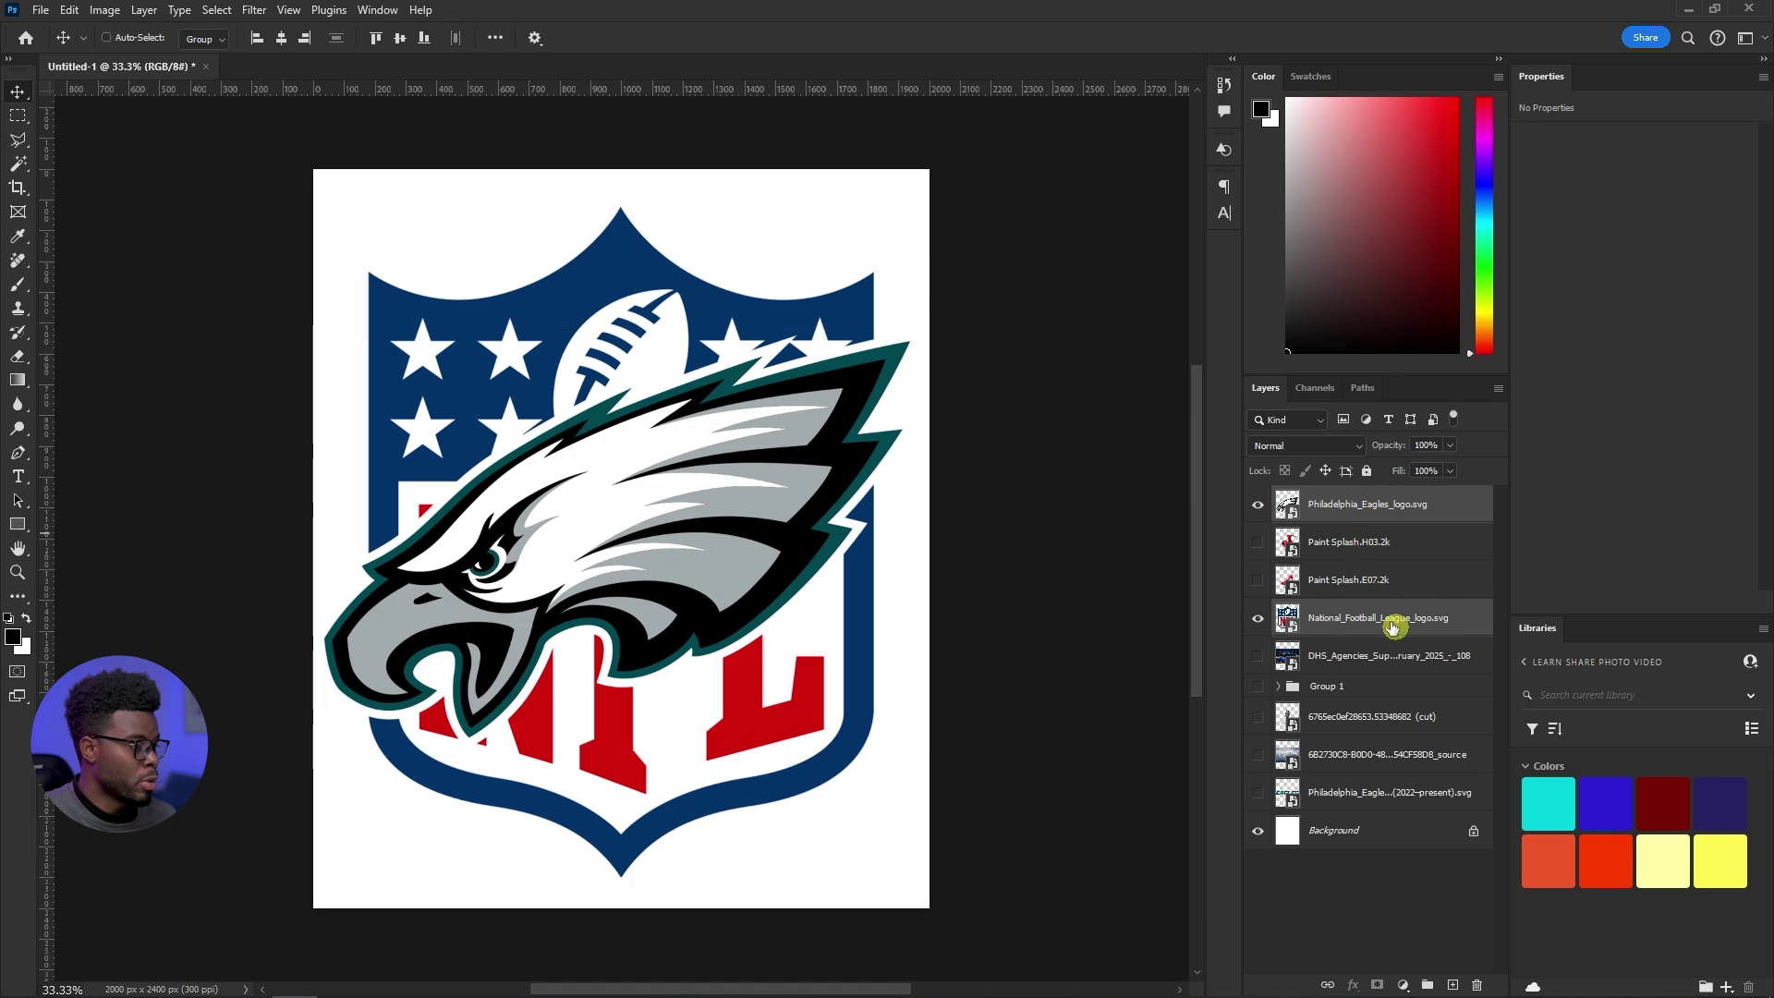
key("ctrl+g")
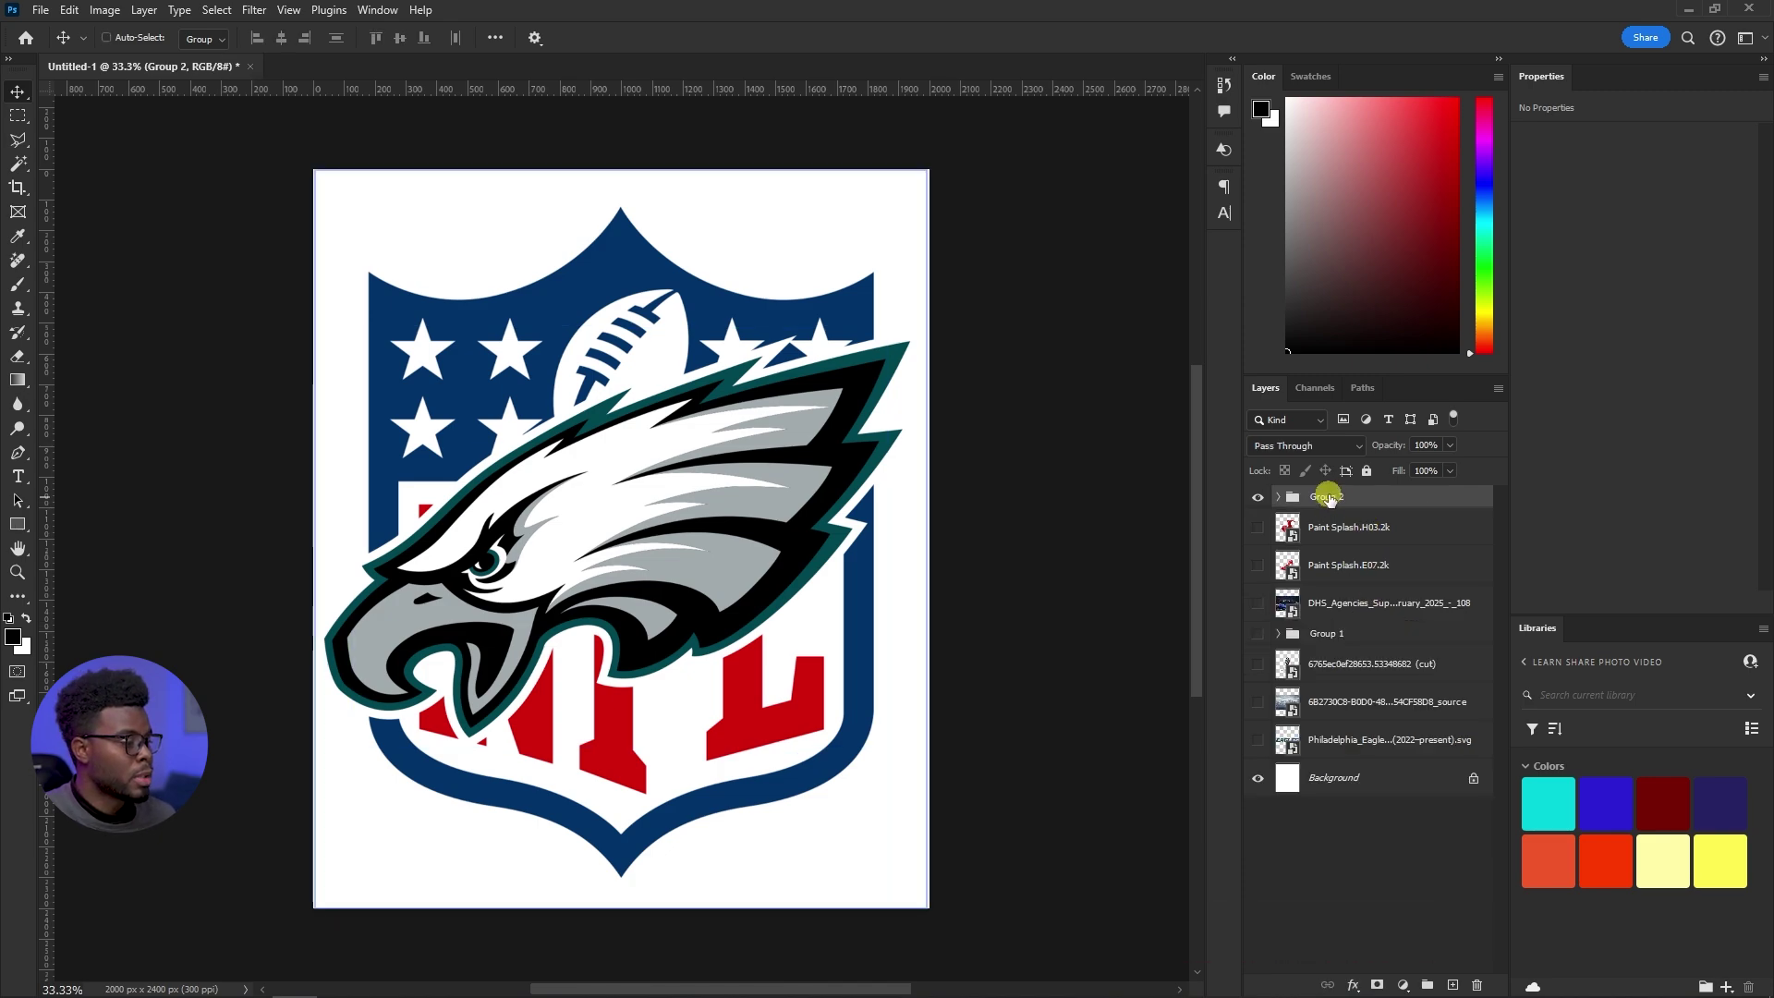
double_click(1328, 497)
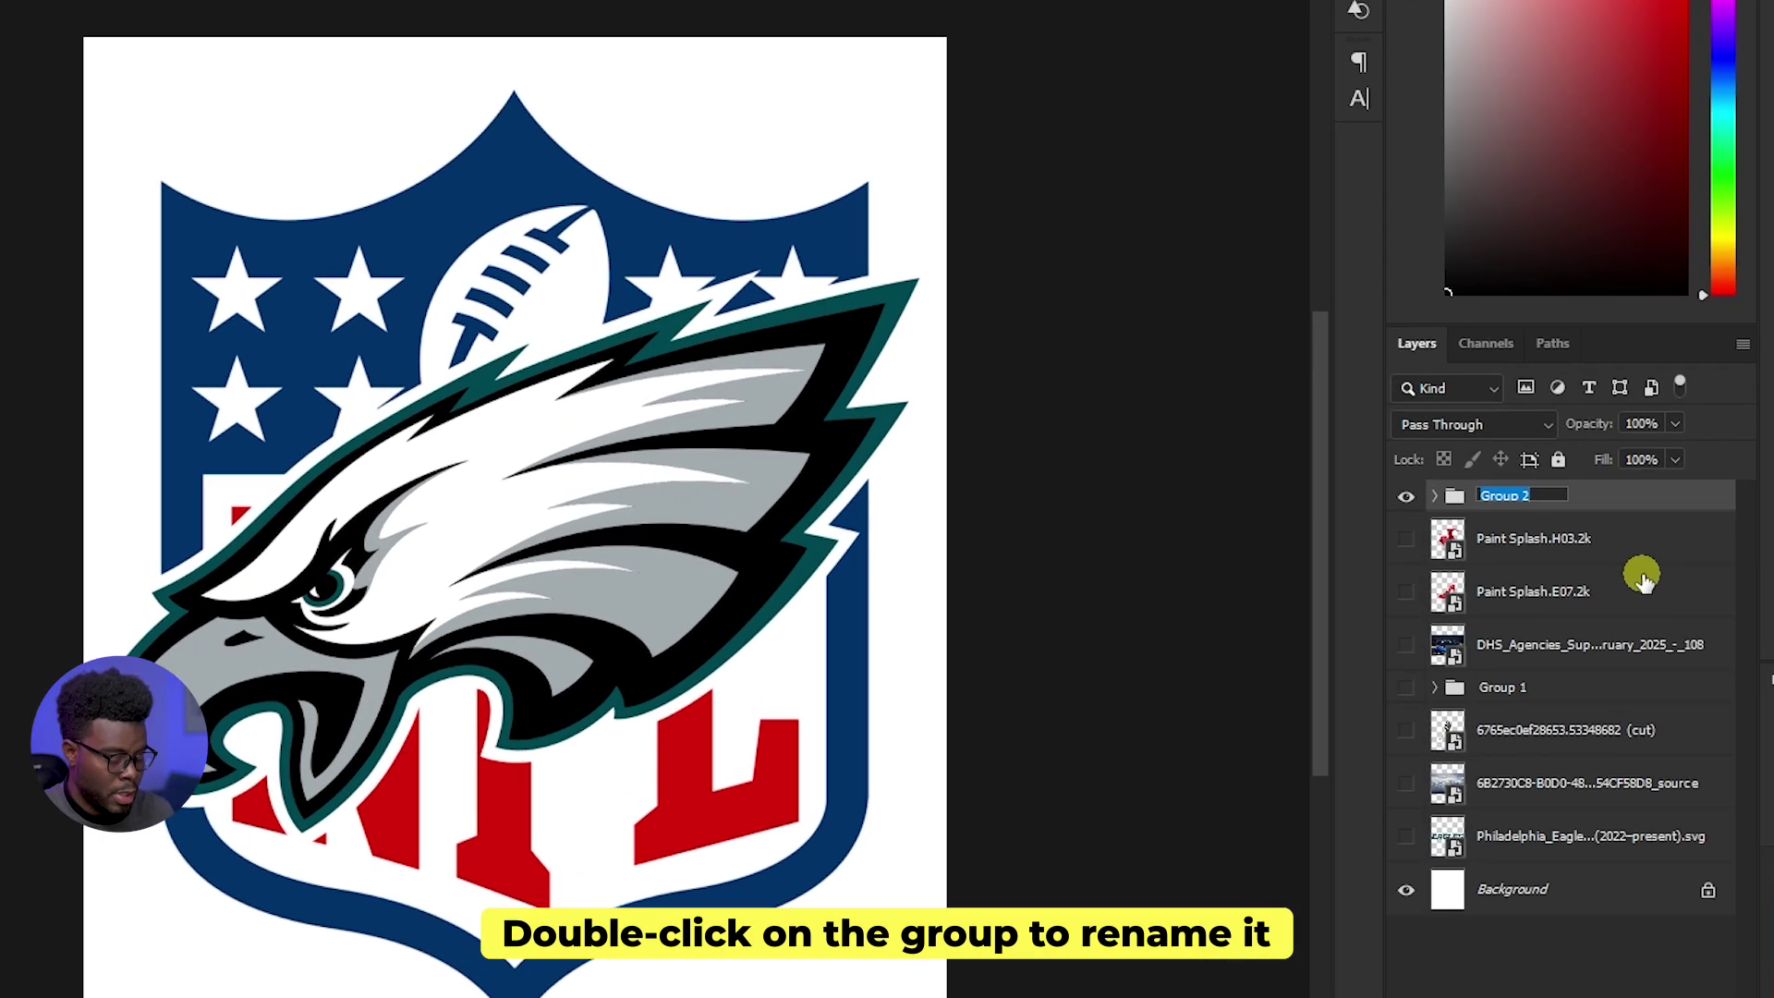
type("Eagles and NFL Logo")
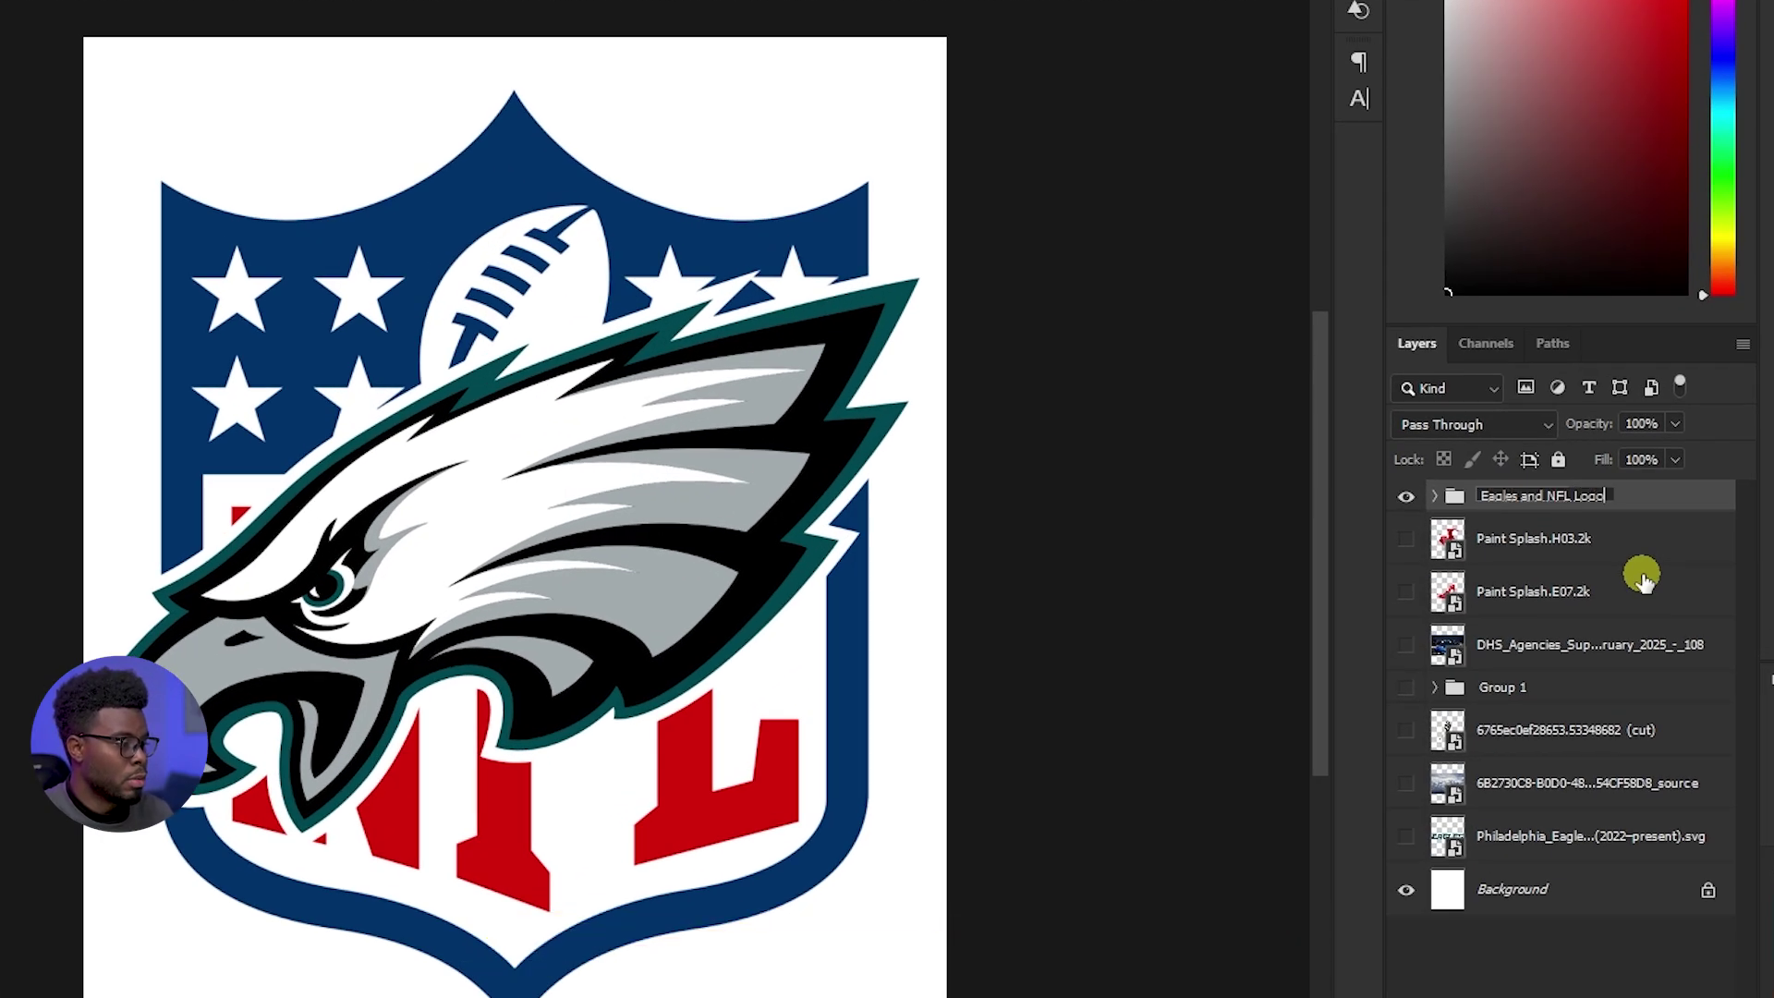
key("Return")
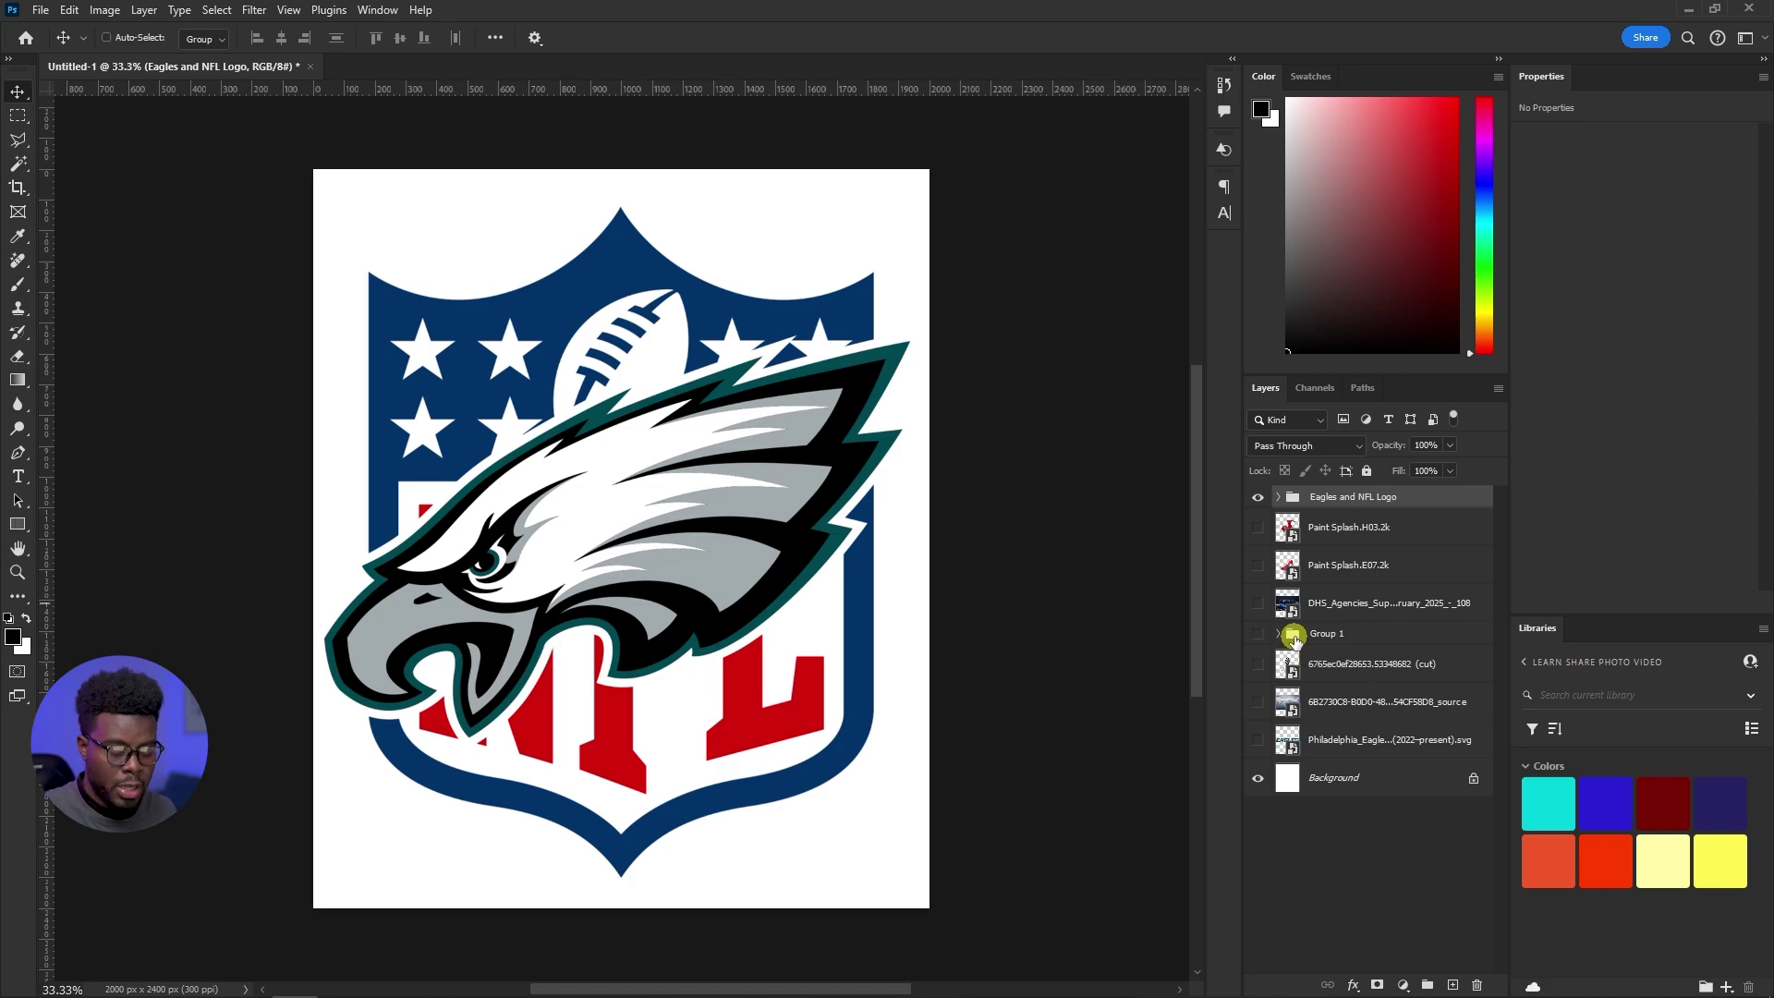
Save the project in the Assets folder as the Photoshop file "Jaylen Superbowl MVP Poster" with Maximize Compatibility on
key("ctrl+s")
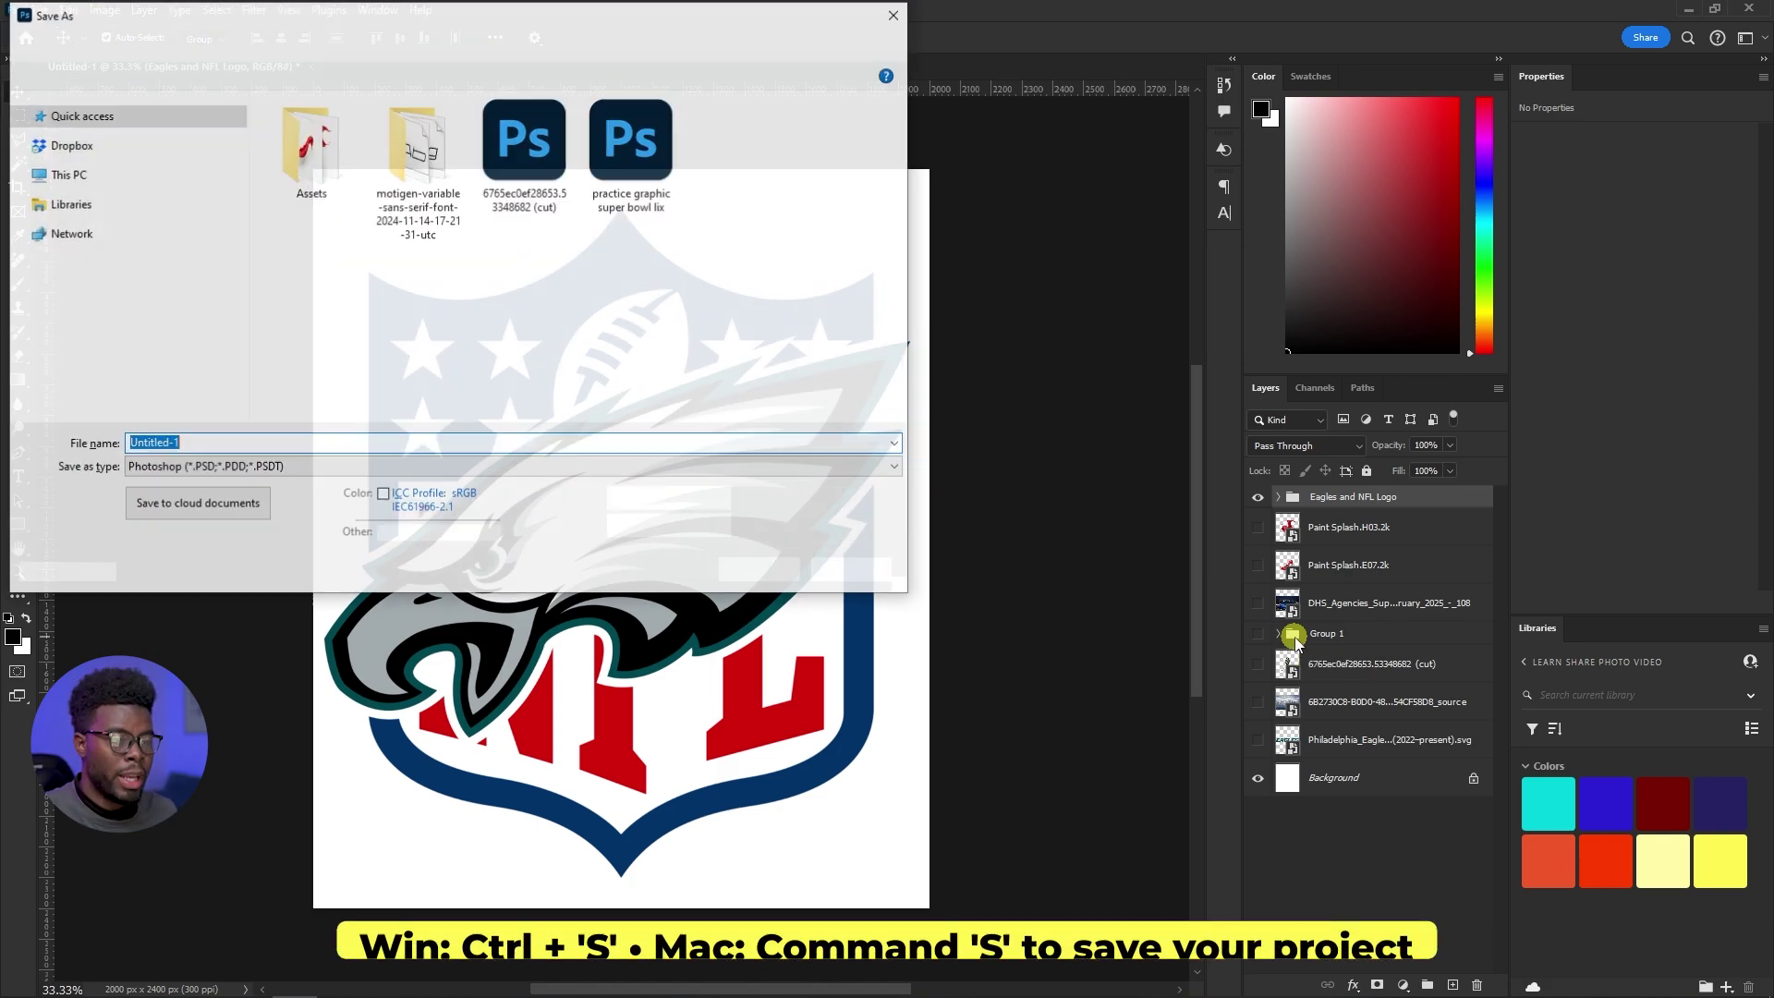
double_click(305, 152)
left_click(522, 440)
double_click(522, 441)
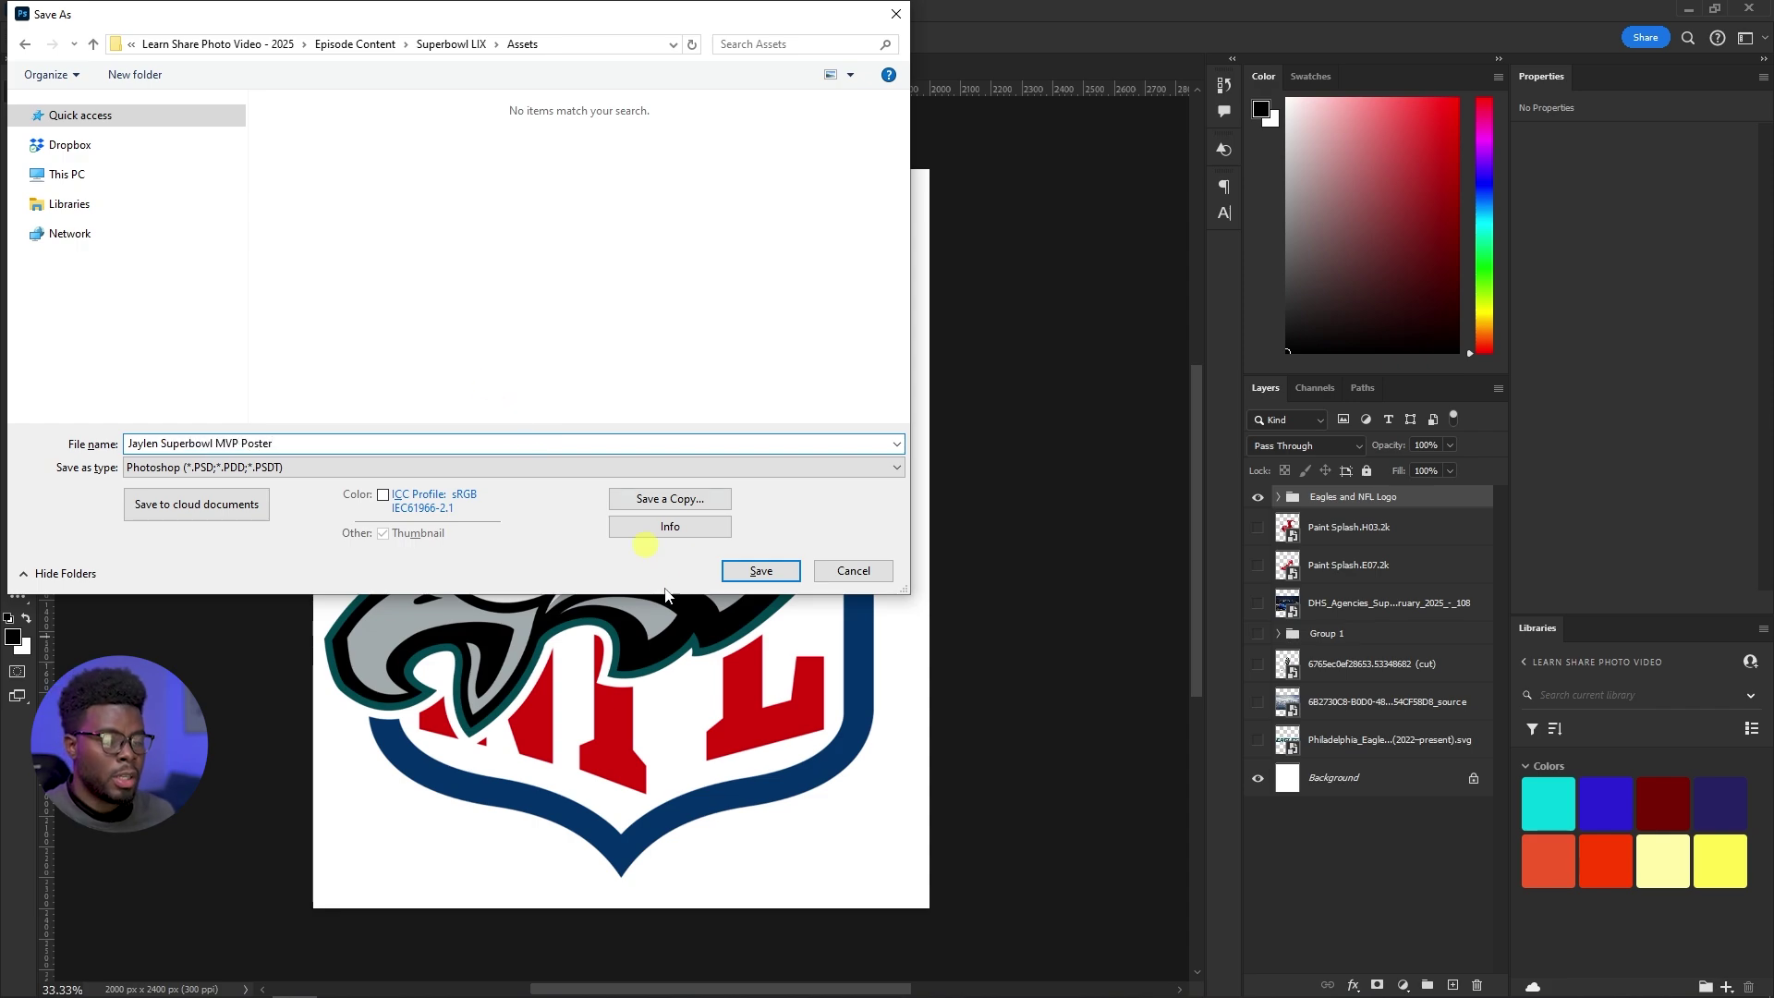
left_click(759, 571)
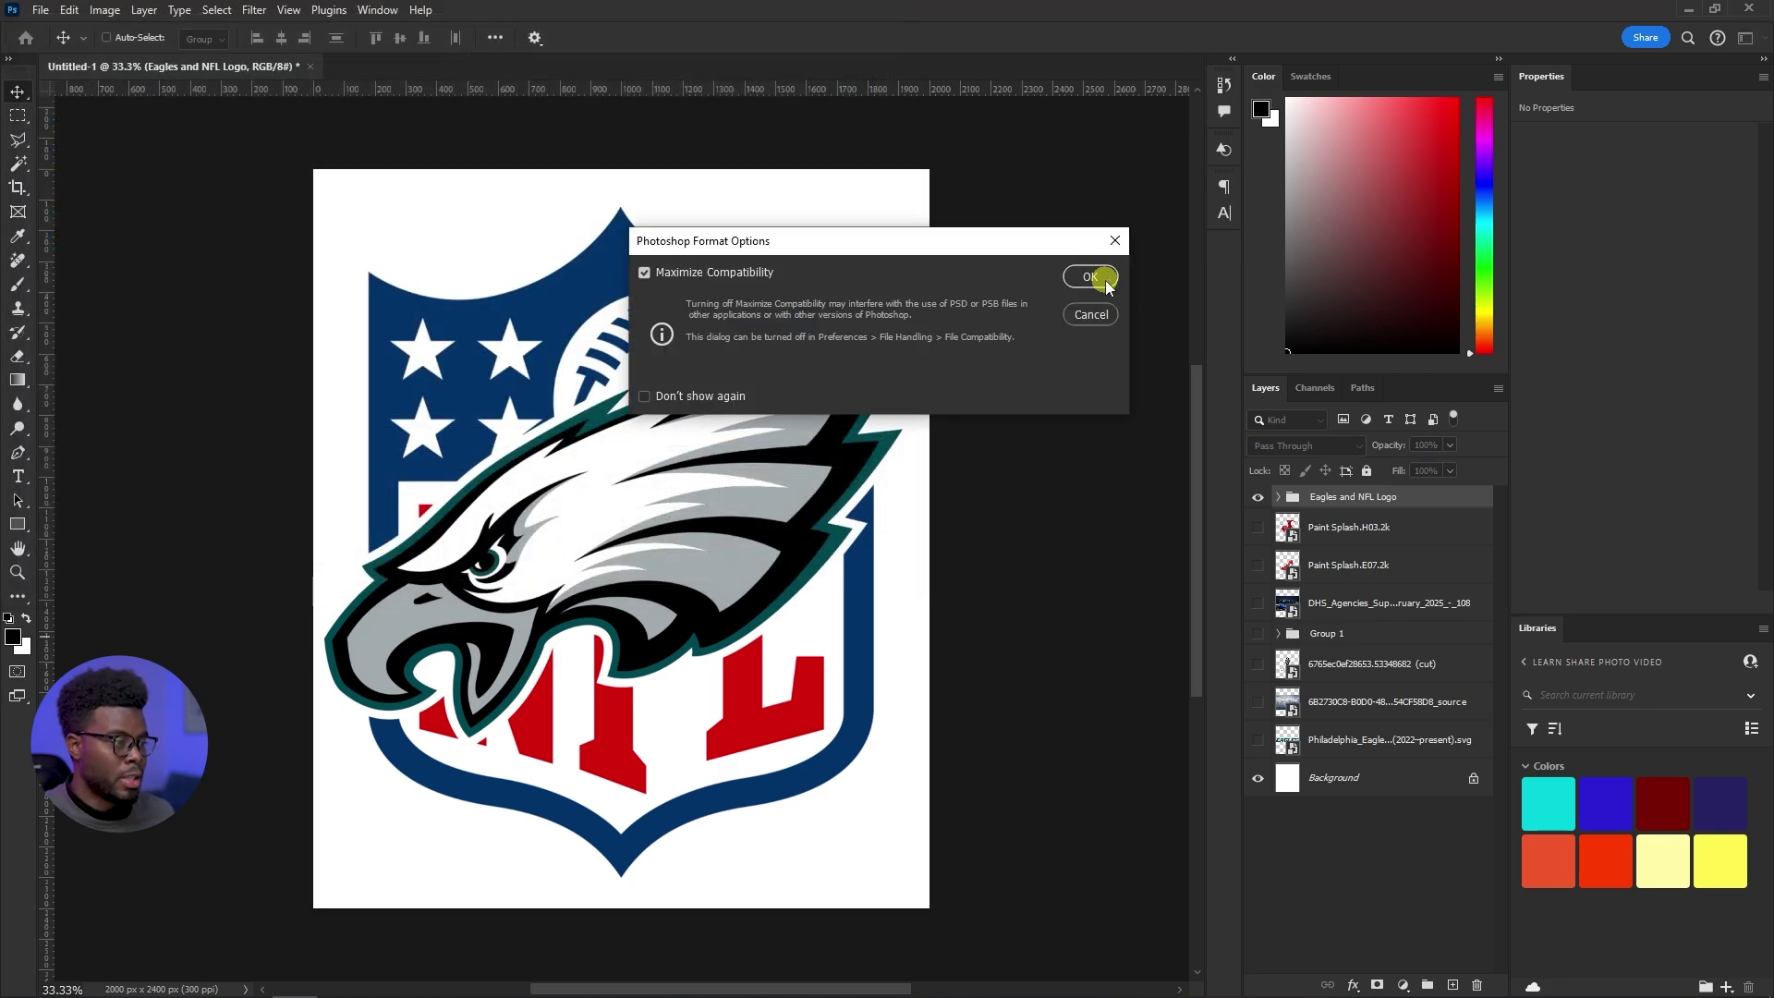
left_click(1106, 280)
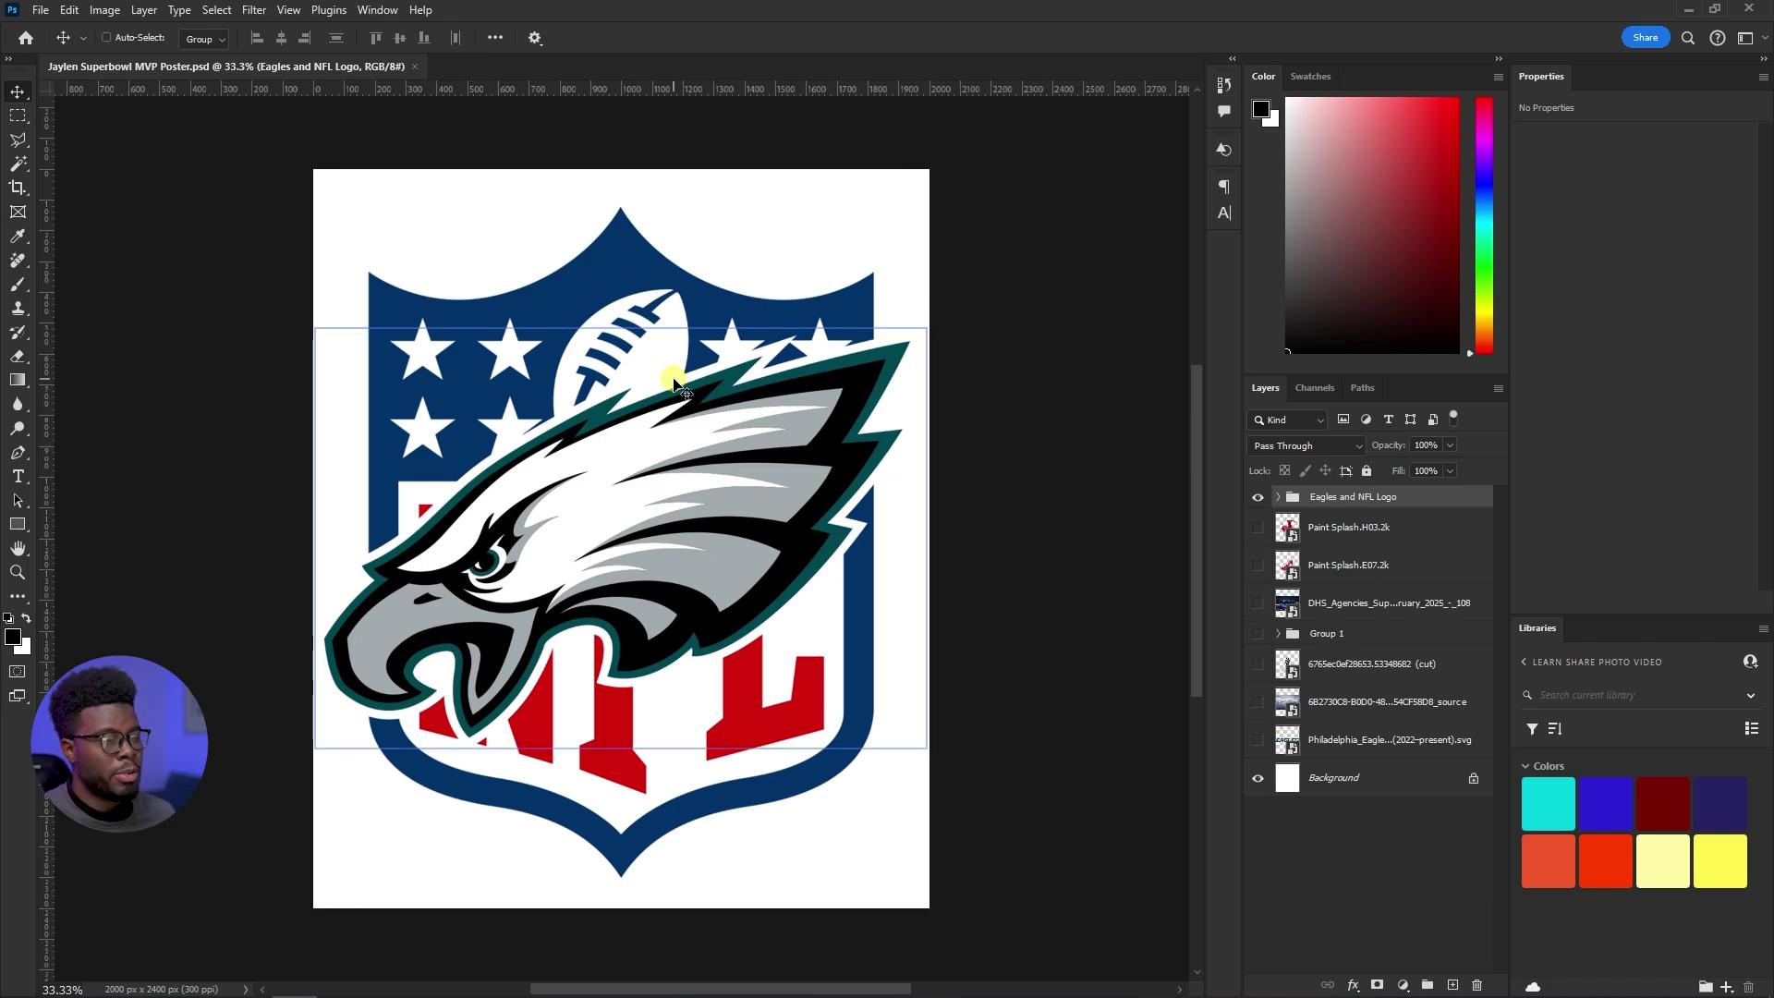
Try scaling the NFL logo layer inside the Eagles and NFL Logo group to 42.36%, and undo the resize
left_click(1278, 500)
left_click(1355, 564)
key("ctrl+t")
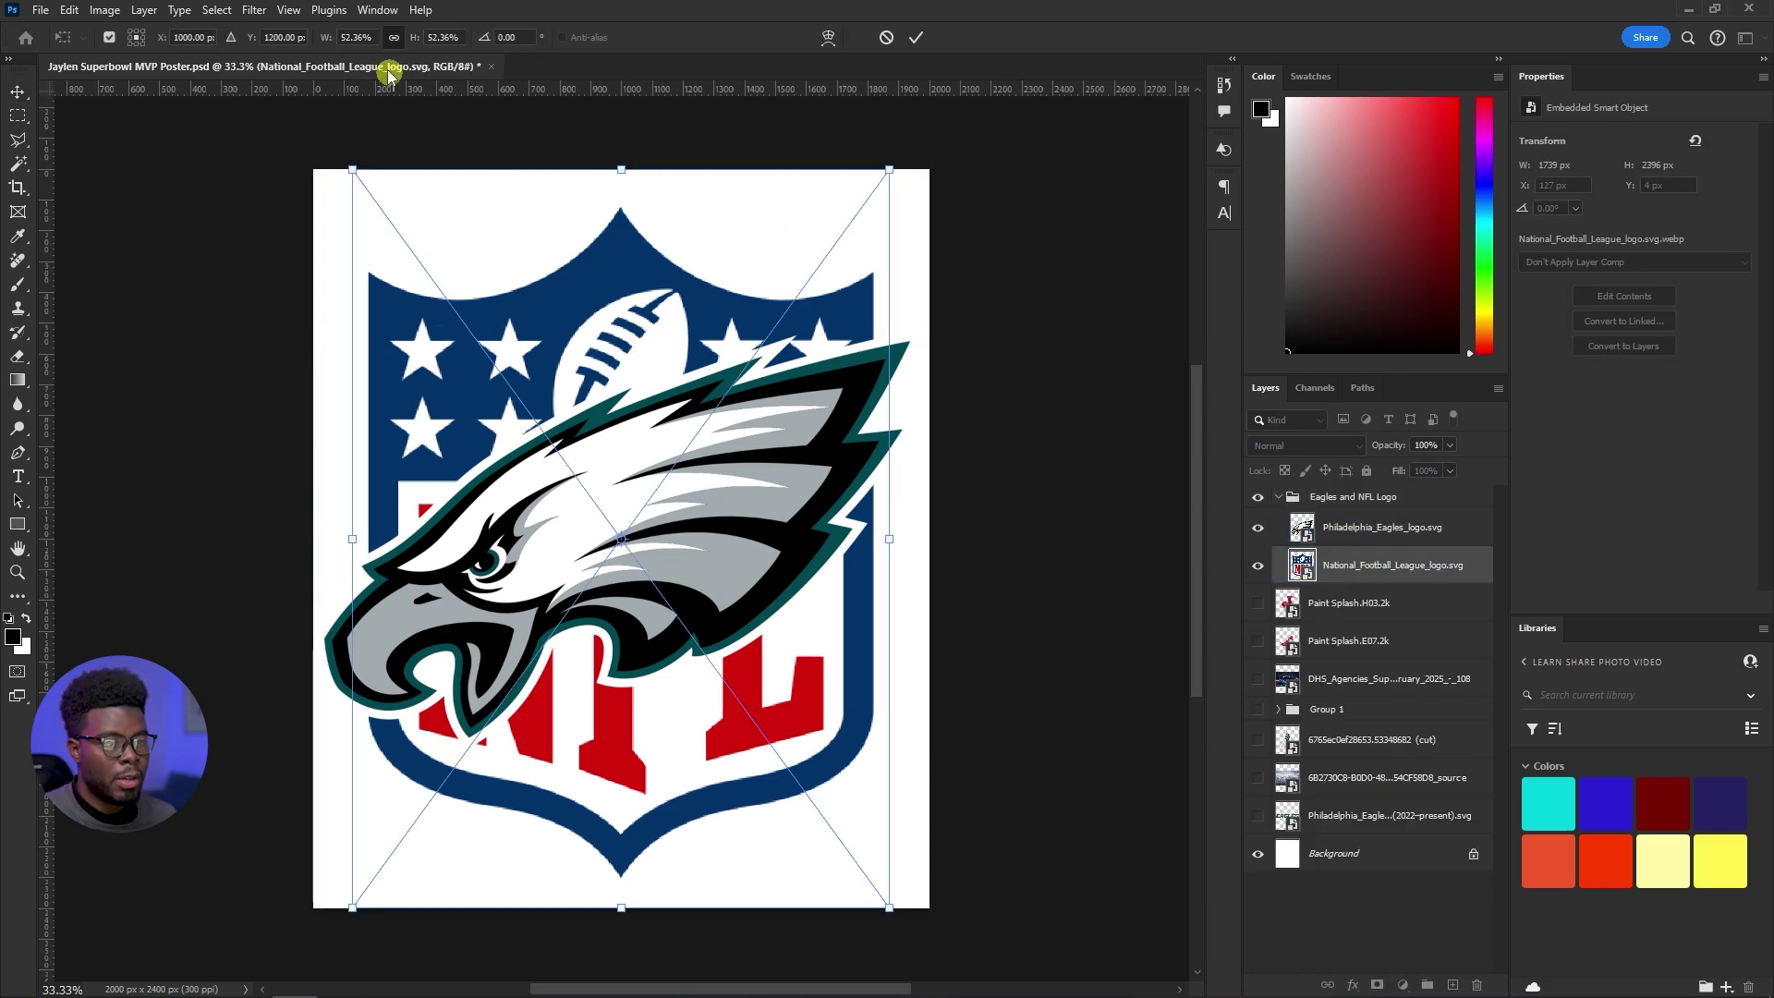
key("shift+Down")
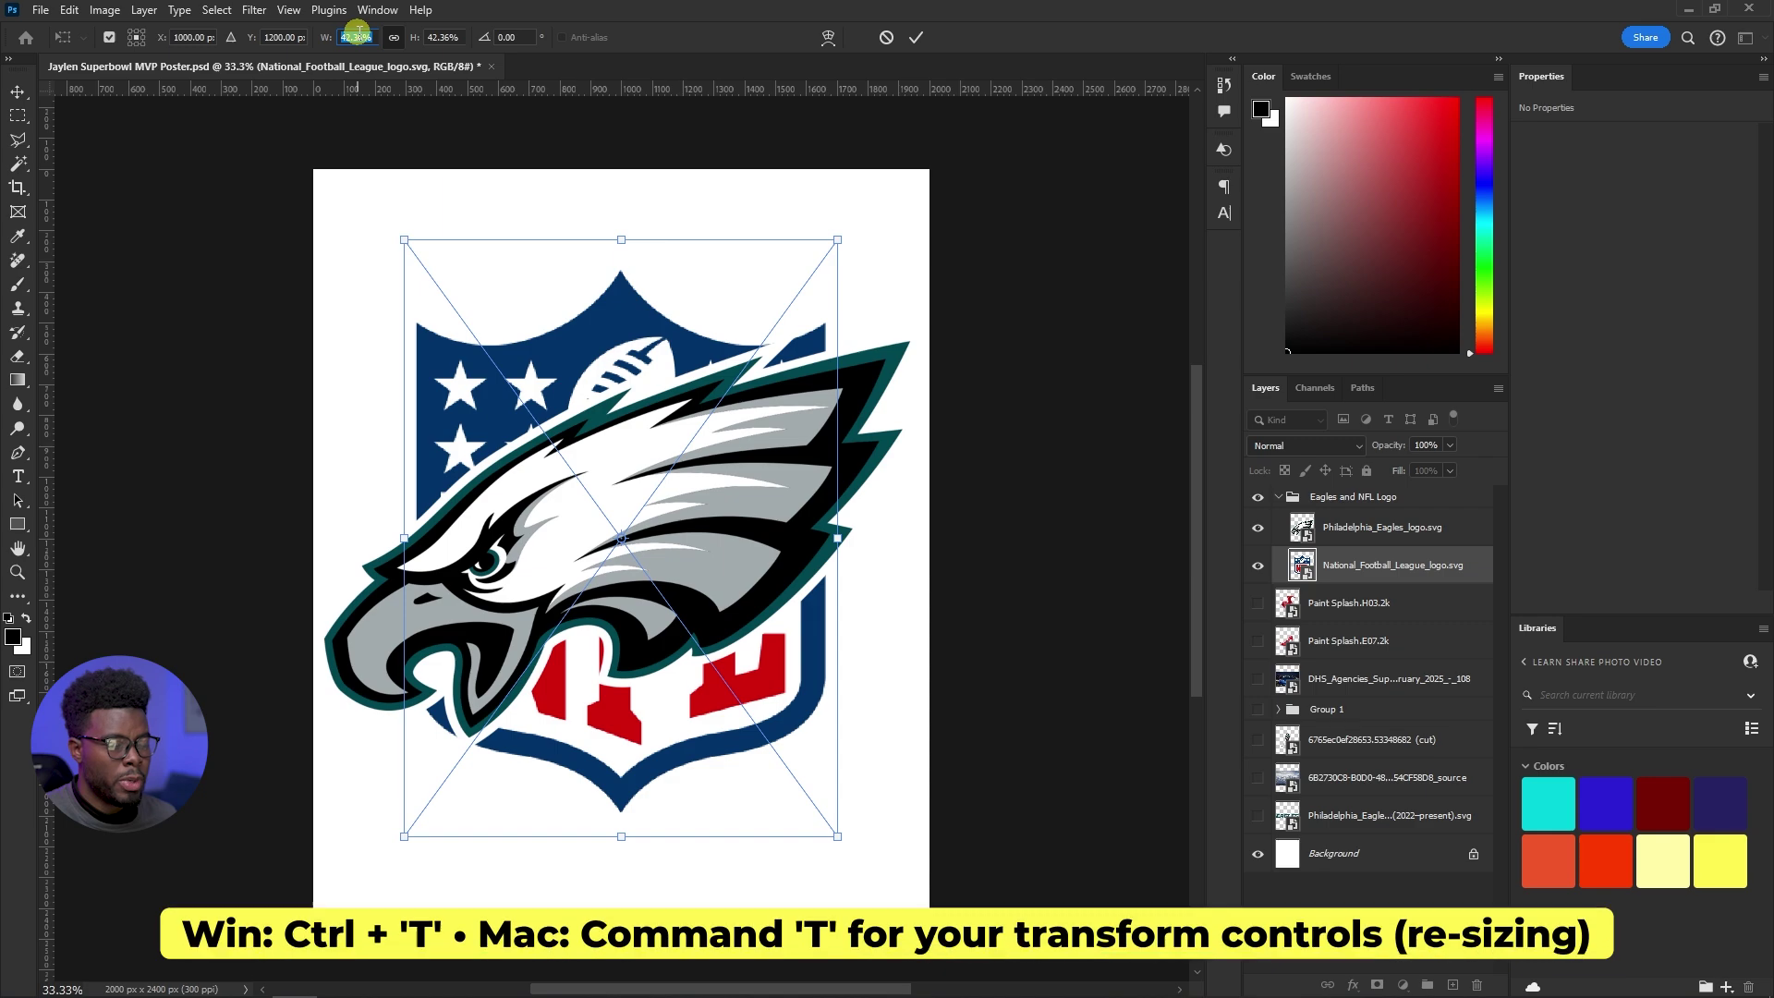
key("Return")
left_click(1325, 525)
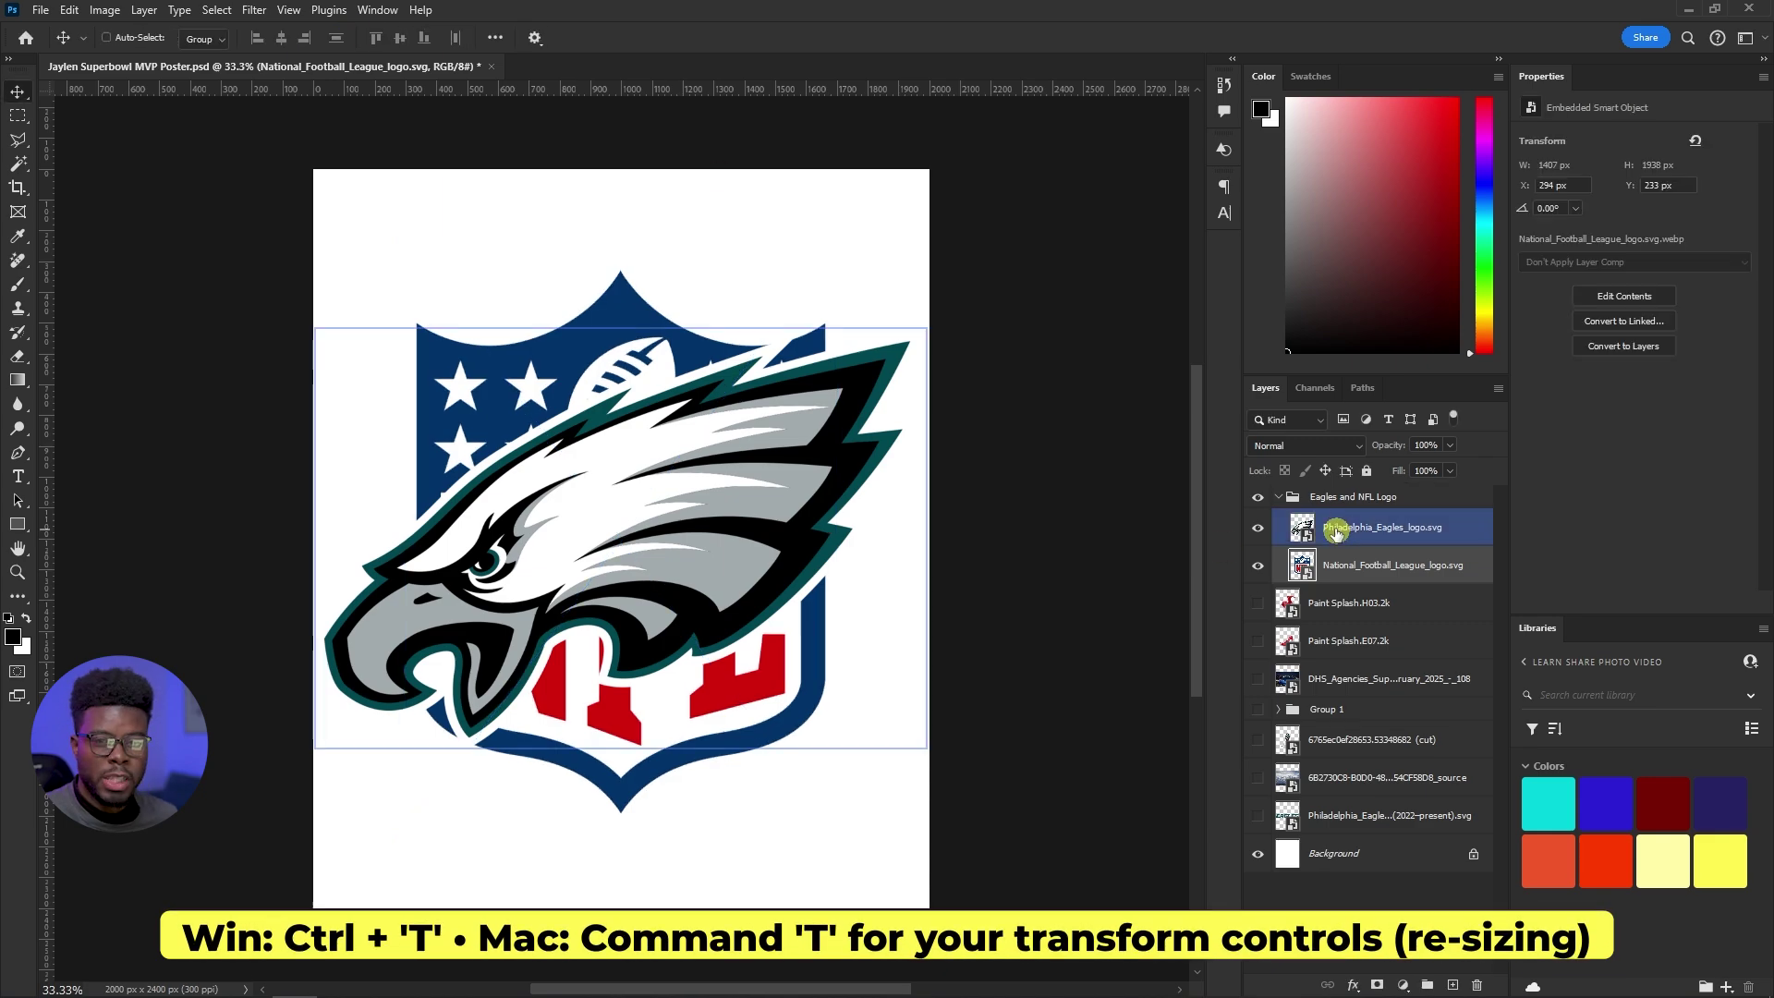
left_click(1331, 497)
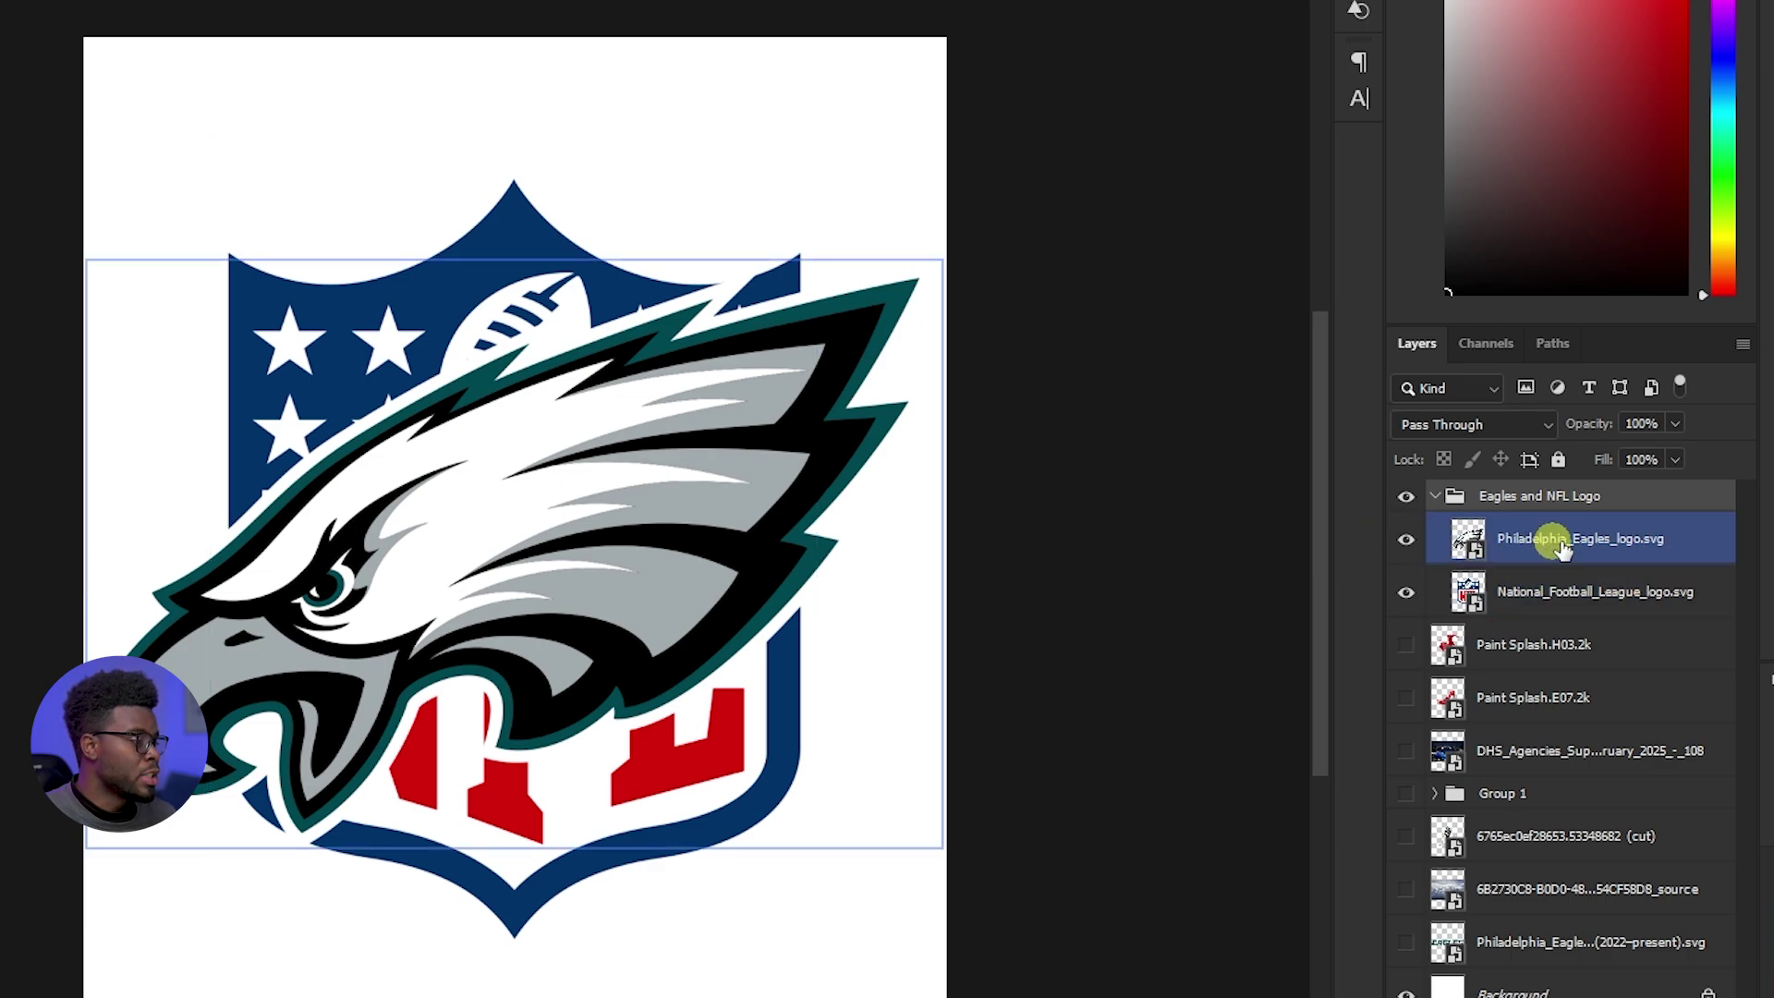
key("ctrl+z")
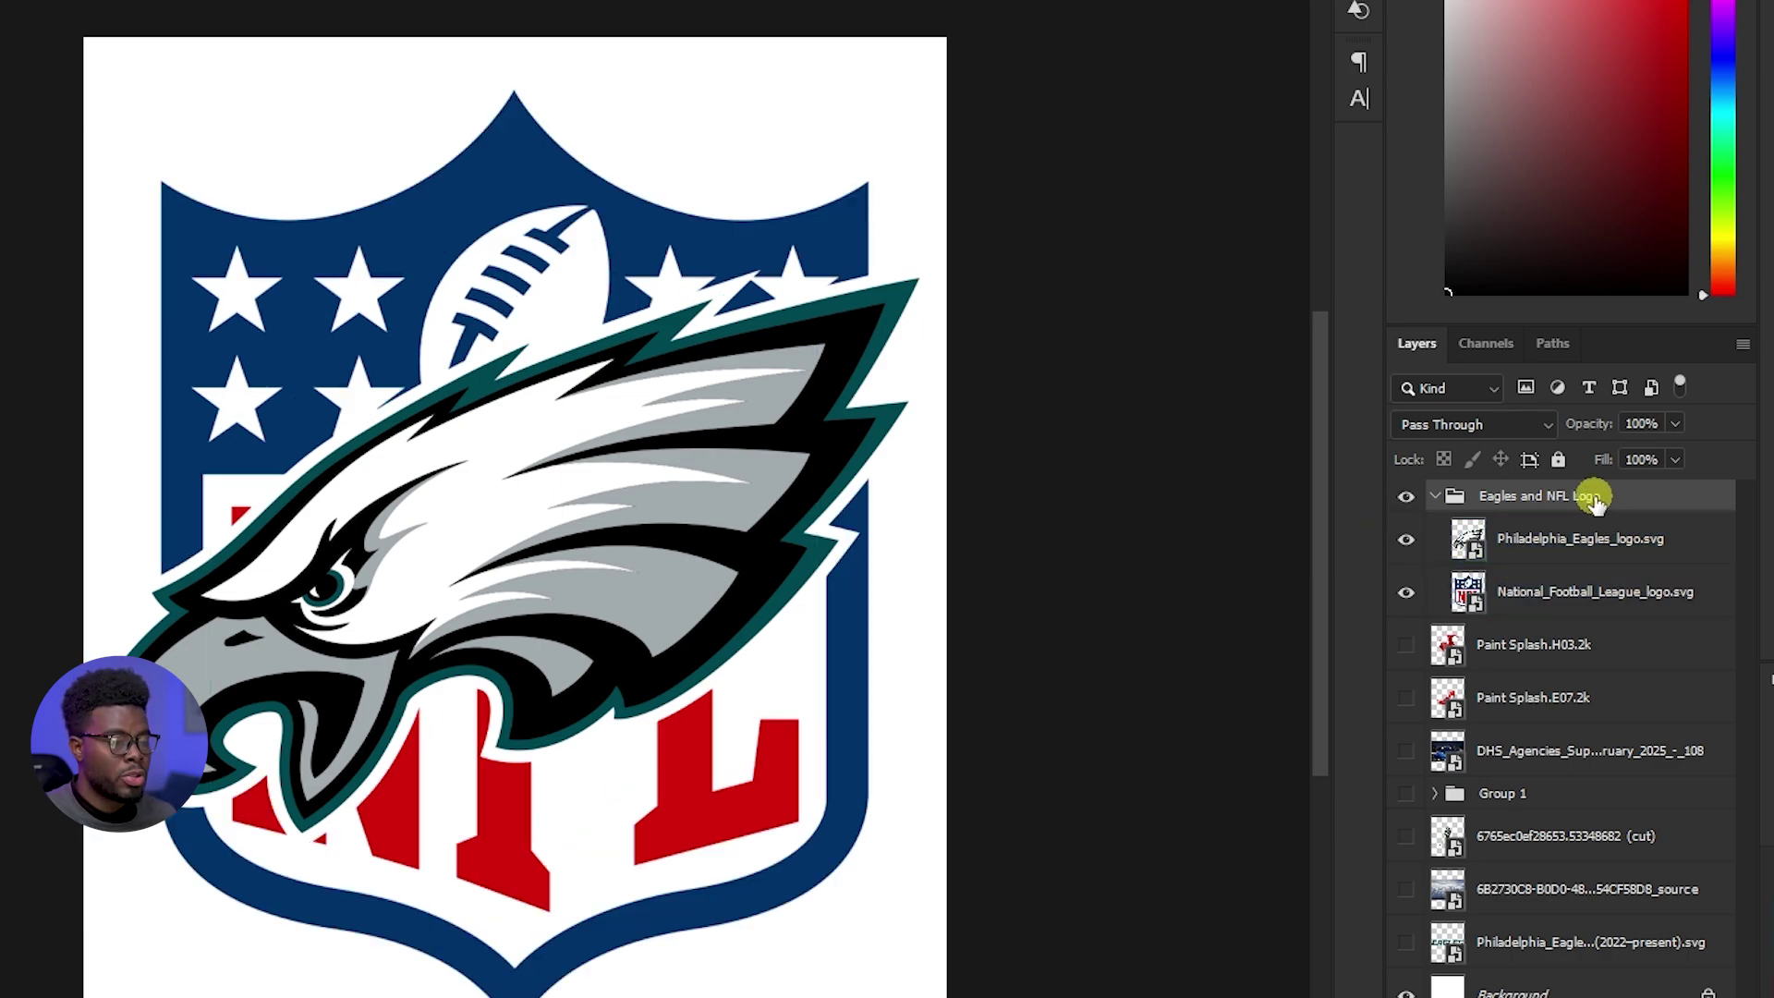
Scale the NFL logo layer proportionally to 43.36% with Free Transform
left_click(1576, 591)
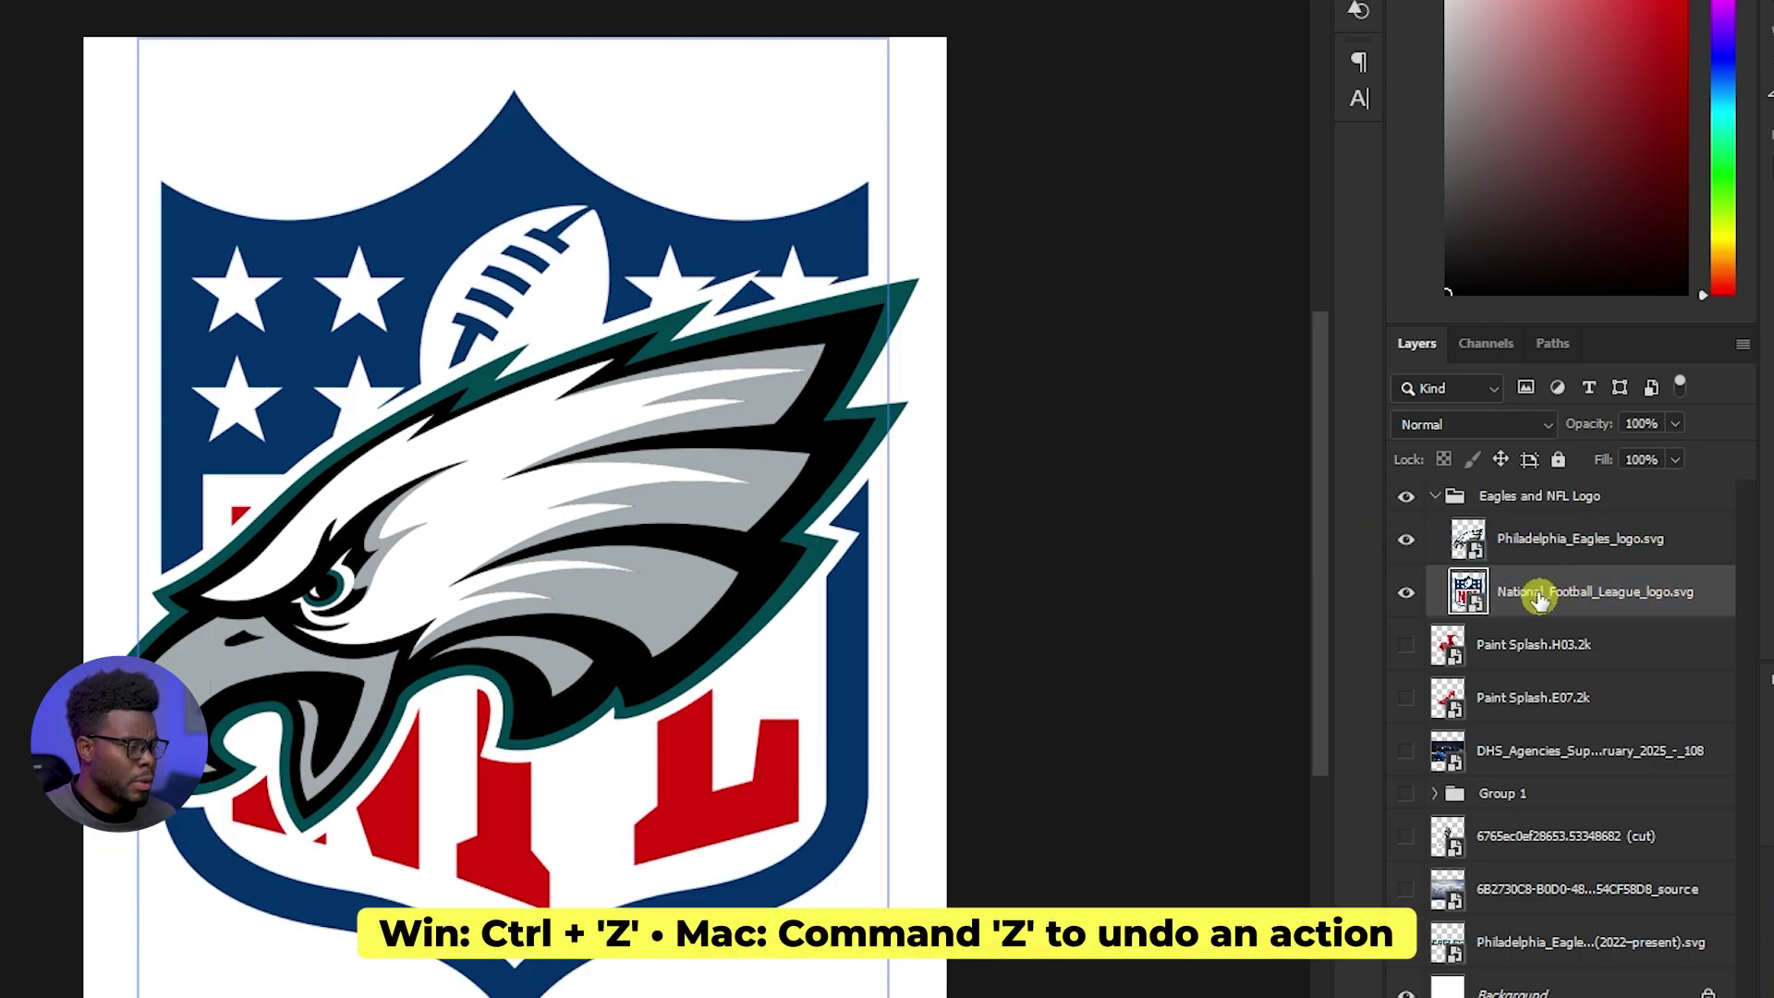
left_click(1550, 503)
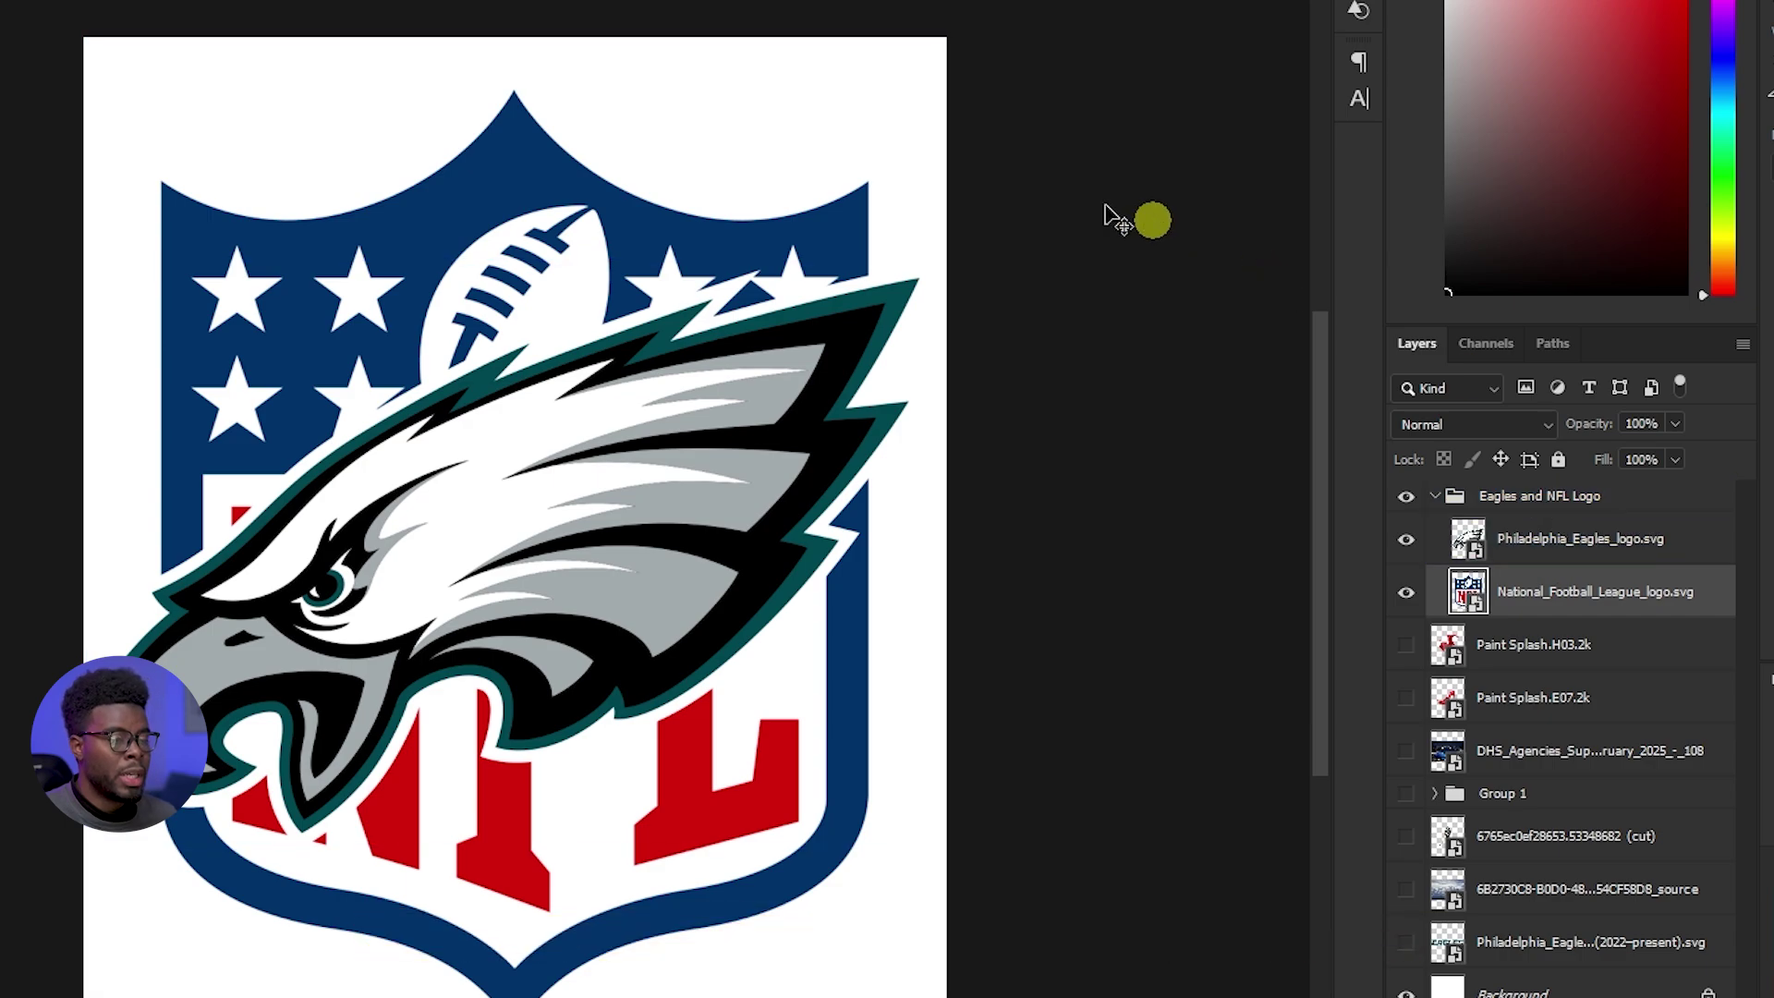
key("ctrl+t")
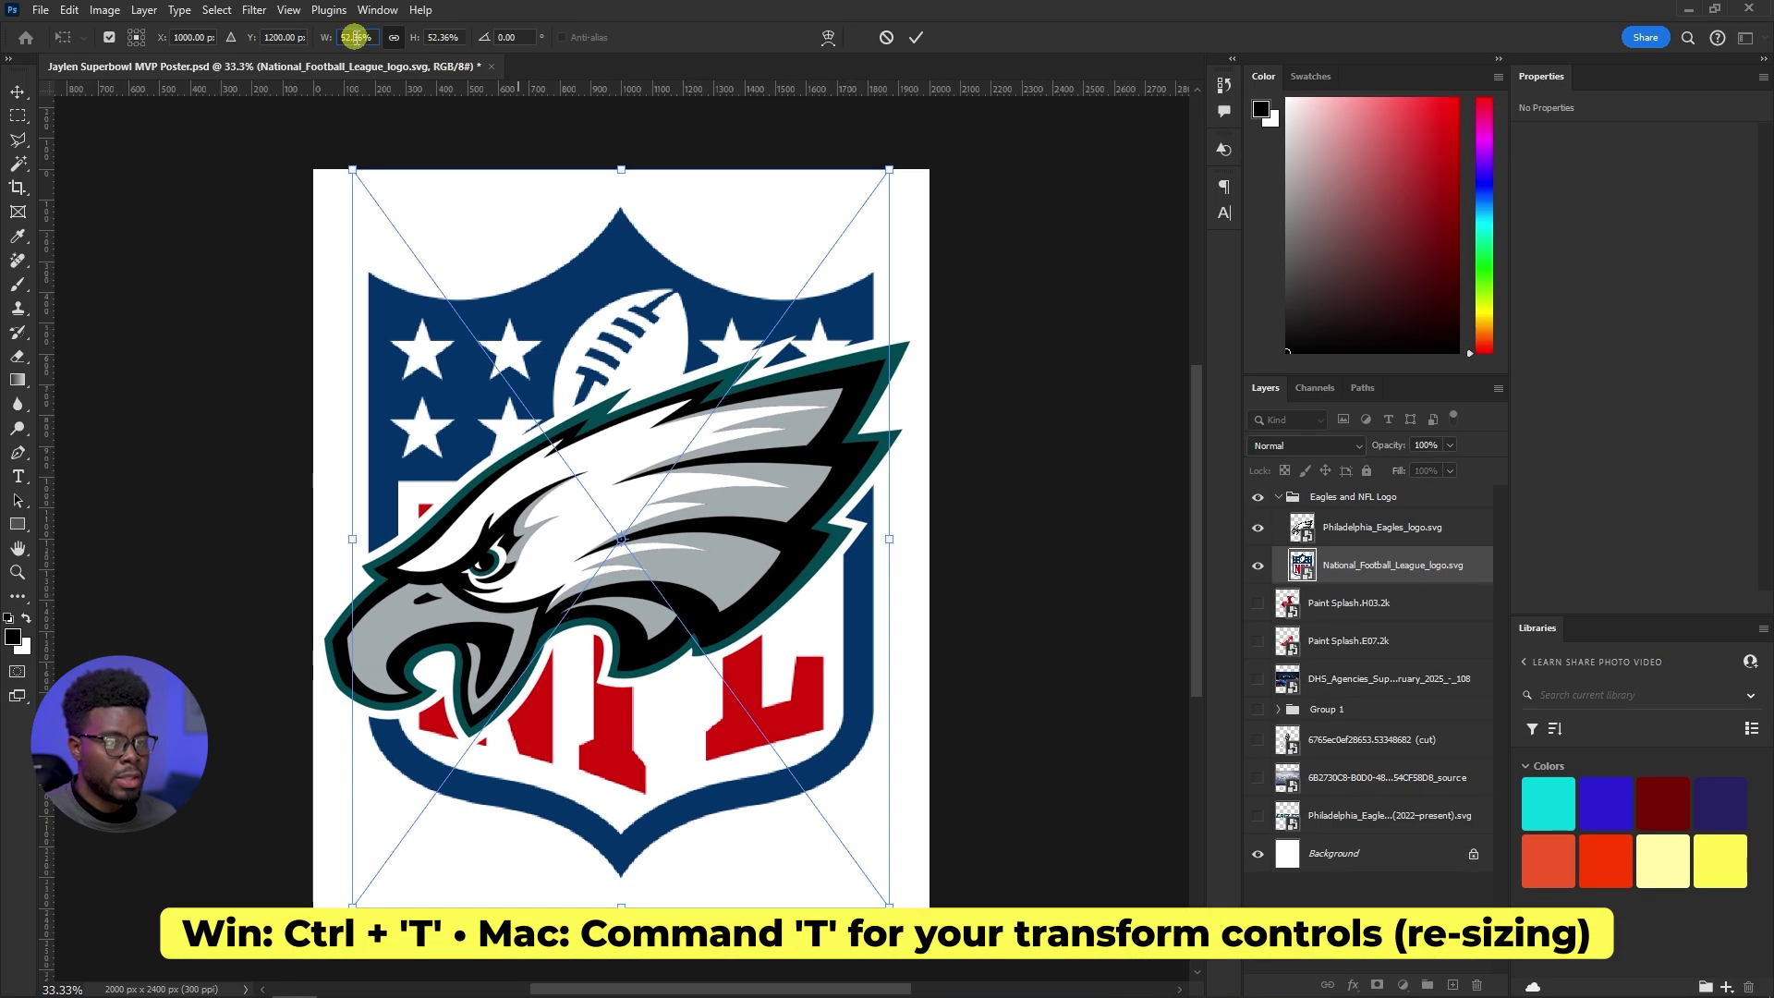
scroll(360, 33, "down", 8)
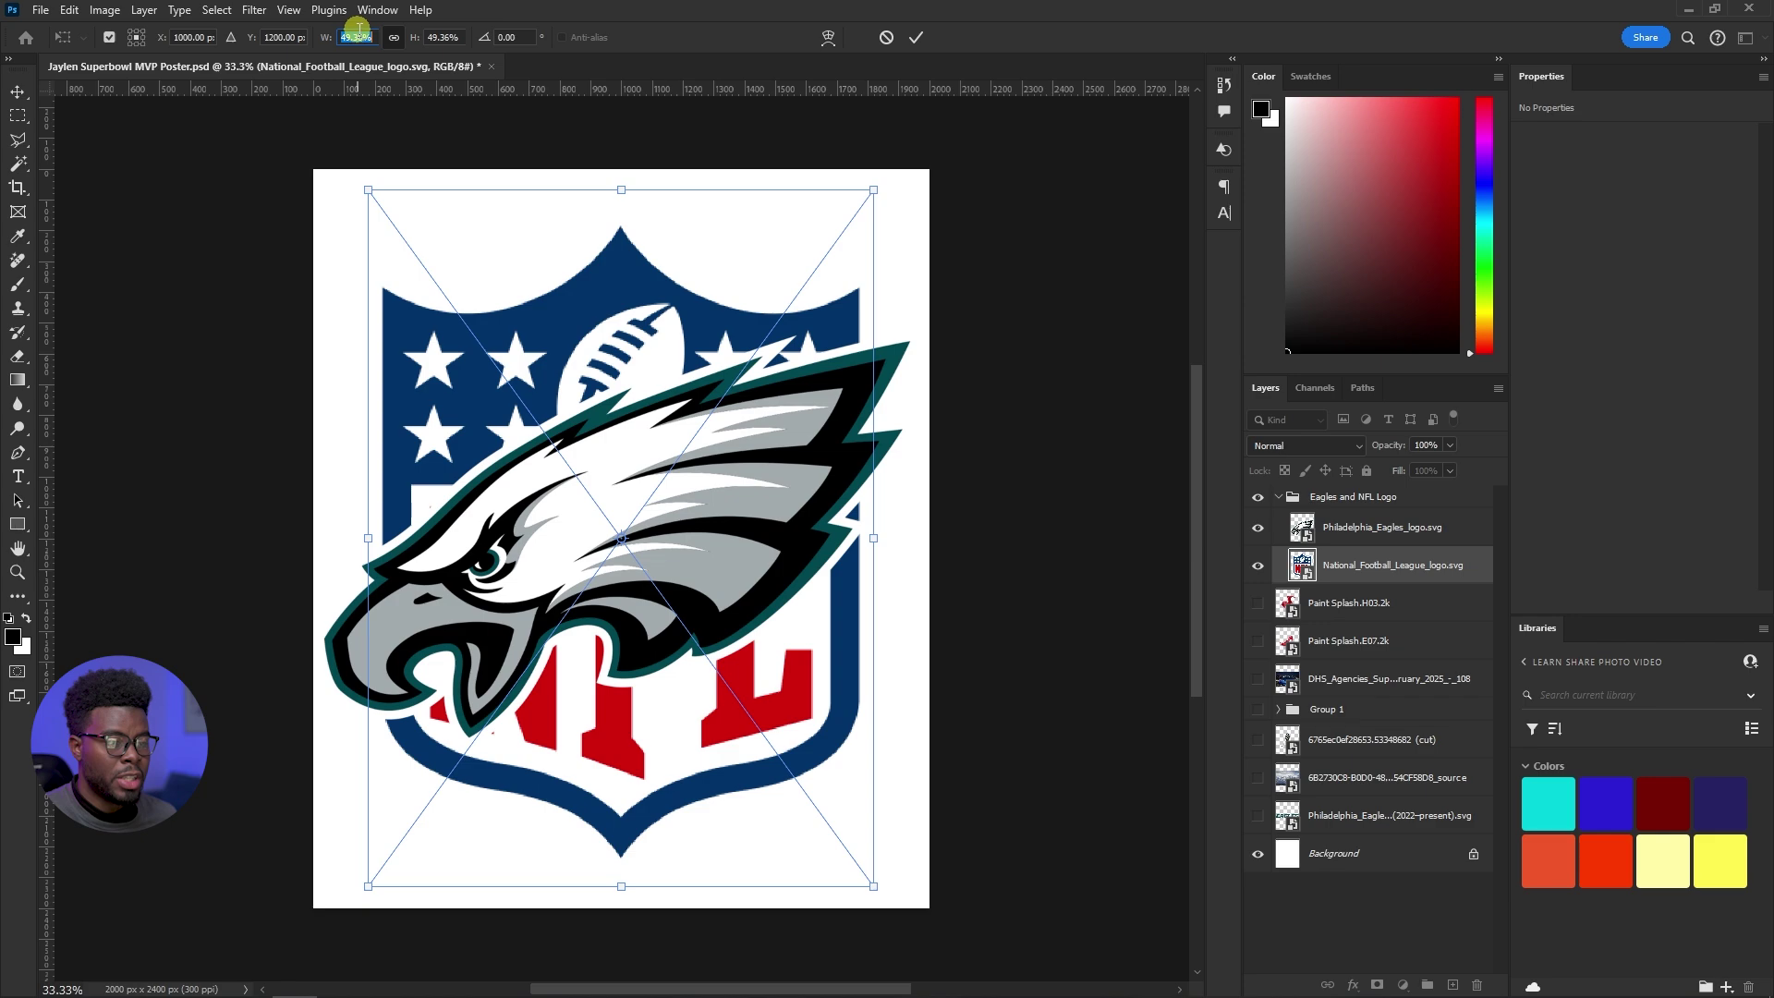
scroll(359, 31, "down", 1)
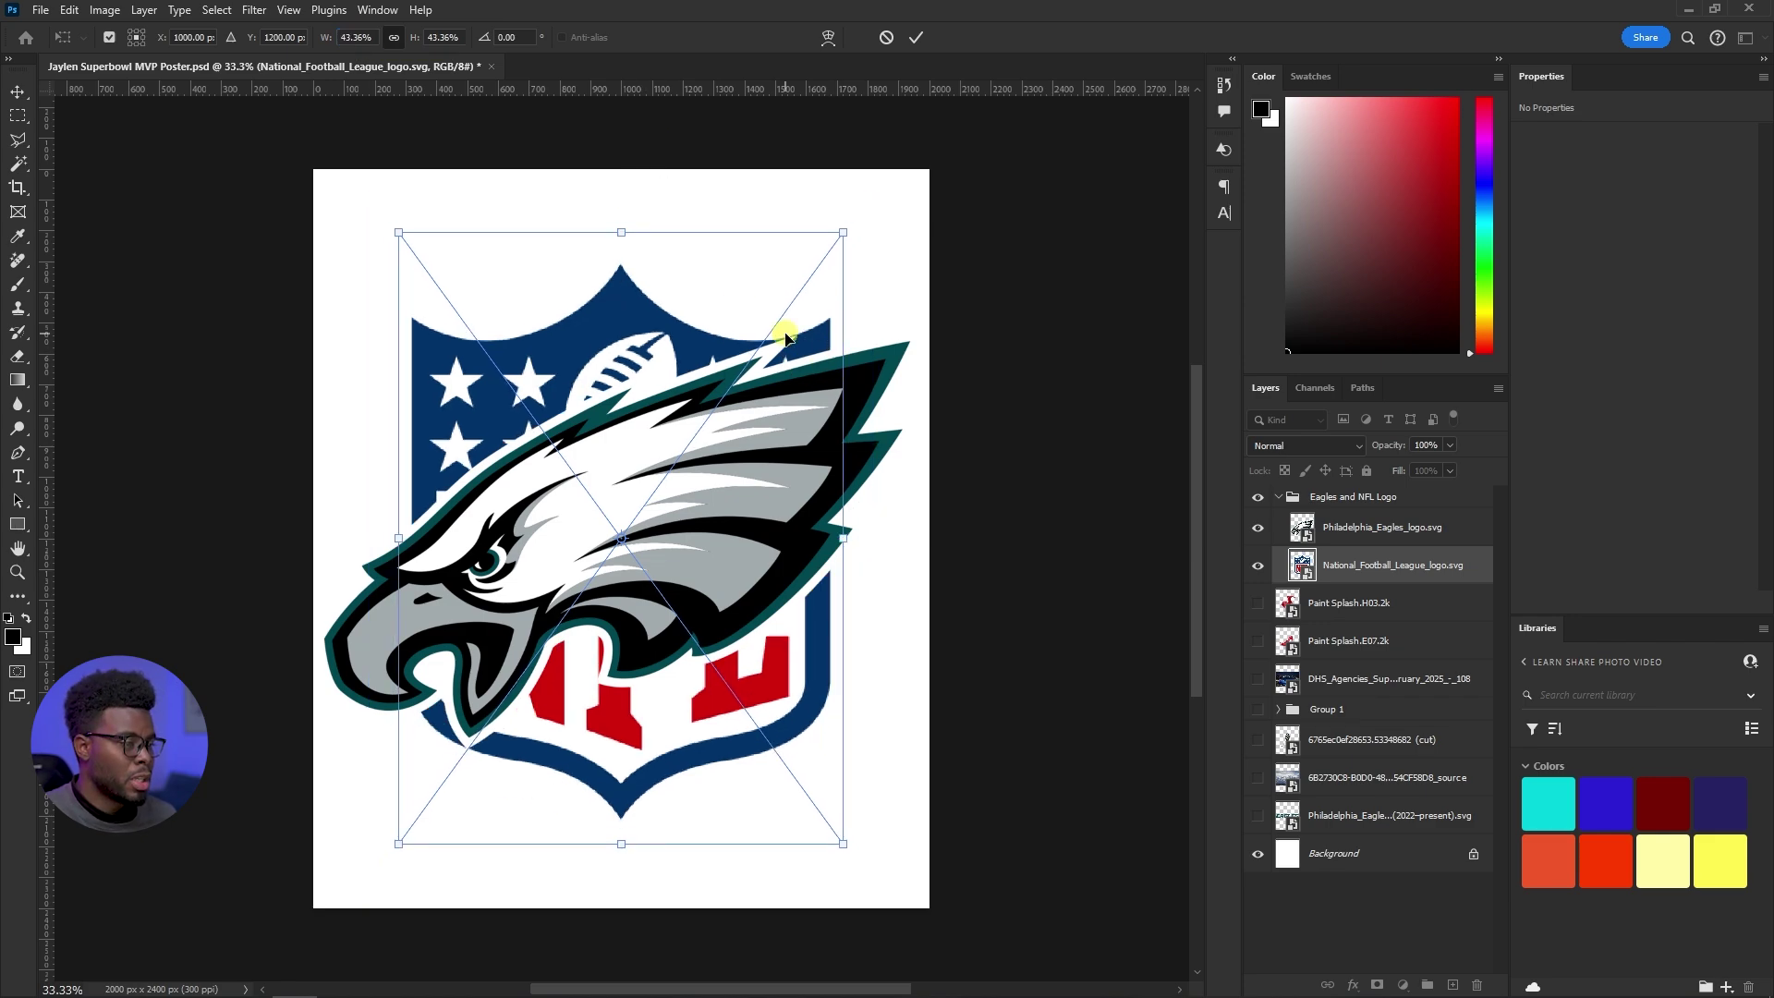
key("Return")
Shrink the whole Eagles and NFL Logo group until the Eagles logo is about 109 px wide, and place it in the canvas's left half
left_click(1365, 519)
left_click(1374, 500)
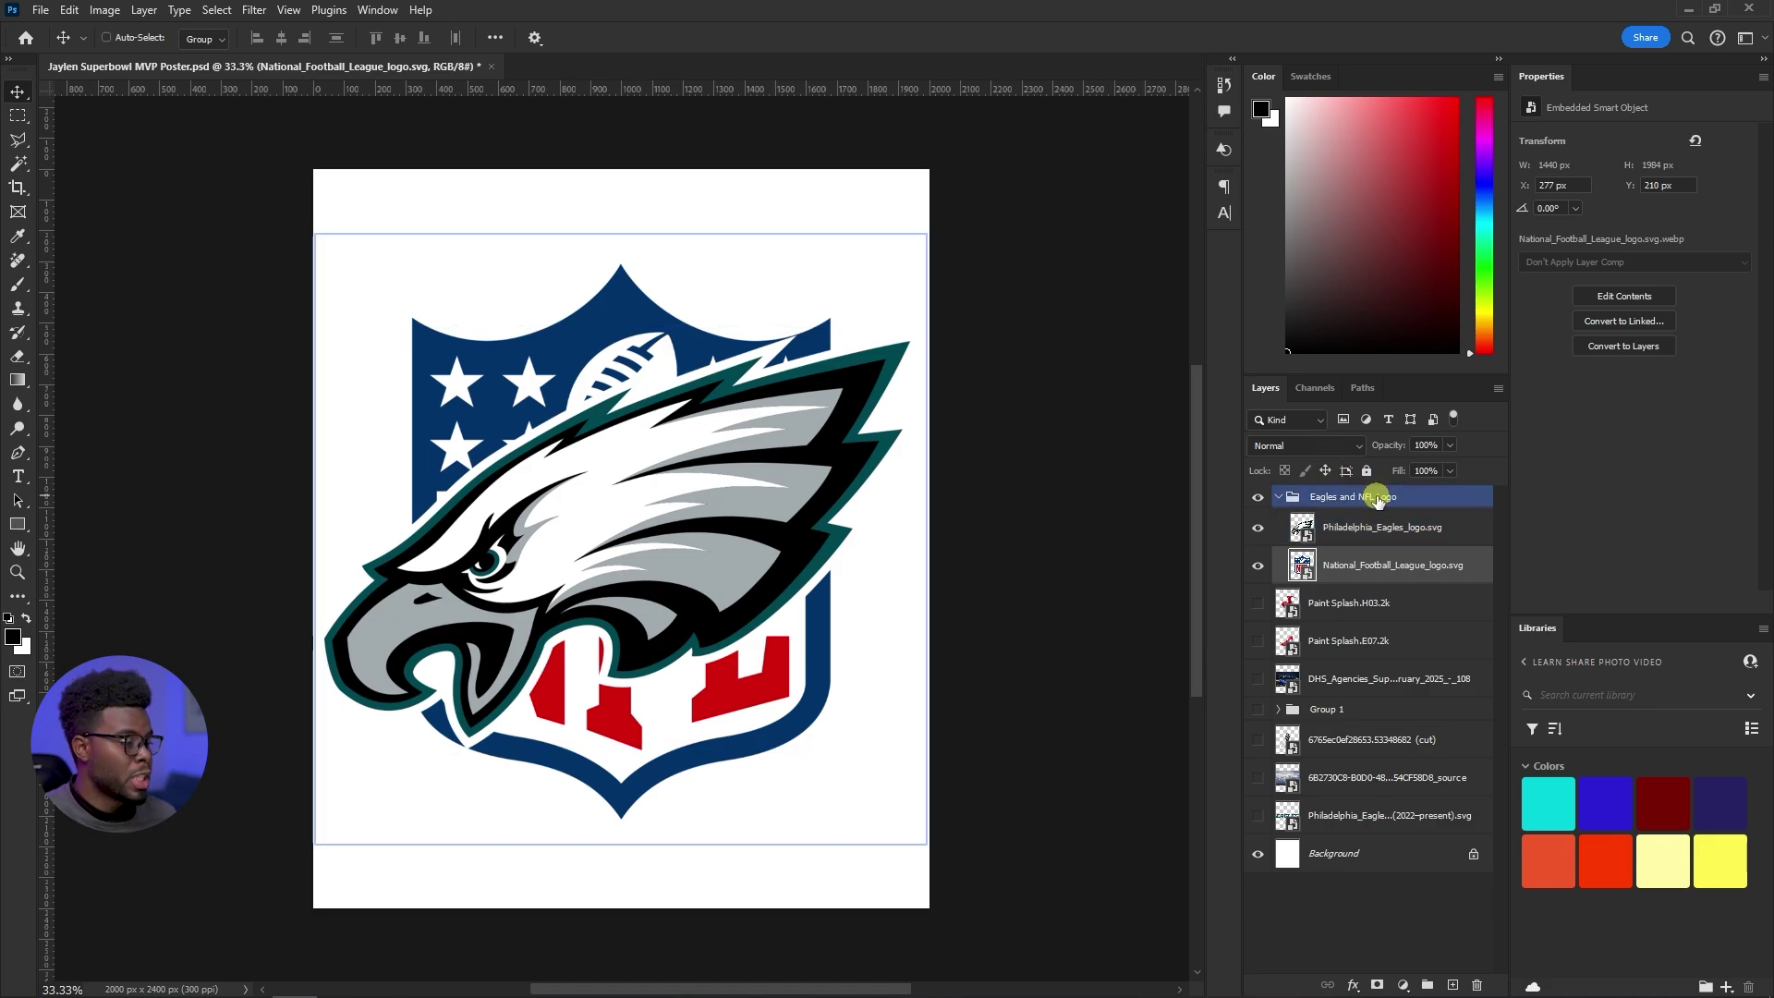
left_click(1382, 499)
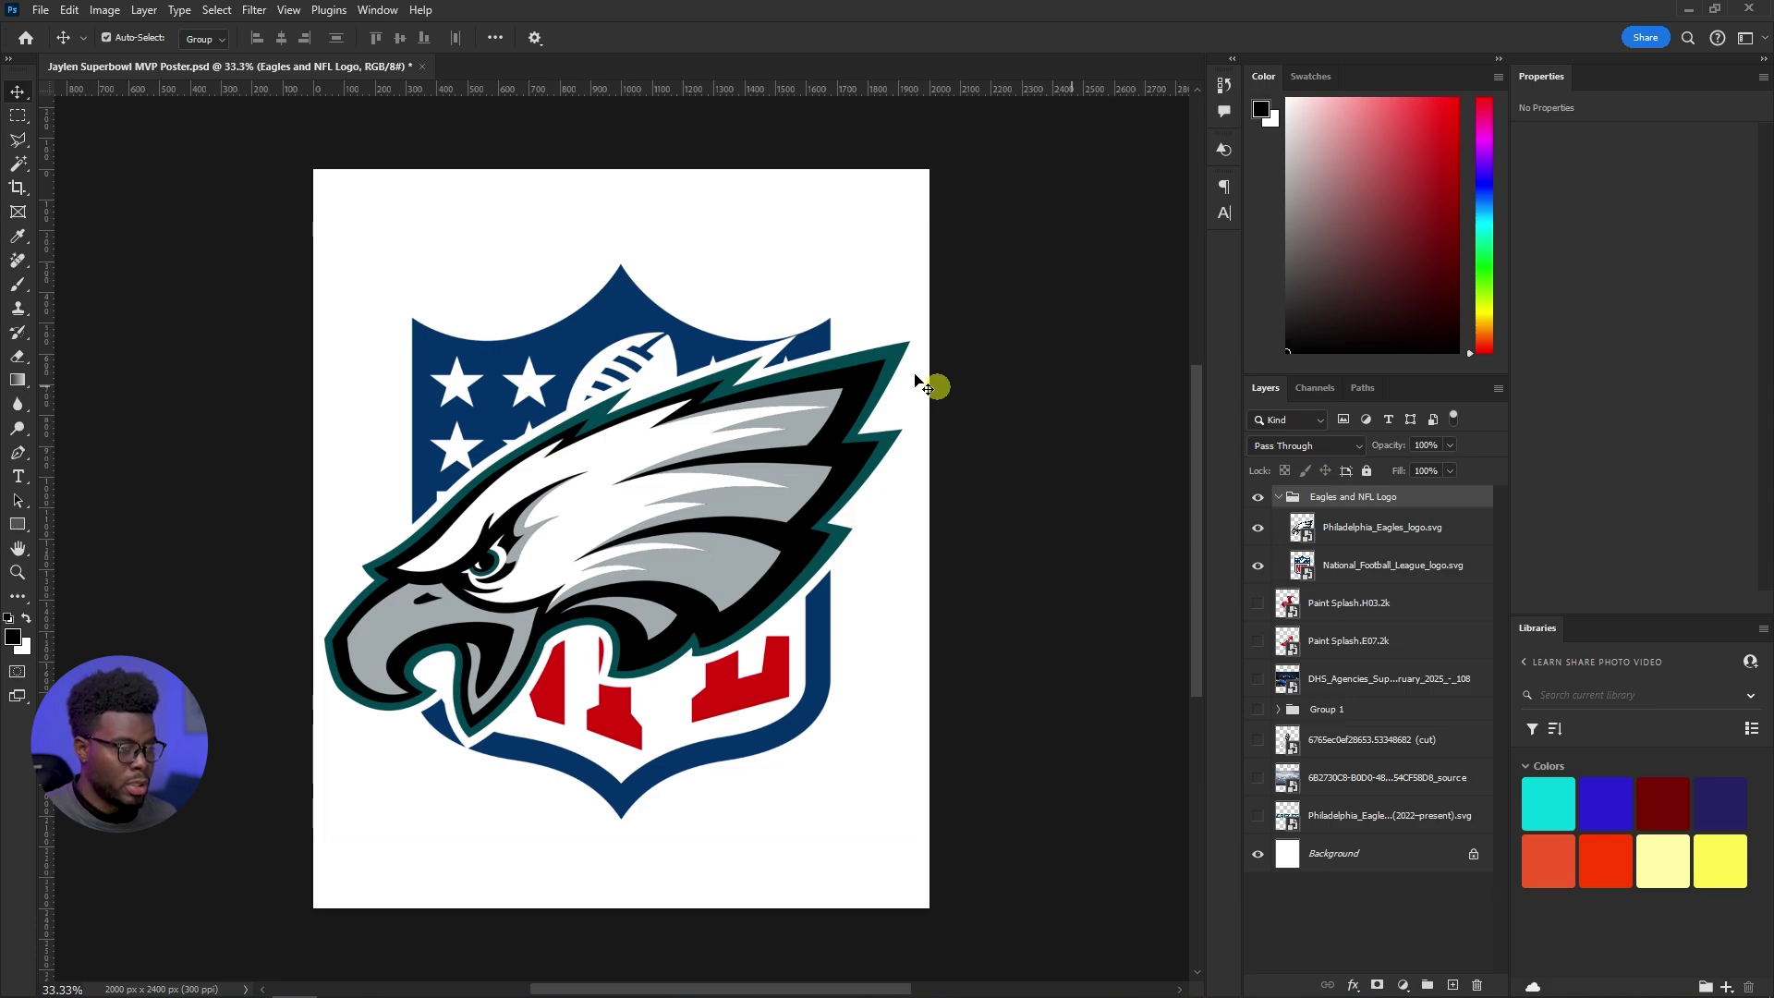
key("ctrl+t")
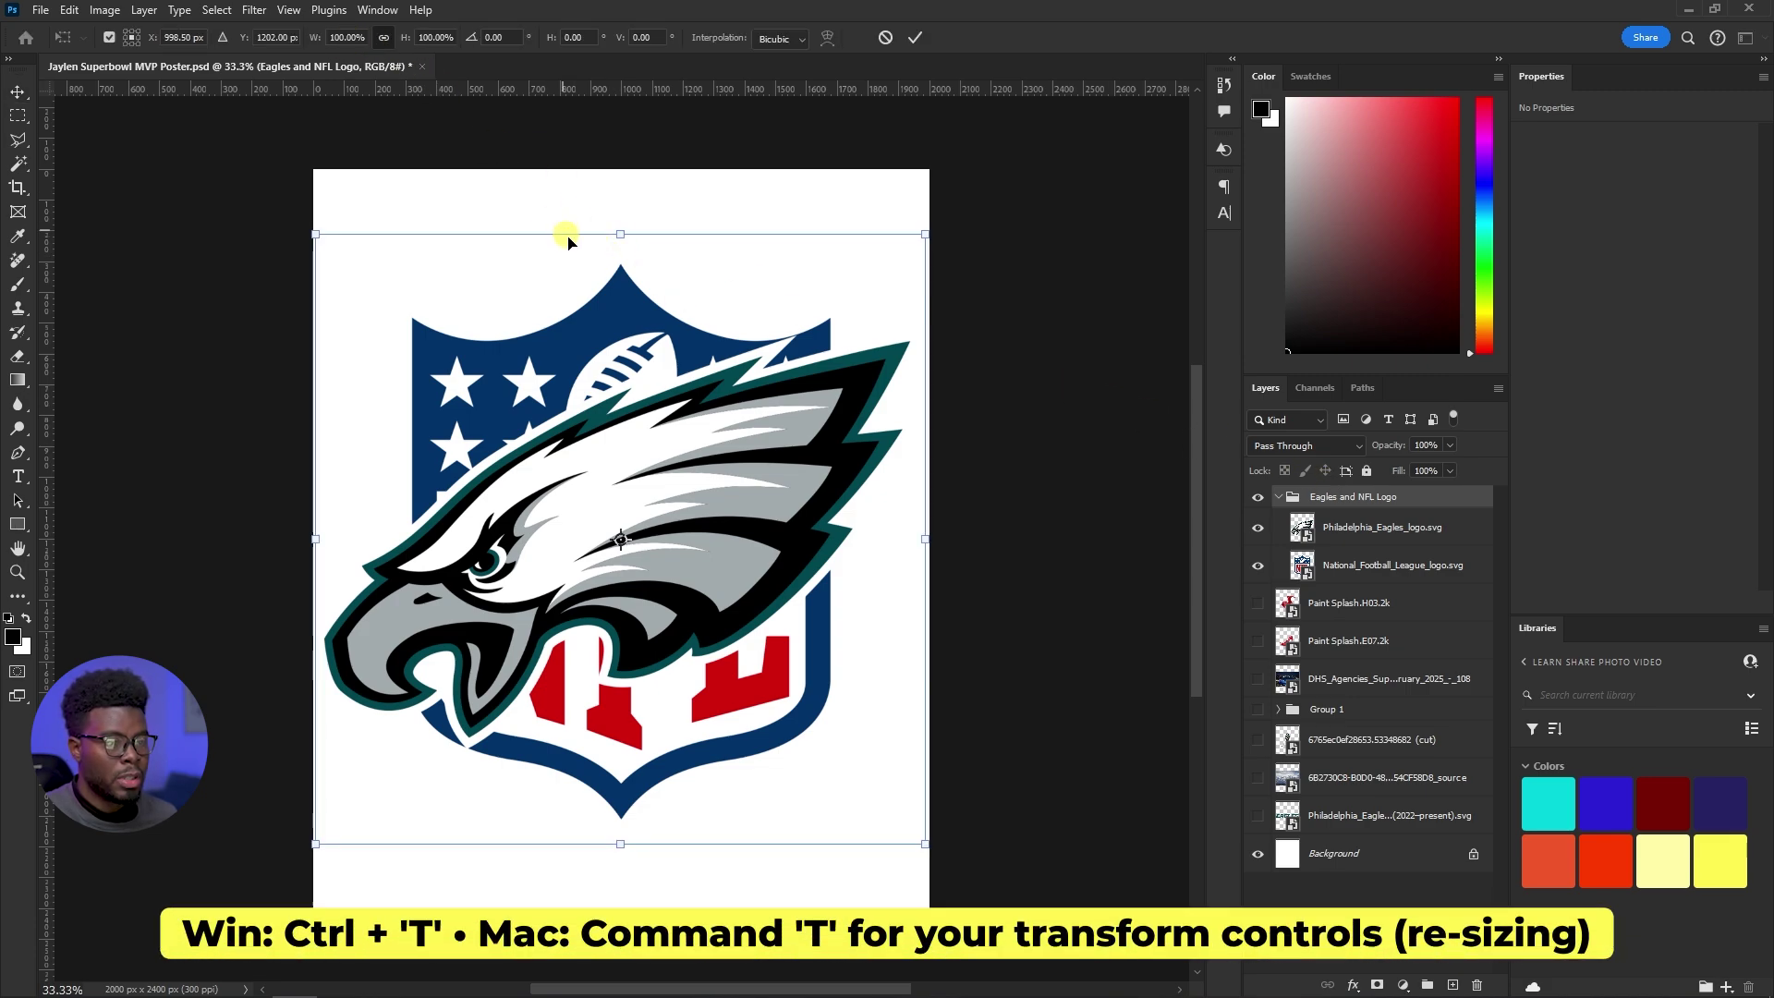
left_click_drag(619, 235, 500, 511)
left_click(404, 386)
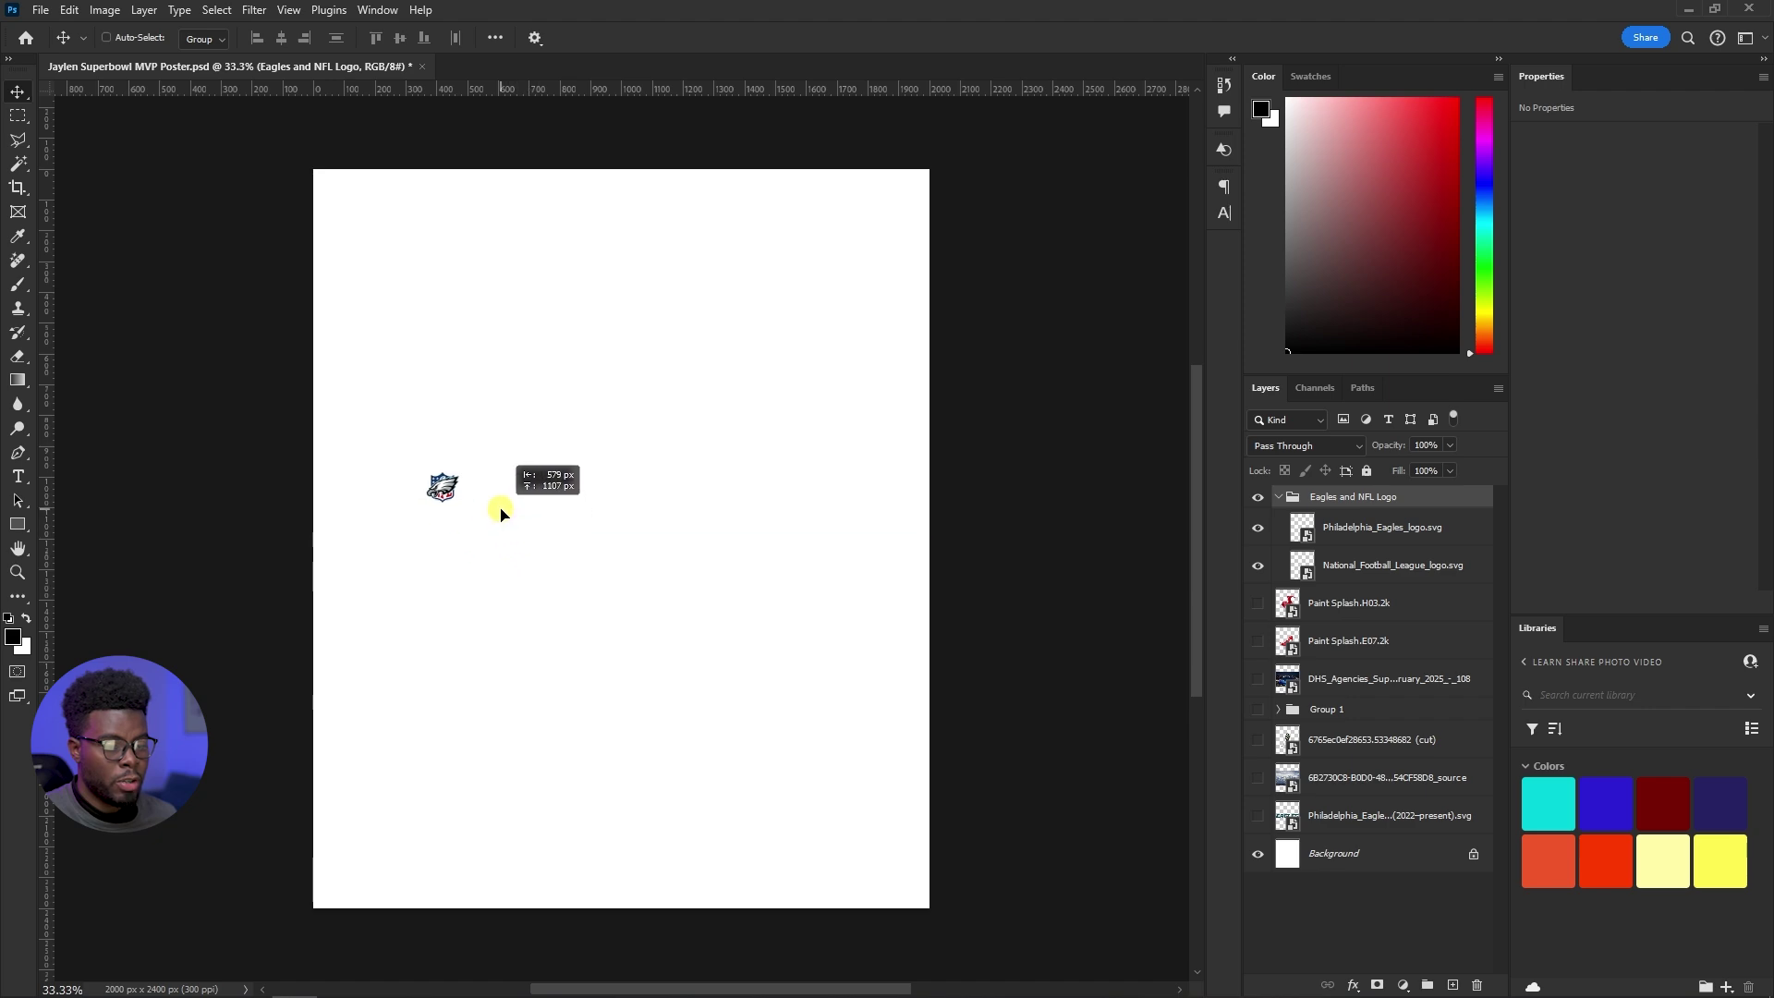
Move the Eagles logo across to the canvas's right side, level with the NFL logo, and center the logo group on the canvas
left_click(1379, 528)
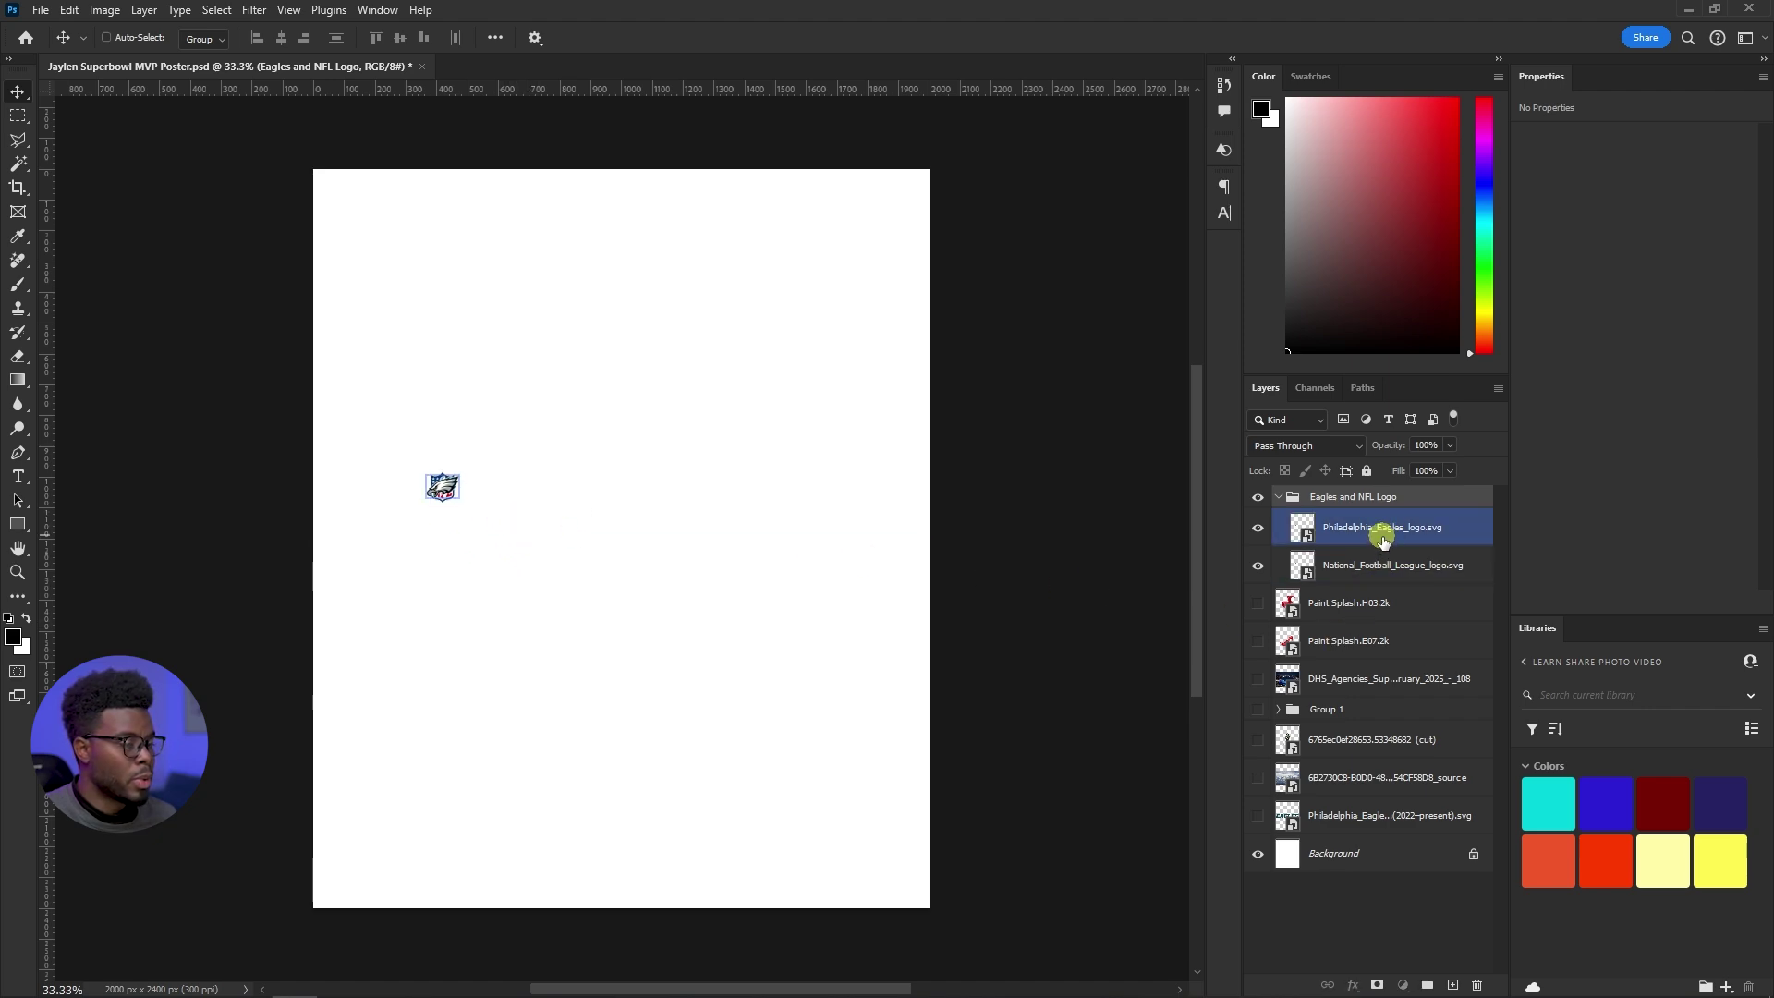
left_click_drag(503, 511, 887, 501)
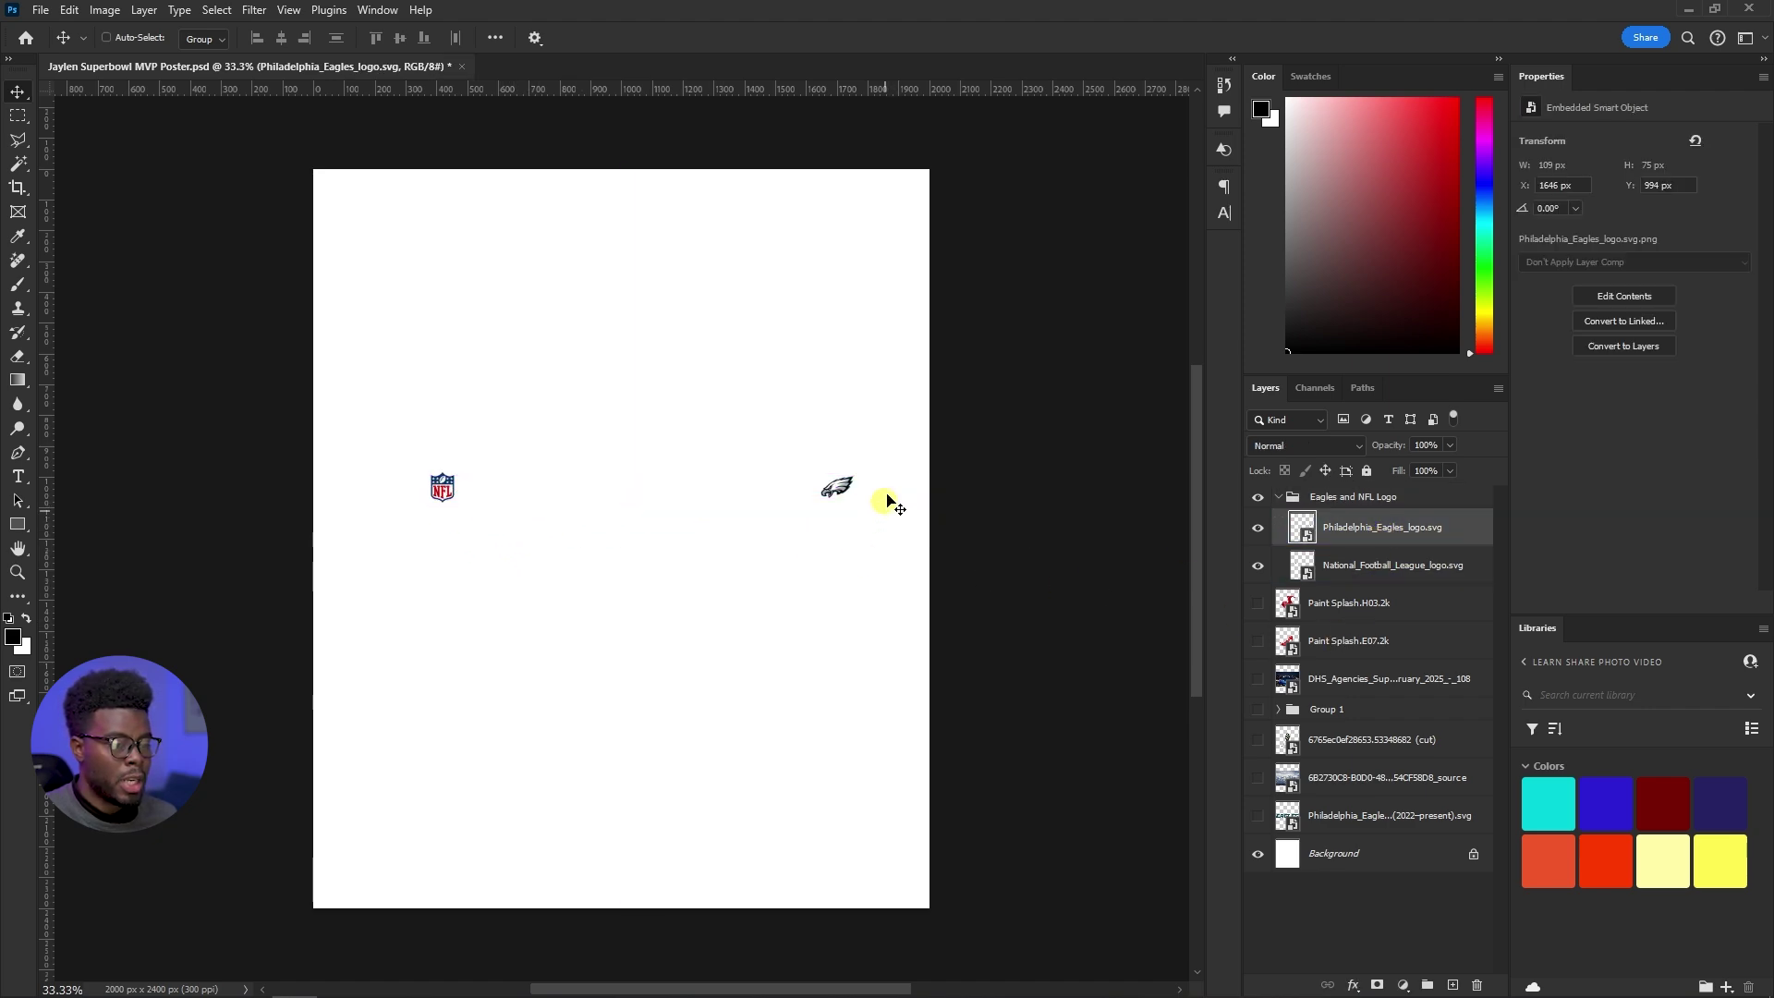
left_click(1347, 497)
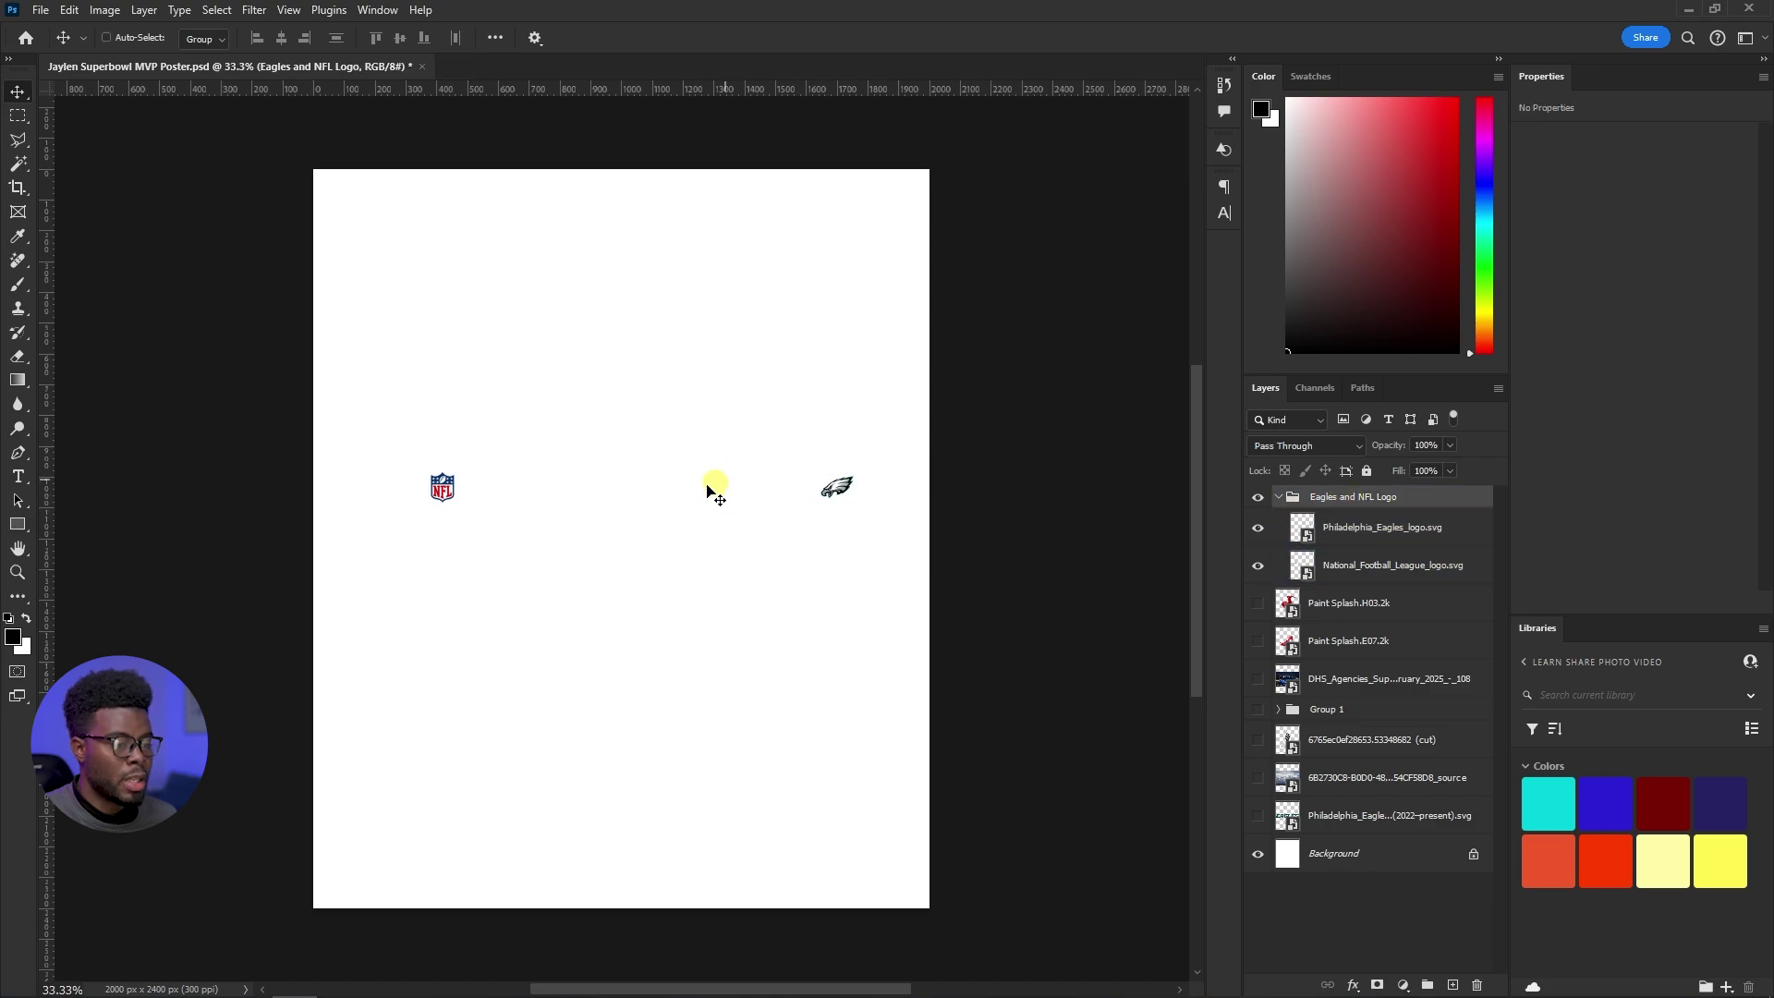
left_click_drag(649, 499, 622, 545)
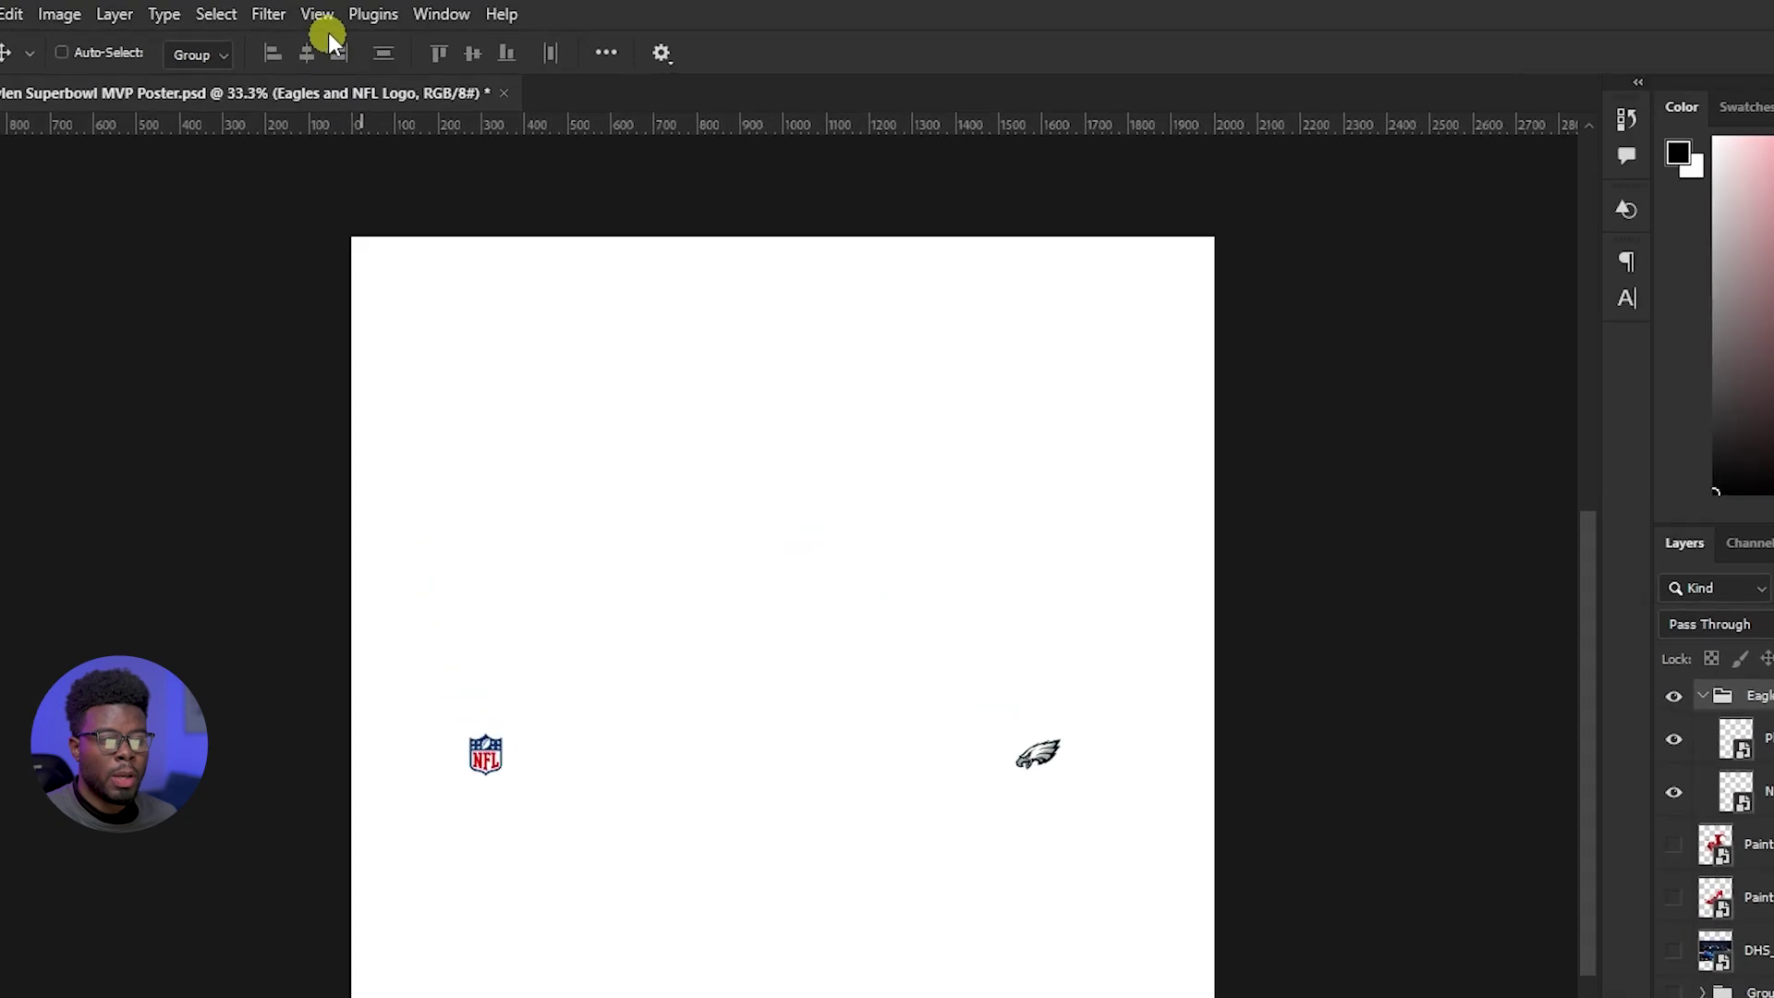
Create guides along the canvas edges and both center lines, plus a horizontal guide about 100 px below the top edge
left_click(294, 10)
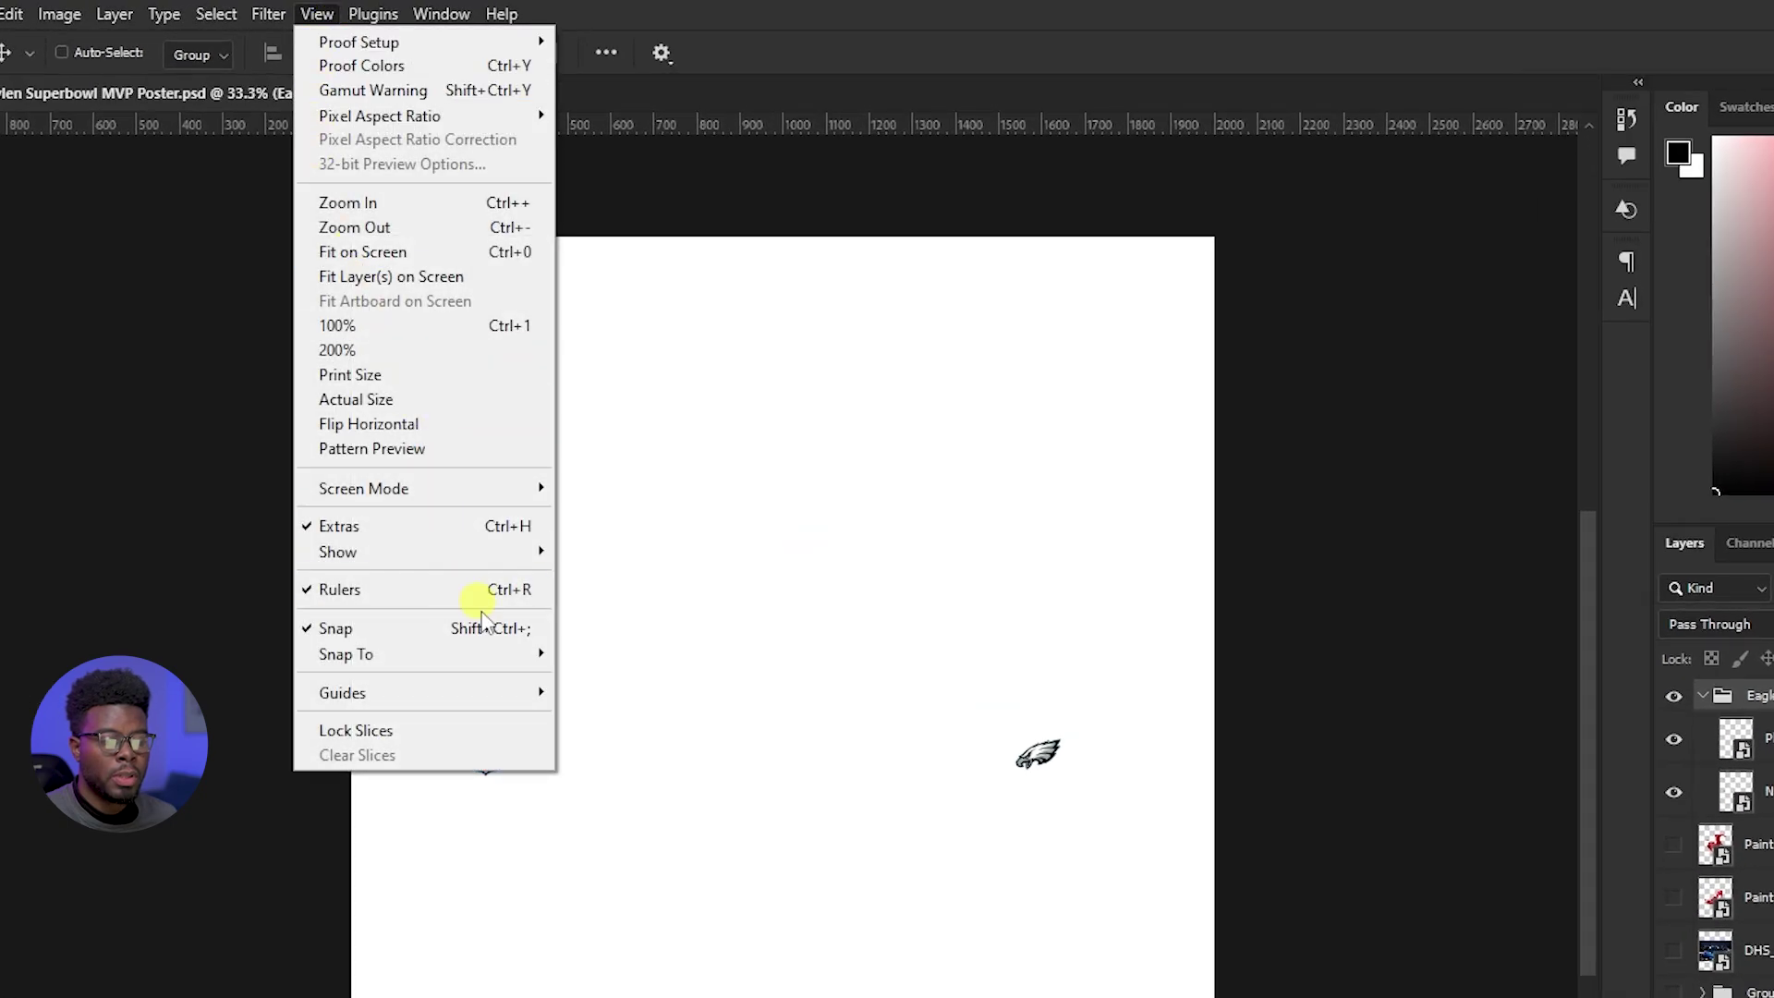
mouse_move(502, 702)
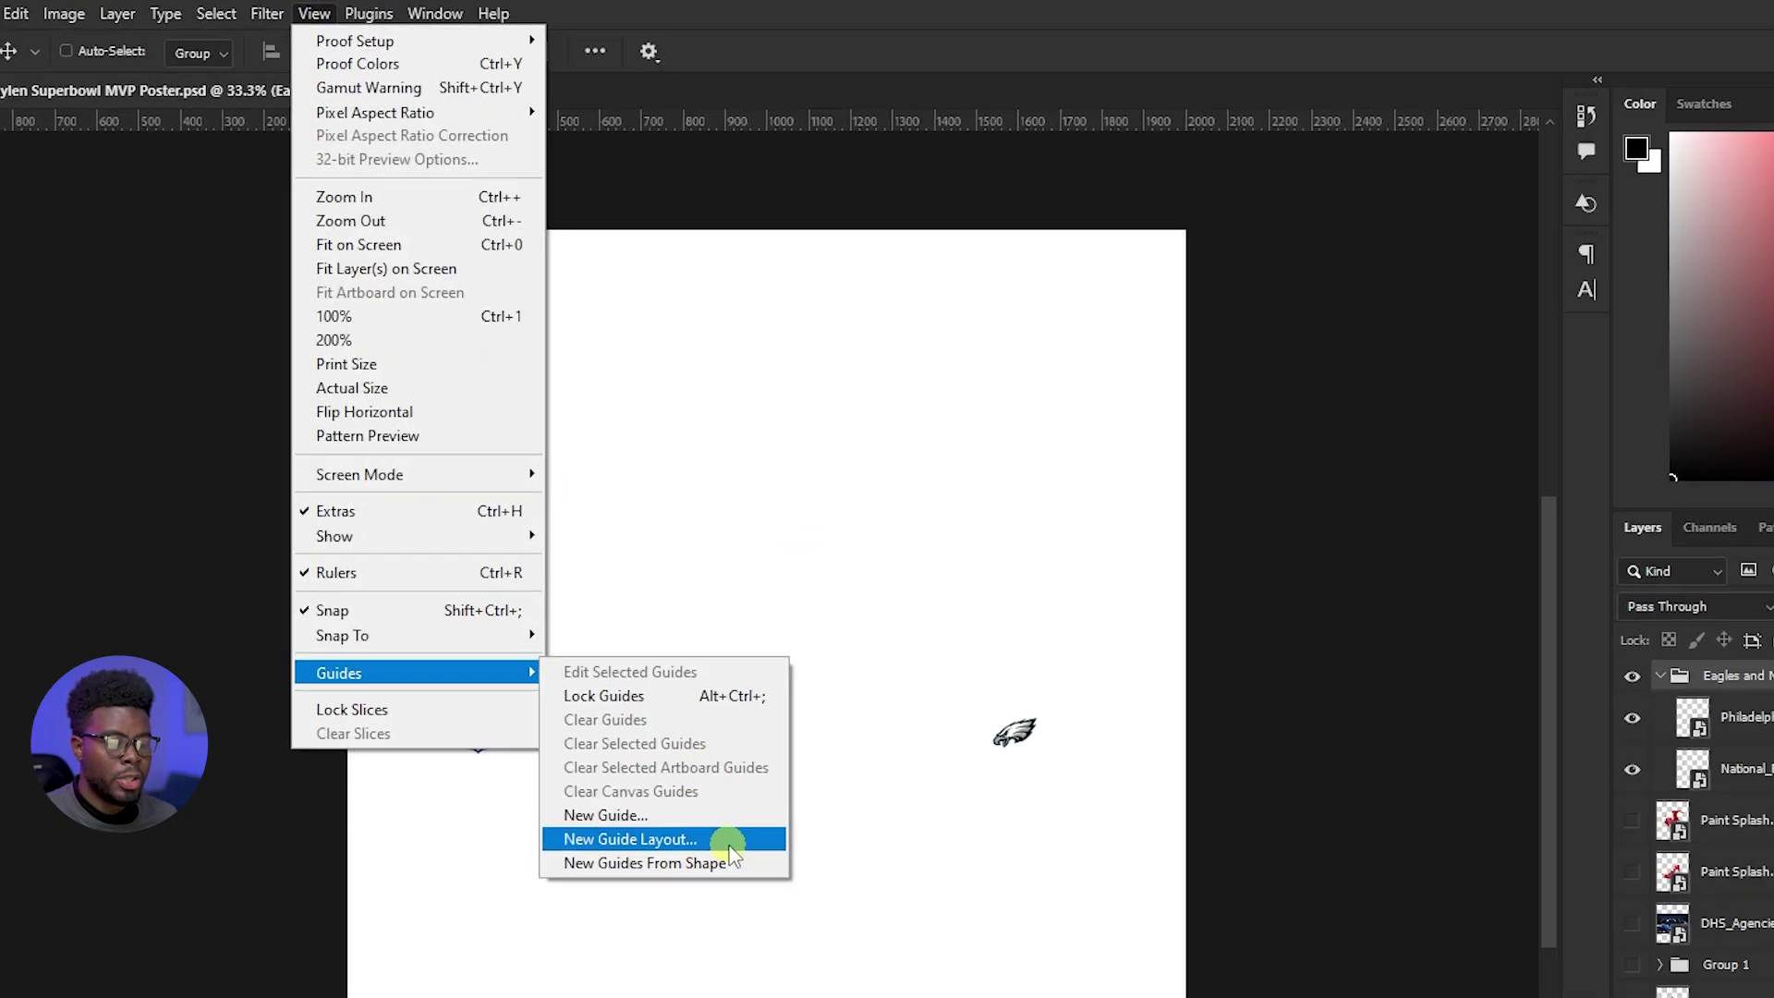
left_click(730, 863)
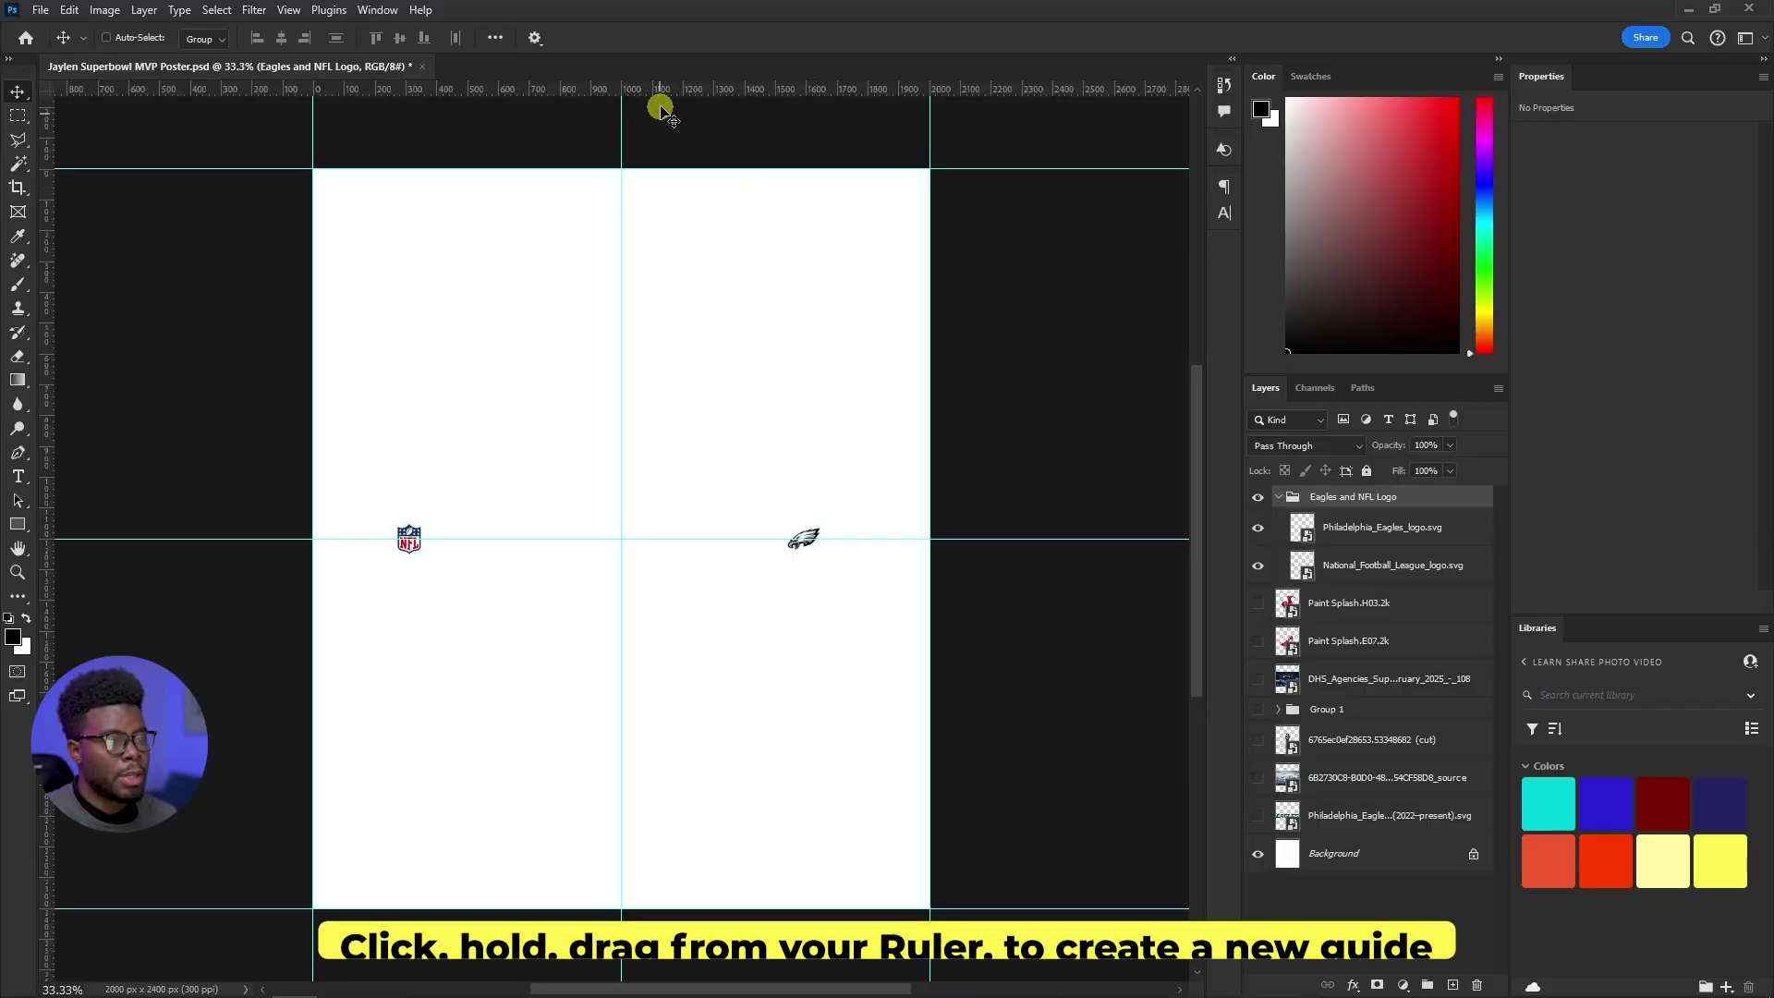
left_click_drag(665, 88, 653, 200)
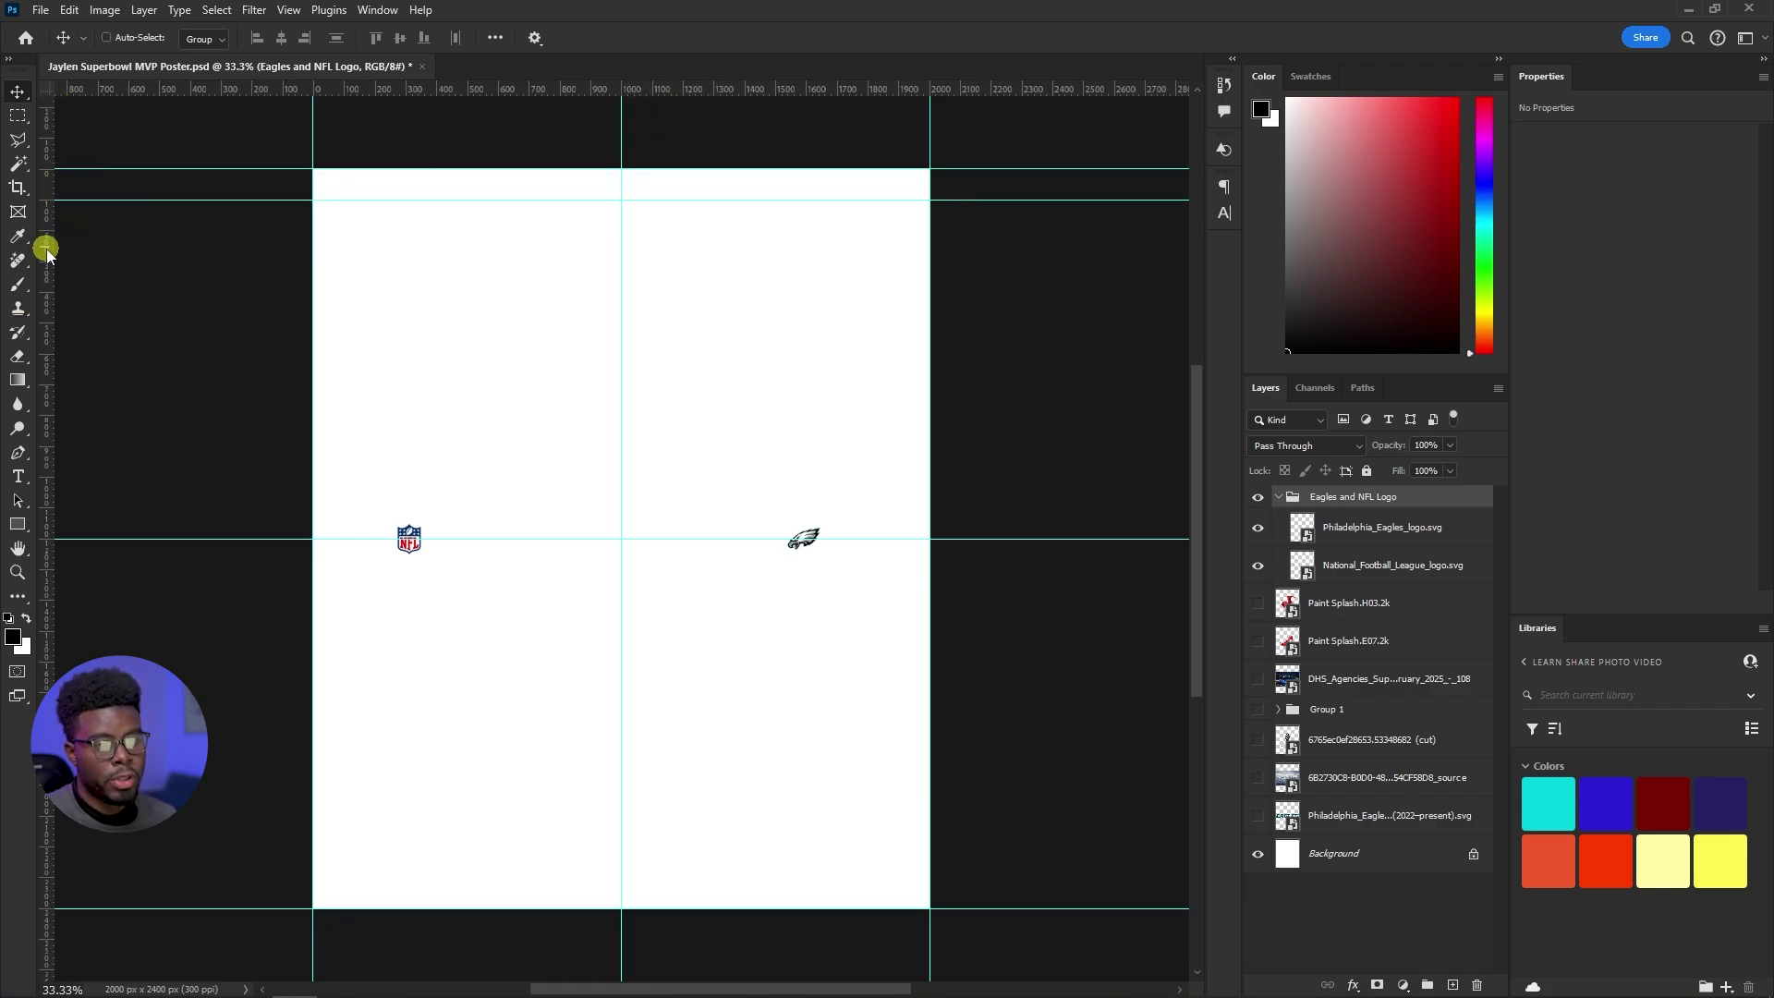
Add margin guides about 100 px inside the canvas's left, right and bottom edges
left_click_drag(47, 245, 345, 289)
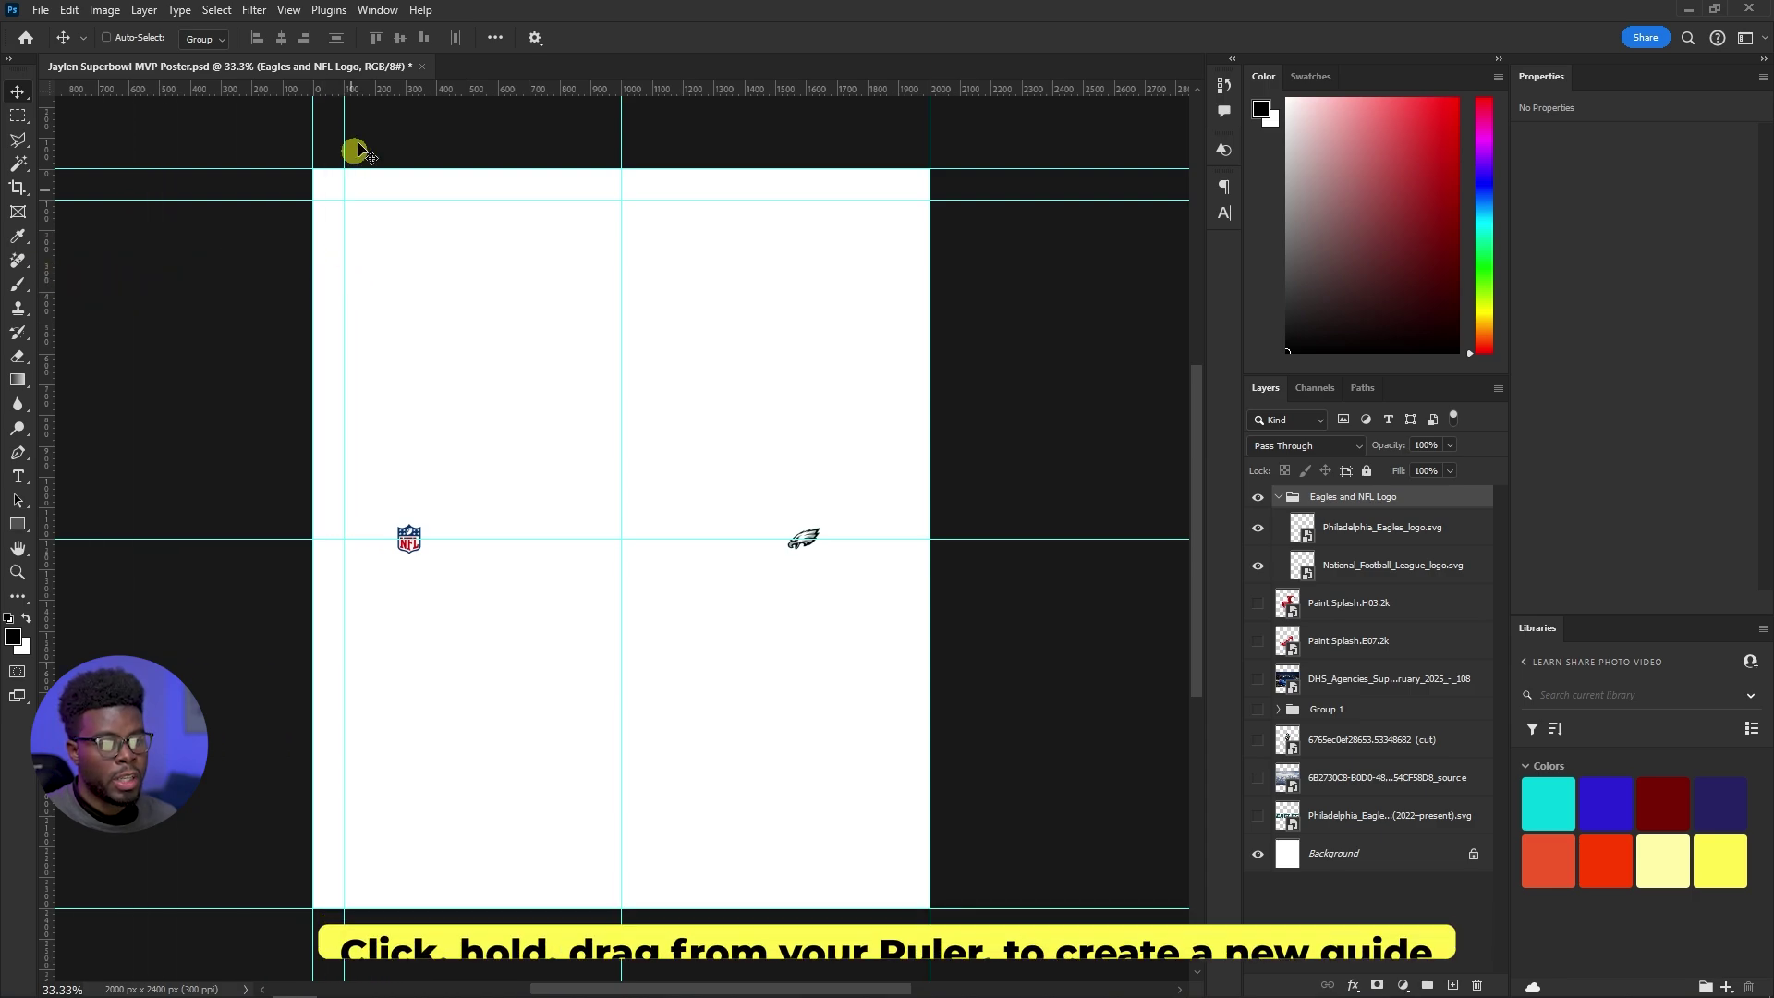
left_click_drag(47, 185, 931, 304)
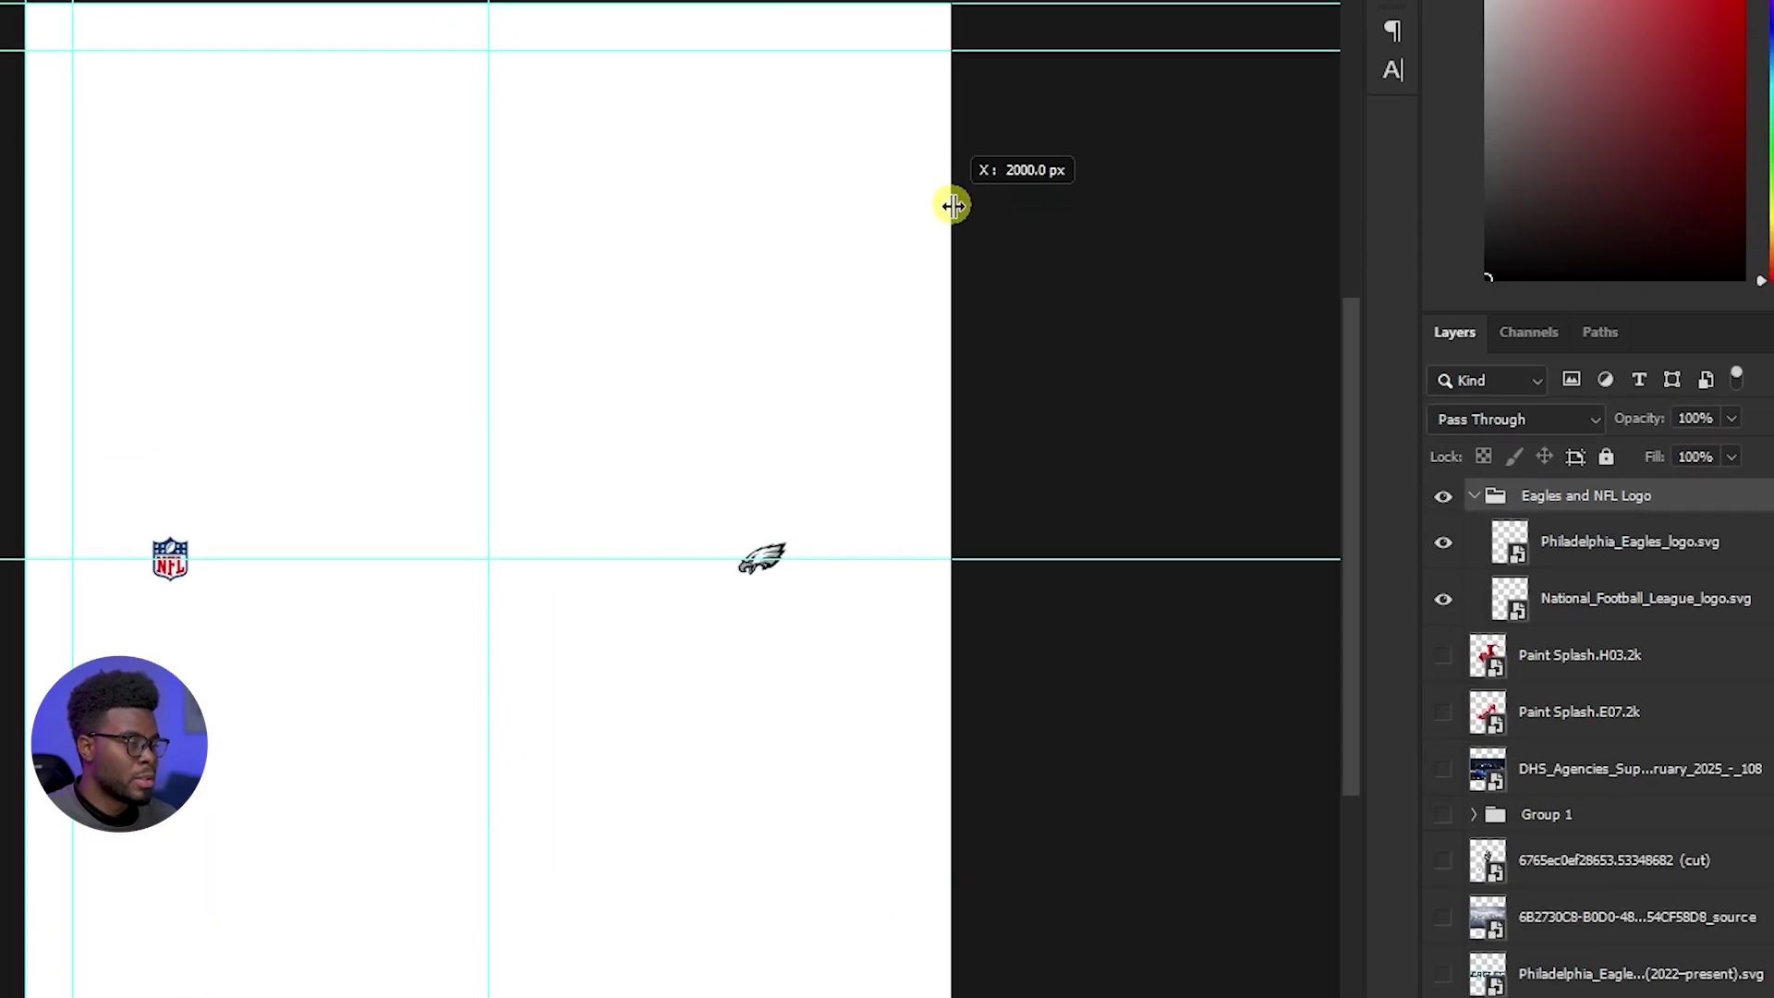
left_click_drag(953, 205, 902, 206)
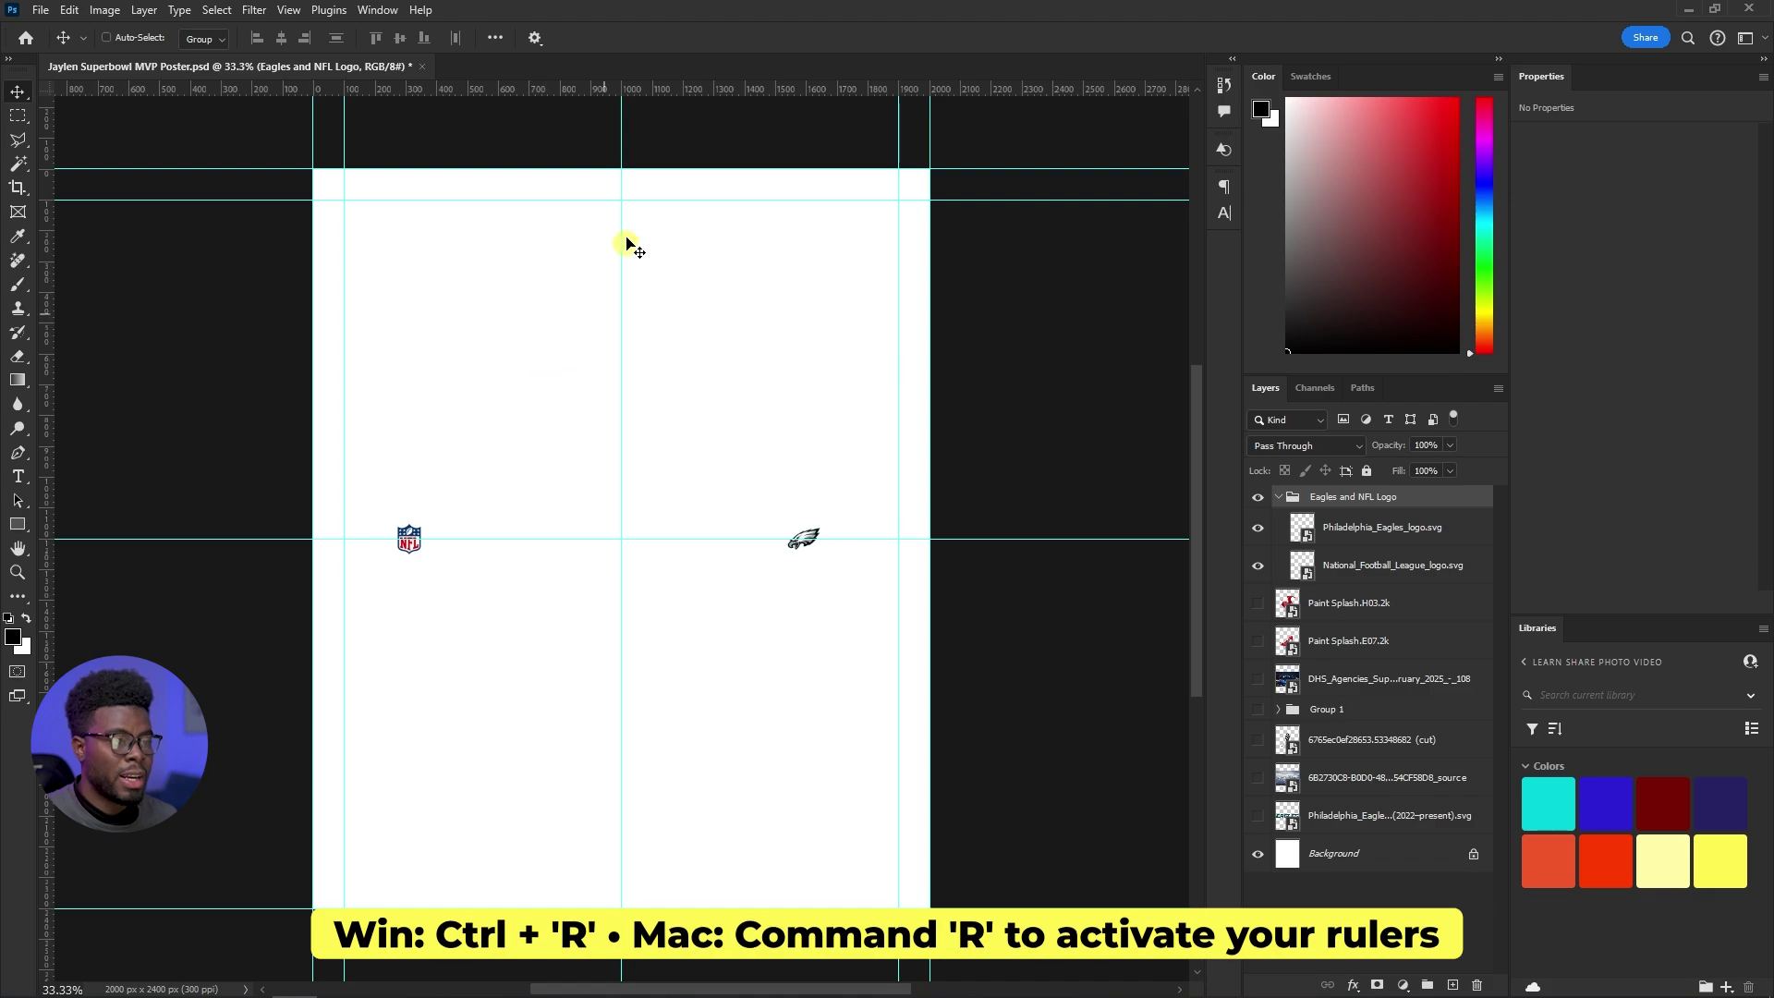
left_click_drag(646, 86, 609, 877)
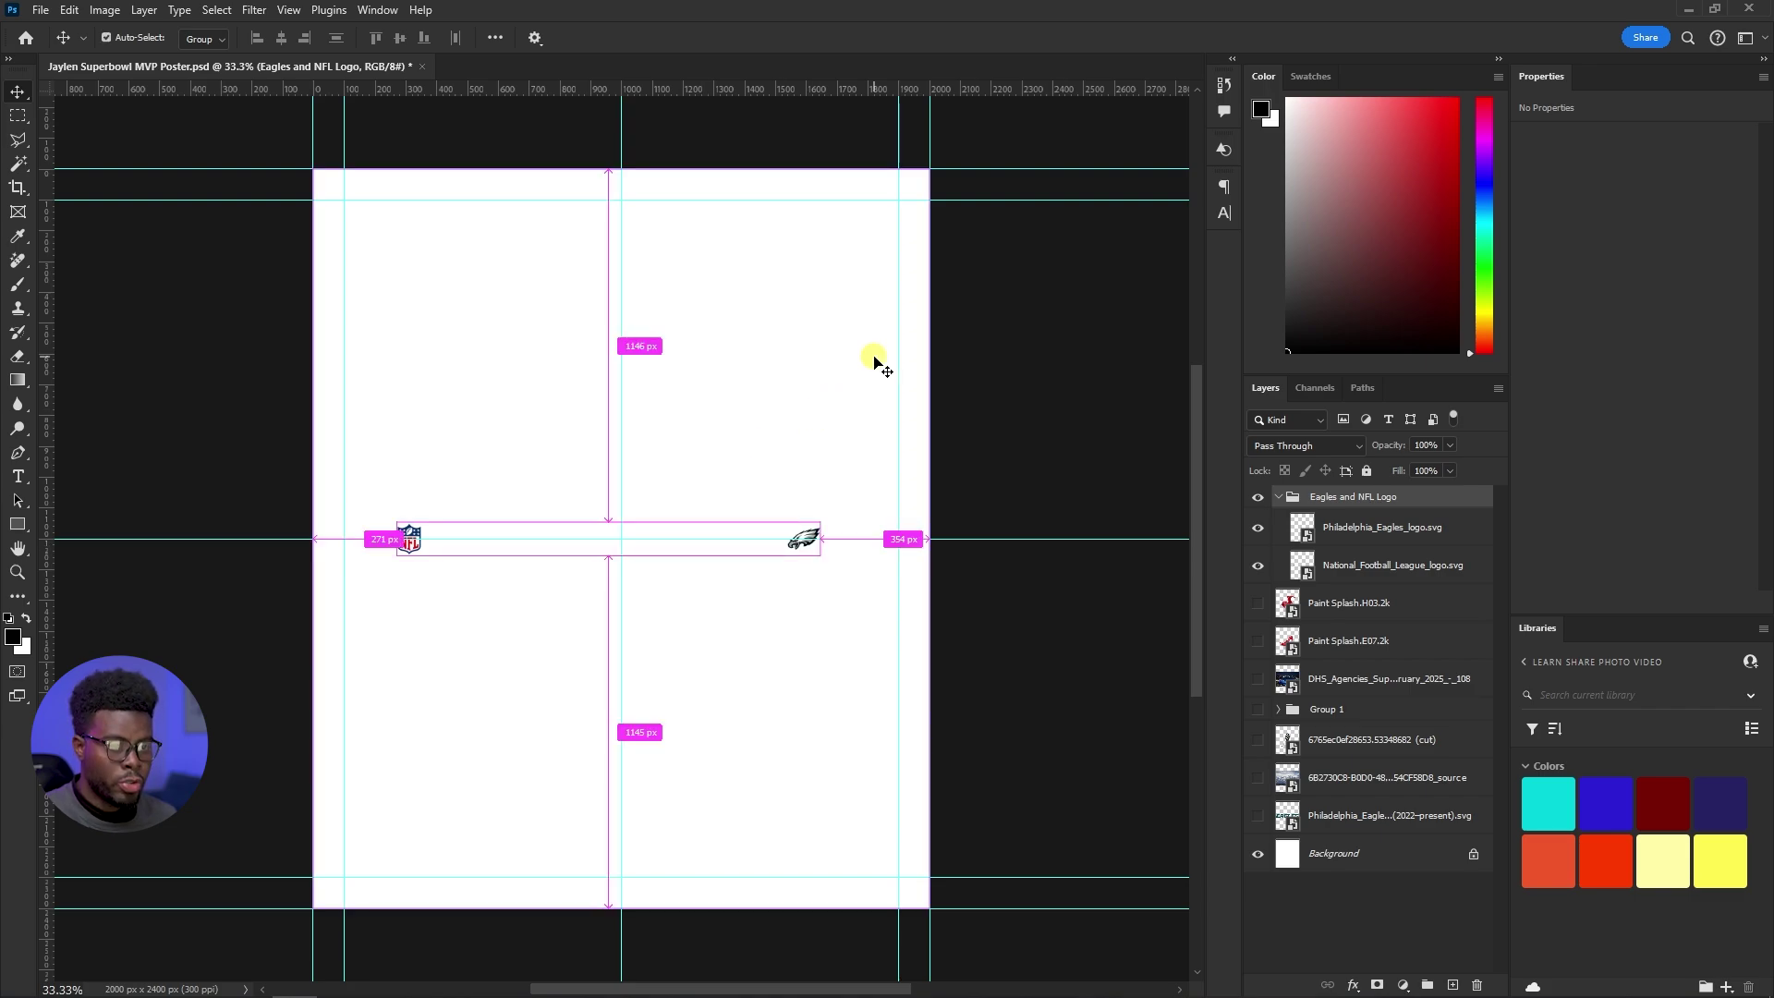
Hide the rulers and show them again
key("ctrl+r")
key("ctrl+r")
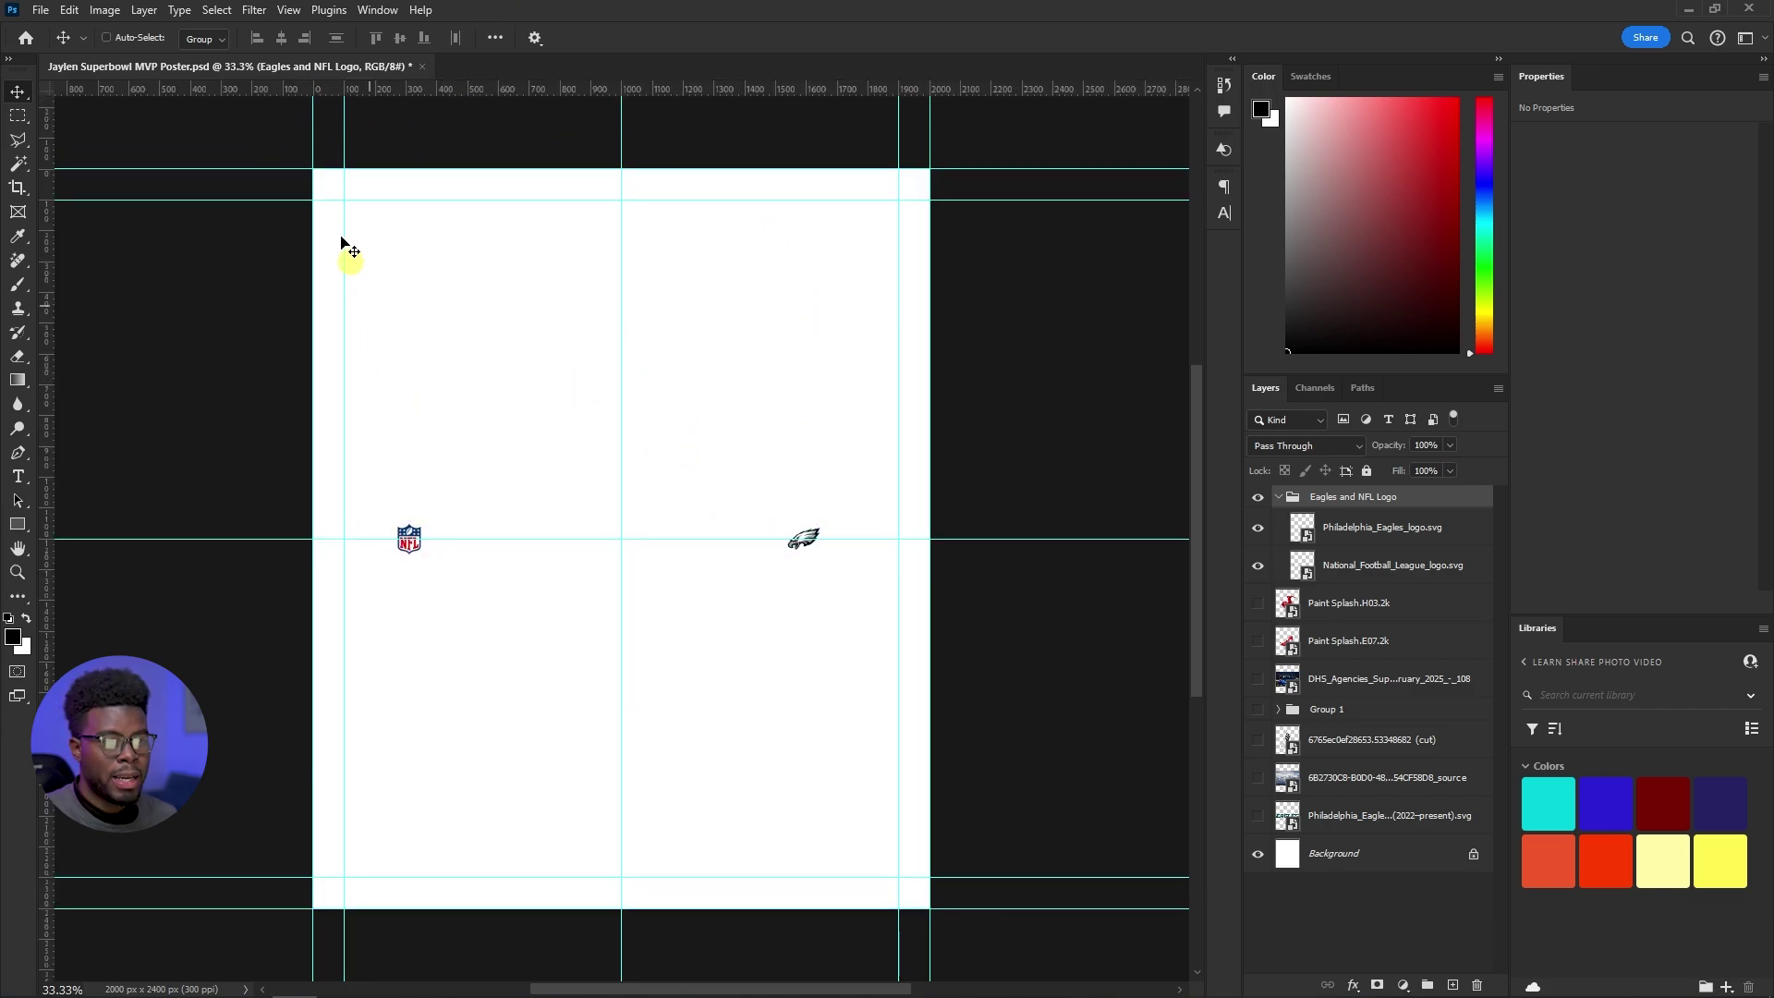
left_click(293, 16)
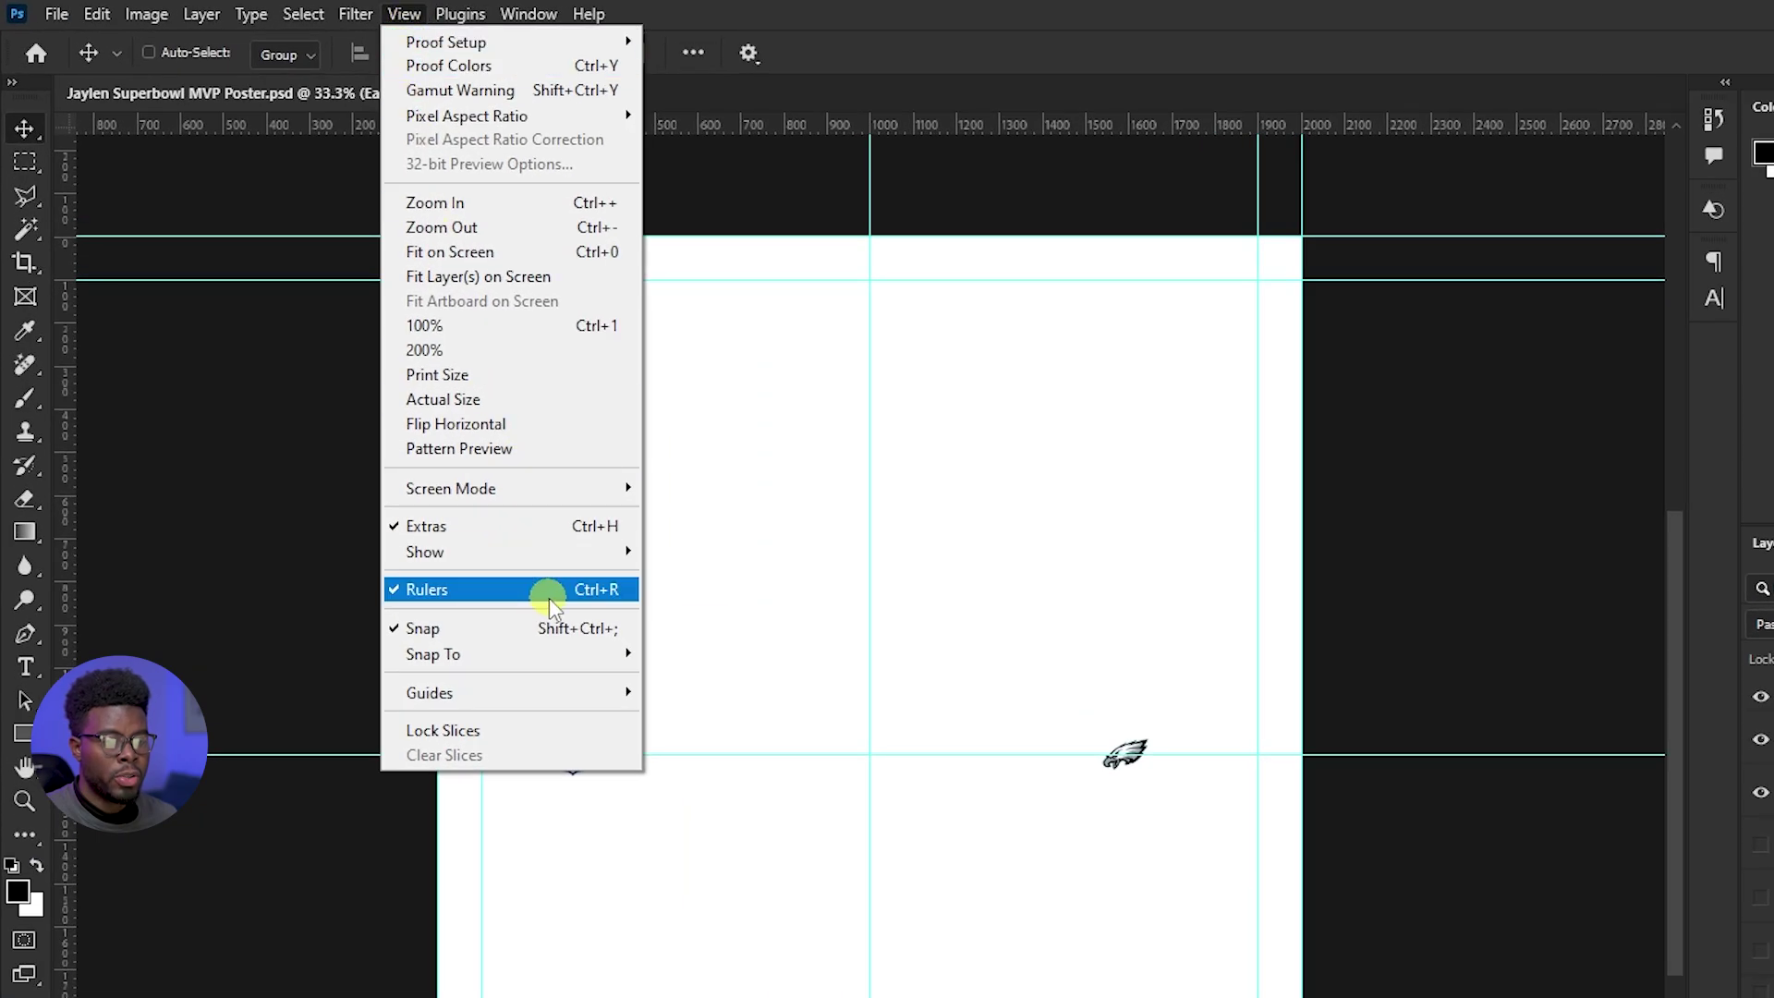
left_click(989, 651)
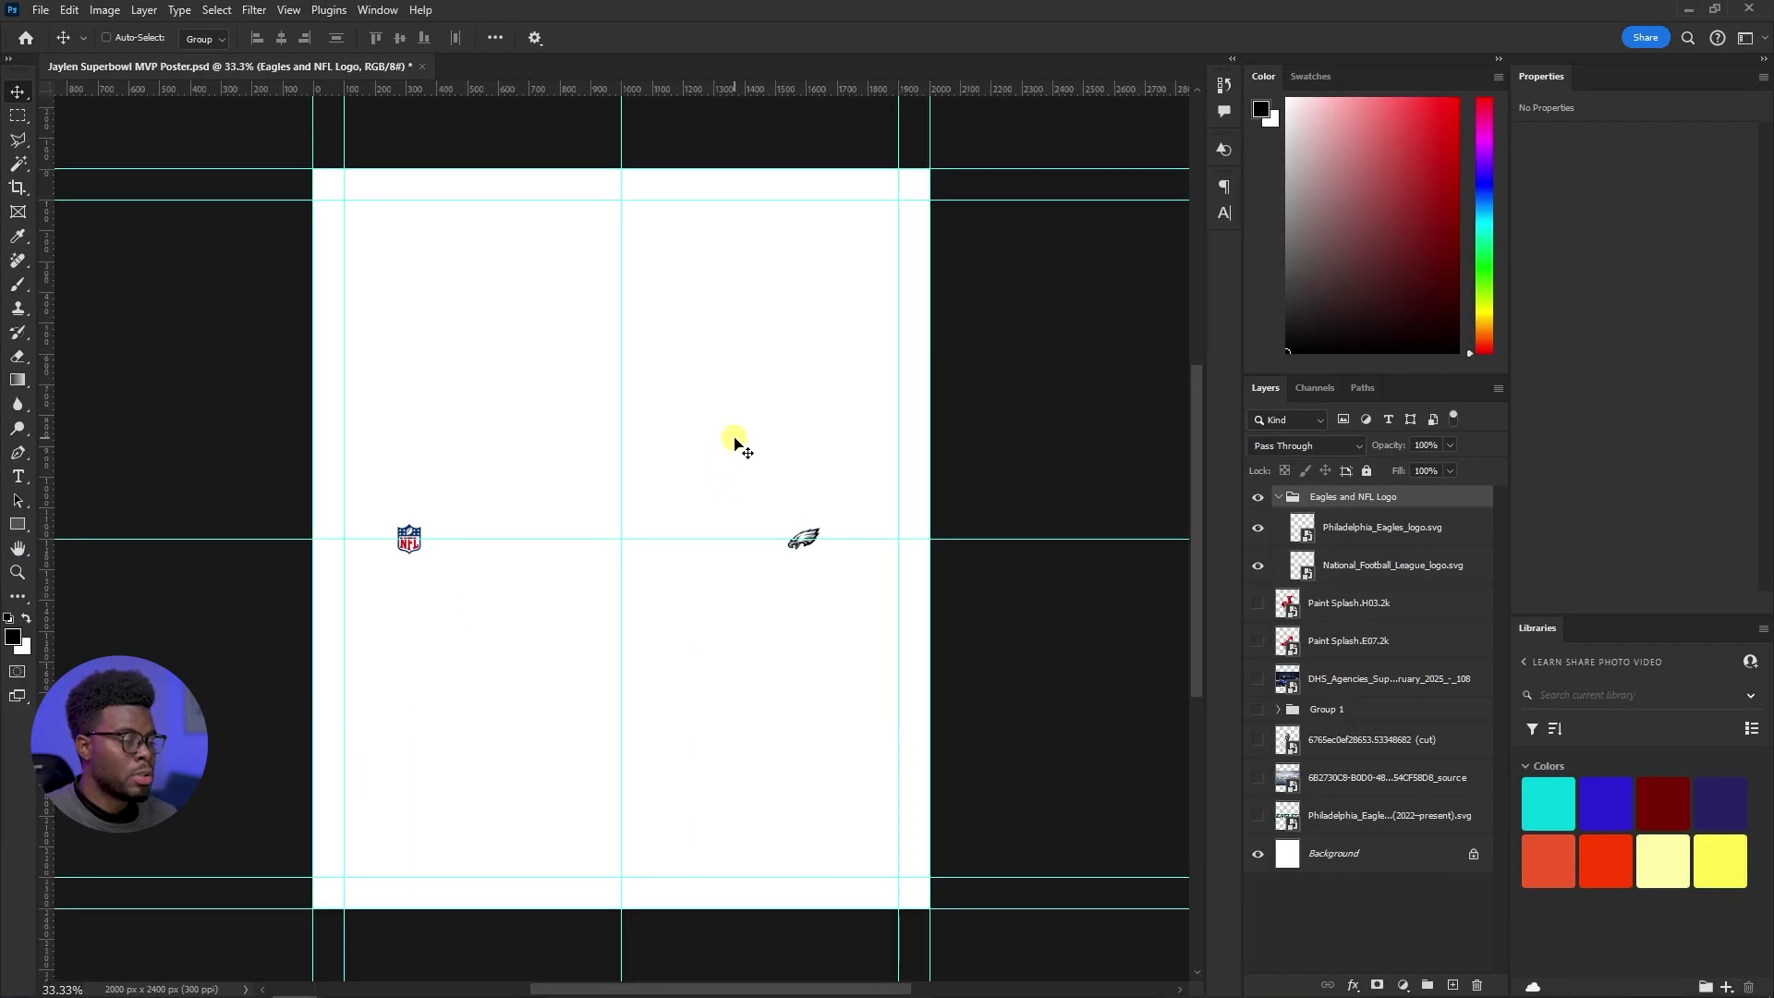
Move the Eagles logo against the right margin guide and the NFL logo against the left margin guide, and save the poster
key("ctrl+s")
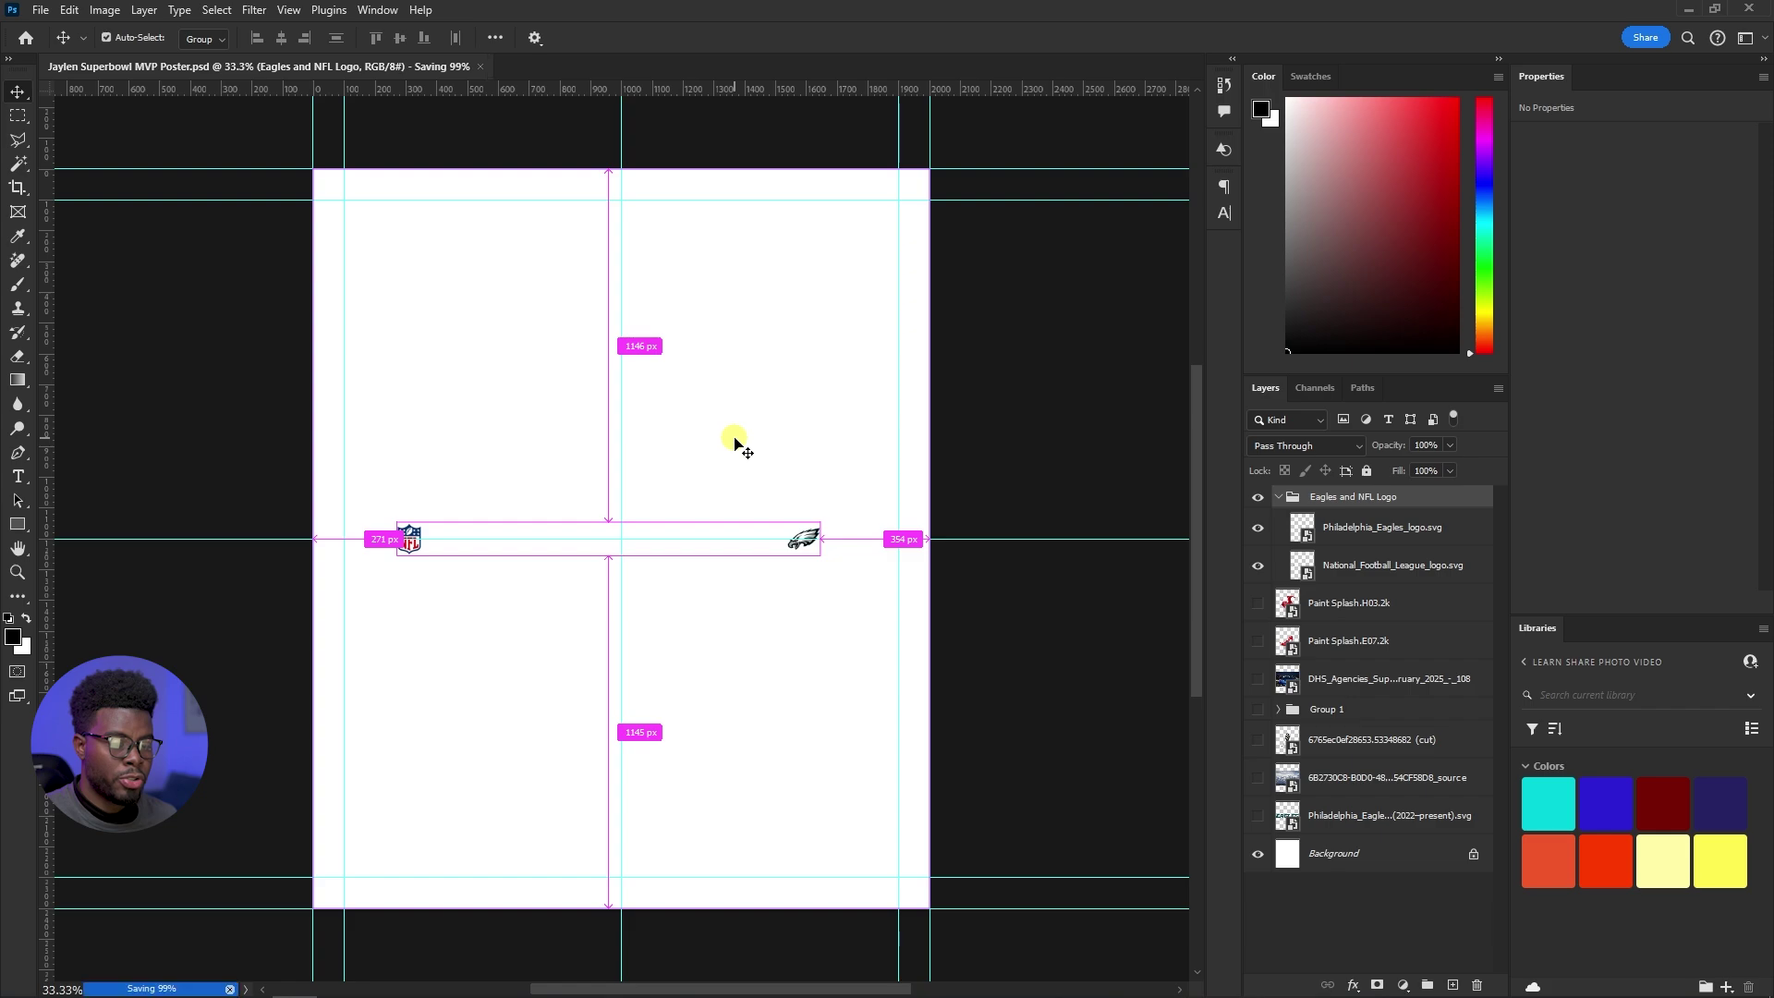
left_click(1453, 542)
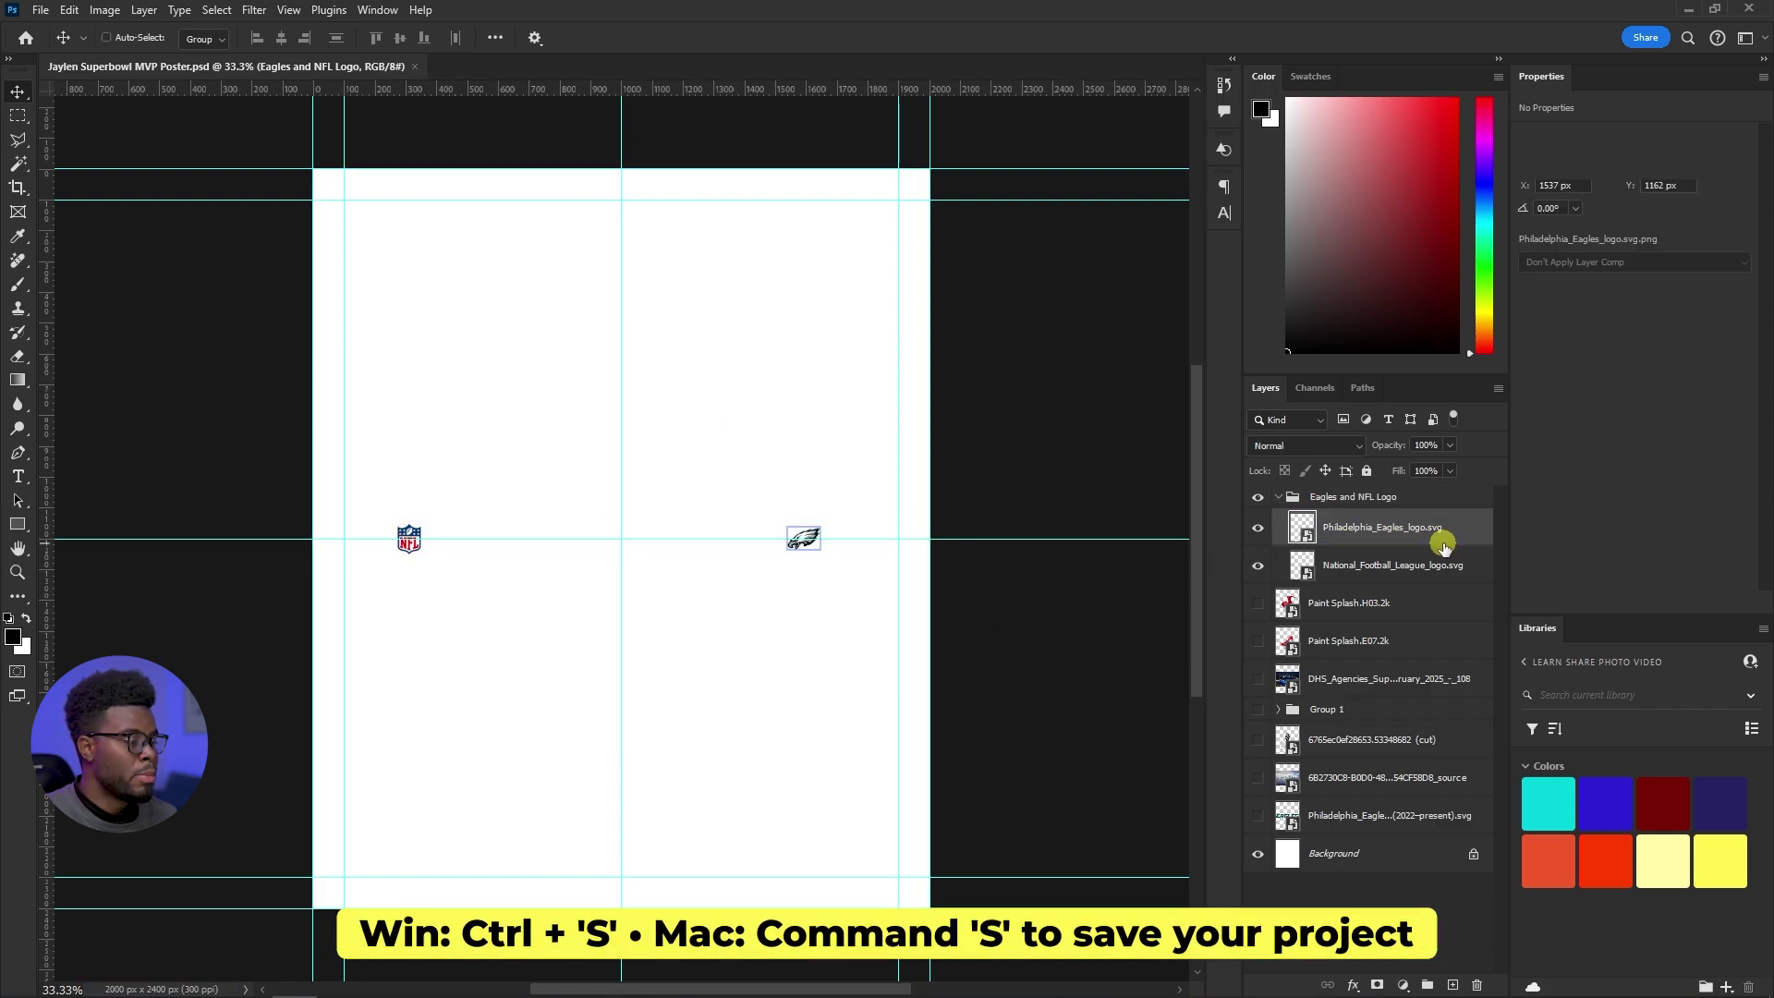
left_click_drag(801, 587, 878, 589)
left_click(1425, 575)
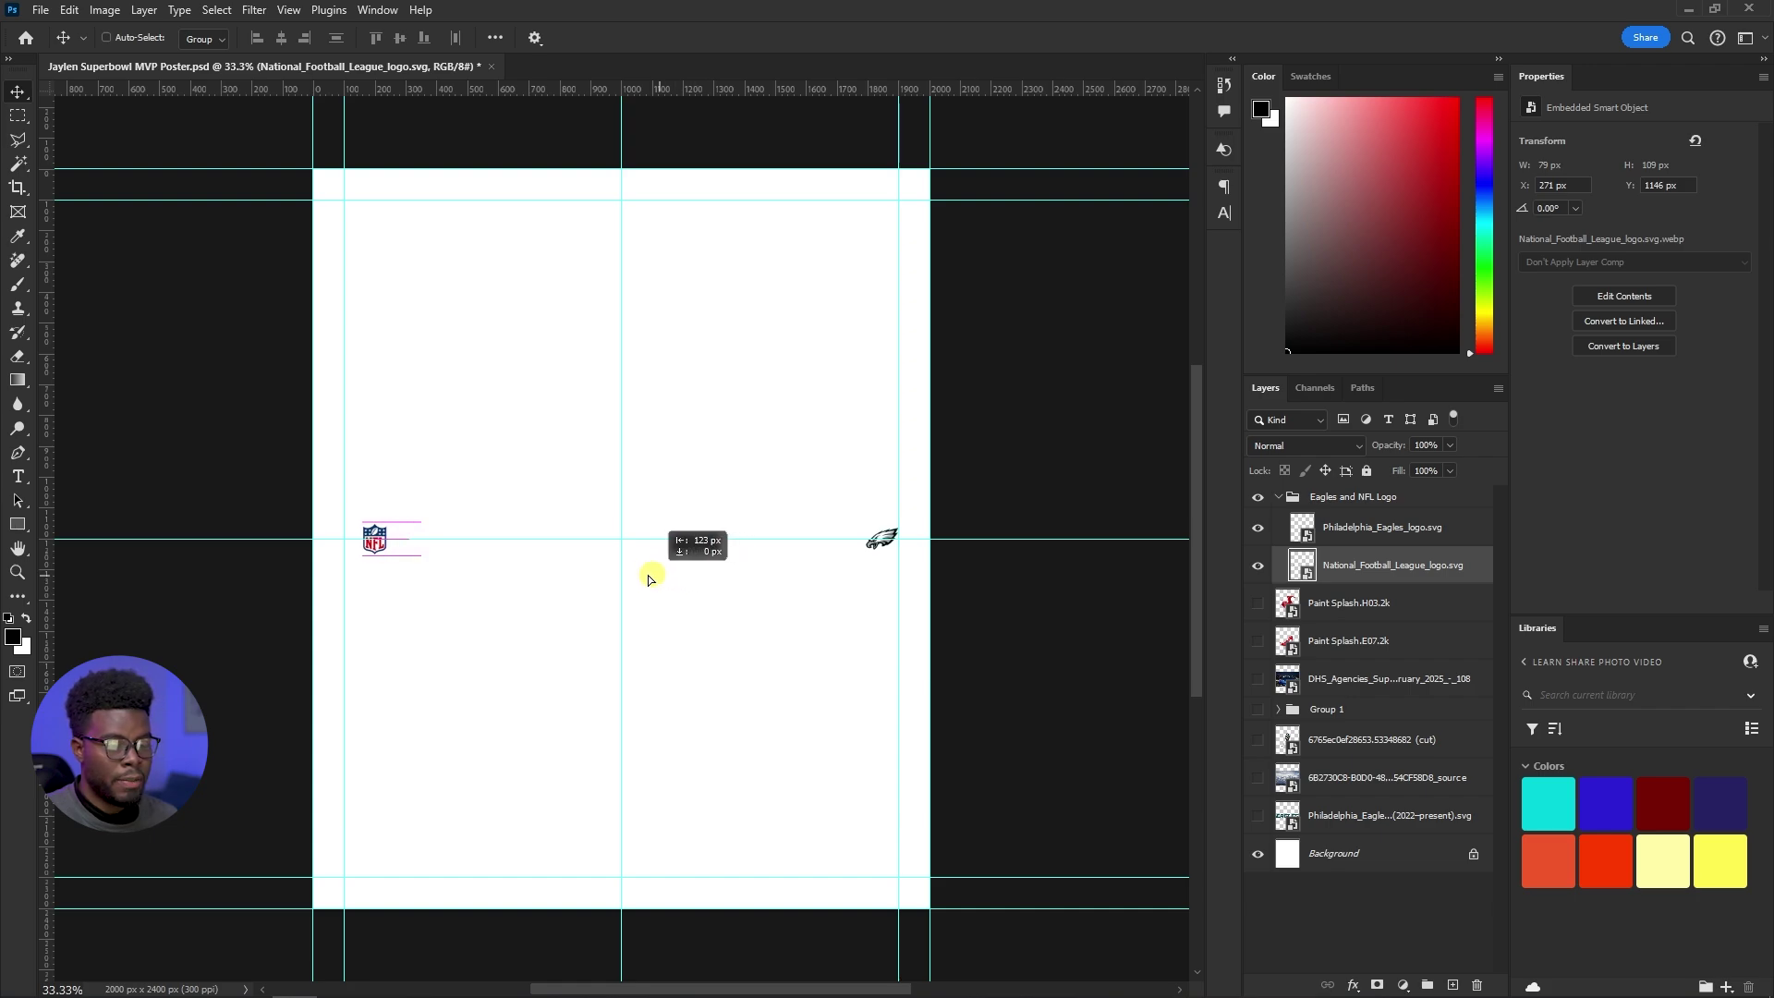
key("ctrl+s")
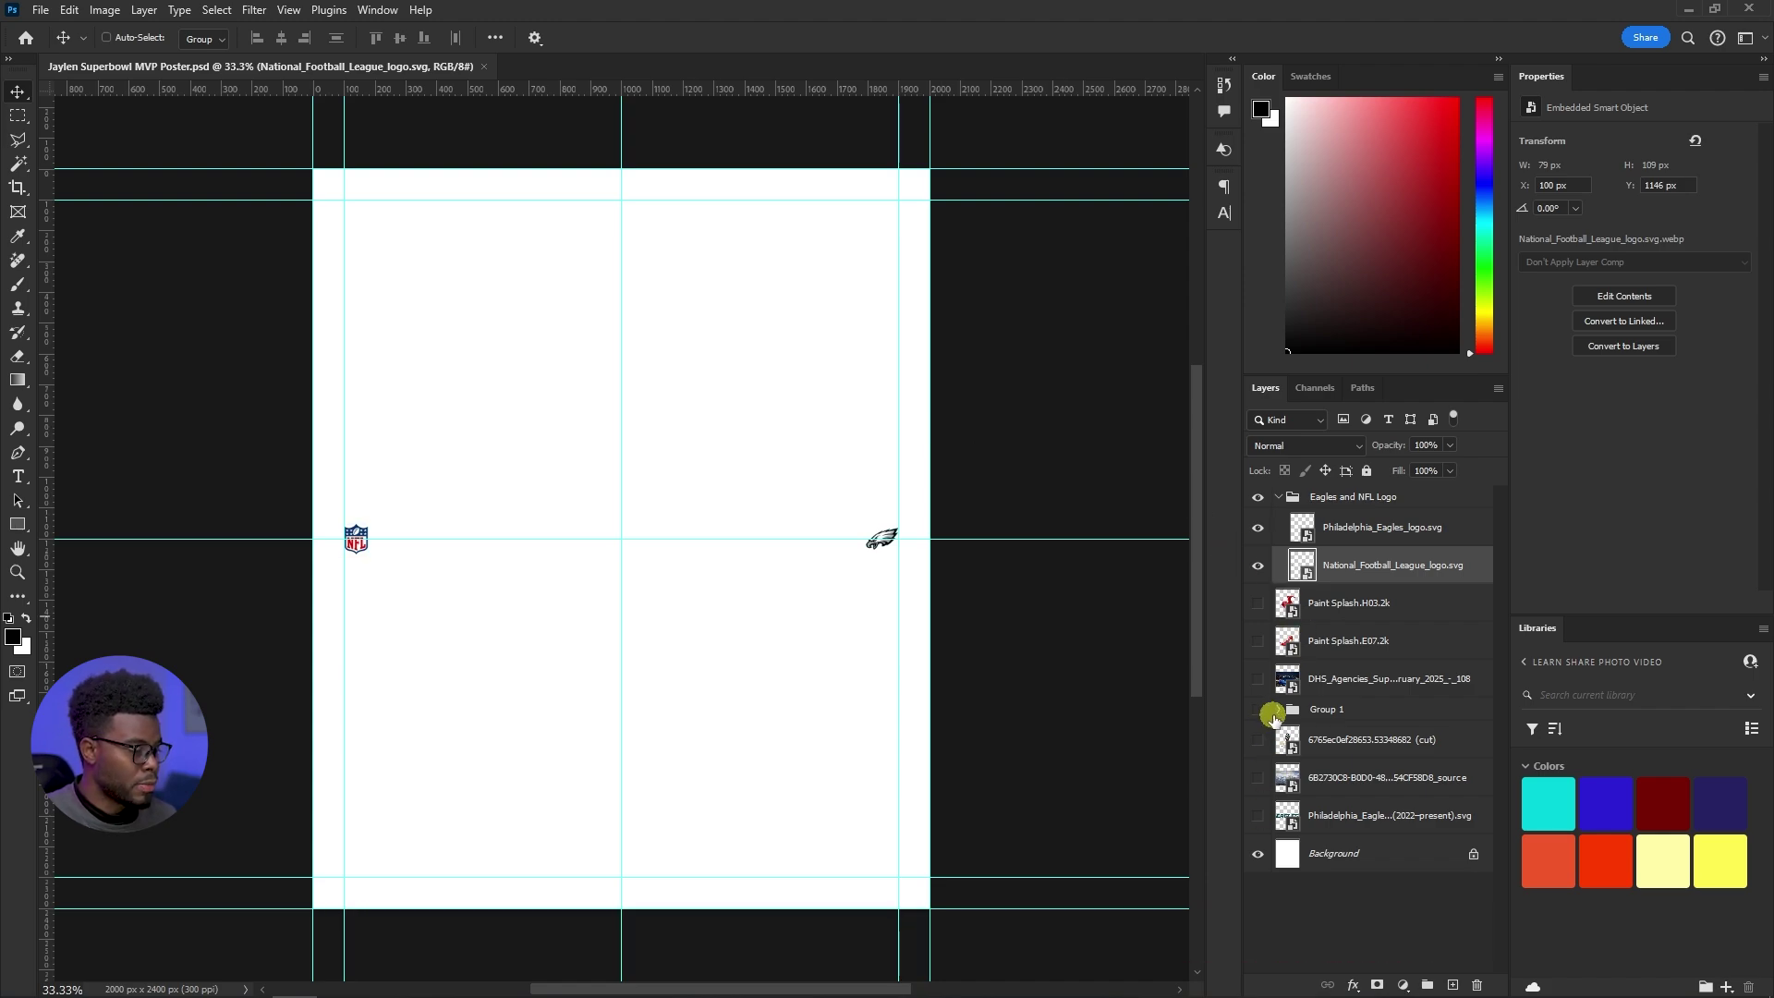
Show Group 1, rename it as "Jaylen Images", and save the poster
left_click(1259, 709)
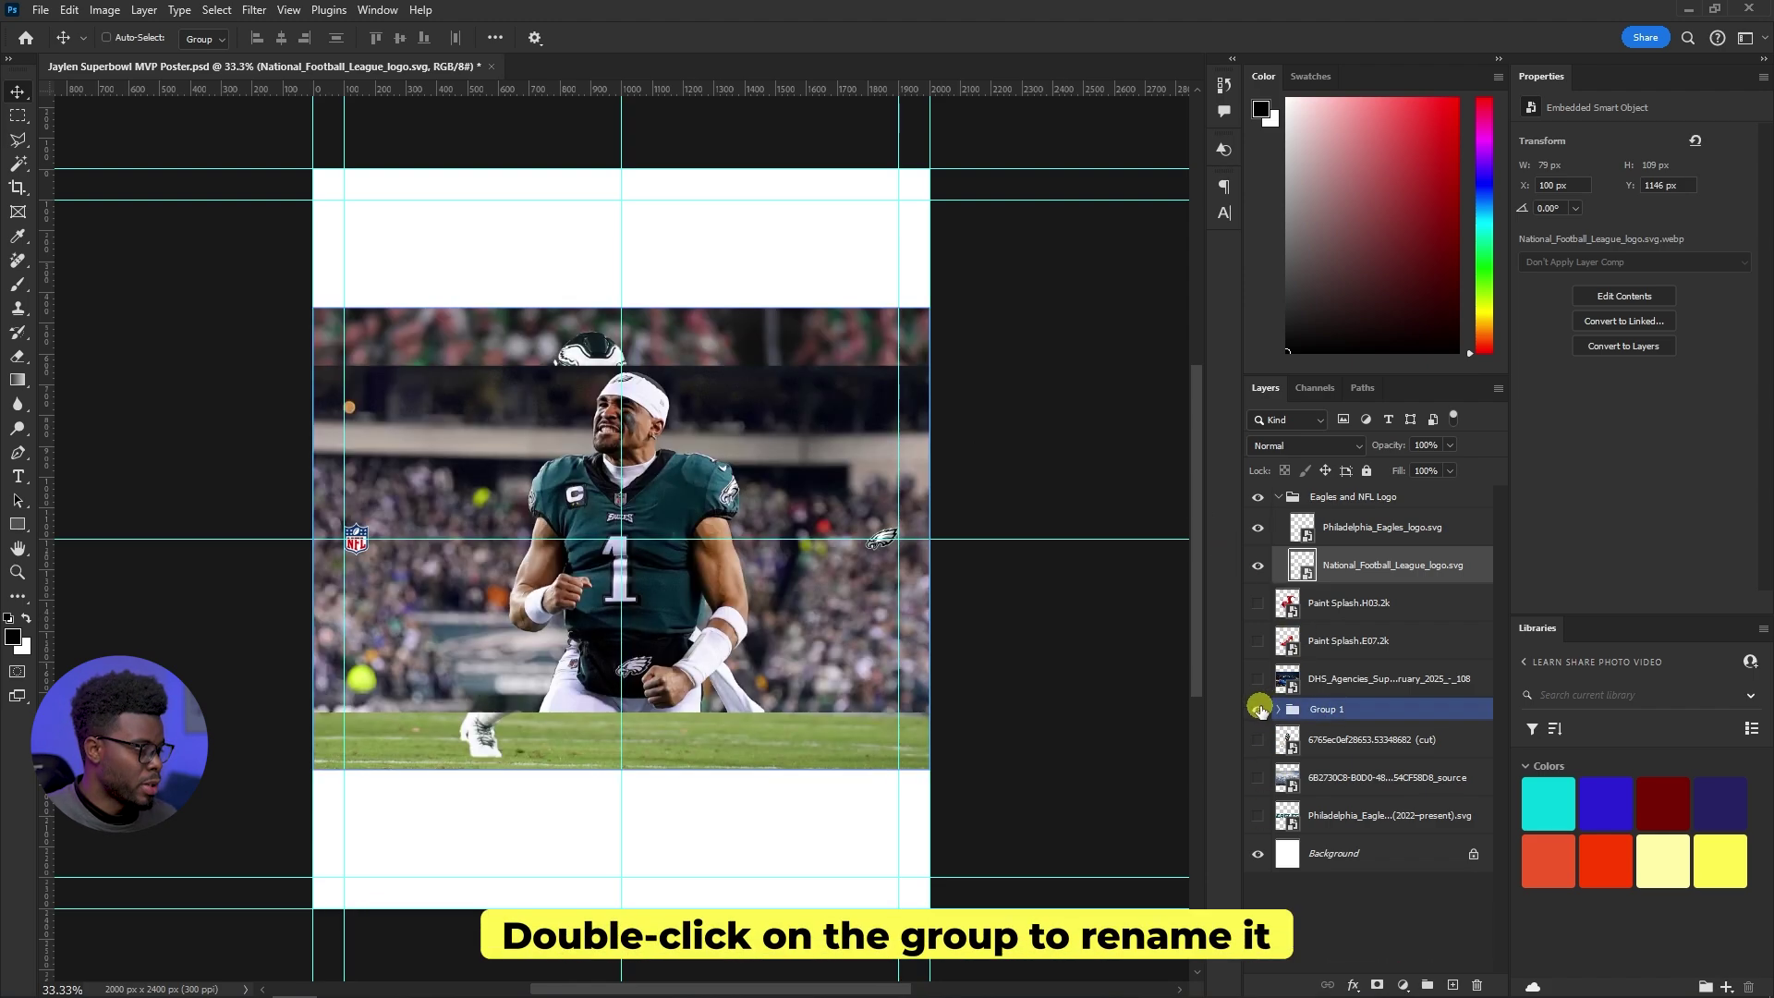
left_click(1319, 711)
type("Jaylen Images")
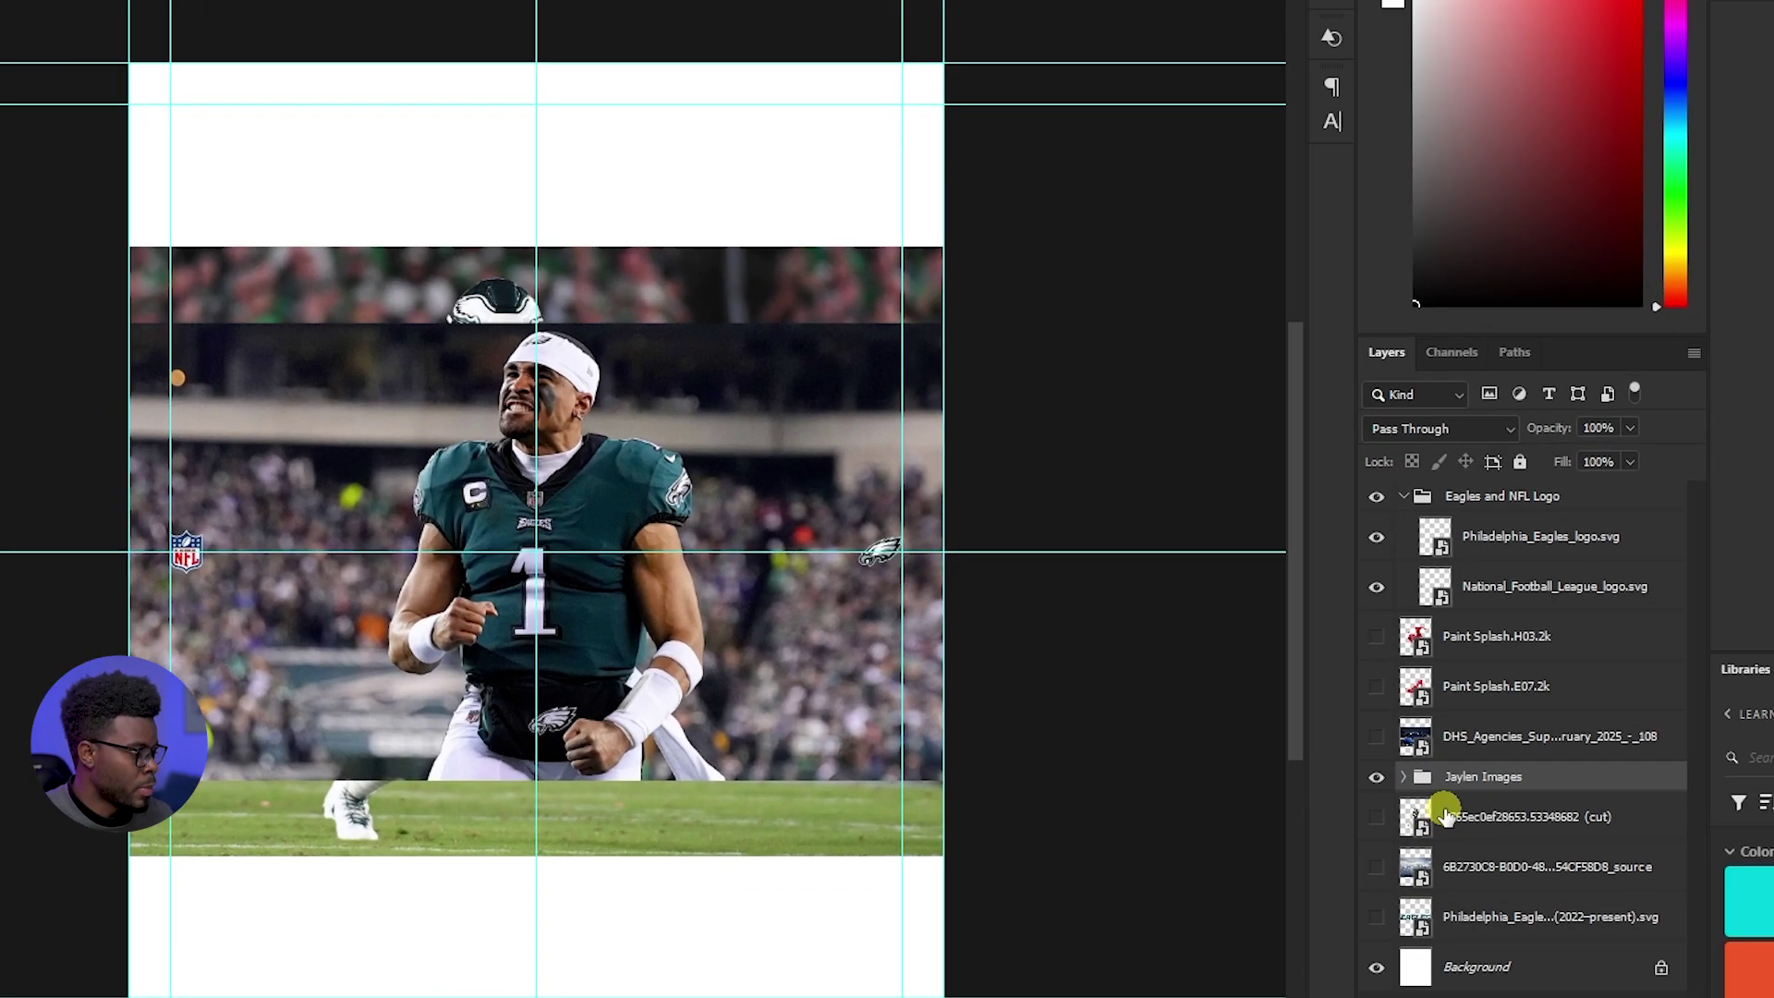
key("ctrl+s")
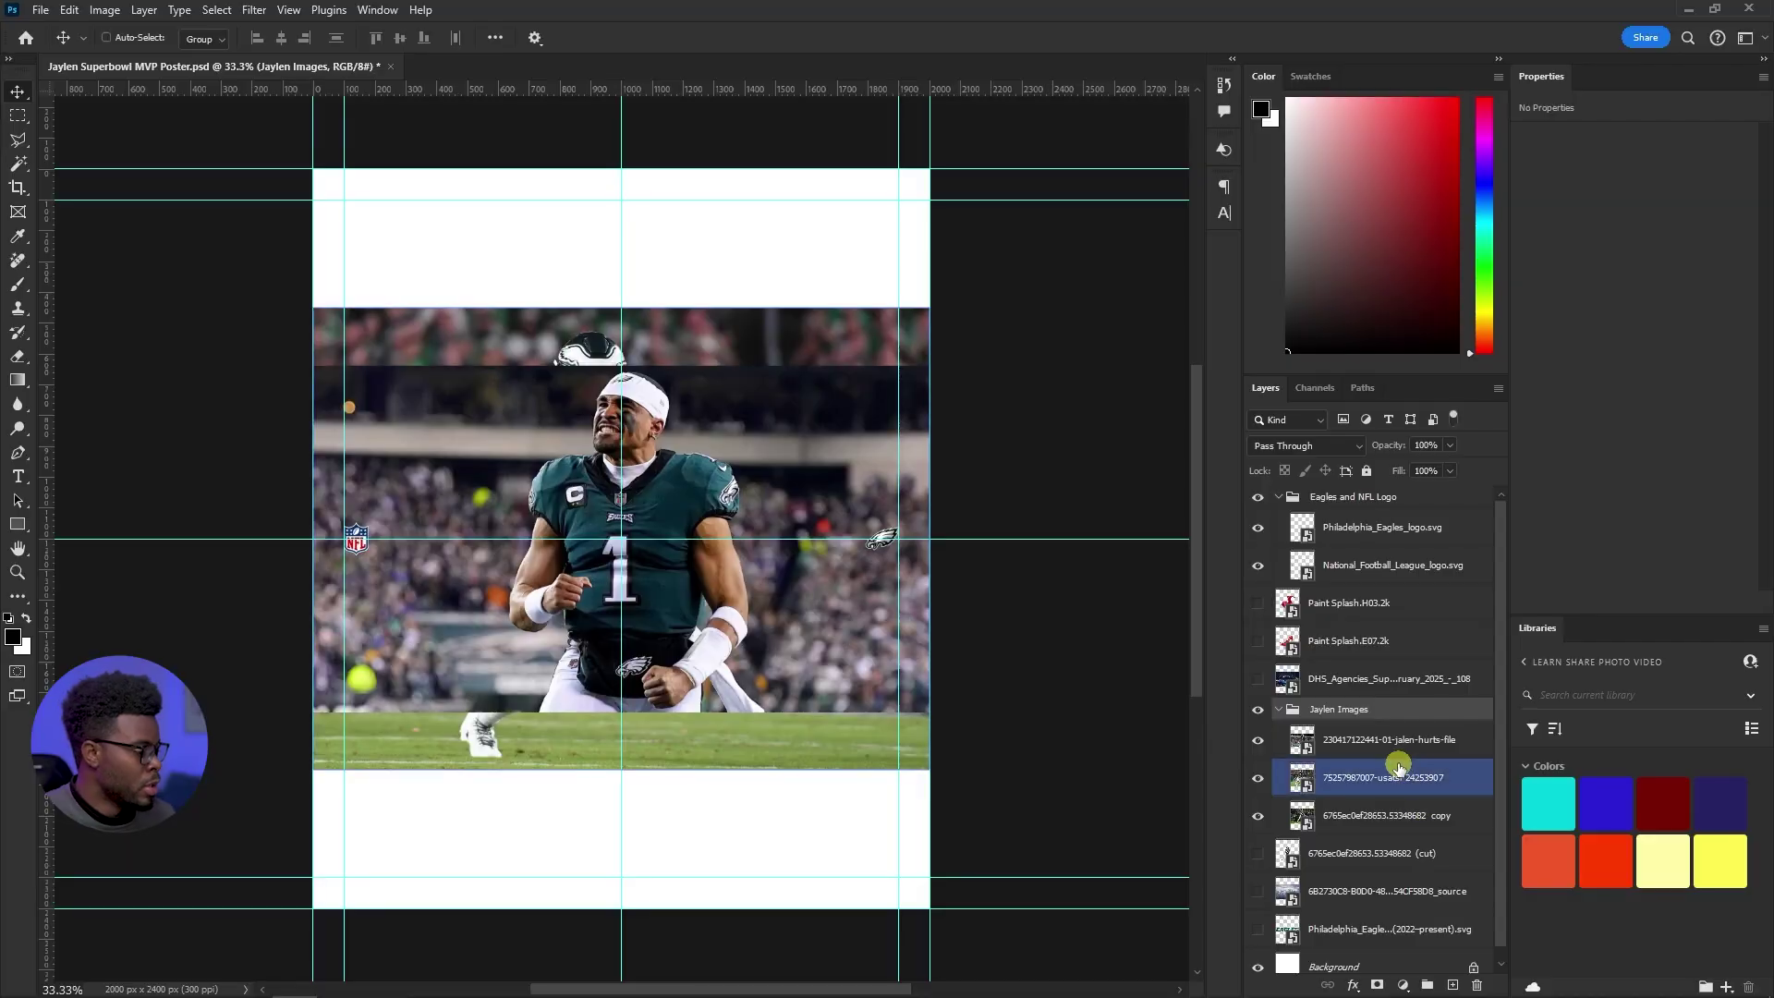
Hide the upper two photos in the Jaylen Images group and select the 6765ec0ef28653.53348682 copy layer
left_click(1306, 744)
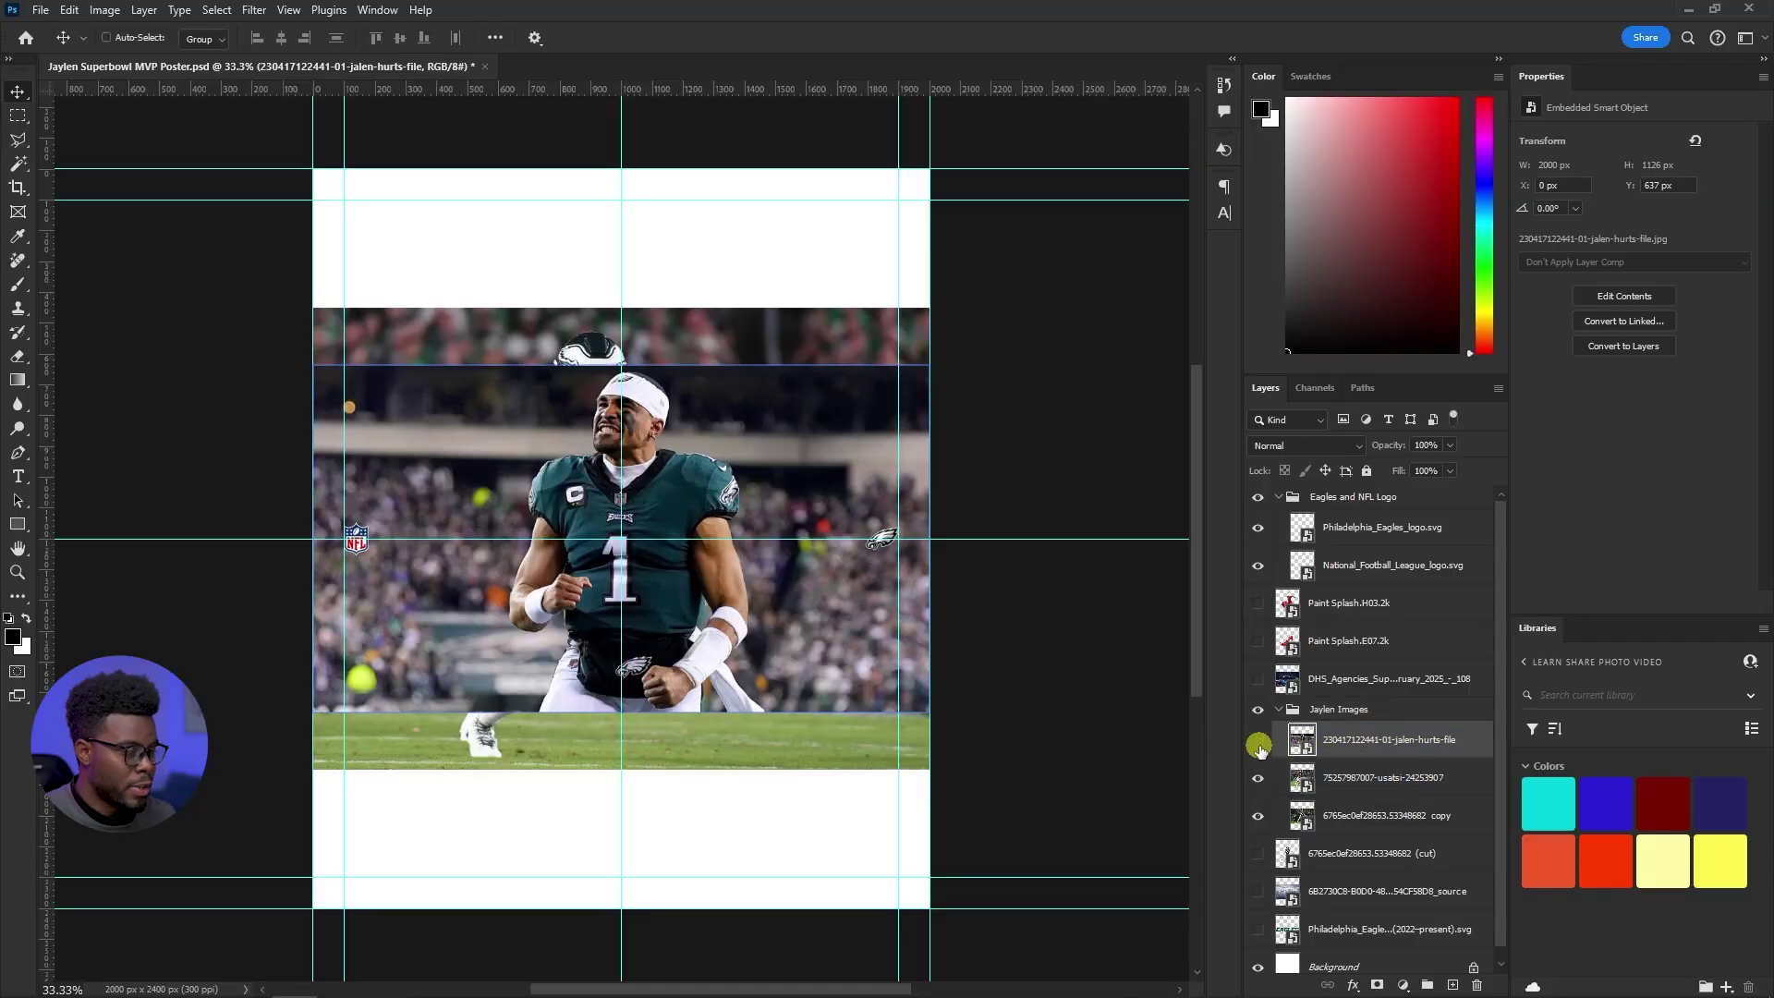
left_click(1258, 744)
left_click(1258, 778)
left_click(1331, 813)
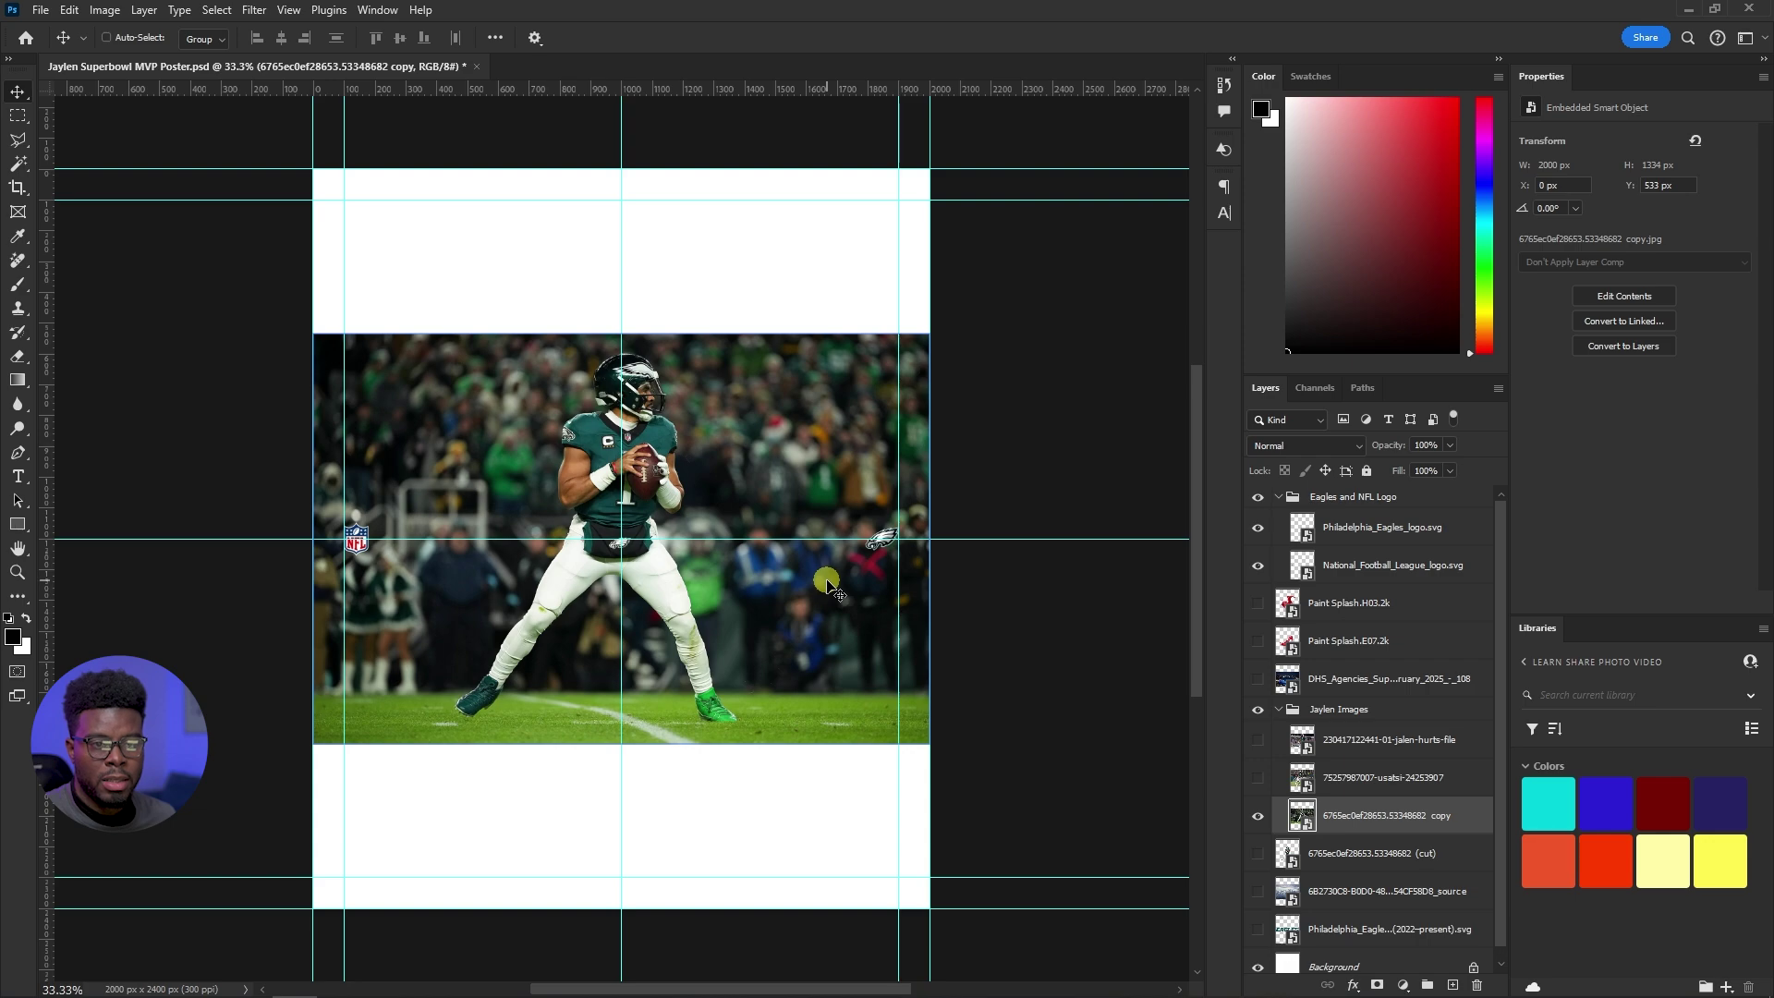
Select the player with Select Subject and examine the selection edge around the helmet and face mask
key("w")
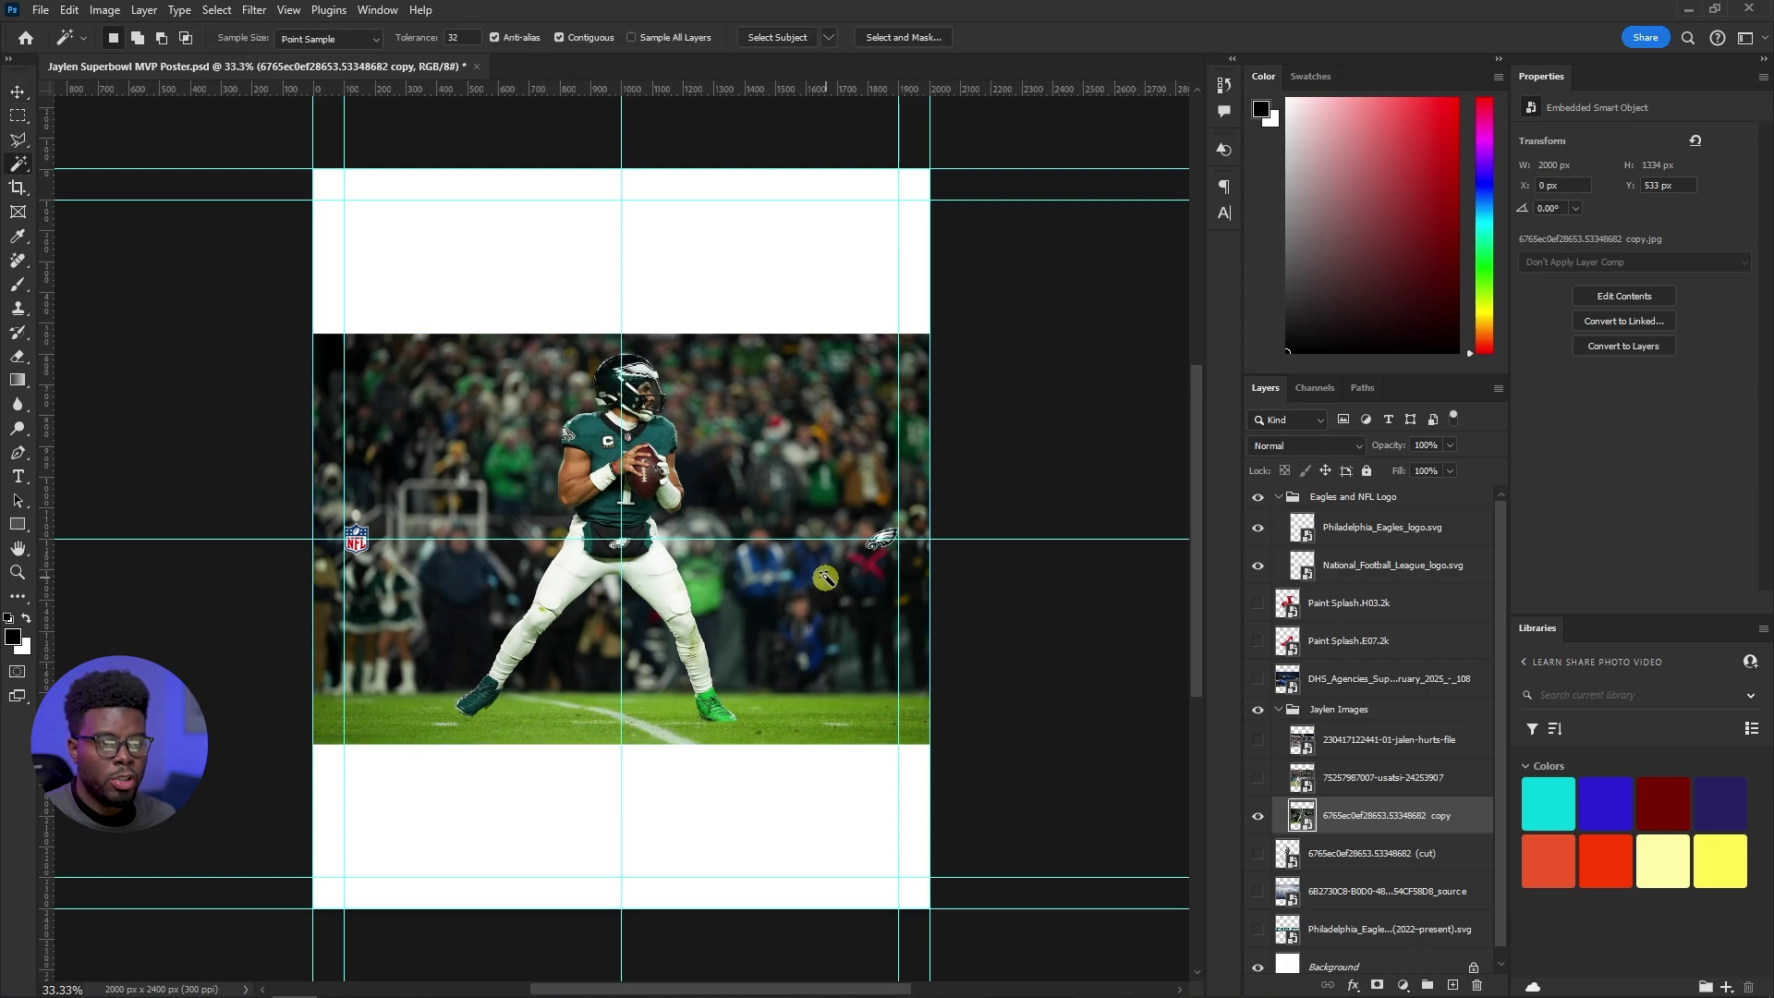
left_click(222, 9)
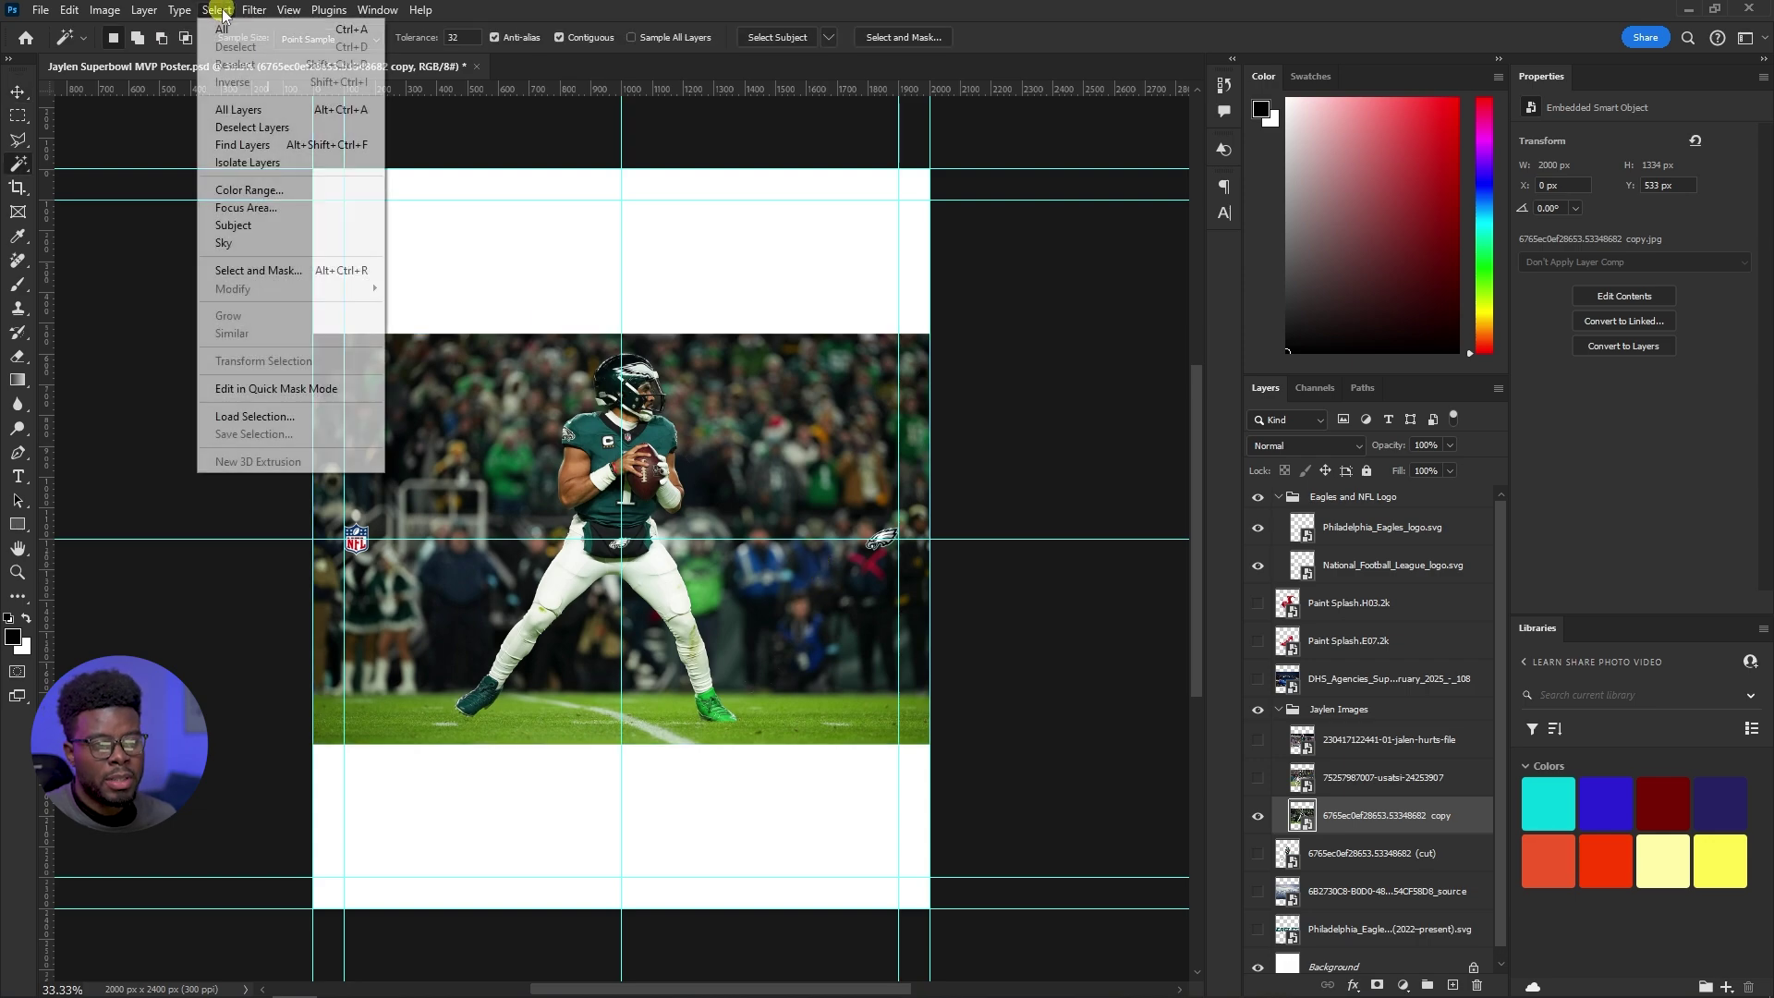
left_click(331, 227)
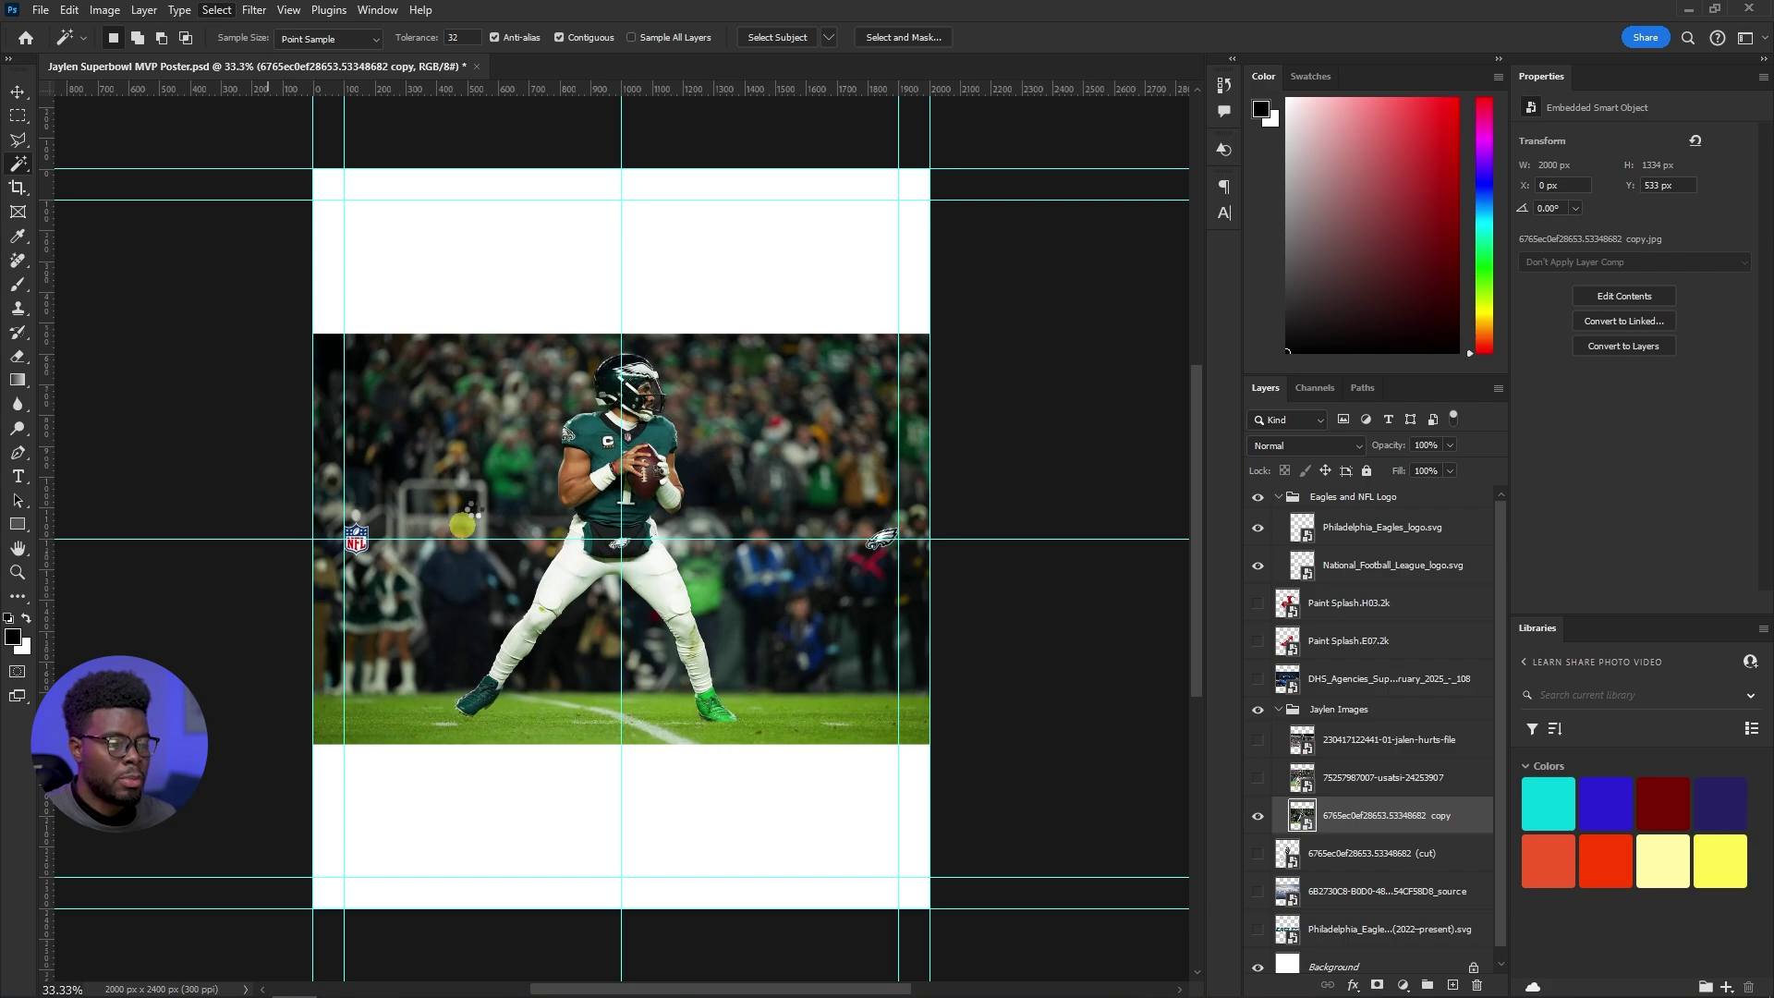
scroll(605, 423, "up", 8)
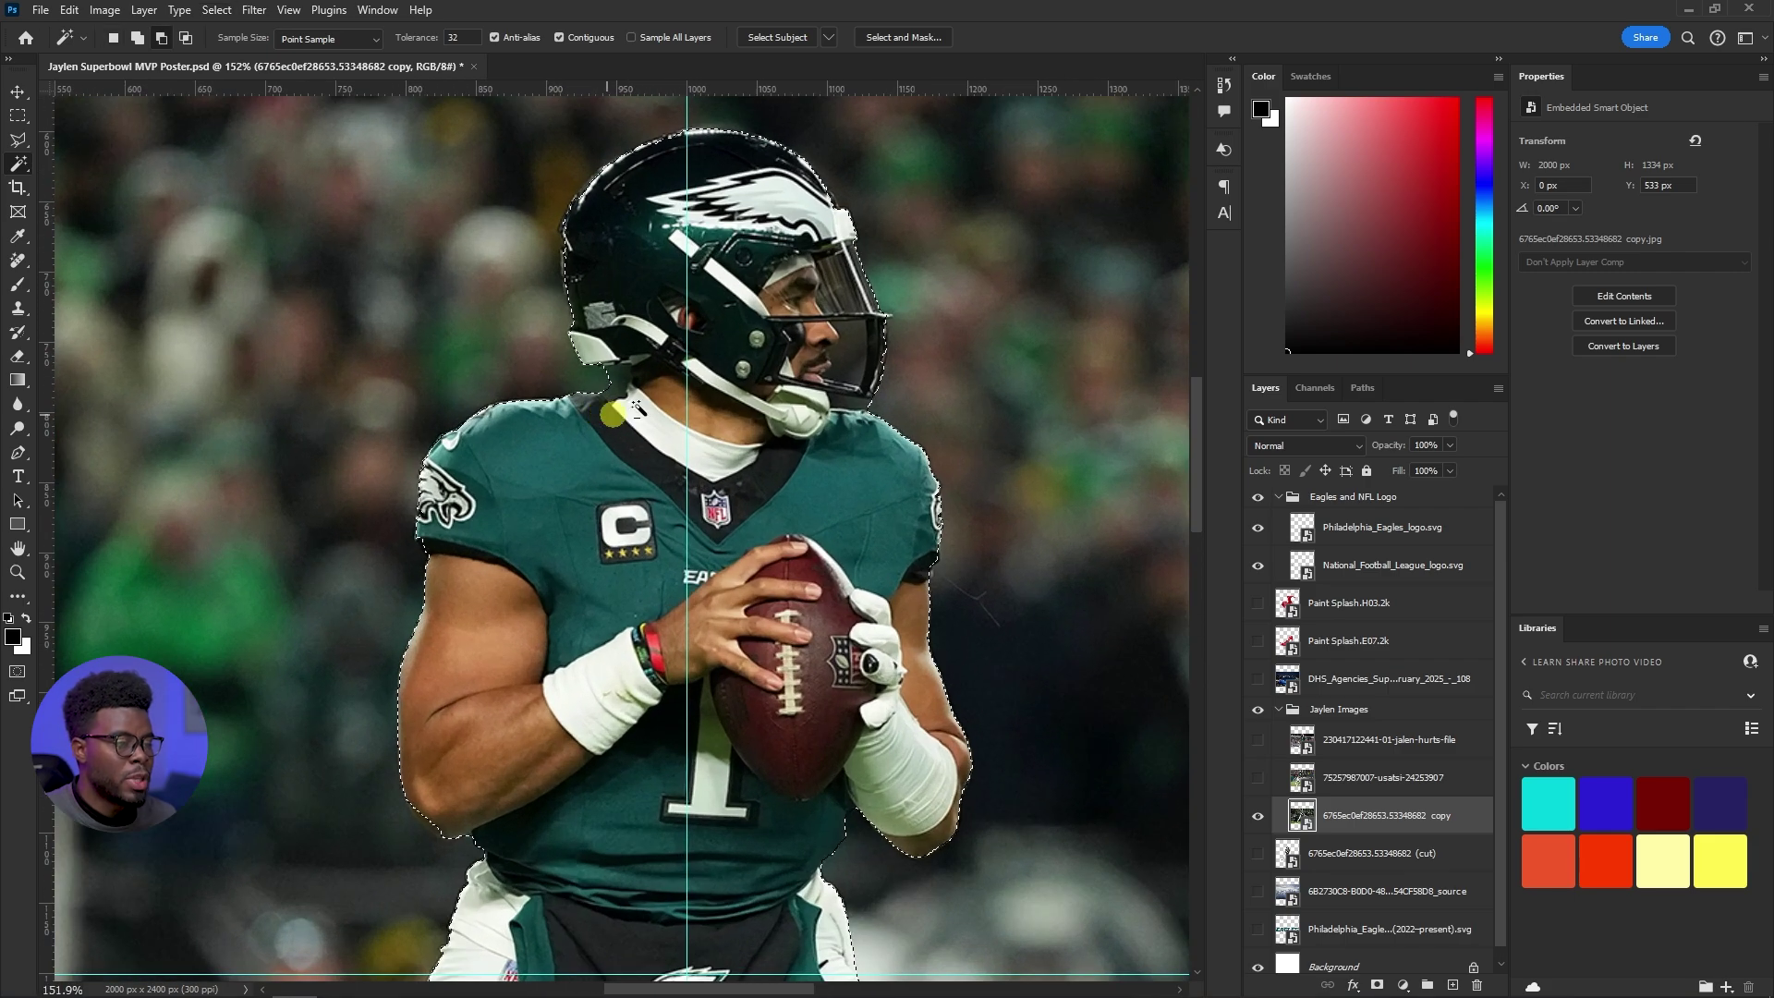
scroll(856, 340, "up", 3)
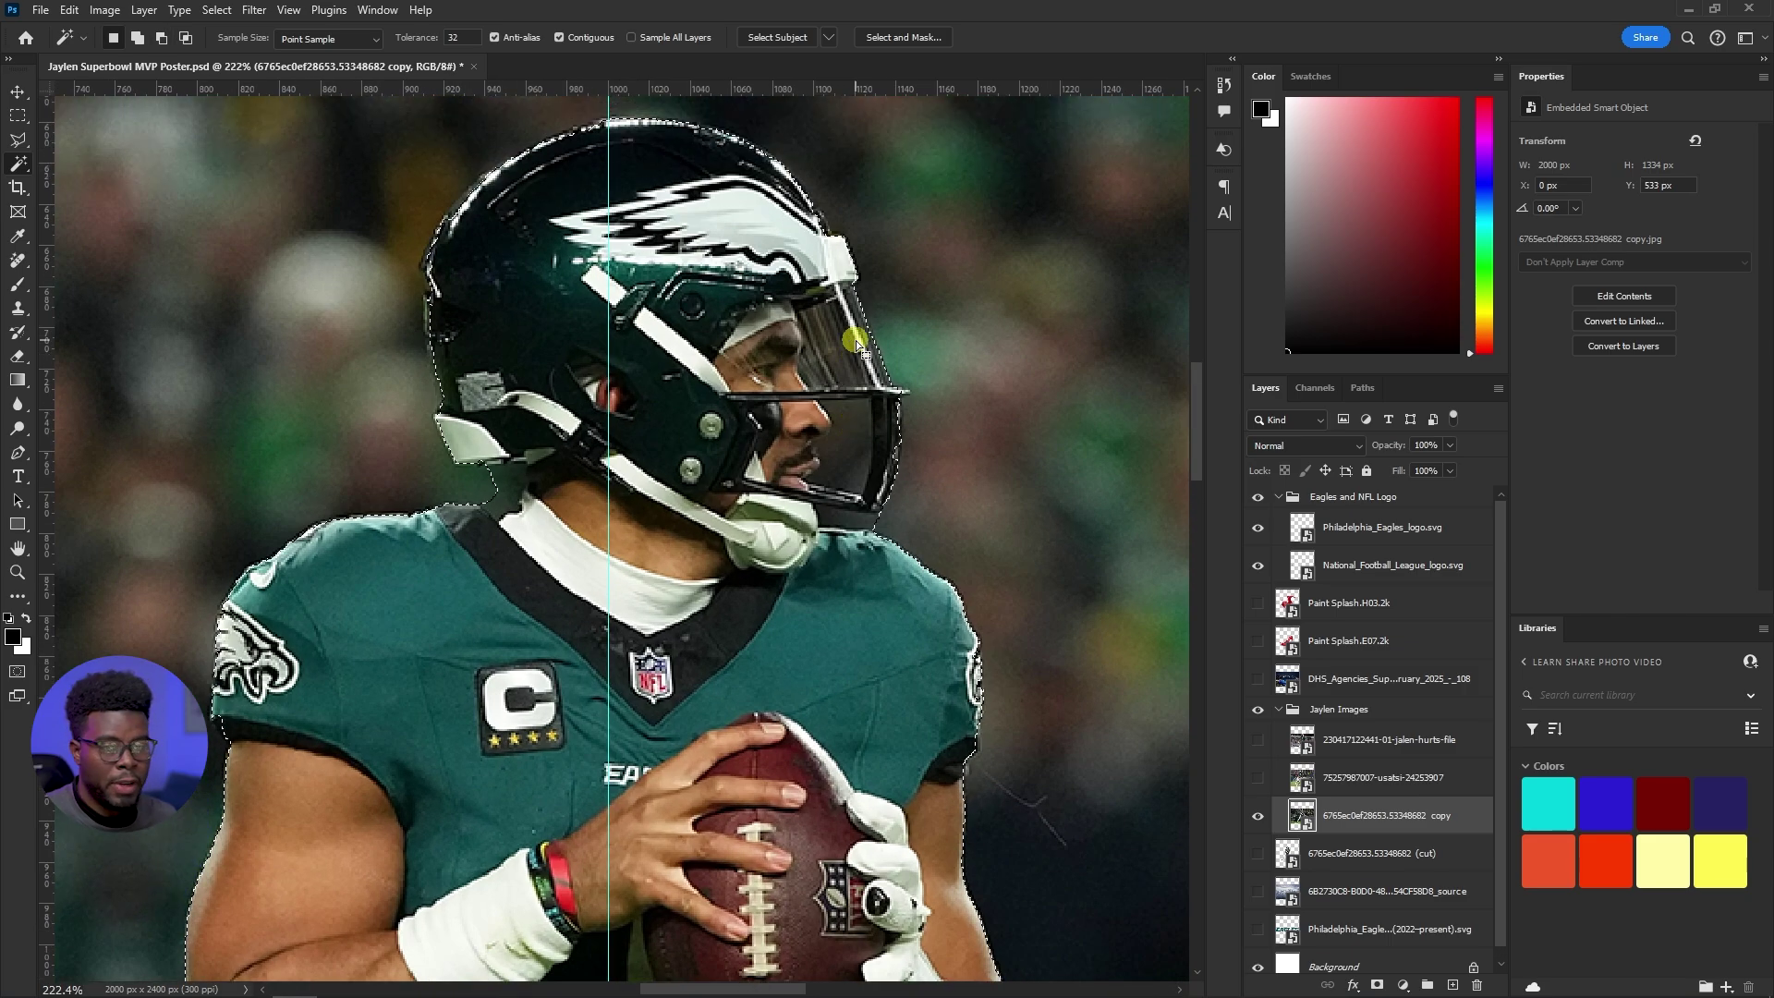
scroll(856, 340, "up", 6)
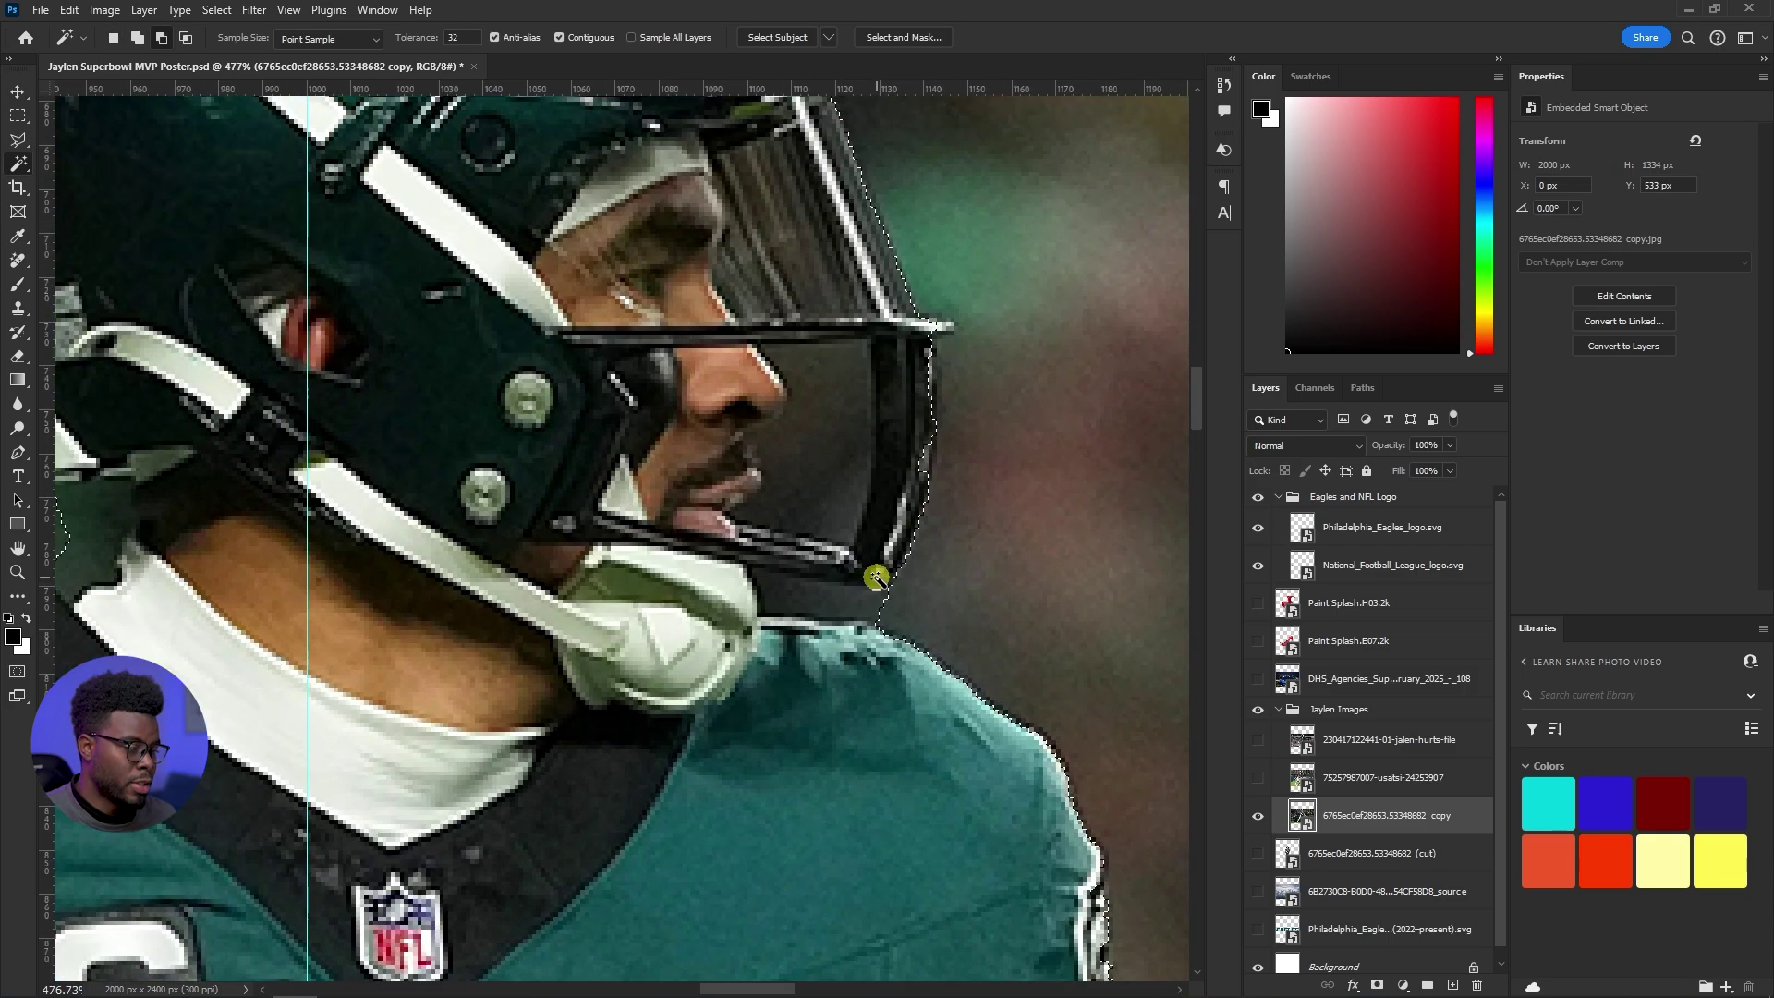
scroll(873, 555, "up", 2)
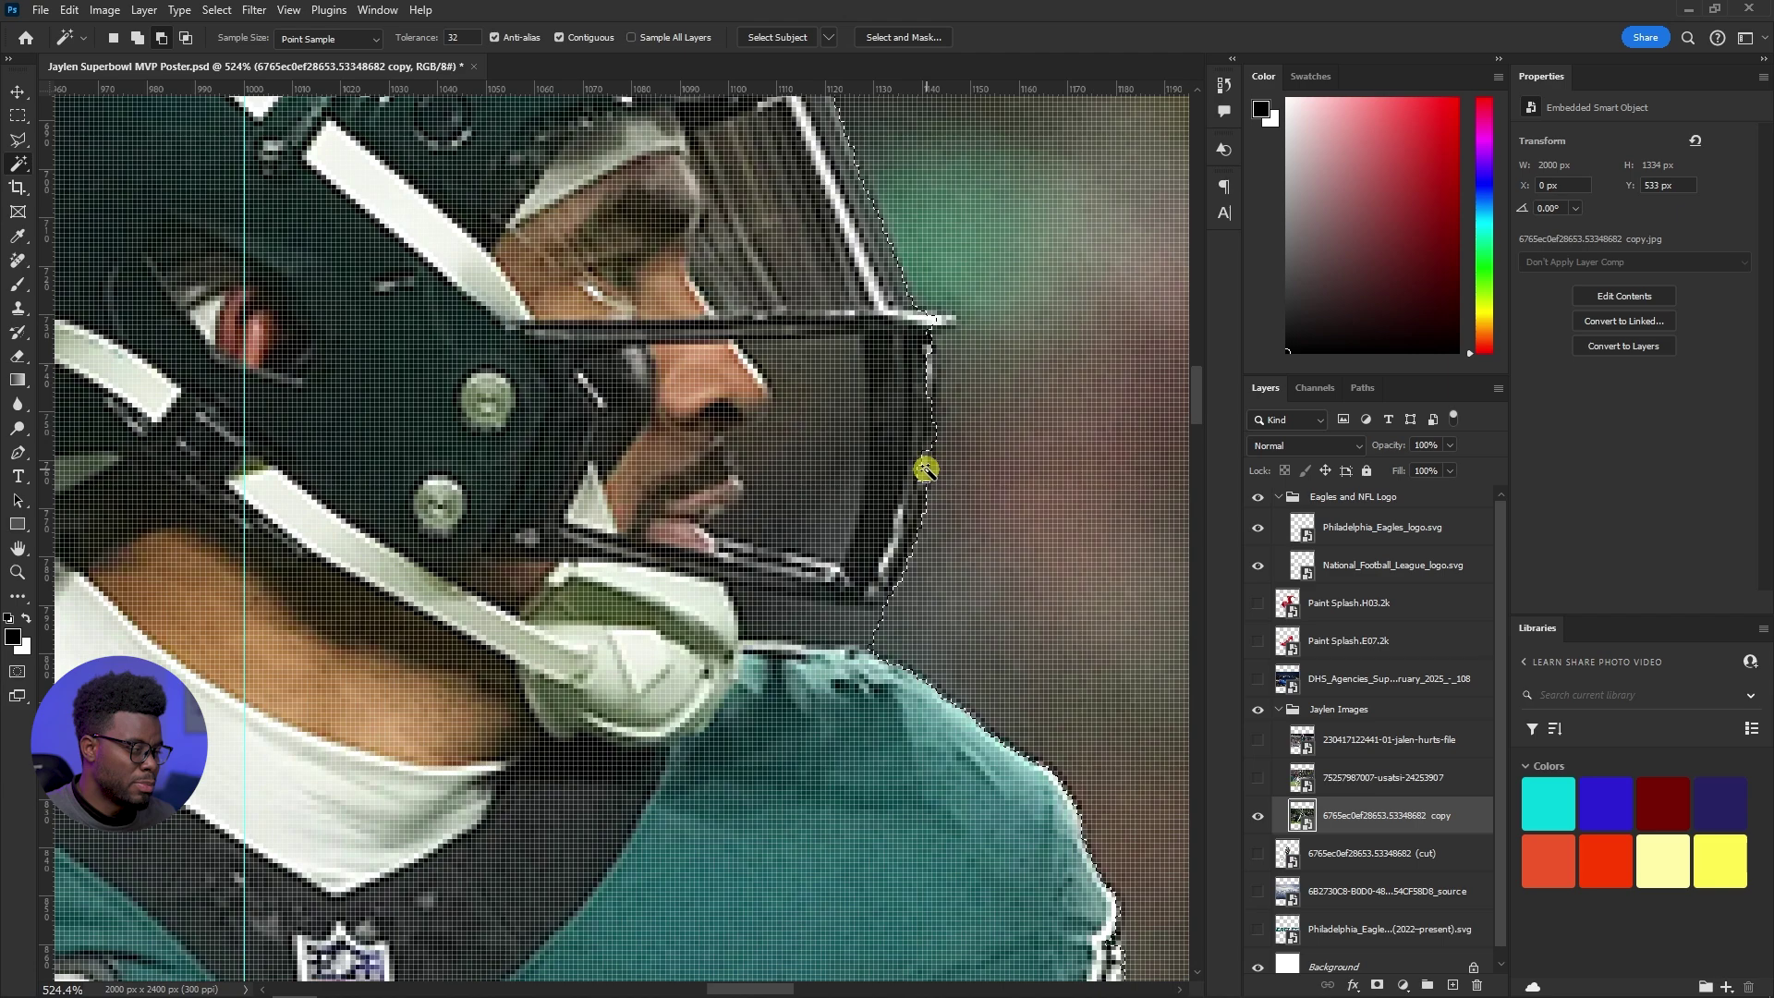
scroll(925, 470, "down", 3)
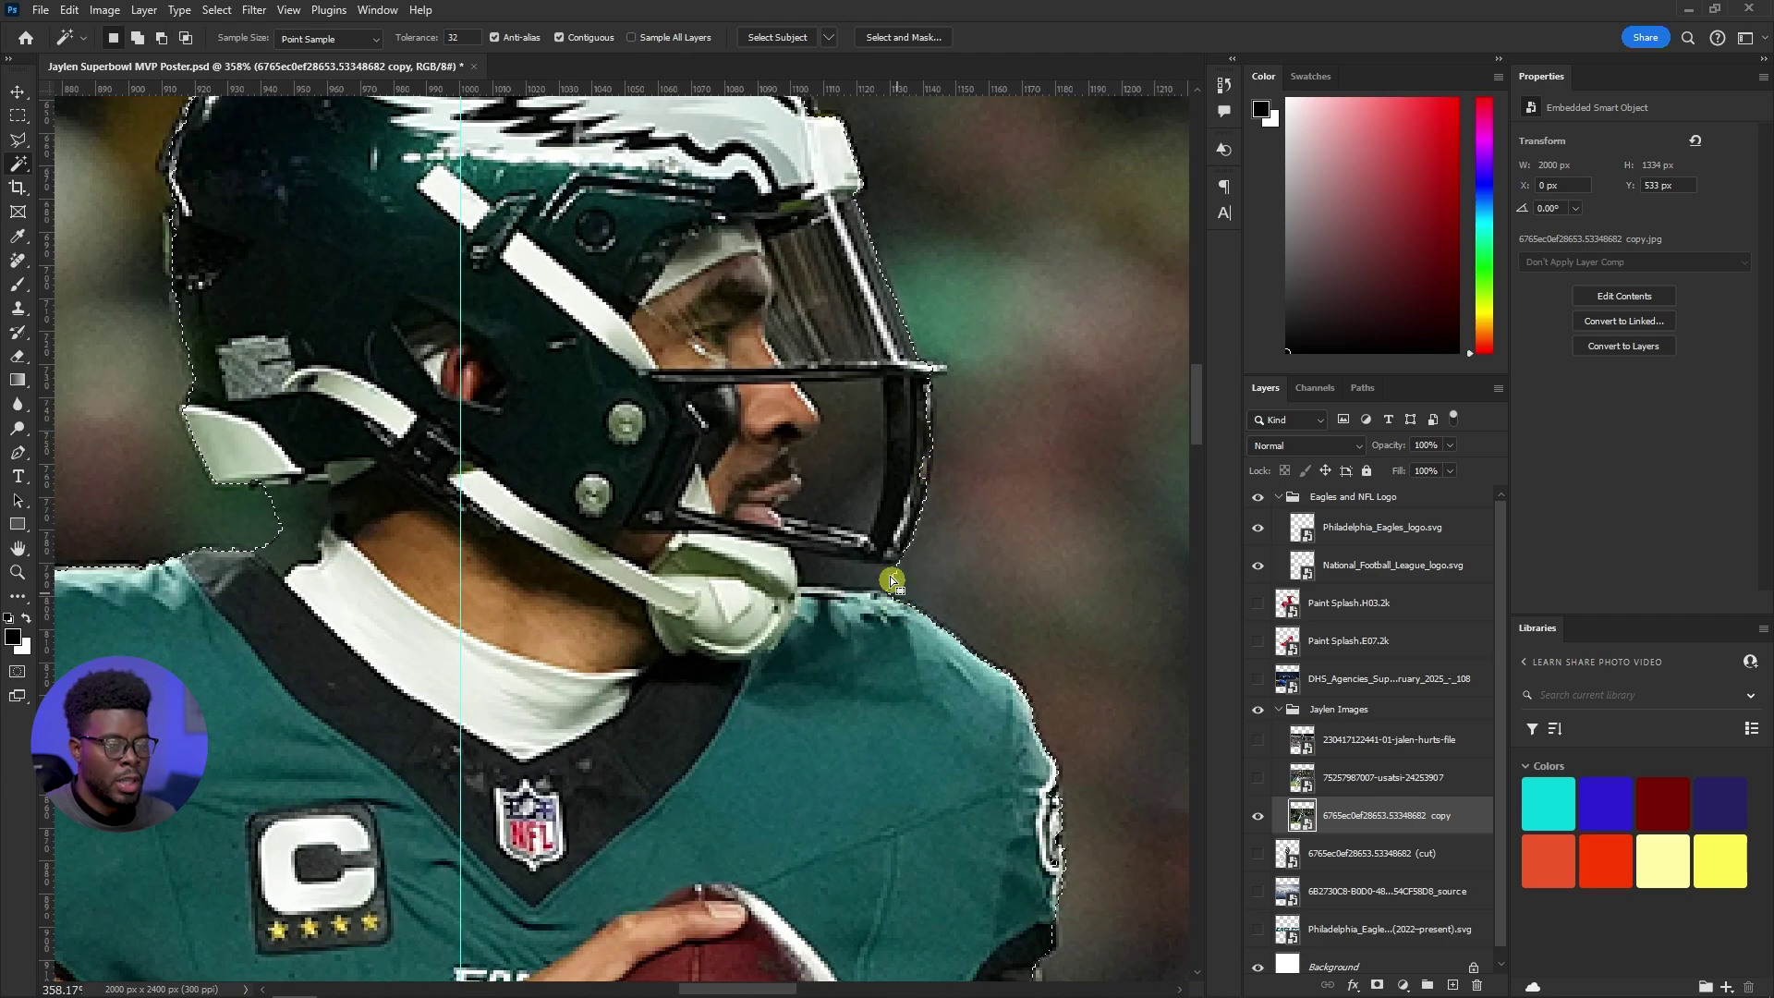
scroll(922, 460, "down", 10)
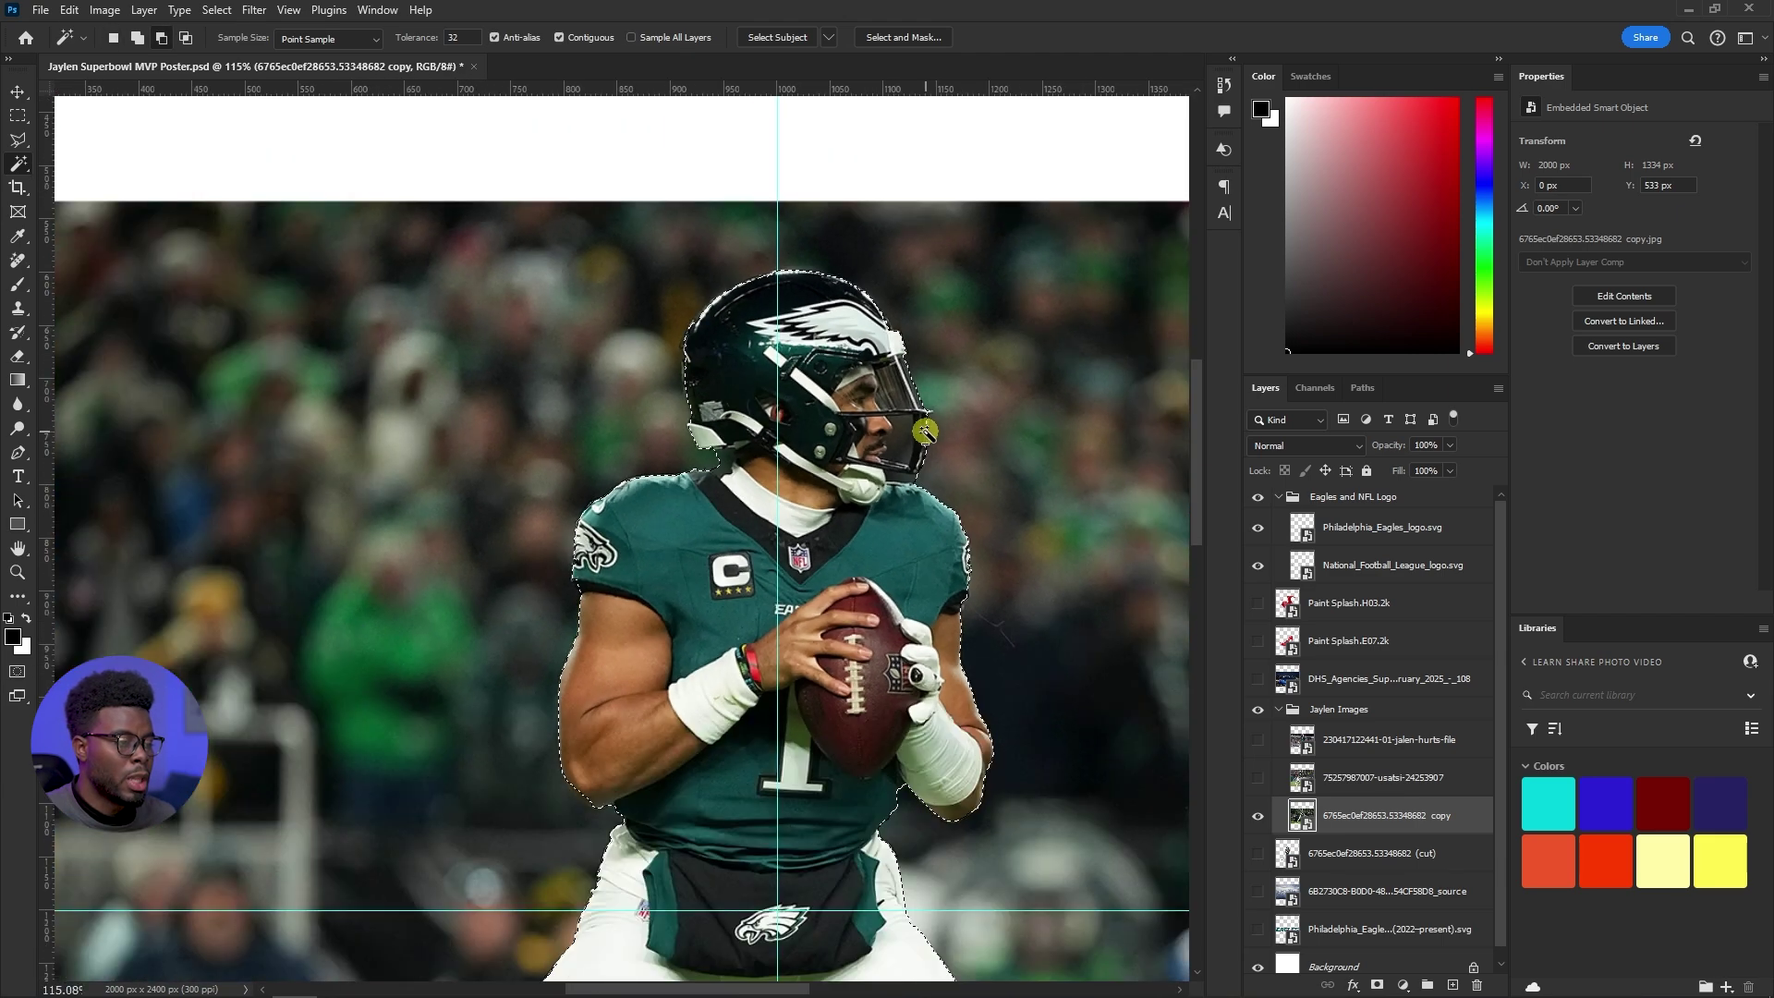
Try tracing the edge of the helmet's face mask with the Polygonal Lasso tool
scroll(924, 420, "up", 6)
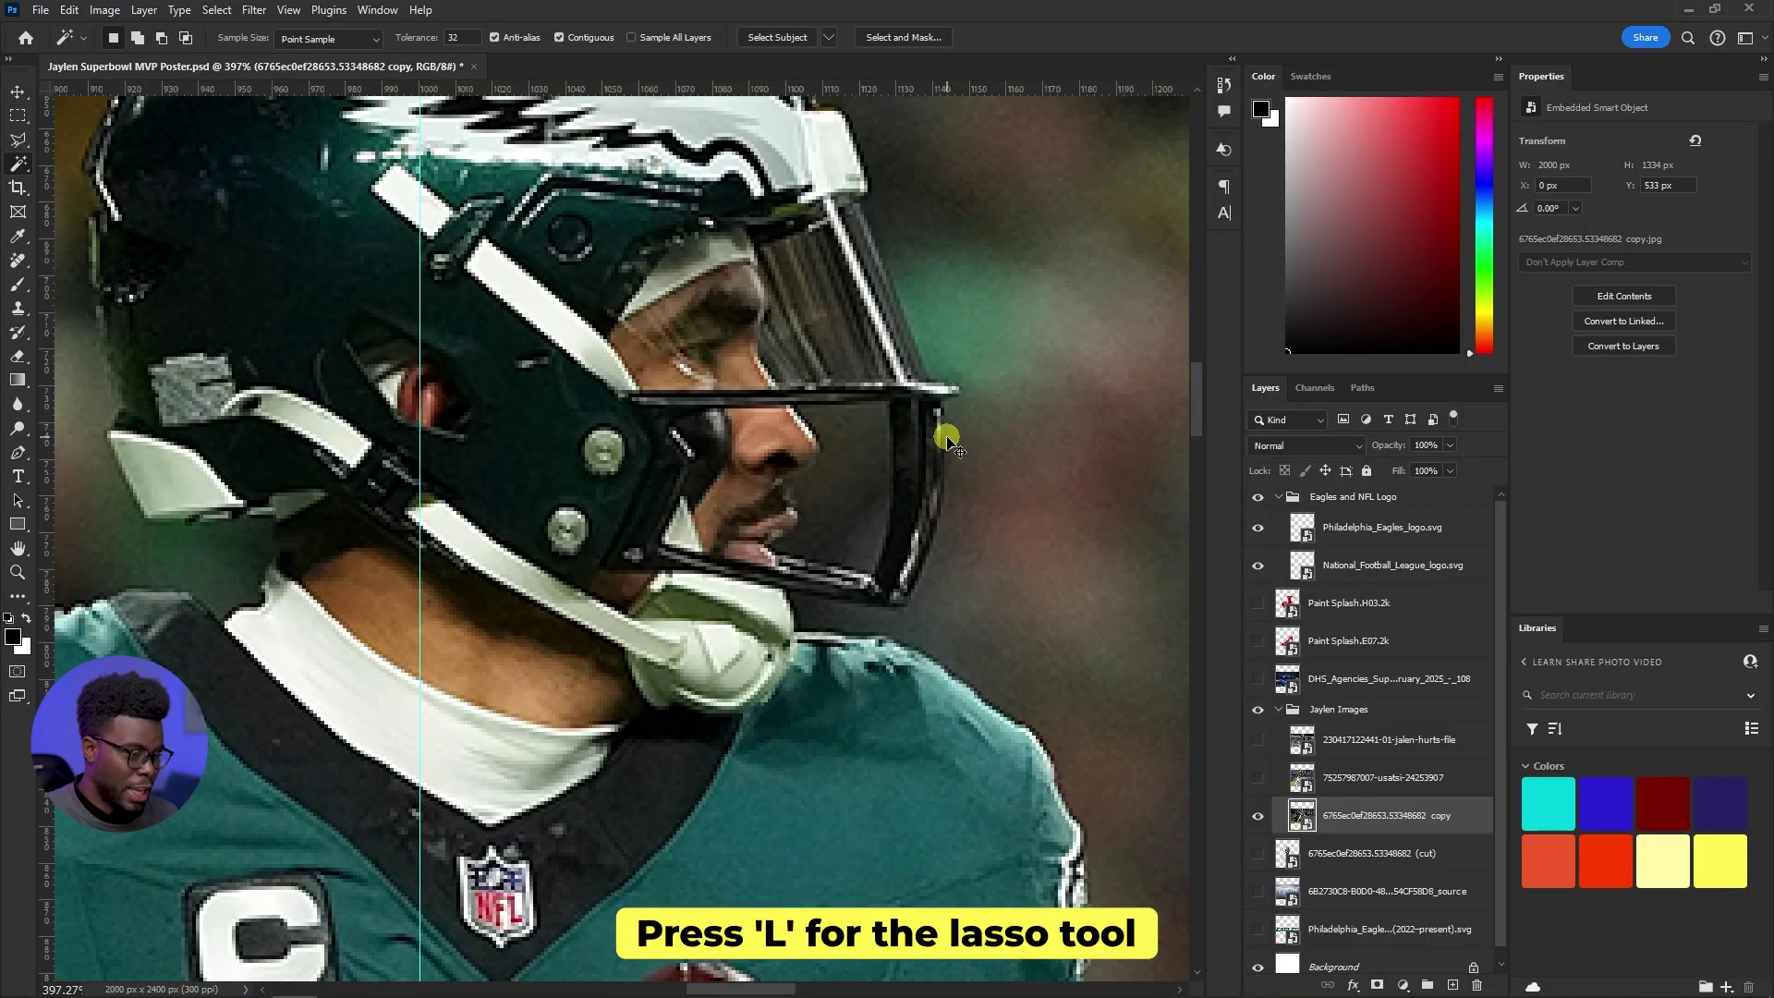
key("l")
left_click_drag(943, 459, 945, 489)
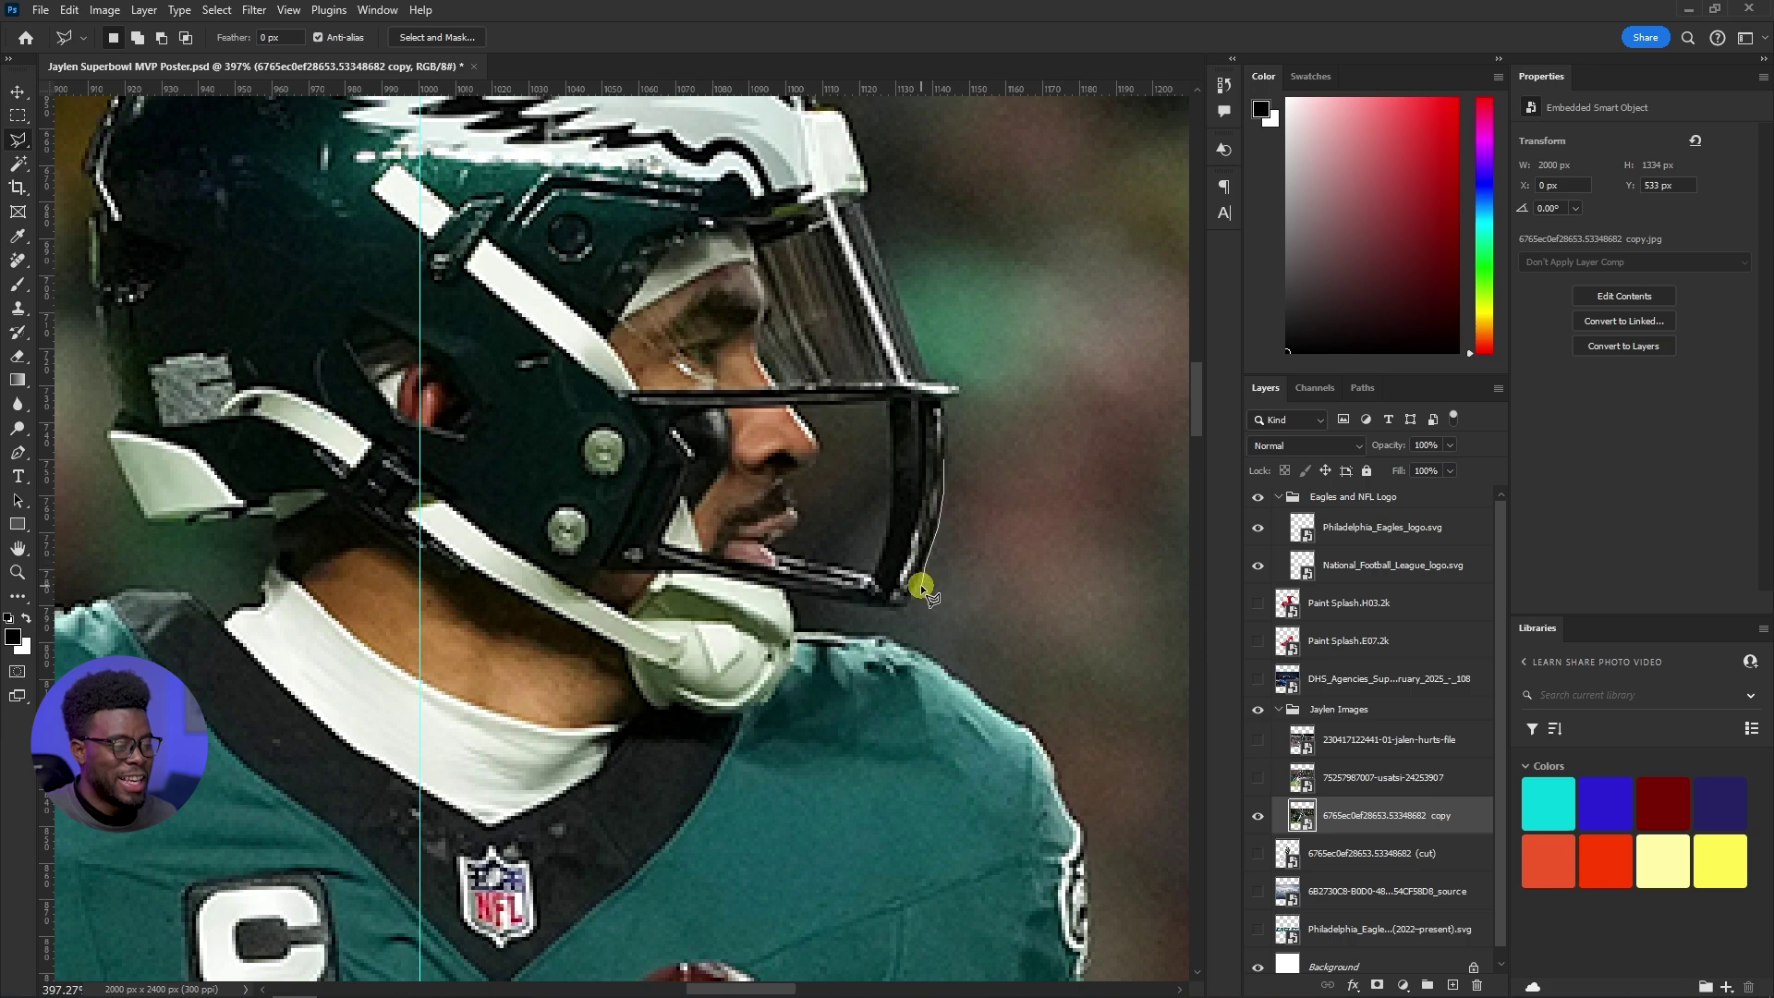
left_click_drag(922, 580, 907, 563)
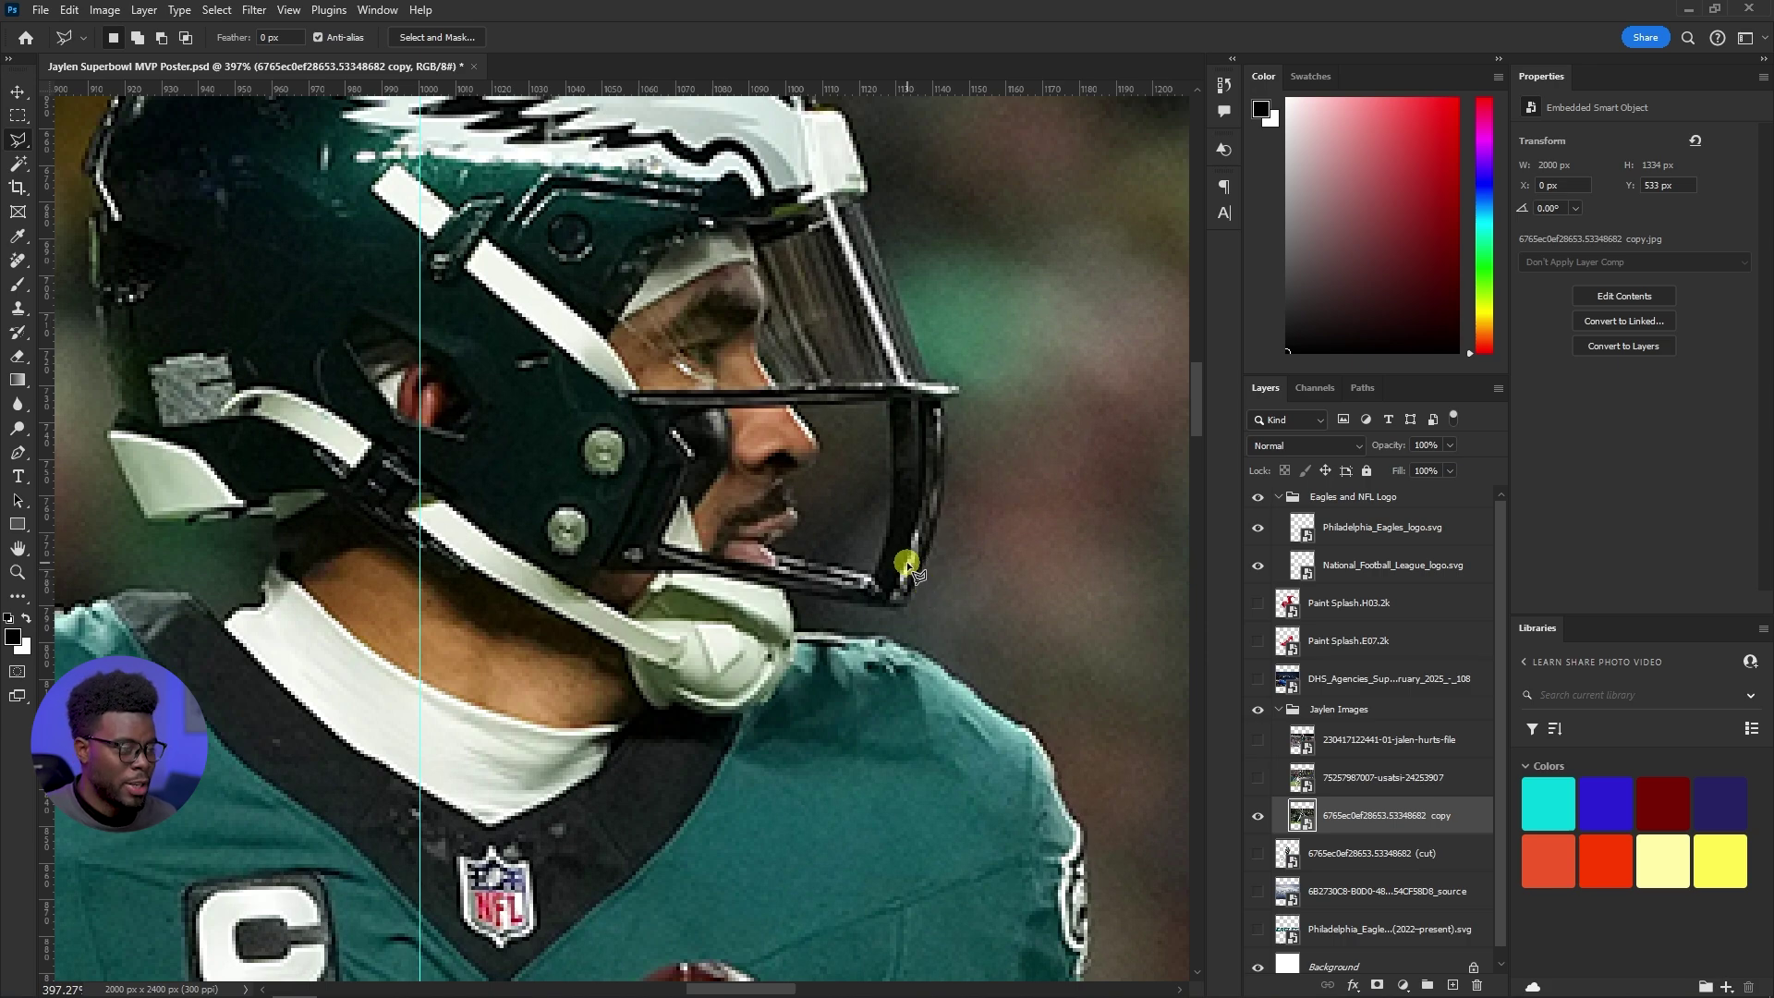
scroll(729, 336, "down", 4)
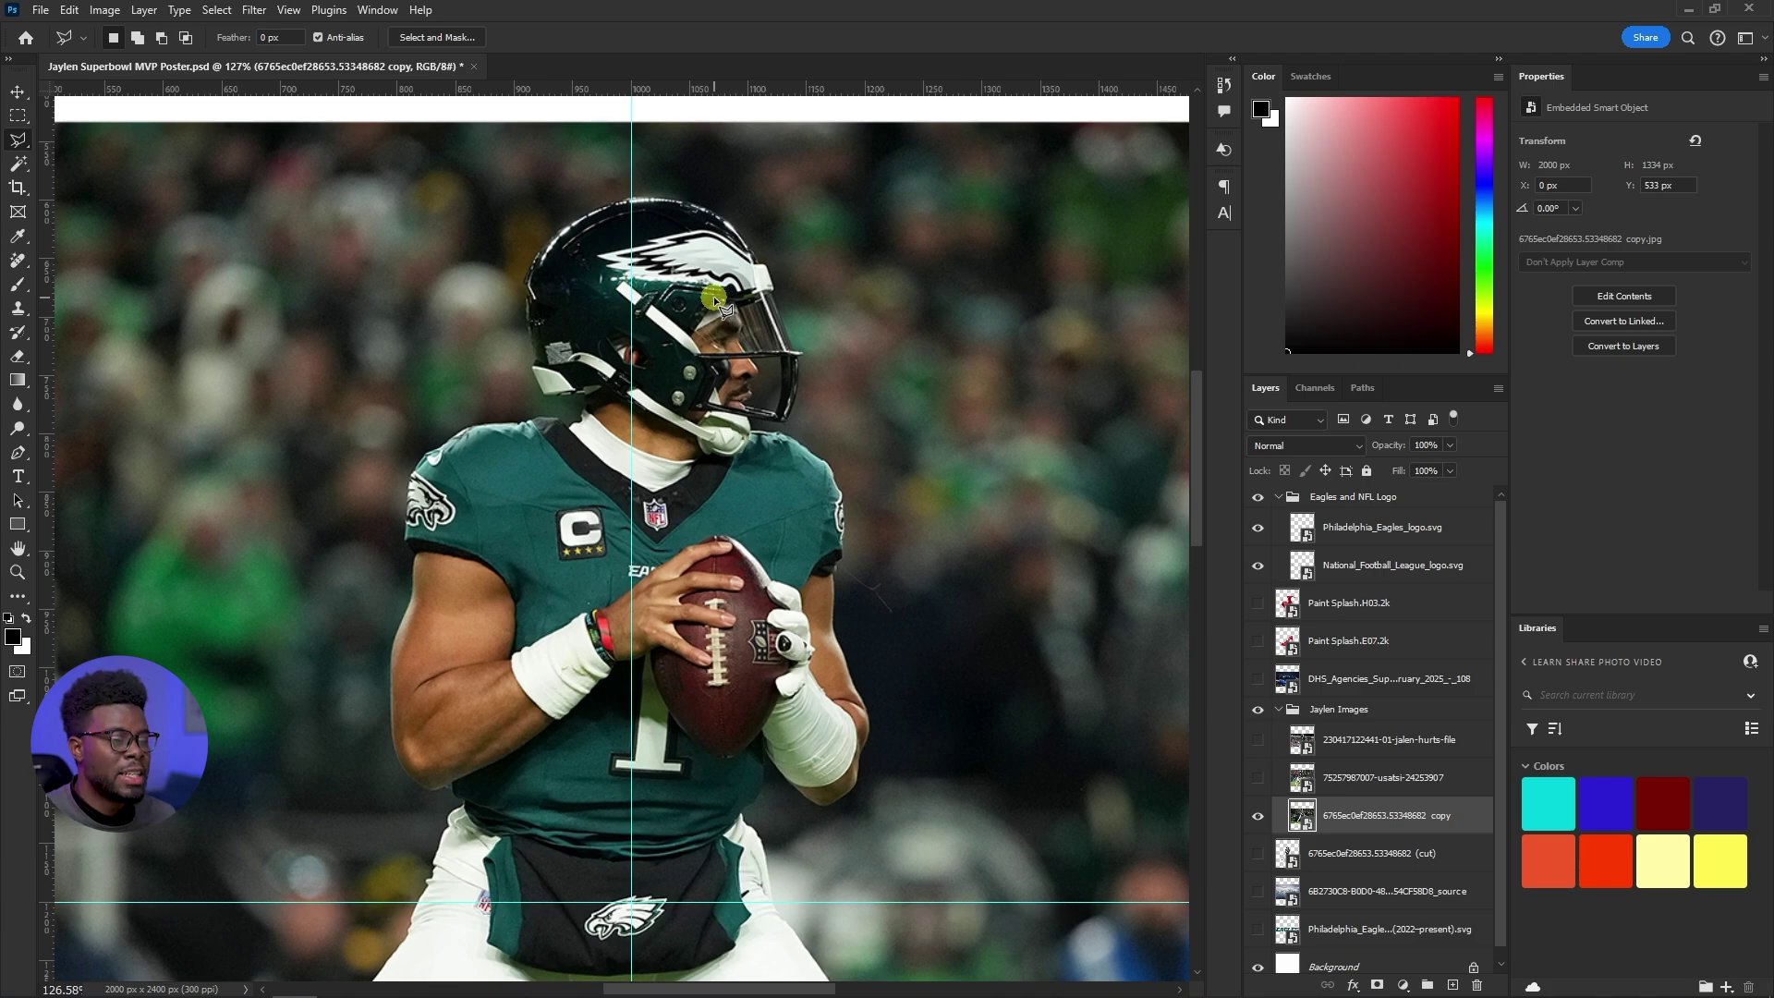
scroll(717, 297, "down", 2)
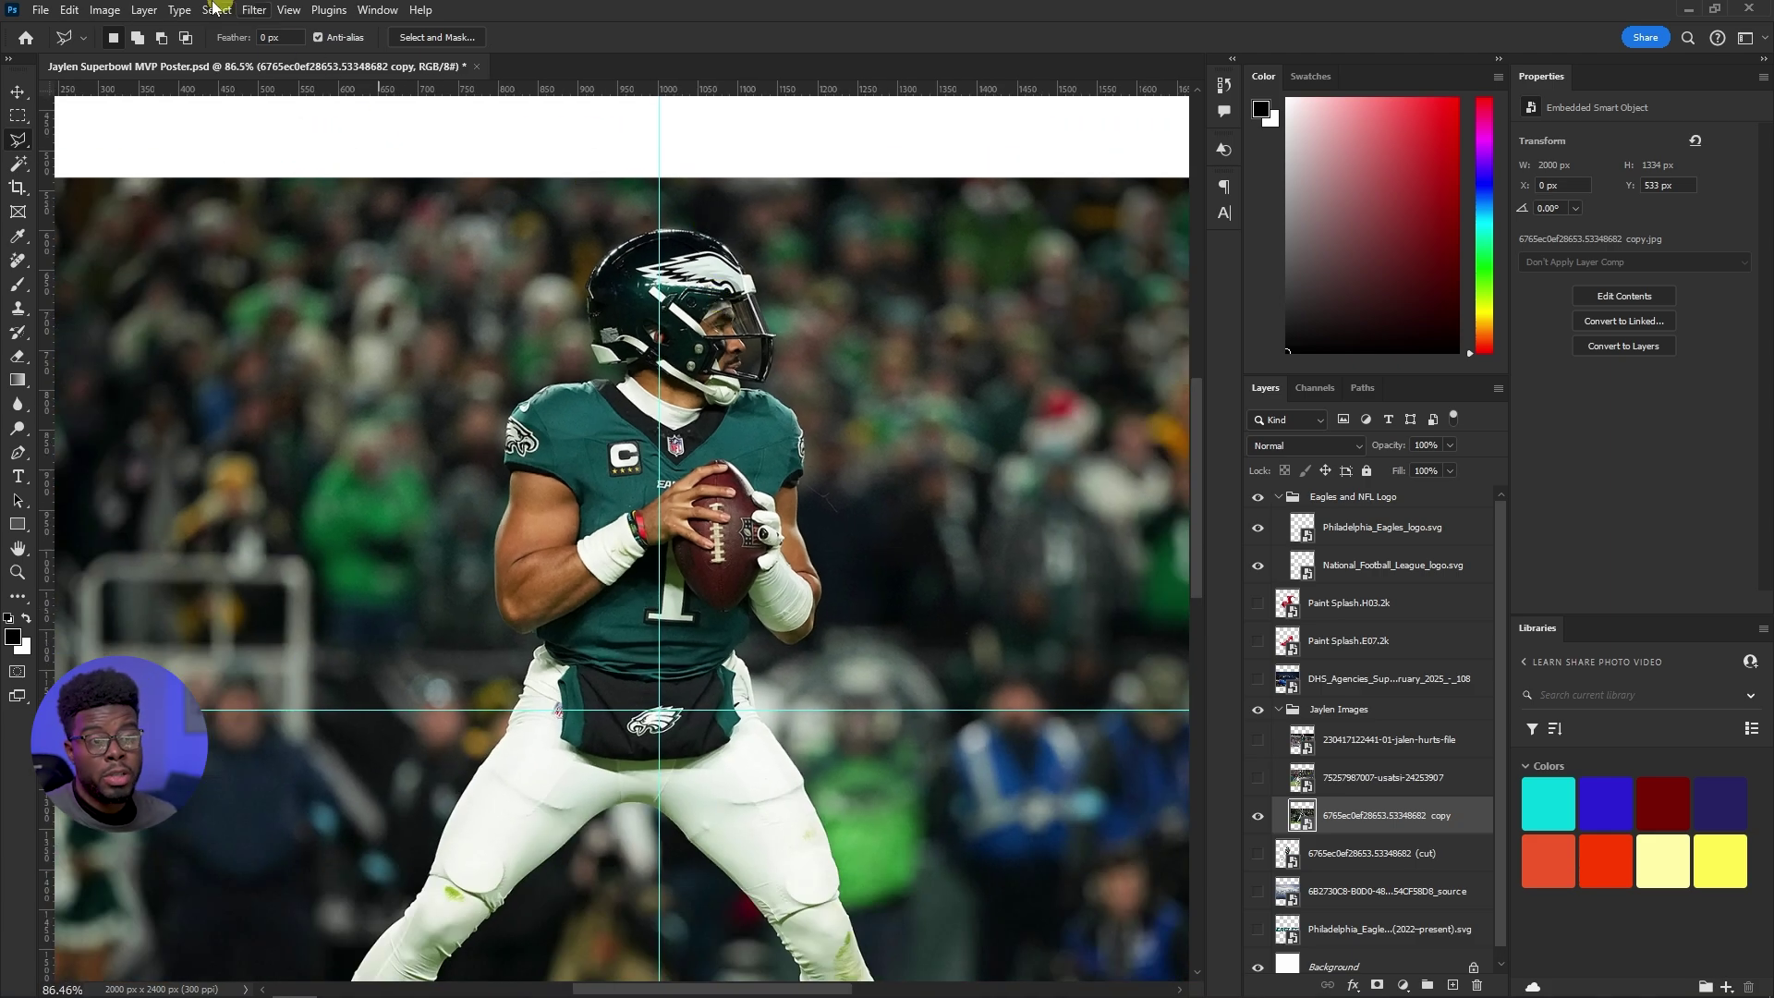
Select the player with Select Subject and add a layer mask that hides the stadium background
left_click(212, 16)
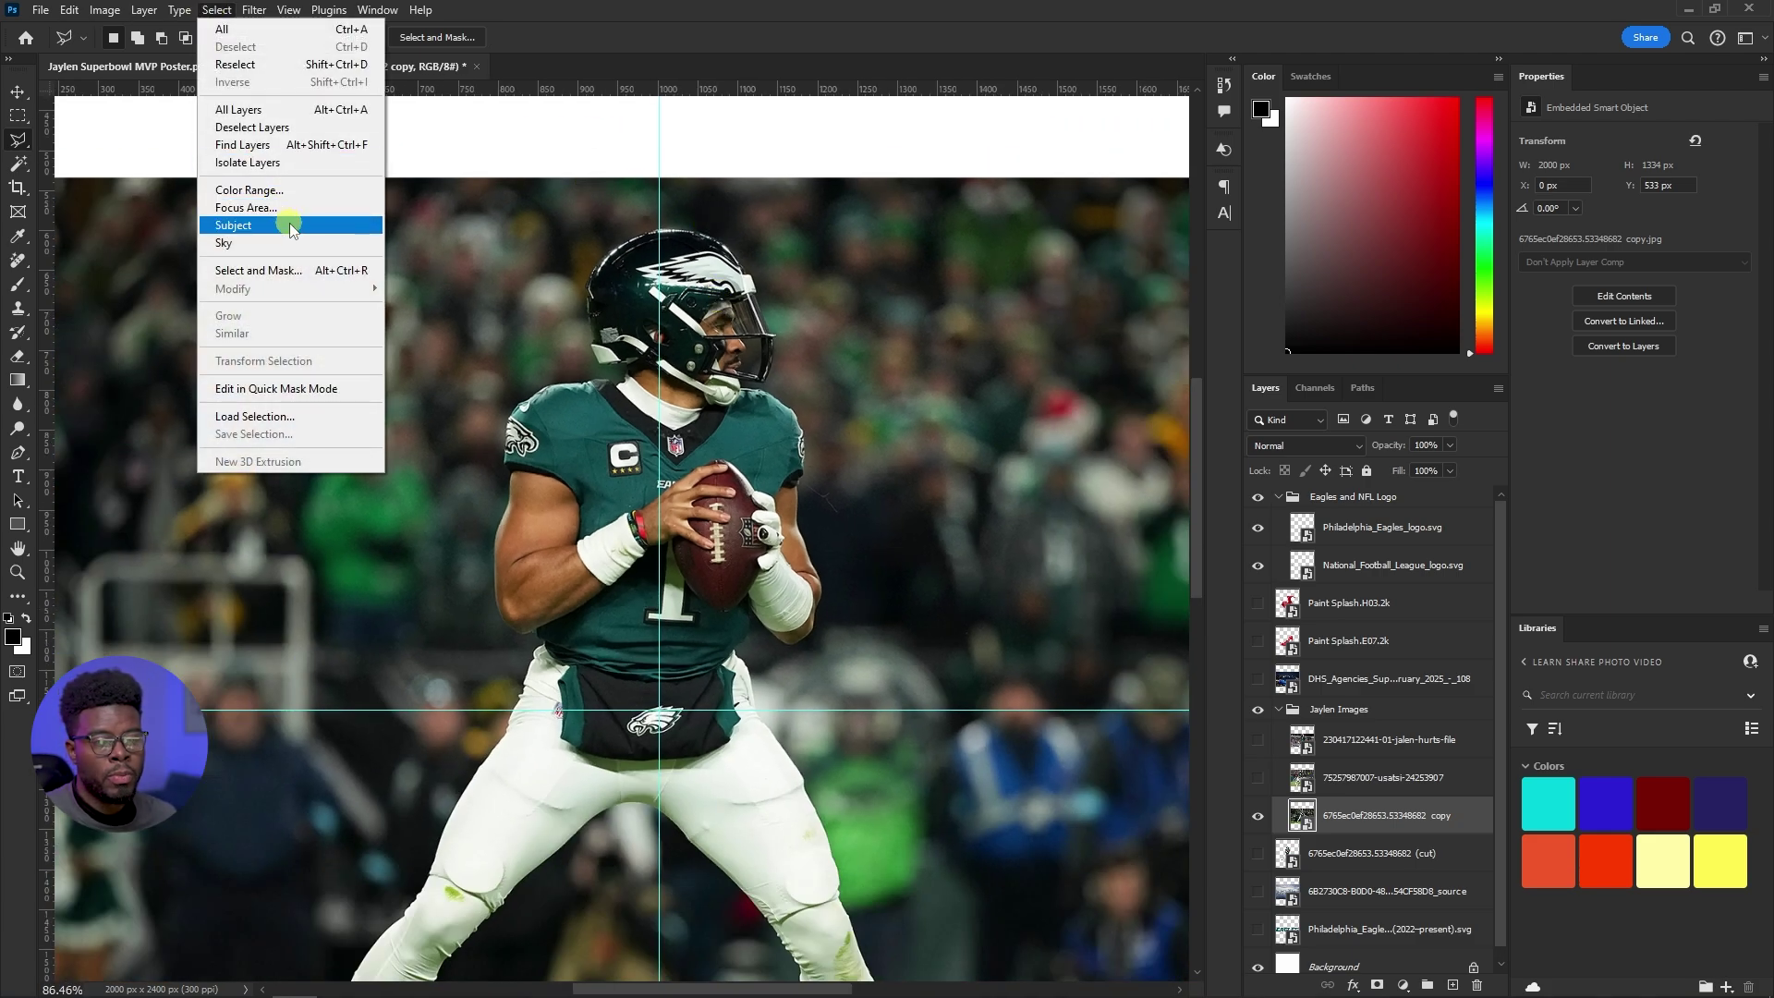
left_click(848, 536)
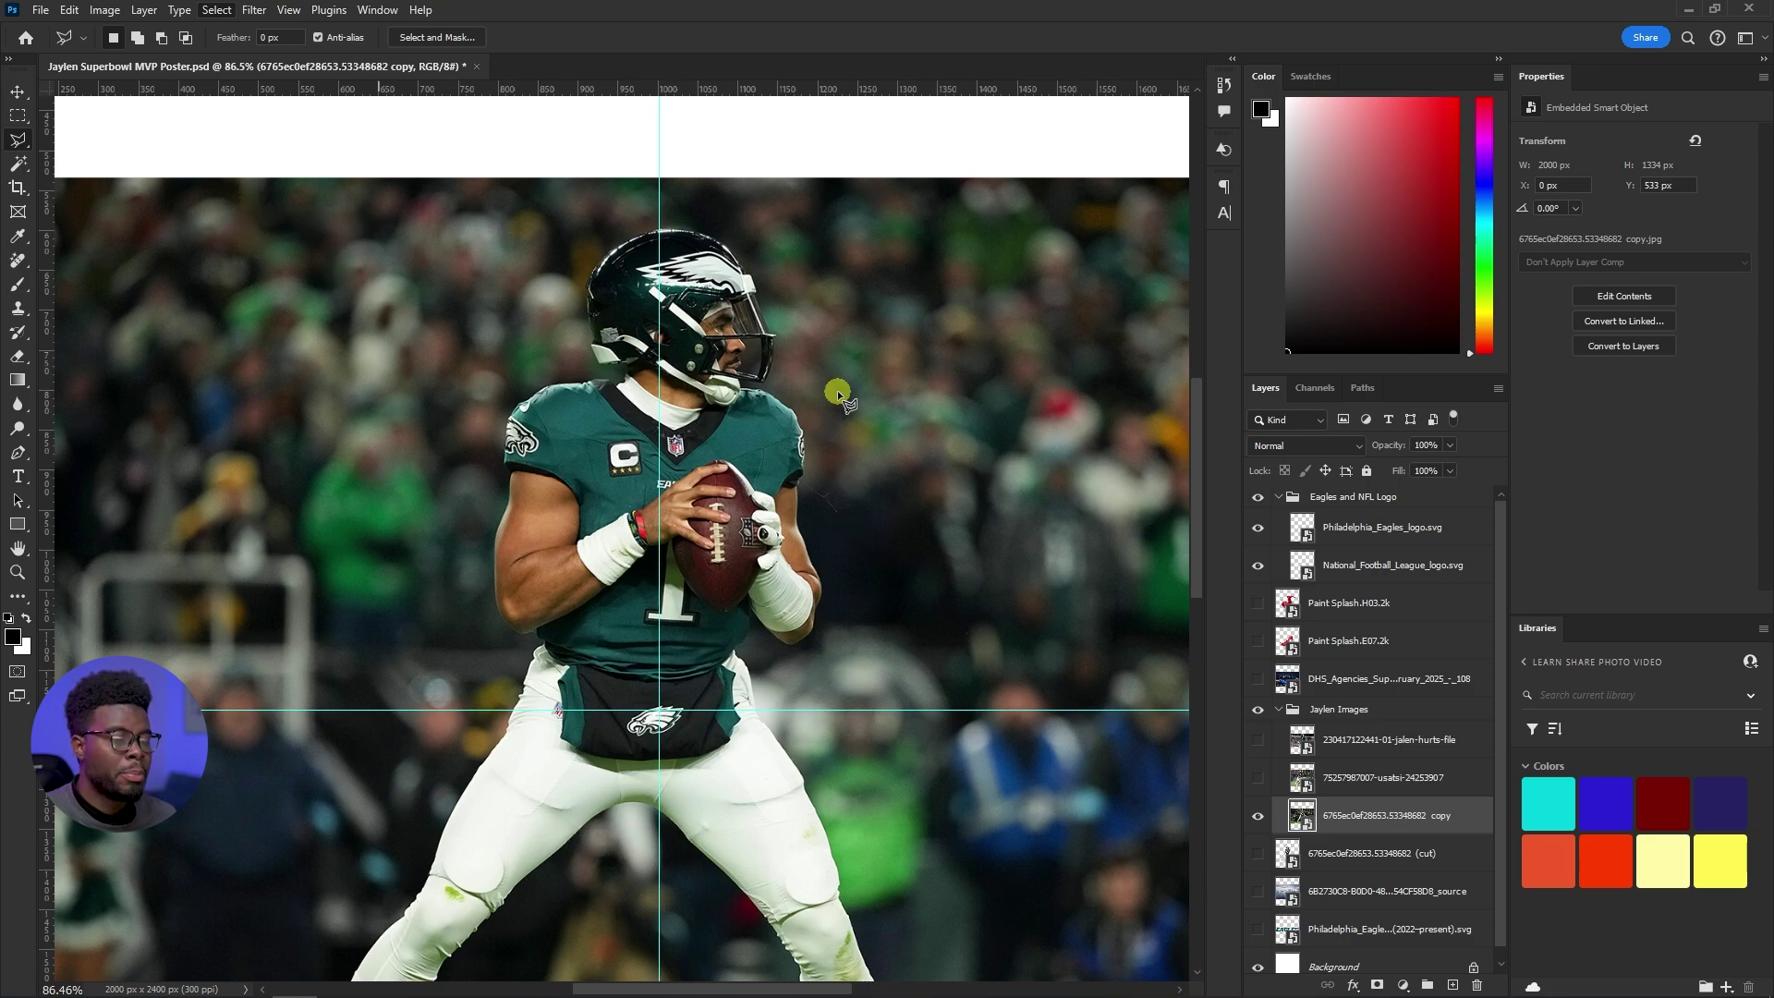
scroll(998, 421, "down", 2)
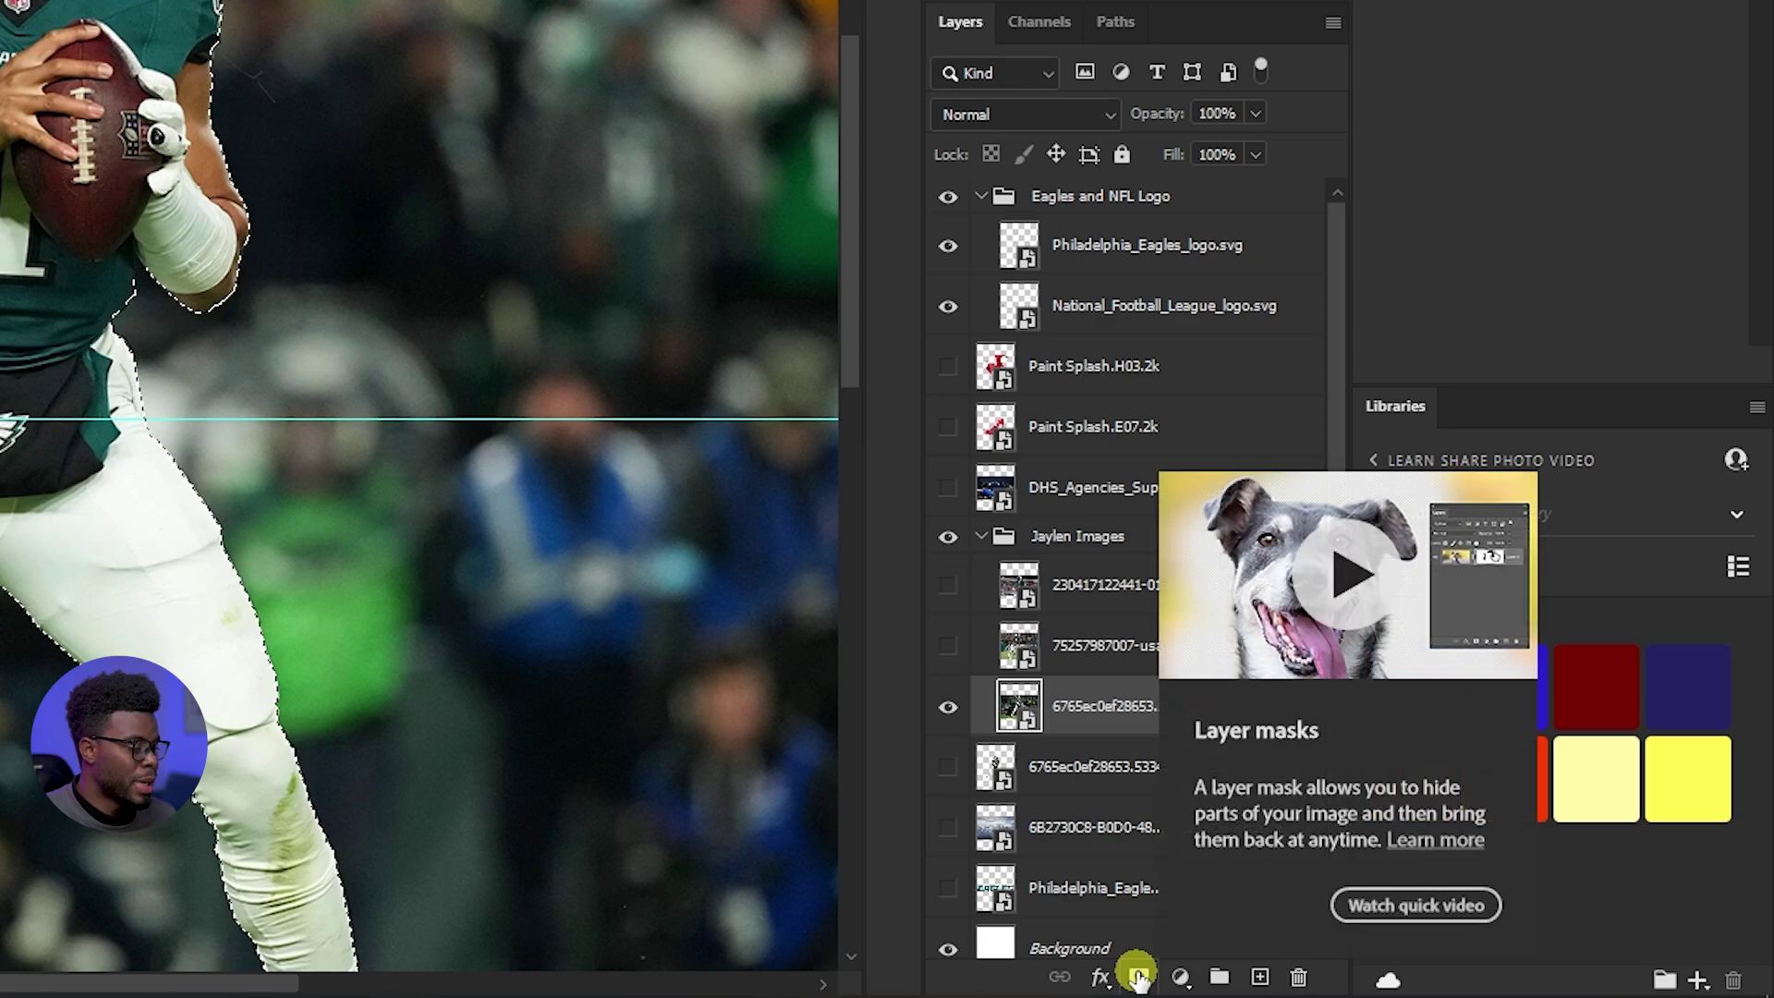
left_click(1139, 976)
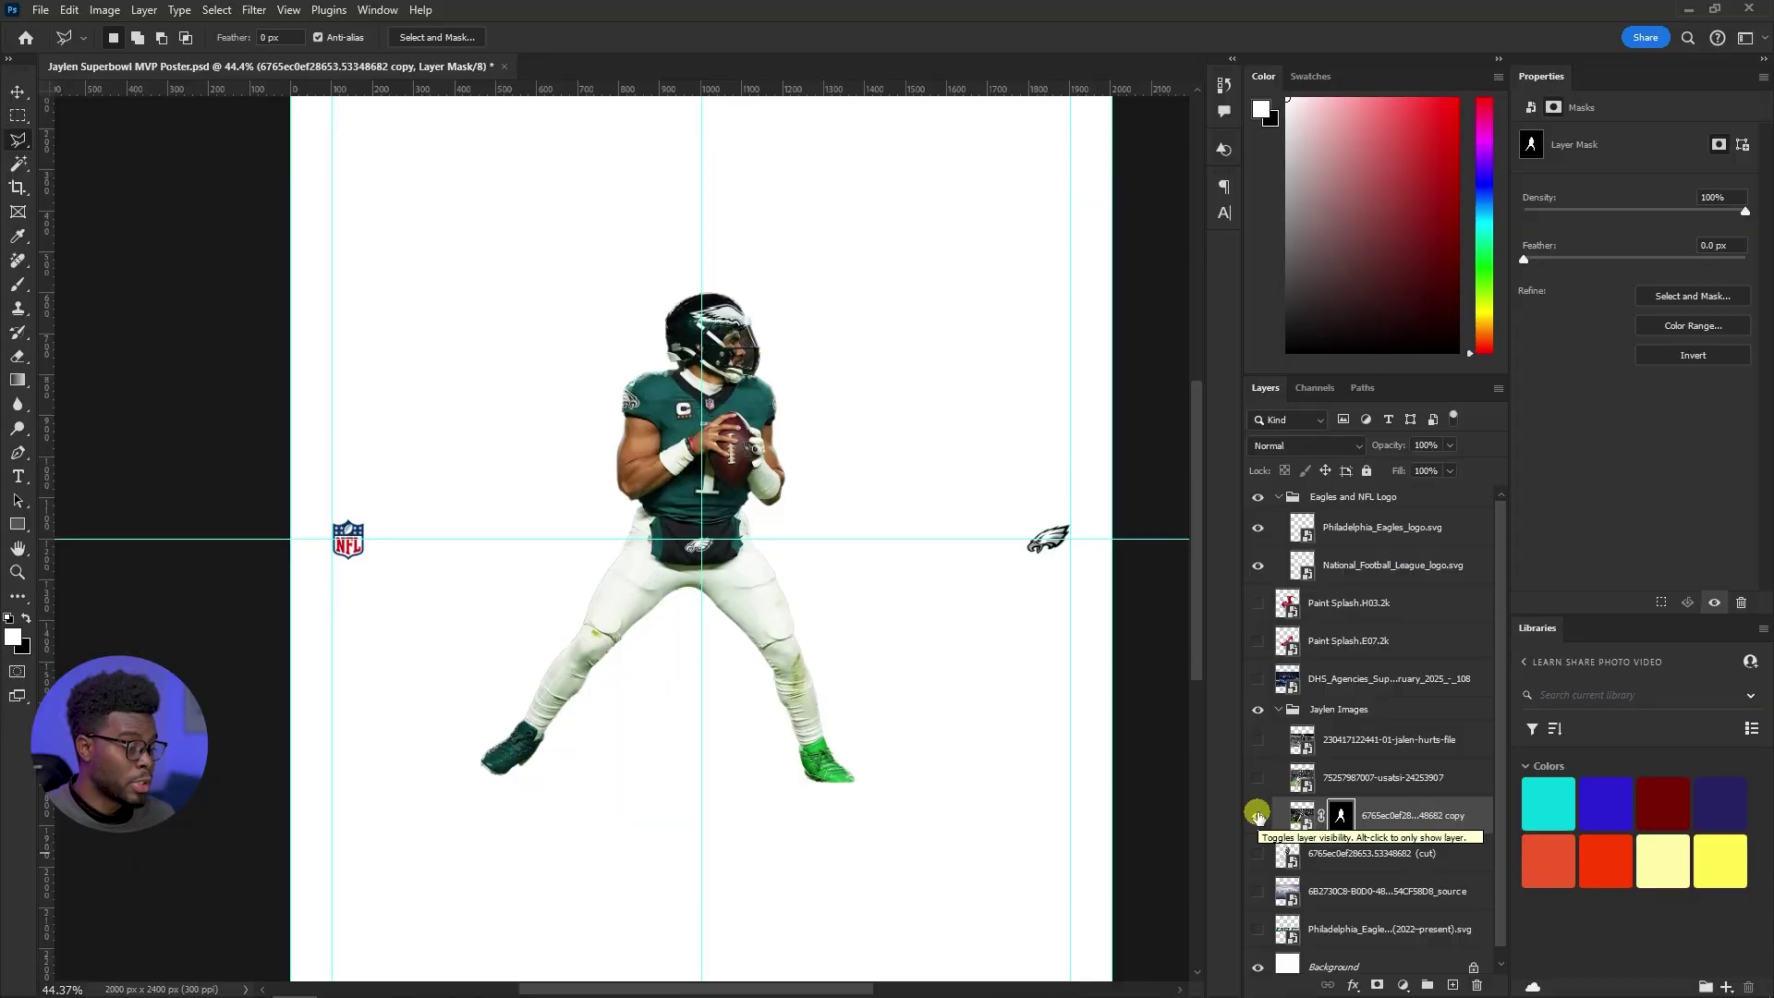
Hide the masked 6765ec0ef28653.53348682 copy layer and show and select the 6765ec0ef28653.53348682 (cut) layer instead
left_click_drag(1259, 812, 1257, 859)
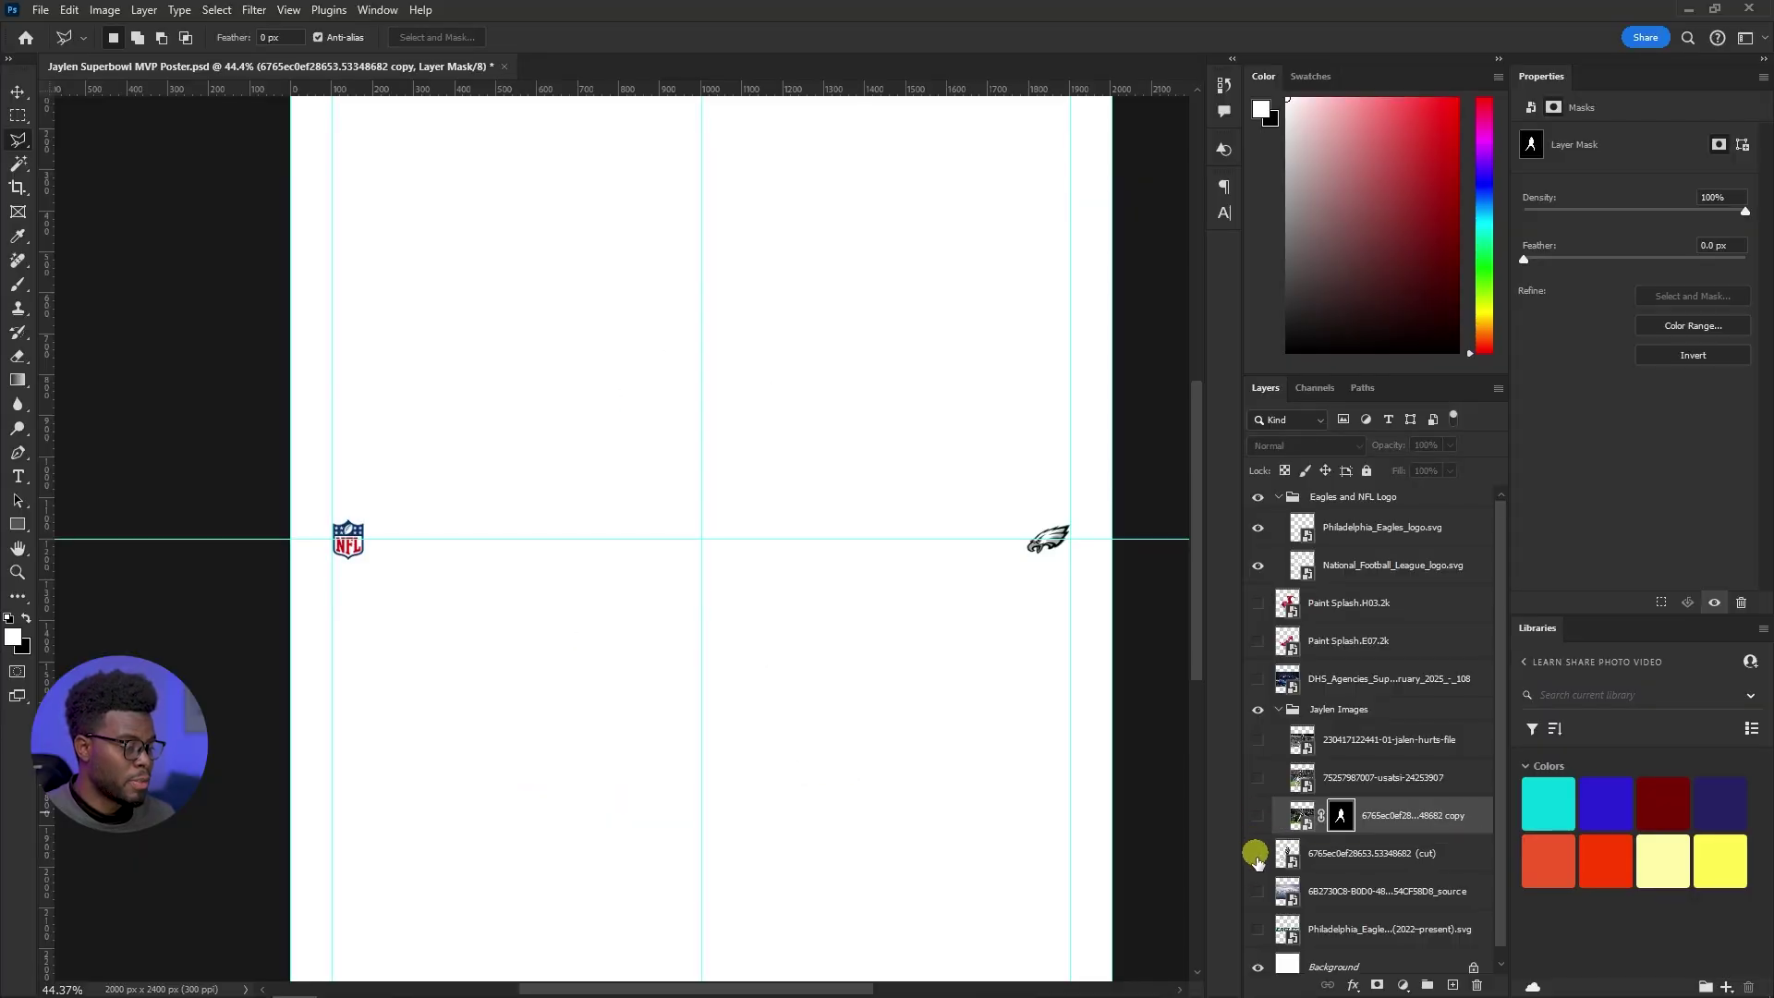
left_click(1258, 858)
left_click(1326, 854)
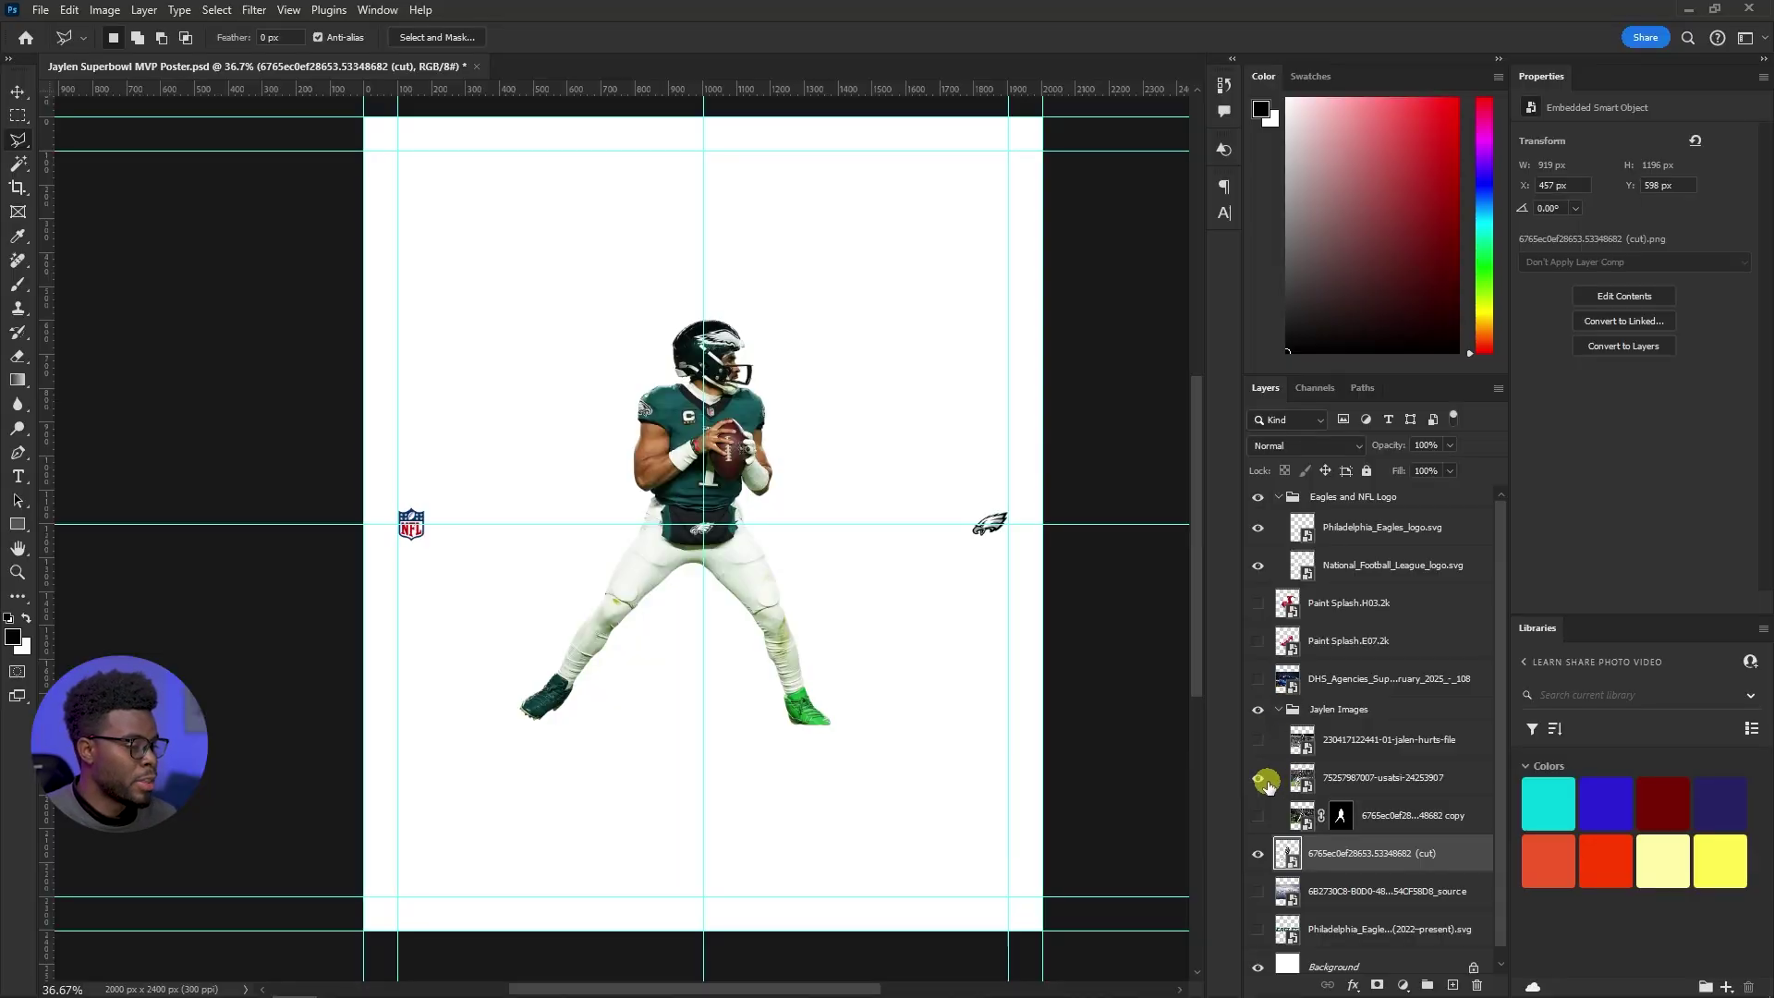
left_click(1260, 779)
left_click(1258, 777)
left_click(1257, 740)
left_click(1302, 739)
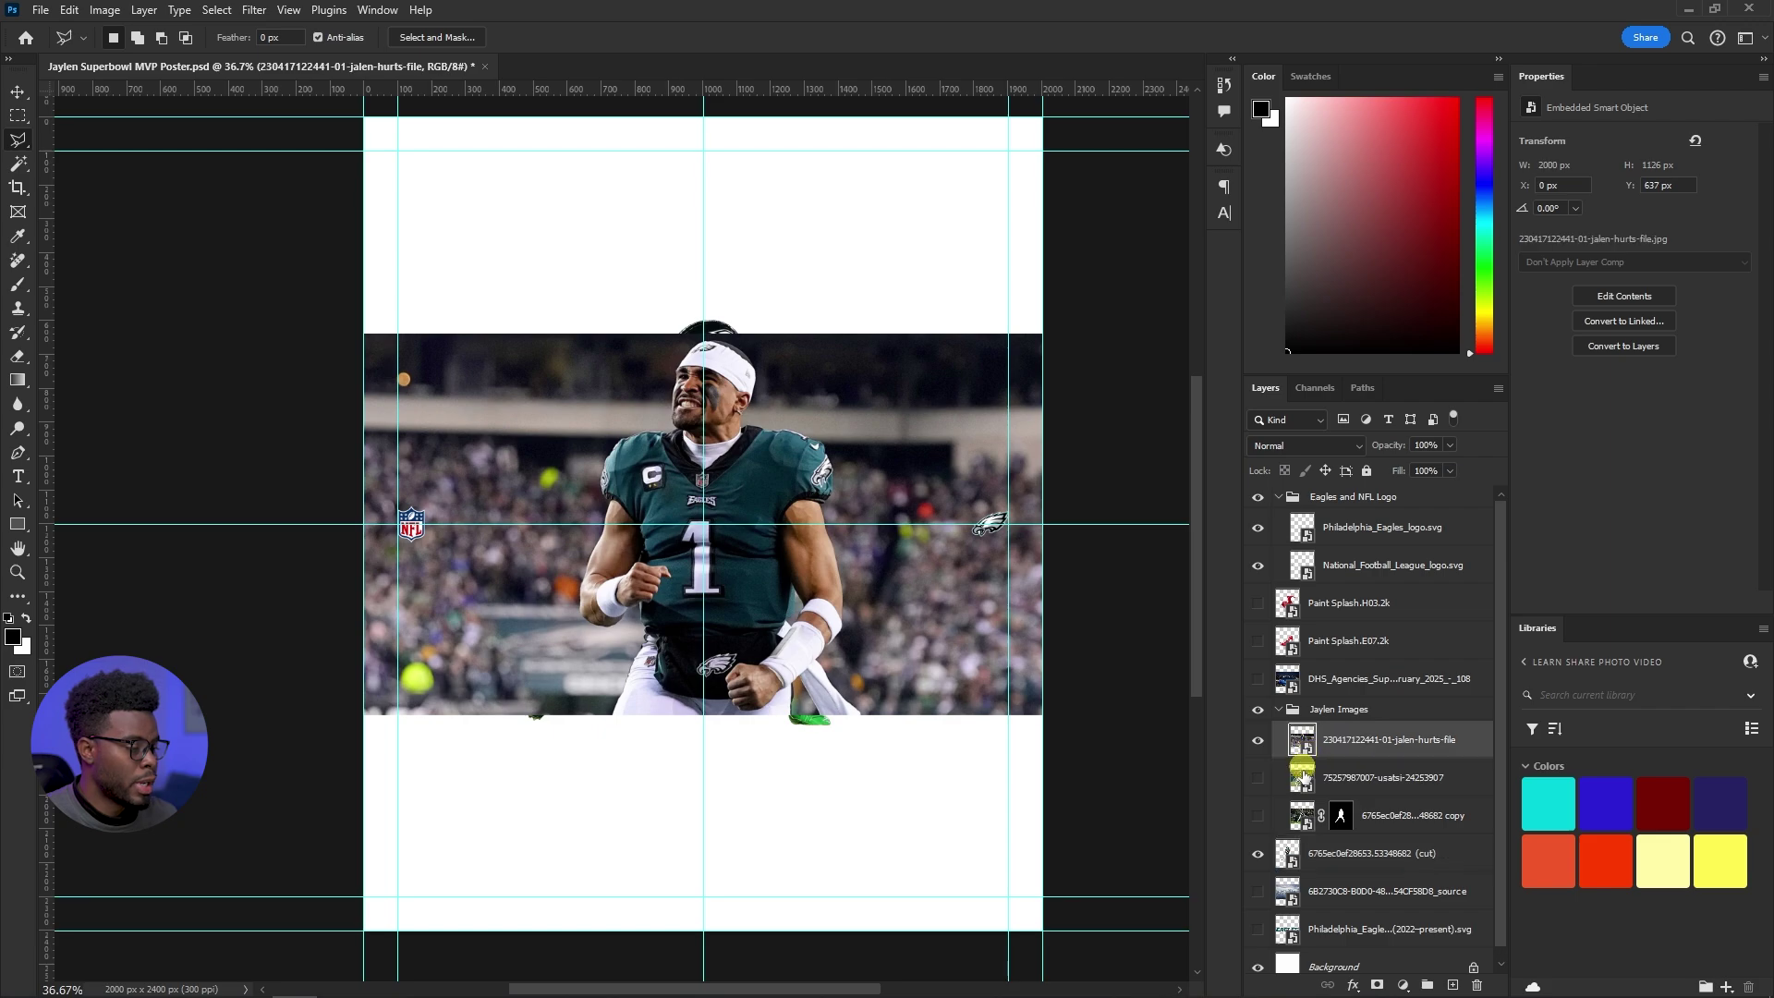
left_click(237, 15)
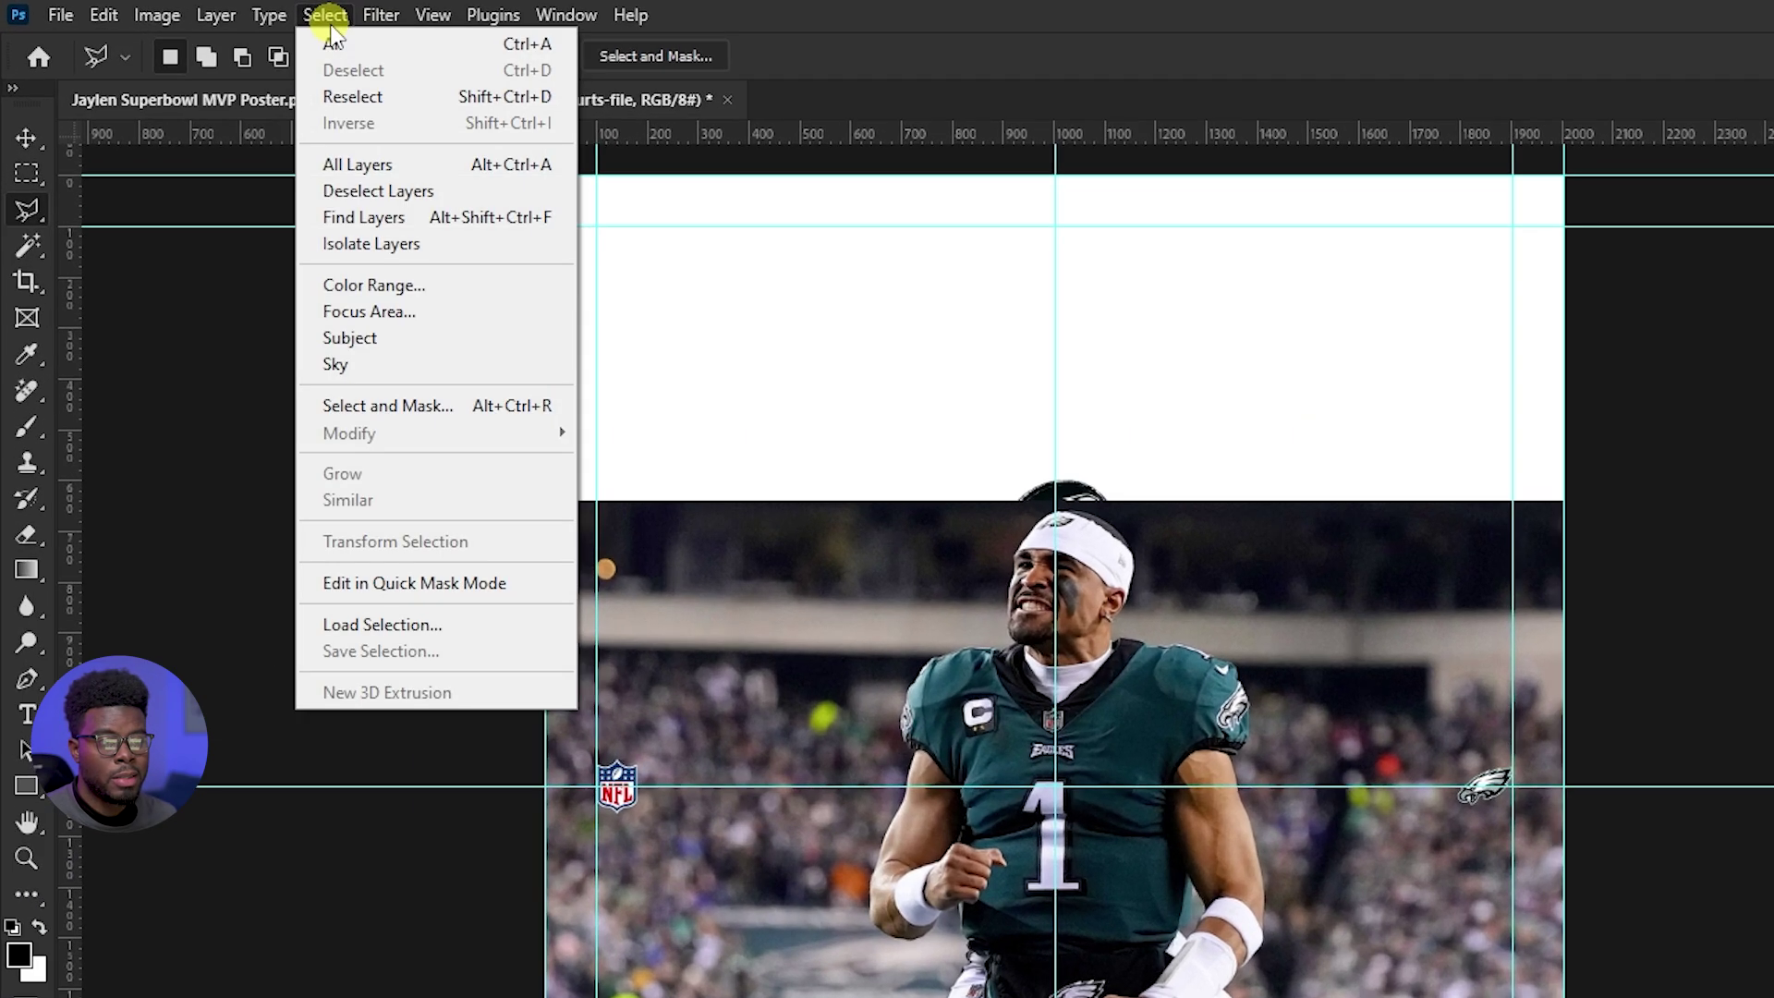
left_click(286, 227)
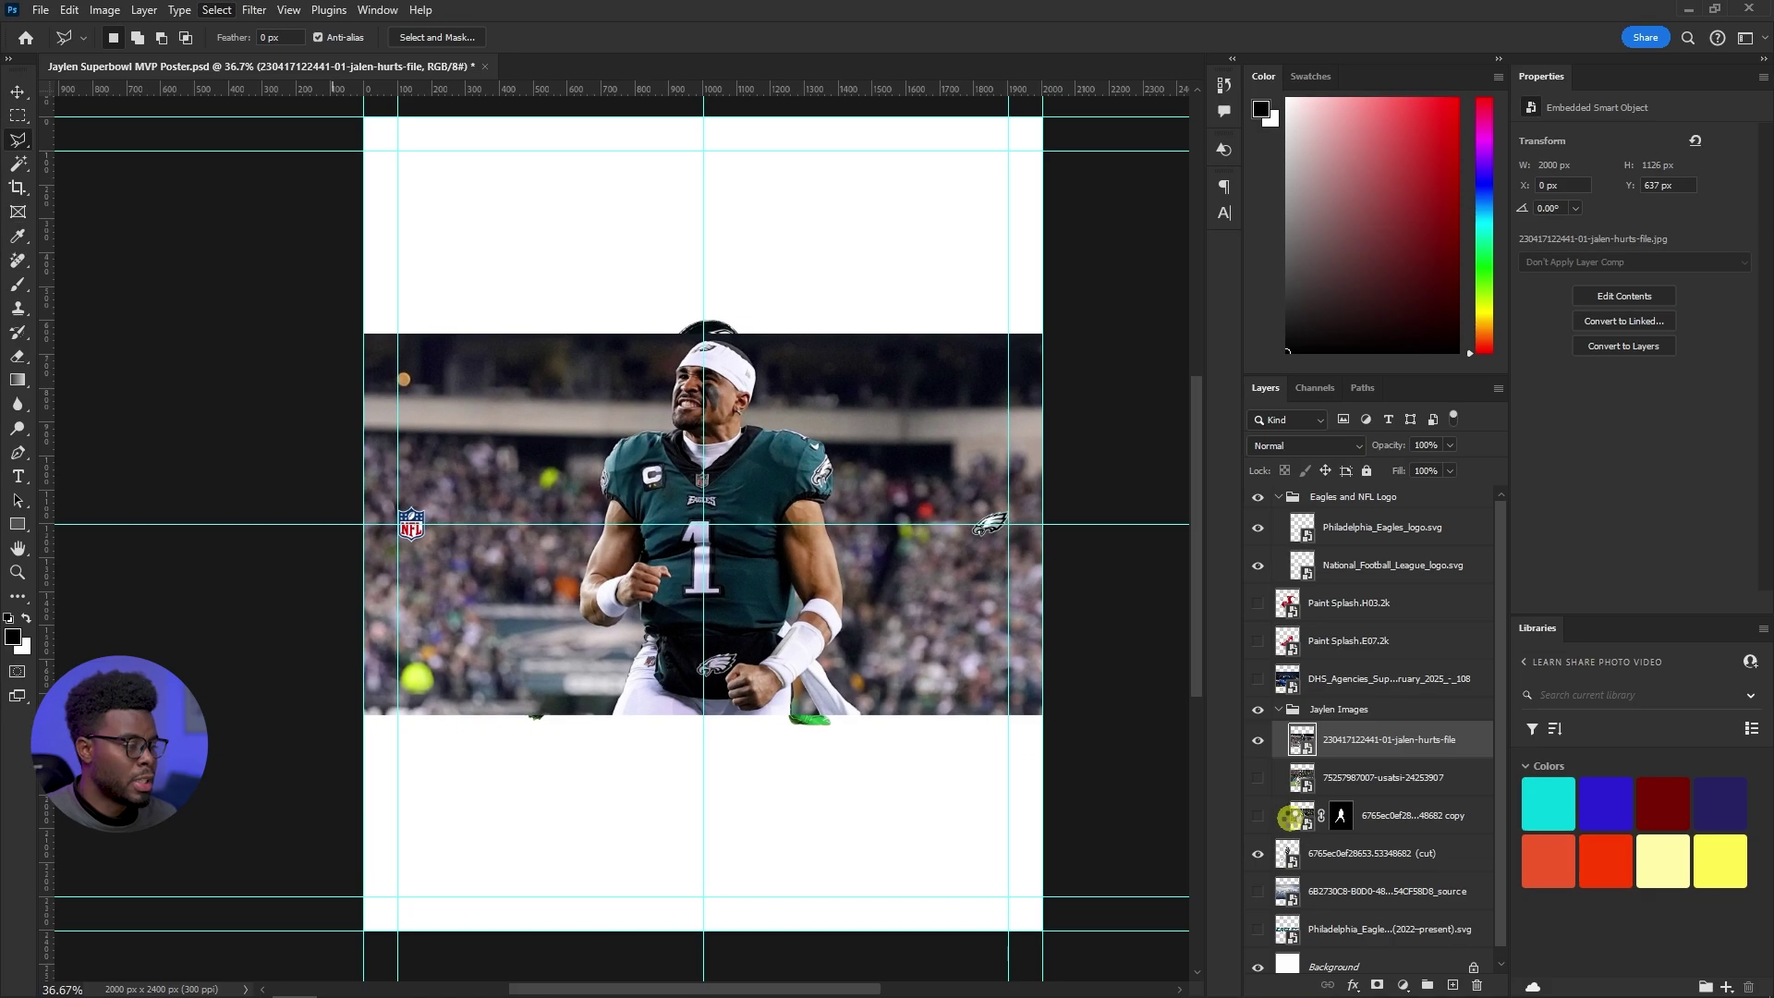
scroll(713, 486, "up", 5)
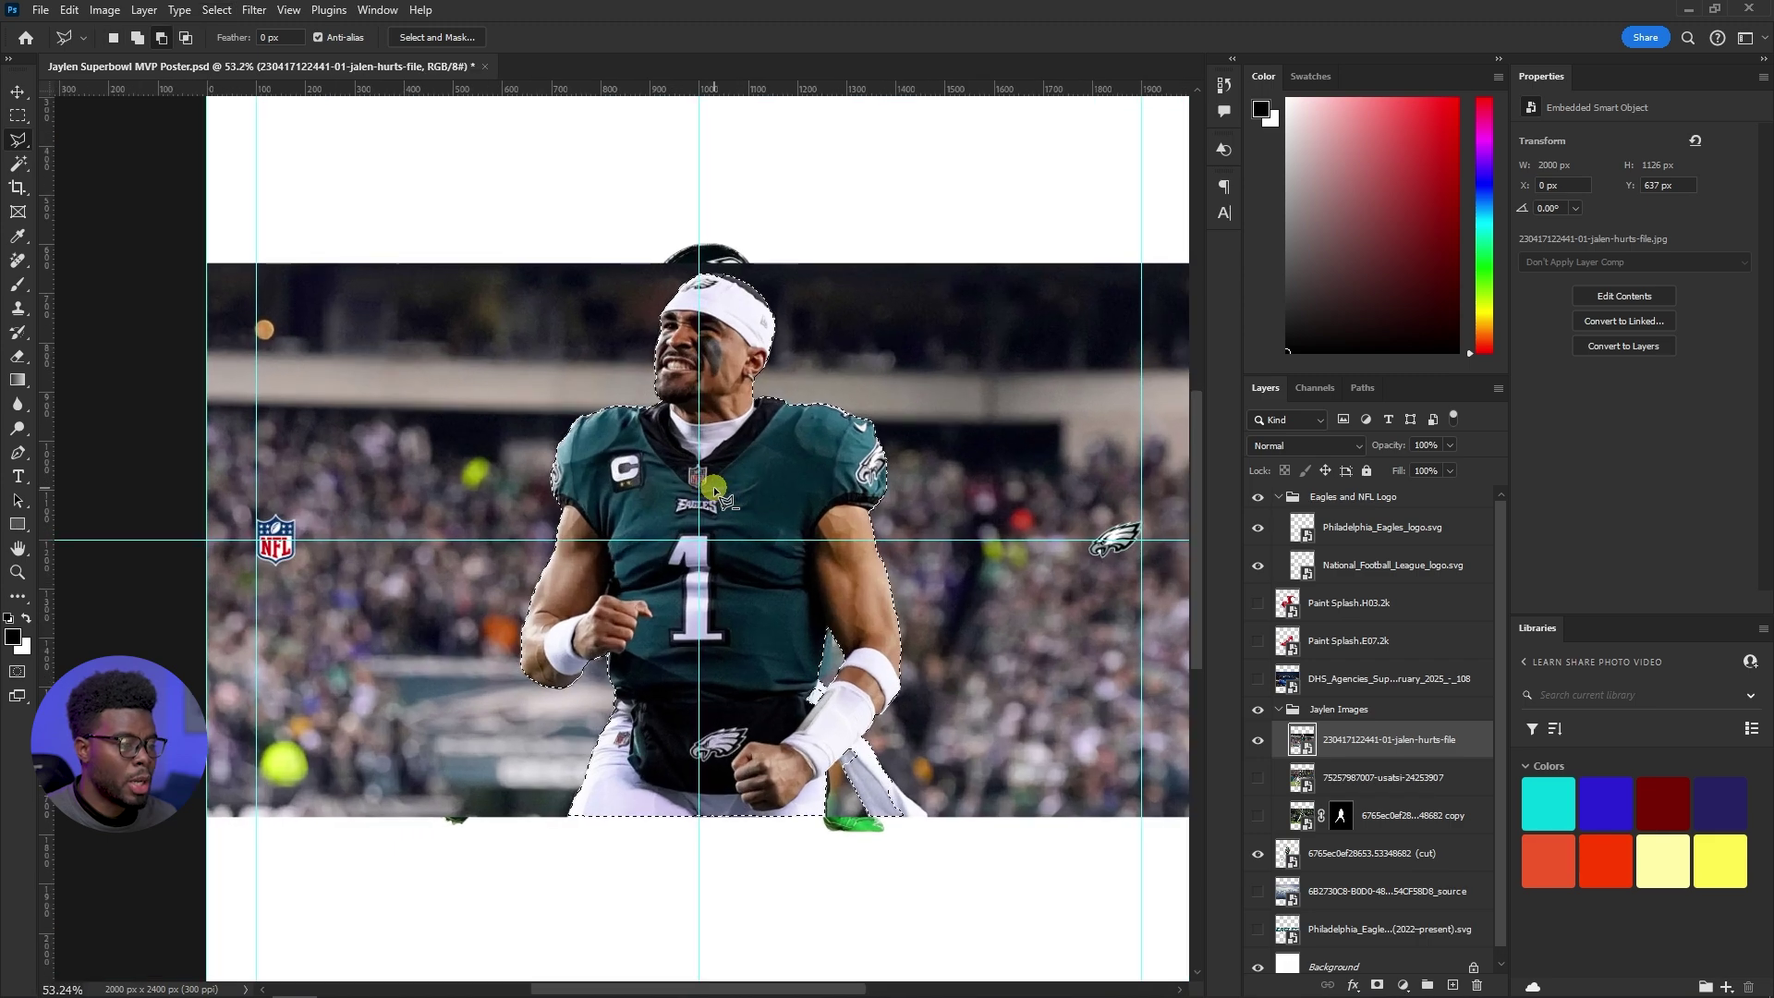
left_click(1377, 984)
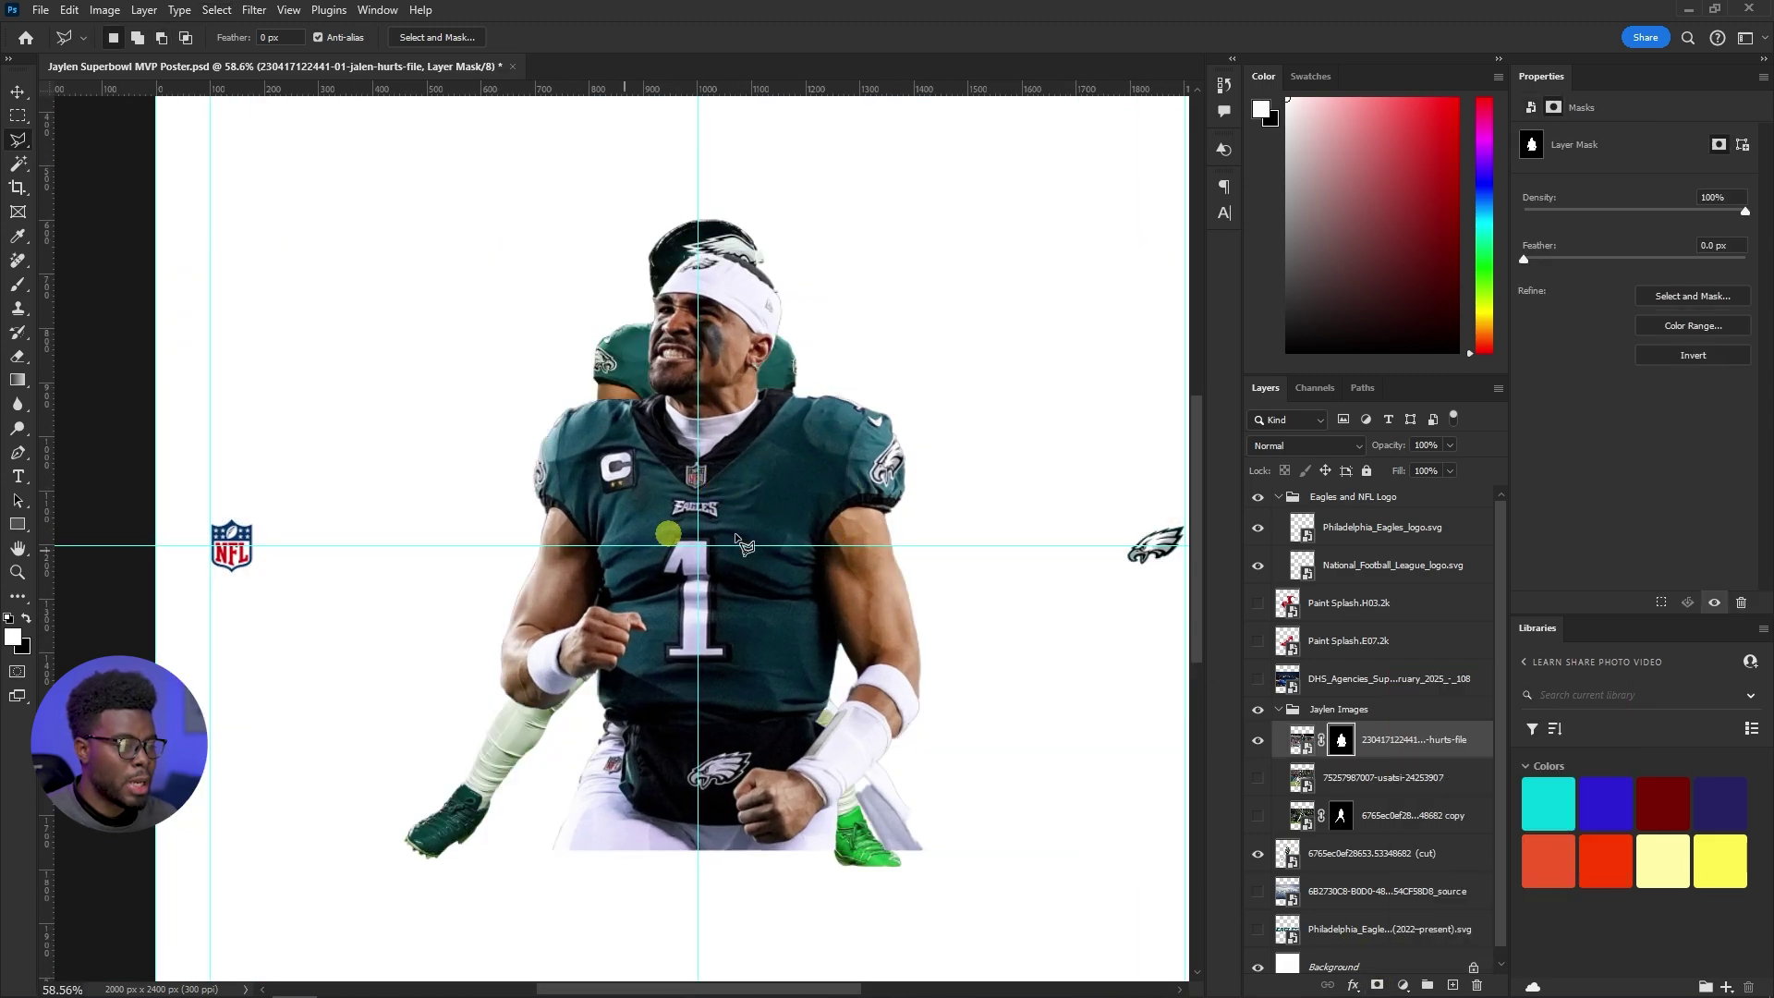
Scale down the masked headband player with Free Transform and place him over the left side of the full-body player's torso
key("ctrl+t")
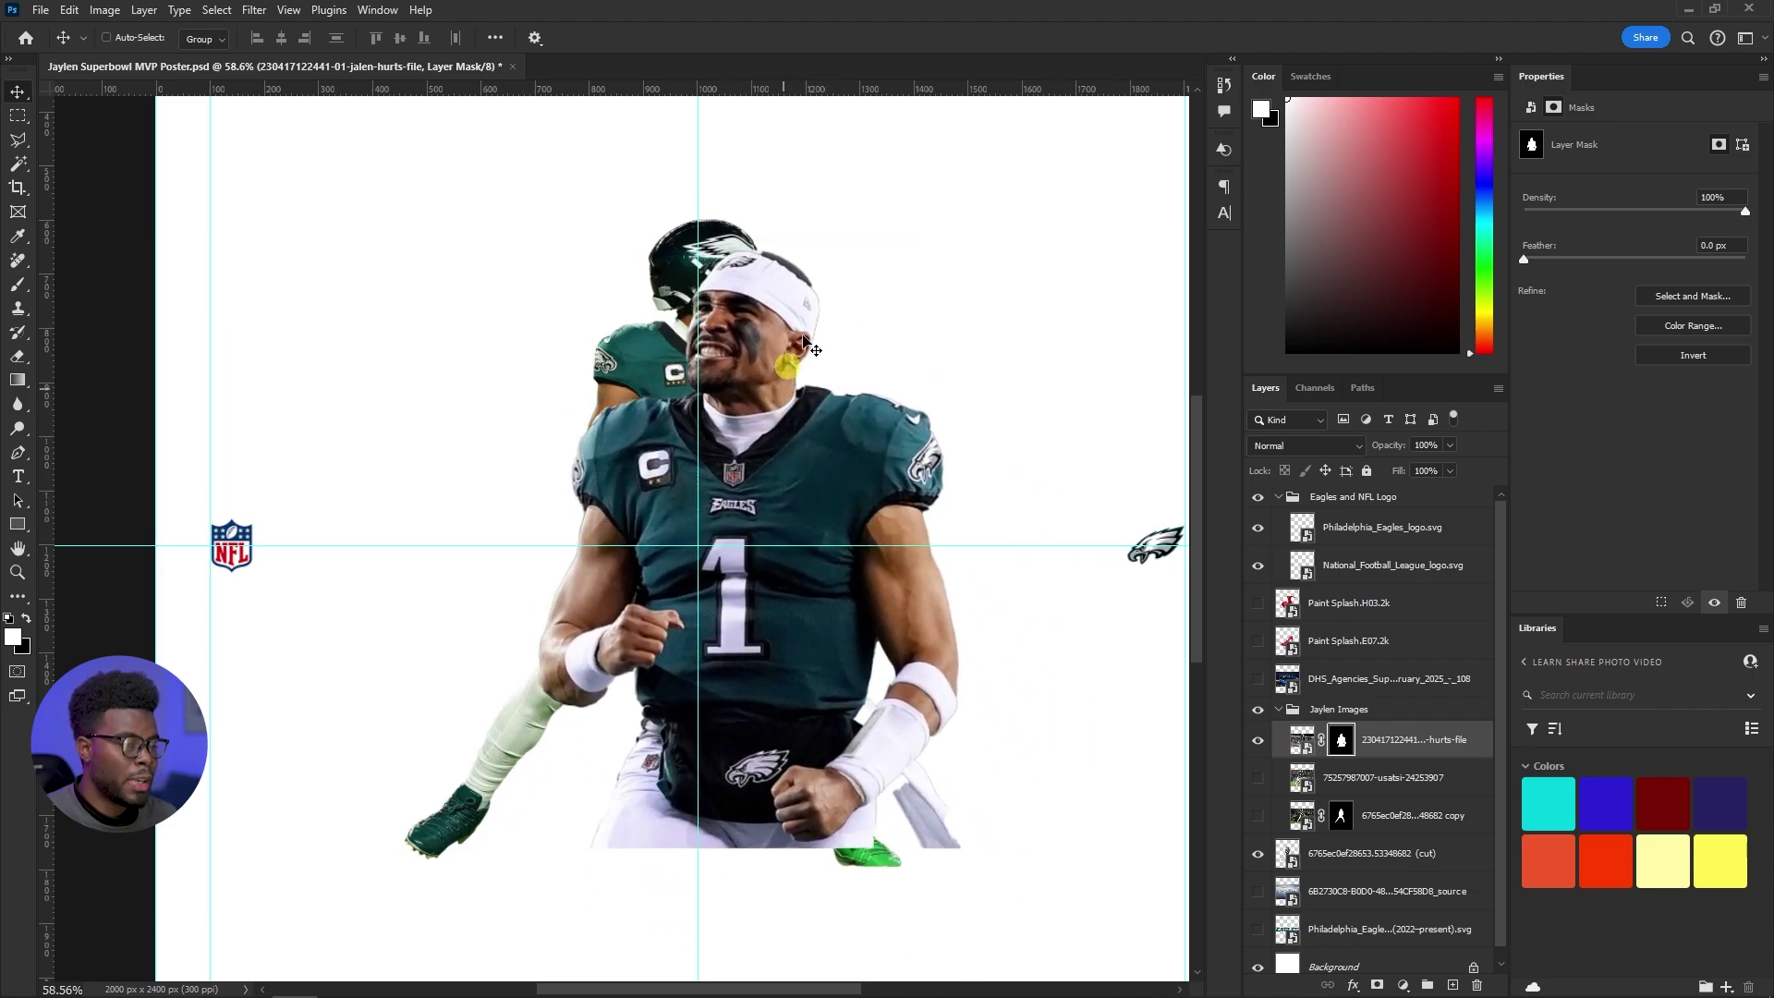
left_click_drag(198, 241, 634, 486)
left_click_drag(1001, 661, 652, 520)
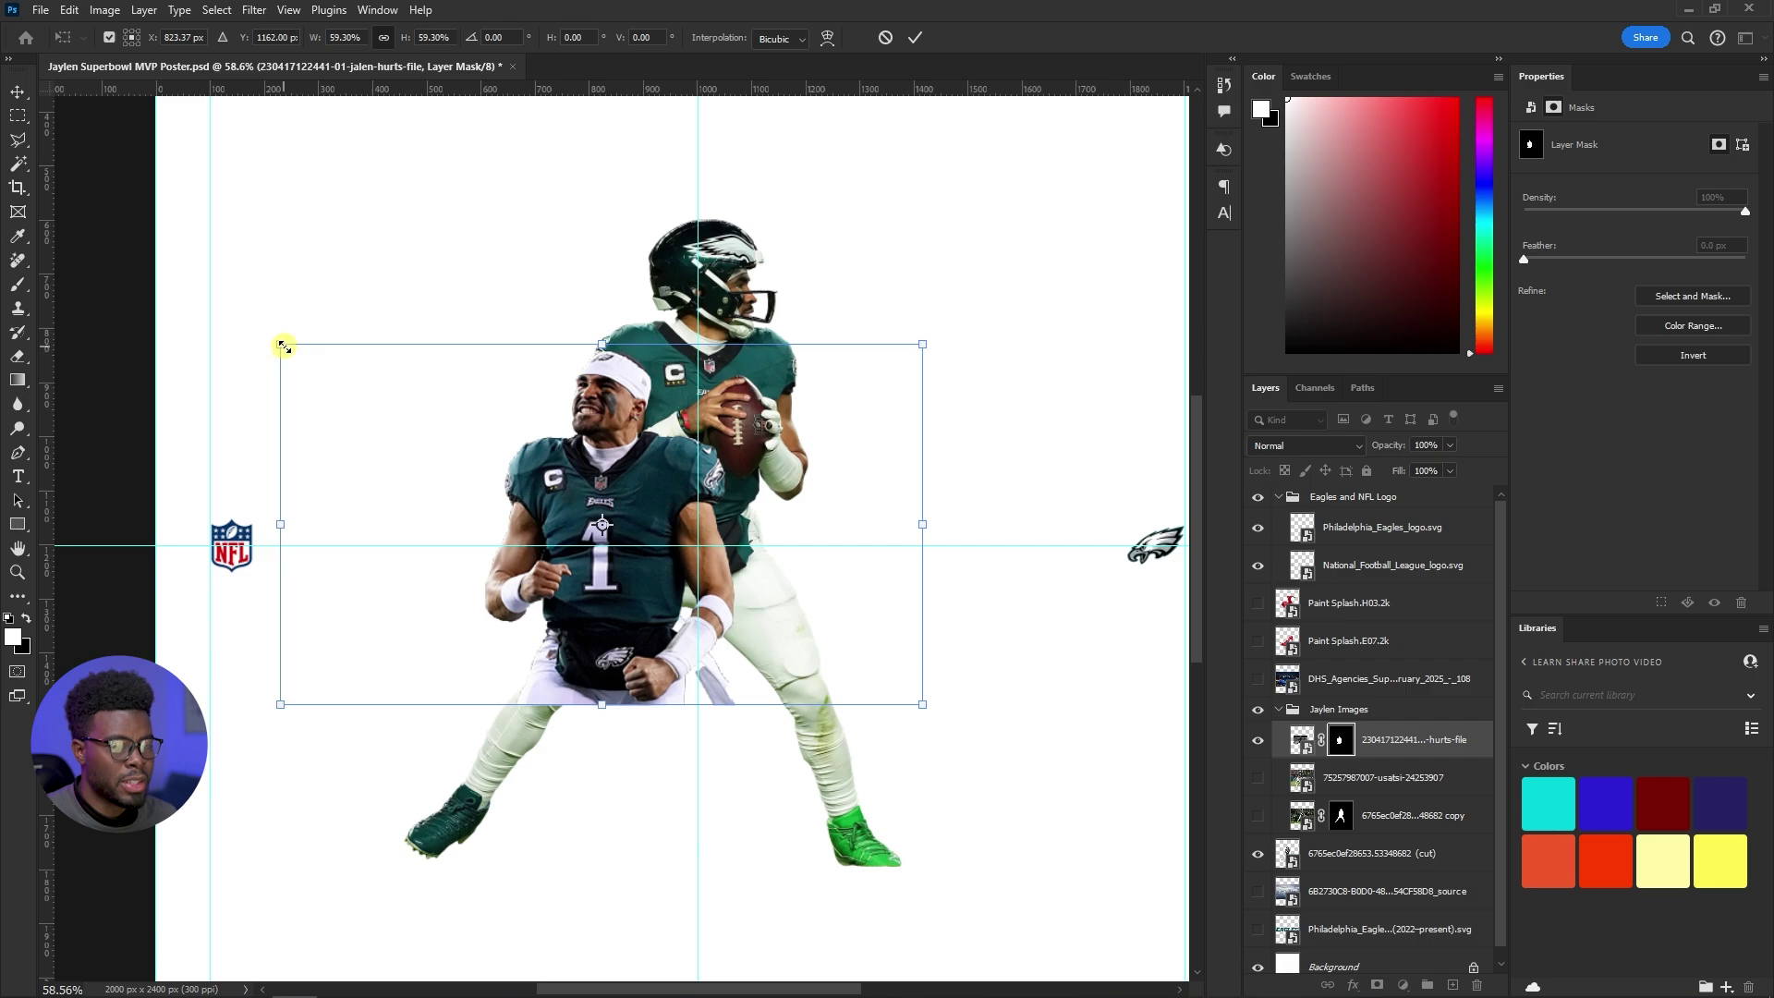
left_click_drag(285, 346, 388, 424)
left_click_drag(681, 527, 635, 468)
key("Return")
scroll(747, 474, "down", 4)
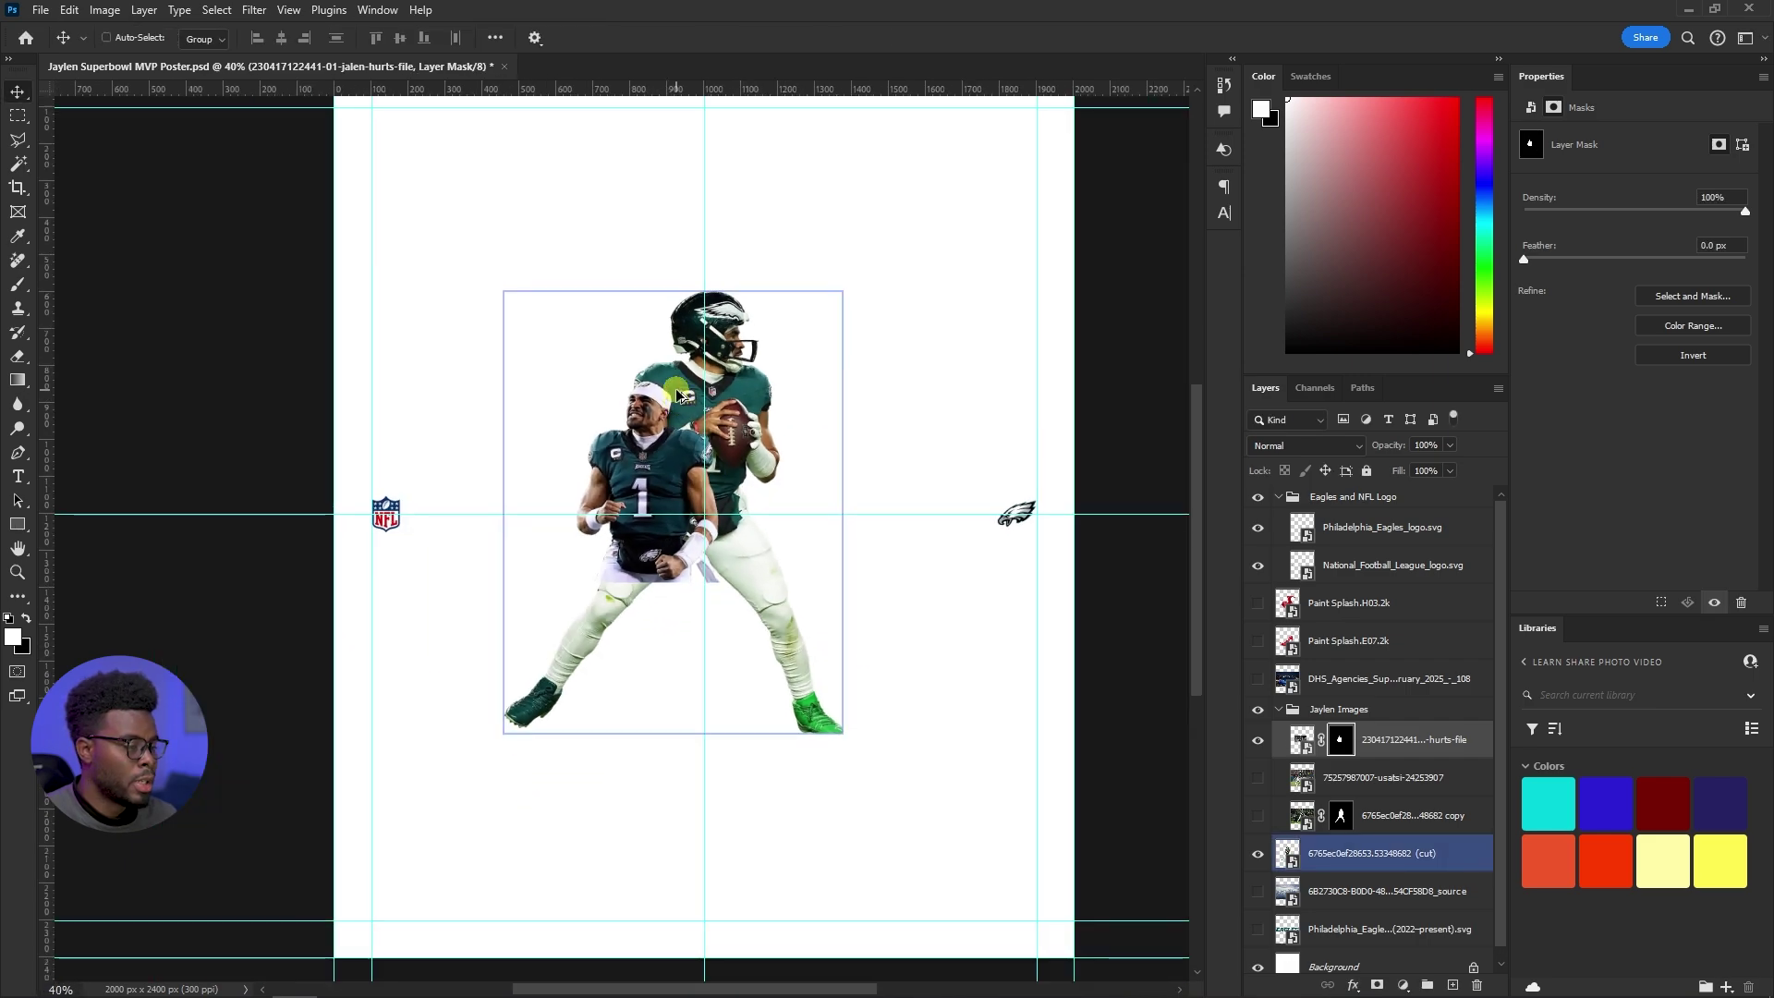
scroll(679, 398, "up", 3)
scroll(664, 400, "down", 1)
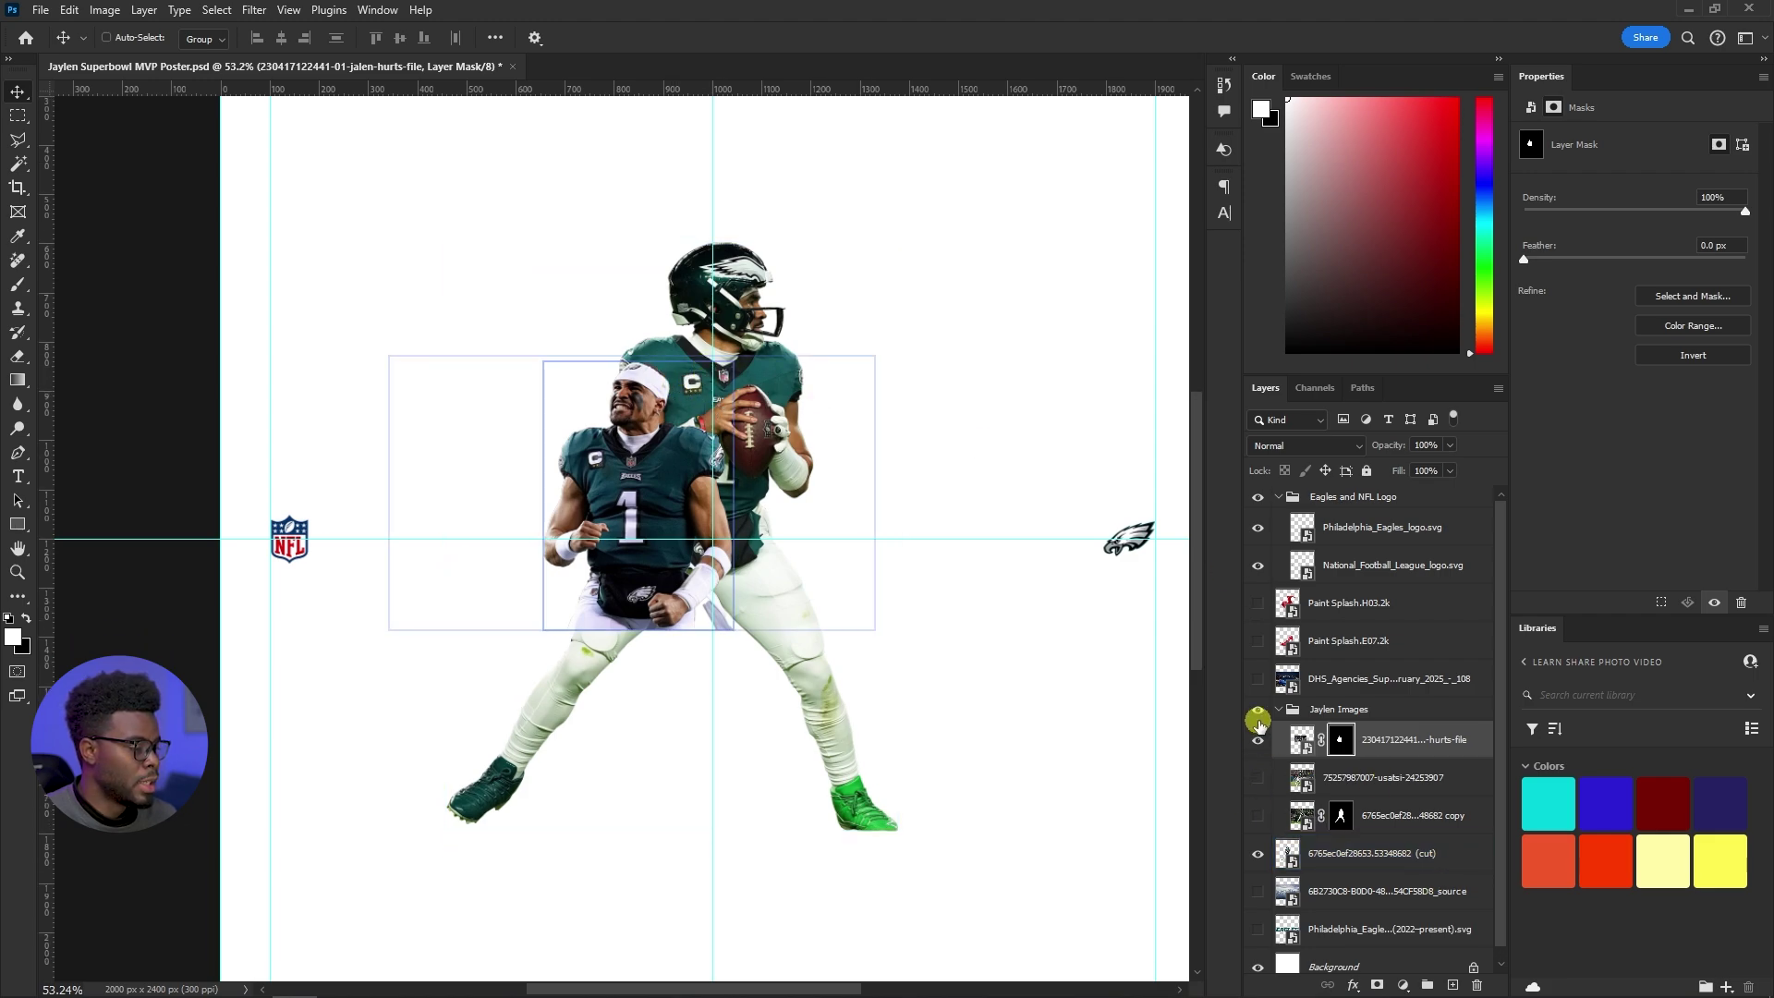
left_click(1258, 710)
scroll(795, 591, "down", 2)
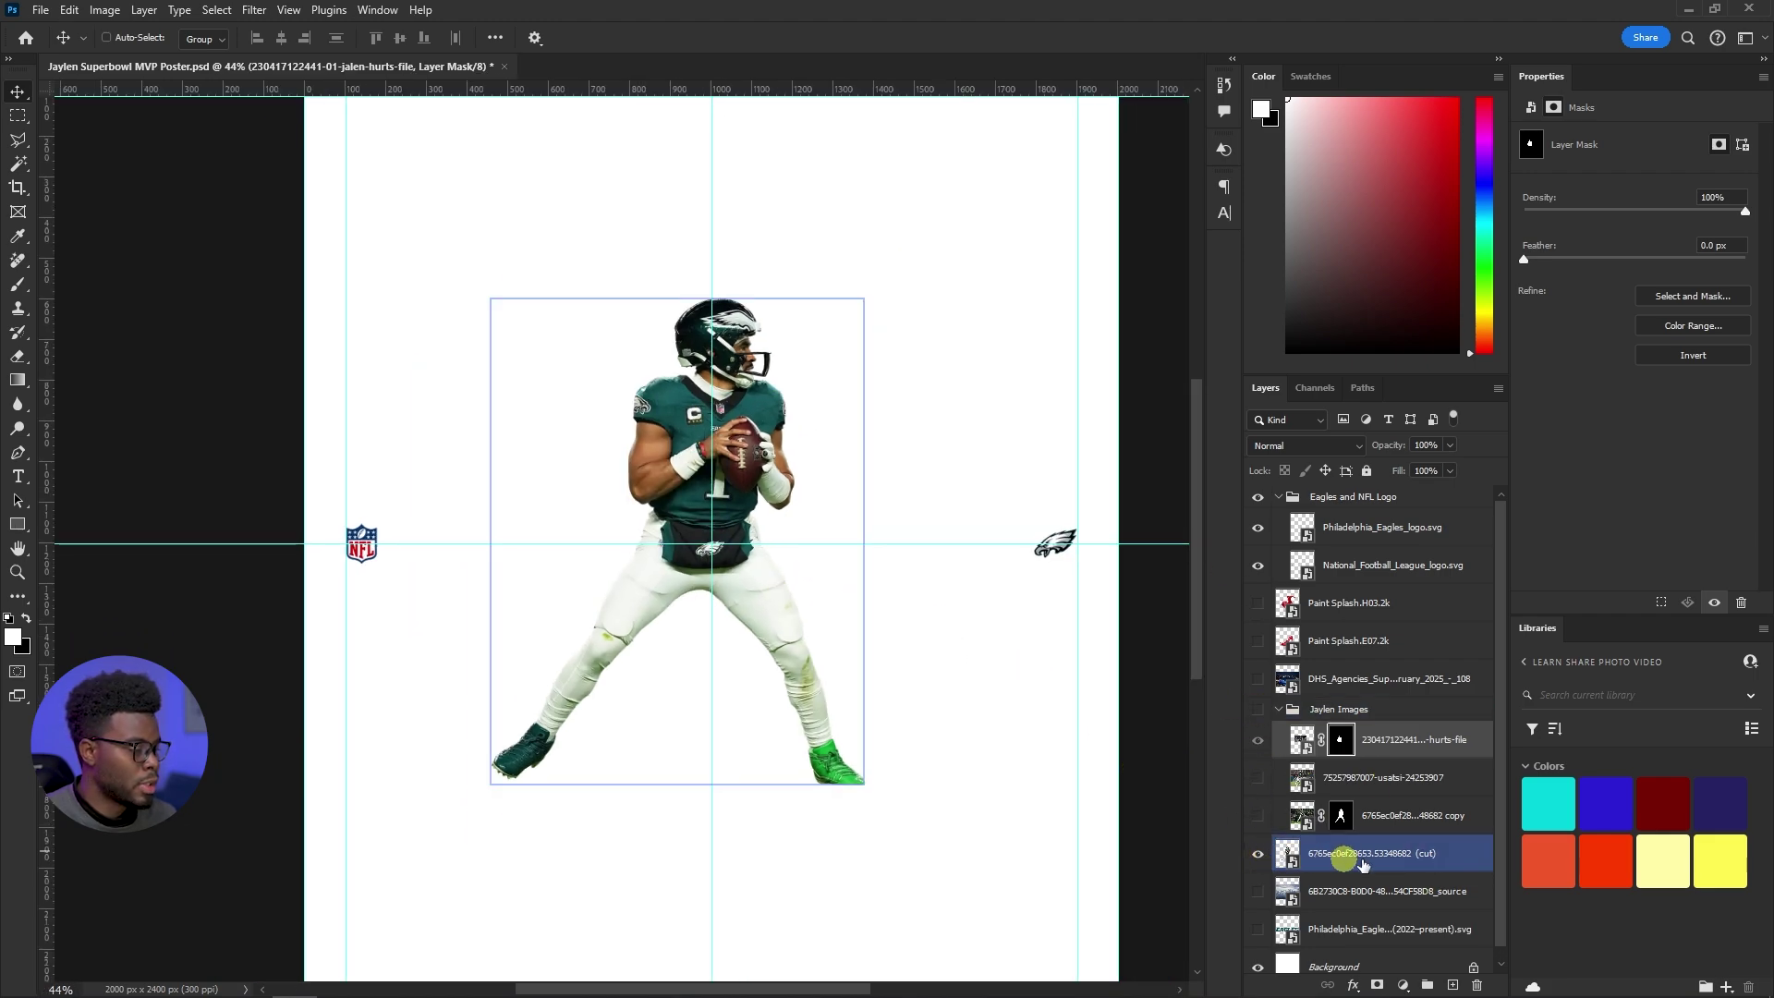
left_click(1360, 864)
left_click_drag(1342, 837, 1327, 729)
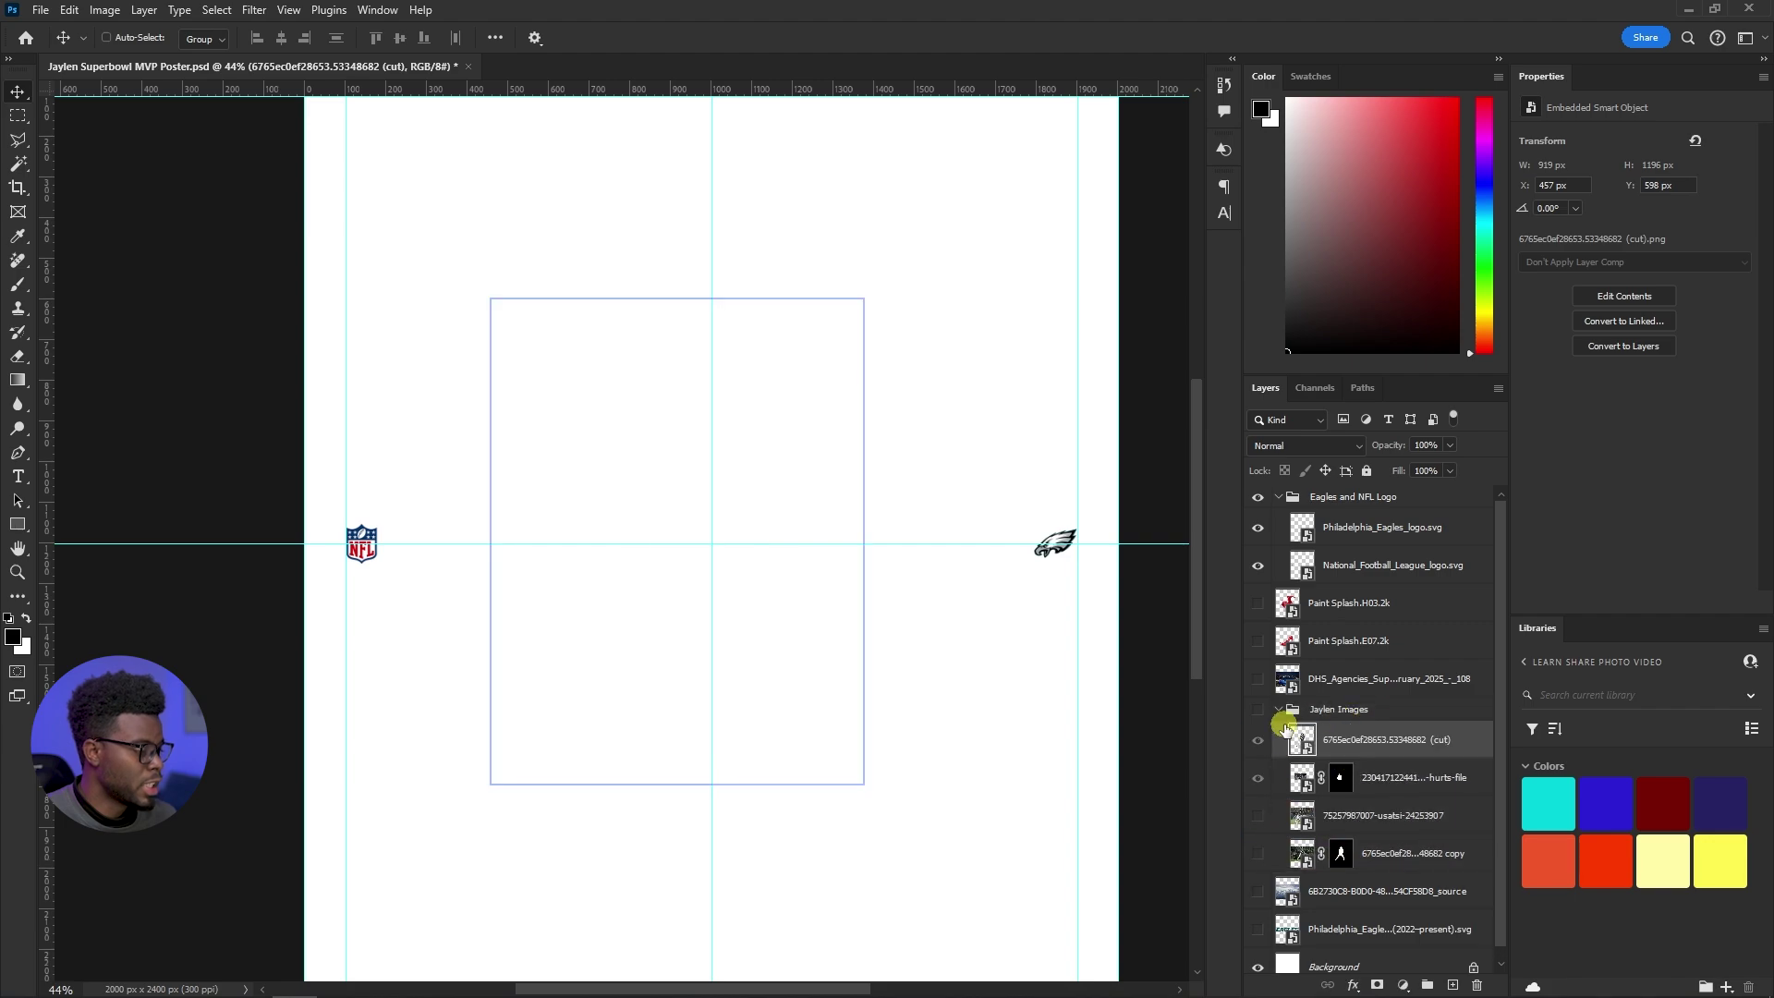
left_click(1301, 710)
left_click(1257, 709)
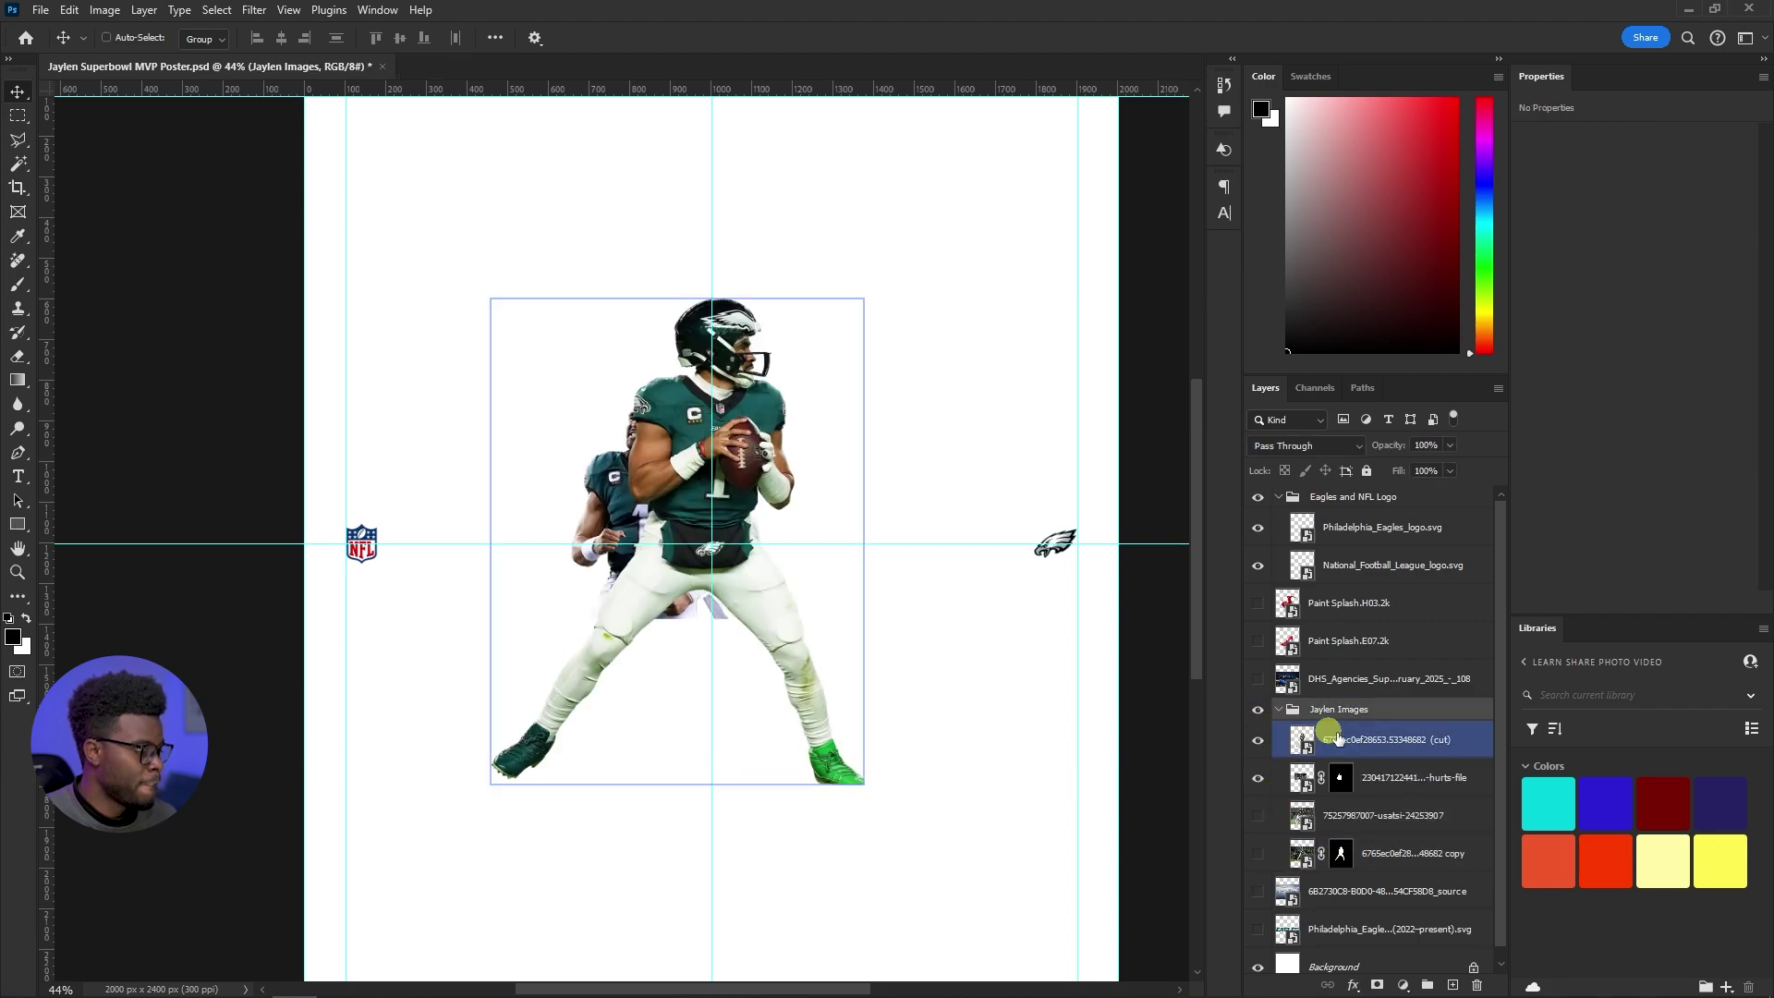
left_click_drag(1386, 791, 1381, 790)
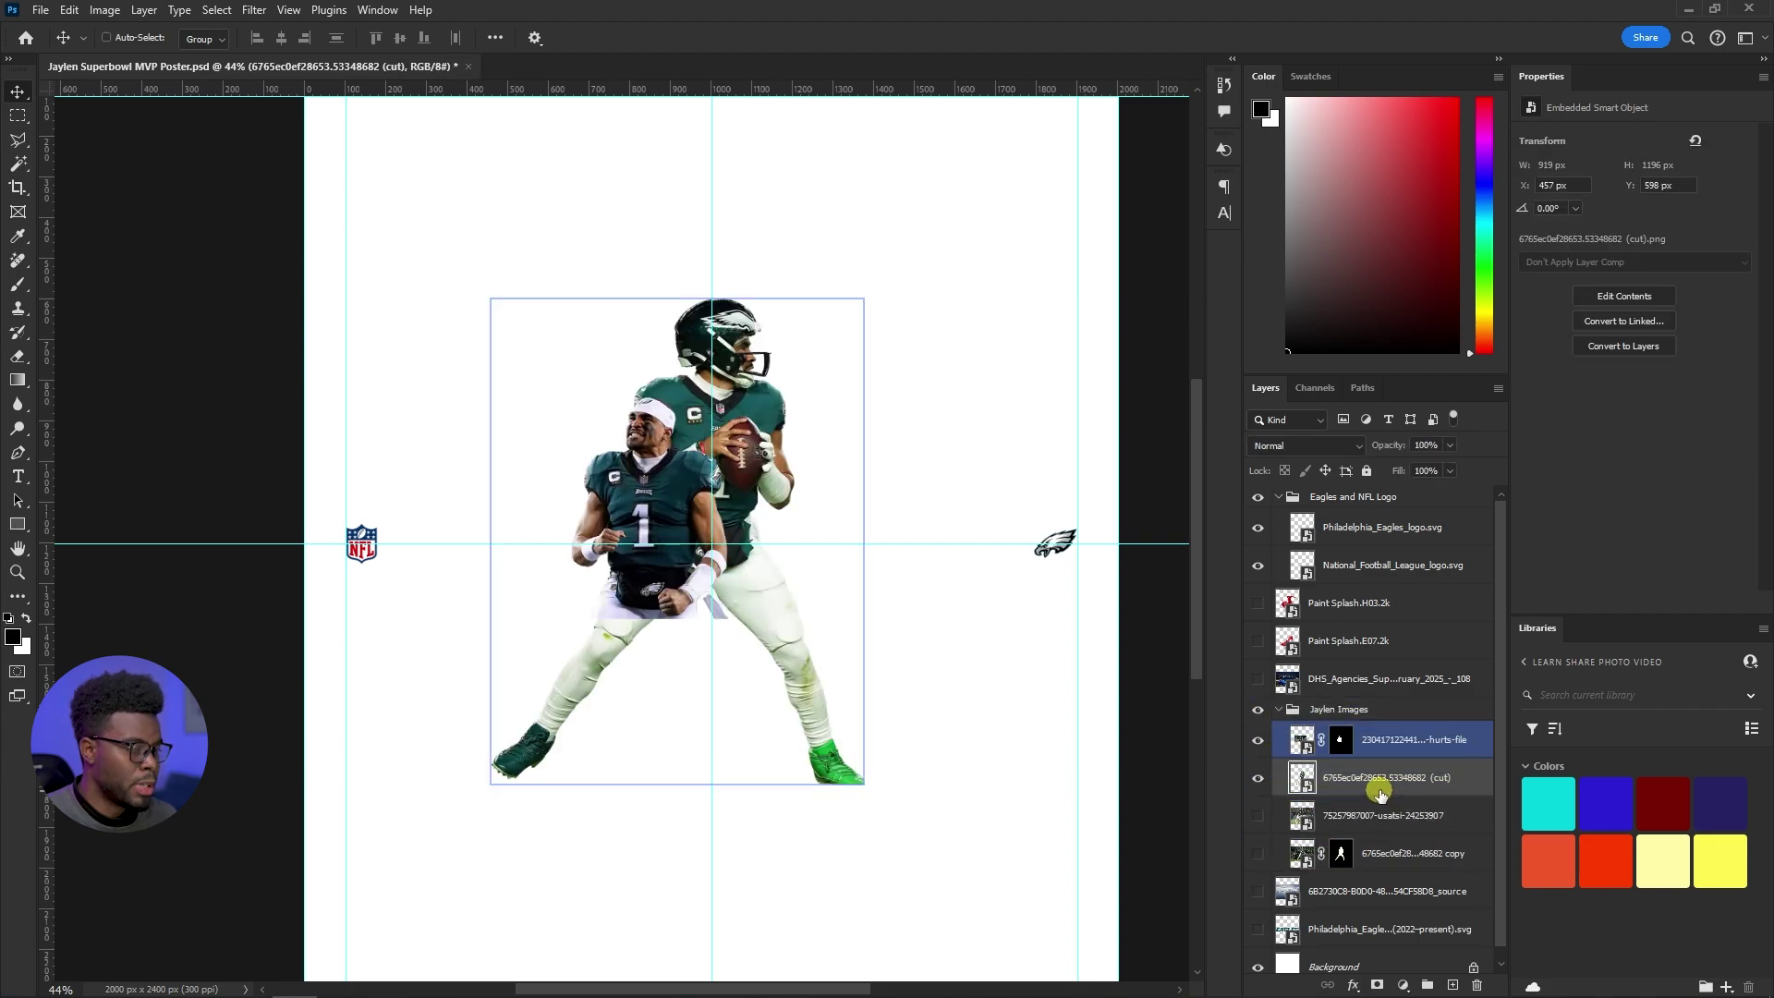
left_click(1257, 743)
left_click(1257, 744)
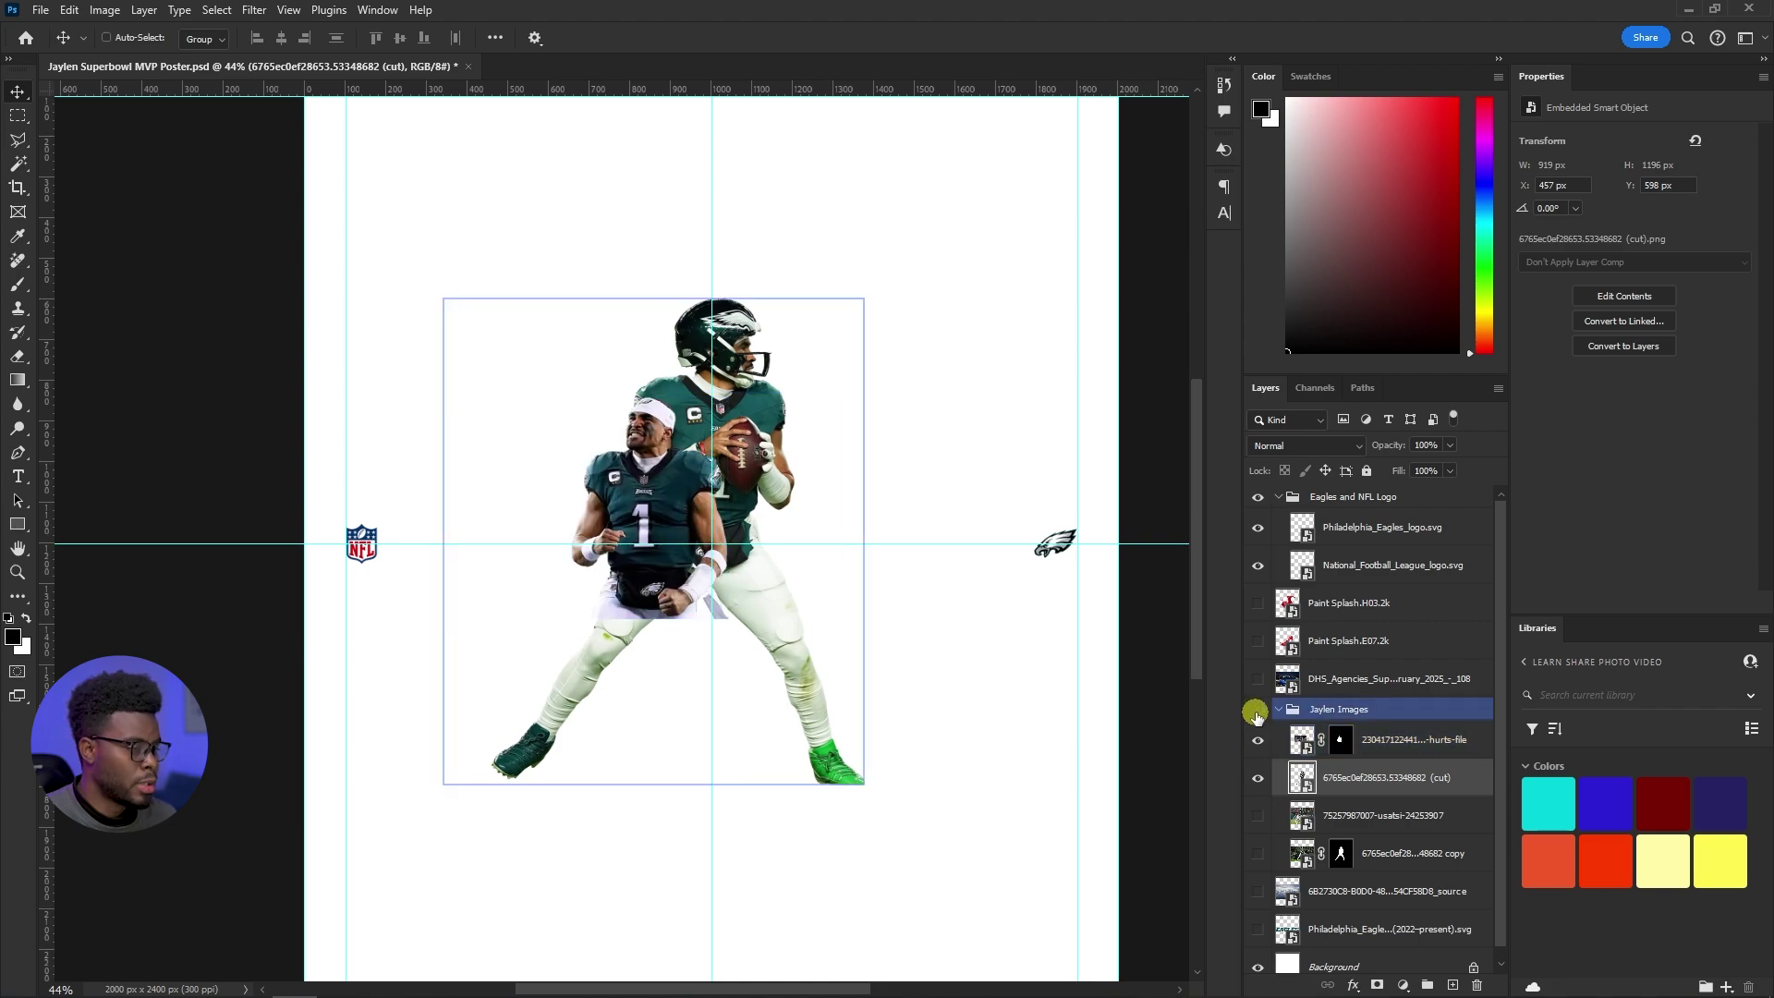
left_click(1256, 711)
Add the text JAYLEN just below the poster's horizontal centre guide and move its layer above the Jaylen Images group
scroll(625, 596, "down", 1)
scroll(626, 594, "up", 1)
scroll(715, 658, "up", 2)
scroll(716, 656, "right", 3)
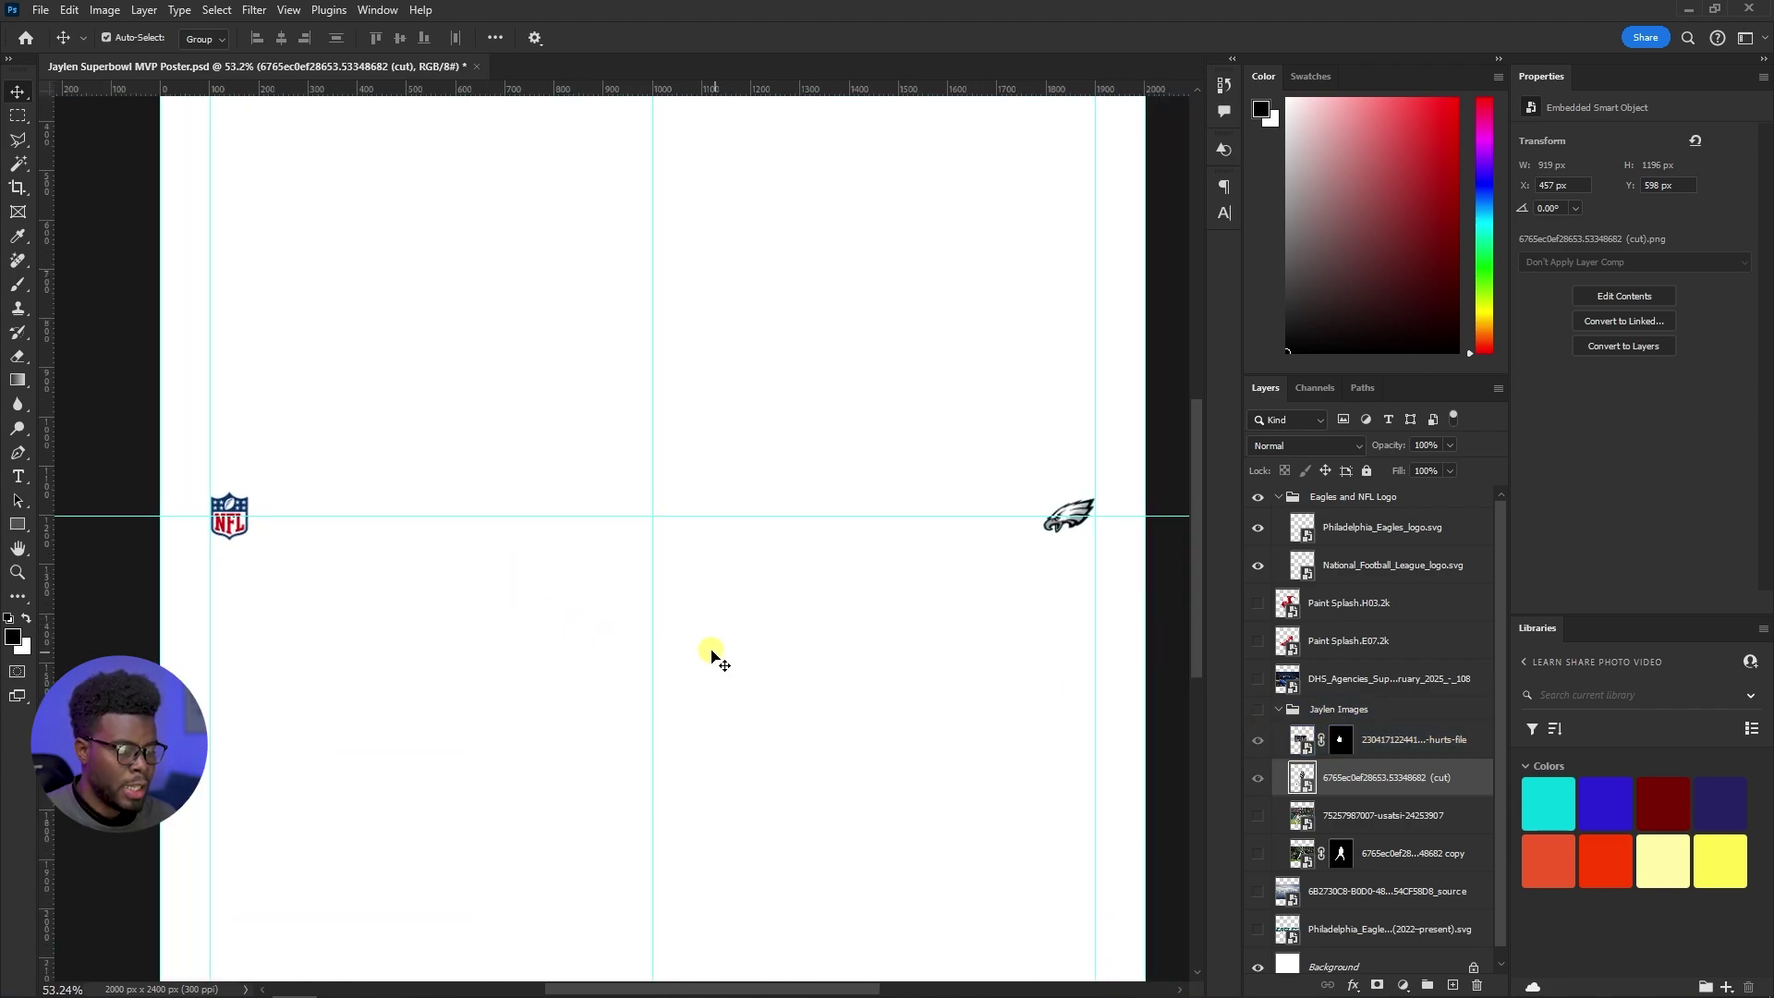
scroll(647, 652, "left", 1)
key("t")
left_click(629, 644)
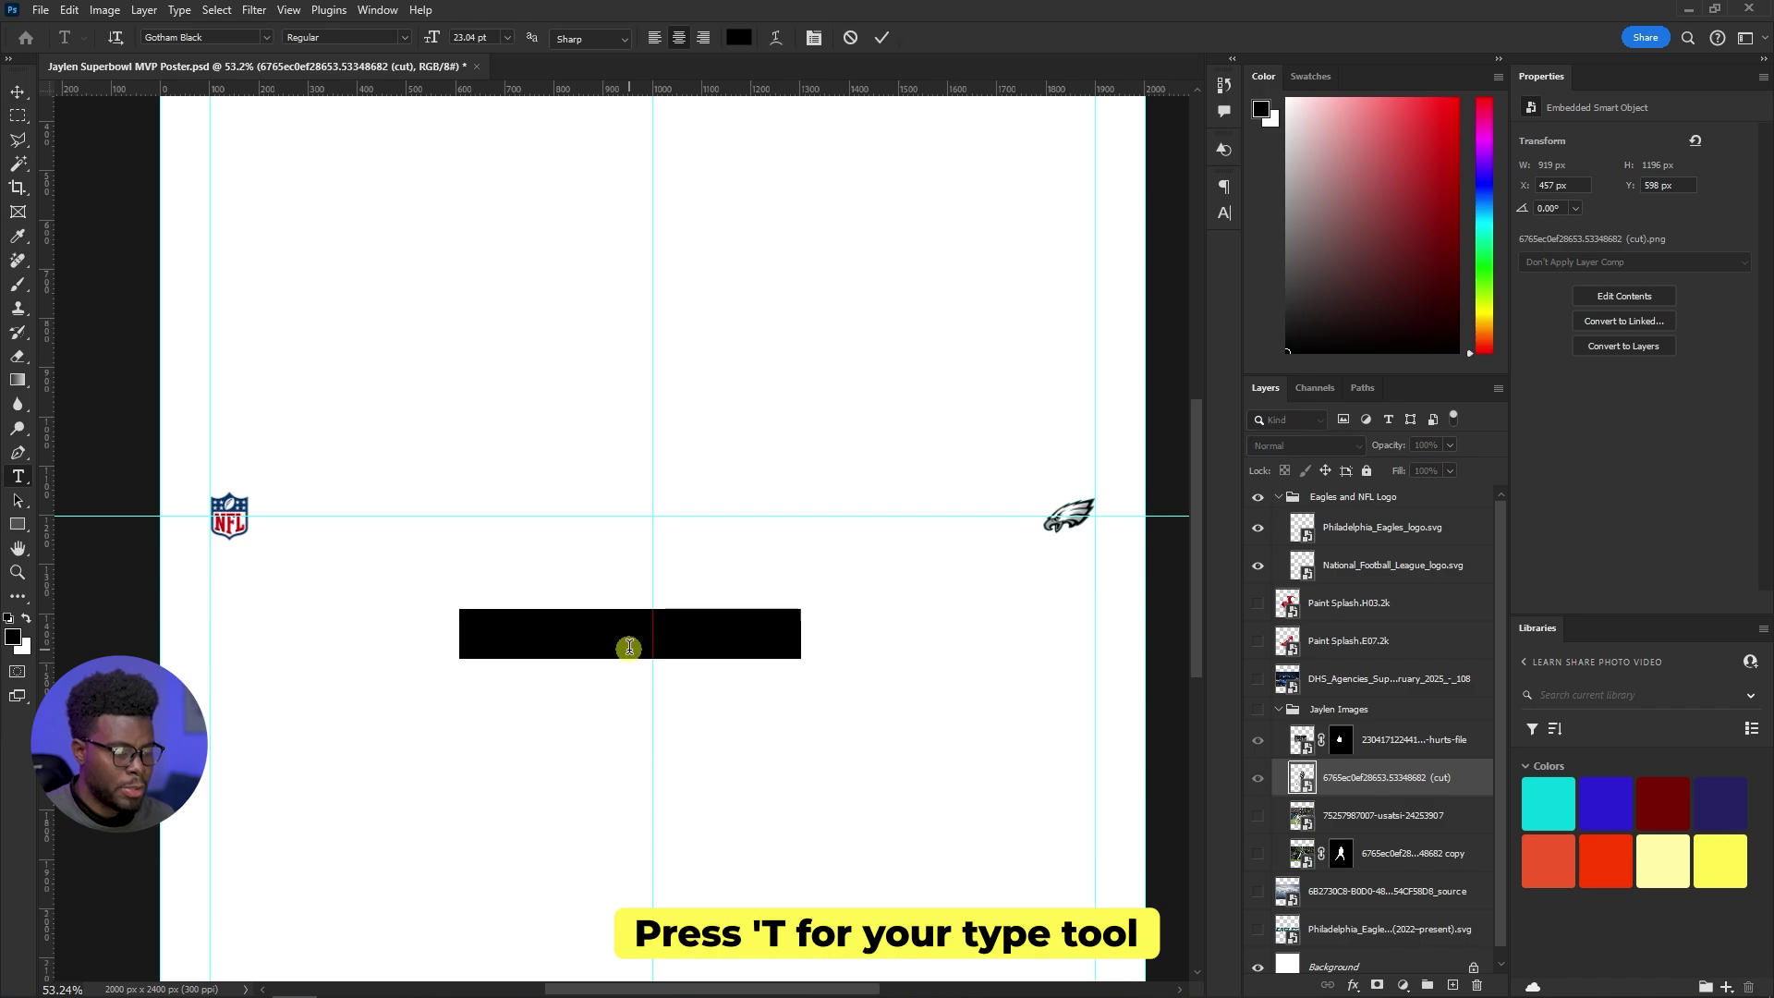
key("BackSpace")
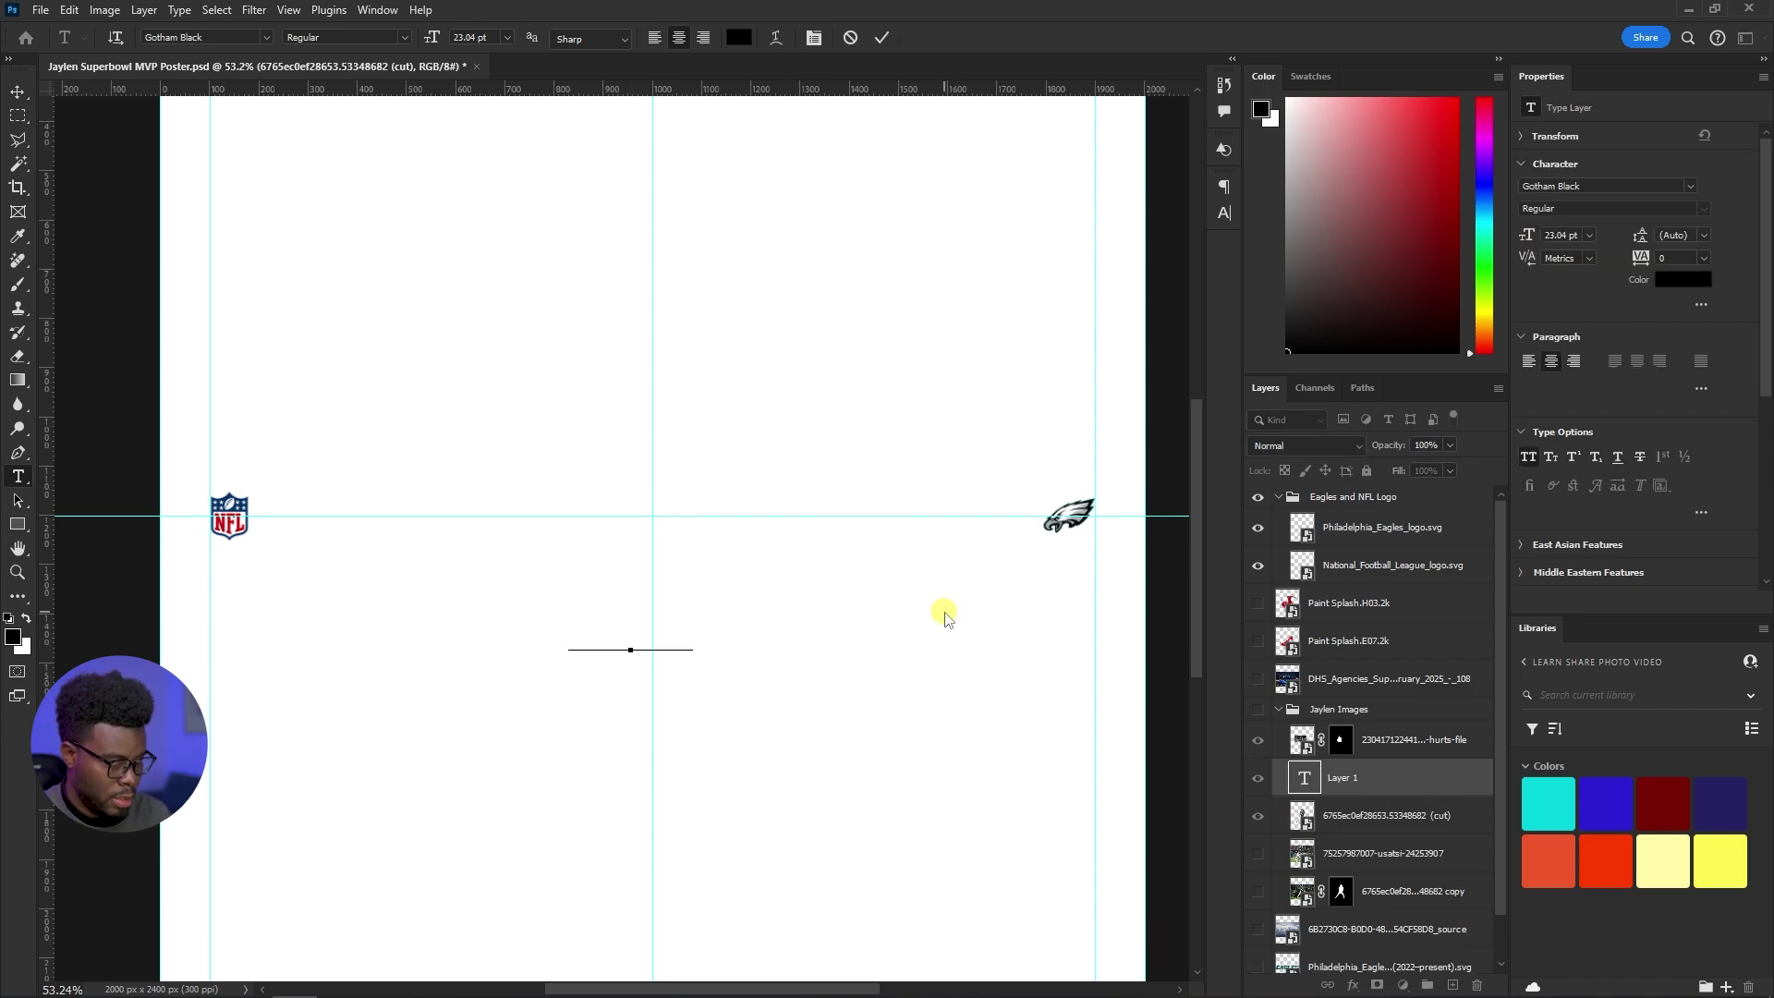
key("ctrl+a")
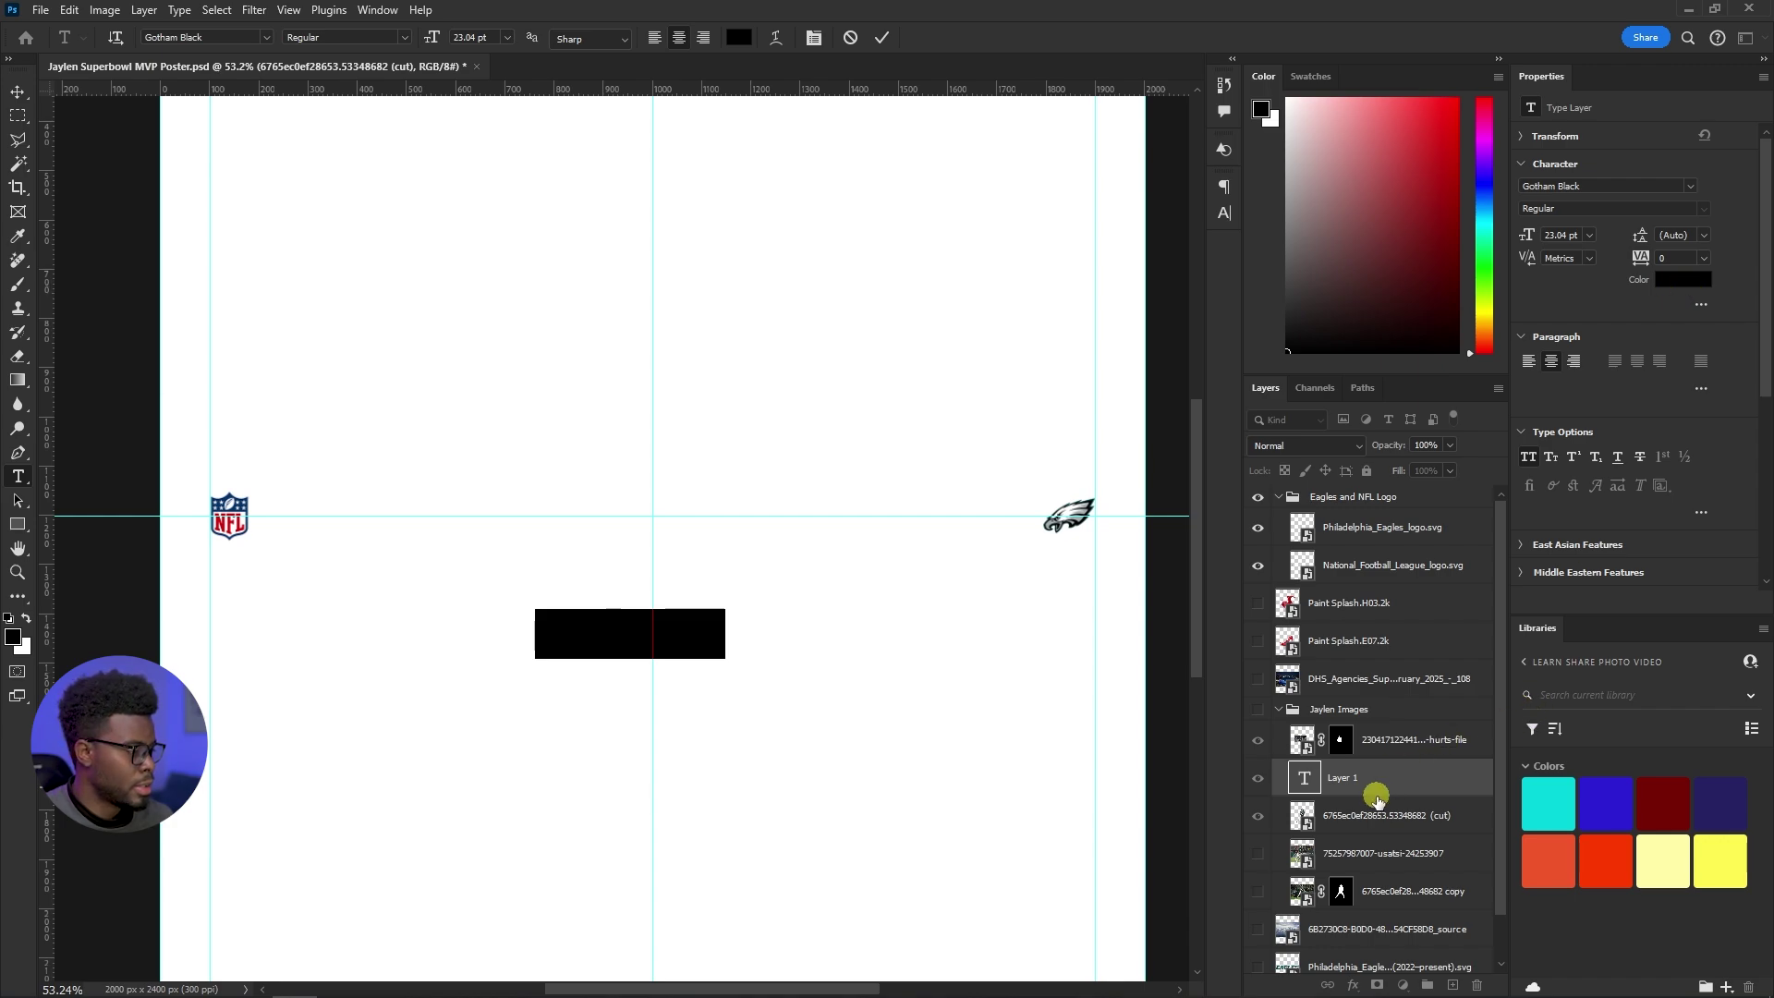
left_click_drag(1376, 796, 1350, 699)
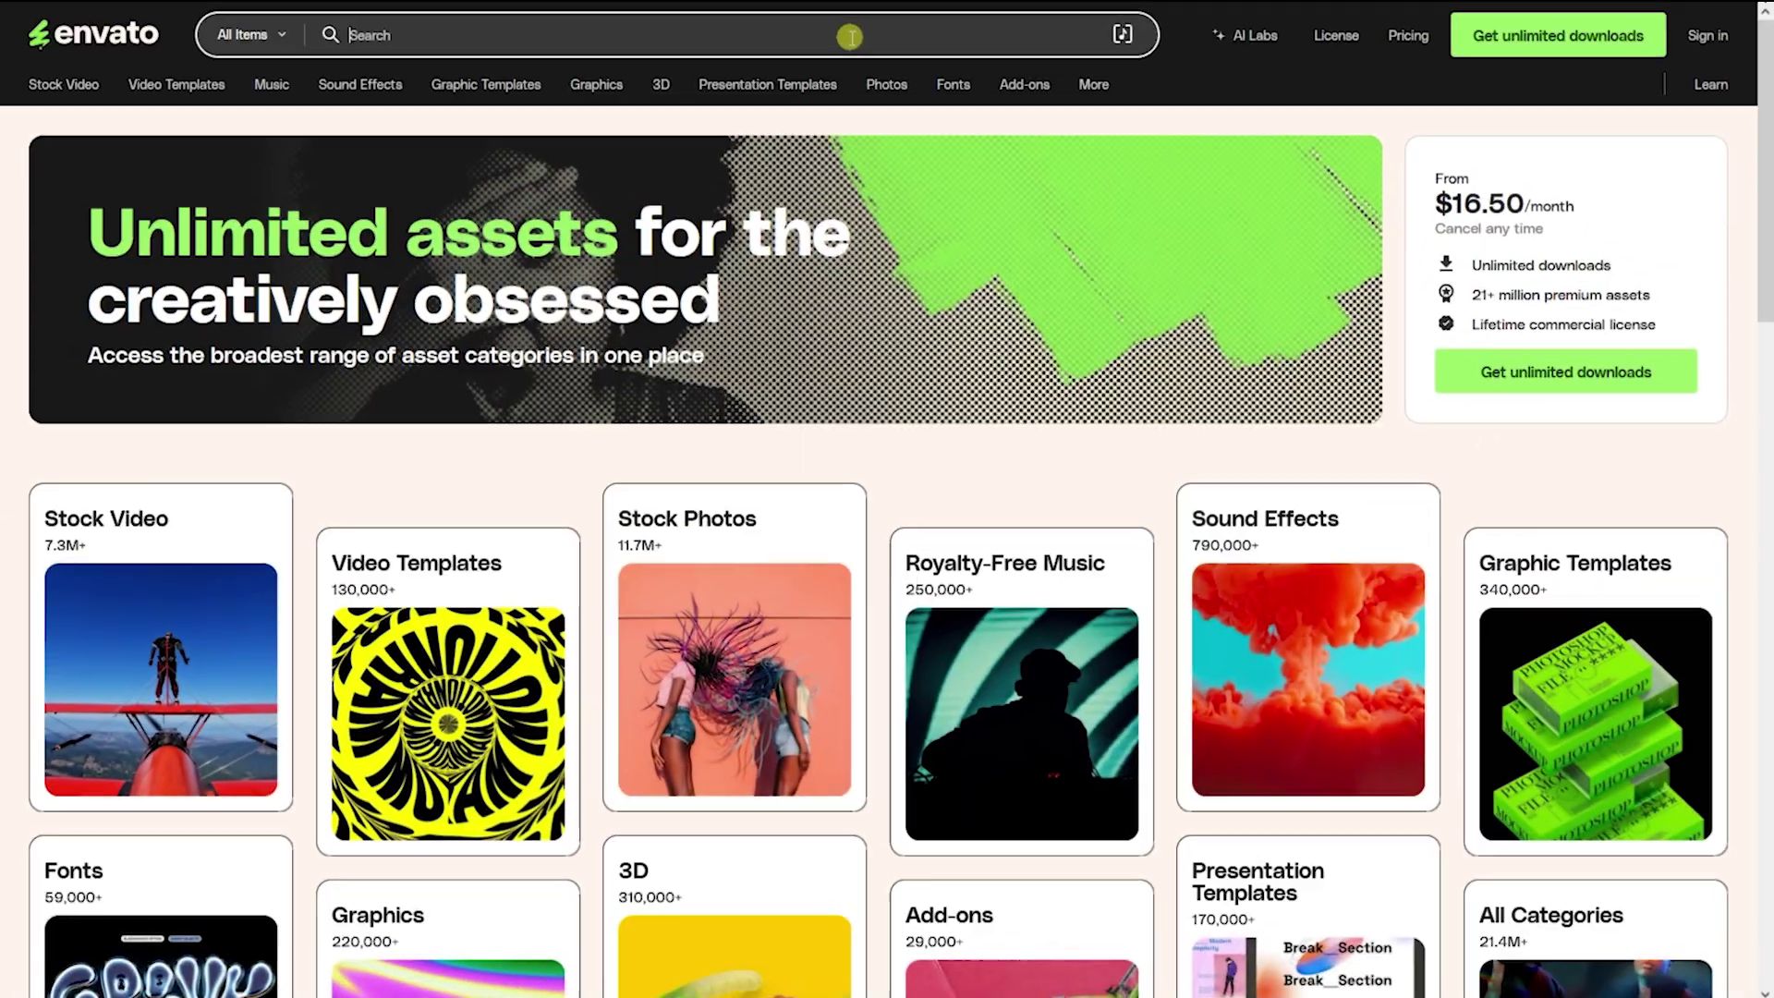
Switch to the Envato website, search for "variable" and browse the matching fonts
type("variable")
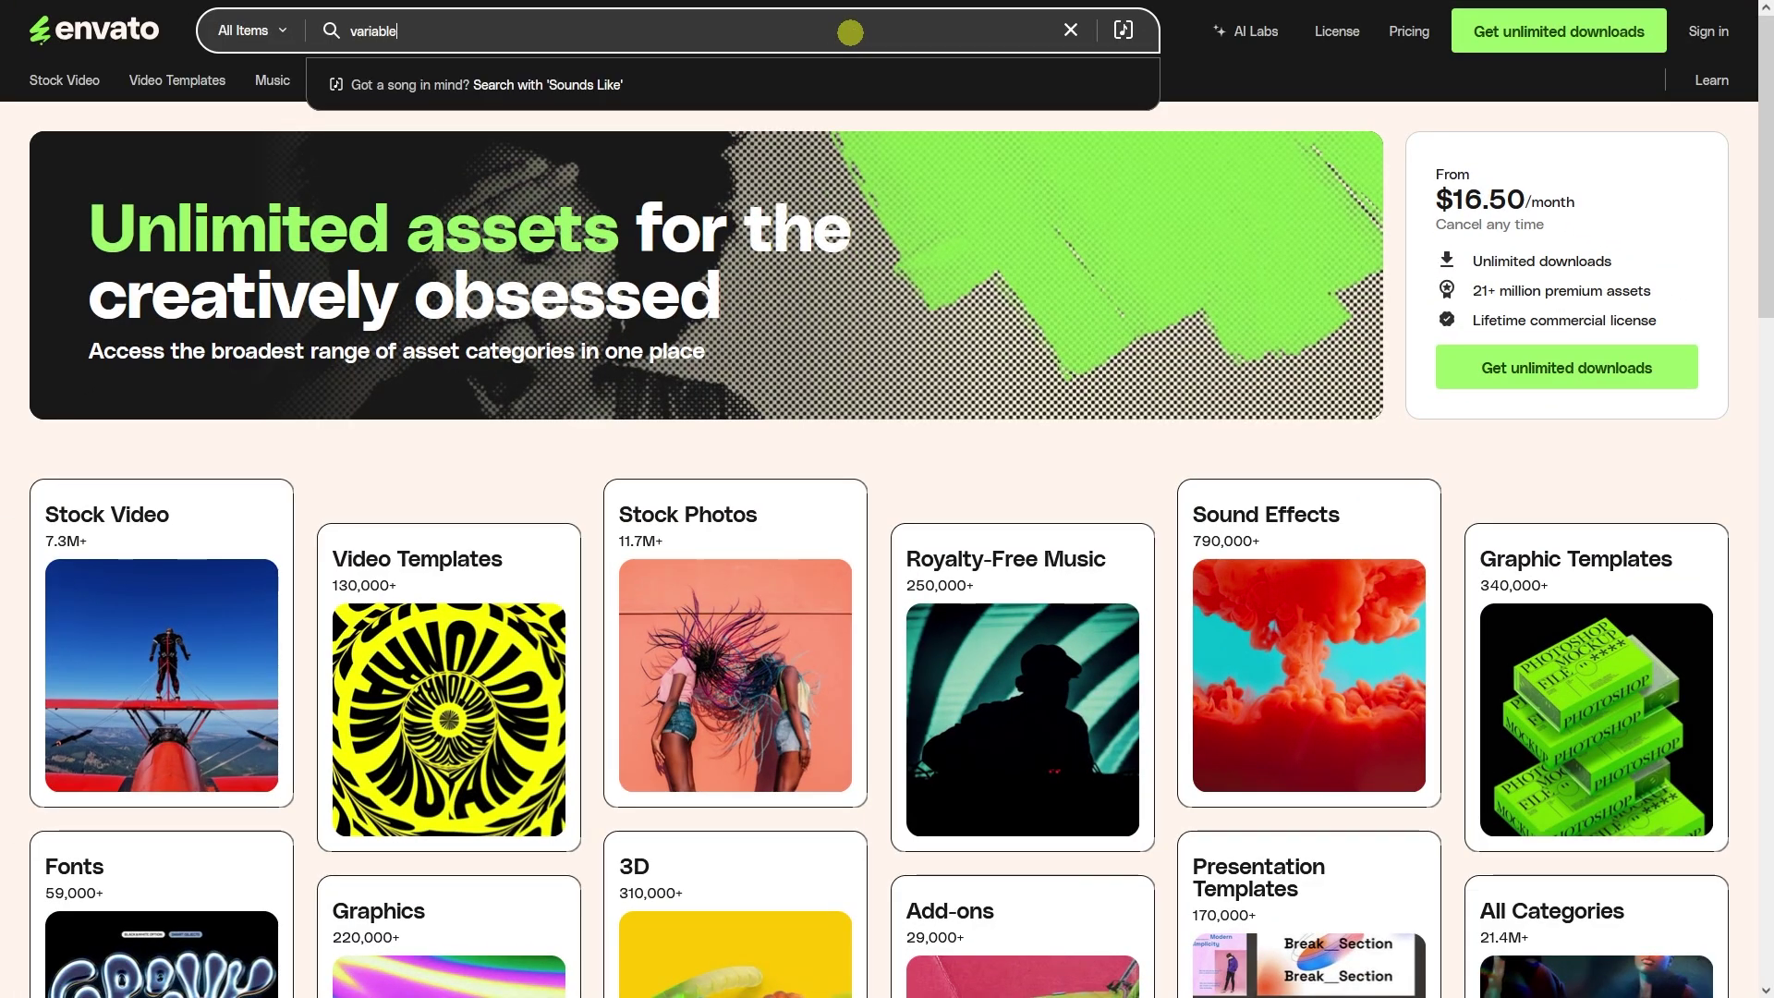
key("Return")
scroll(14, 312, "down", 8)
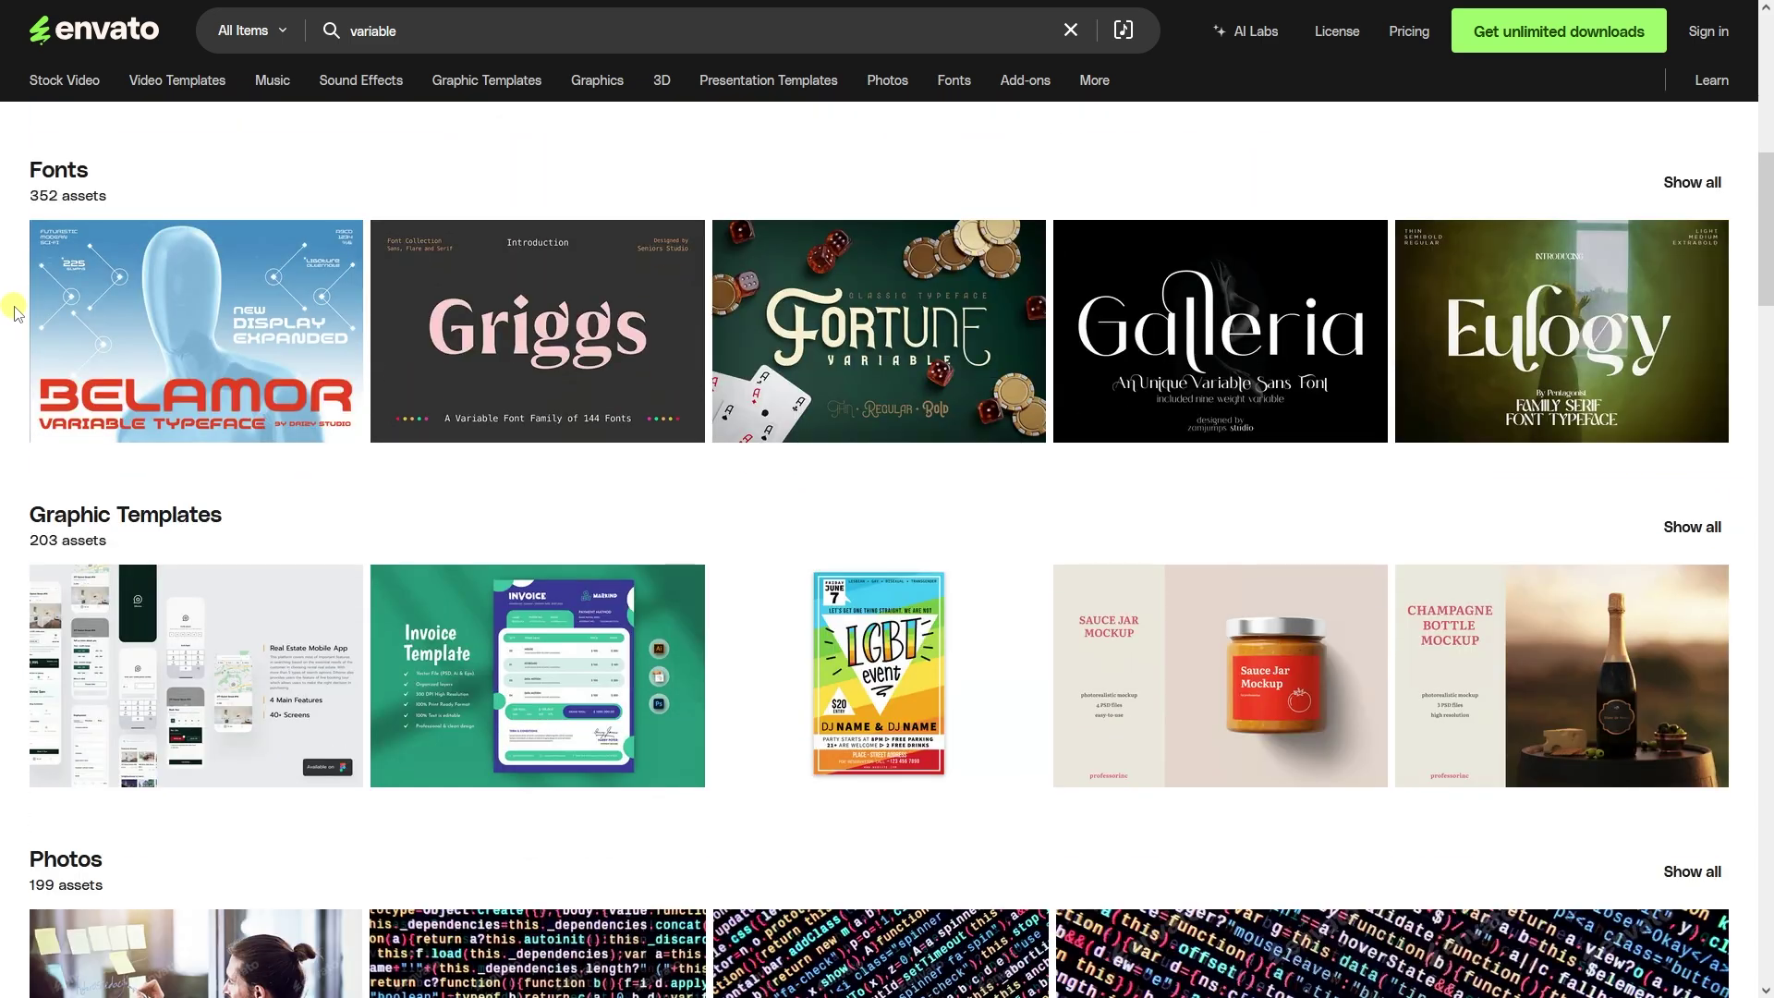
left_click(76, 180)
scroll(20, 179, "down", 5)
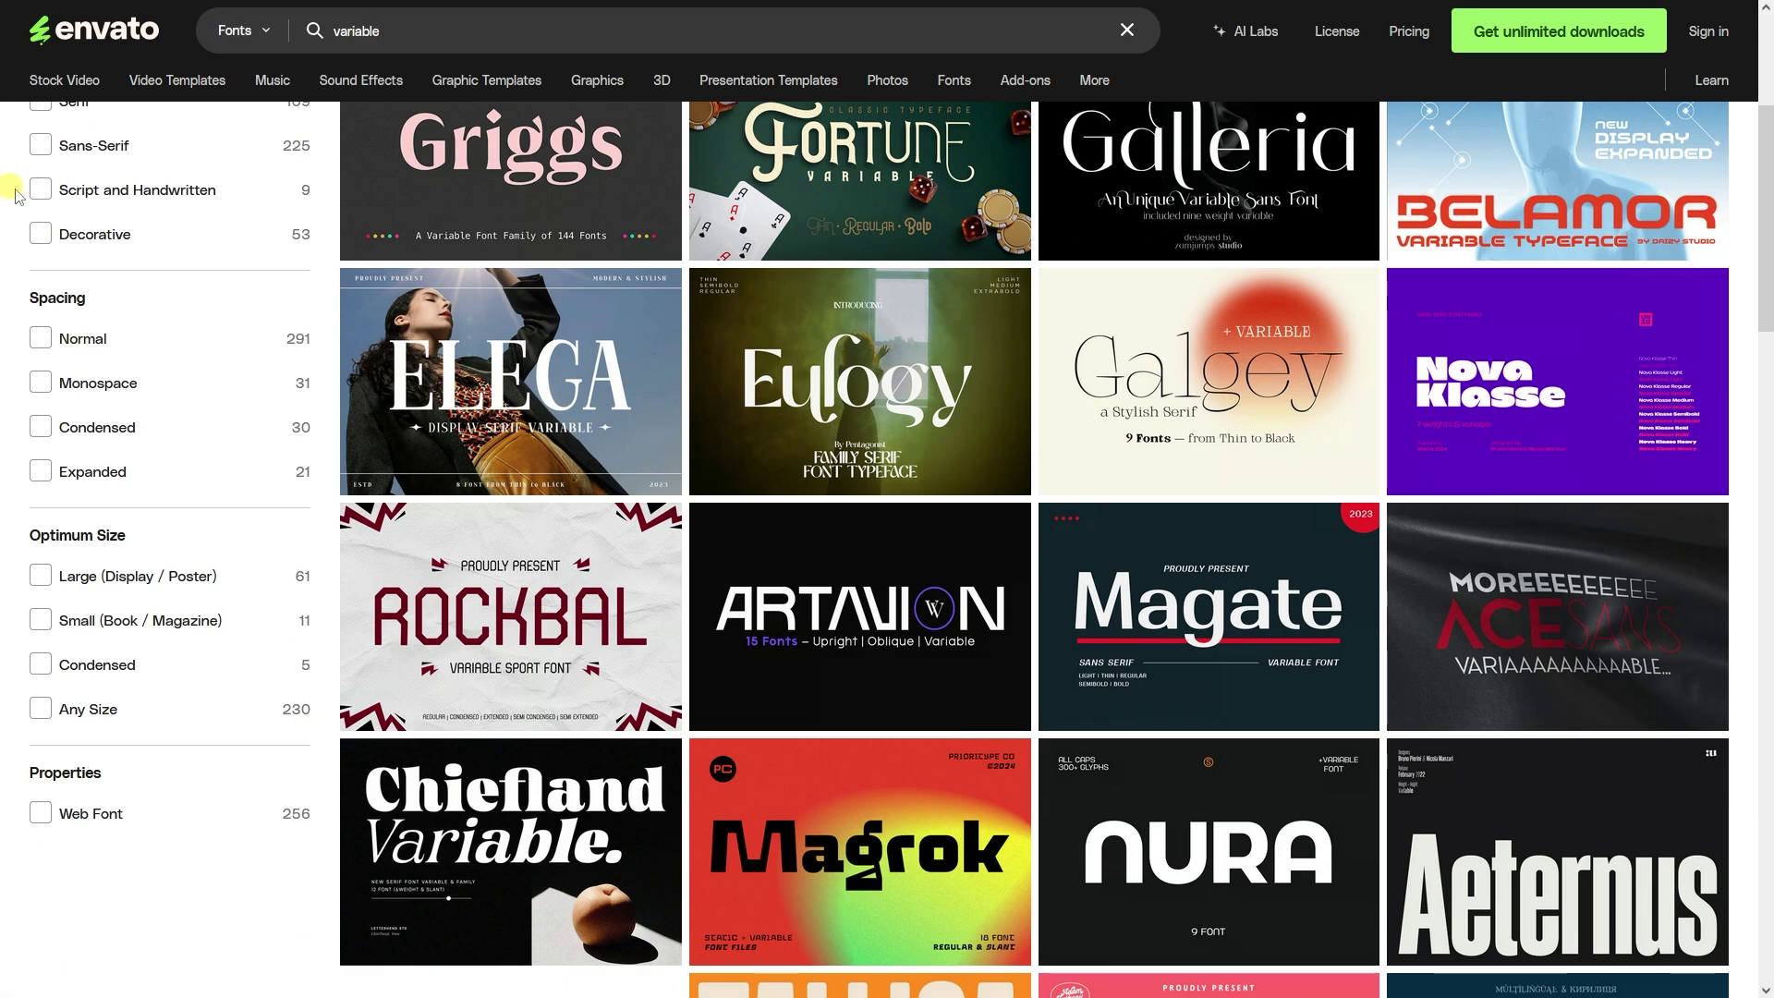
scroll(1151, 226, "down", 5)
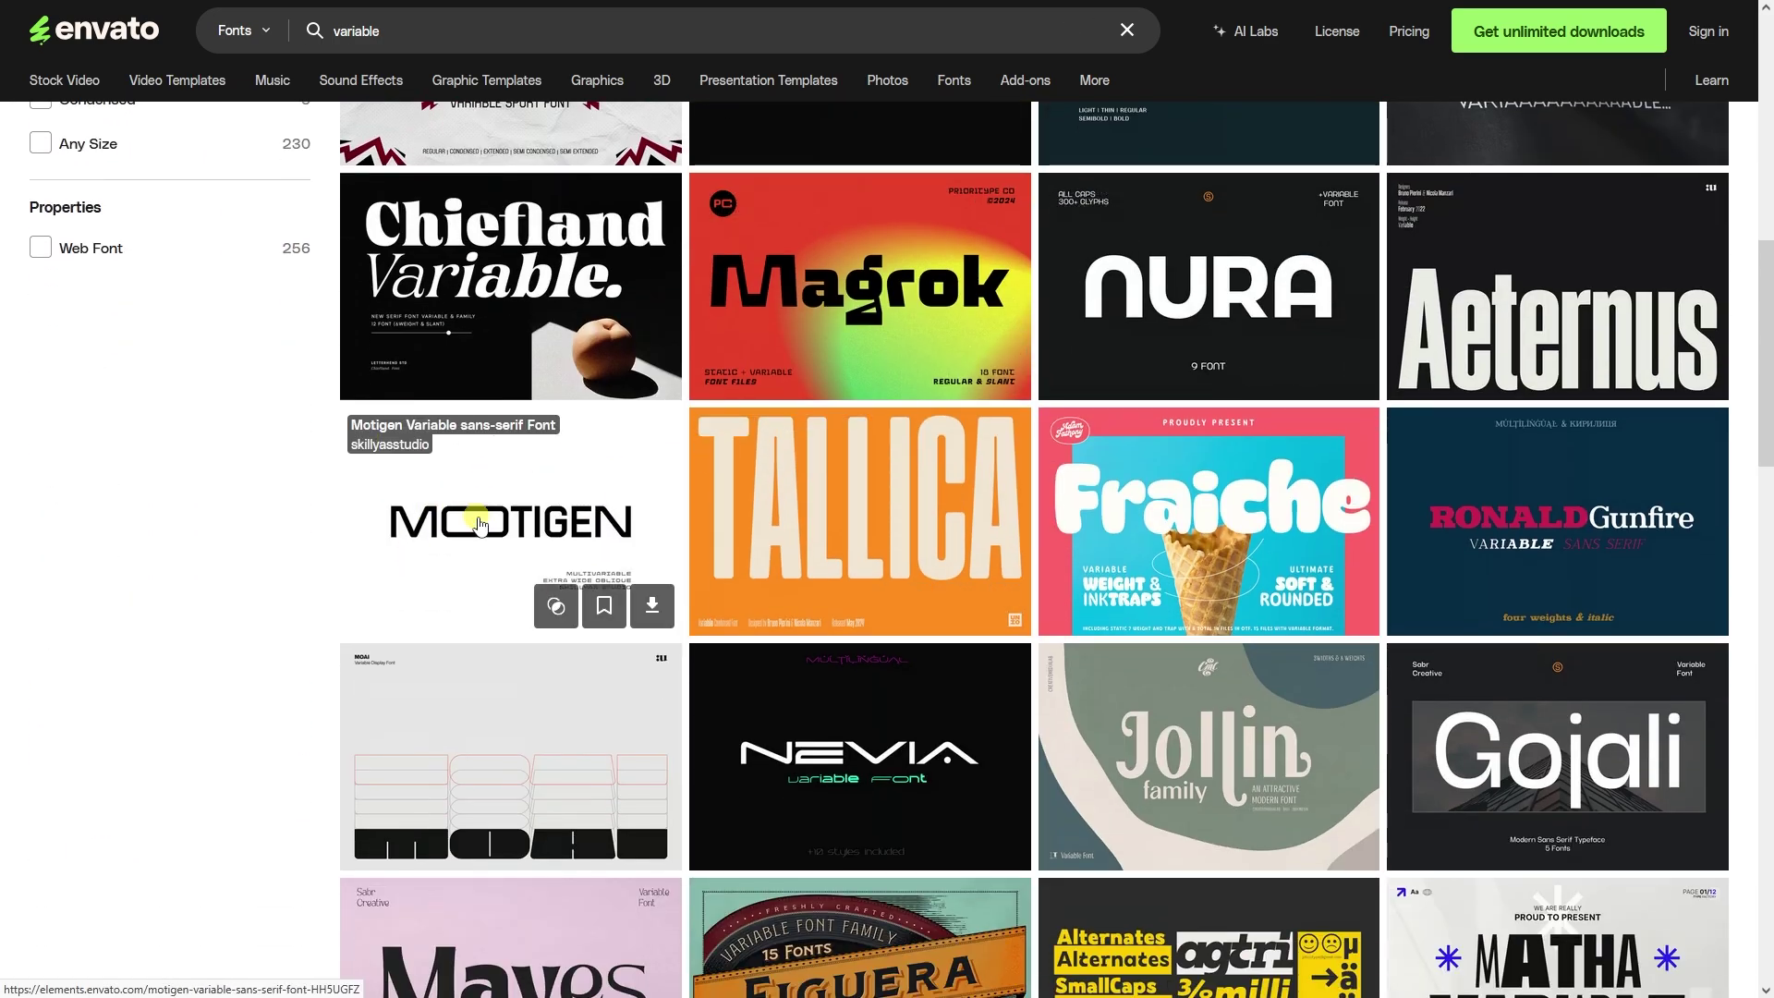
Open the Motigen Variable sans-serif Font page on Envato and examine the typeface preview
left_click(479, 525)
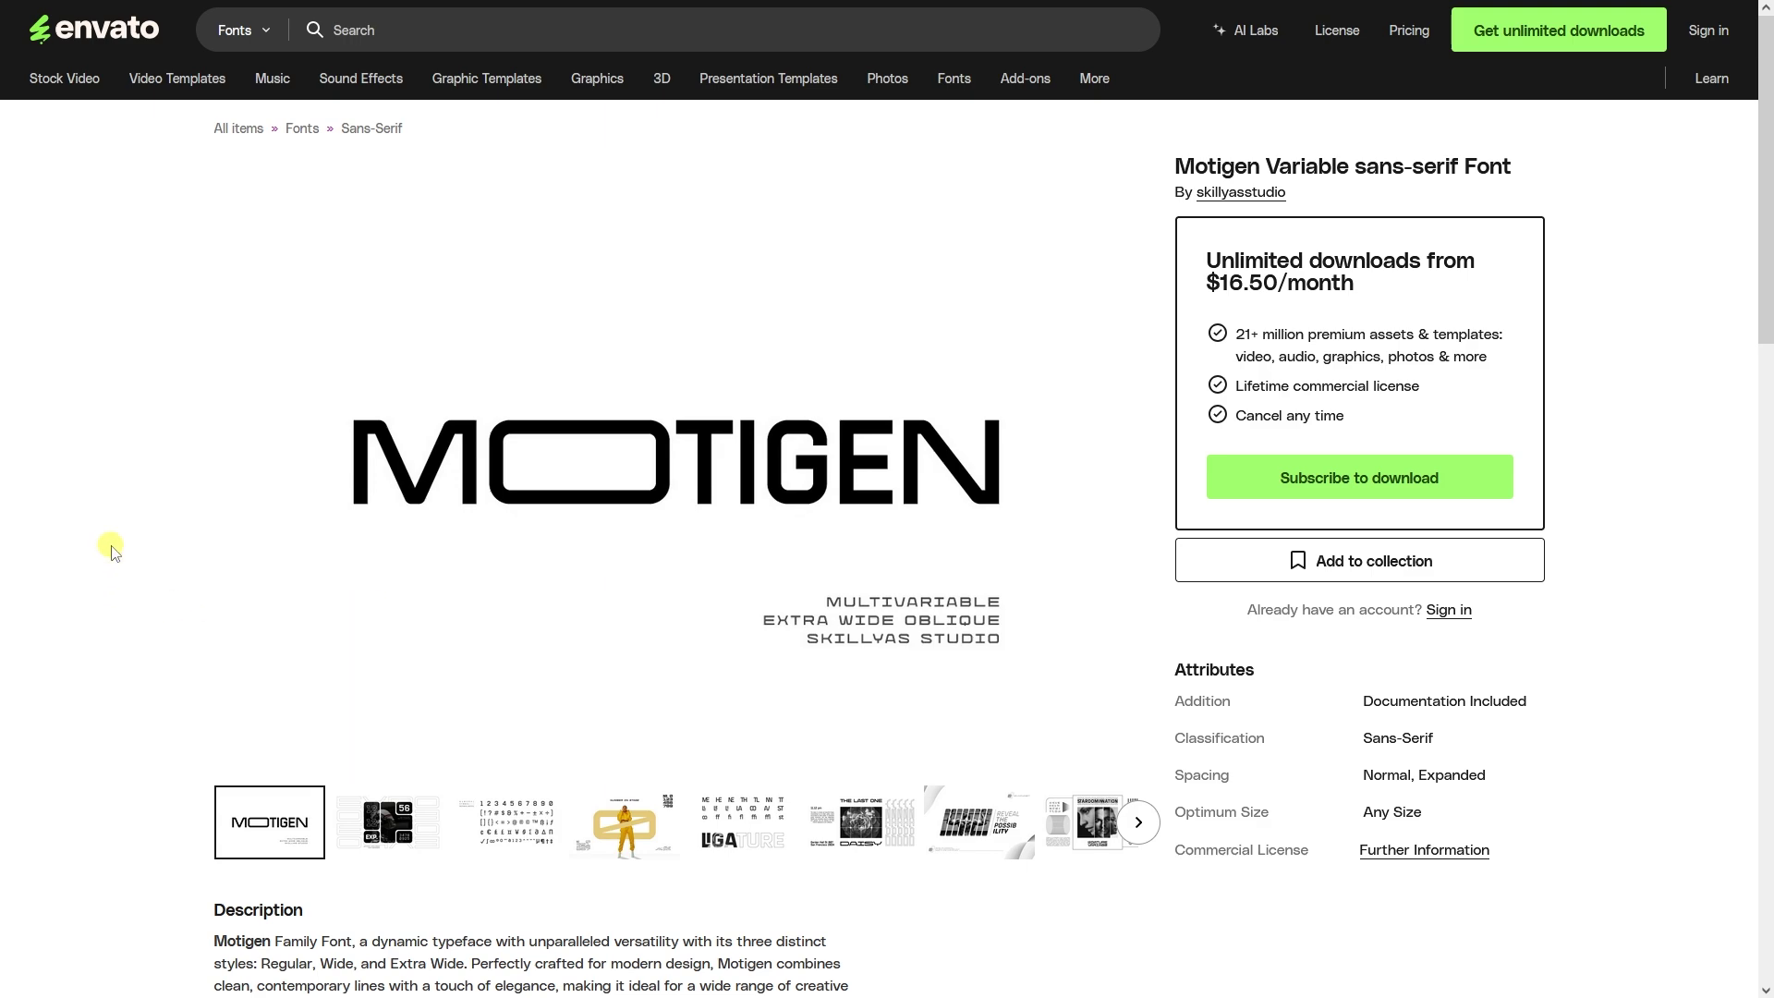
left_click(683, 527)
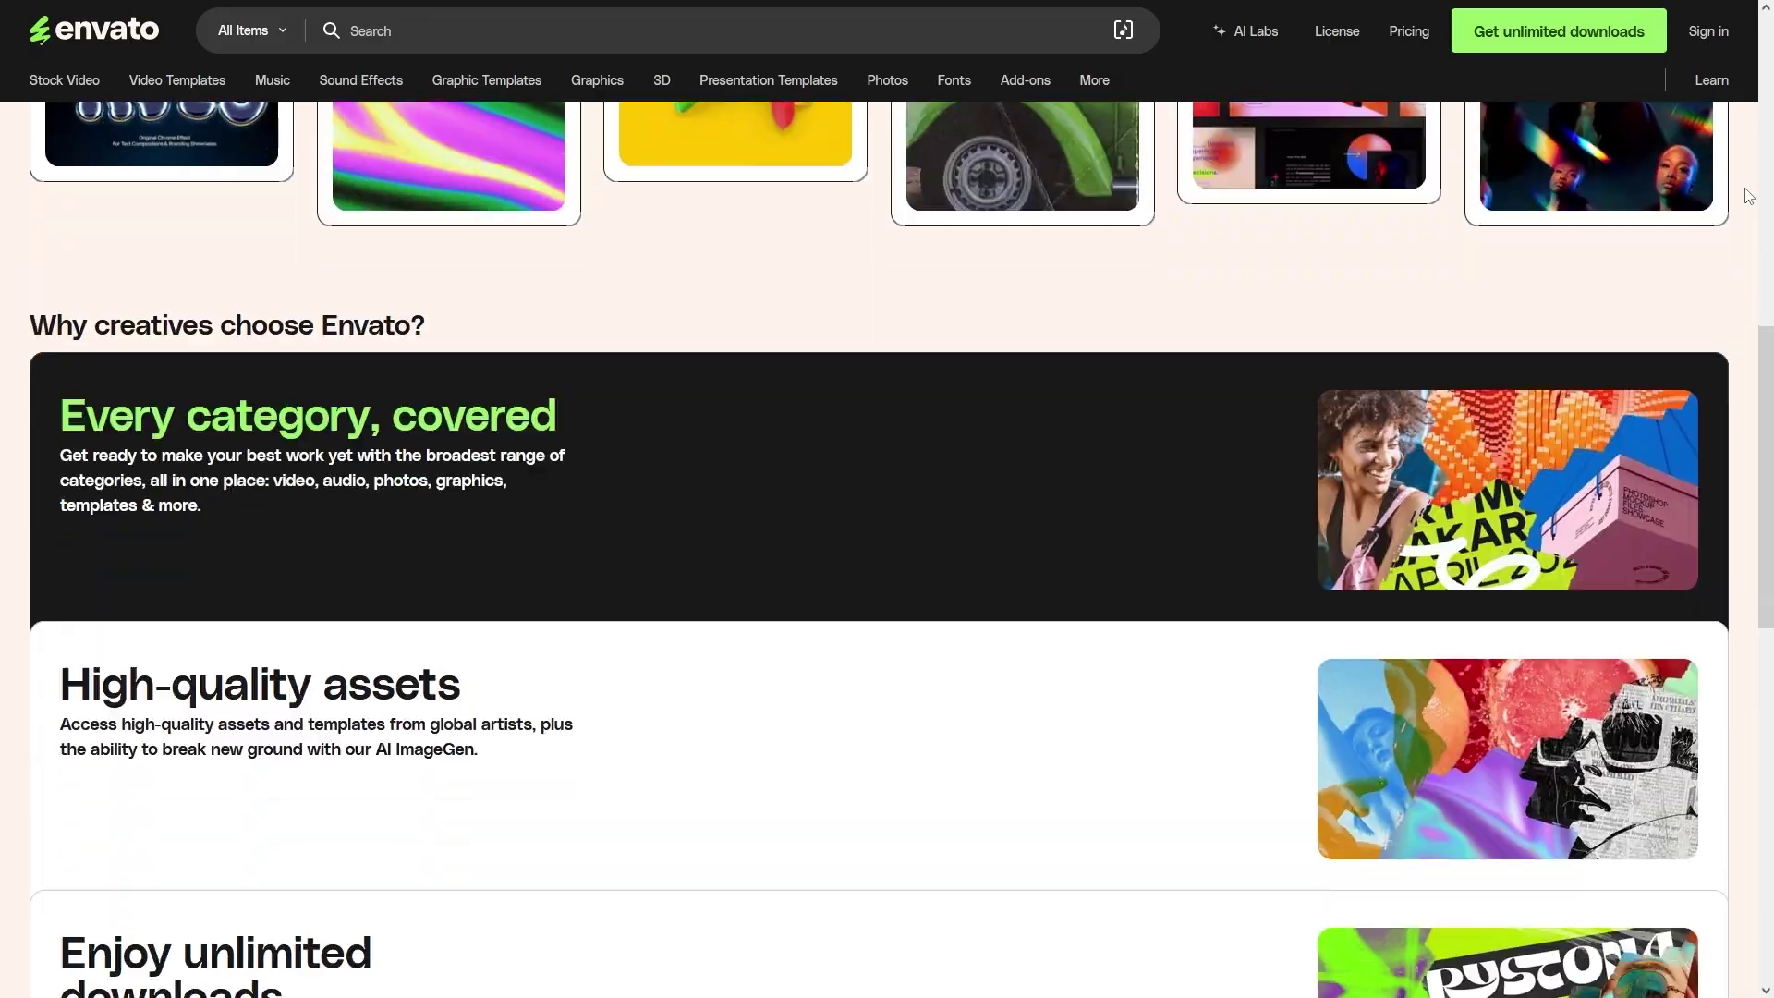
scroll(1749, 196, "down", 3)
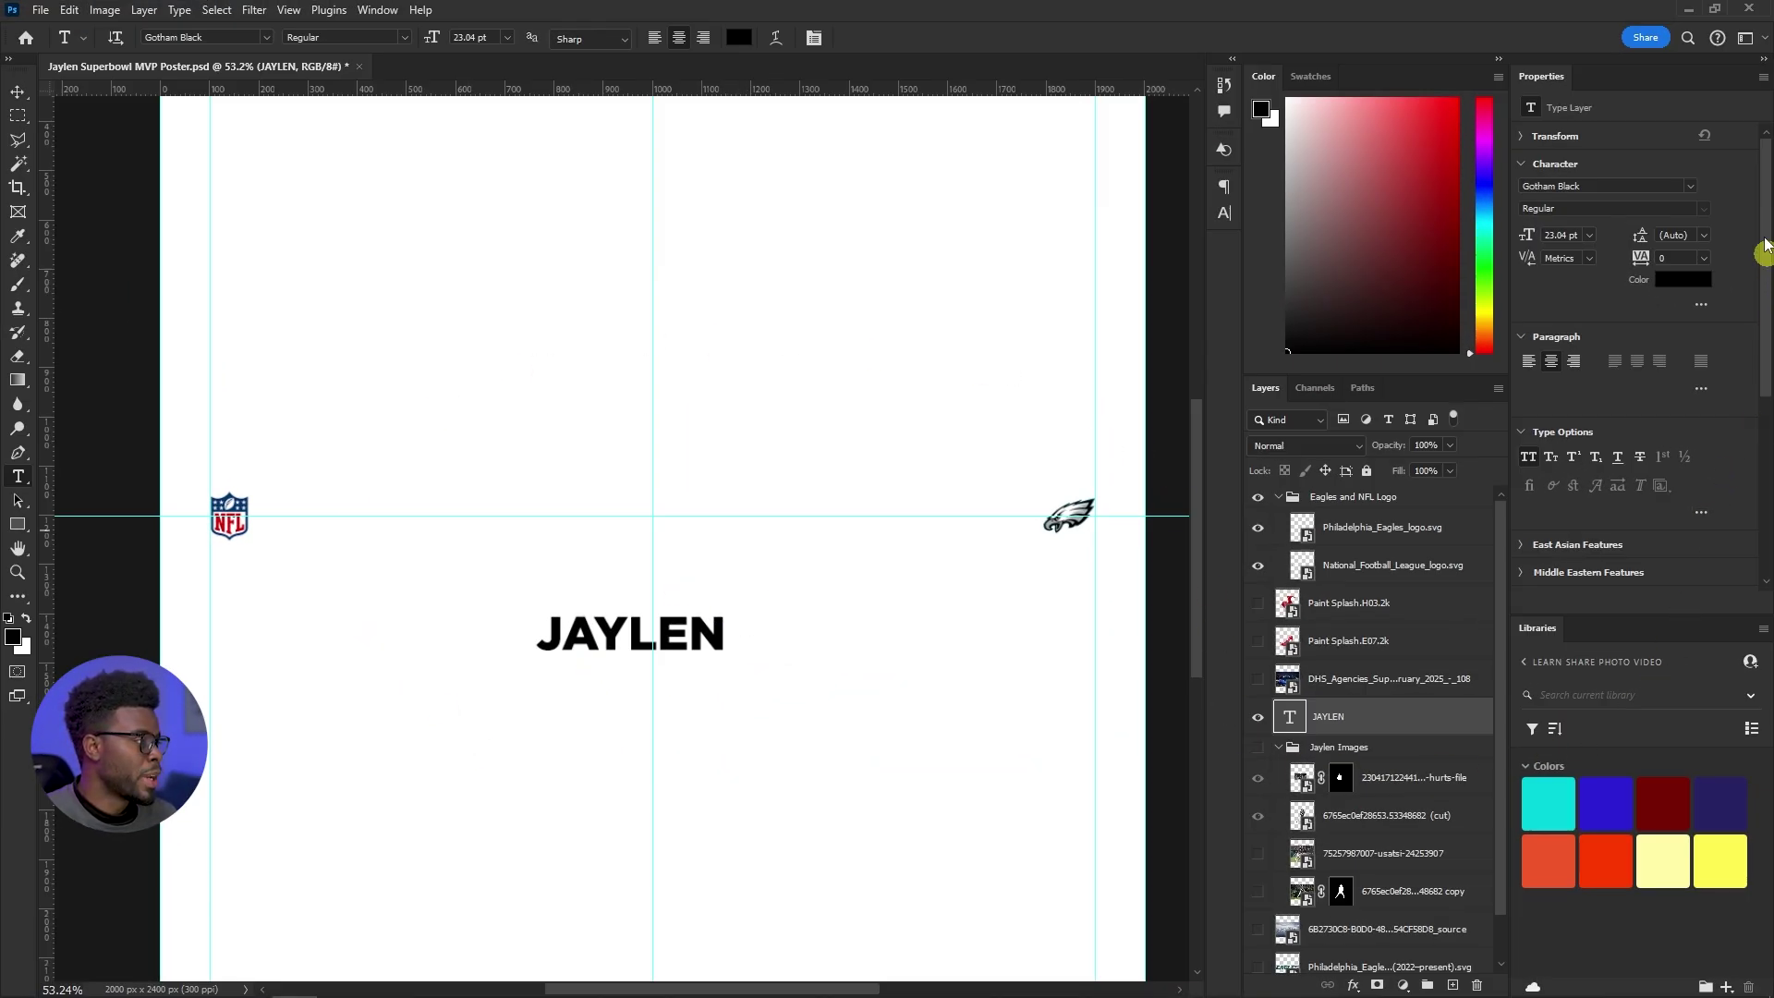
Switch to Photoshop and set the font of the JAYLEN text to Motigen
left_click(1690, 186)
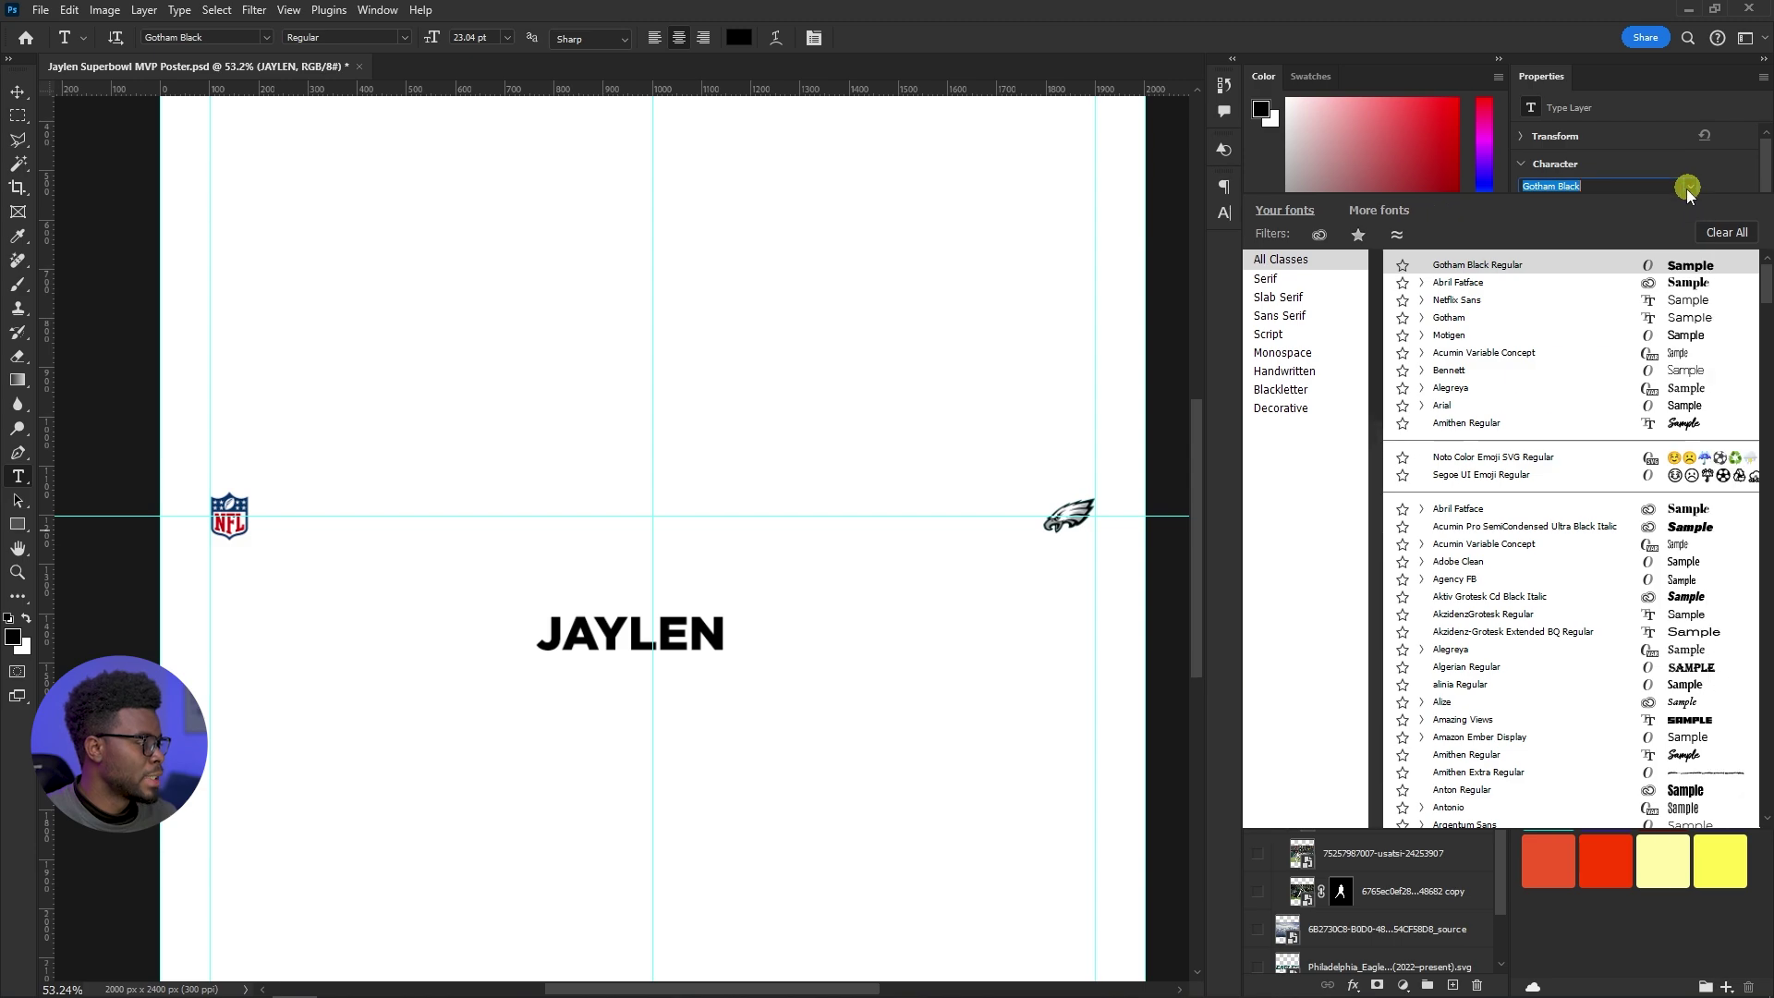
left_click(1511, 334)
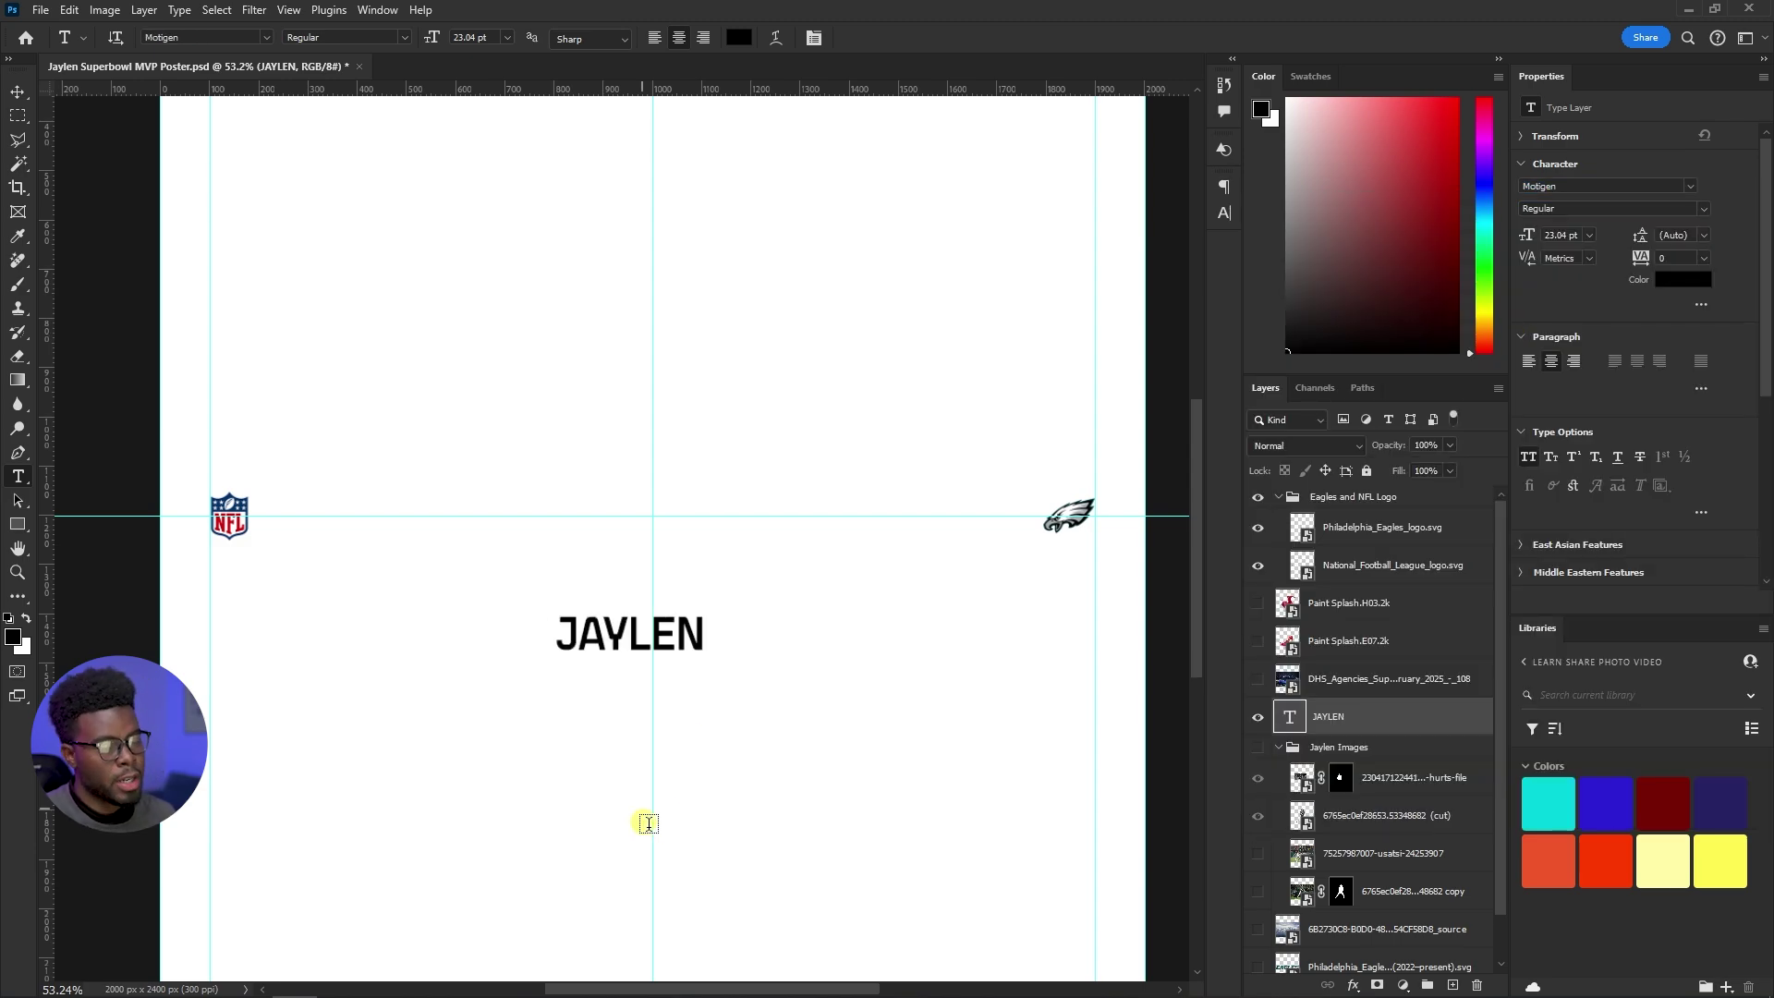
Try the Bold Wide and Bold Extra Wide font styles on the letter A of the JAYLEN title
scroll(608, 670, "up", 2)
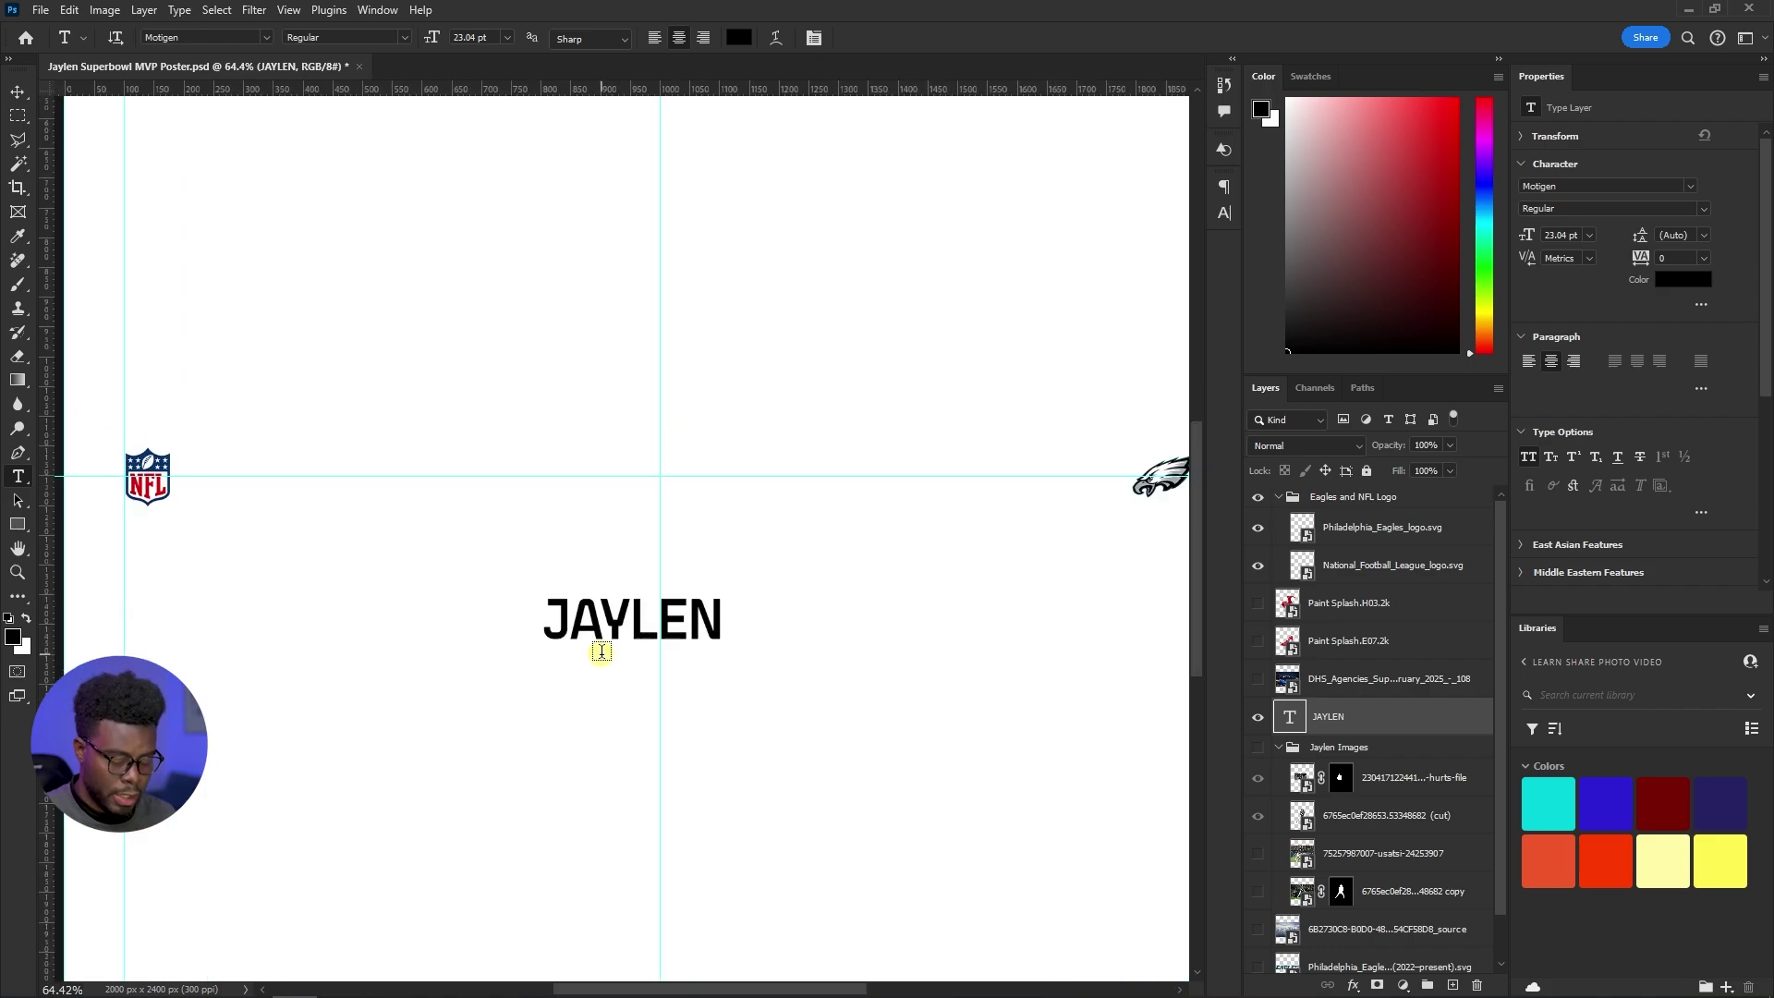
scroll(601, 651, "up", 4)
scroll(601, 650, "down", 2)
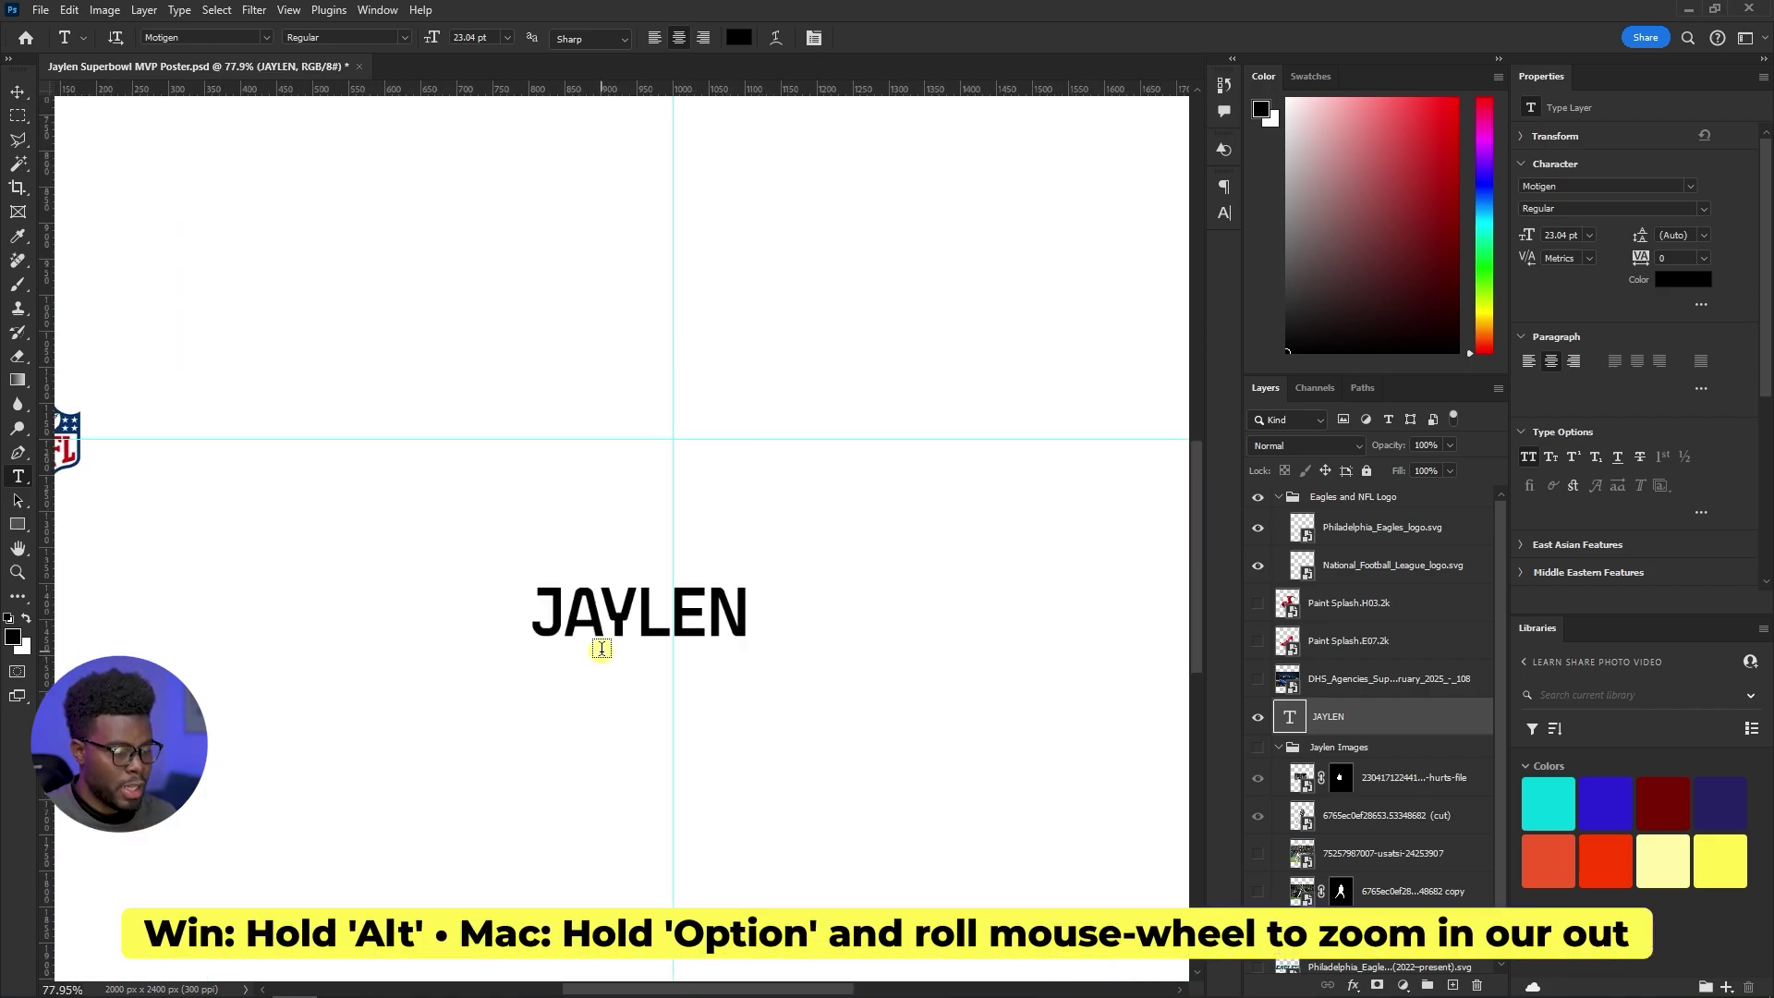
scroll(601, 646, "up", 2)
scroll(603, 638, "down", 1)
scroll(603, 628, "up", 2)
scroll(603, 617, "down", 2)
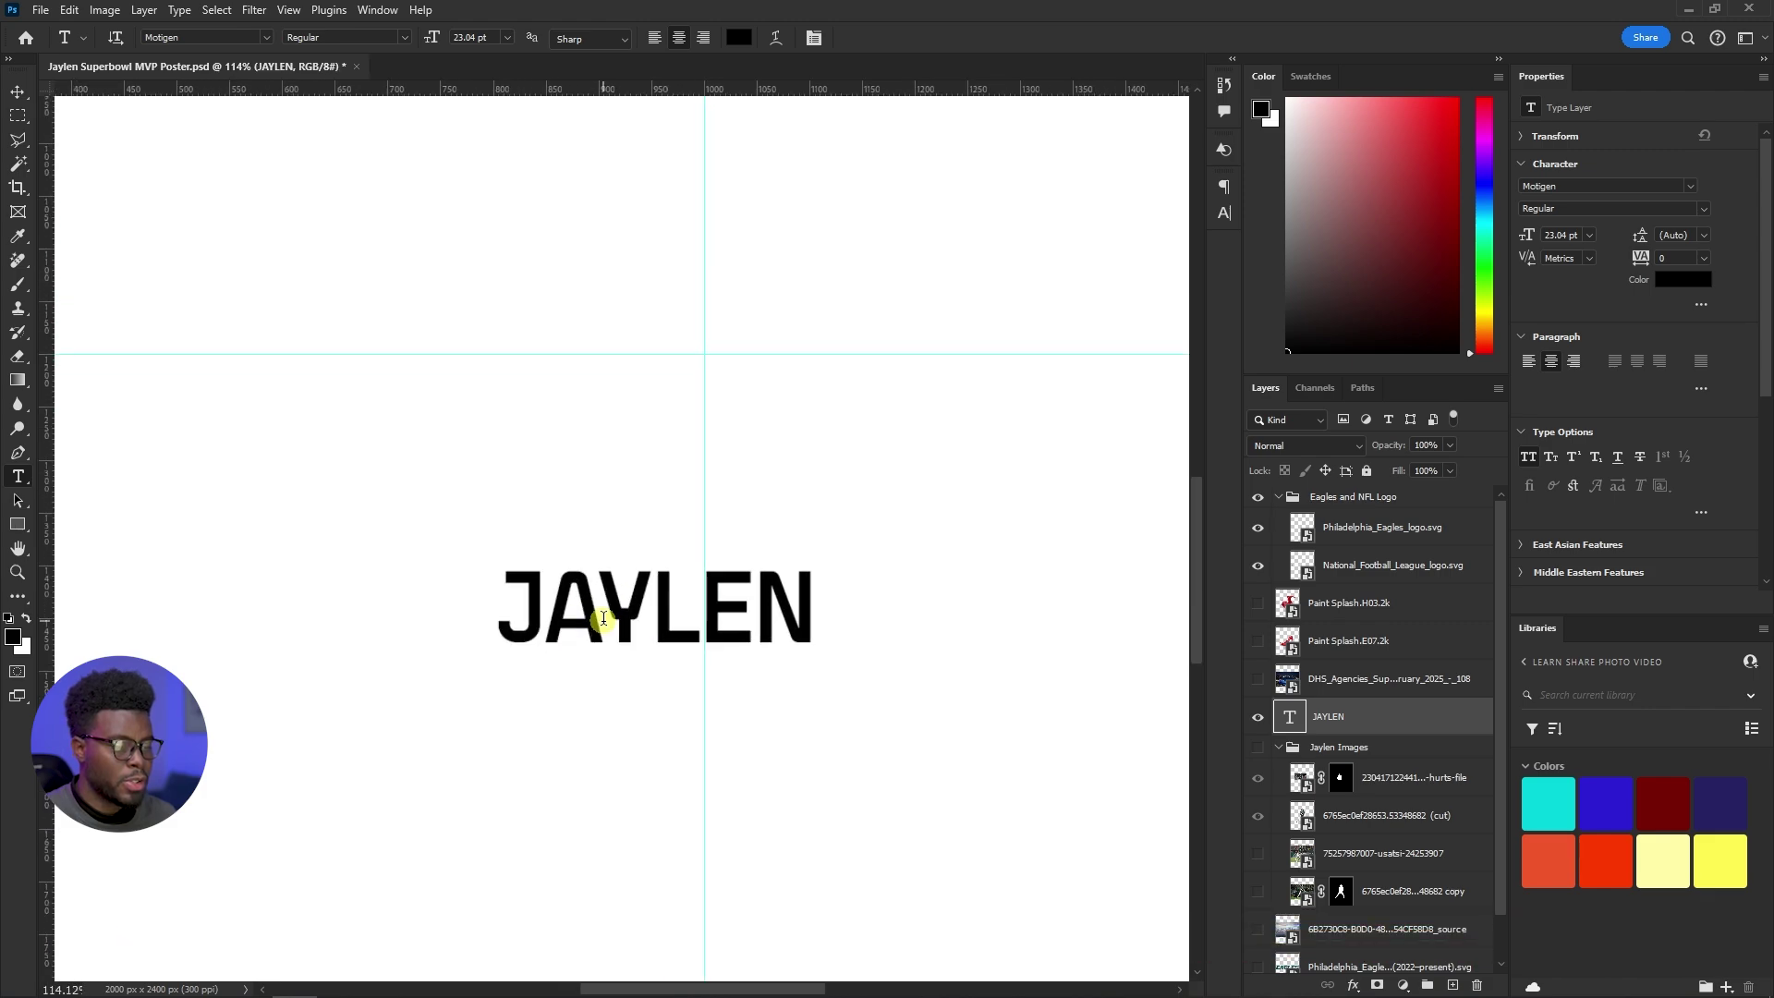
scroll(604, 617, "down", 1)
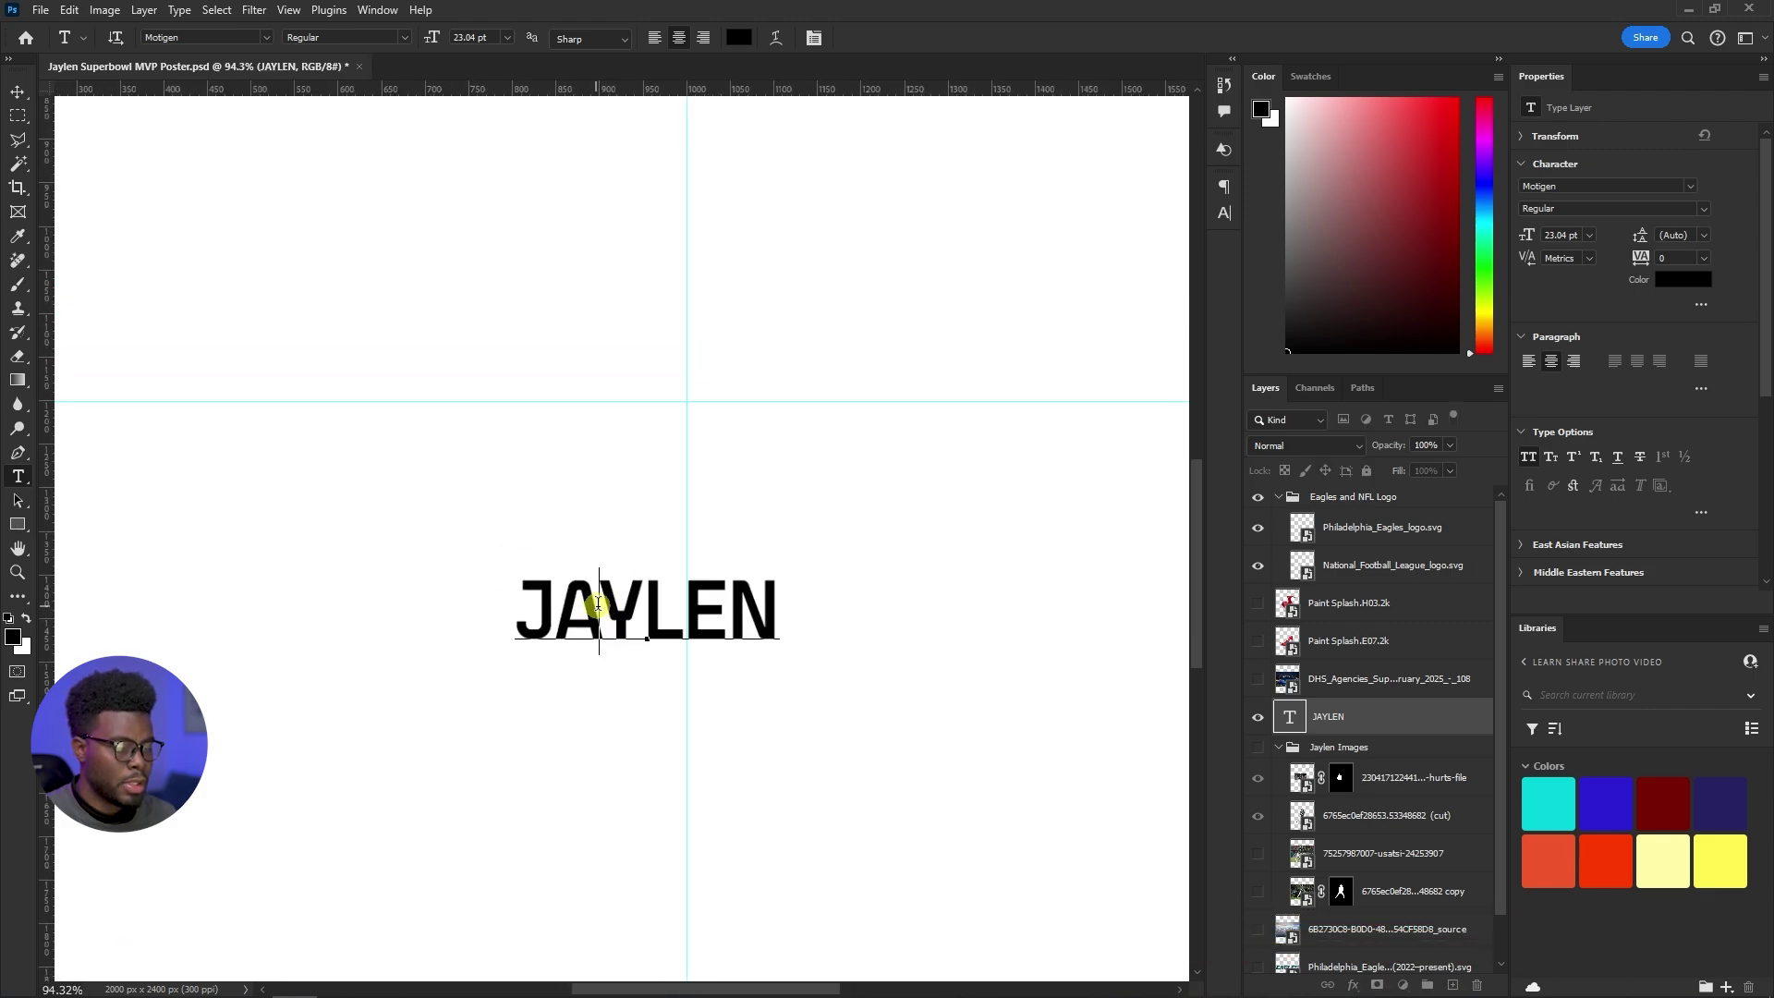
left_click_drag(599, 604, 564, 598)
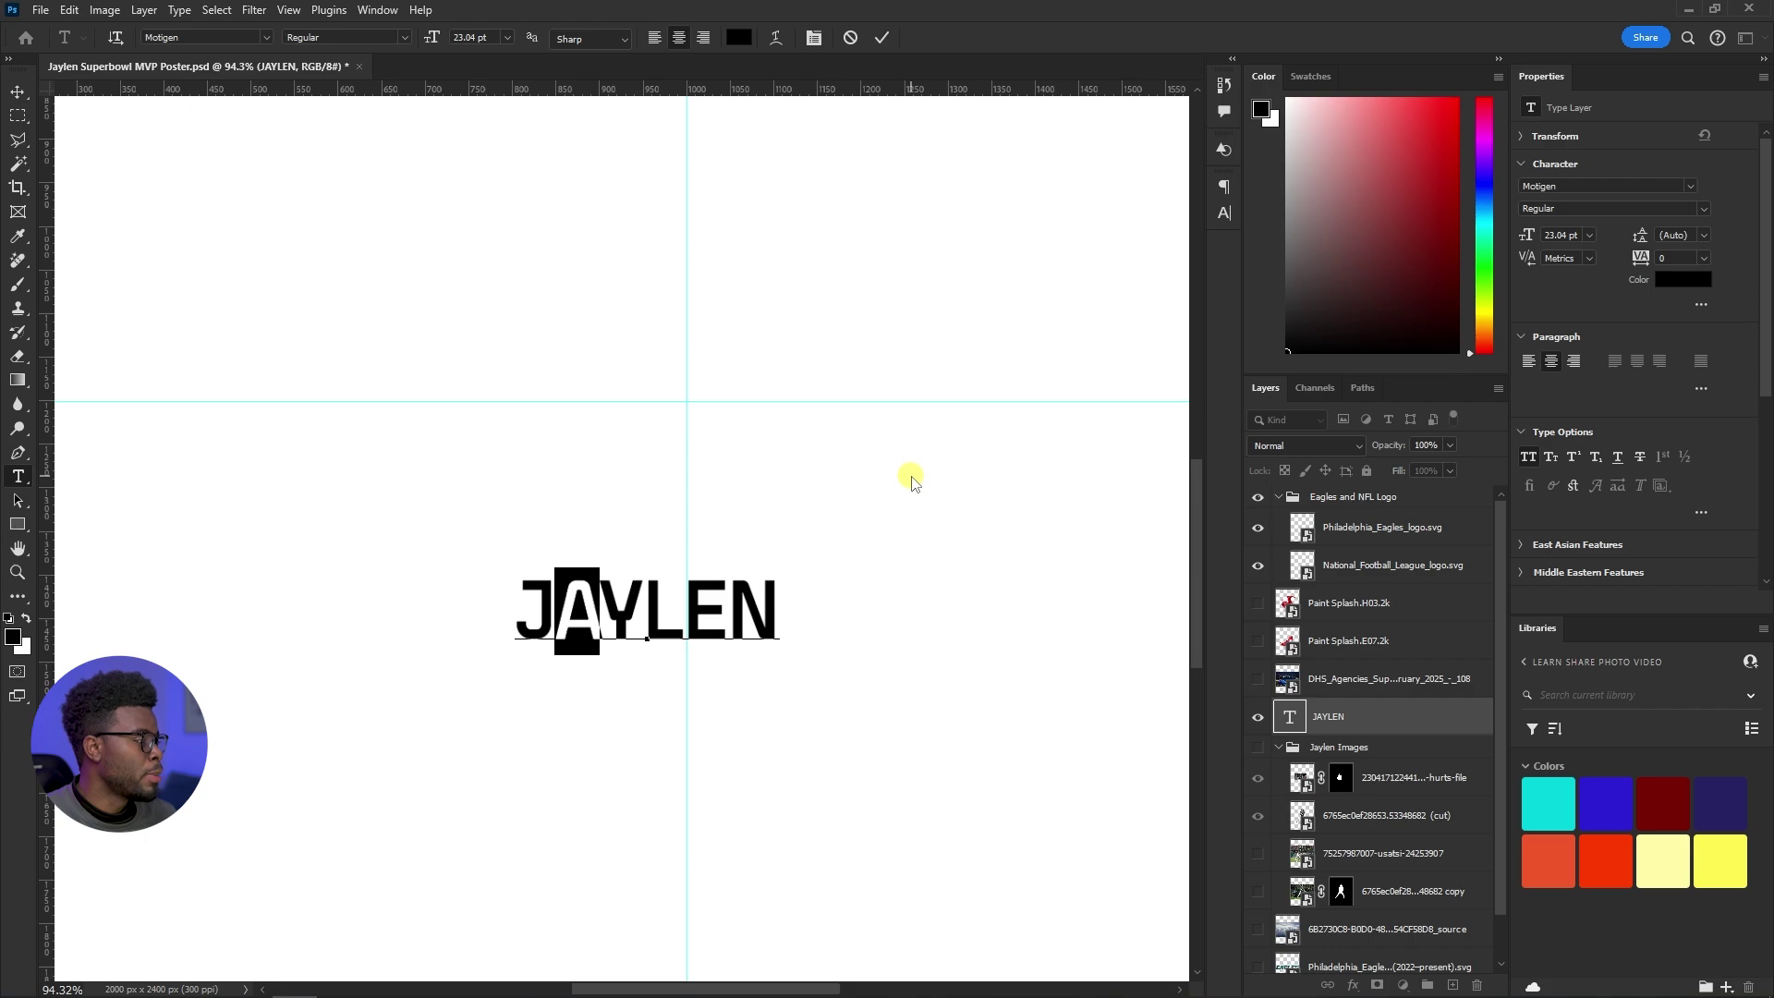
left_click(1707, 213)
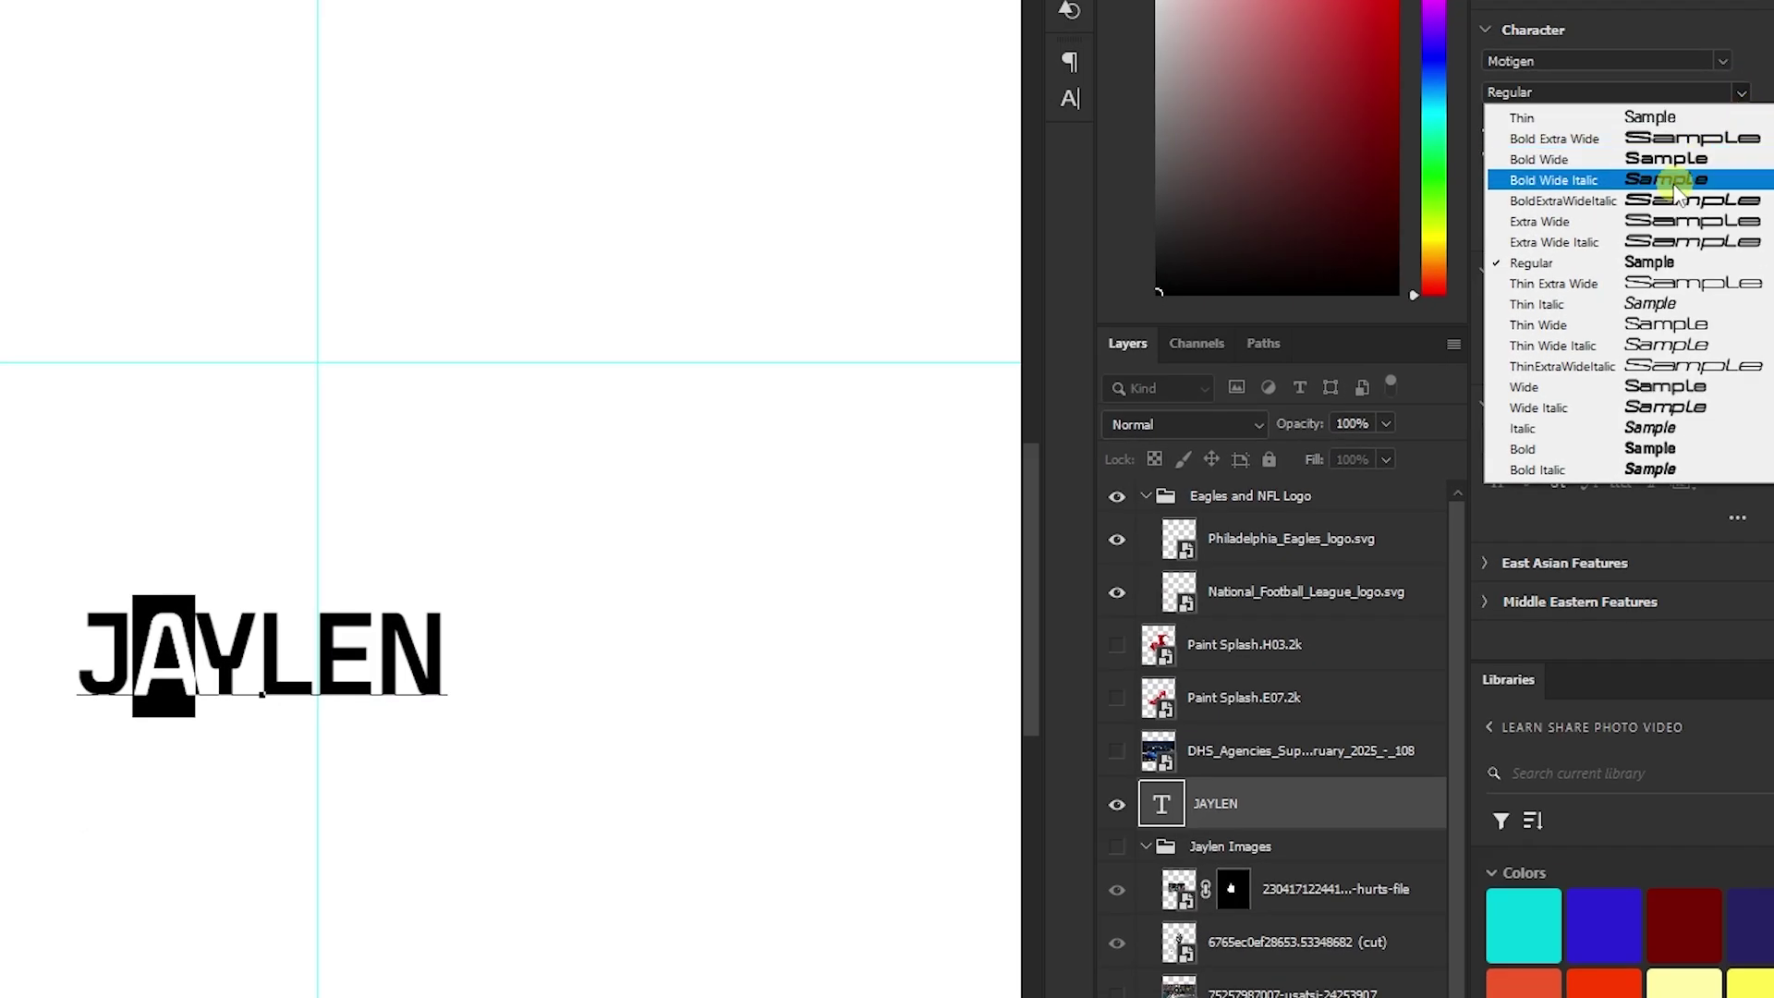
left_click(1658, 159)
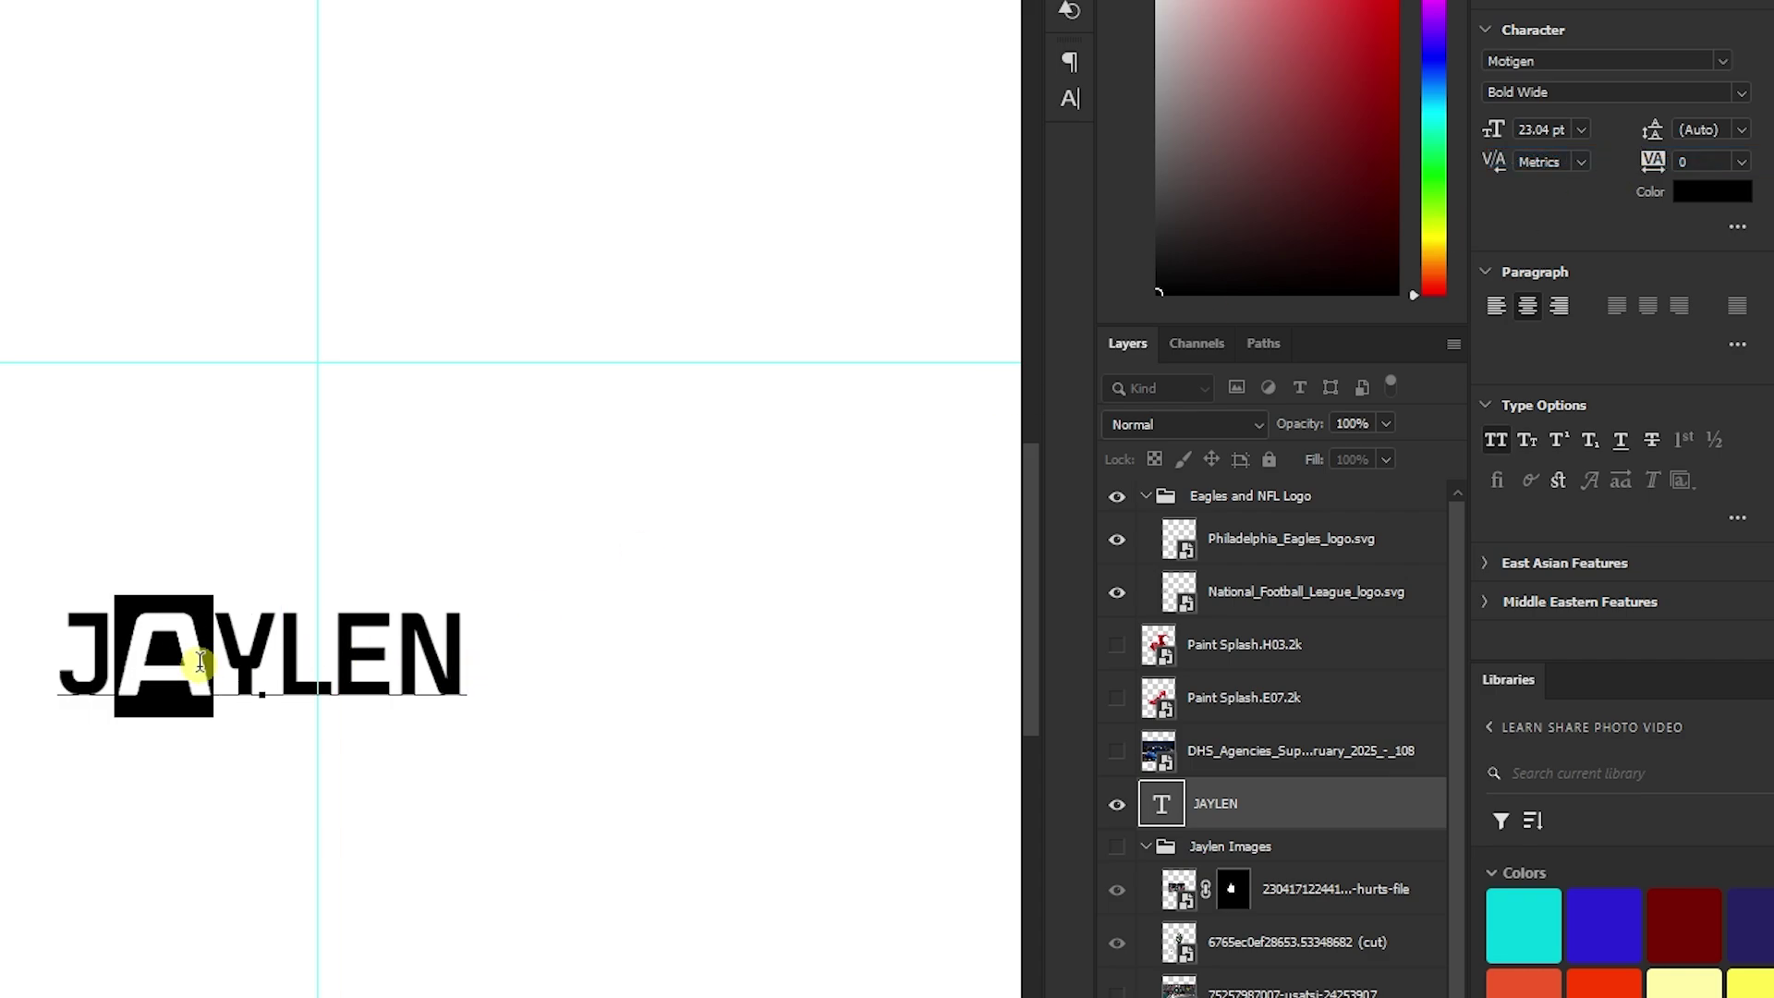
left_click(1739, 94)
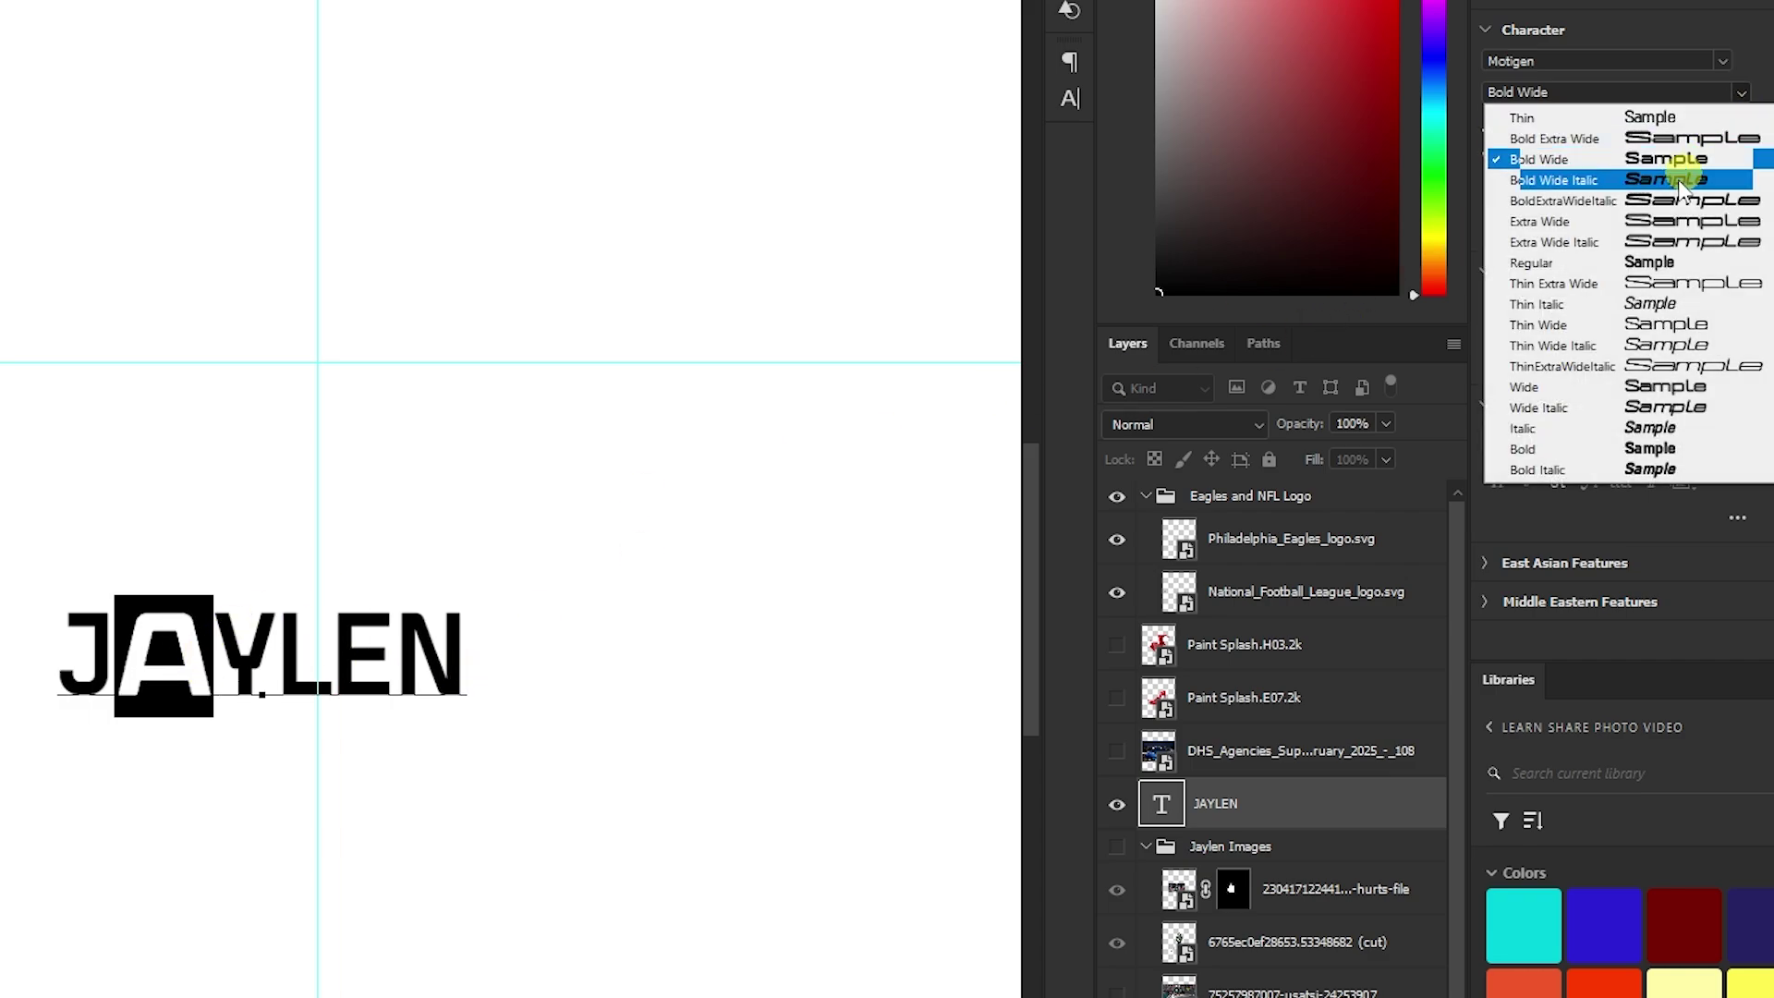
left_click(1637, 139)
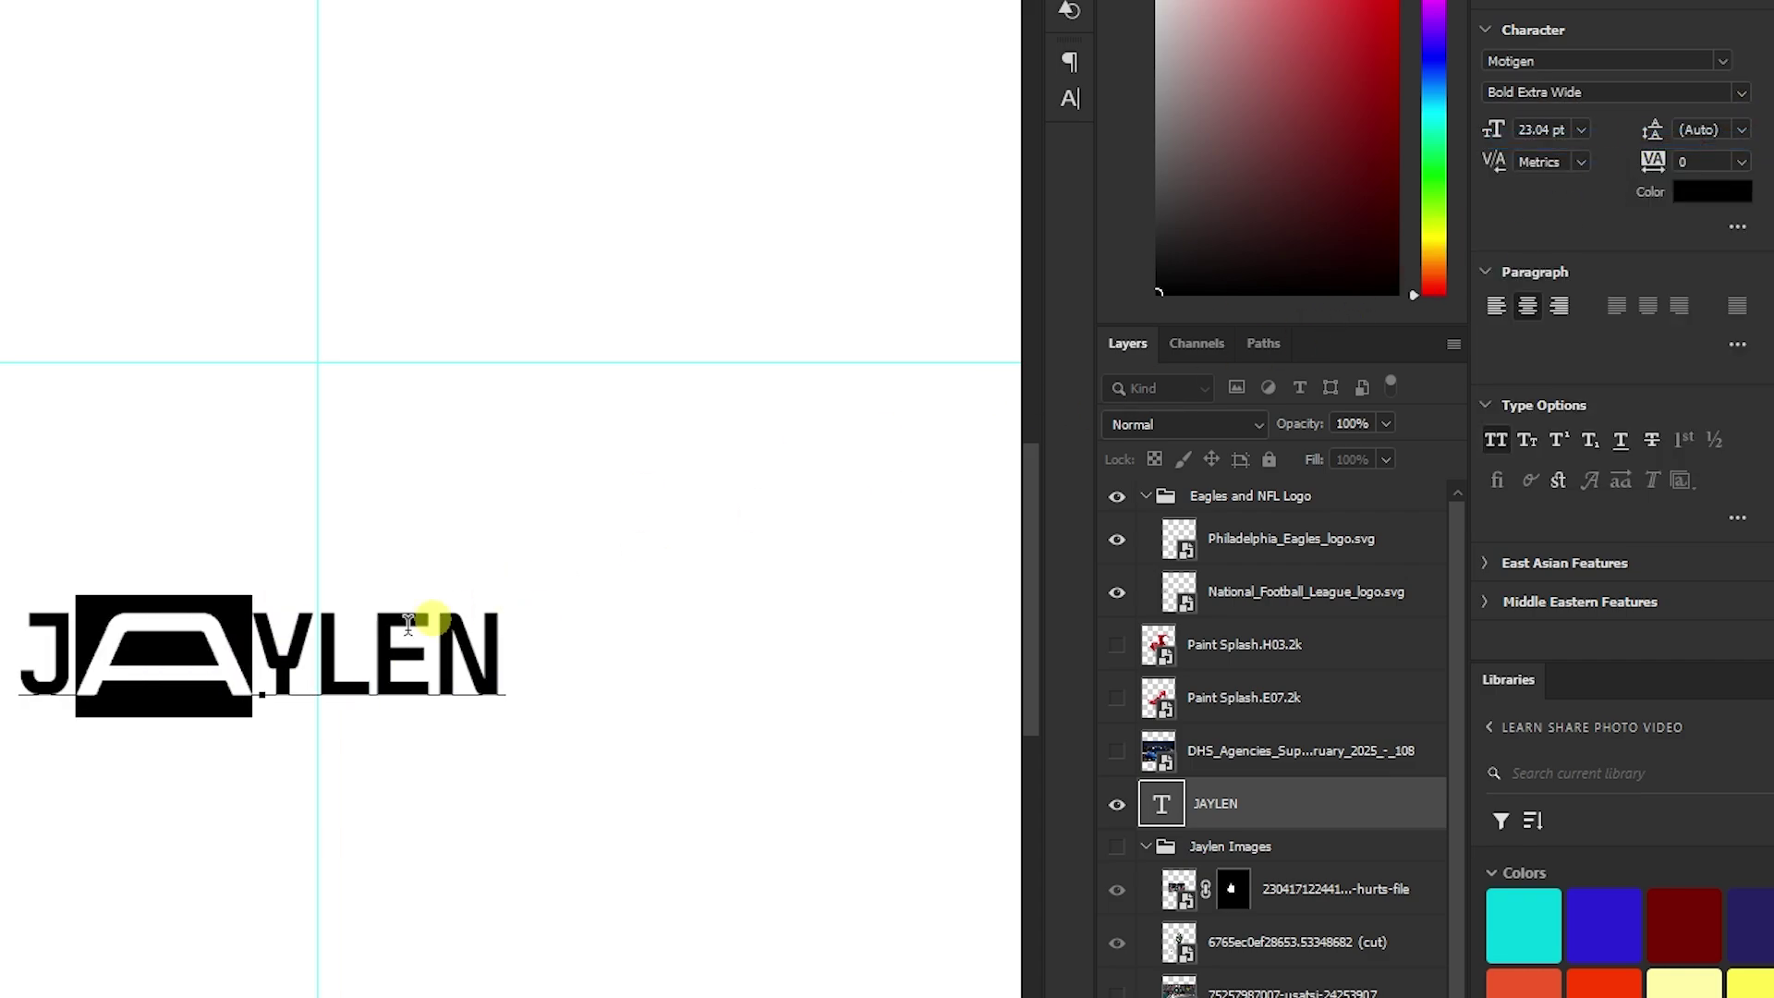
Select other letters of the JAYLEN title, leave text editing and undo the letter A's style change
left_click(184, 655)
left_click_drag(74, 653, 578, 642)
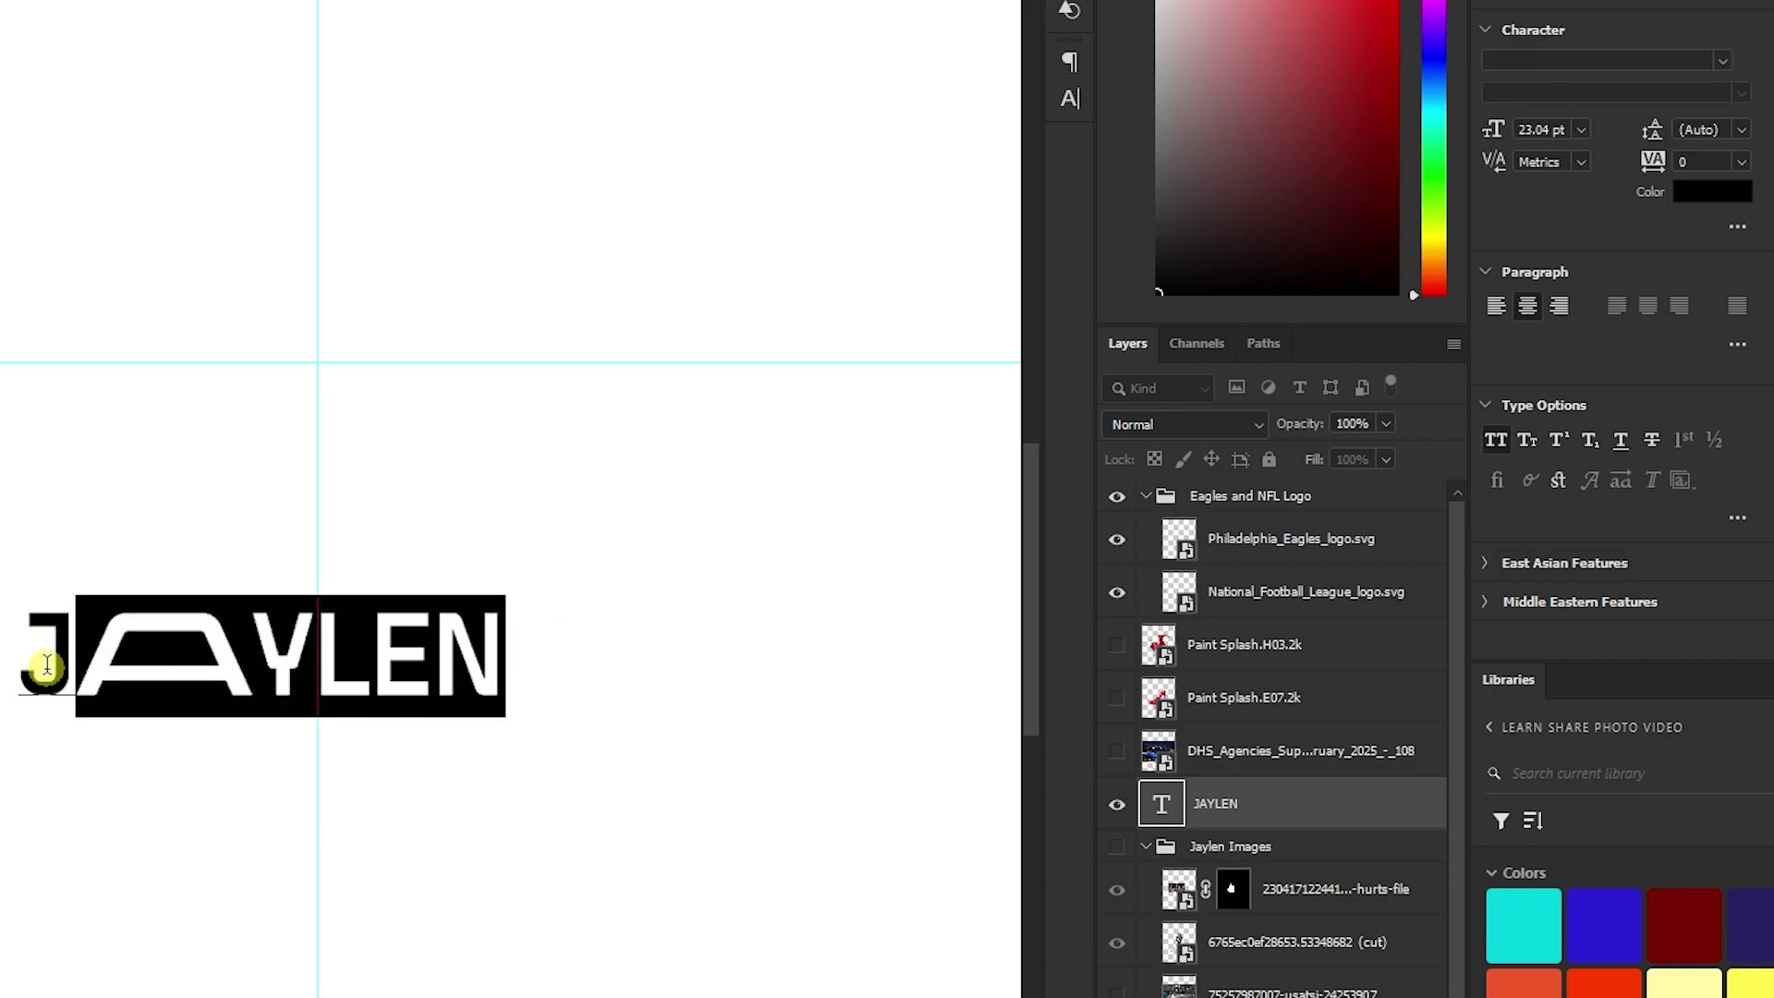
left_click(19, 658)
left_click_drag(19, 658, 130, 647)
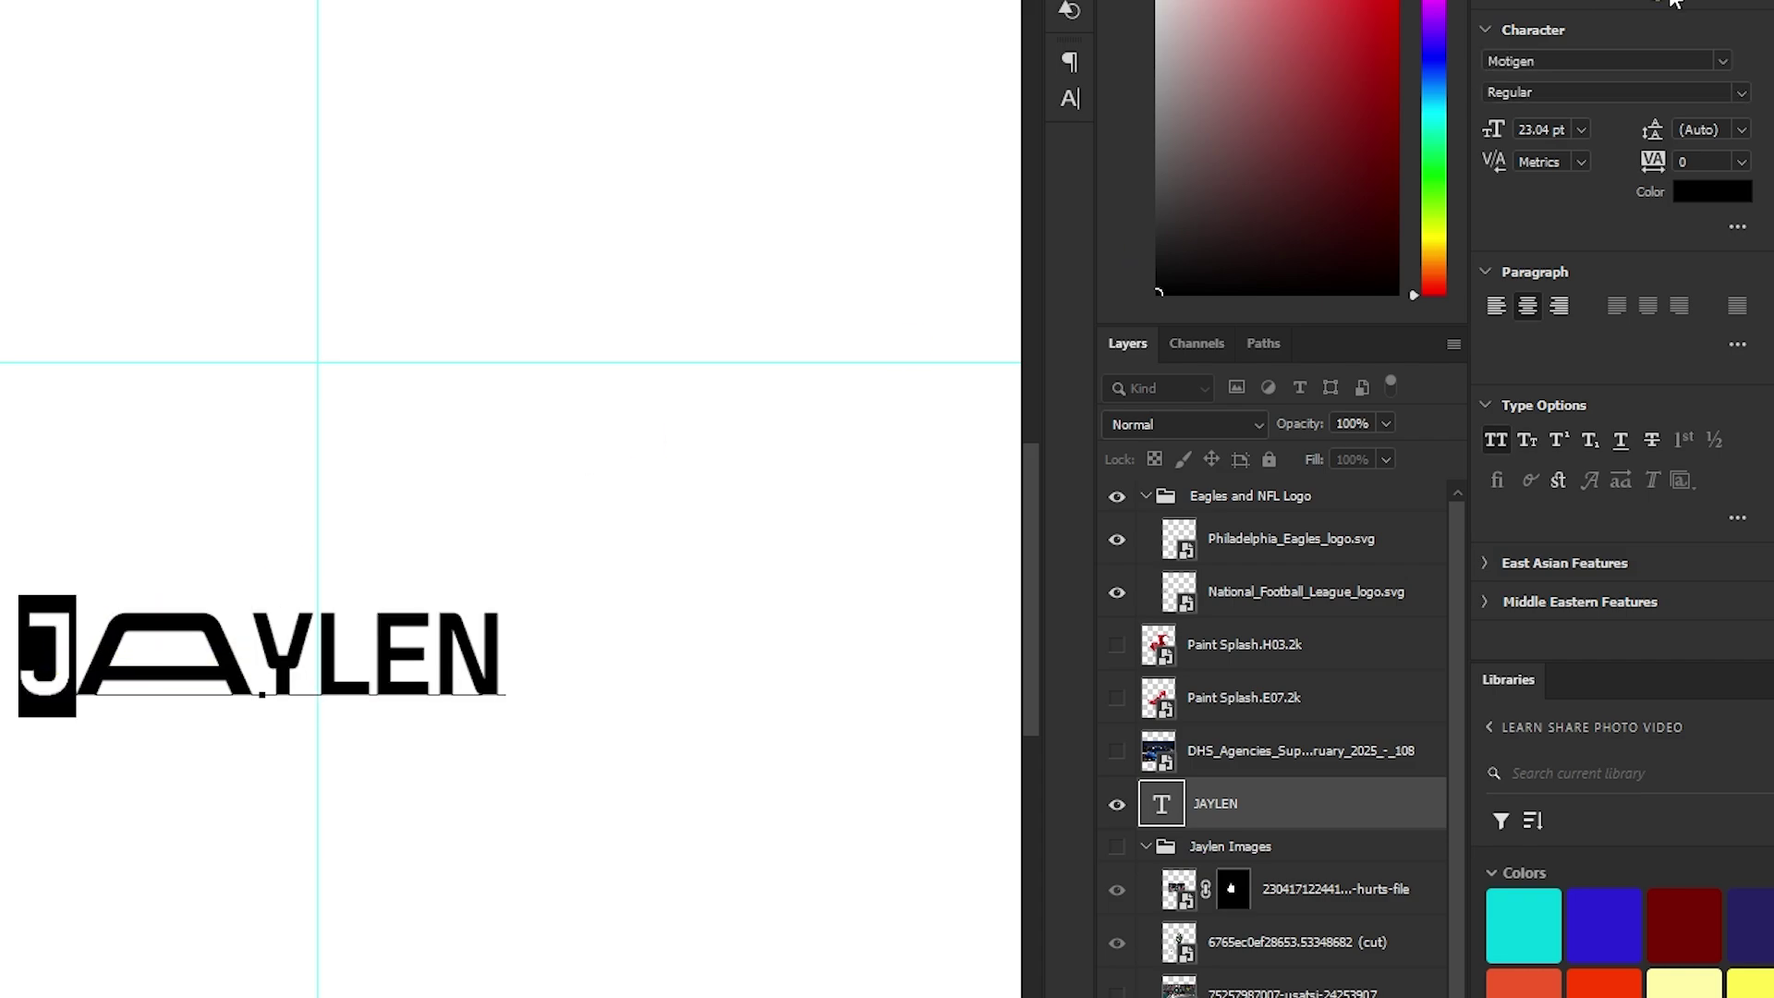
left_click(843, 377)
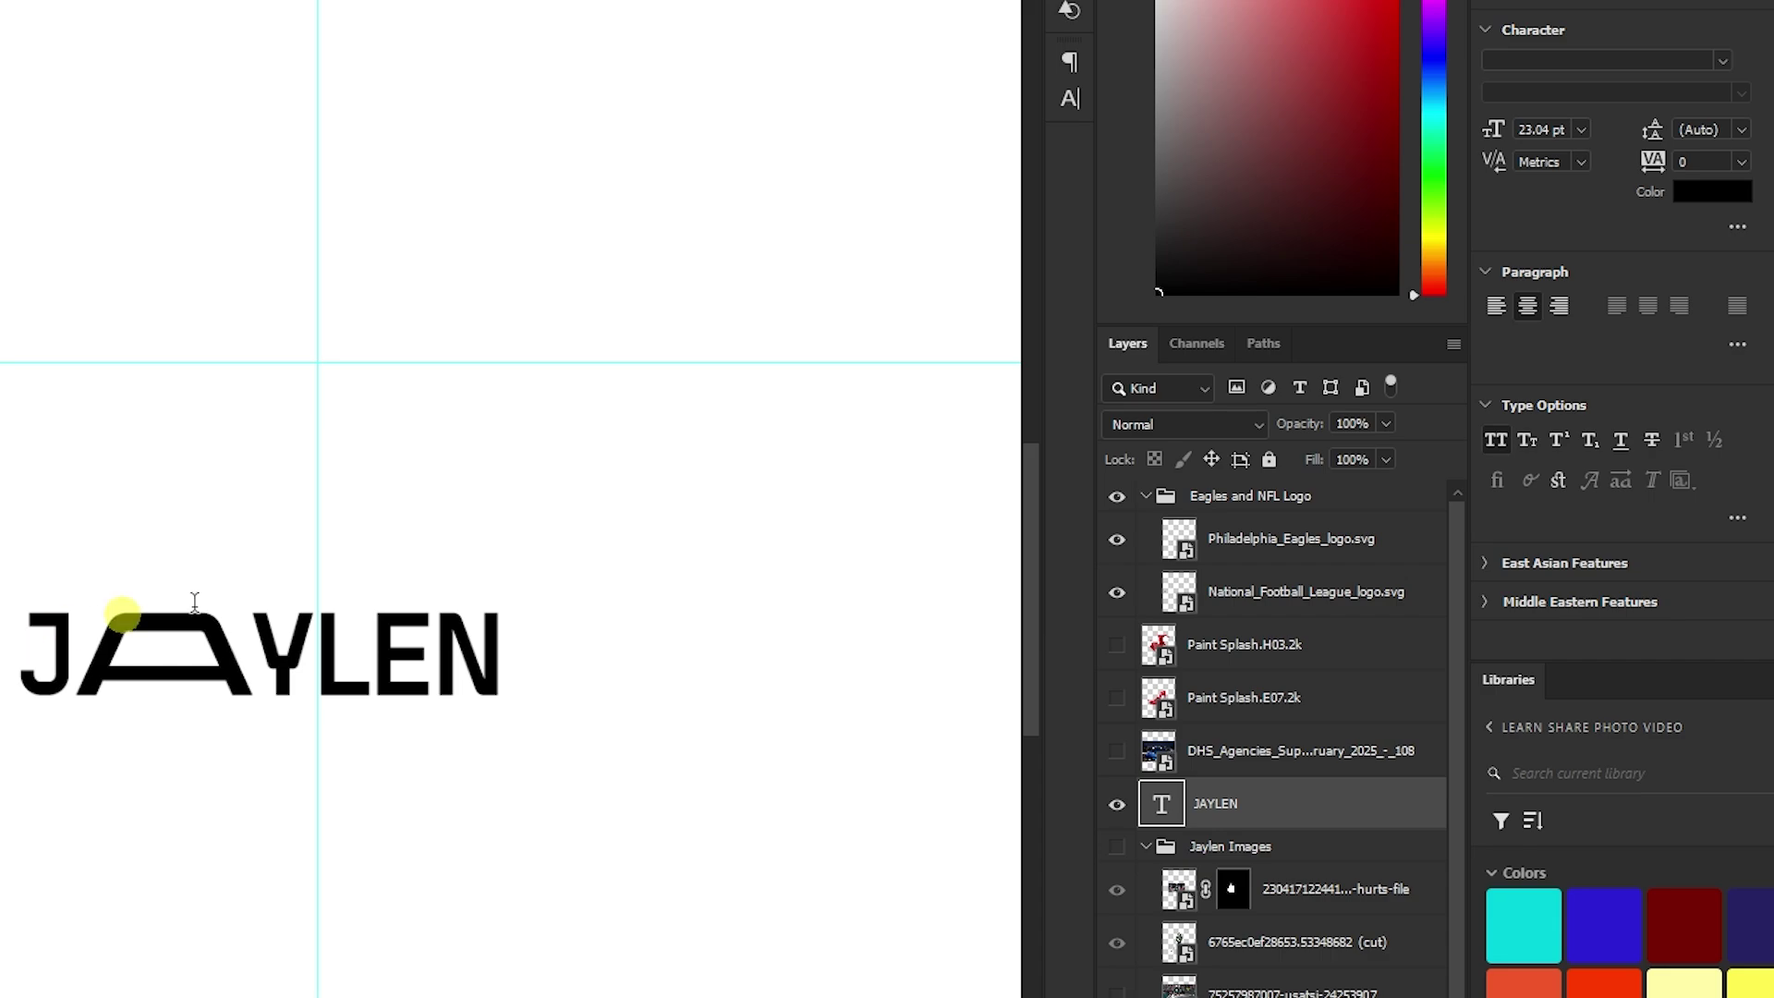
Set all letters of the JAYLEN title to the Bold font style
left_click(147, 642)
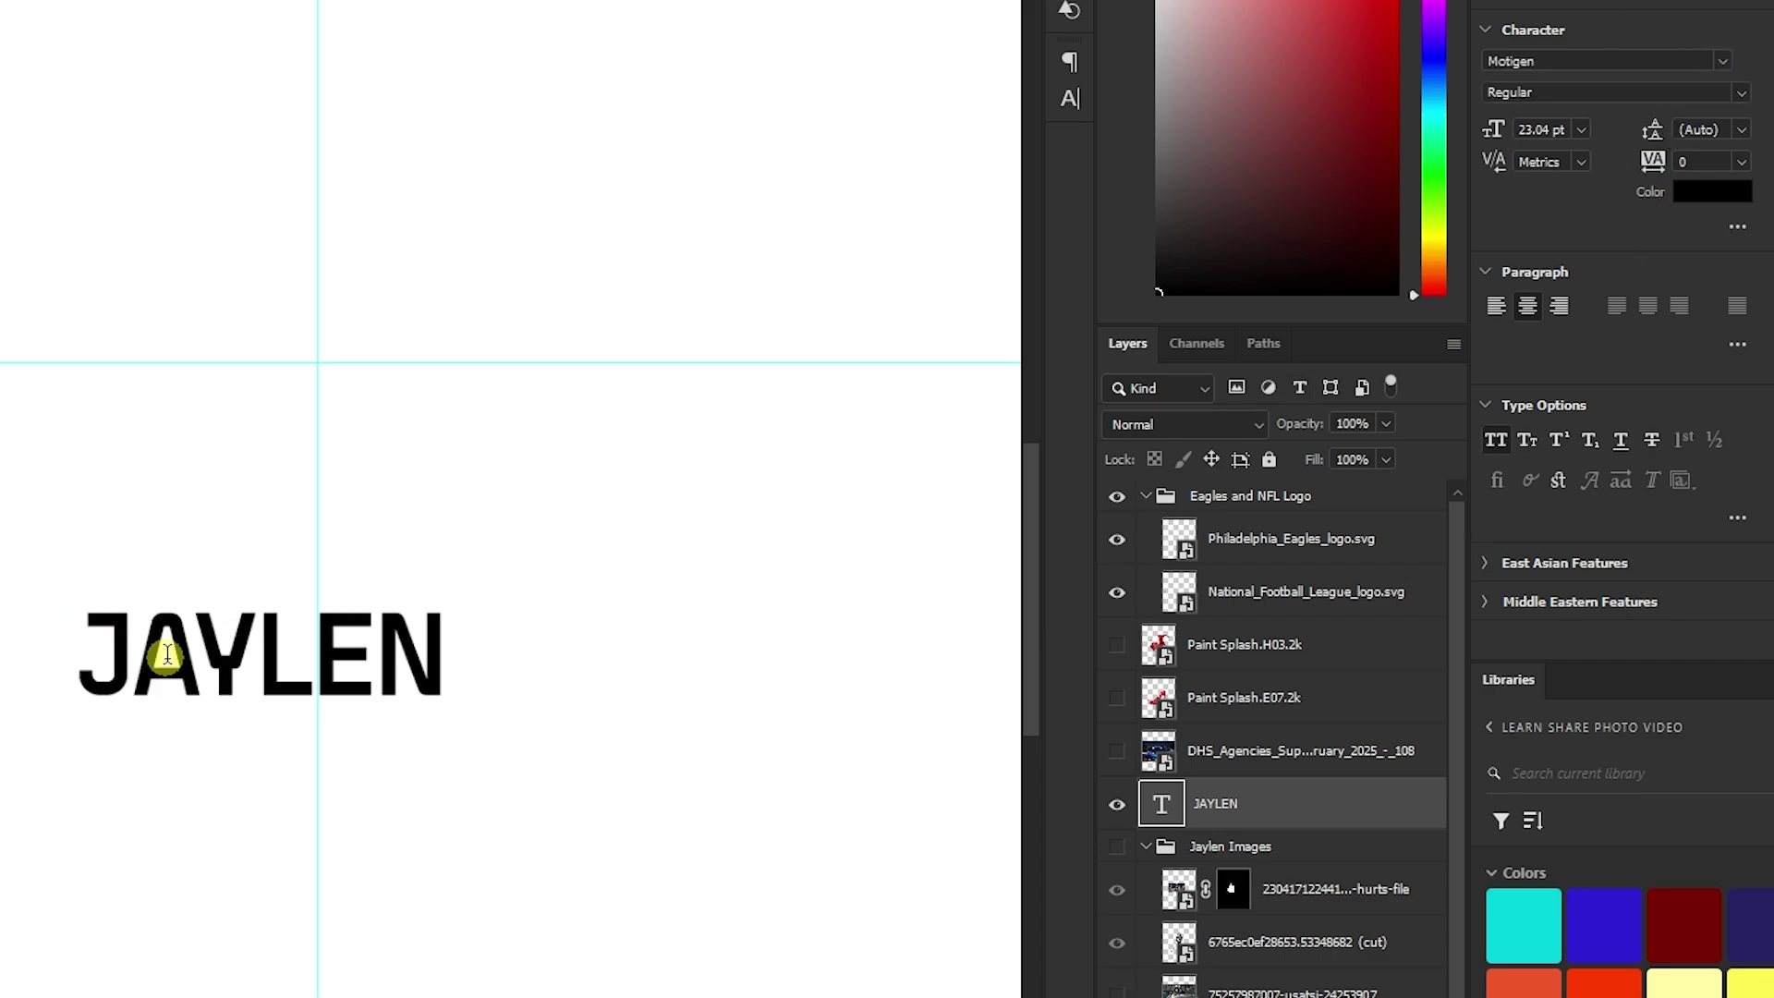
key("ctrl+a")
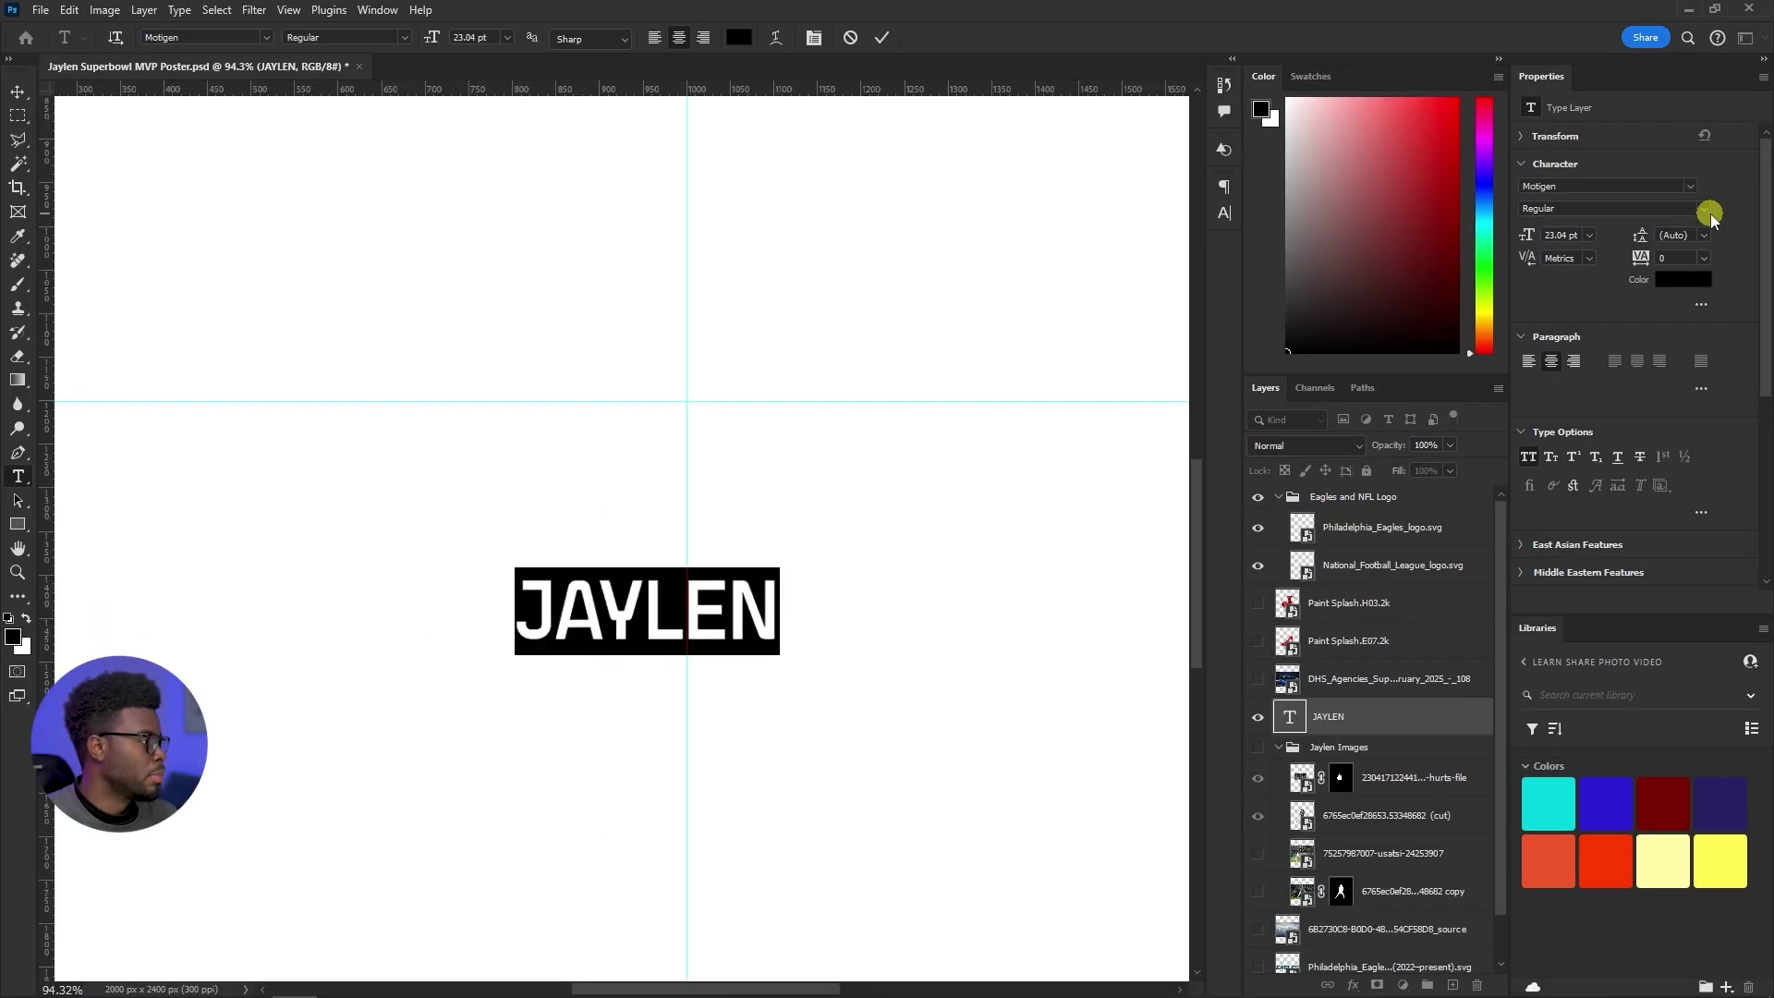
left_click(1710, 216)
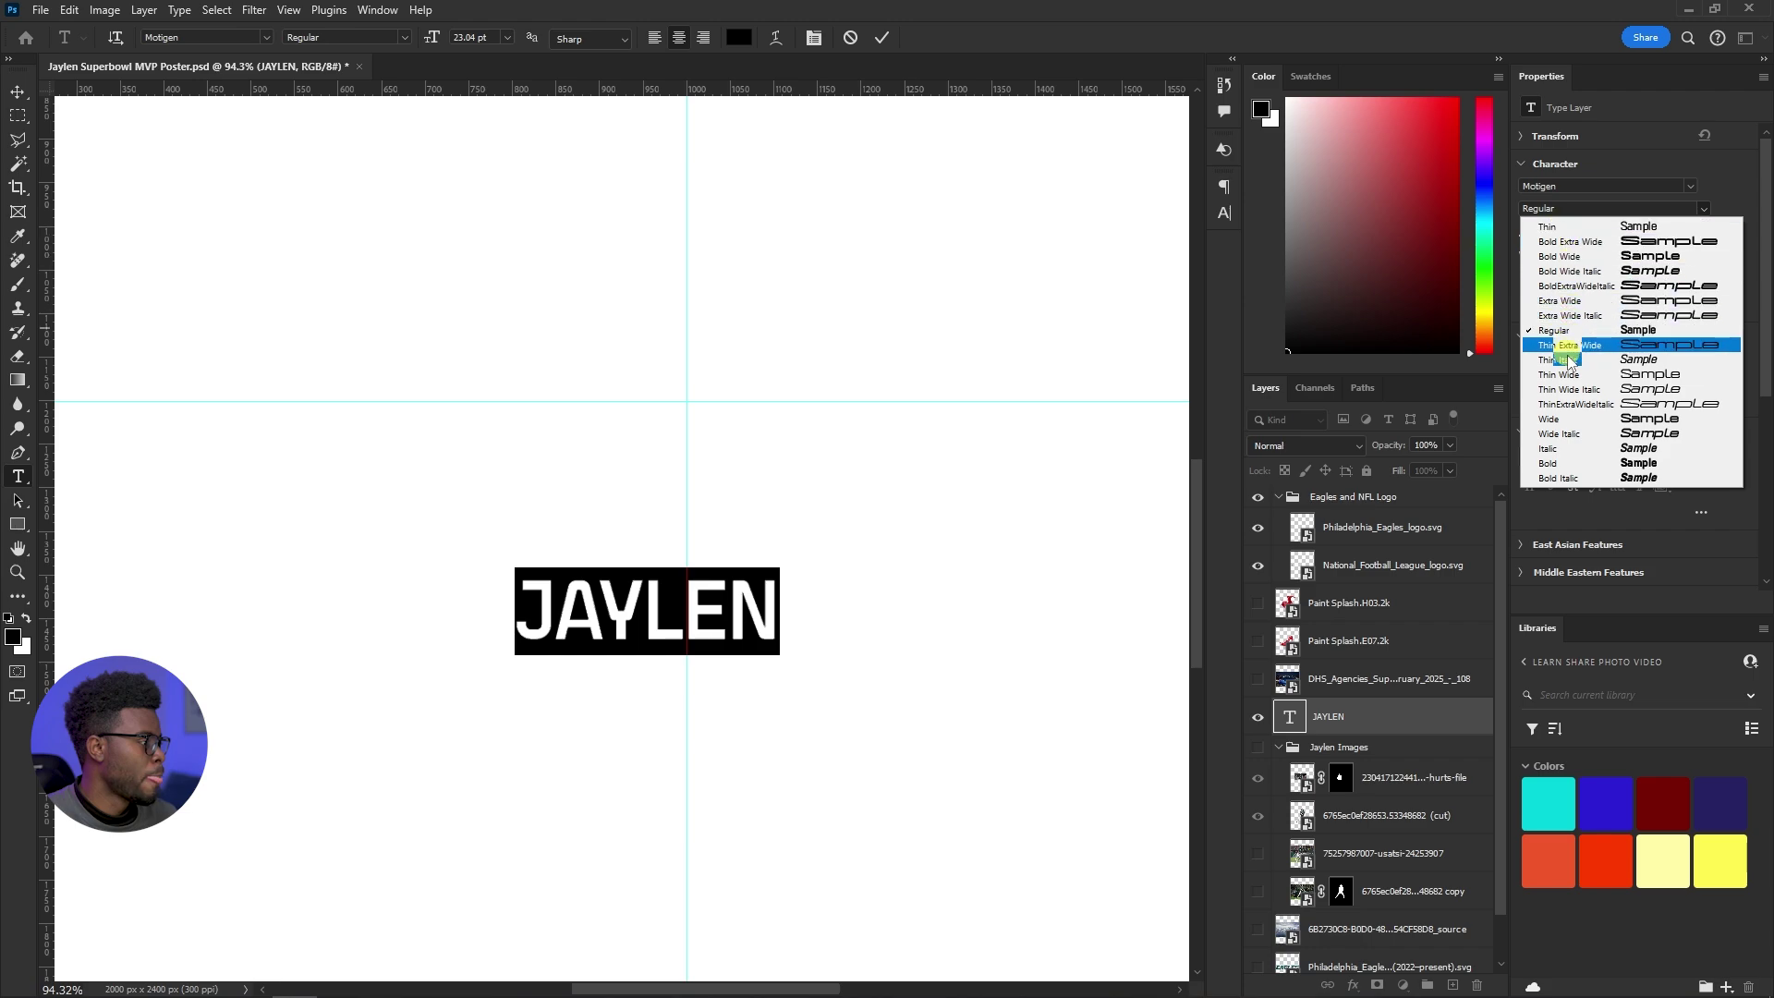
left_click(1571, 463)
left_click(601, 618)
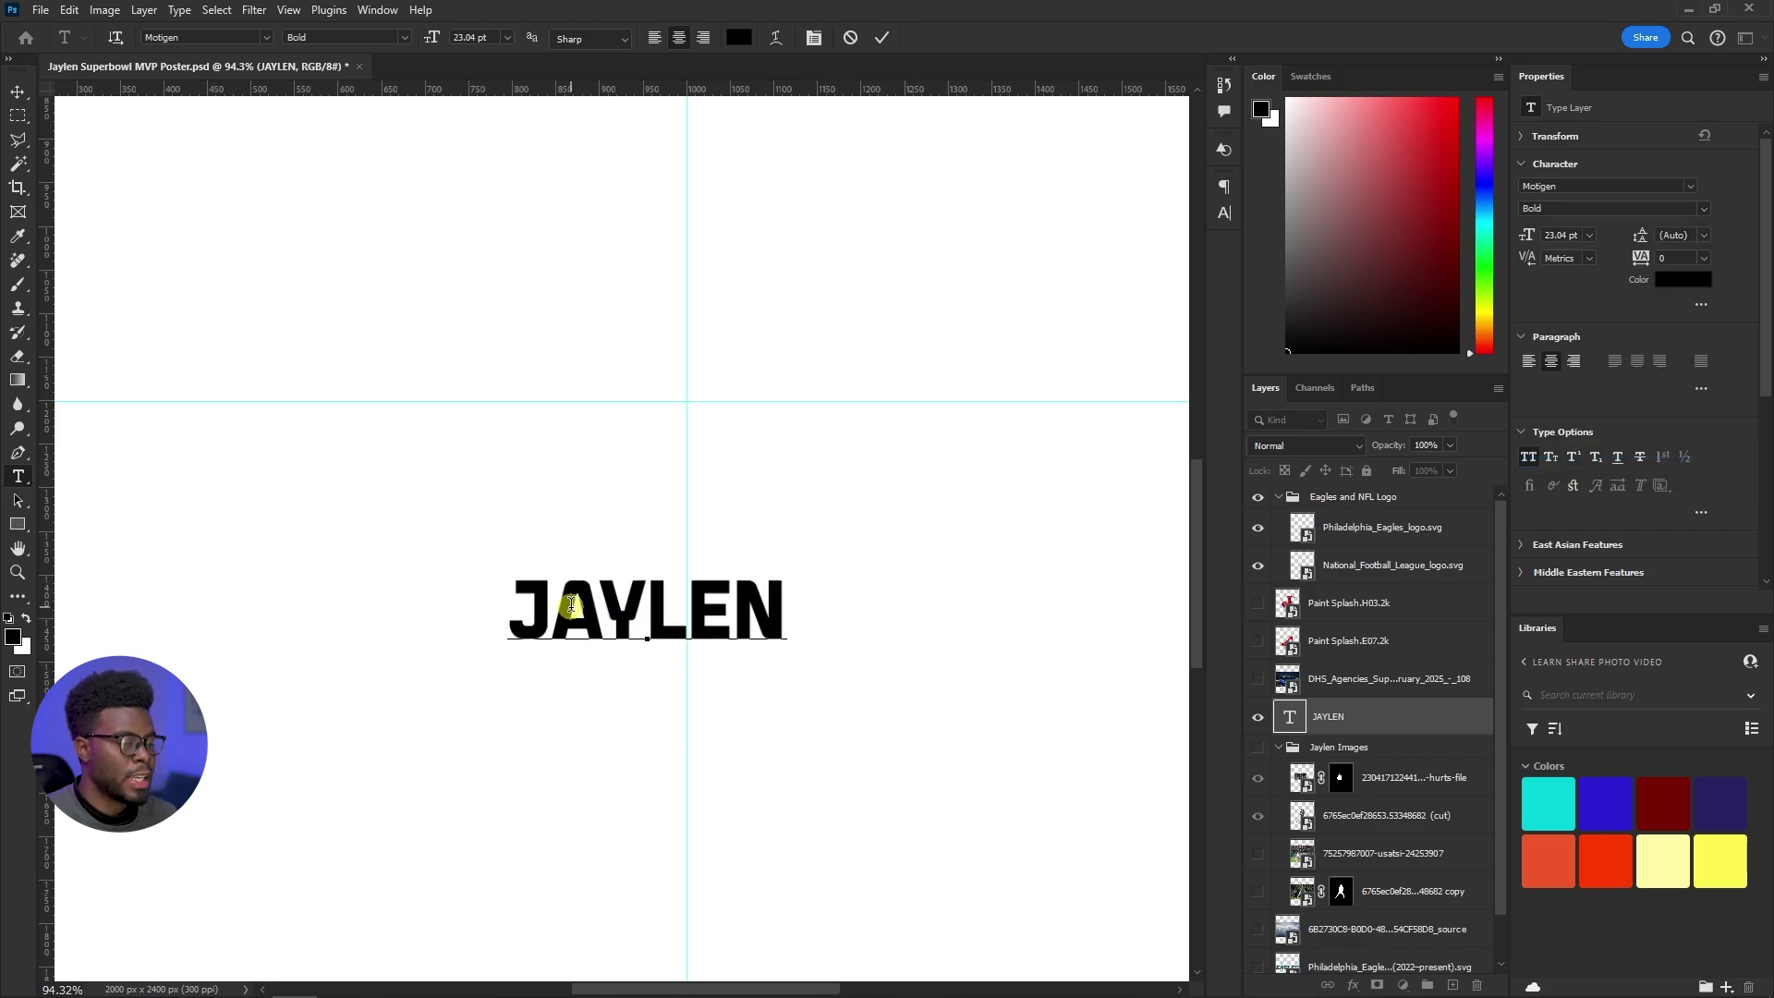
Change only the letter A of the JAYLEN title to Bold Extra Wide
left_click_drag(571, 603, 598, 606)
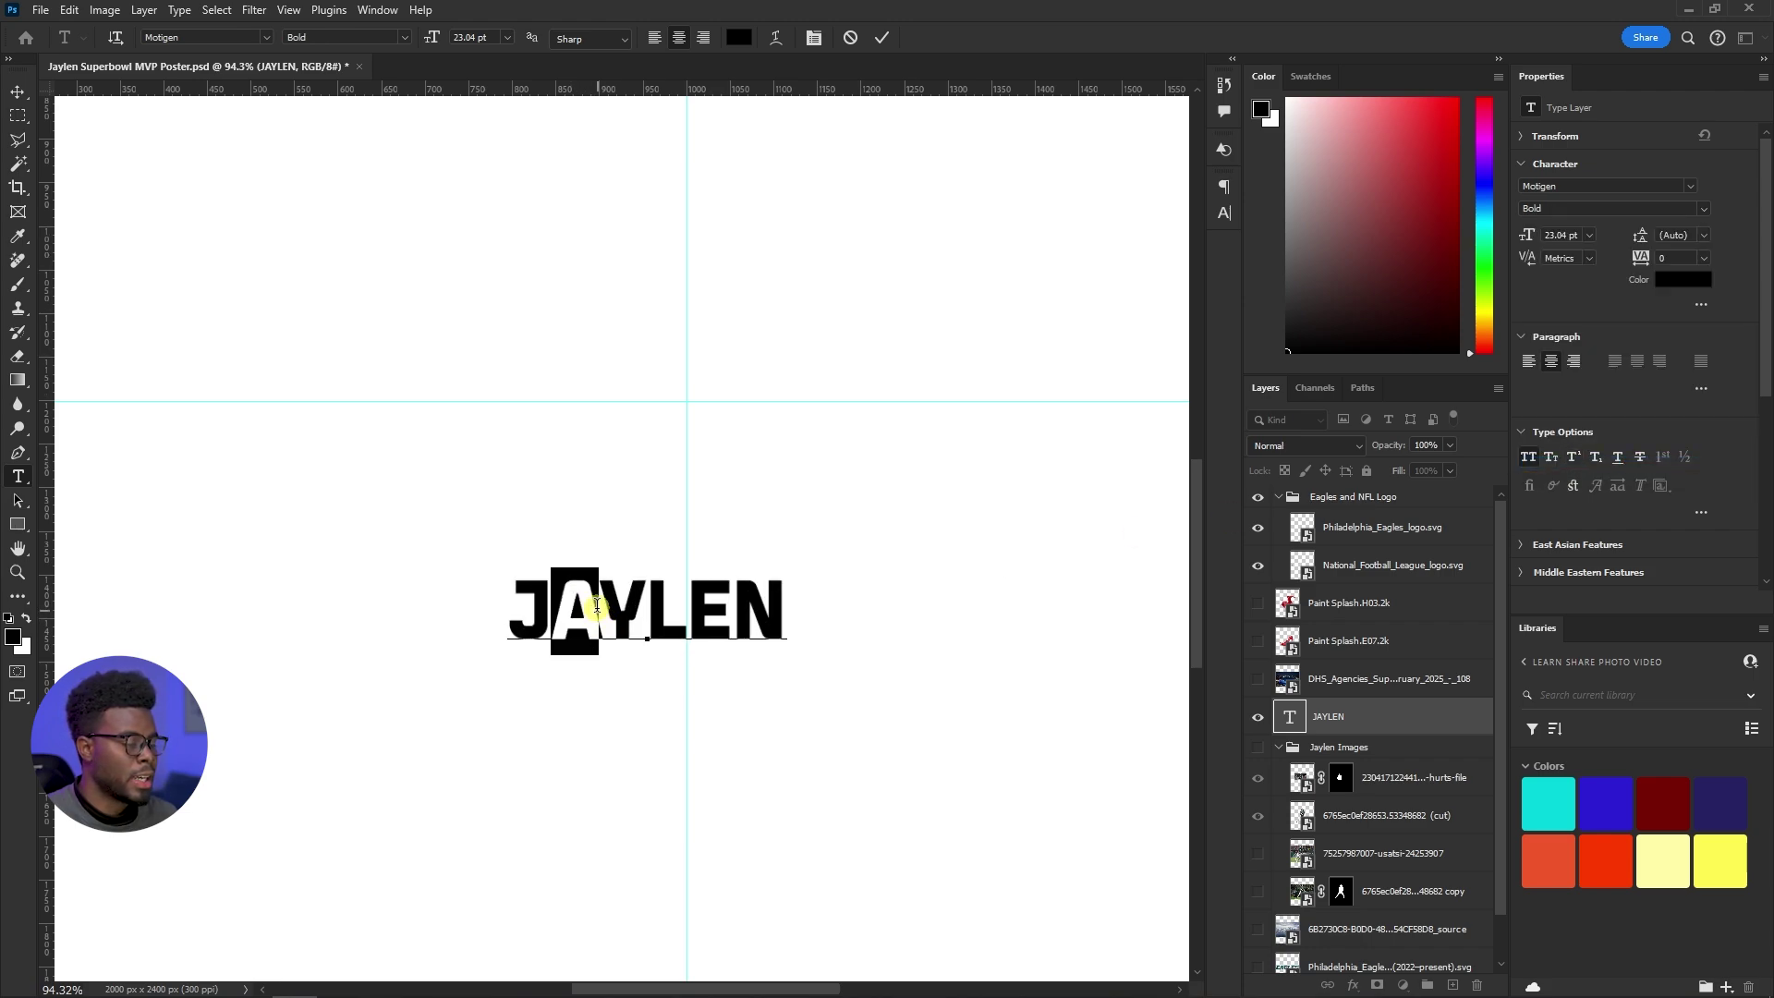
left_click(1707, 212)
left_click(1654, 239)
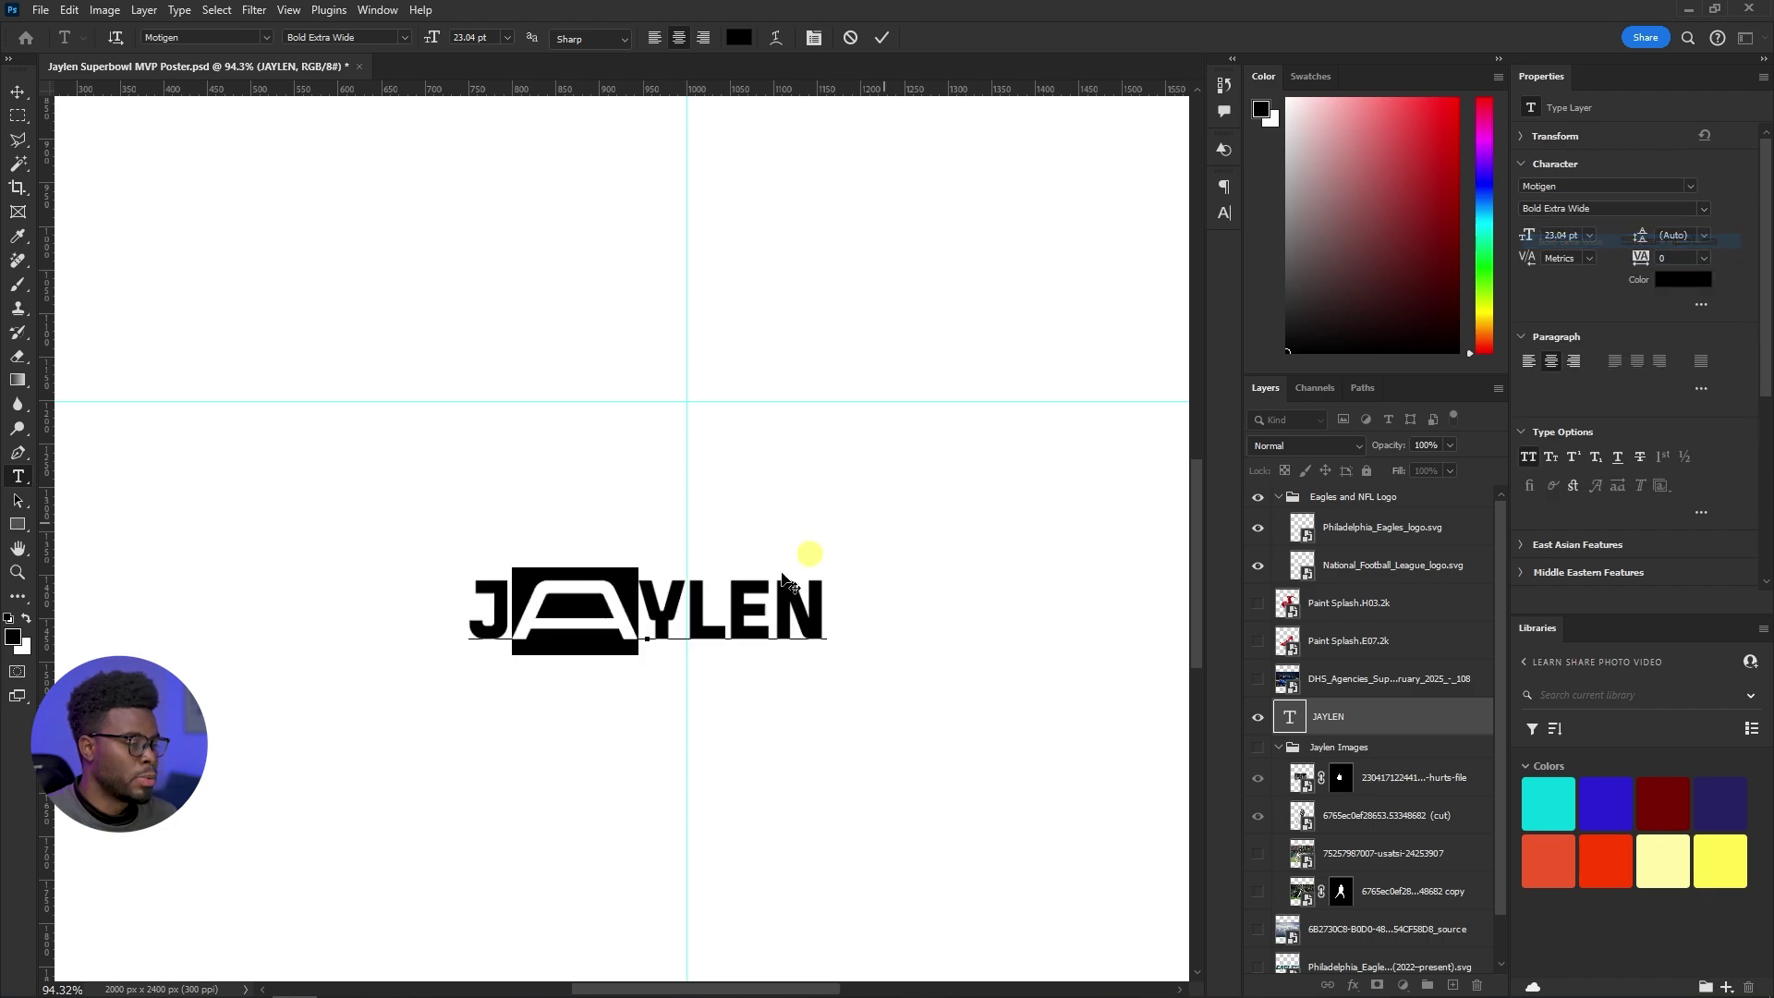
Try Bold Wide on the letter E of JAYLEN, settle on Bold Extra Wide and commit the text
left_click_drag(730, 615, 777, 614)
left_click(1706, 211)
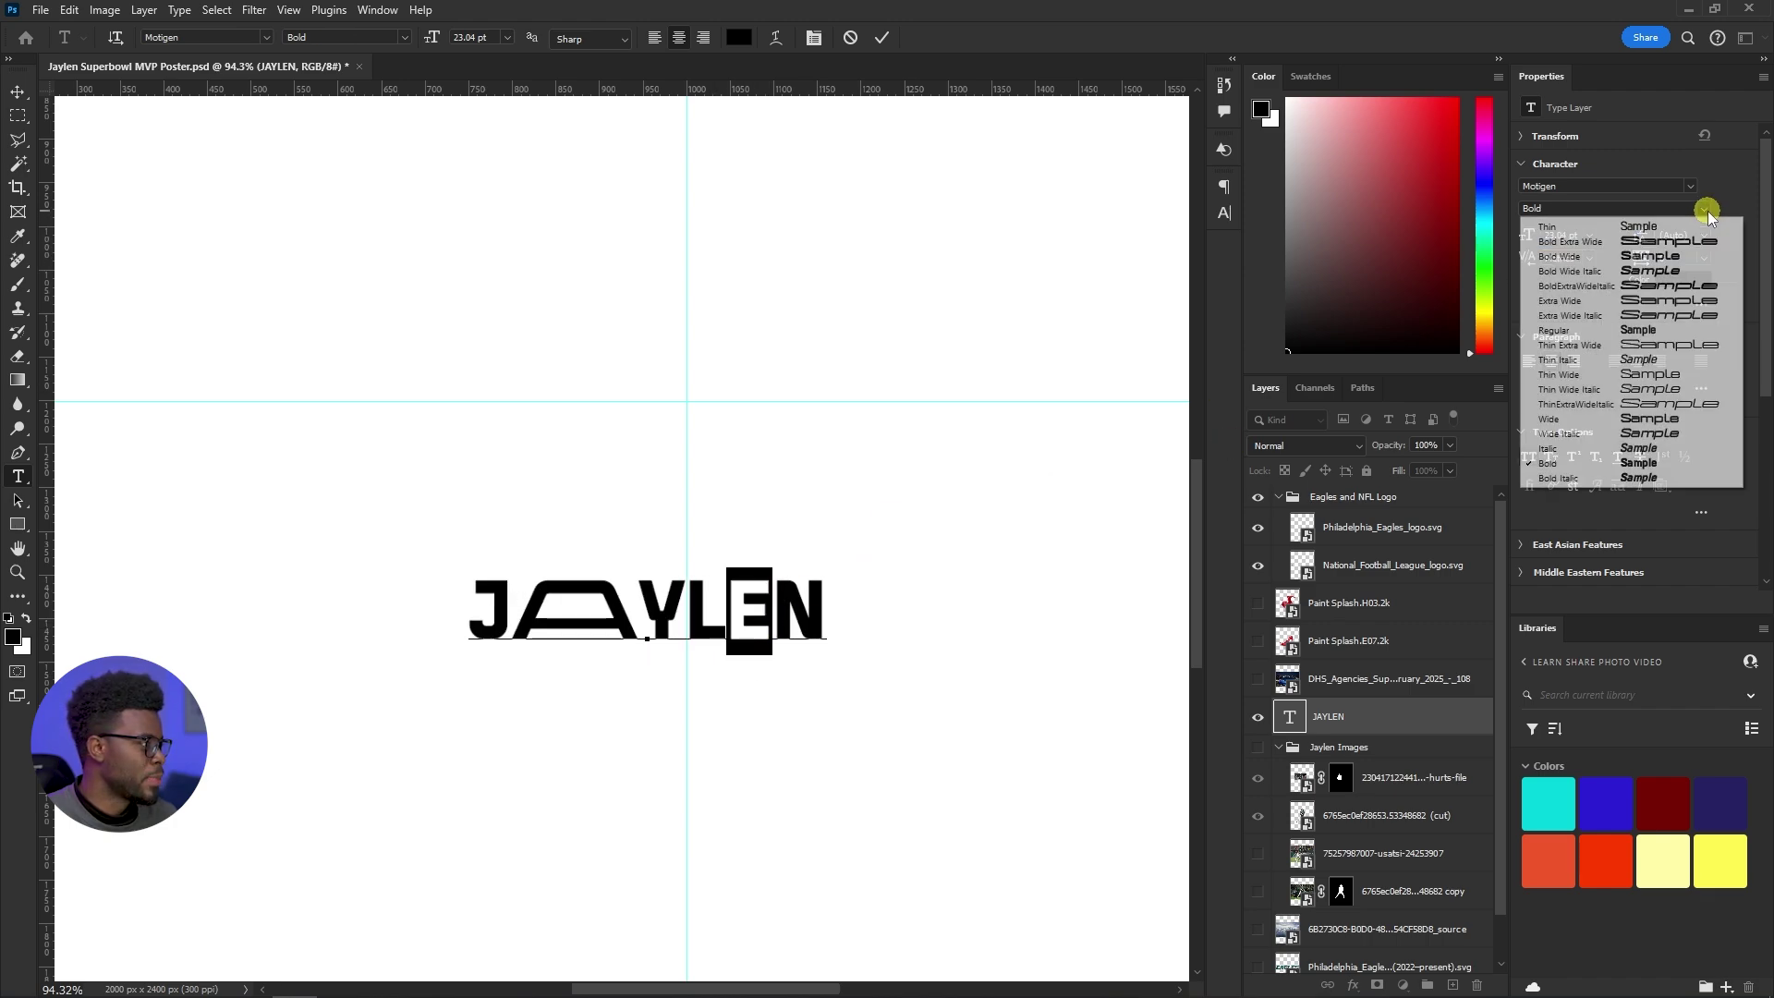
left_click(1619, 258)
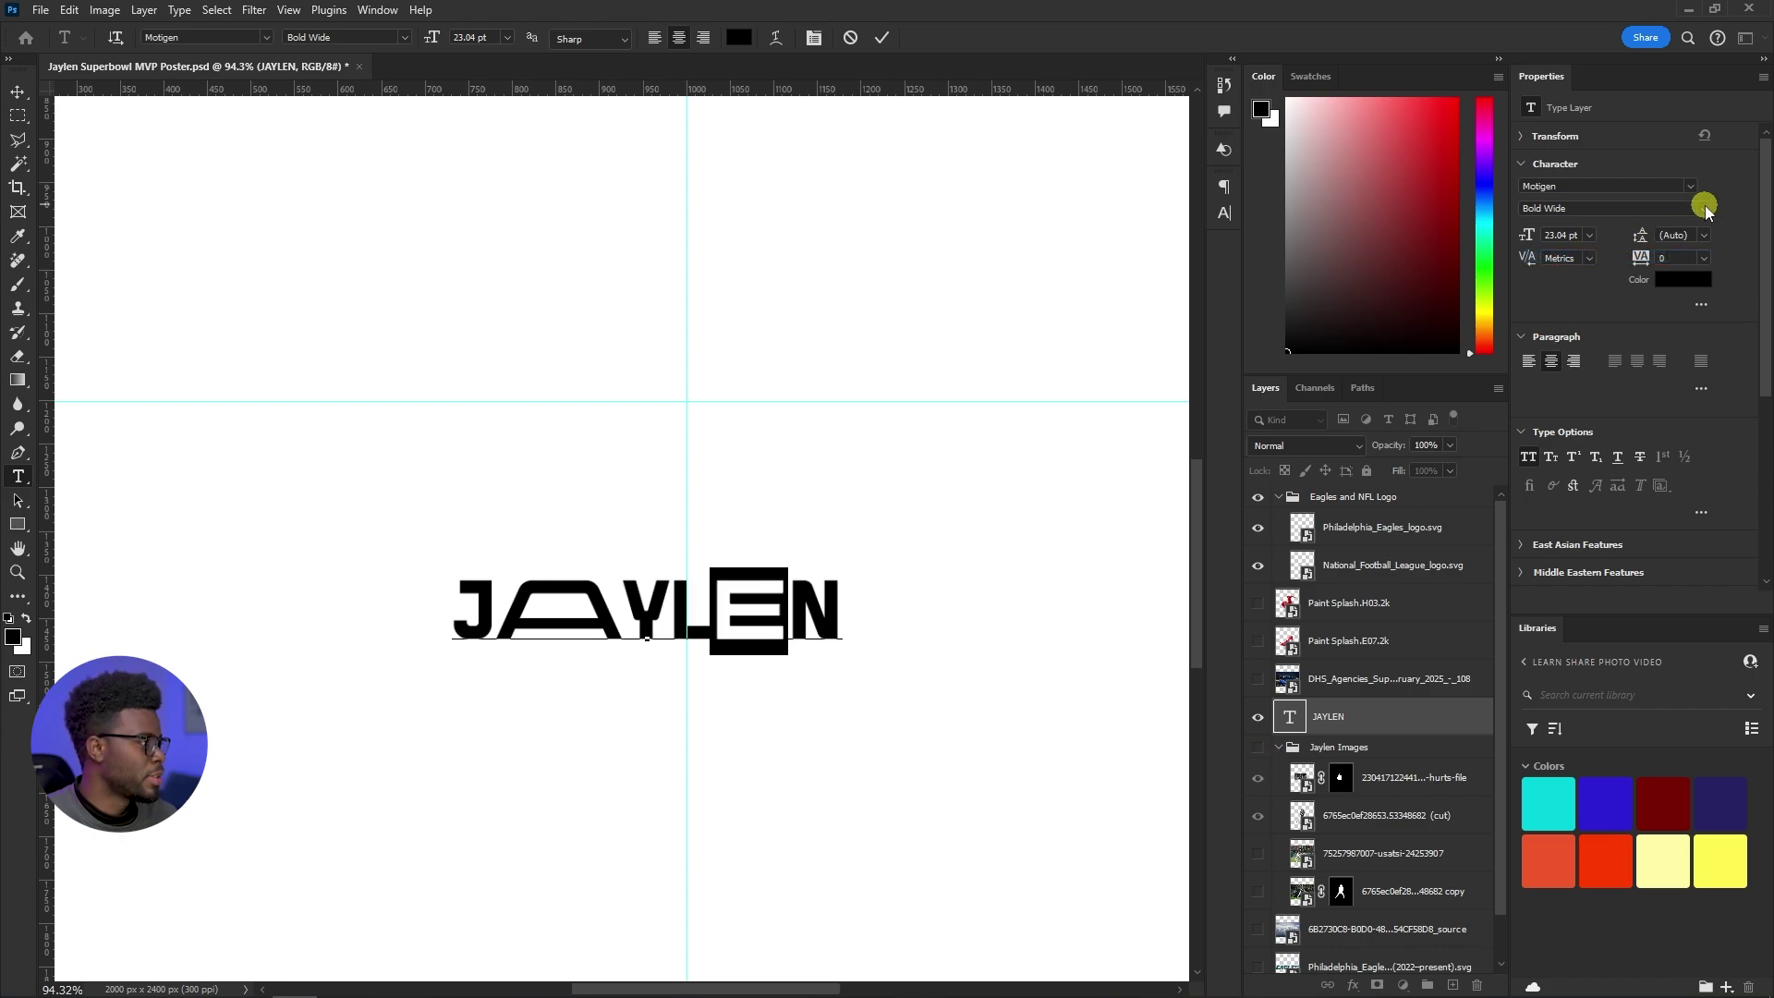
left_click(1707, 211)
left_click(1642, 244)
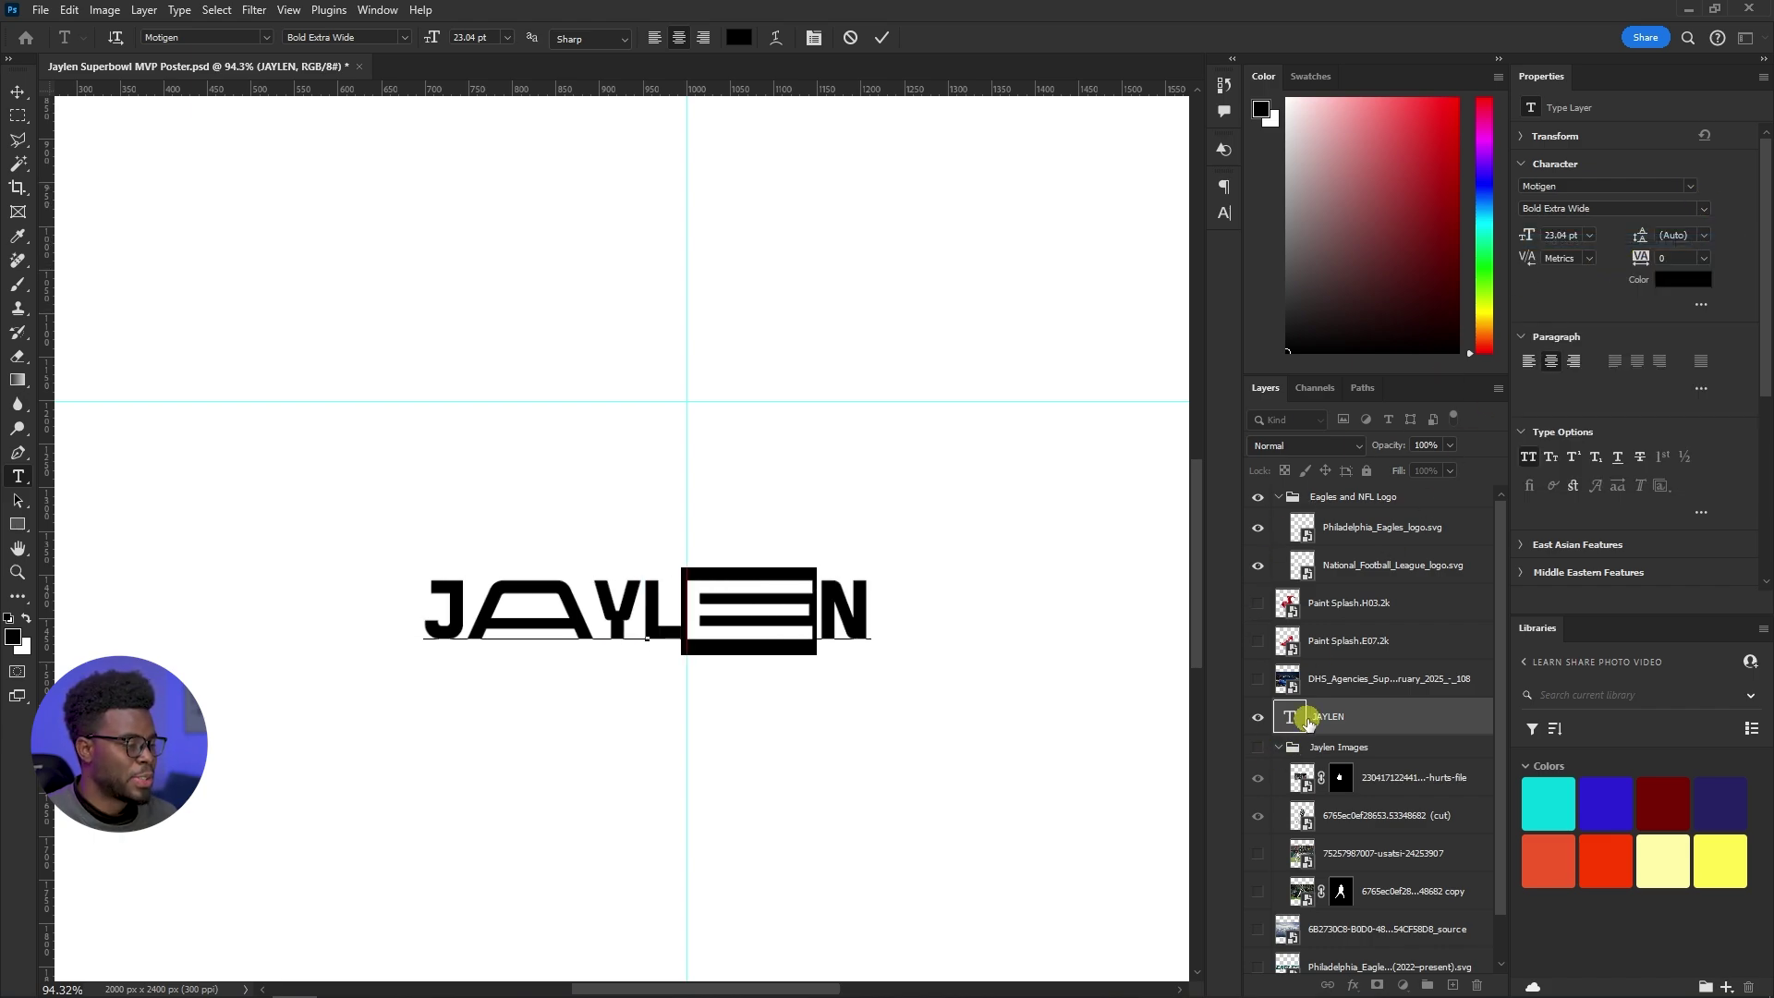
left_click(1308, 723)
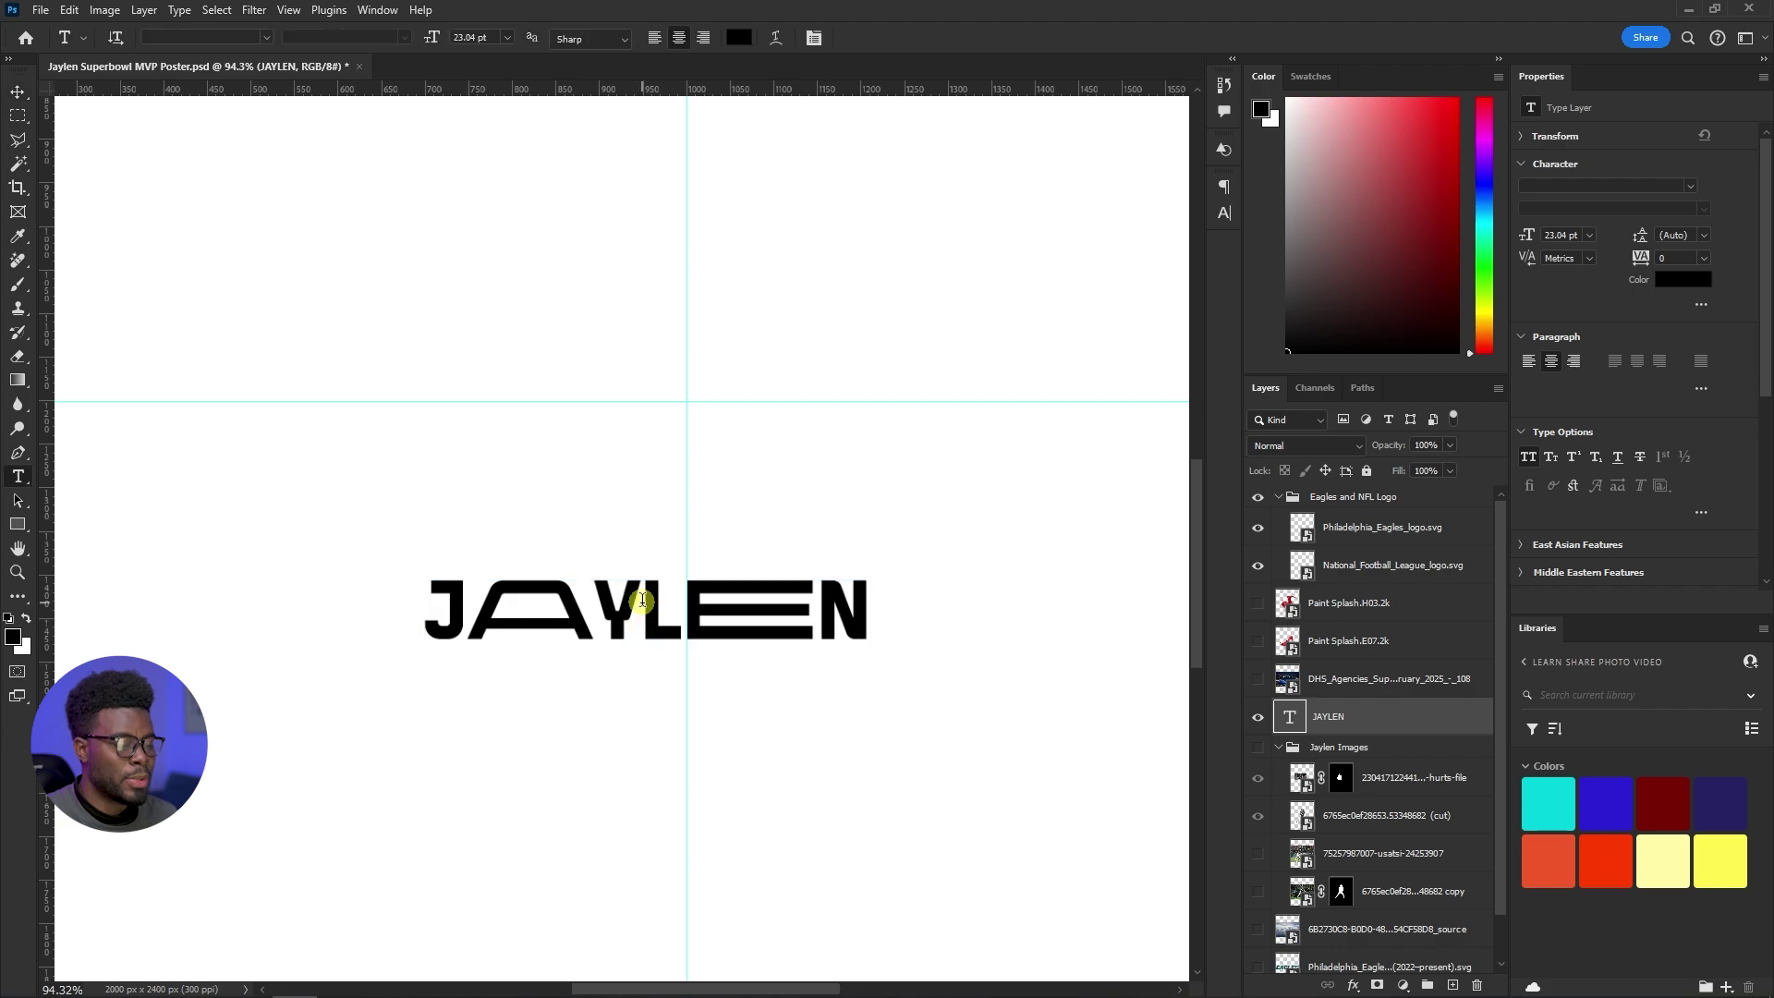
Try the Bold Wide style on the letter Y of JAYLEN and undo it
left_click_drag(642, 601, 595, 605)
left_click(1698, 207)
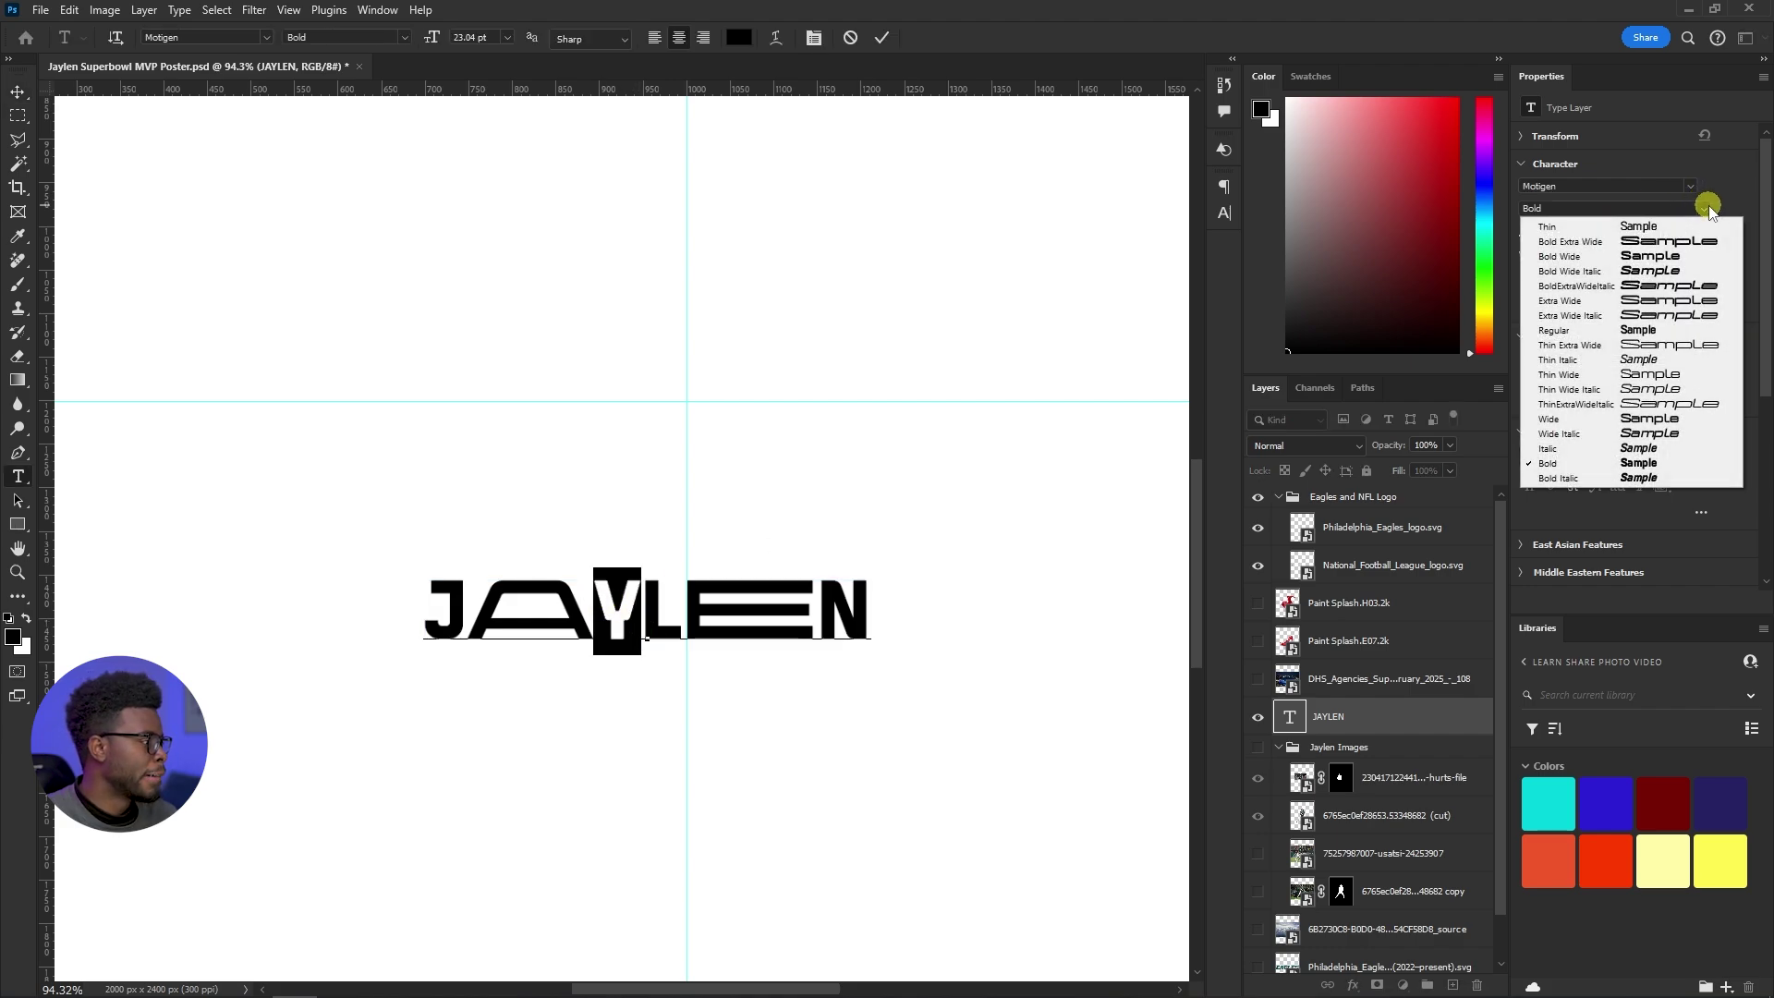
left_click(1654, 259)
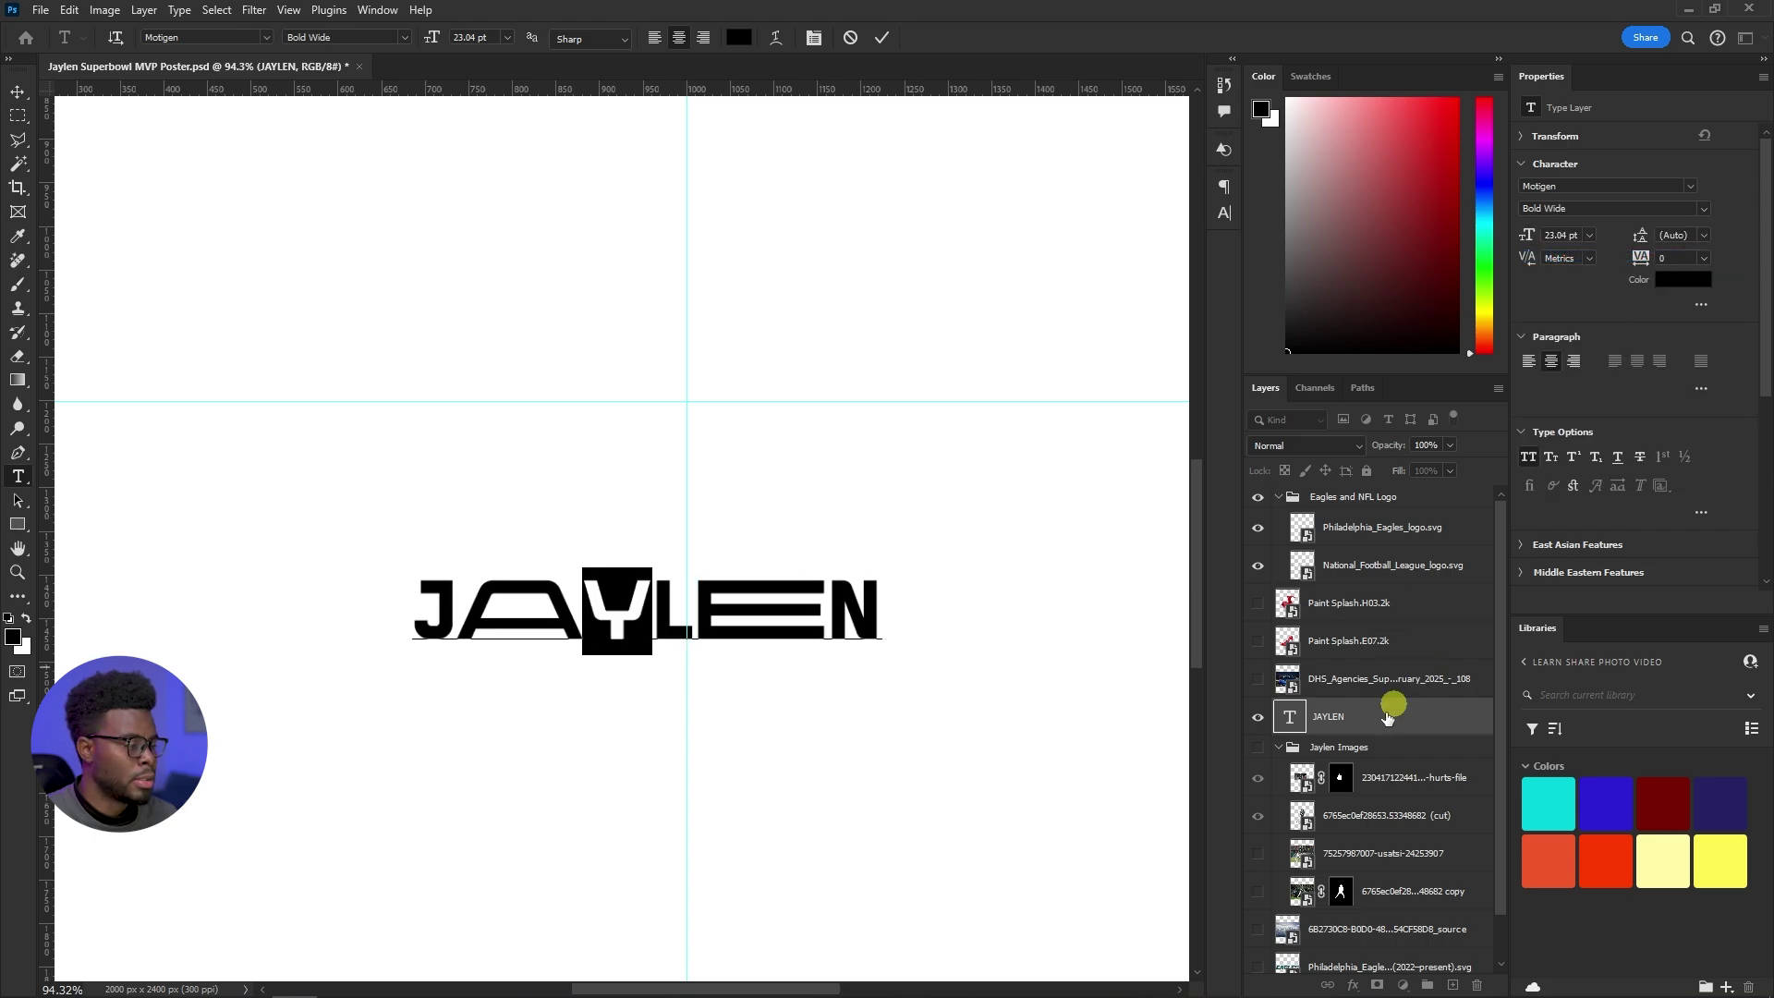
left_click(1350, 736)
key("ctrl+z")
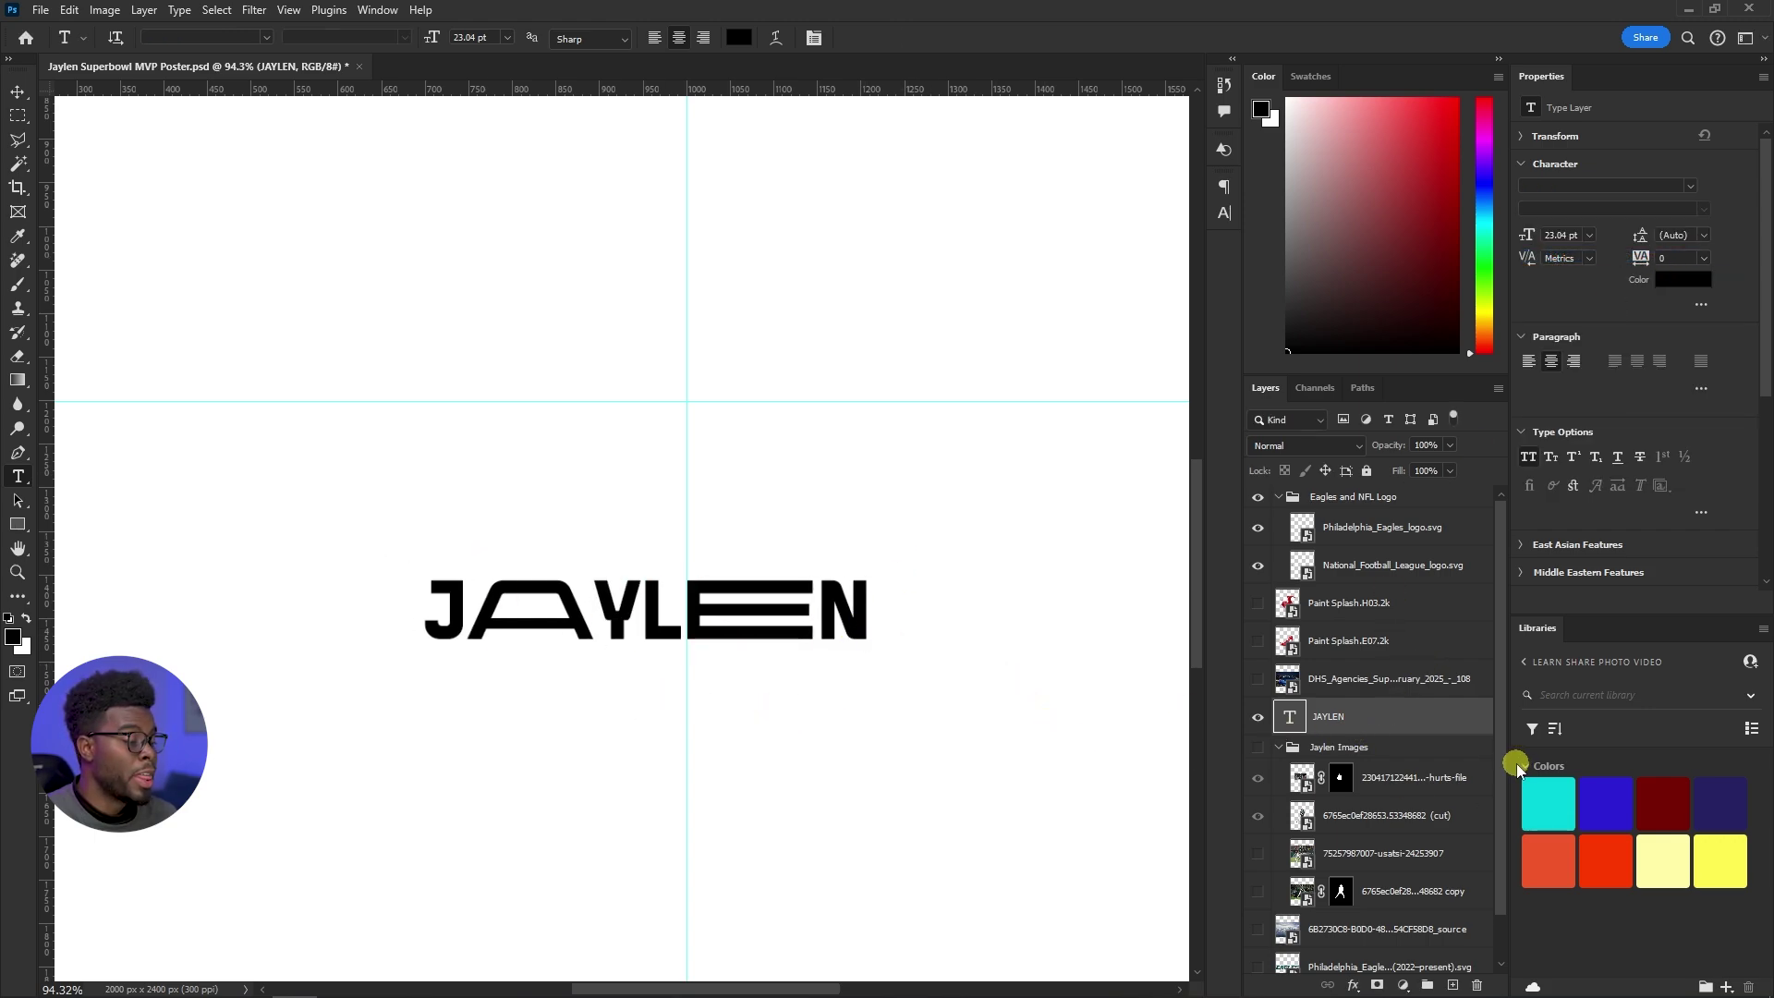
Duplicate the JAYLEN text layer, place the copy directly beneath the original and change its text to HURTS
key("ctrl+j")
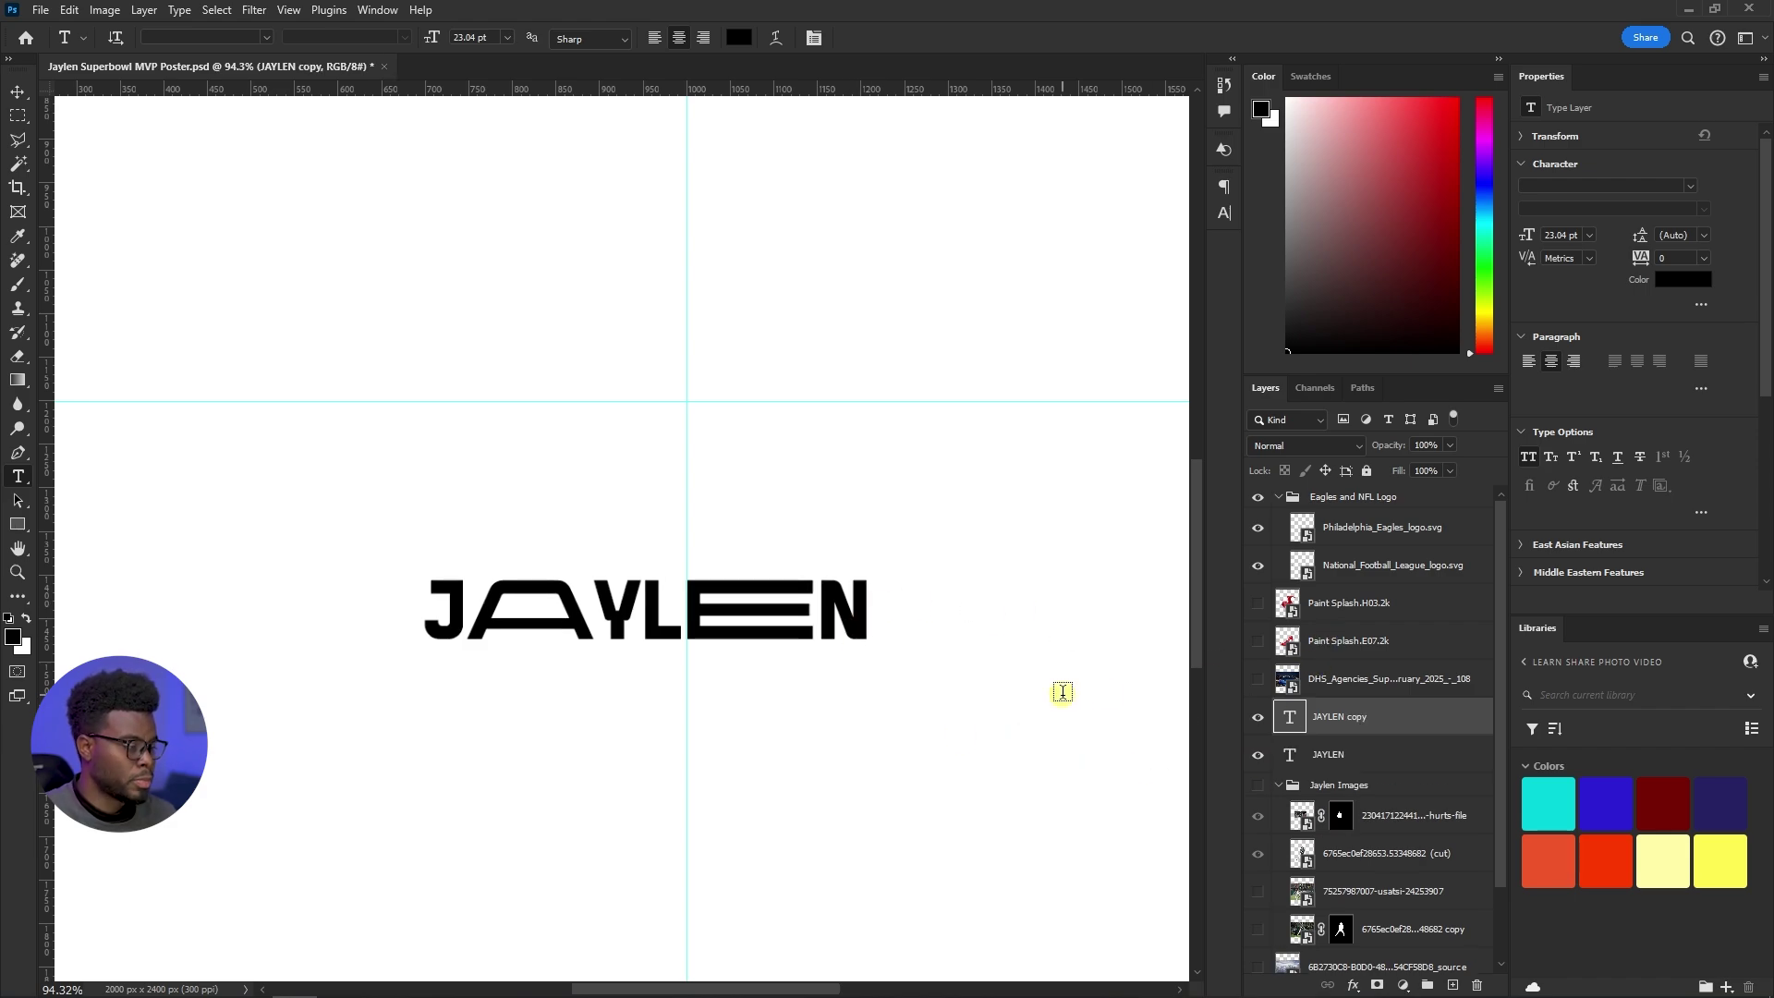
key("v")
left_click_drag(700, 621, 263, 686)
key("t")
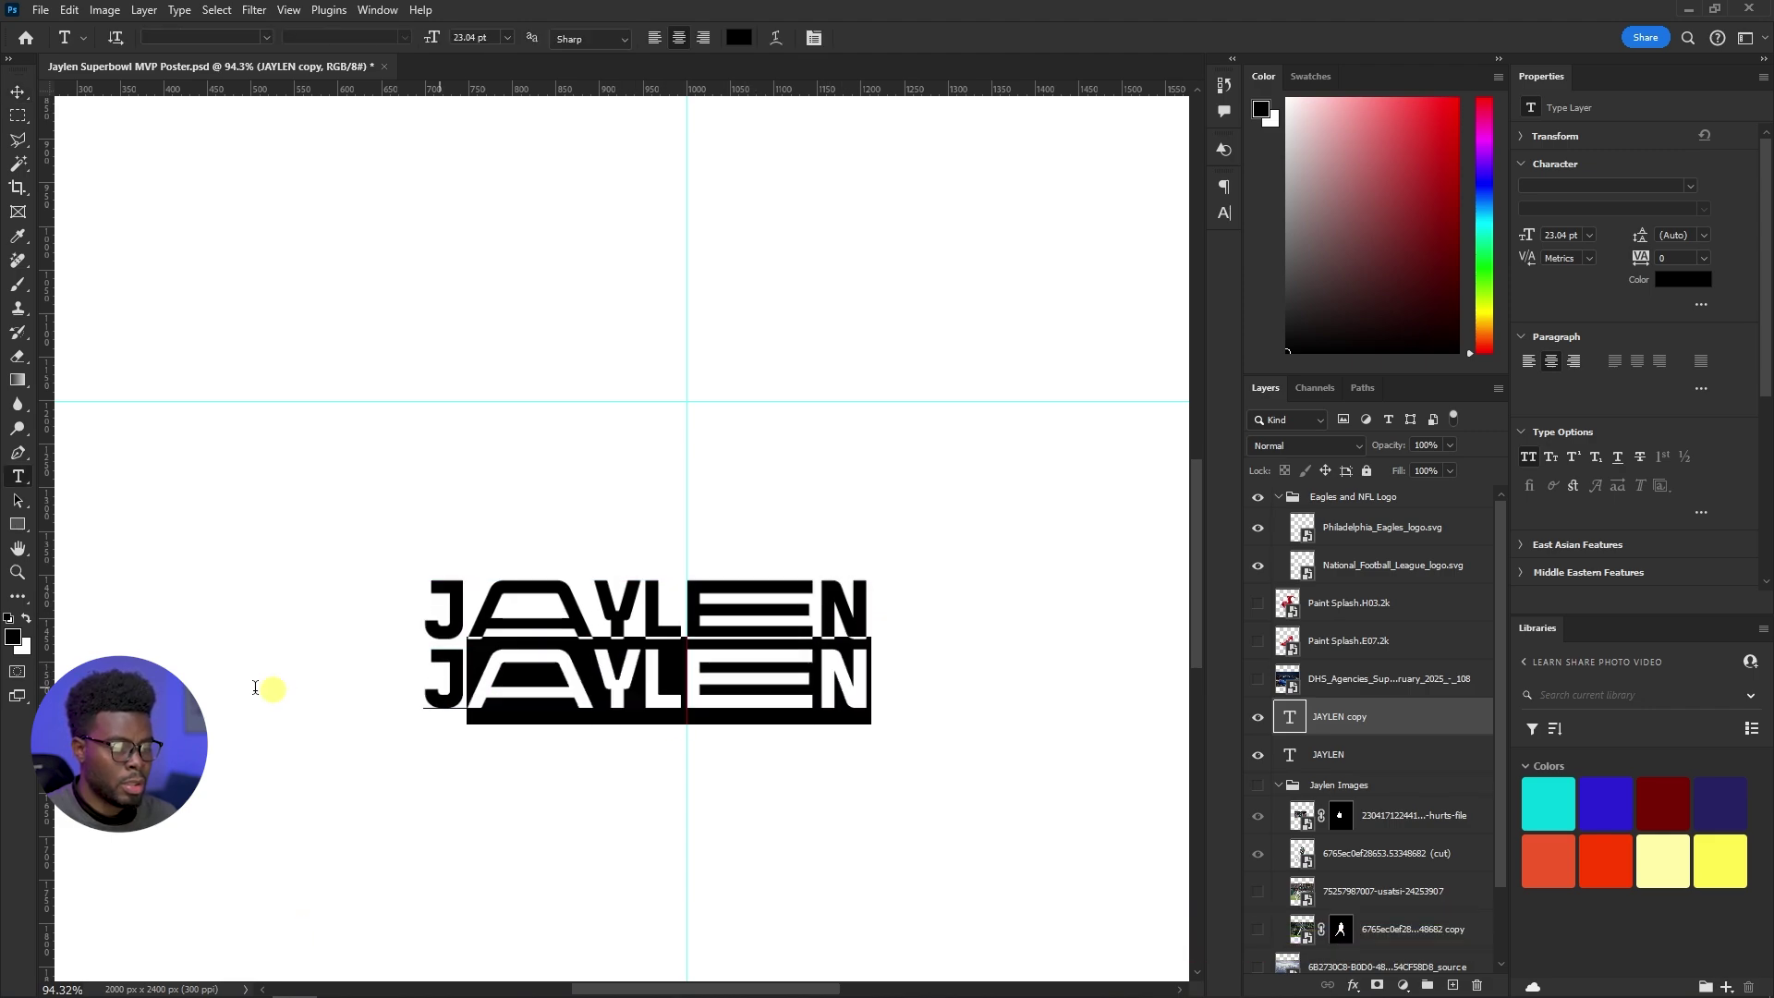
type("HURTS")
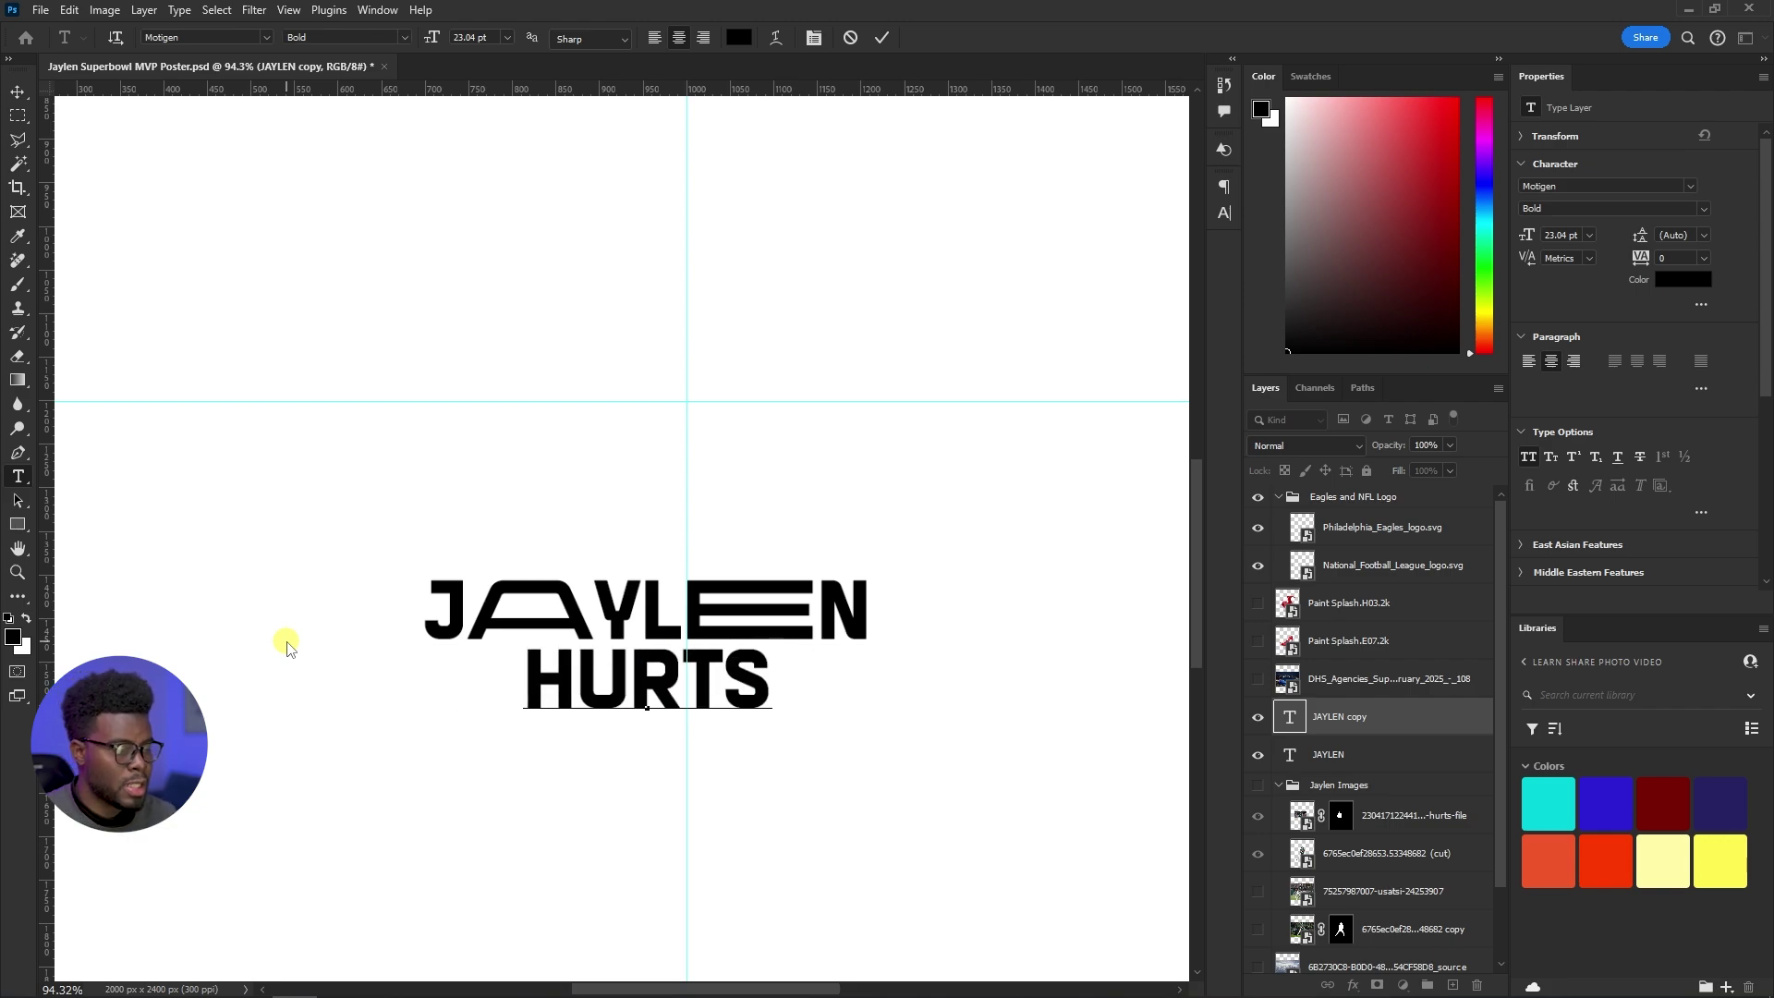
key("ctrl+Return")
Set the letter U of the HURTS text to Bold Extra Wide and commit the edit
left_click_drag(591, 684, 628, 686)
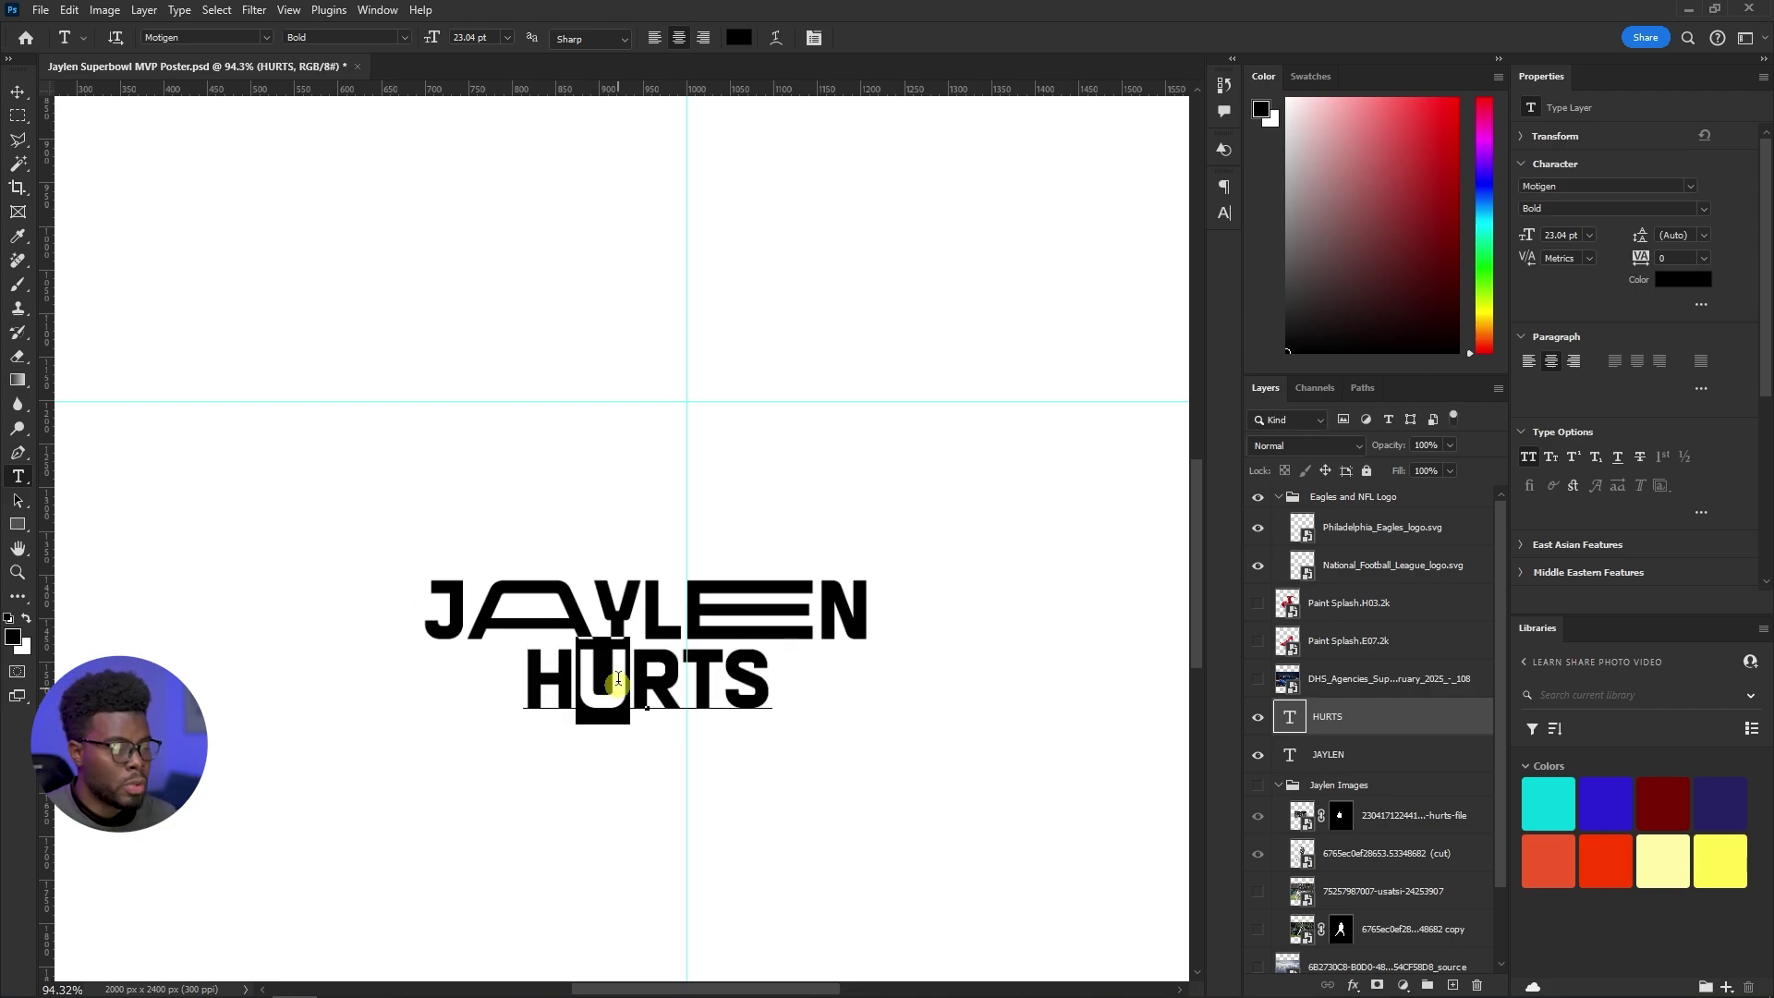
left_click(1705, 210)
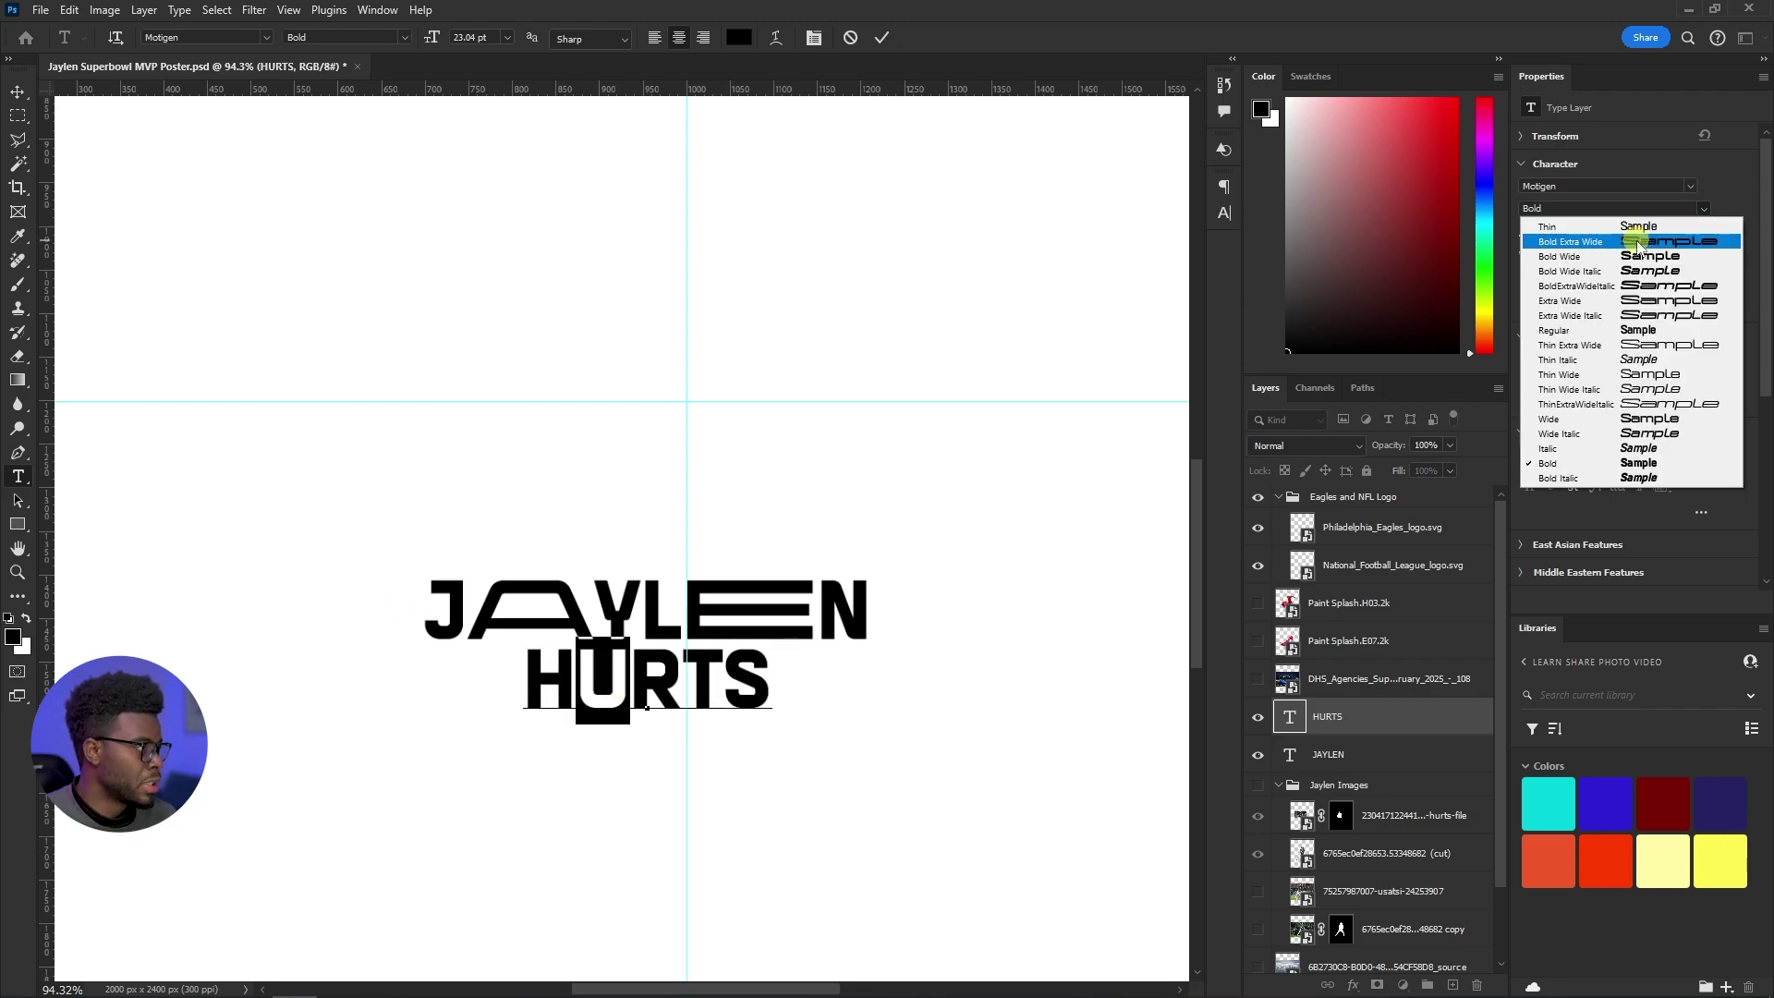
left_click(1636, 243)
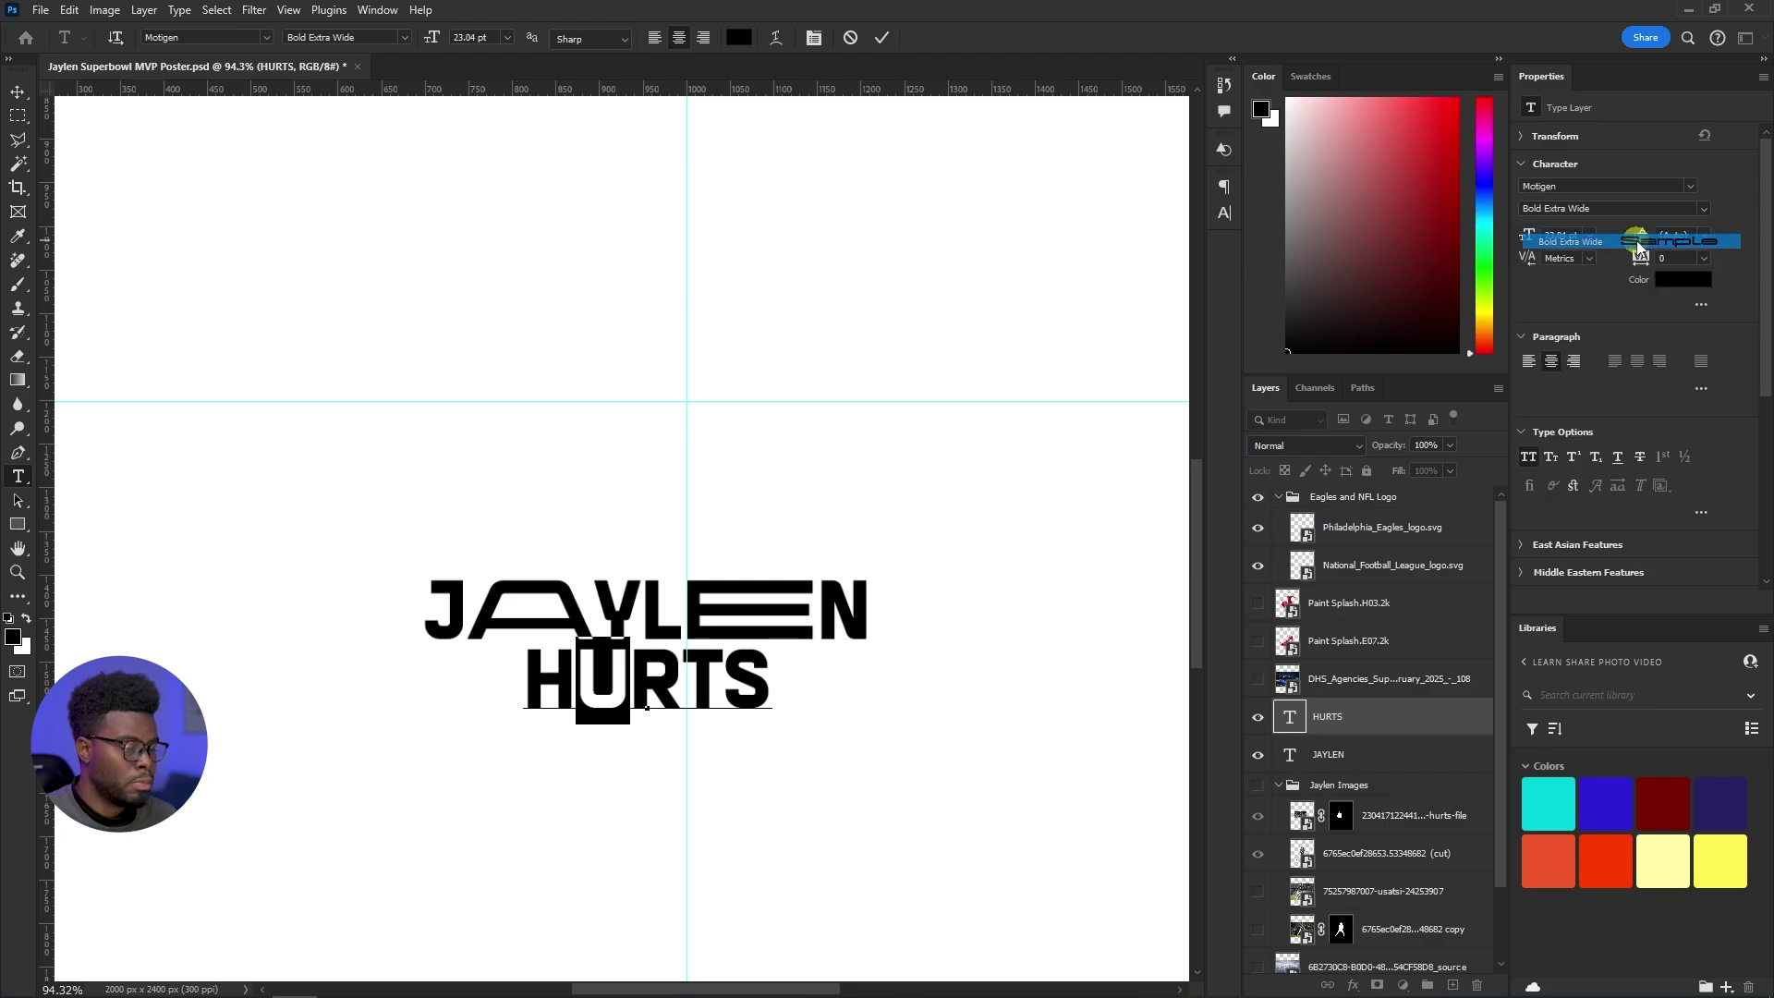
left_click(1390, 717)
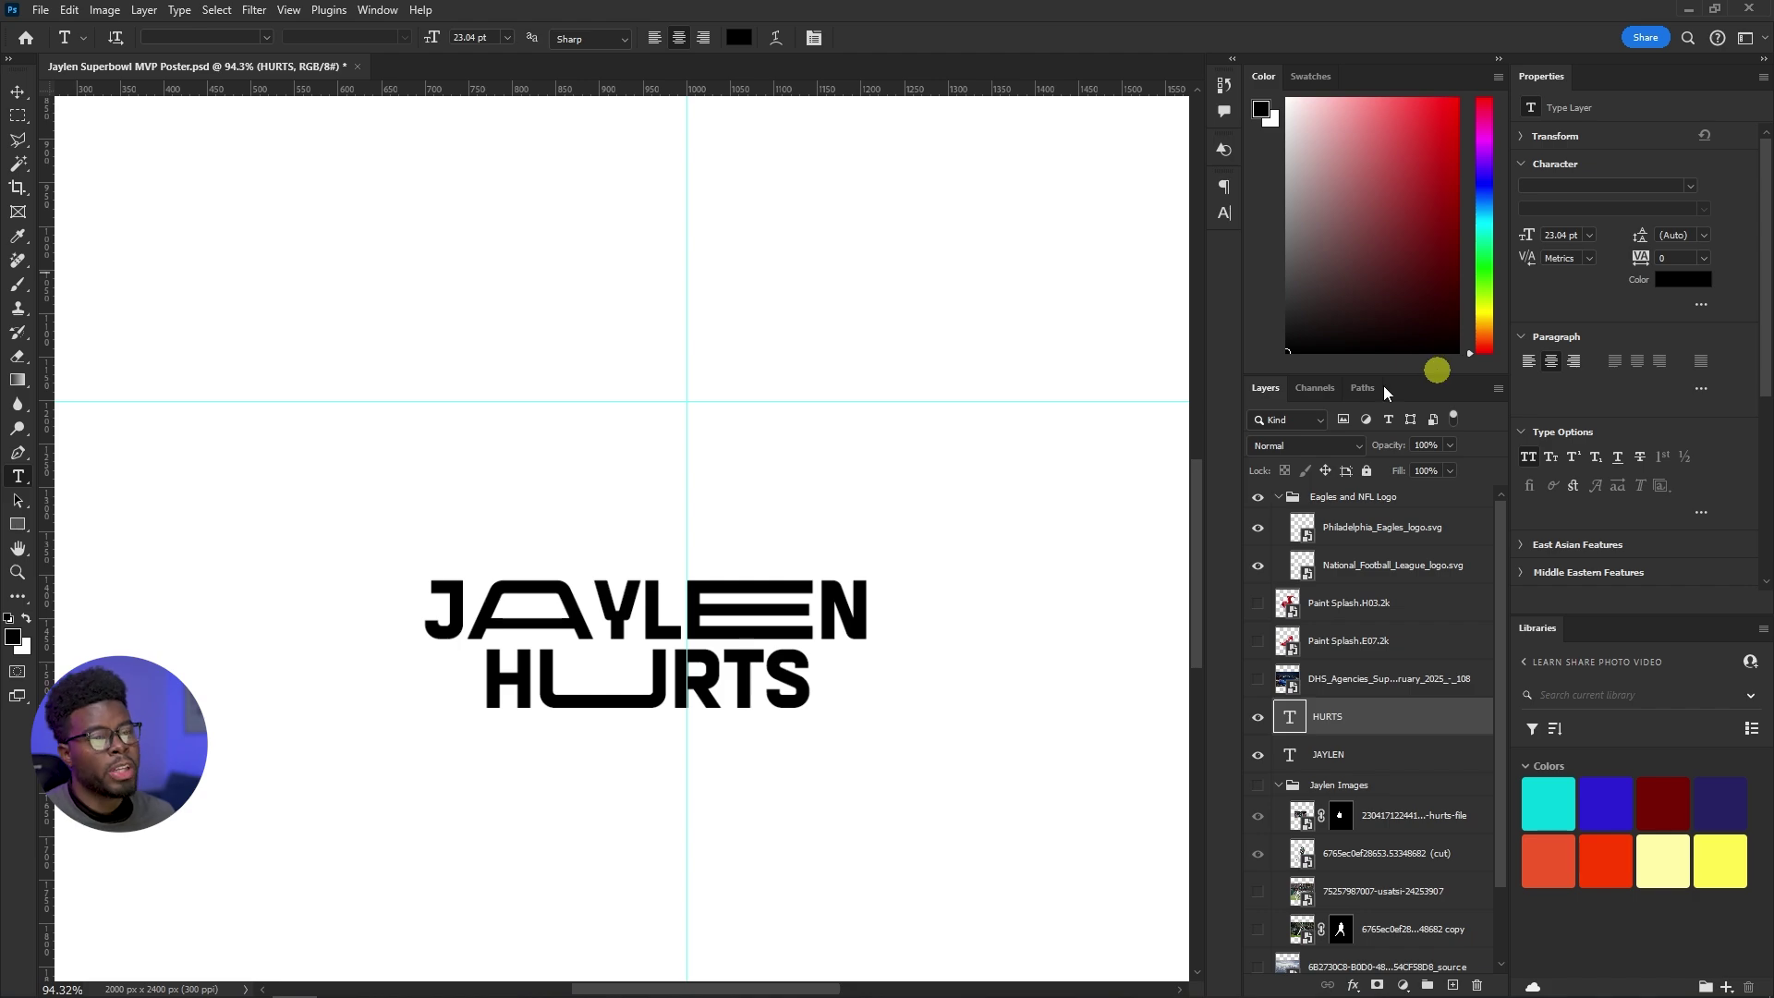
Hide the Properties panel and show it again
left_click(378, 10)
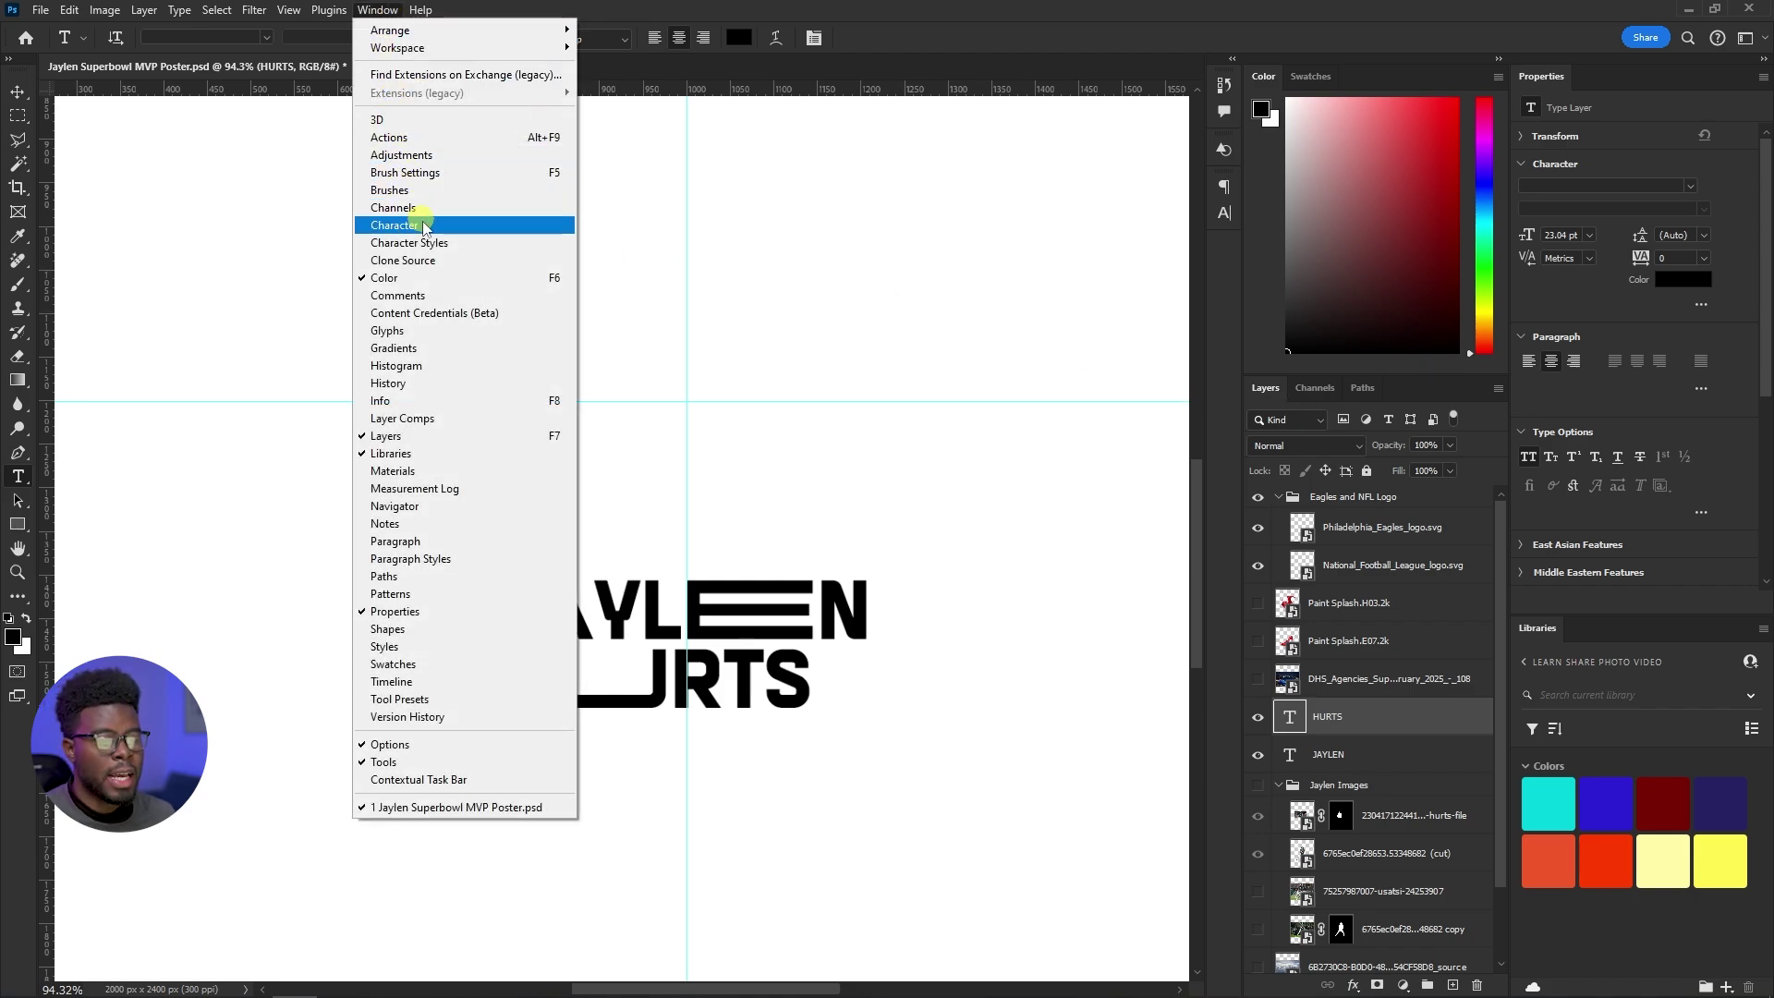
left_click(481, 610)
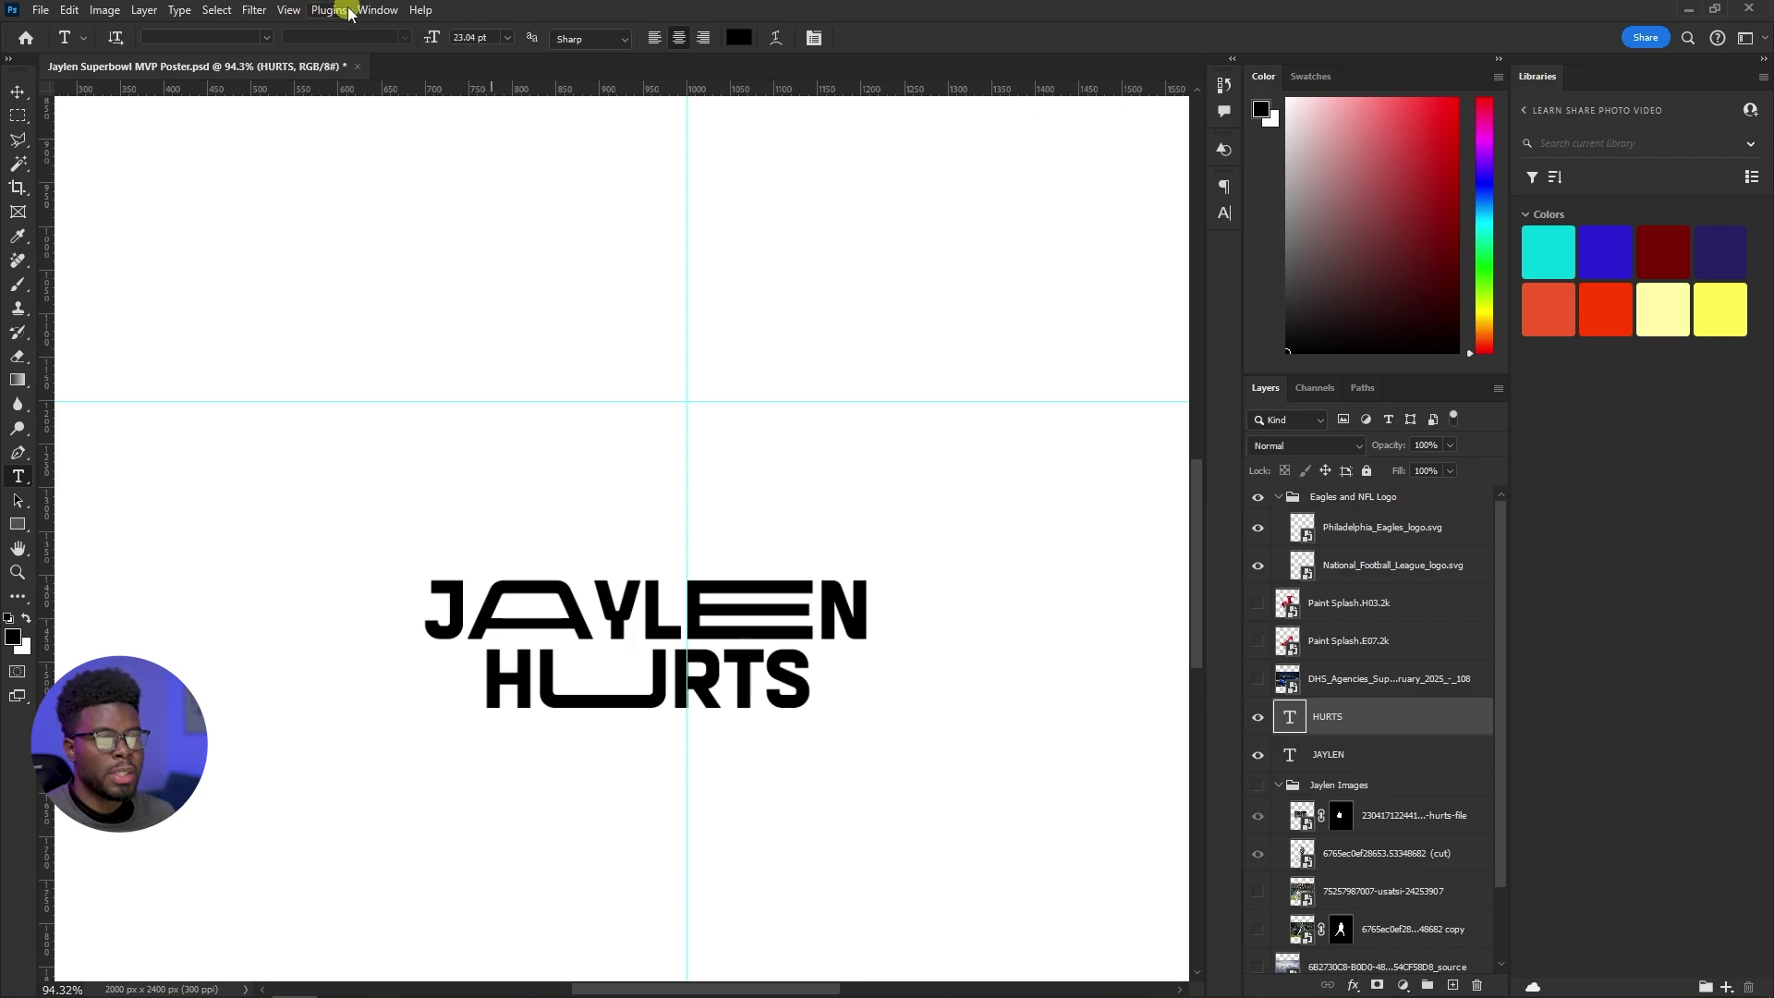
left_click(377, 10)
left_click(435, 602)
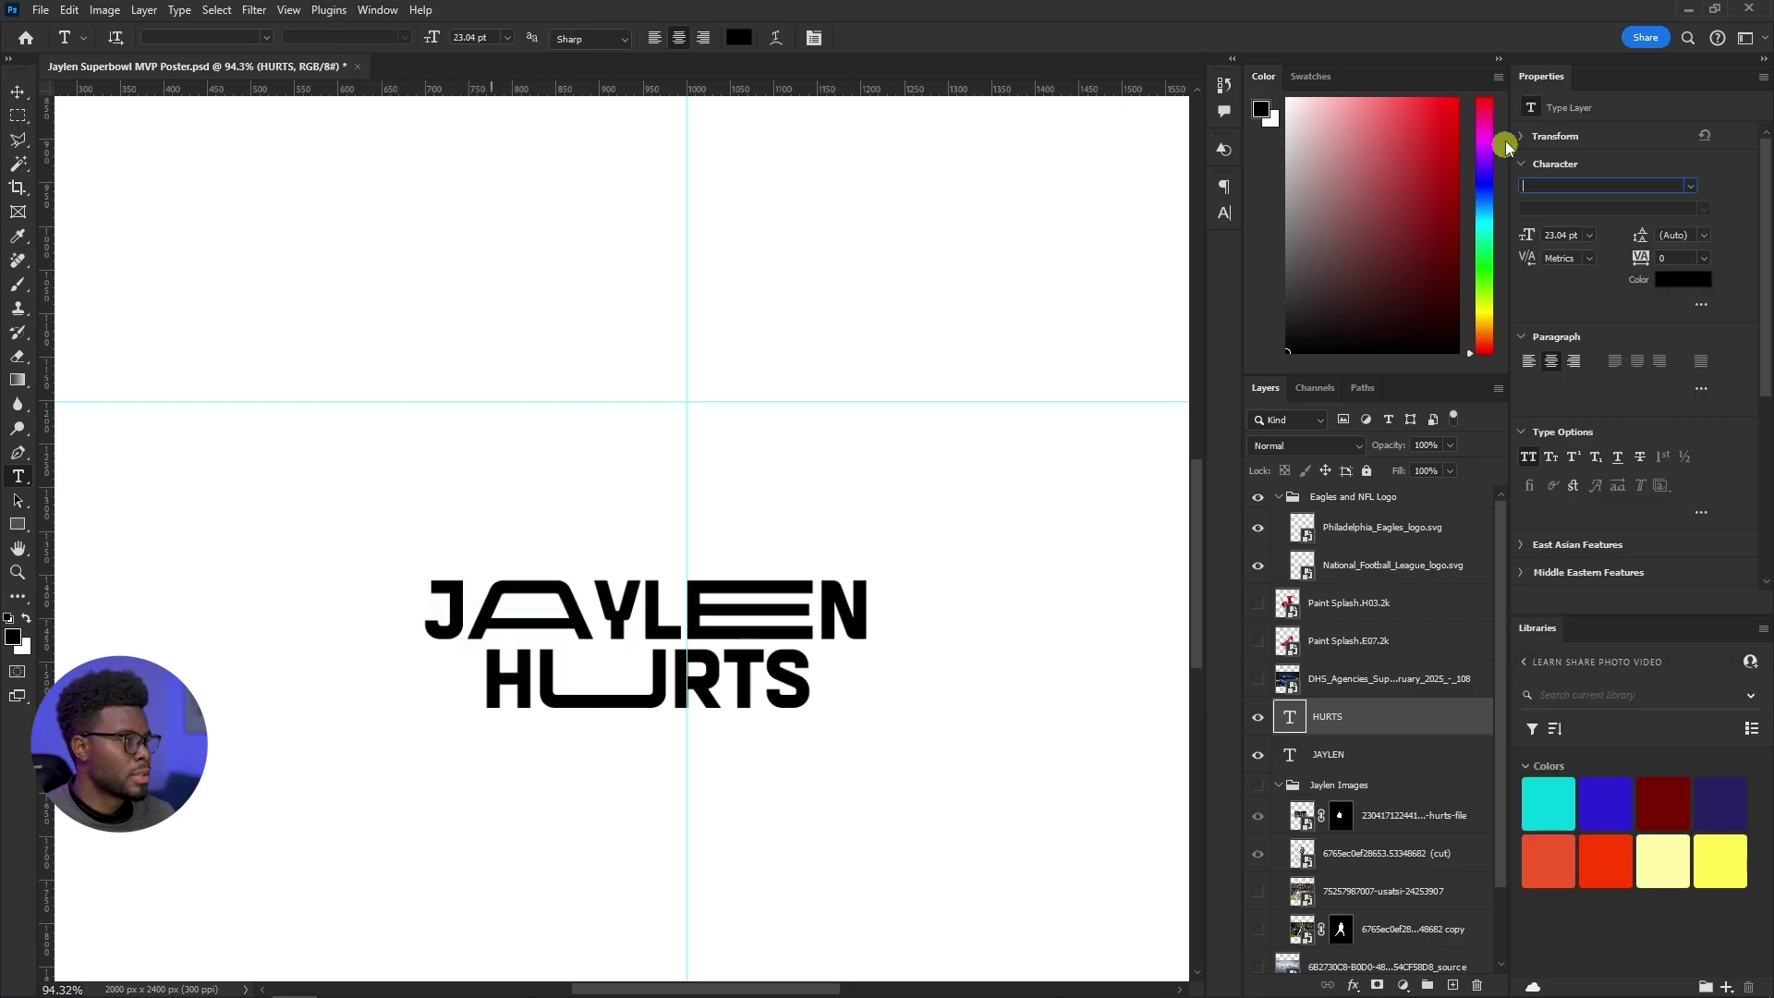
Enlarge the Properties panel and set the letter T of the HURTS text to Bold Extra Wide, committing the edit
left_click_drag(1536, 78, 1605, 69)
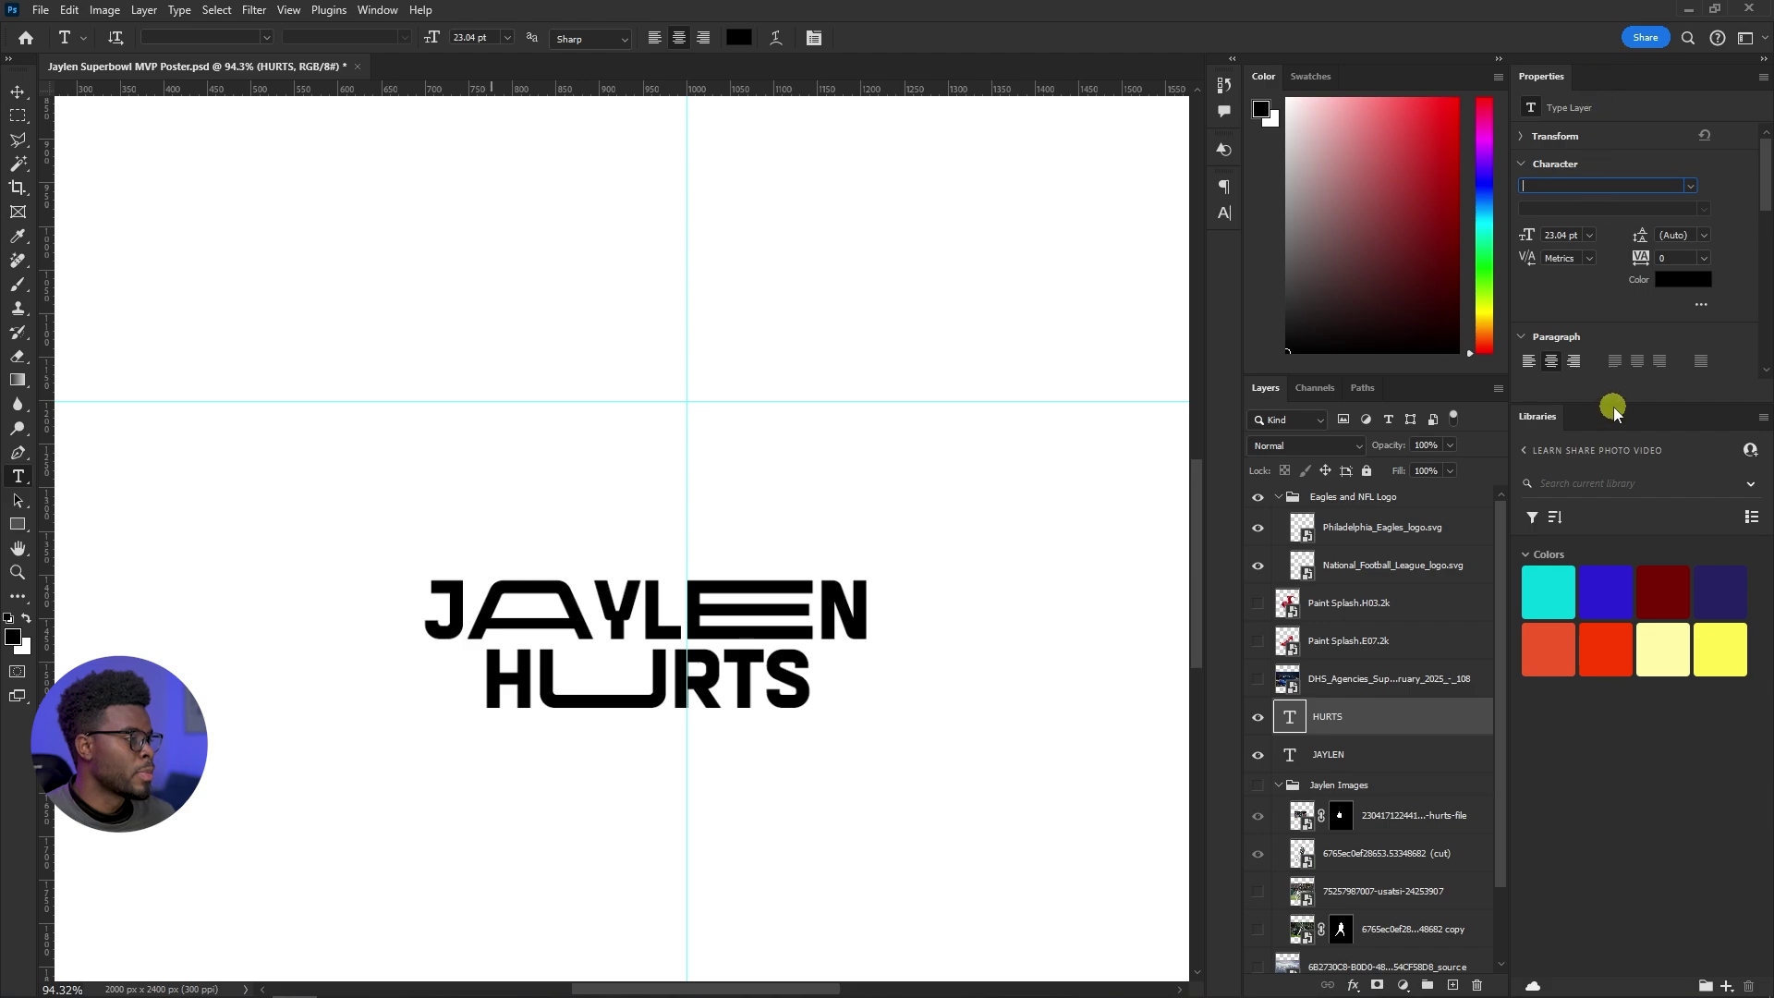
left_click_drag(1626, 403, 1630, 691)
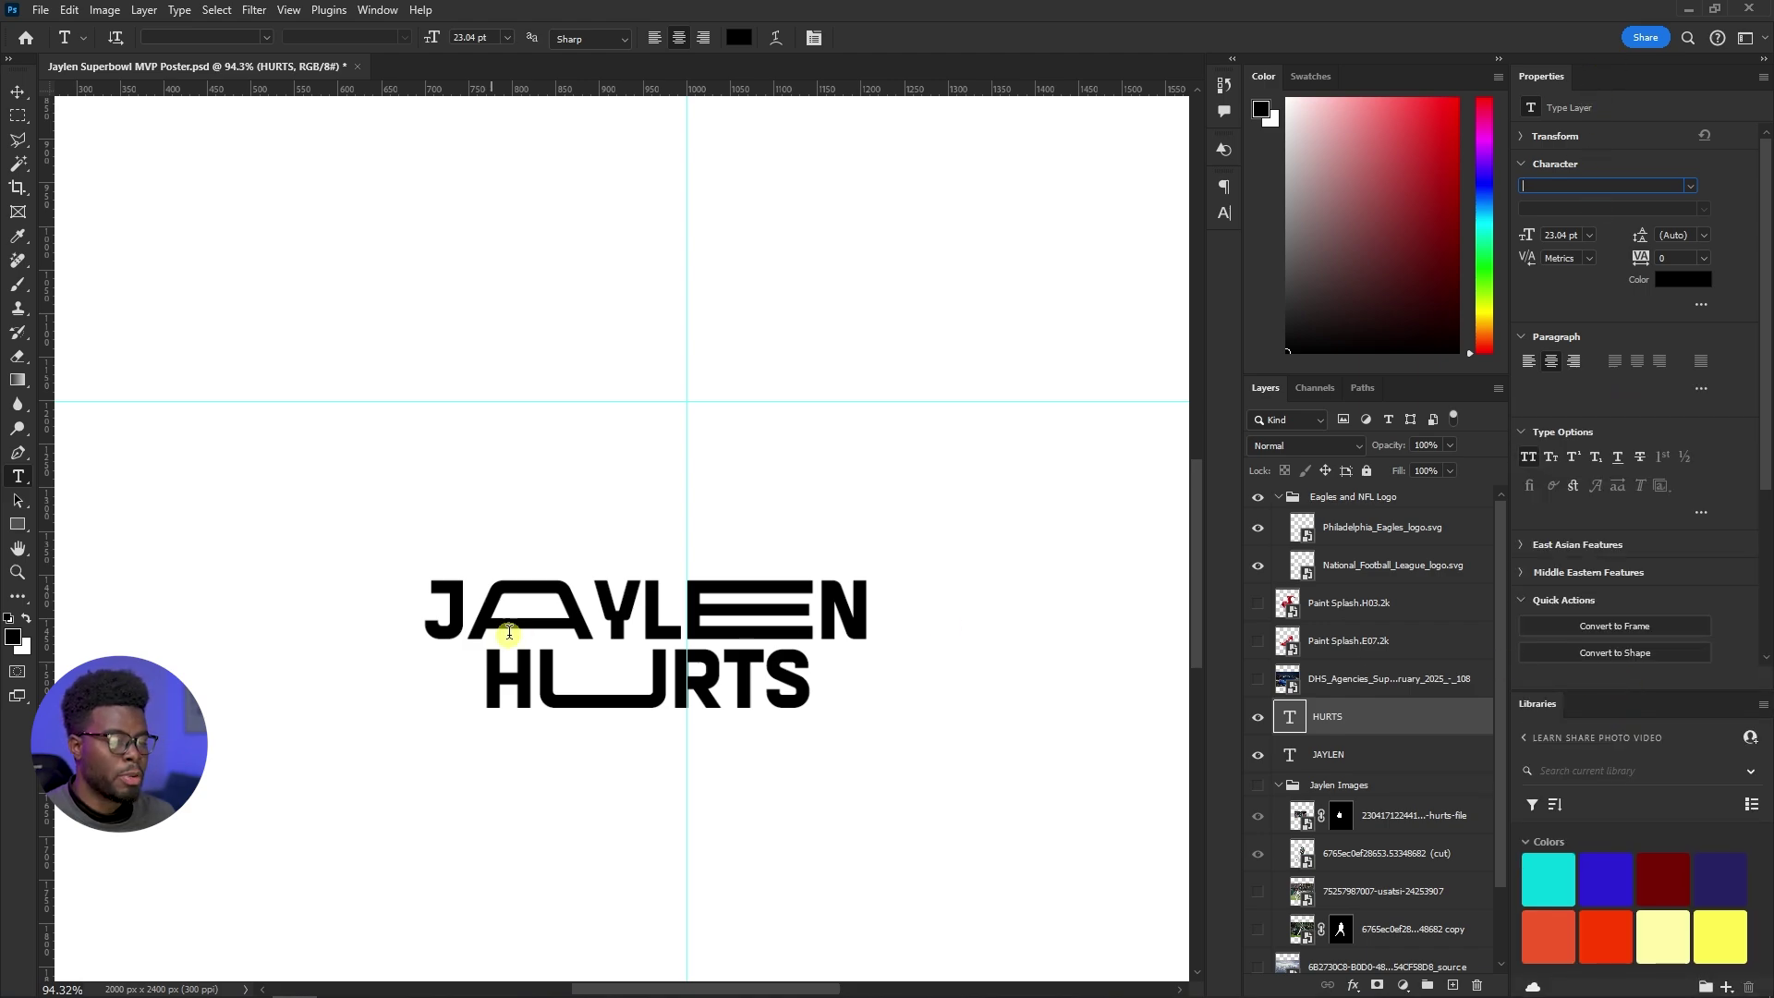
left_click_drag(726, 674, 764, 677)
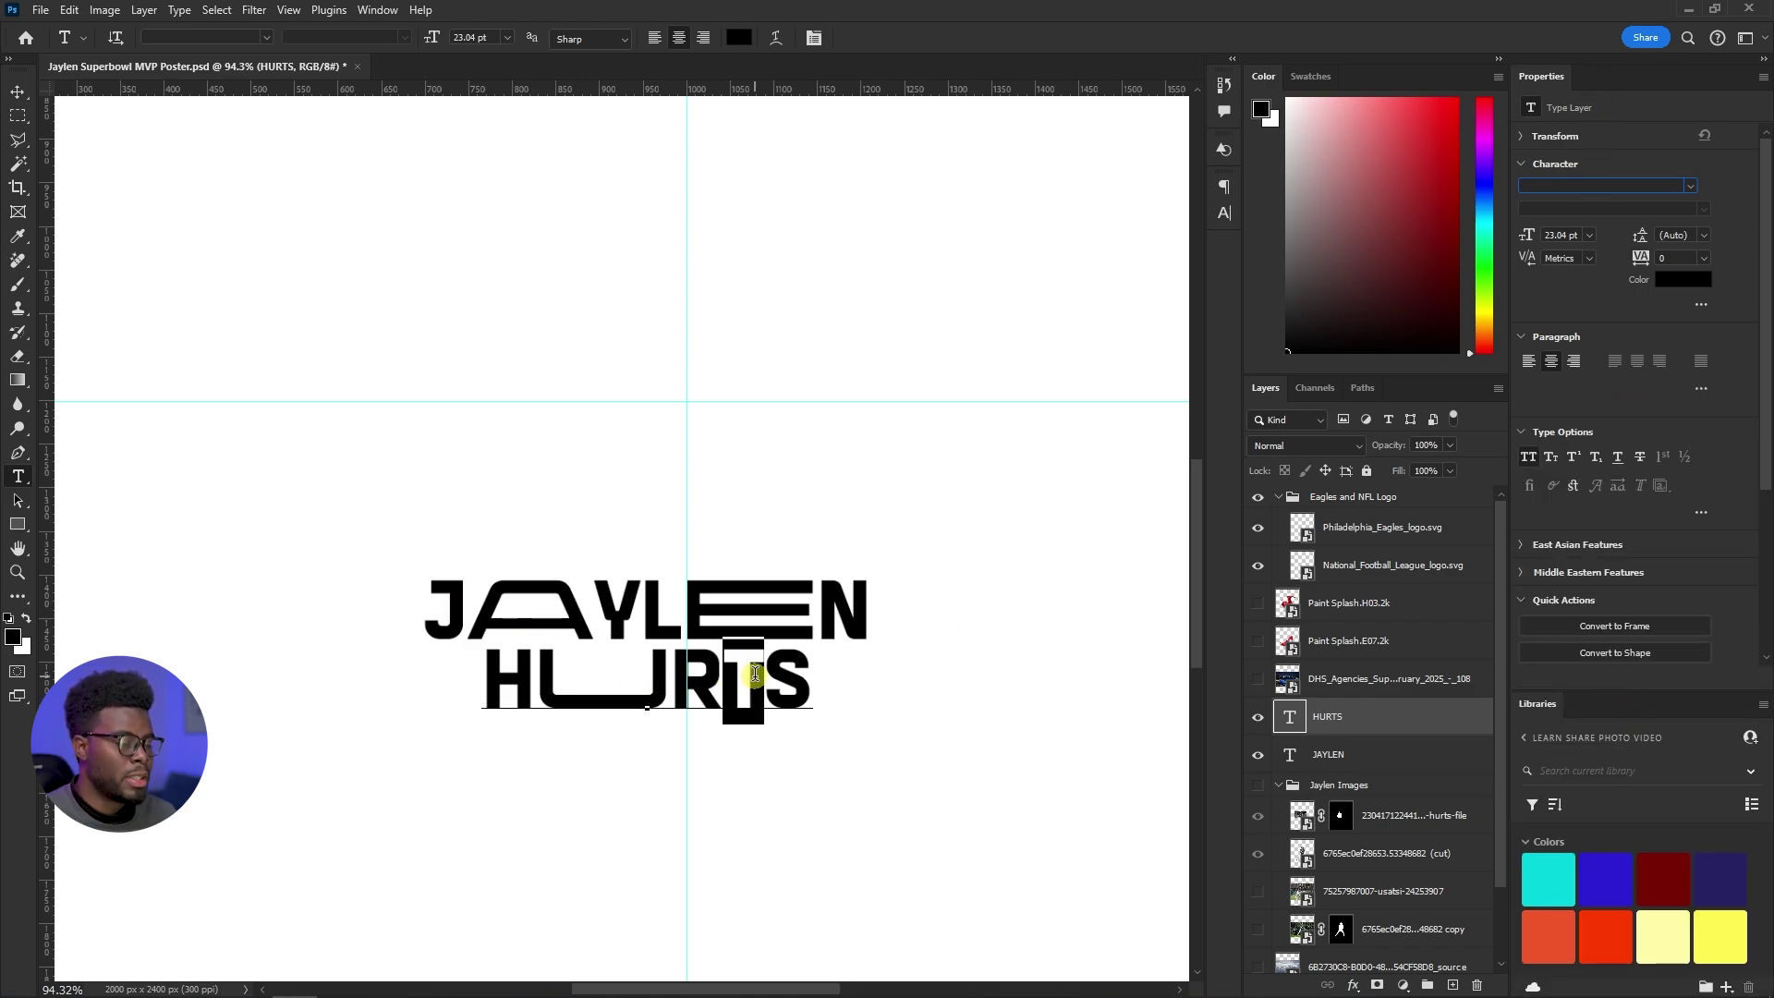
left_click(1696, 207)
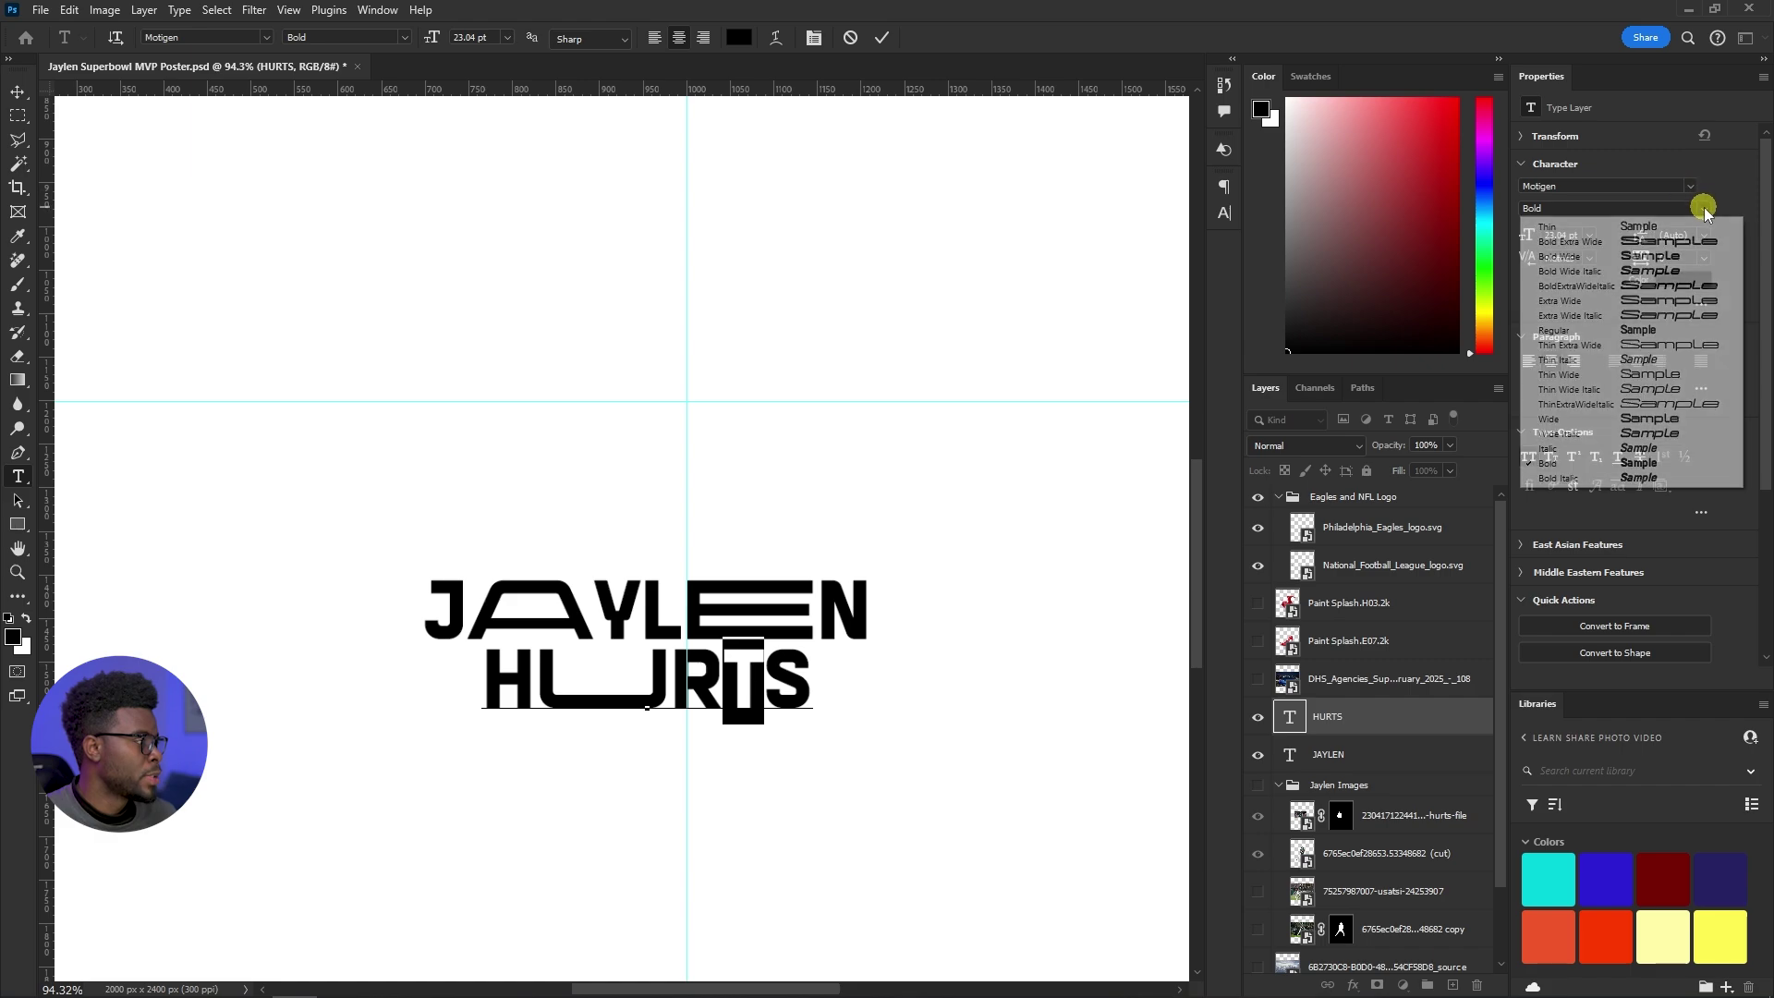
left_click(1655, 244)
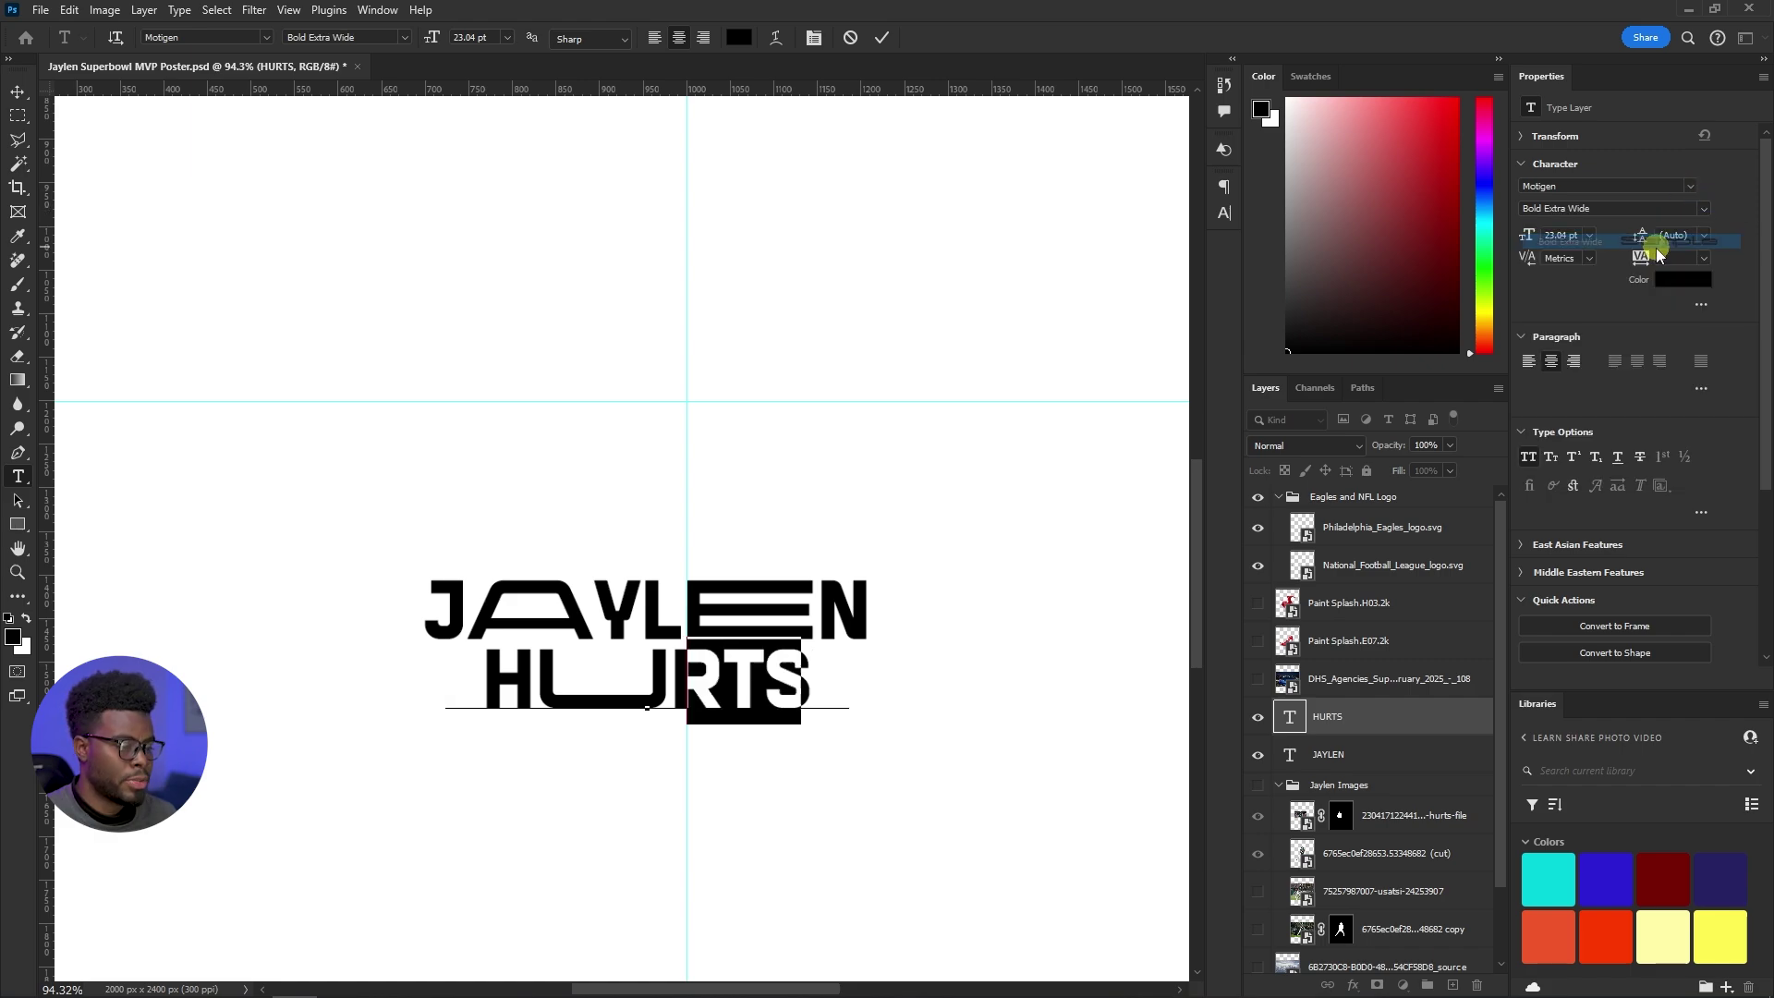
left_click(1350, 717)
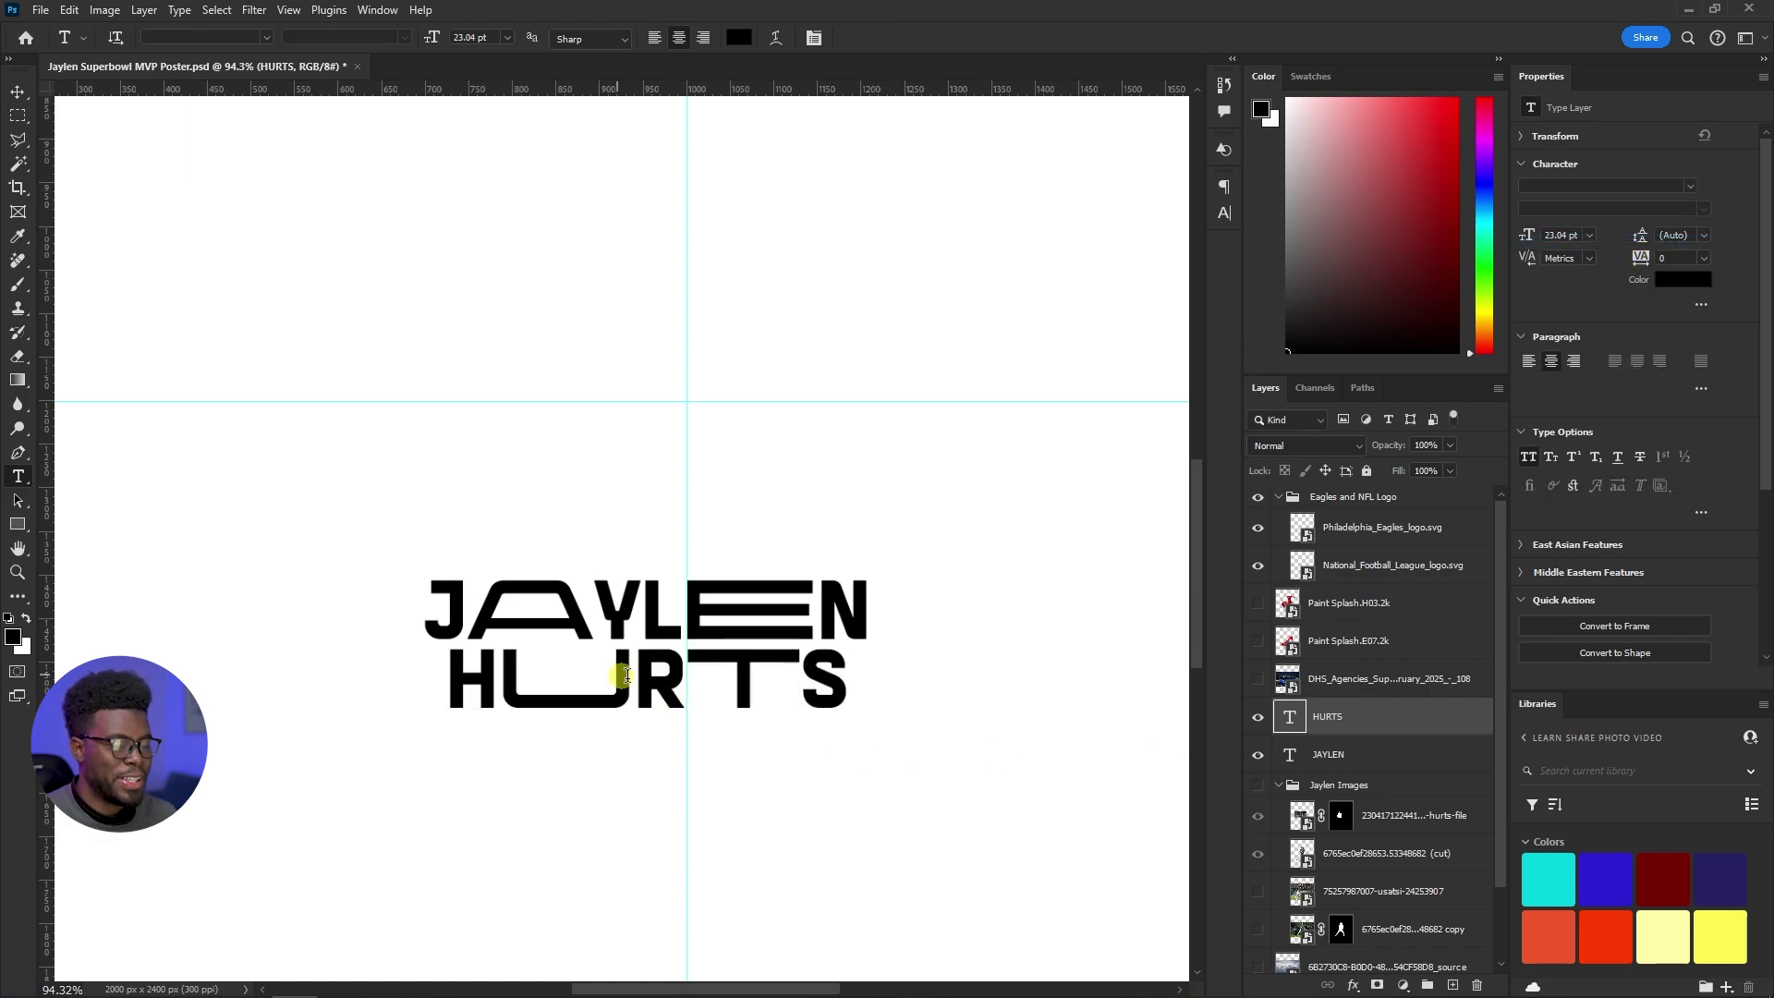
Set the letter S of the HURTS text to Bold Wide after trying Bold Extra Wide, and commit the edit
left_click_drag(647, 677, 673, 681)
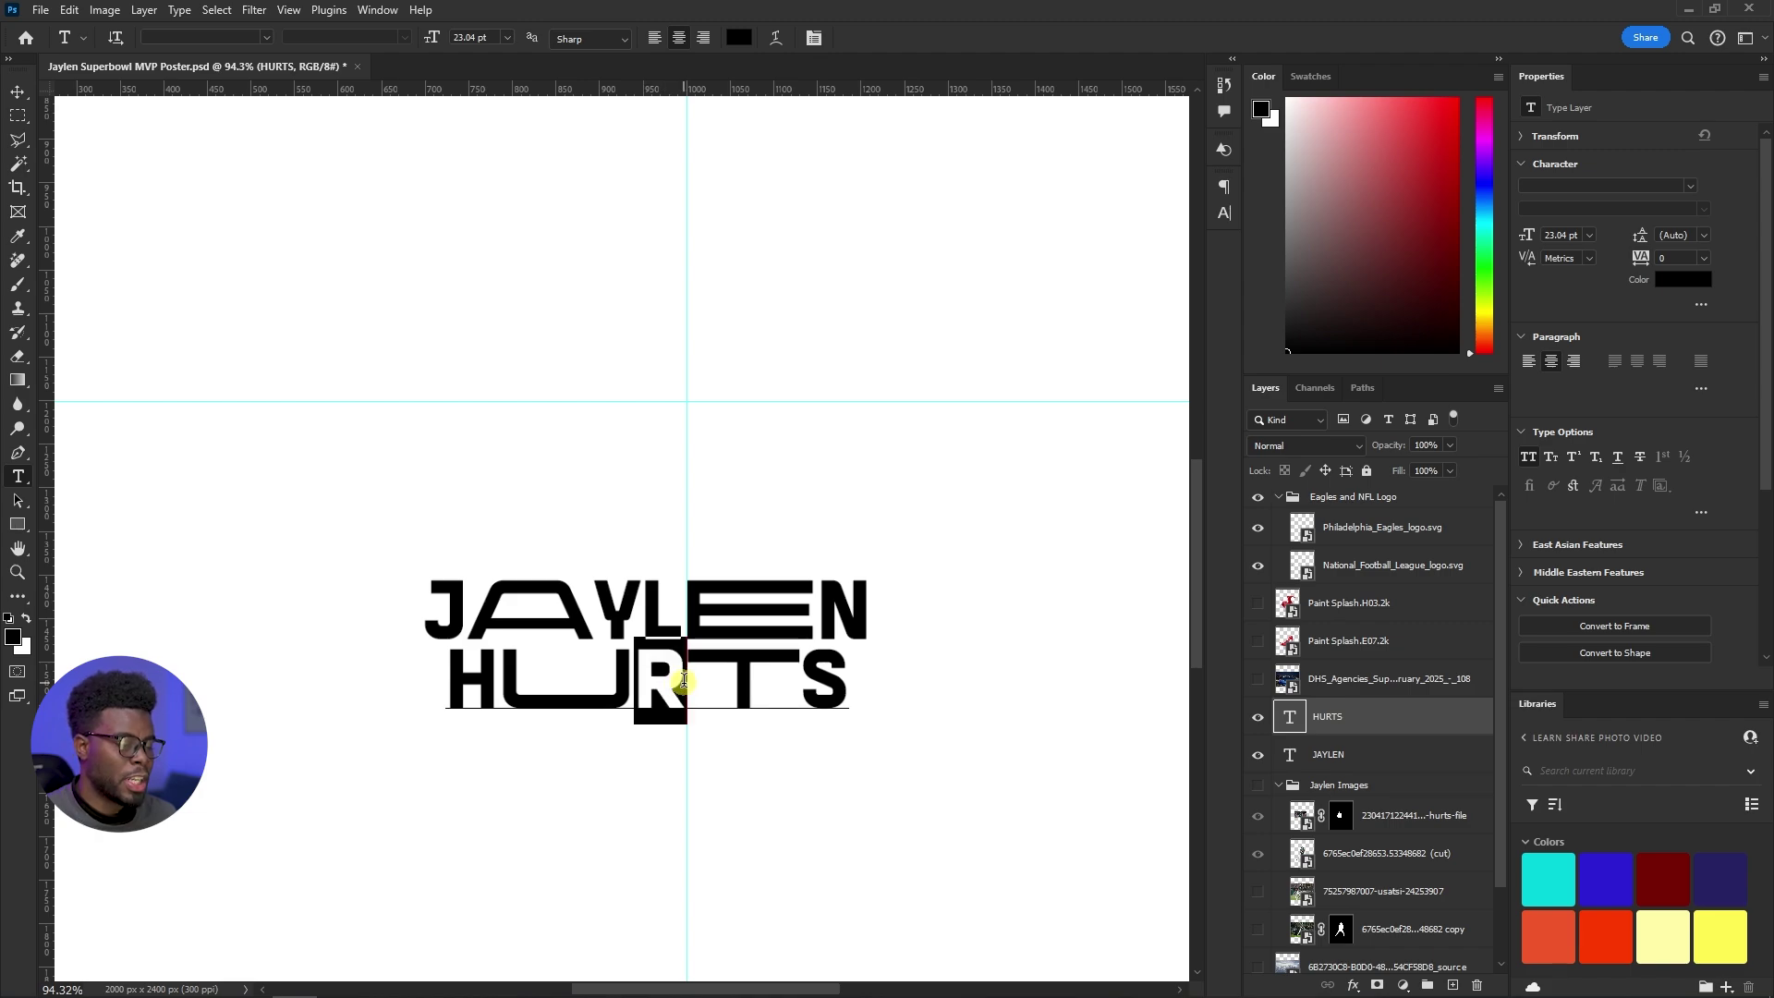
left_click_drag(834, 675, 800, 675)
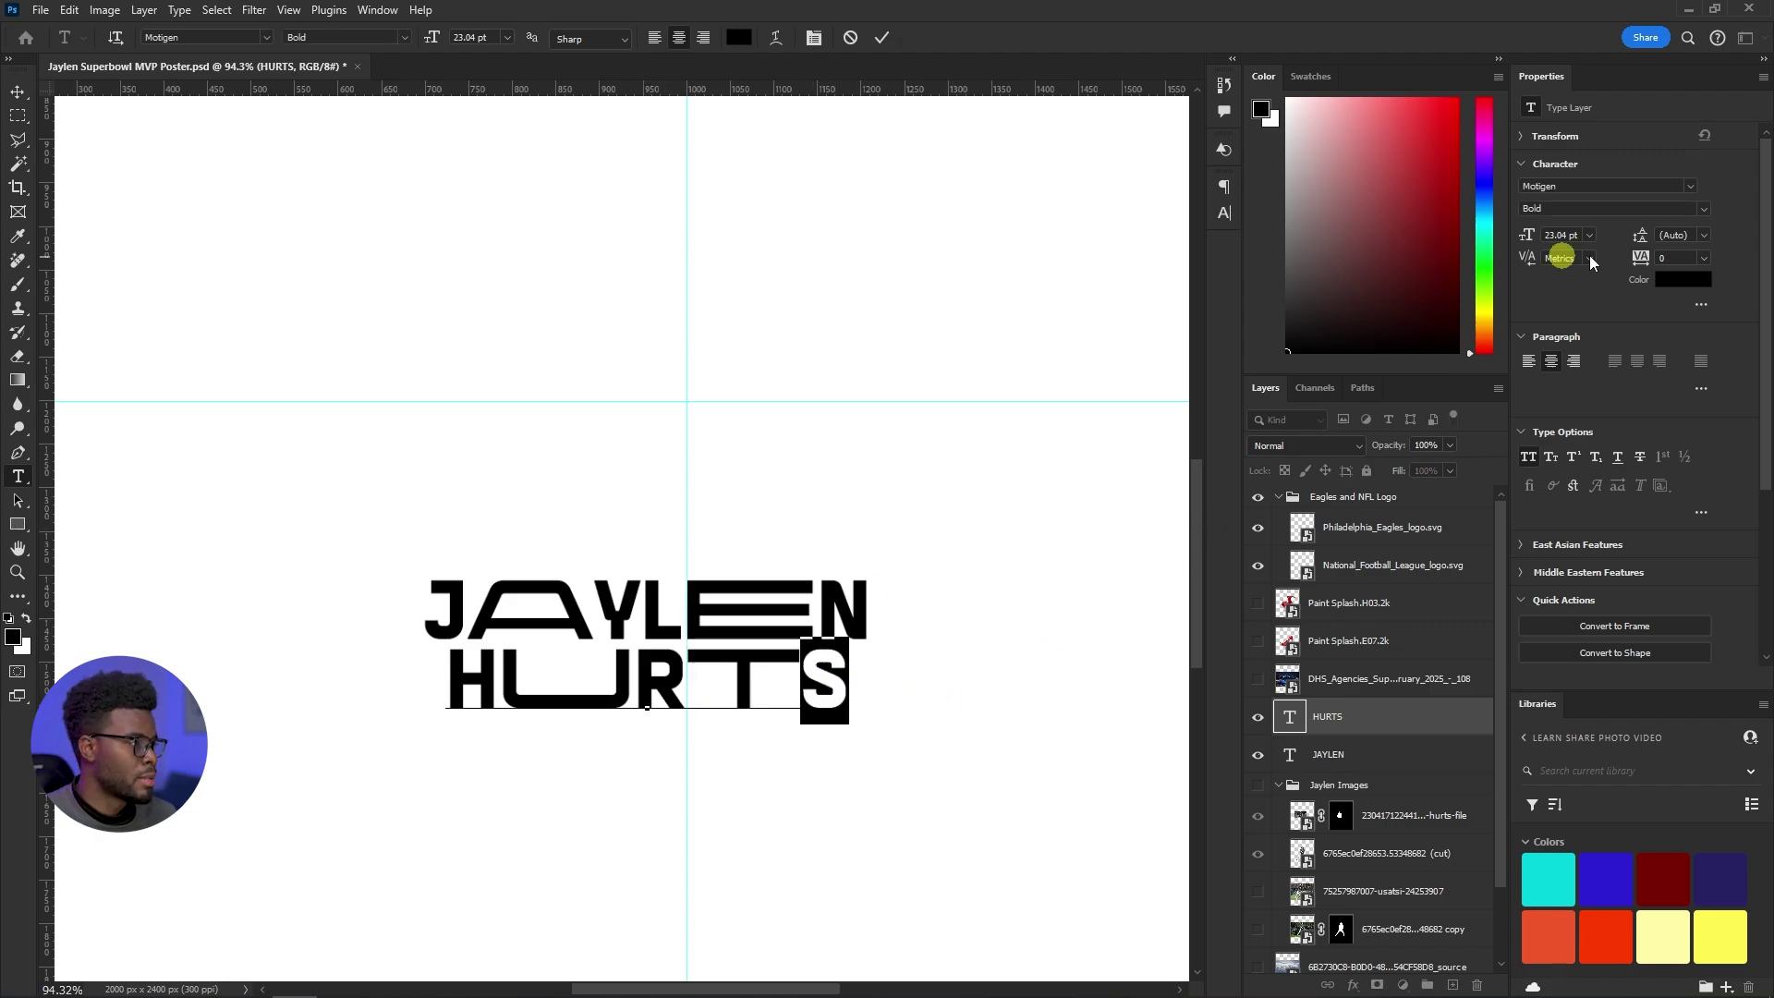
left_click(1705, 208)
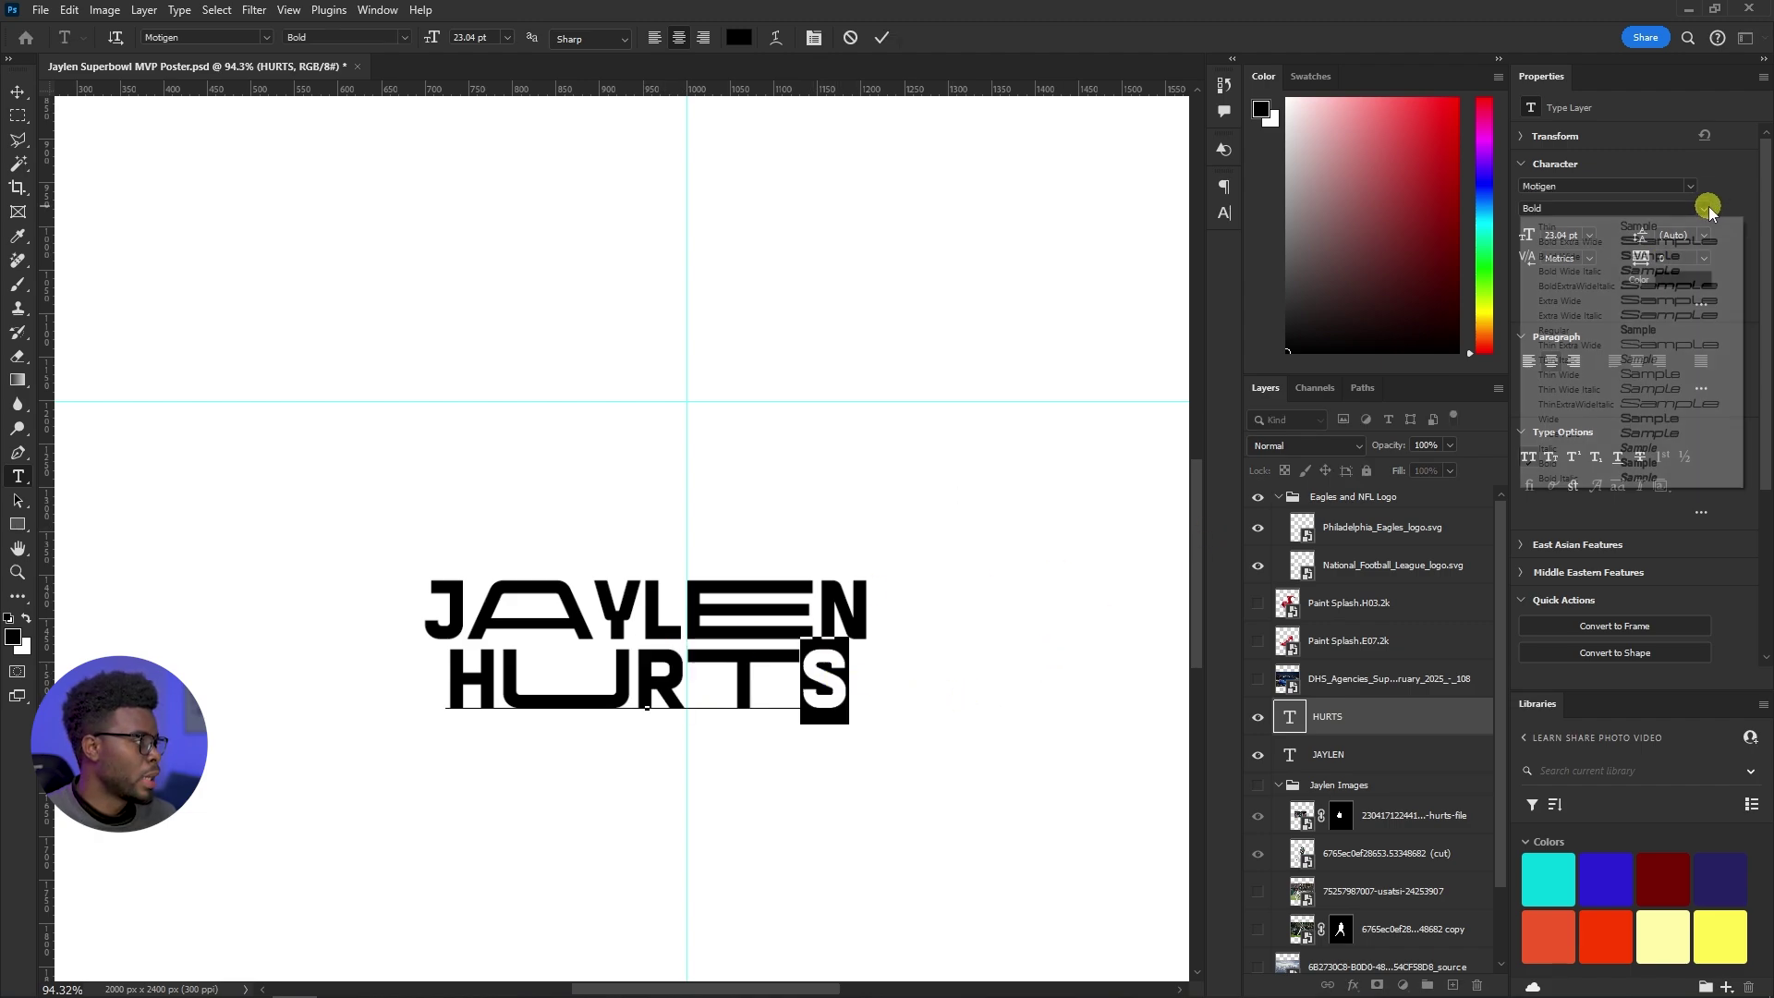
left_click(1659, 243)
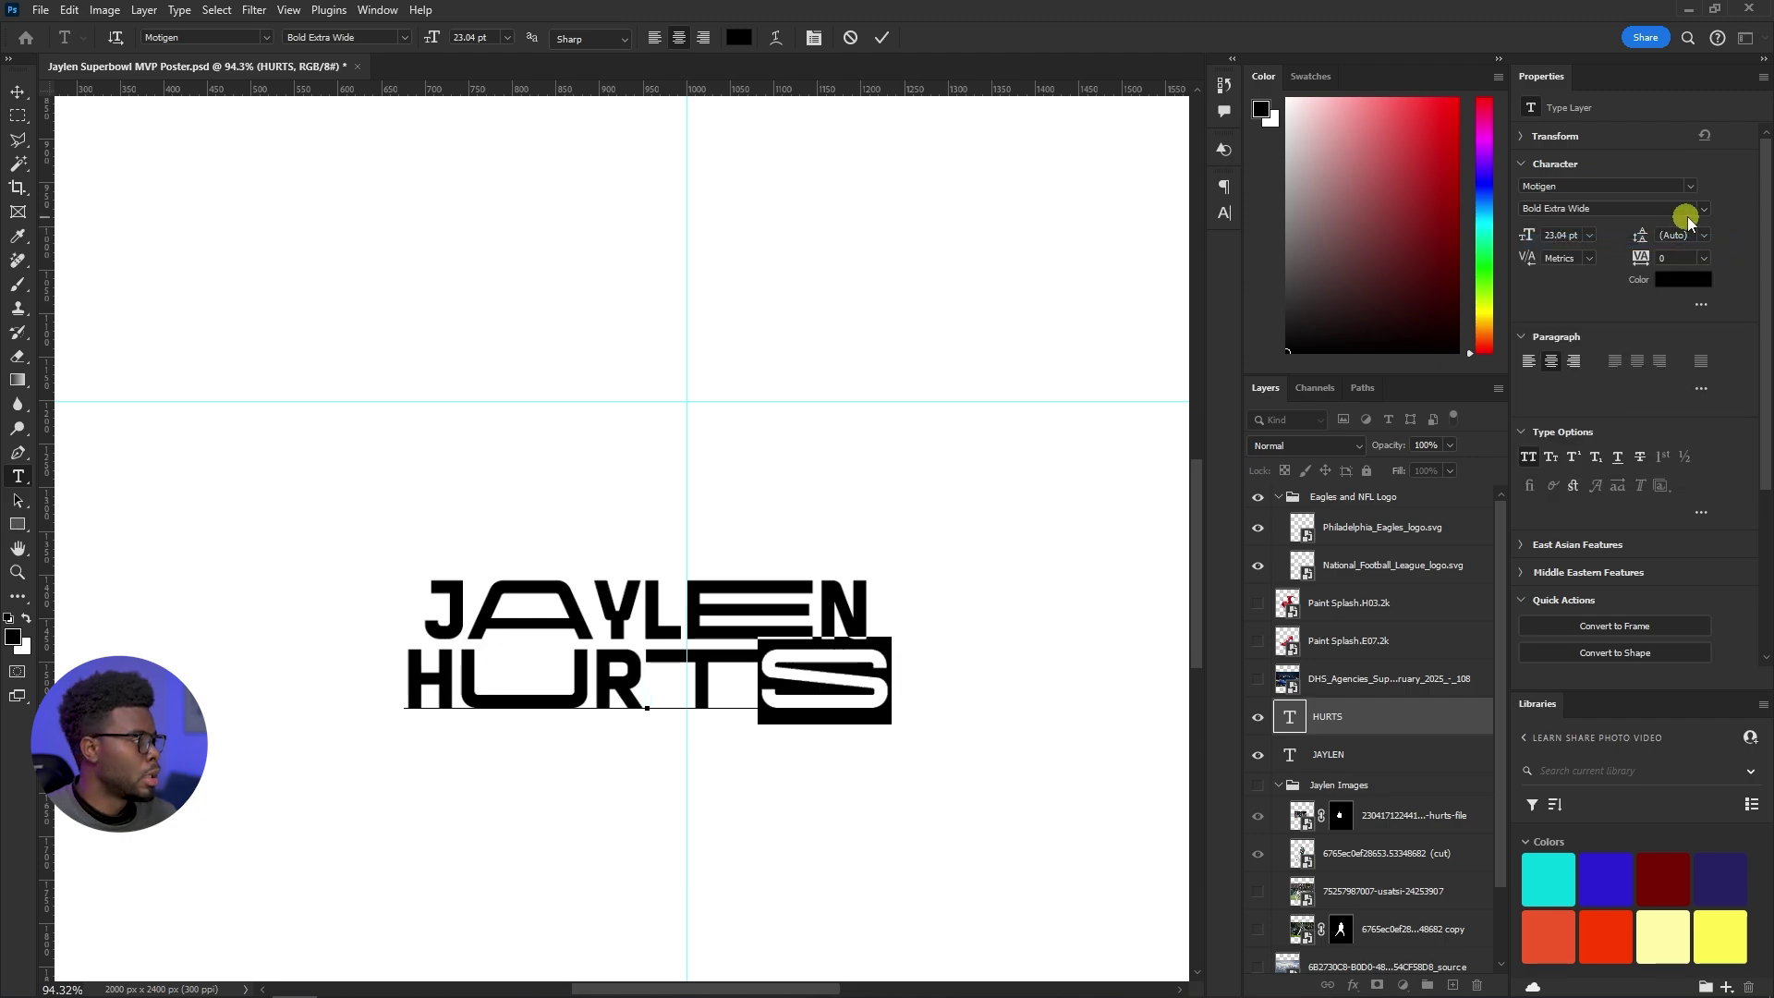
left_click(1687, 215)
left_click(1663, 239)
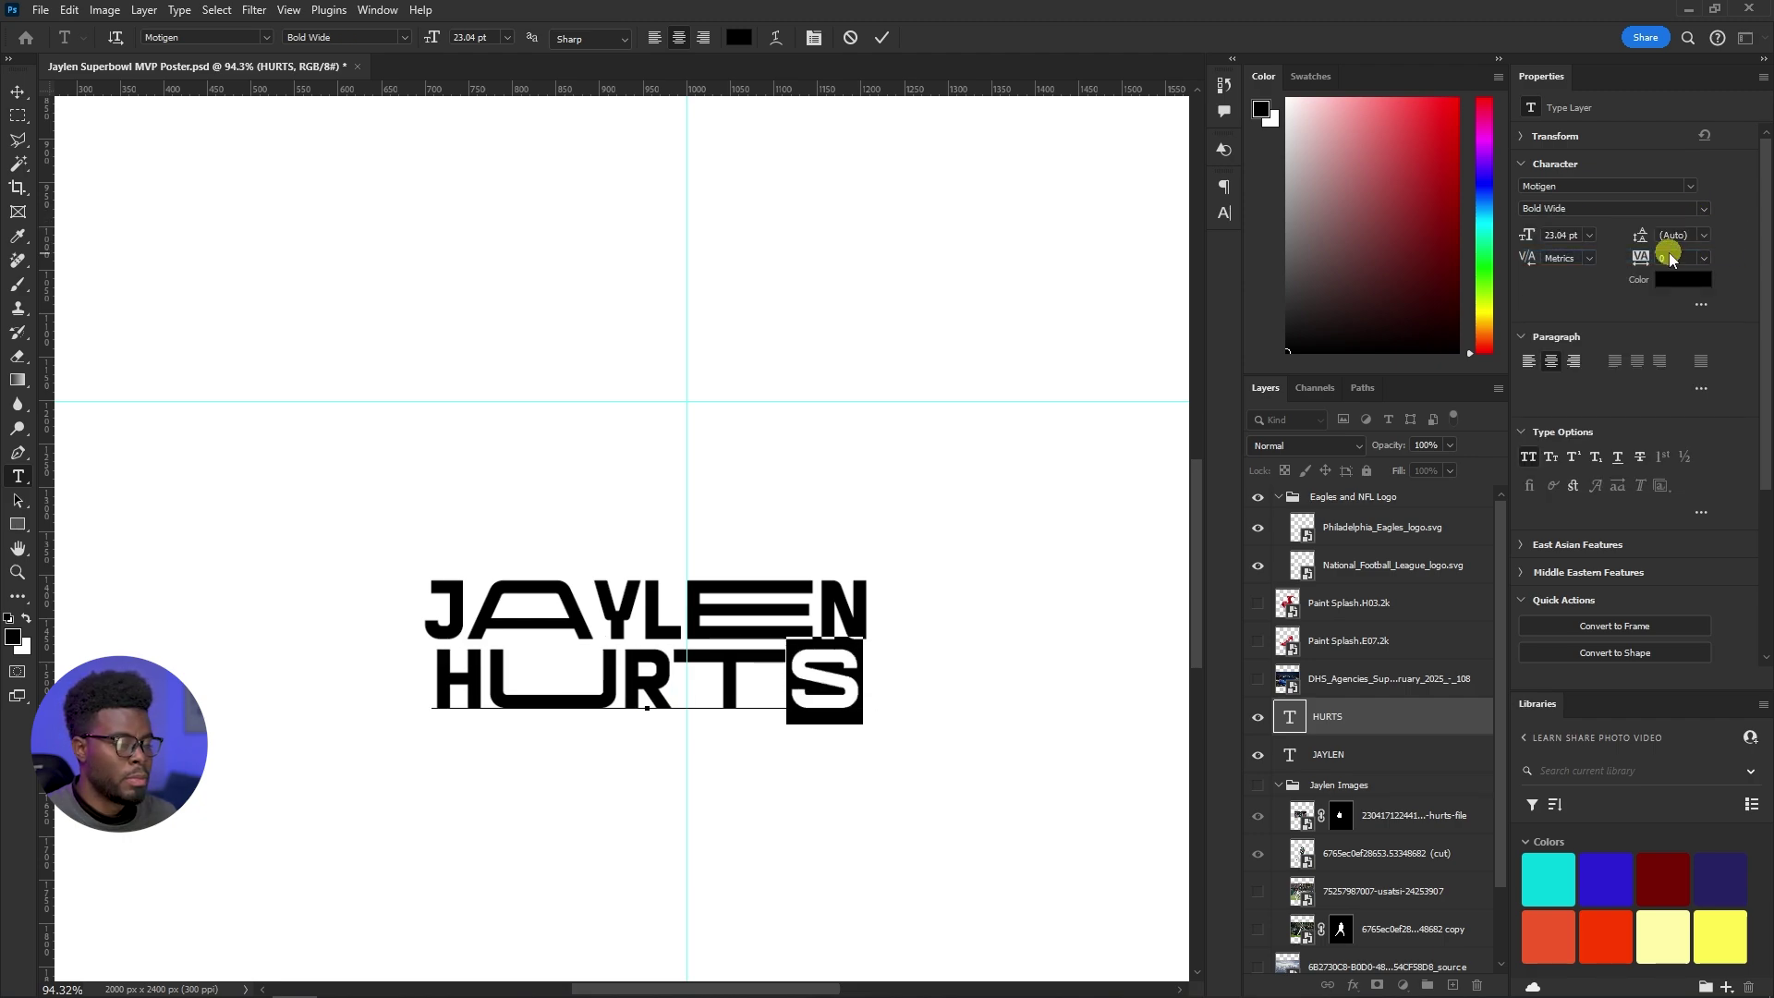
left_click(1325, 725)
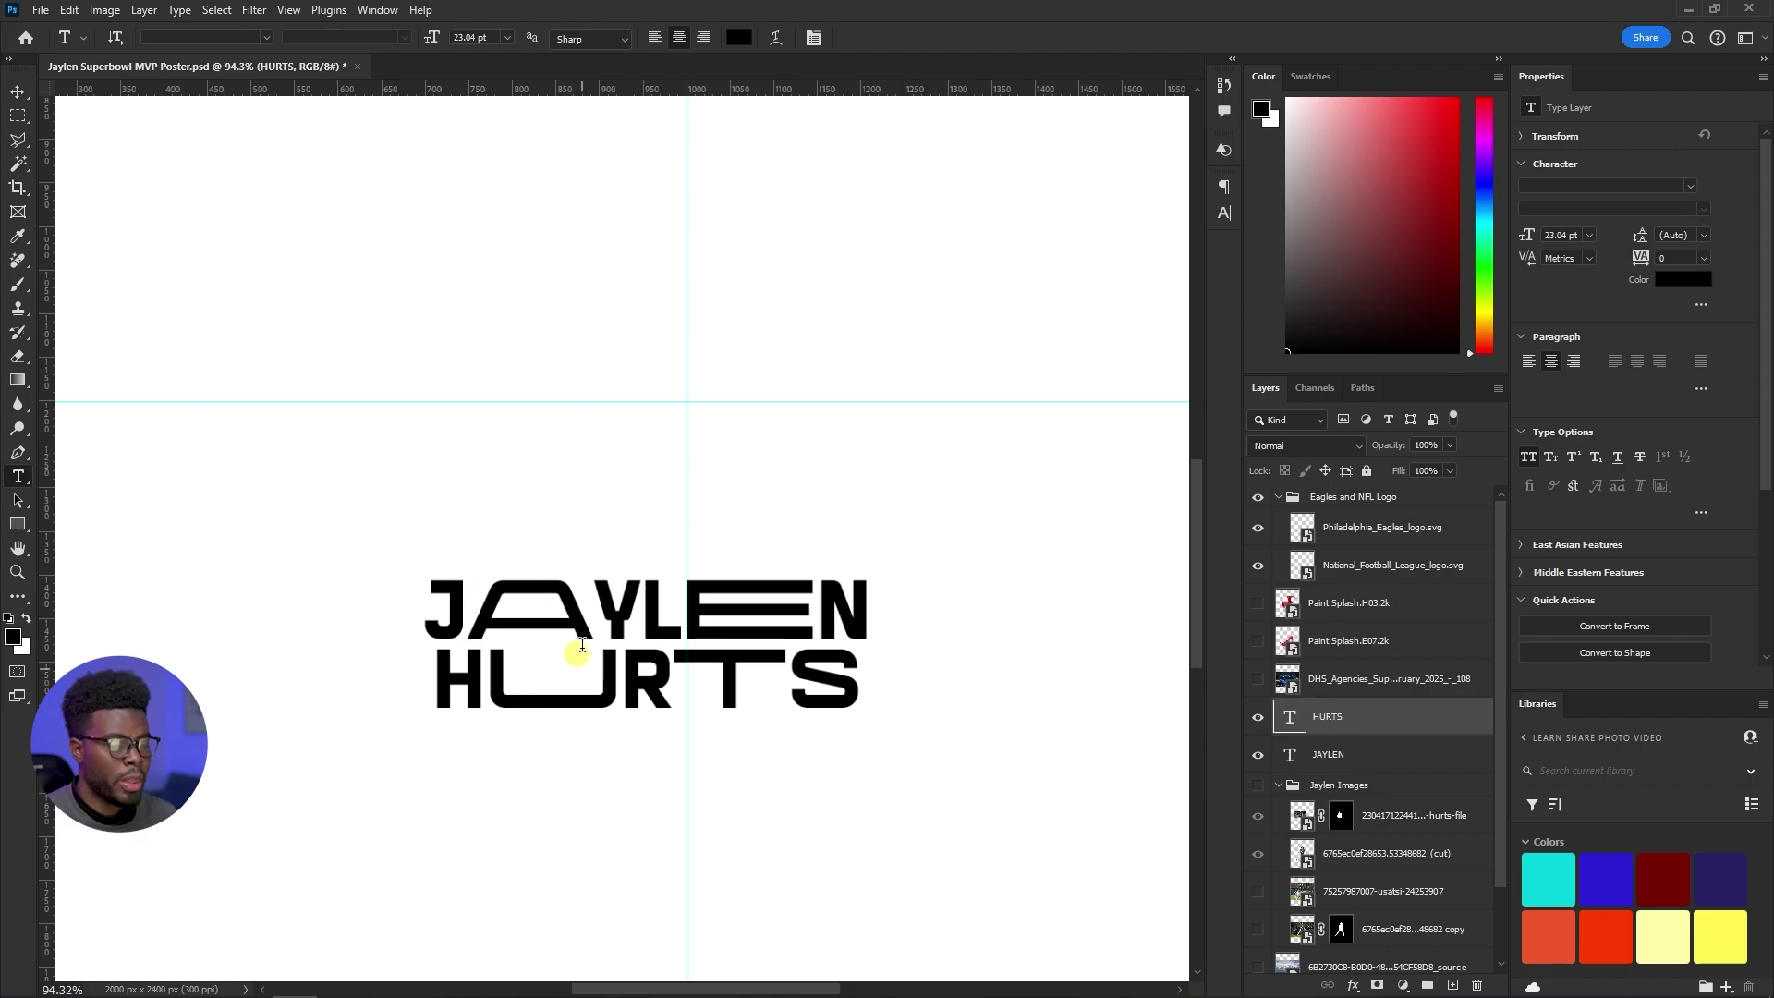
Move the HURTS and JAYLEN text layers together horizontally so they are centred on the vertical guide at X 1000 px
scroll(565, 695, "up", 3)
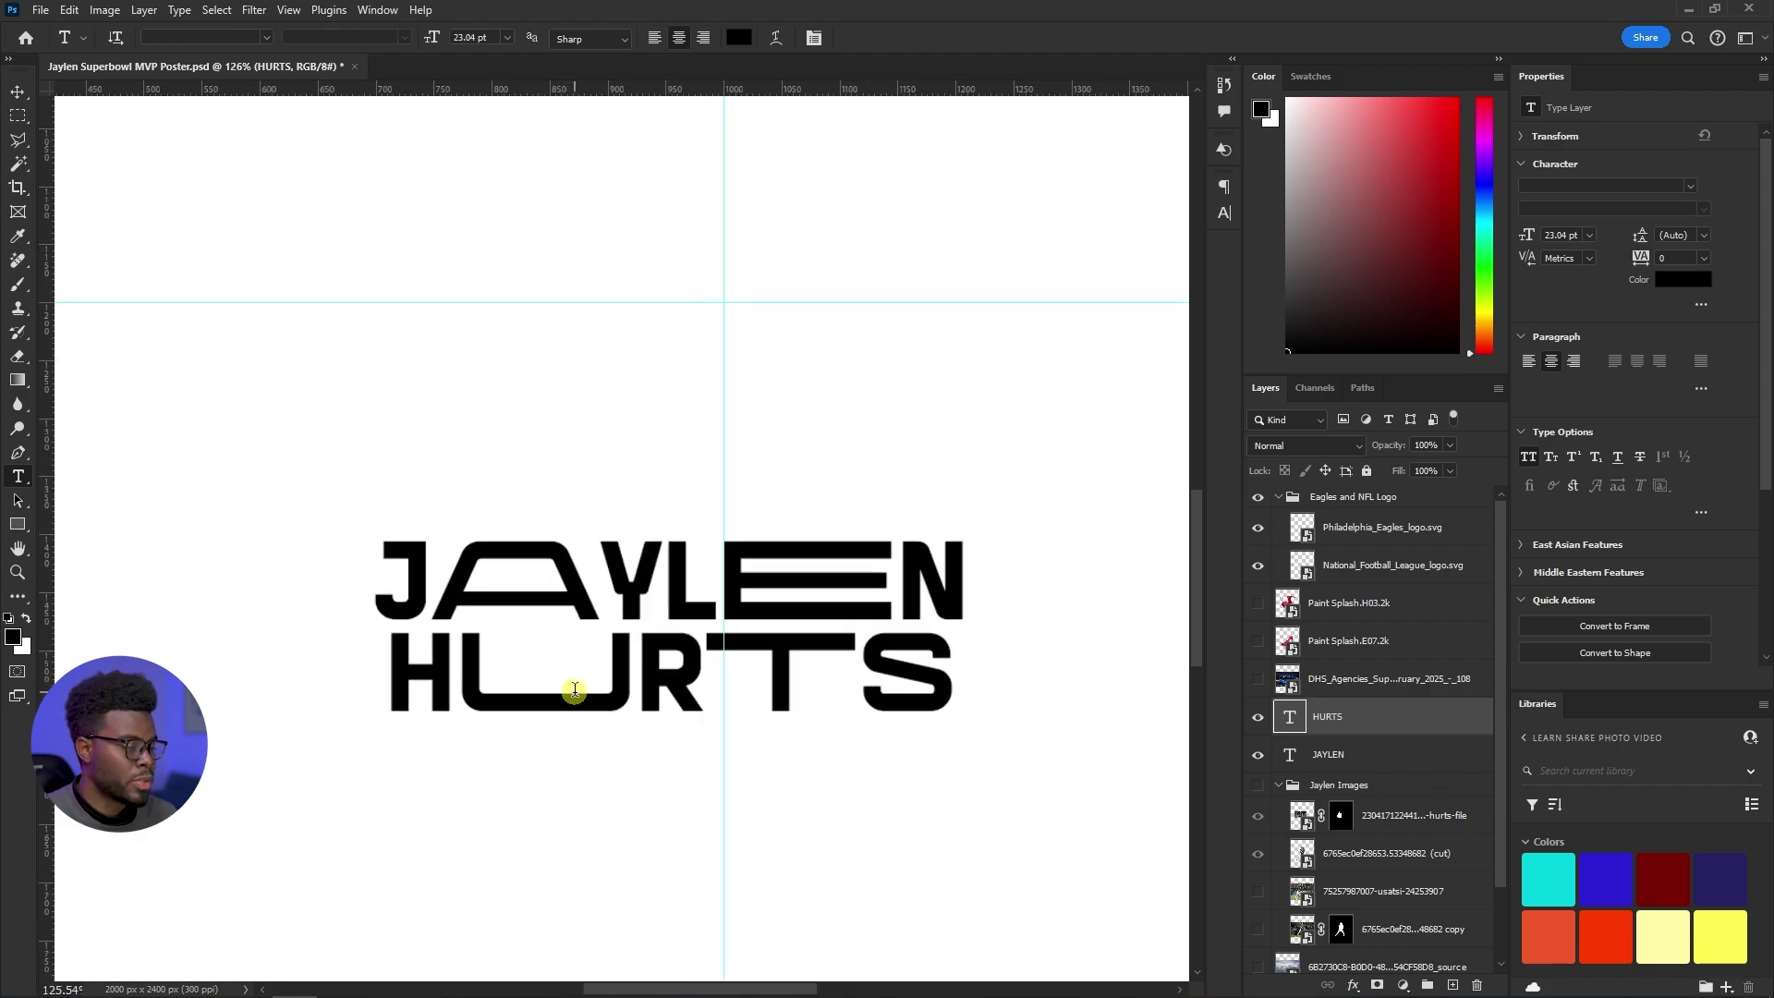
left_click(1386, 757, "shift")
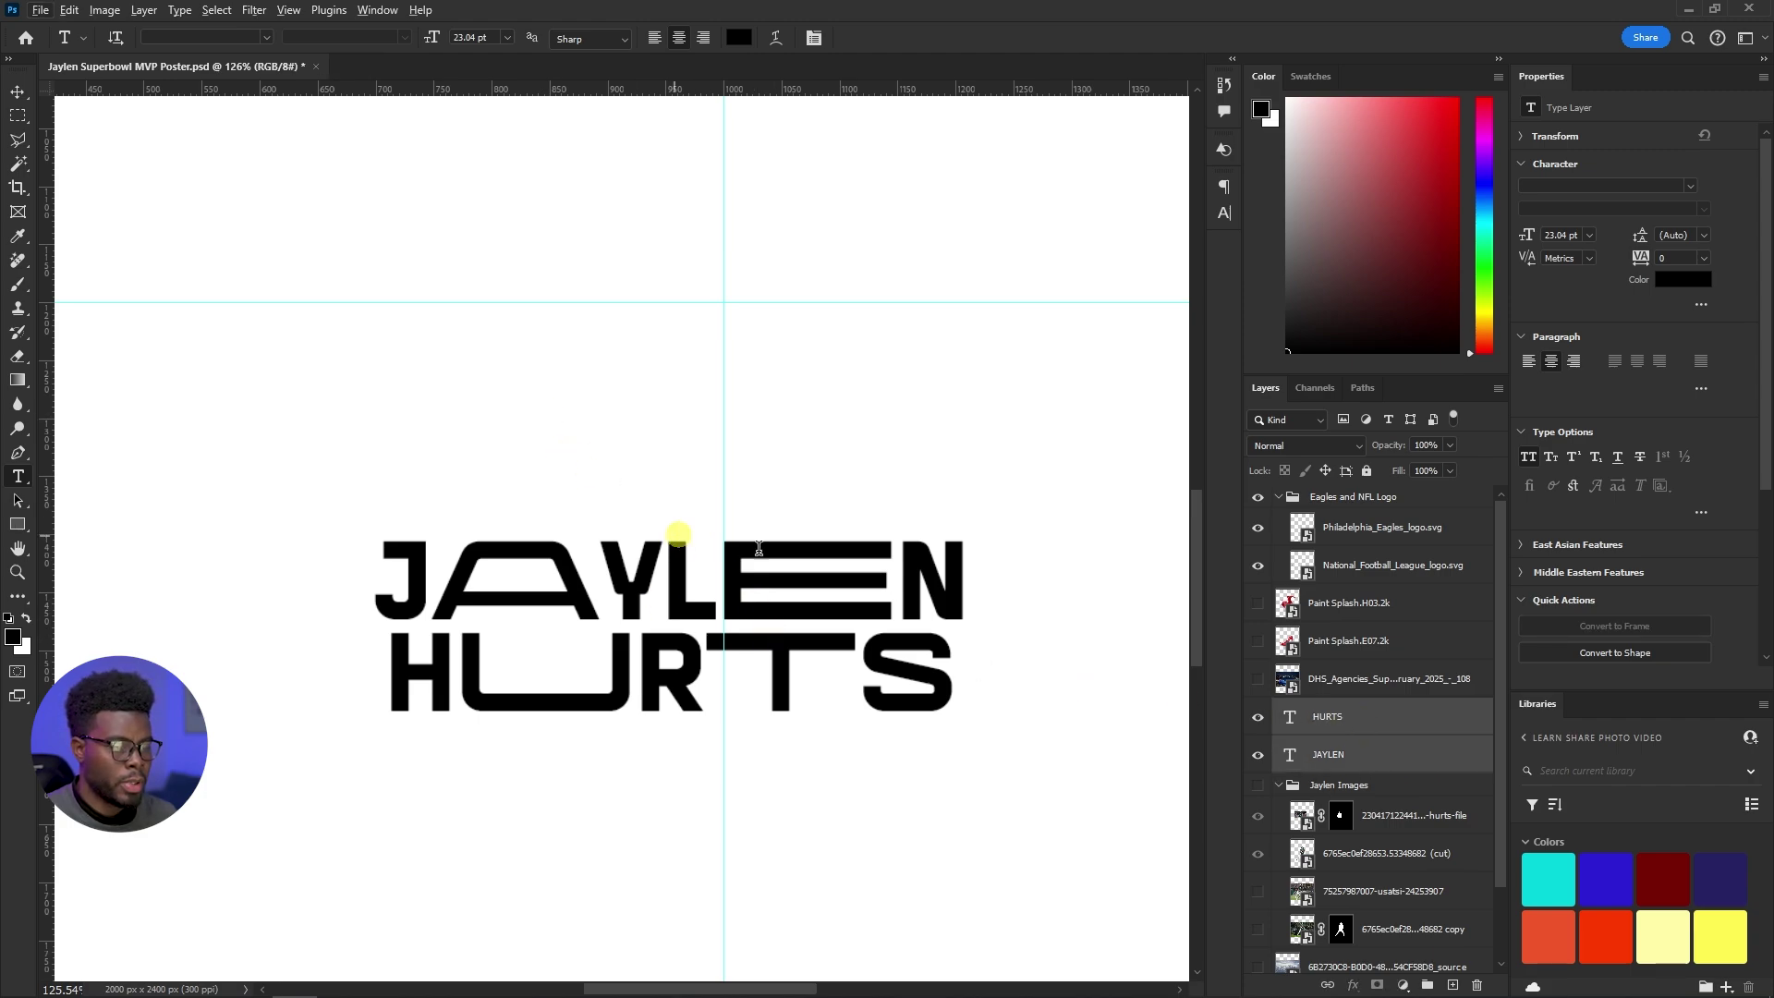
key("v")
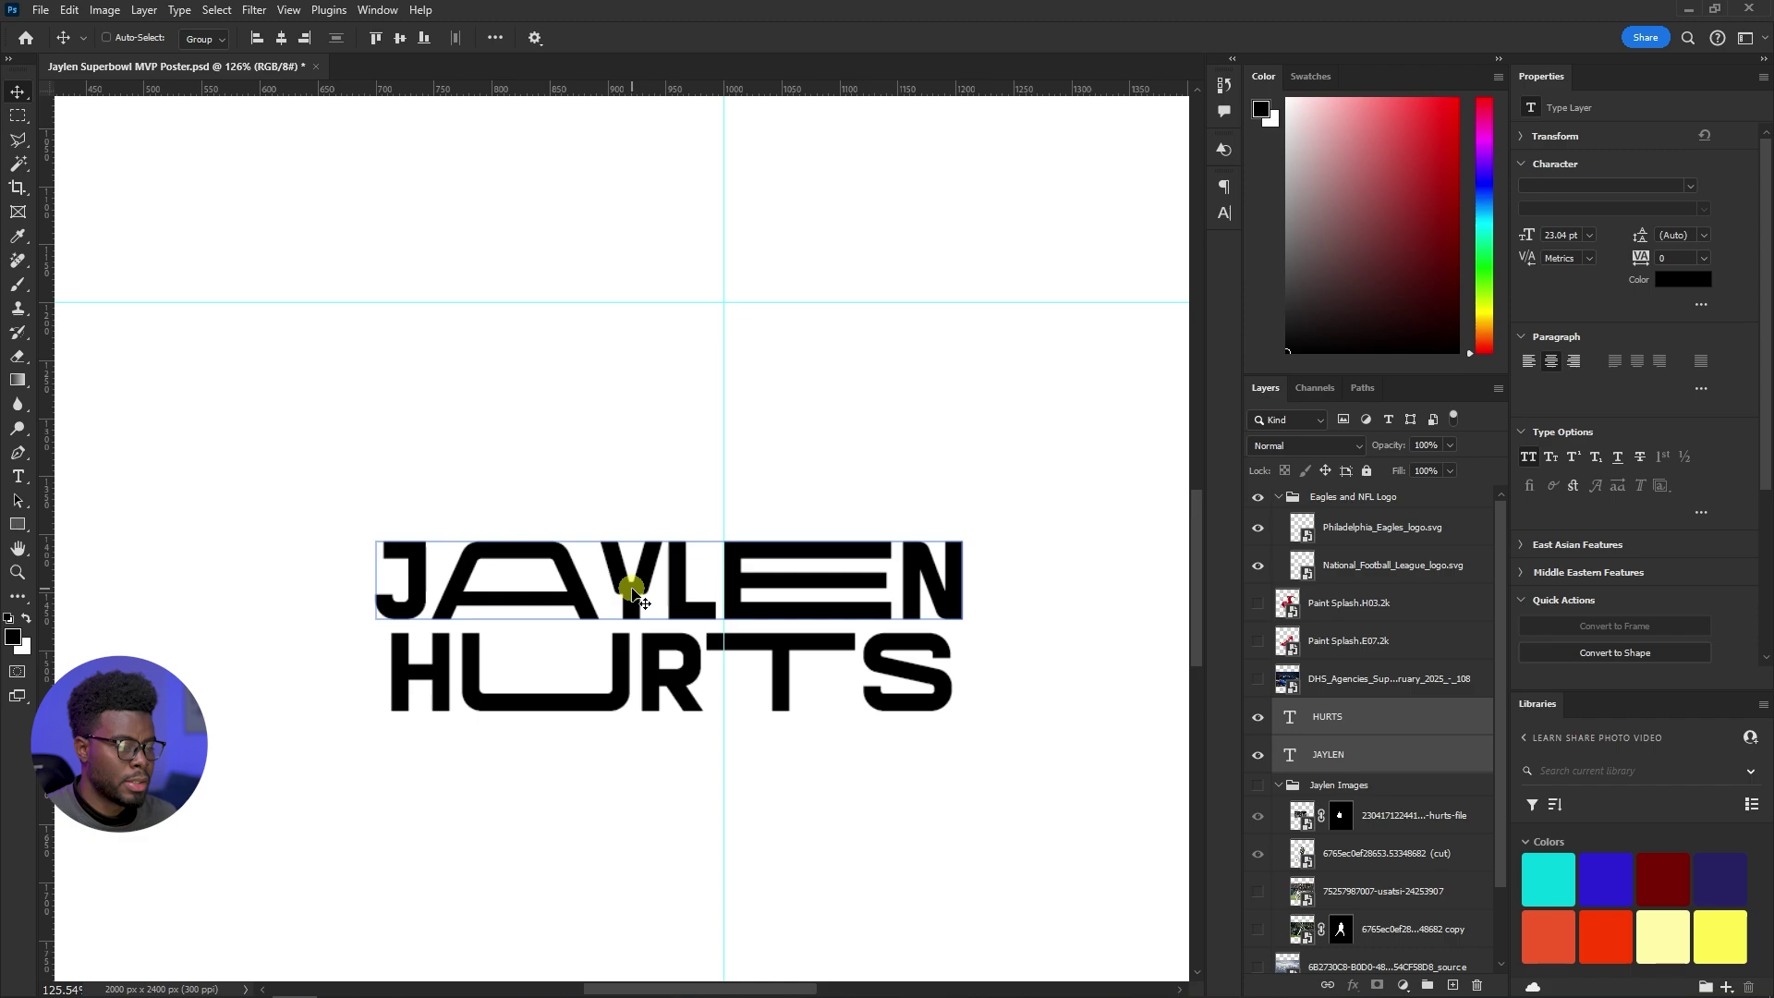
scroll(638, 595, "down", 3)
scroll(626, 605, "down", 2)
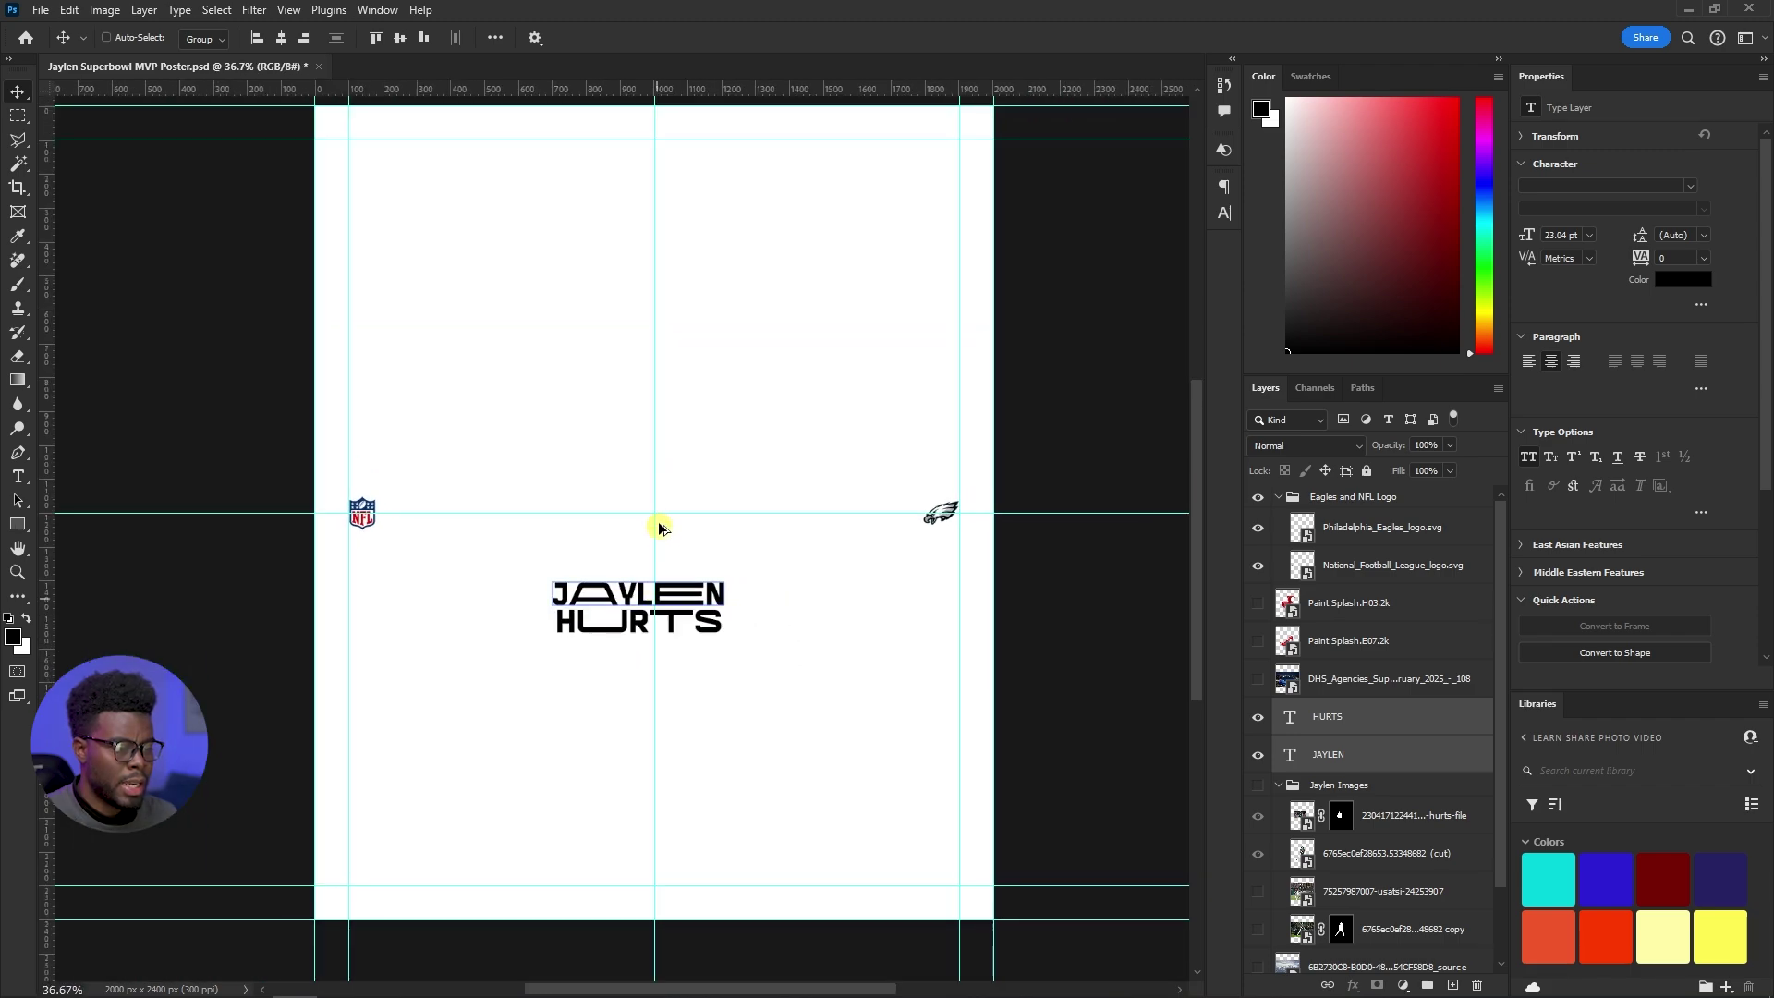
scroll(627, 661, "up", 4)
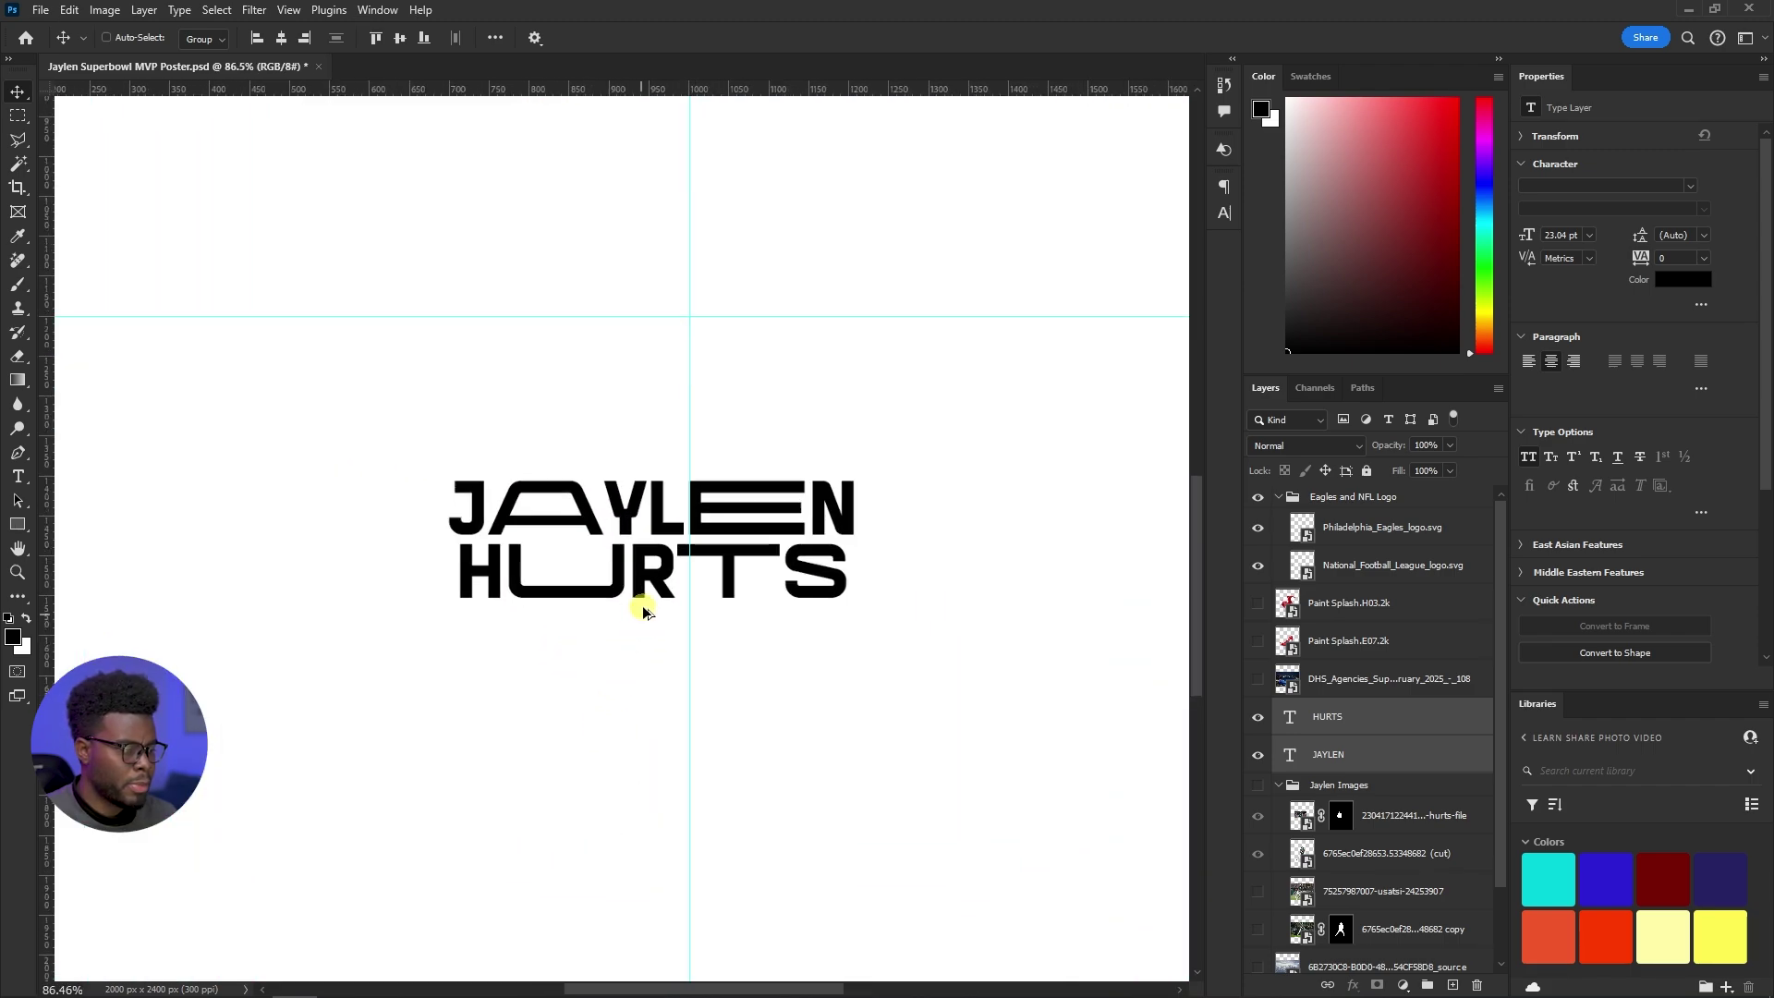
key("ctrl")
key("ctrl+t")
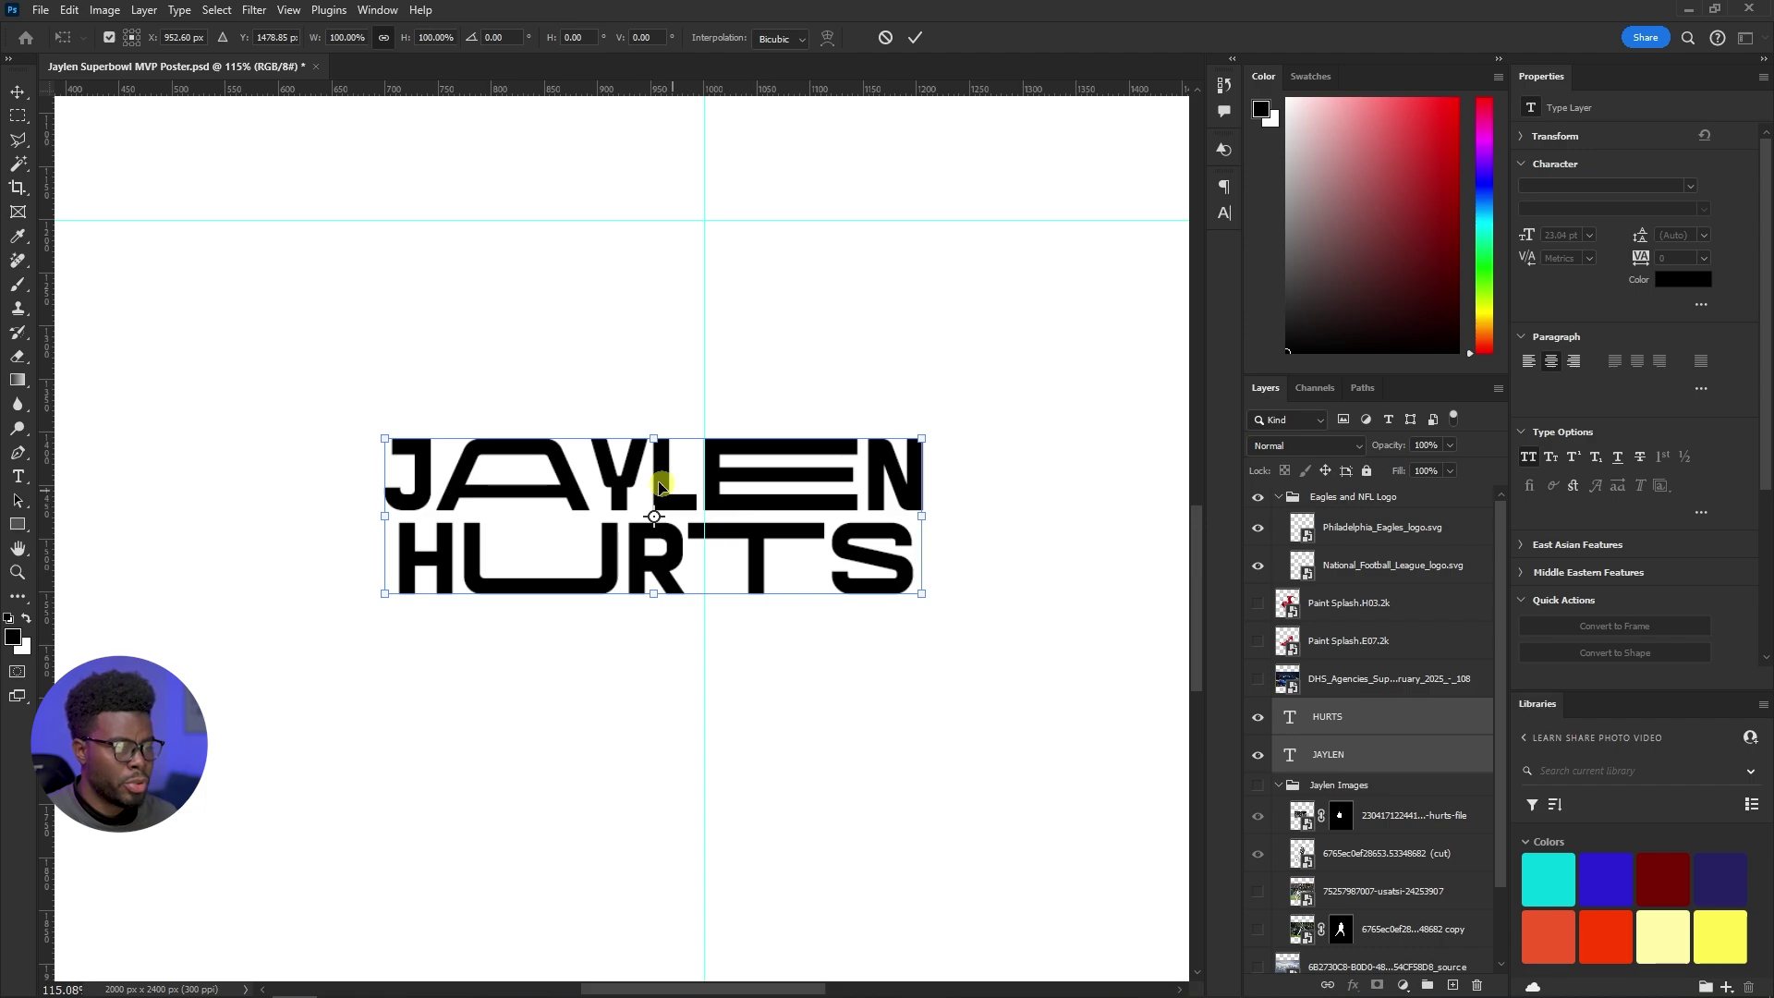
left_click_drag(622, 479, 660, 487)
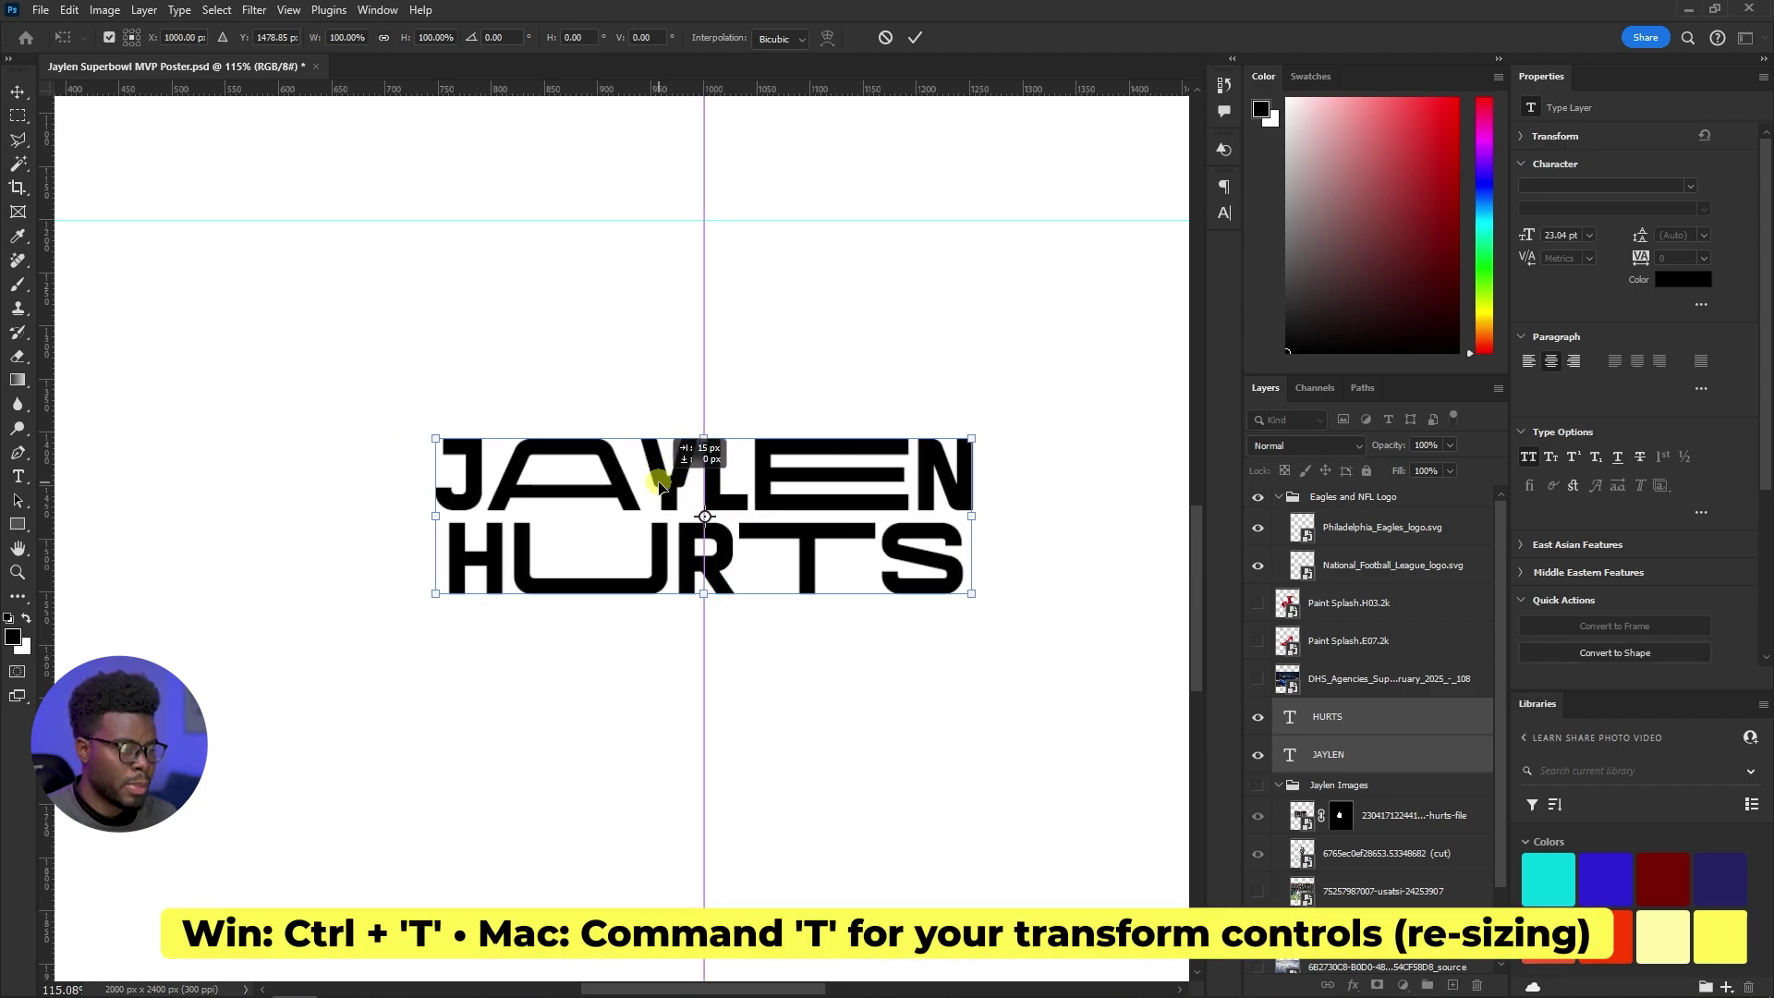
key("Return")
Add a new text line reading SUPERBOWL LIX MVP directly beneath the HURTS text
key("t")
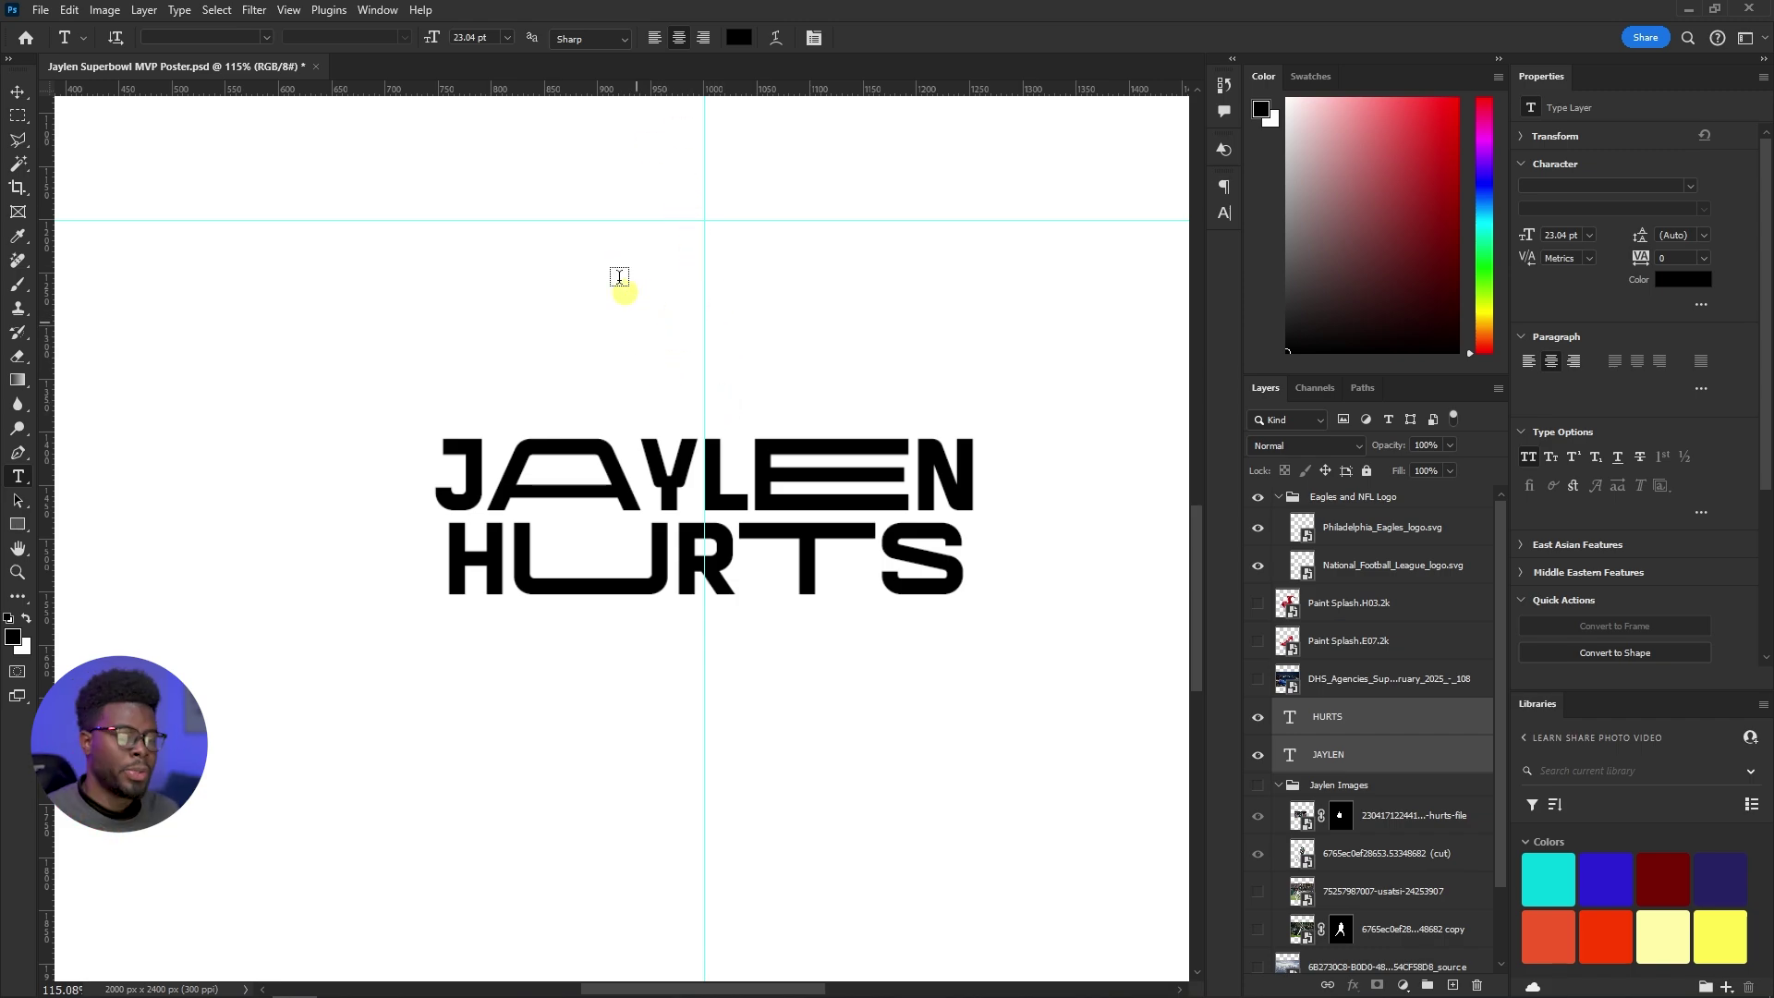
scroll(680, 428, "down", 5)
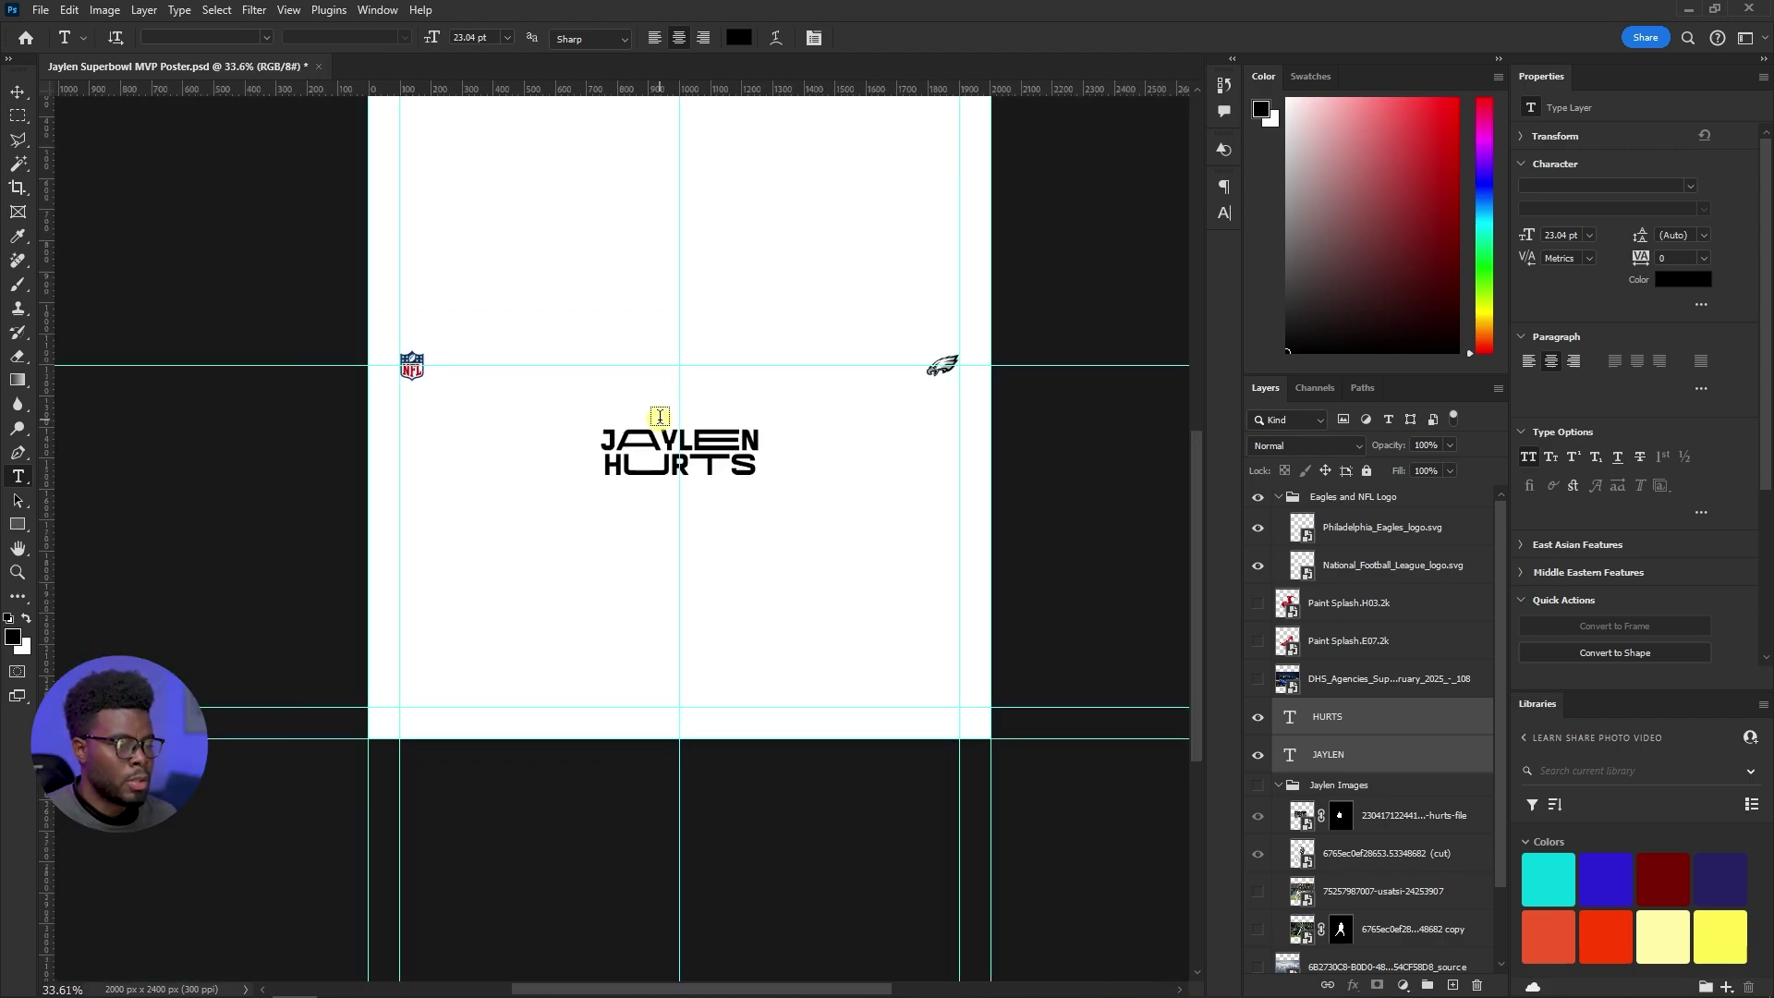
scroll(659, 416, "up", 3)
scroll(703, 415, "up", 3)
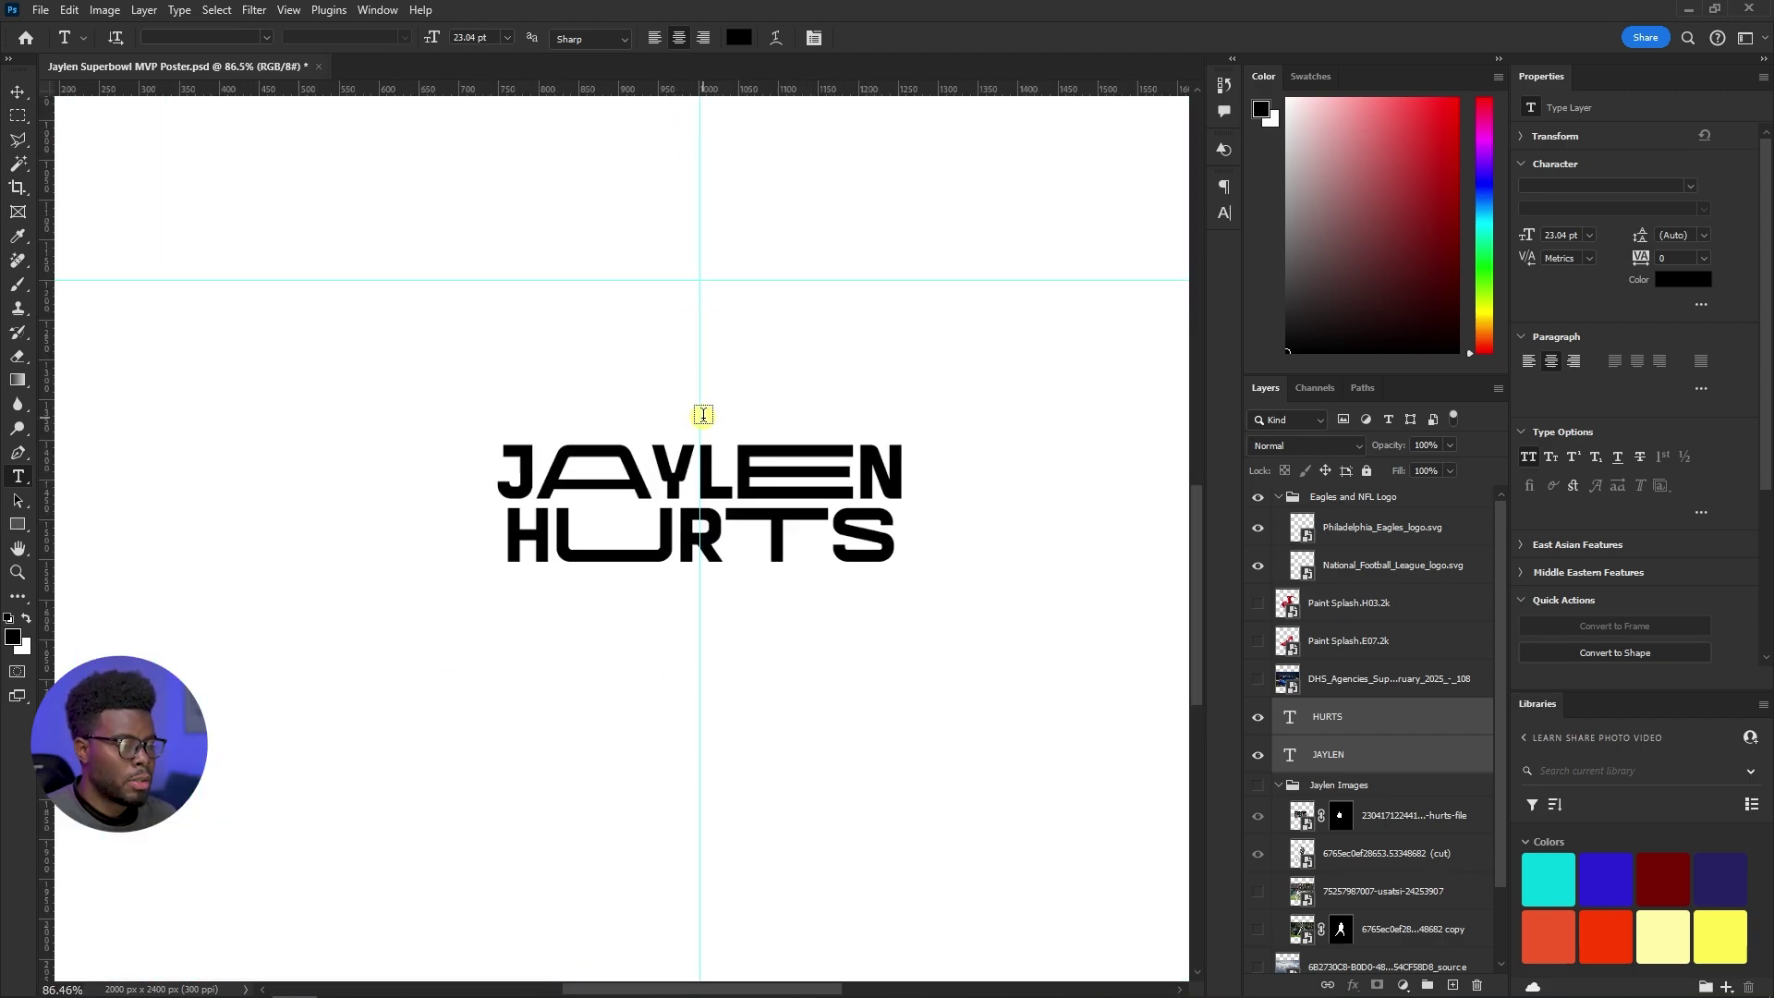
scroll(703, 415, "down", 2)
scroll(704, 419, "up", 2)
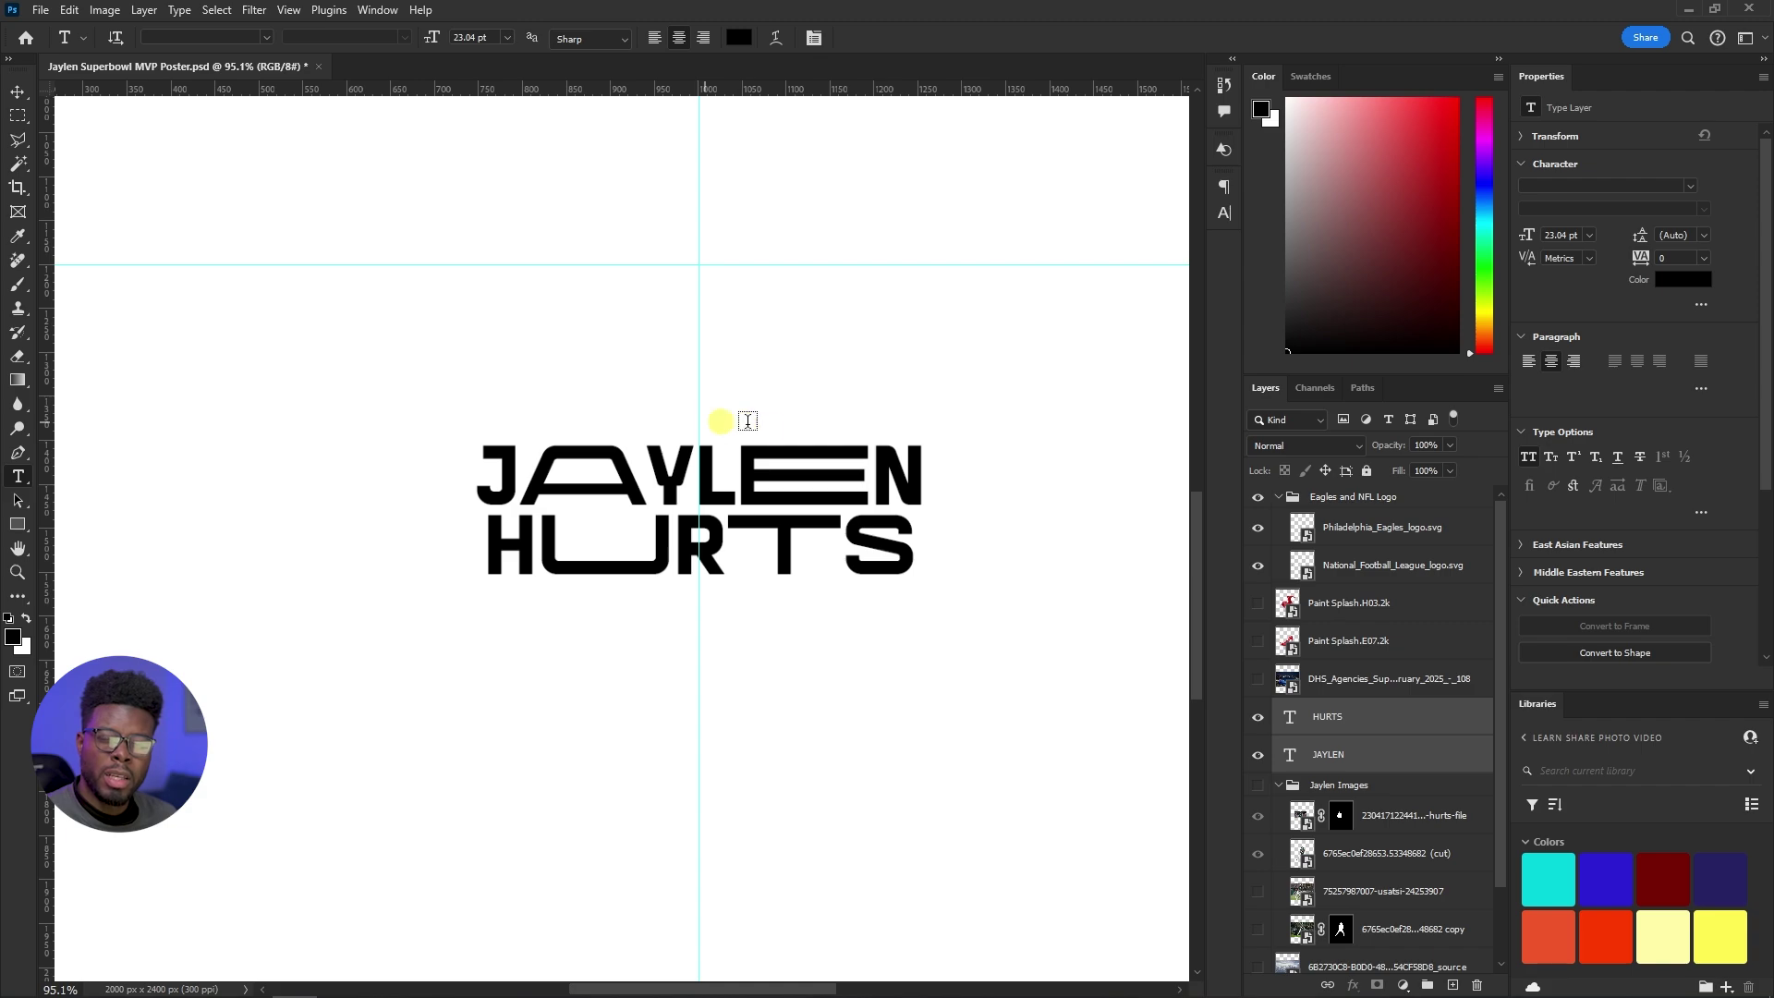
left_click(691, 627)
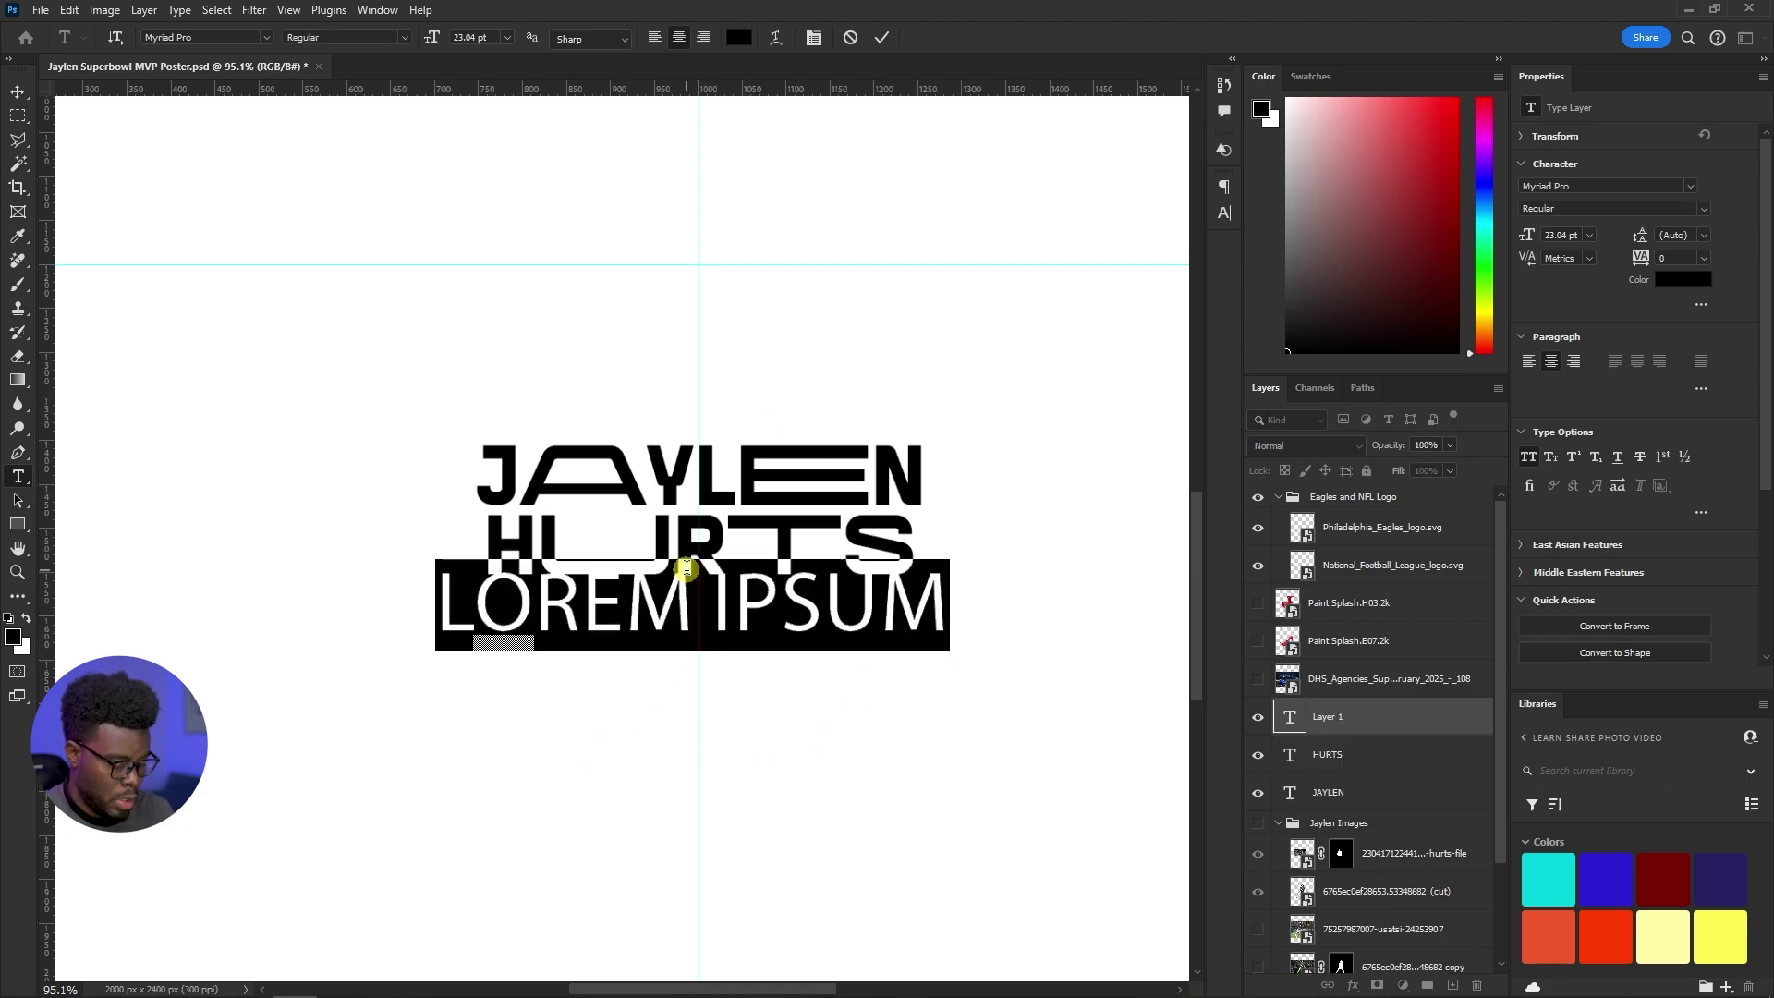
type("SUPERBOWL")
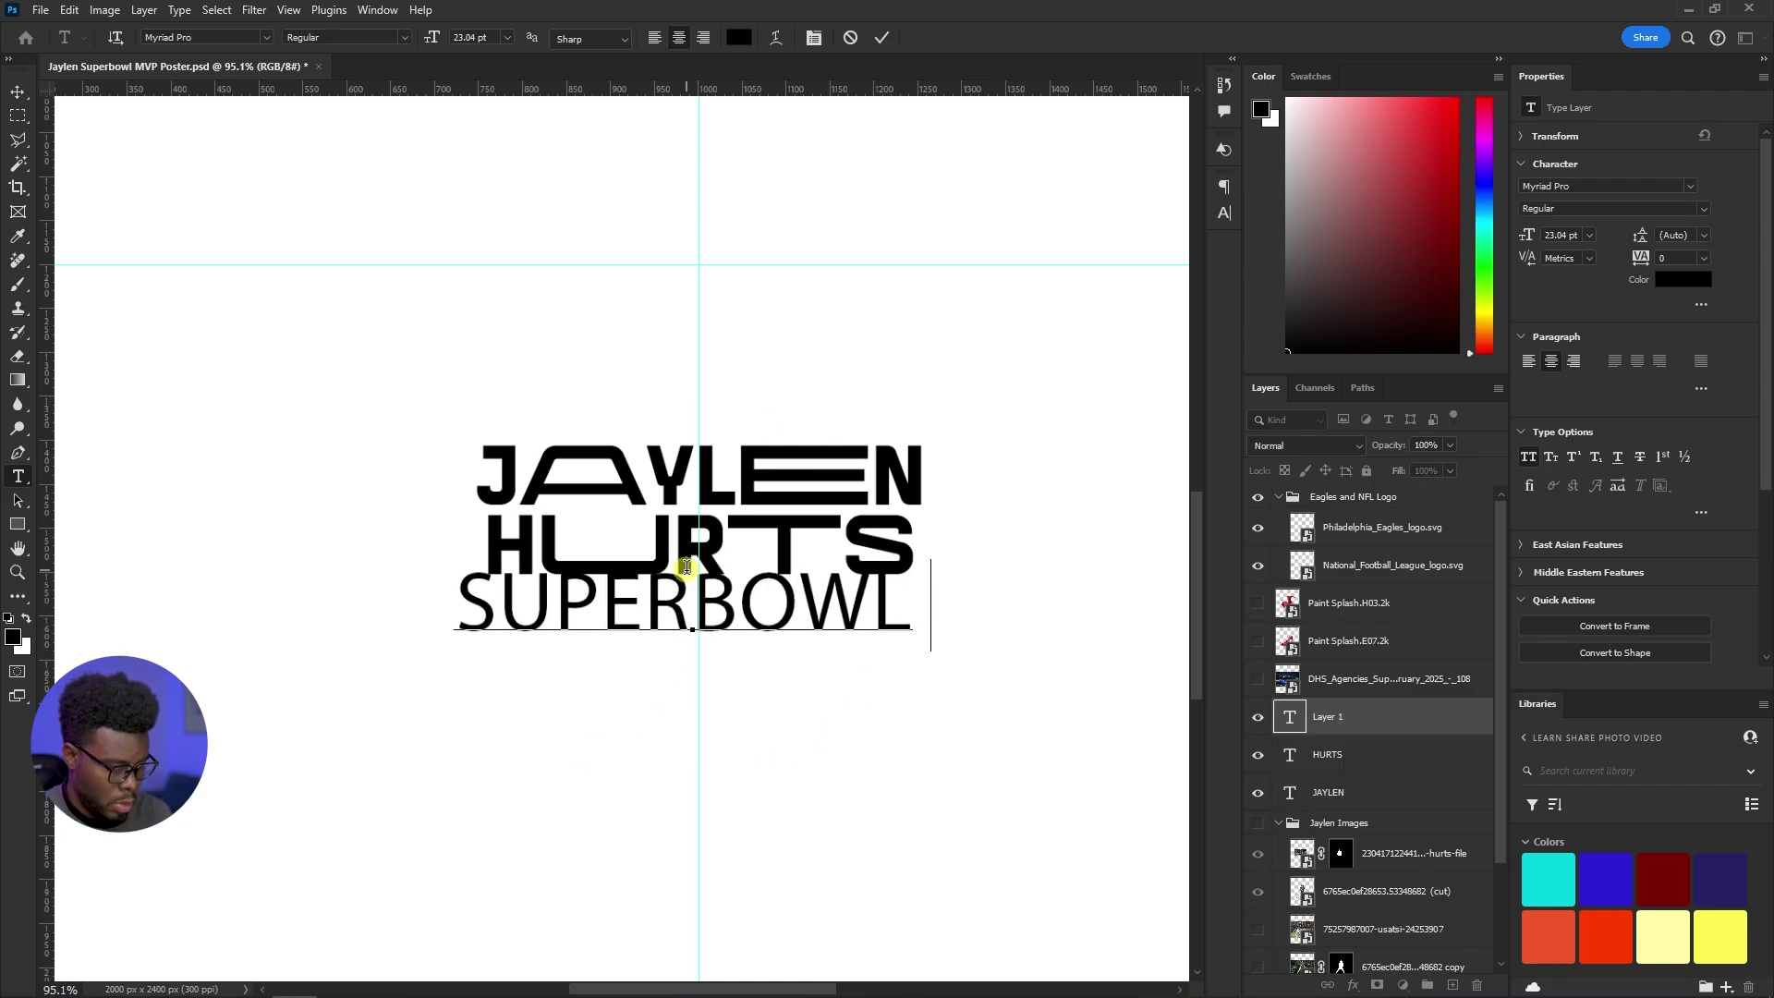
type(" LIX MVP")
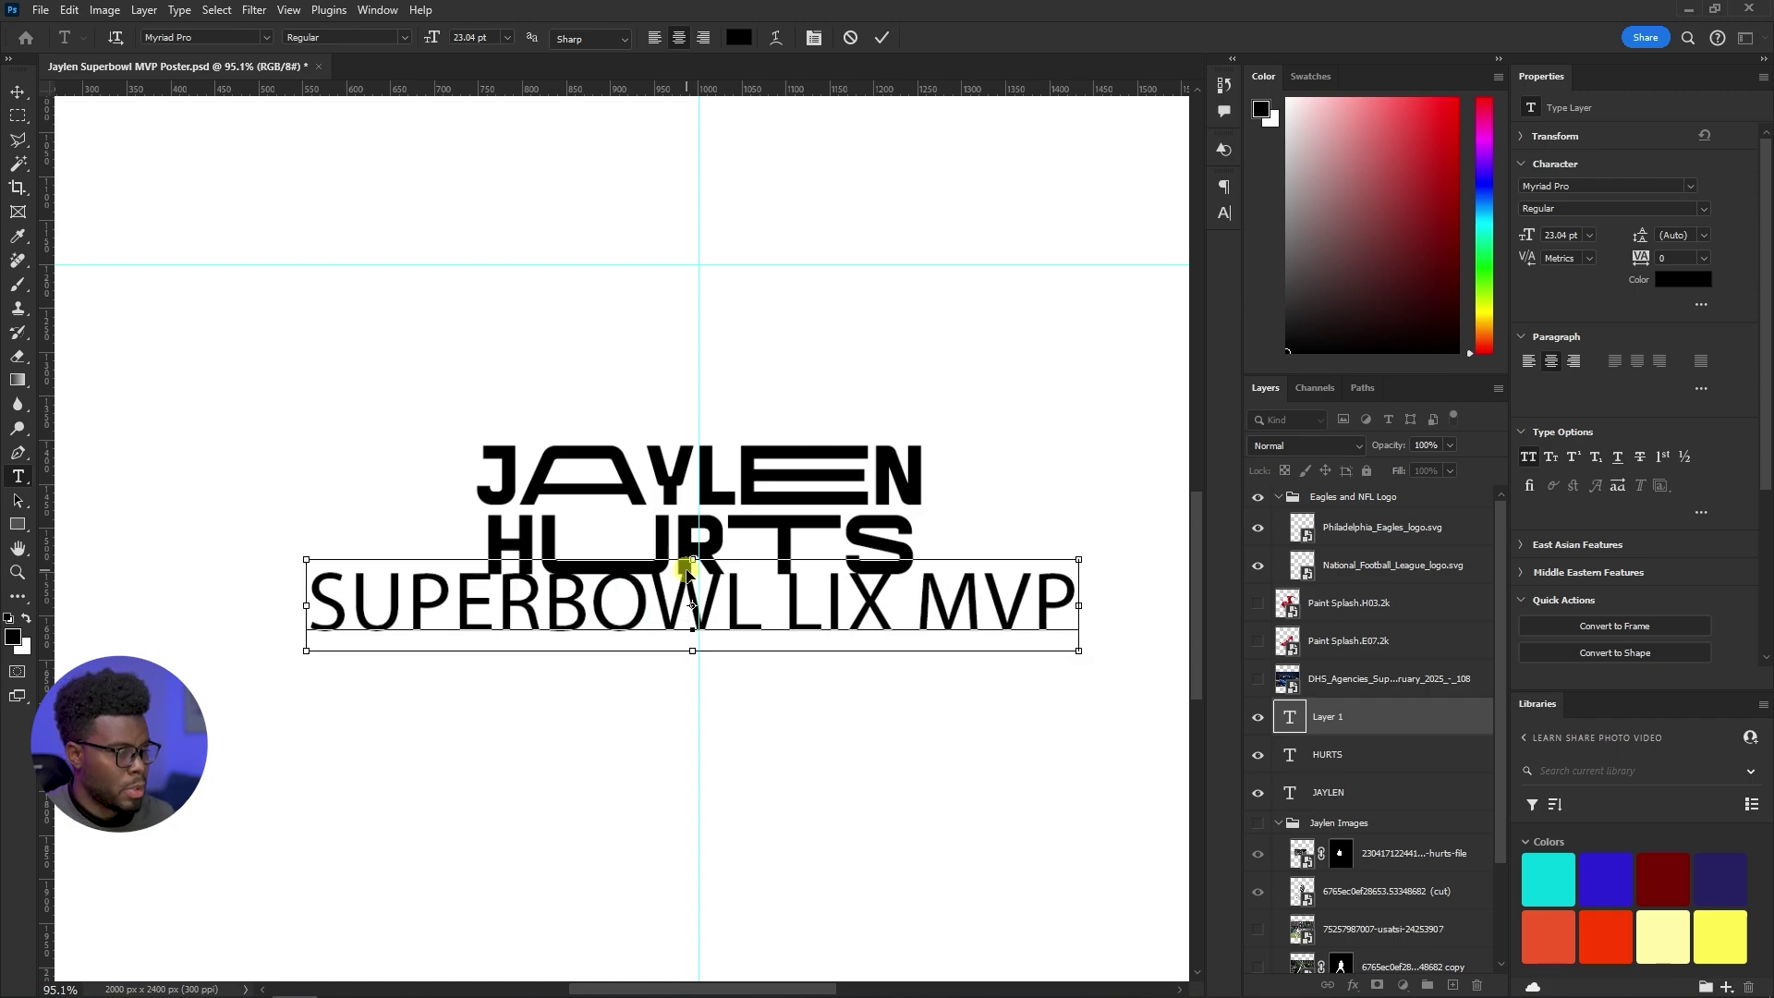
Set the SUPERBOWL LIX MVP text to Gotham Black at 11 pt and commit the edit
key("ctrl+a")
left_click(1688, 180)
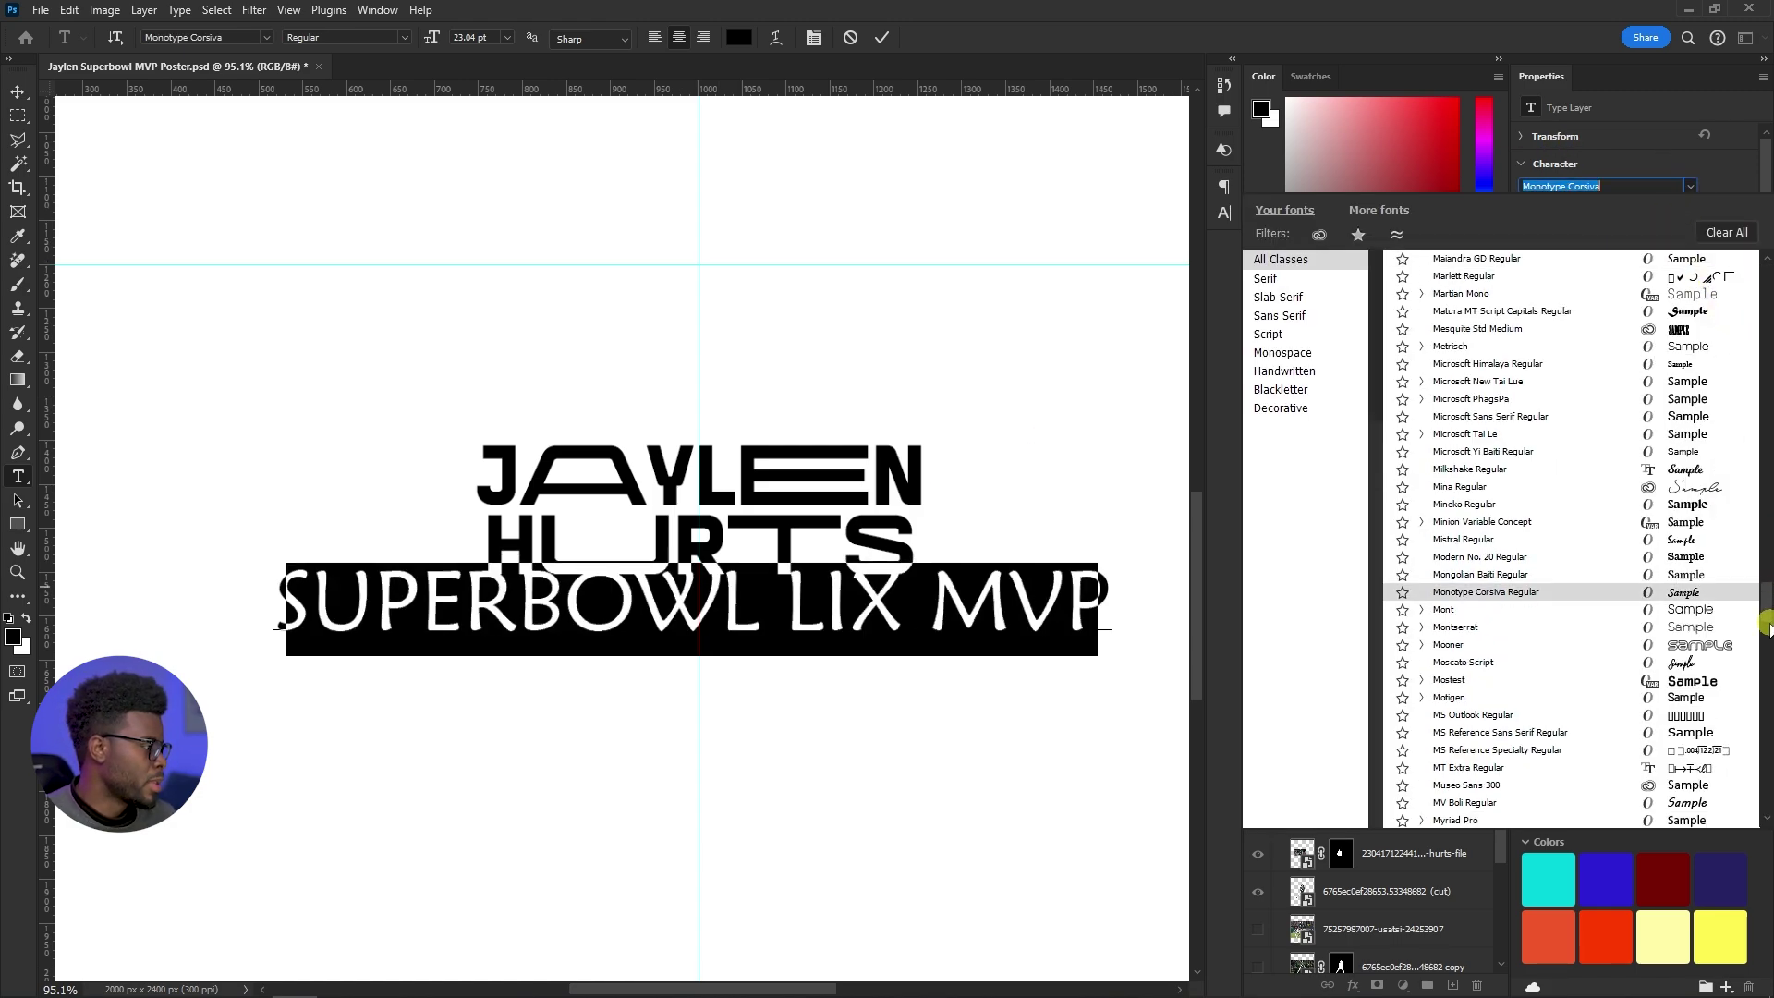
left_click_drag(1766, 606, 1764, 256)
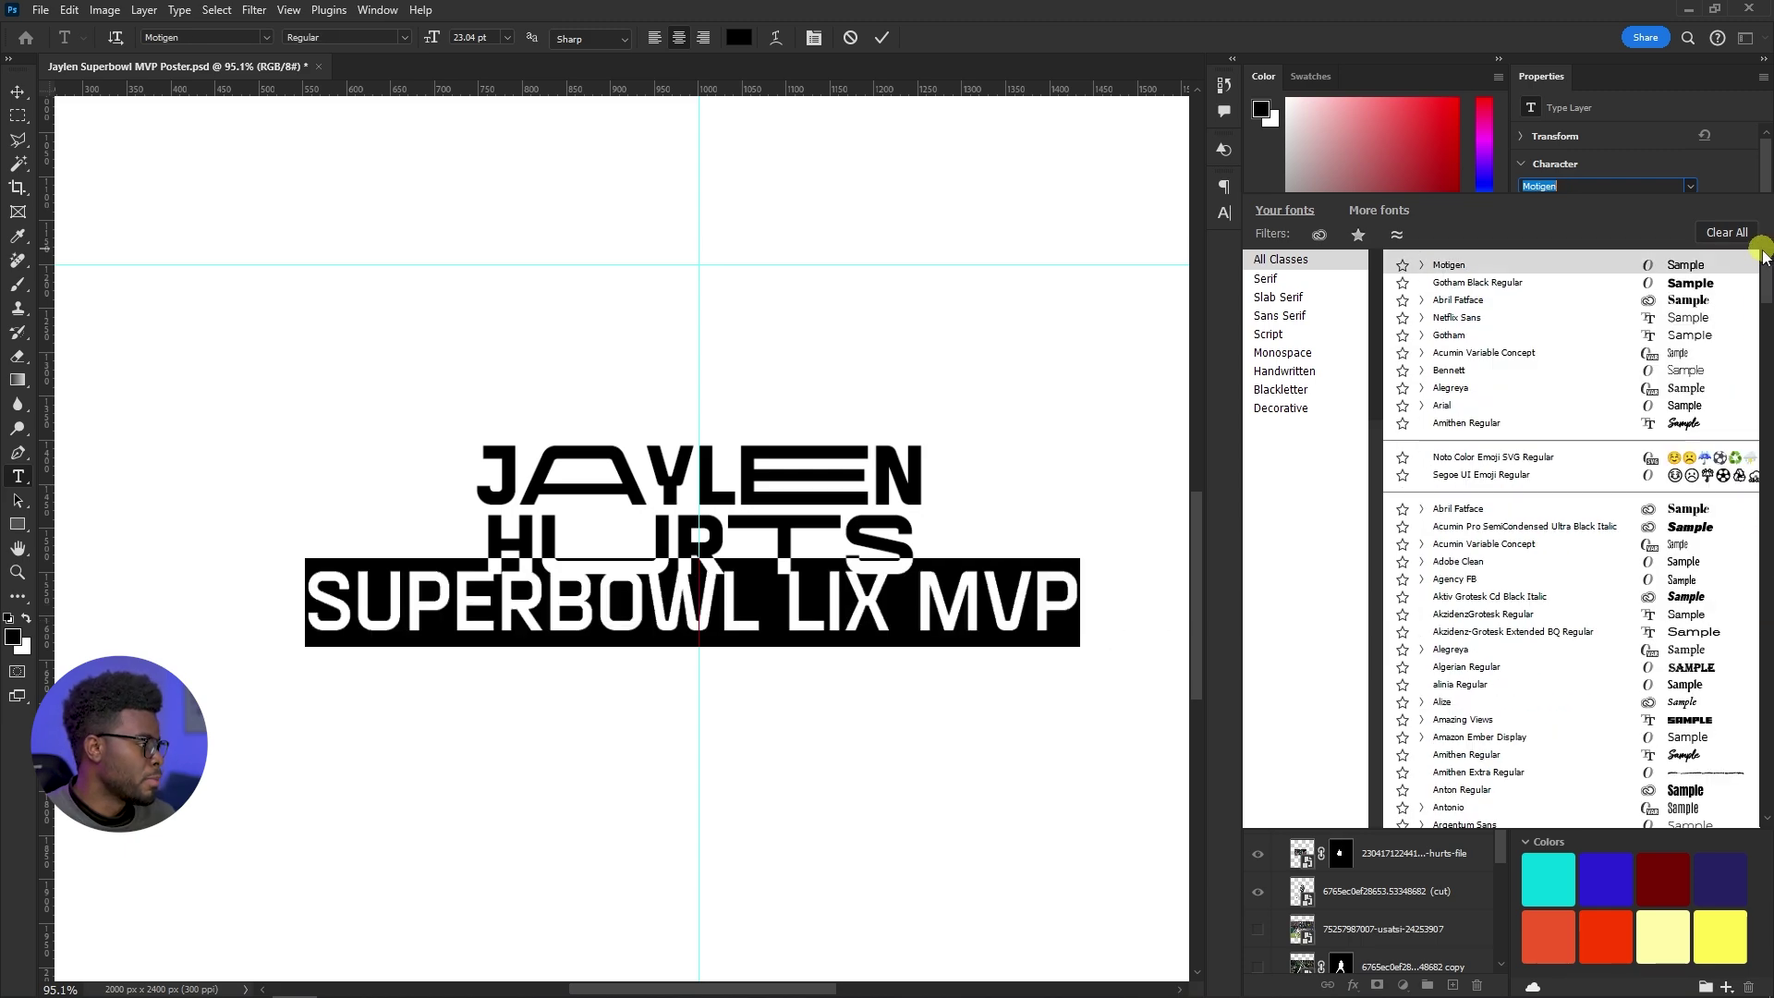
left_click(1479, 282)
left_click(1589, 234)
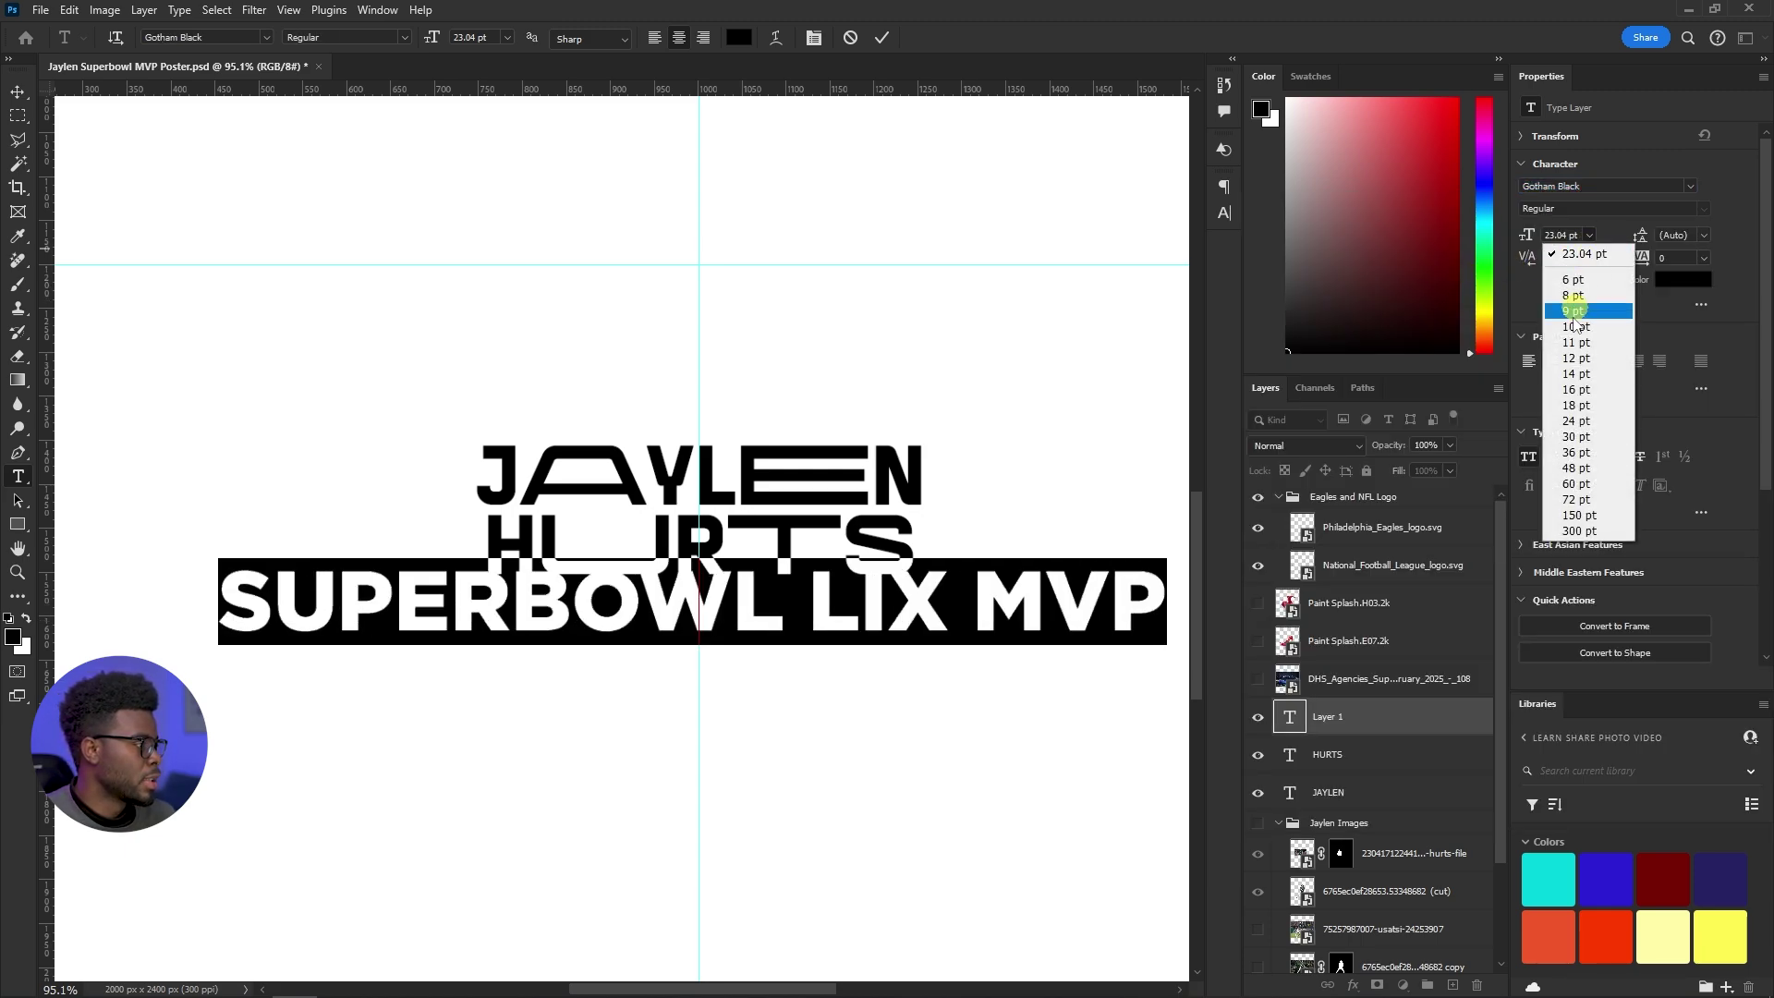
left_click(1575, 374)
left_click(1589, 234)
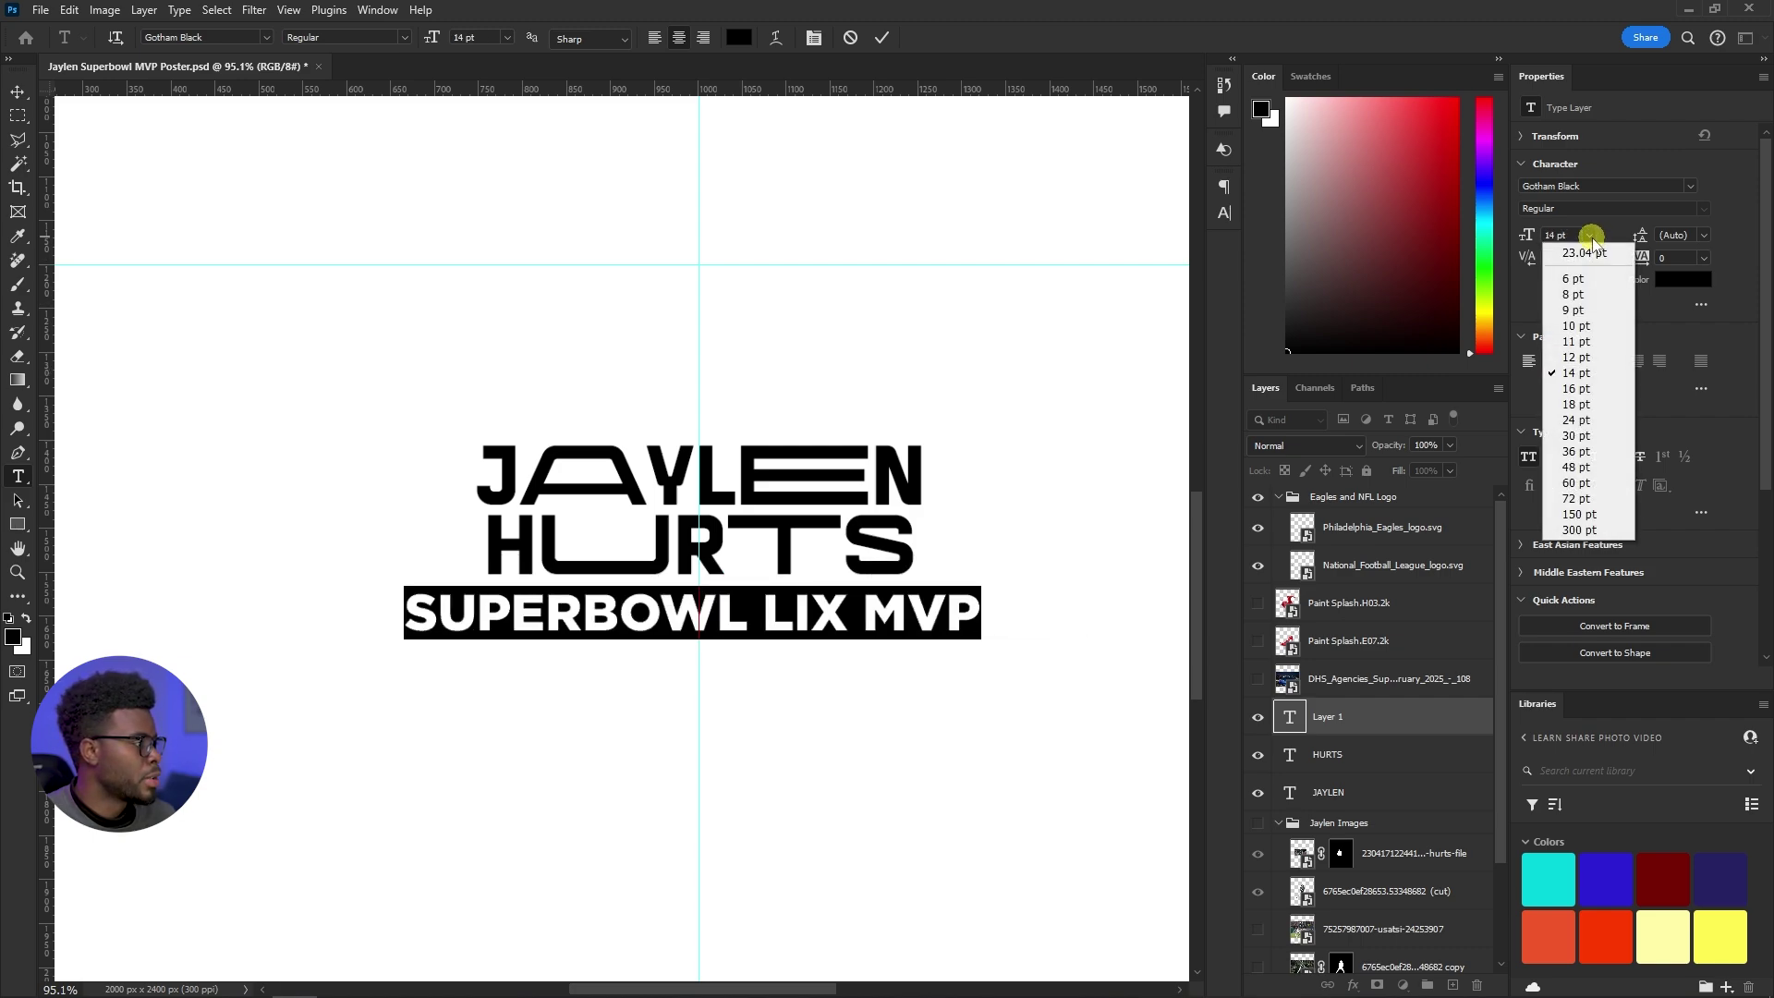
left_click(1575, 339)
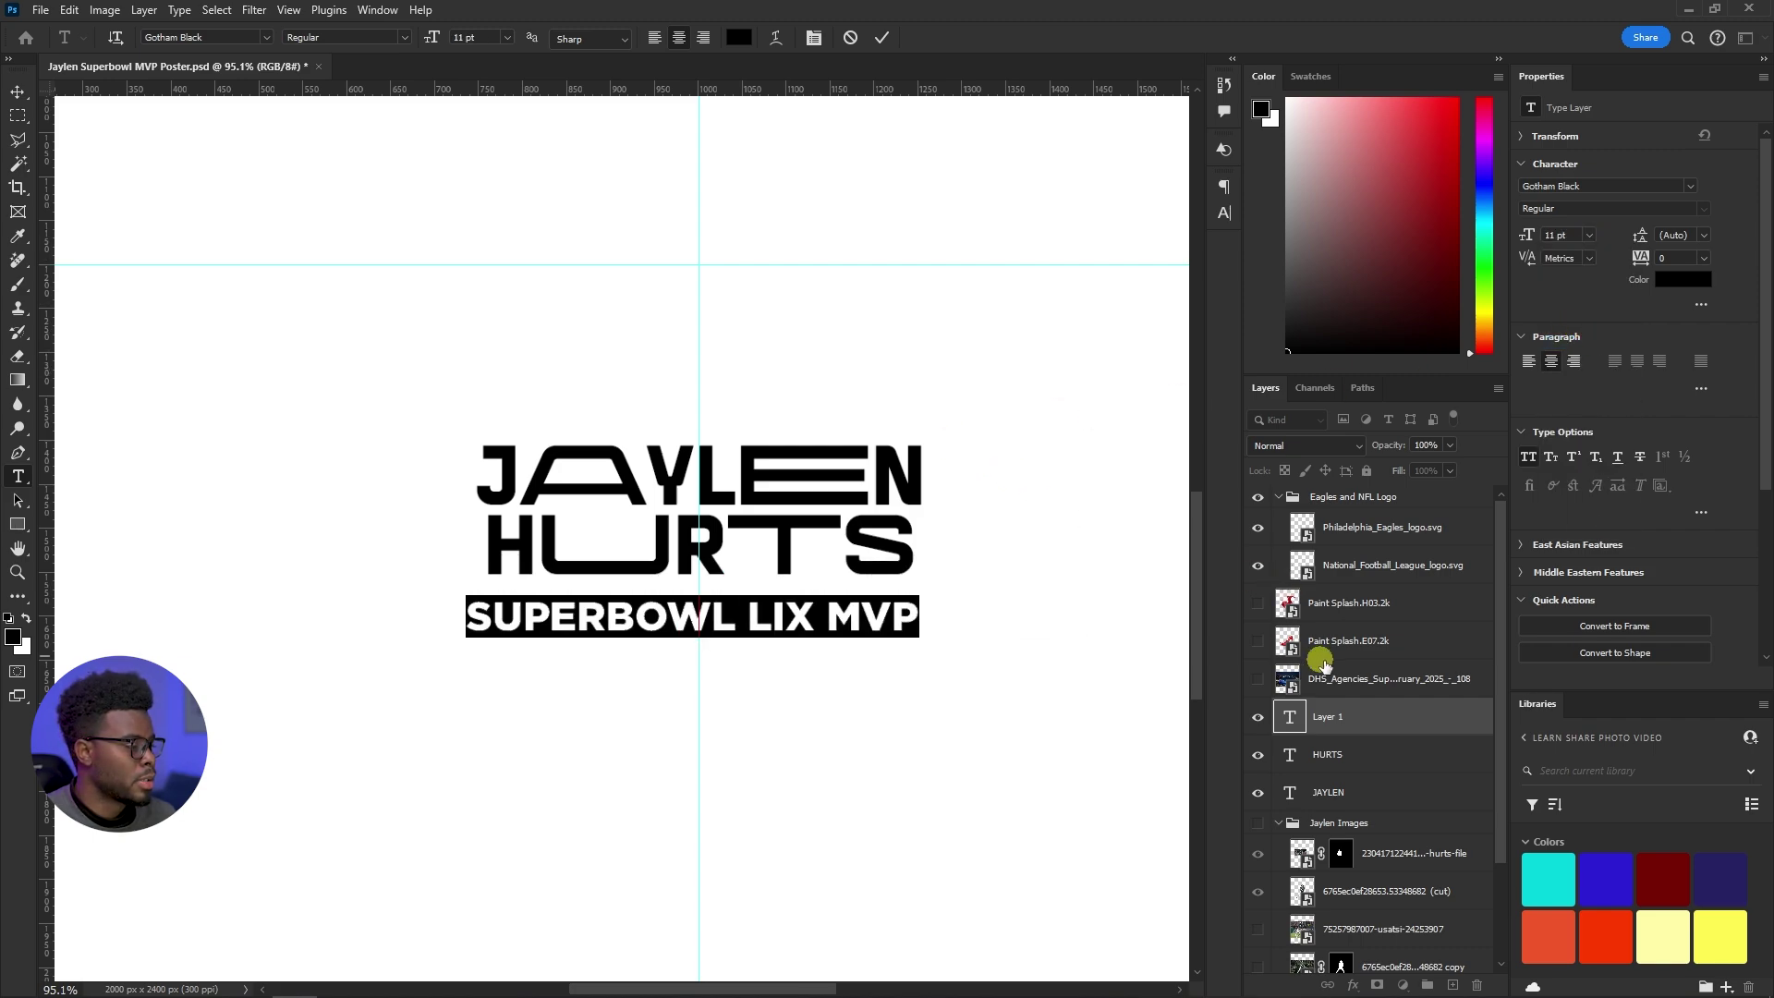
left_click(1349, 718)
Scale the HURTS and JAYLEN text layers together to 140% in width and height about their centre and commit the transform
key("v")
scroll(682, 621, "down", 4)
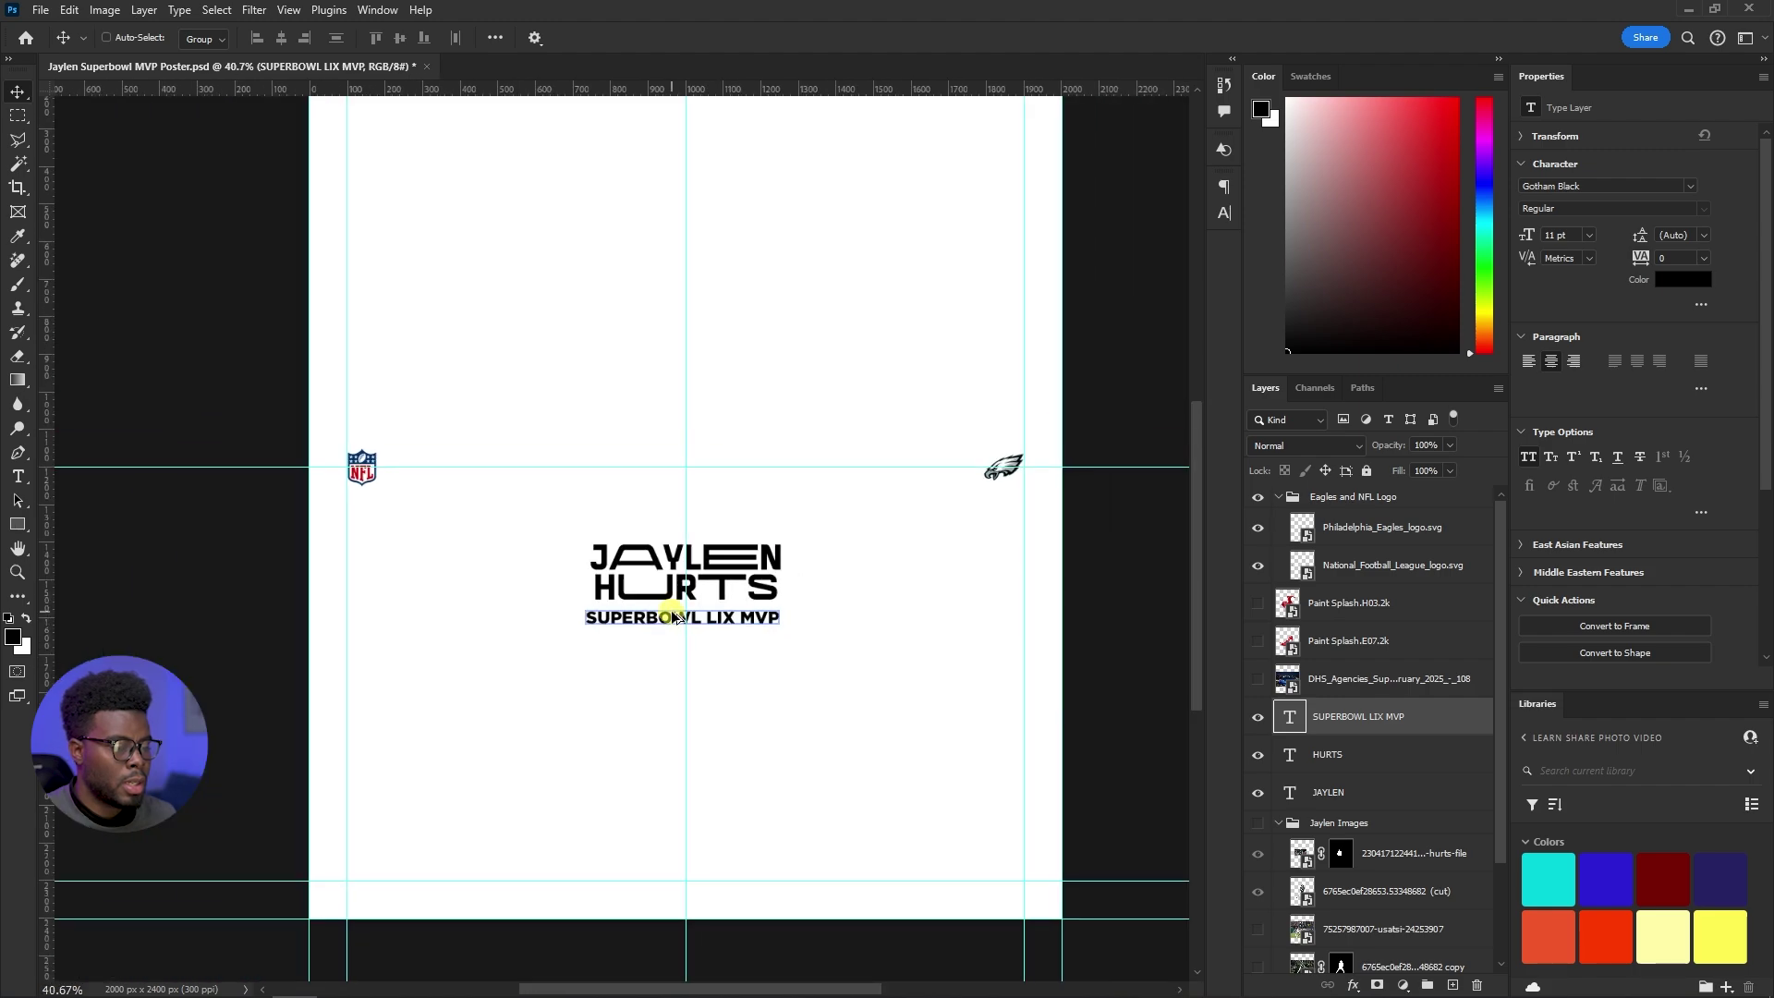
scroll(688, 612, "up", 3)
left_click(1358, 754)
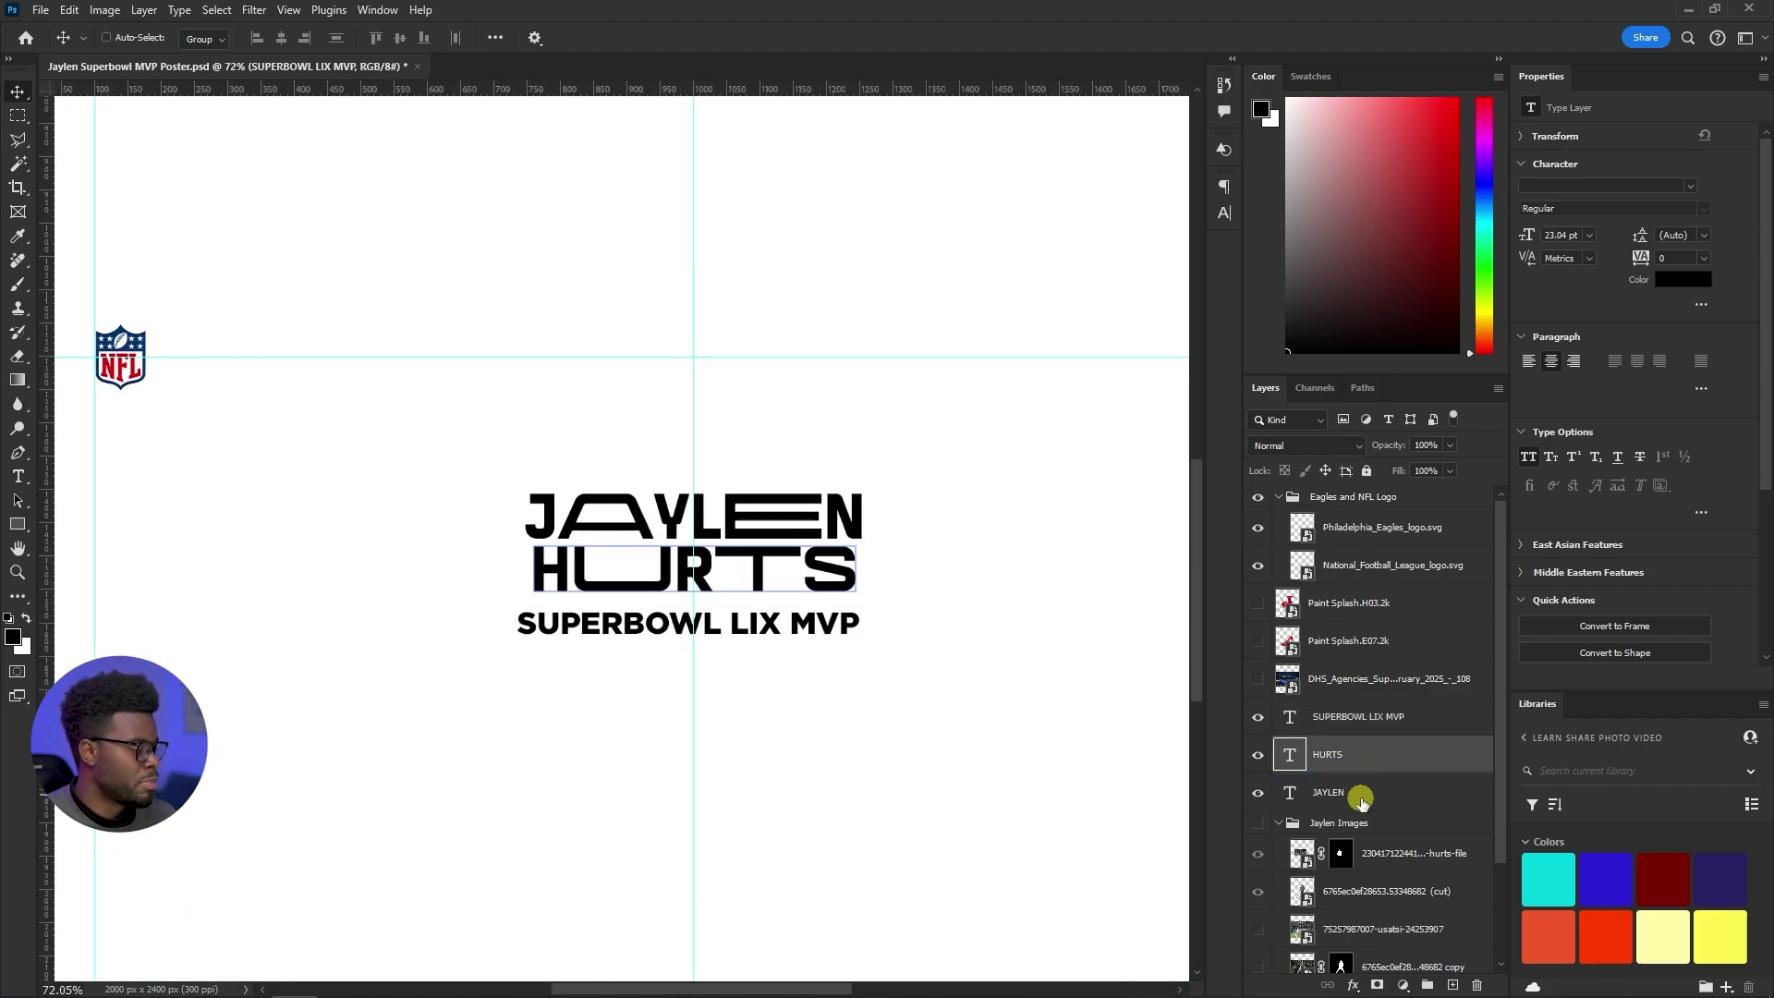
left_click(1358, 795, "shift")
key("ctrl+t")
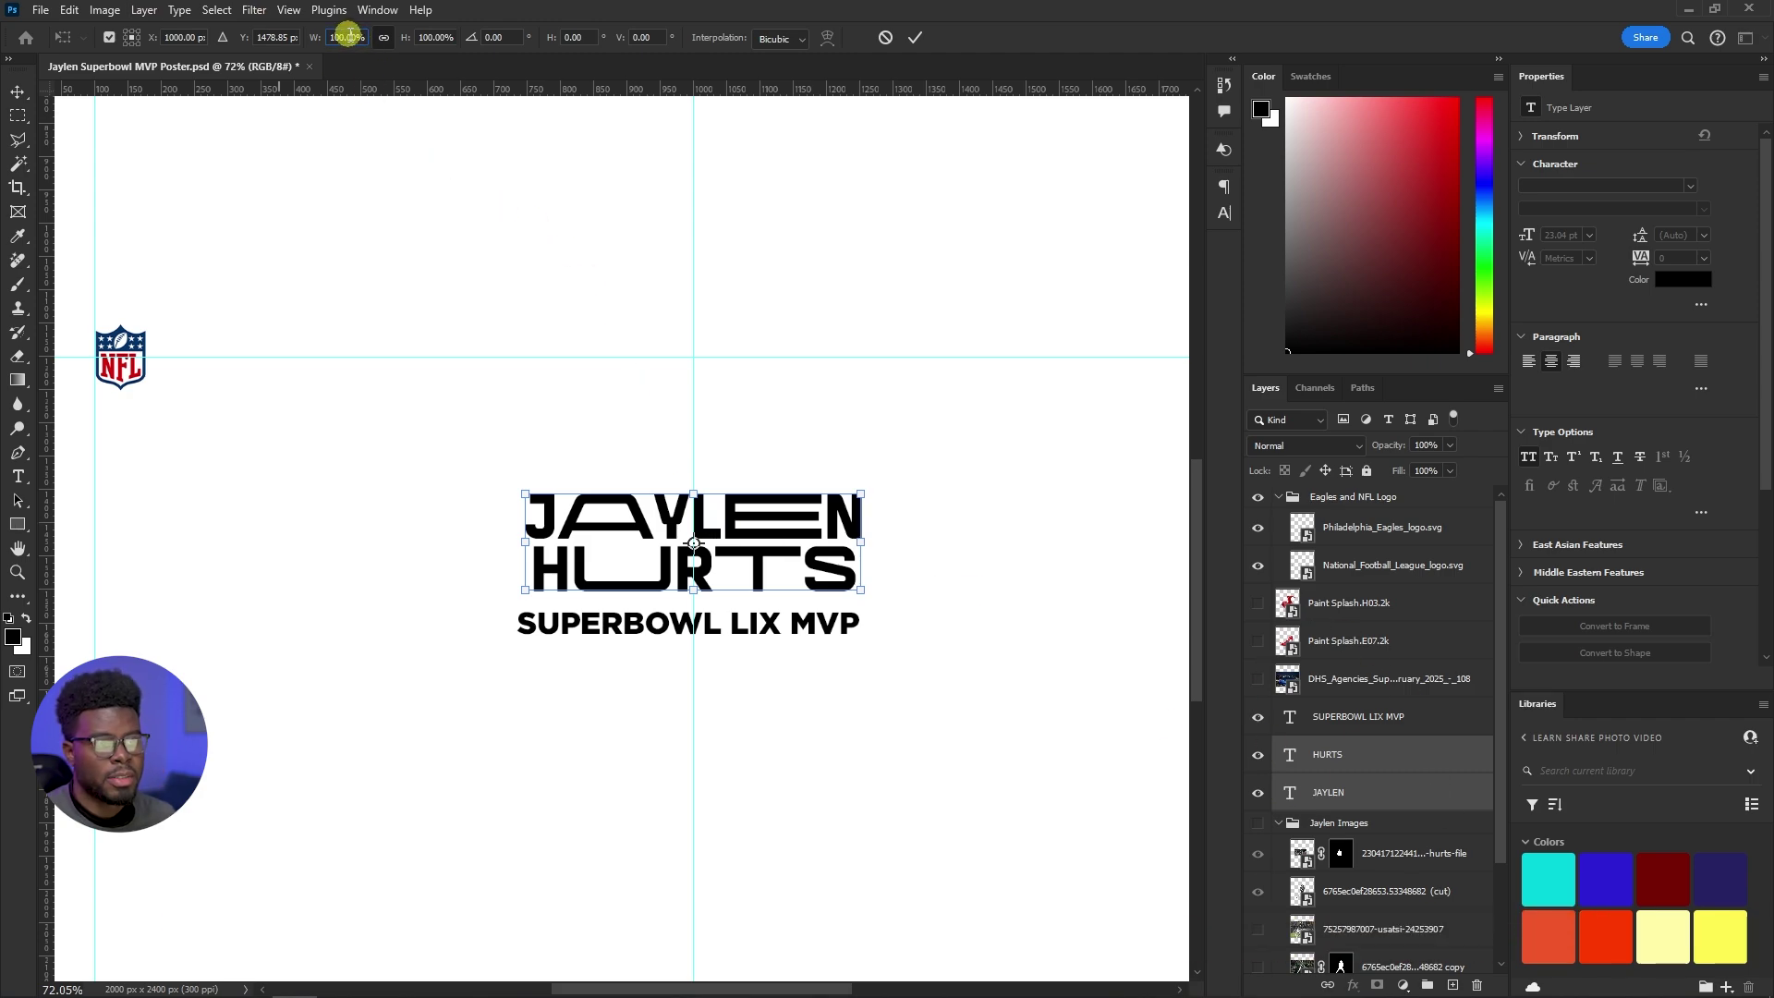
key("shift+Up")
key("shift+Up")
key("shift+Up")
key("shift+Up")
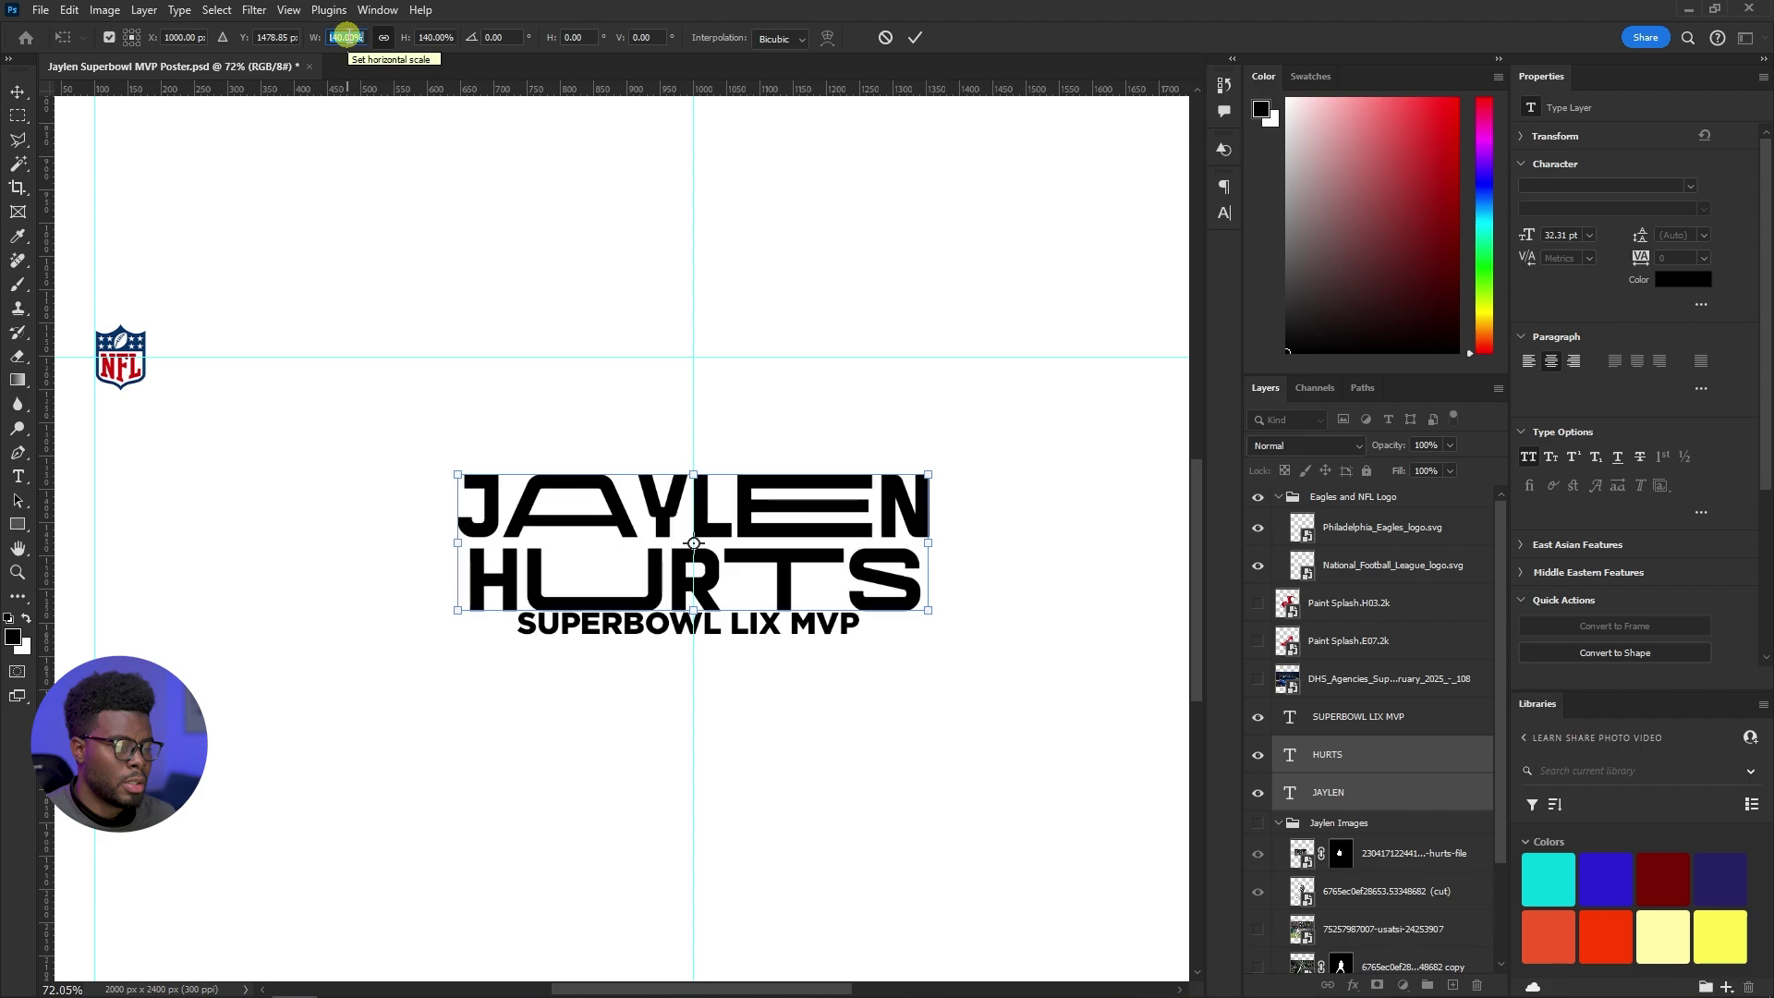
key("Return")
Move the SUPERBOWL LIX MVP text down clear of HURTS and set its tracking to 100
left_click(1294, 729)
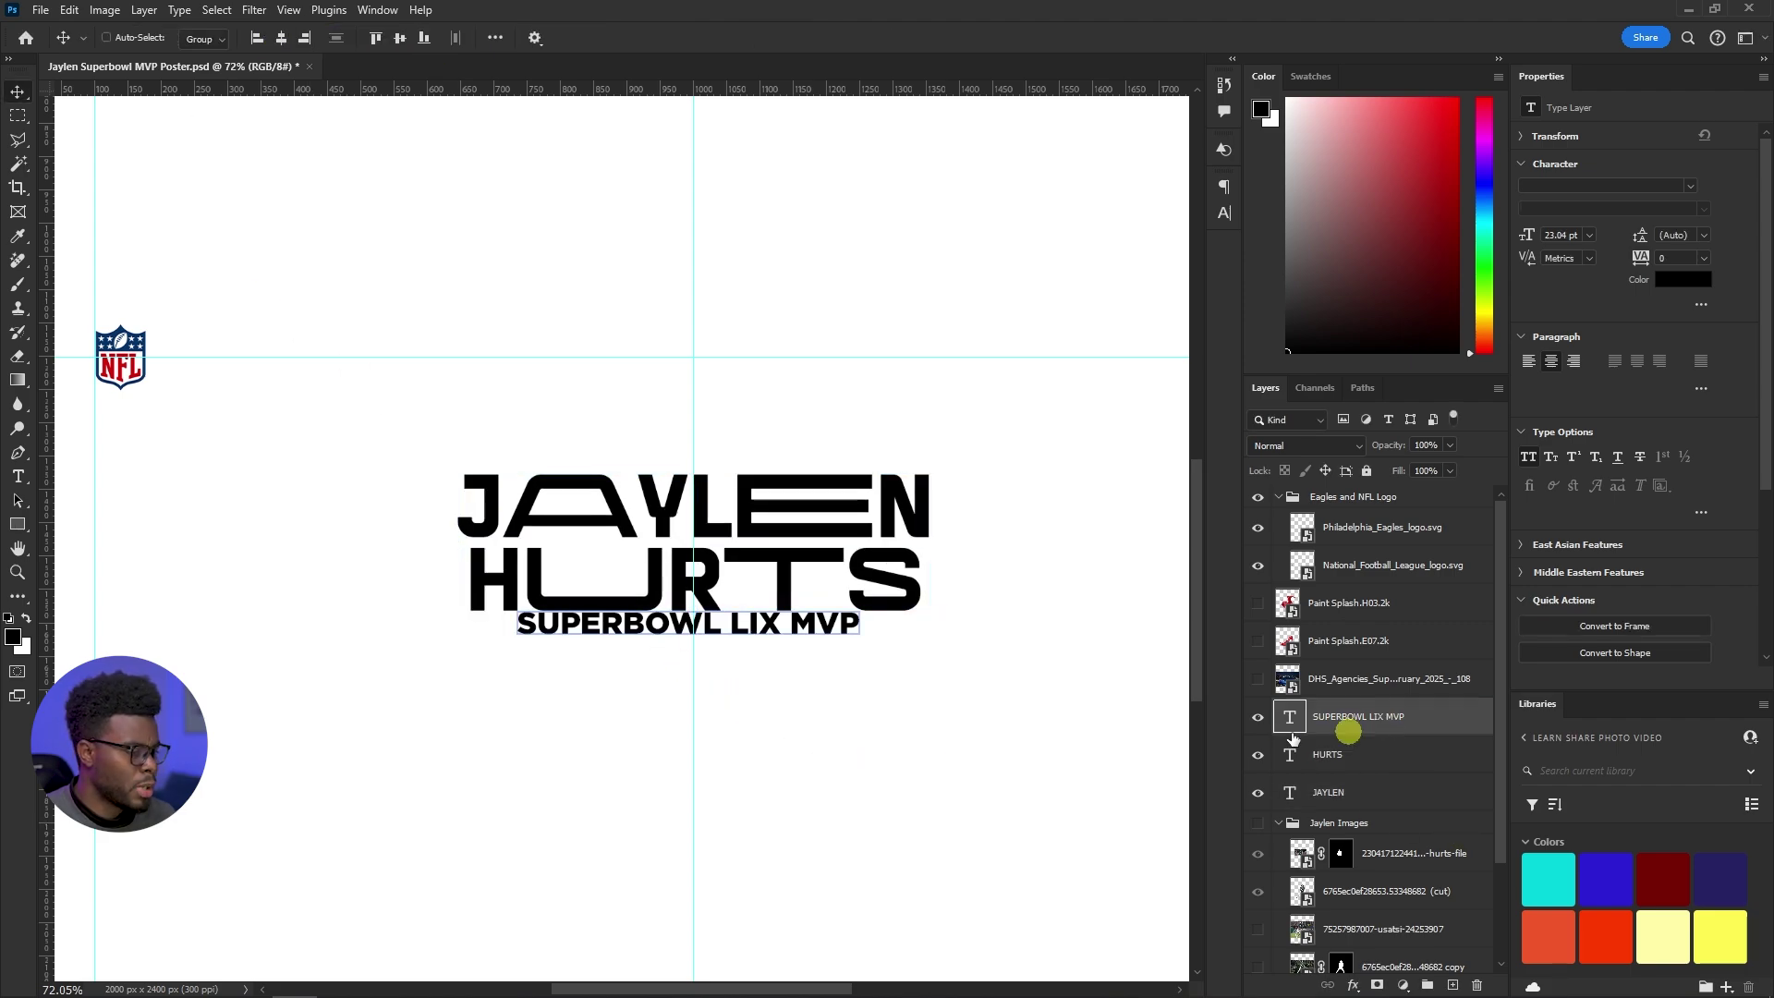
left_click_drag(752, 640, 737, 643)
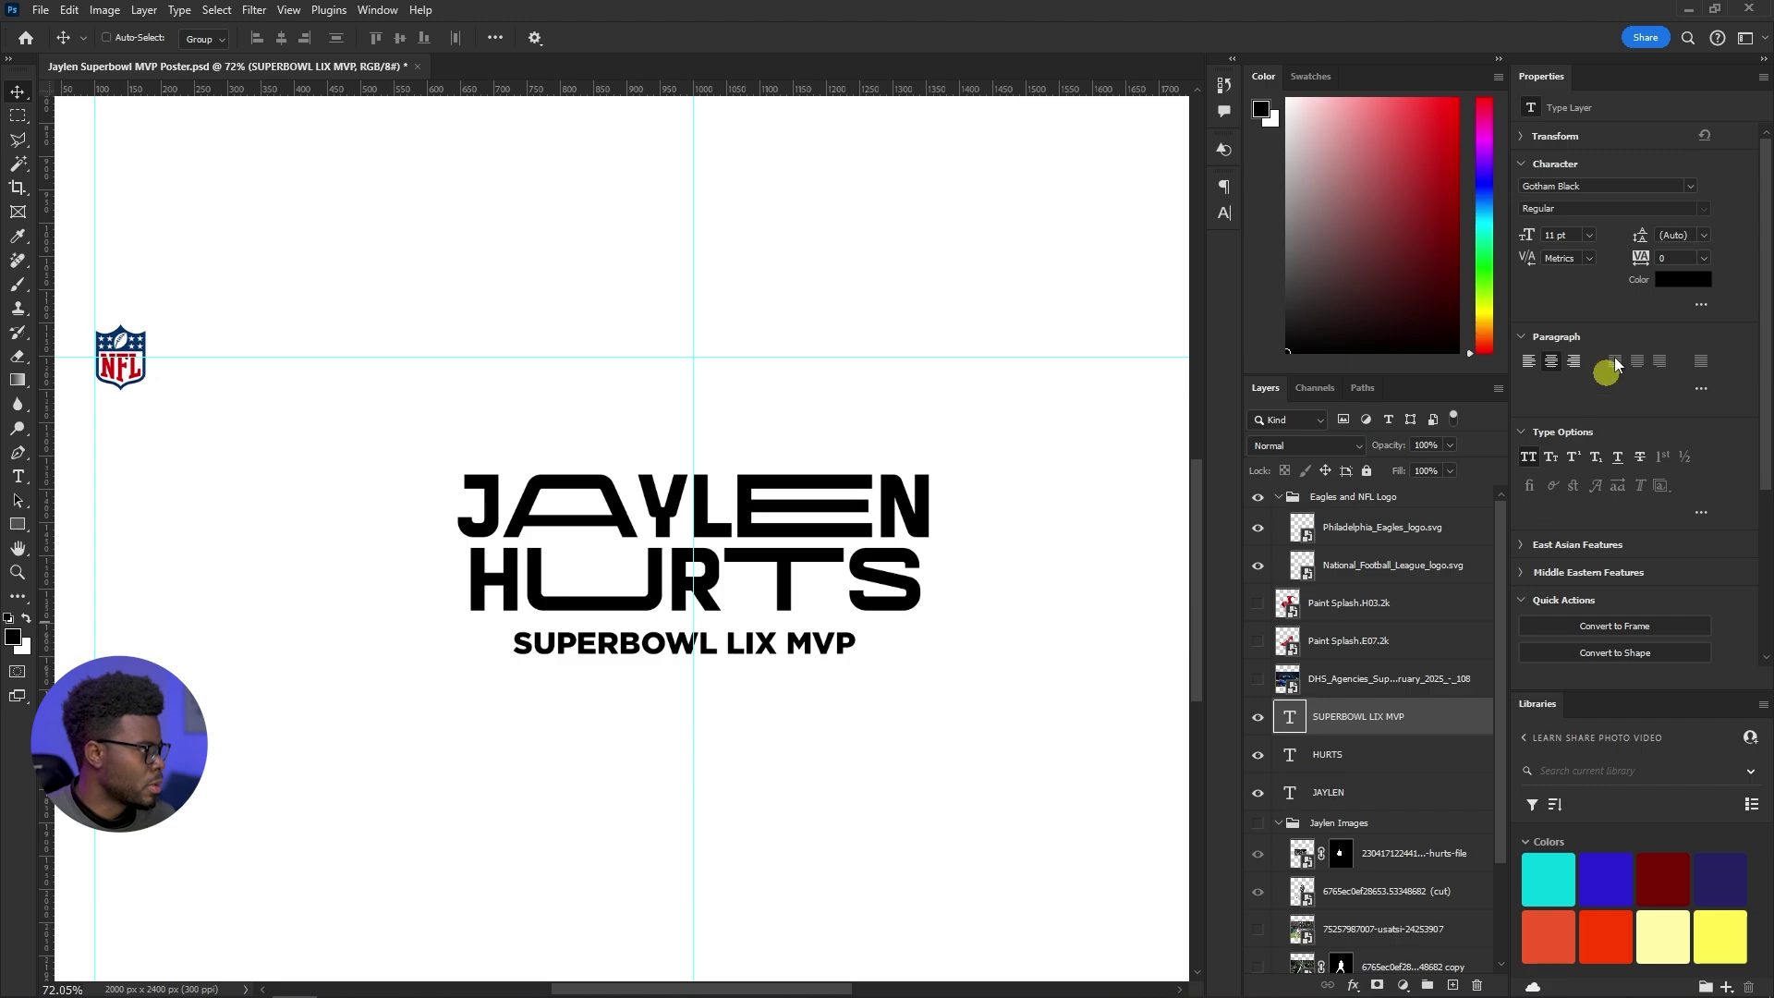
left_click(1694, 268)
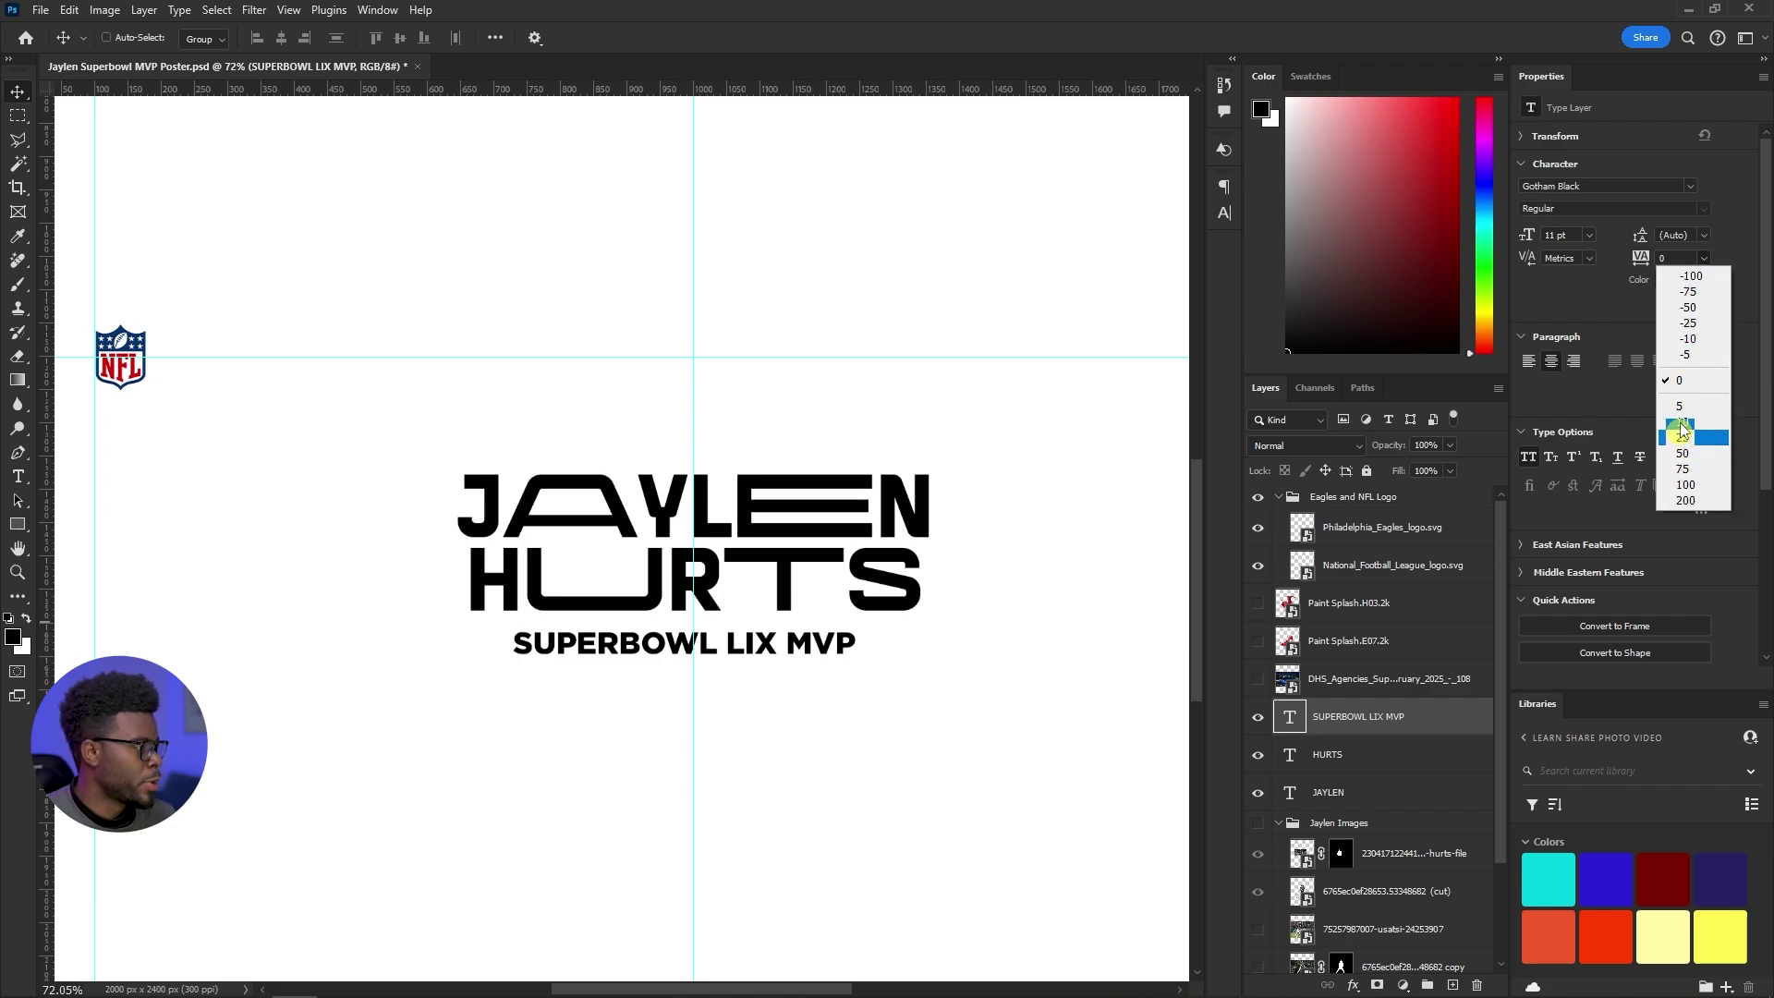
left_click(1683, 485)
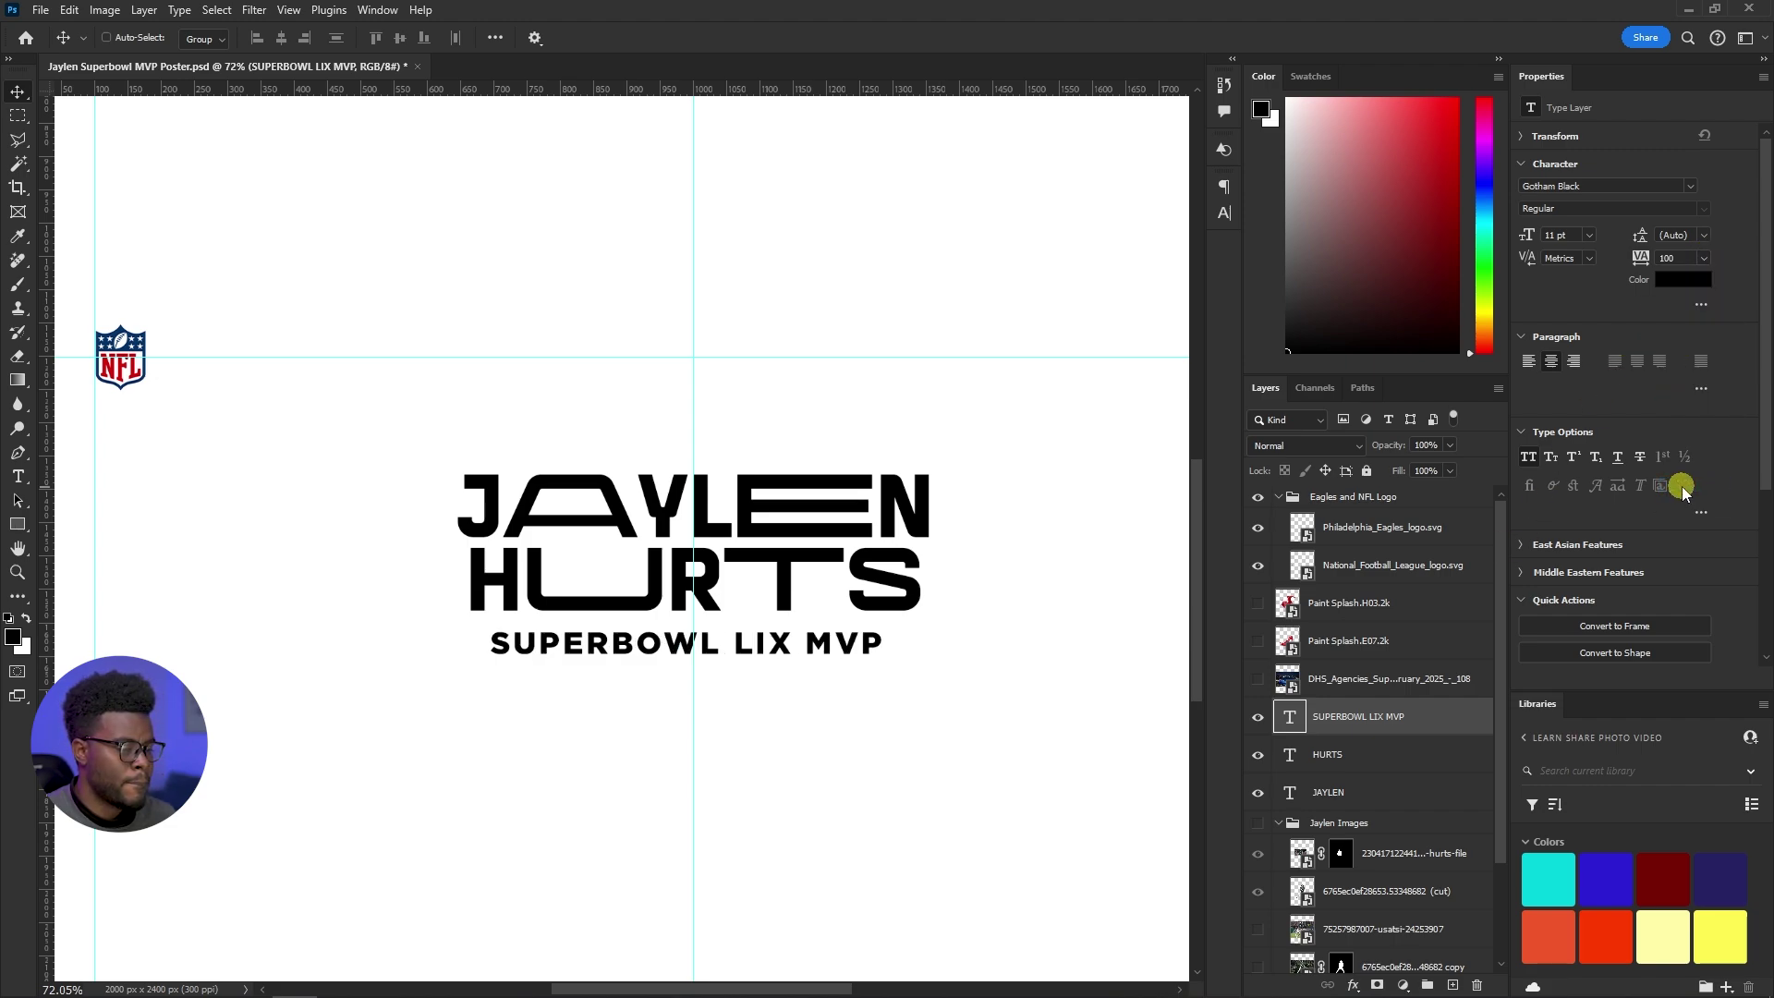
Centre the SUPERBOWL LIX MVP text on the guide at X 1000 px and raise it to a 17 px gap below HURTS
left_click_drag(594, 646, 628, 645)
scroll(759, 668, "up", 5)
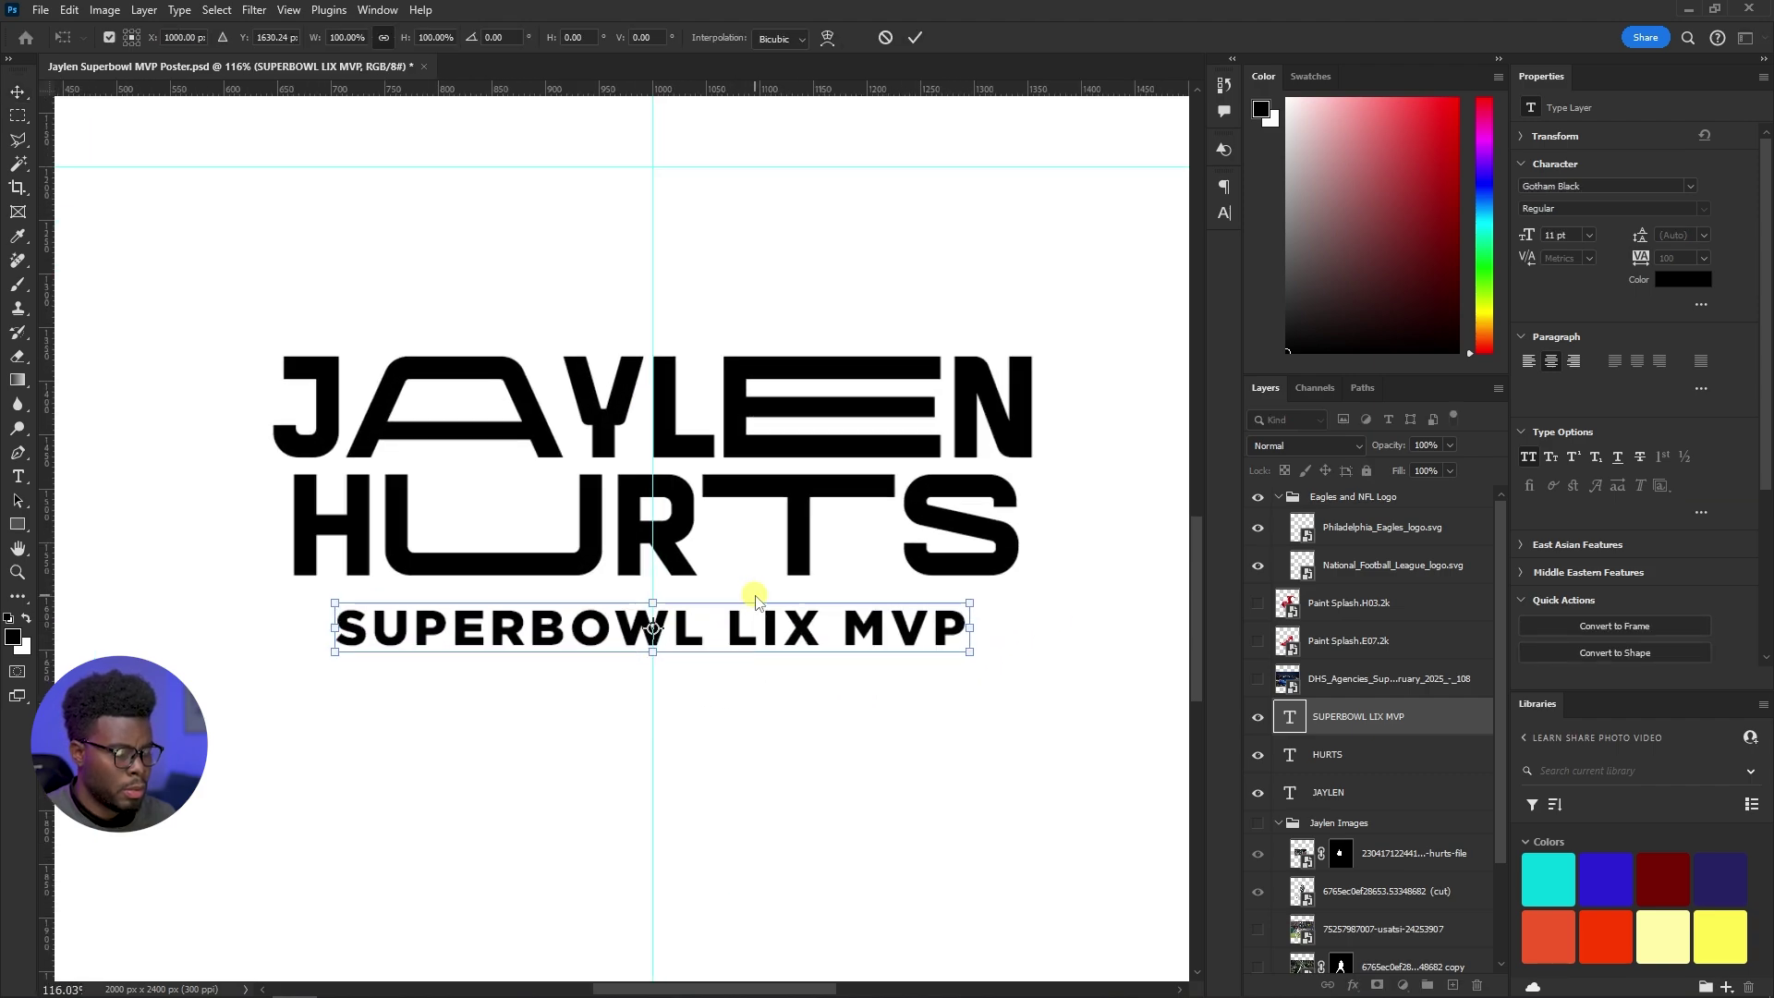
key("alt+space")
key("Escape")
key("Return")
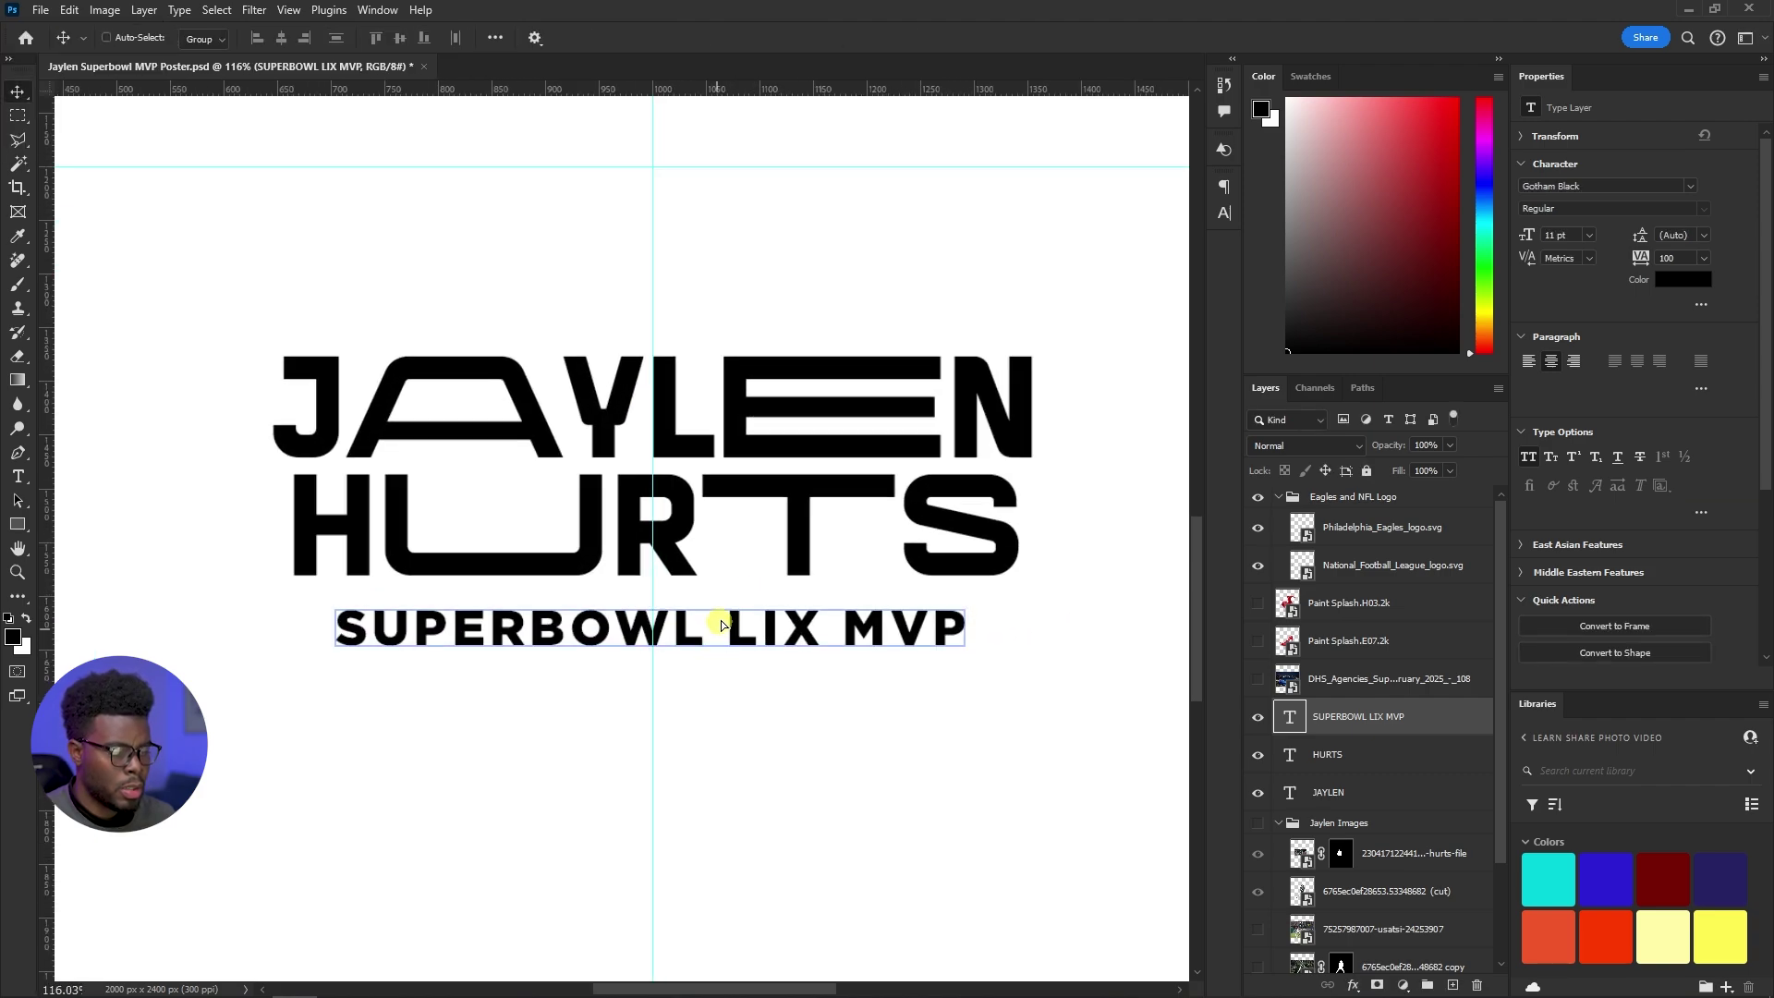
key("shift+Up")
left_click_drag(720, 612, 721, 612)
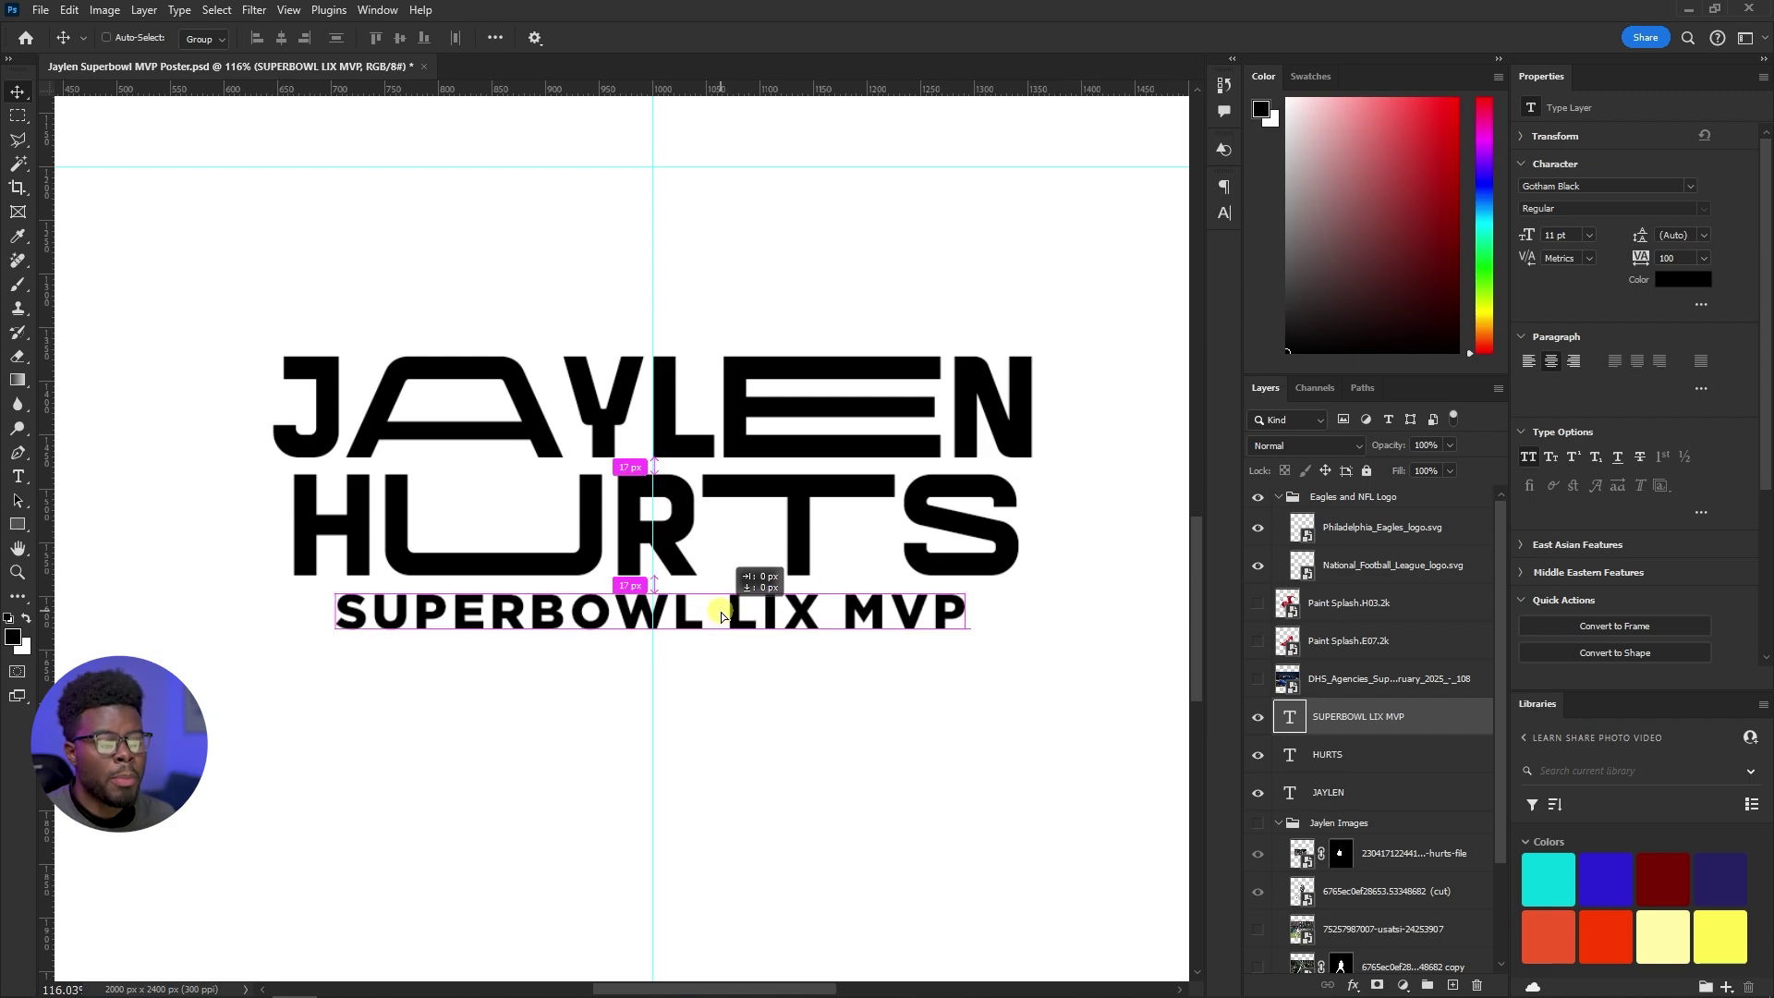
left_click_drag(721, 611, 716, 610)
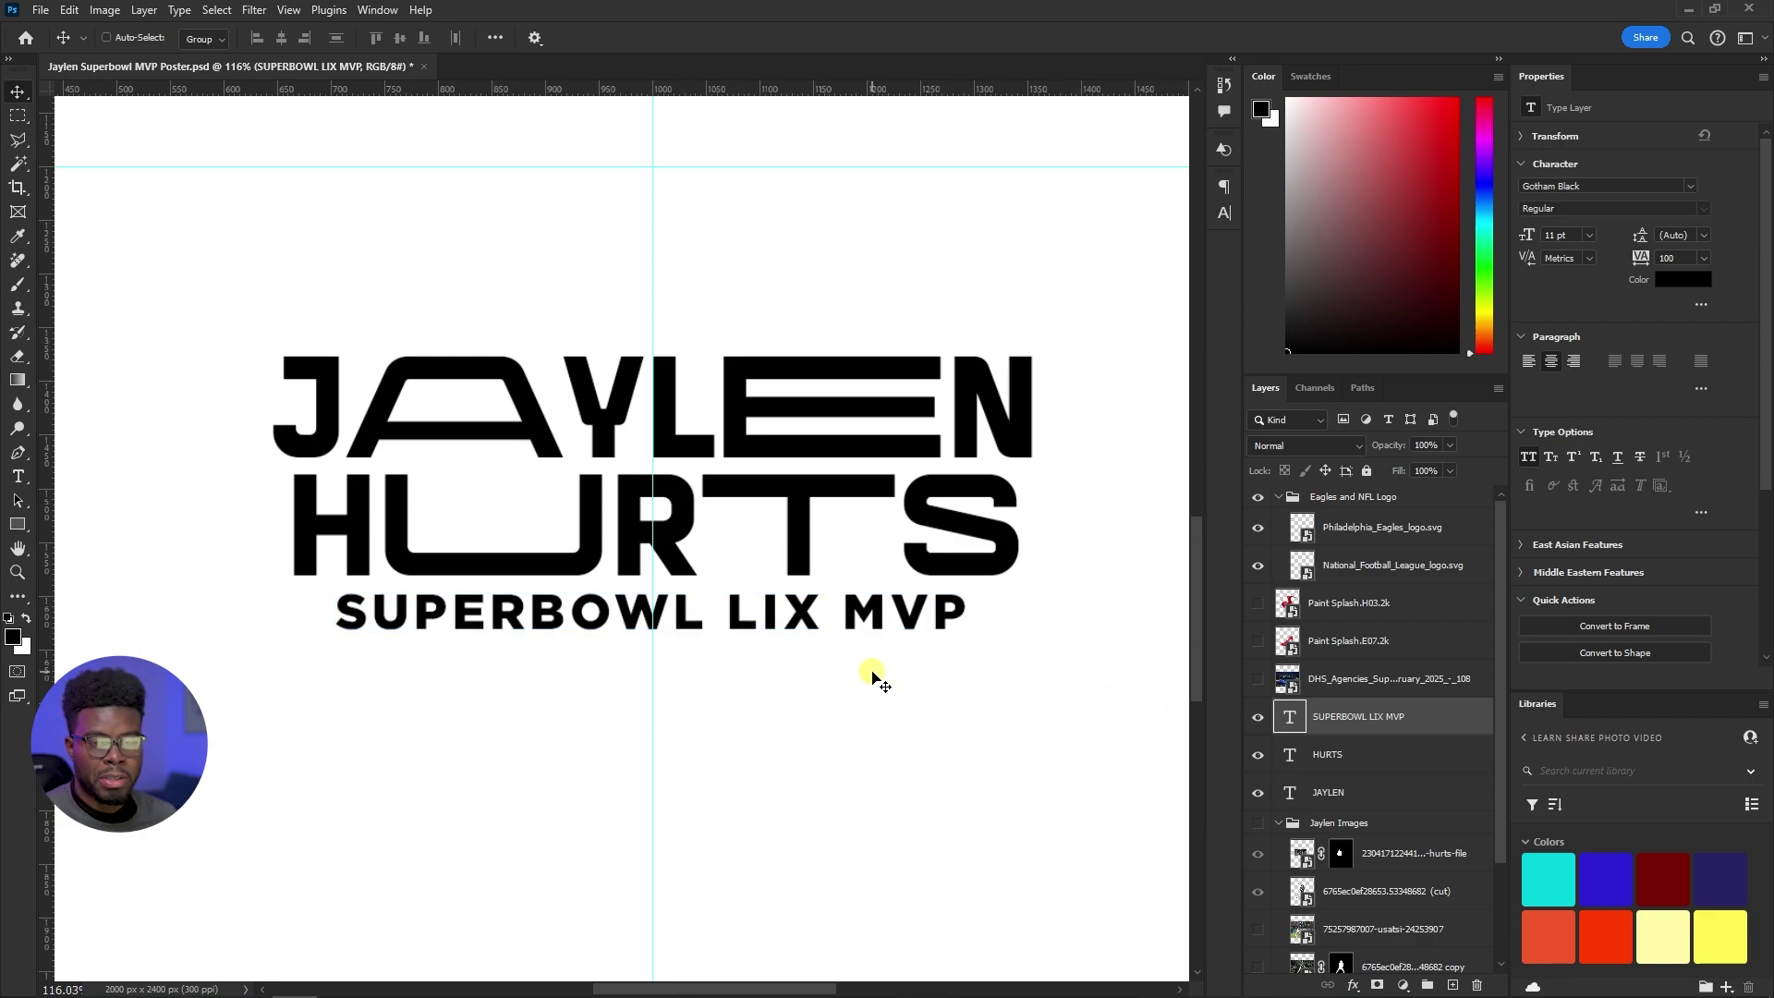
Duplicate the SUPERBOWL LIX MVP text twice and stack the copies beneath the original with even spacing
key("ctrl+j")
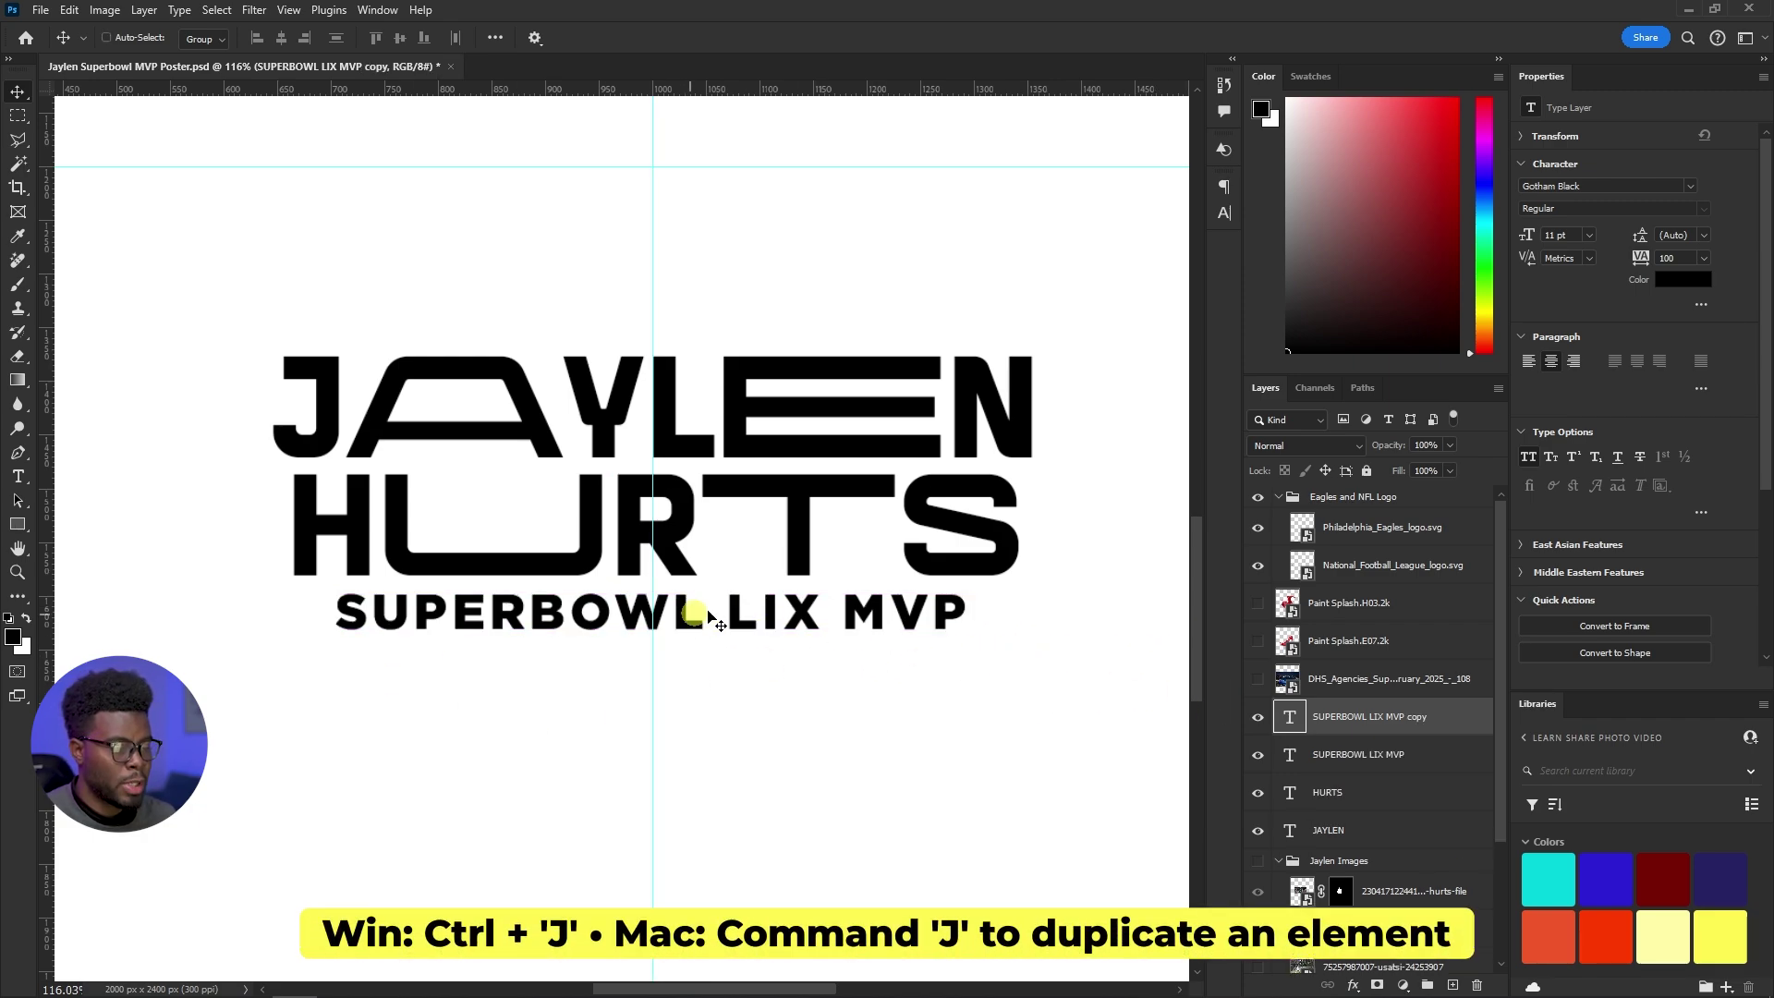
left_click_drag(742, 630, 727, 722)
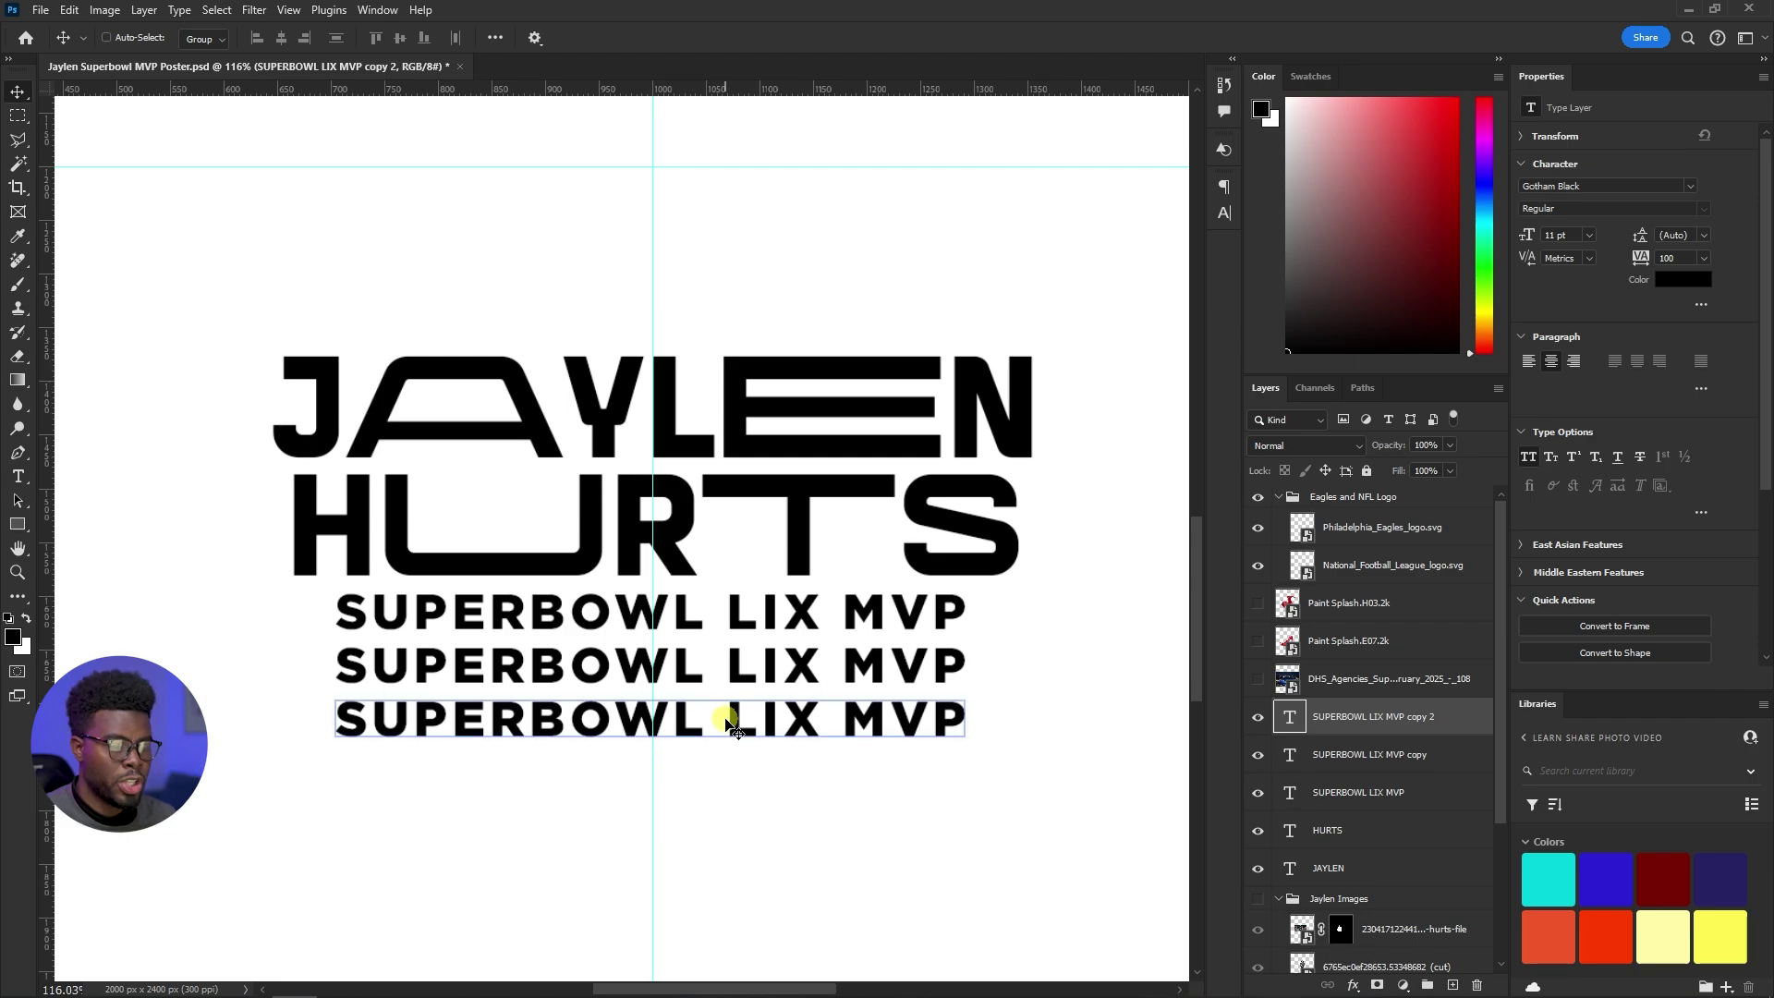
Place another copy of the SUPERBOWL LIX MVP text near the bottom of the poster, just above the lower margin guide
scroll(725, 615, "down", 5)
scroll(698, 605, "up", 1)
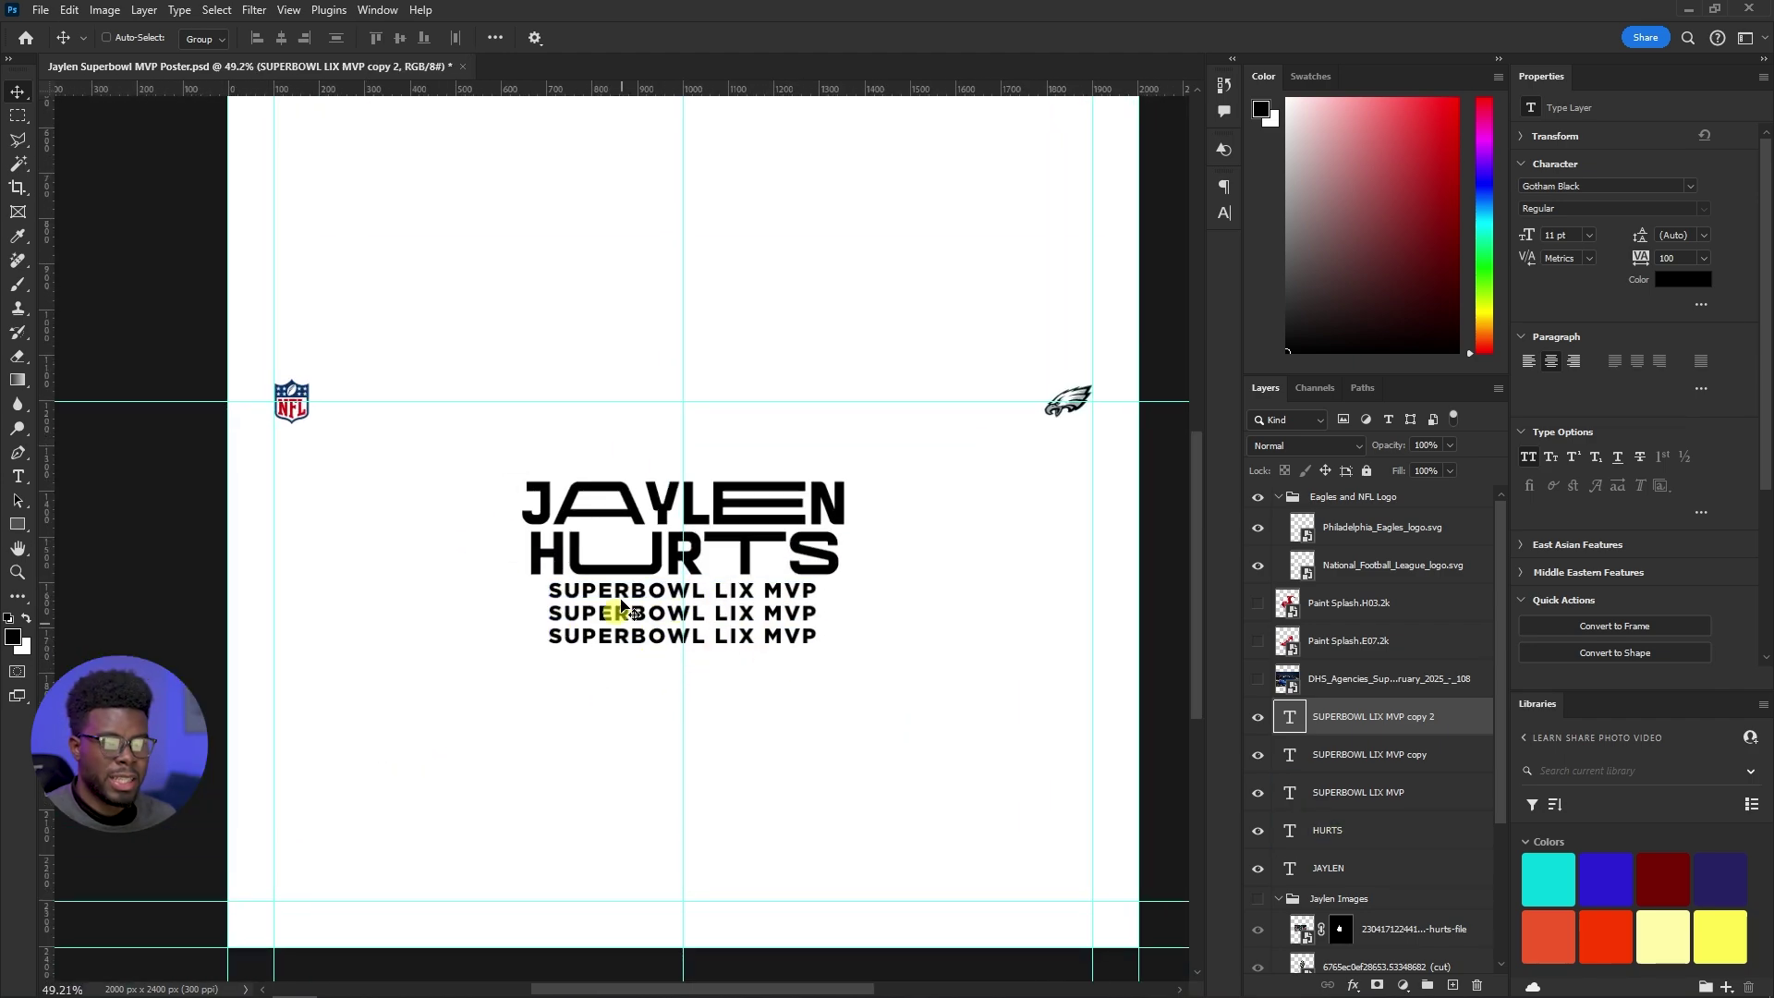
scroll(696, 578, "down", 1)
scroll(1374, 696, "down", 1)
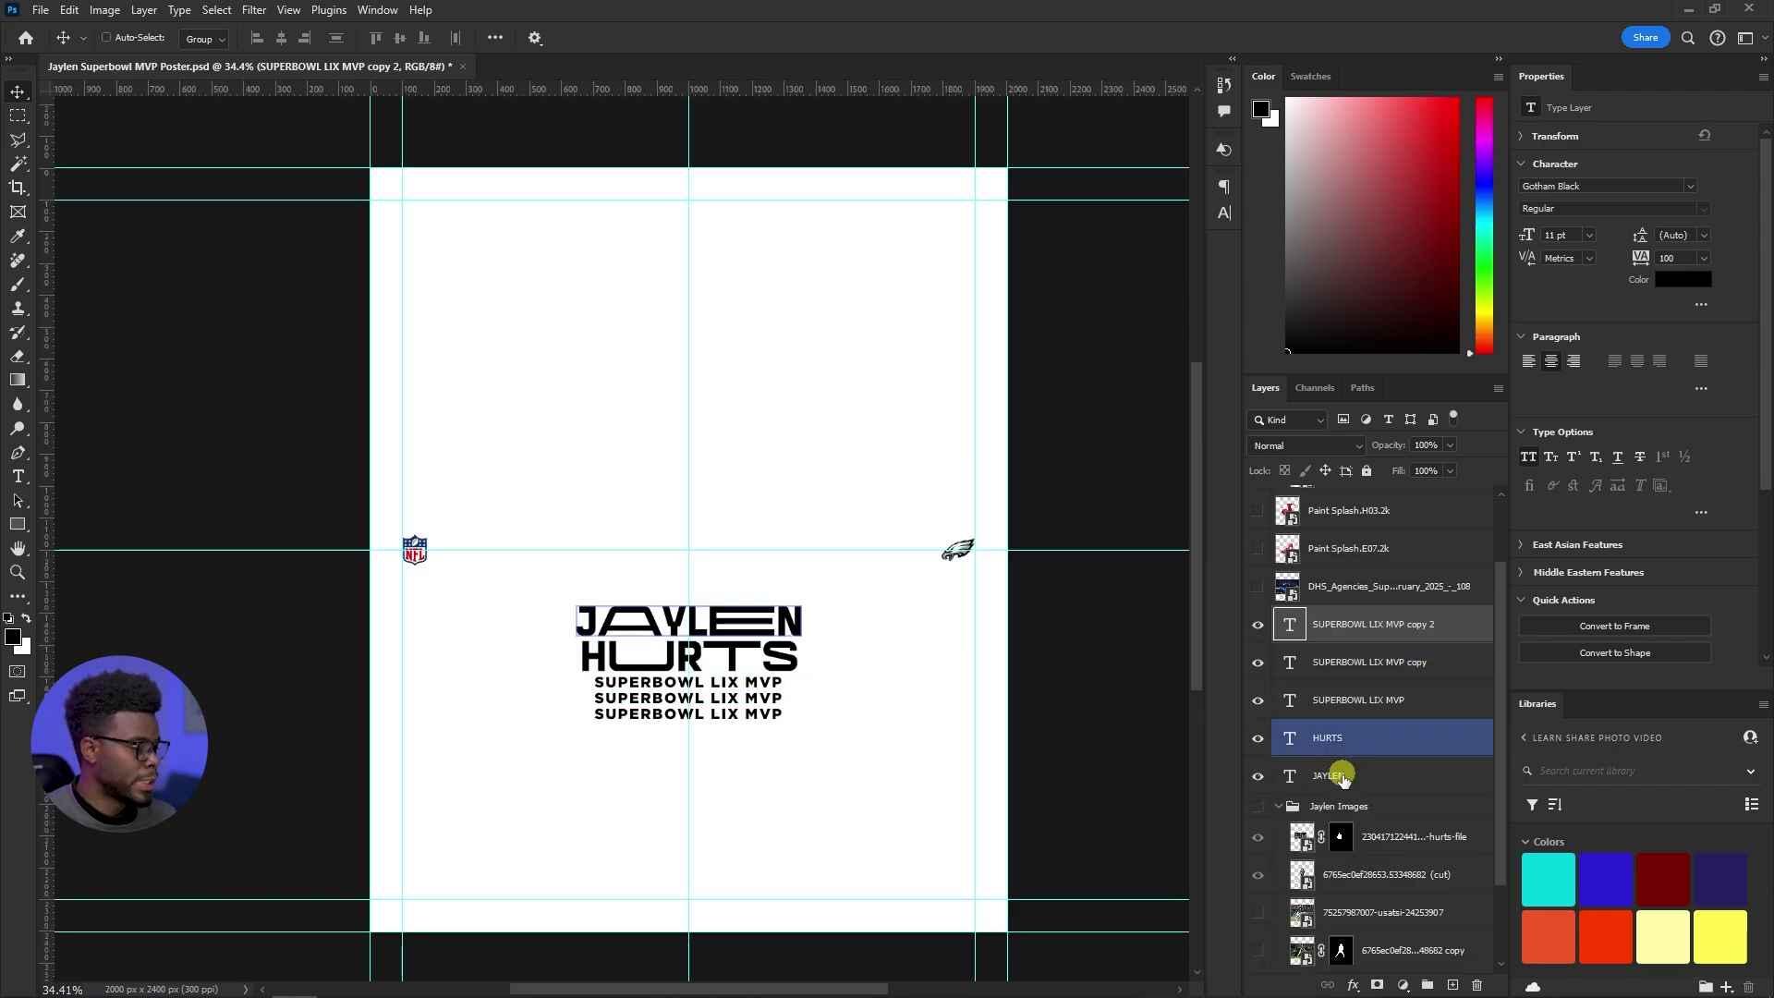
left_click(1358, 663)
left_click_drag(778, 708, 776, 859)
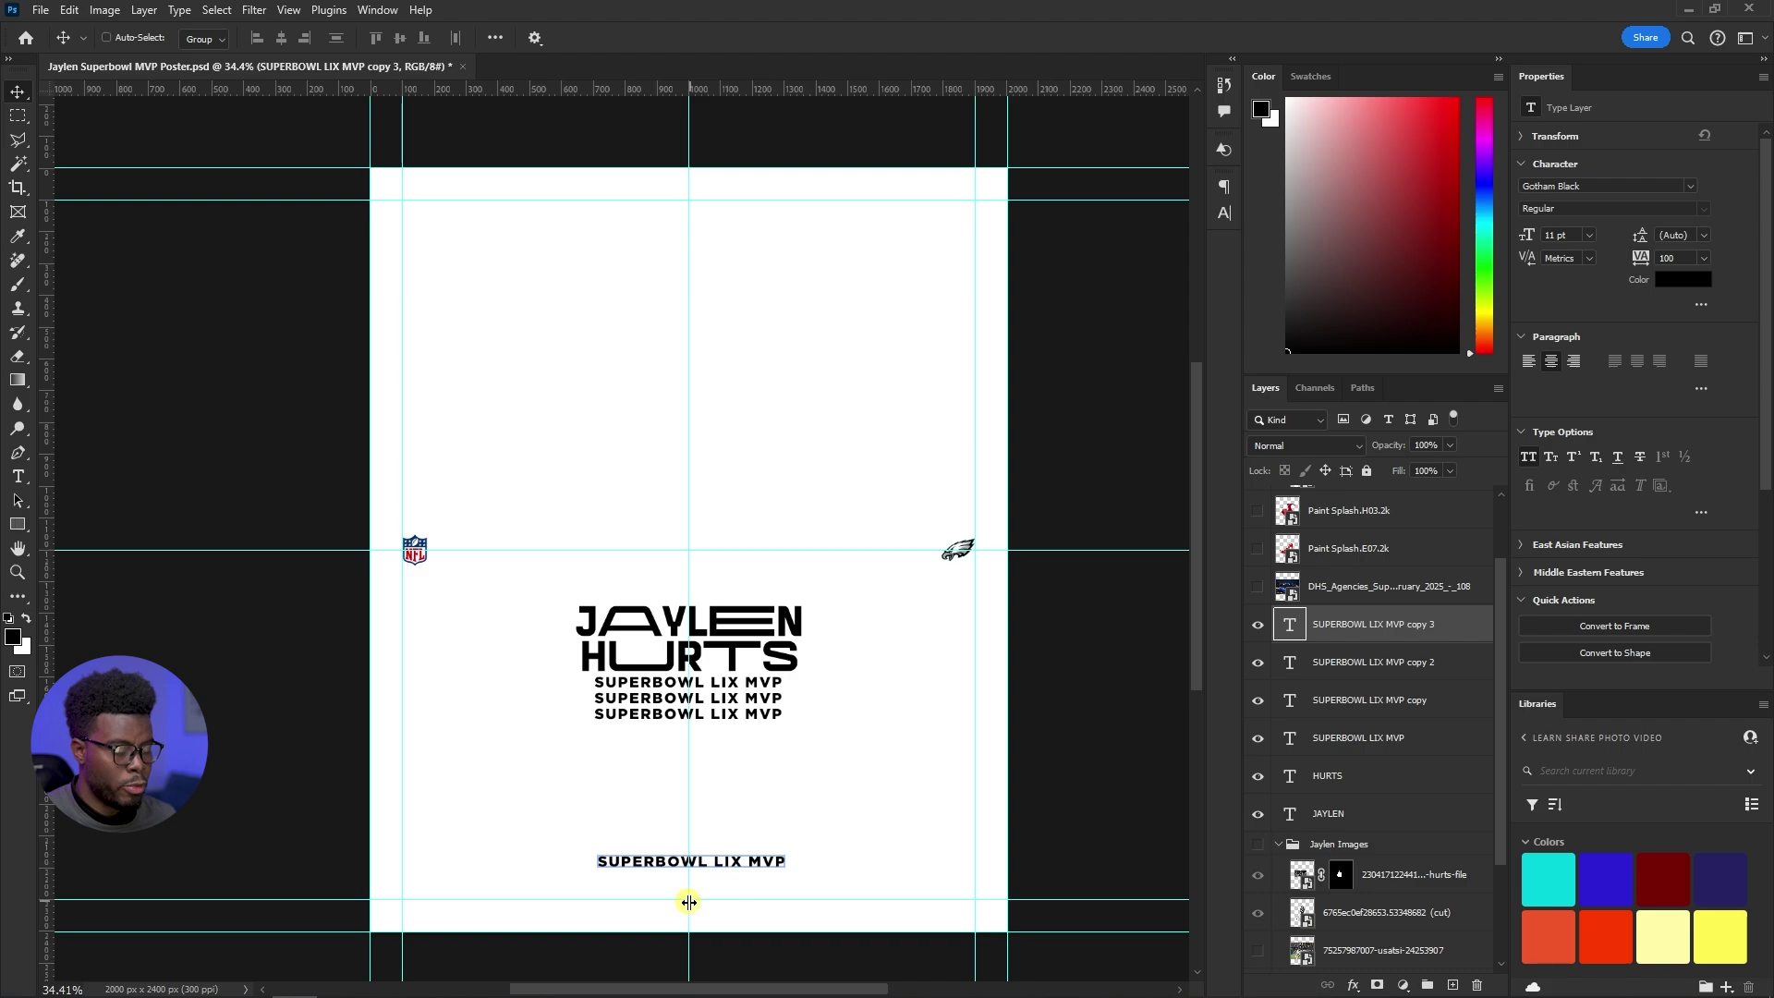
Replace the wording of the lowest text copy with NEW ORLEANS, LOUISIANA and commit the edit
scroll(689, 901, "up", 4)
double_click(739, 827)
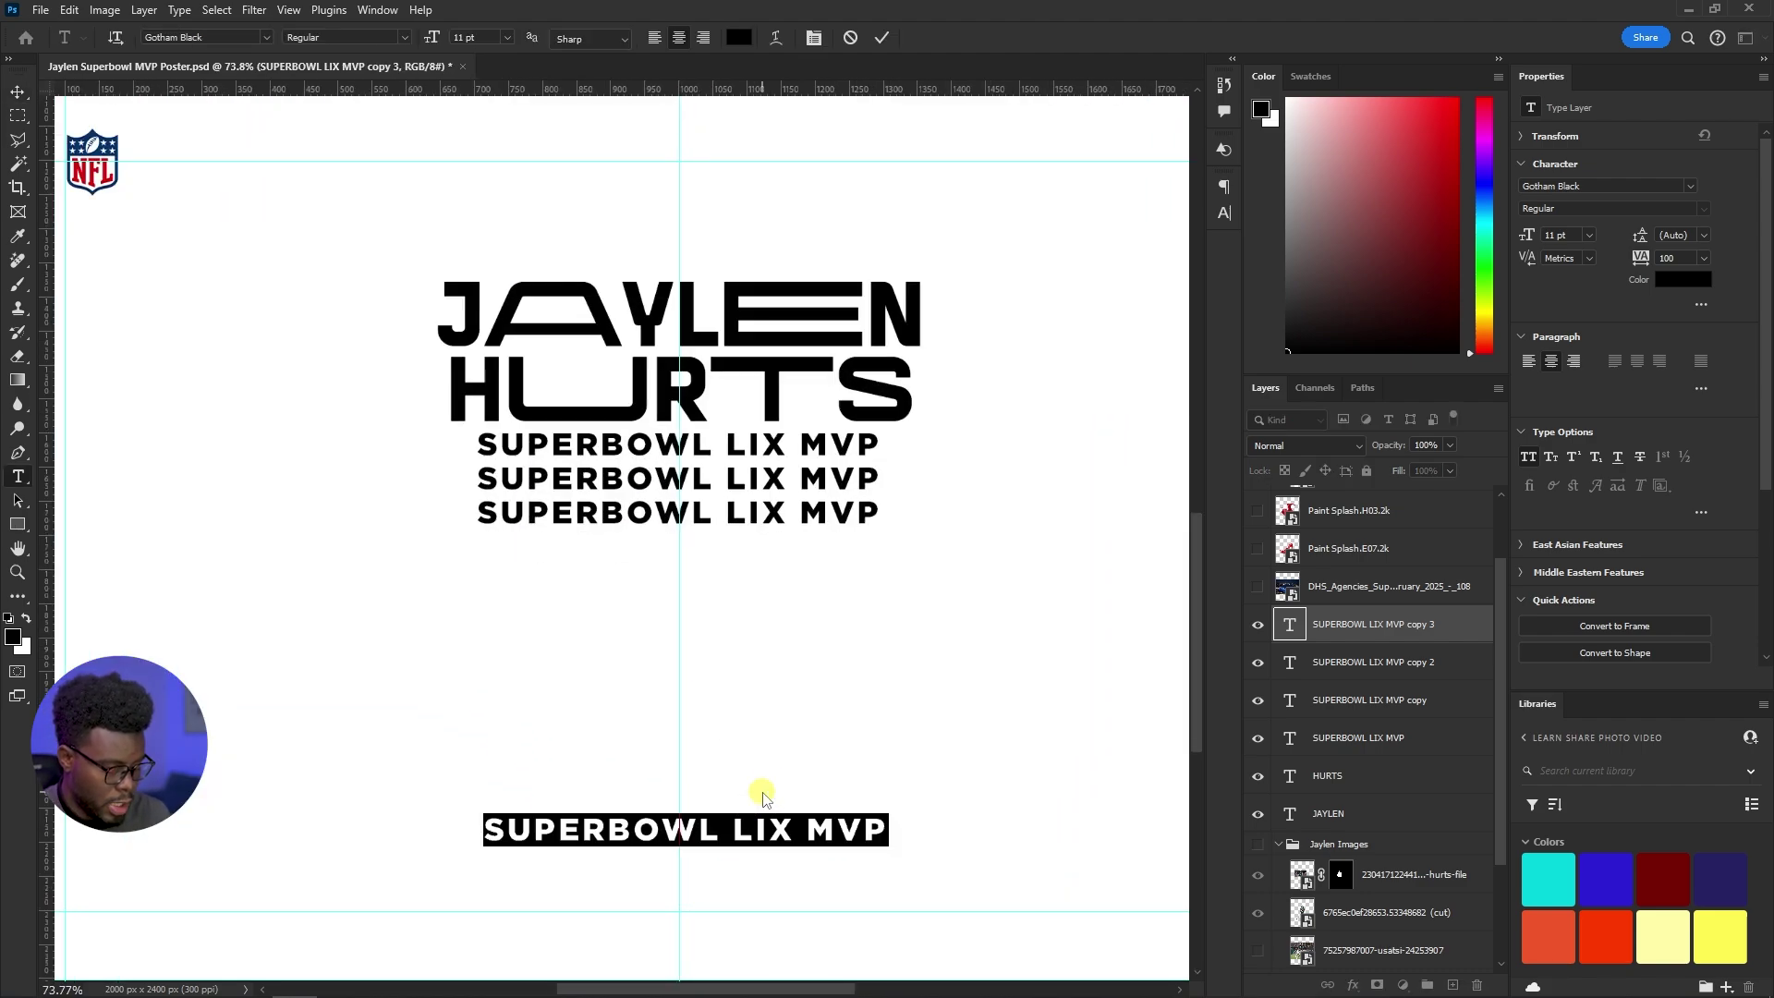
type("NEW ORLEAN")
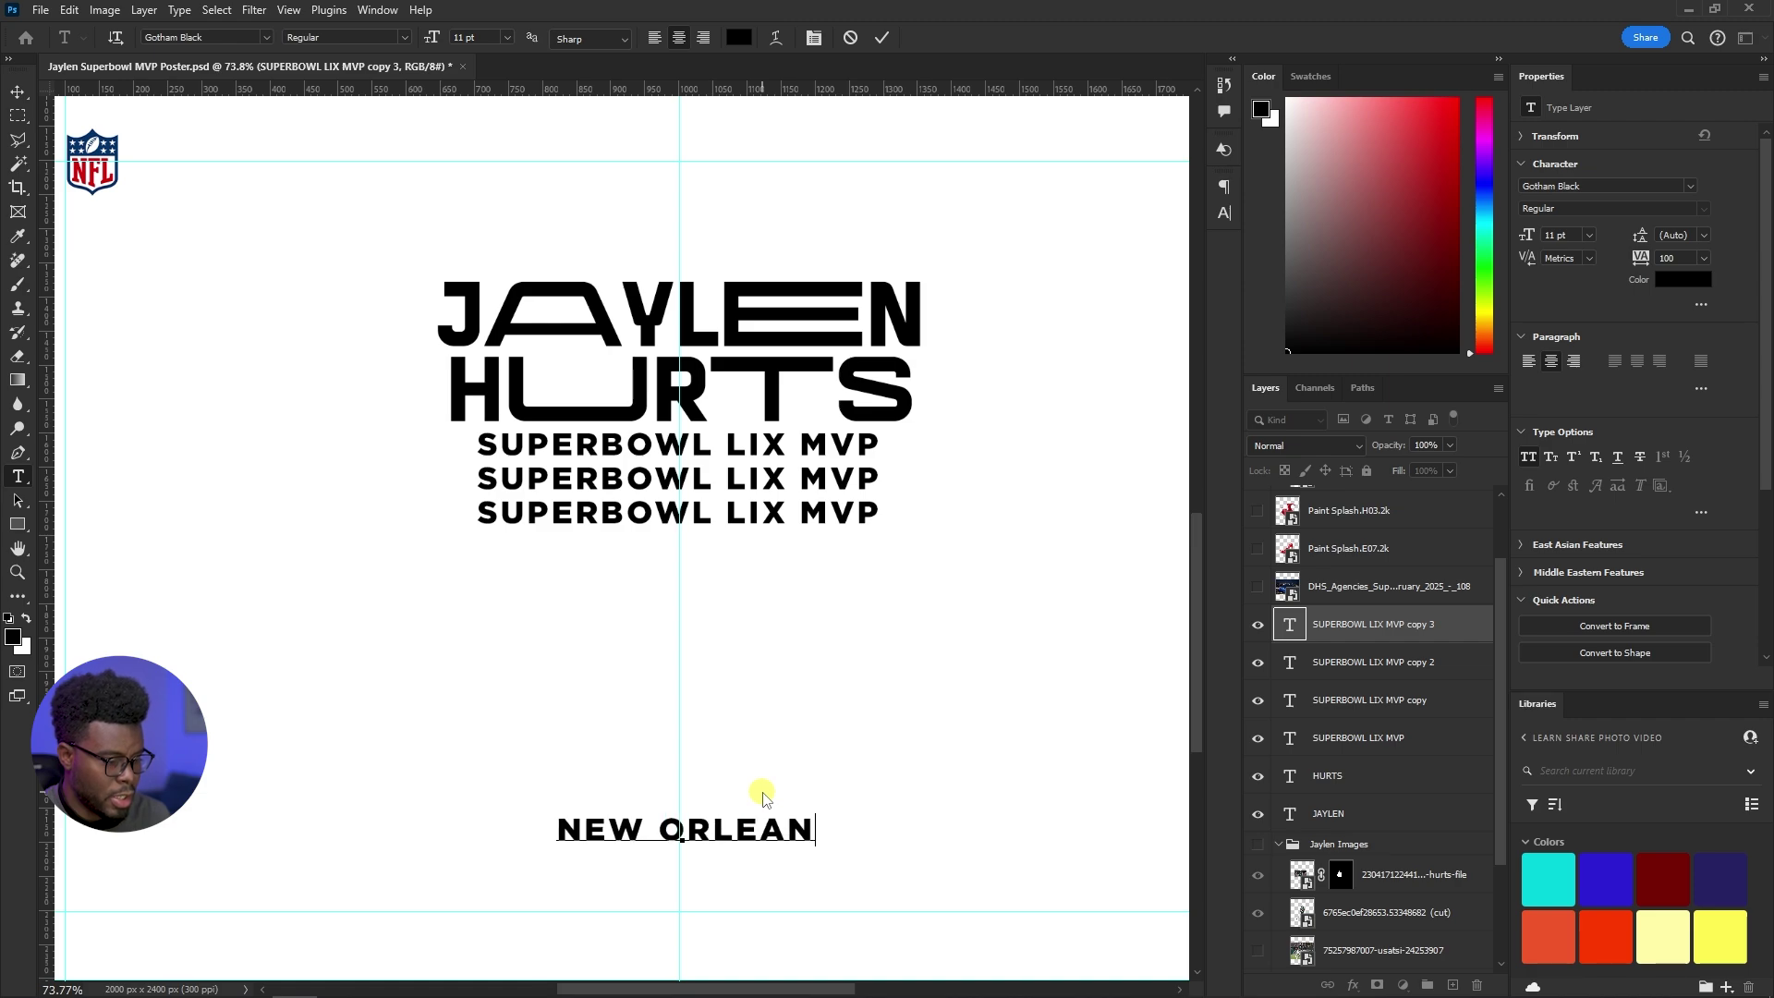
type("S, LOU")
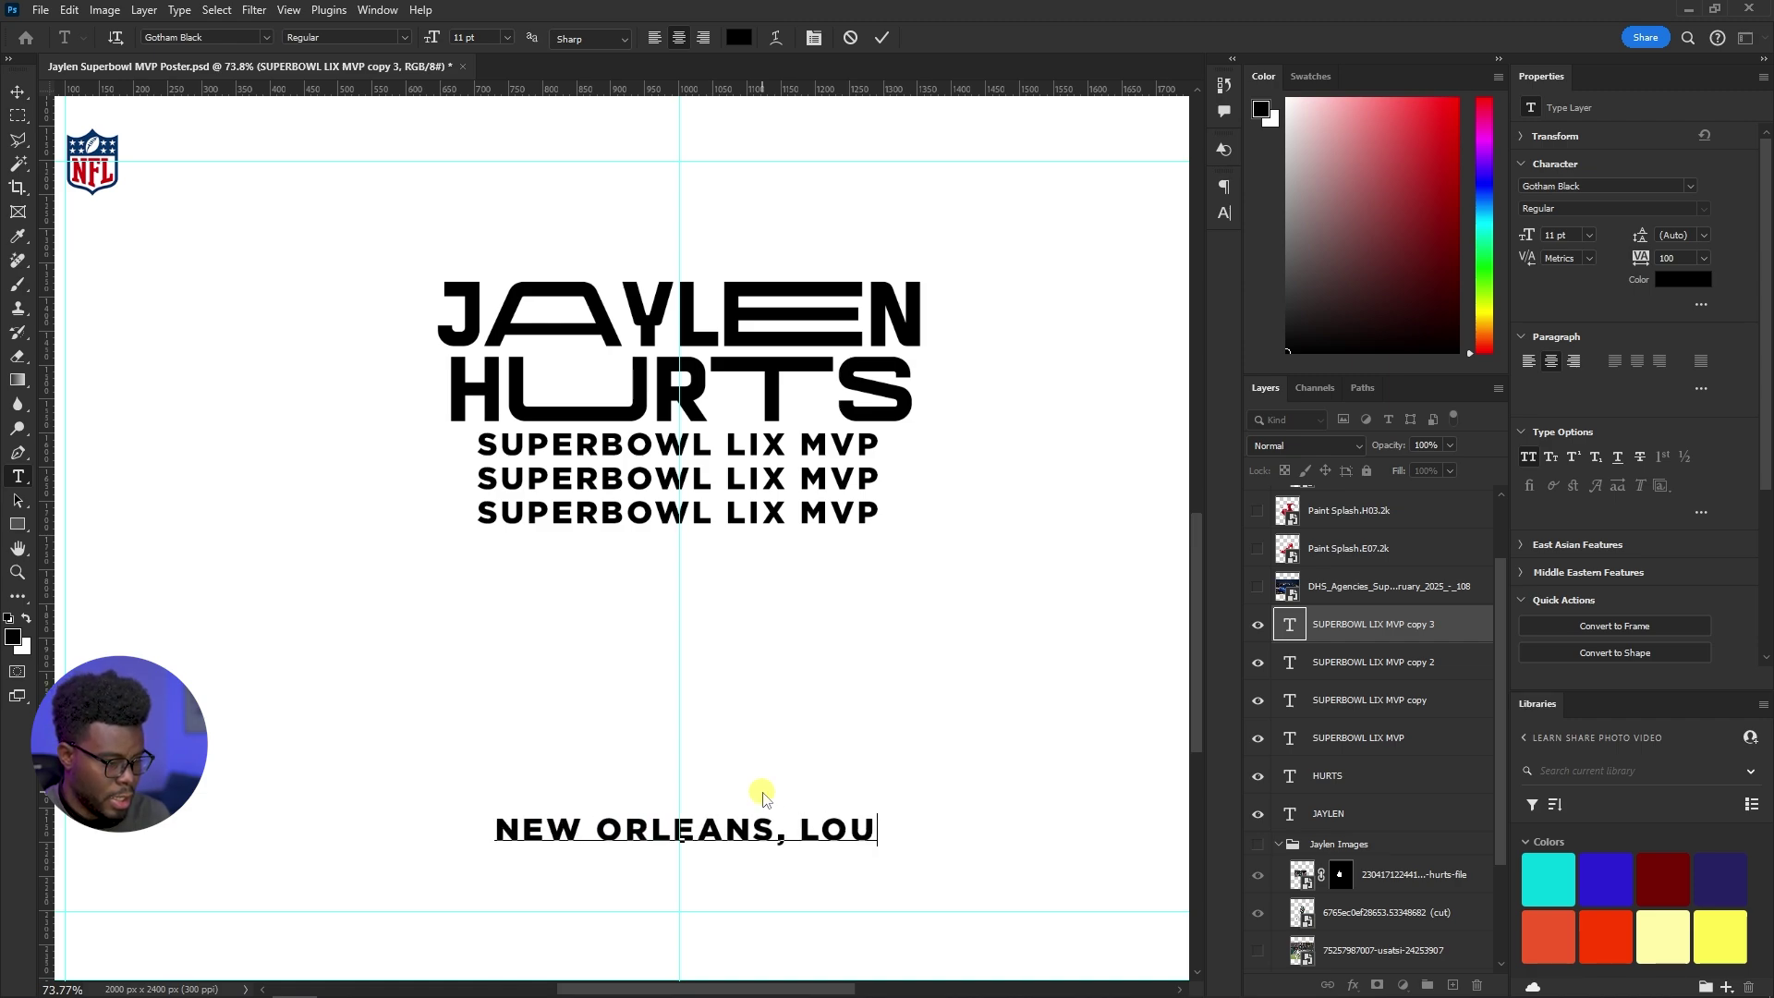
type("ISIANA")
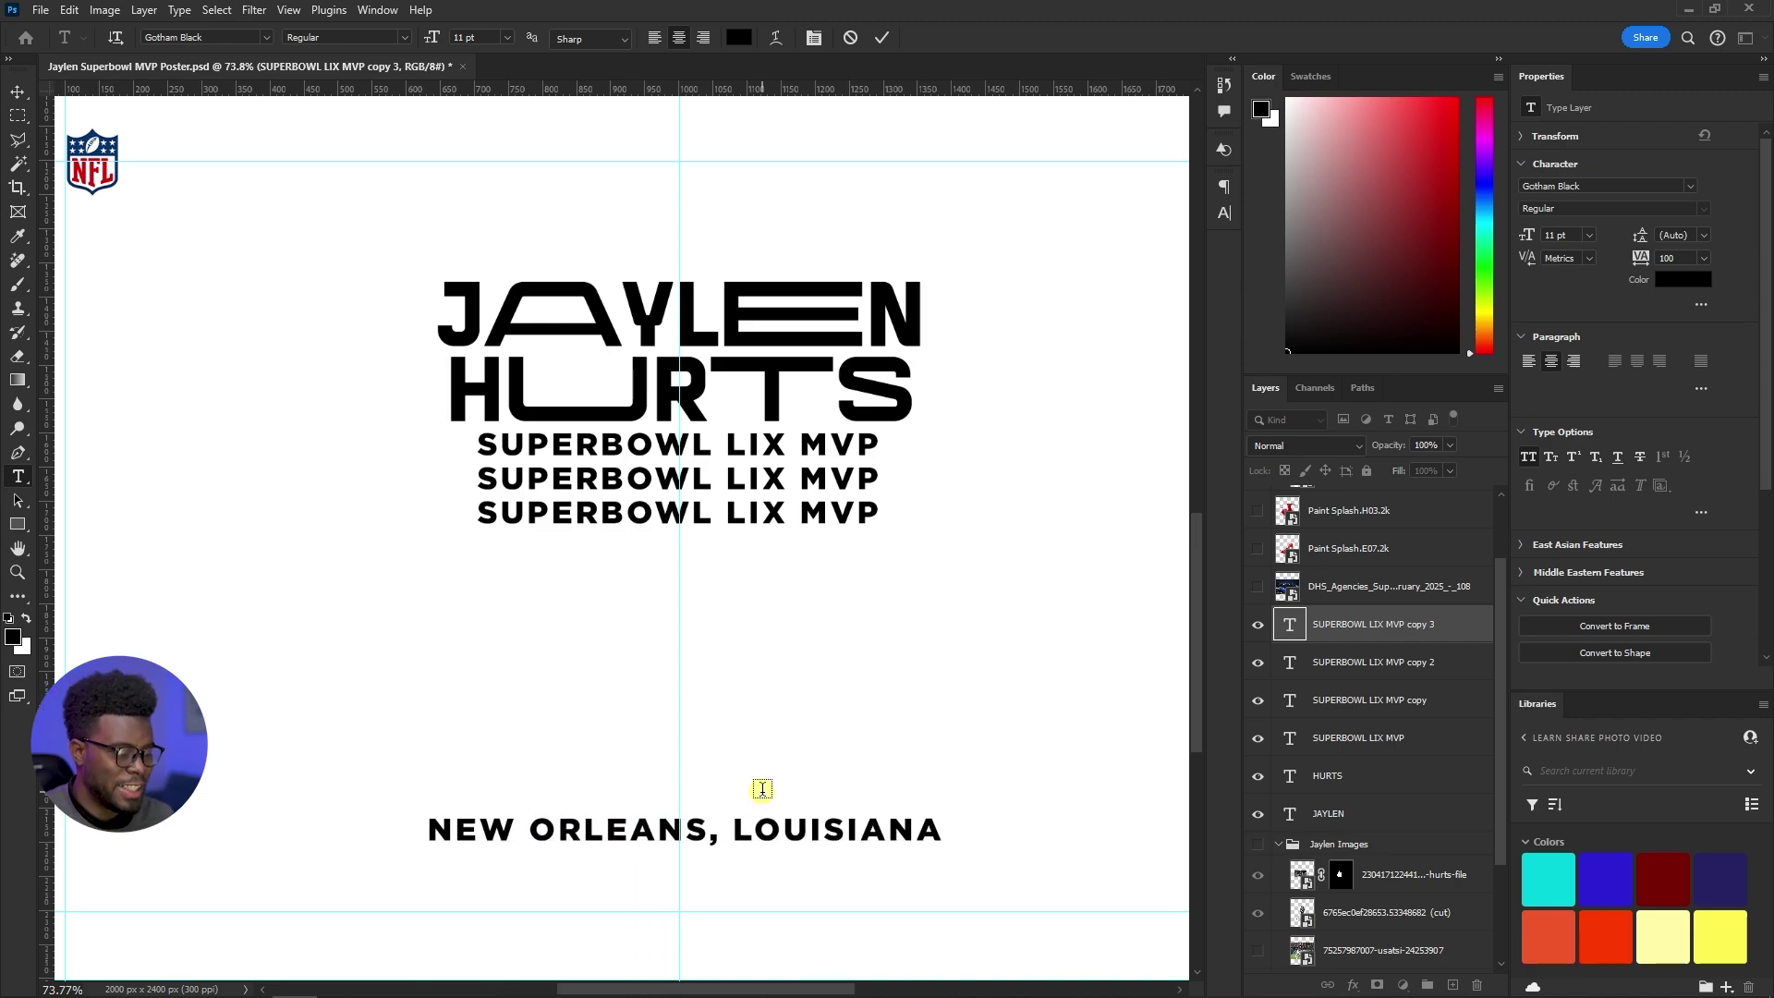
key("ctrl+Return")
key("v")
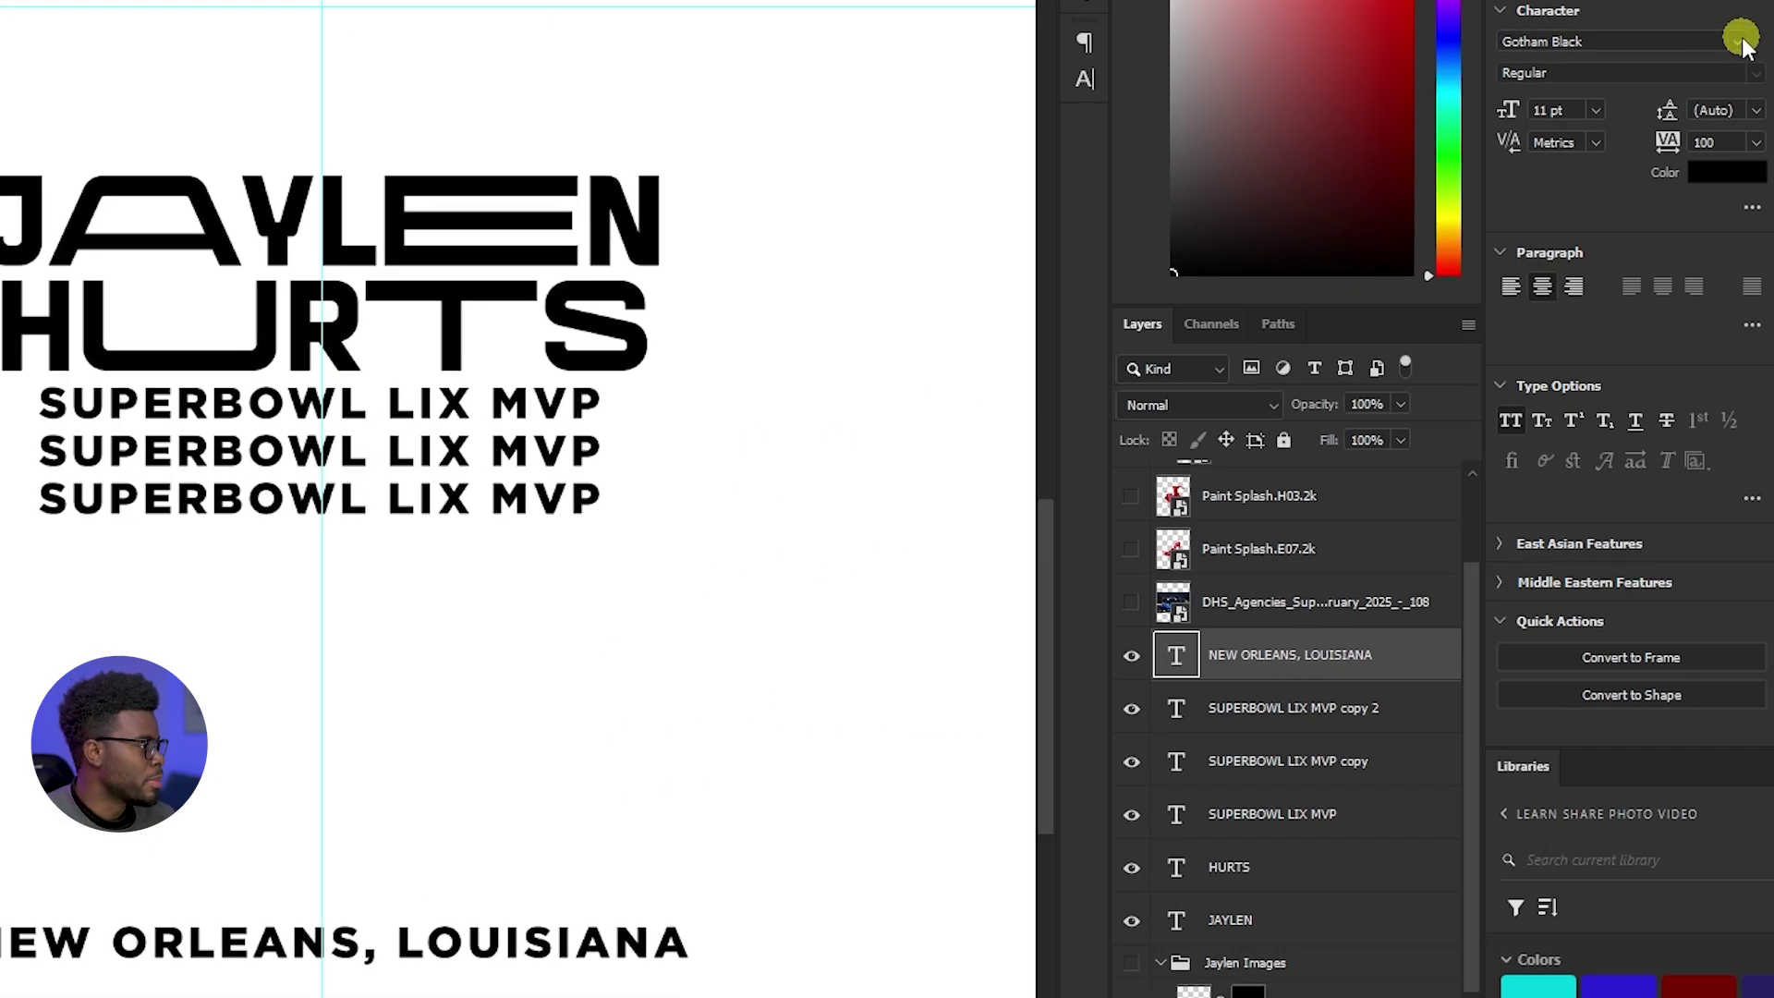
Set the NEW ORLEANS, LOUISIANA text to Netflix Sans Medium at 6 pt
left_click(1690, 185)
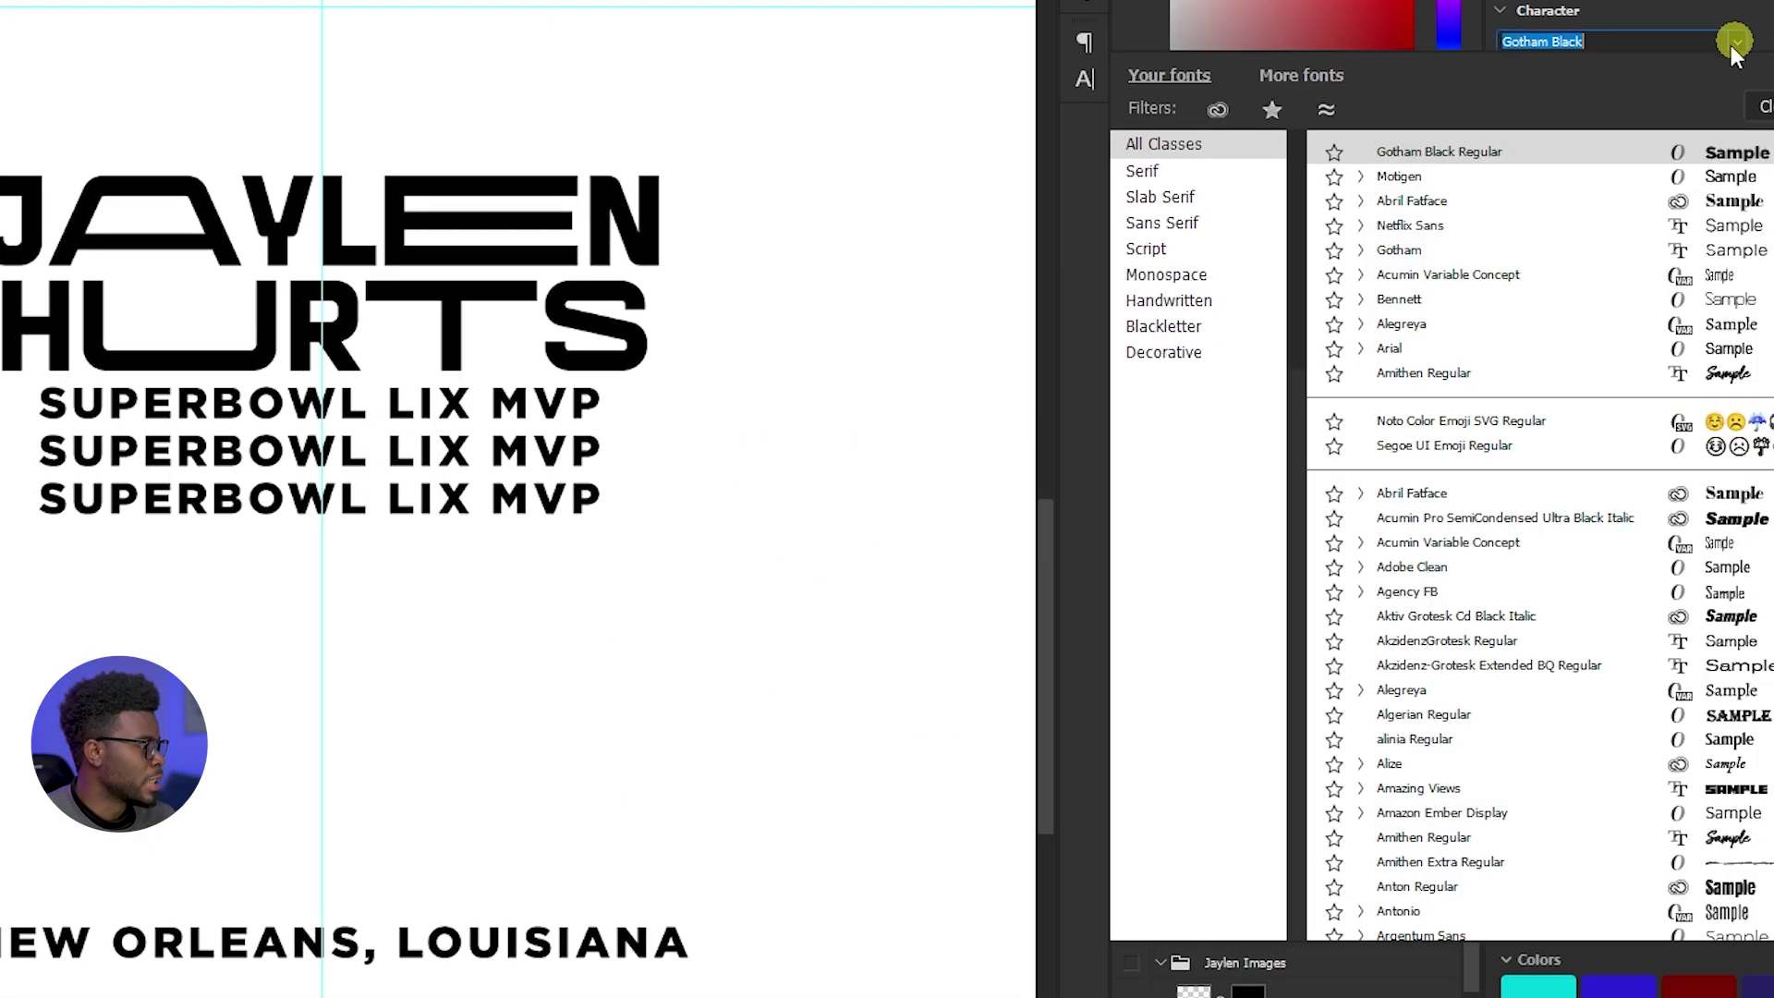
left_click(1441, 226)
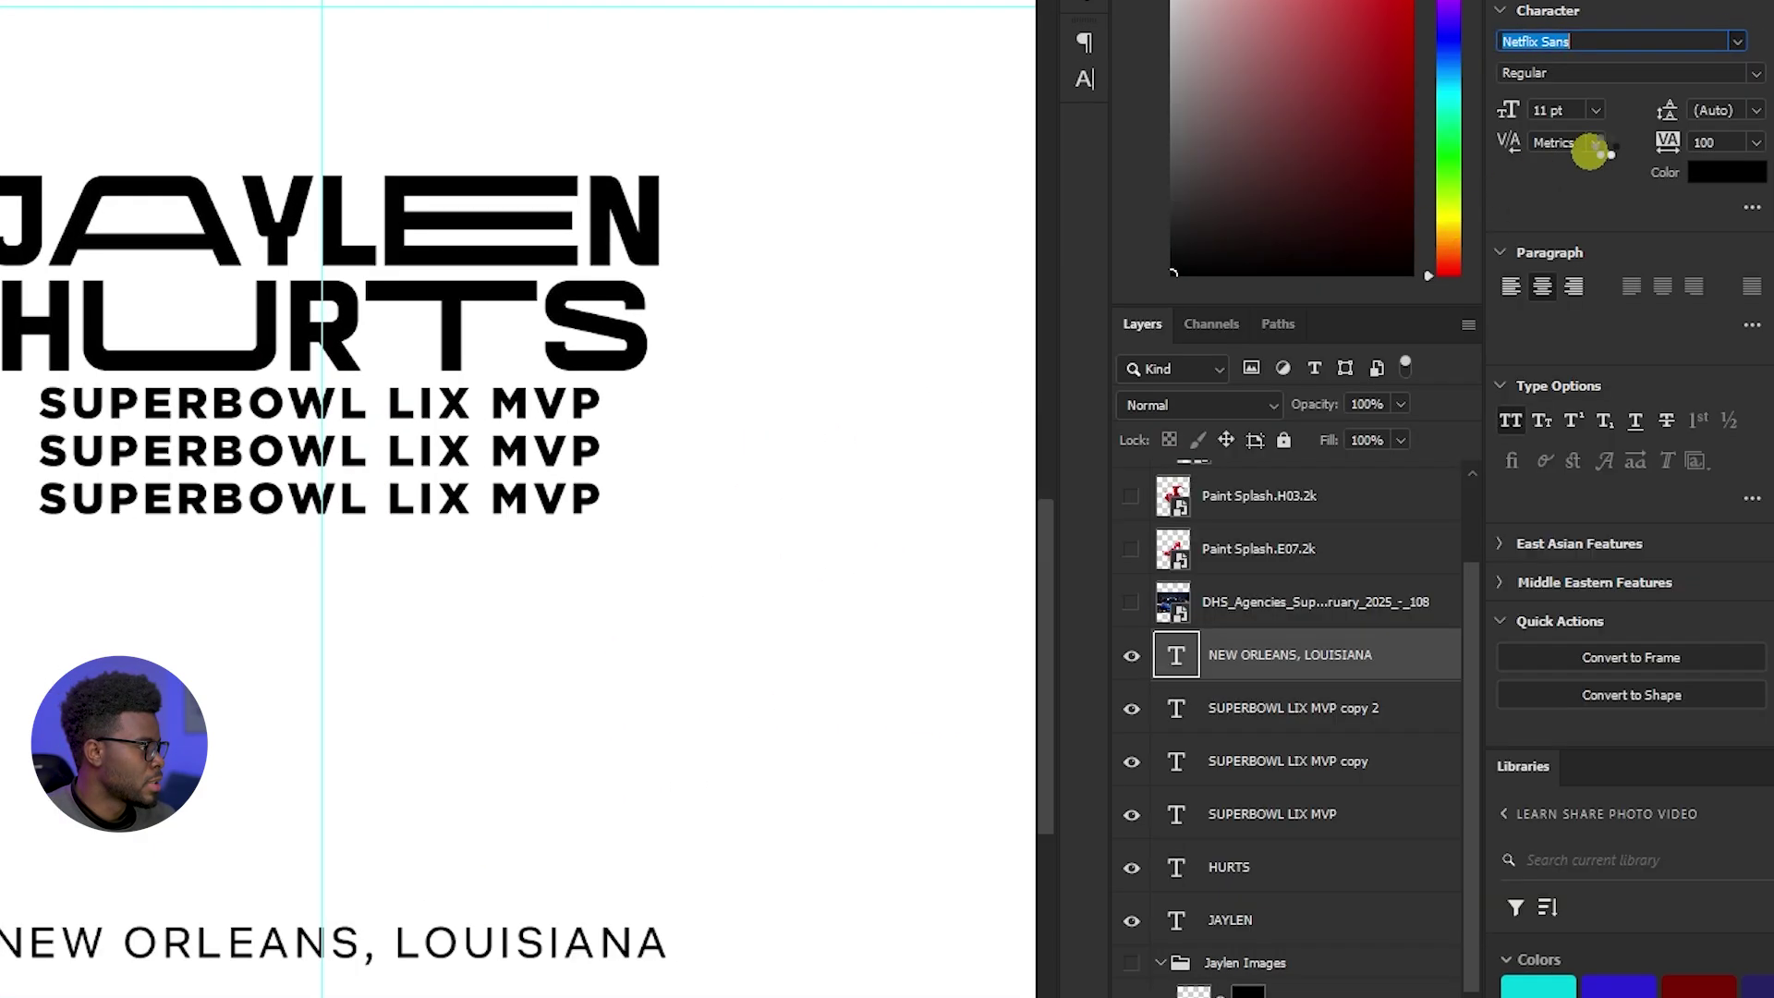
left_click(1755, 73)
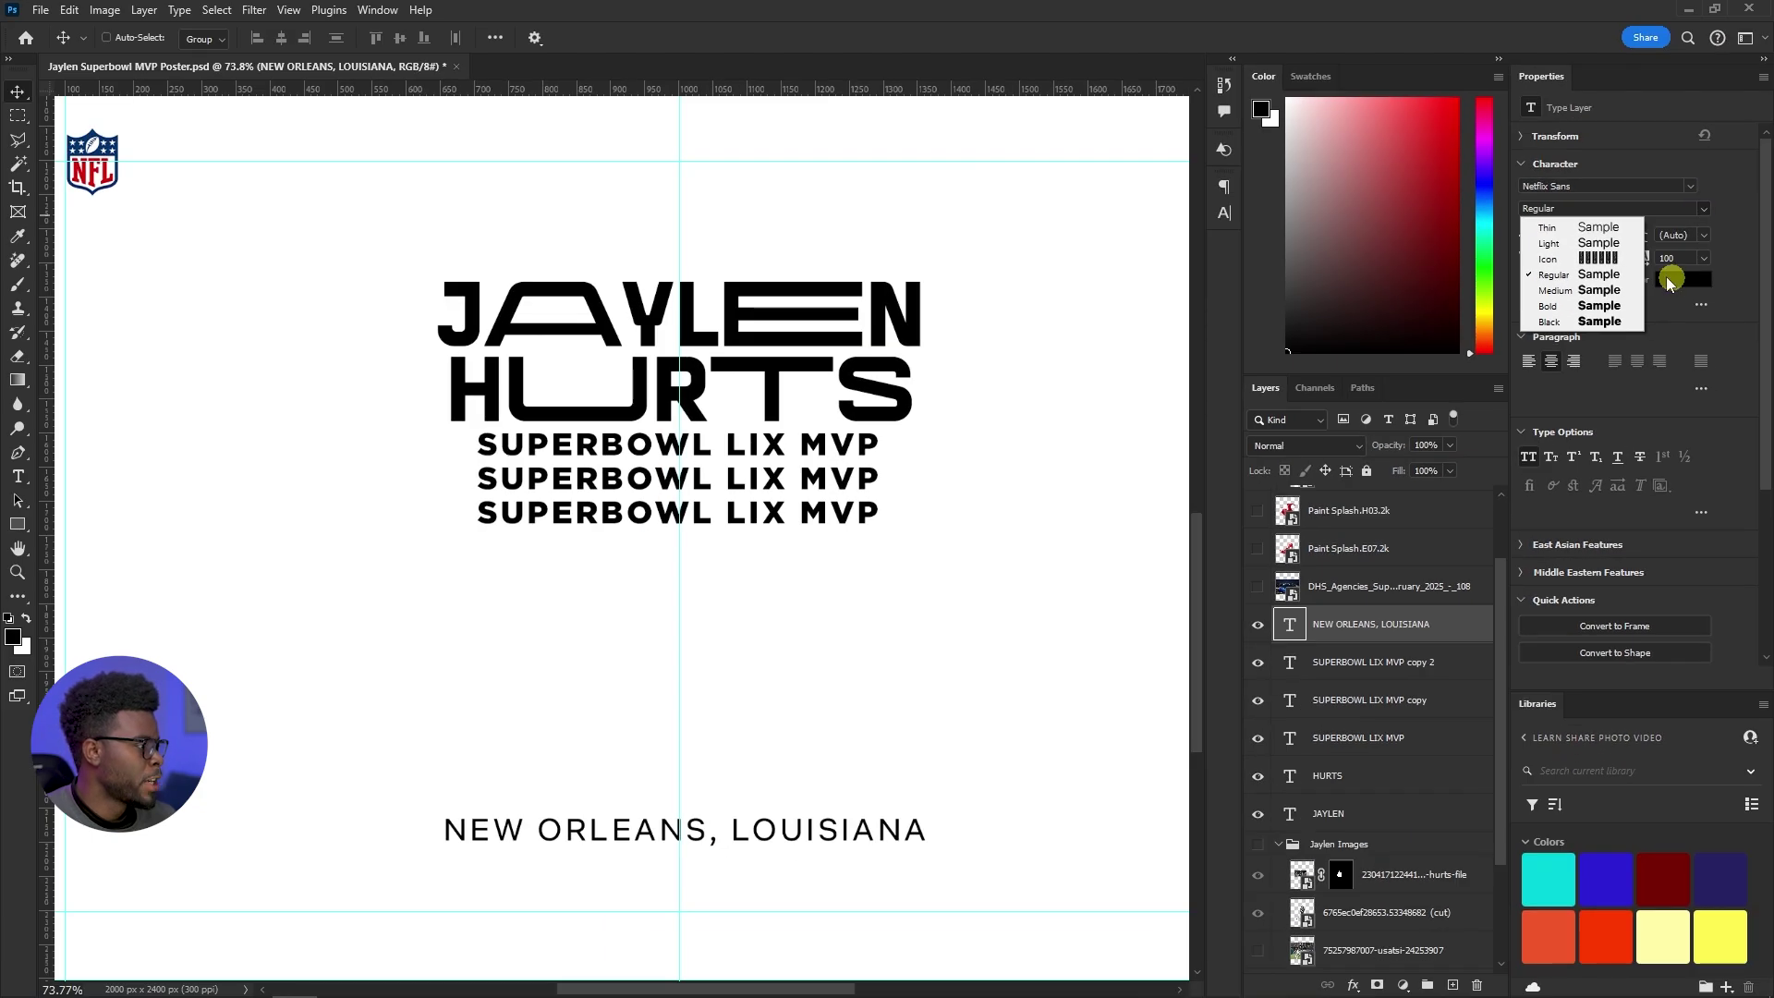
left_click(1605, 289)
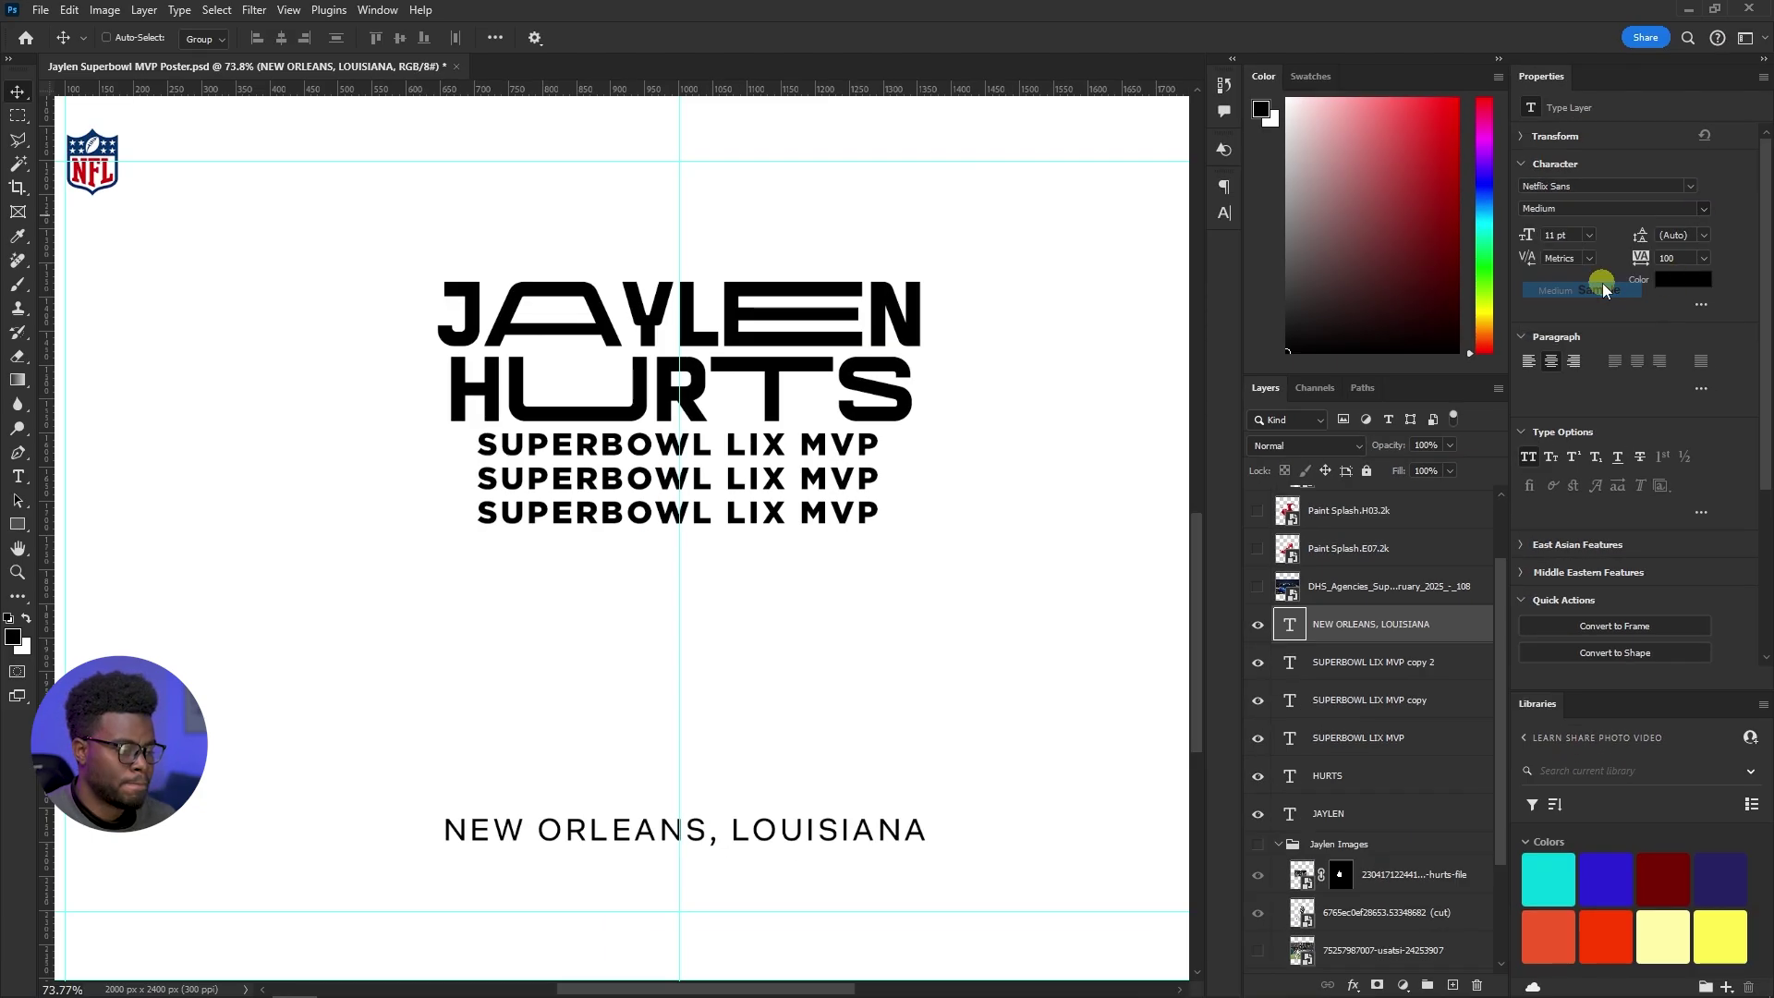
left_click(1680, 222)
left_click(1702, 211)
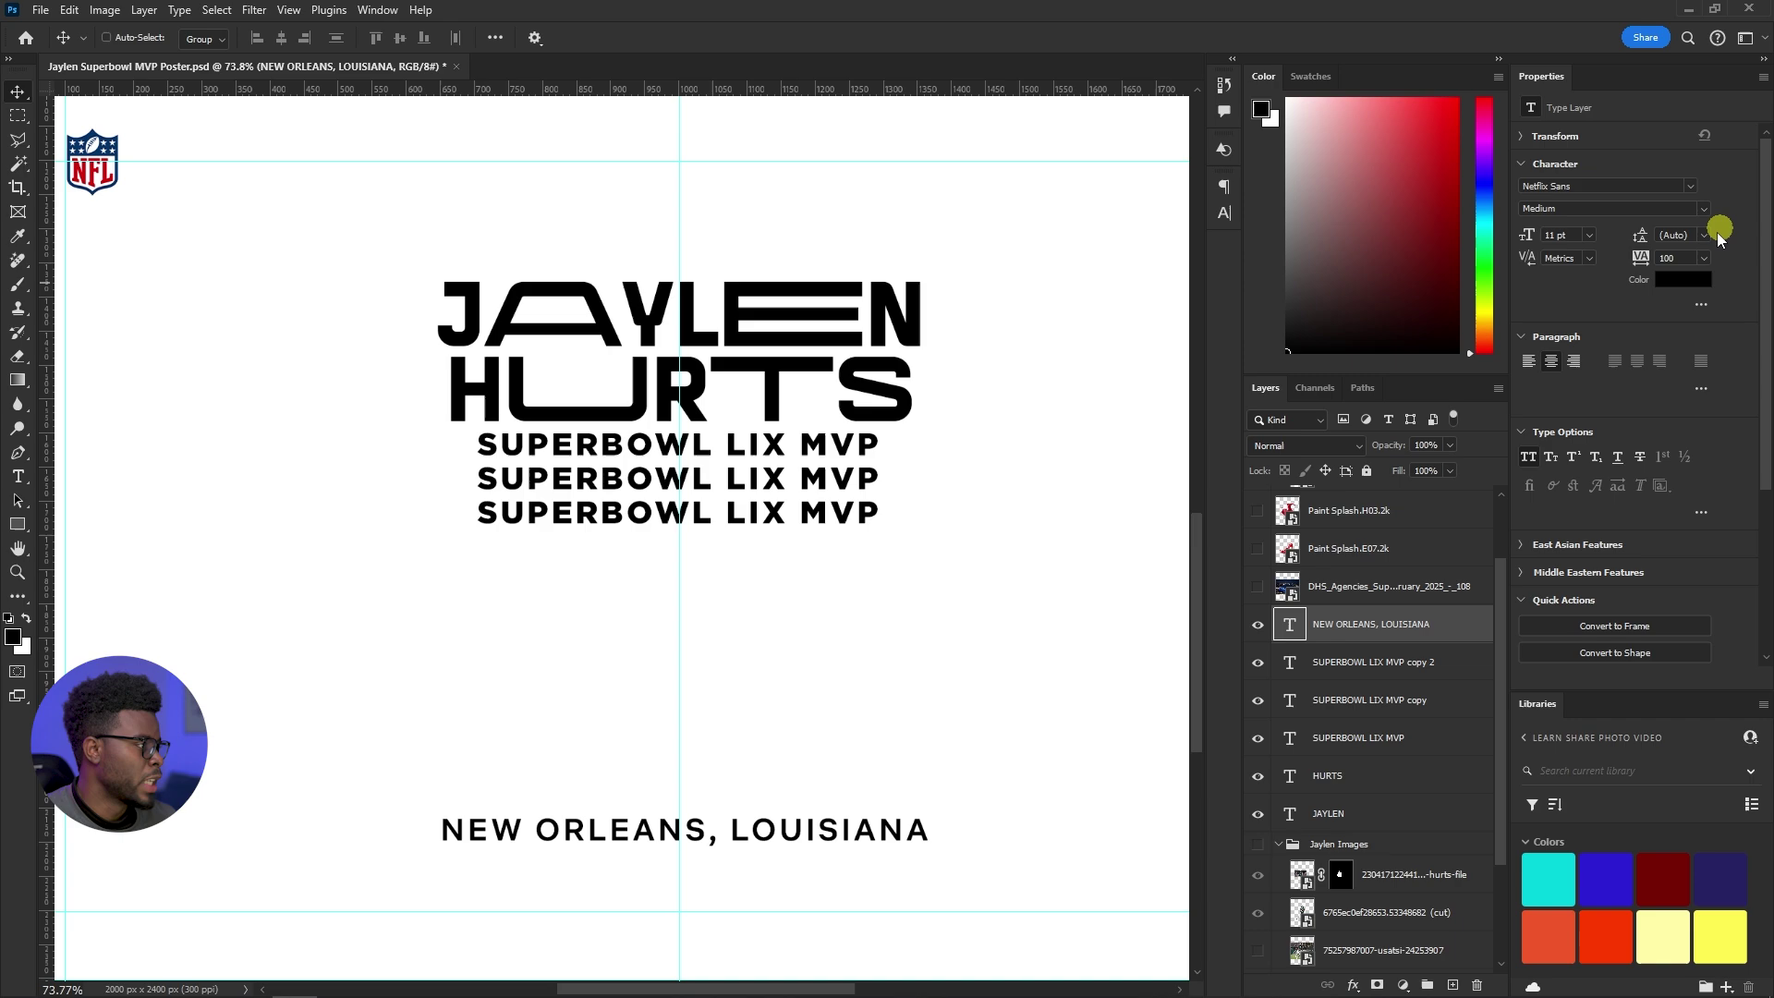
left_click(1590, 235)
left_click(1582, 250)
Centre the NEW ORLEANS, LOUISIANA text horizontally against a selection of the whole canvas, and clear the selection
scroll(778, 582, "down", 1)
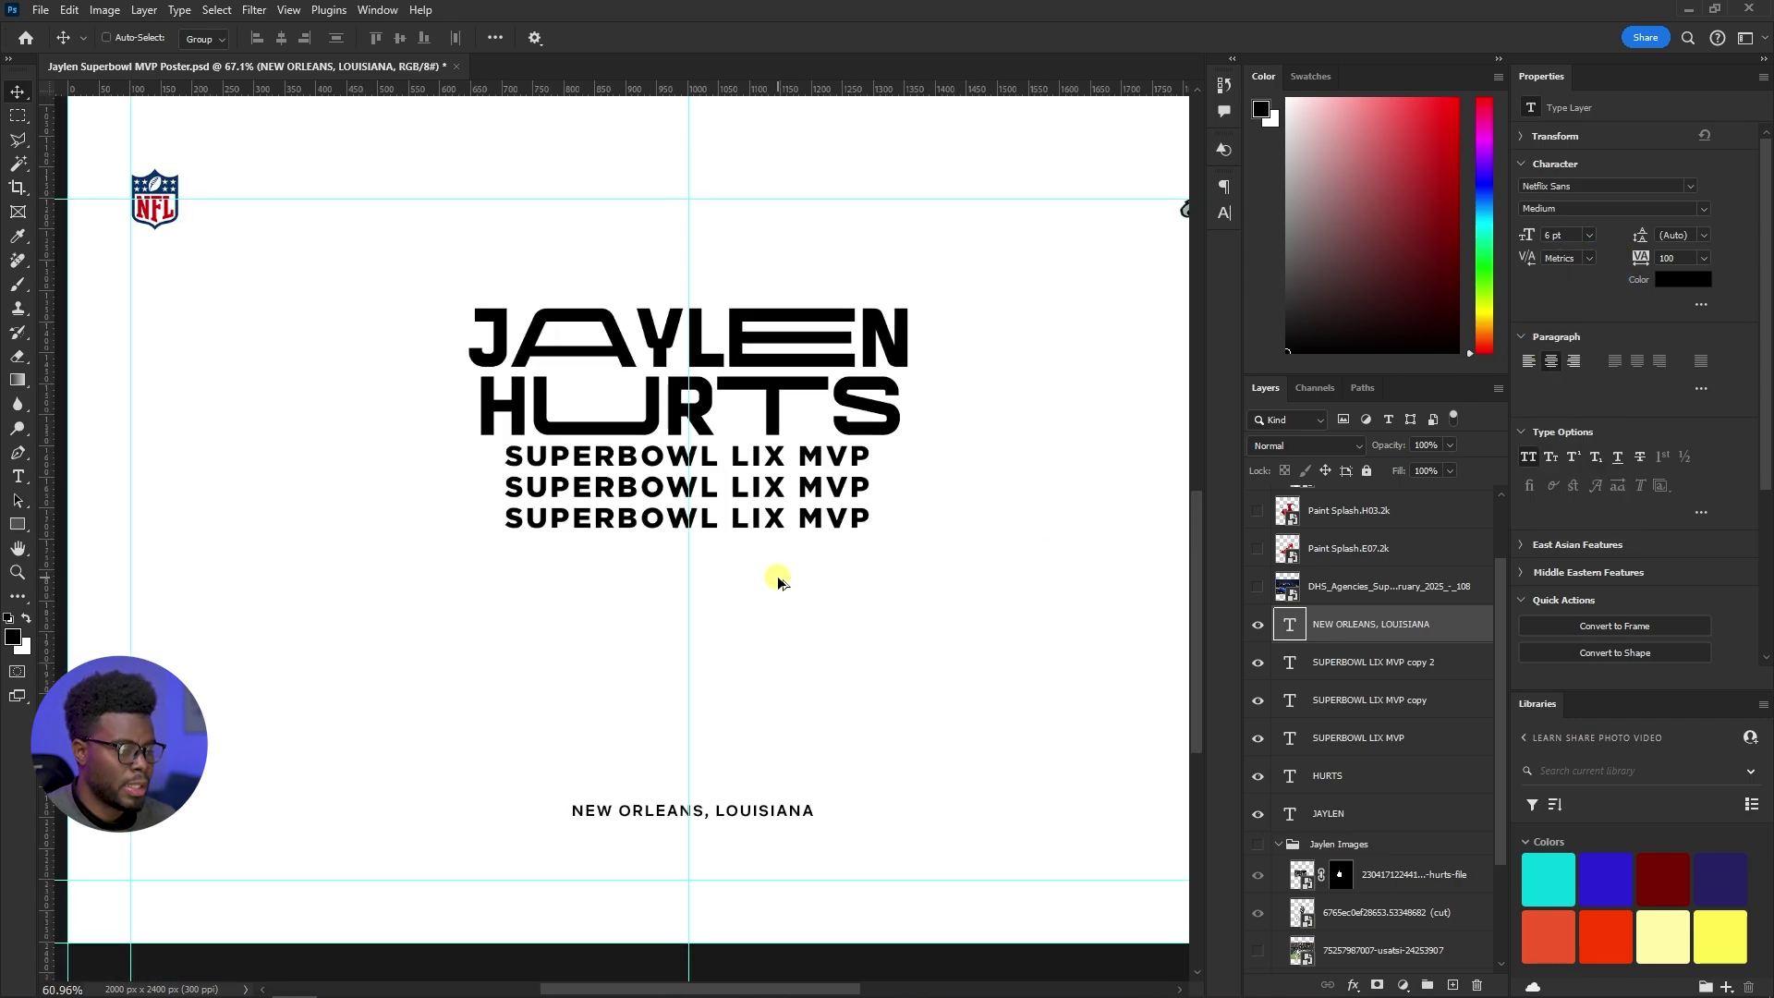
scroll(777, 582, "down", 3)
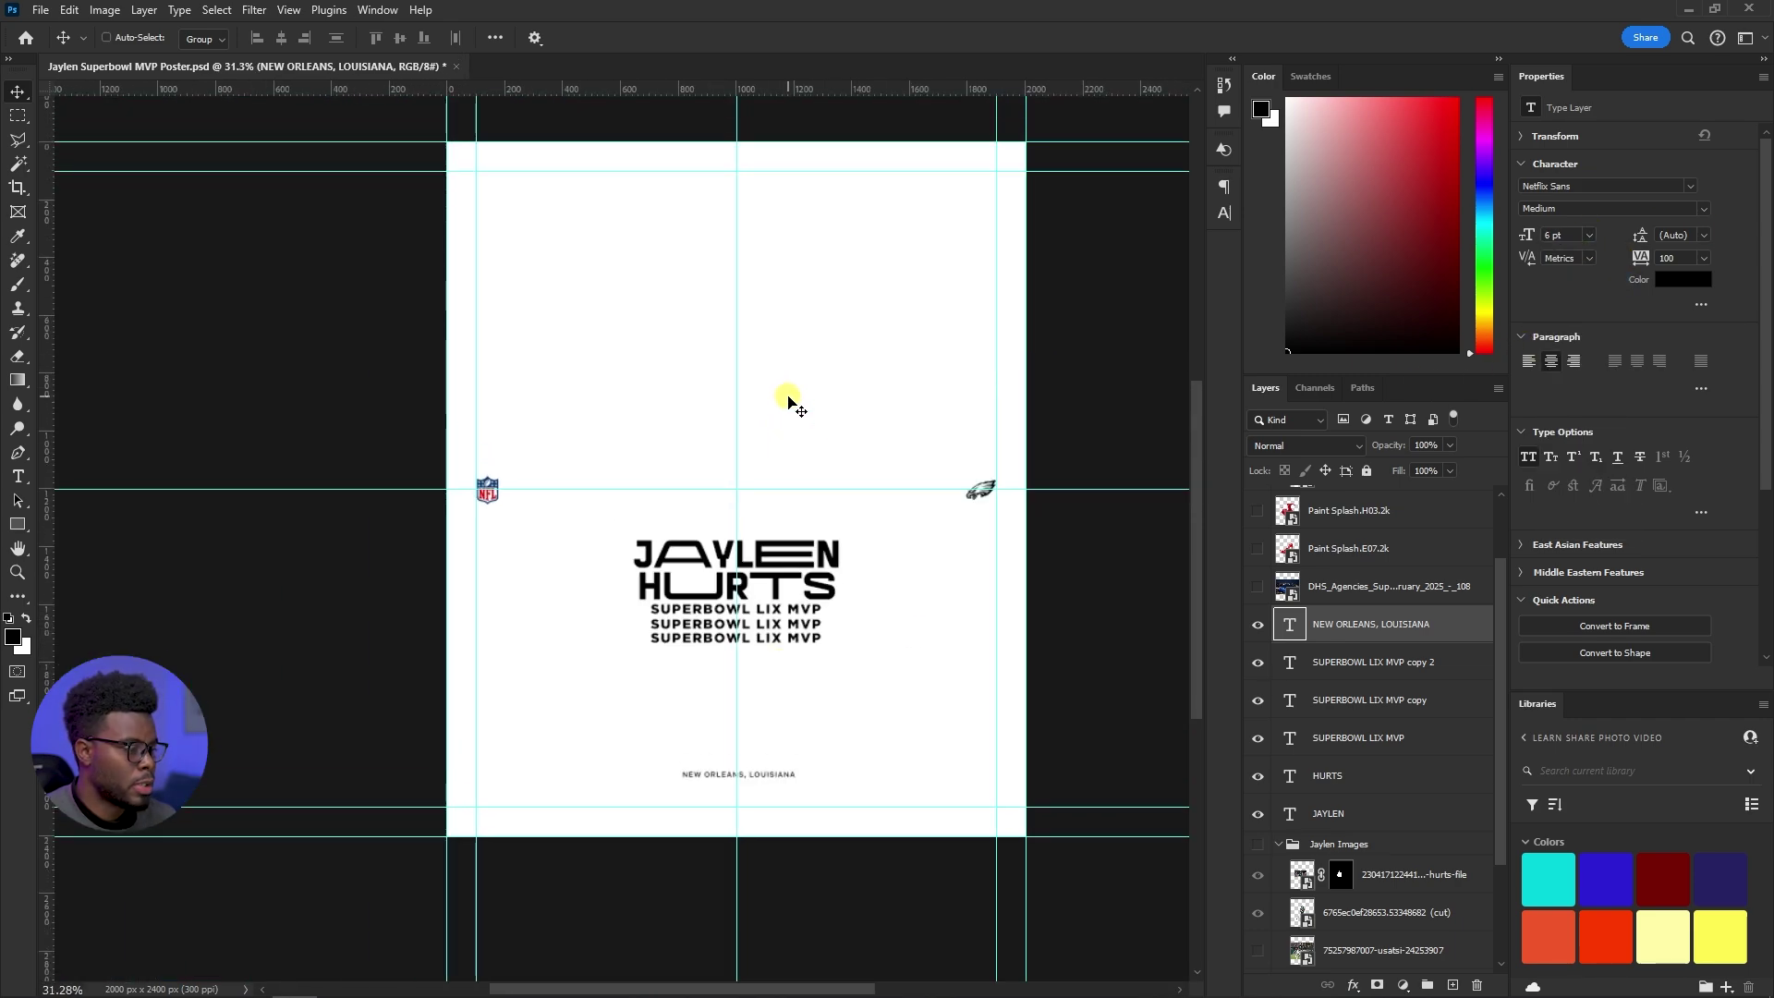
scroll(791, 744, "up", 3)
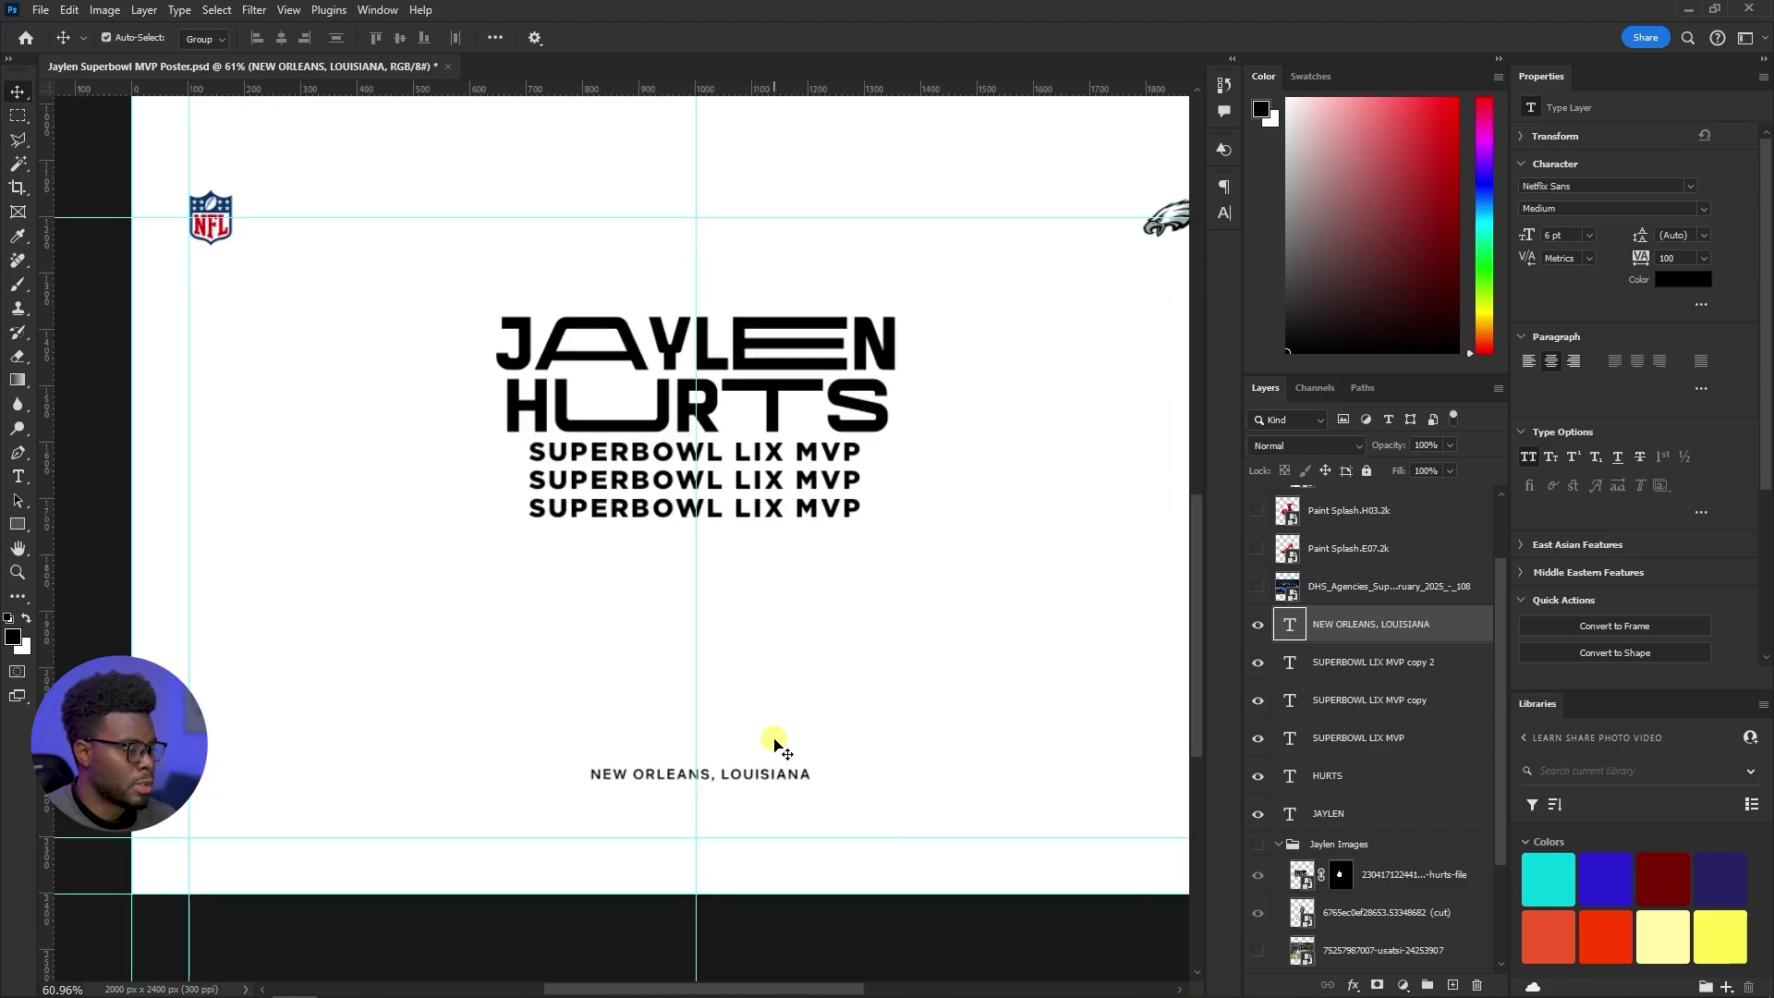
scroll(774, 742, "down", 2)
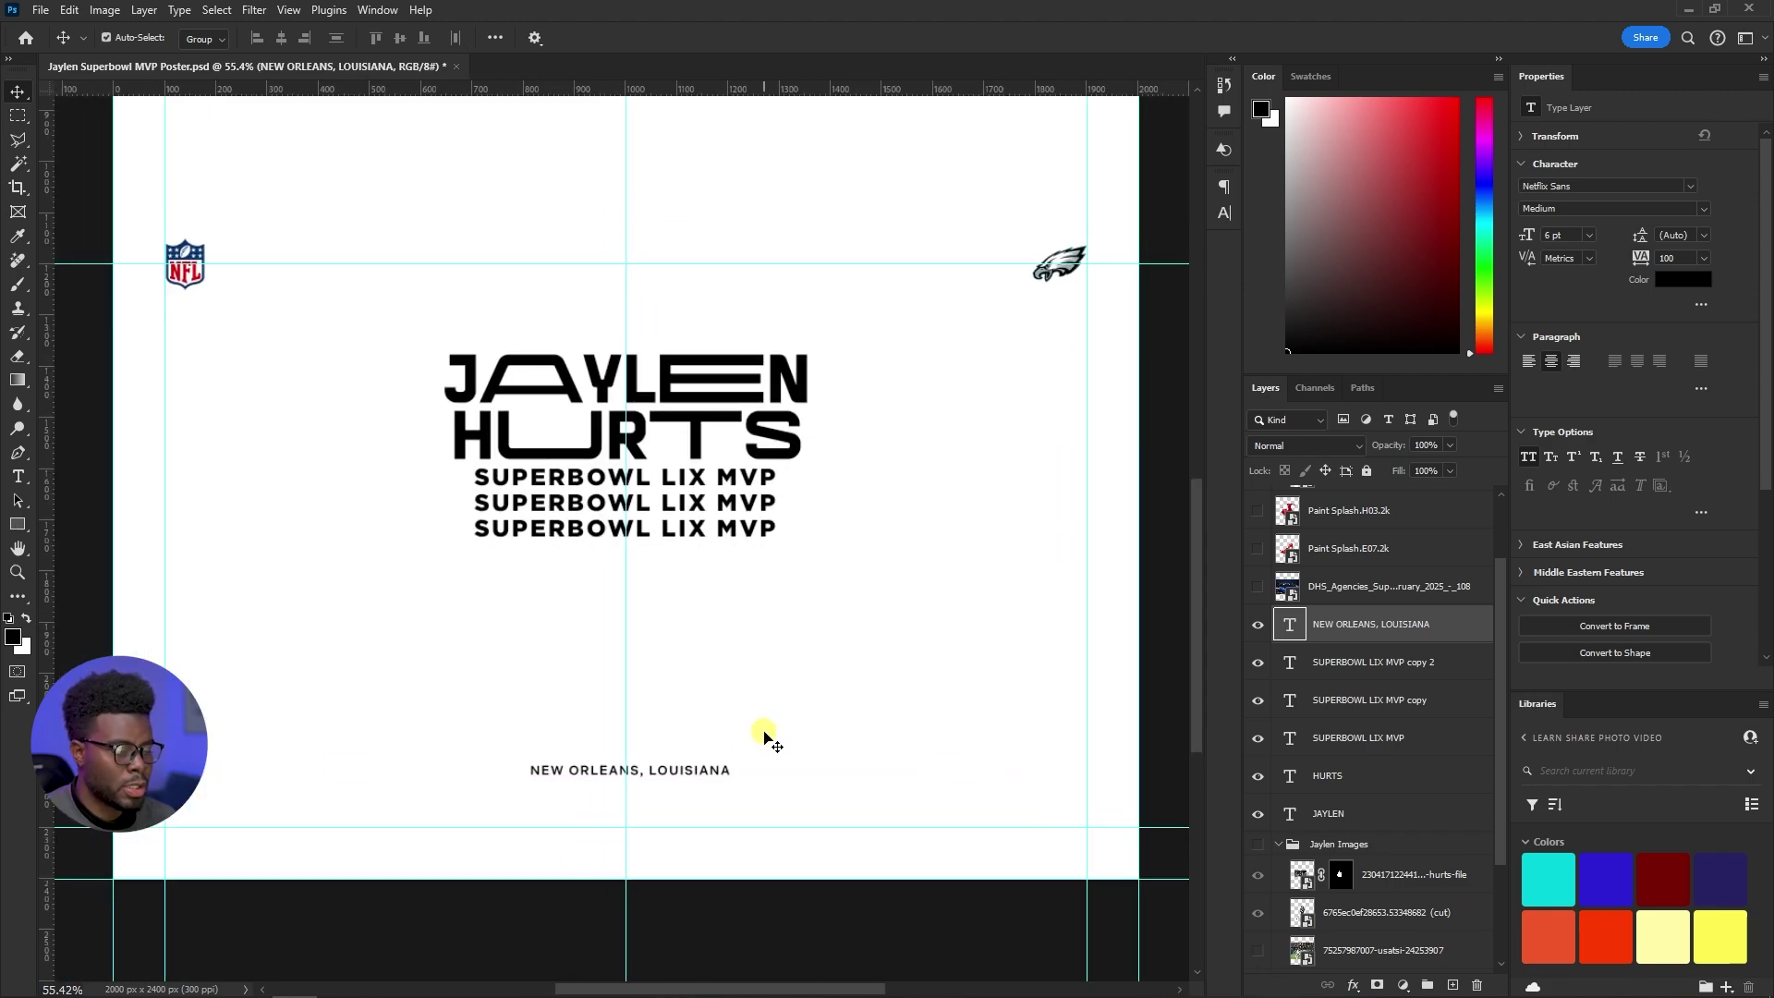
scroll(763, 736, "left", 1)
key("ctrl+a")
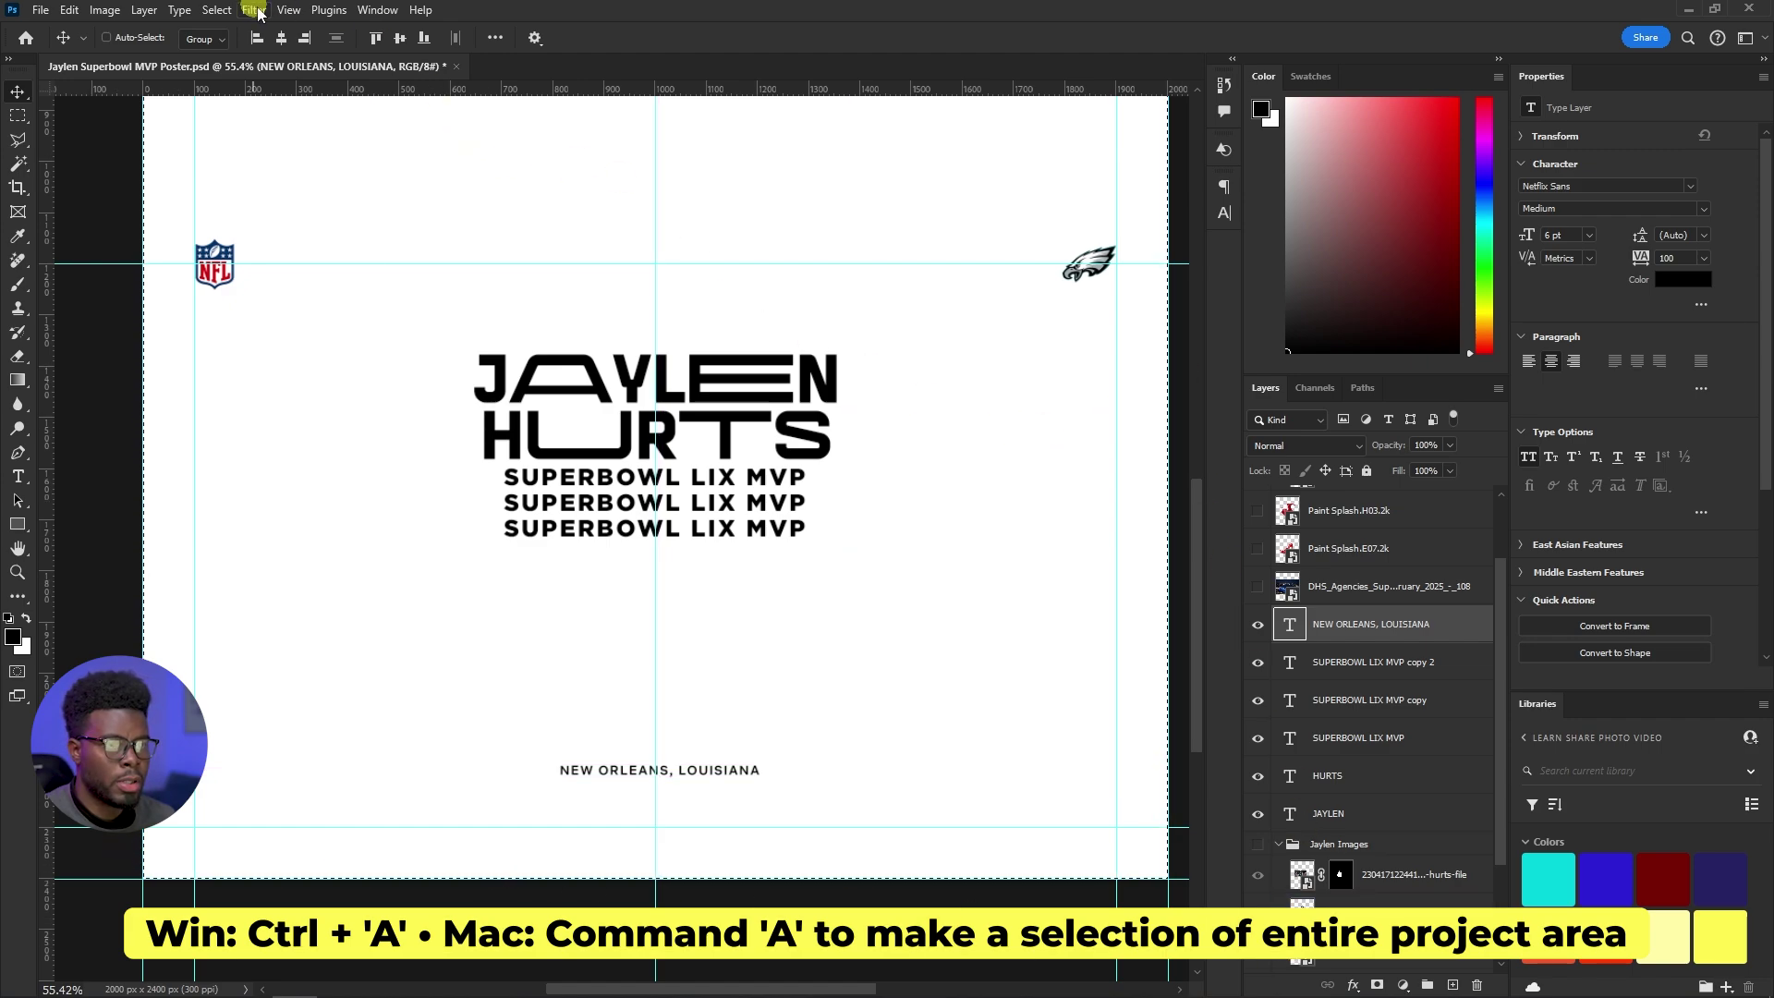
left_click(281, 37)
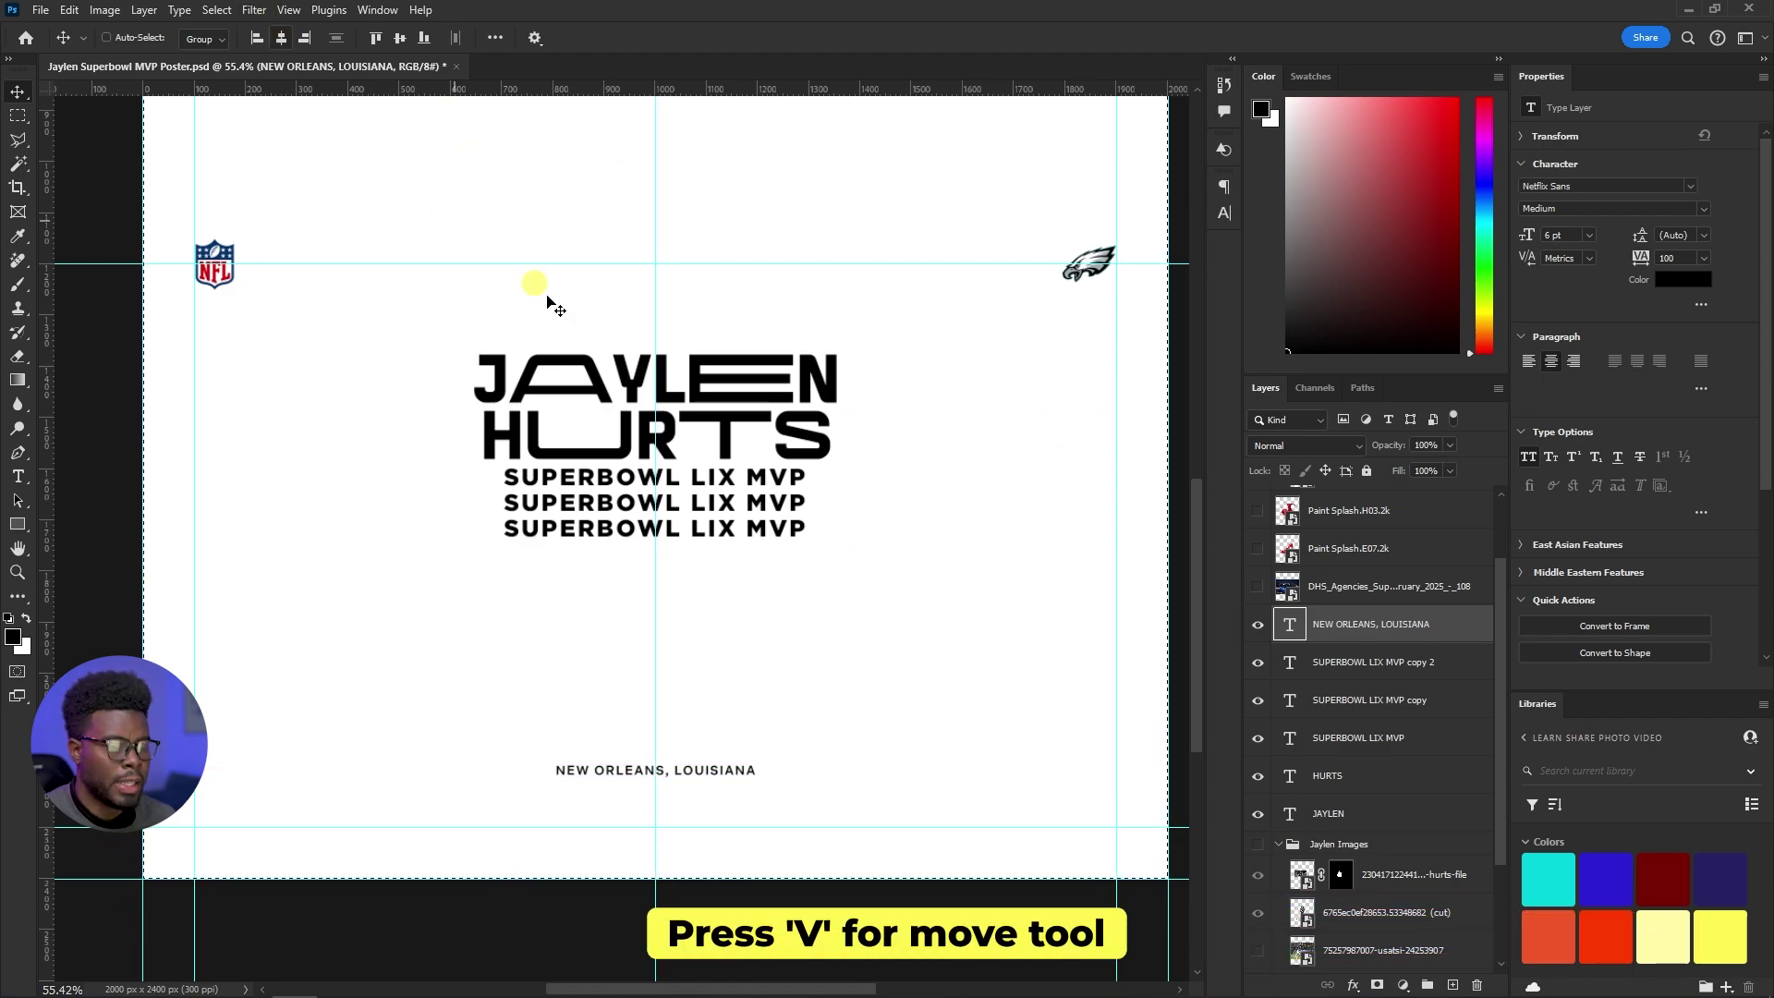
key("ctrl+d")
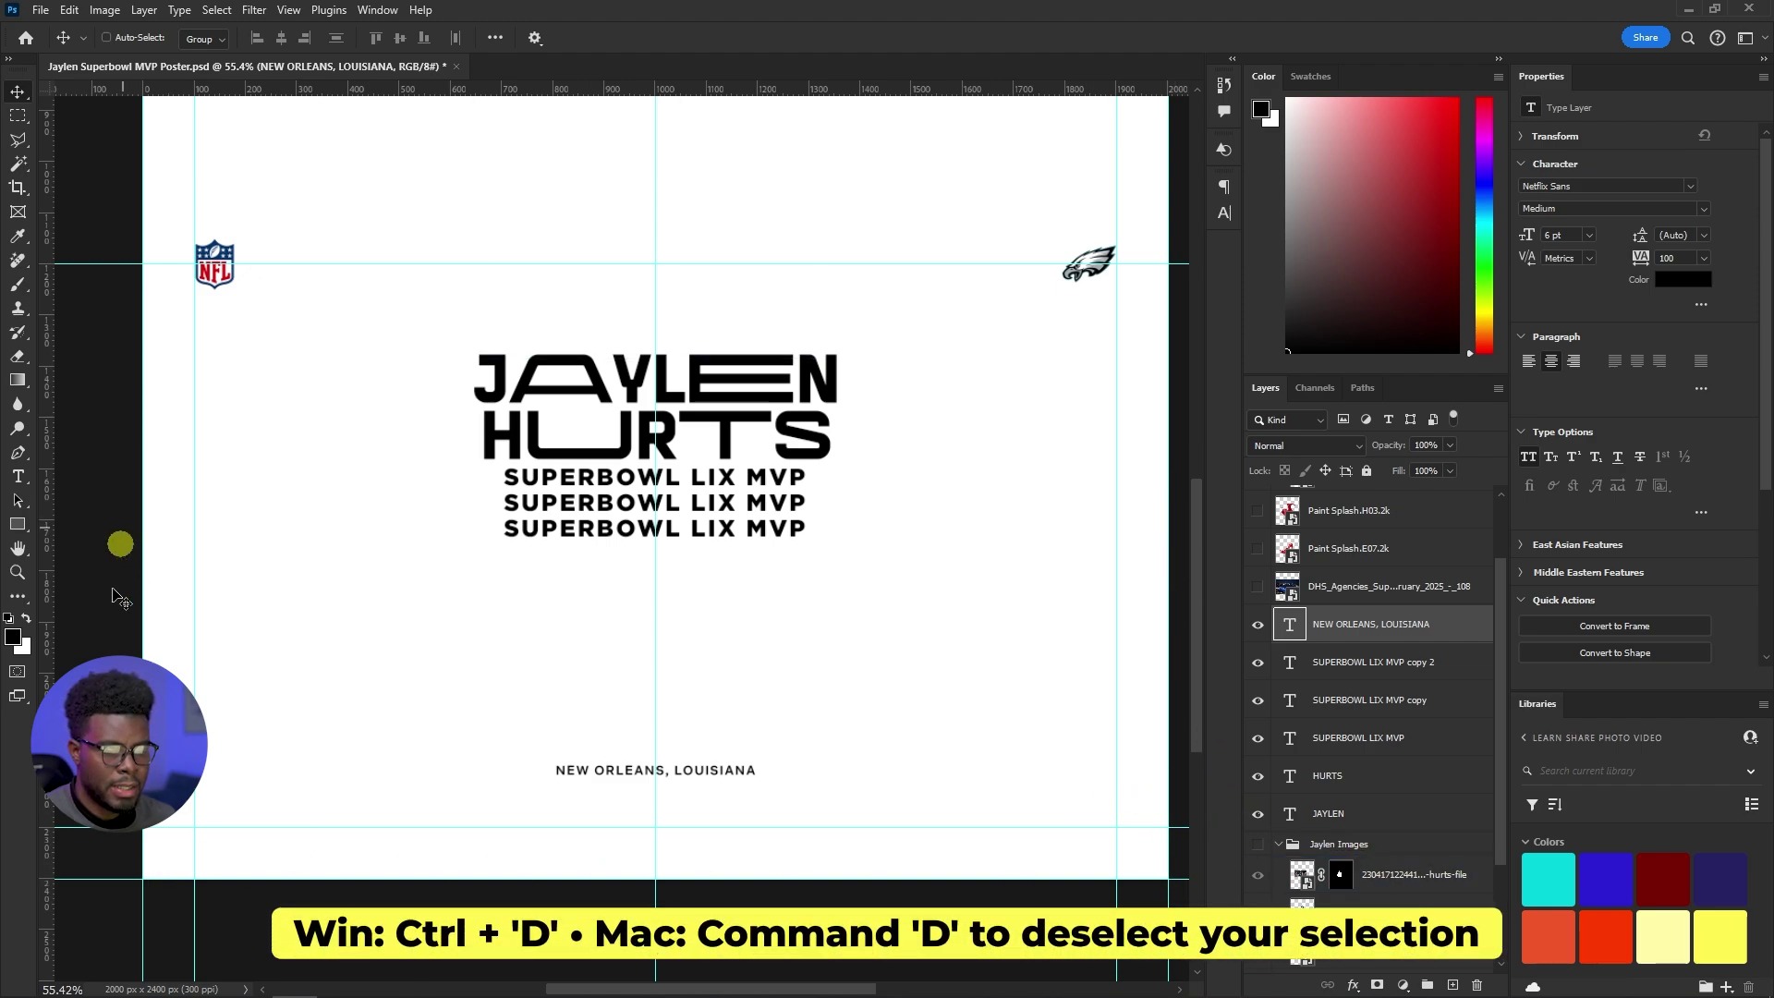
key("ctrl+a")
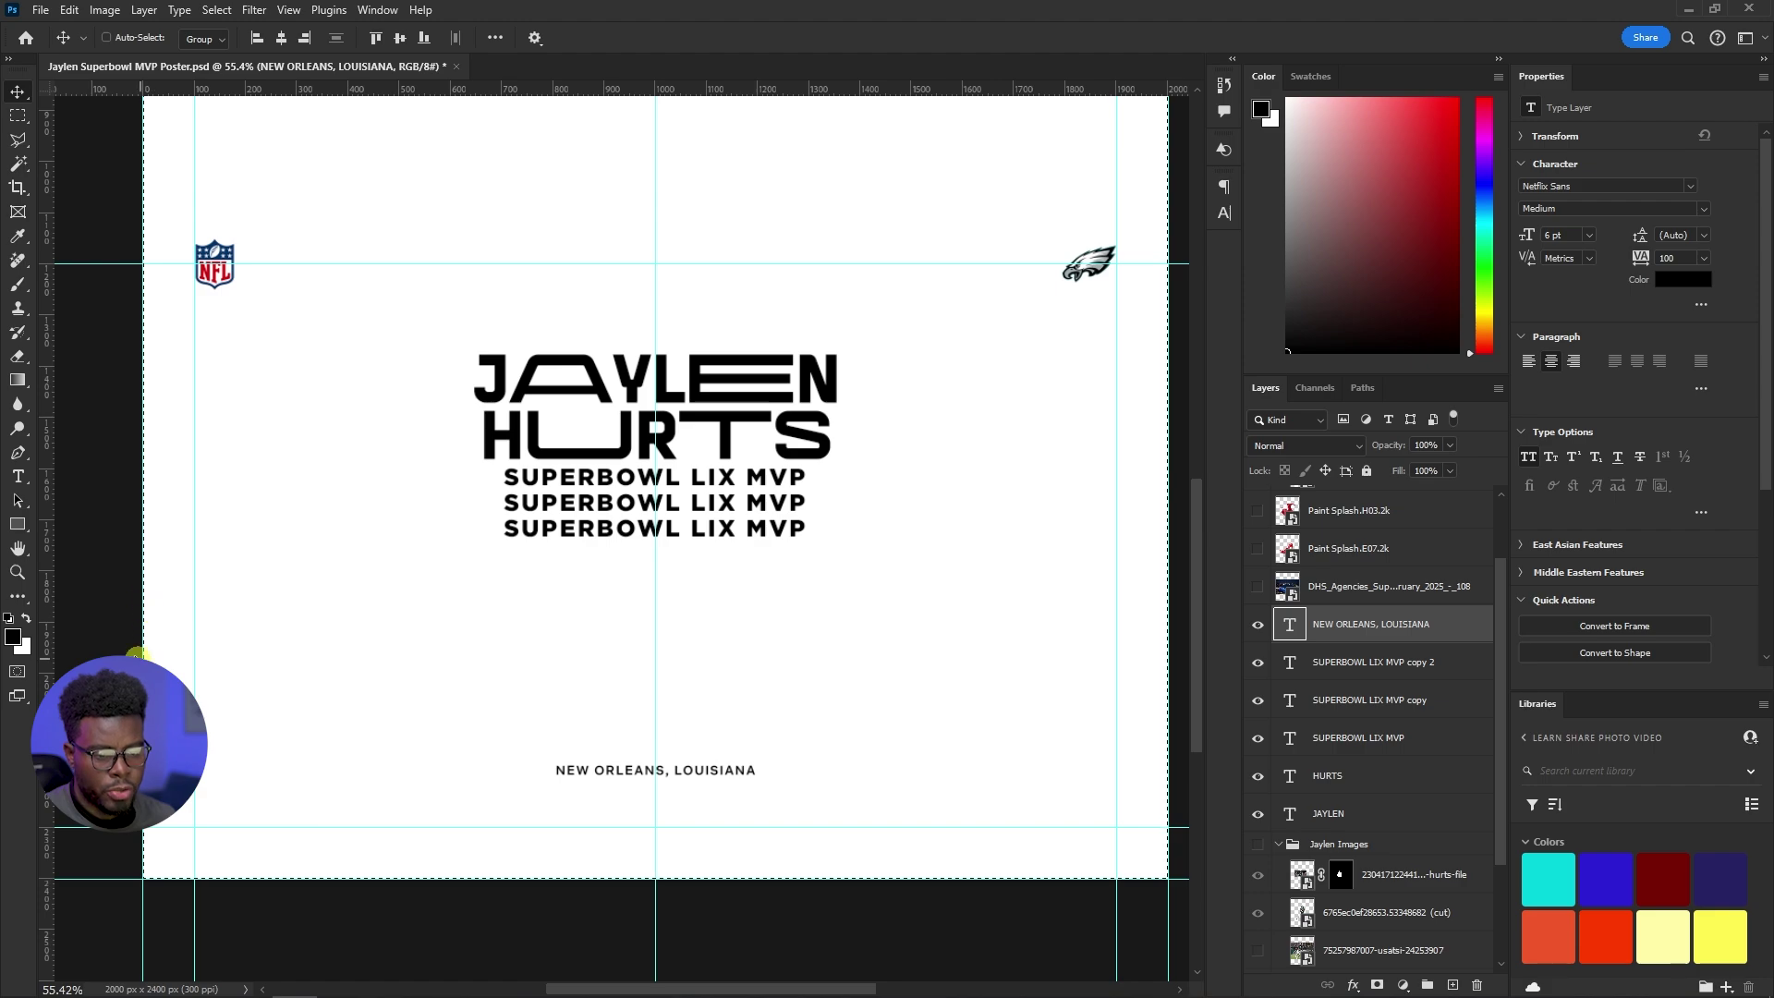
key("ctrl+d")
scroll(657, 580, "down", 6)
scroll(665, 578, "up", 1)
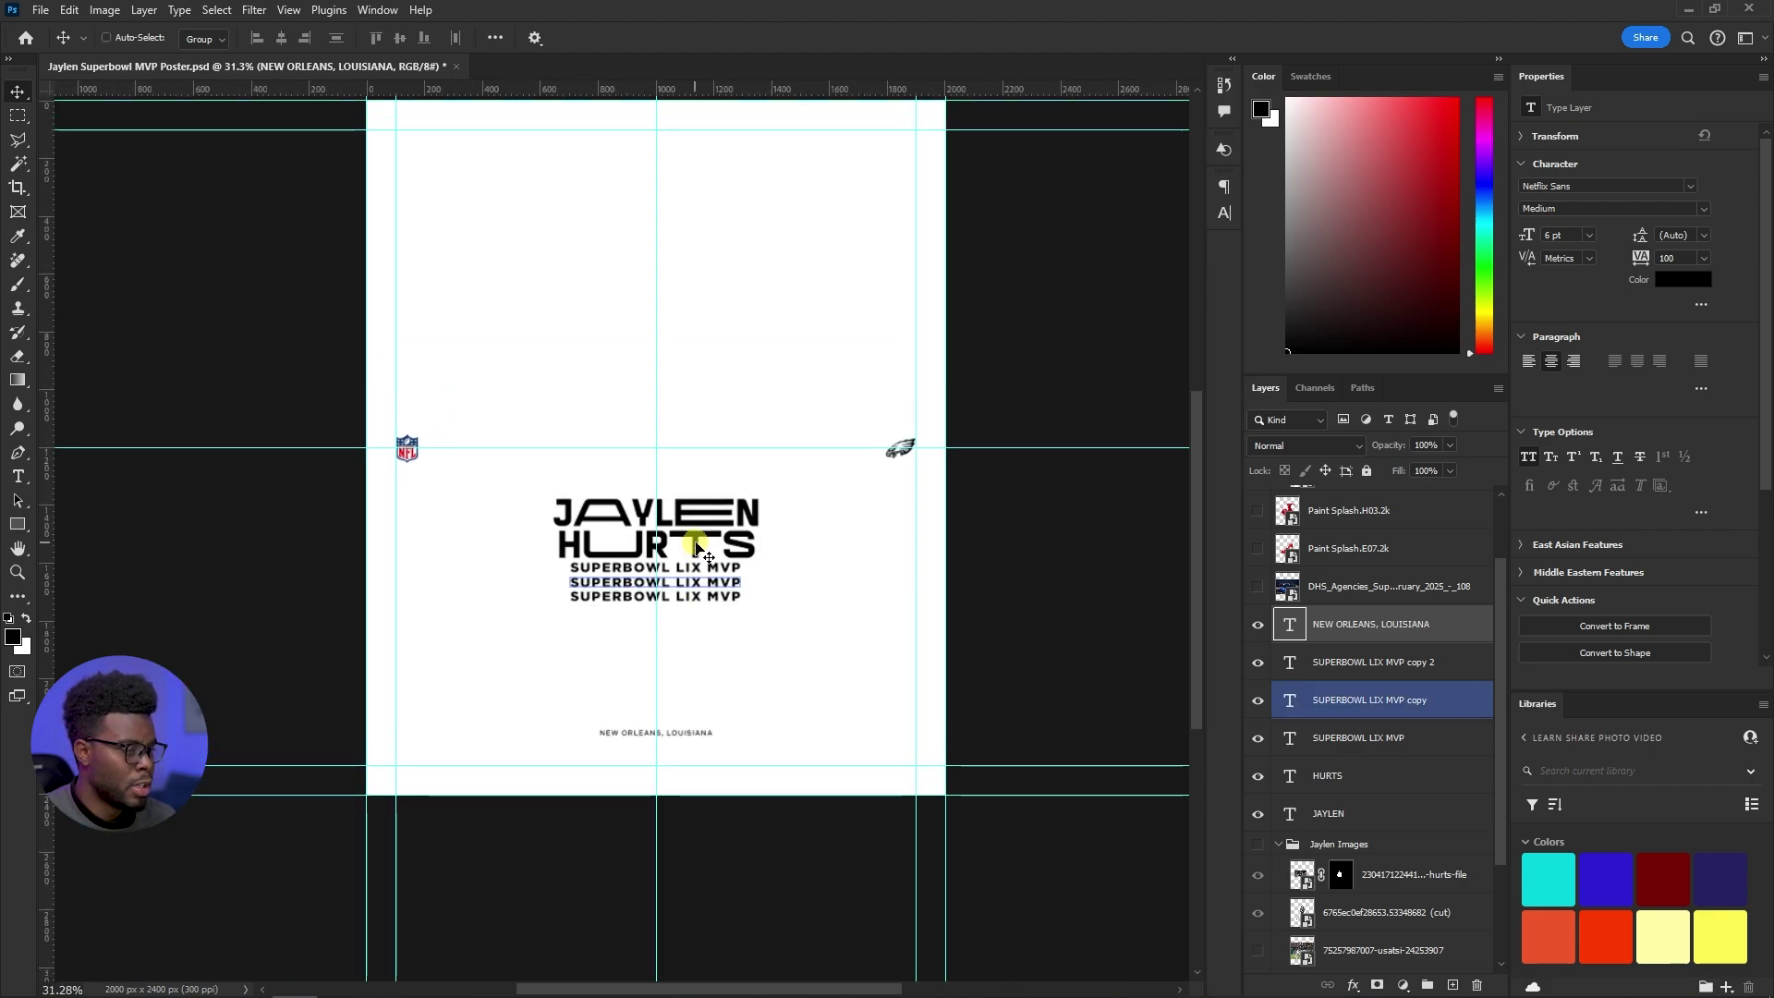
scroll(699, 549, "up", 2)
key("ctrl+a")
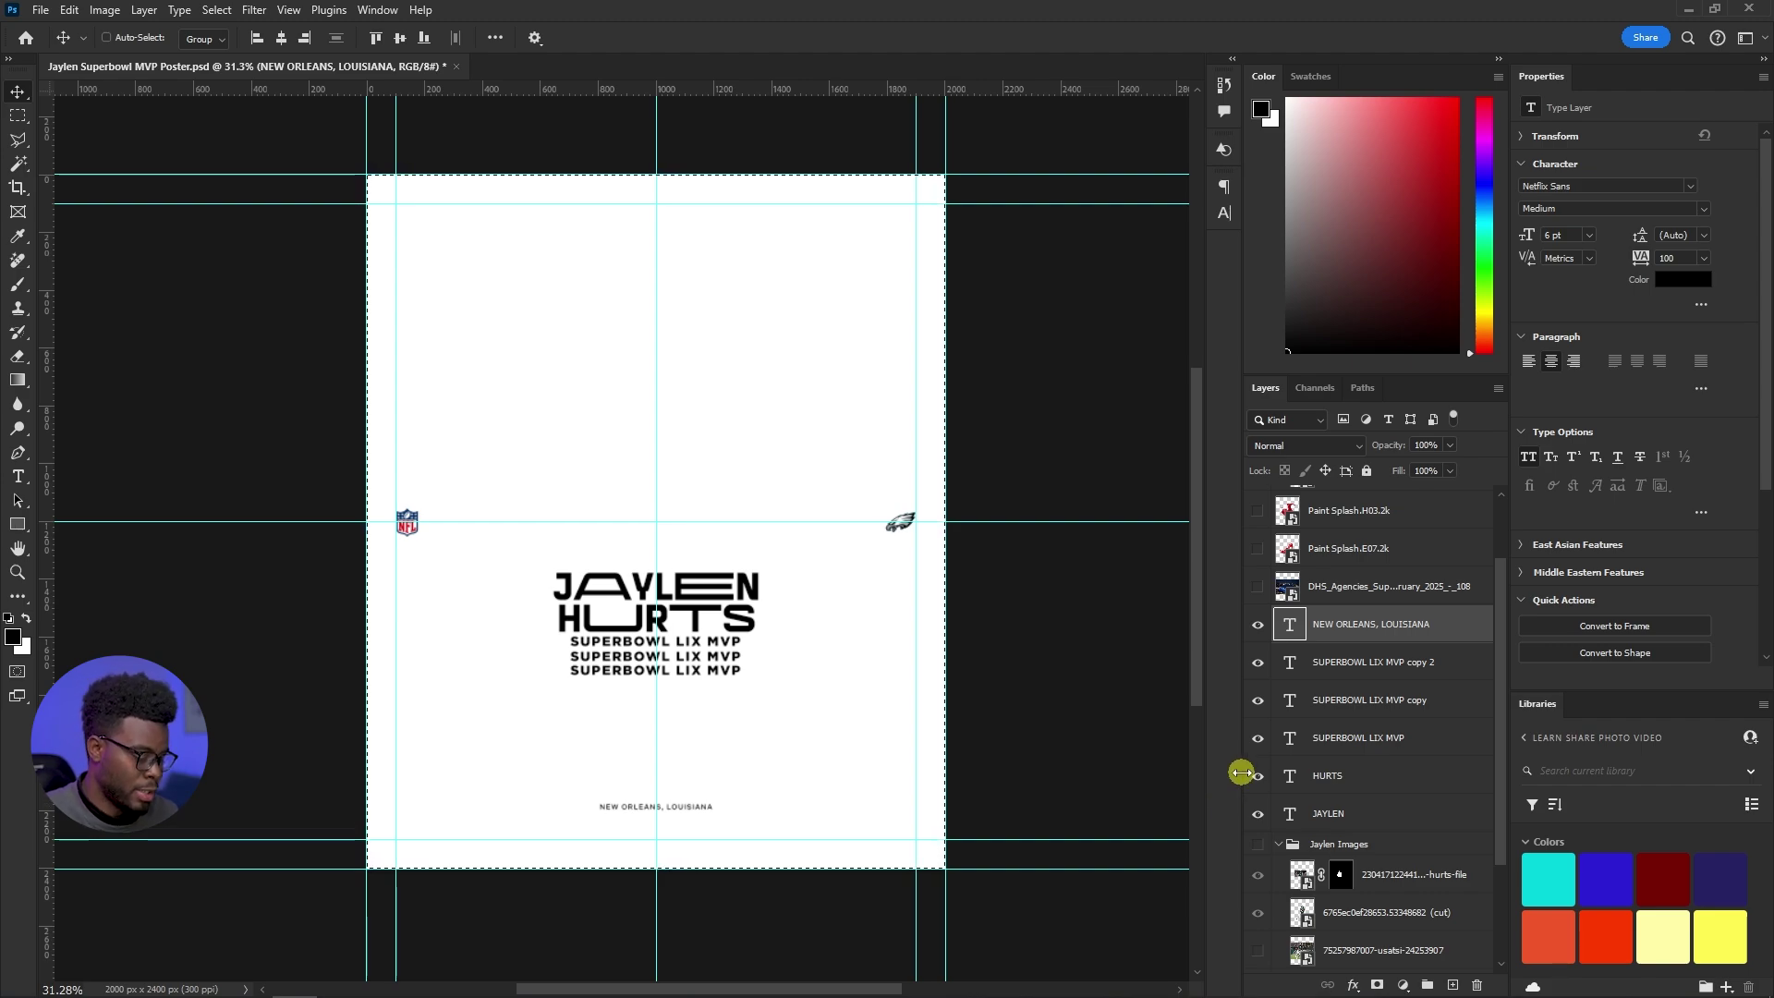
key("ctrl+j")
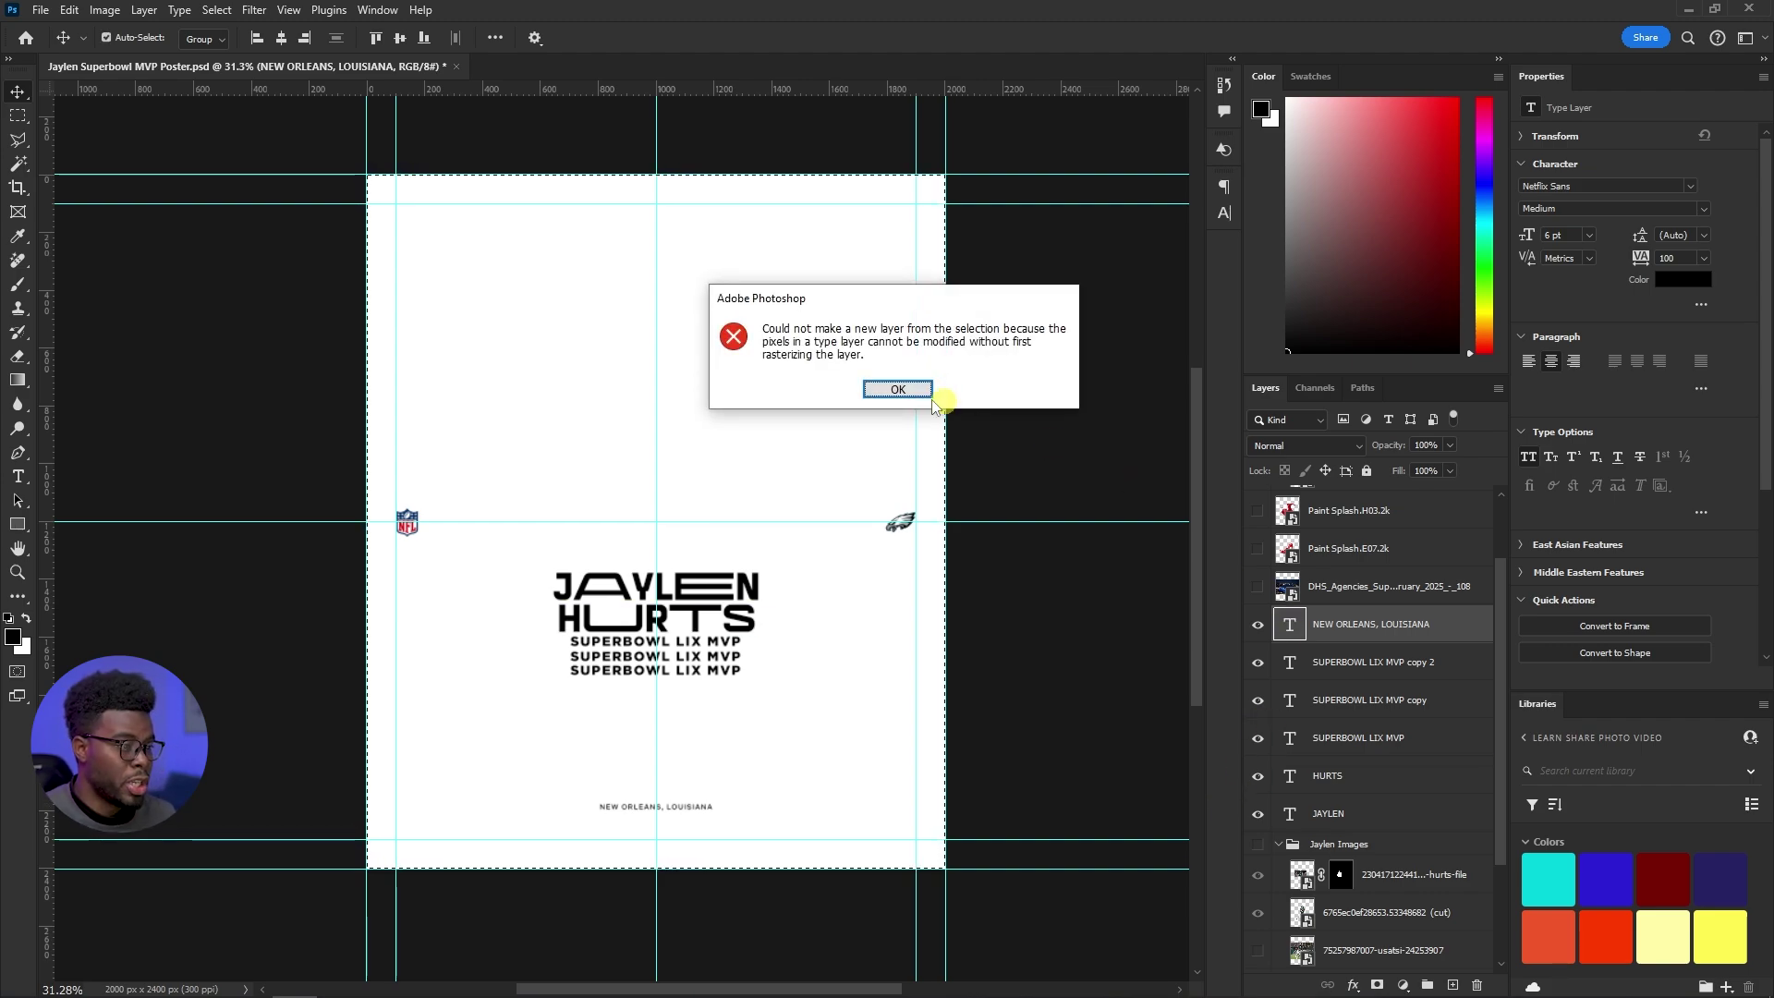
left_click(930, 389)
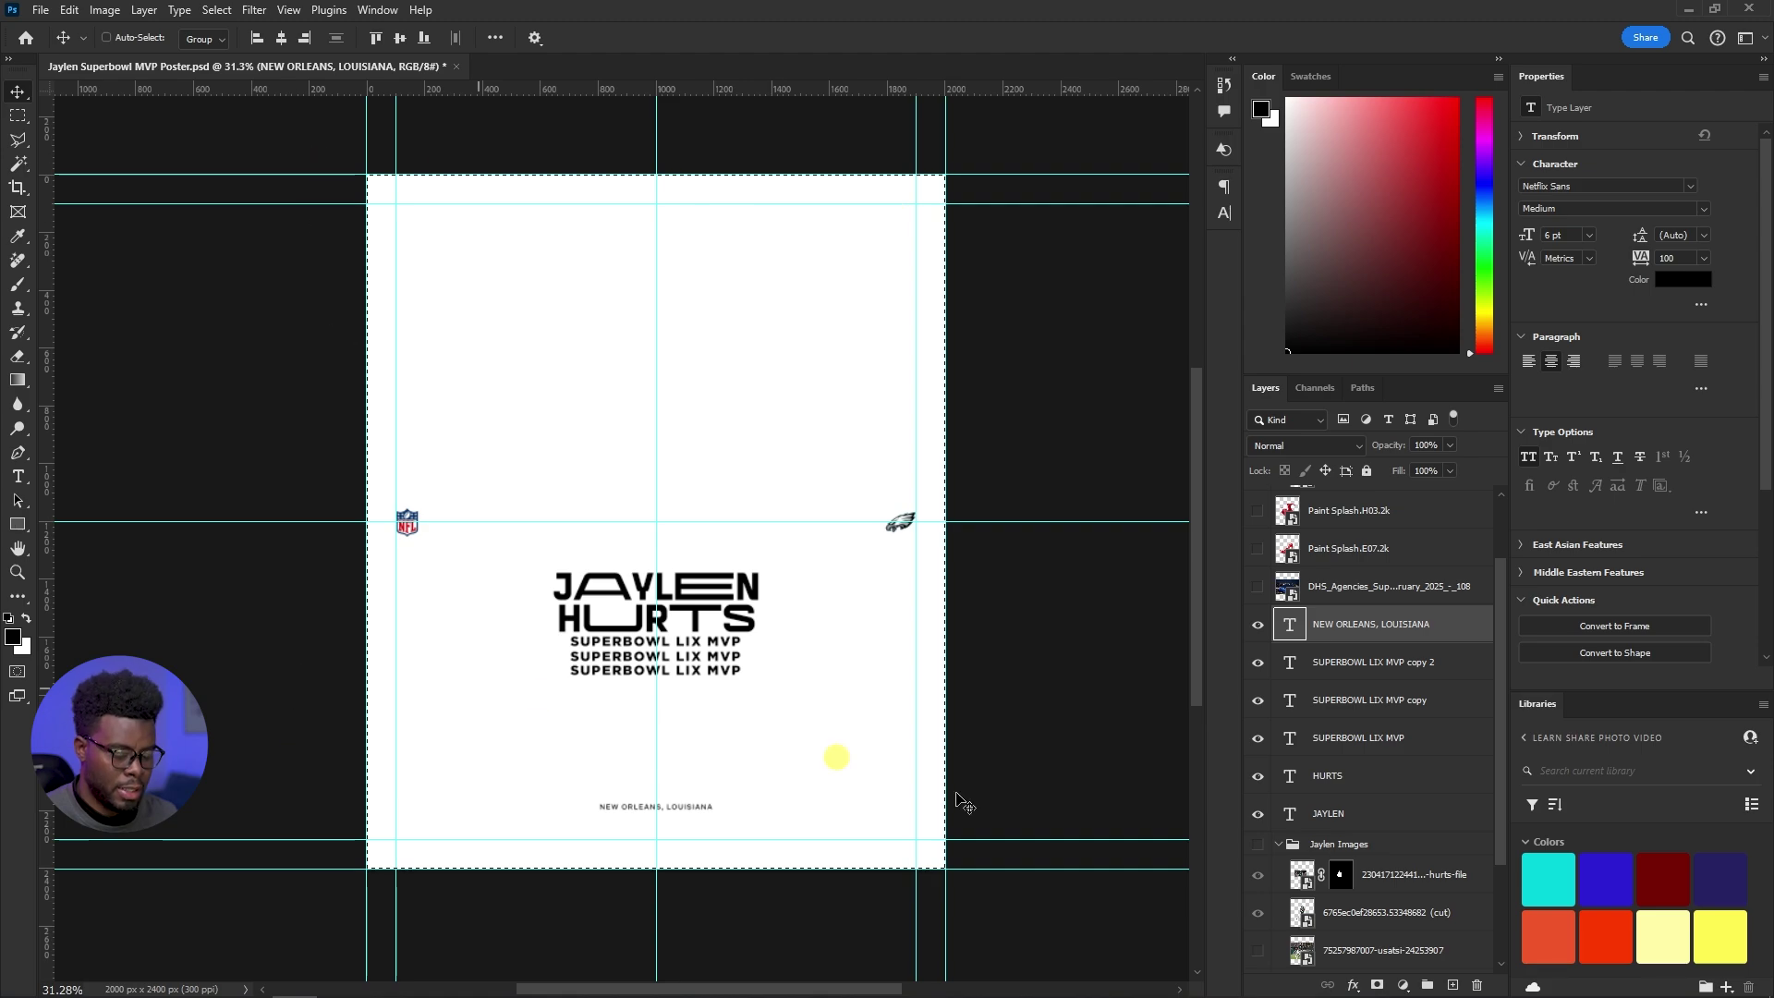
Duplicate the NEW ORLEANS, LOUISIANA text and place the copy near the top of the poster, below the upper margin guide
key("ctrl+d")
key("ctrl+j")
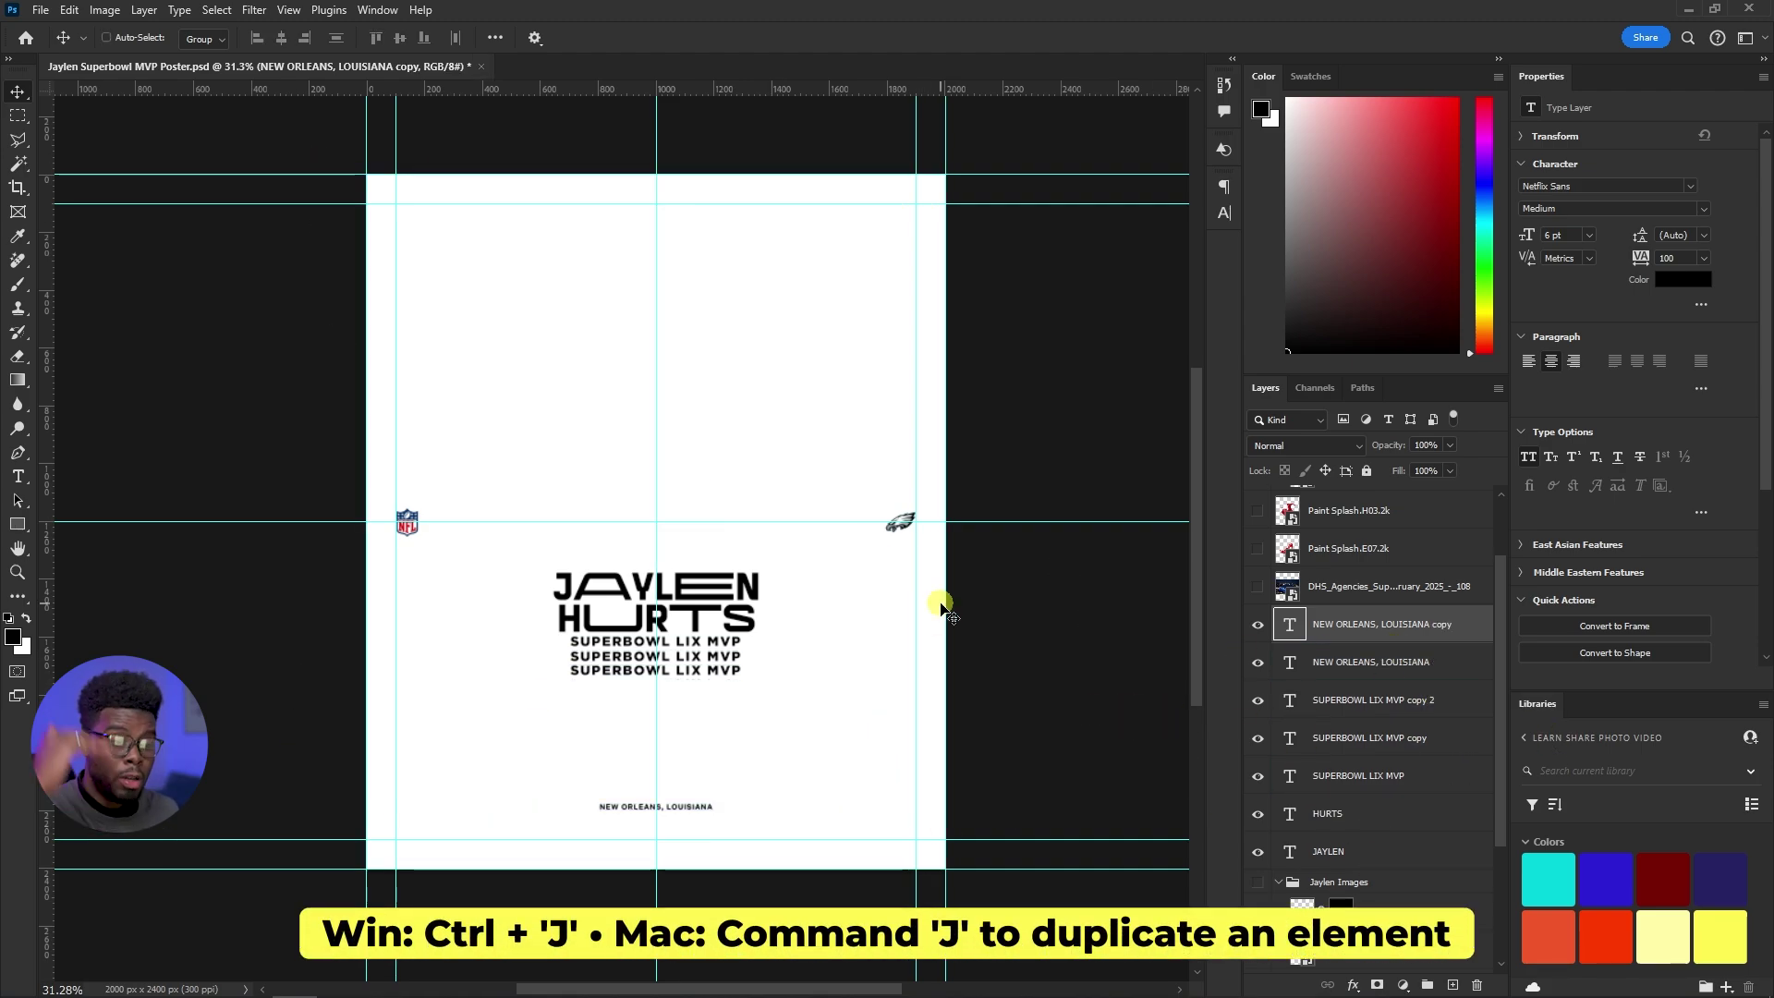
left_click_drag(752, 804, 736, 240)
Replace the wording of the upper text copy with FEBRUARY 9, 2025 and commit the edit
key("t")
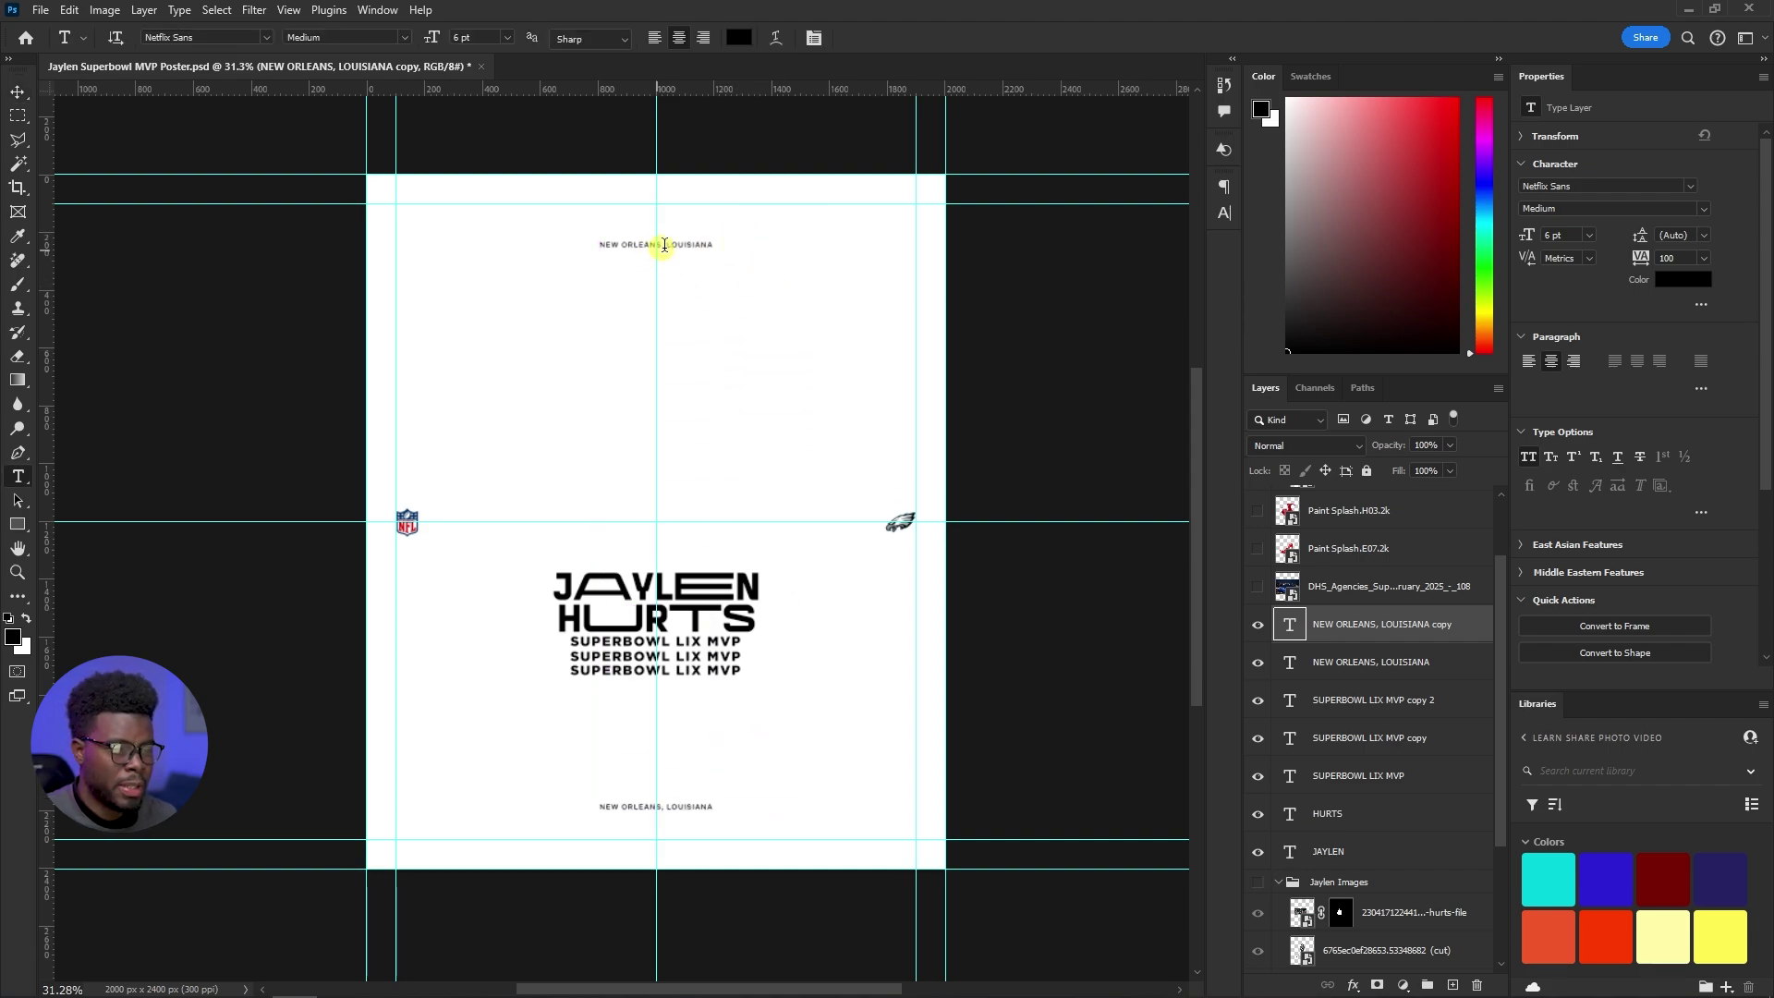
left_click(670, 243)
scroll(671, 244, "up", 5)
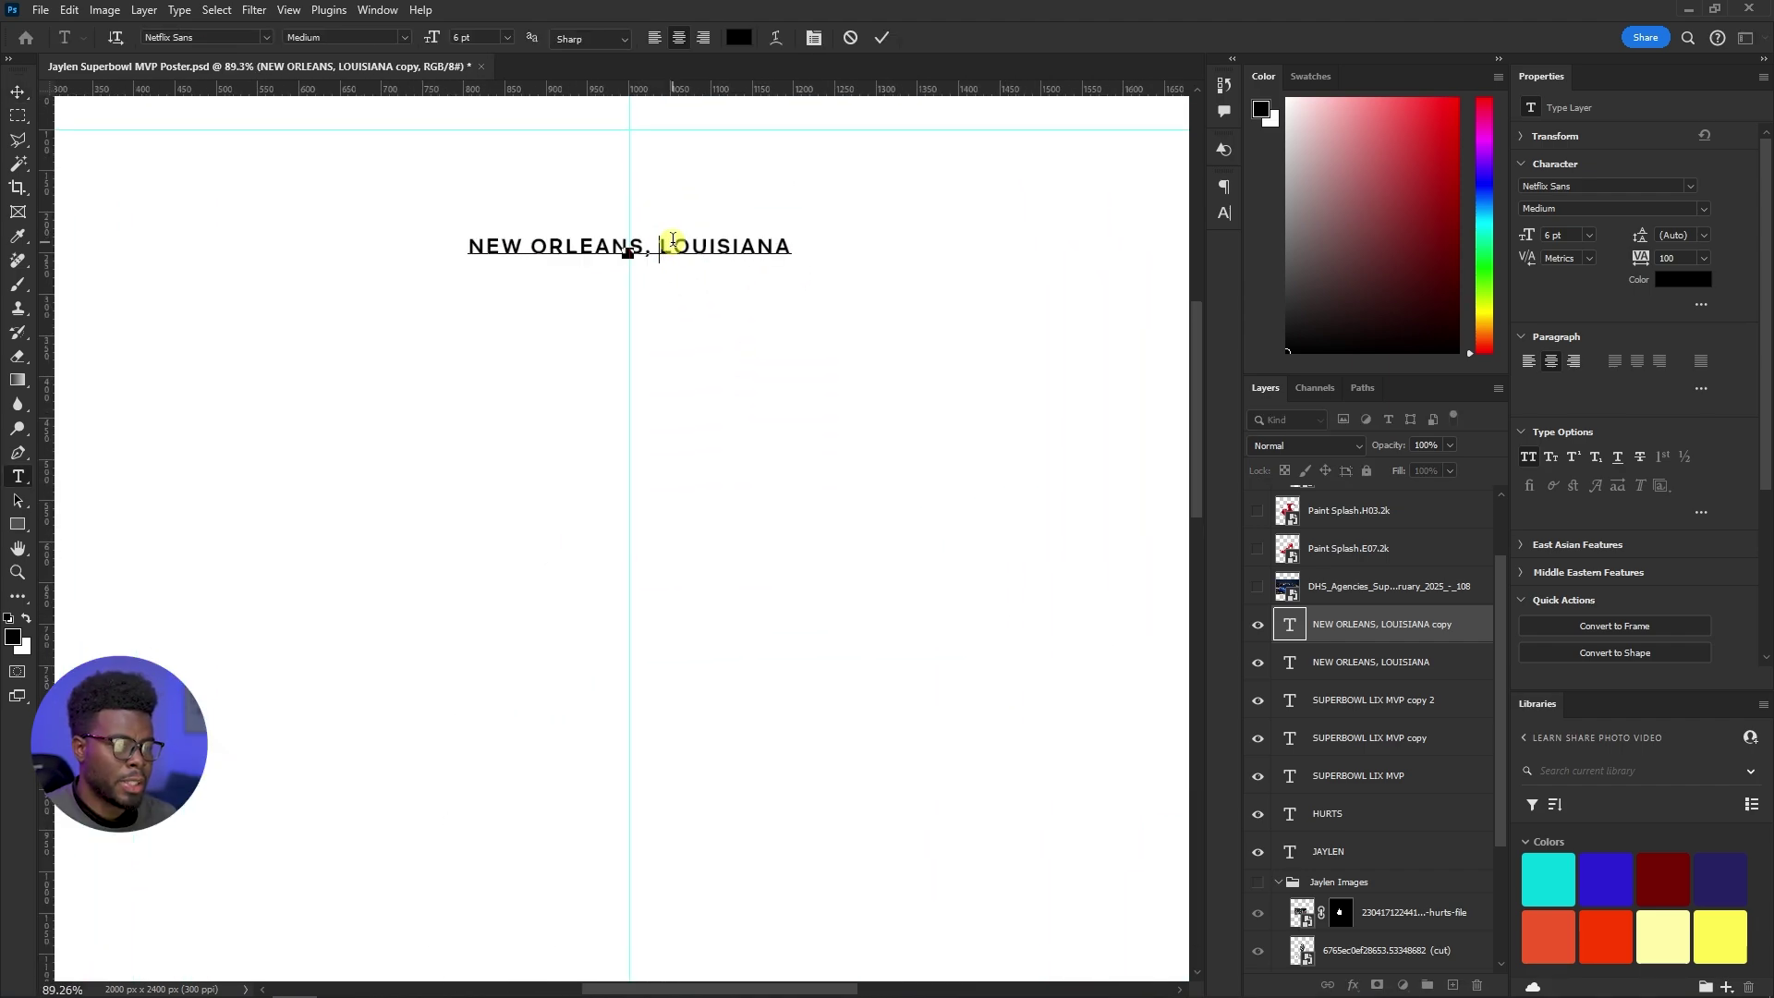
key("ctrl+a")
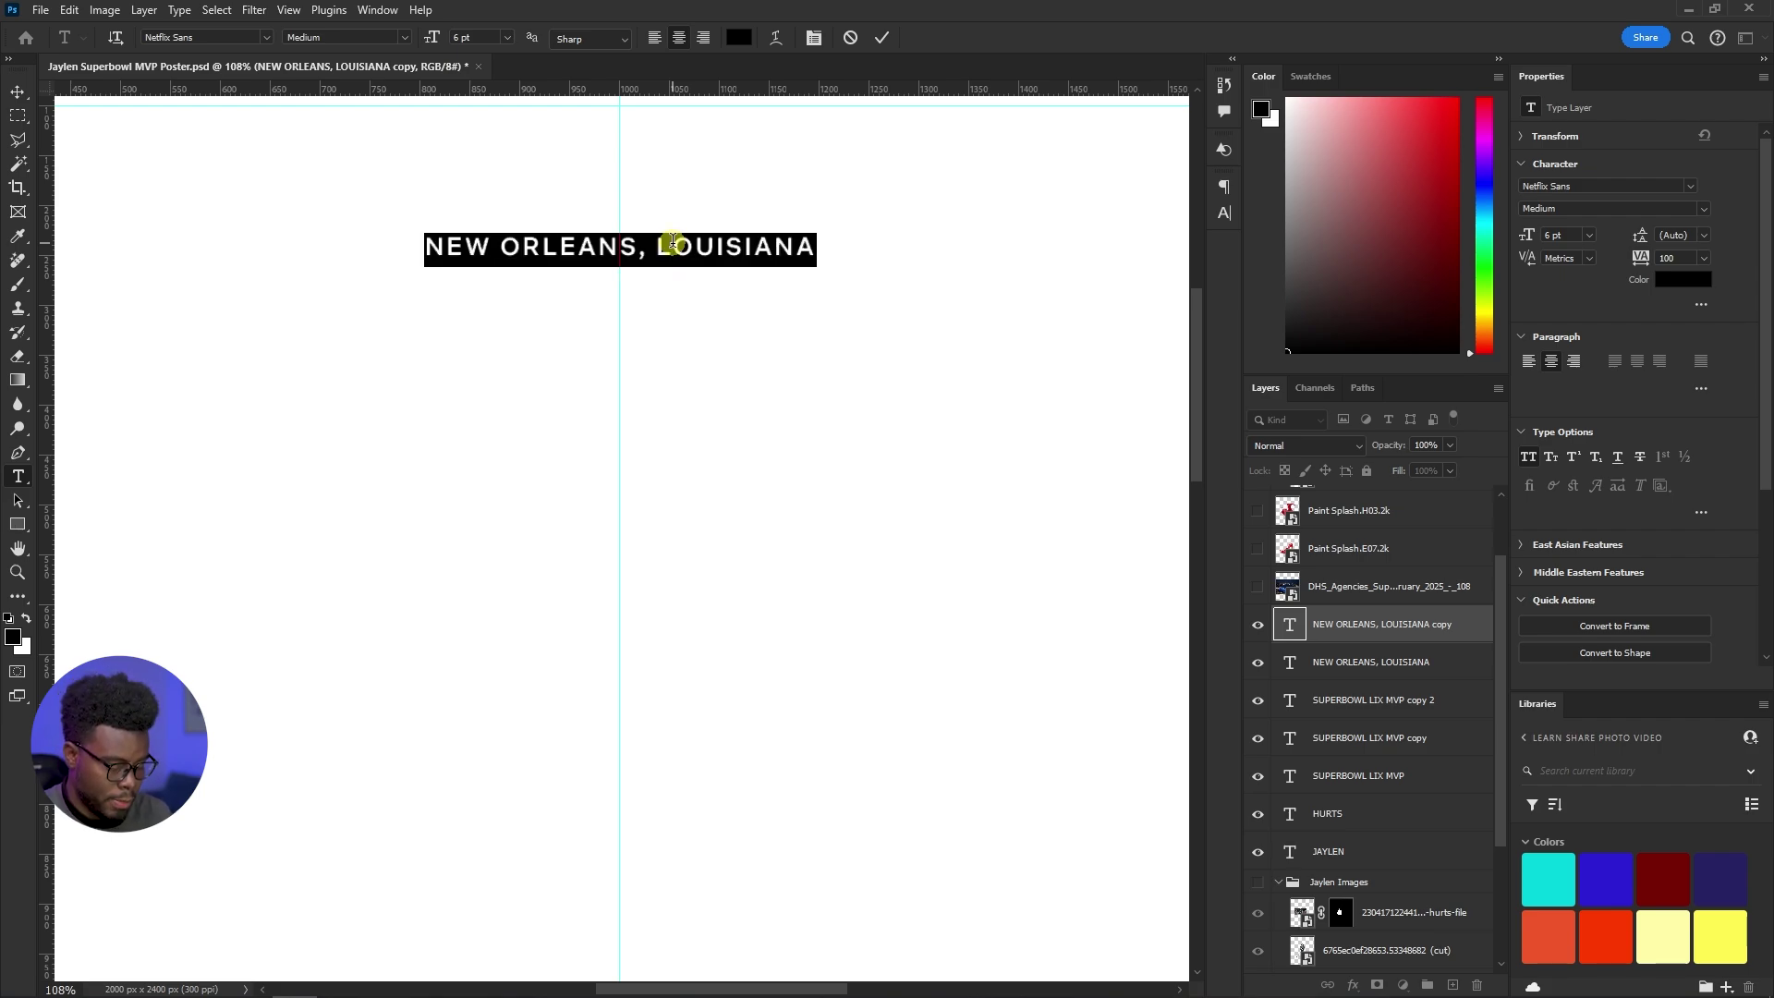
type("FEBRU")
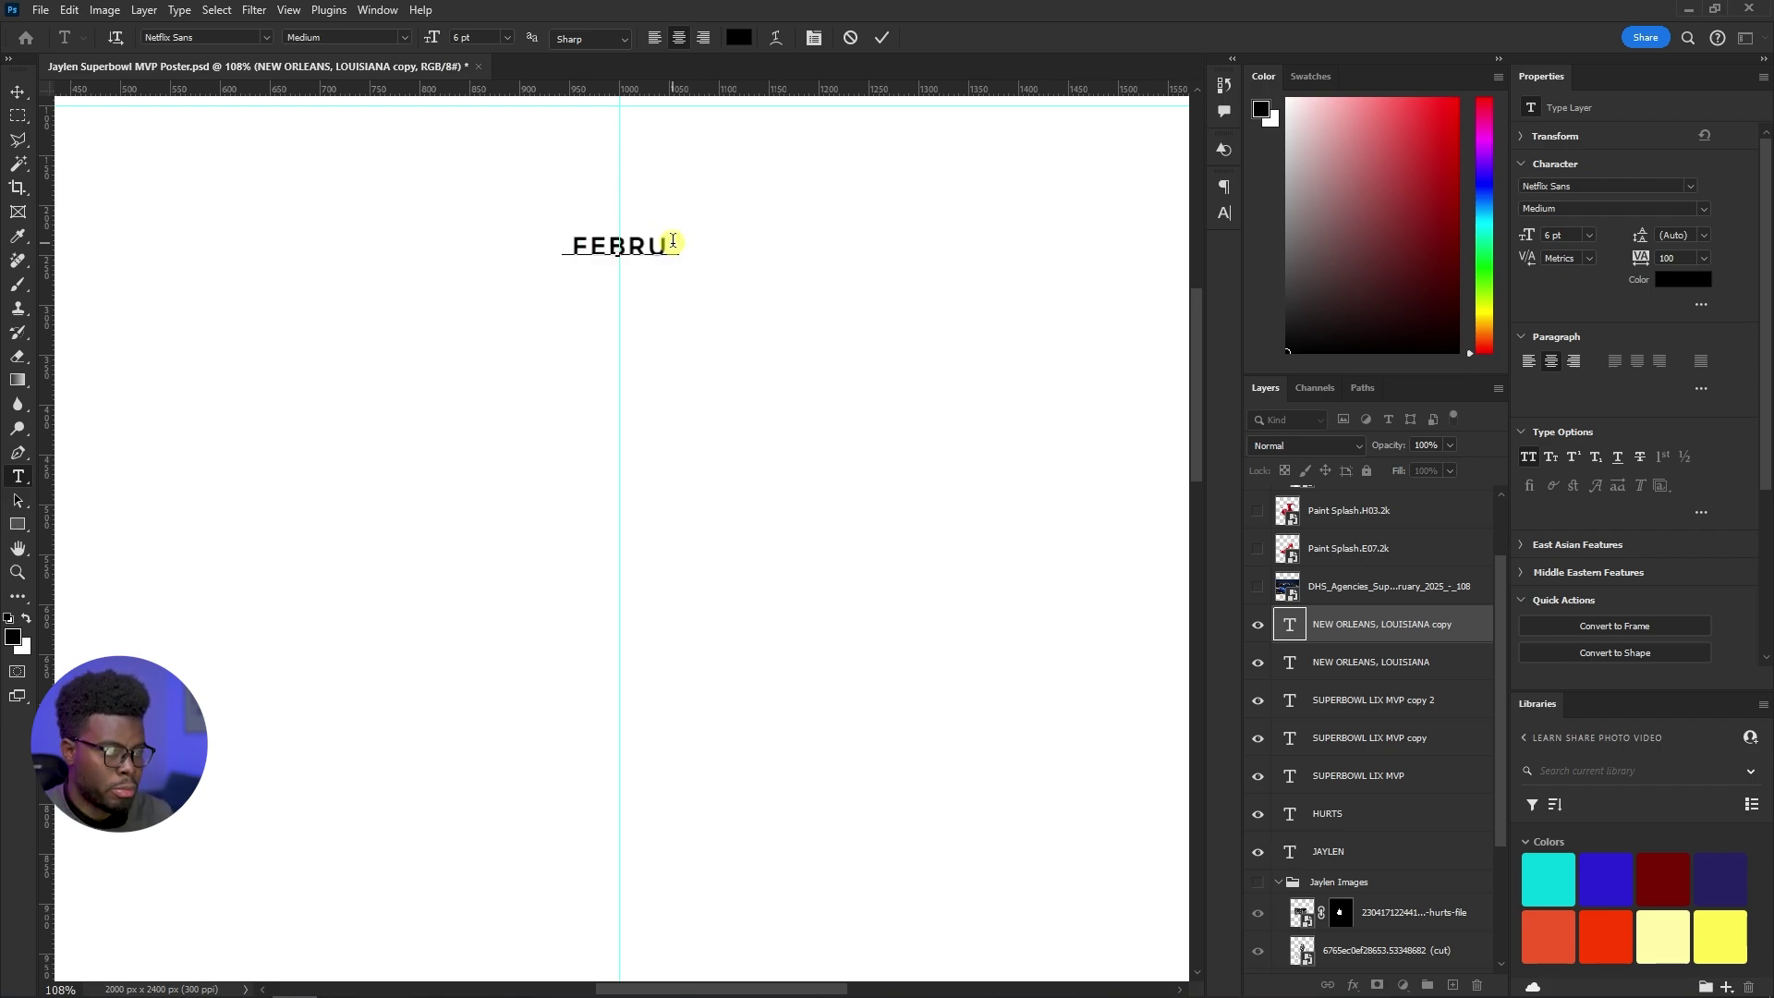
type("ARY 9,")
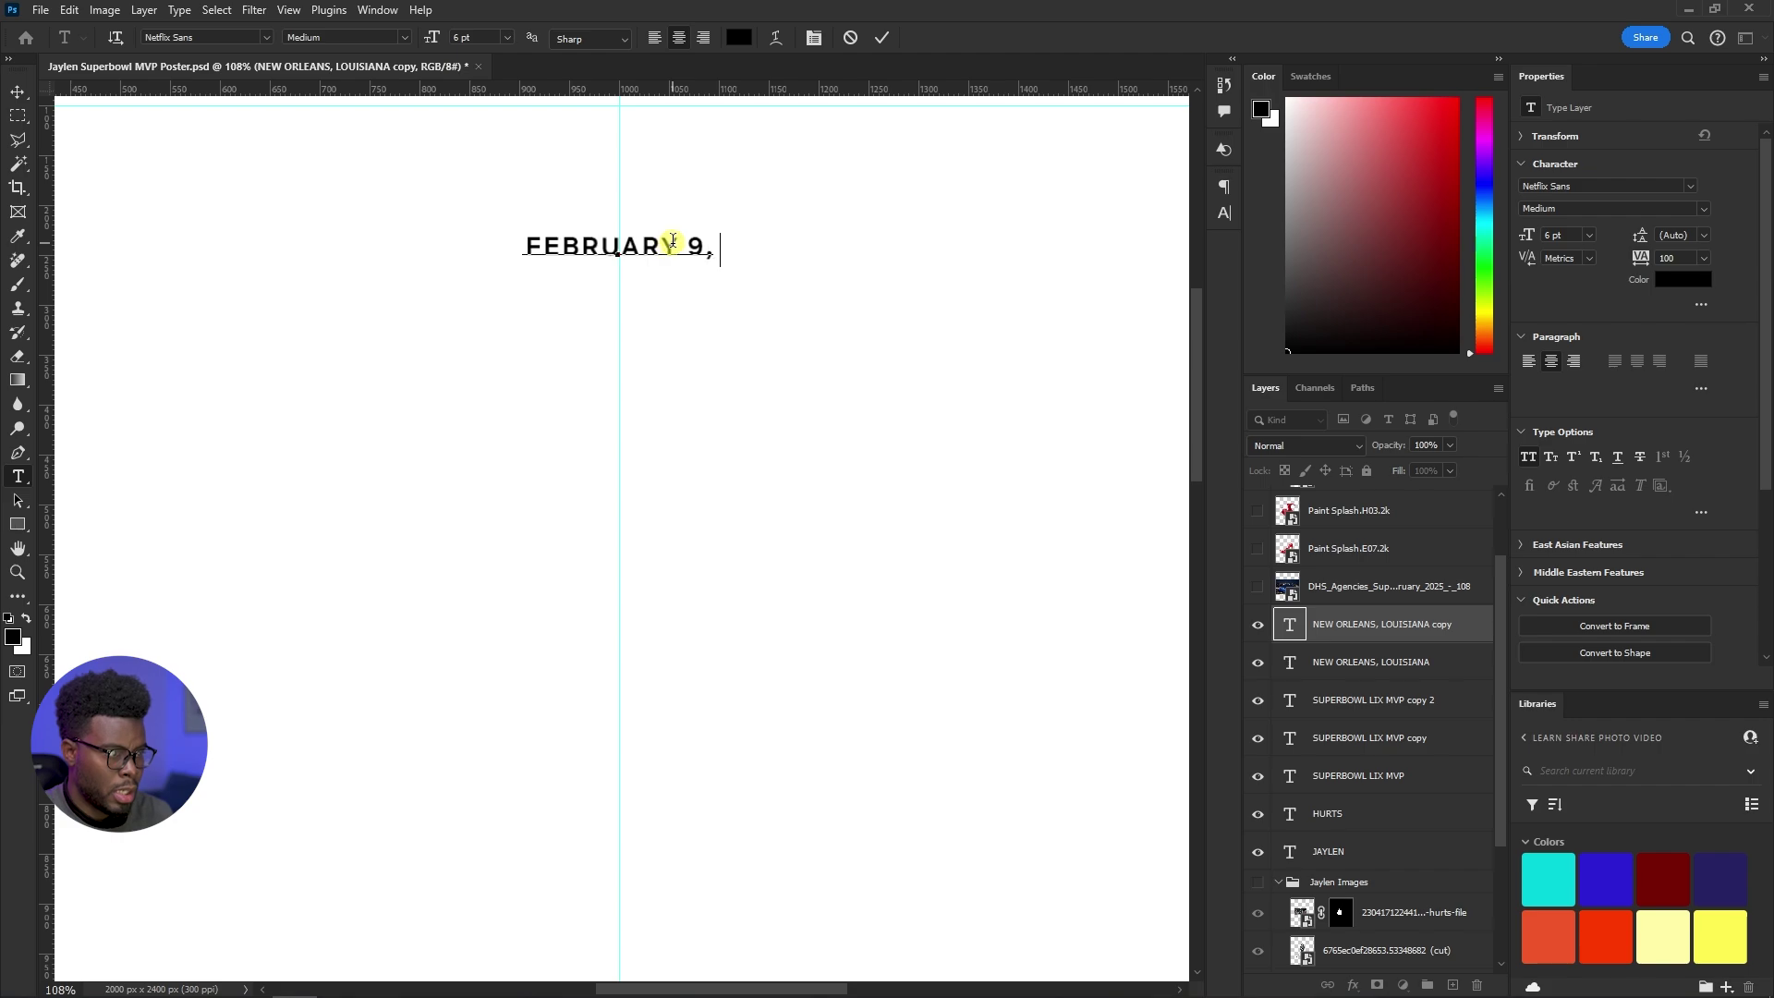
type(" 2025")
key("ctrl+Return")
key("ctrl+0")
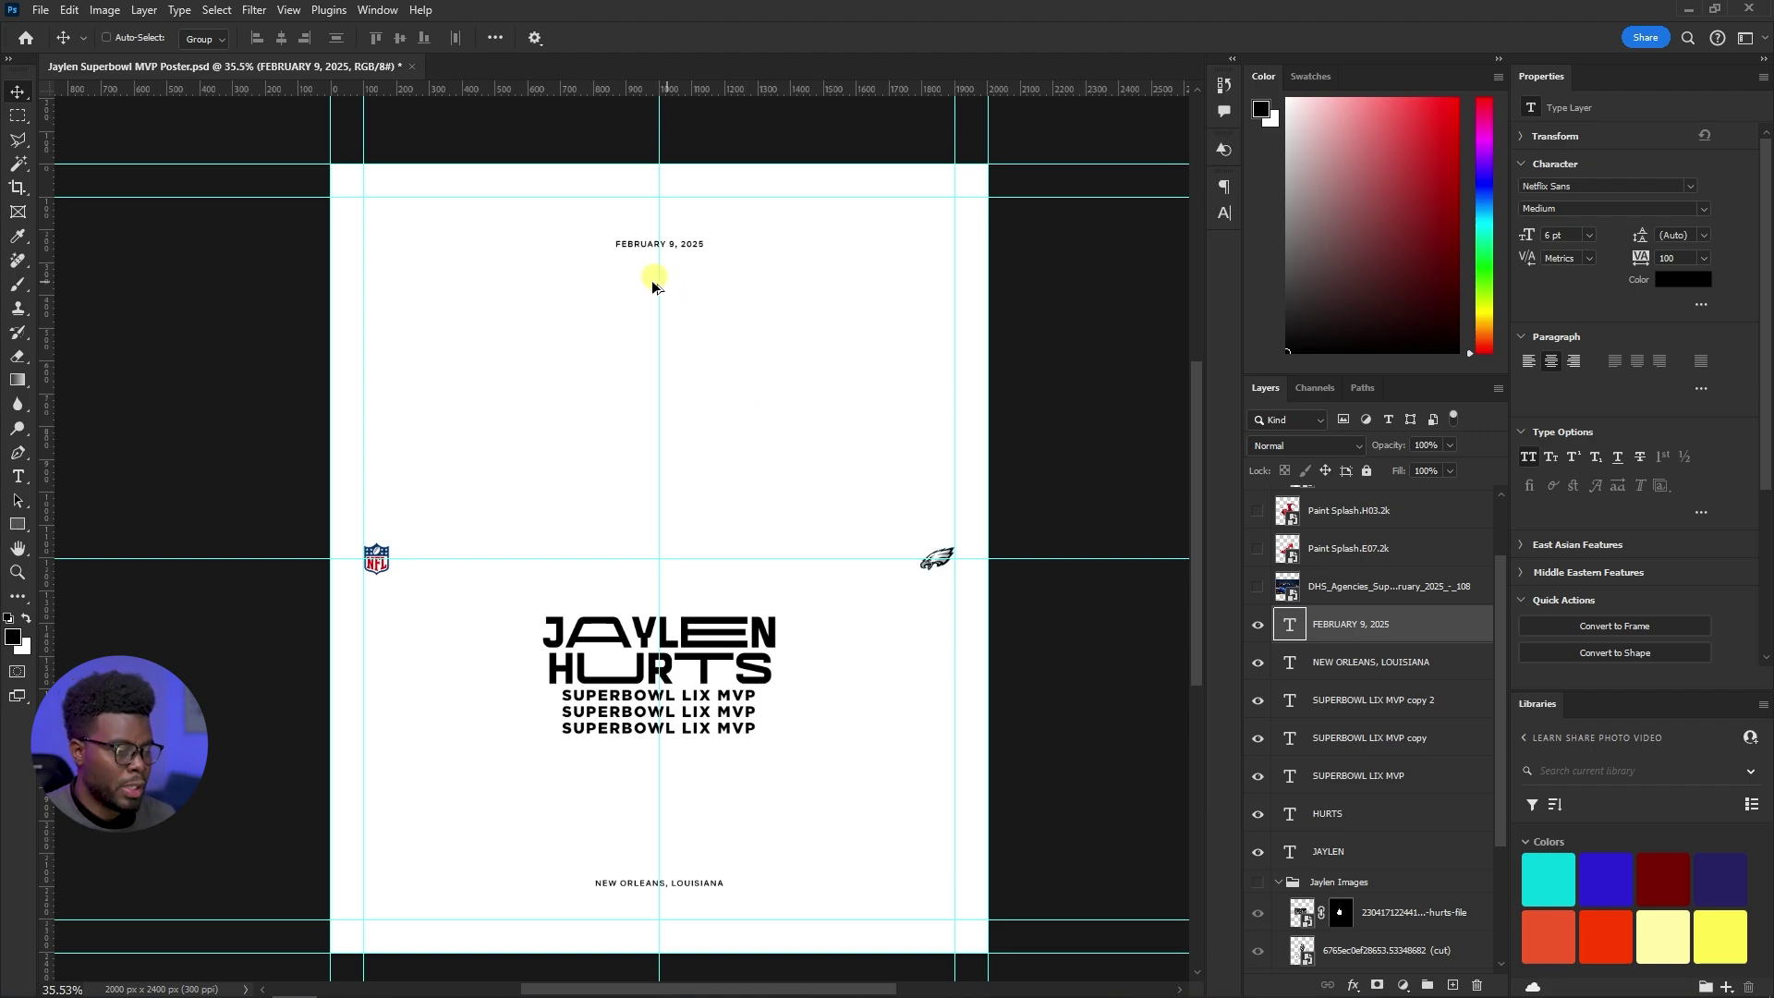
Save the poster with its completed text layout
scroll(644, 309, "down", 1)
scroll(640, 323, "up", 2)
scroll(640, 323, "down", 2)
scroll(640, 323, "up", 1)
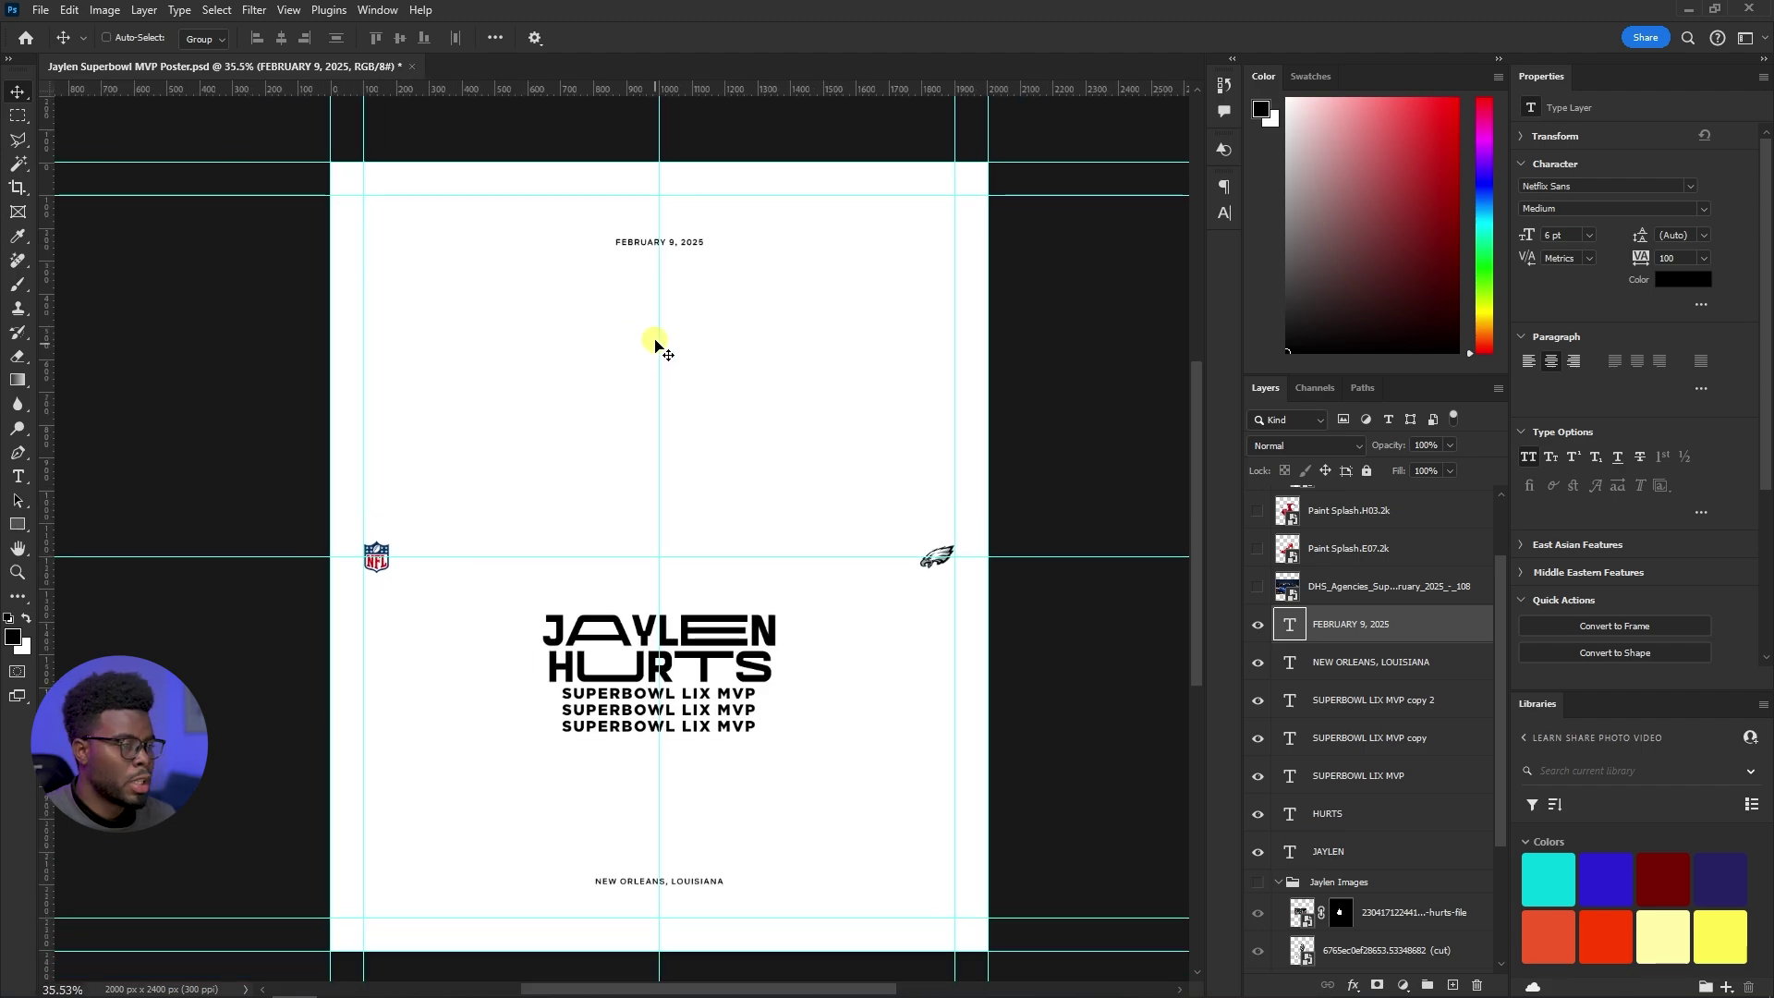
key("ctrl+s")
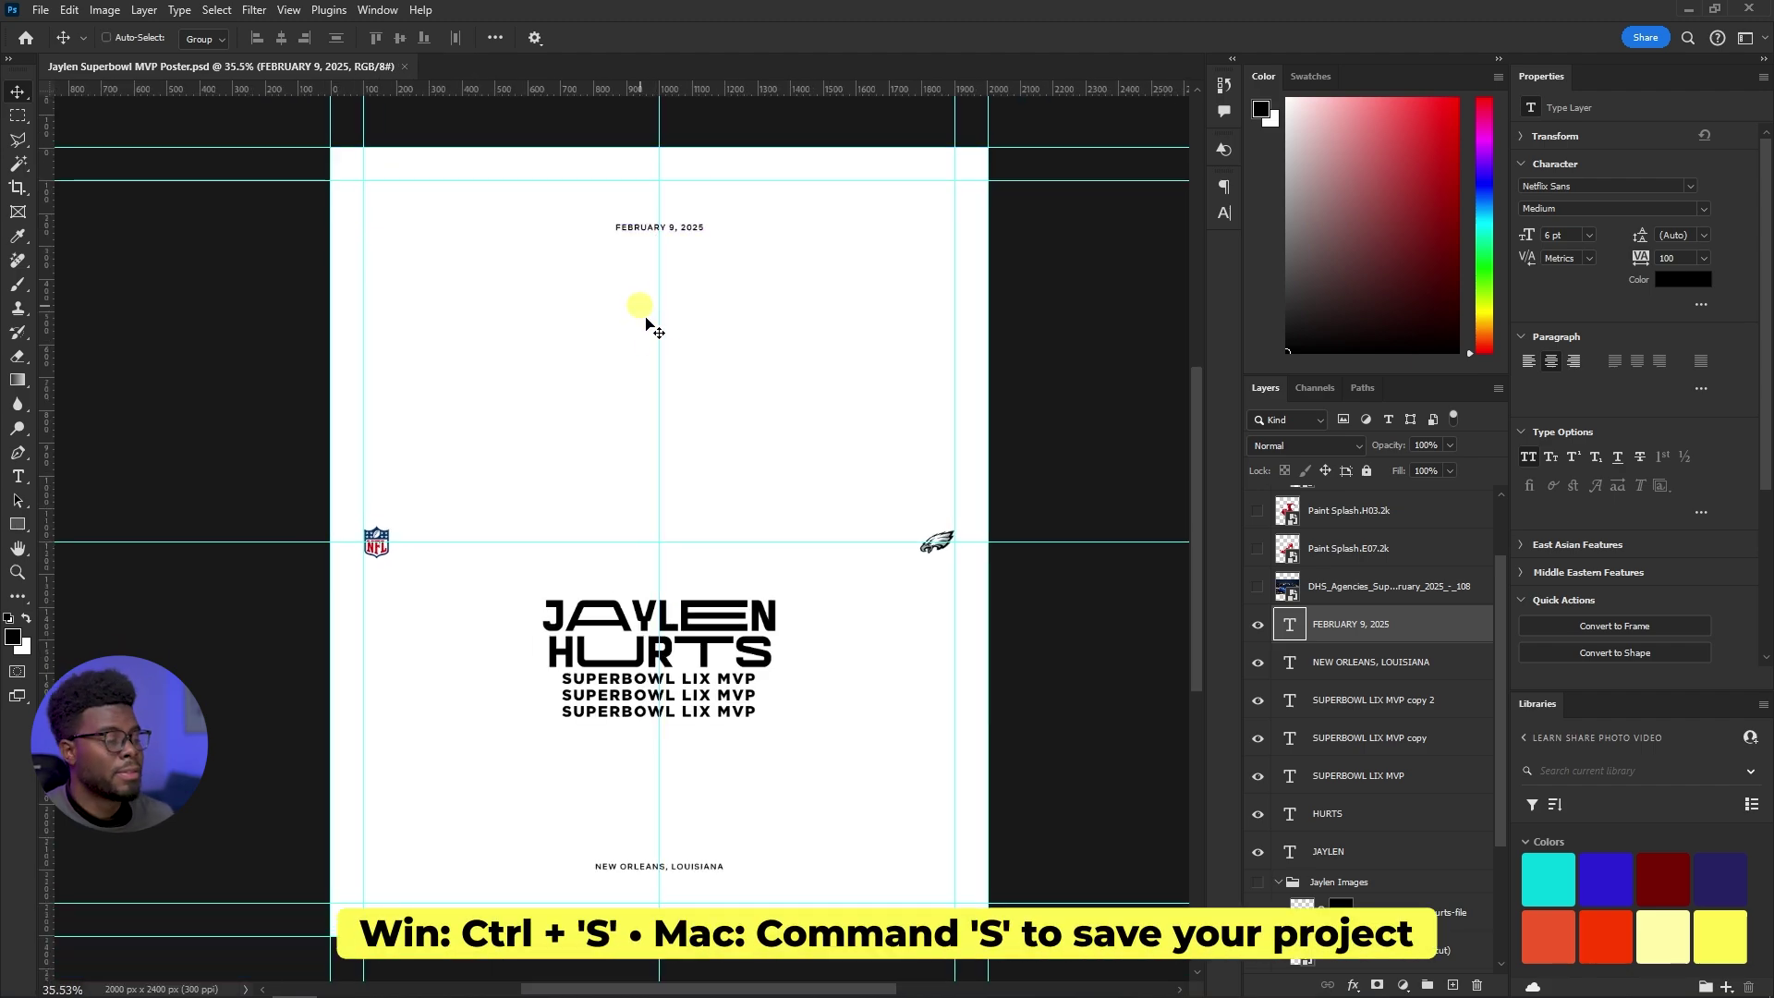
Collapse the Jaylen Images group and add a Gradient fill layer directly above the Background layer
scroll(1437, 825, "down", 2)
left_click(1278, 812)
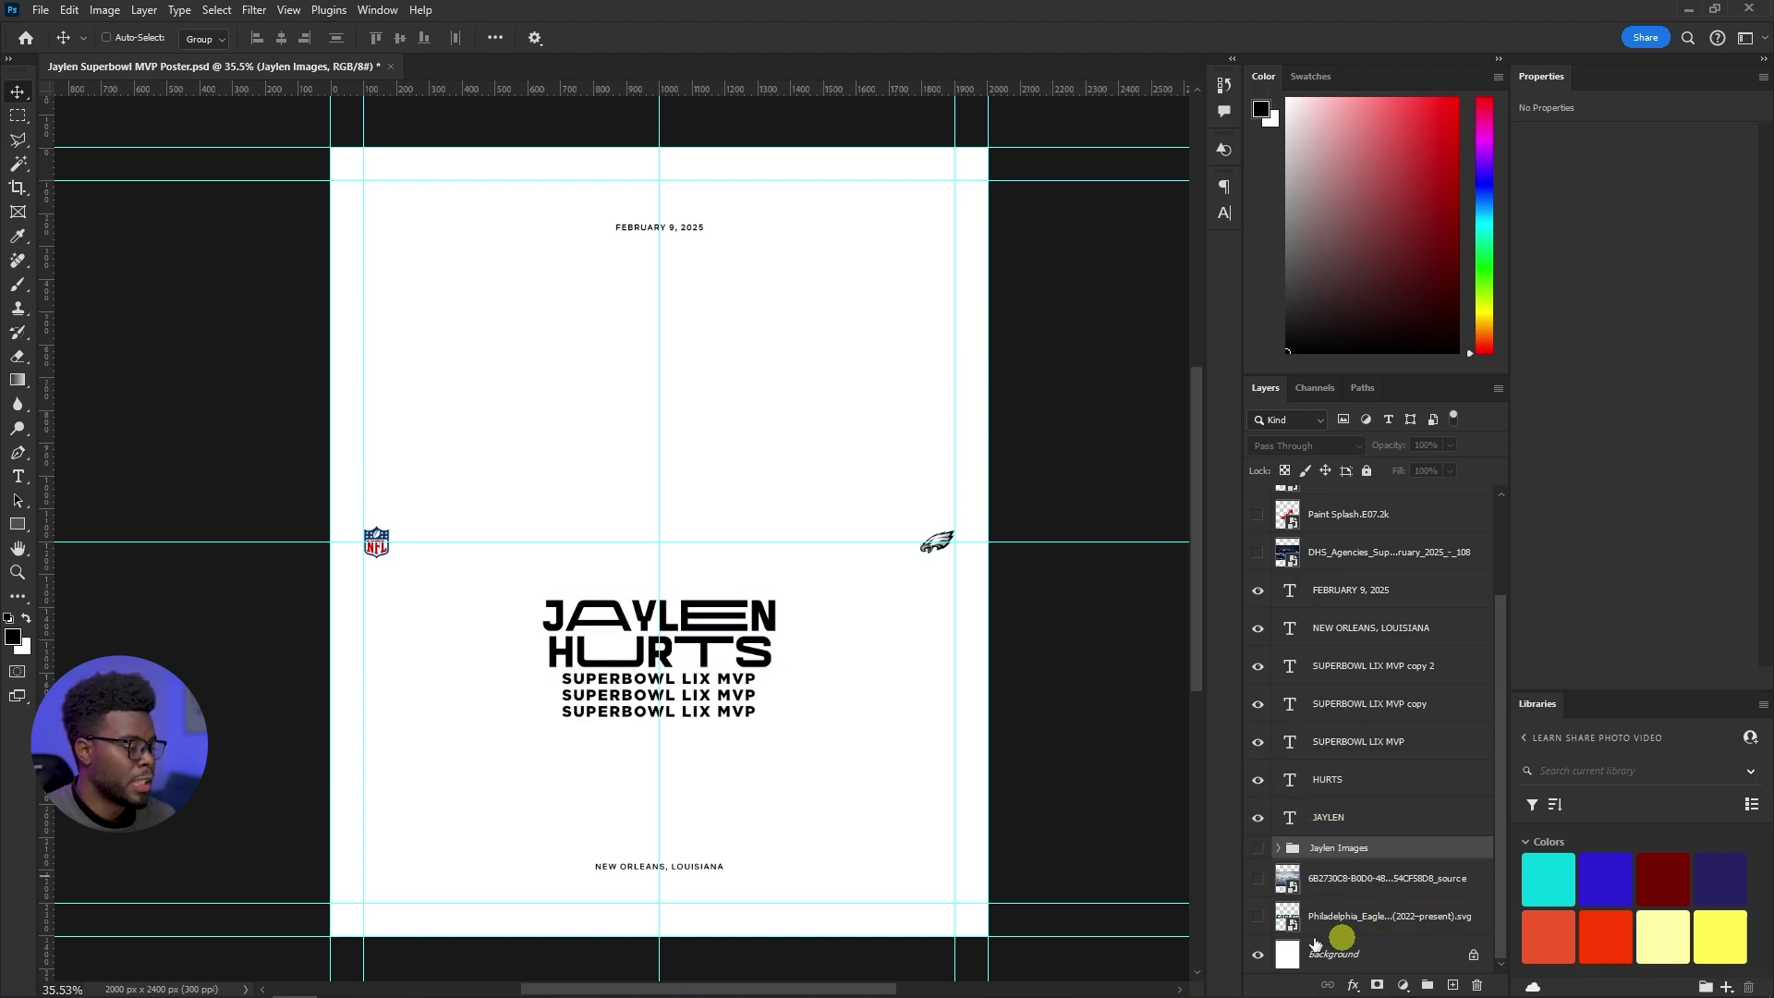
left_click(1360, 951)
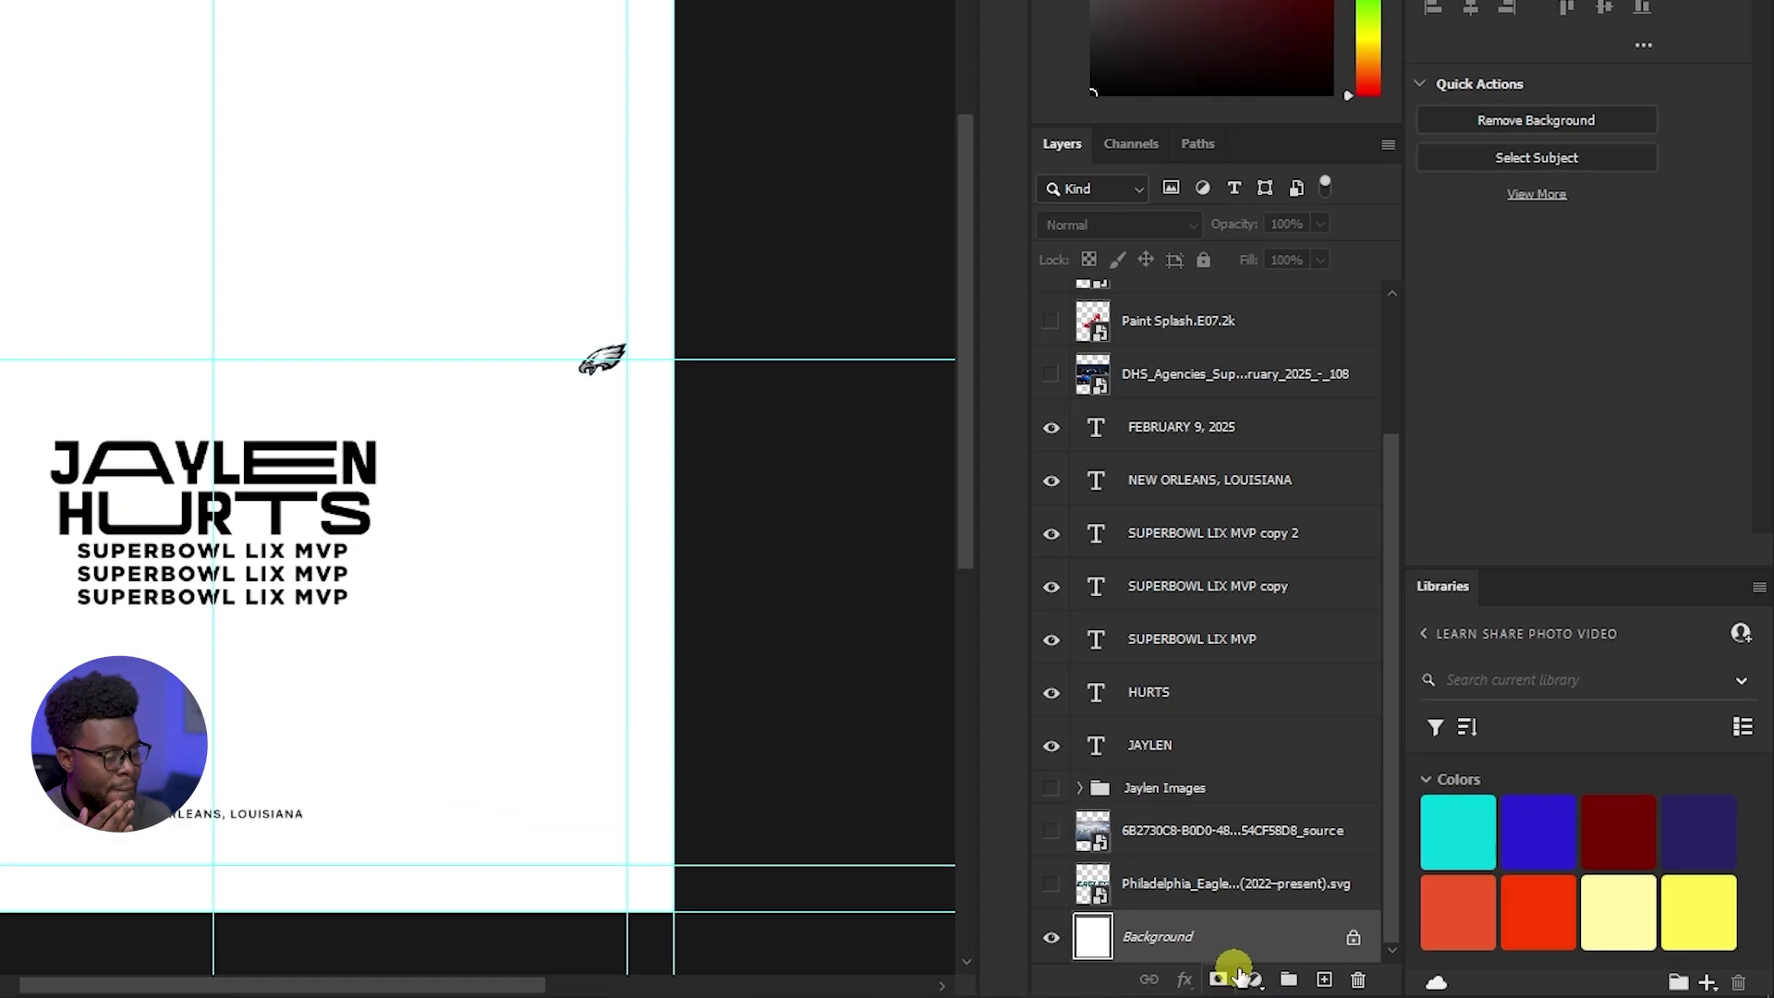
left_click(1253, 980)
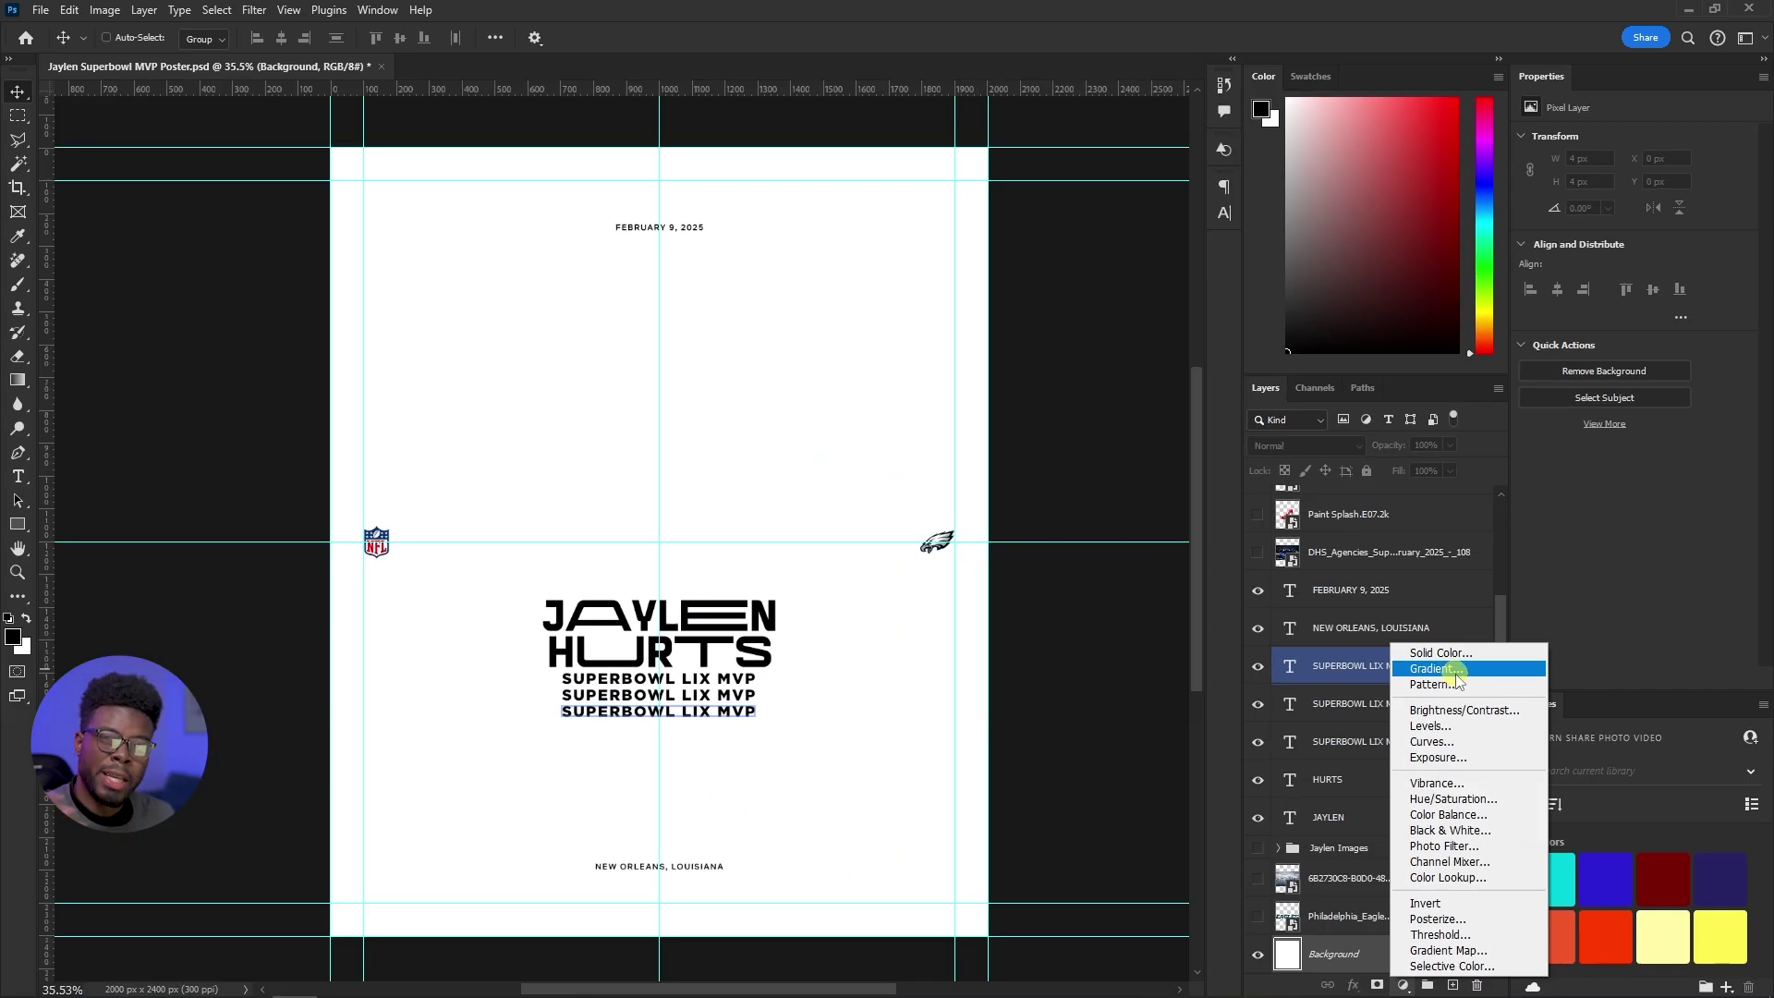
left_click(1437, 668)
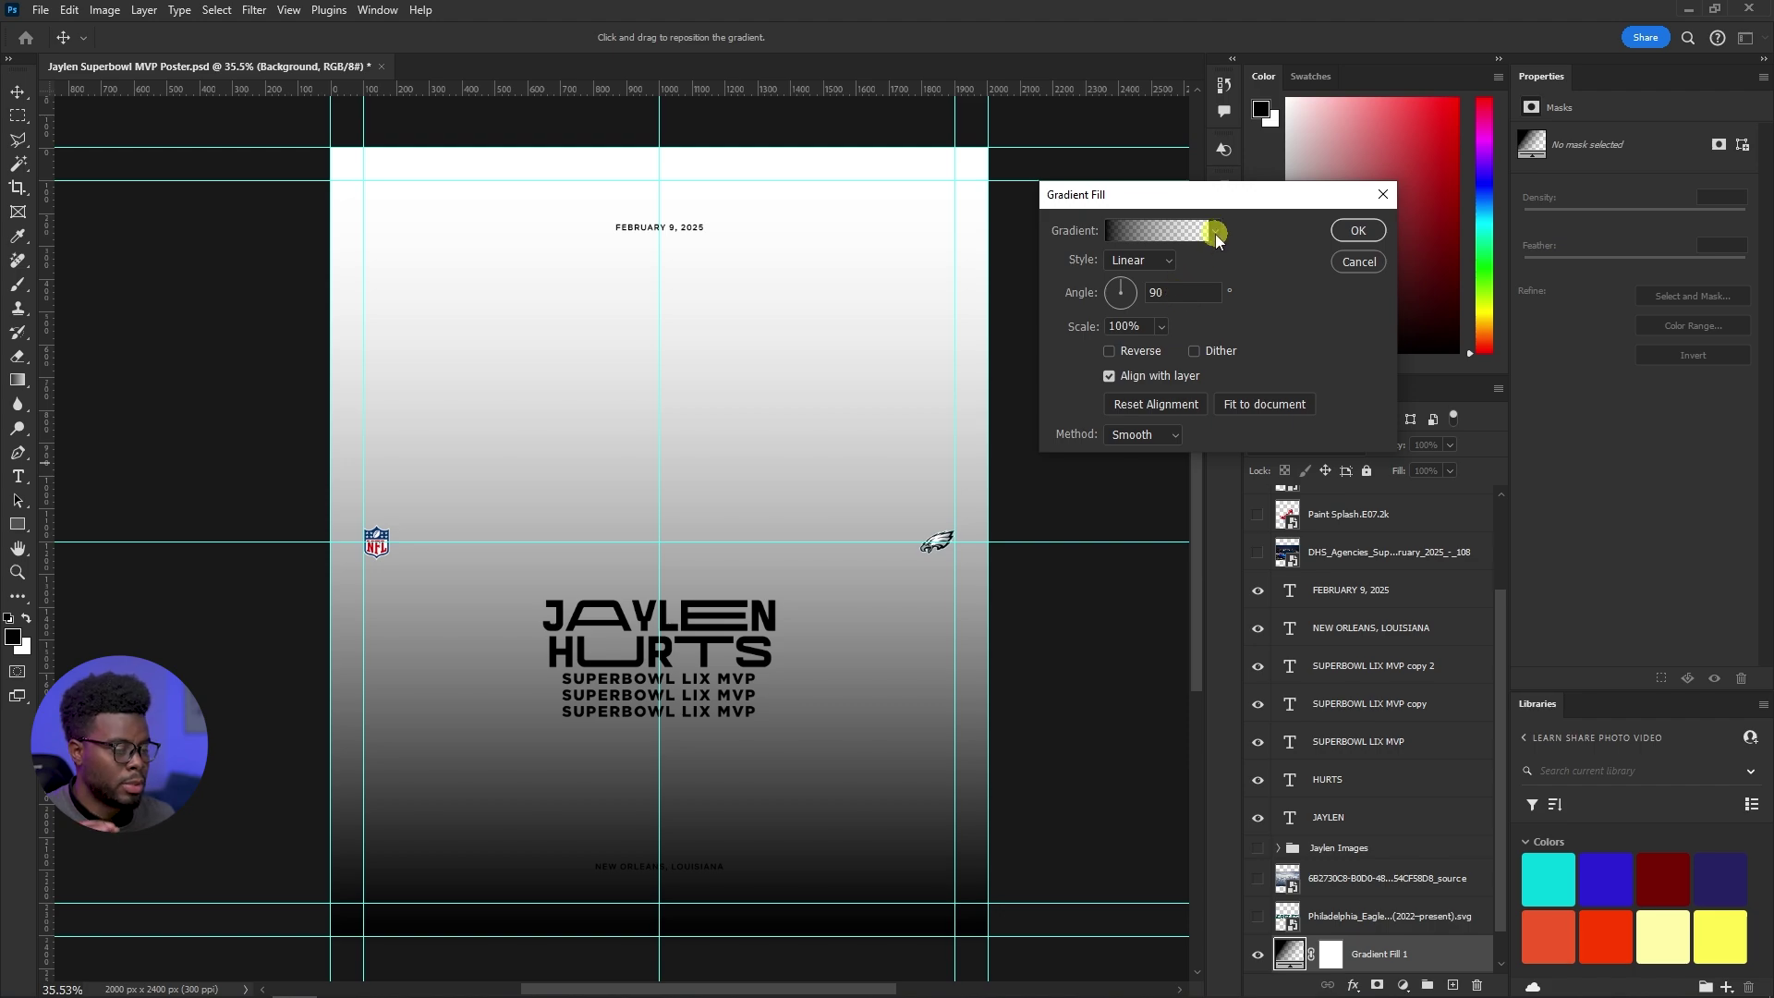
Apply the third preset of the Grays gradient folder, a light gray with a pale middle, to the gradient fill
left_click(1216, 234)
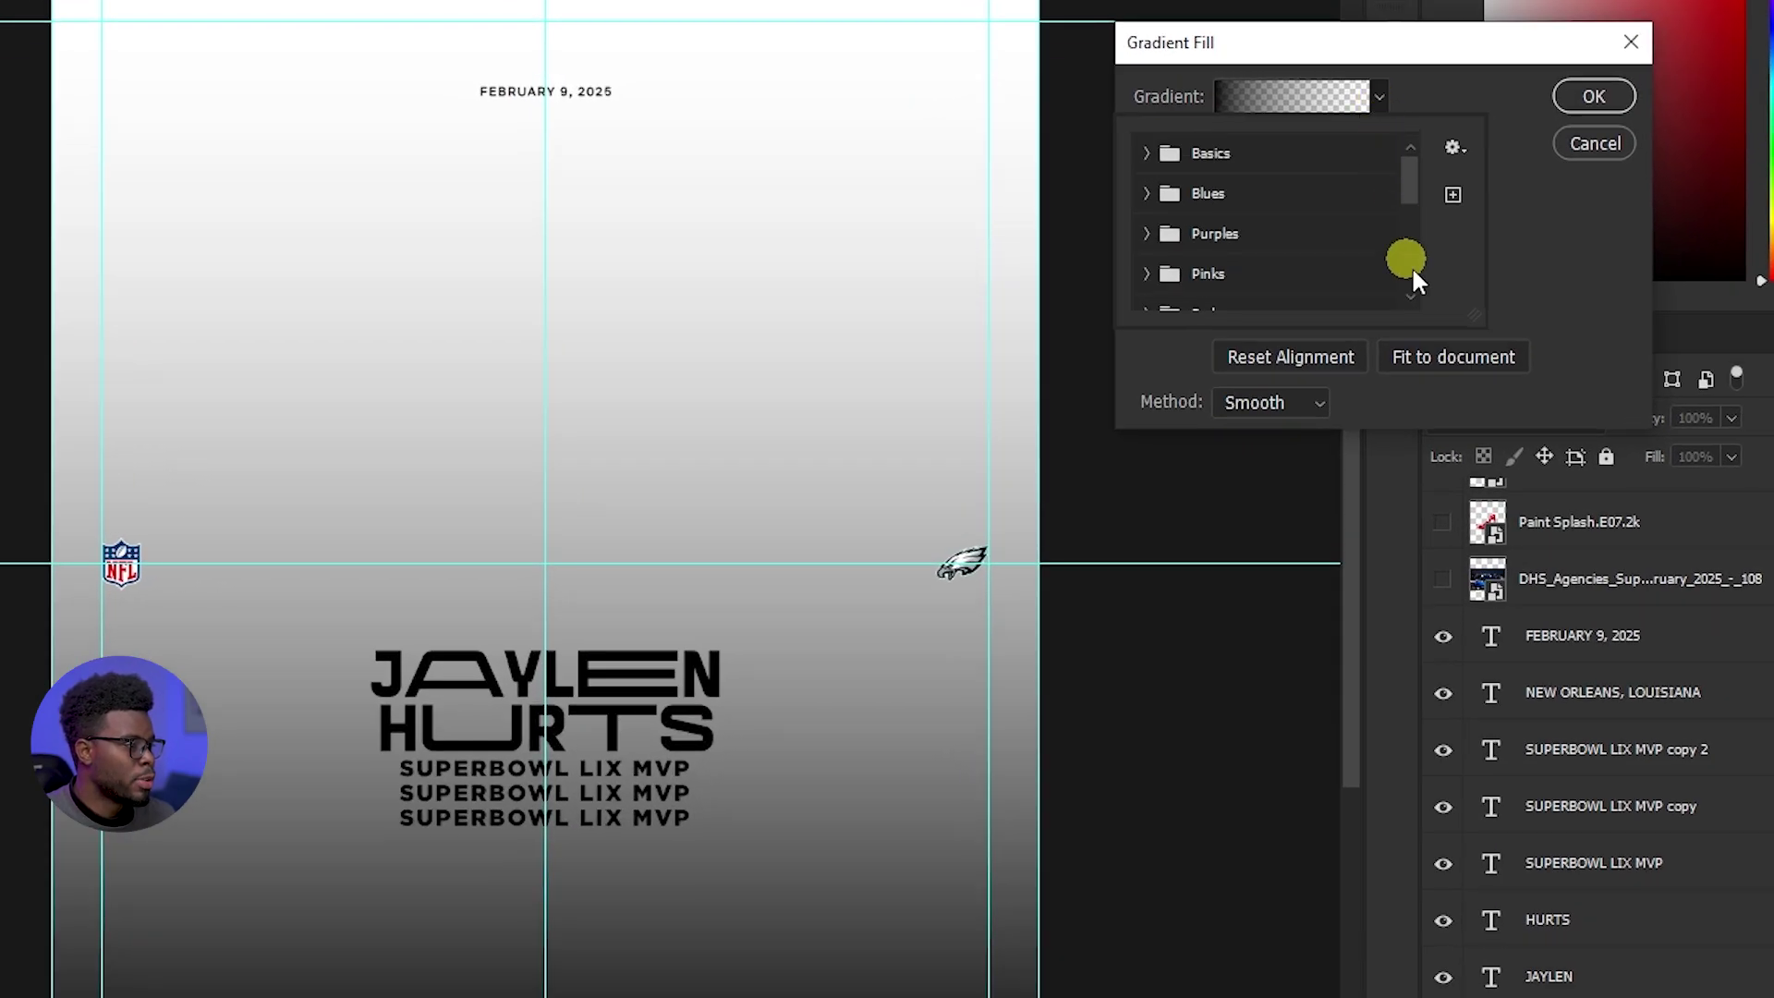
left_click_drag(1482, 324, 1497, 647)
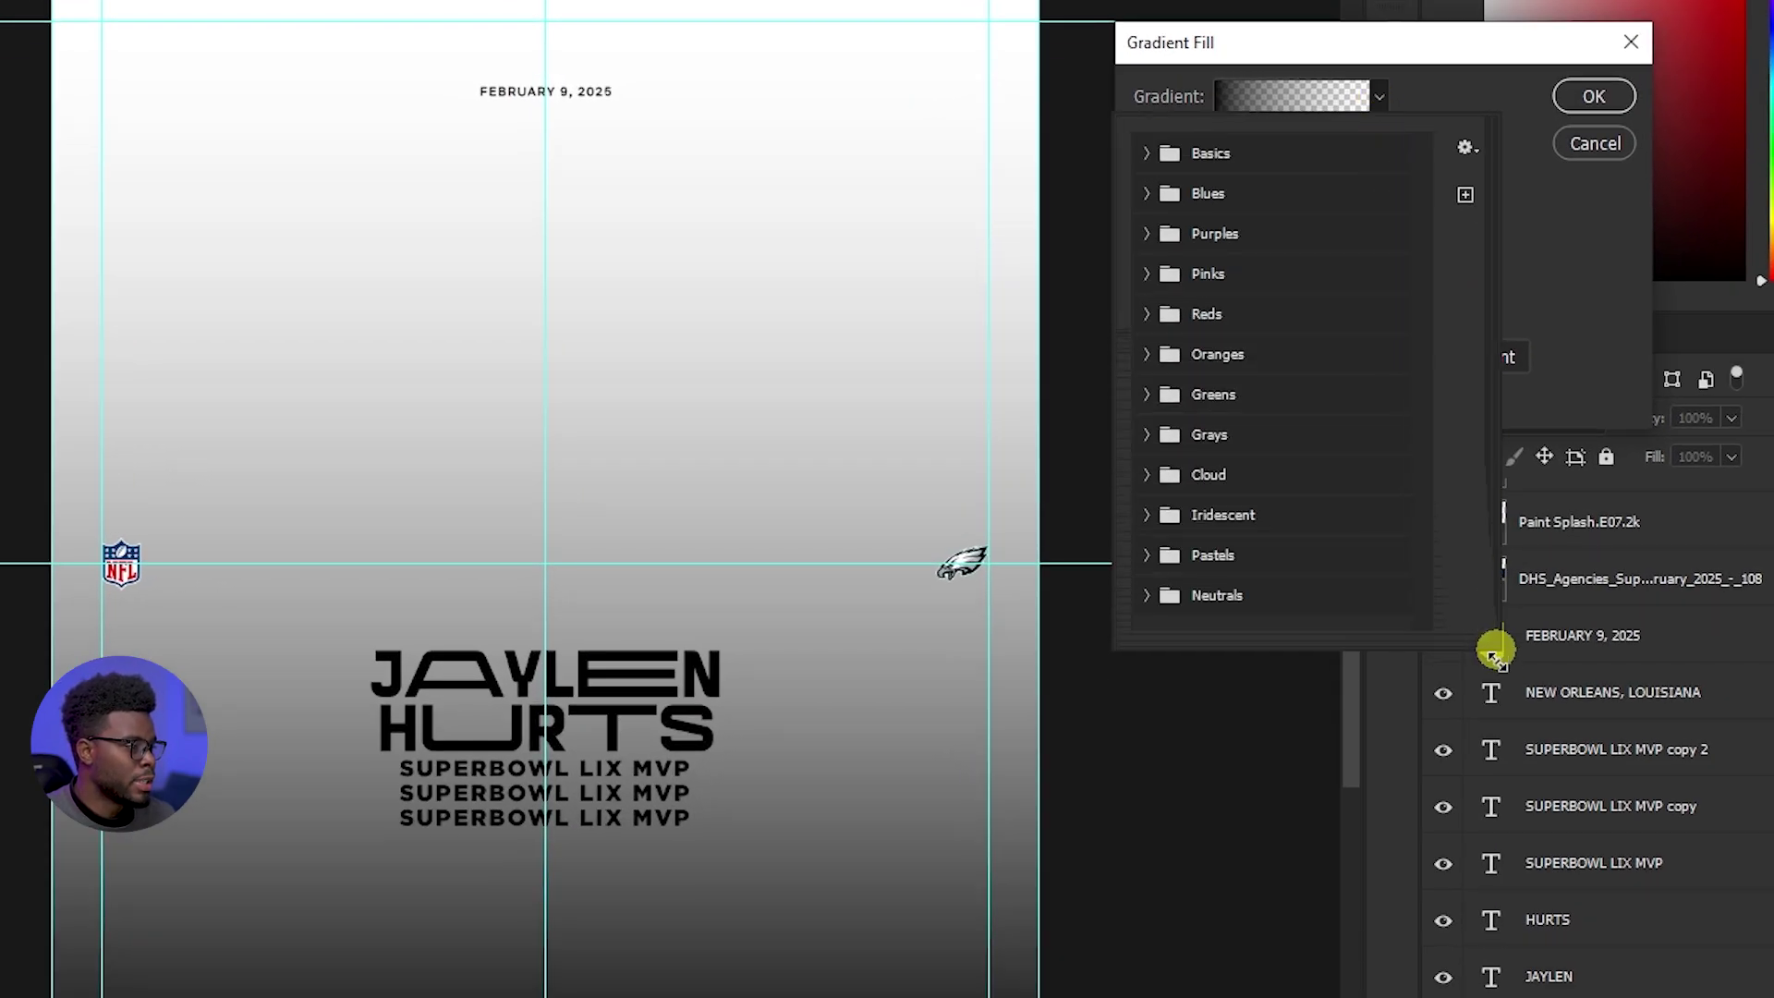
left_click(1151, 438)
scroll(1201, 425, "down", 1)
left_click(1182, 441)
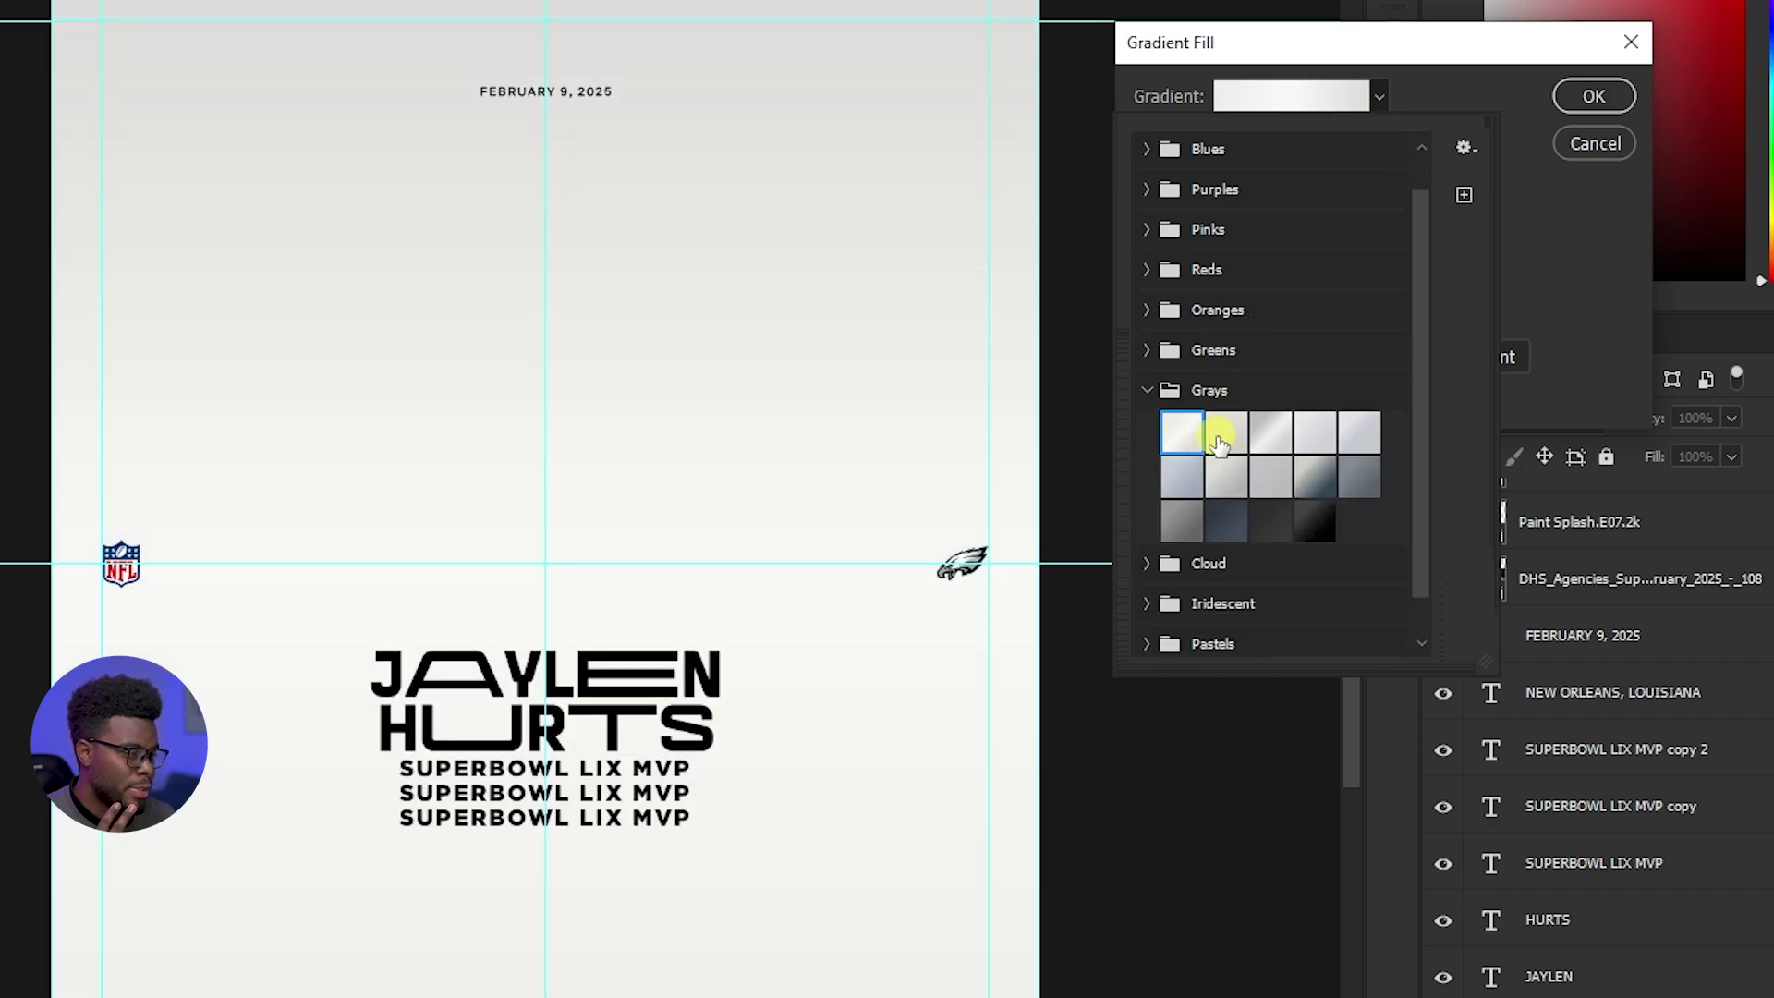
left_click(1222, 436)
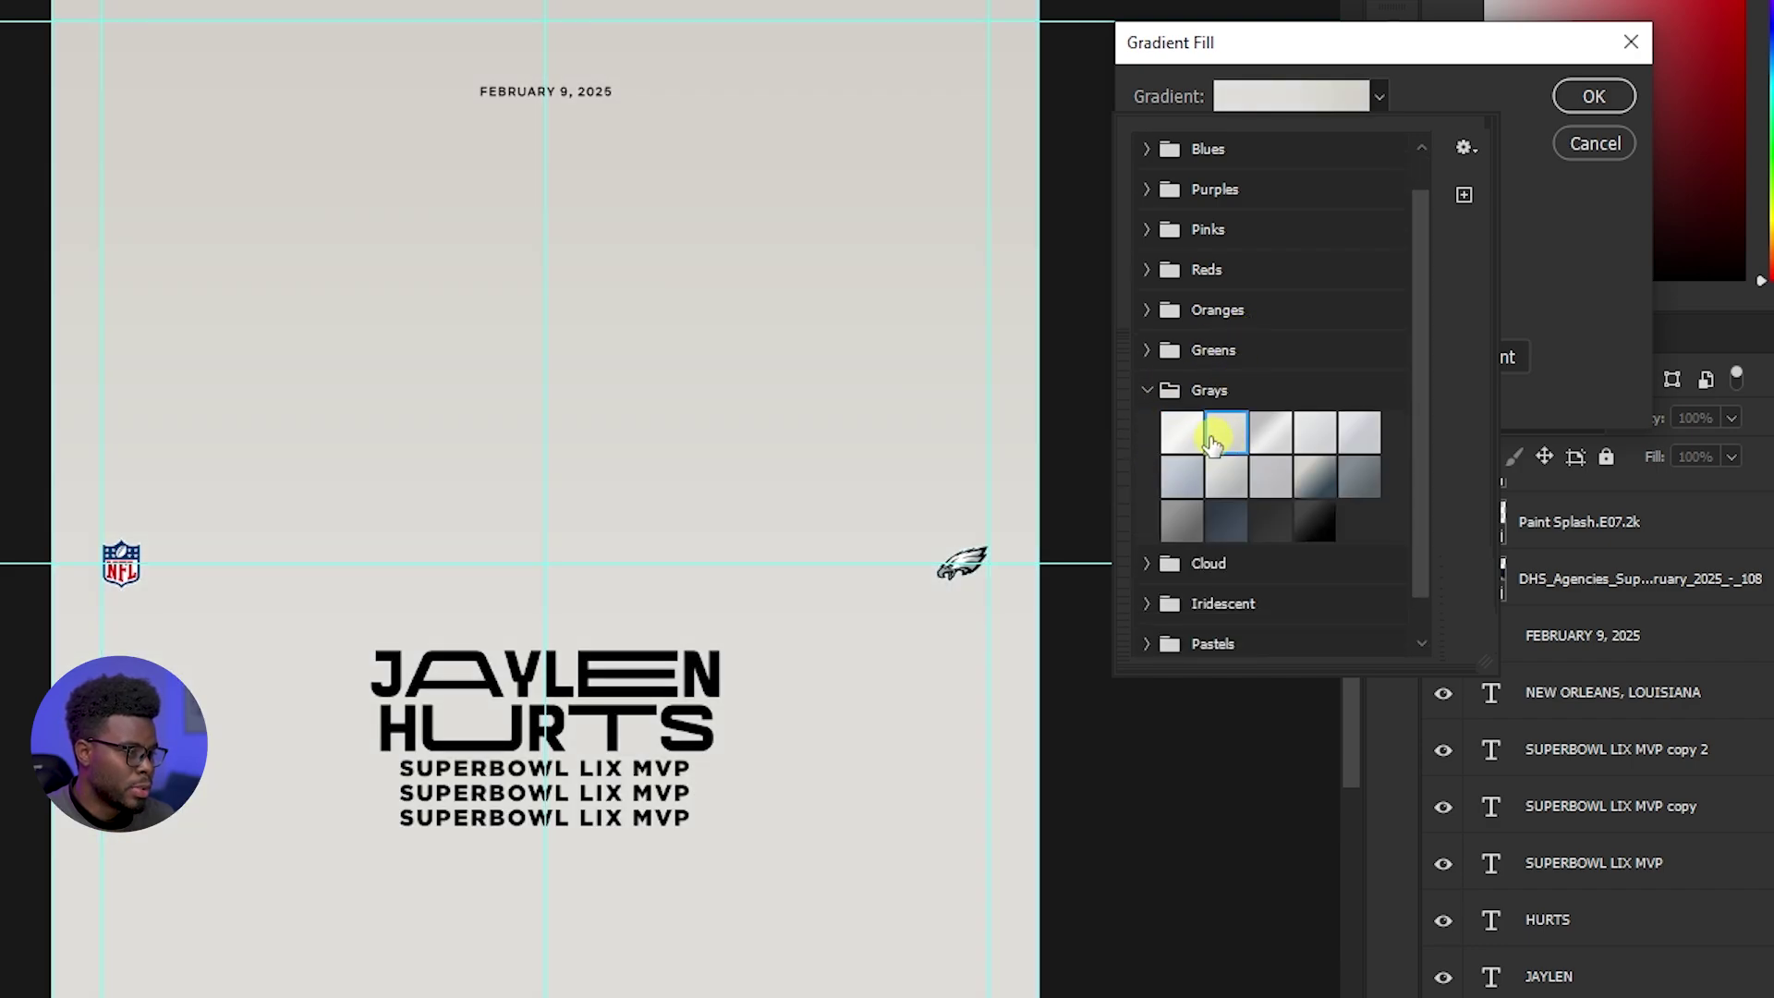
left_click(1179, 434)
left_click(1264, 433)
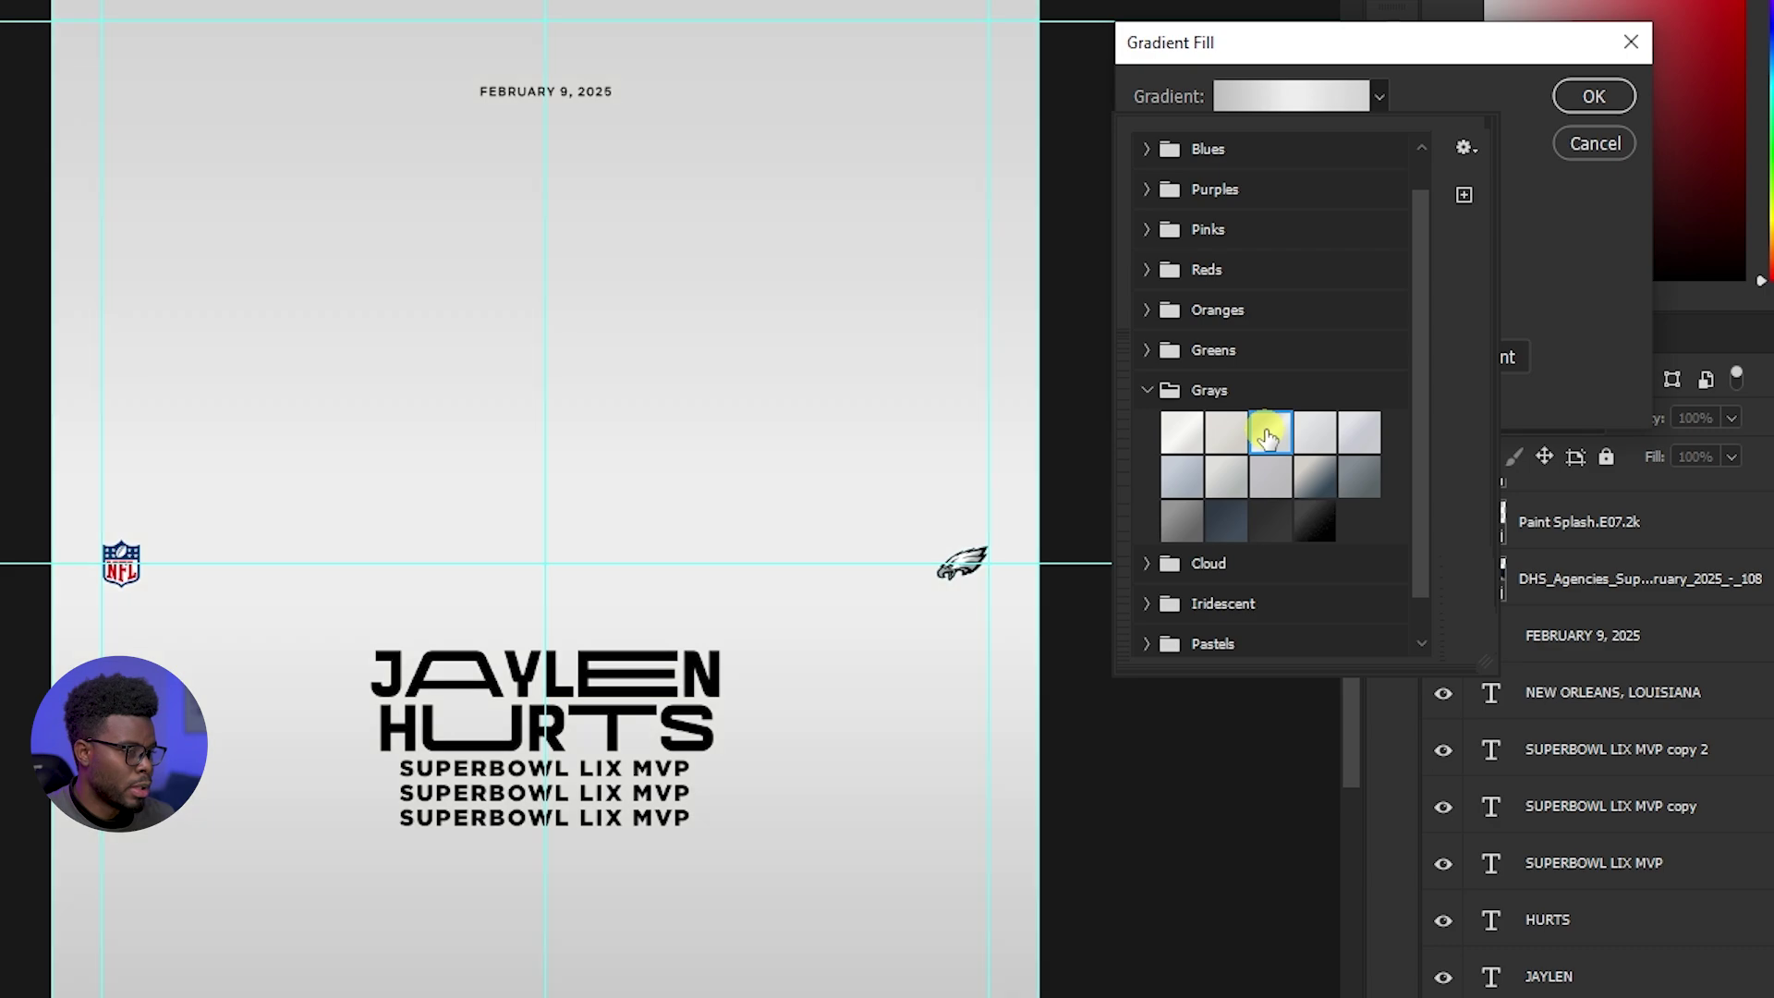
left_click(1561, 262)
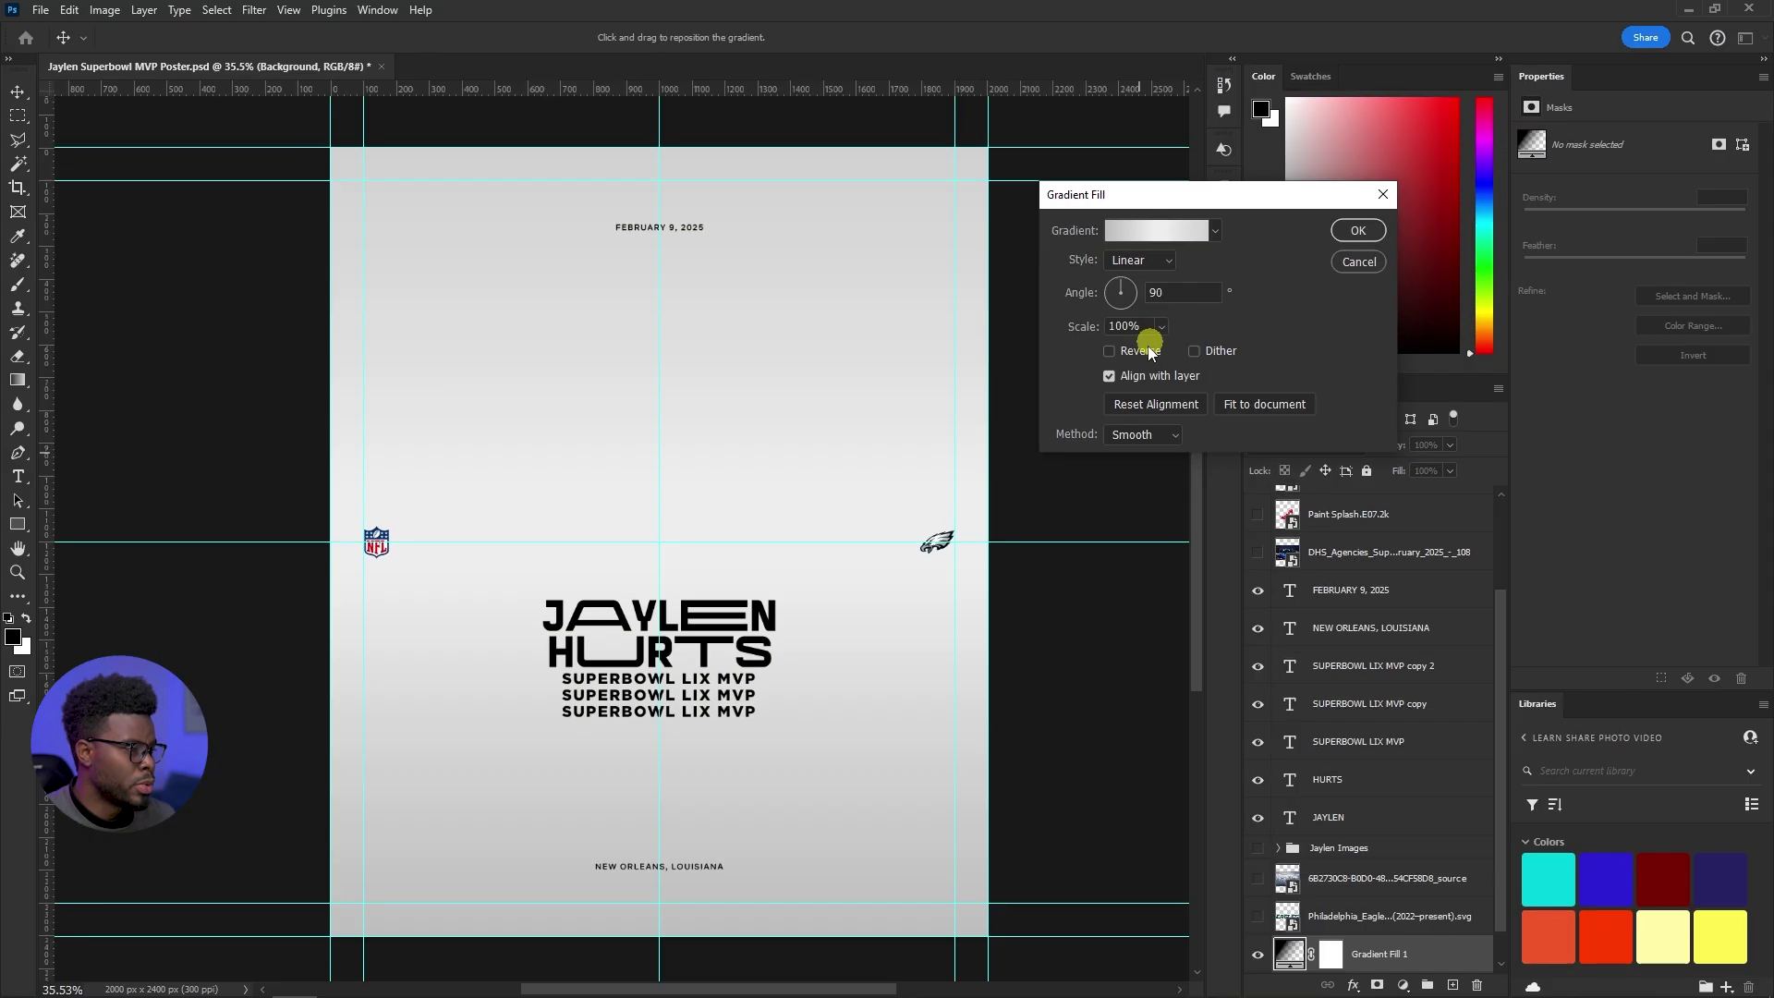
Set the gradient fill's style to Radial
left_click(1163, 259)
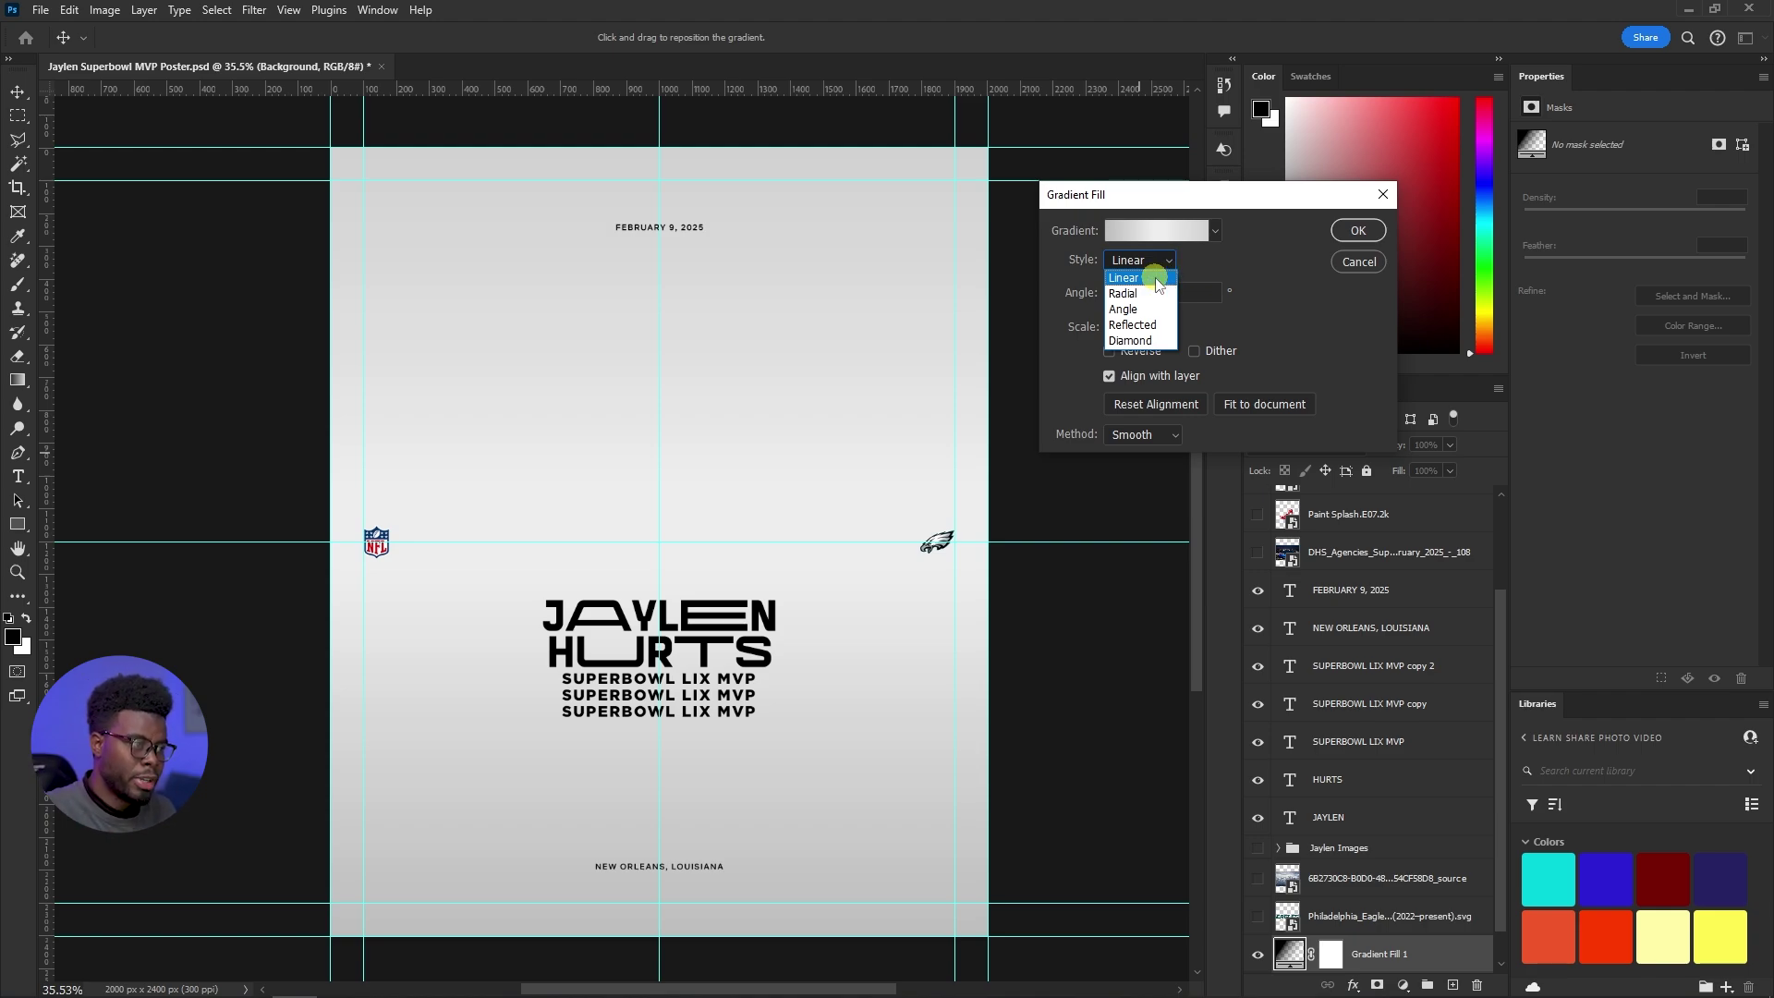
left_click(1155, 278)
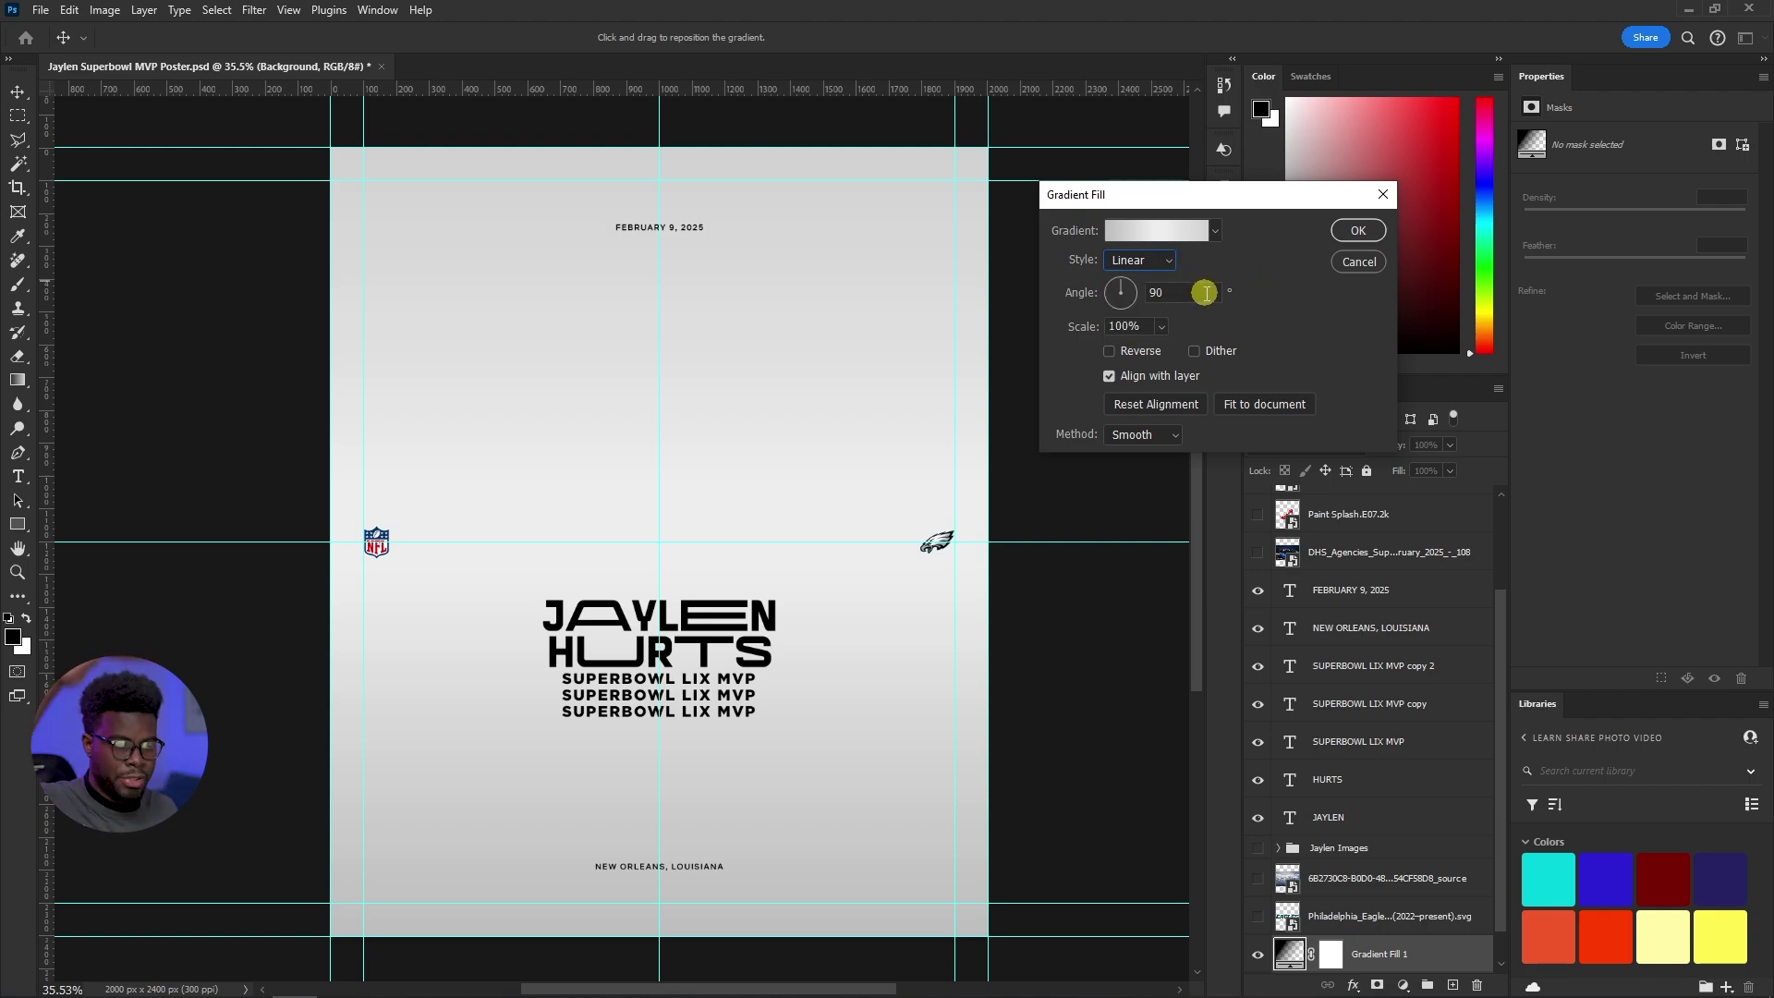
left_click(1141, 261)
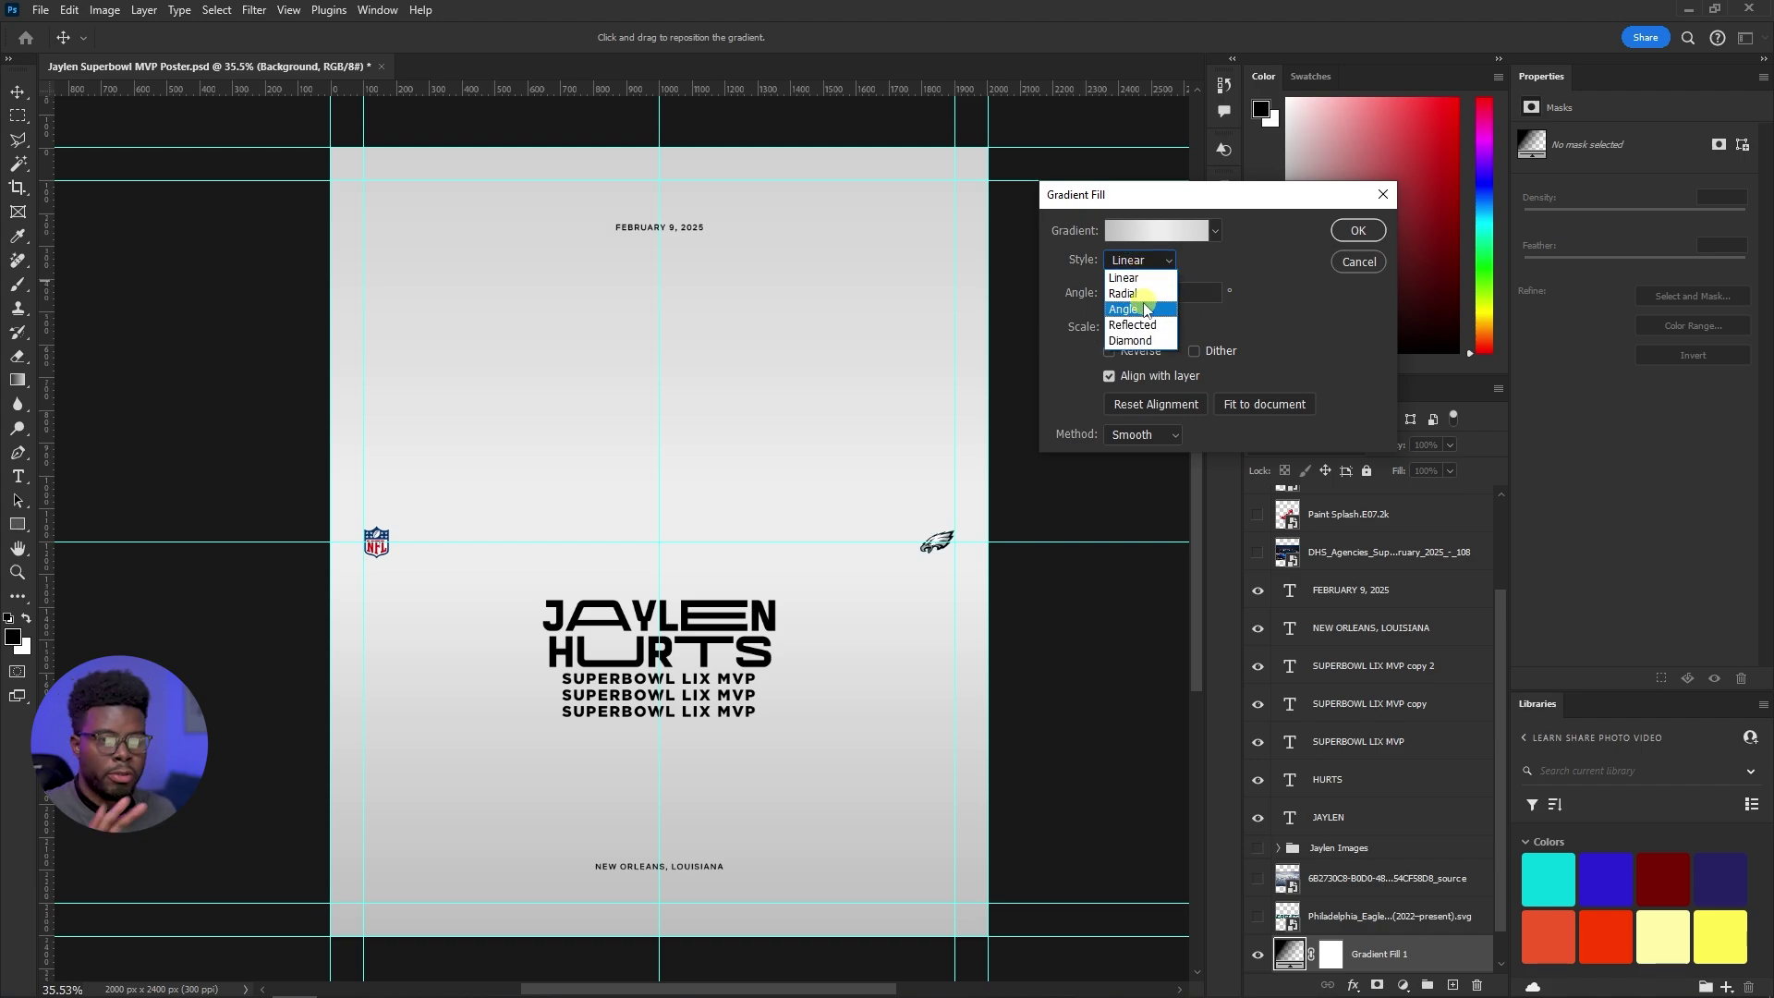
left_click(1143, 293)
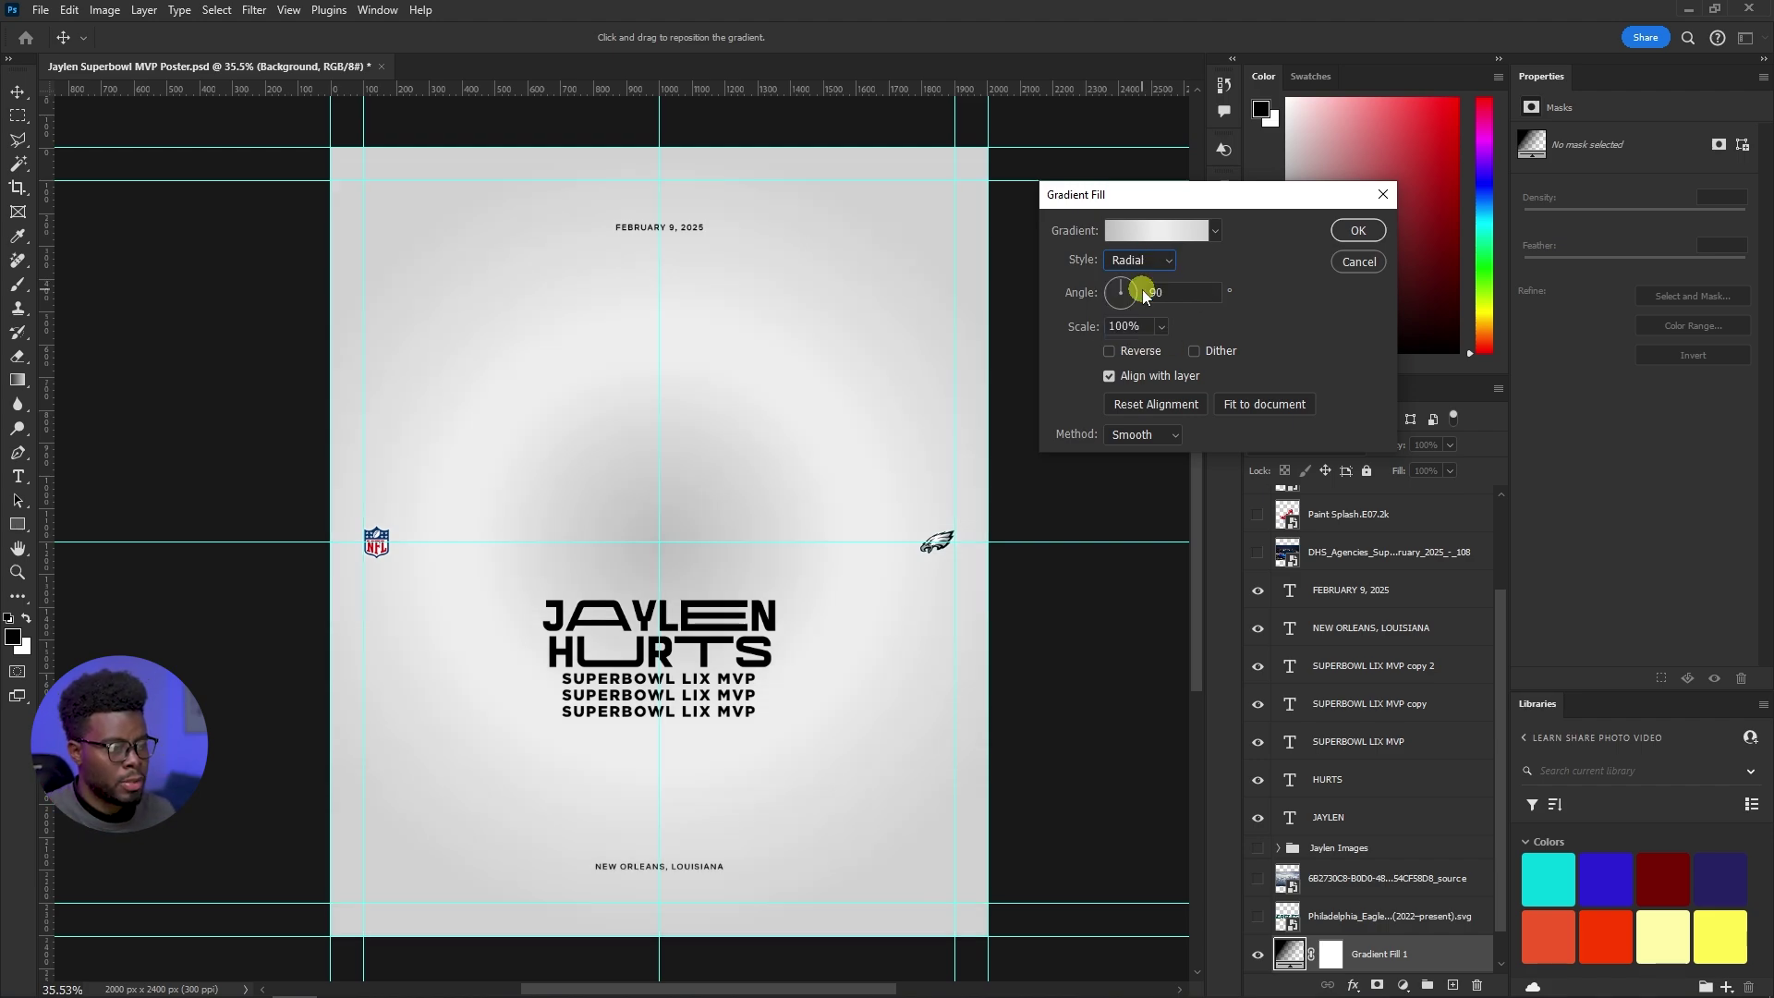
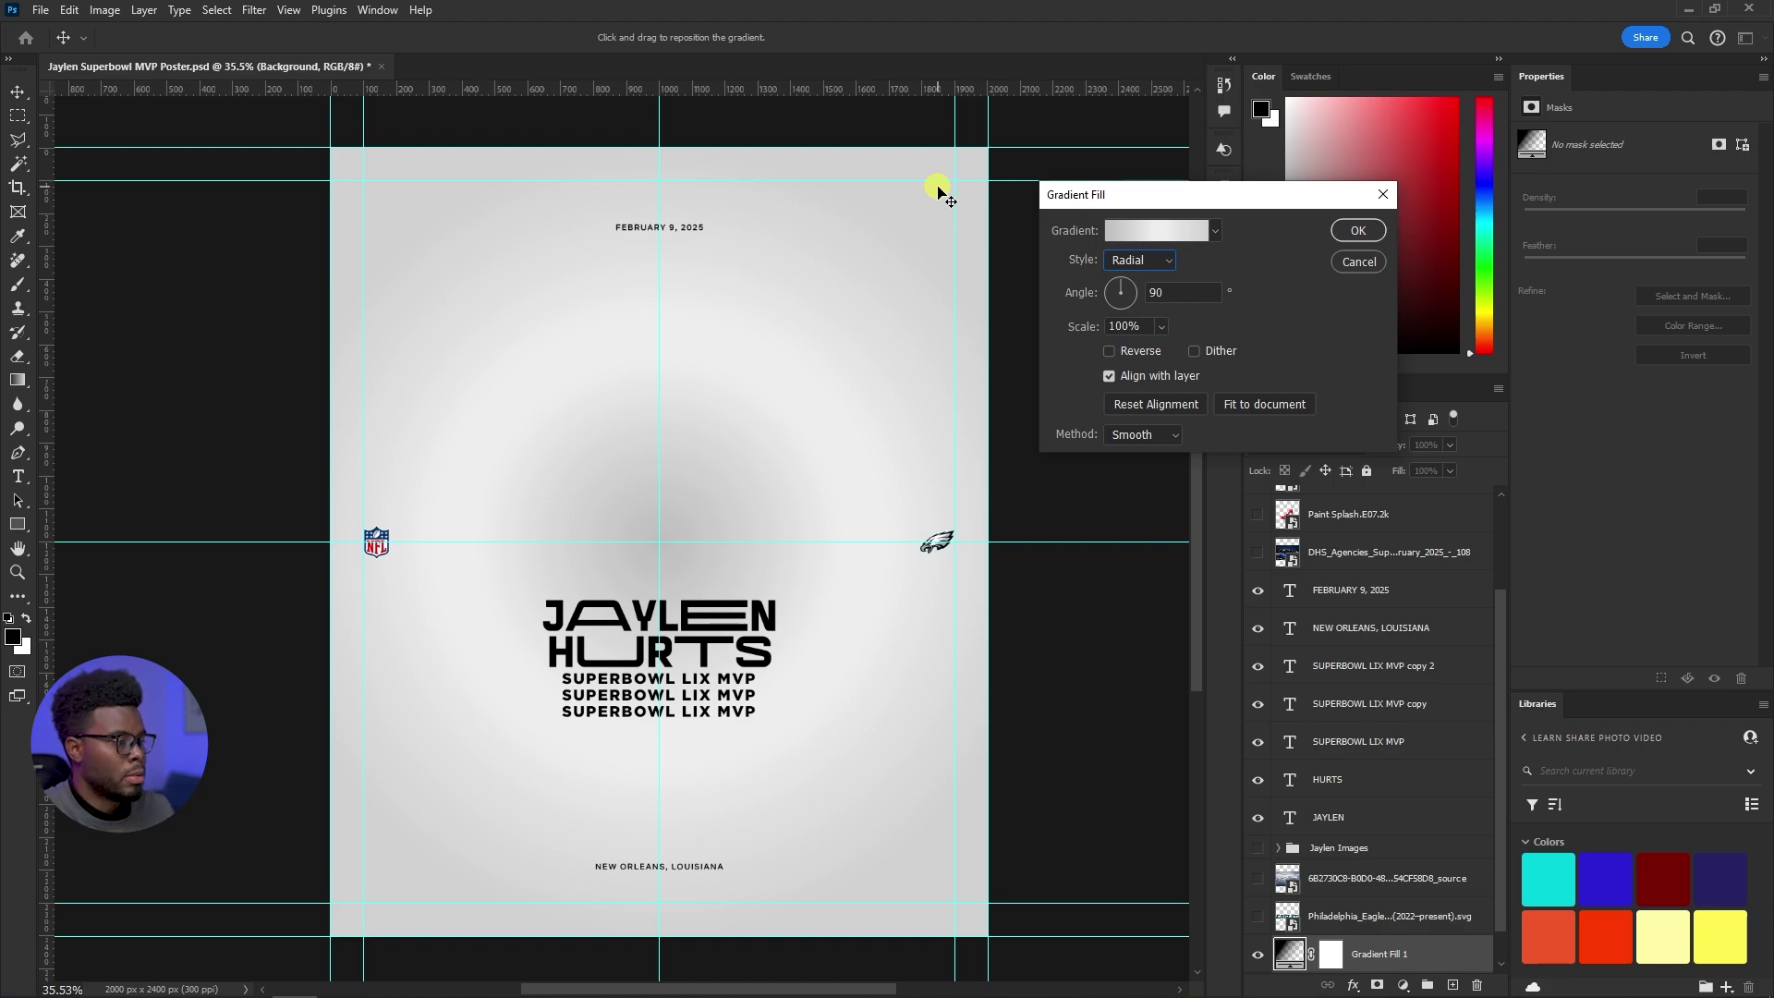
Reverse the radial gradient, set its scale to 101%, and accept the fill
left_click(1109, 351)
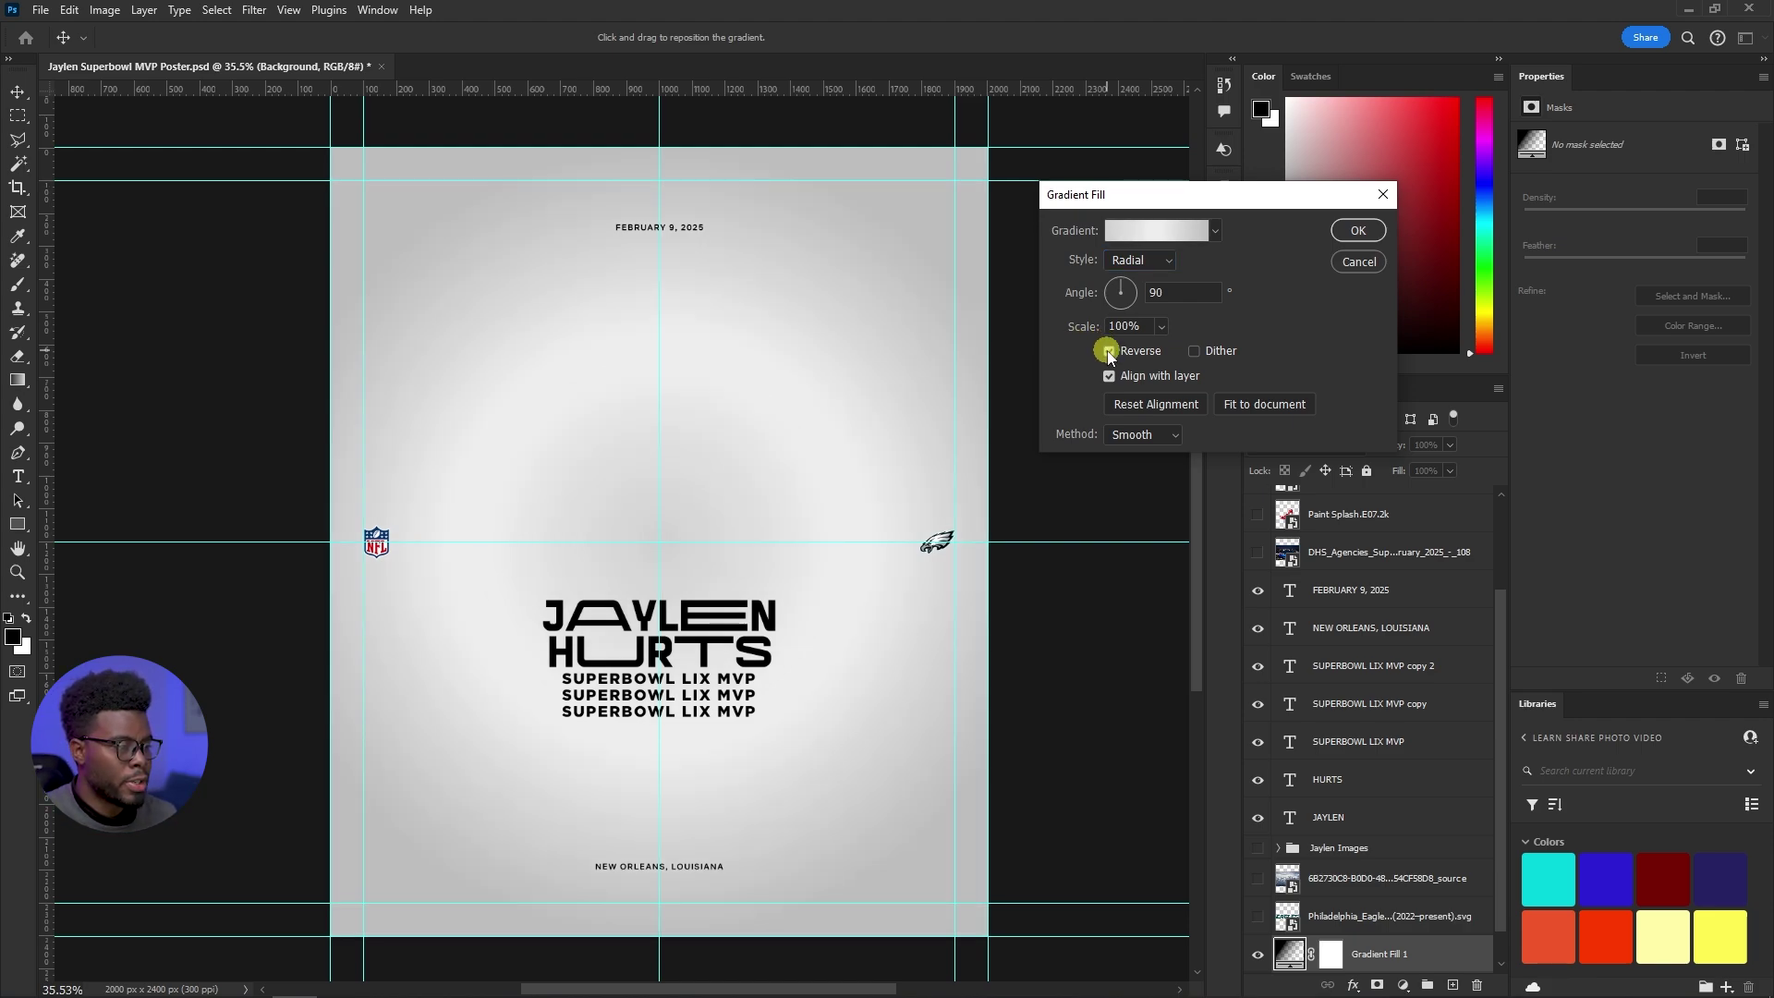
left_click(1162, 327)
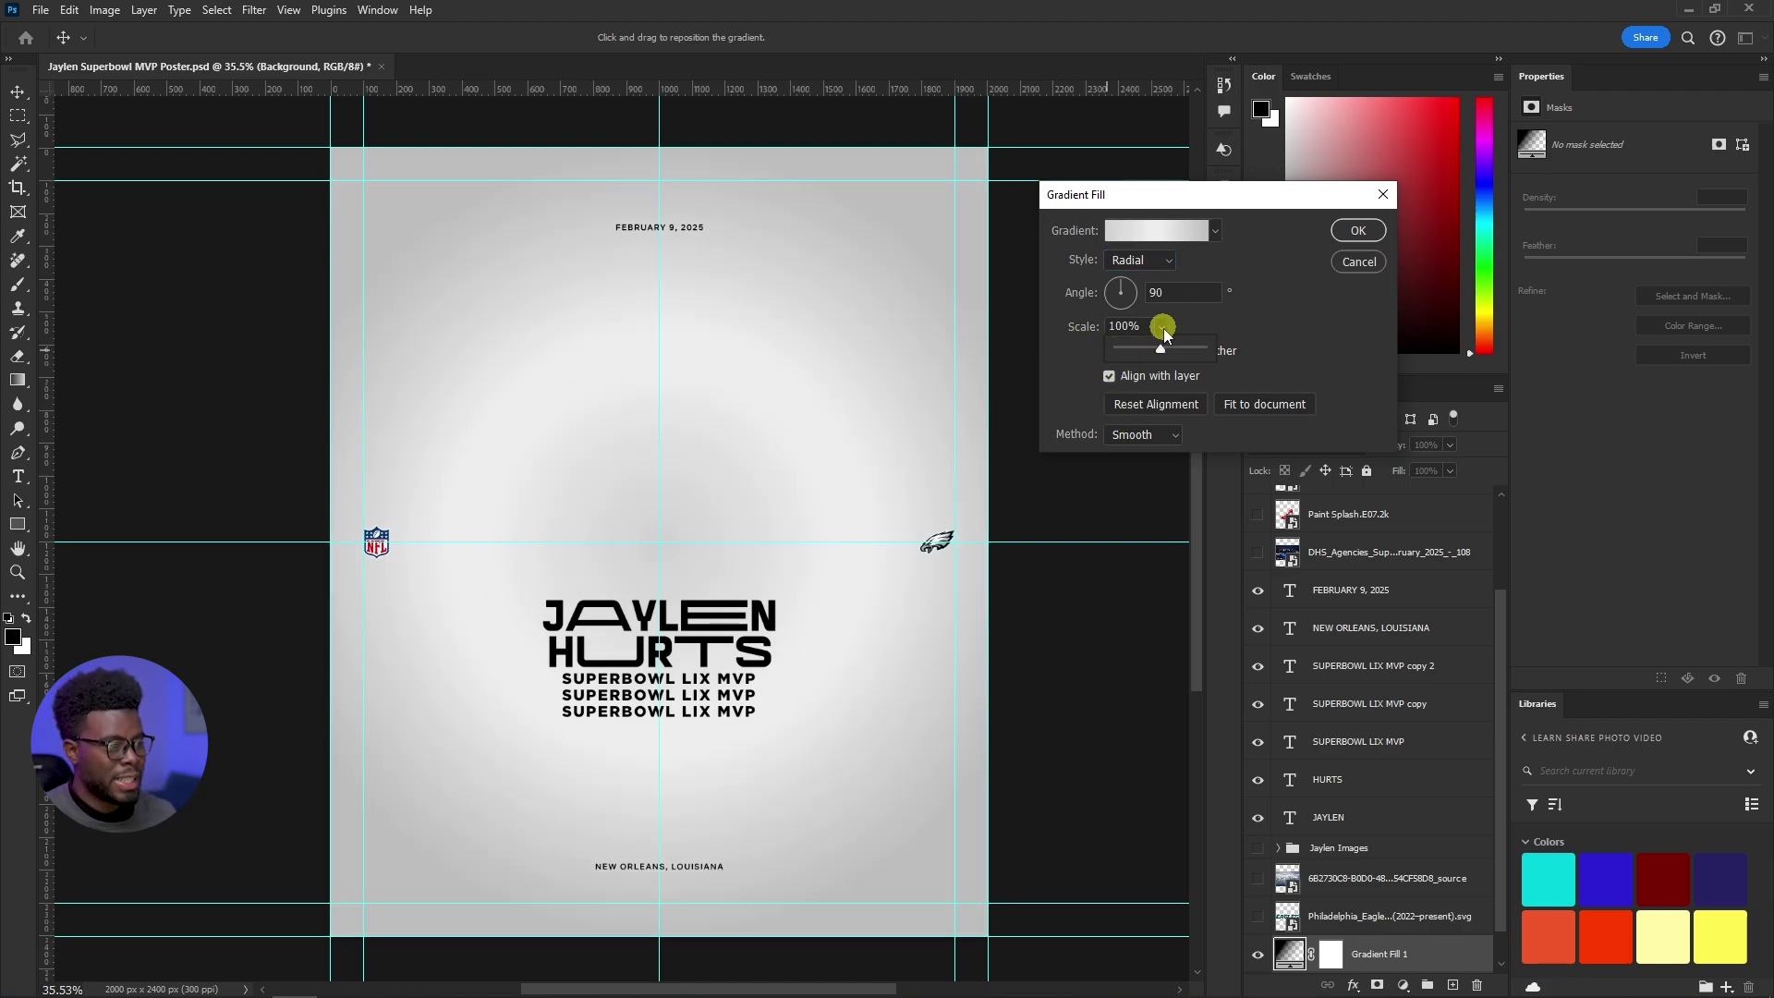
left_click_drag(1171, 354, 1161, 354)
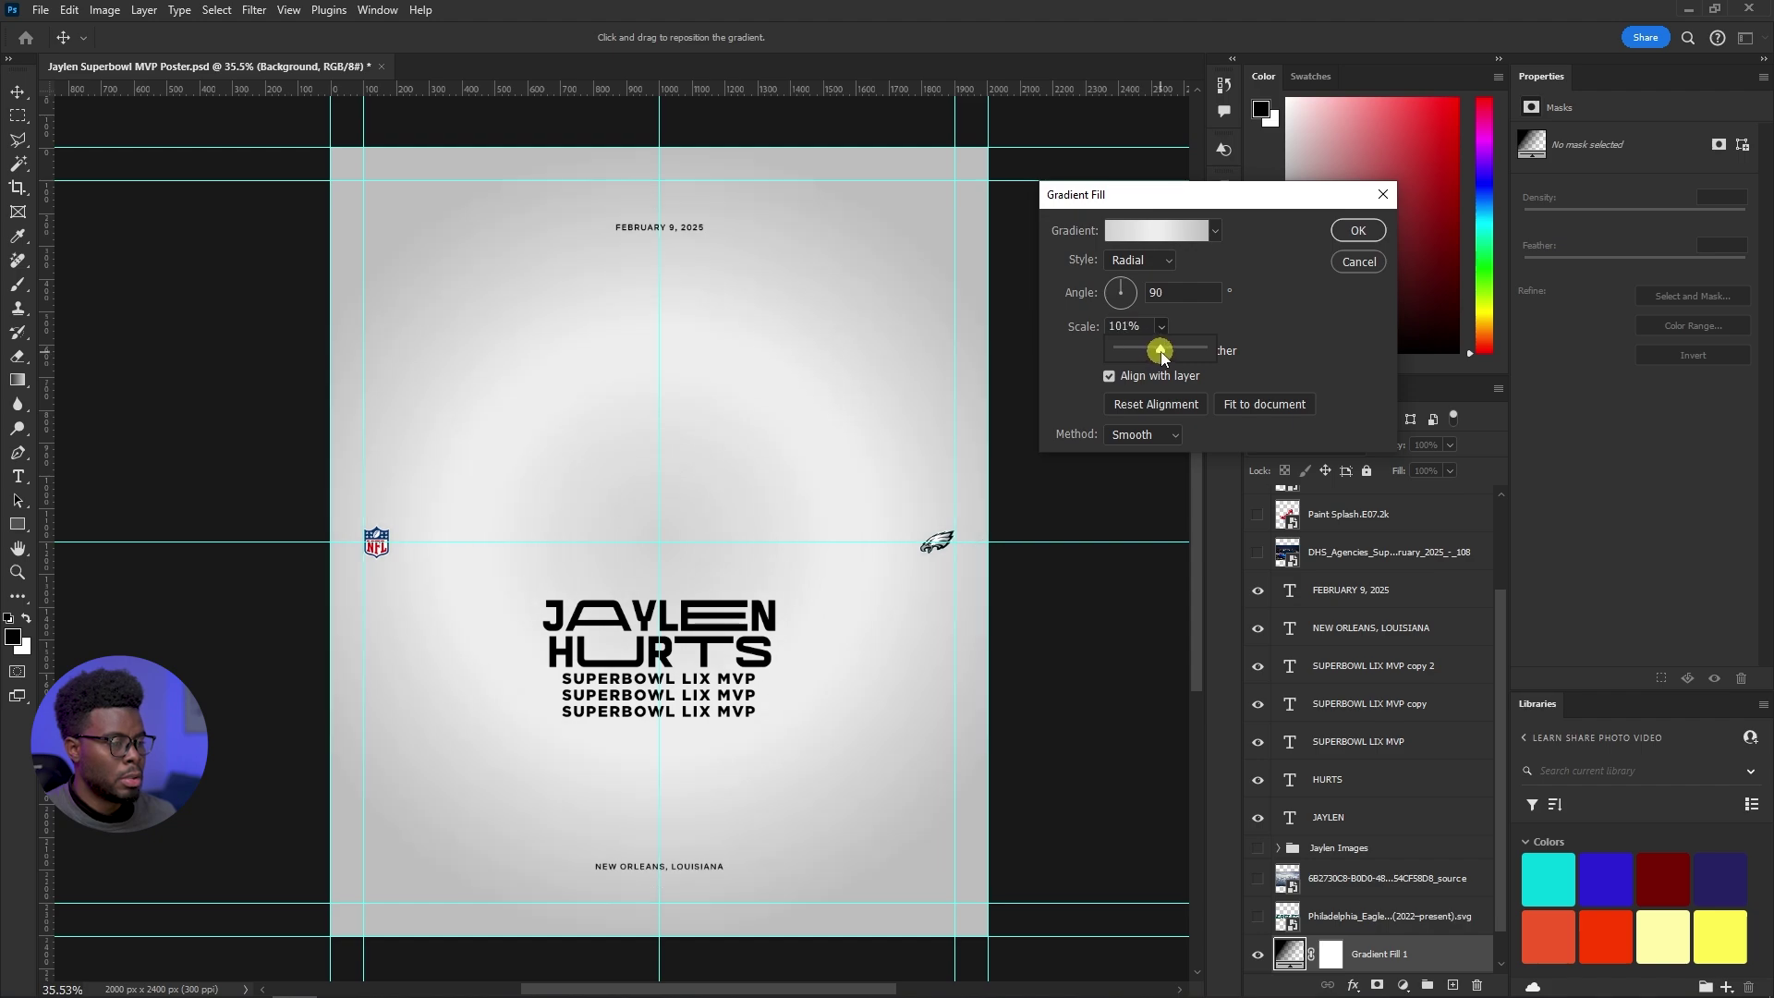
left_click(1368, 240)
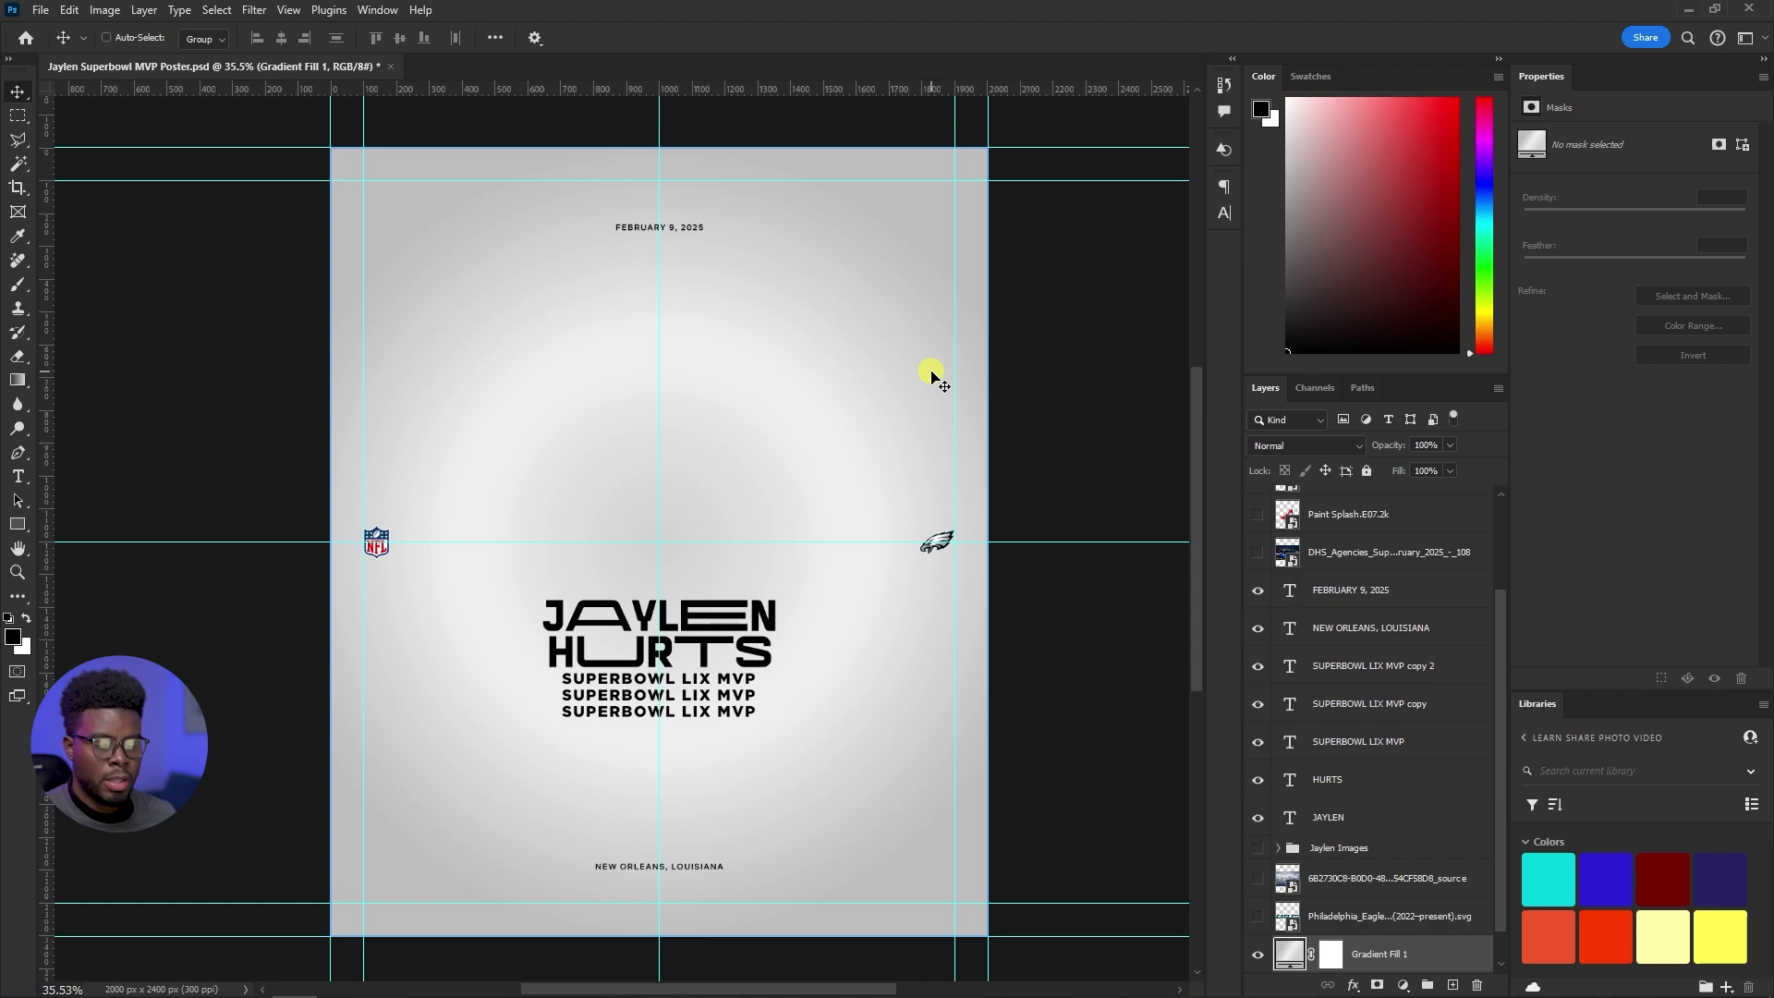
Save the poster with its new gradient background
key("ctrl+s")
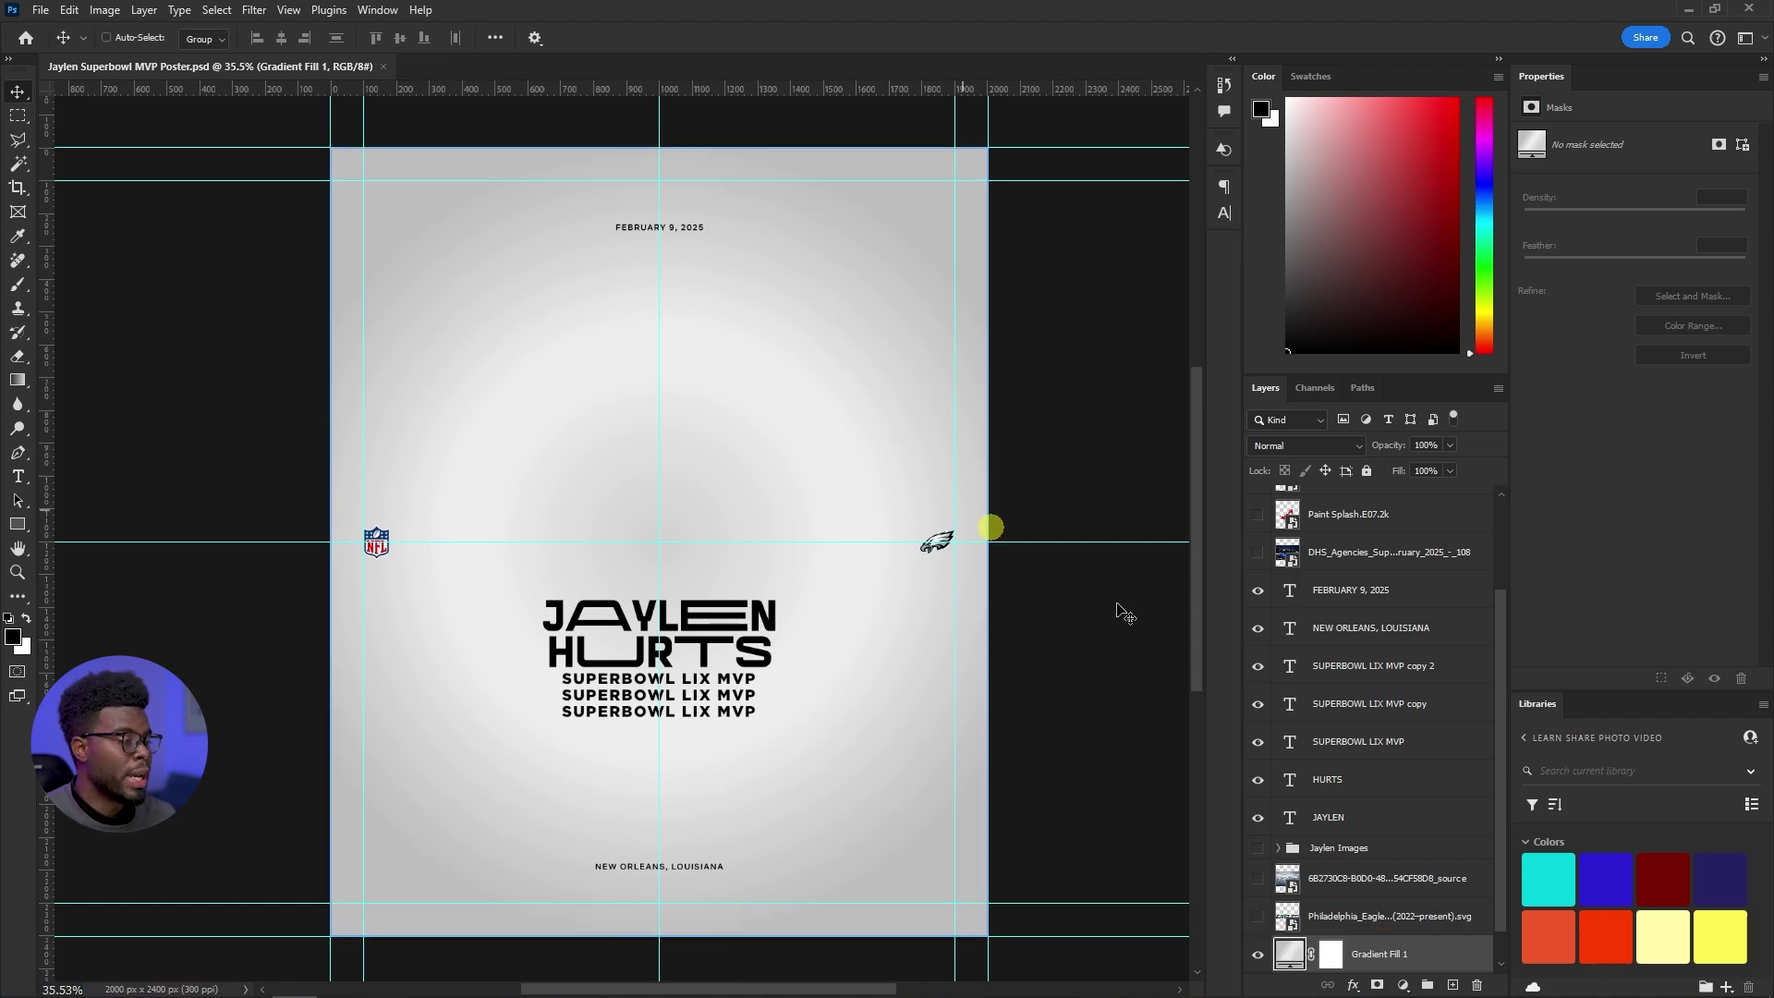
scroll(1332, 781, "up", 10)
scroll(1332, 786, "down", 7)
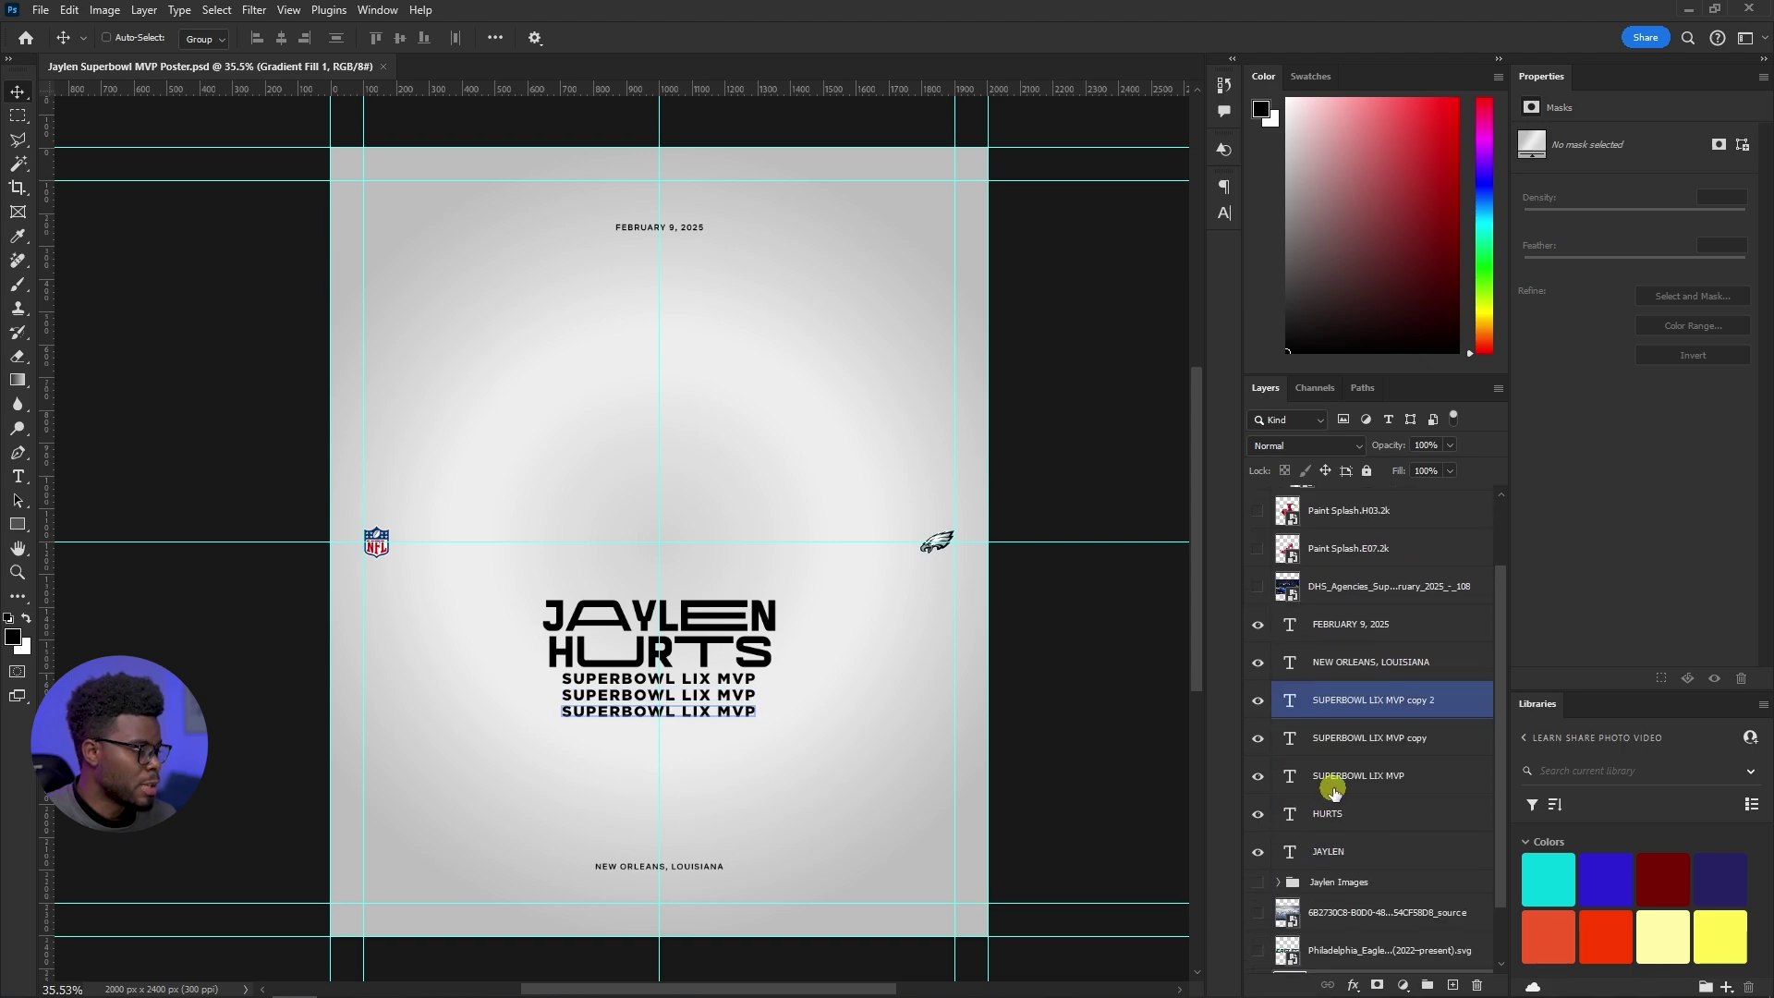
Group the text layers from FEBRUARY 9, 2025 through JAYLEN and name the group Text
scroll(1333, 790, "down", 2)
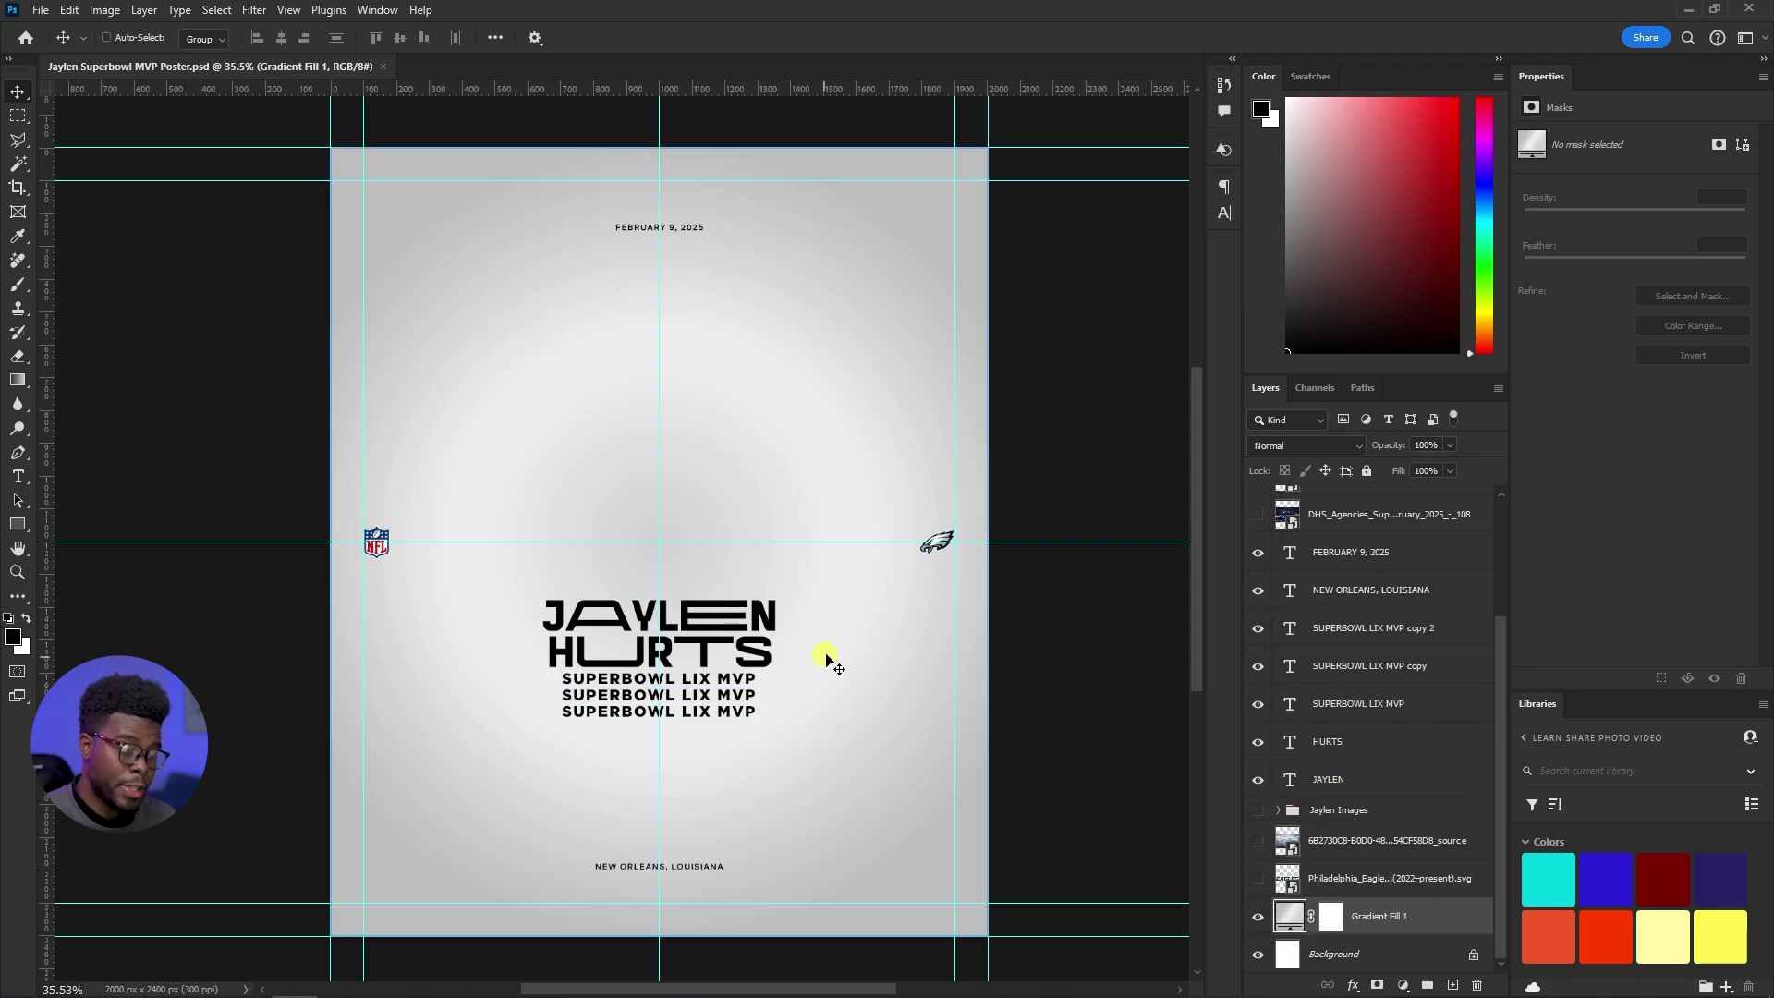
left_click(1388, 554)
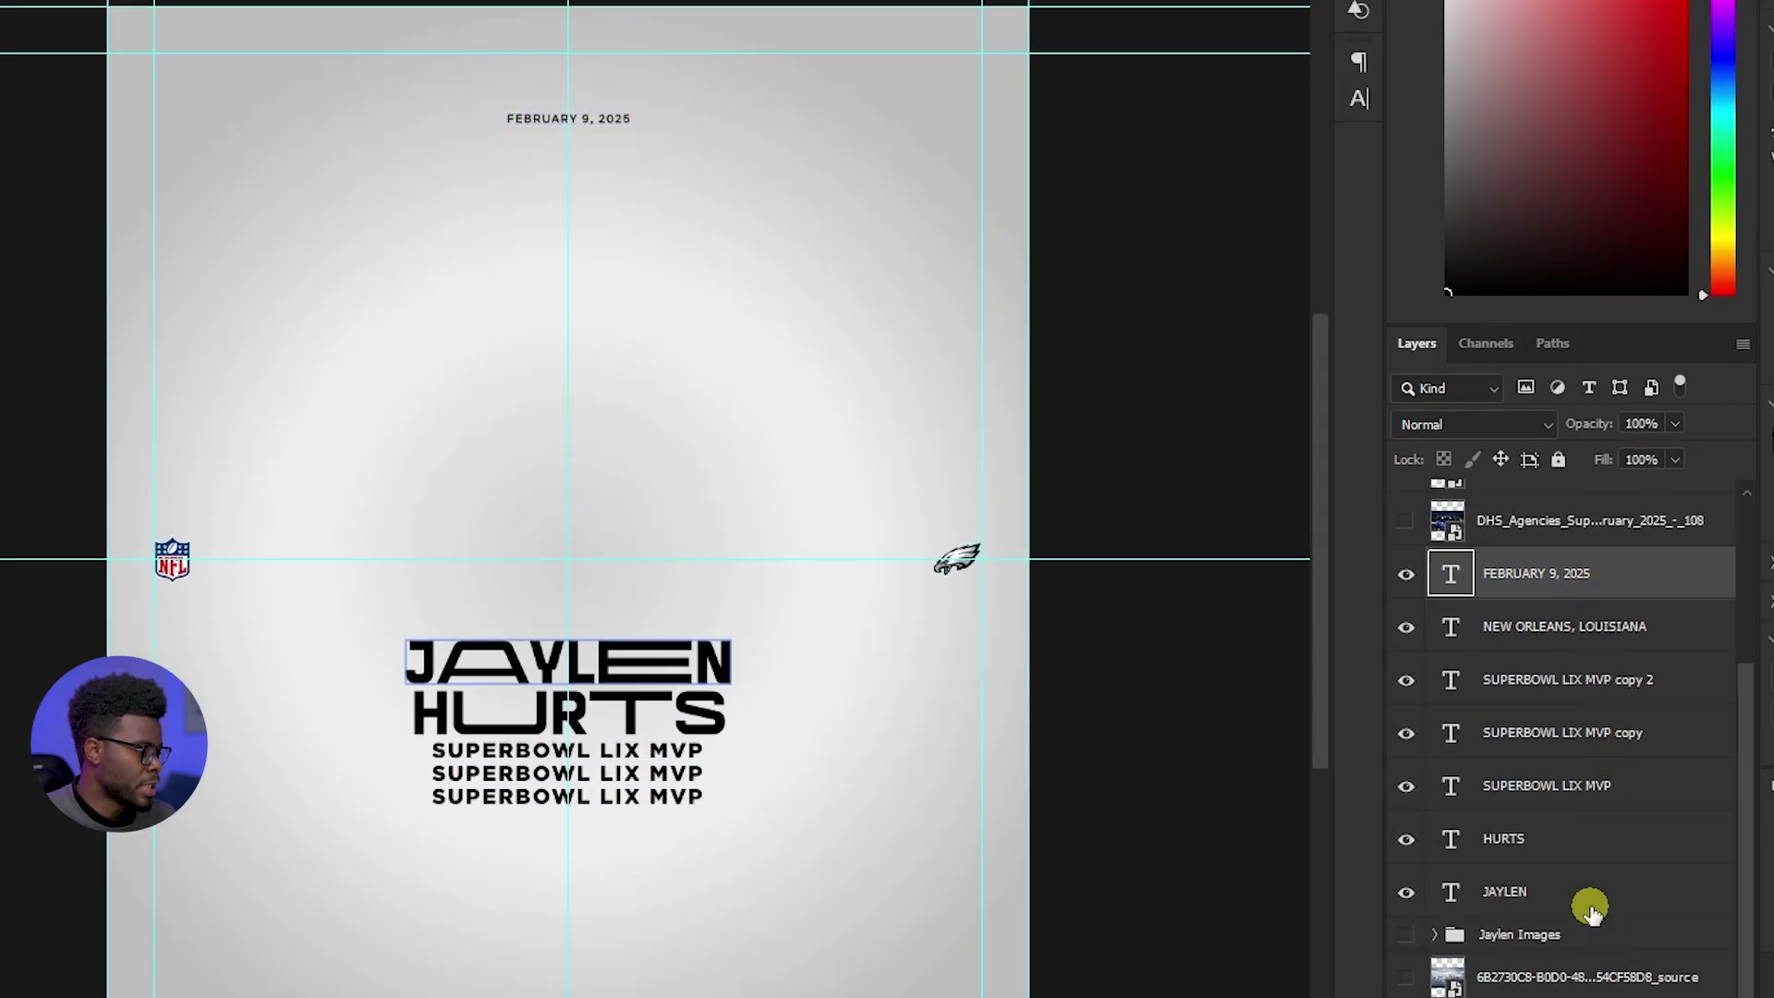
left_click(1591, 910, "shift")
key("ctrl+g")
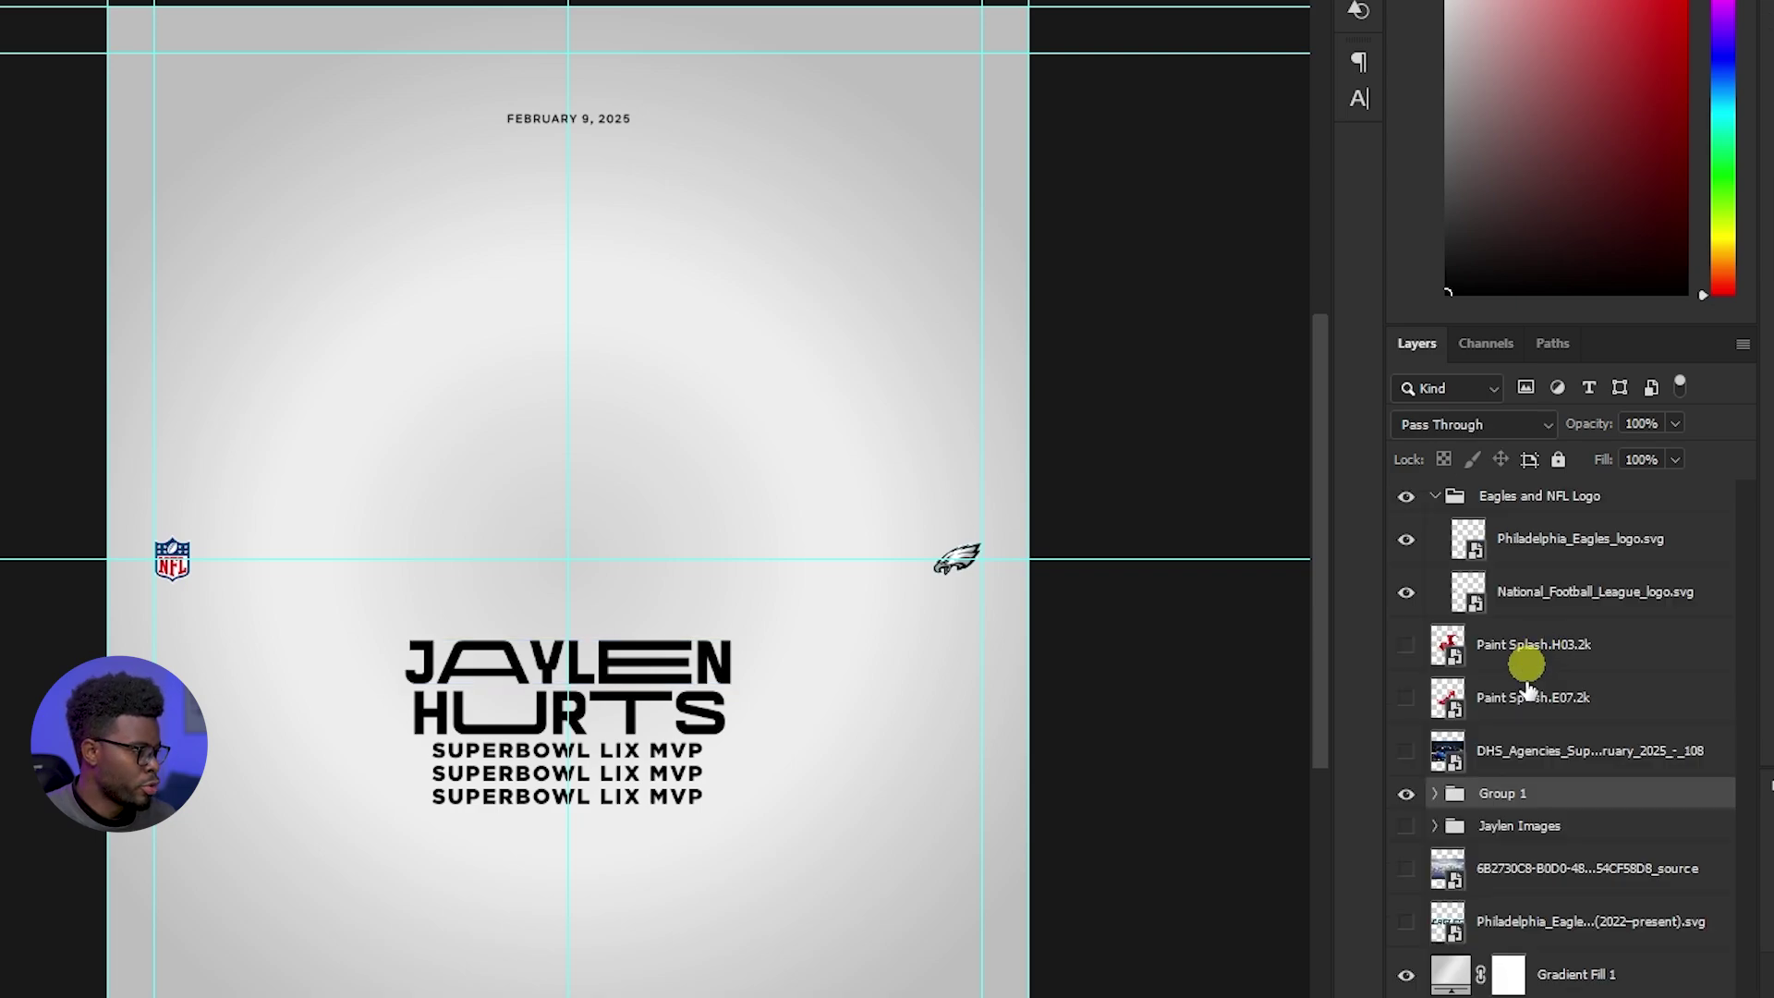
left_click(1407, 793)
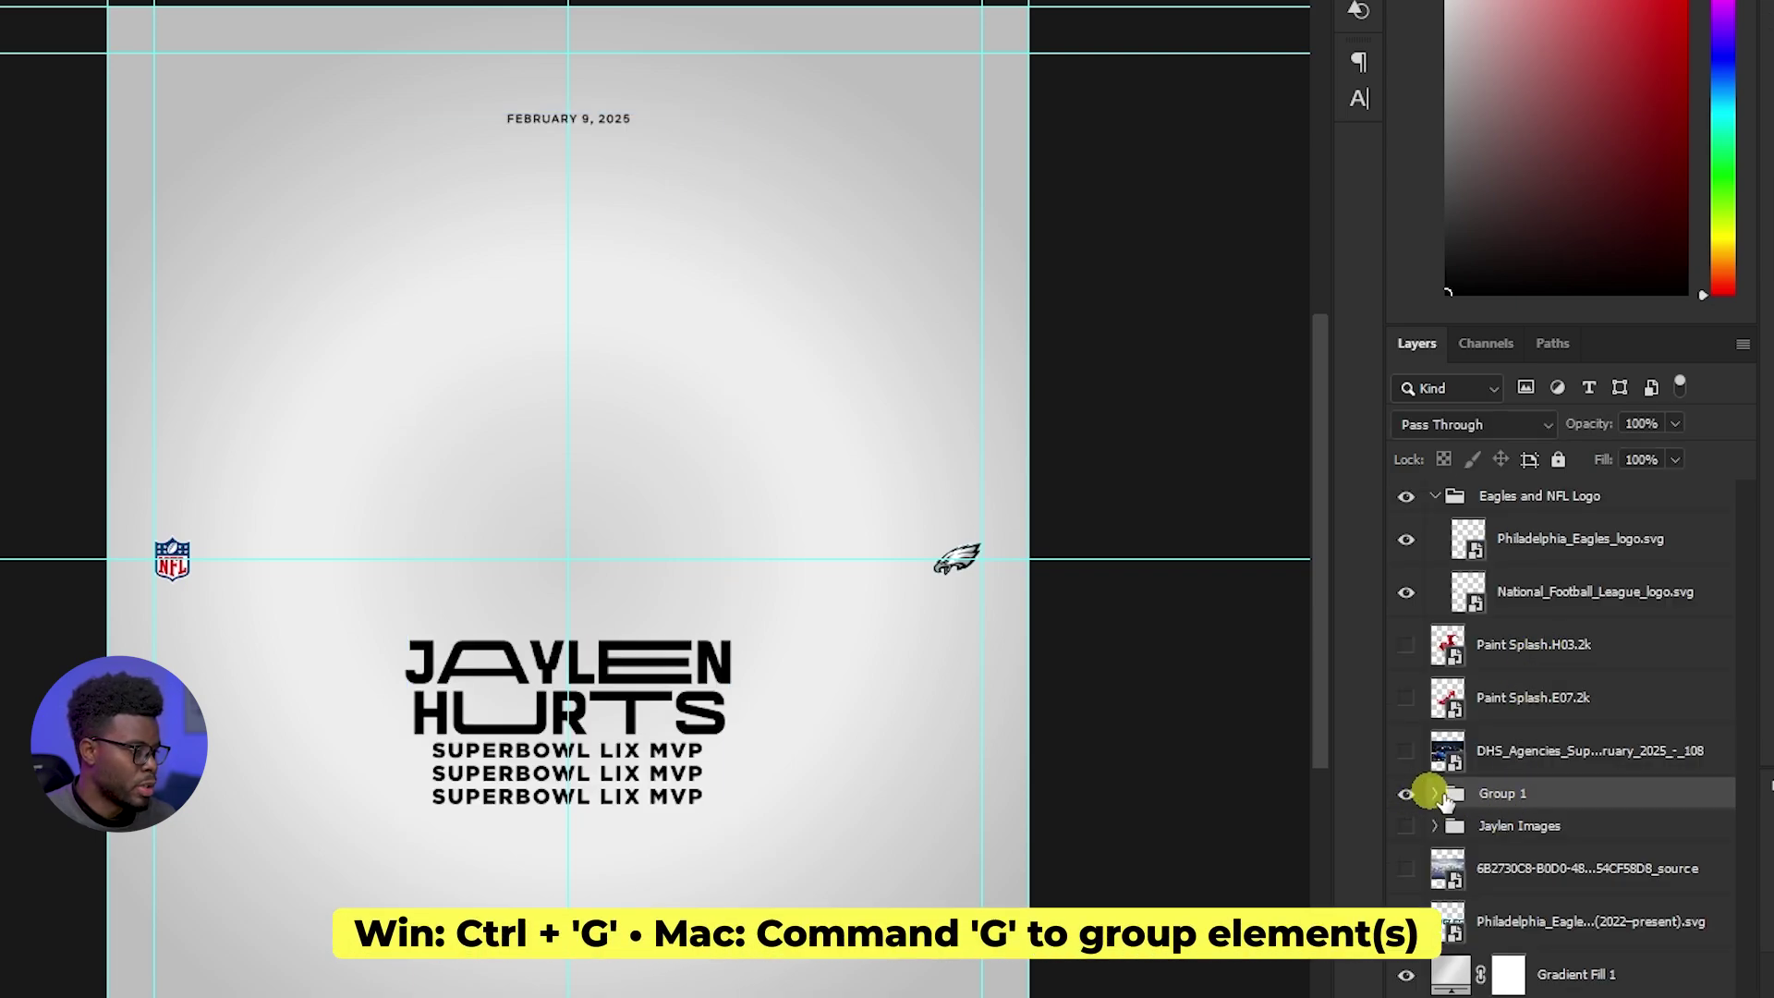
double_click(1501, 793)
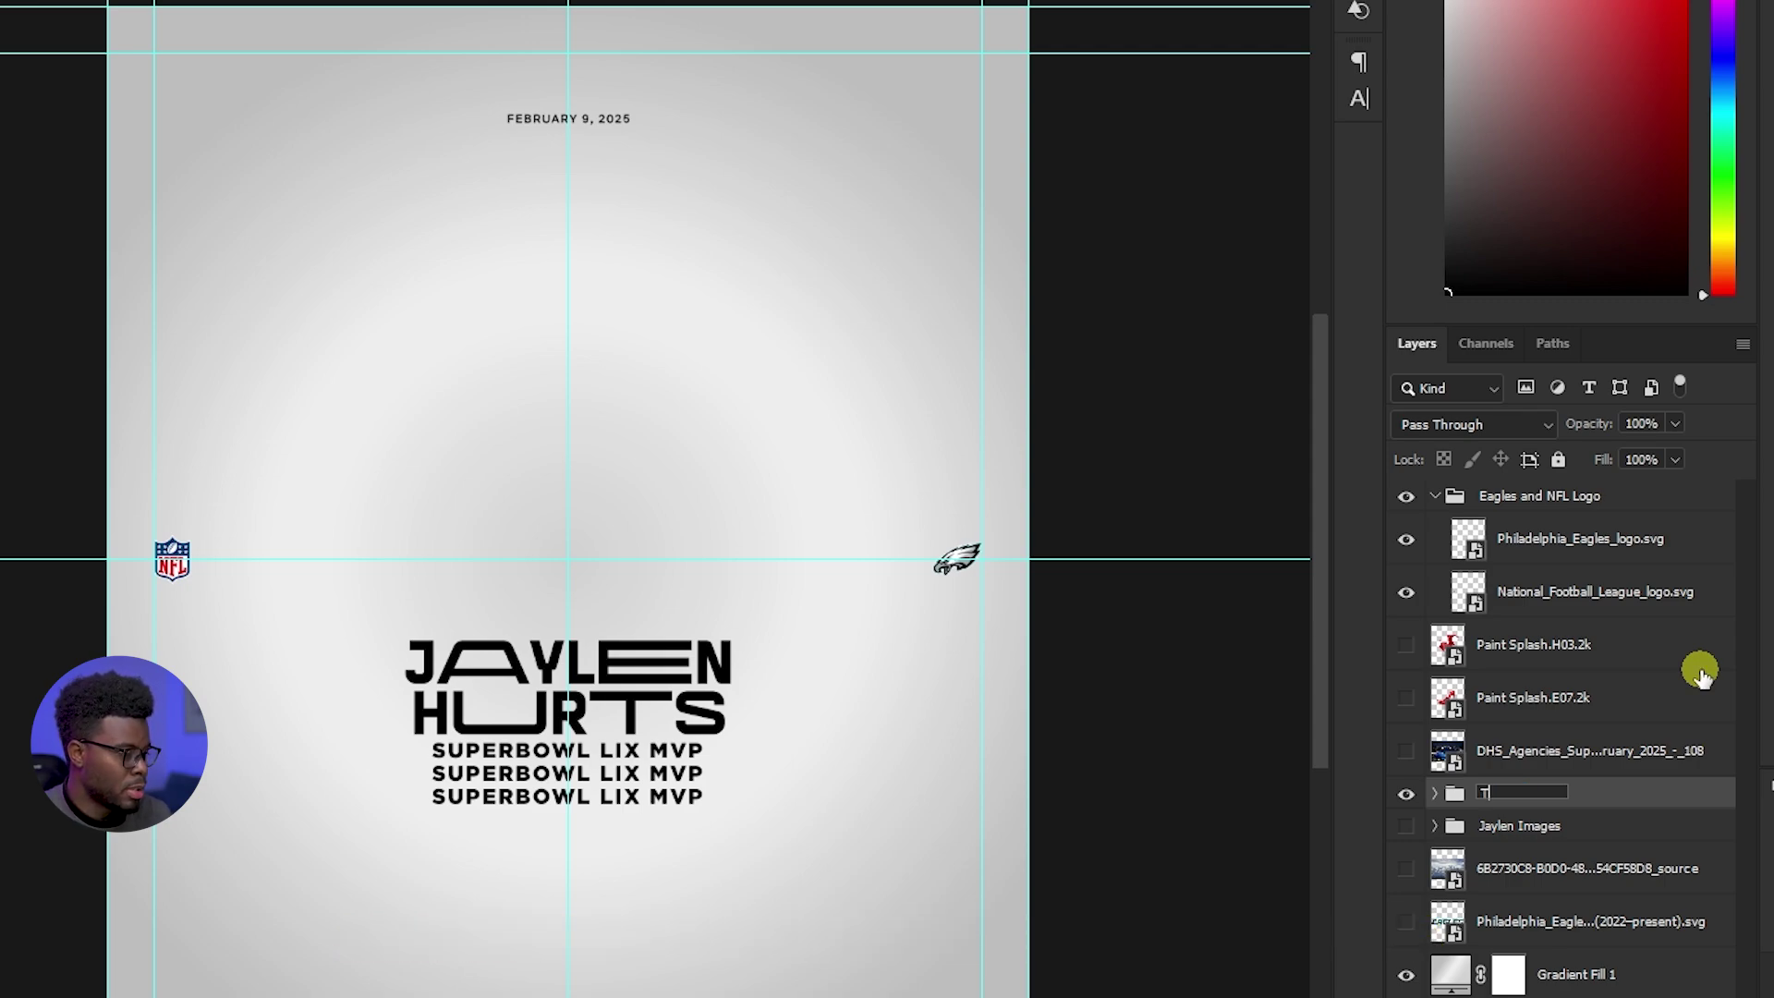
type("Text")
key("Return")
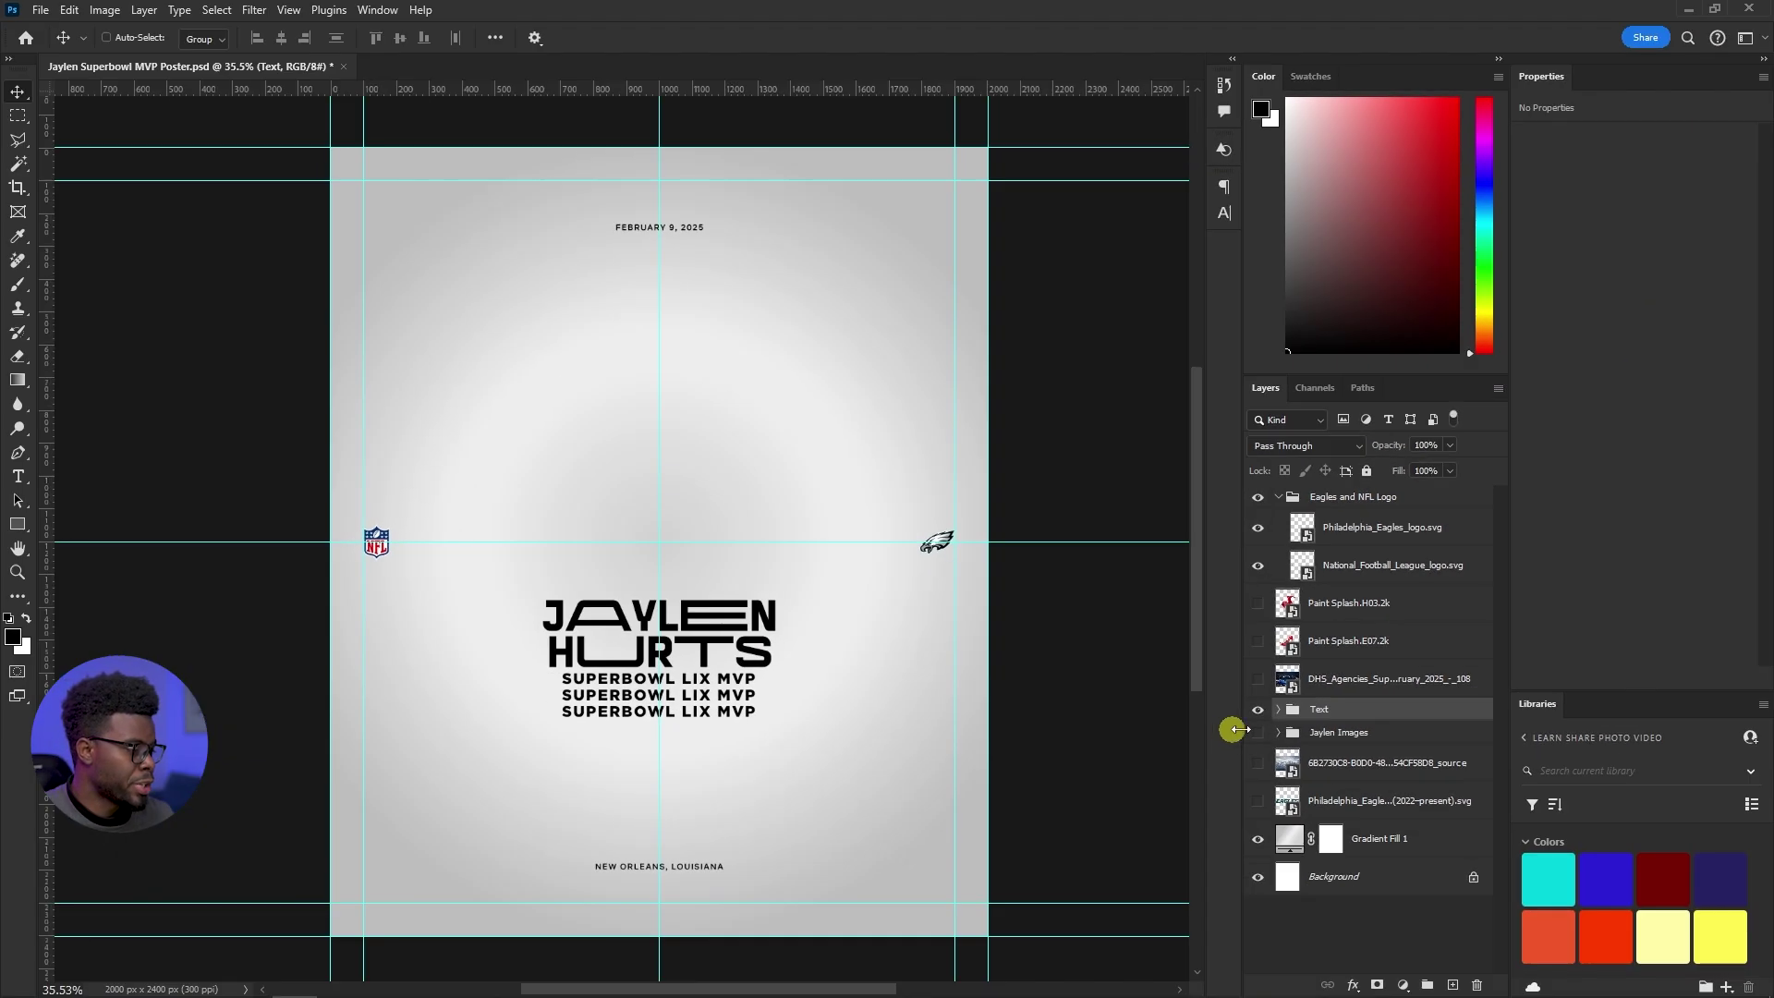
Toggle the Text group's visibility to compare the poster with and without its lettering
left_click(1407, 792)
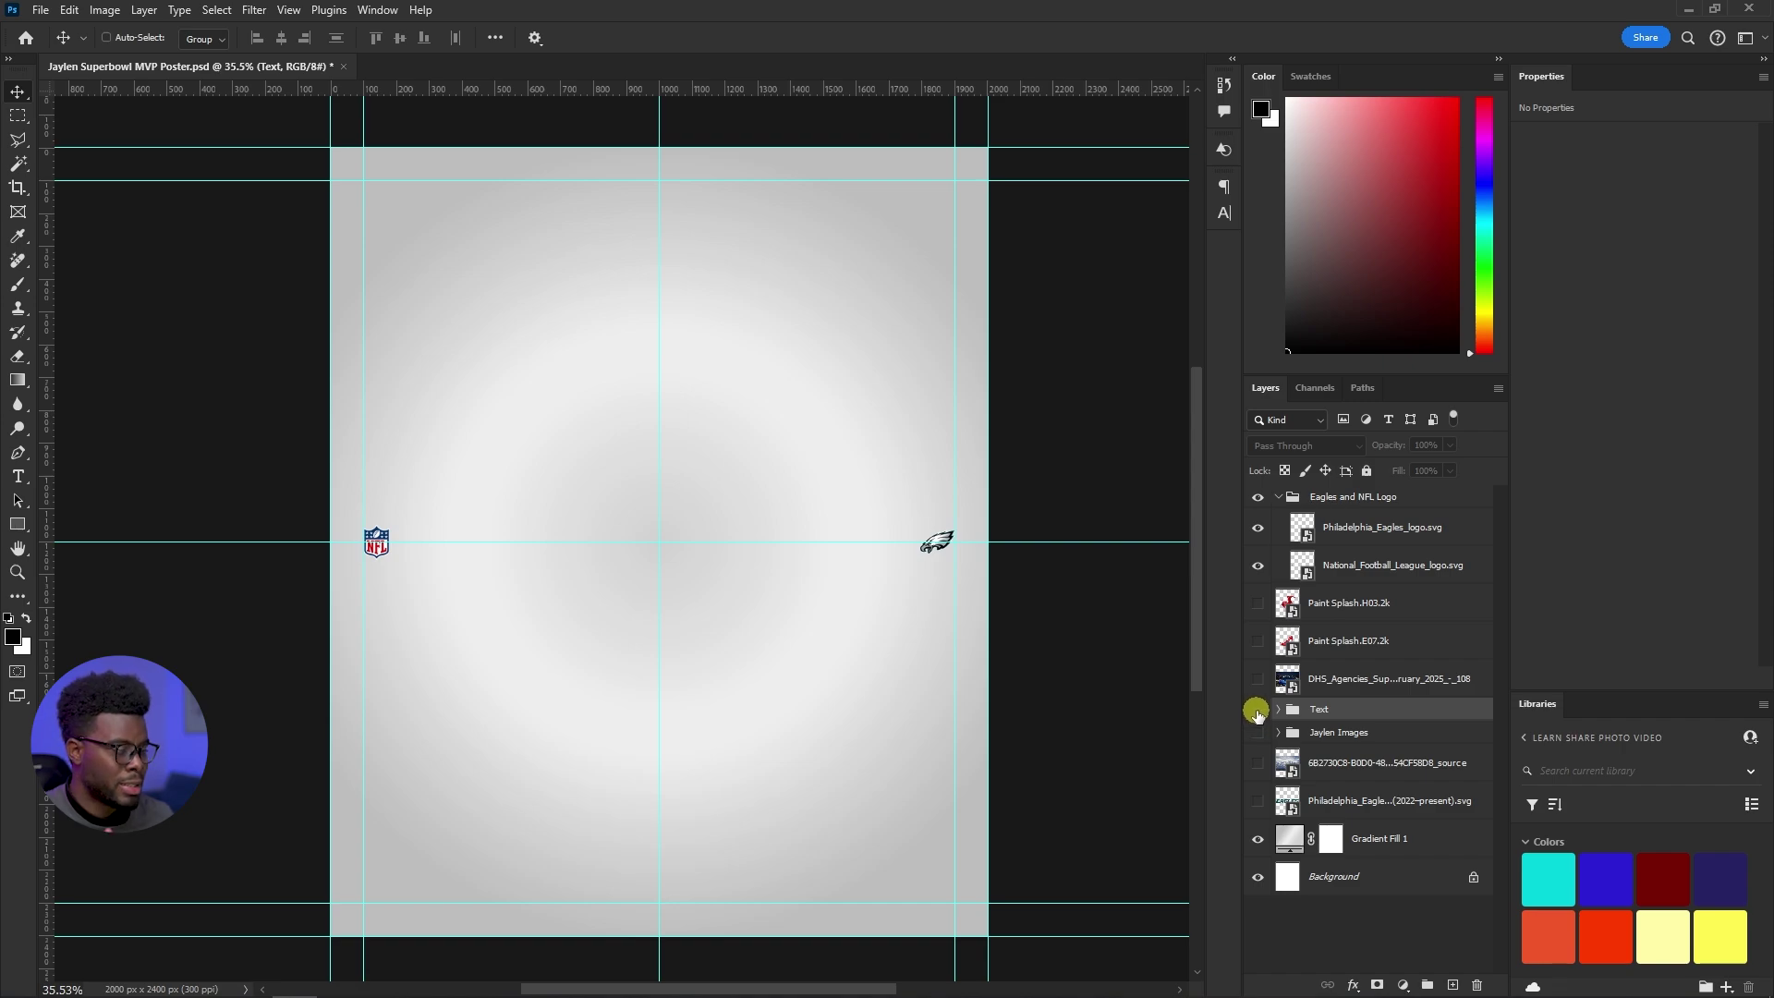
left_click(1258, 710)
left_click(1257, 711)
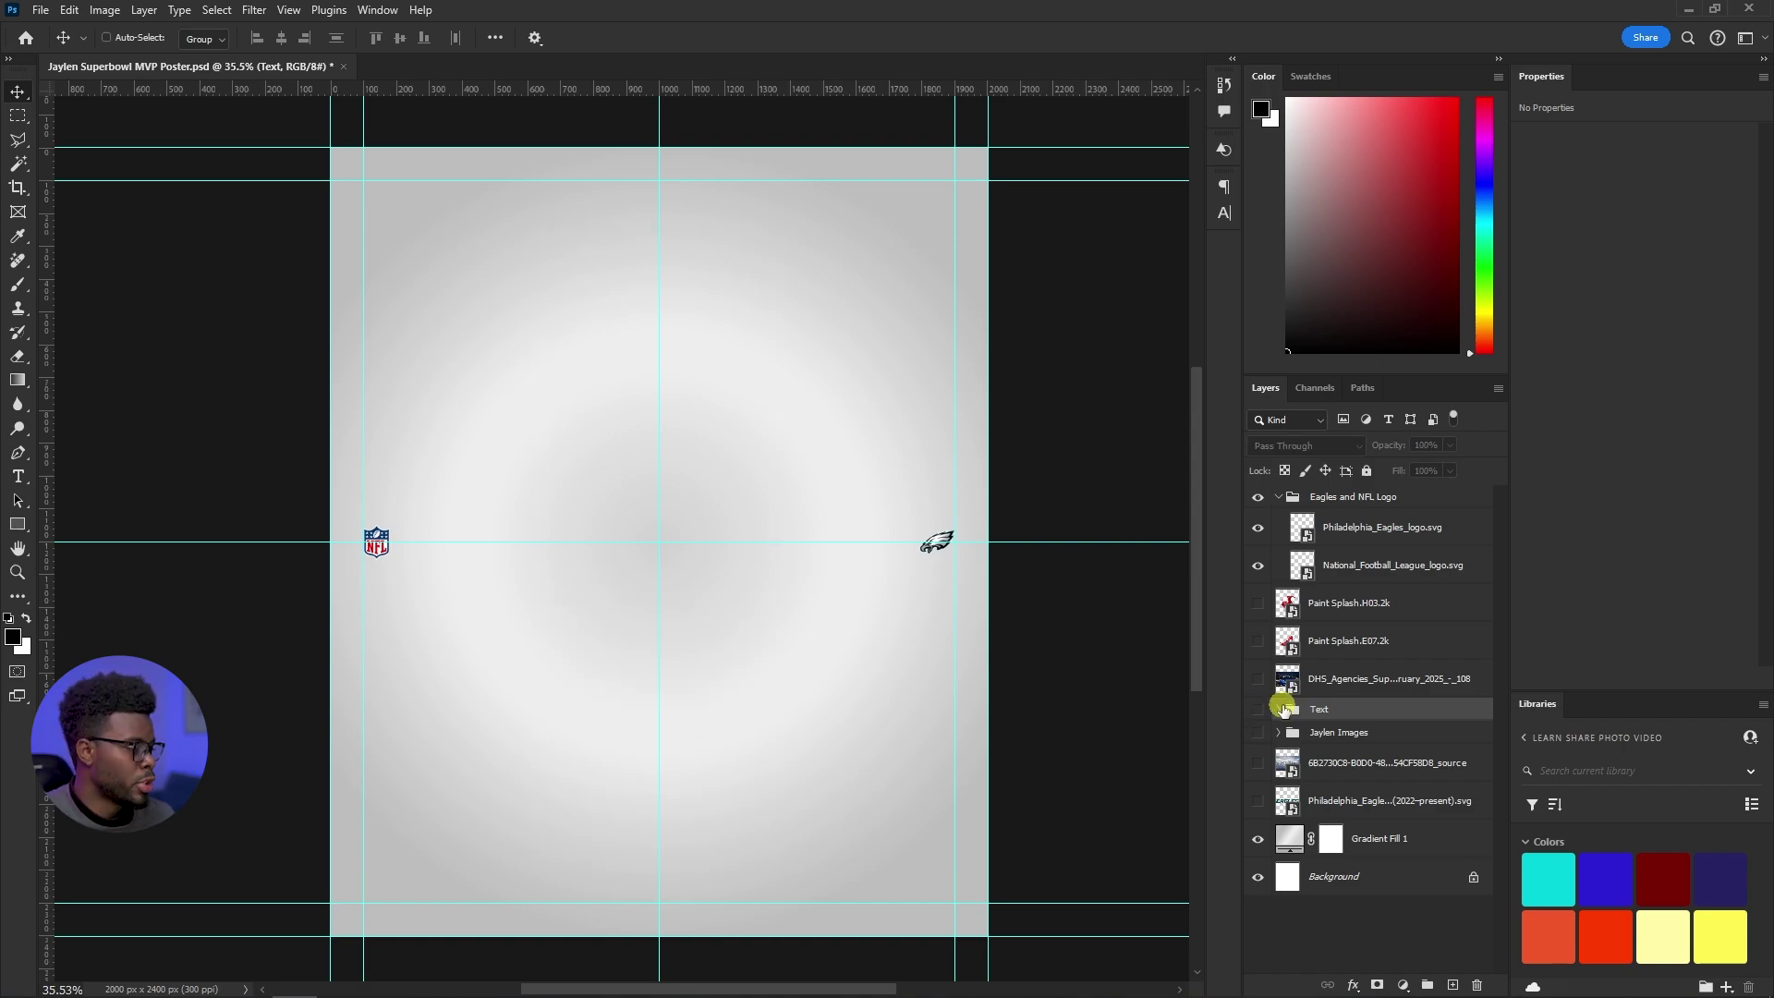
left_click(1257, 711)
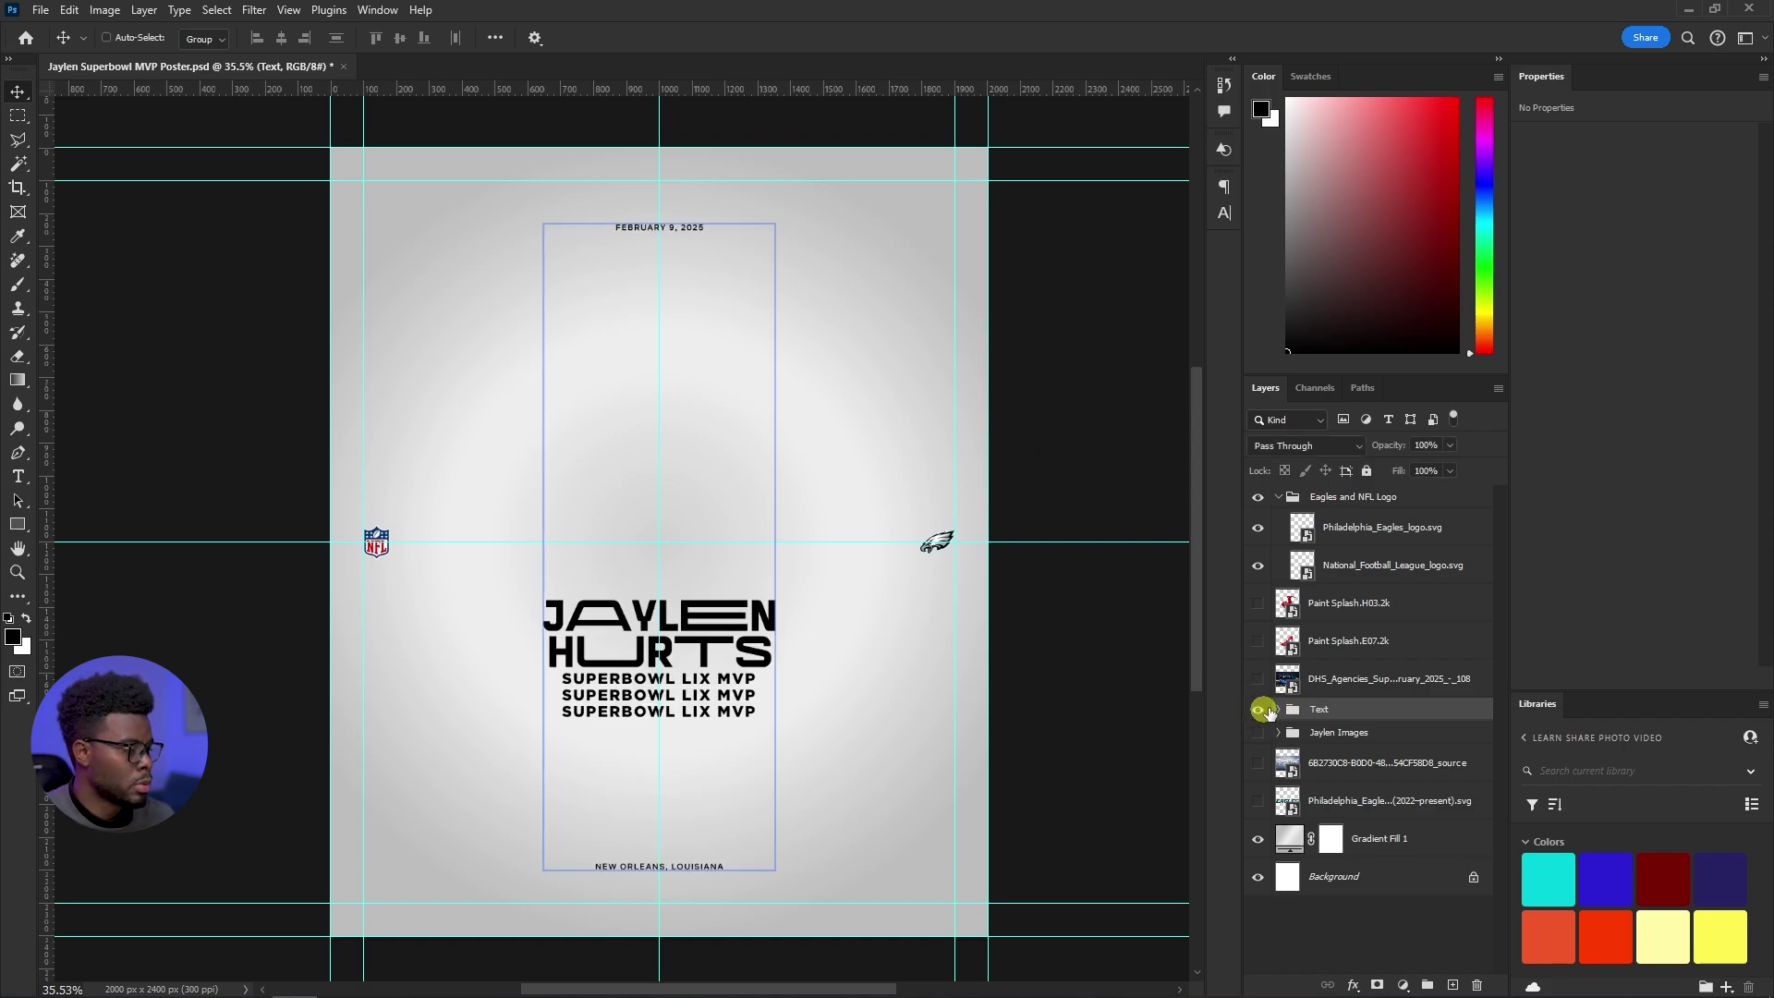
left_click(1259, 710)
left_click(1258, 710)
left_click(1258, 710)
Make the Jaylen Images group visible and show the Text group above it
left_click(1259, 731)
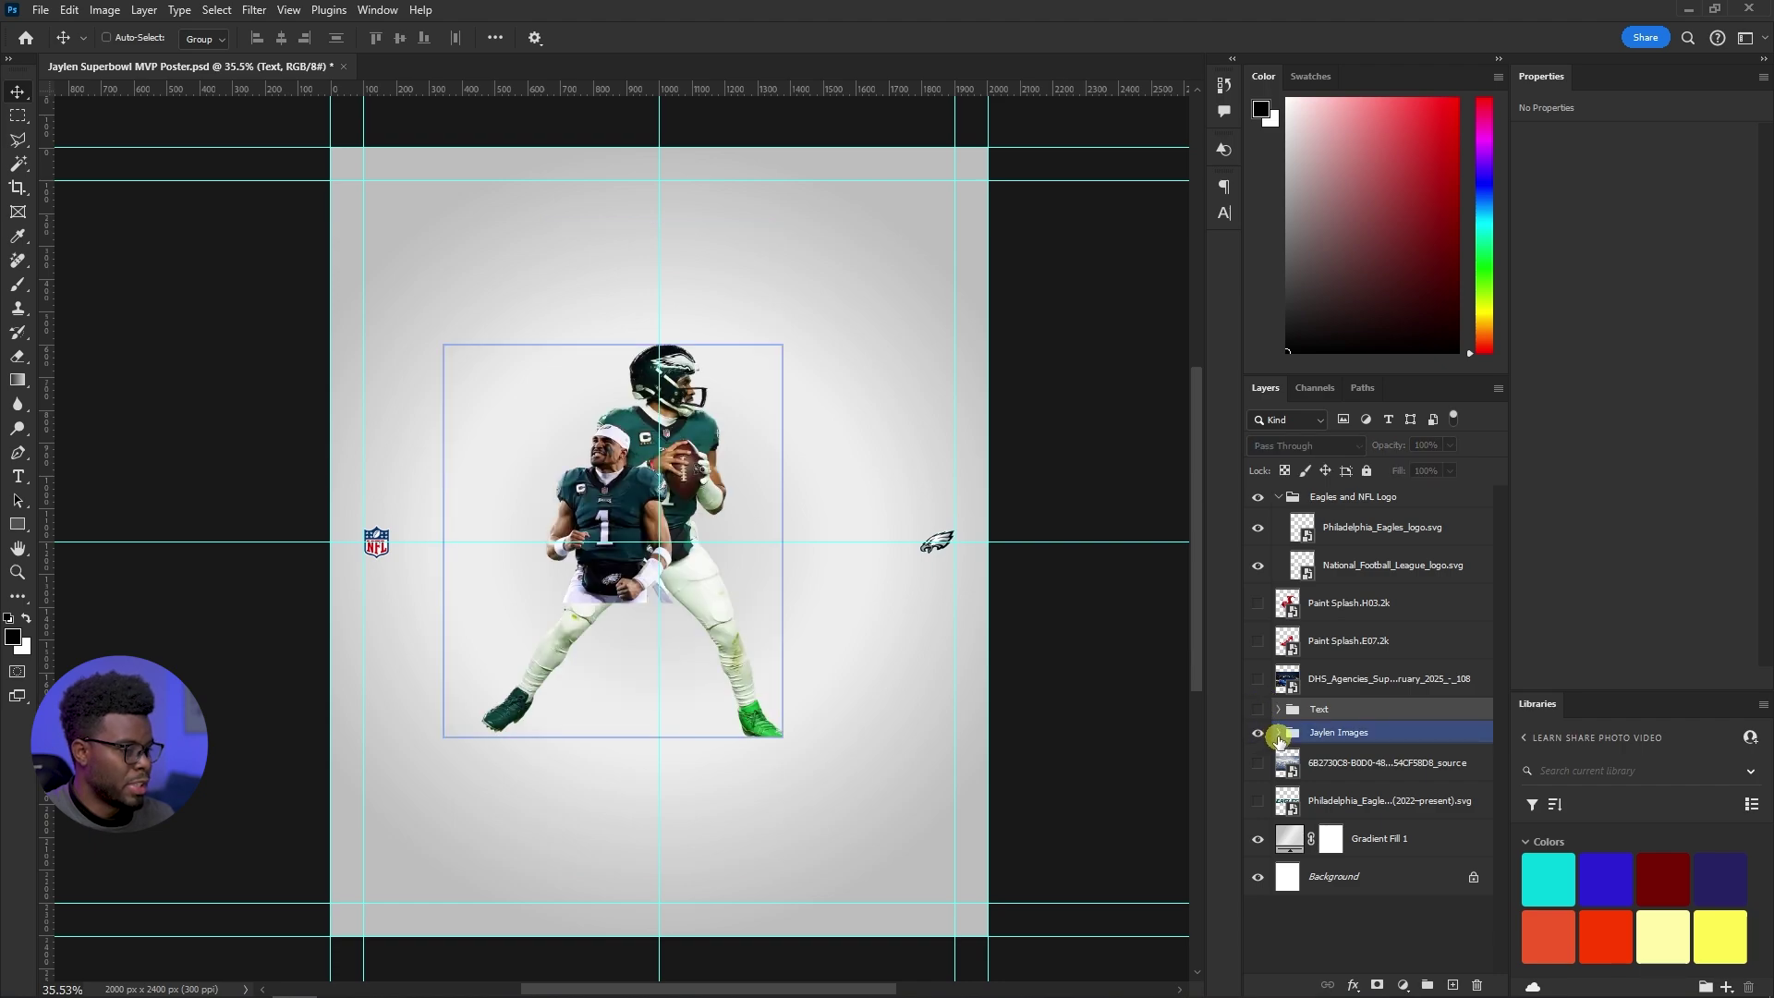
left_click(1278, 733)
left_click(1278, 733)
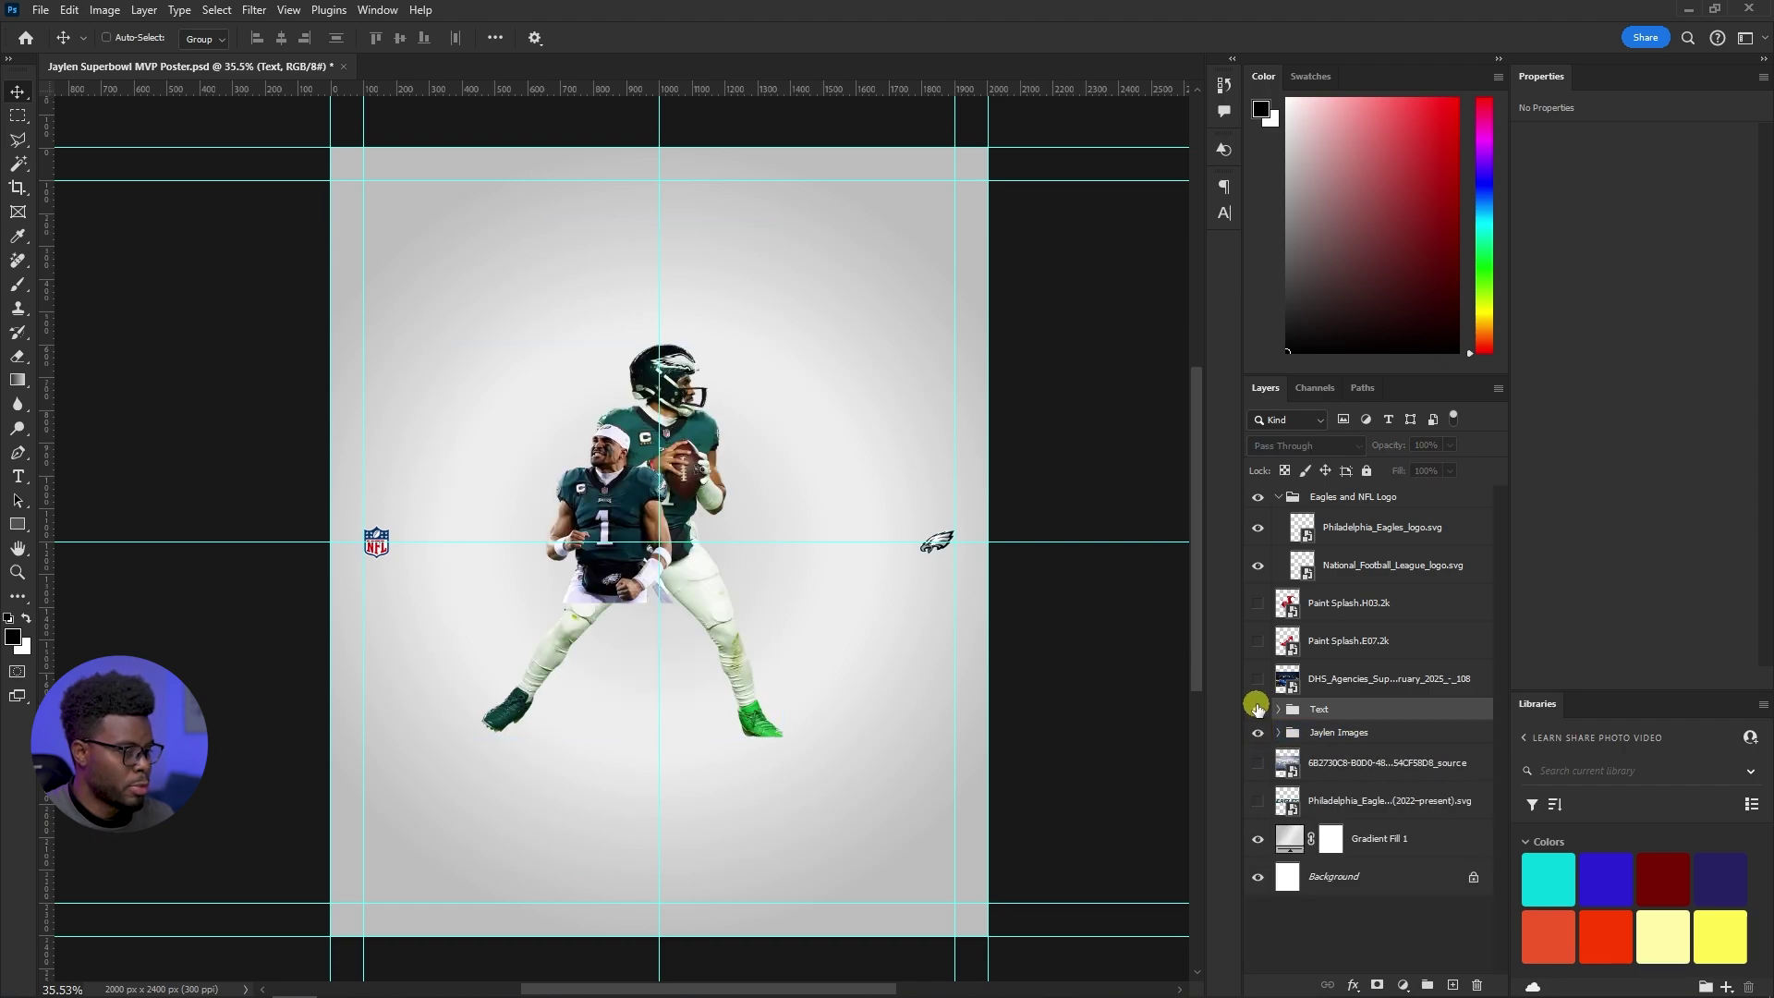
left_click(1257, 709)
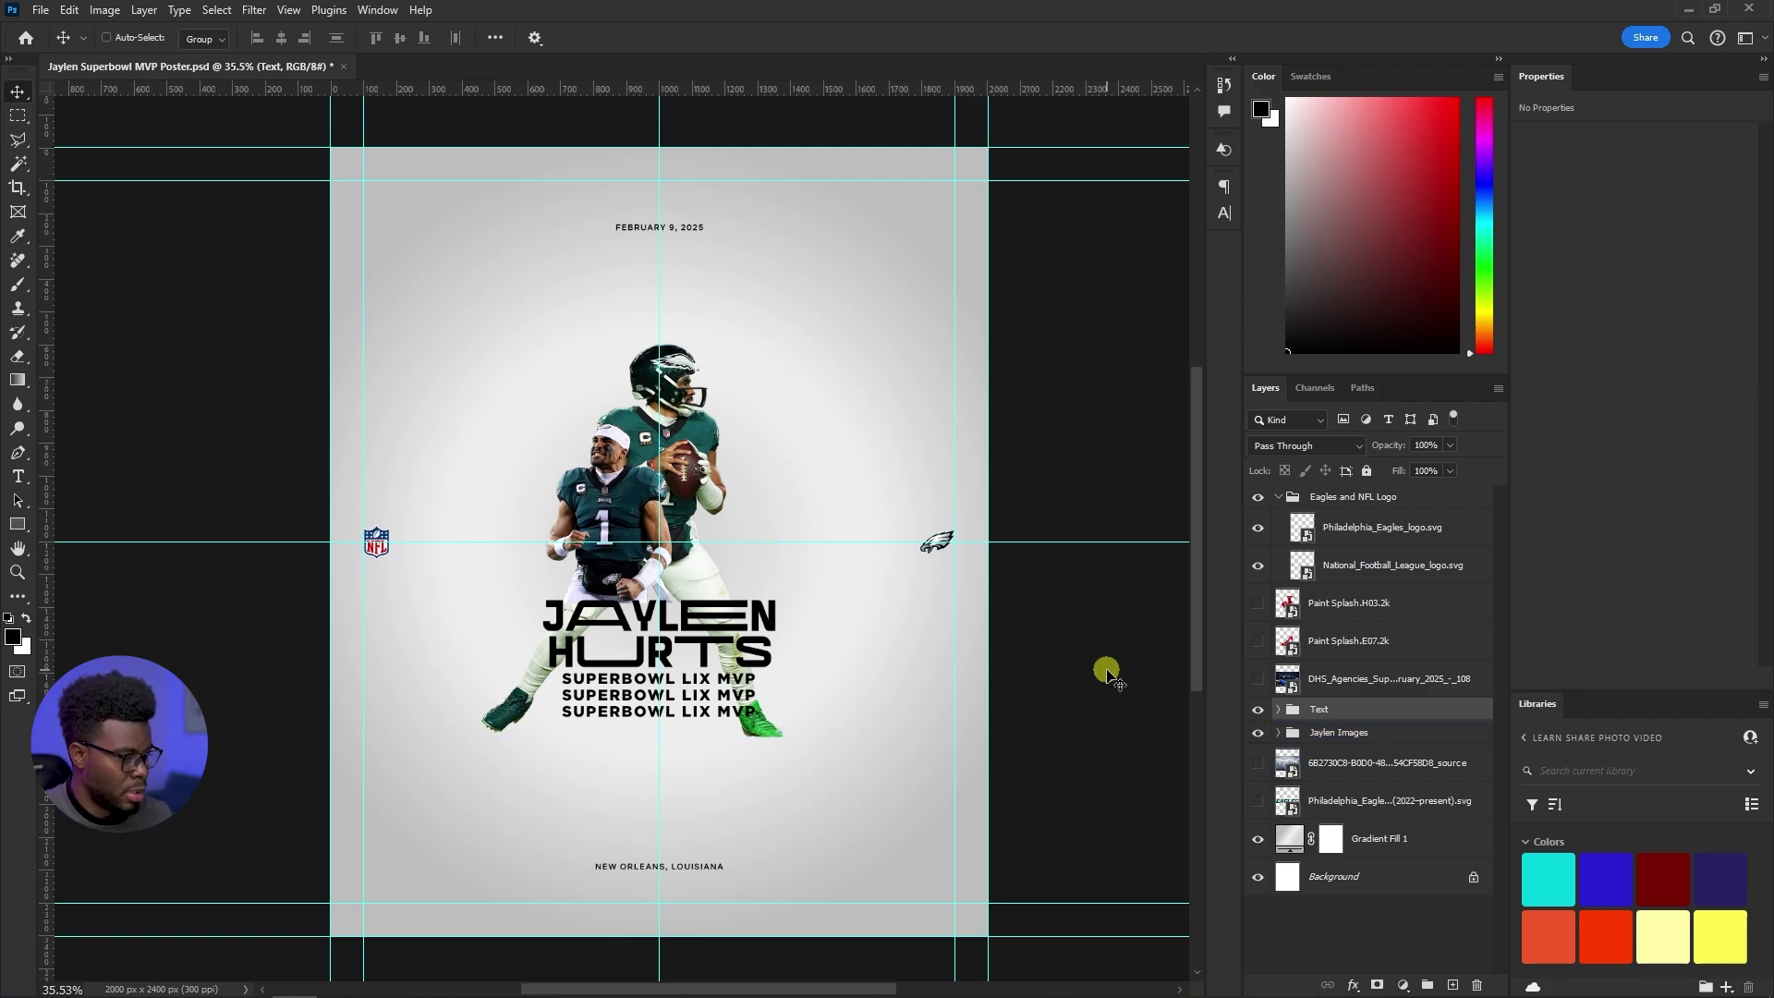
left_click(1278, 711)
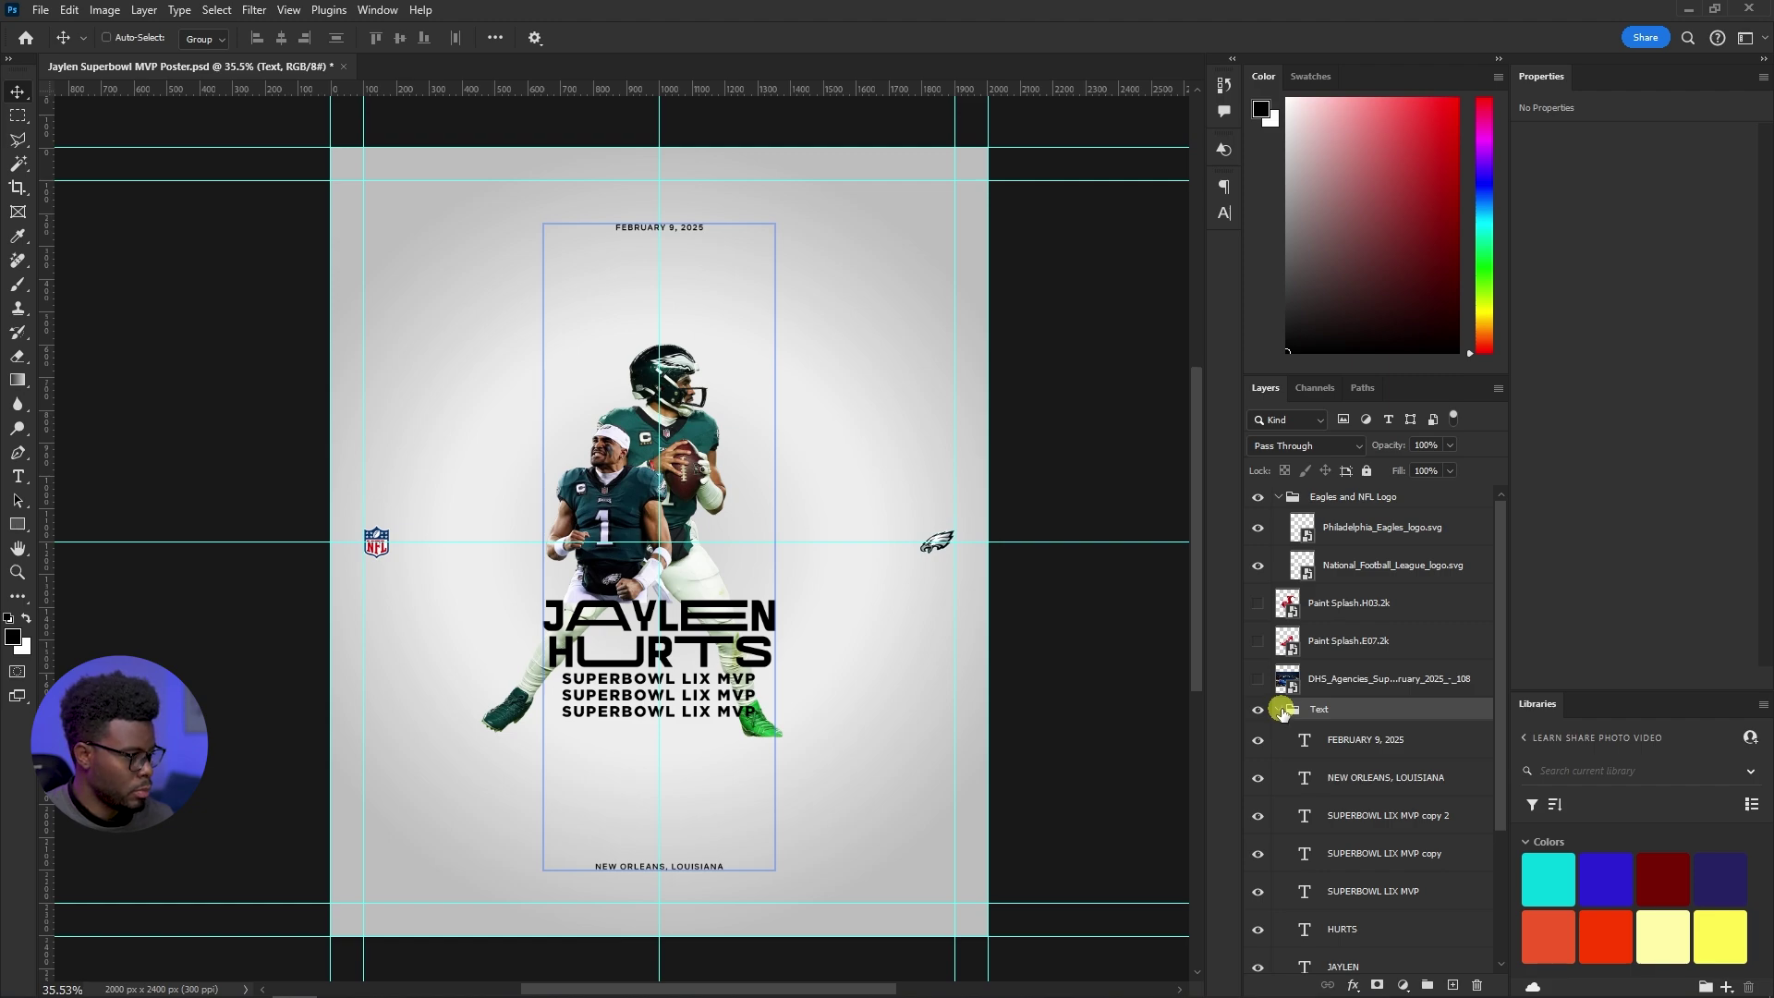
left_click(1281, 710)
left_click(1258, 709)
left_click(1258, 710)
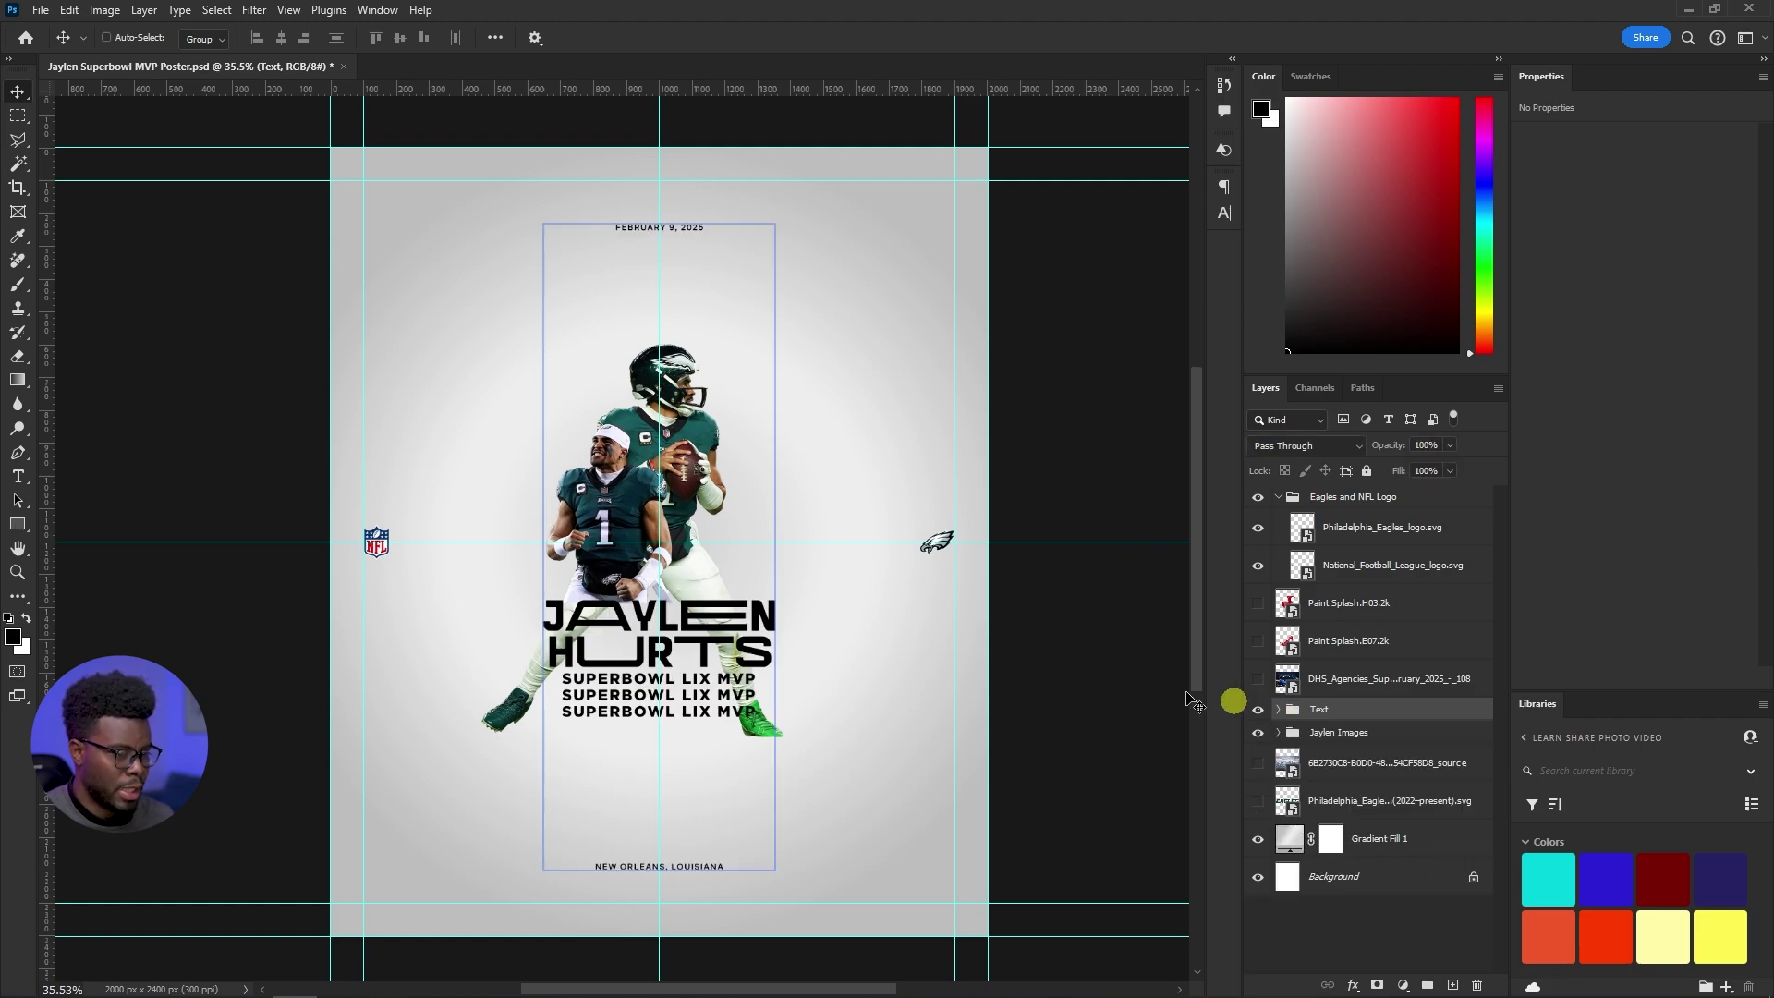
Move the helmeted player cutout in the Jaylen Images group down and to the right, beside the headband player
scroll(614, 471, "up", 3)
scroll(737, 493, "up", 2)
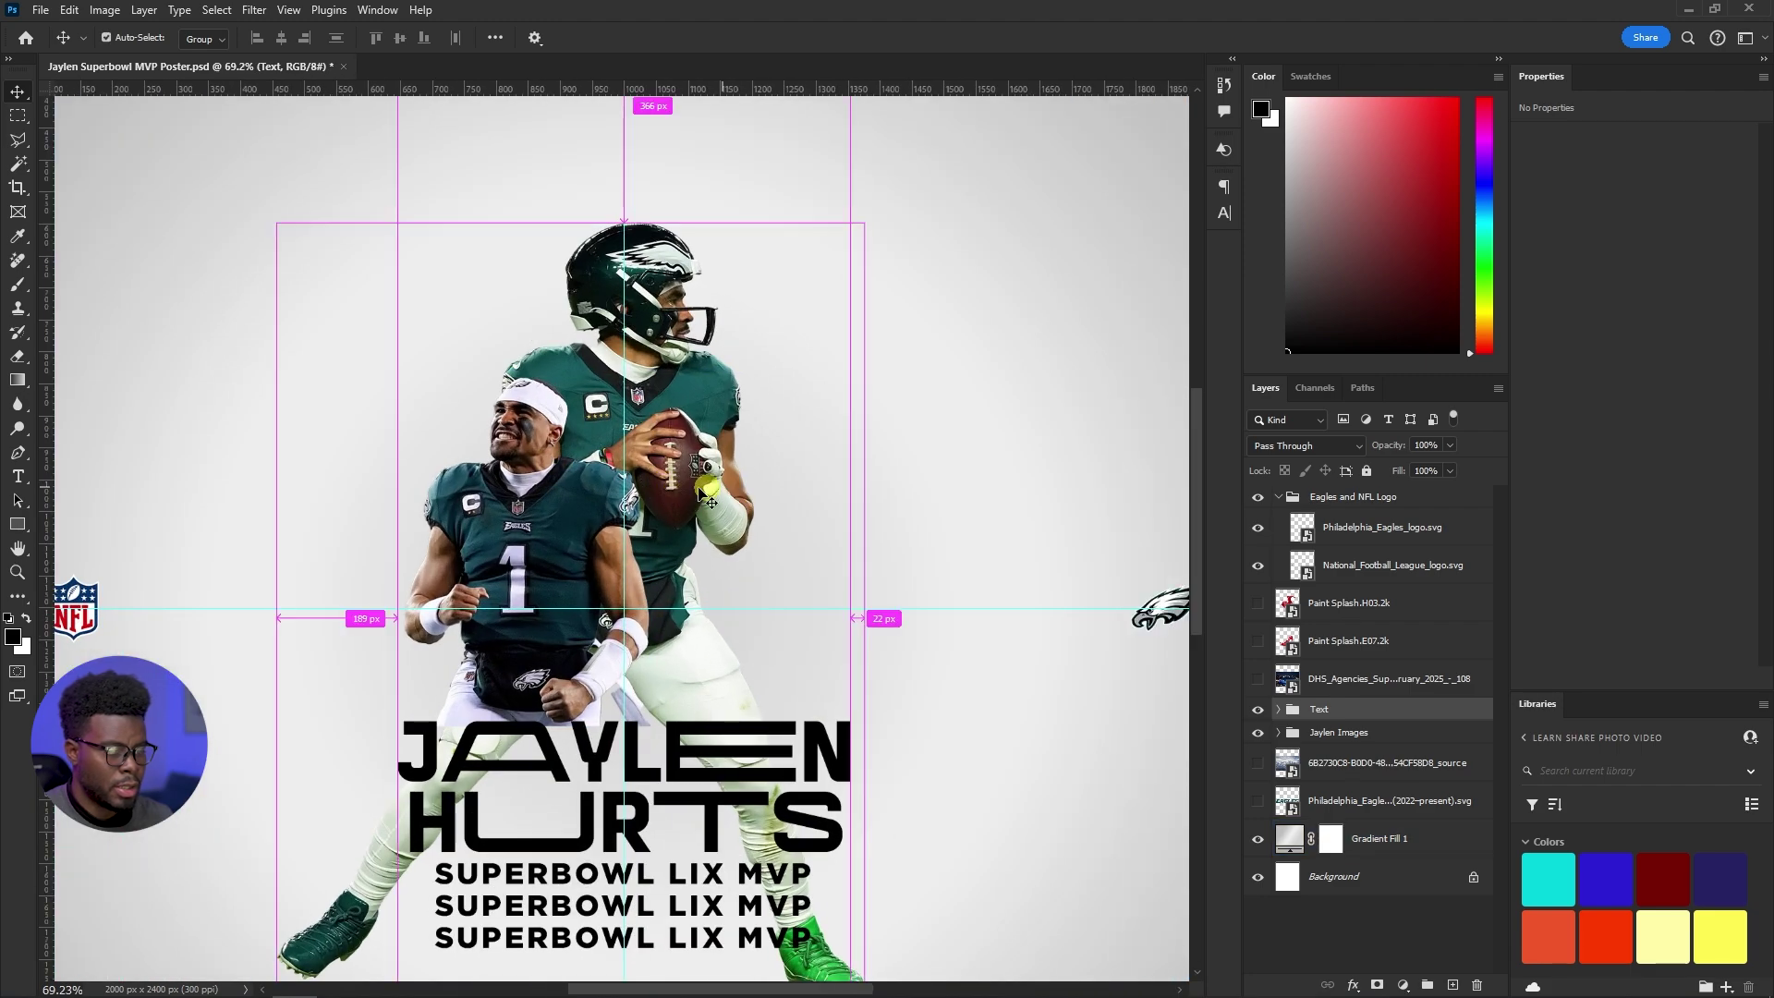
left_click(1287, 732)
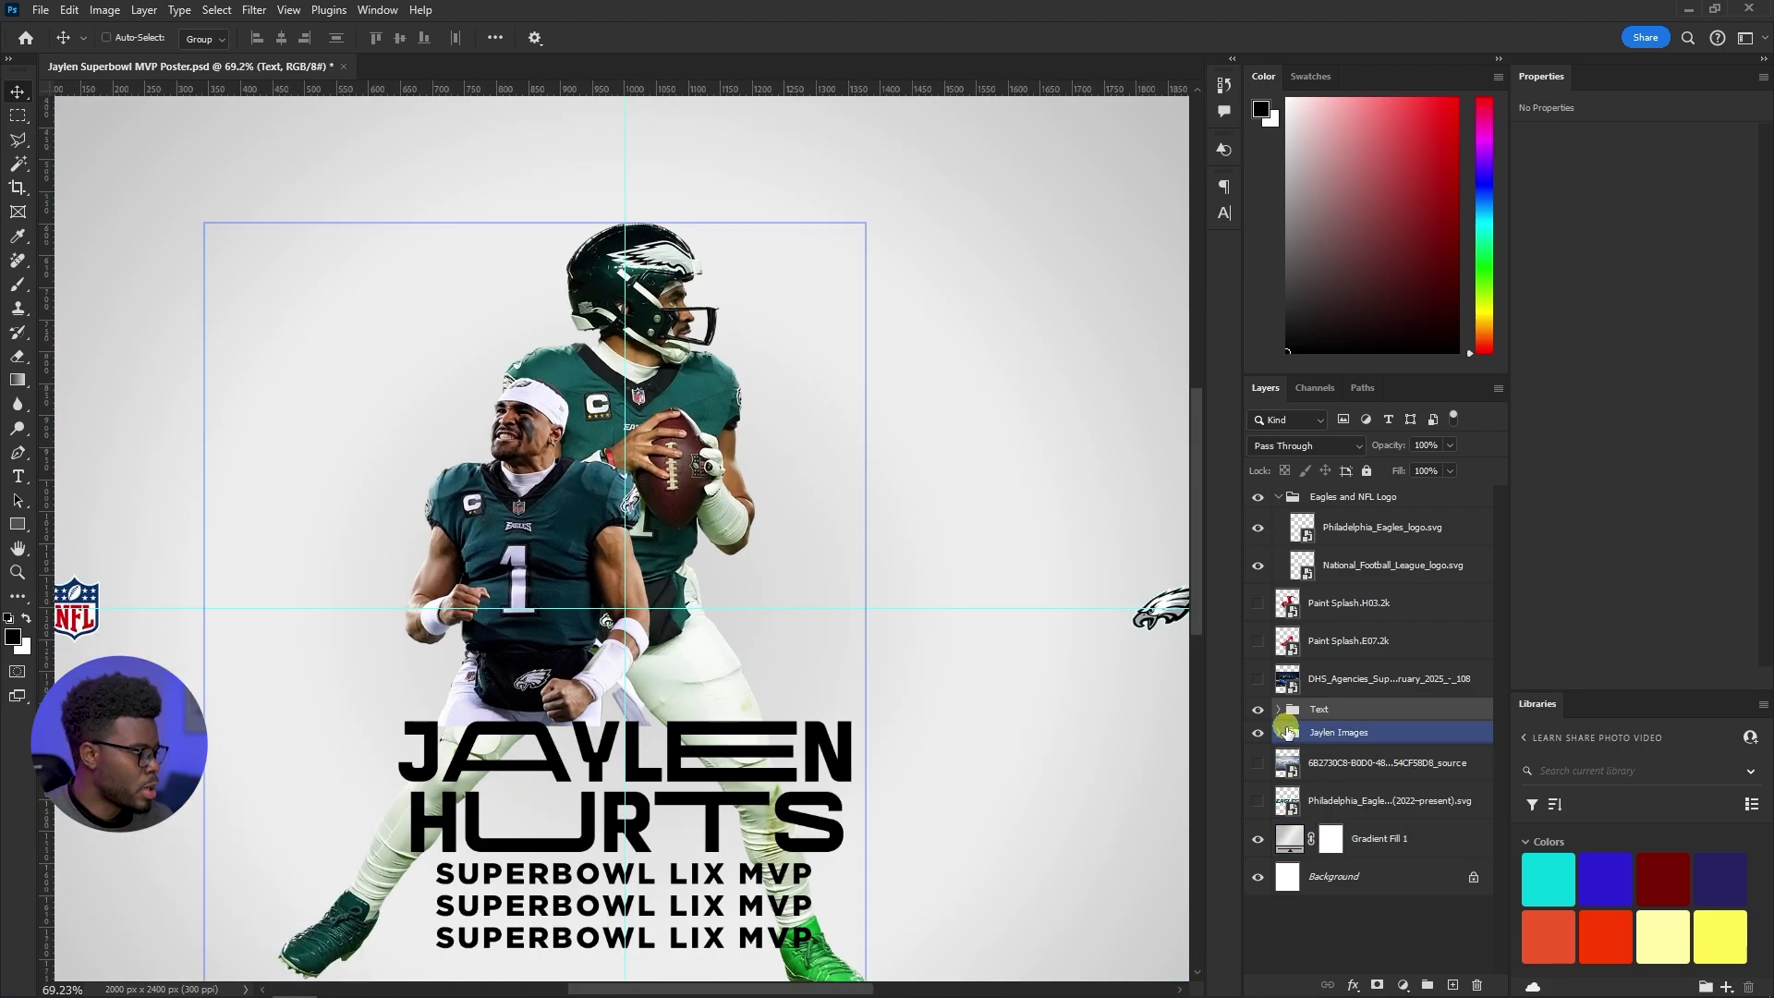
left_click(1279, 732)
left_click(1391, 800)
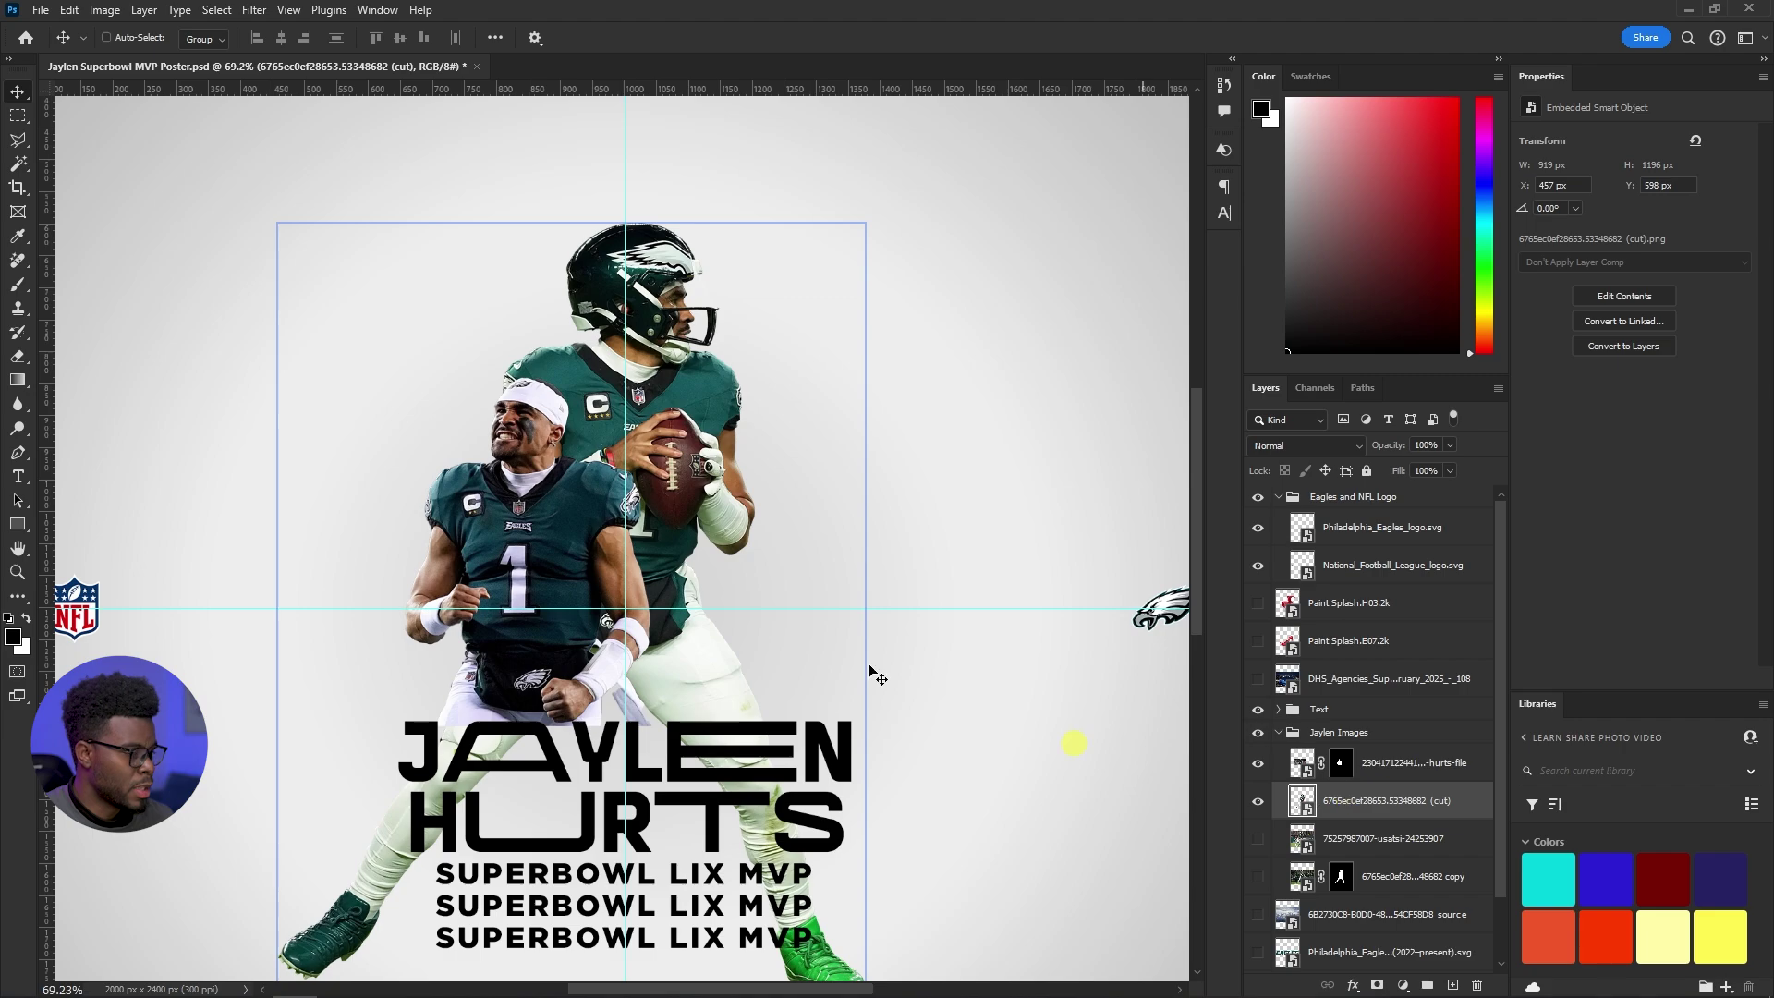
left_click_drag(692, 465, 765, 567)
Rotate the helmeted player cutout 2.42° clockwise and shift it slightly upward
key("ctrl+t")
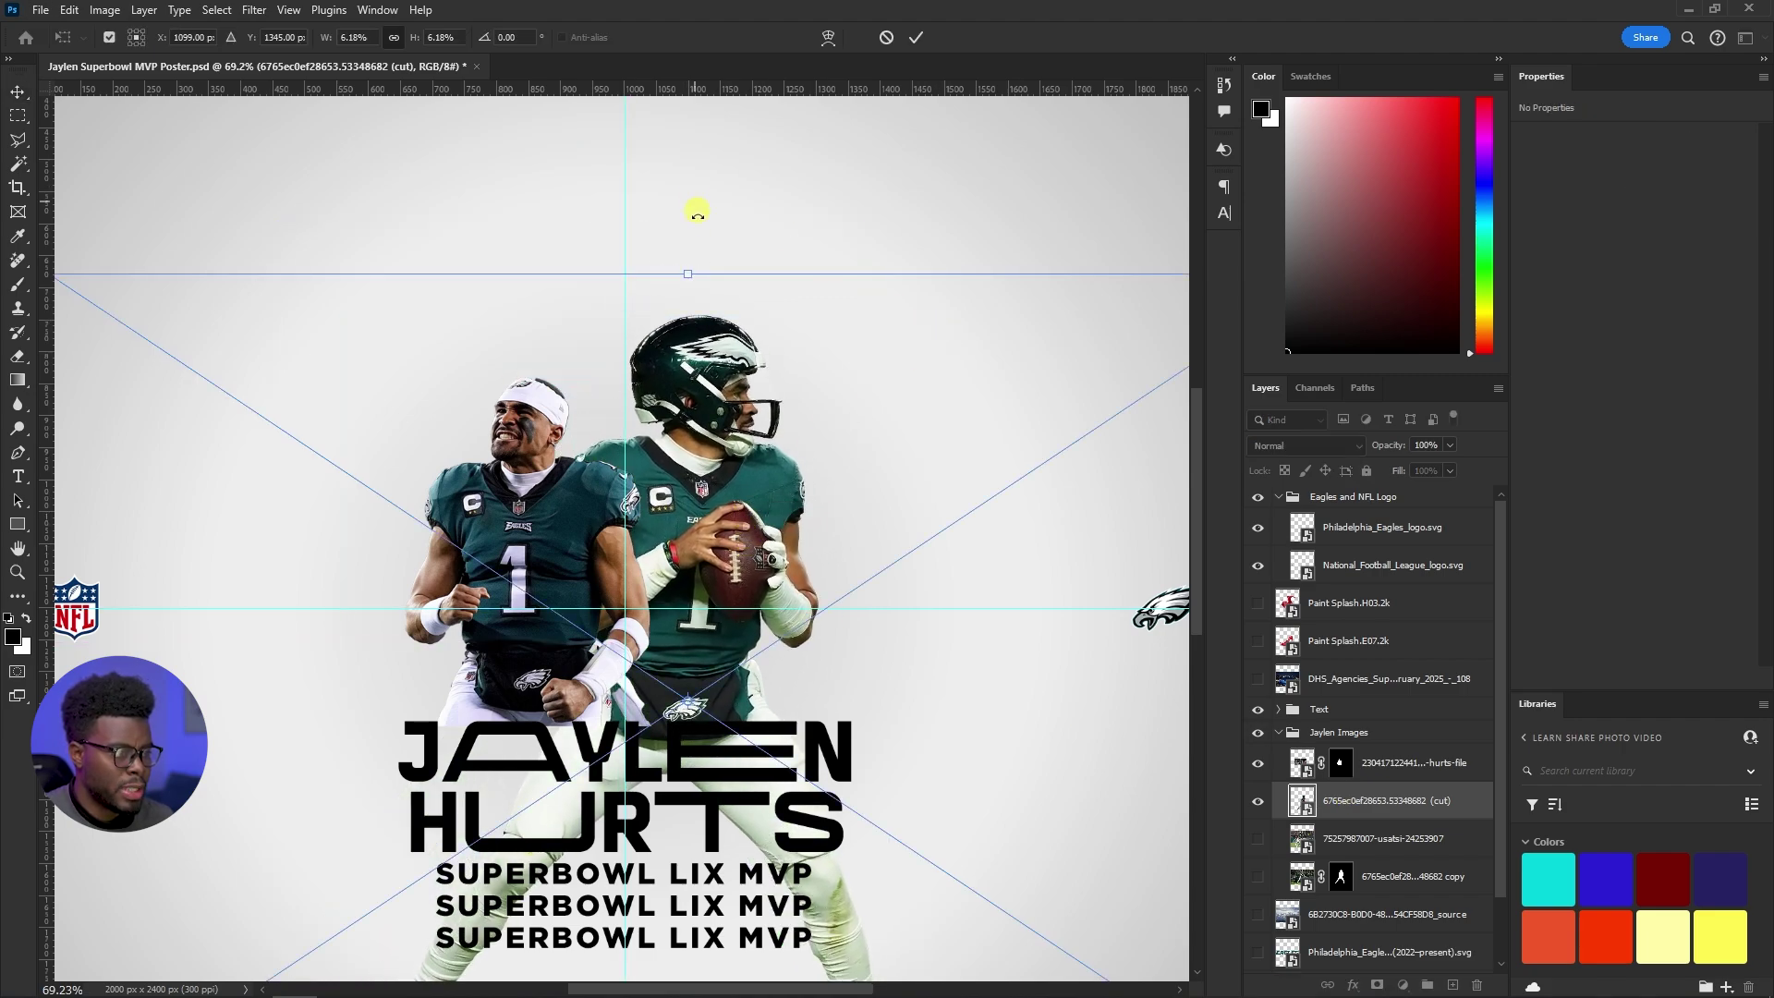
scroll(696, 252, "down", 3)
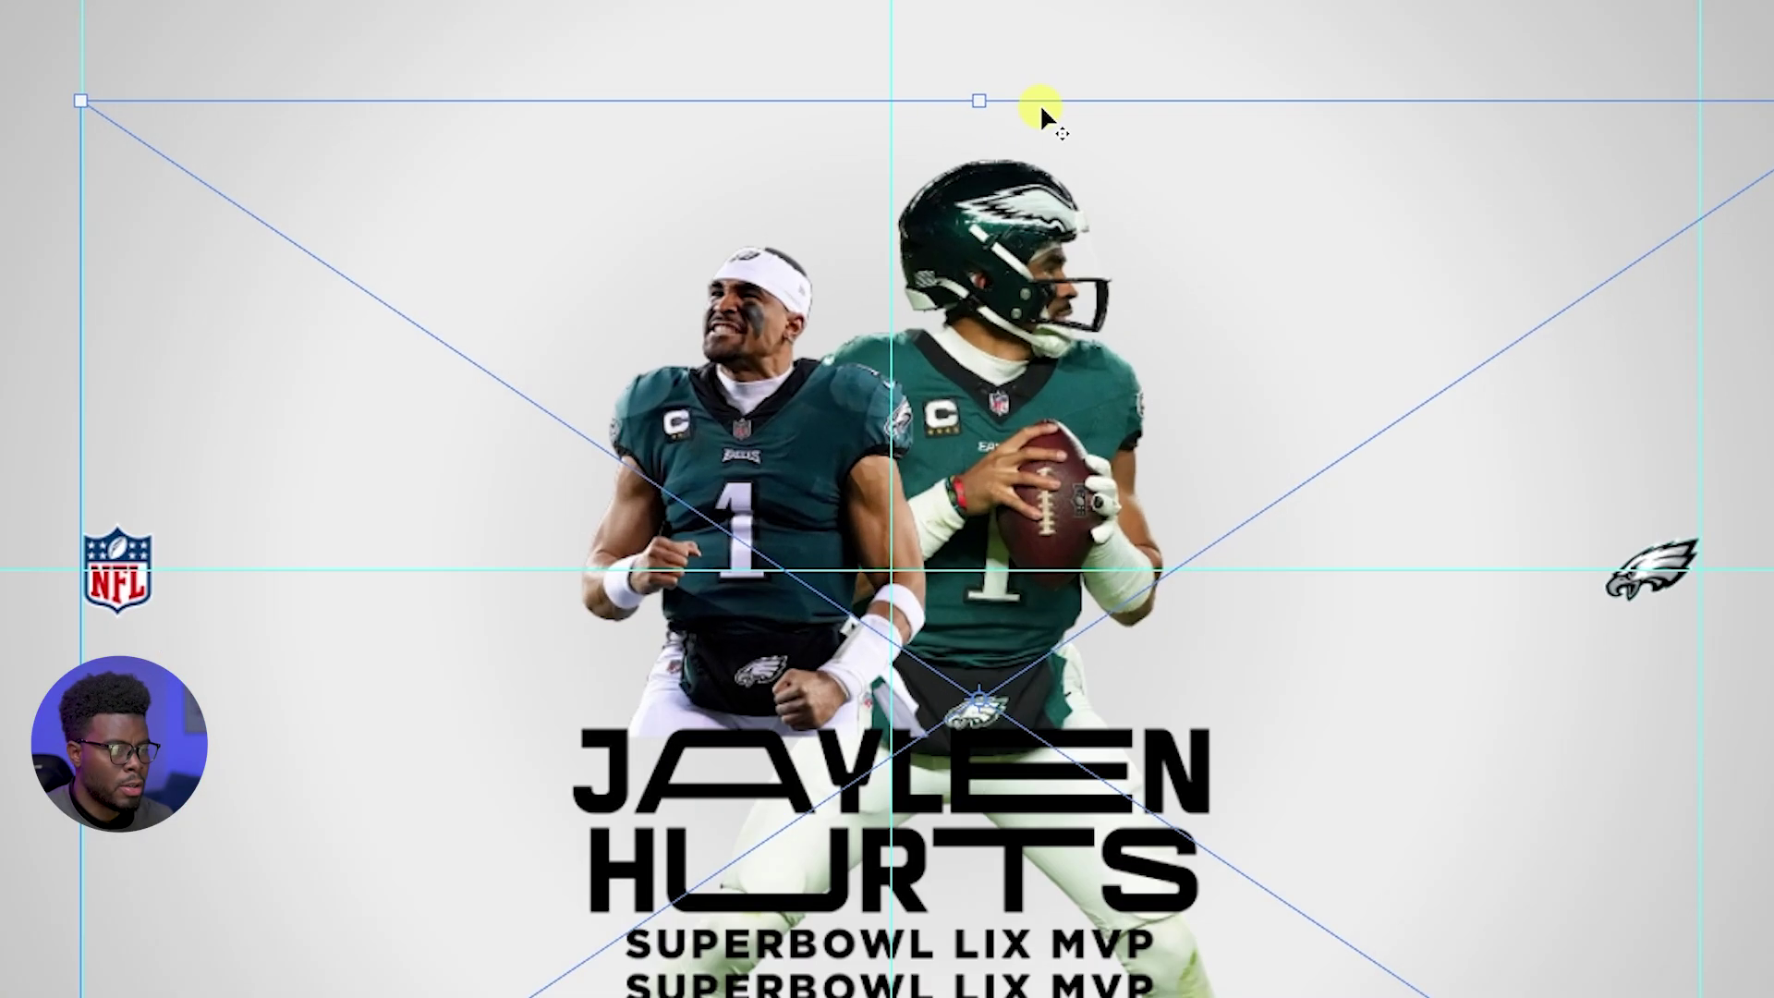
scroll(1039, 103, "up", 3)
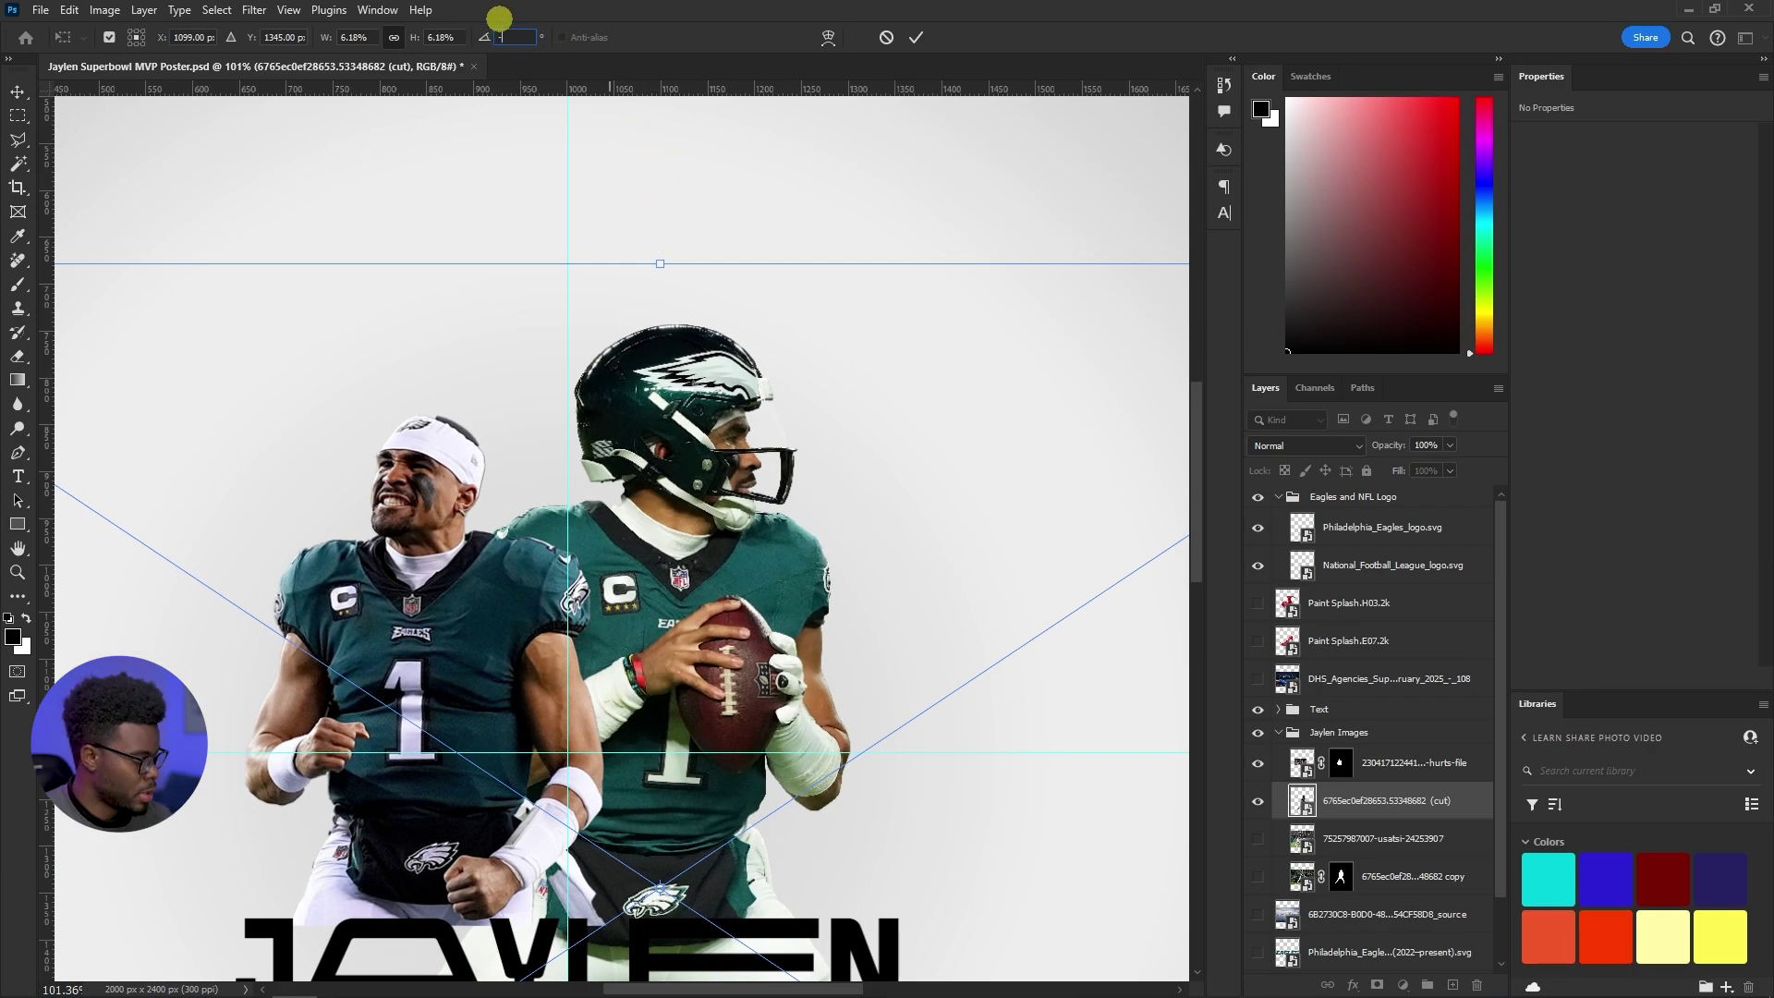
key("Return")
key("ctrl+t")
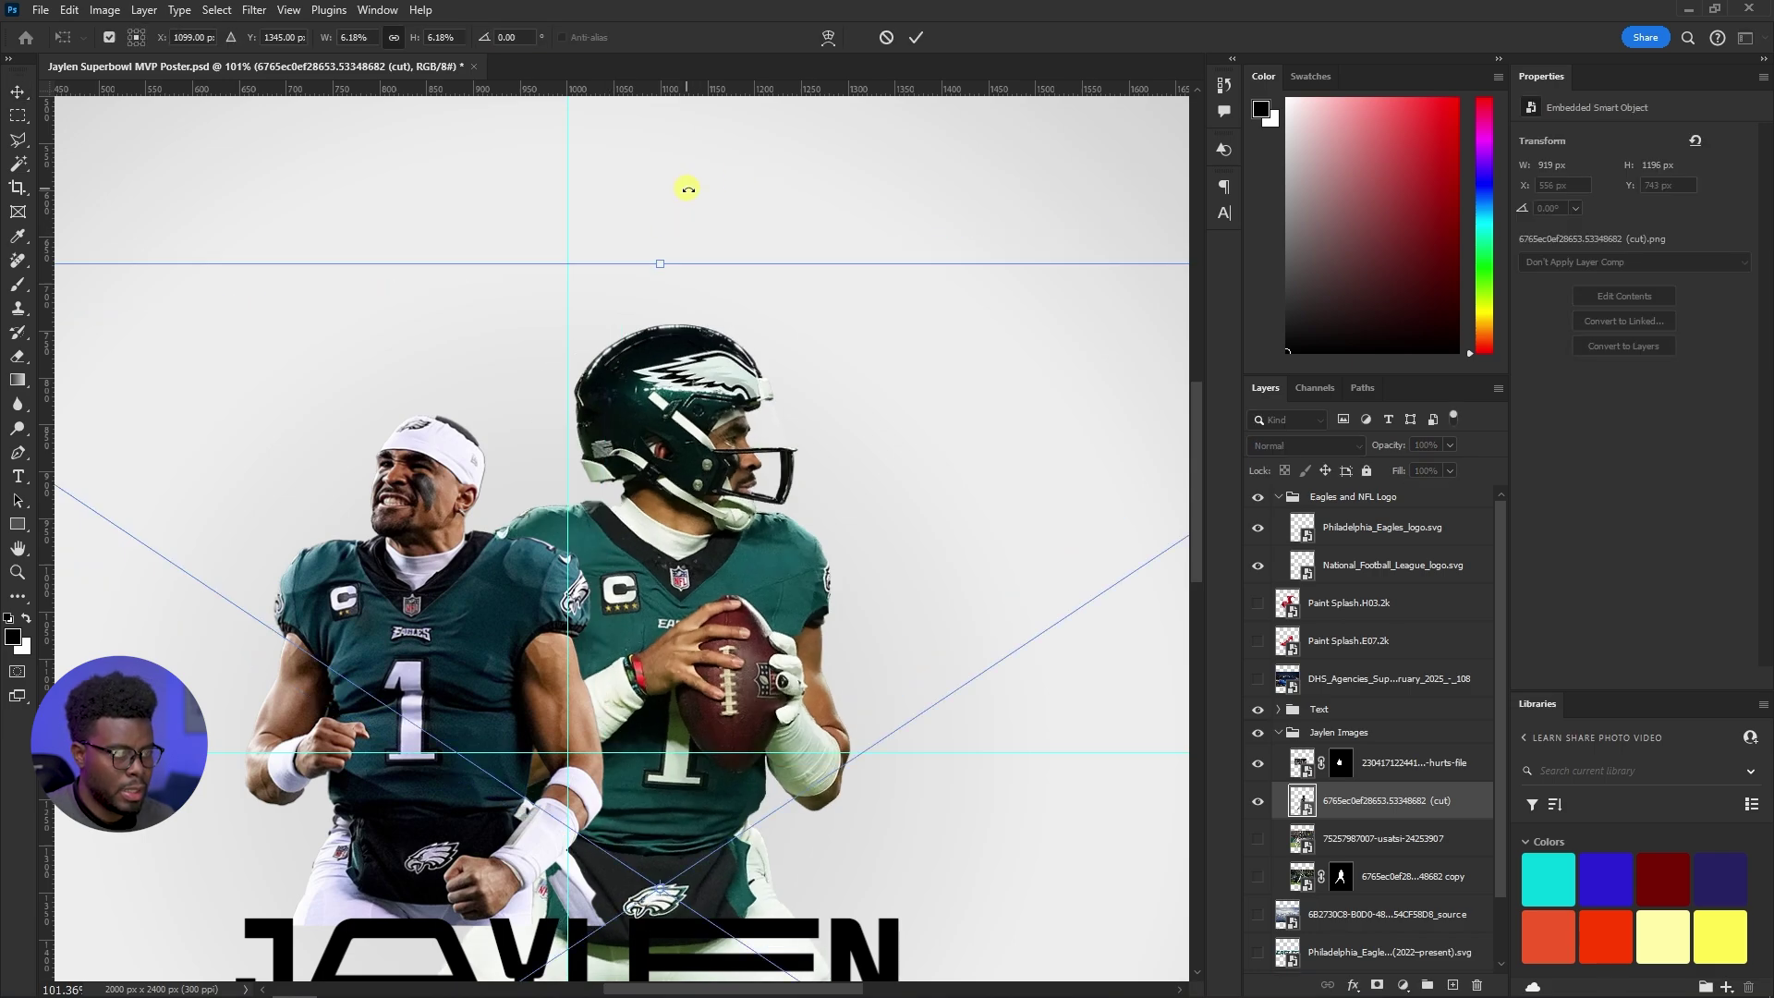
left_click_drag(665, 238, 693, 238)
left_click_drag(730, 723, 736, 675)
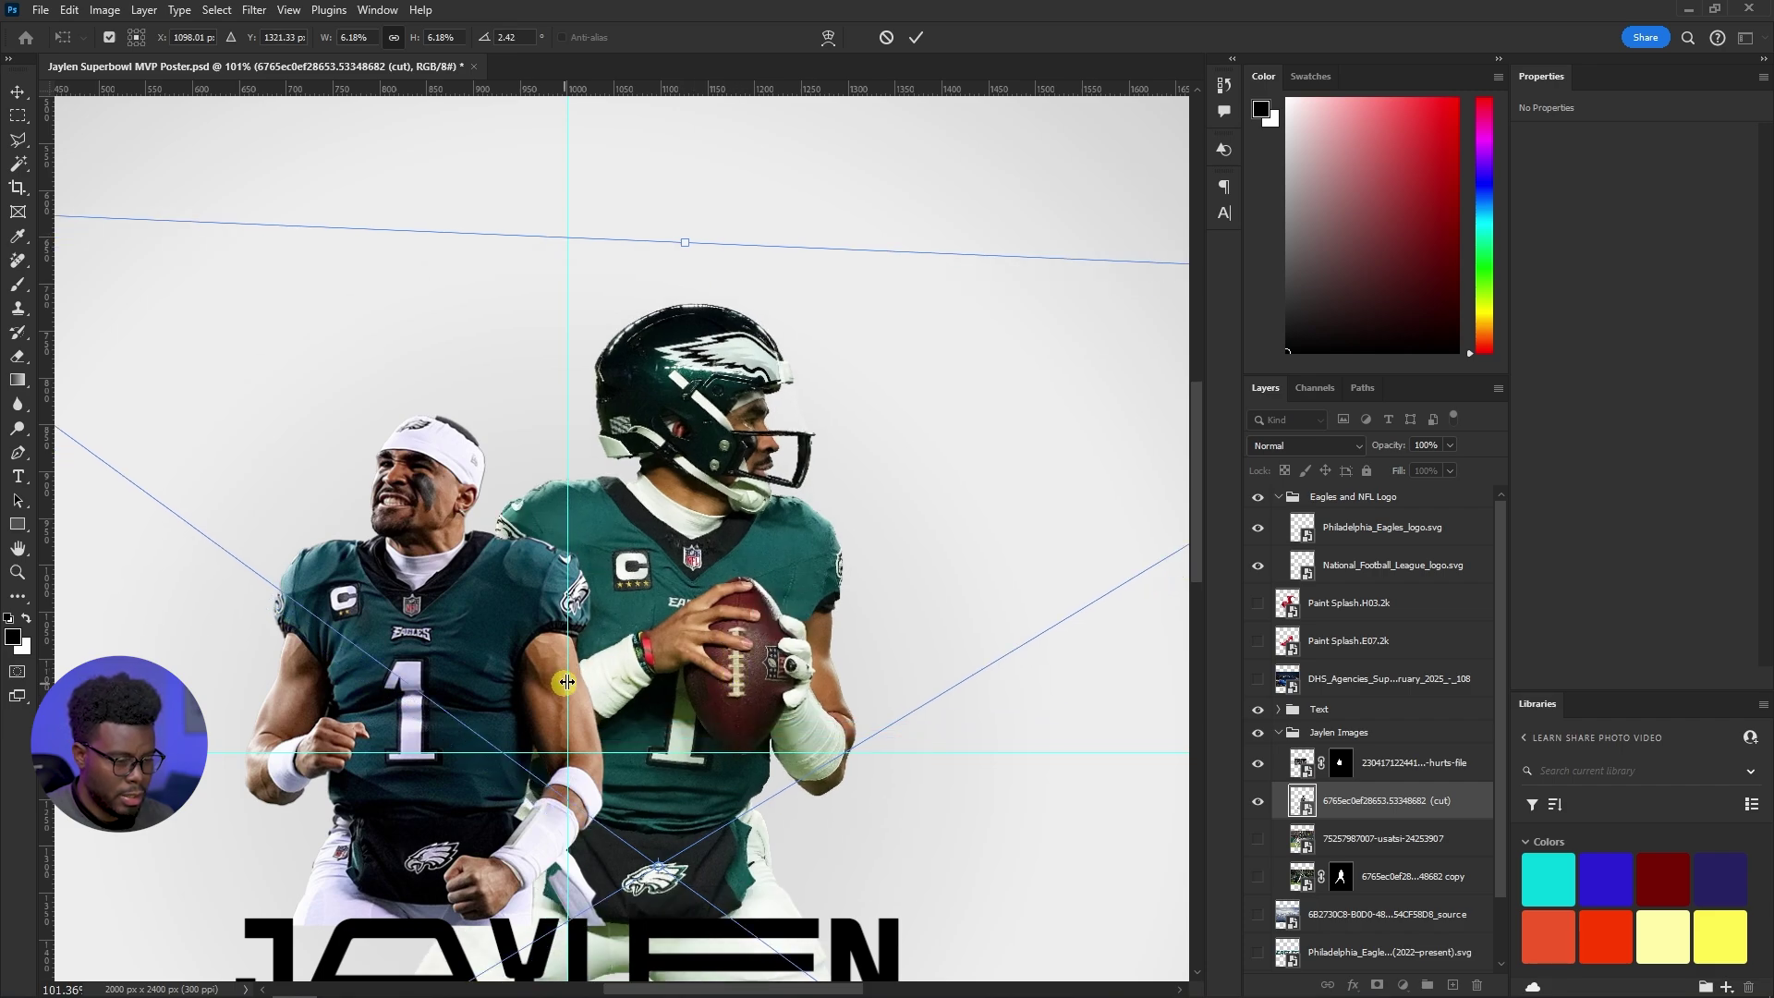
key("Return")
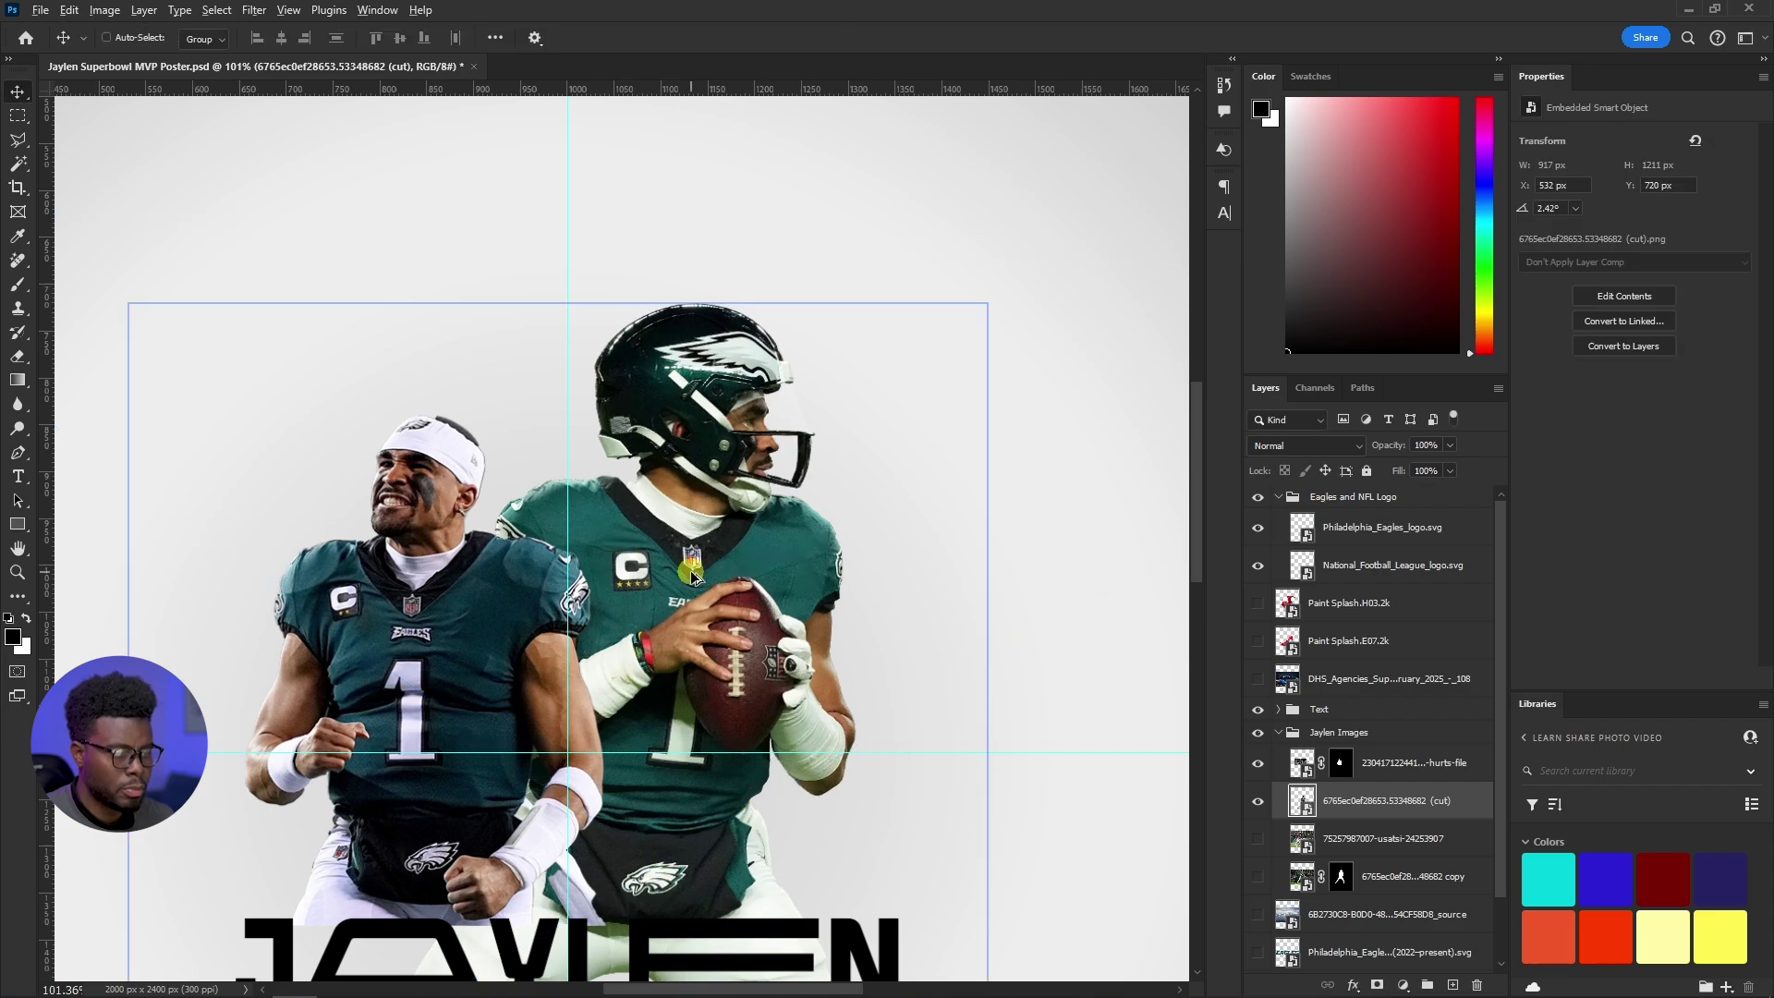
Examine the arrangement of both player cutouts and where the helmeted player's legs overlap the title and subtitles
scroll(691, 573, "up", 2)
scroll(691, 573, "up", 1)
scroll(693, 575, "down", 2)
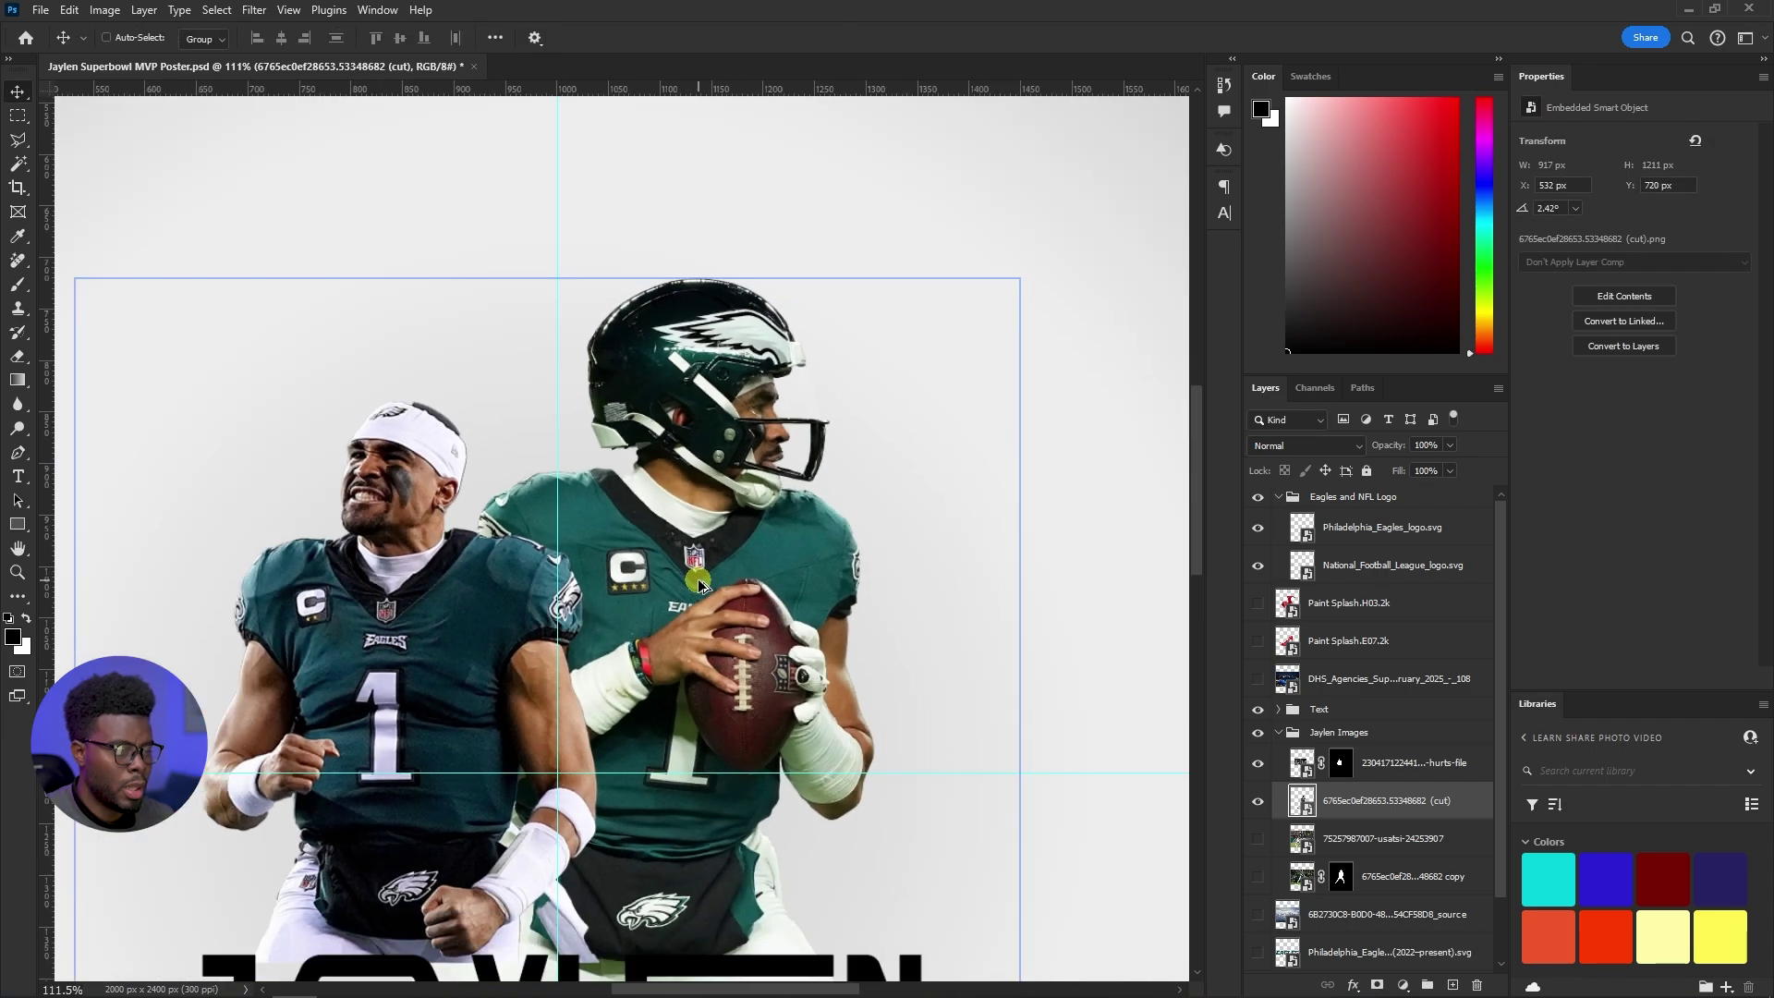
scroll(699, 584, "down", 4)
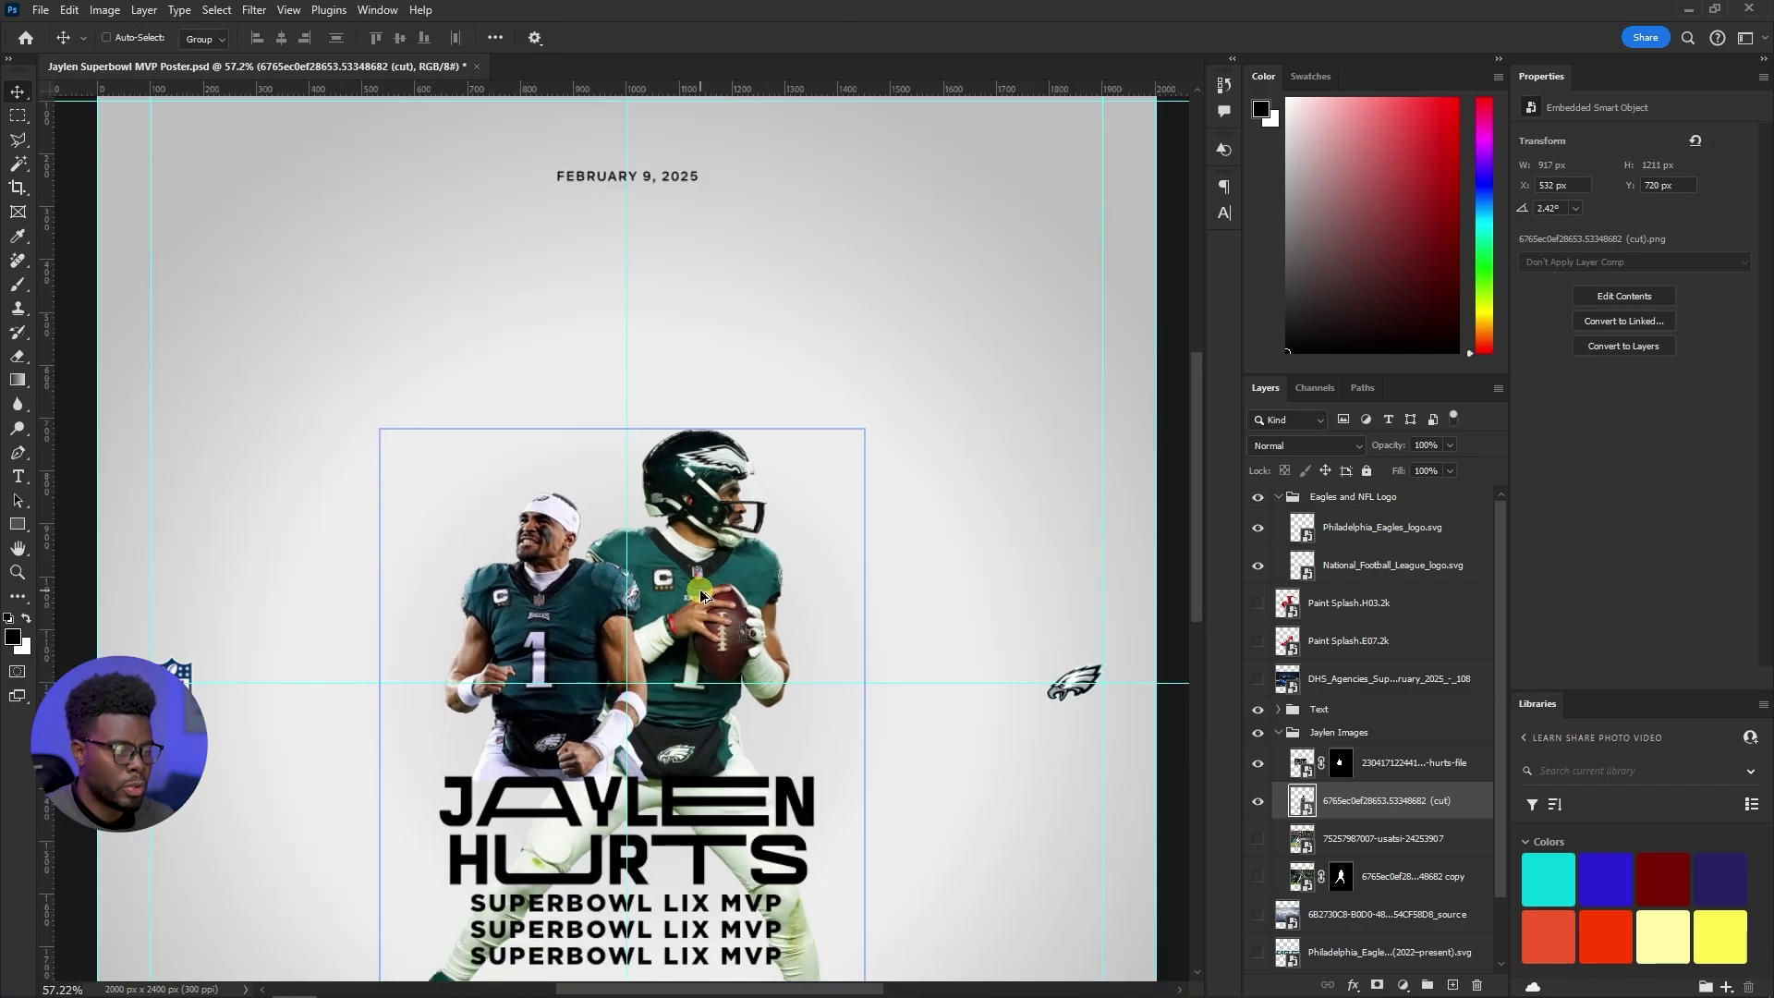
scroll(702, 602, "down", 1)
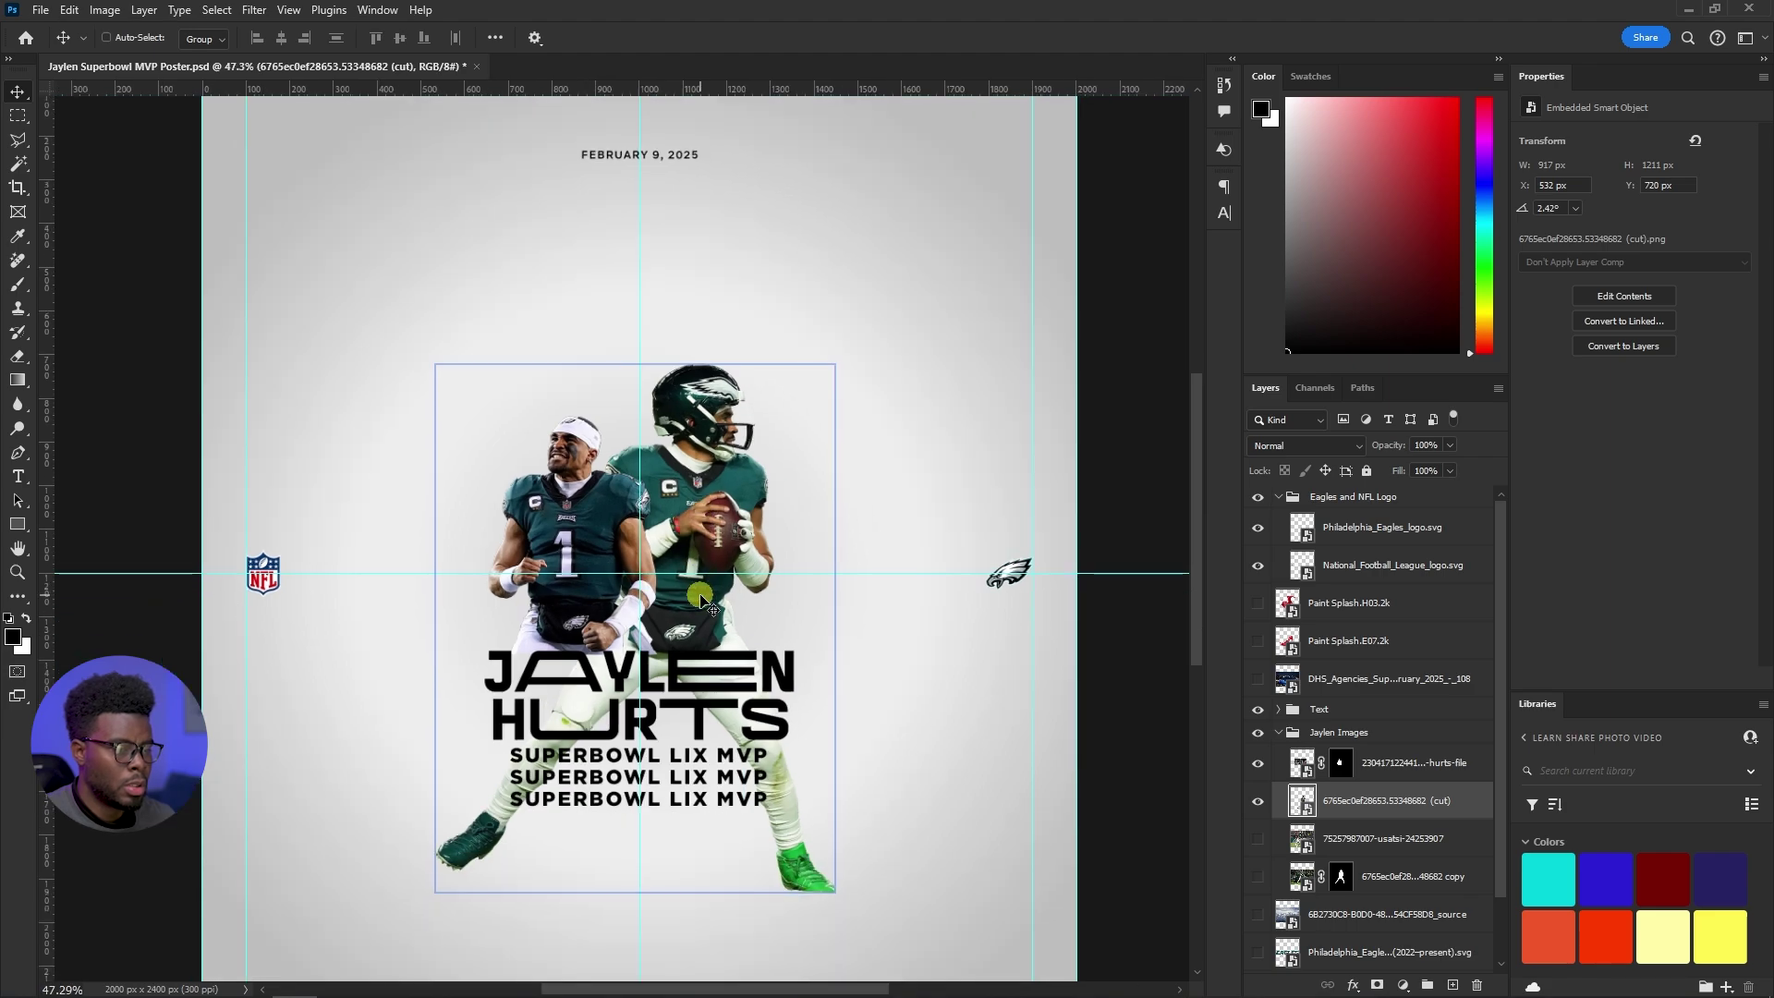
scroll(702, 603, "up", 2)
scroll(701, 600, "down", 2)
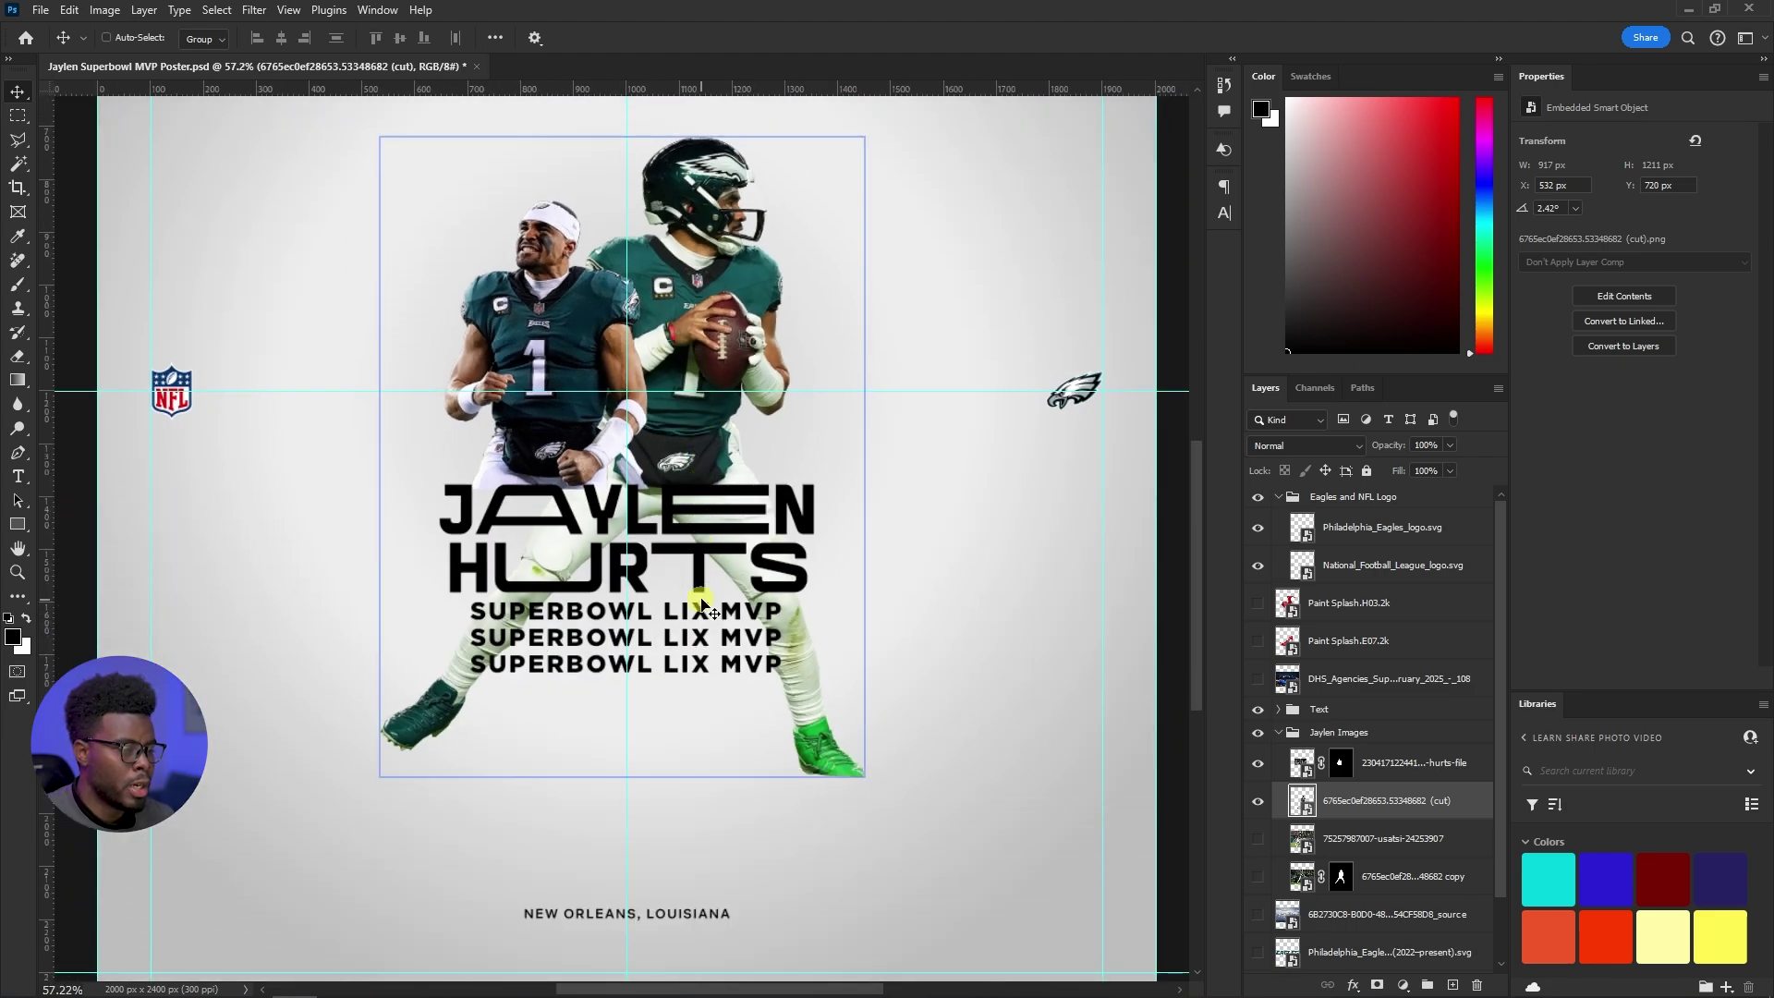
scroll(674, 636, "up", 4)
scroll(433, 681, "down", 2)
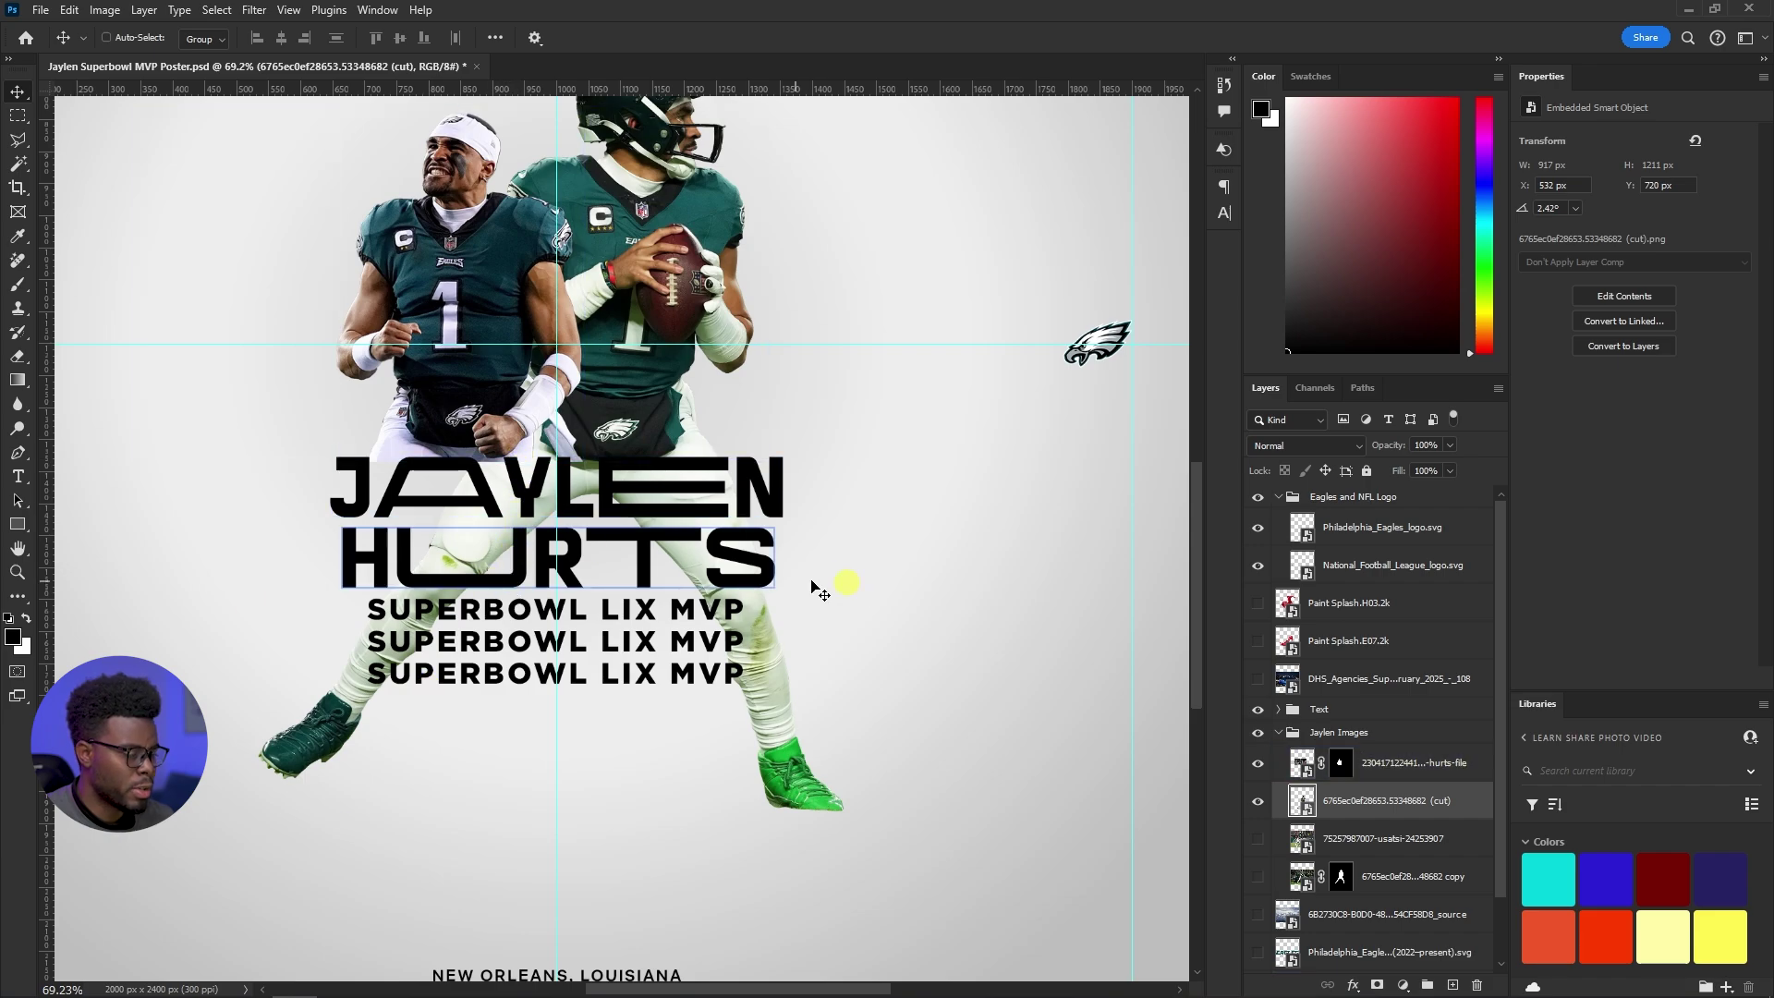
left_click_drag(546, 556, 576, 557)
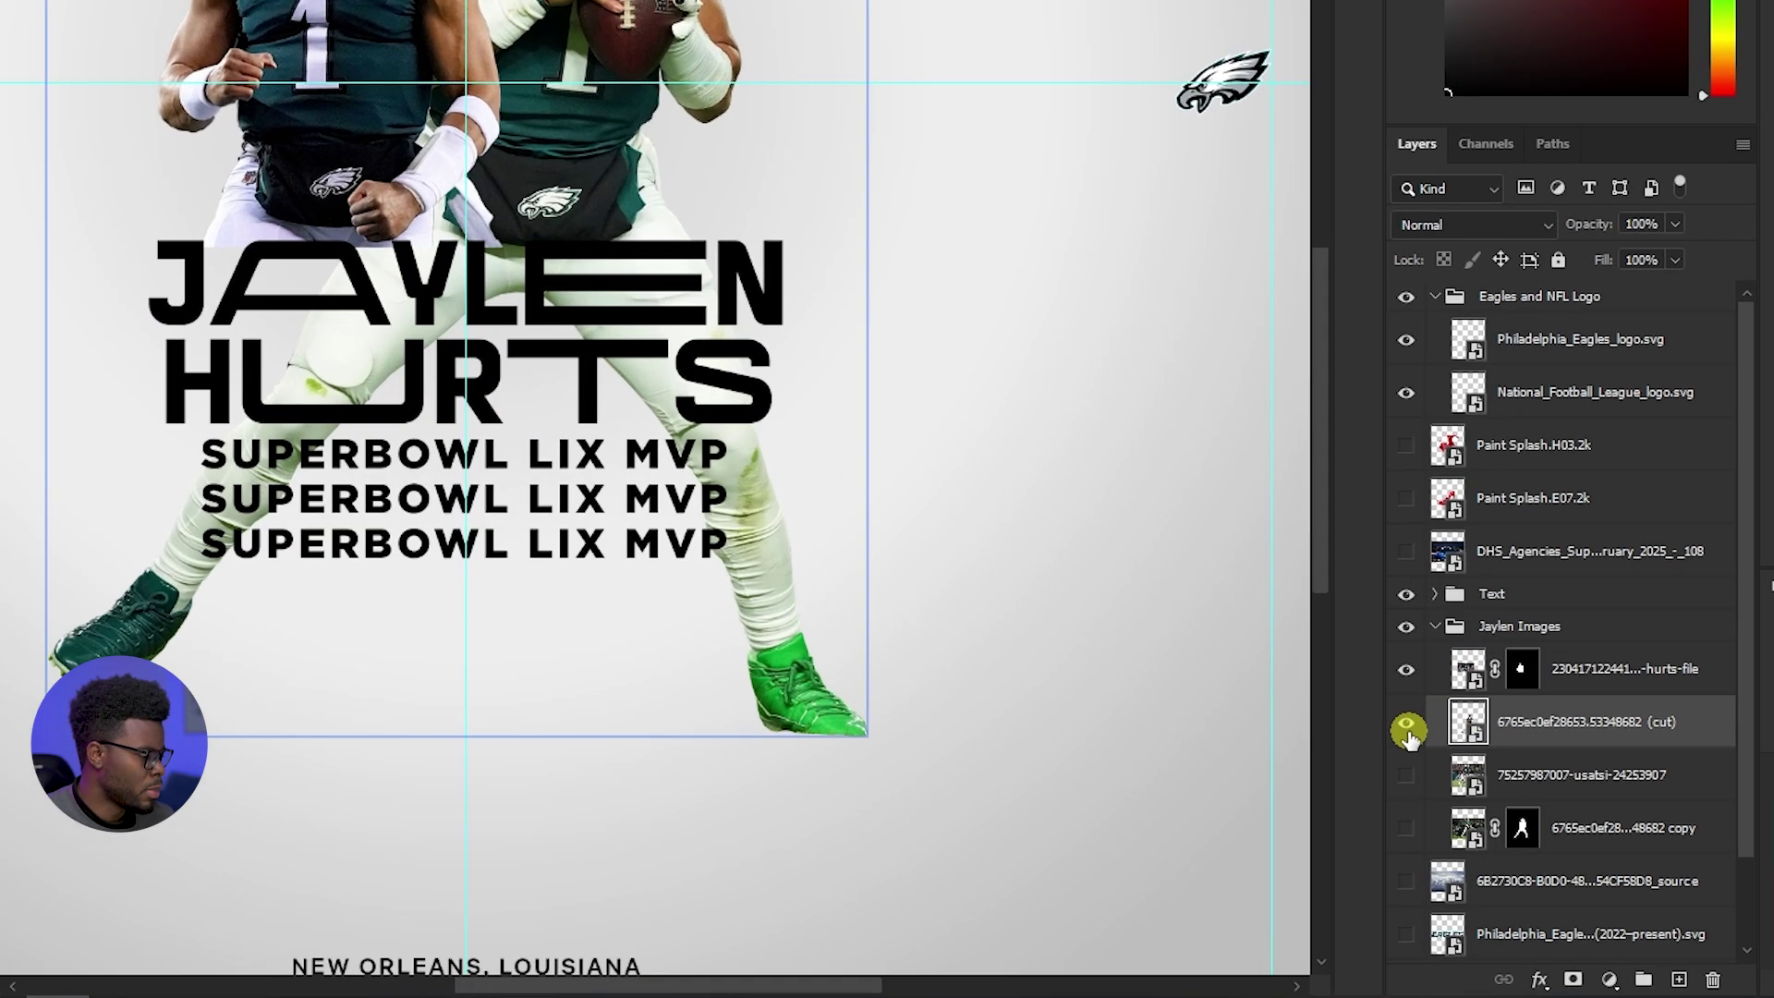
Add a layer mask to the helmeted player's cutout layer
left_click(1407, 725)
left_click(1406, 725)
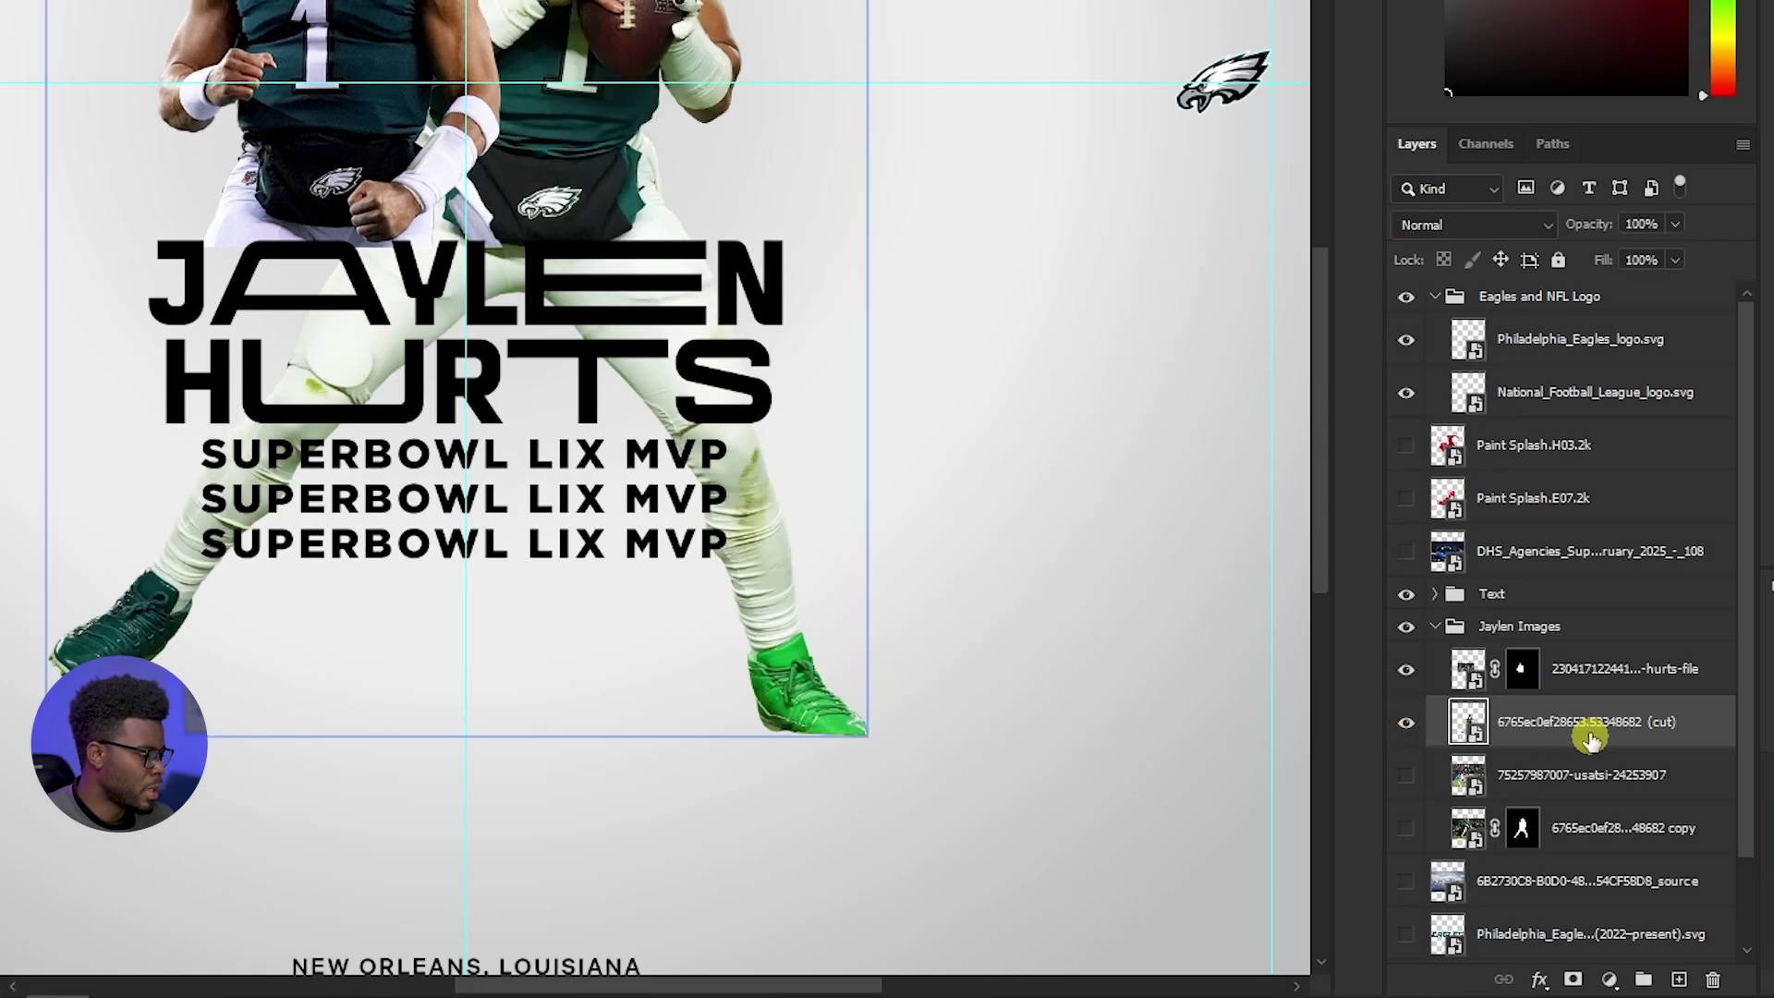
left_click(1574, 978)
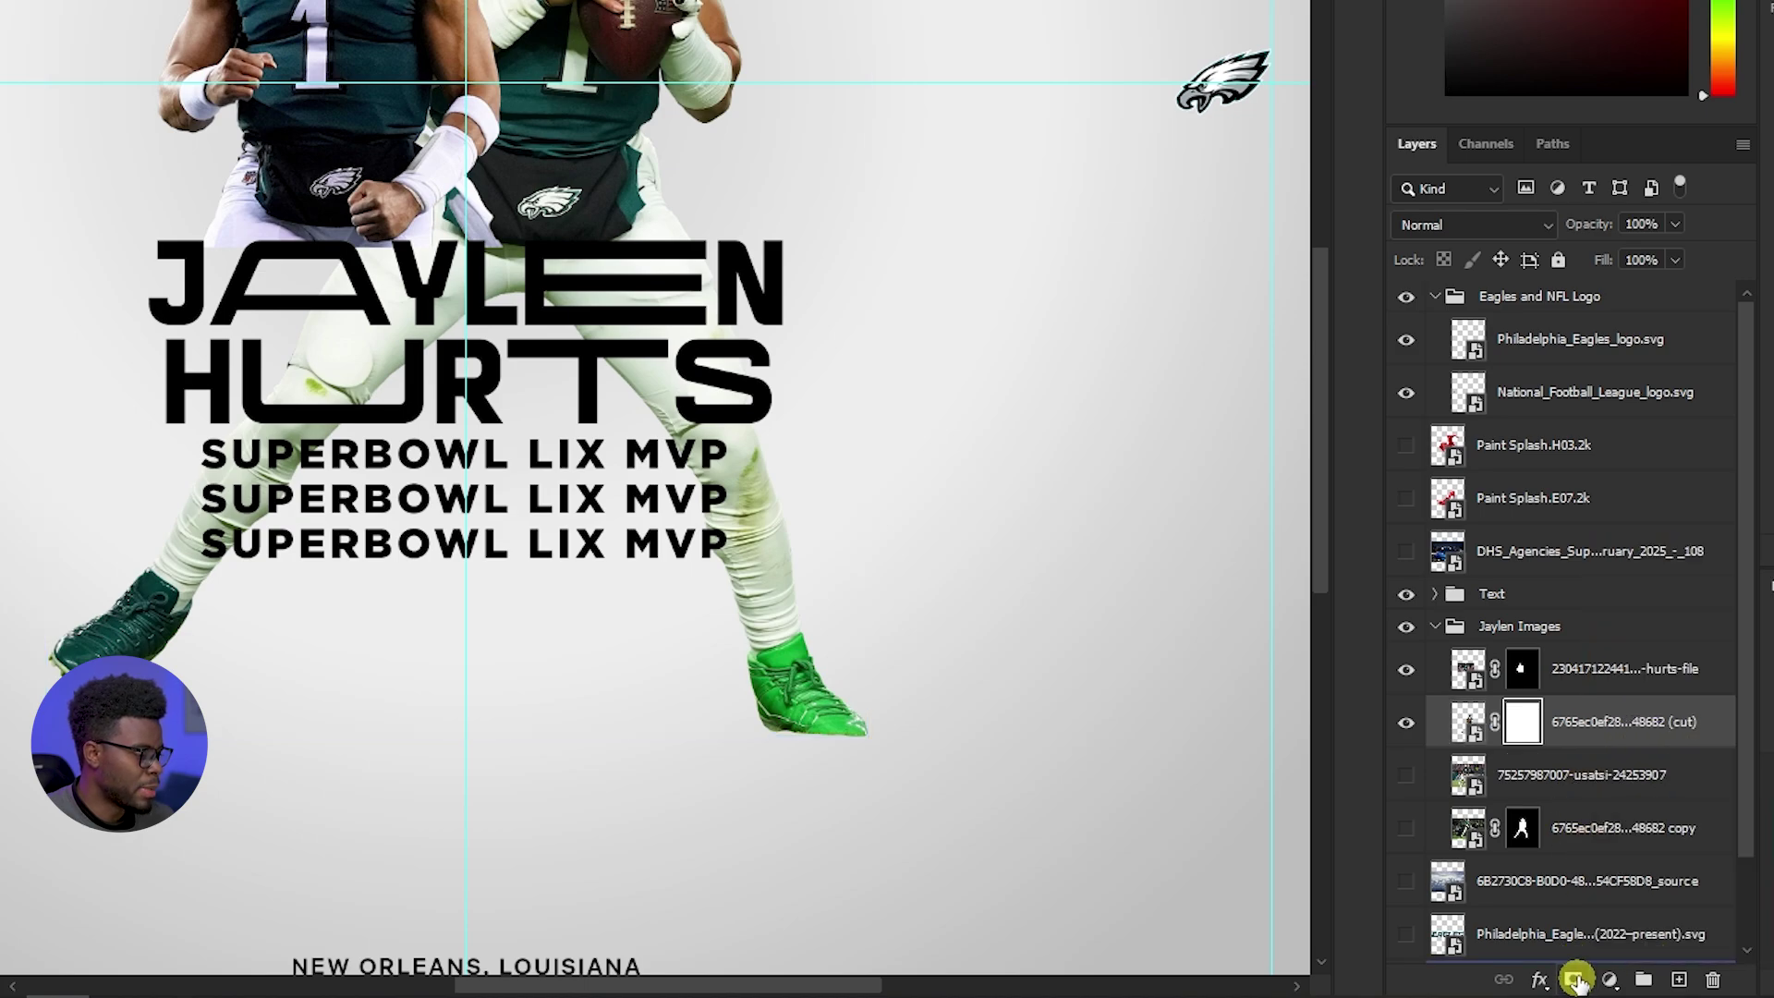
Switch to the Eraser tool and set its brush hardness to 100%
scroll(698, 479, "up", 3)
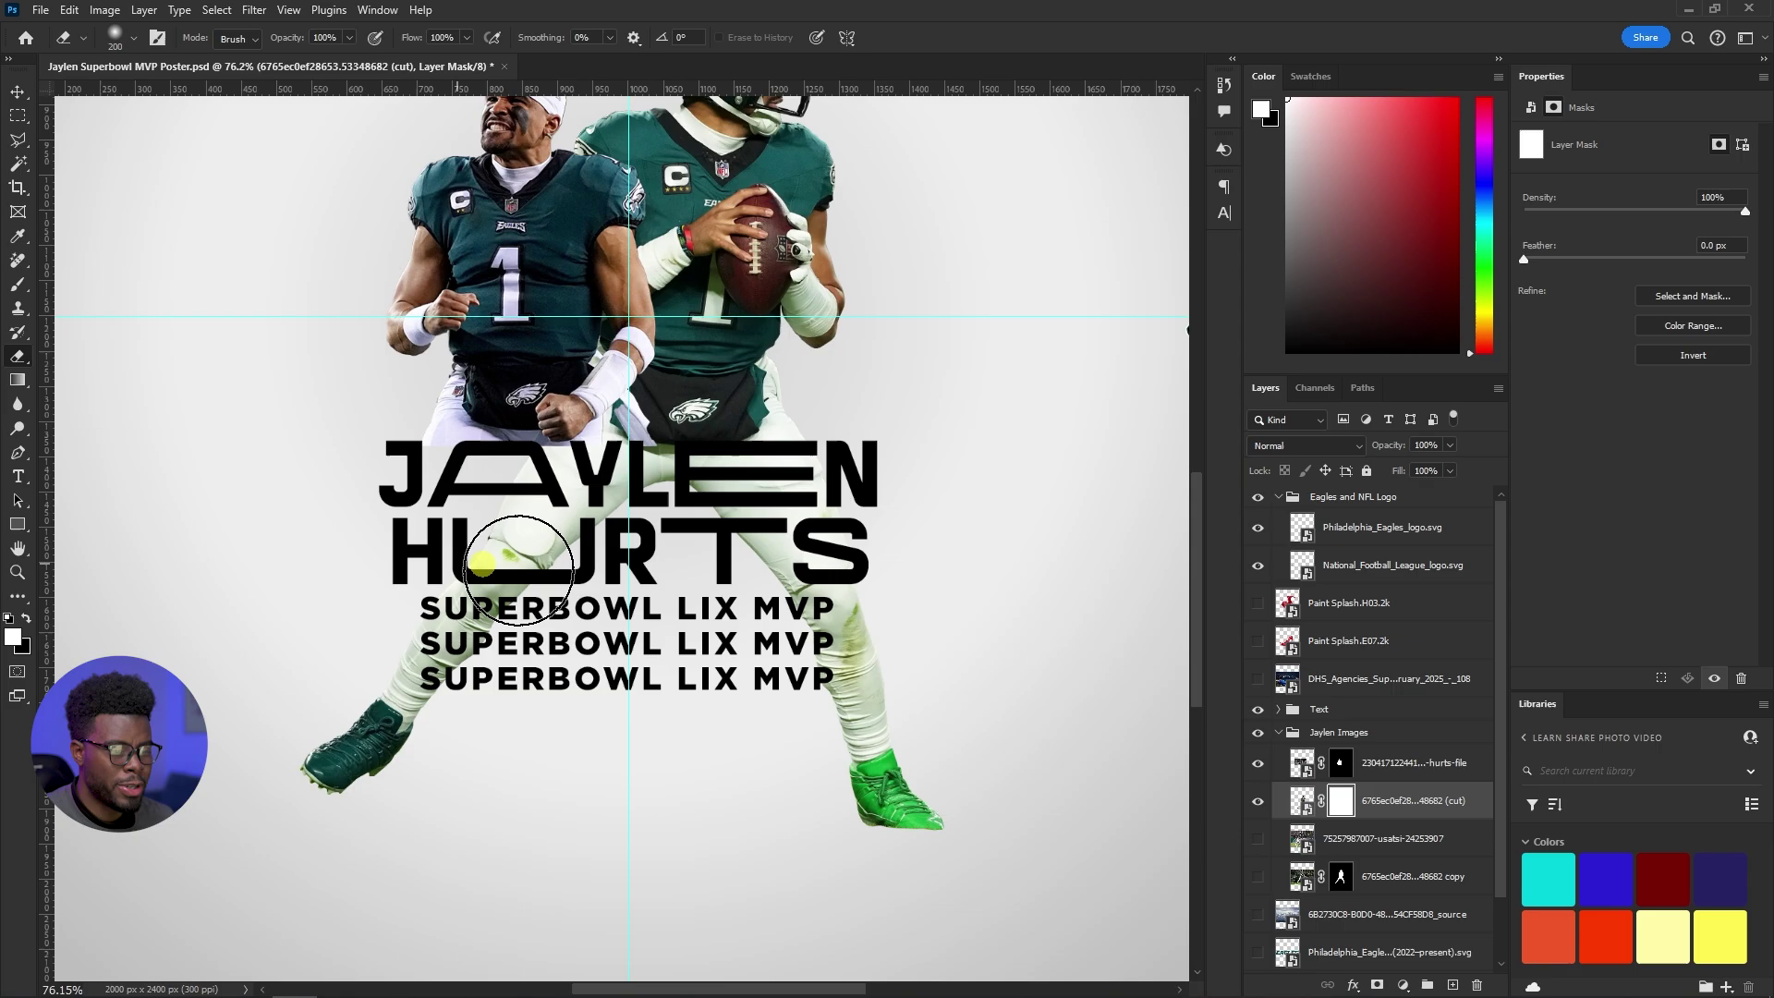
key("e")
right_click(190, 584)
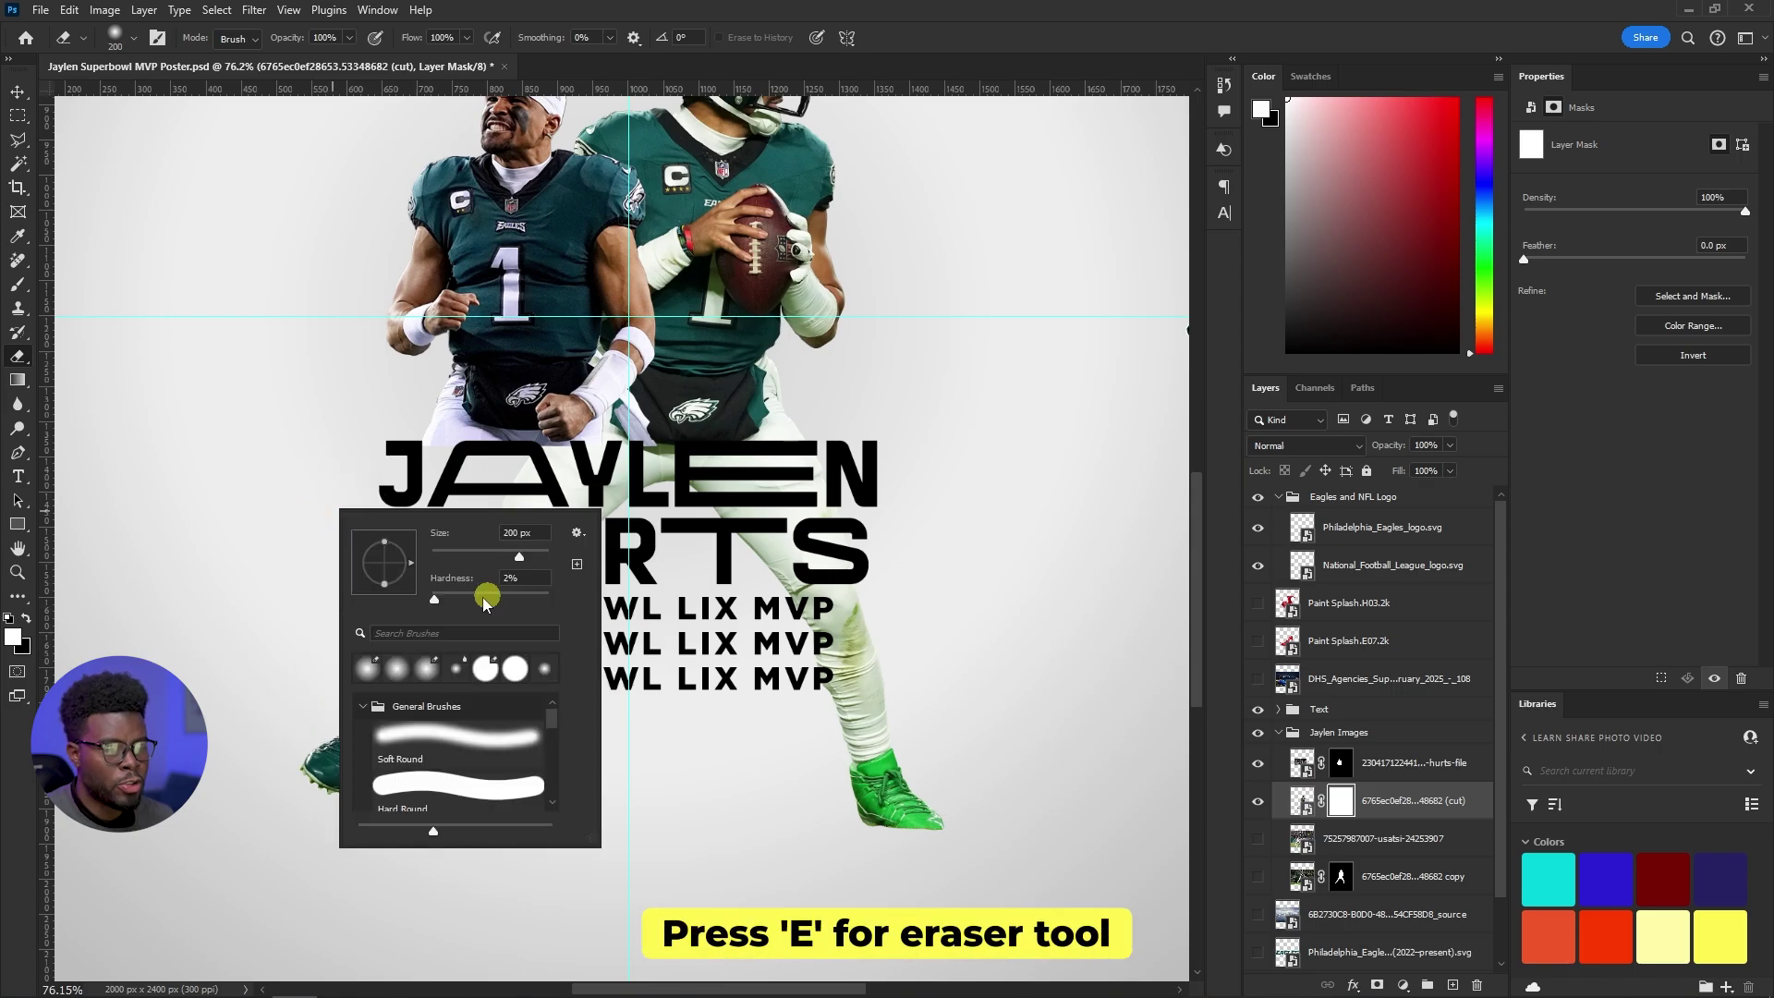
left_click_drag(484, 605, 447, 605)
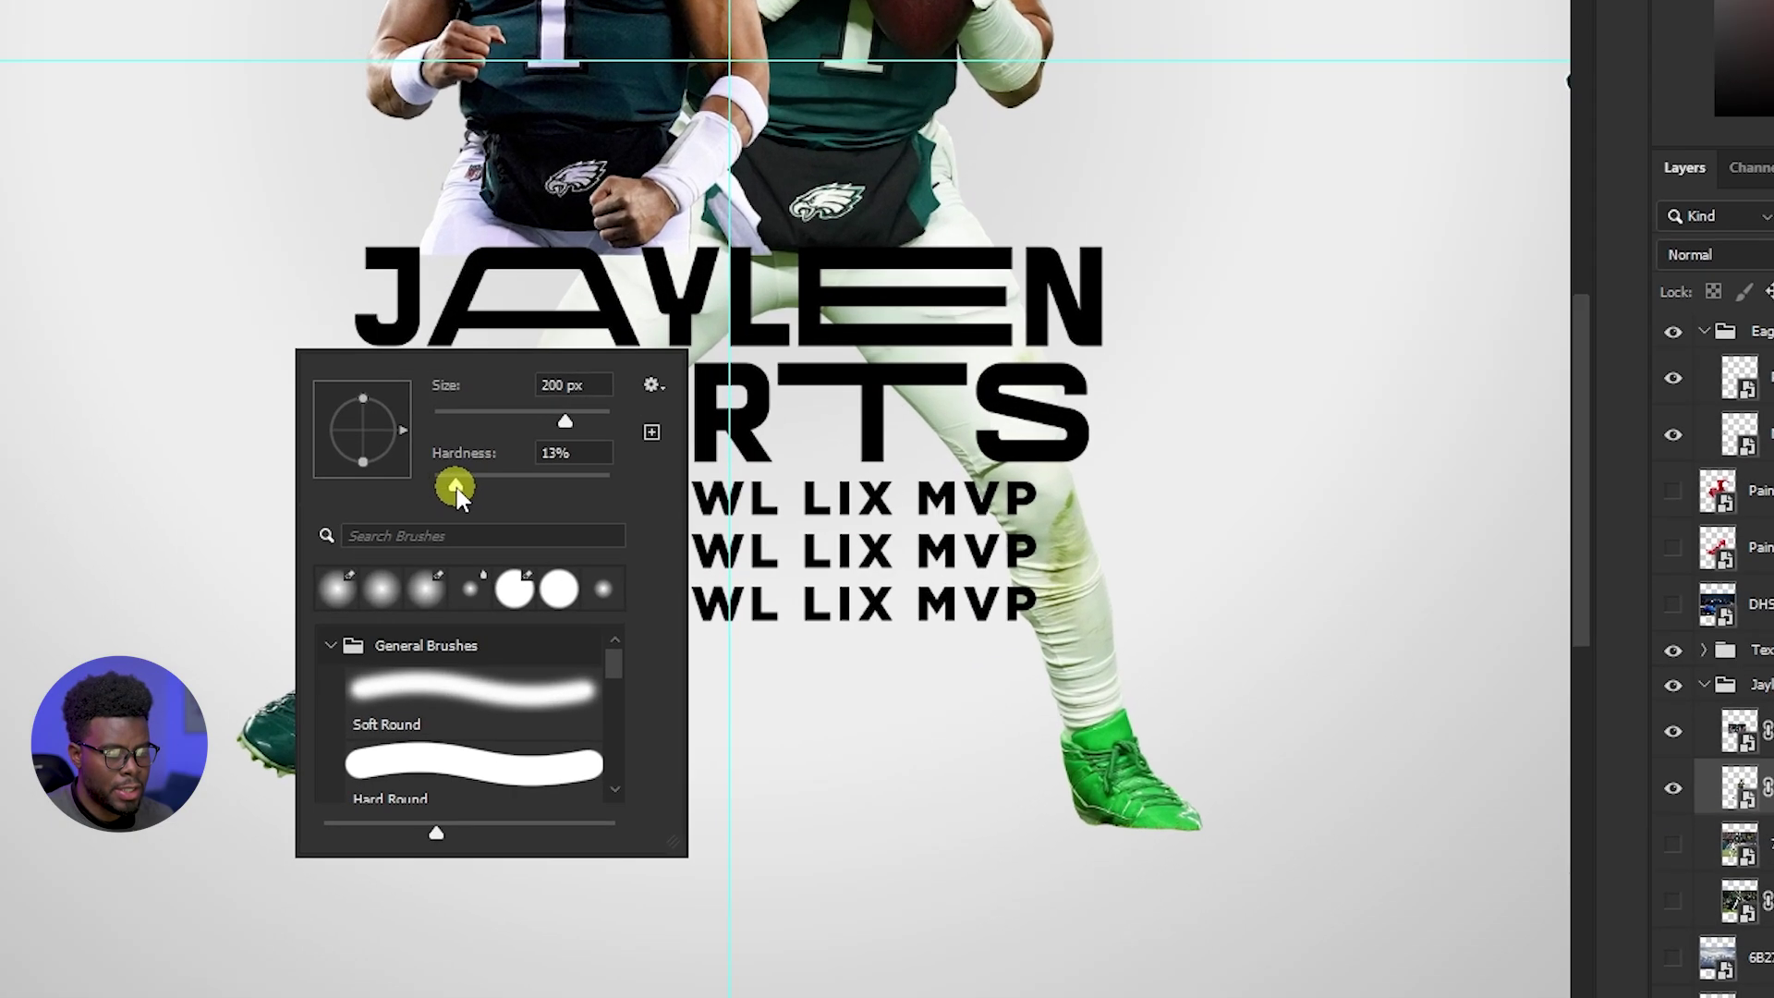
left_click_drag(458, 496, 631, 490)
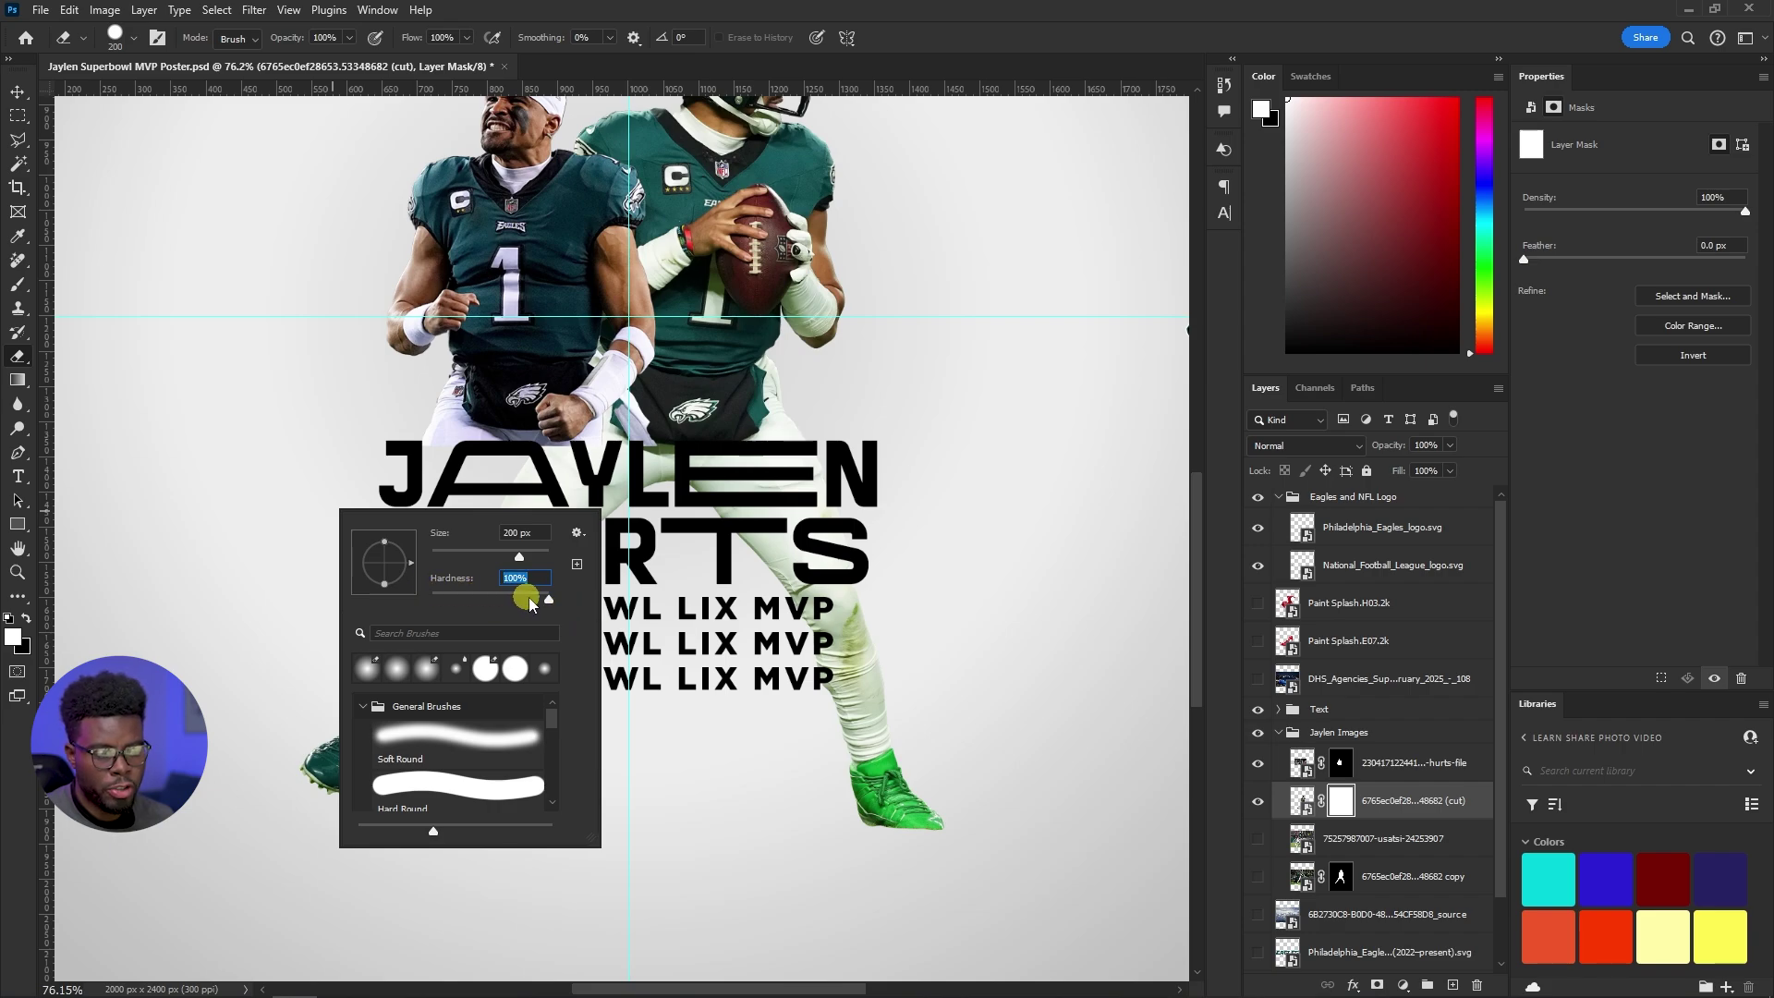
Soften the eraser to 3% hardness and fade out the helmeted player's feet and legs below the waist on the layer mask
left_click_drag(529, 600, 431, 602)
left_click(983, 4)
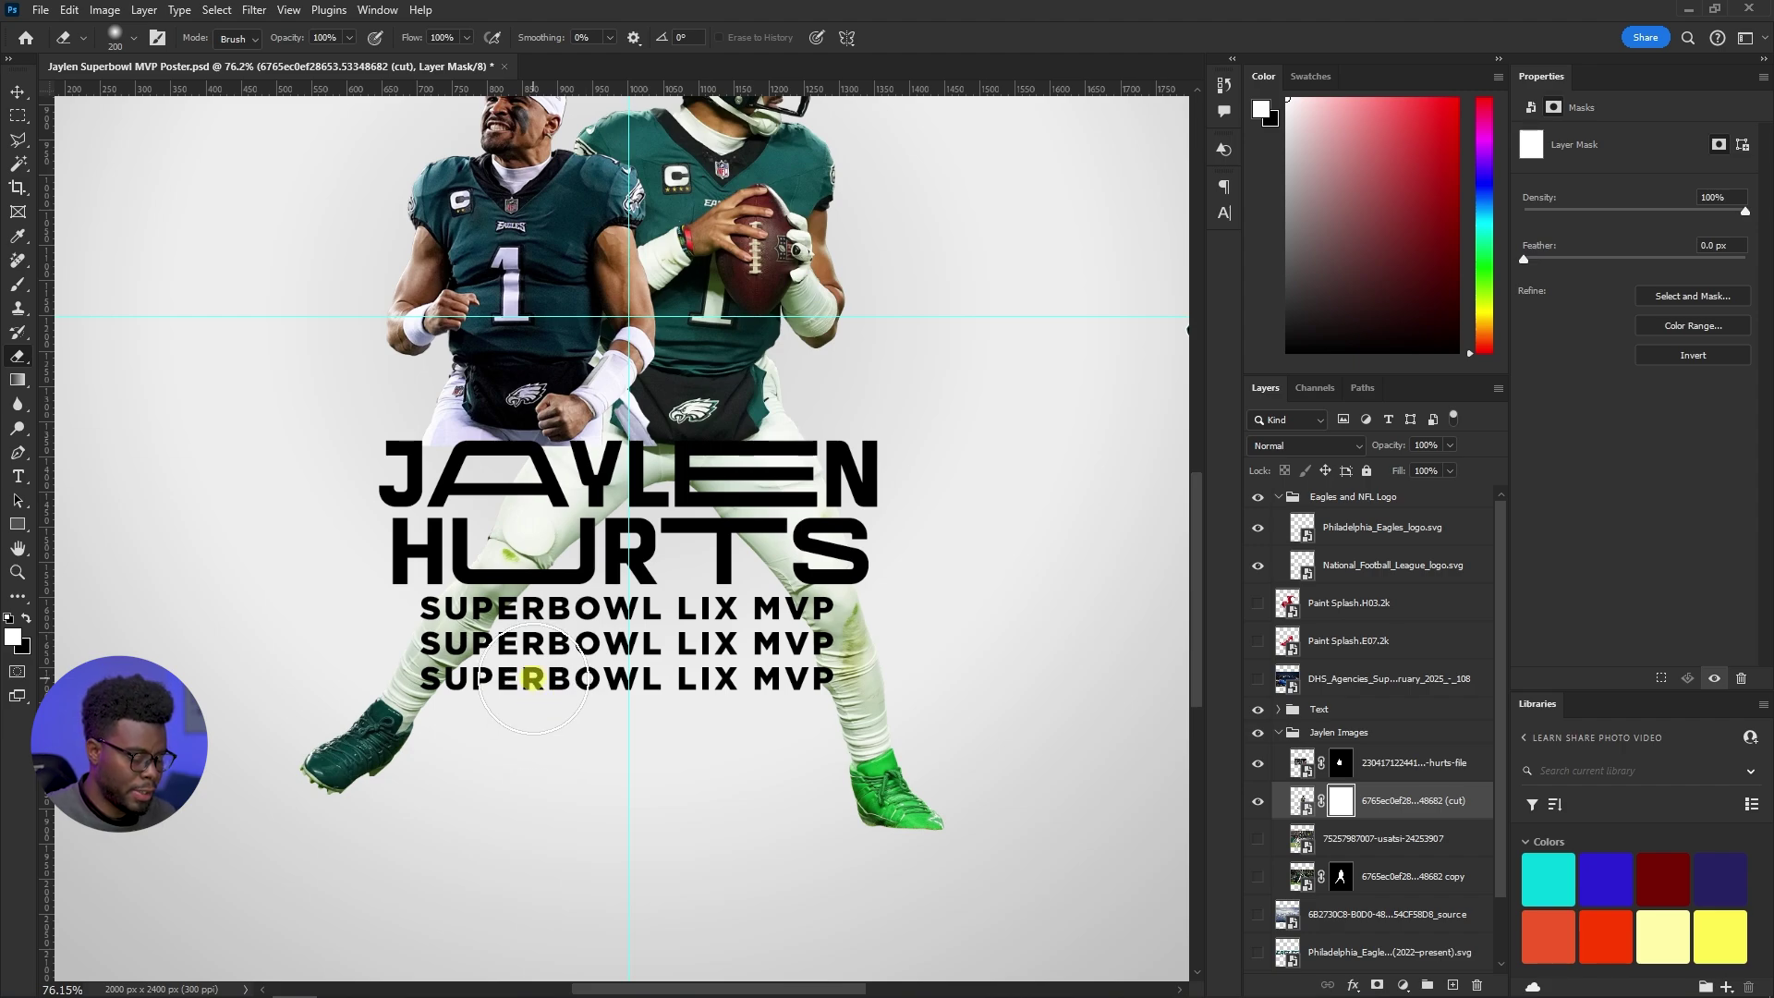
mouse_move(339, 676)
left_mouse_down()
mouse_move(382, 789)
mouse_move(392, 769)
mouse_move(358, 775)
mouse_move(342, 739)
mouse_move(393, 749)
mouse_move(425, 725)
mouse_move(317, 817)
mouse_move(345, 747)
mouse_move(301, 736)
left_mouse_up()
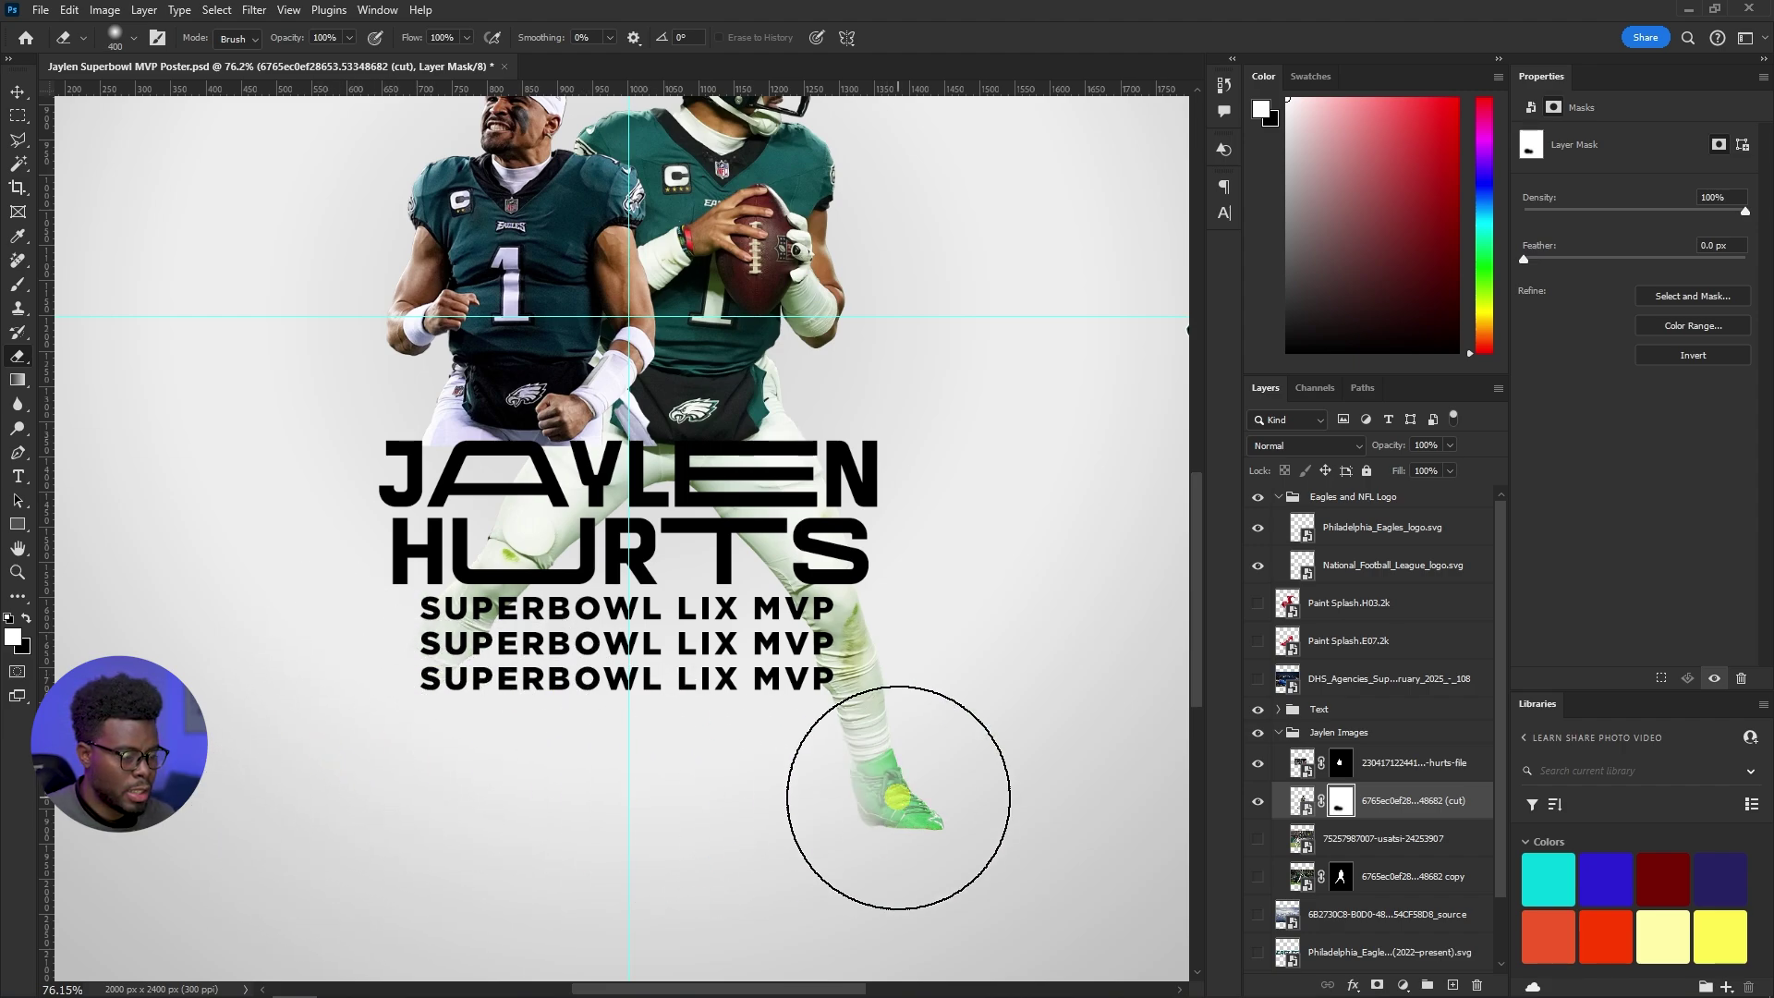
mouse_move(903, 812)
left_mouse_down()
mouse_move(876, 767)
mouse_move(879, 721)
mouse_move(854, 792)
mouse_move(864, 651)
mouse_move(856, 596)
left_mouse_up()
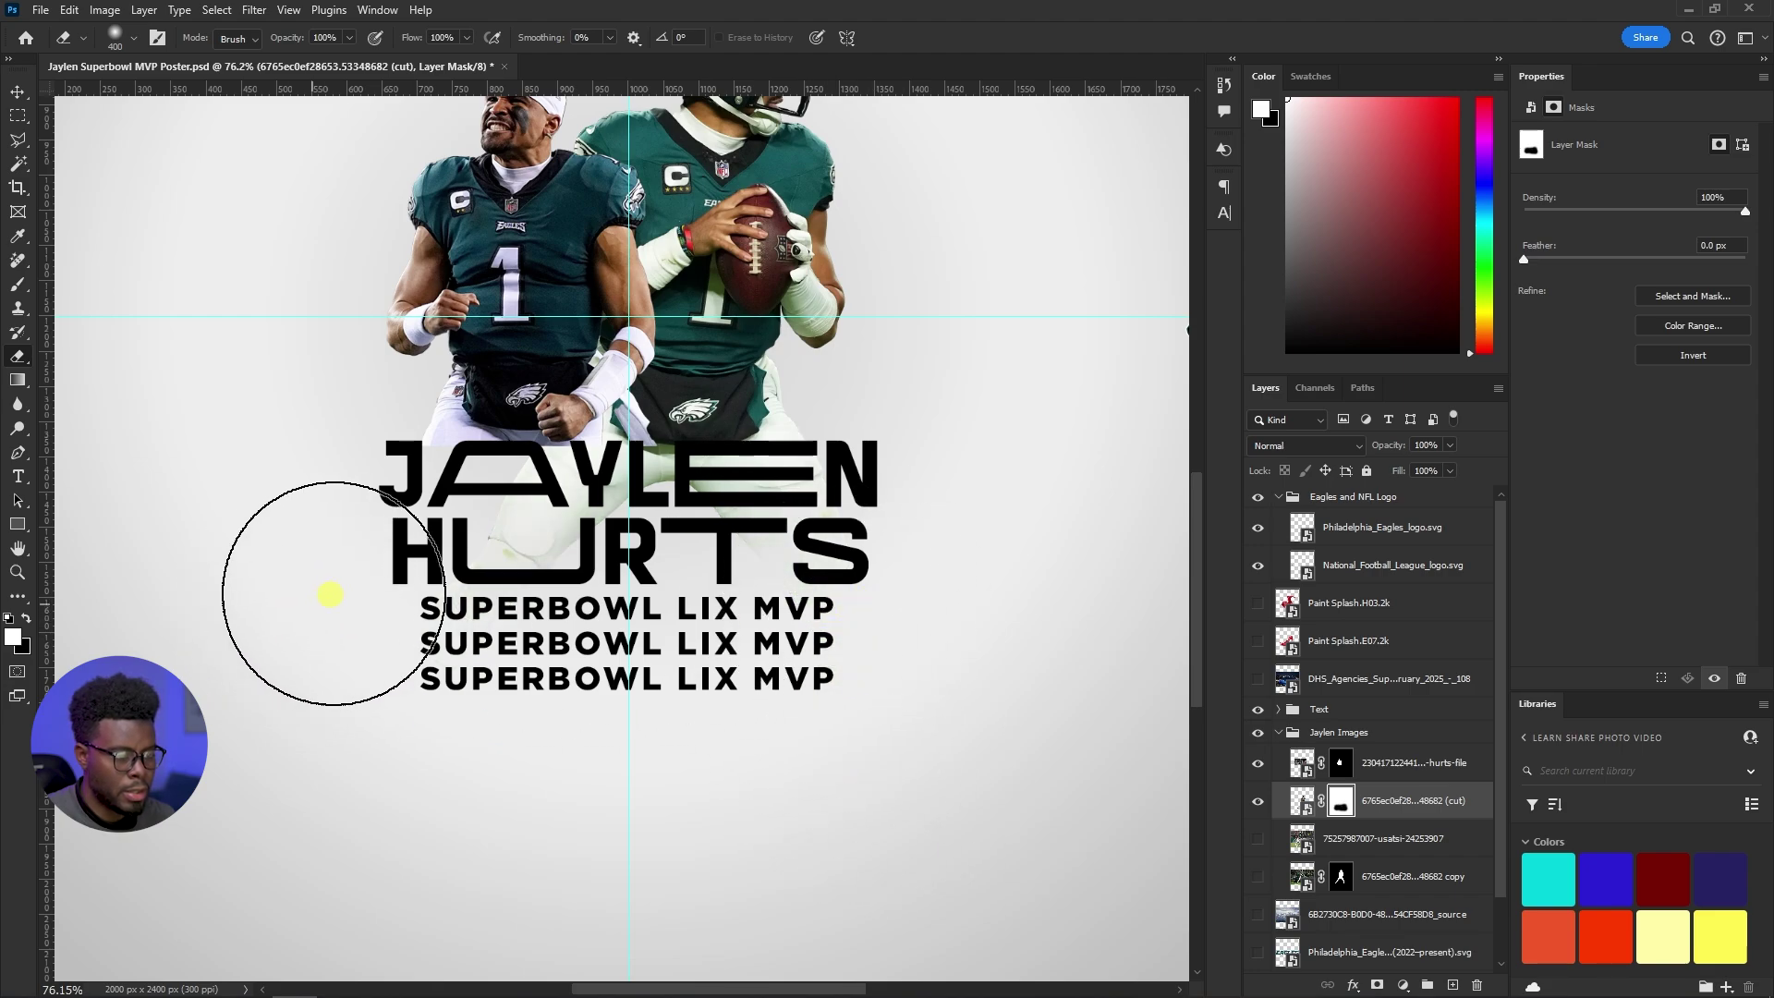
left_click_drag(966, 601, 341, 575)
key("bracketleft")
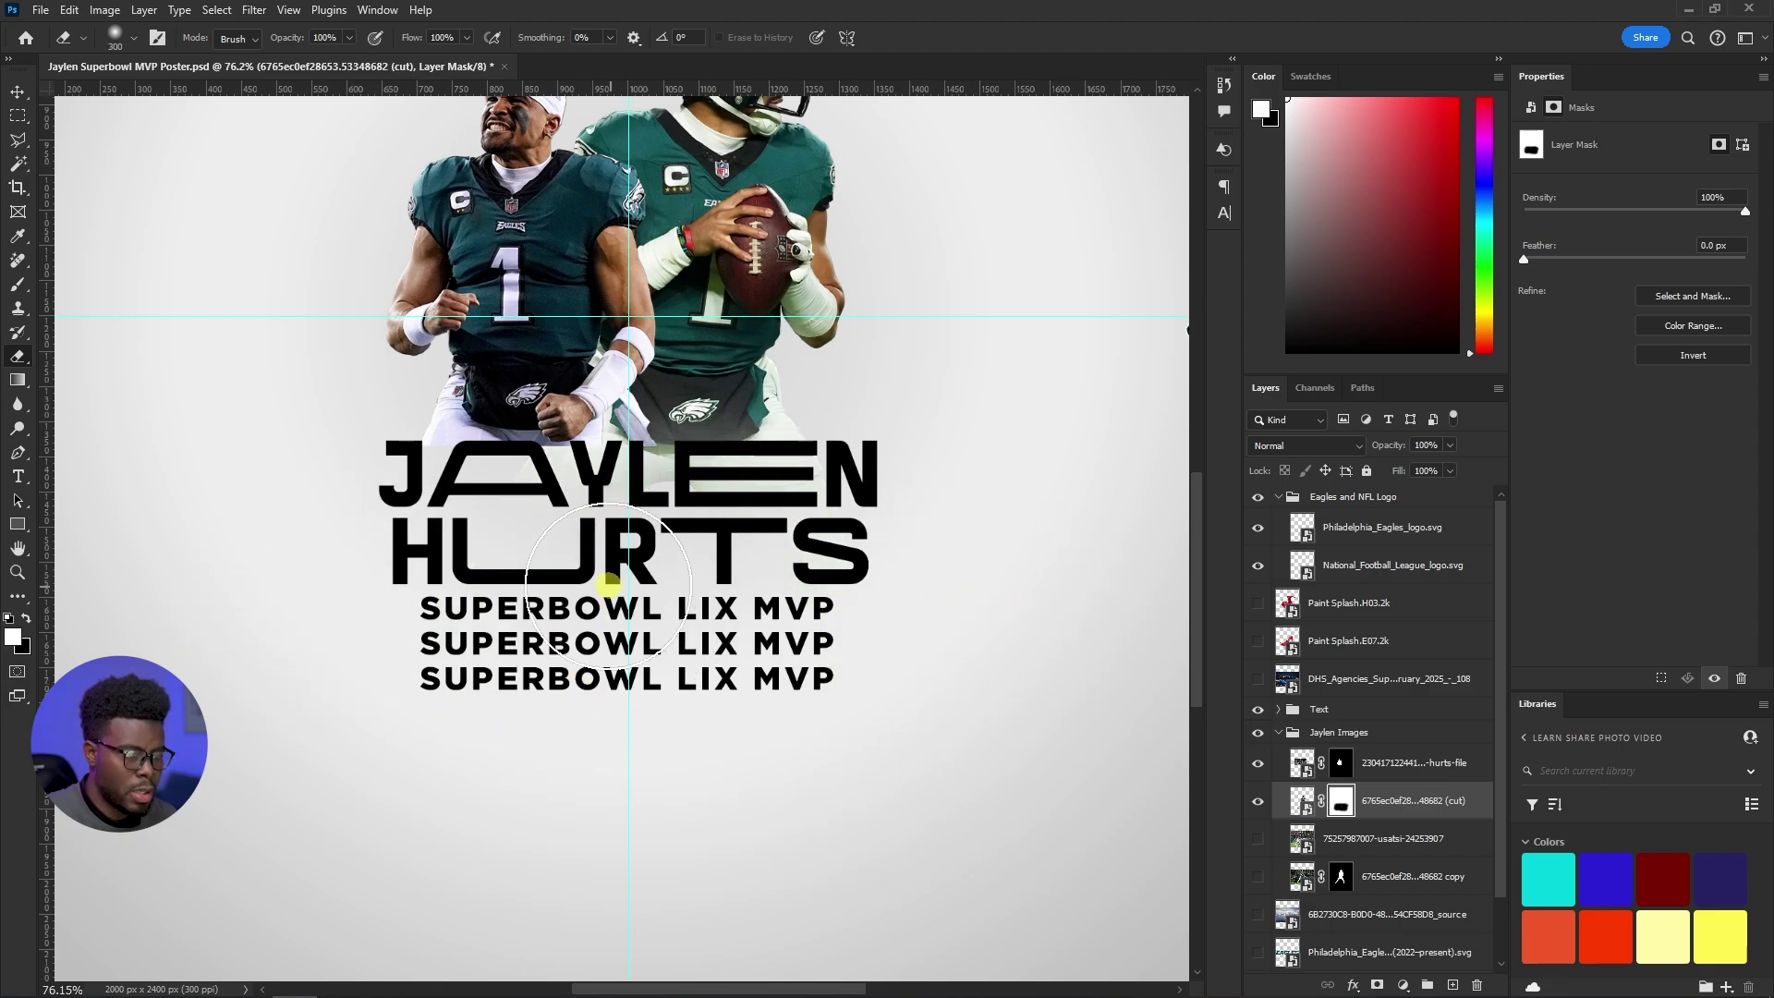
left_click_drag(606, 584, 1009, 577)
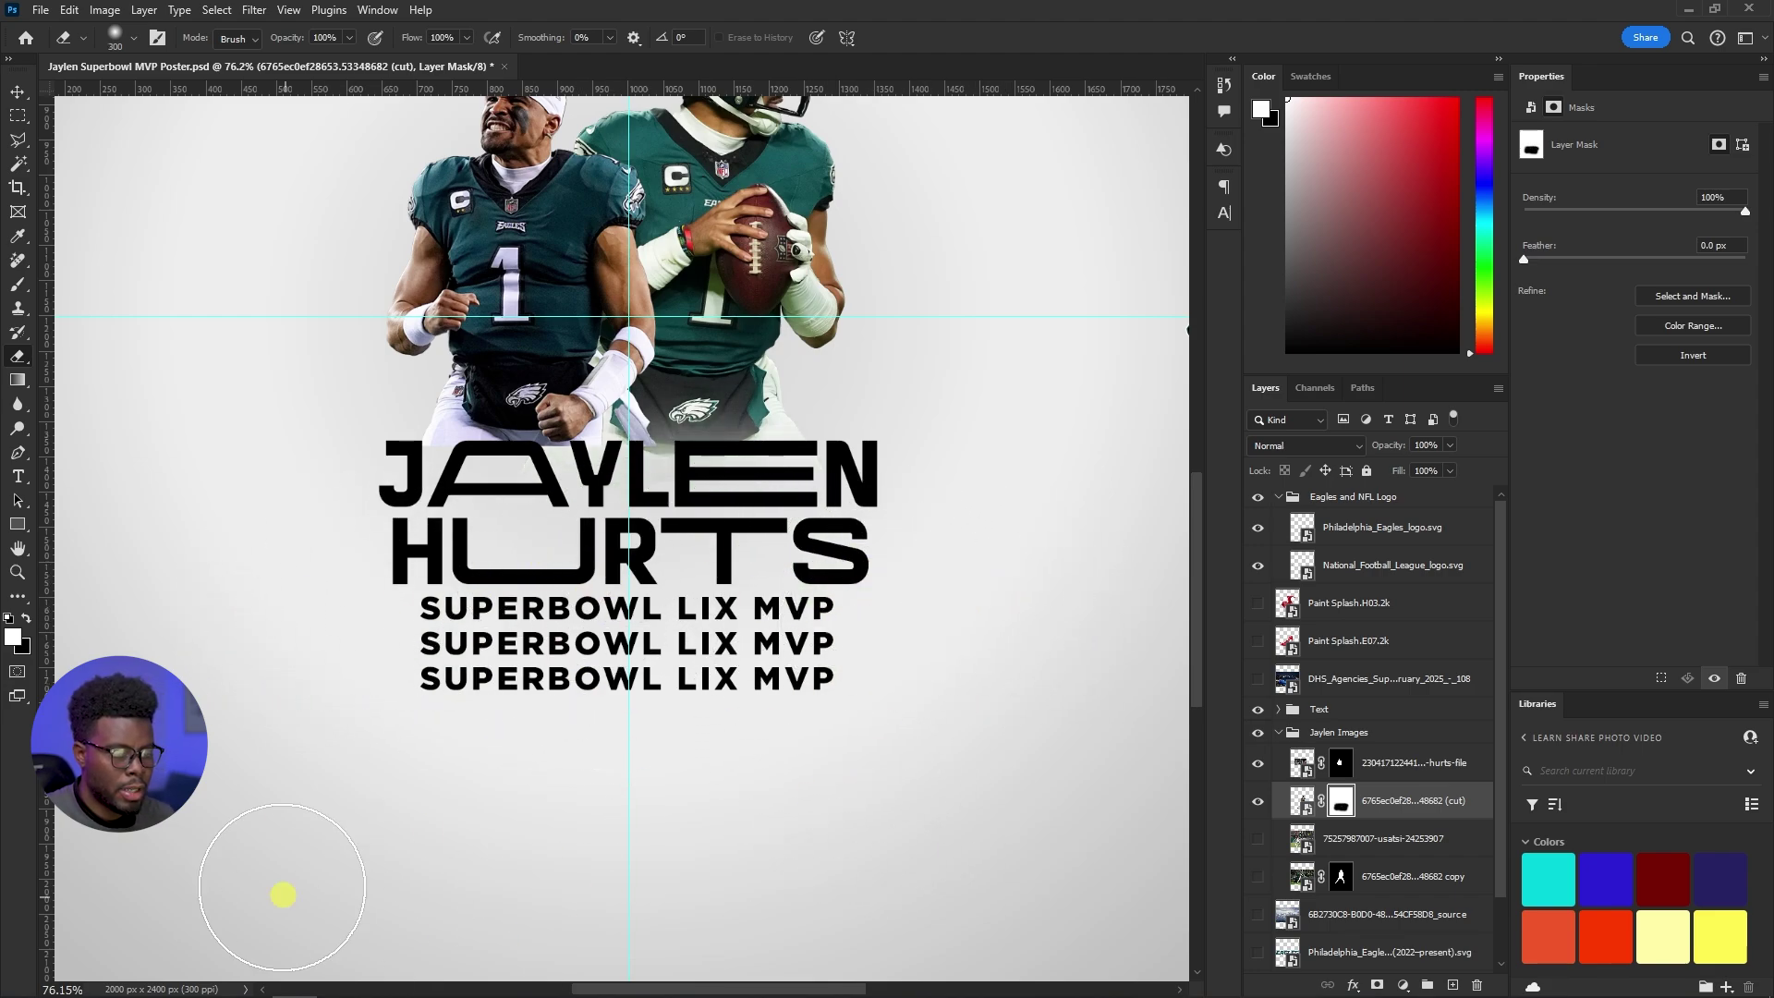
Examine how the two player cutouts sit together above the title with the helmeted player's legs masked out
scroll(552, 608, "down", 2)
key("v")
scroll(592, 536, "left", 6)
scroll(622, 258, "up", 5)
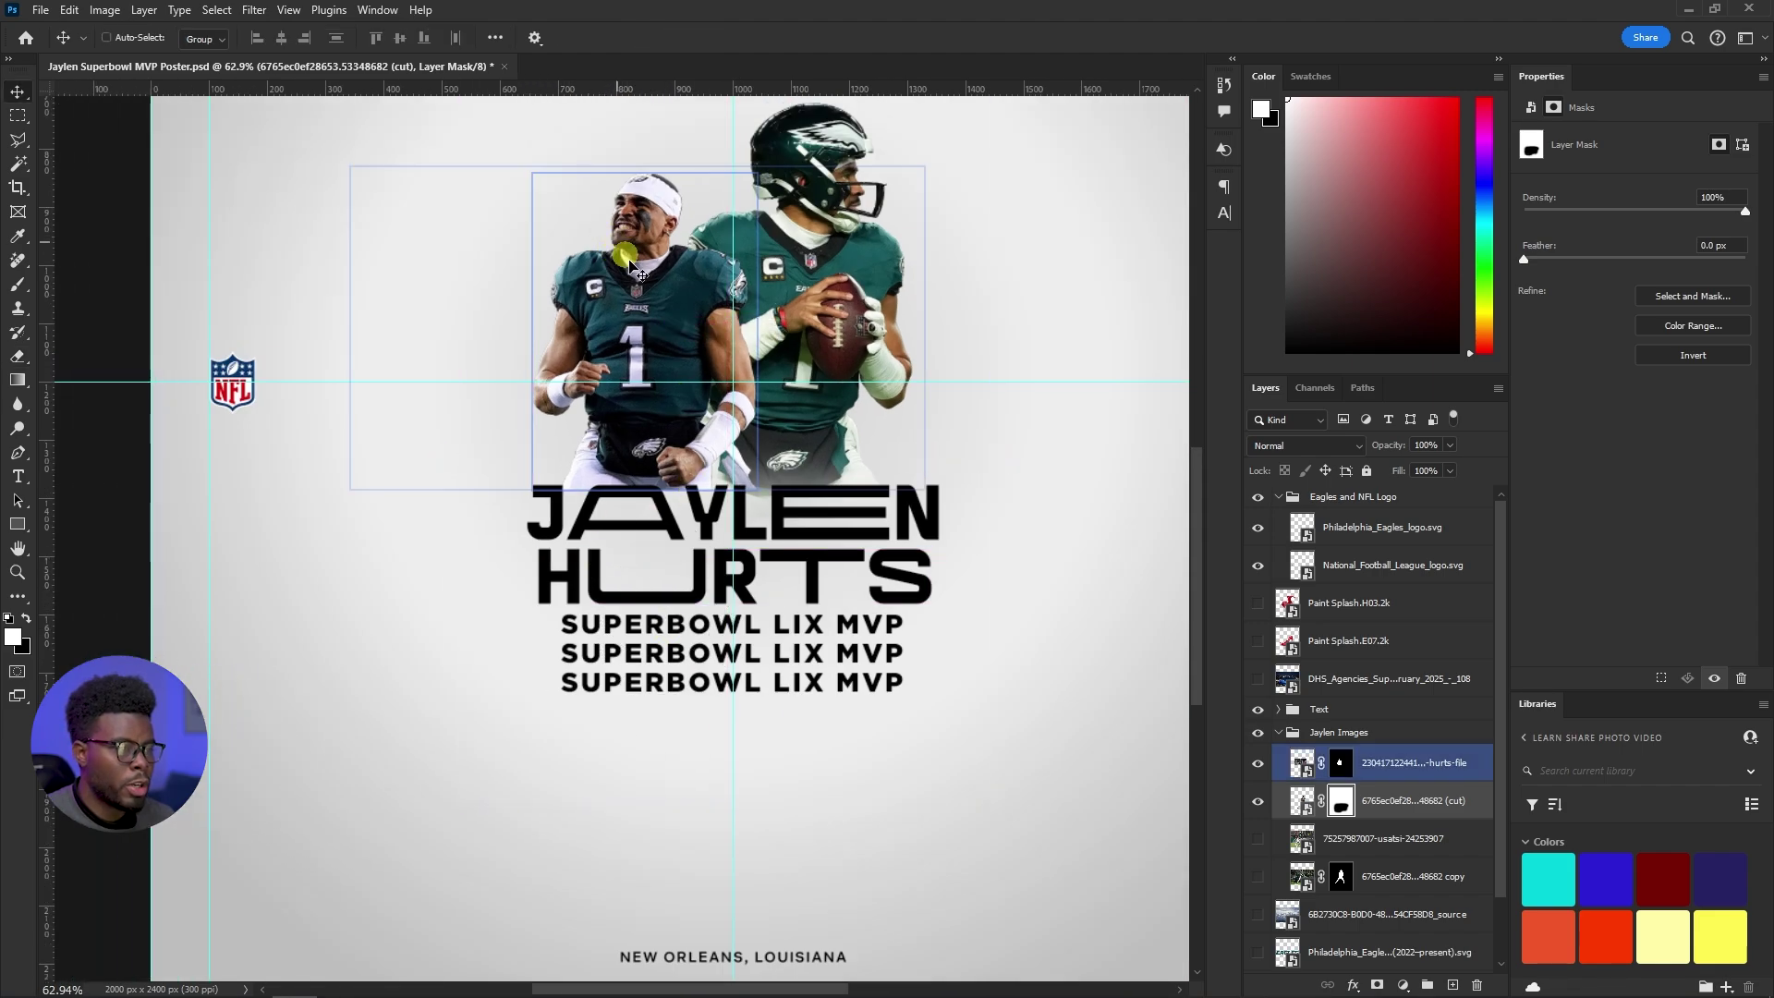
scroll(738, 277, "up", 1)
scroll(739, 297, "down", 2)
scroll(742, 321, "up", 2)
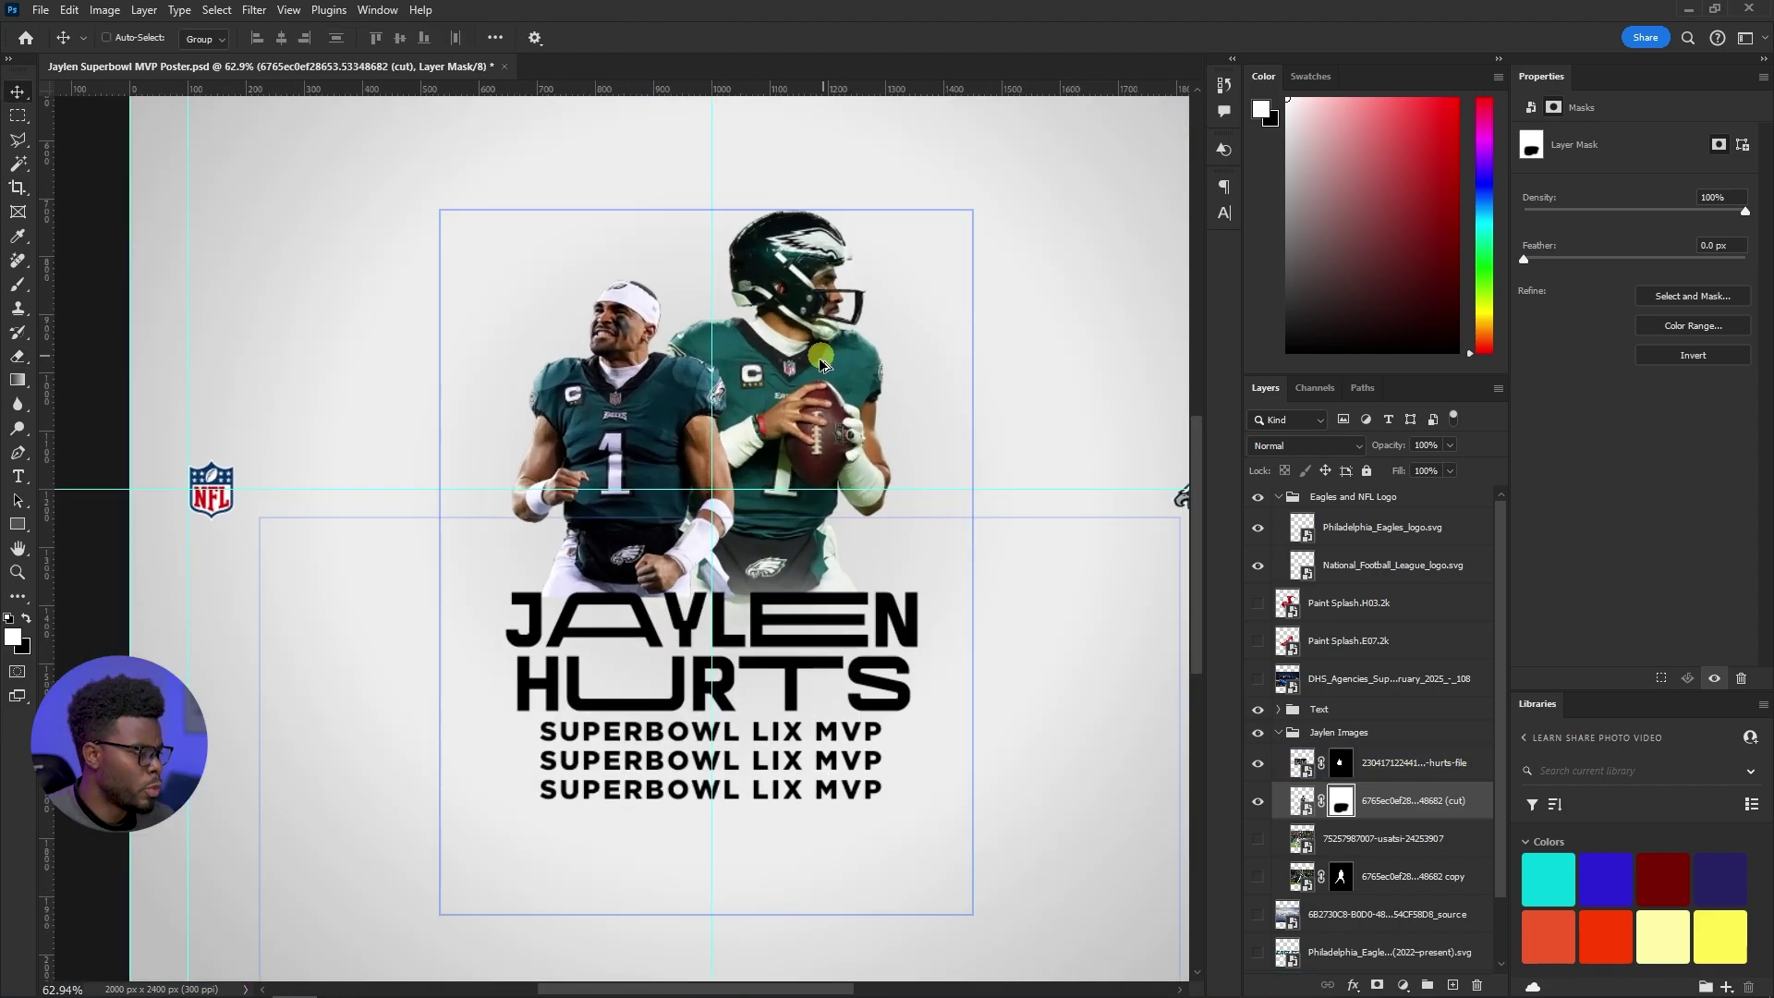
scroll(800, 506, "up", 2)
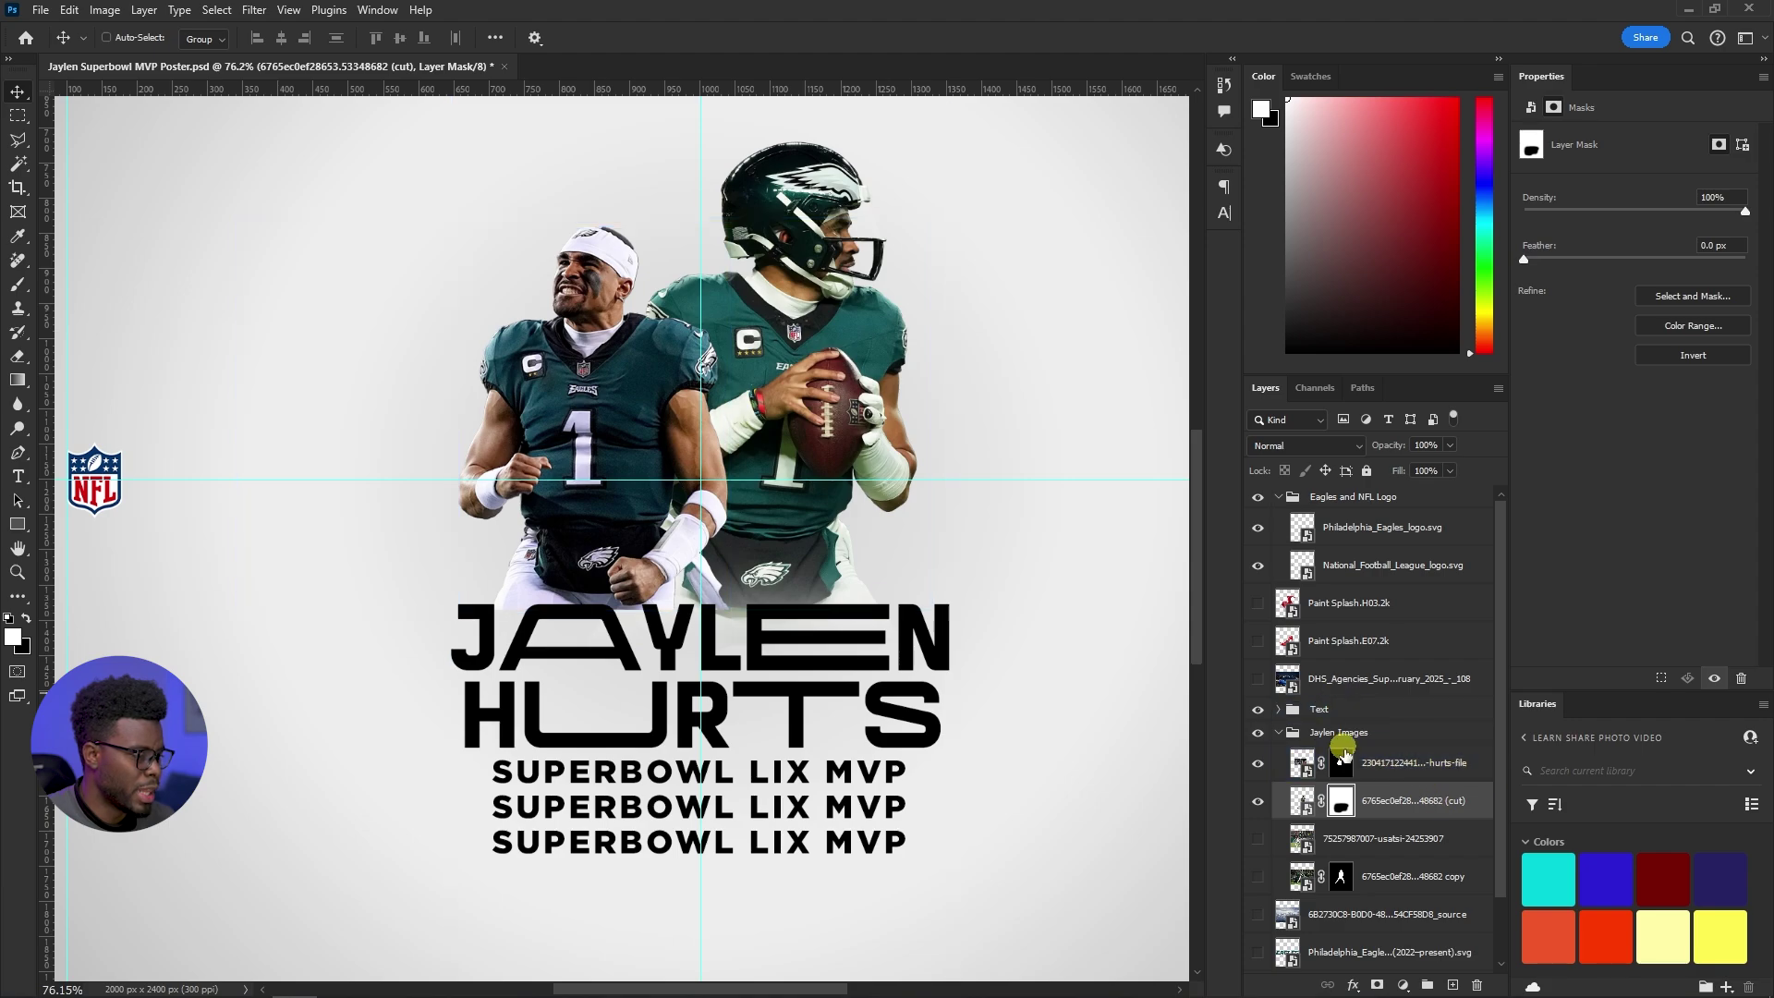
Scale the headband player's cutout down to 846 × 477 px
left_click(1330, 770)
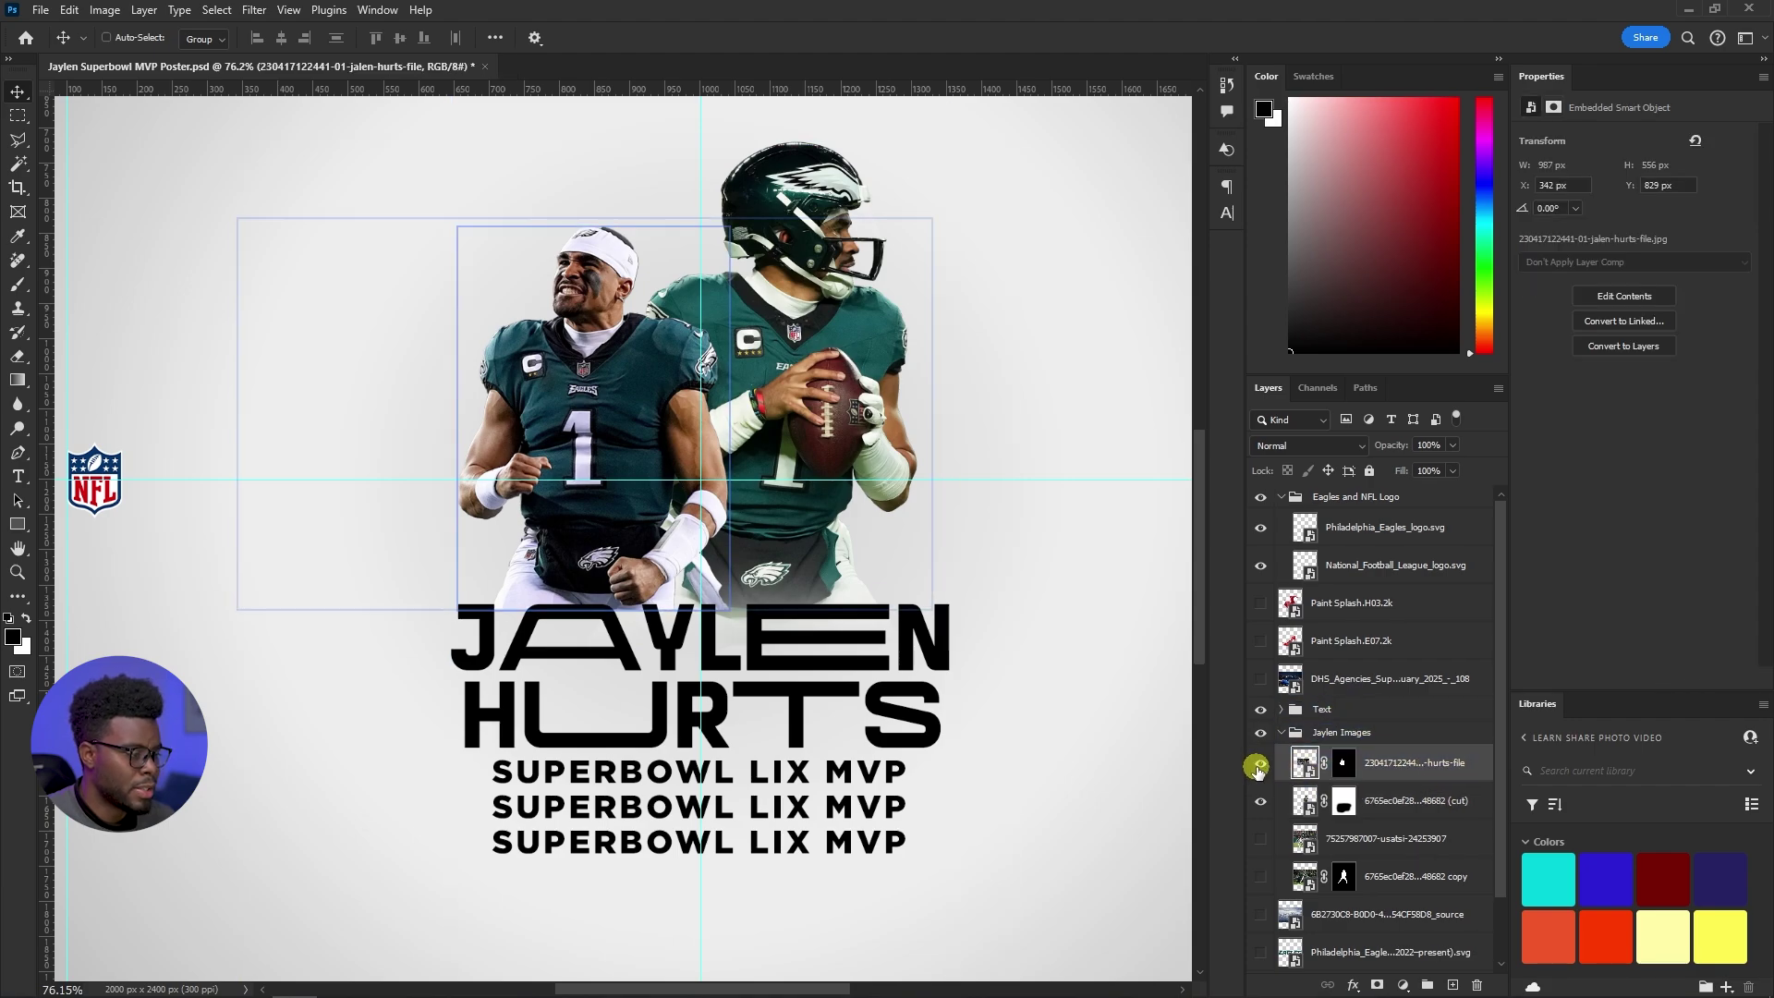
left_click(1261, 765)
left_click(1261, 766)
scroll(684, 379, "up", 1)
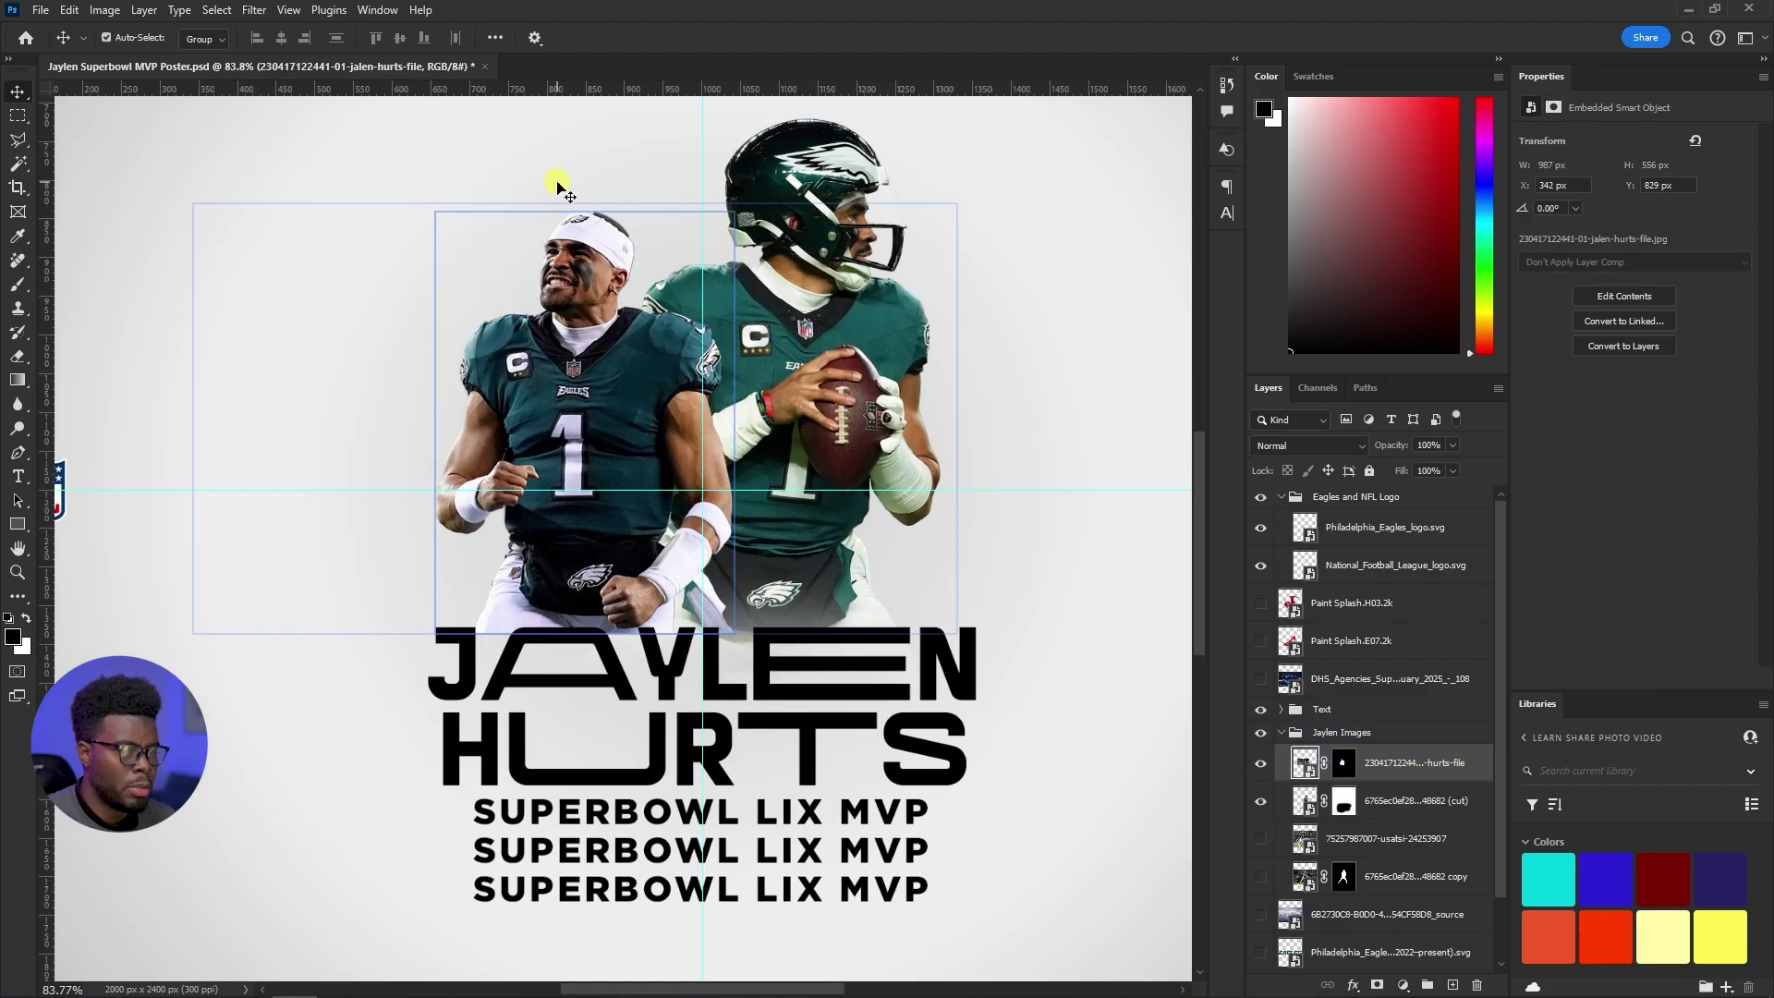
key("ctrl+t")
left_click_drag(192, 202, 305, 260)
key("Return")
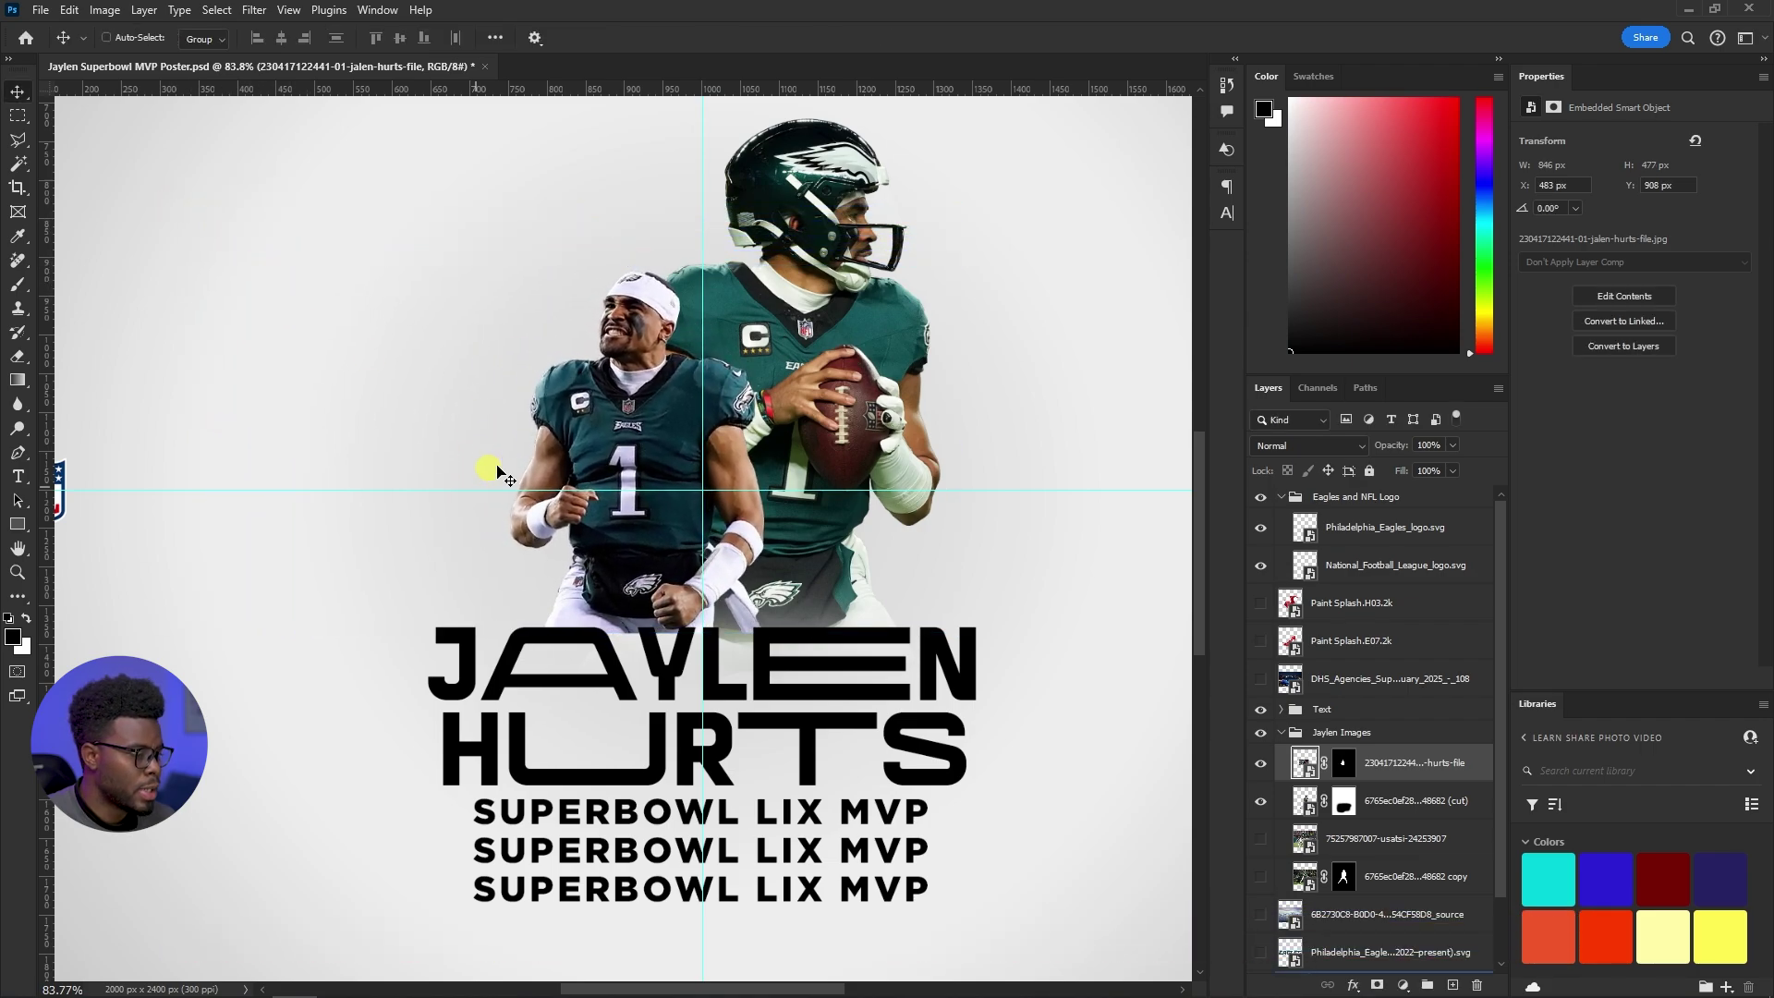
Nudge the headband player's cutout down 20 px, to Y 928 px
left_click(591, 389)
key("shift+Down")
key("shift+Down")
key("shift+Down")
key("shift+Up")
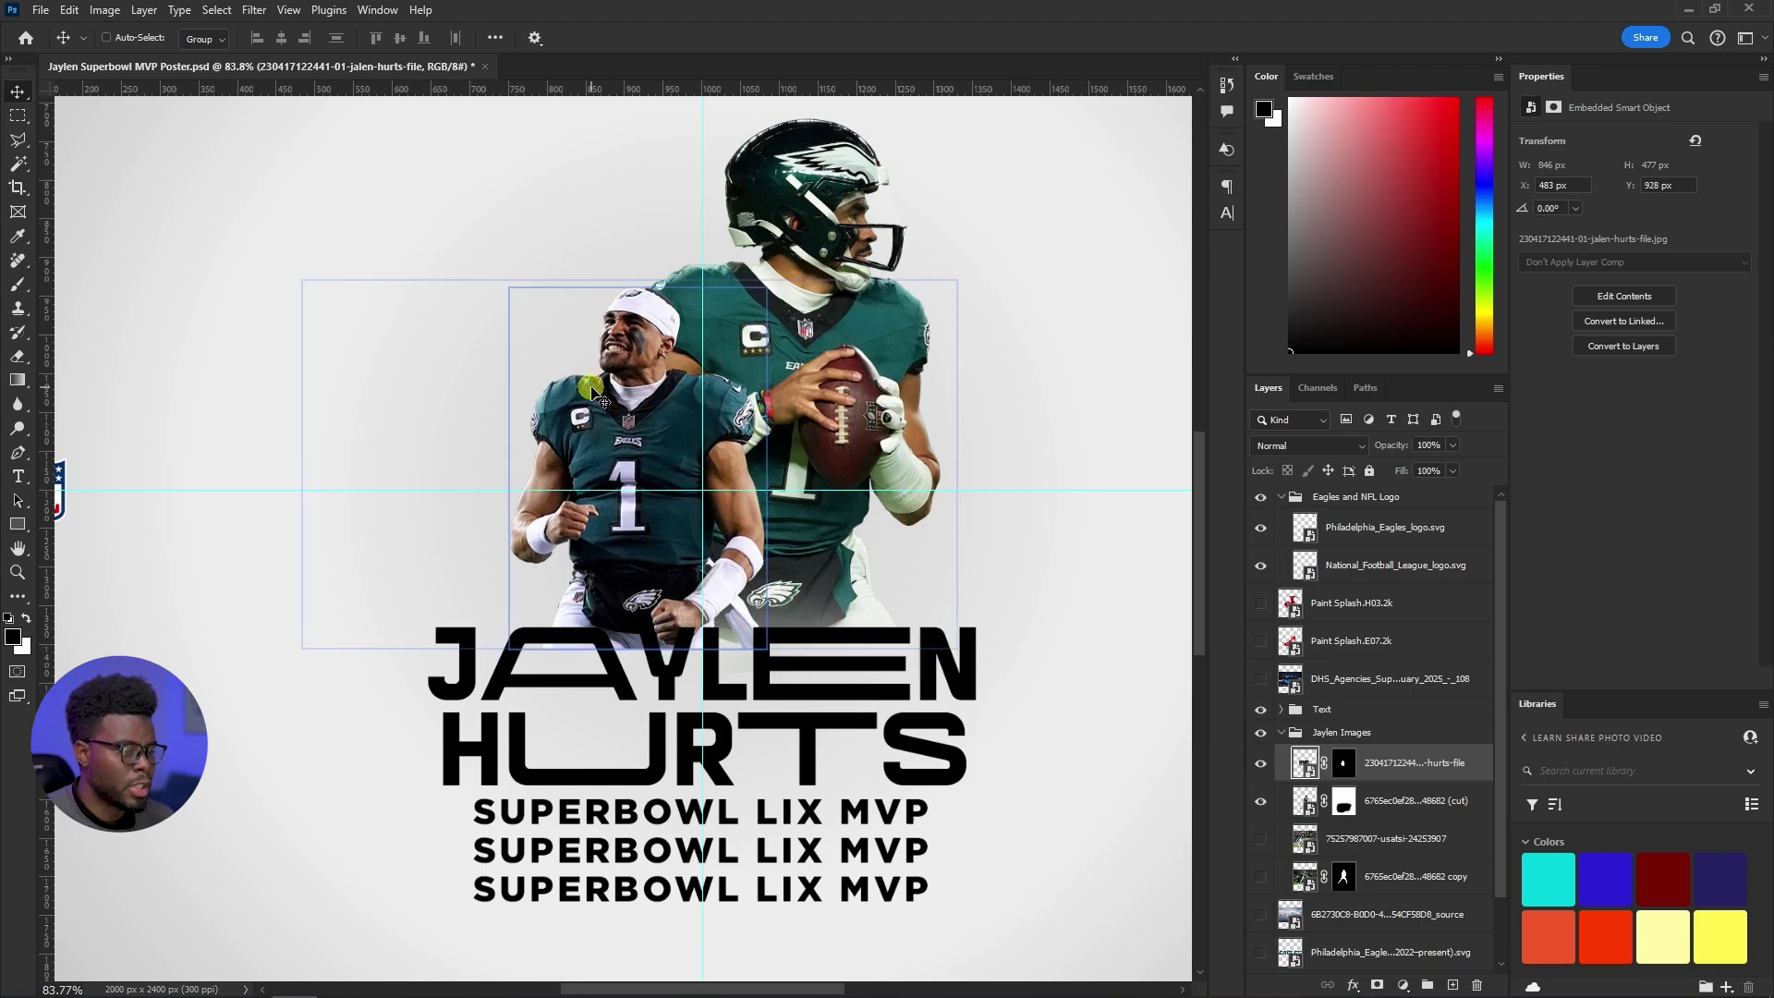
Hide the Text group and target the headband player's layer mask with the Eraser tool
scroll(642, 688, "up", 6)
scroll(641, 744, "up", 2)
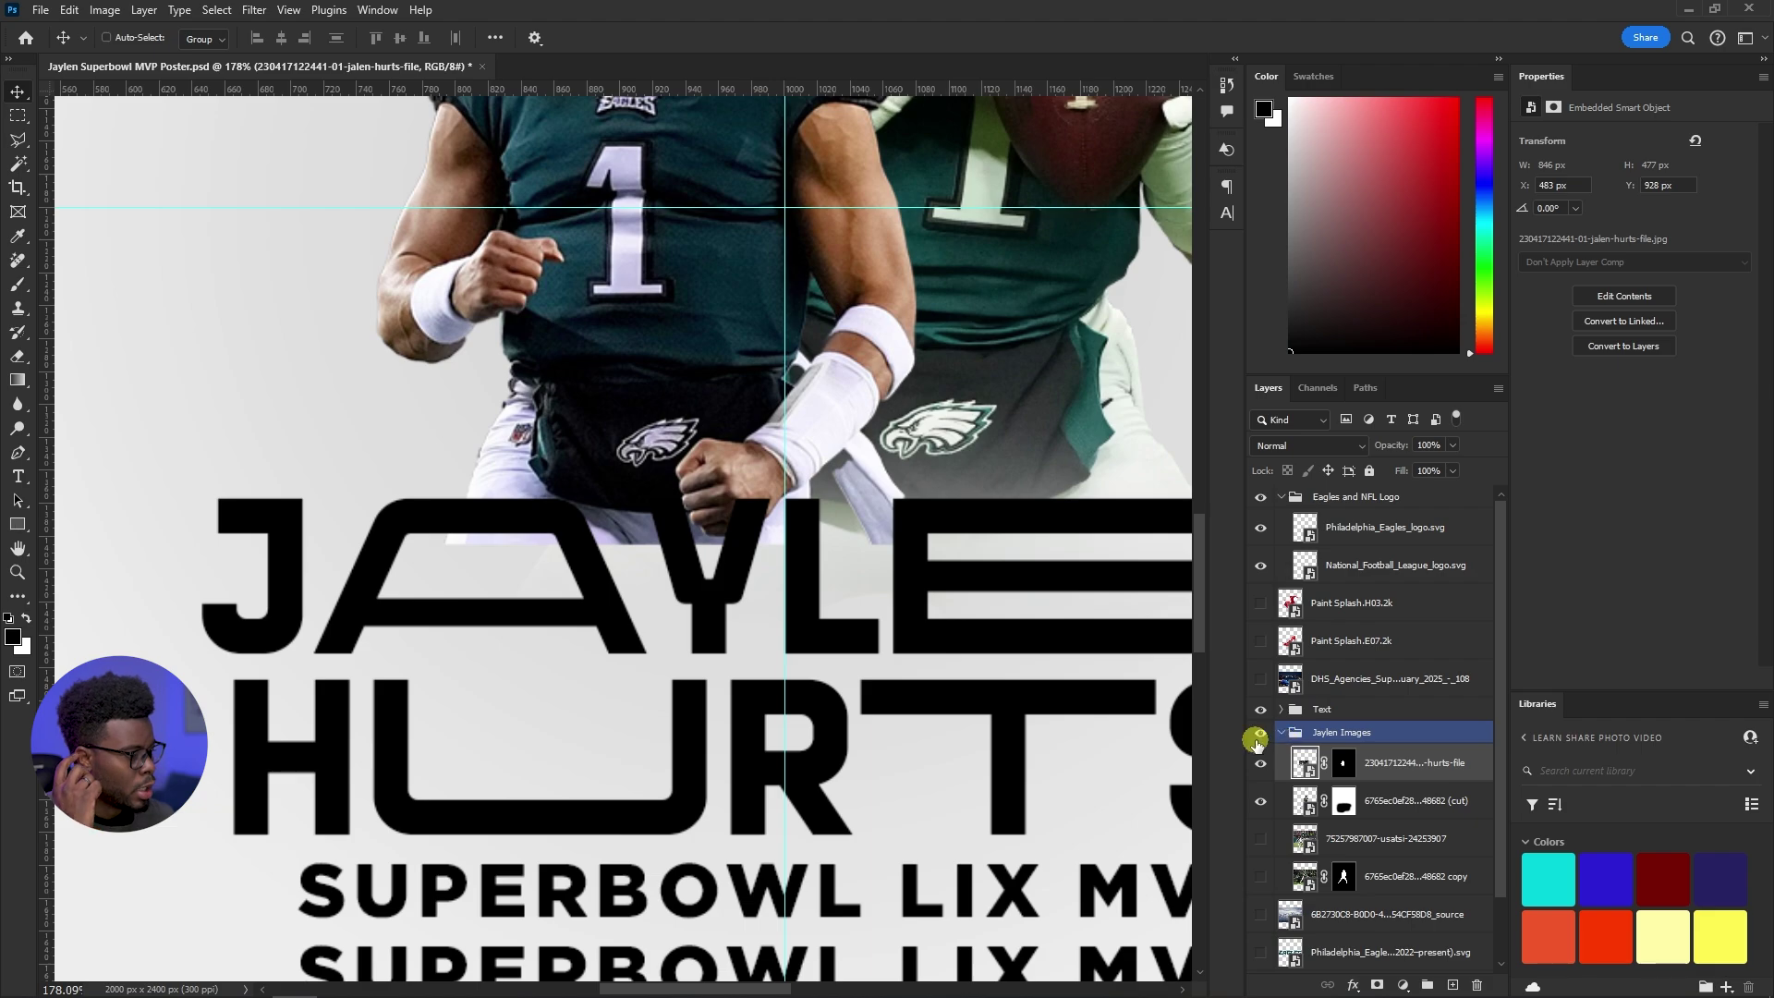
left_click(1259, 736)
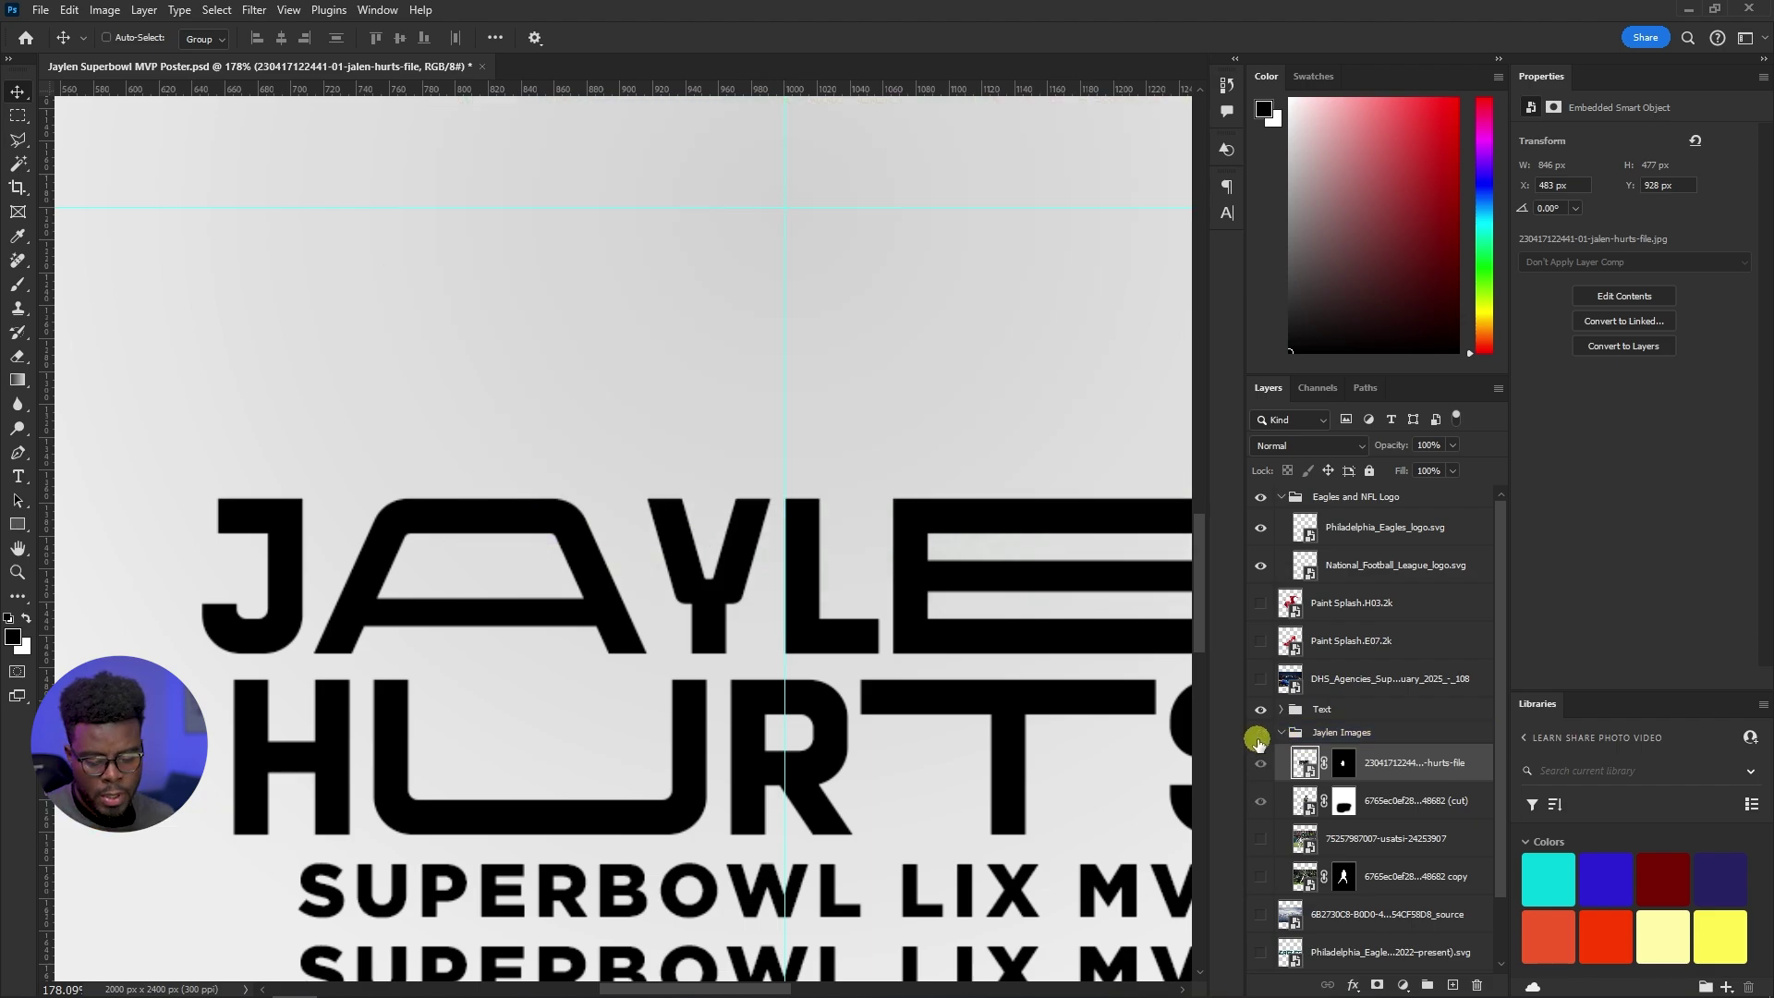
left_click(1257, 739)
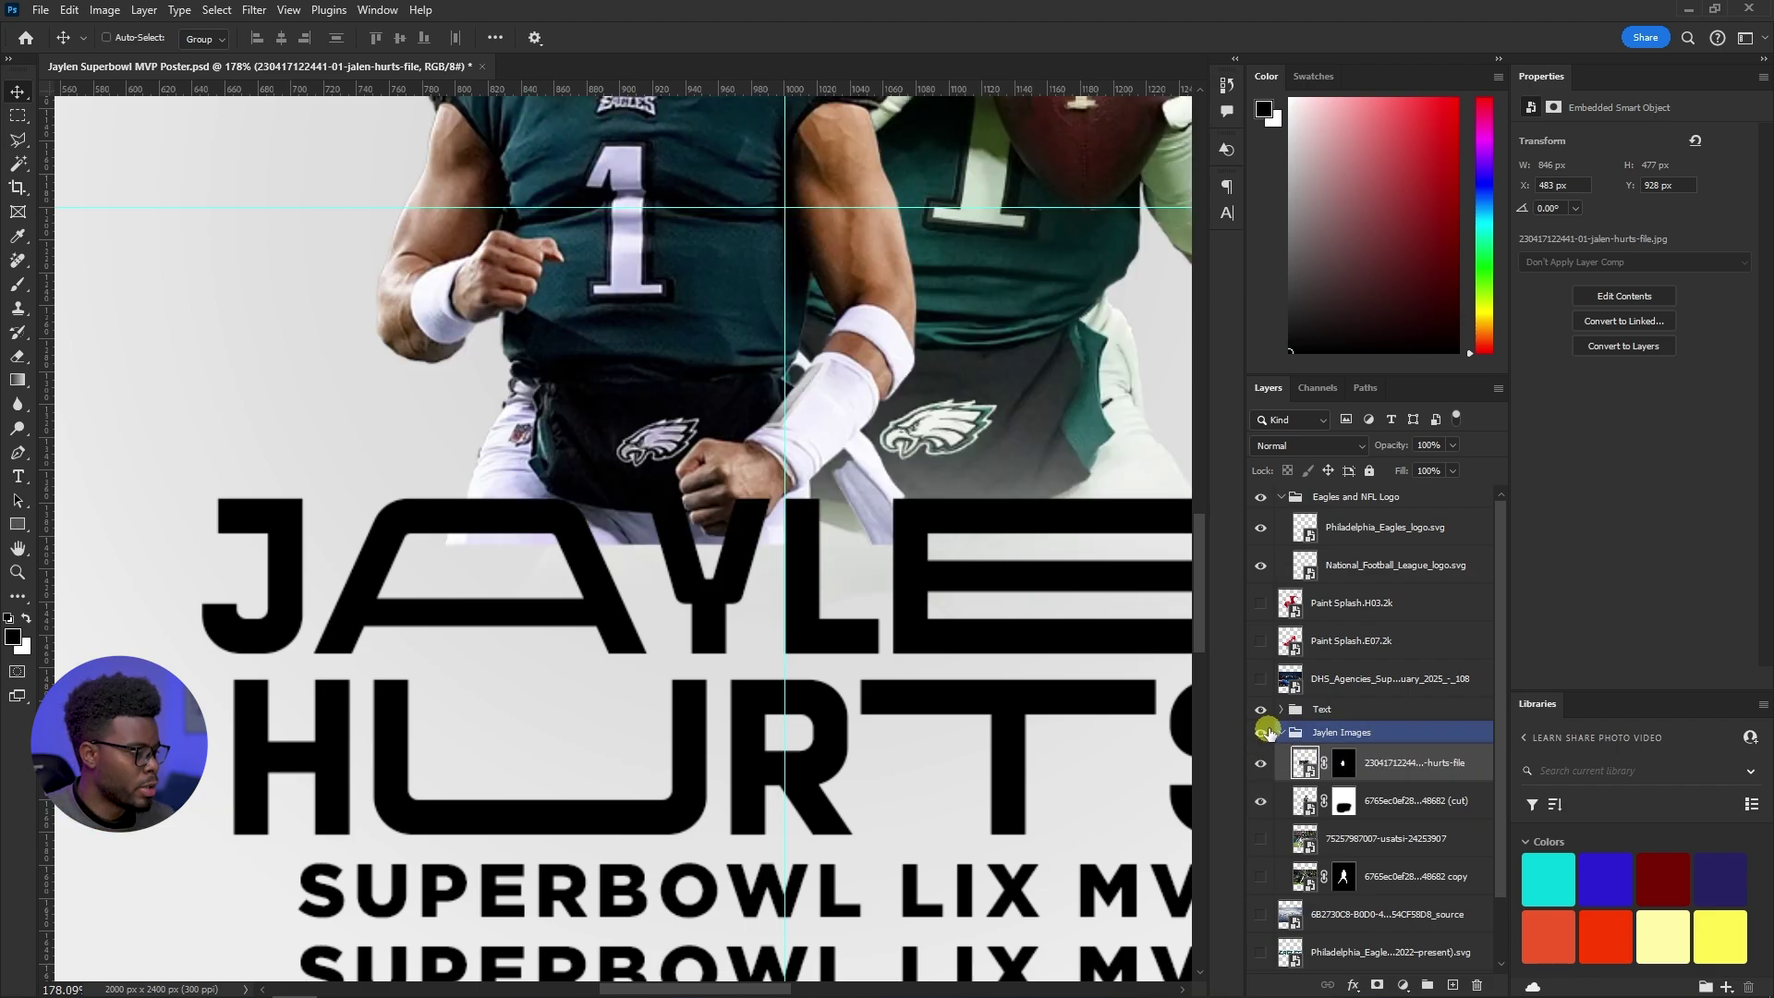
left_click(1260, 712)
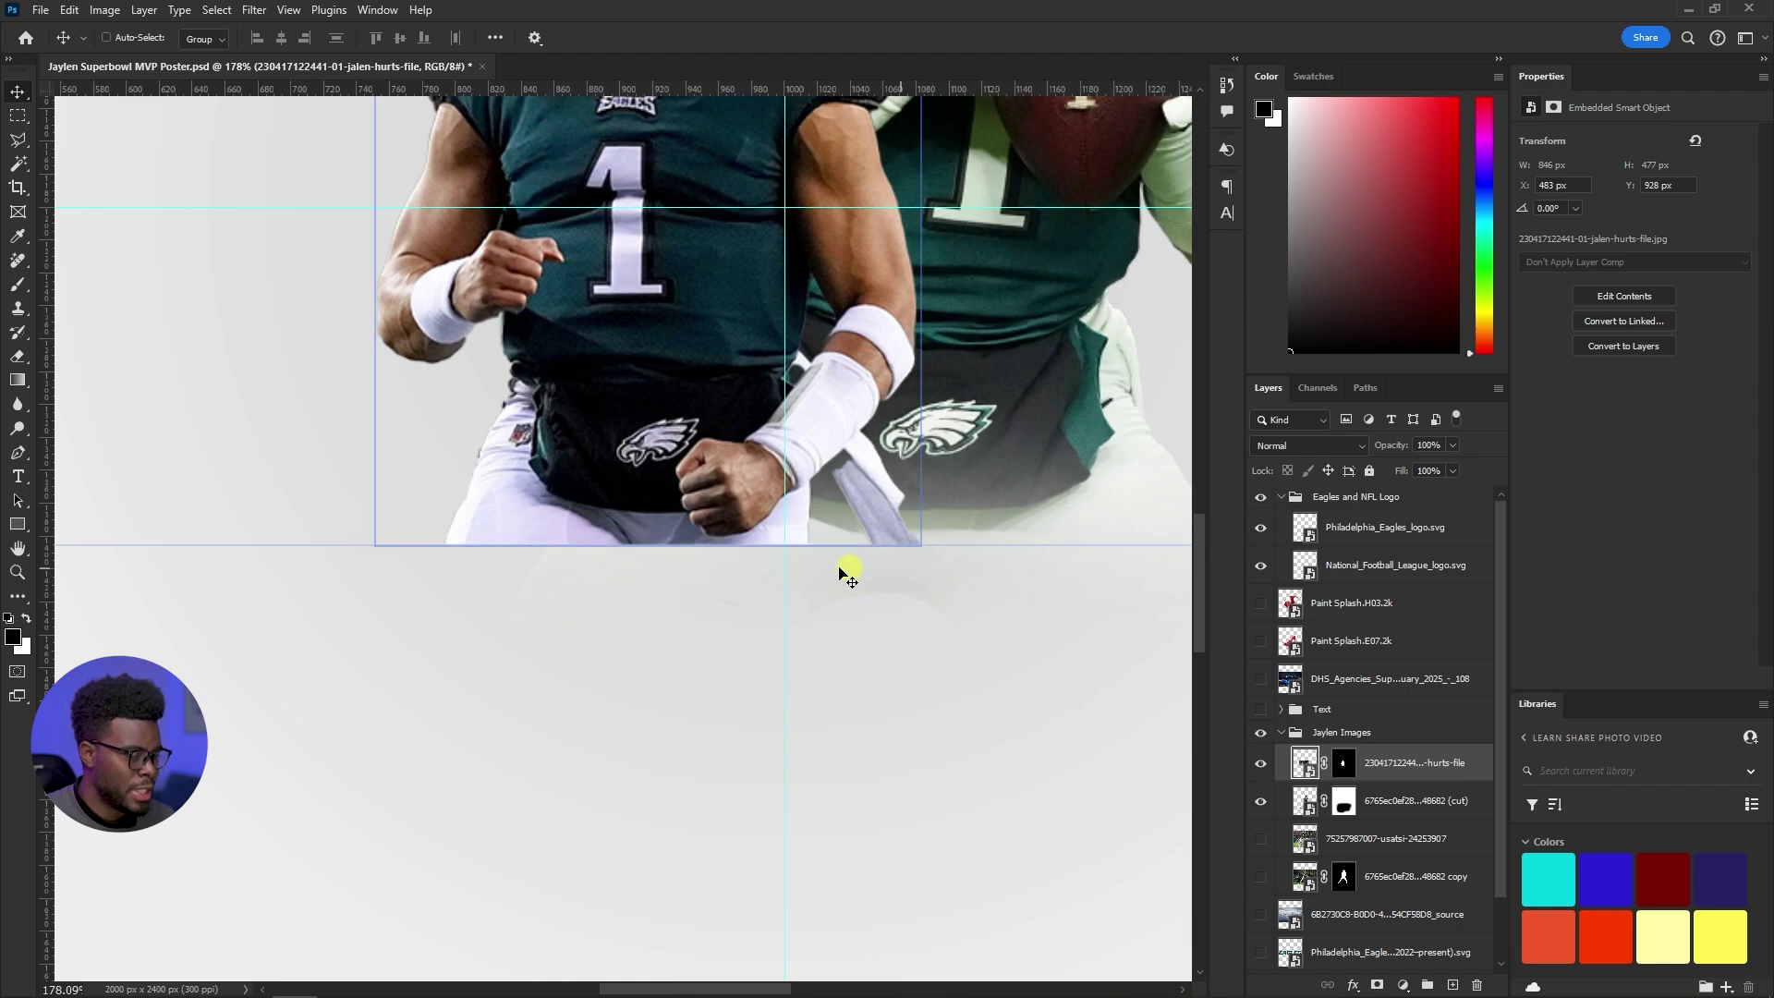
key("e")
left_click(1343, 762)
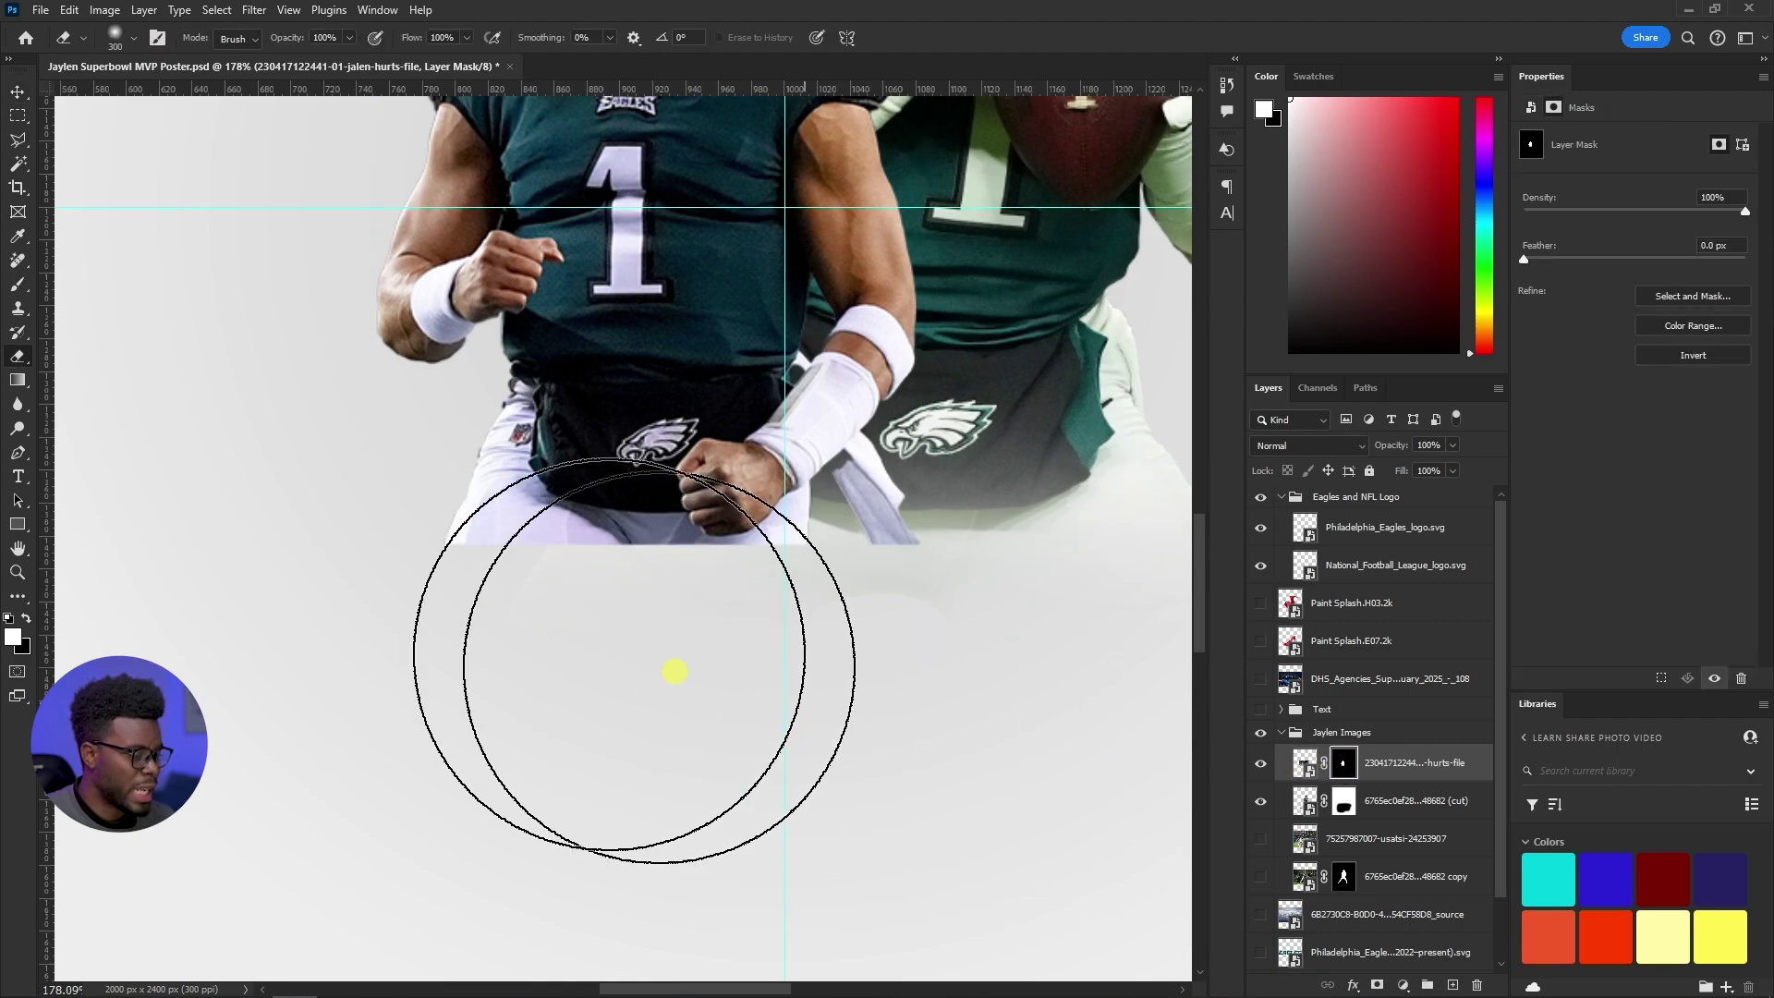
Fade out the headband player's lower edge on the mask with a soft eraser, enlarging the brush up to 250 px
key("x")
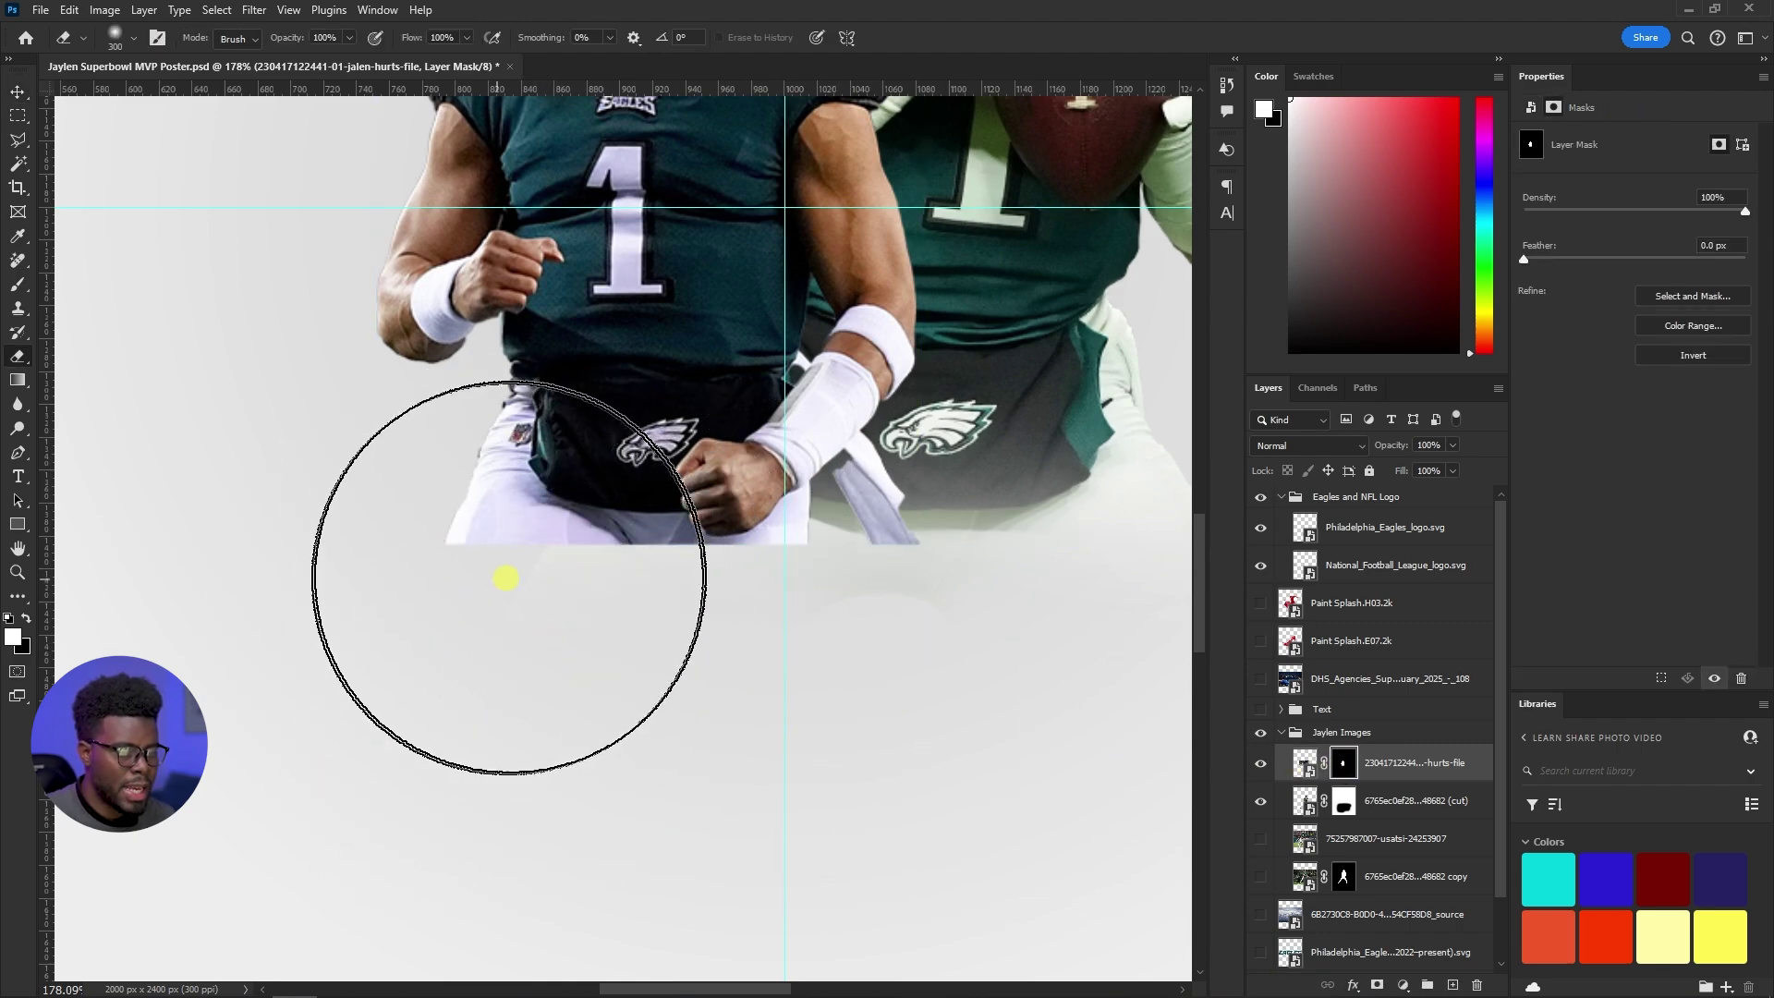
right_click(517, 560)
left_click_drag(697, 605, 679, 602)
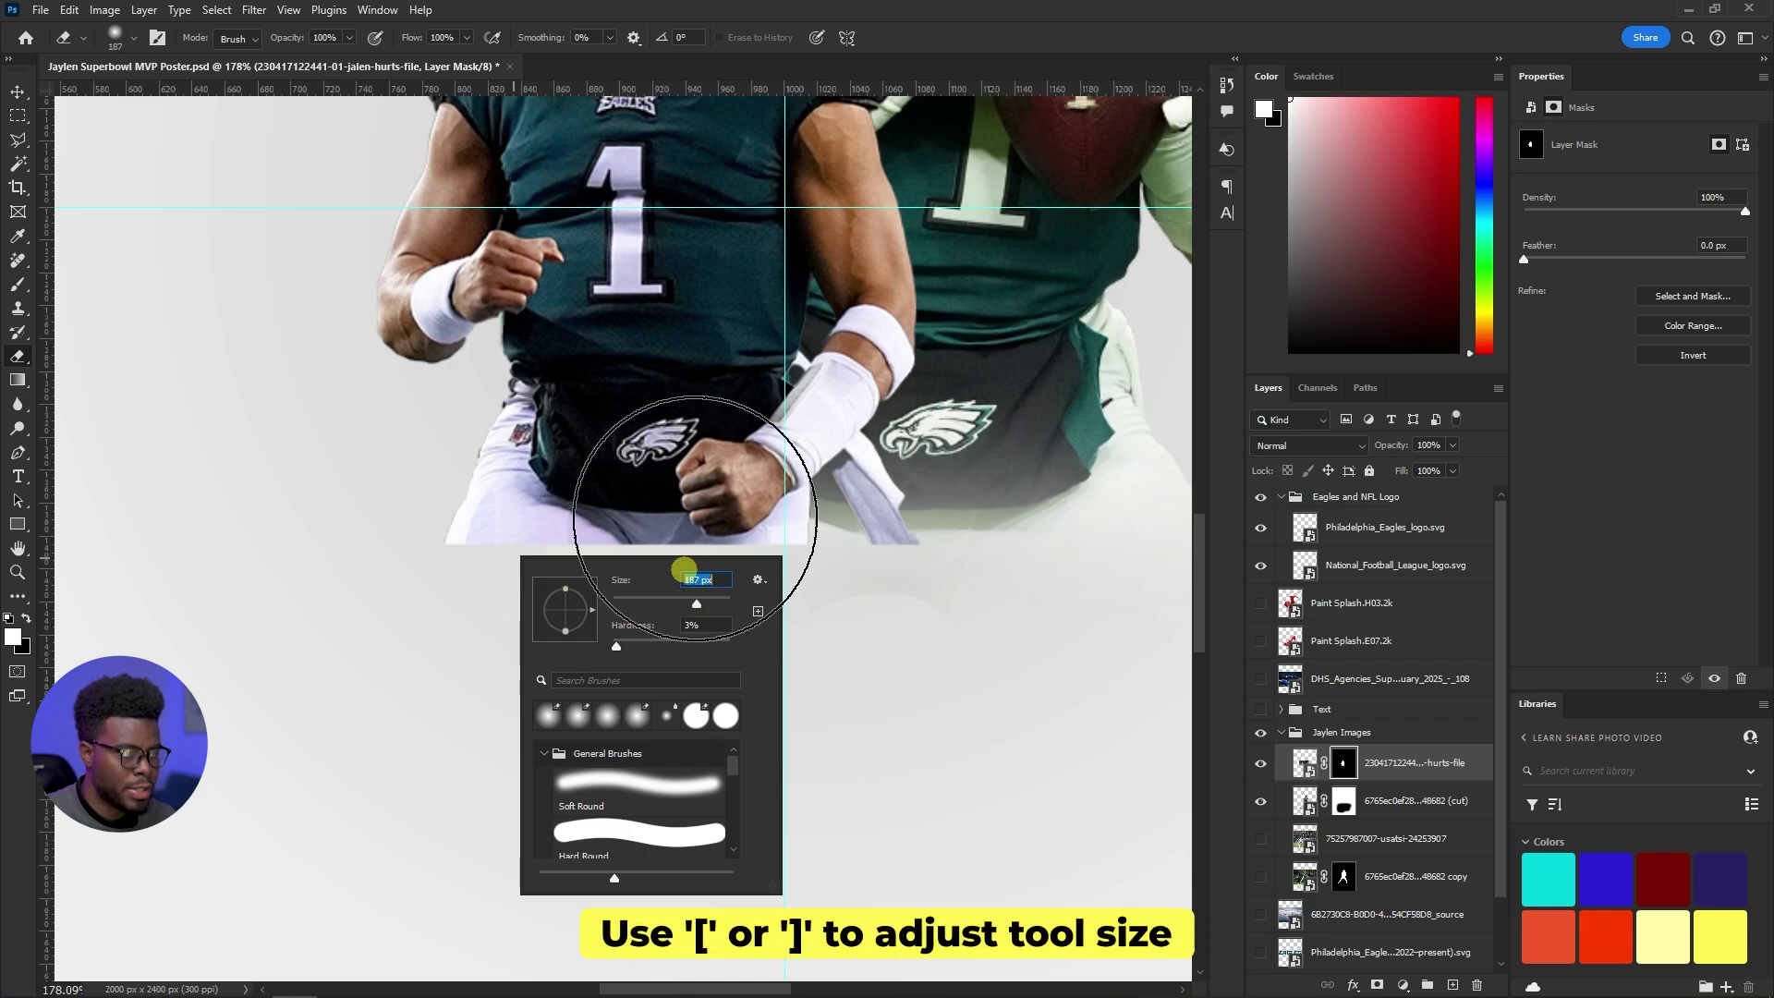
key("Return")
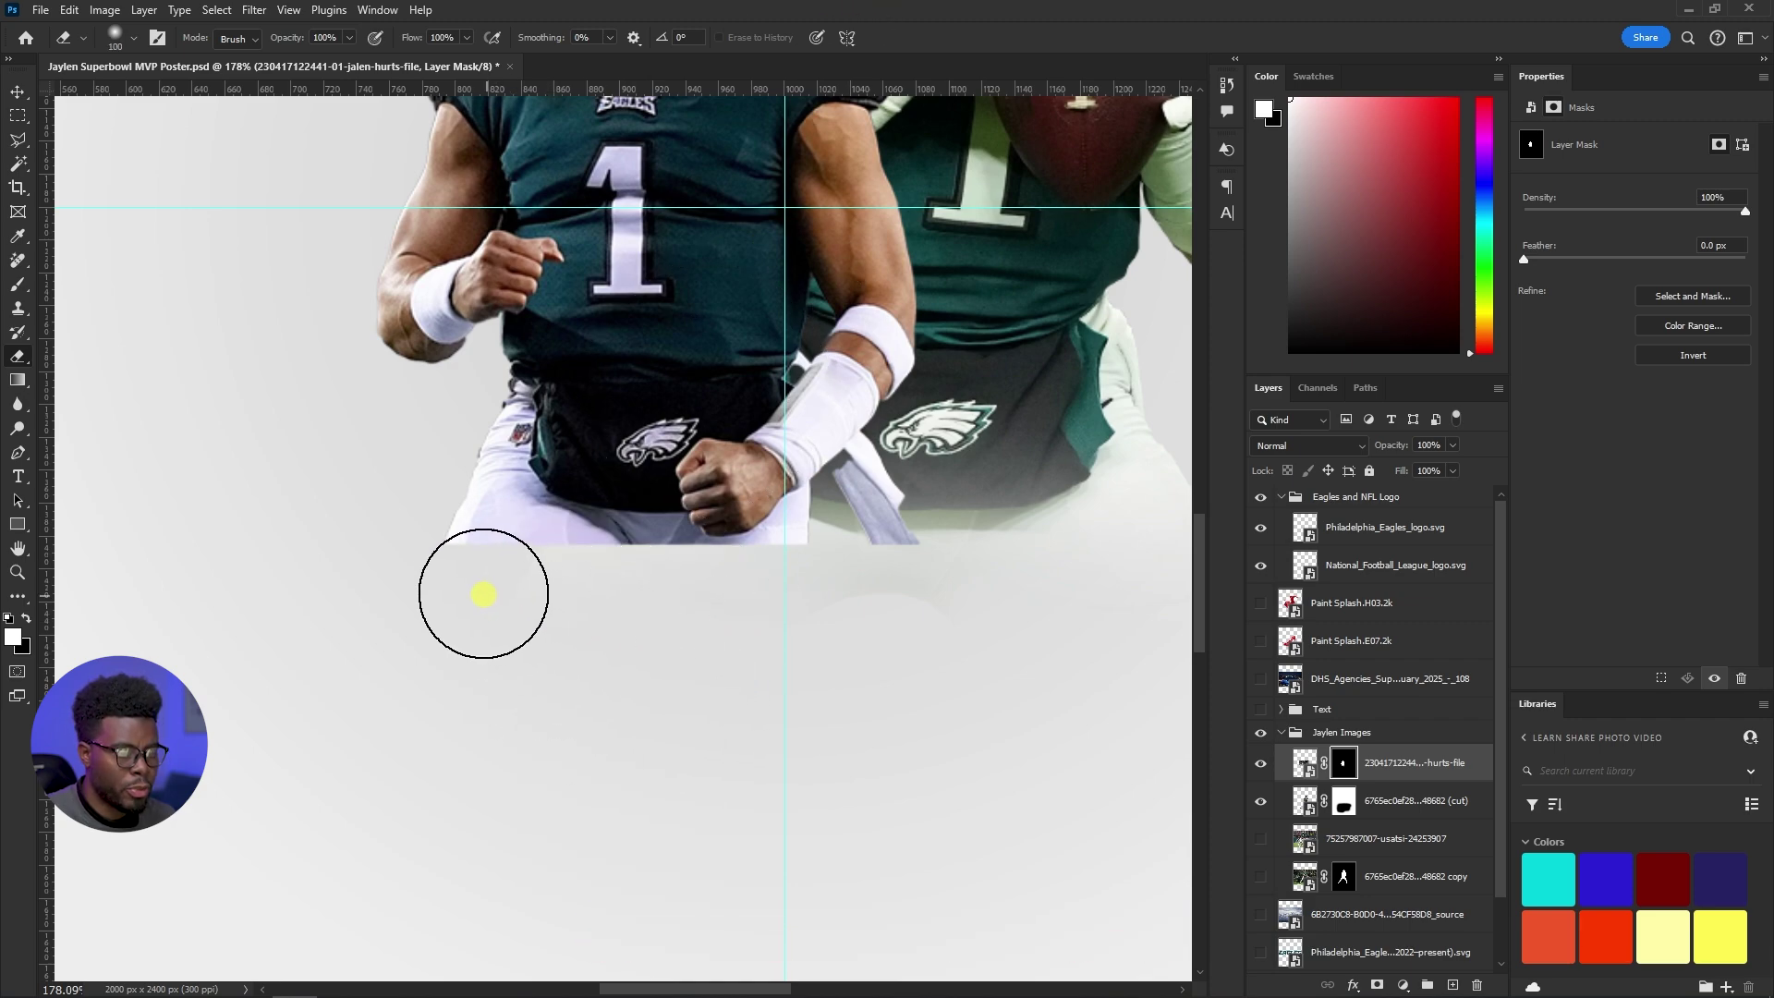
key("bracketright")
key("bracketright")
left_click_drag(448, 586, 868, 585)
key("bracketright")
key("bracketright")
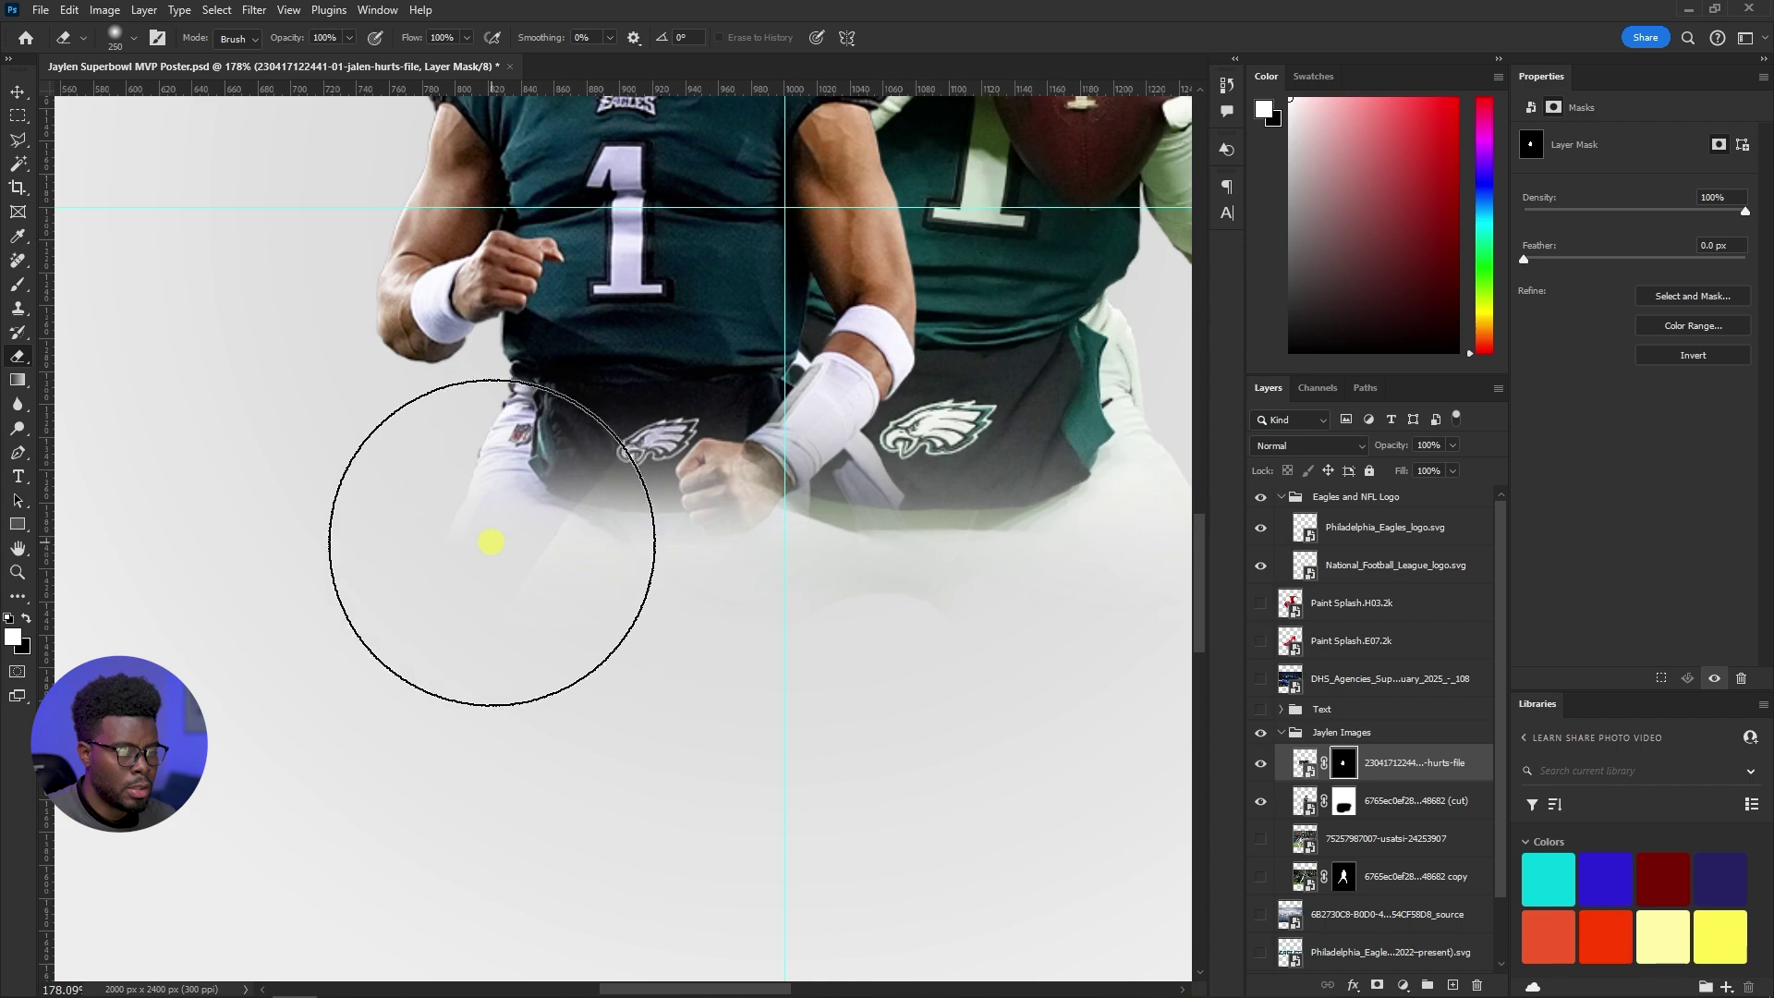
left_click_drag(487, 538, 733, 574)
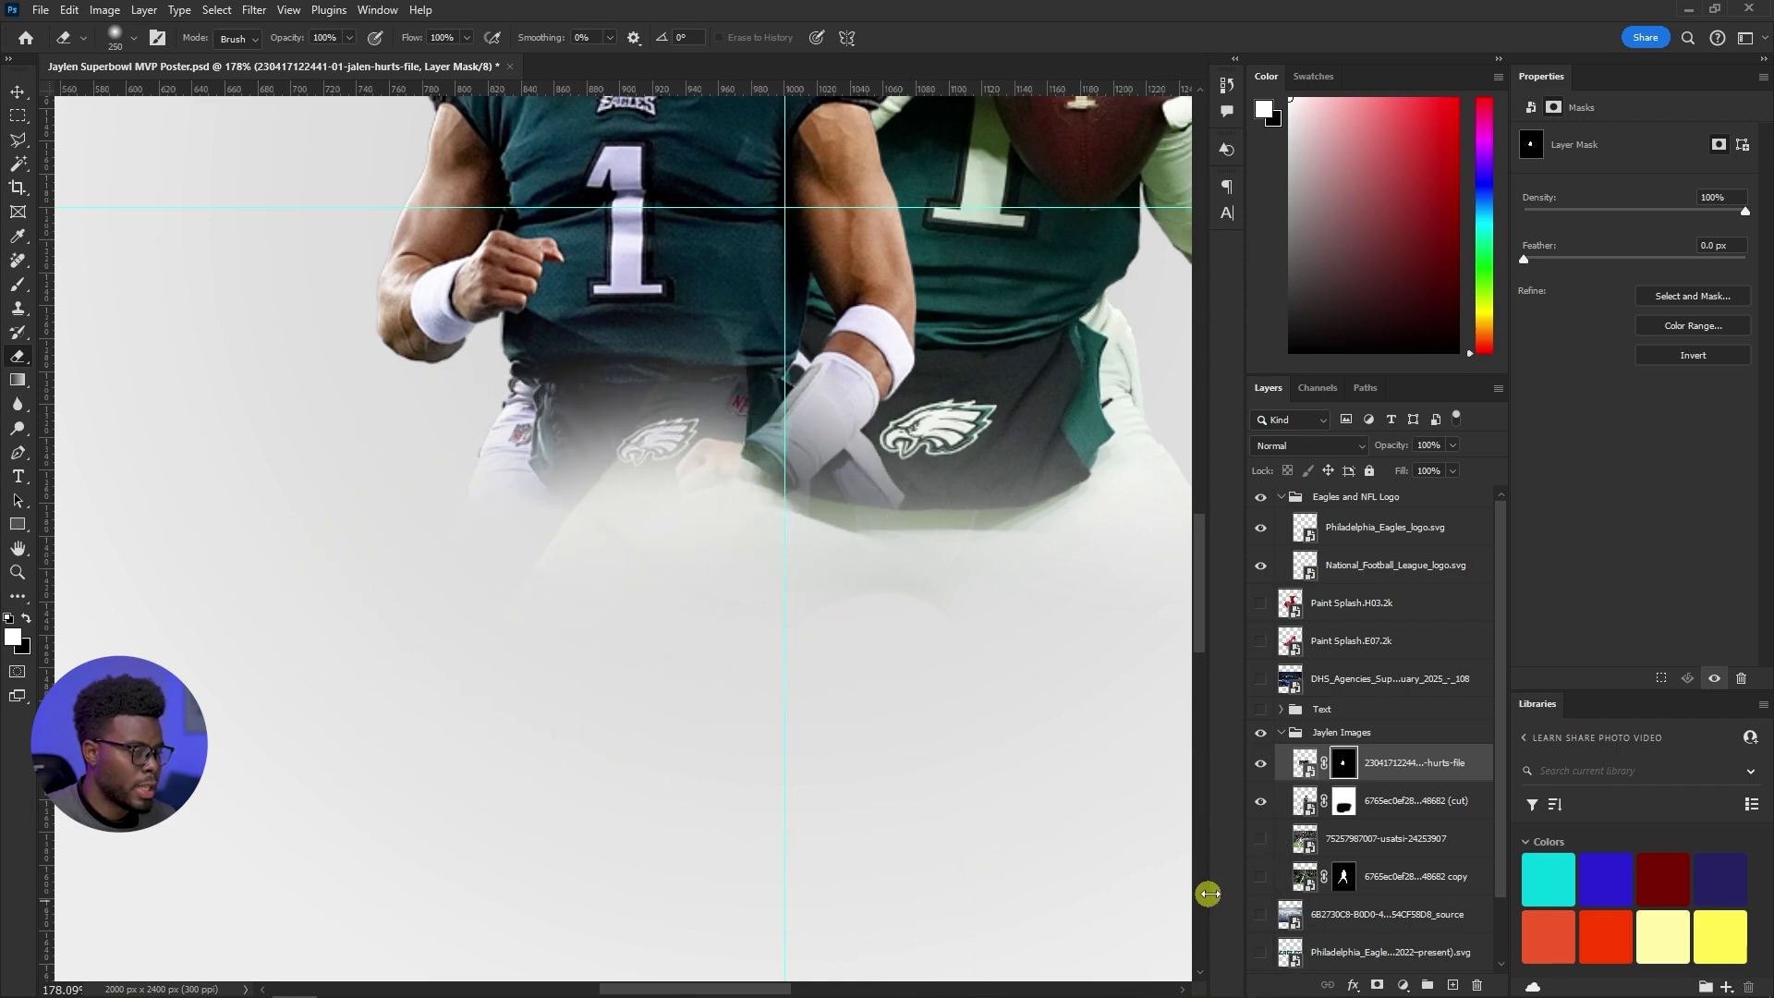
Erase the leftover haze below the helmeted player's waist on its layer mask, using a soft brush of 100 to 125 px
scroll(665, 502, "down", 3)
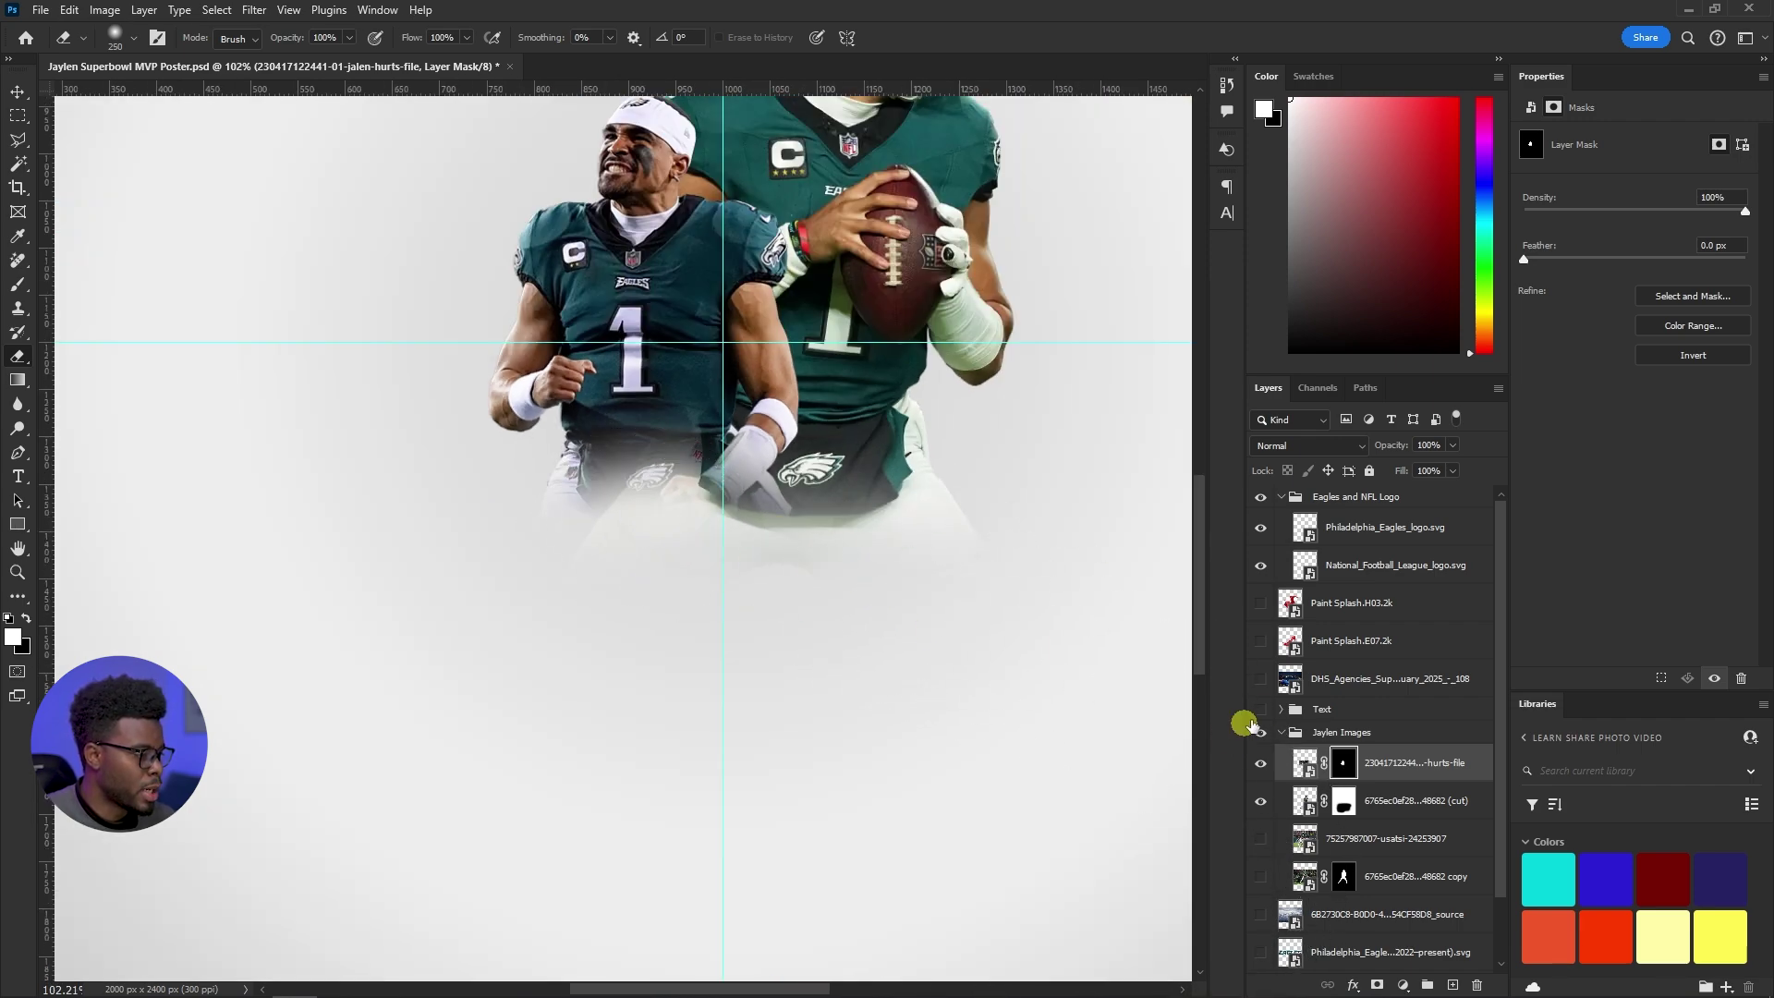
left_click(1264, 712)
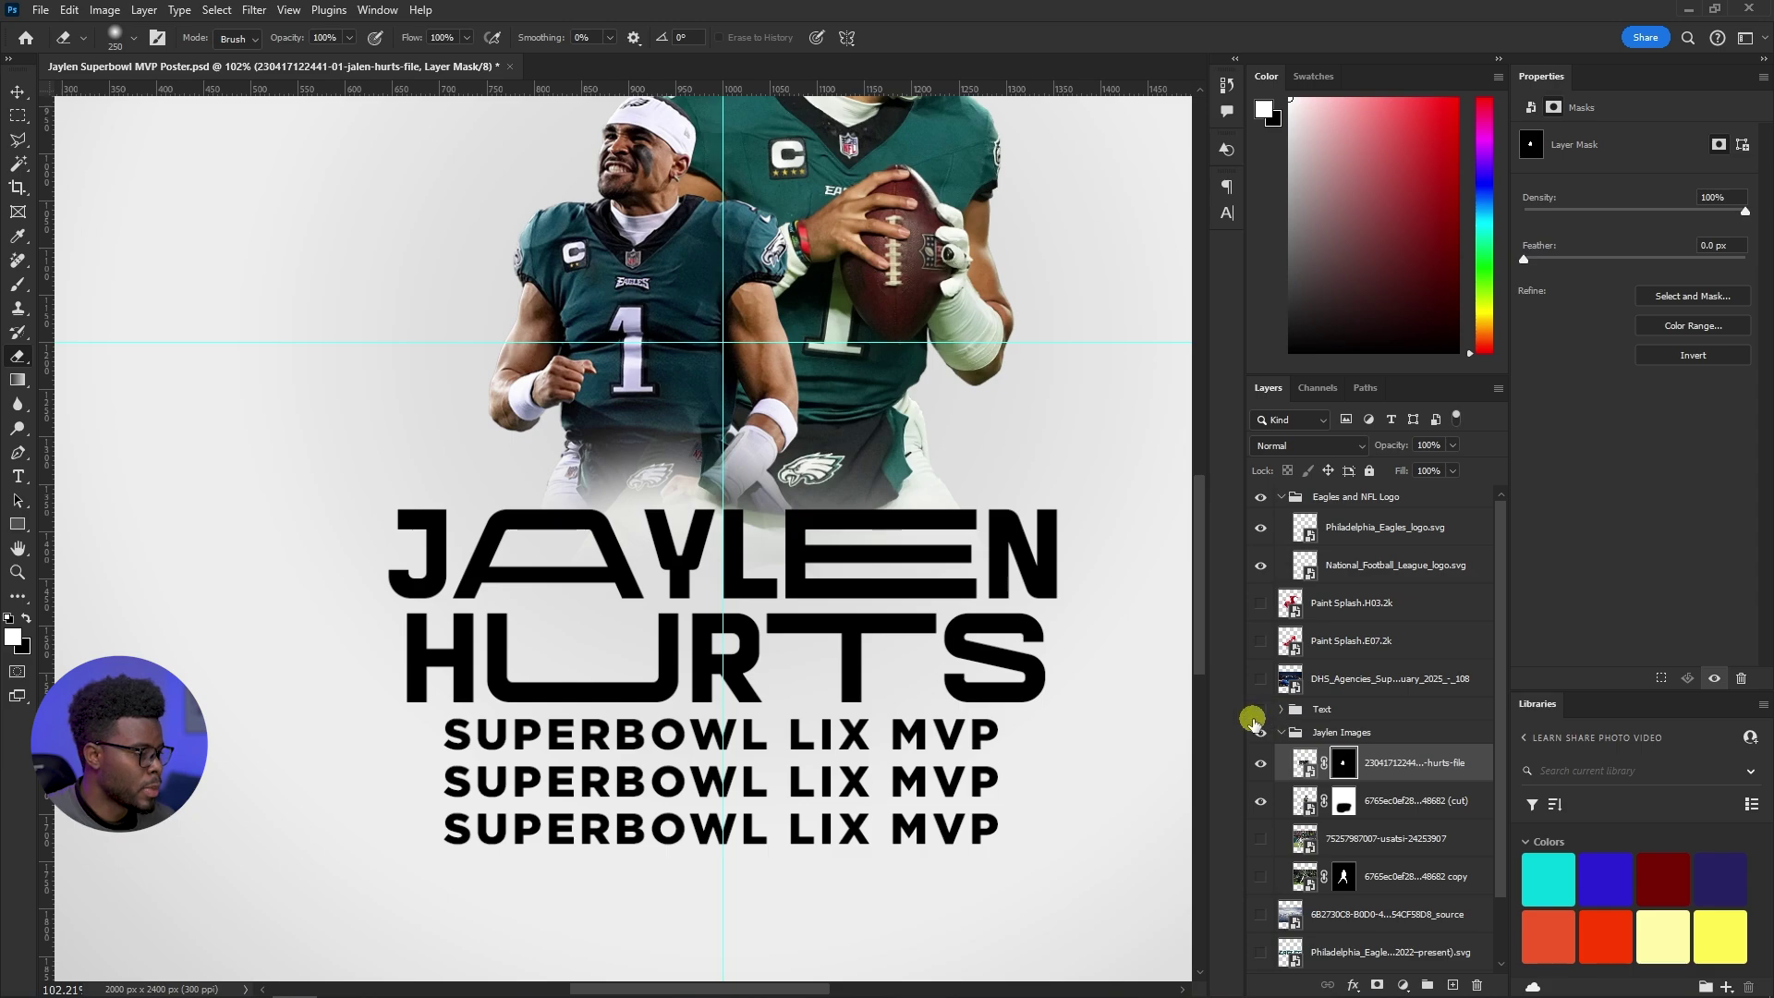
left_click(1258, 712)
scroll(843, 656, "up", 3)
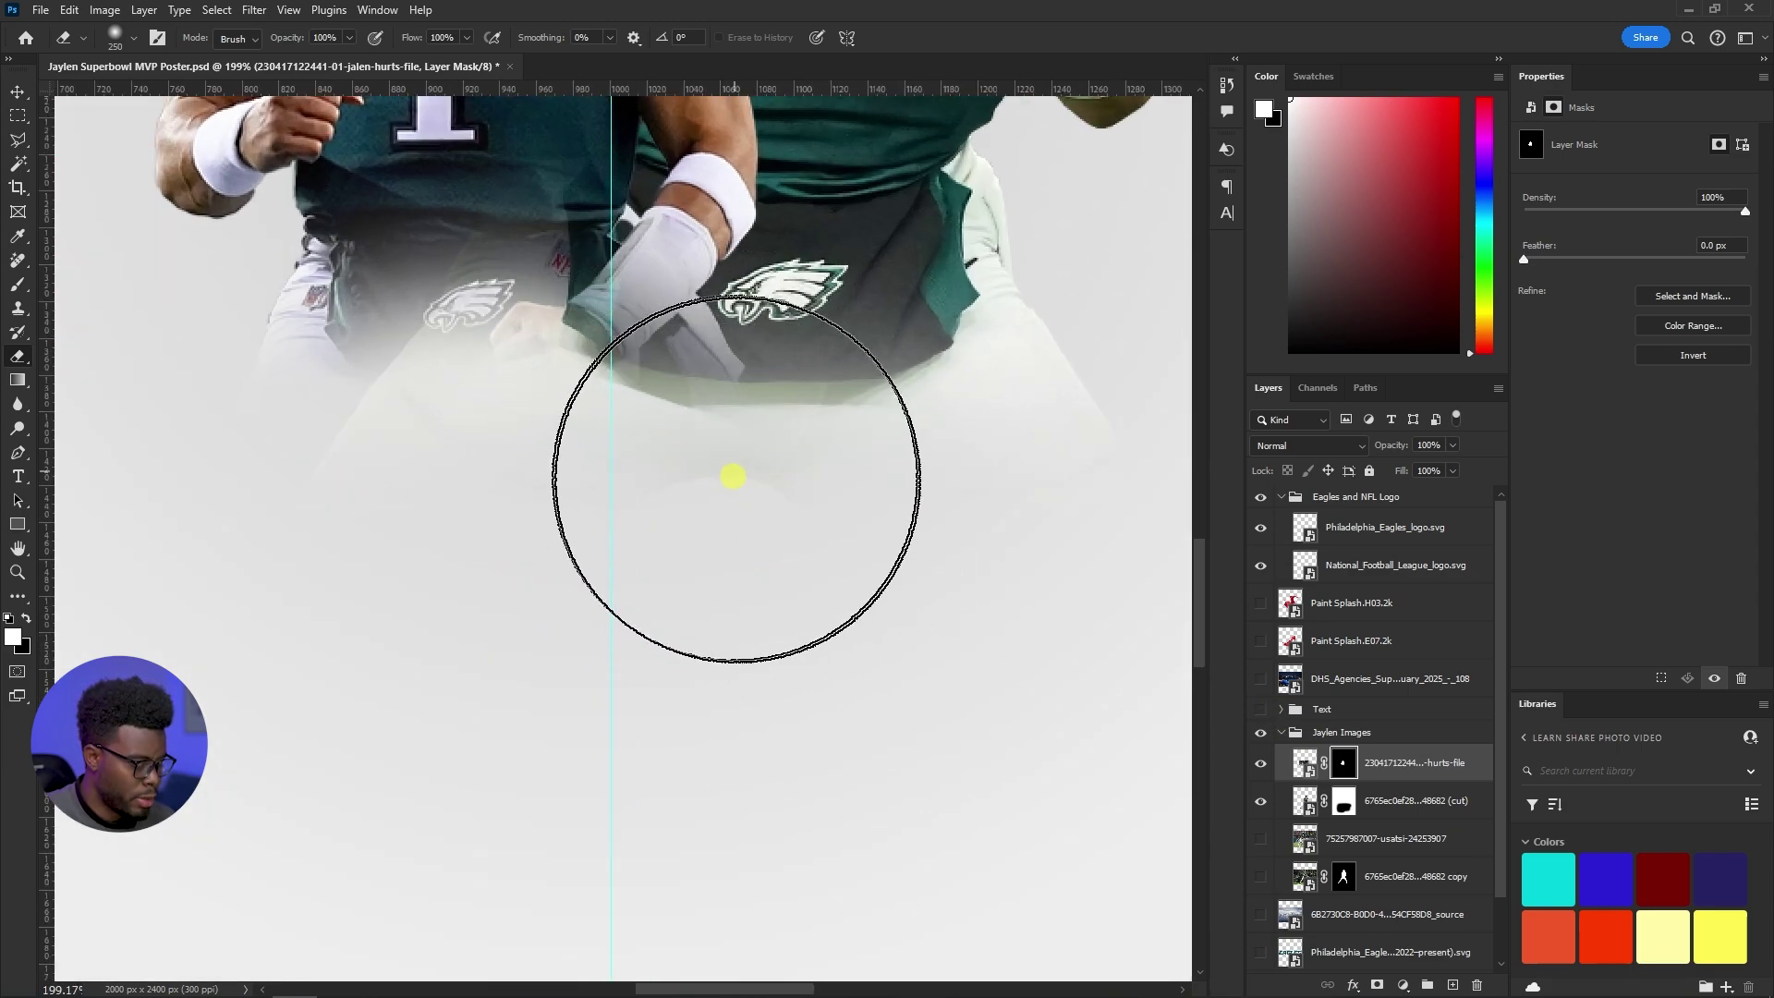
key("bracketleft")
key("bracketleft")
key("bracketleft")
left_click(1344, 801)
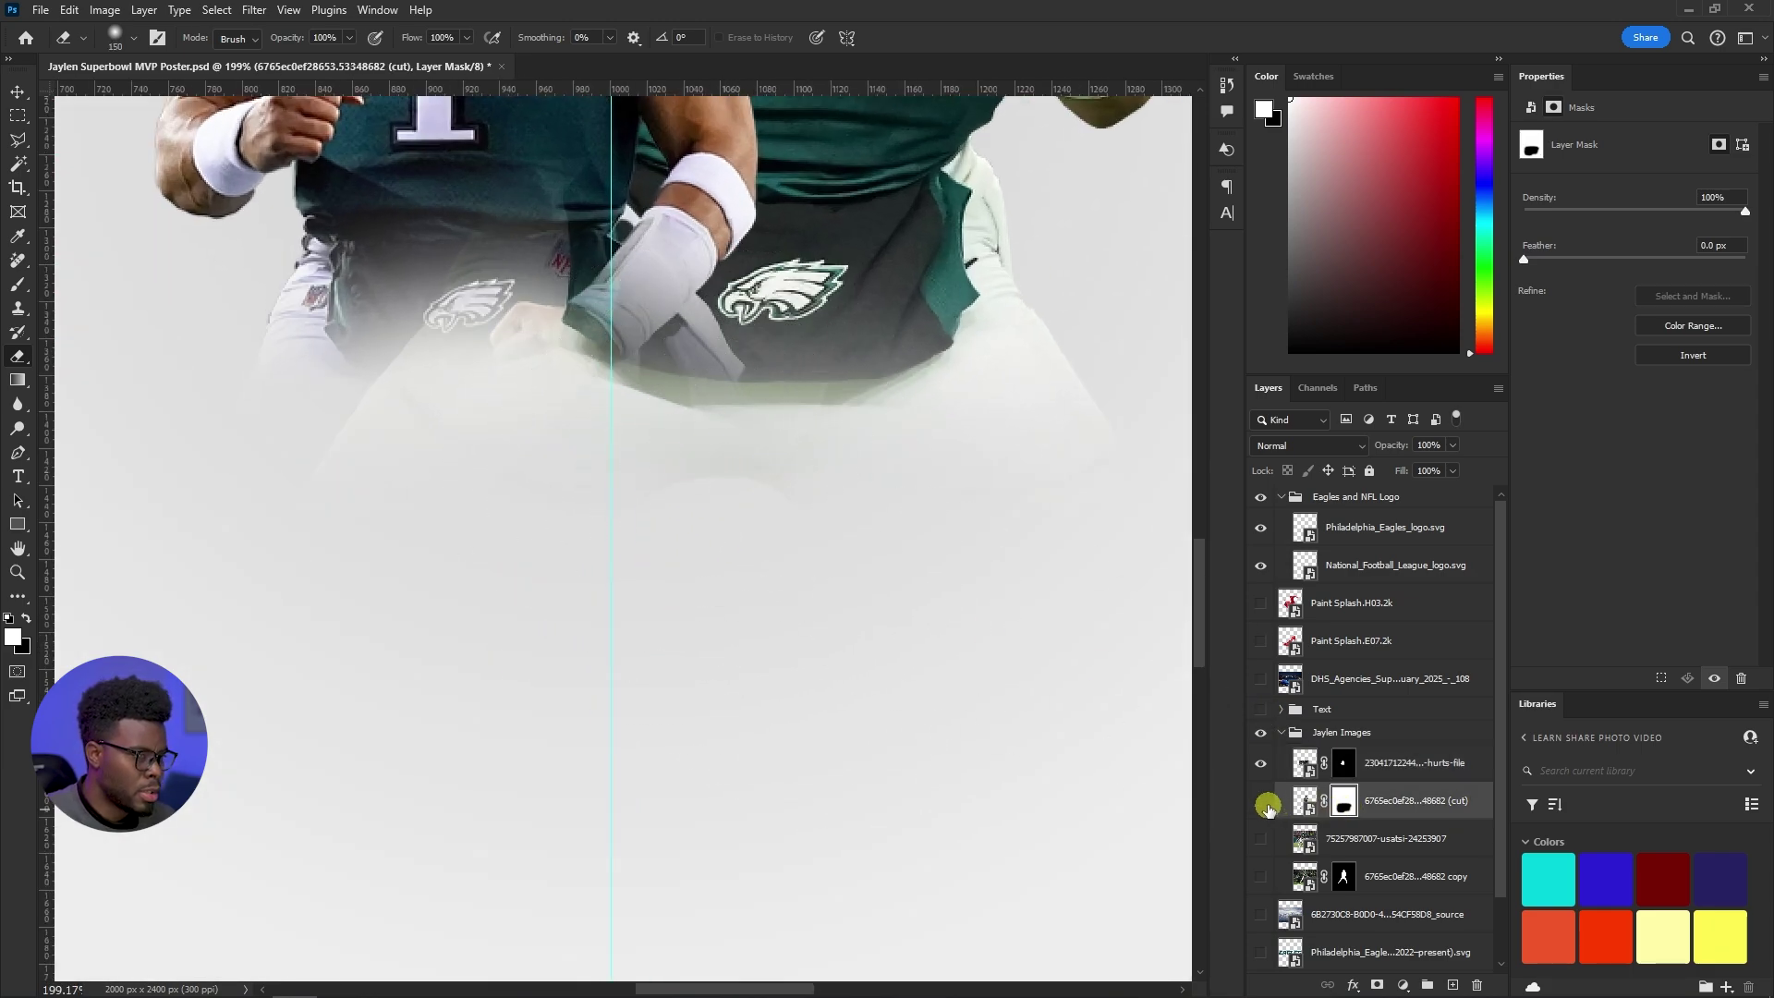
left_click(1268, 808)
left_click(1267, 808)
key("bracketleft")
key("bracketleft")
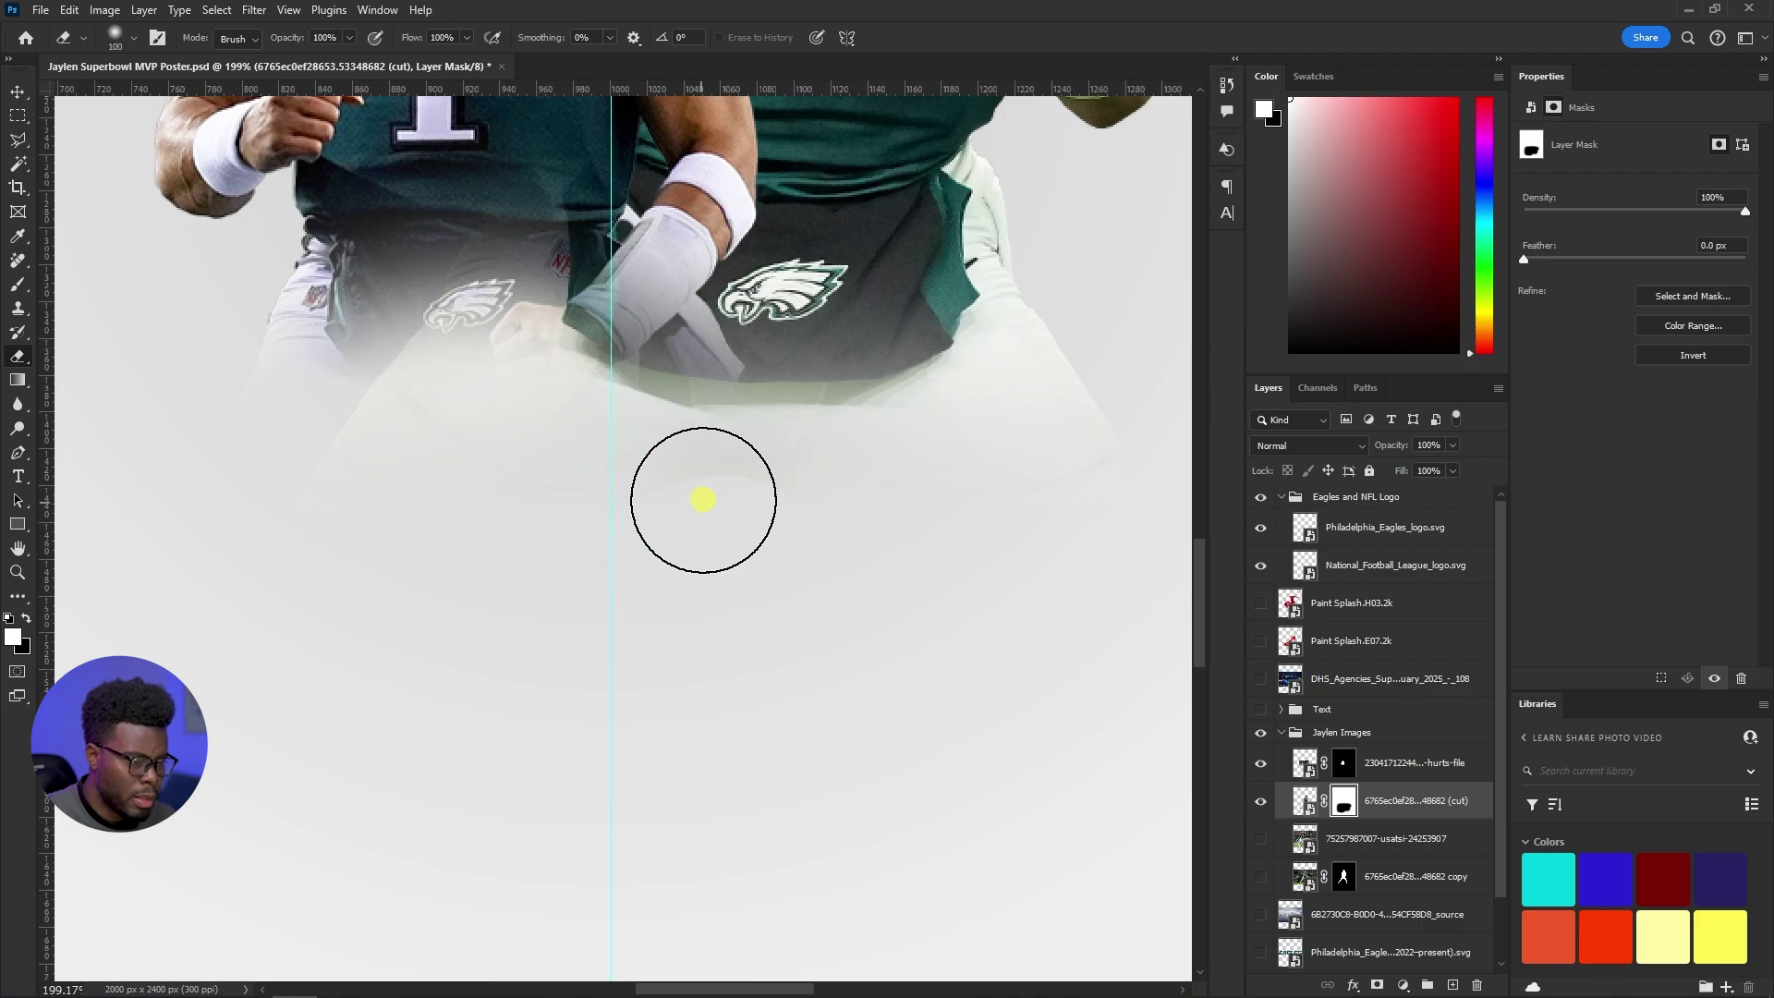
key("bracketright")
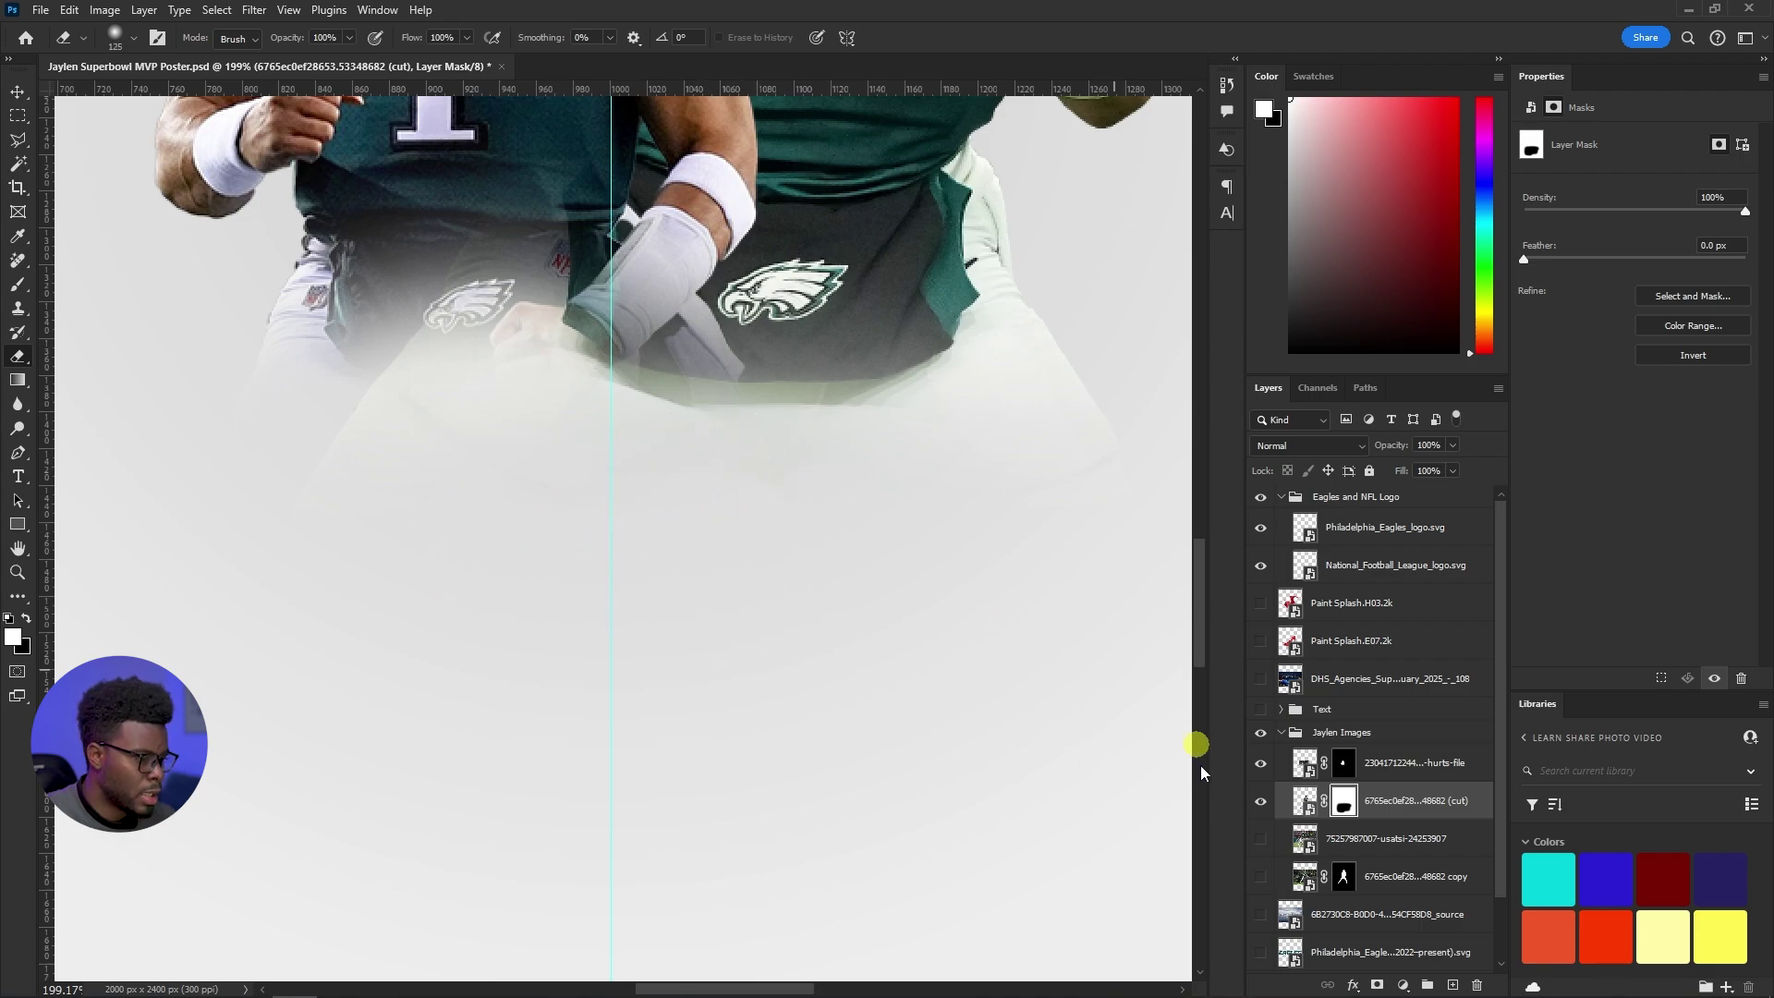
Show the Text group and collapse the Jaylen Images group
left_click(1266, 718)
left_click(1281, 733)
scroll(652, 488, "down", 8)
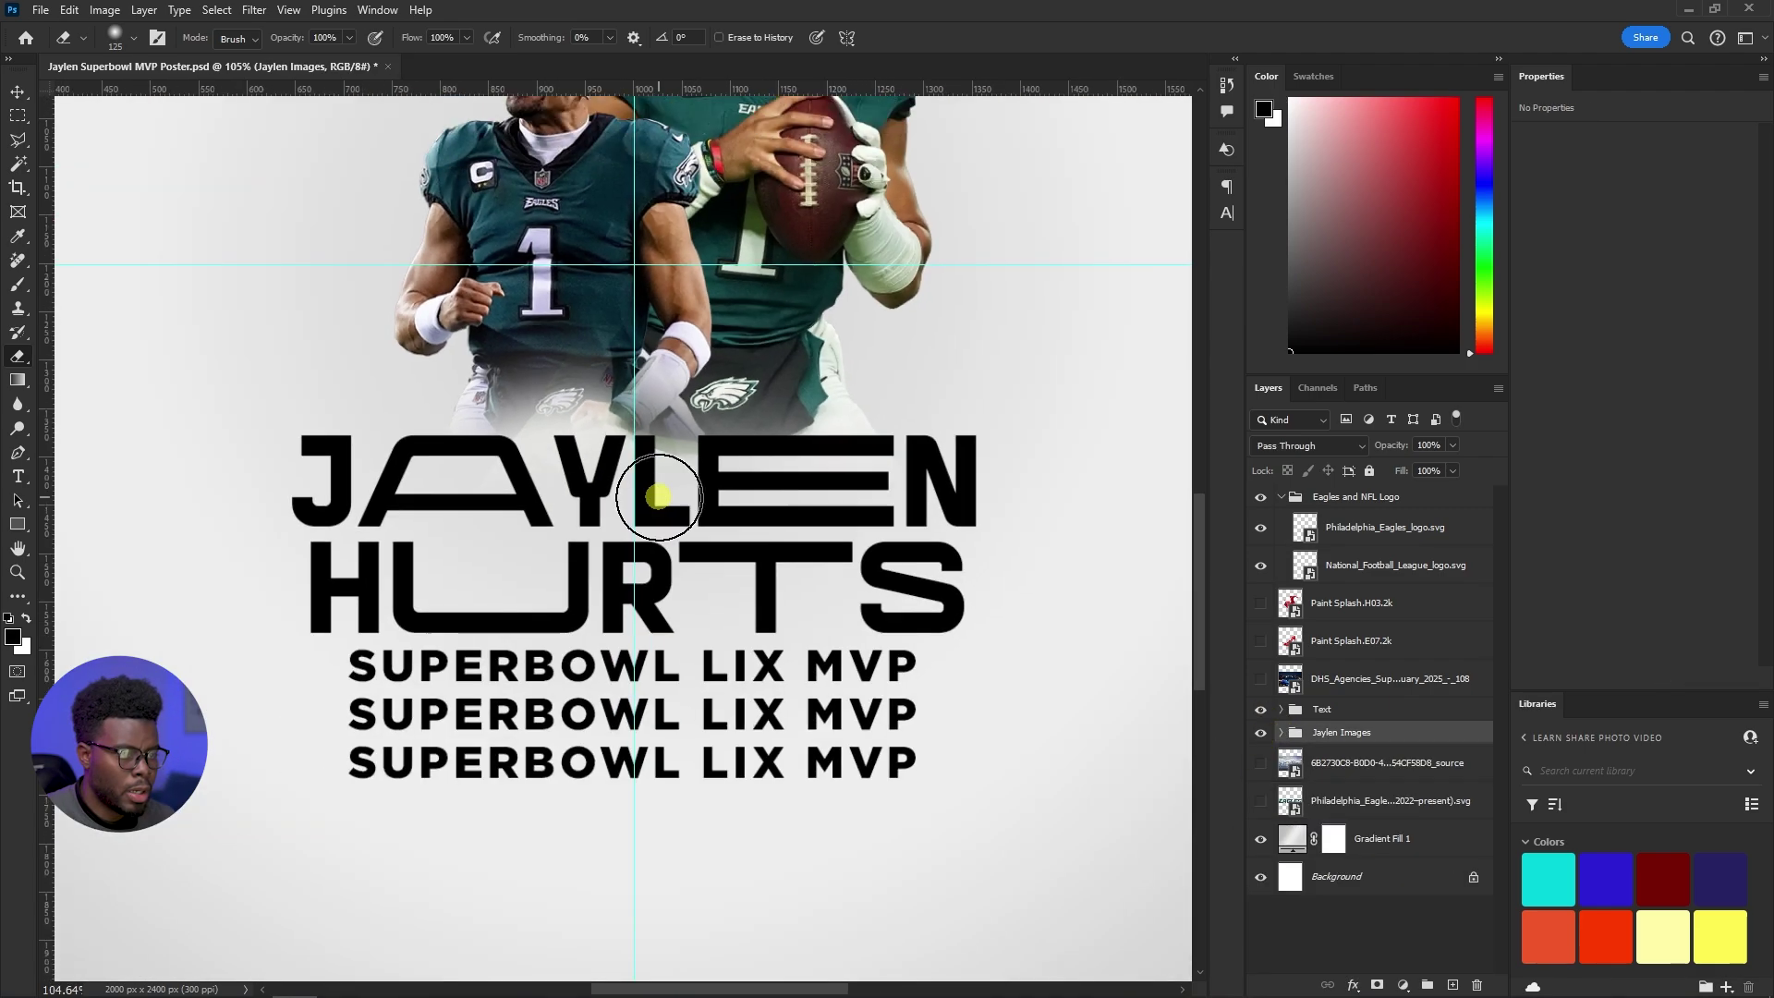
Return to the Move tool and save the poster document
scroll(580, 378, "up", 3)
scroll(583, 377, "up", 1)
key("v")
scroll(580, 376, "up", 2)
scroll(580, 376, "down", 3)
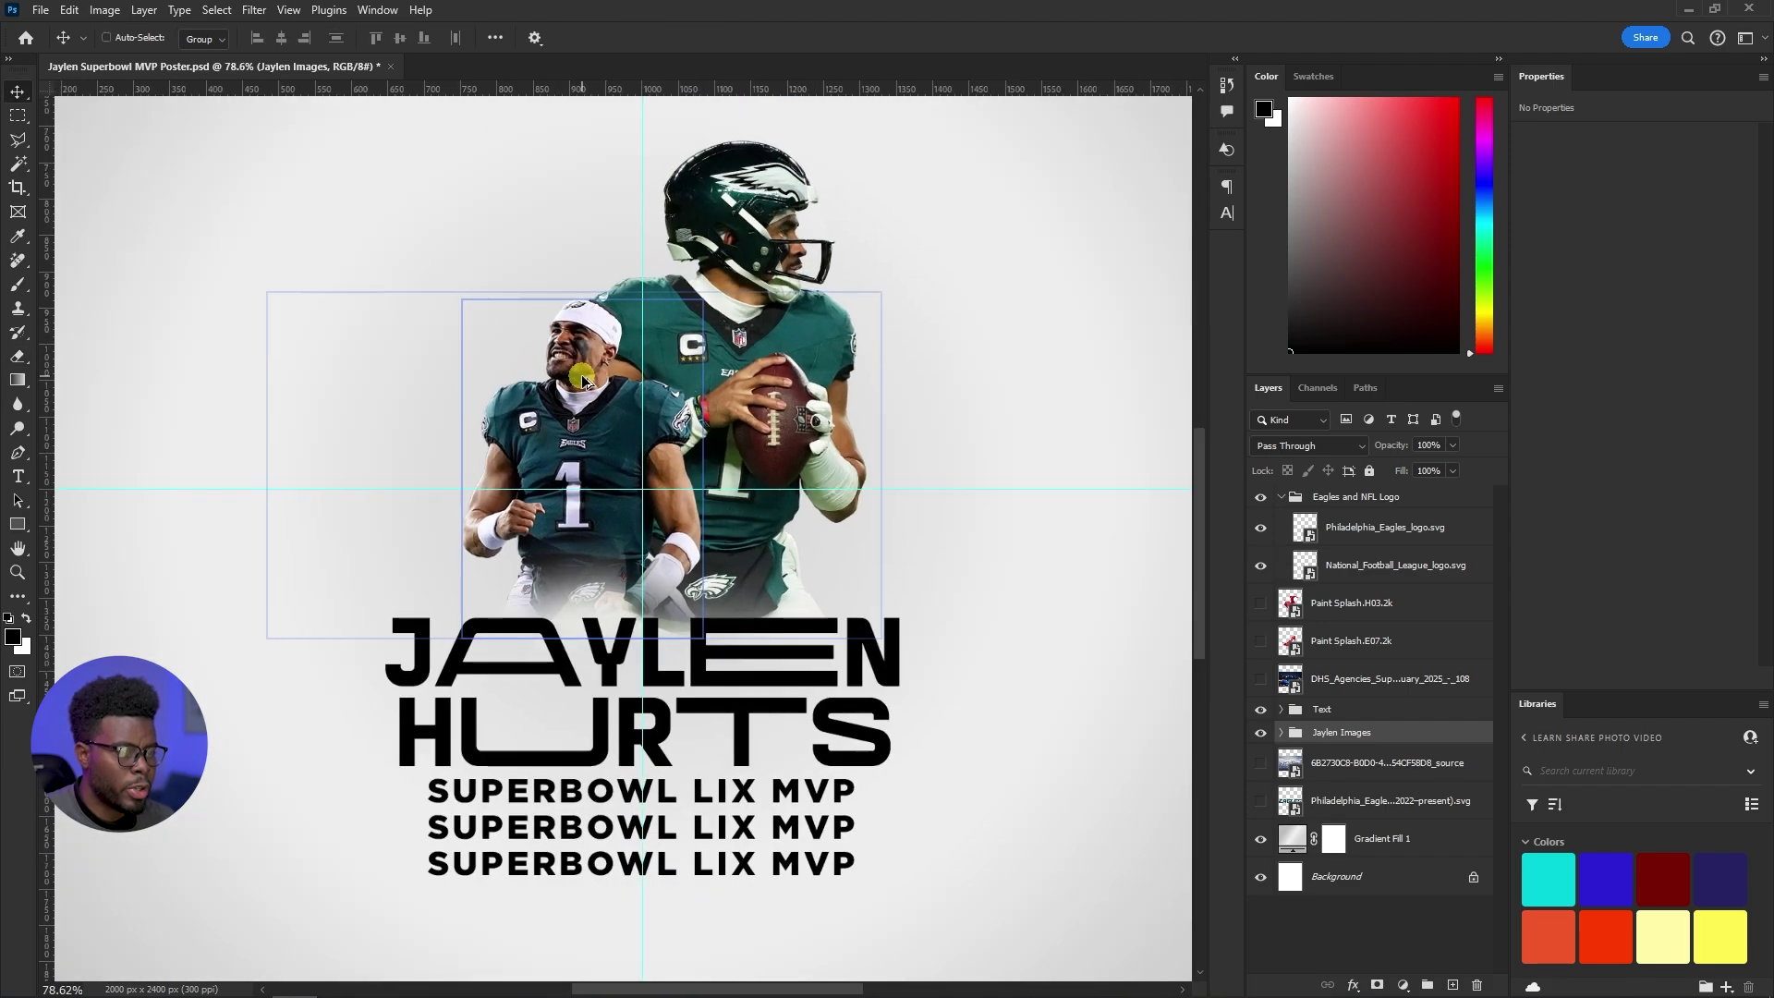
scroll(587, 374, "up", 3)
scroll(590, 376, "up", 1)
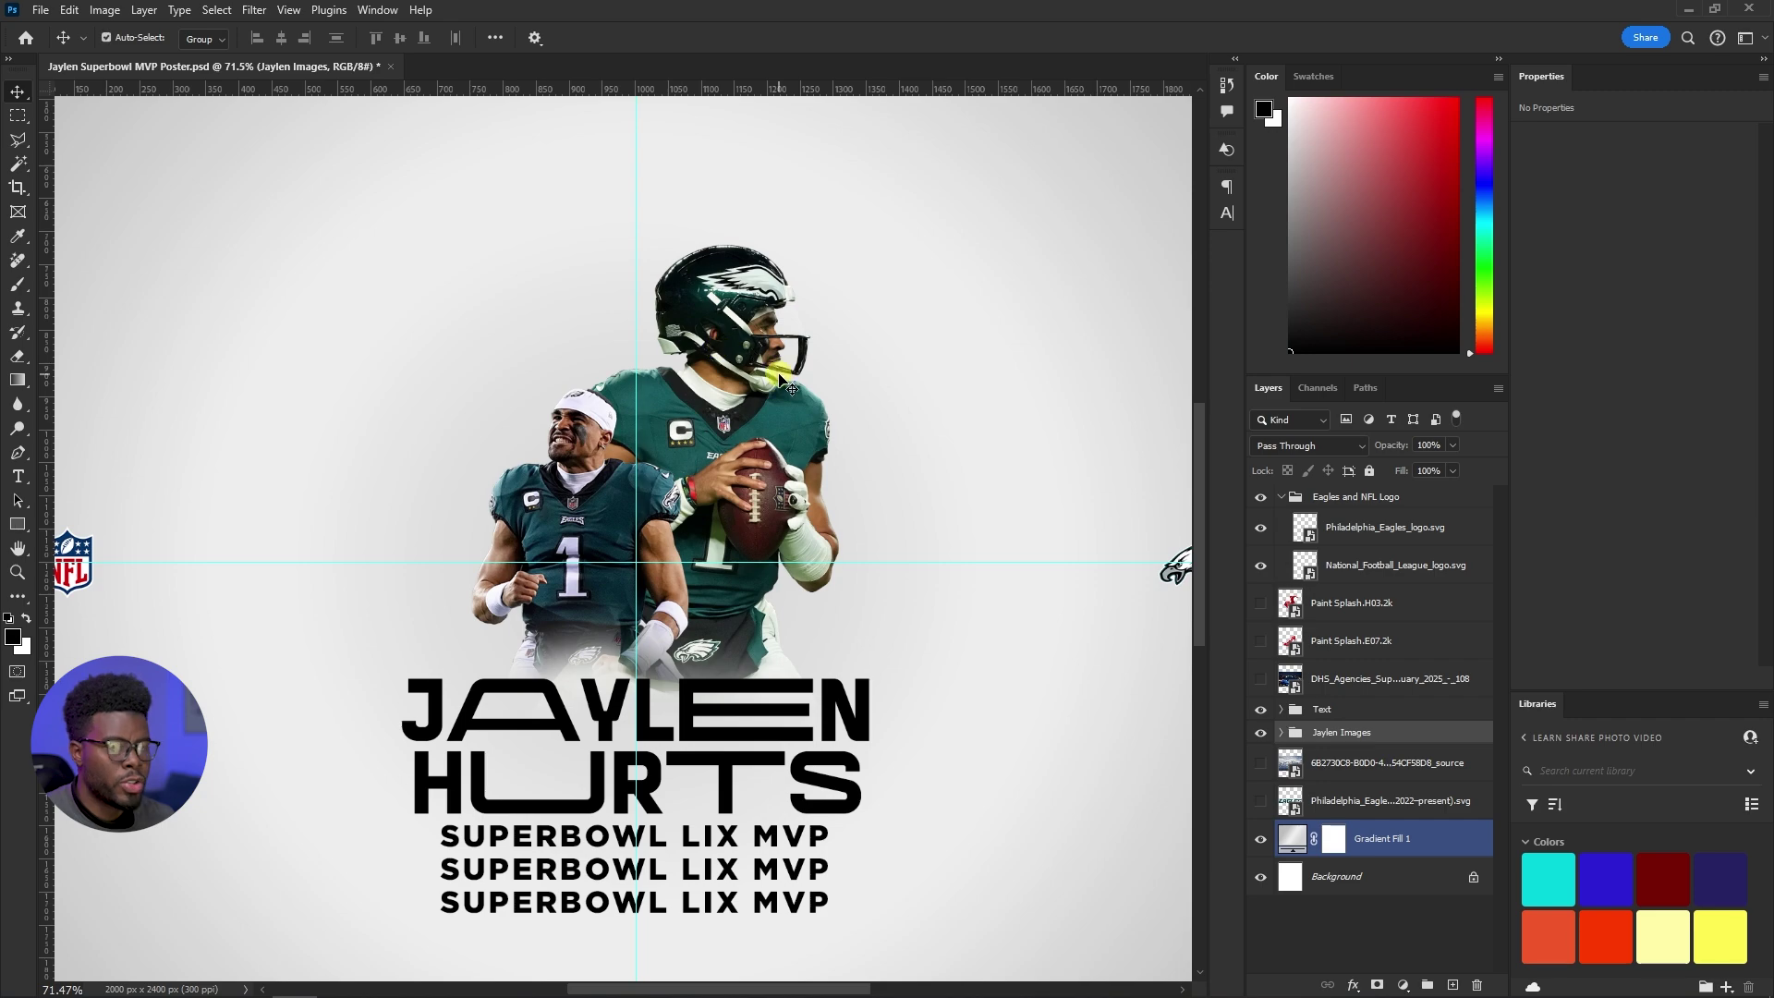
key("ctrl+s")
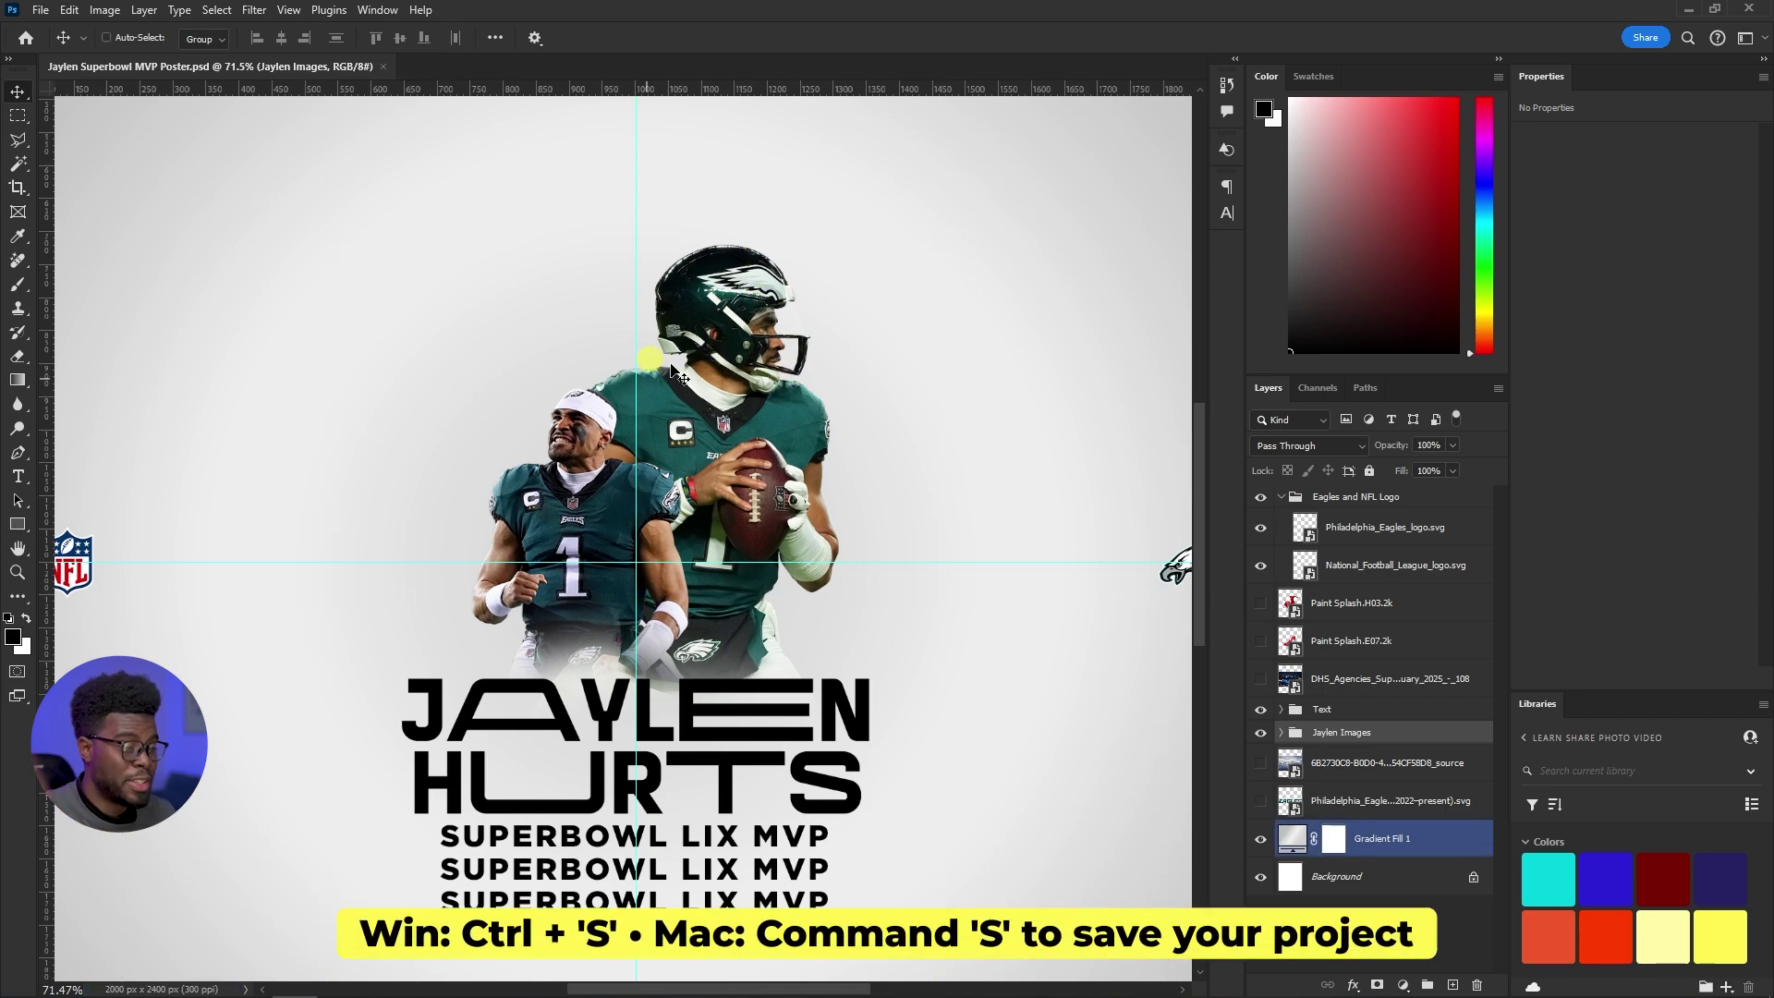
left_click(702, 355, "ctrl")
scroll(762, 457, "up", 2)
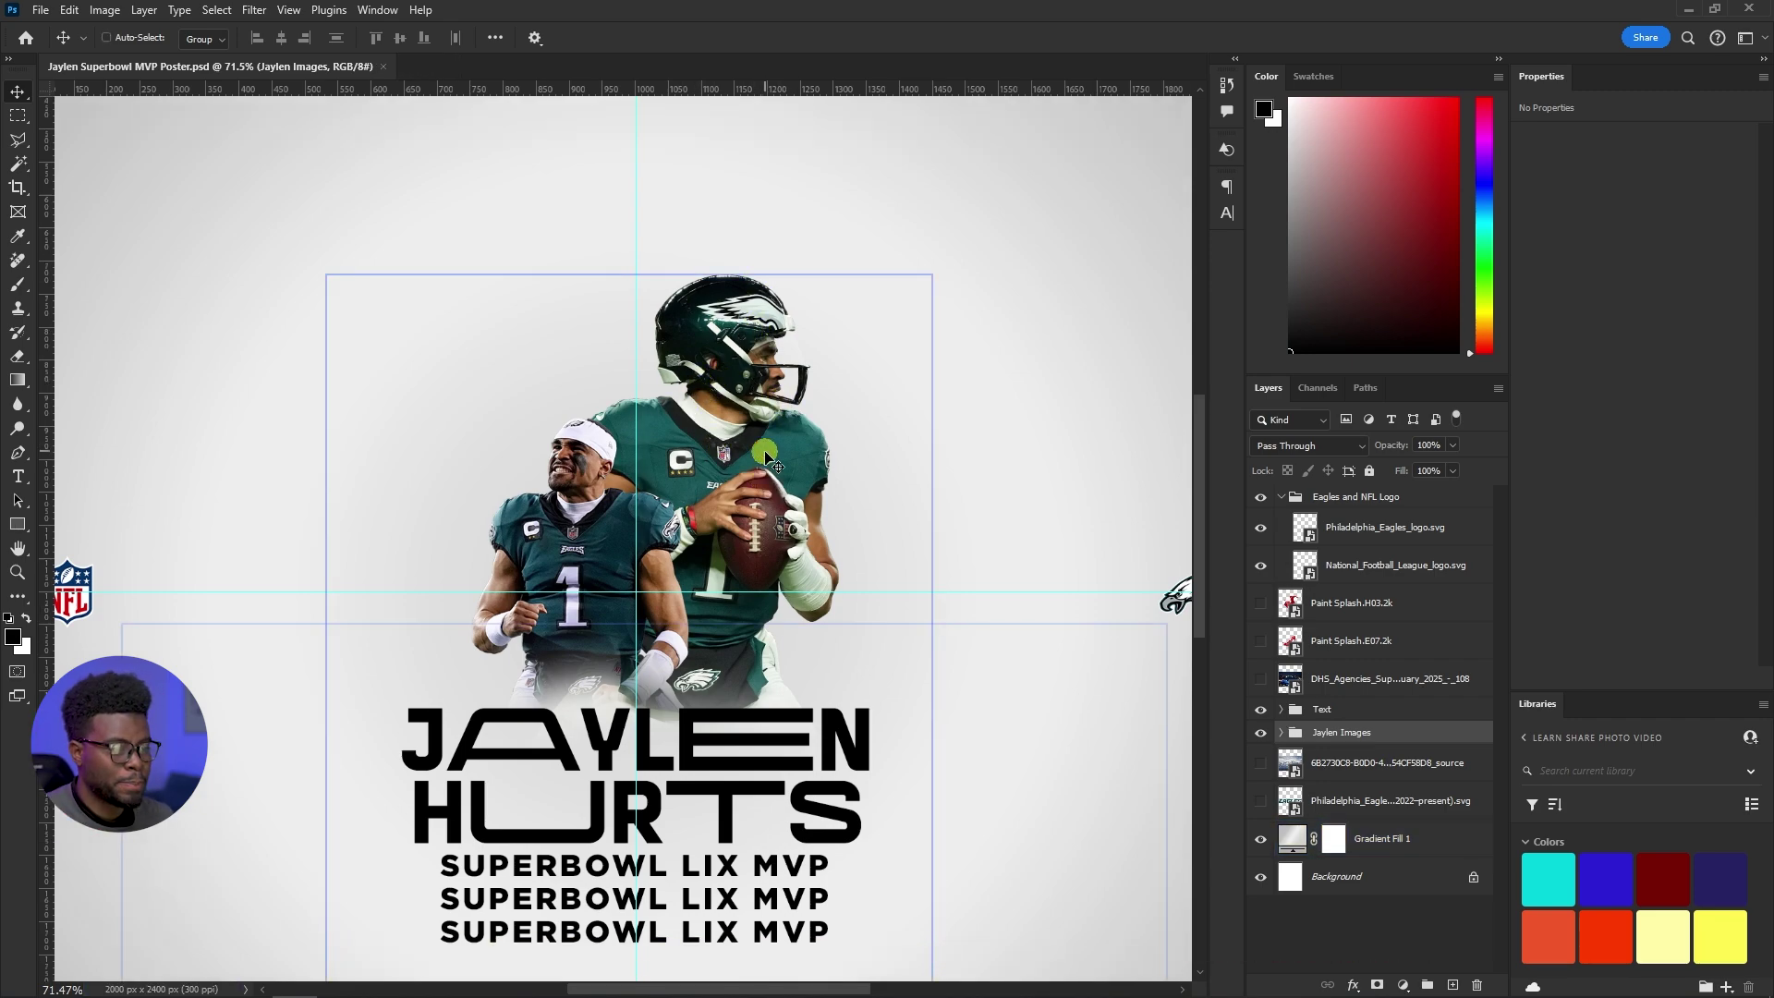
Expand the Jaylen Images group and select the helmeted player's cutout layer, checking its visibility
scroll(772, 464, "left", 2)
scroll(771, 465, "up", 5)
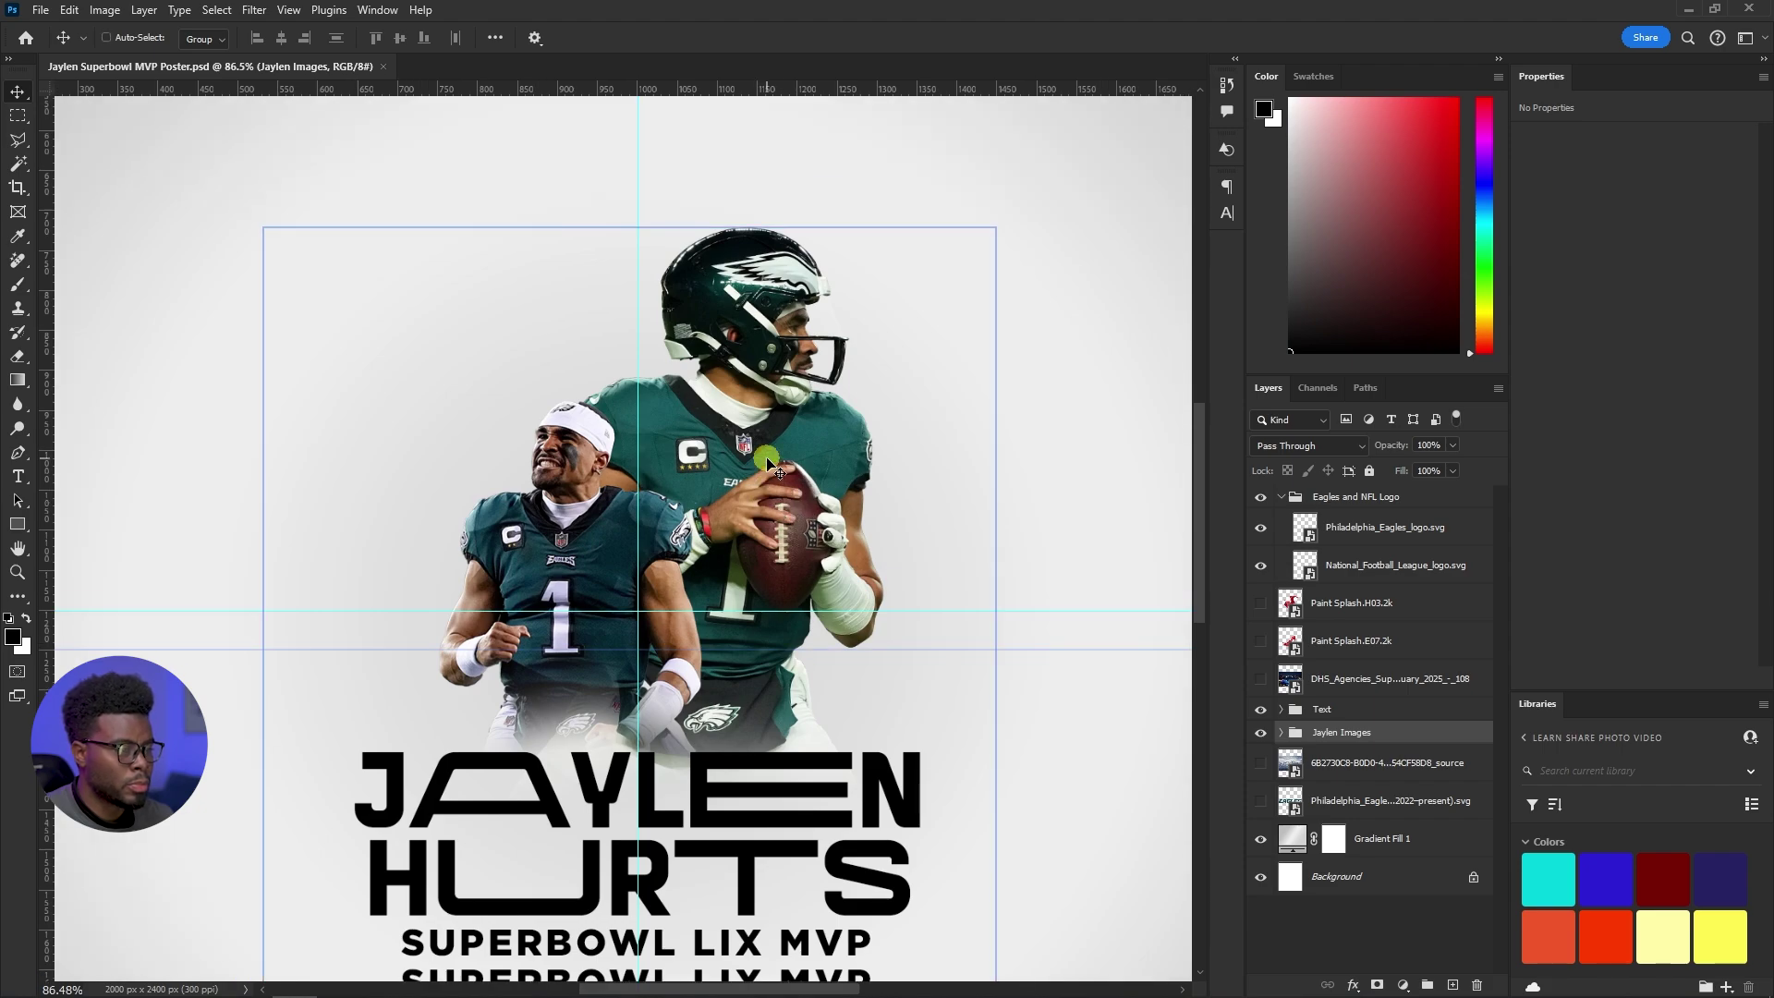
left_click(1280, 731)
left_click(1274, 813)
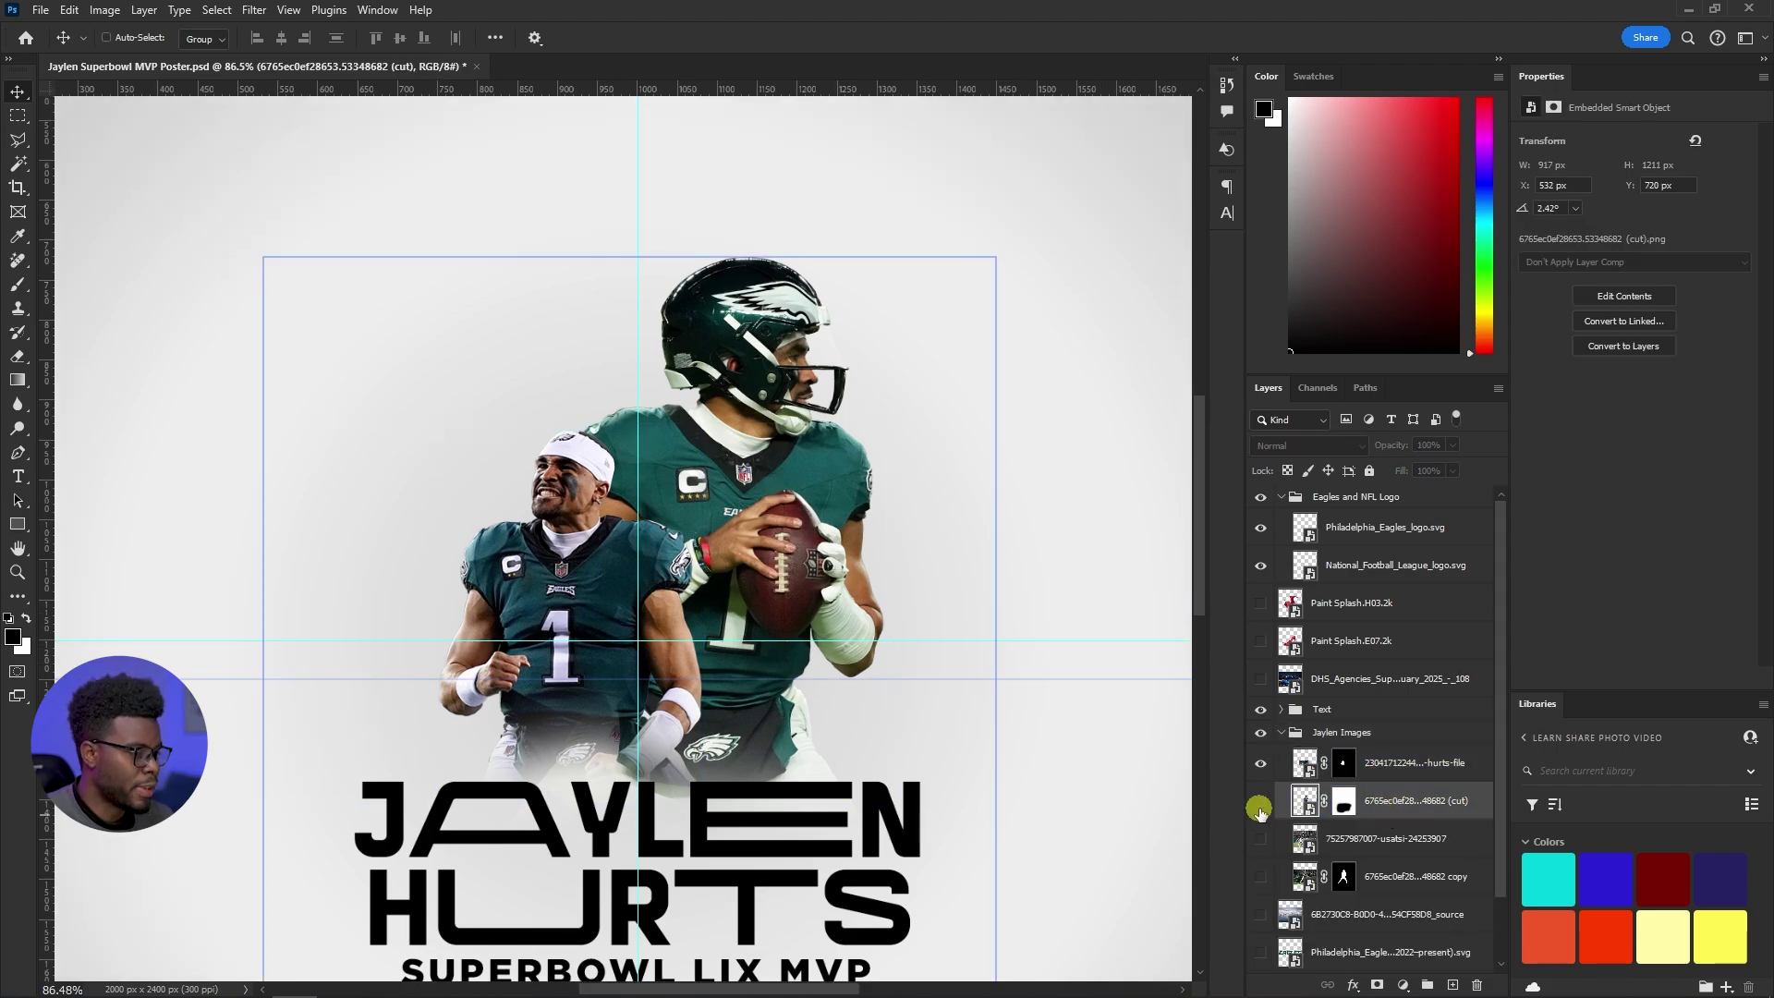
left_click(1260, 805)
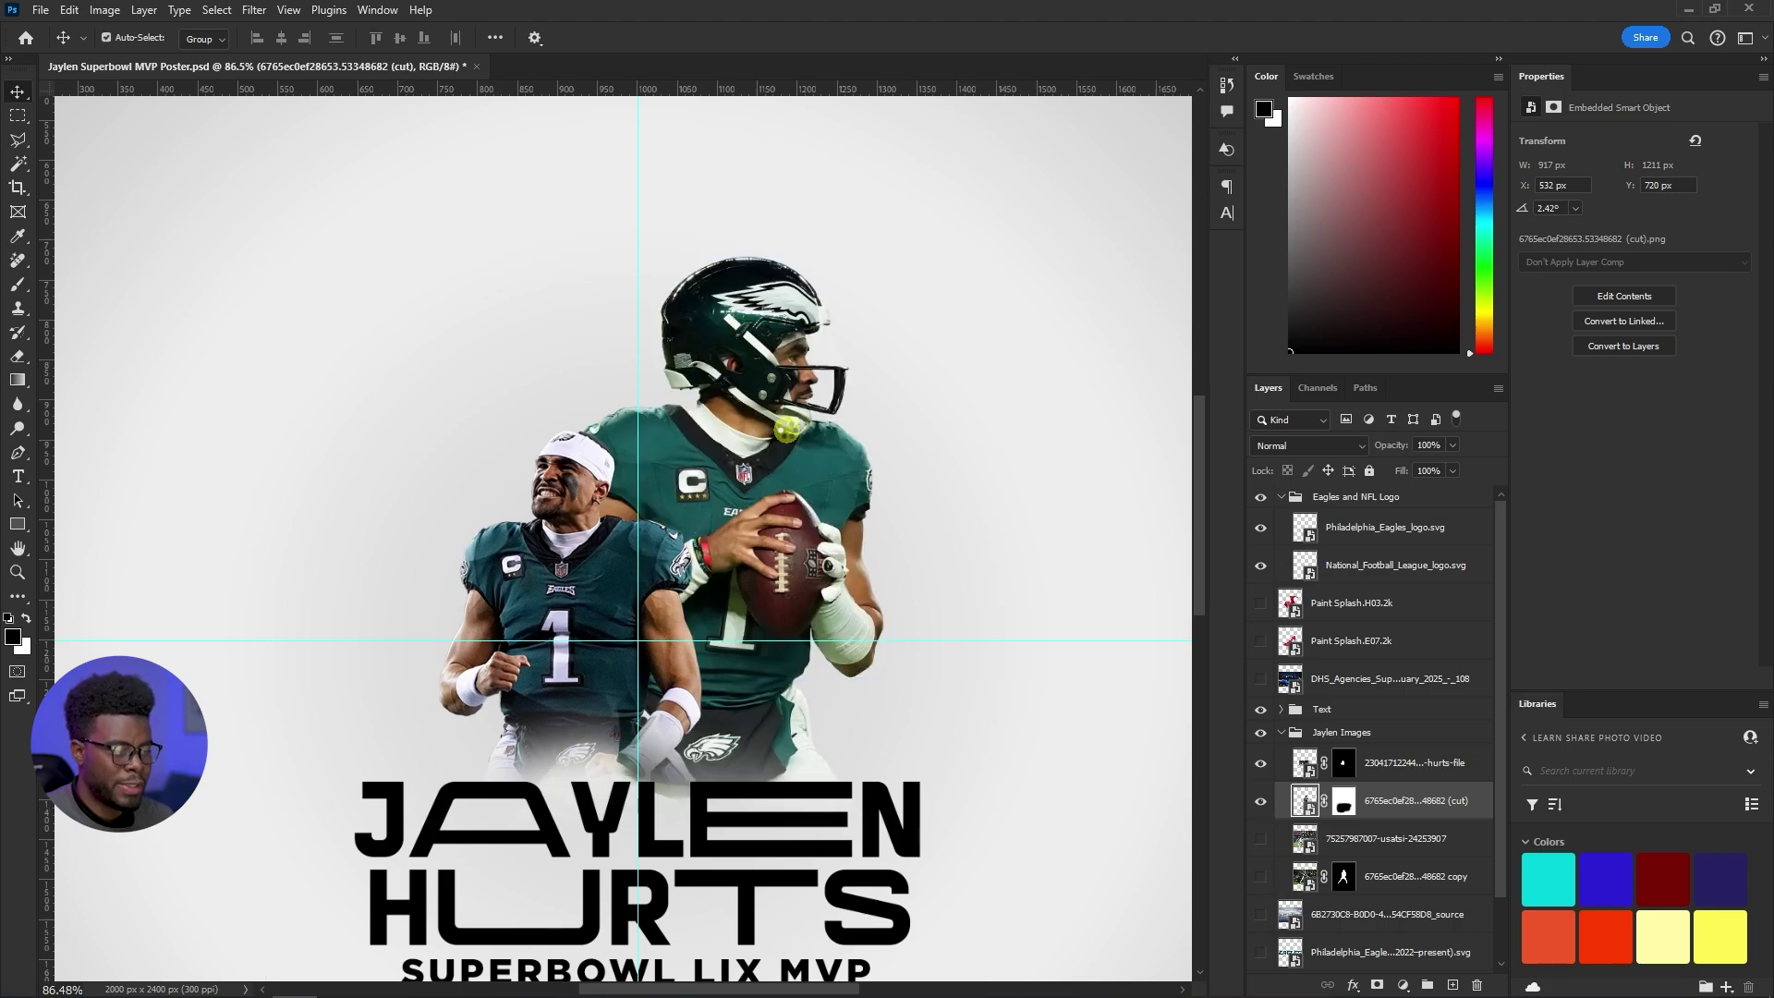
Open the helmeted player's cutout in the Camera Raw Filter and choose the Teal & Orange Artistic preset
key("ctrl+shift+a")
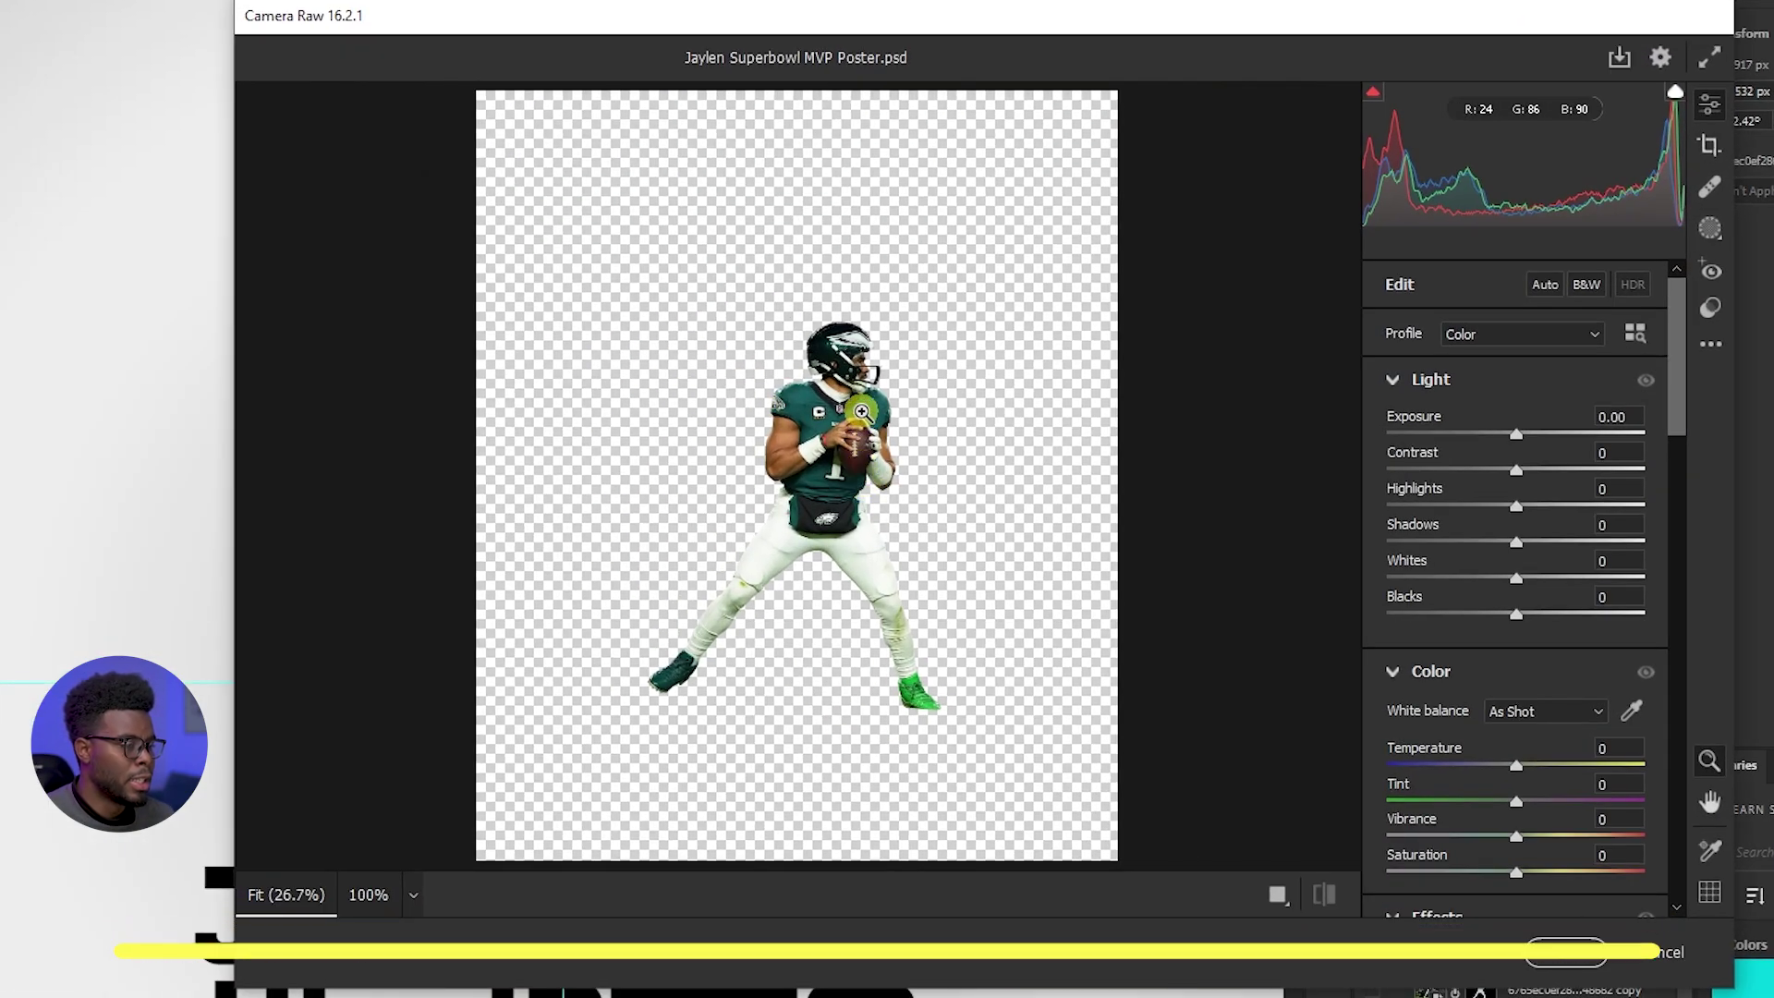
left_click(866, 430)
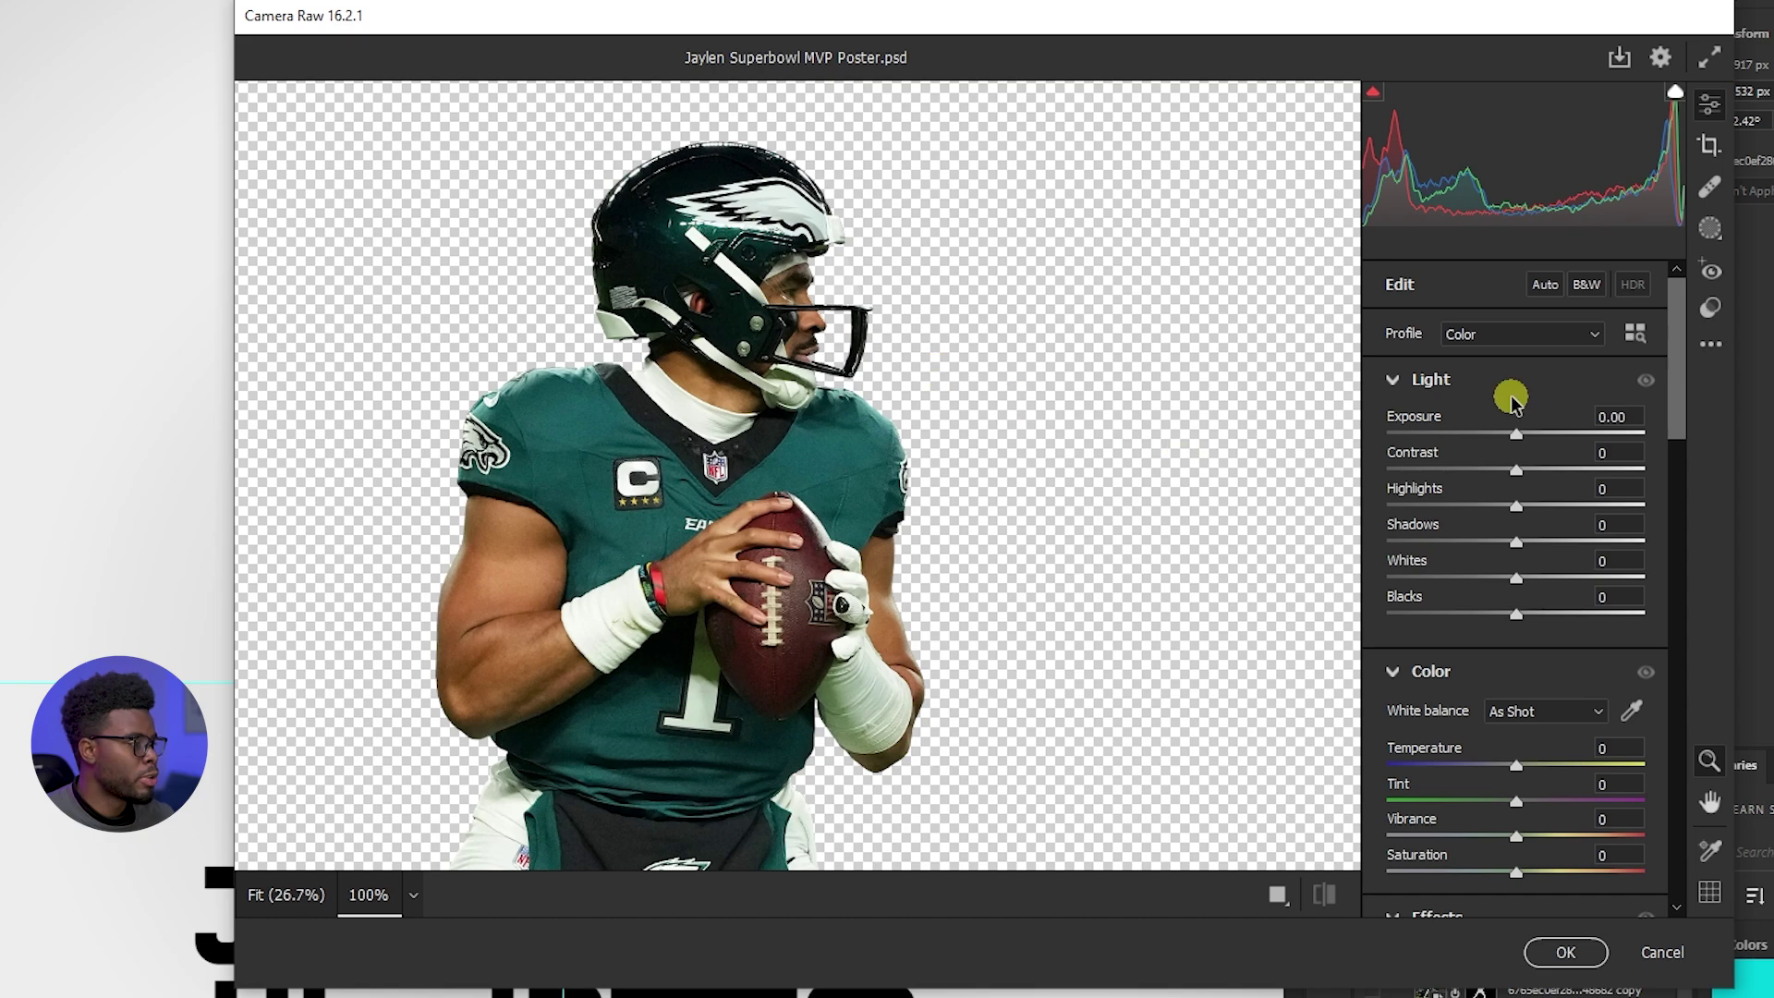
left_click(1712, 311)
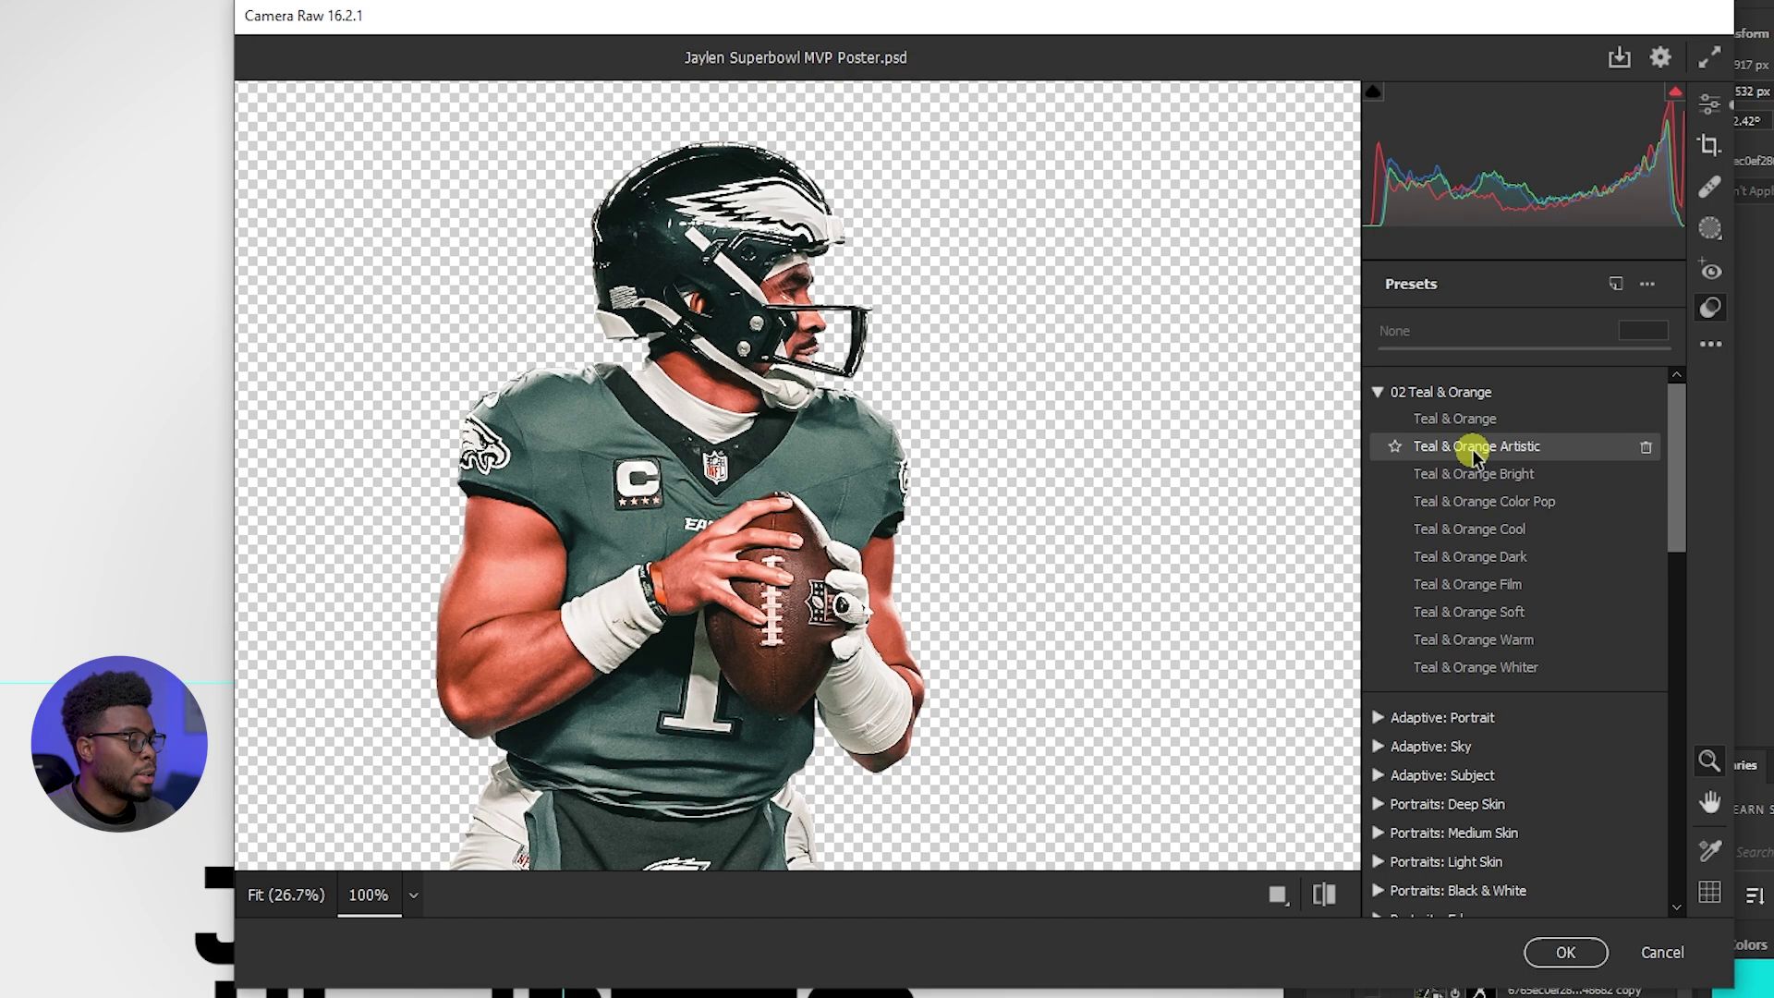
left_click(1473, 451)
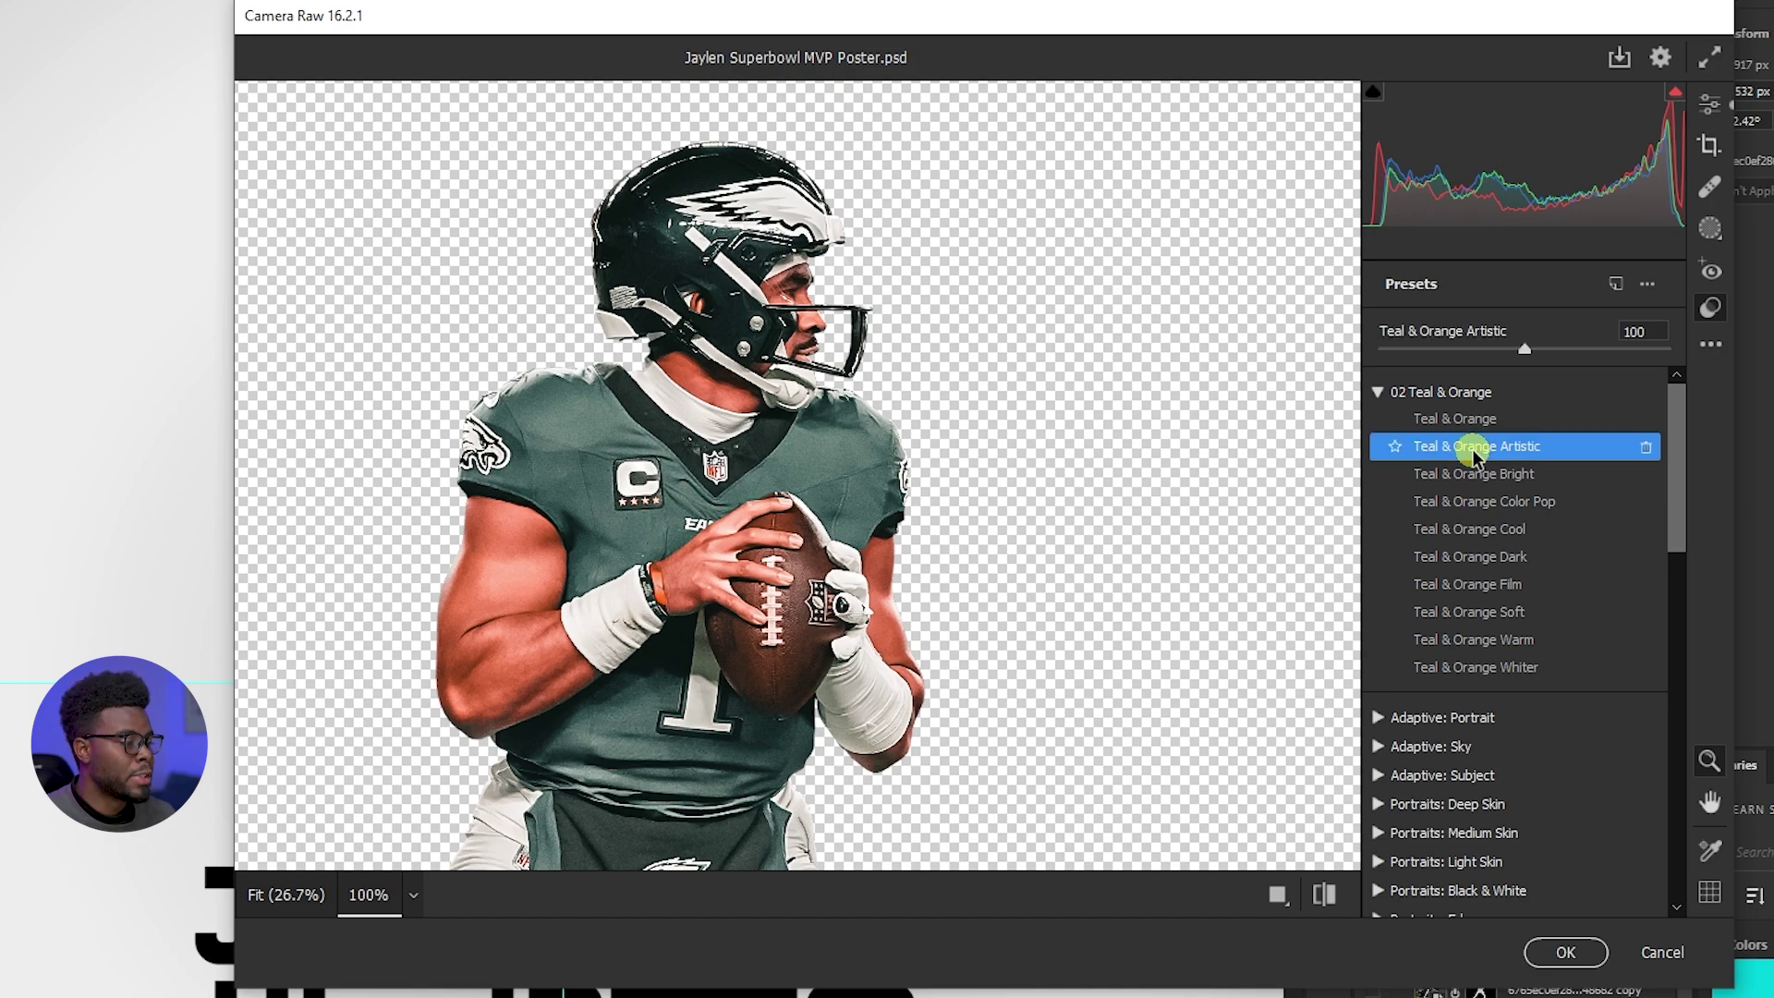
Adjust the helmeted player's light settings, with Shadows at +20 and Contrast at -4
left_click(1711, 111)
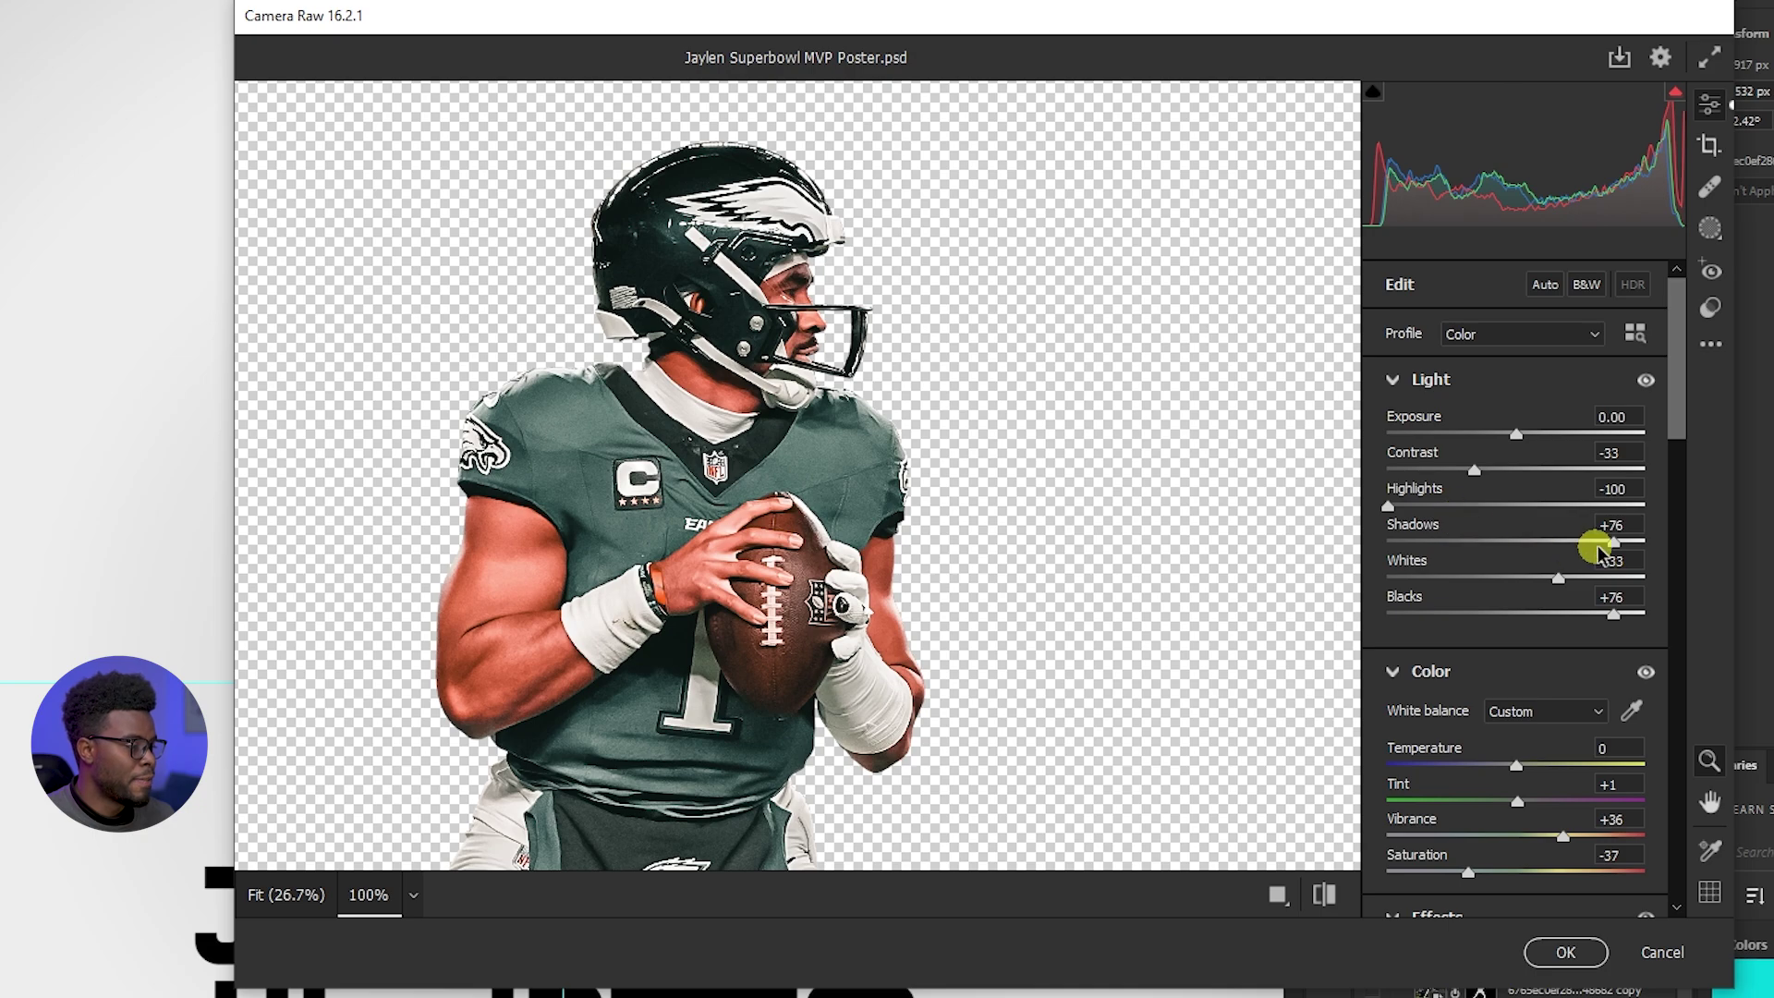
left_click_drag(1610, 543, 1541, 541)
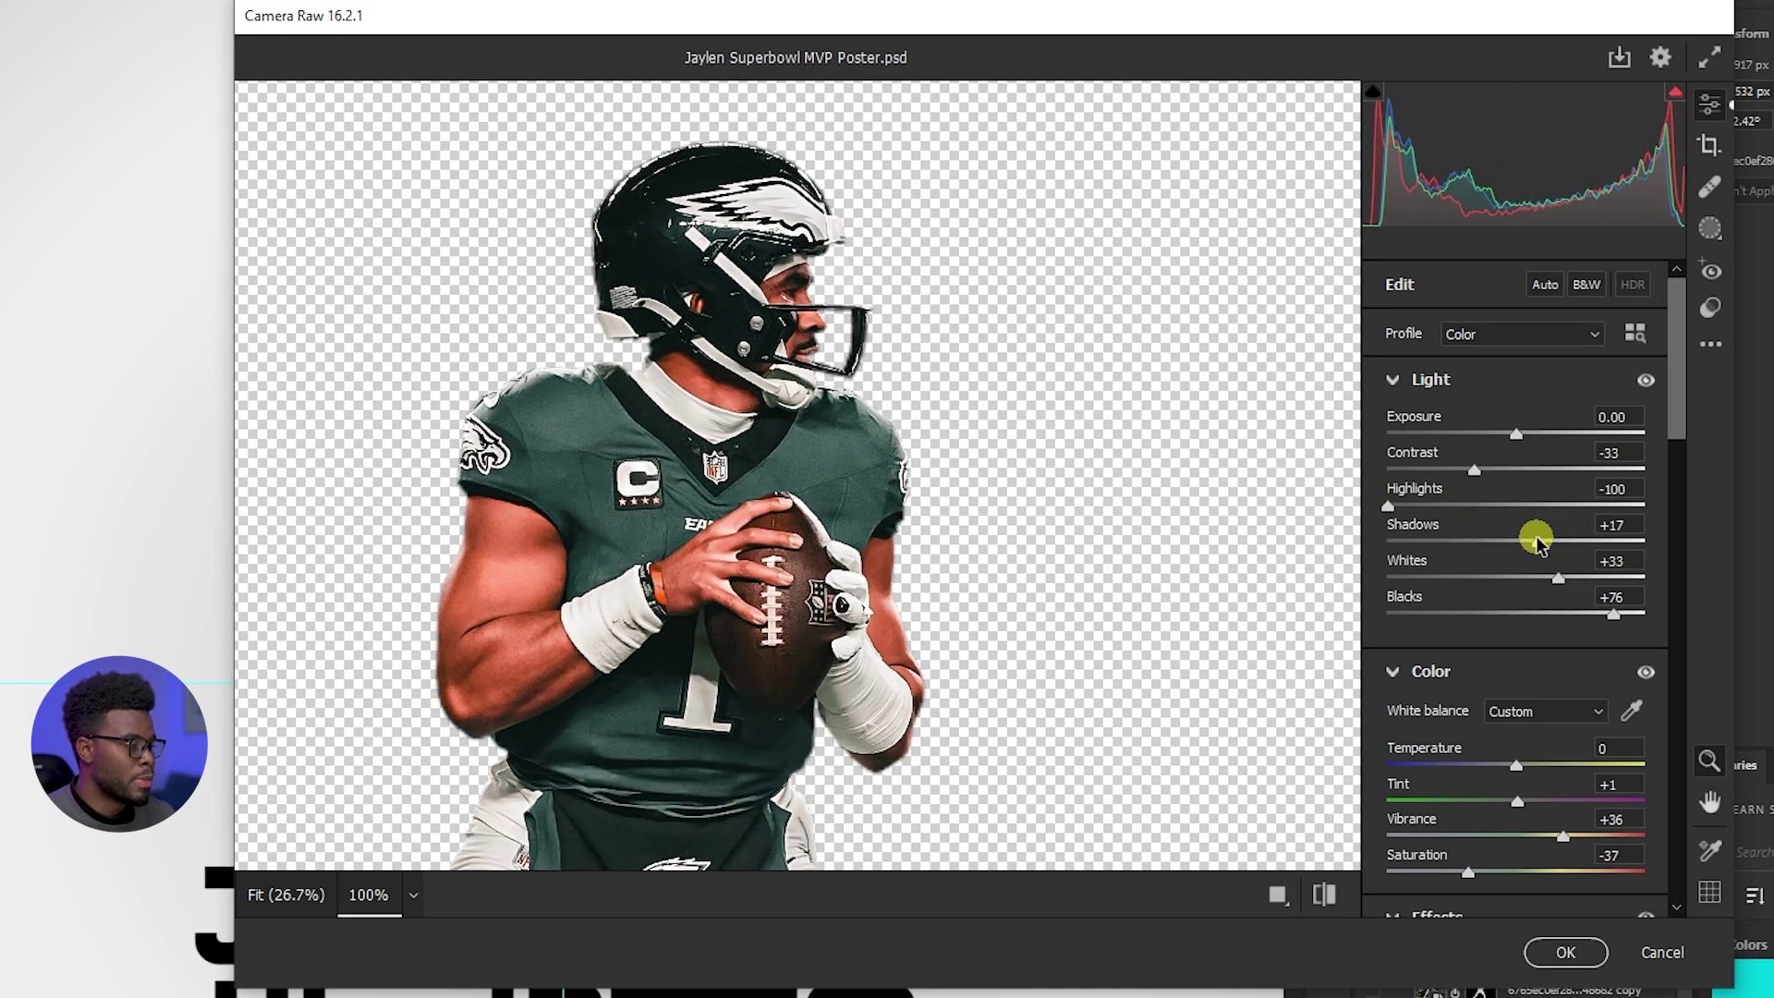
left_click_drag(1473, 470, 1511, 471)
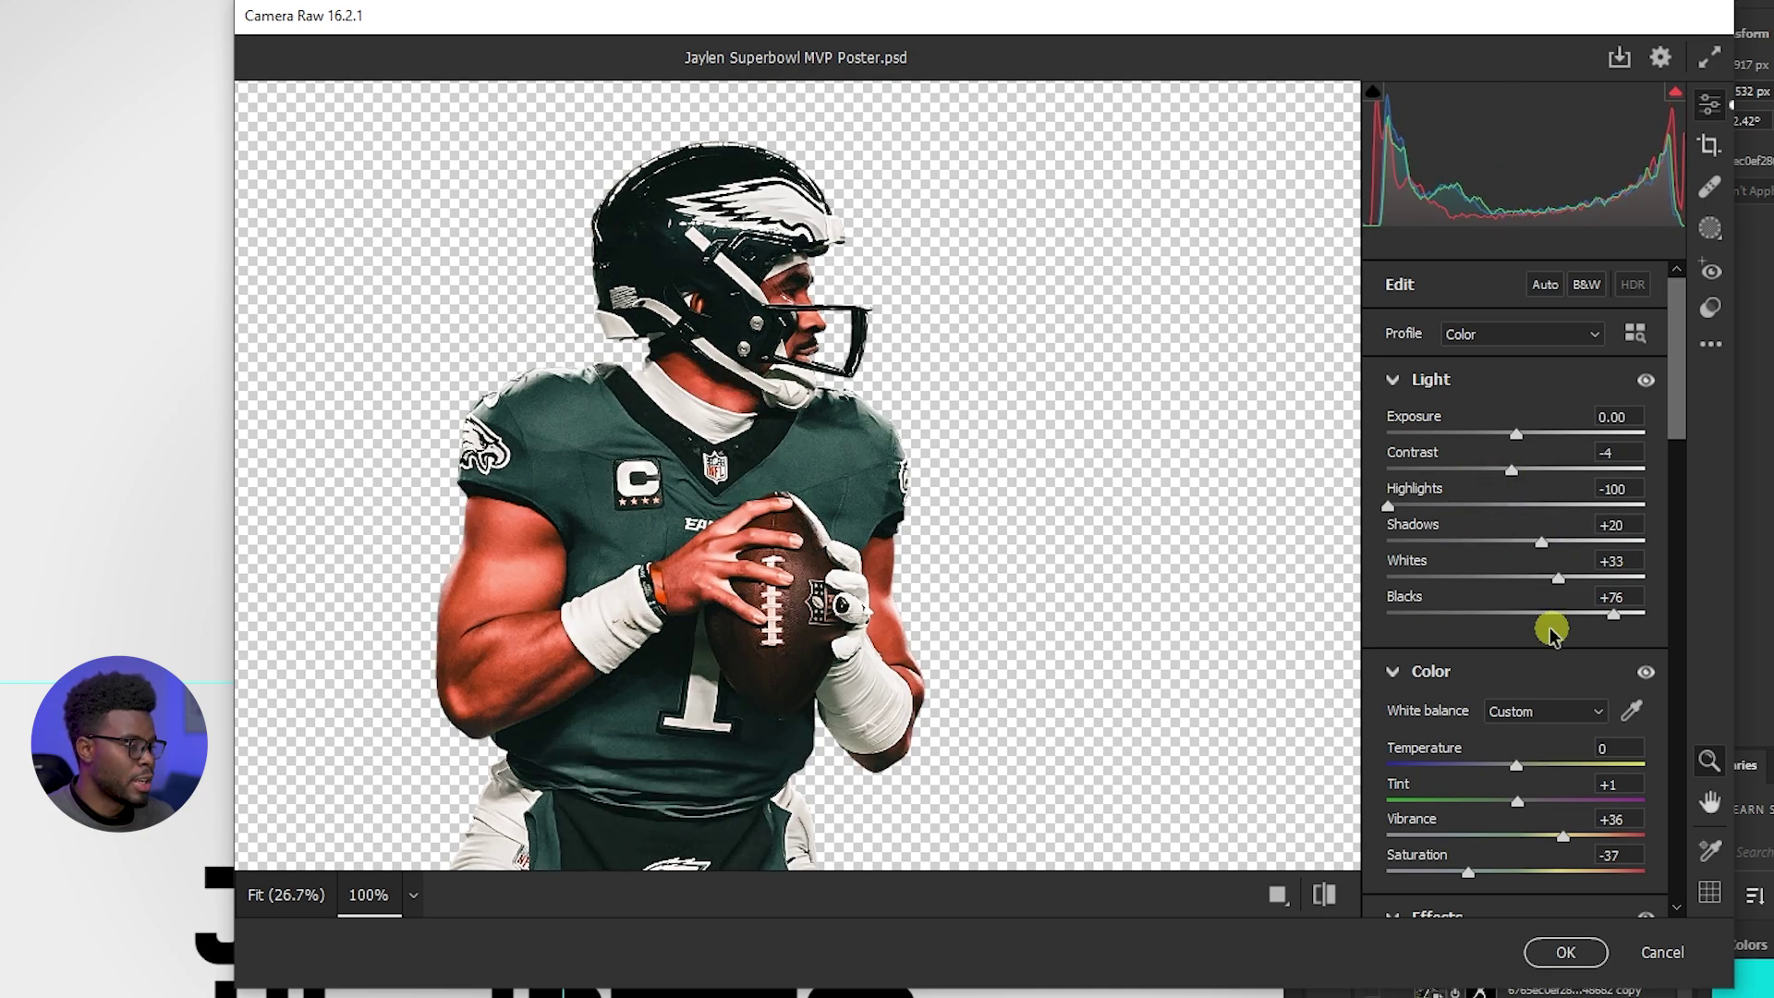
Add grain to the helmeted player and lower the overall Saturation to -41
scroll(1457, 617, "down", 5)
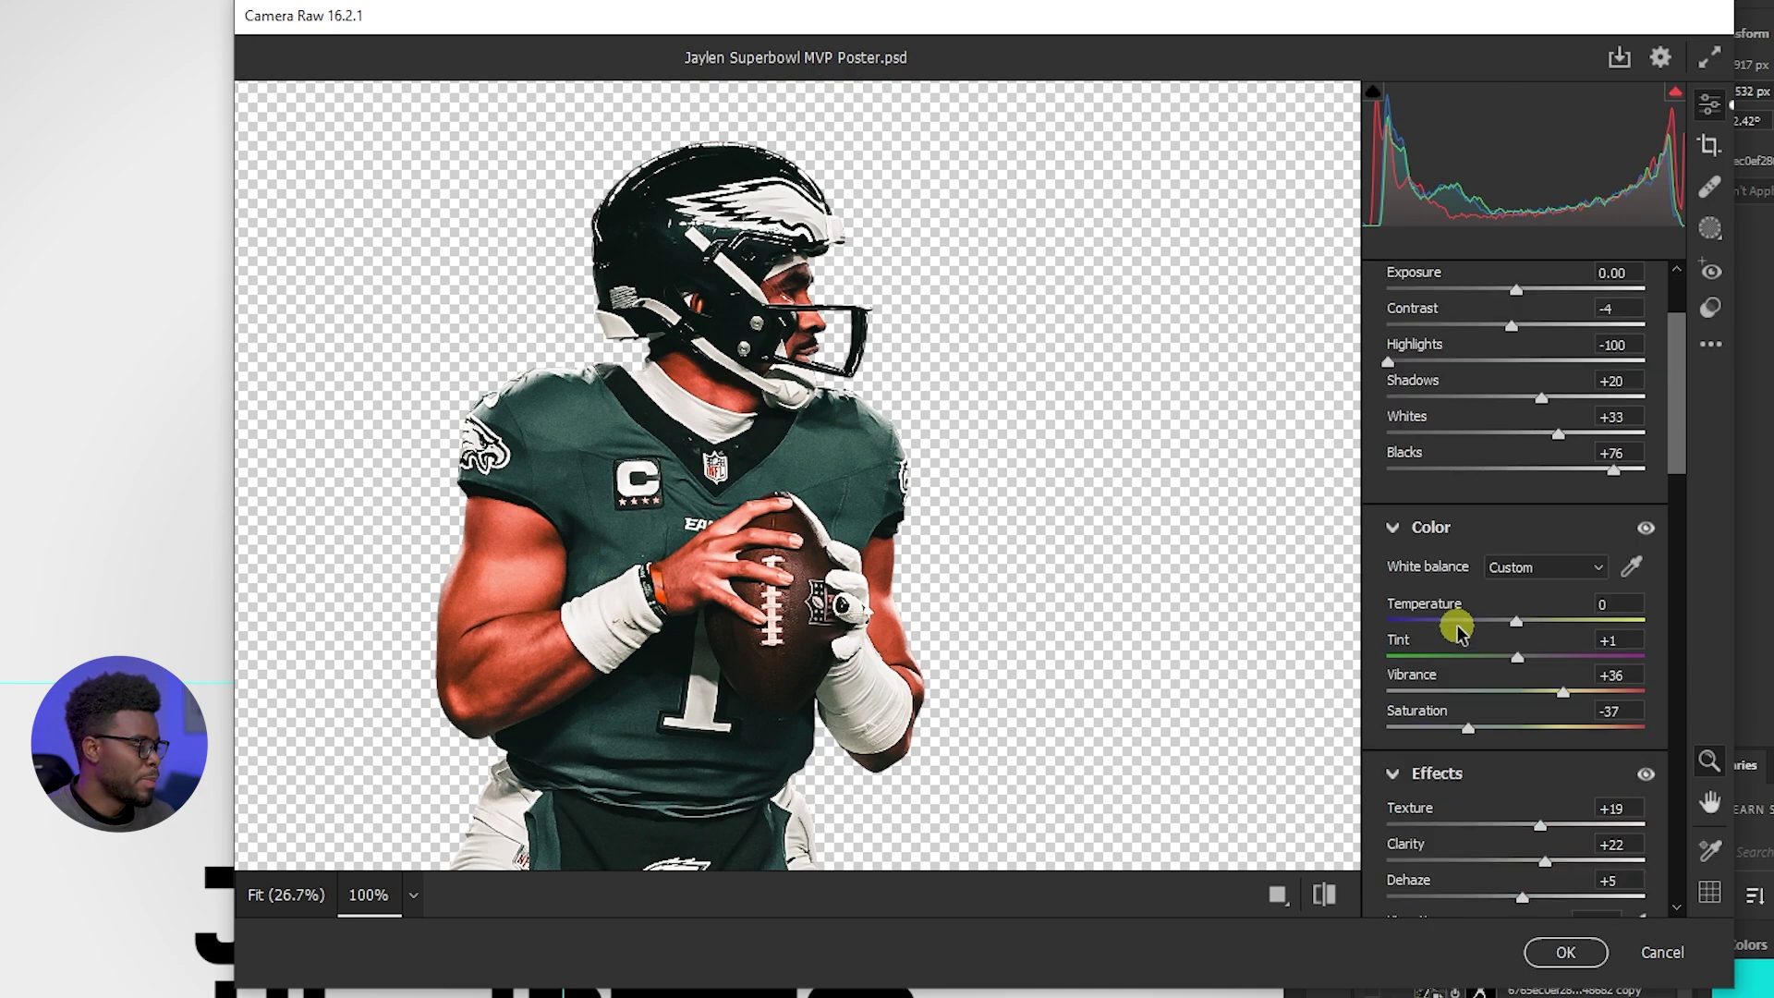
left_click_drag(1396, 834, 1448, 839)
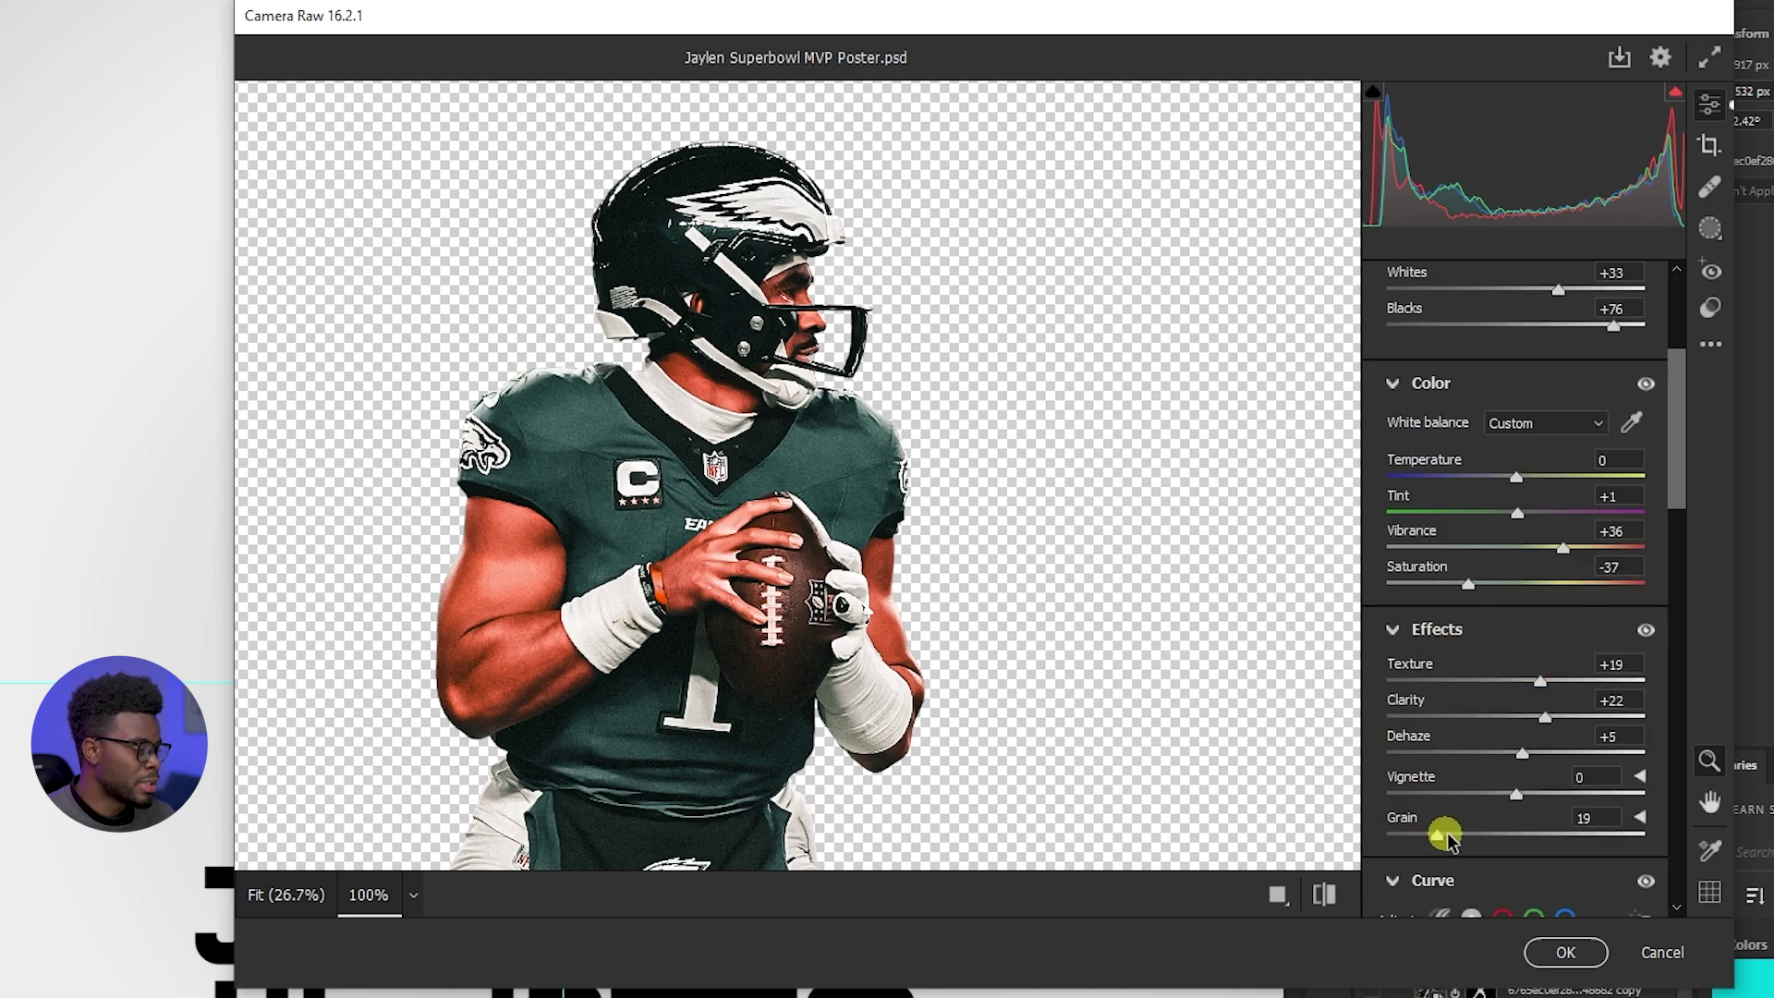
scroll(1450, 764, "up", 5)
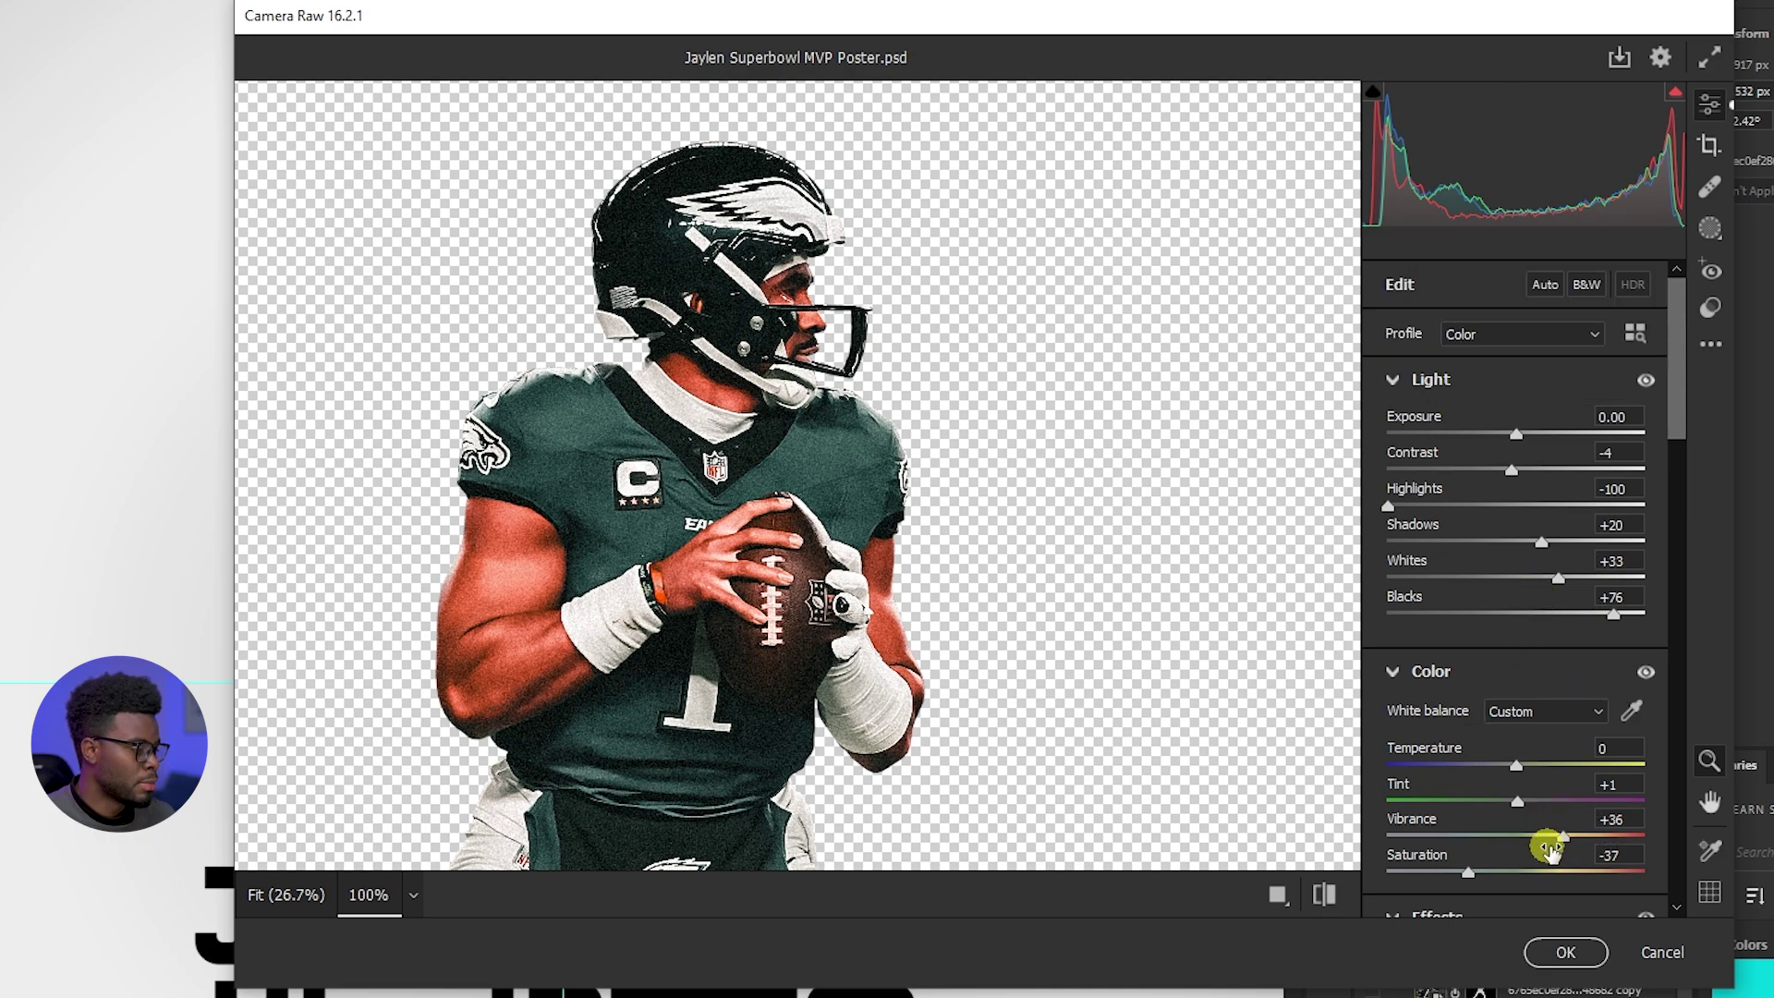
left_click_drag(1549, 848, 1463, 869)
Set the Color Mixer saturation of Reds, Oranges and Yellows to -100 and apply the Camera Raw Filter
scroll(1493, 612, "down", 8)
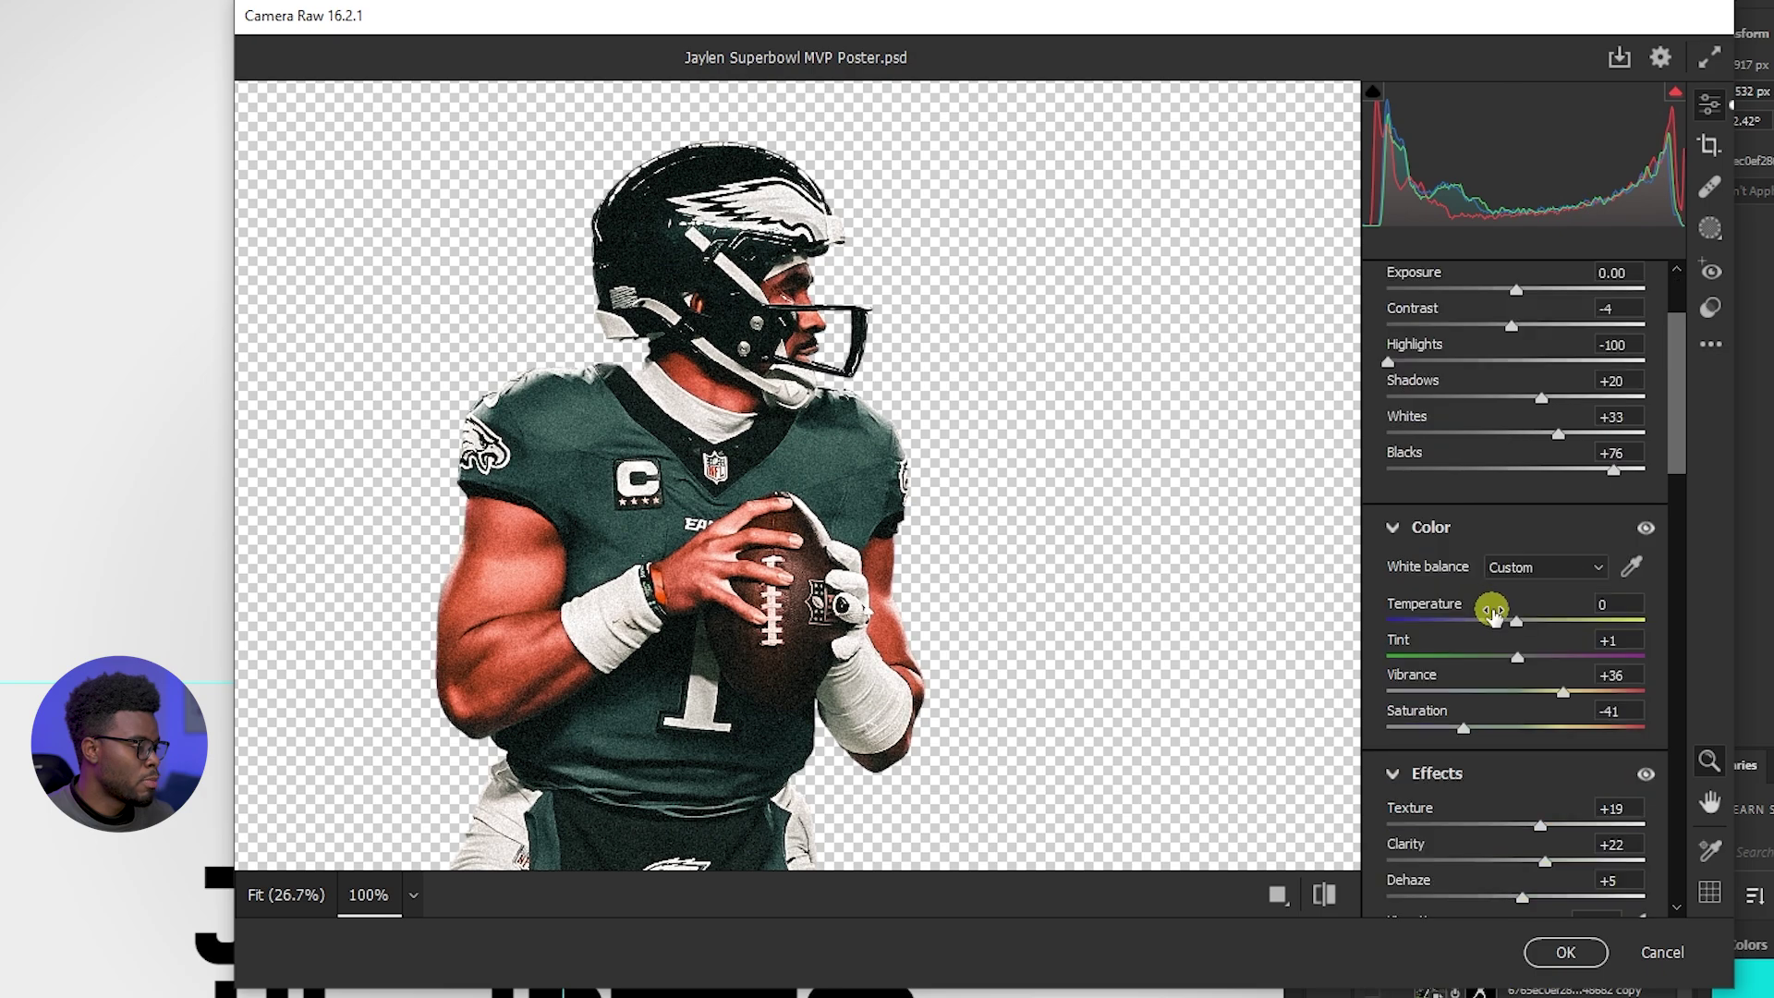
scroll(1493, 612, "down", 16)
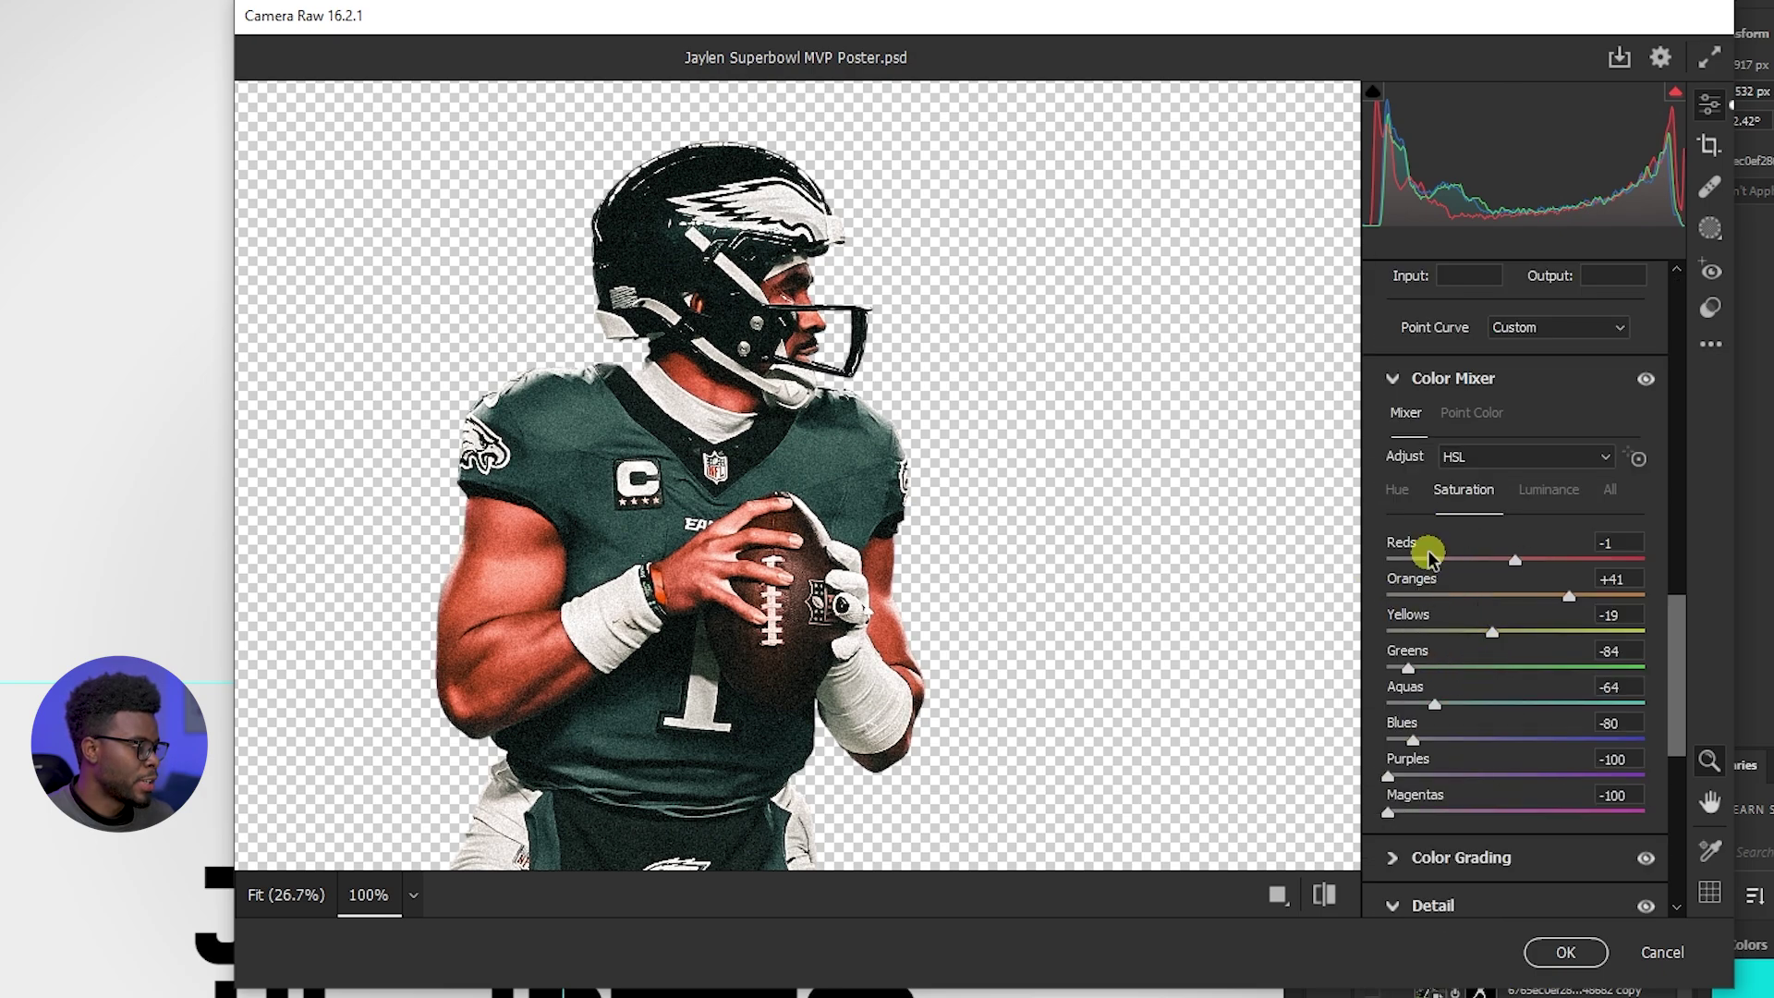
left_click_drag(1569, 596, 1381, 596)
left_click_drag(1508, 570, 1390, 584)
left_click_drag(1489, 632, 1346, 618)
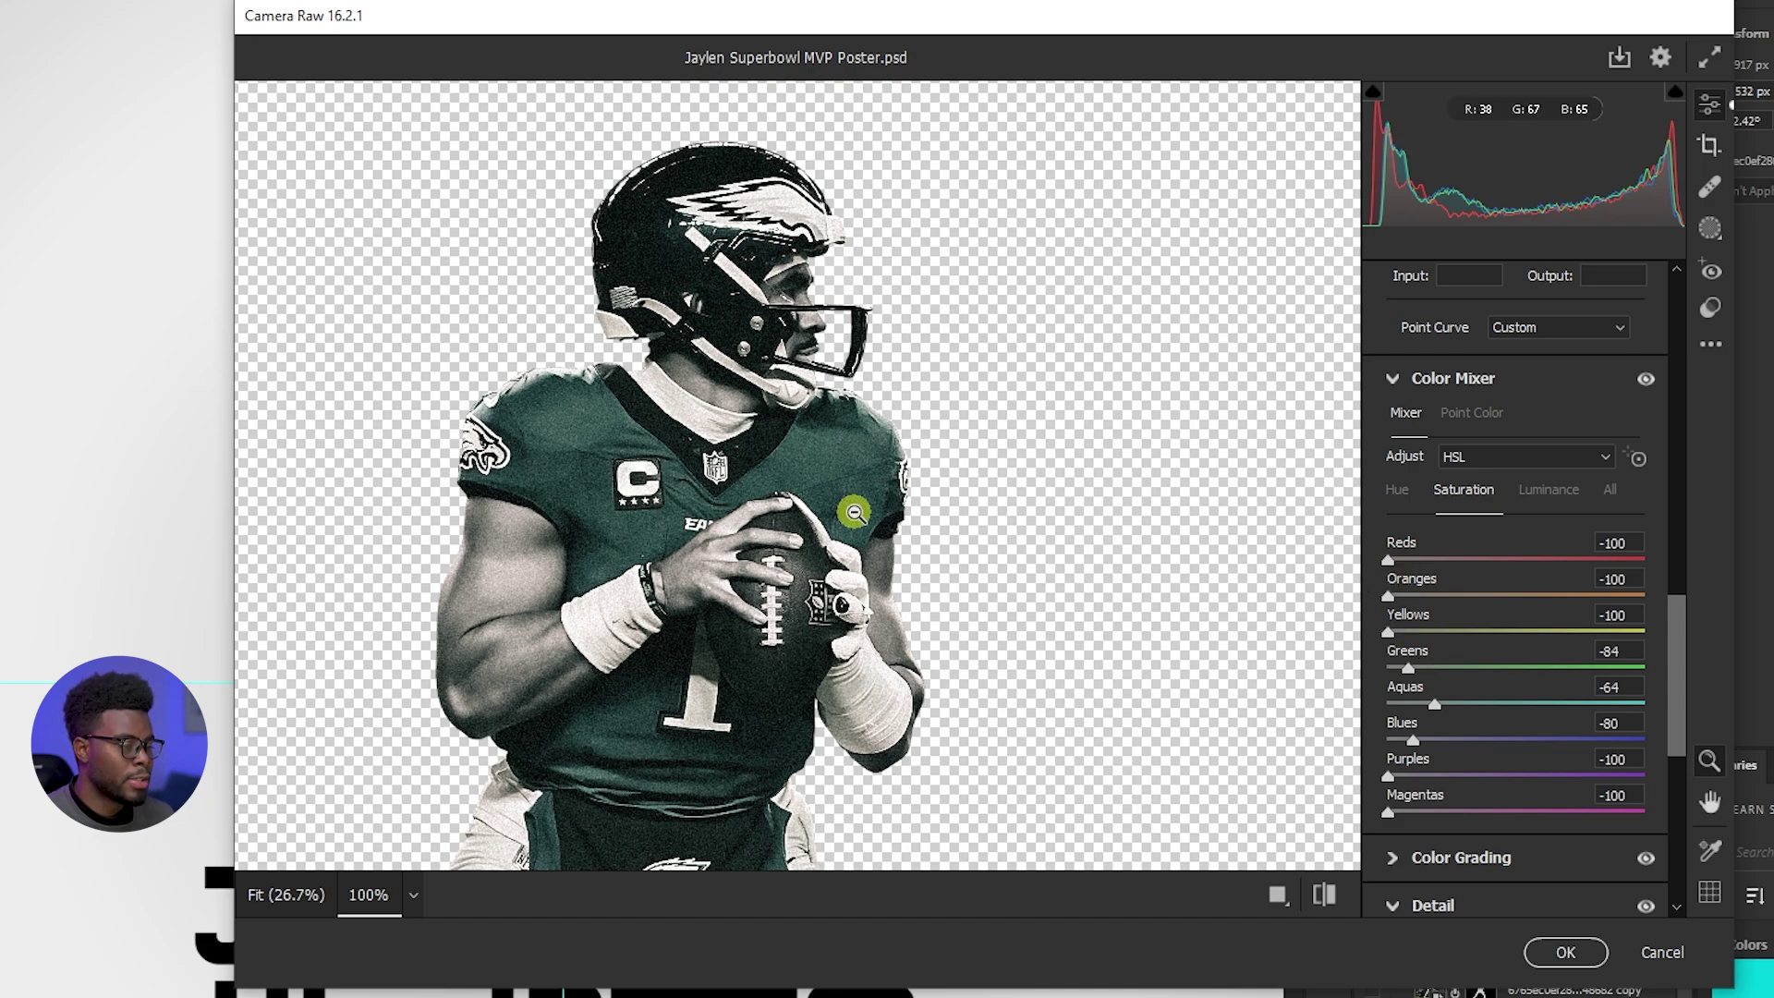
left_click(1561, 953)
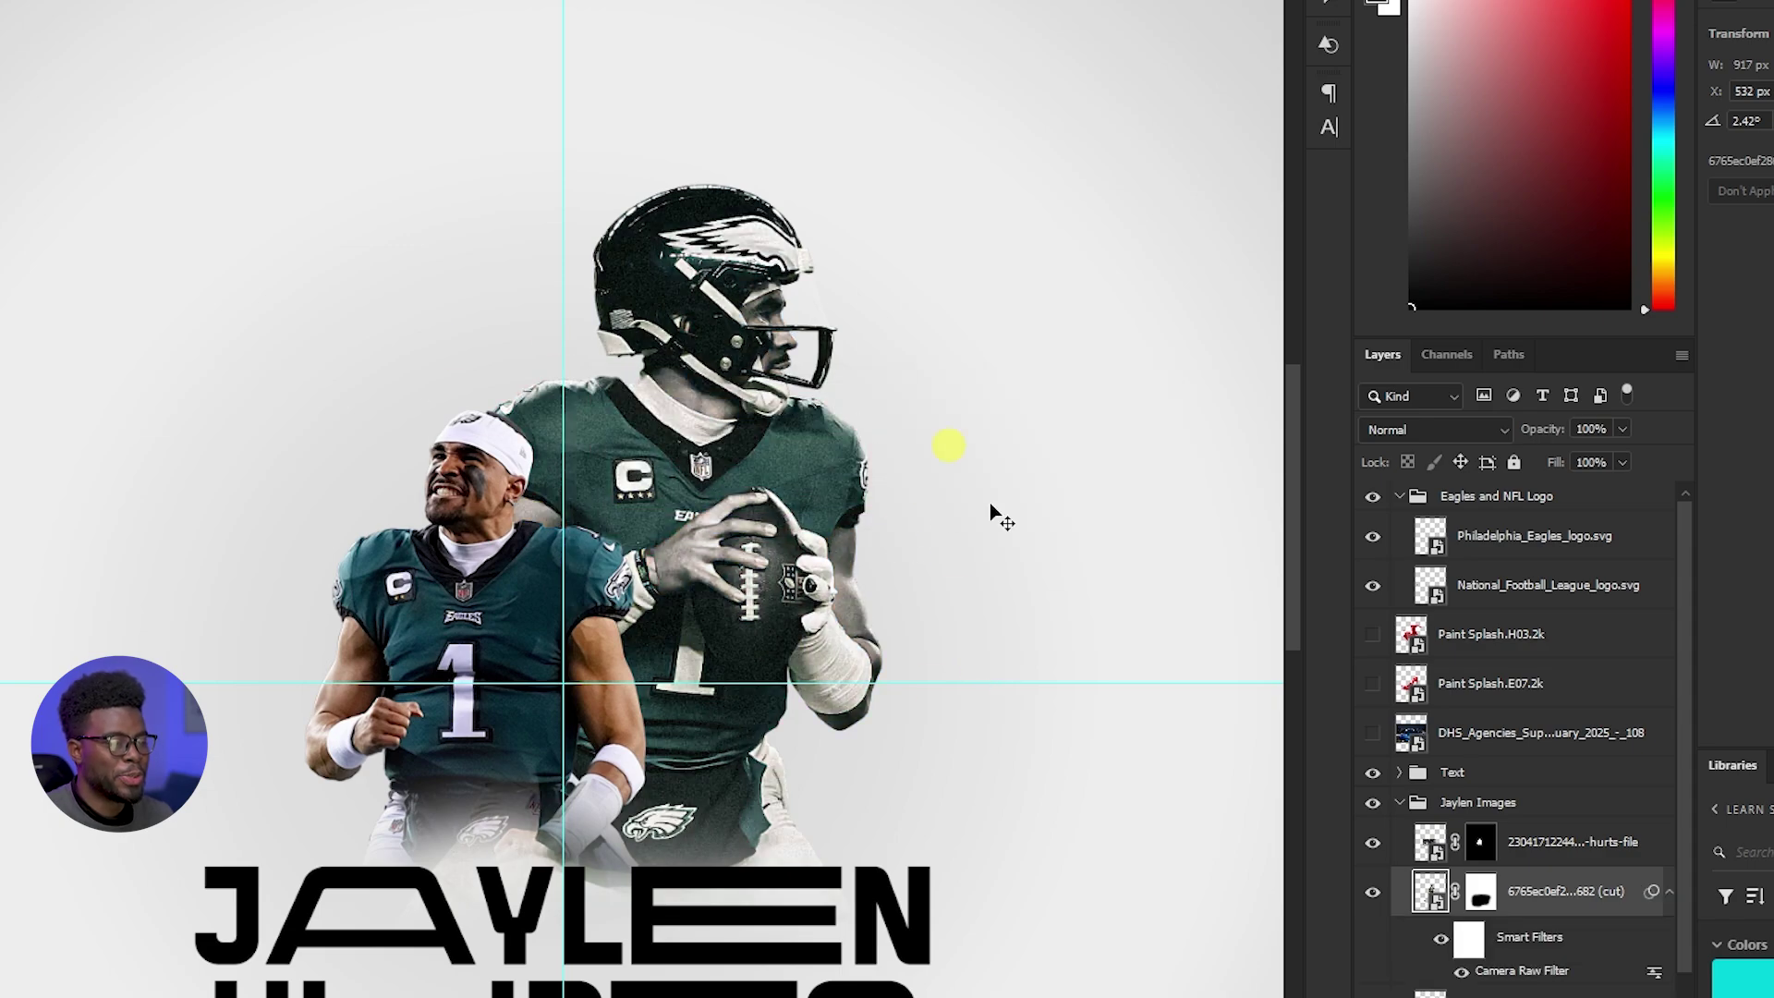
scroll(720, 282, "down", 1)
scroll(728, 291, "down", 1)
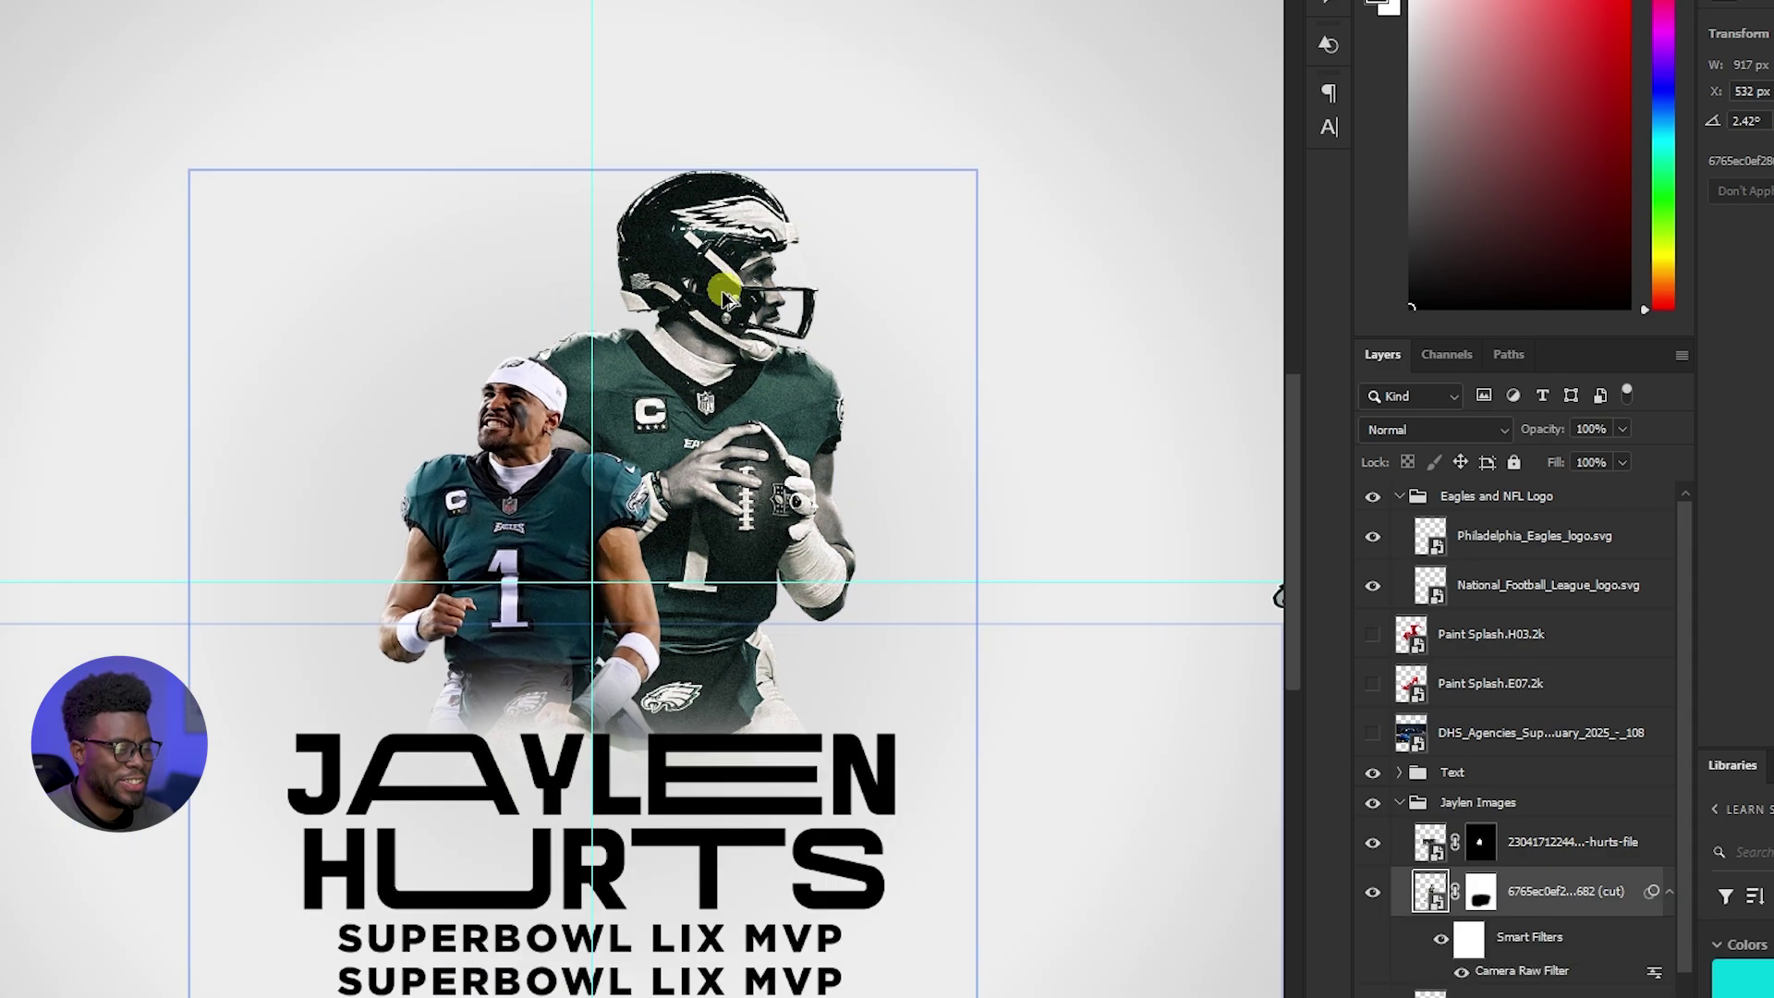
scroll(719, 296, "up", 1)
scroll(719, 307, "up", 1)
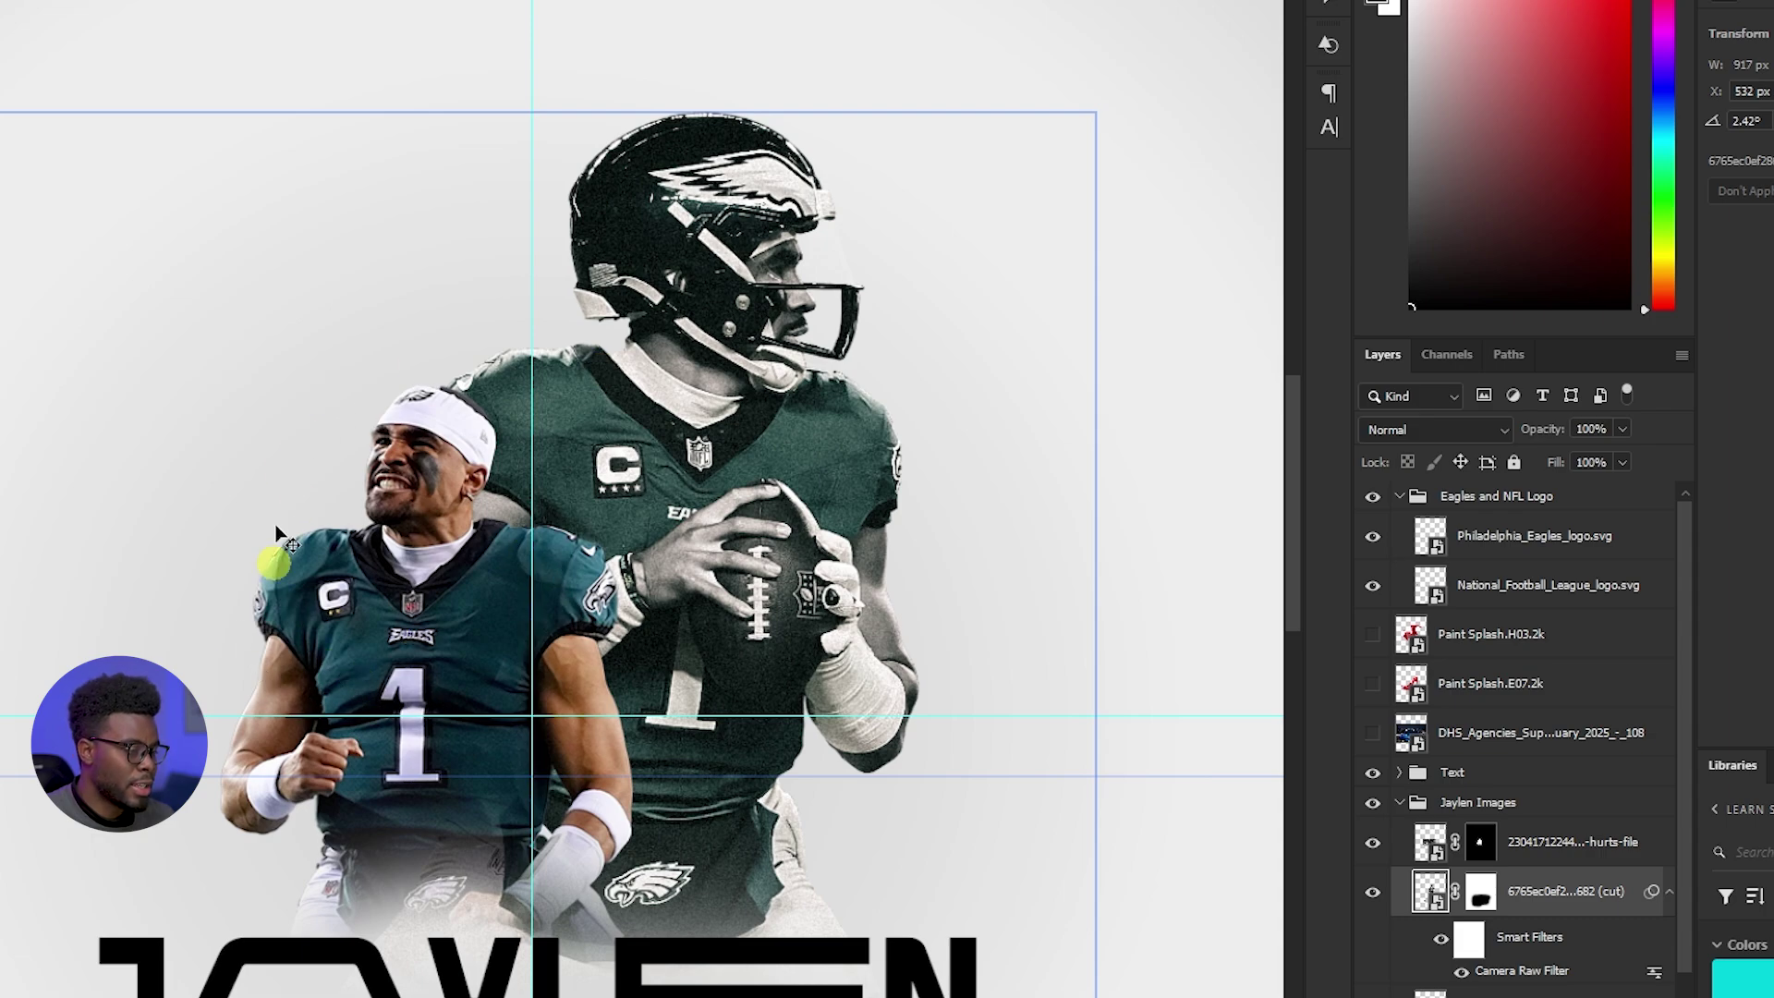
left_click(534, 636)
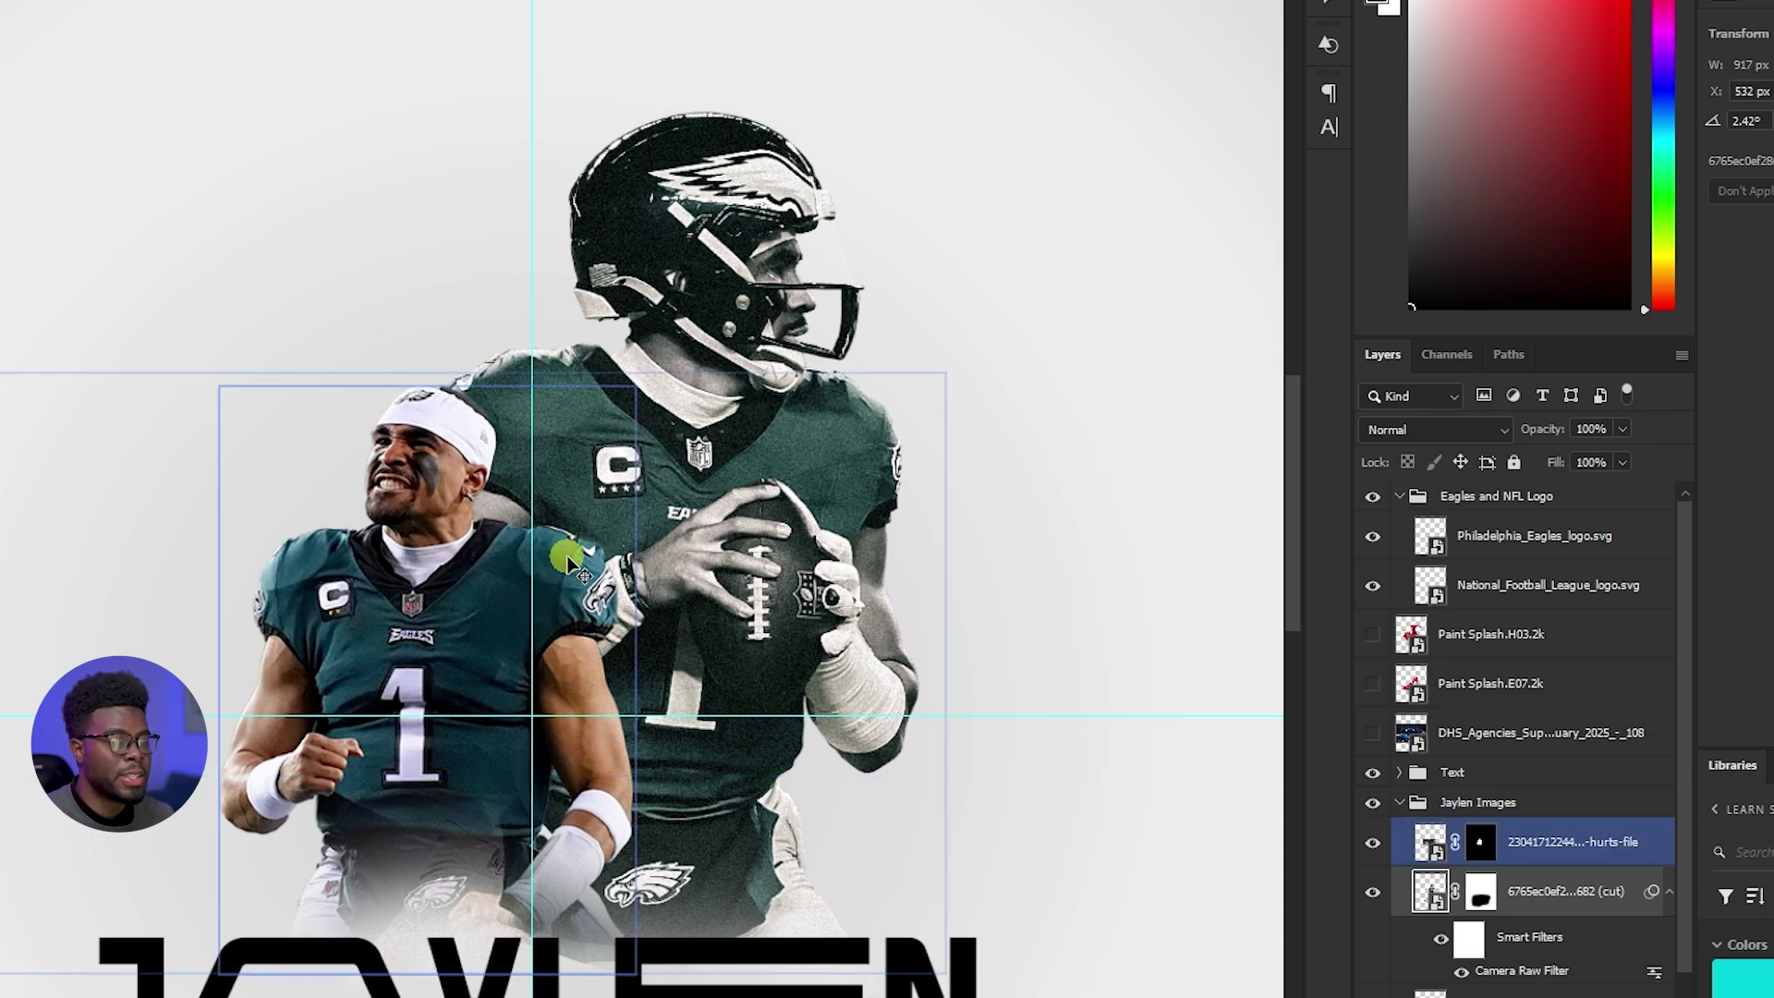
left_click(1142, 730)
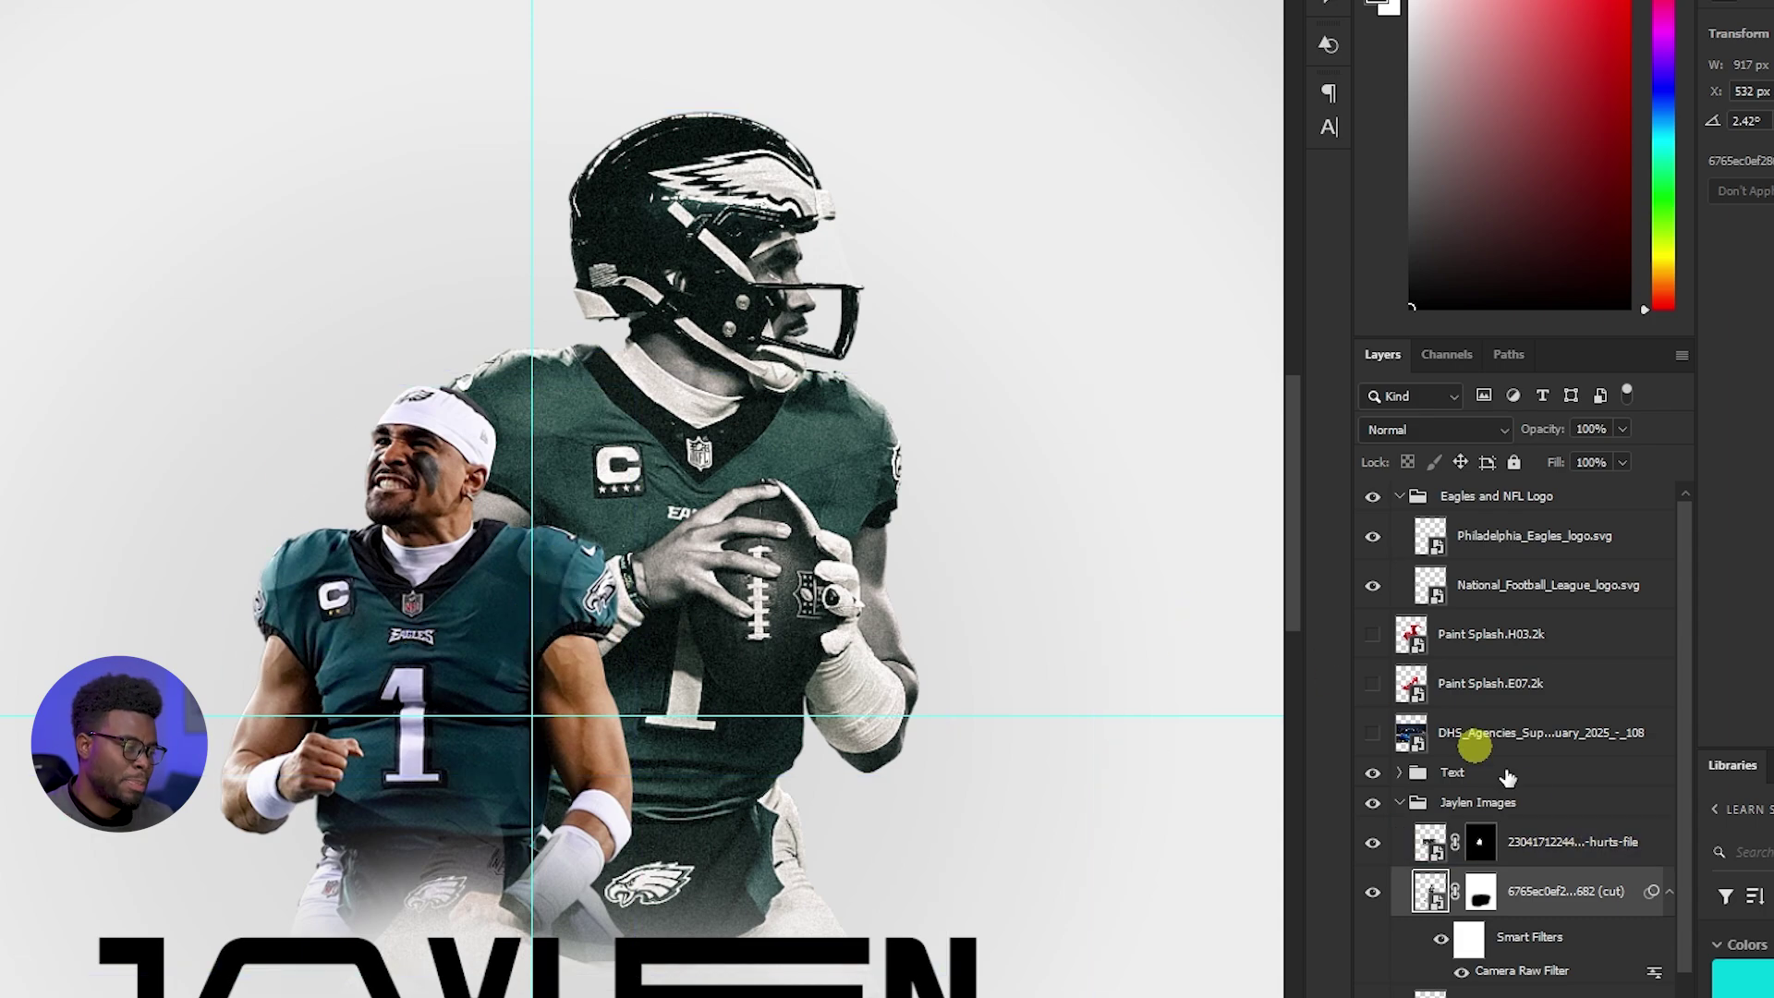
Select the headband player's layer and toggle its visibility off and on to check which cutout it holds
left_click(1427, 844)
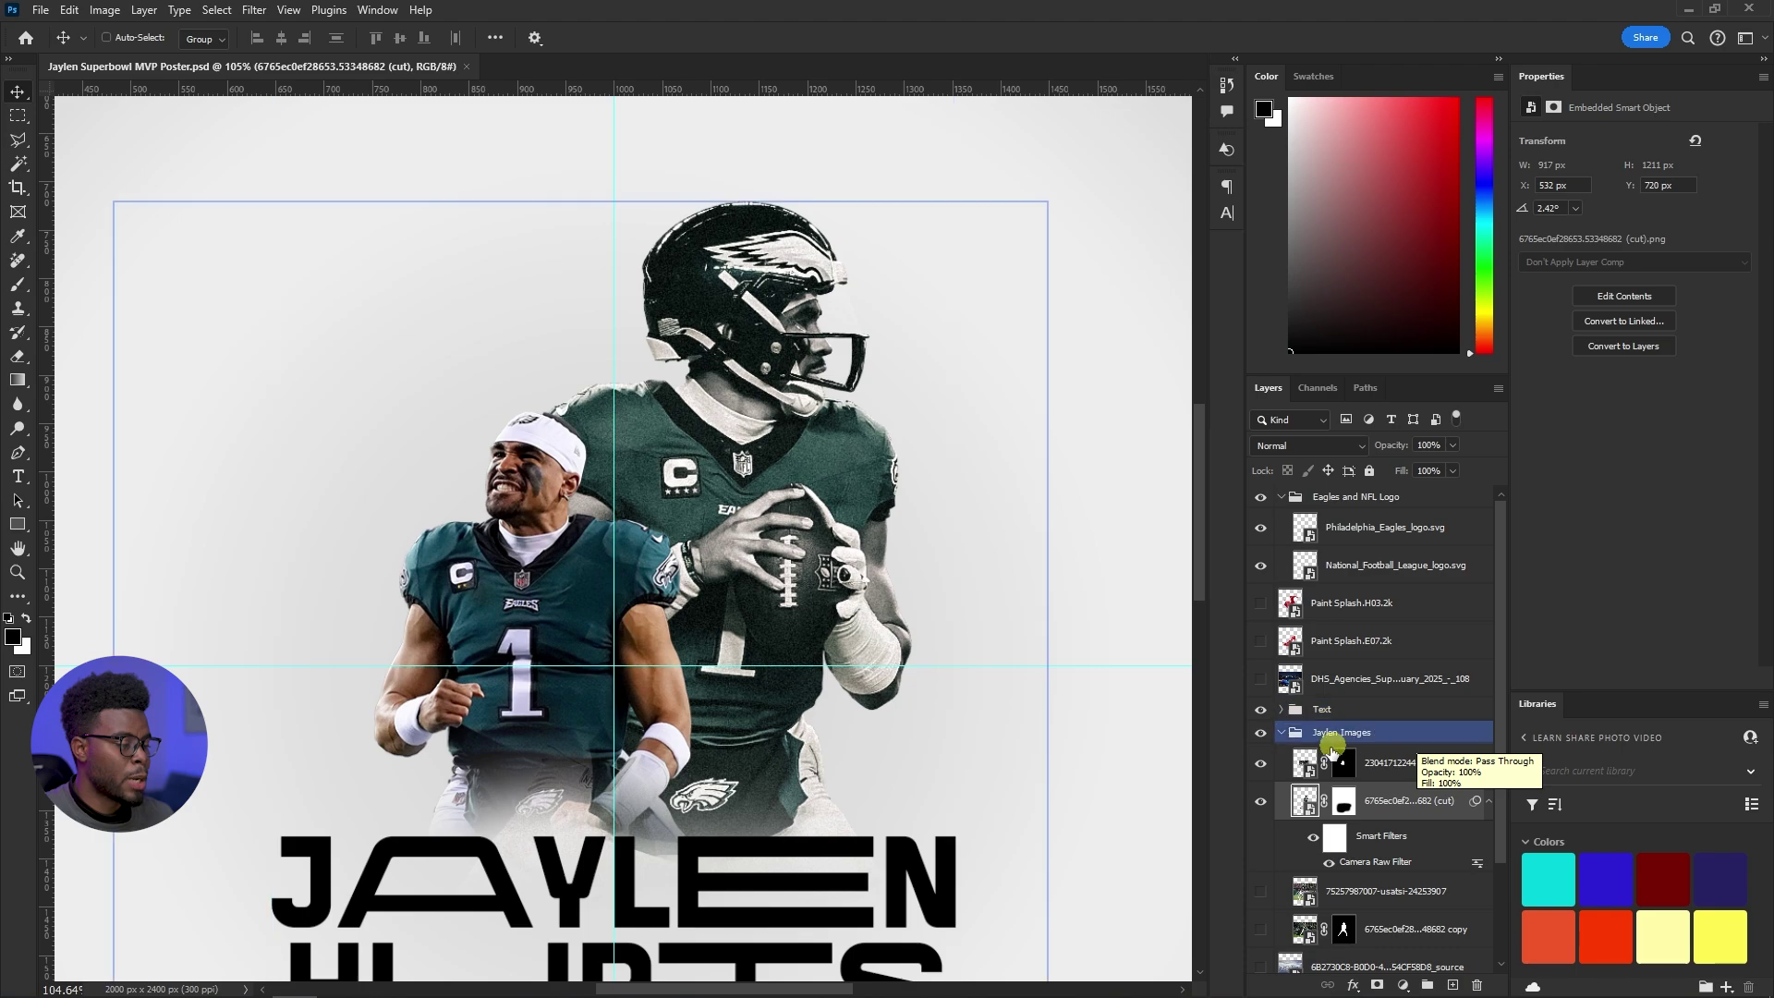
left_click(1310, 764)
left_click(1262, 762)
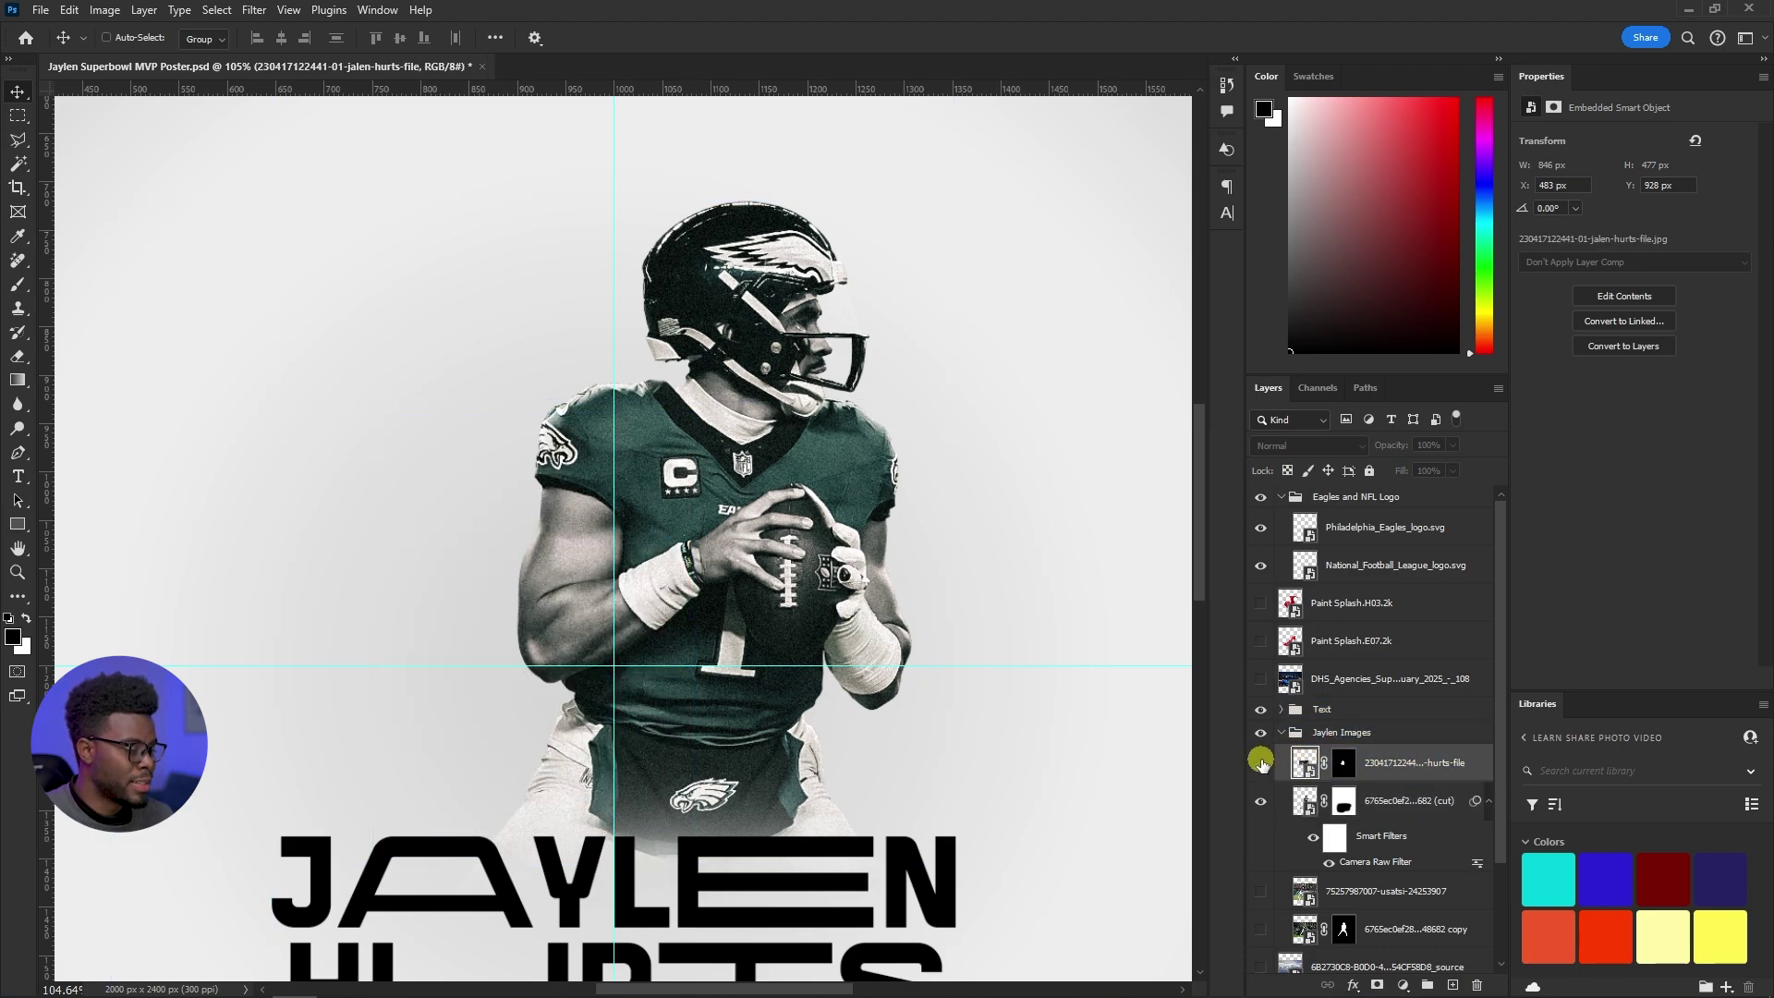
left_click(1262, 763)
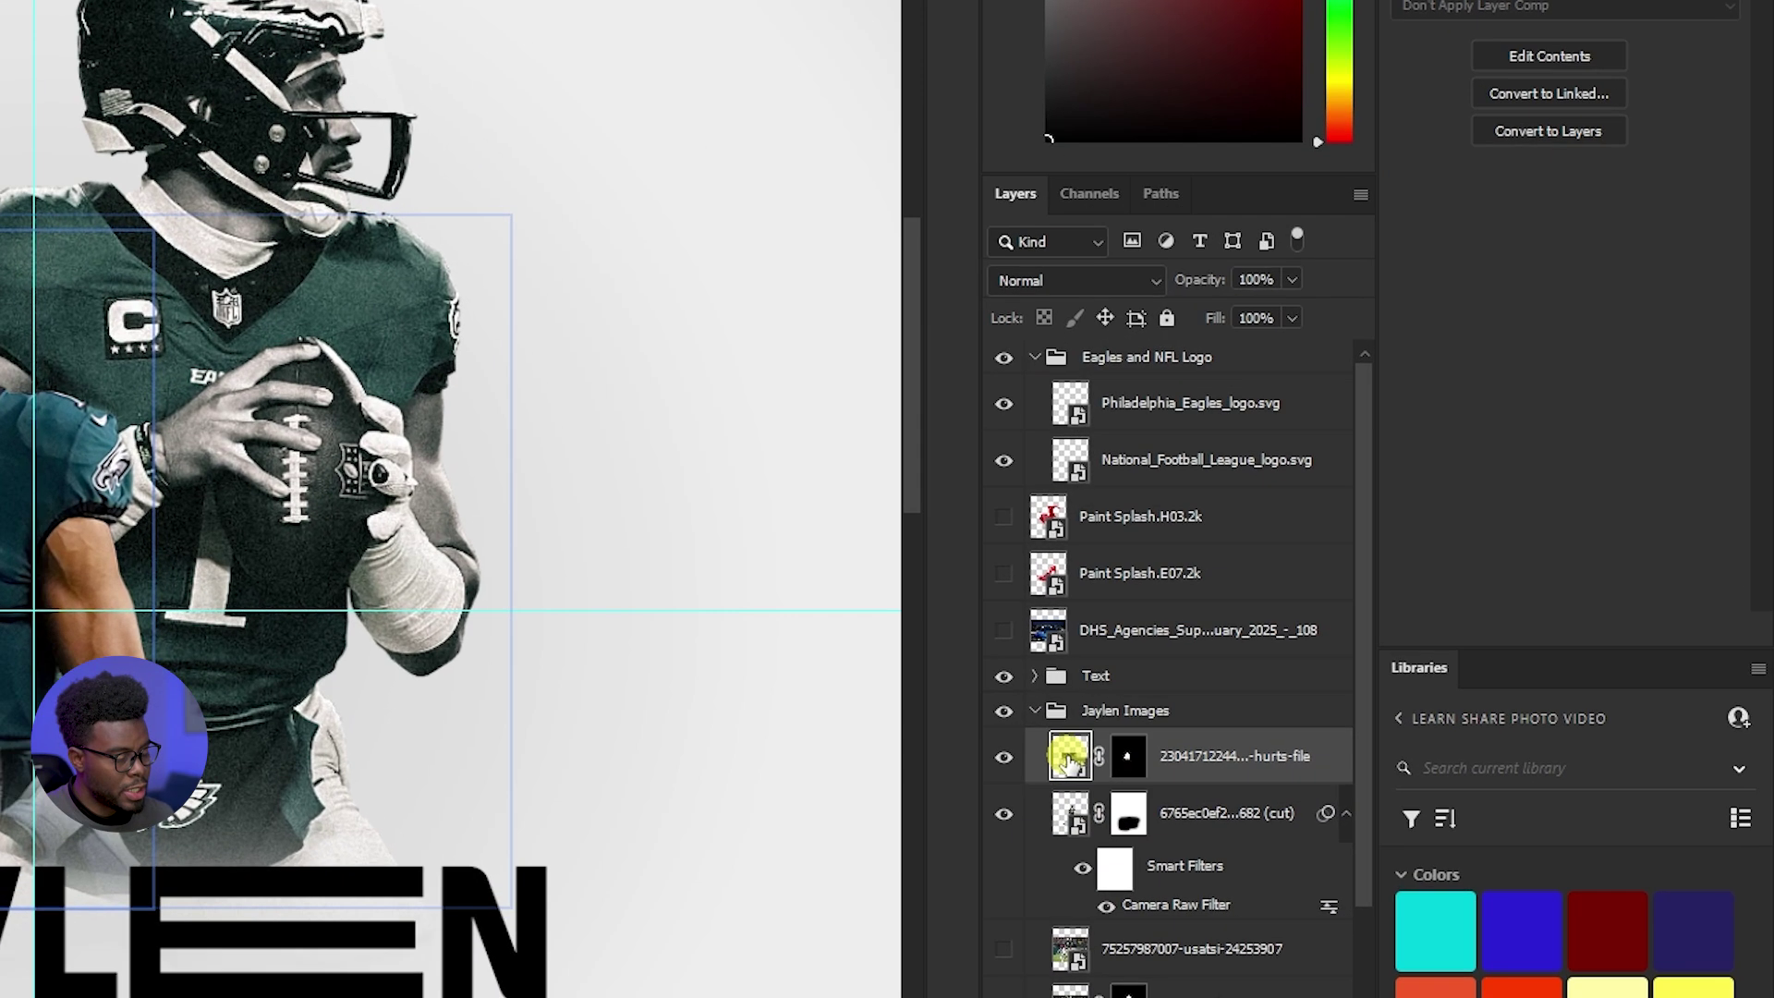
left_click(1127, 758)
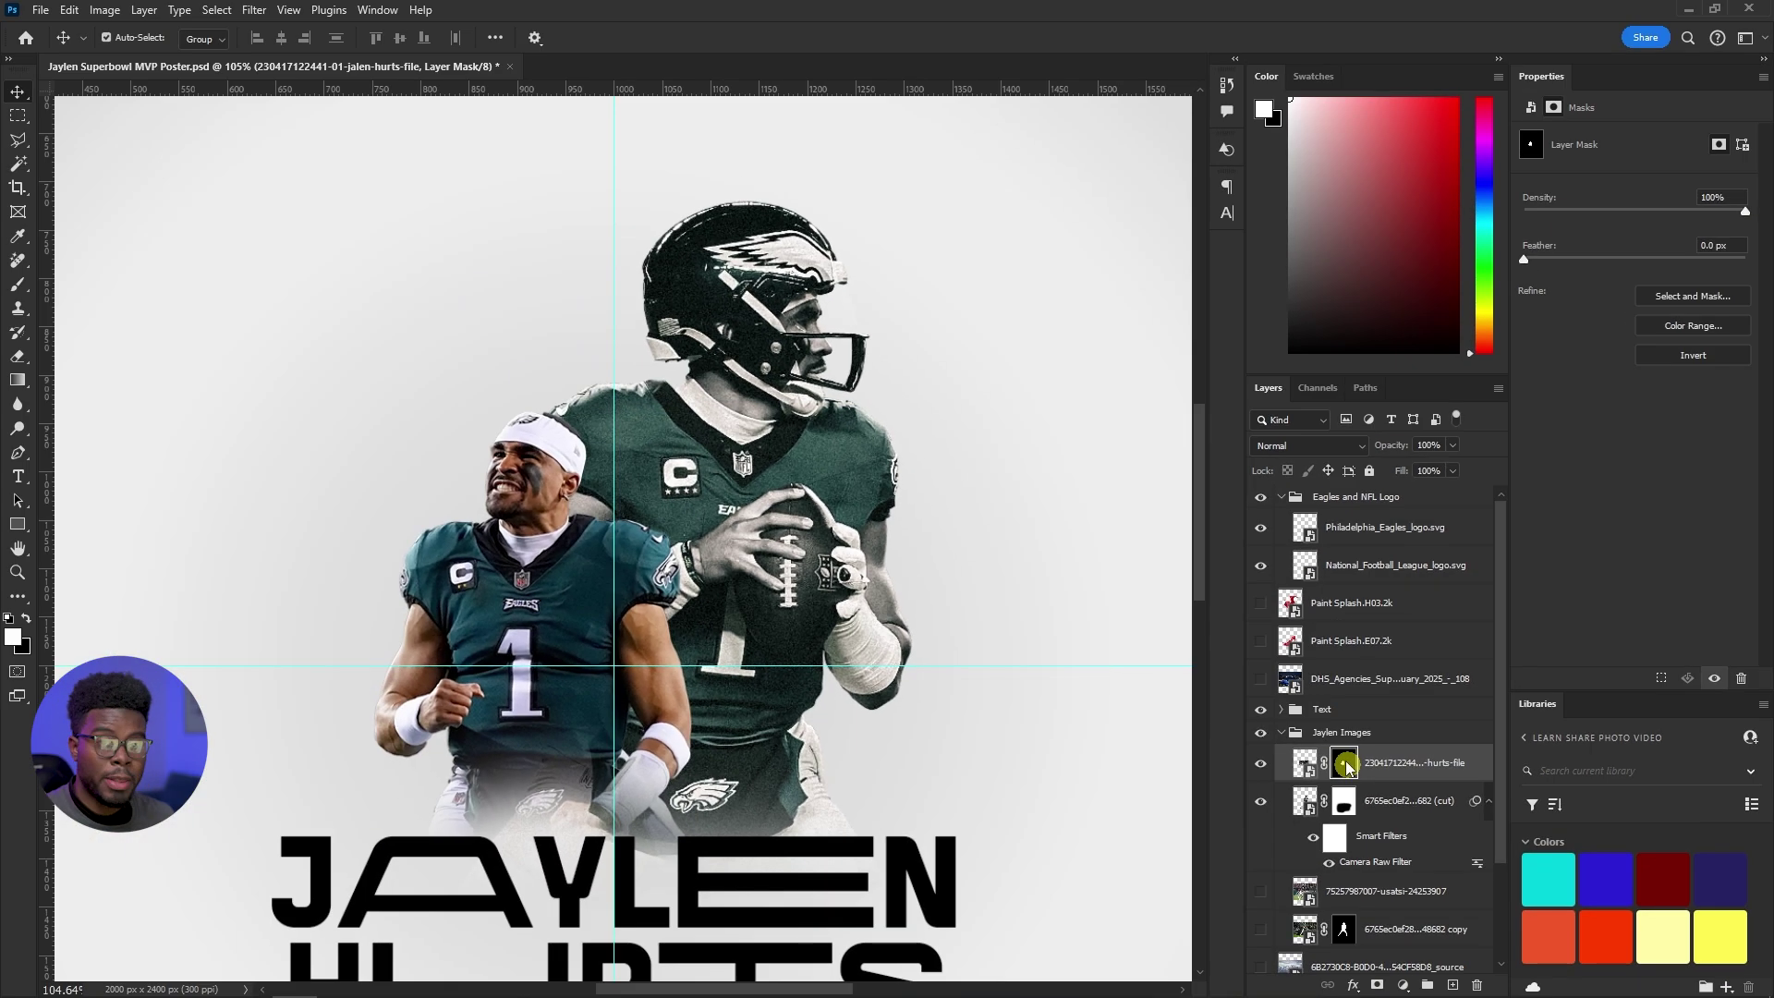
key("ctrl+shift+a")
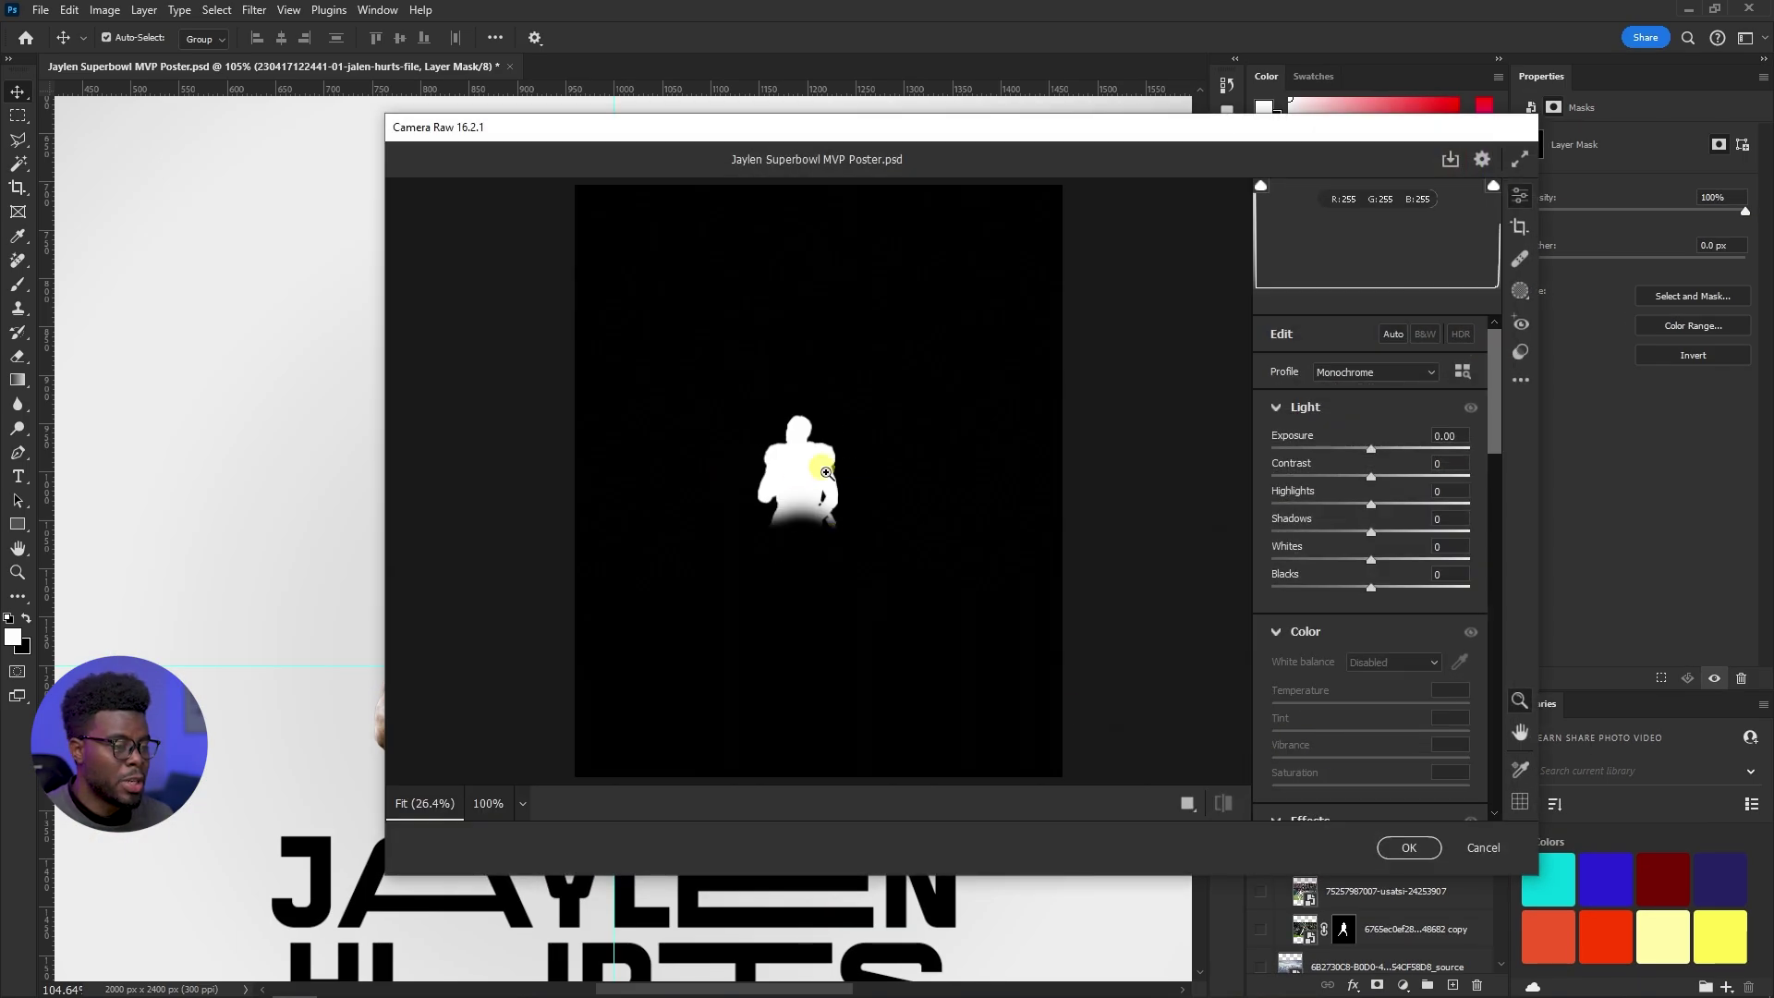
left_click(796, 440)
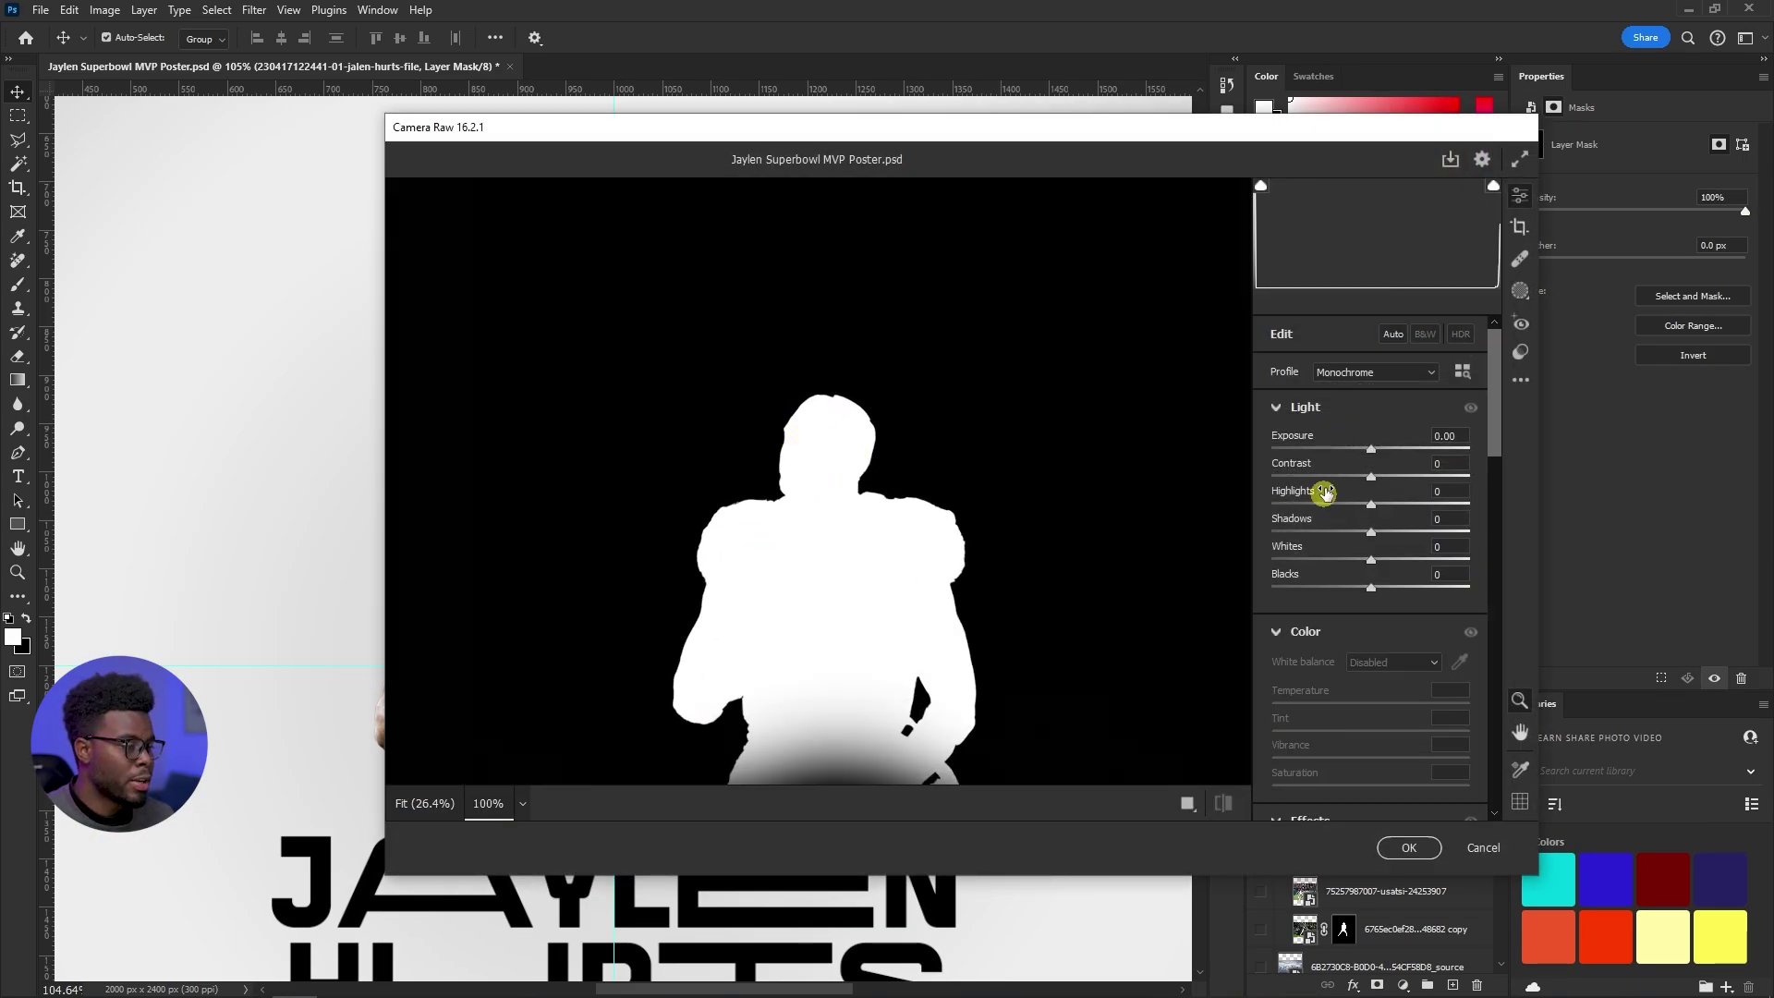
left_click_drag(1371, 504, 1401, 533)
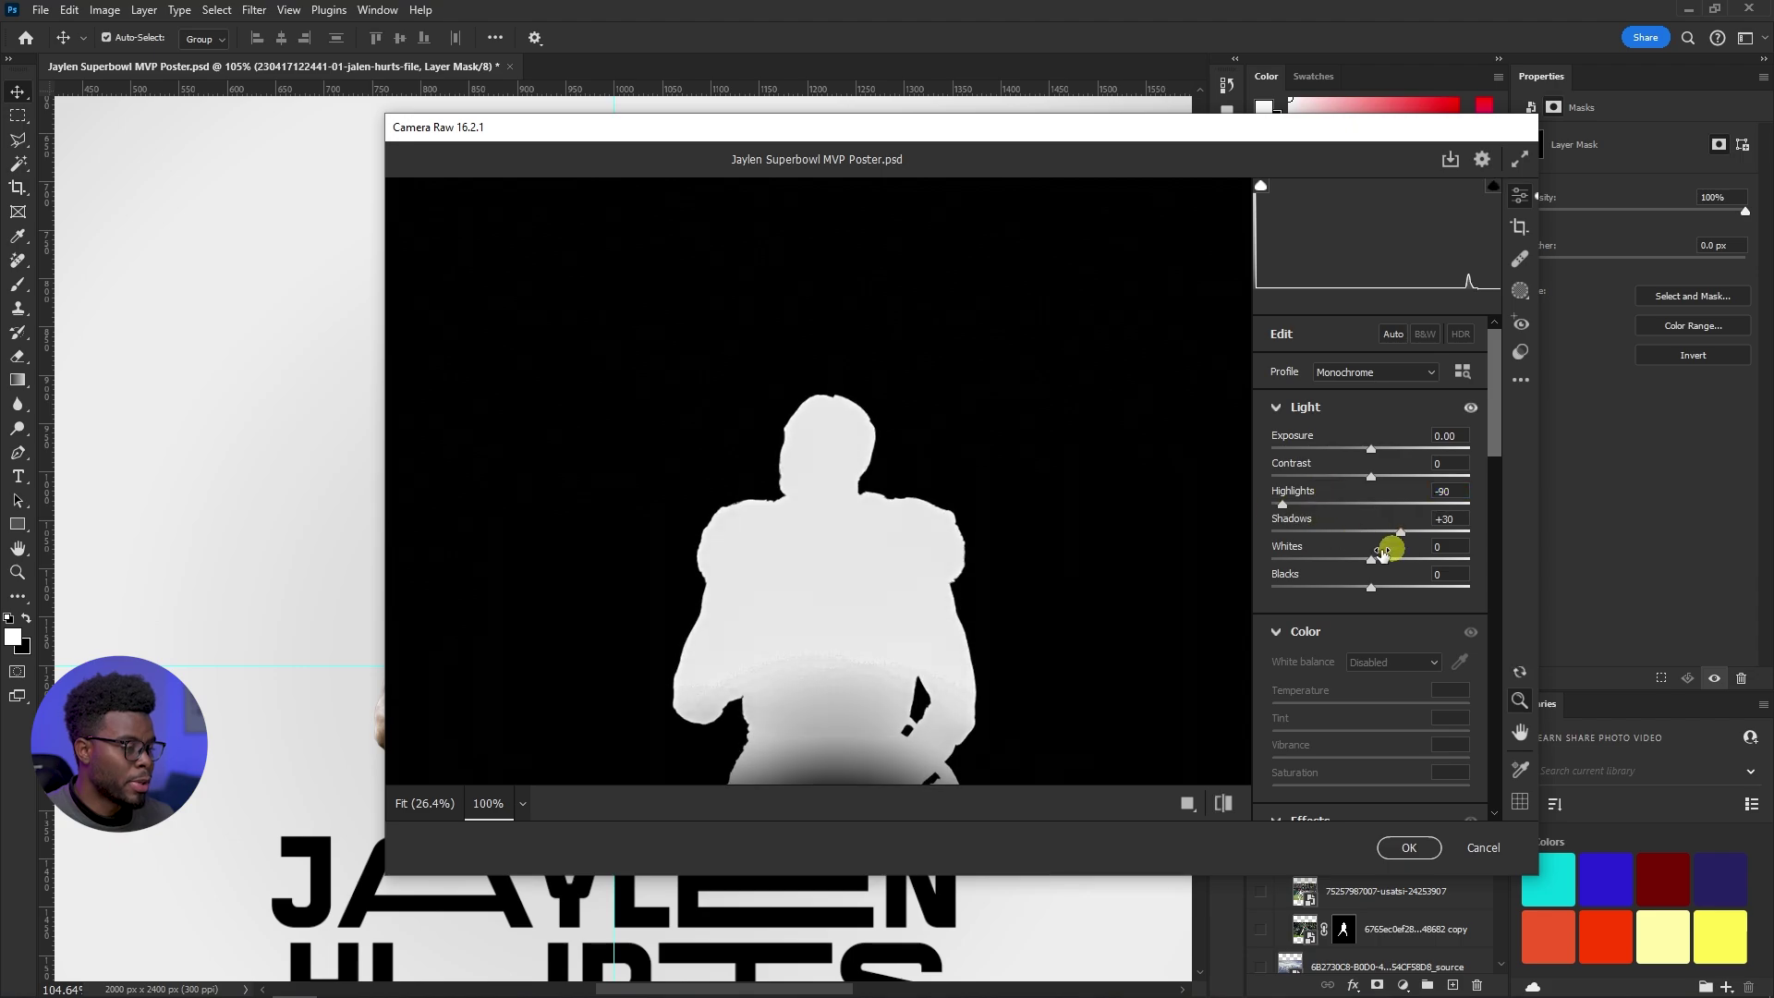
left_click(1483, 850)
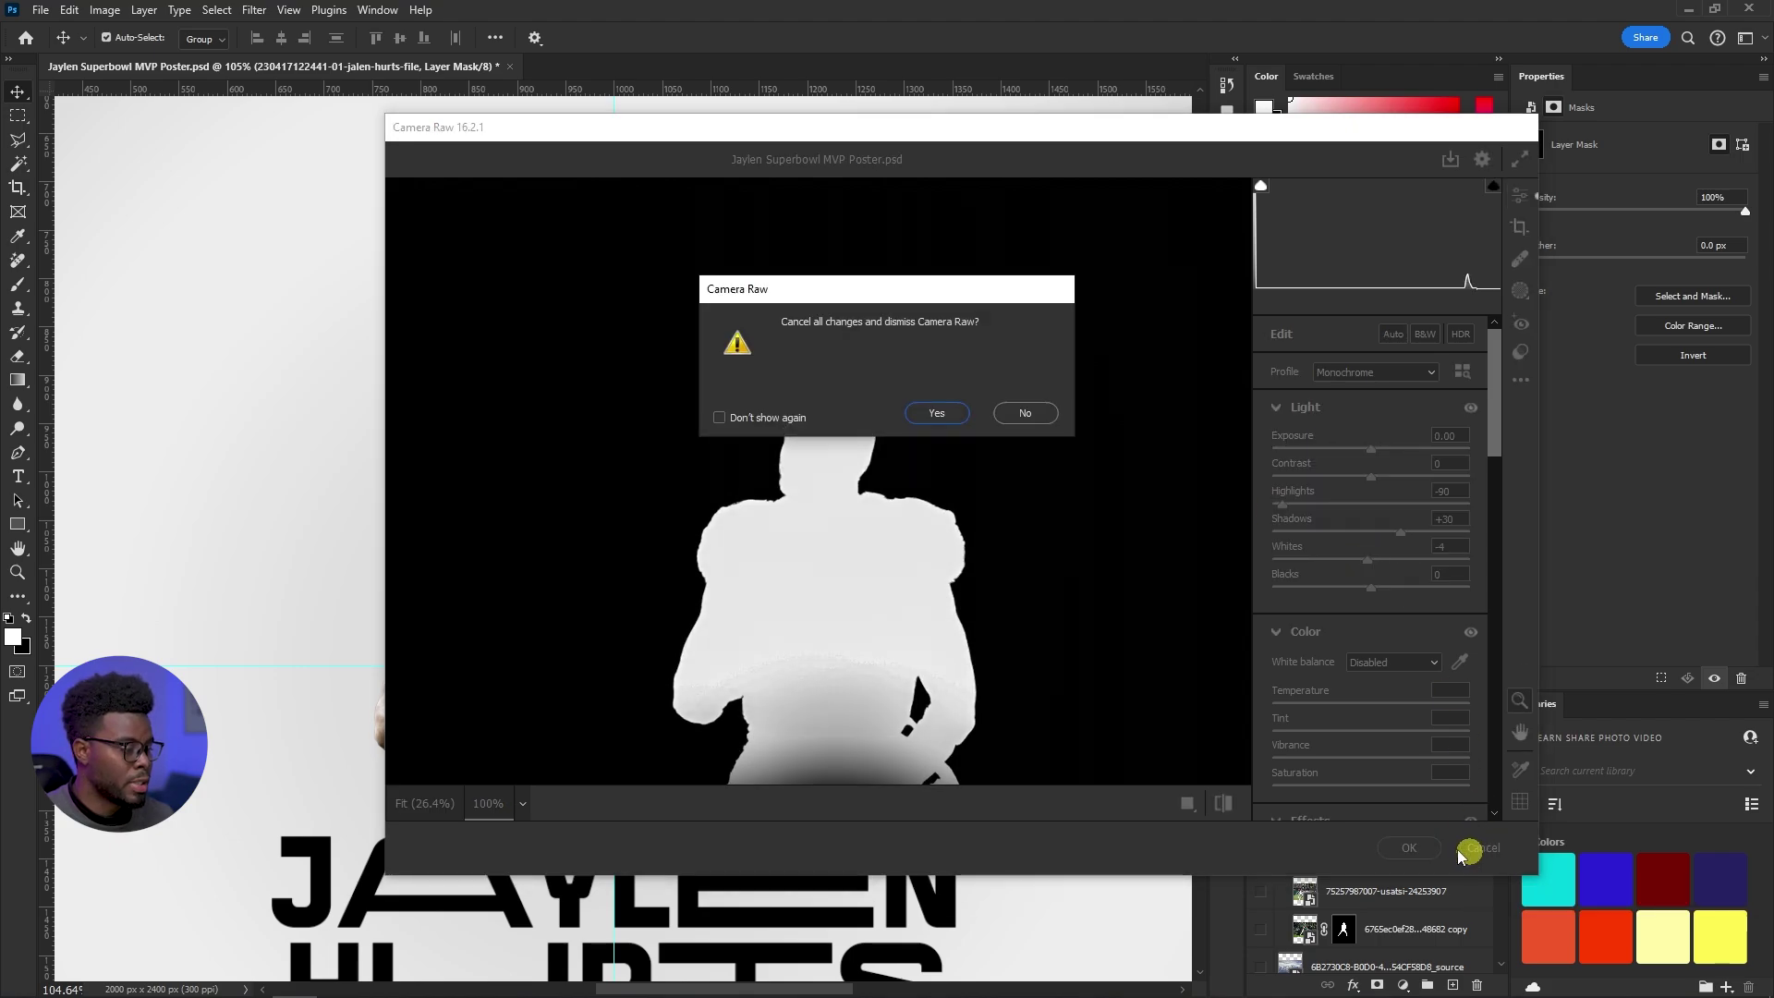
left_click(935, 413)
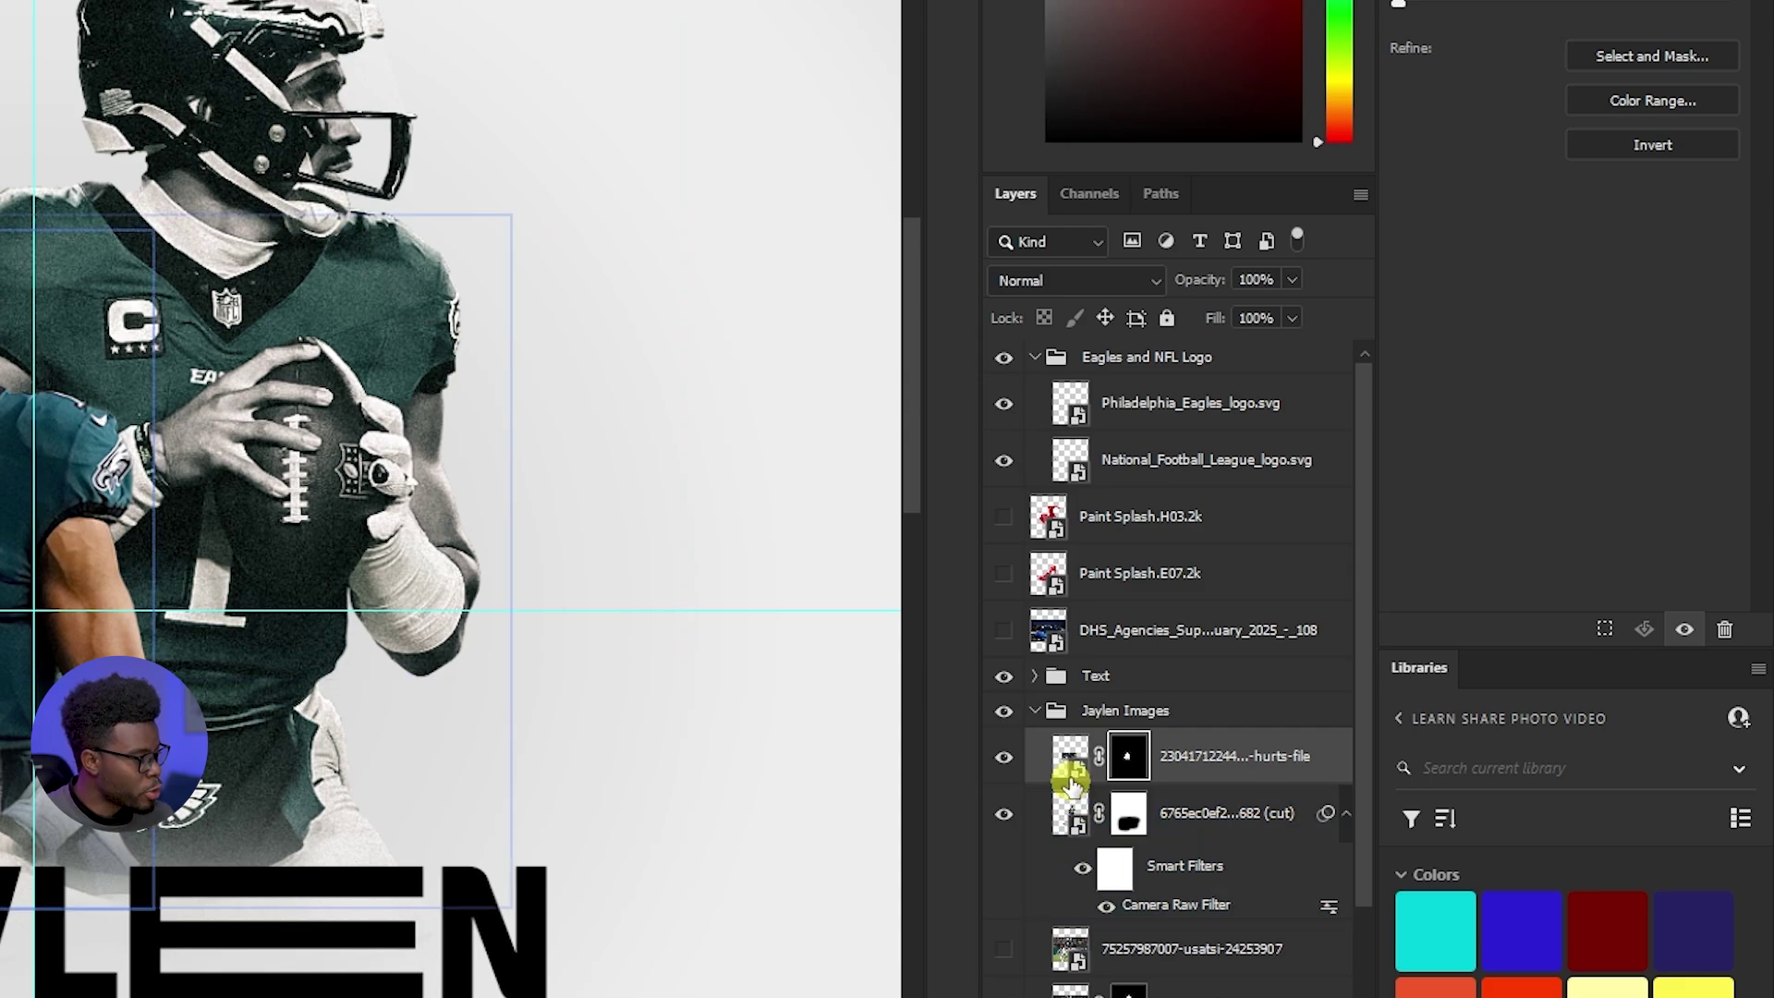
Open the headband player's image, not its mask, in the Camera Raw Filter and choose the Teal & Orange Artistic preset
left_click(1070, 767)
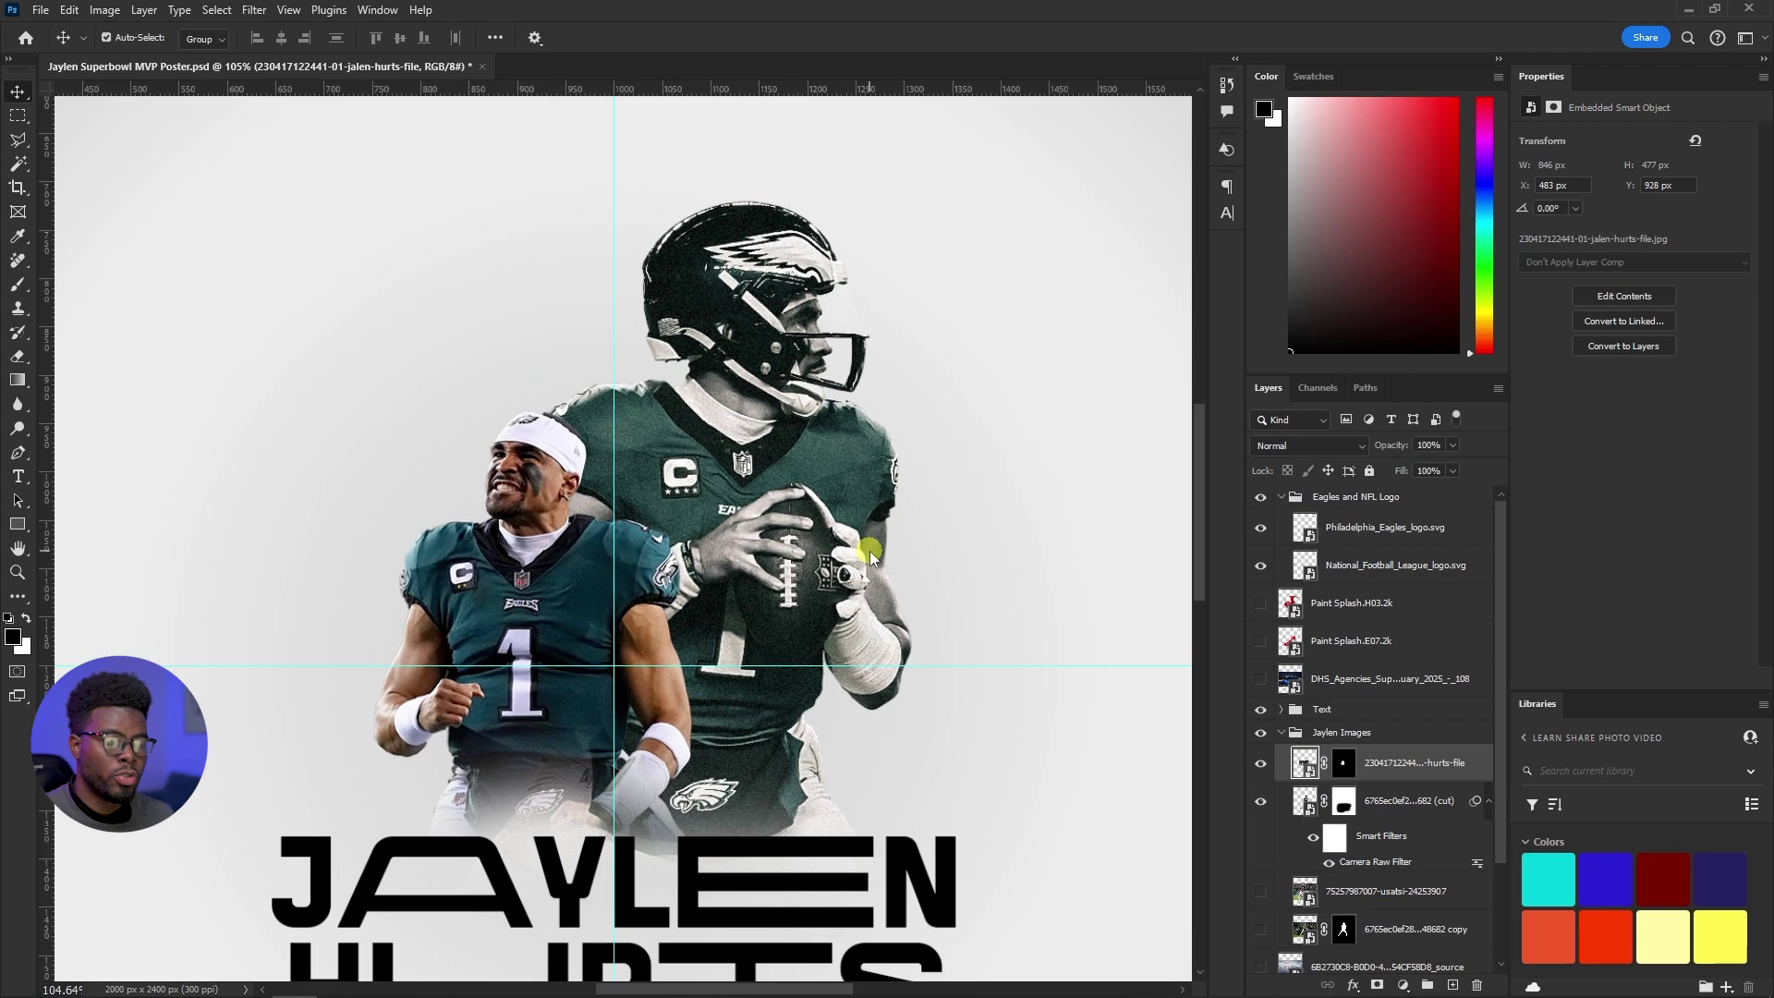
key("ctrl+shift+a")
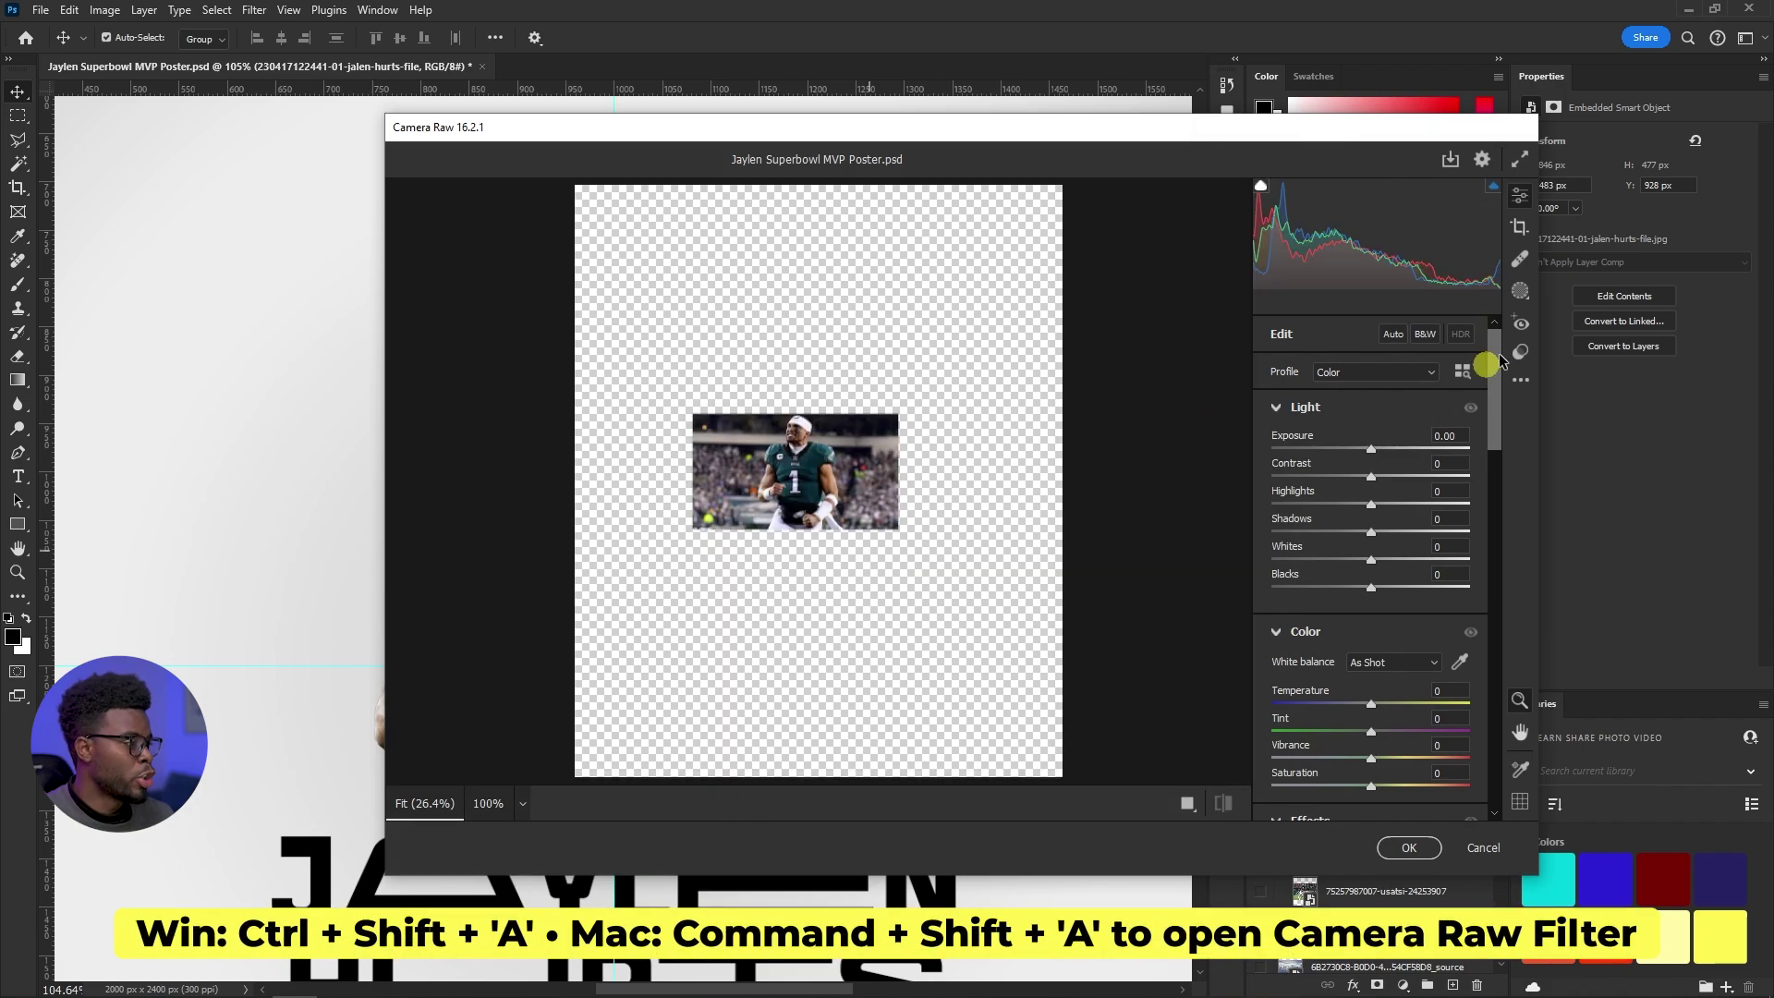
left_click_drag(772, 446, 862, 525)
left_click_drag(939, 590, 772, 269)
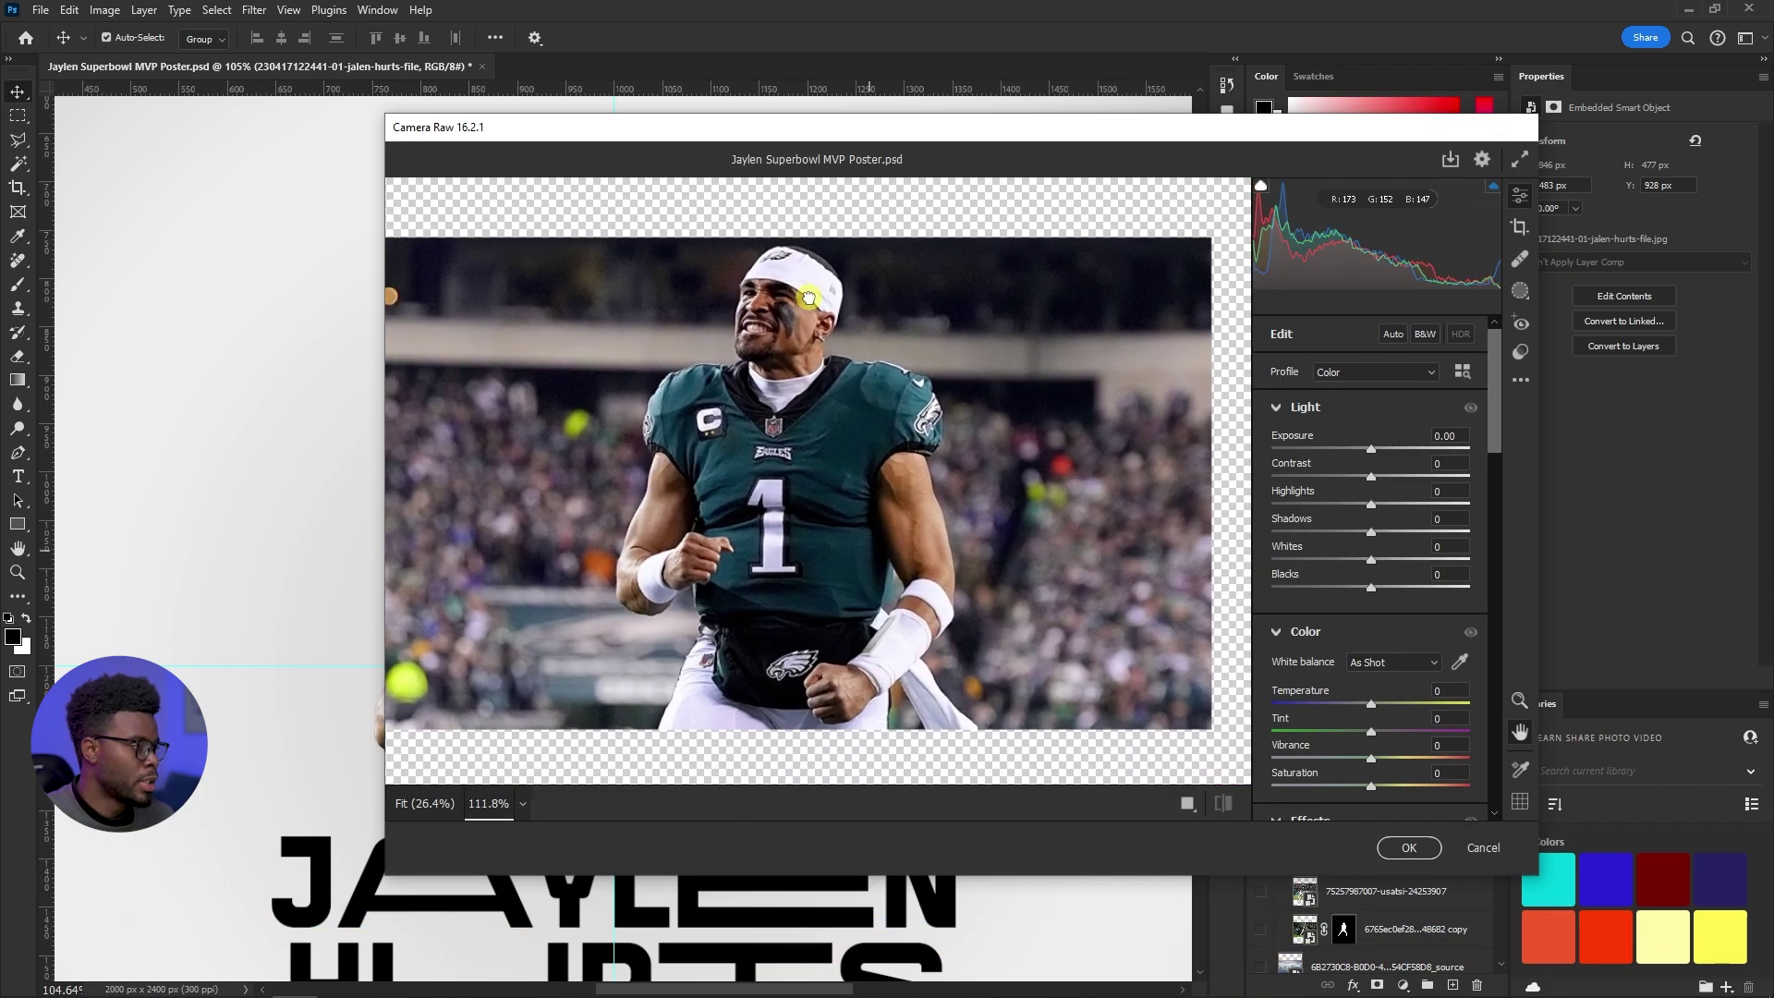
left_click(1522, 351)
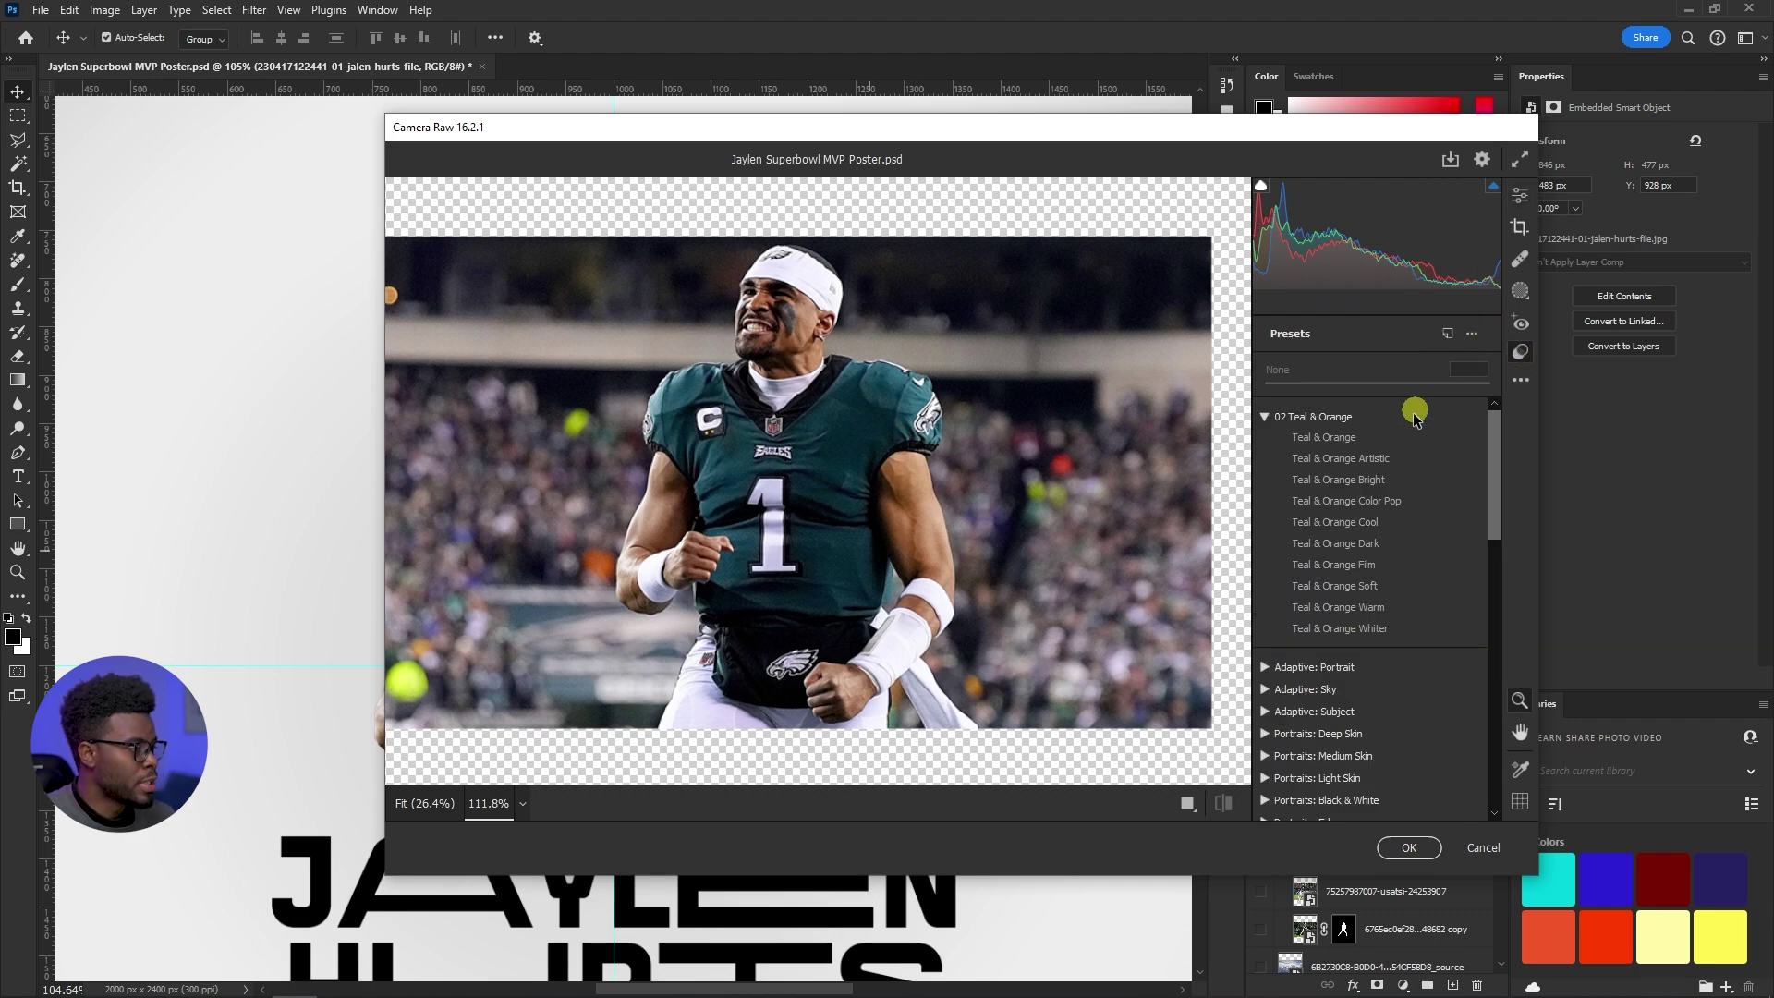
left_click(1406, 460)
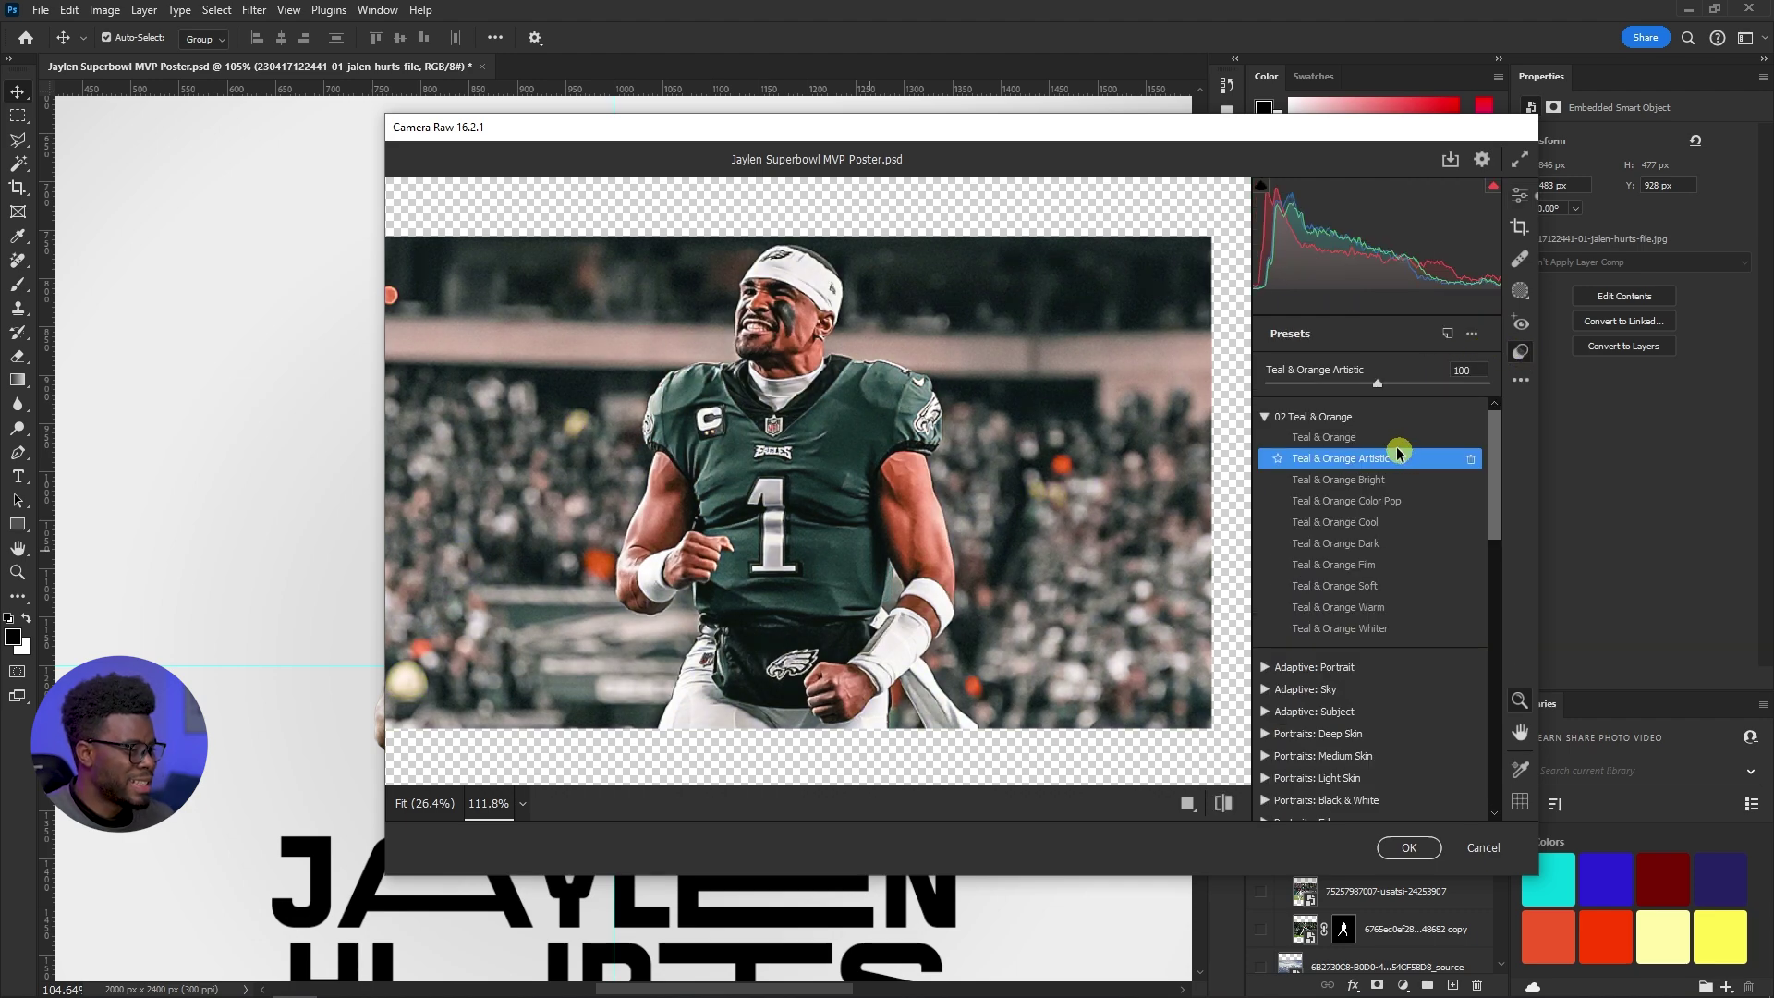
Raise the headband player's Shadows to +84 and Highlights to -46 in the Light settings, keeping Exposure at 0.00
left_click(1523, 196)
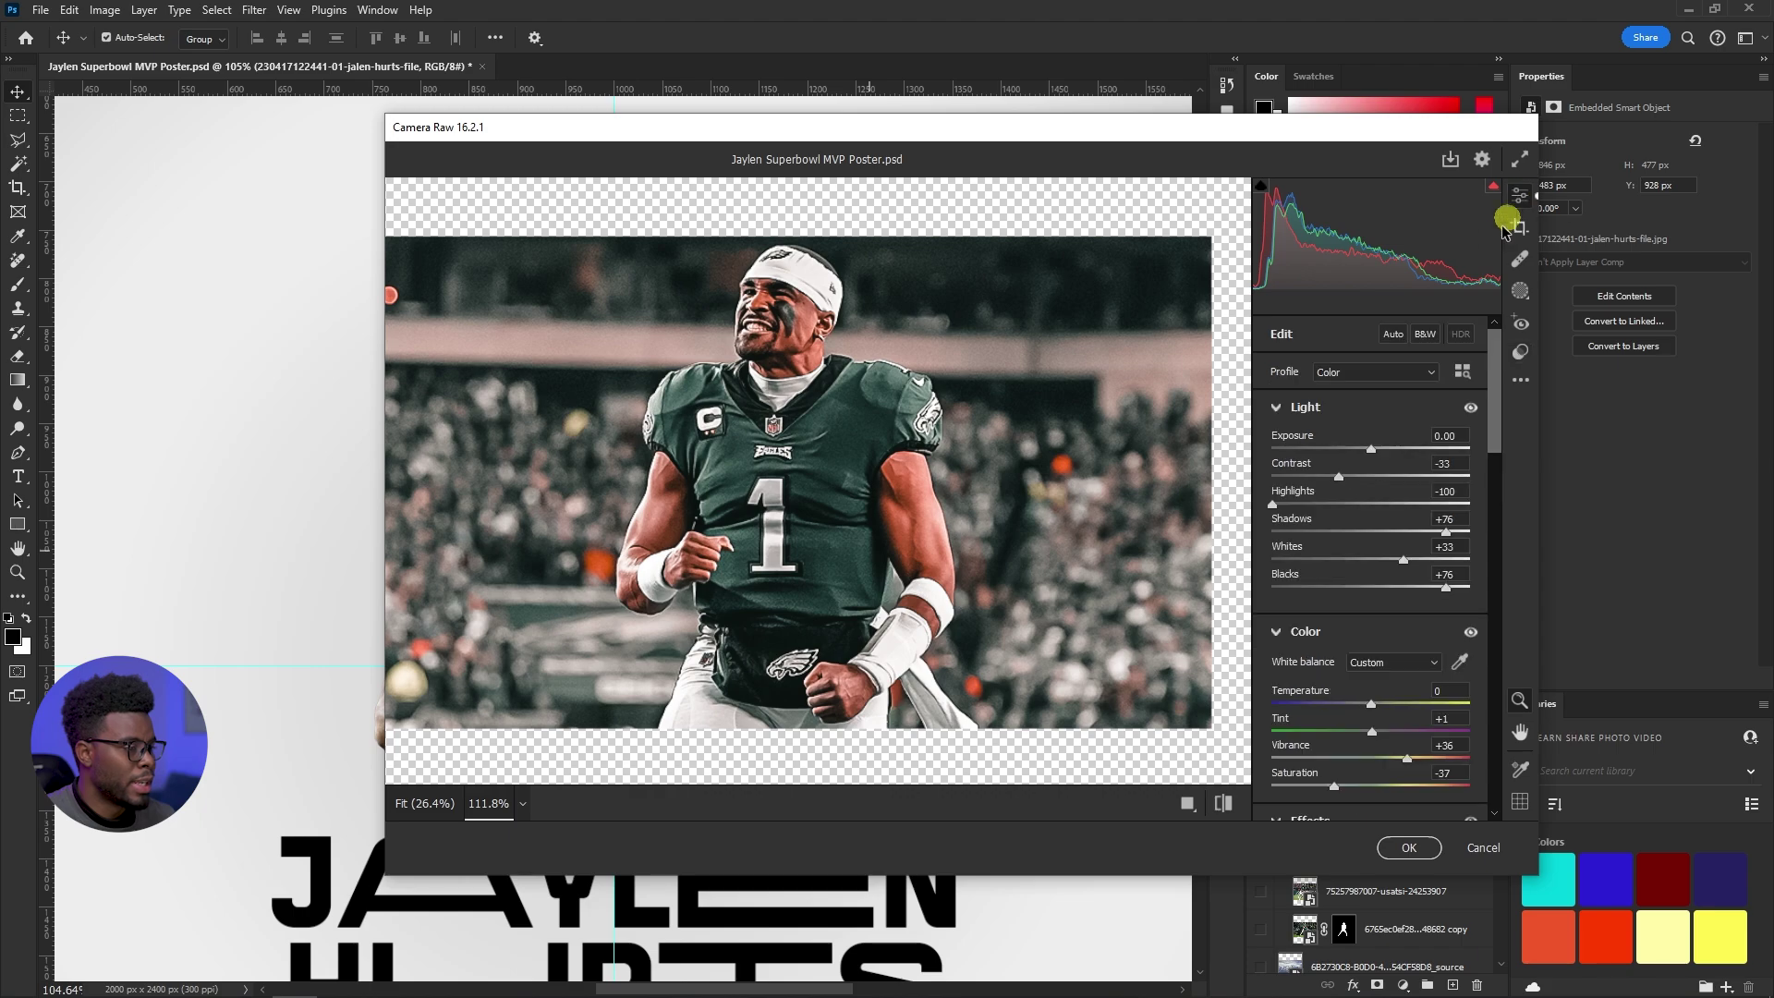
left_click_drag(1448, 534, 1456, 535)
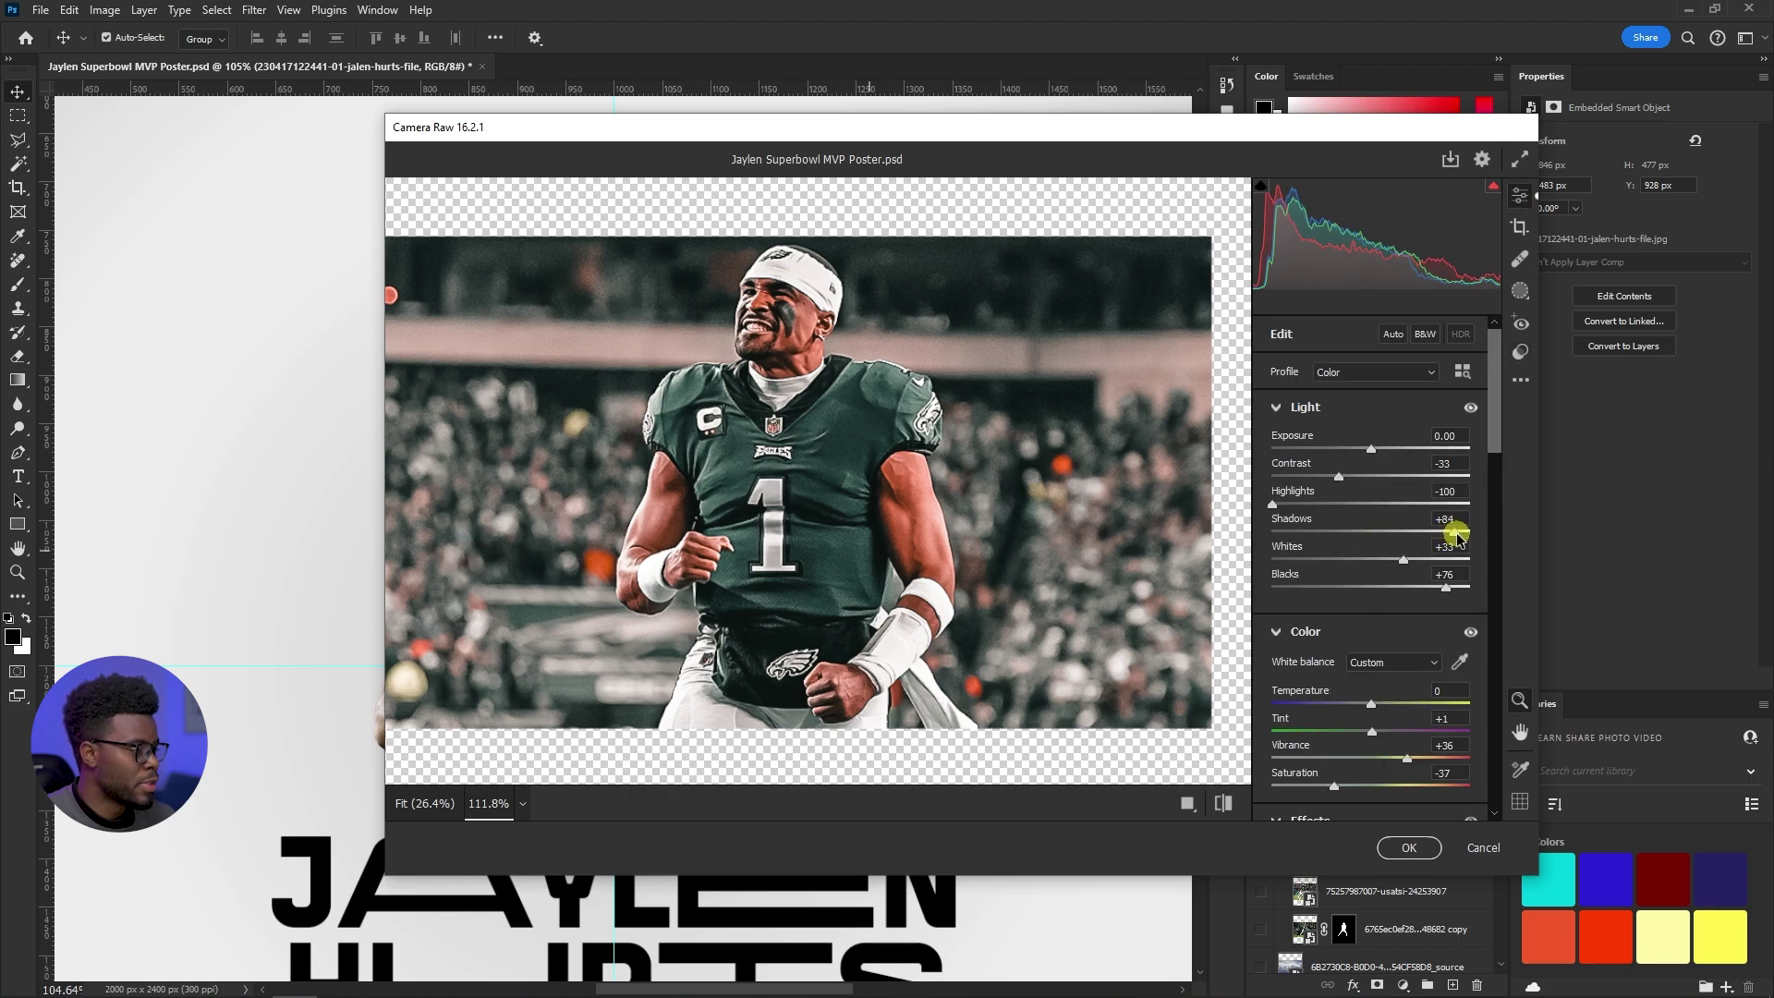
left_click_drag(1273, 507, 1313, 507)
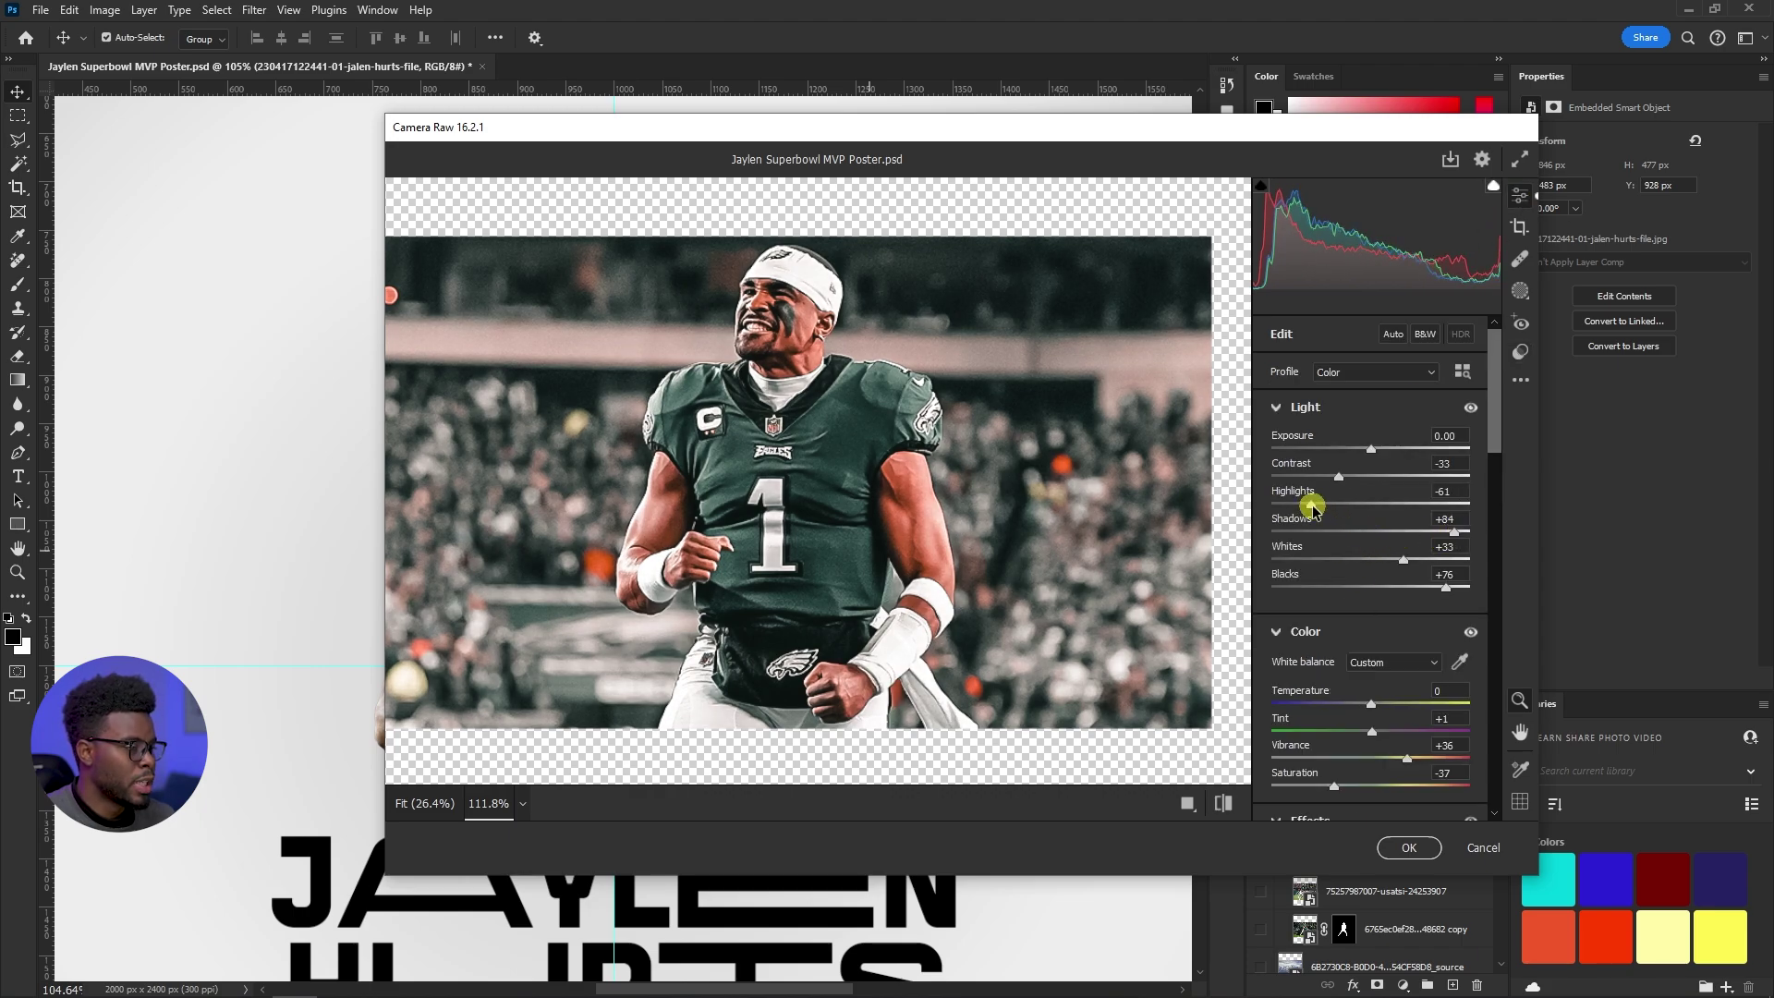
scroll(1336, 776, "down", 5)
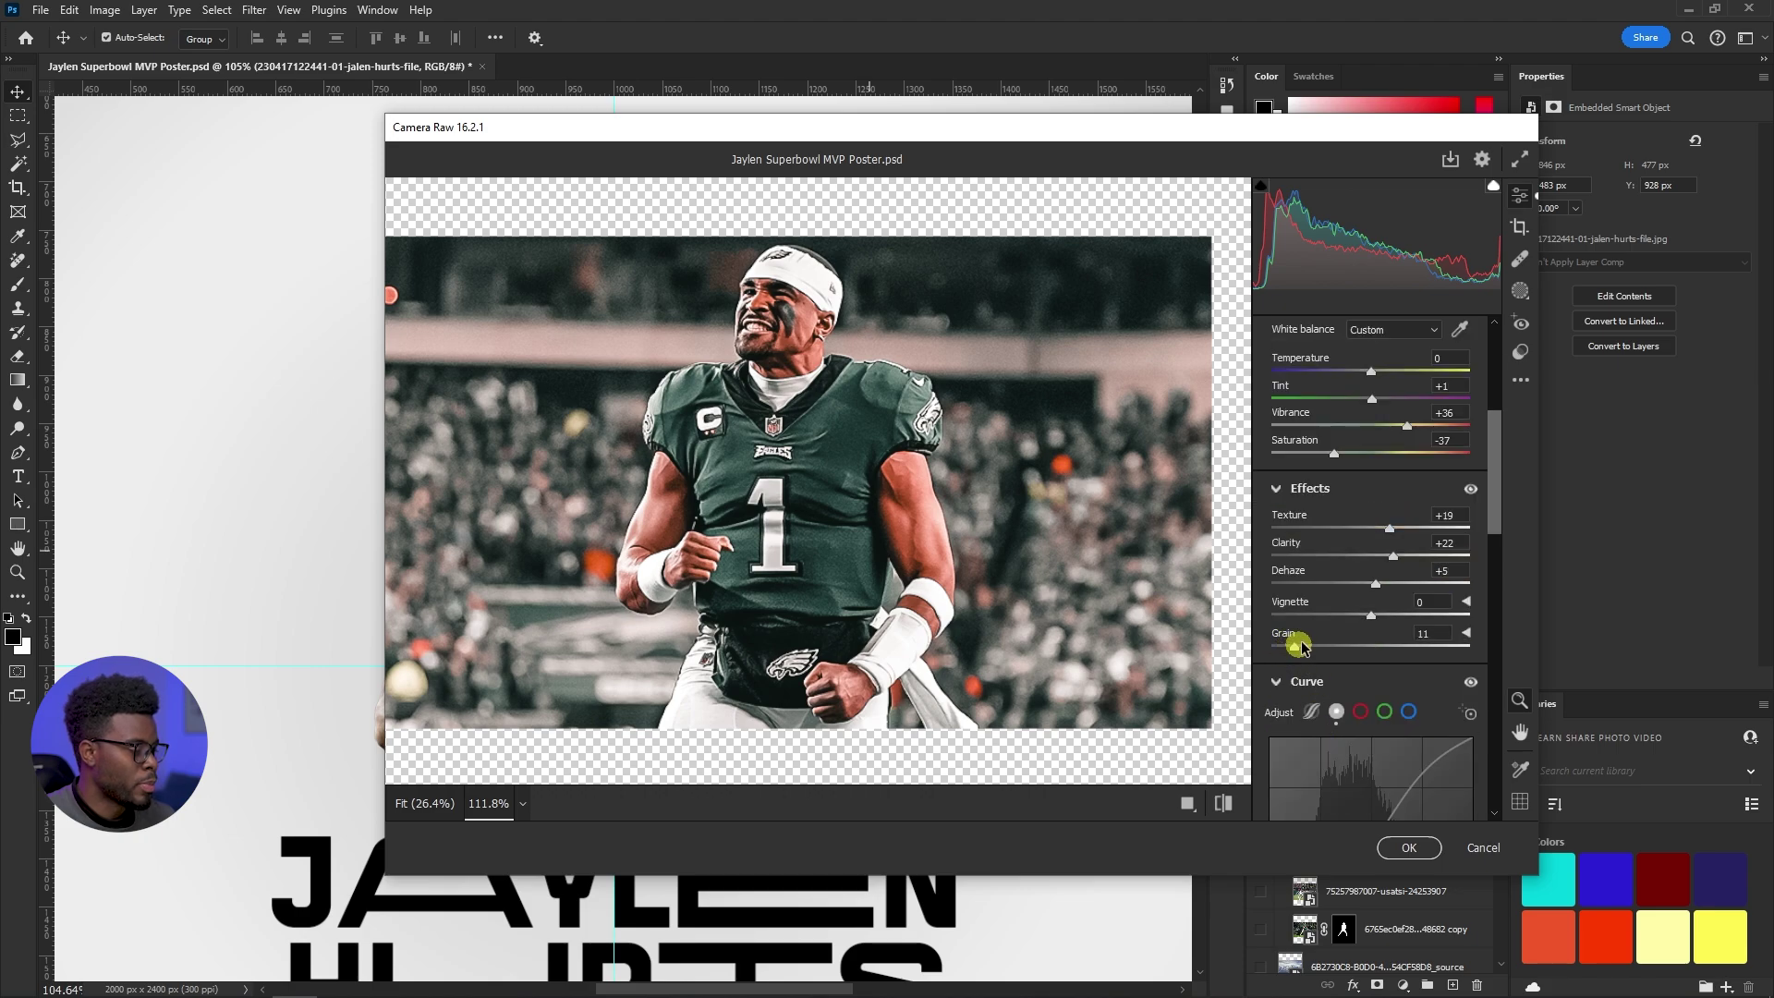
scroll(1334, 613, "up", 4)
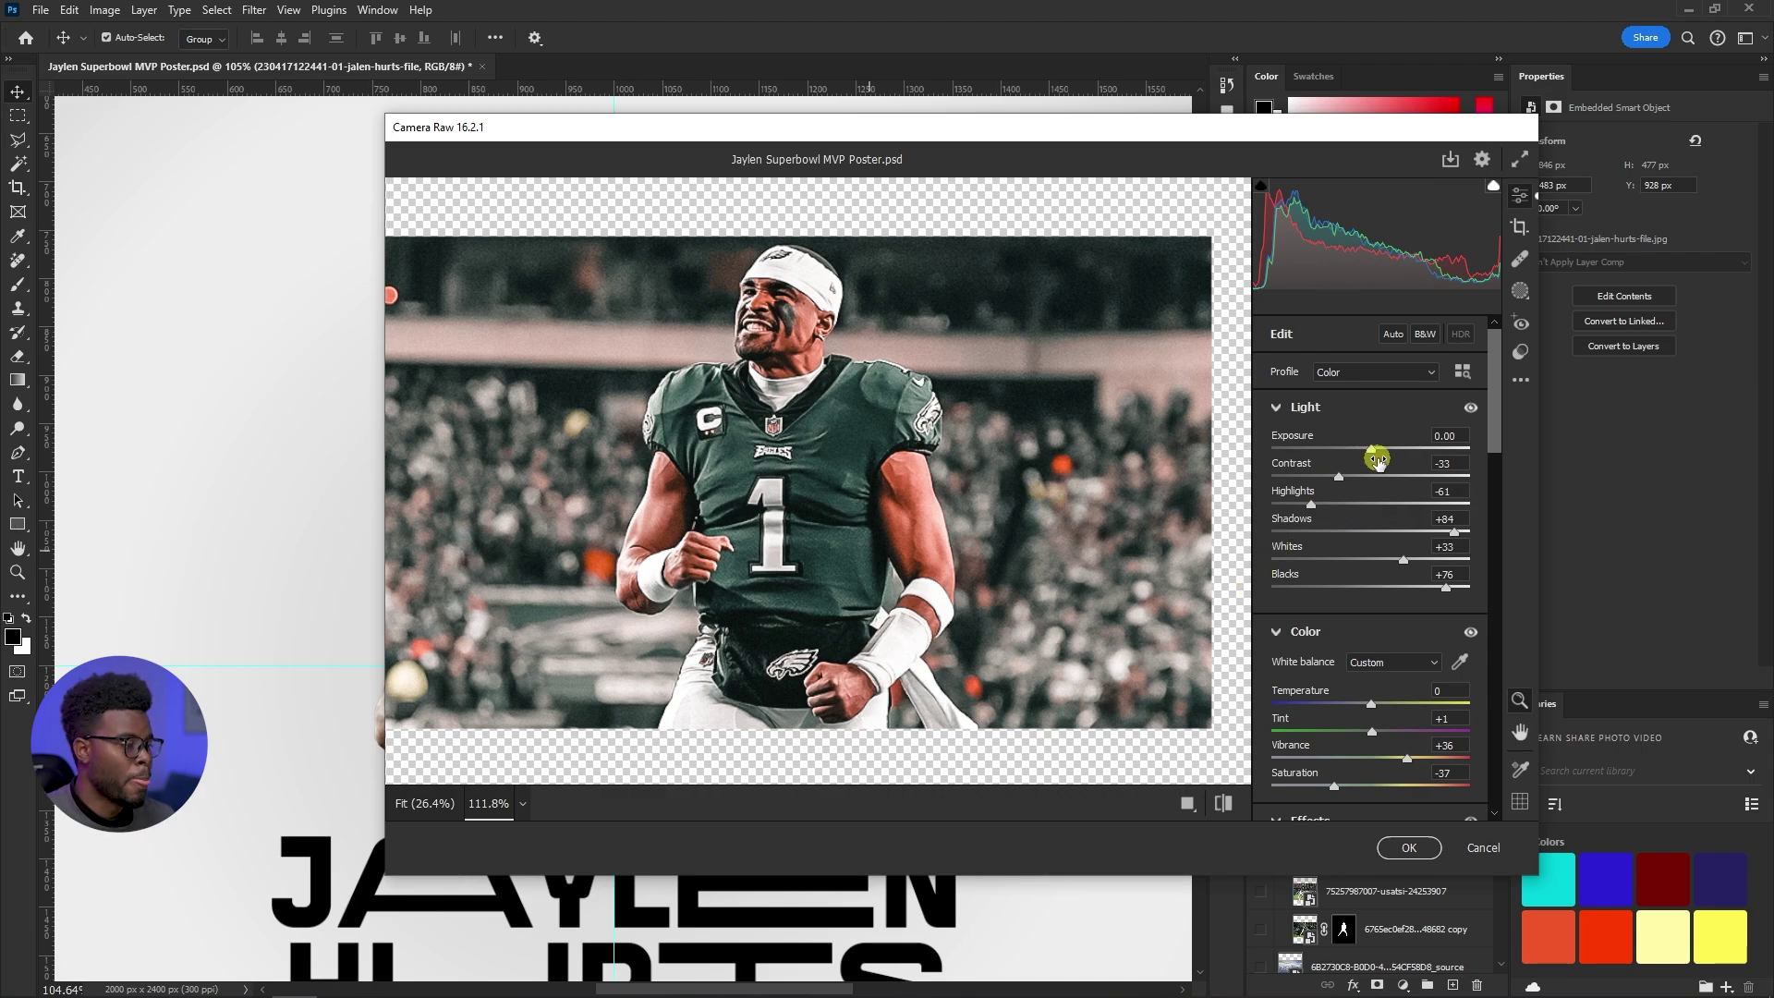
left_click_drag(1374, 451, 1328, 511)
double_click(1395, 454)
Lower the headband player's overall Saturation to -48 and apply the Camera Raw Filter
scroll(1340, 711, "down", 2)
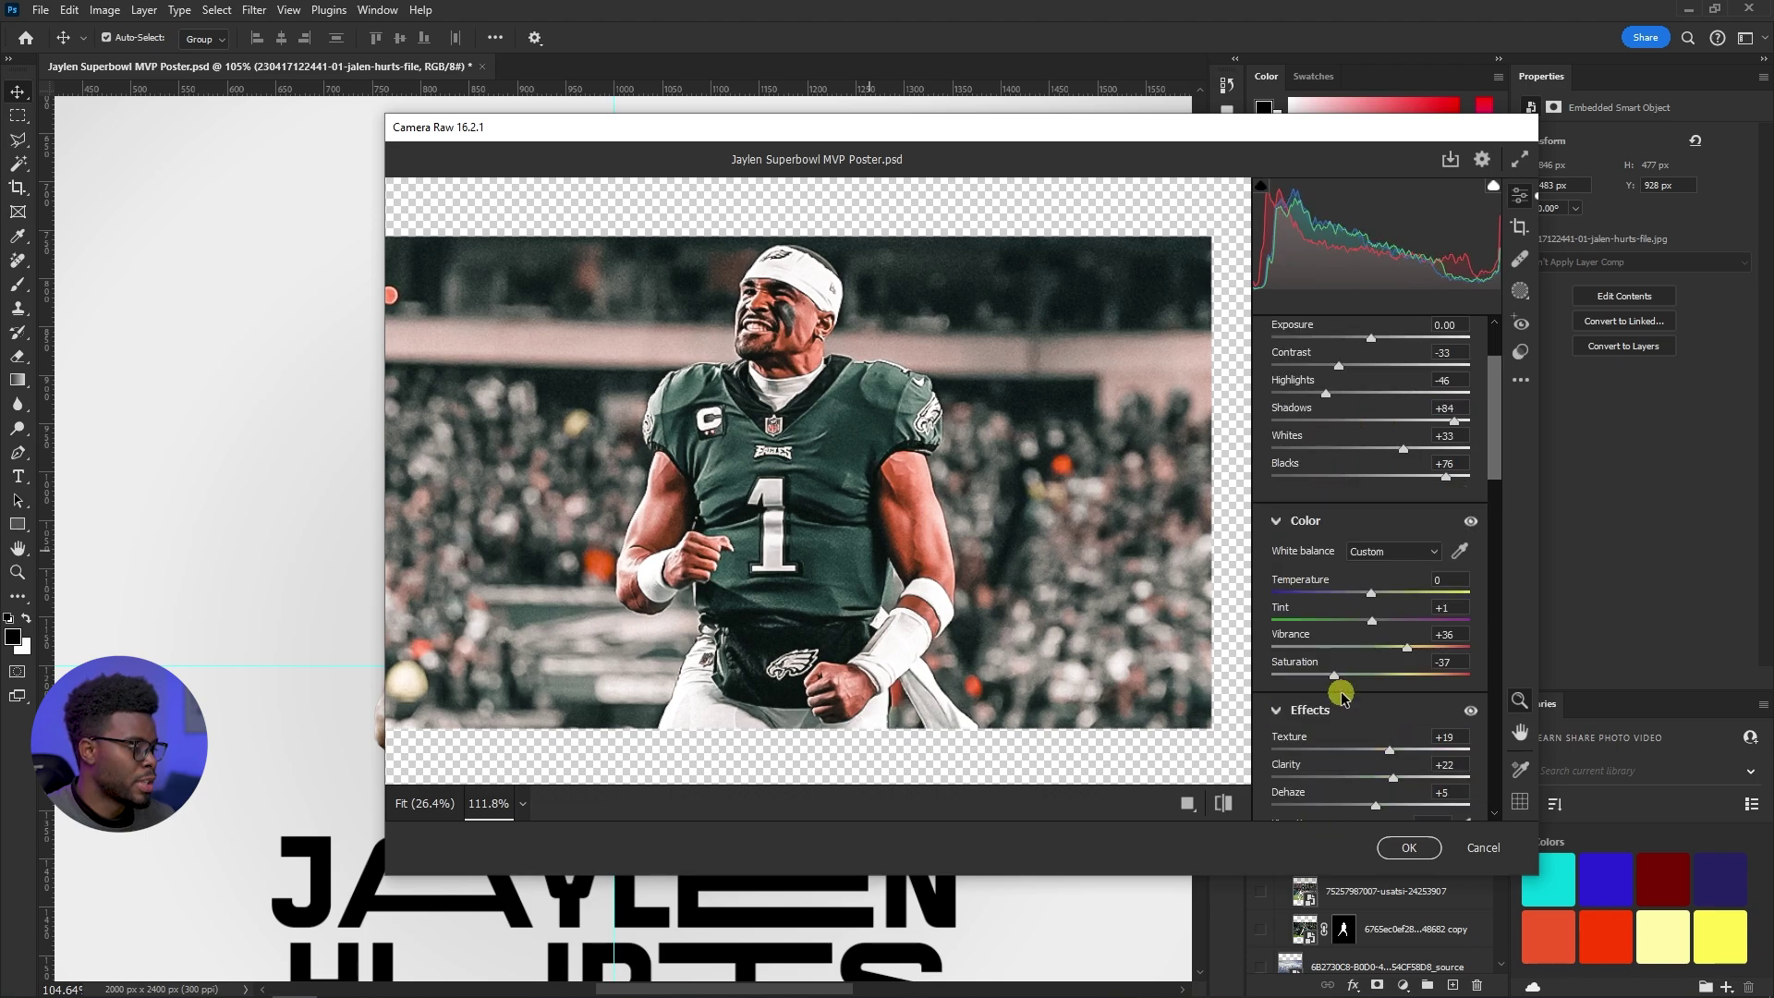
left_click_drag(1334, 677, 1325, 675)
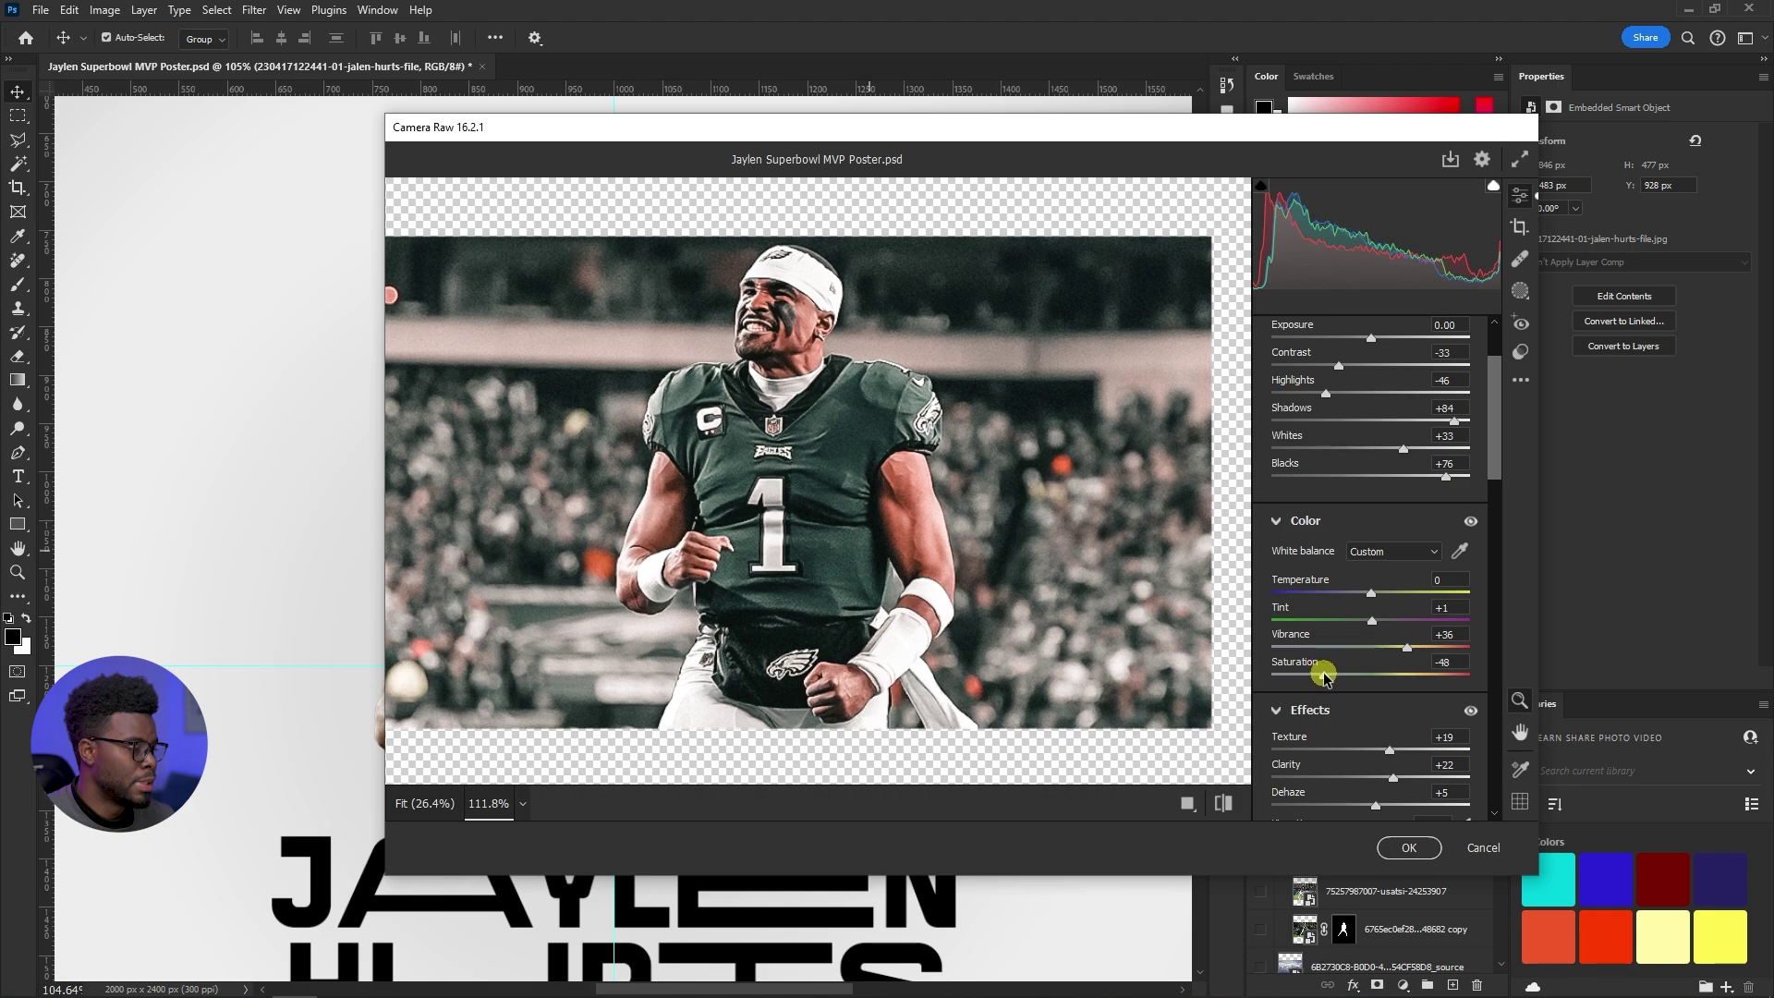
left_click(1408, 848)
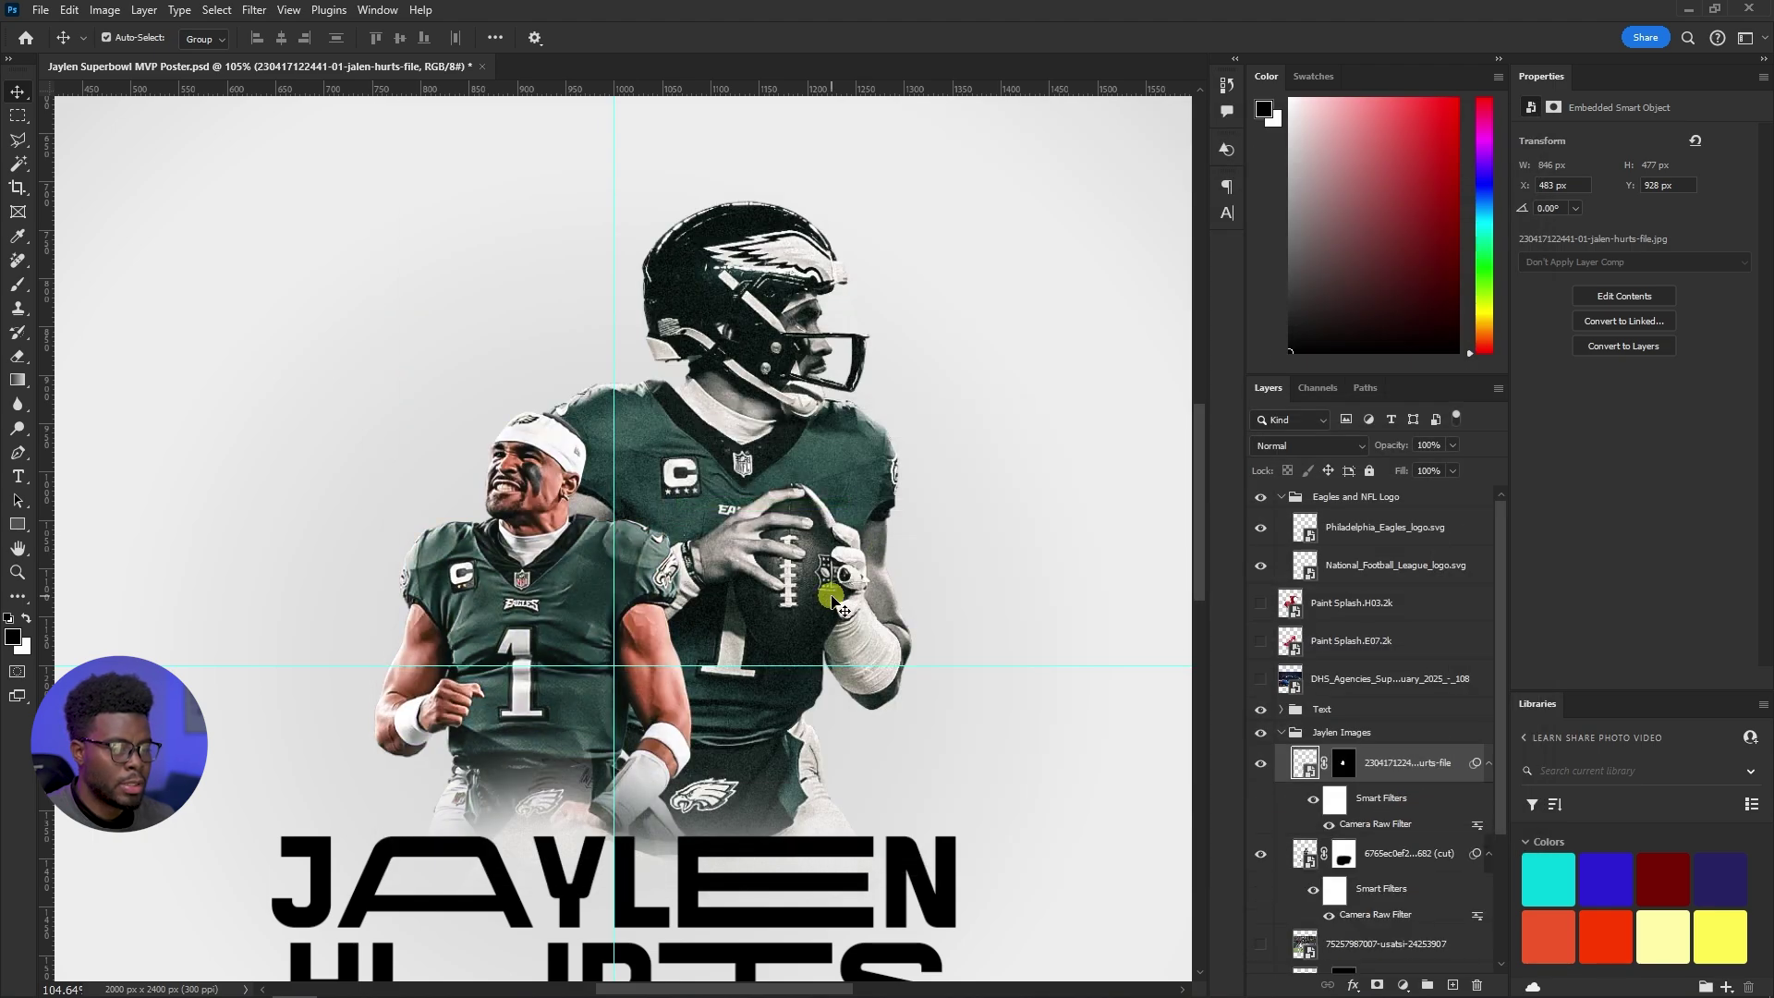
Examine the two color-graded cutouts up close and within the whole poster to compare how well their tones match
scroll(577, 500, "down", 5)
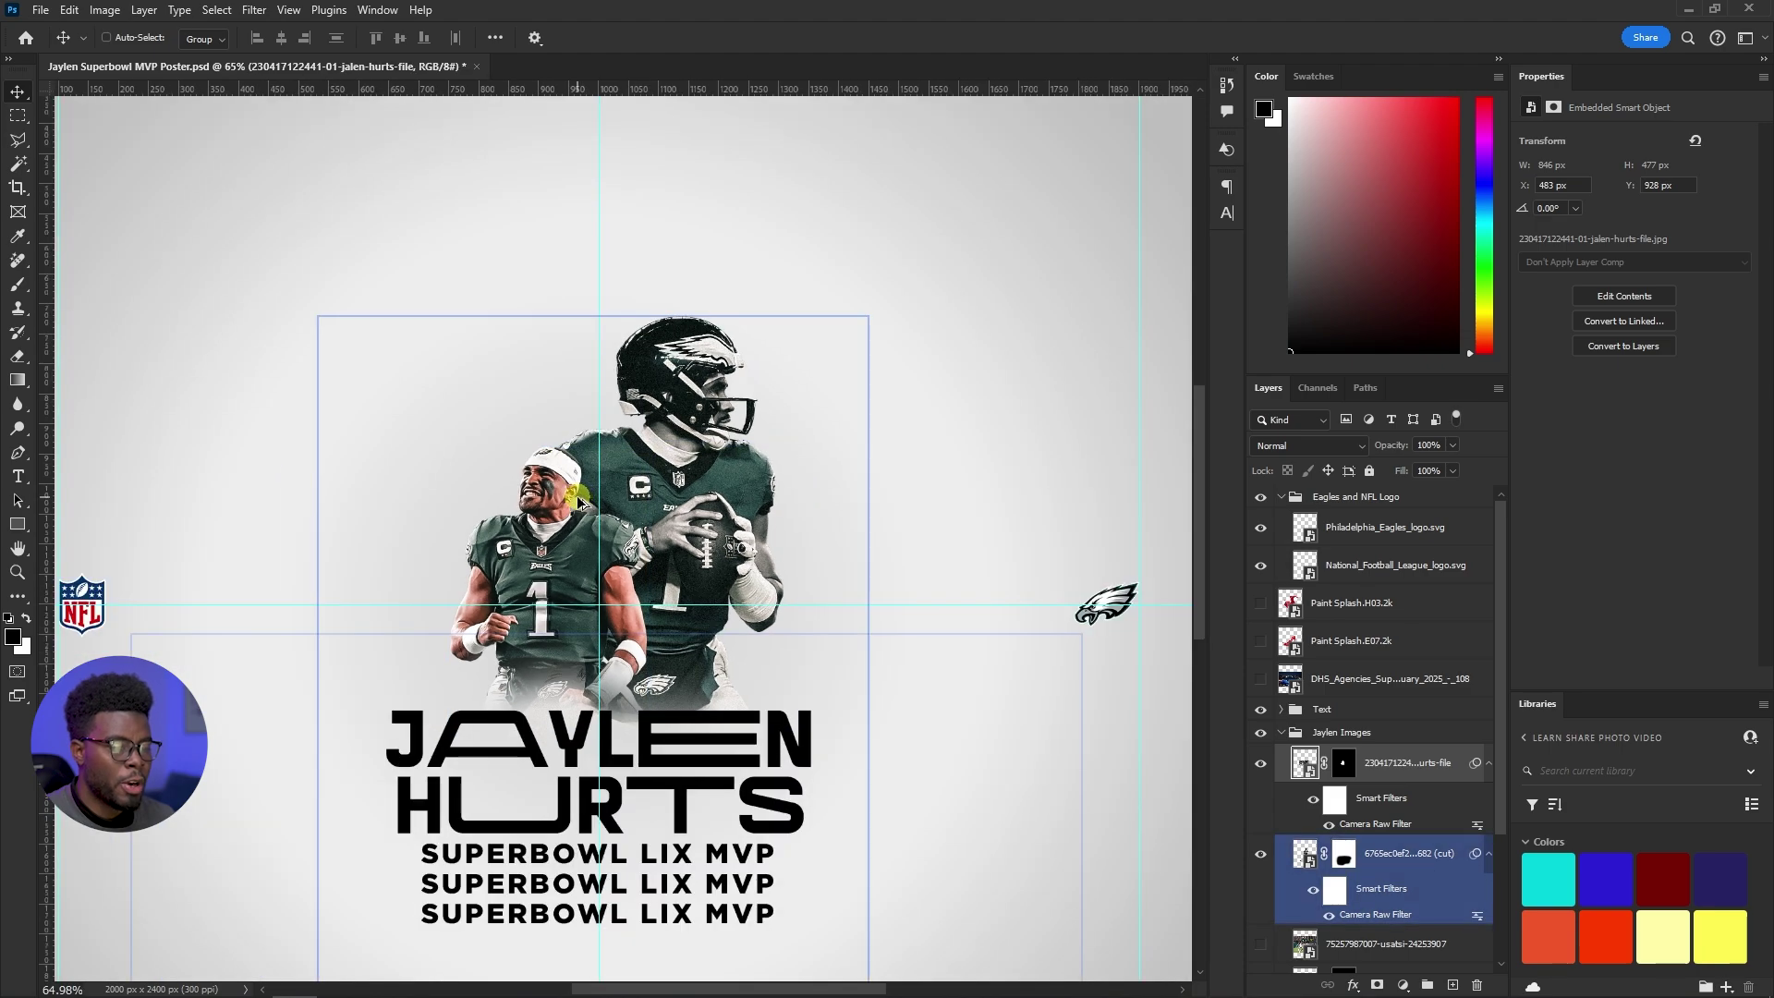
scroll(576, 500, "up", 5)
scroll(579, 499, "down", 1)
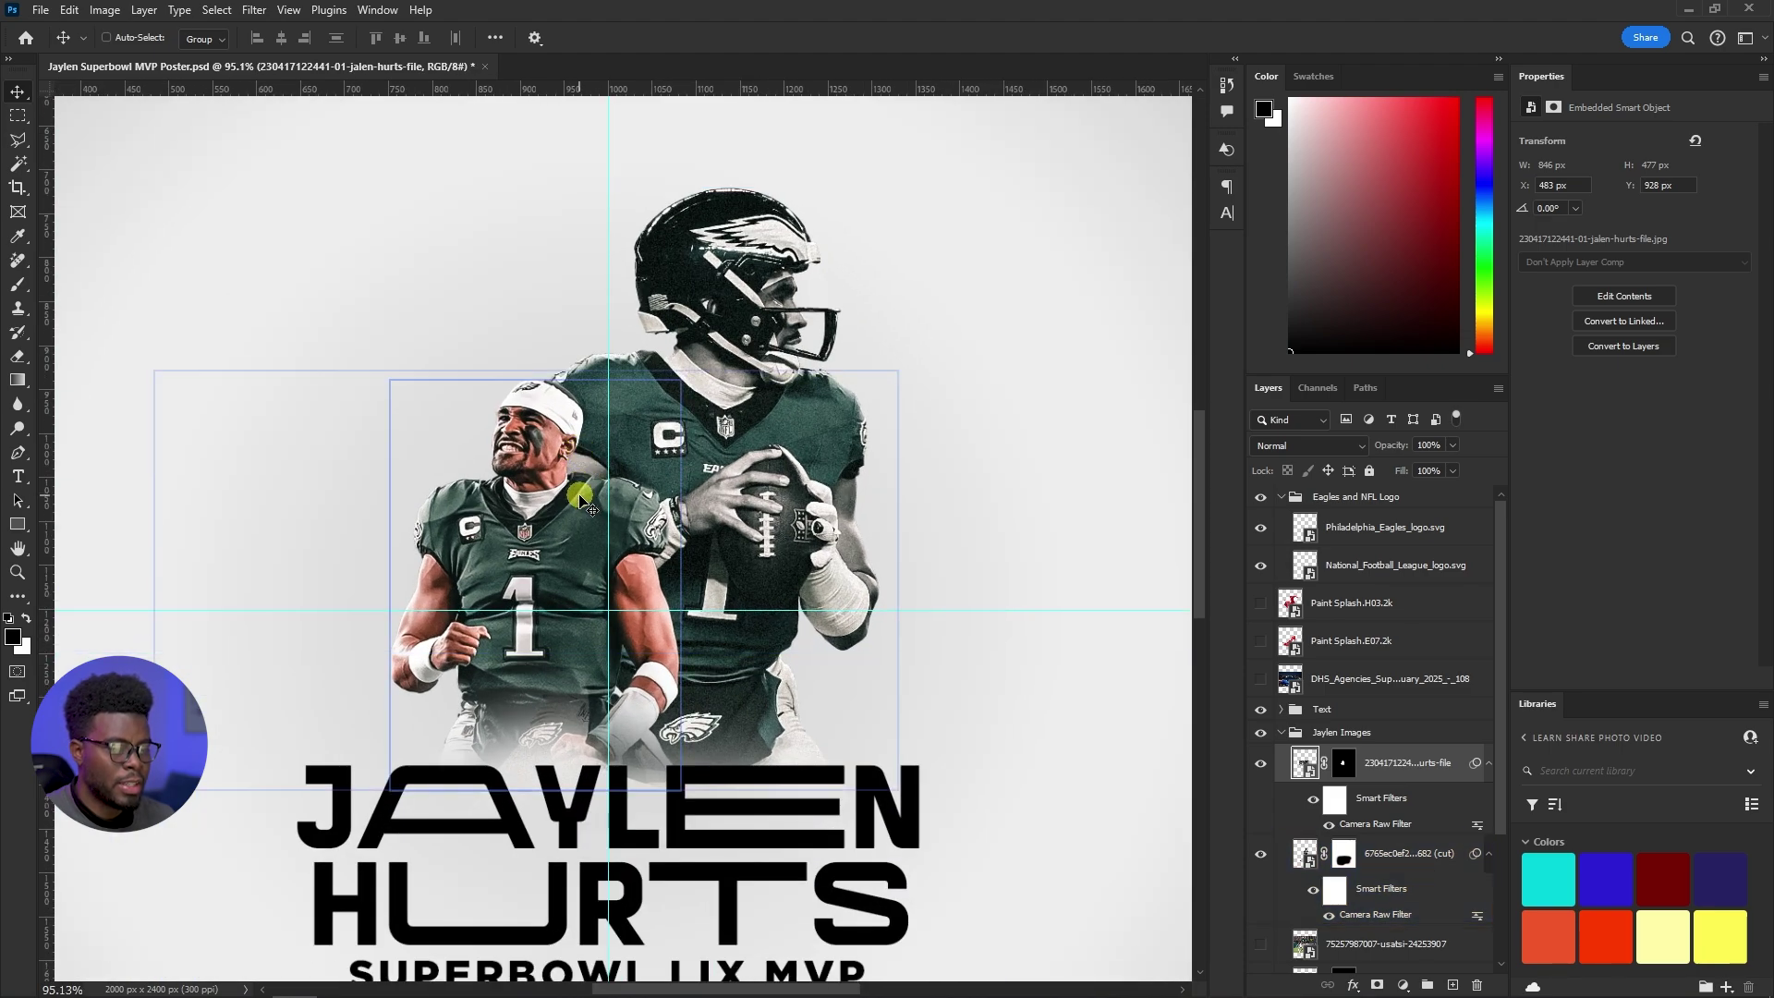
scroll(581, 490, "right", 1)
scroll(581, 489, "down", 3)
scroll(581, 490, "left", 3)
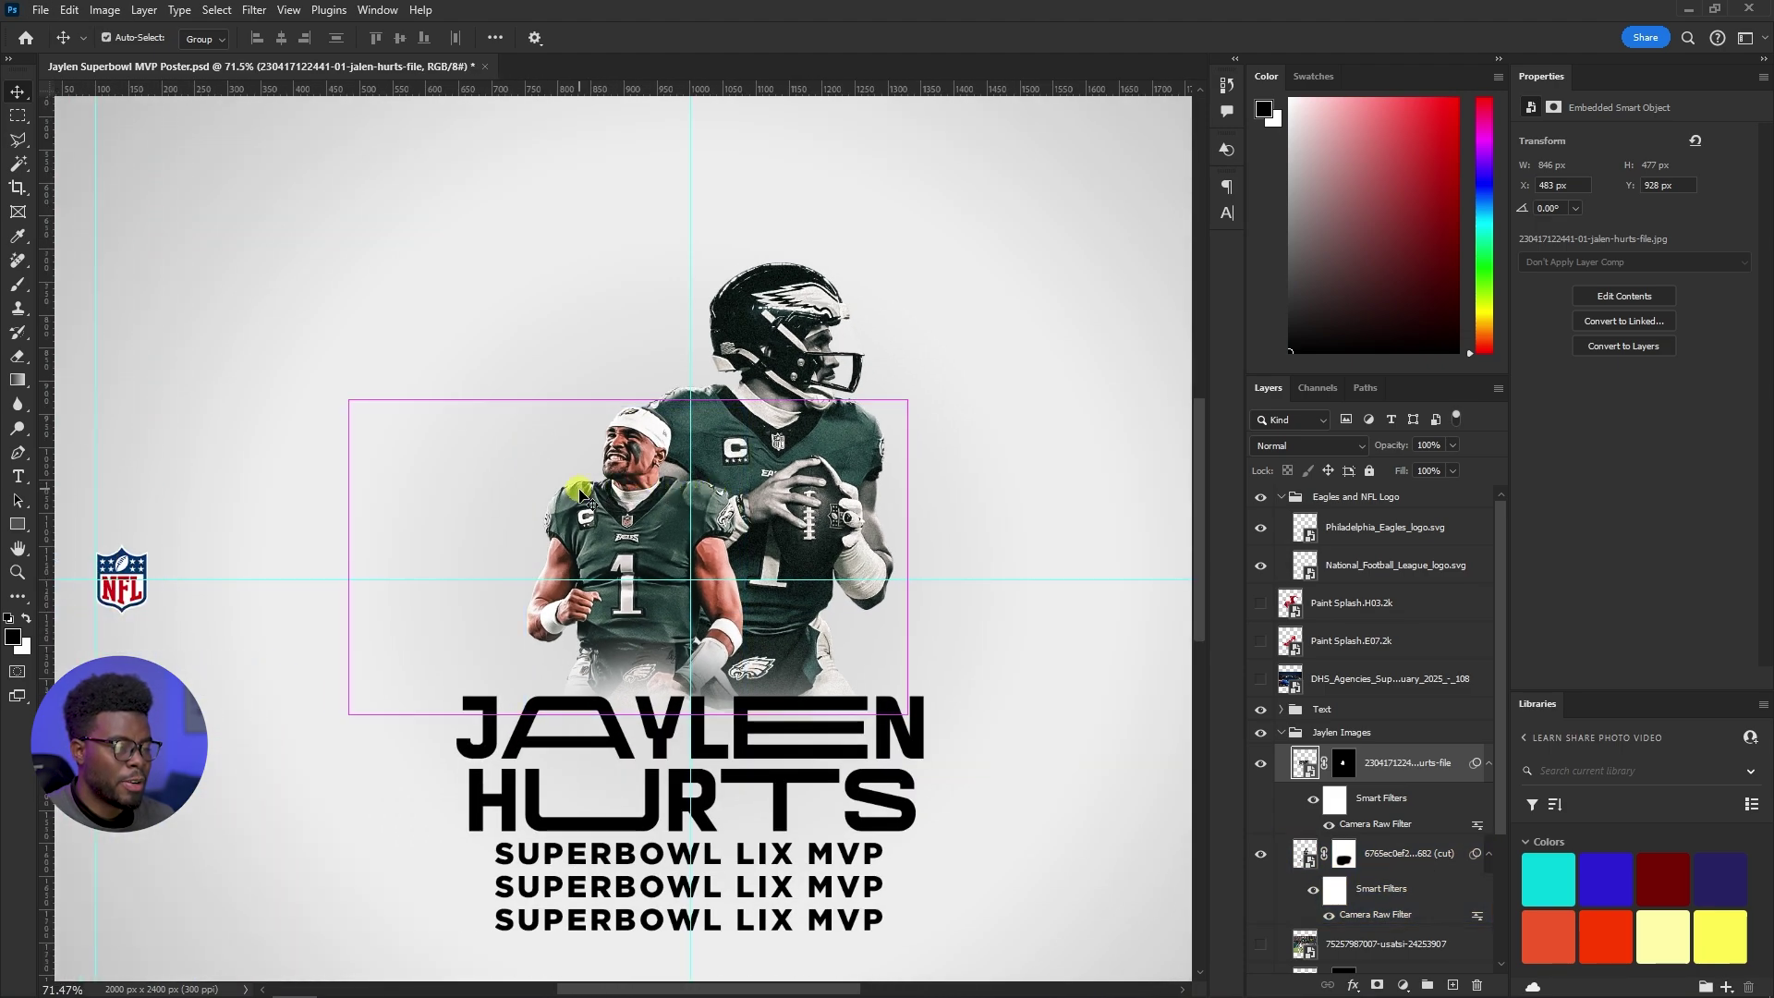
left_click(802, 500, "ctrl")
scroll(794, 500, "down", 4)
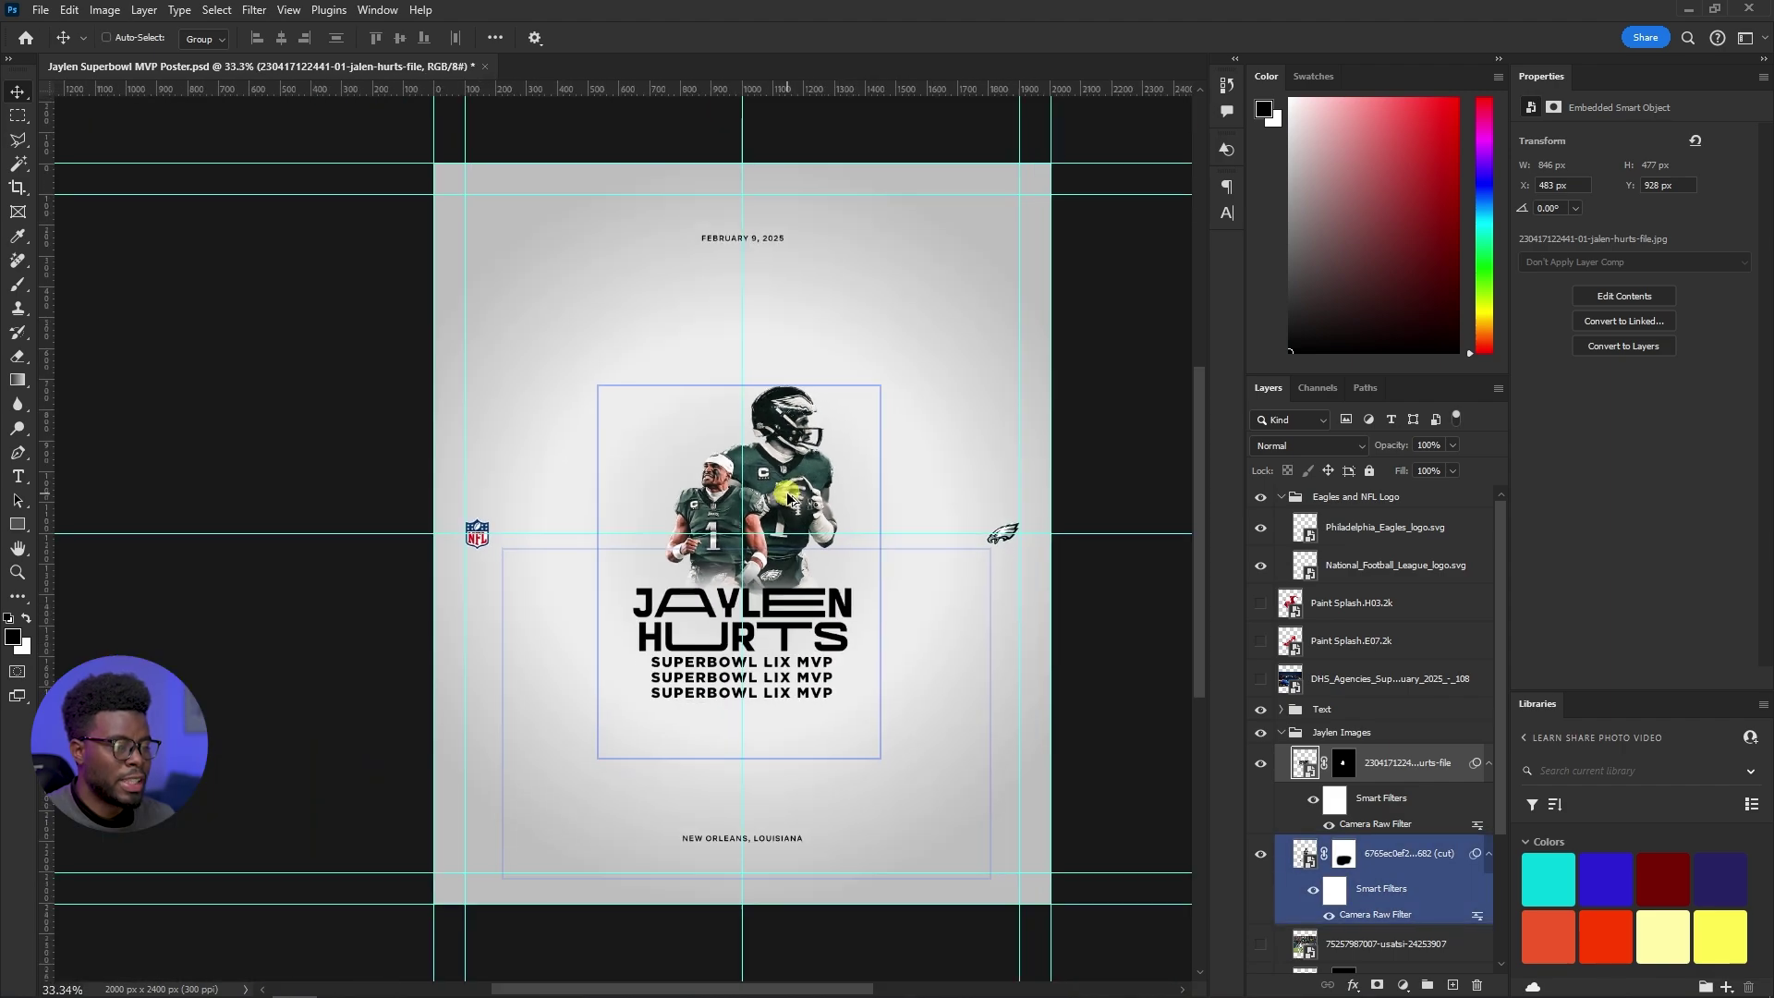
scroll(792, 496, "up", 4)
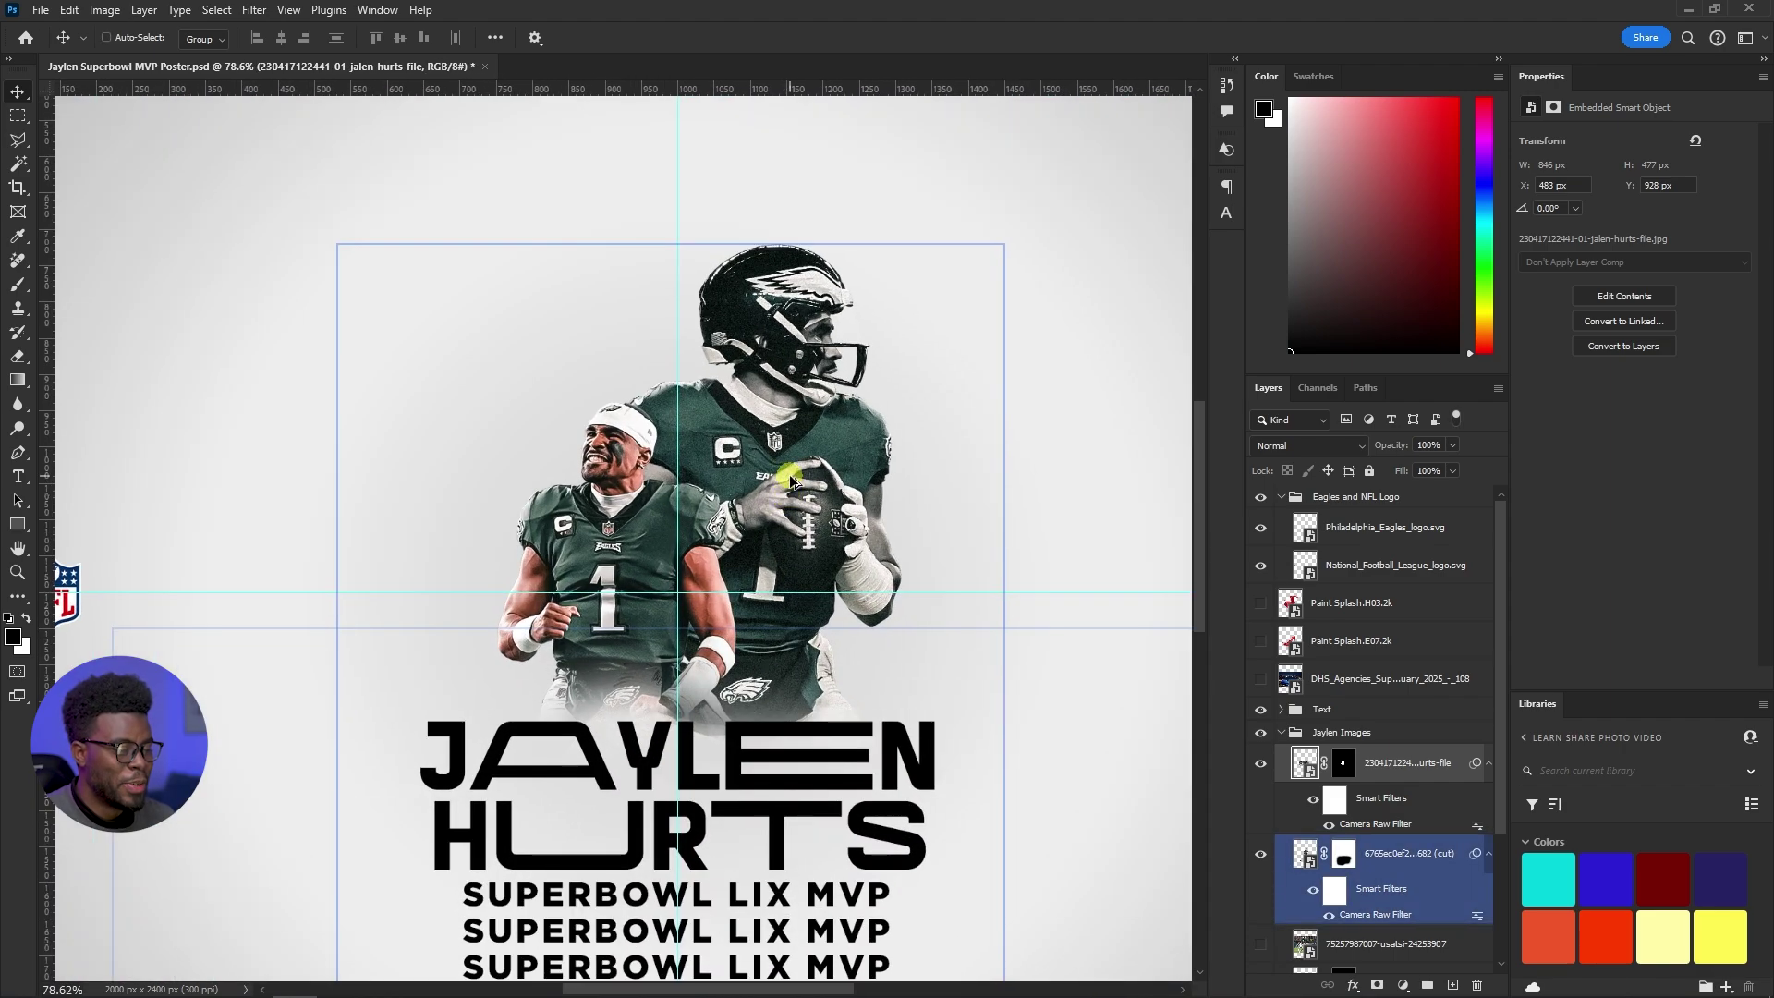
scroll(777, 472, "down", 1)
scroll(774, 469, "down", 1)
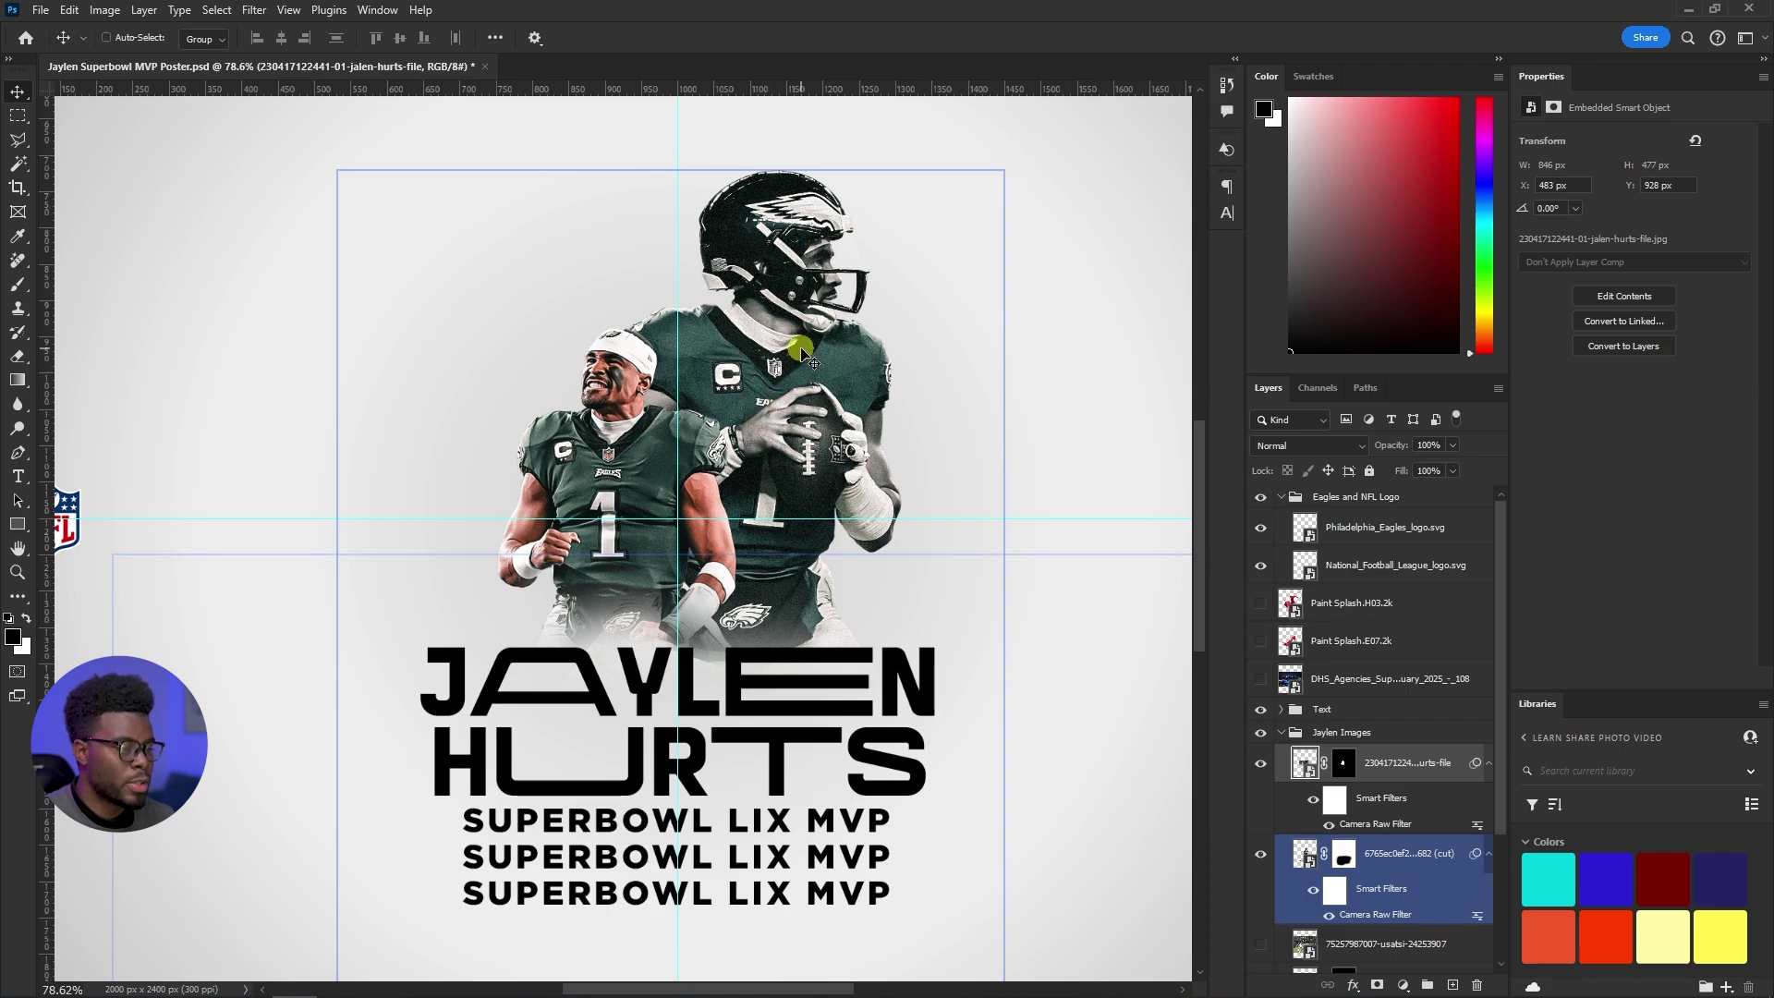
Compare the front player image with and without its Camera Raw filter
scroll(802, 355, "up", 4)
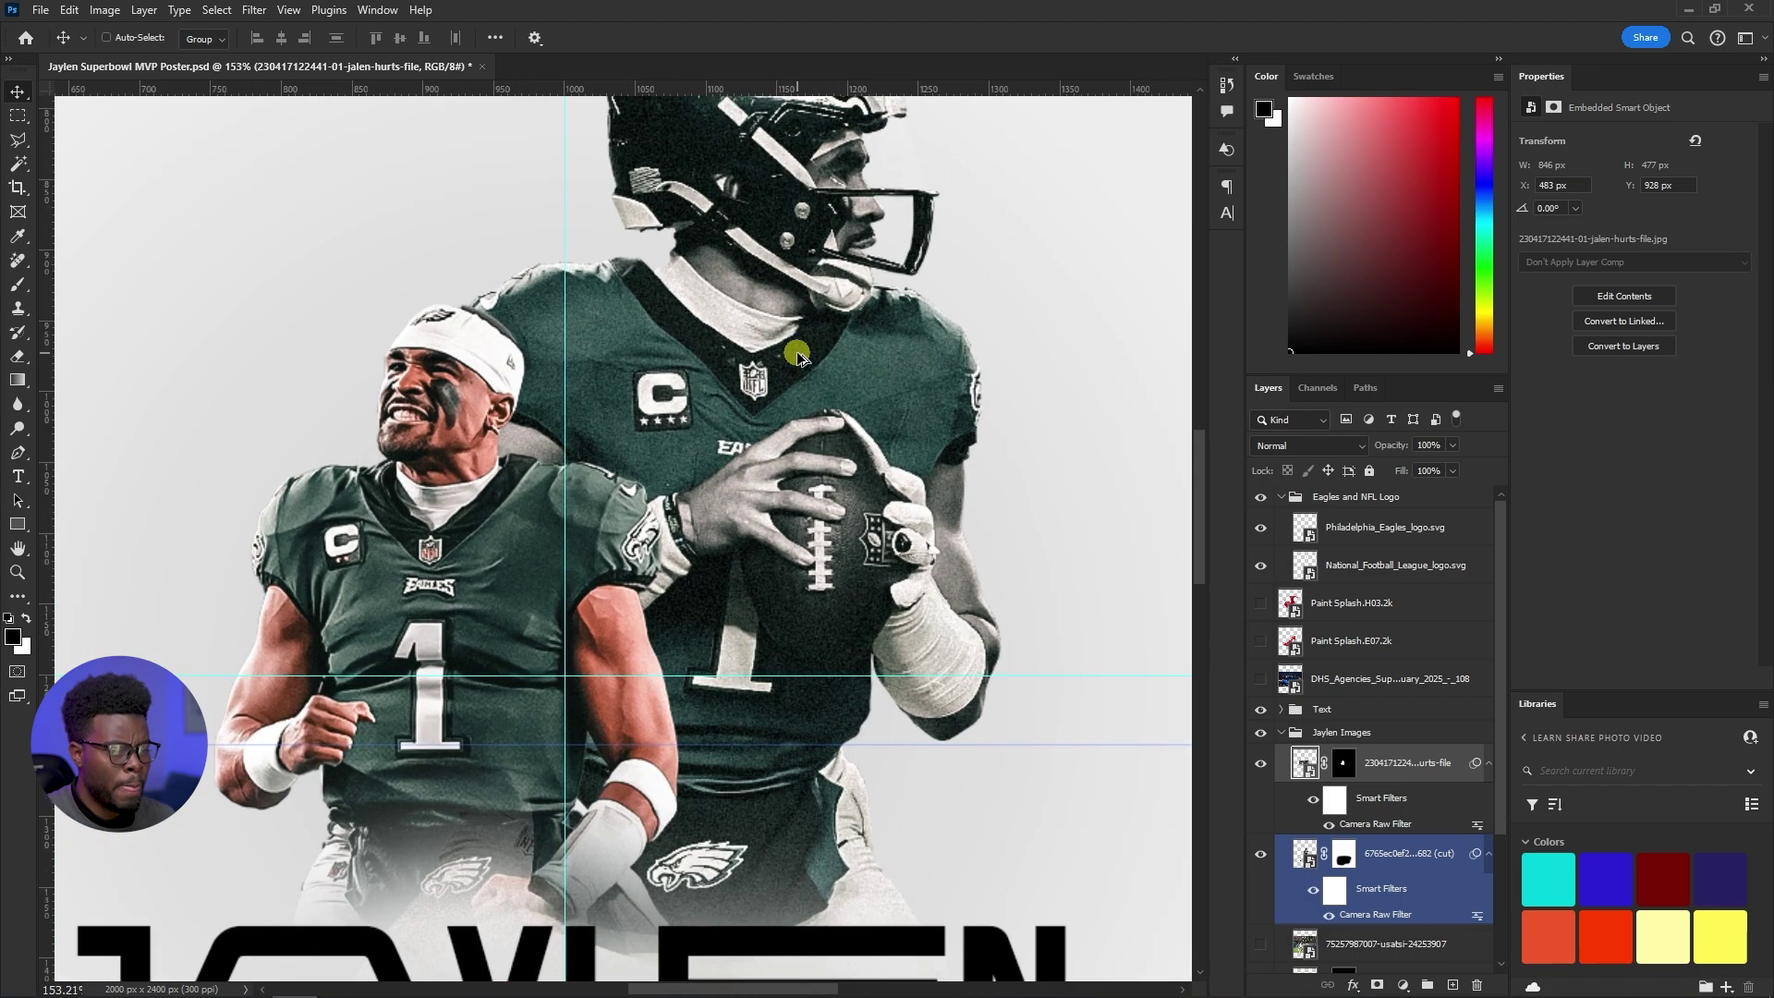
scroll(797, 356, "down", 3)
scroll(798, 356, "up", 4)
scroll(798, 356, "down", 3)
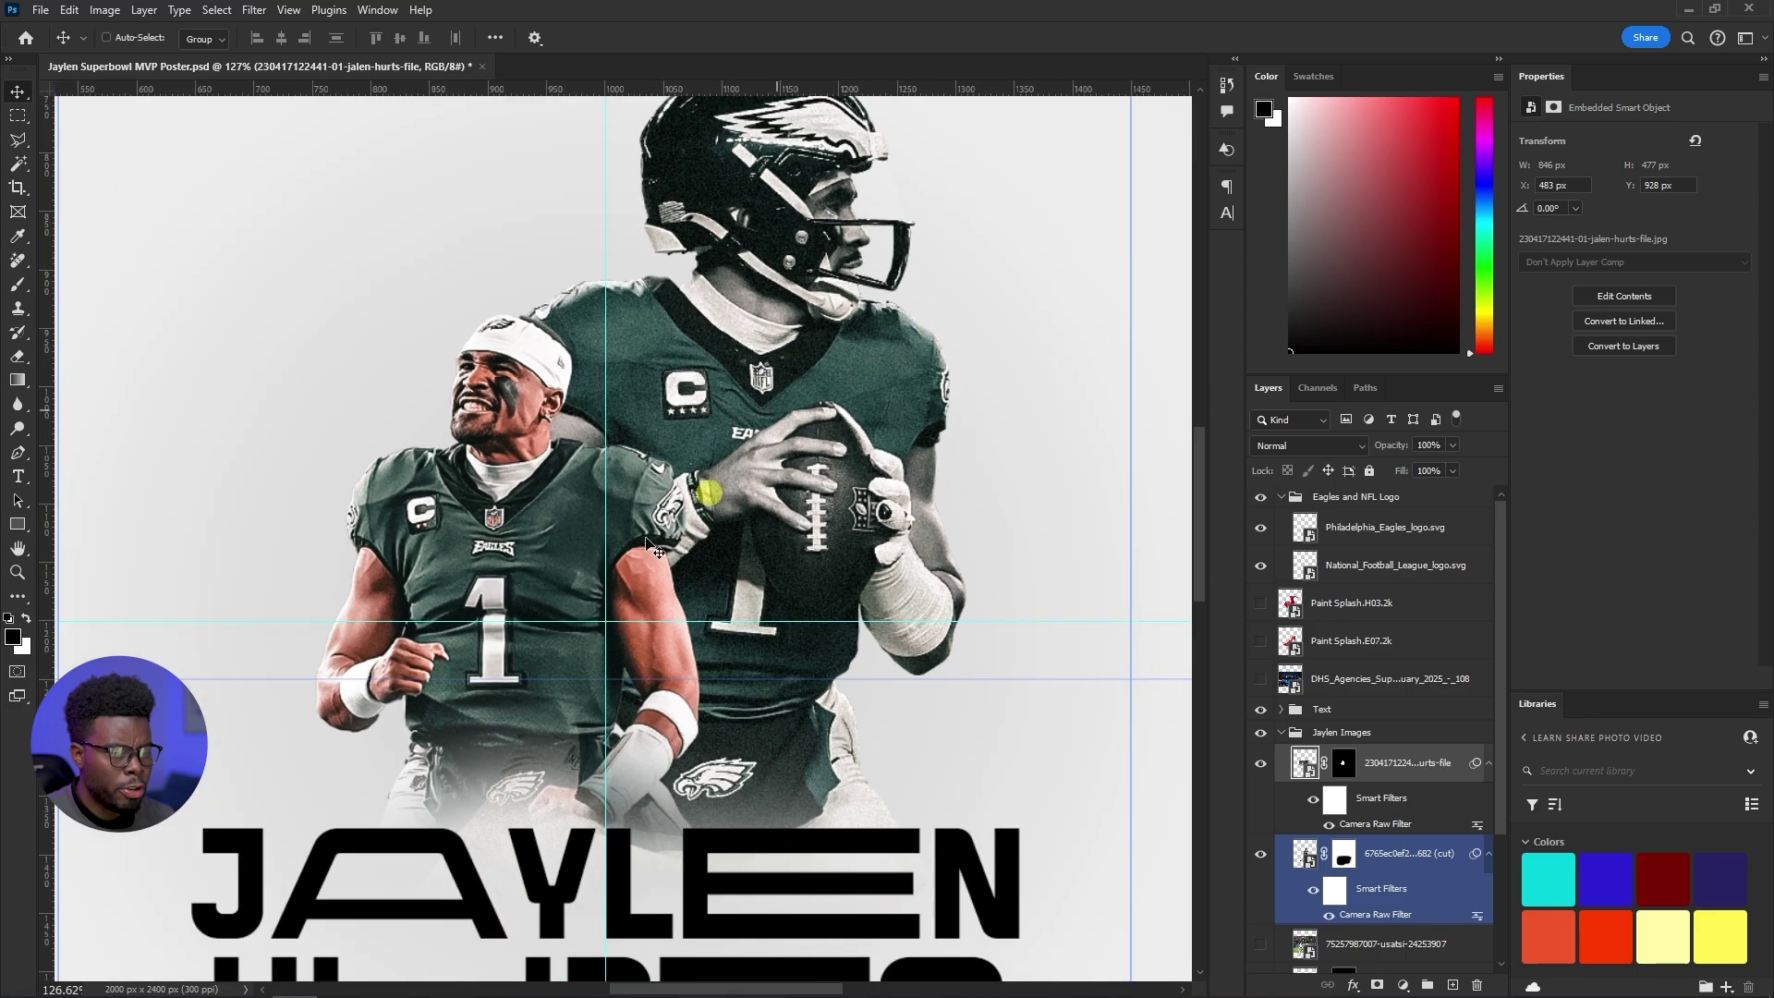
left_click(1328, 760)
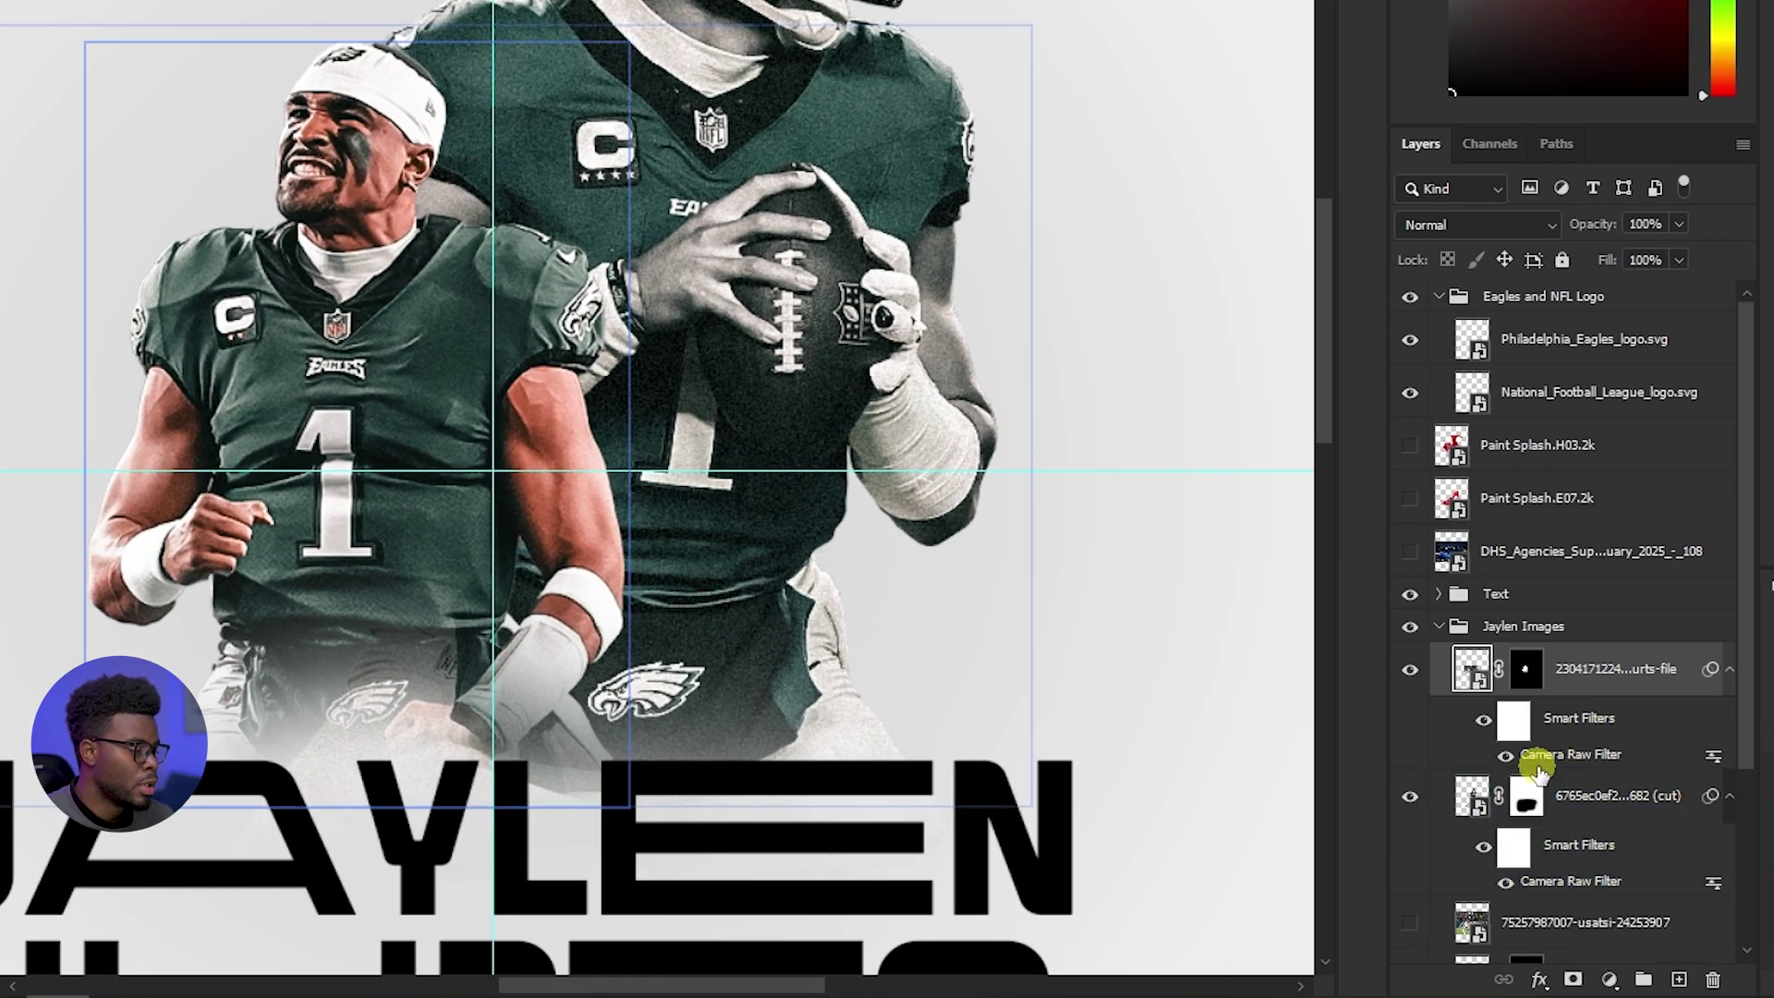
left_click(1501, 758)
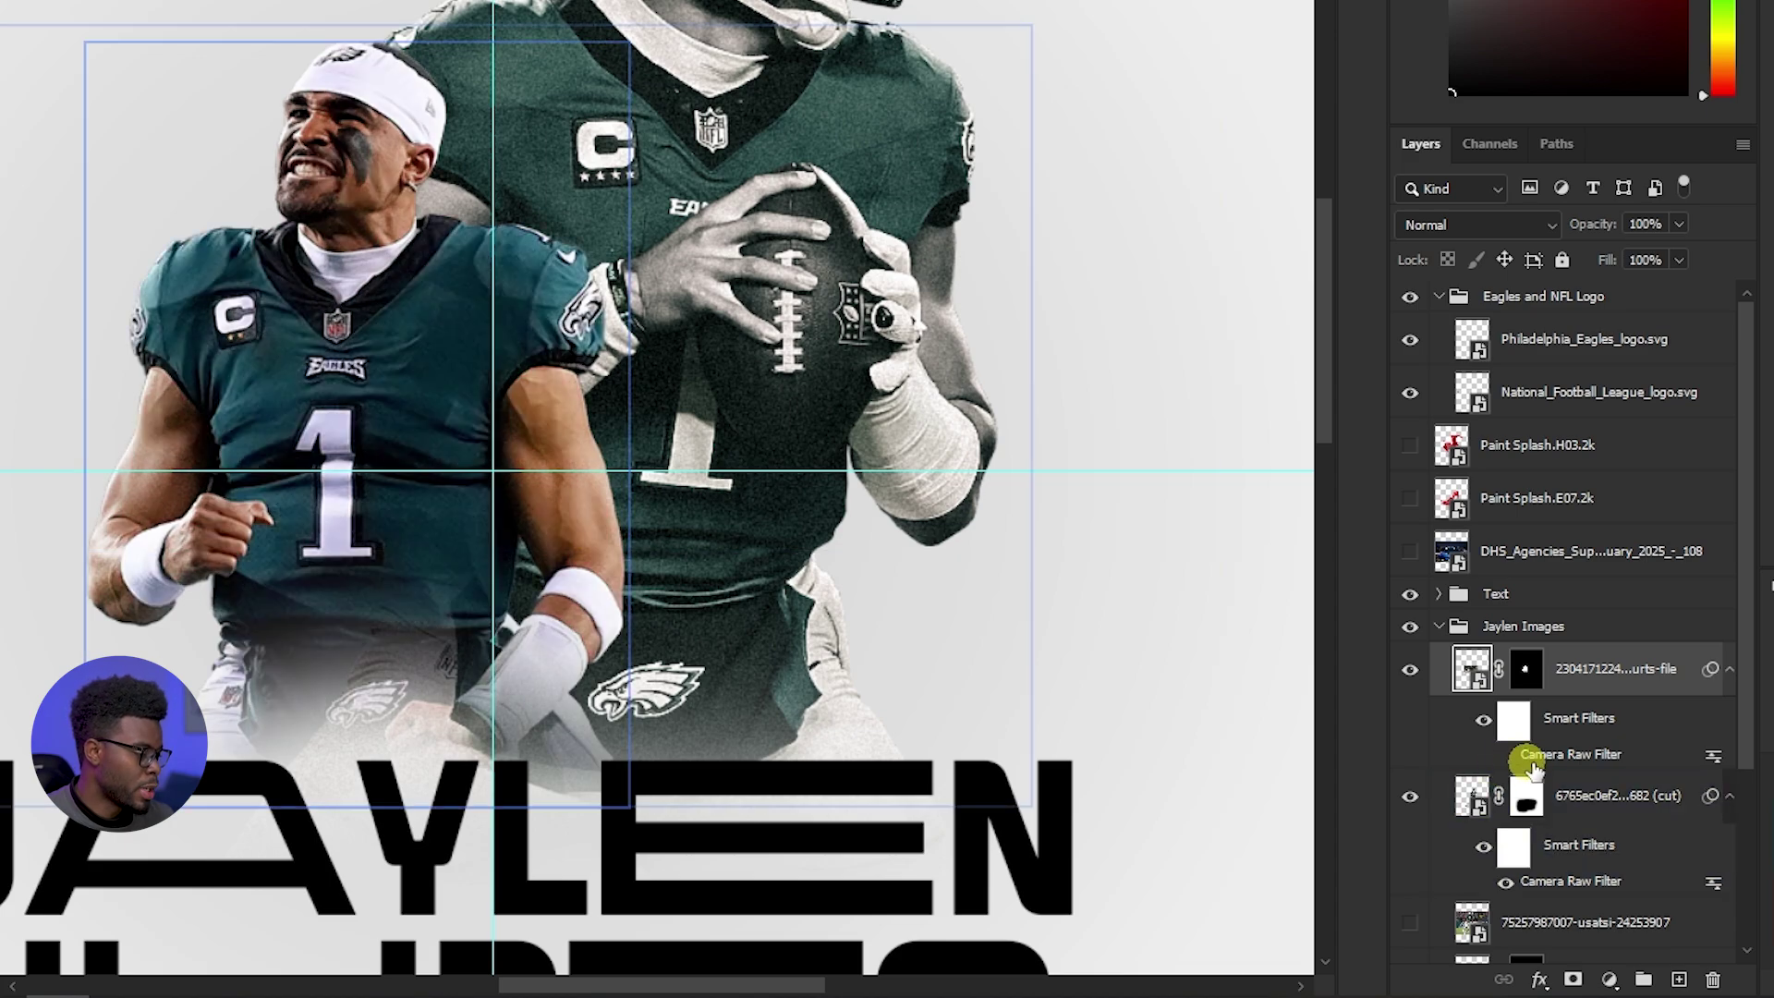
left_click(1505, 755)
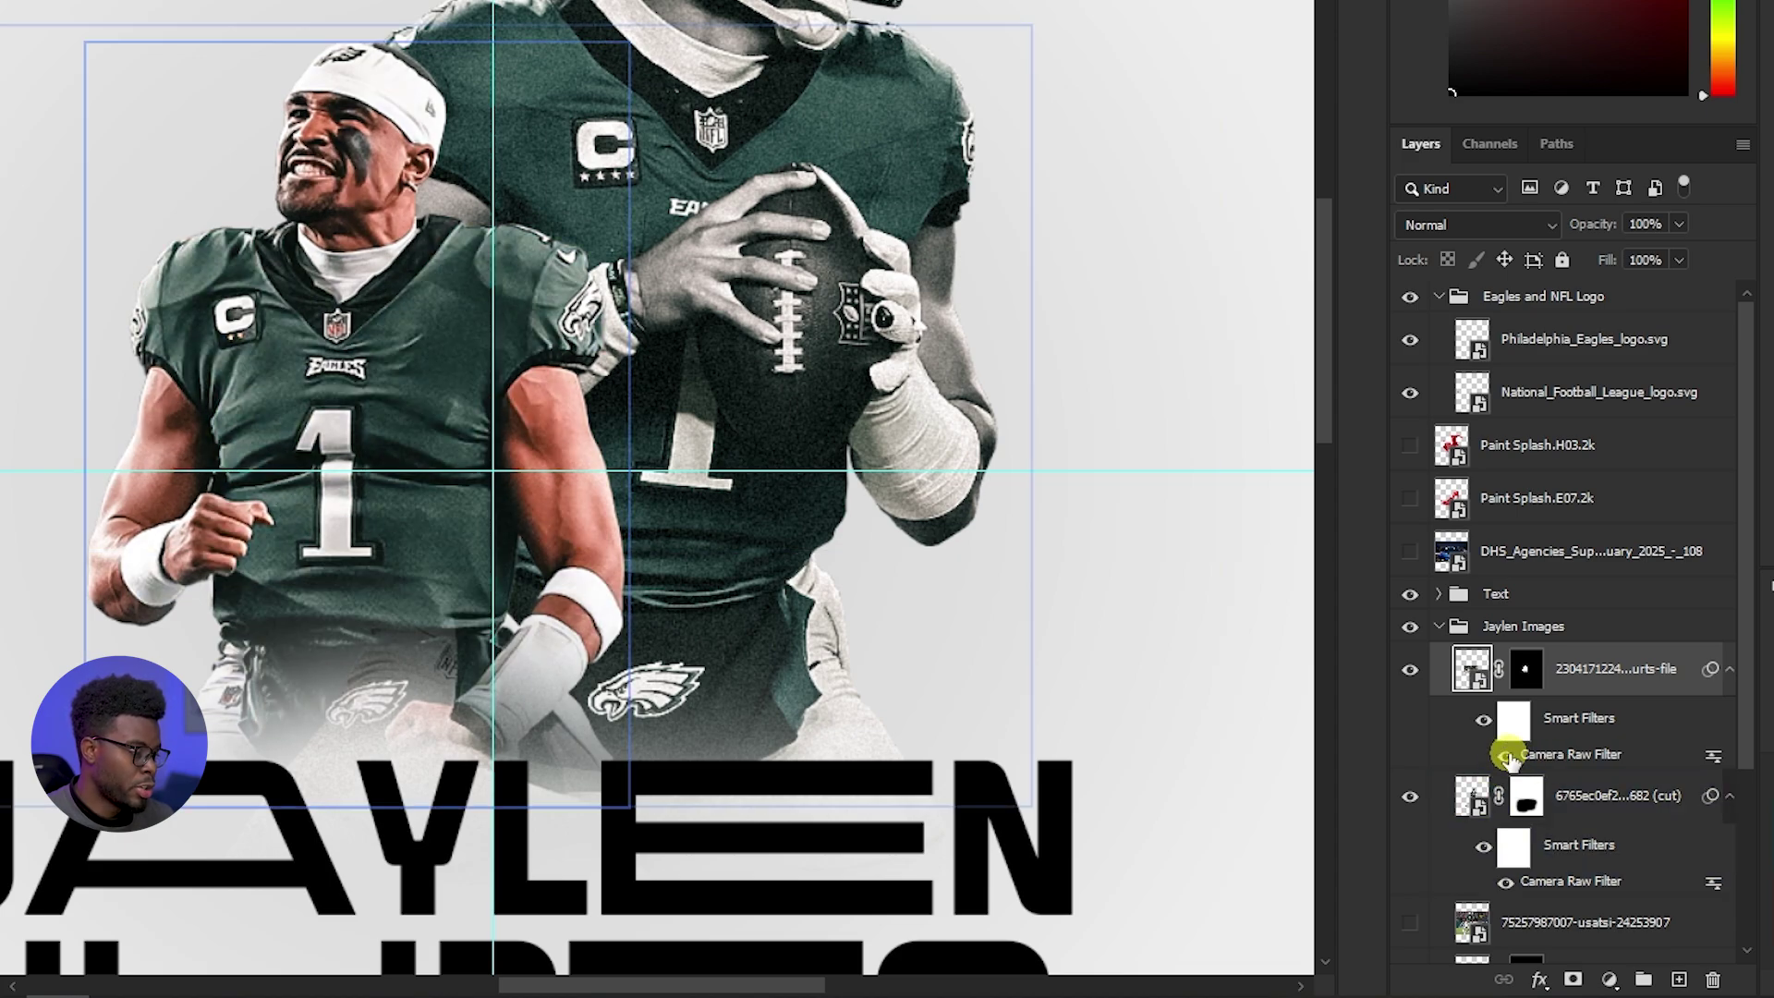
left_click(1506, 757)
left_click(1505, 755)
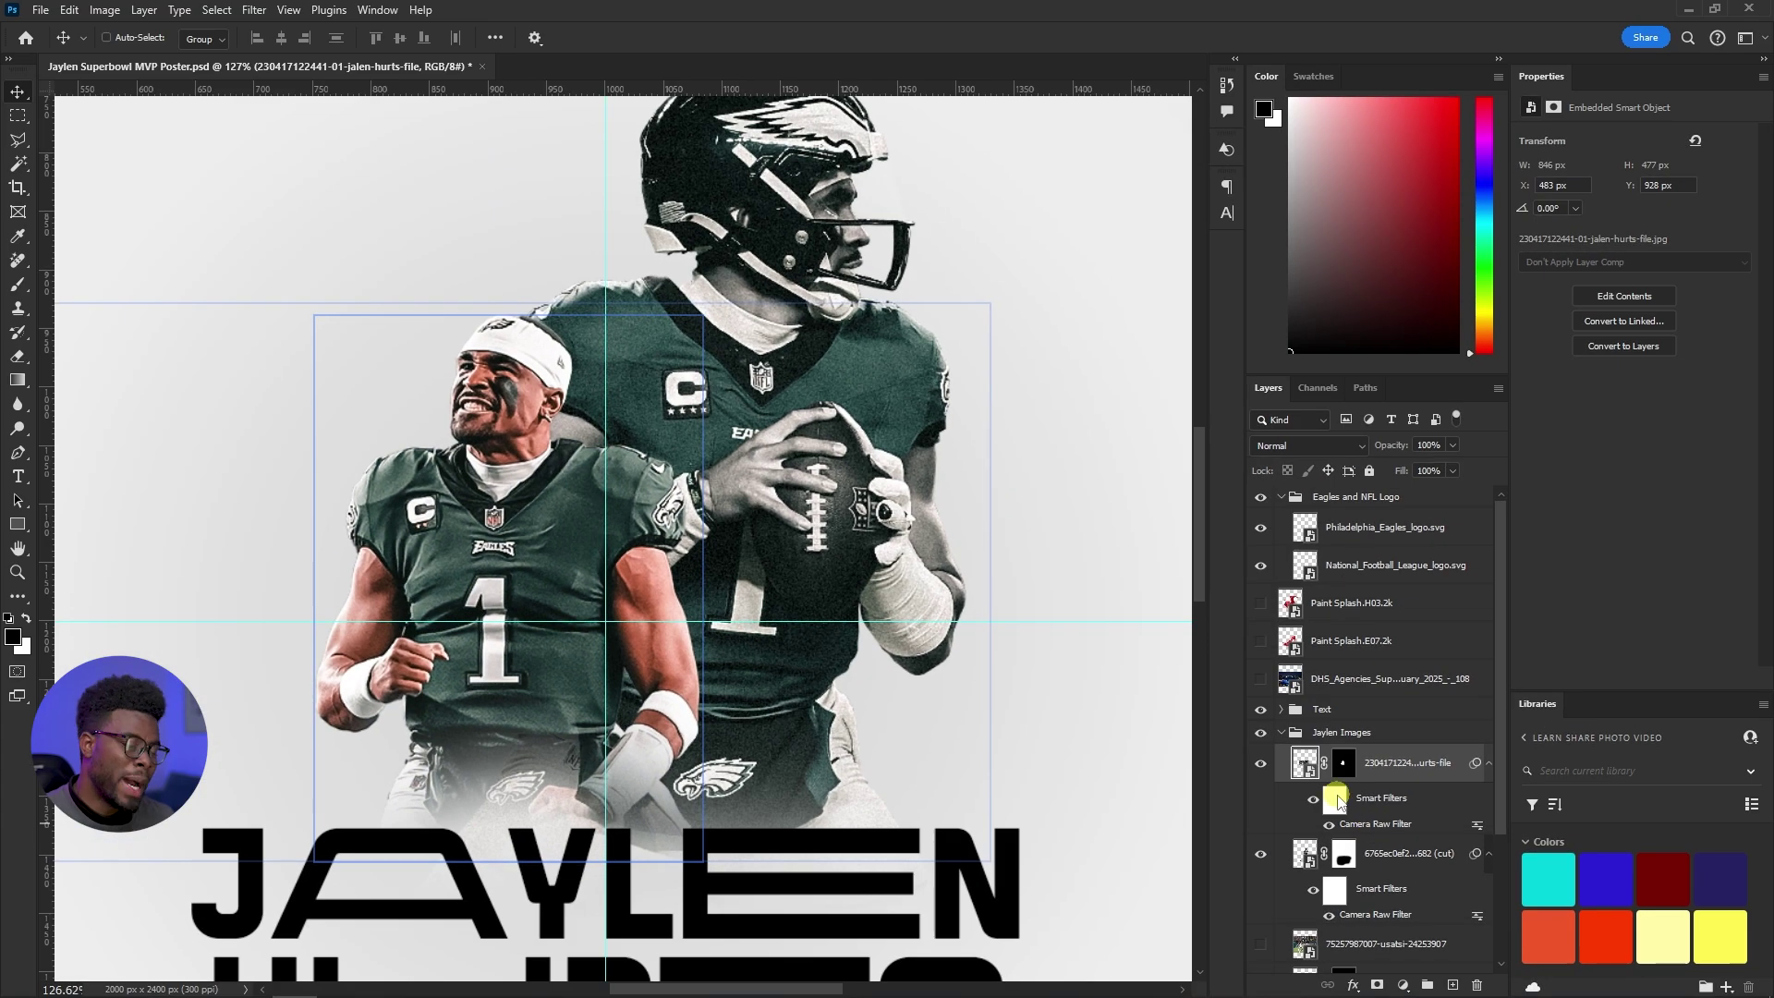
Review the light, color, effects and grain settings of the front player image's Camera Raw filter
double_click(1339, 800)
left_click(787, 458)
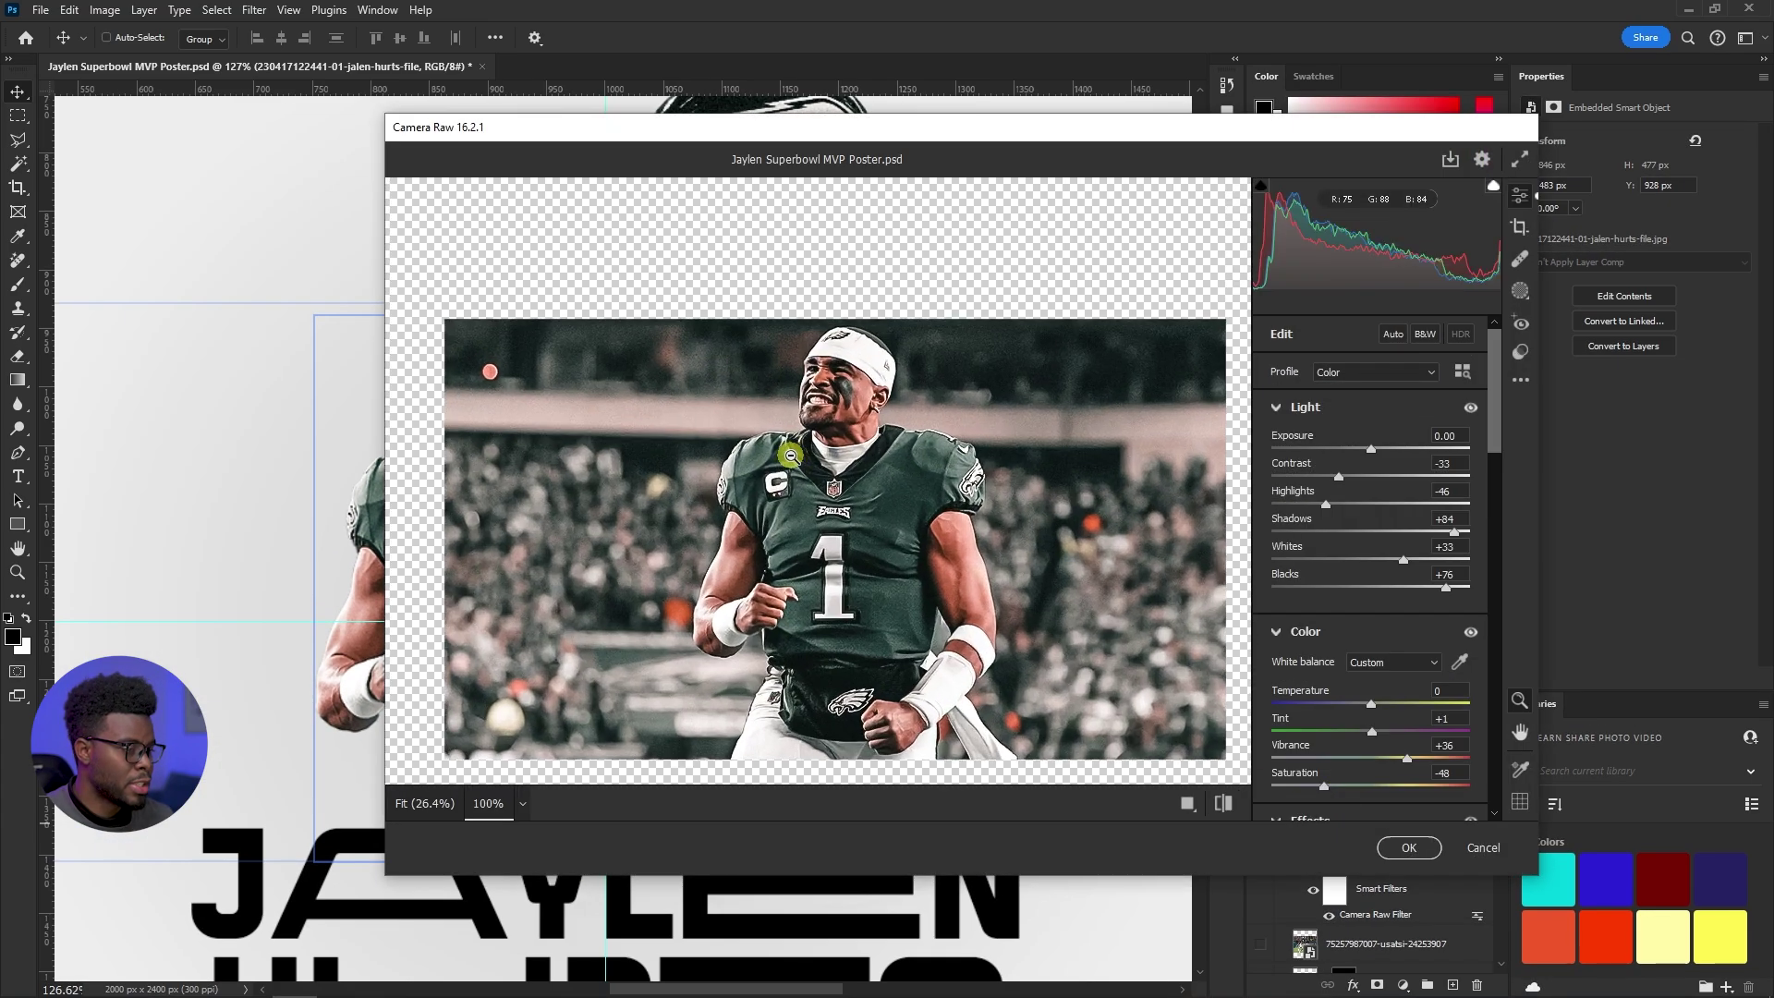
scroll(1299, 628, "down", 4)
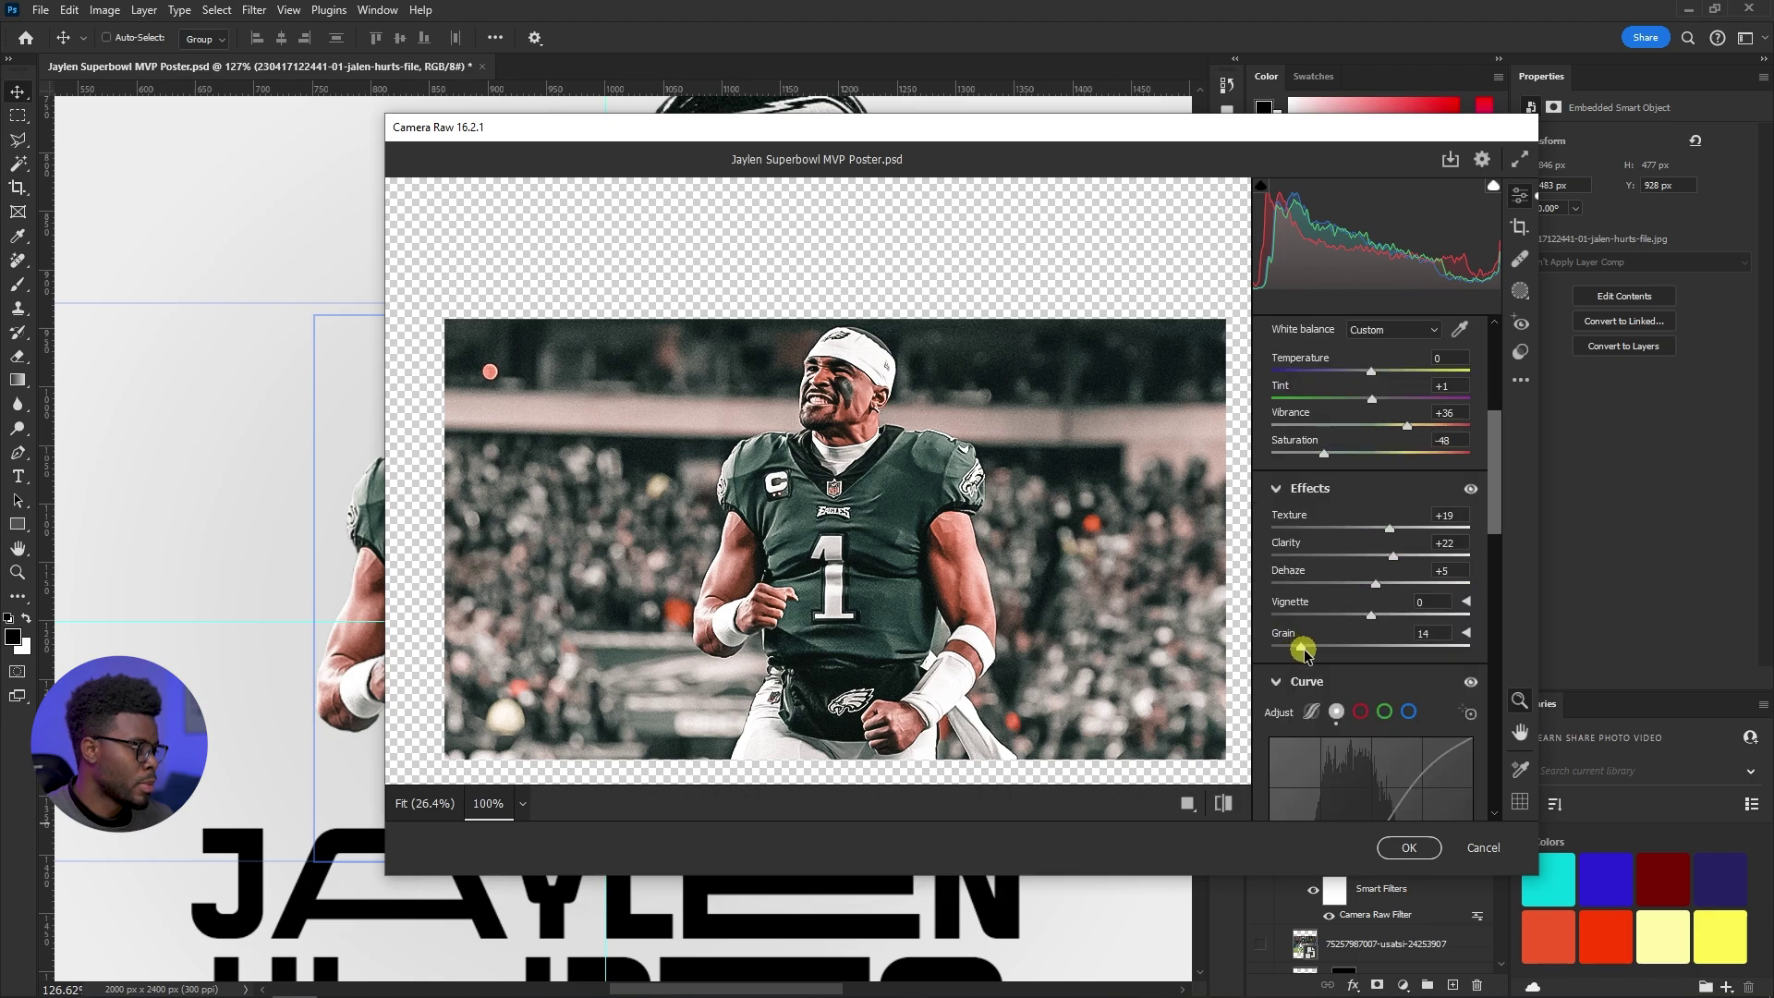
left_click(1407, 845)
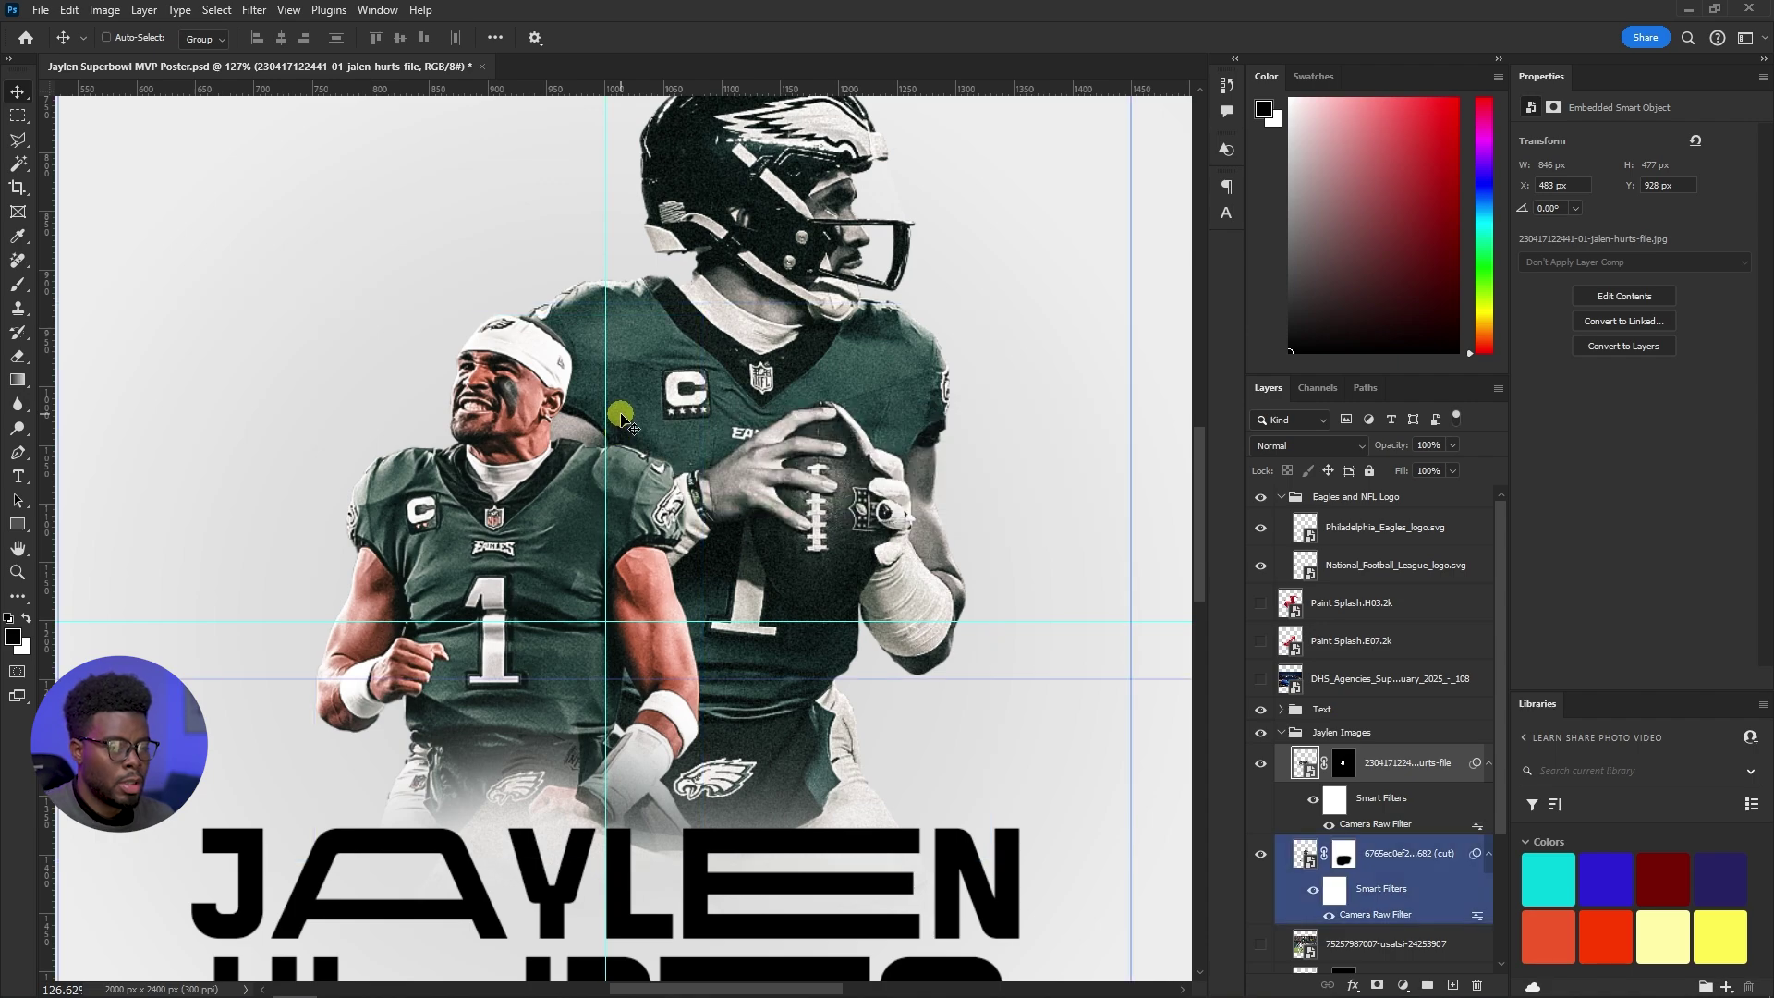
Scale the two visible player image layers together proportionally to about 118% and shift them slightly upward
scroll(644, 337, "down", 5)
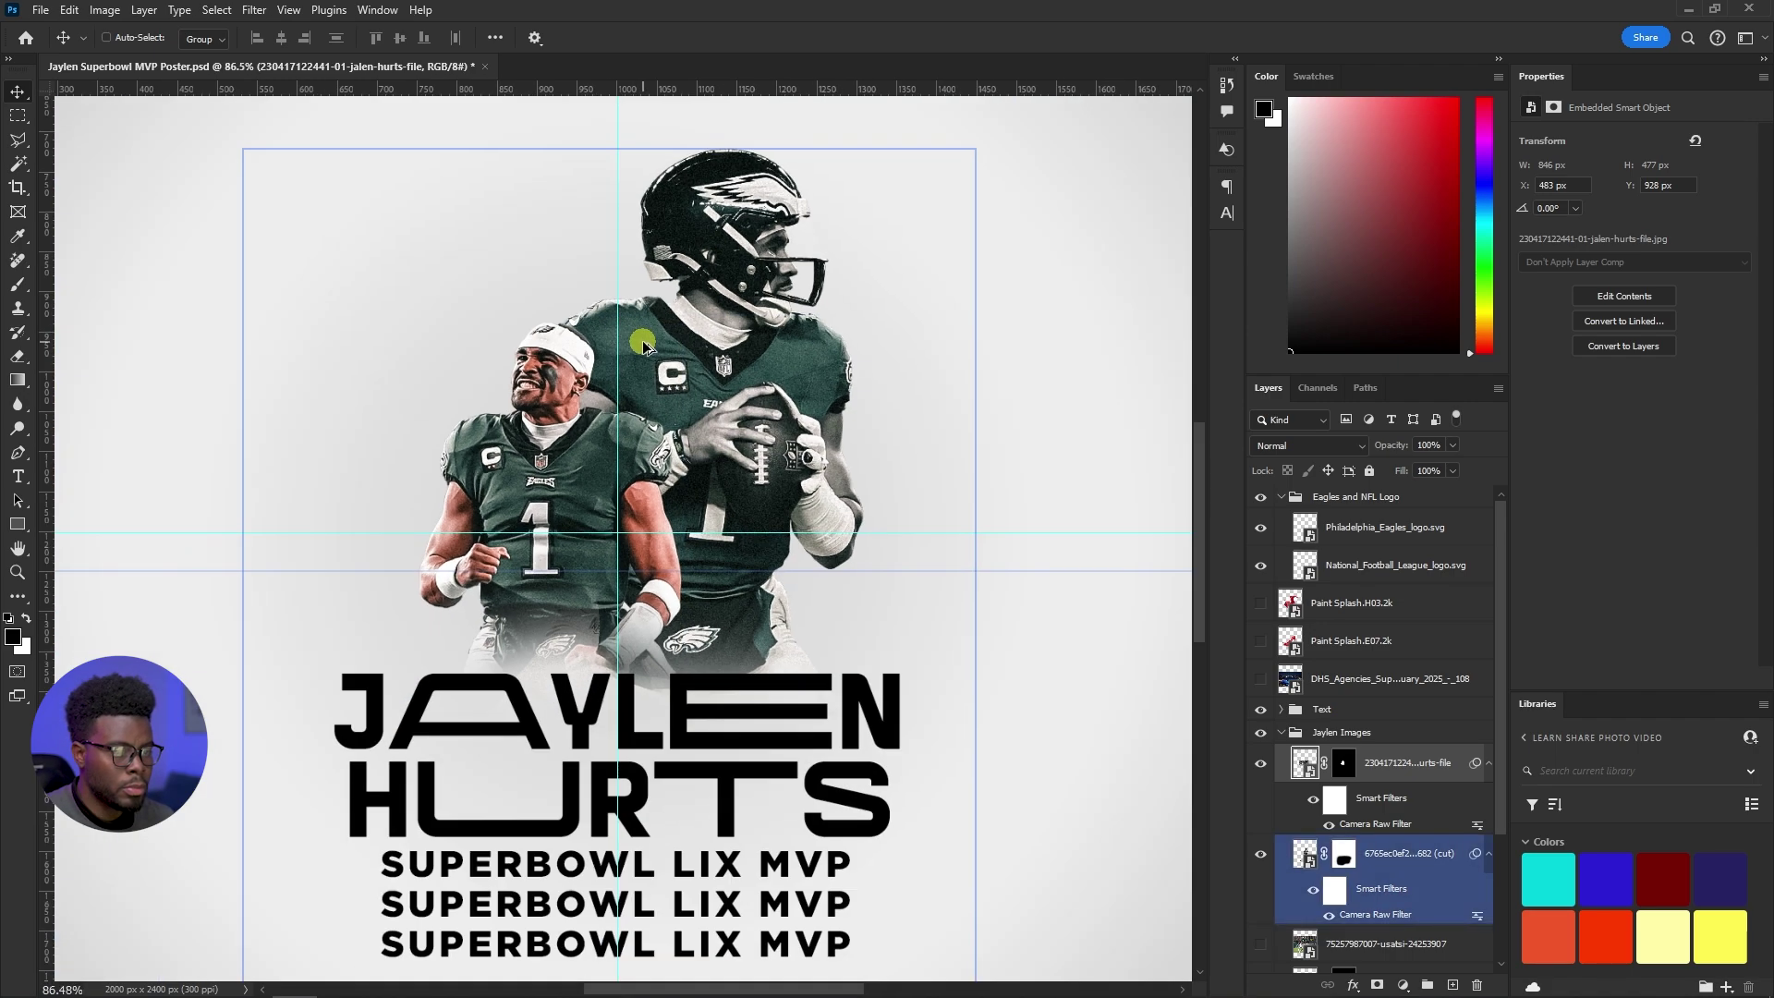
scroll(644, 349, "down", 2)
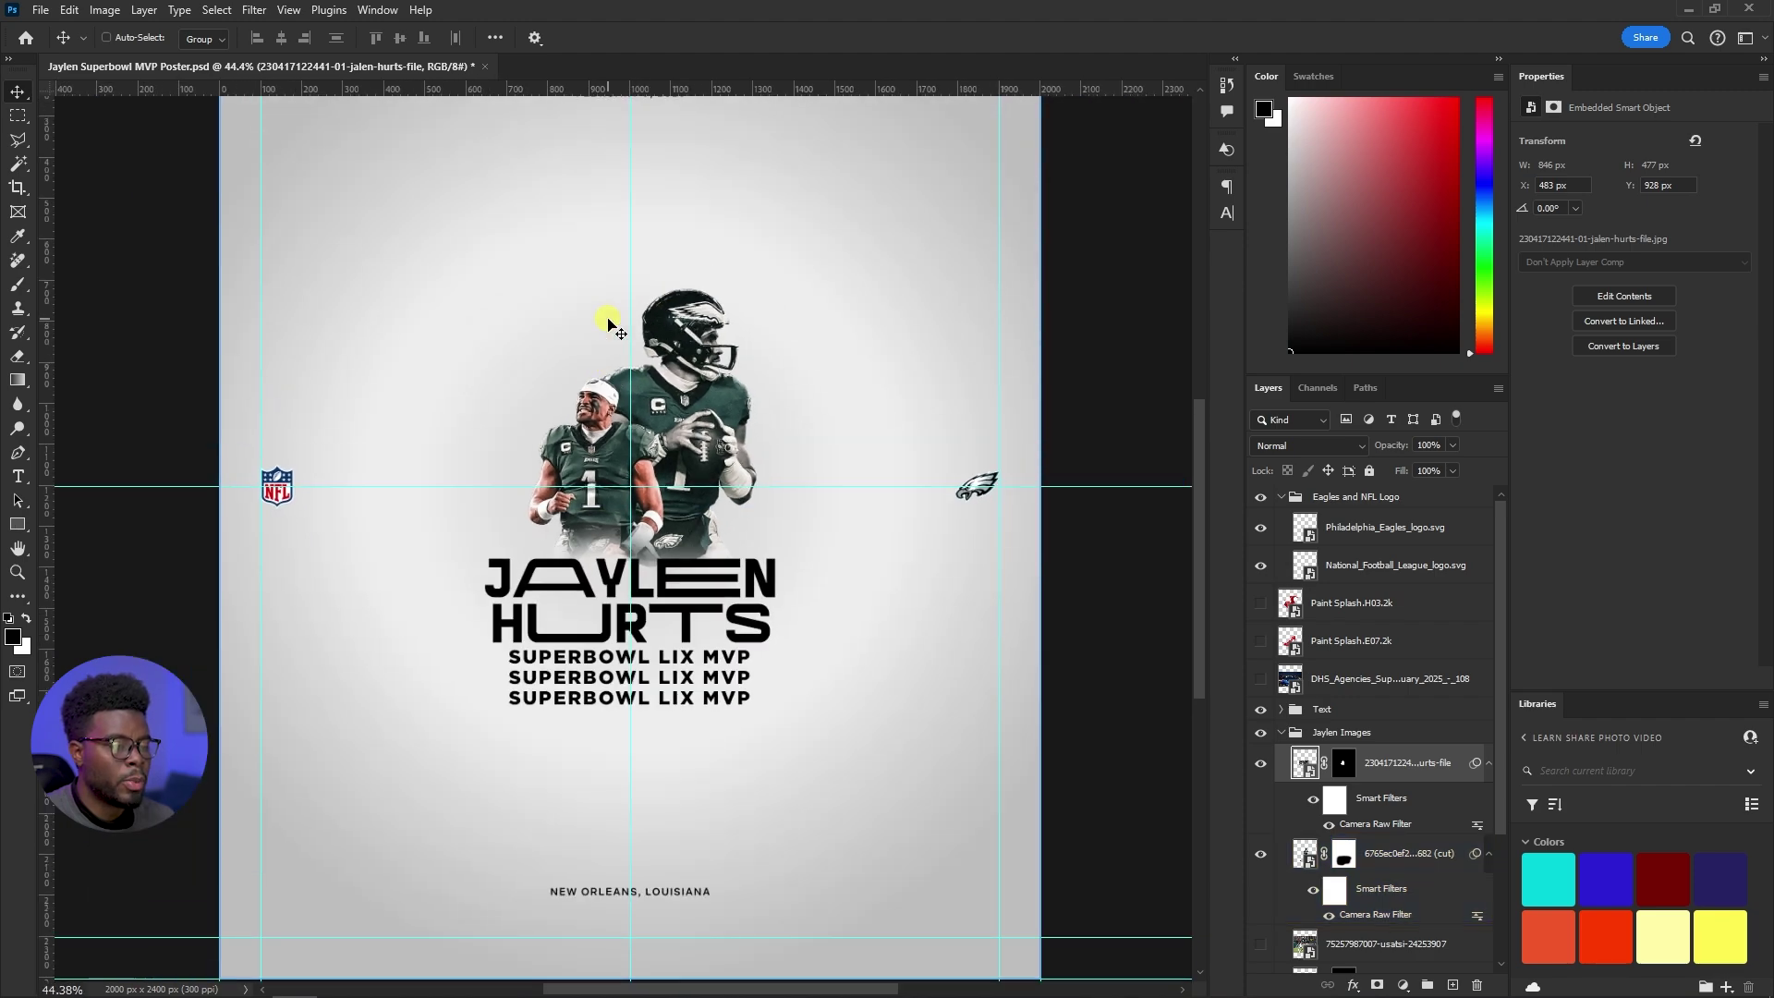
scroll(608, 323, "up", 1)
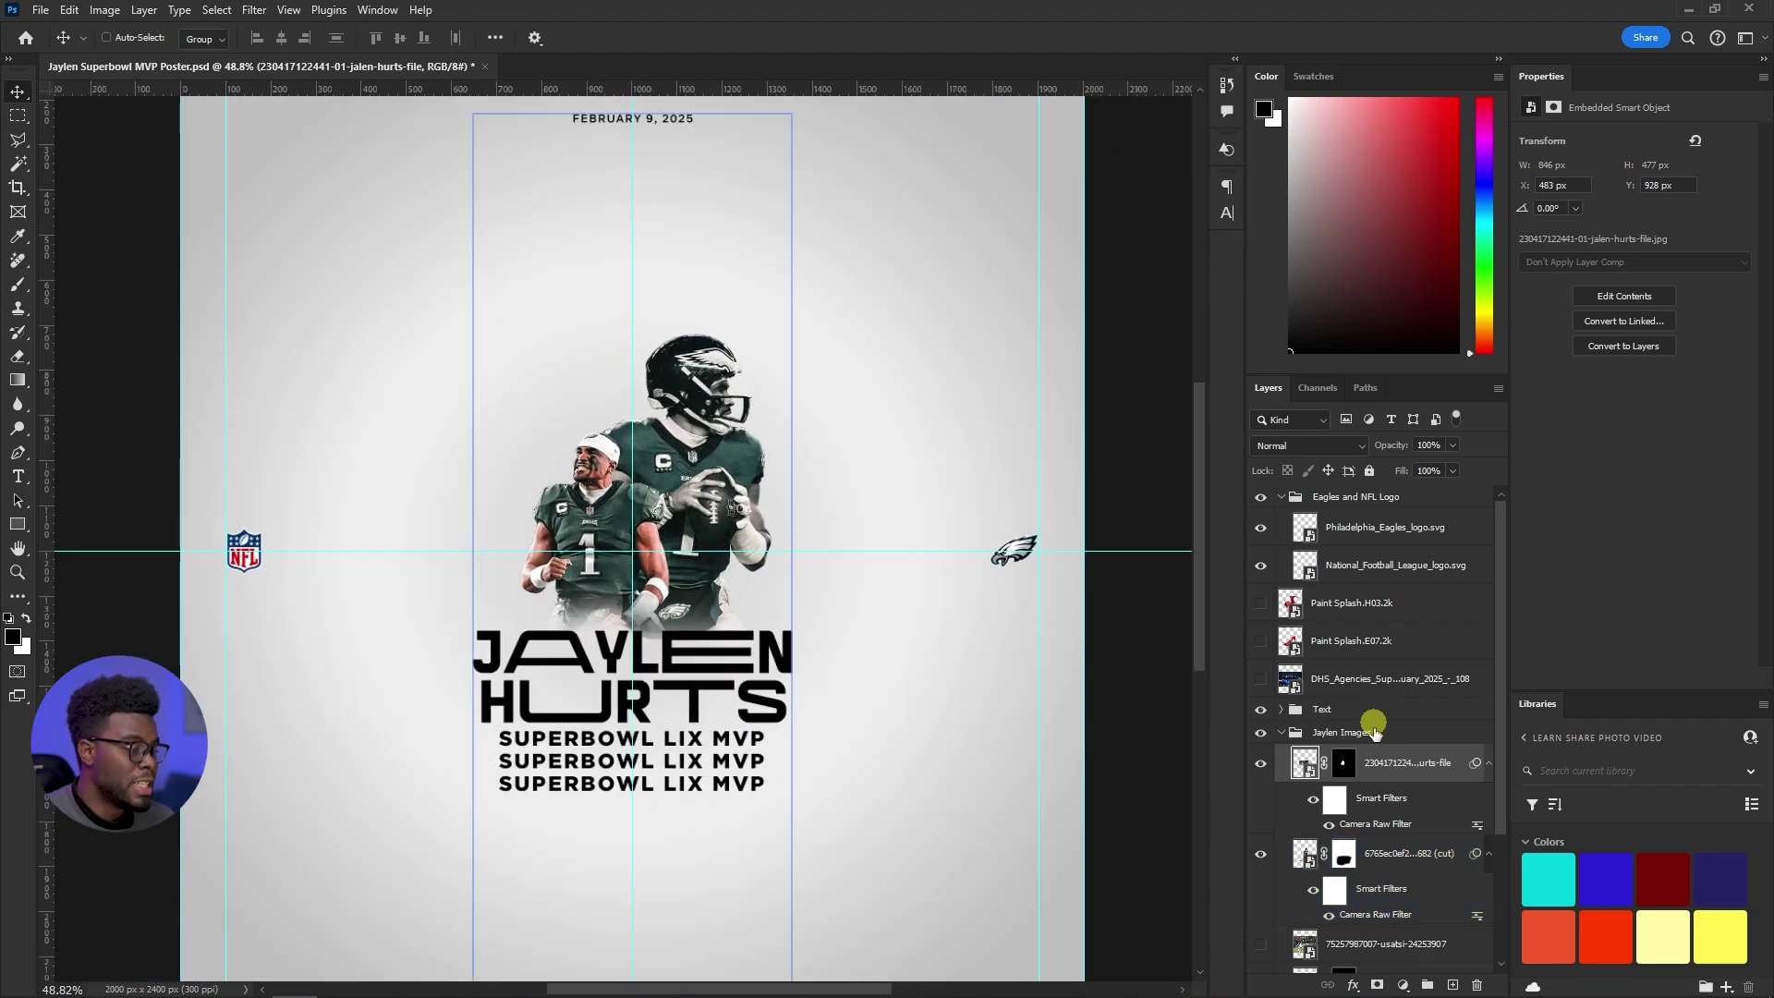
left_click(1333, 733)
scroll(1282, 765, "down", 1)
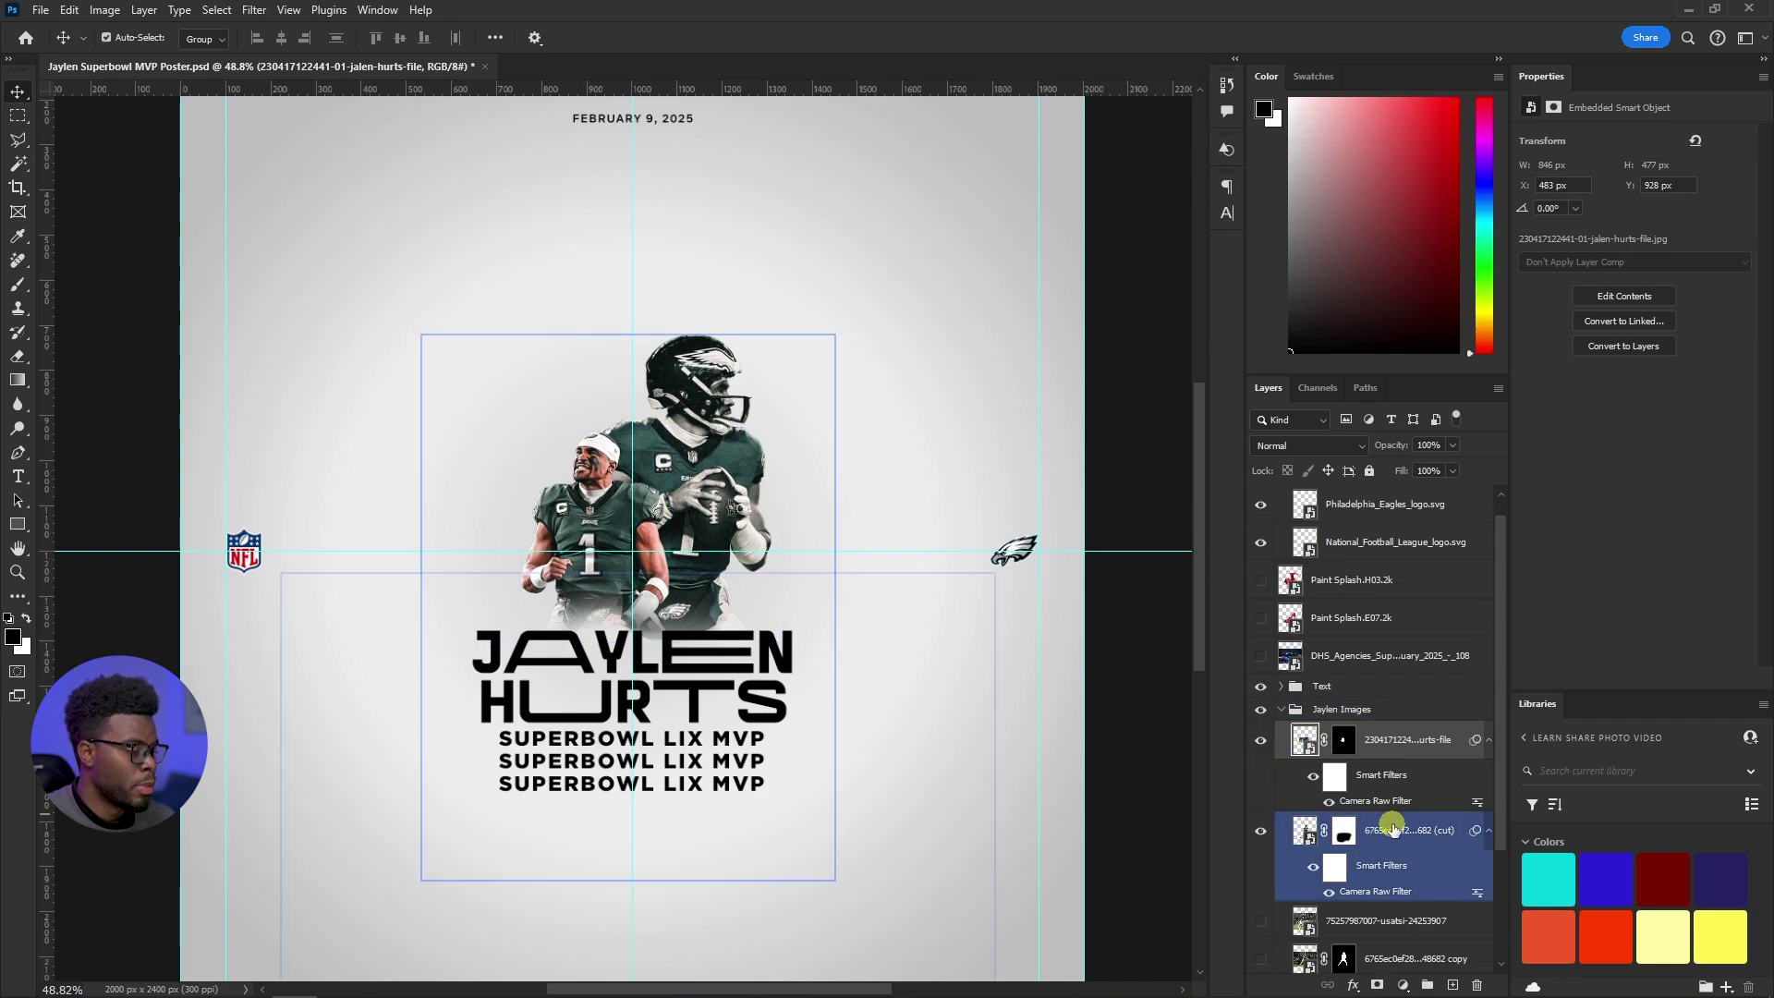
key("ctrl+t")
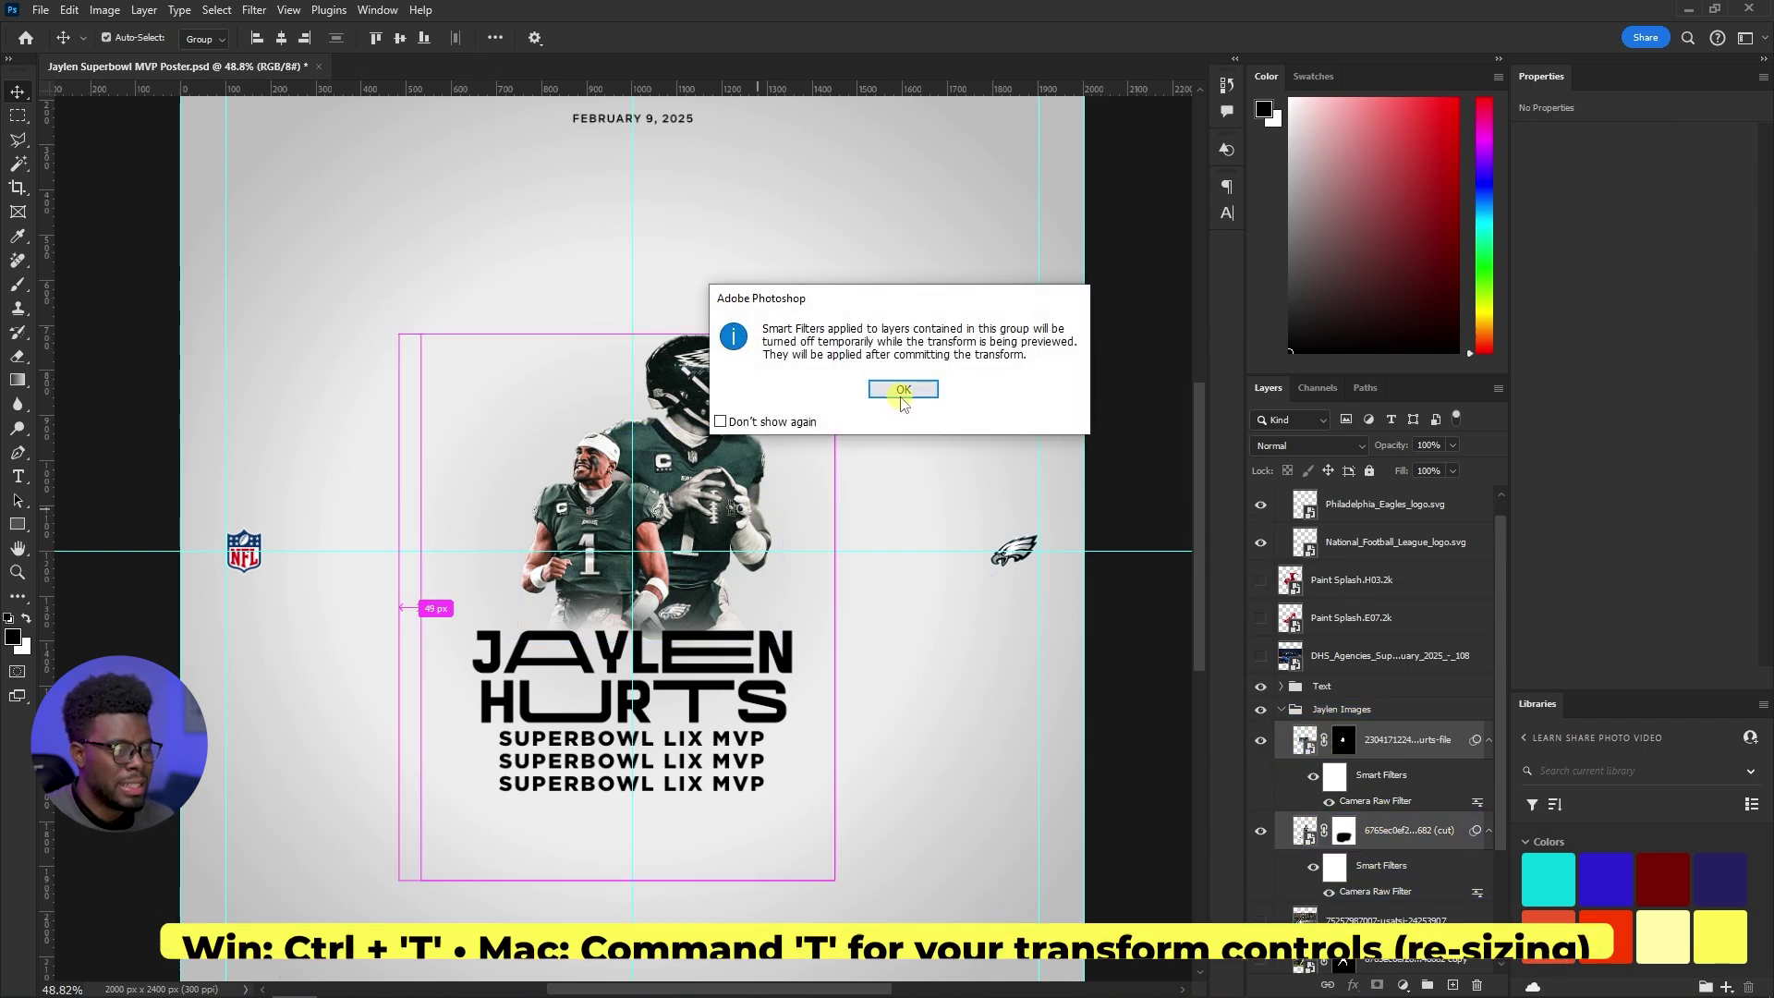
left_click(902, 397)
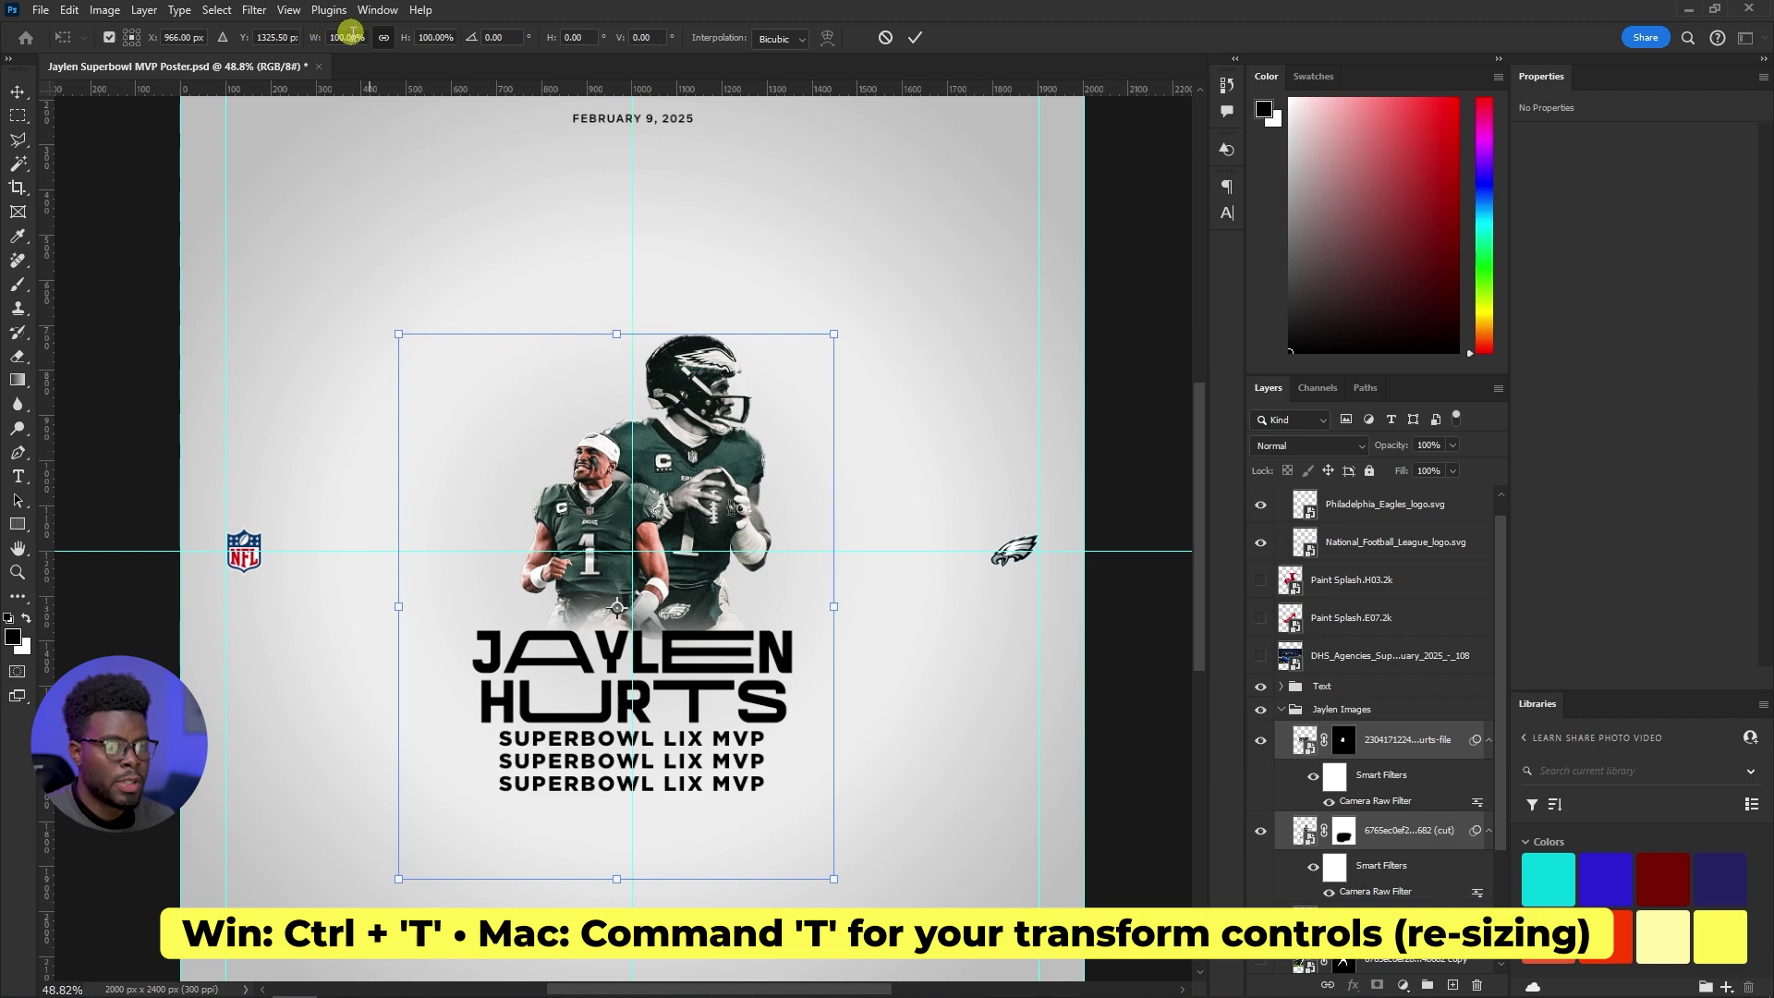
key("Up")
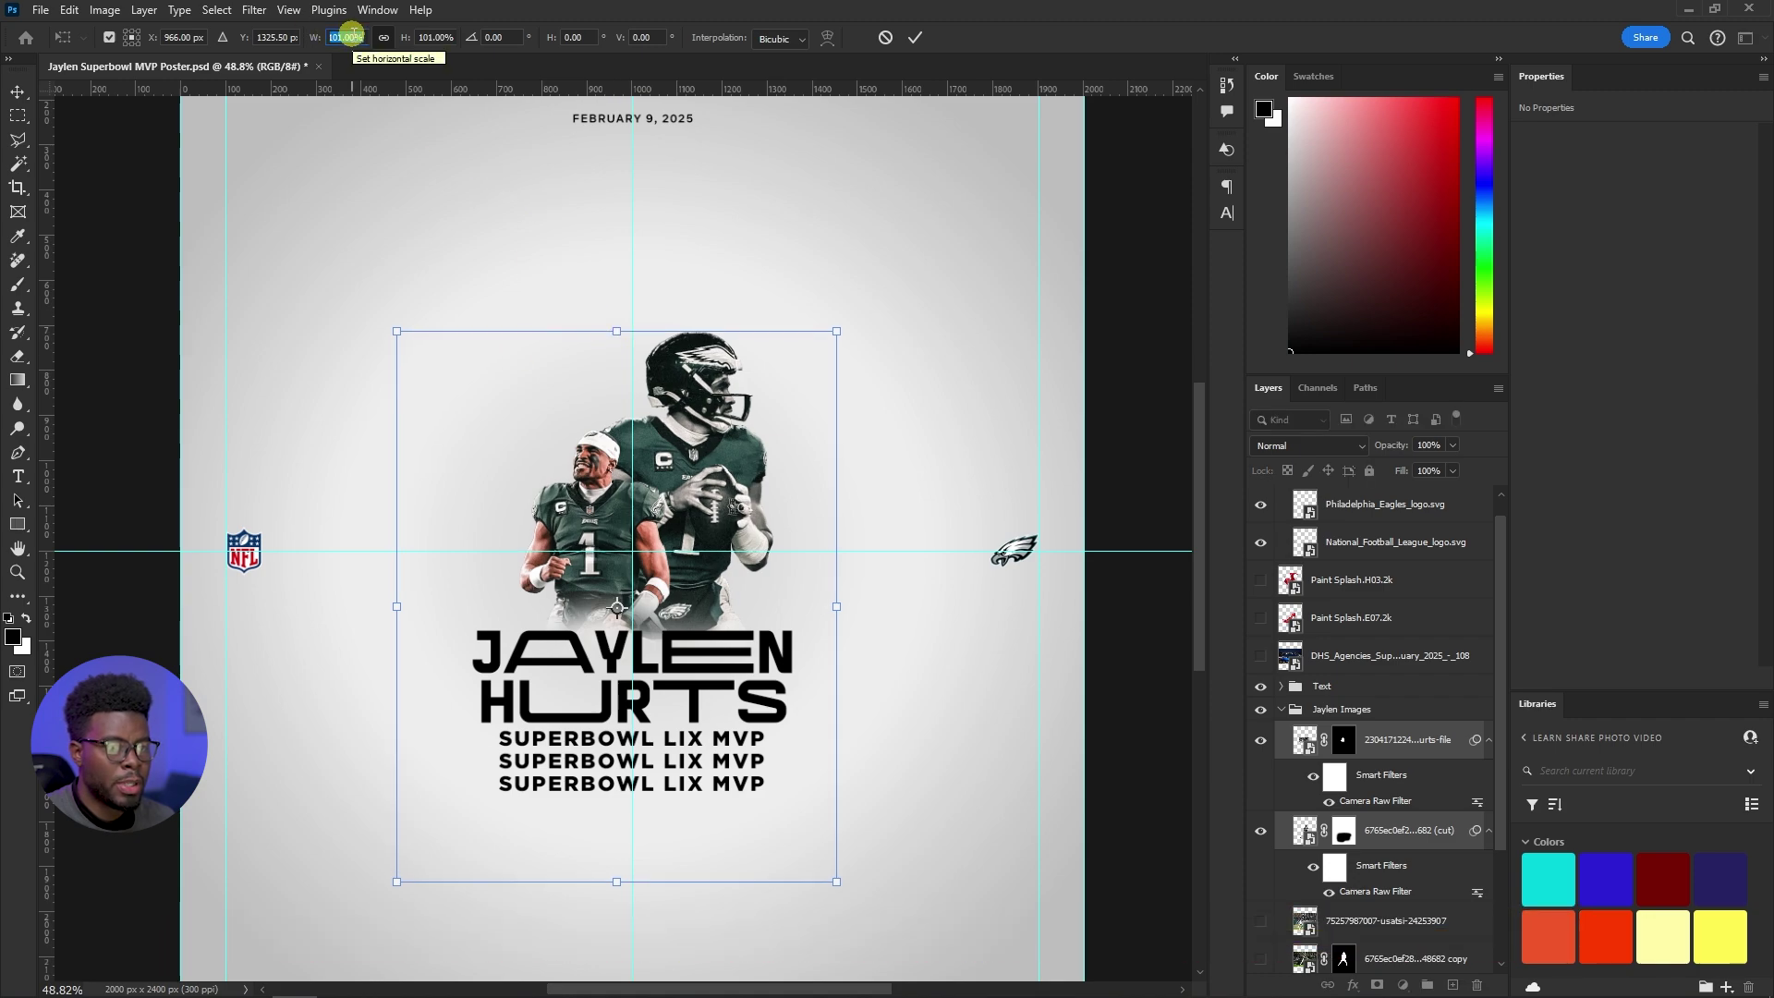
key("shift+Up")
key("shift+Up")
key("shift+Down")
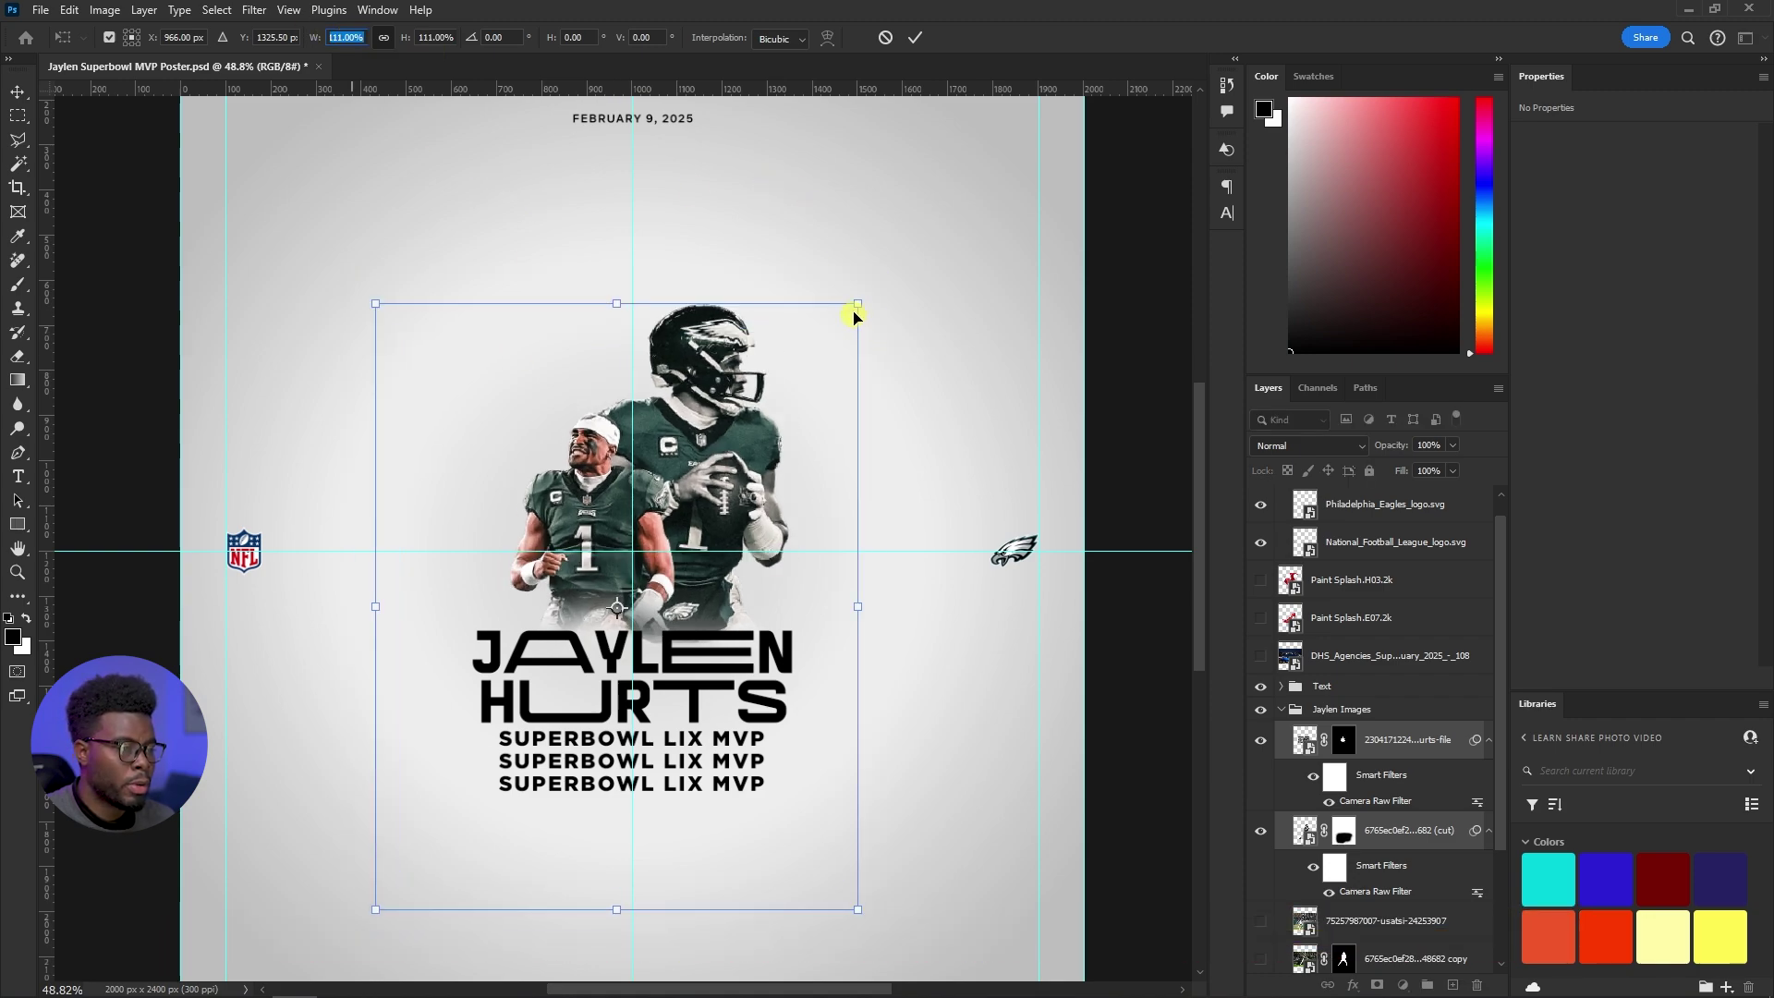
left_click_drag(855, 307, 880, 268)
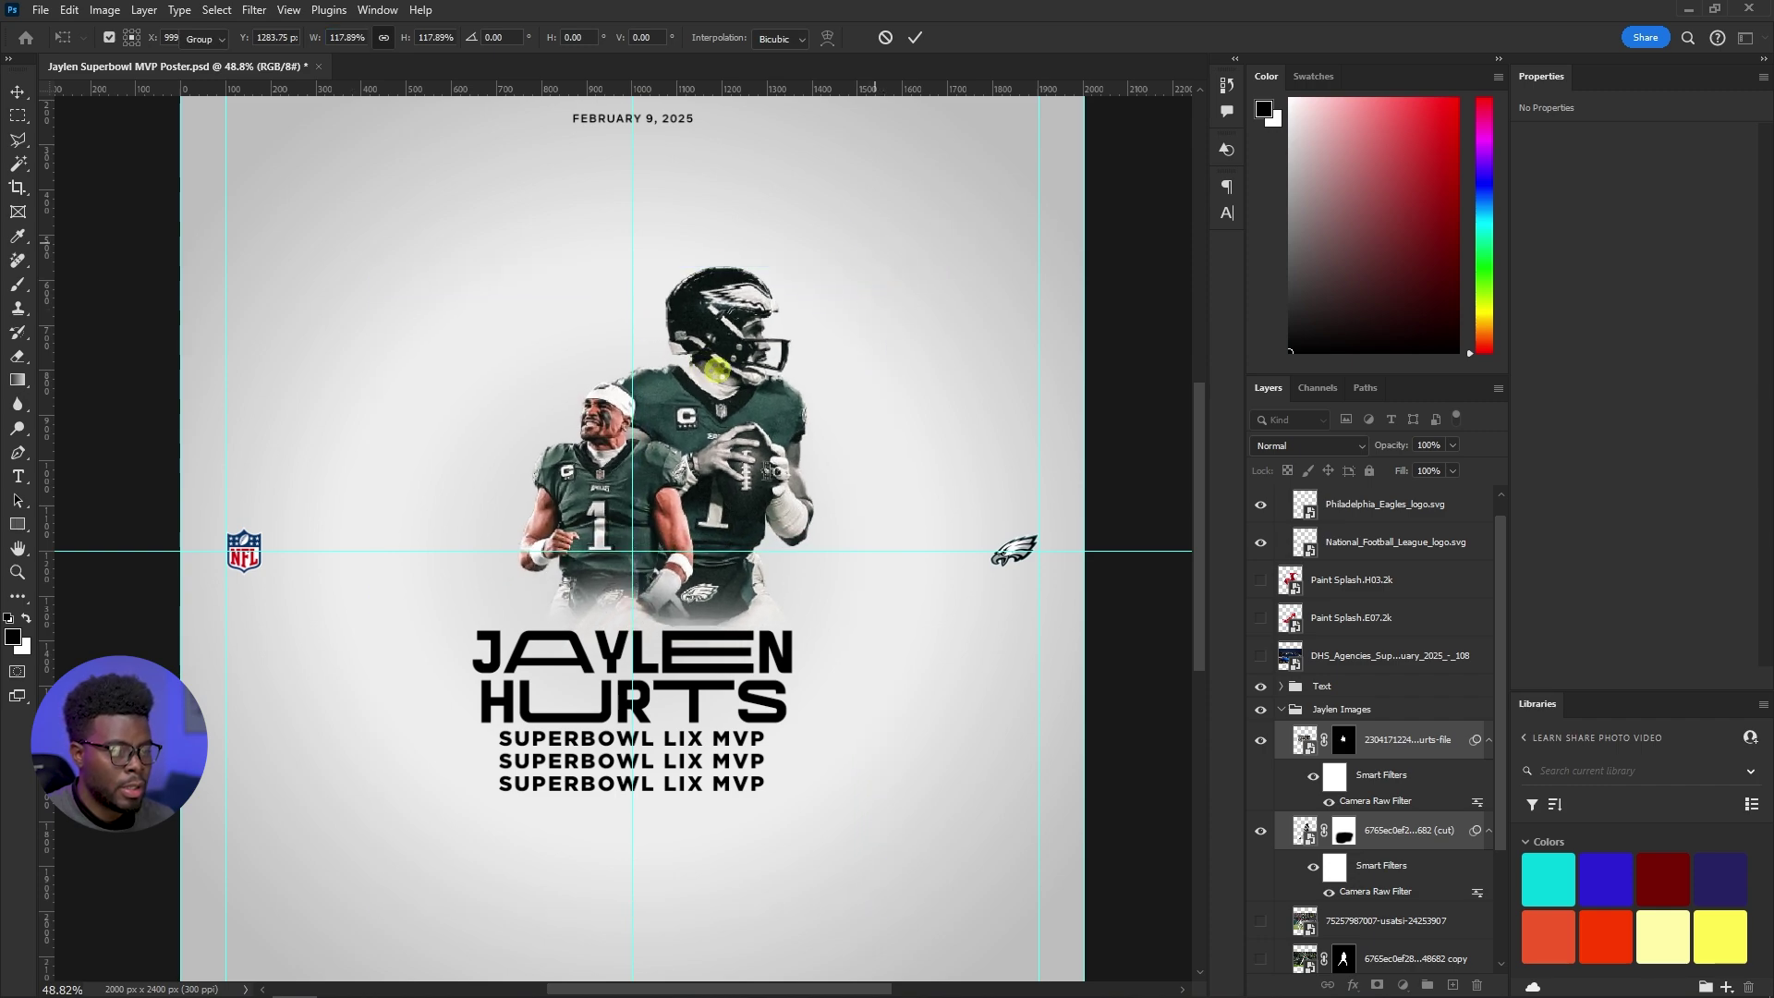
key("Return")
Move the two player images down so their lower edges sit behind the top of the JAYLEN HURTS title
left_click_drag(692, 373, 695, 404)
scroll(677, 380, "left", 4)
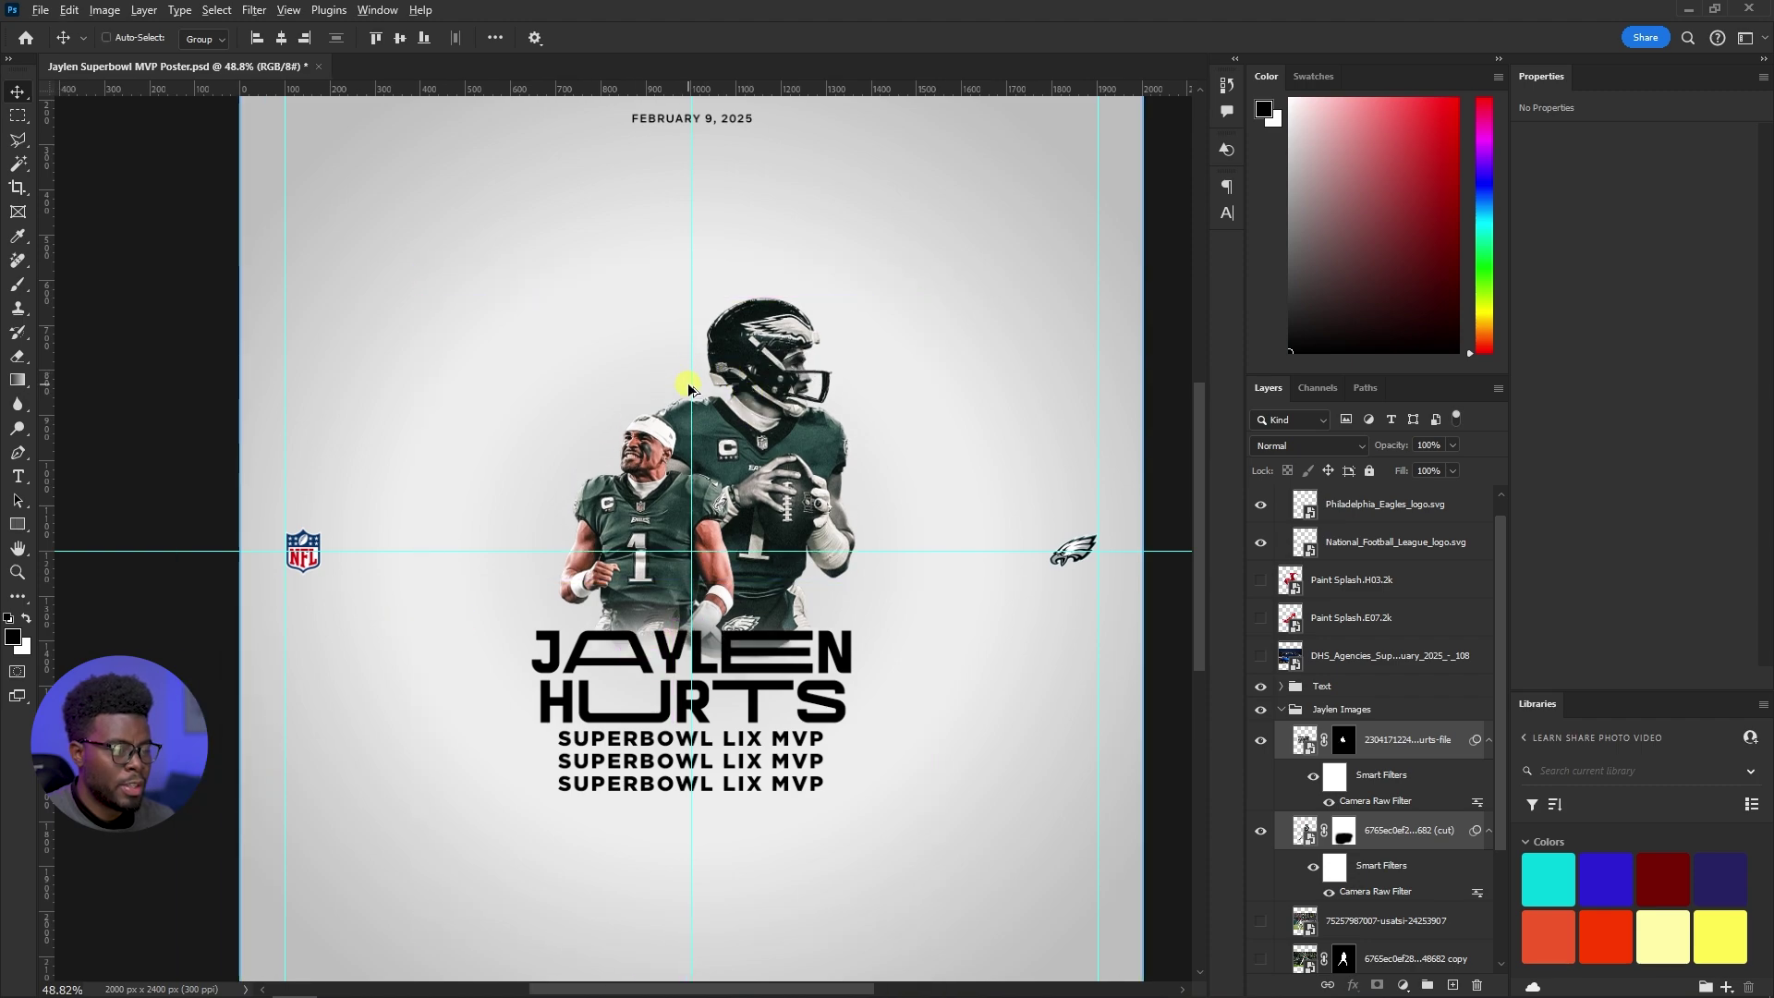
scroll(689, 388, "down", 1)
scroll(698, 393, "up", 1)
scroll(698, 393, "down", 1)
Convert the Gradient Fill 1 background layer to a smart object and open it in the Camera Raw filter
scroll(1354, 626, "down", 3)
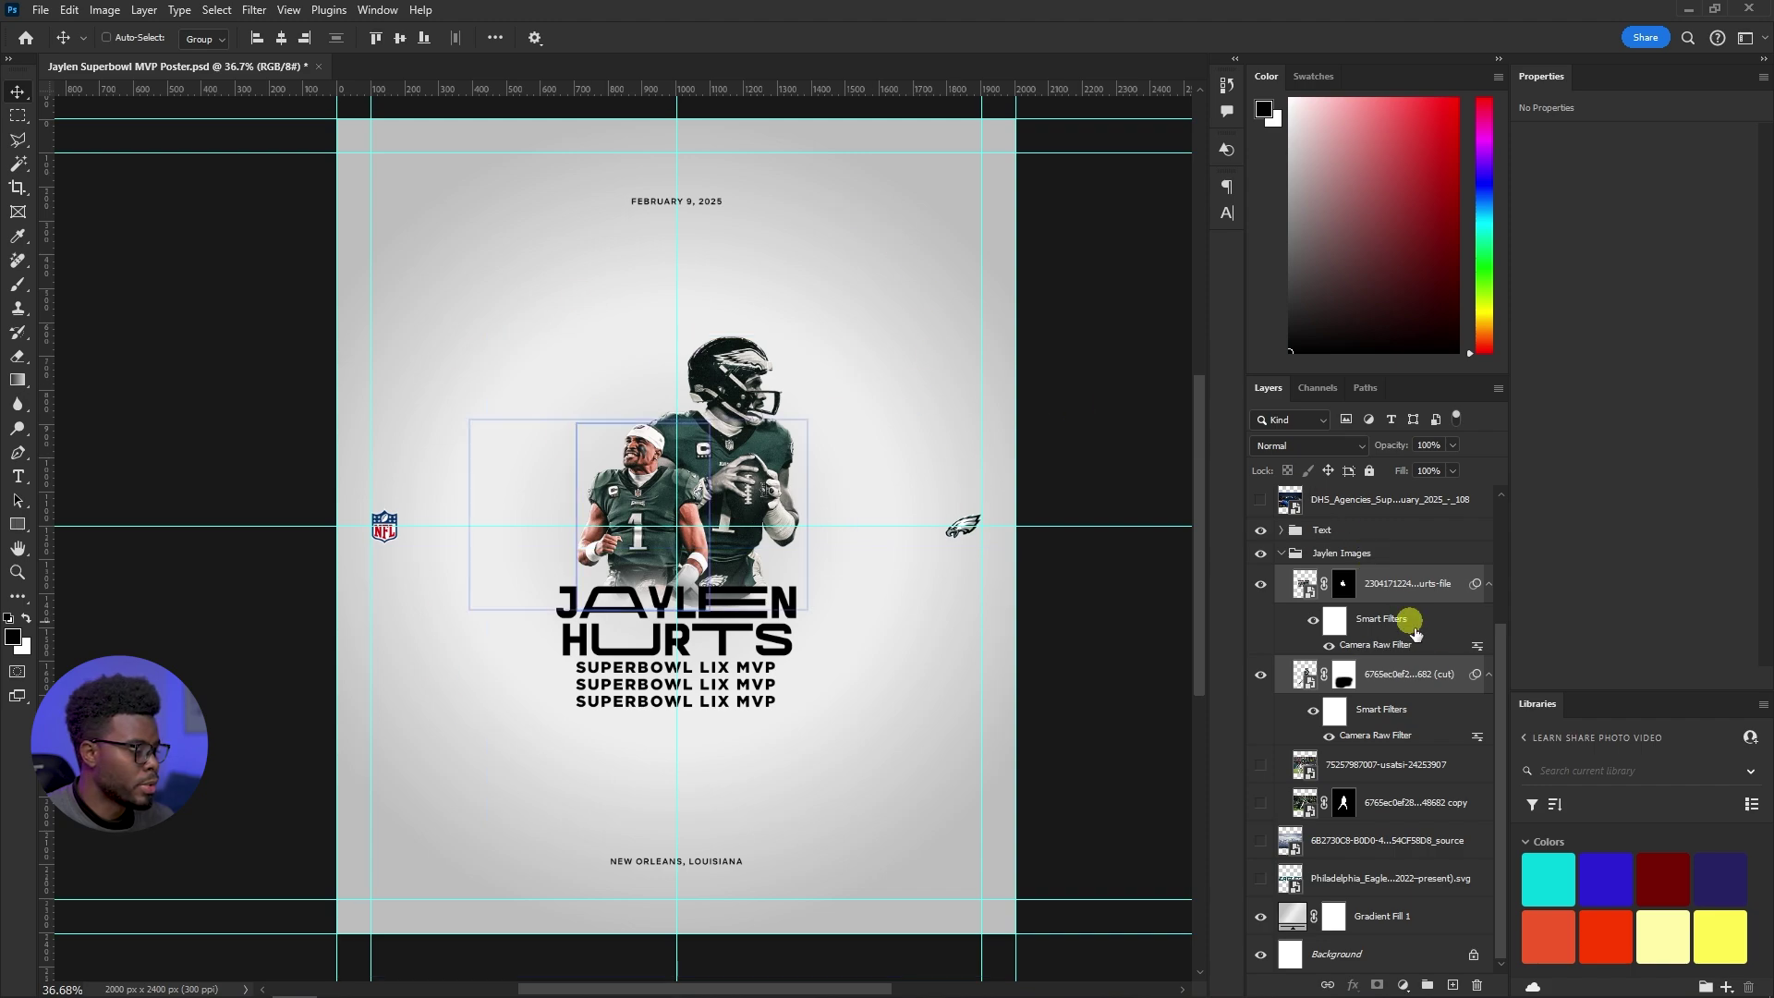
left_click(1290, 915)
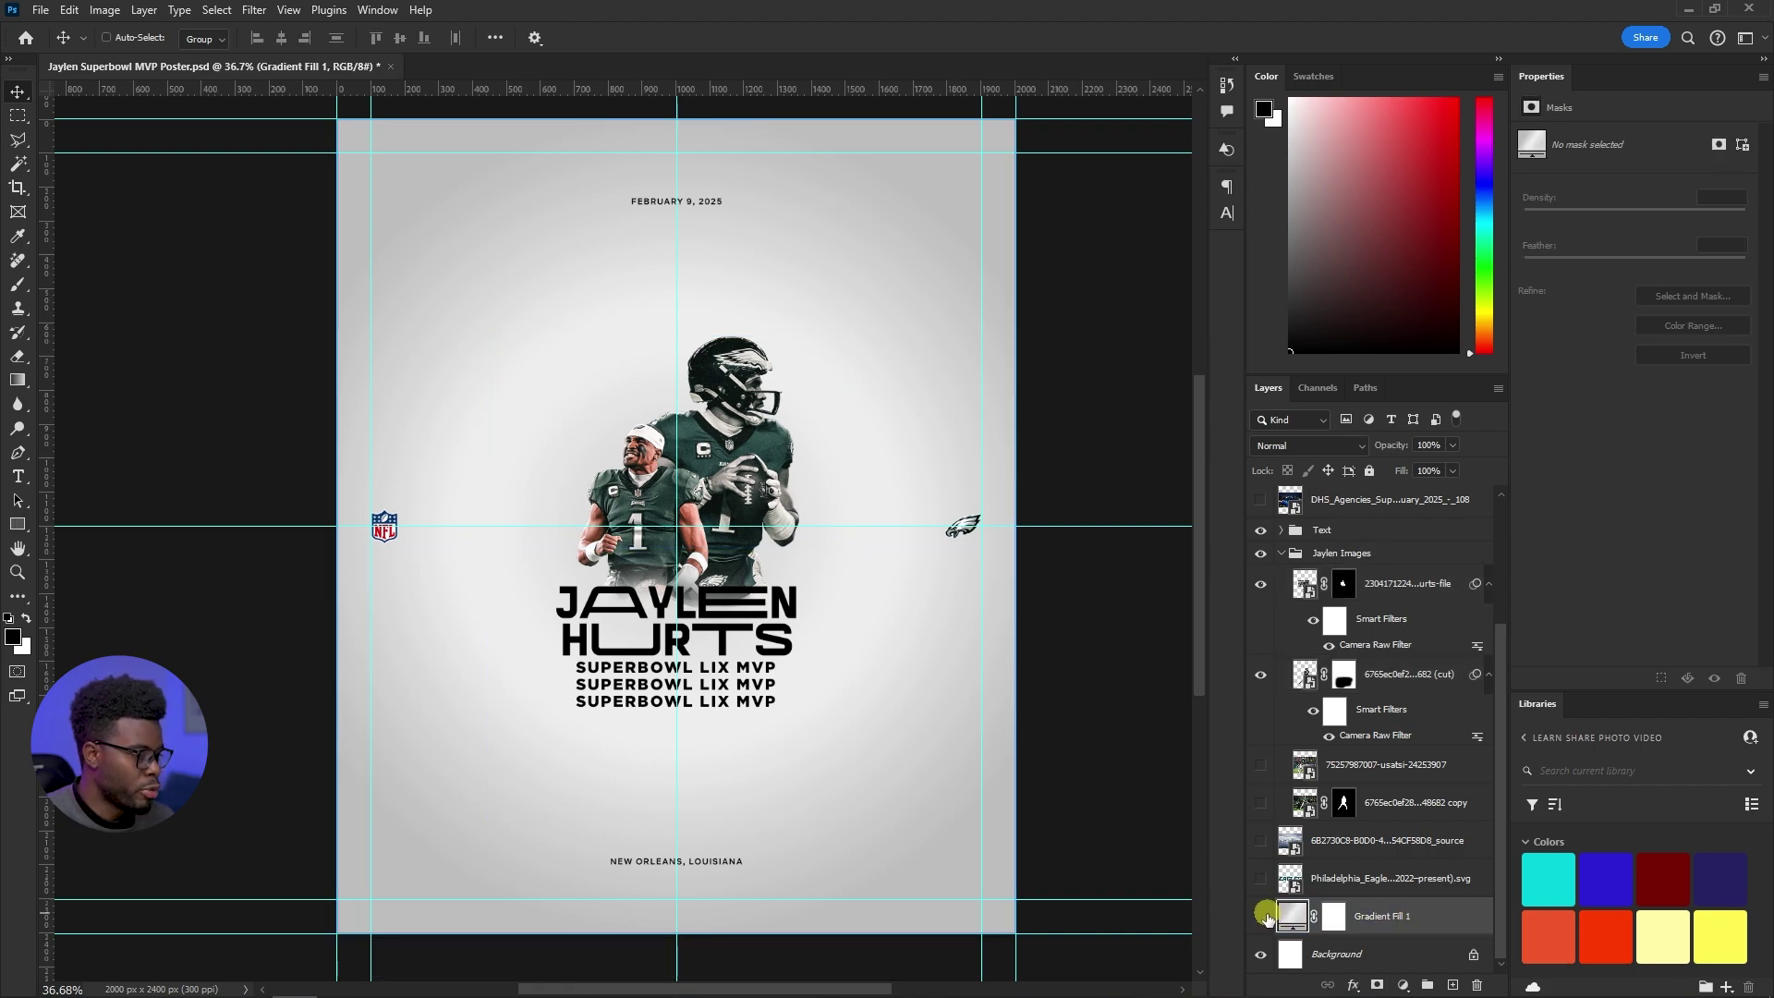
left_click(1262, 915)
left_click(1262, 916)
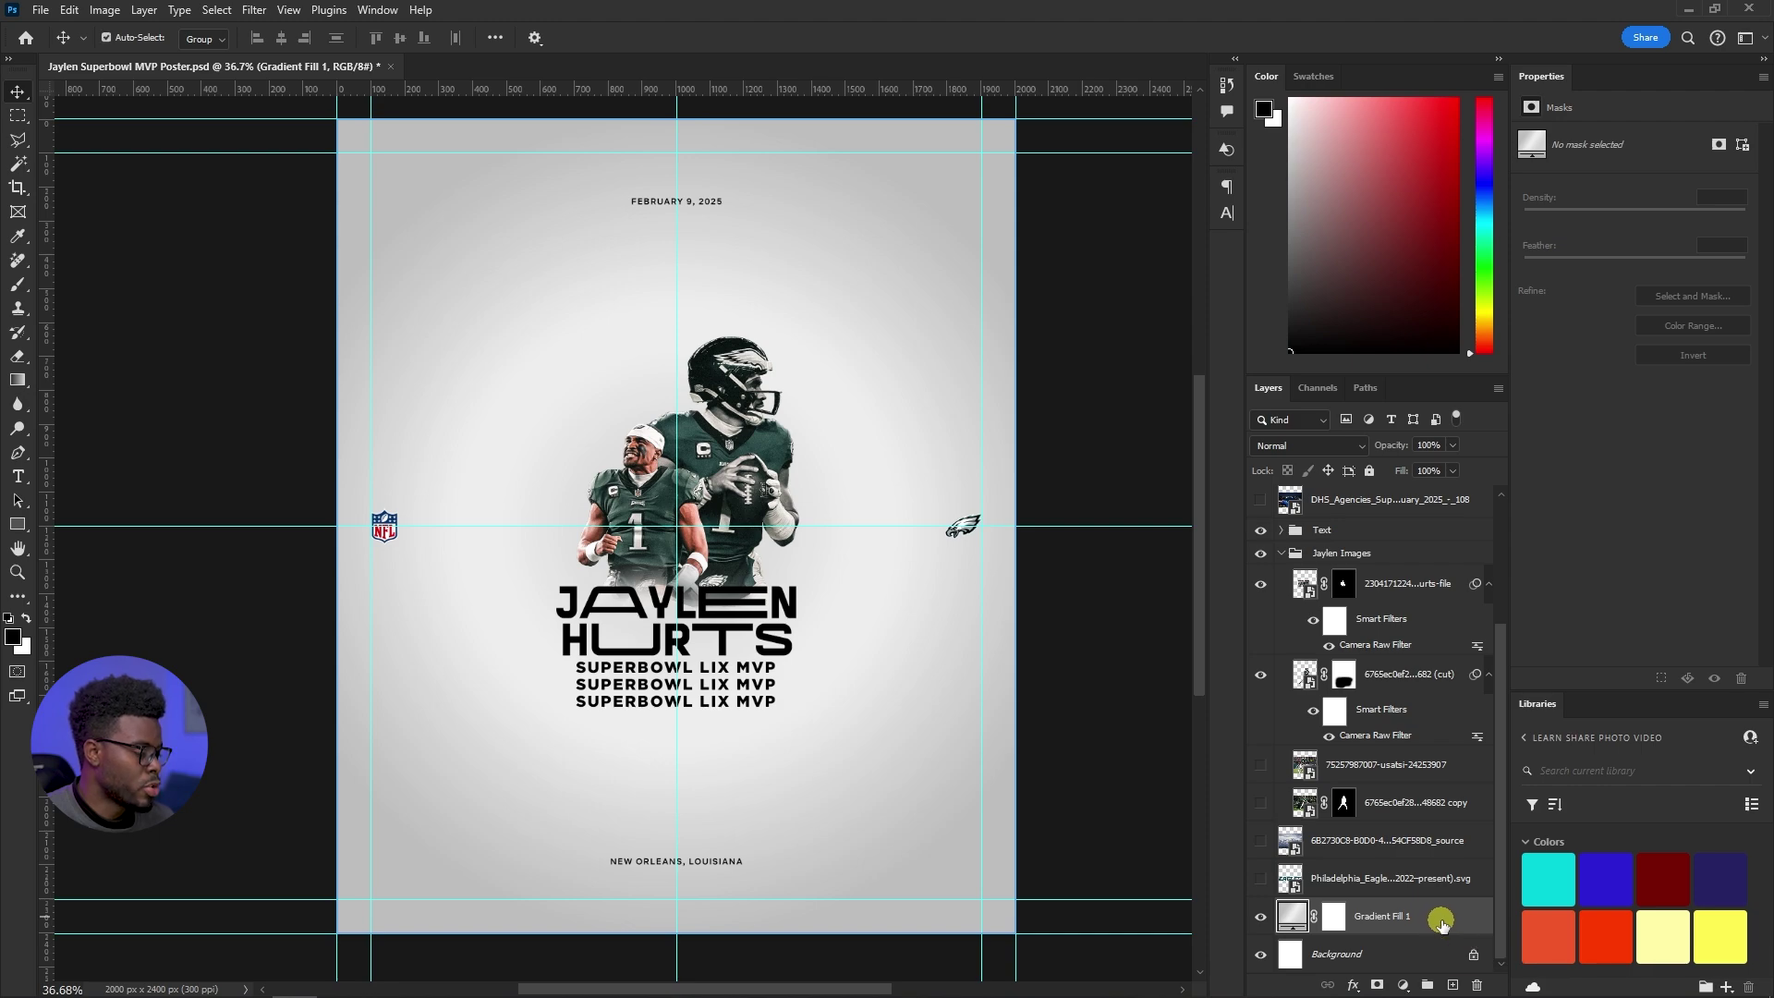
key("ctrl+shift+a")
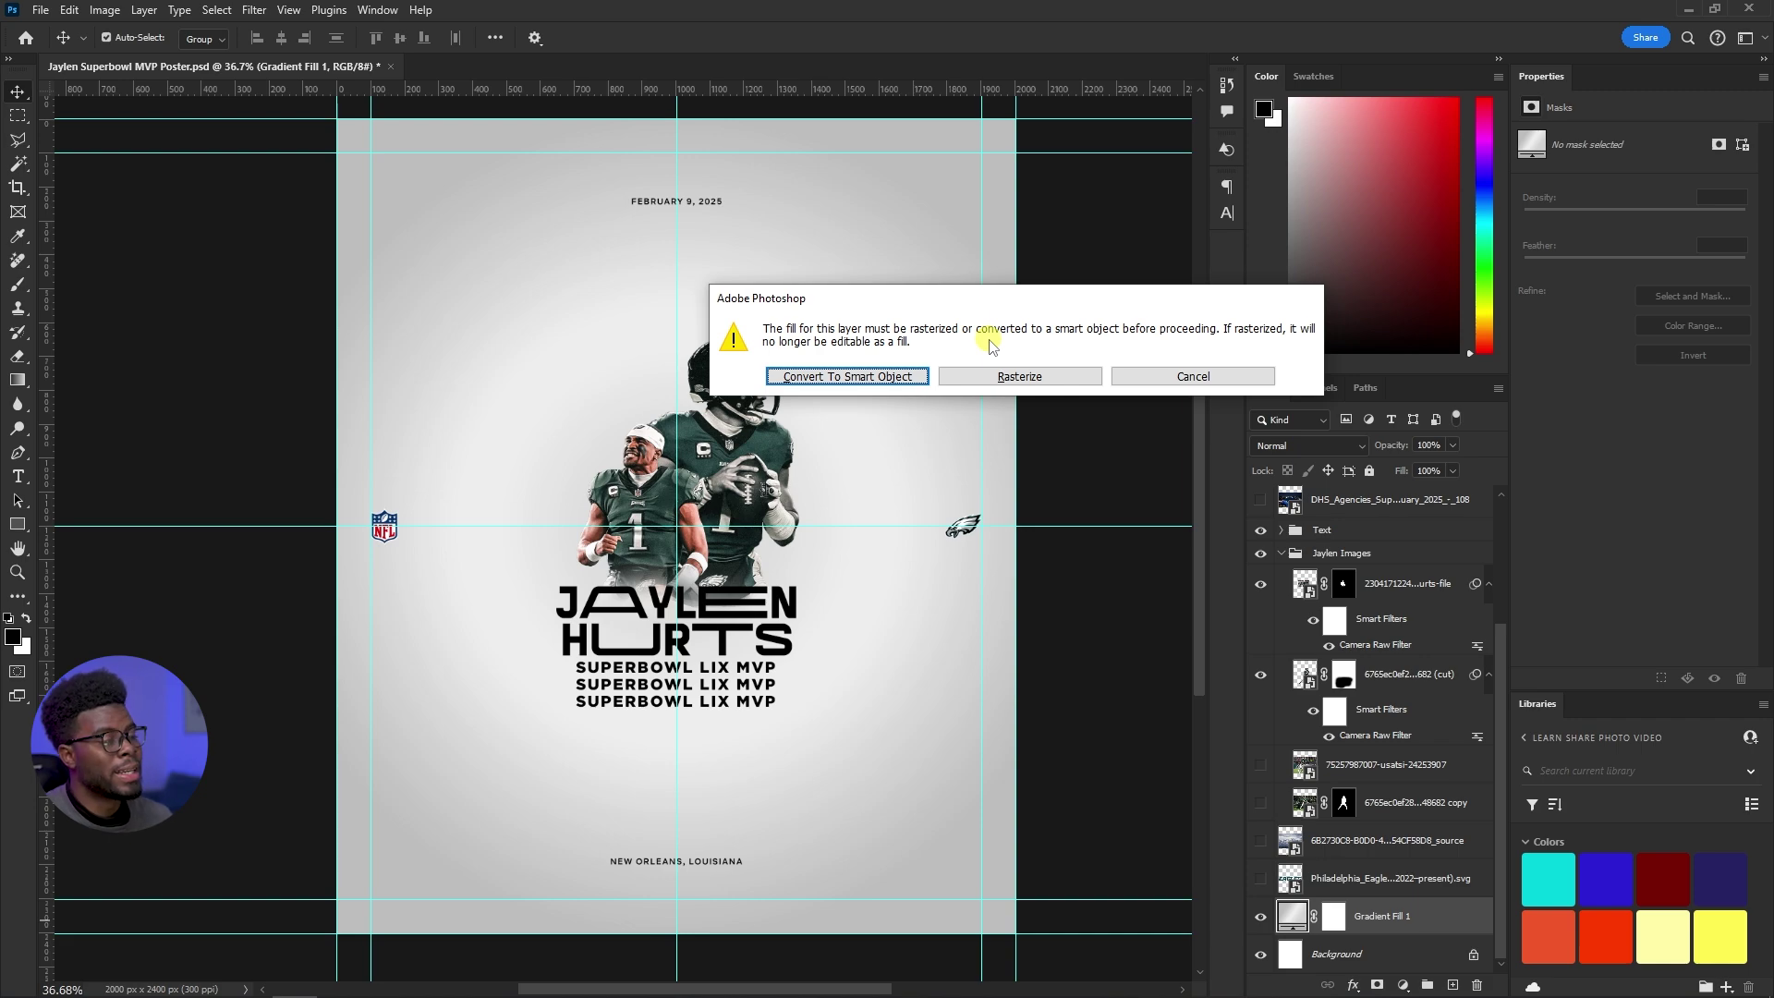
left_click(847, 376)
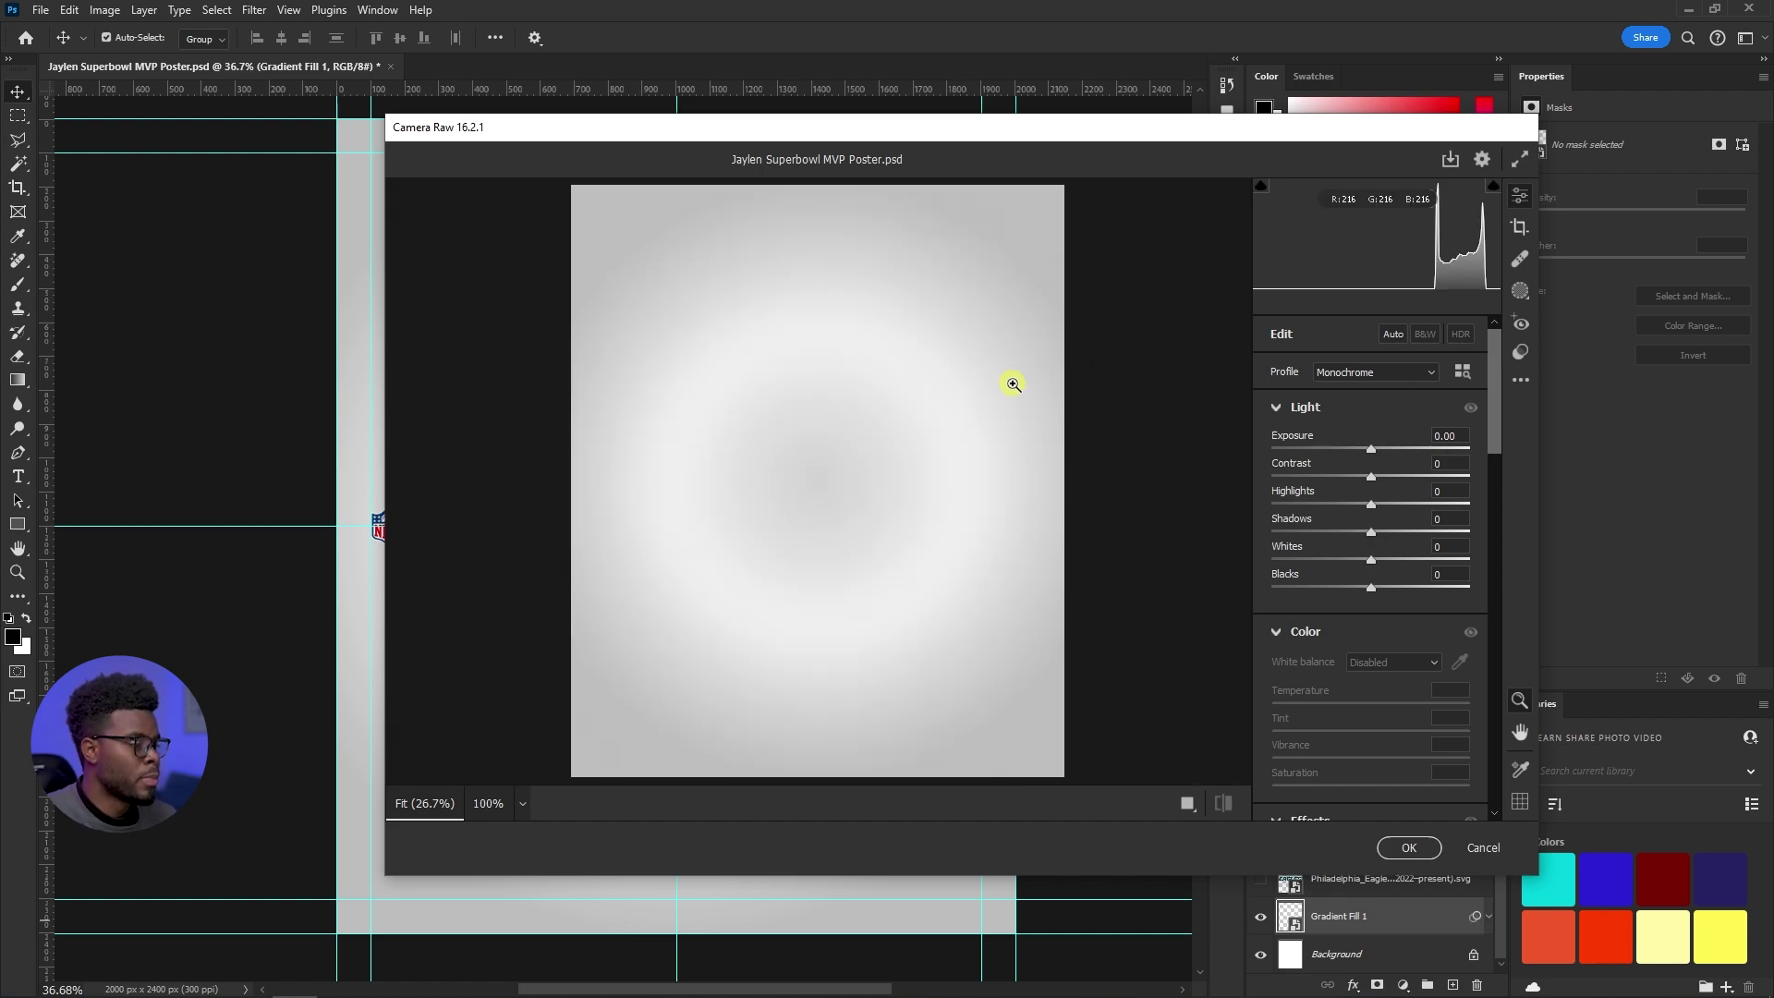
Set the gradient background's grain to 47
scroll(1307, 462, "down", 5)
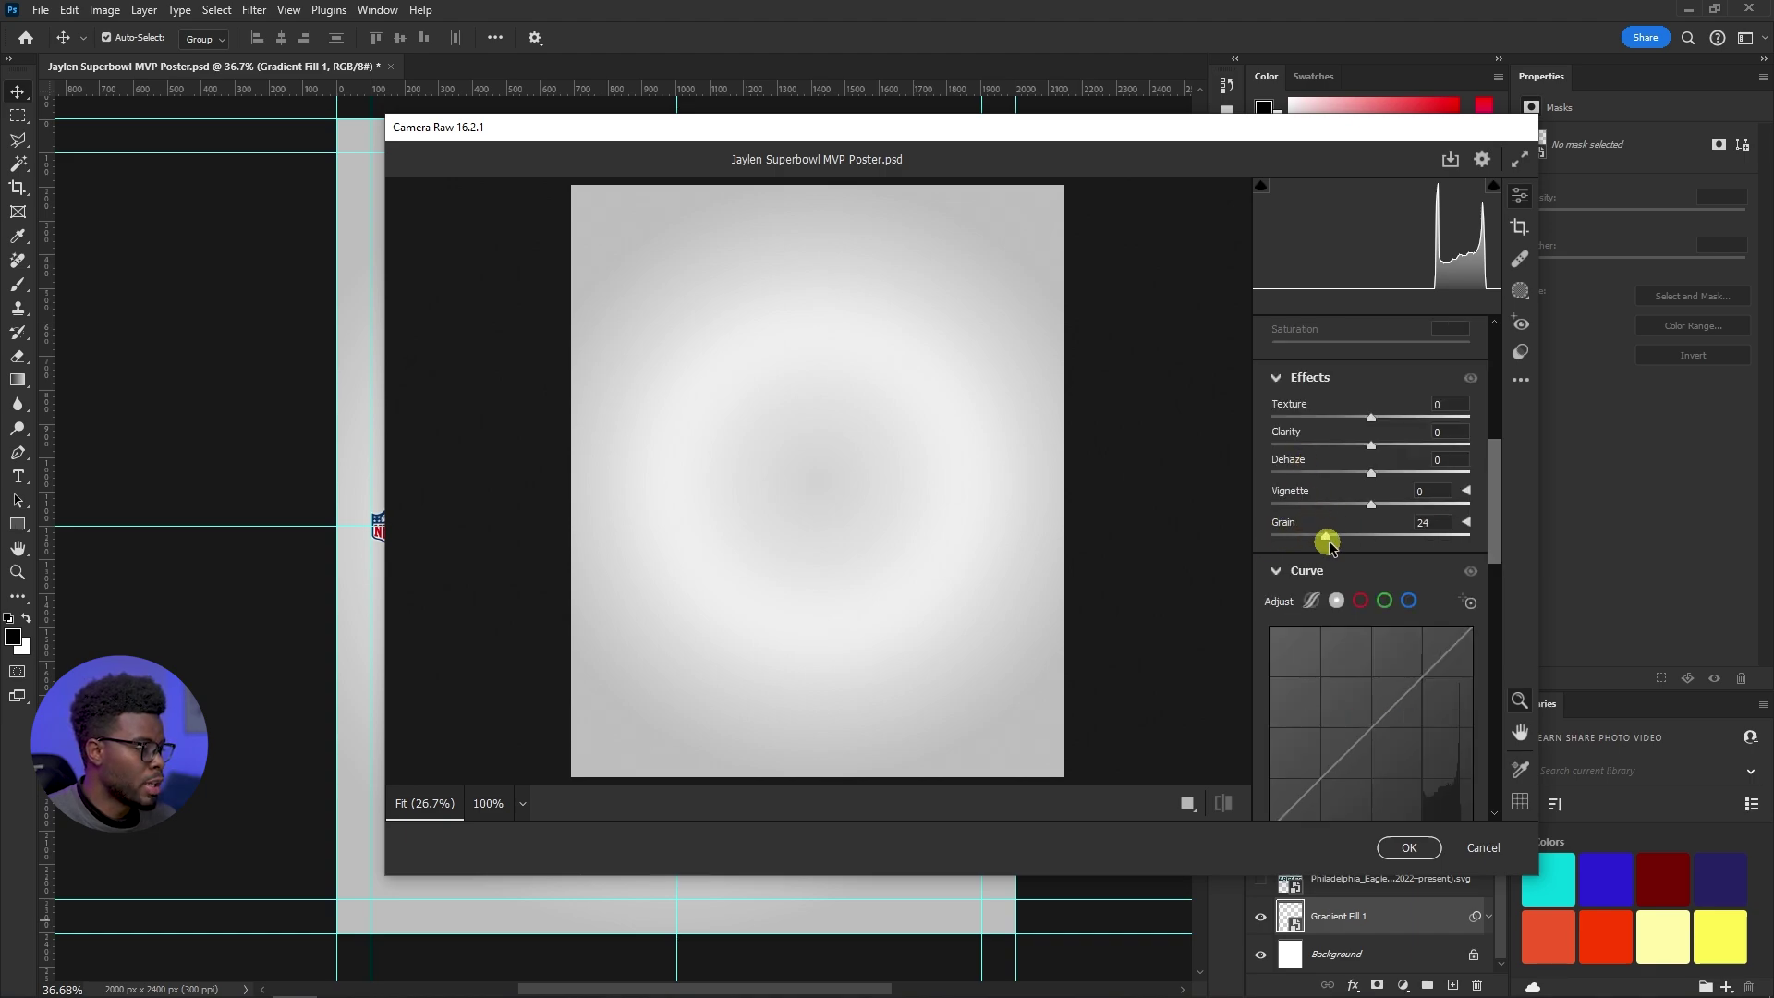
scroll(867, 432, "up", 1)
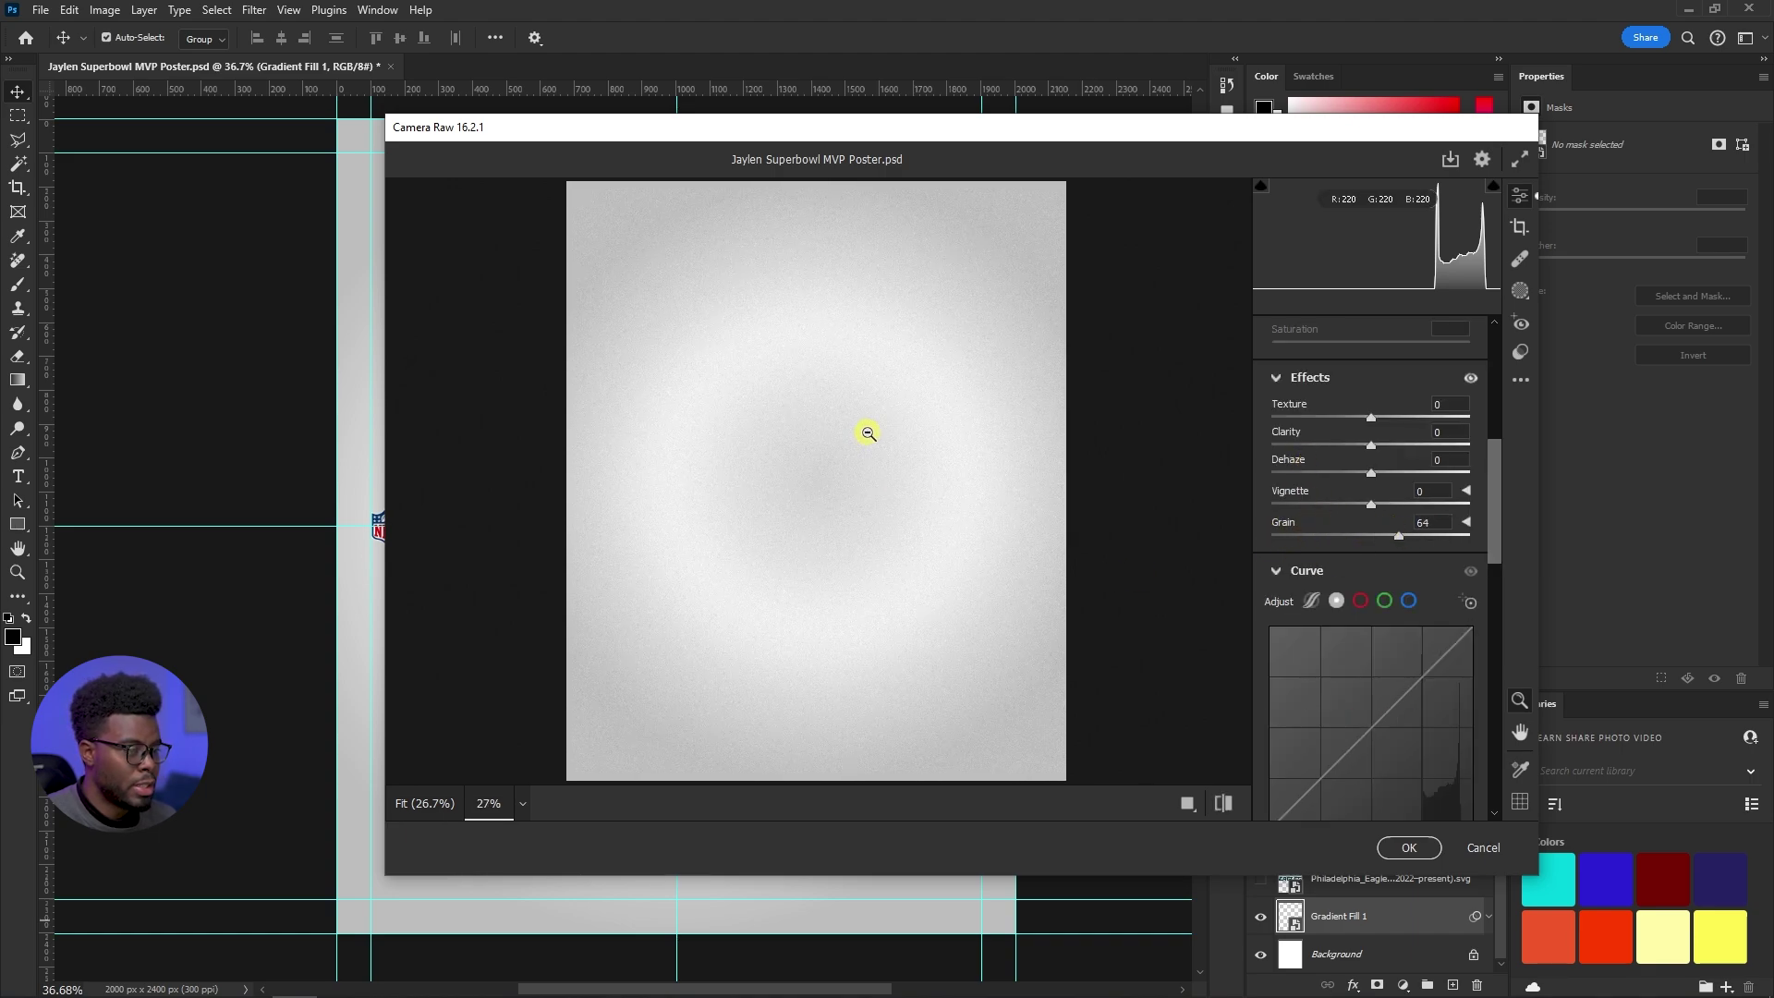
left_click_drag(680, 367, 818, 404)
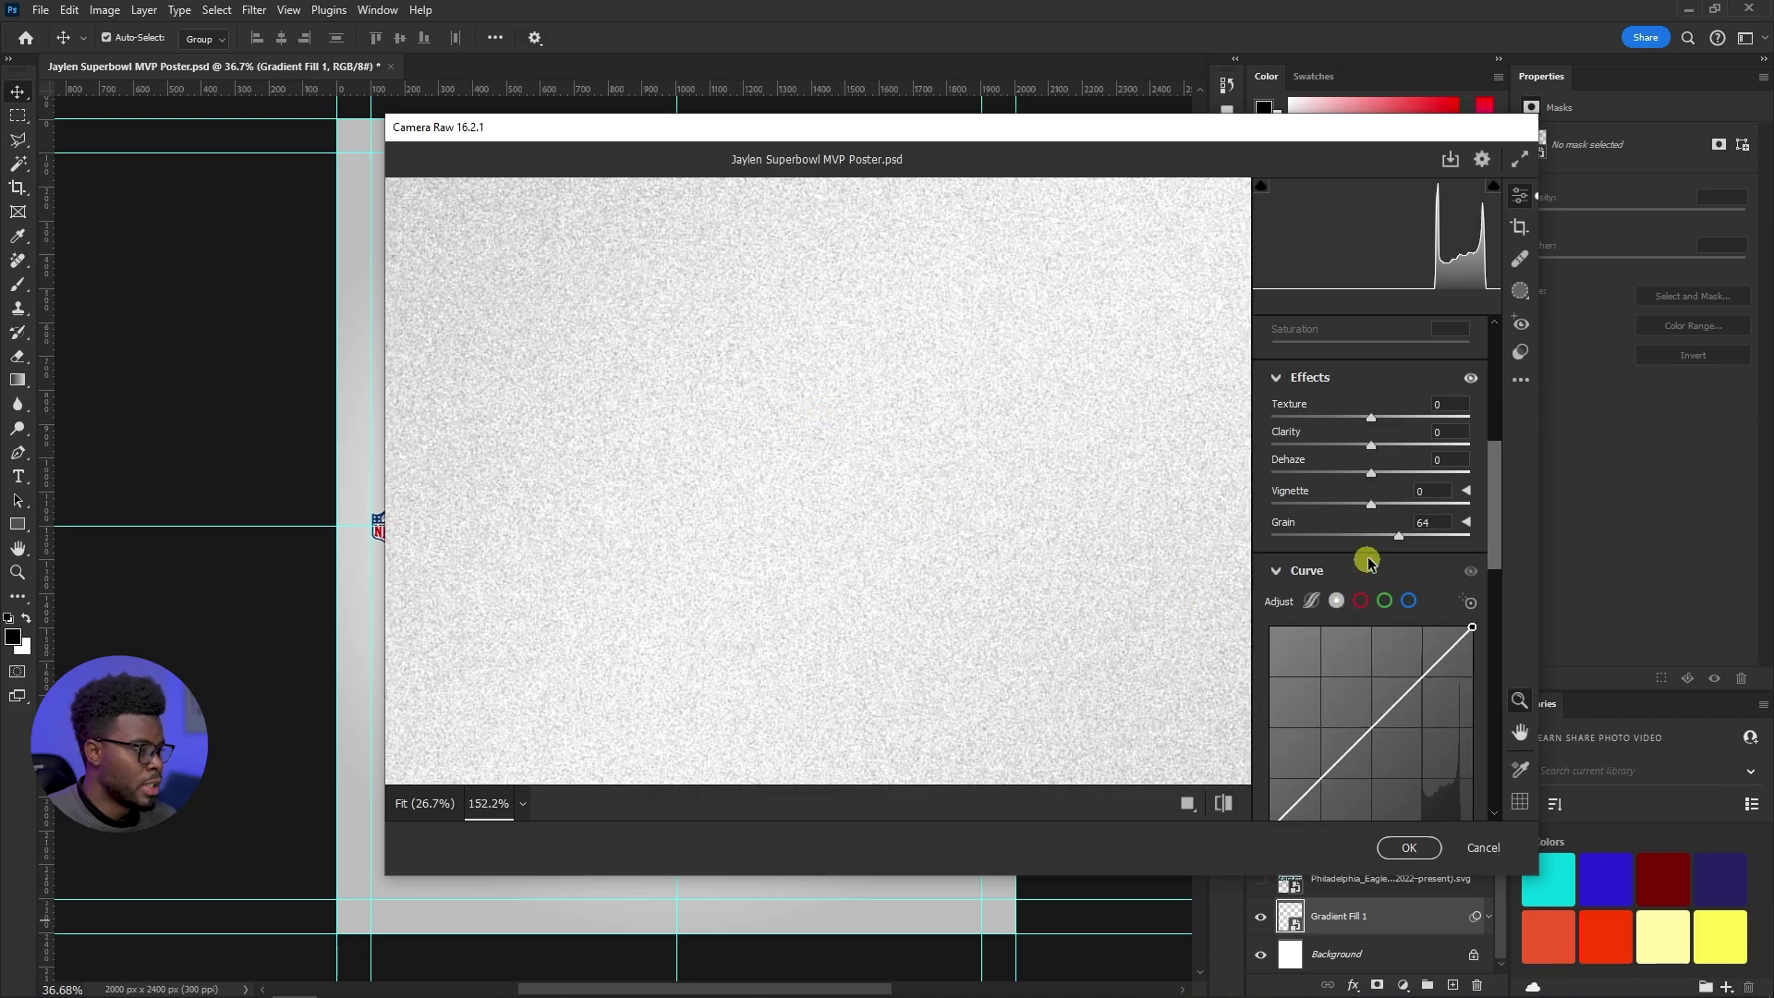
double_click(1399, 534)
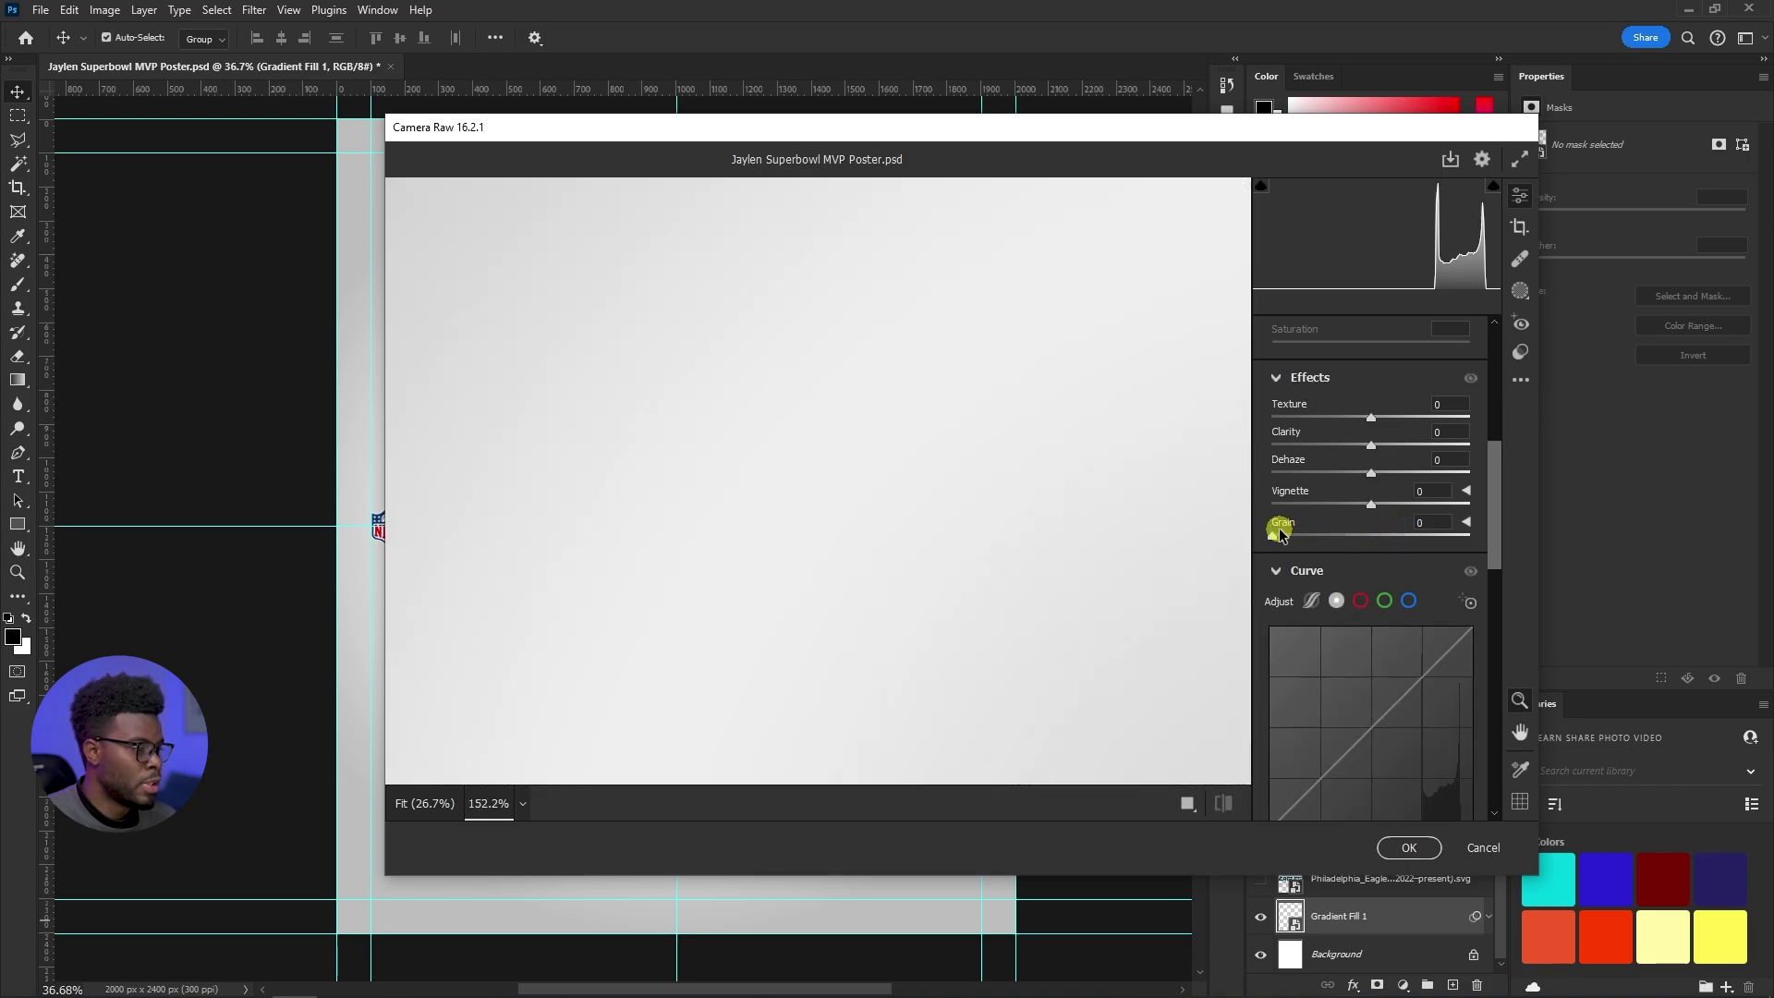
left_click_drag(1280, 534, 1365, 535)
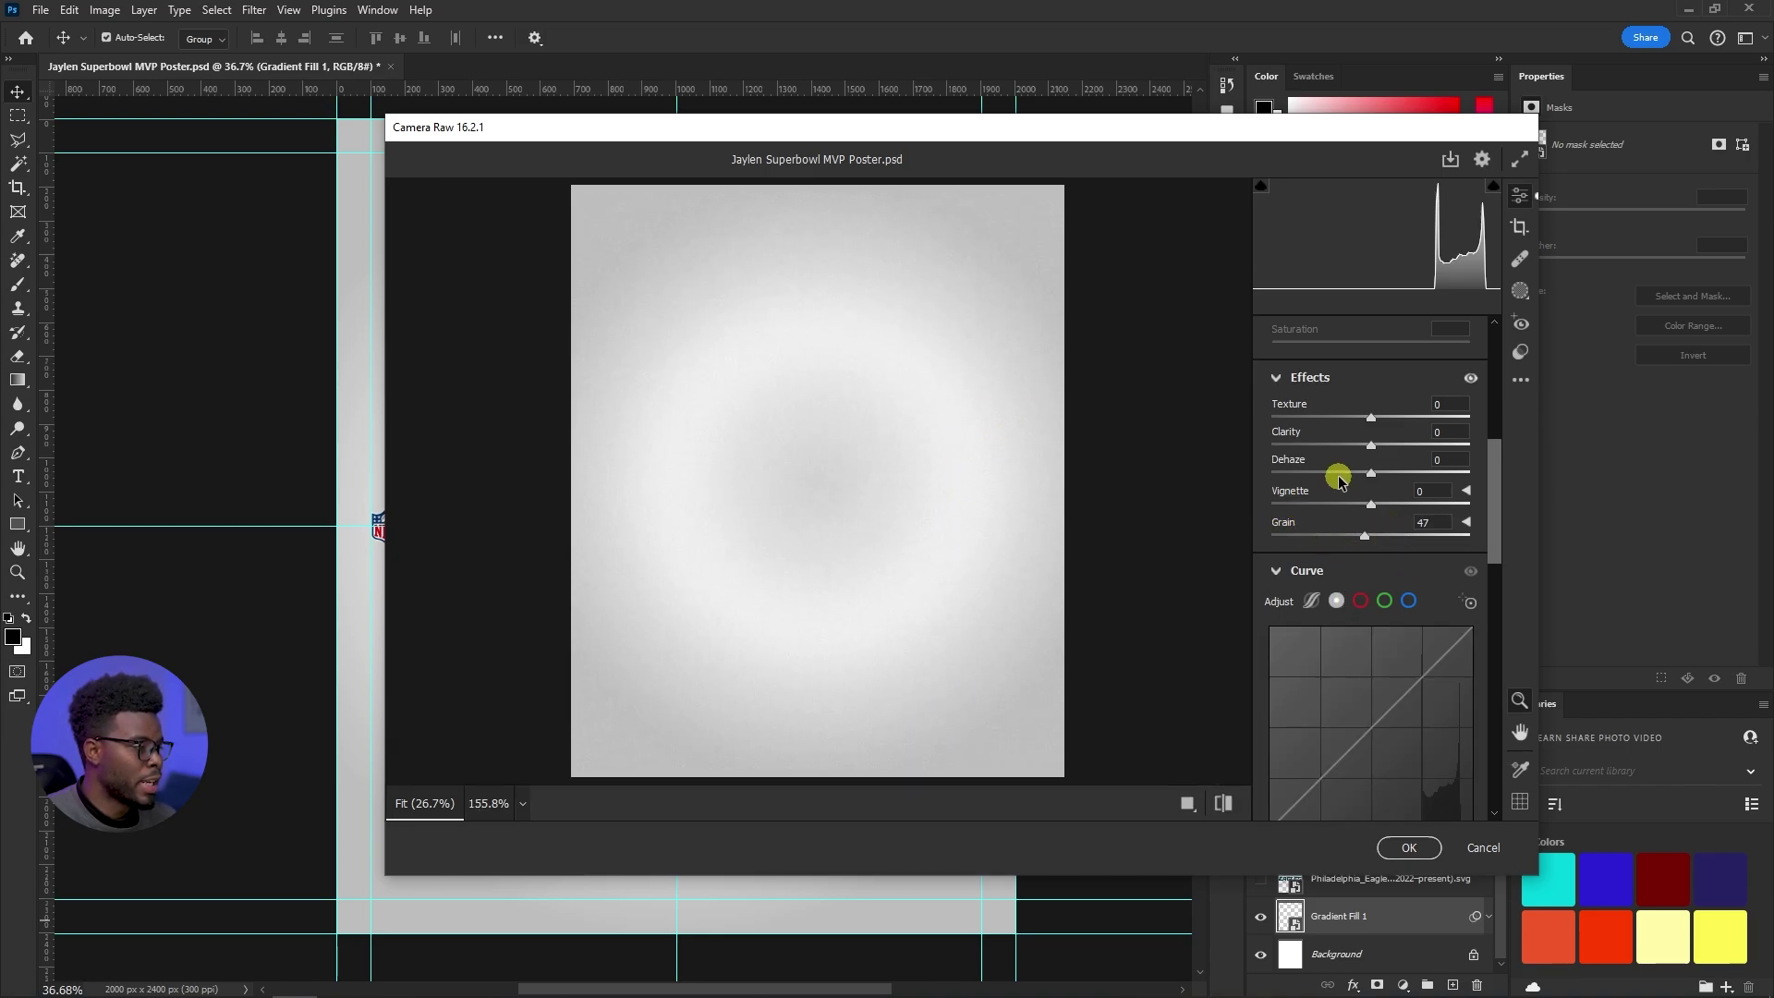
Brighten the gradient background with an exposure of +0.75 and apply the Camera Raw filter
scroll(1340, 476, "up", 5)
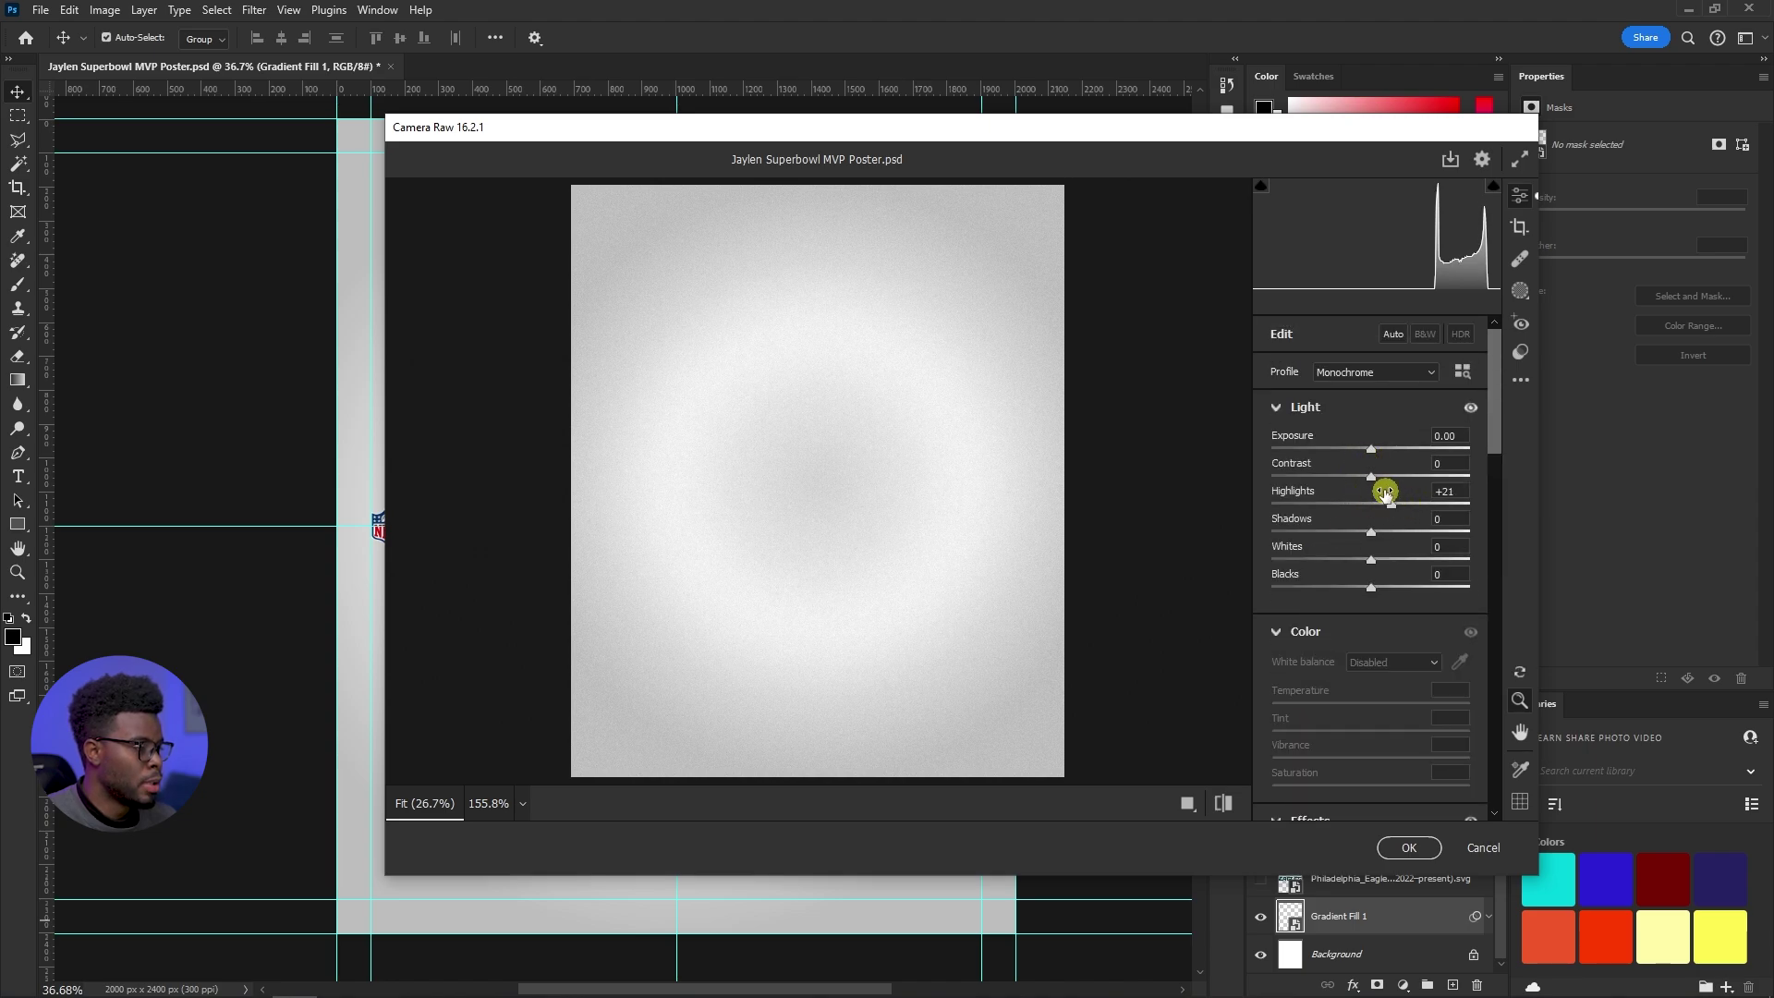
left_click_drag(1371, 448, 1381, 454)
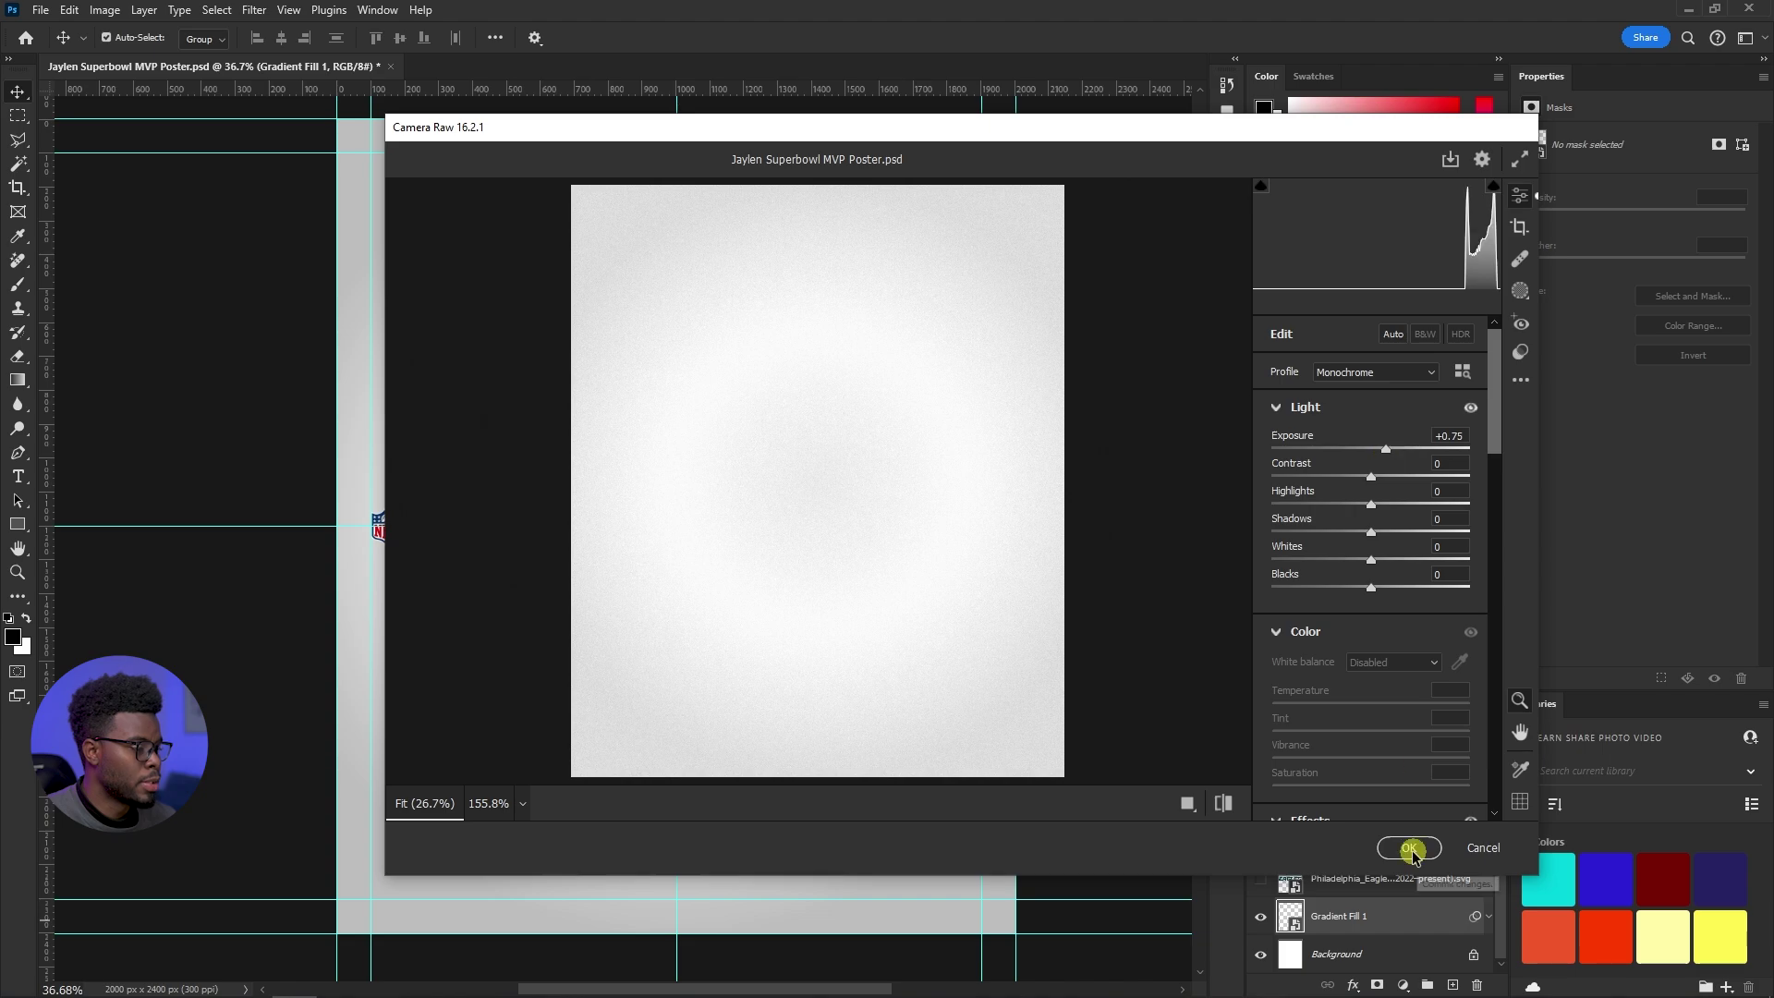
left_click(1408, 847)
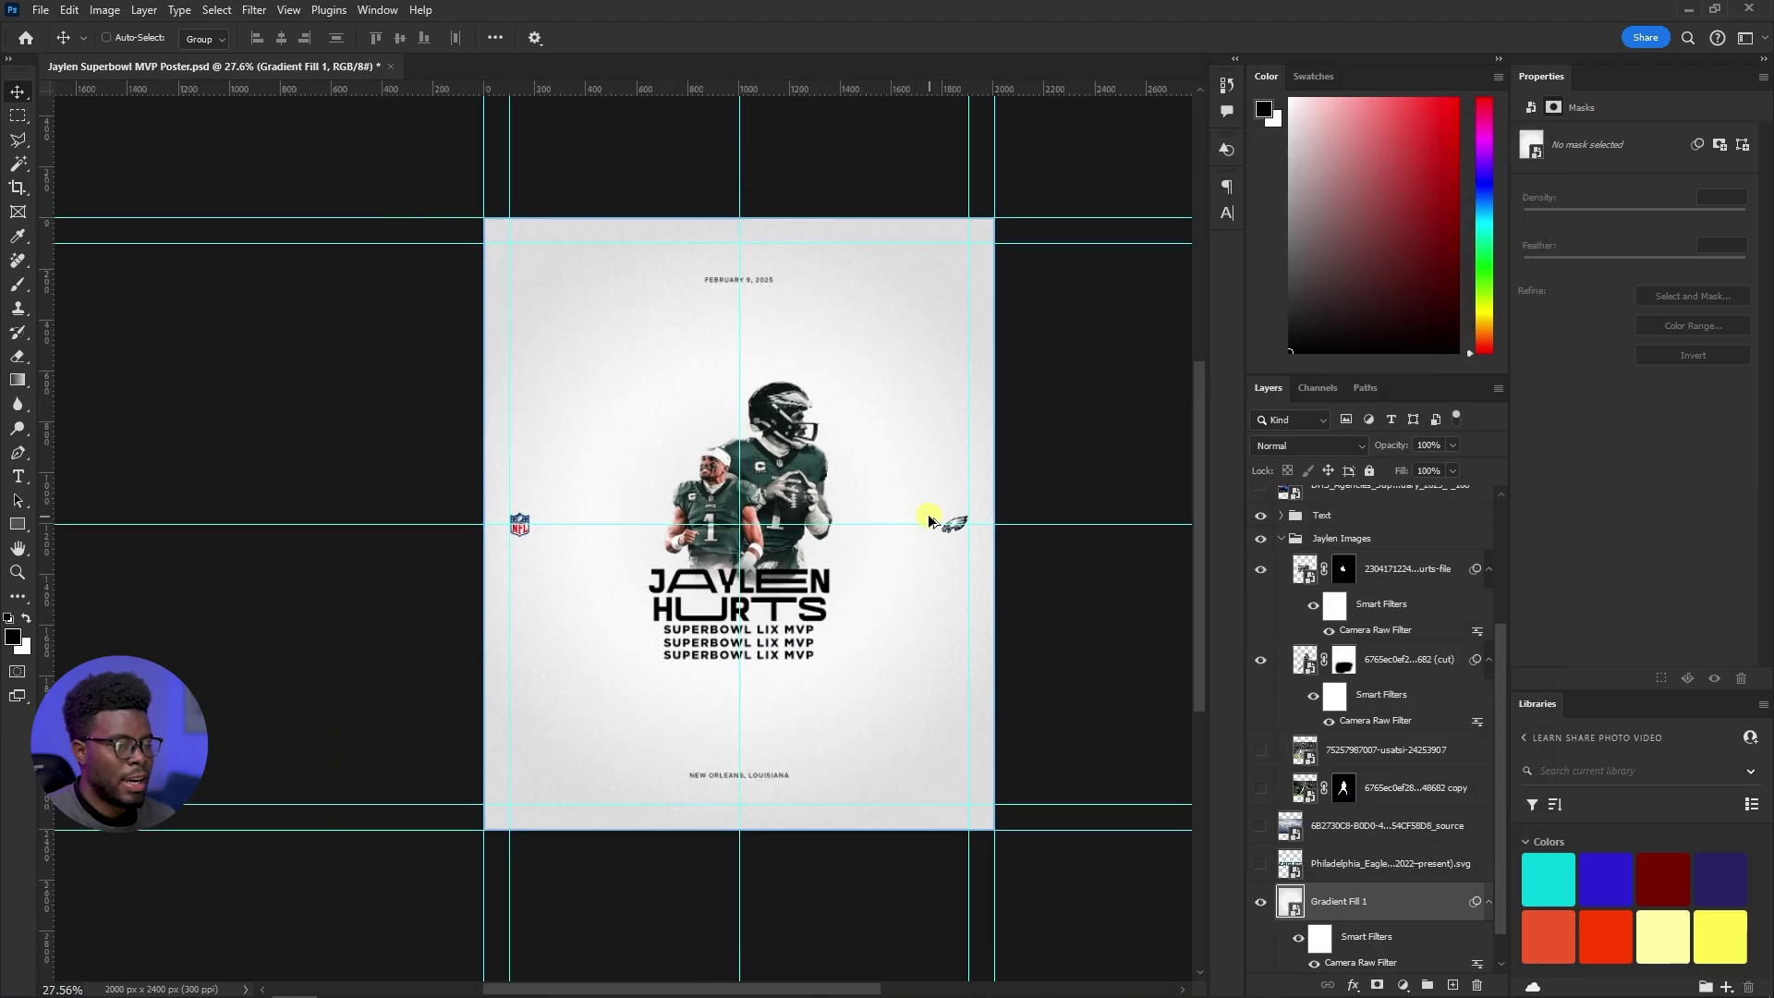
Show the hidden cloudy sky photo layer behind the player images
scroll(934, 511, "down", 2)
scroll(871, 483, "up", 1)
scroll(866, 469, "up", 3)
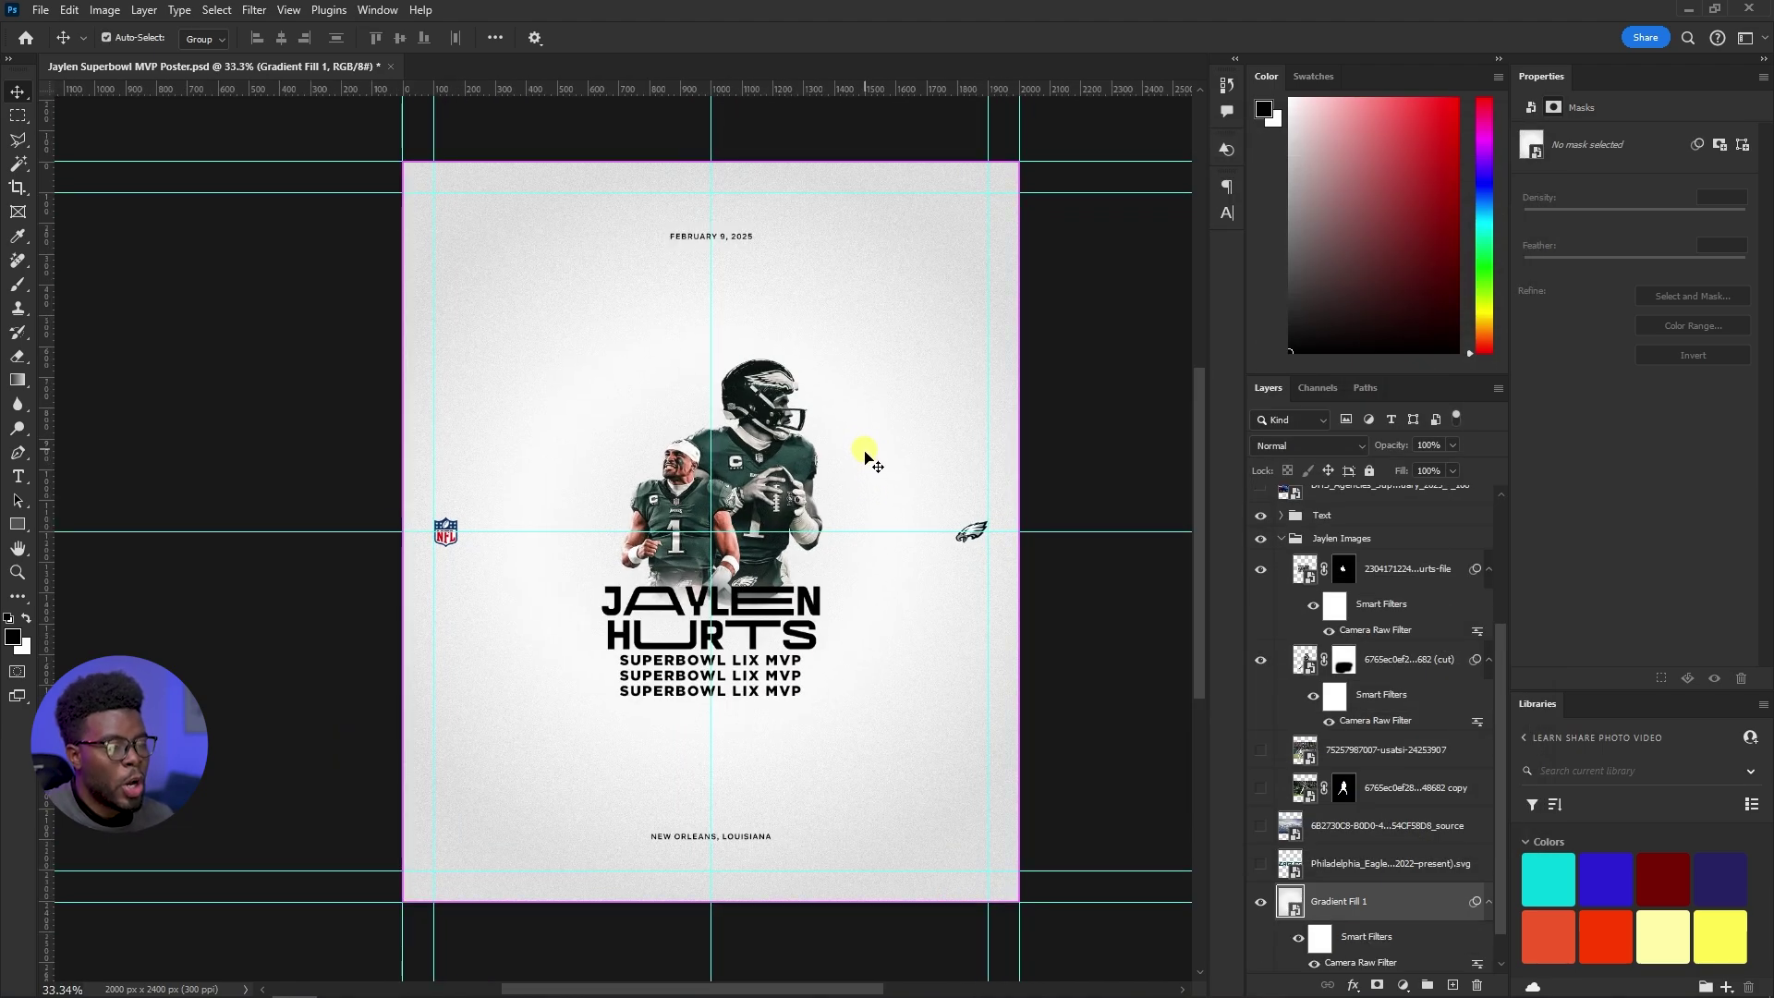
scroll(801, 492, "up", 1)
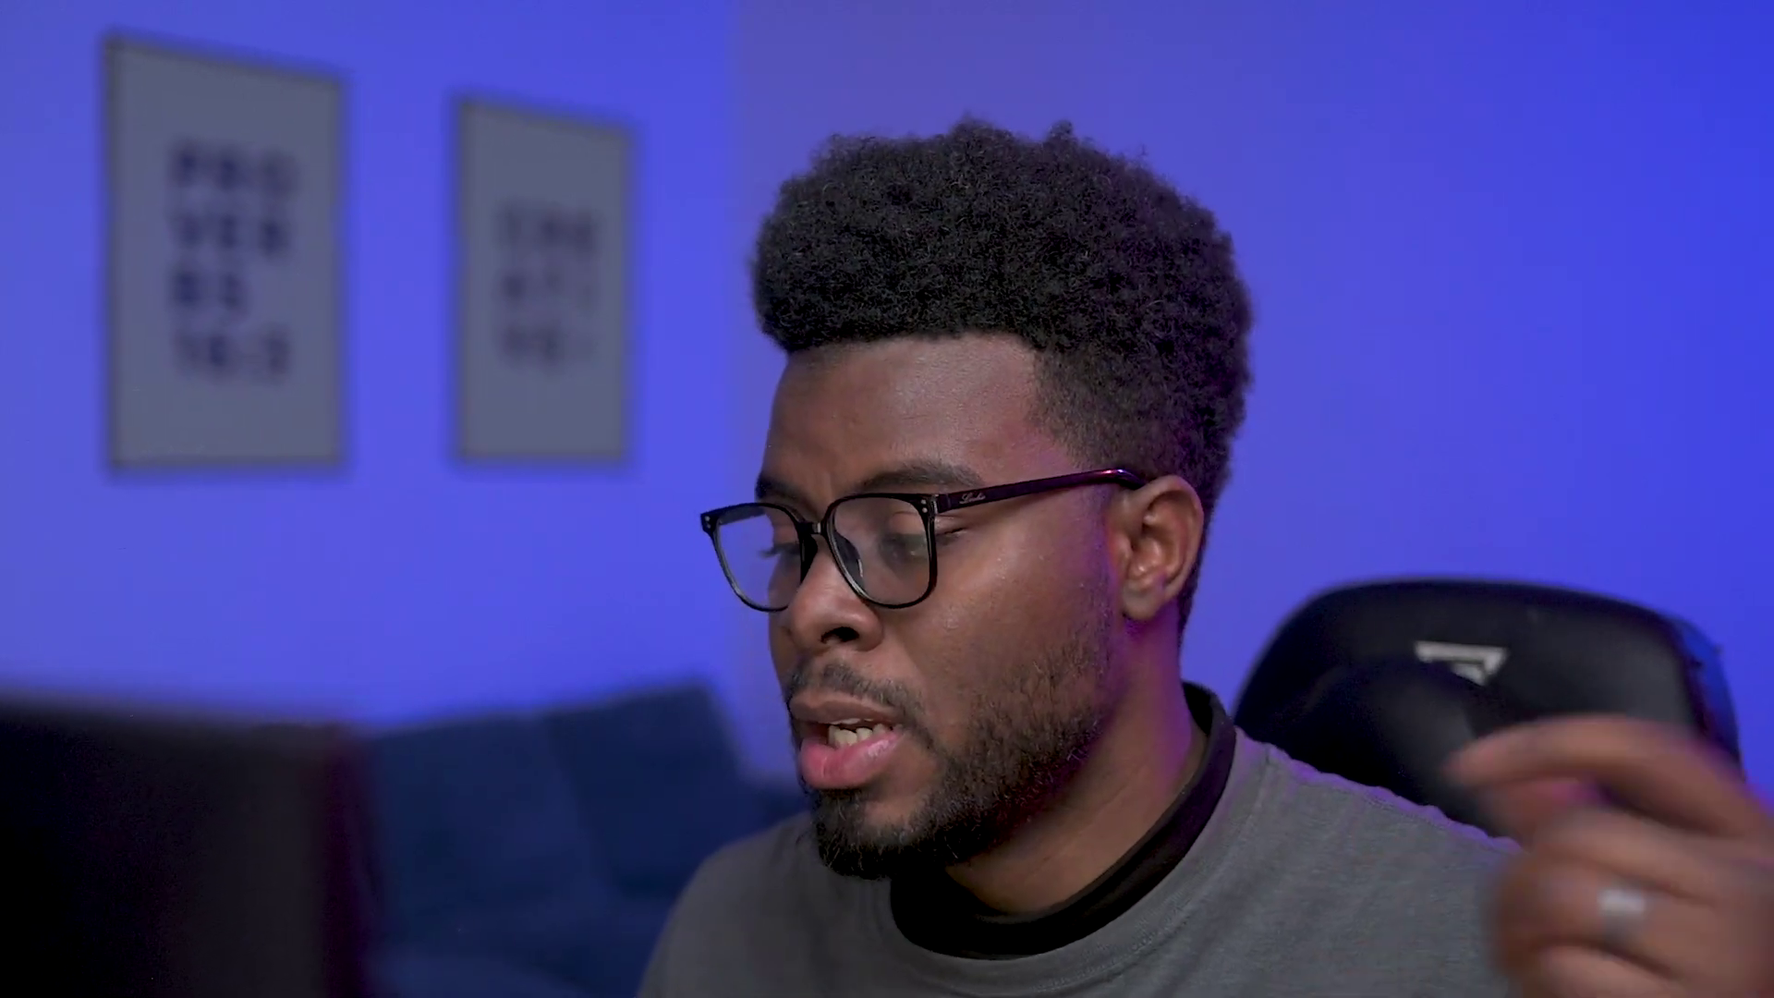
left_click(1260, 825)
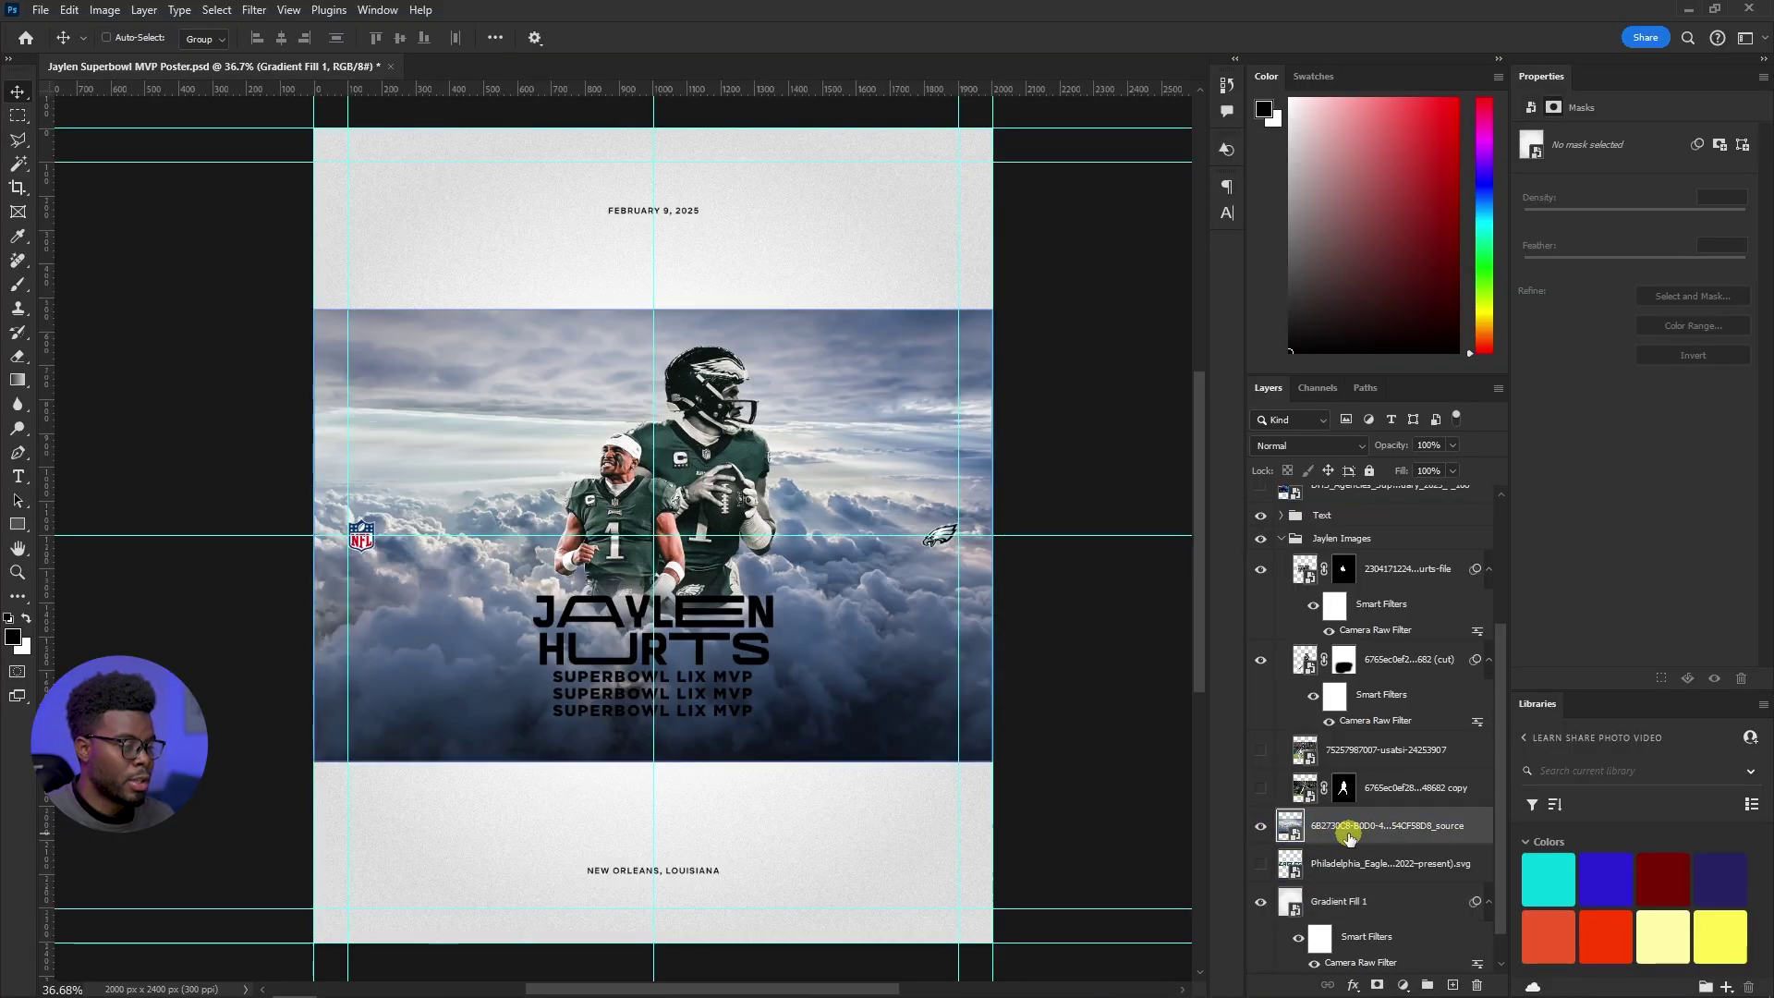
Hide the cloudy sky photo layer and show the hidden Caesars Superdome stadium photo layer instead
left_click(1349, 837)
left_click(1260, 825)
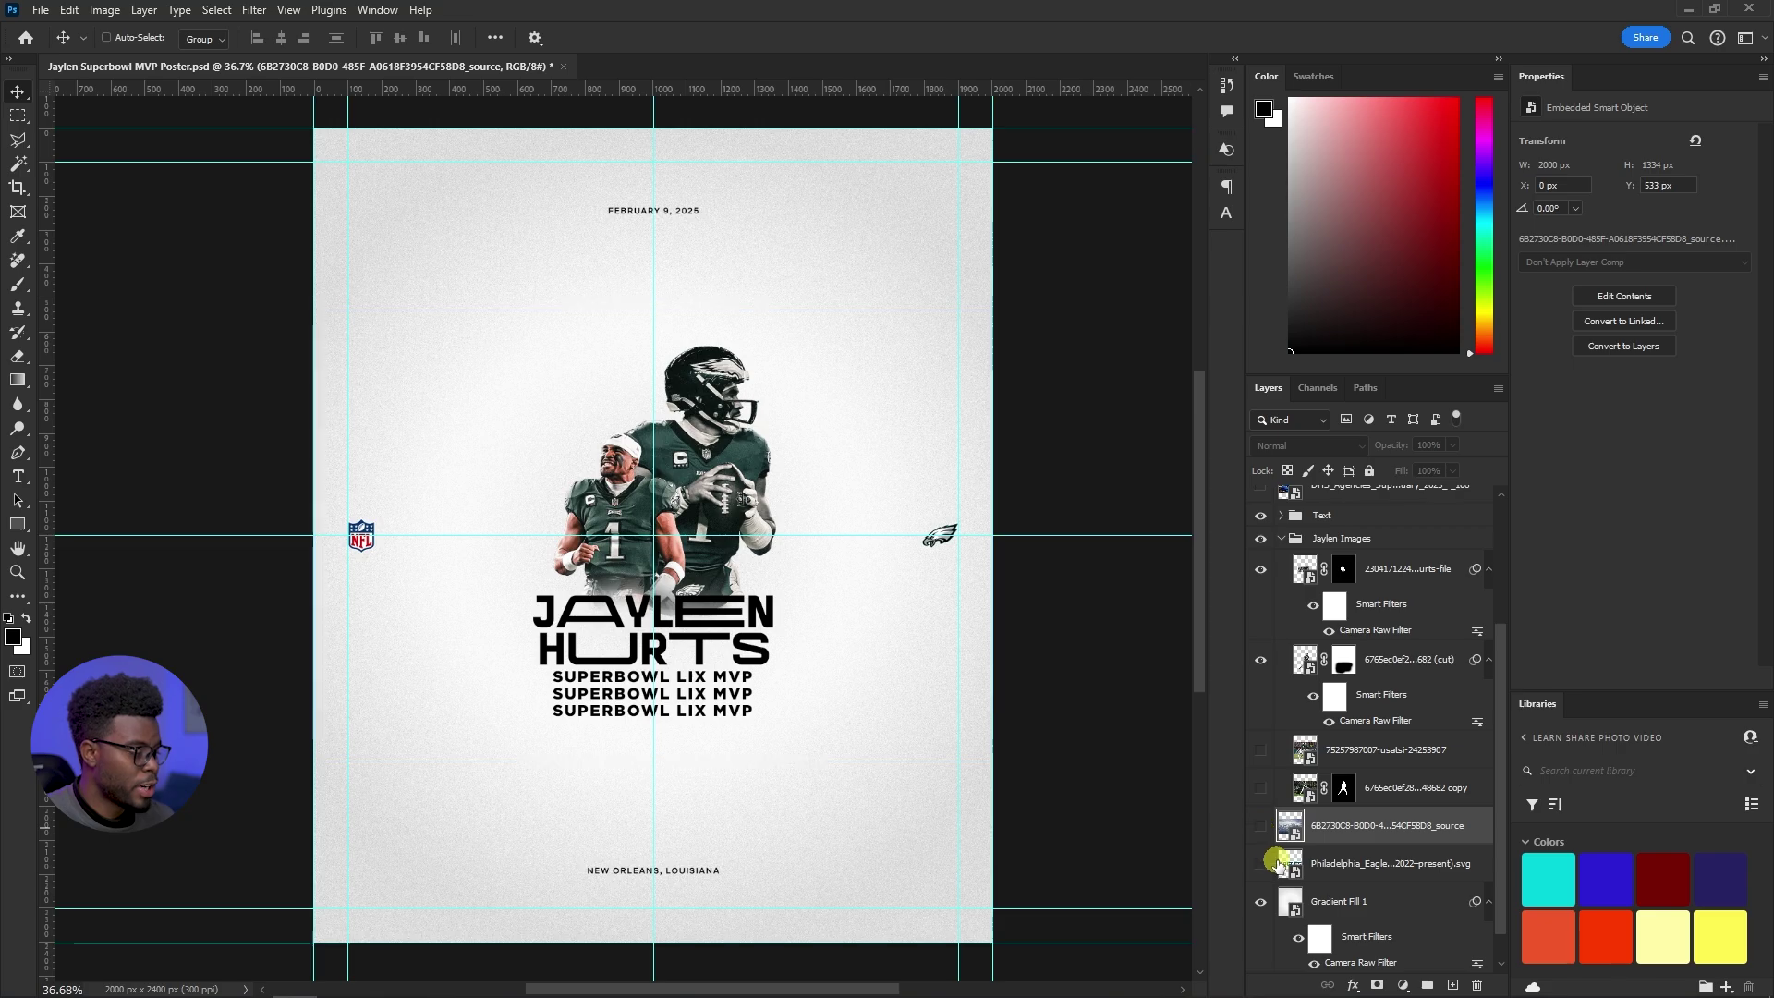
left_click(1262, 864)
left_click(1262, 864)
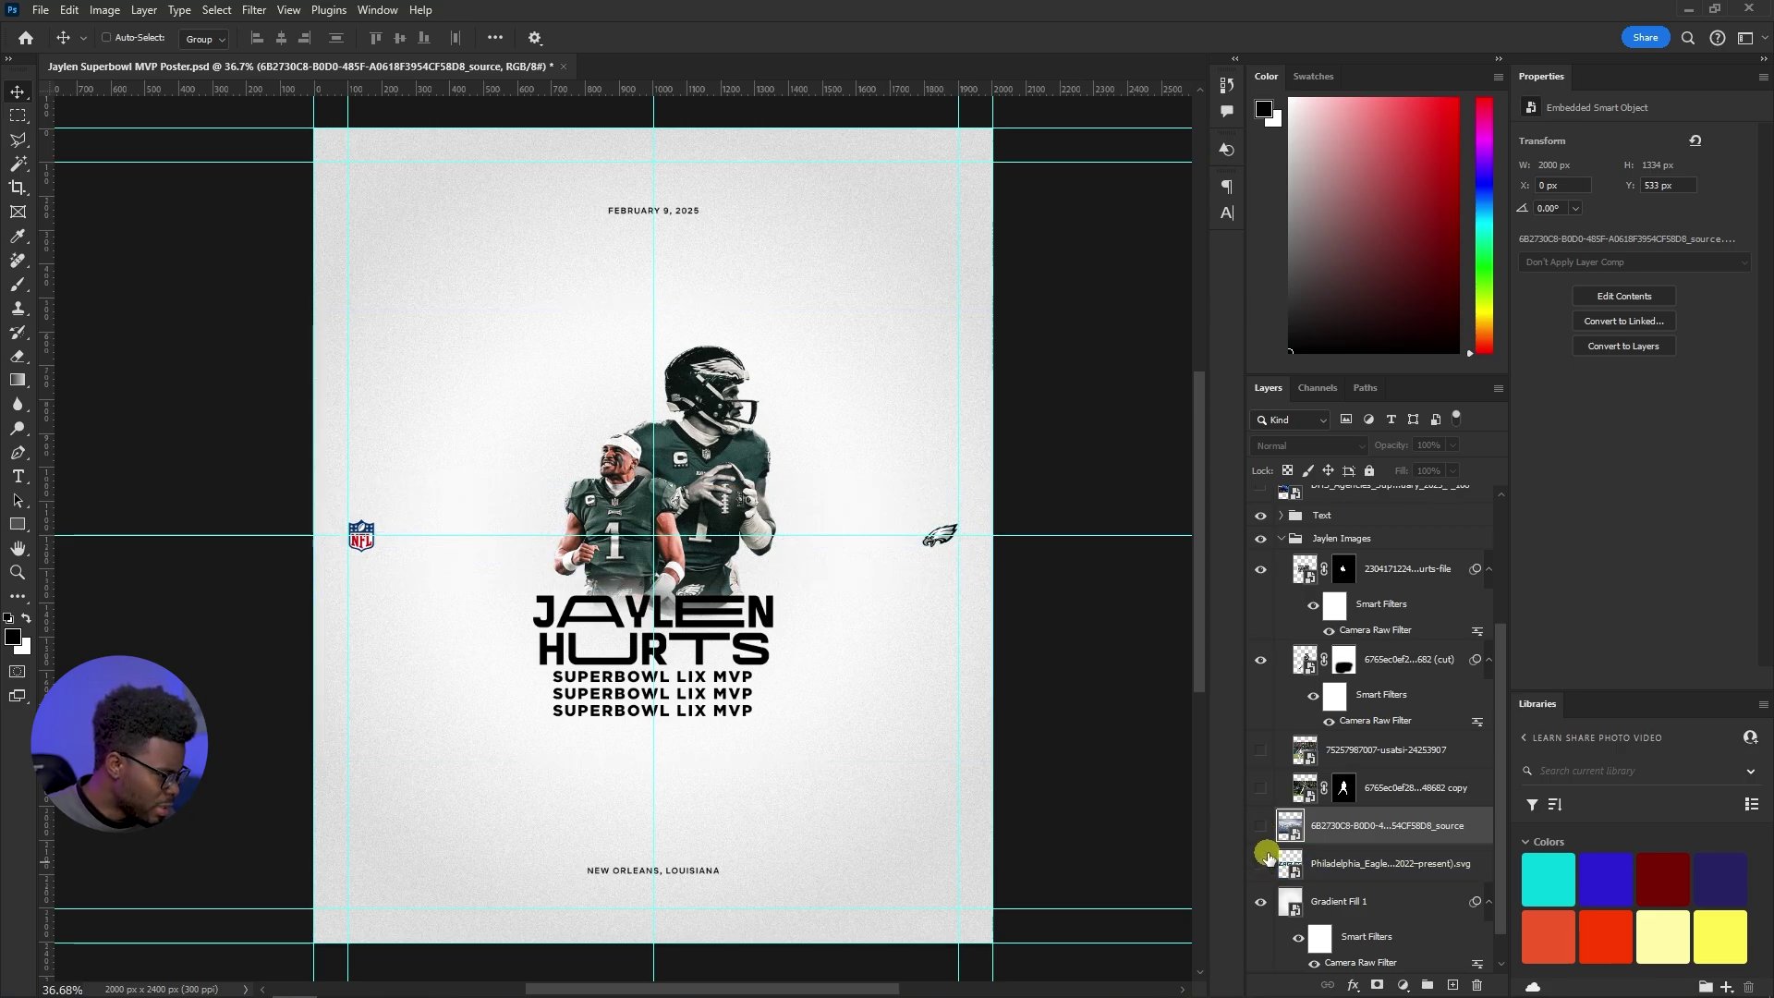
scroll(1261, 813, "down", 1)
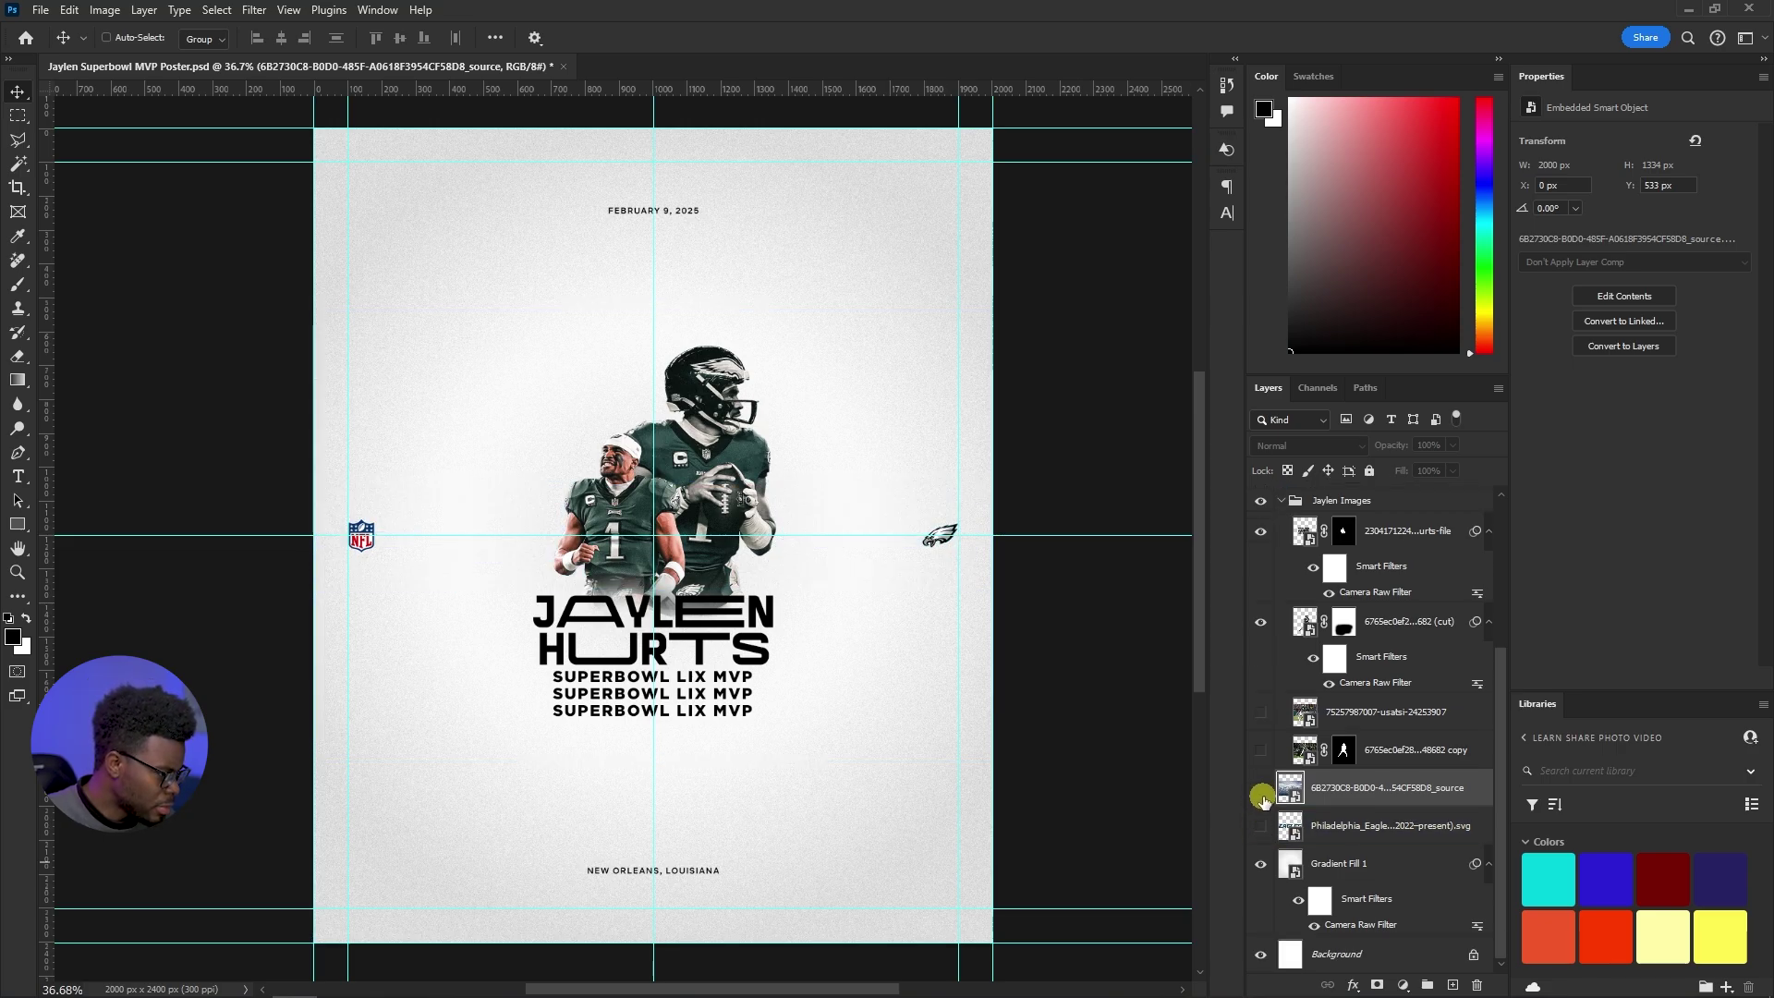
scroll(1263, 800, "up", 4)
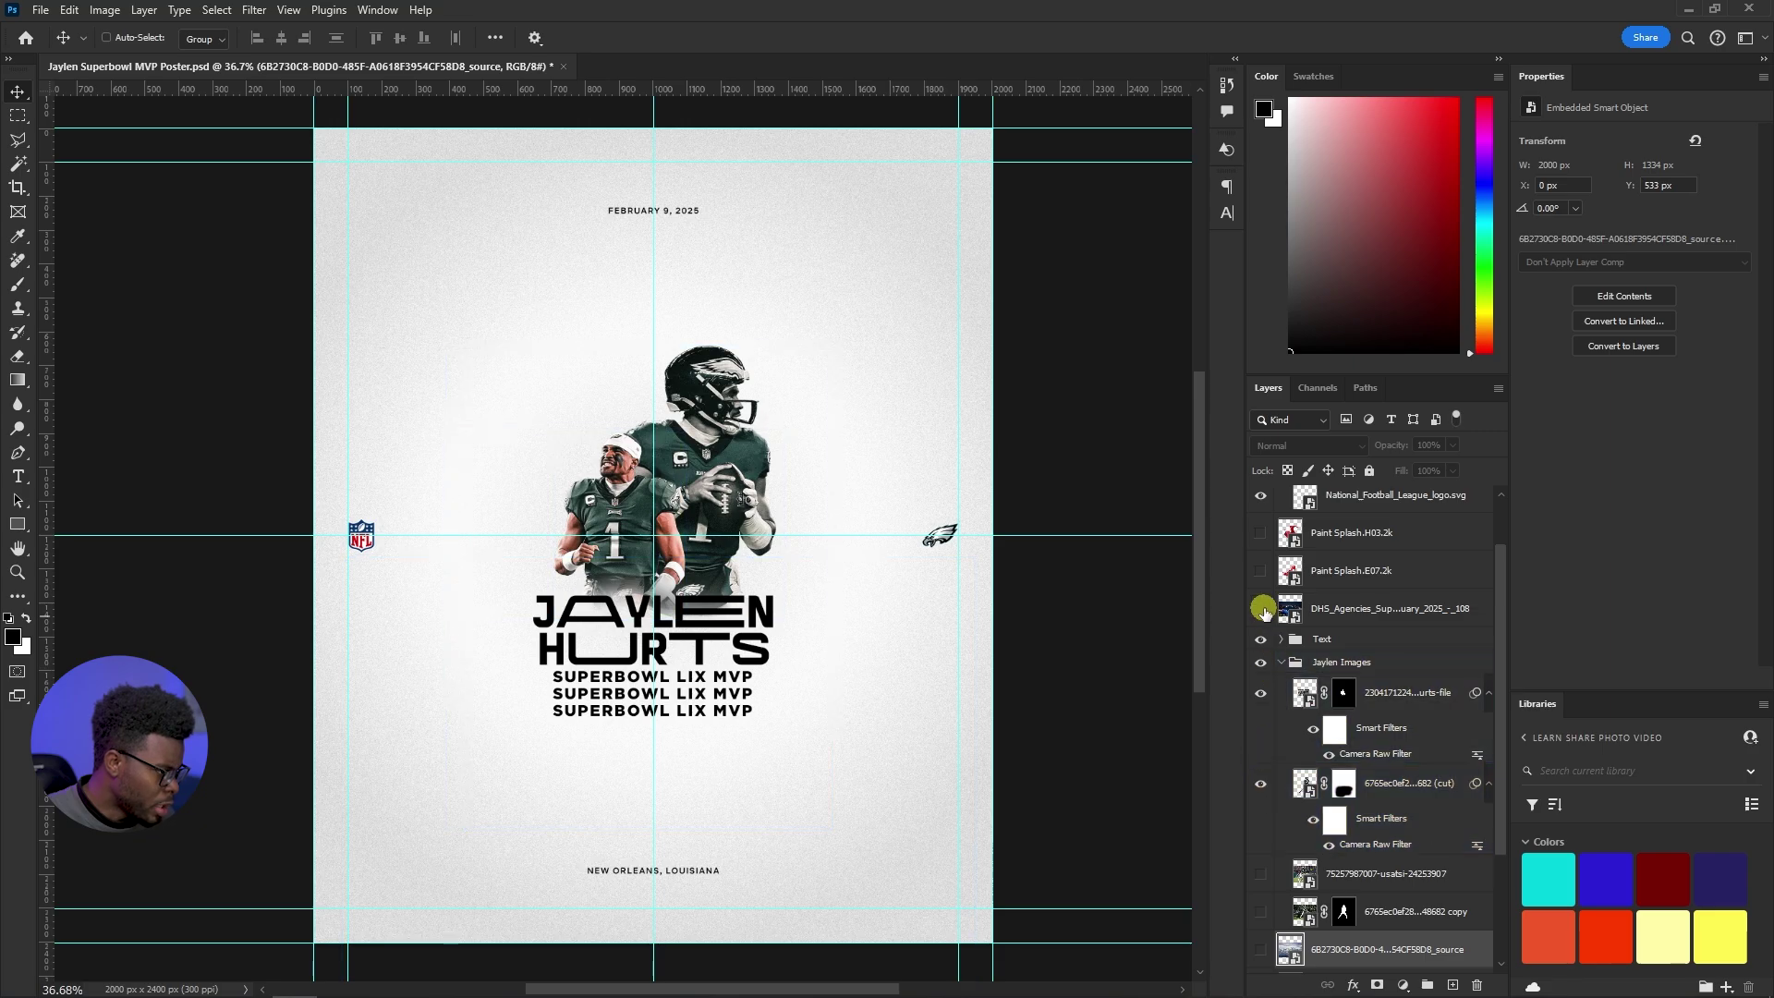
left_click(1261, 608)
left_click(1329, 610)
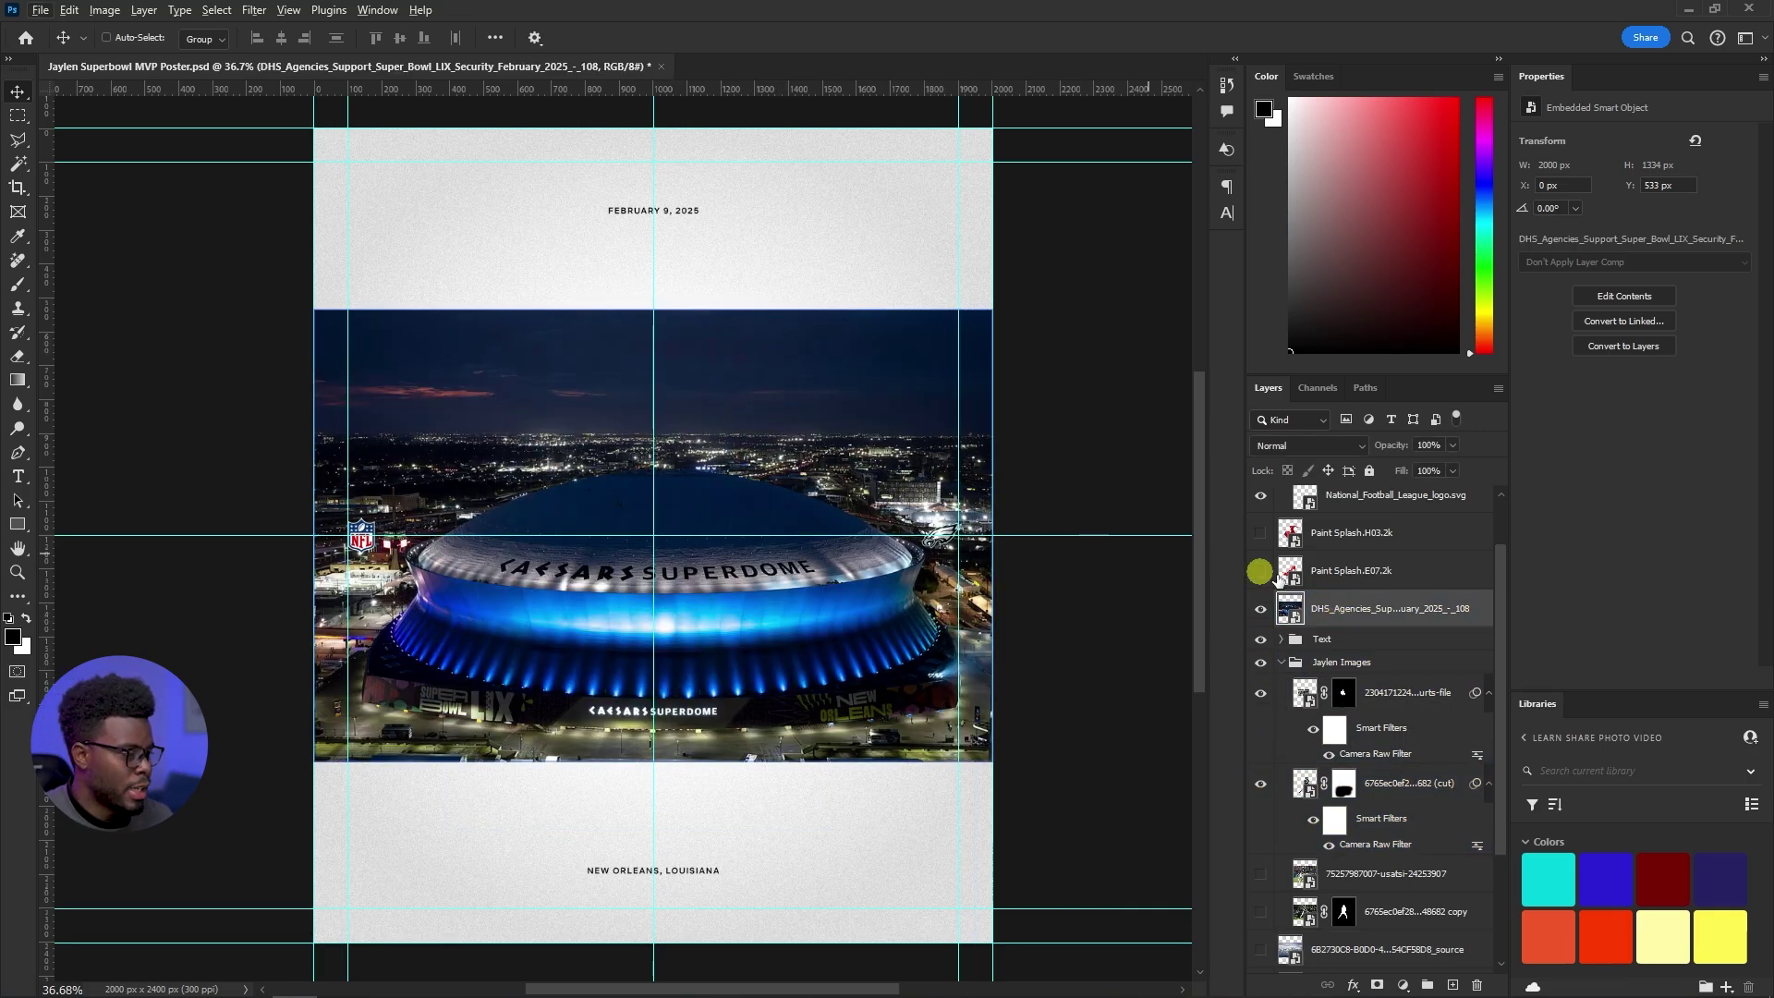
Collapse the Jaylen Images group and reorder the Superdome photo layer directly beneath it, behind the text and players
left_click_drag(1358, 609, 1363, 649)
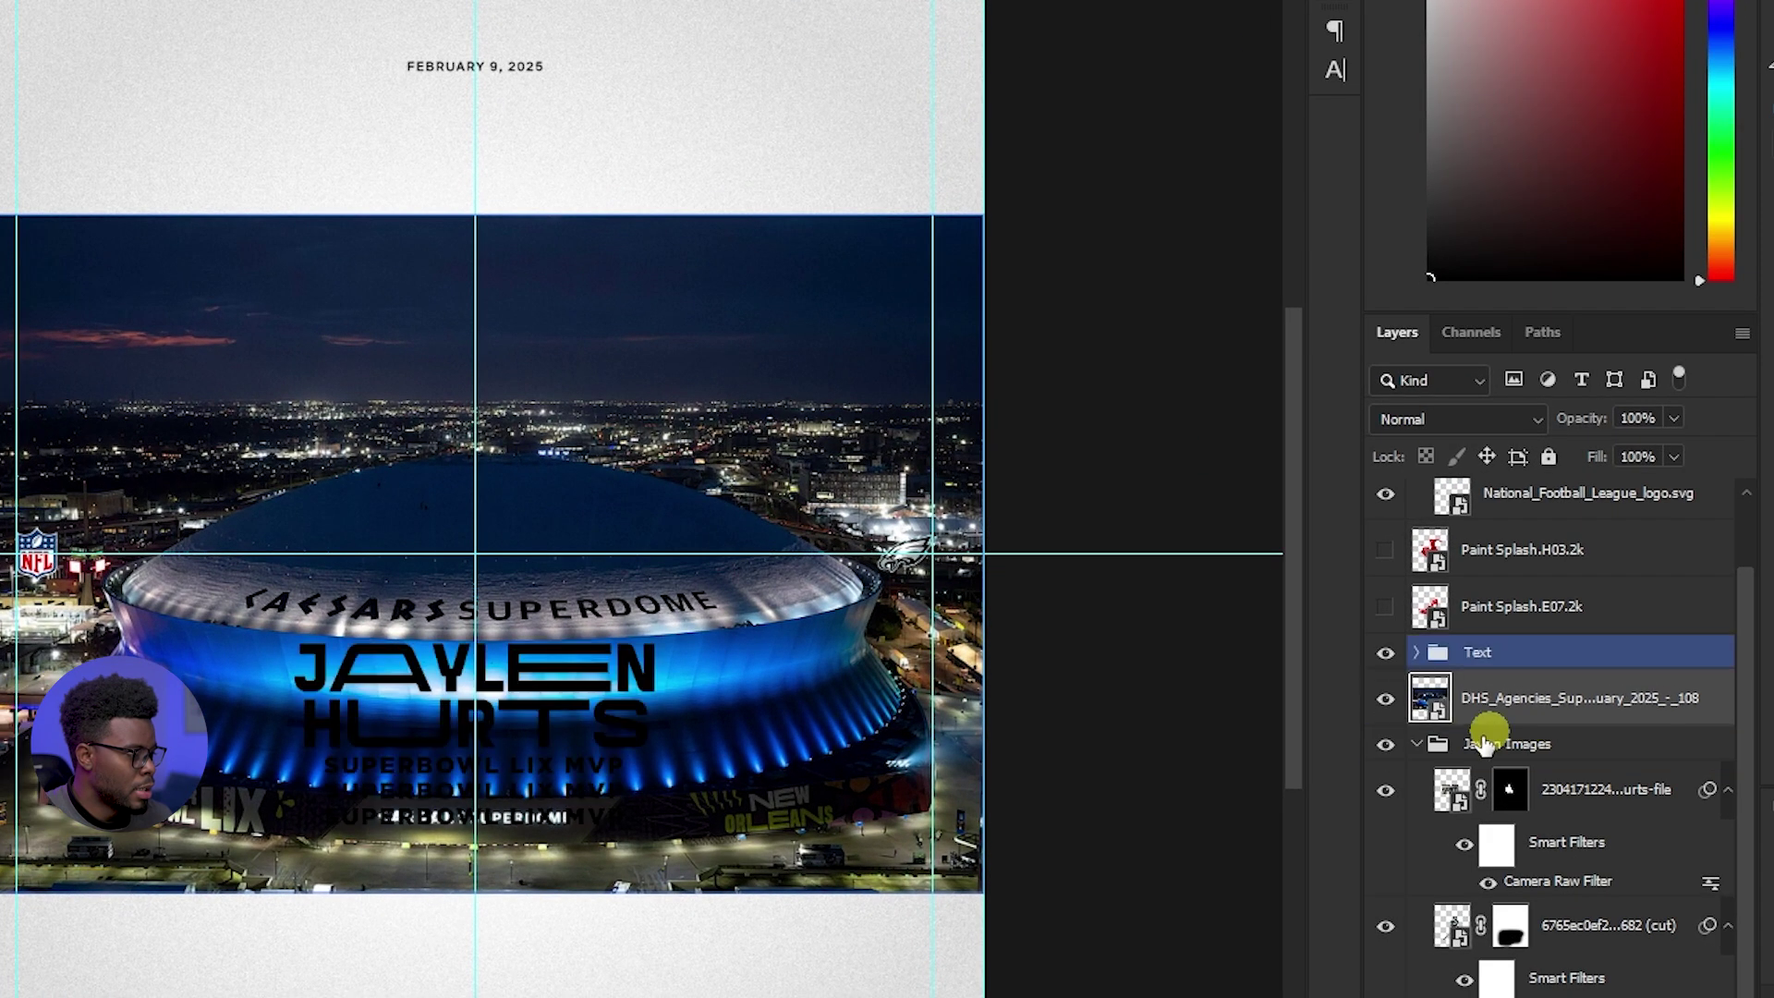
left_click(1485, 744)
left_click(1416, 744)
left_click(1524, 821)
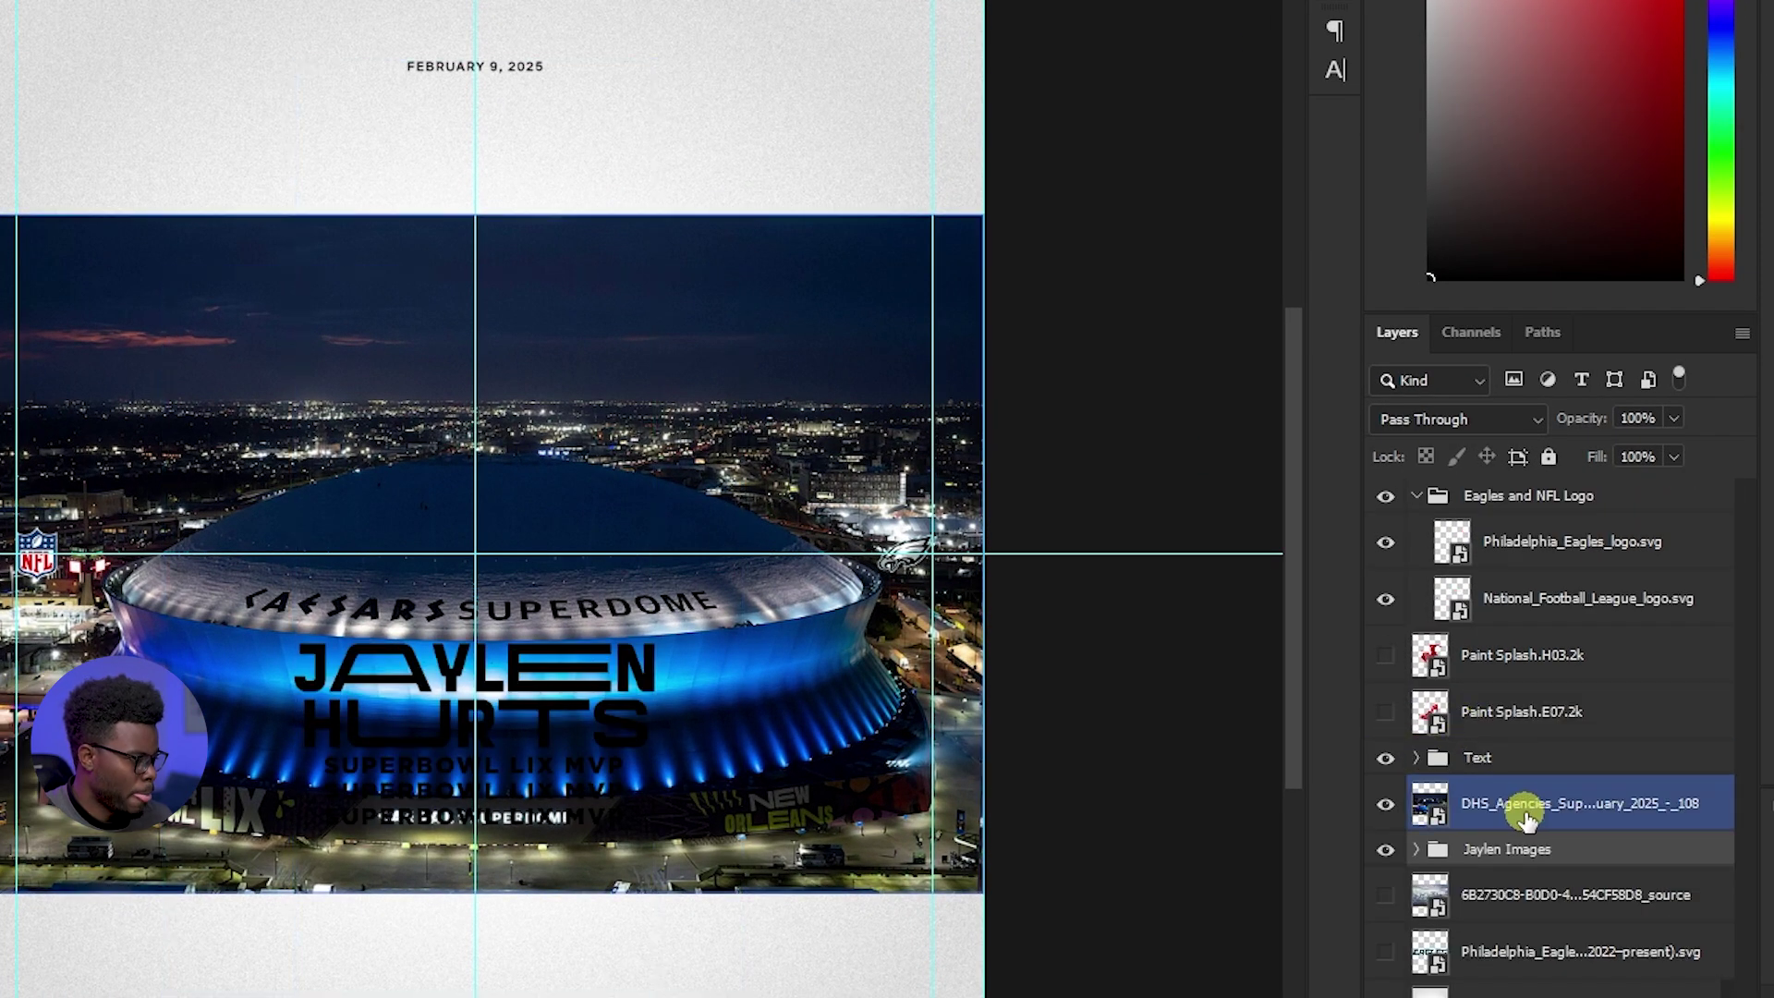
left_click_drag(1524, 820, 1565, 873)
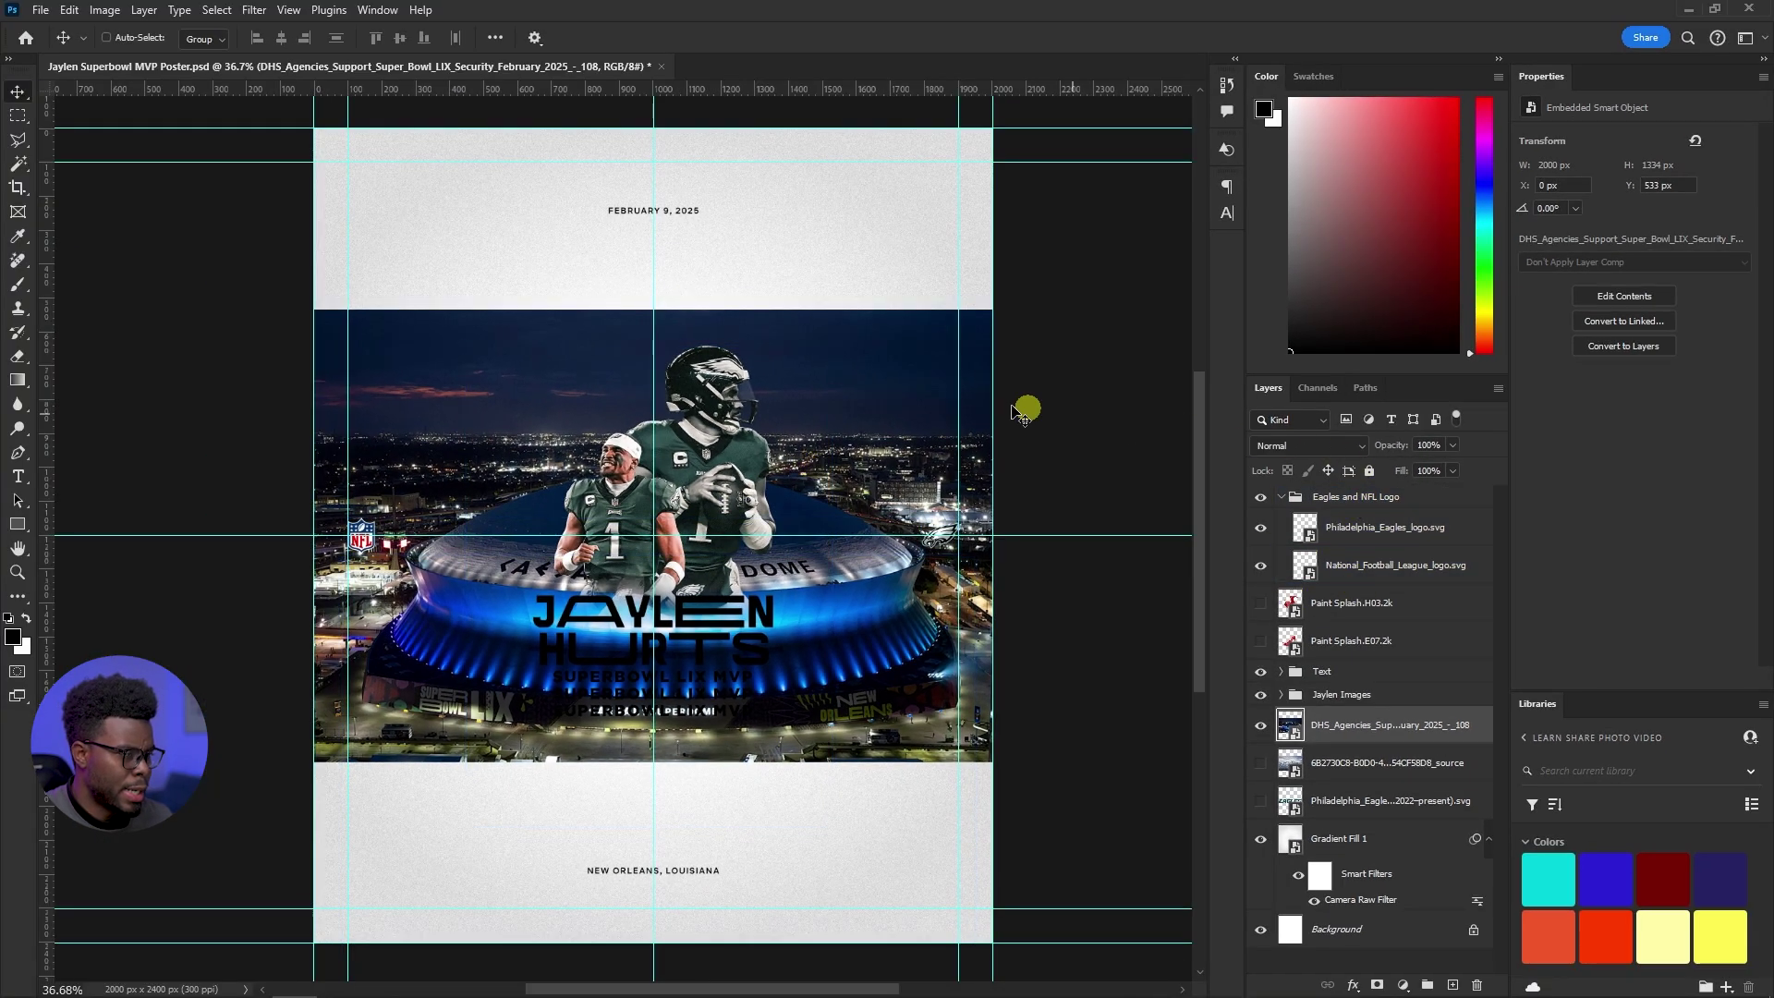
Add a layer mask to the Superdome photo layer
scroll(911, 363, "down", 1)
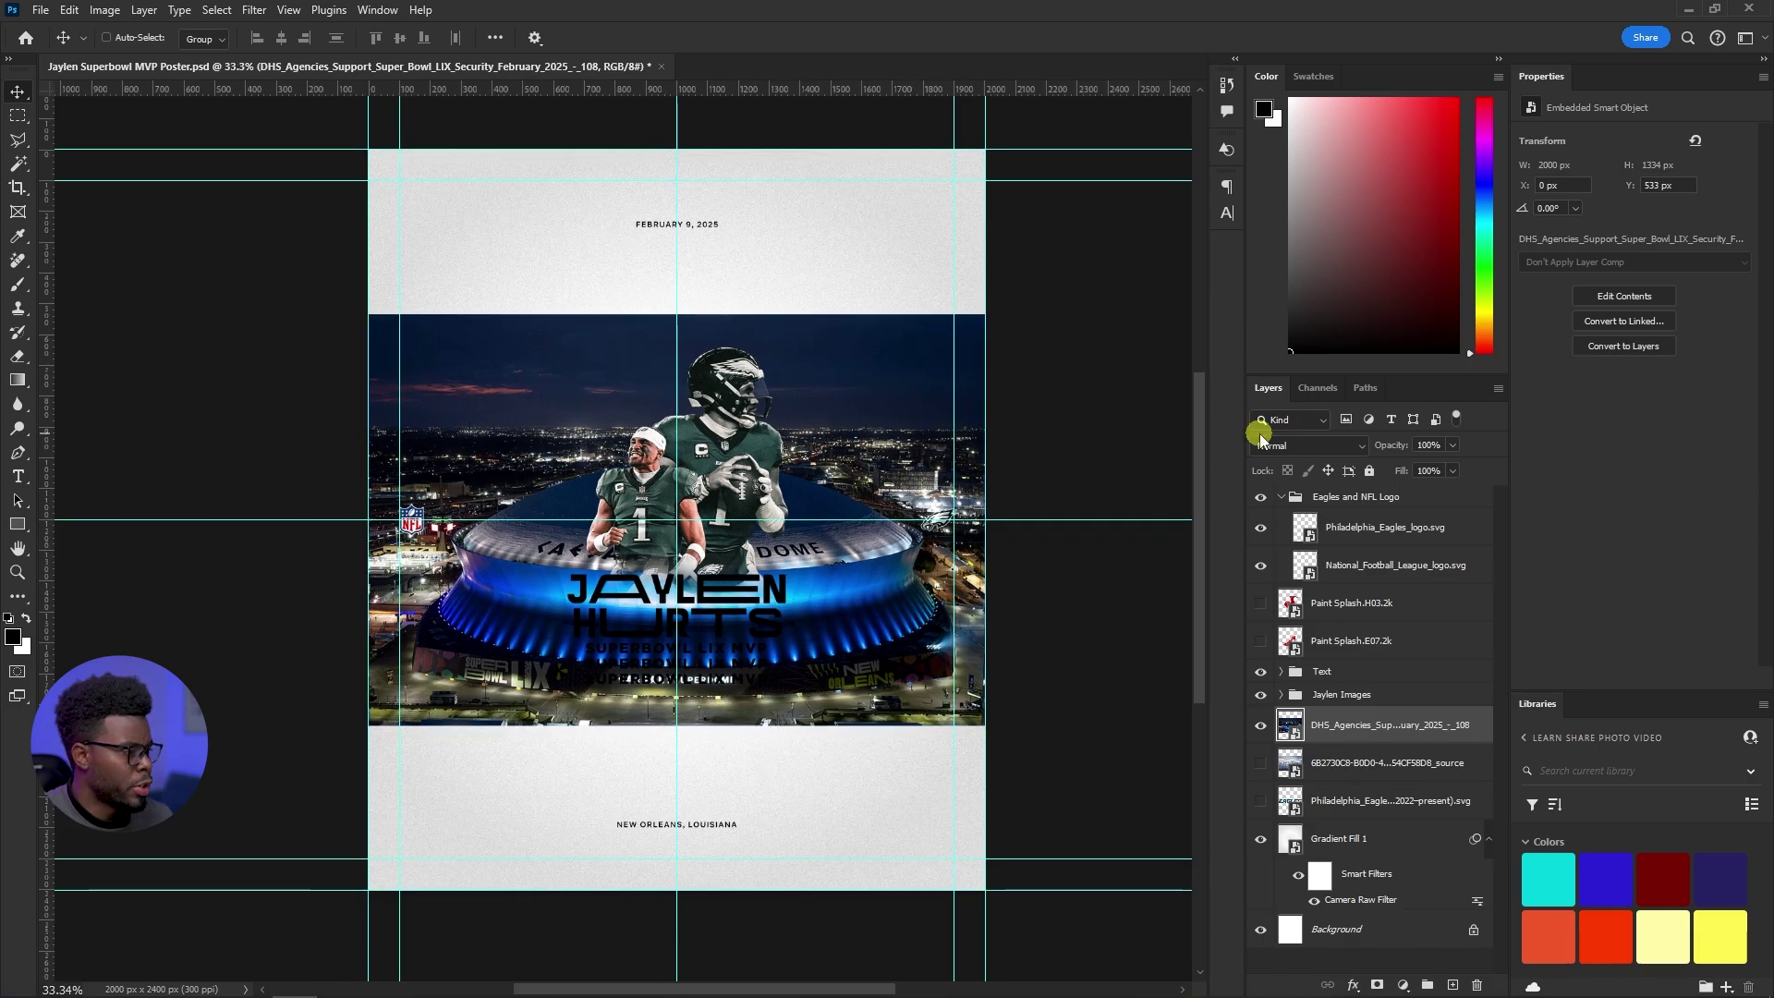
scroll(1218, 431, "right", 1)
scroll(851, 376, "up", 2)
scroll(853, 374, "down", 1)
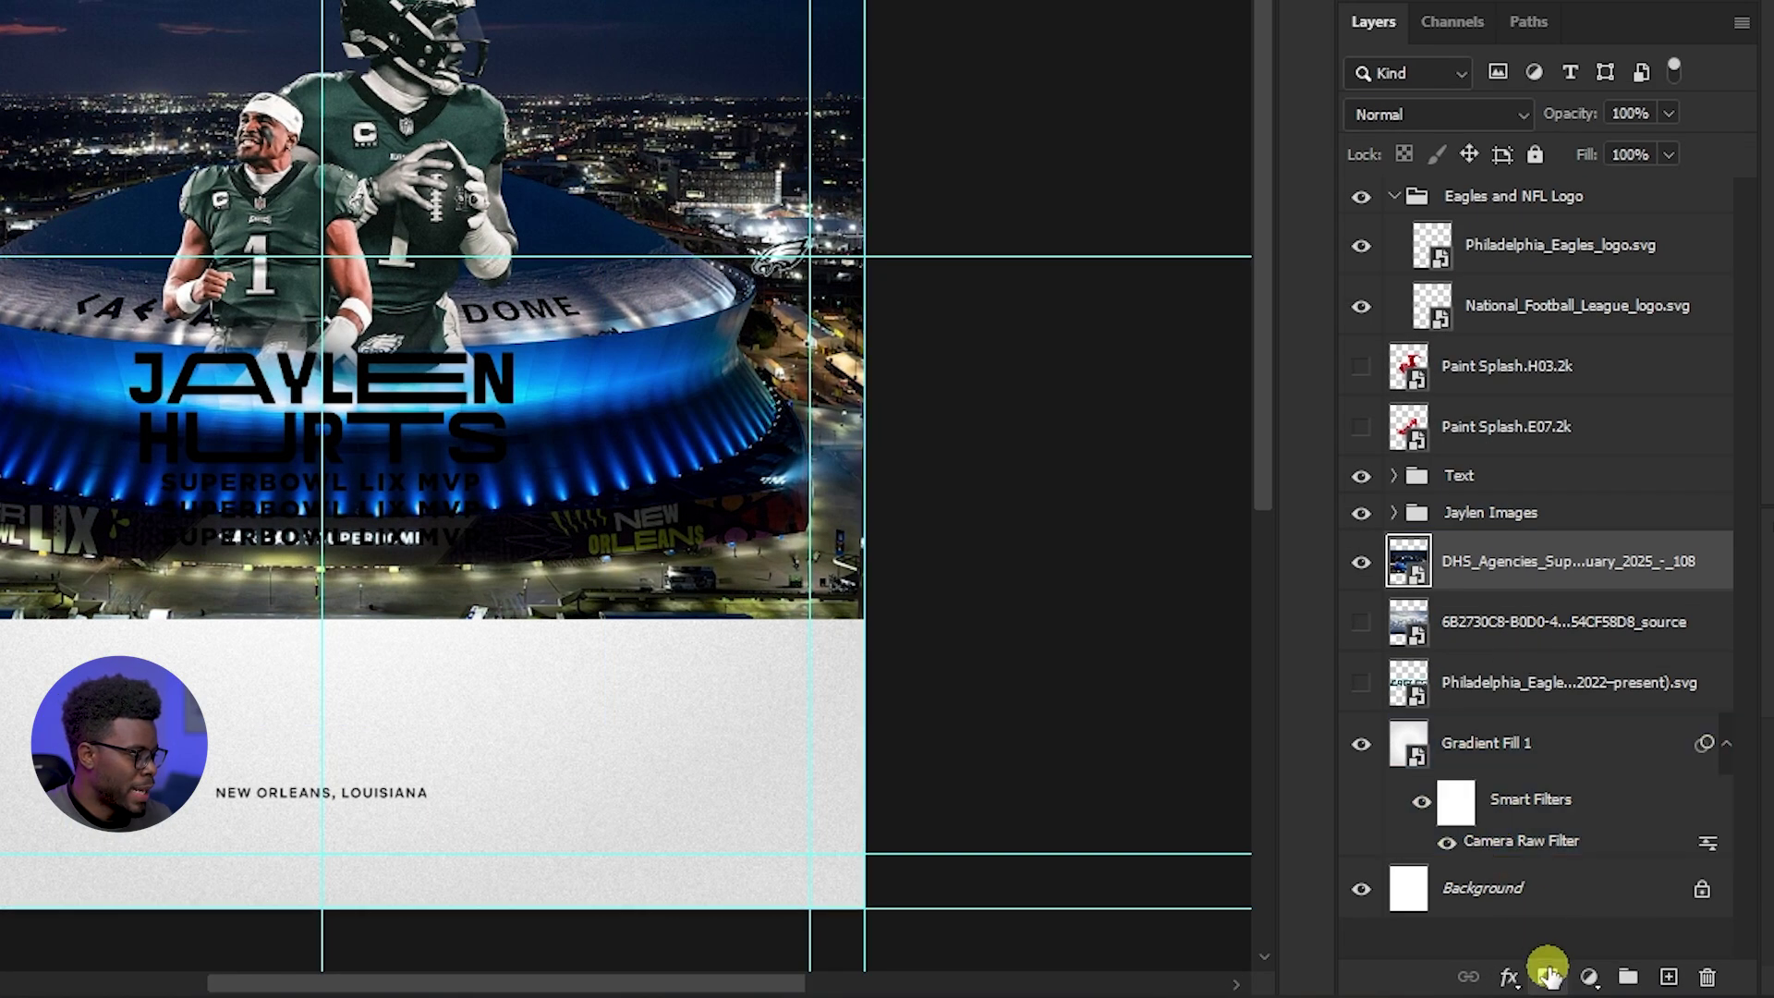
left_click(1377, 984)
Fade out the Superdome photo's edges on its layer mask using the Eraser with a soft brush enlarged to 900 px
key("e")
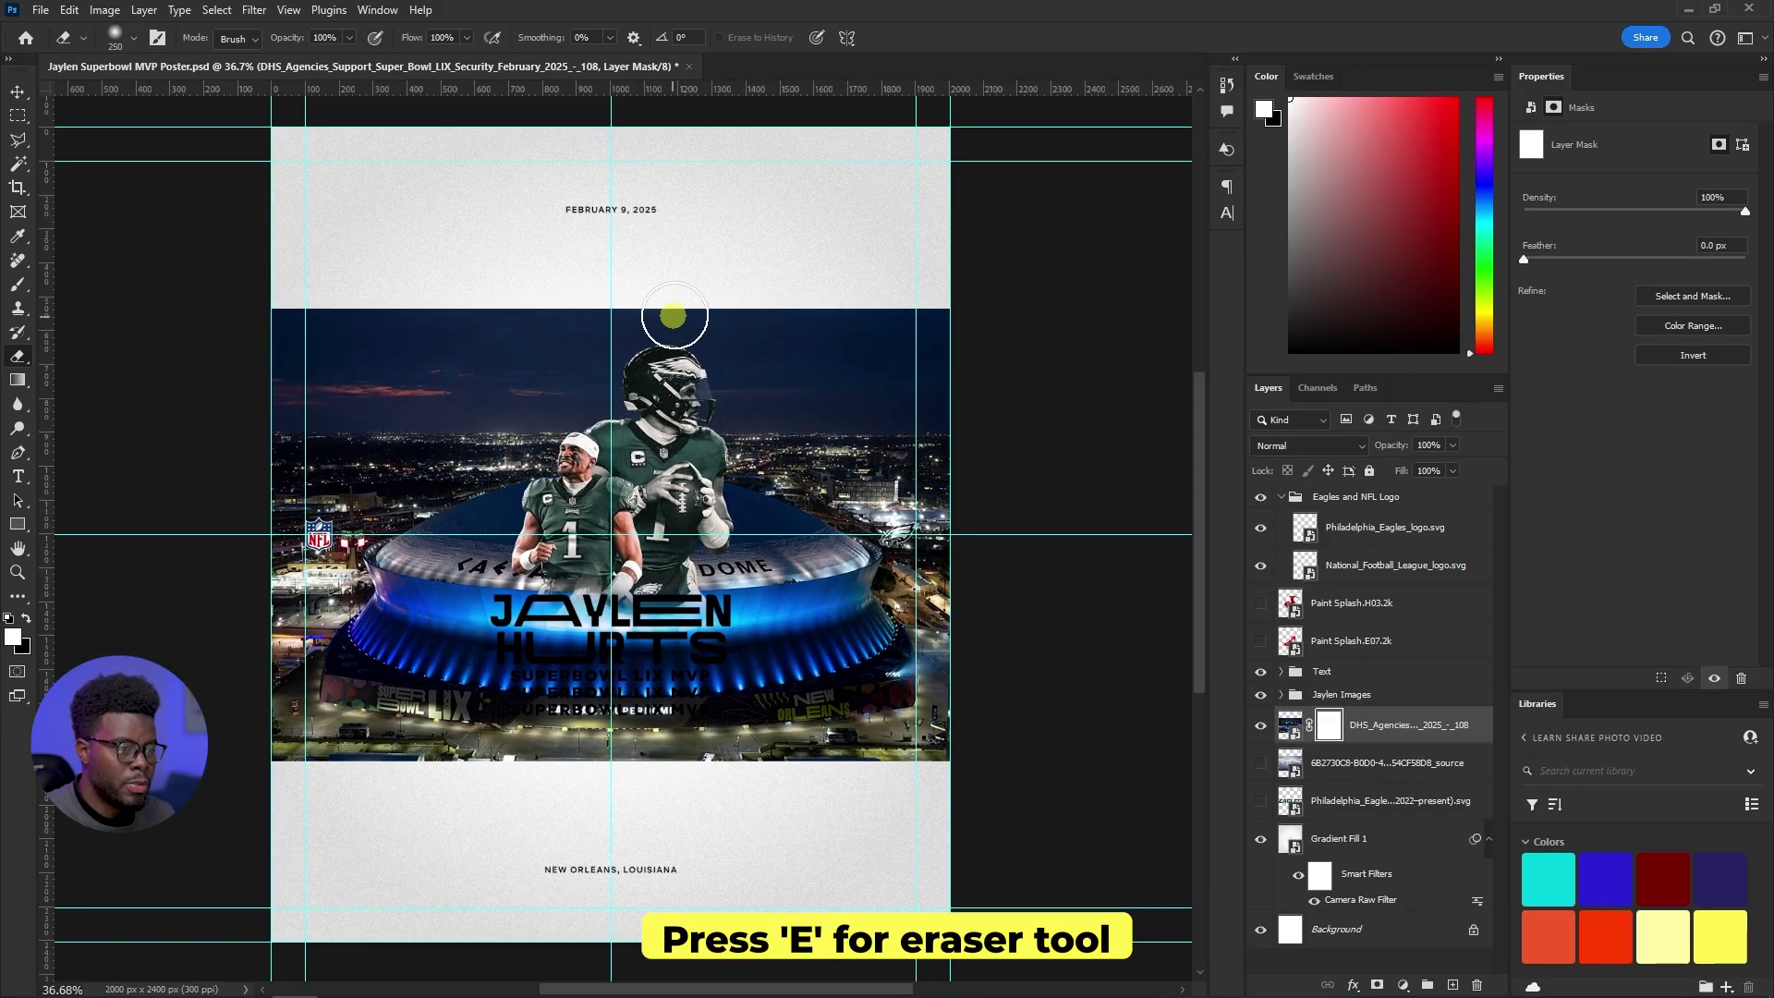
key("bracketright")
key("bracketright")
key("bracketright")
key("bracketright")
key("bracketright")
key("bracketright")
key("bracketright")
key("bracketright")
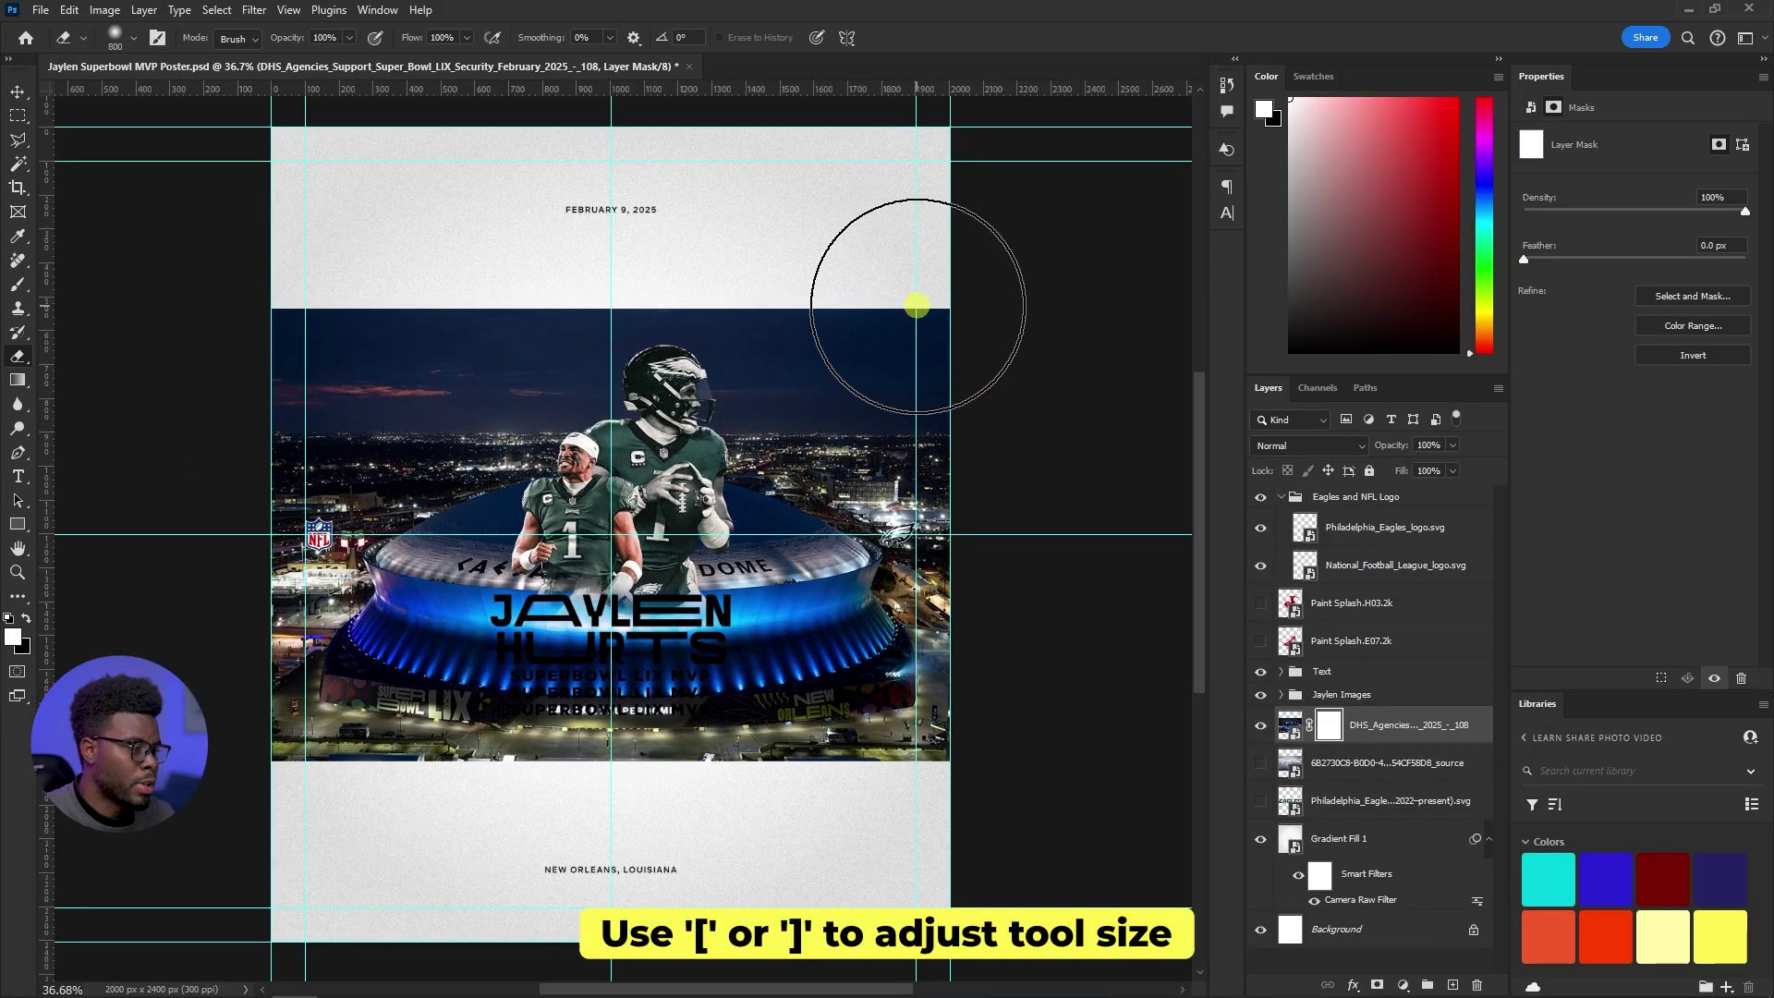
key("bracketleft")
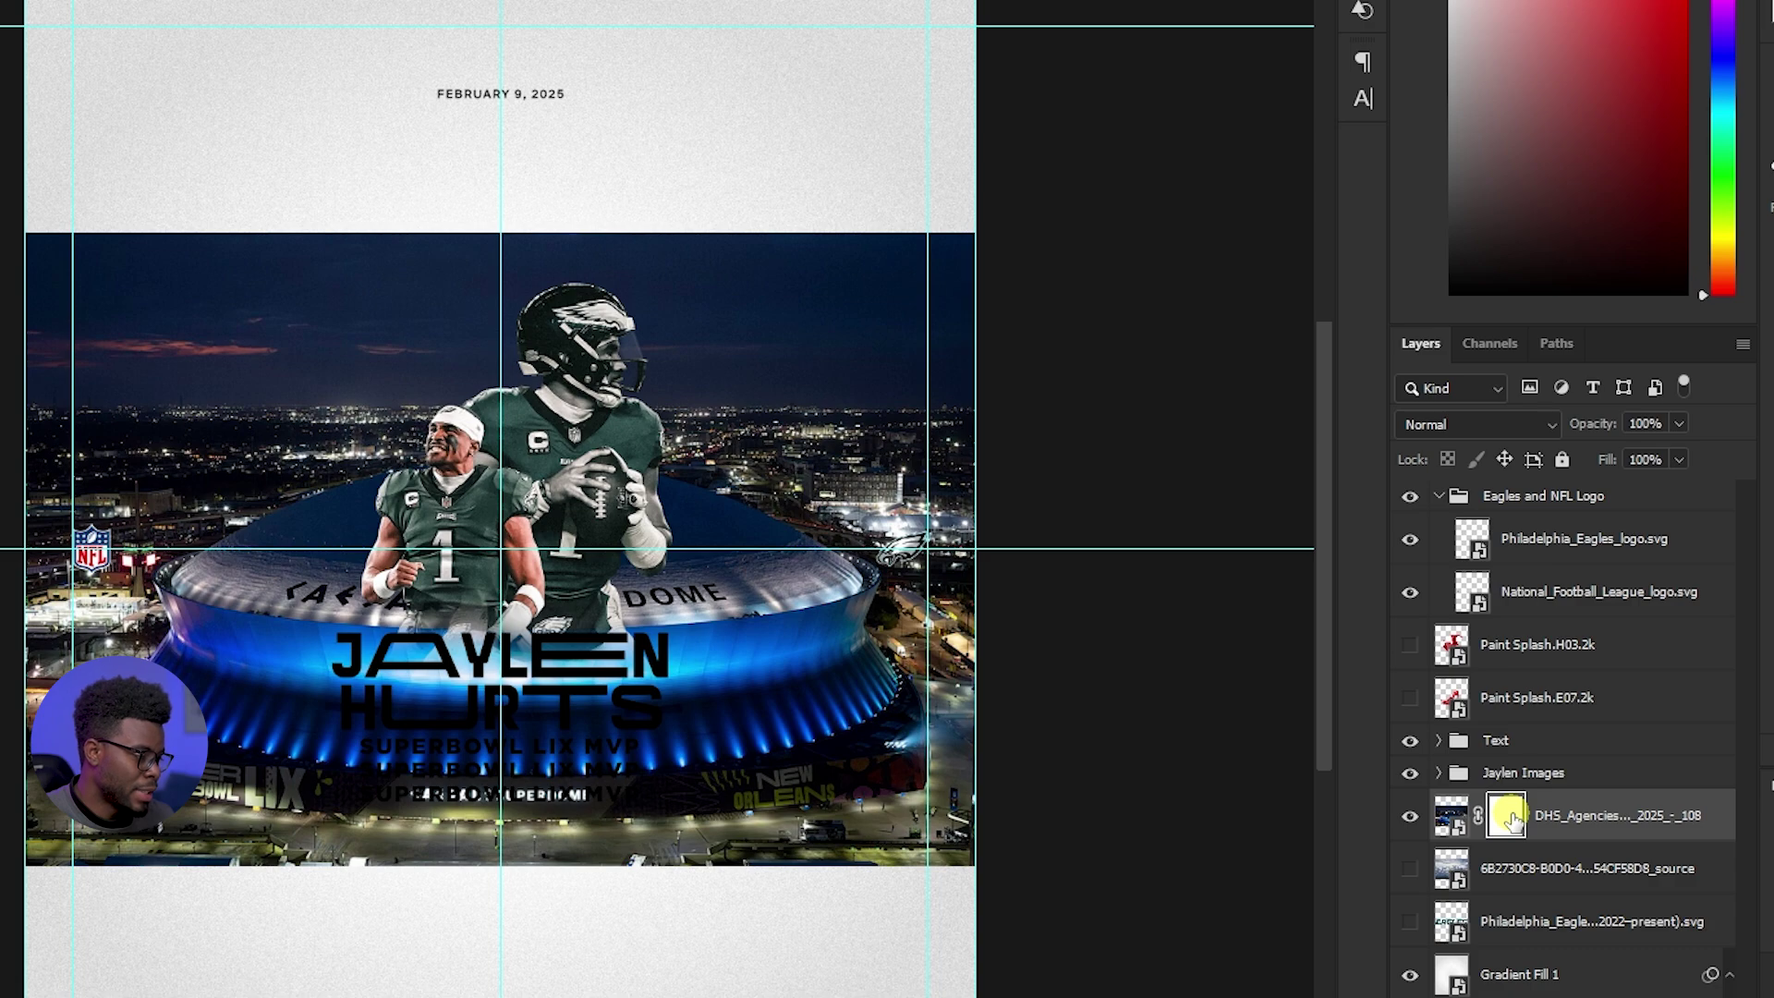
left_click(1452, 813)
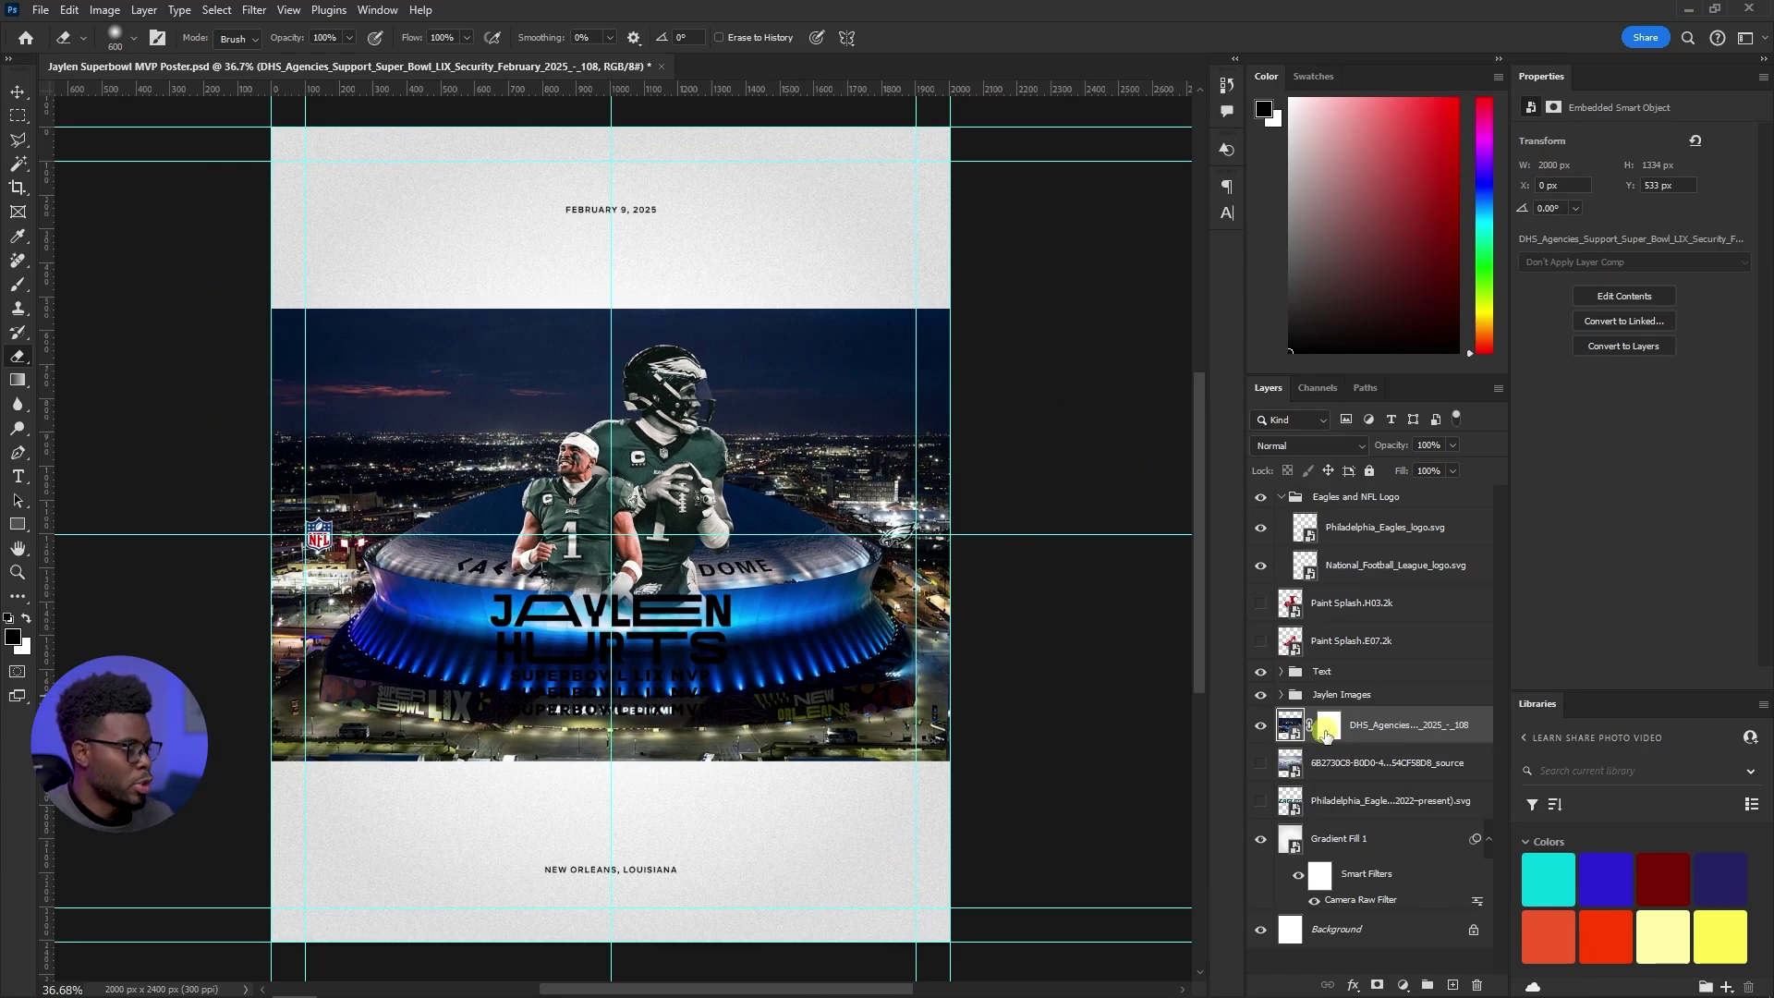
left_click(1327, 734)
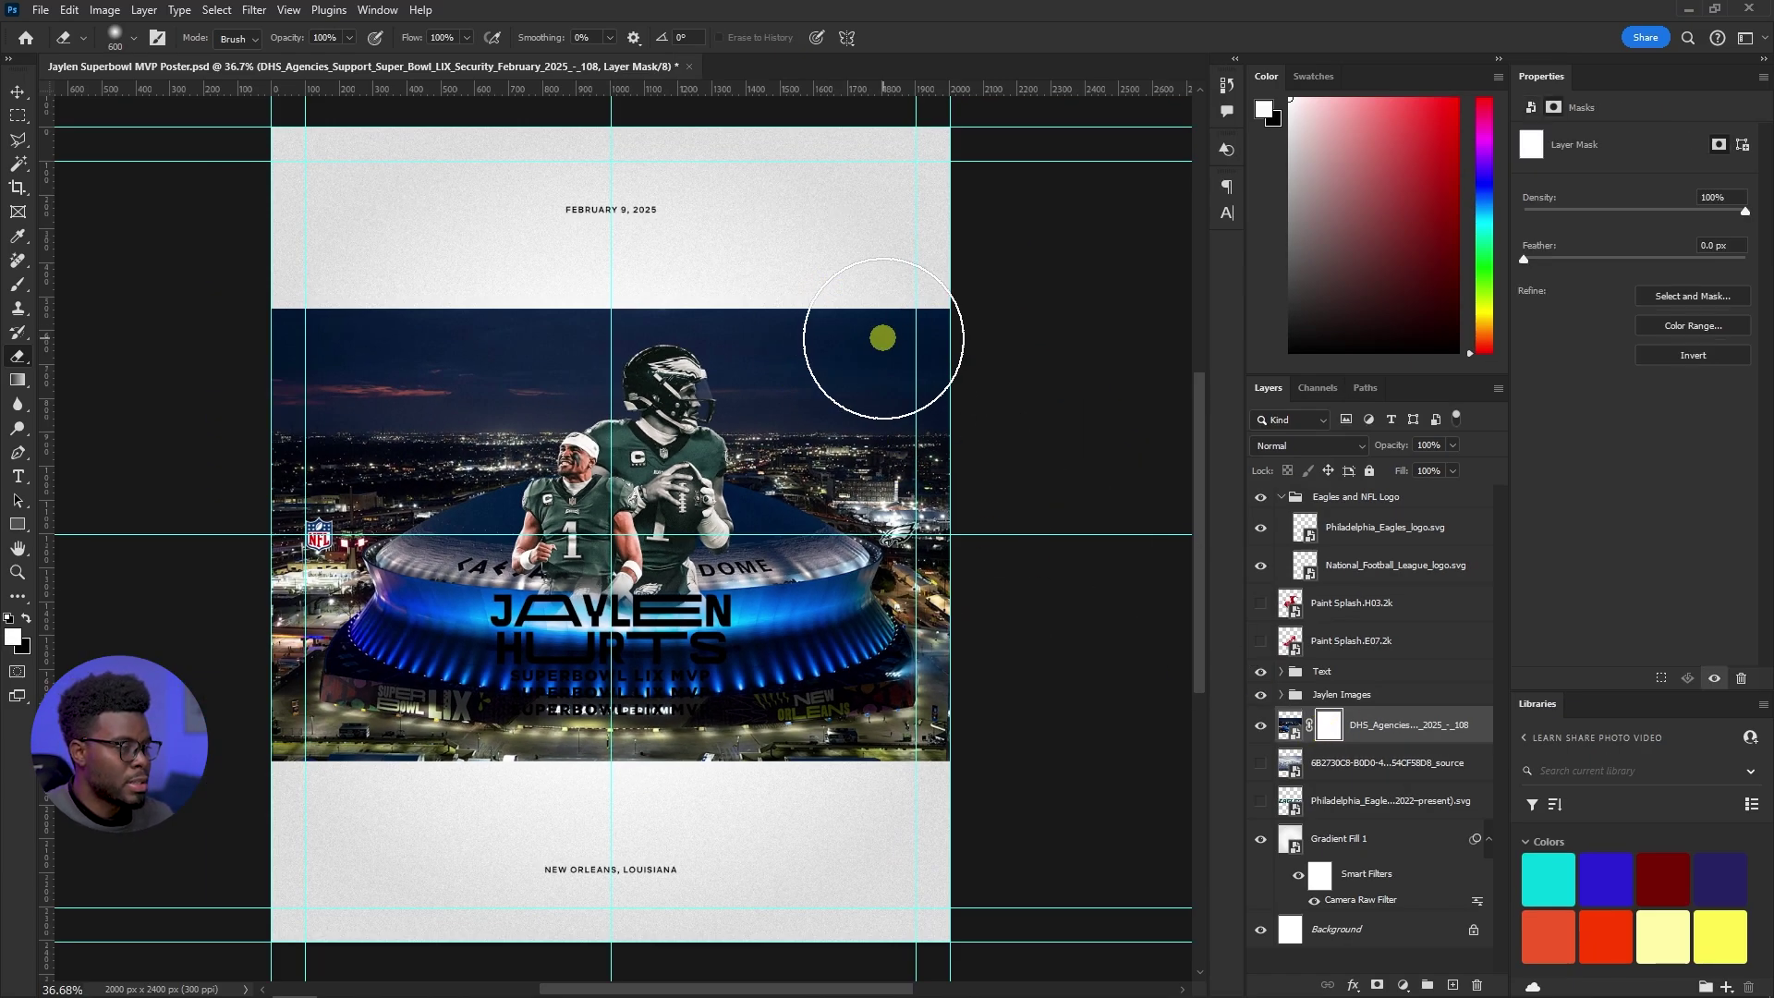
left_click(968, 348)
key("bracketright")
key("bracketright")
key("bracketright")
mouse_move(939, 317)
left_mouse_down()
mouse_move(713, 273)
mouse_move(746, 288)
mouse_move(344, 309)
mouse_move(477, 277)
mouse_move(260, 327)
left_mouse_up()
mouse_move(246, 701)
left_mouse_down()
mouse_move(534, 800)
mouse_move(388, 790)
mouse_move(1020, 814)
mouse_move(901, 819)
mouse_move(1045, 749)
mouse_move(905, 772)
mouse_move(1025, 743)
mouse_move(638, 856)
mouse_move(784, 817)
mouse_move(710, 780)
mouse_move(271, 729)
left_mouse_up()
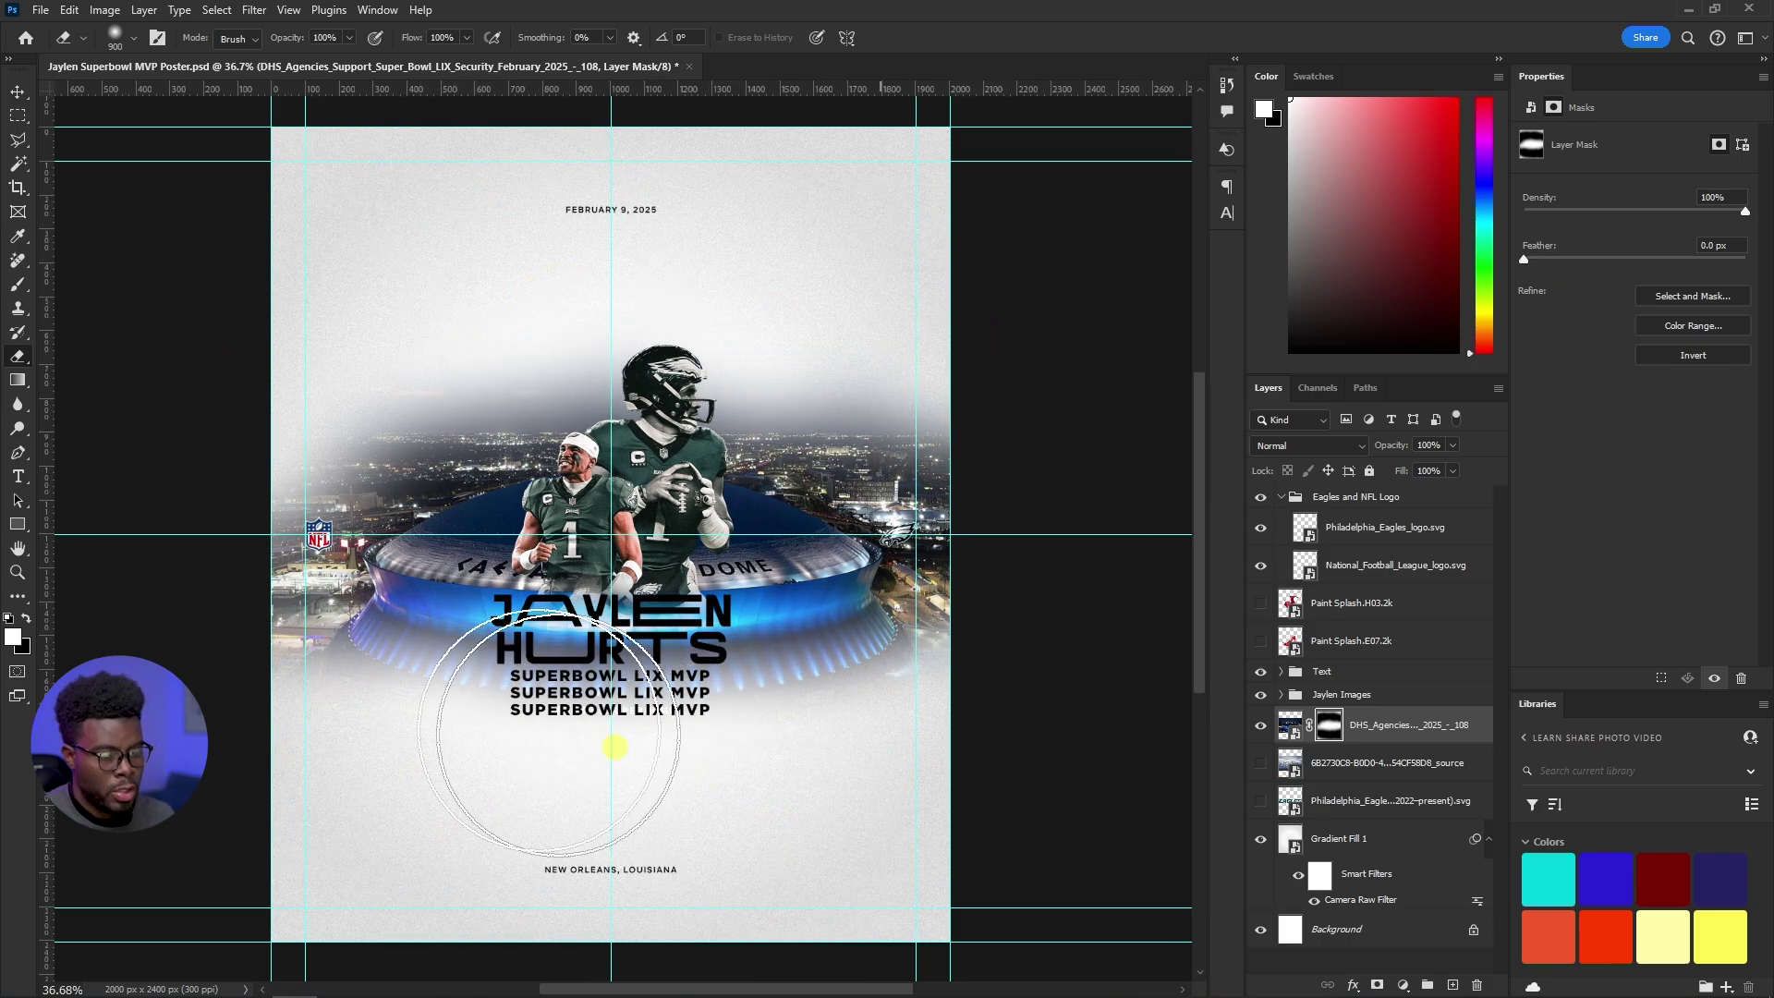
Move the masked Superdome photo down behind the name text to a Y position of about 780 px
key("v")
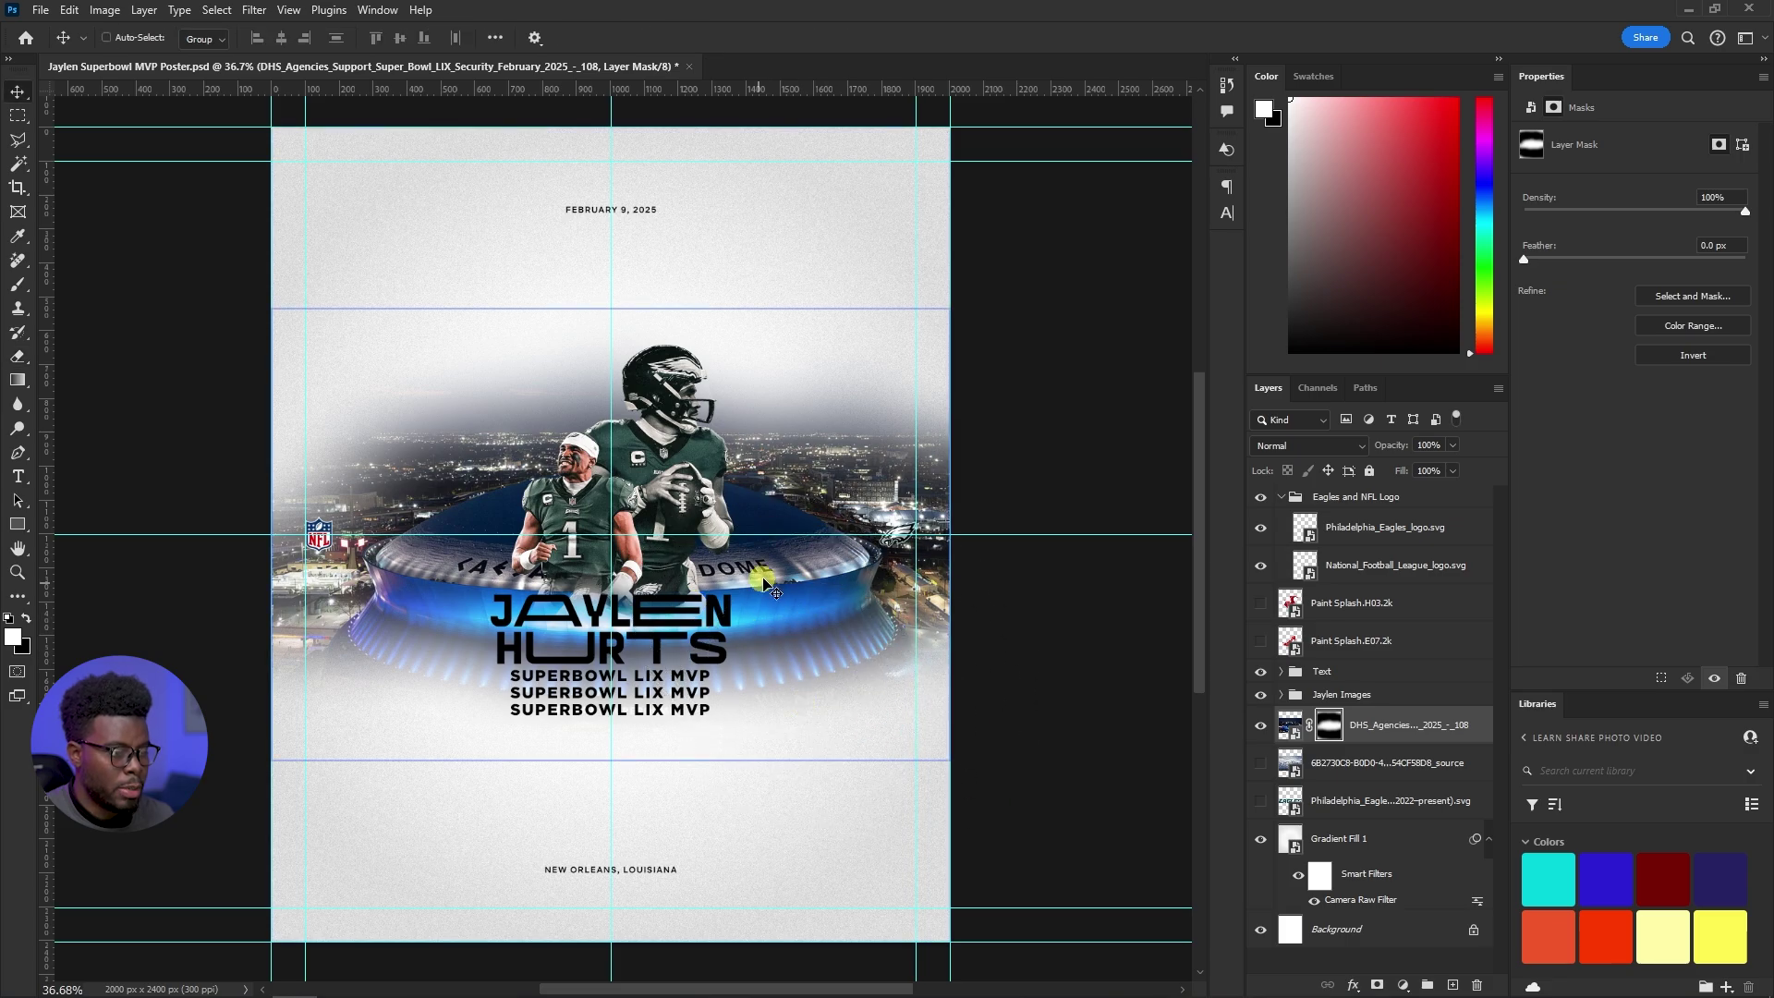
left_click_drag(776, 480, 786, 546)
left_click_drag(800, 435, 802, 450)
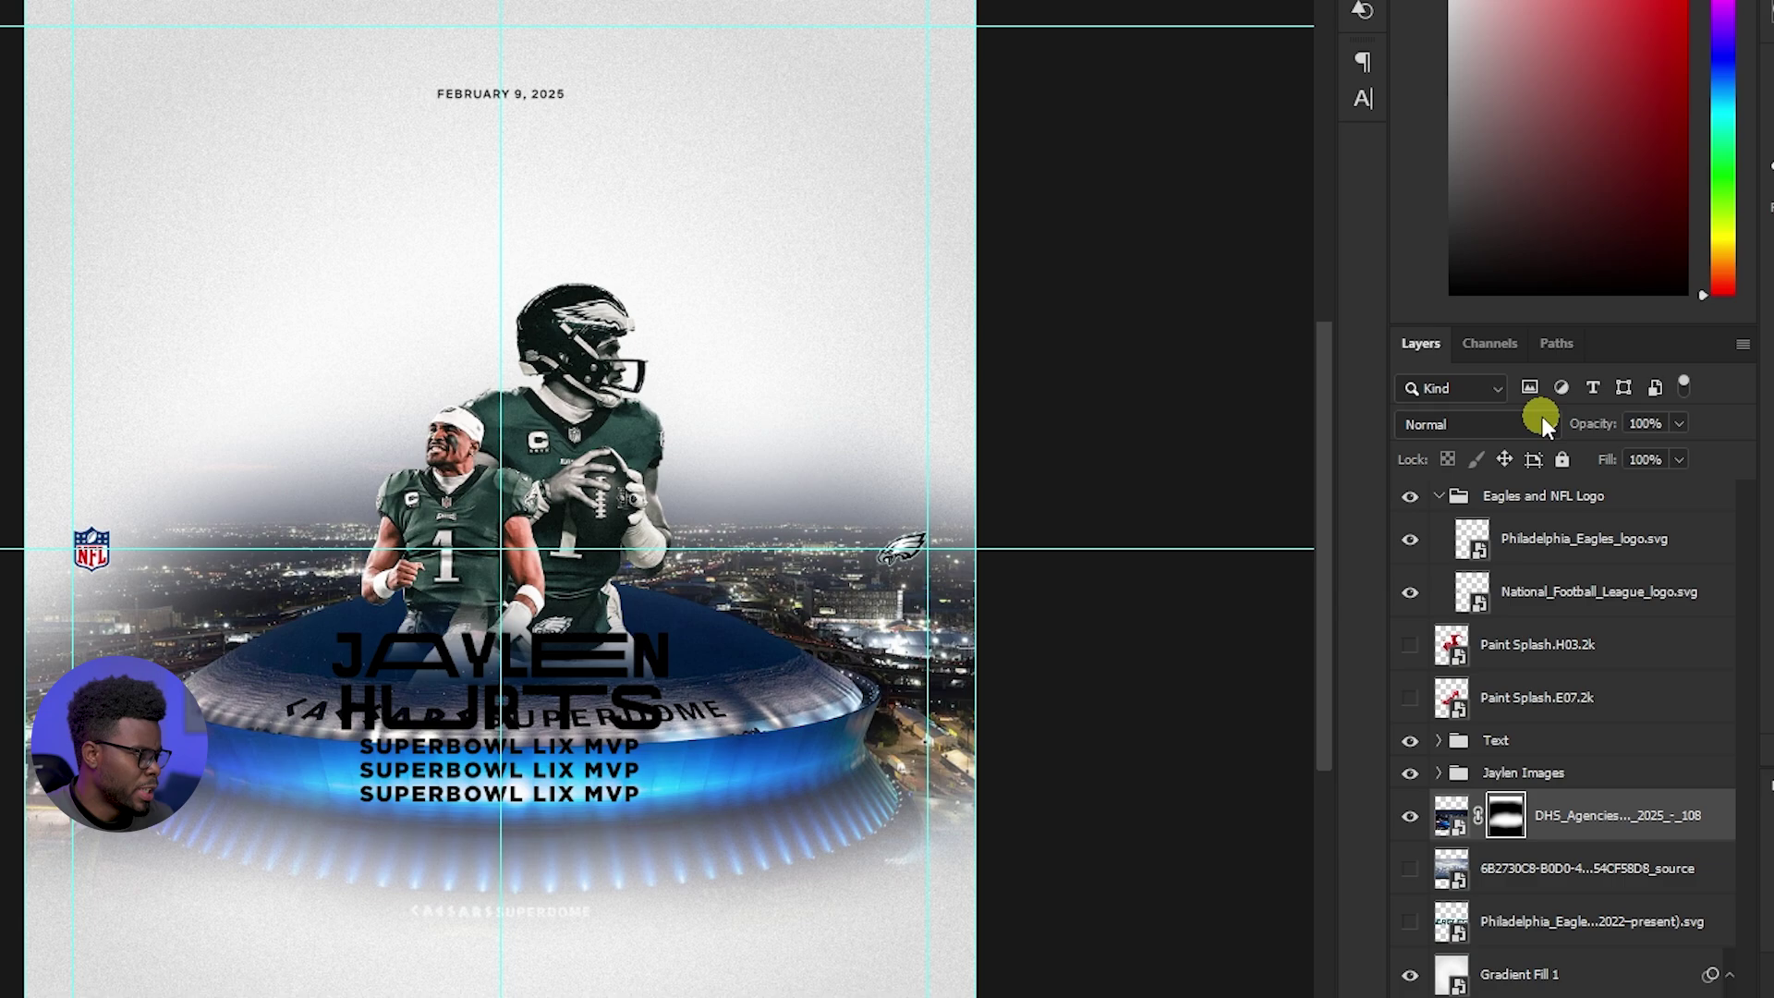
Try the Overlay and Darken blend modes on the Superdome photo layer and settle on Soft Light
left_click(1542, 418)
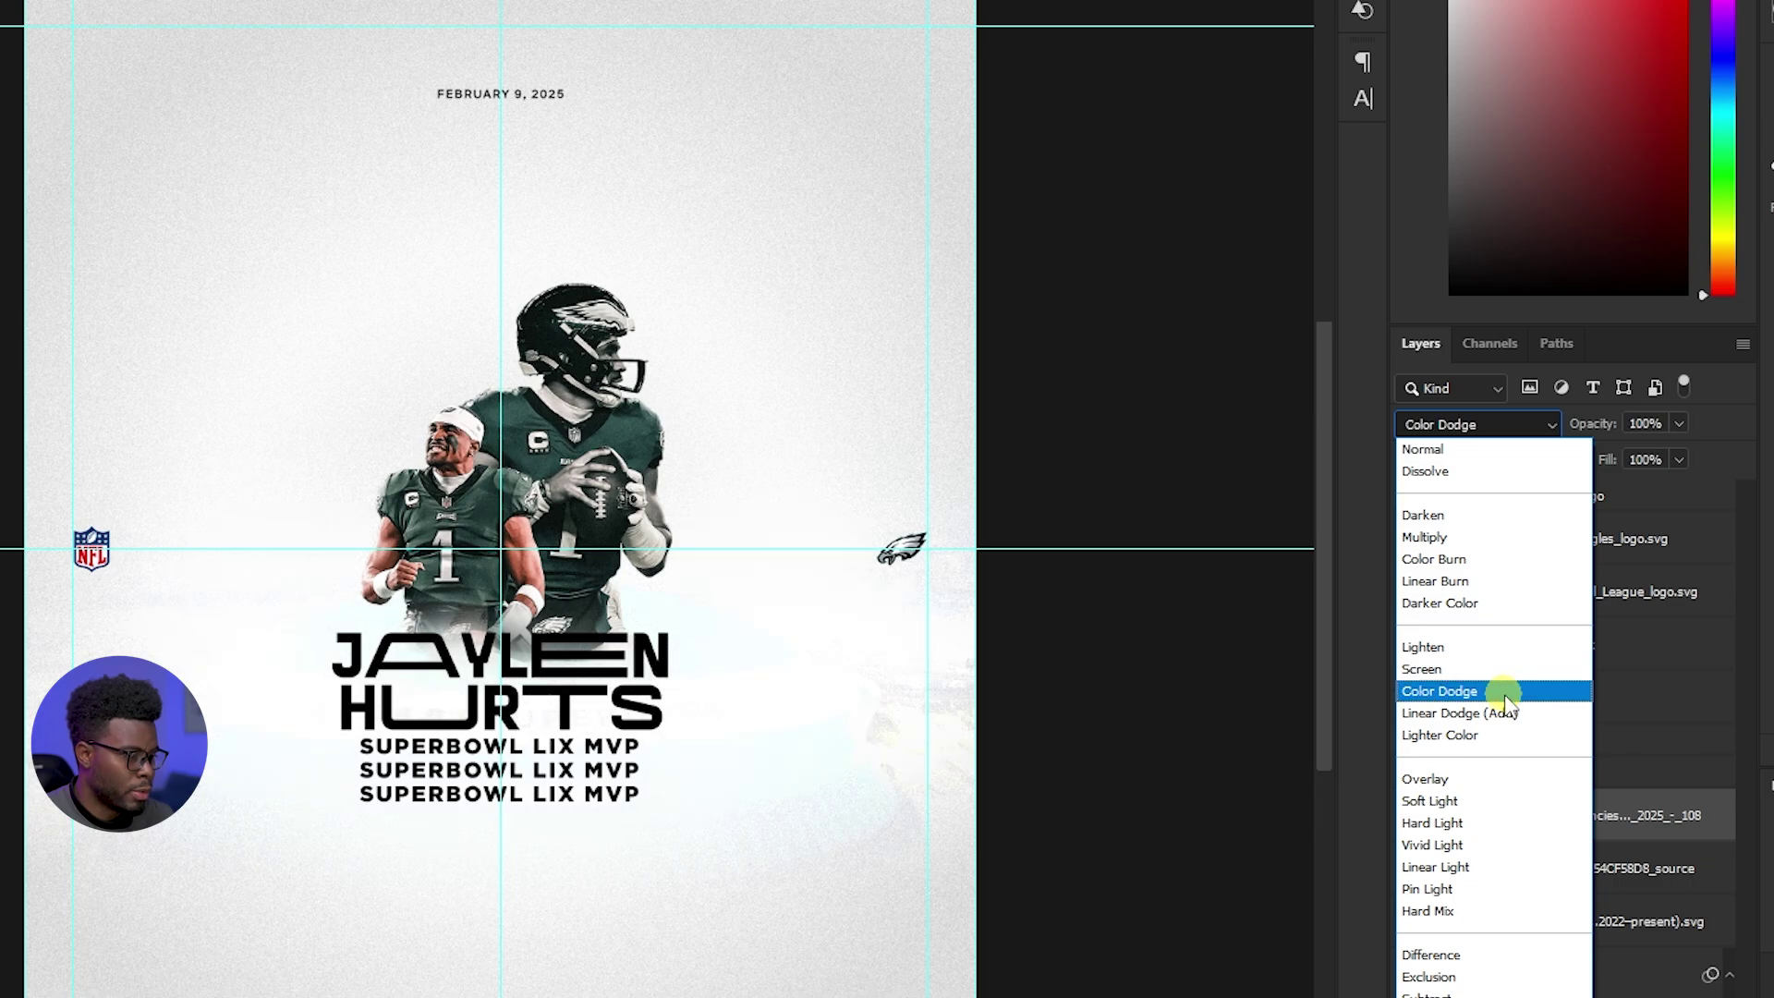
left_click(1513, 780)
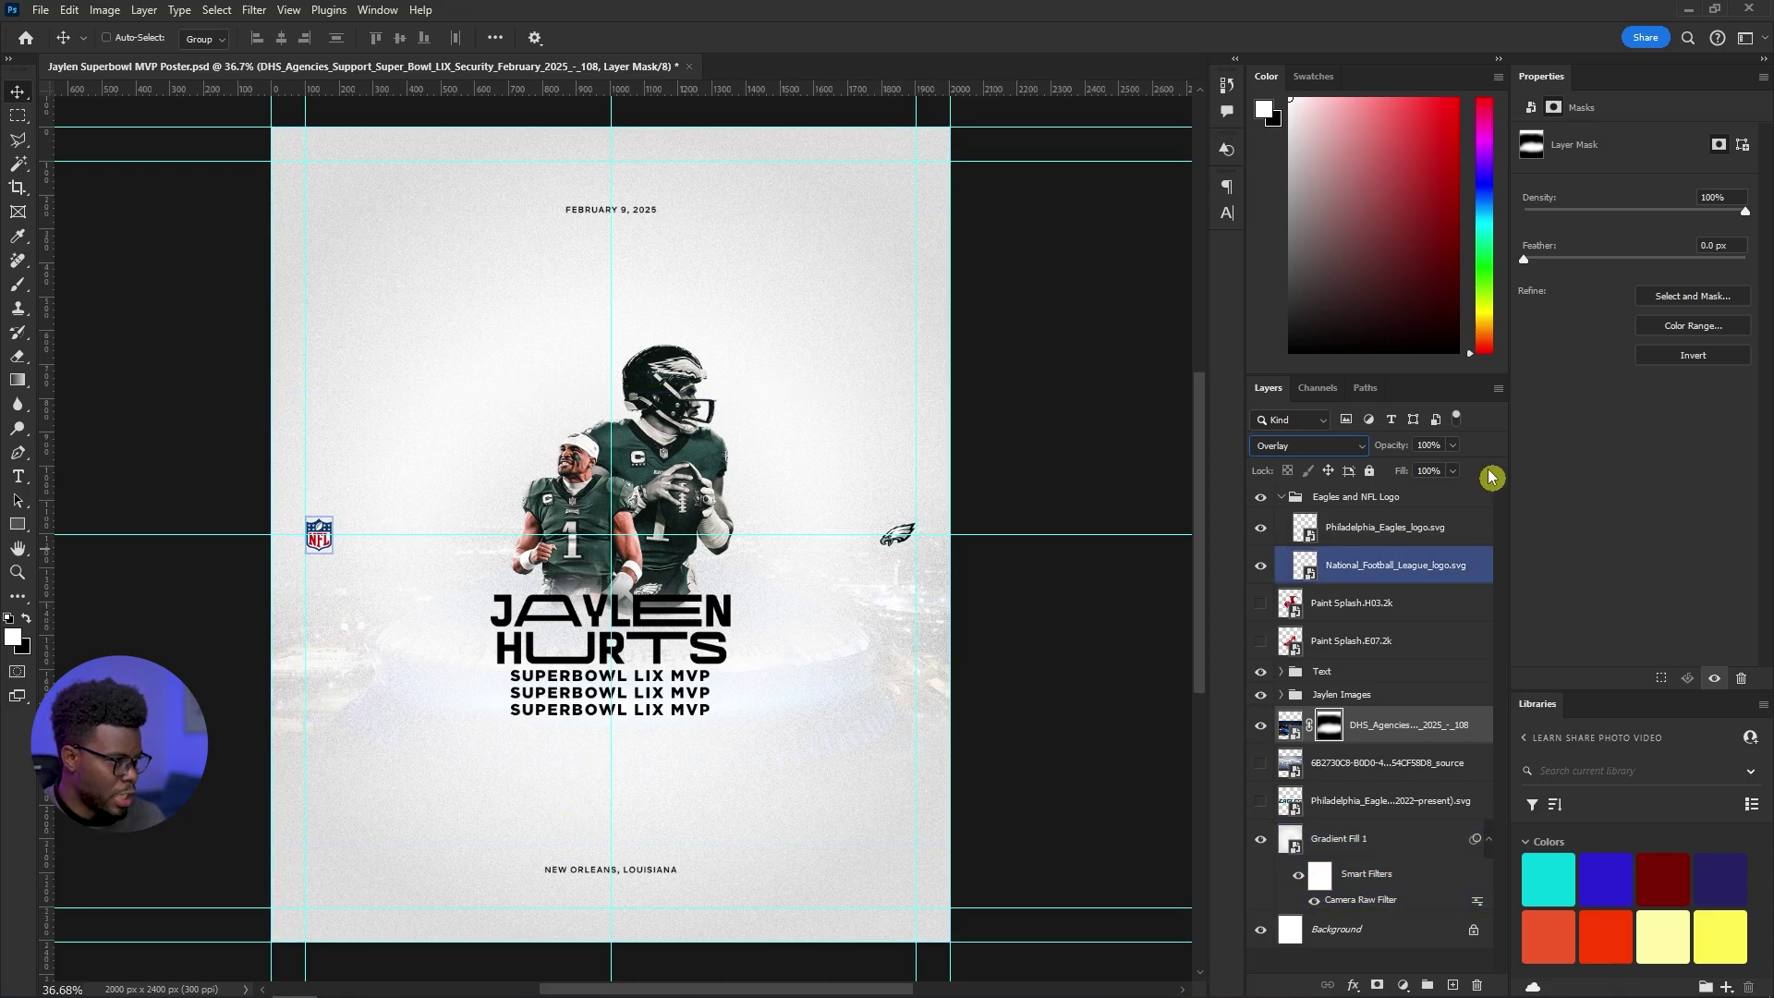
left_click(1318, 449)
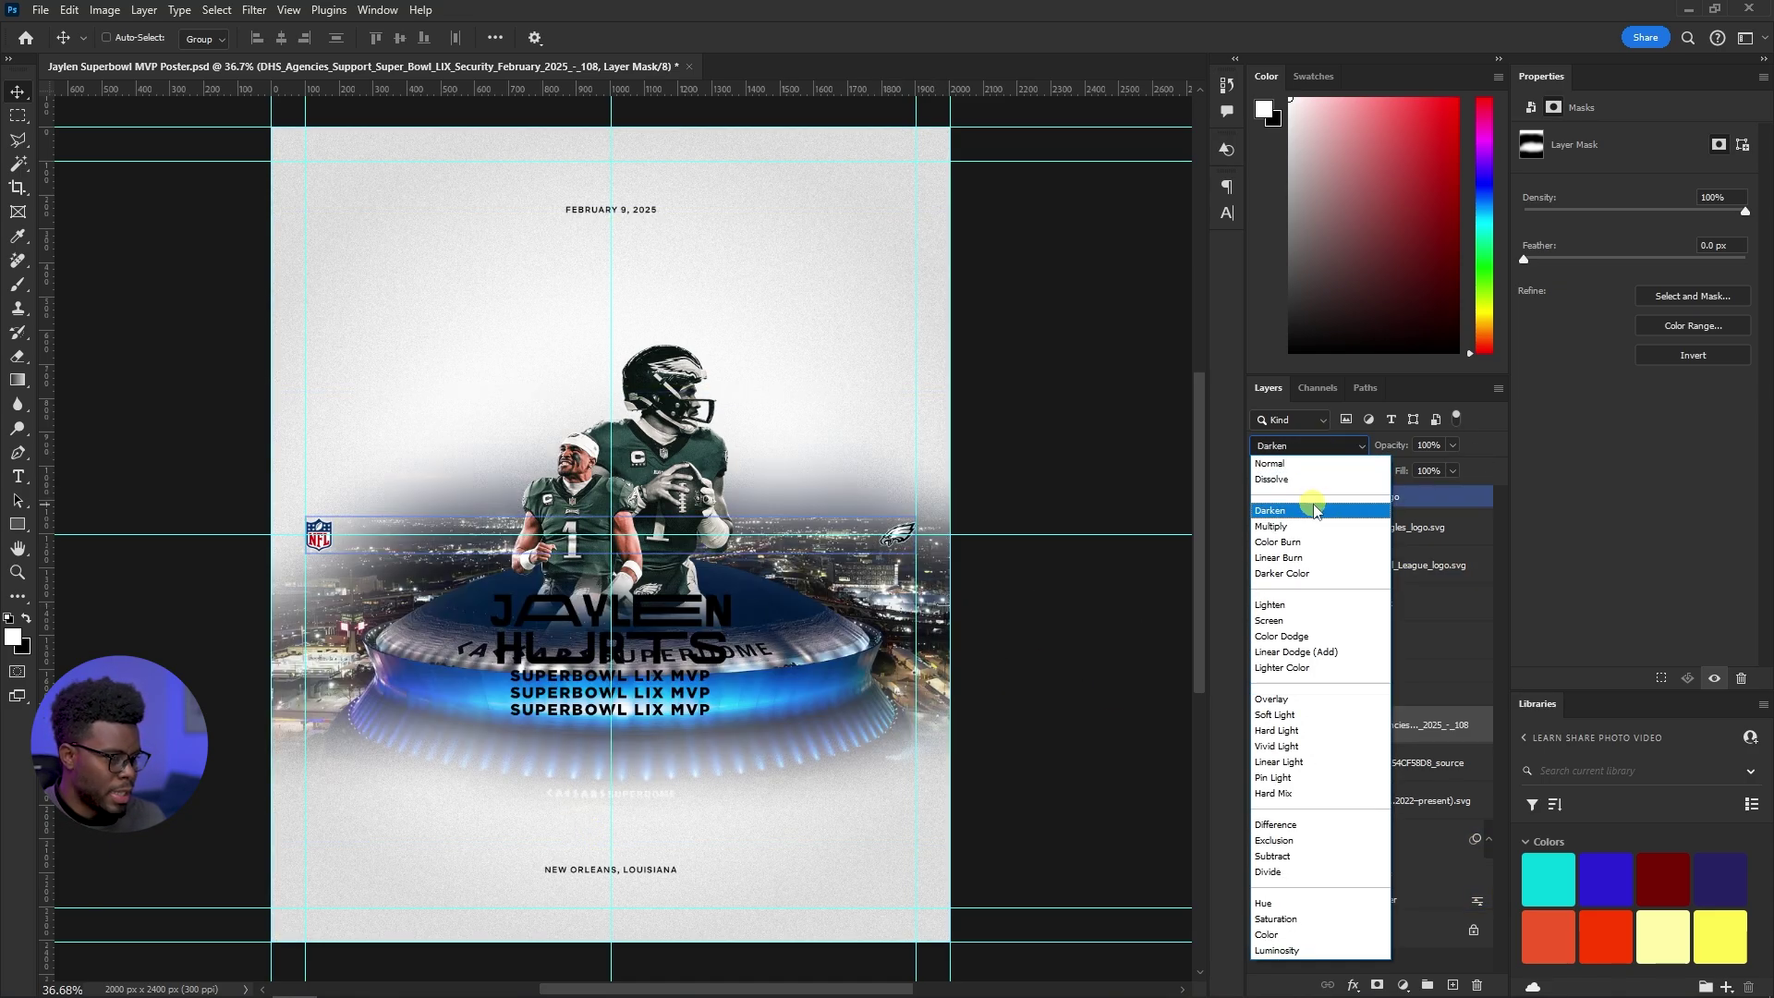
left_click(1316, 511)
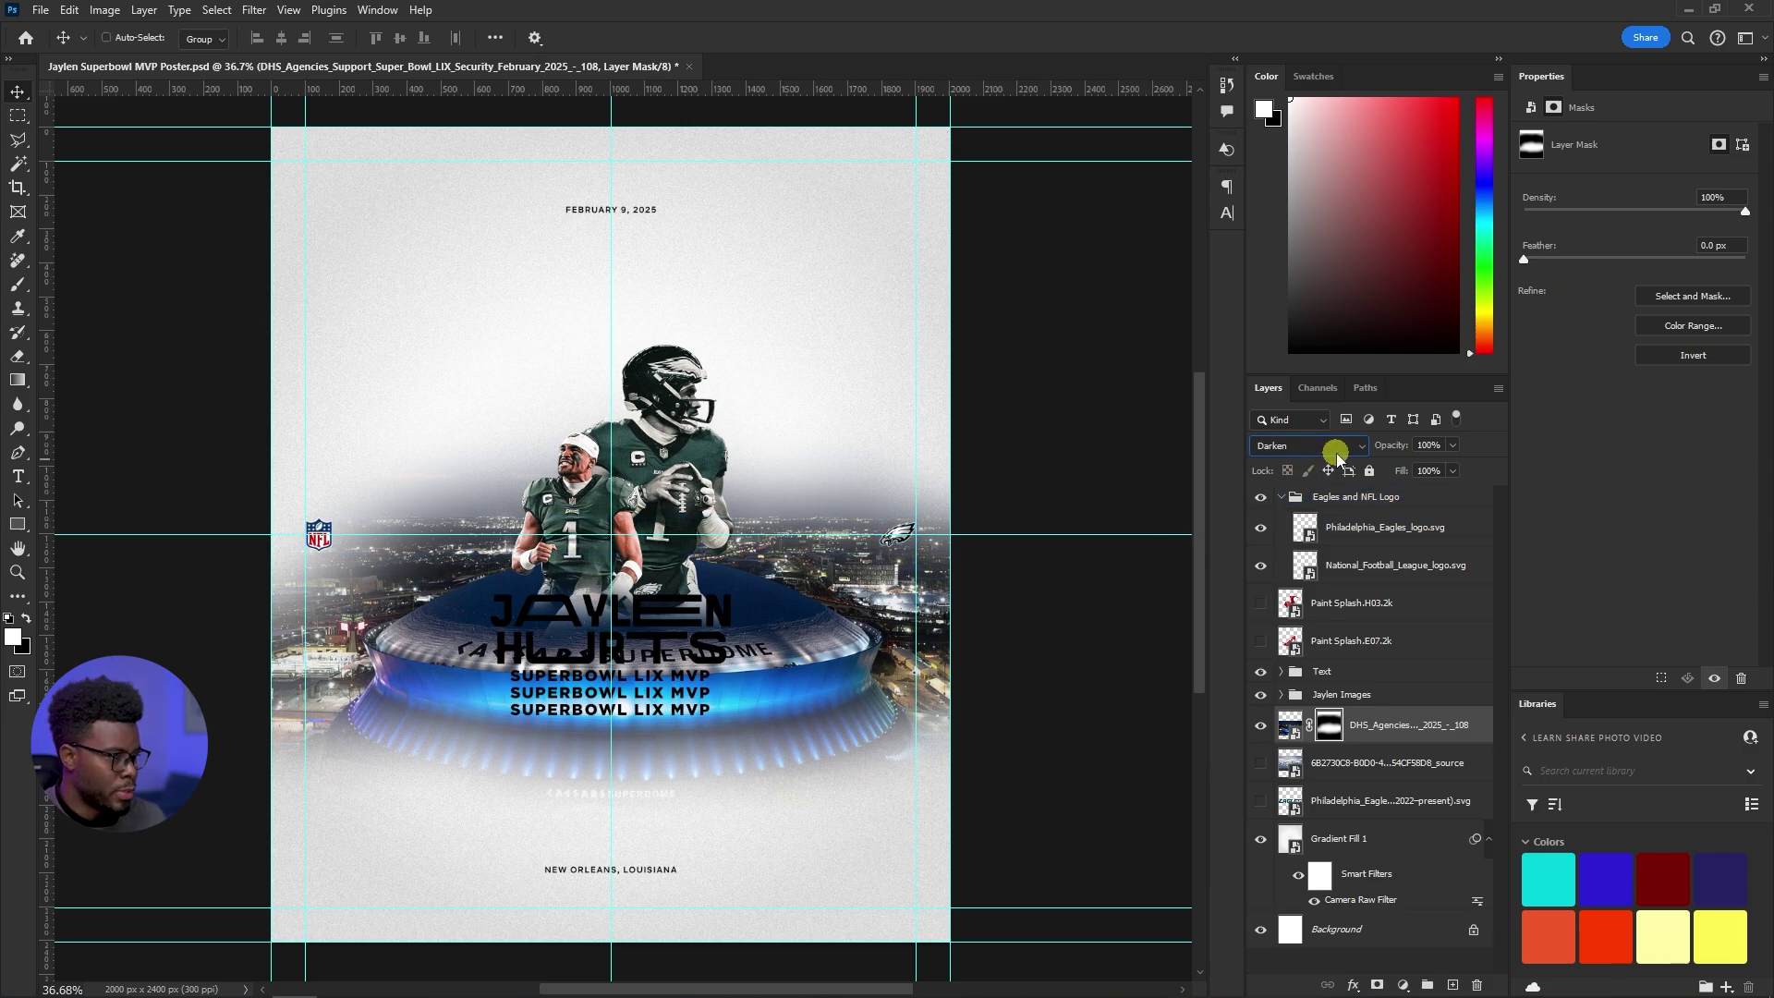
left_click(1330, 446)
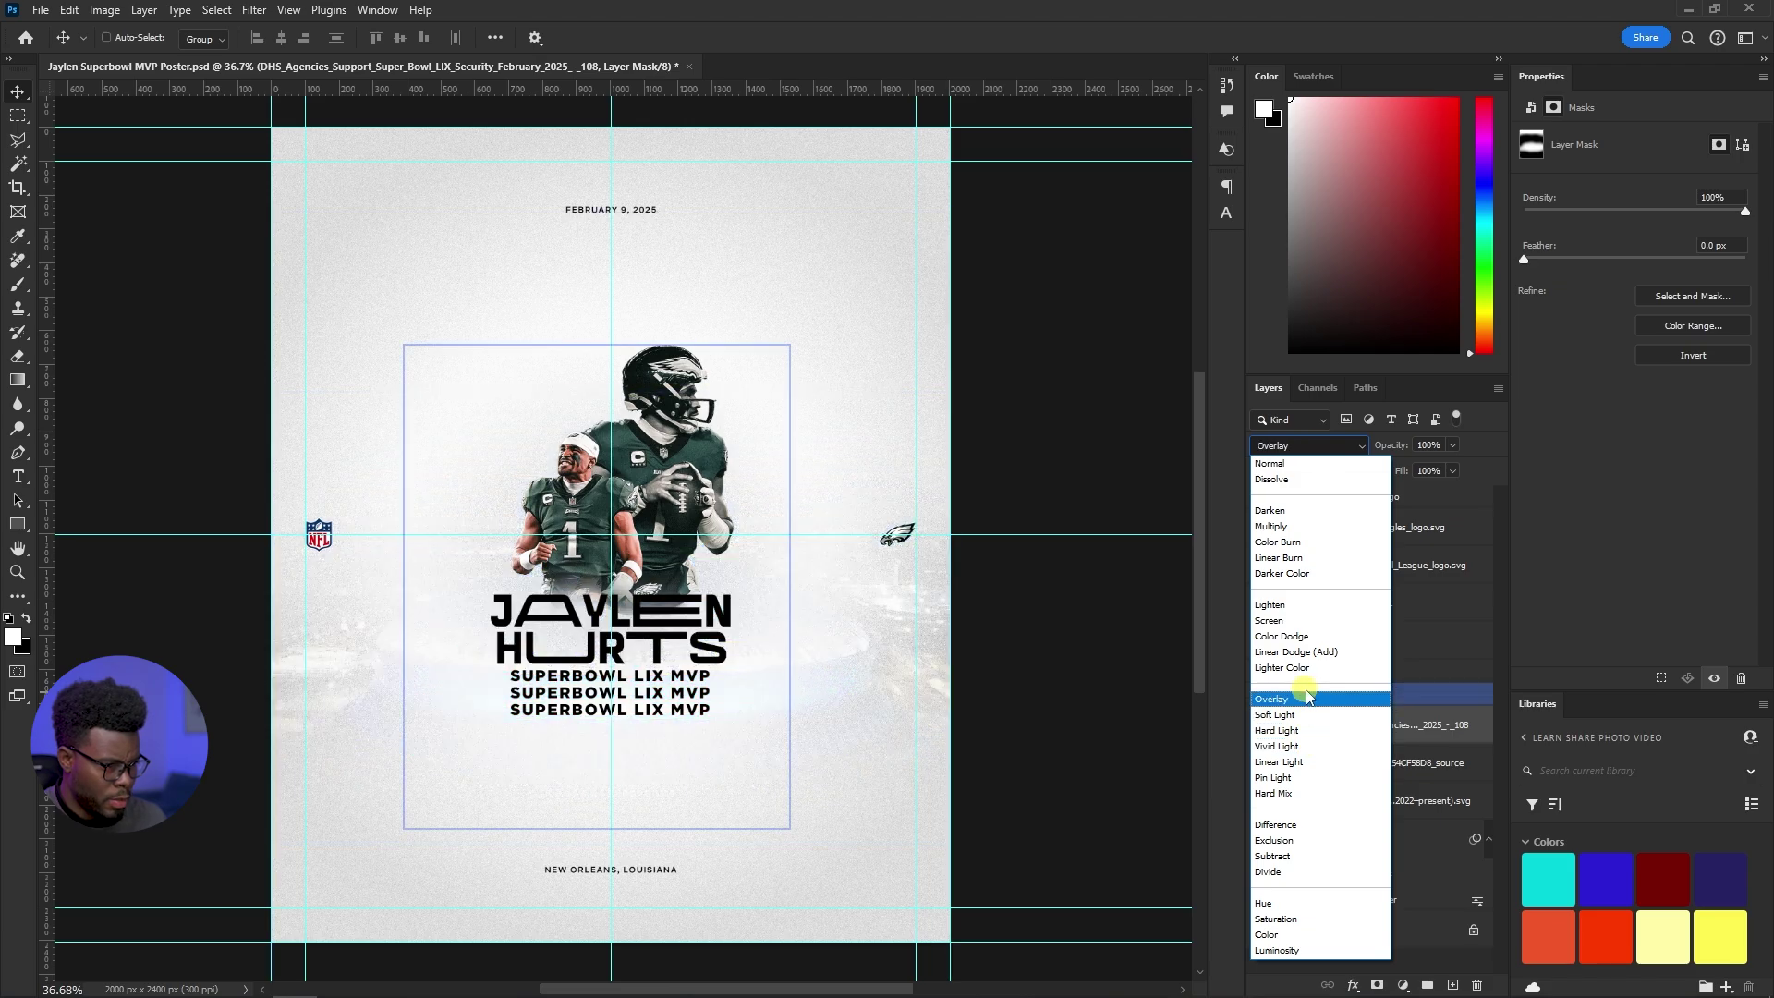
left_click(1312, 716)
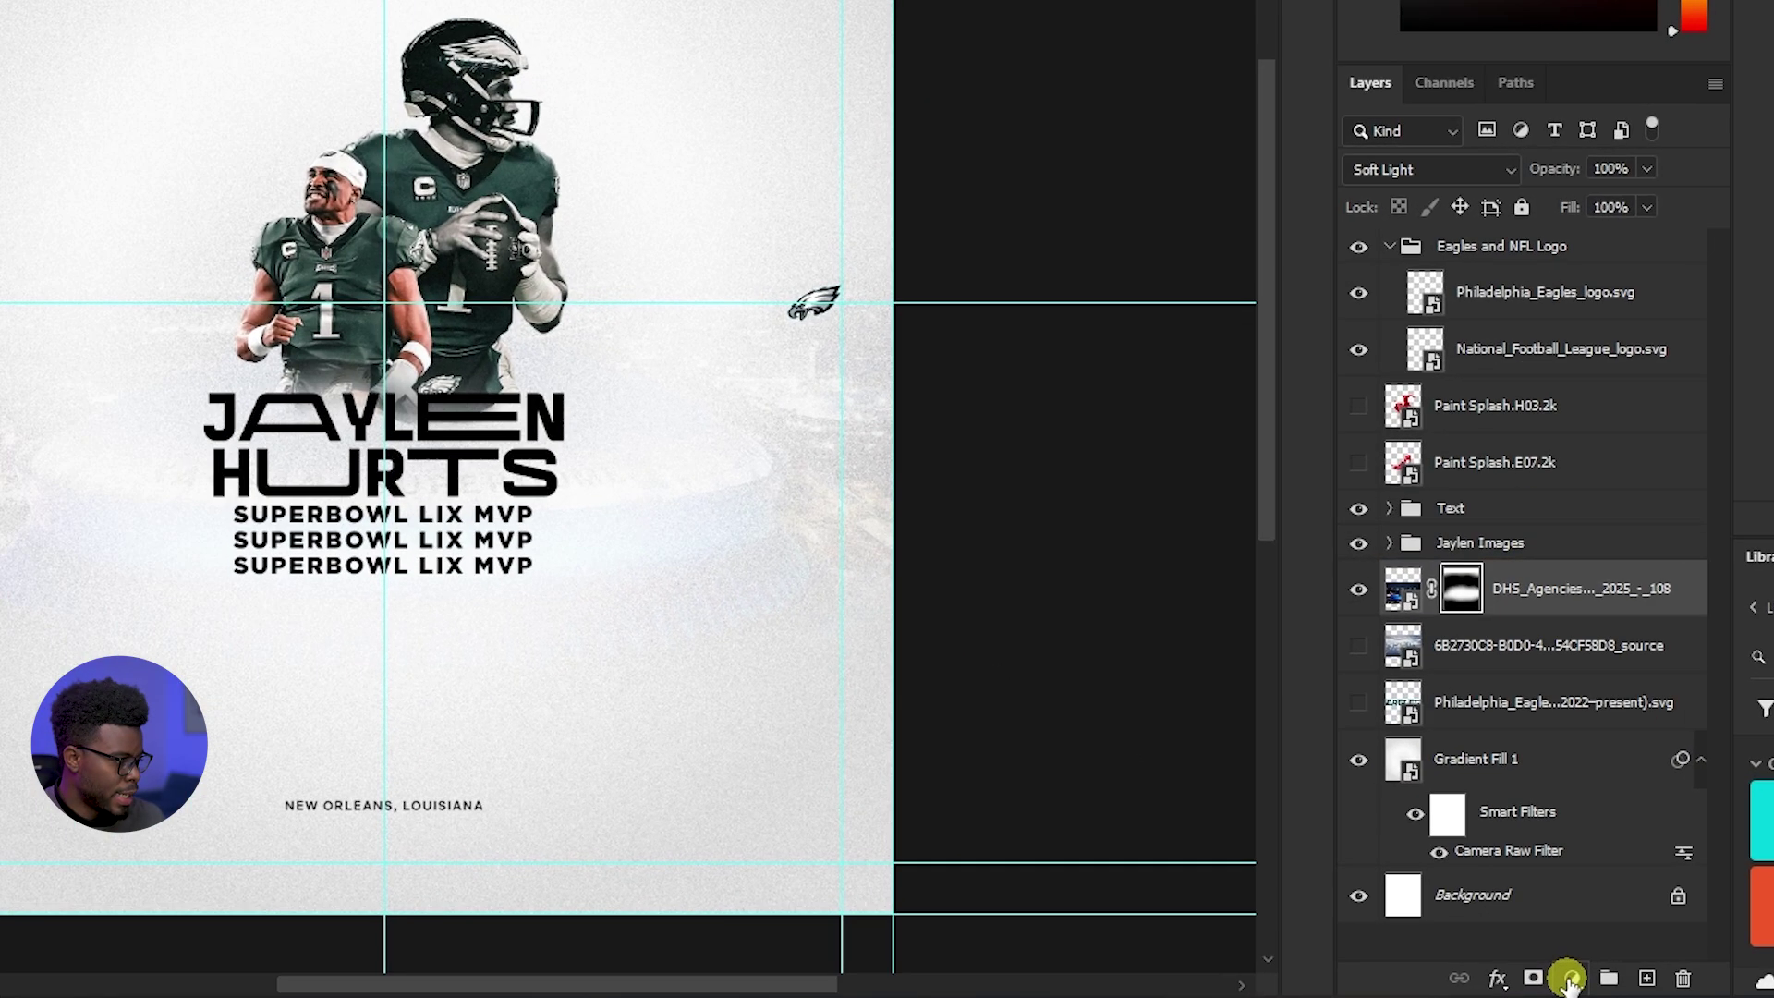
Add a Hue/Saturation adjustment layer above the Superdome photo and clip it to that photo
left_click(1402, 985)
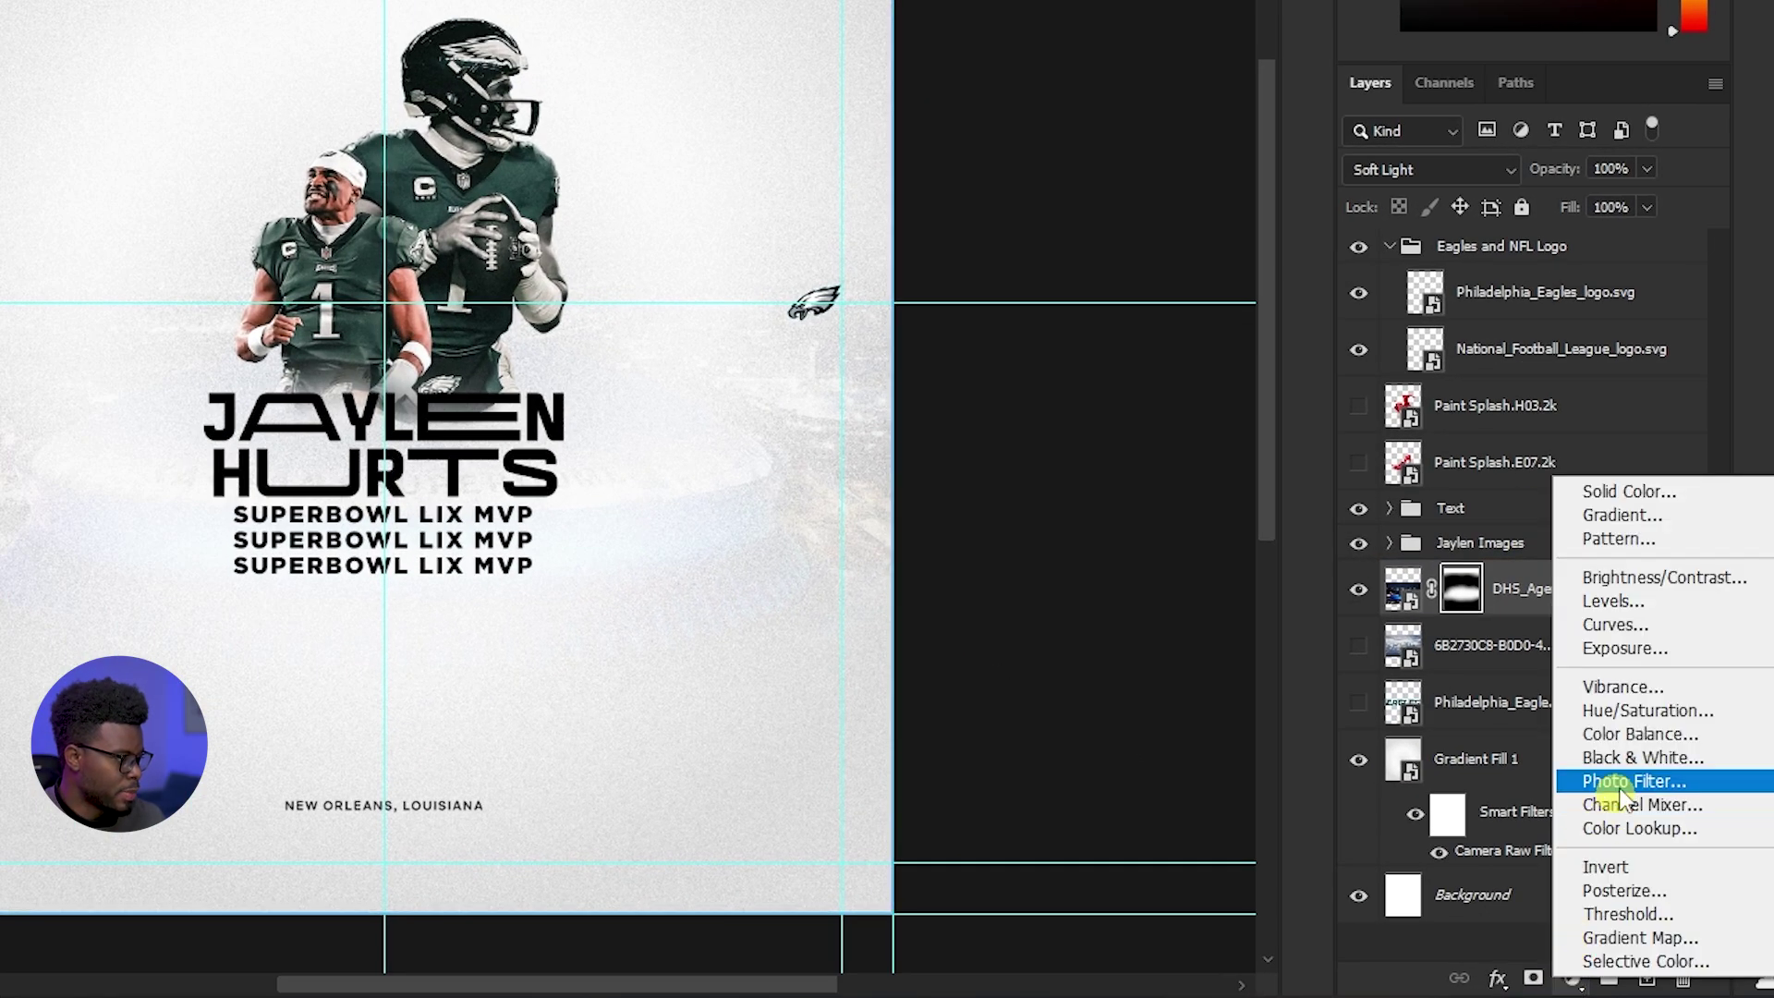
left_click(1671, 711)
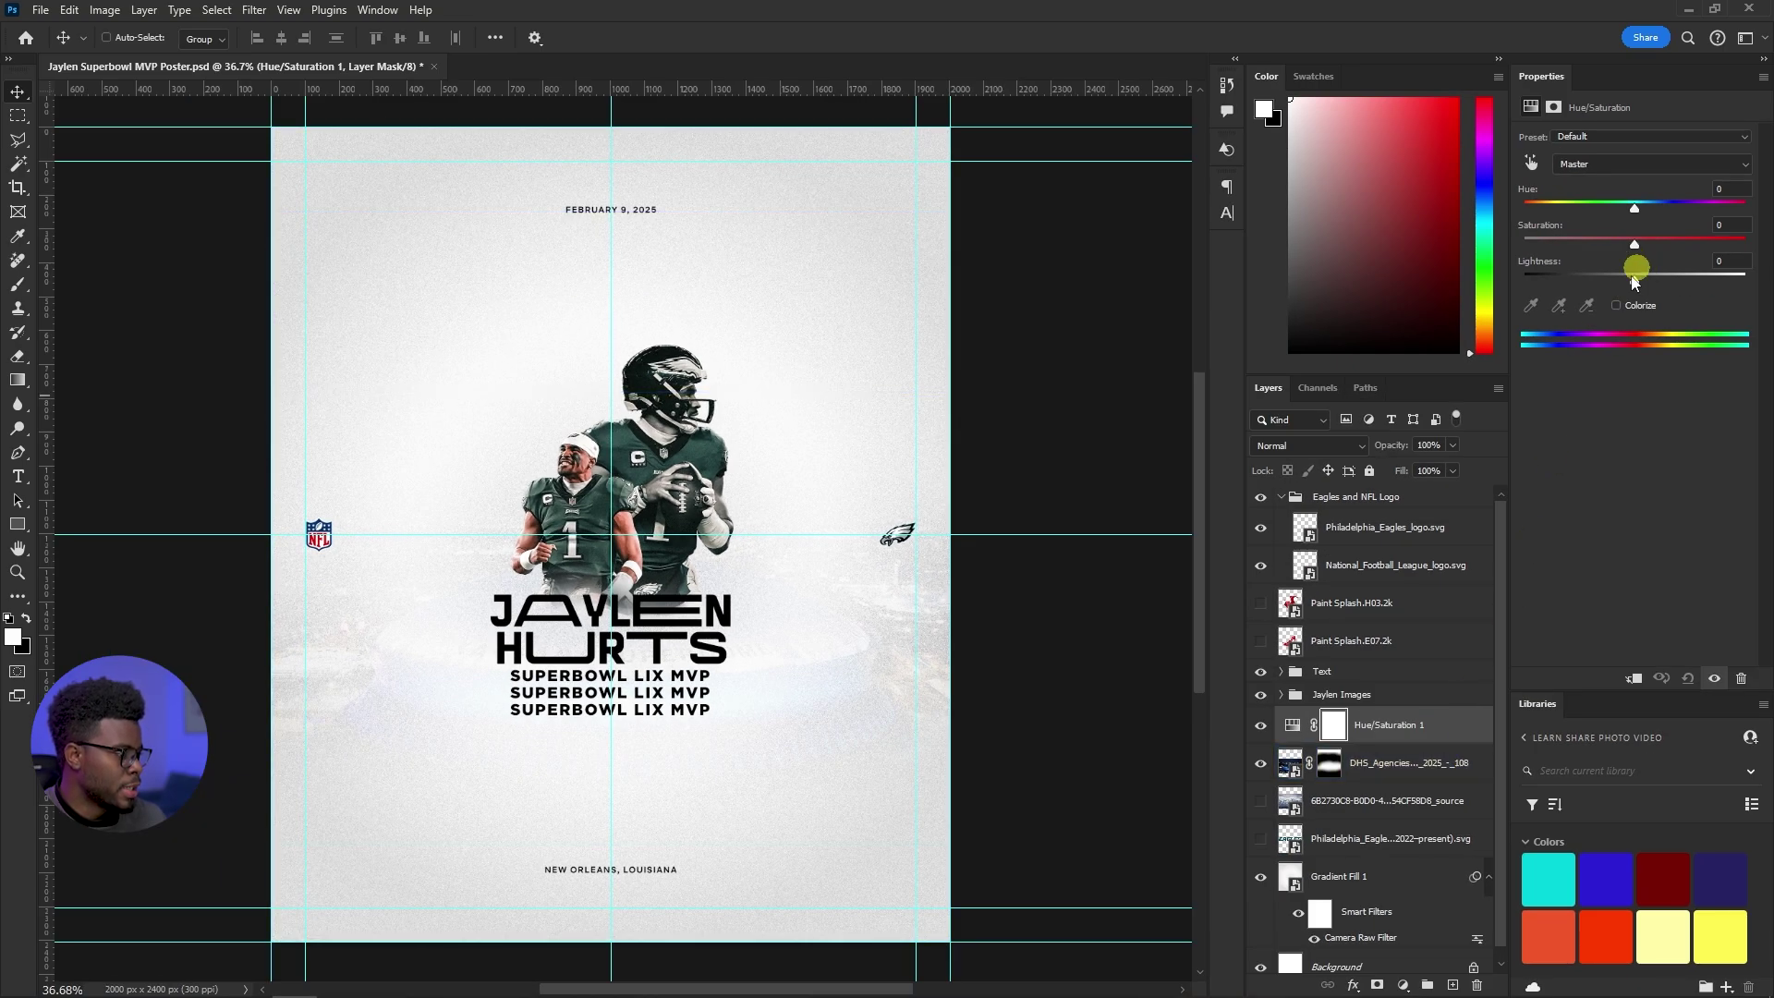
right_click(1402, 726)
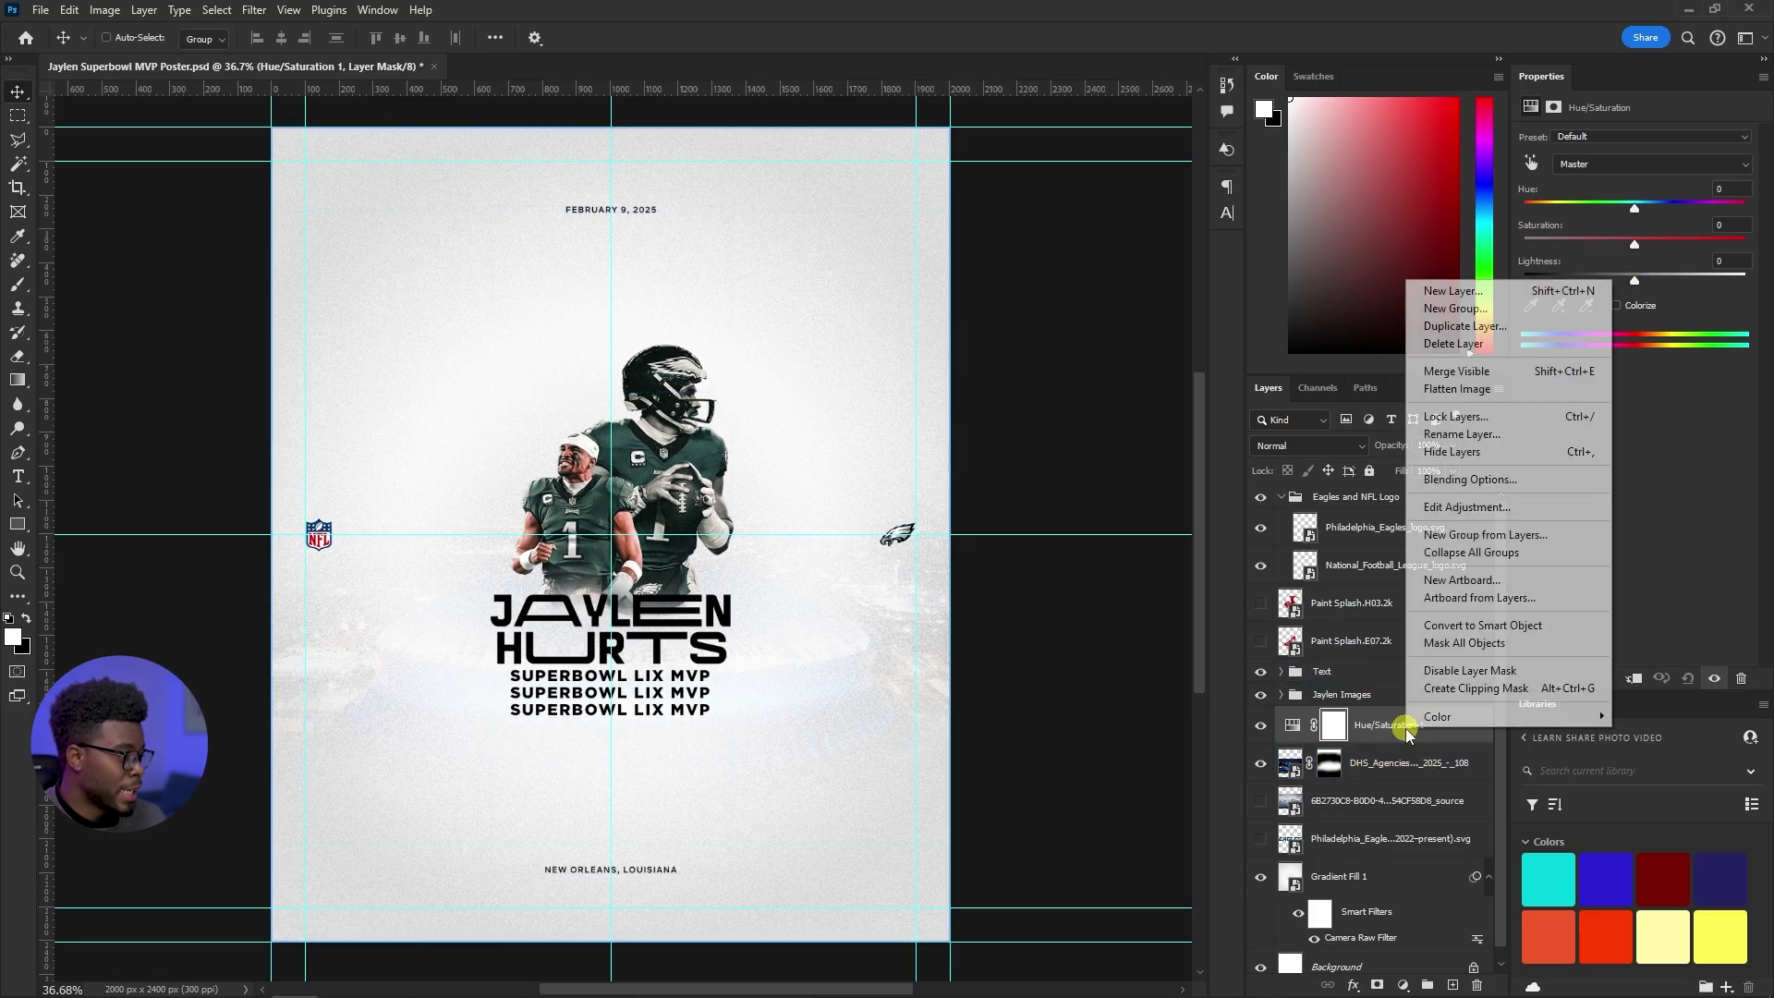
left_click(1456, 690)
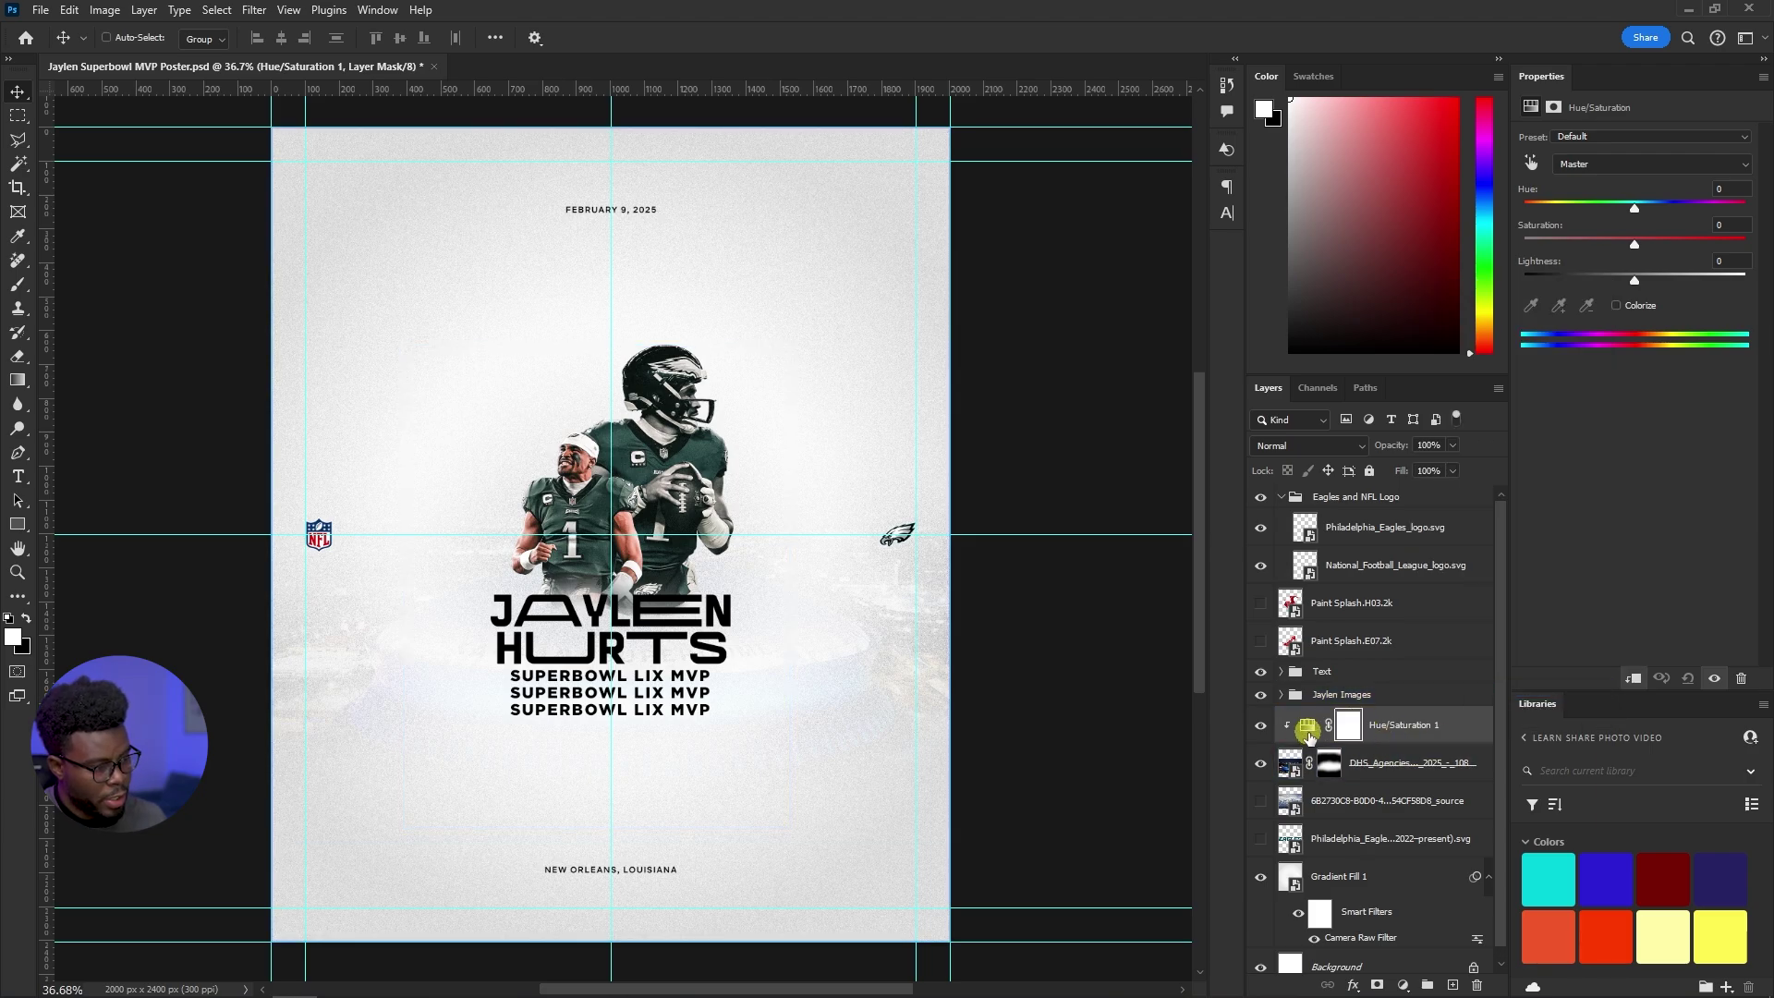
Desaturate the Superdome photo by setting the clipped Hue/Saturation layer's saturation to -100
left_click(1290, 761)
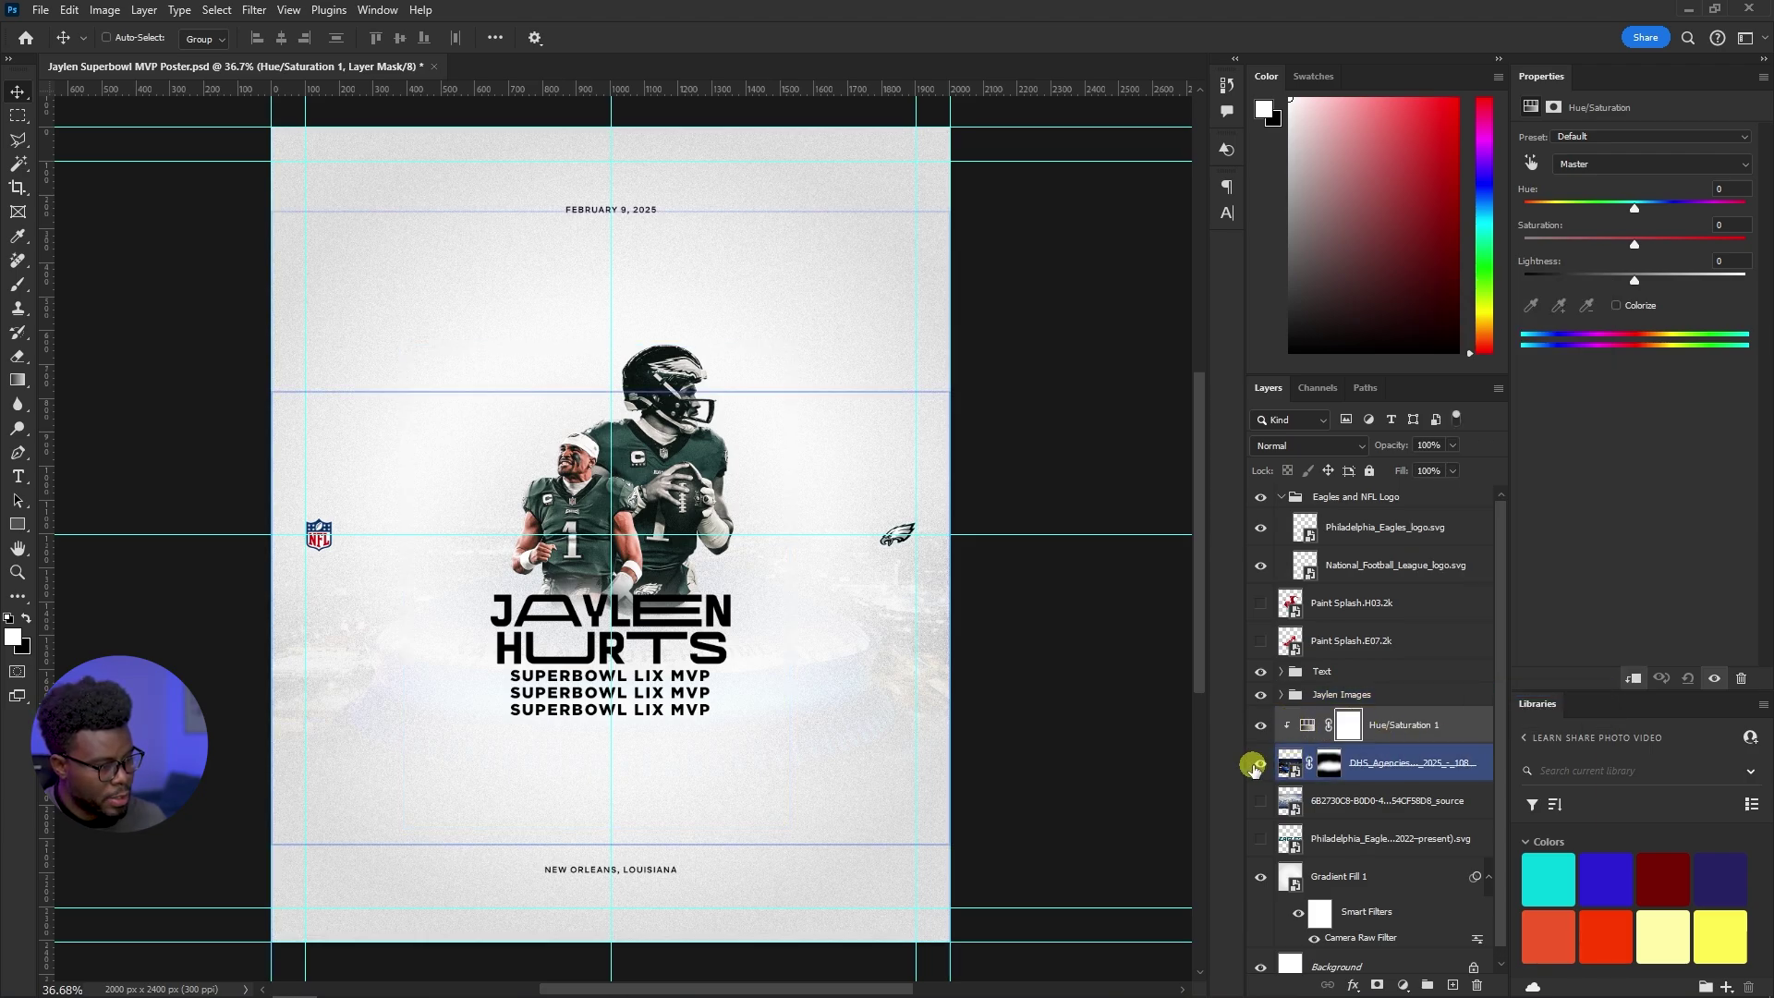
left_click(1260, 764)
left_click(1260, 763)
left_click(1369, 737)
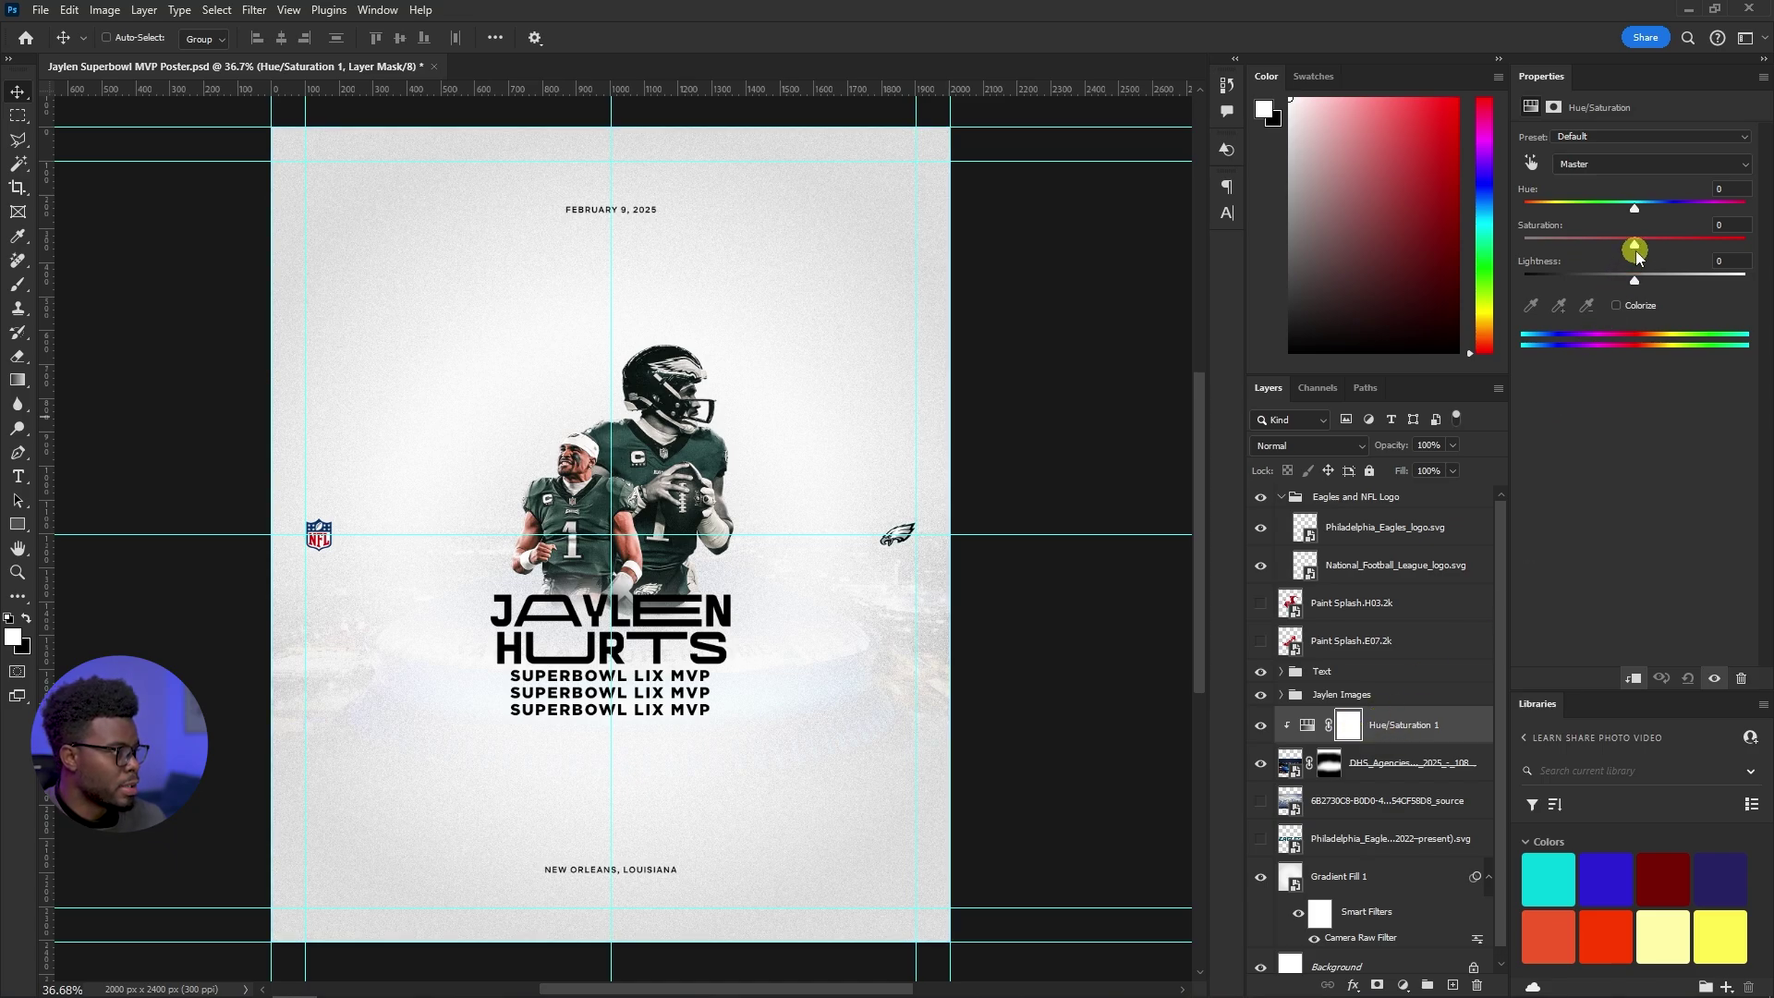
left_click_drag(1633, 248, 1505, 285)
left_click(1358, 698)
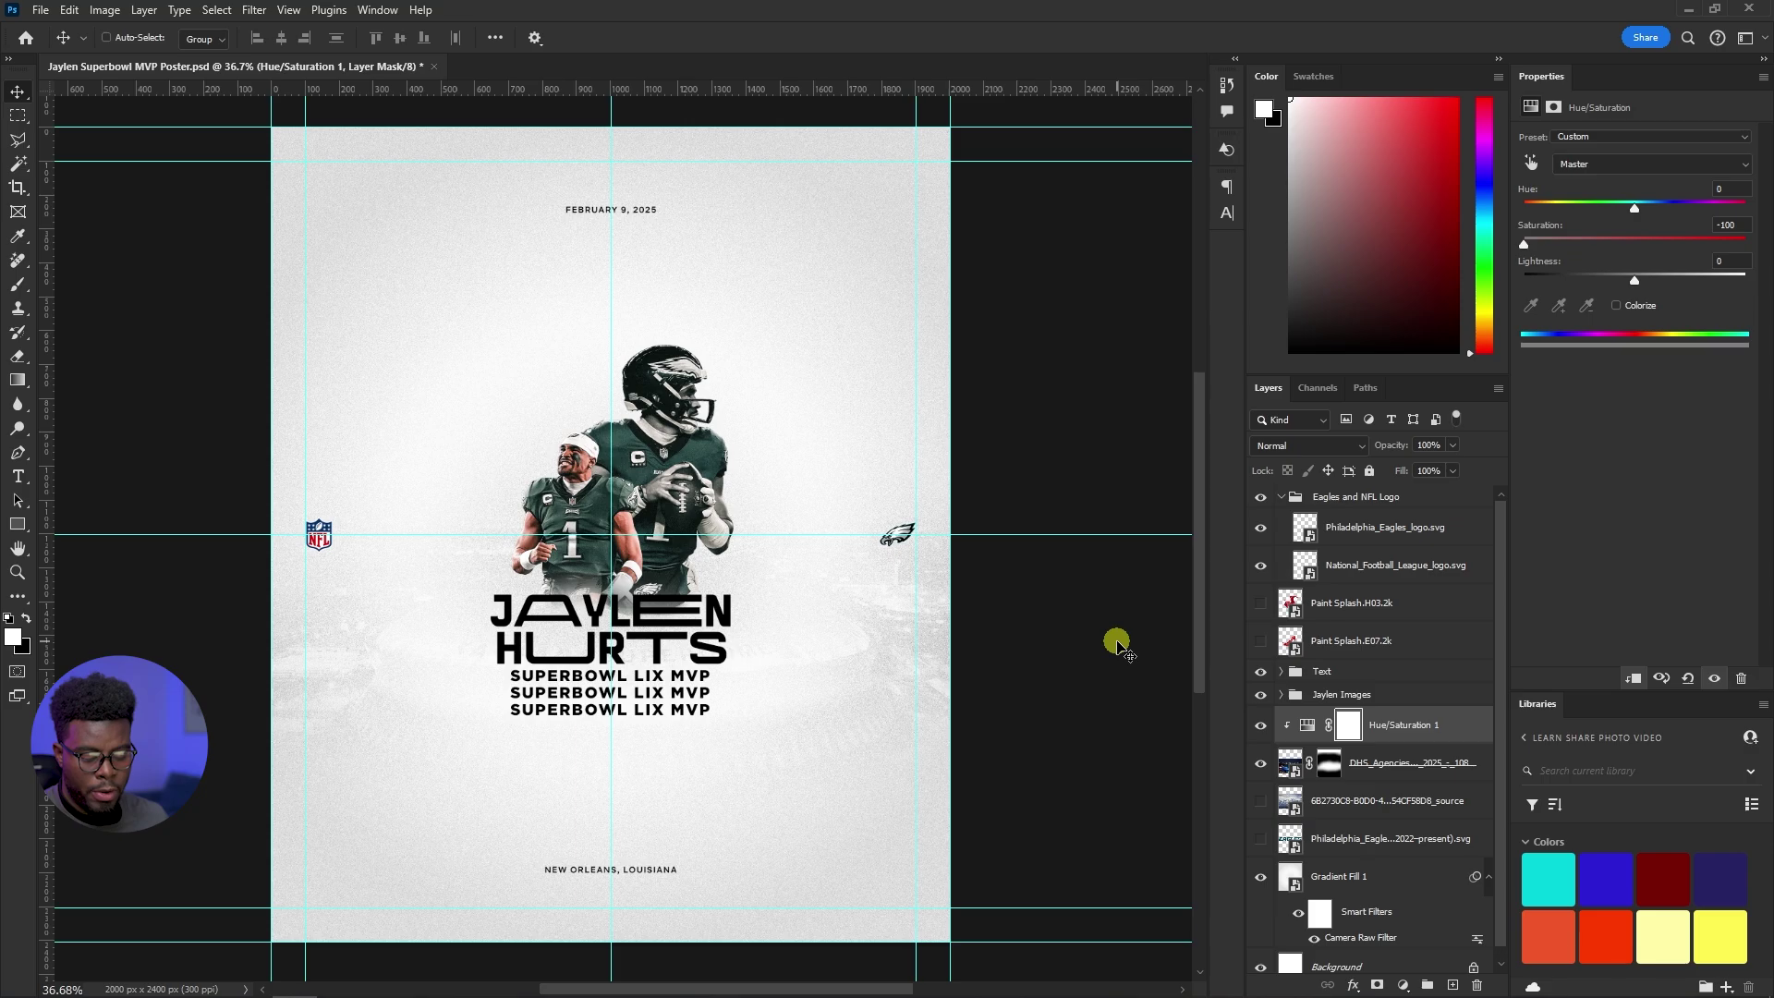
Compare the Superdome photo in Normal blend mode with its Hue/Saturation layer hidden and shown, then restore Soft Light
left_click(1374, 765)
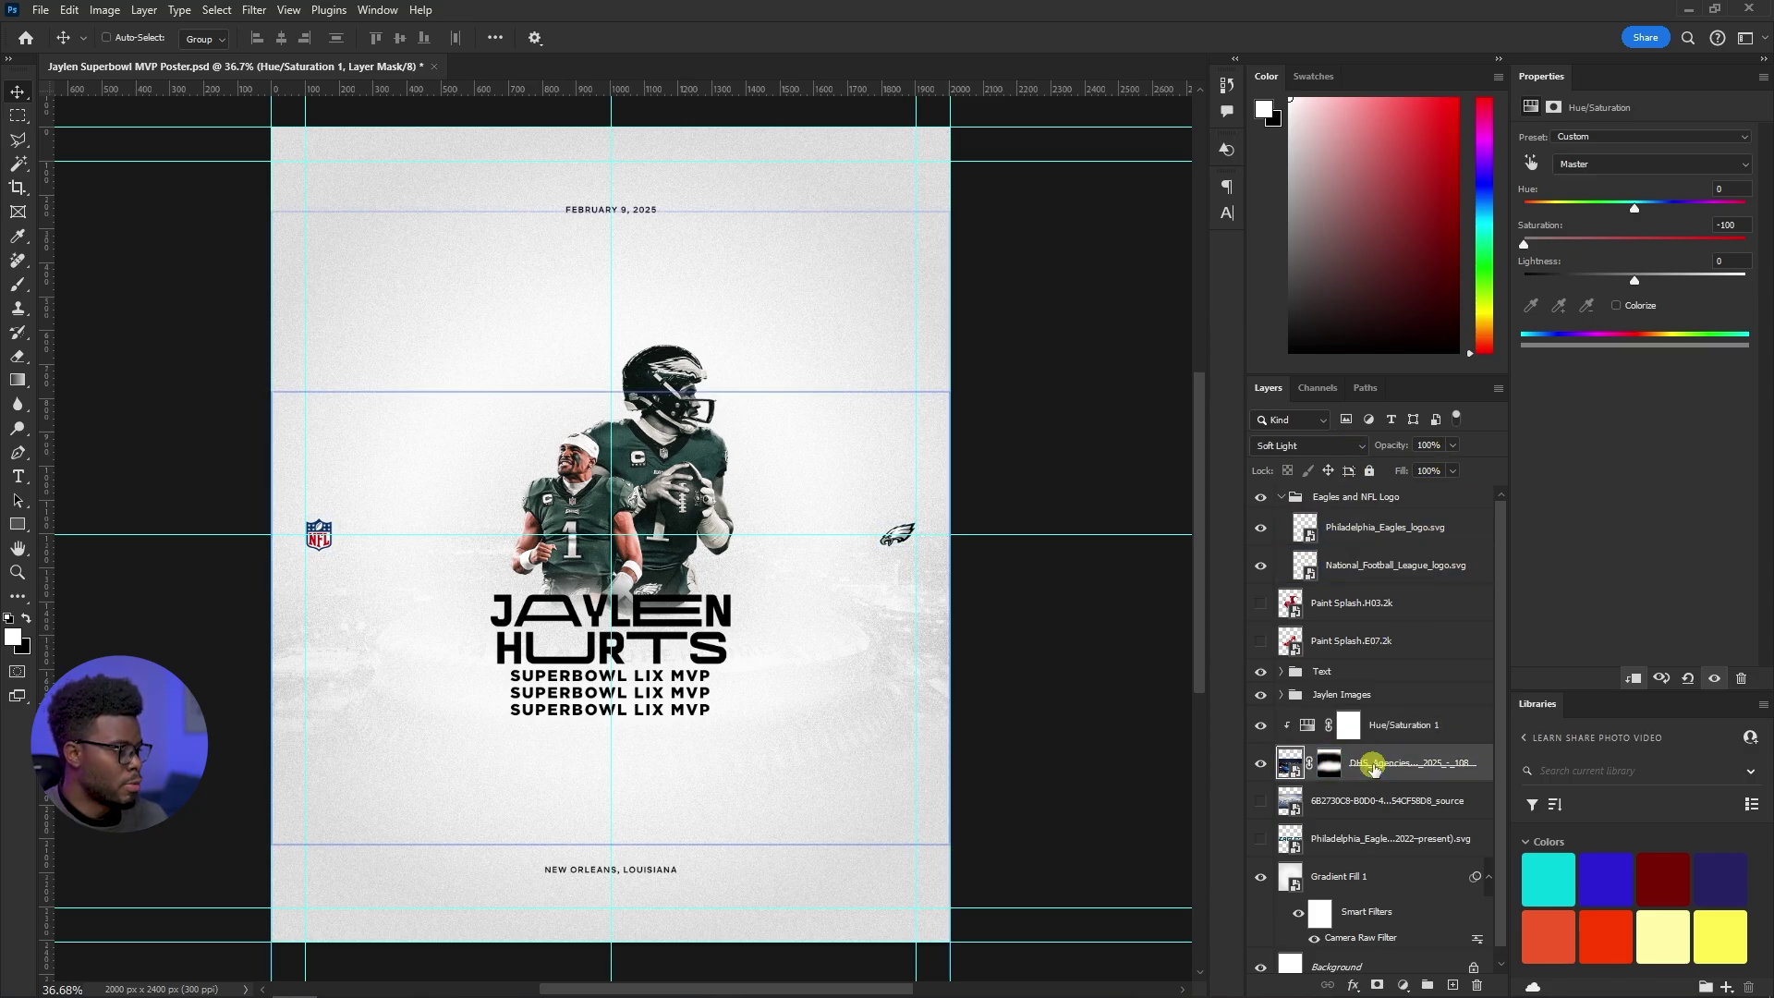
left_click(1358, 445)
left_click(1346, 463)
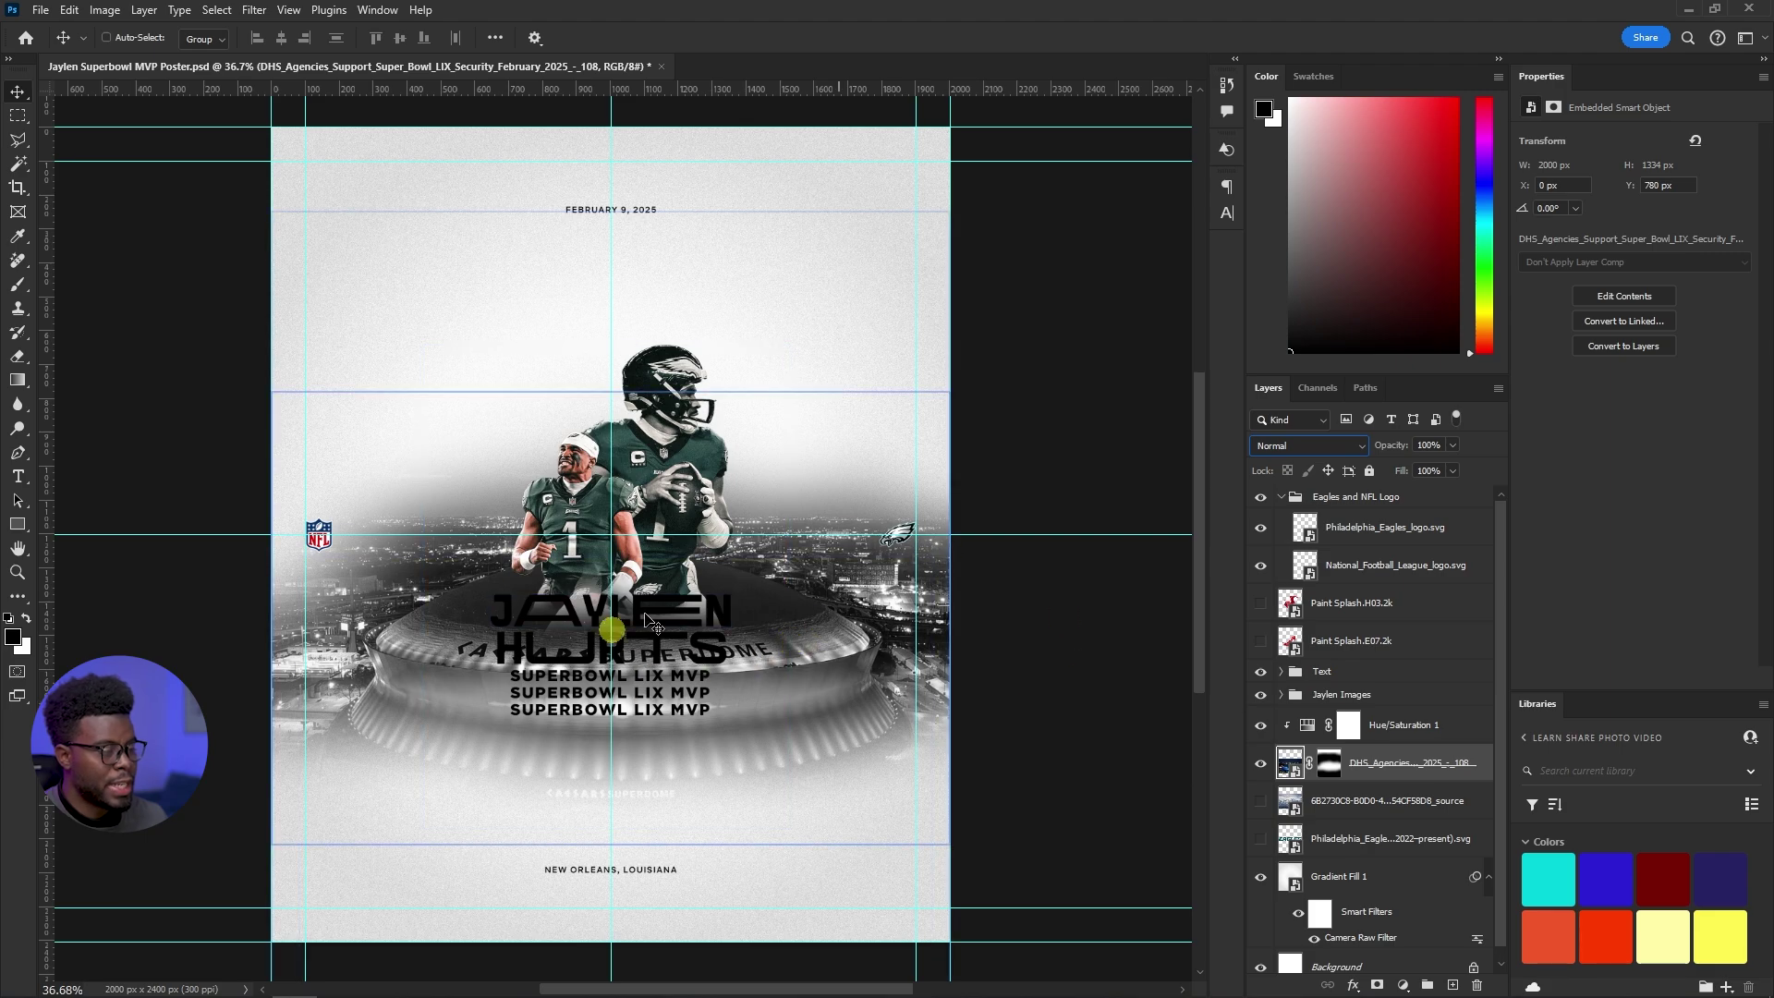
left_click(1262, 730)
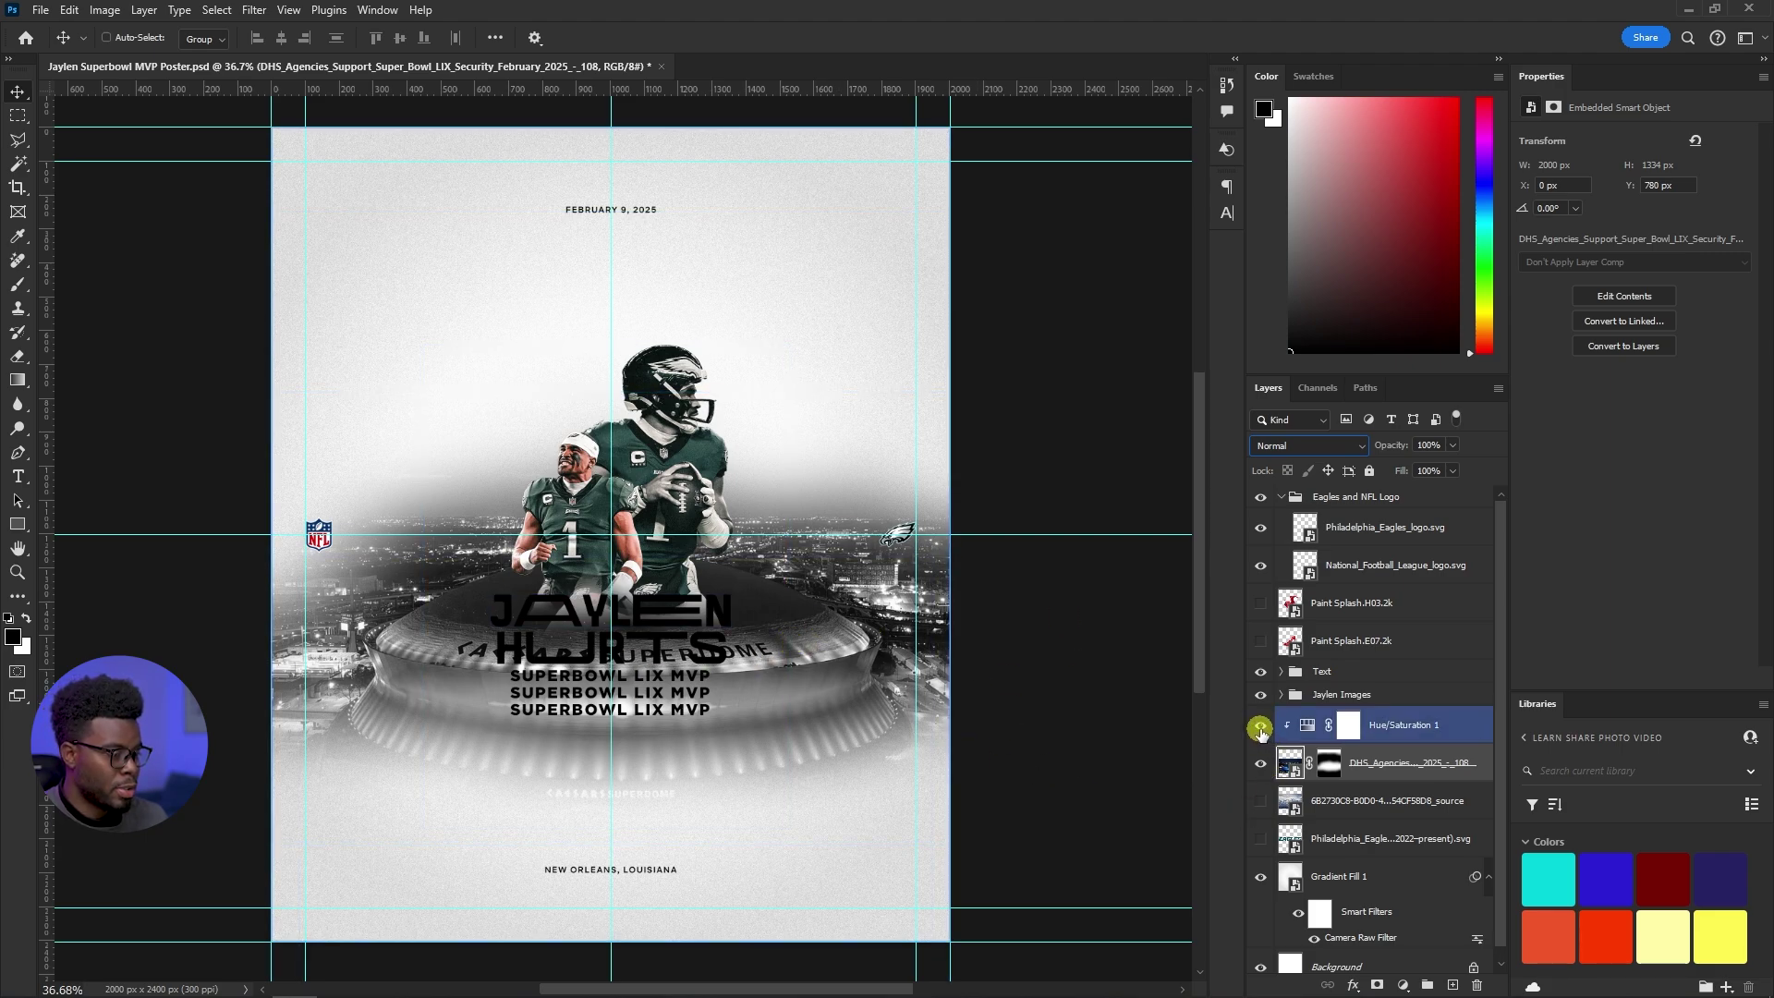
left_click(1262, 731)
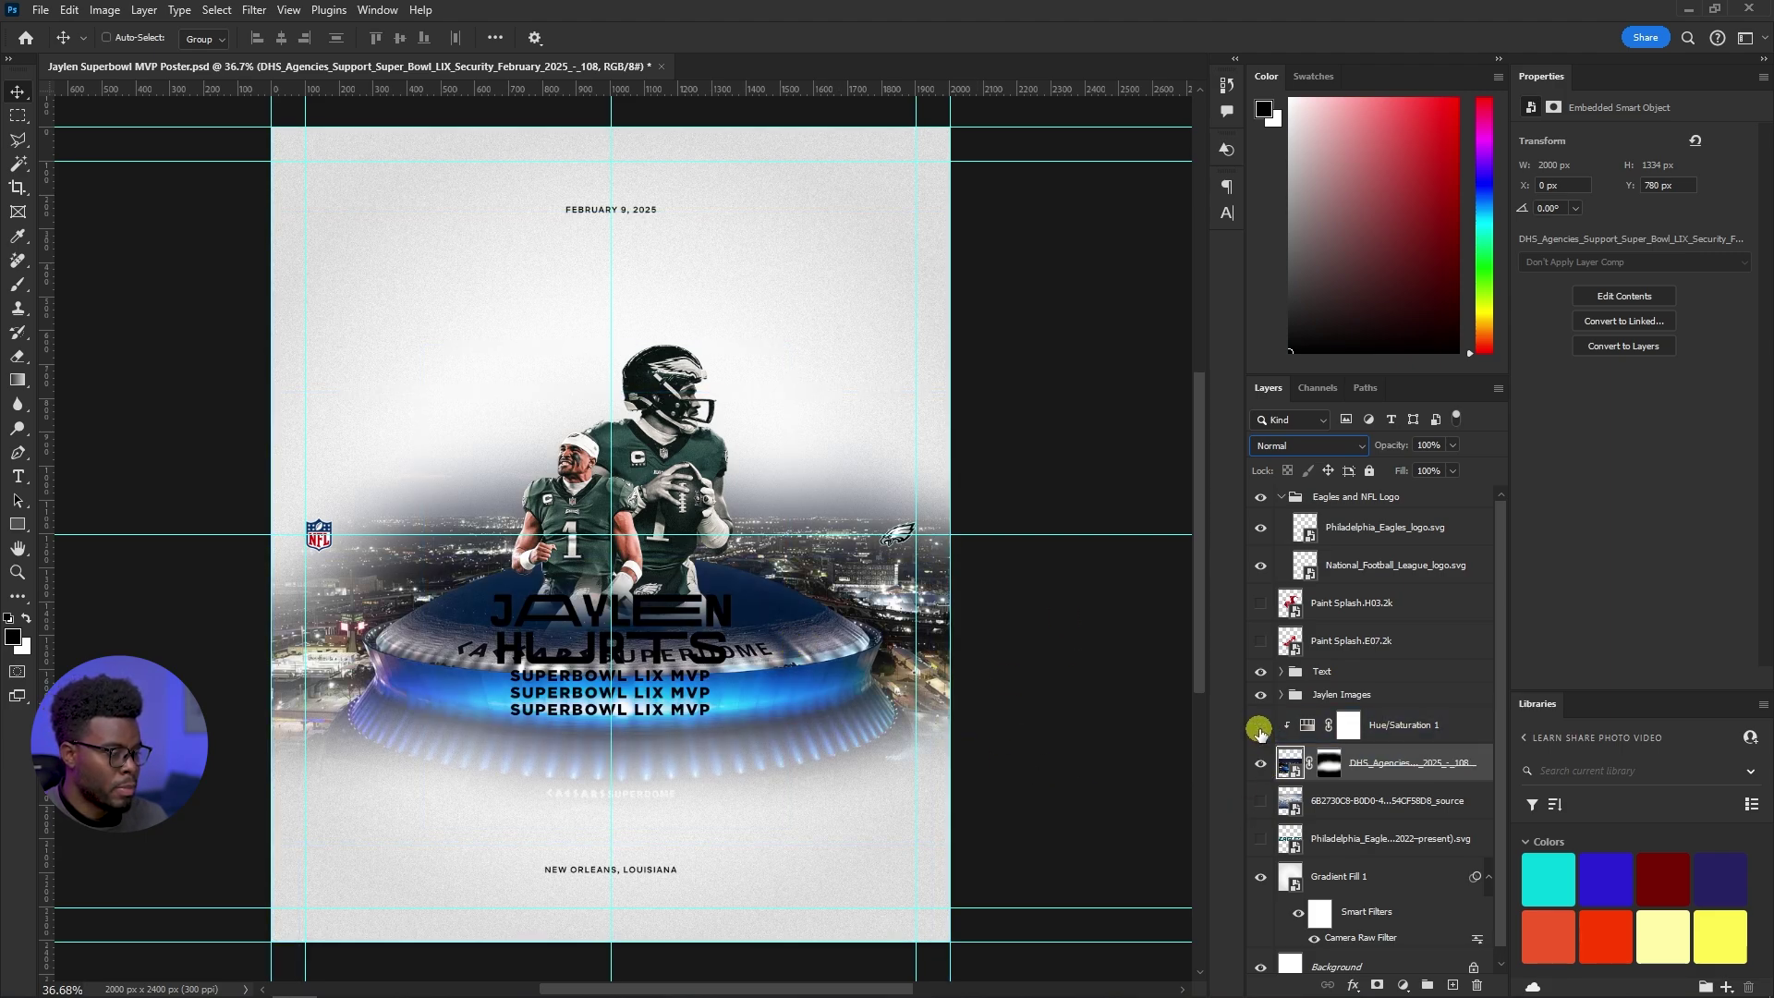
left_click(1260, 729)
left_click(1369, 766)
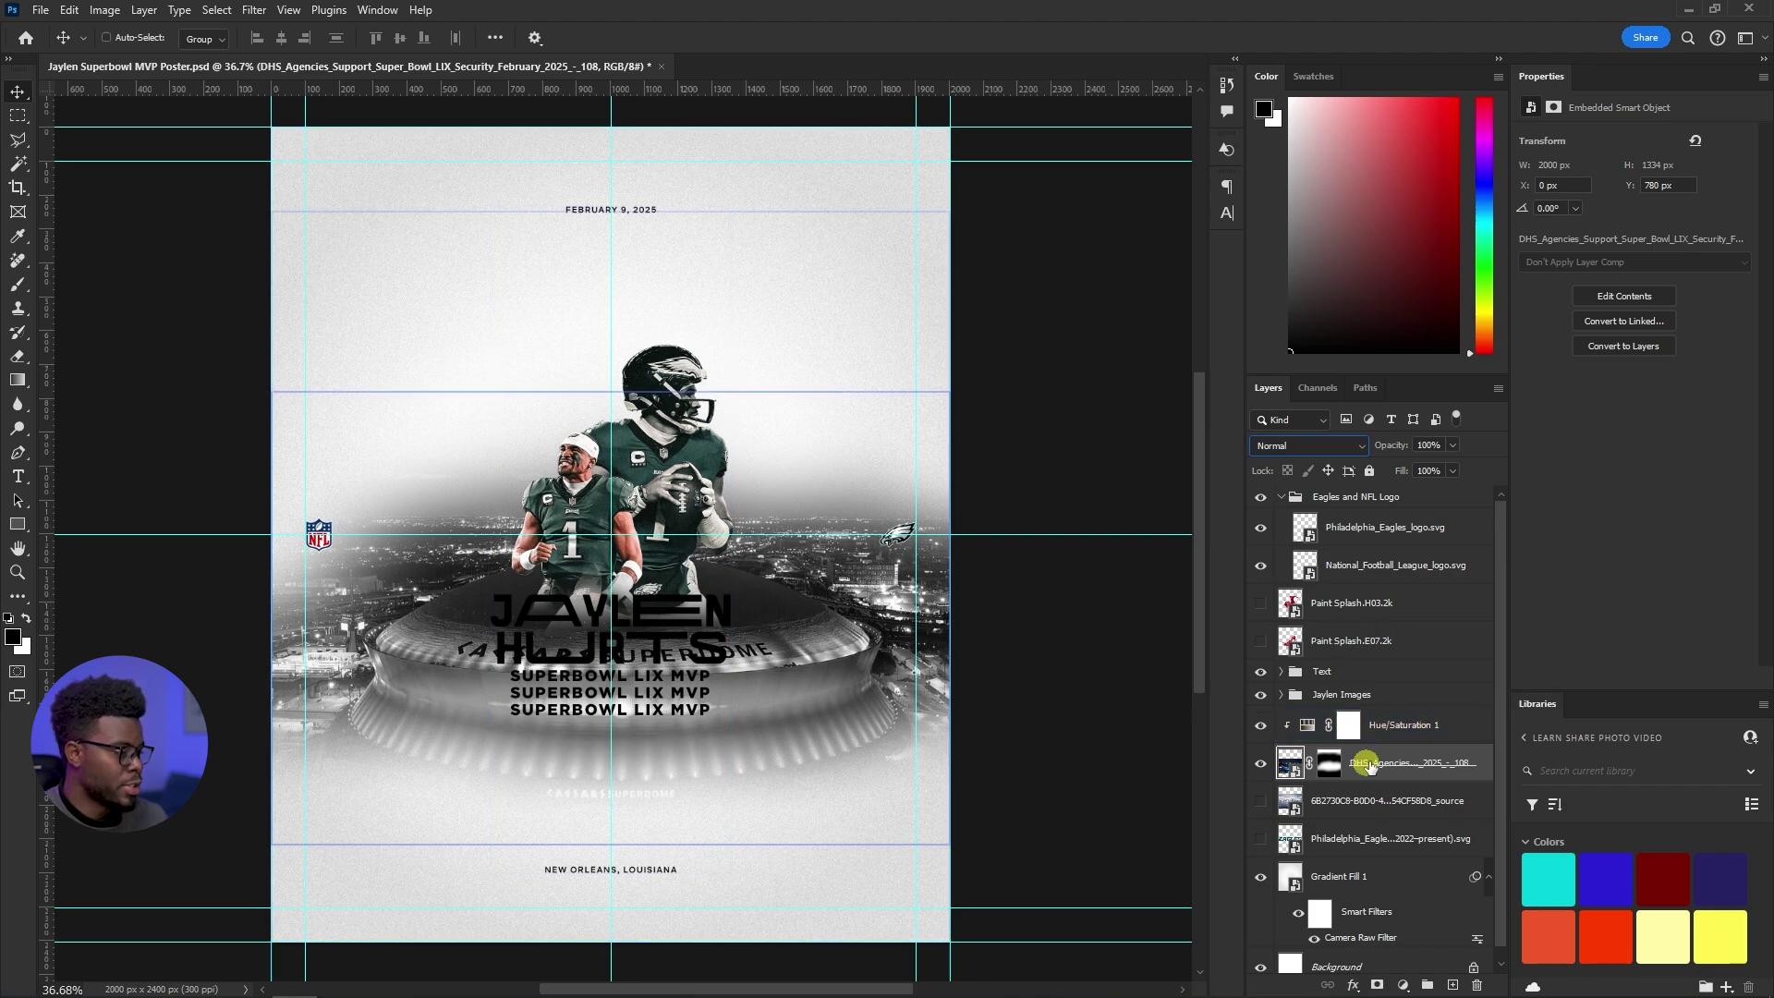
left_click(1307, 445)
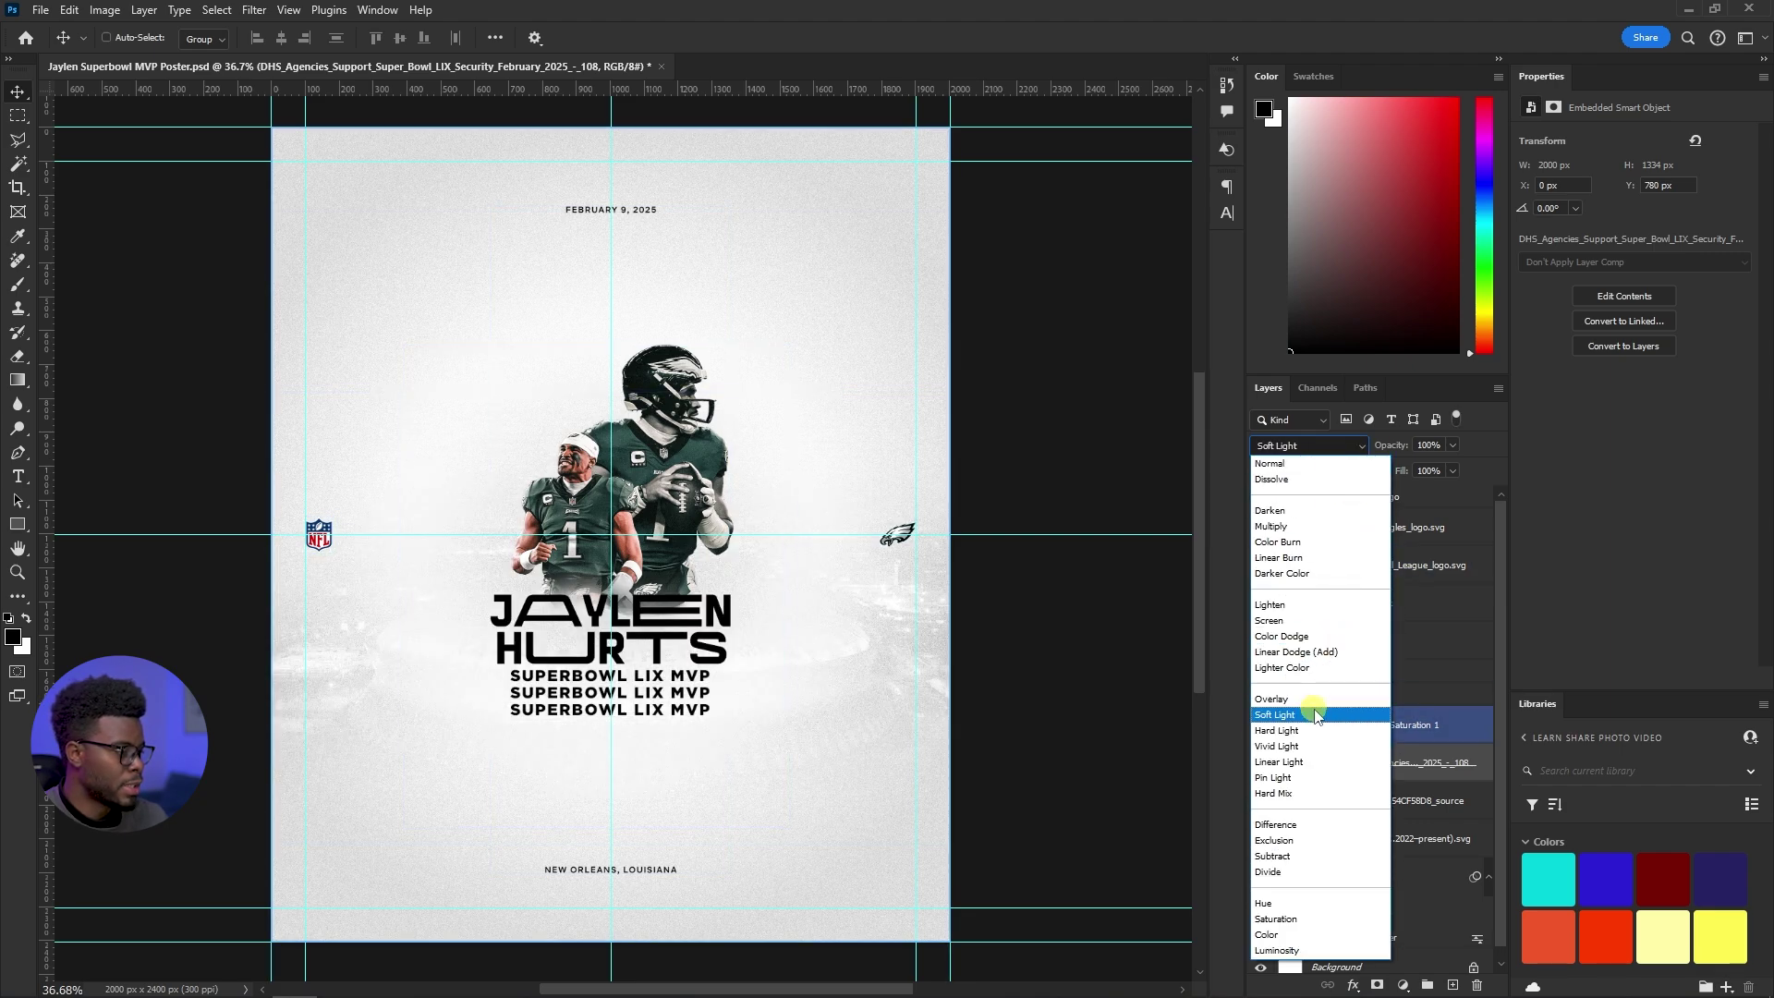
left_click(1321, 721)
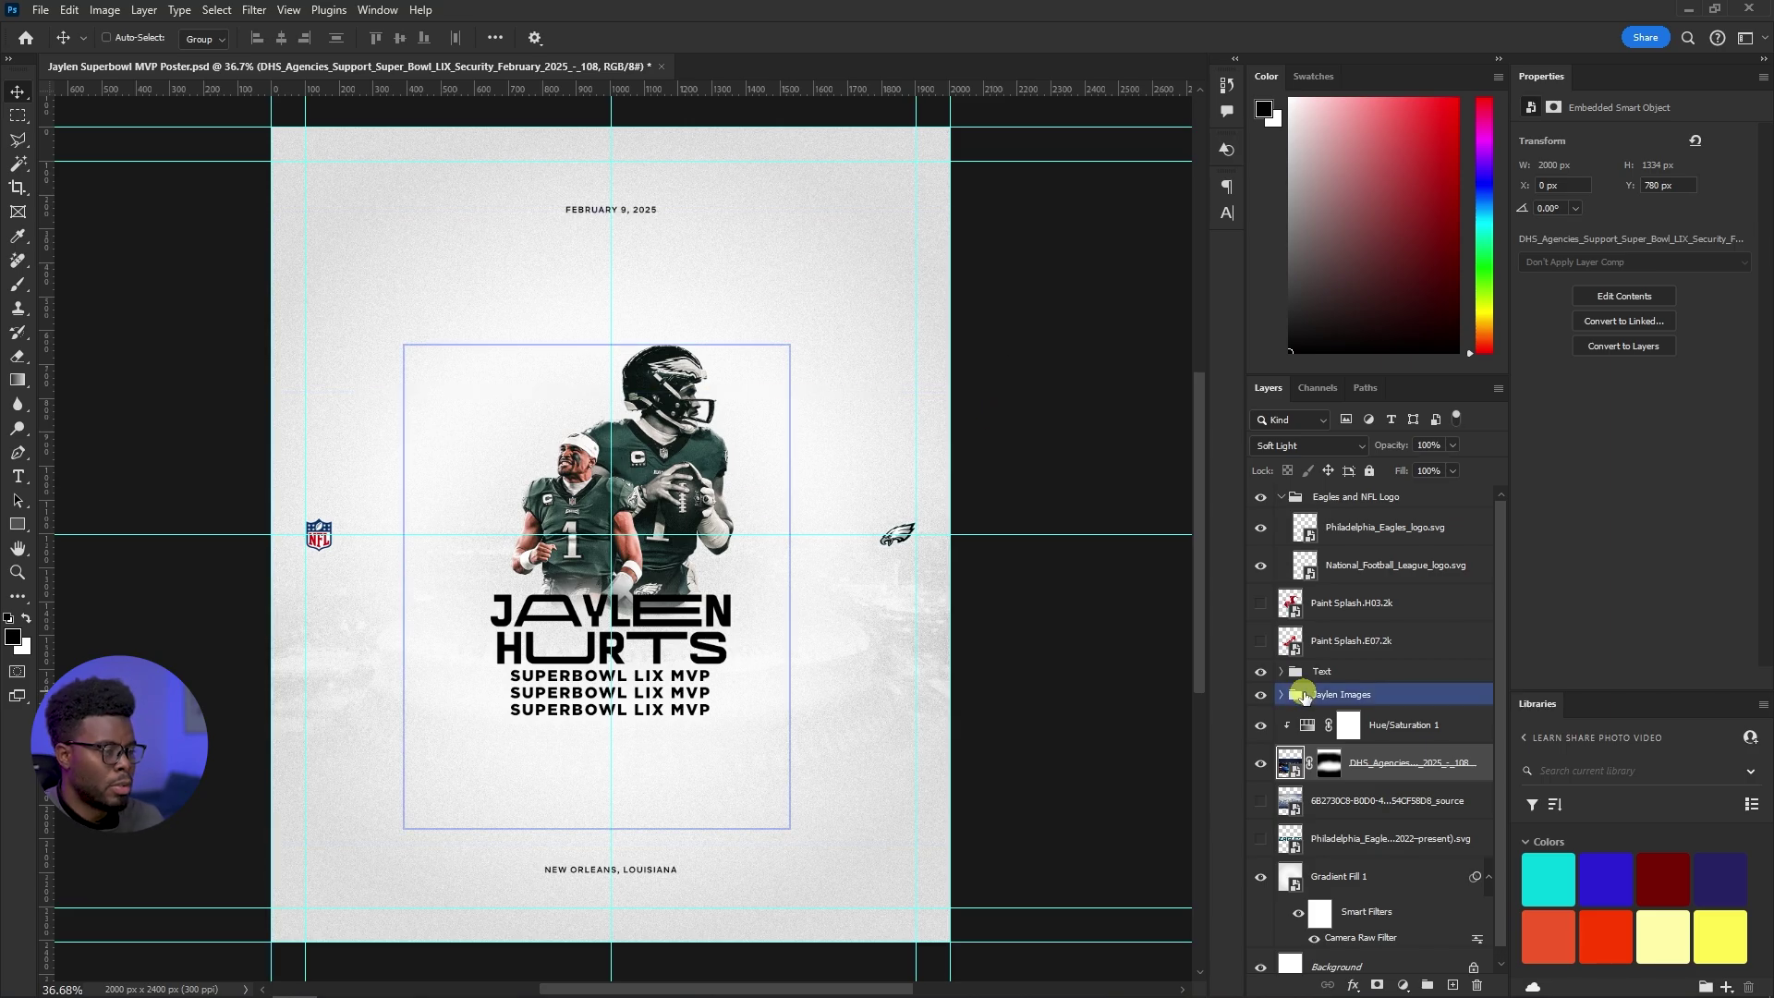
Save the poster document with the blended Superdome background
left_click(1423, 876)
scroll(1388, 789, "down", 1)
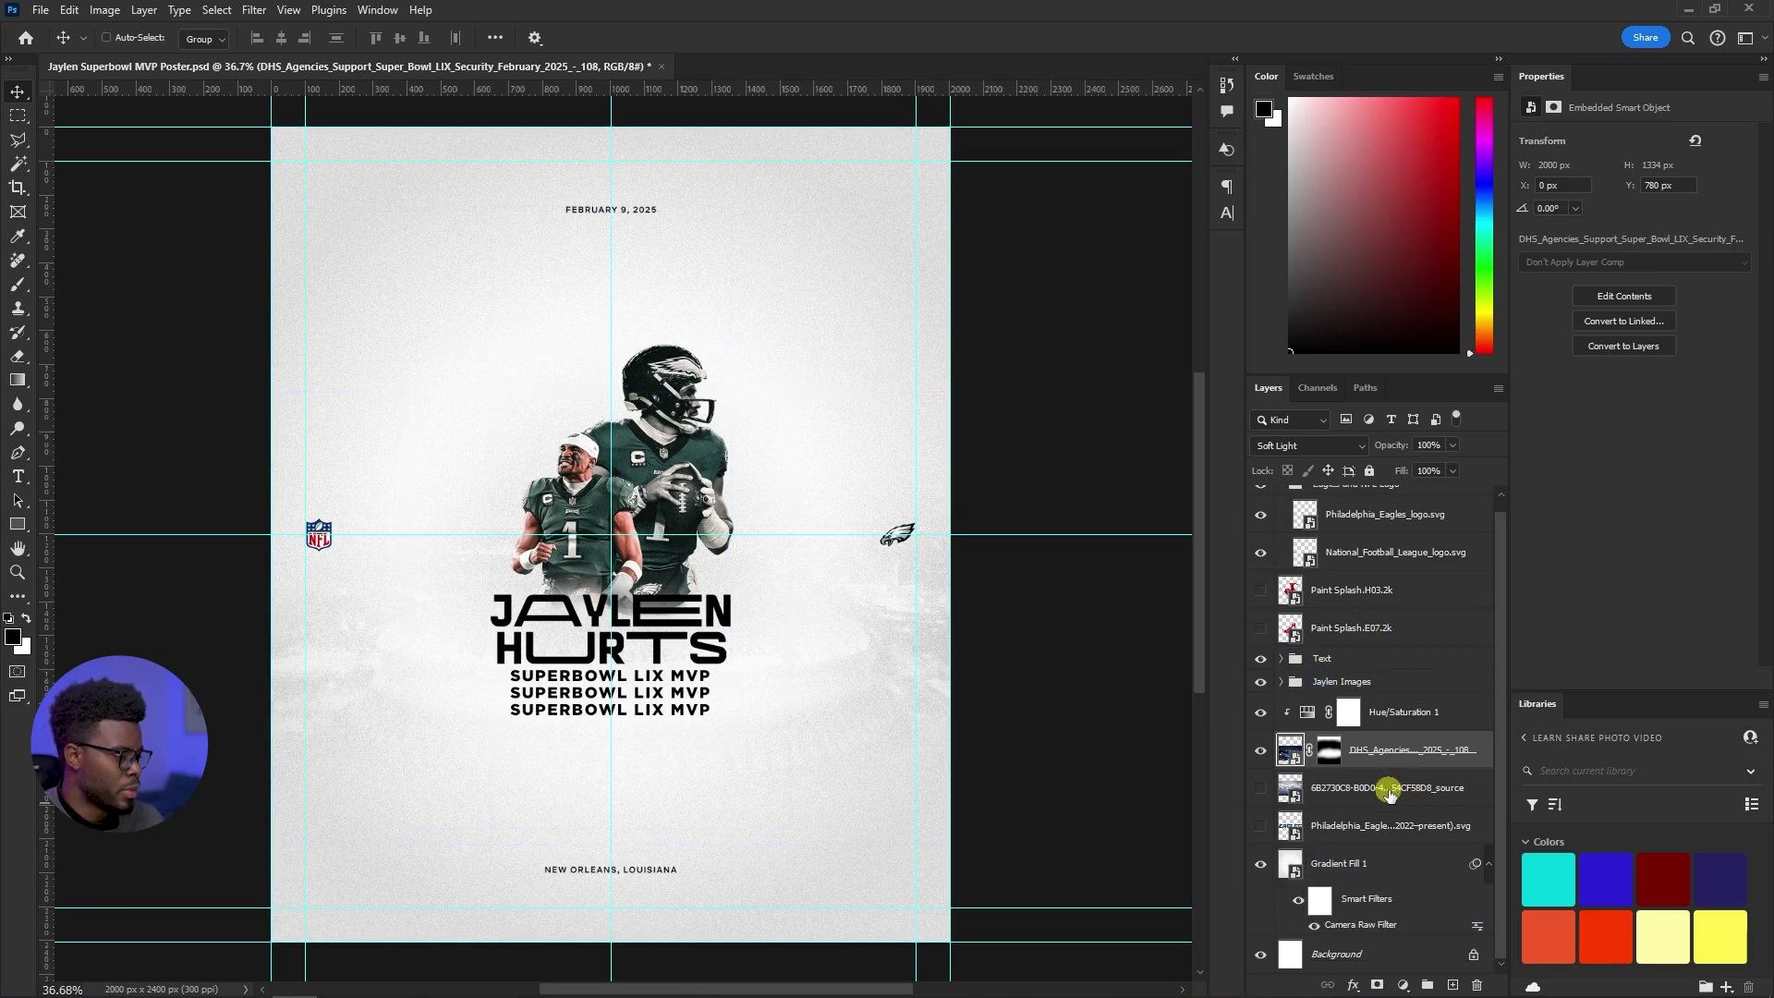
key("ctrl+s")
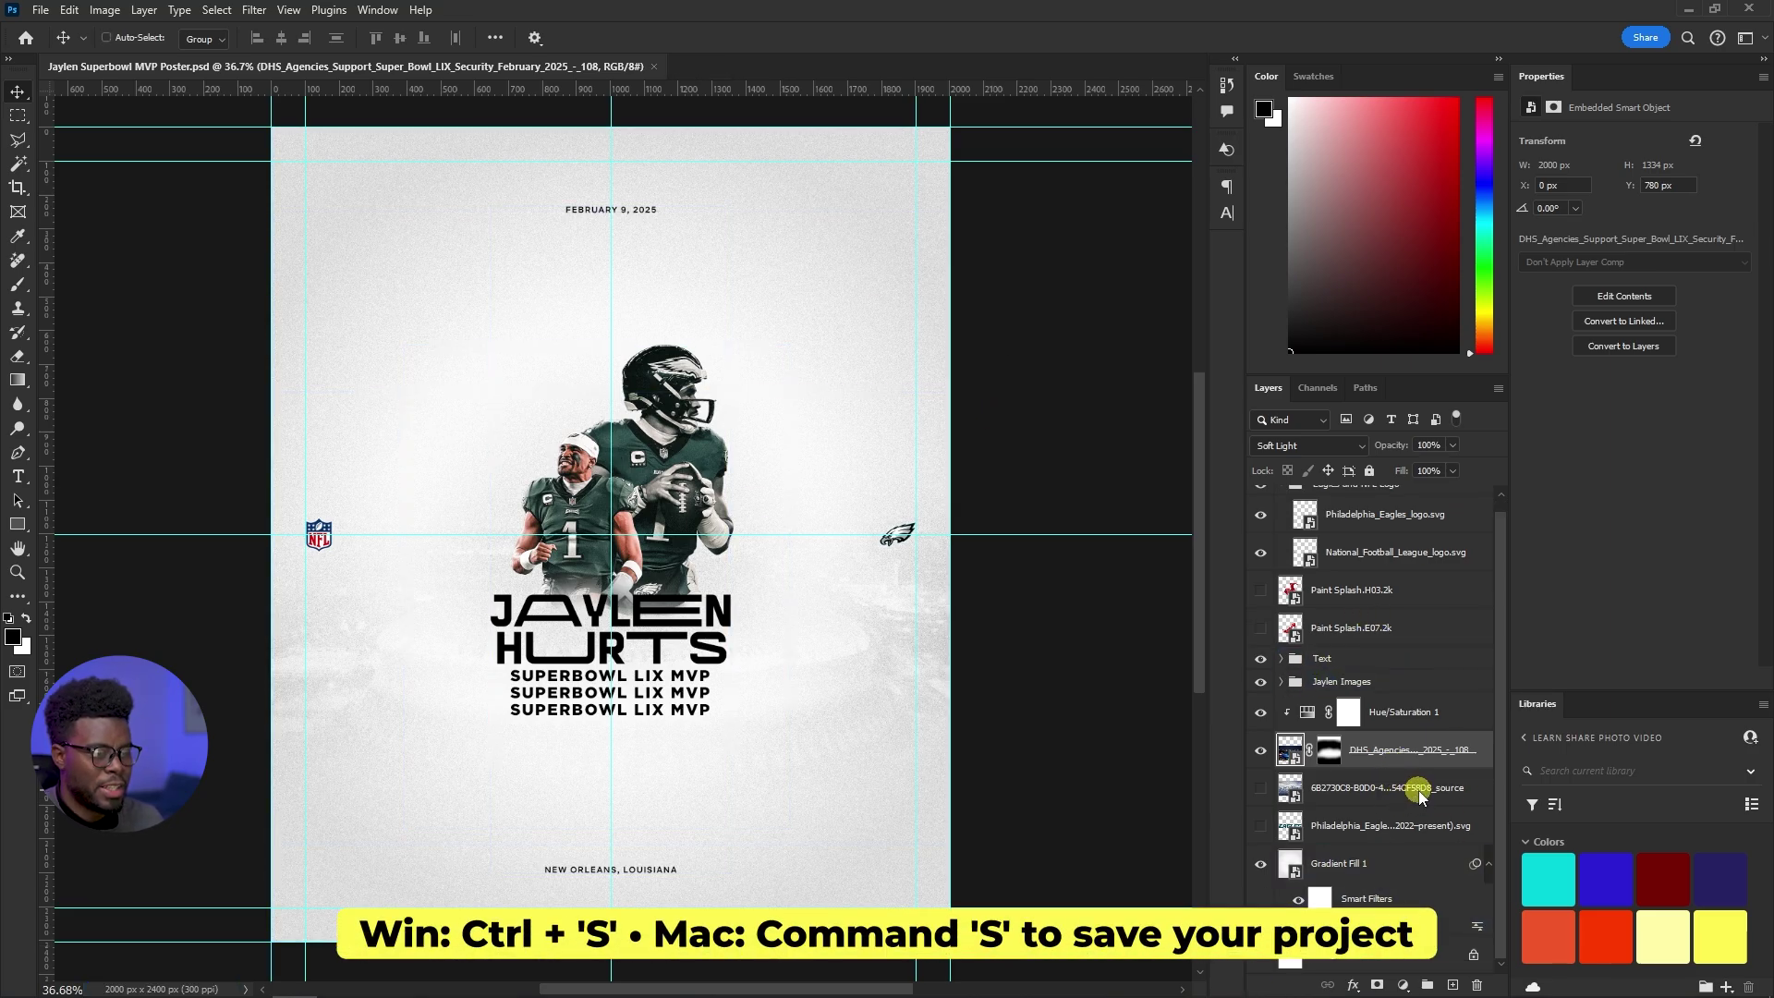
Recolour the HURTS text to the jersey's dark green, using hex 35504b
scroll(660, 739, "up", 5)
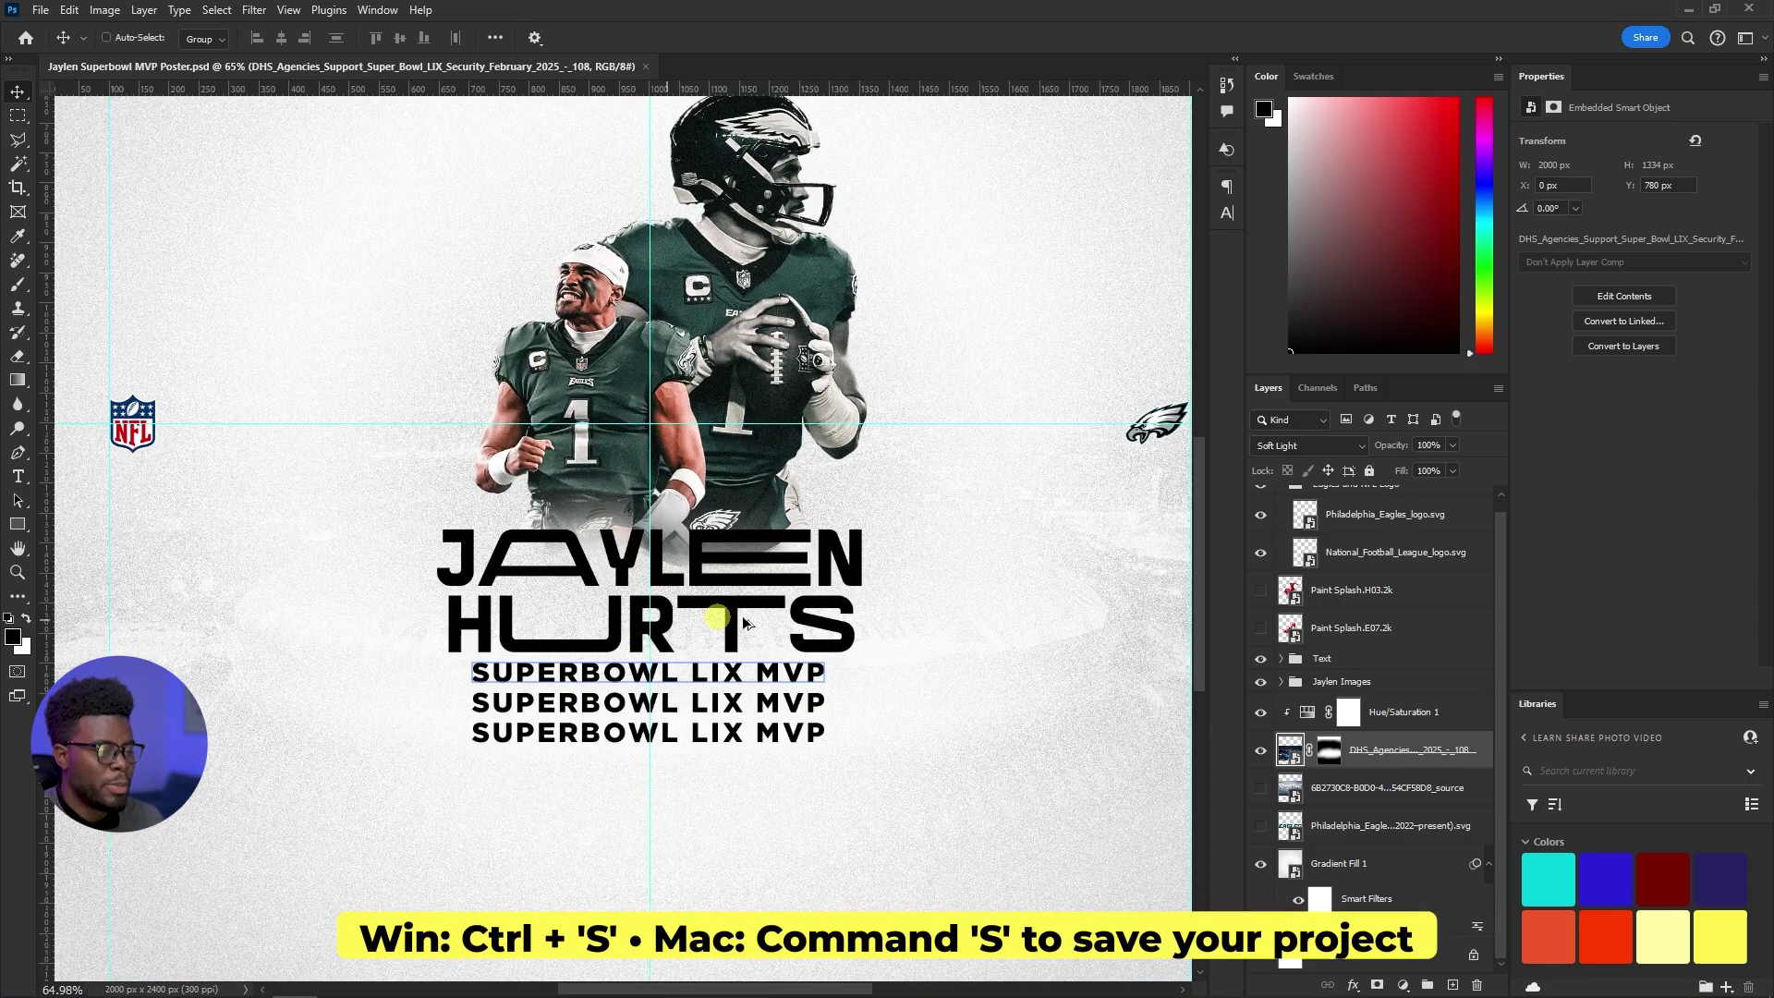
double_click(791, 610)
key("Escape")
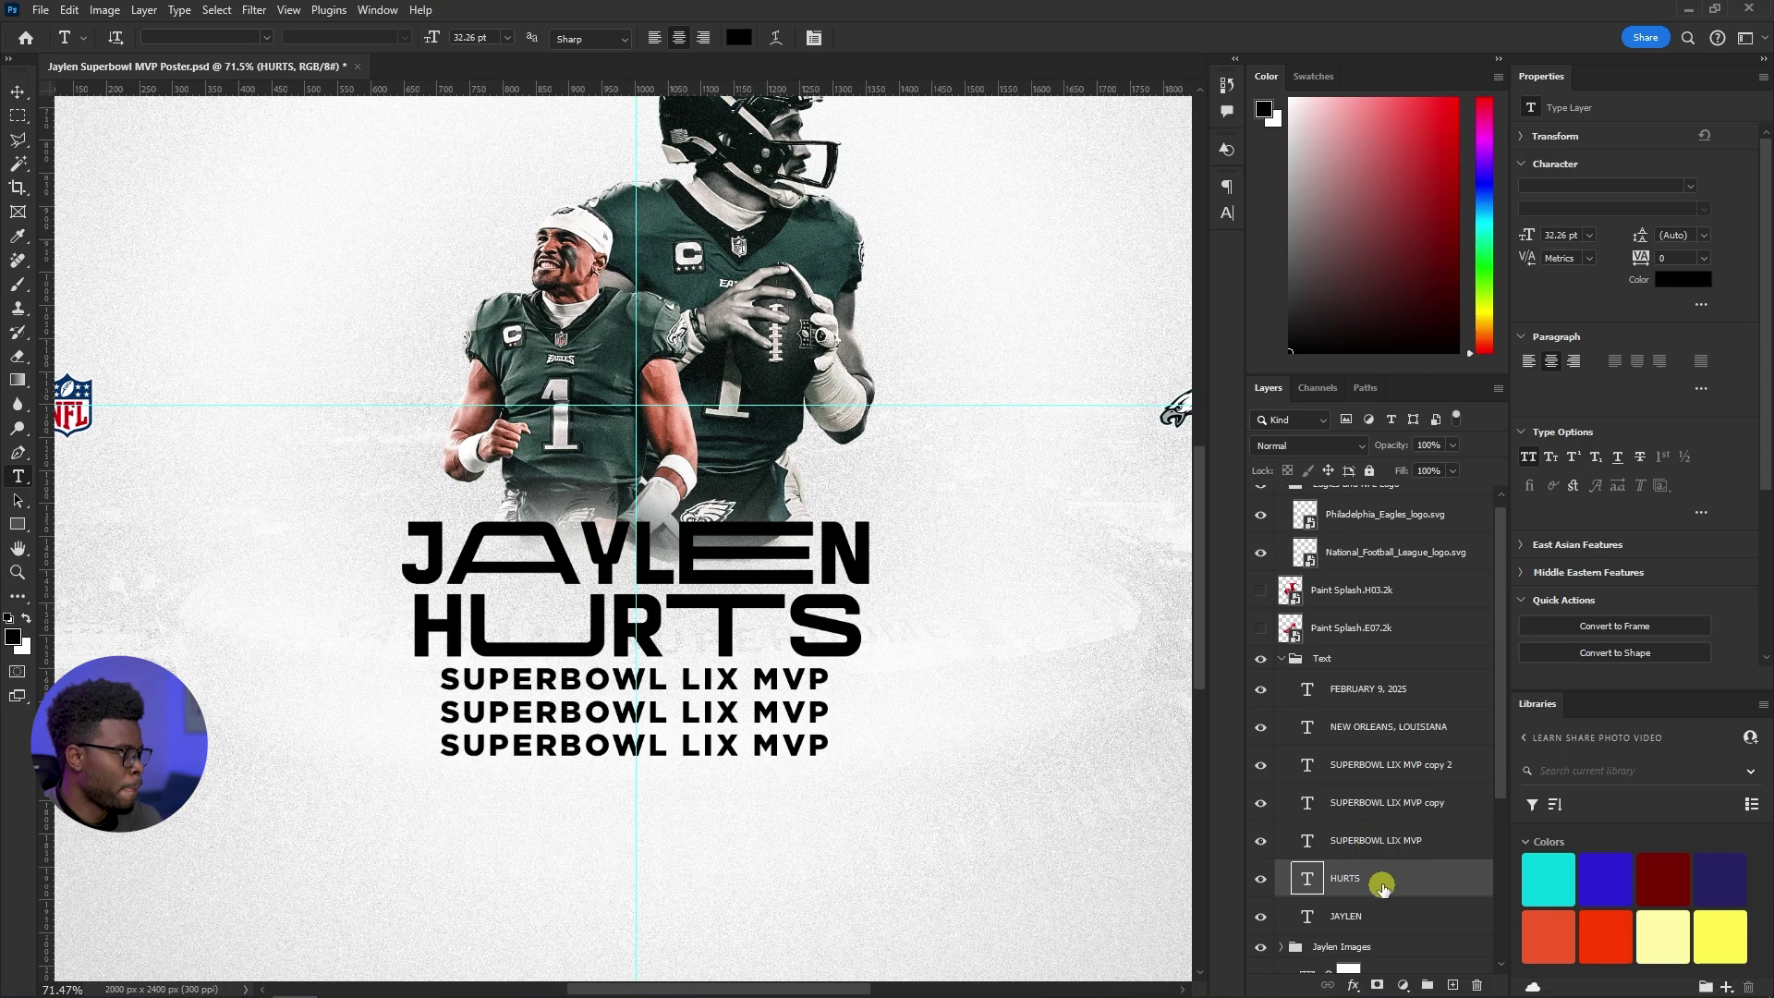
left_click(1693, 280)
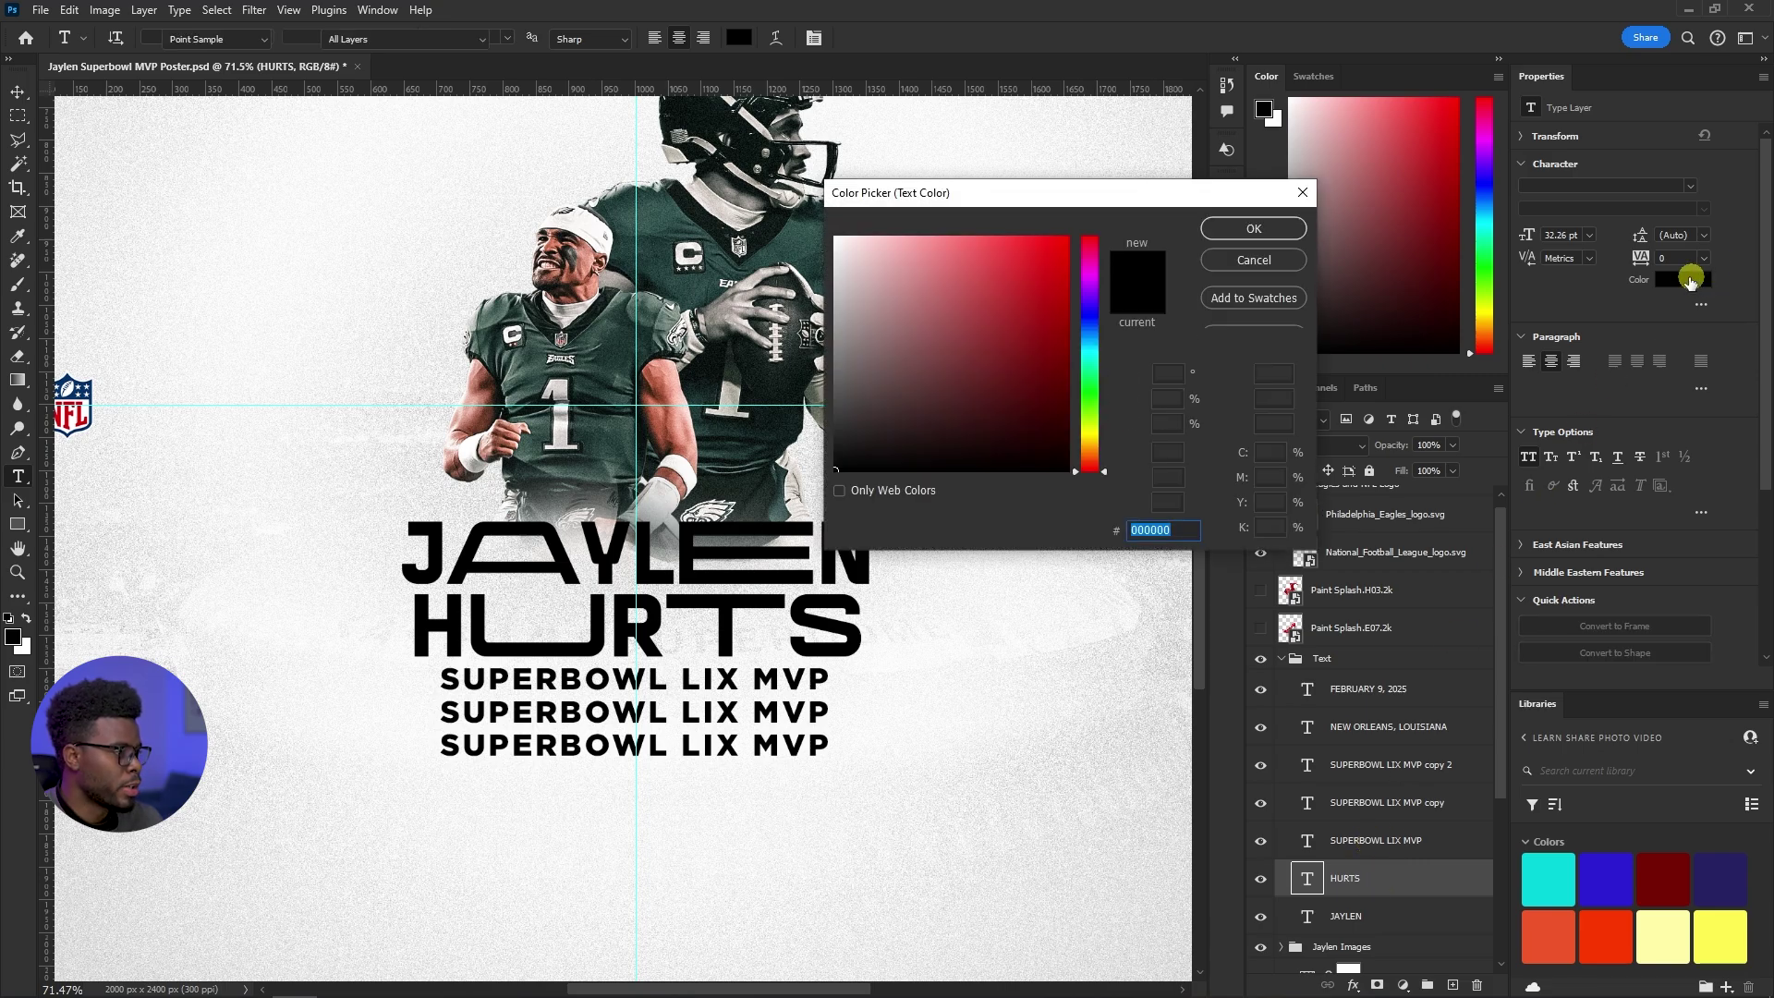
left_click(615, 423)
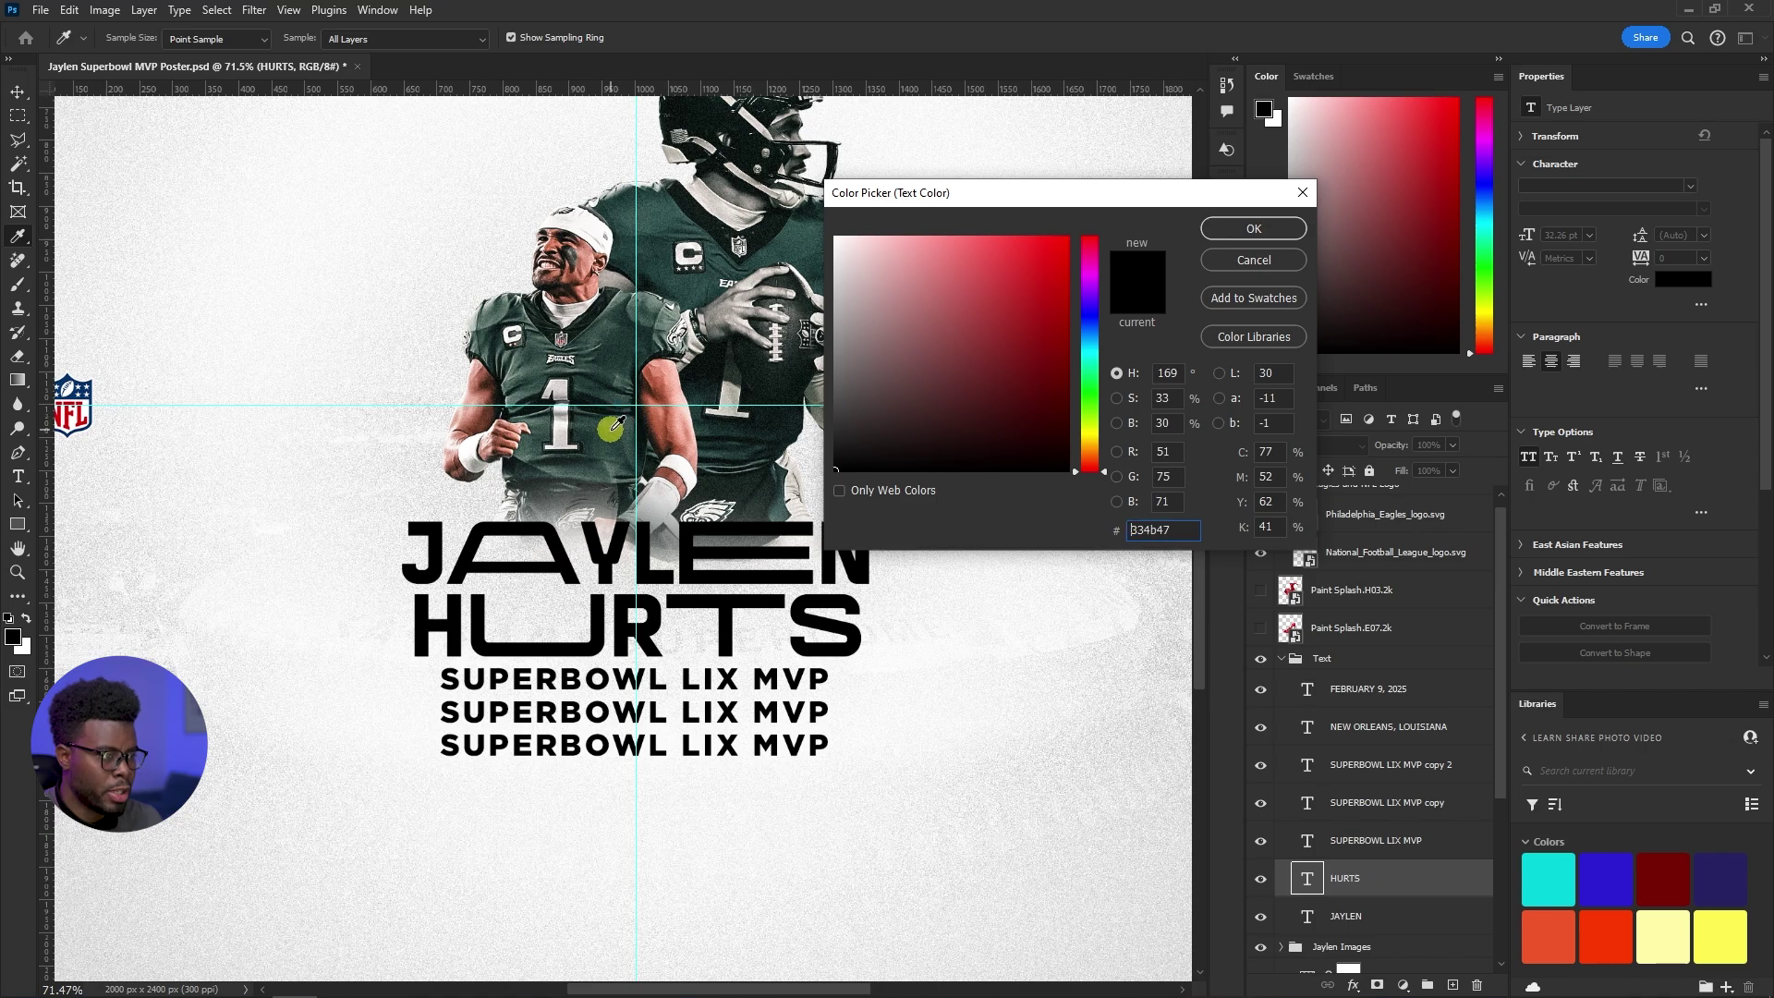
left_click_drag(600, 342, 599, 347)
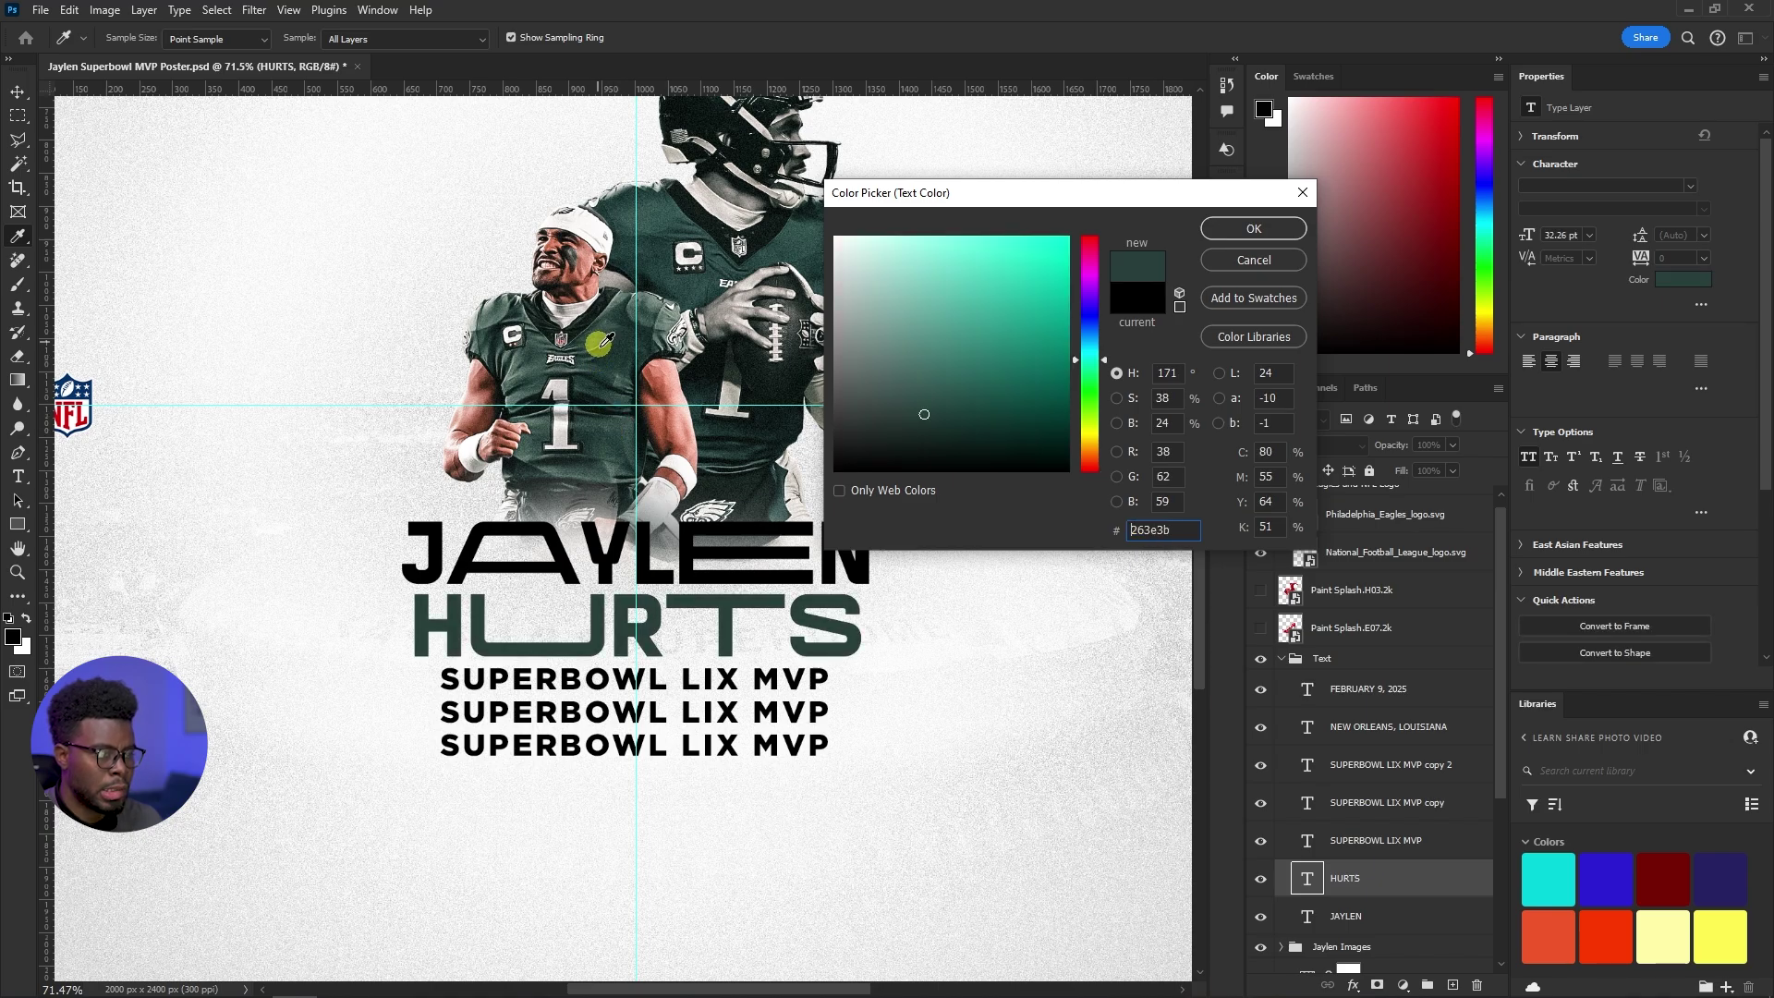
left_click(536, 362)
mouse_move(940, 381)
left_mouse_down()
mouse_move(988, 365)
mouse_move(914, 397)
left_mouse_up()
left_click(1213, 228)
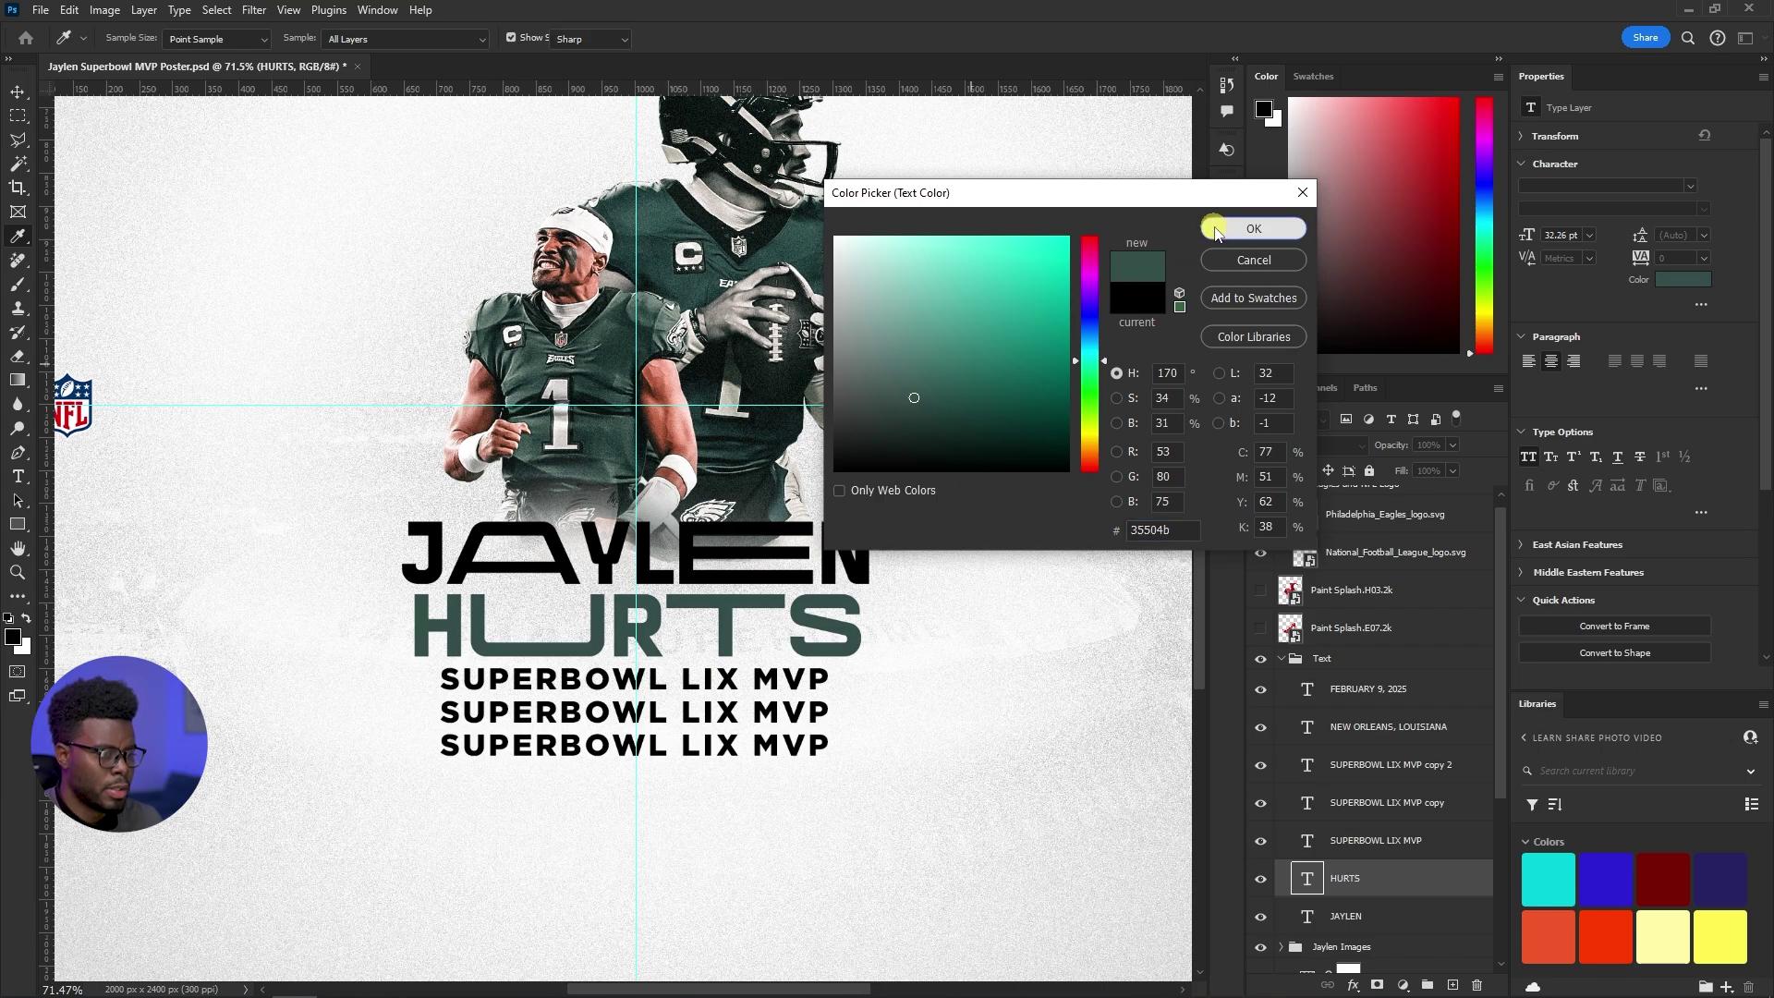
Nudge the middle SUPERBOWL LIX MVP line up 10 px, closer to the first line
scroll(680, 553, "down", 2)
scroll(480, 640, "up", 5)
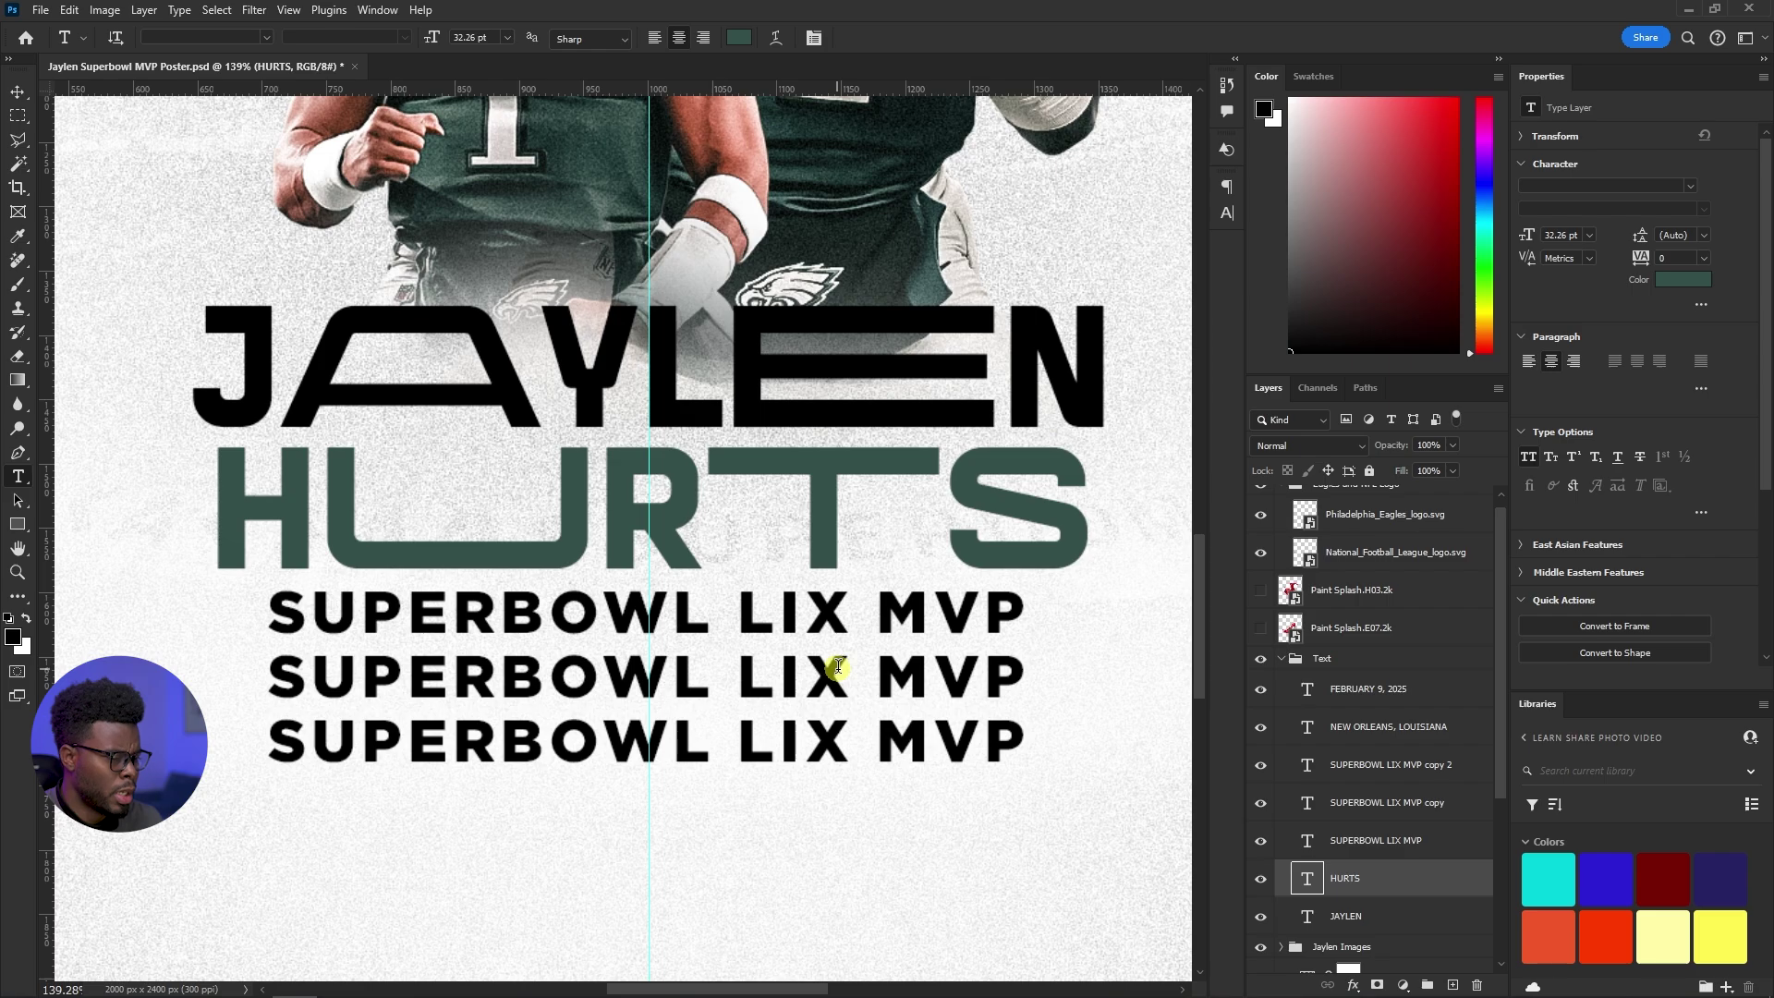
scroll(838, 666, "down", 1)
left_click(1408, 795)
left_click(1395, 766)
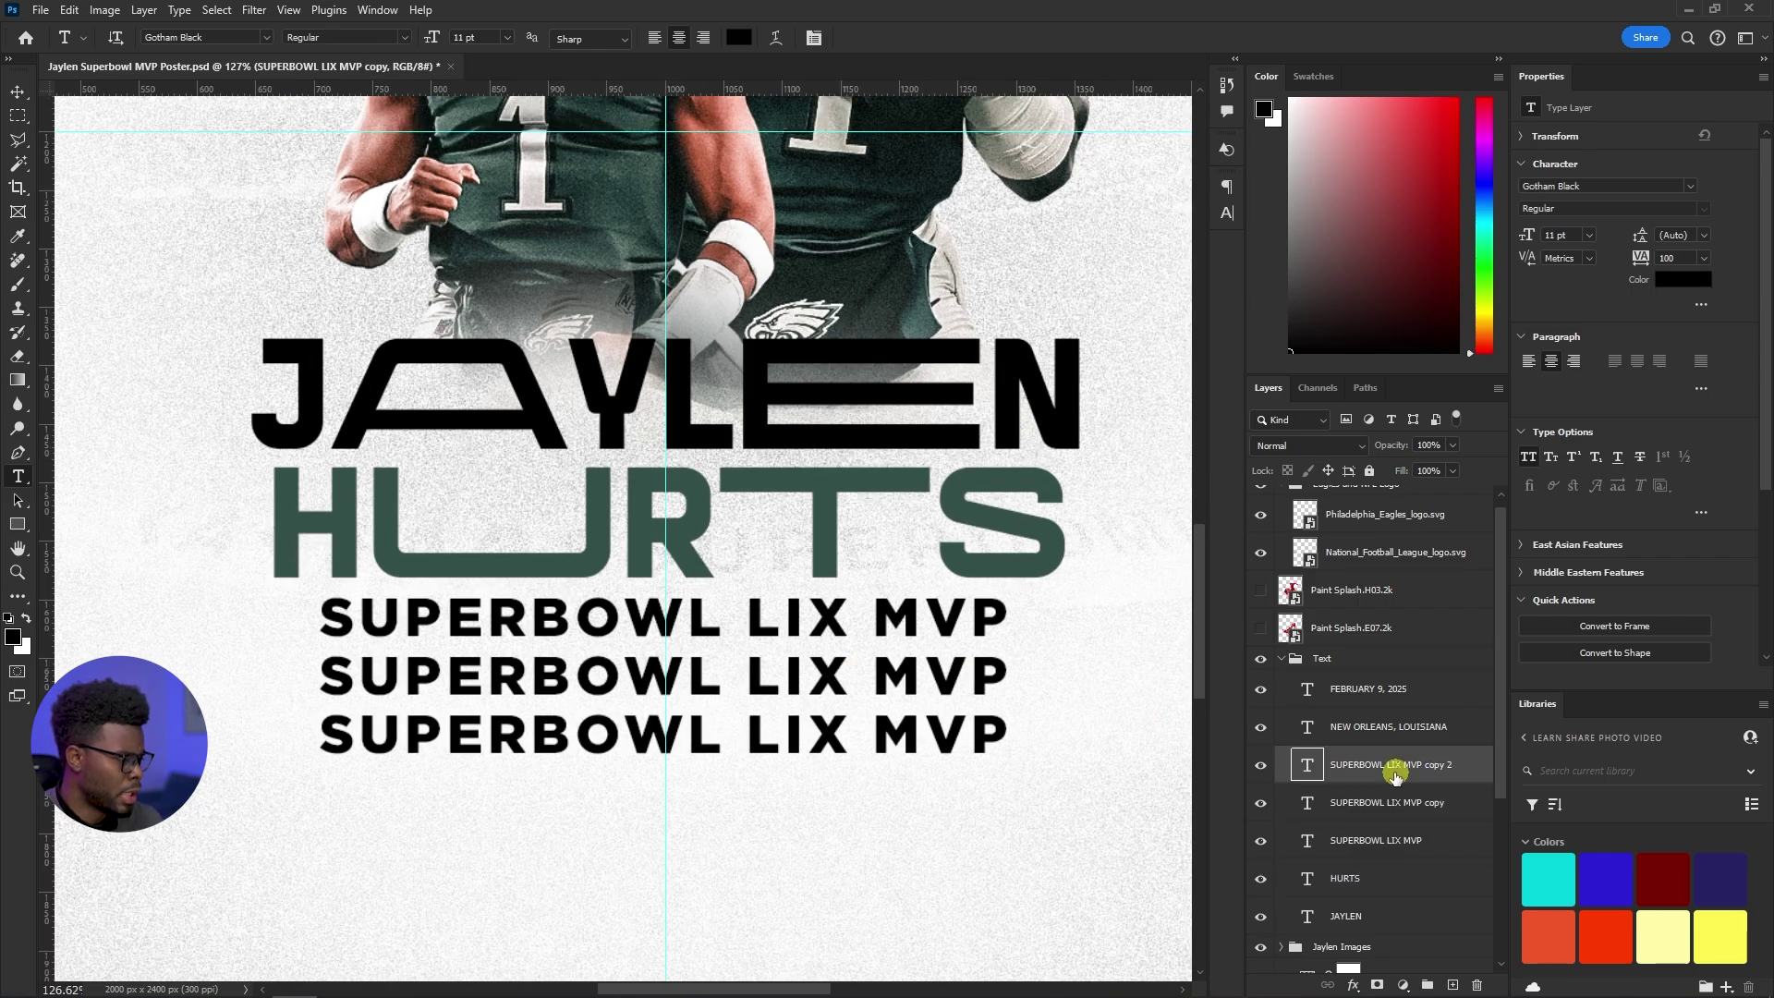
left_click(1261, 805)
left_click(1261, 805)
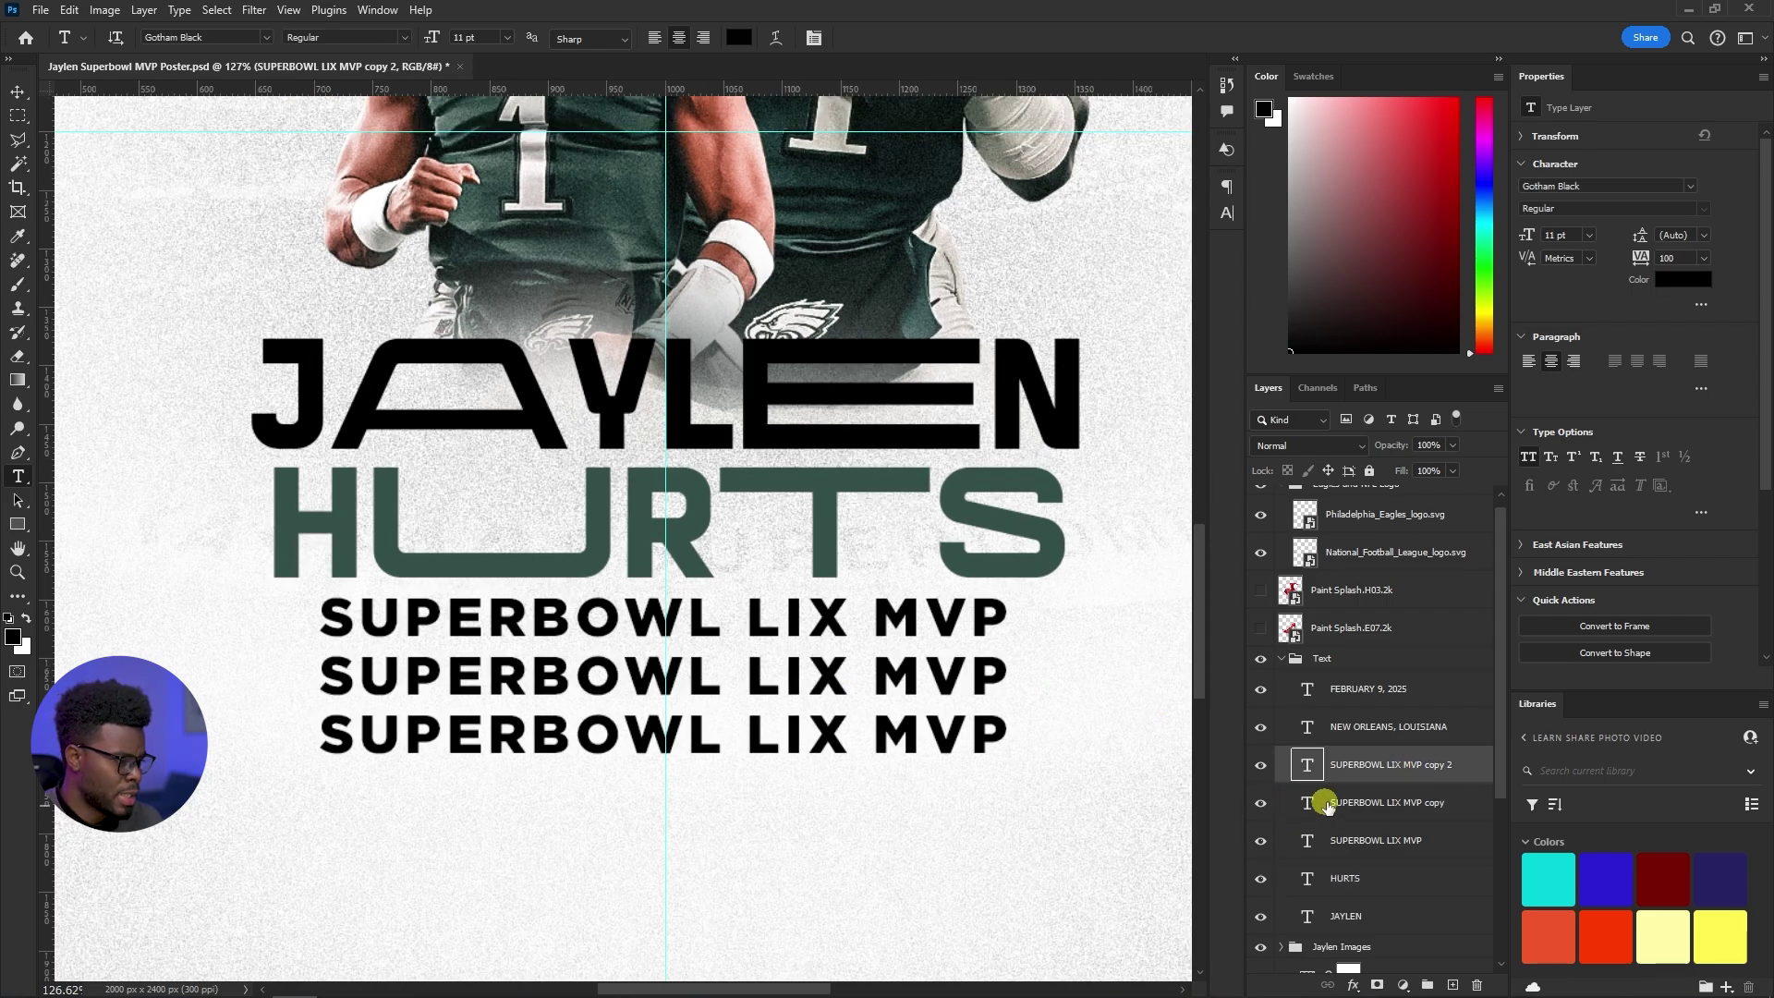
left_click(1327, 802)
key("v")
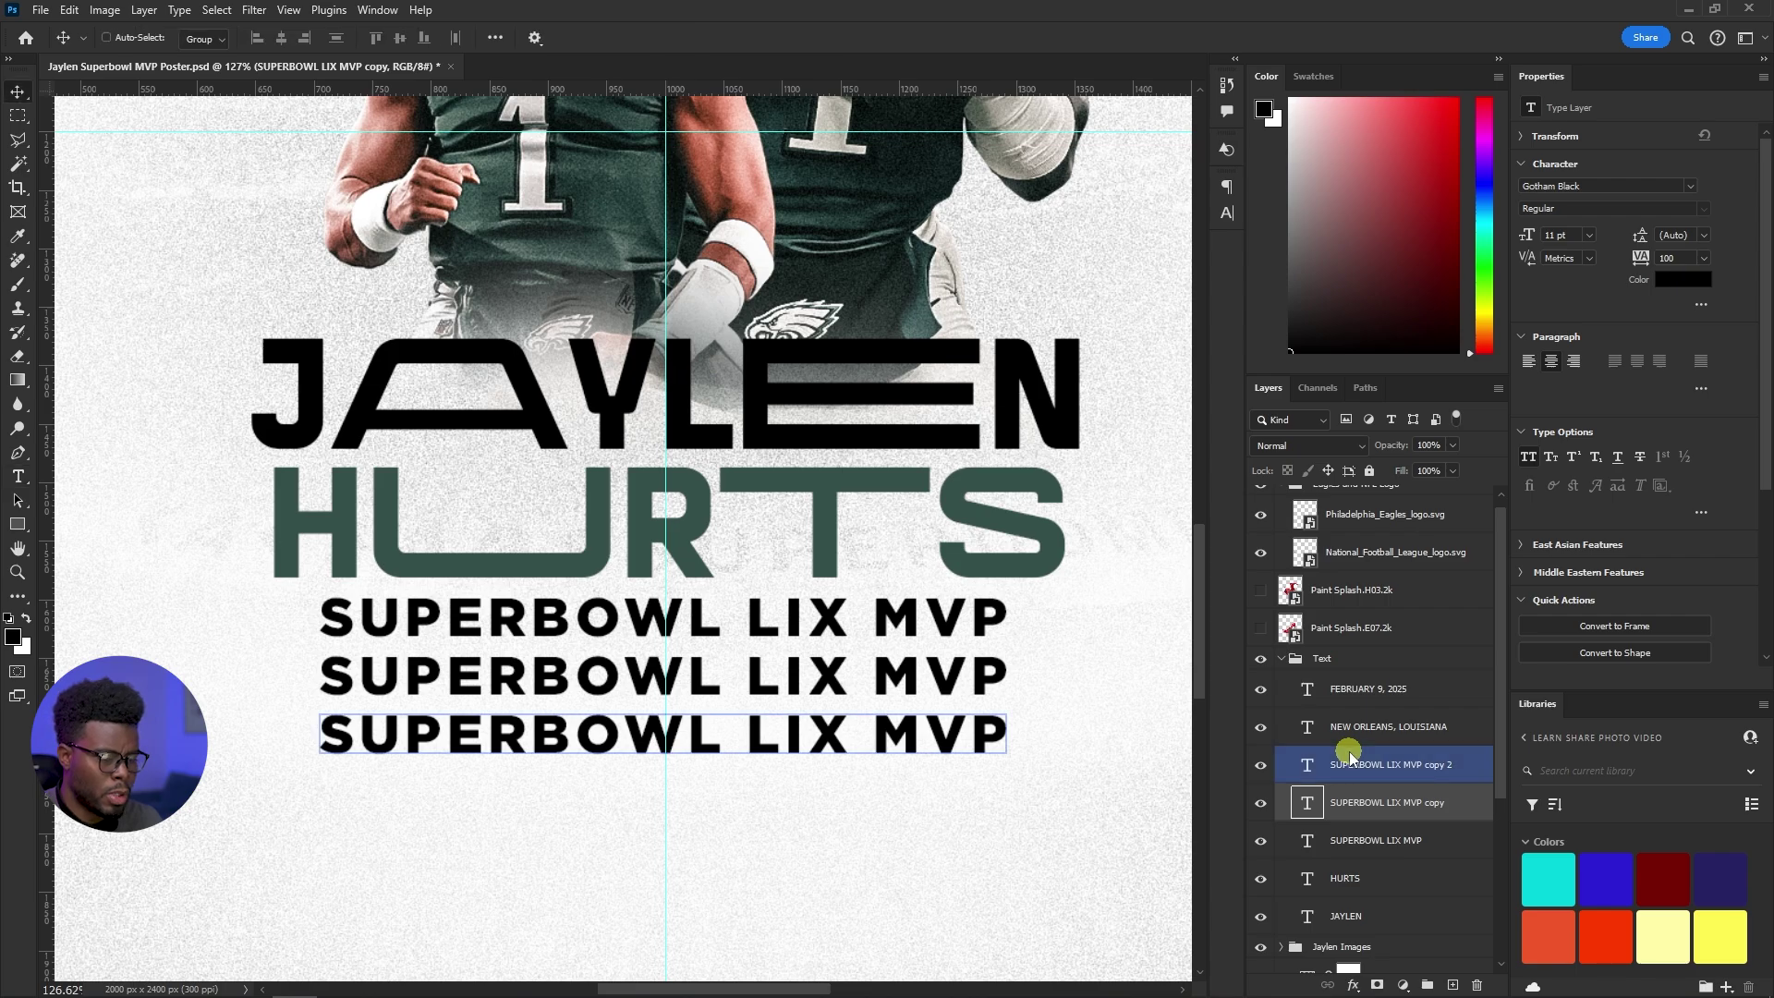
key("shift+Up")
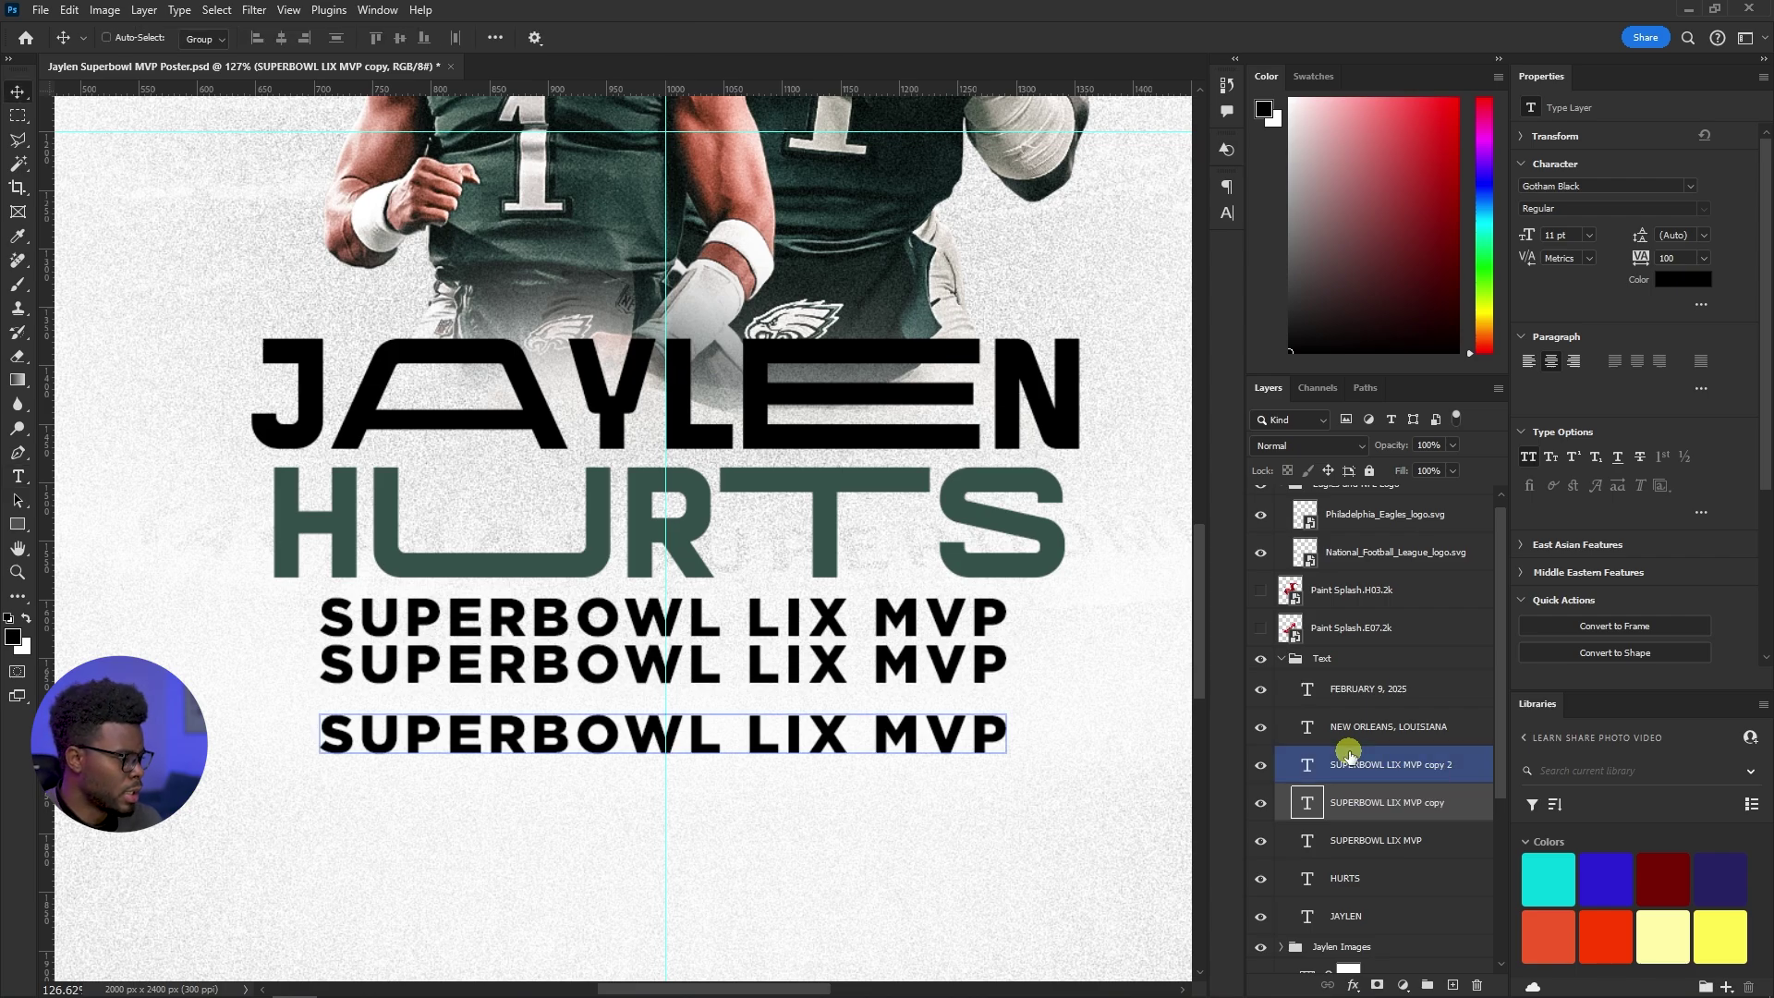
Nudge the lowest SUPERBOWL LIX MVP line up 20 px to match the spacing of the two lines above
left_click(1349, 758)
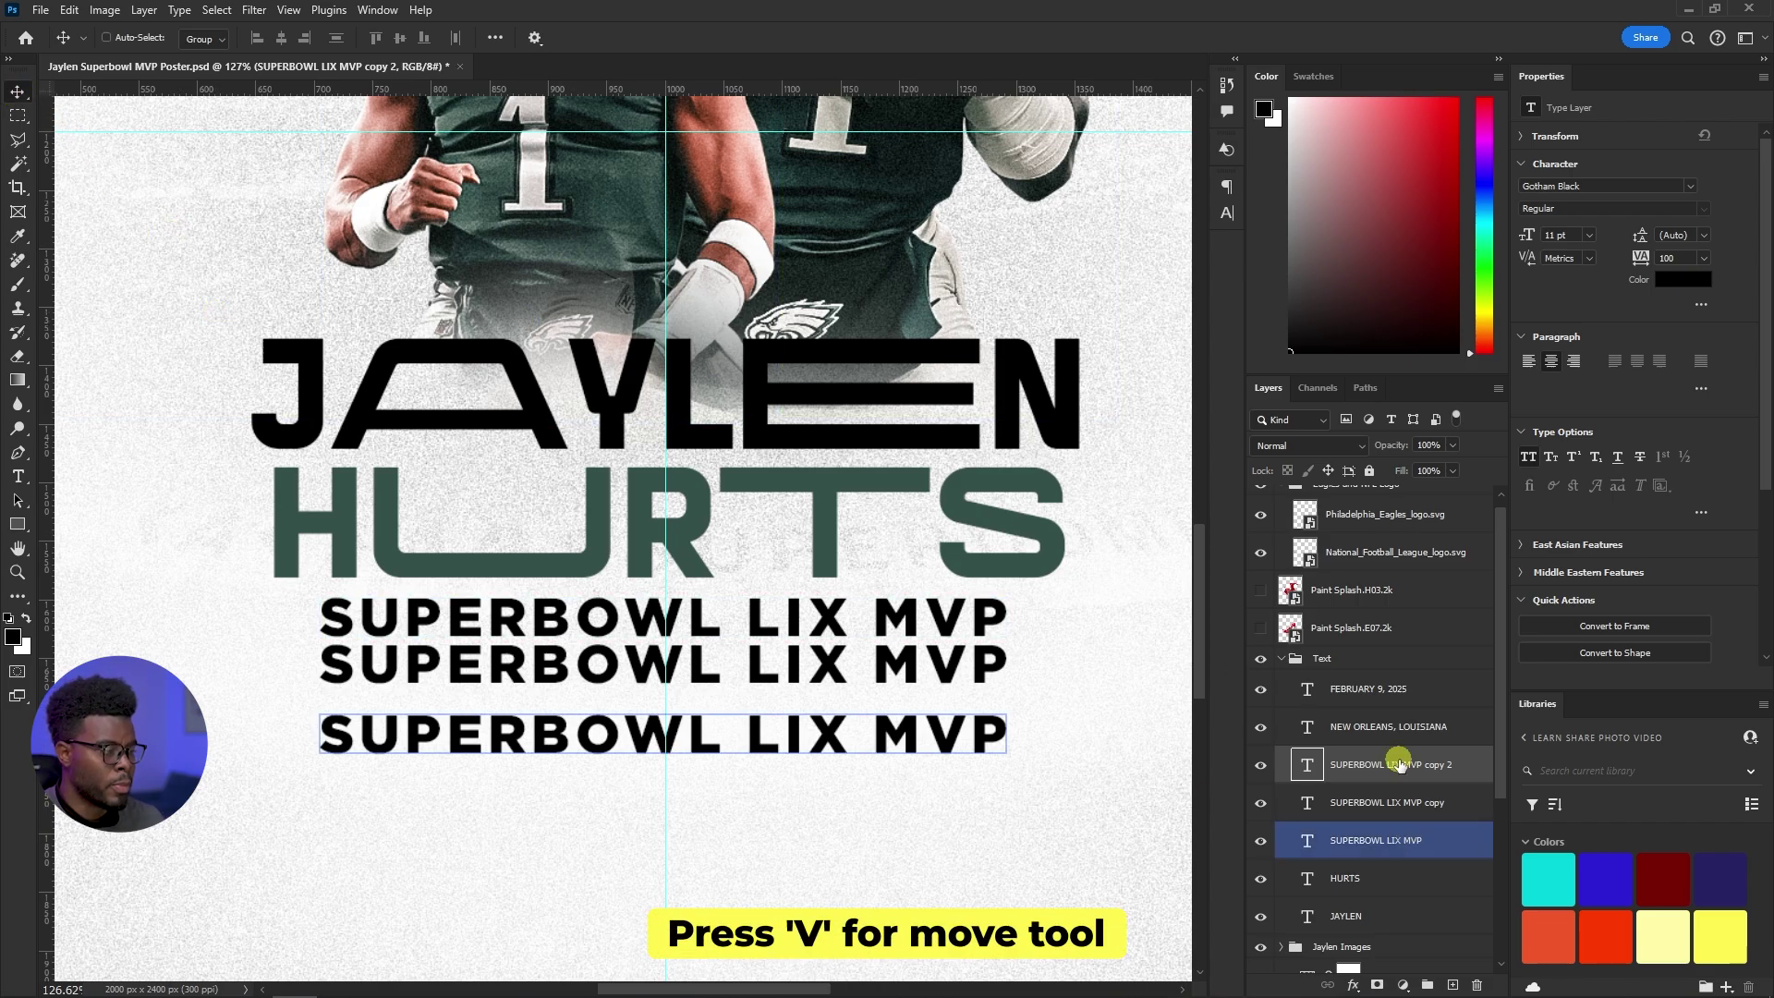
key("shift+Up")
key("shift+Up")
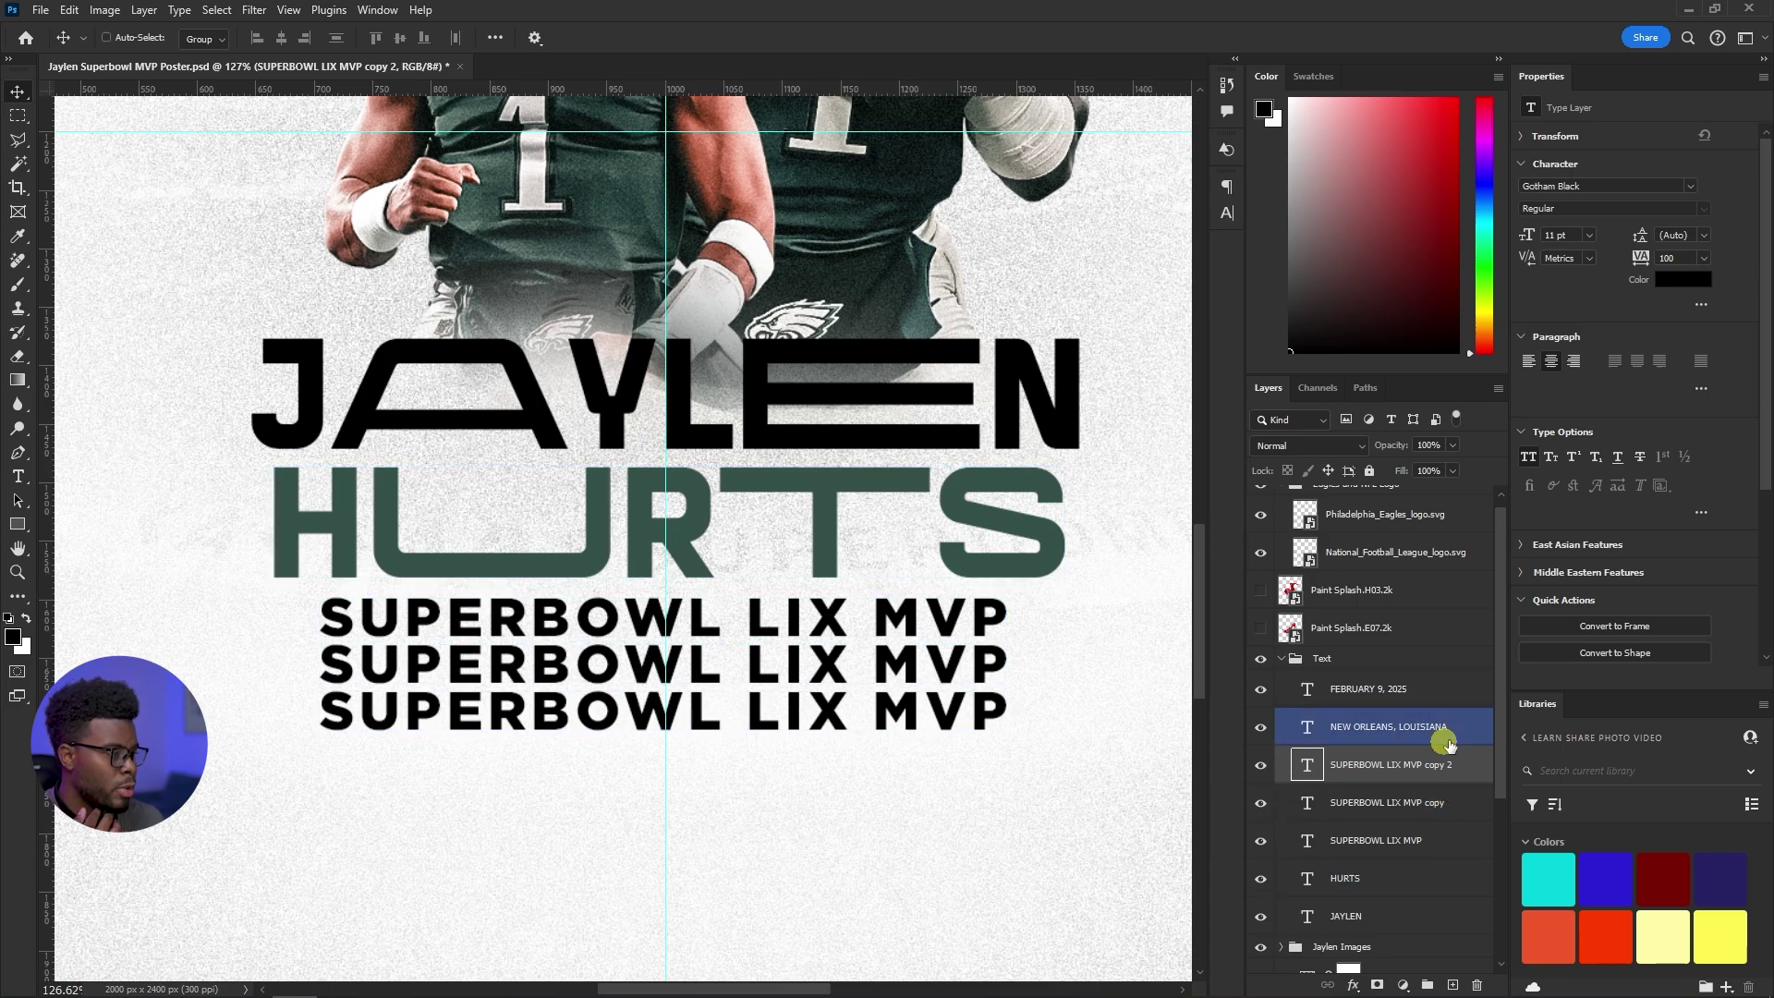
Set the text colour of the lowest SUPERBOWL LIX MVP line to very light grey, hex eceaea
left_click(1679, 274)
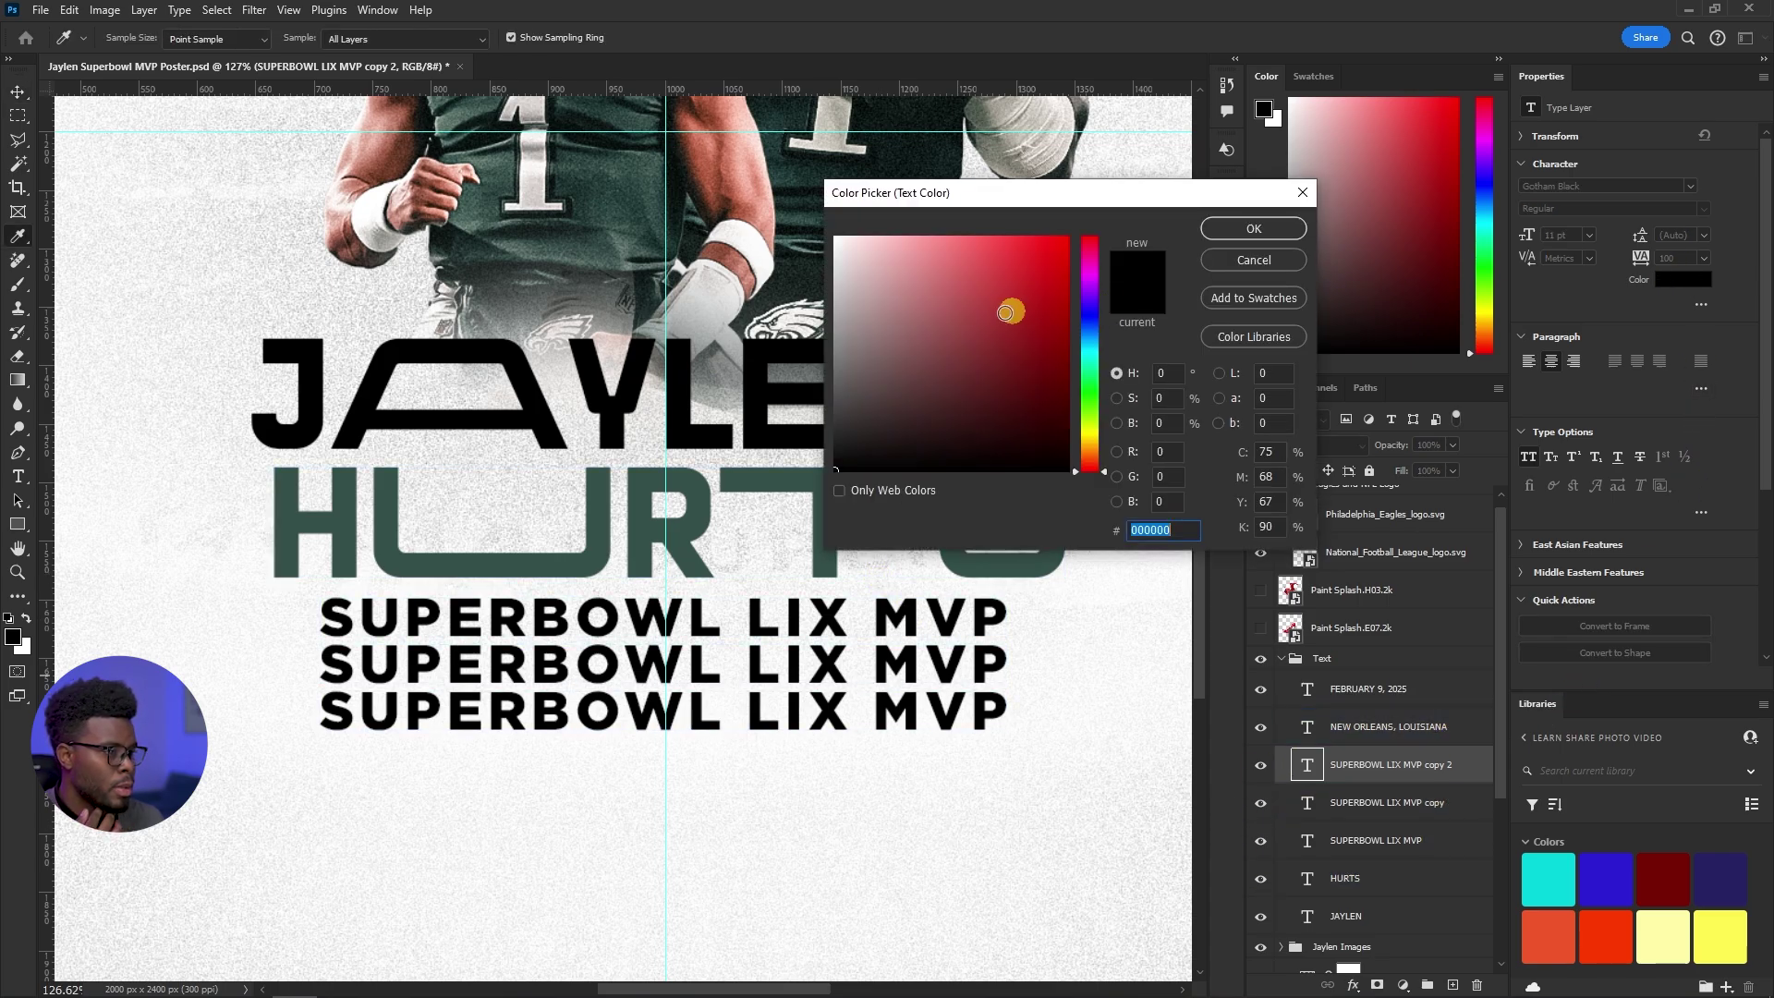
left_click_drag(961, 314, 836, 238)
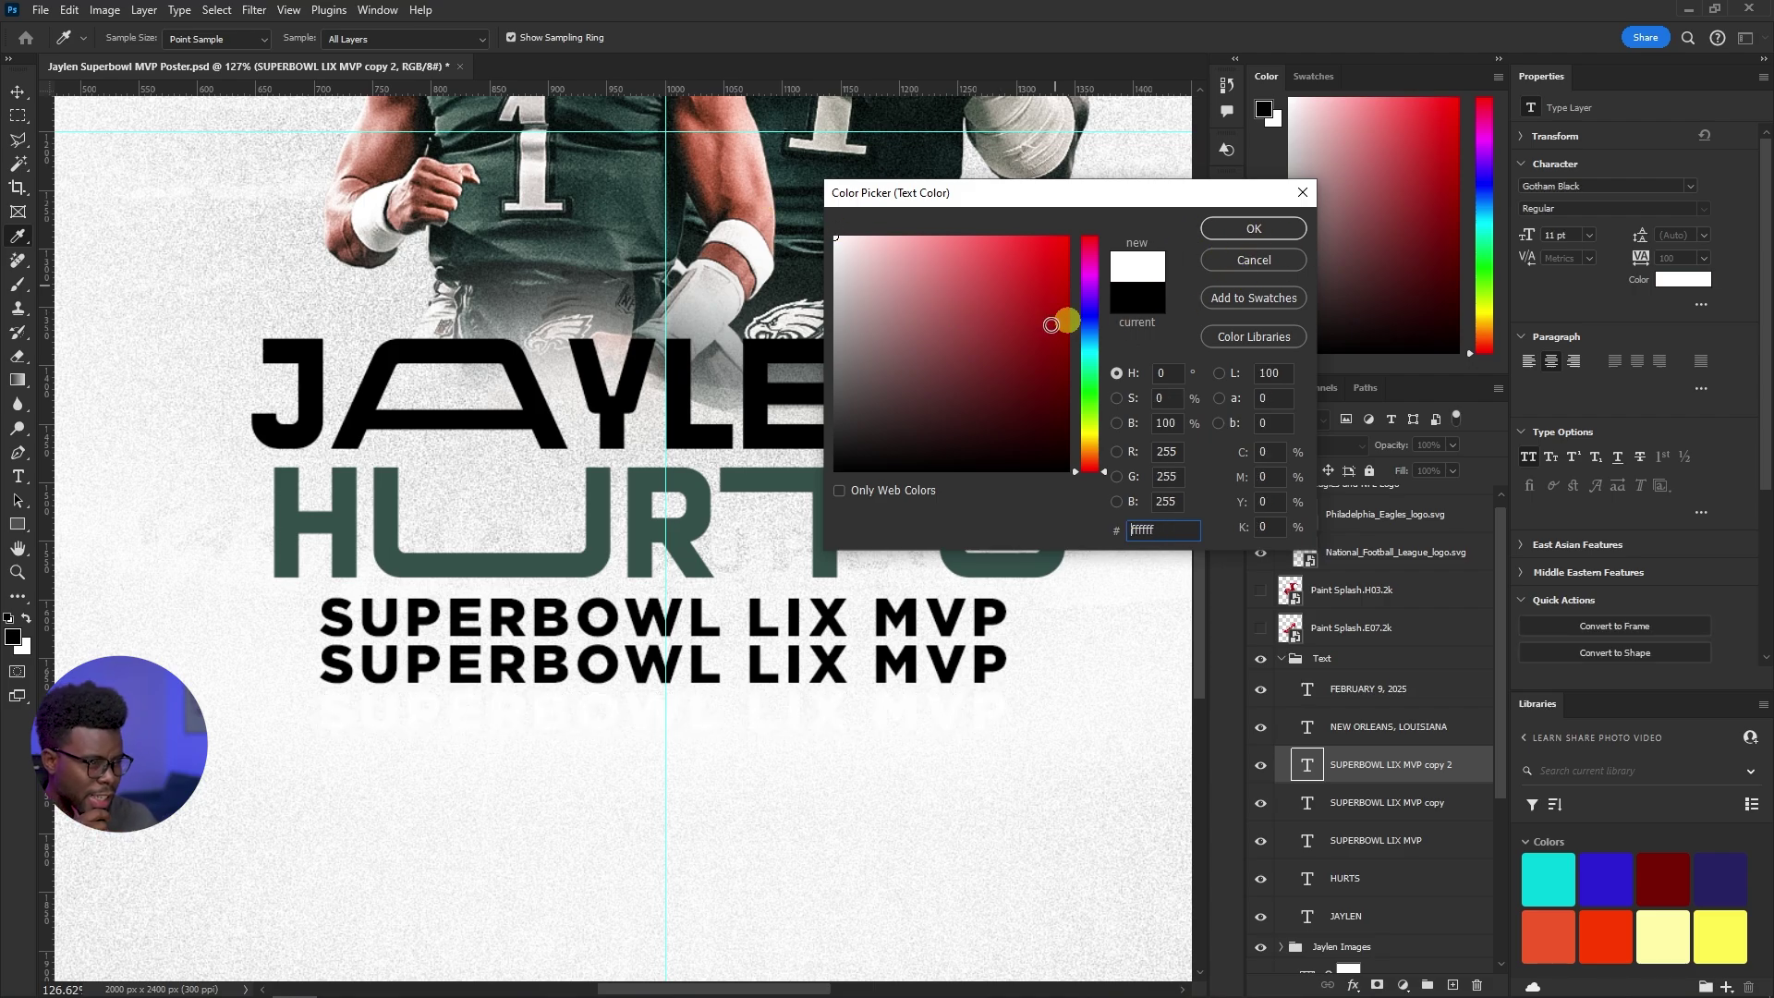
left_click(833, 266)
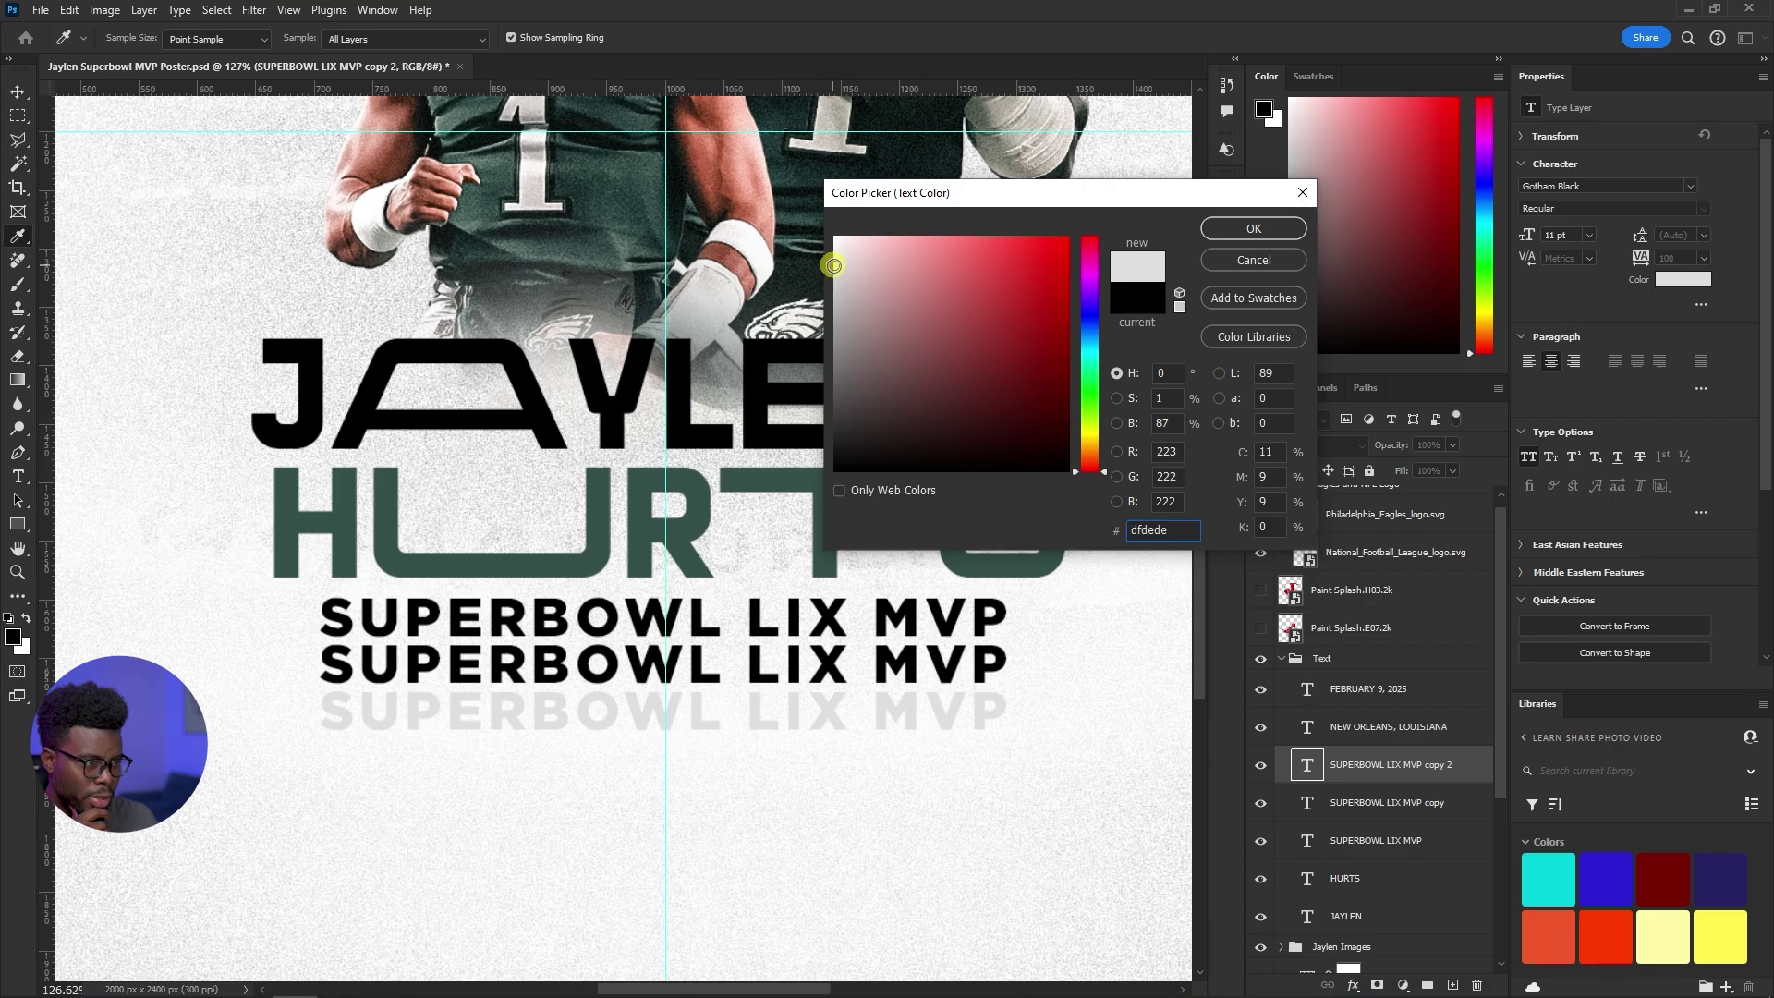
left_click_drag(833, 263, 833, 253)
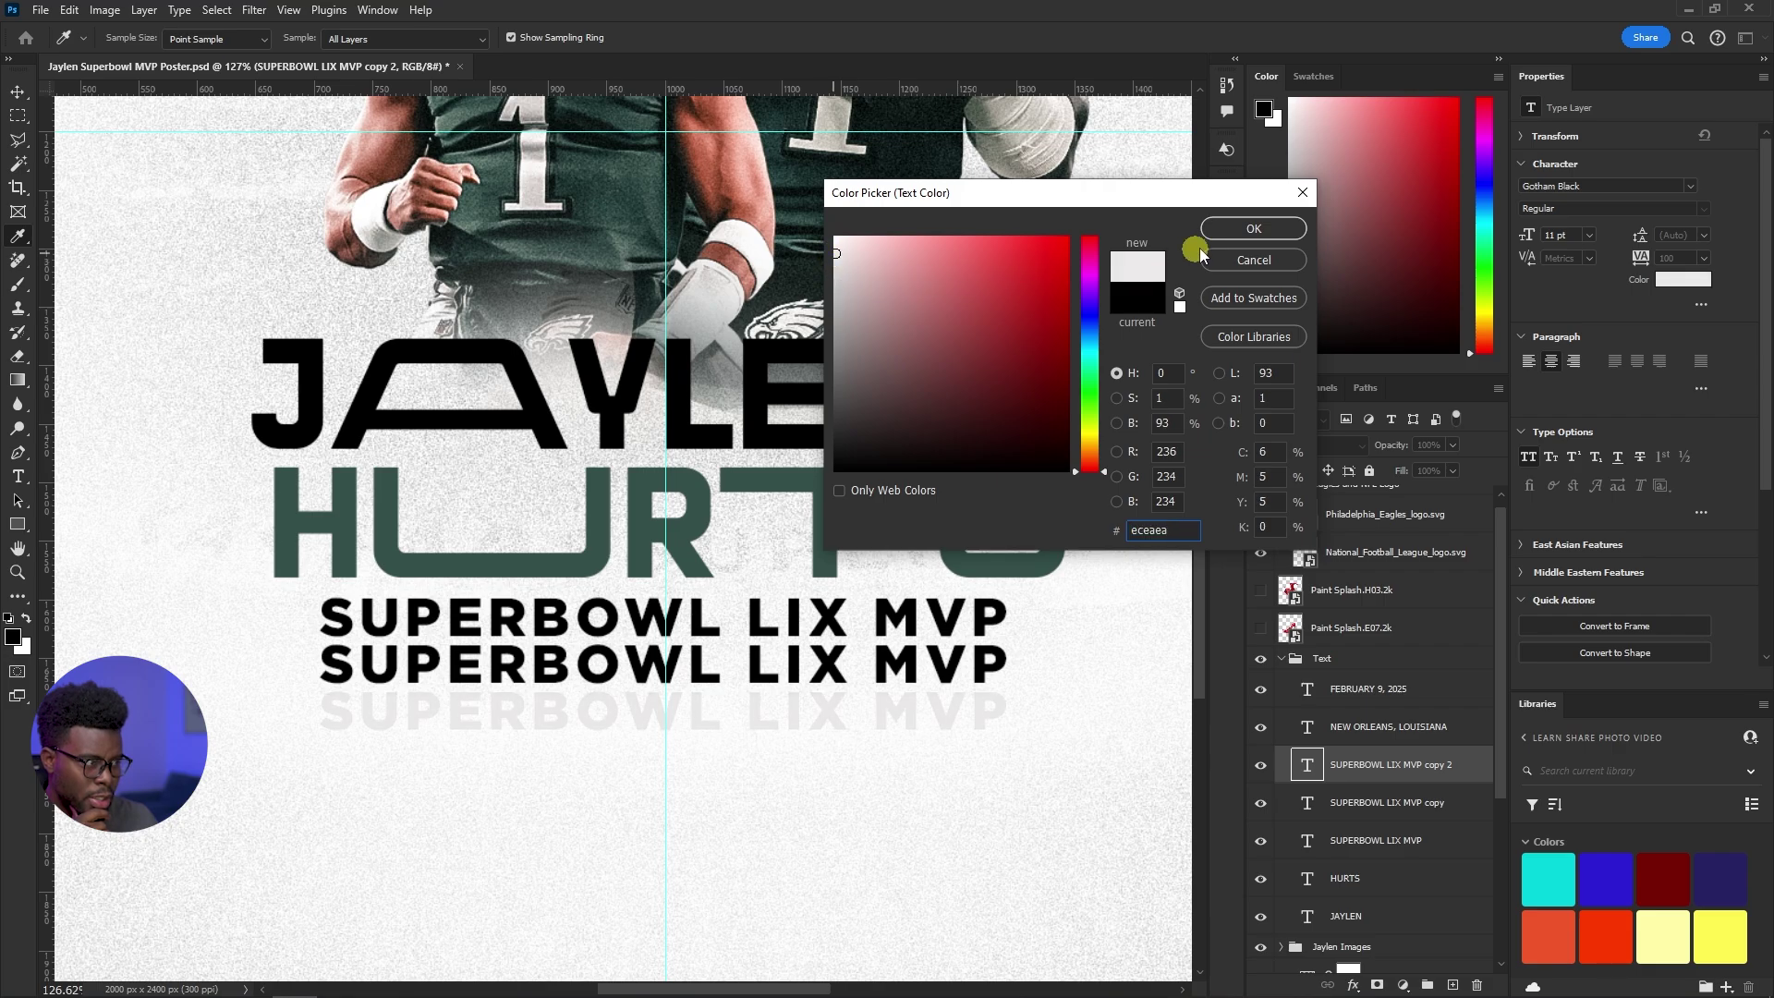
left_click(1249, 231)
key("v")
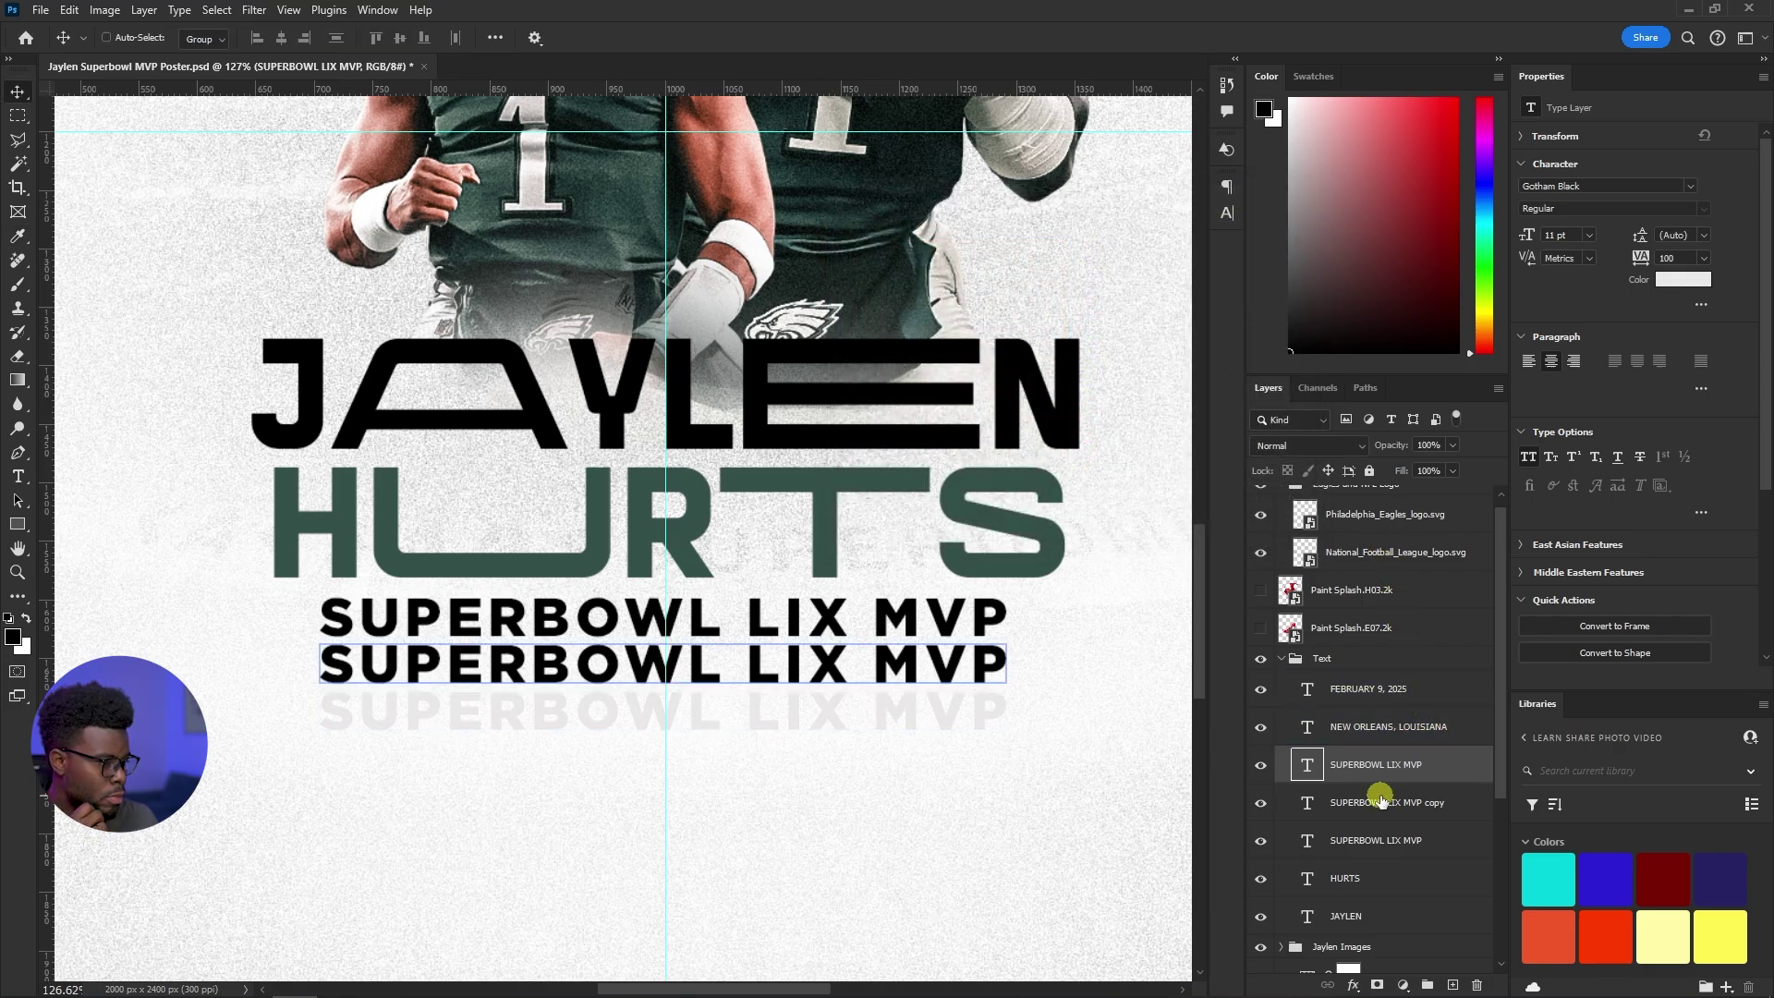
Set the text colour of the middle SUPERBOWL LIX MVP line to mid grey, hex a4a4a4
left_click(1359, 736)
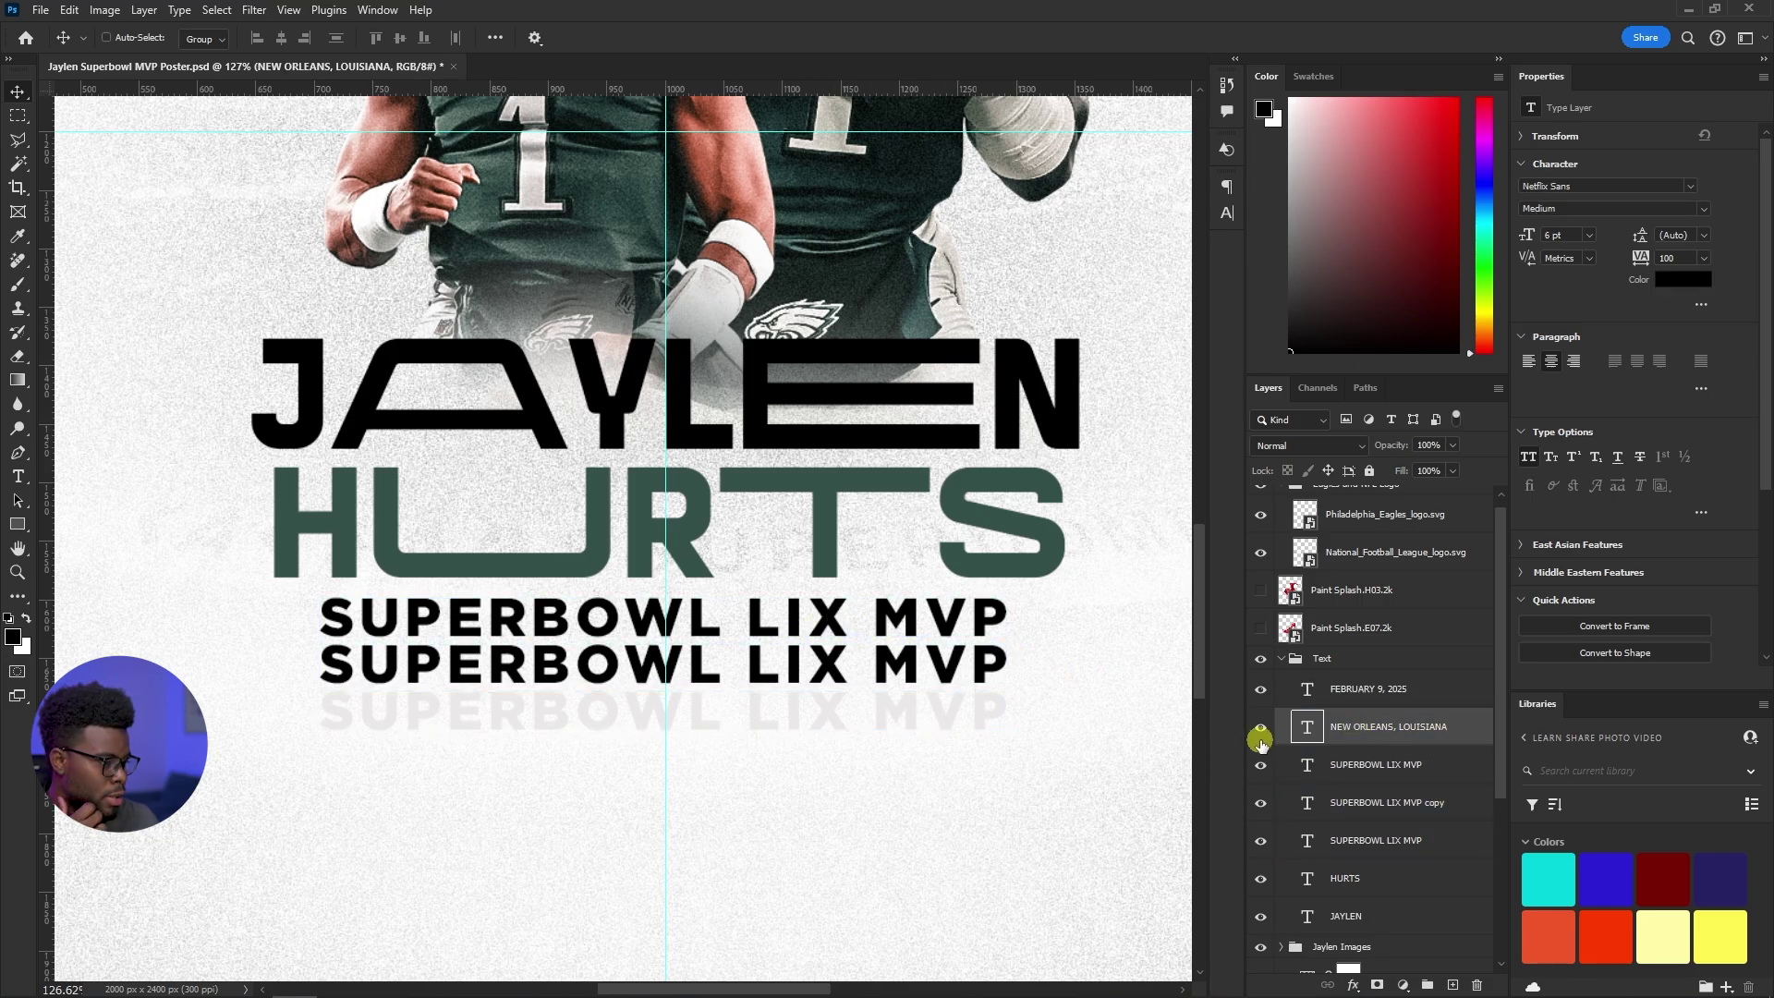
left_click(1286, 813)
left_click(1683, 279)
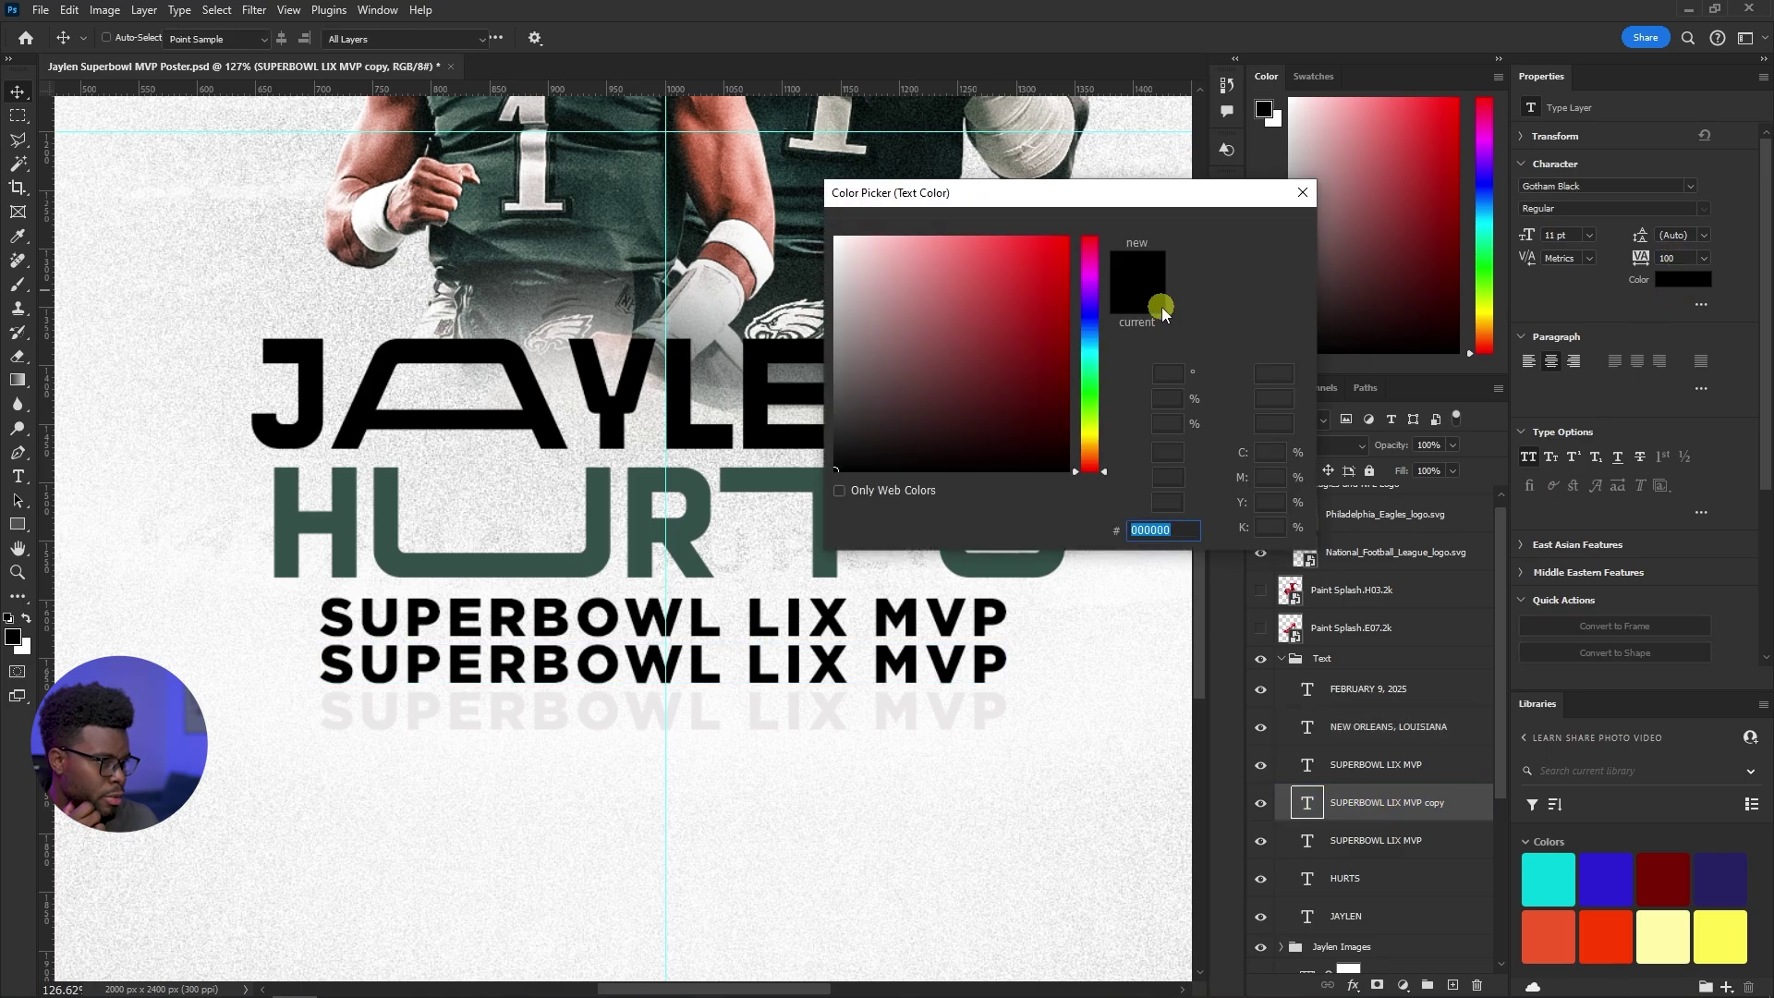
left_click(839, 378)
left_click_drag(840, 376, 828, 318)
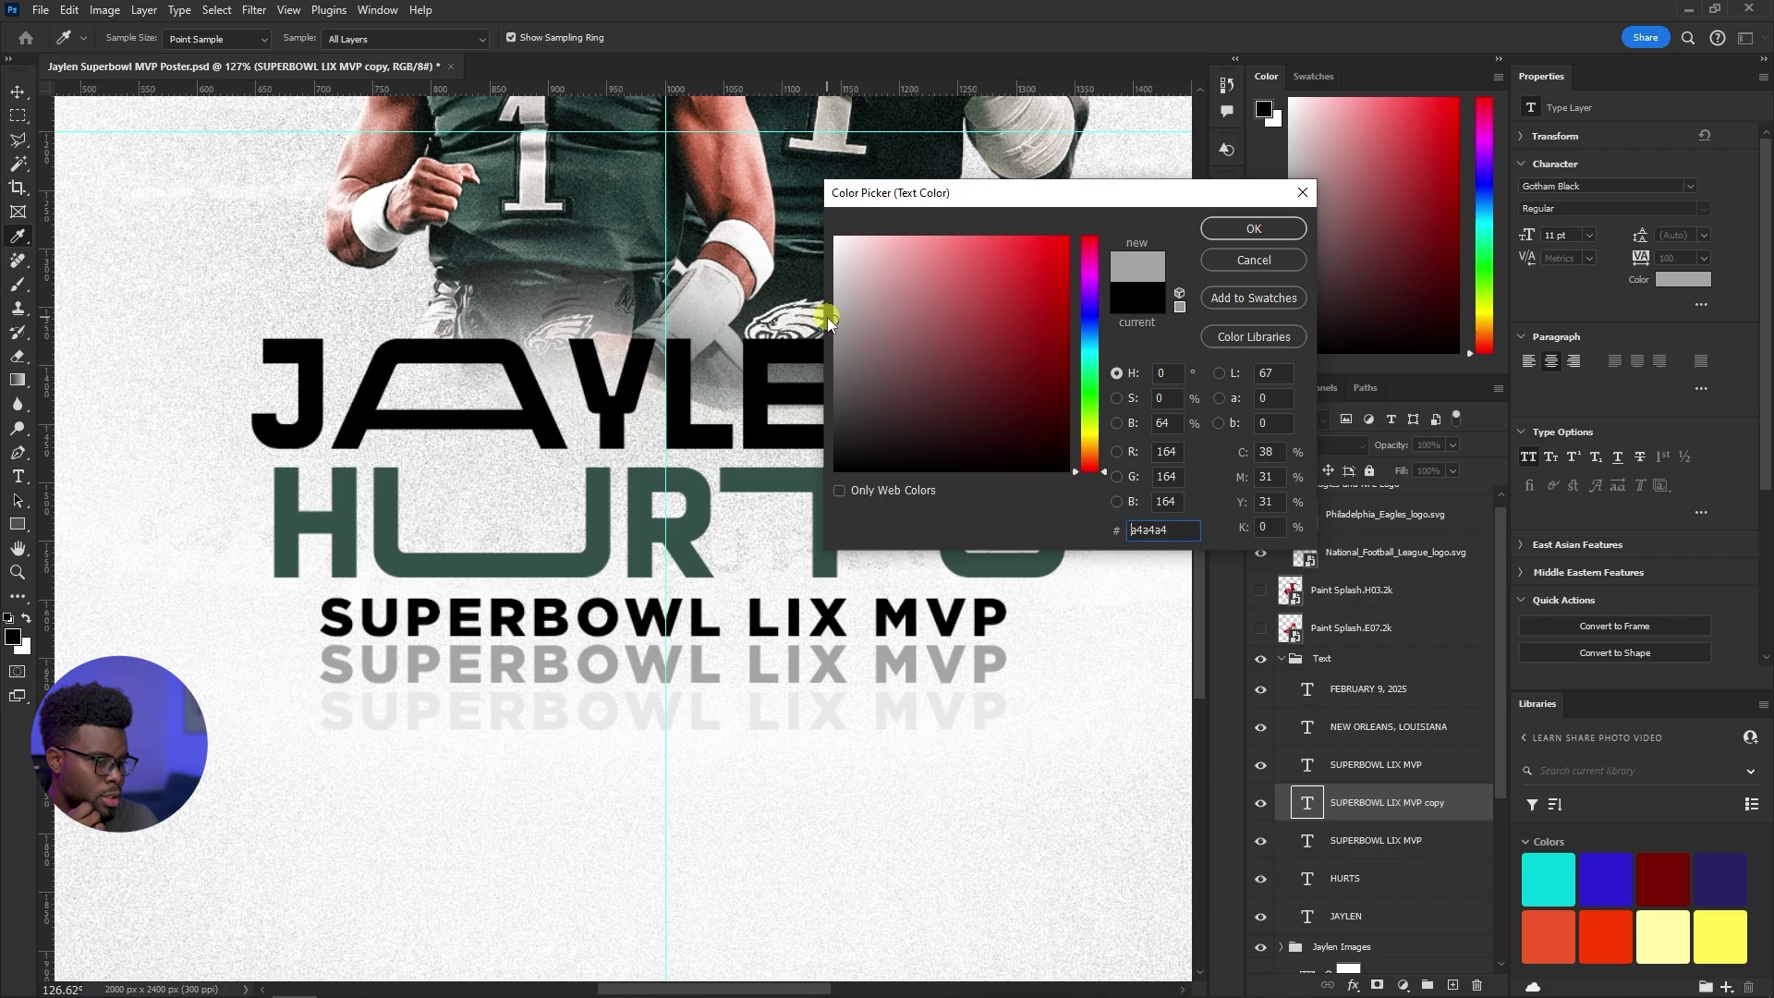
left_click(1233, 238)
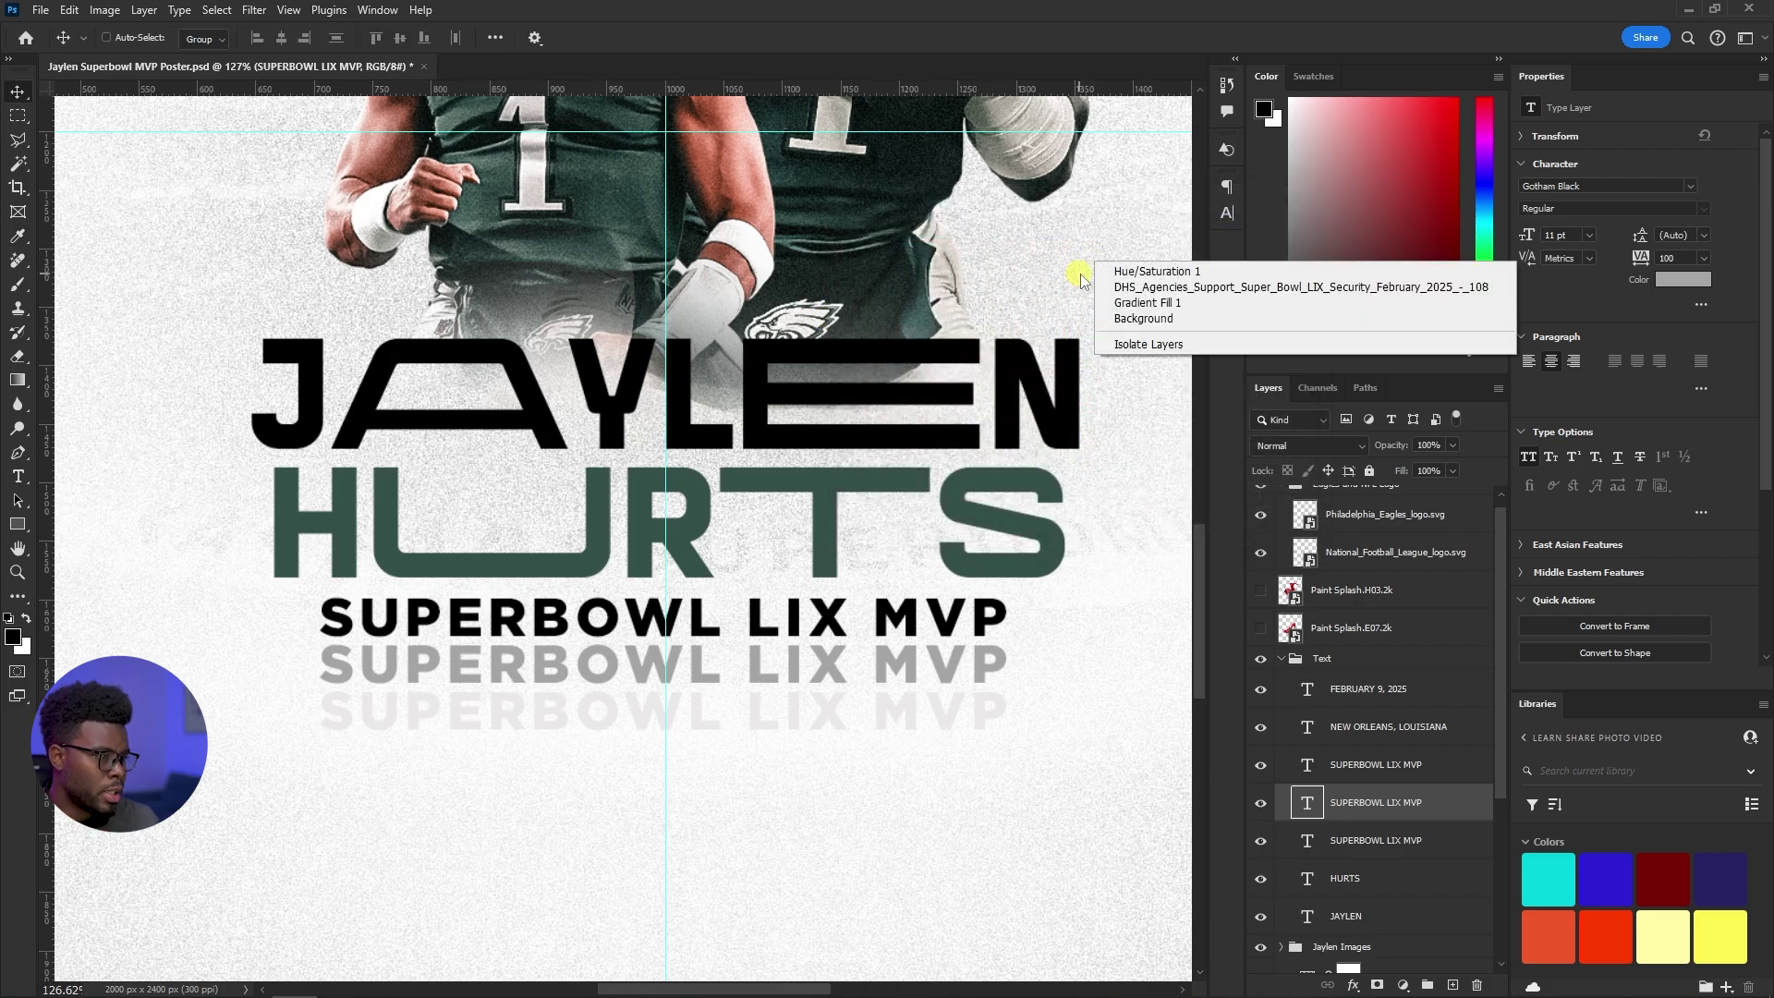
key("v")
Save the poster document with the recoloured name and fading SUPERBOWL LIX MVP lines
key("ctrl+s")
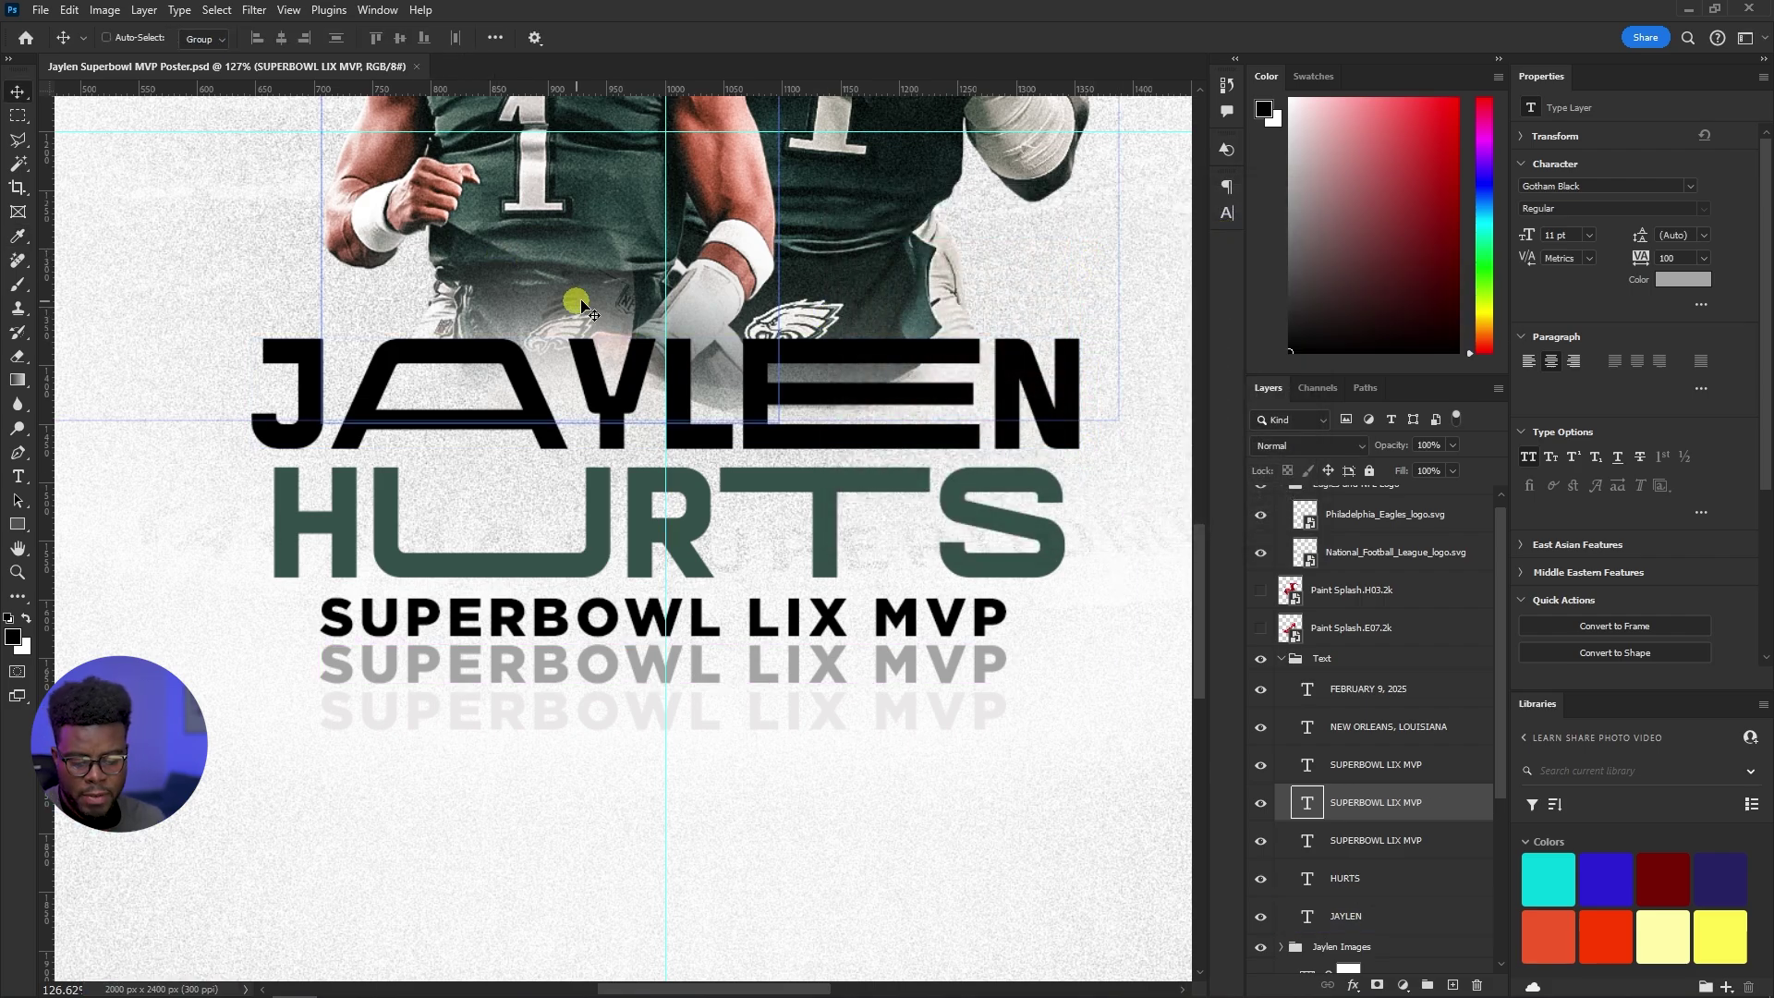
scroll(702, 296, "down", 6)
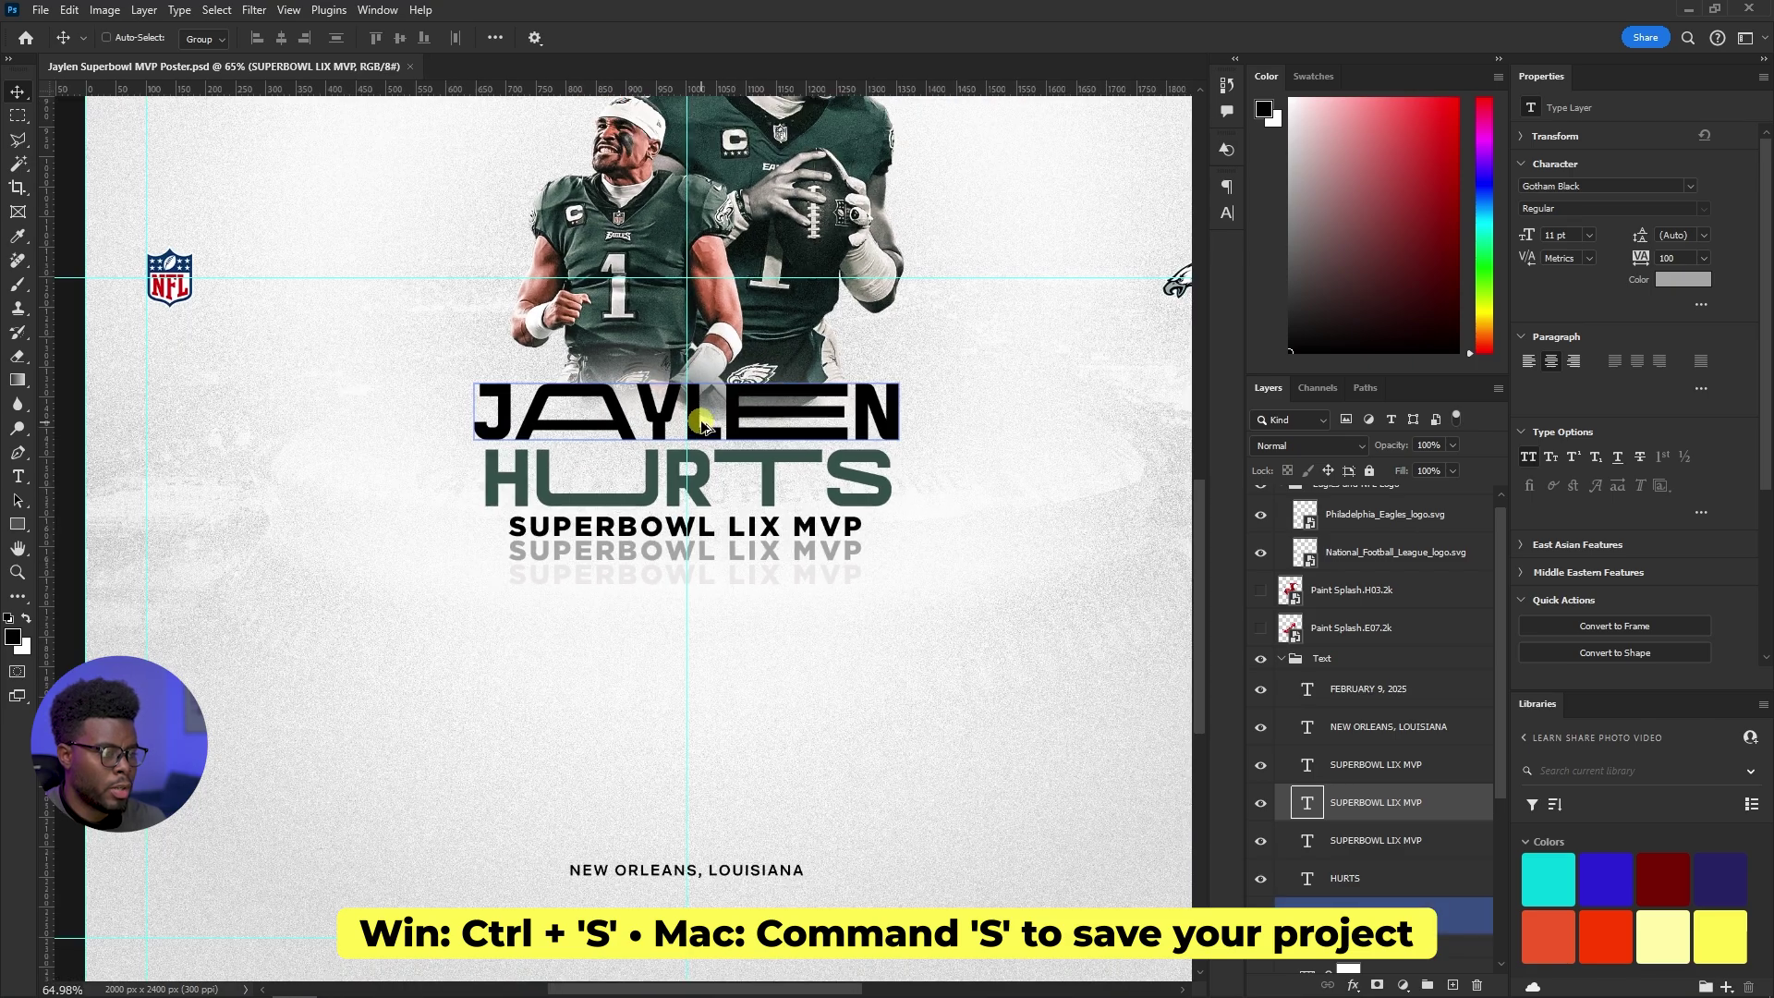
scroll(823, 296, "up", 9)
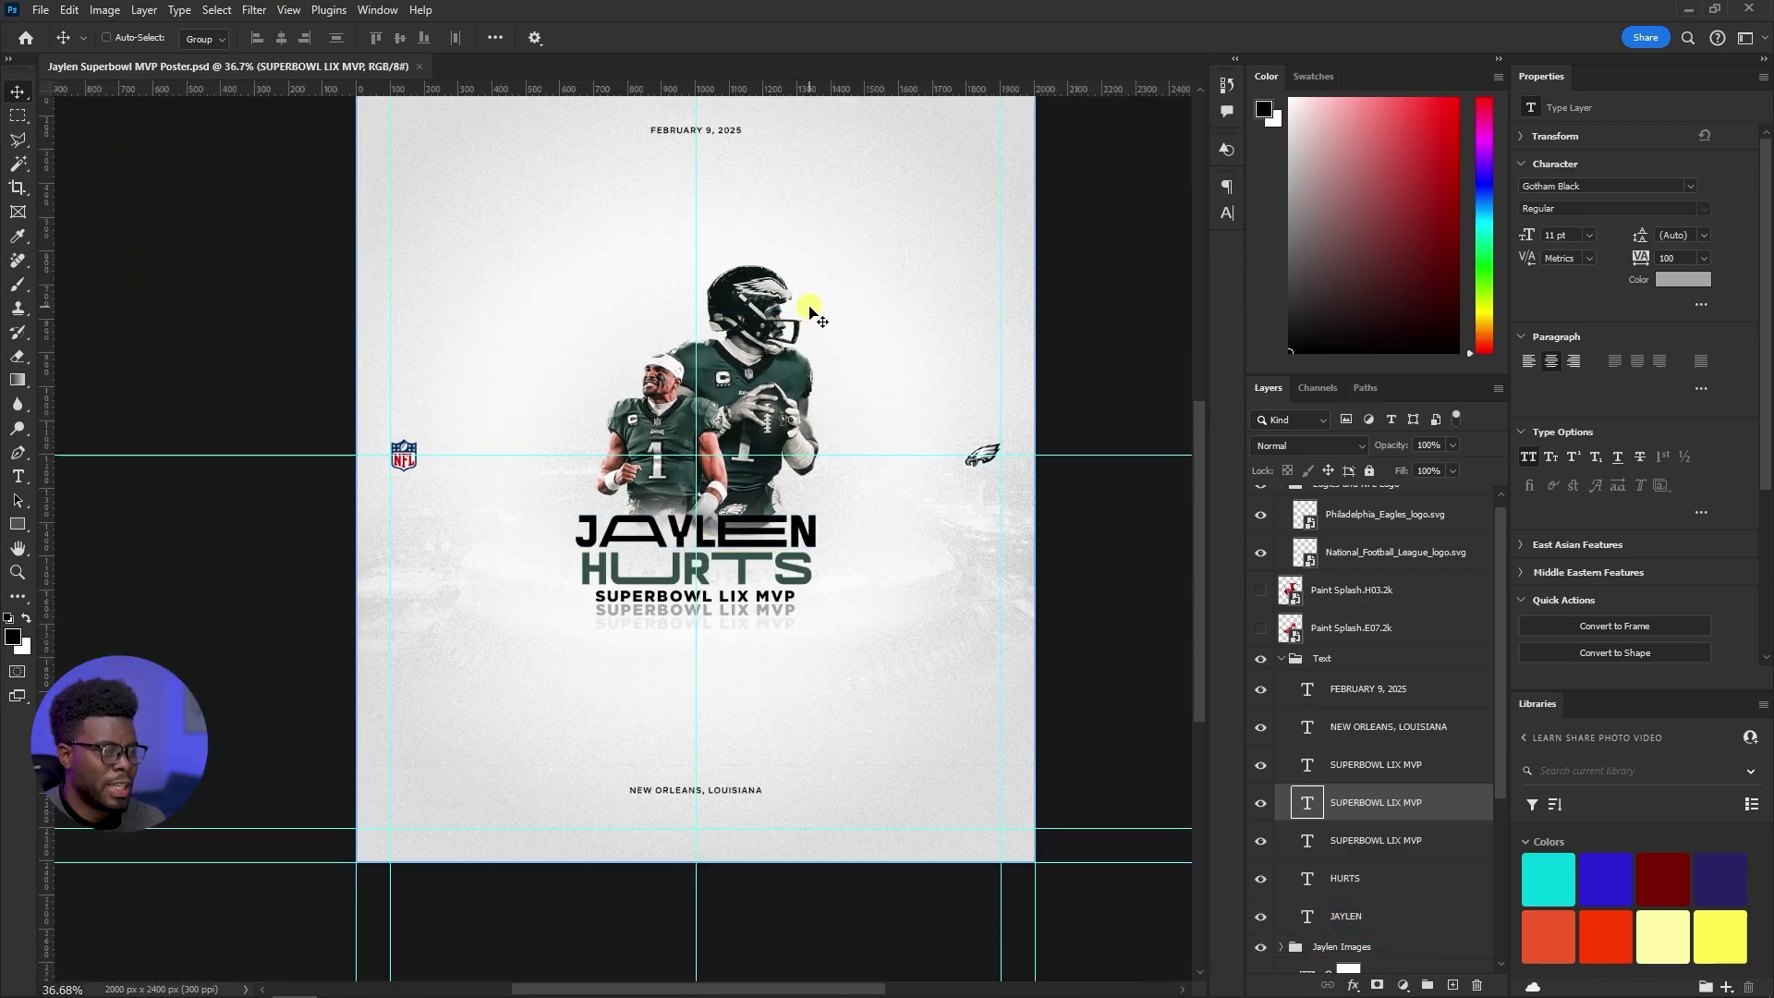
scroll(811, 314, "right", 6)
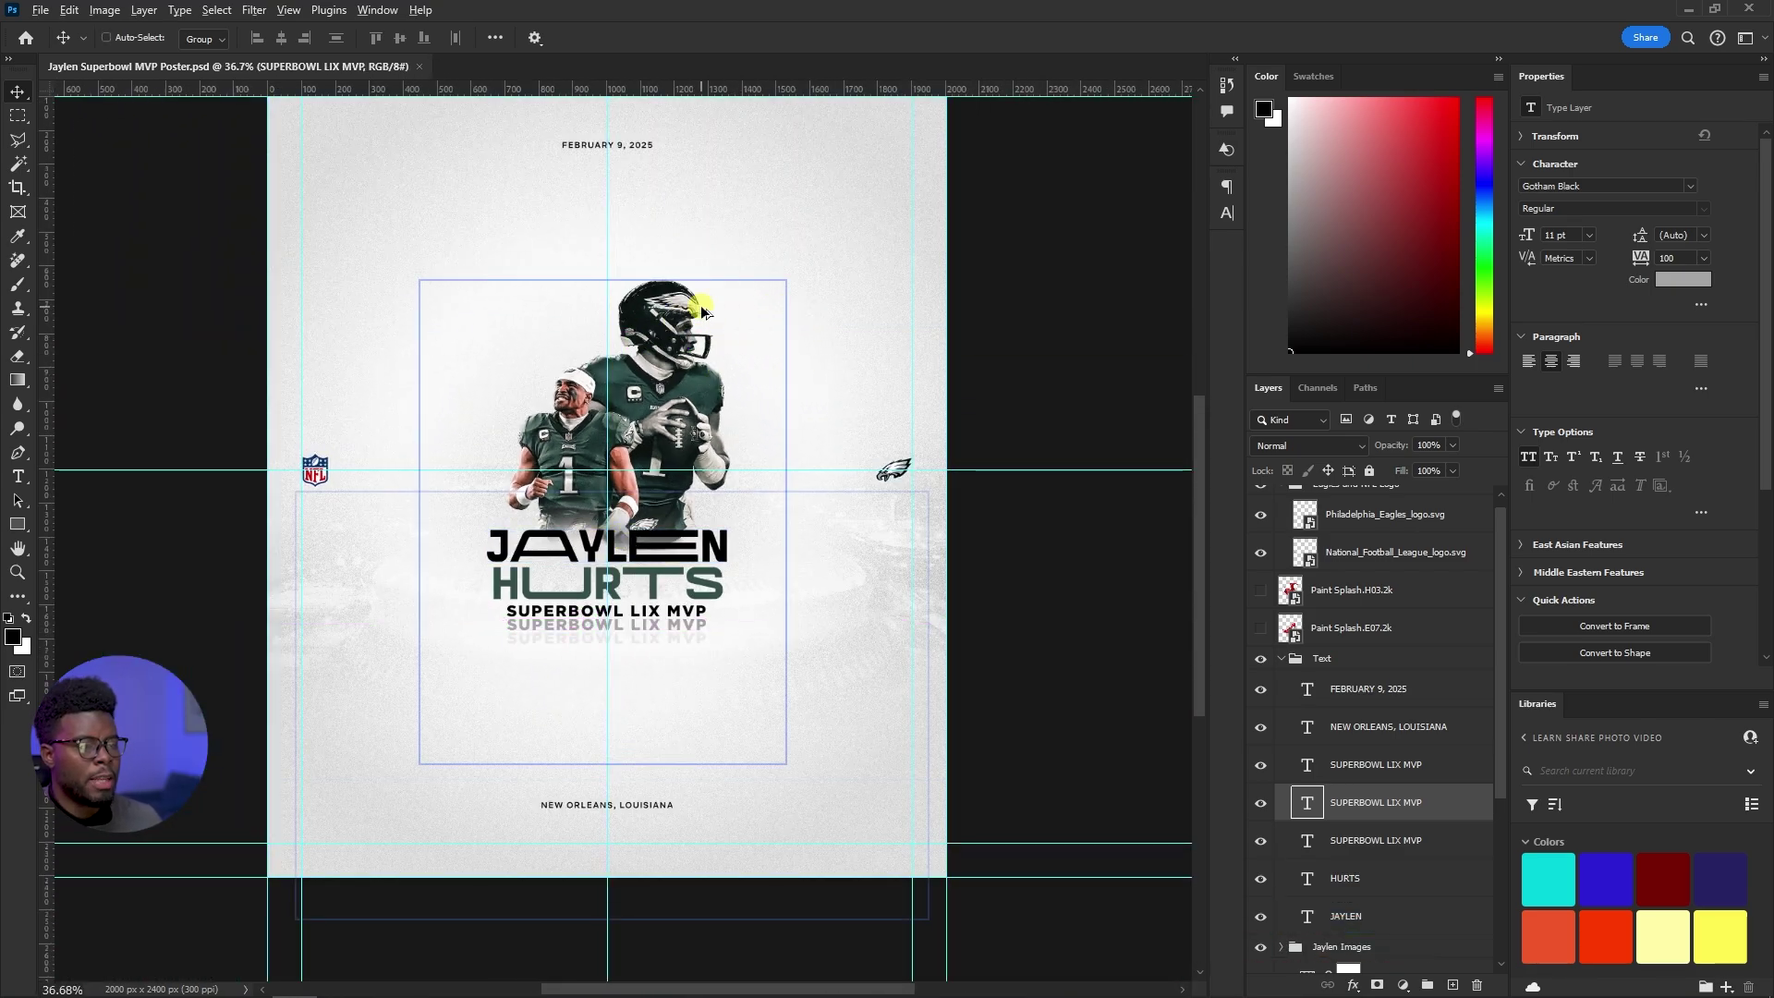
Make the hidden Paint Splash.E07.2k layer visible over the players and select it
scroll(700, 308, "up", 1)
scroll(626, 285, "up", 4)
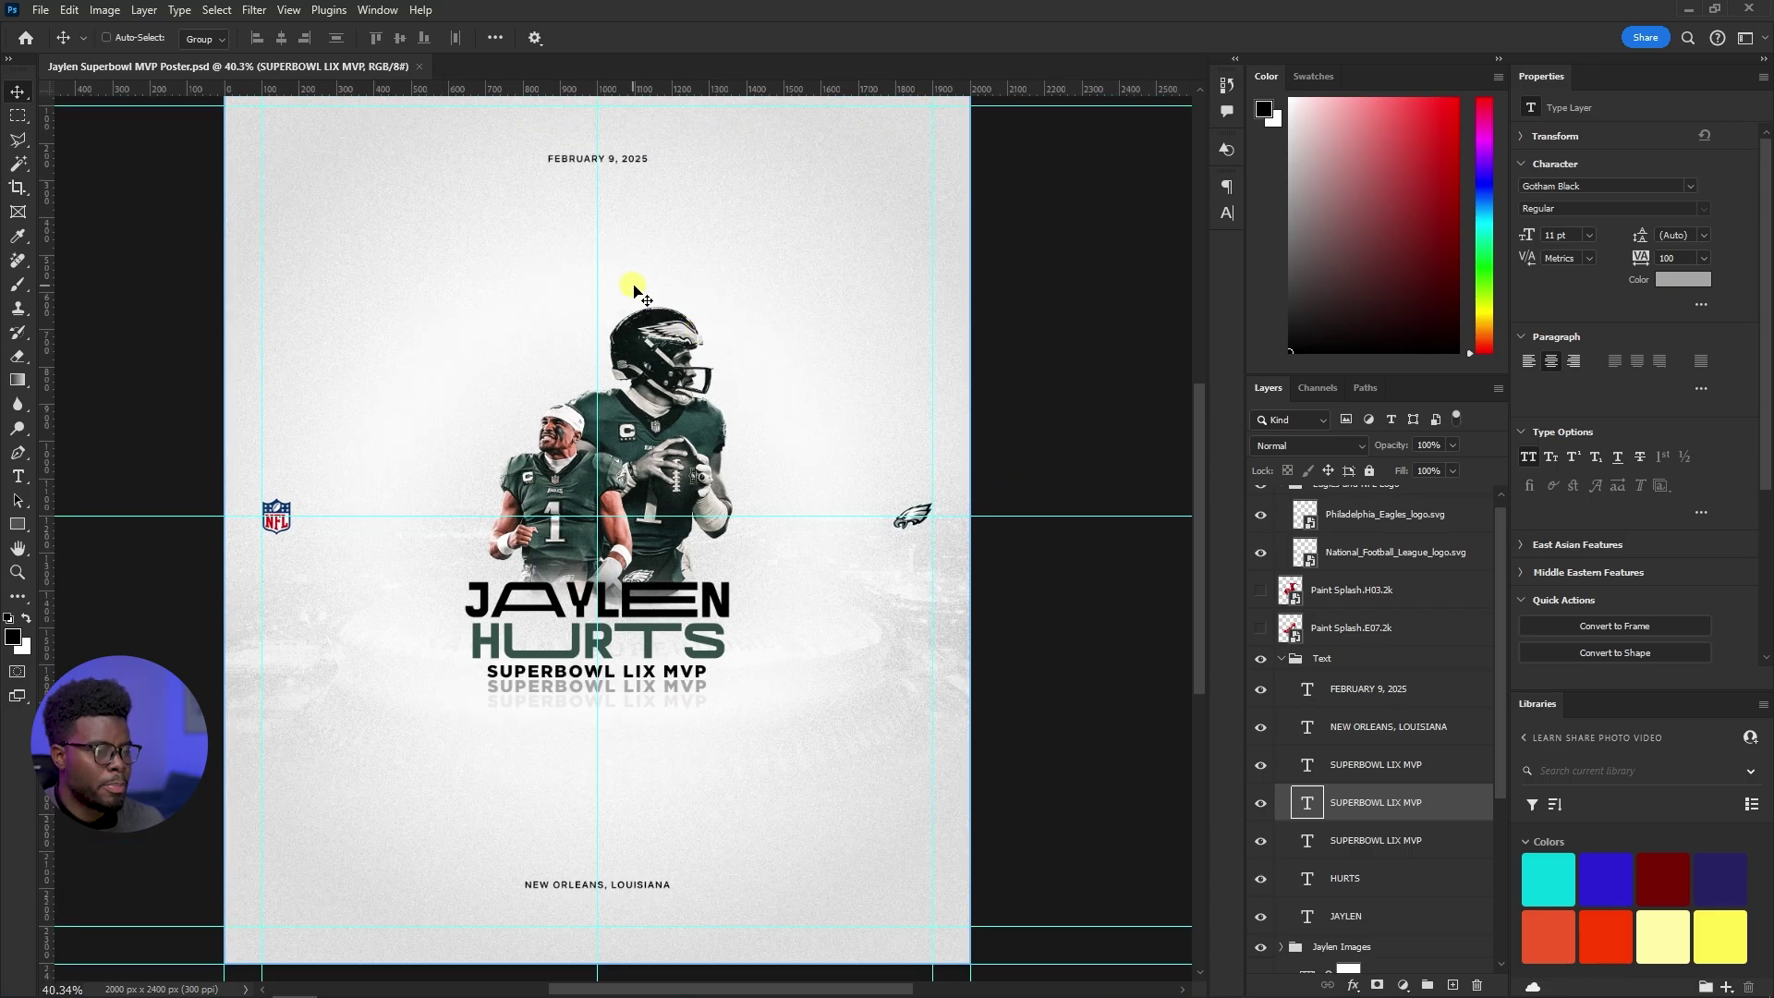
scroll(722, 319, "down", 1)
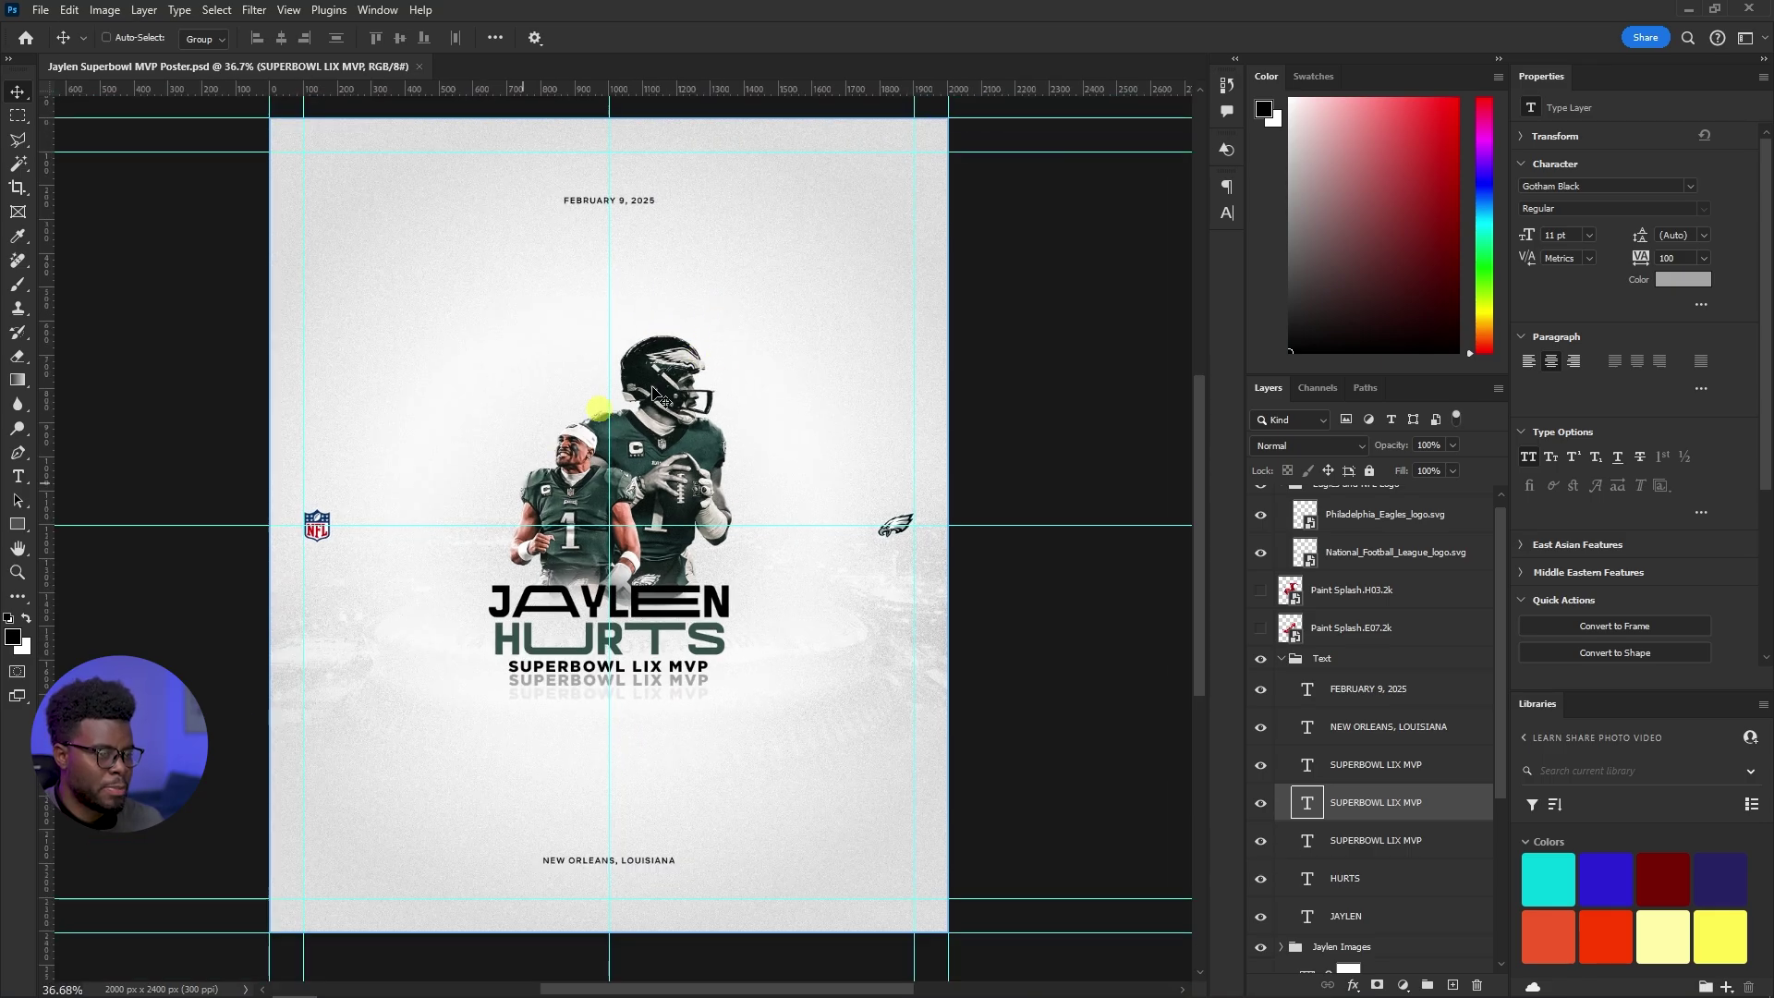
left_click(558, 637, "ctrl")
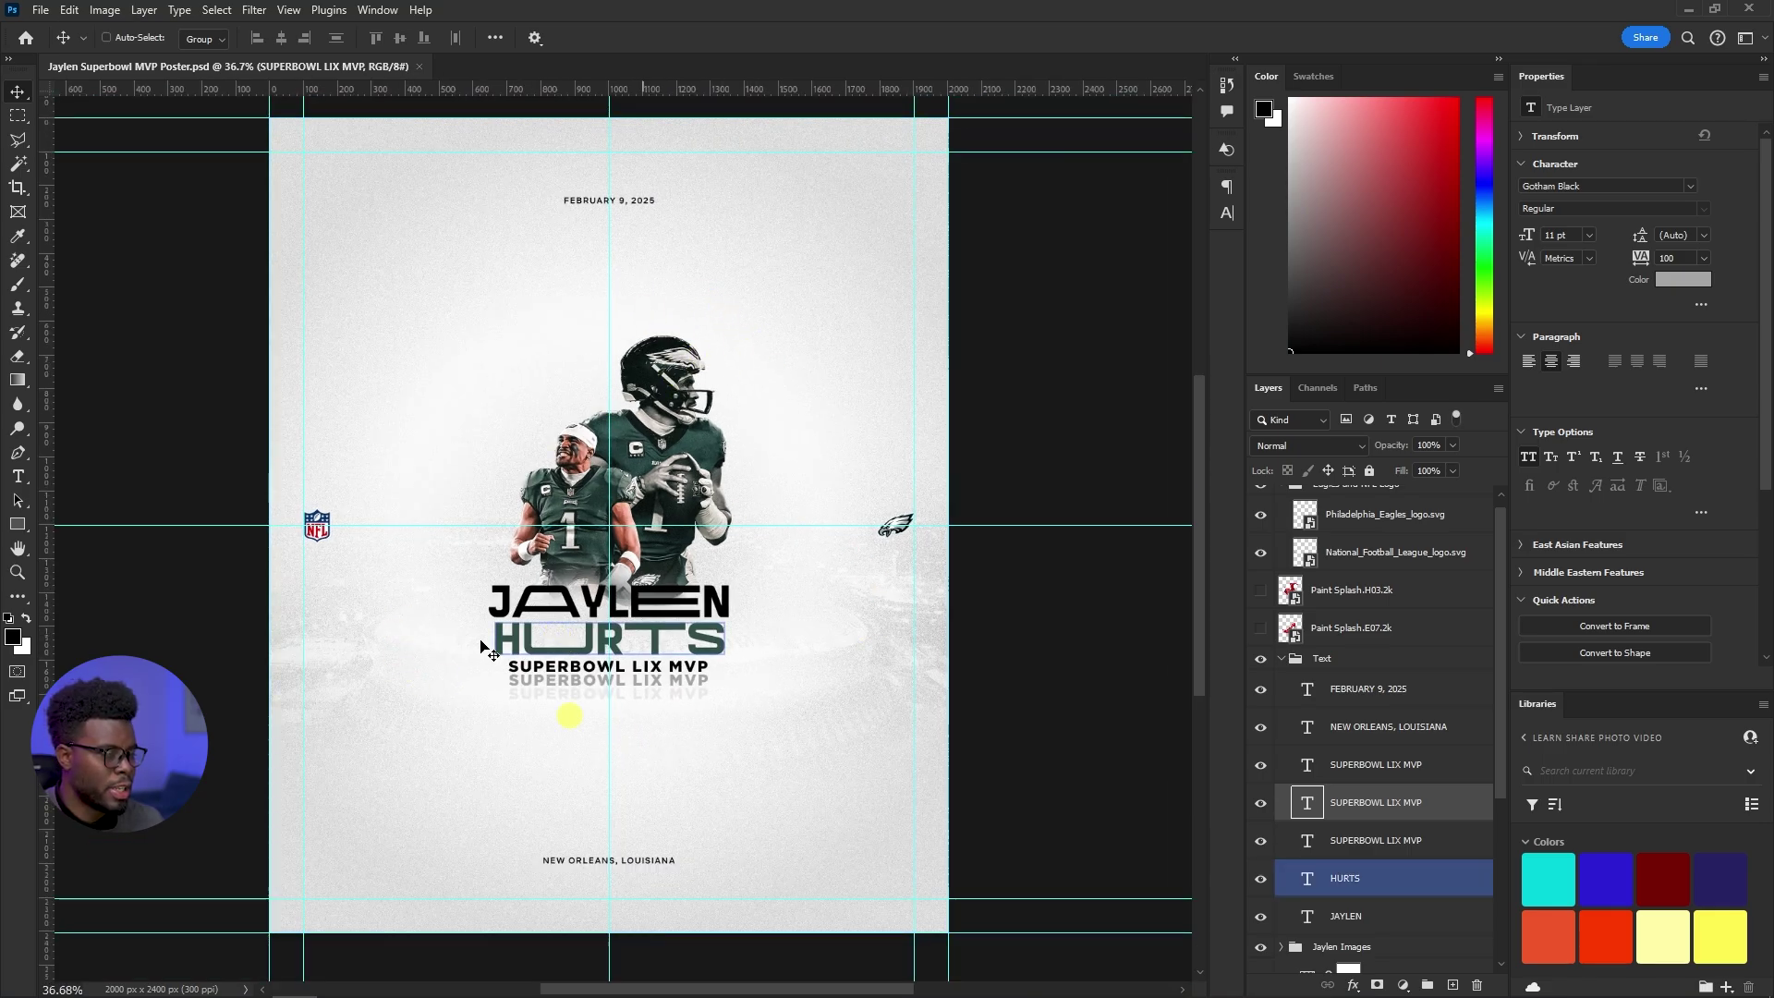
scroll(1377, 685, "up", 1)
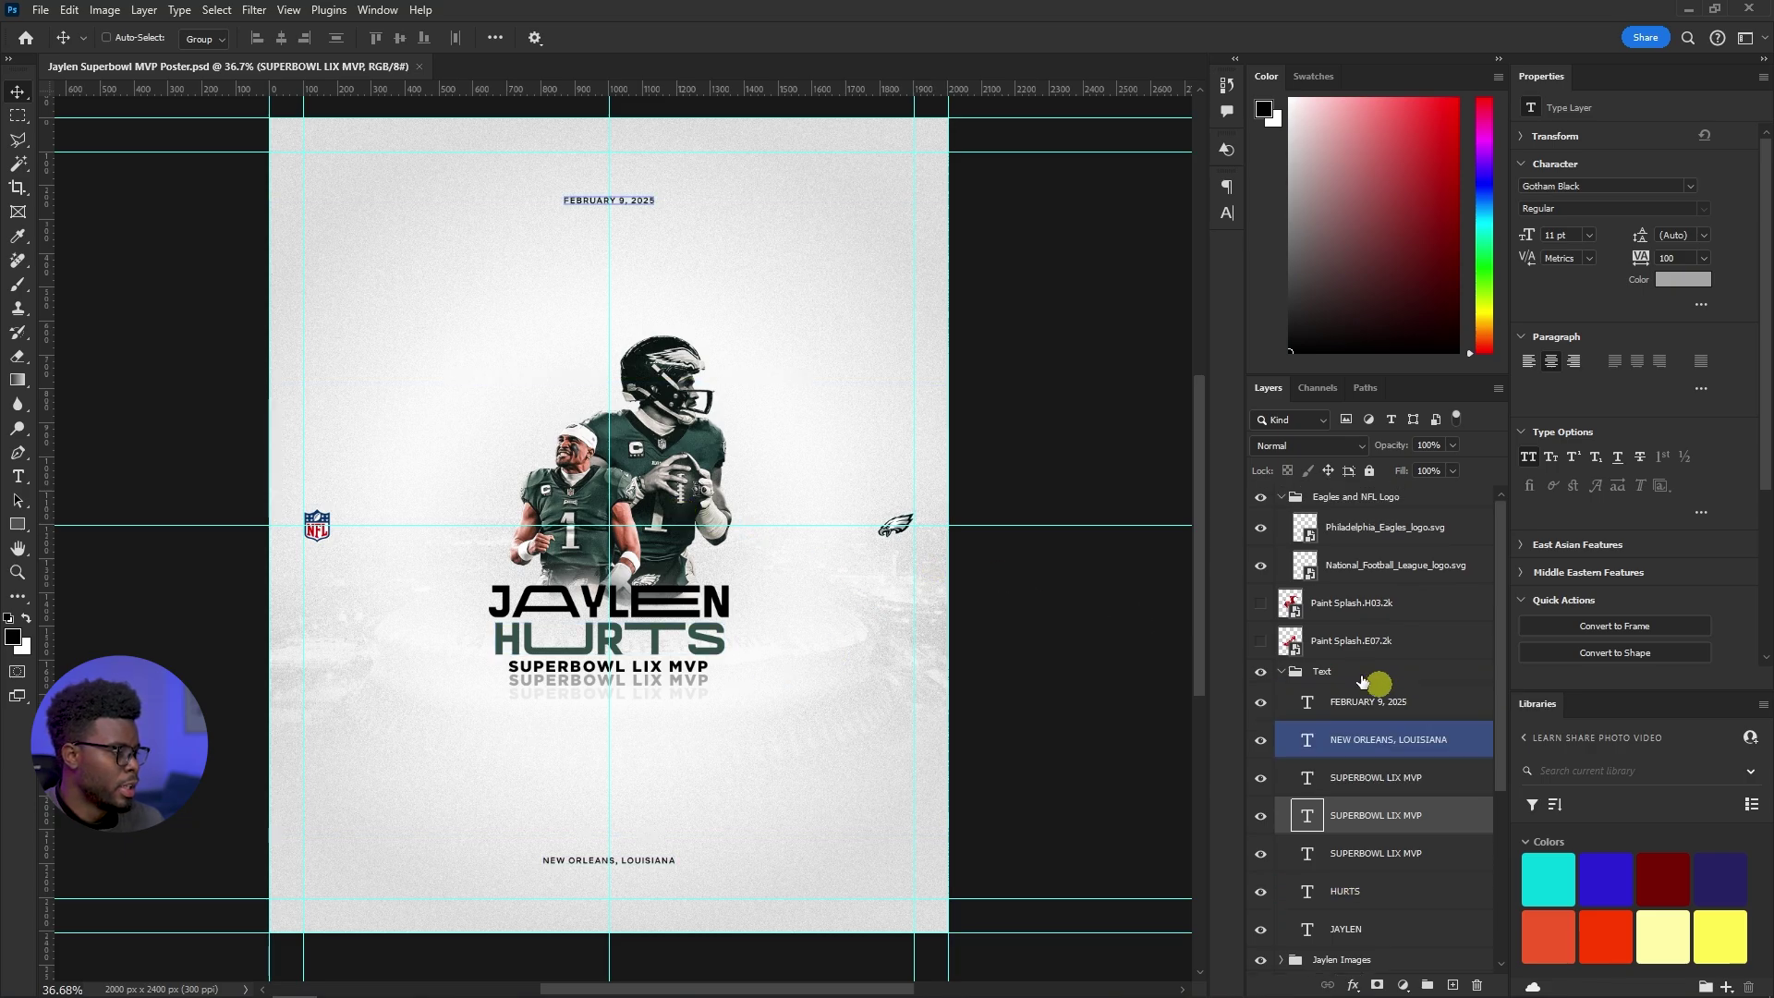
left_click(1260, 638)
left_click(1257, 604)
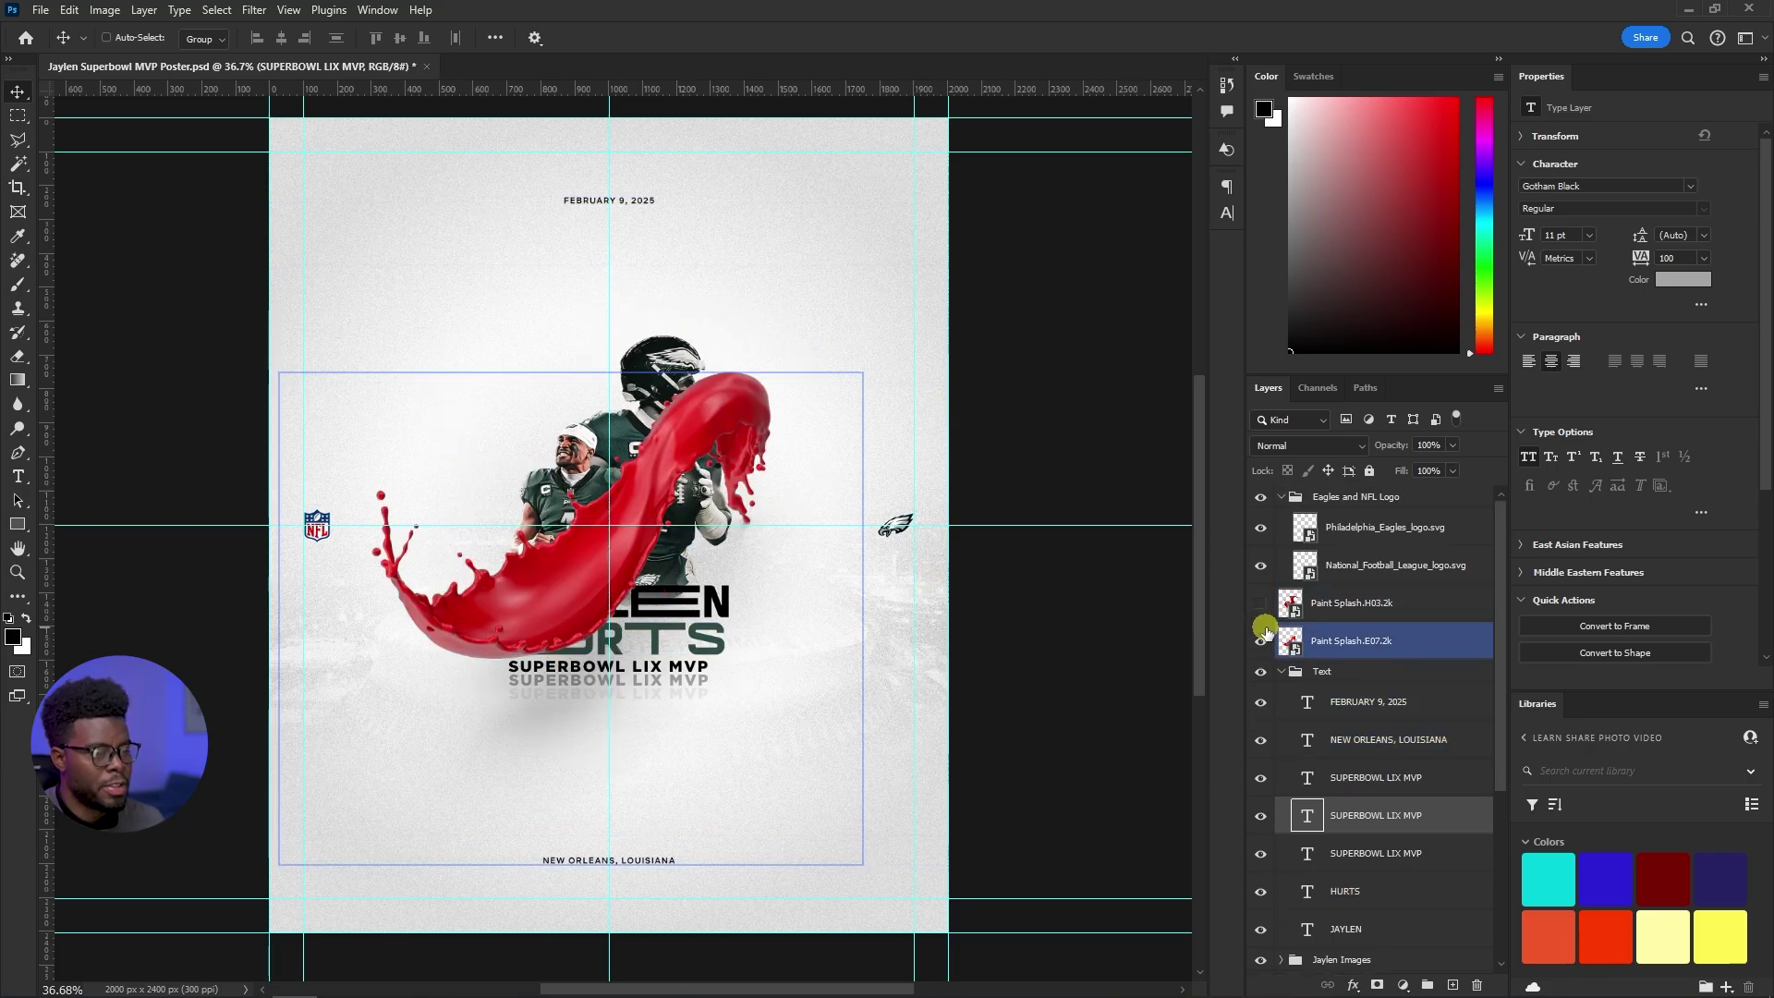
left_click(1347, 638)
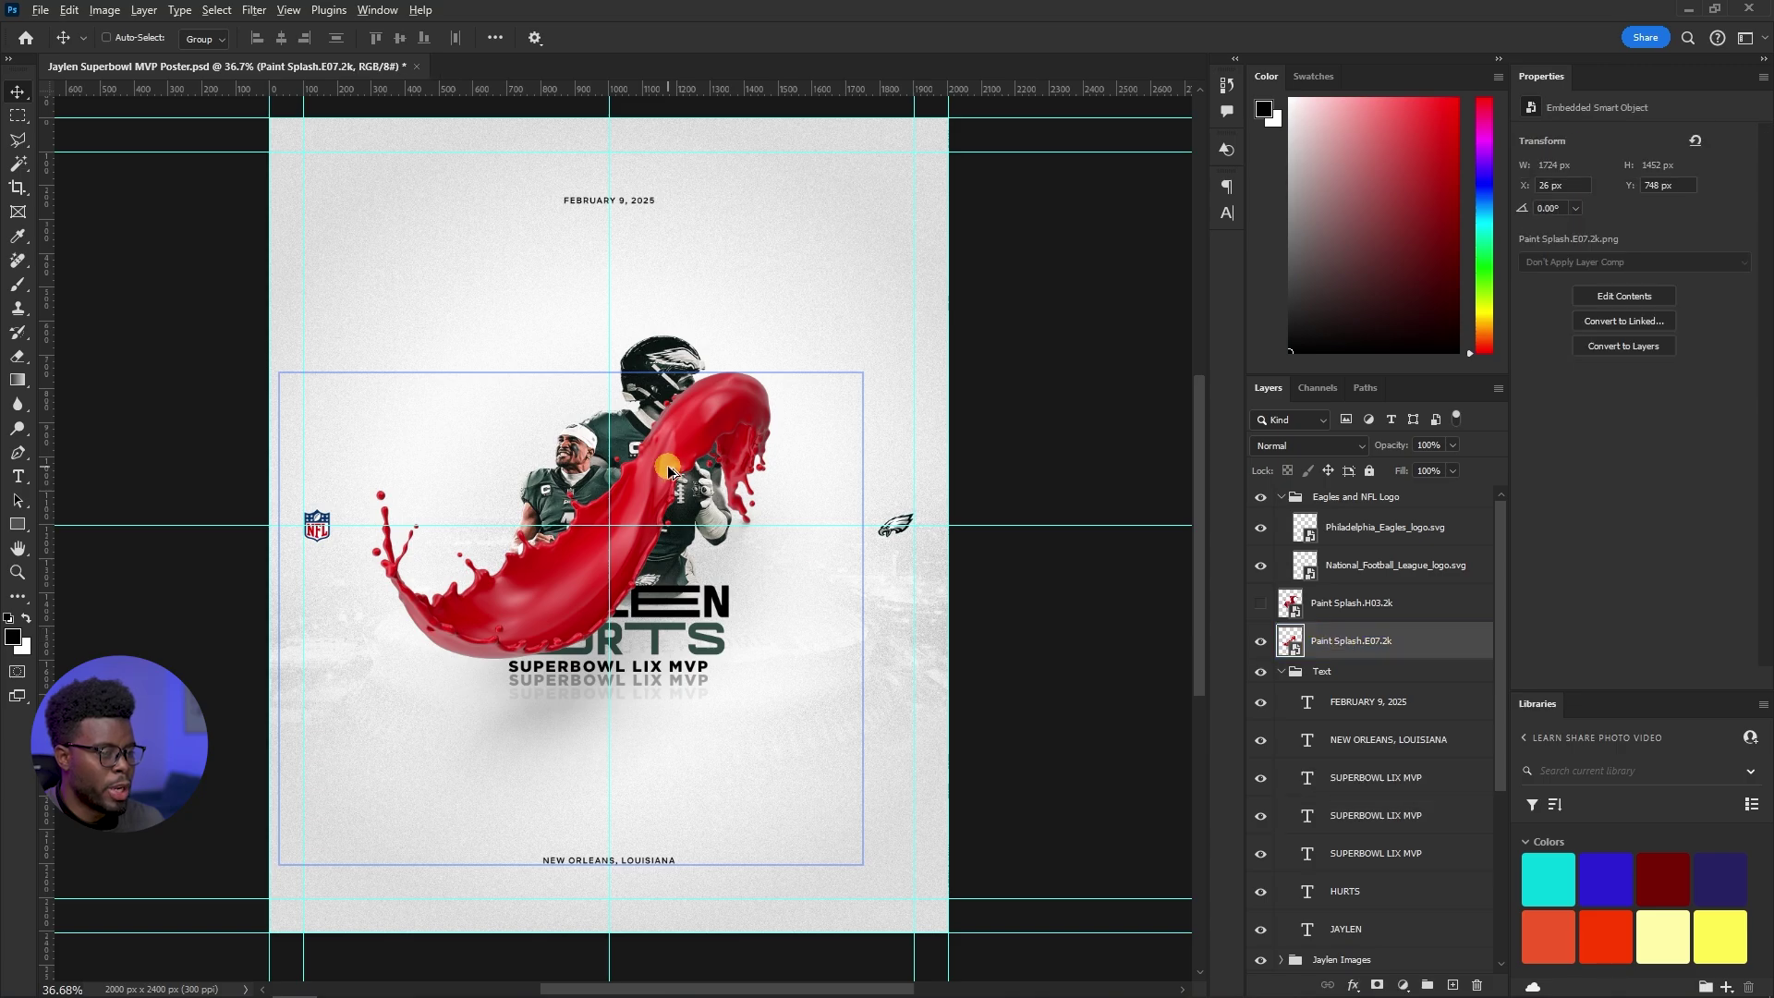
Scale the red paint splash proportionally to about 57.67% and shift it about 41 px left and 39 px up across the players
scroll(672, 464, "up", 2)
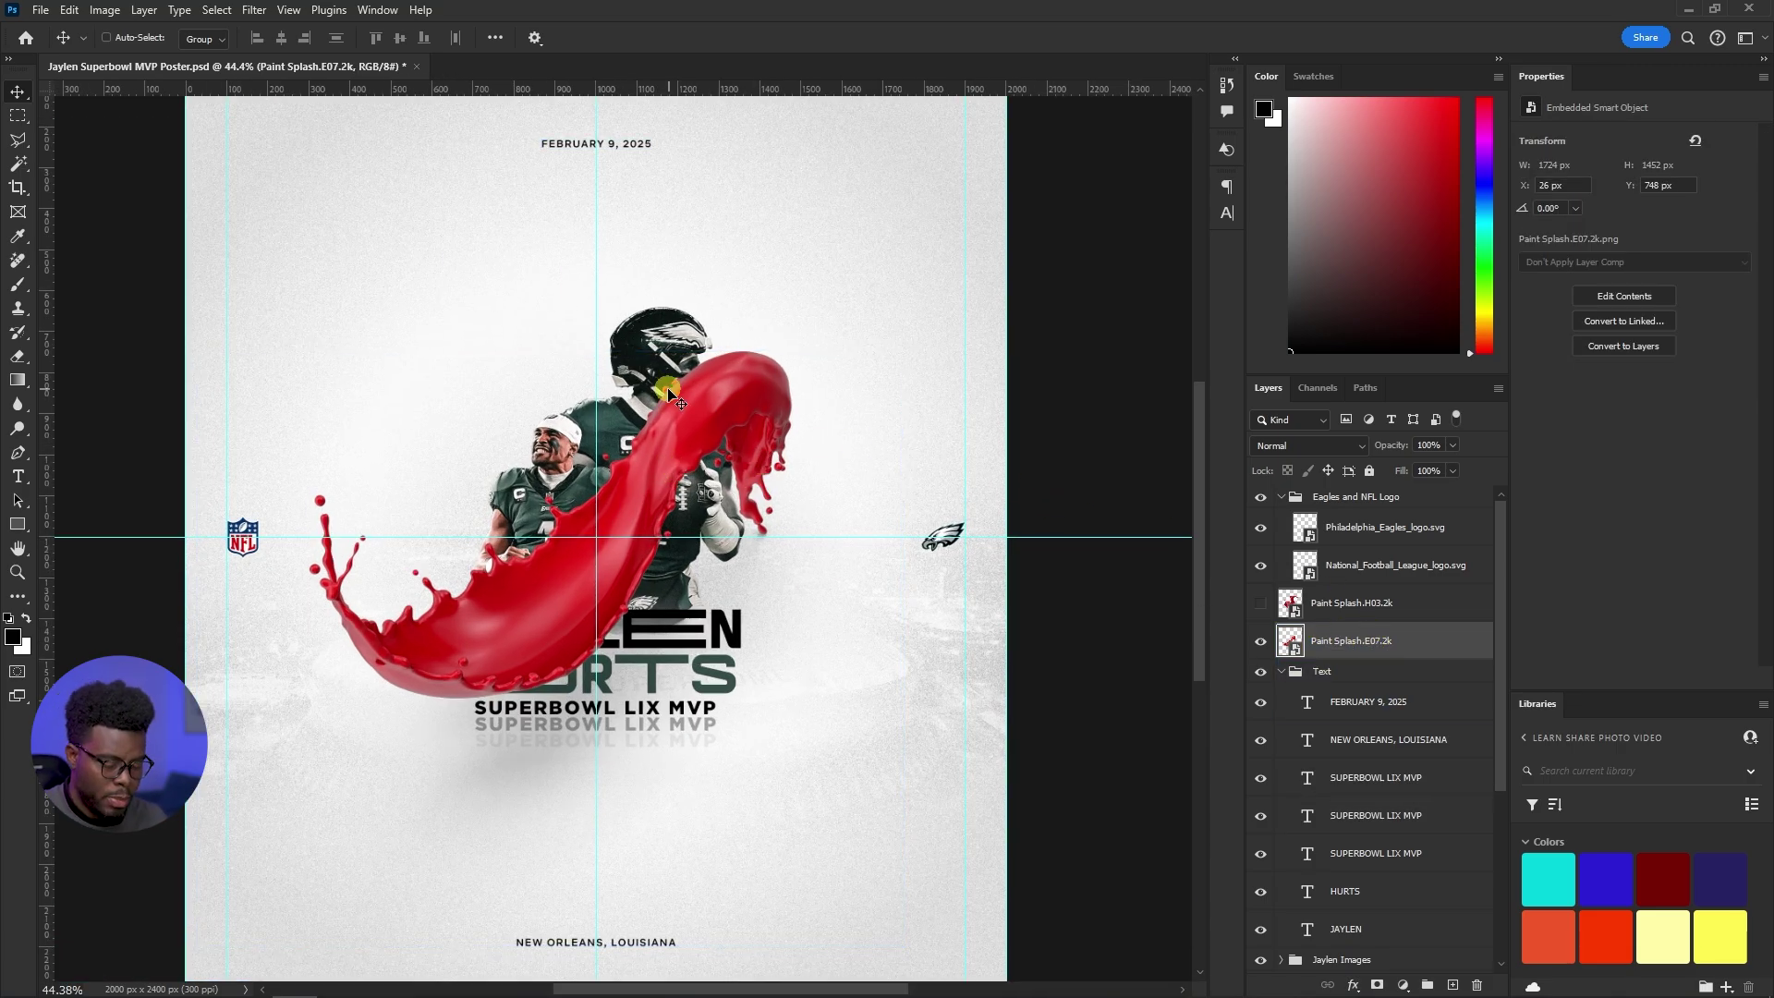
scroll(532, 363, "up", 2)
key("ctrl+t")
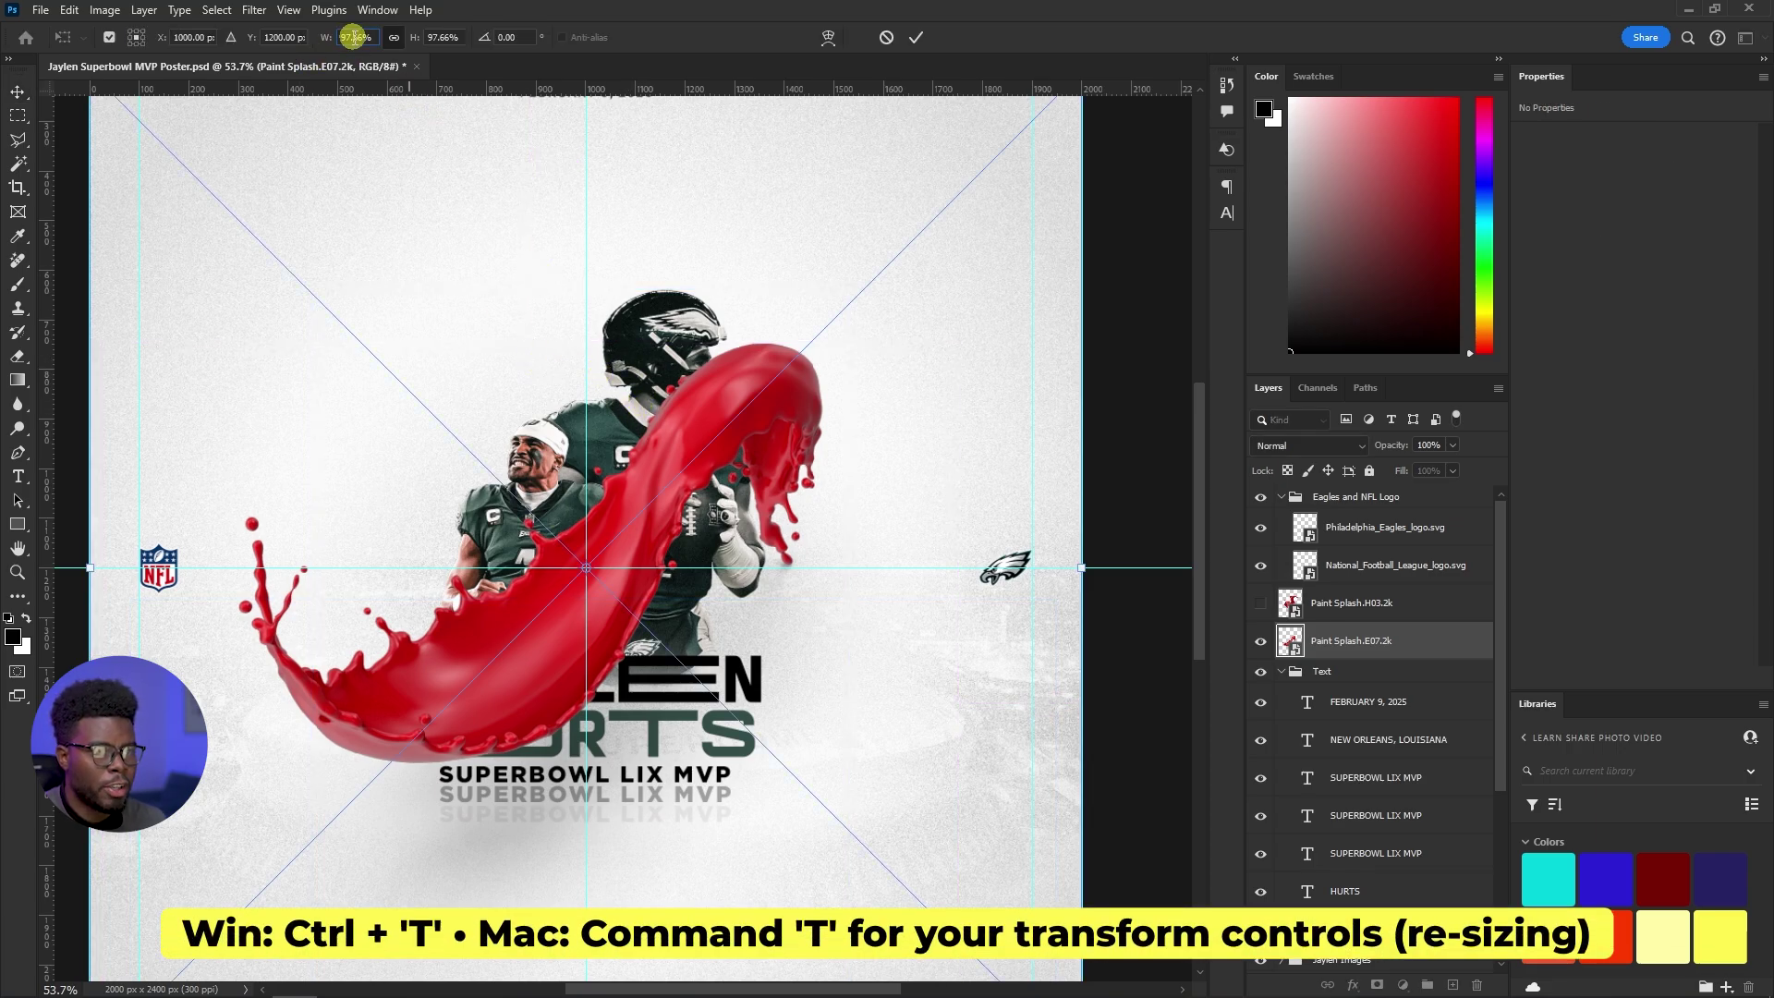
key("shift+Down")
key("shift+Down")
key("shift+Down")
key("shift+Down")
key("shift+Down")
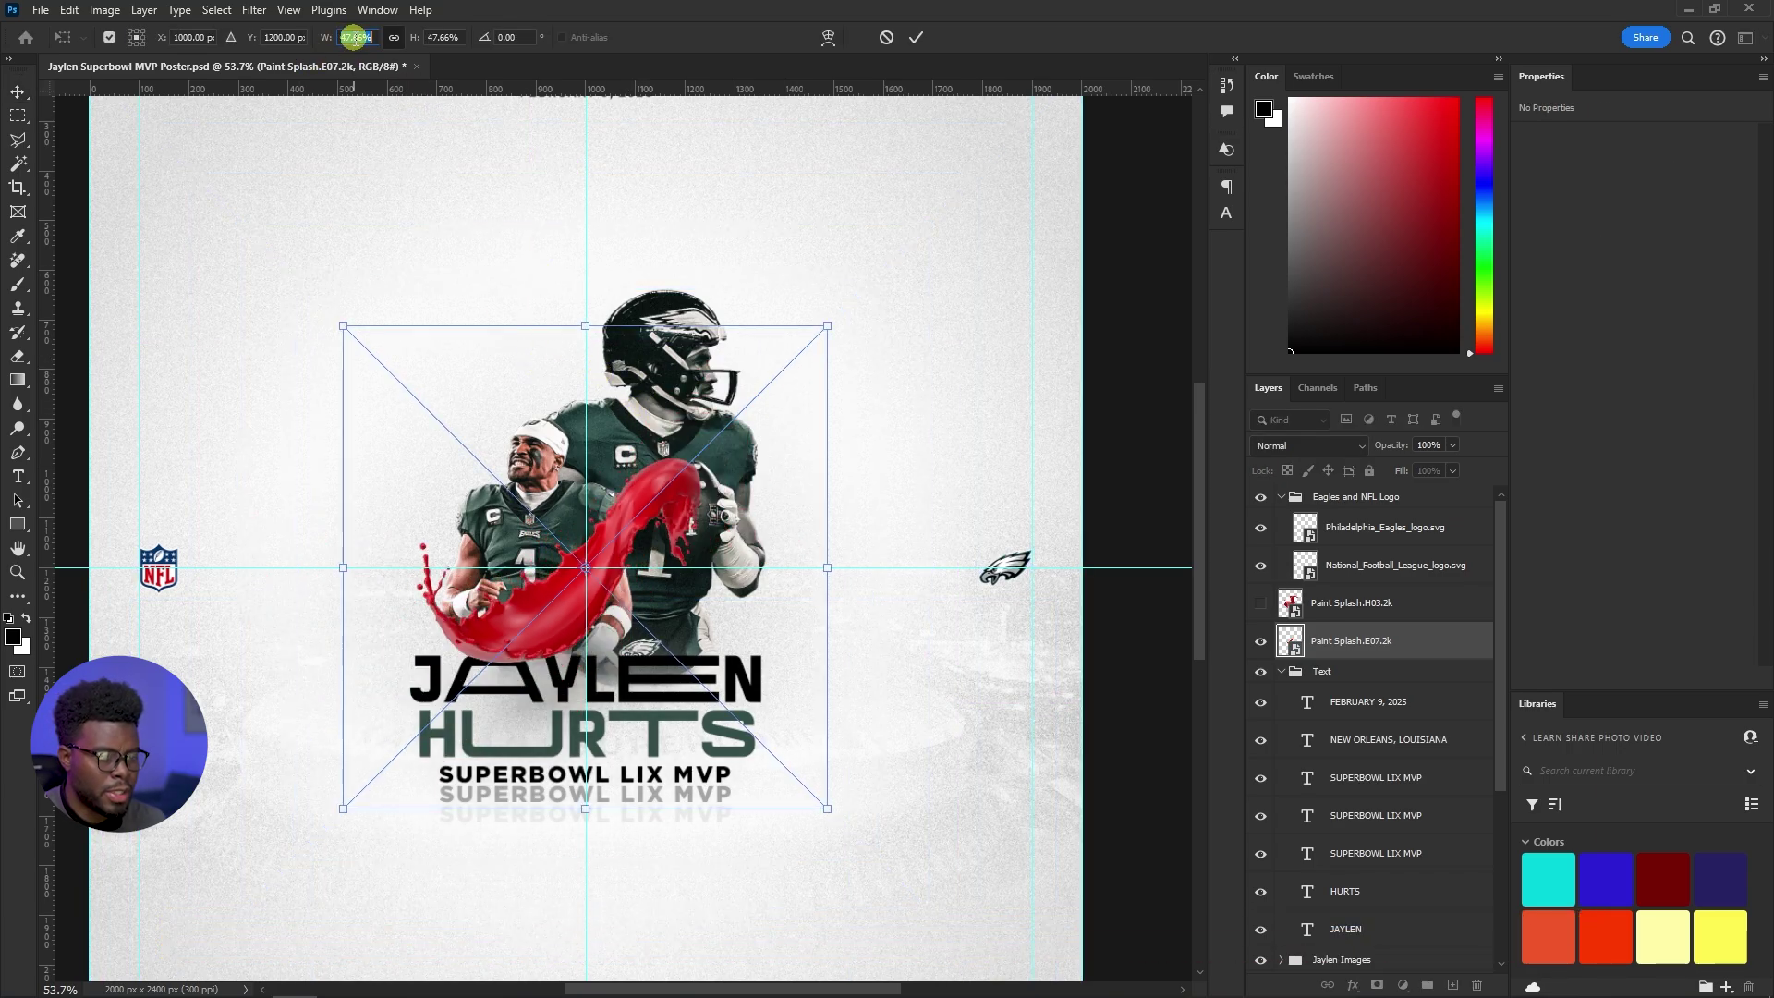
key("shift+Up")
left_click_drag(653, 480, 635, 458)
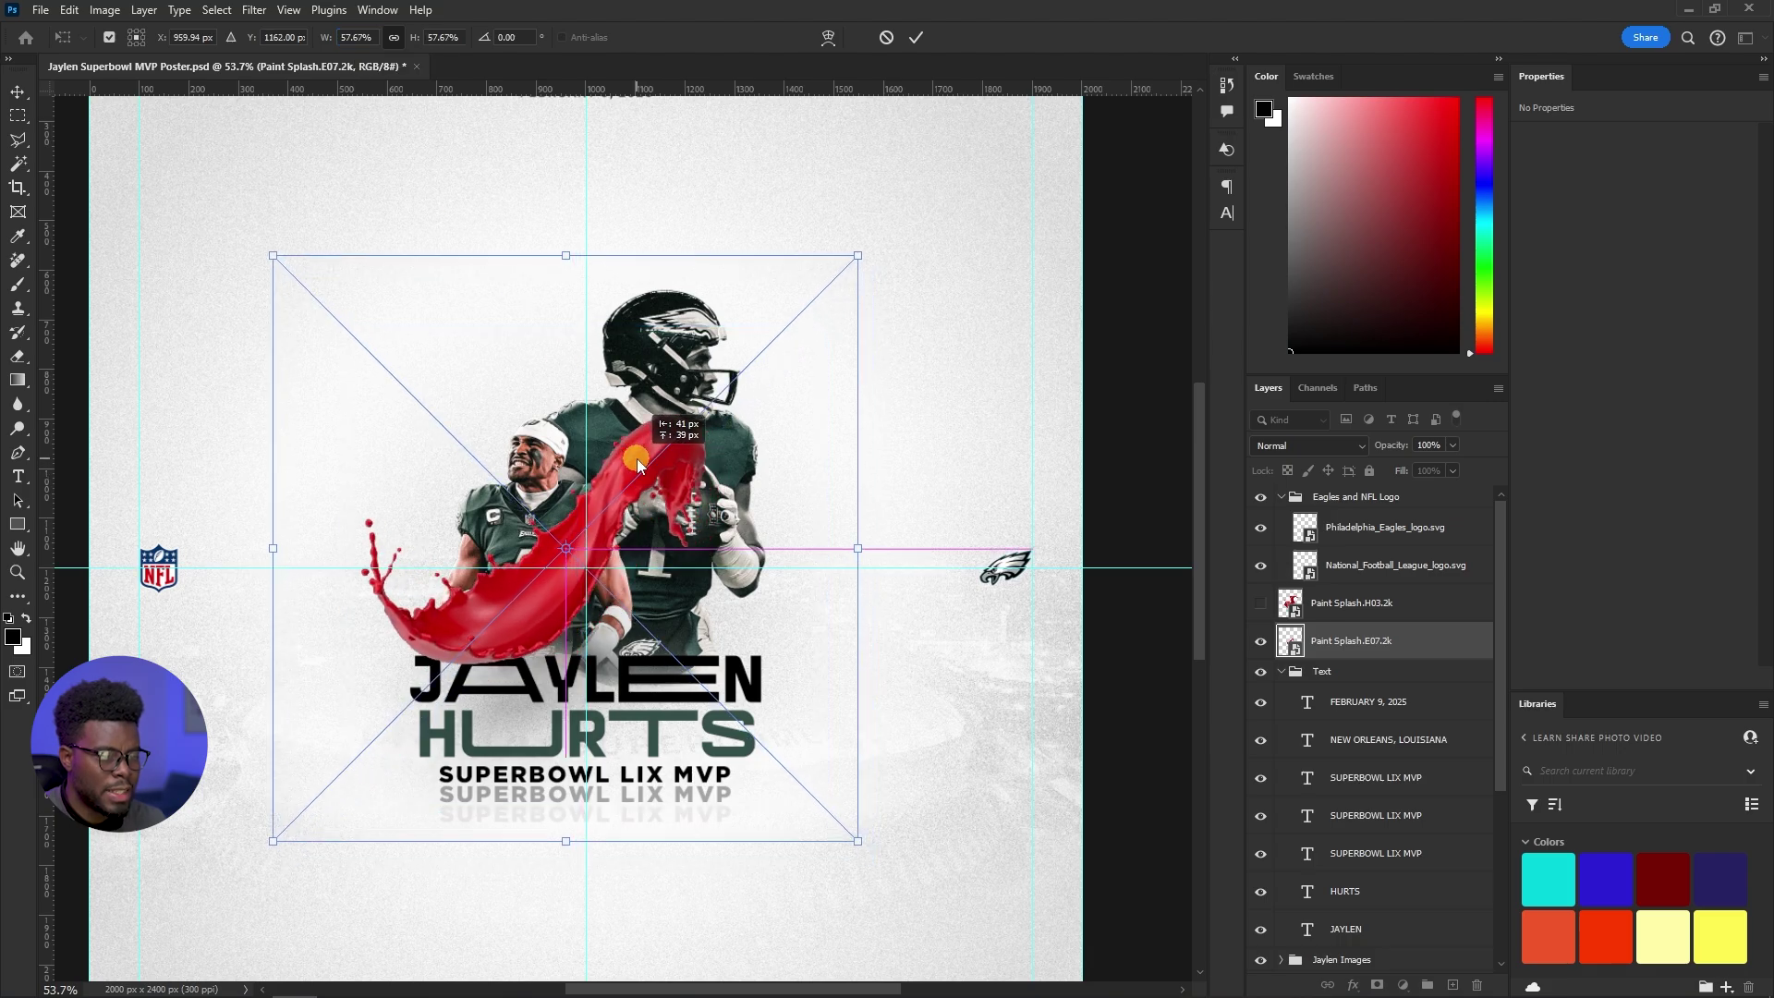
key("Return")
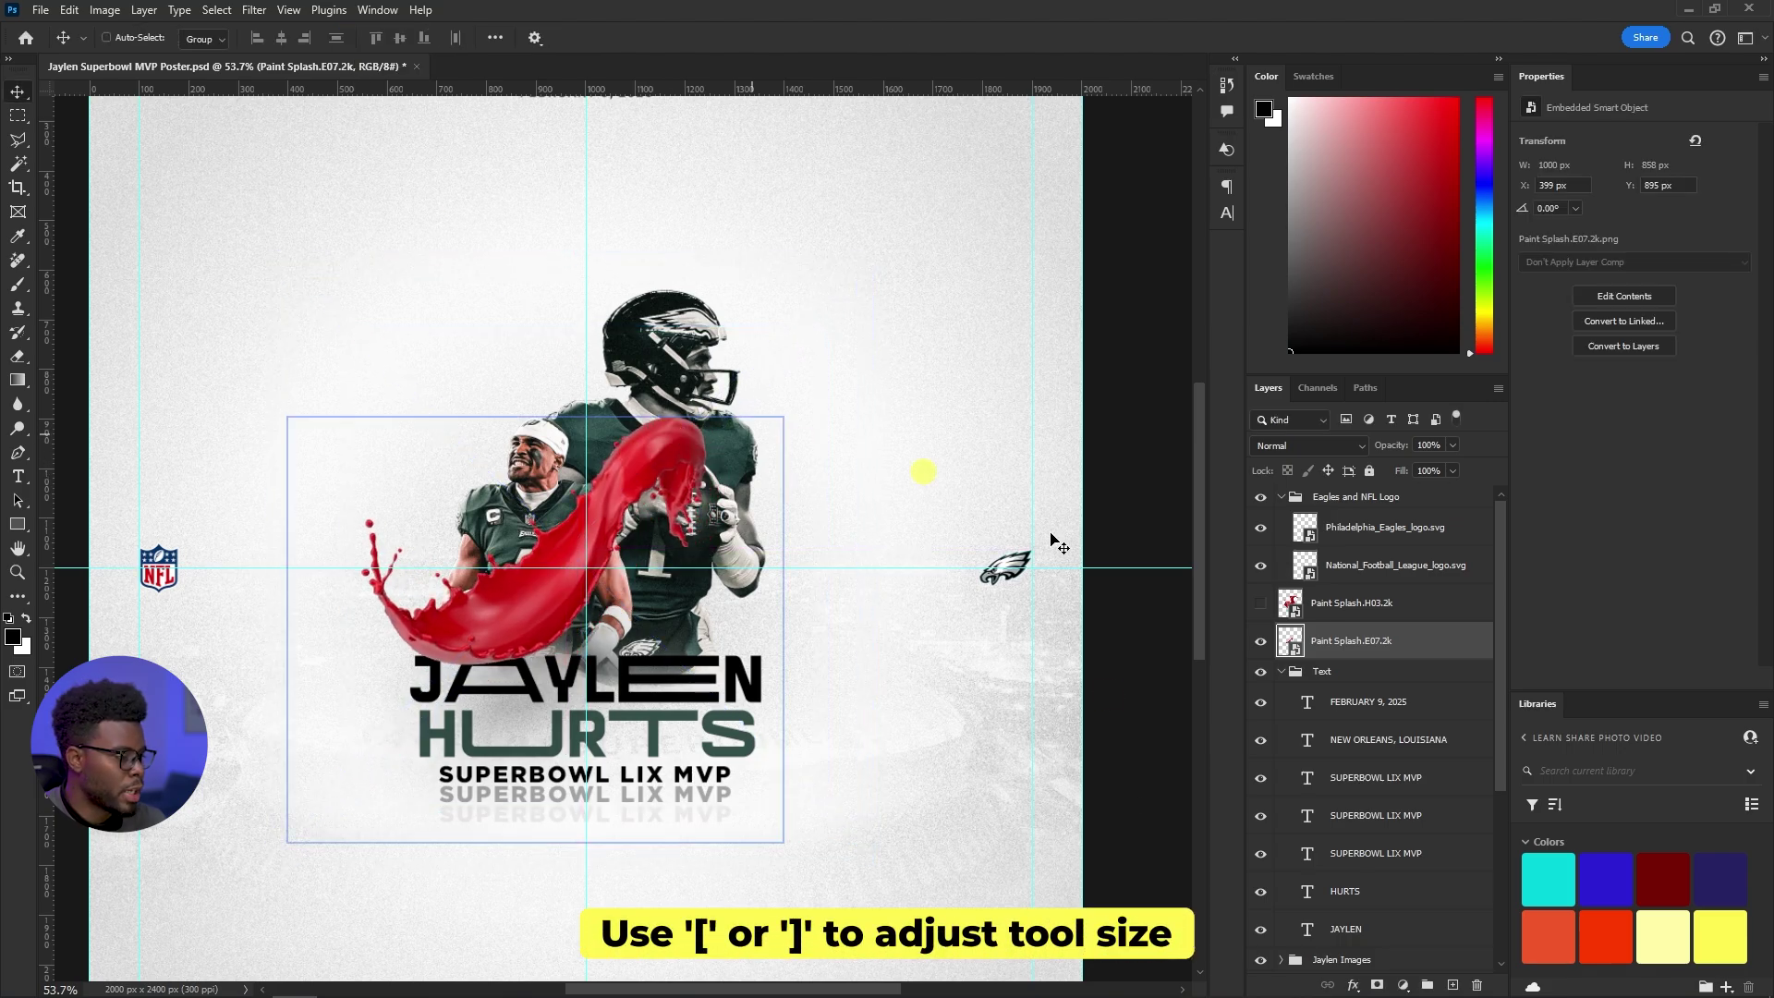
Collapse the Text group, then select and show the hidden Superdome-in-clouds image layer (6B2730C8…source)
left_click(1281, 671)
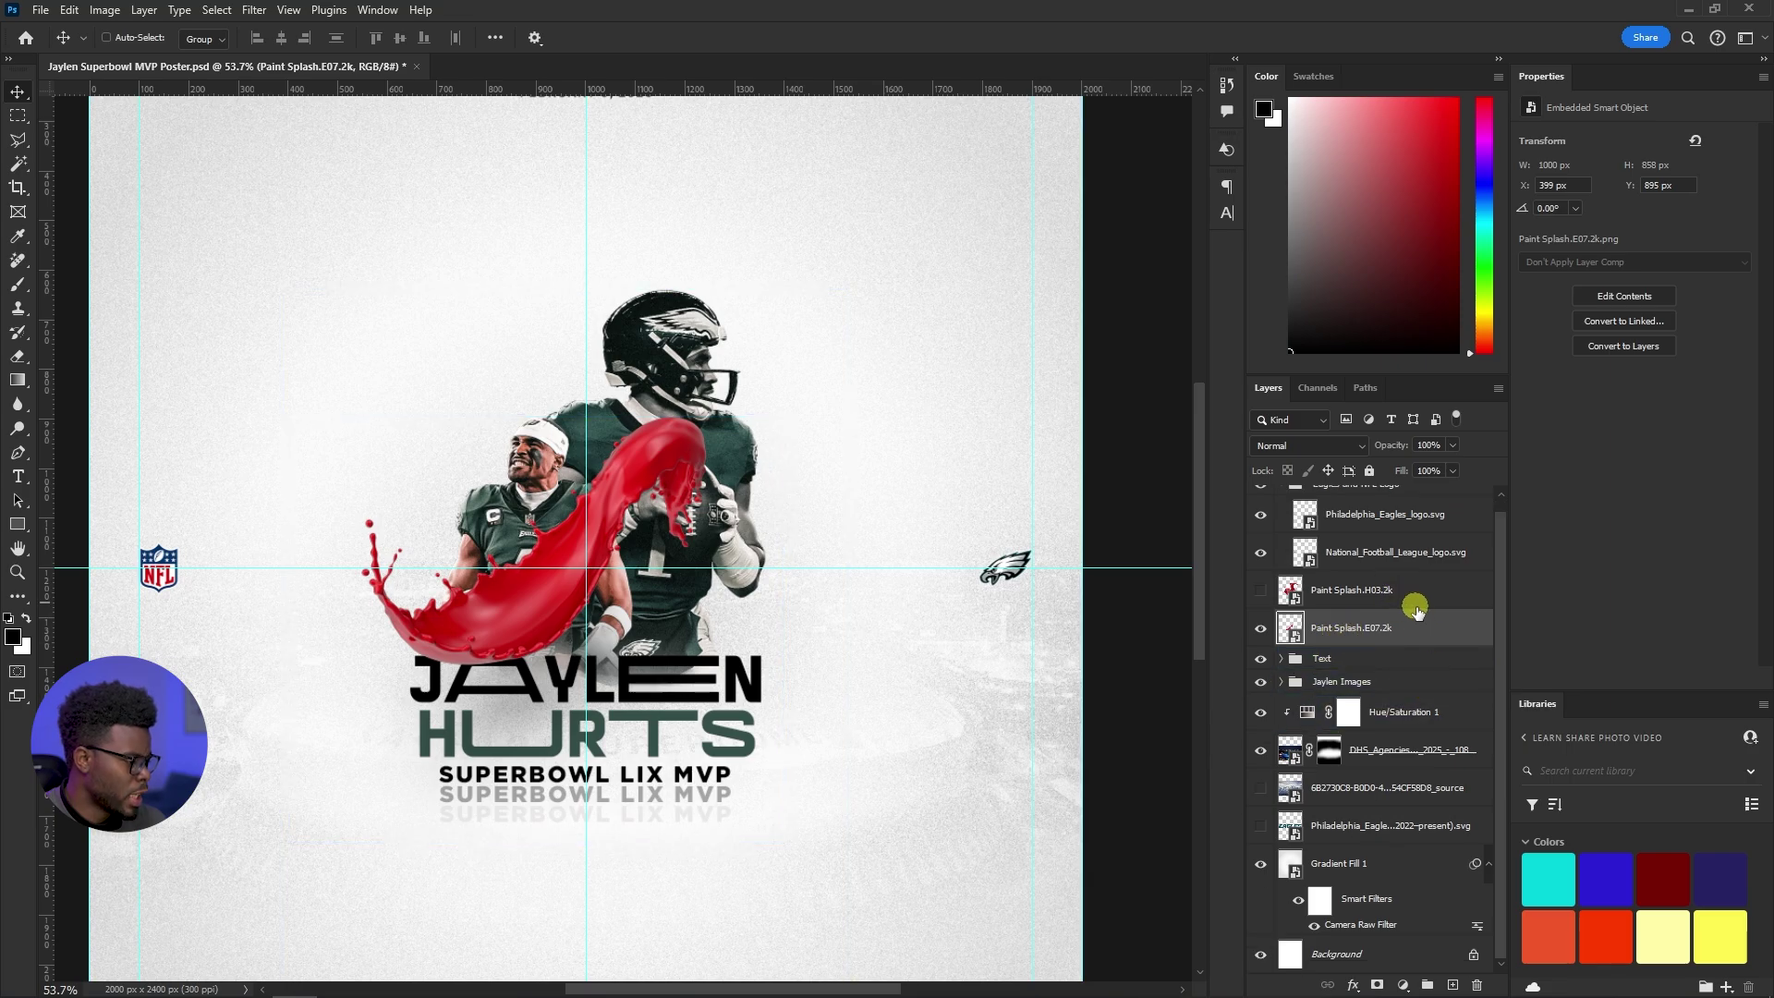
left_click(1394, 759)
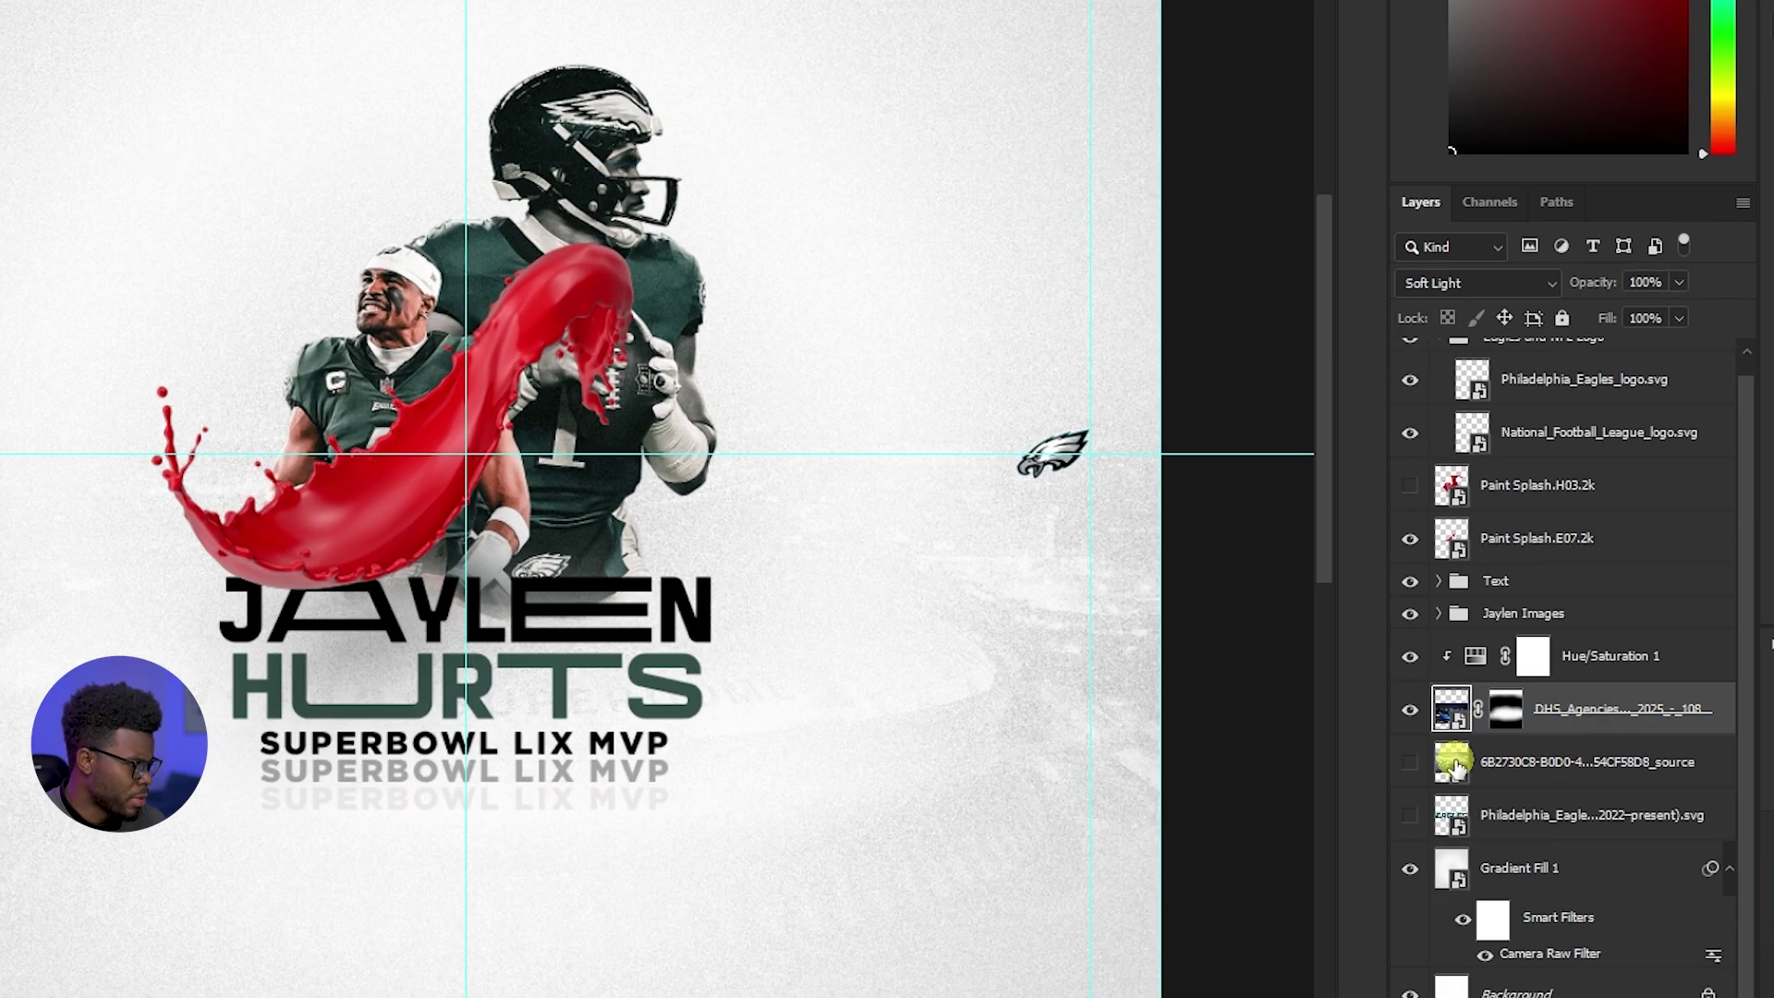
left_click(1412, 762)
left_click(1447, 762)
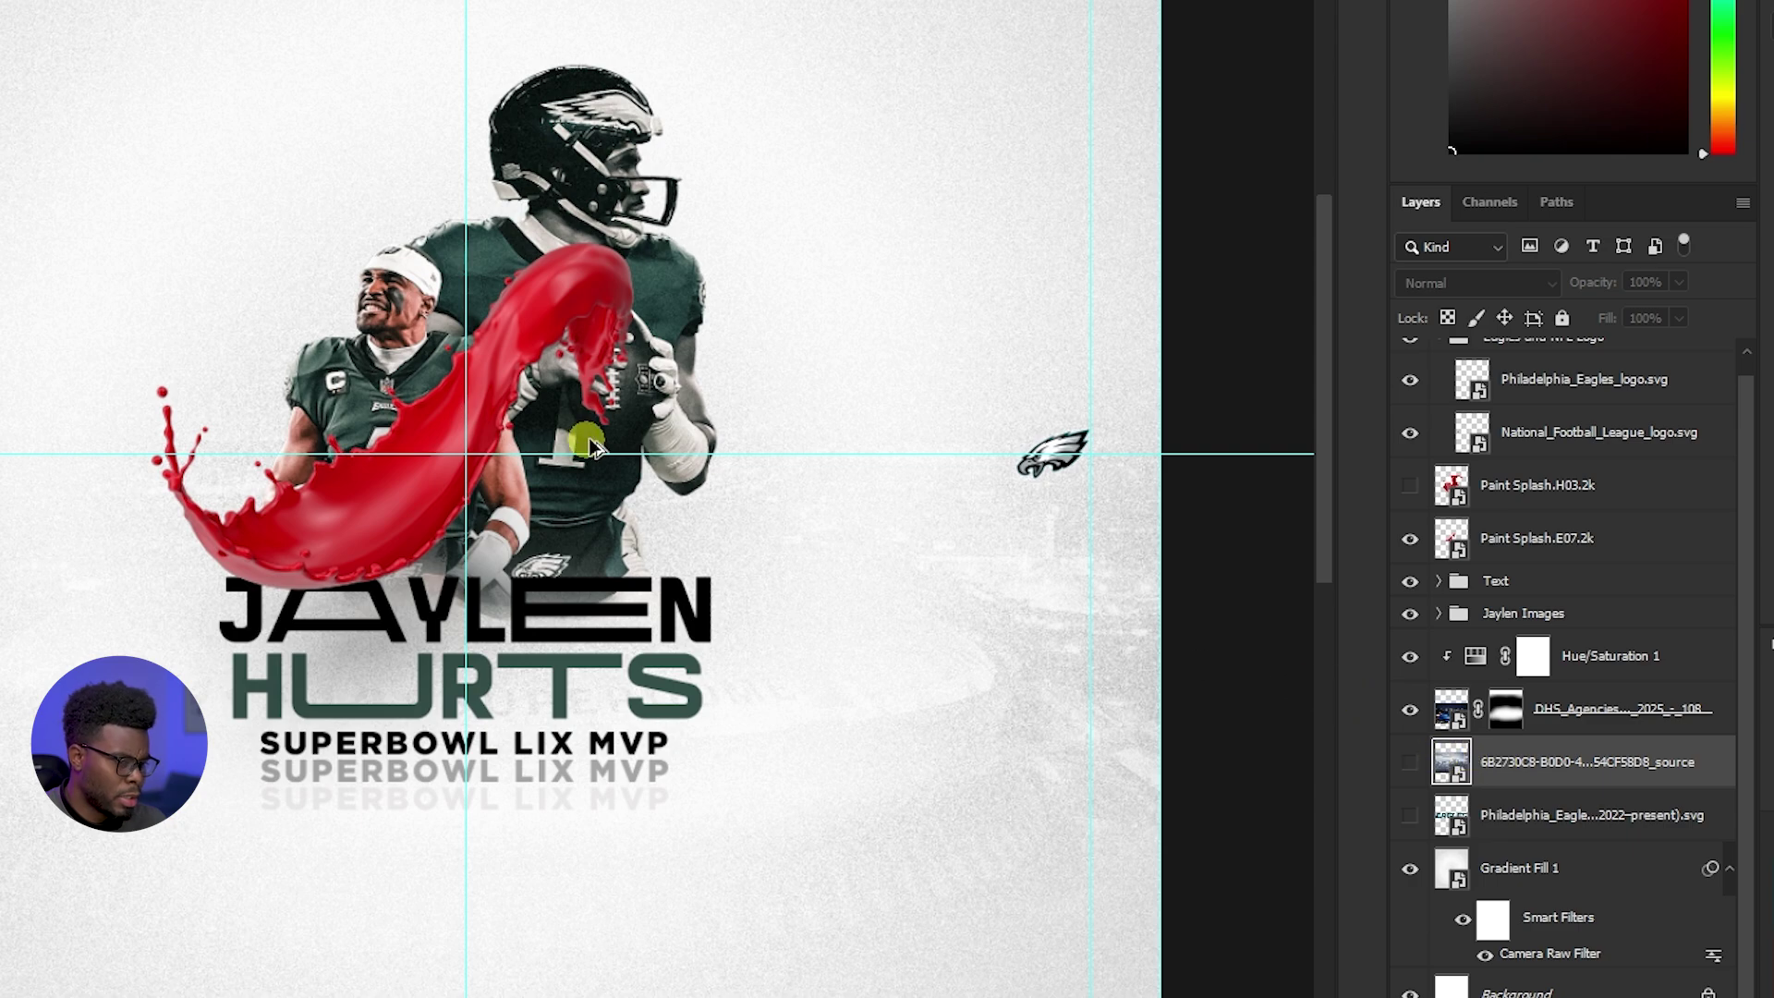
scroll(592, 439, "down", 5)
left_click(1411, 765)
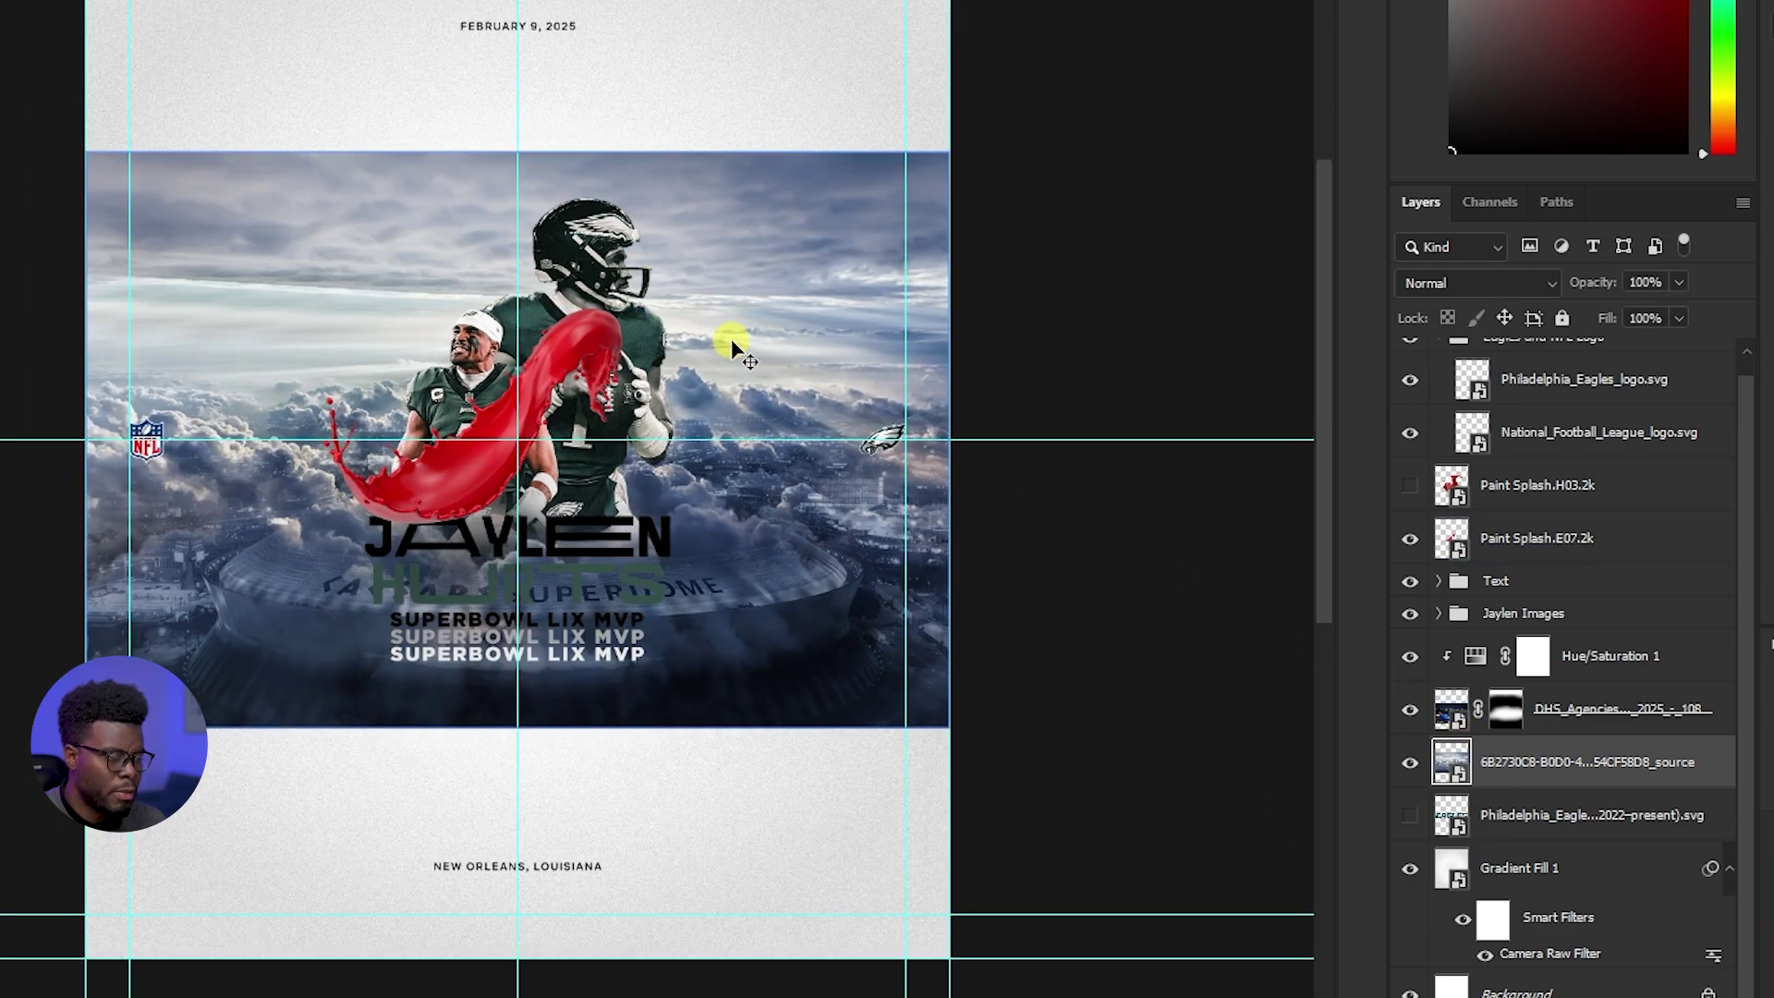
Keep the Superdome clouds image in Normal blend mode and set its opacity to 13%
left_click_drag(731, 343, 699, 369)
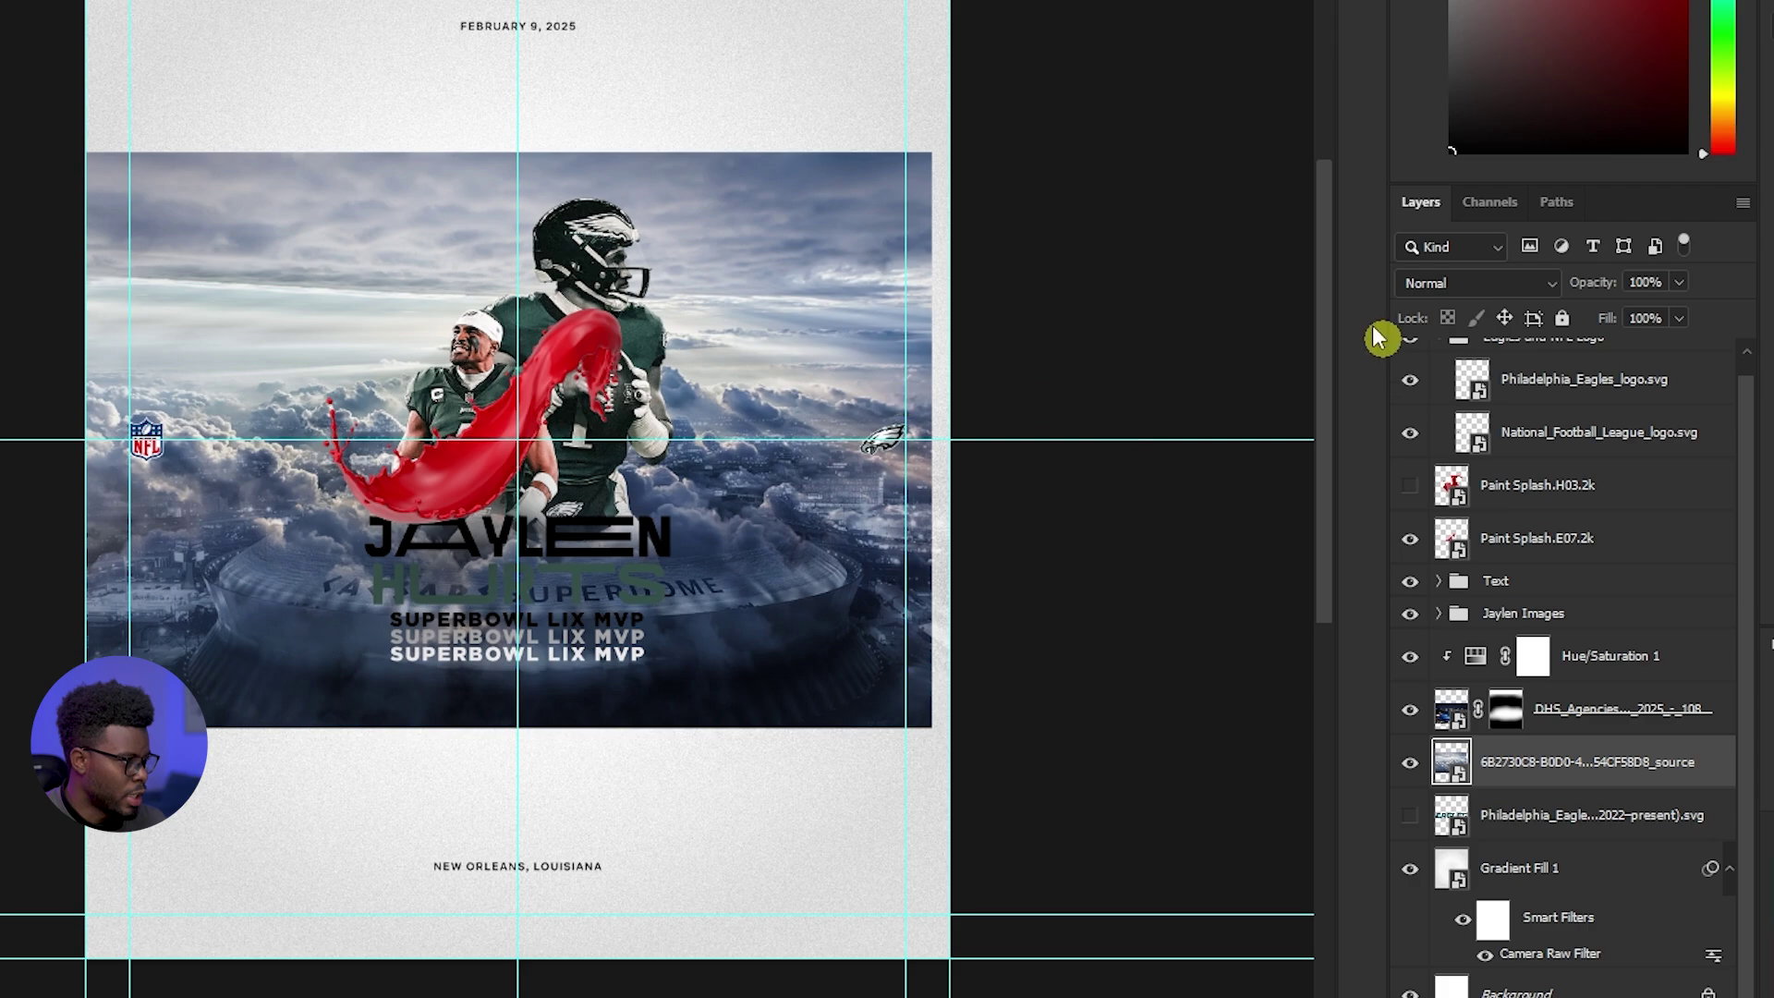
left_click(1545, 283)
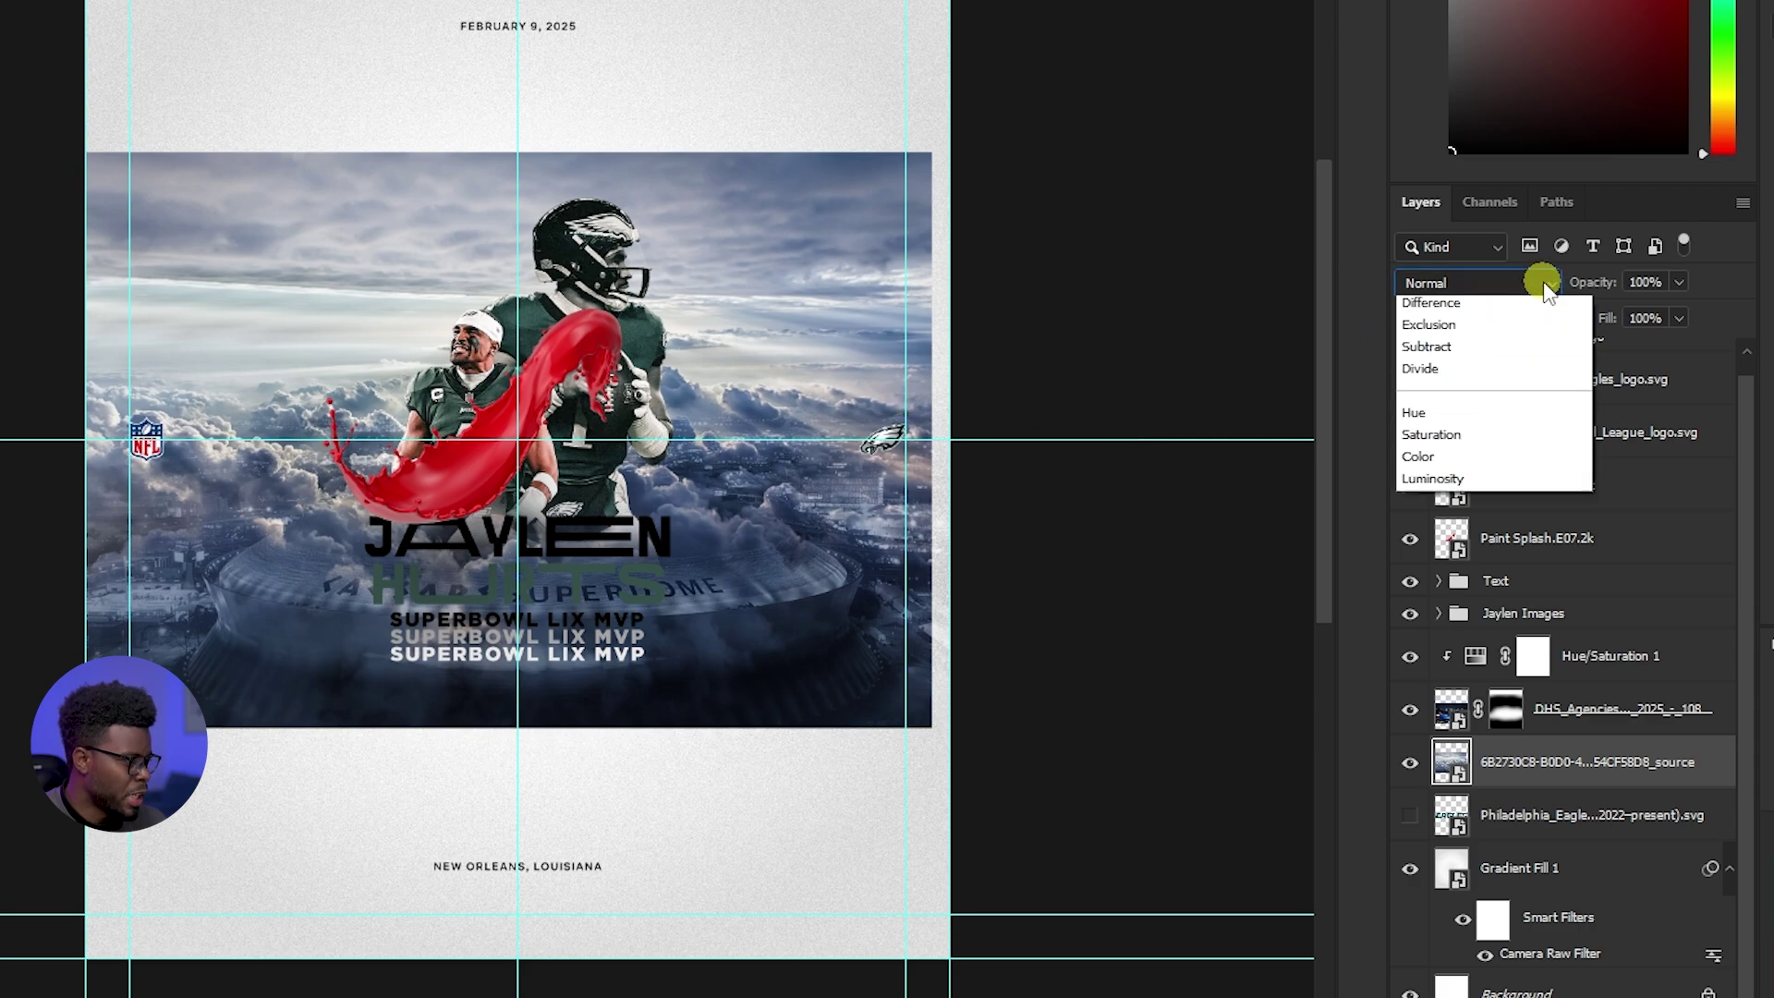
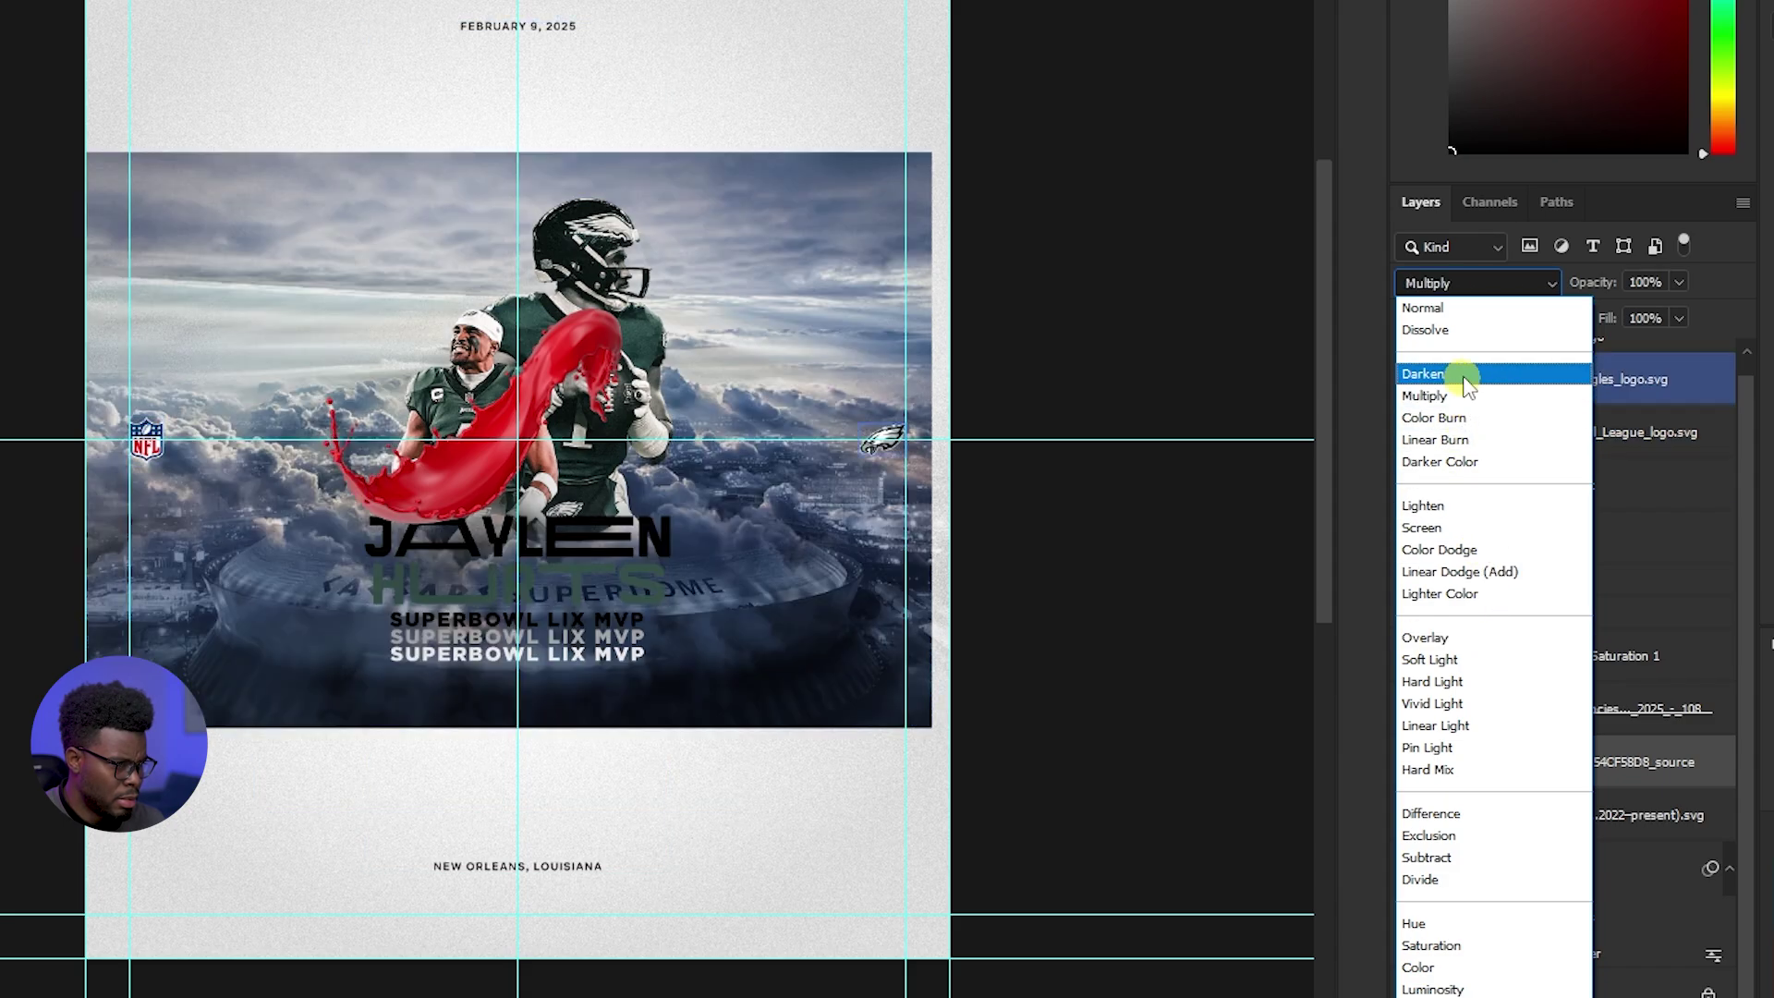
left_click(1467, 305)
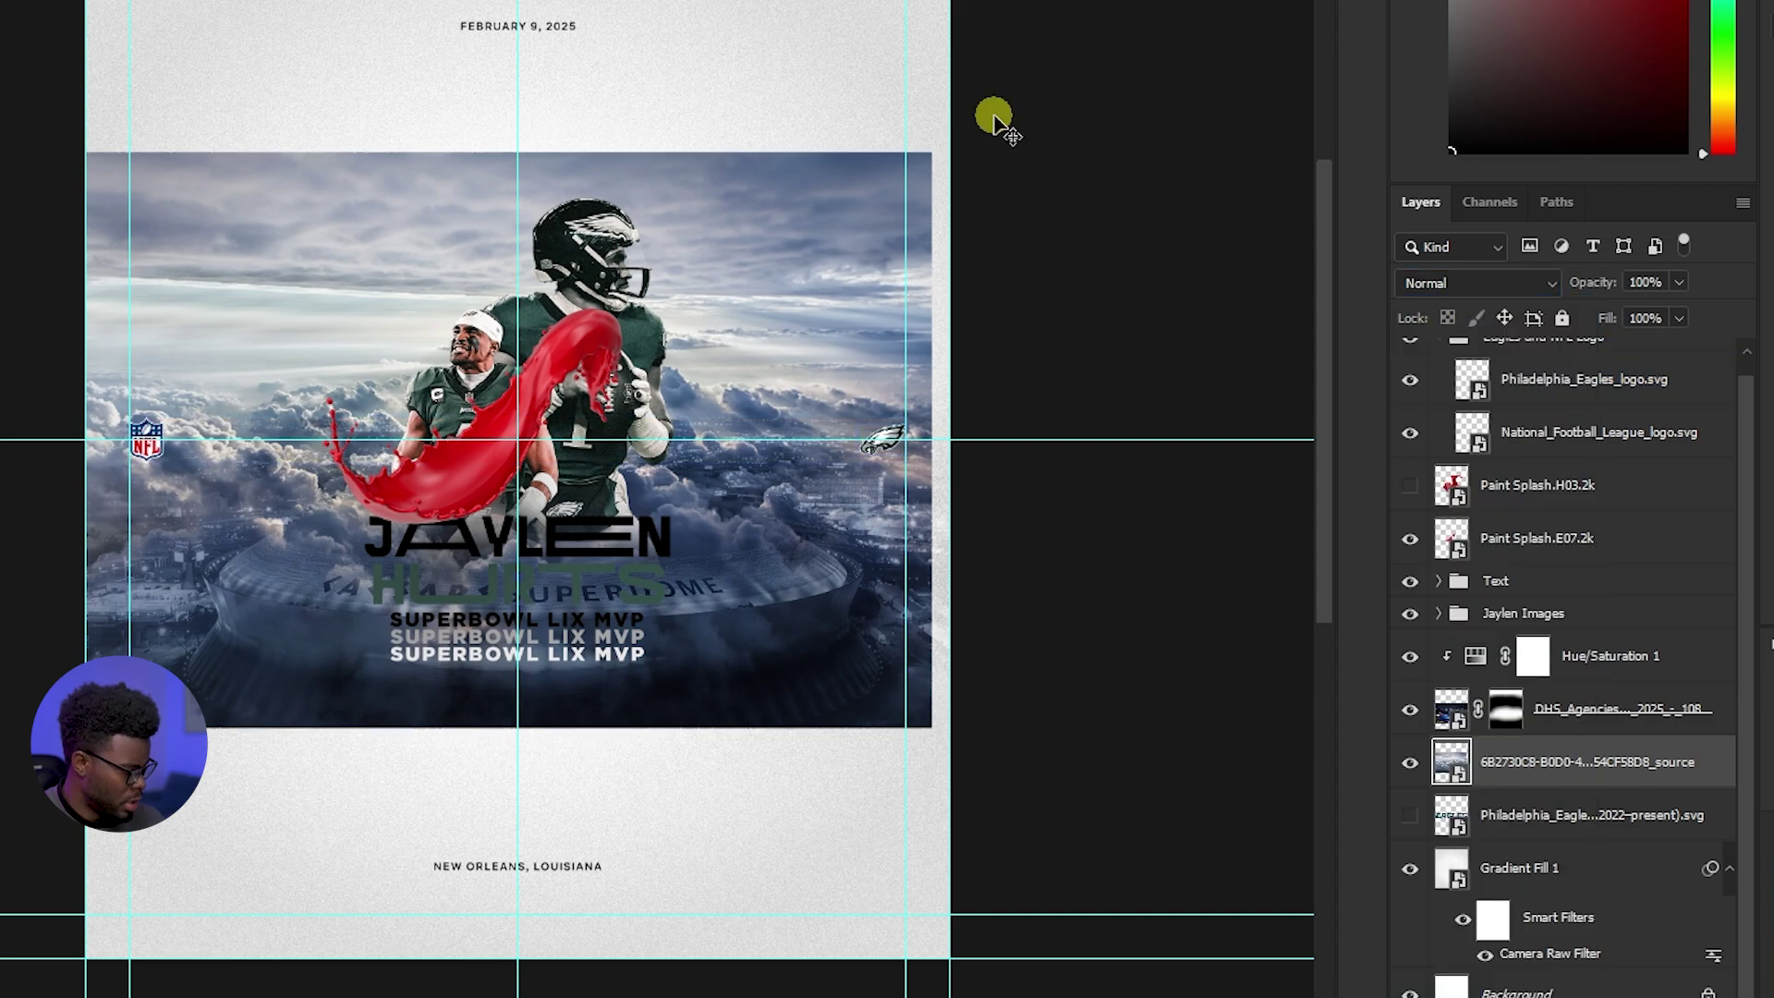
left_click(1674, 282)
left_click_drag(1634, 307, 1582, 319)
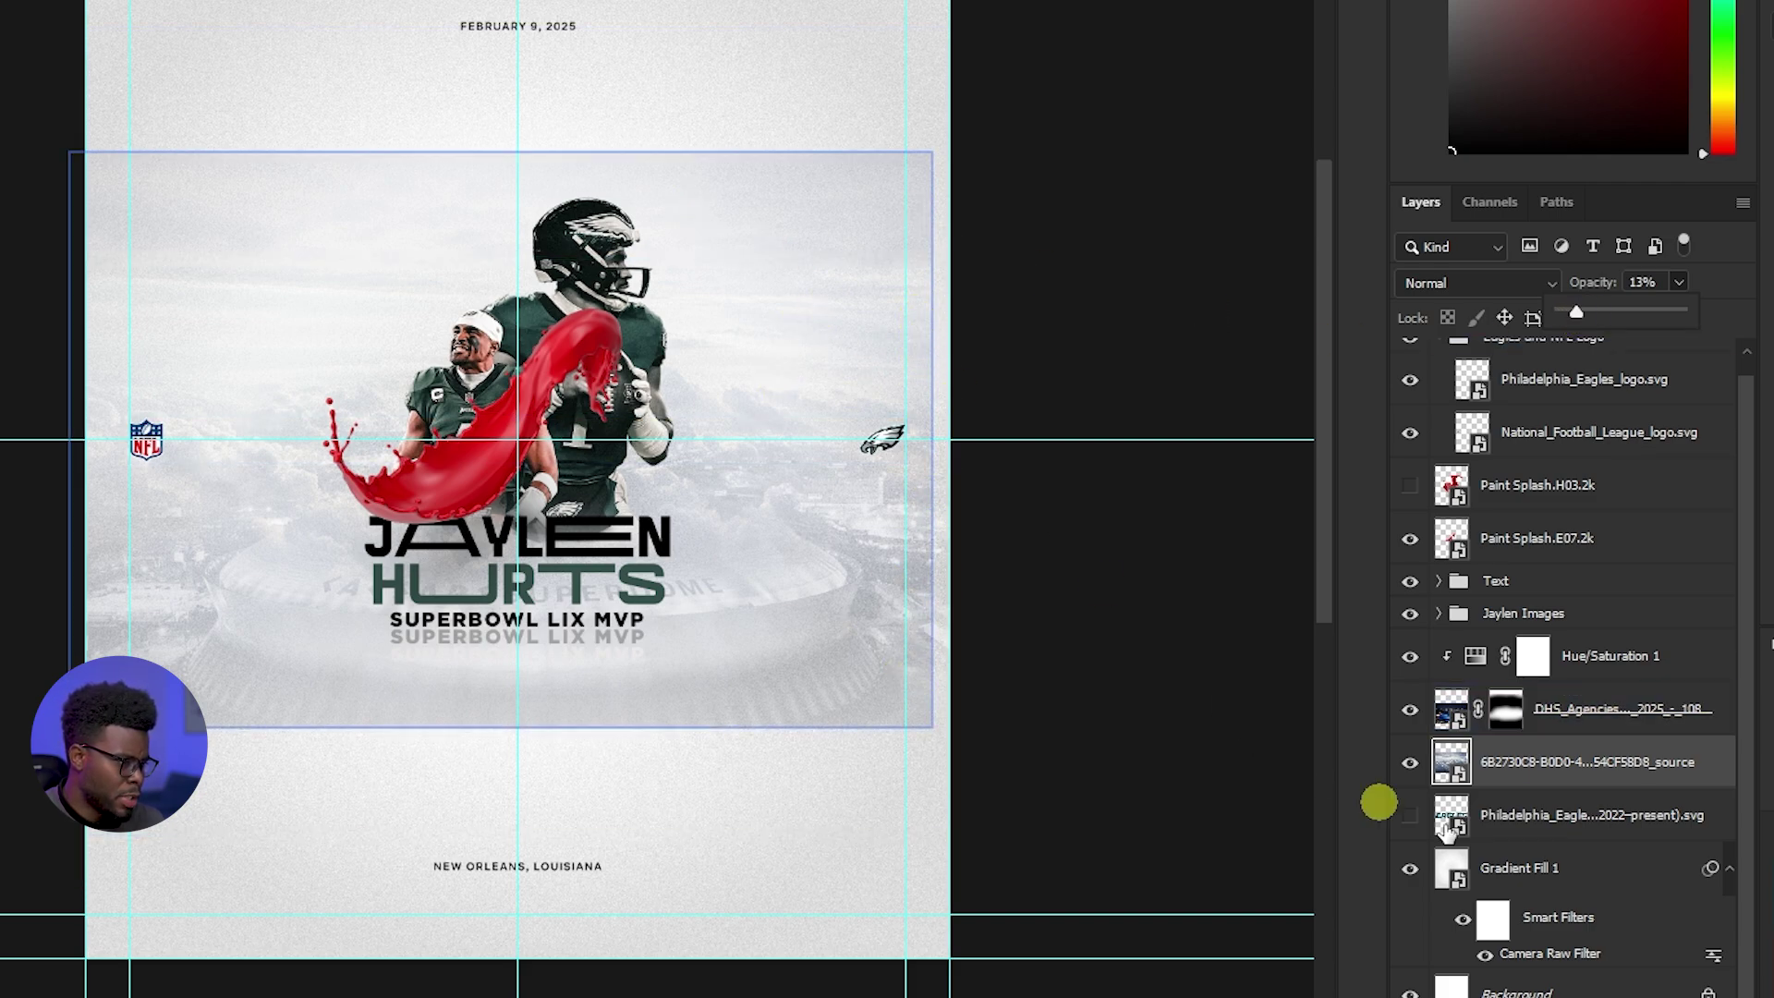
left_click(1412, 764)
left_click(1412, 763)
Centre the Superdome clouds image on the canvas so it spans the full poster width
key("ctrl+t")
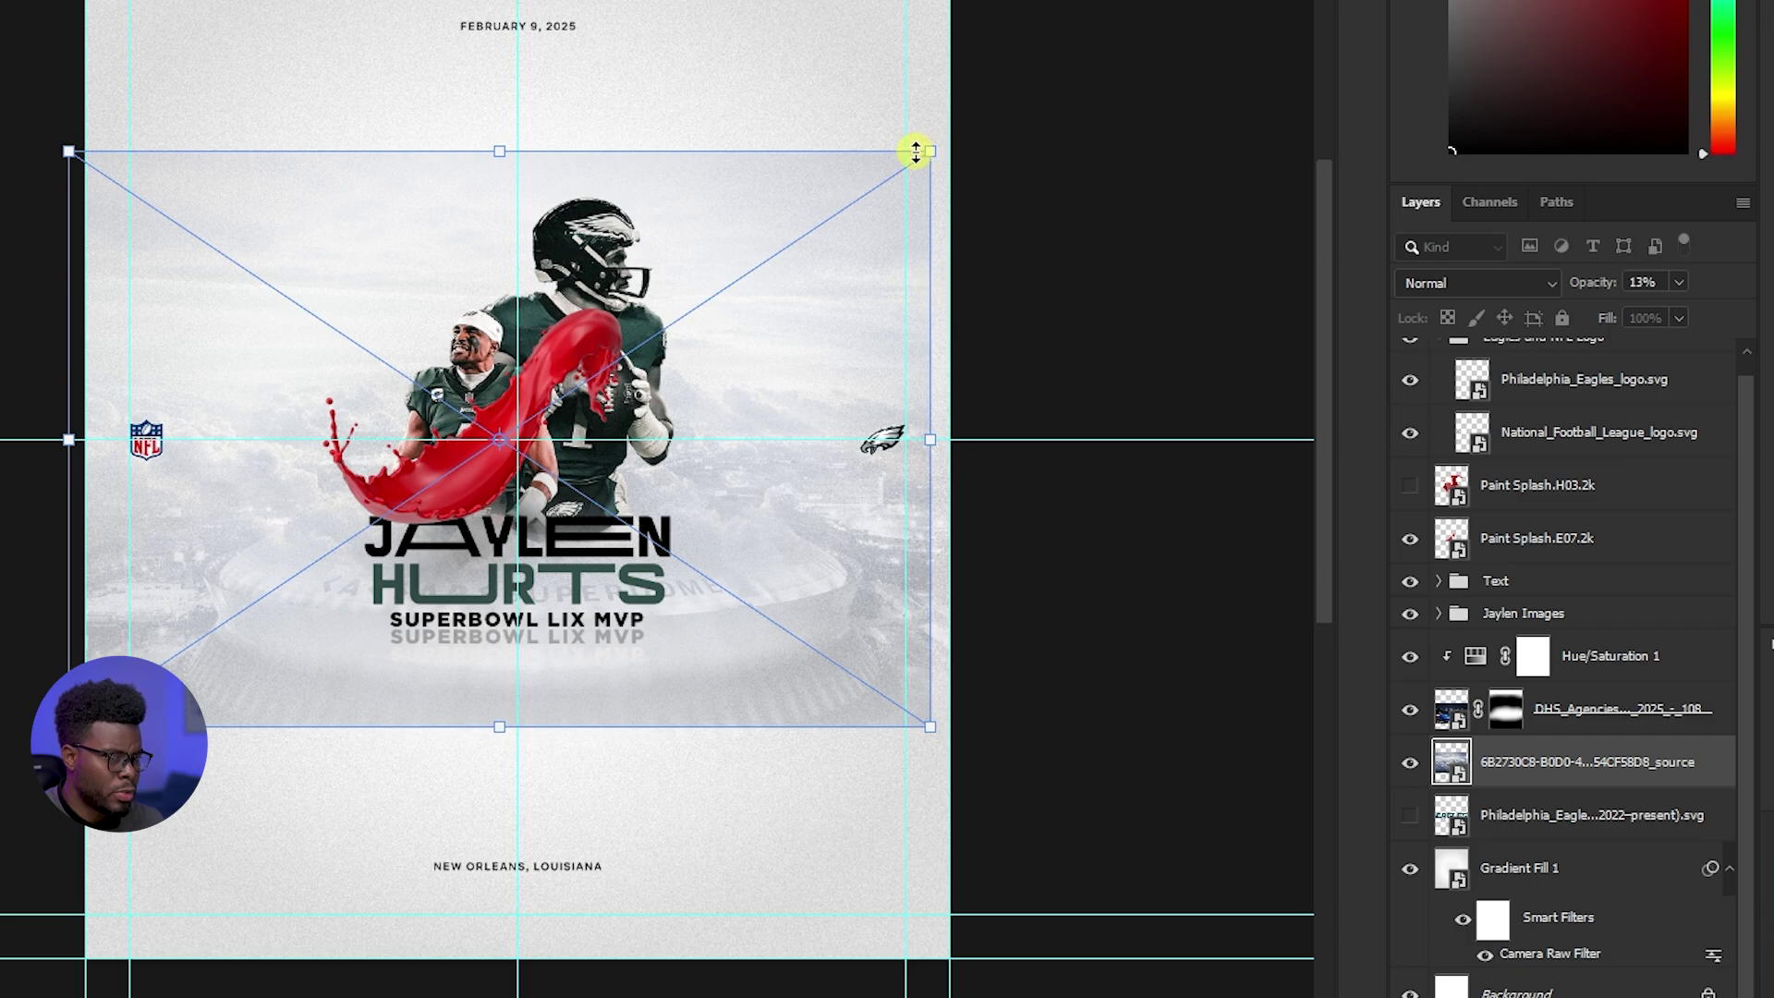
left_click_drag(657, 220, 674, 227)
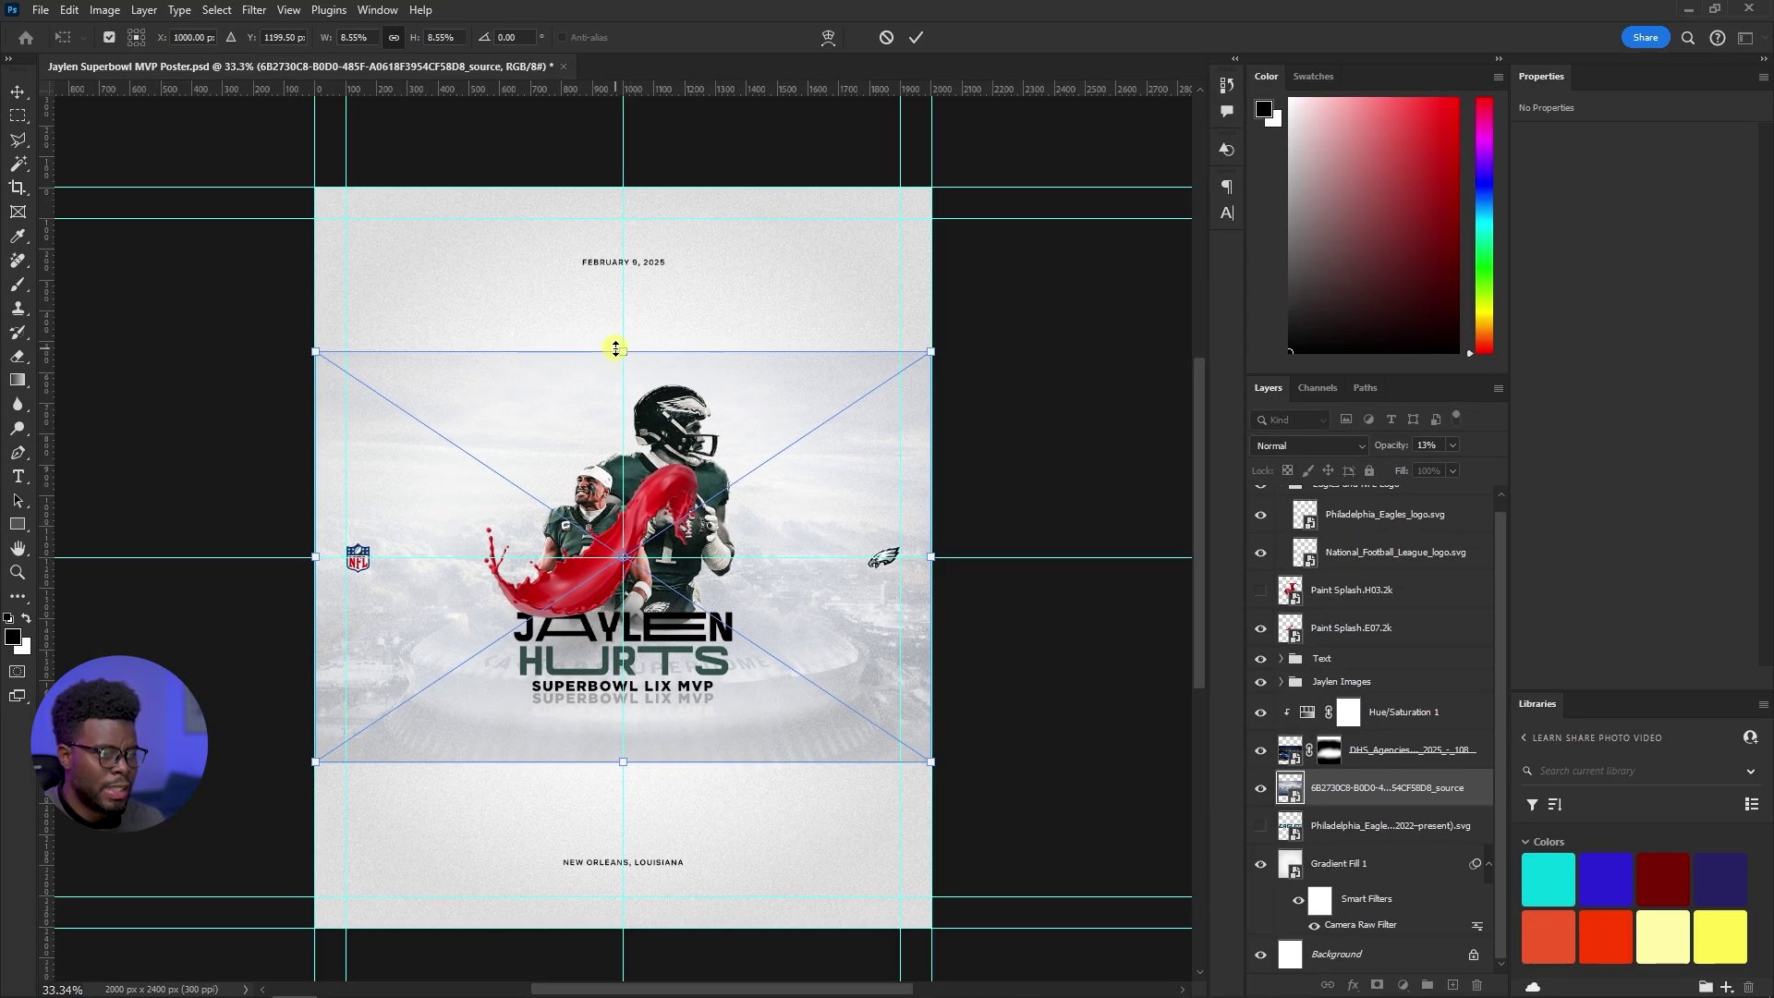
key("Return")
Add a layer mask to the Superdome clouds image and fade its lower and upper edges with a soft 900 px Eraser
key("e")
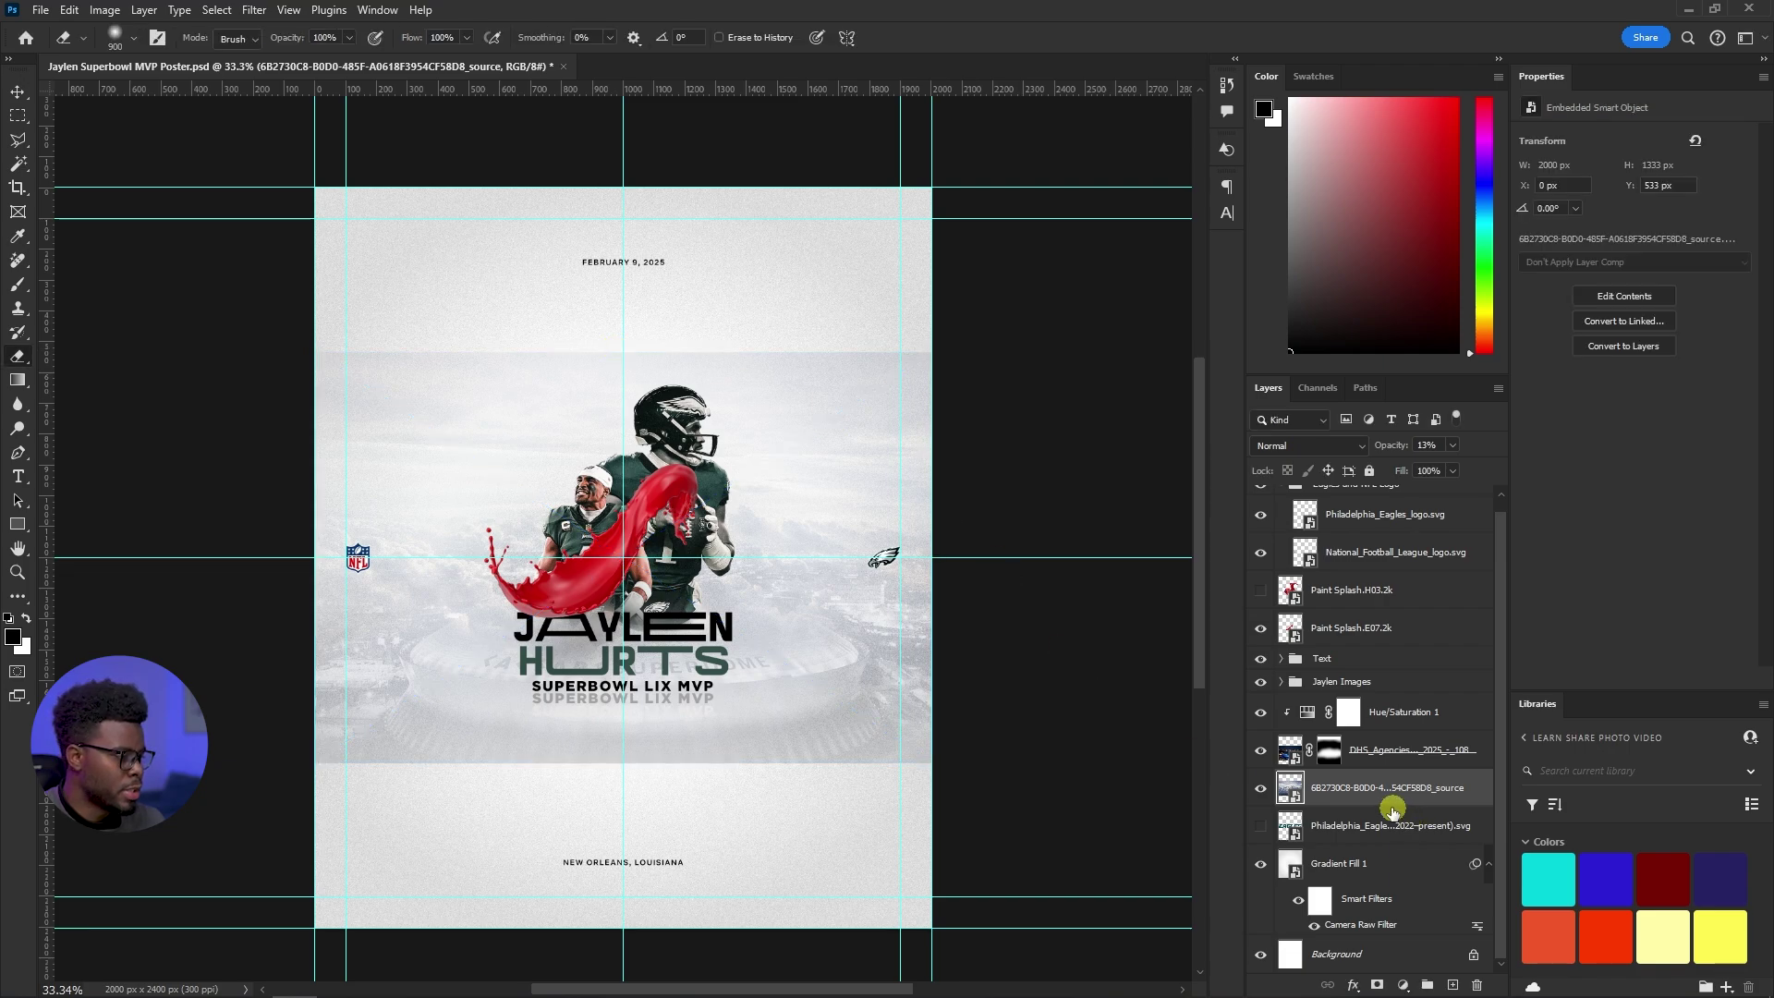
left_click(1374, 985)
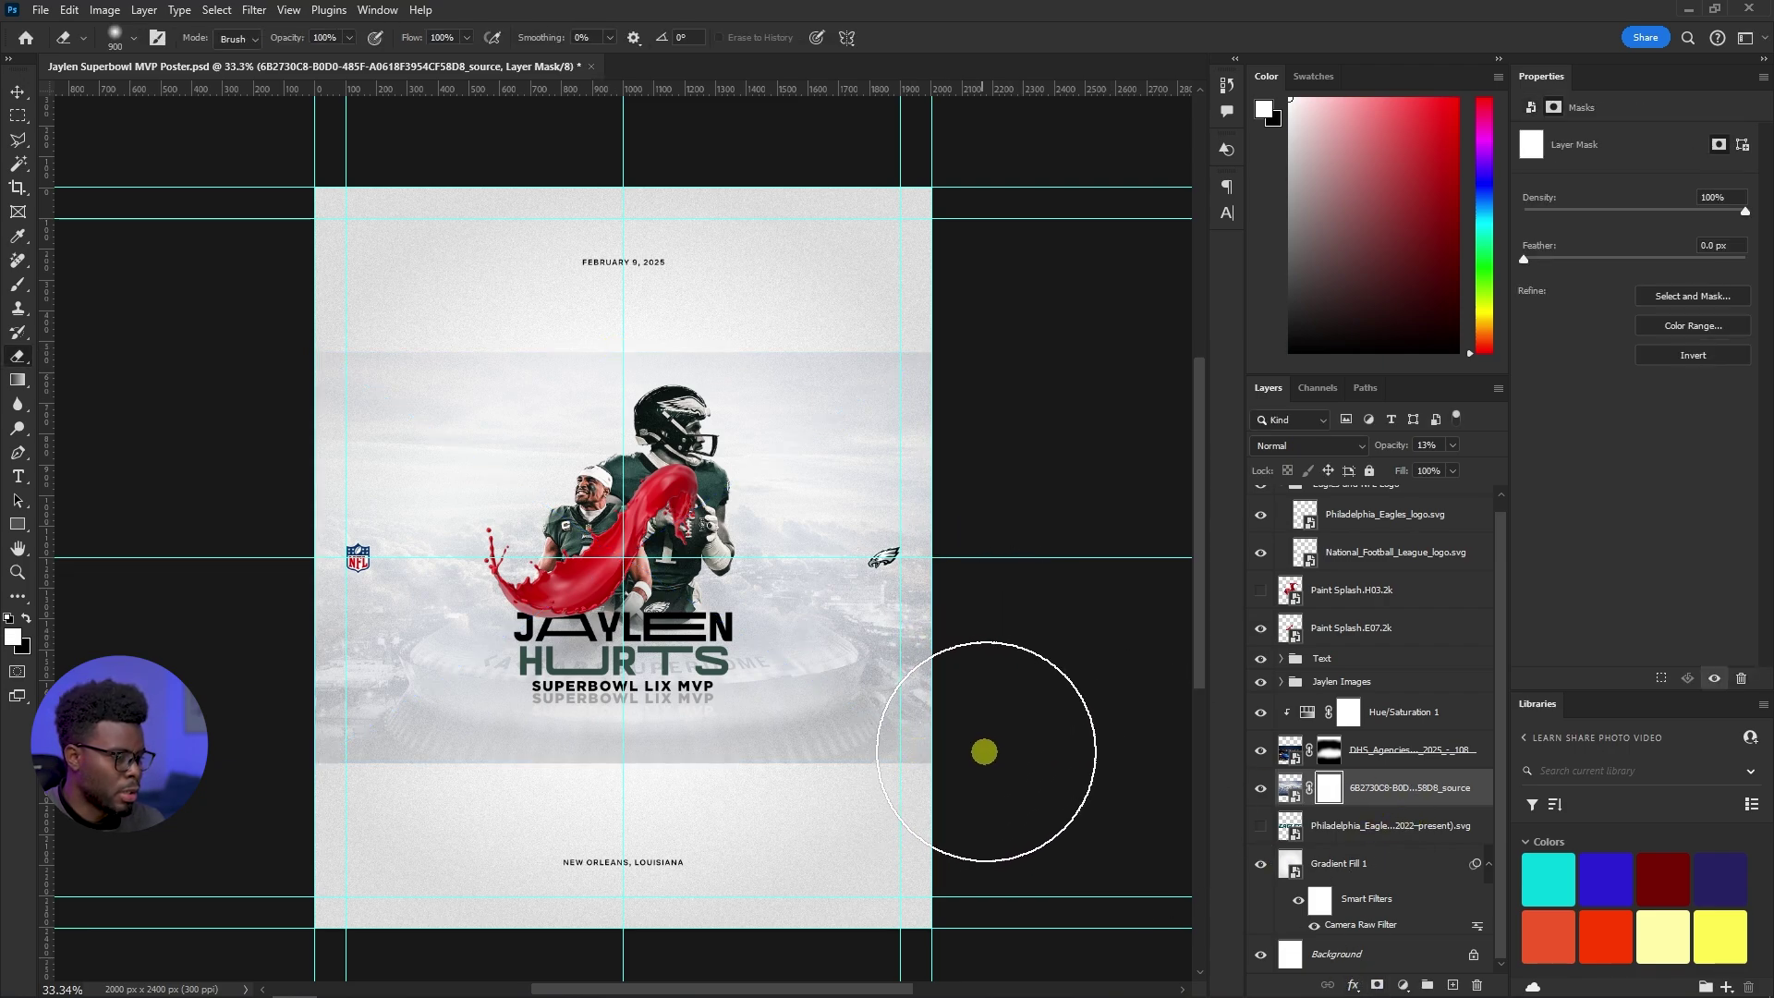
mouse_move(922, 683)
left_mouse_down()
mouse_move(788, 733)
mouse_move(337, 721)
left_mouse_up()
mouse_move(930, 364)
left_mouse_down()
mouse_move(483, 289)
mouse_move(317, 364)
left_mouse_up()
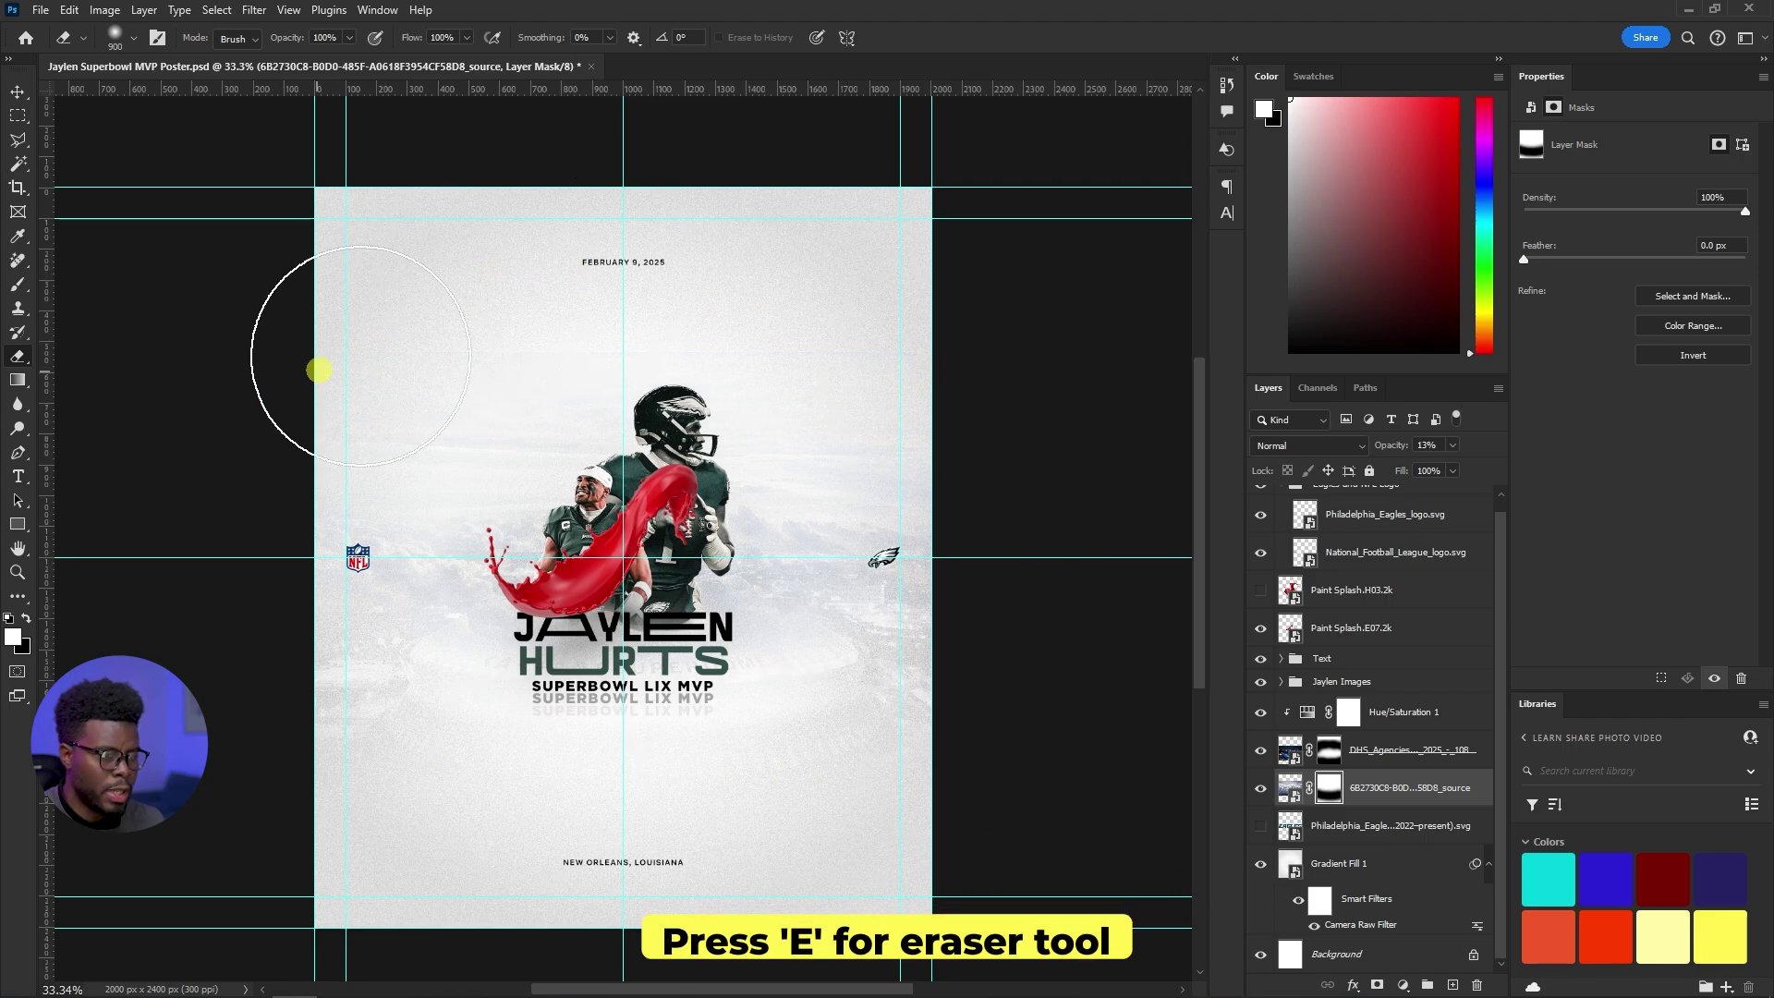
key("v")
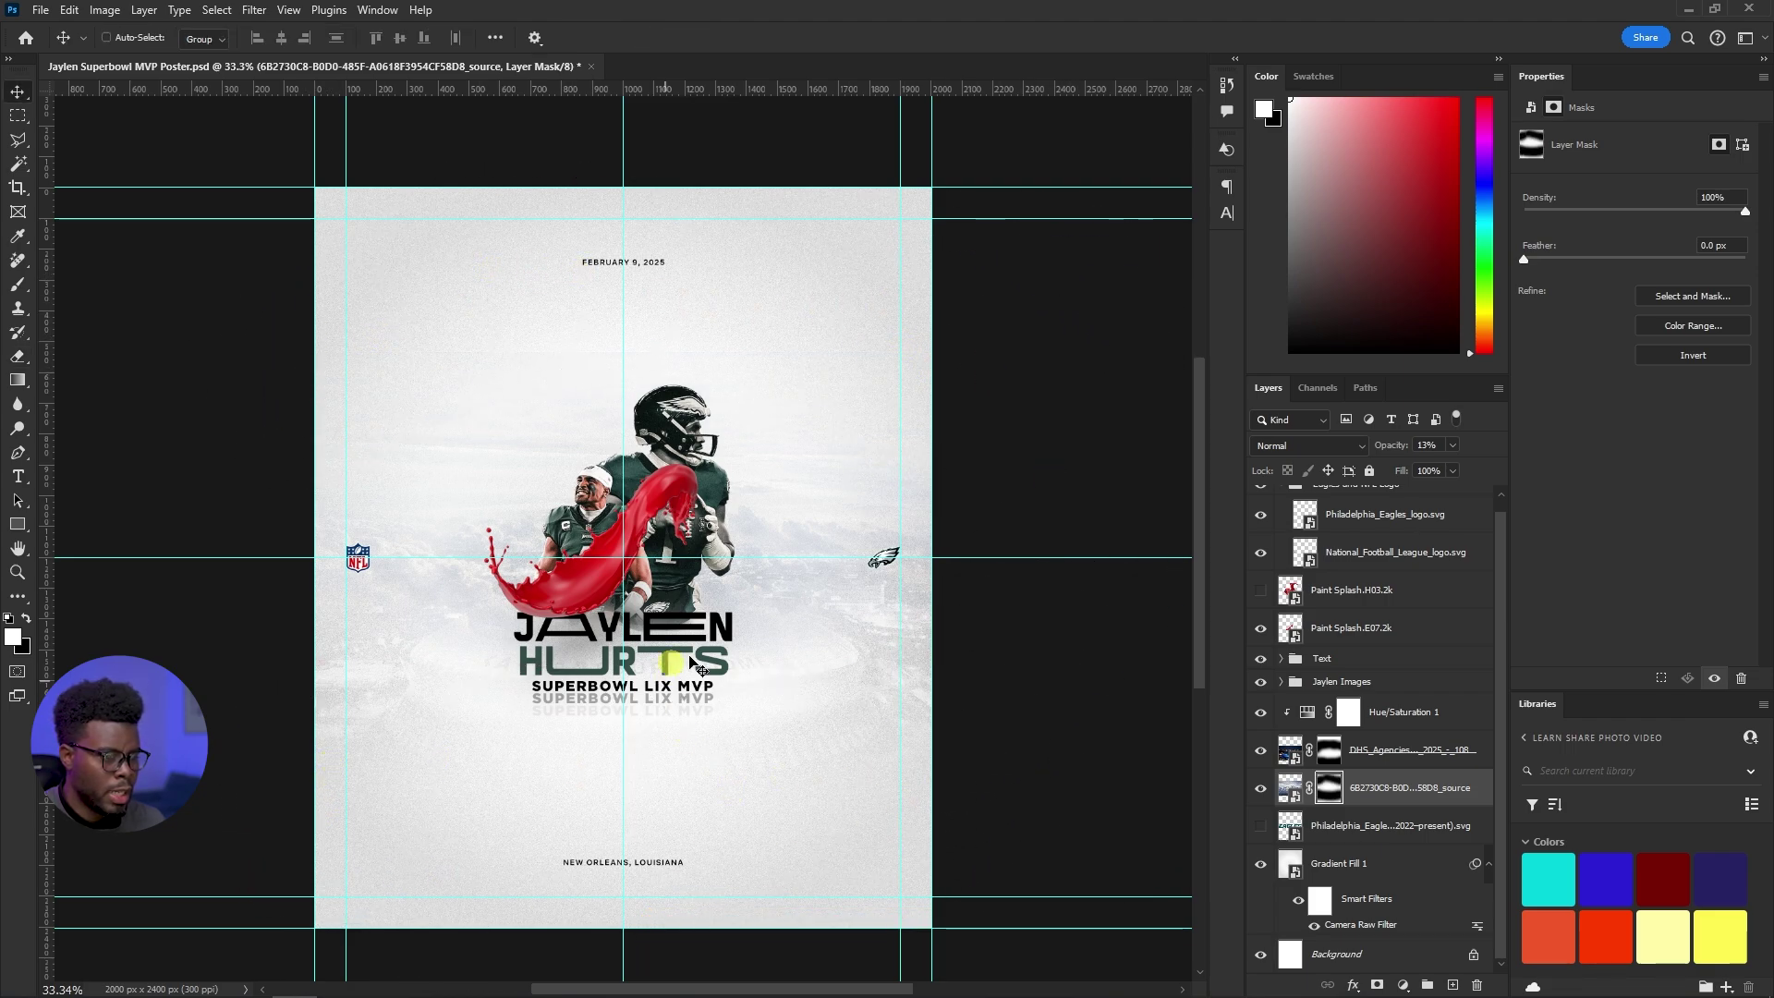
key("e")
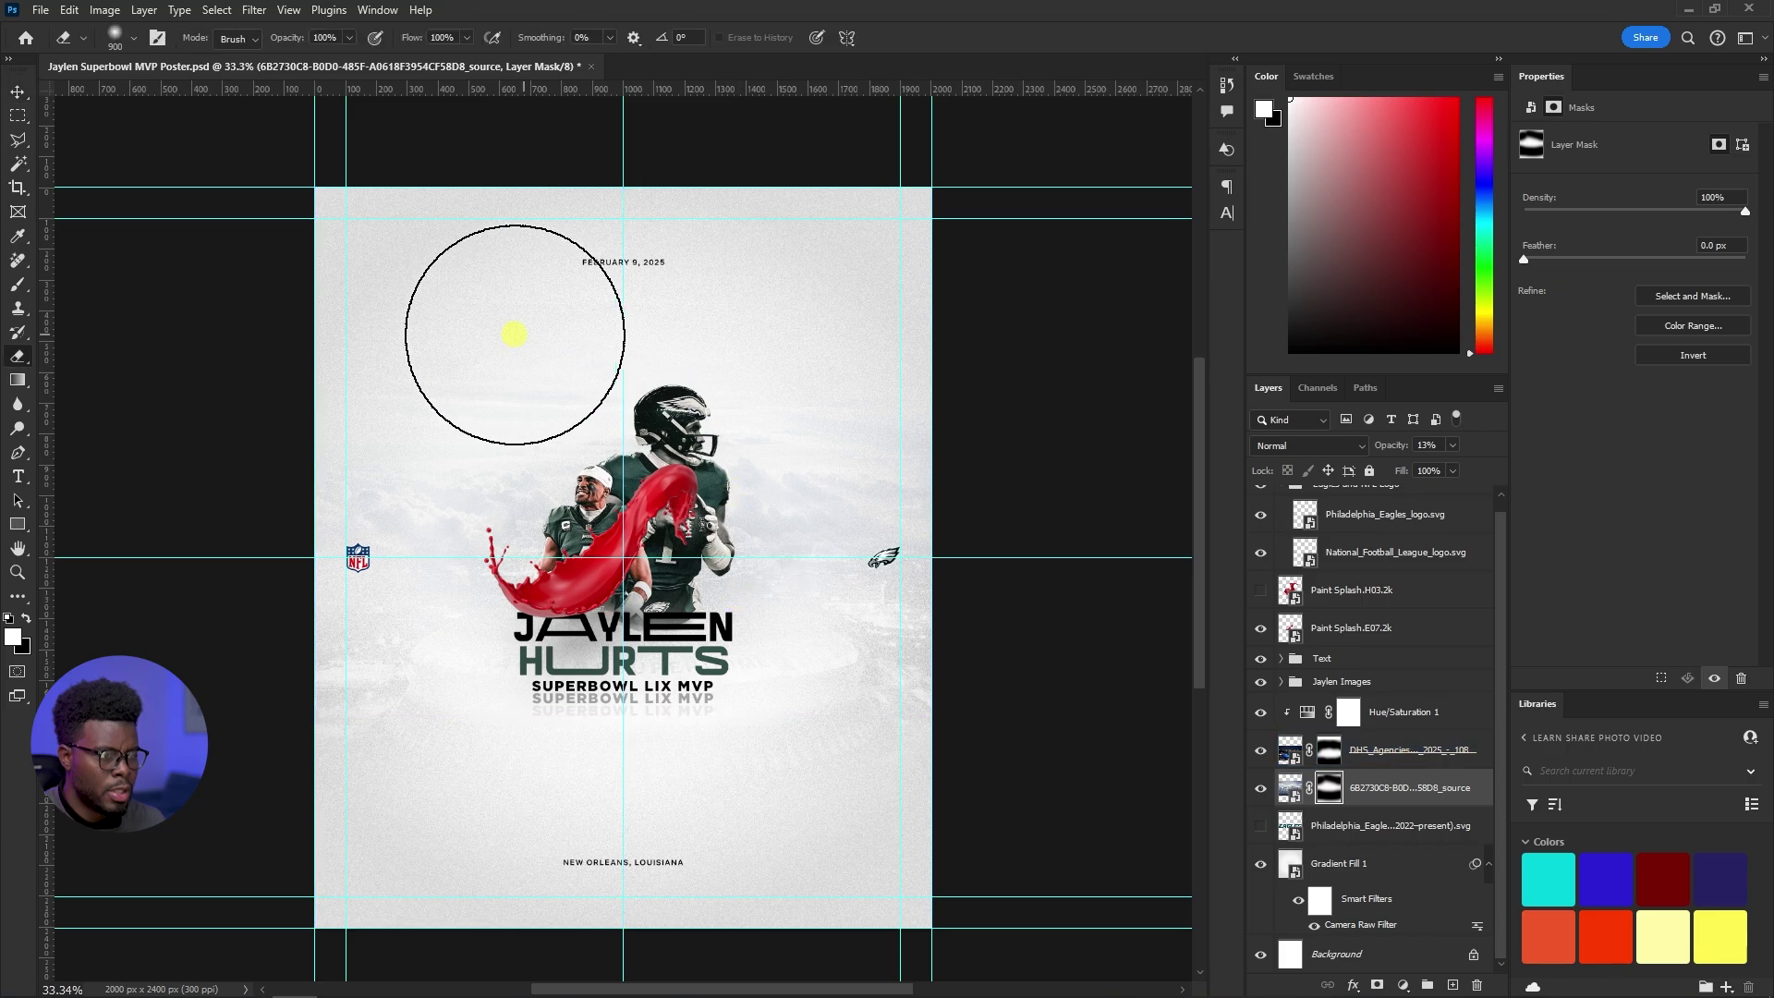
key("v")
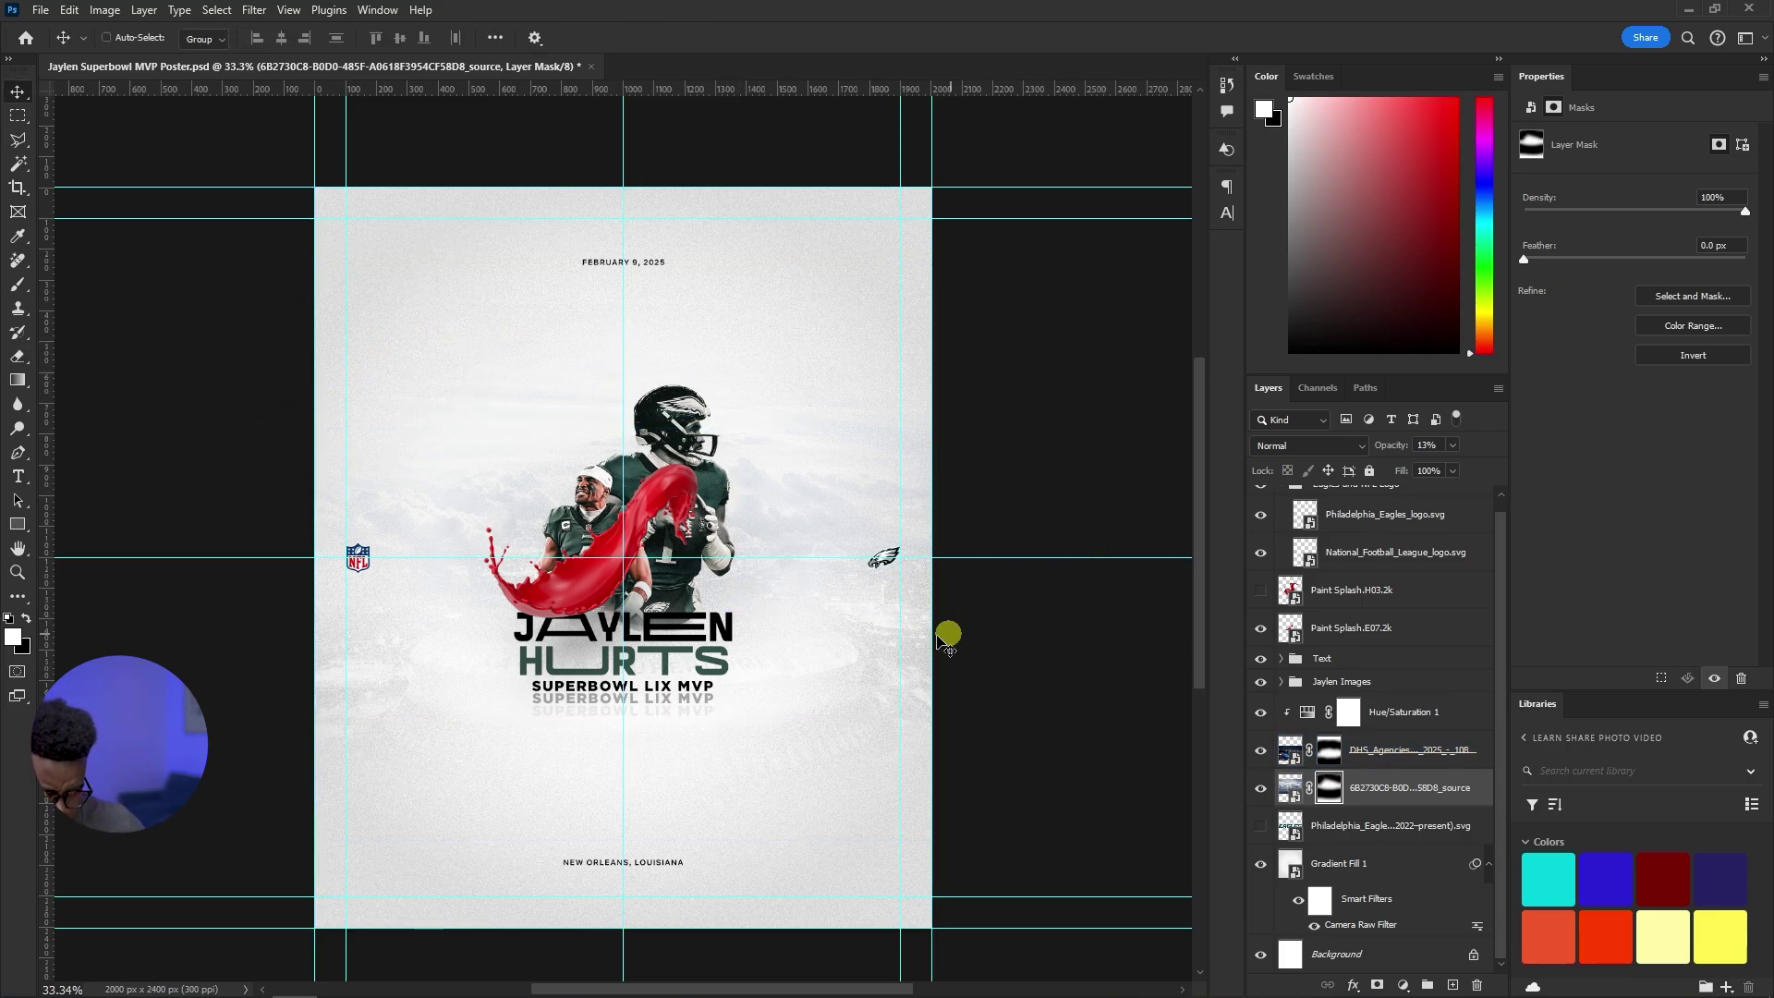
Duplicate the Hue/Saturation 1 adjustment above the stadium photo and place the copy directly above the Superdome clouds layer
scroll(722, 599, "up", 5)
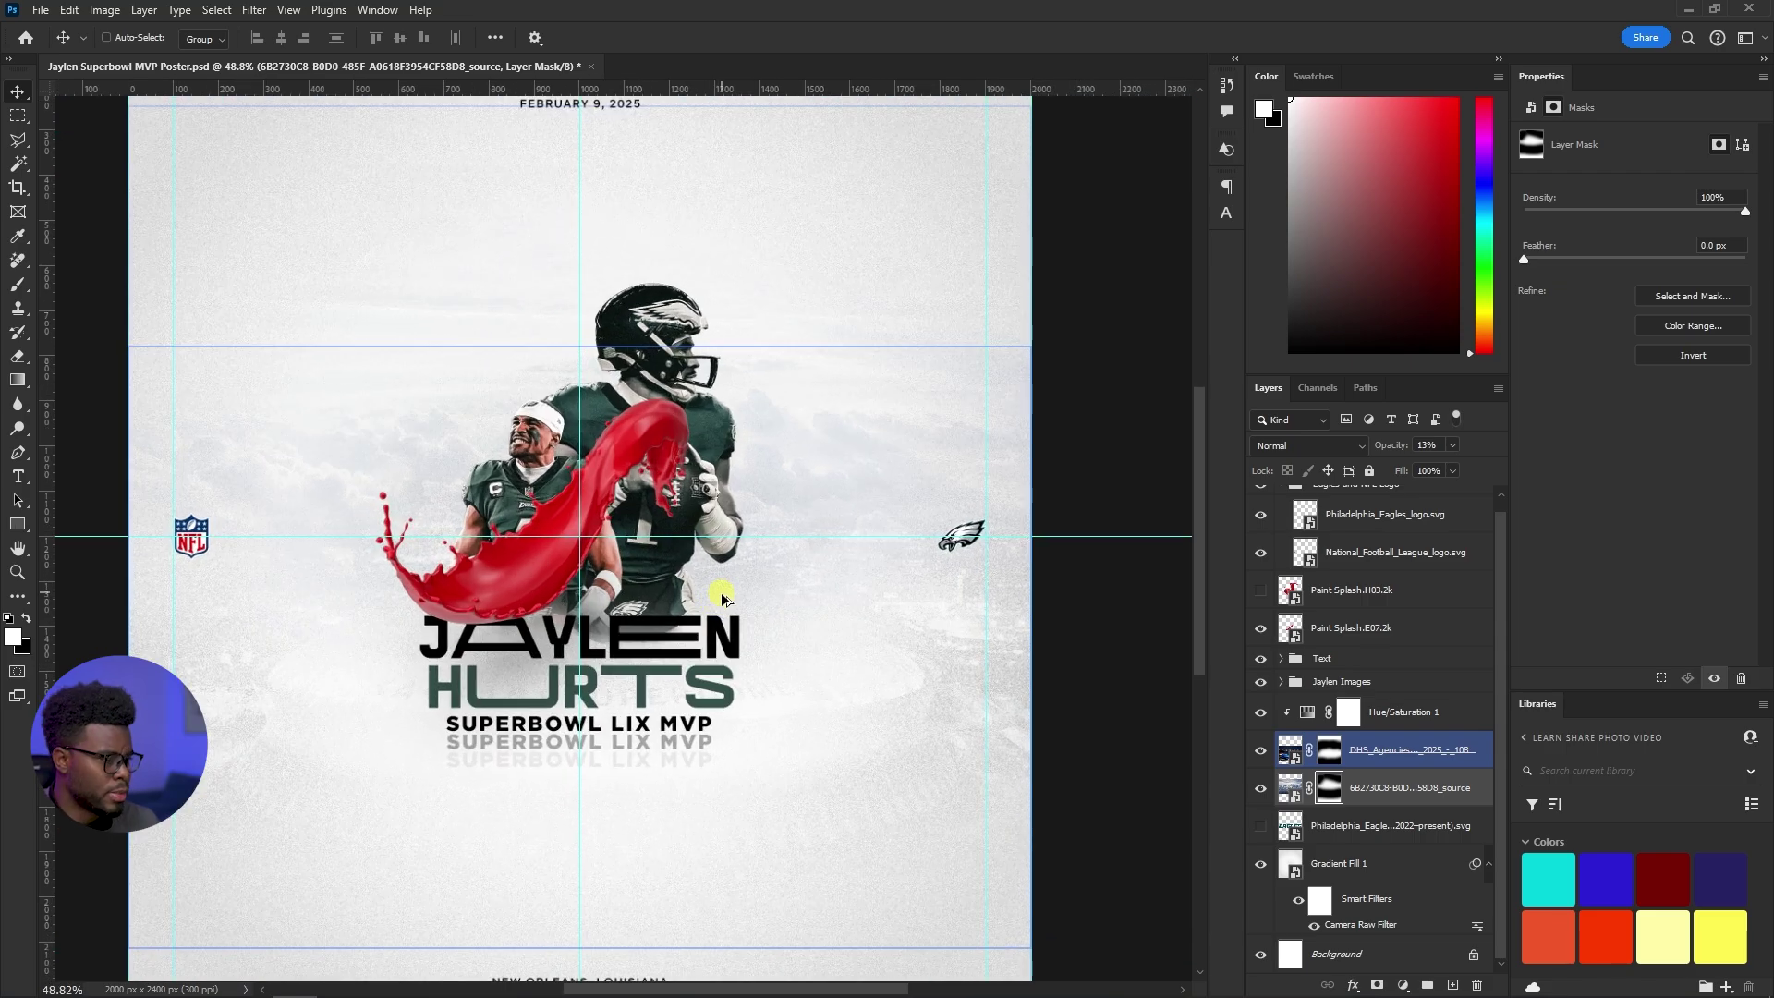
left_click(1406, 749)
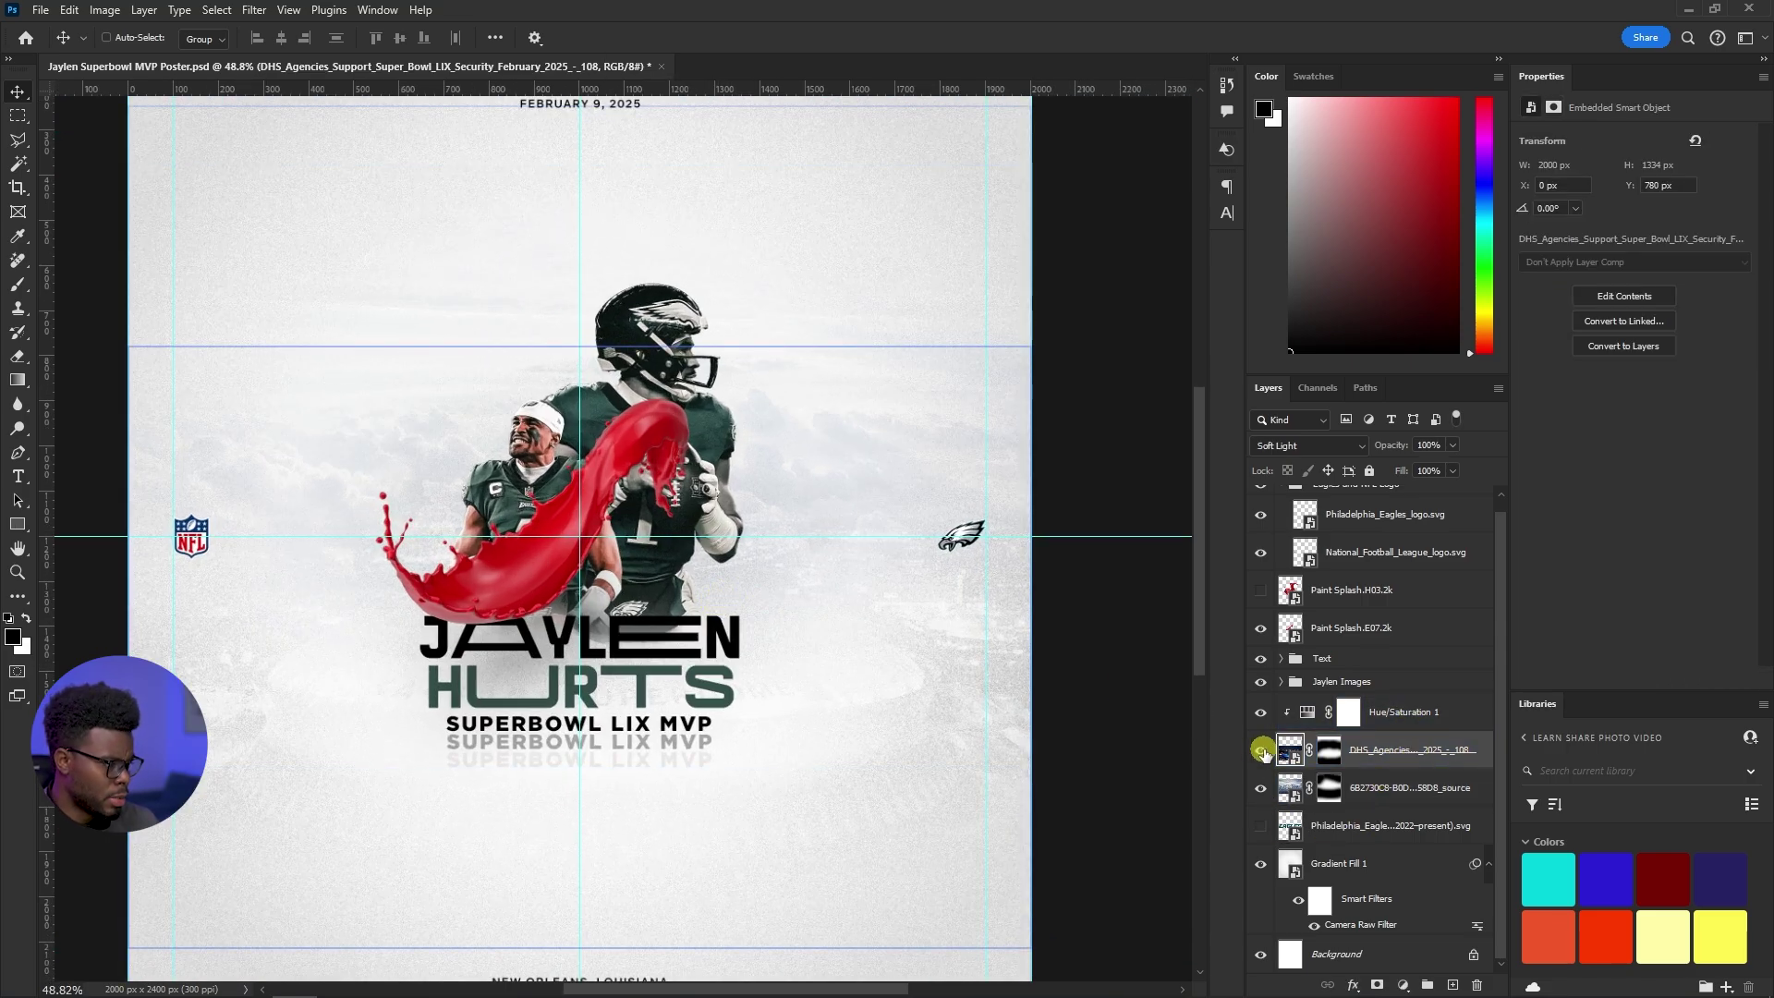
left_click(1404, 719)
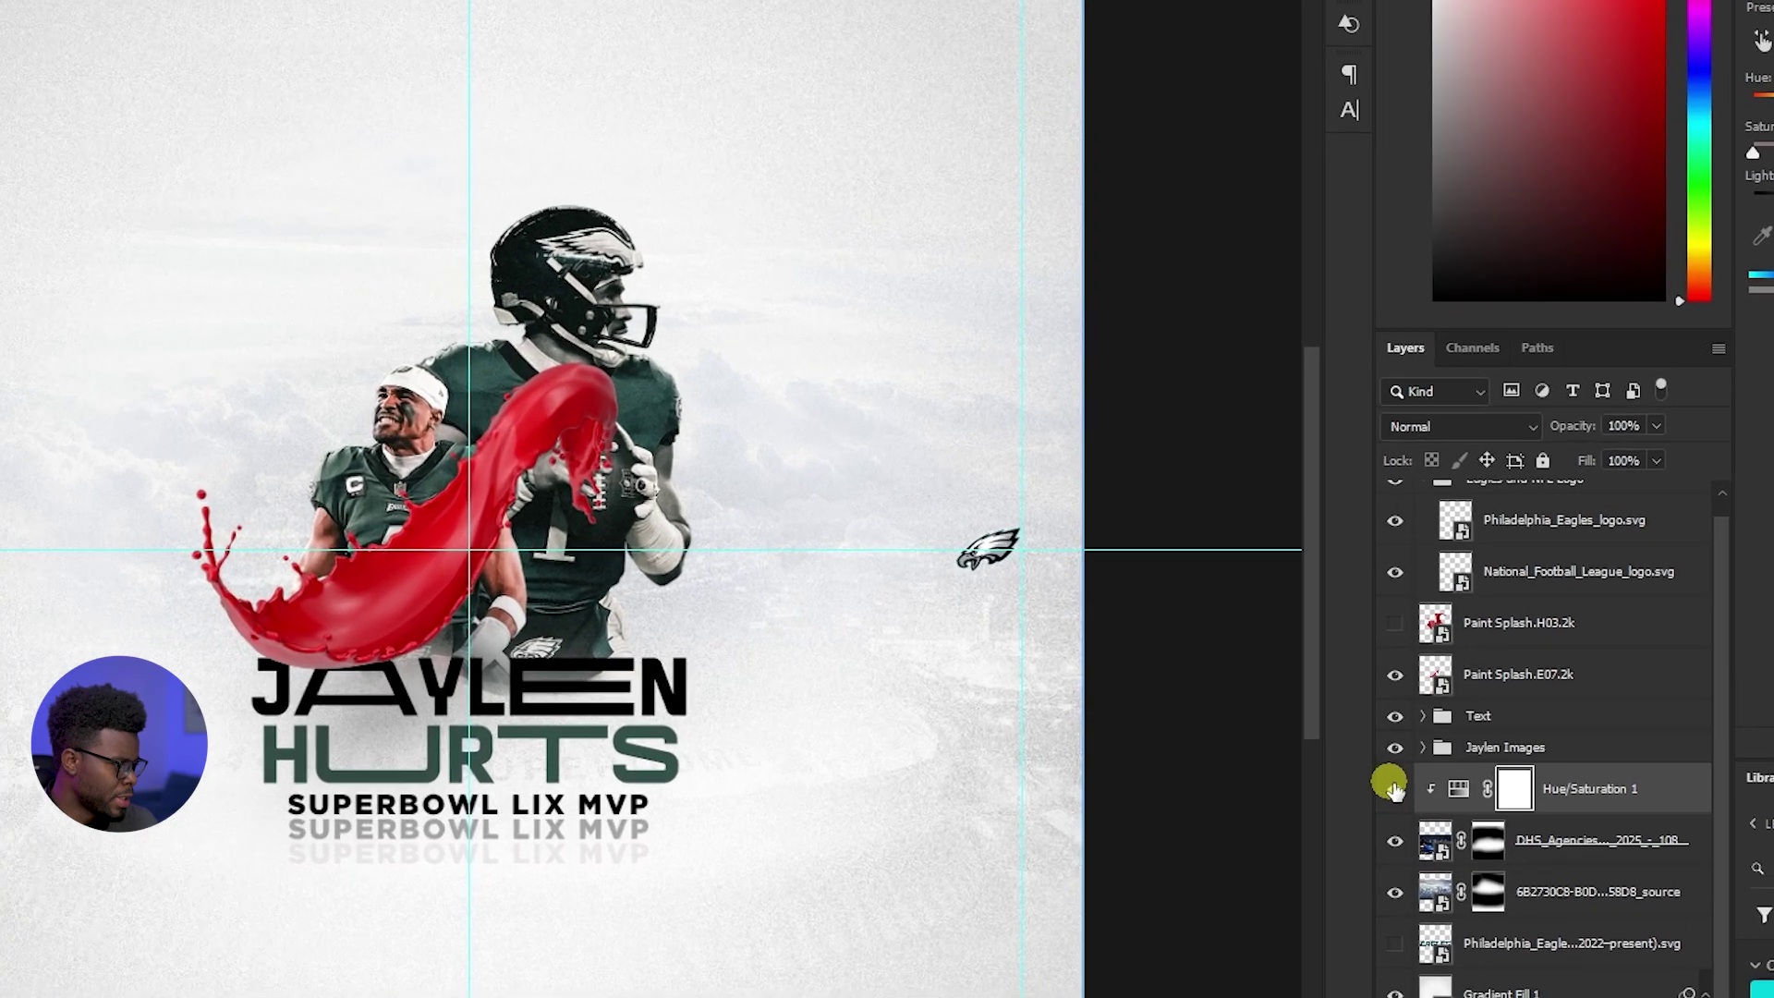
left_click(1260, 712)
left_click(1260, 712)
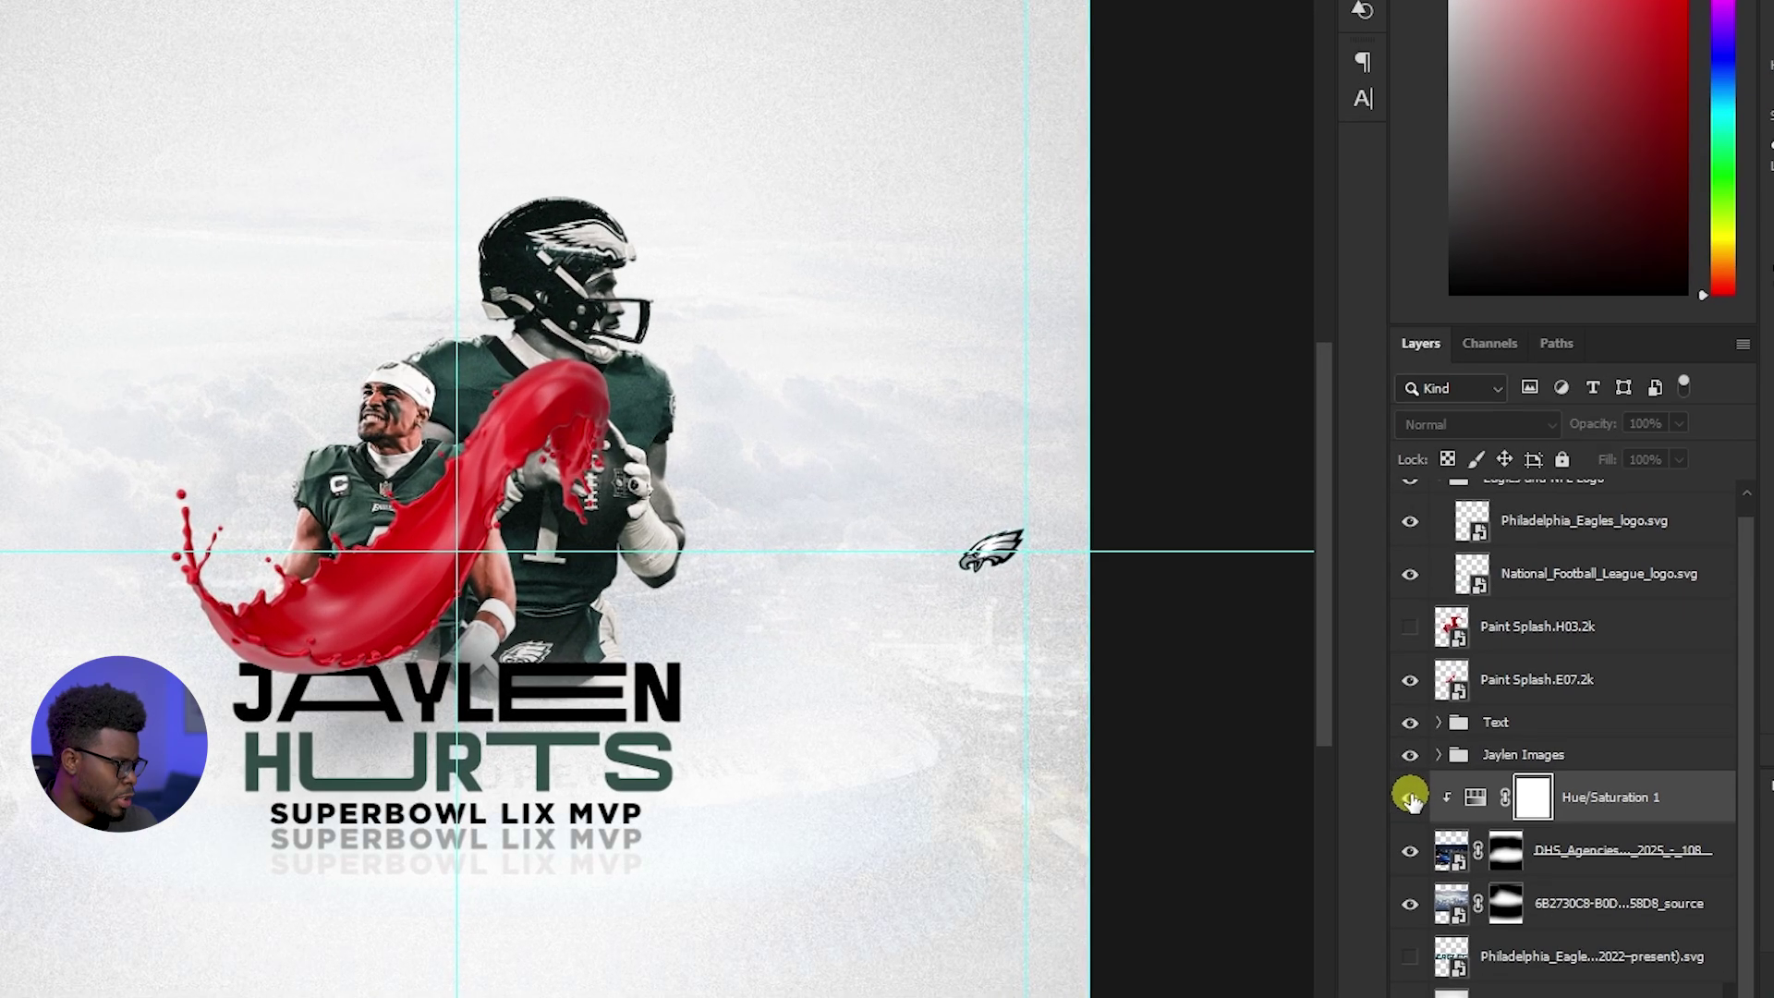
left_click(1410, 796)
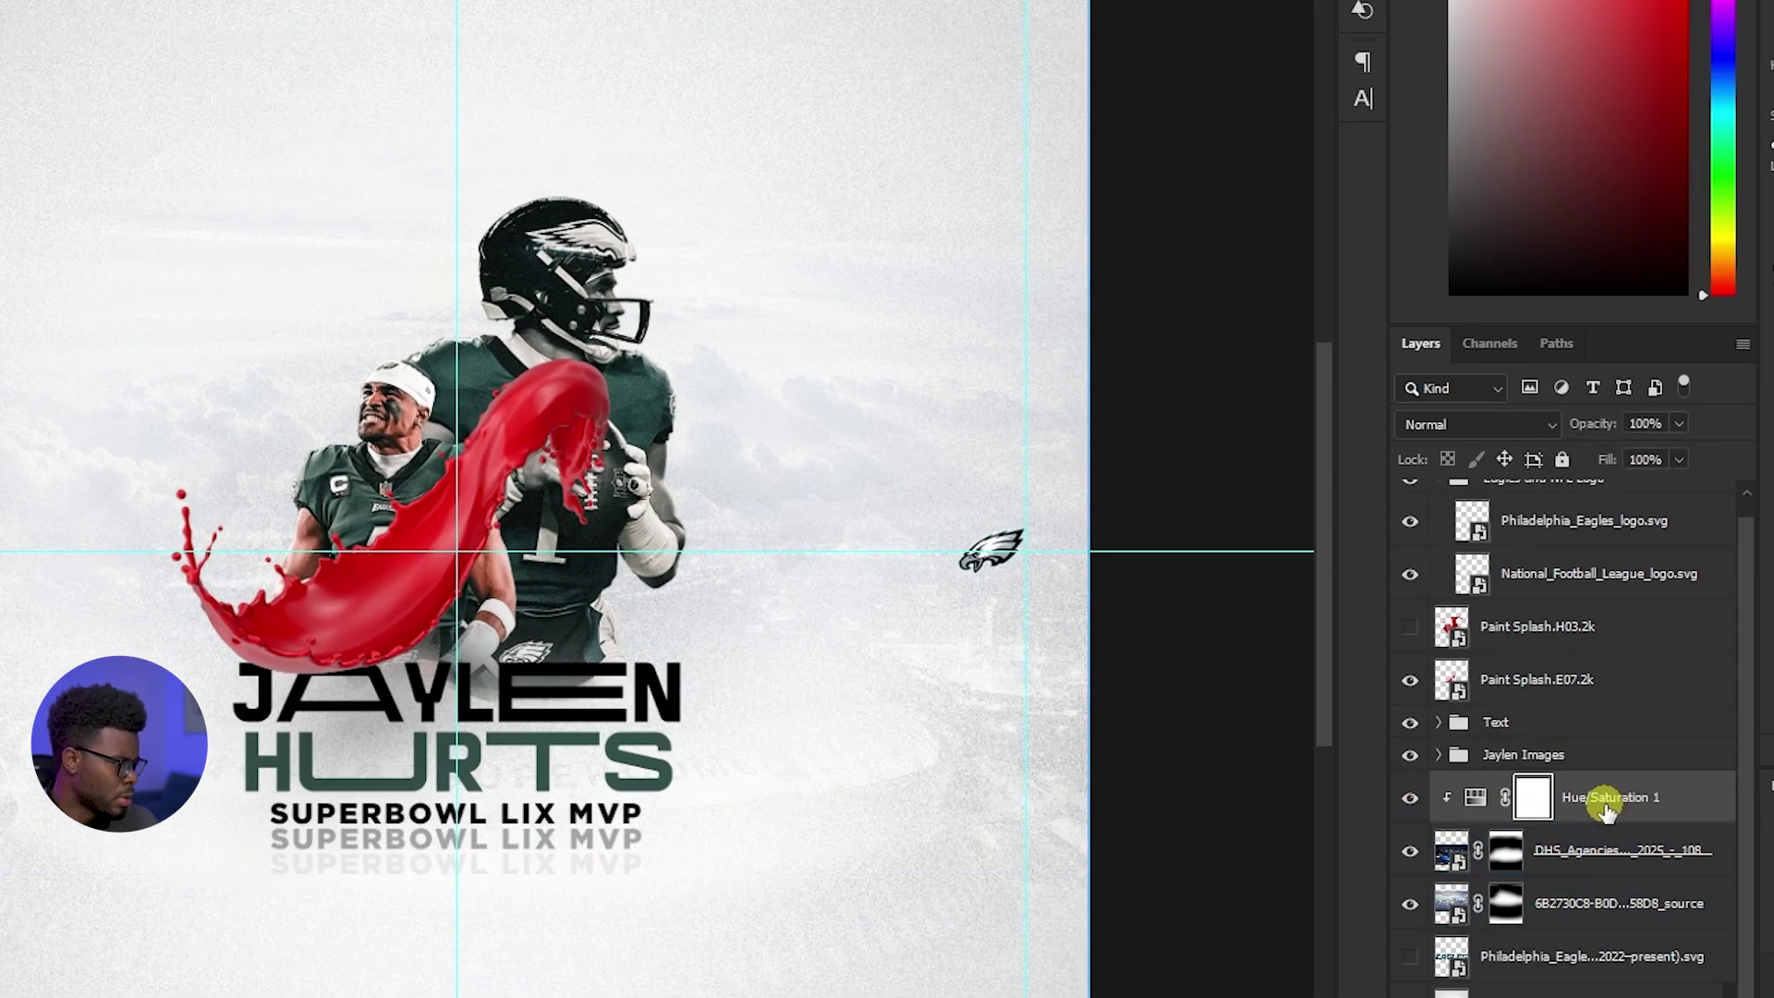
key("ctrl+j")
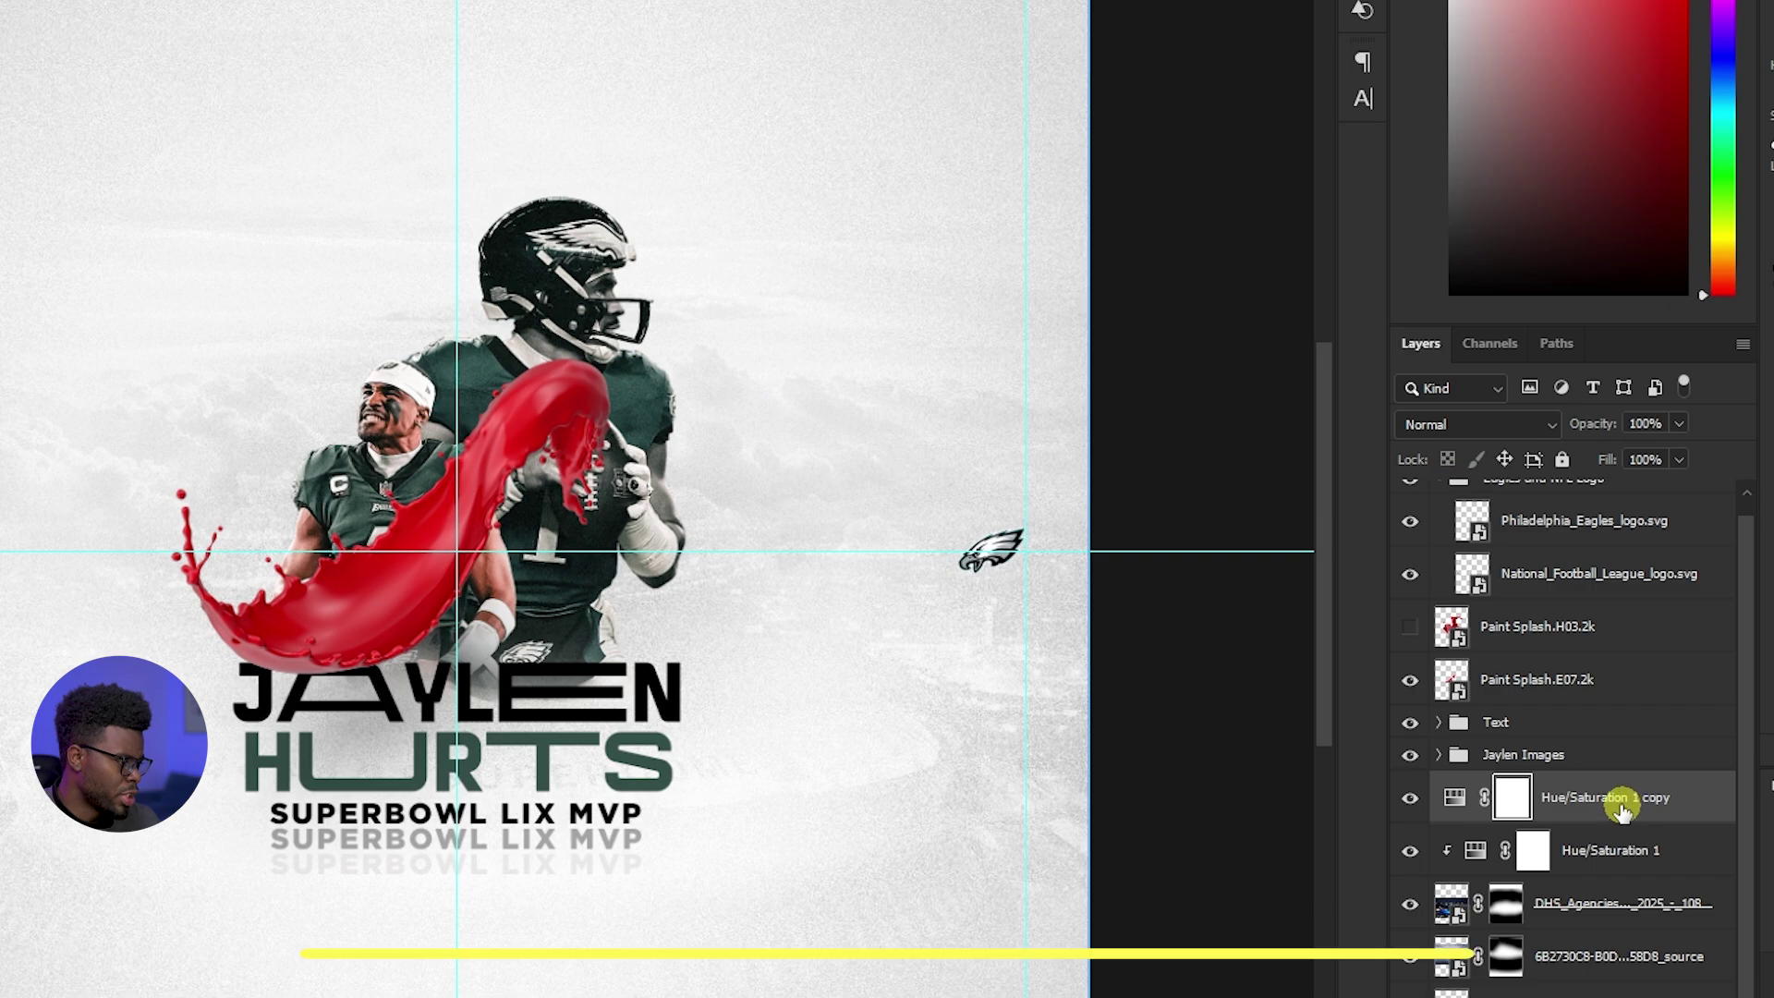
left_click_drag(1612, 805, 1599, 924)
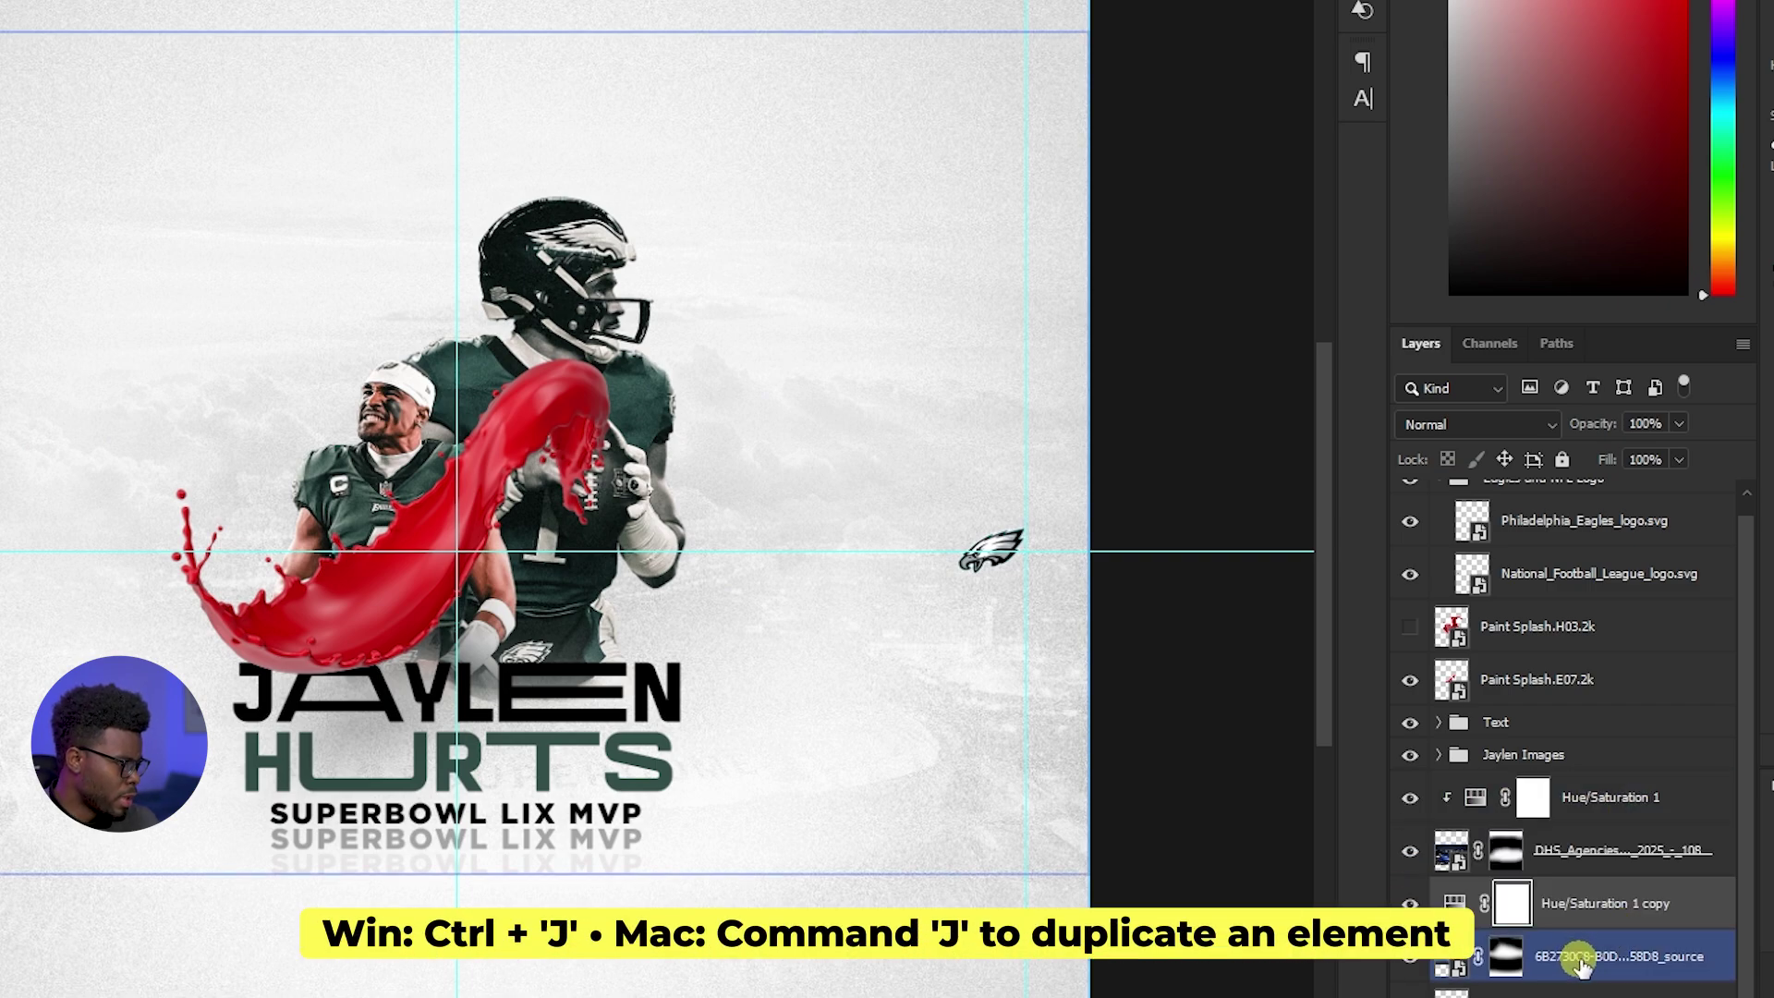
Clip the Hue/Saturation 1 copy adjustment to the Superdome clouds layer, compare its effect on and off, and save the poster
right_click(1596, 917)
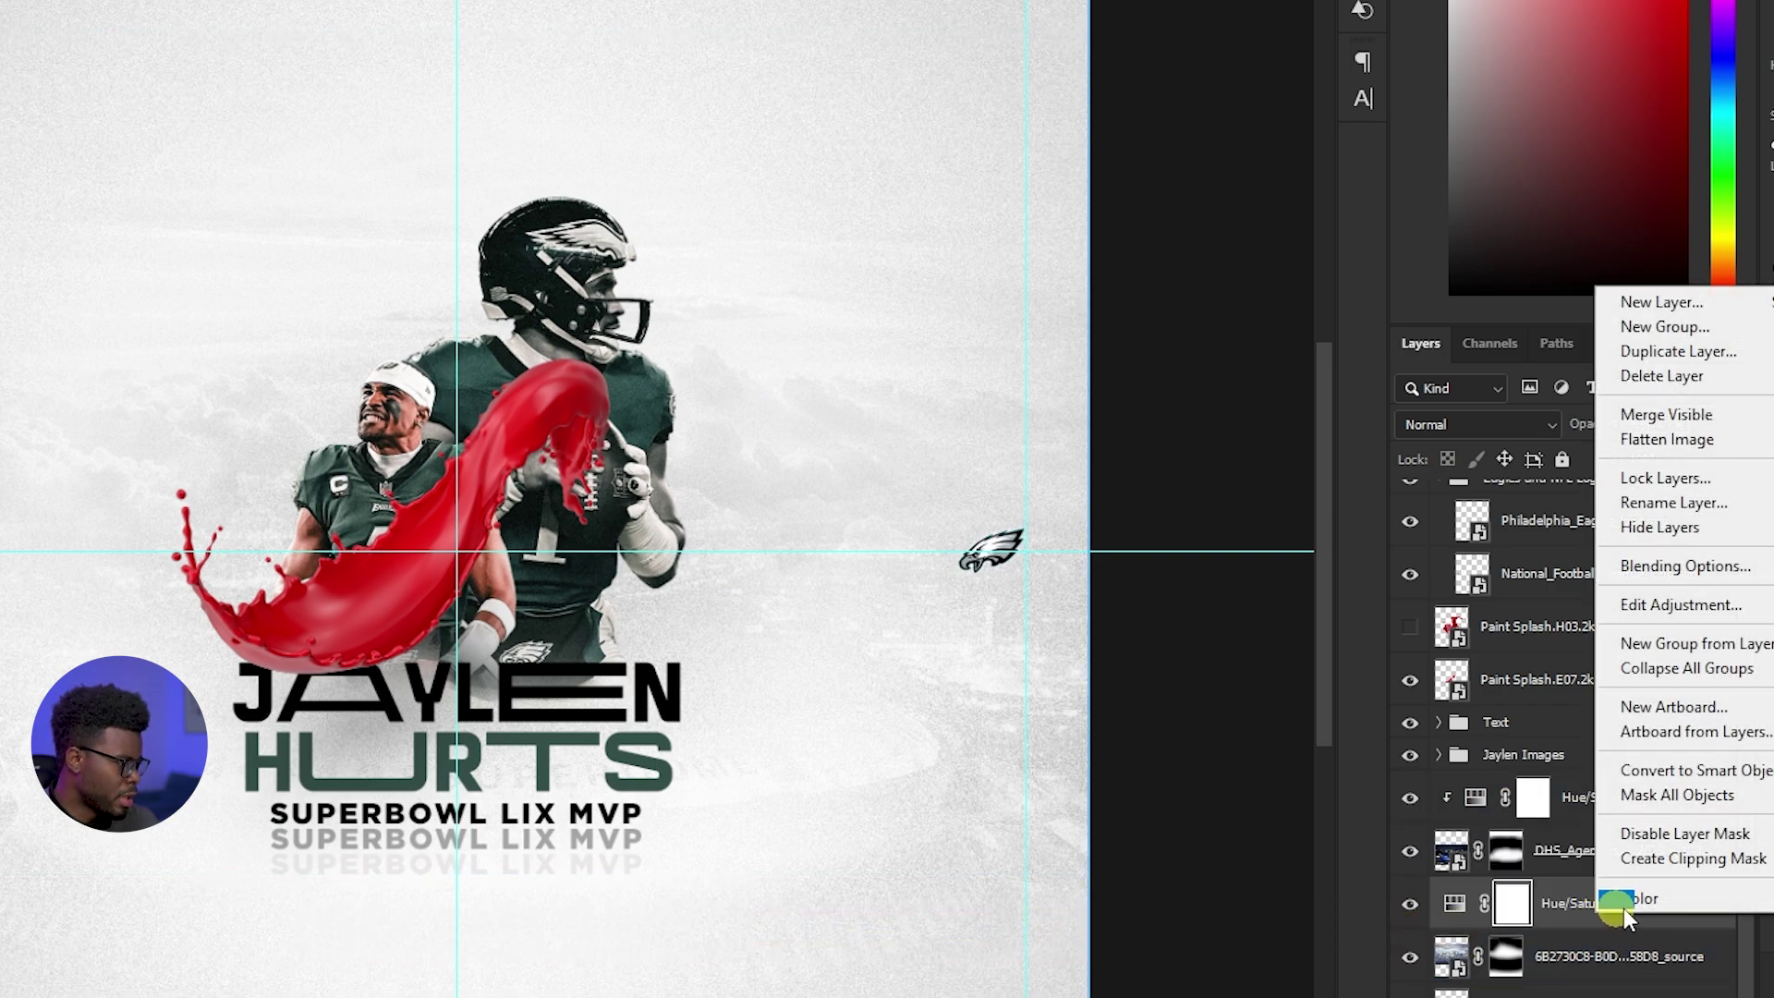
left_click(1672, 857)
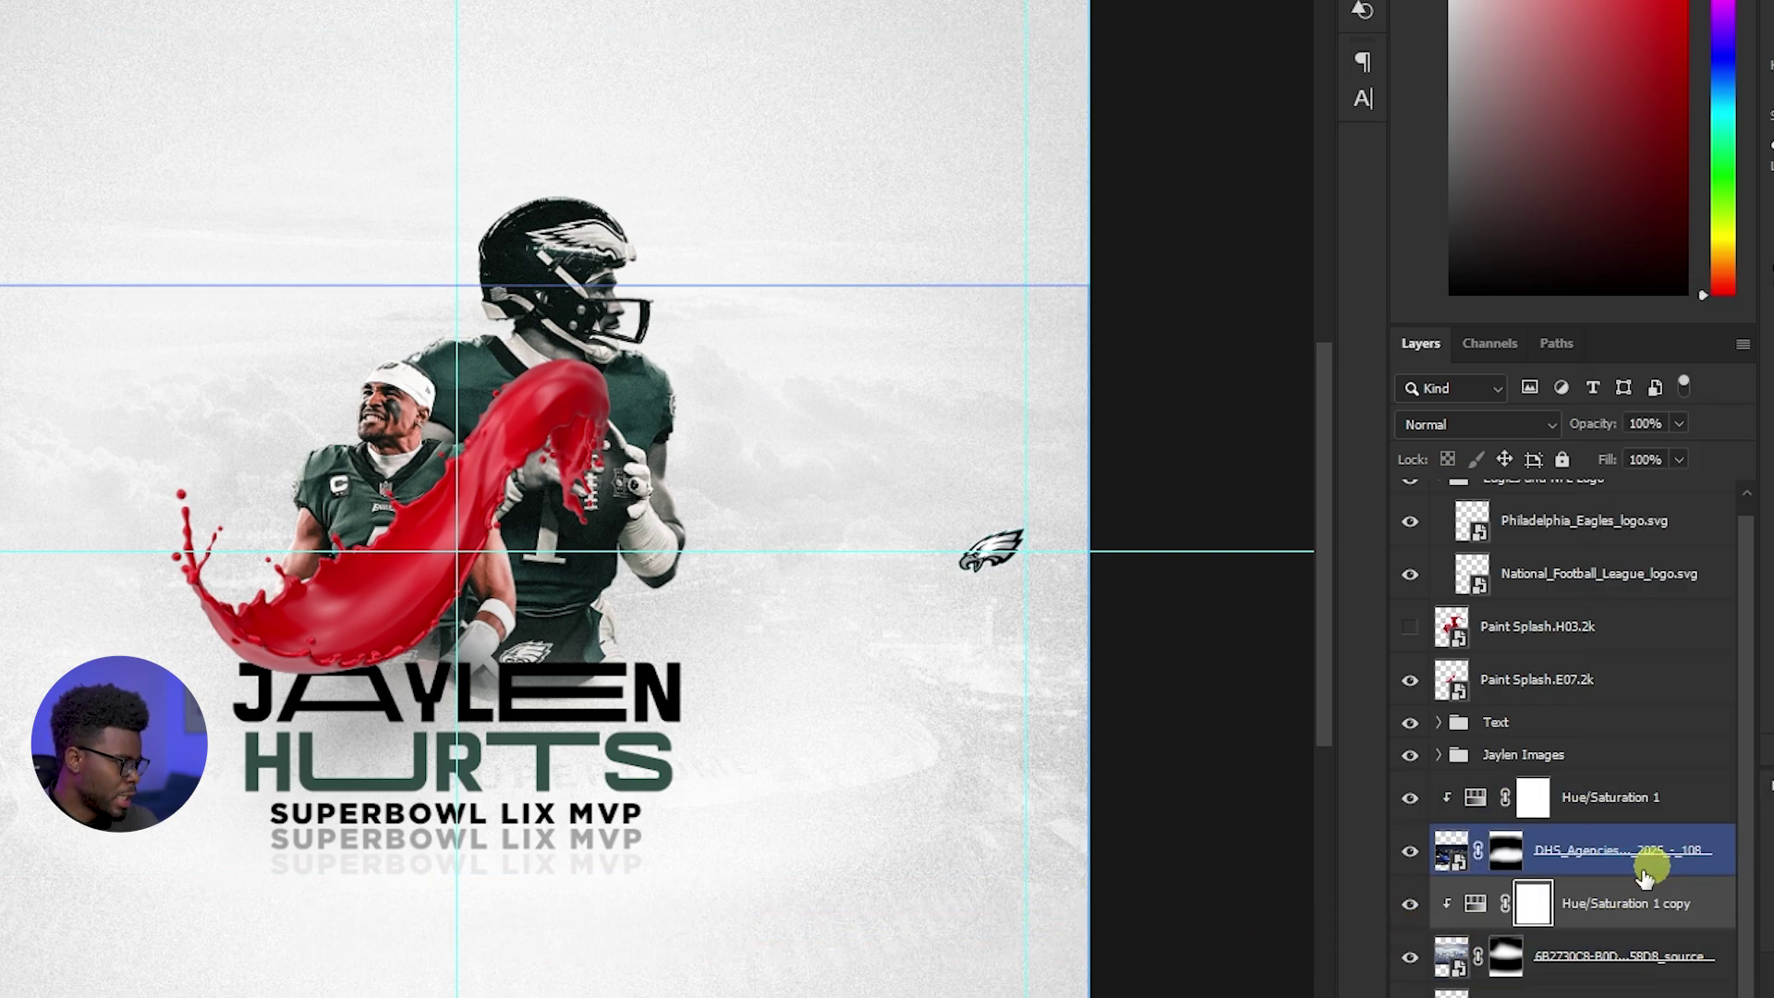
left_click(1417, 901)
left_click(1416, 901)
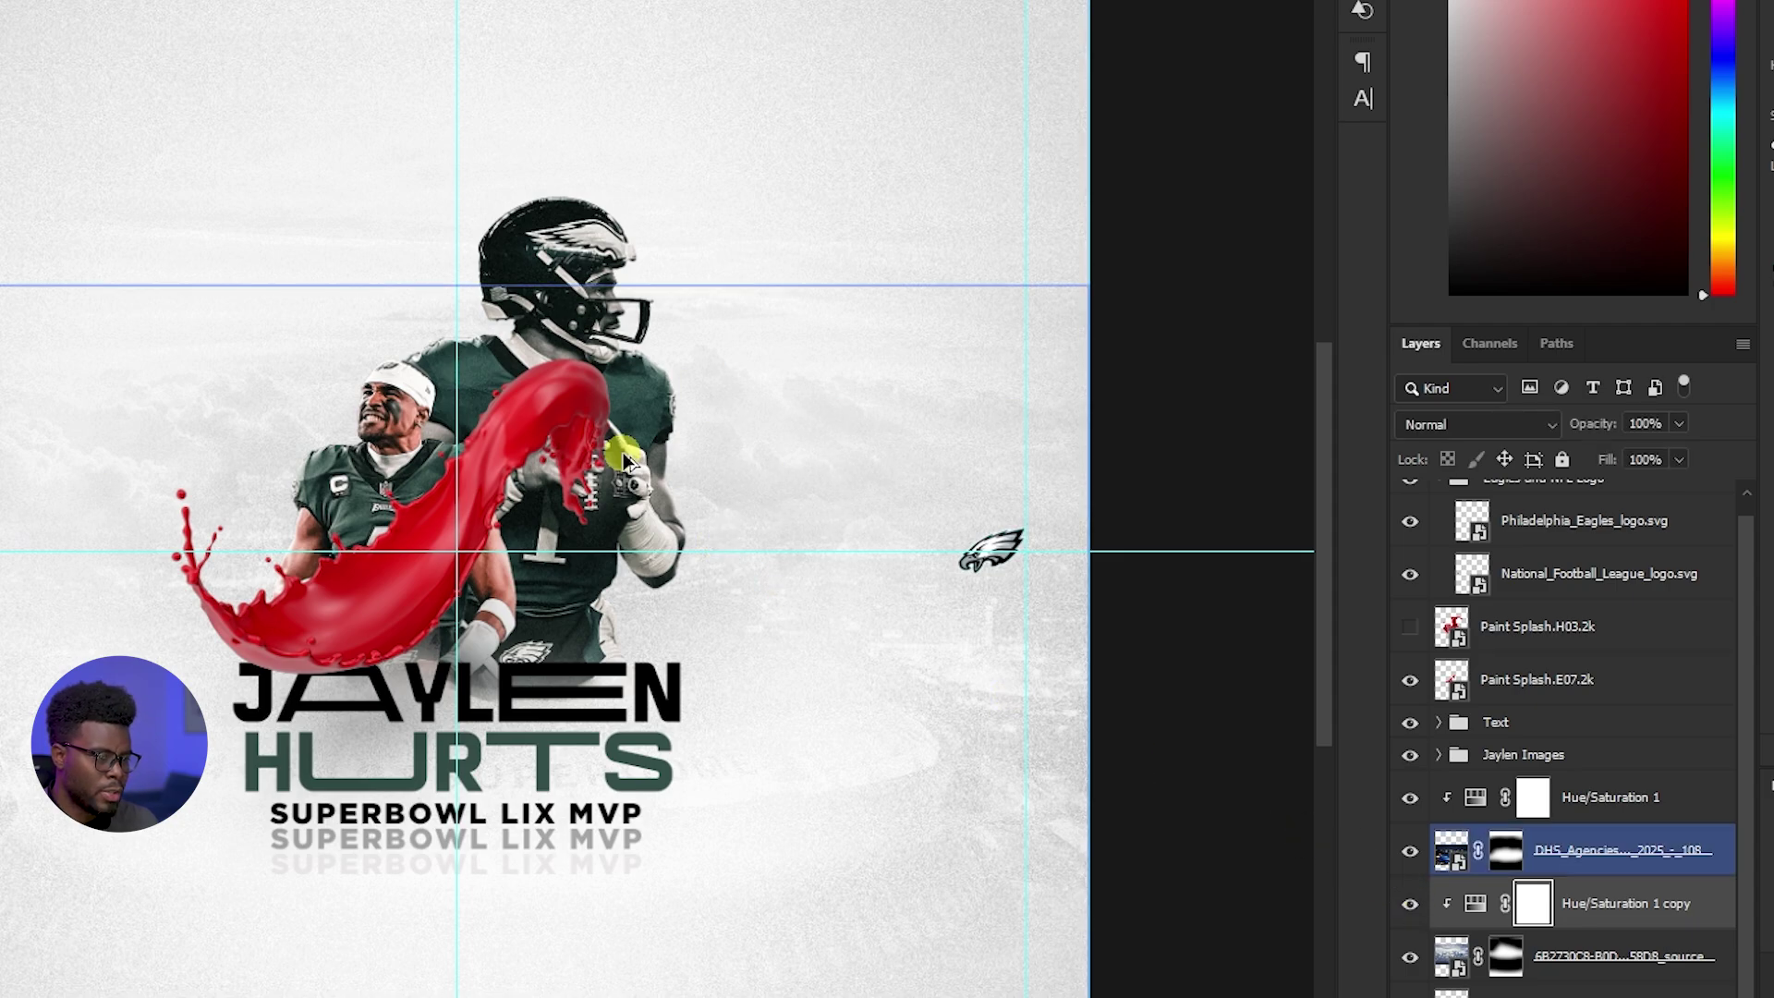
scroll(611, 425, "down", 1)
scroll(607, 415, "down", 1)
key("ctrl+s")
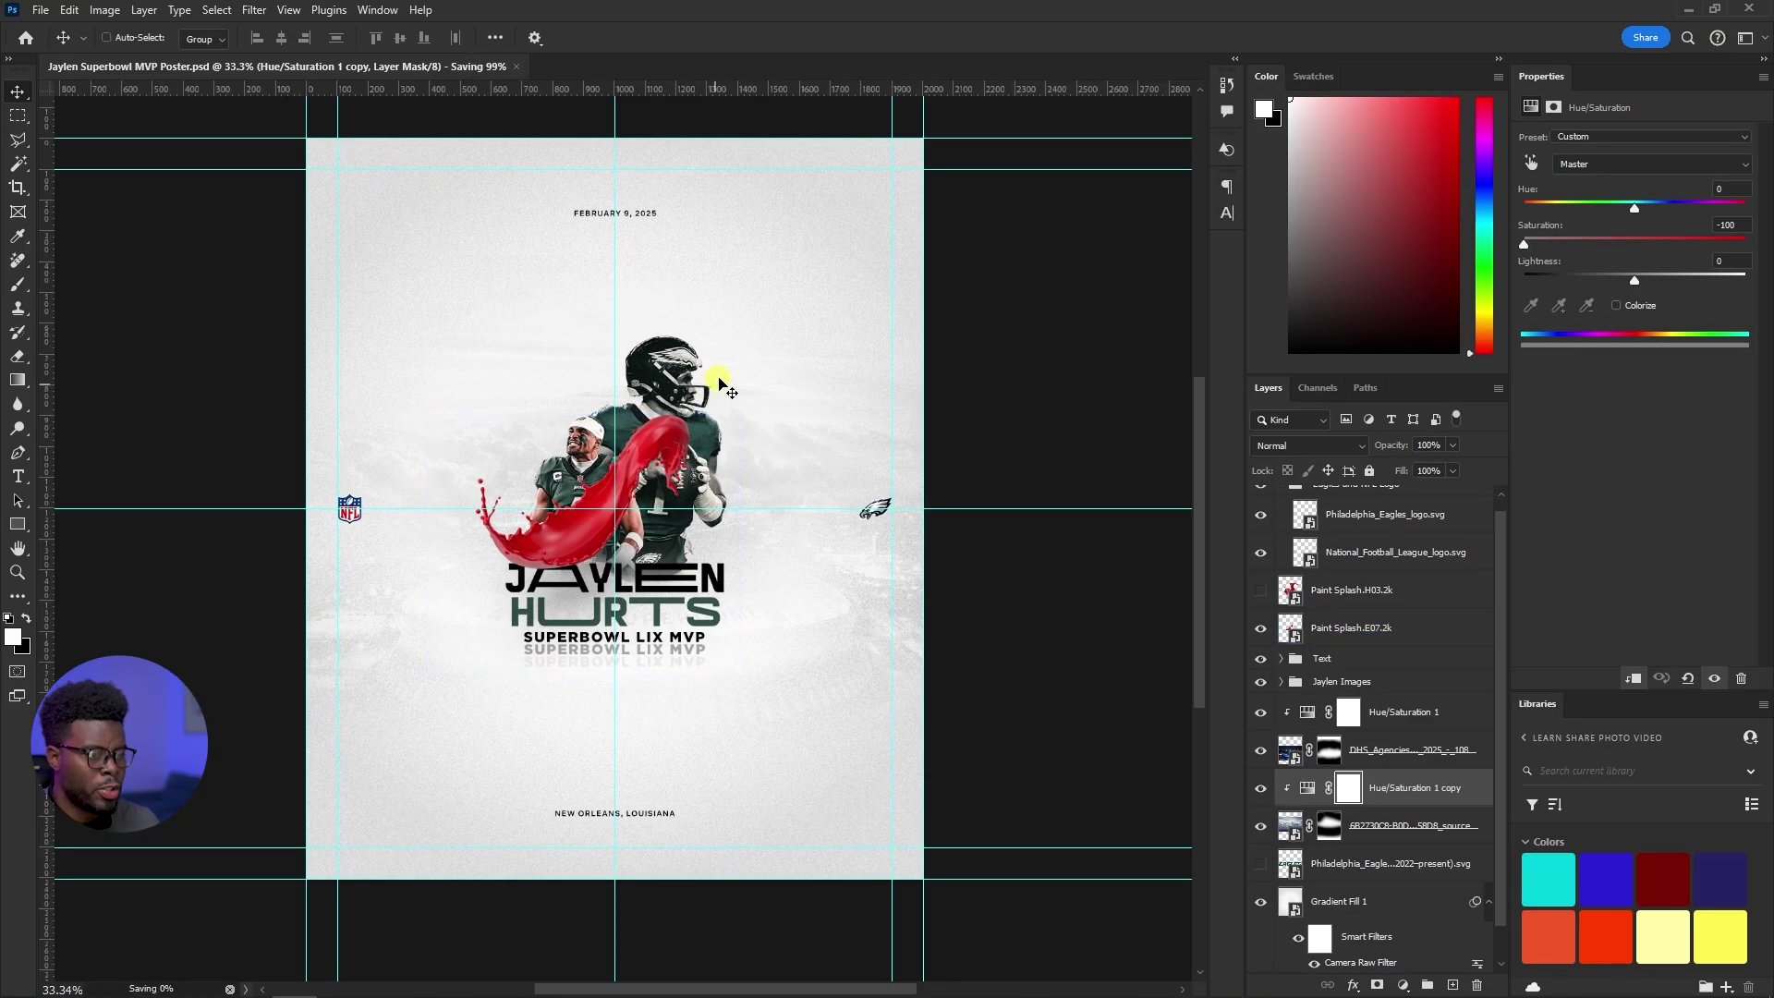
Select the Jaylen Images group and sample the dark green #2a423e from the front player's jersey as the foreground colour
scroll(656, 336, "up", 2)
scroll(579, 481, "up", 3)
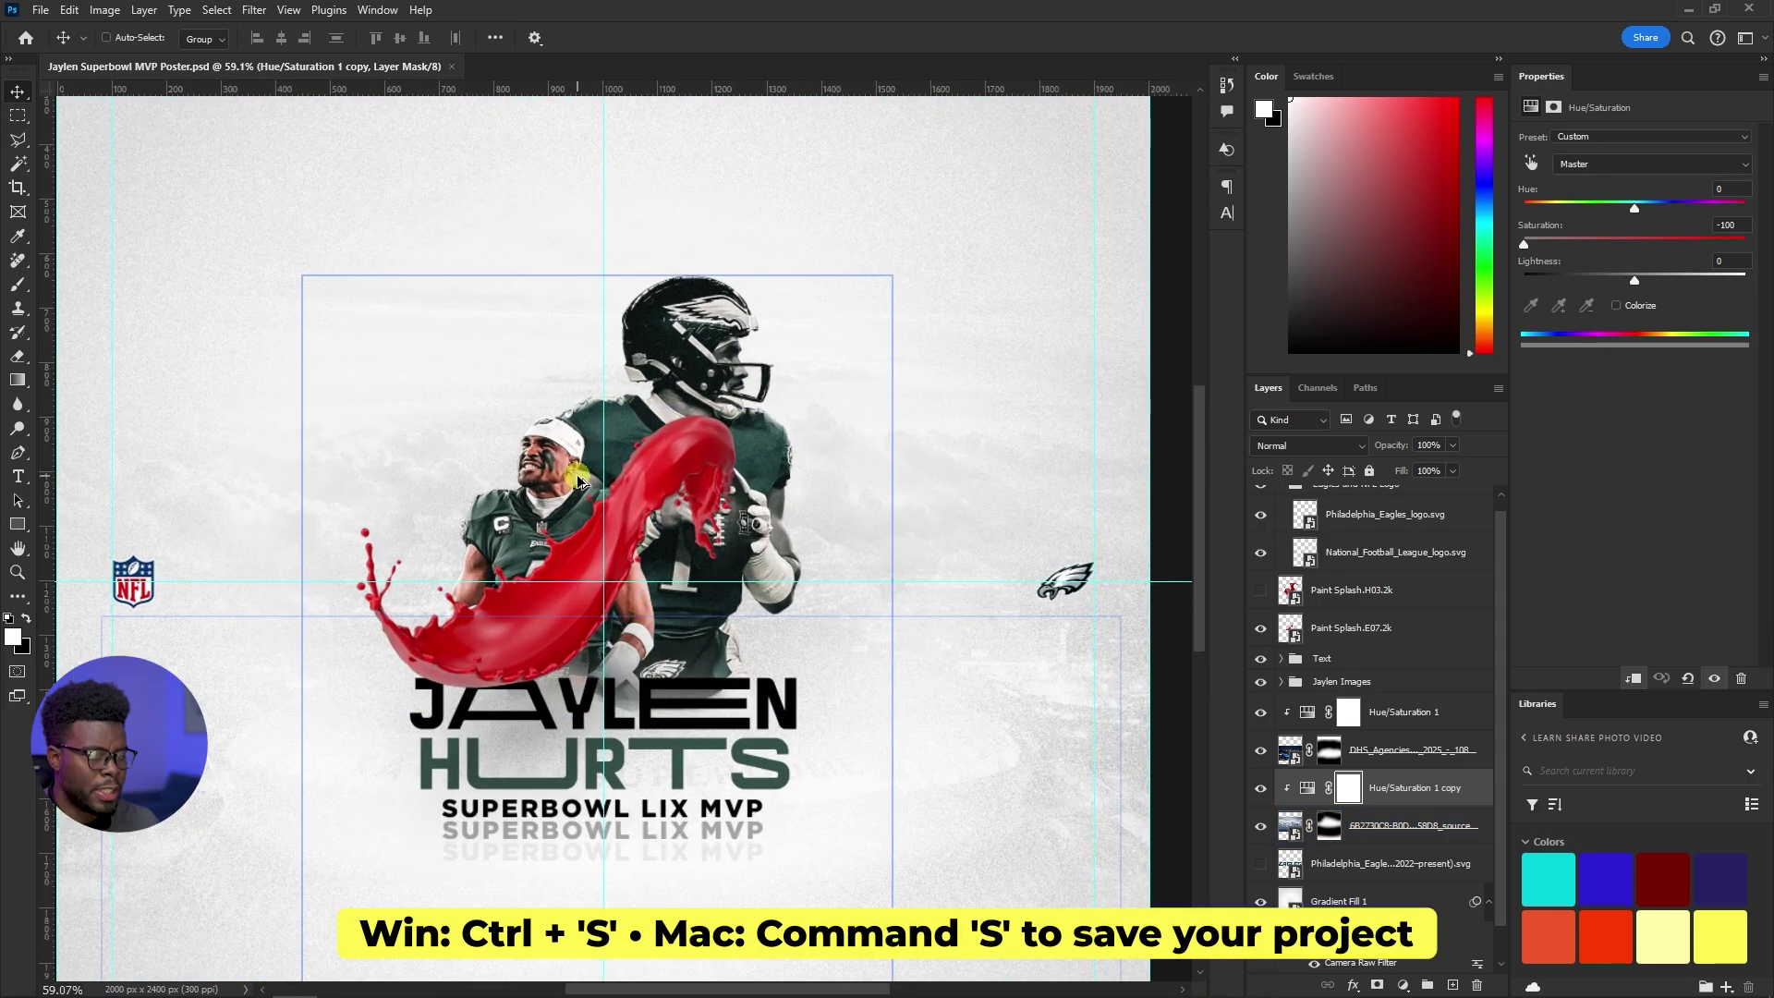
scroll(561, 448, "up", 2)
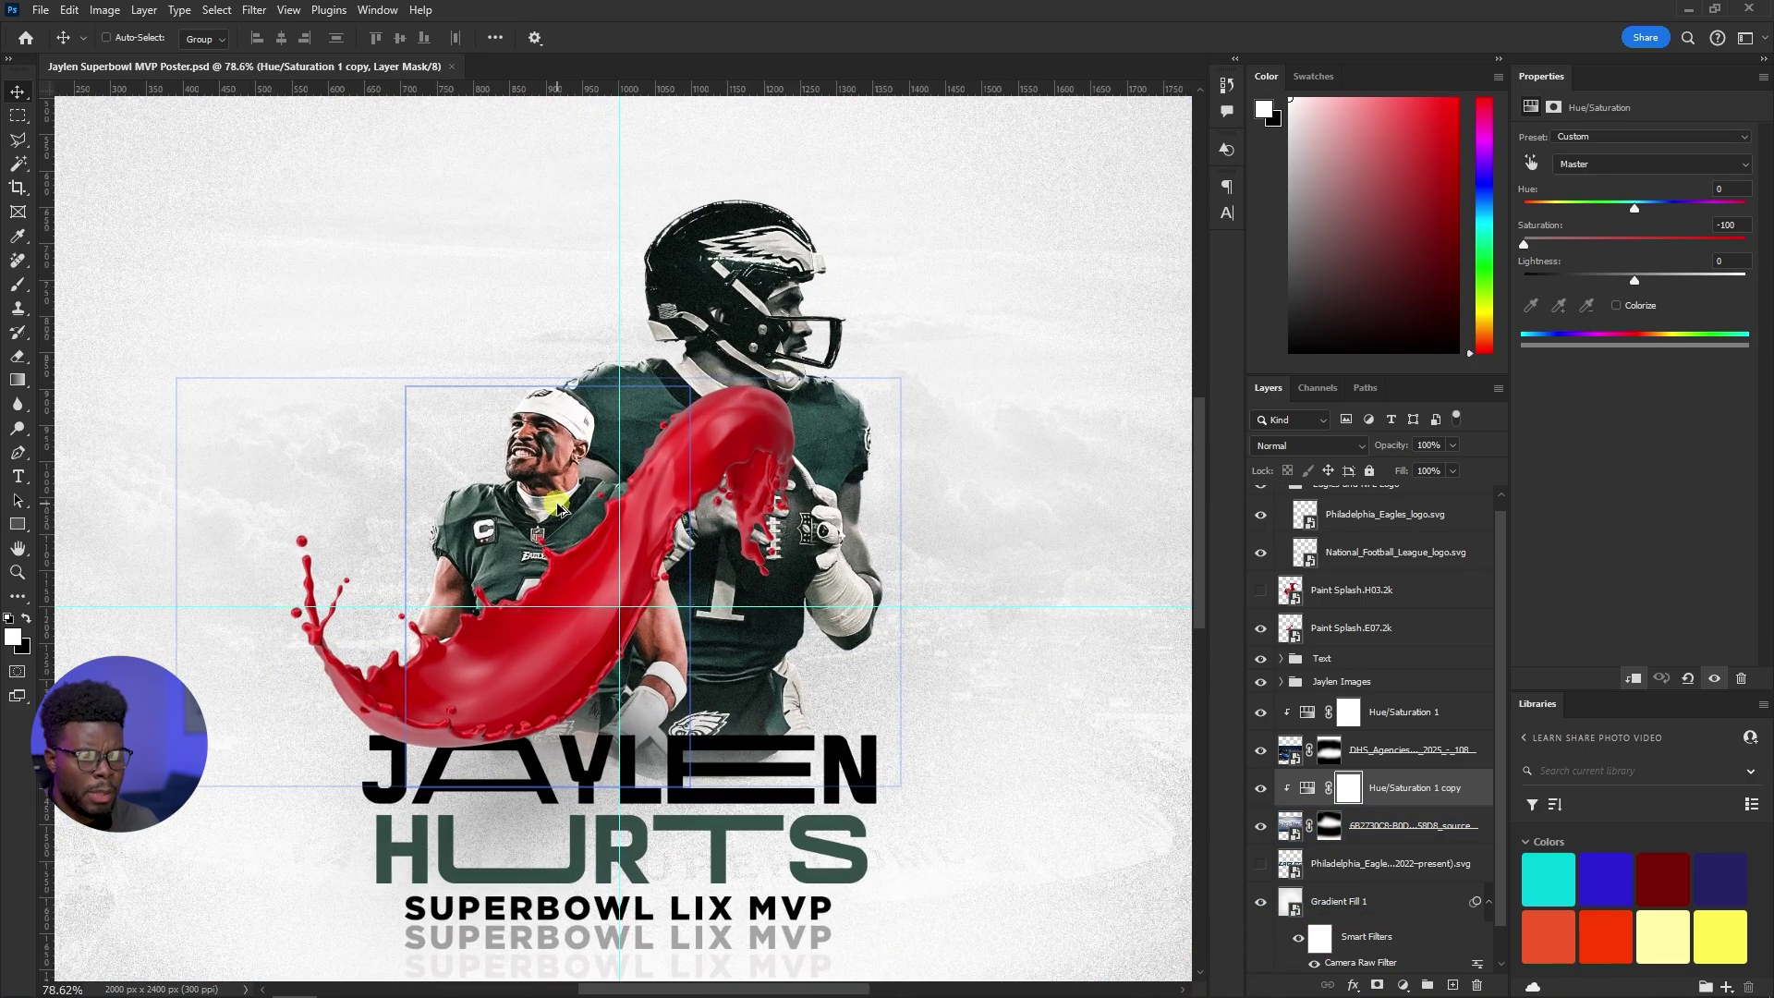
left_click(14, 637)
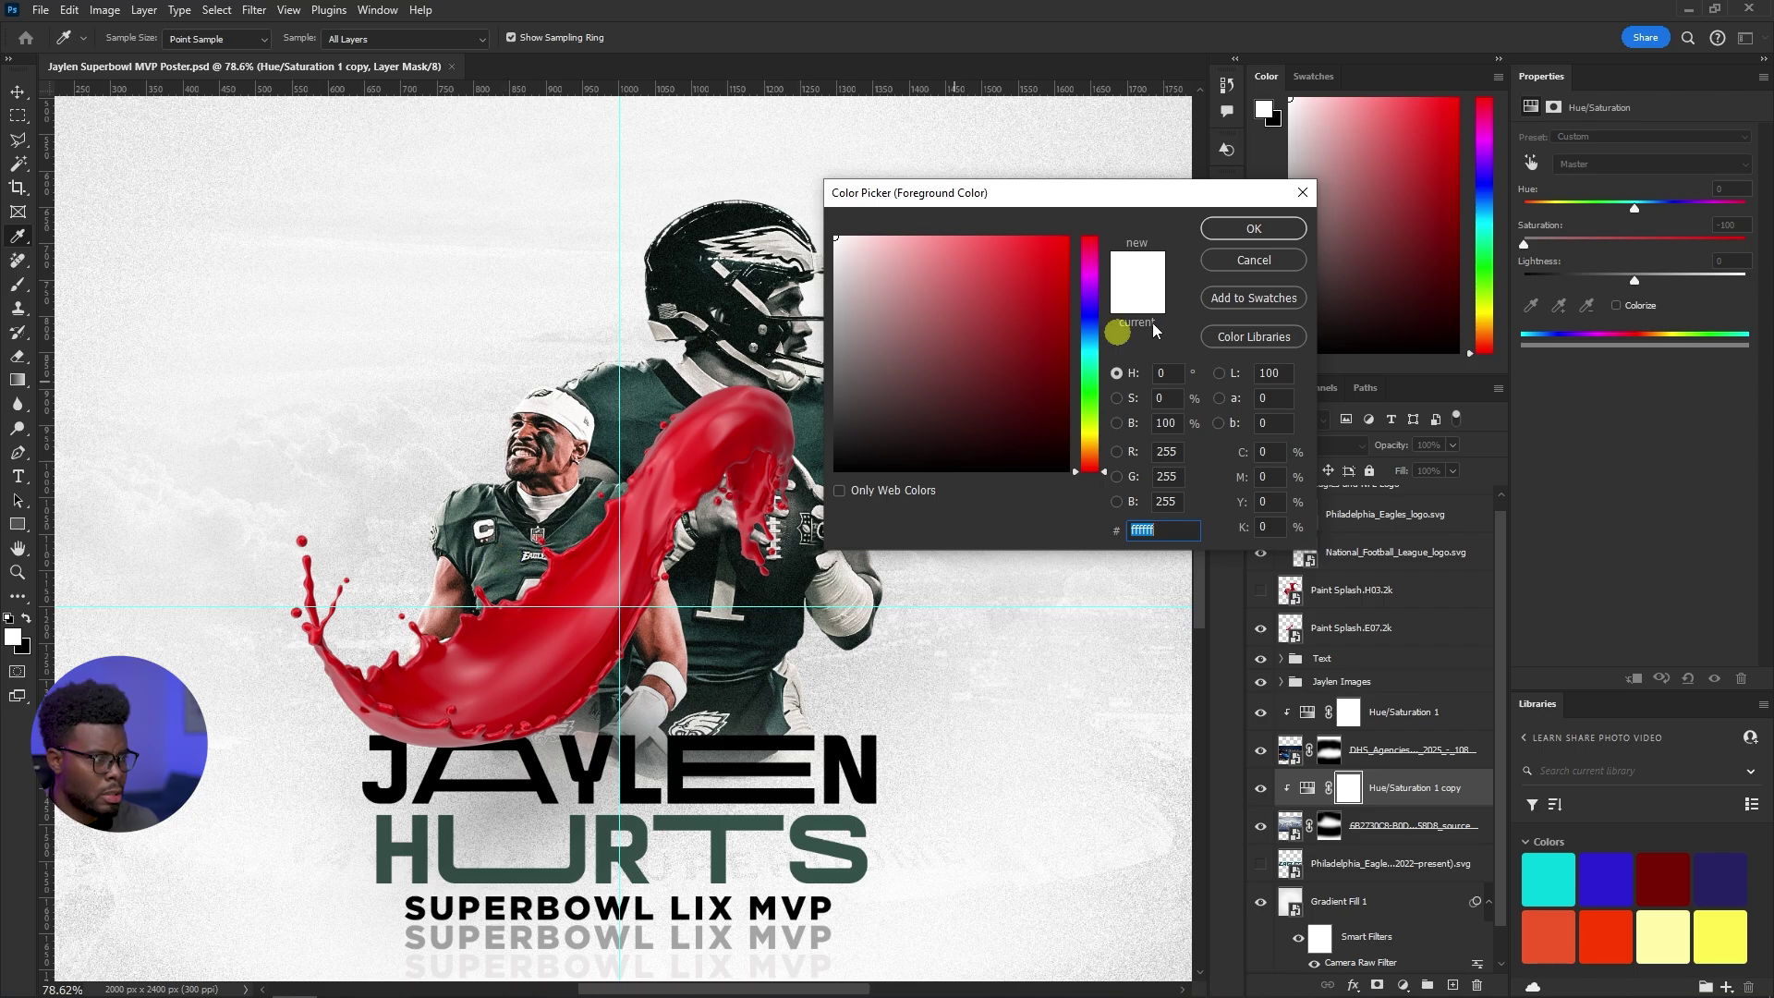
left_click(1262, 228)
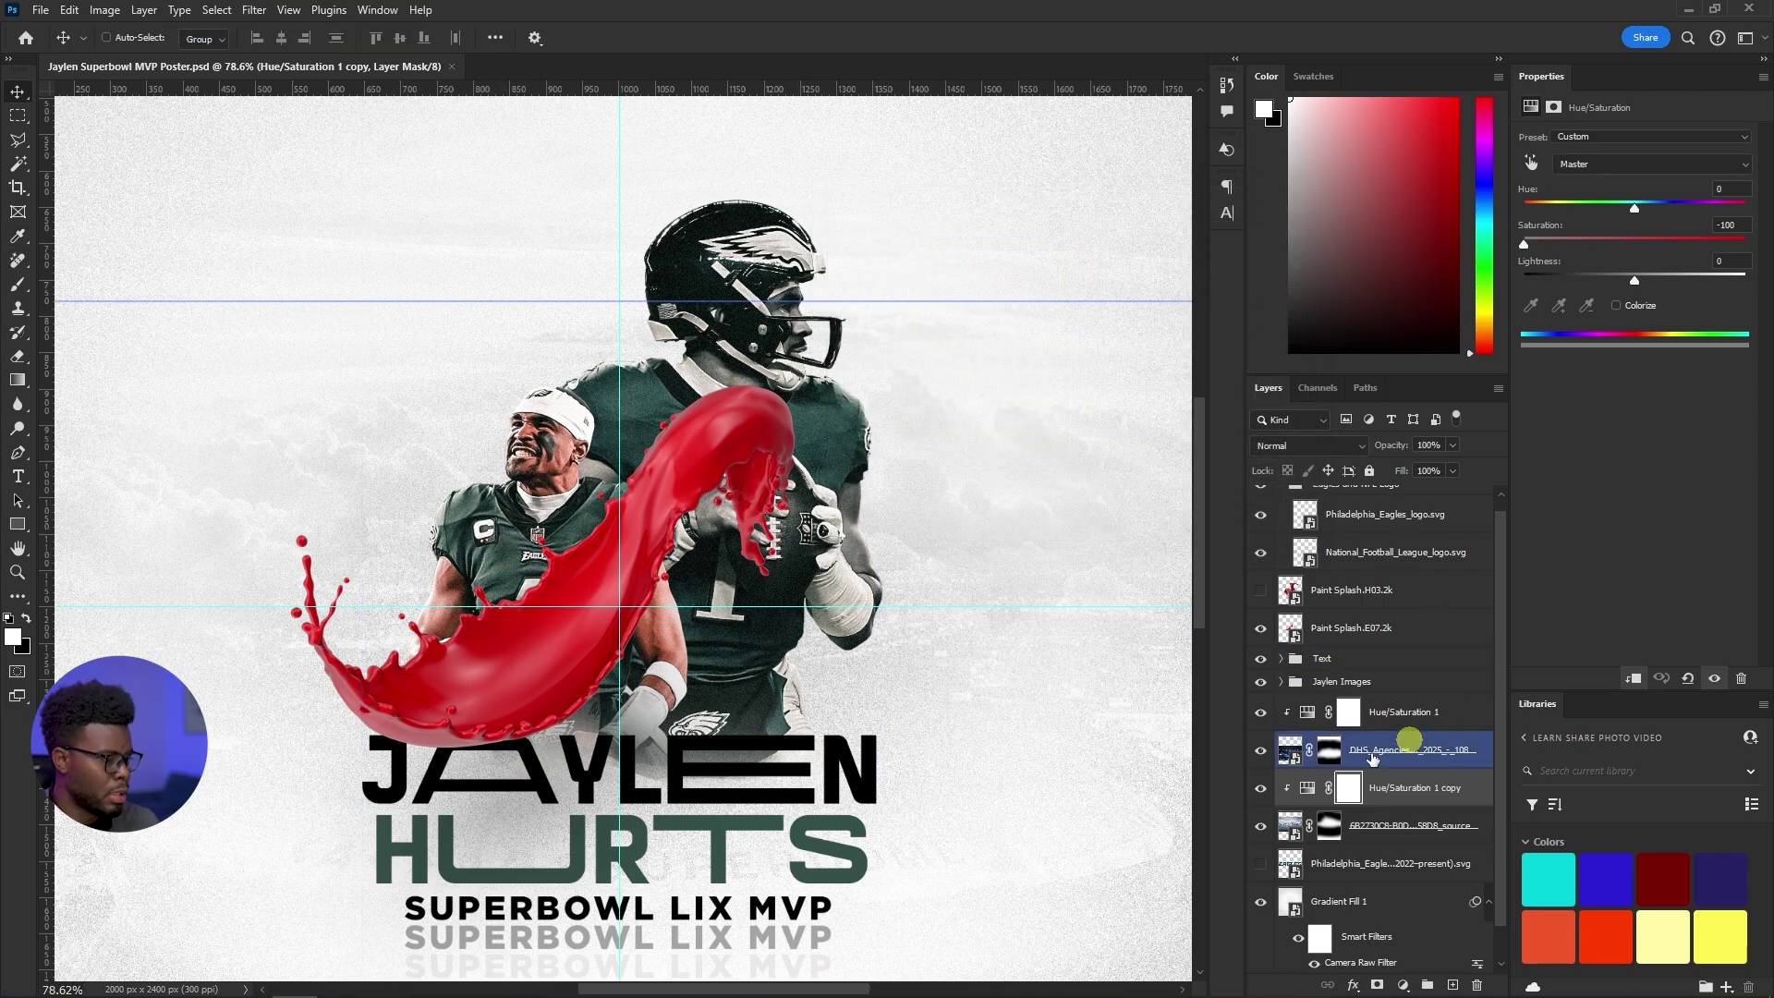
left_click(1341, 685)
left_click(1341, 685)
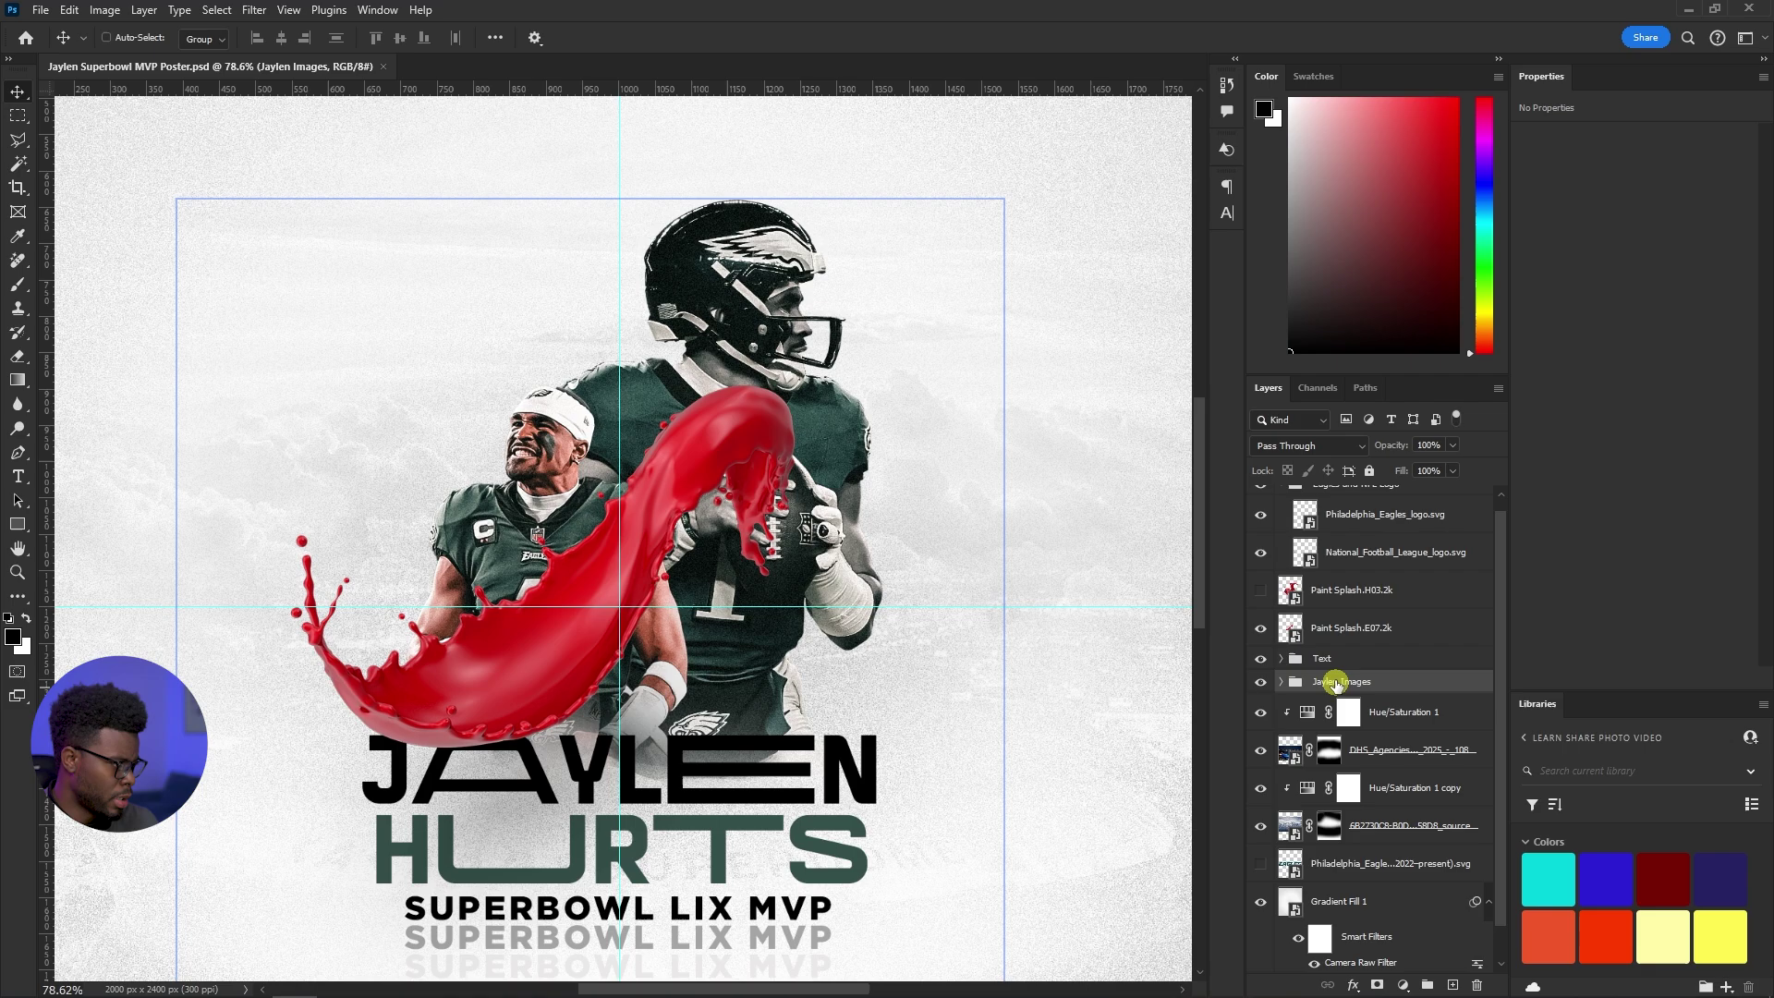
left_click(12, 637)
left_click(505, 559)
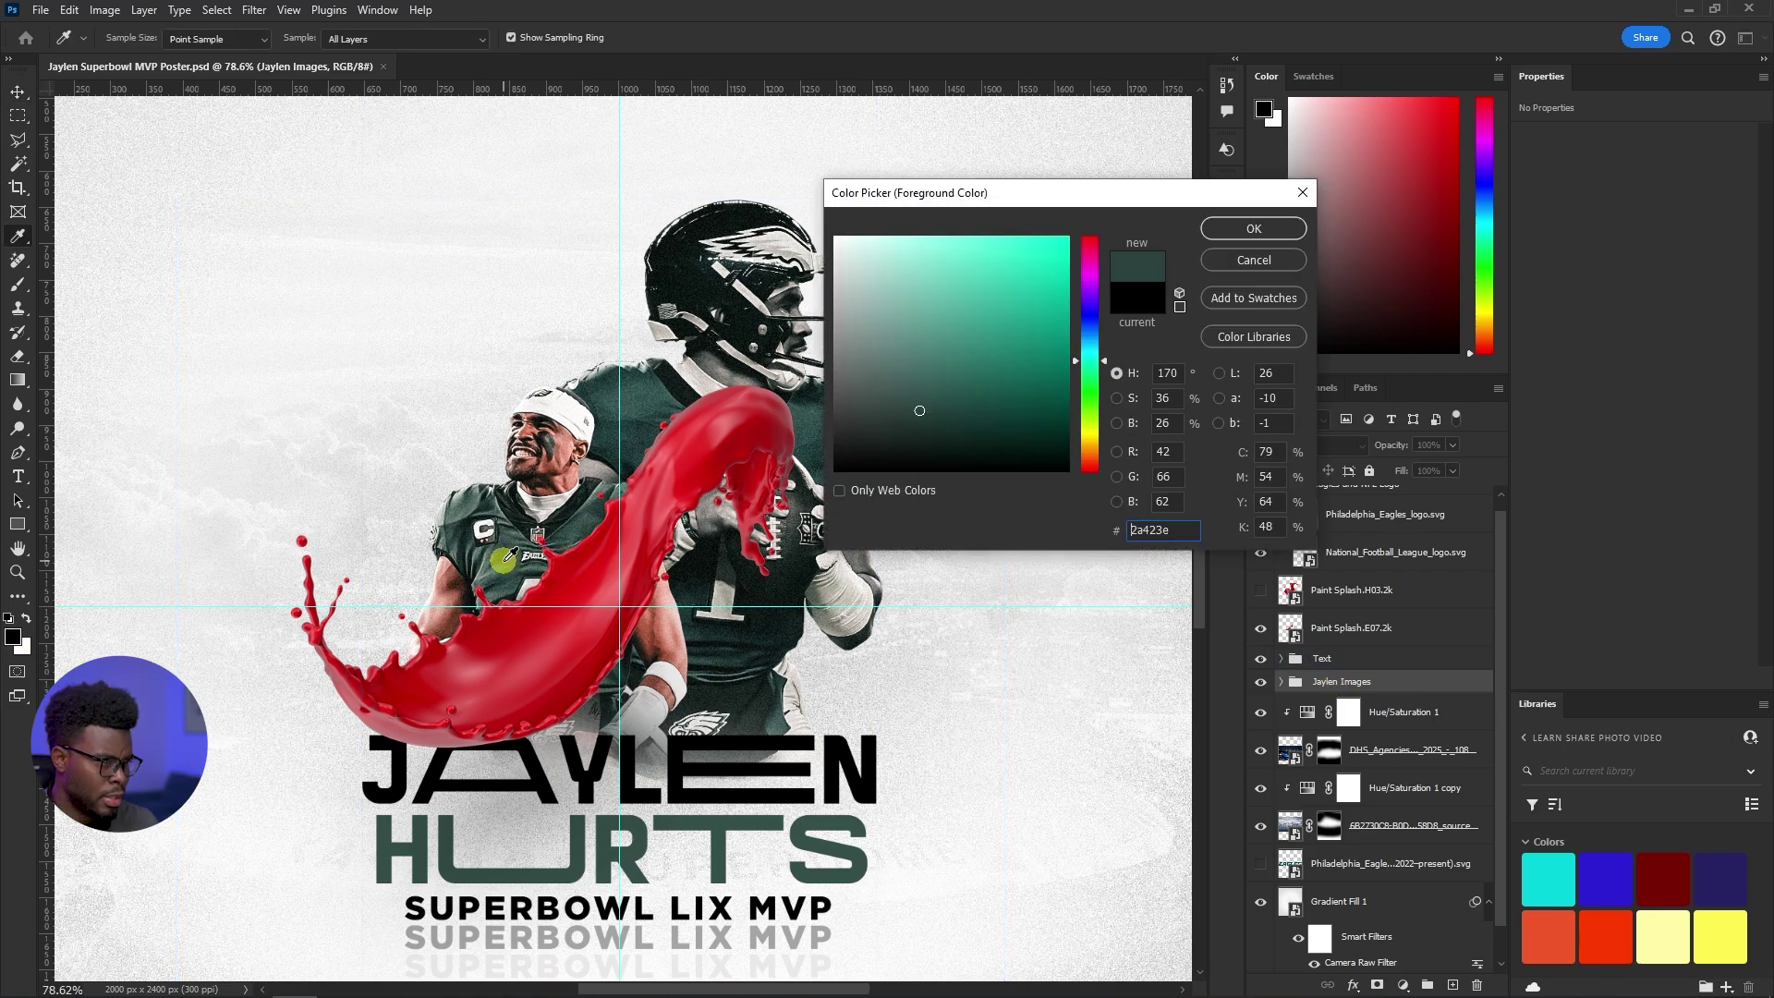
left_click(1262, 224)
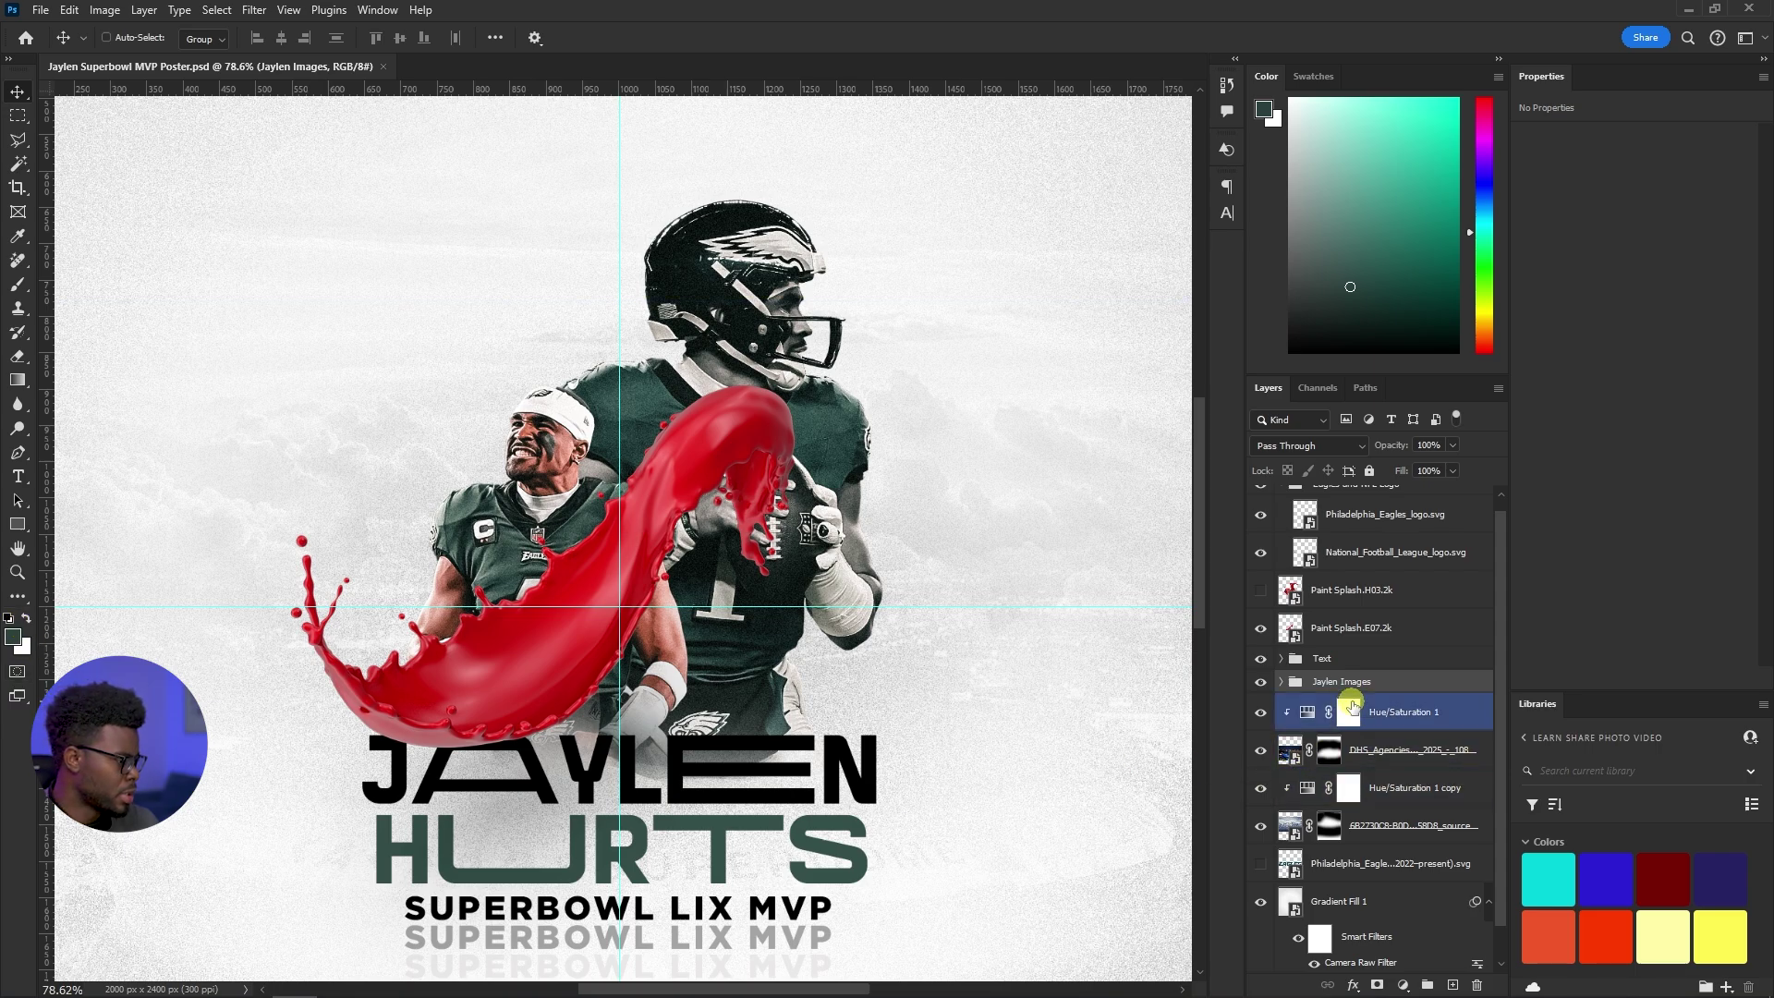
Add a Color Overlay to the Paint Splash.E07.2k layer using the foreground green #2a423e
left_click(1349, 593)
left_click(1256, 631)
left_click(1256, 631)
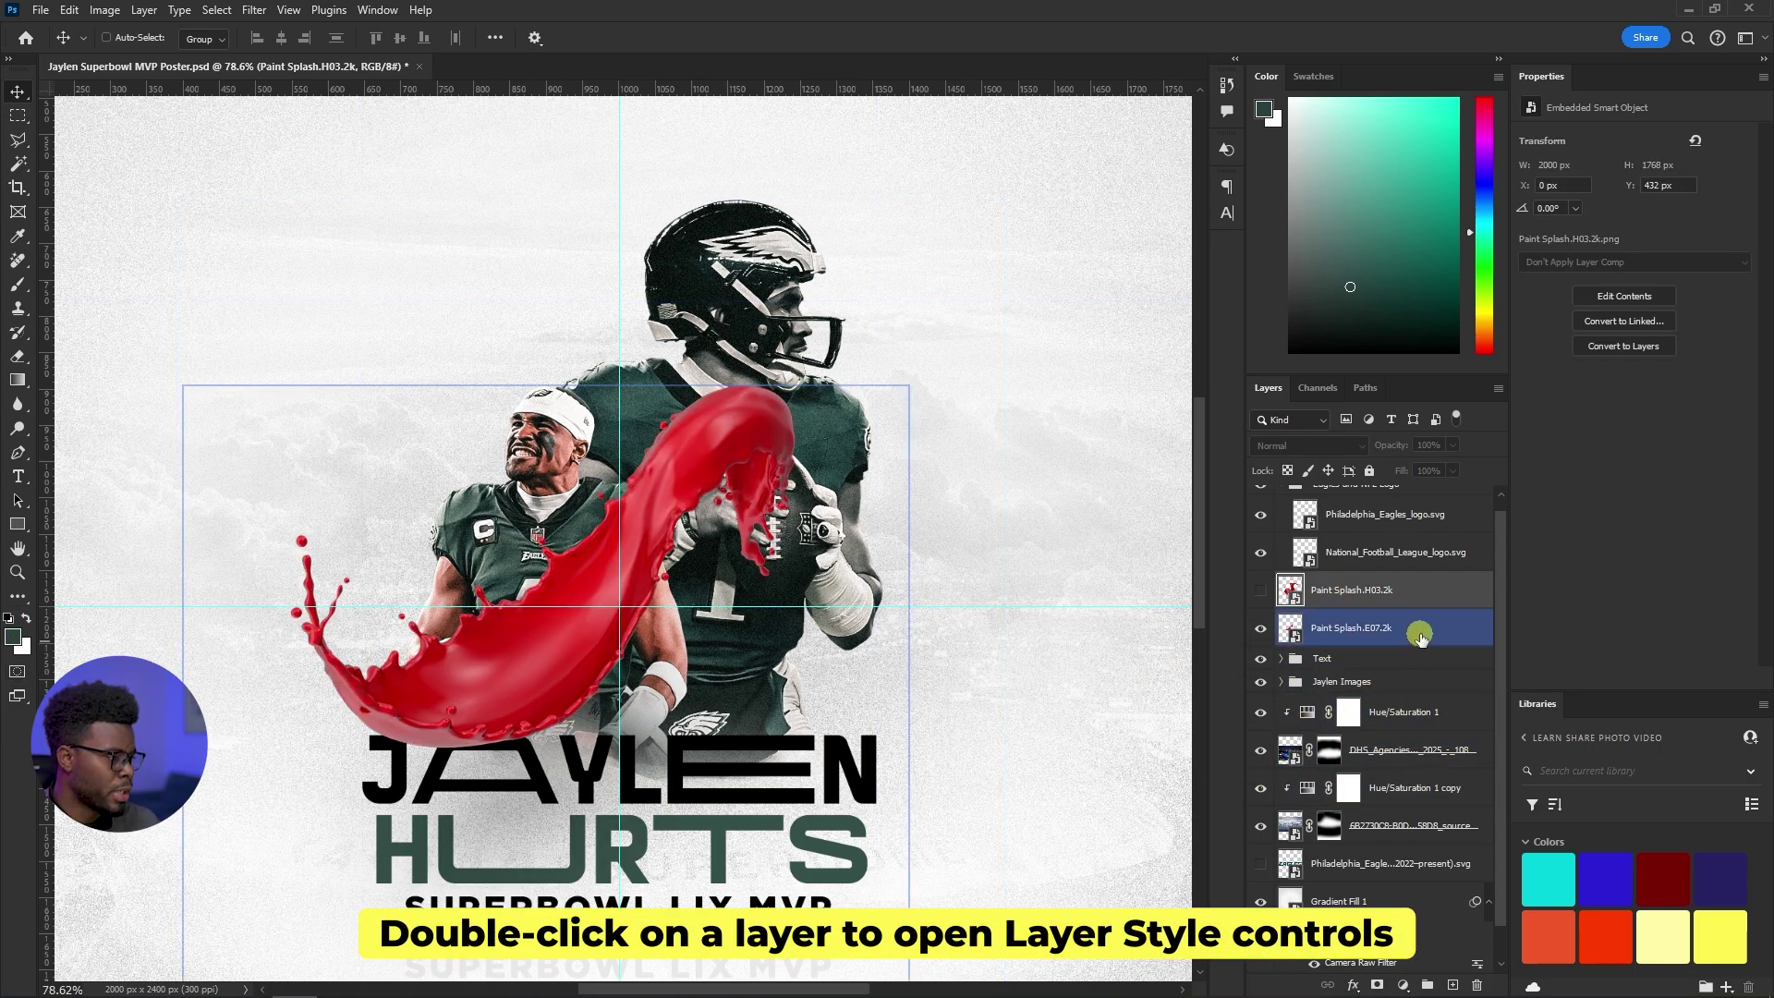
left_click(1428, 633)
double_click(1430, 635)
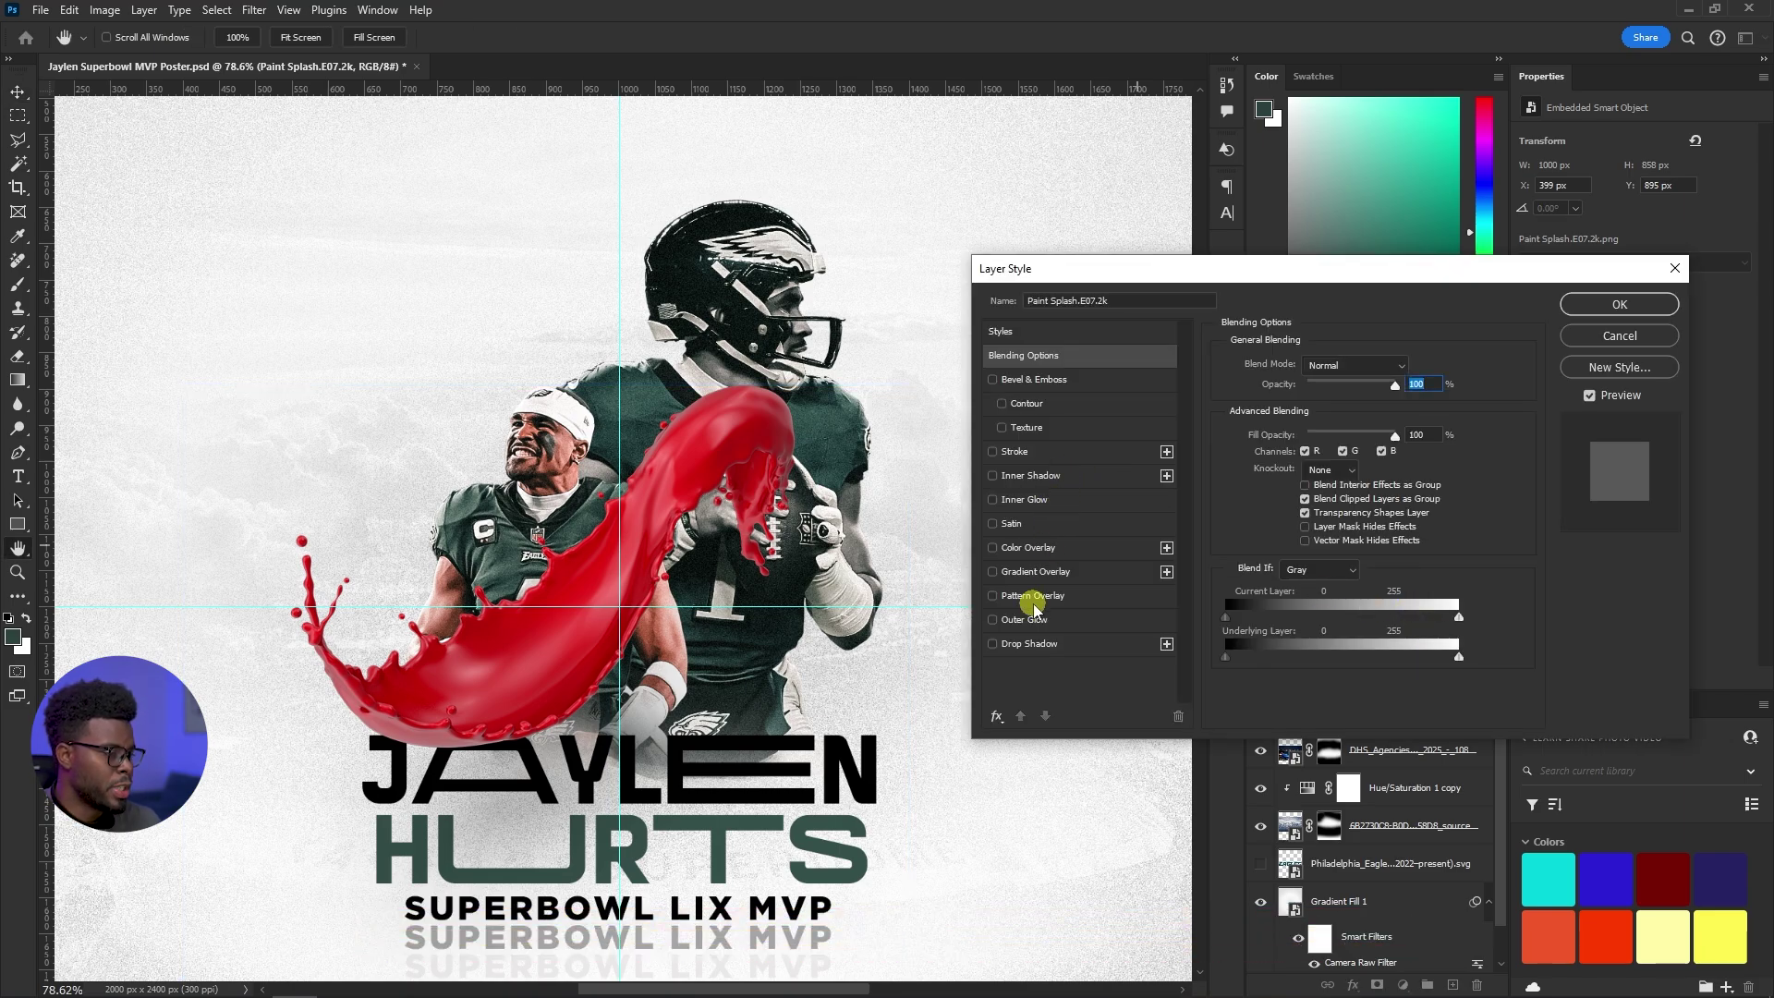
left_click(1047, 552)
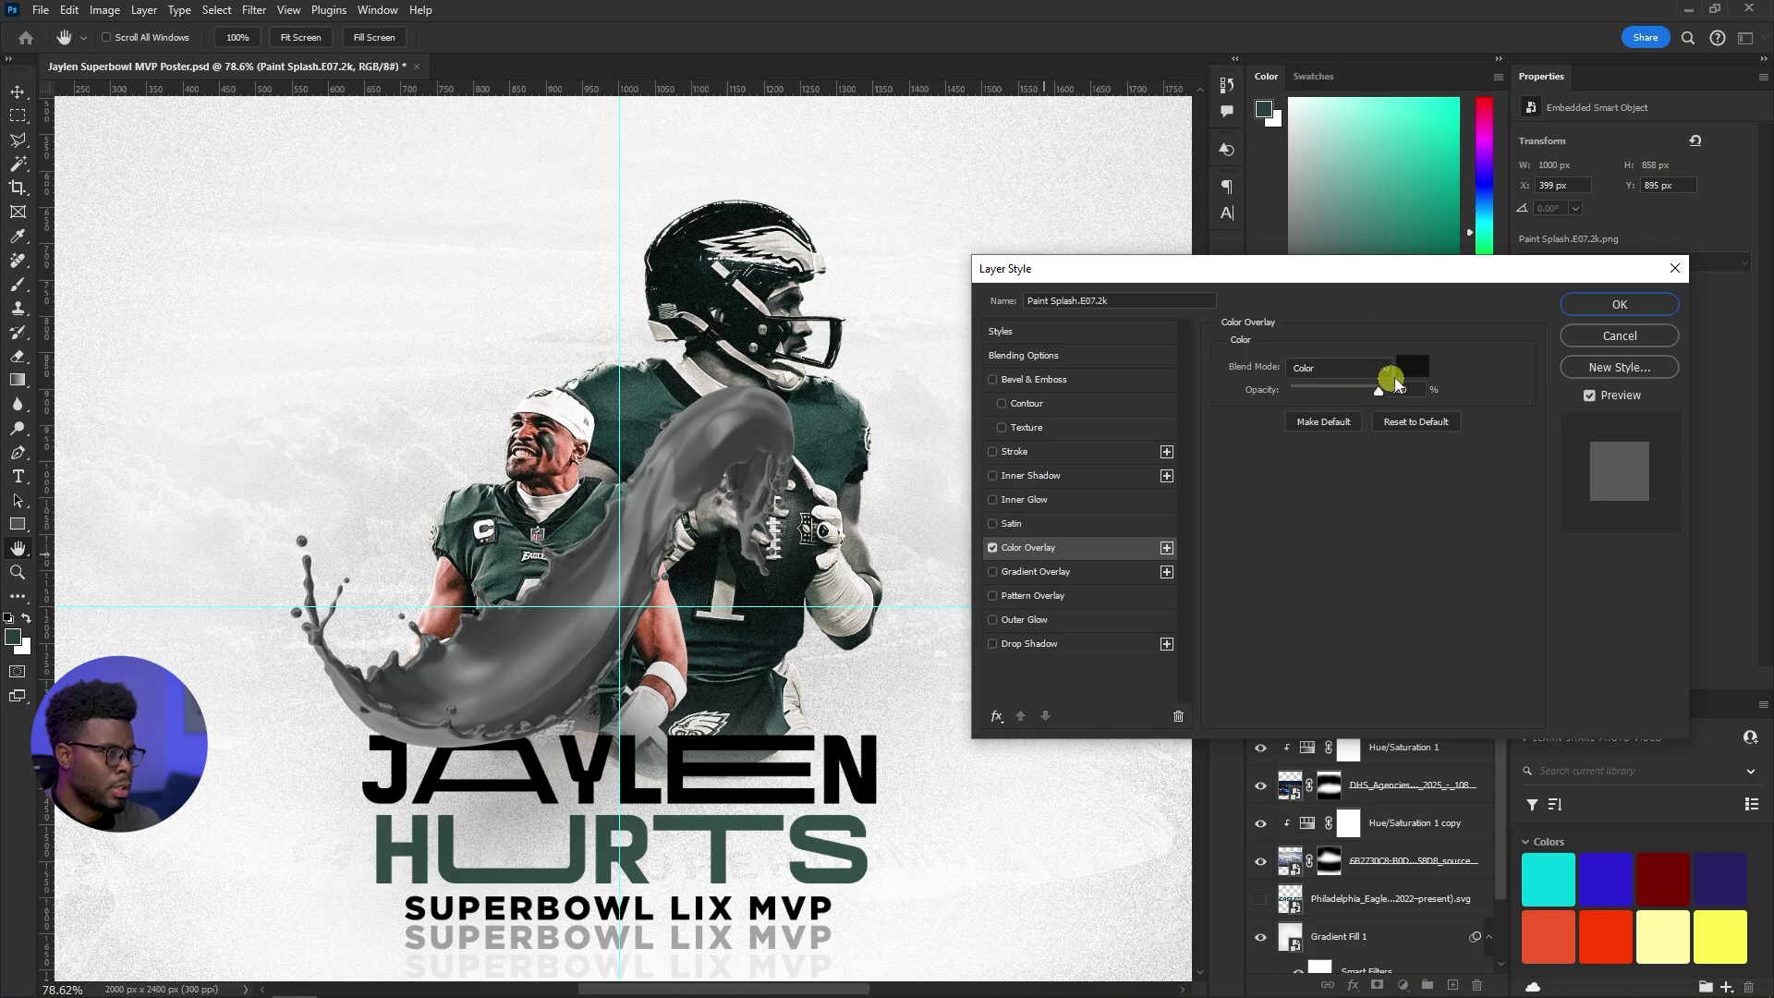
left_click(1395, 368)
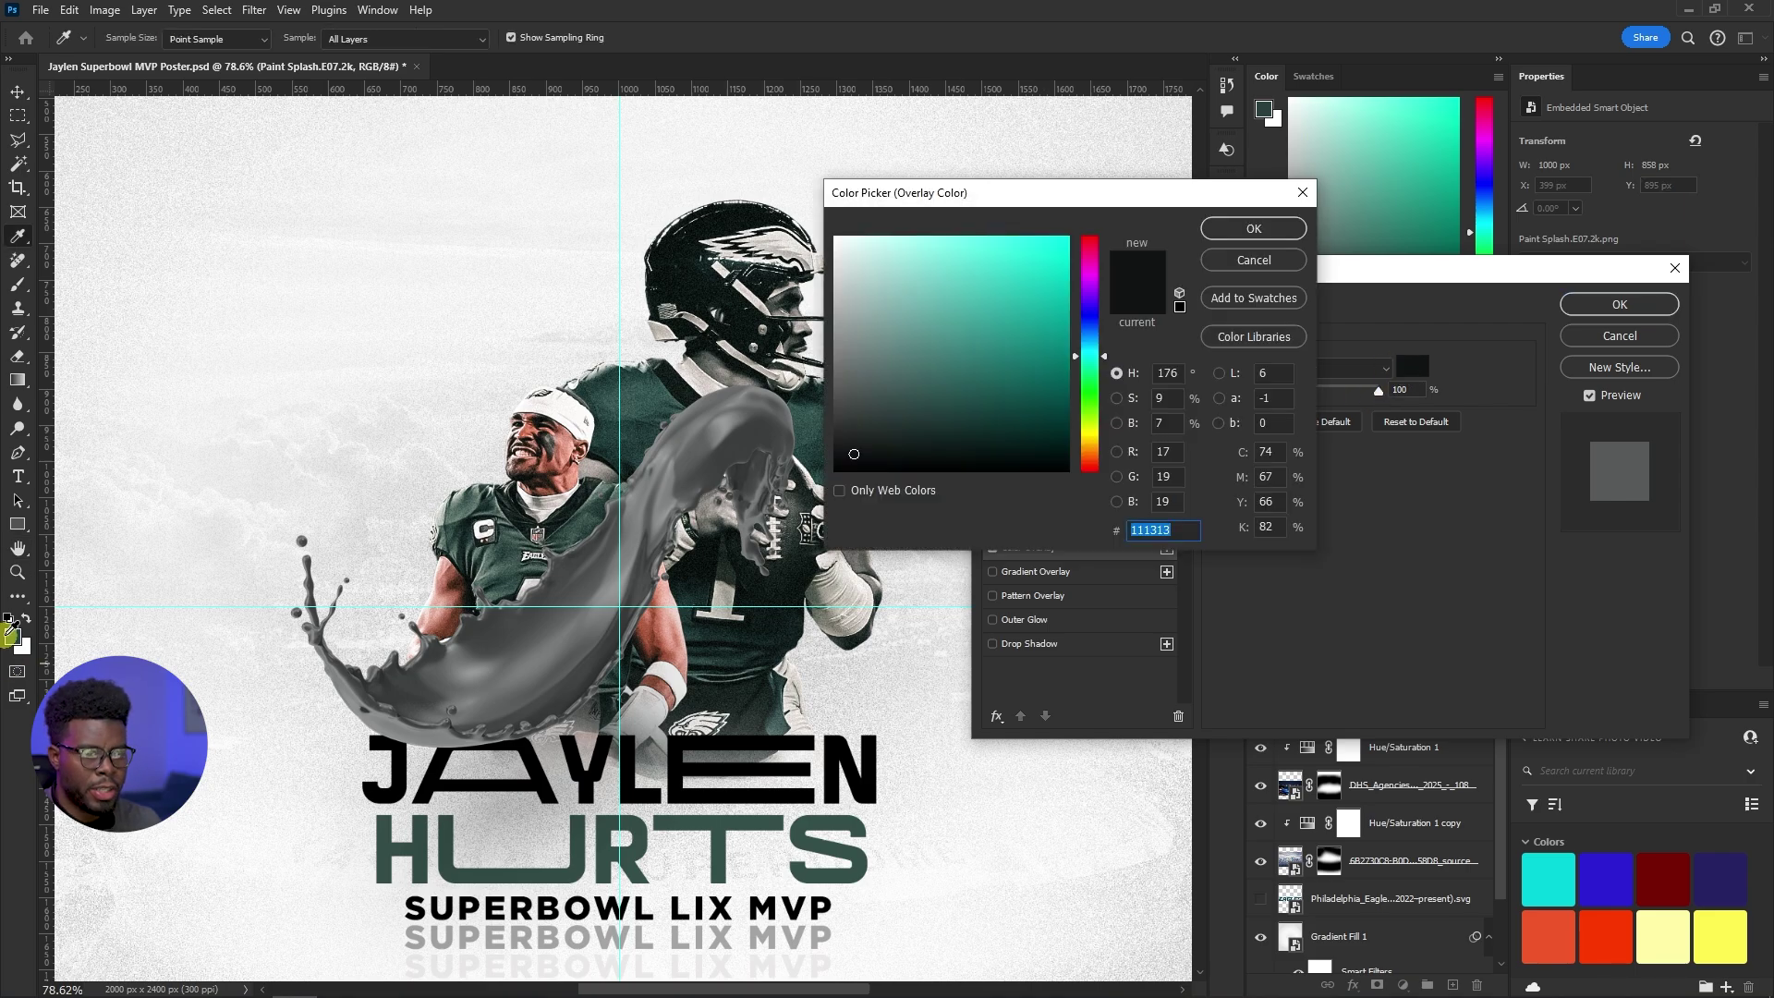
left_click(15, 631)
left_click(1225, 236)
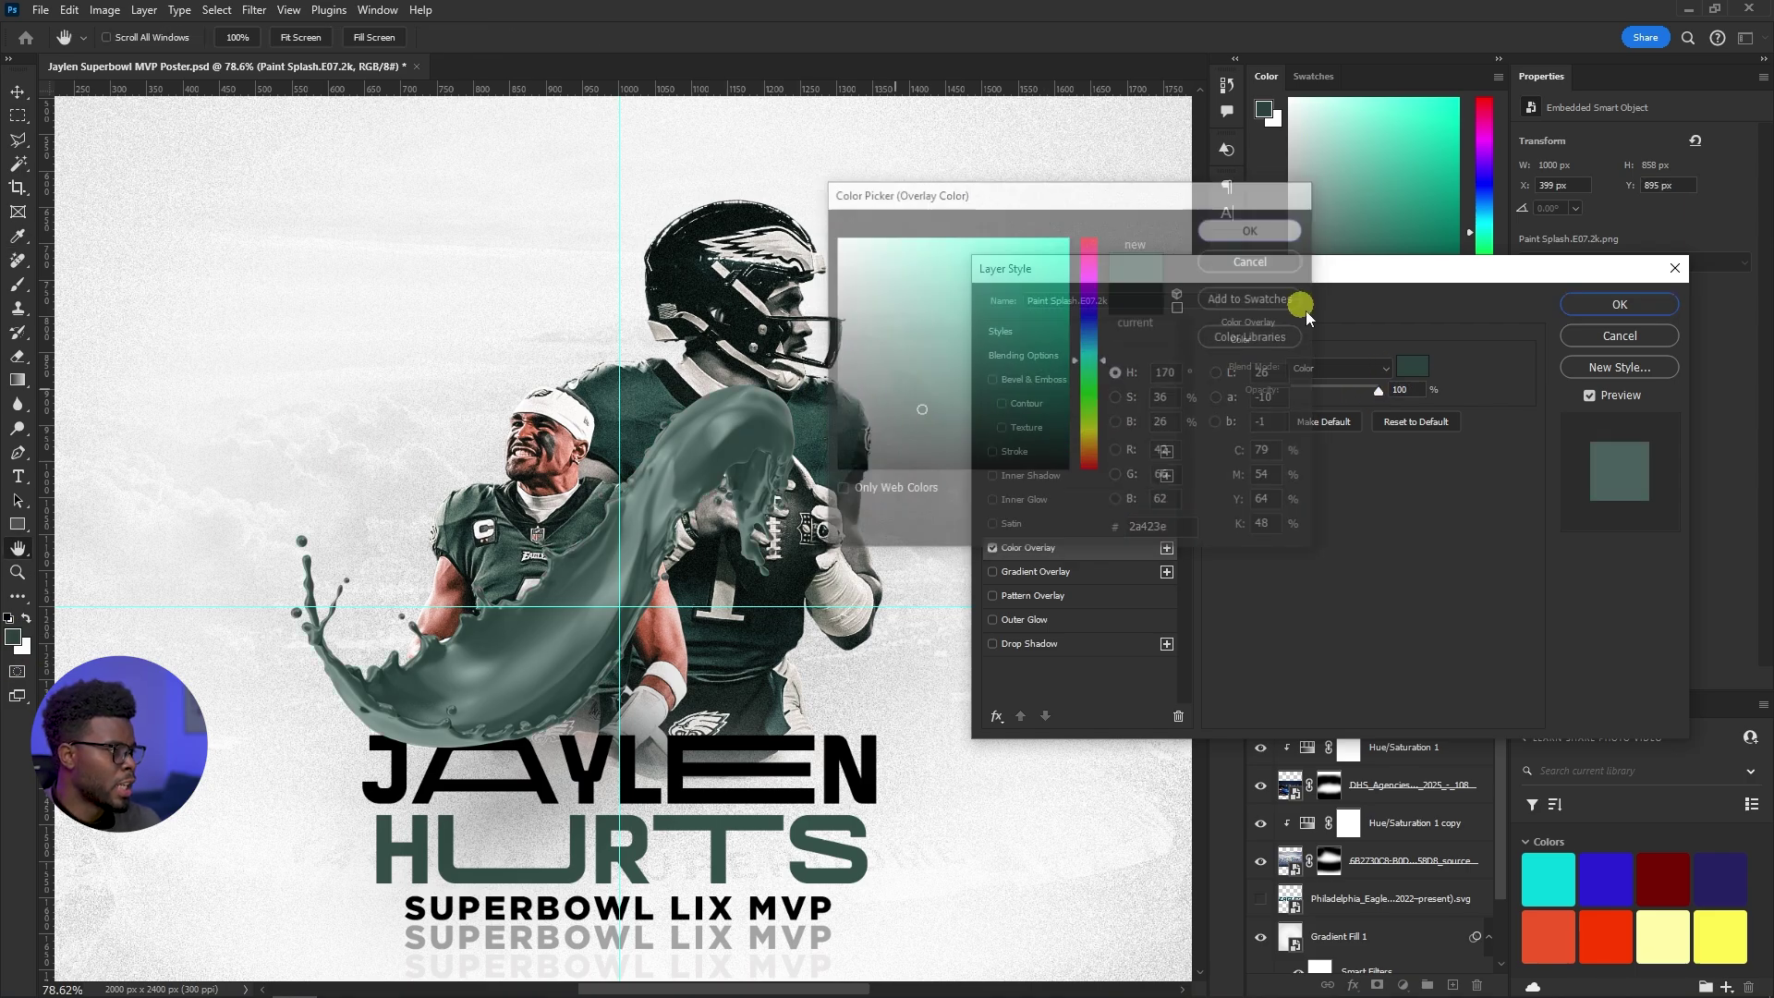
Compare the splash overlay's Normal blend mode with Color, keep Color, and apply the layer style
left_click(1383, 369)
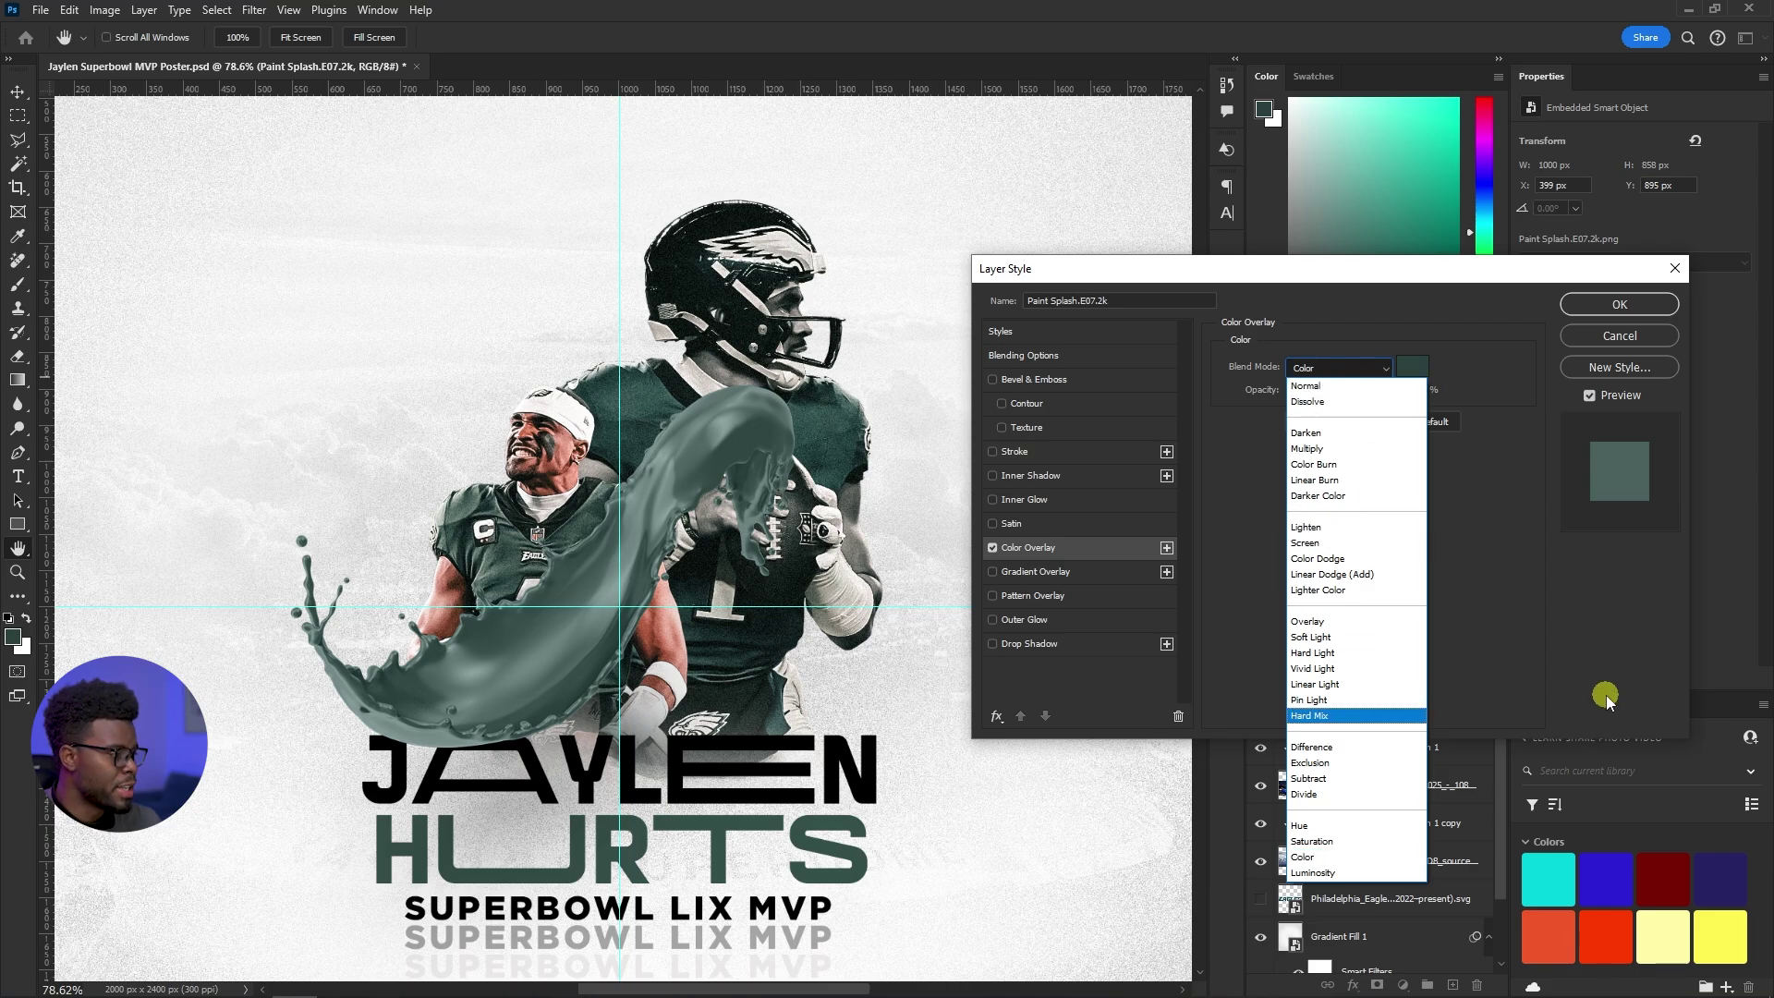
left_click(1575, 664)
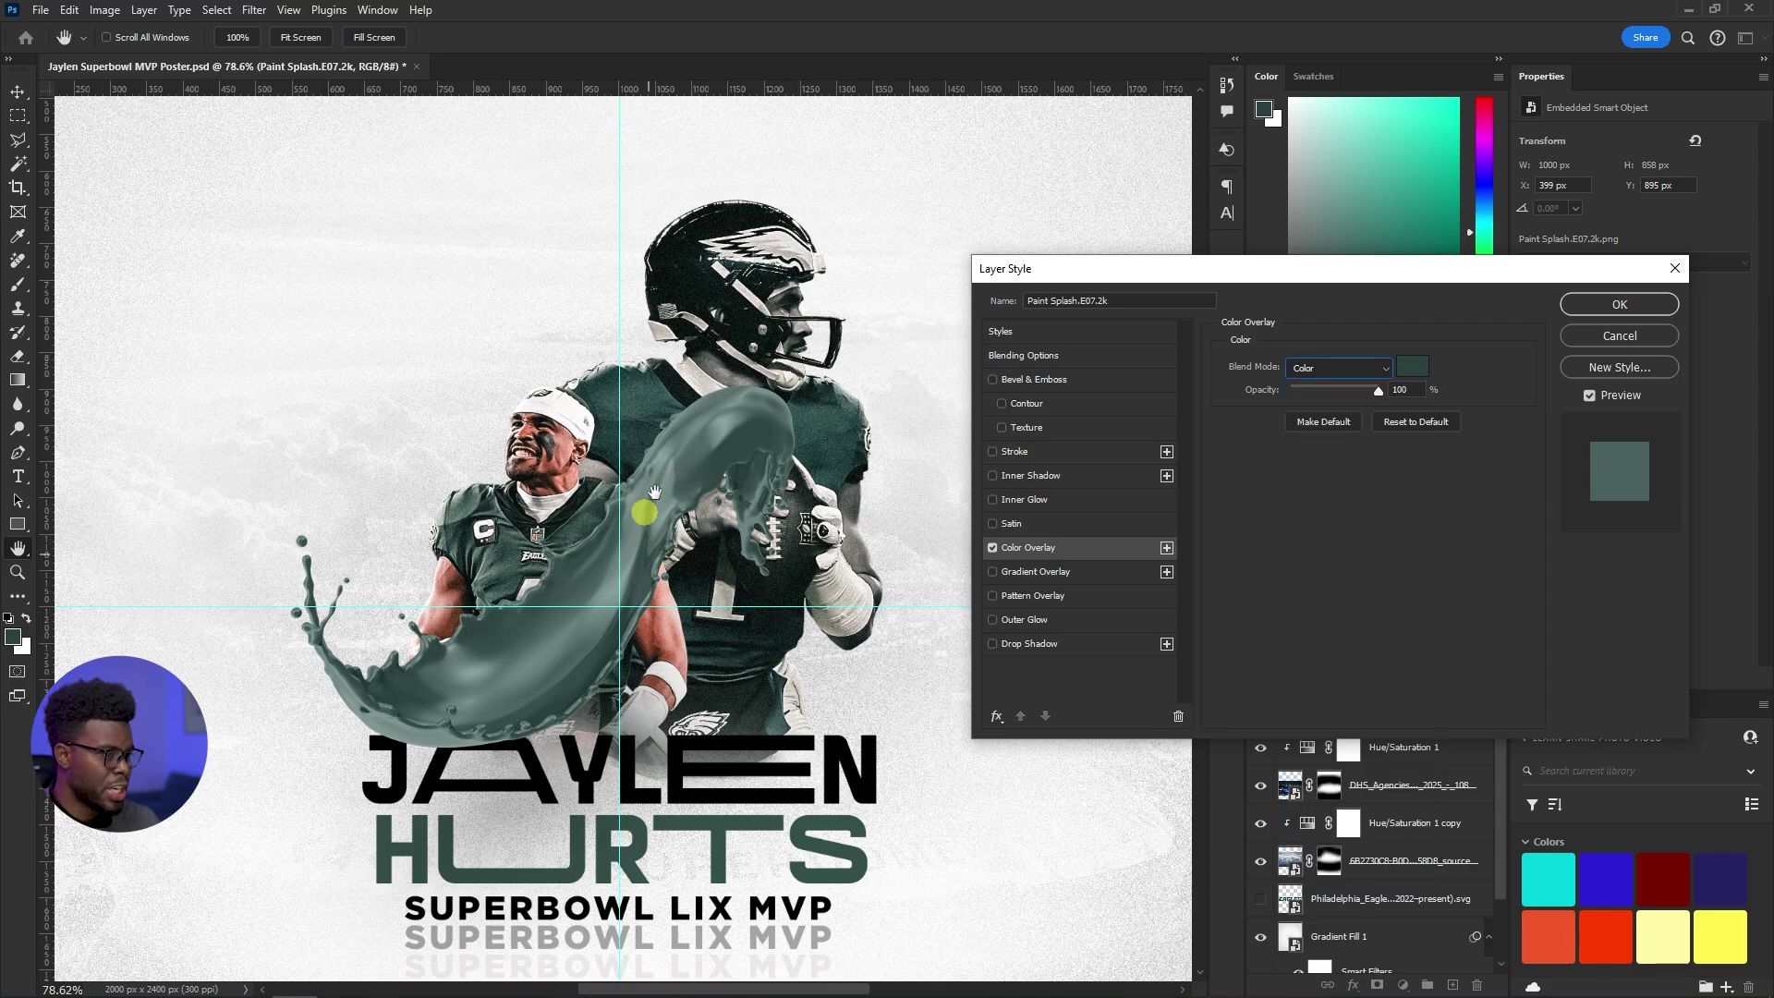
left_click(1350, 369)
left_click(1347, 374)
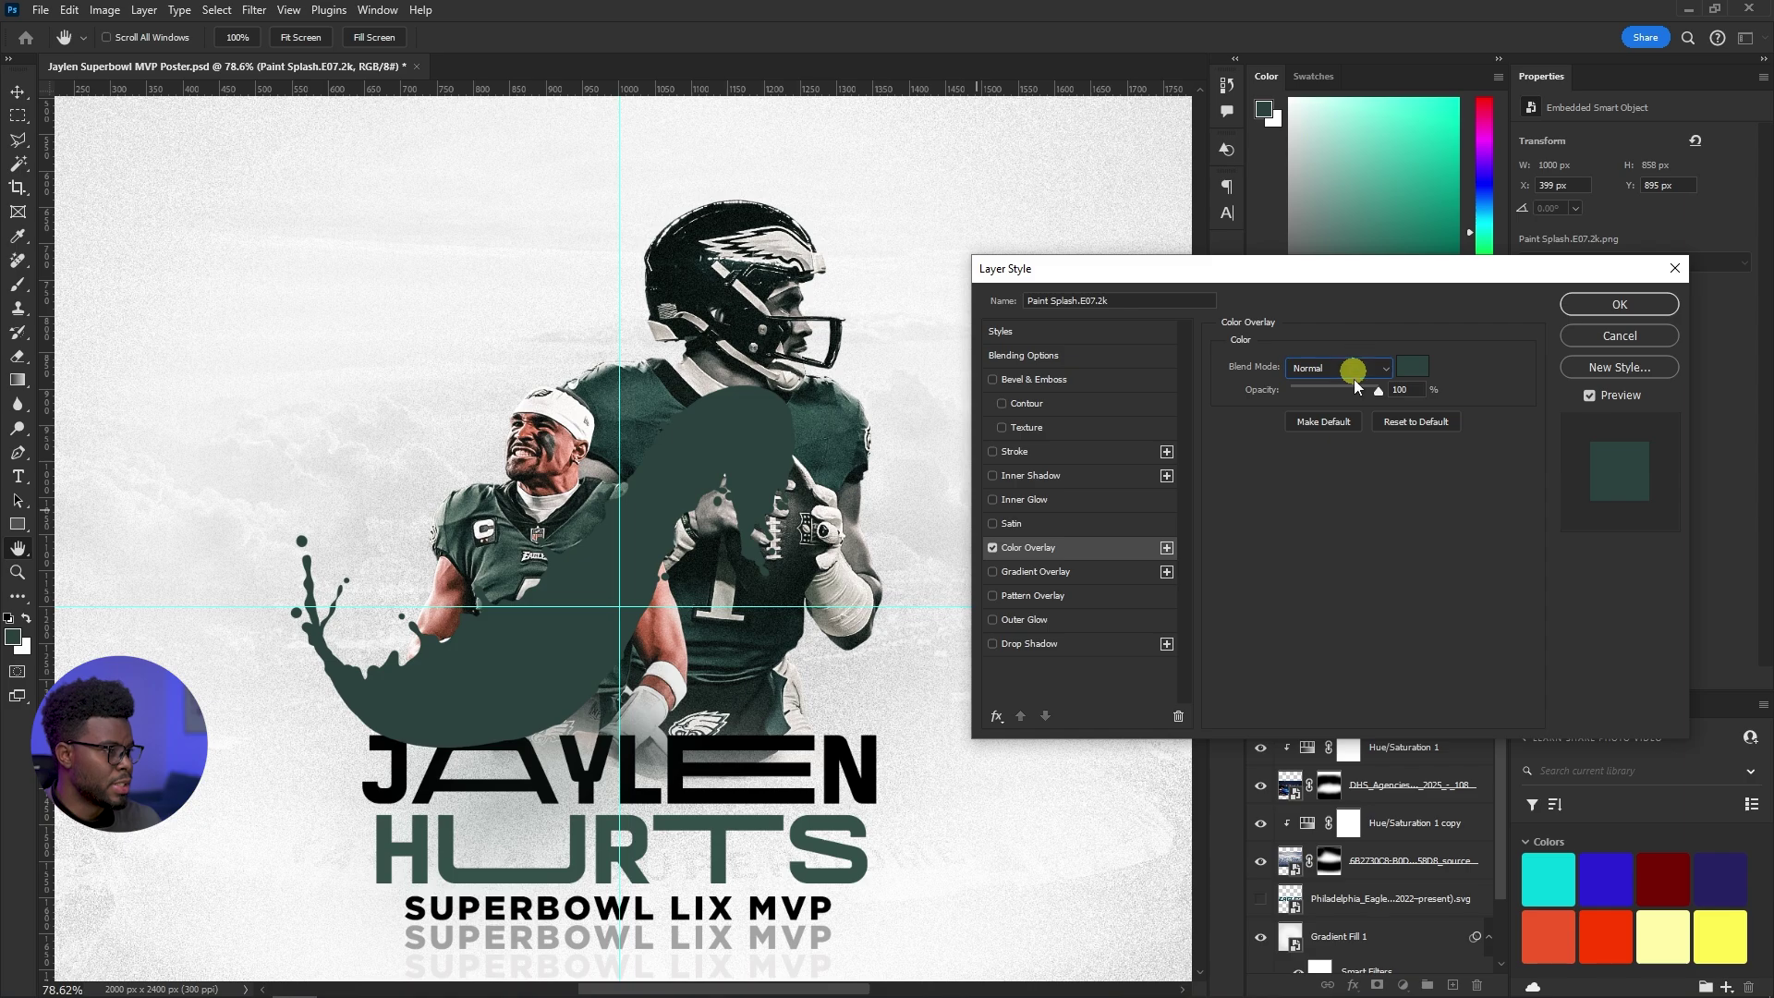
left_click(1352, 371)
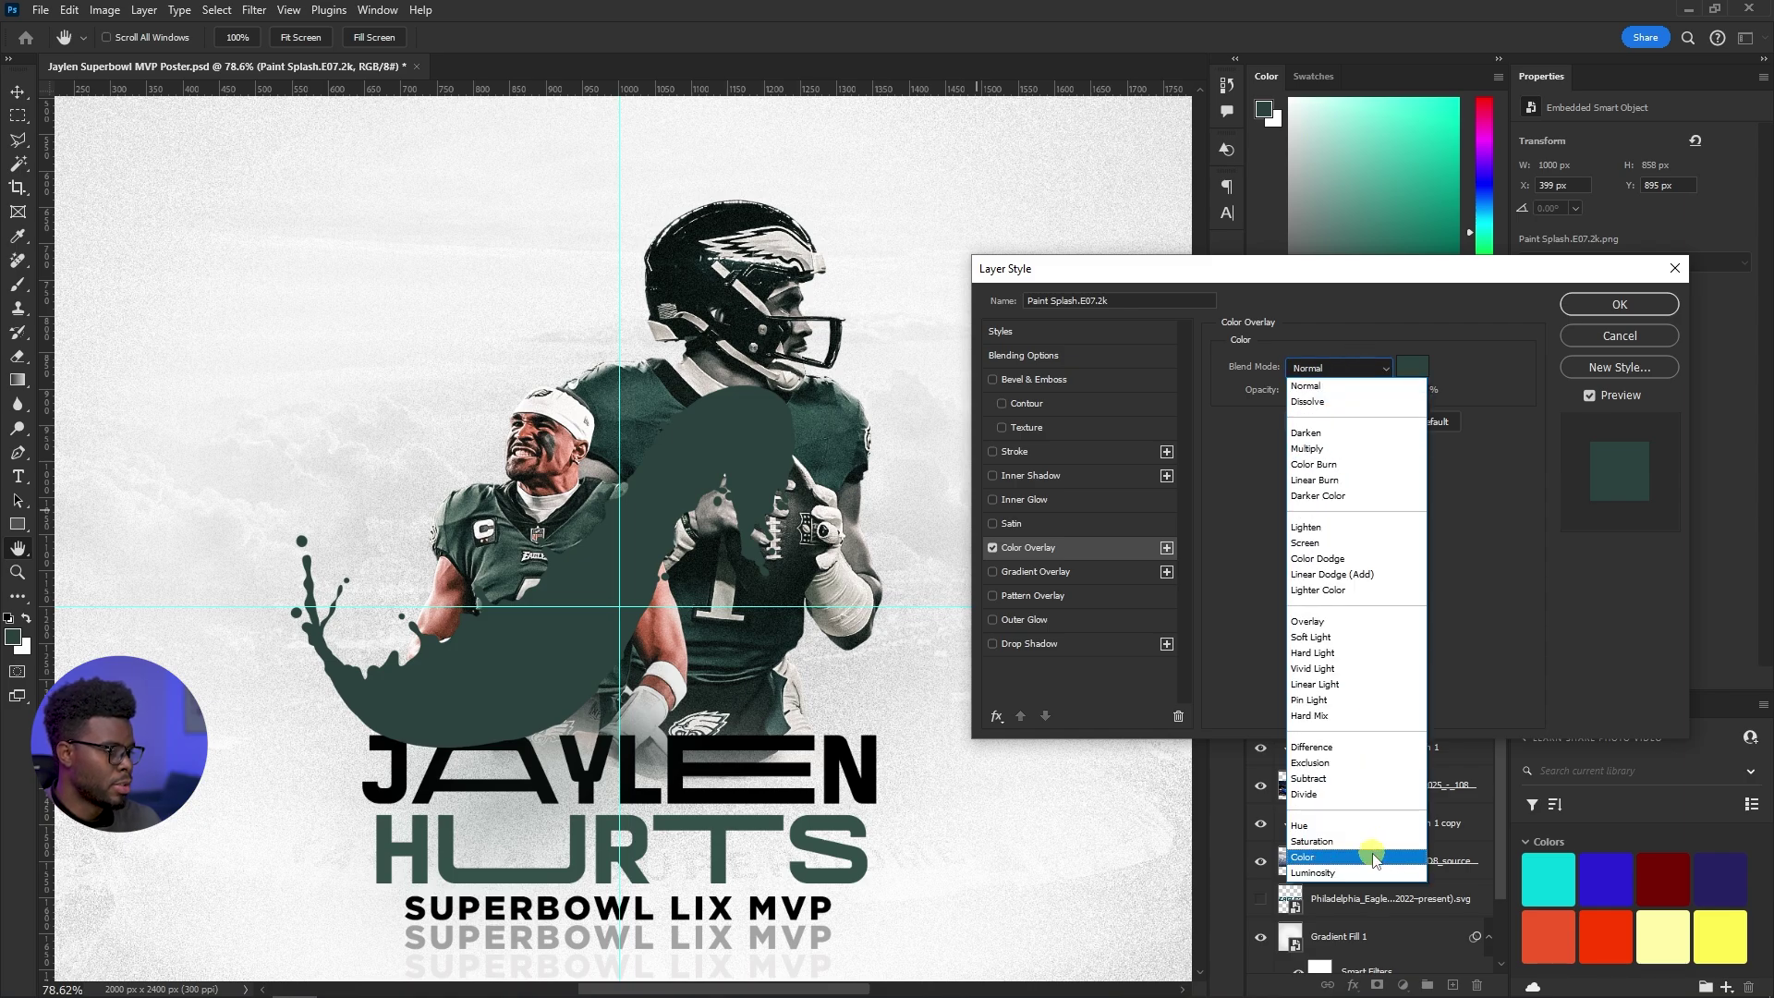
left_click(1374, 858)
left_click(1582, 303)
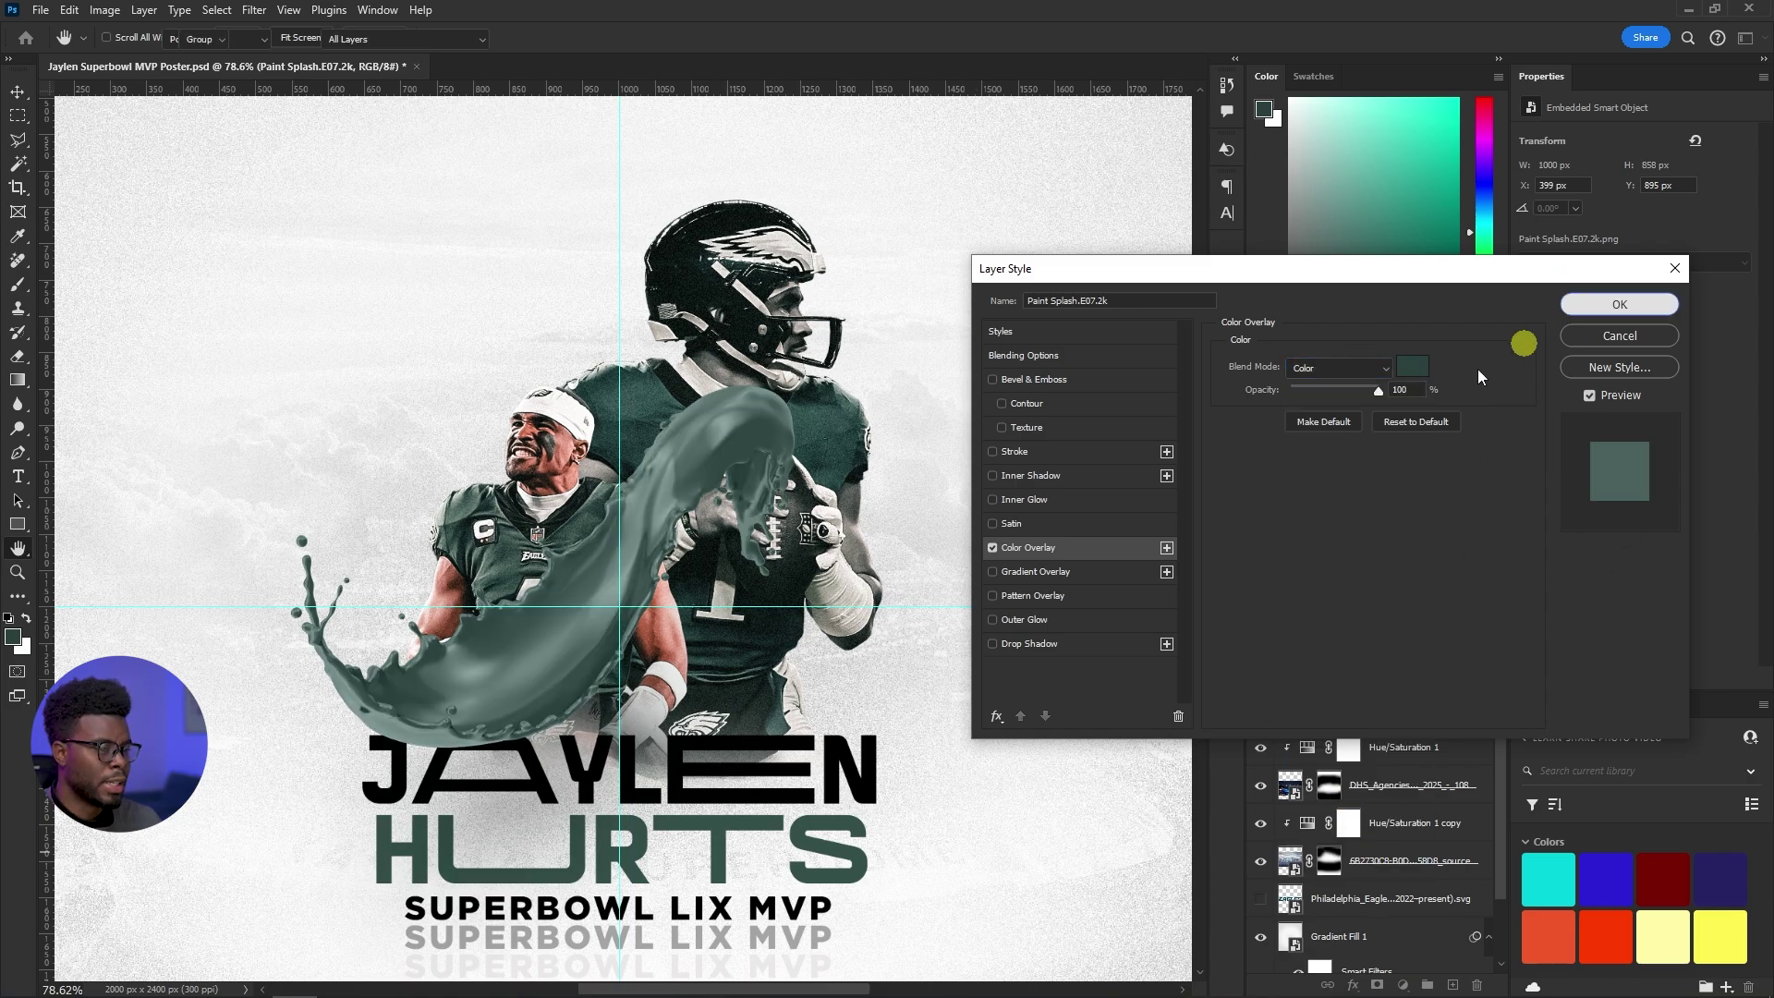
Expand the Jaylen Images group, place Paint Splash.E07.2k directly below both visible player photos, and shift it slightly to about X 416, Y 925 px
left_click(1316, 718)
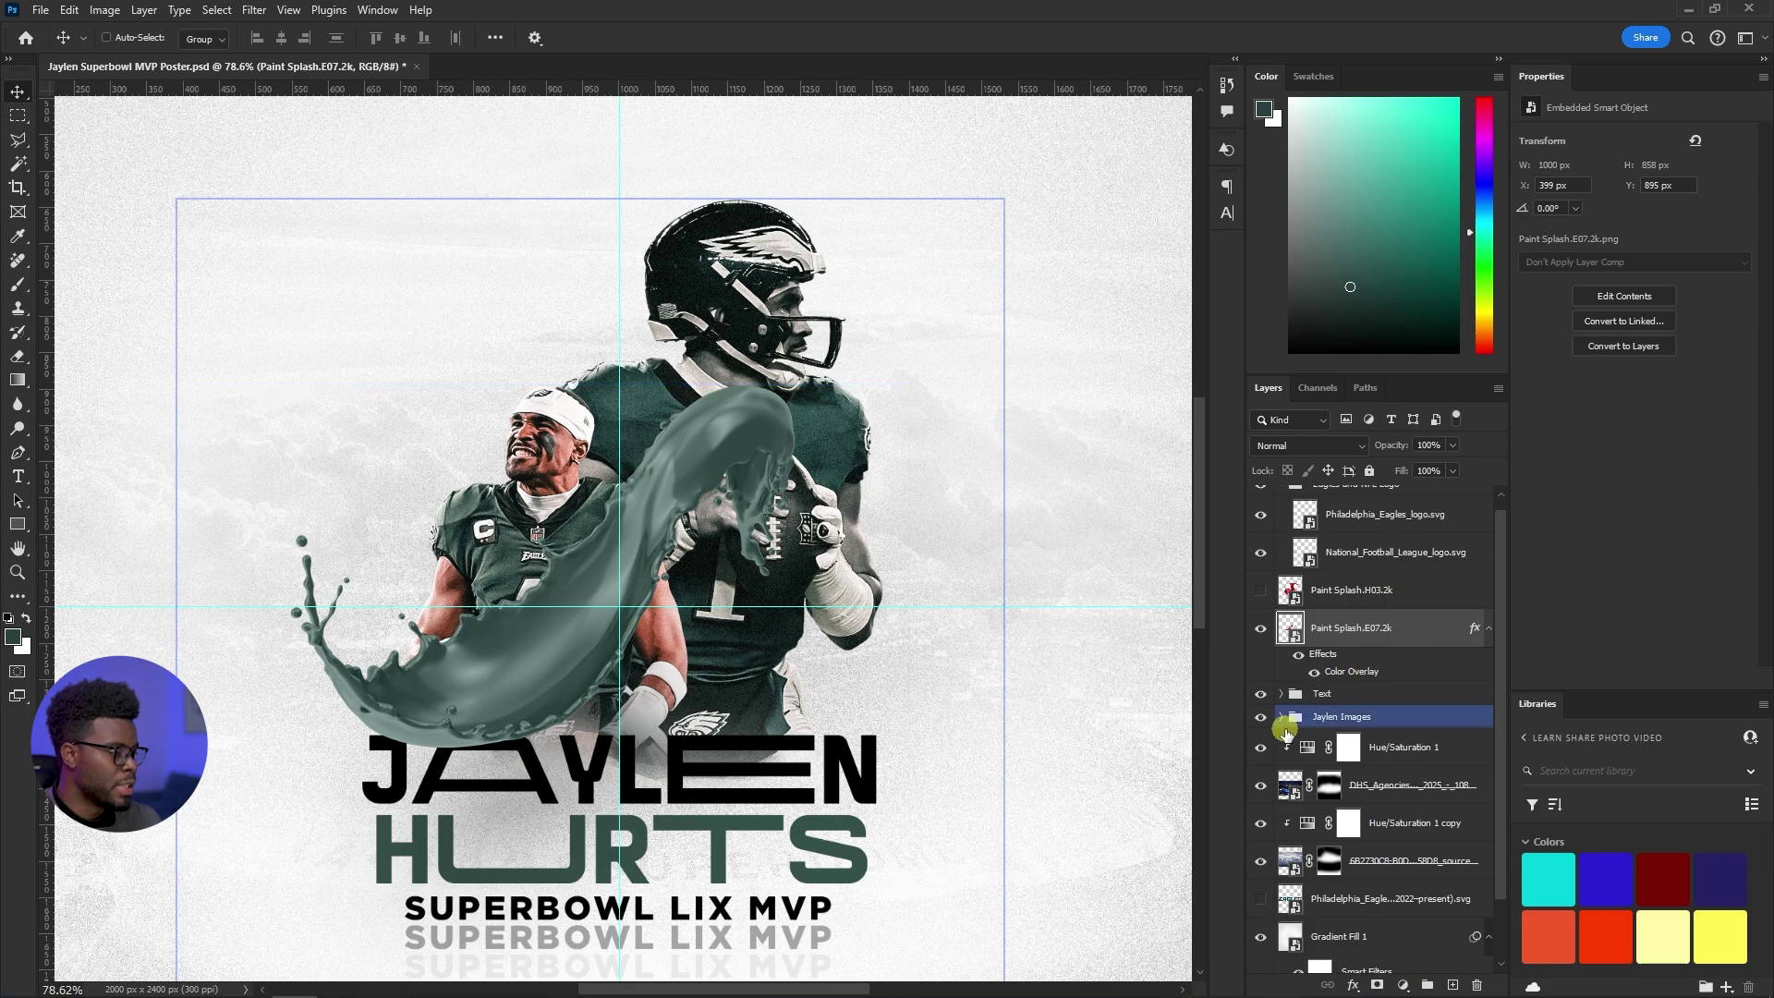
left_click(1282, 719)
left_click(1327, 656)
scroll(1363, 634, "down", 1)
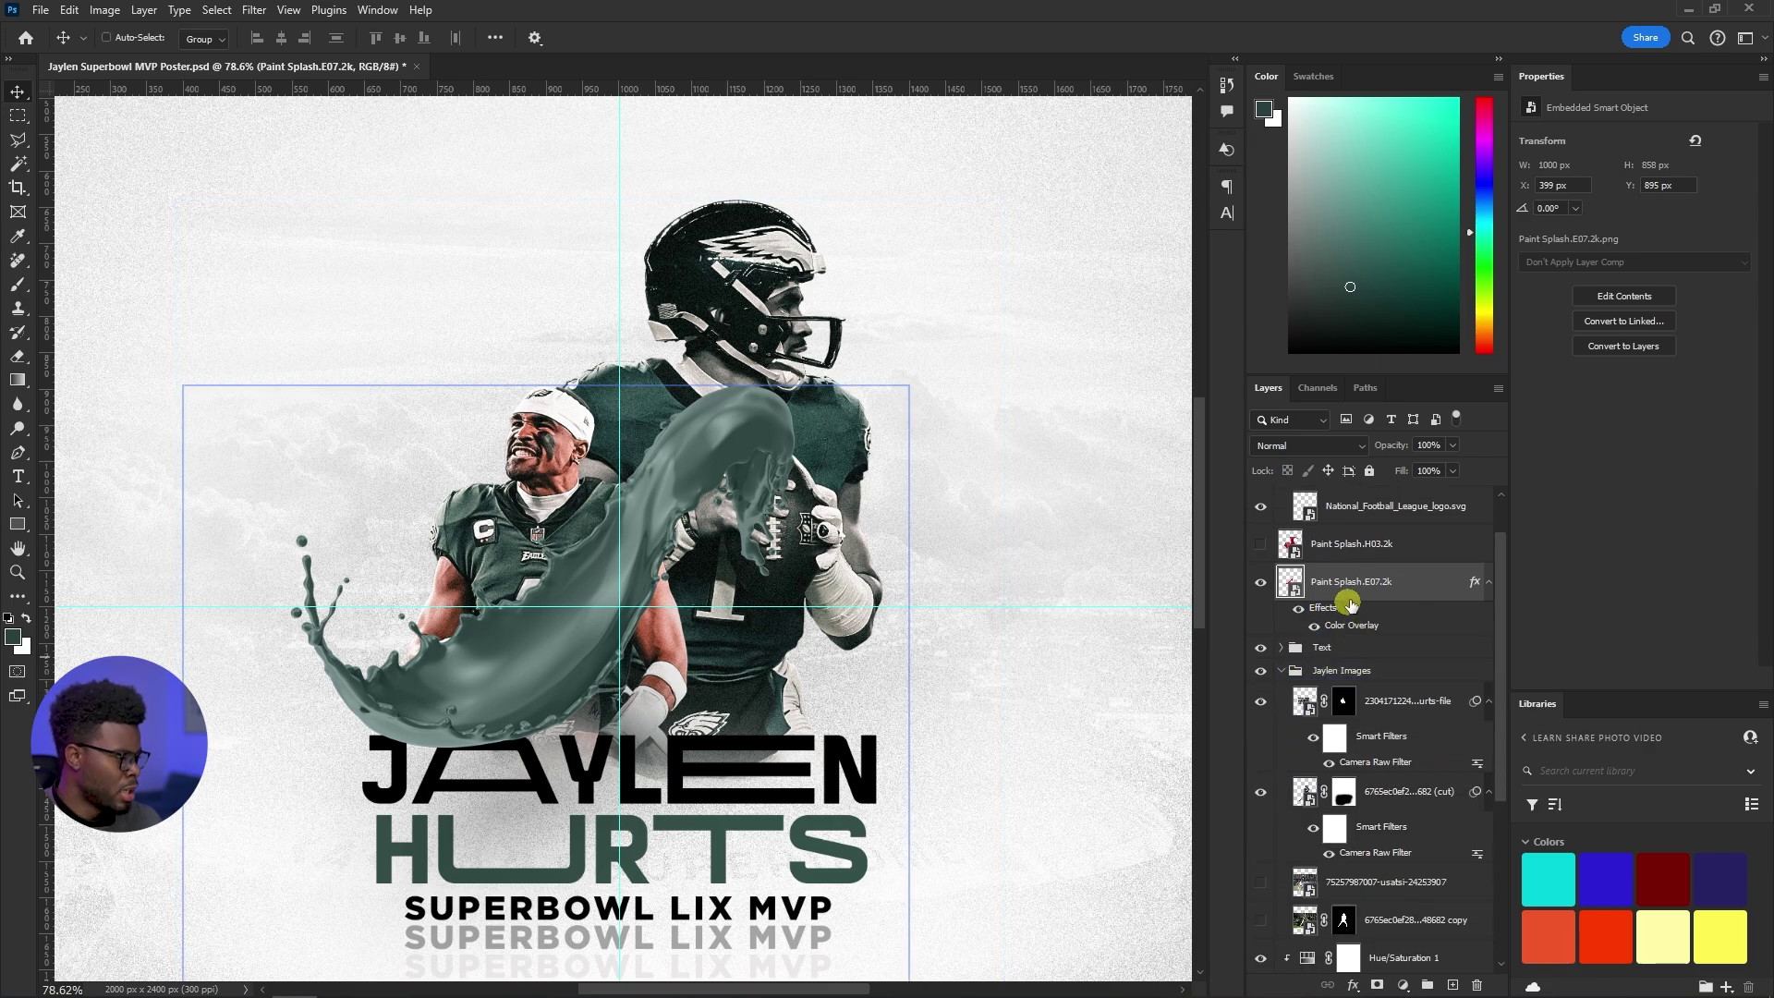
left_click_drag(1353, 584, 1373, 843)
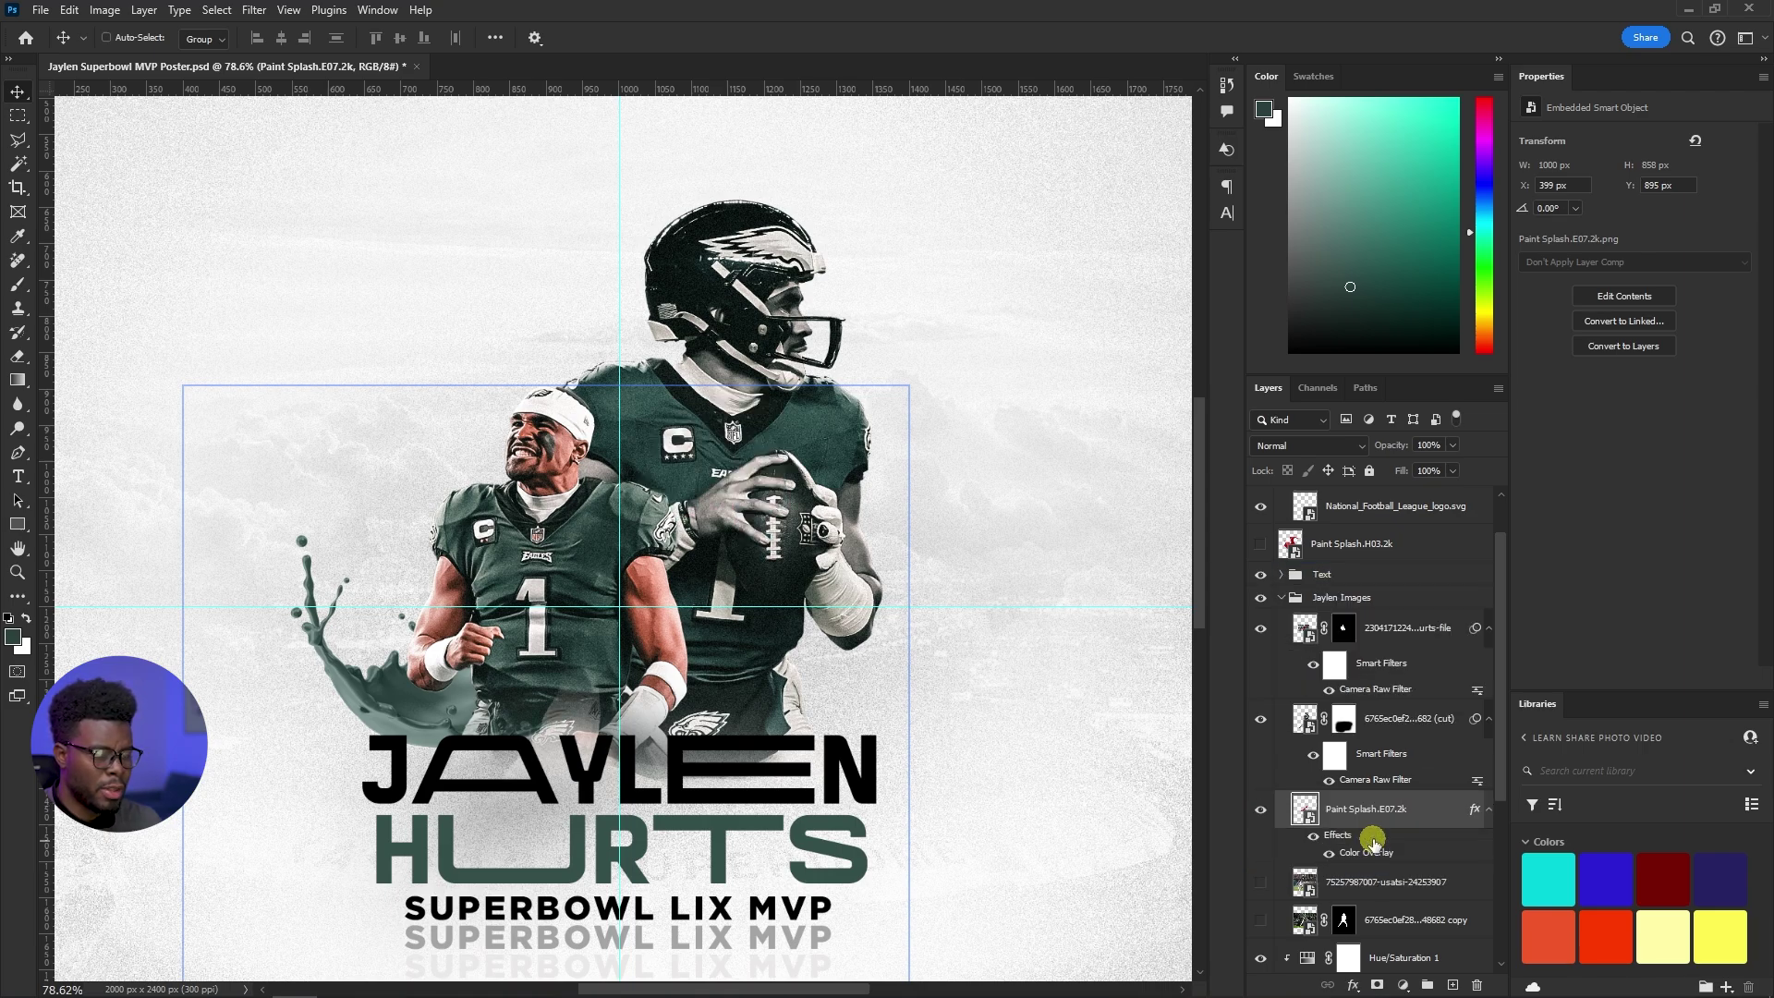
mouse_move(515, 661)
left_mouse_down()
mouse_move(537, 634)
mouse_move(524, 695)
mouse_move(534, 679)
left_mouse_up()
scroll(1069, 631, "down", 2)
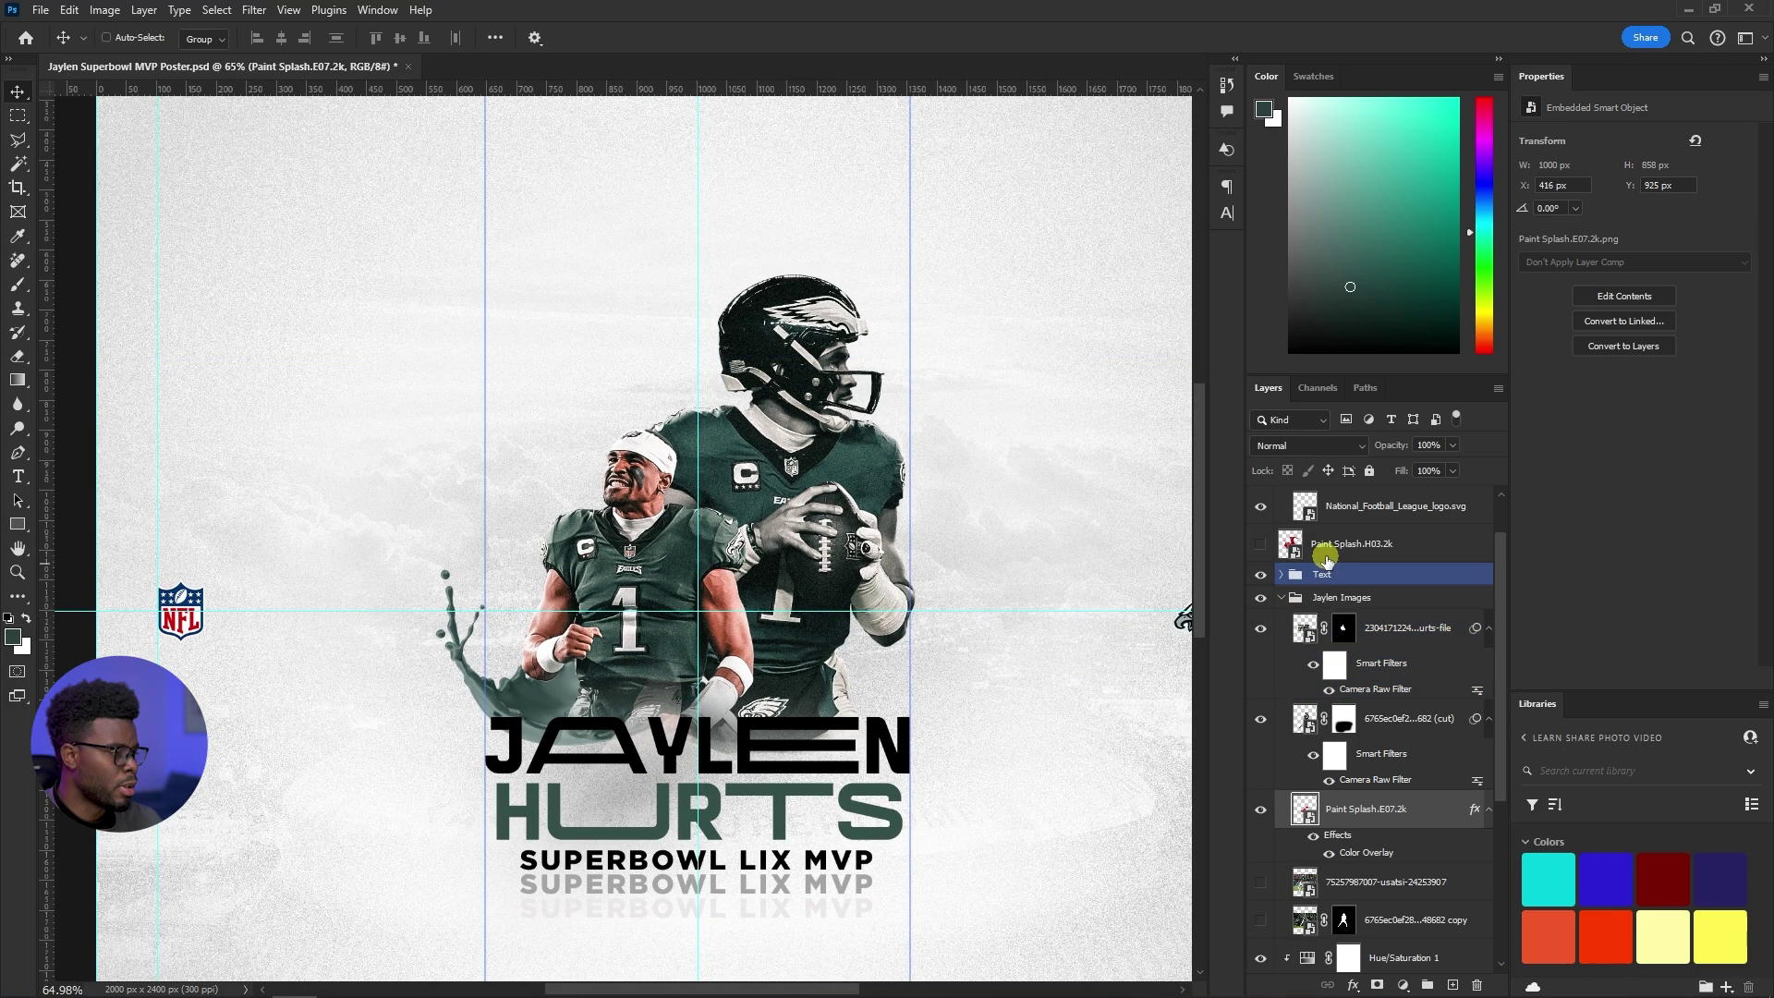
Show the Paint Splash.H03.2k layer, scale it proportionally to 47.66%, and position it over the players at about X 520, Y 893 px
left_click(1325, 554)
left_click(1256, 551)
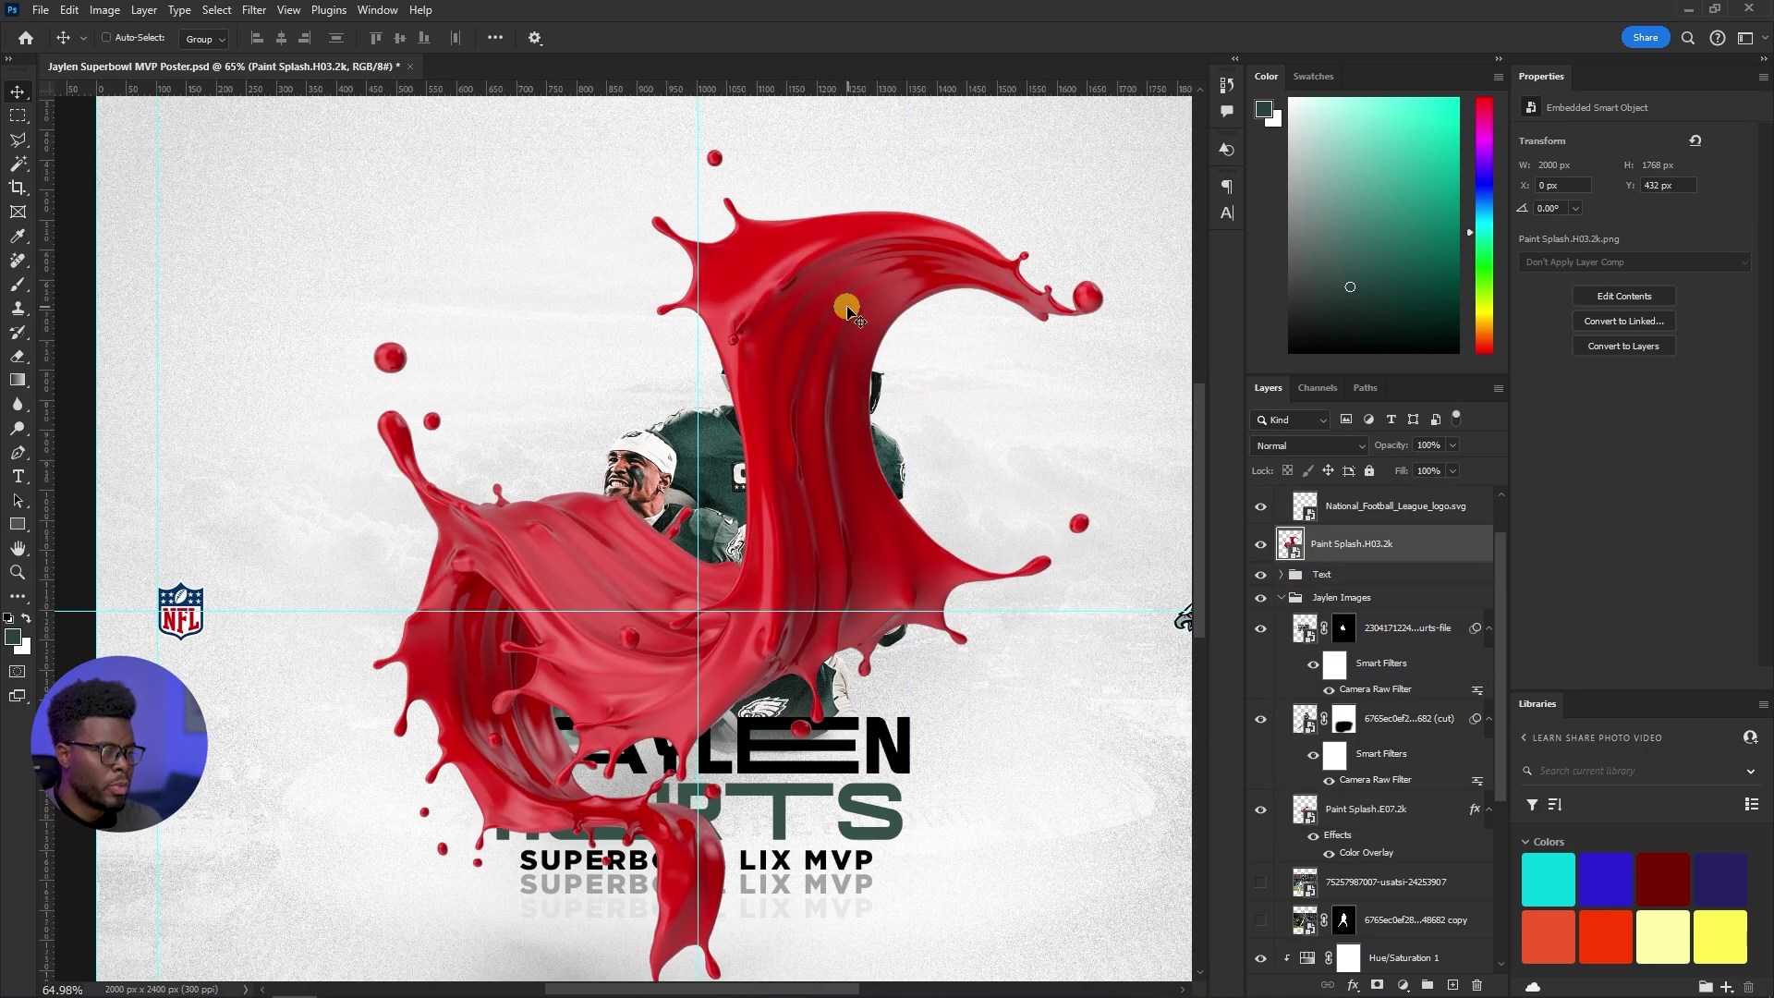
scroll(522, 317, "down", 2)
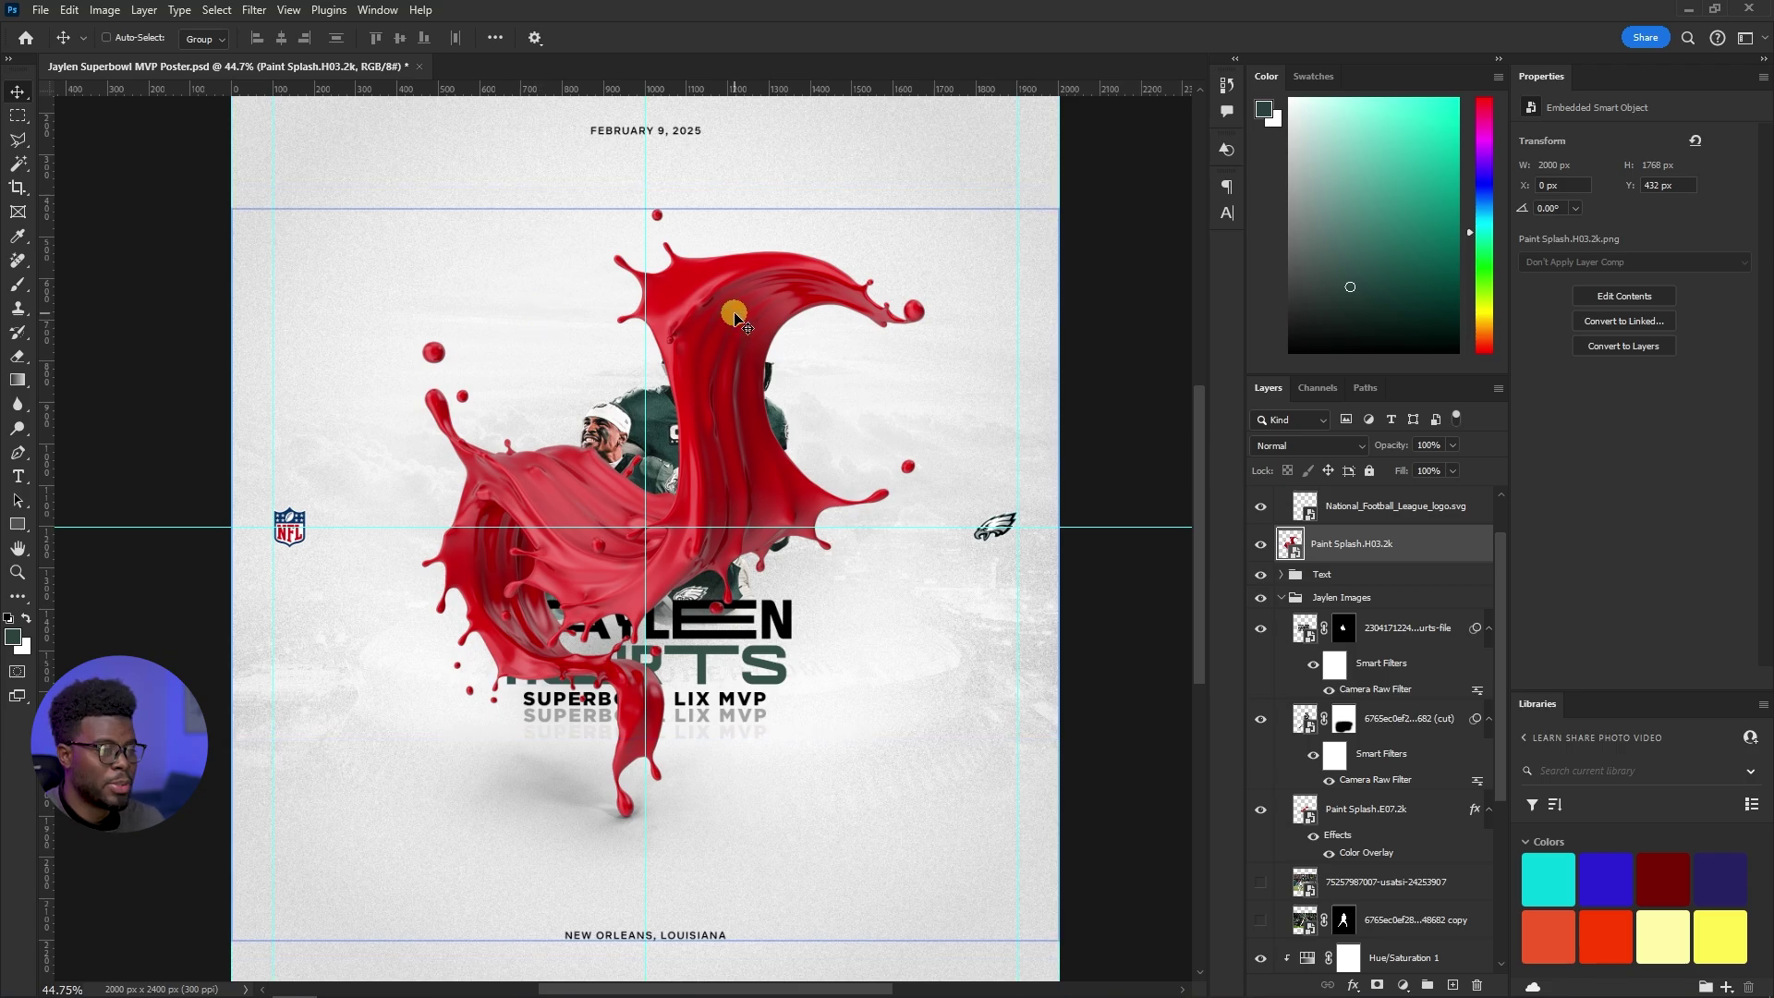
key("ctrl+t")
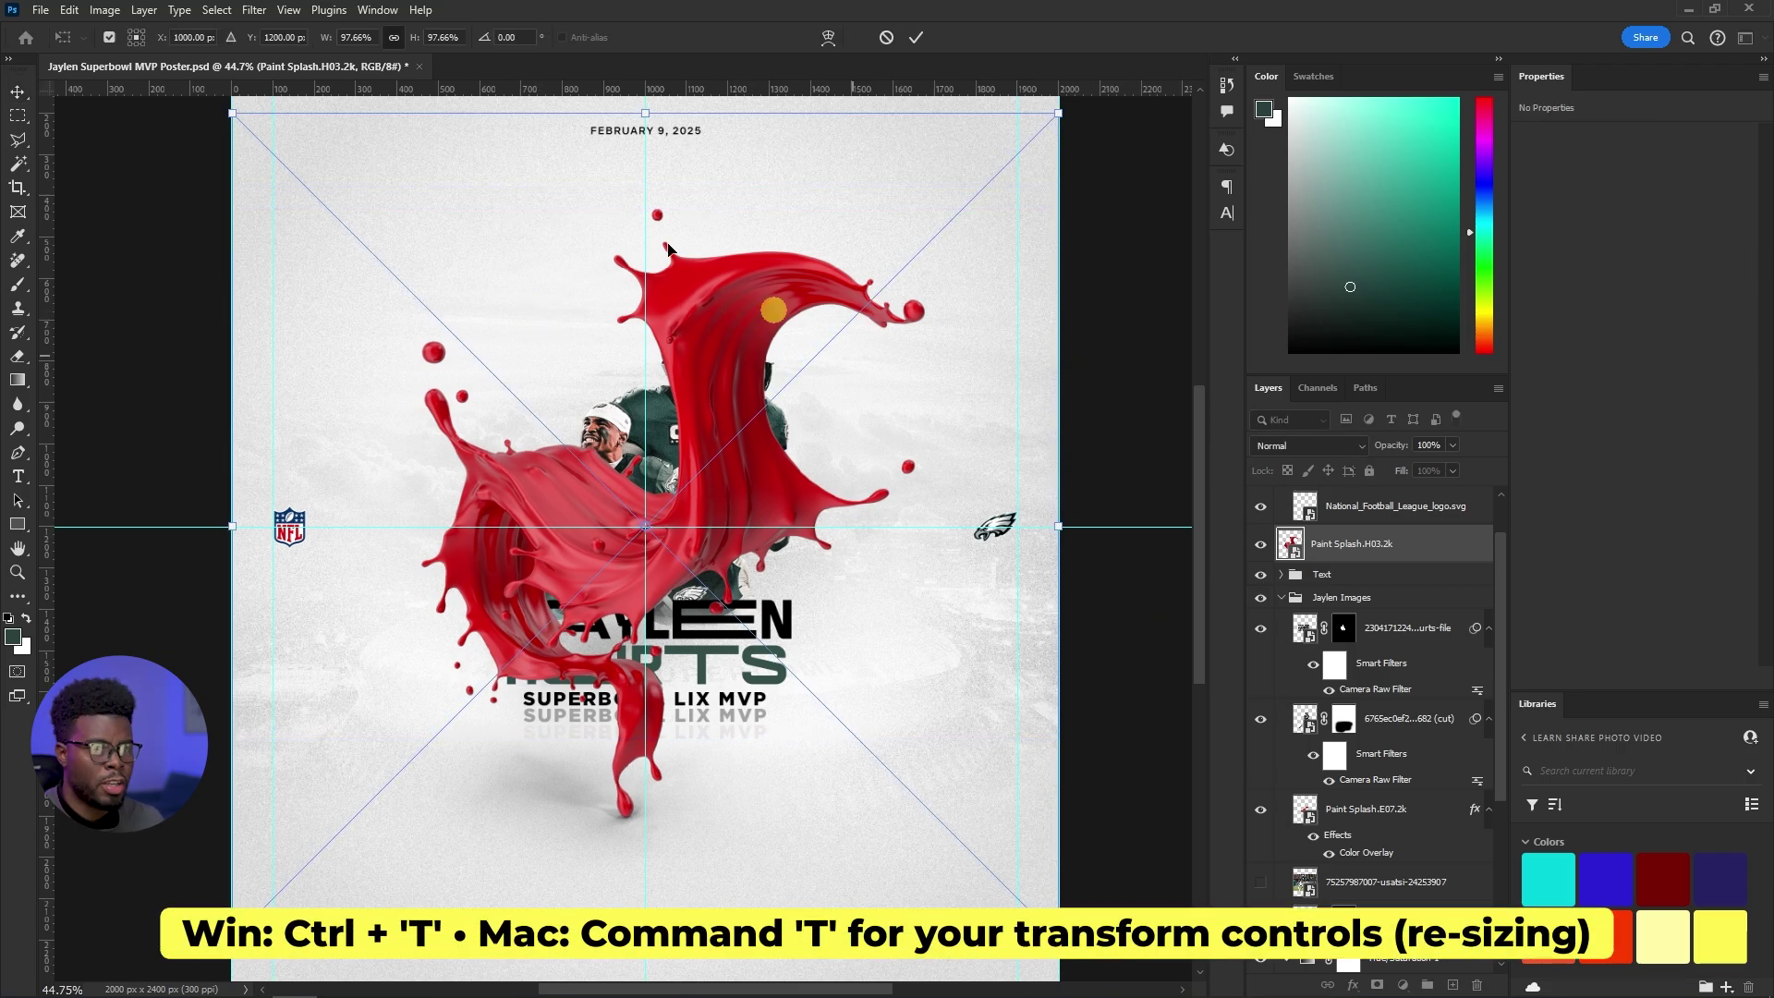
key("shift+Down")
key("shift+Down")
key("shift+Down")
key("shift+Down")
key("shift+Down")
key("shift+Down")
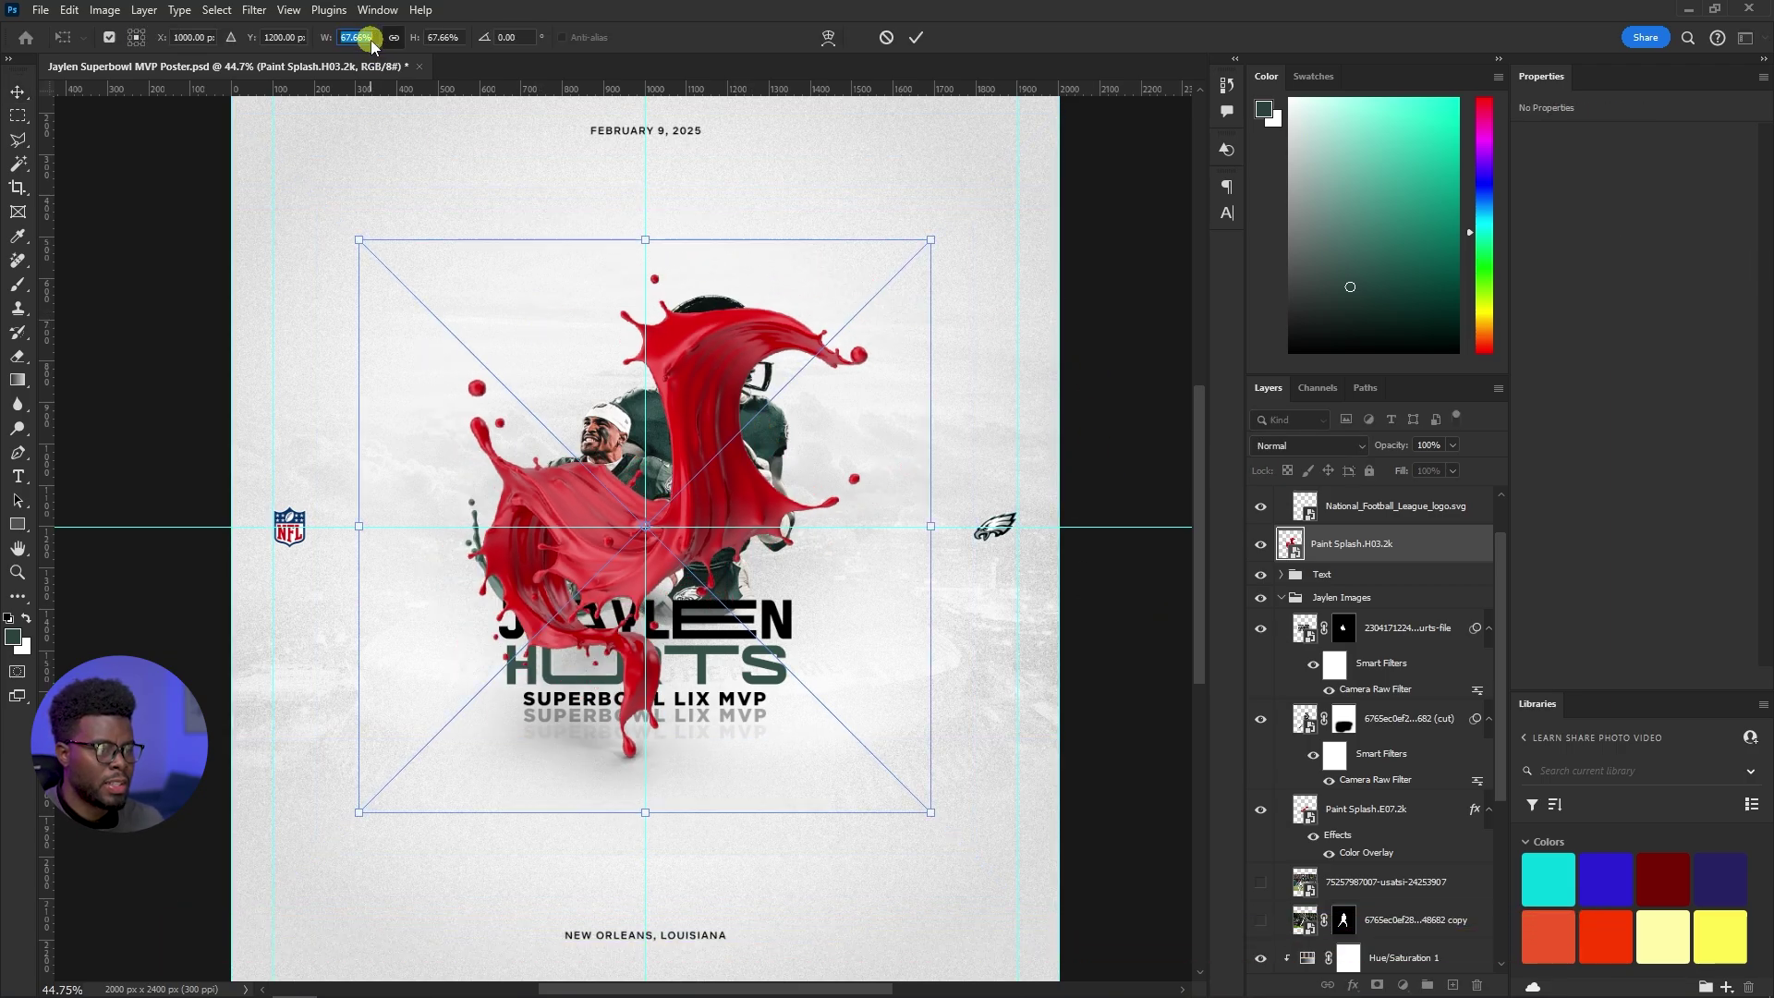
key("shift+Up")
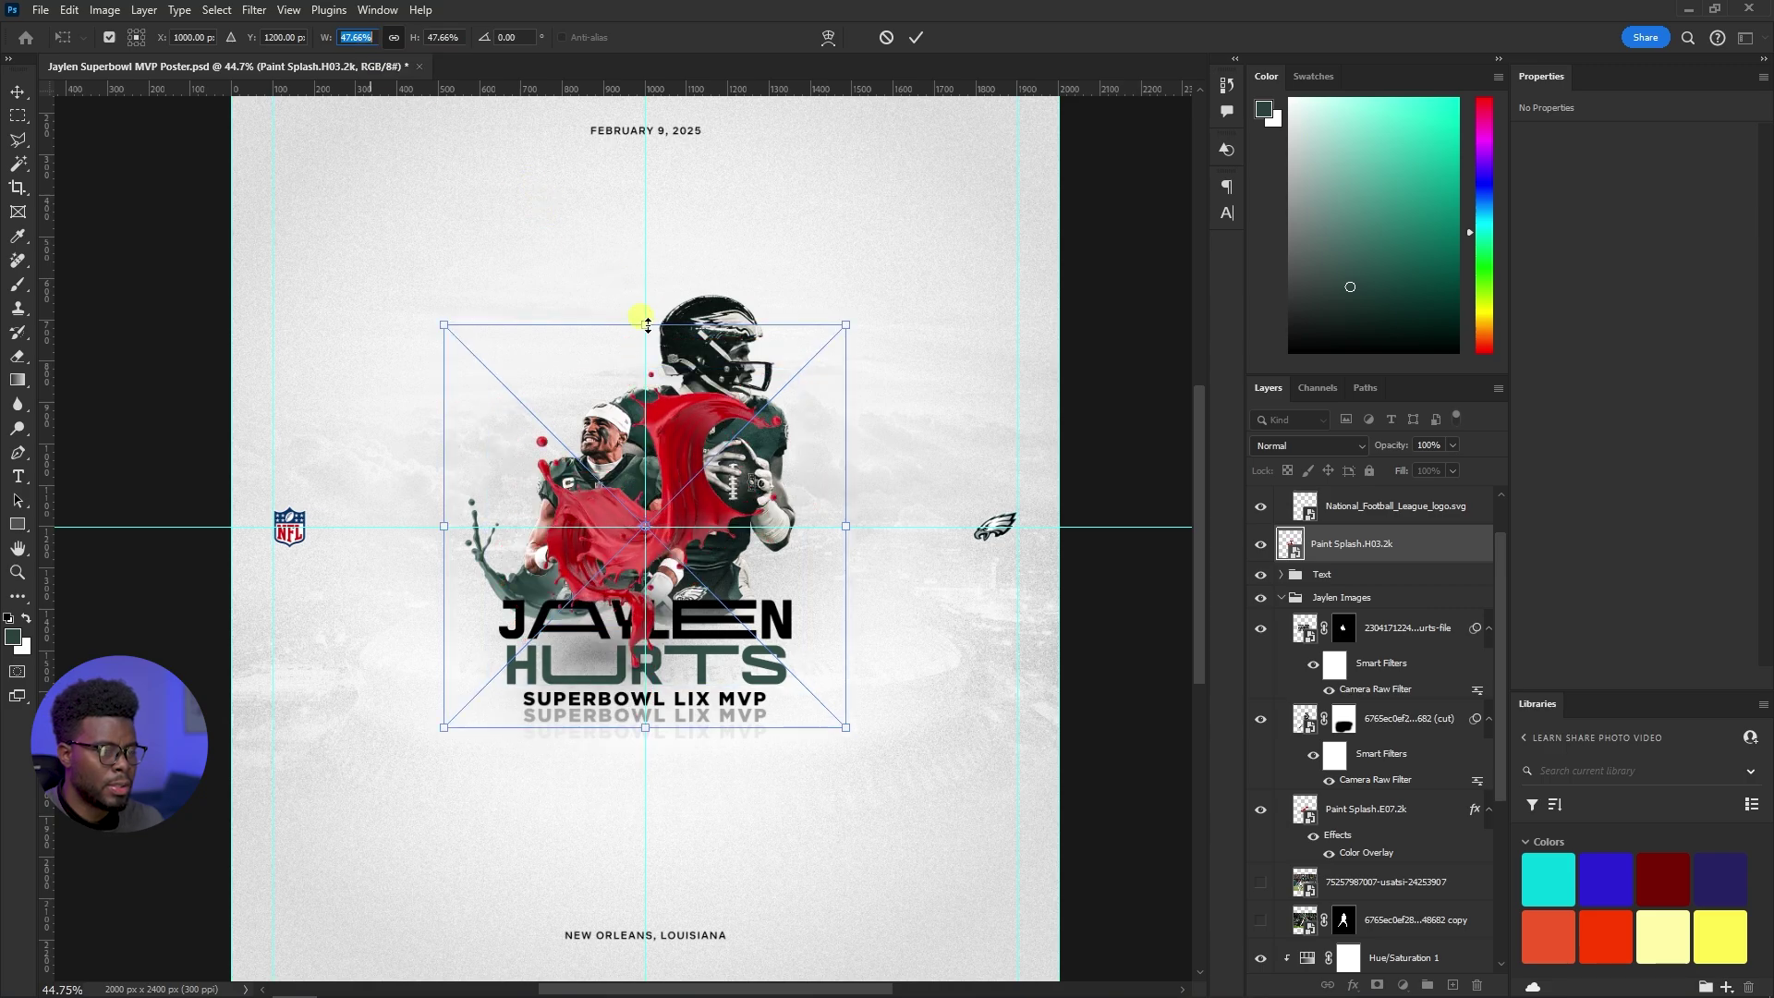
left_click_drag(712, 483, 692, 506)
key("Return")
Move the Paint Splash.H03.2k layer into the Jaylen Images group, between the front player photo and the rear player cut-out
scroll(699, 471, "up", 1)
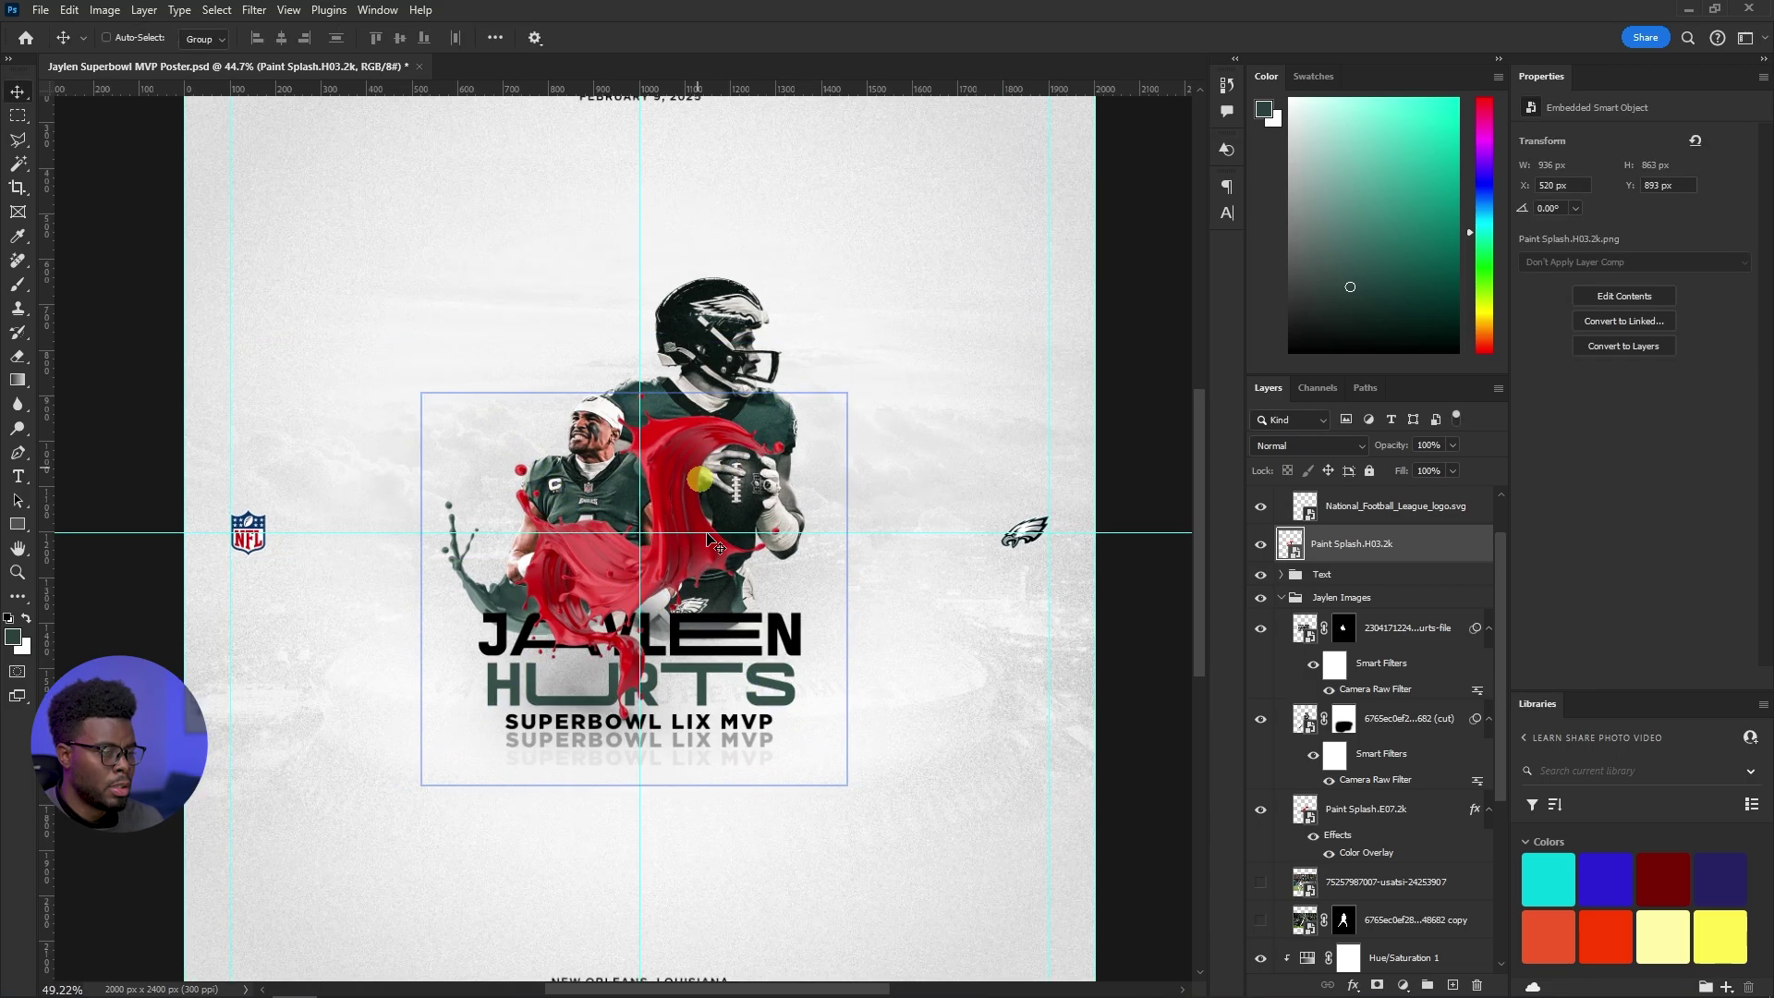
scroll(710, 540, "up", 5)
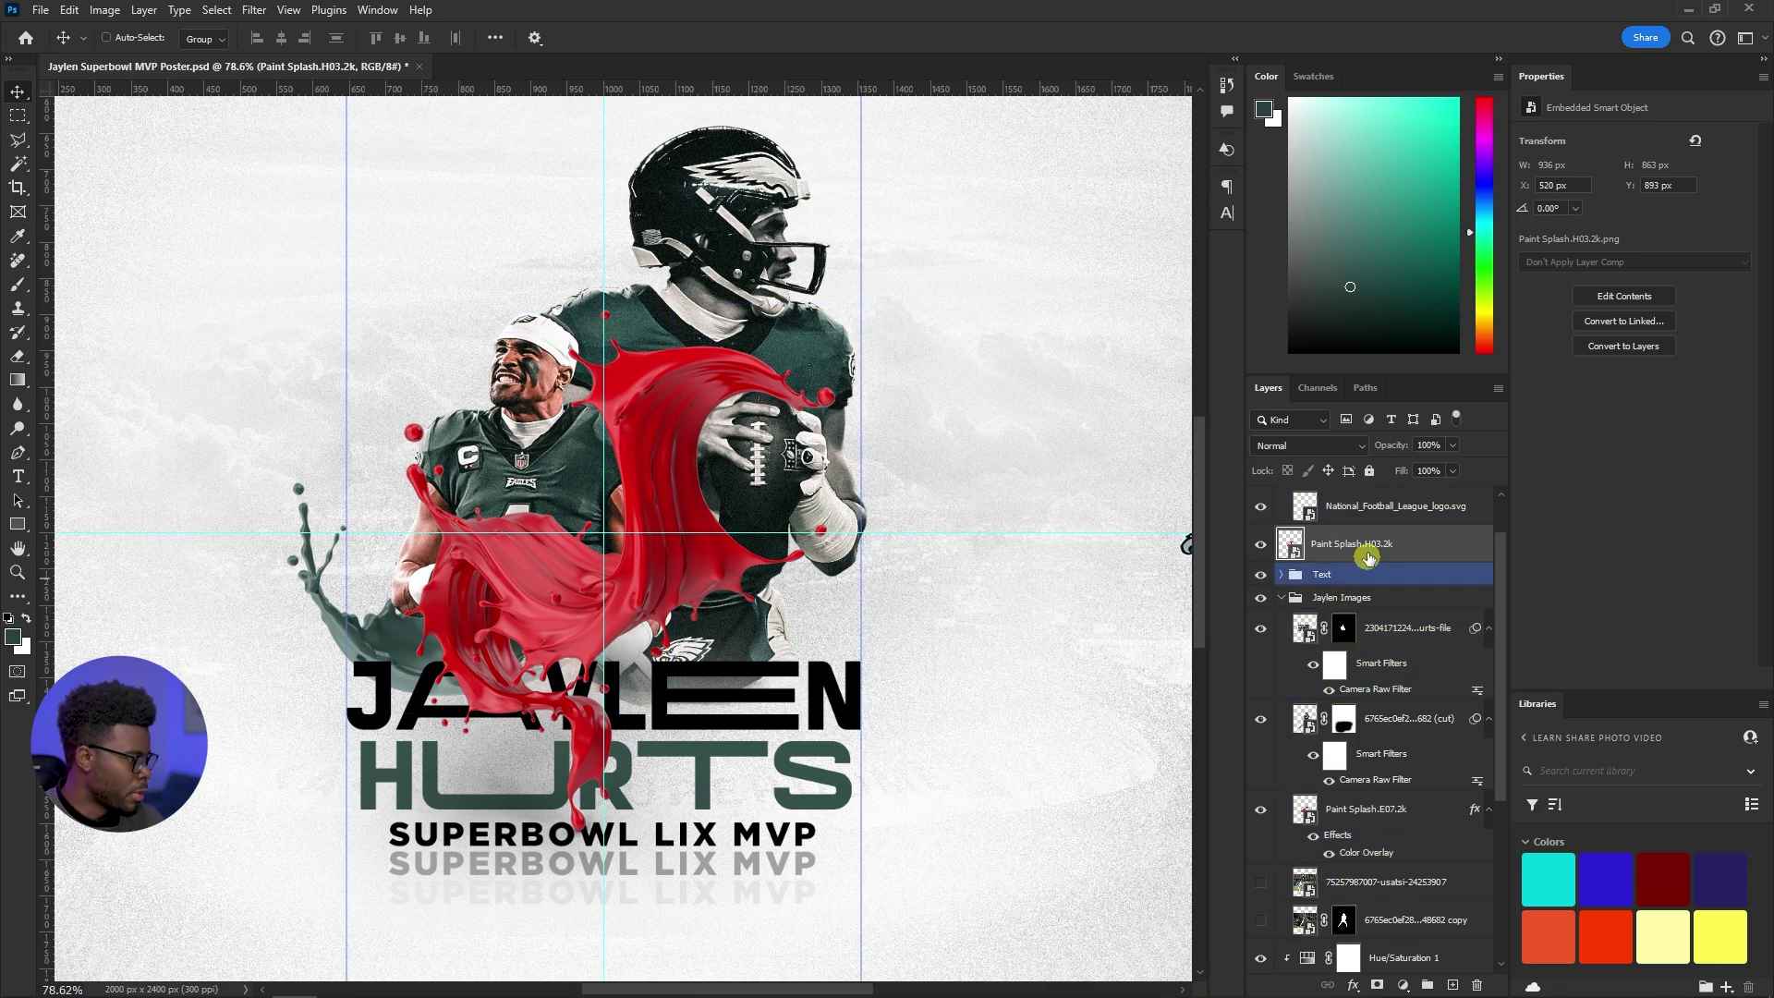
left_click_drag(1369, 546, 1358, 782)
left_click(1298, 802)
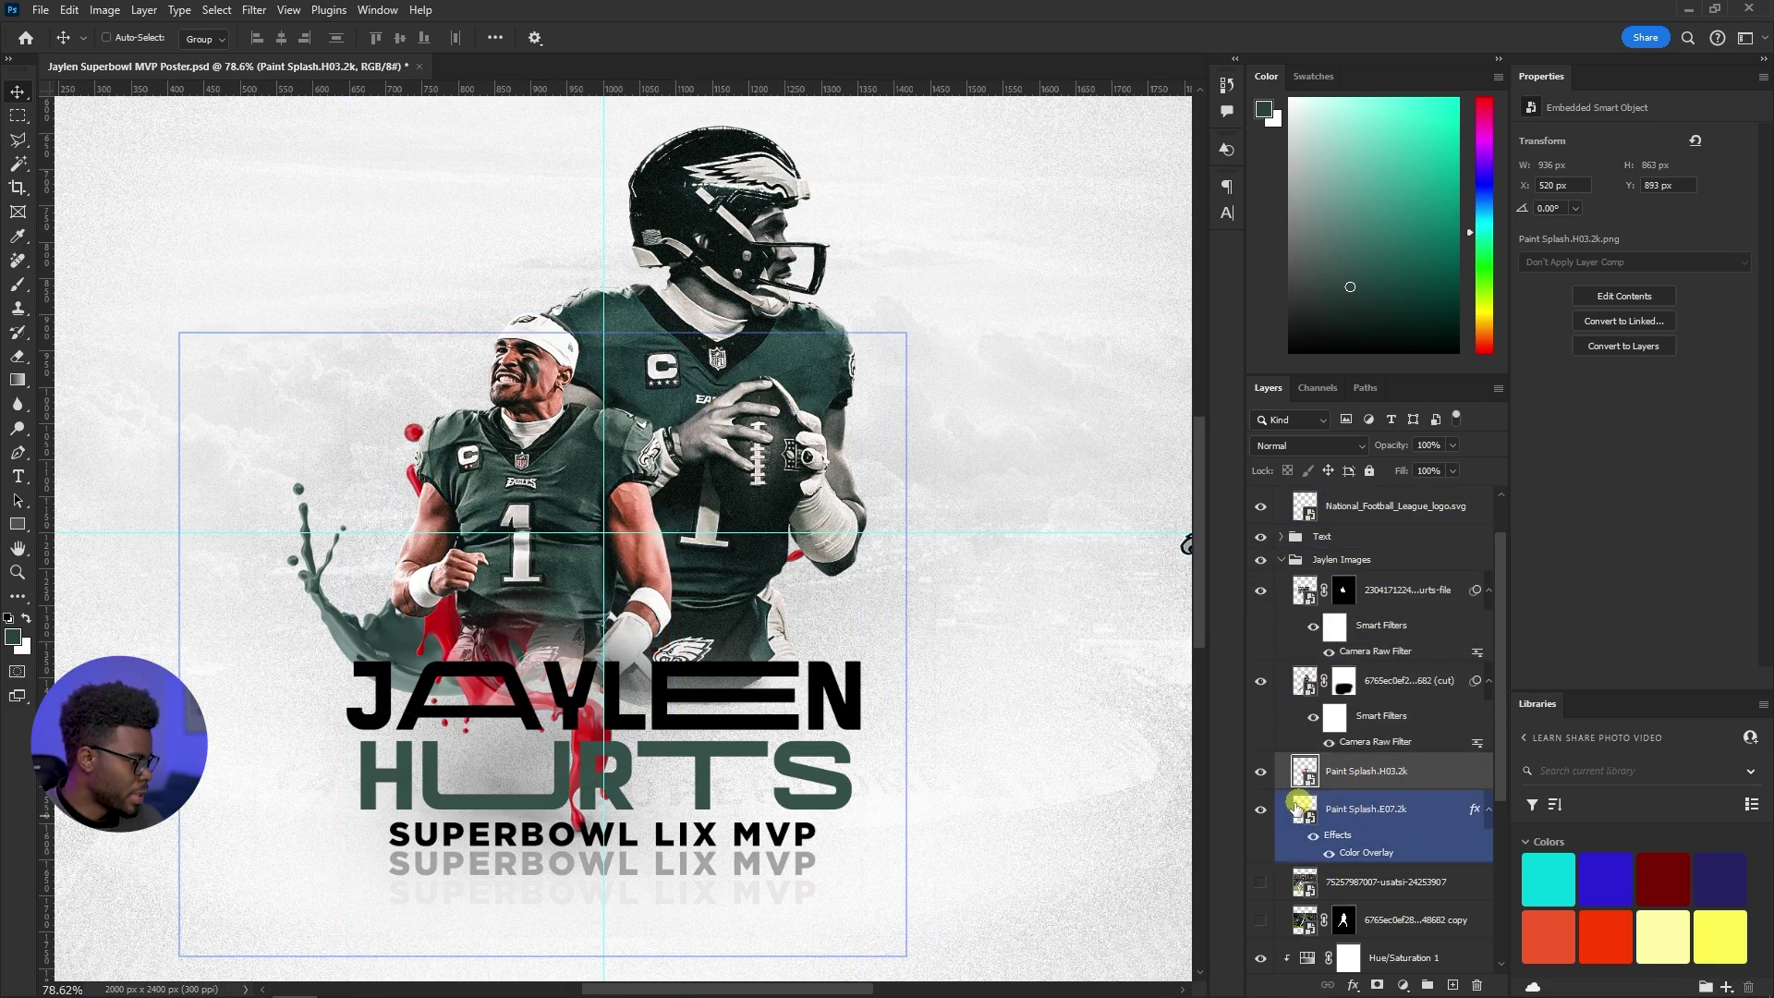
left_click(656, 650, "ctrl")
scroll(656, 650, "up", 3)
scroll(656, 646, "down", 2)
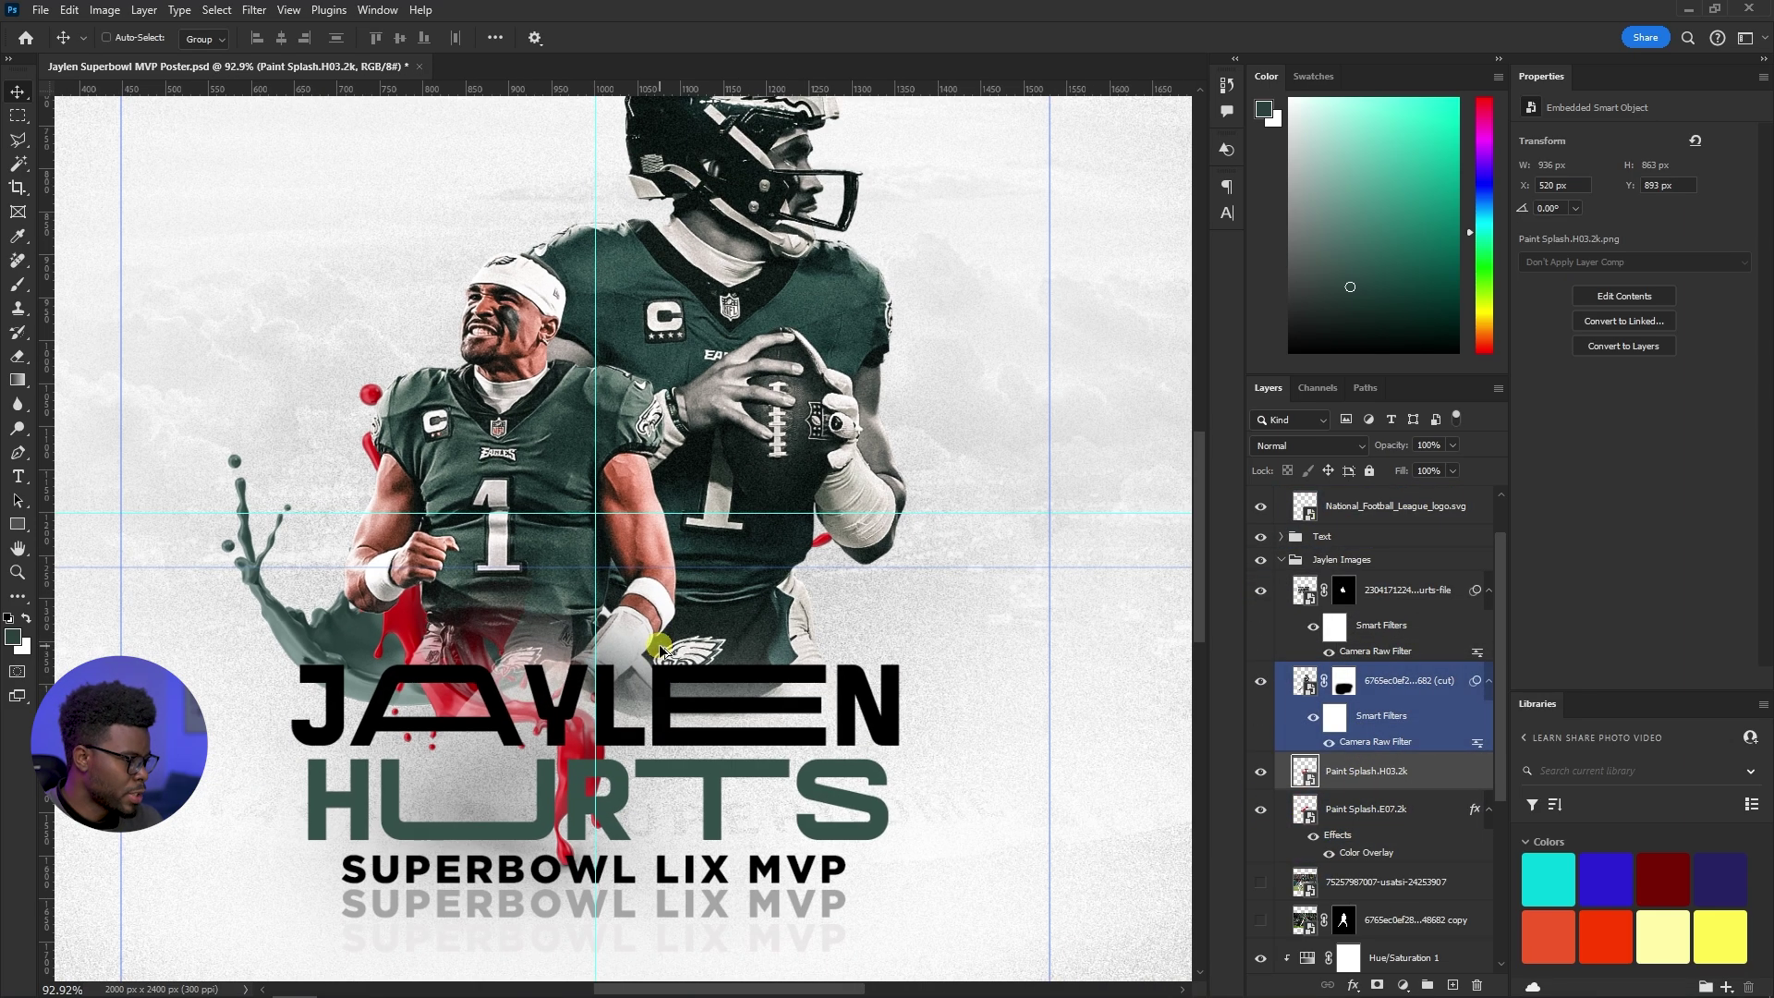
left_click(1367, 773)
left_click_drag(1367, 772, 1367, 672)
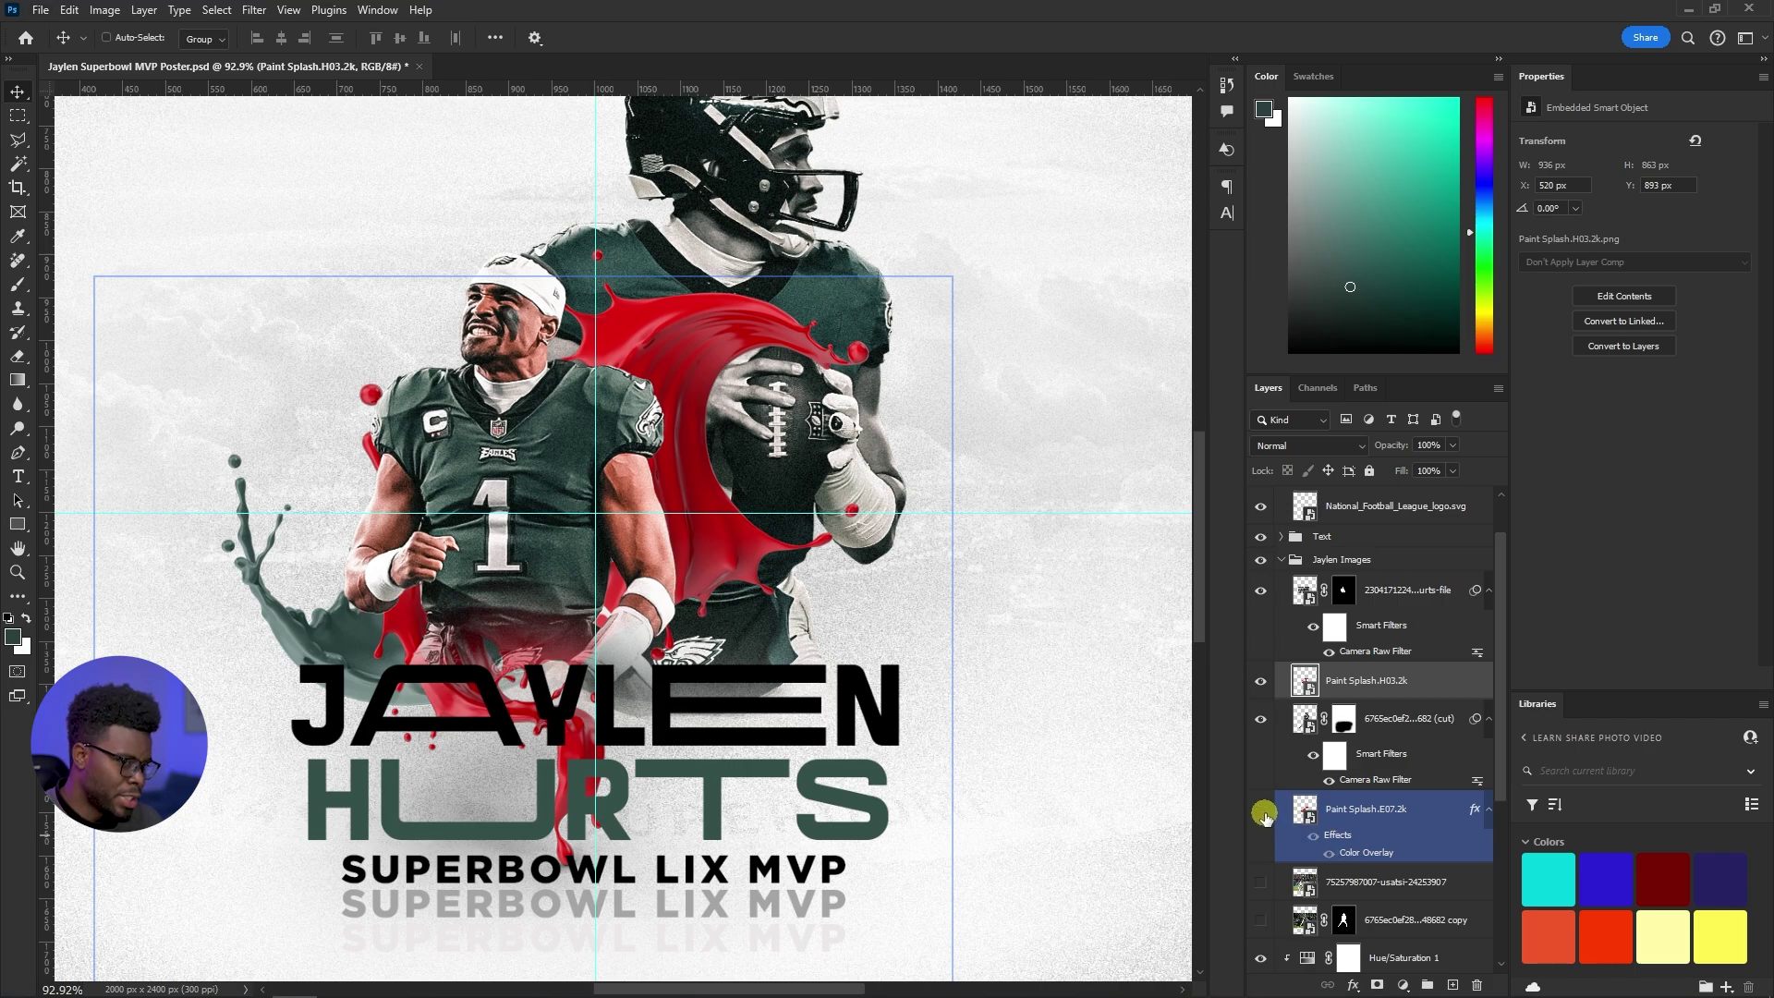
Check the Paint Splash.E07.2k layer's visibility and copy its Color Overlay effect onto Paint Splash.H03.2k
left_click(1262, 810)
left_click(1261, 810)
left_click(1262, 810)
left_click(1261, 811)
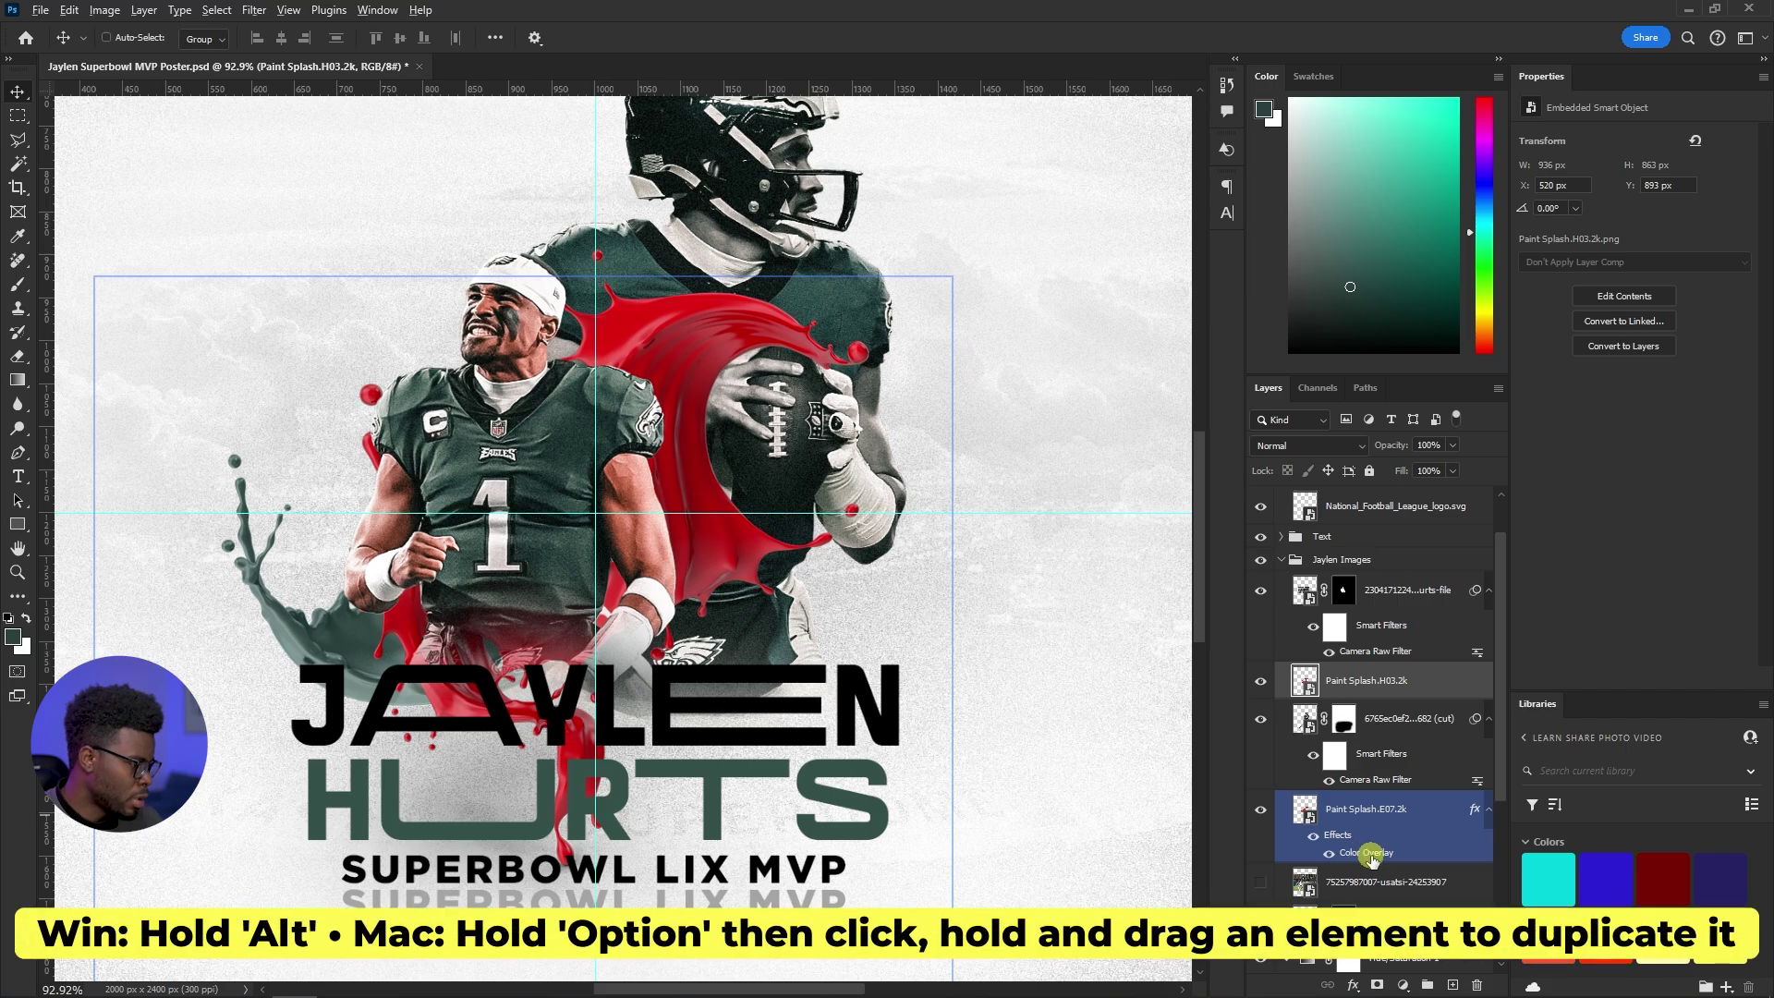
left_click_drag(1356, 852, 1356, 683)
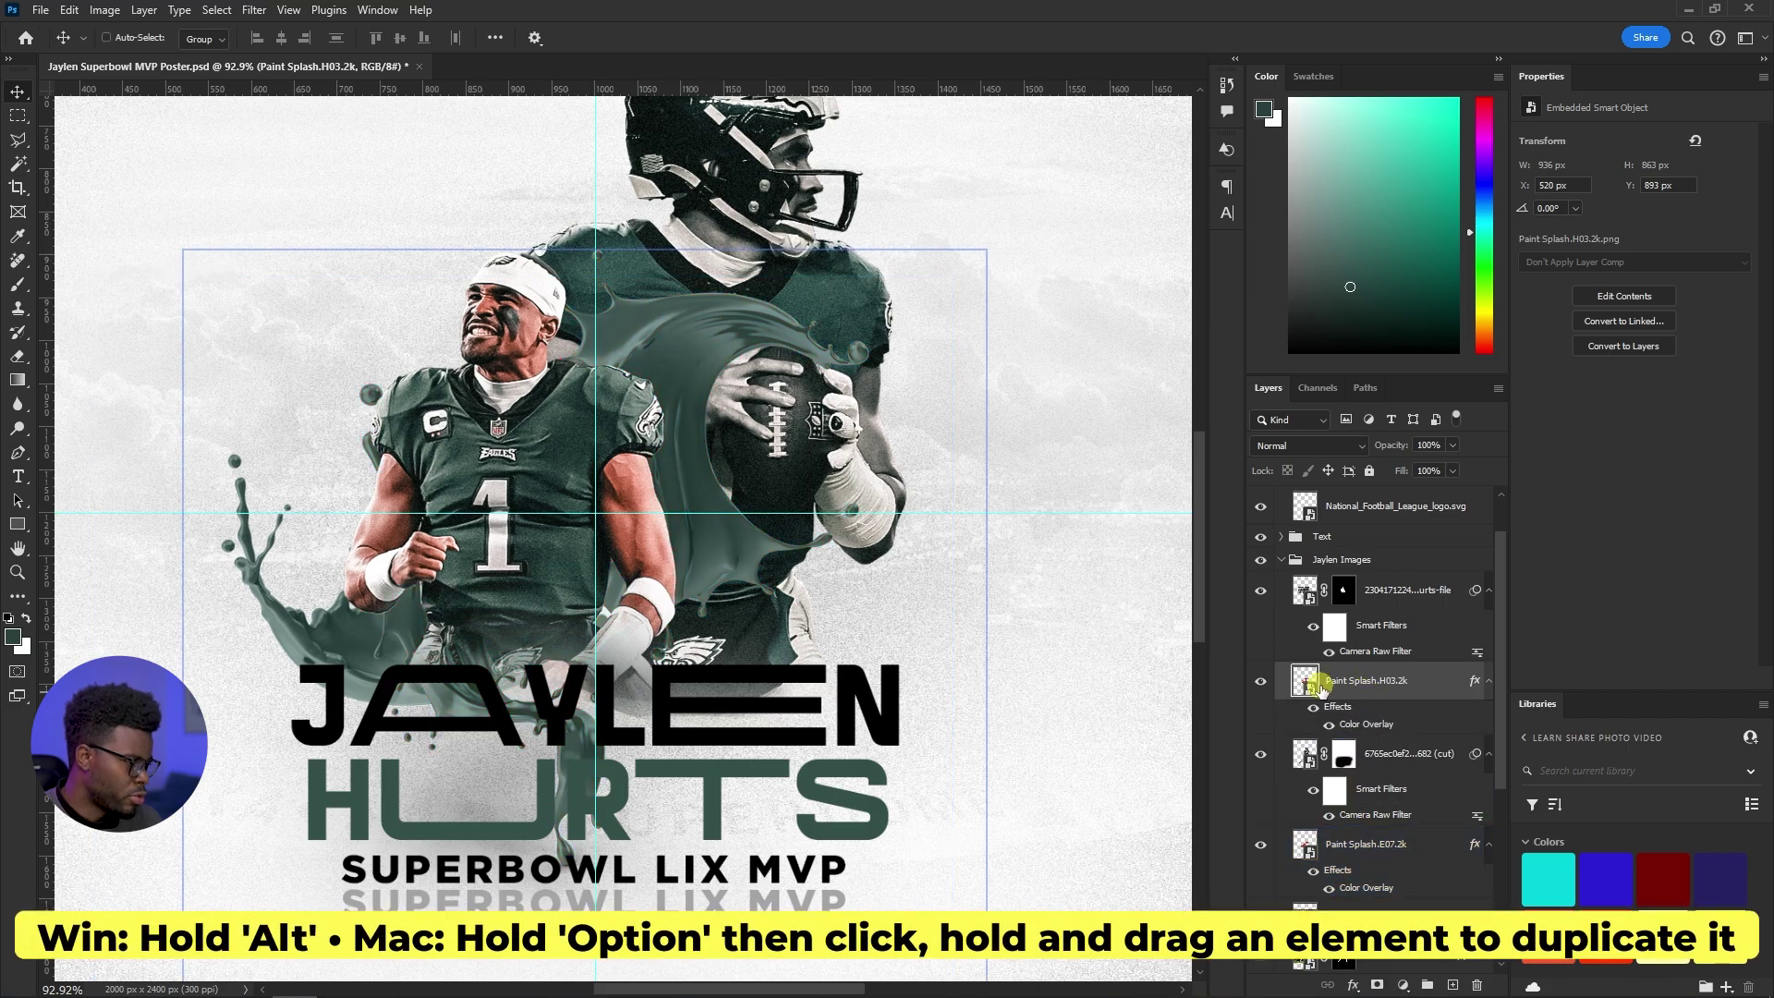
Compare the composition with Paint Splash.E07.2k hidden and shown, keeping the layer visible
left_click(1259, 844)
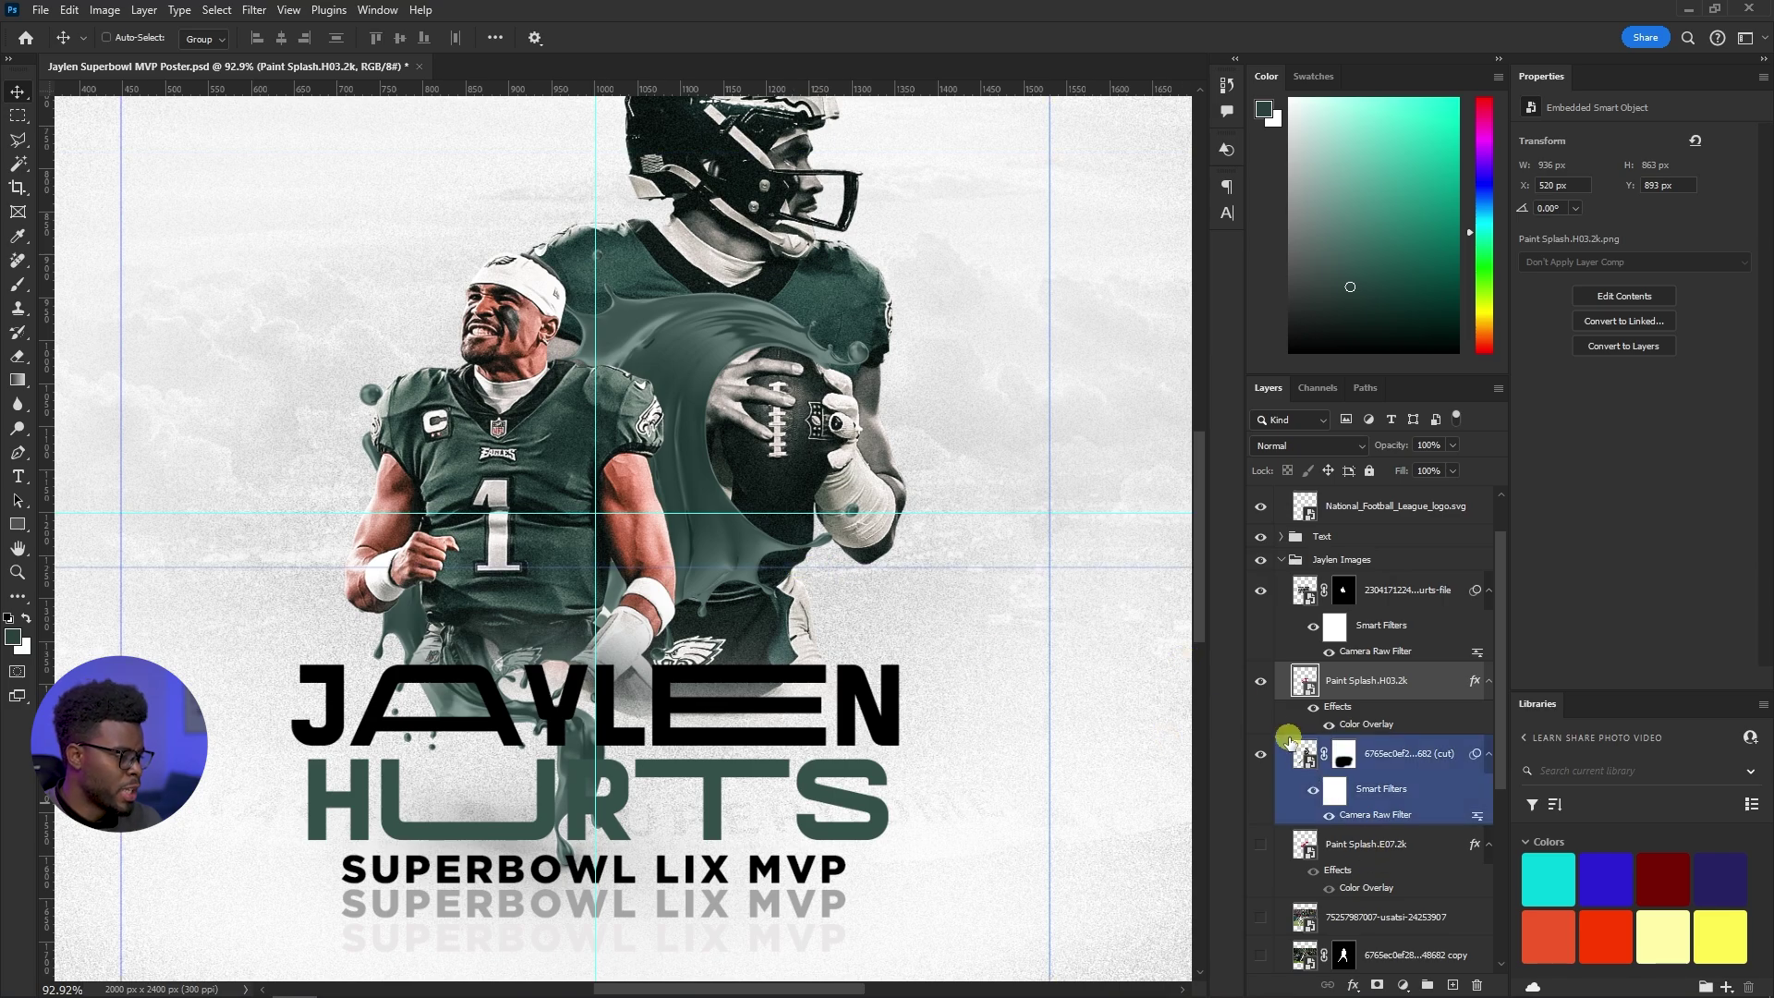
left_click(1262, 848)
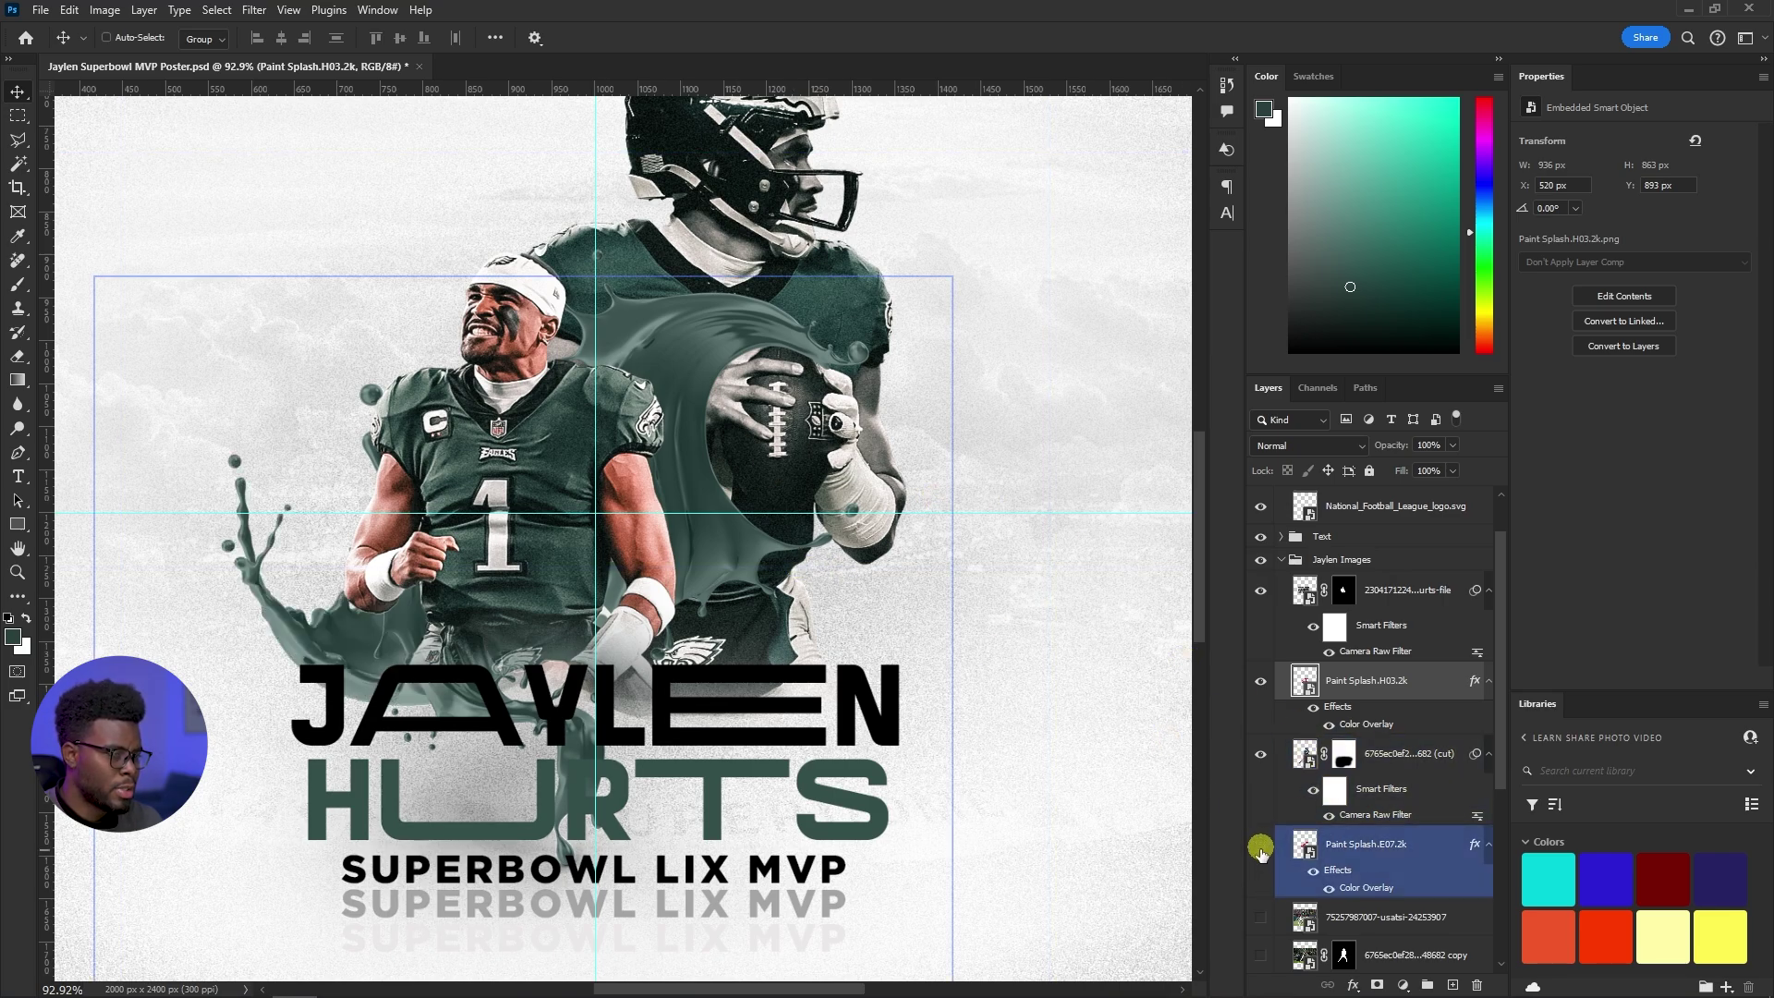
left_click(1260, 846)
left_click(1262, 848)
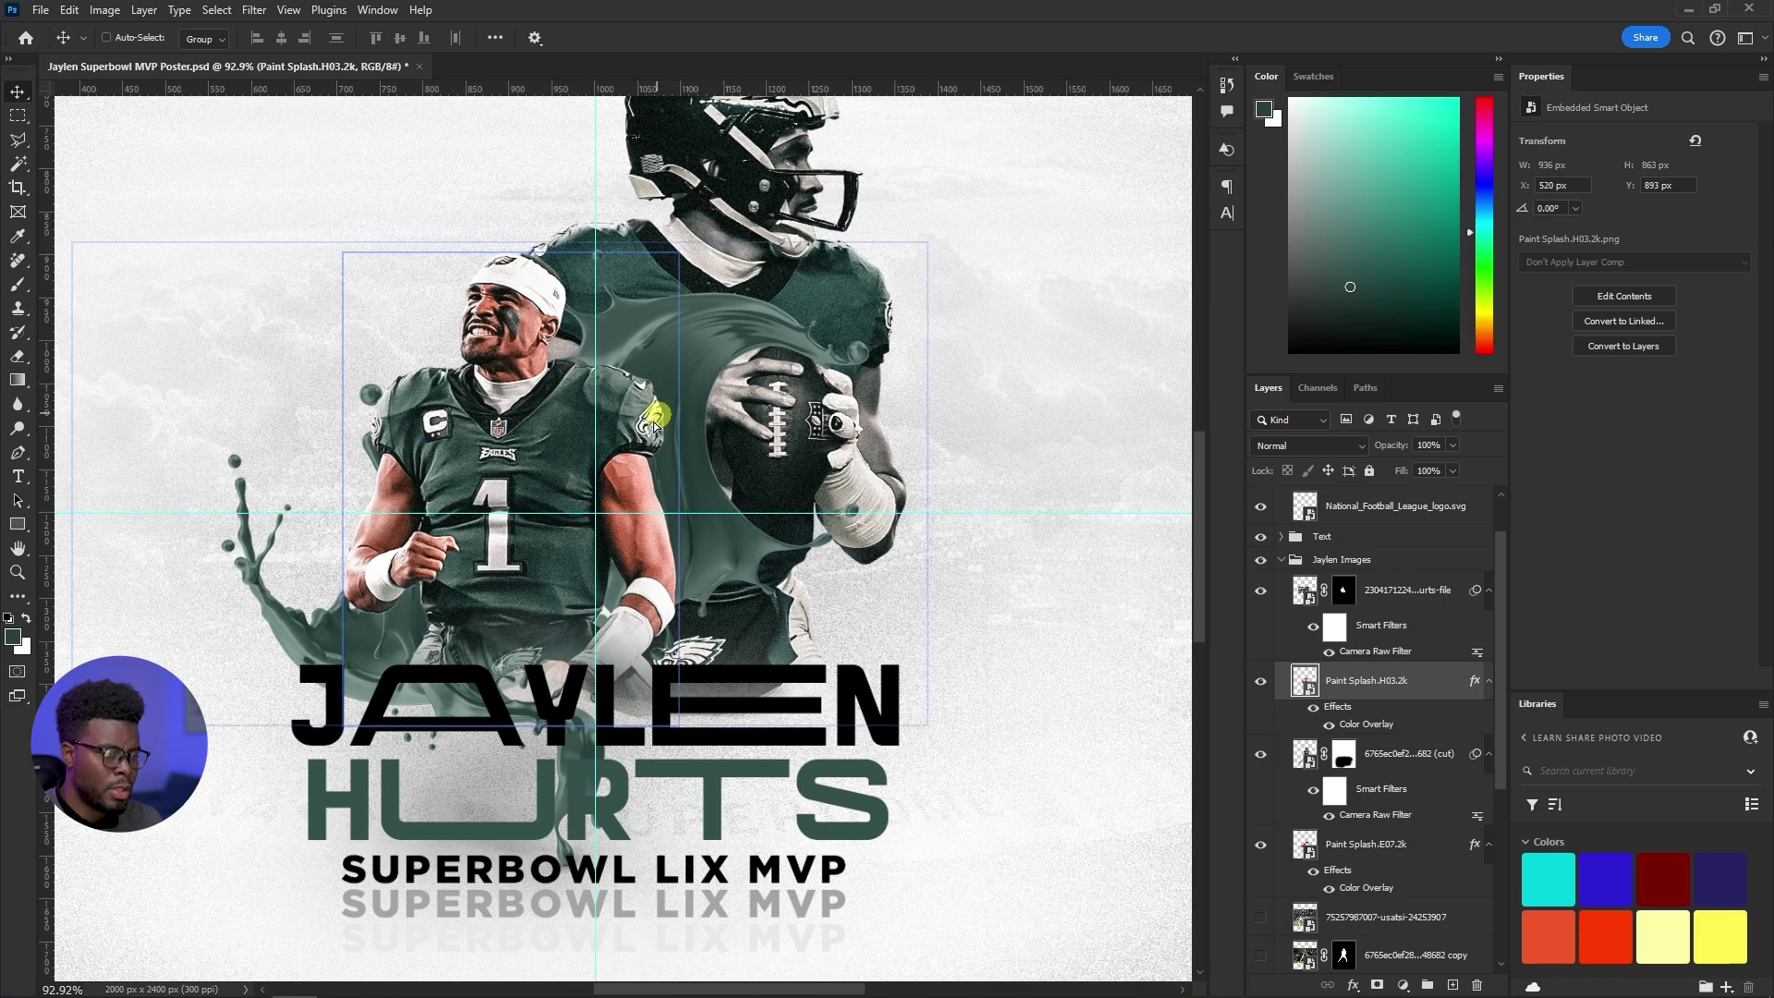
left_click_drag(654, 425, 566, 394)
key("ctrl+z")
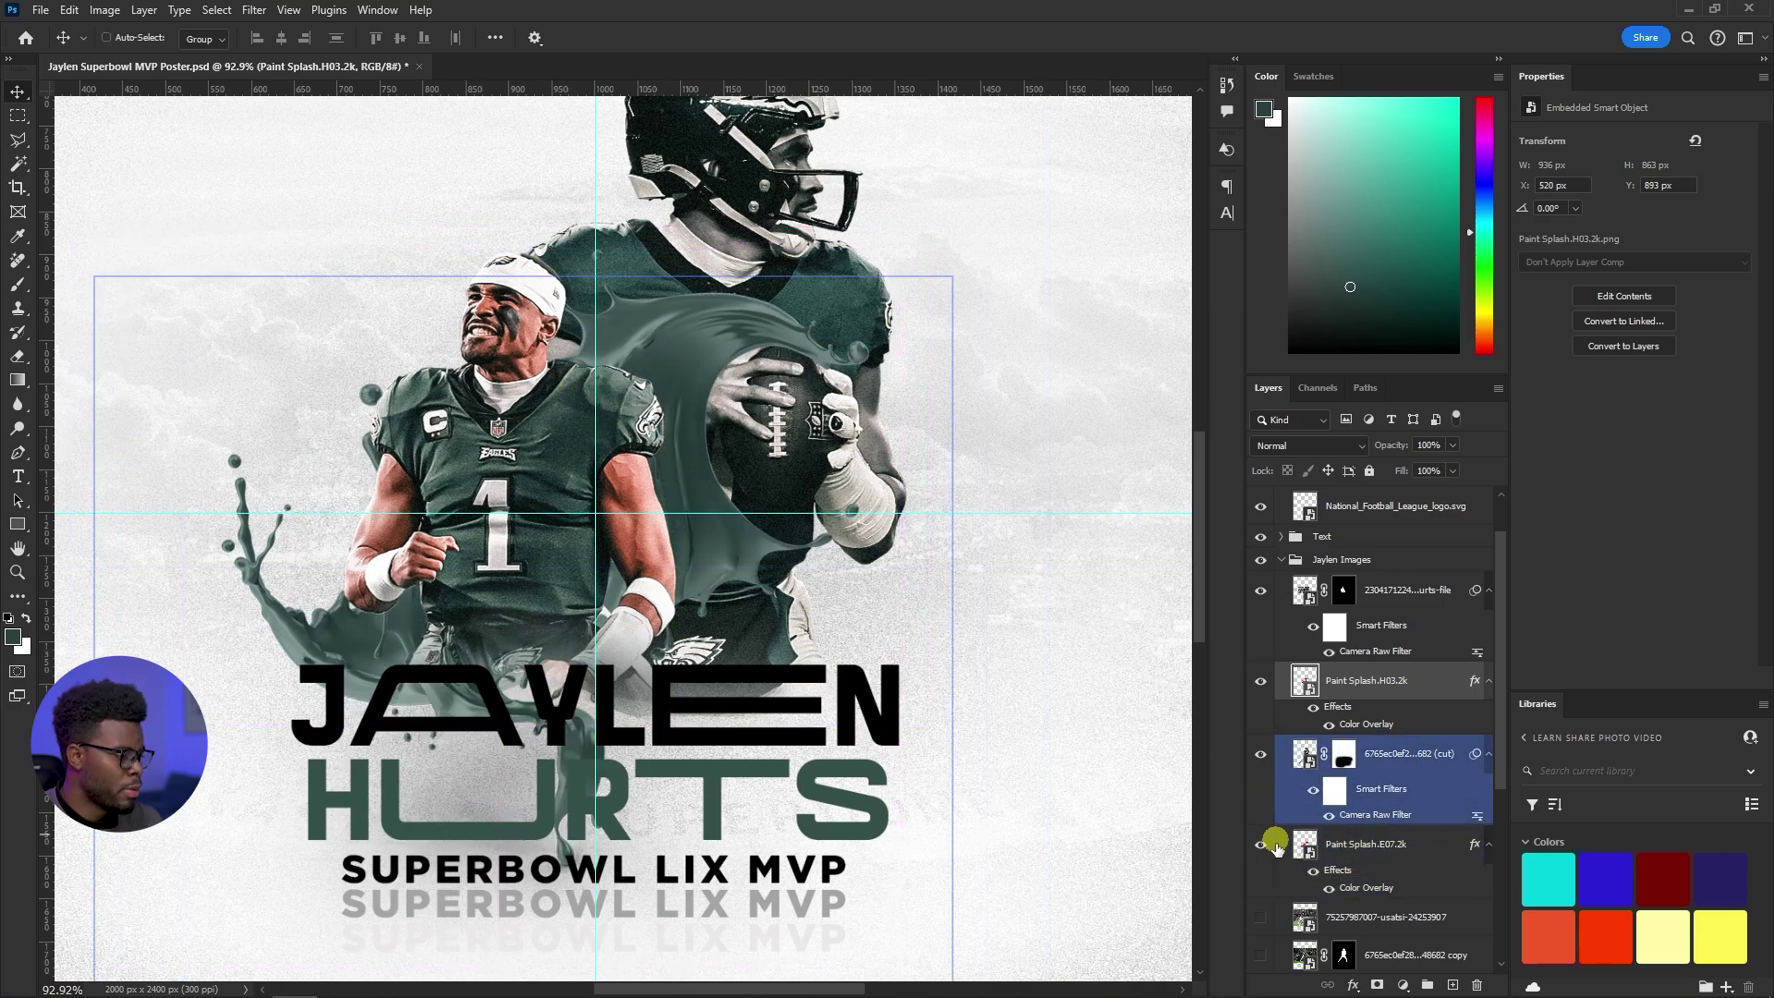
left_click(1260, 845)
left_click(1260, 844)
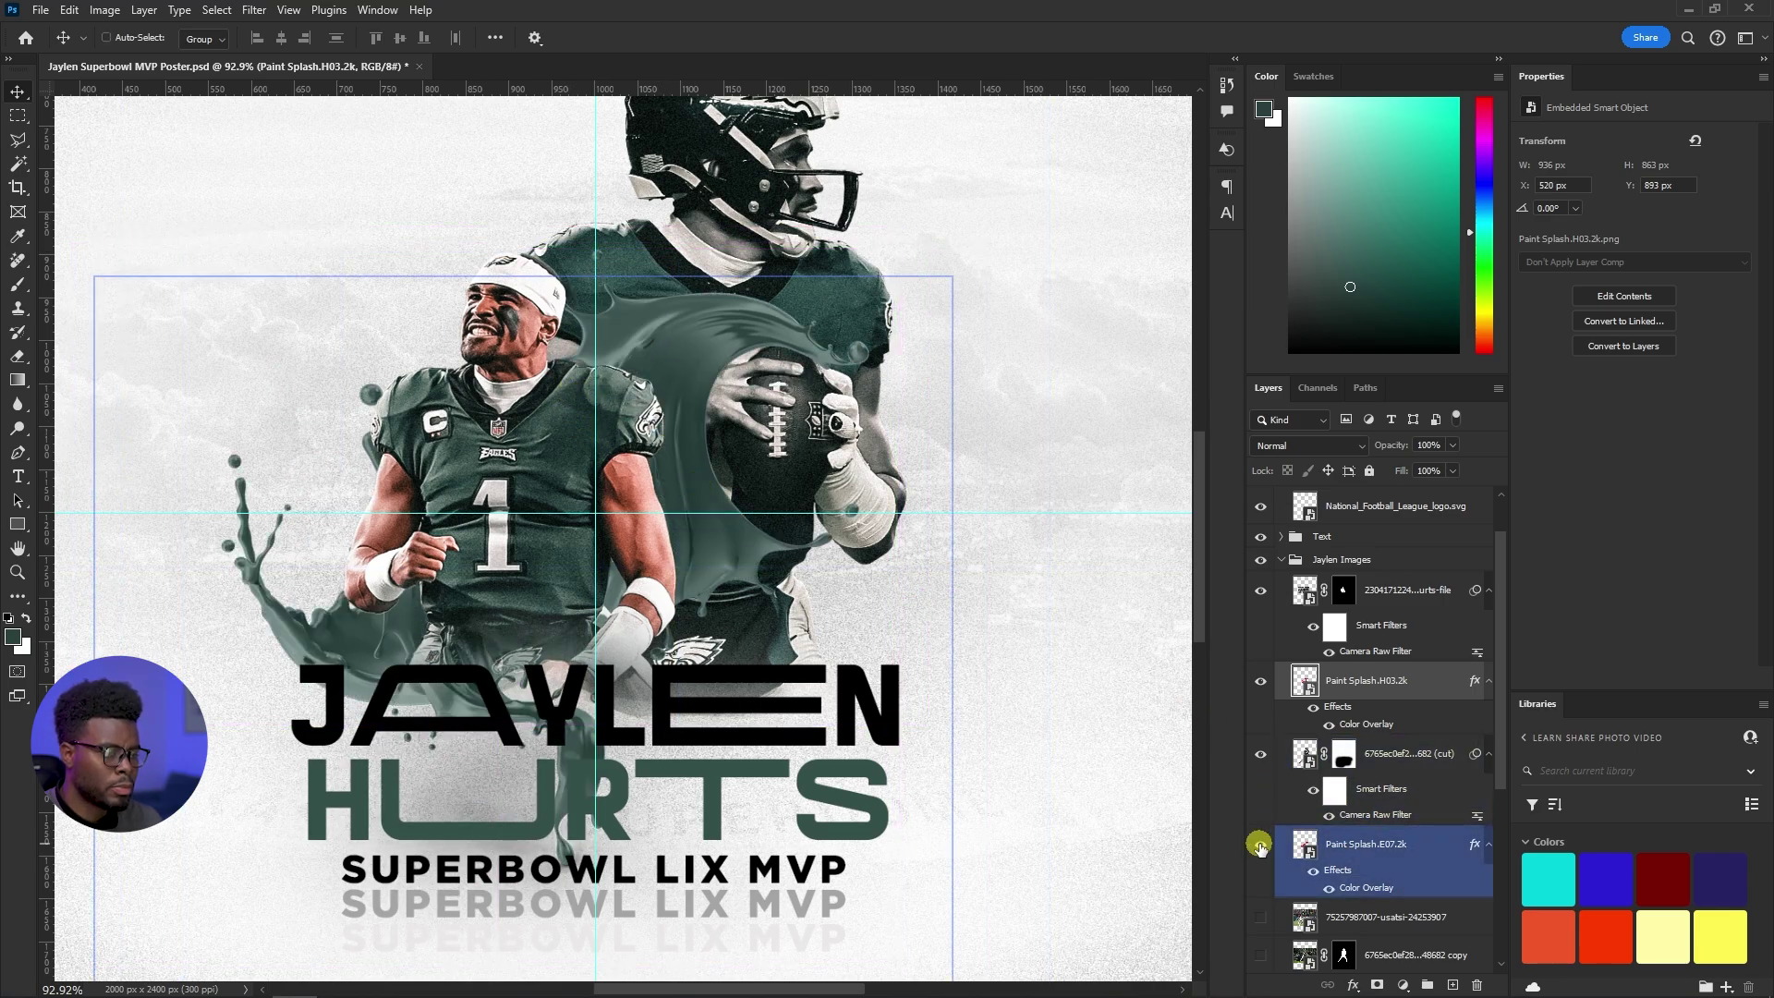
Shift Paint Splash.H03.2k to about X 505, Y 885 px over the players and save the poster
mouse_move(505, 587)
left_mouse_down()
mouse_move(478, 574)
mouse_move(596, 546)
mouse_move(559, 536)
left_mouse_up()
scroll(559, 535, "down", 2)
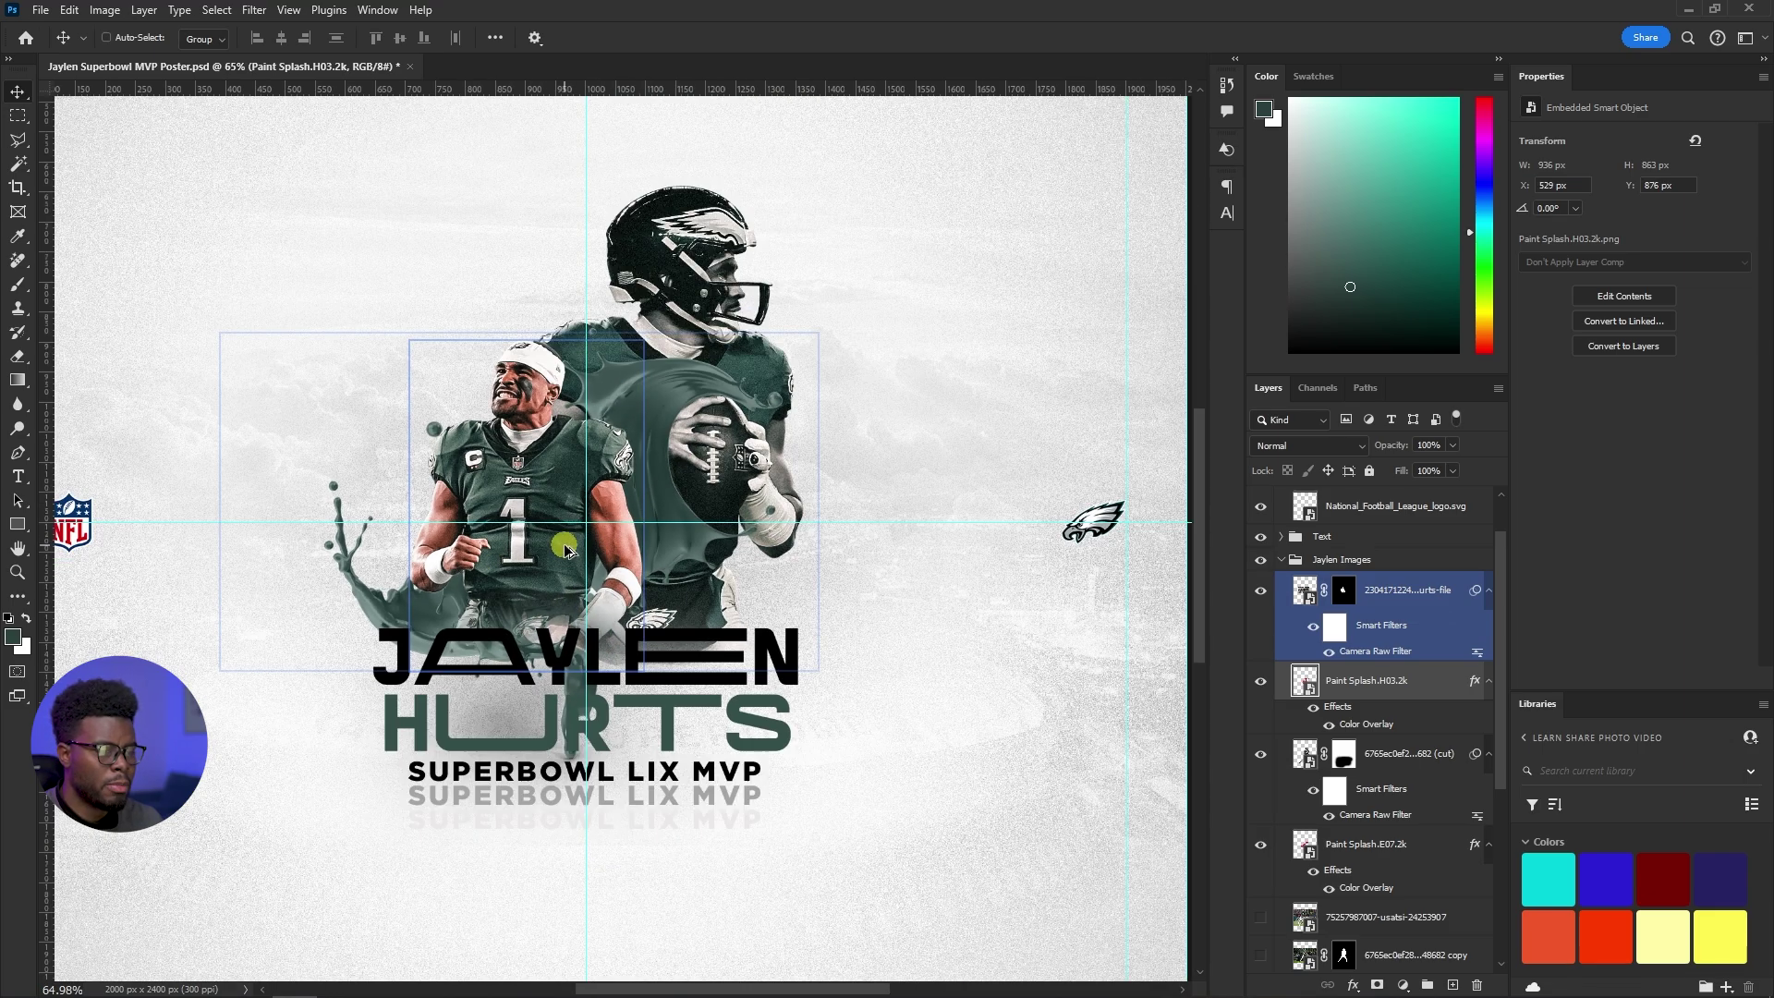
scroll(558, 533, "up", 1)
scroll(559, 534, "down", 1)
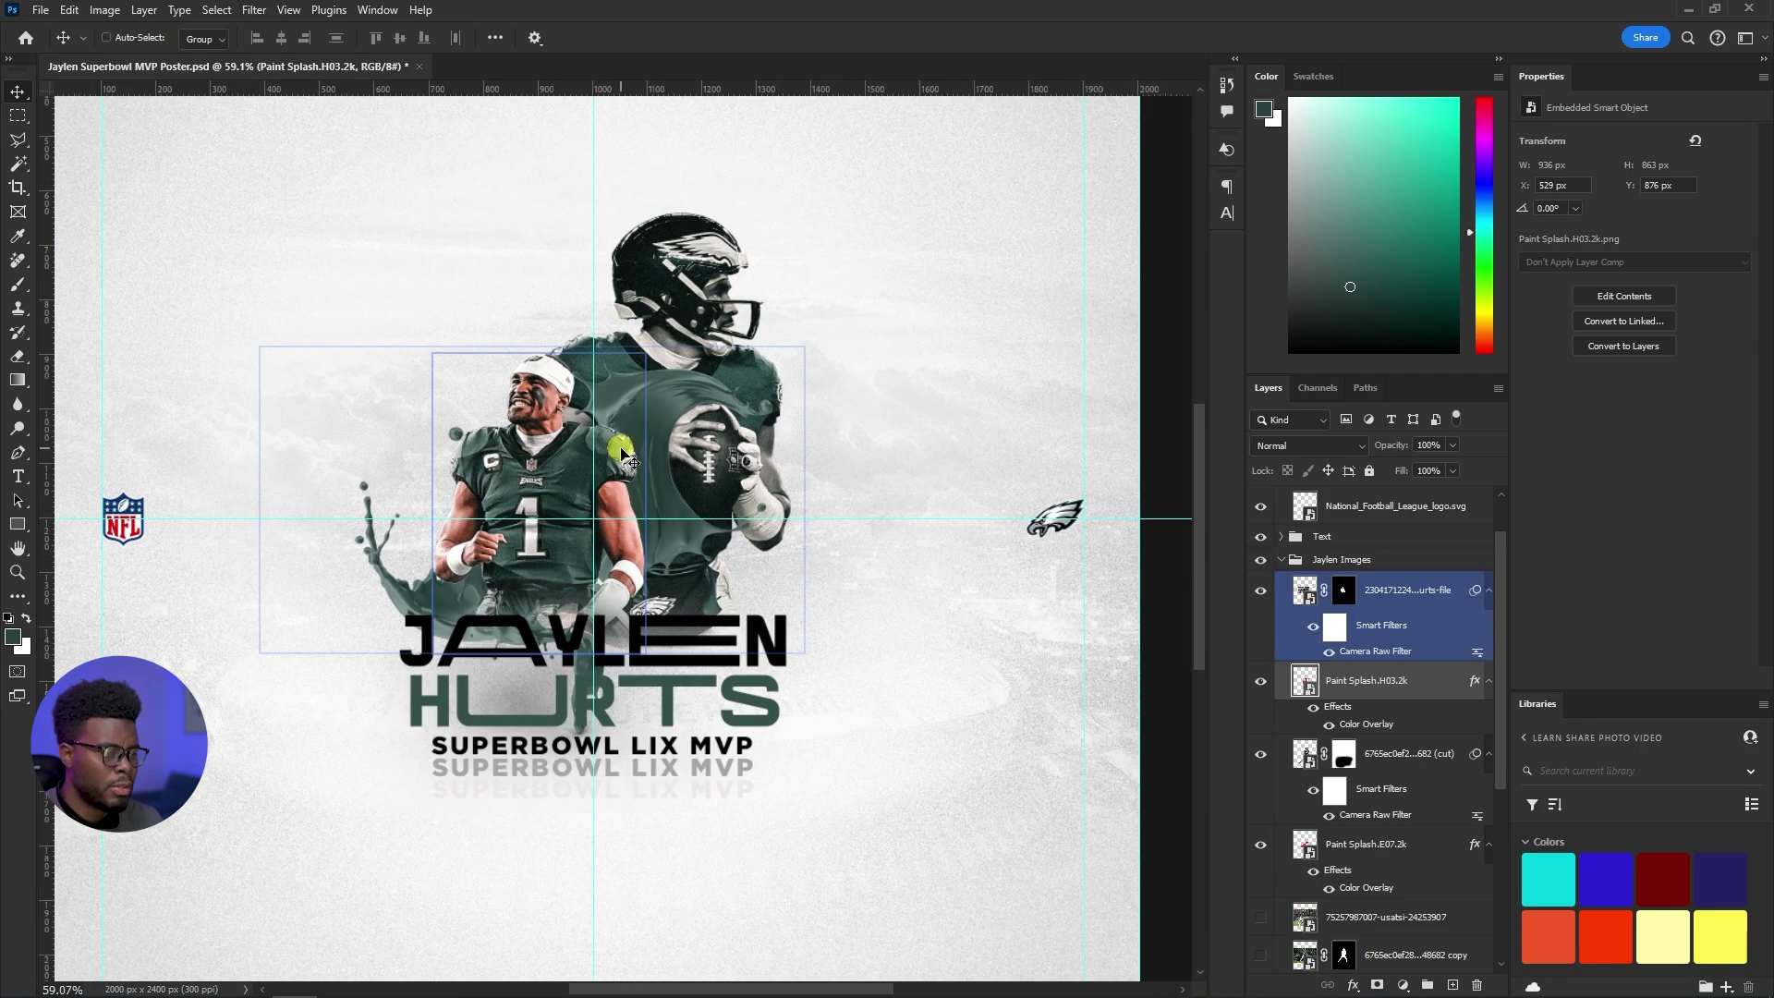
mouse_move(625, 459)
left_mouse_down()
mouse_move(637, 443)
mouse_move(613, 466)
left_mouse_up()
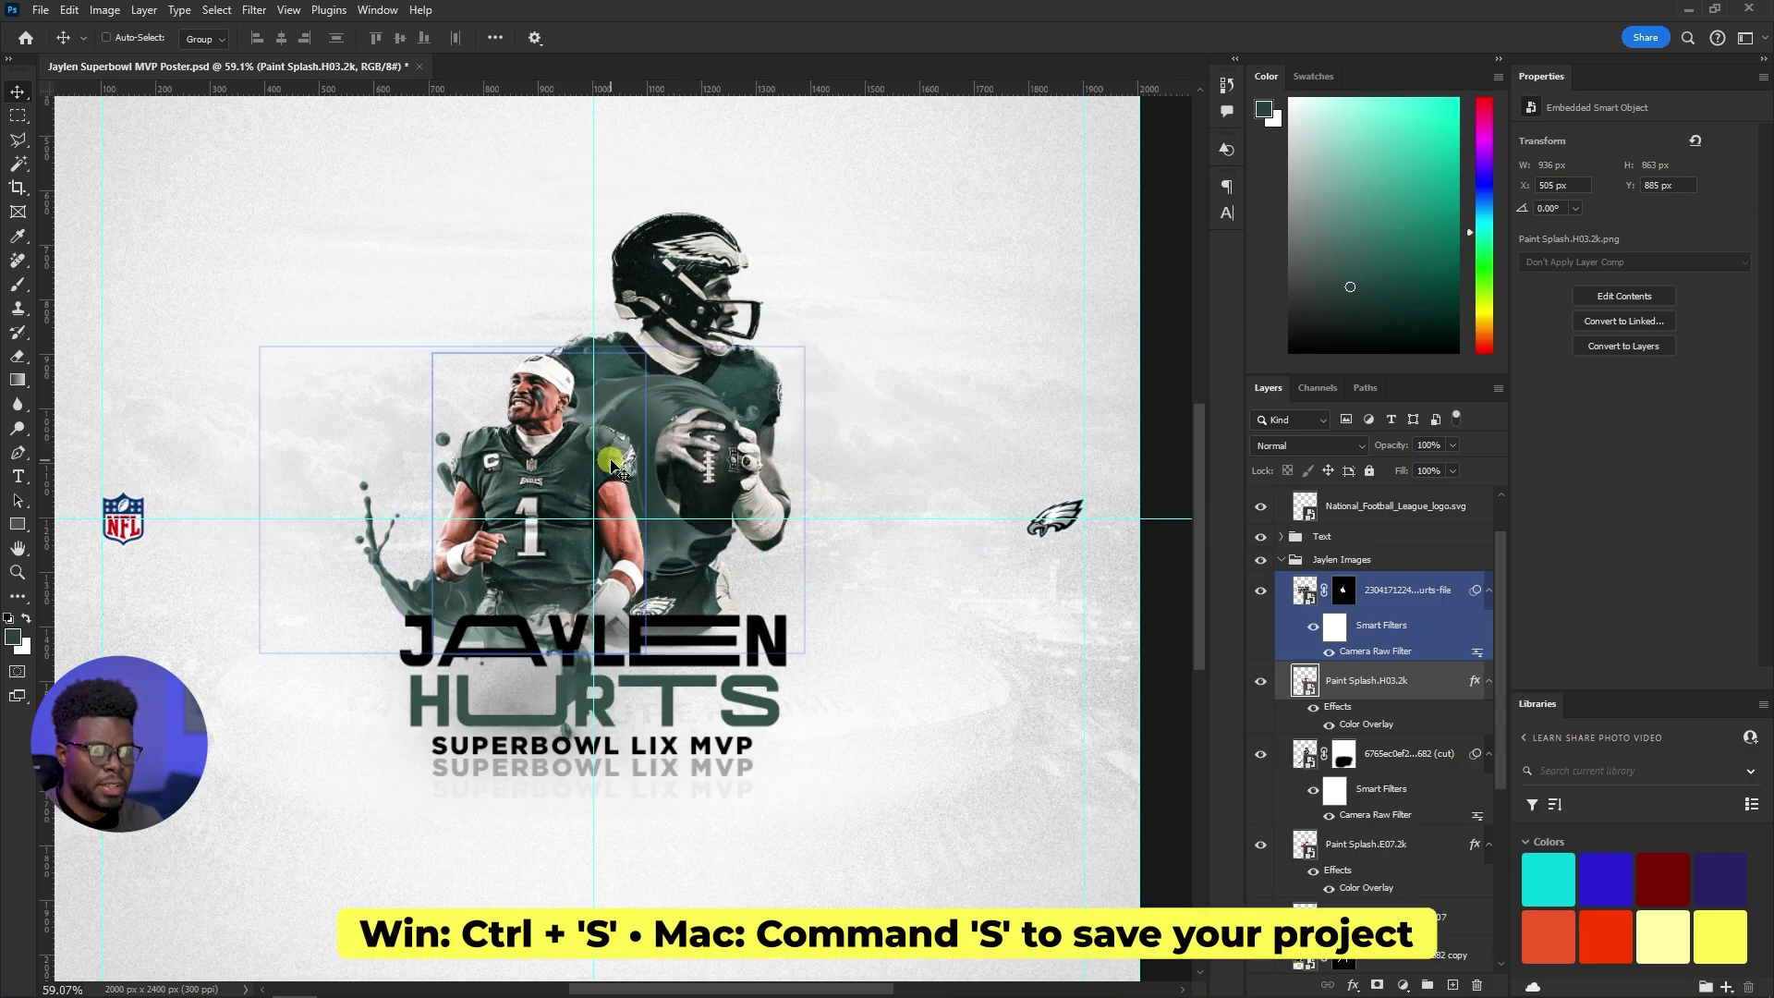
left_click(1391, 682)
key("ctrl+s")
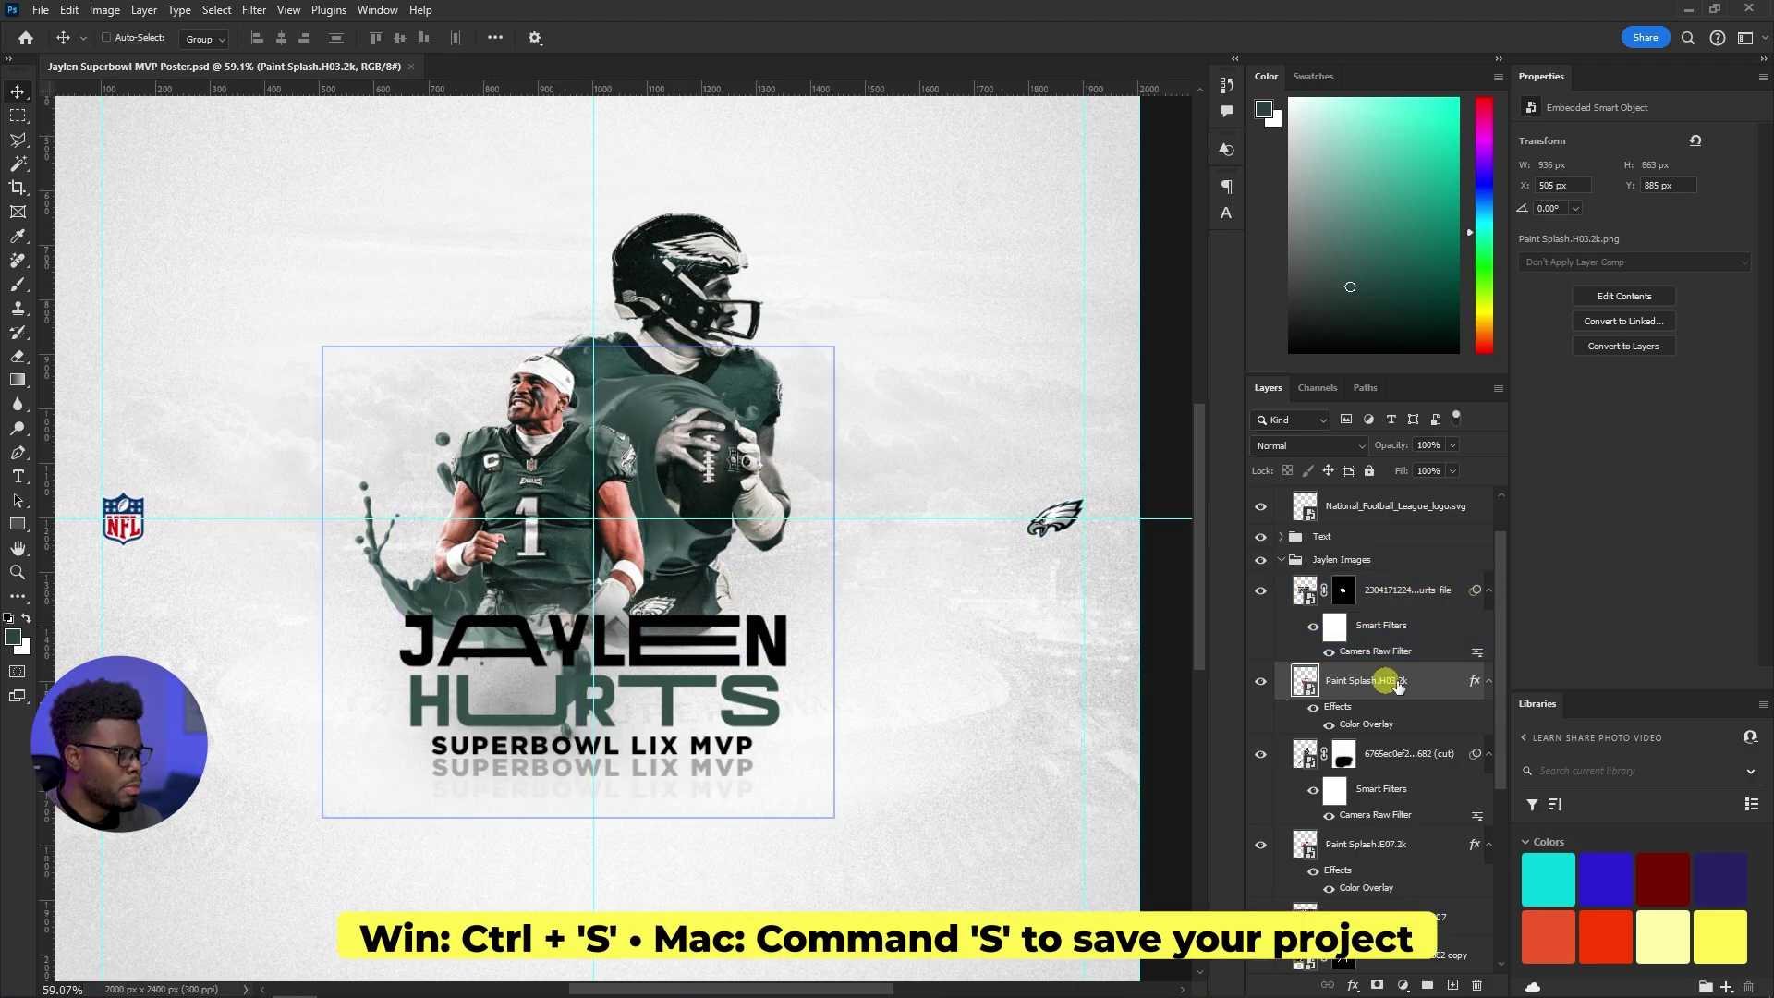
Move Paint Splash.H03.2k below the rear player cut-out, enlarge it proportionally to about 1228 px wide, and position it around X 416, Y 780 px
left_click_drag(1369, 683, 1386, 812)
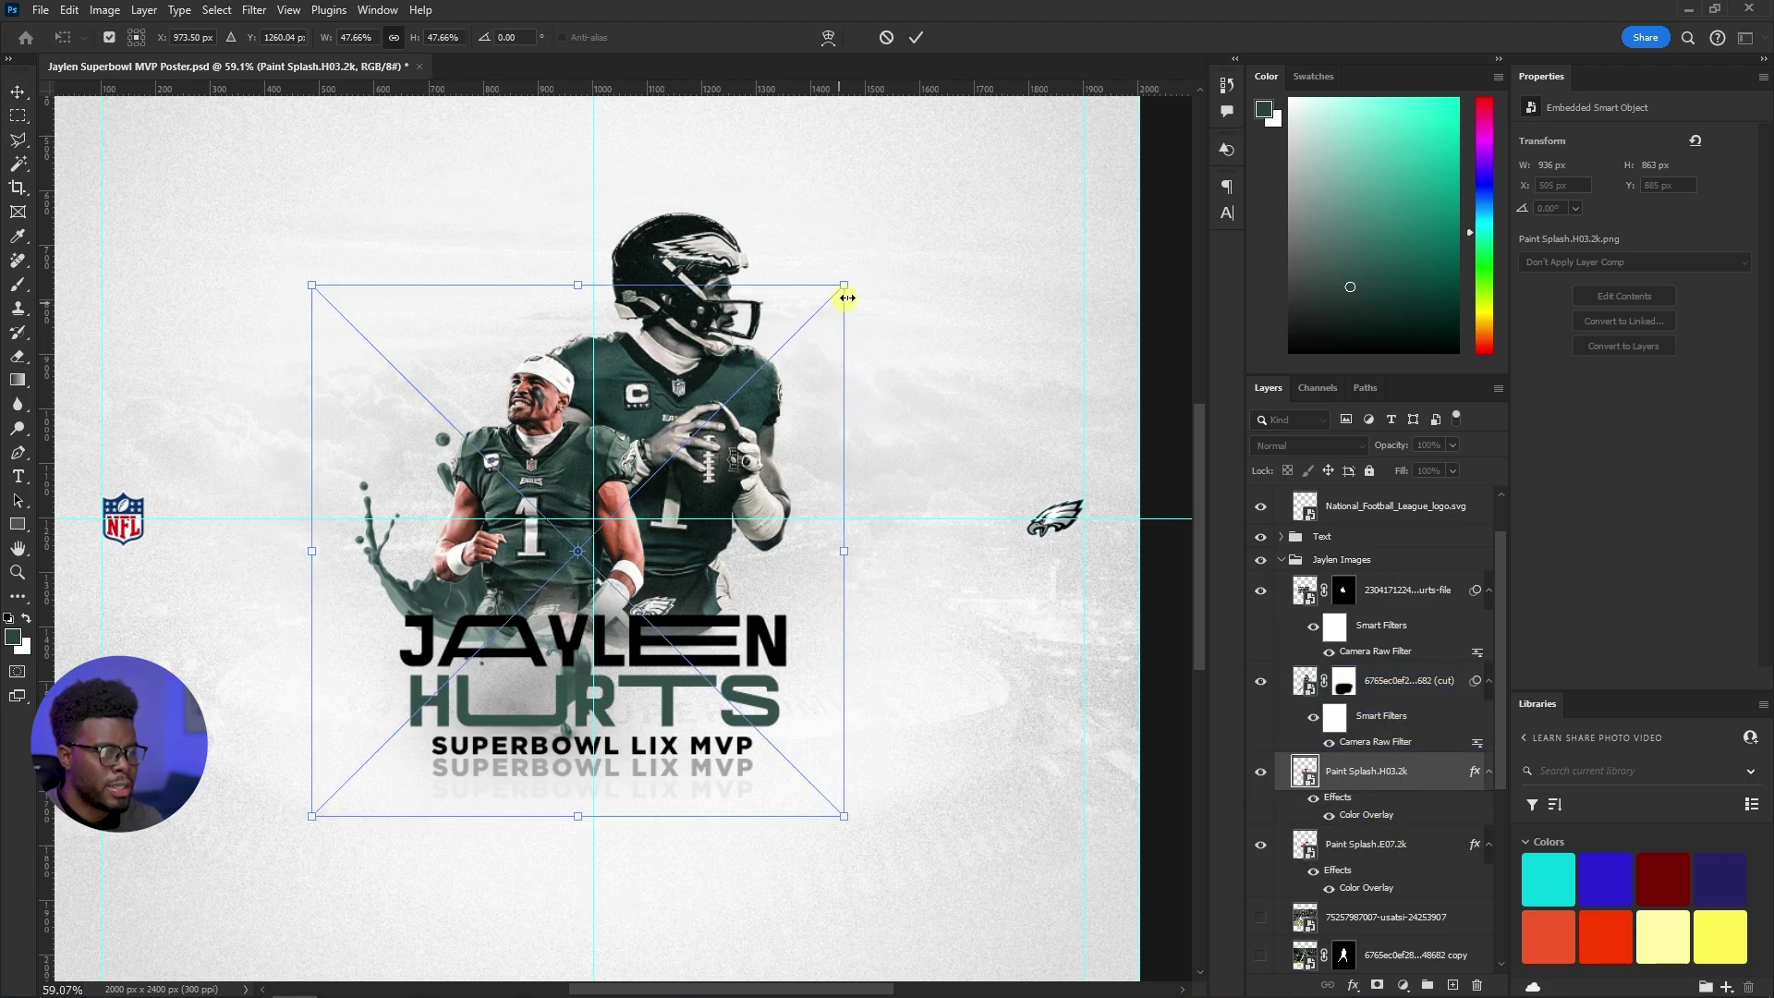
left_click_drag(844, 286, 985, 161)
mouse_move(826, 231)
left_mouse_down()
mouse_move(788, 231)
mouse_move(724, 298)
mouse_move(724, 341)
left_mouse_up()
key("Return")
Expand the Text group and recolour the HURTS text dark grey, #515454
scroll(416, 400, "up", 3)
scroll(638, 663, "up", 3)
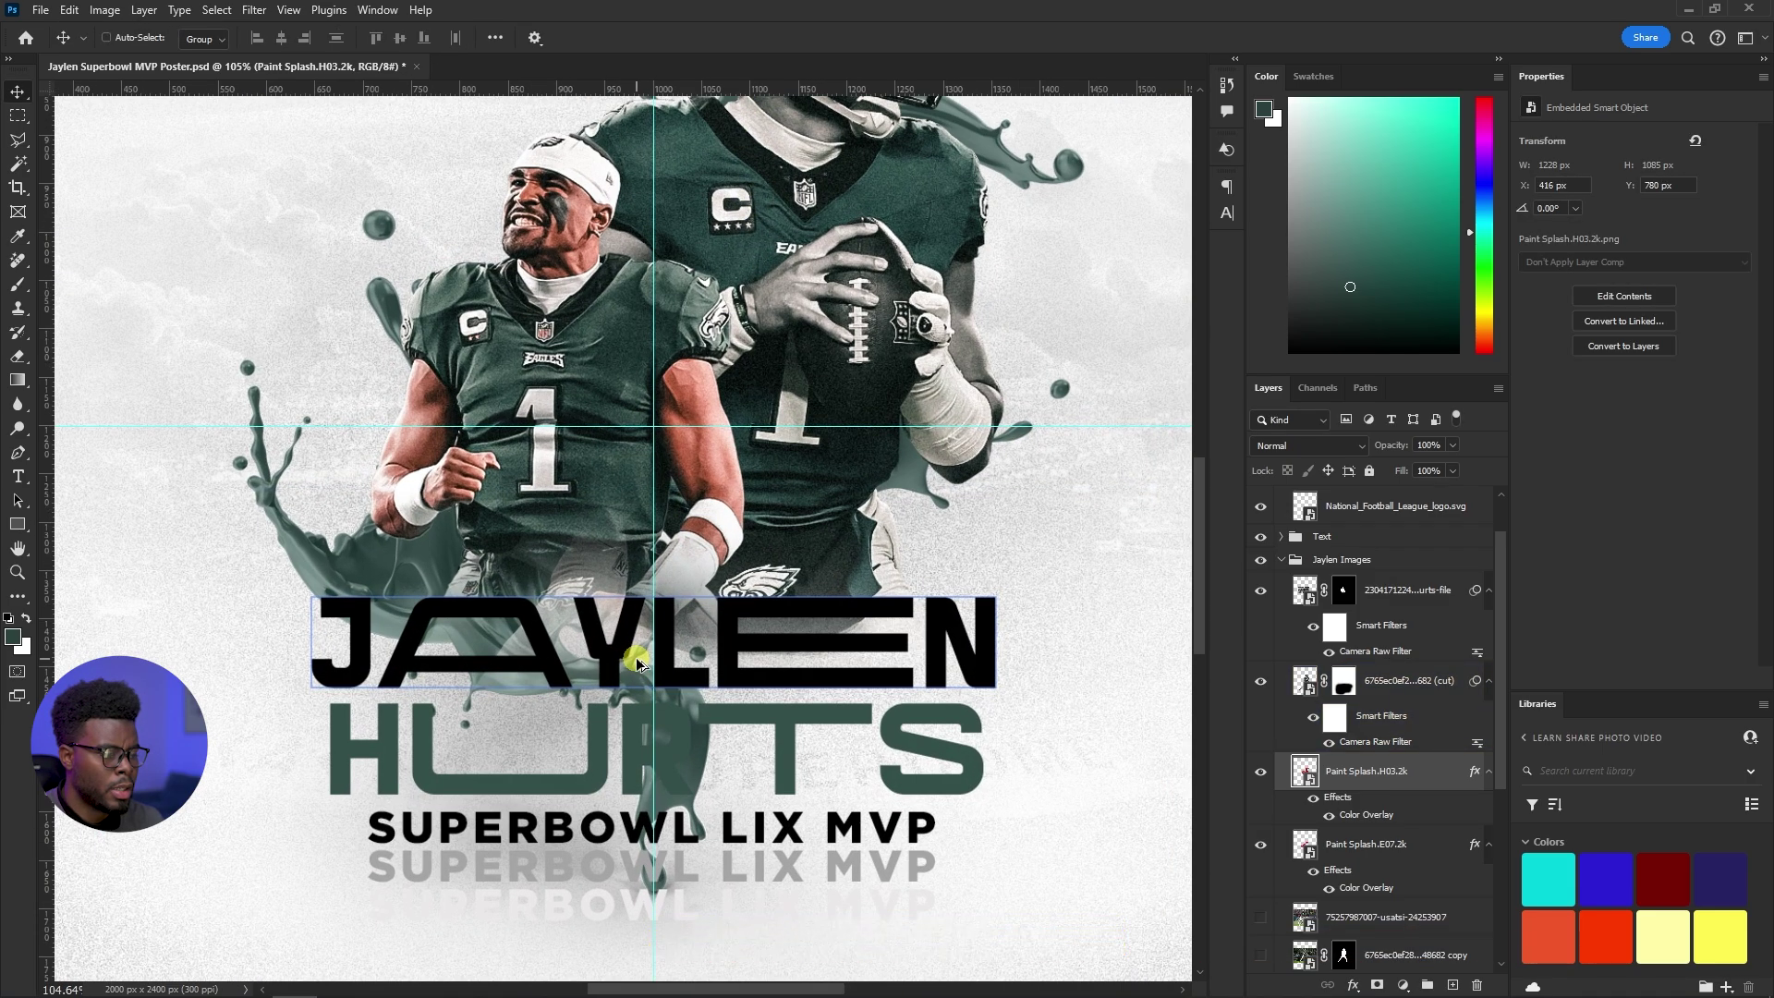
scroll(643, 652, "up", 1)
scroll(642, 652, "down", 4)
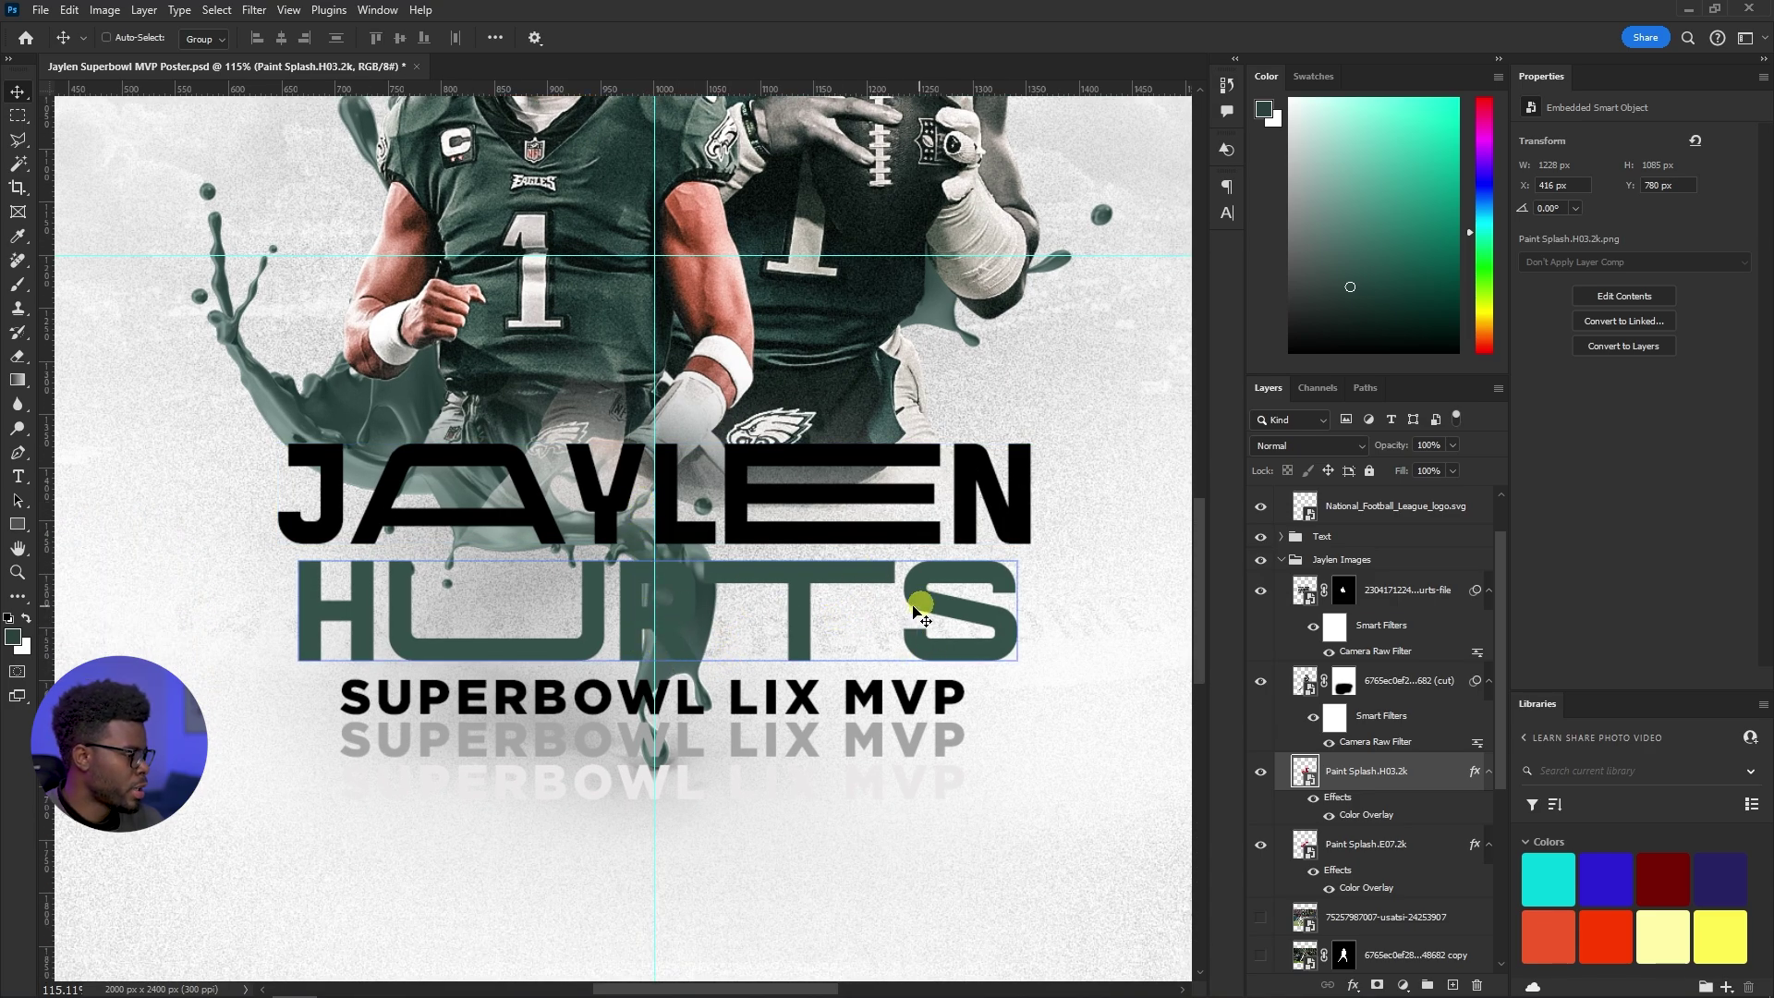
left_click(1280, 536)
left_click(1328, 771)
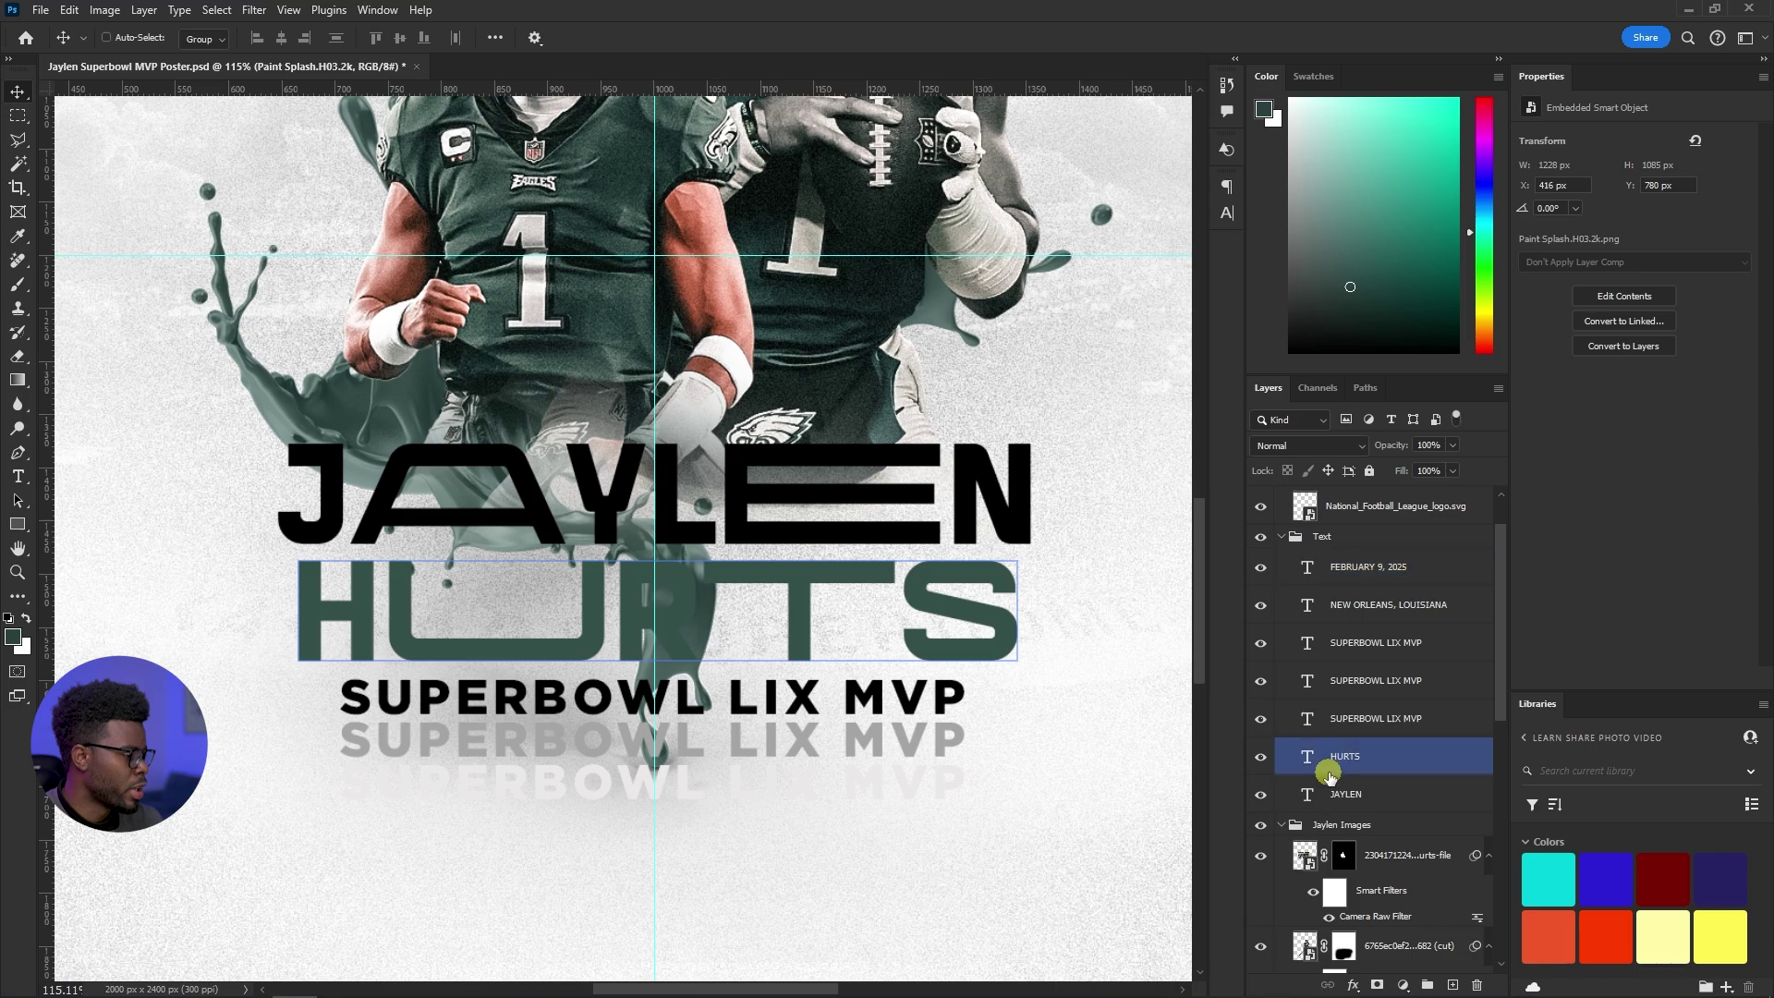
left_click(1266, 760)
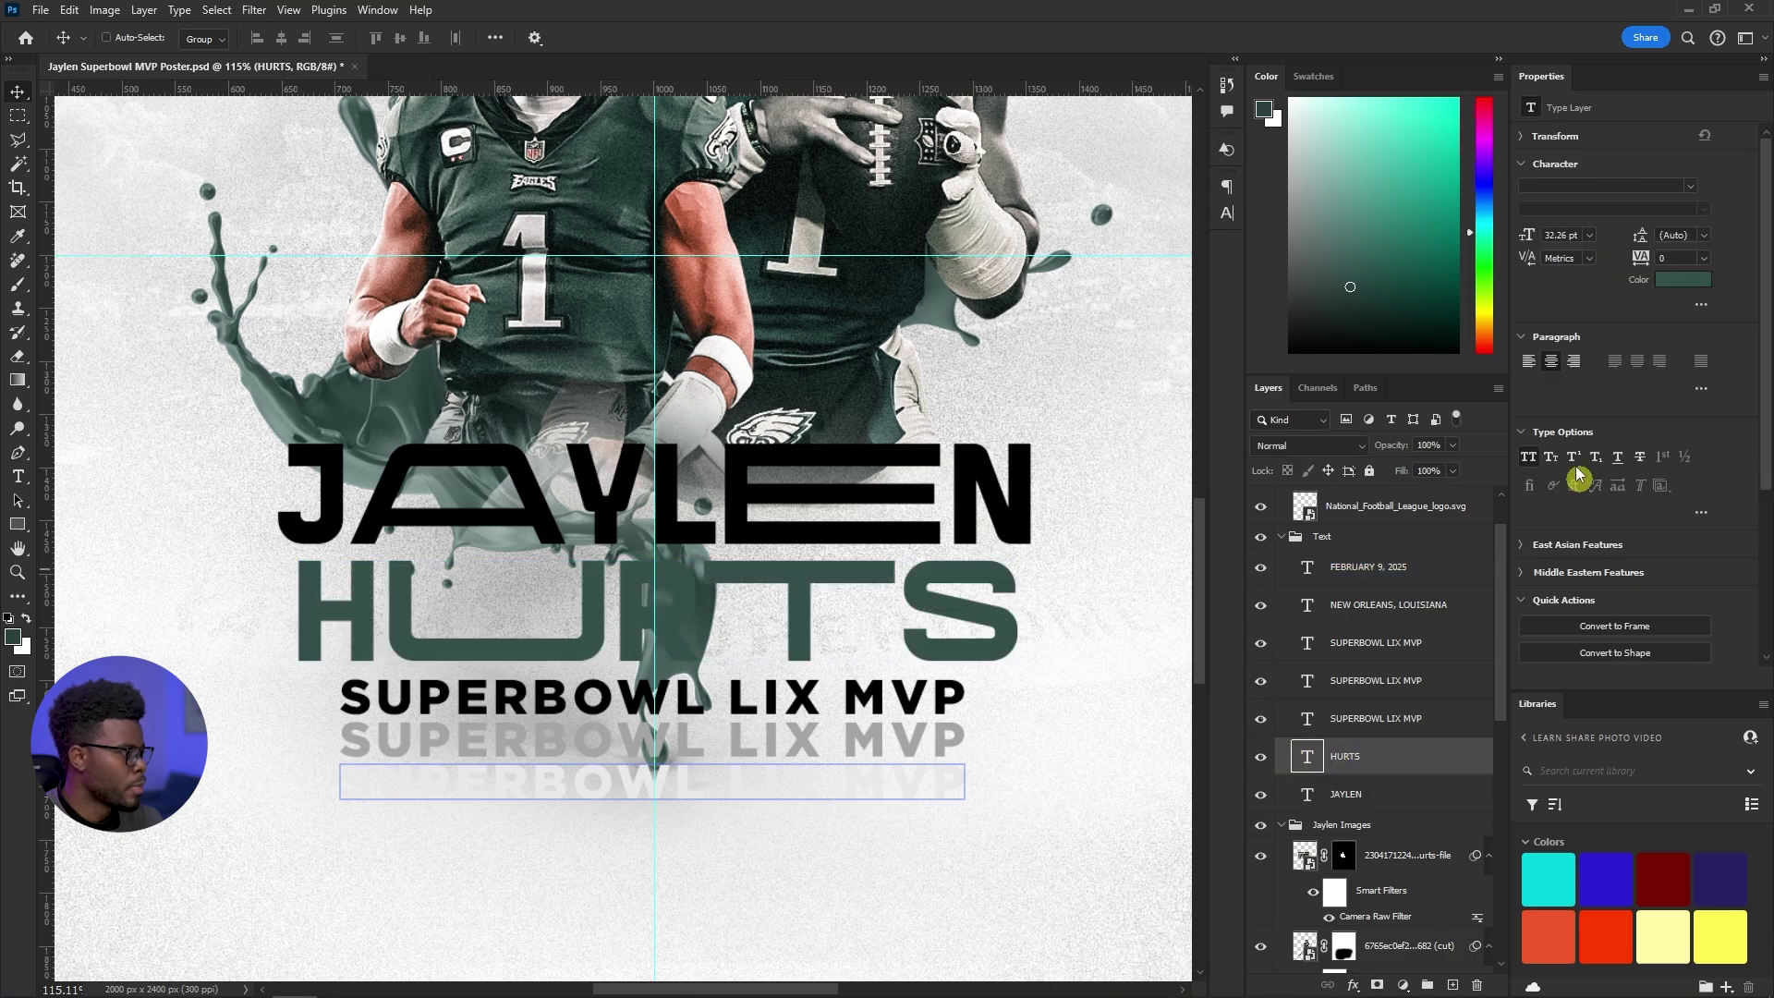
left_click(1690, 292)
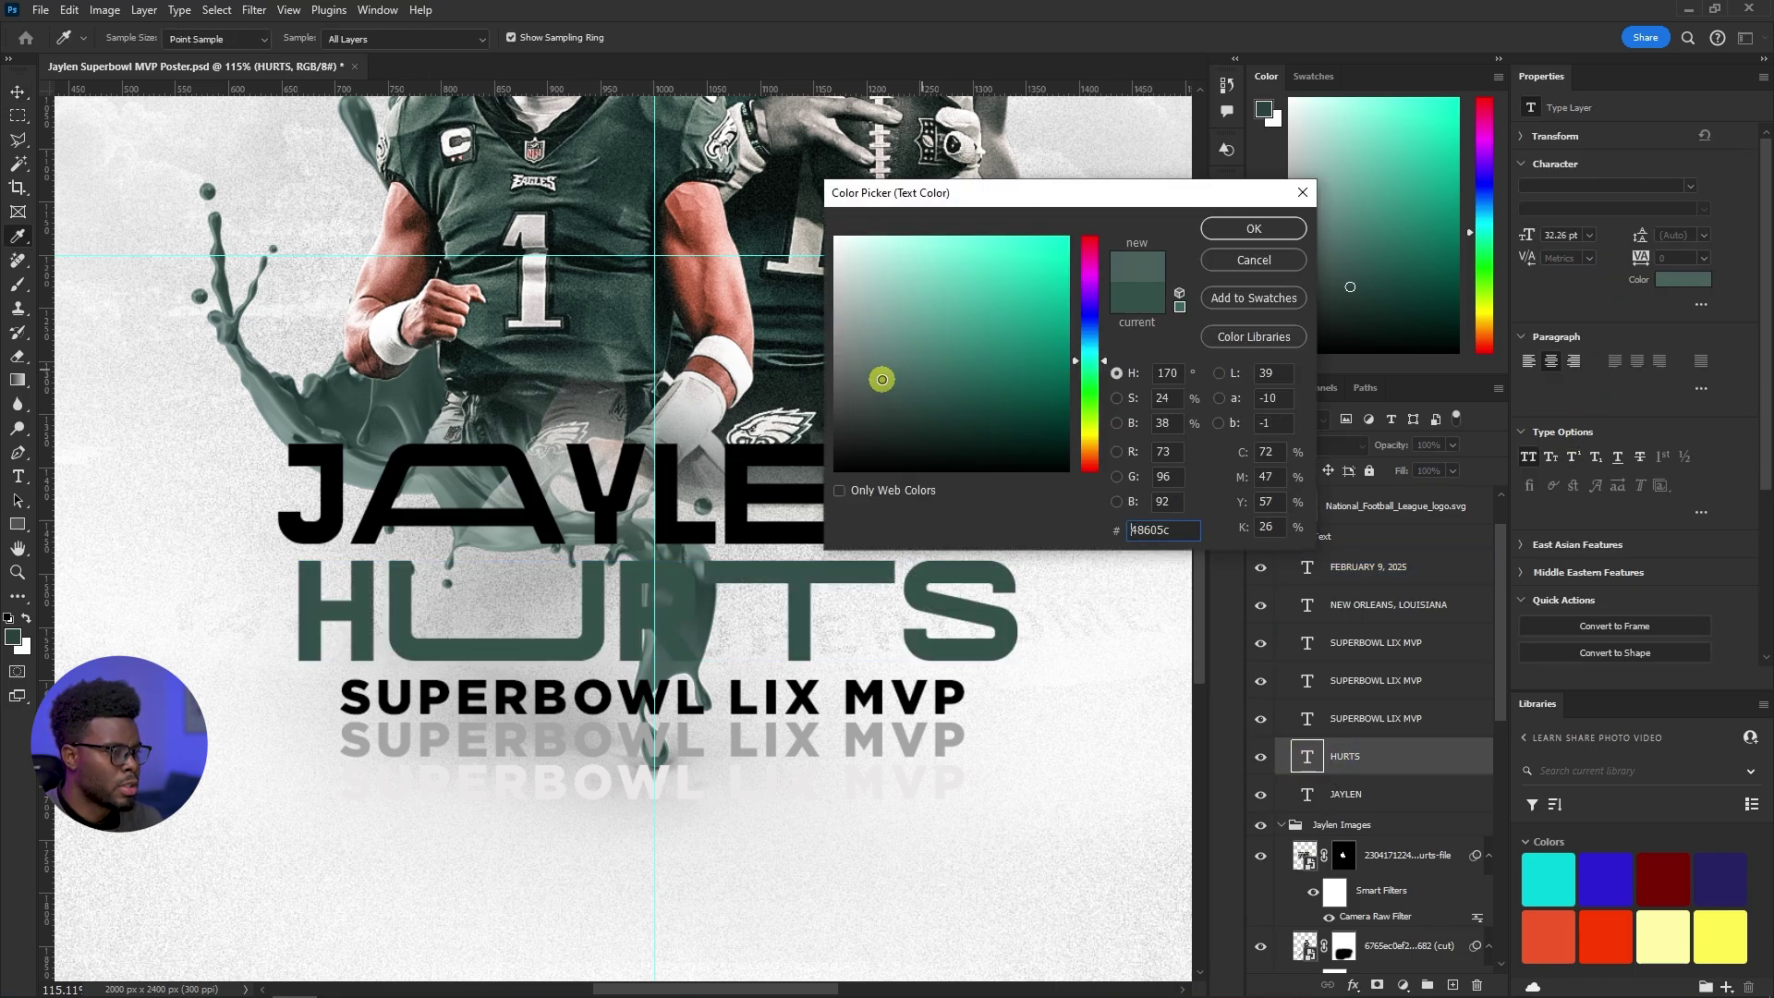
mouse_move(845, 388)
left_mouse_down()
mouse_move(835, 354)
mouse_move(839, 394)
left_mouse_up()
left_click(1236, 248)
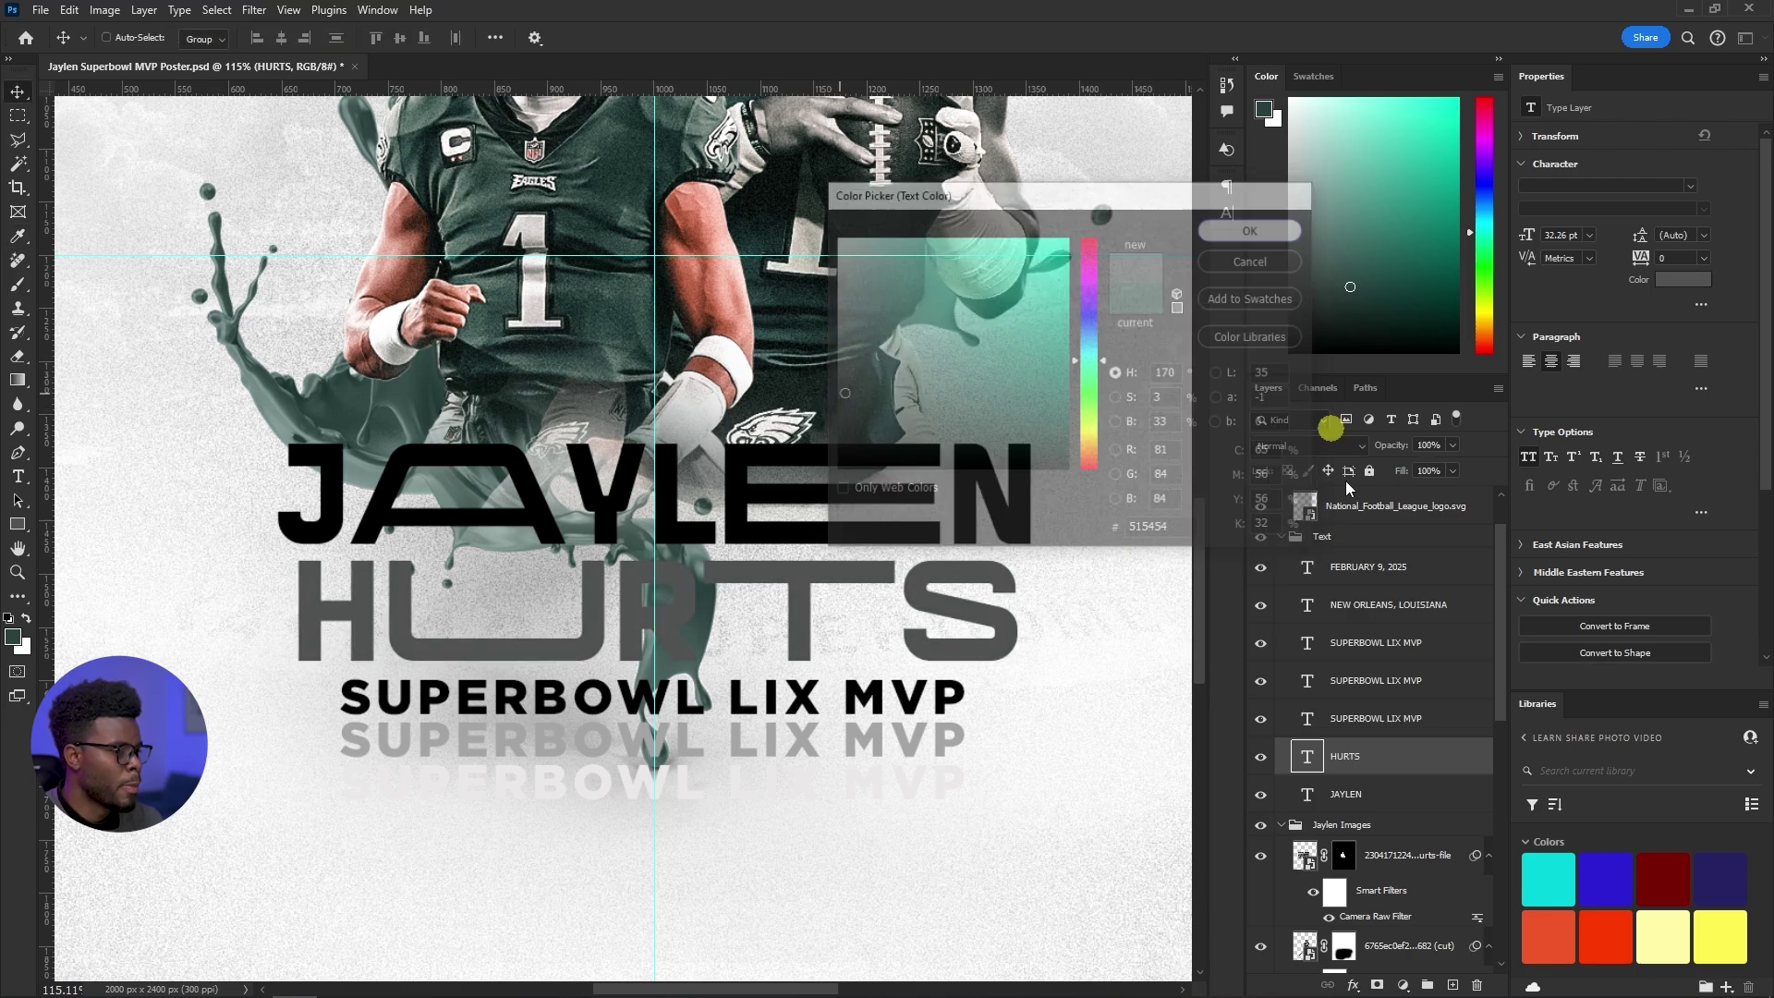
Collapse the Jaylen Images group and recolour the uppermost SUPERBOWL LIX MVP line on the poster dark green, #324a46
left_click(868, 427)
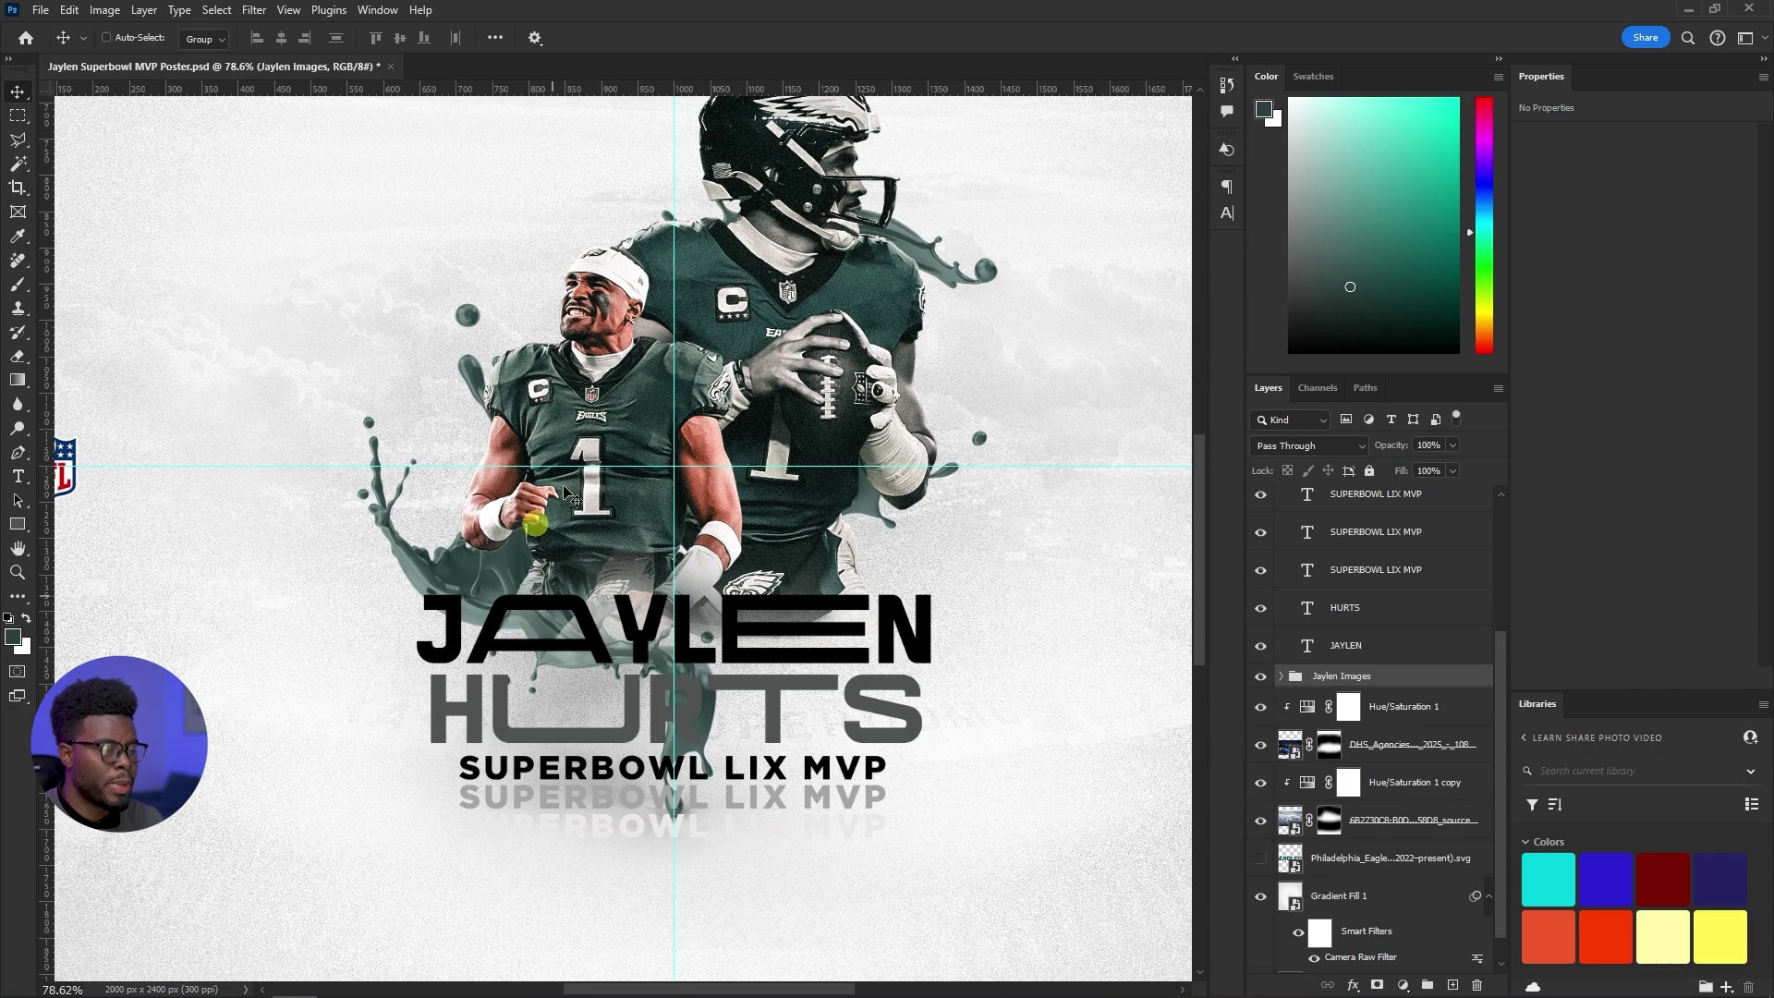
left_click(735, 436)
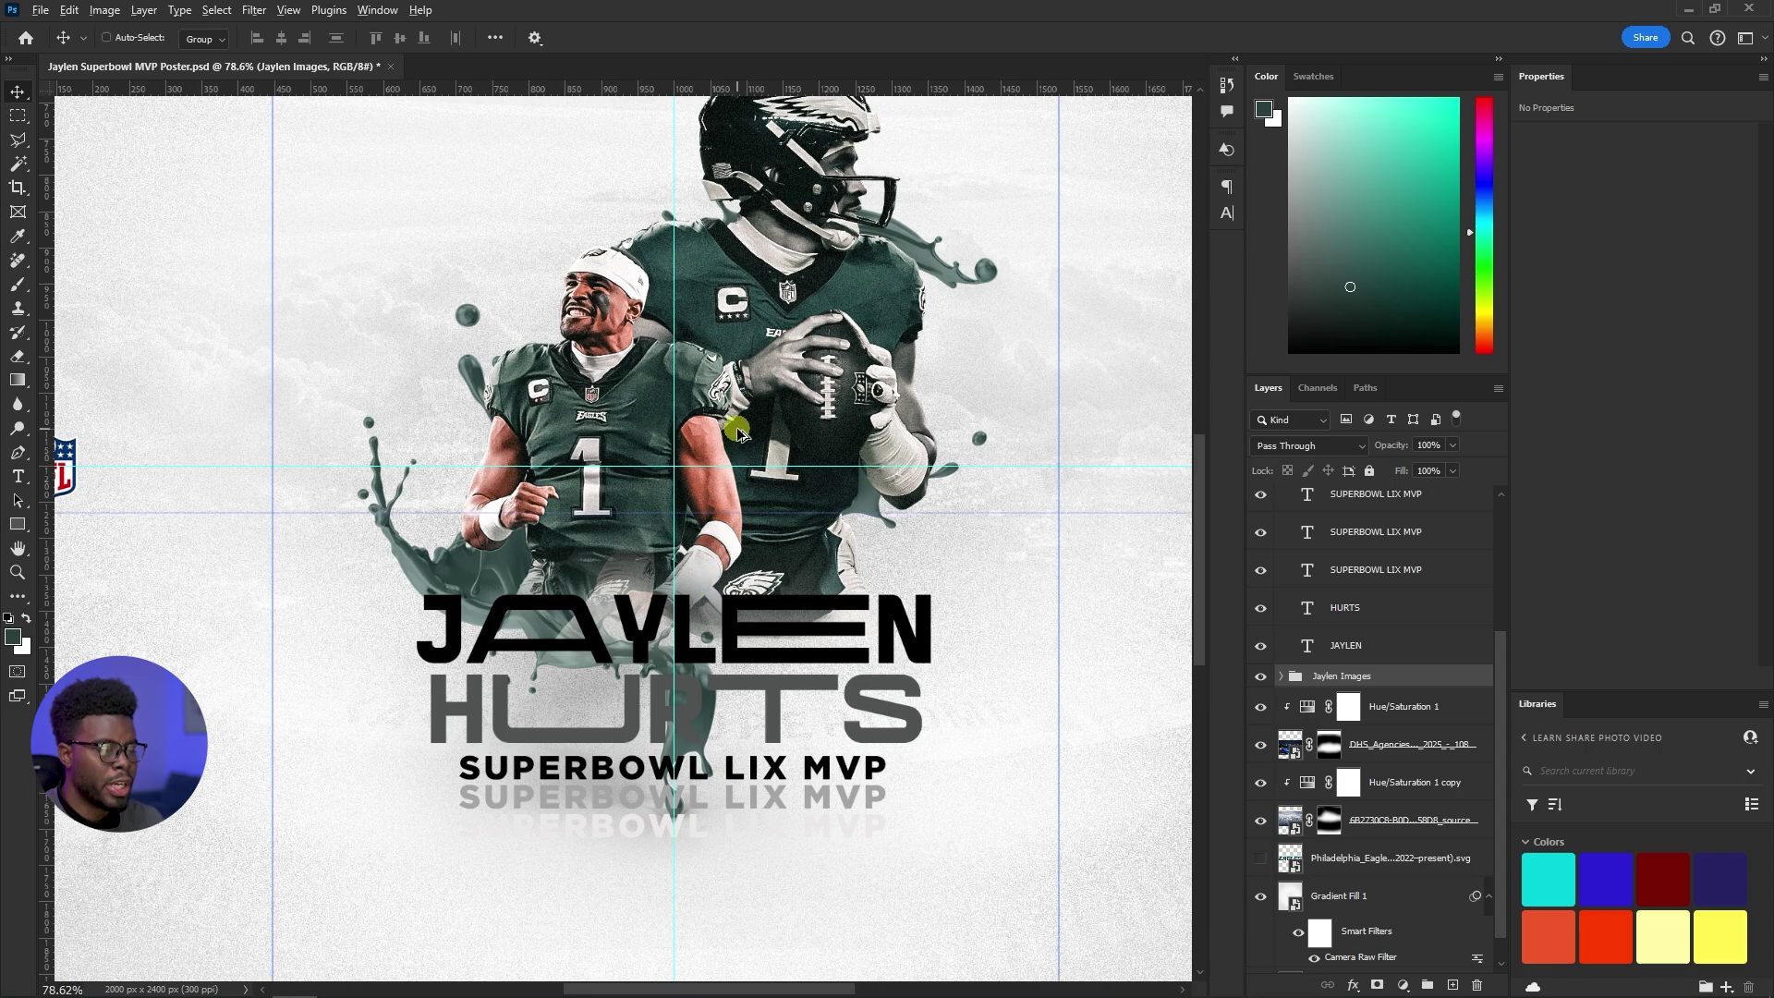
scroll(739, 434, "down", 3)
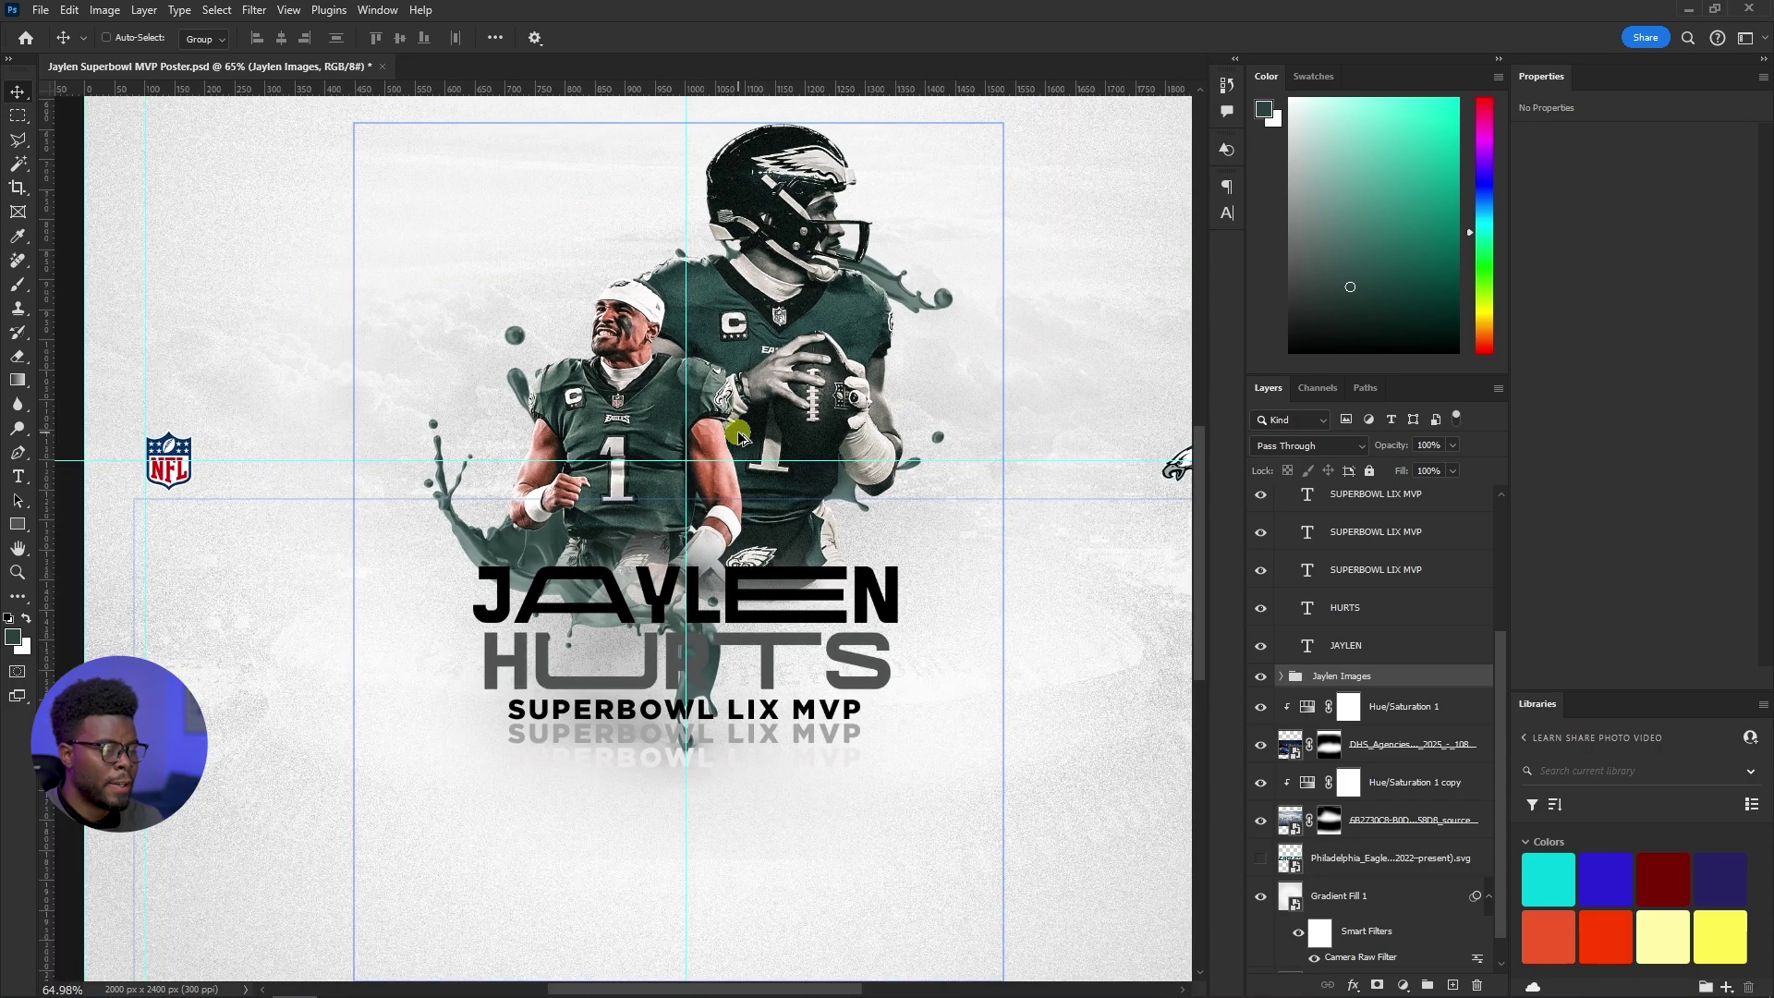
scroll(739, 434, "up", 4)
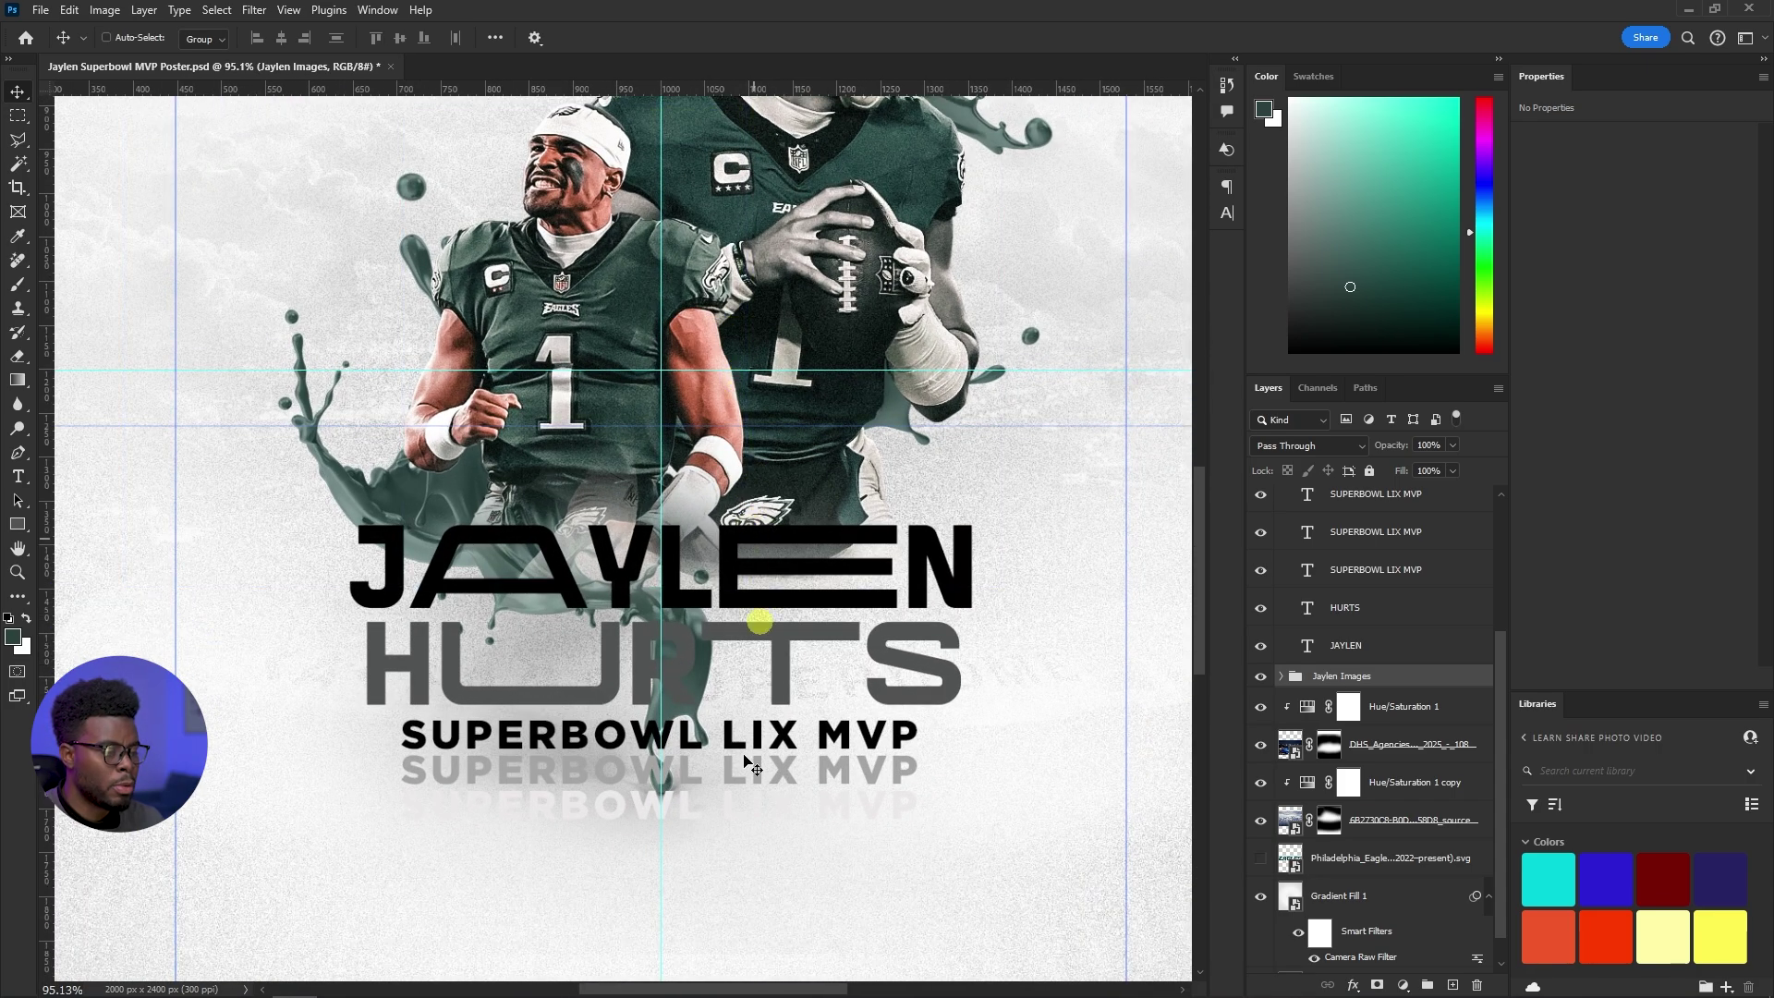
scroll(748, 764, "up", 2)
left_click(846, 702, "ctrl")
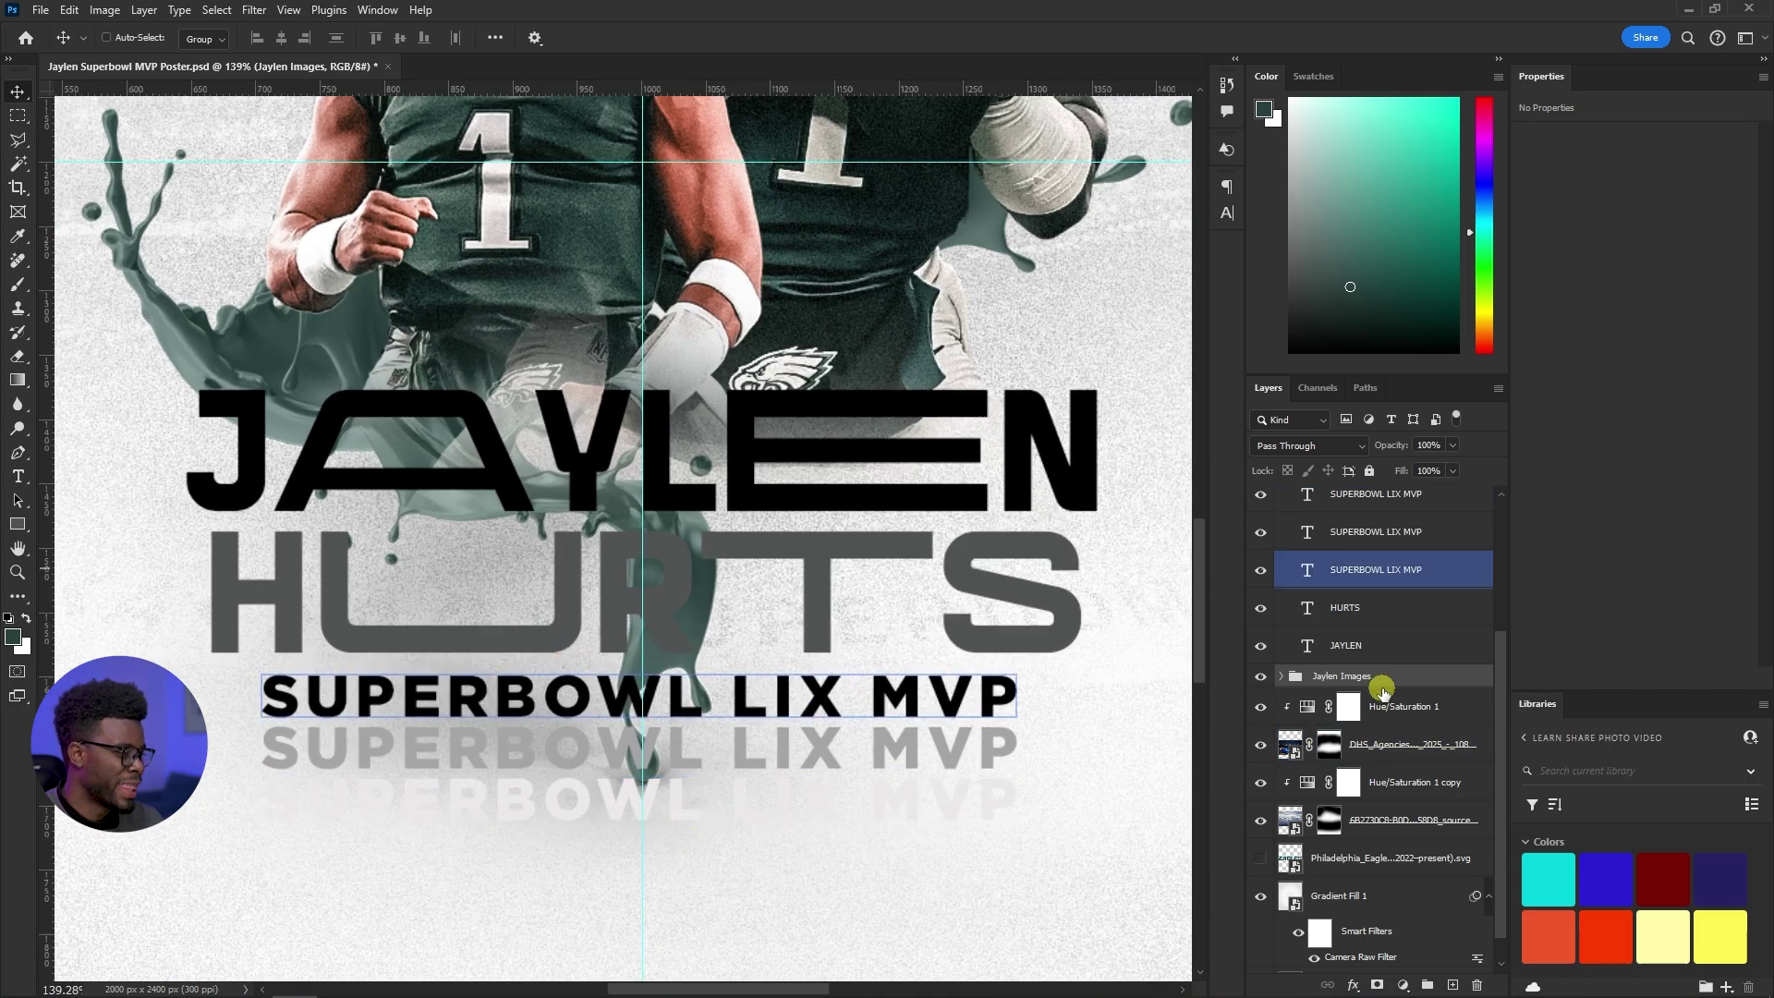
scroll(1413, 629, "up", 1)
left_click(1426, 615)
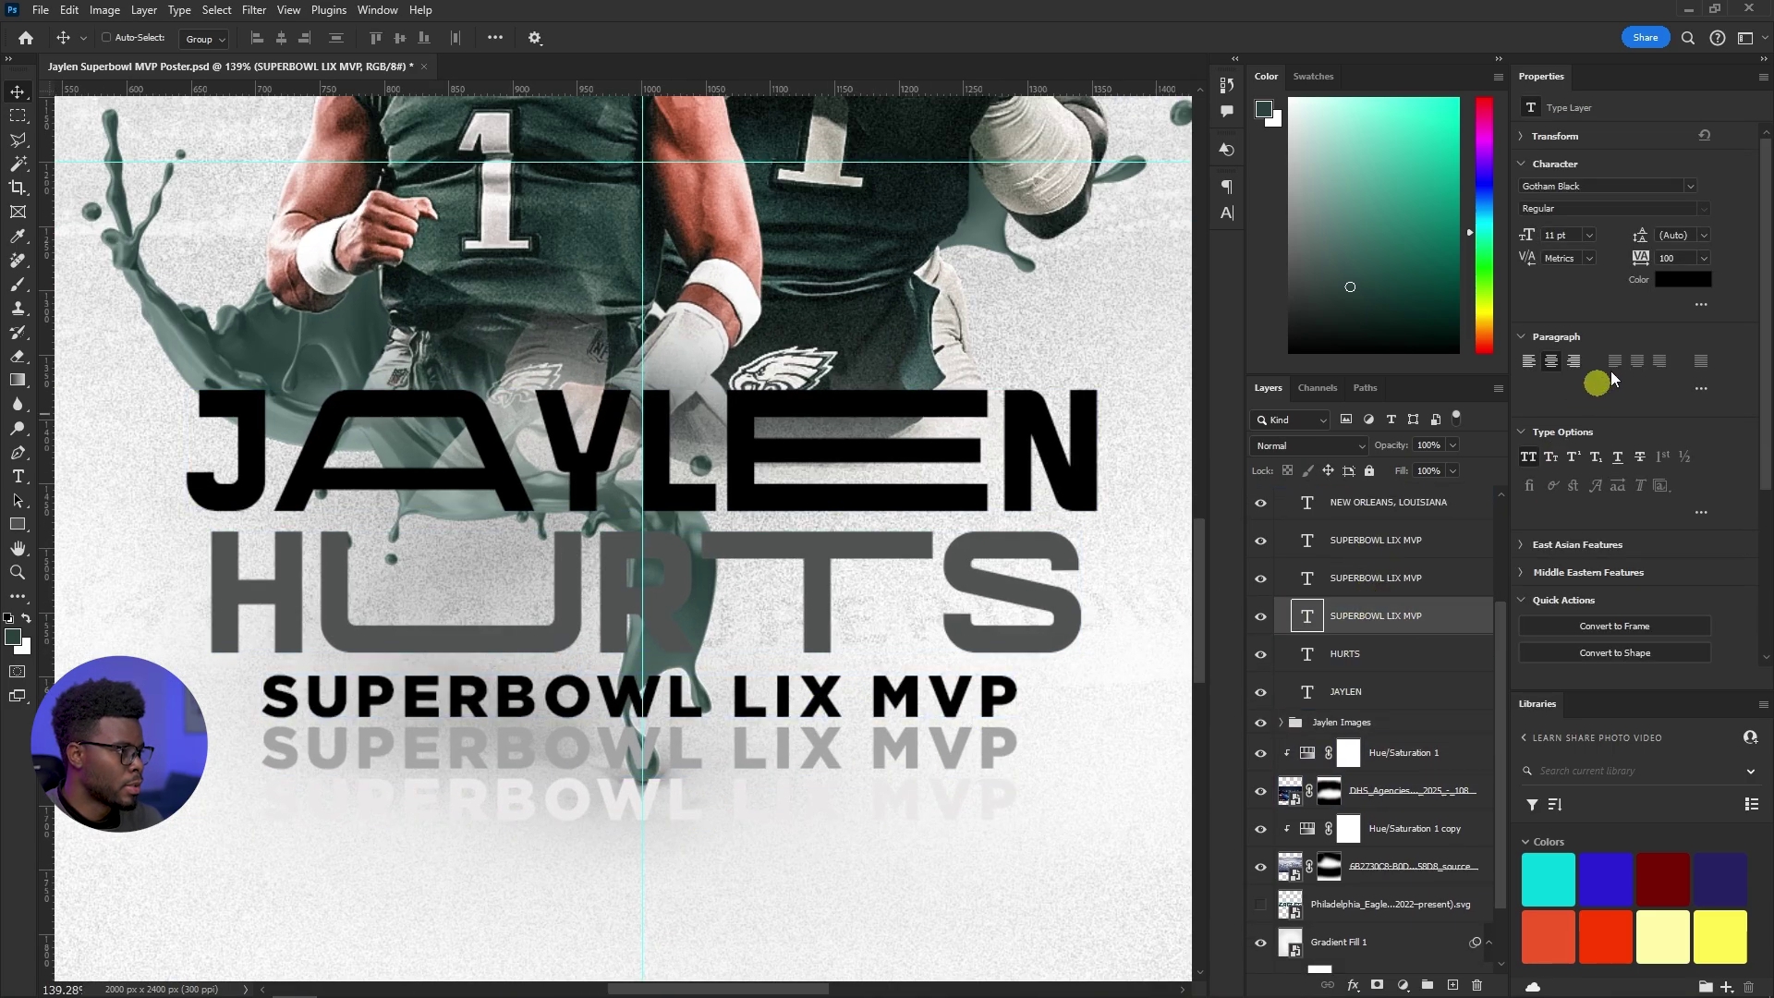
left_click(1680, 281)
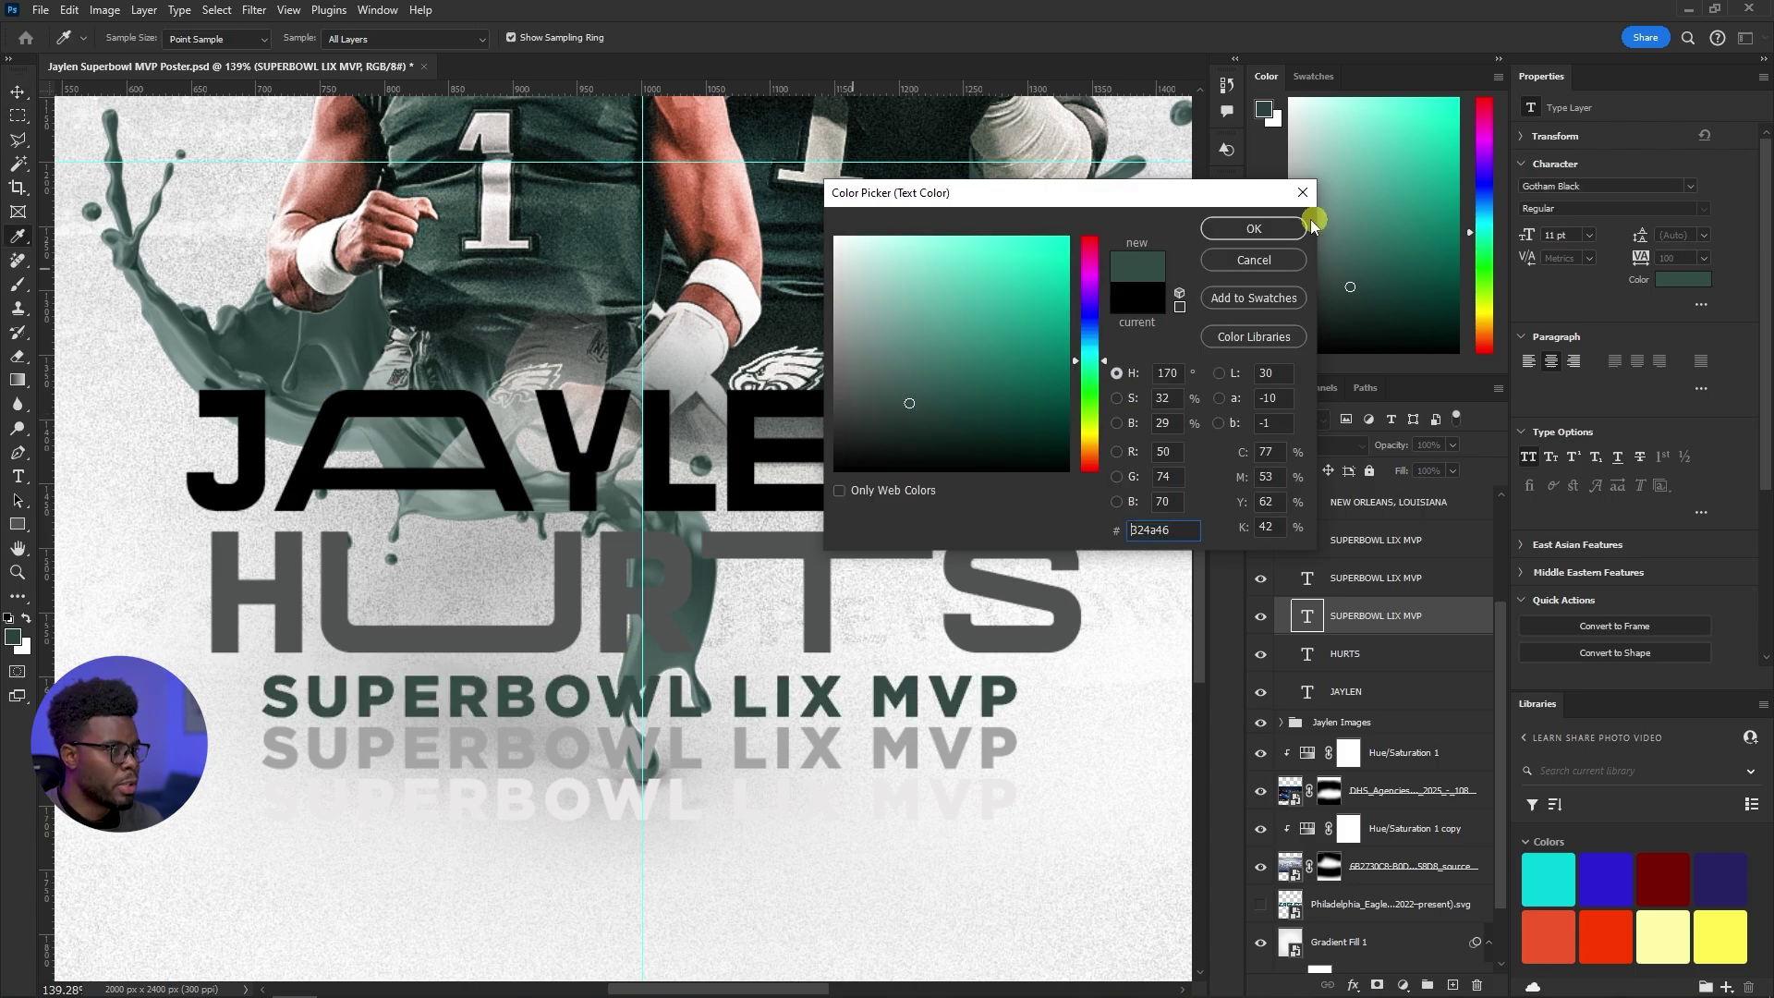
left_click(1253, 229)
key("v")
Check the recoloured text against the players and paint splashes, and save the poster
scroll(818, 369, "down", 5)
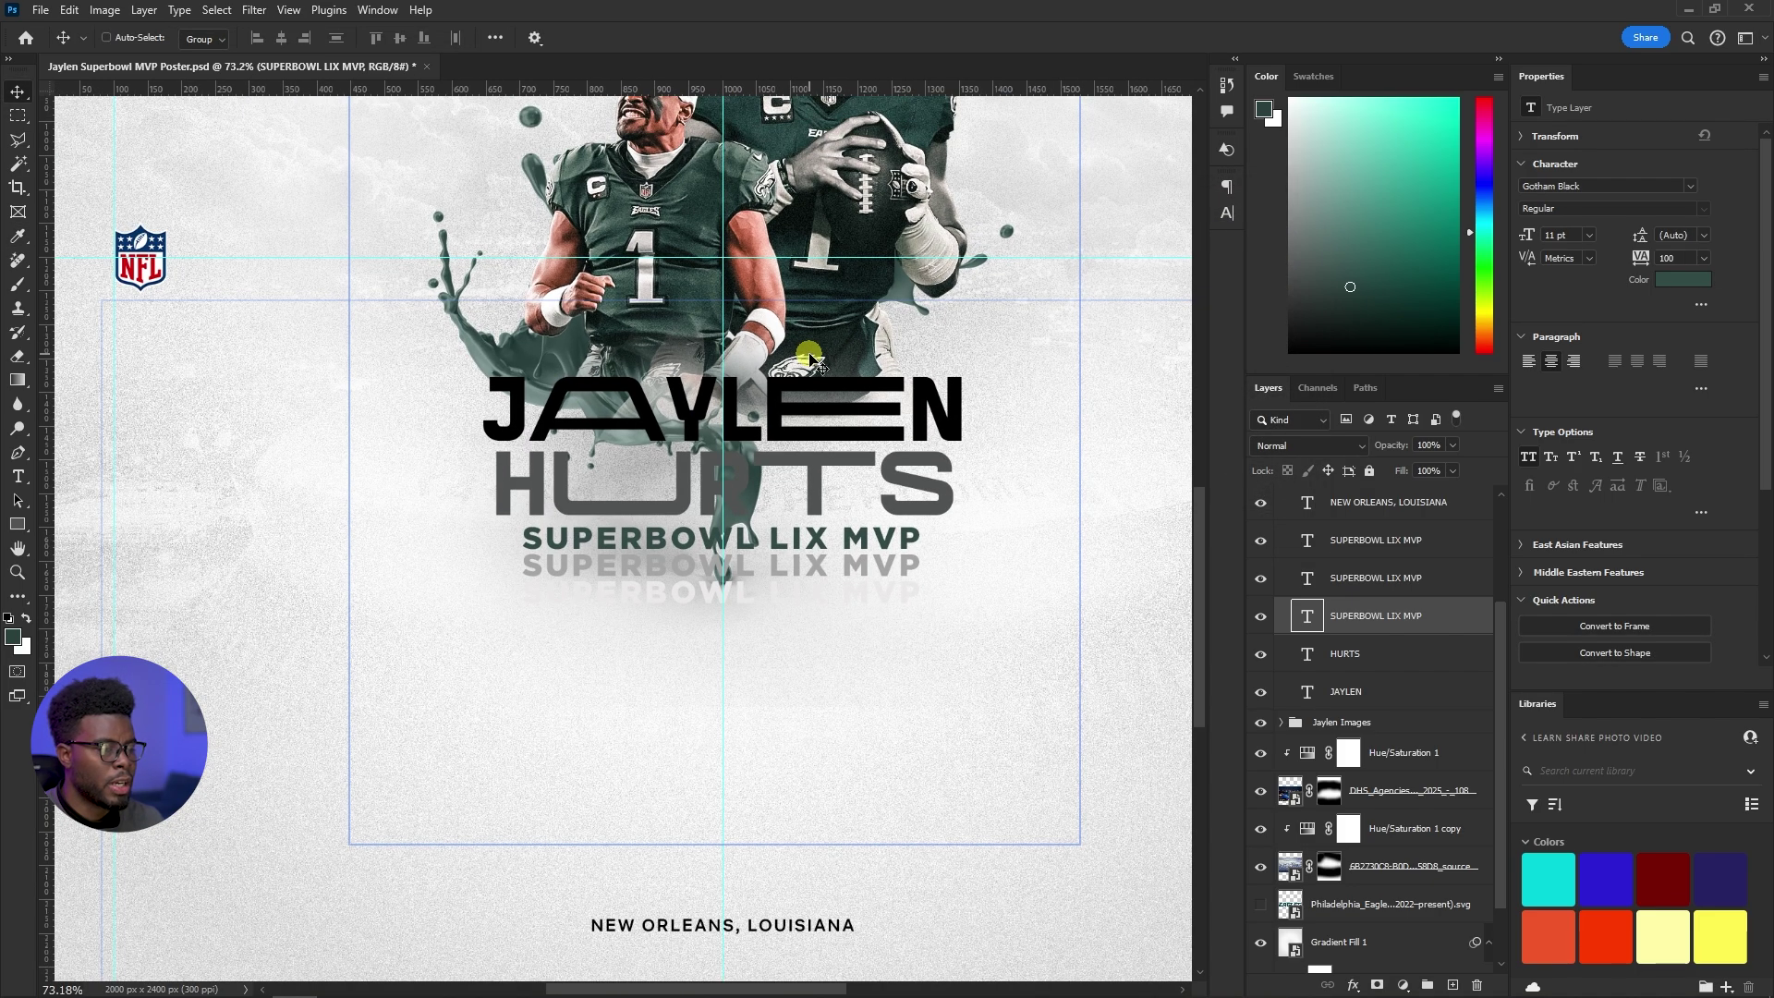
scroll(817, 351, "up", 2)
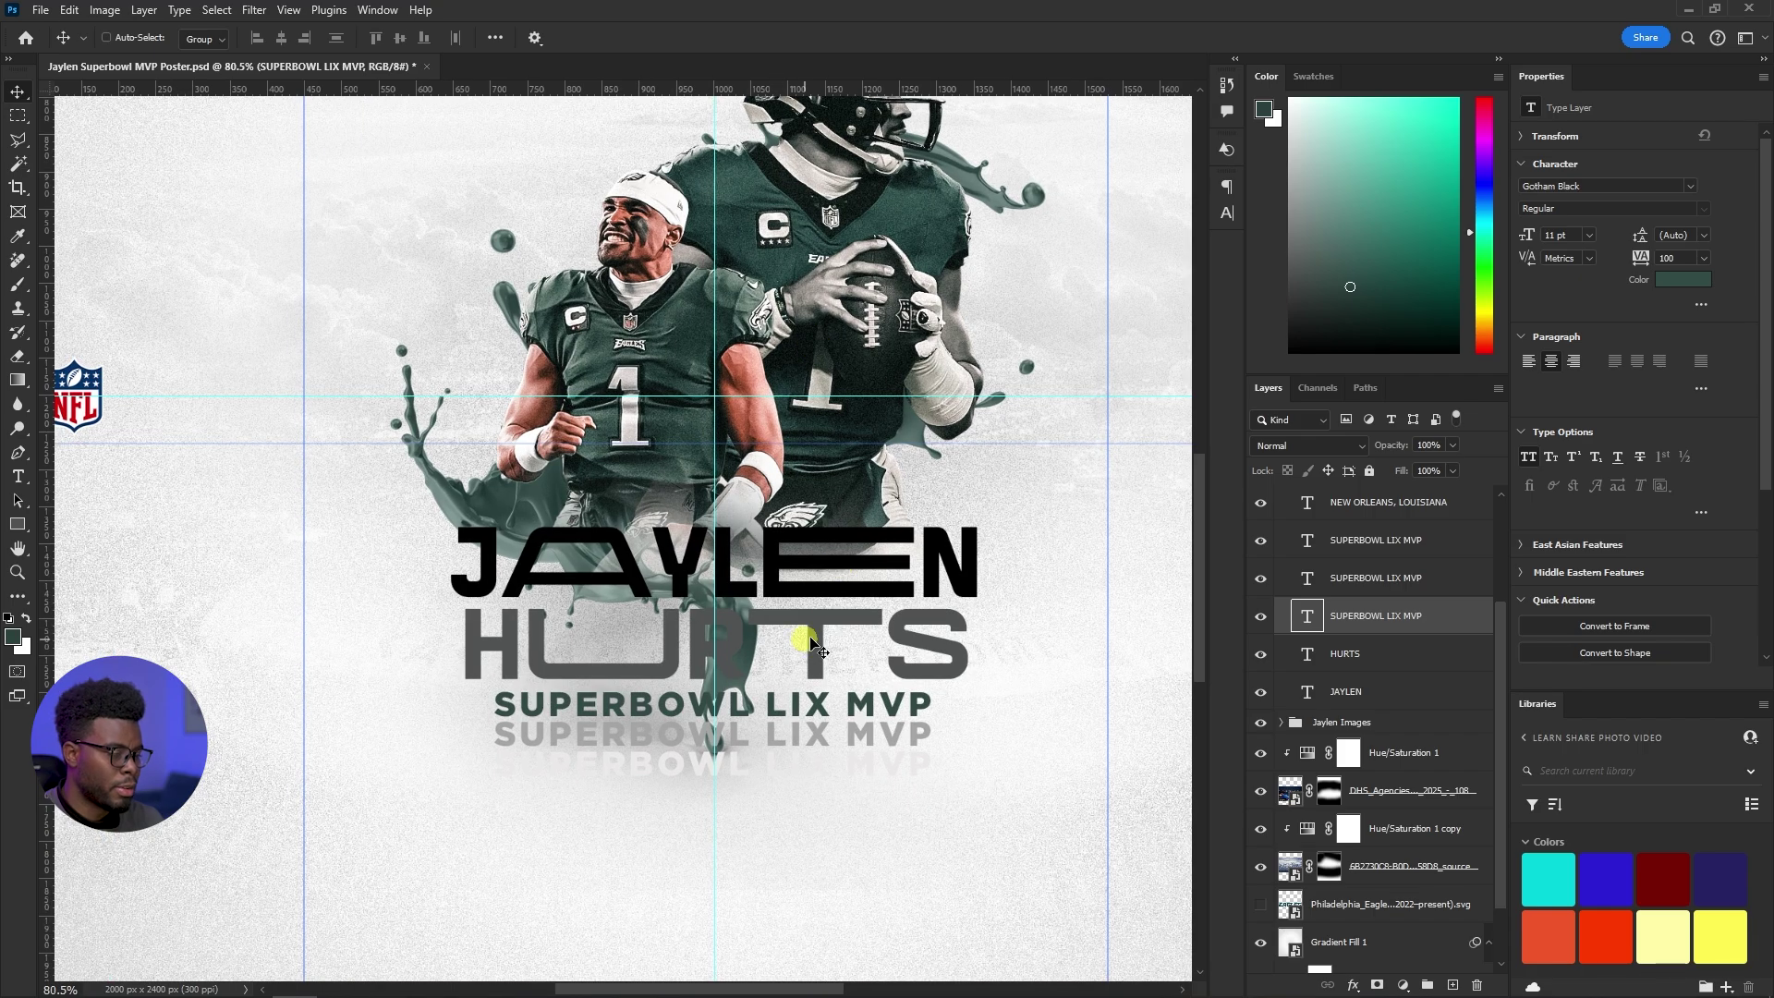
scroll(774, 739, "up", 3)
scroll(777, 588, "down", 6)
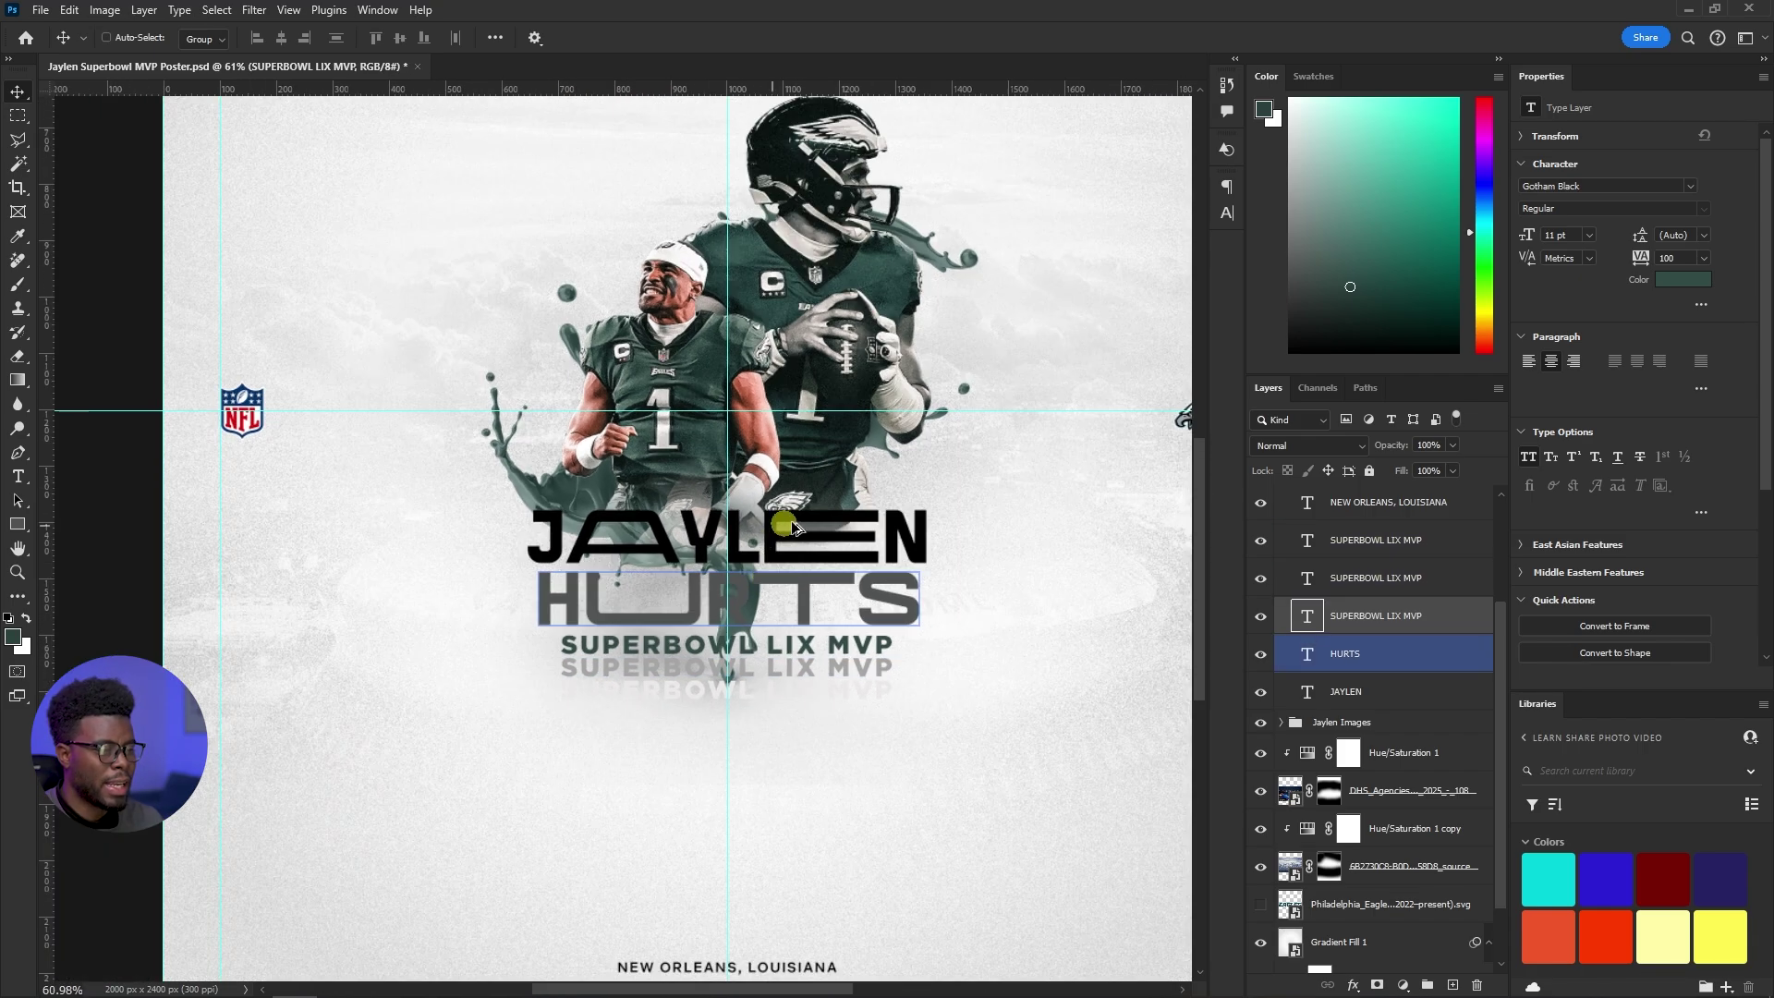
scroll(809, 462, "up", 2)
scroll(834, 365, "up", 3)
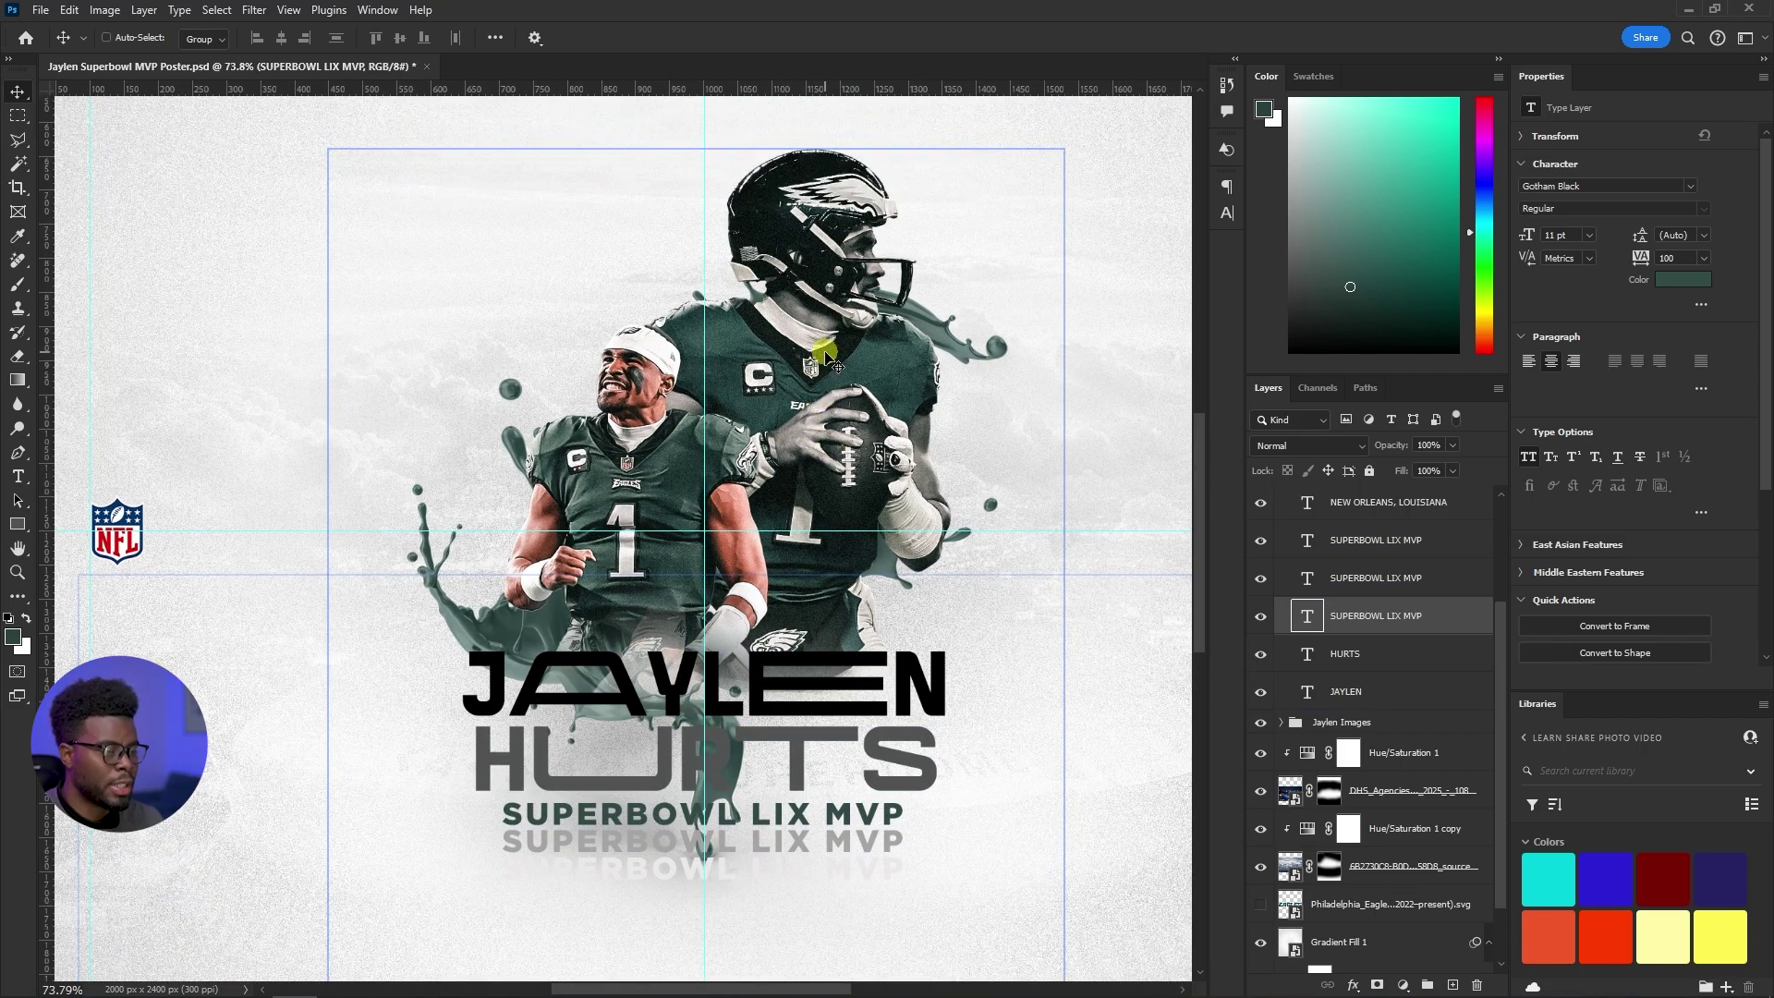
key("ctrl+s")
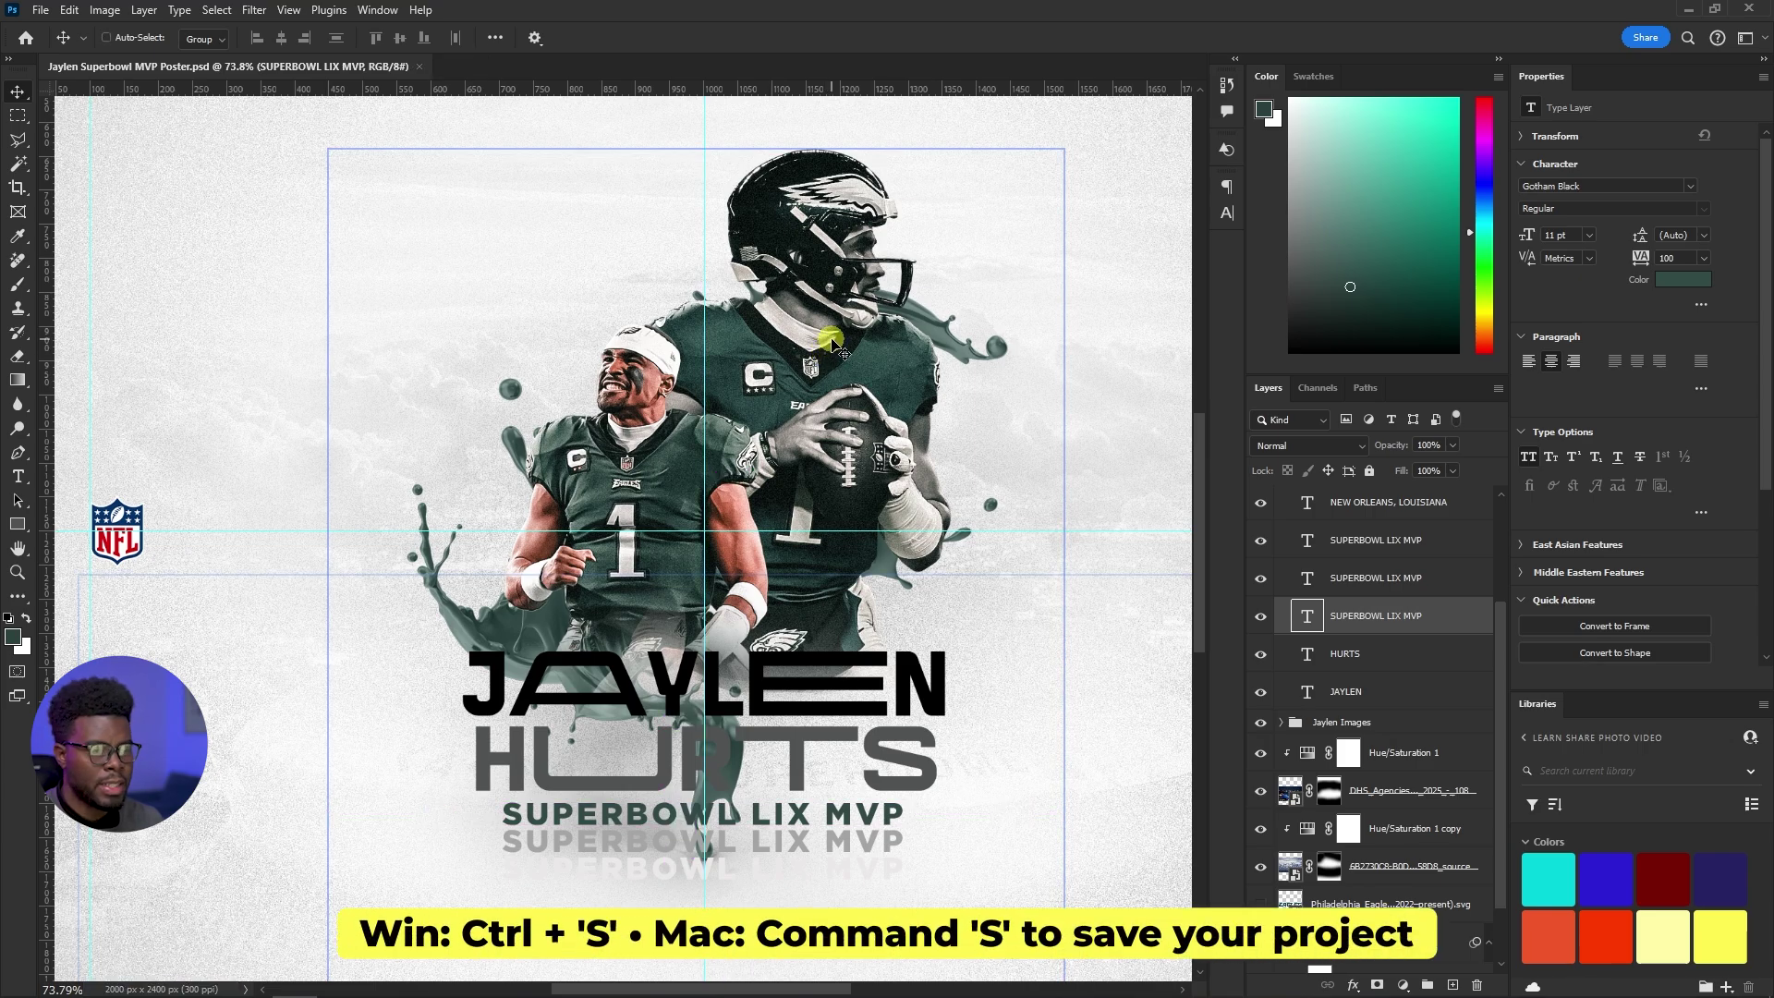
Look through the layers in the Jaylen Images group, and collapse the Text group
left_click(1338, 752)
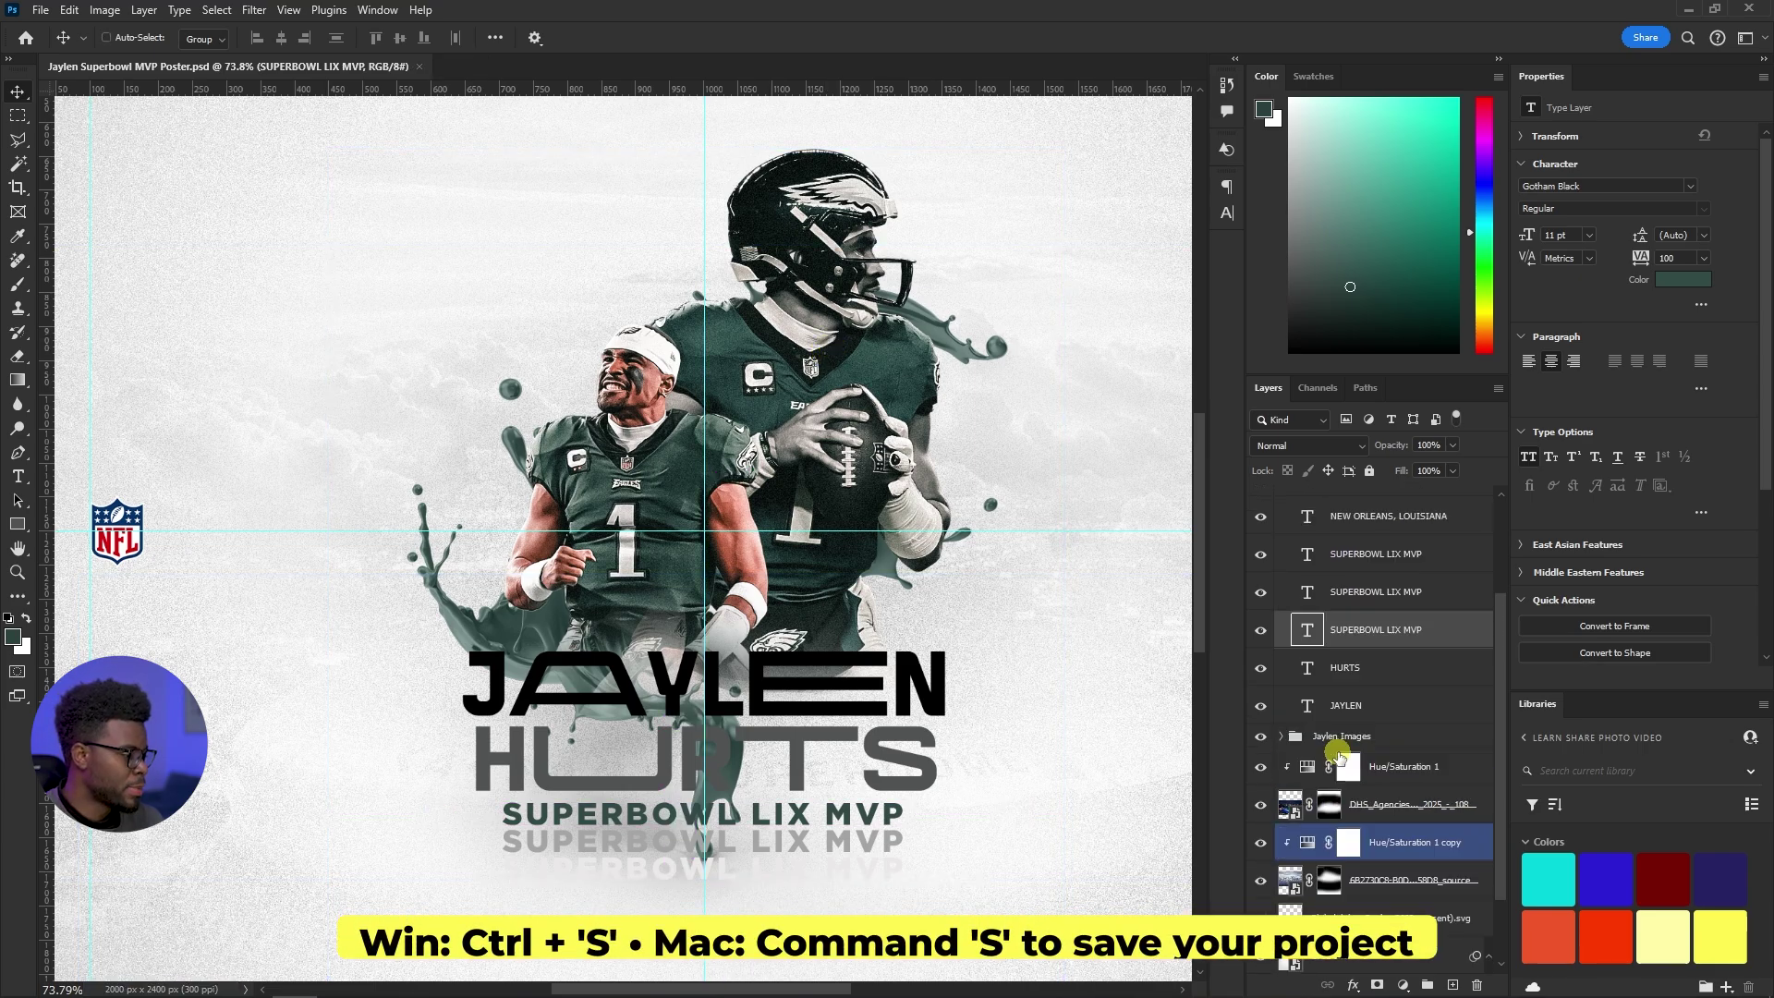
scroll(1339, 753, "down", 1)
scroll(1339, 752, "down", 1)
left_click(1307, 710)
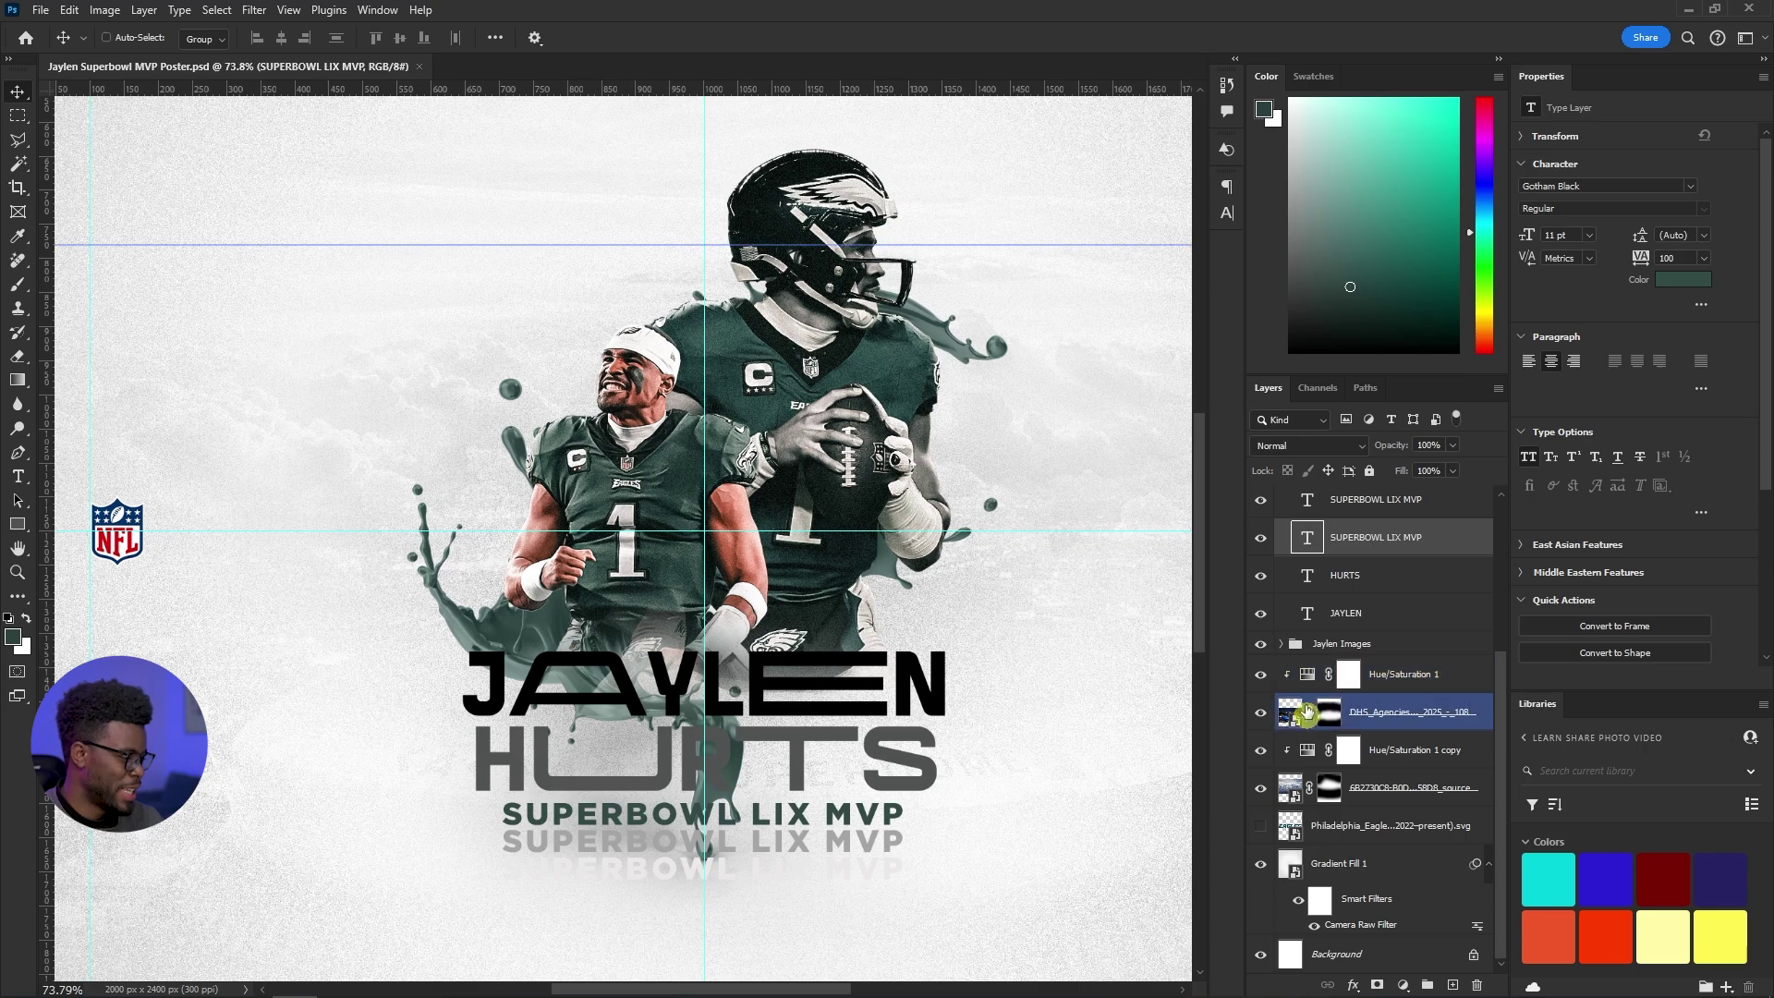
left_click(1276, 618)
left_click(1272, 647)
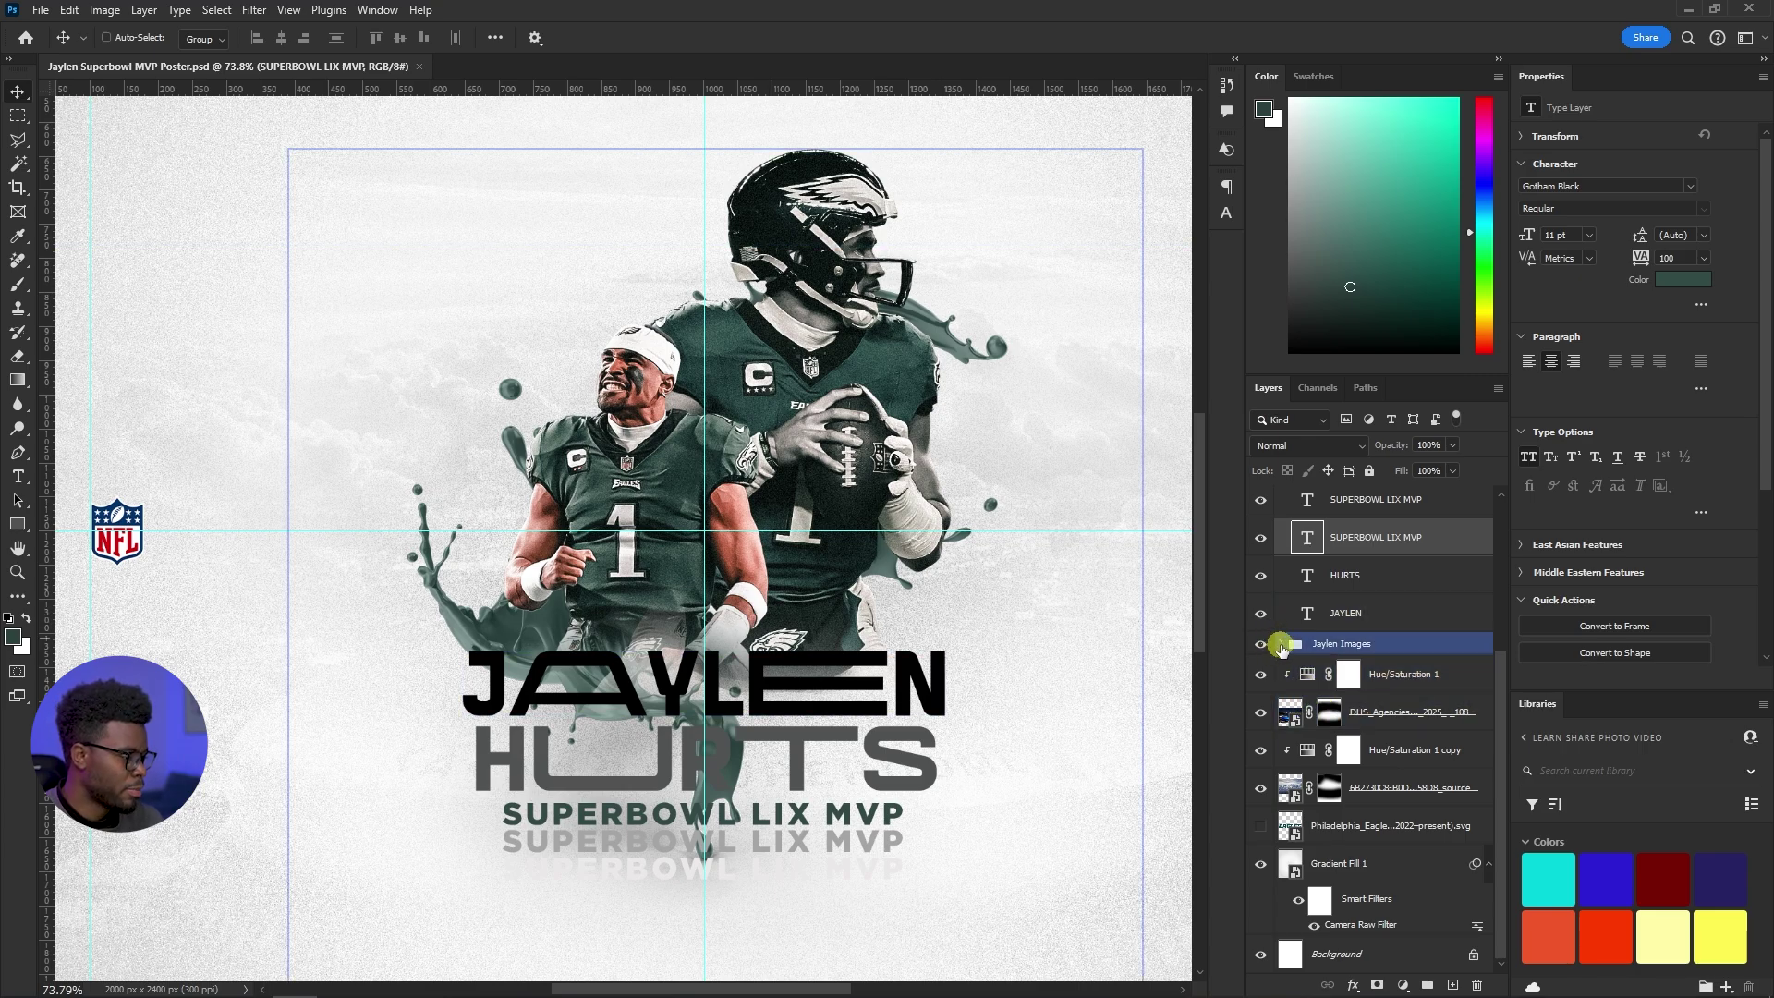
left_click(1281, 644)
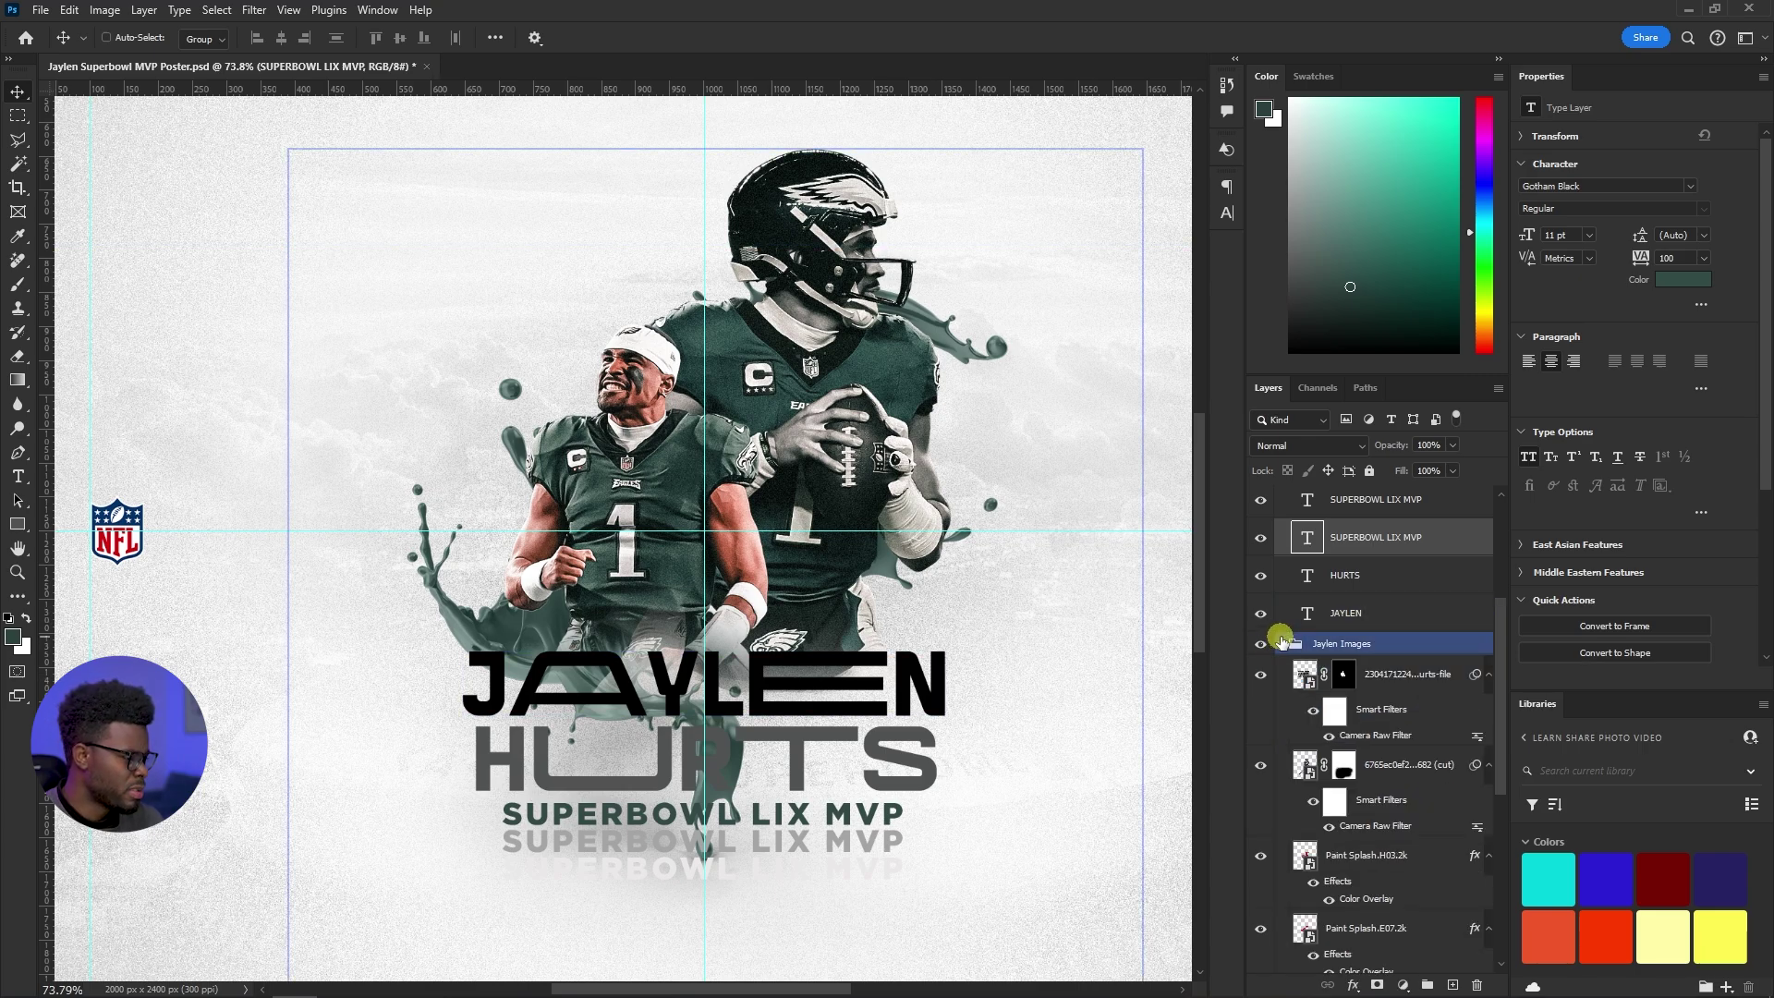
scroll(1296, 671, "down", 2)
scroll(1298, 673, "down", 3)
scroll(1301, 673, "up", 7)
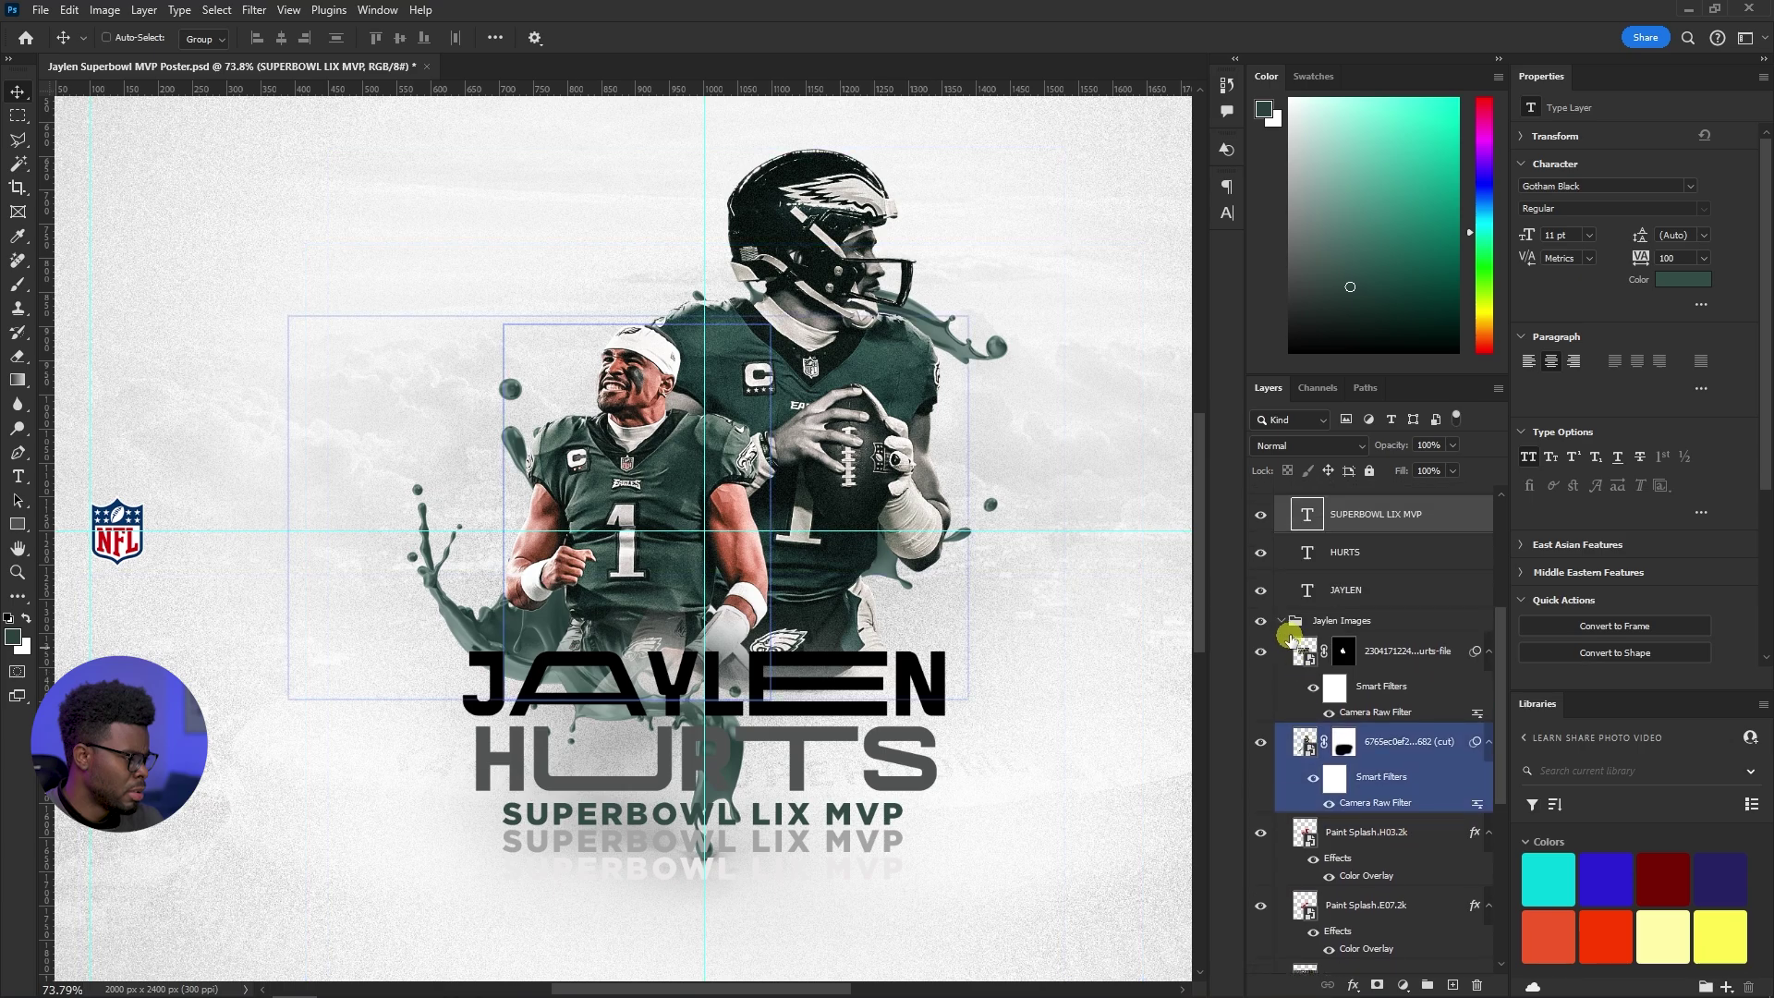
left_click(1282, 621)
scroll(1286, 624, "up", 8)
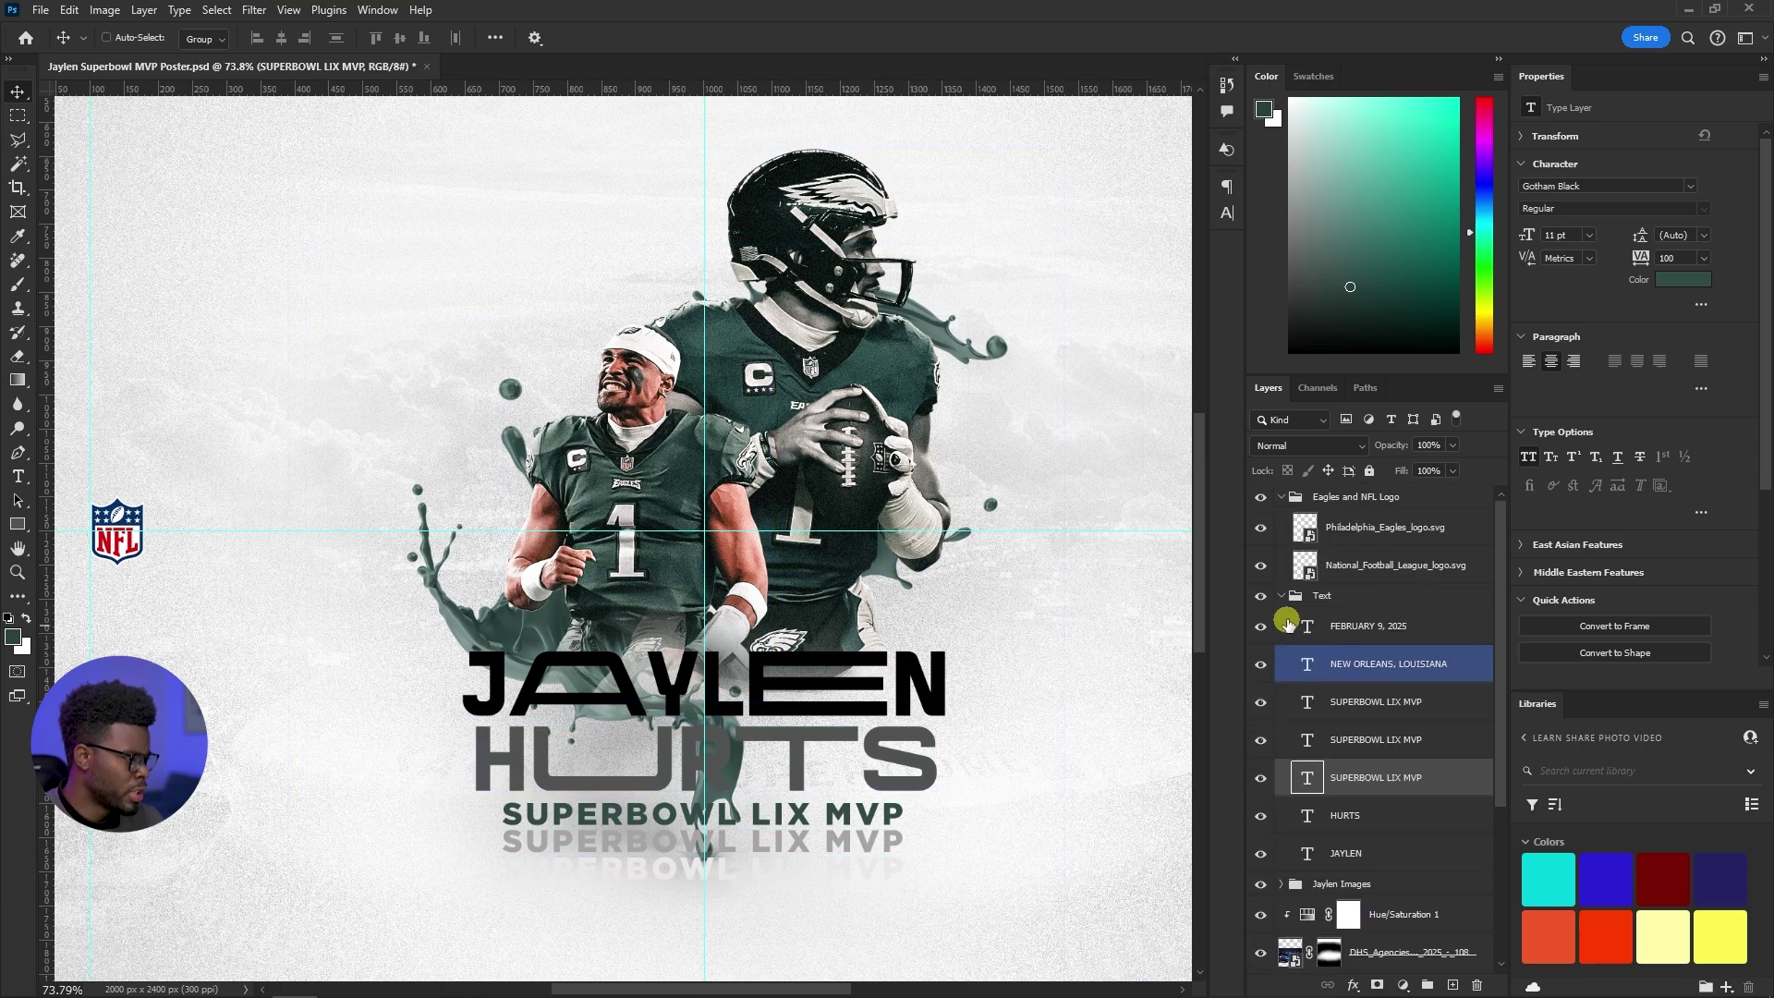
left_click(1281, 596)
scroll(1293, 658, "down", 3)
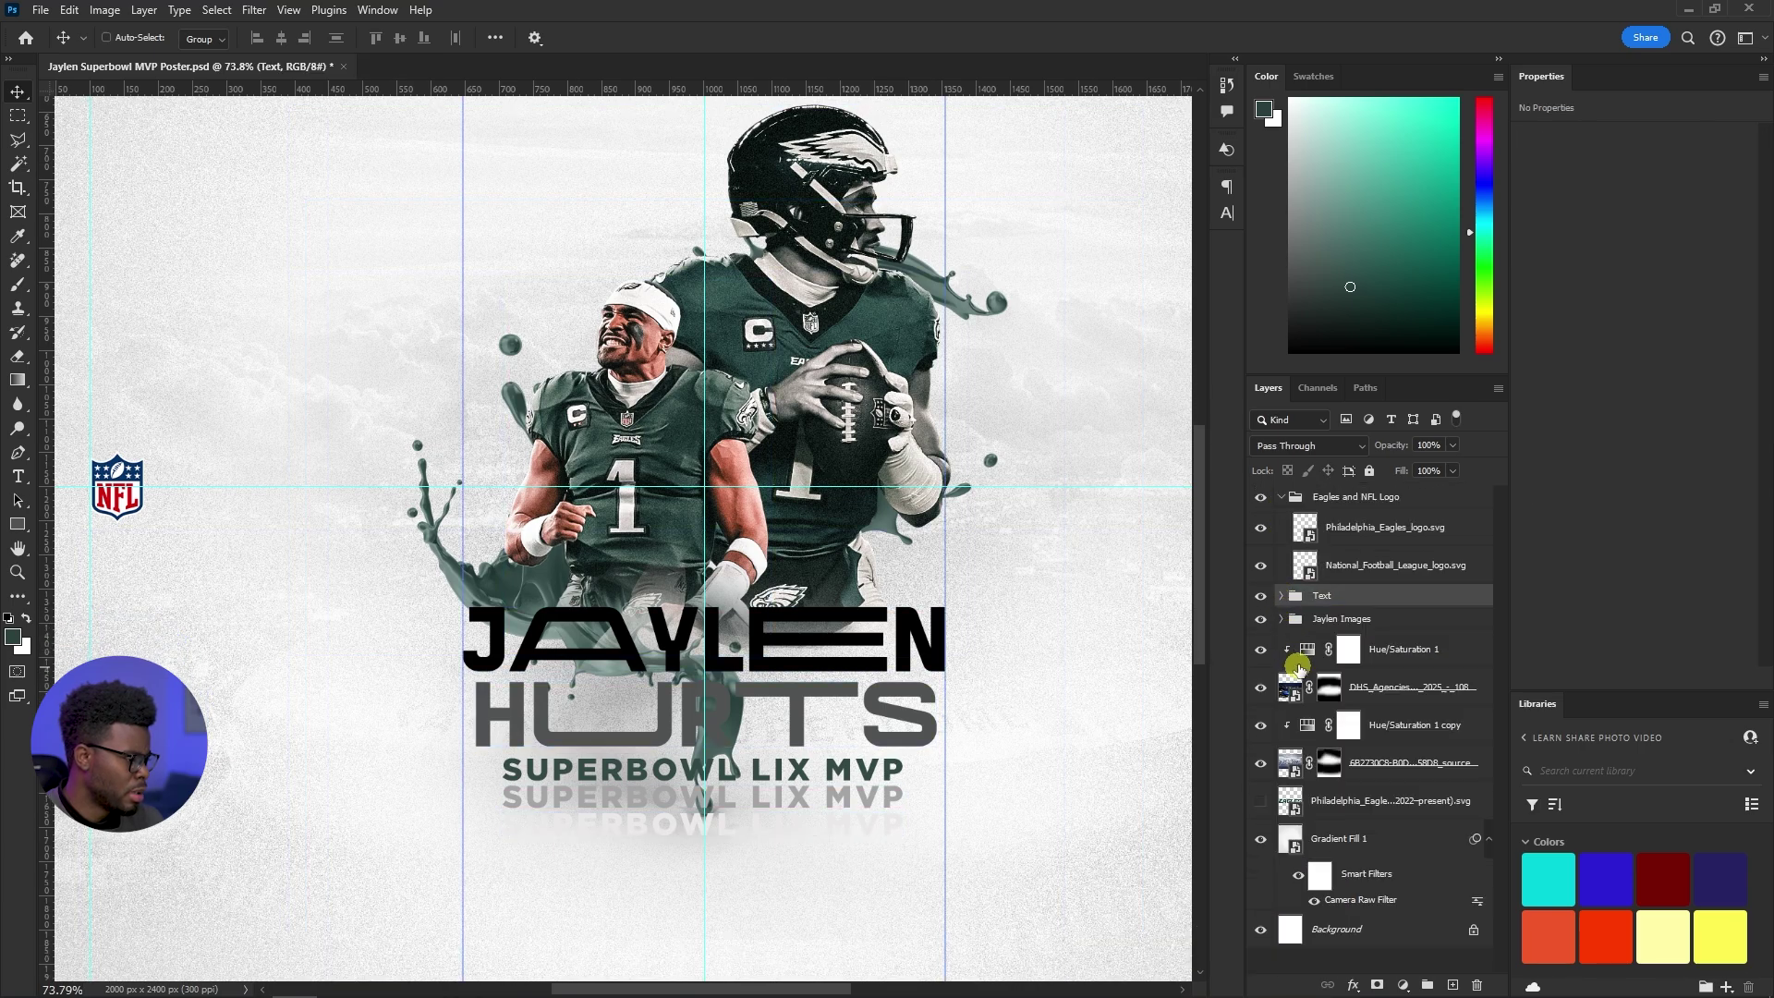
scroll(1345, 742, "up", 2)
left_click(1358, 688)
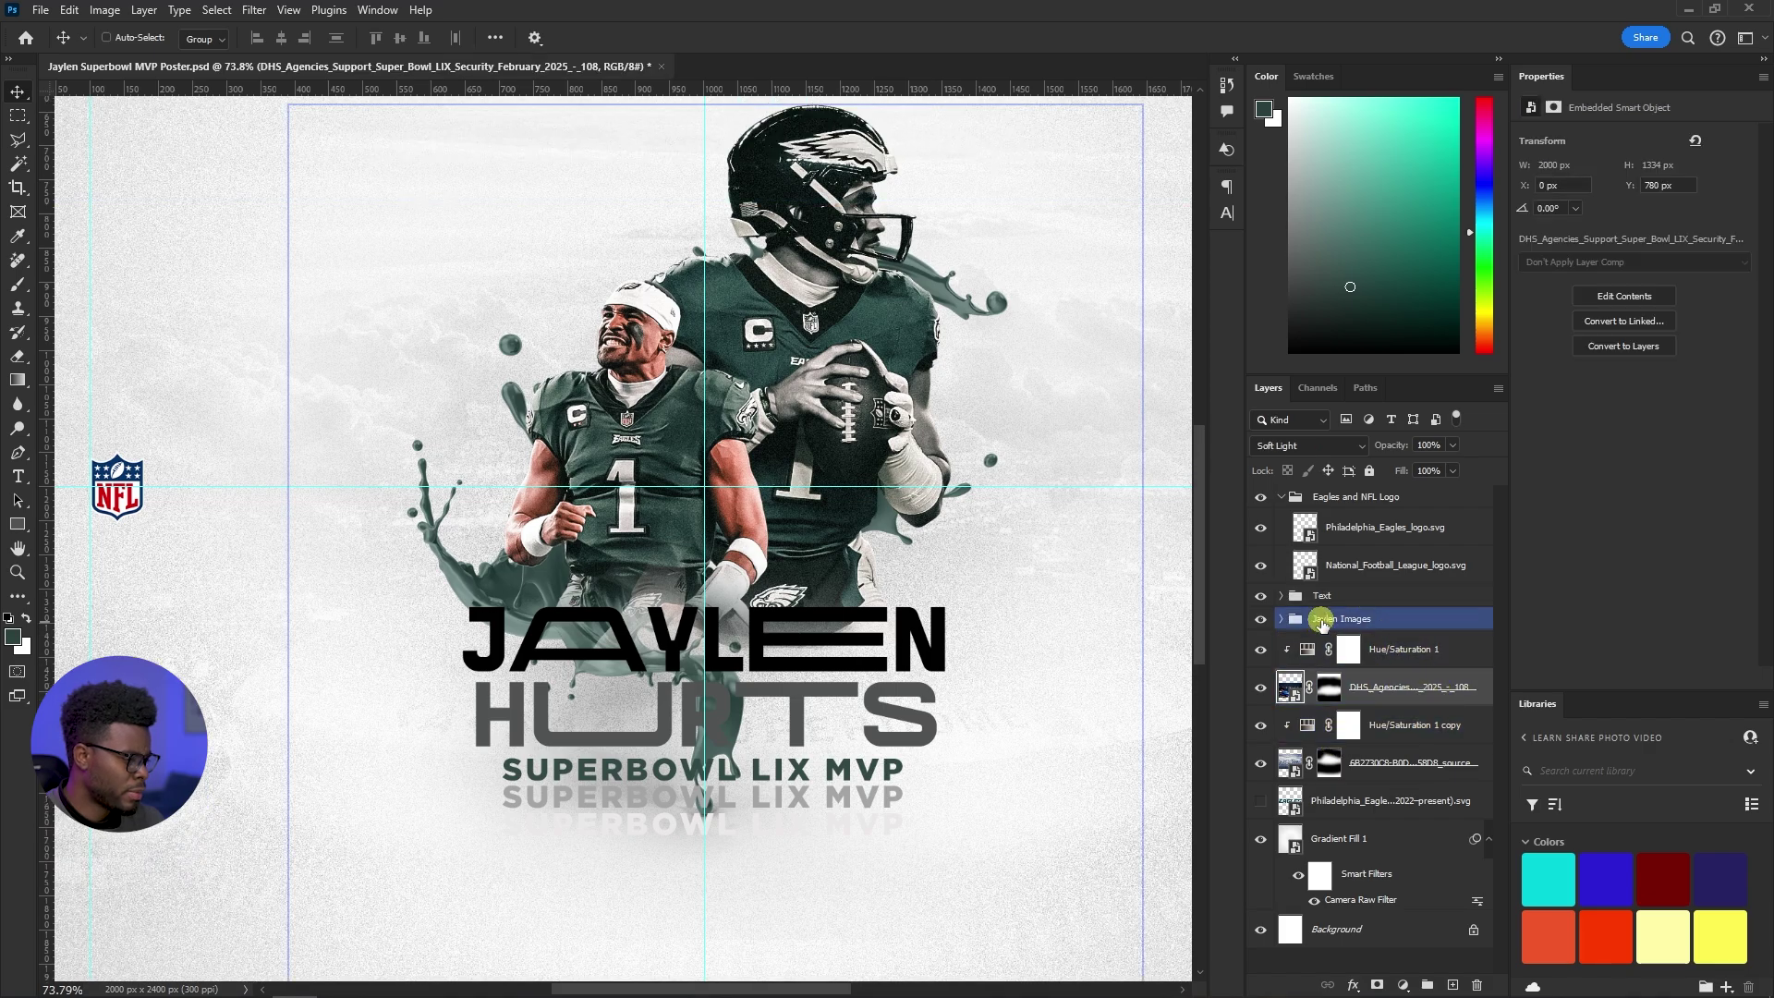
left_click(1285, 620)
left_click(1281, 620)
scroll(1325, 667, "down", 6)
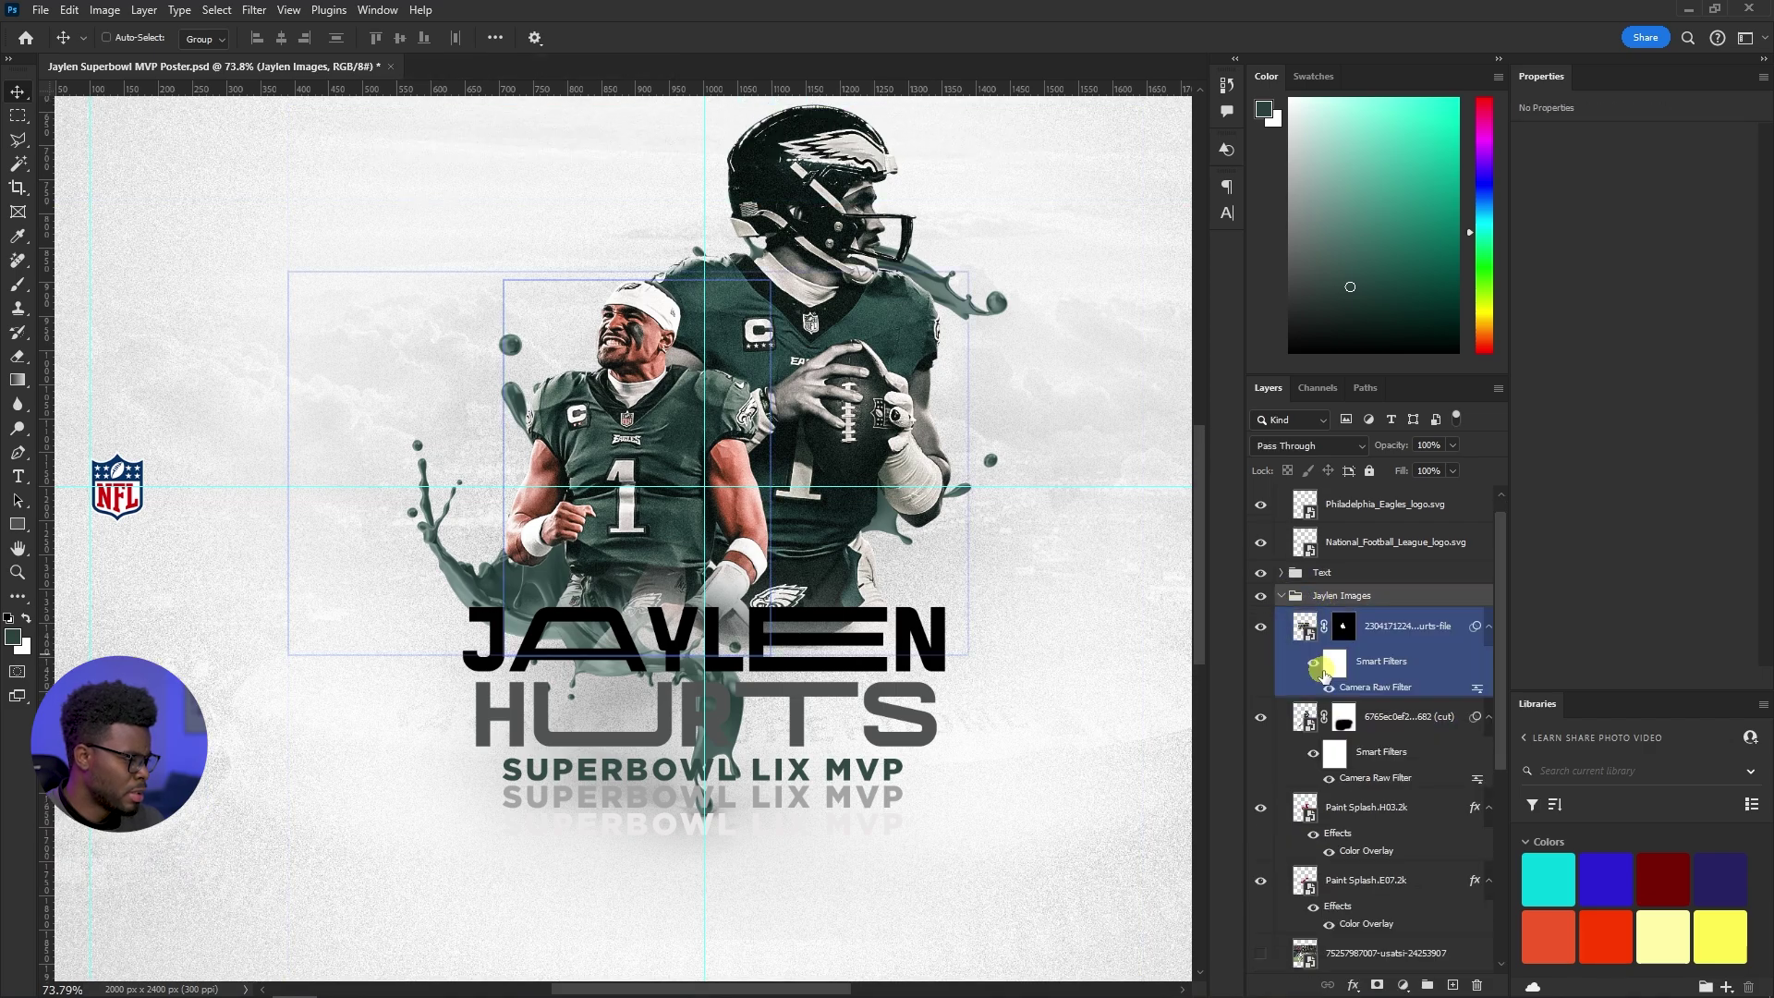
scroll(1330, 668, "down", 3)
left_click(1331, 658)
left_click(1362, 695, "shift")
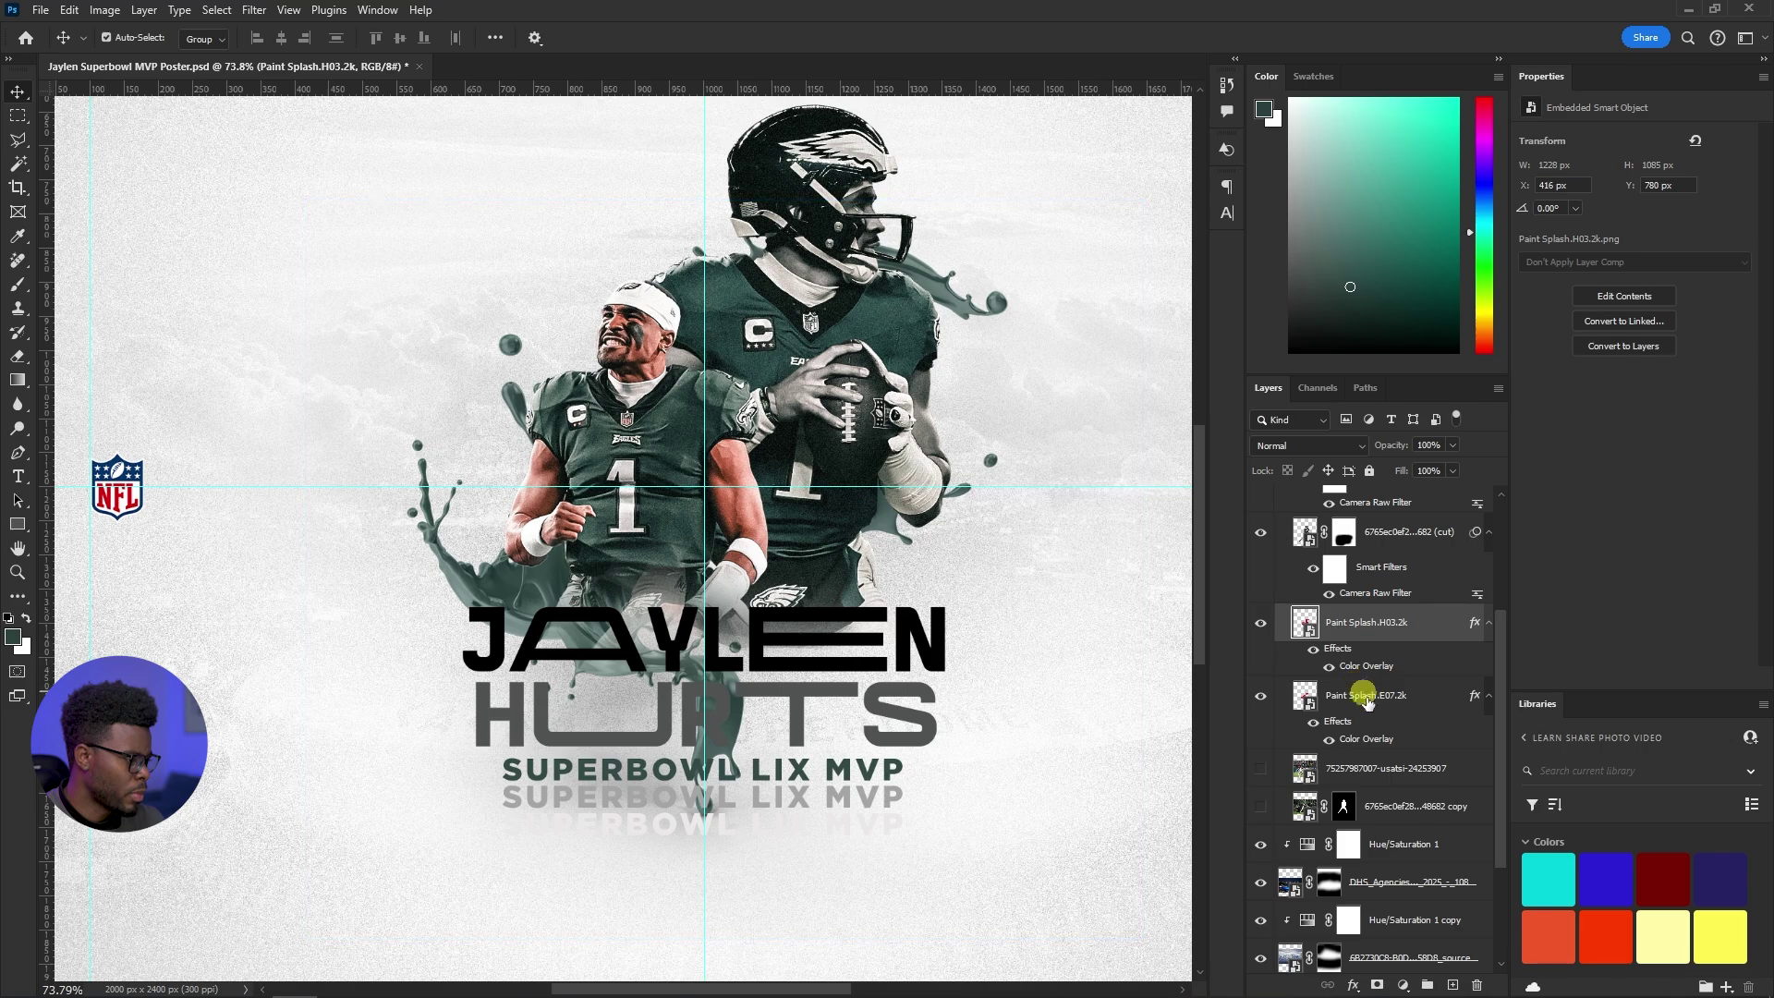
left_click_drag(1394, 634, 1405, 861)
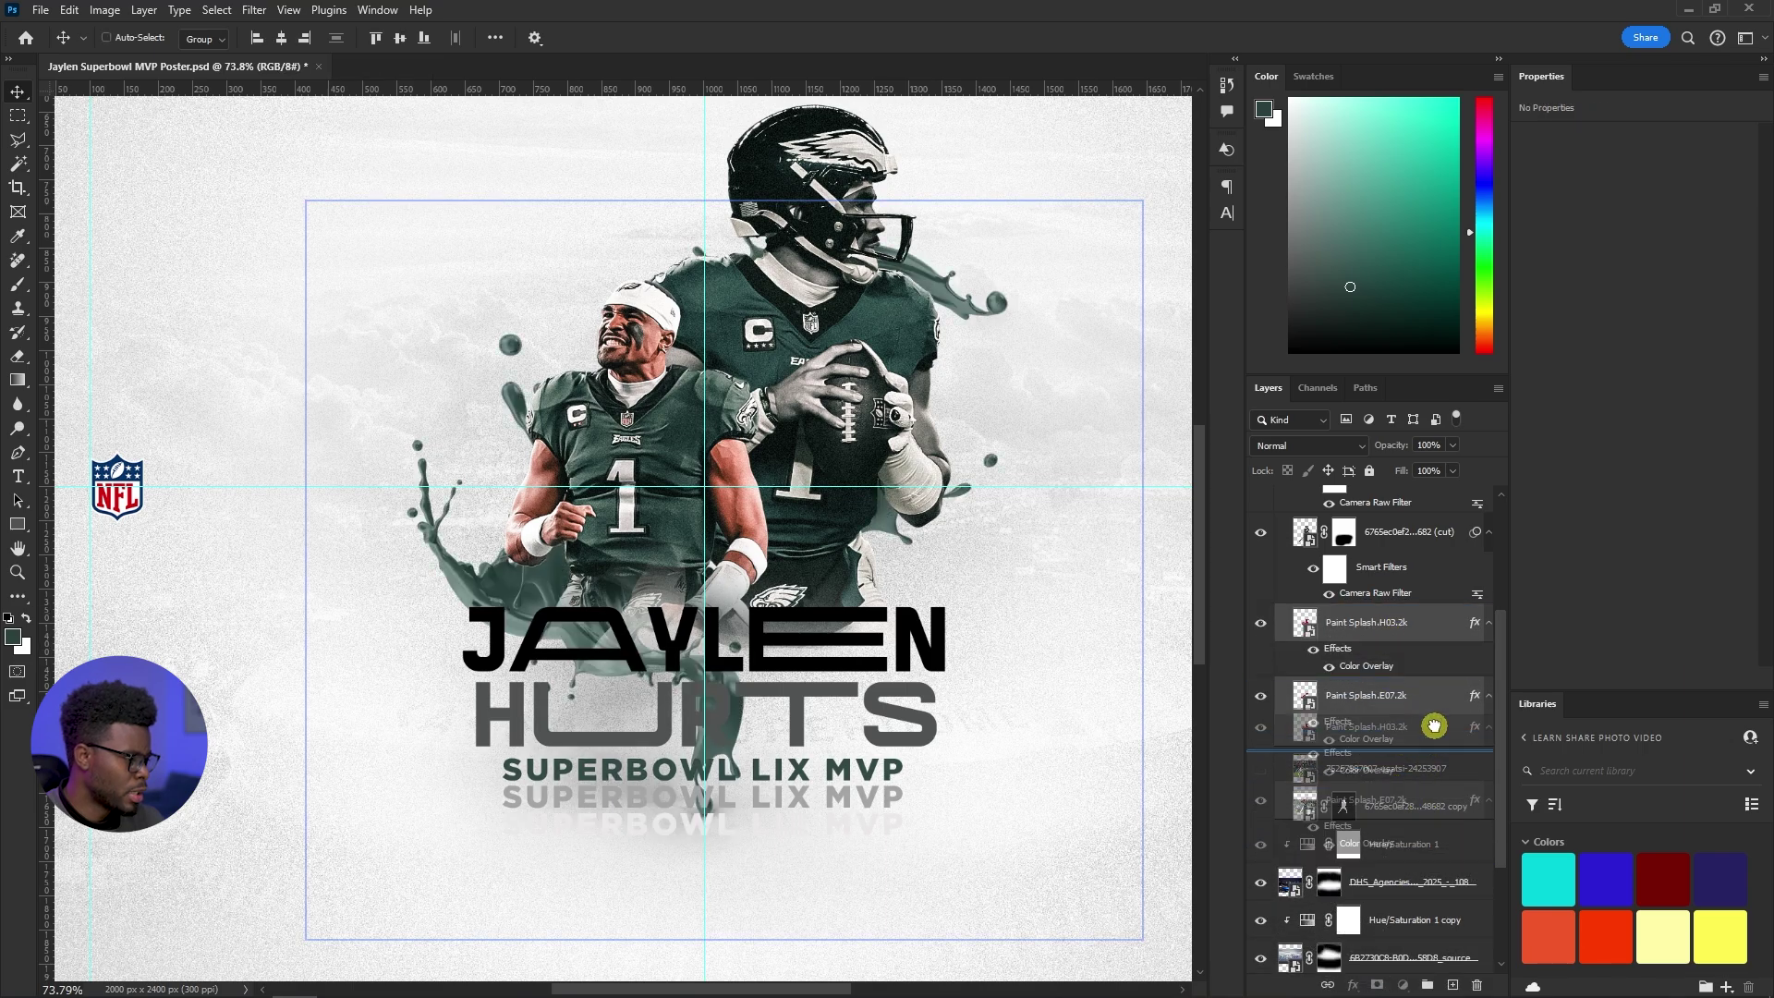
scroll(1413, 647, "up", 5)
left_click(1312, 595)
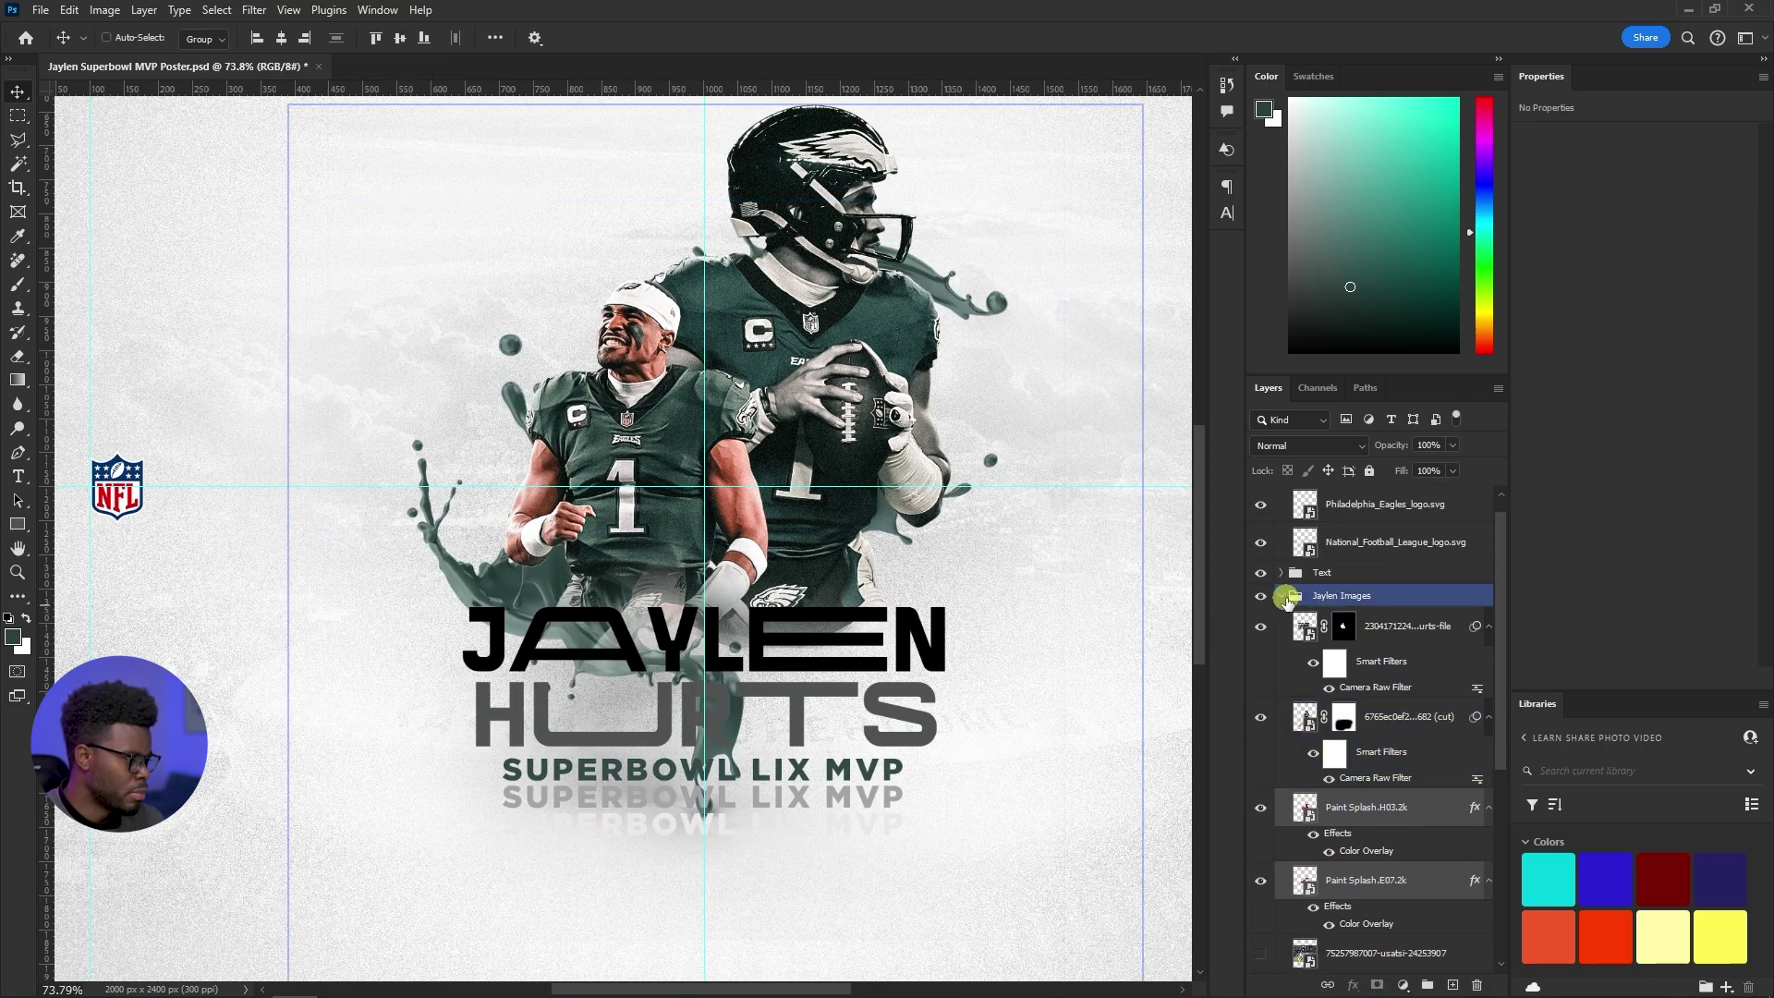
left_click_drag(1353, 814, 1350, 925)
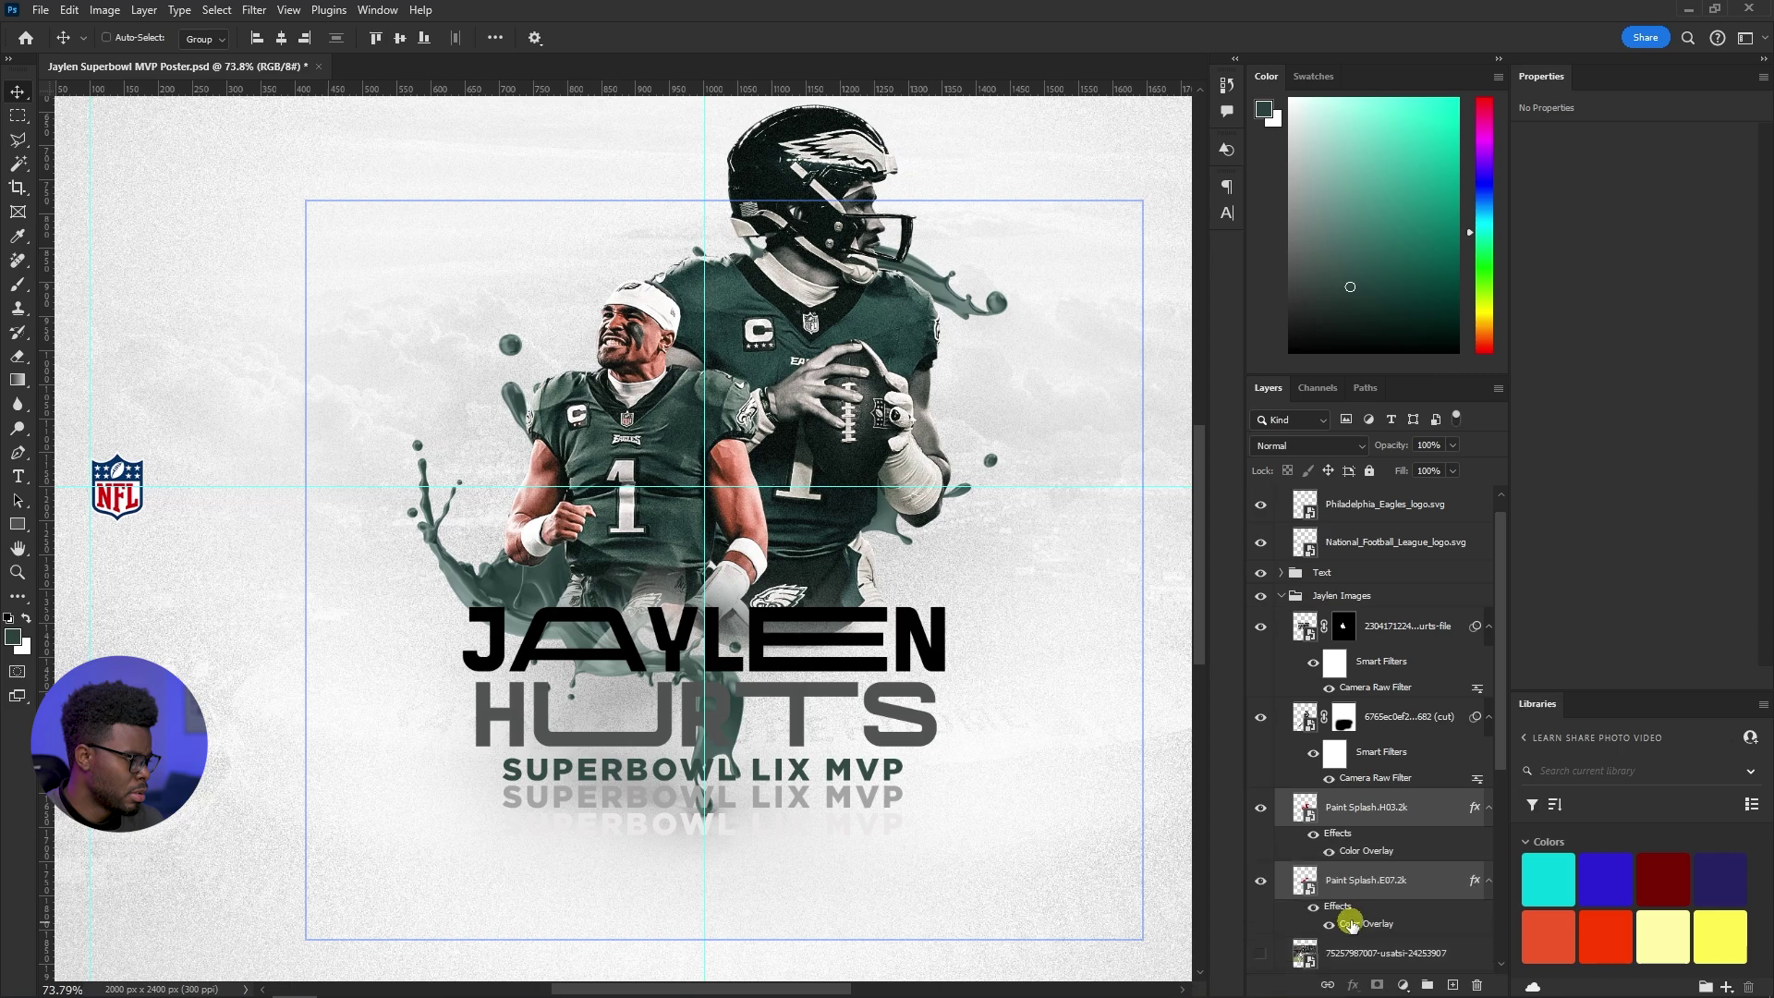
scroll(1344, 832, "down", 2)
left_click_drag(1377, 784, 1392, 884)
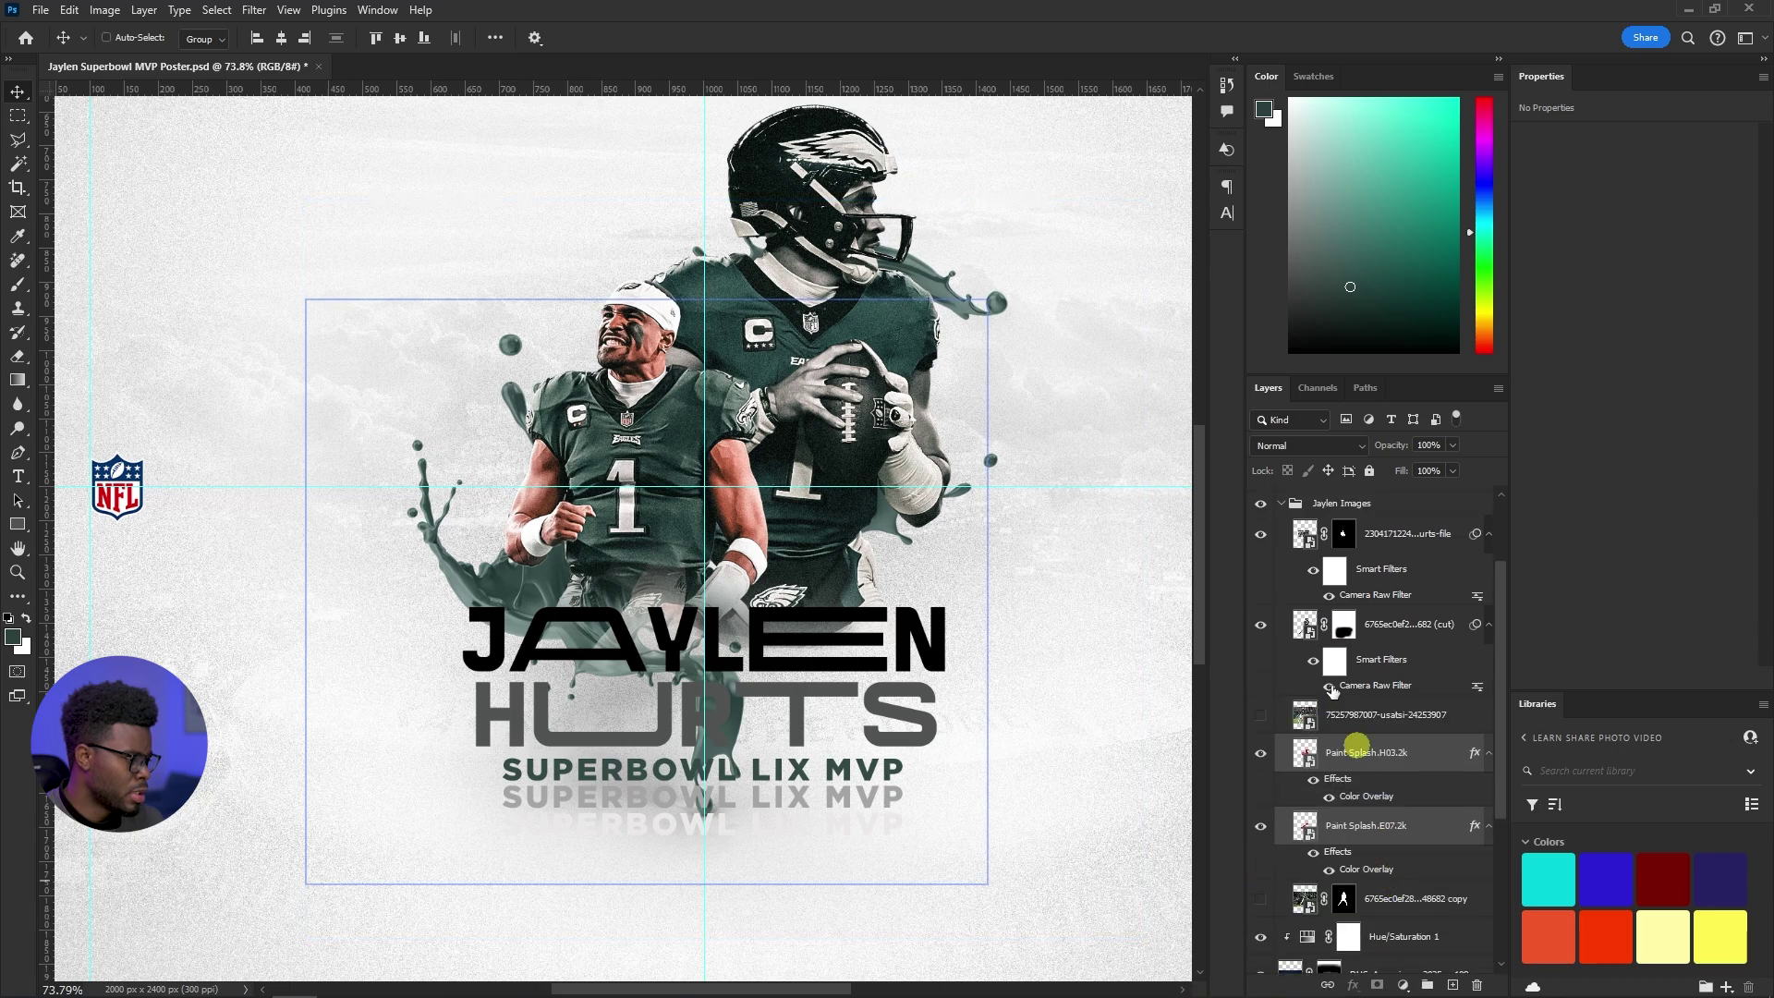
left_click(1281, 504)
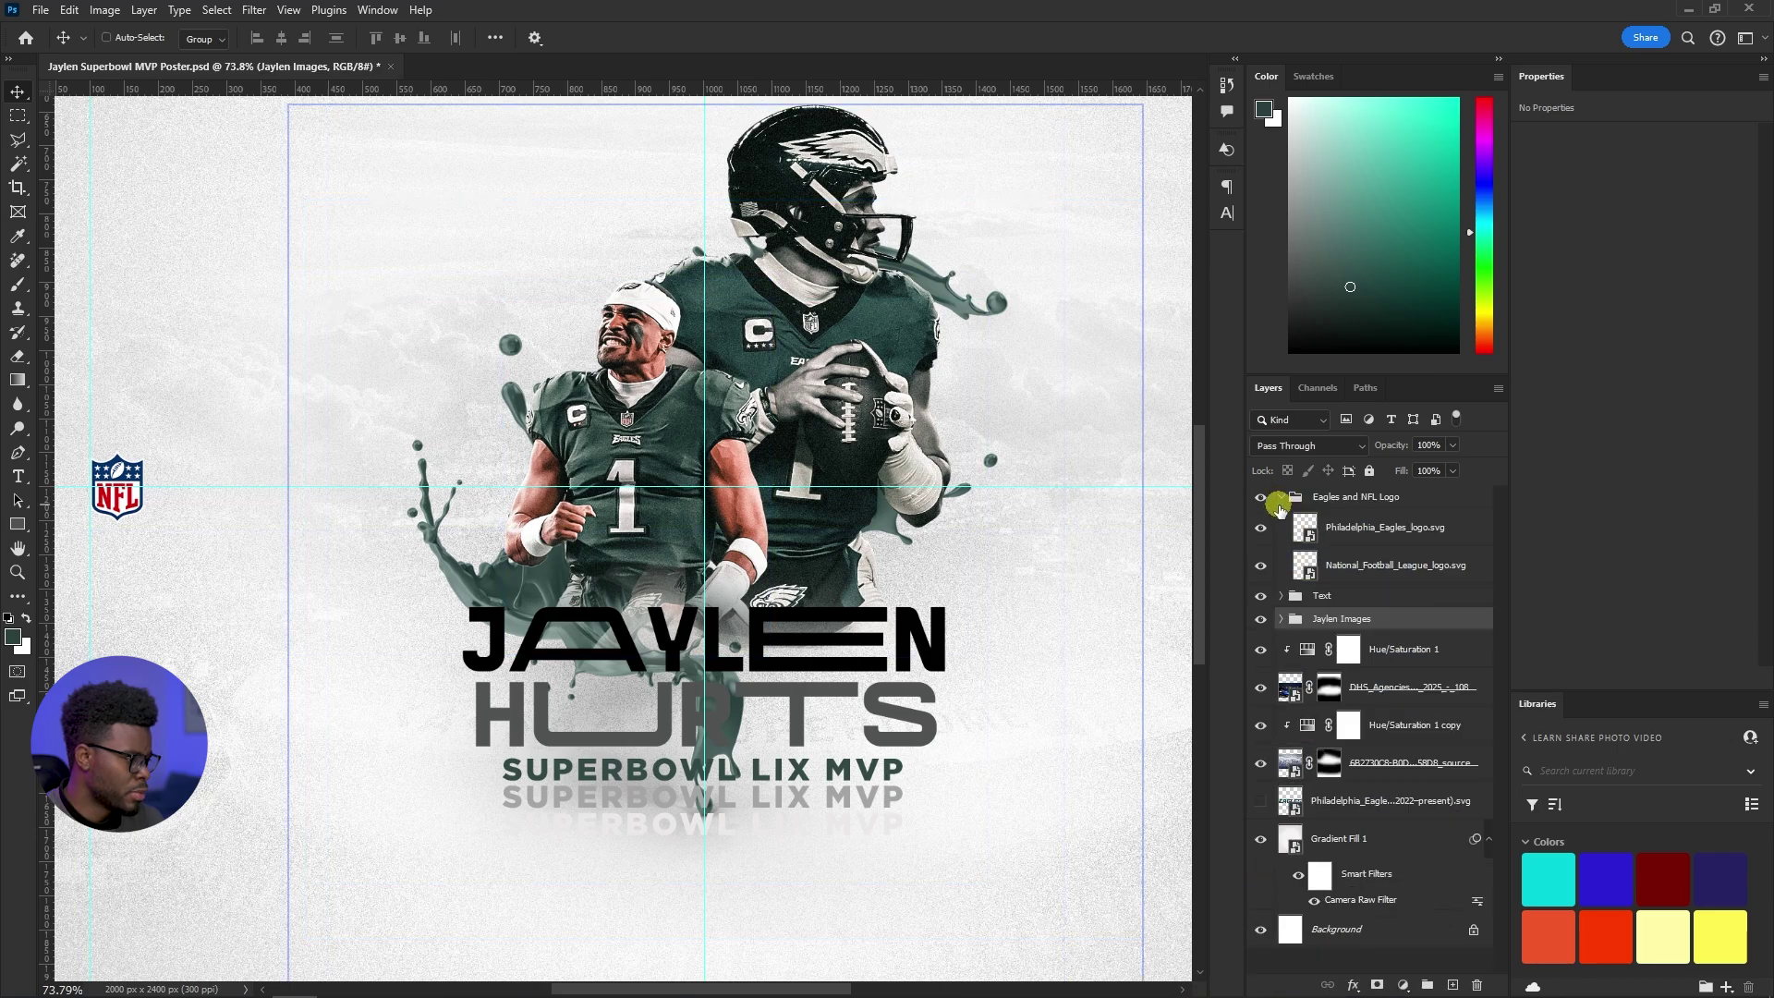
Move Paint Splash.H03.2k and Paint Splash.E07.2k out of the Jaylen Images group to directly below the DHS_Agencies photo layer
left_click(1280, 618)
scroll(1383, 670, "down", 3)
scroll(1352, 785, "down", 1)
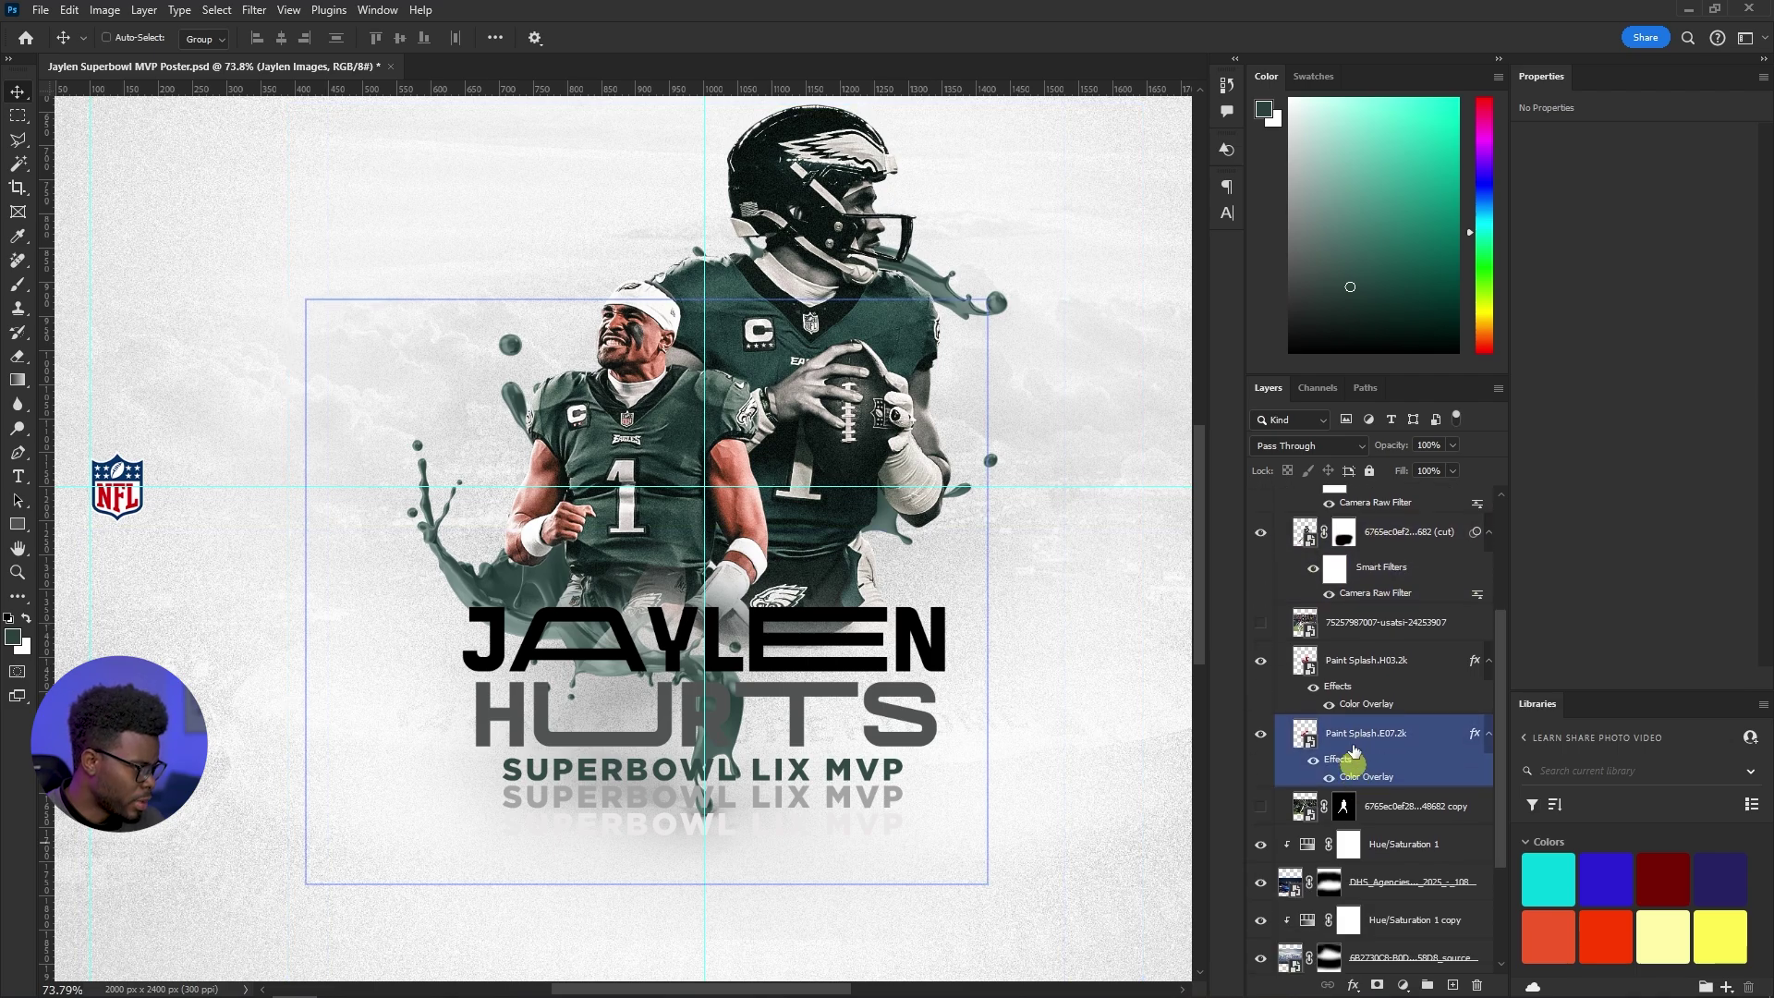
left_click(1351, 663)
left_click(1358, 732, "shift")
left_click_drag(1371, 660, 1390, 902)
scroll(1285, 628, "up", 3)
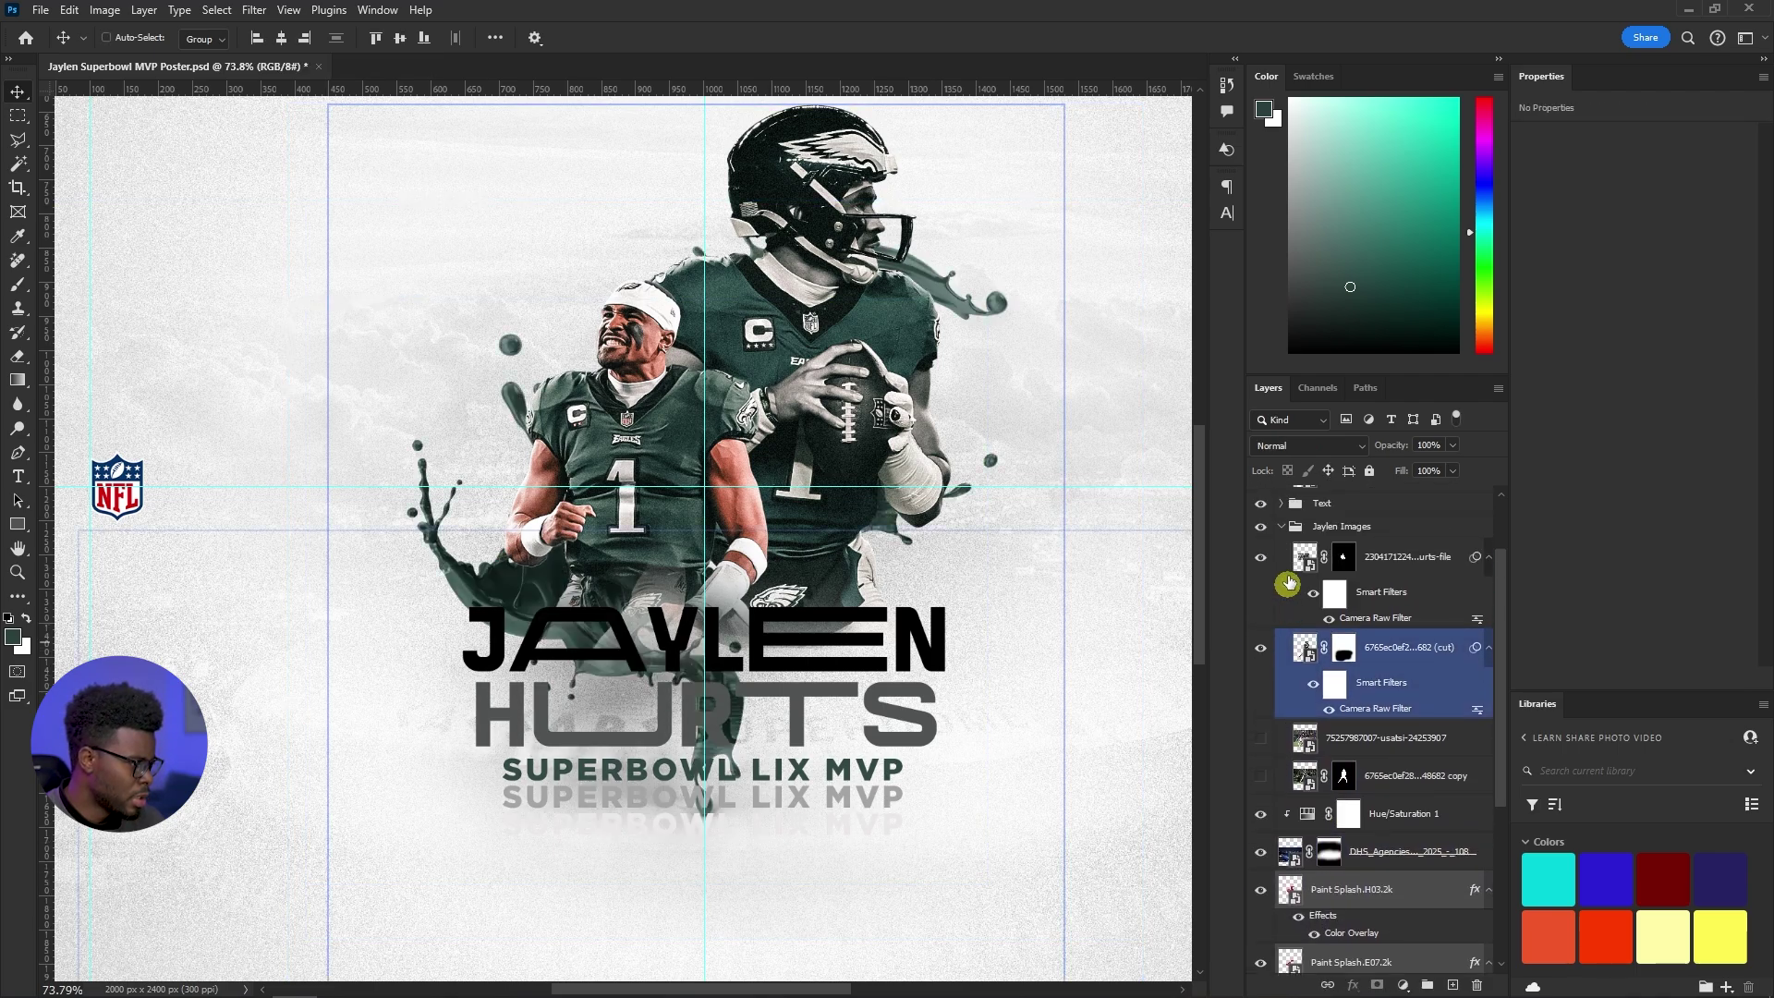
left_click(1281, 514)
Group the two selected paint splash layers and name the group Paint Splash
key("ctrl+g")
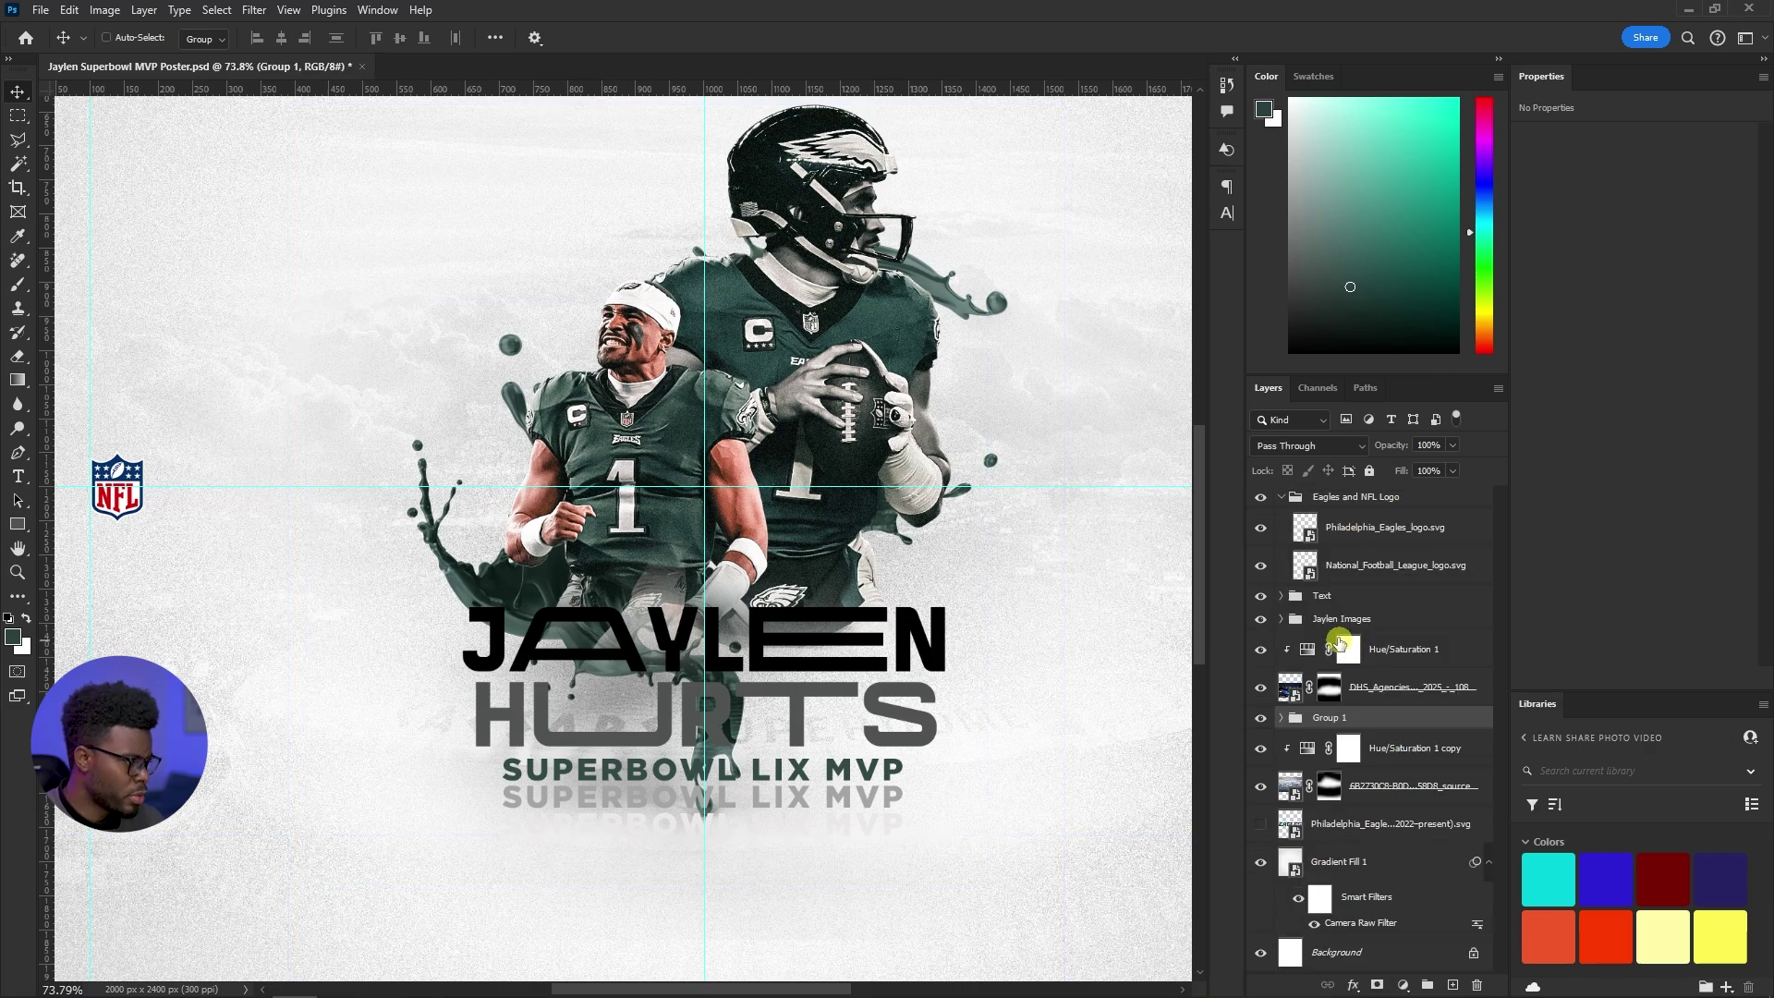
double_click(1319, 718)
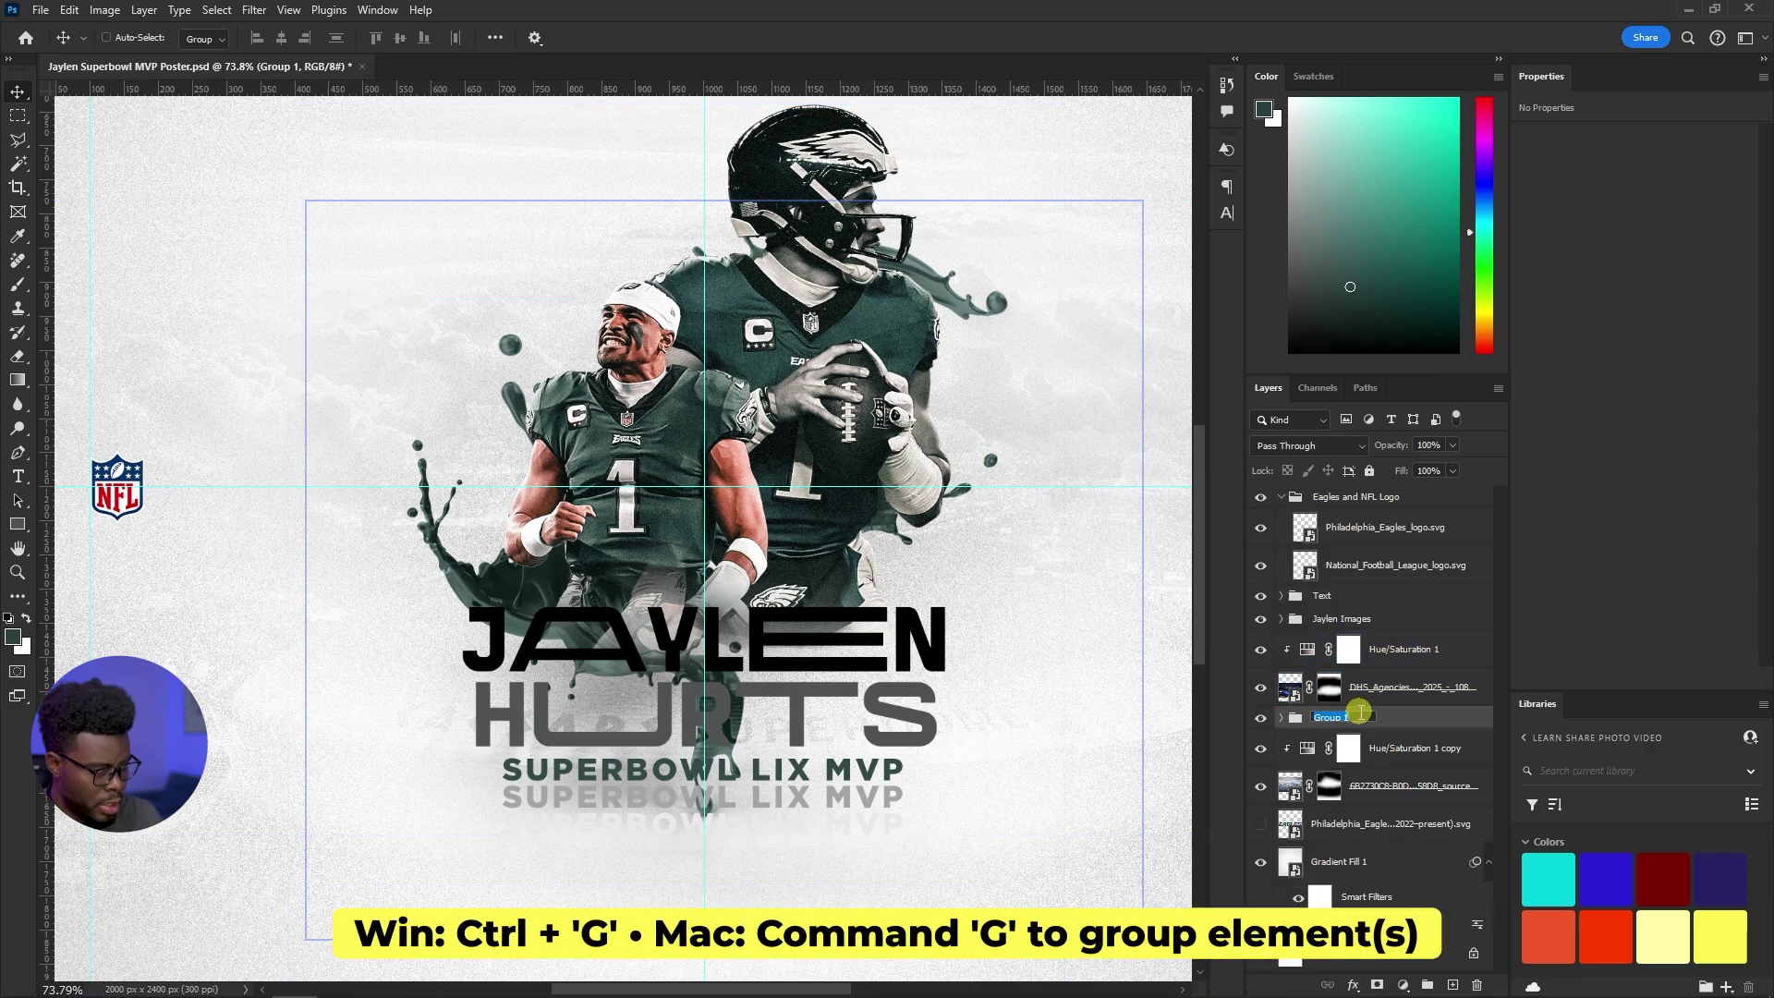
type("Paint Splash")
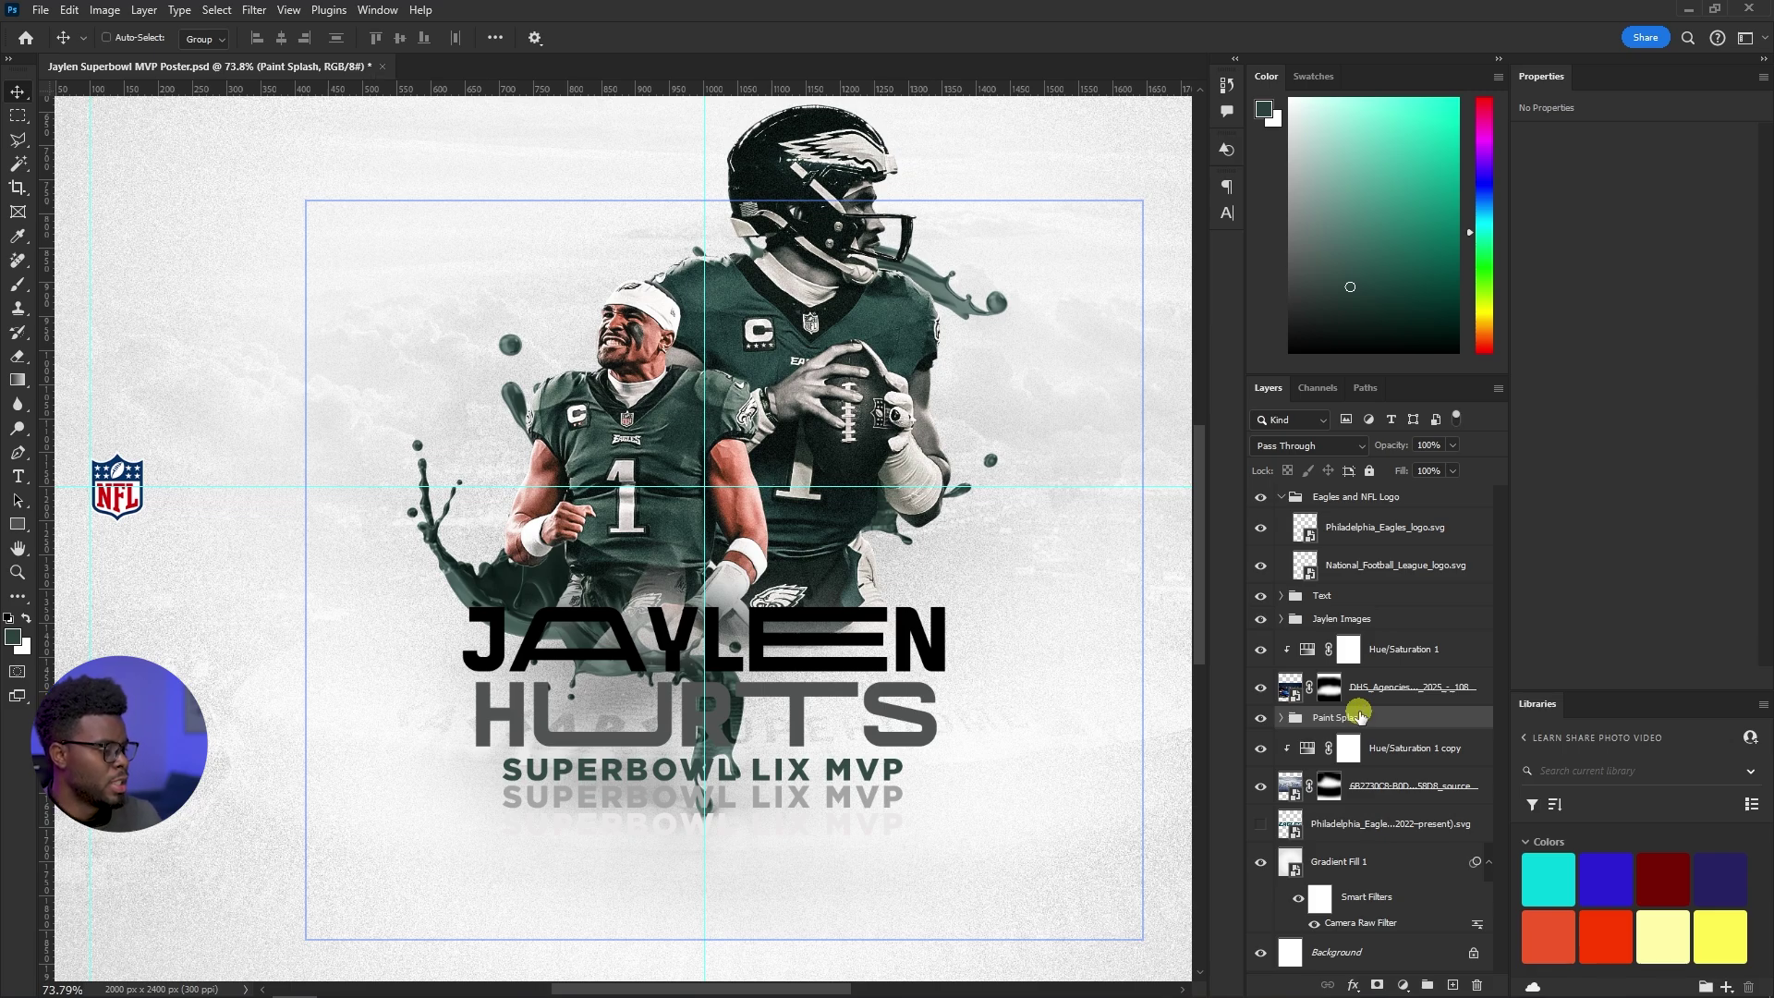
Expand the Paint Splash group and toggle each splash's visibility to identify its part of the artwork
left_click(1281, 717)
left_click(1259, 751)
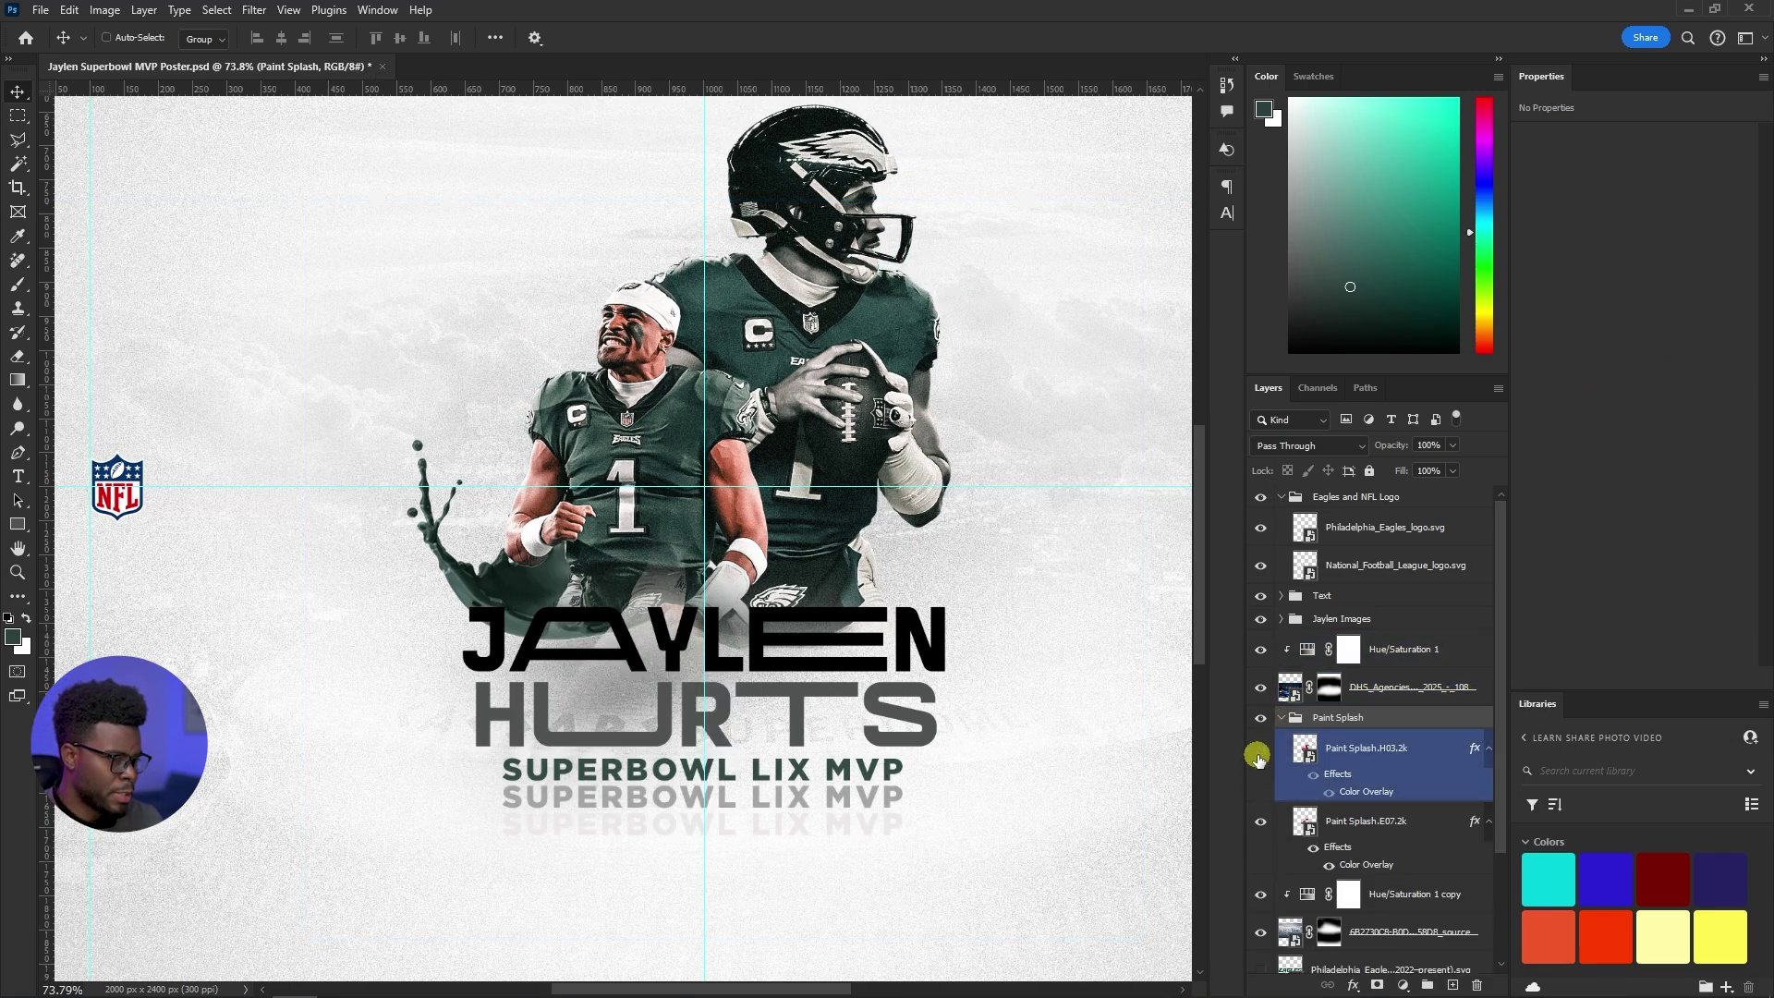
left_click(1259, 751)
left_click(1260, 822)
left_click(1259, 822)
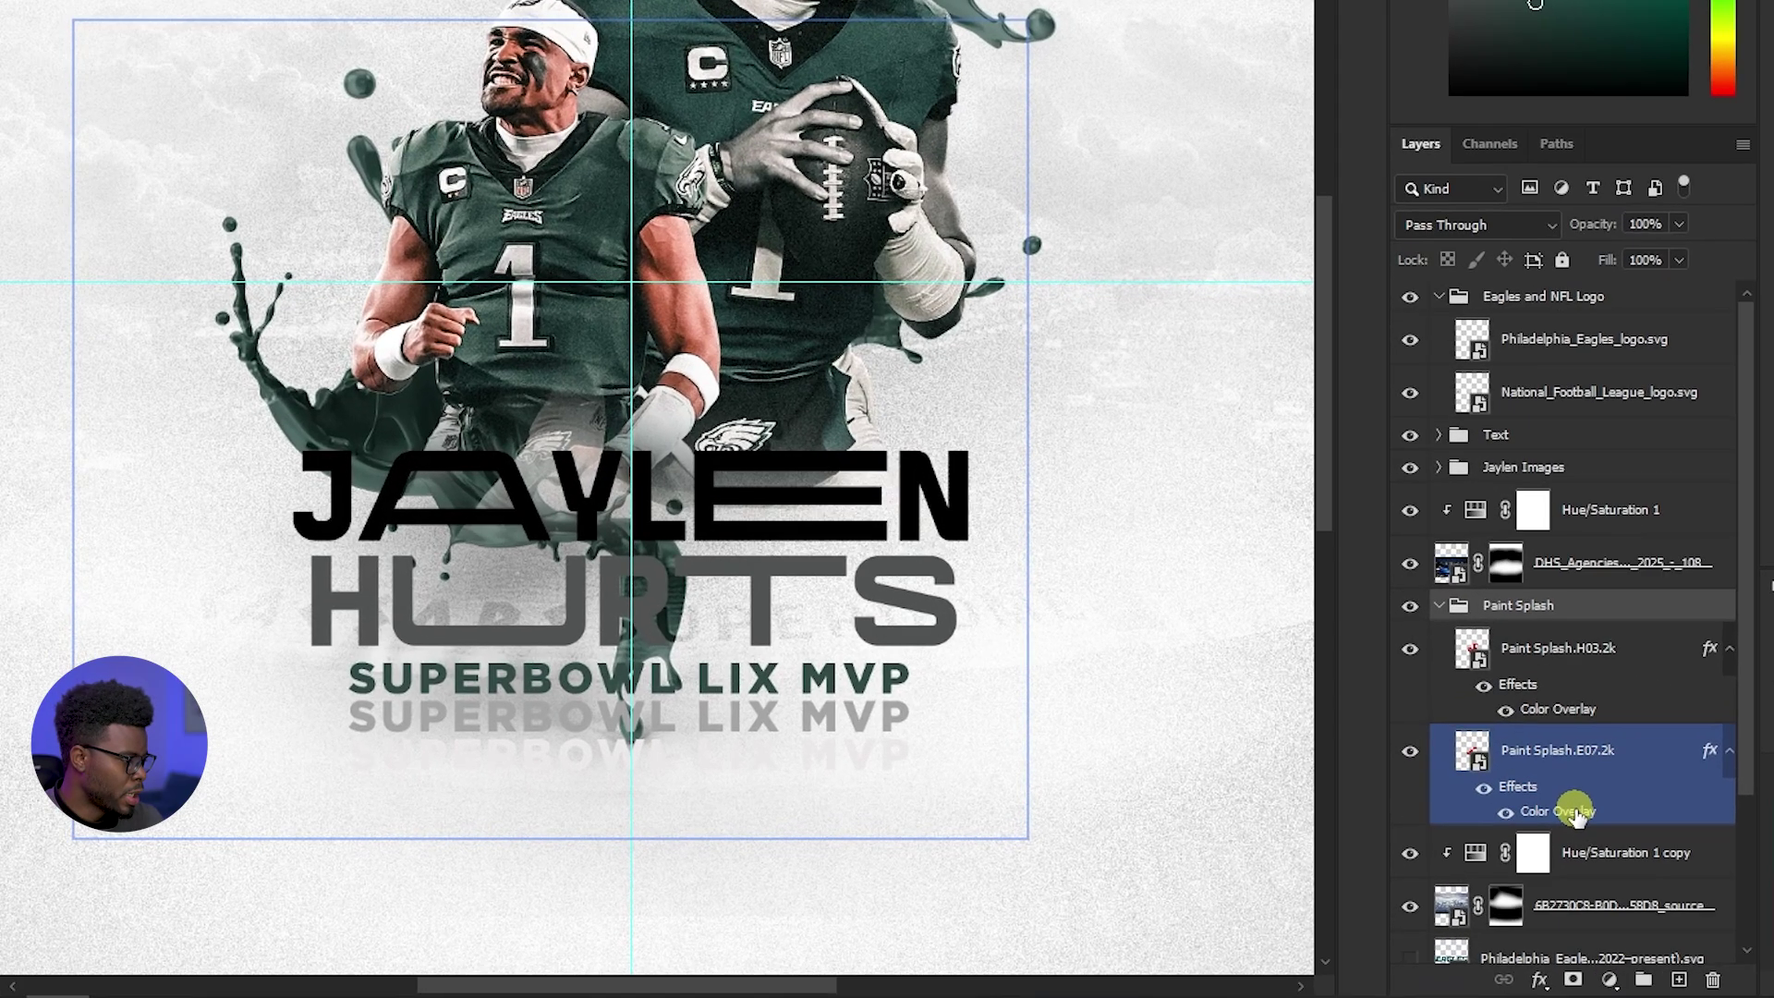
Change the Color Overlay of Paint Splash.E07.2k to dark grey, #484f4e
left_click(1386, 865)
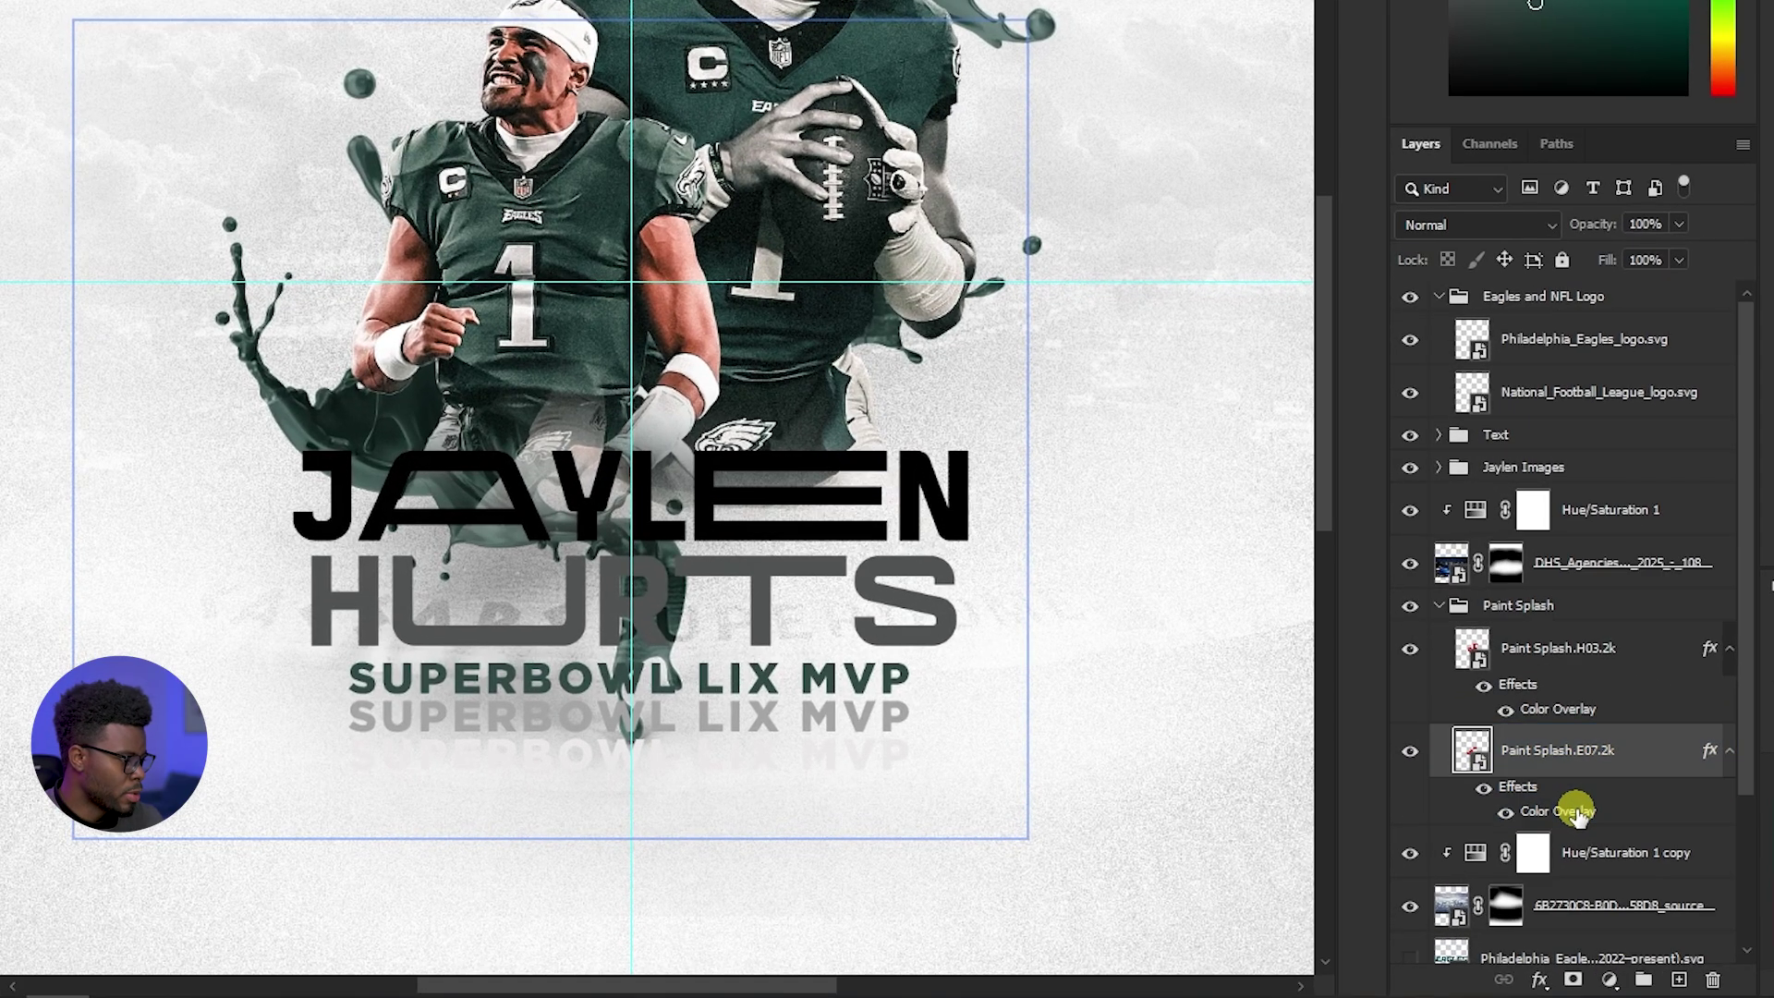
double_click(1575, 811)
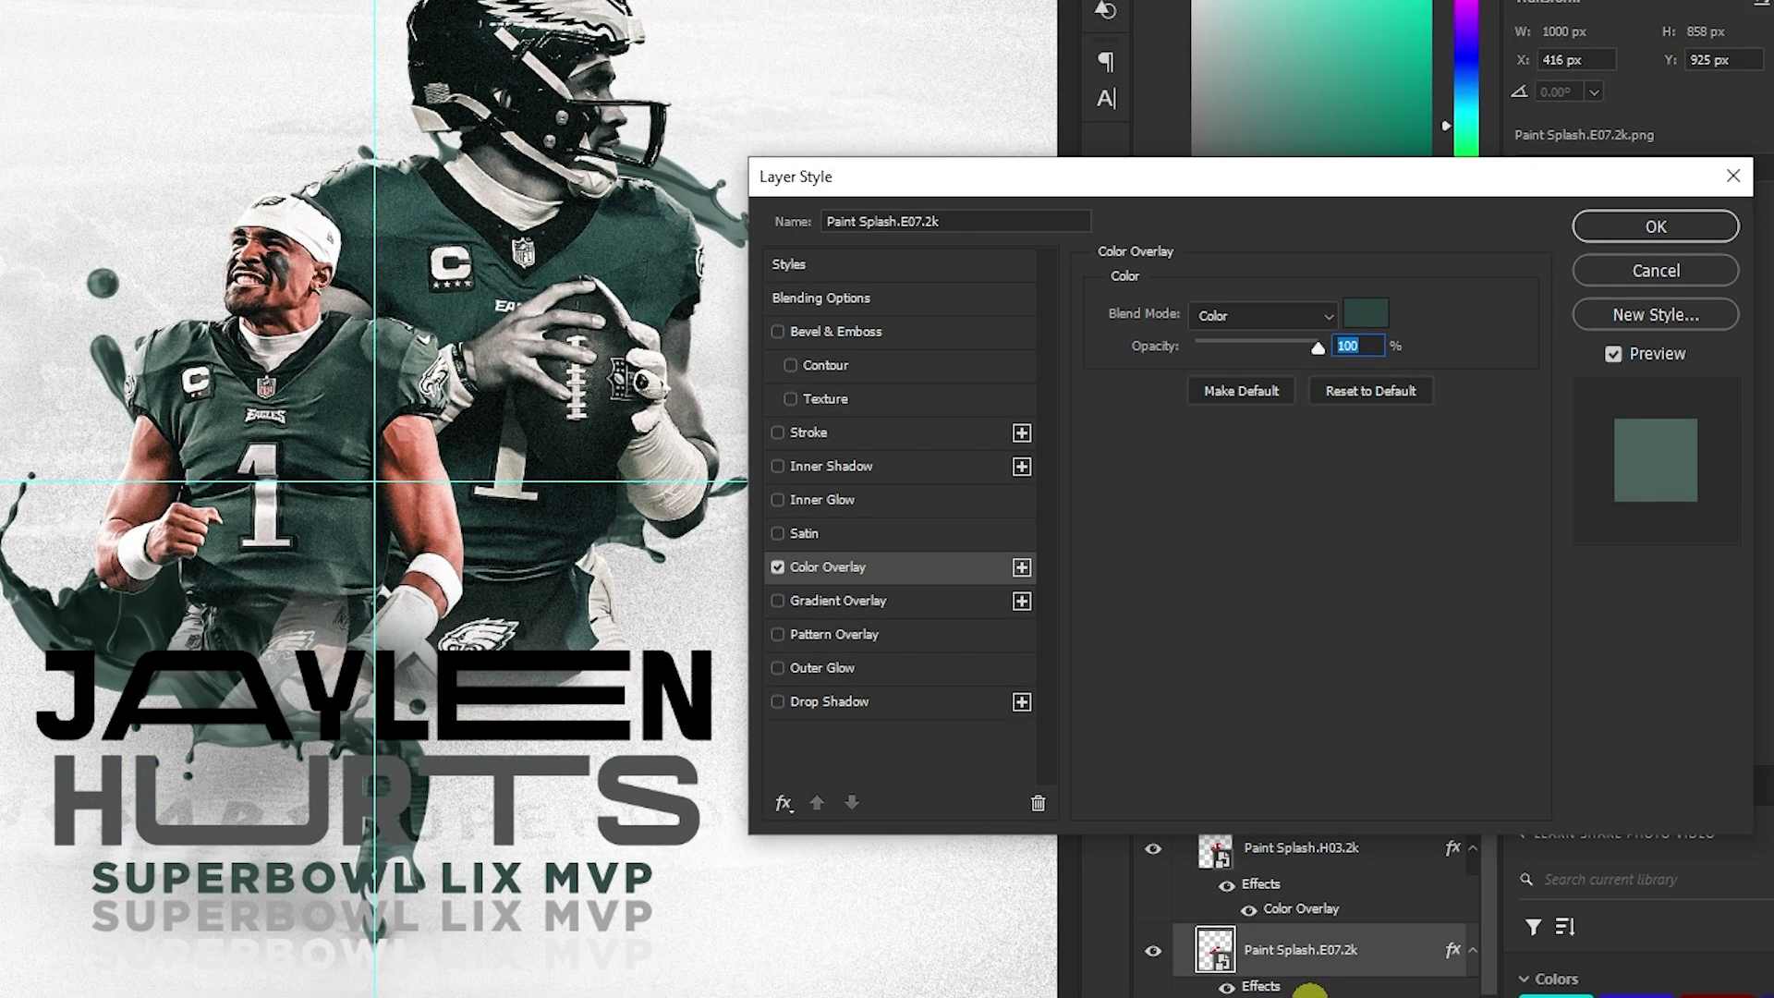
left_click(1379, 317)
mouse_move(619, 298)
left_mouse_down()
mouse_move(576, 285)
mouse_move(578, 408)
left_mouse_up()
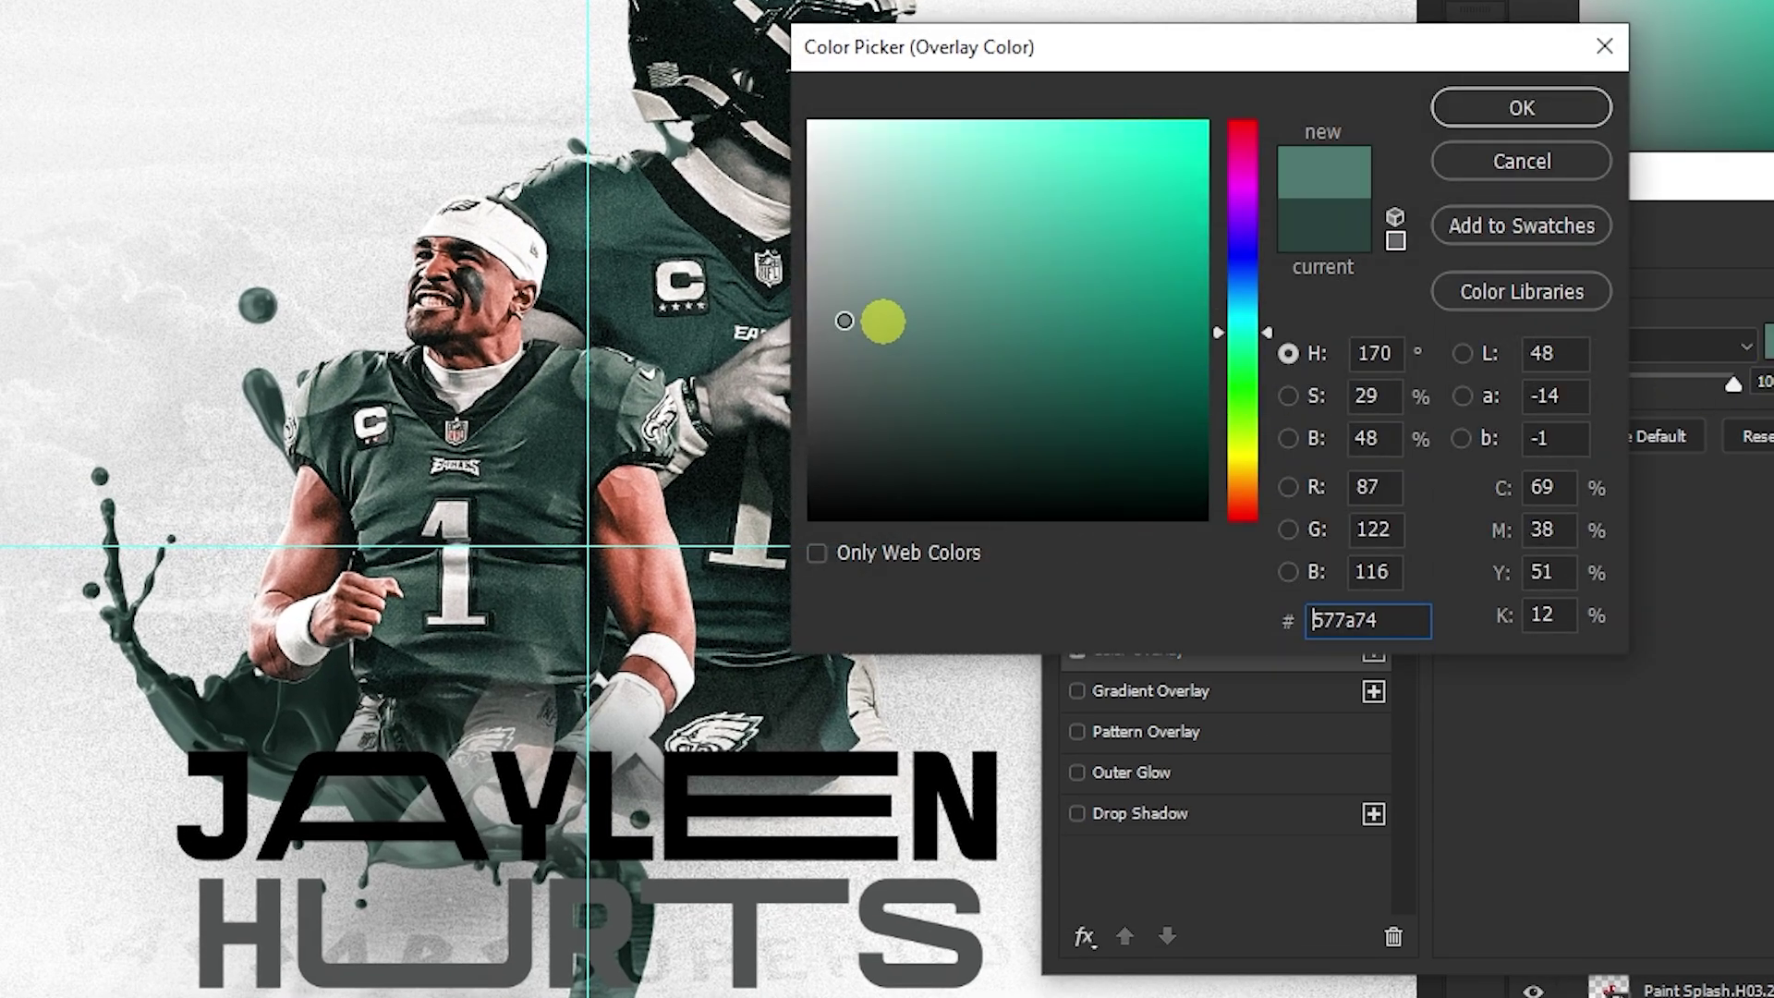
mouse_move(835, 456)
left_mouse_down()
mouse_move(823, 316)
mouse_move(841, 232)
mouse_move(800, 198)
mouse_move(844, 396)
left_mouse_up()
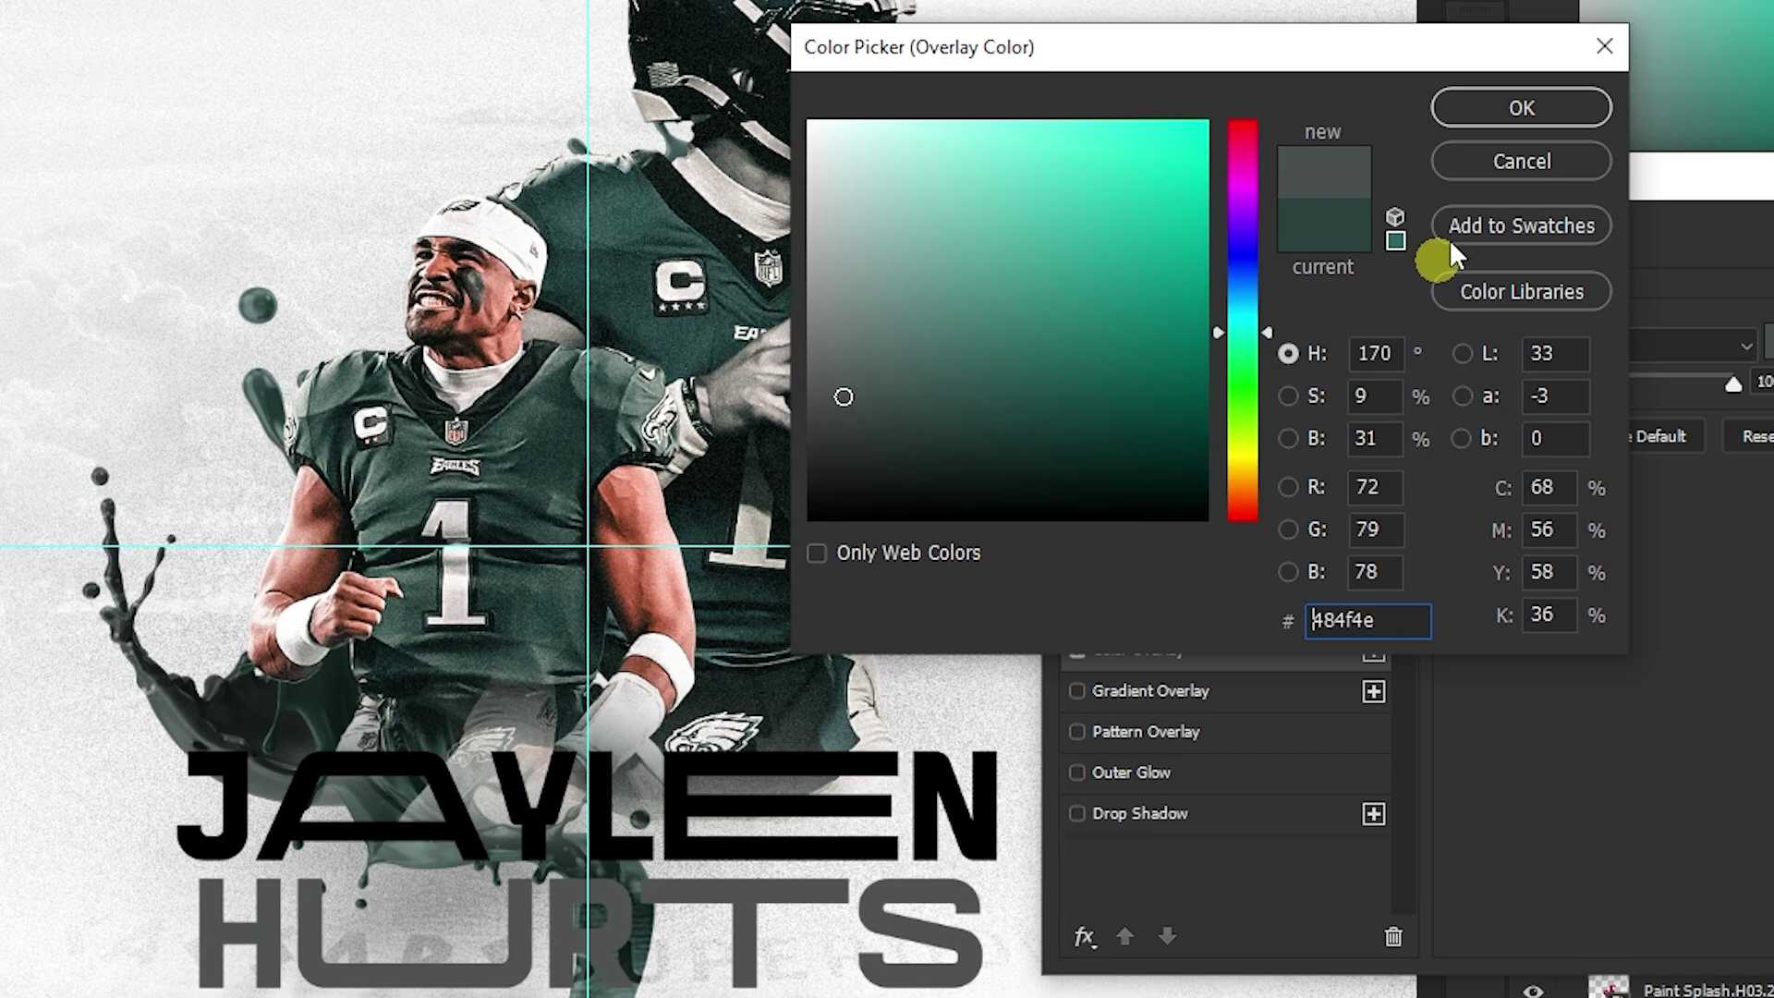
left_click(1522, 107)
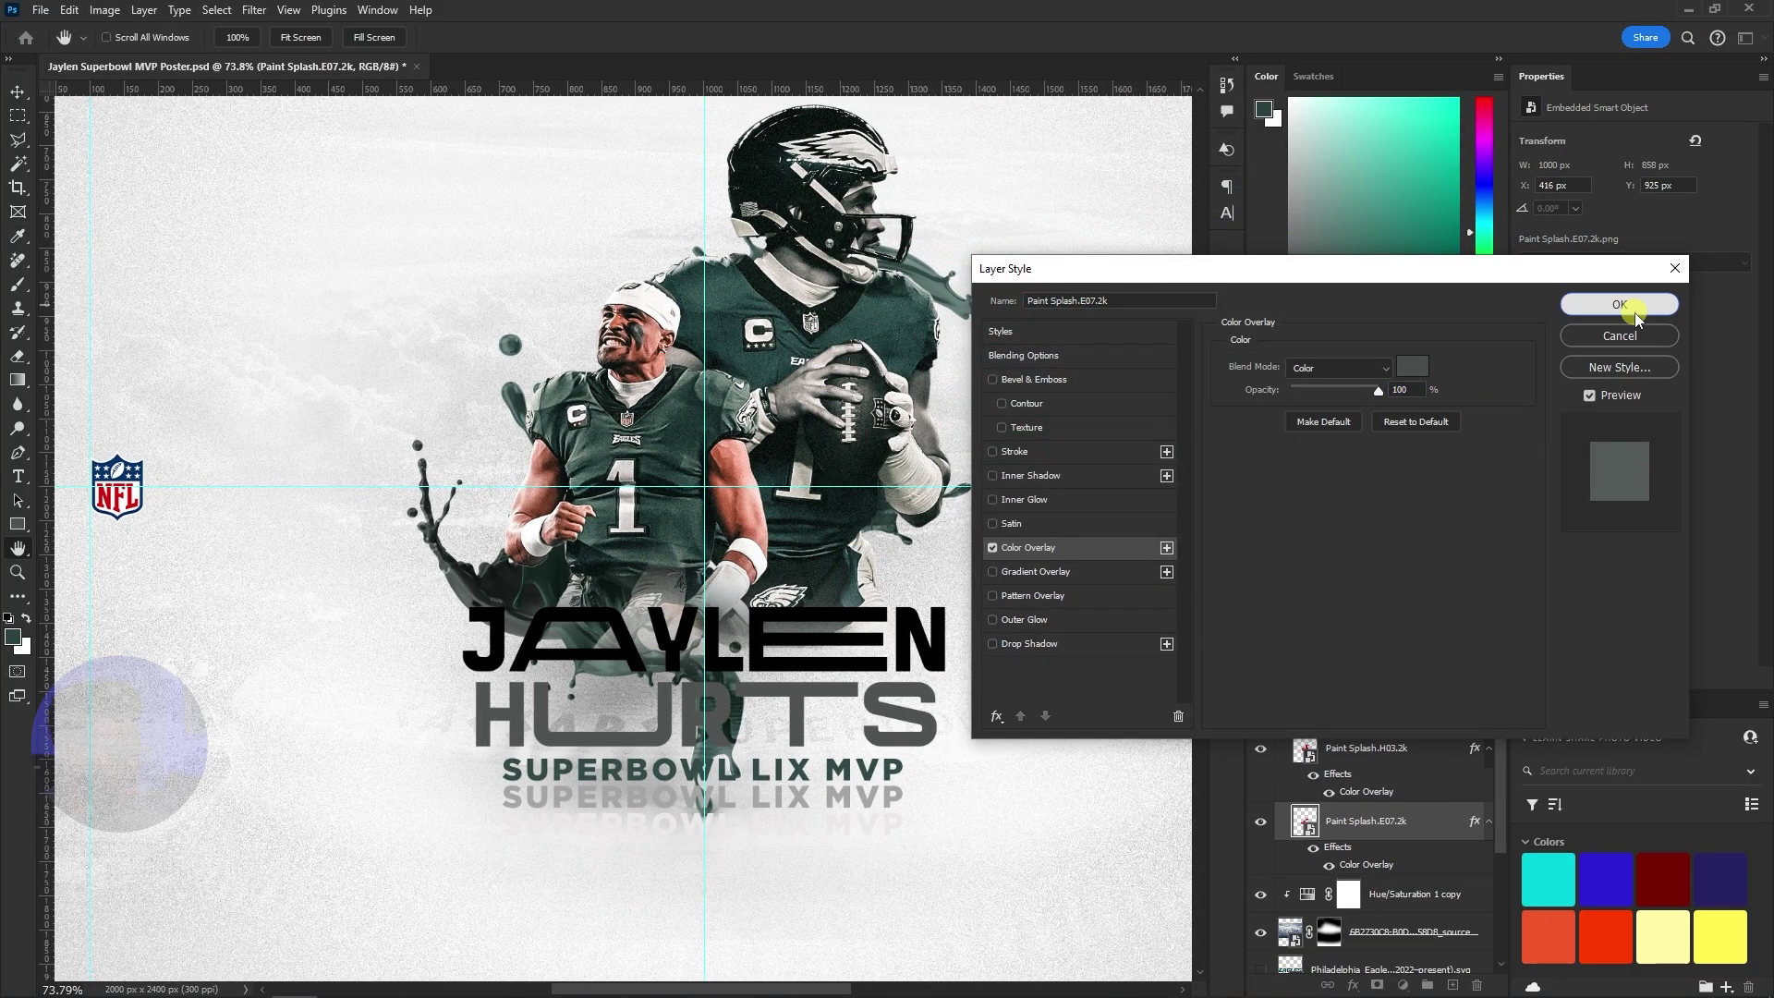
left_click(1618, 303)
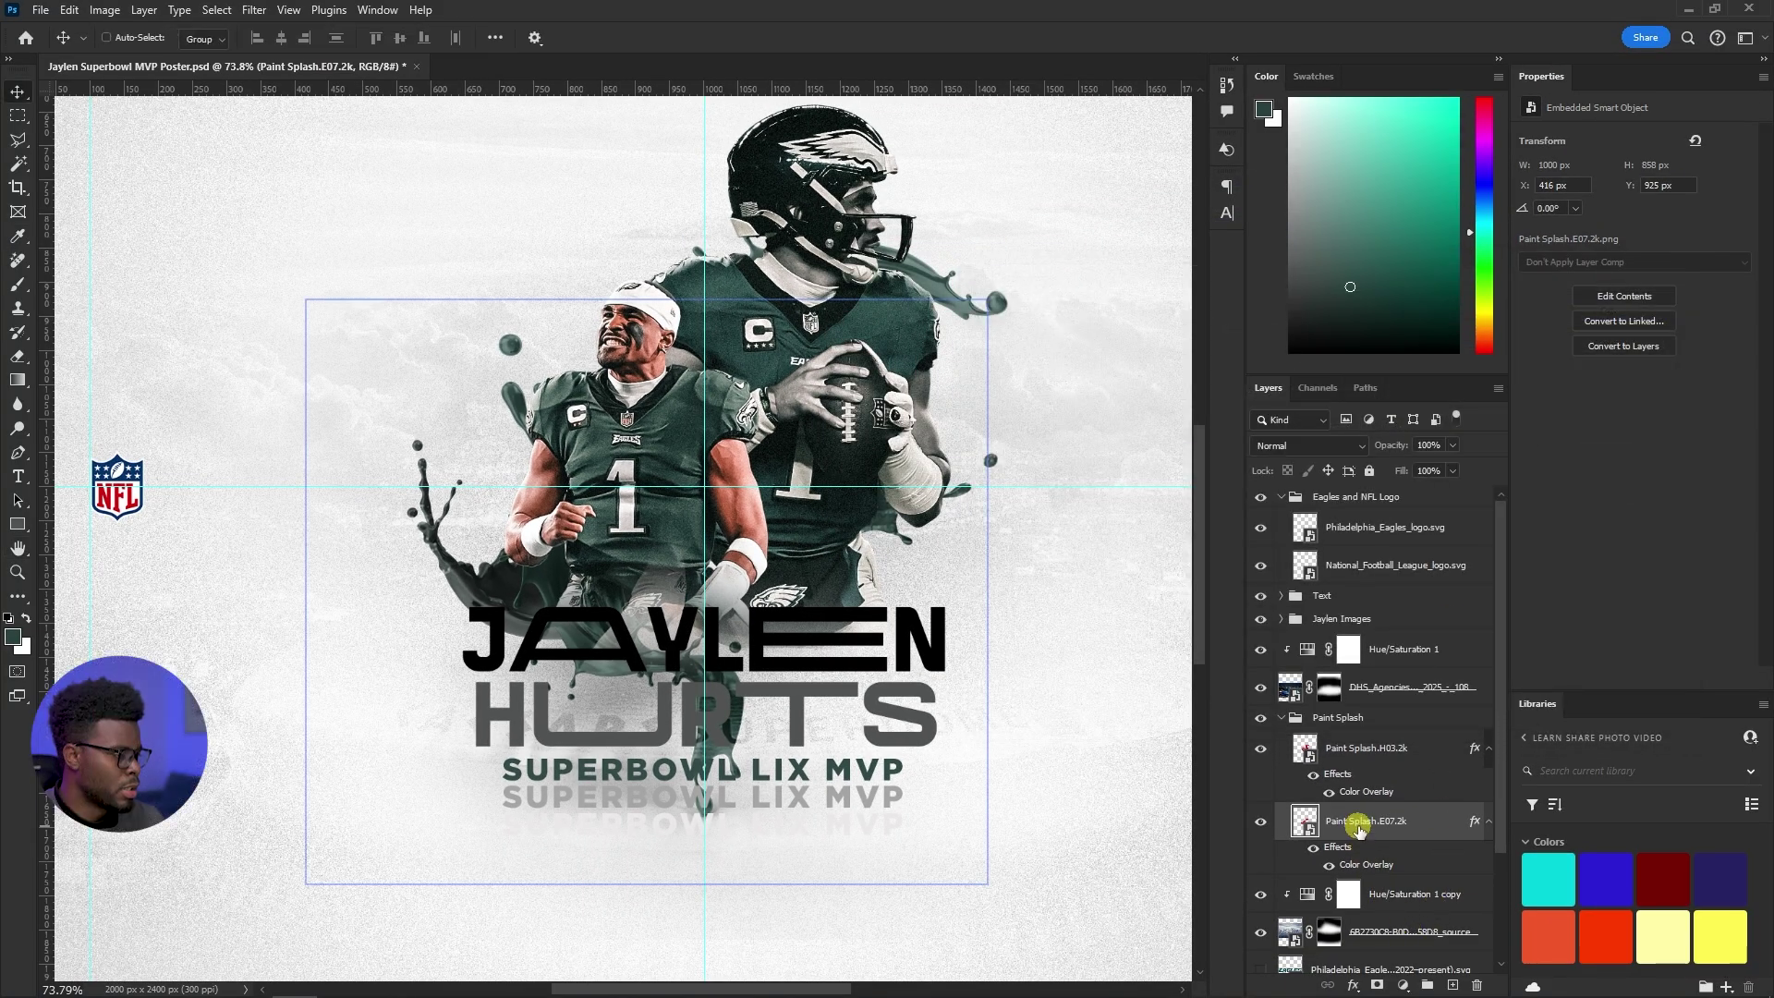
Move Paint Splash.E07.2k above Paint Splash.H03.2k within their group, and check the splashes around the players and name text
left_click_drag(1350, 819, 1358, 737)
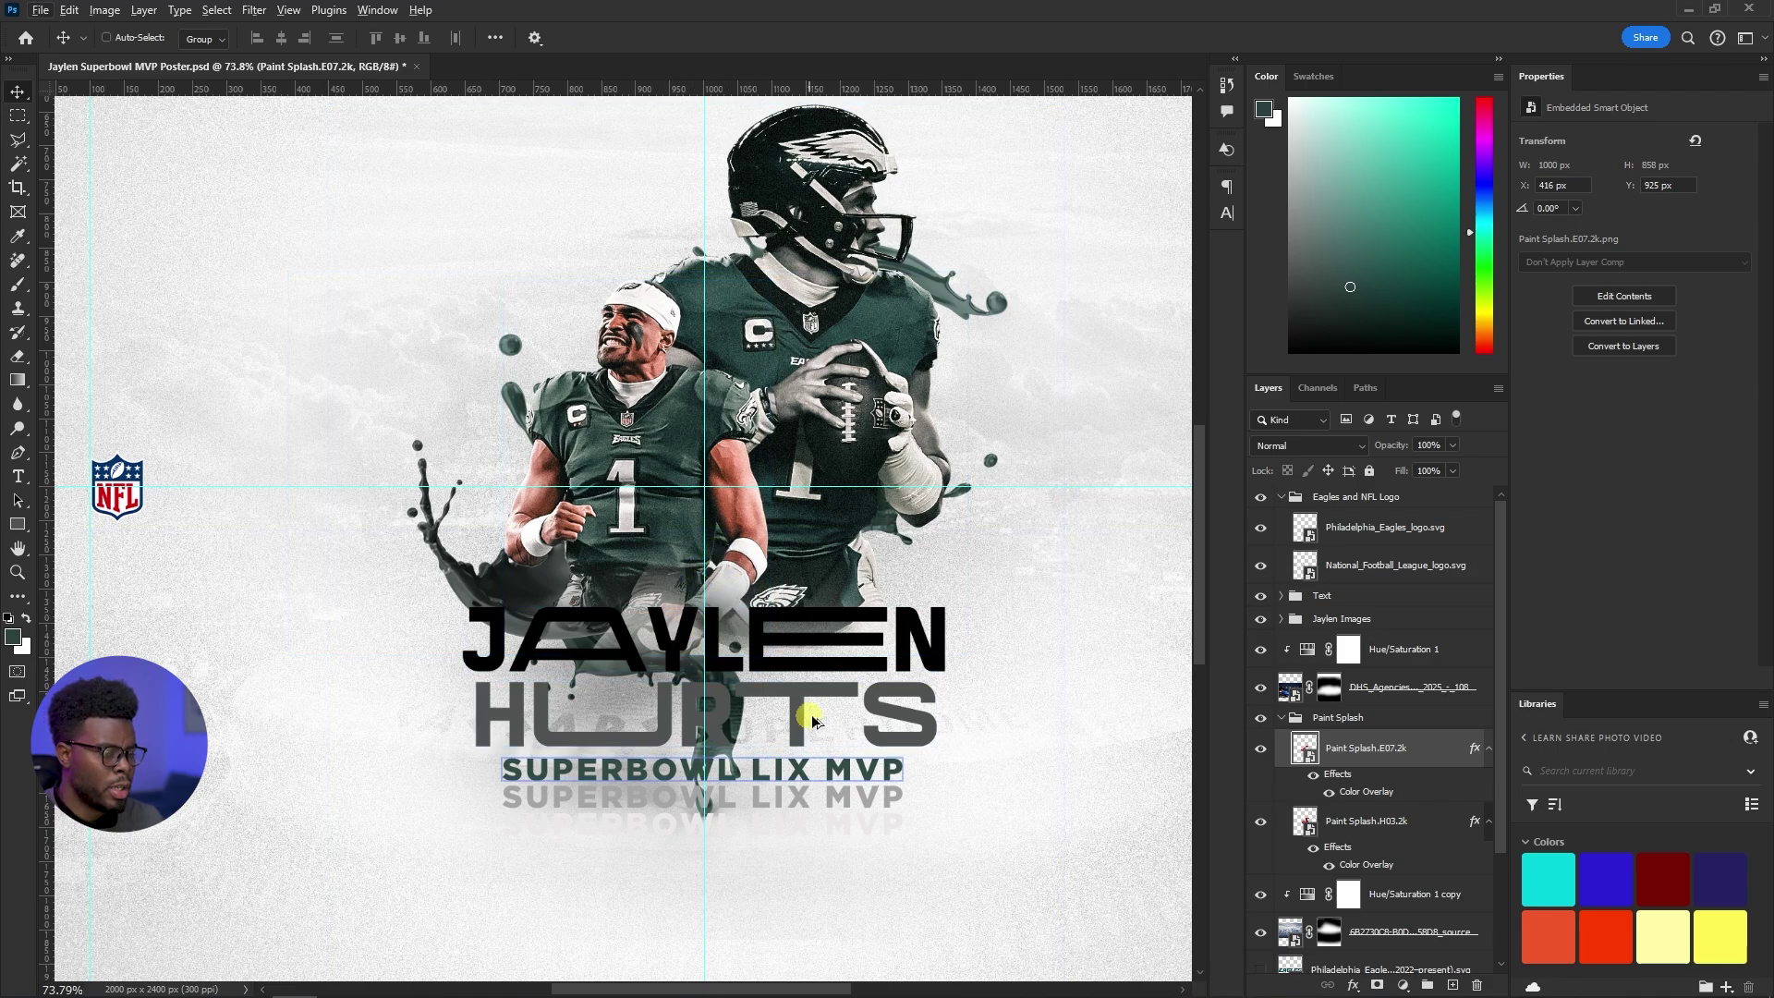
scroll(810, 717, "up", 3)
scroll(710, 669, "down", 5)
scroll(712, 651, "down", 3)
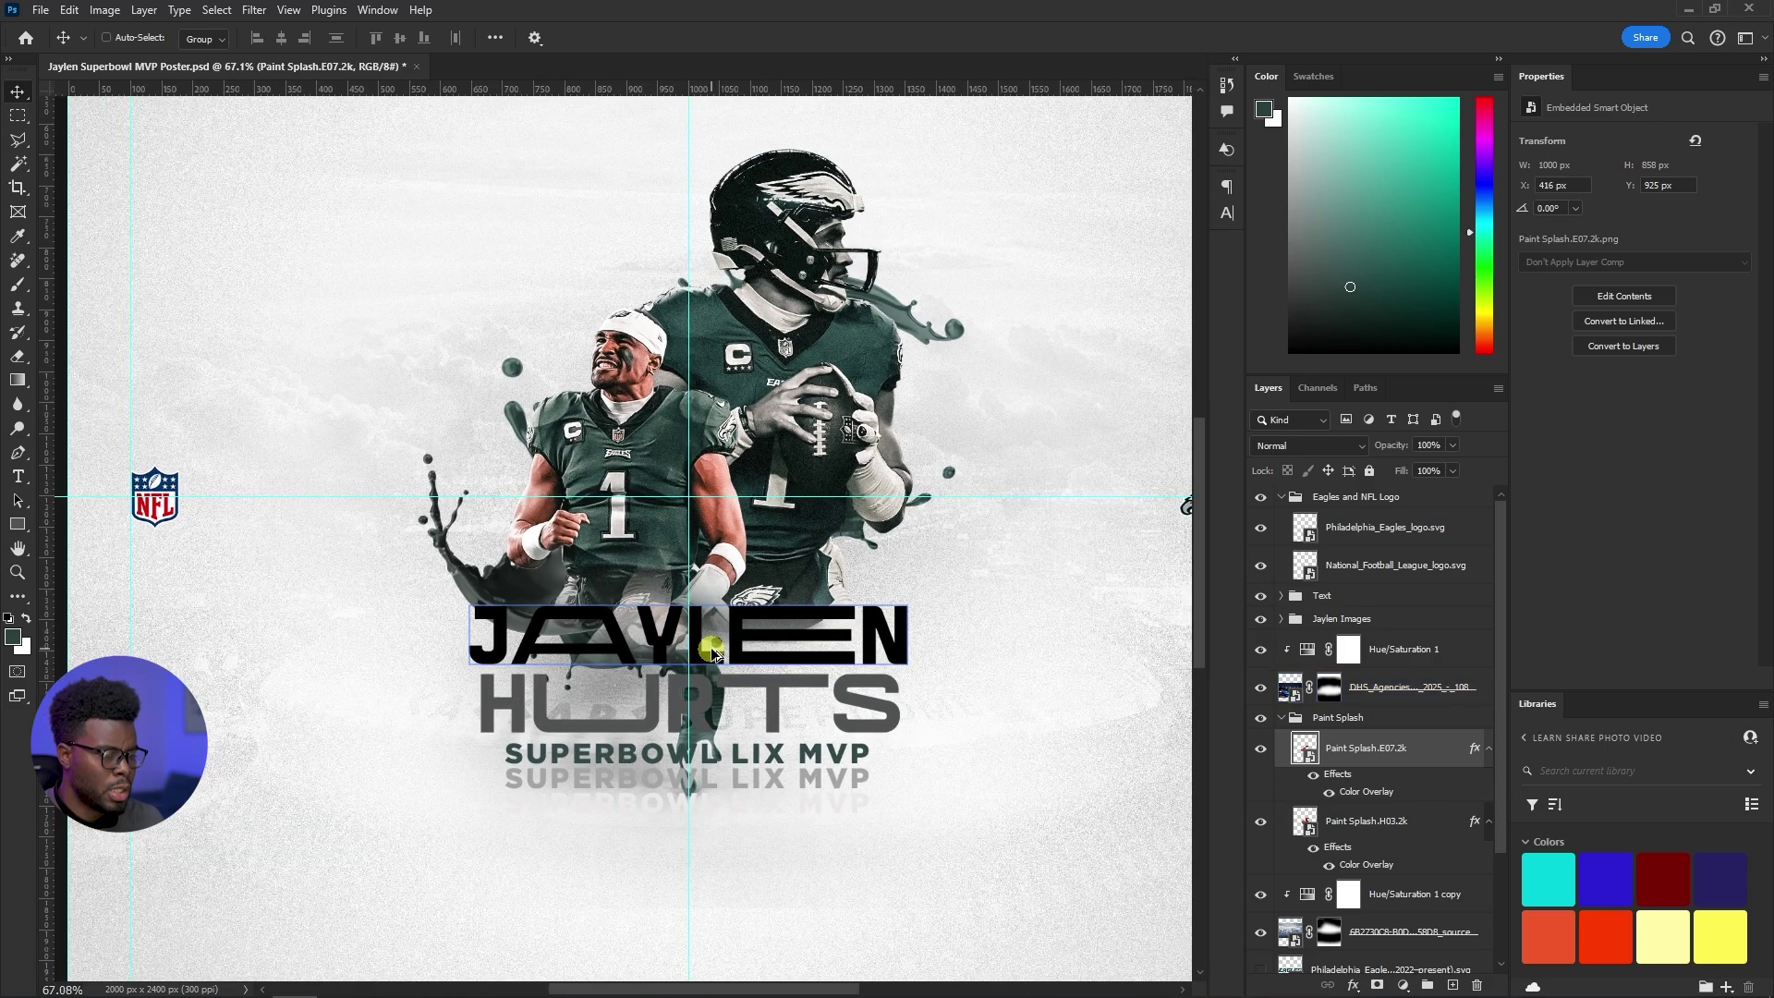
scroll(712, 651, "up", 3)
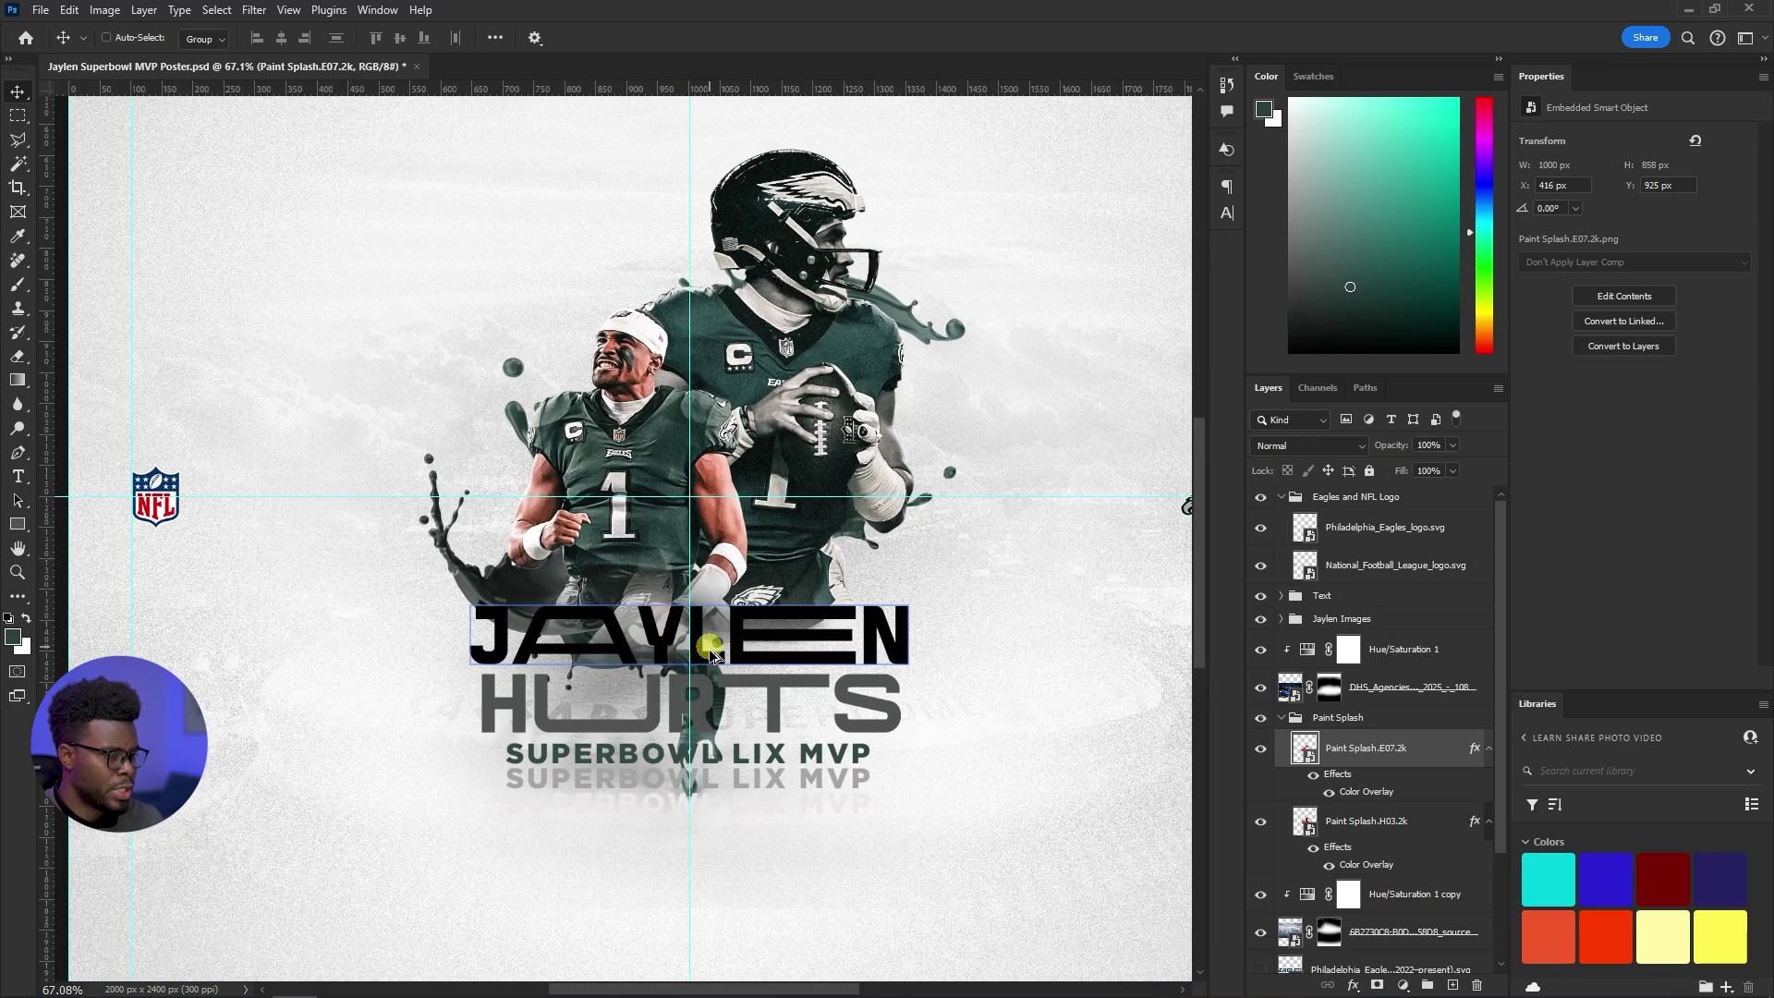
scroll(697, 646, "down", 3)
scroll(691, 645, "up", 4)
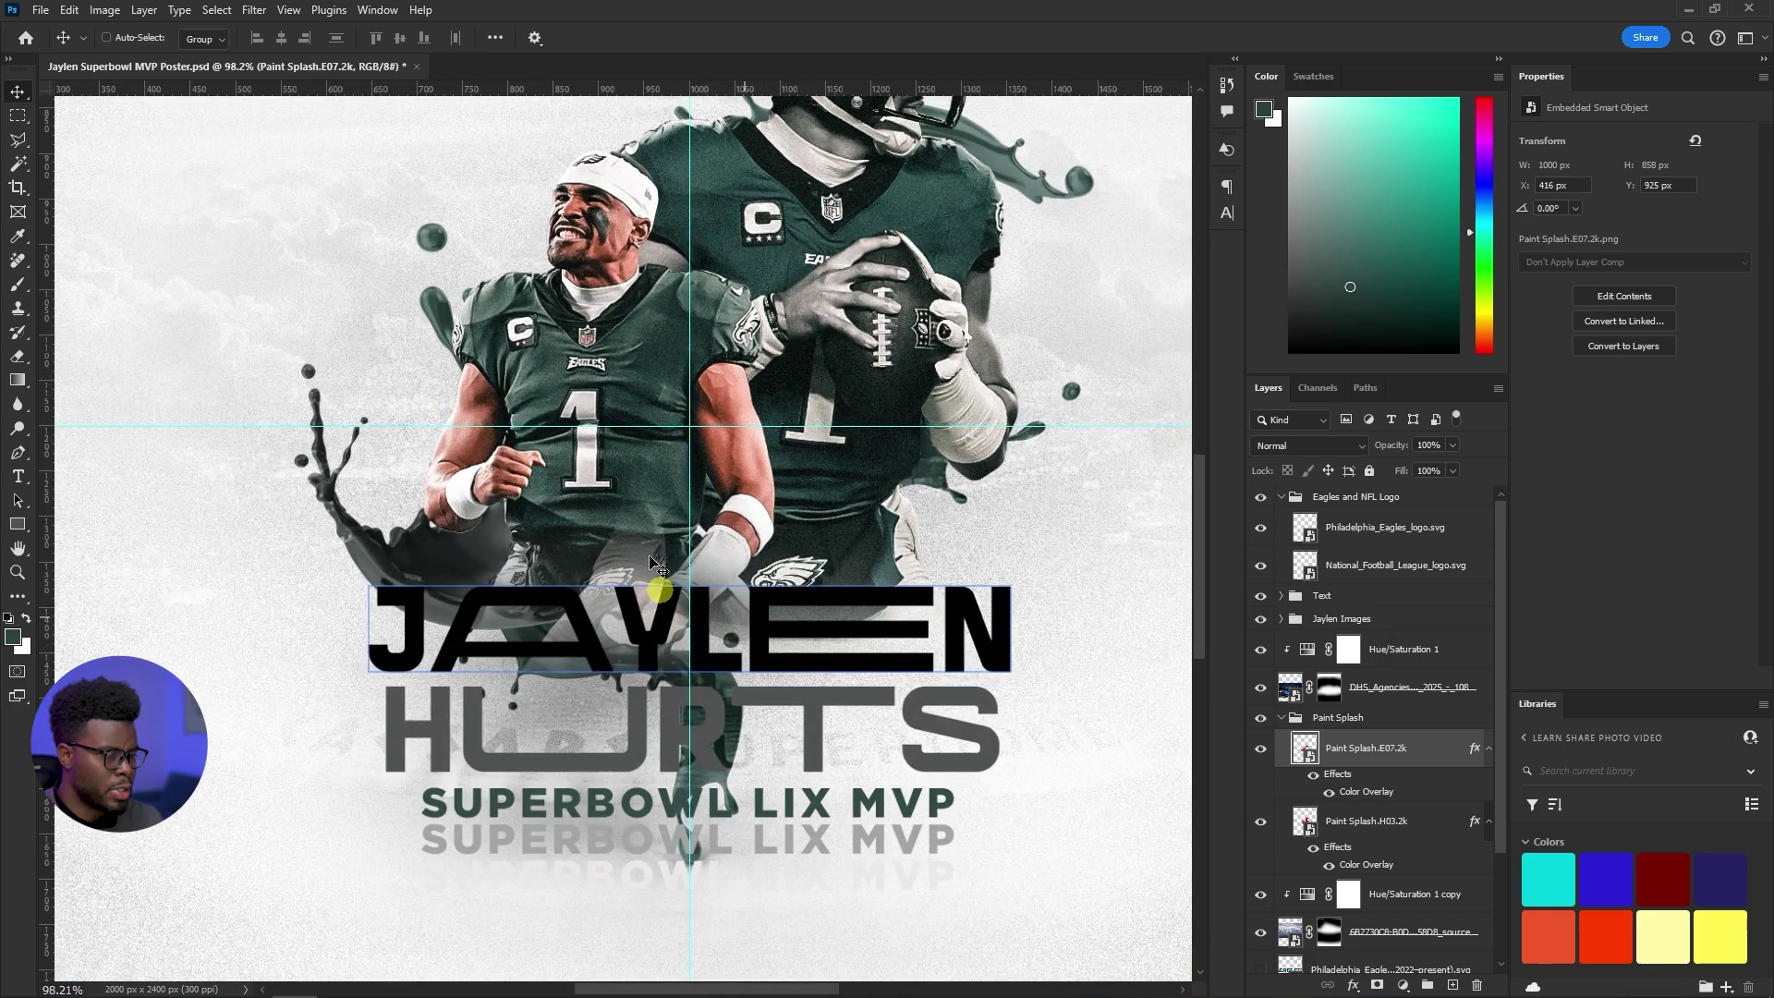
Expand the Jaylen Images group, select the rear player cut-out's layer mask, and check its extent by hiding and reshowing the layer
left_click(1281, 618)
left_click(1352, 739)
scroll(1352, 709, "down", 1)
left_click(1344, 695)
left_click(1261, 694)
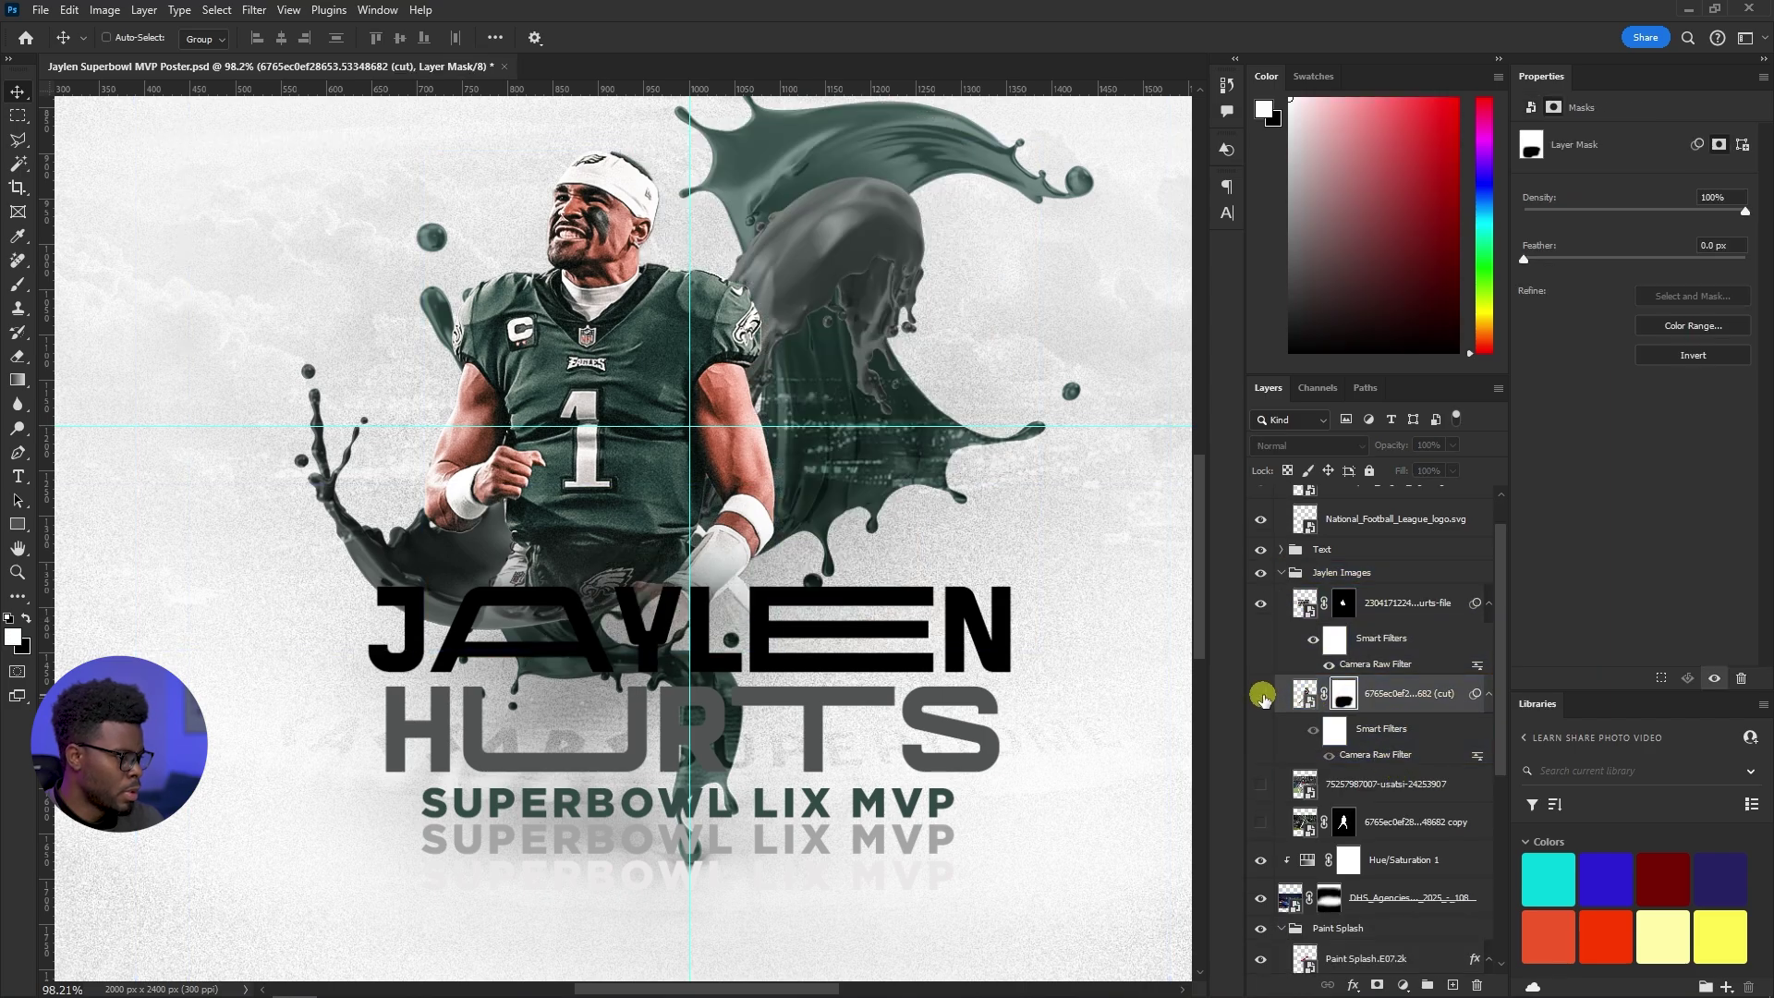
left_click(1261, 695)
Set up the Eraser with a 400 px brush on the rear player's layer mask and examine the waist area behind the name text
key("e")
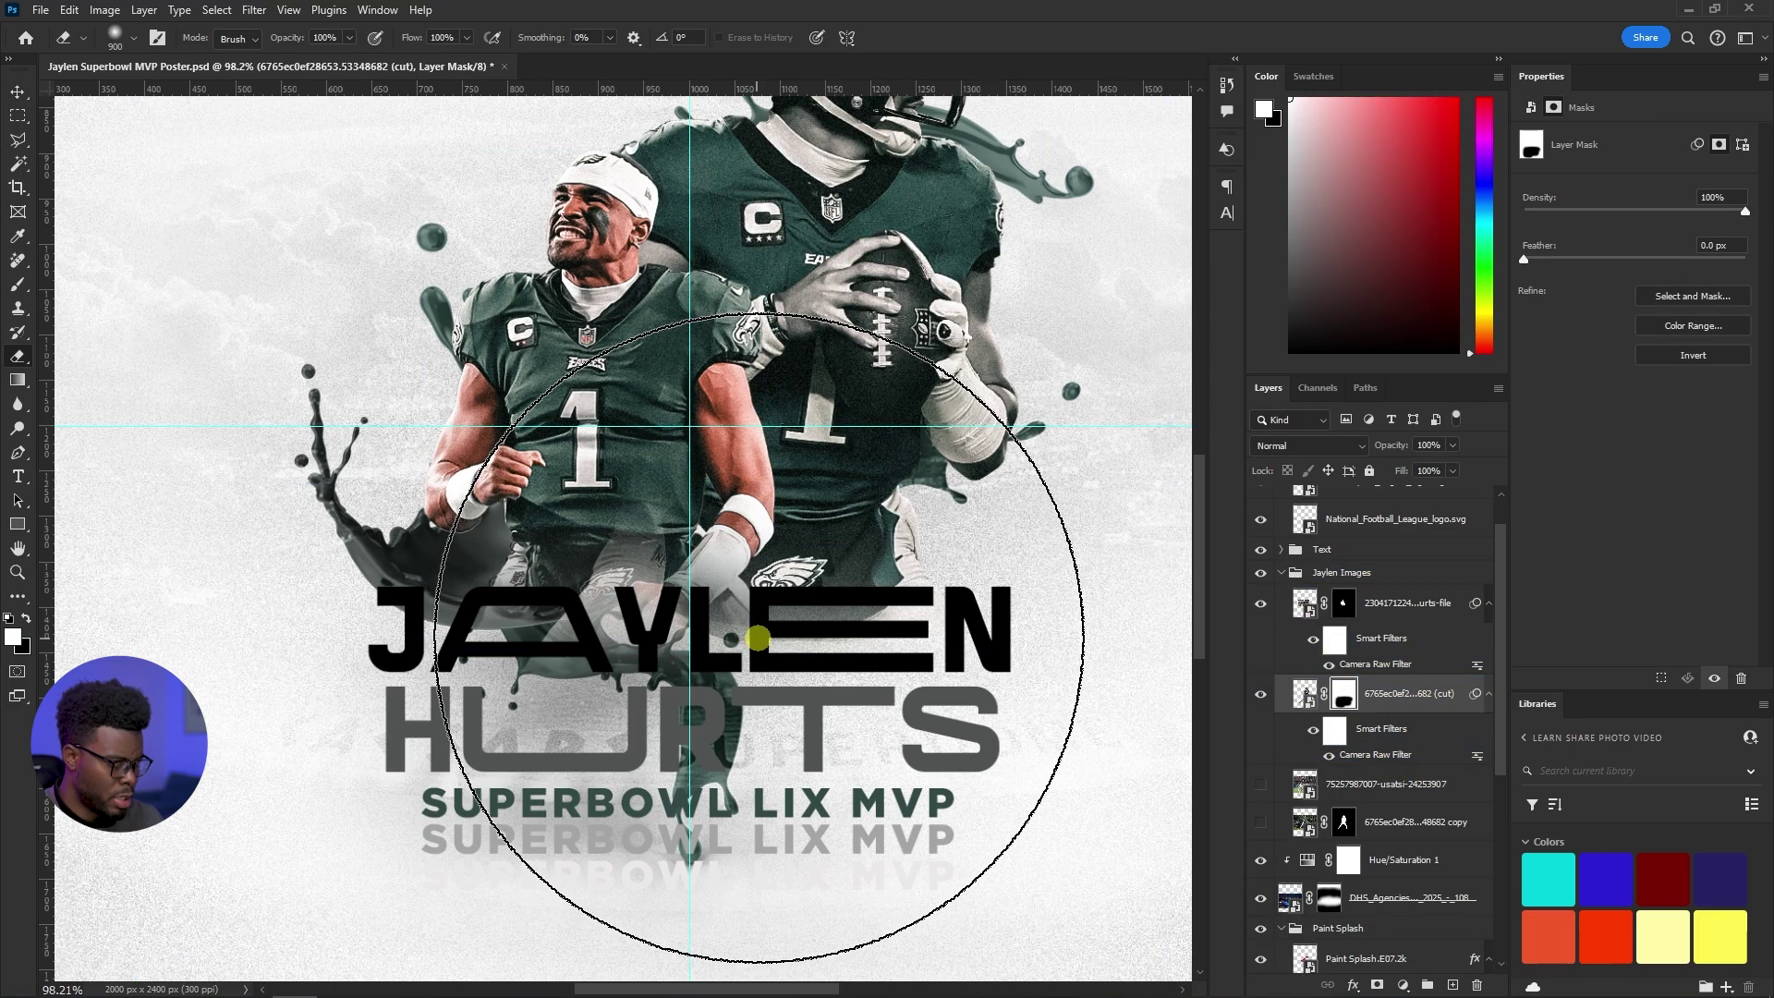
key("bracketleft")
key("bracketleft")
key("bracketleft")
key("bracketleft")
key("bracketleft")
key("bracketleft")
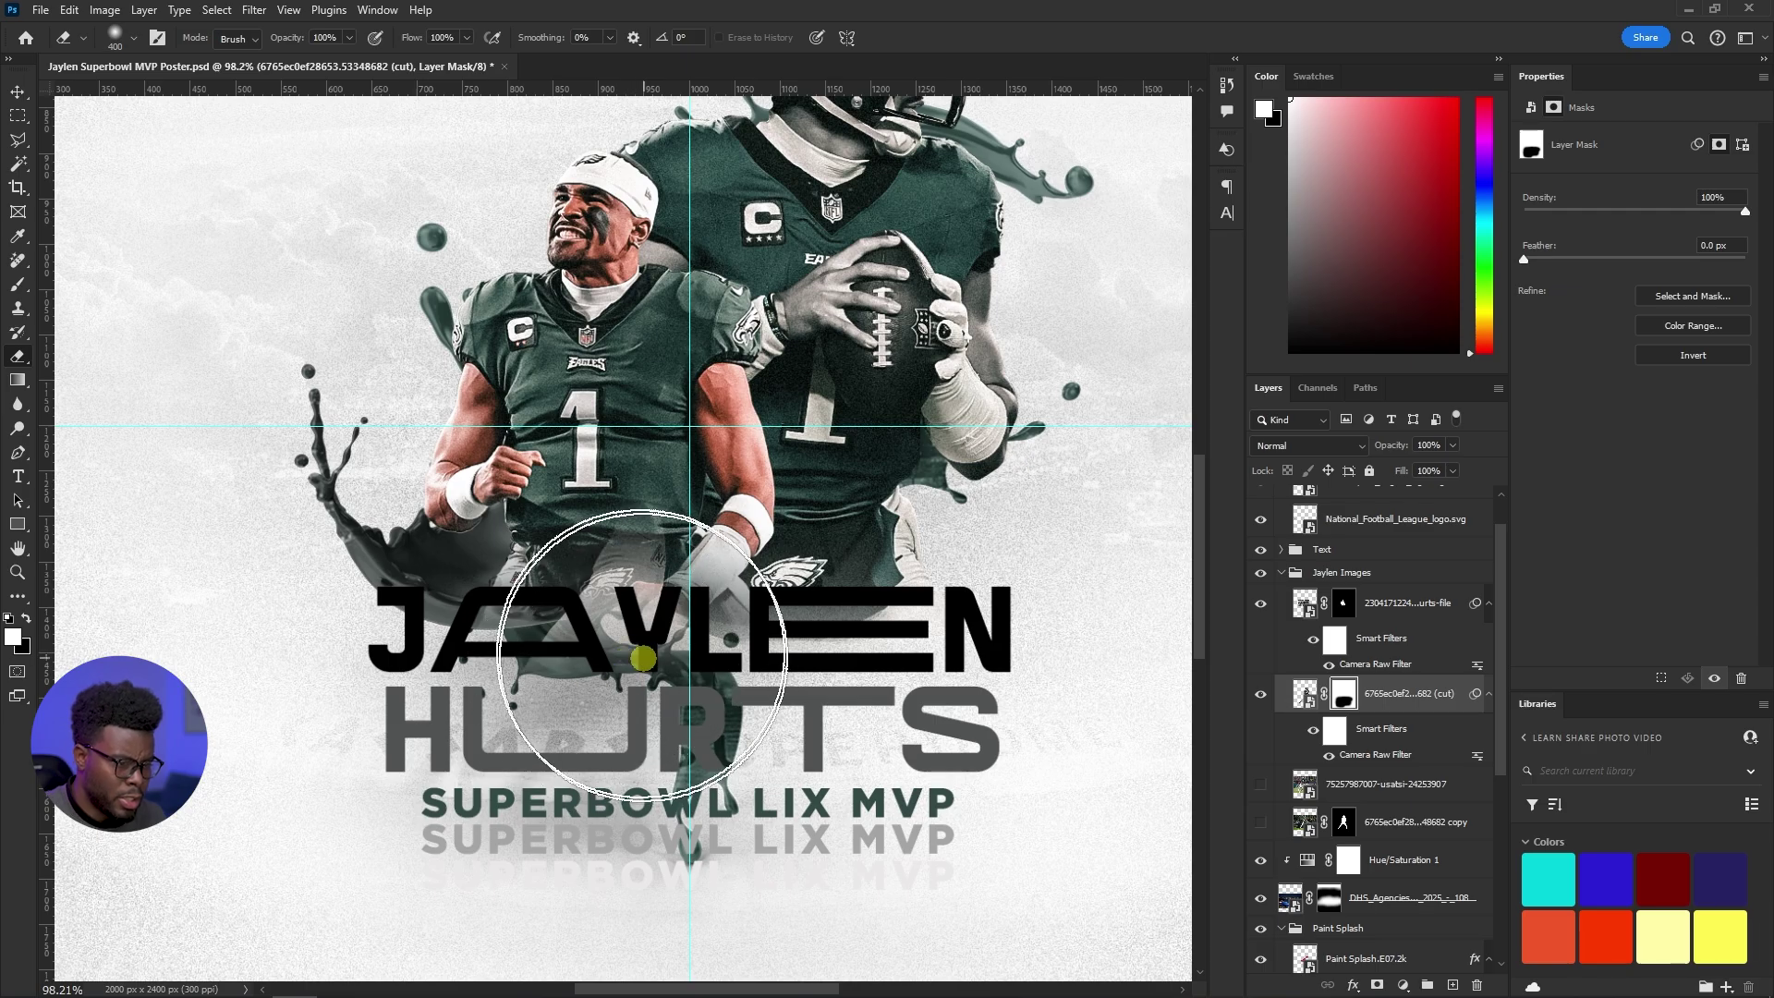
scroll(568, 688, "up", 2)
key("bracketright")
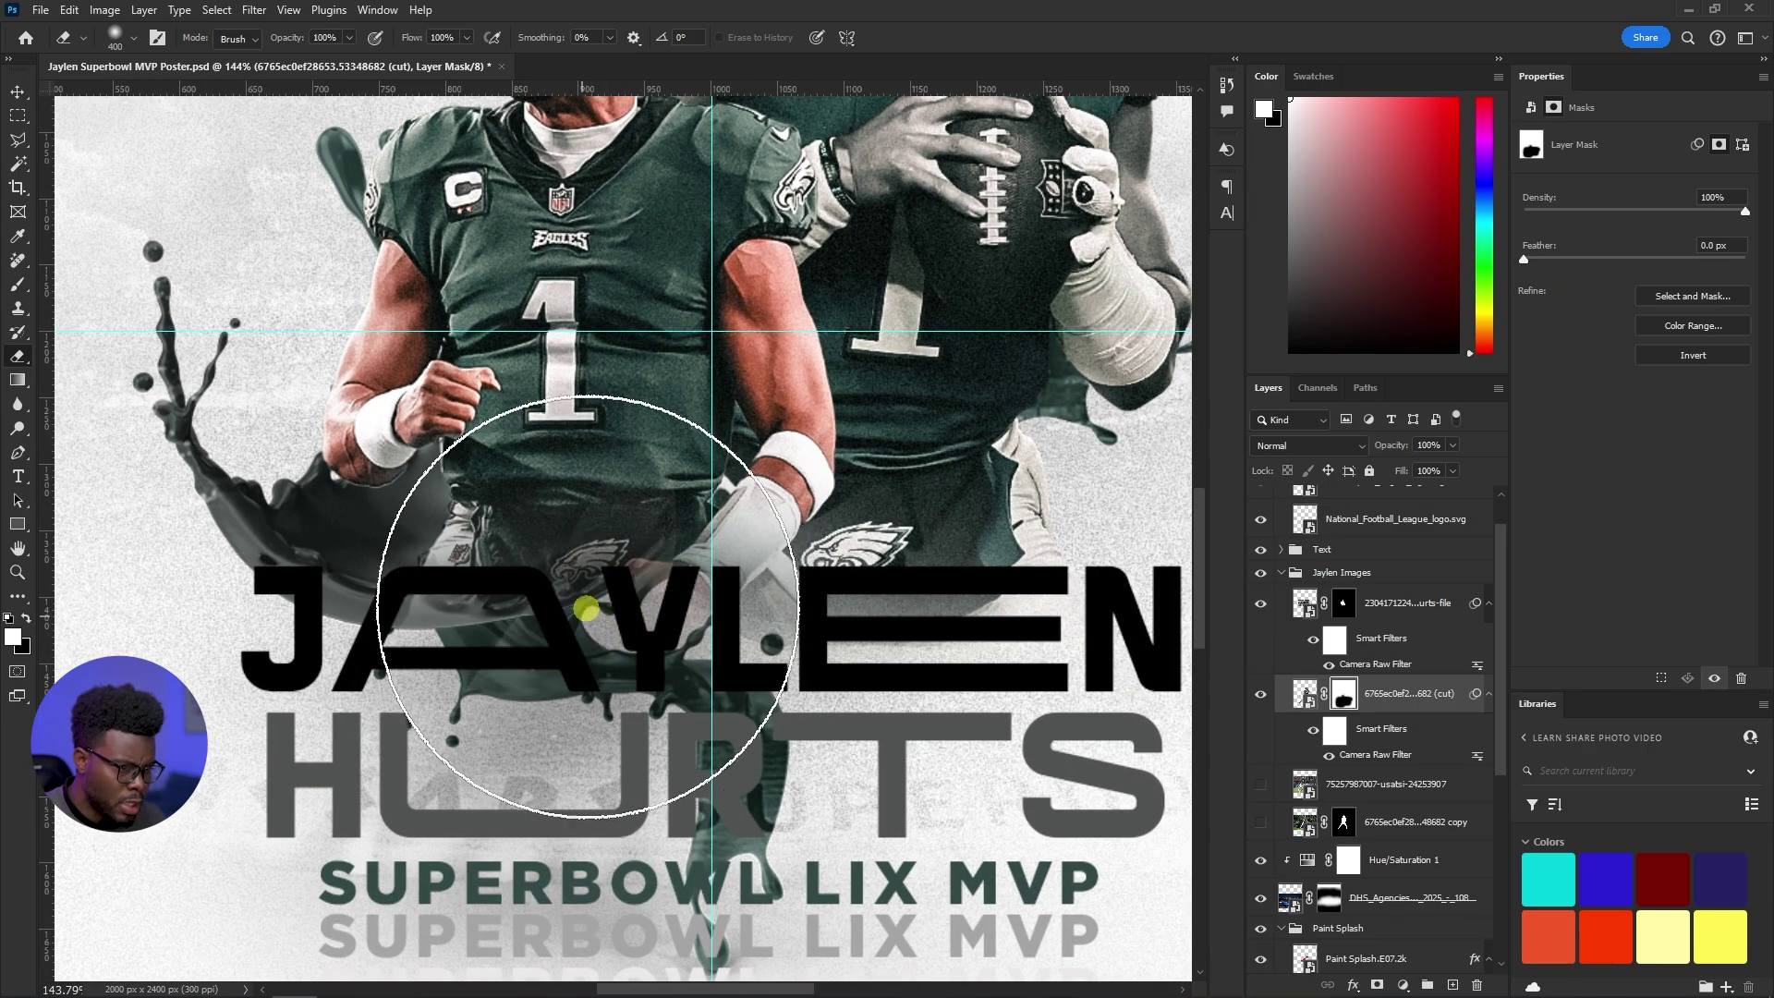
scroll(702, 652, "down", 2)
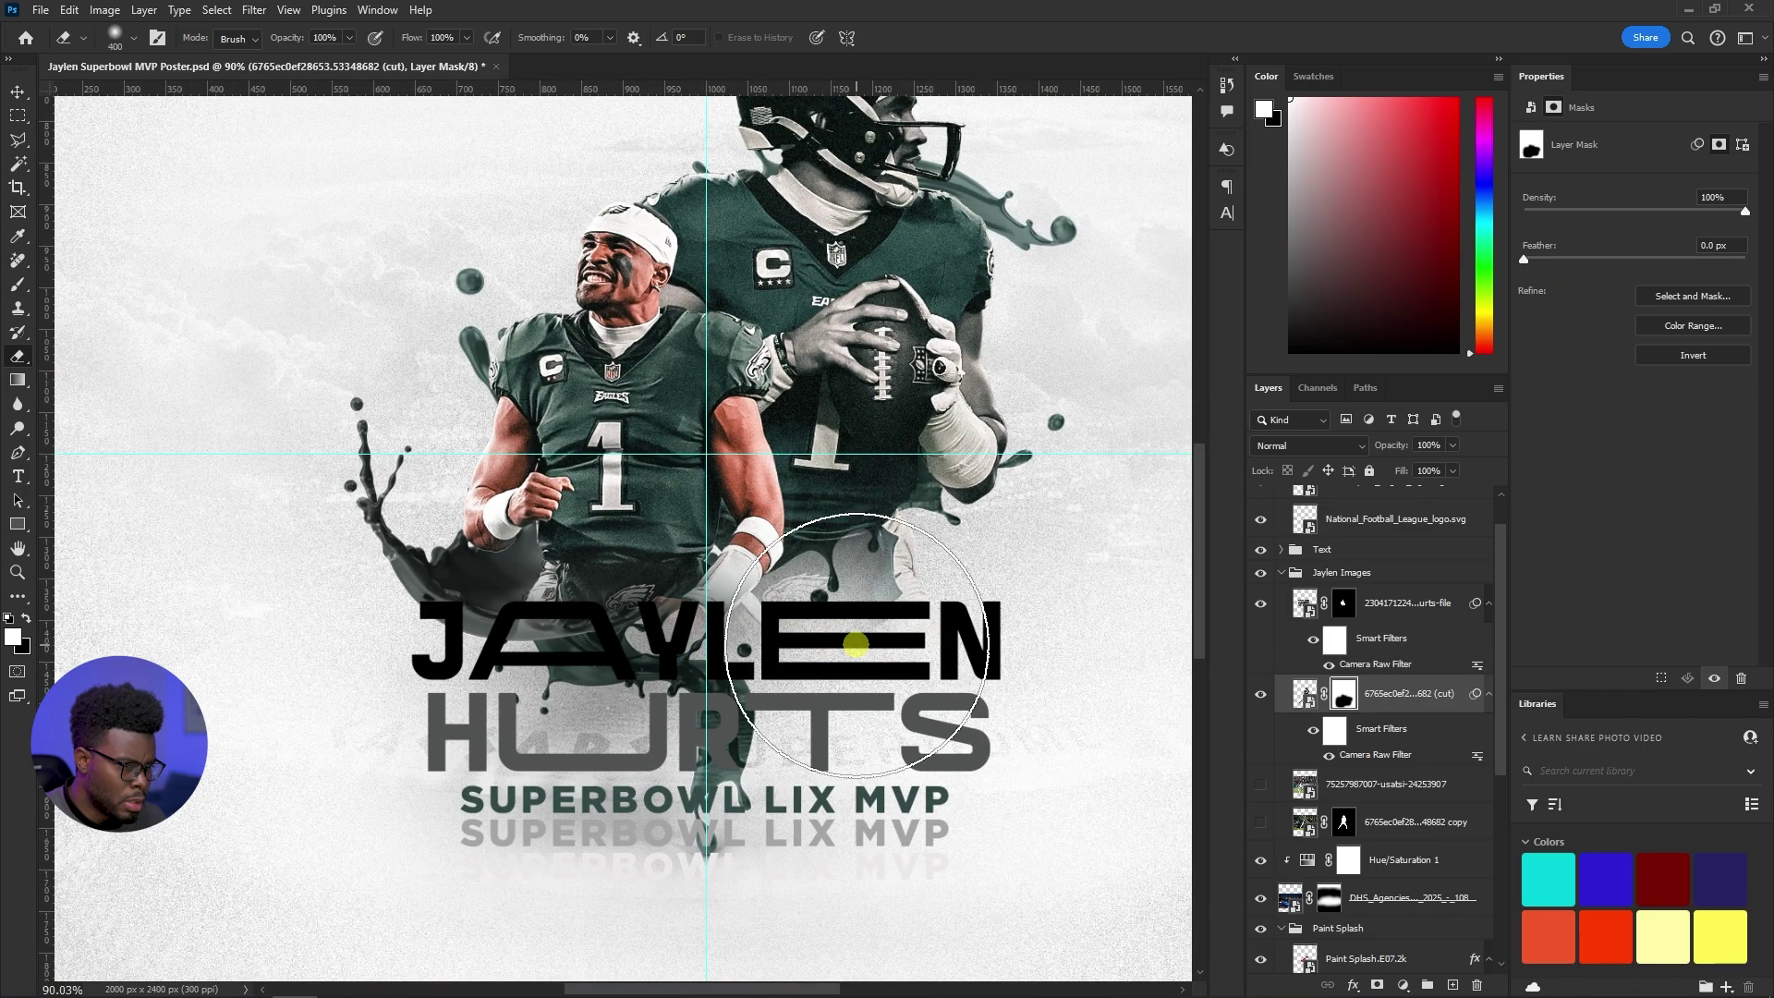
scroll(852, 595, "down", 1)
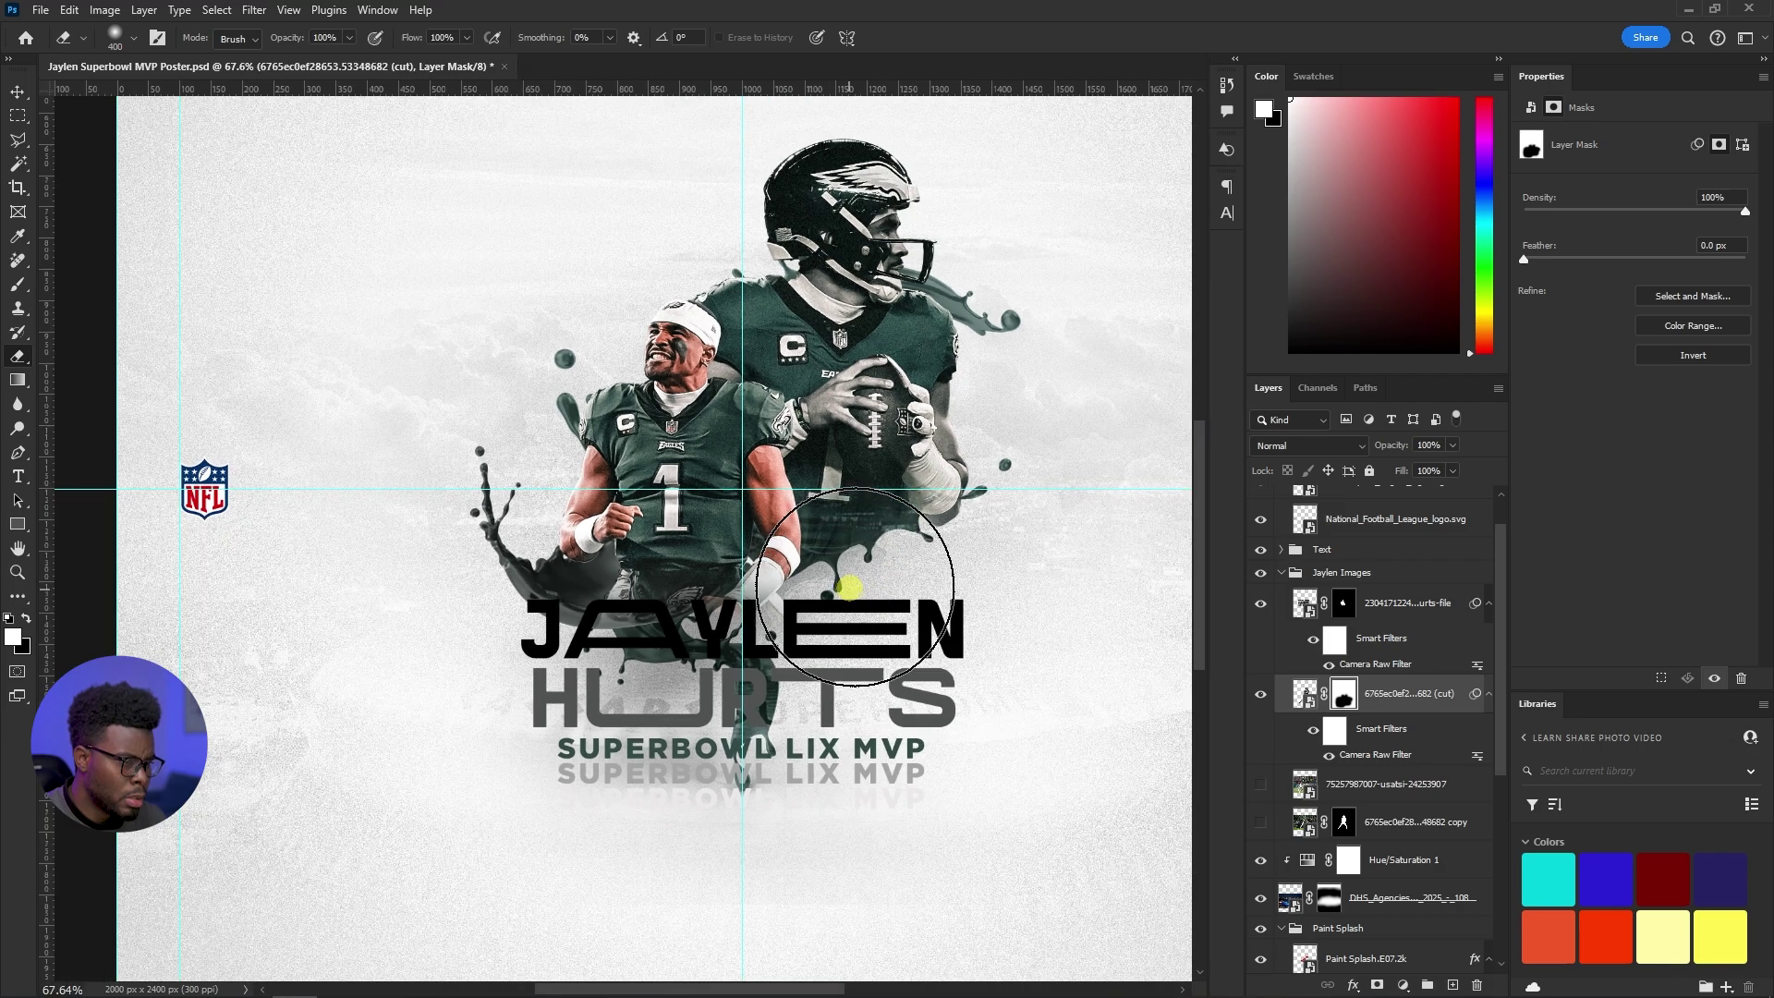
scroll(919, 582, "up", 2)
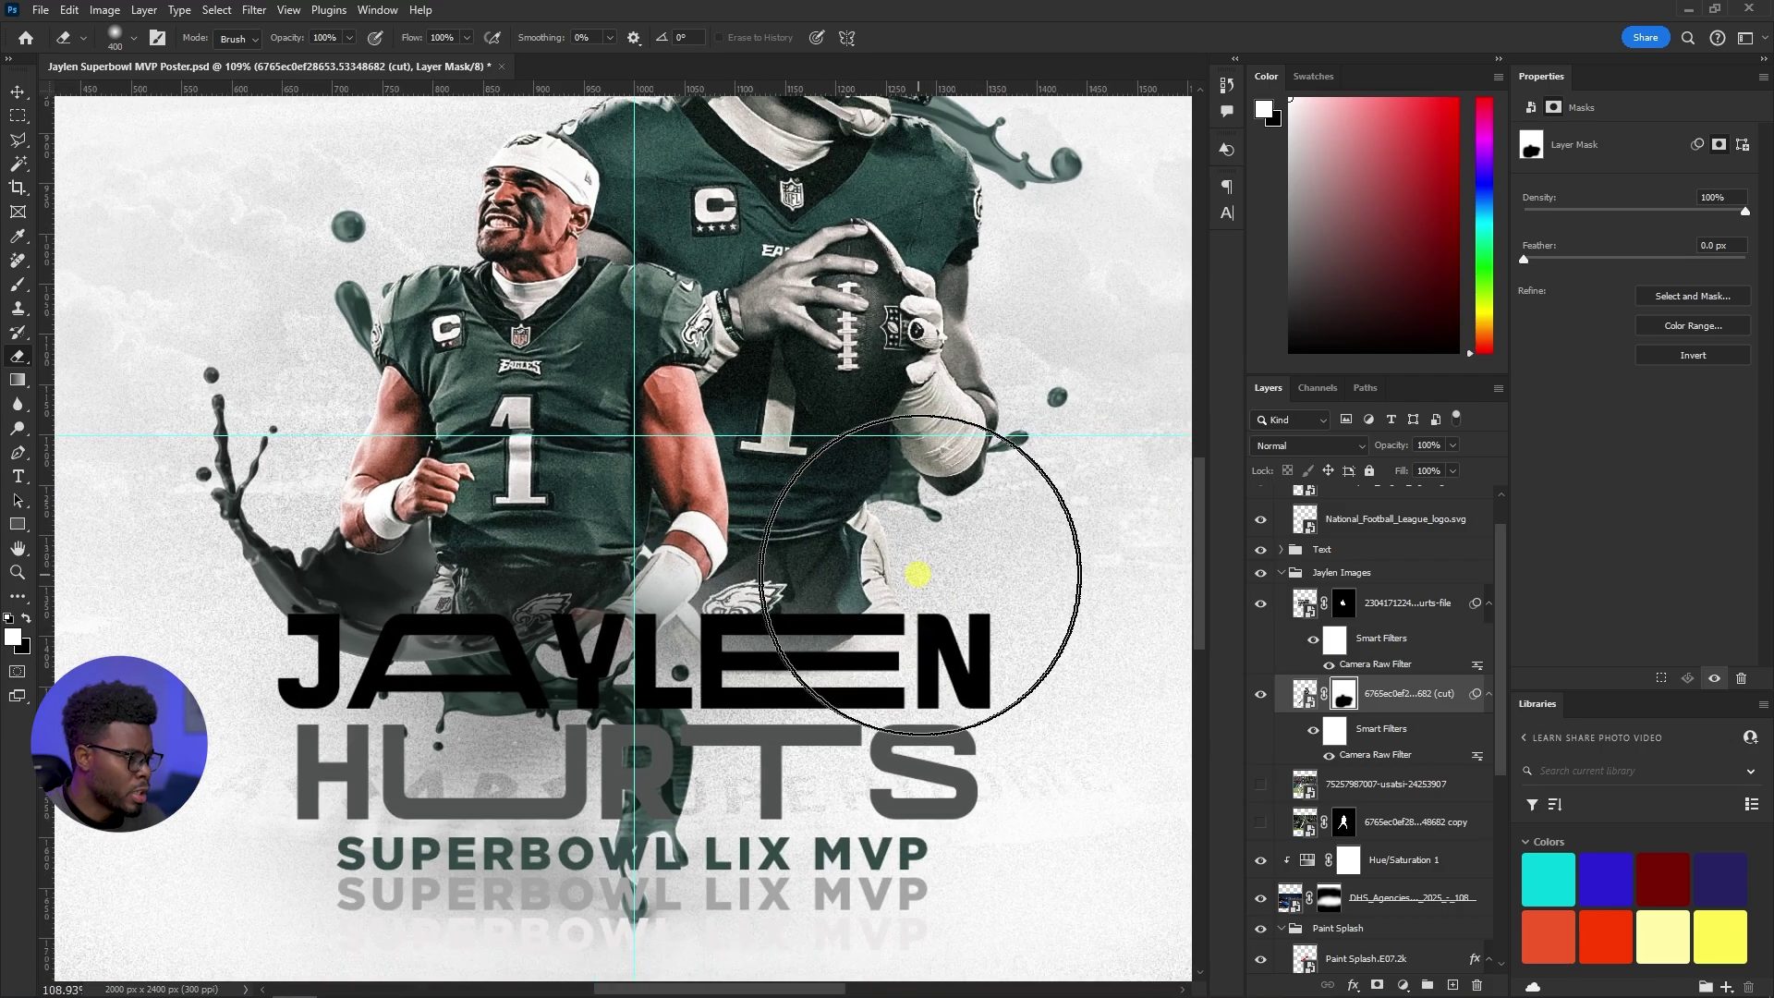
Check both paint splashes by hiding and reshowing them, and load the outline of Paint Splash.H03.2k as a selection
scroll(1312, 740, "down", 5)
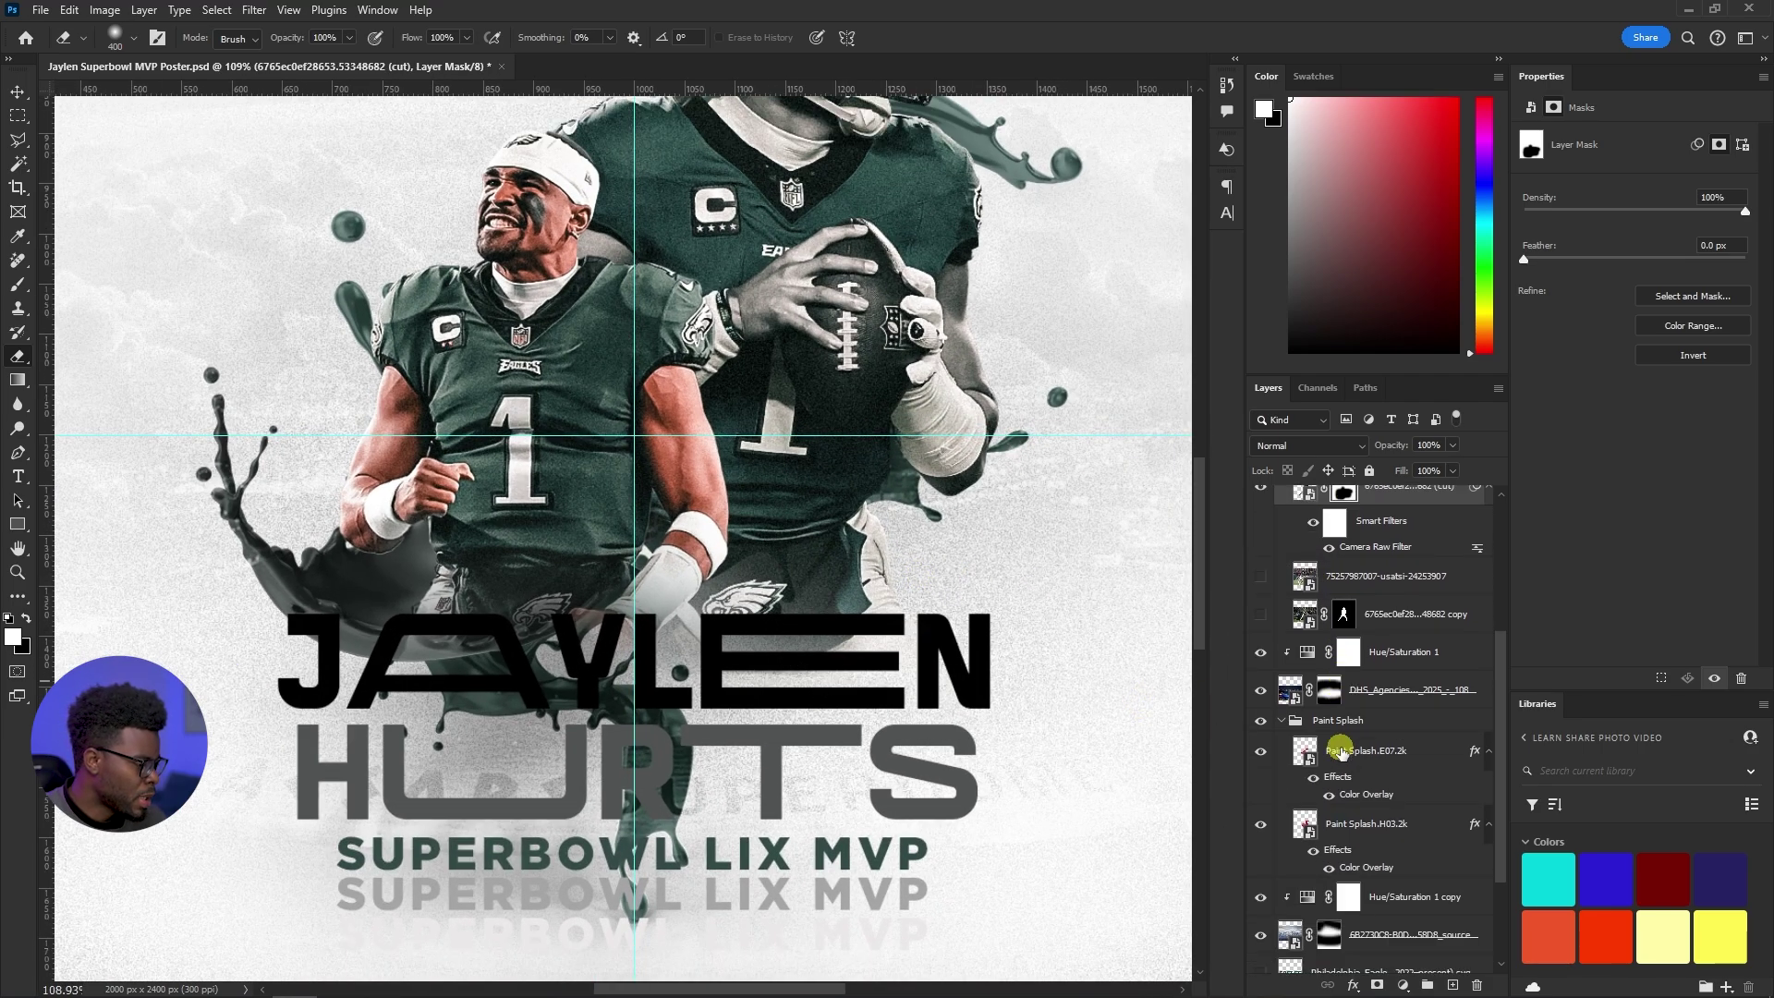
left_click(1261, 753)
left_click(1261, 752)
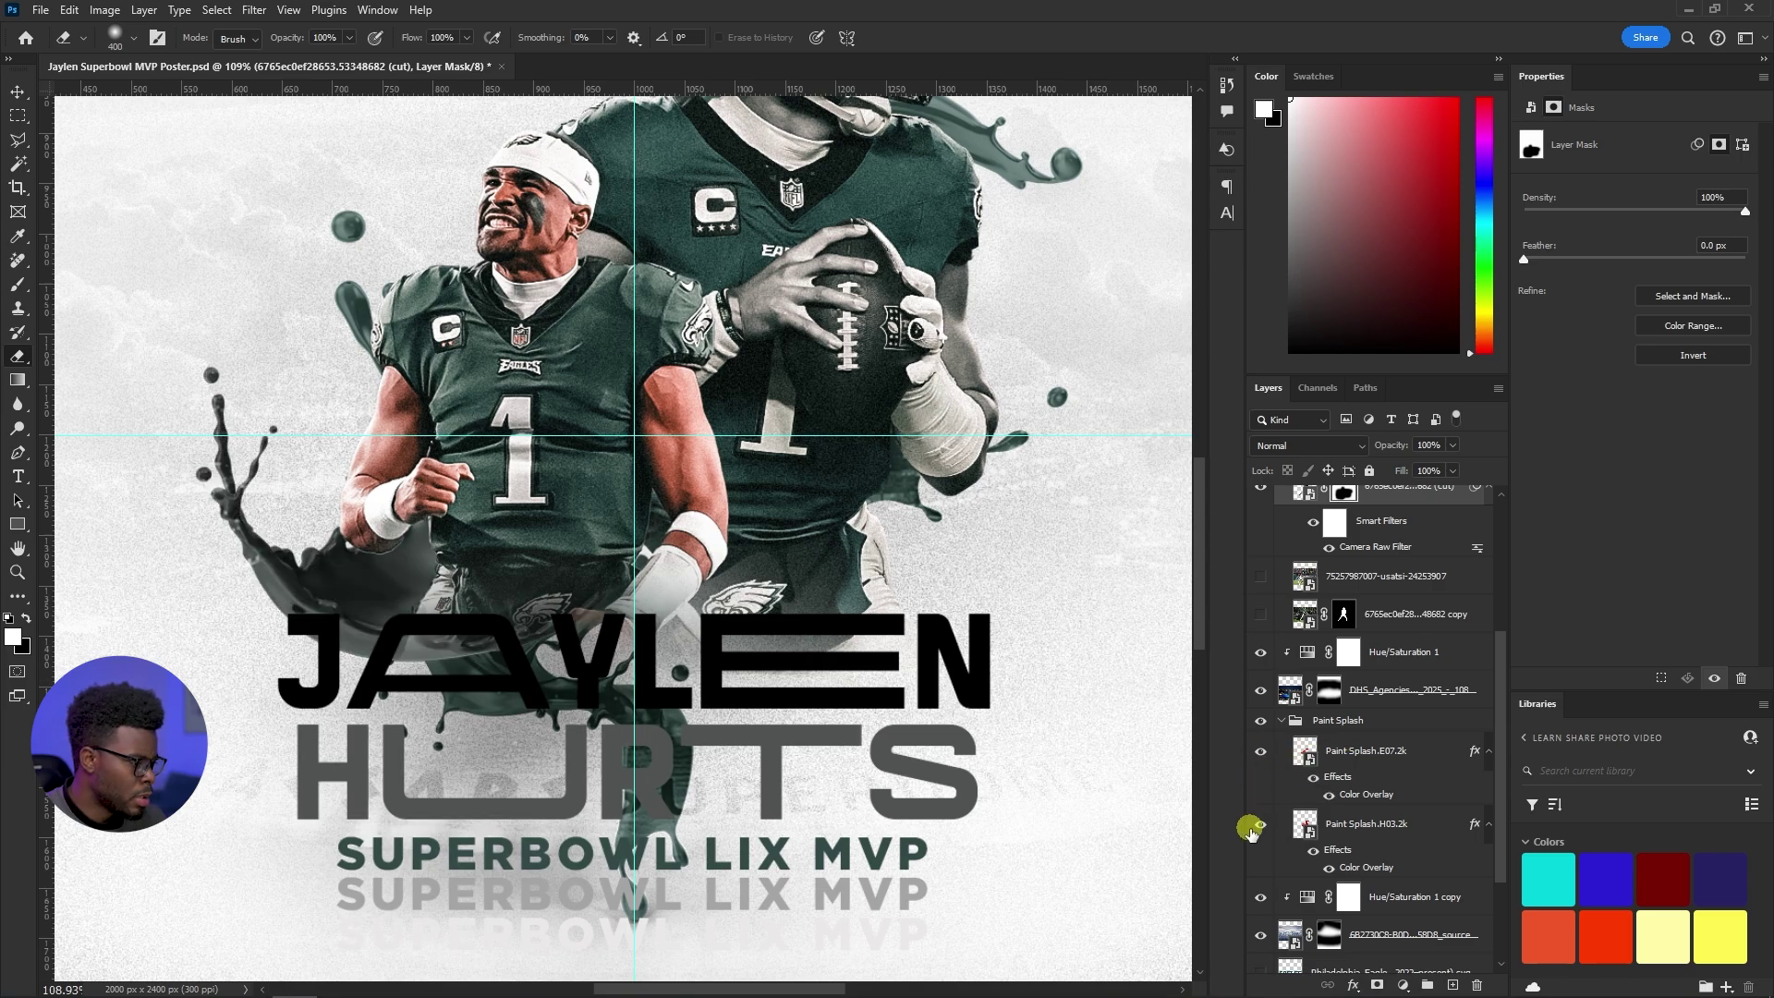
left_click(1261, 823)
left_click(1261, 823)
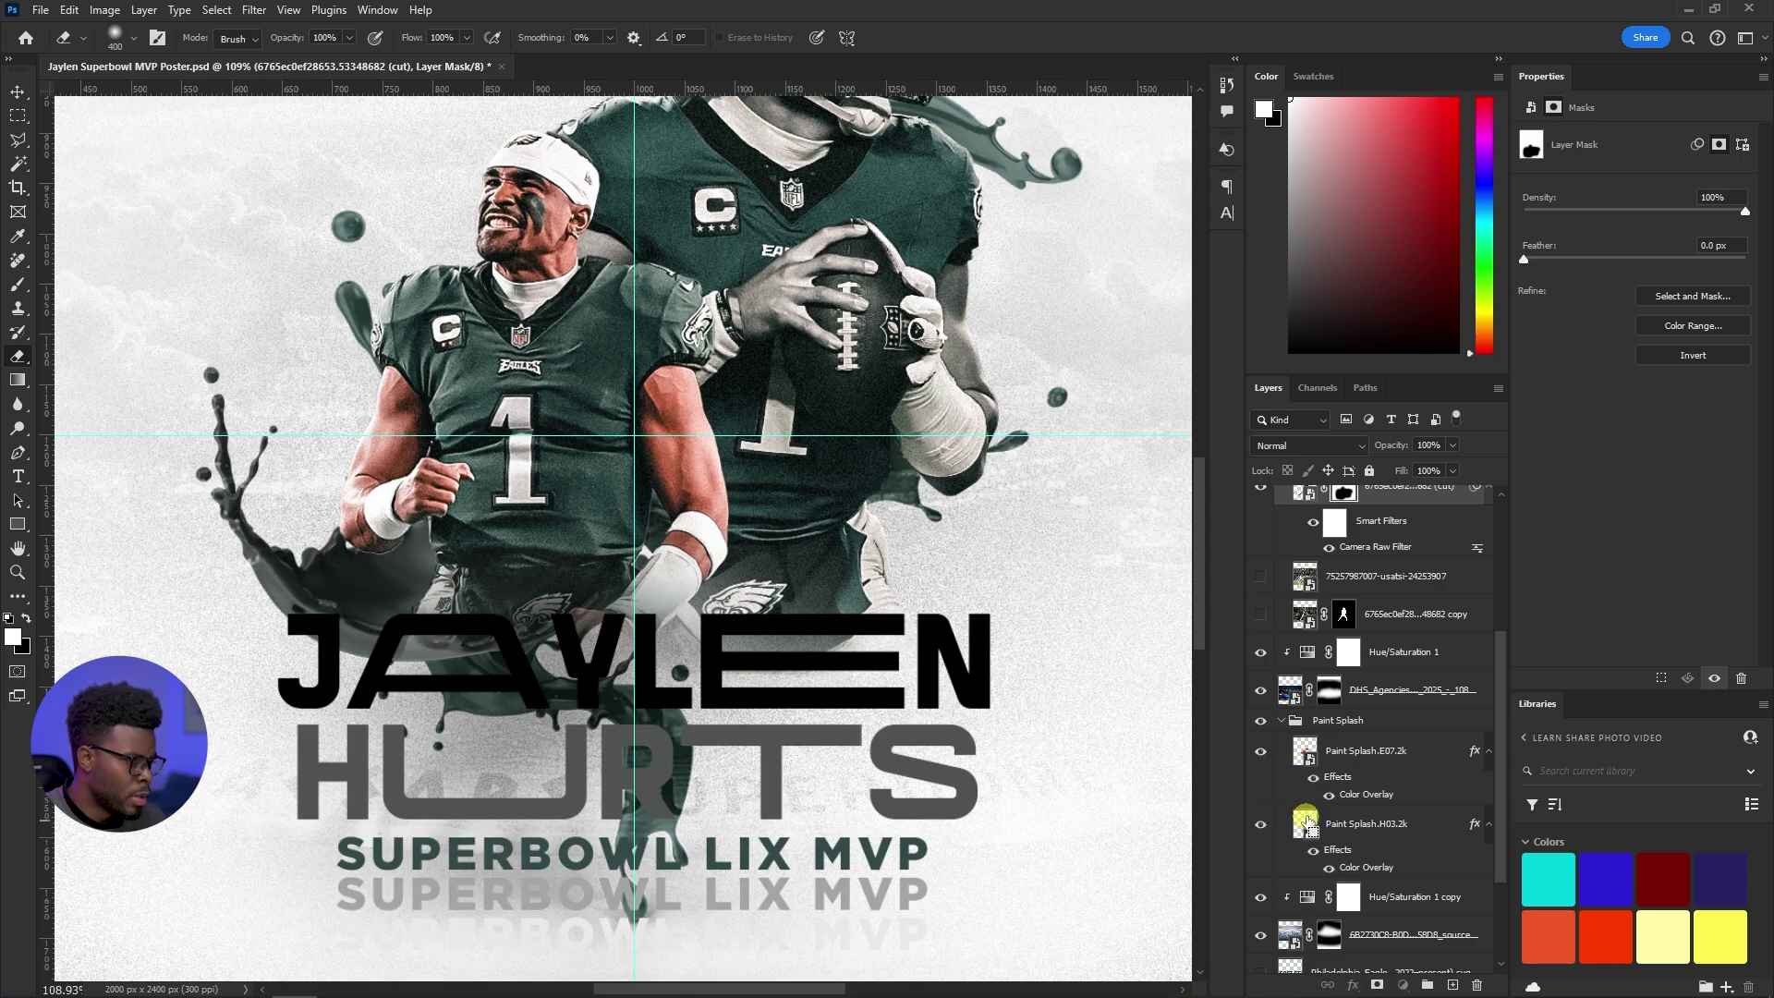
left_click(1308, 820, "ctrl")
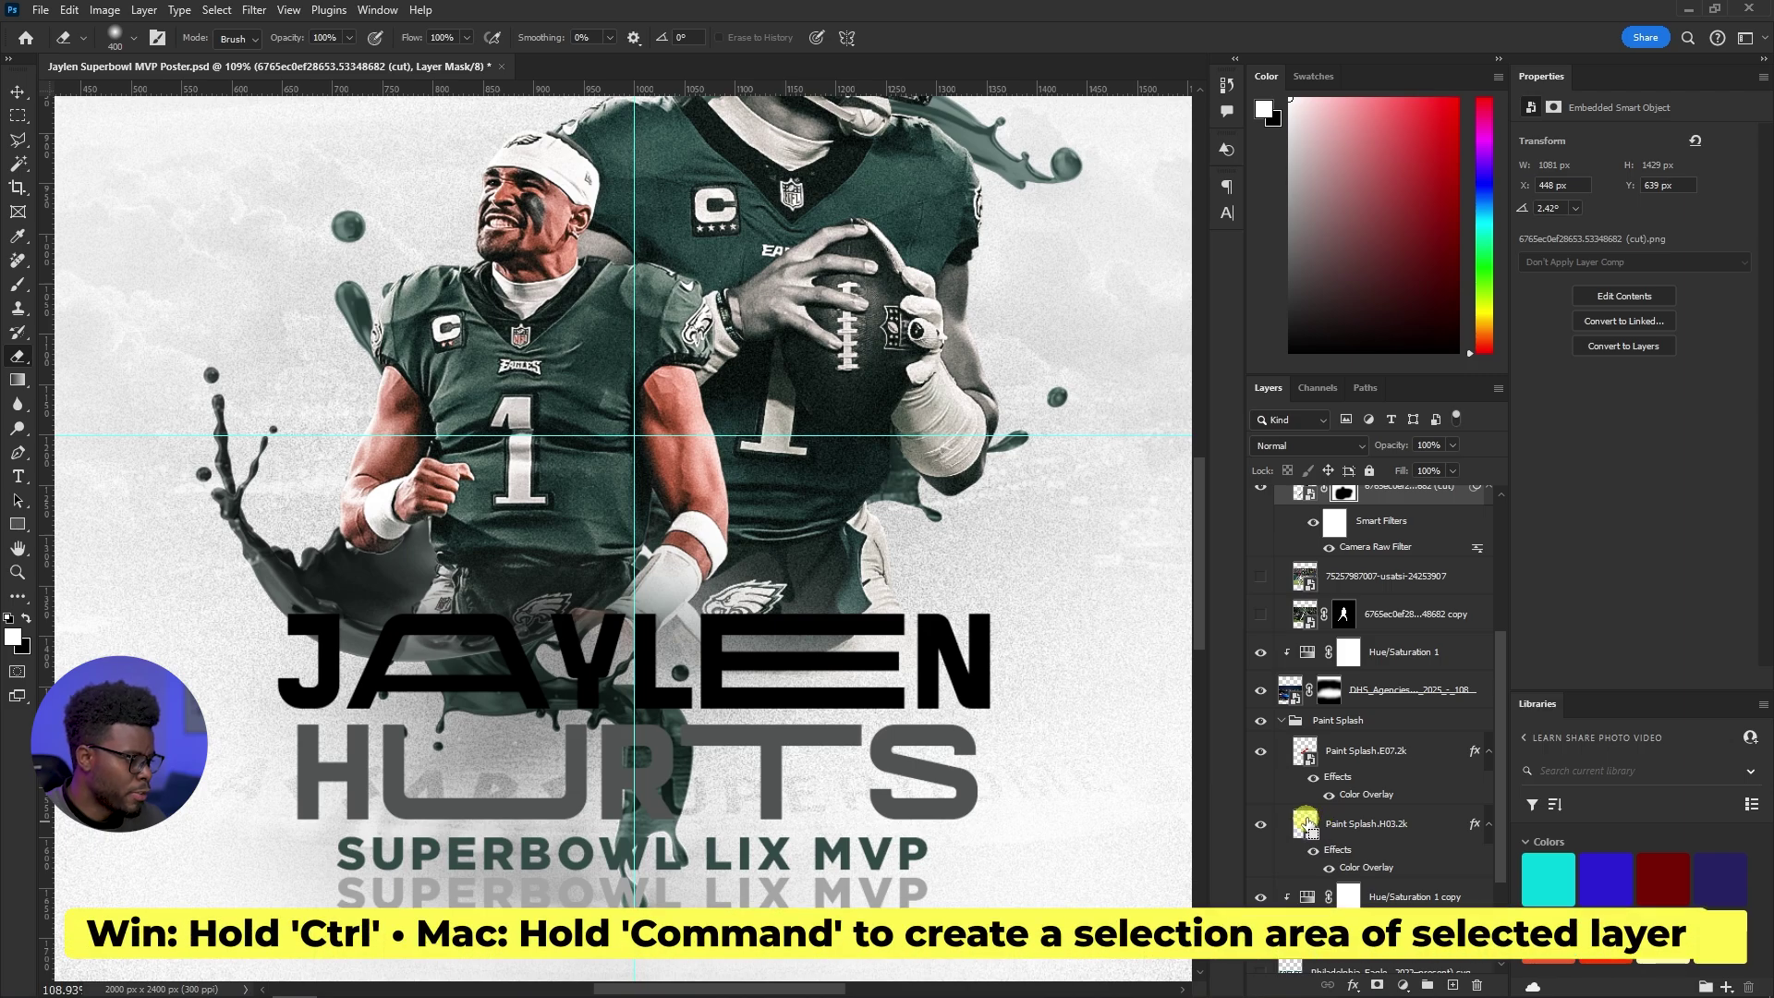
Invert the Paint Splash.H03.2k selection so it covers everything outside the splash
scroll(855, 543, "up", 1)
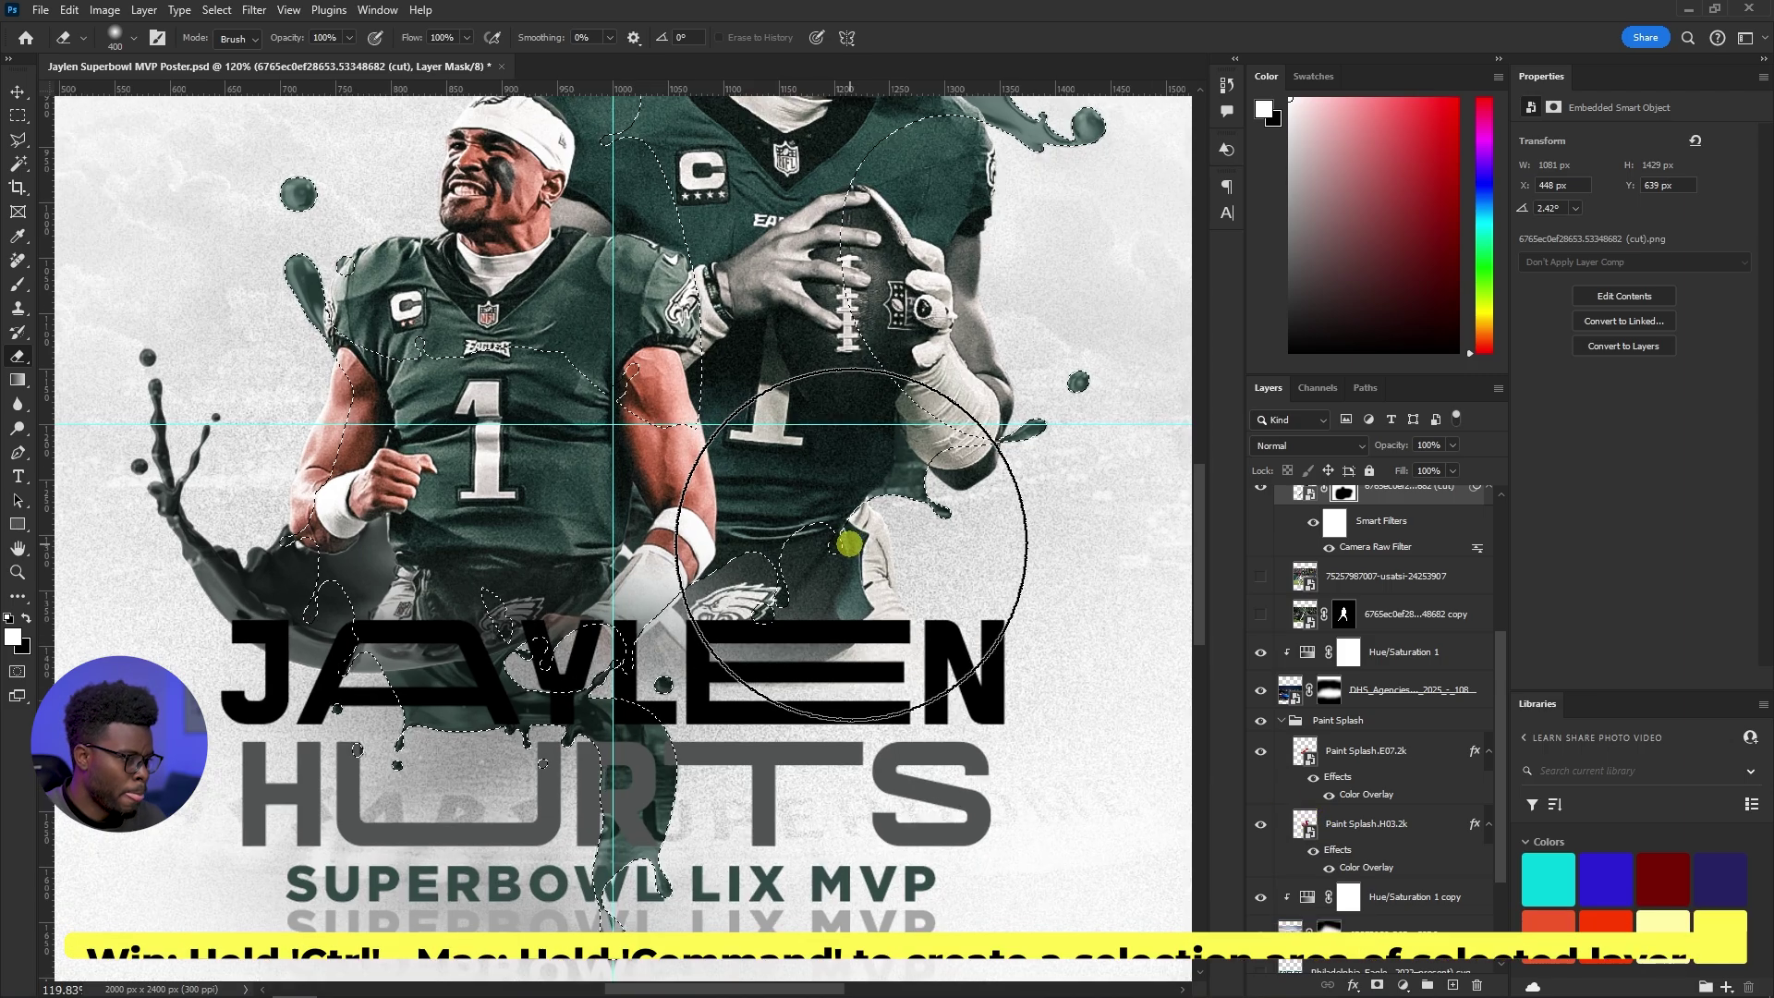
scroll(873, 555, "down", 2)
scroll(918, 561, "up", 3)
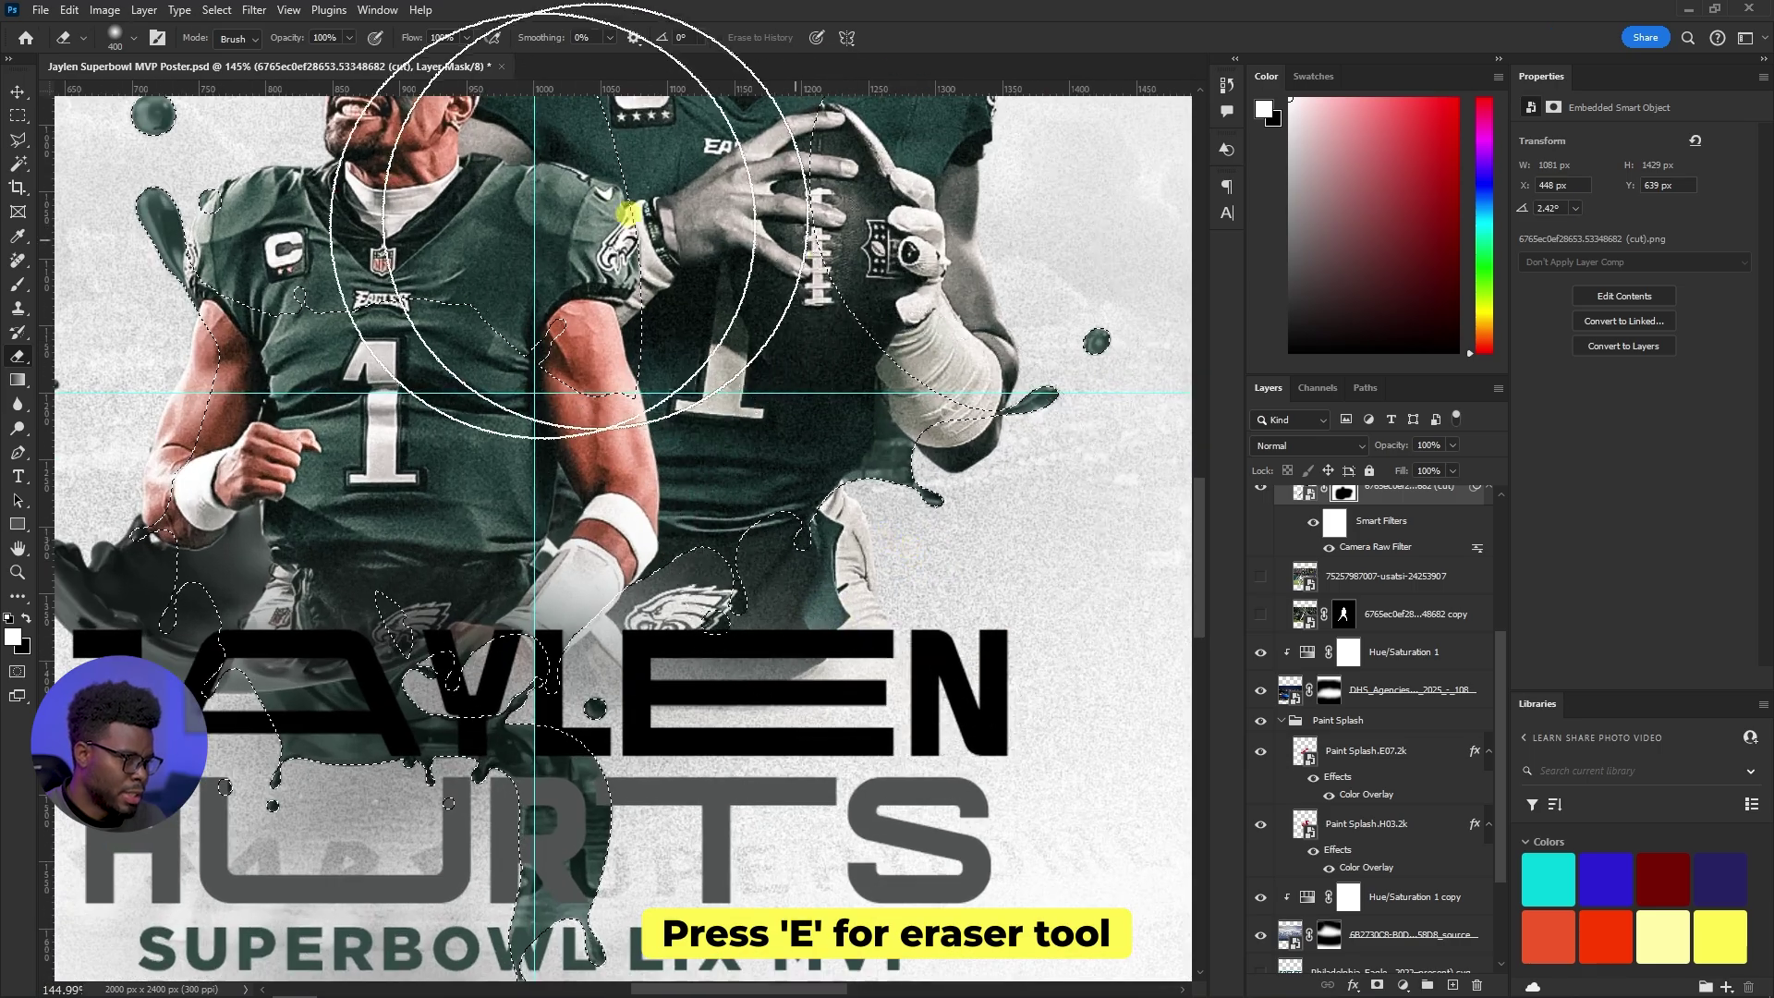
scroll(675, 555, "down", 3)
scroll(776, 647, "up", 3)
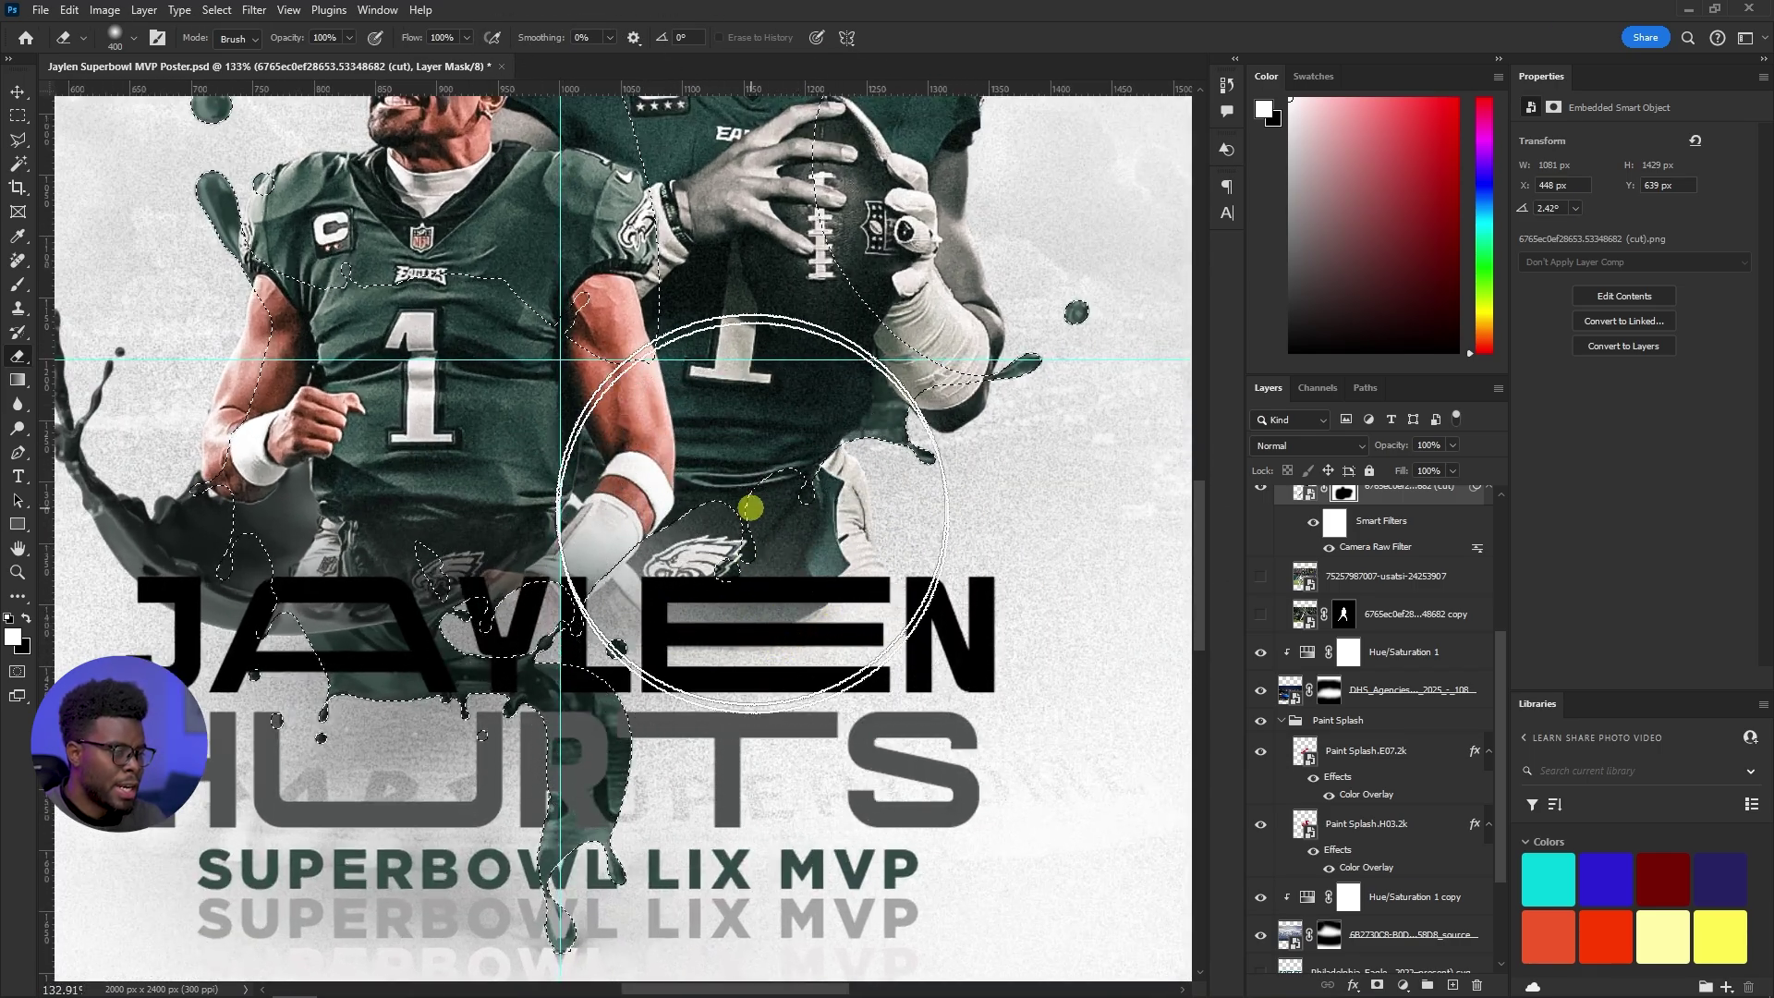
scroll(800, 553, "down", 8)
scroll(813, 531, "up", 7)
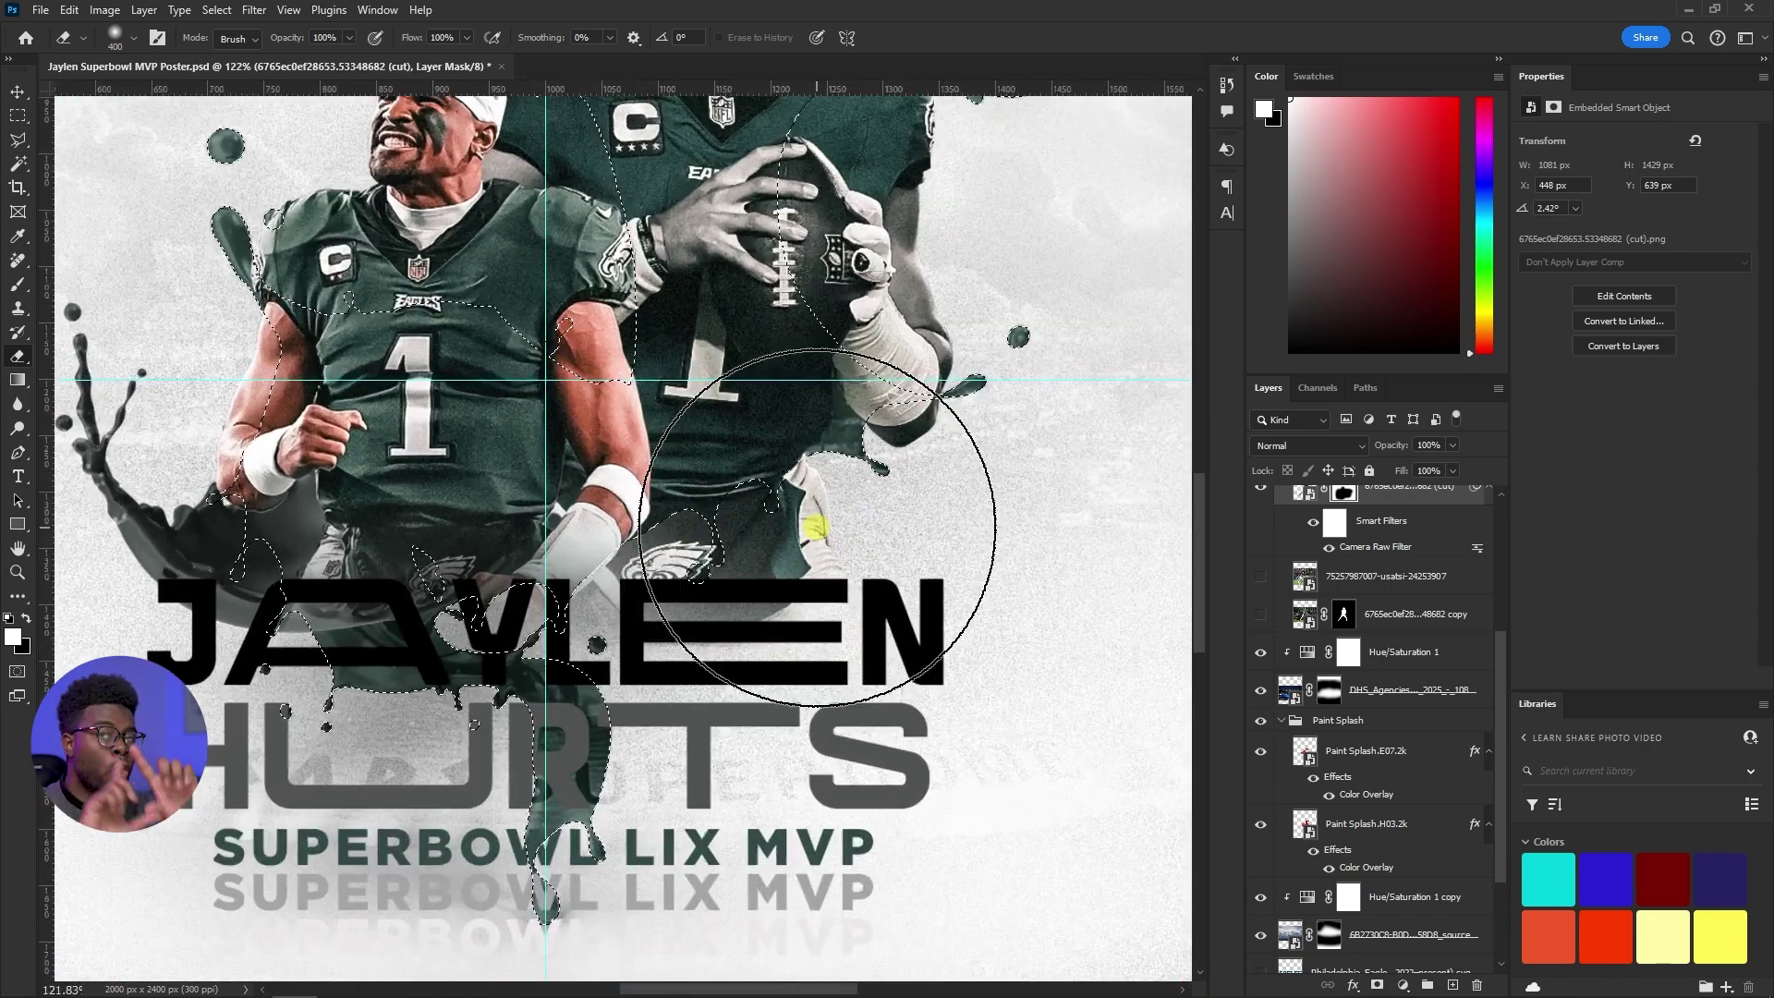
key("m")
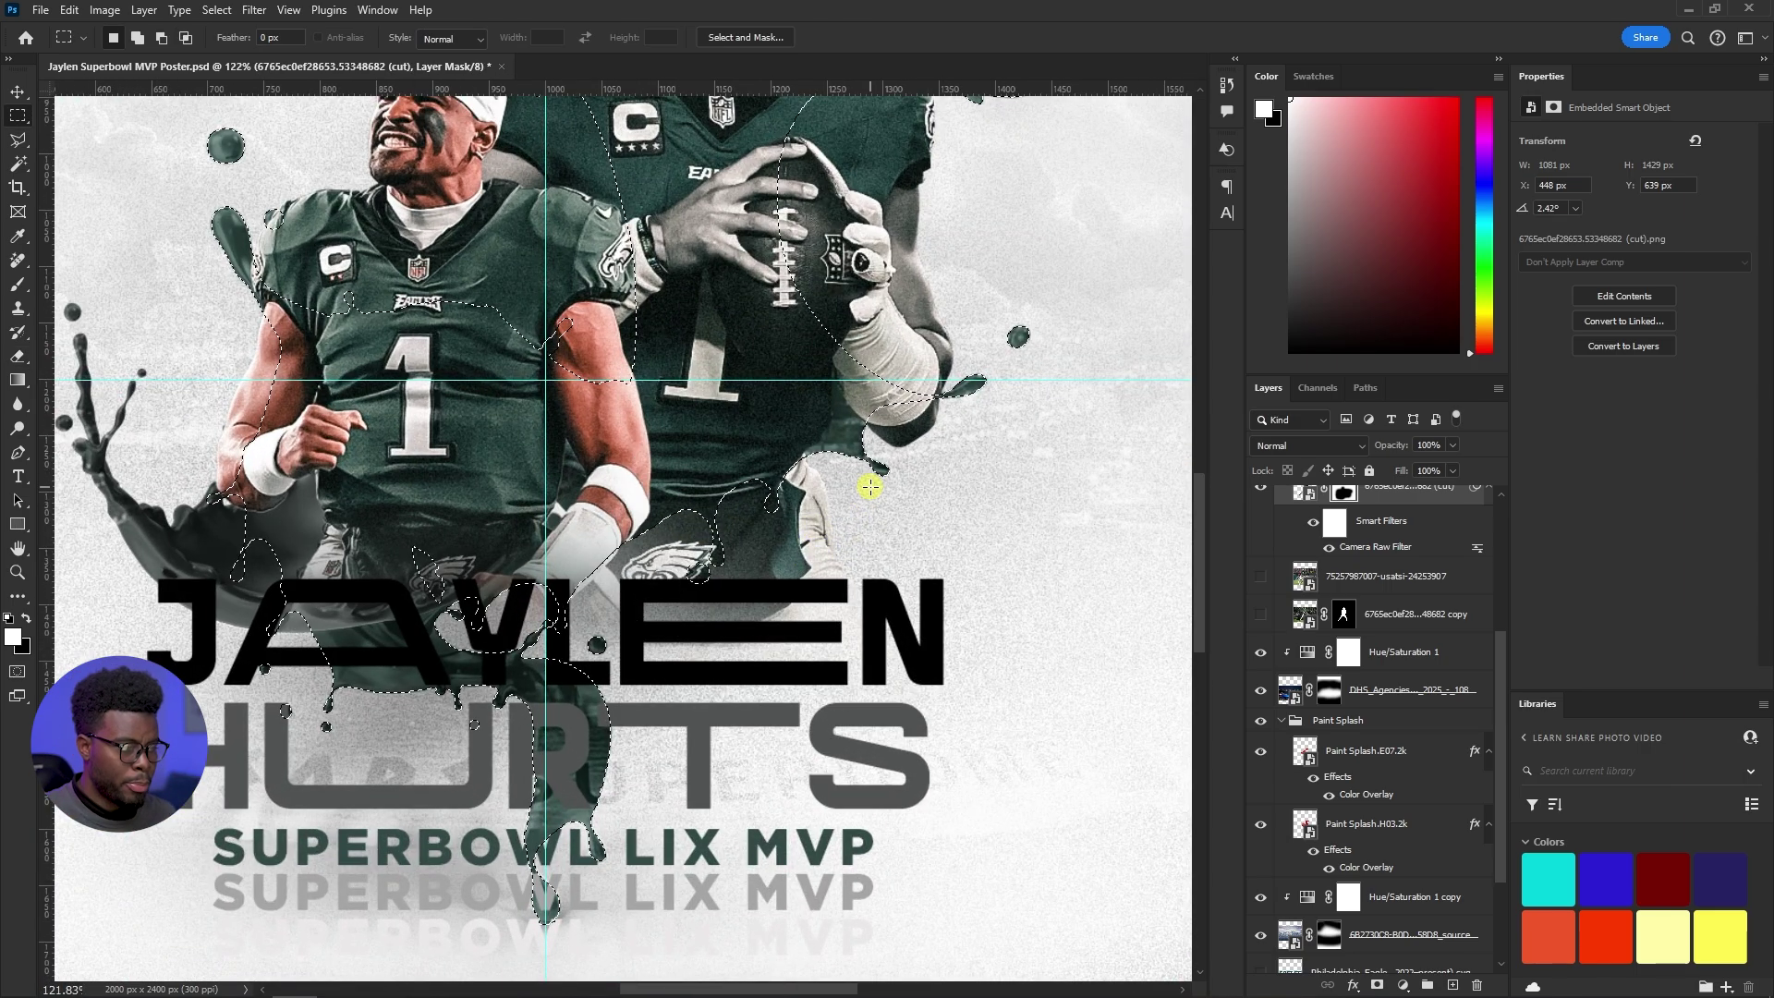
right_click(747, 396)
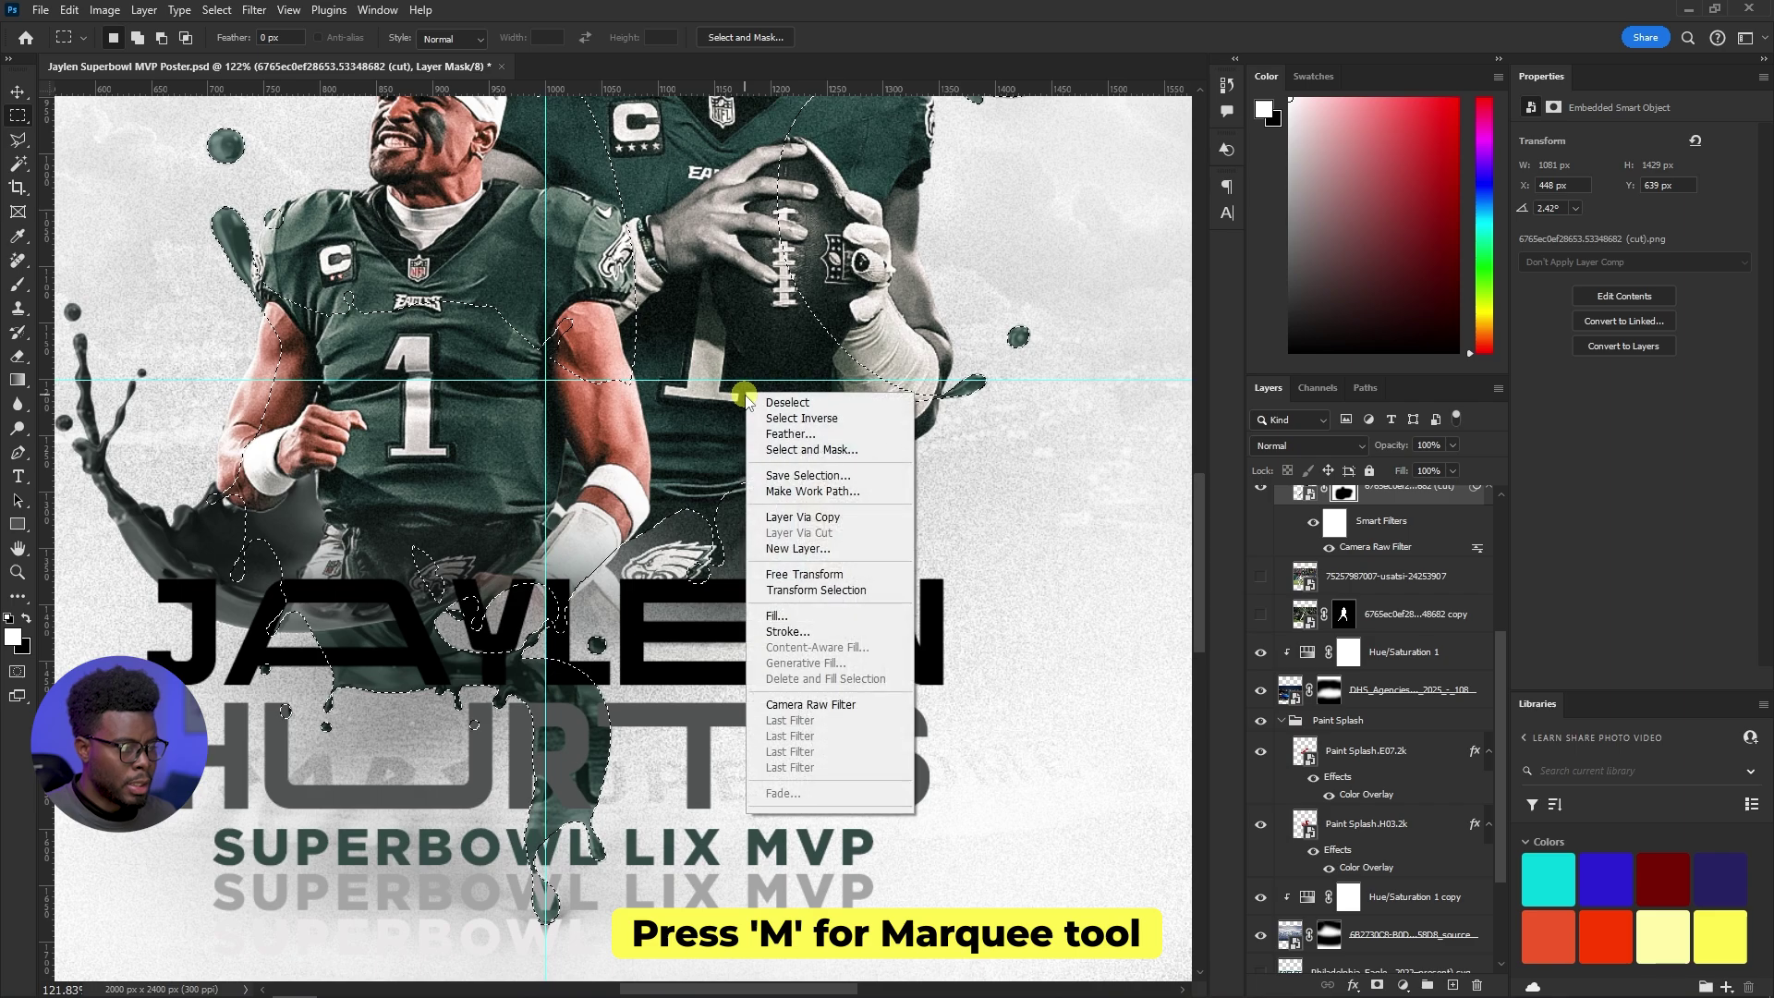
left_click(806, 419)
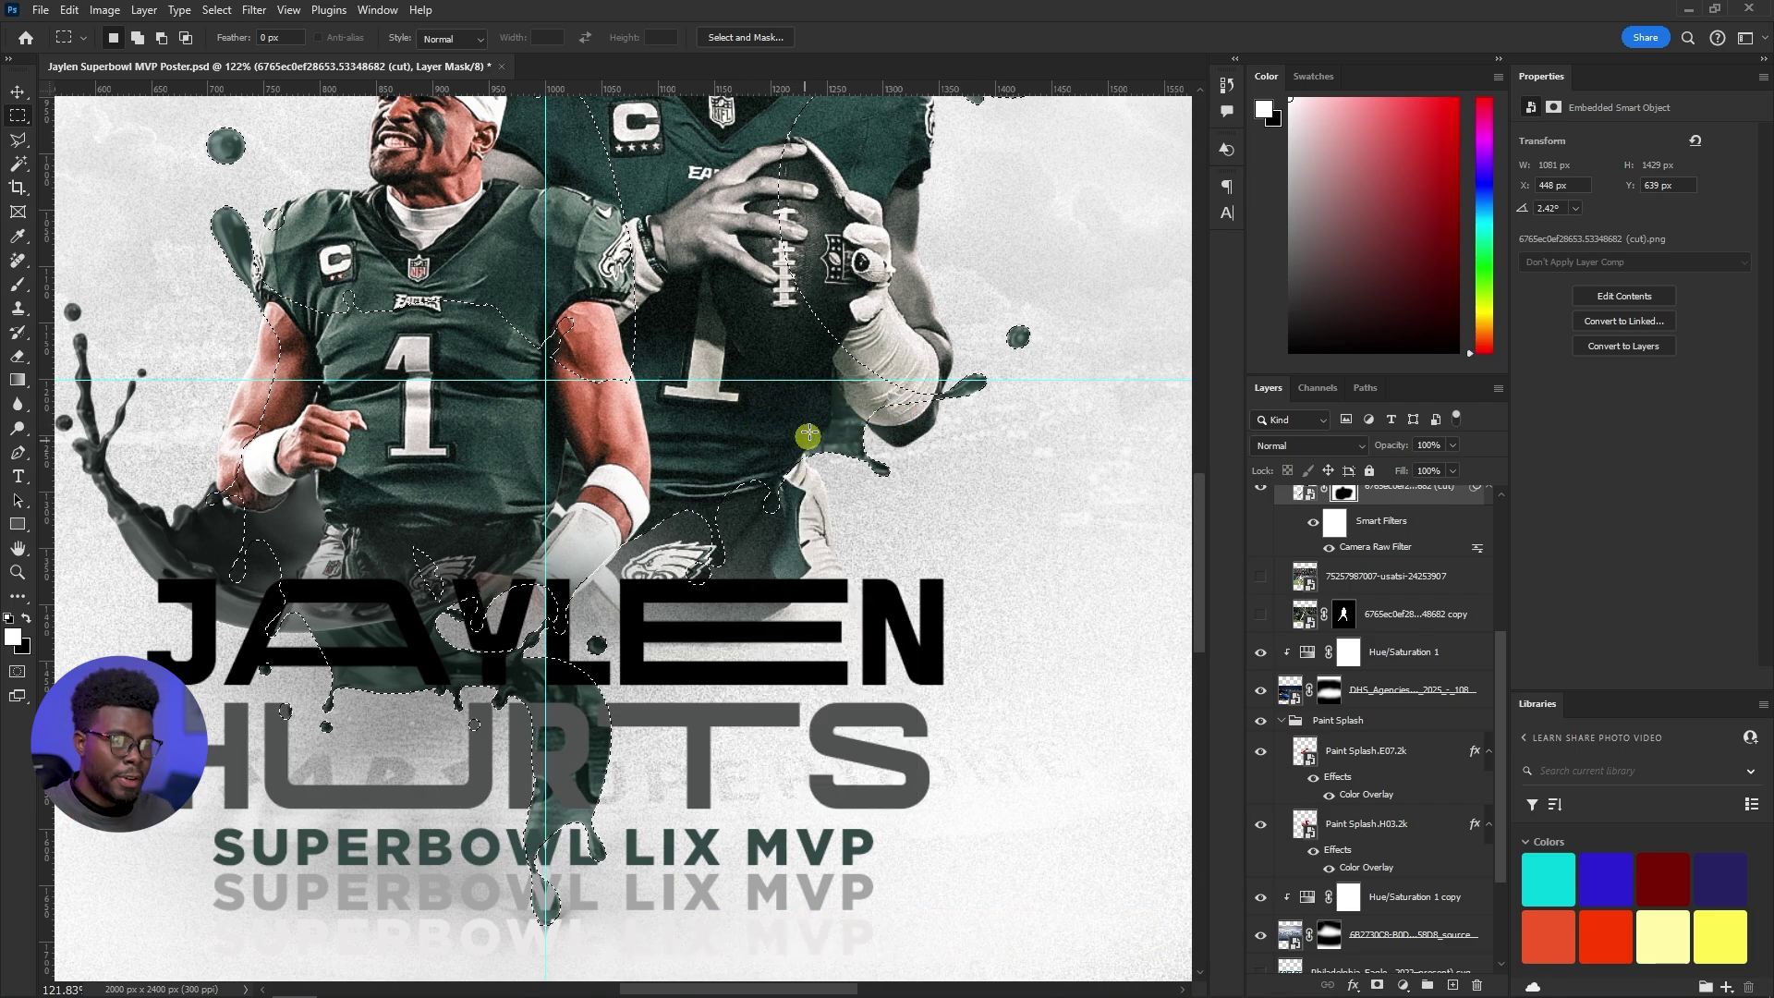
Try to erase the rear player's lower body outside the splash on the layer mask with the 400 px eraser
scroll(804, 418, "down", 5)
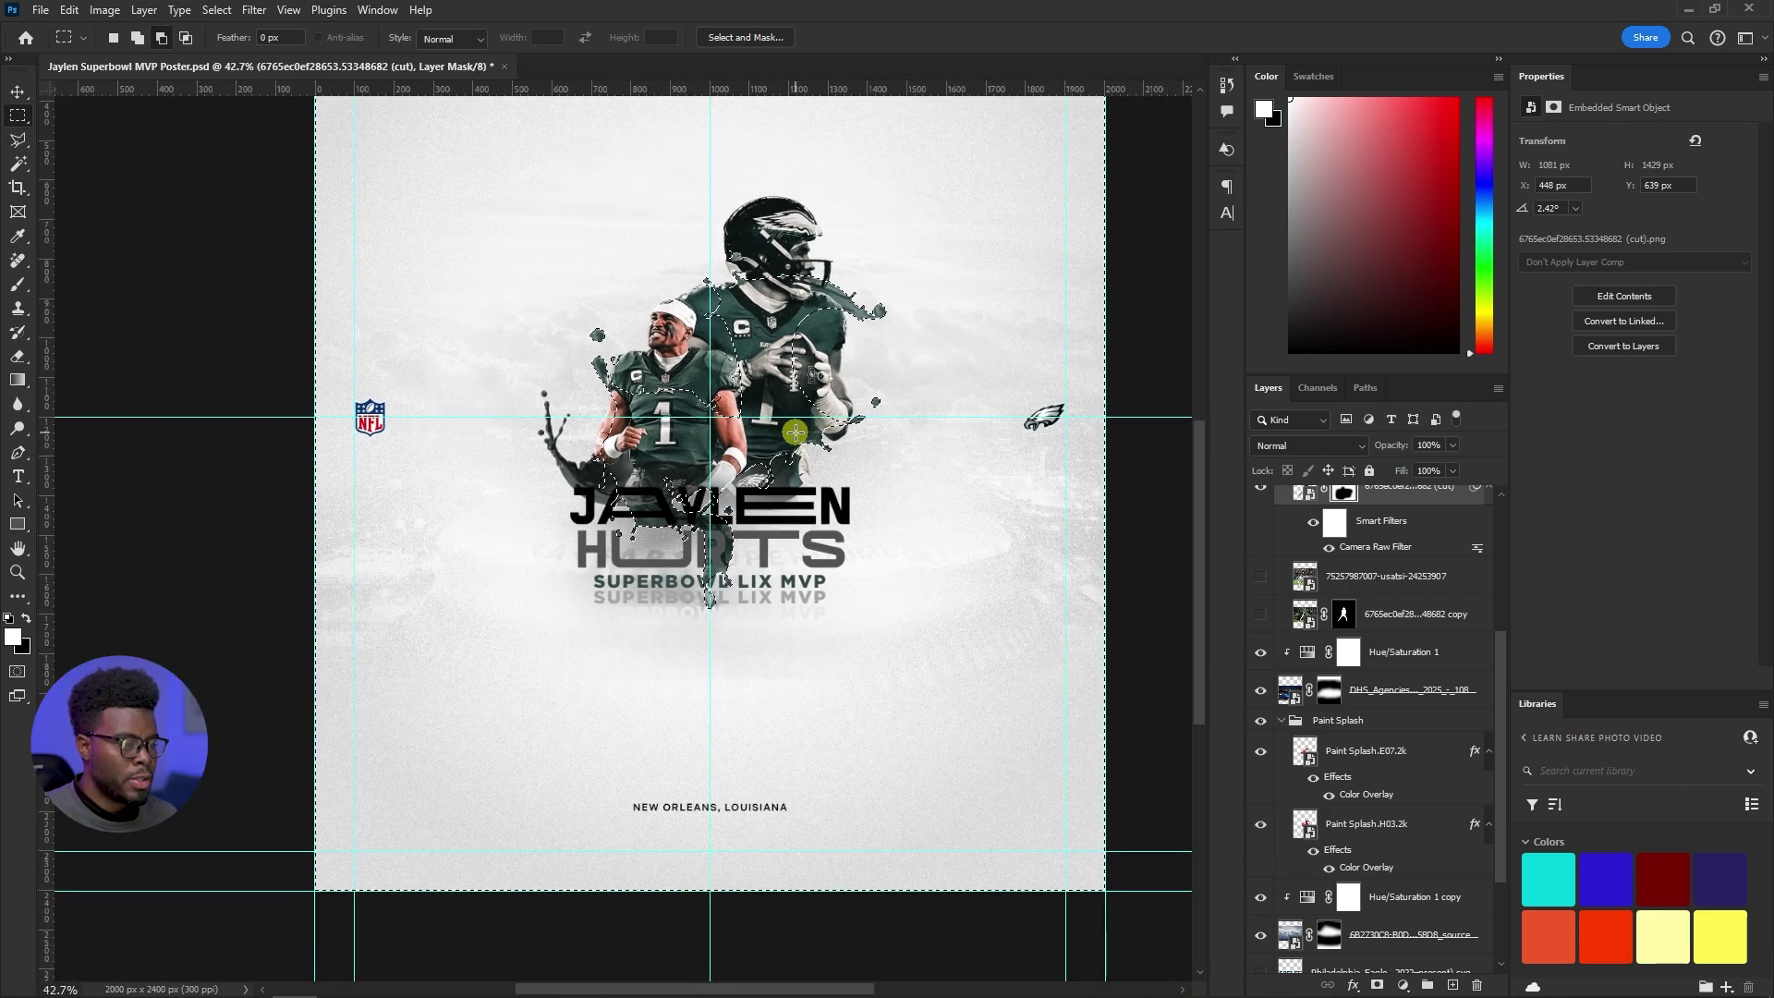
scroll(817, 475, "up", 1)
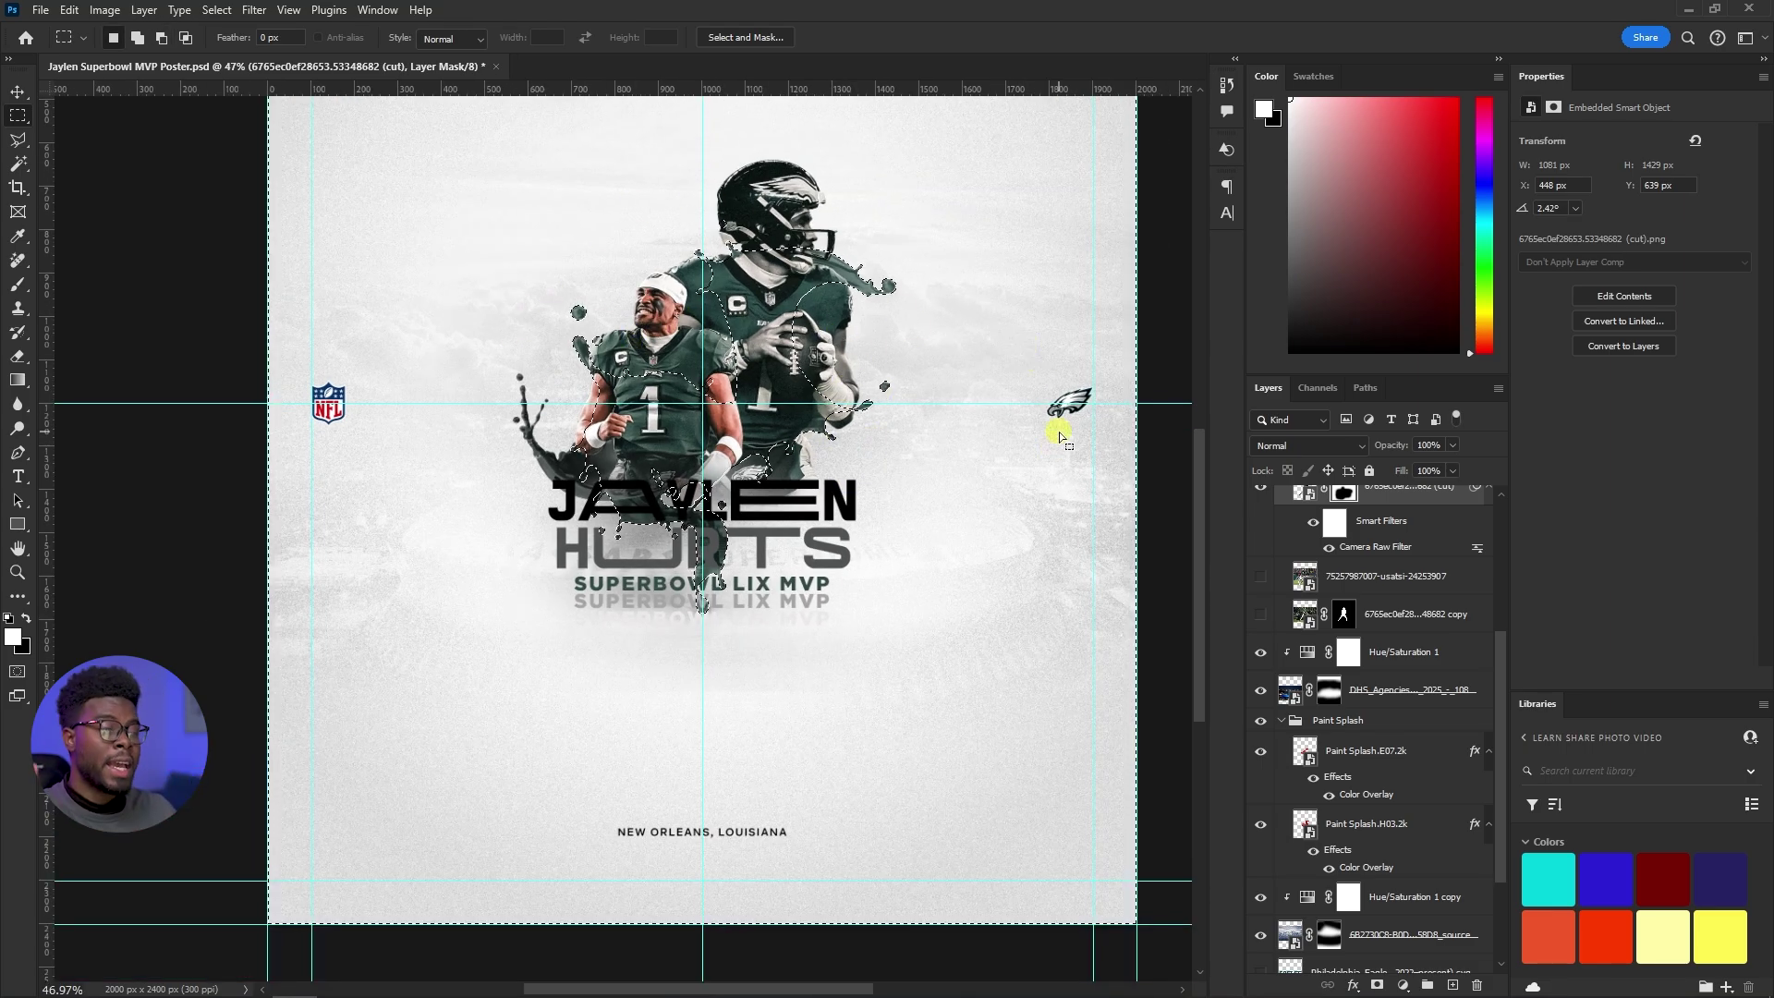
scroll(832, 914, "up", 1)
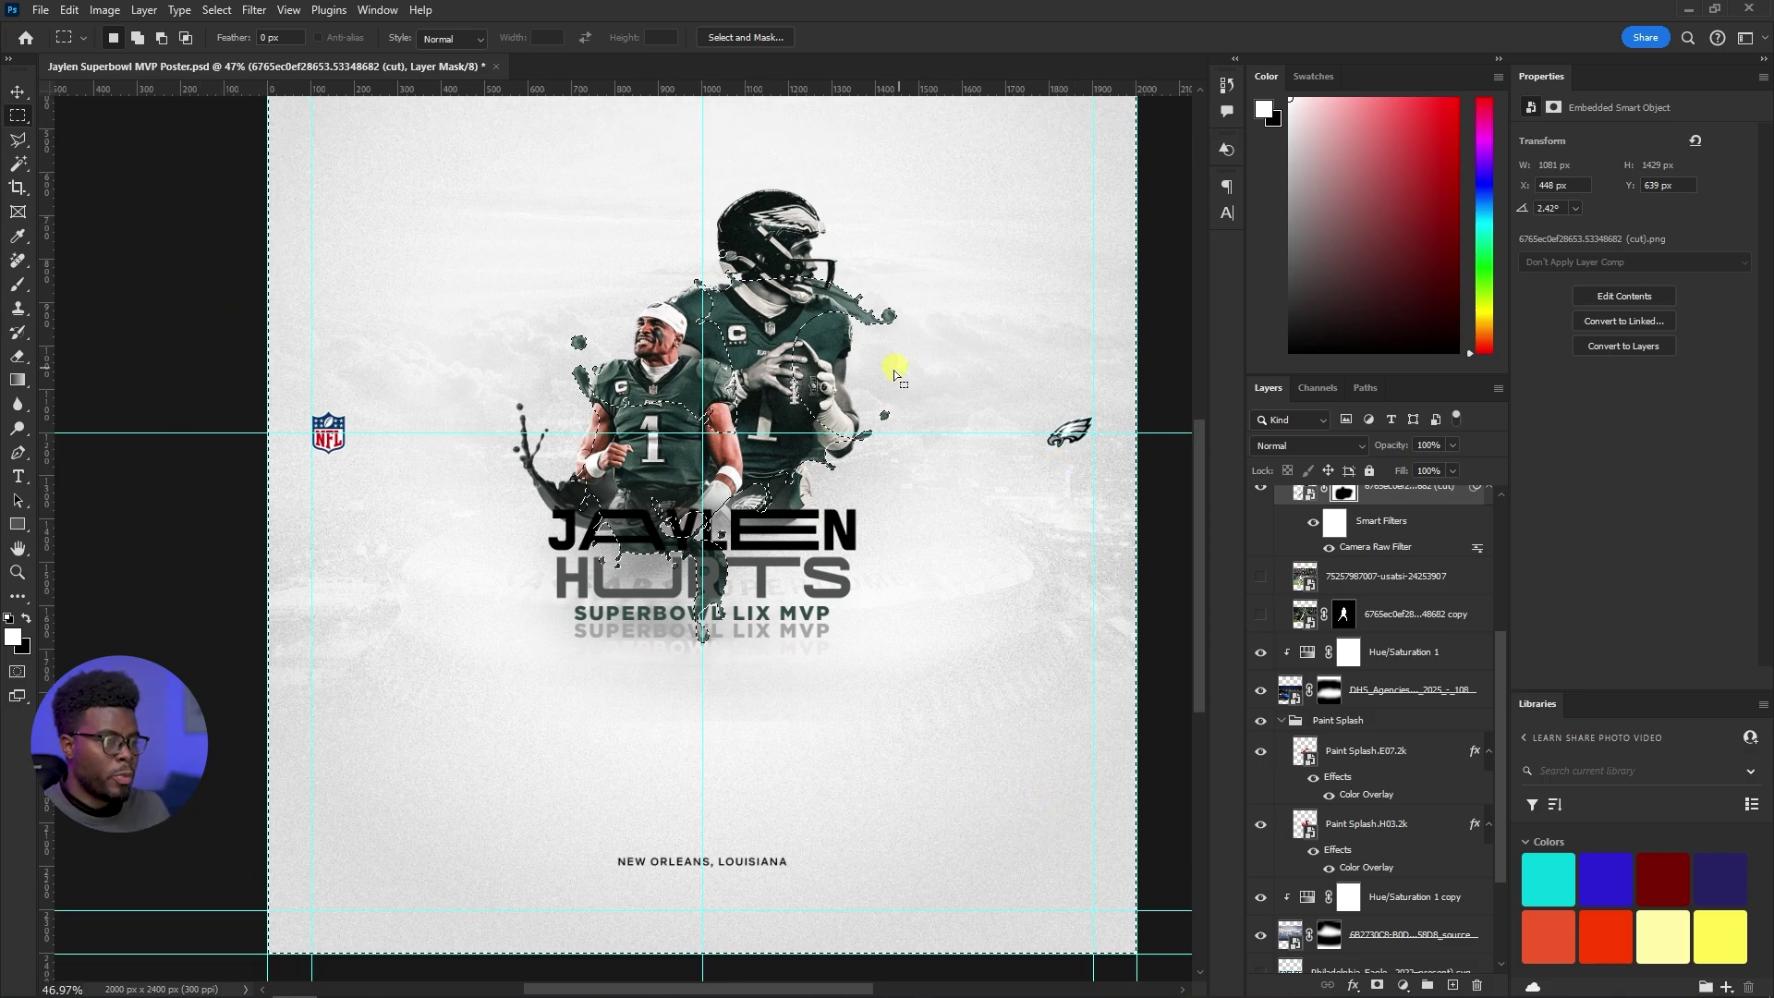
scroll(887, 370, "up", 3)
scroll(883, 397, "up", 1)
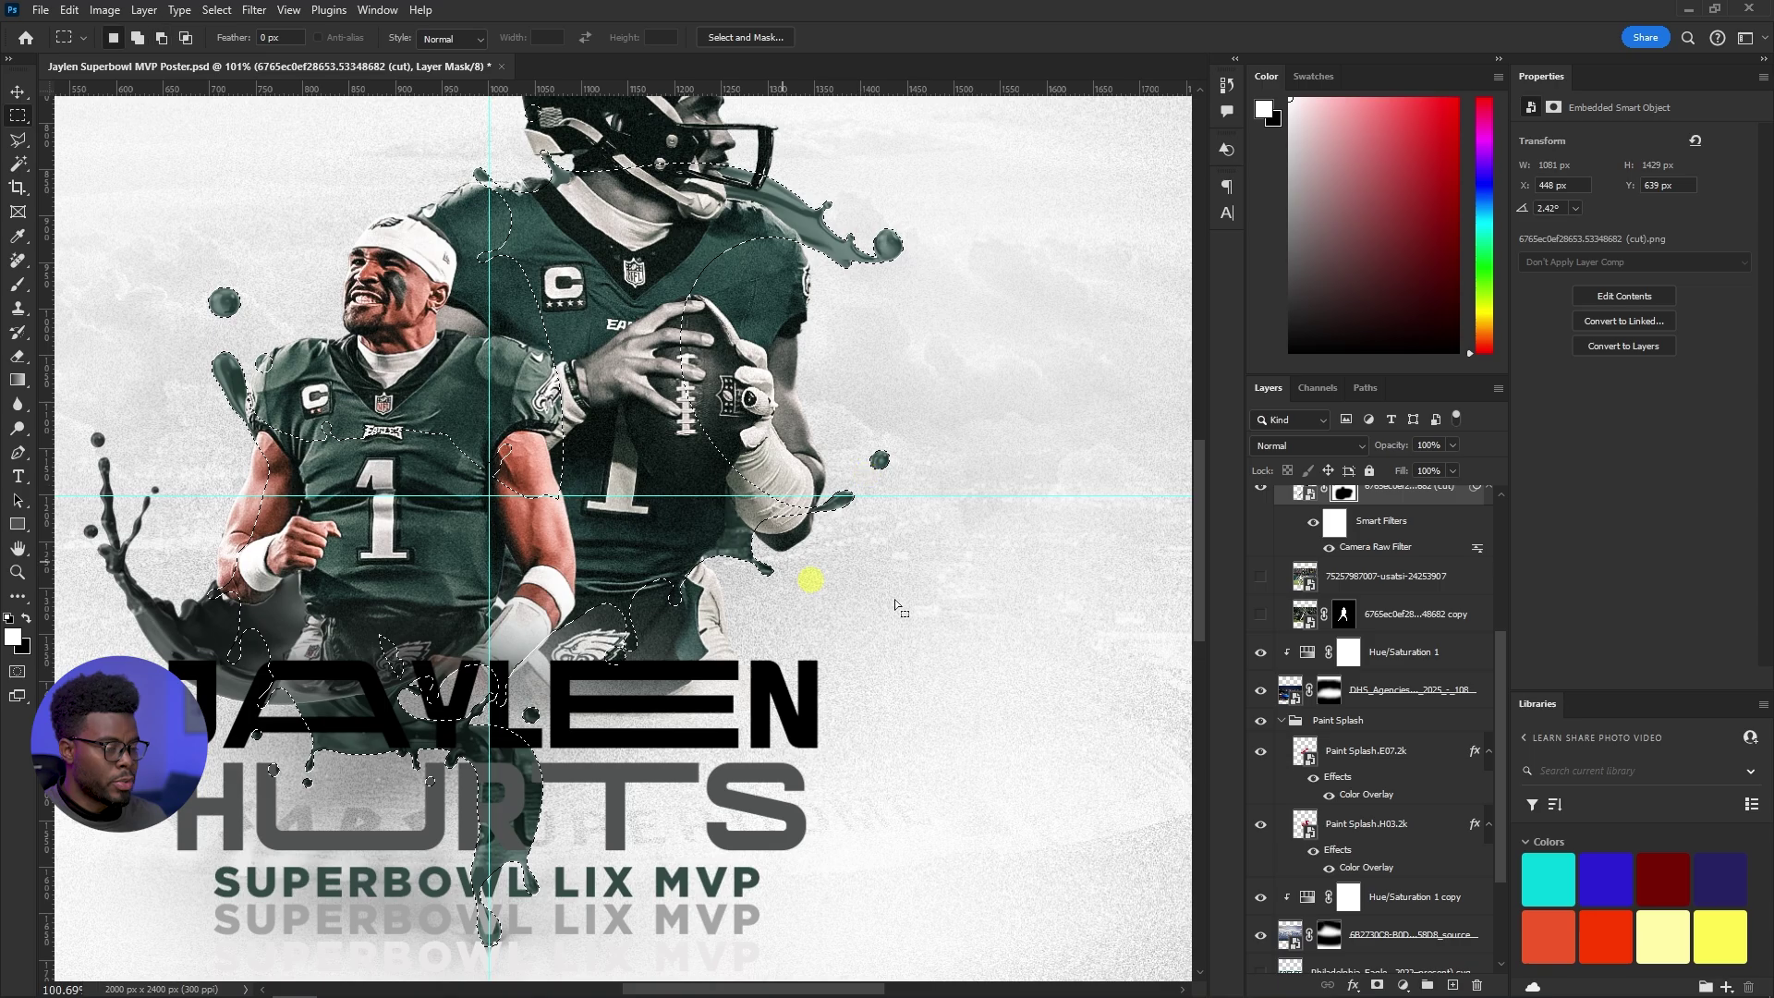
scroll(1504, 622, "up", 1)
key("e")
scroll(829, 642, "down", 1)
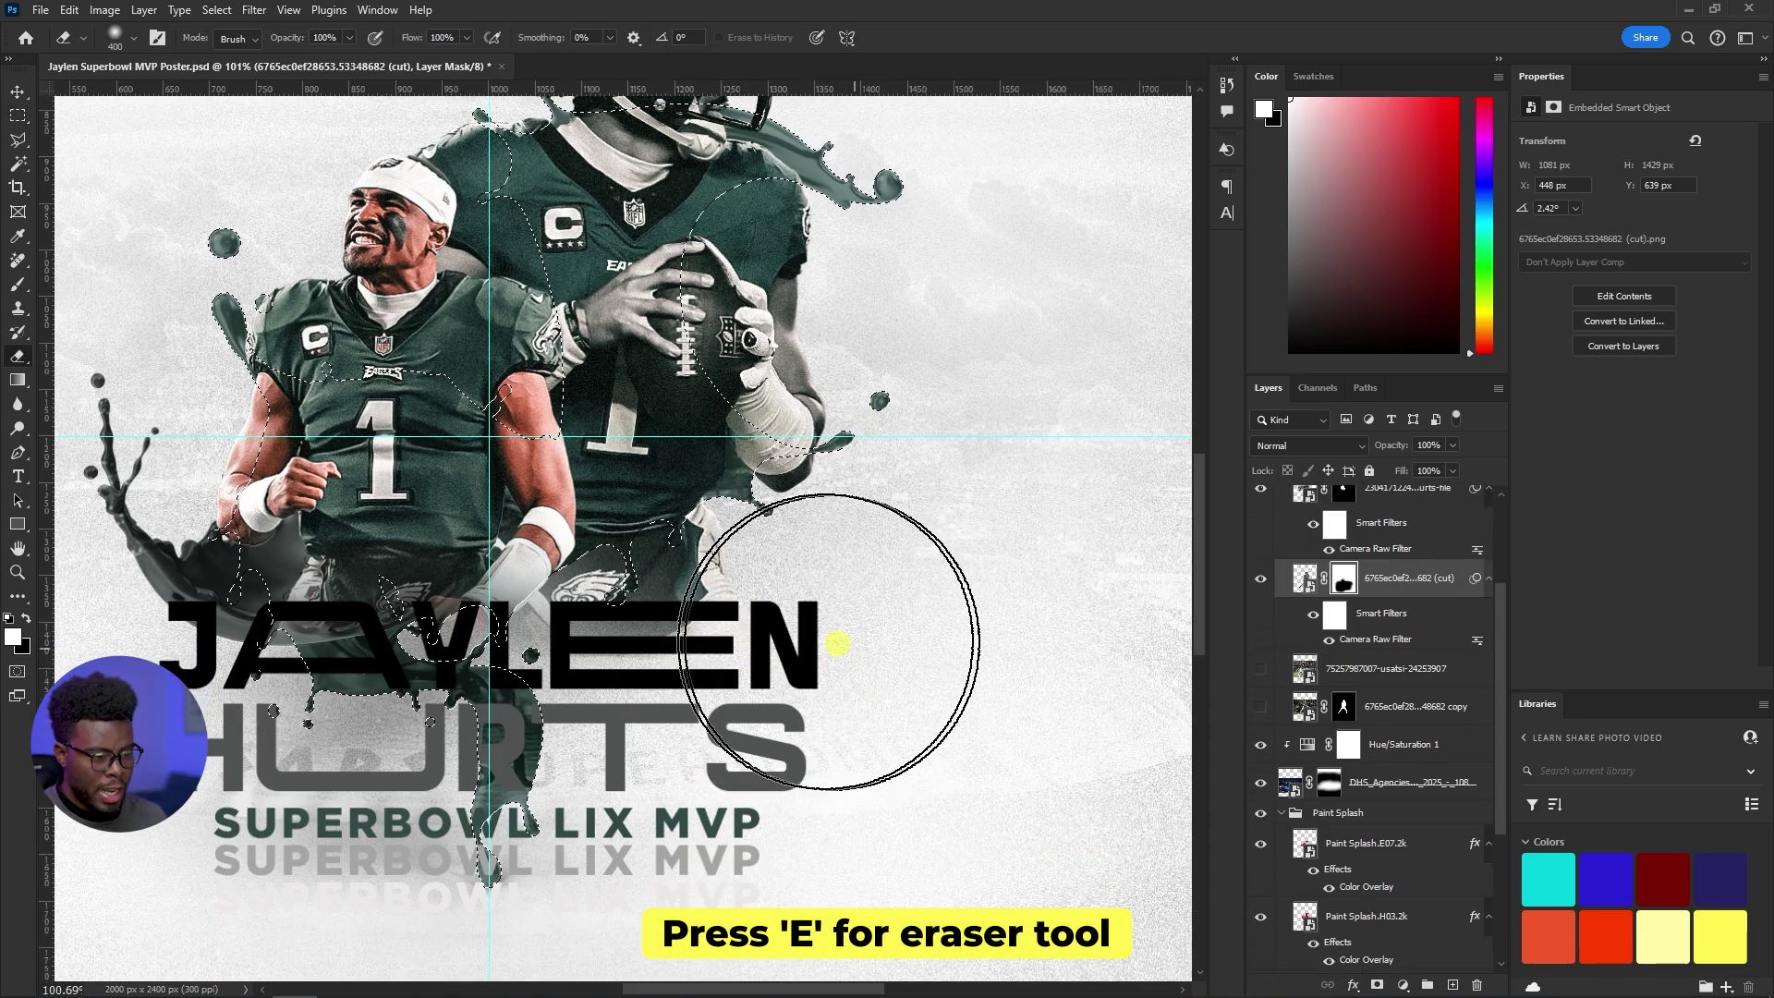
scroll(610, 628, "up", 2)
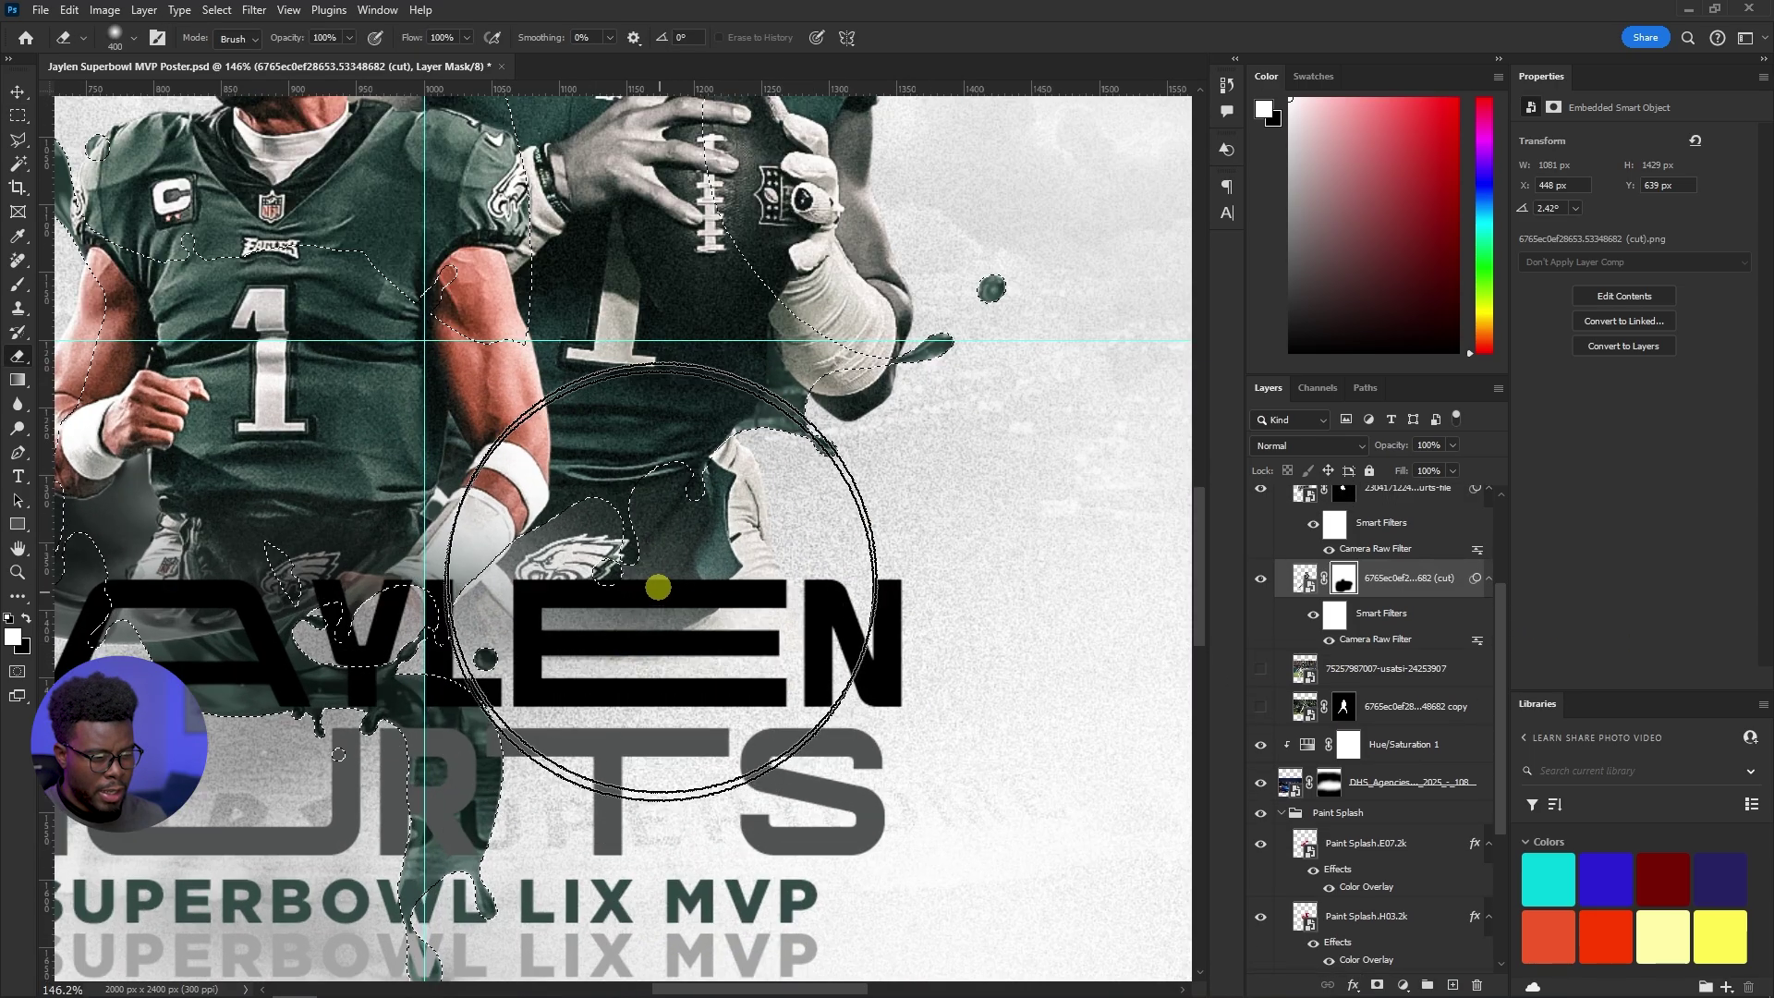
mouse_move(642, 564)
left_mouse_down()
mouse_move(769, 527)
mouse_move(496, 631)
mouse_move(485, 656)
mouse_move(647, 584)
mouse_move(830, 587)
left_mouse_up()
scroll(830, 587, "down", 2)
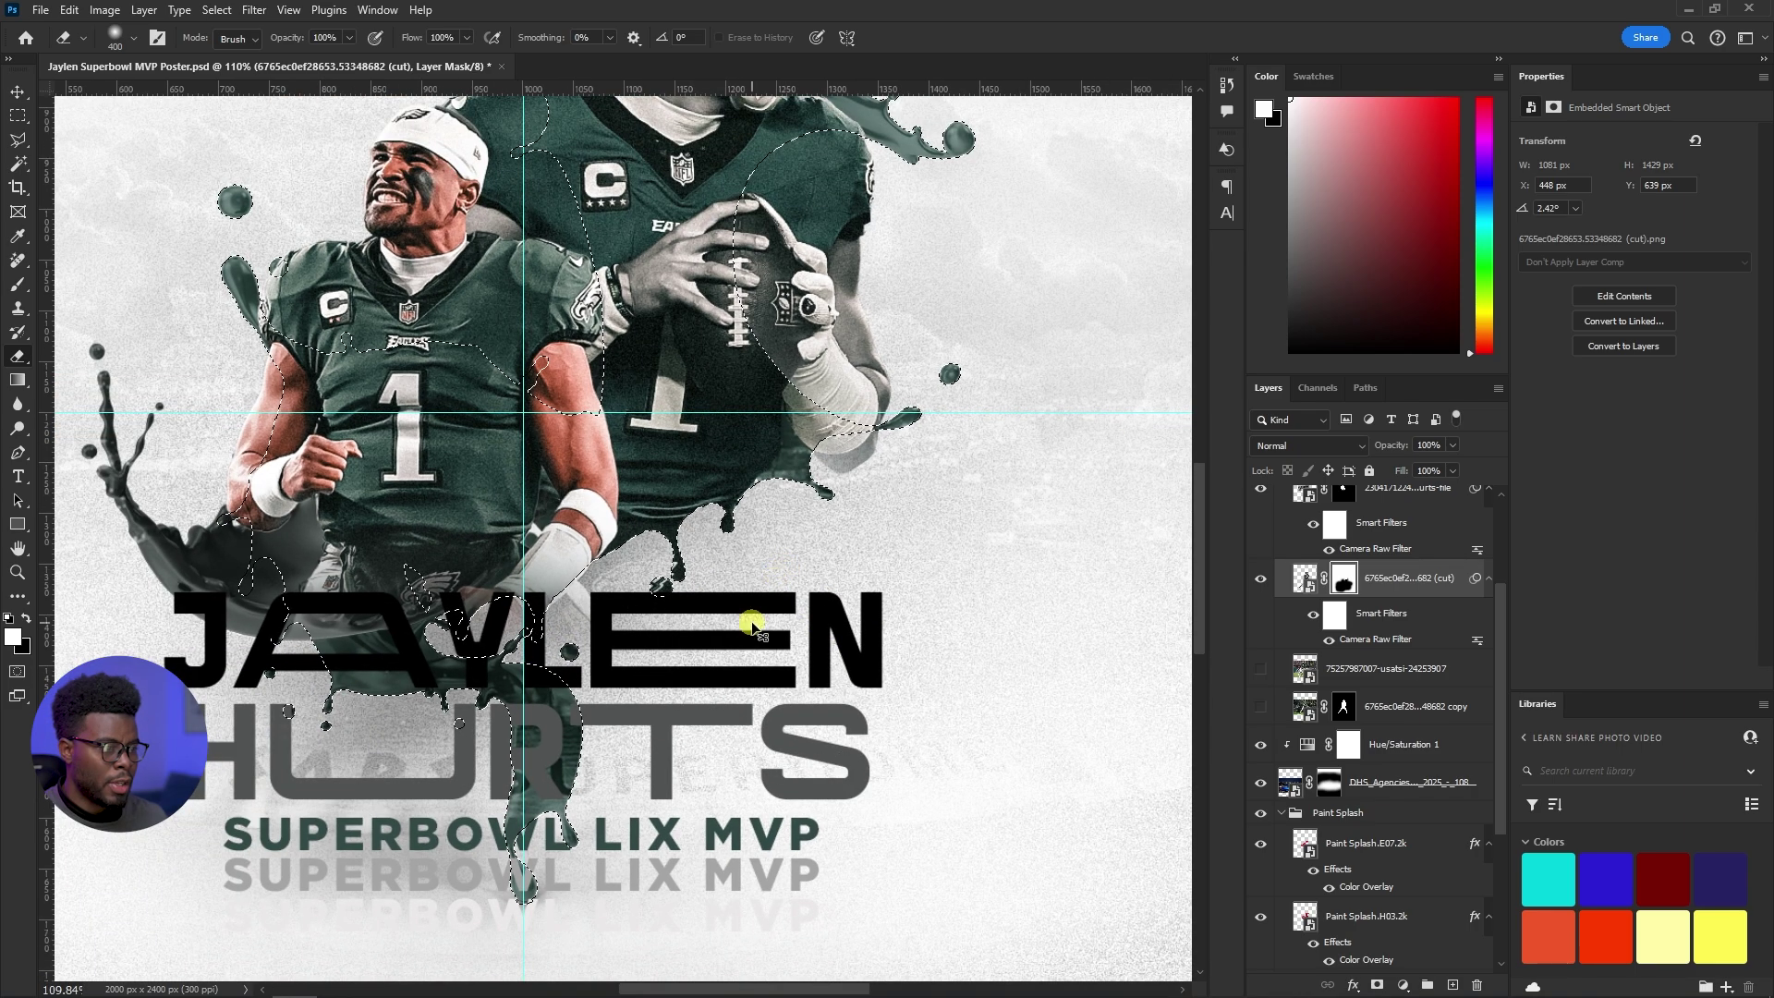
Erase the rear player's waist and trousers along the green splash edge on the mask with a 100 px eraser, and clear the selection
scroll(751, 624, "up", 3)
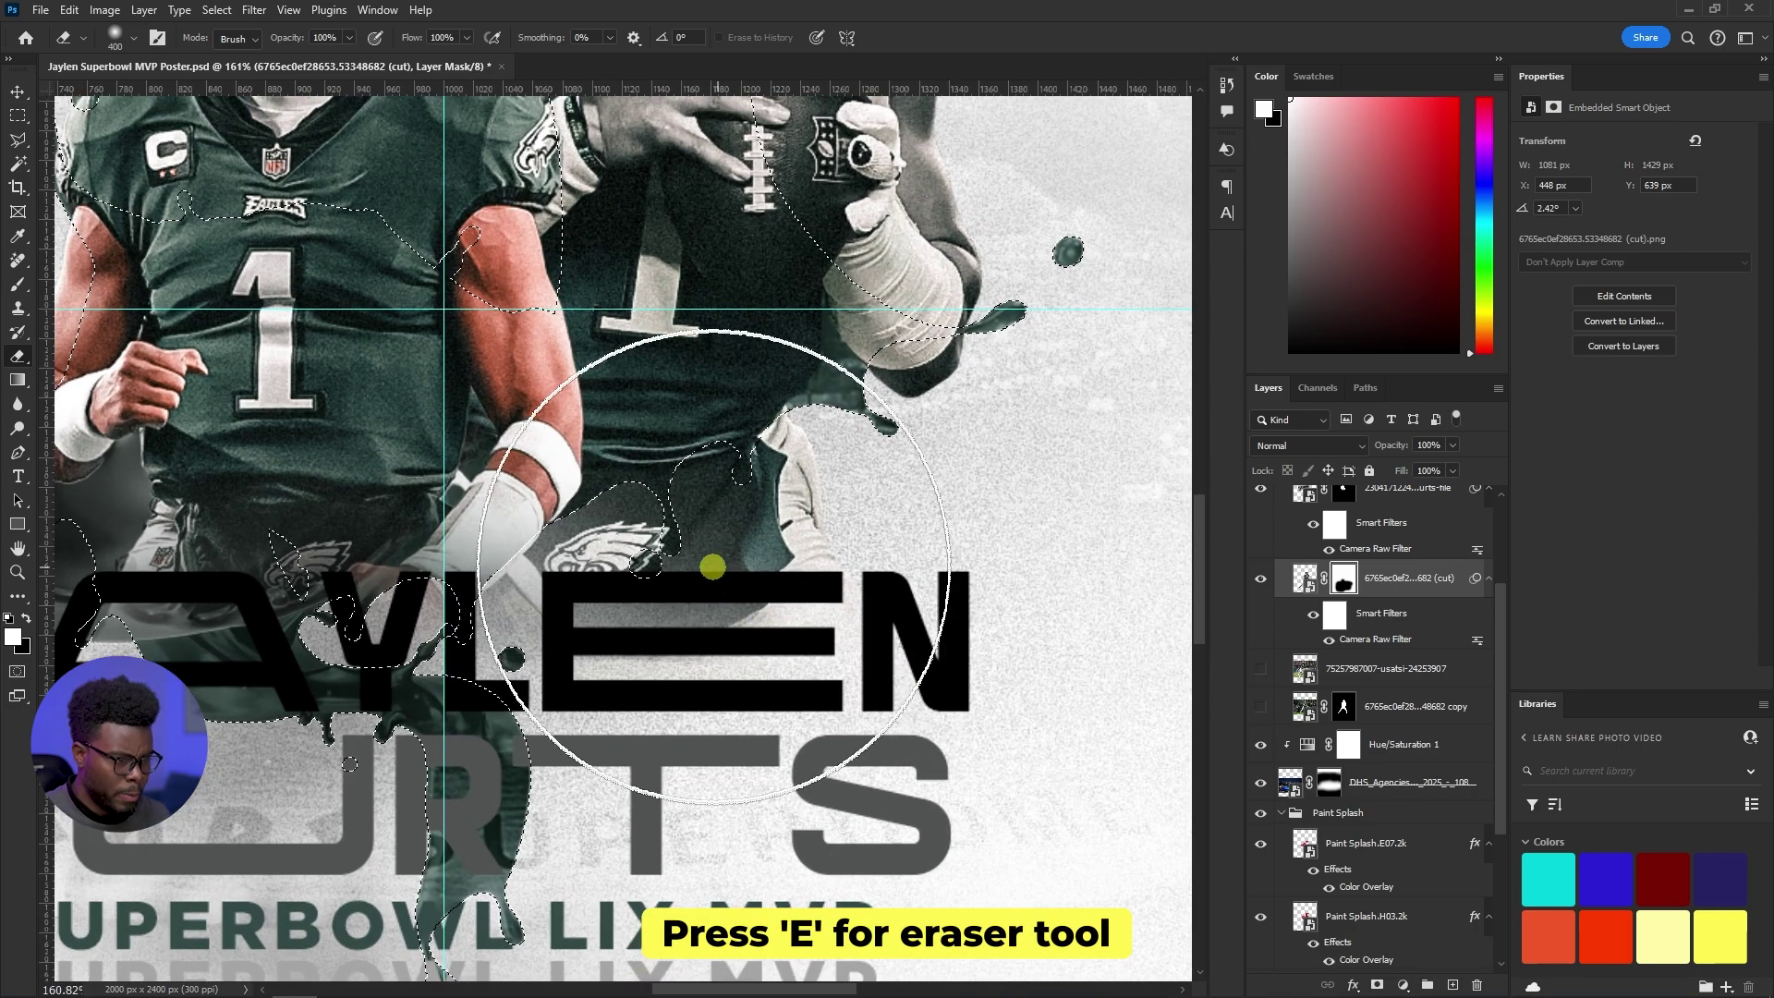
key("bracketleft")
key("bracketleft")
key("bracketleft")
key("bracketleft")
key("bracketleft")
key("bracketleft")
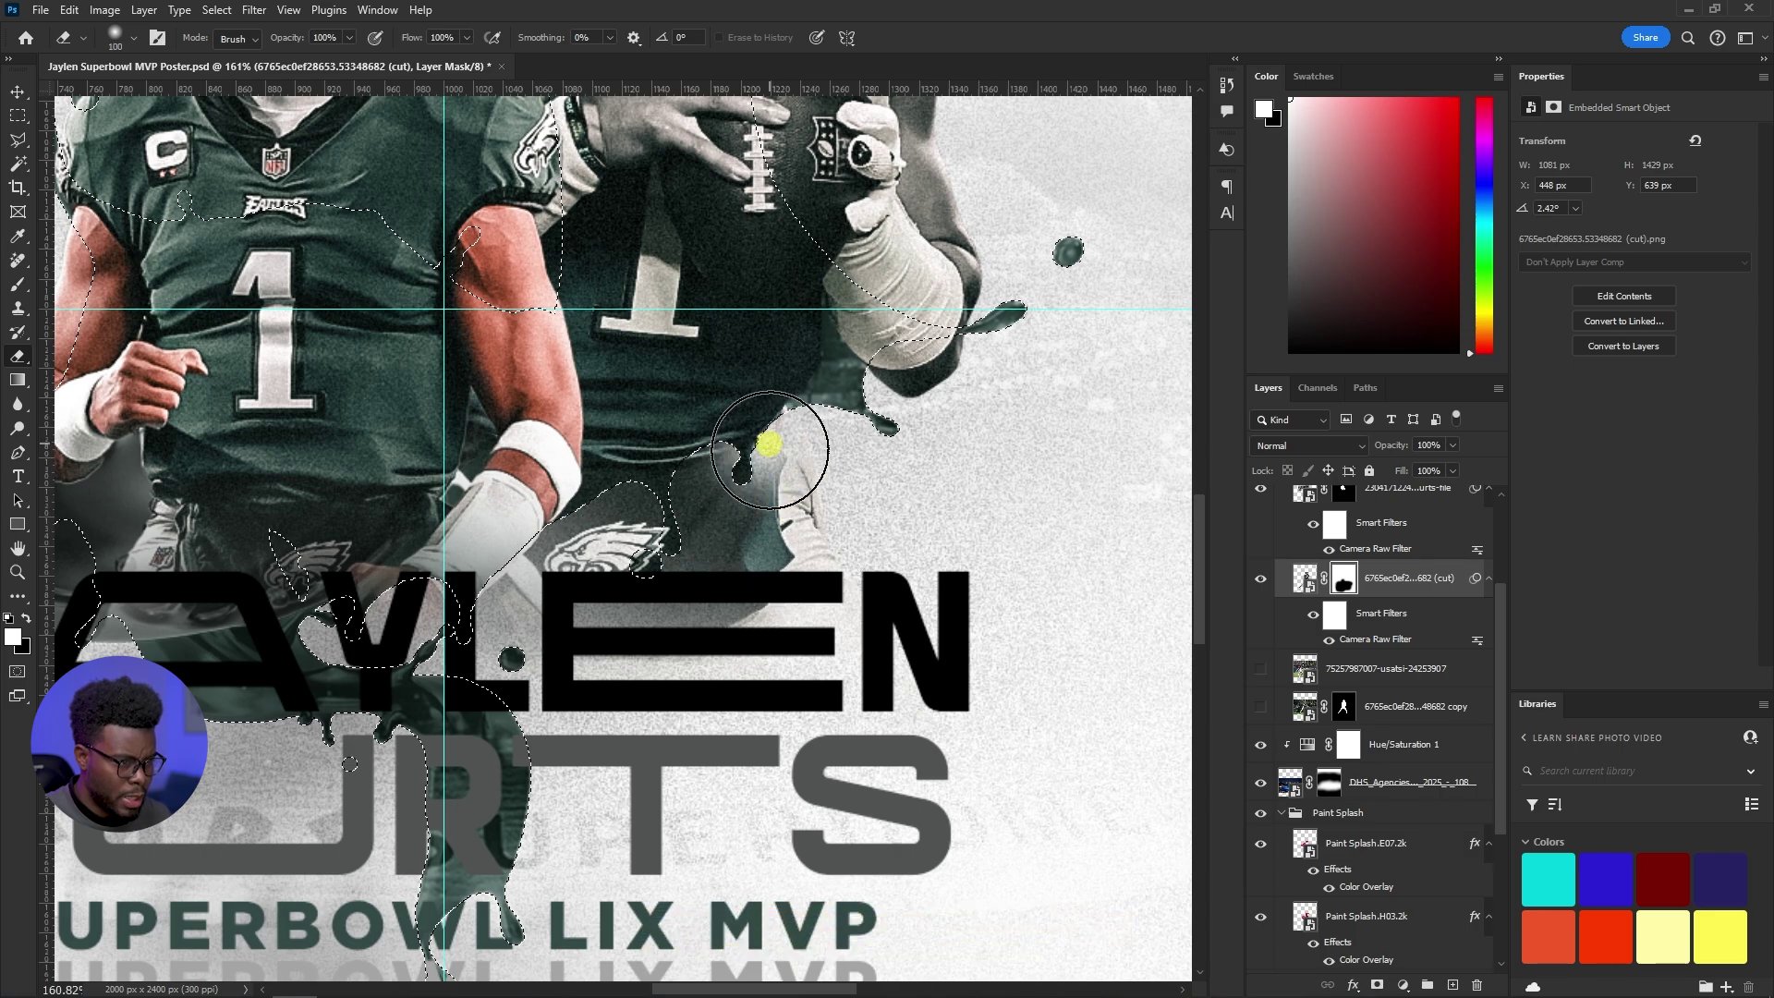
mouse_move(769, 450)
left_mouse_down()
mouse_move(780, 541)
mouse_move(810, 582)
mouse_move(793, 571)
mouse_move(714, 637)
mouse_move(735, 506)
mouse_move(631, 498)
left_mouse_up()
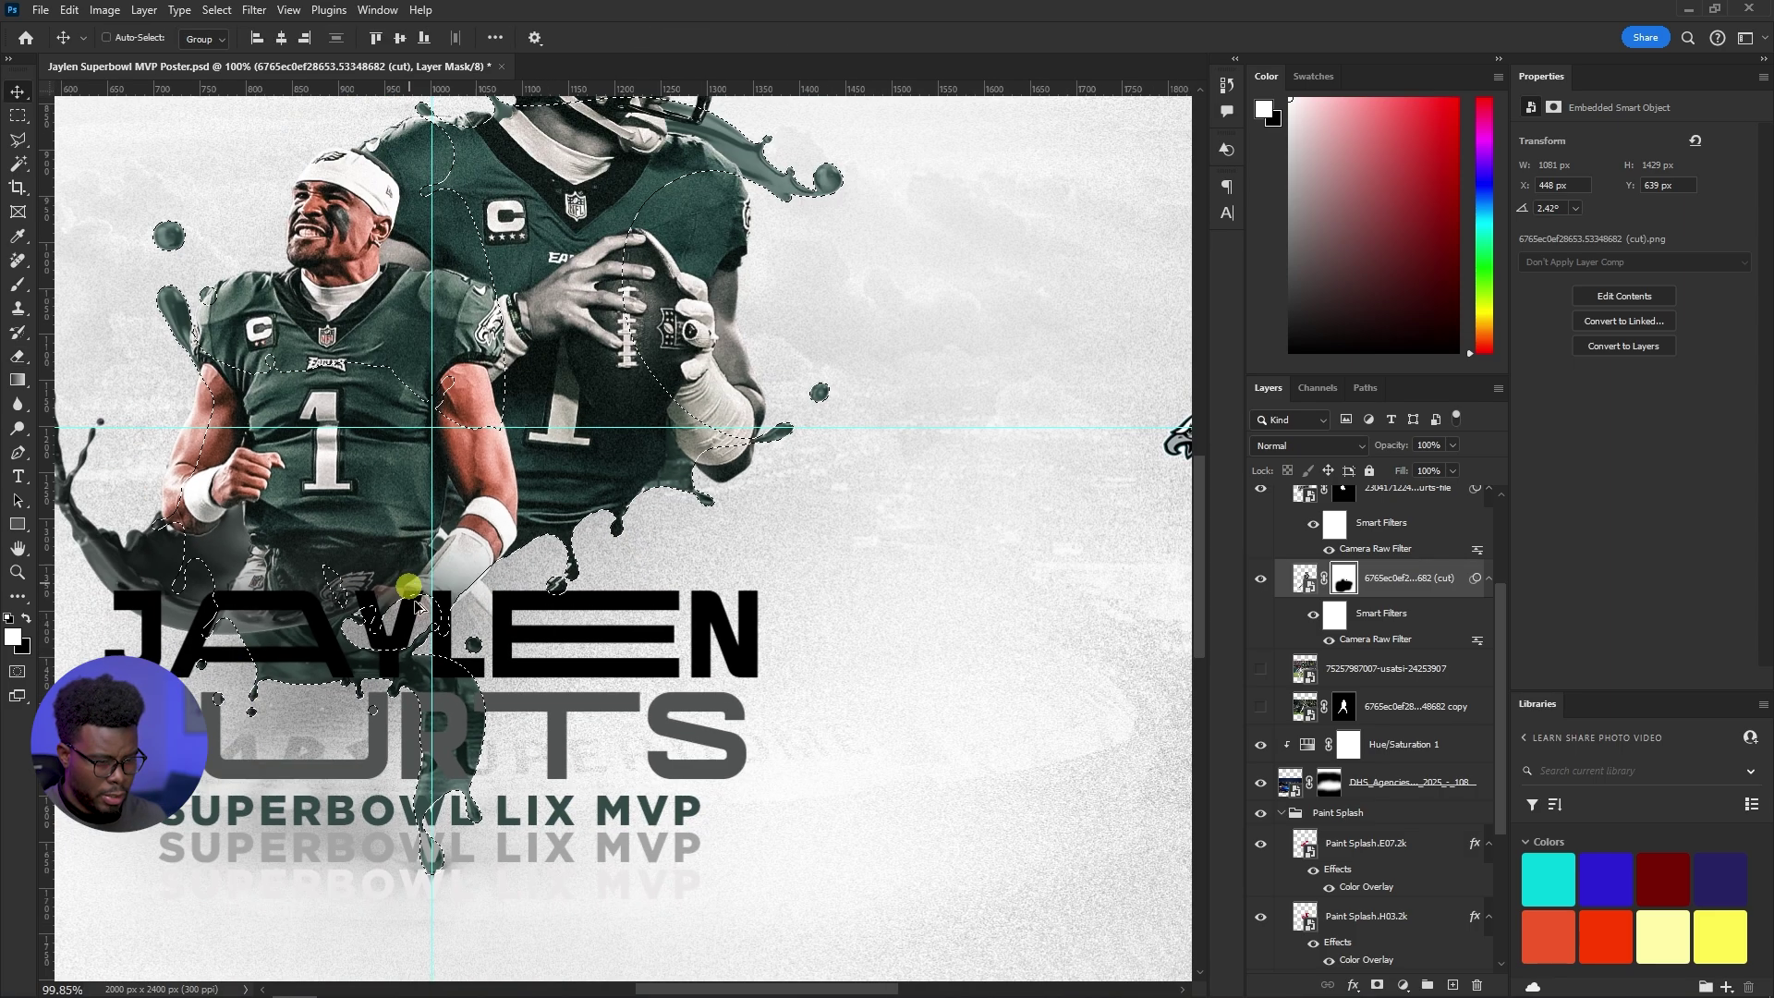
scroll(829, 655, "right", 1)
key("ctrl+d")
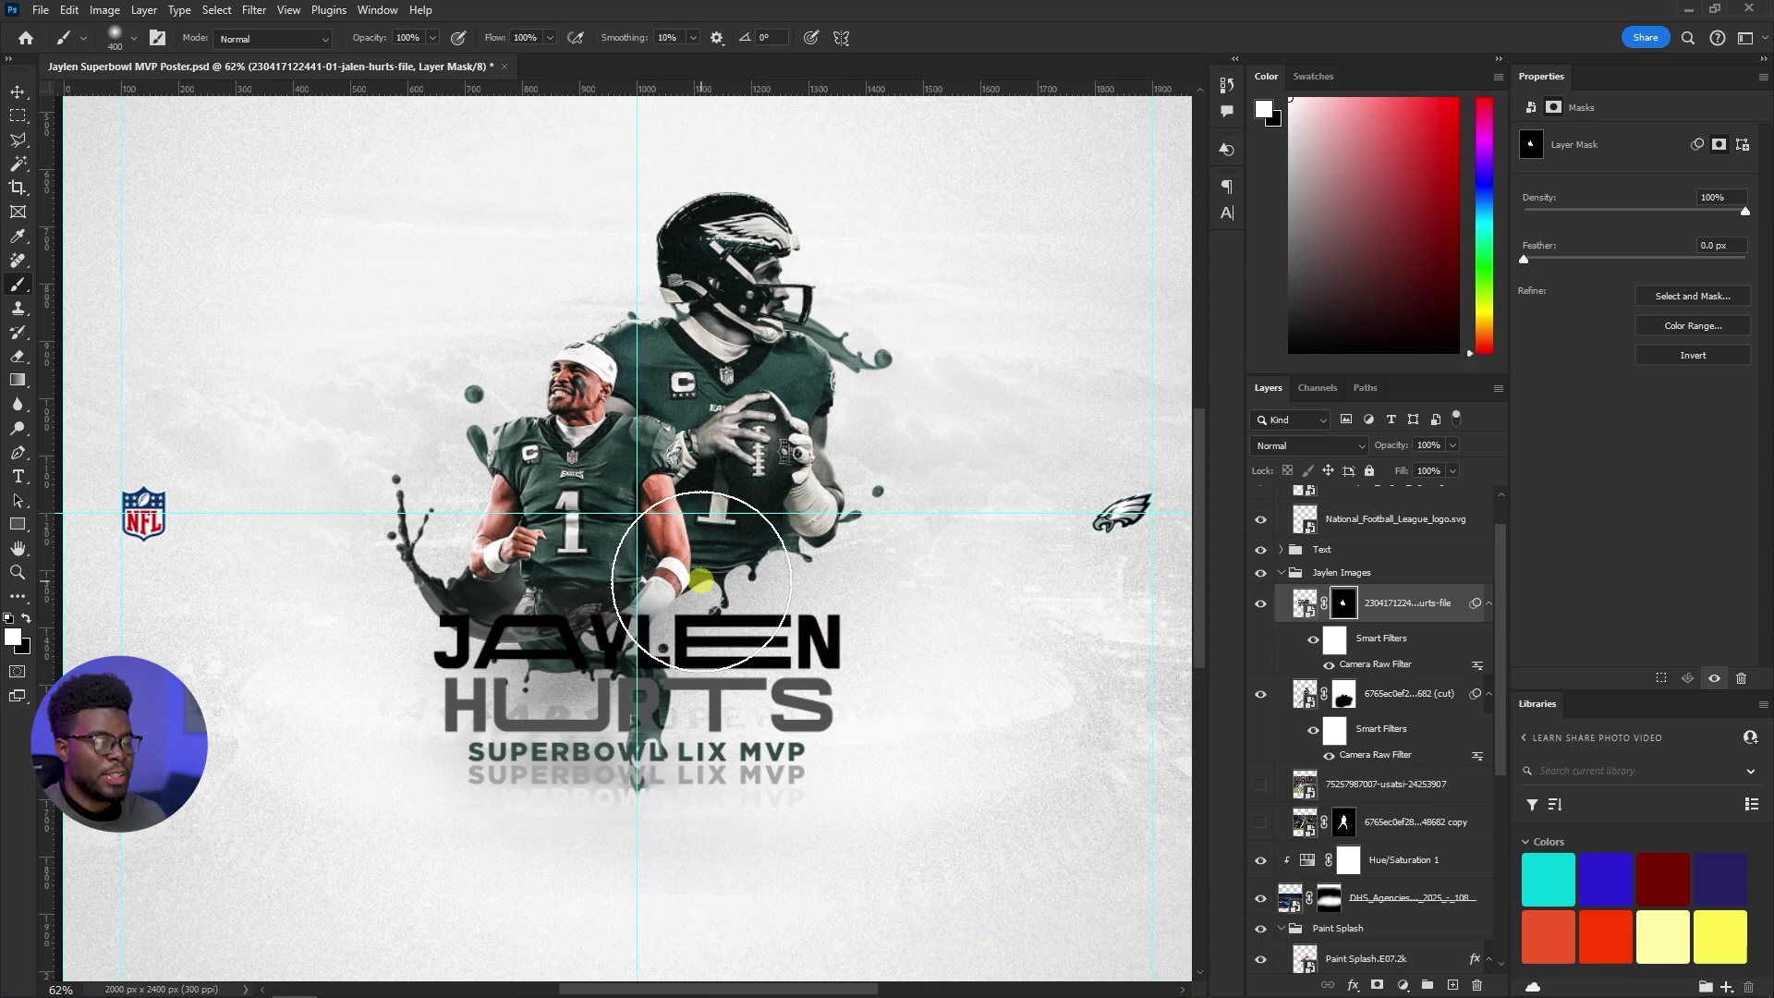
Examine how the masked players blend into the splashes and name text, and toggle the visibility of the DHS_Agencies background image
scroll(650, 785, "up", 2)
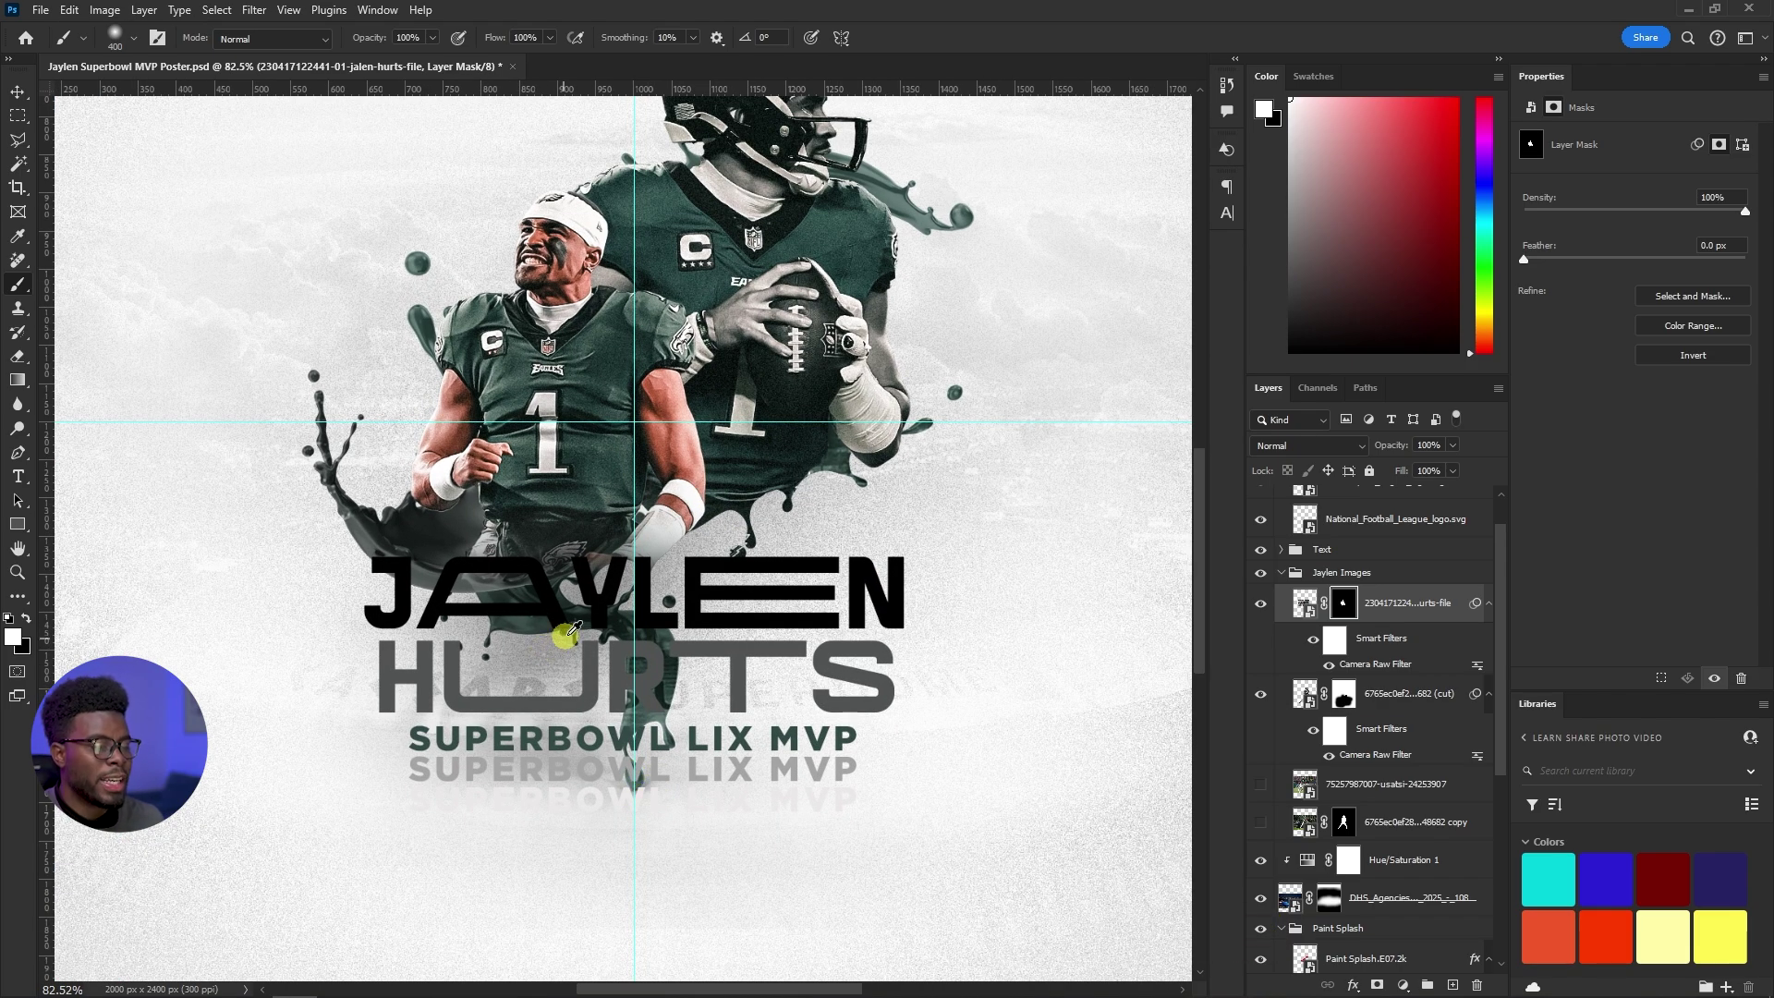
scroll(567, 633, "up", 5)
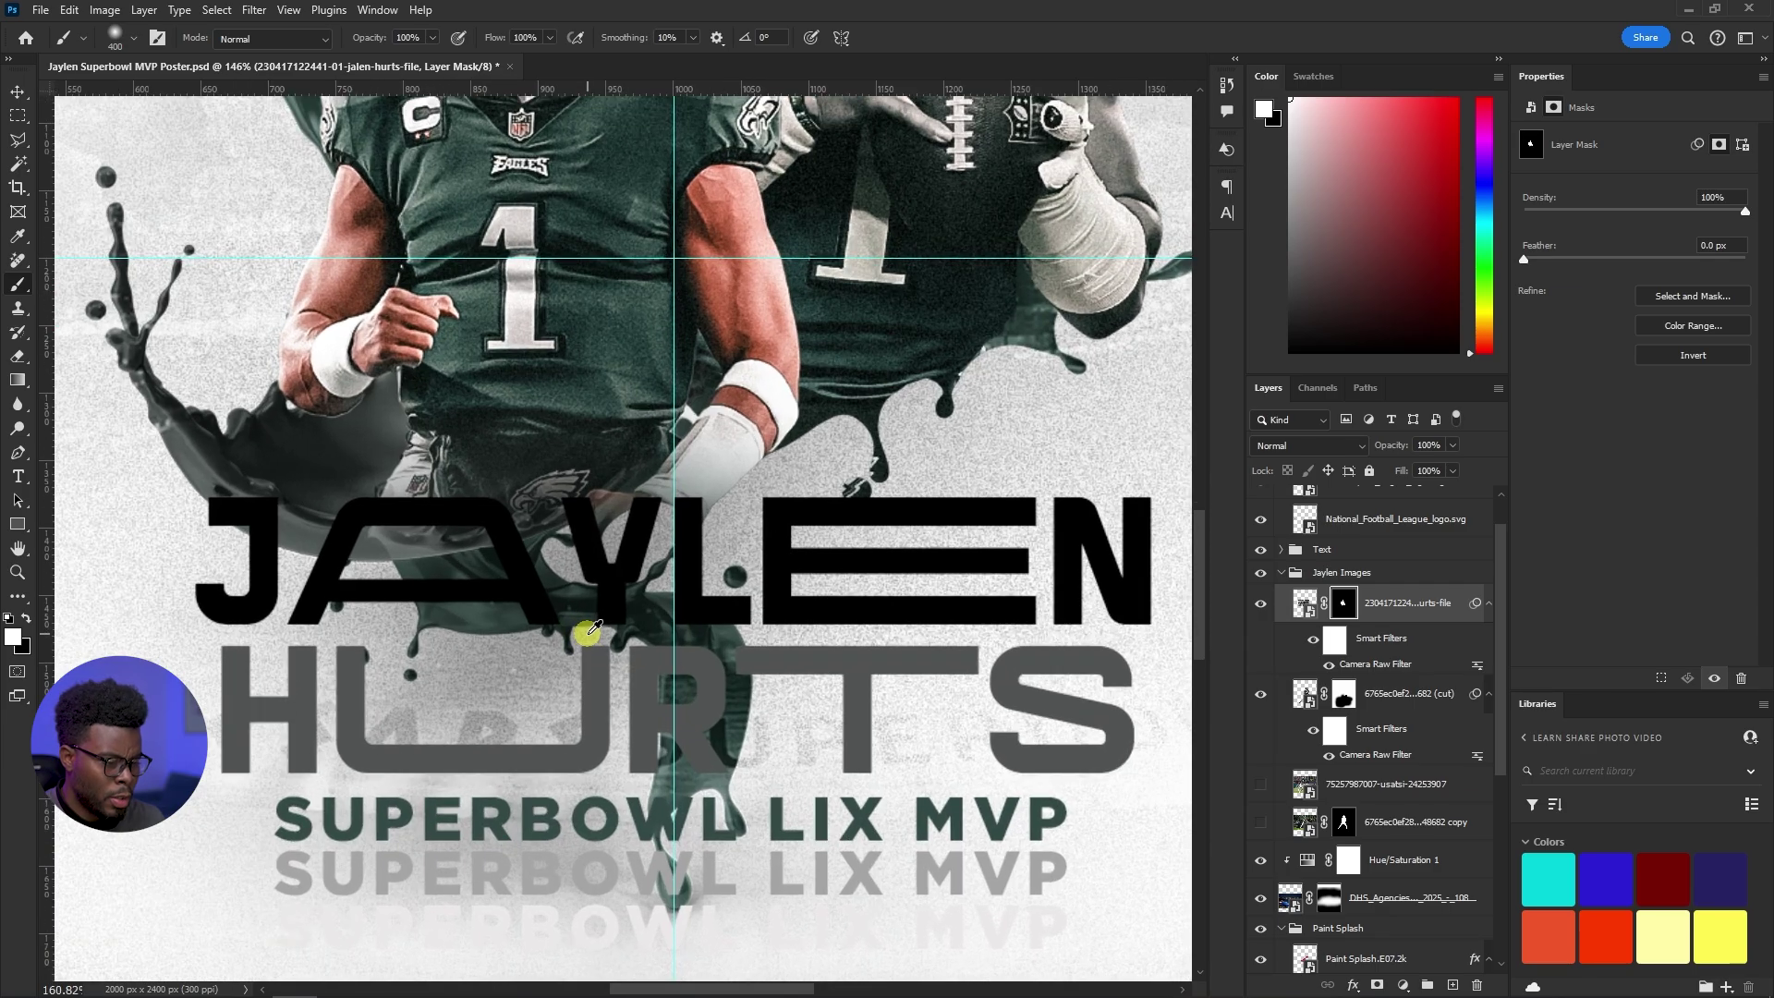
scroll(813, 730, "down", 5)
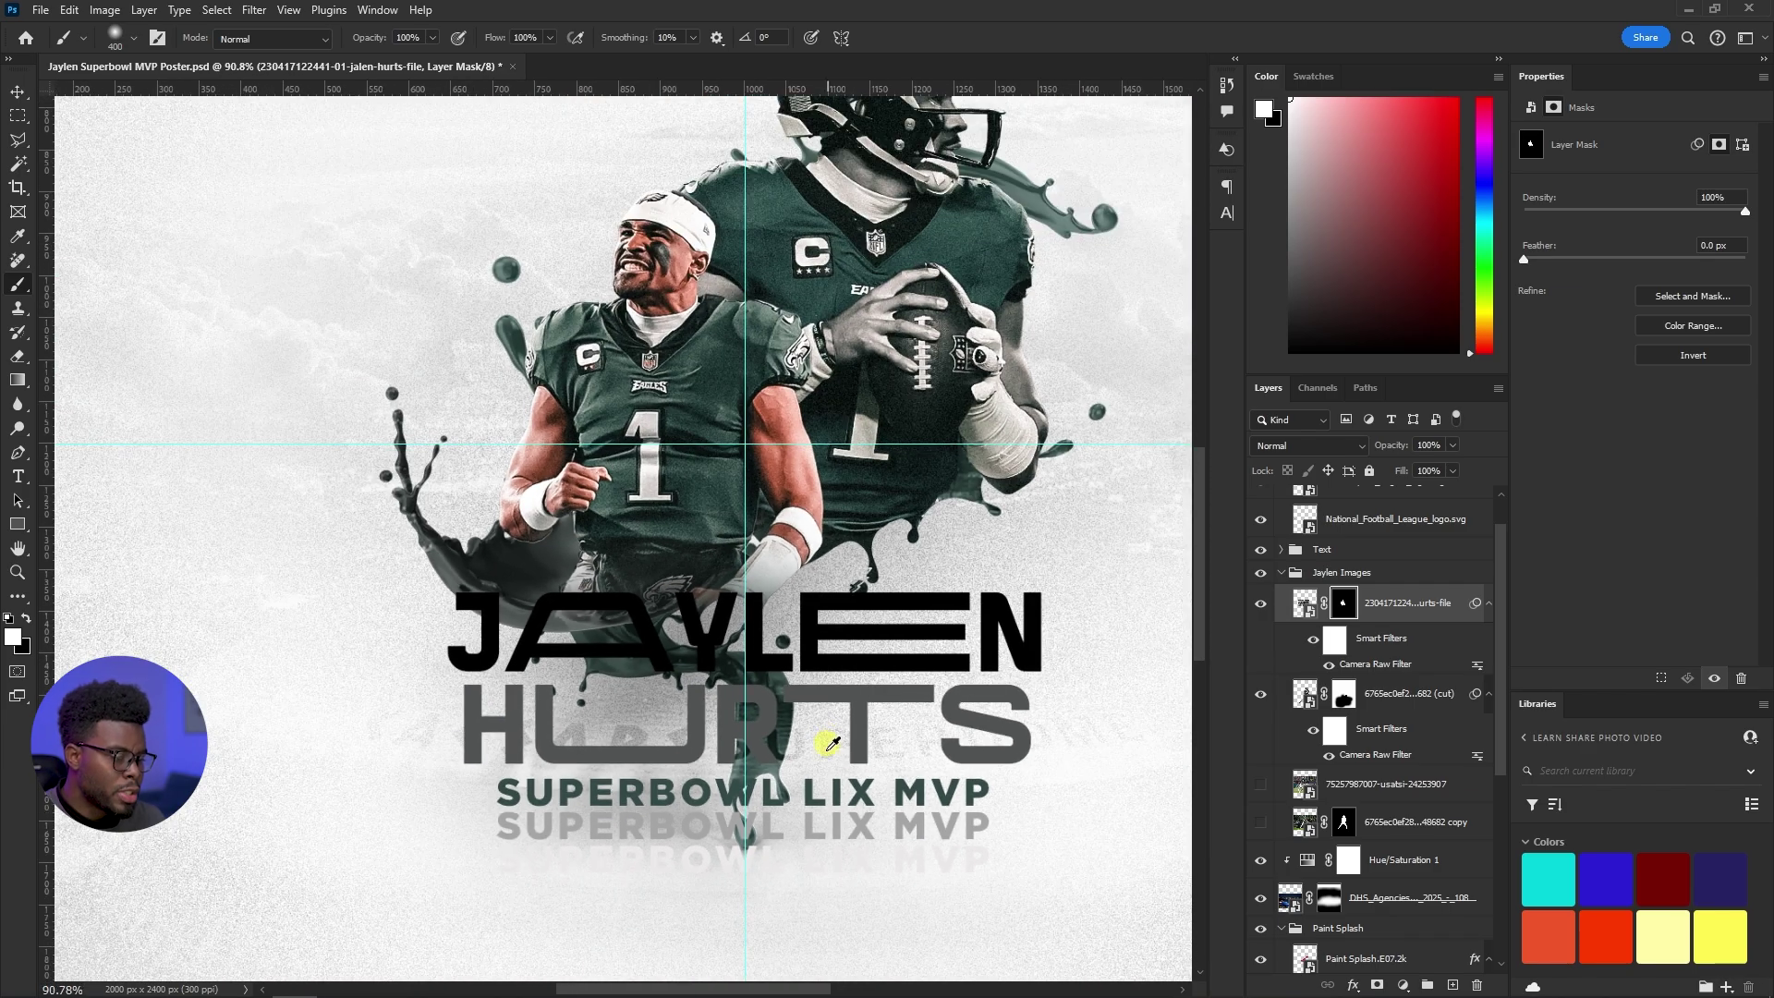
scroll(829, 744, "up", 3)
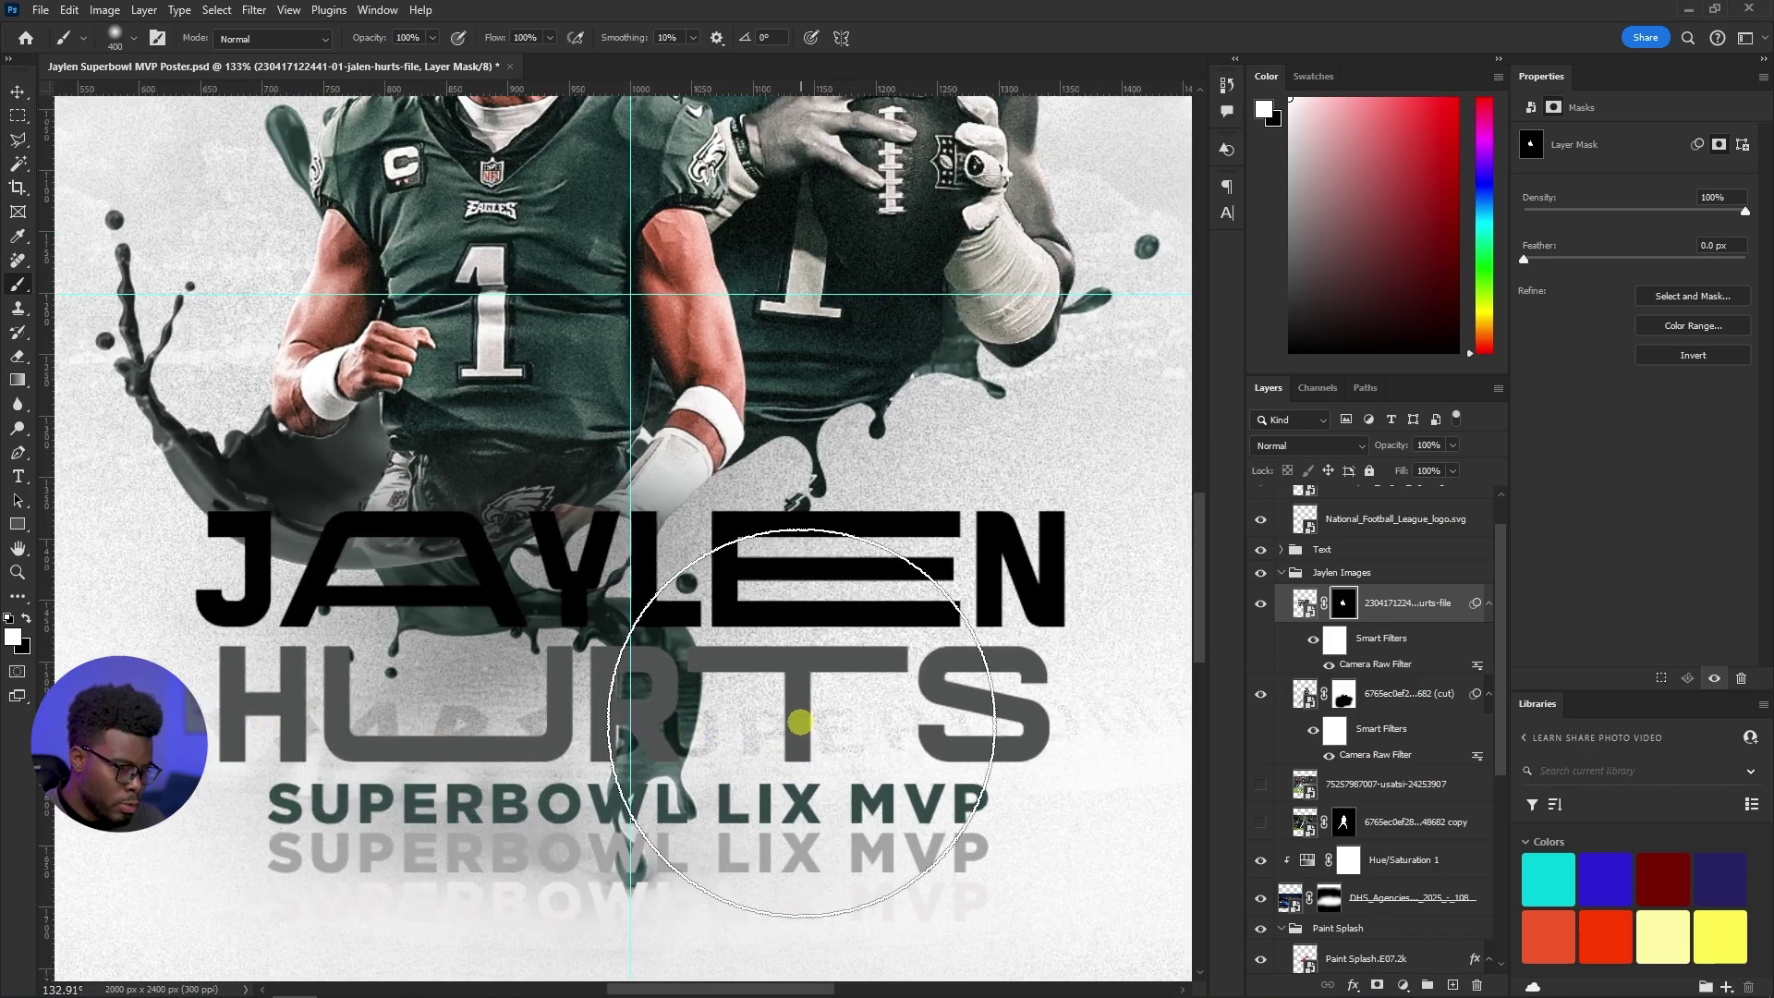
scroll(800, 722, "down", 5)
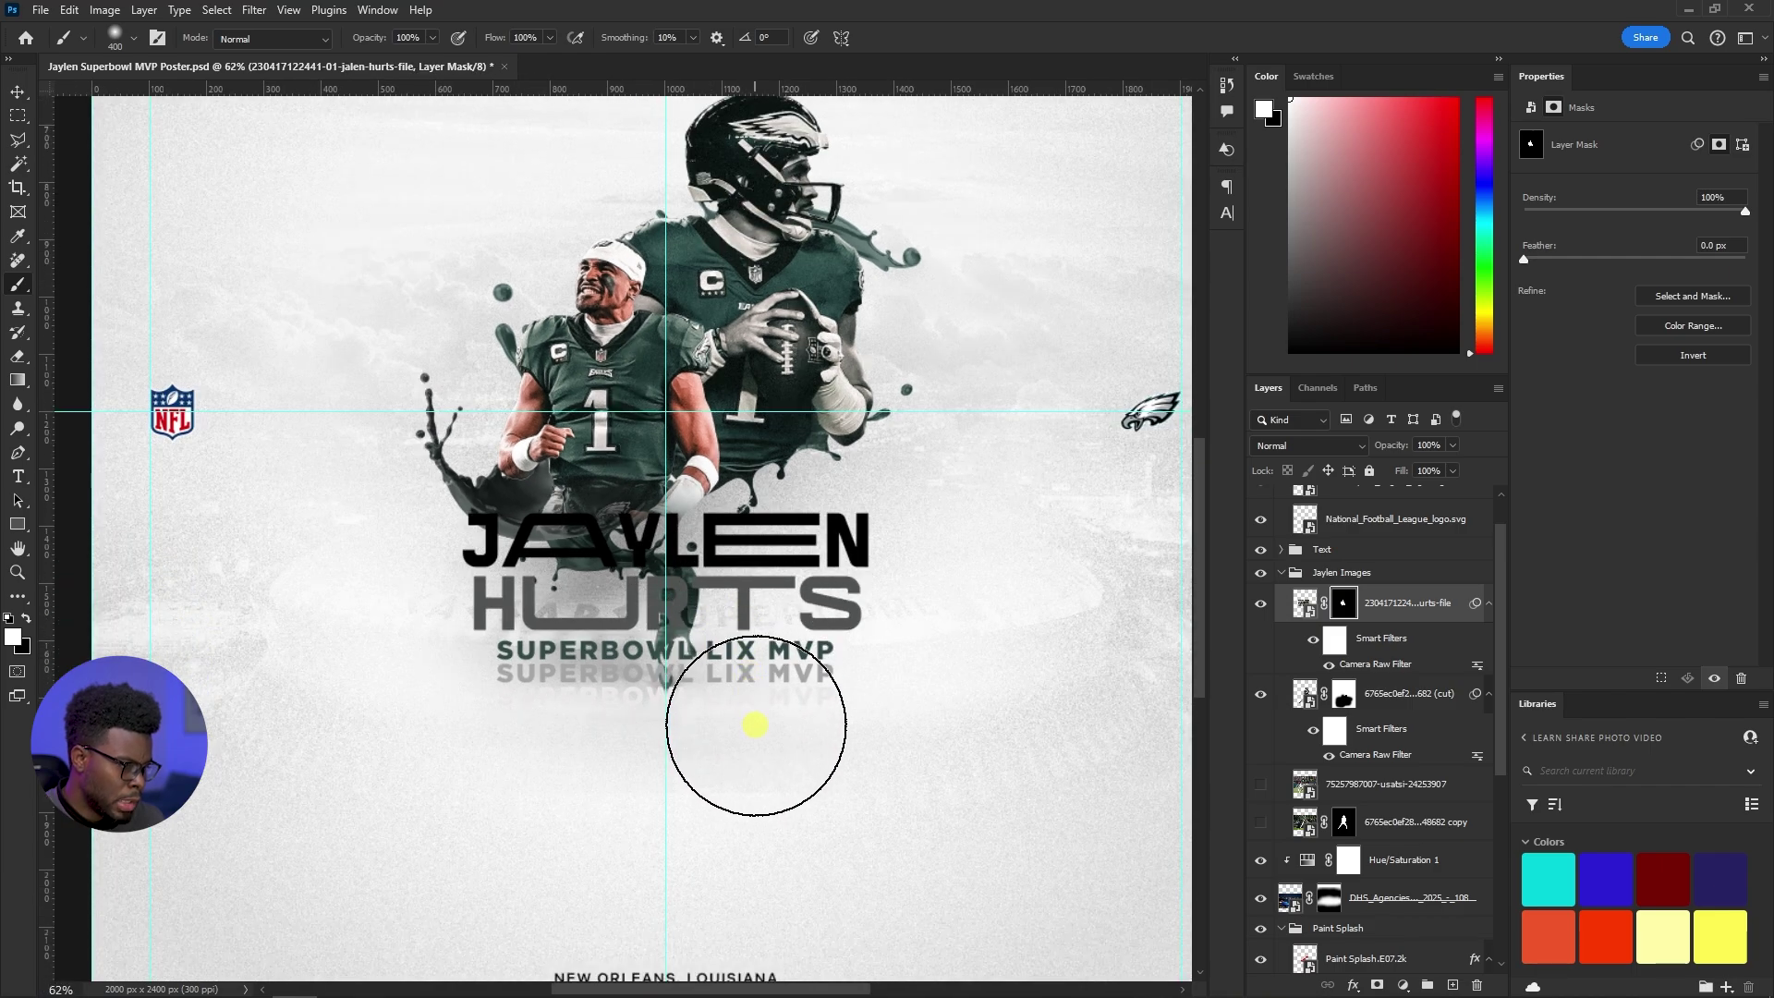
scroll(754, 725, "down", 2)
scroll(1365, 750, "down", 8)
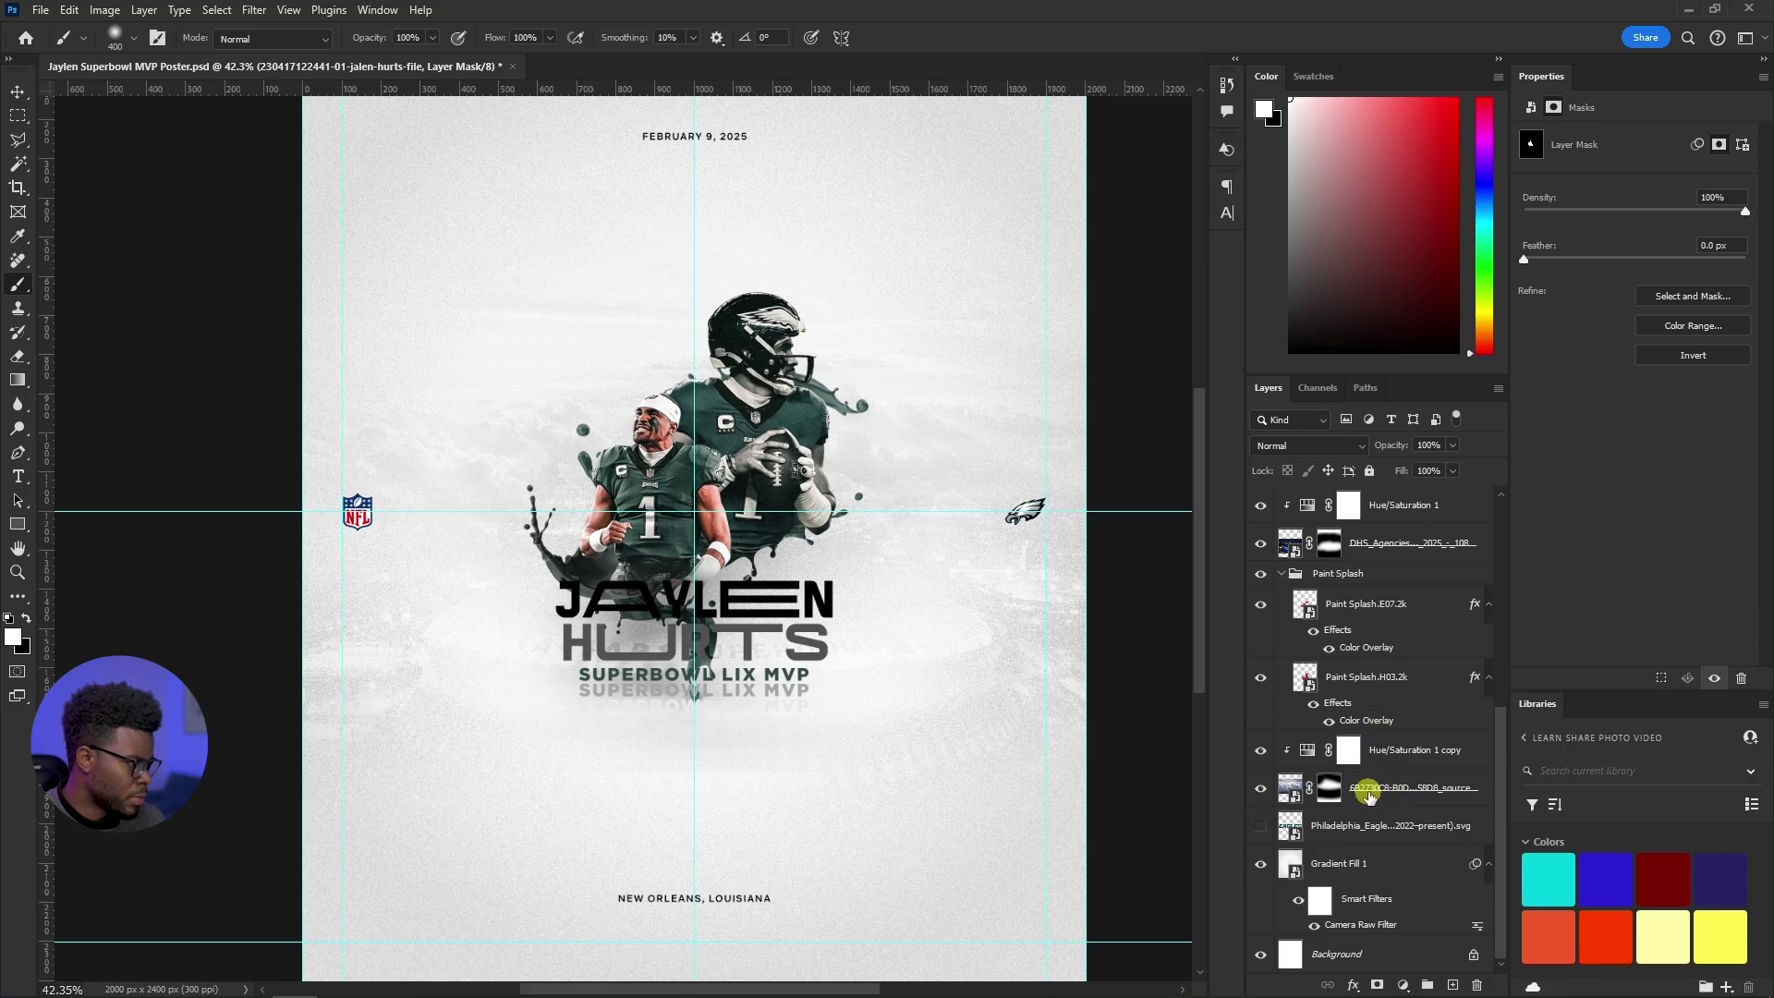
left_click(1262, 558)
left_click(1263, 558)
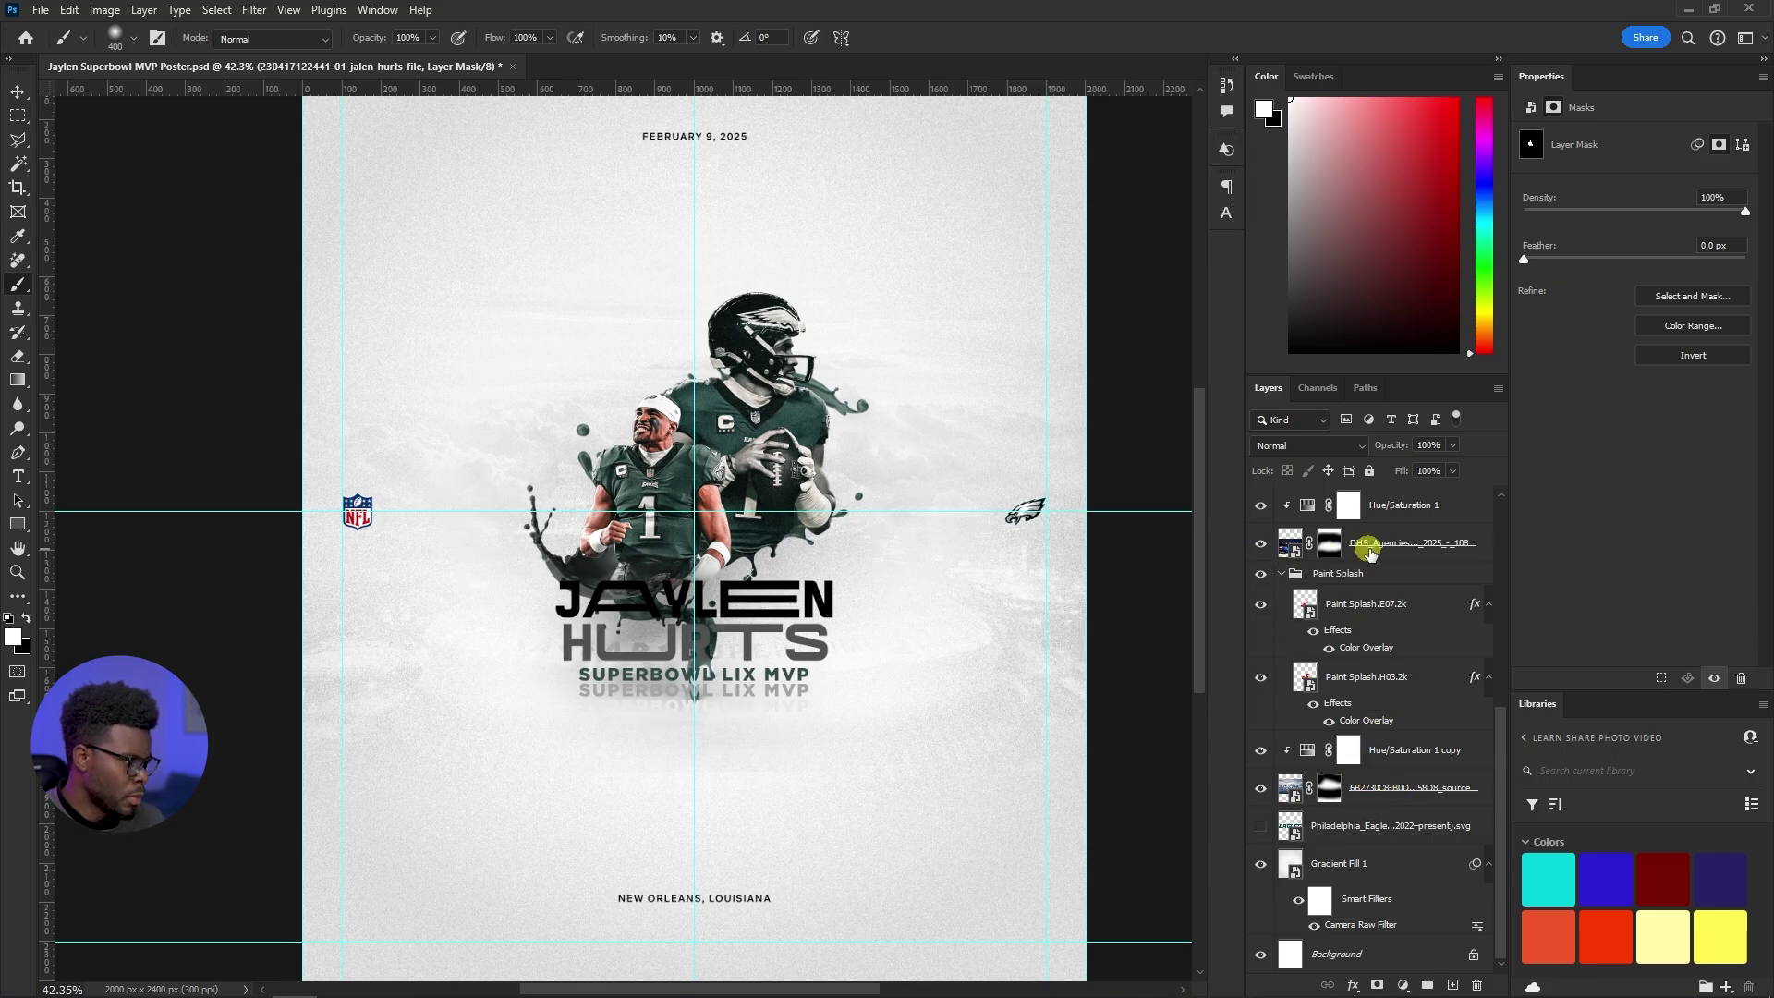
Move the DHS_Agencies background image down behind the poster's lower half, to a Y position of about 948 px
left_click(1367, 547)
key("v")
left_click_drag(941, 434, 909, 537)
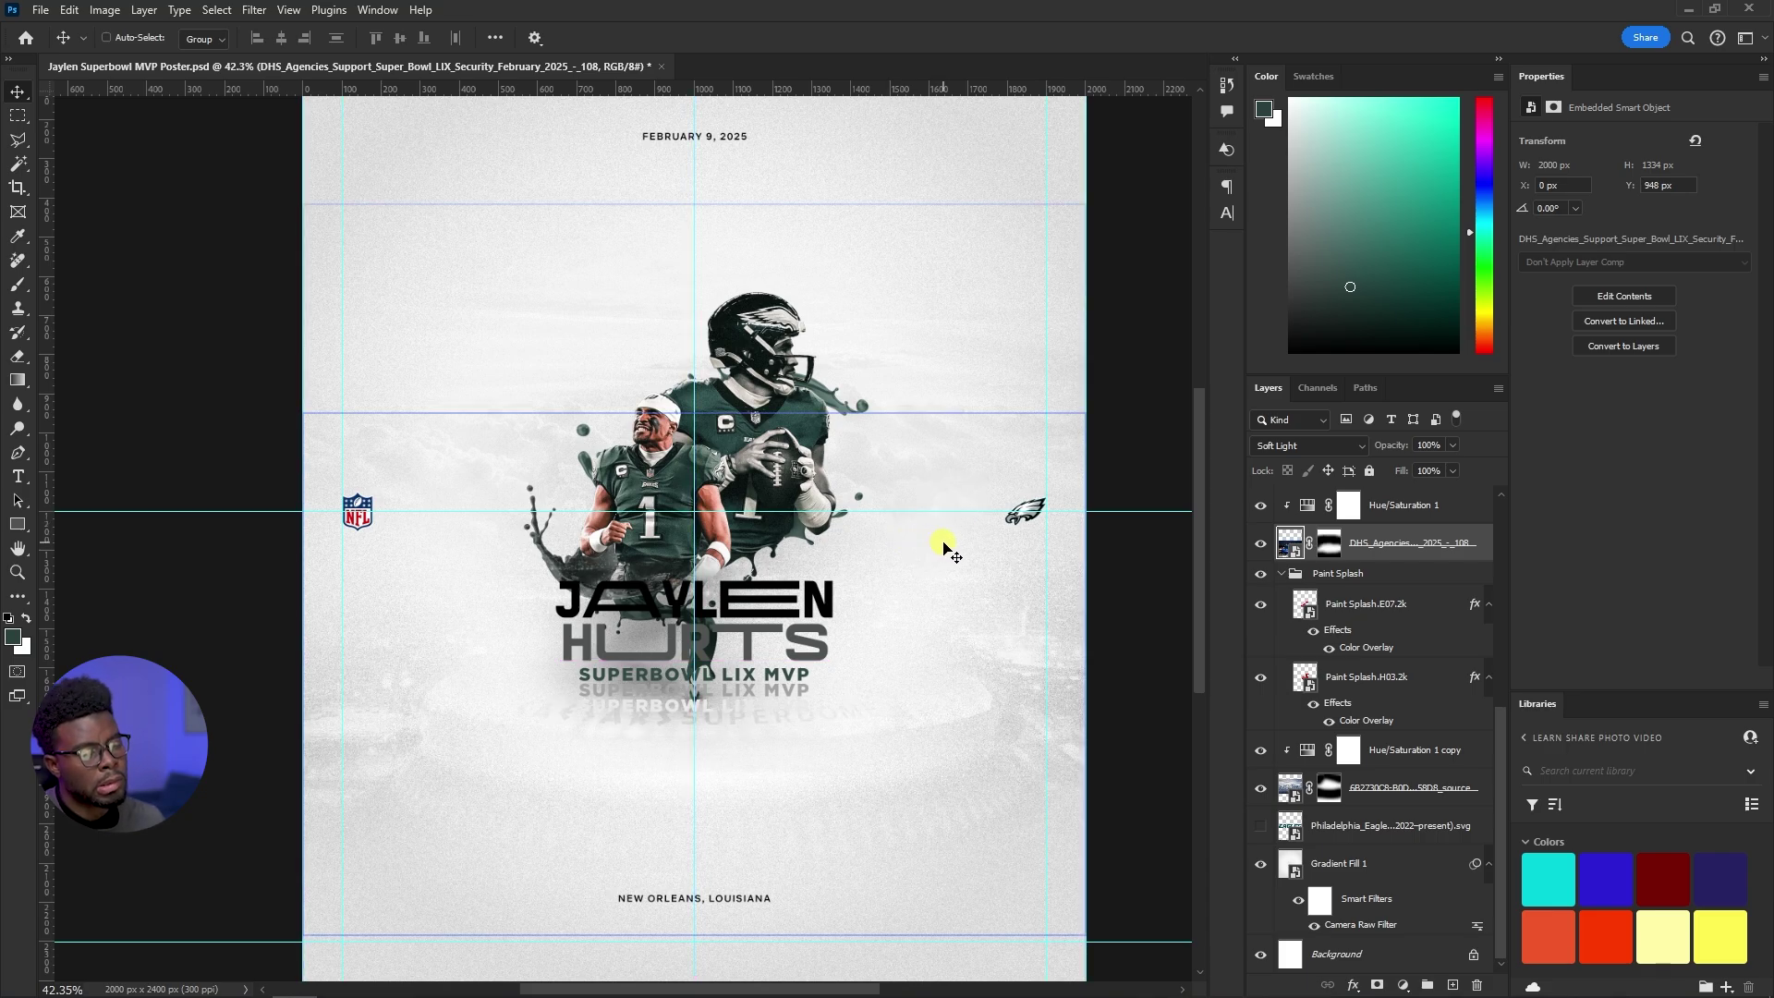
Erase the faint Superdome lettering below the SUPERBOWL LIX MVP lines on the DHS_Agencies layer mask with a 100 px eraser
scroll(1305, 720, "up", 5)
scroll(1304, 721, "down", 2)
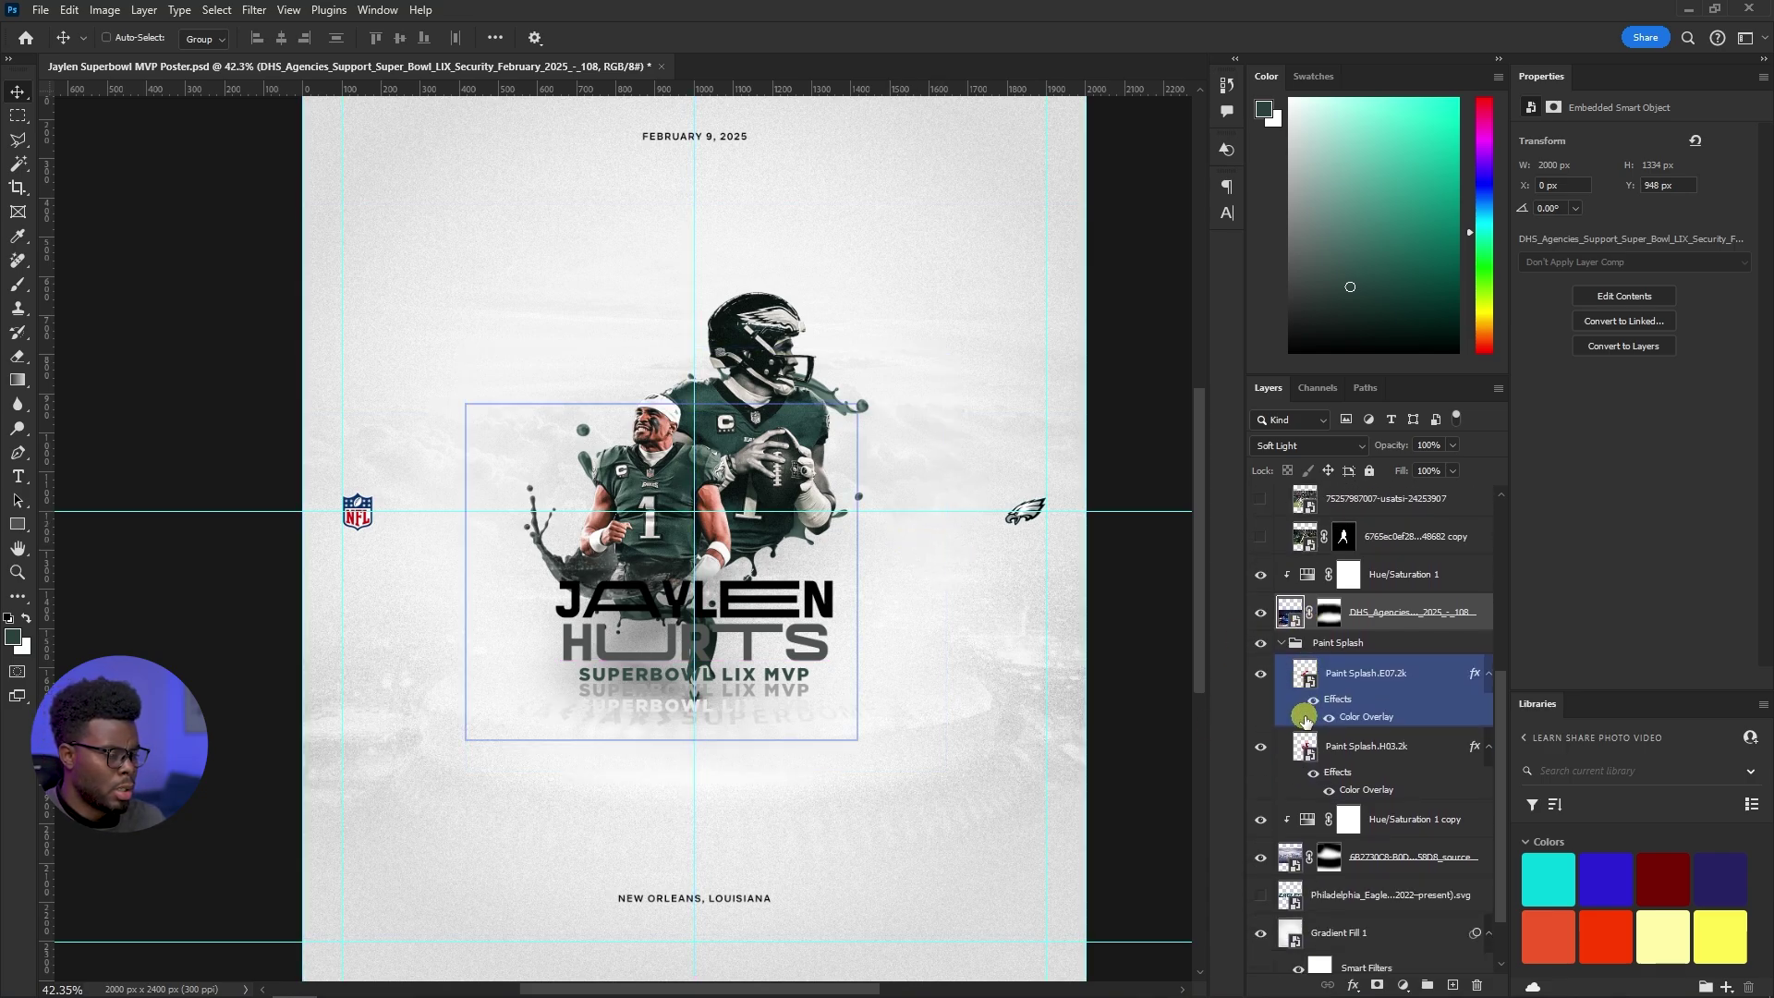
scroll(1304, 721, "down", 2)
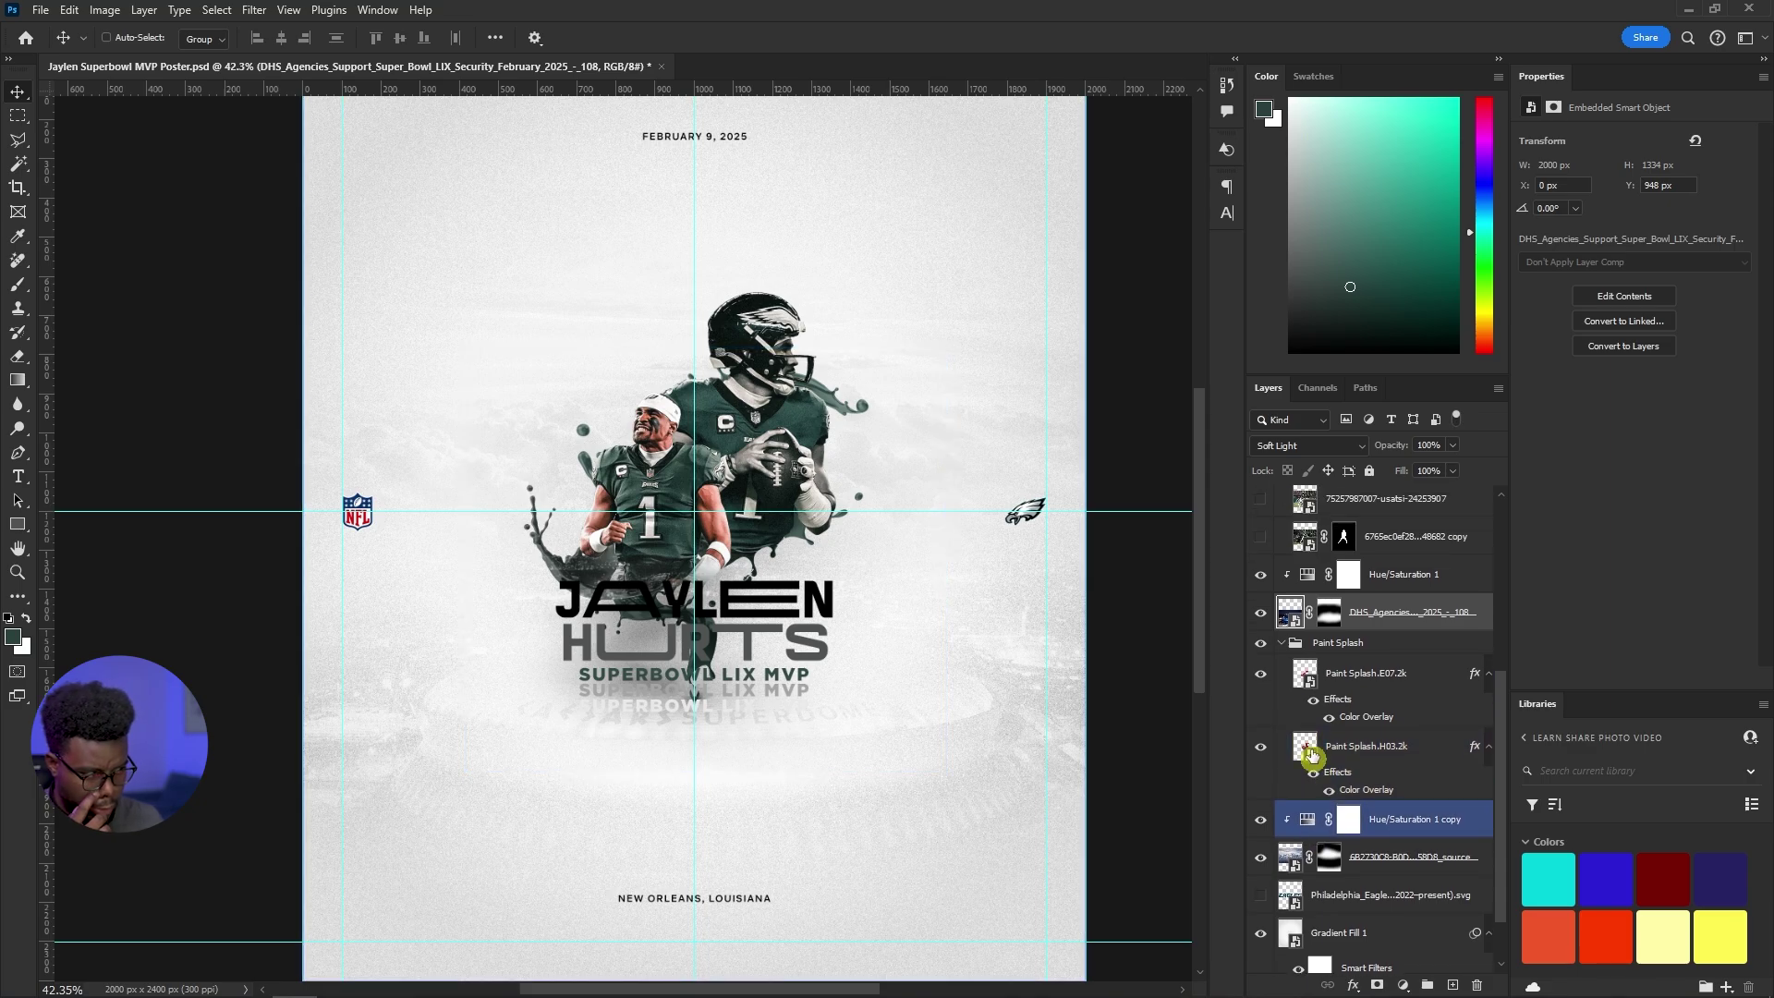
scroll(1314, 727, "up", 2)
scroll(622, 739, "up", 3)
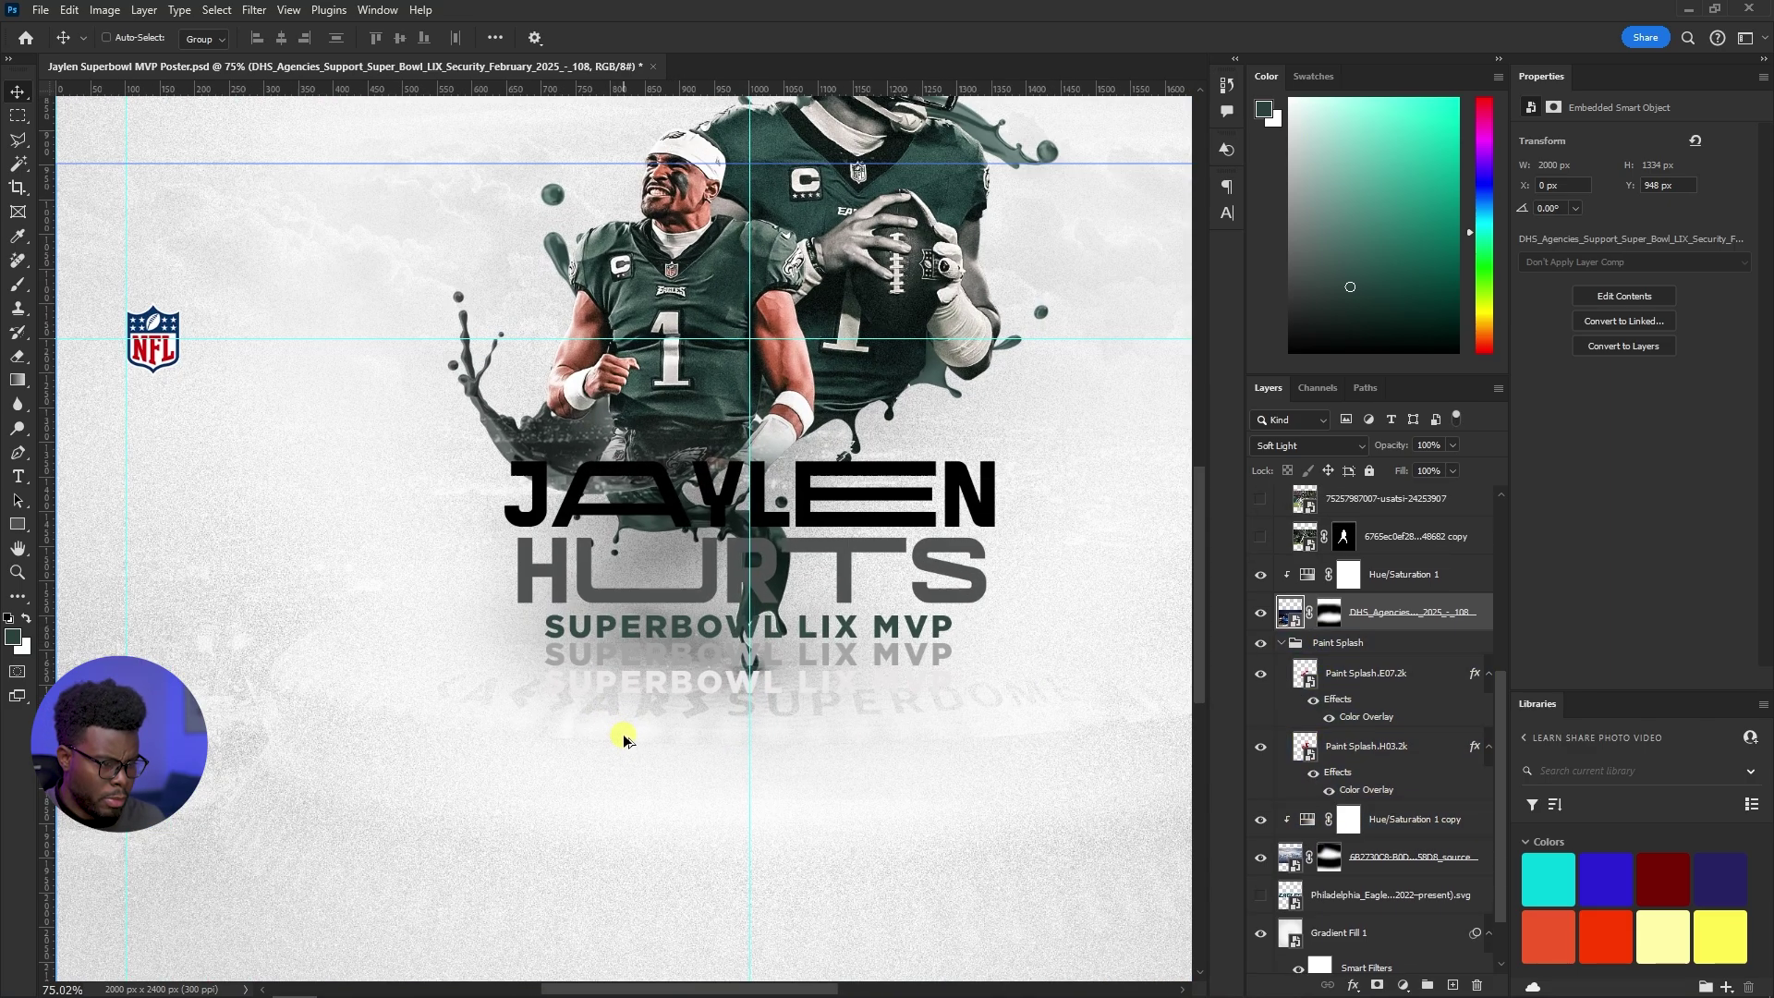
key("e")
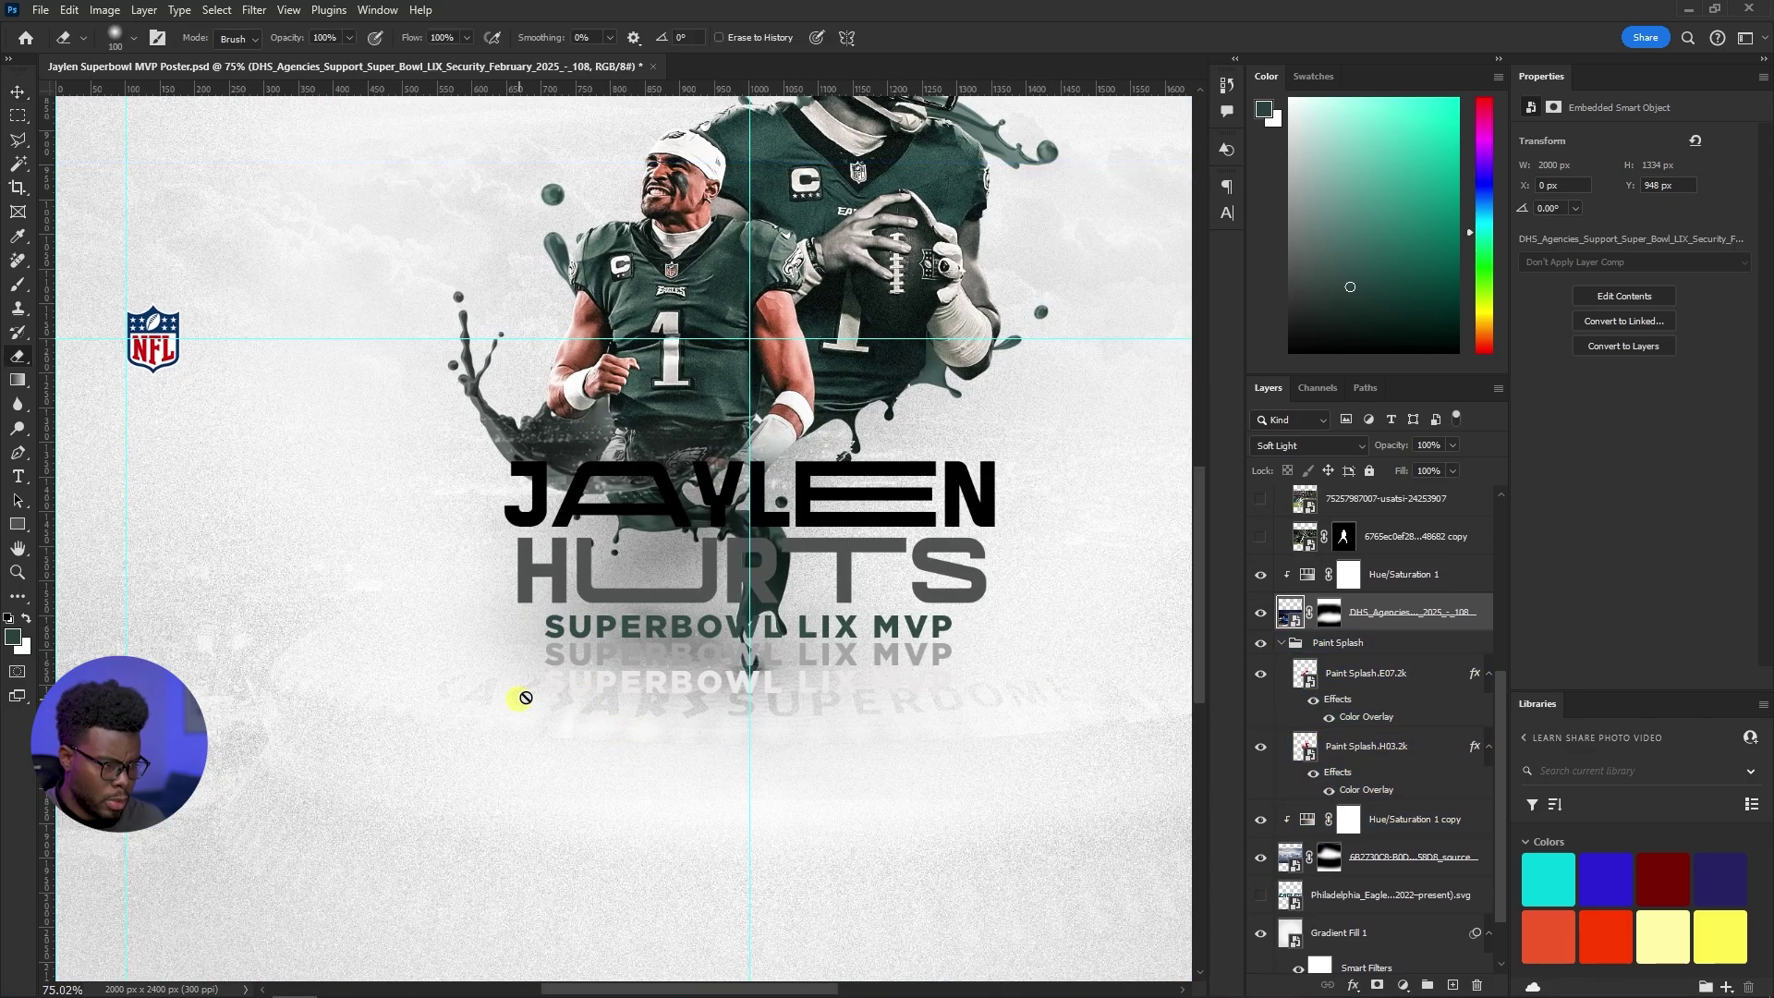
left_click(1331, 615)
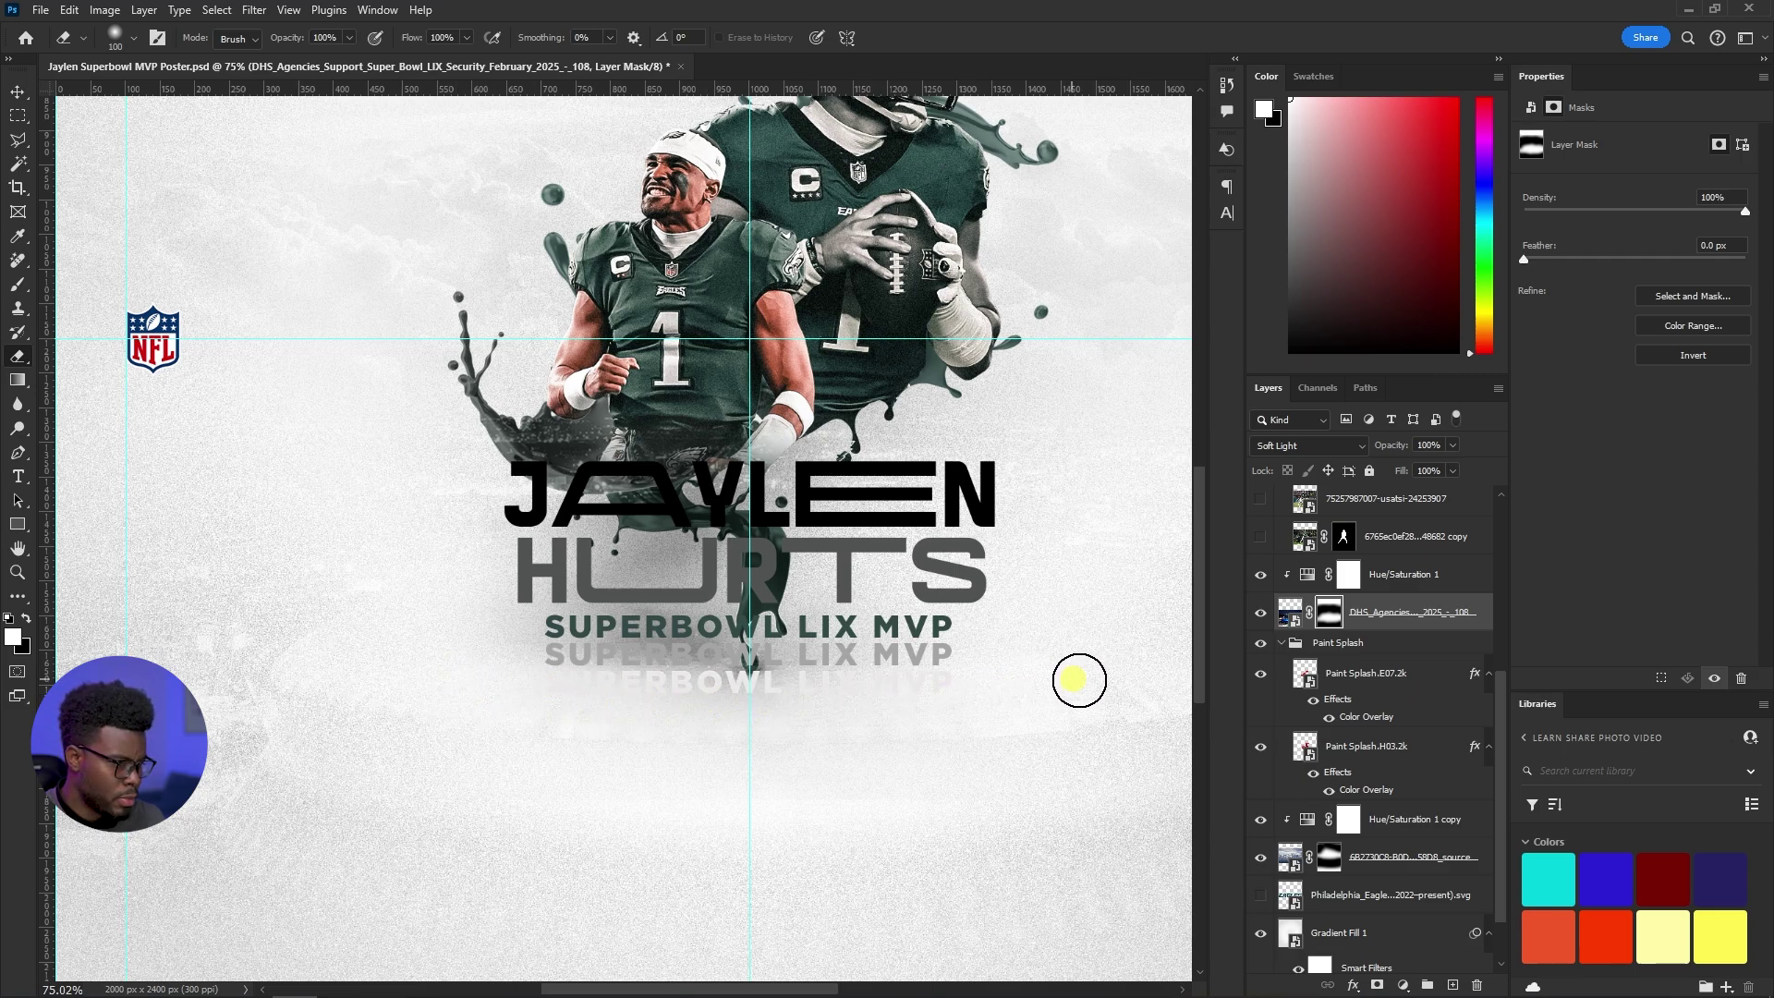
key("v")
Examine the splashes around the name text, toggling the visibility of Paint Splash.E07.2k and Paint Splash.H03.2k to compare their shapes
scroll(812, 550, "down", 2)
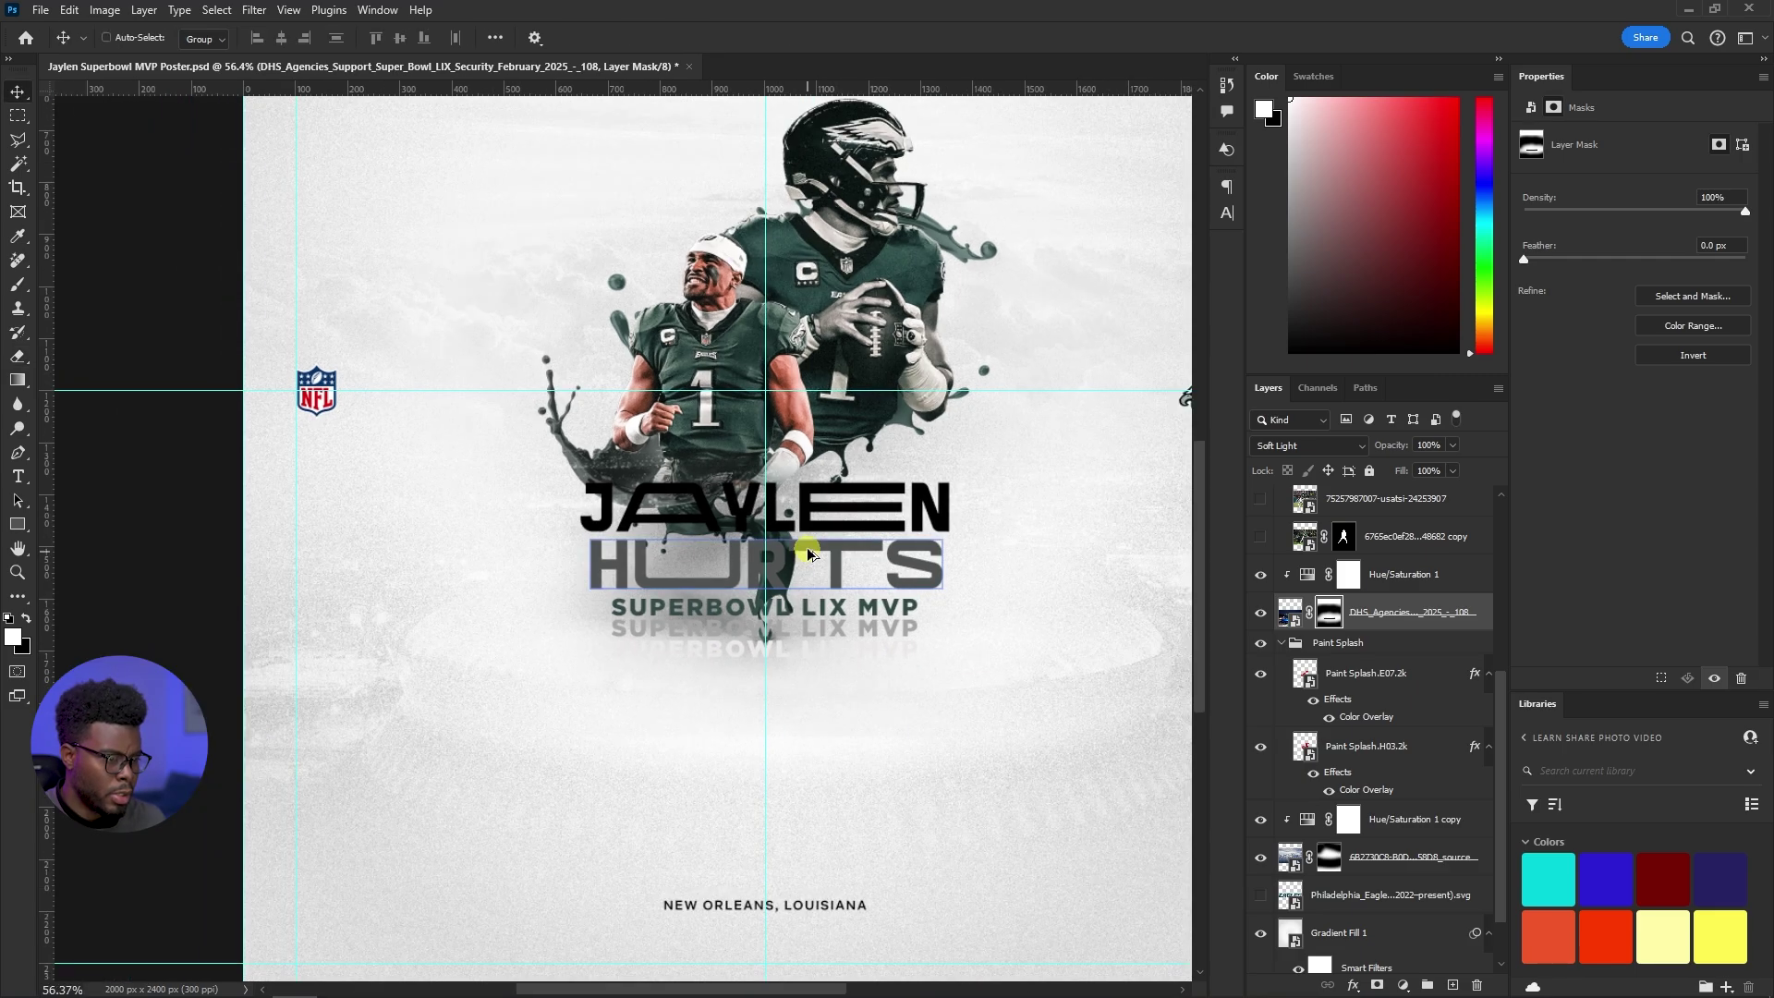
scroll(887, 495, "right", 5)
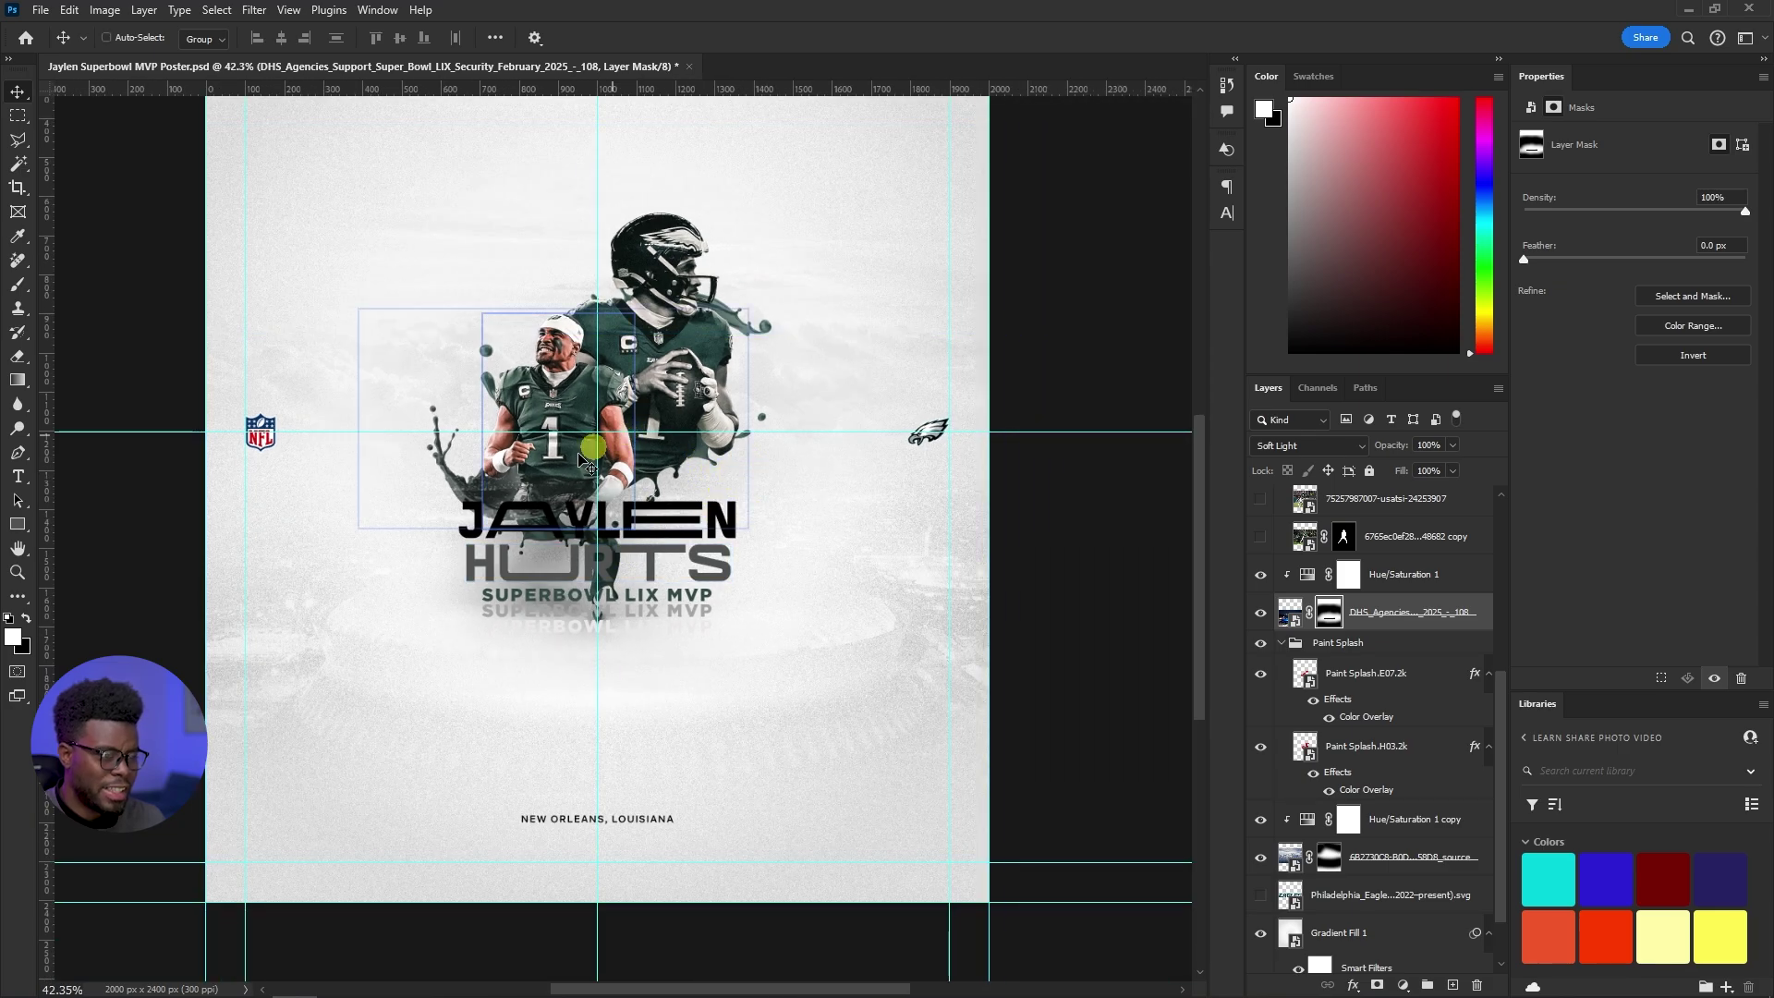
scroll(524, 477, "up", 3)
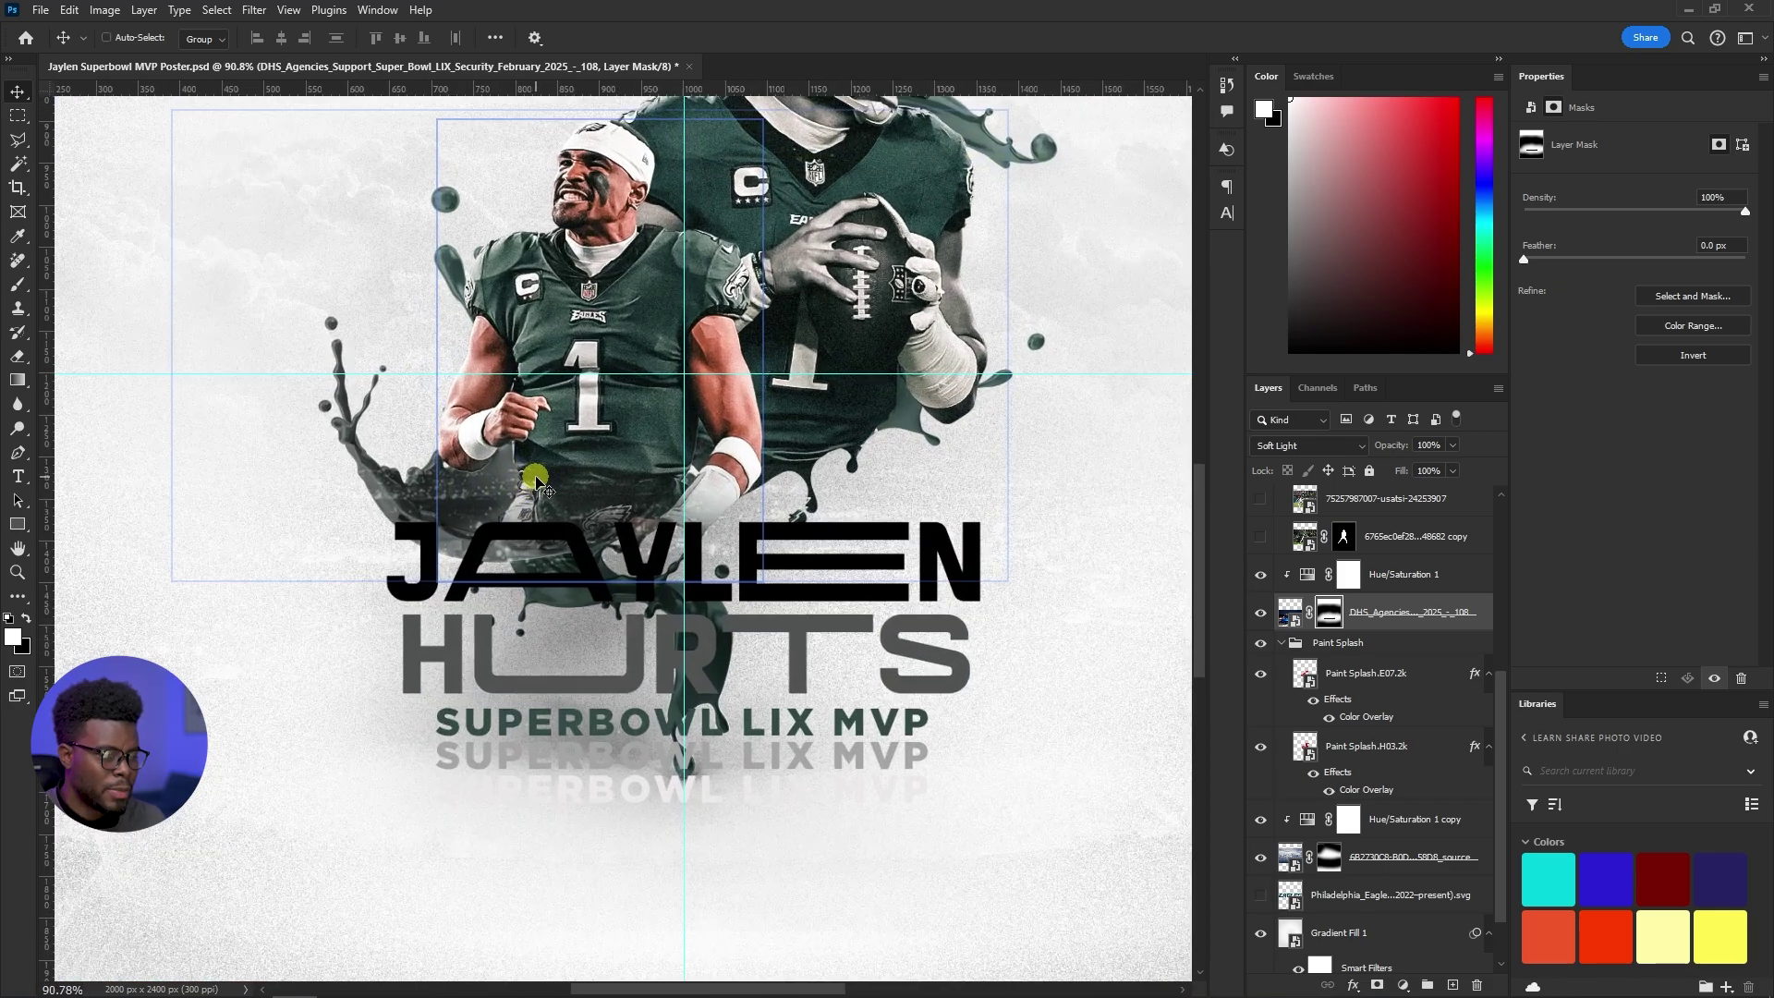
scroll(705, 589, "up", 2)
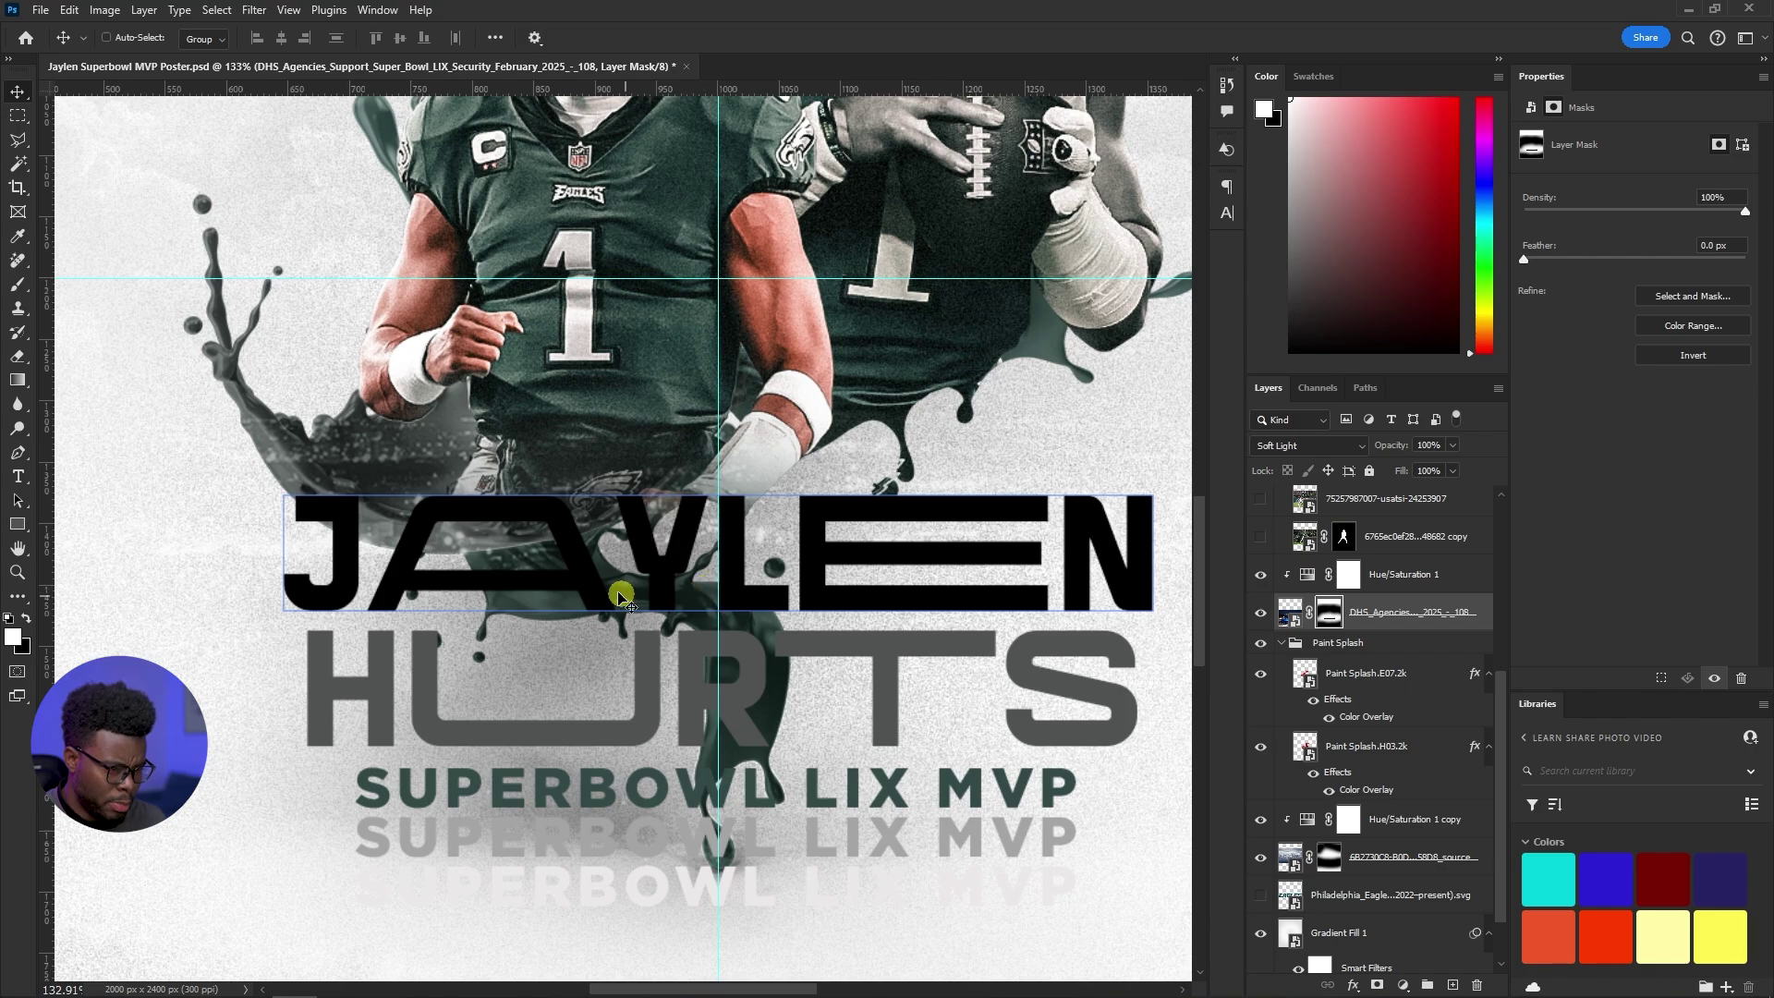
scroll(707, 628, "down", 3)
scroll(1450, 776, "down", 2)
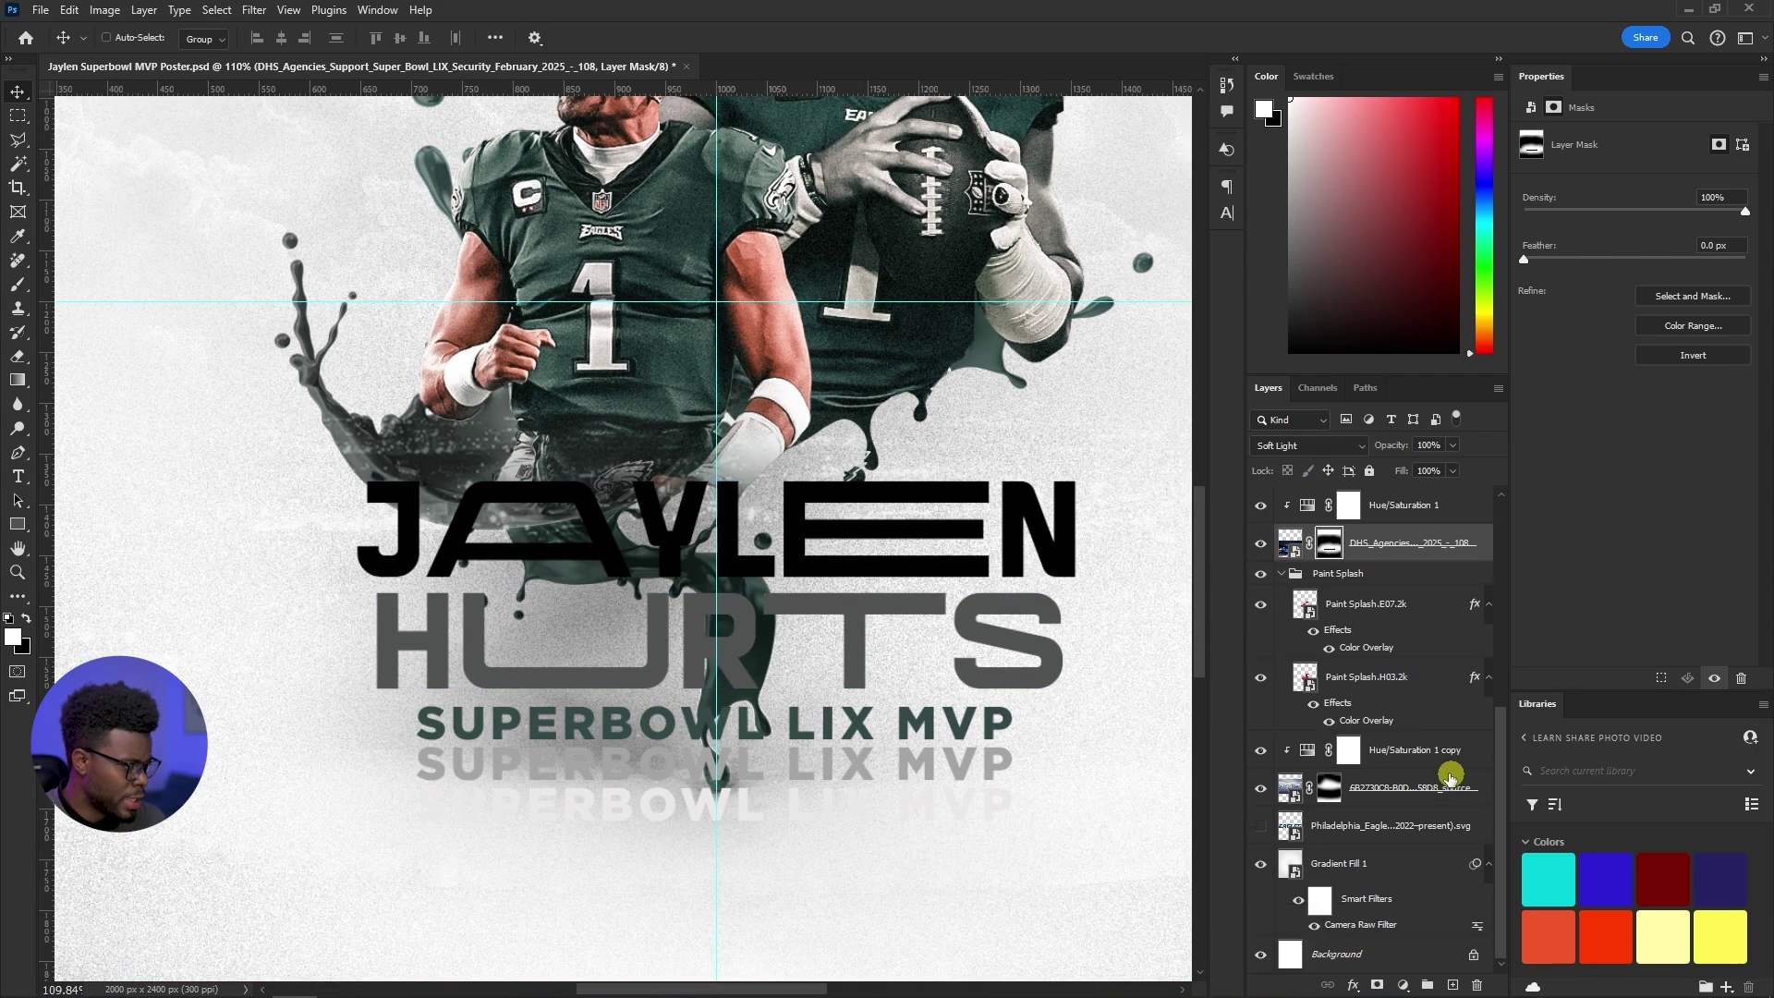
left_click(1337, 573)
left_click(1260, 604)
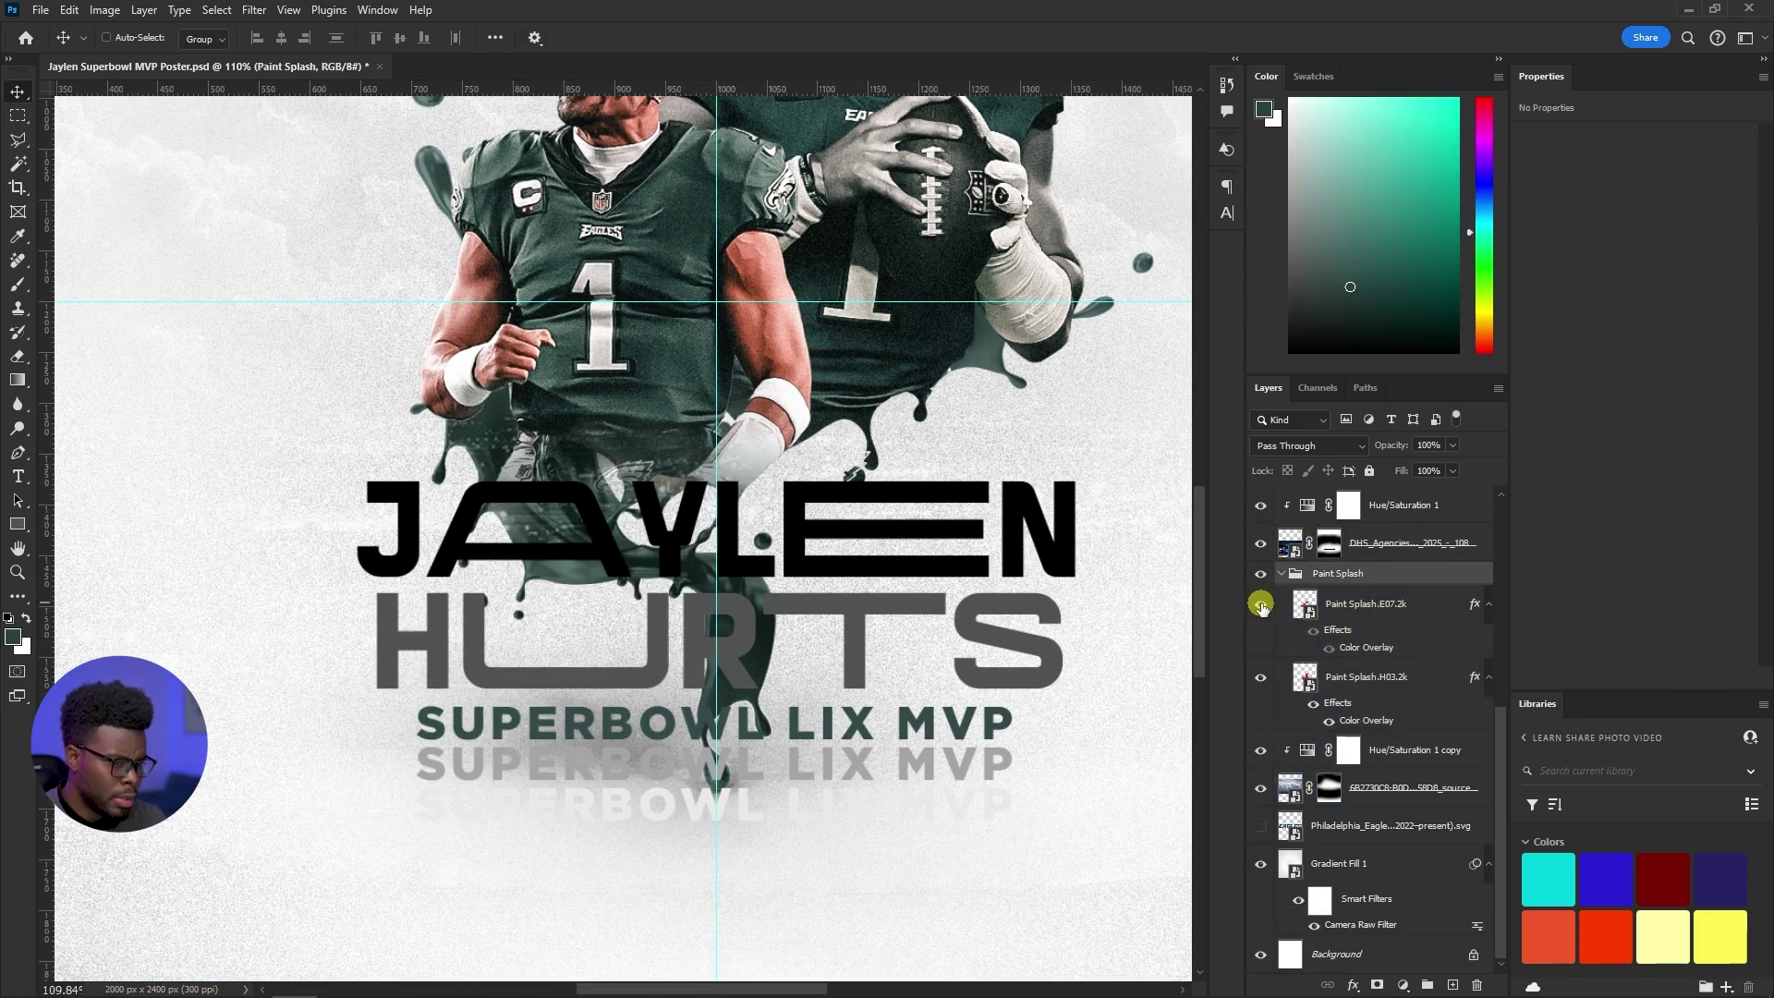
left_click(1261, 604)
left_click(1260, 604)
left_click(1260, 677)
left_click(1262, 679)
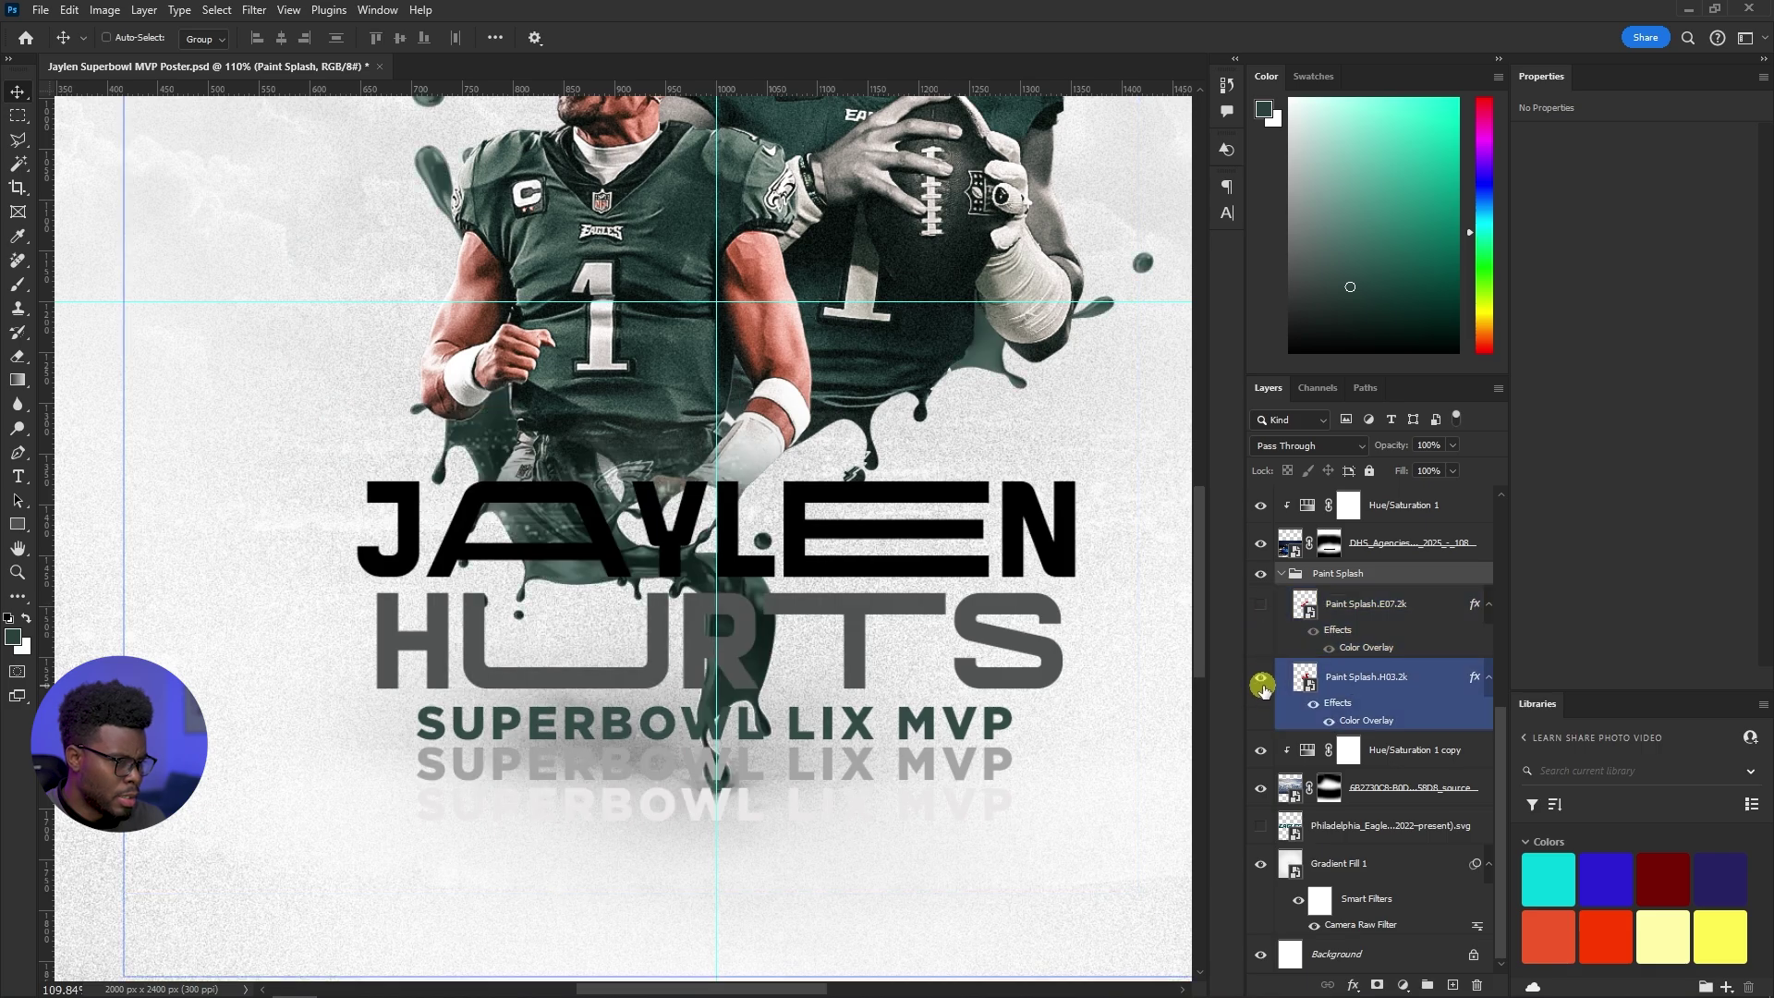
left_click(1260, 604)
Check the Paint Splash.H03.2k layer's contribution by toggling its visibility, and add a layer mask to it
left_click(1345, 678)
scroll(766, 612, "down", 2)
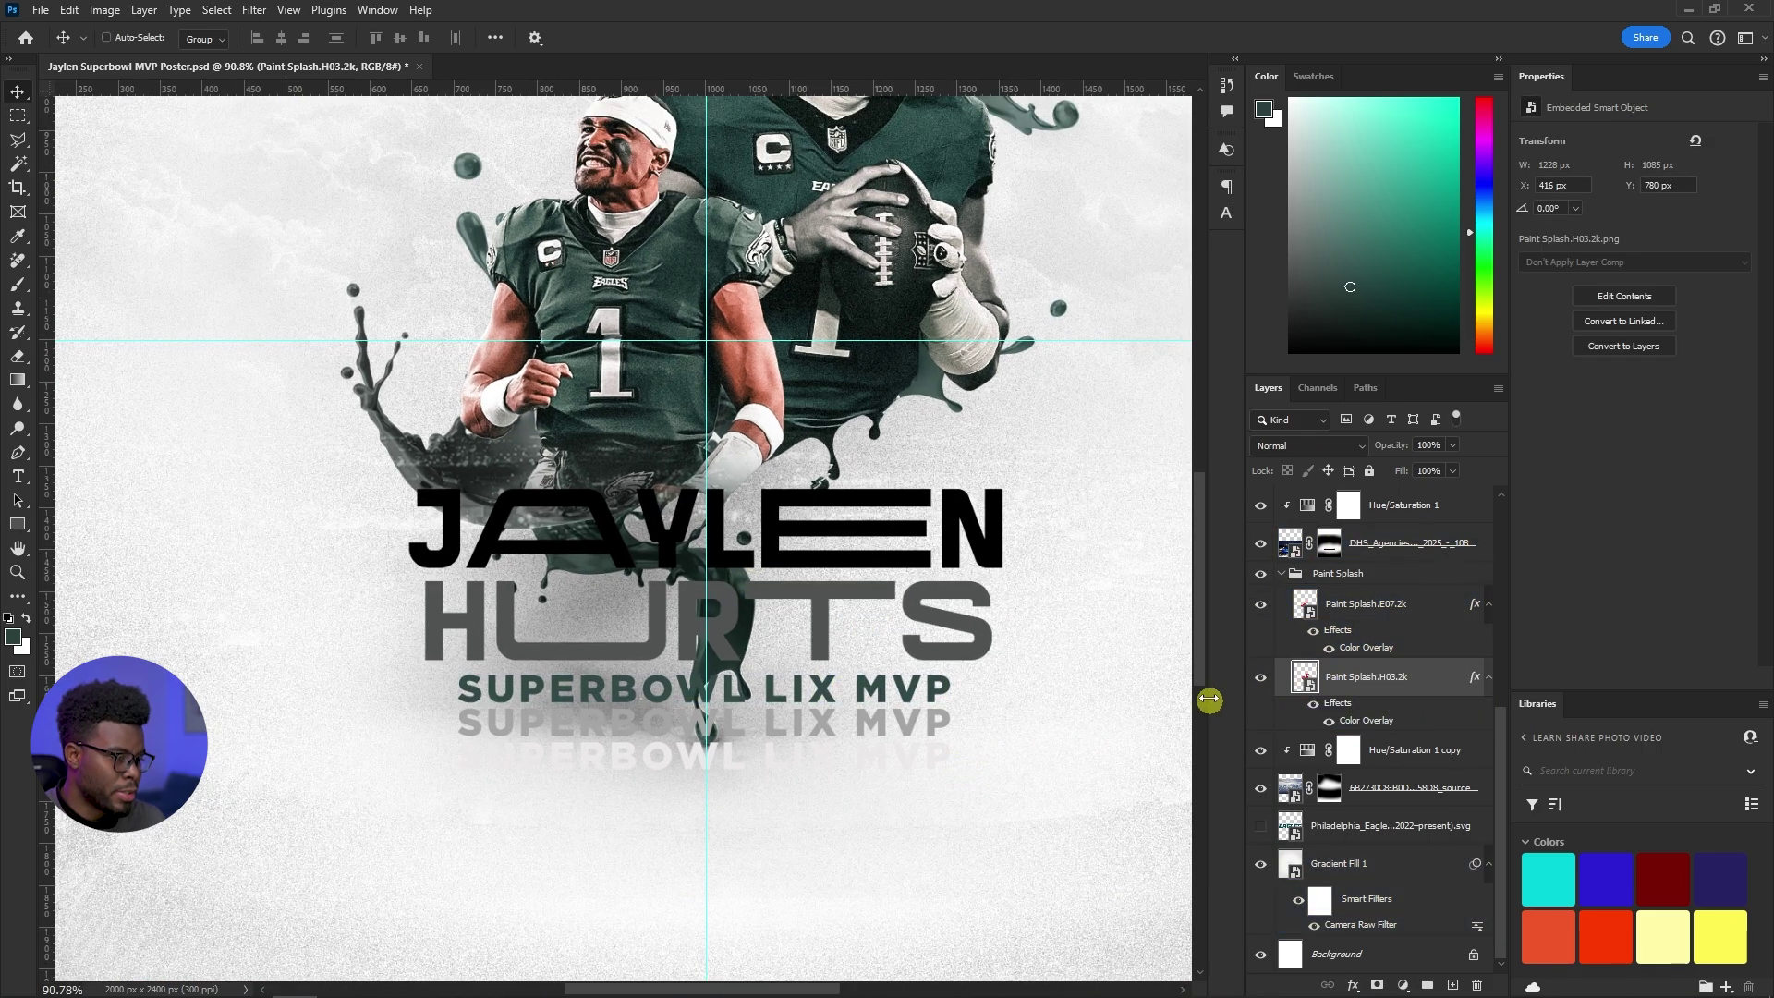
scroll(790, 735, "up", 2)
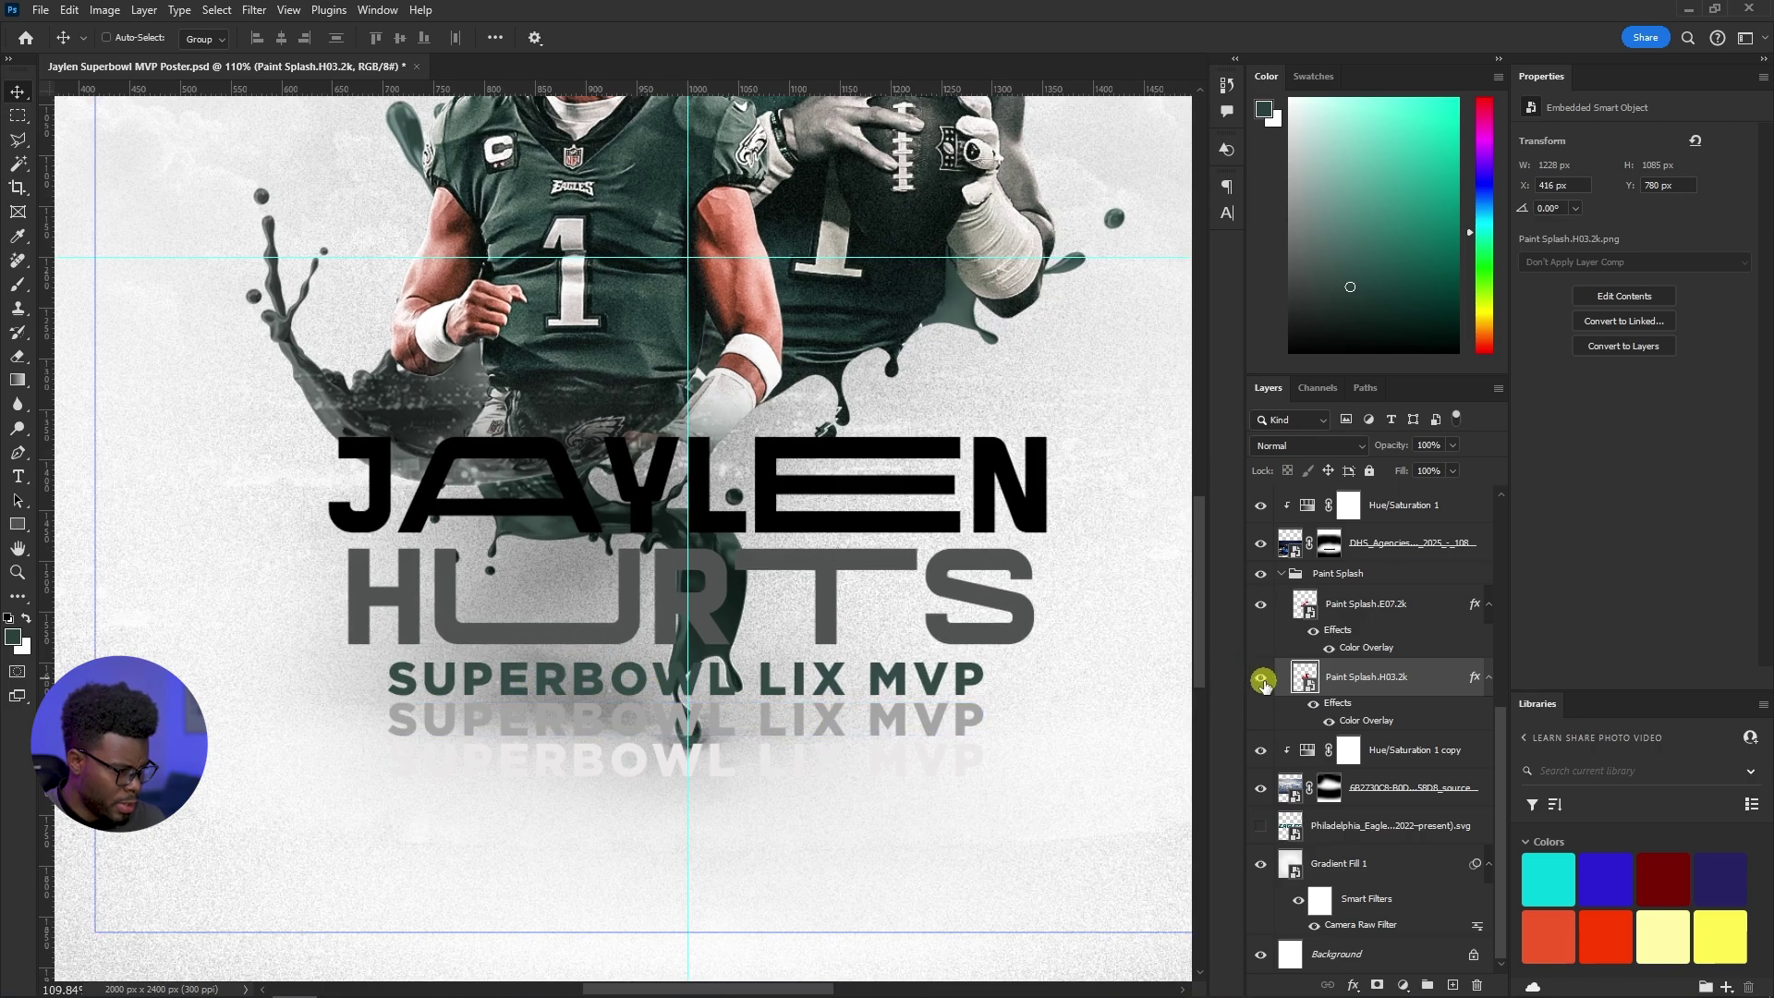
left_click(1260, 677)
left_click(1260, 679)
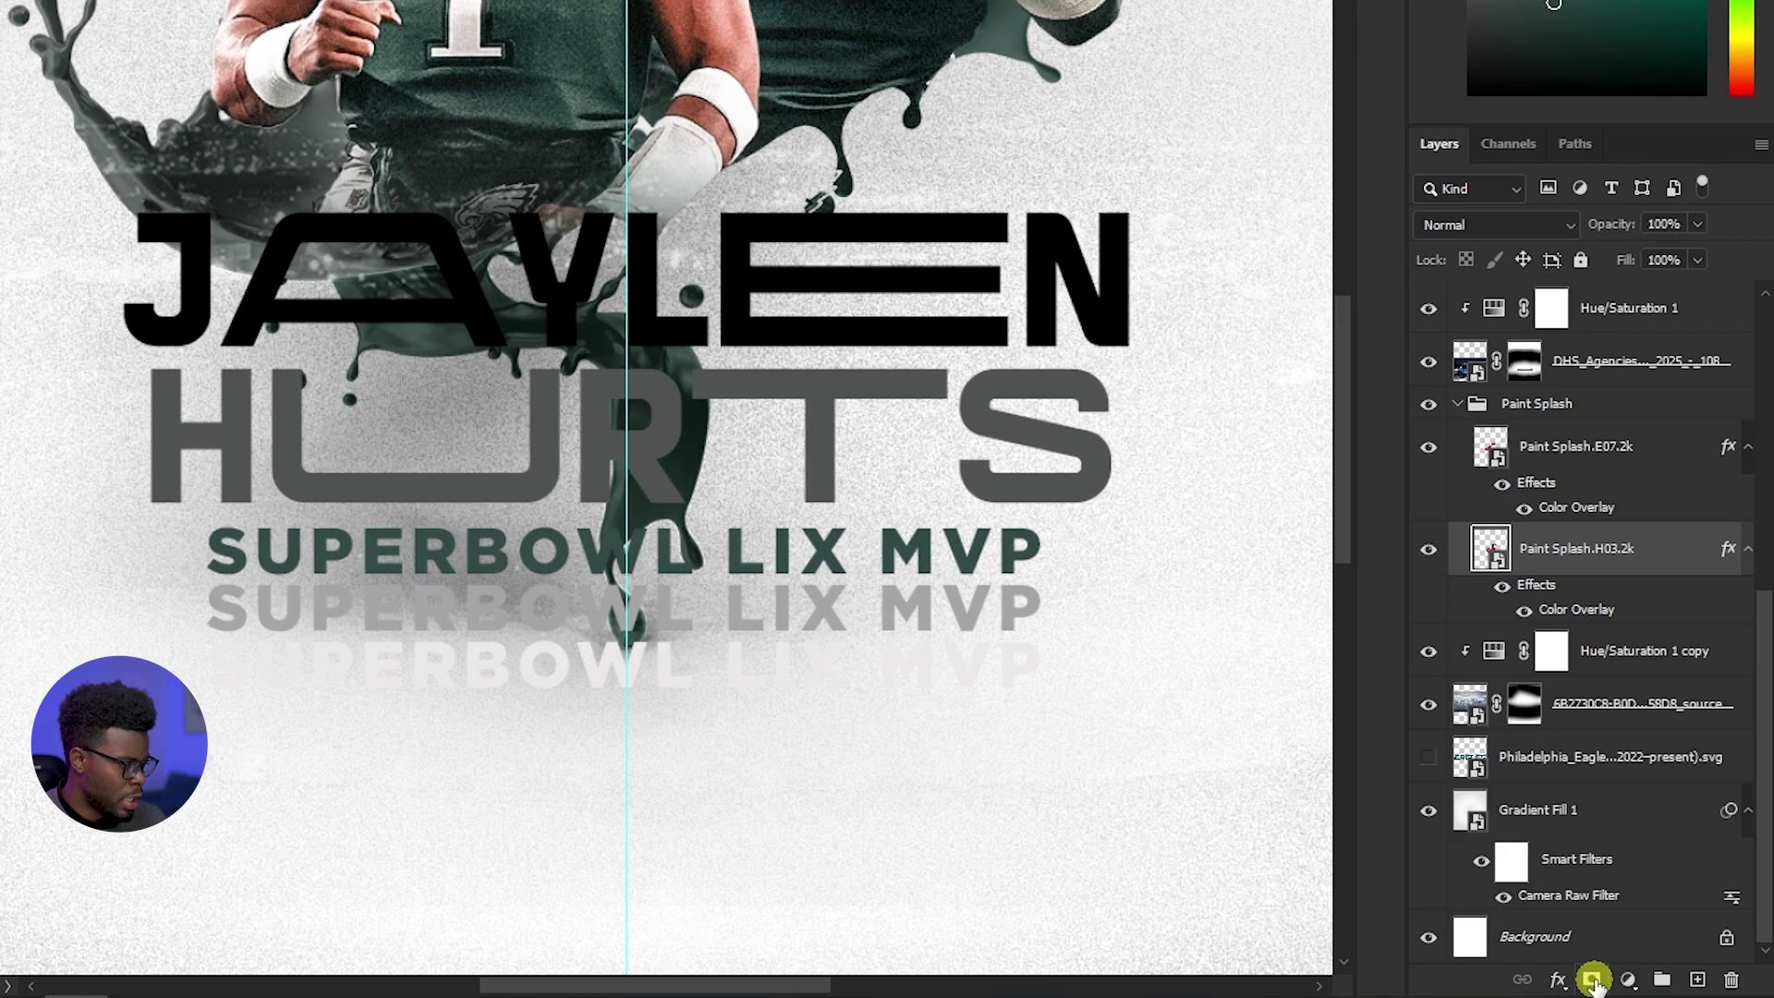
left_click(1592, 979)
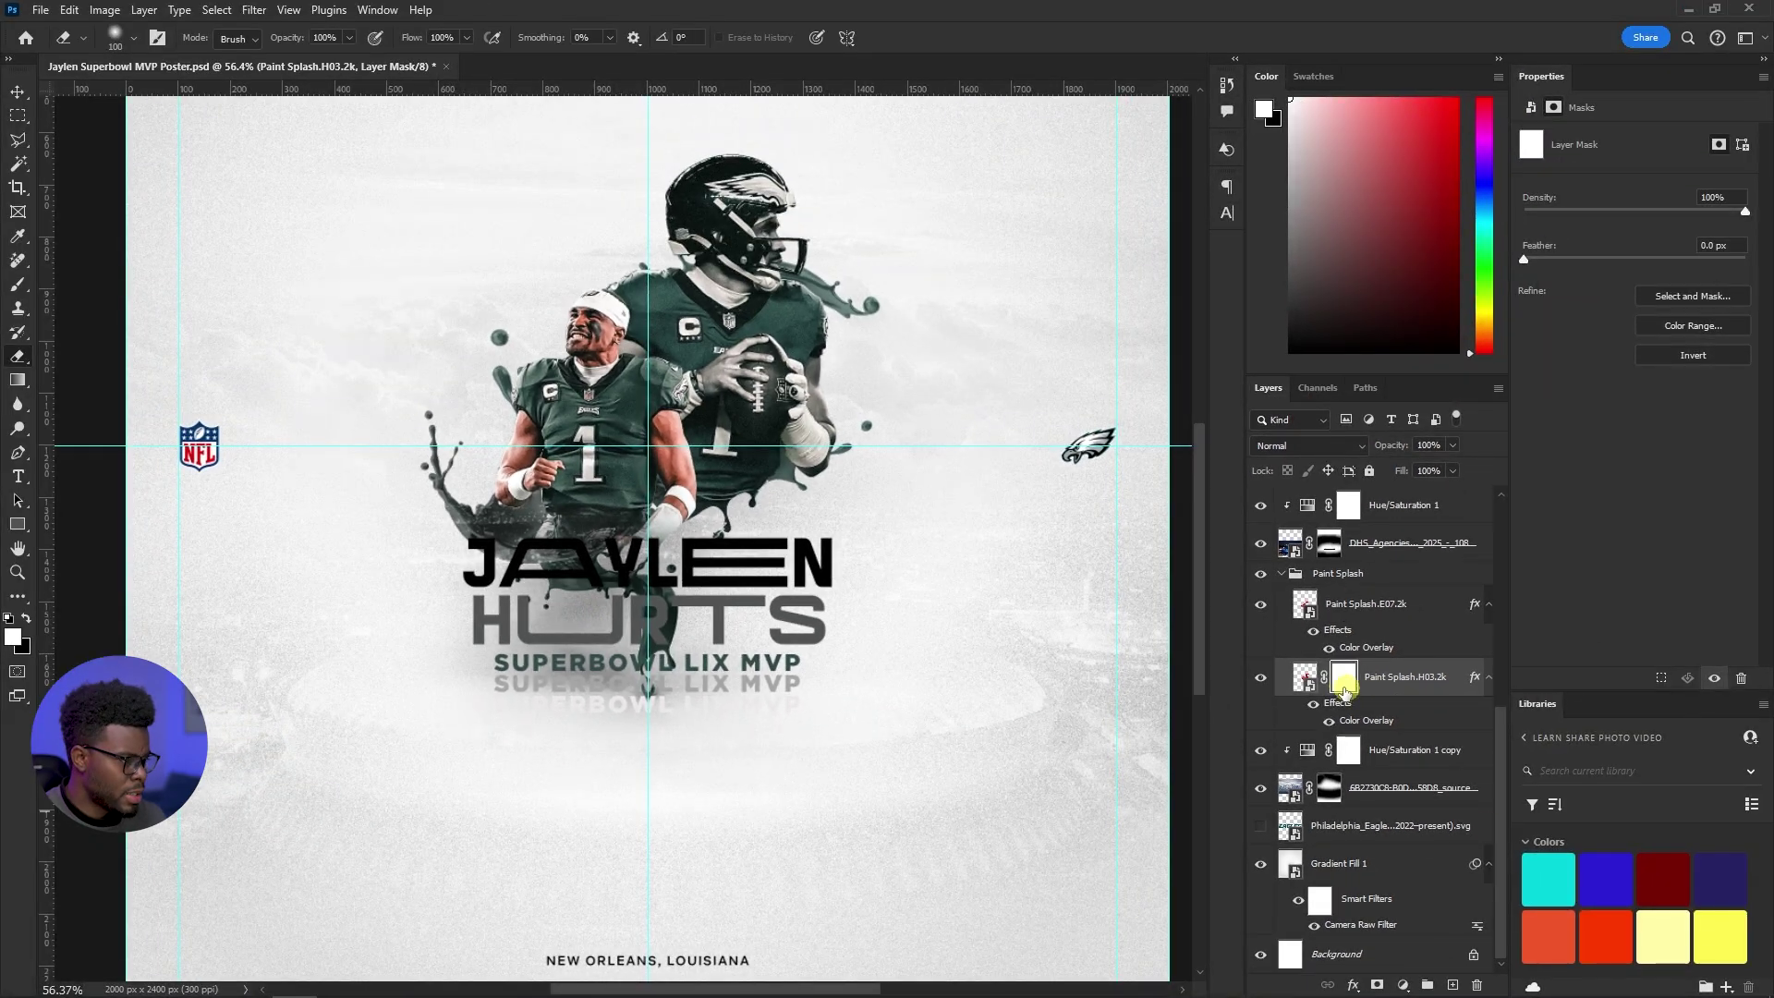
Erase the green drips behind HURTS and the SUPERBOWL LIX MVP lines on the Paint Splash.H03.2k mask with a 400 to 500 px eraser
key("bracketright")
key("bracketright")
key("bracketright")
key("bracketright")
key("bracketright")
key("bracketright")
key("bracketright")
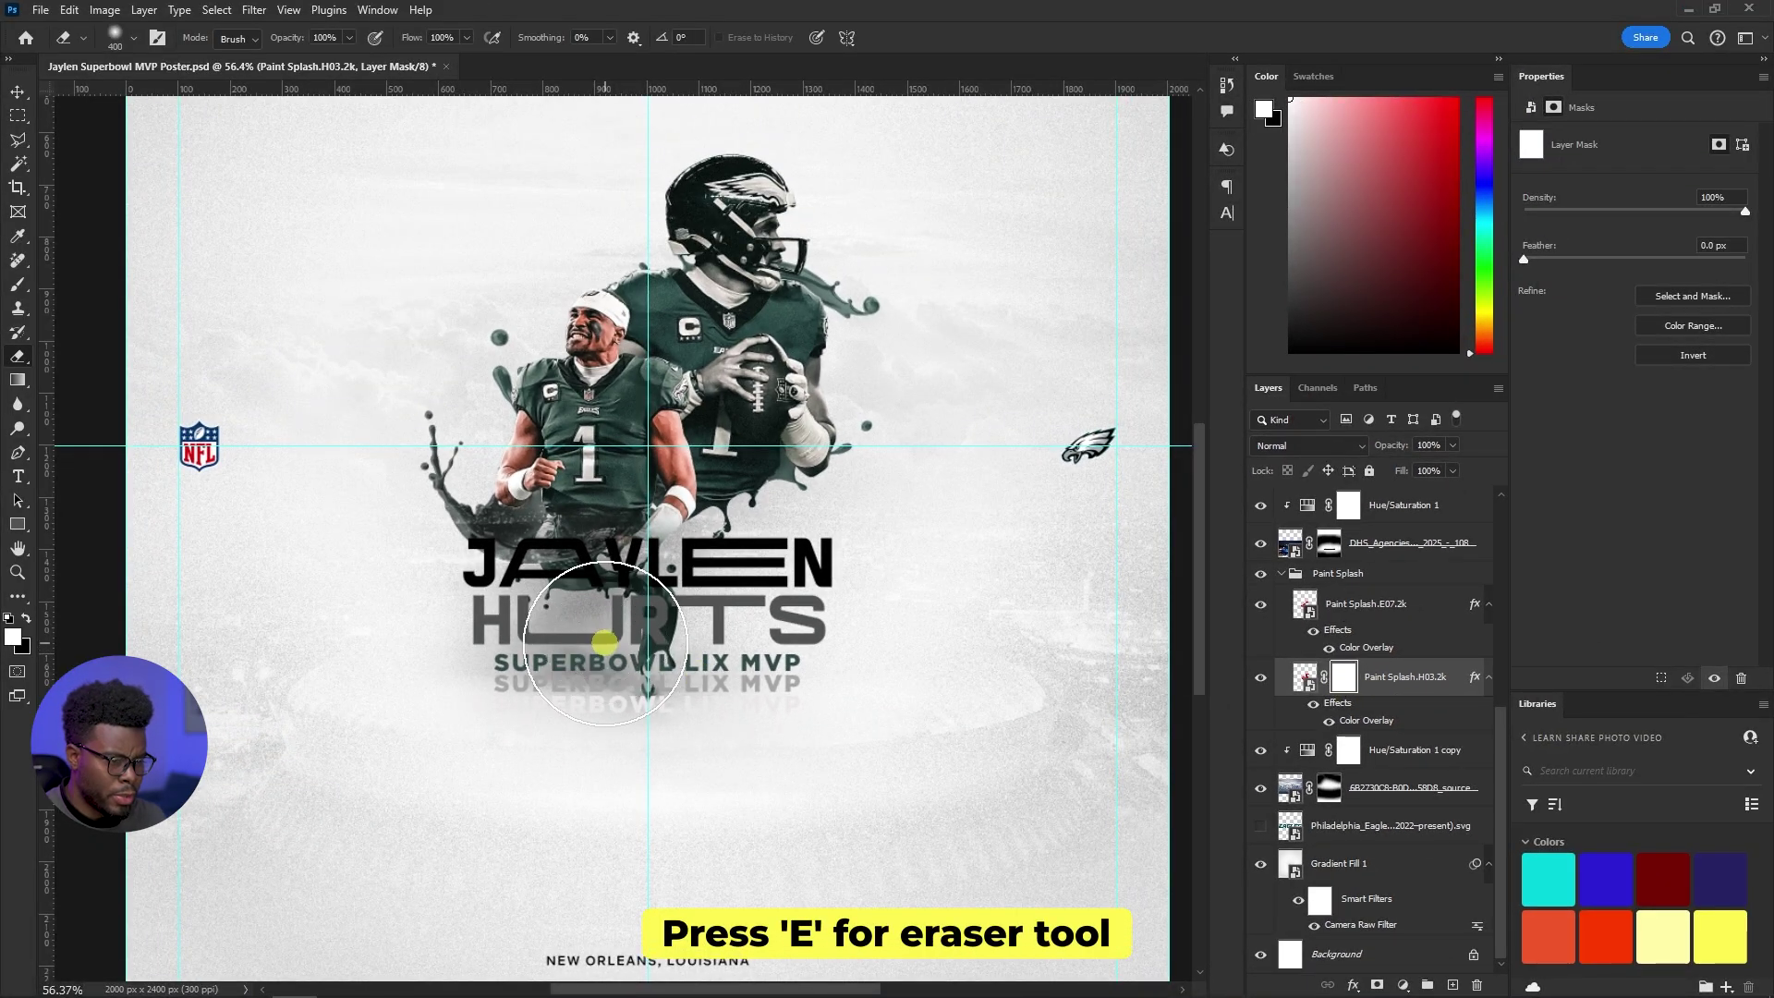
left_click(625, 650)
mouse_move(621, 656)
left_mouse_down()
mouse_move(582, 650)
mouse_move(617, 650)
left_mouse_up()
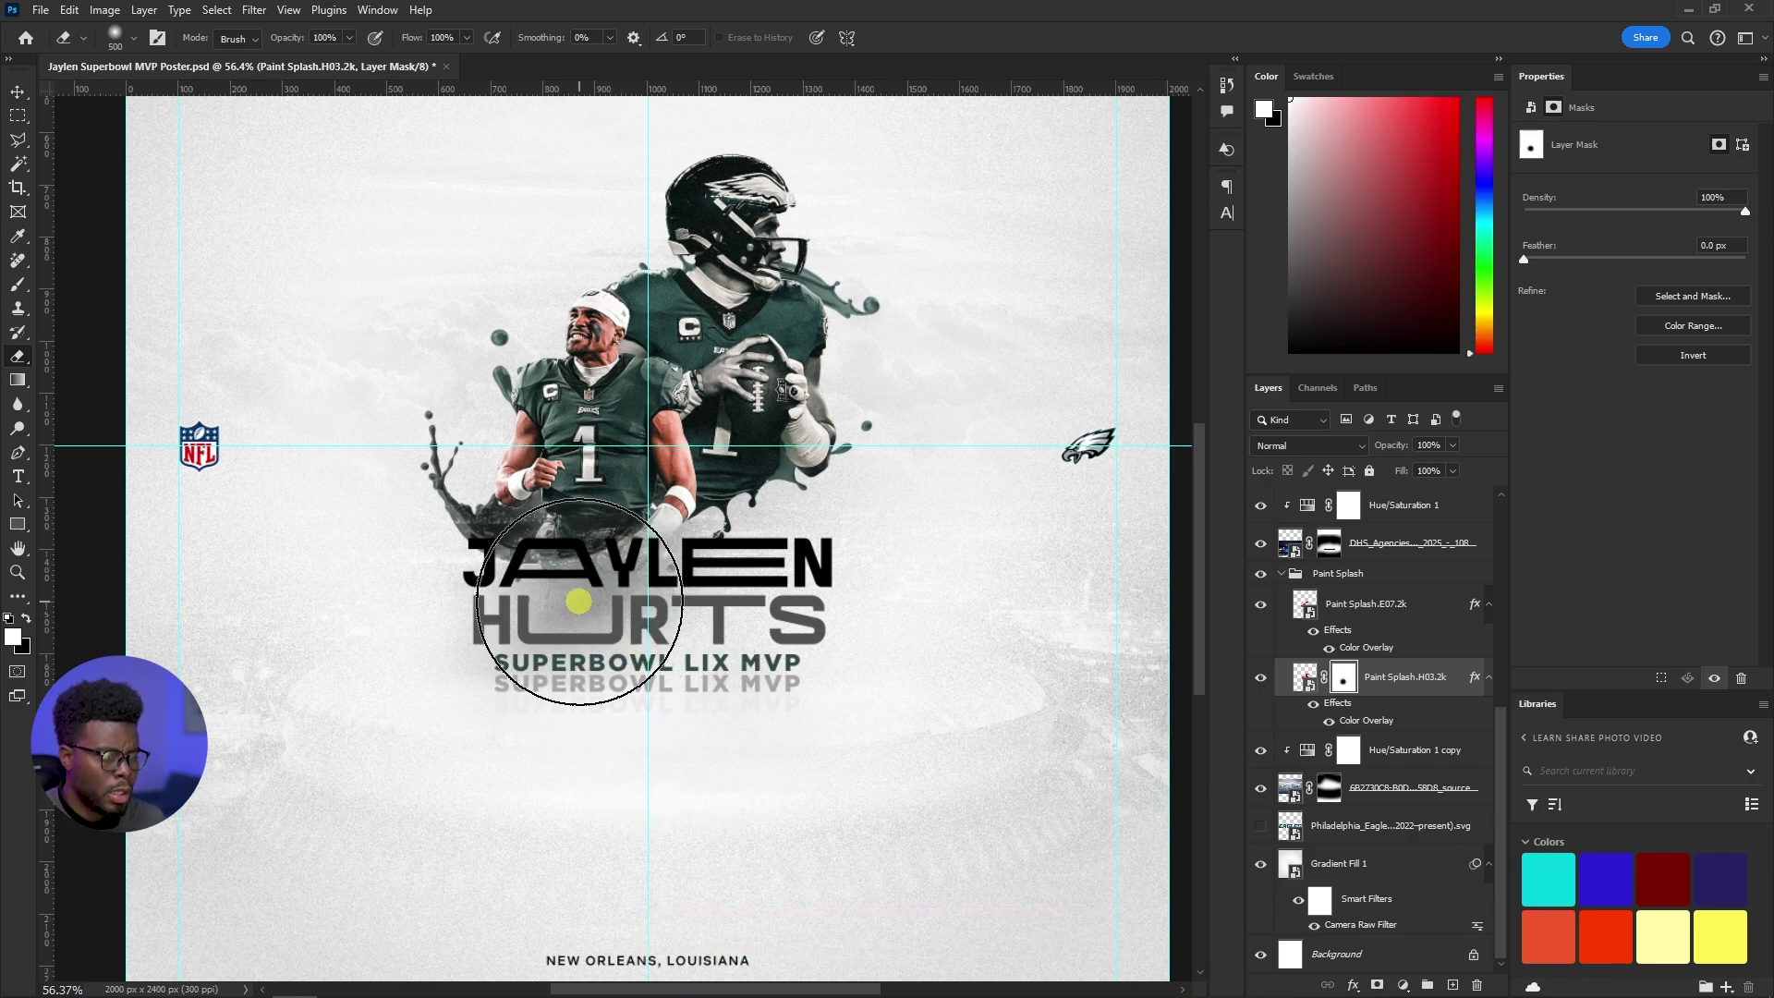
key("v")
Examine the whole poster and the players' lower edges for how the trimmed splash blends with the name text
scroll(626, 607, "down", 4)
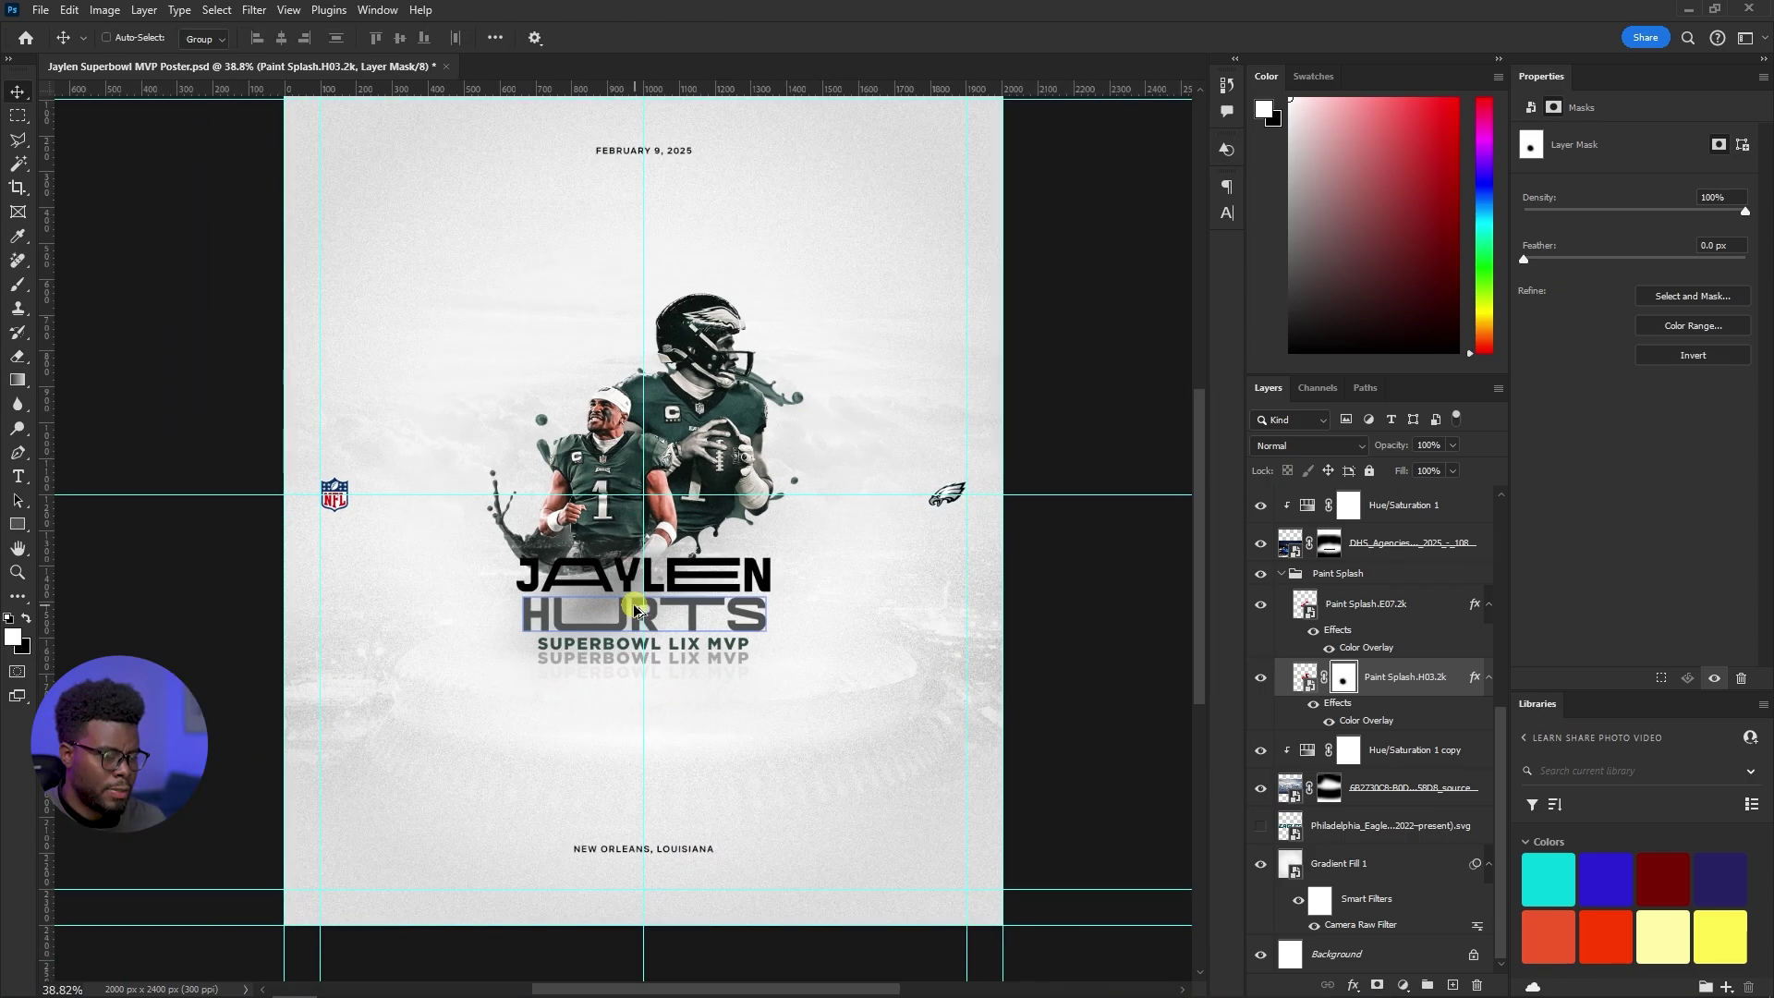
scroll(633, 605, "up", 5)
scroll(635, 566, "down", 3)
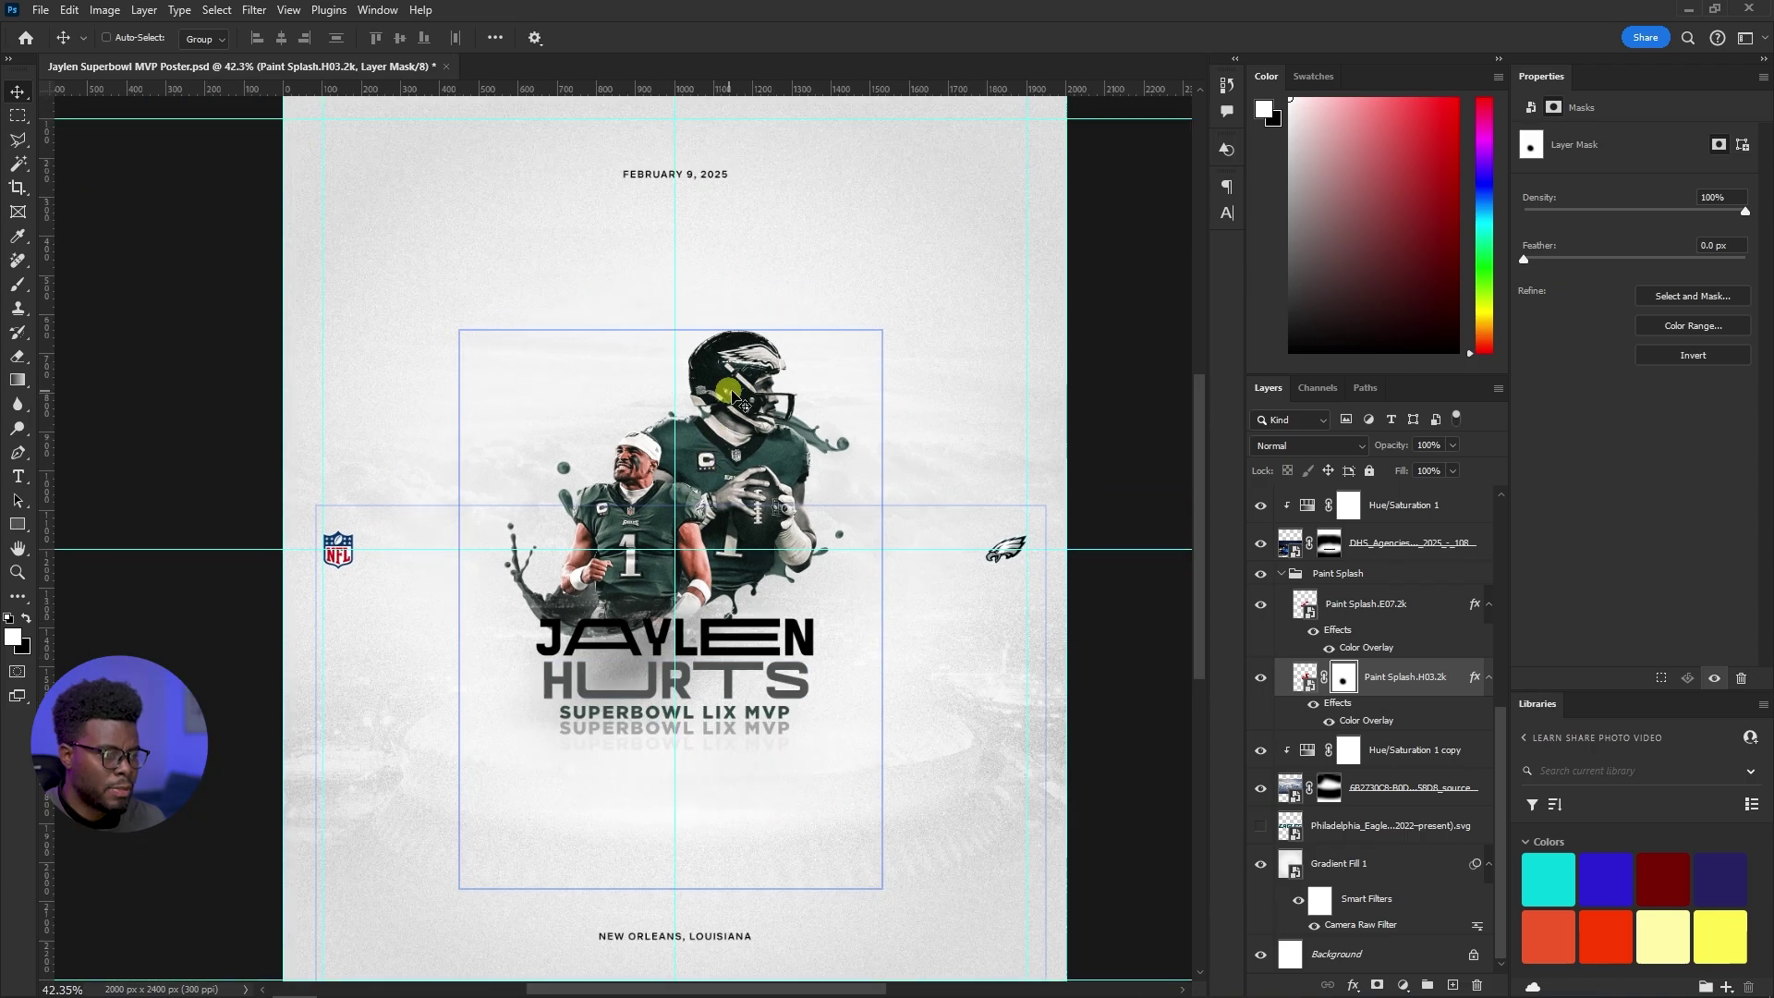
scroll(755, 410, "up", 2)
scroll(744, 619, "up", 3)
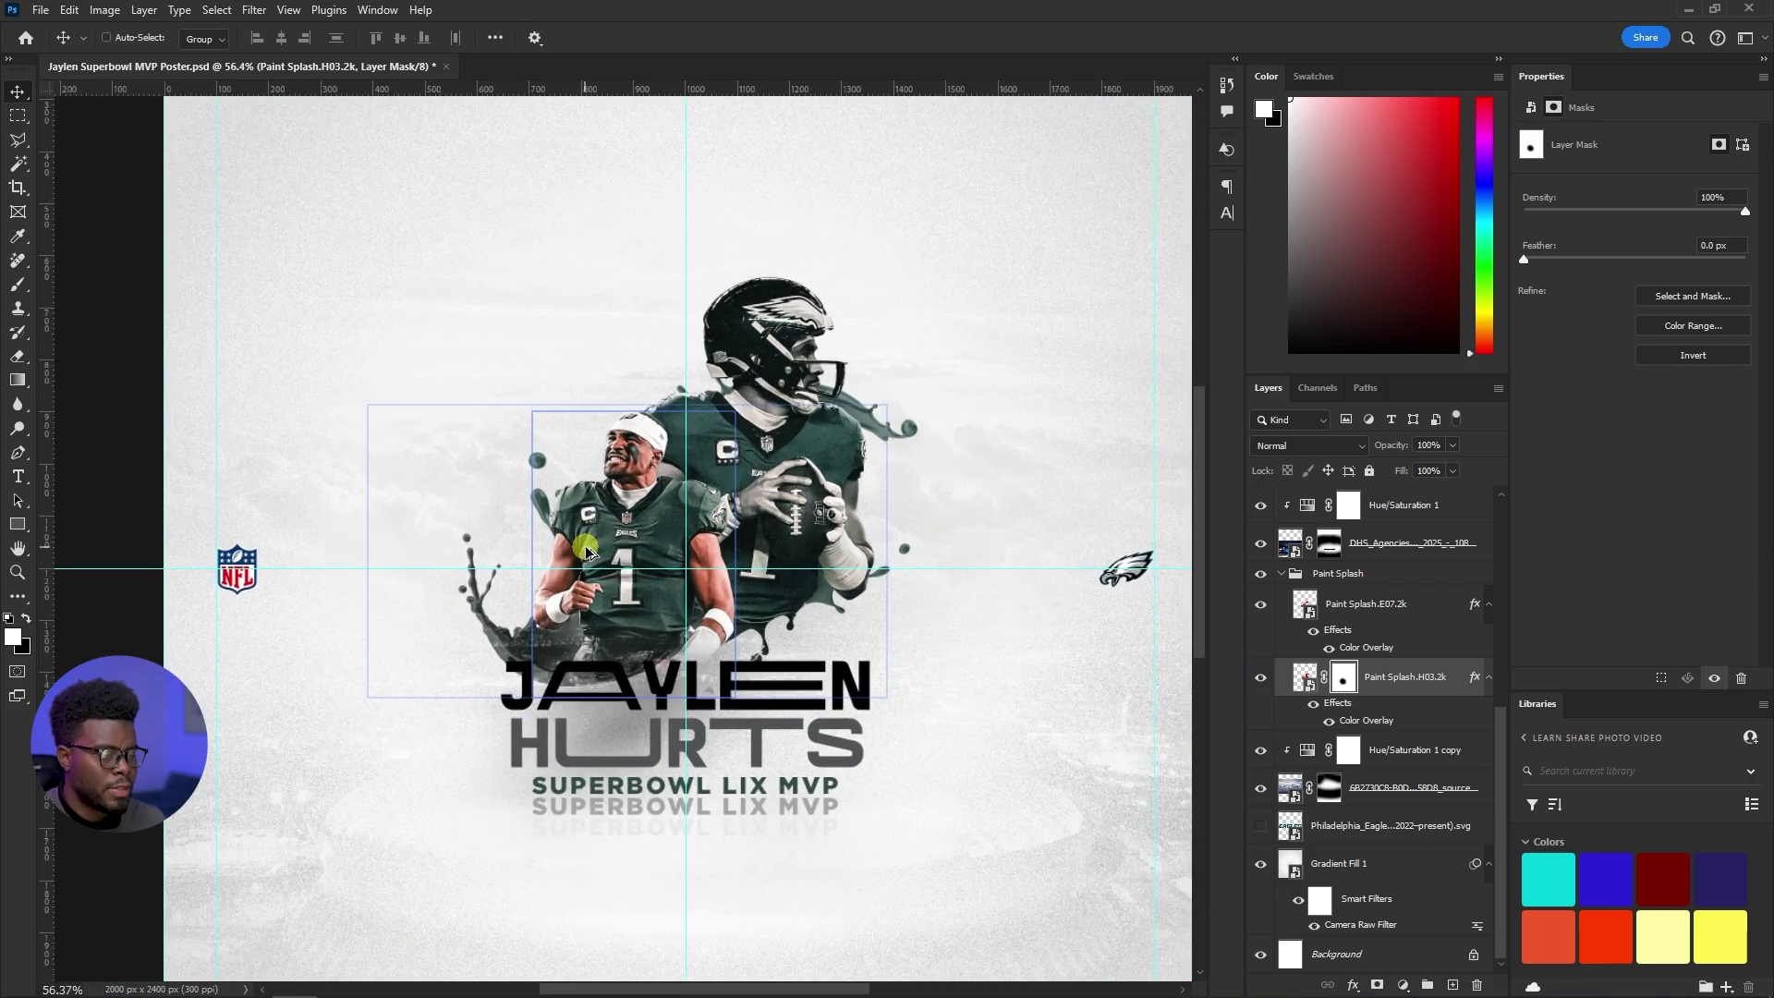
scroll(860, 518, "down", 3)
scroll(862, 503, "down", 2)
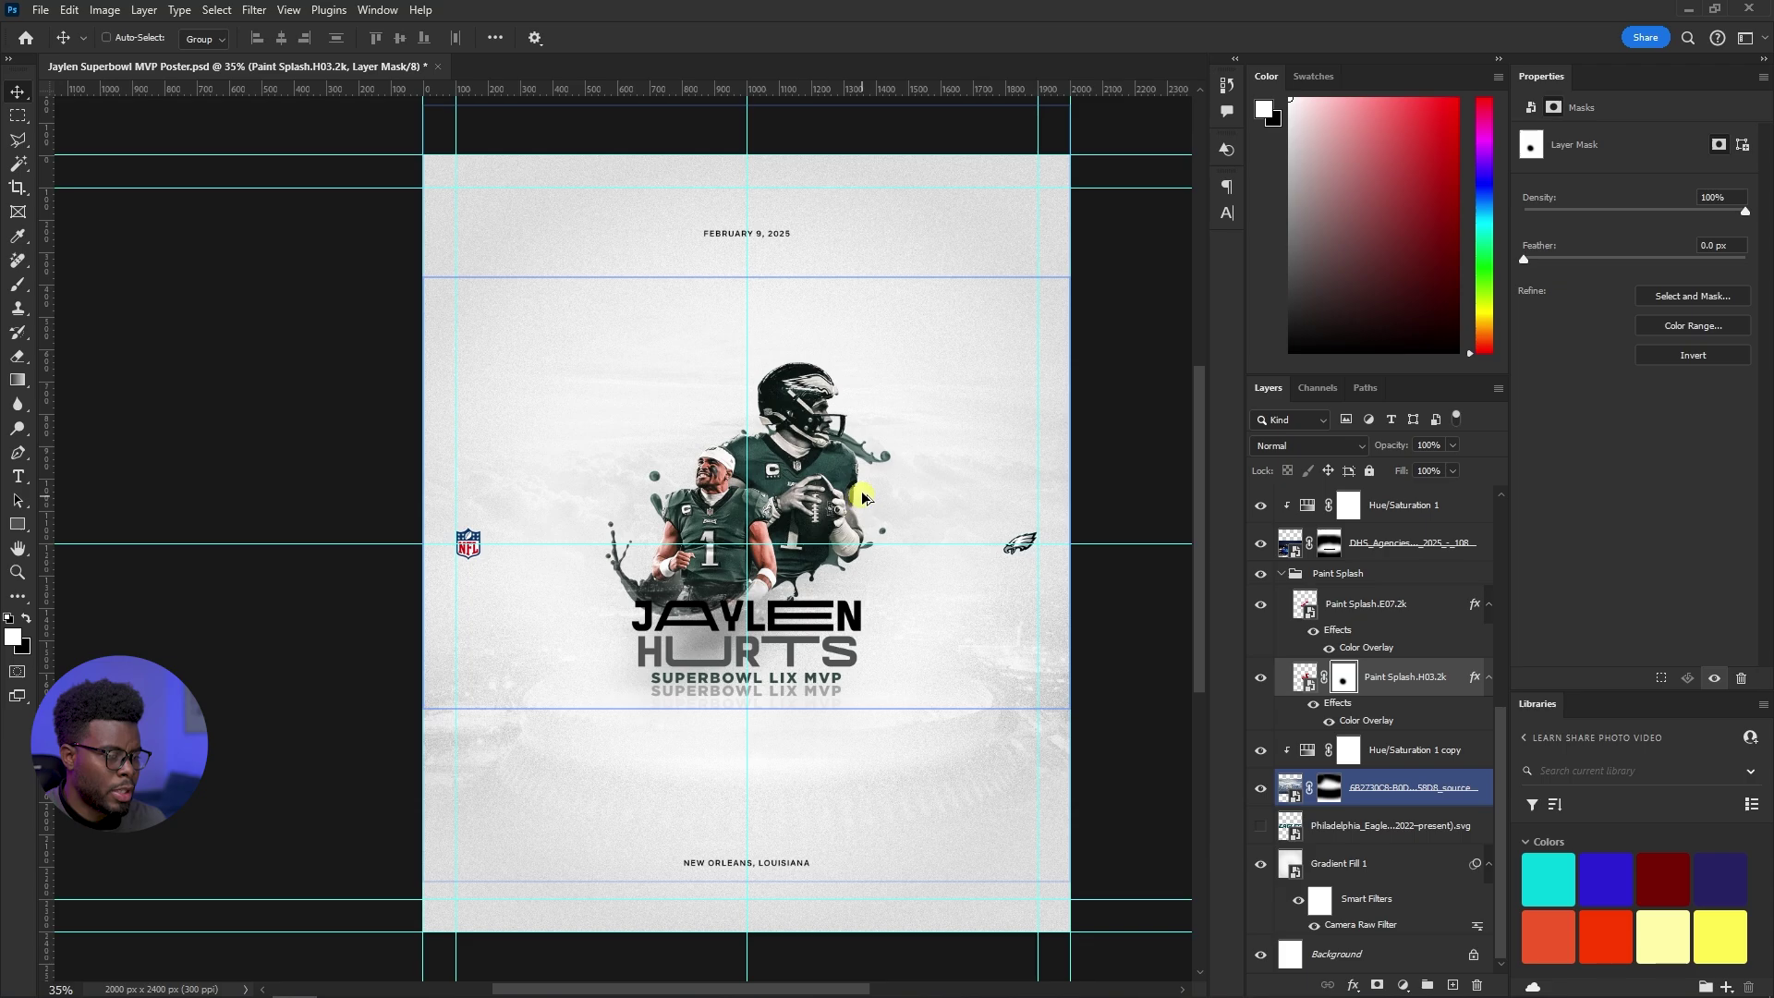
left_click_drag(859, 498, 780, 502)
Recolour the lowest SUPERBOWL LIX MVP text line to white, ffffff
scroll(682, 737, "up", 6)
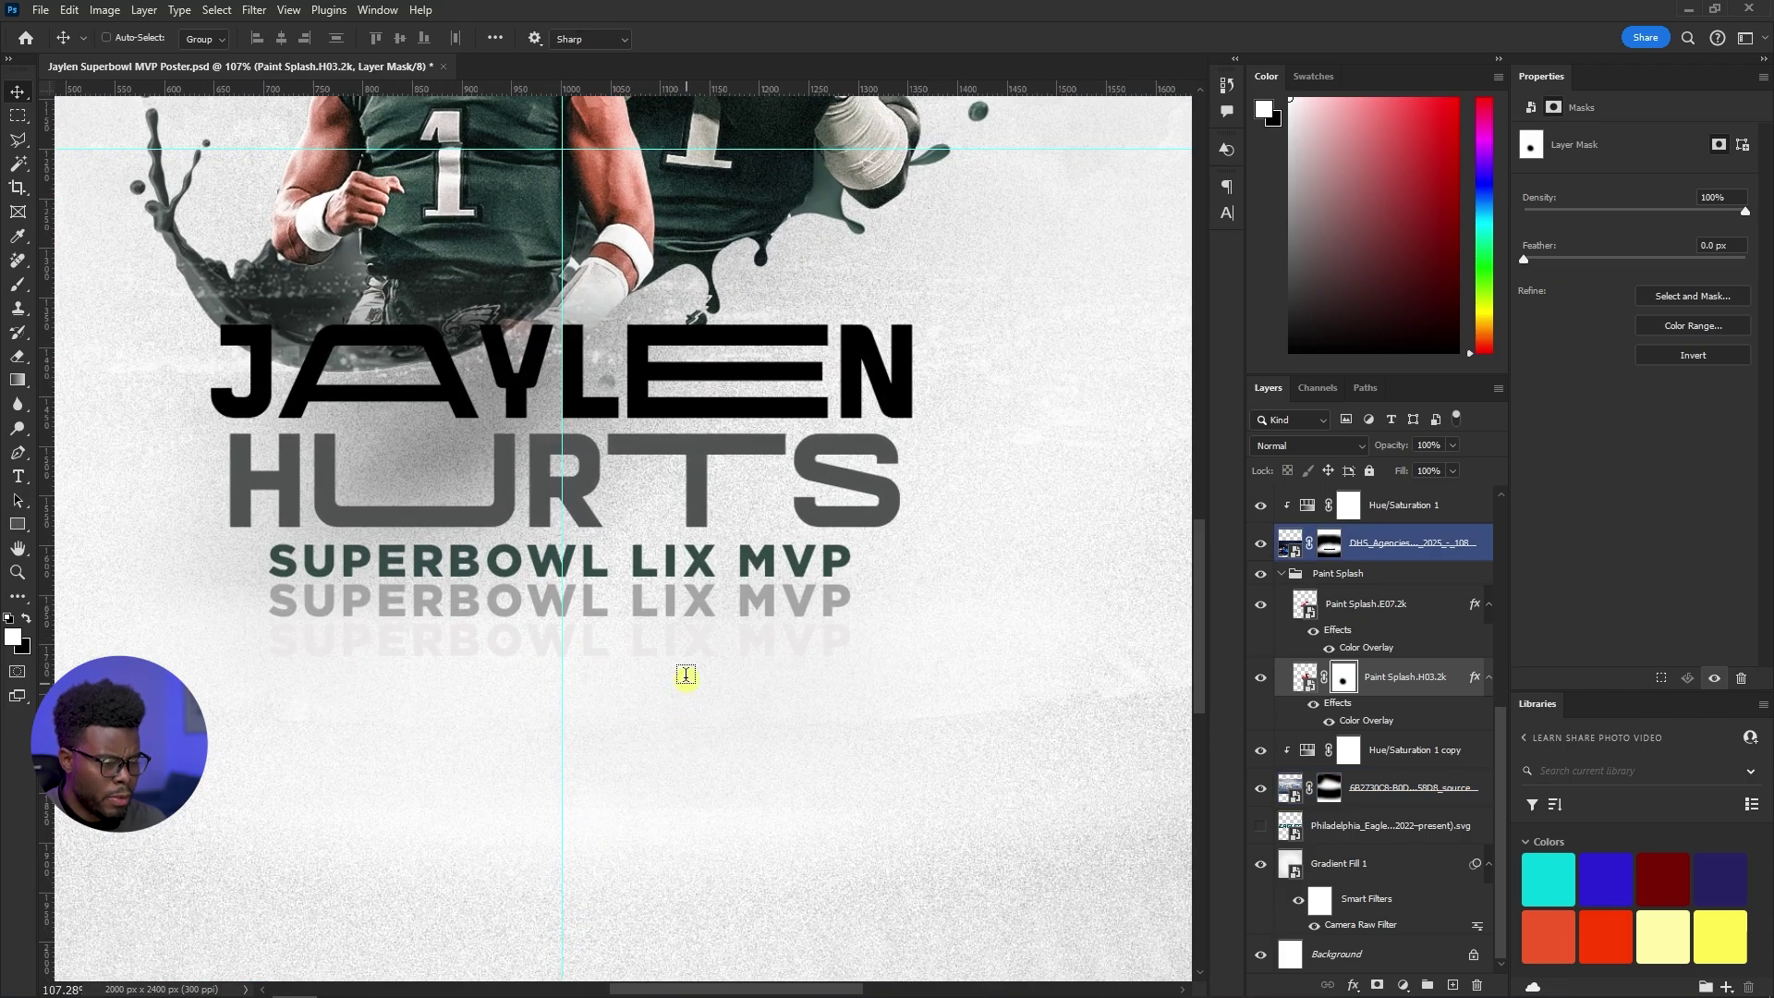
double_click(679, 636)
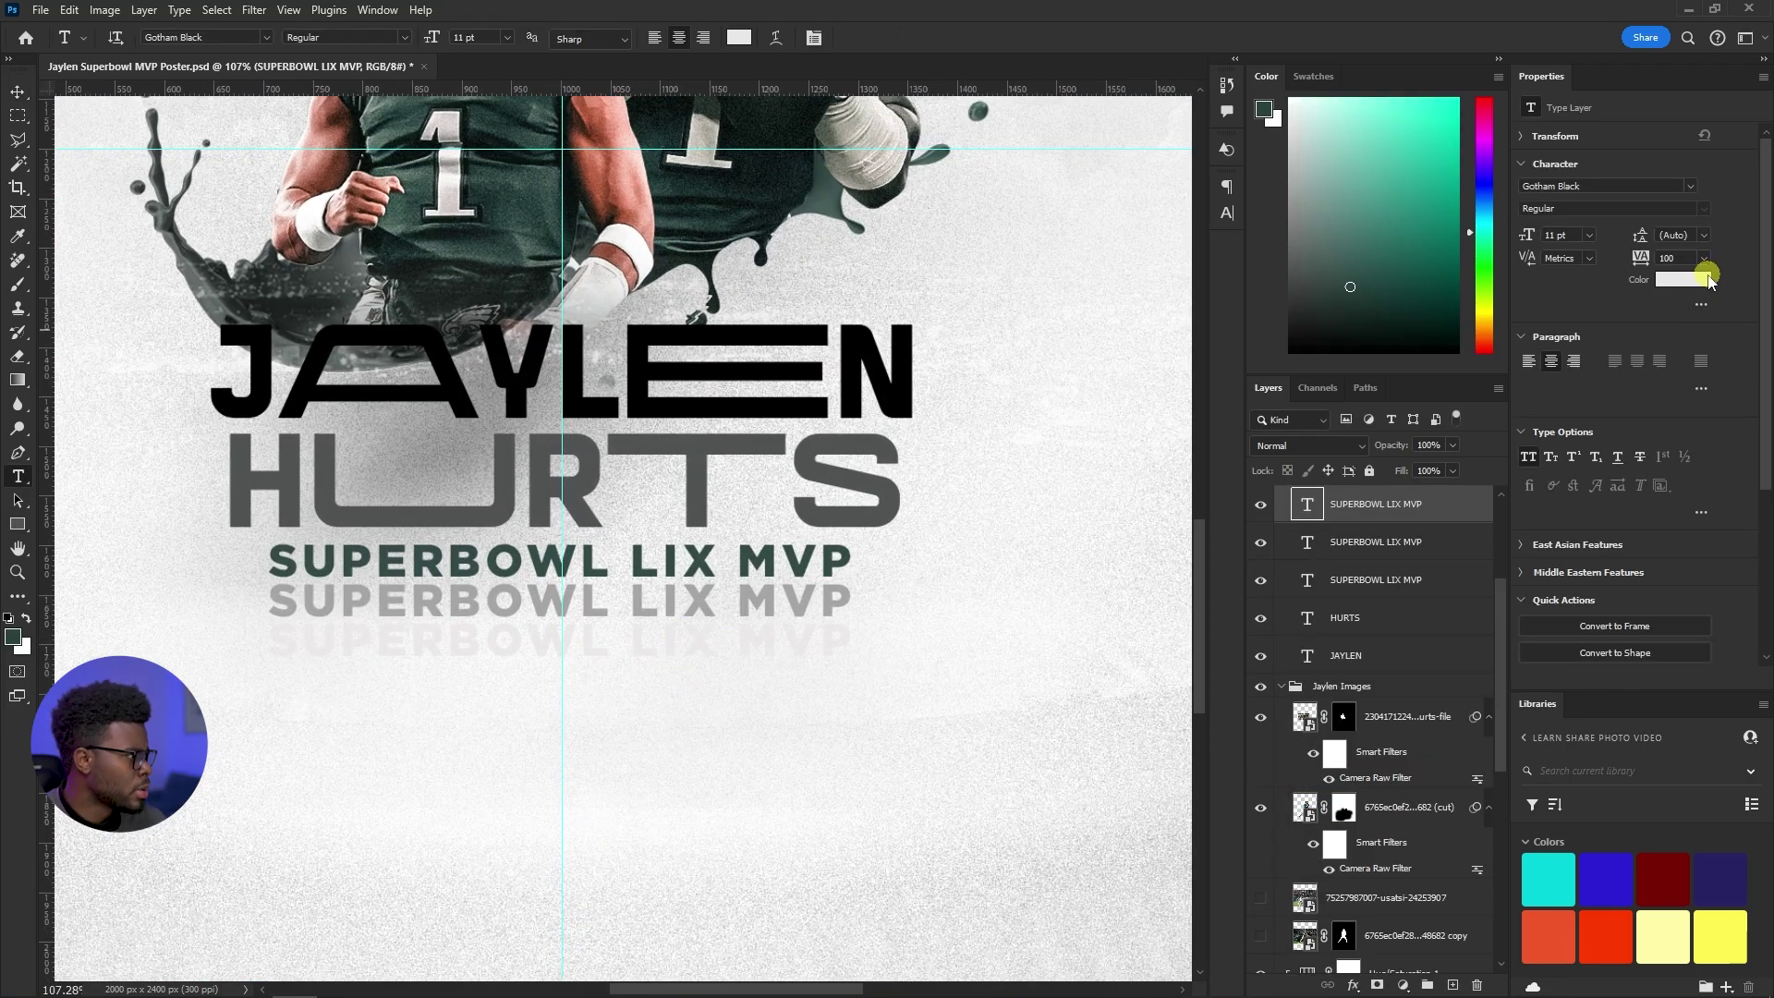
left_click(1708, 280)
type("ffffff")
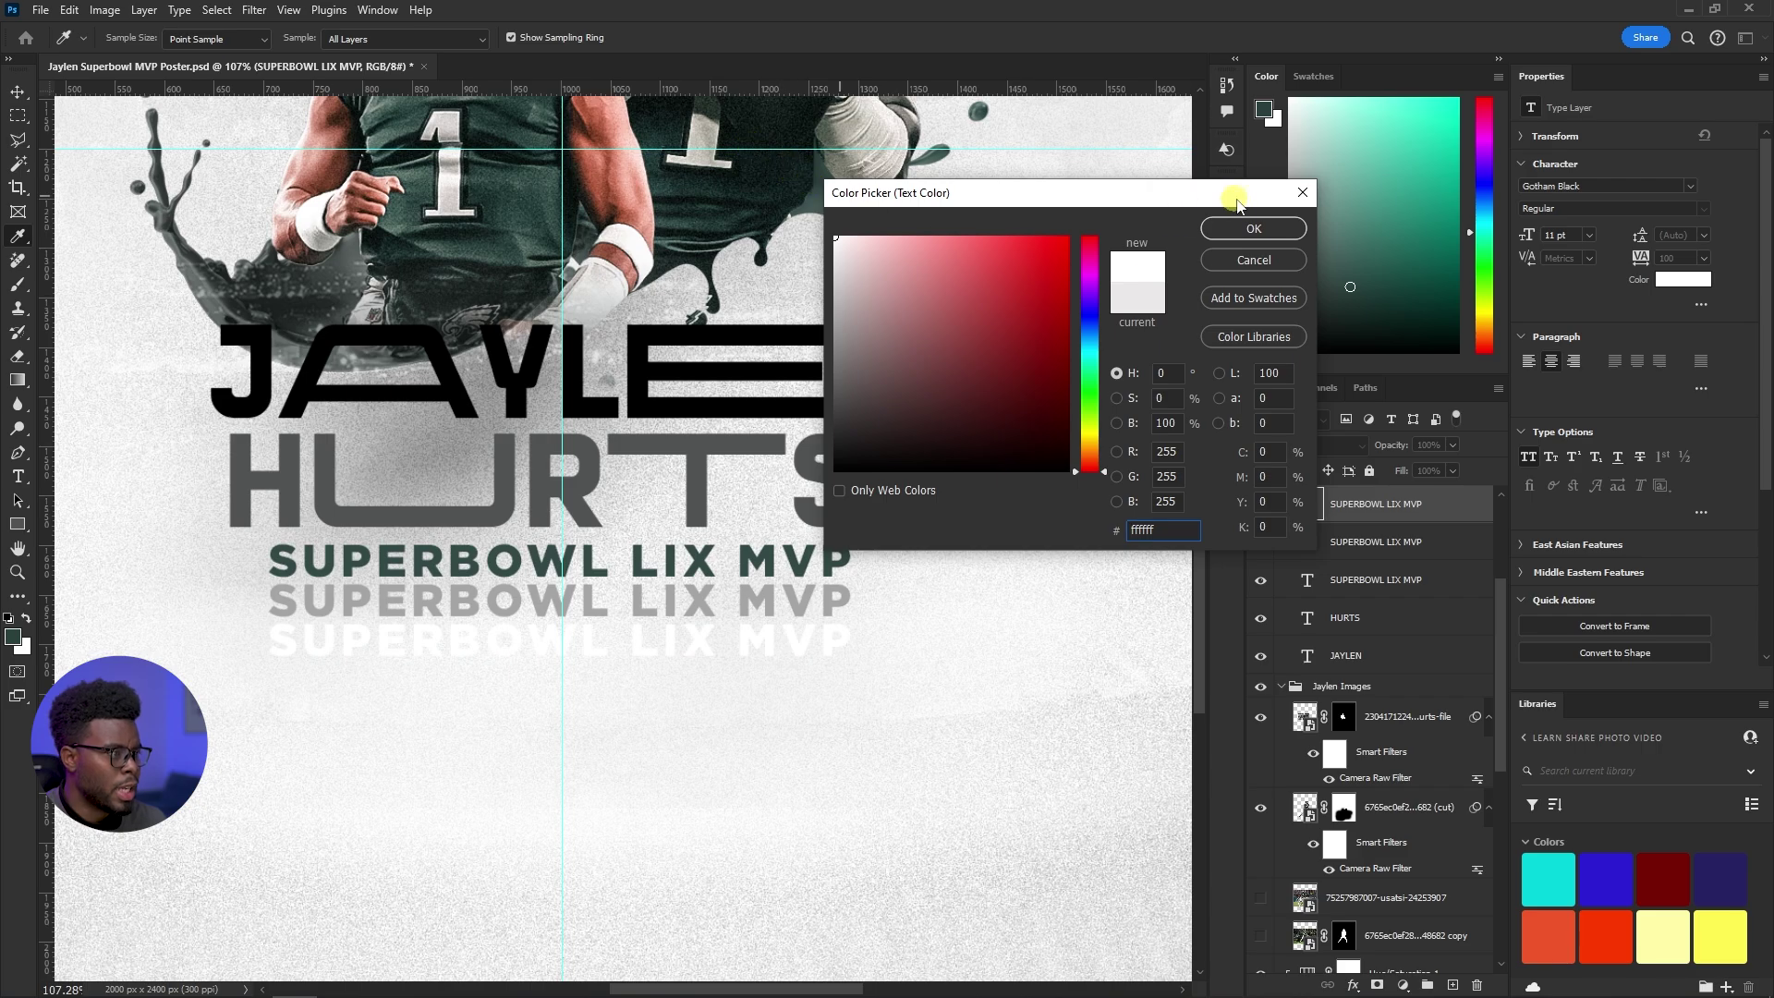
left_click(1253, 228)
Review the full poster composition and save the document
scroll(547, 361, "down", 5)
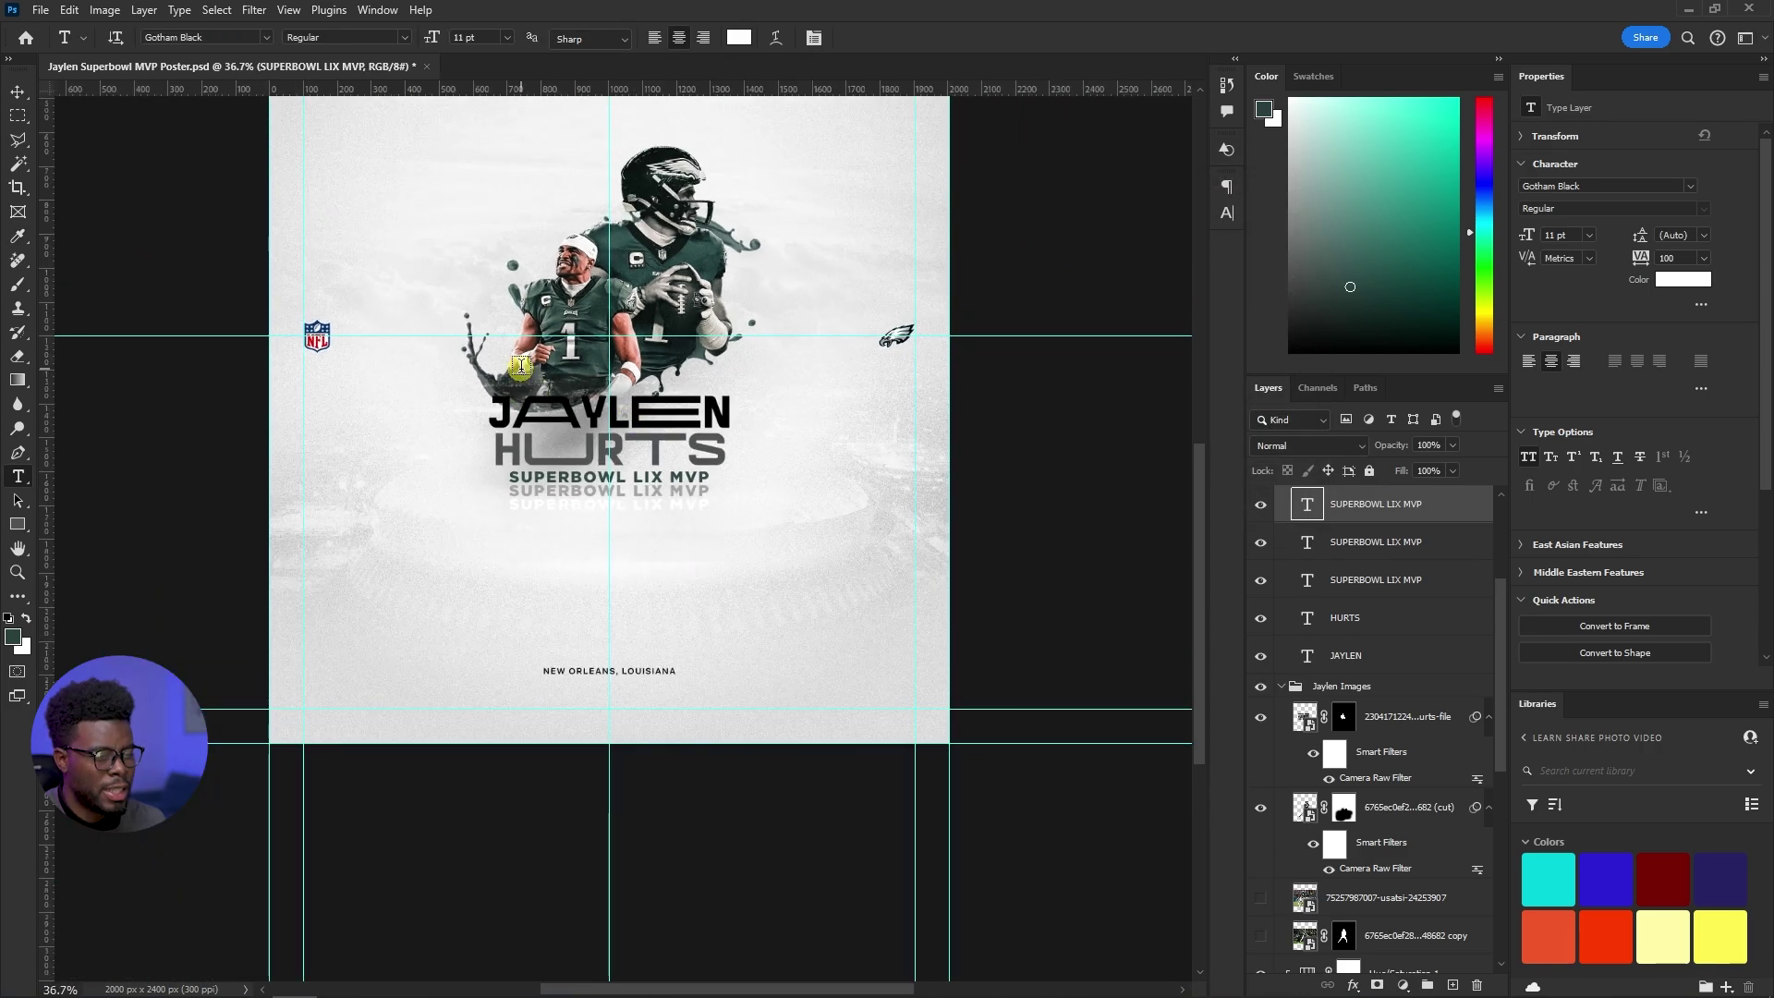
scroll(554, 359, "up", 2)
scroll(582, 353, "down", 3)
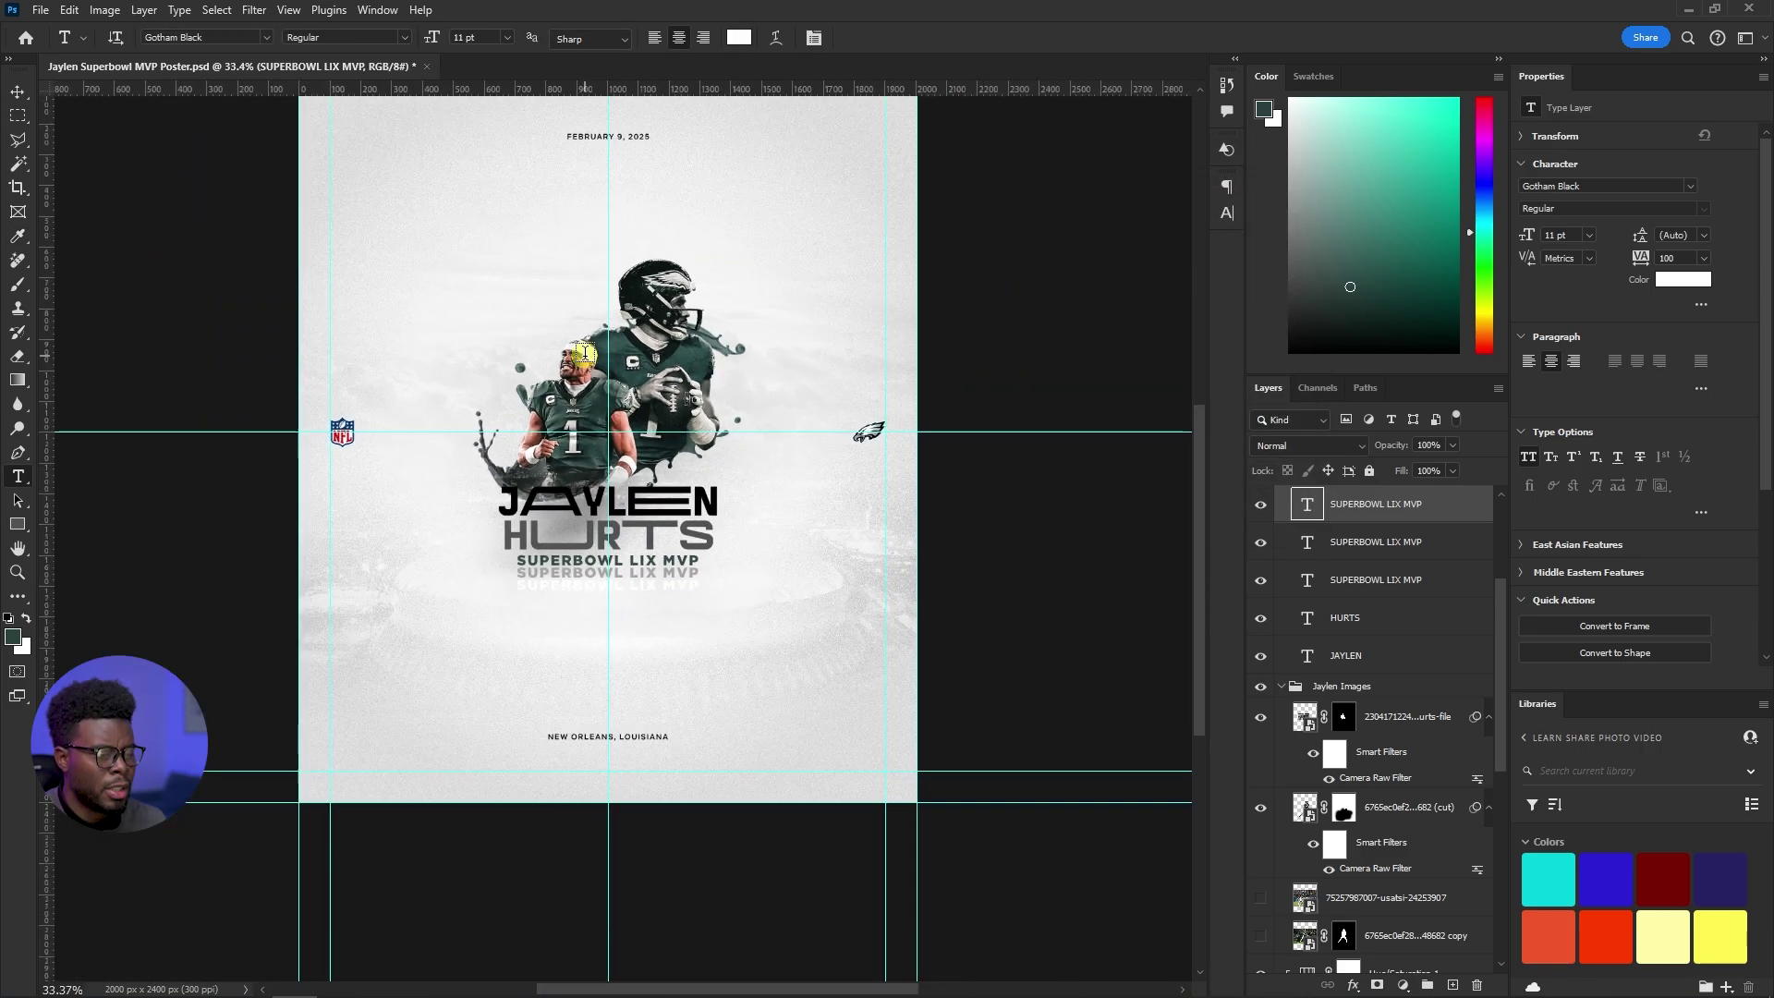
scroll(586, 351, "up", 2)
scroll(588, 352, "down", 2)
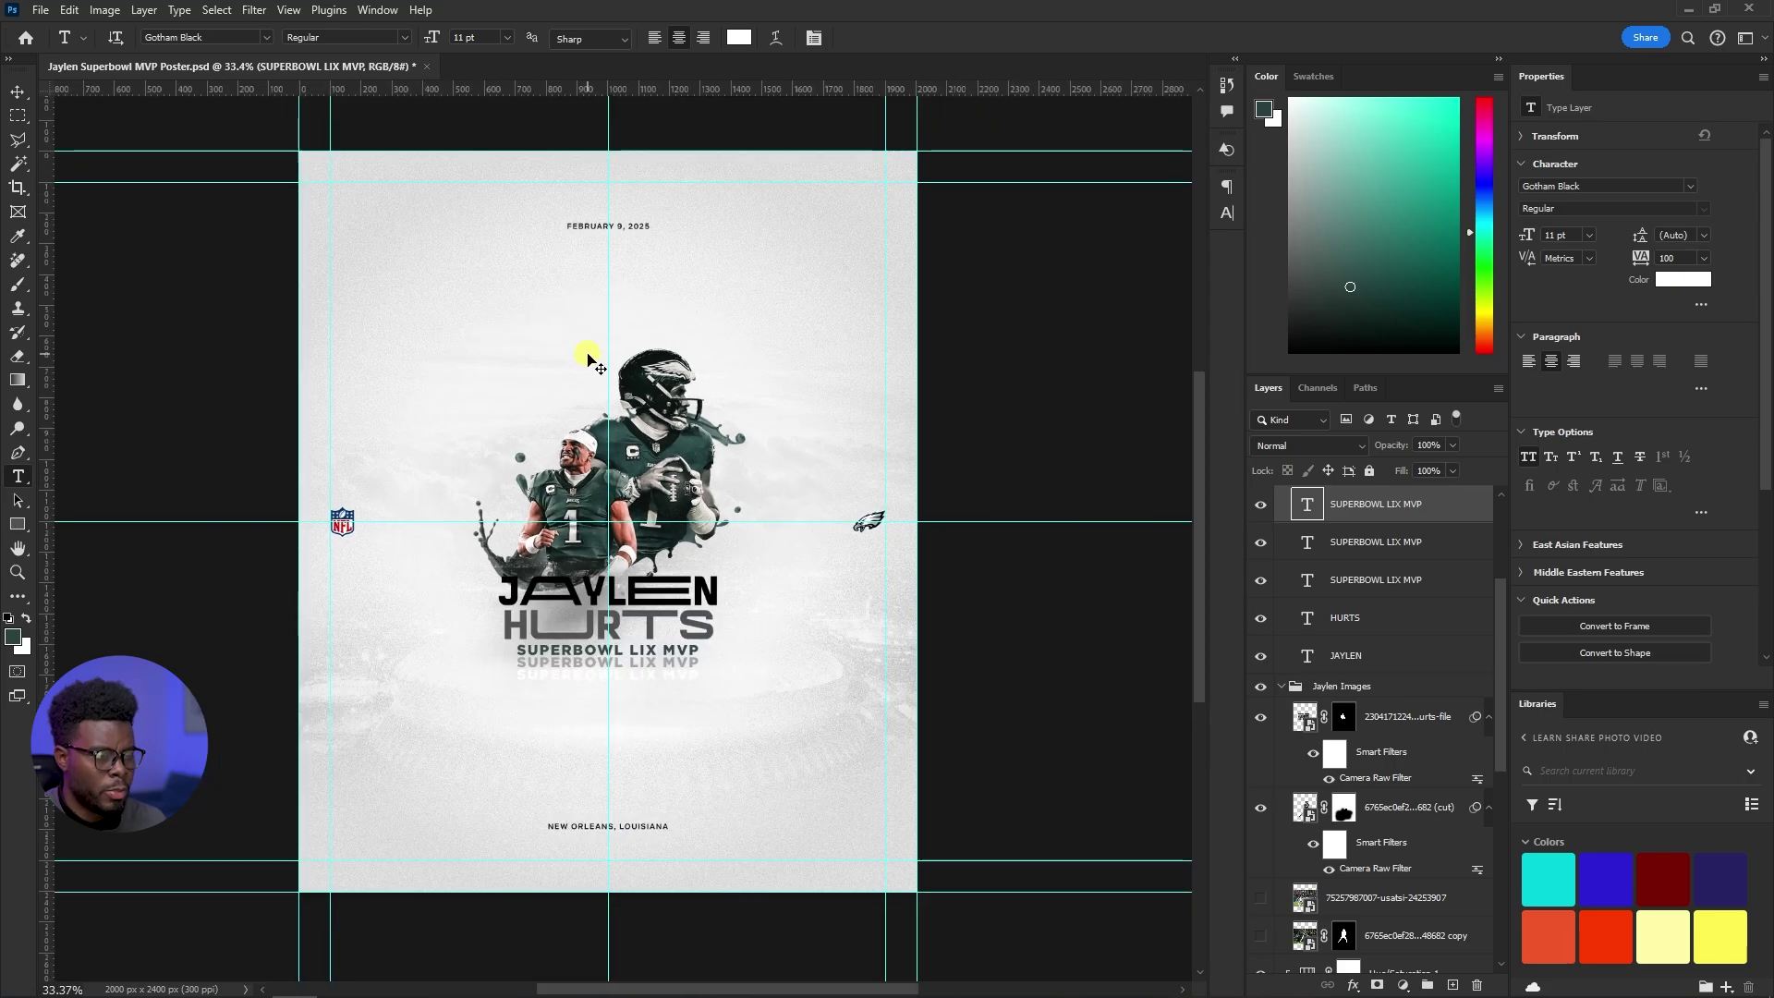
key("ctrl+s")
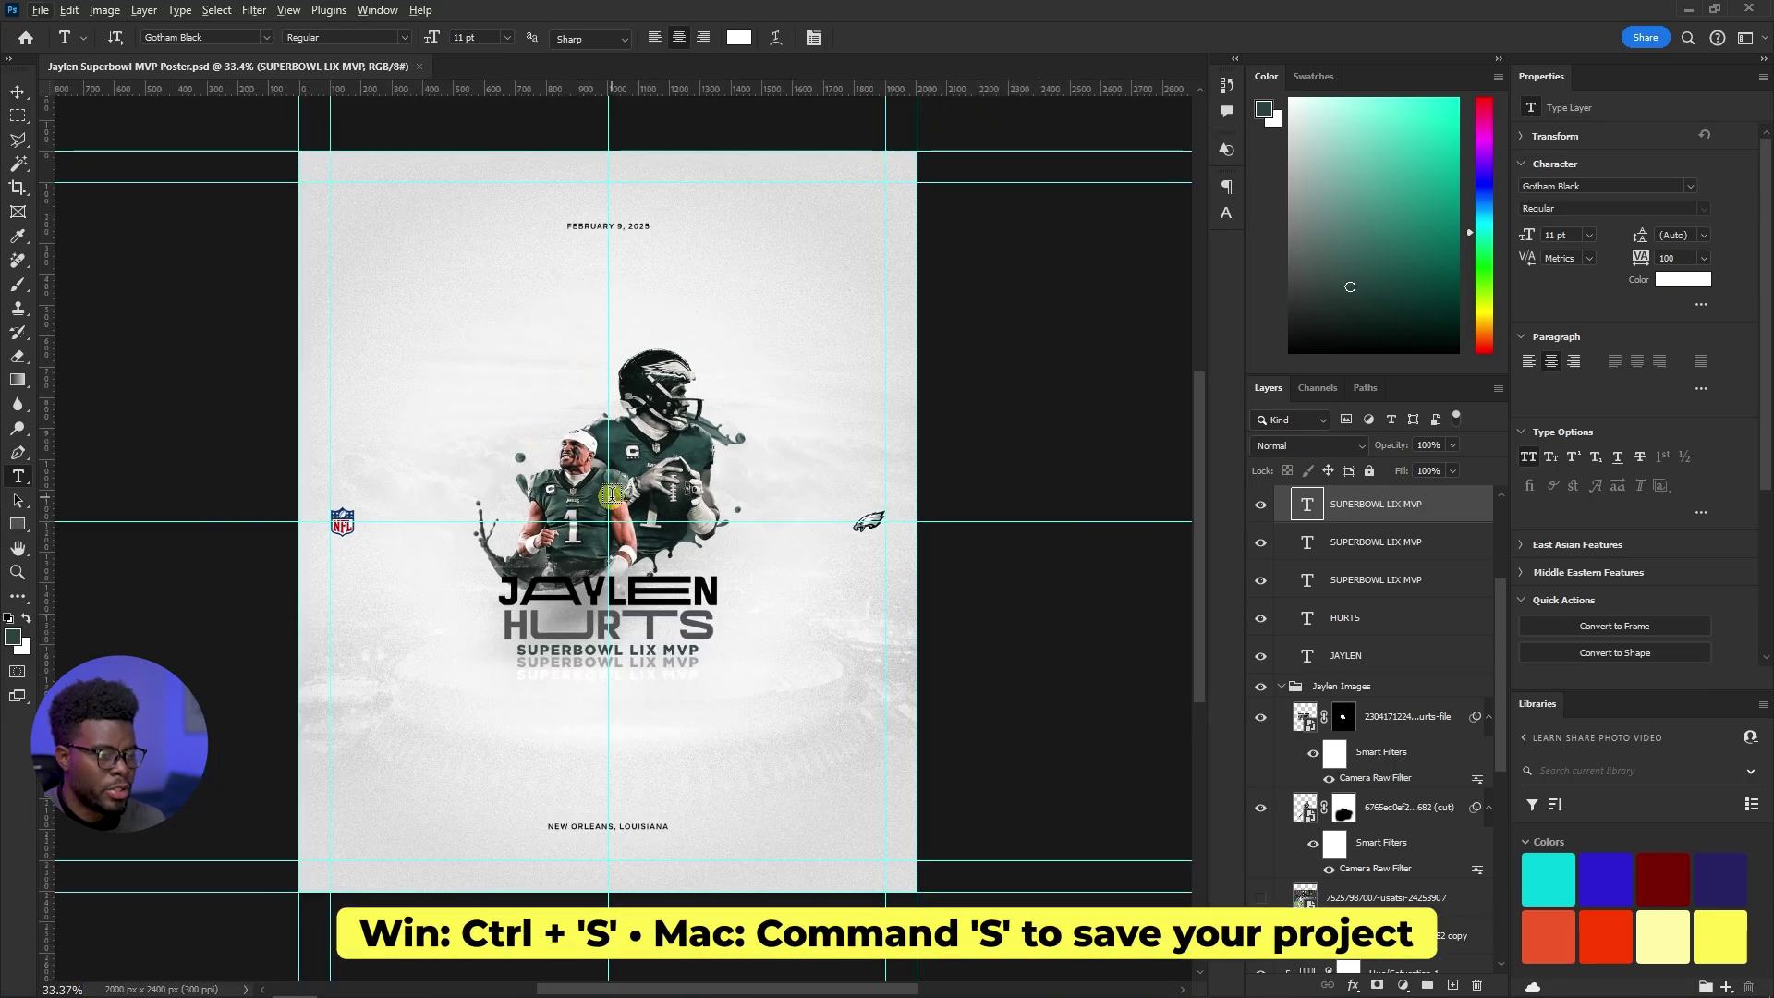
Collapse the Jaylen Images and Paint Splash layer groups
scroll(606, 493, "up", 3)
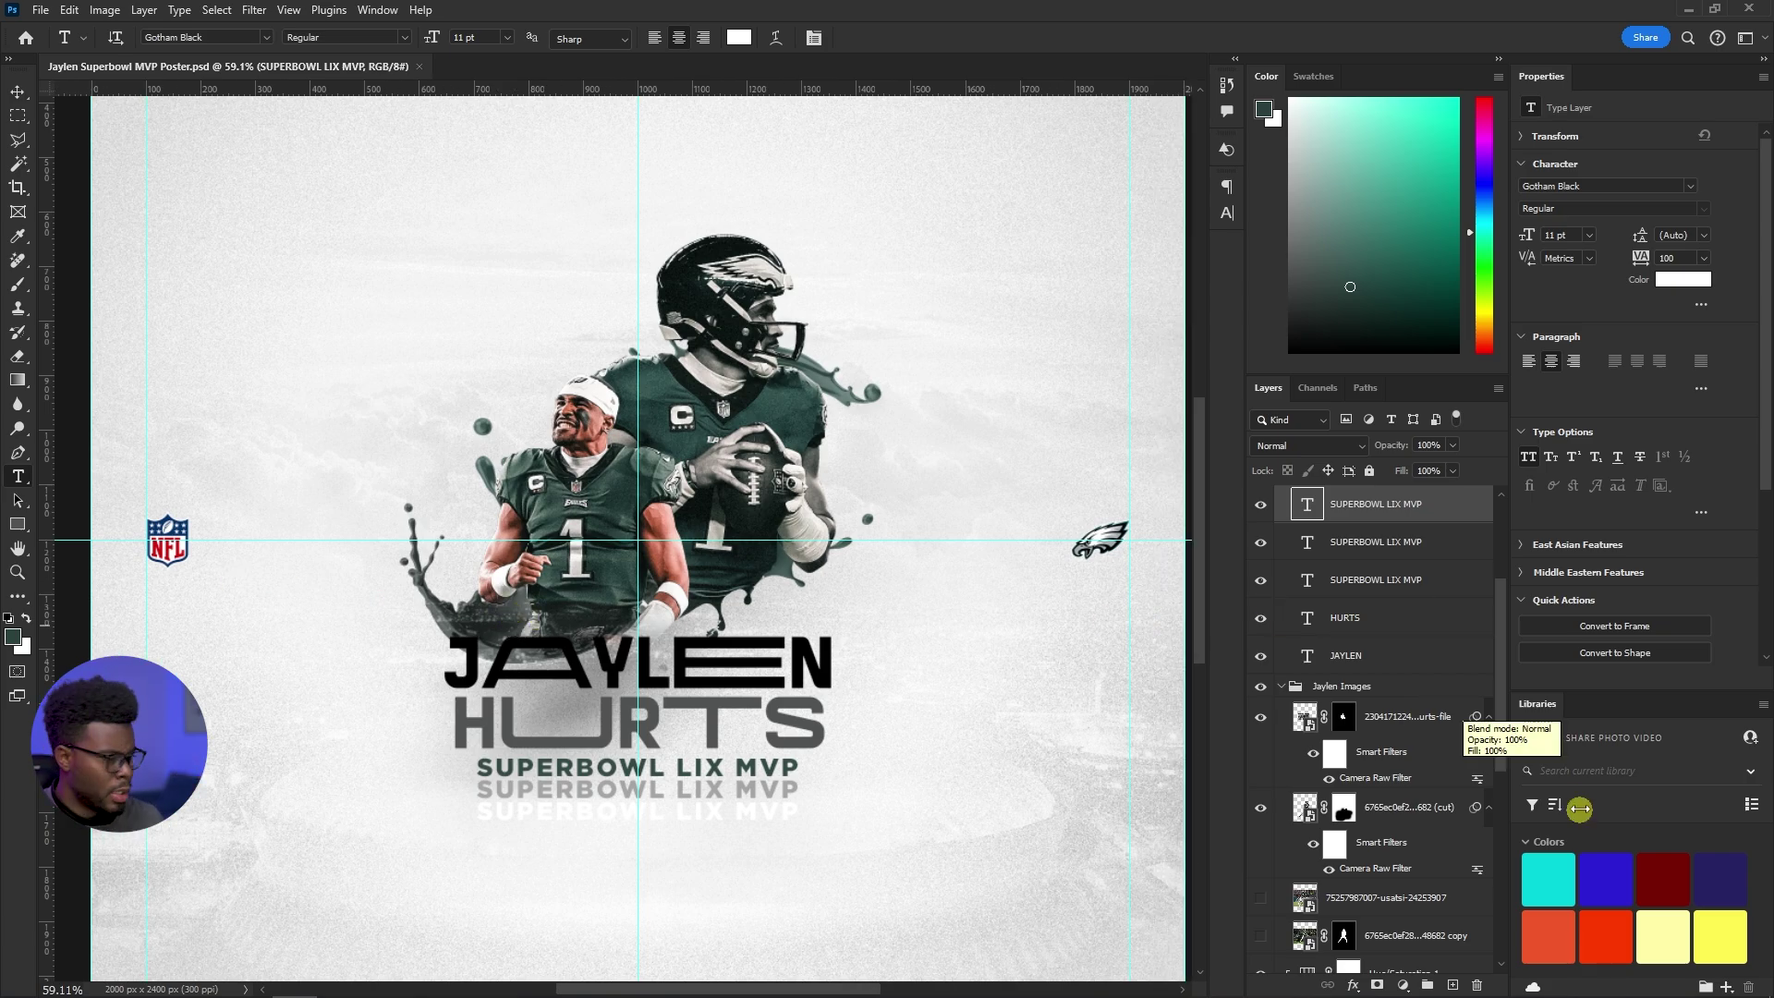
scroll(1312, 651, "down", 1)
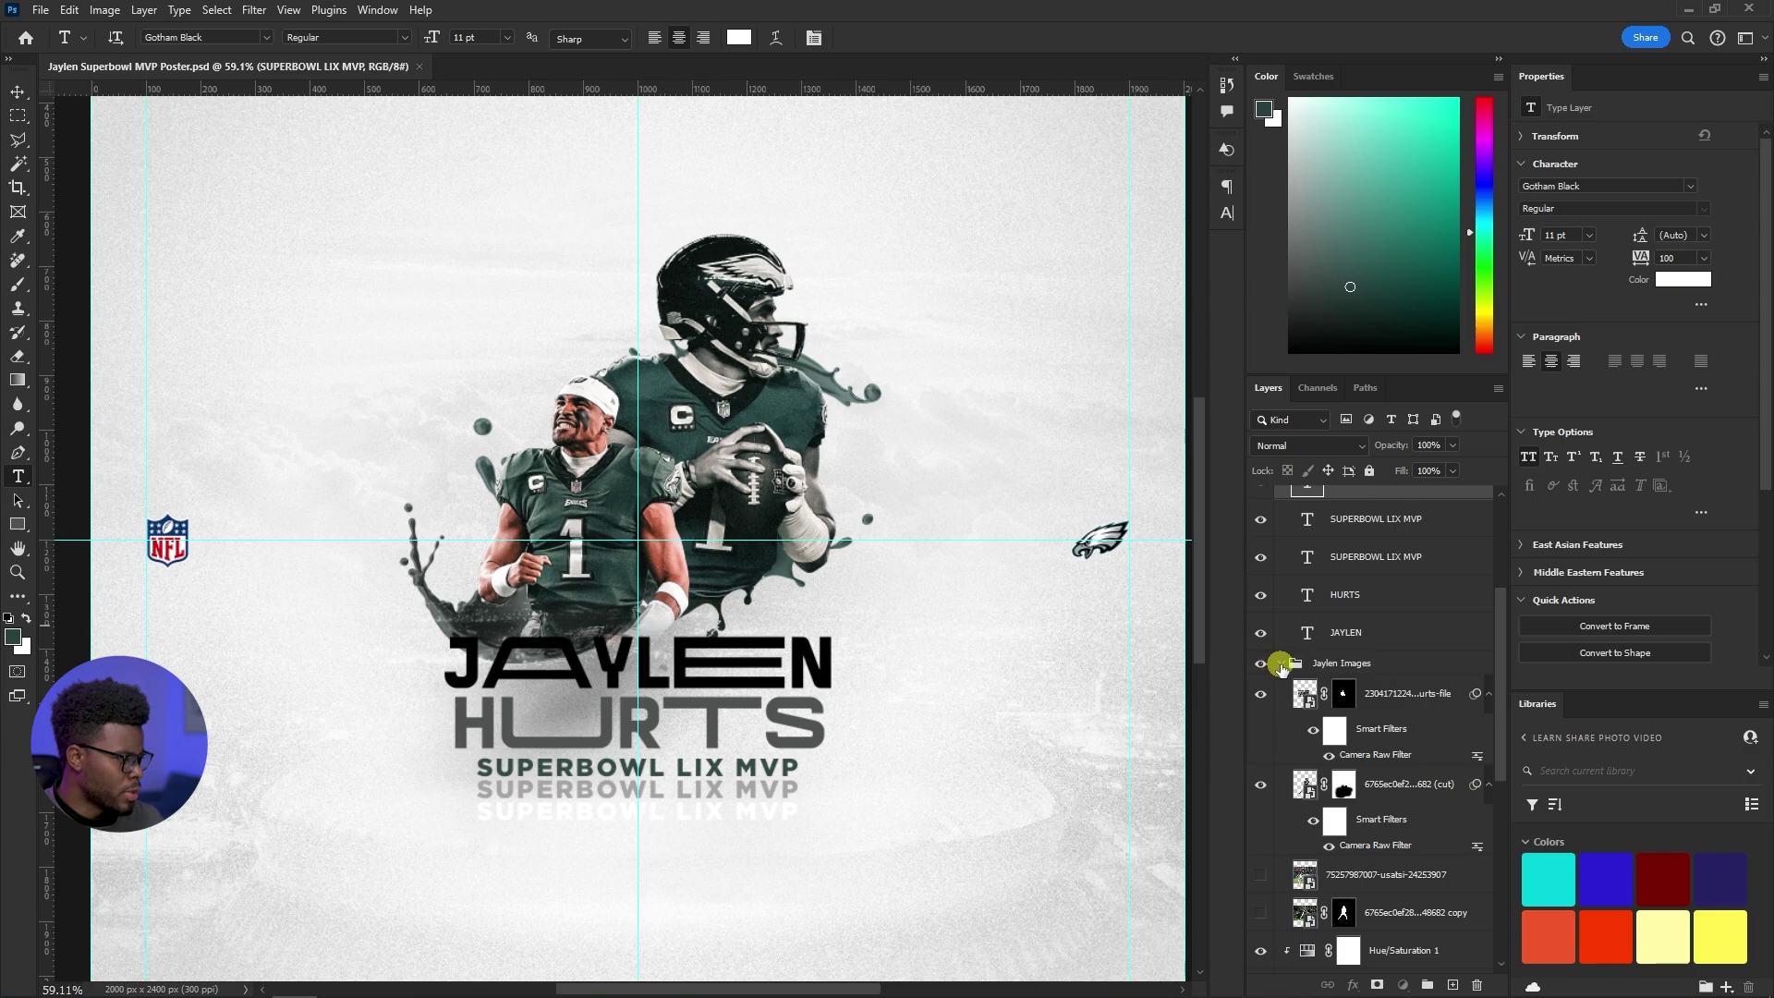
left_click(1280, 663)
left_click(1293, 719)
left_click(1284, 716)
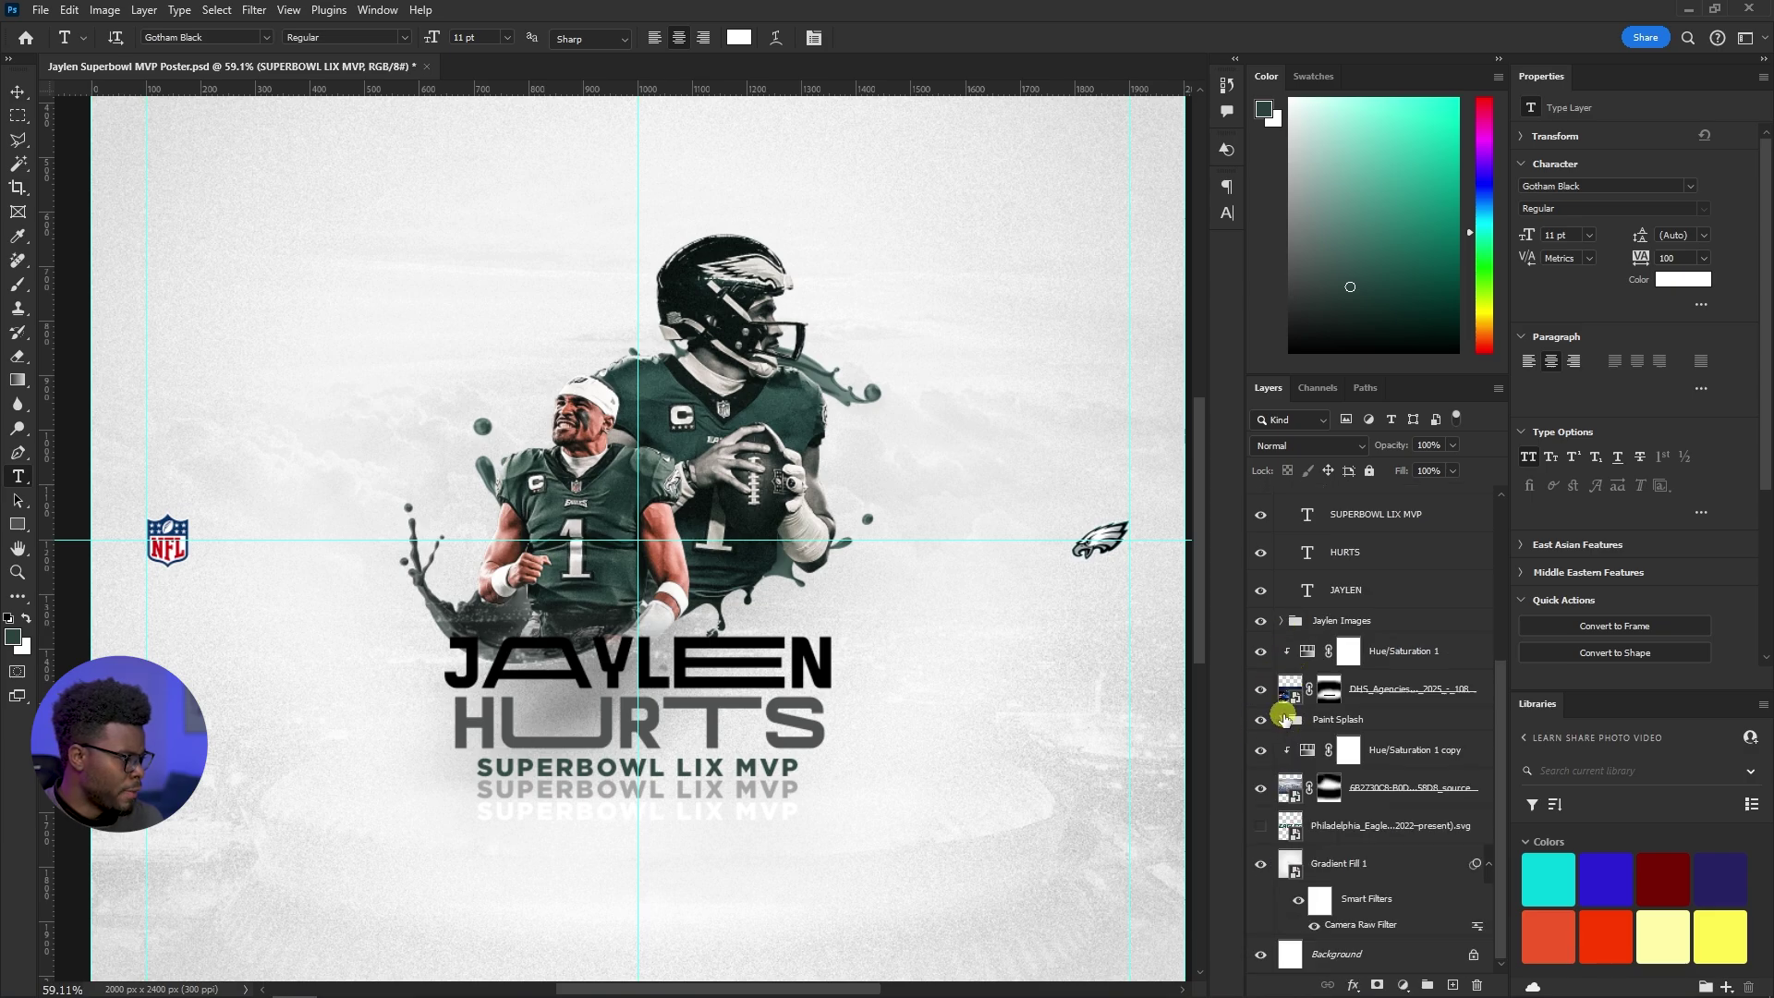
Move the DHS_Agencies image layer and its Hue/Saturation 1 adjustment directly below the Paint Splash group
left_click(1414, 749)
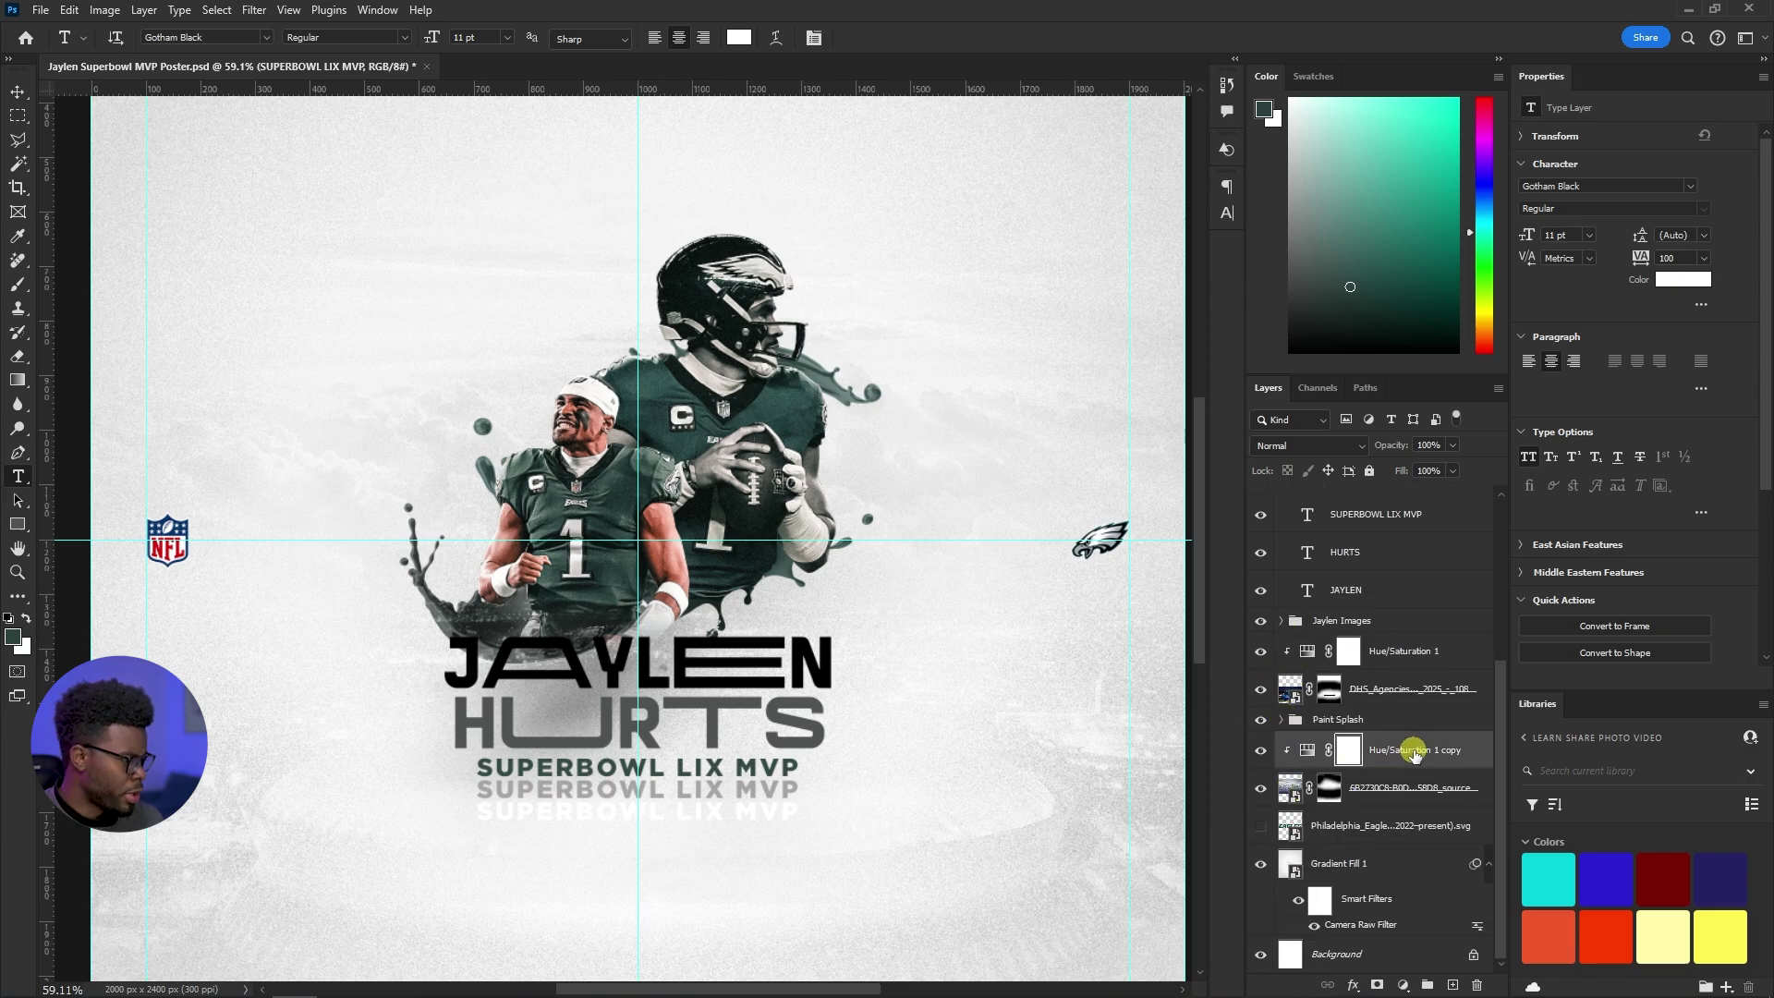
left_click(1410, 682)
left_click(1417, 655, "shift")
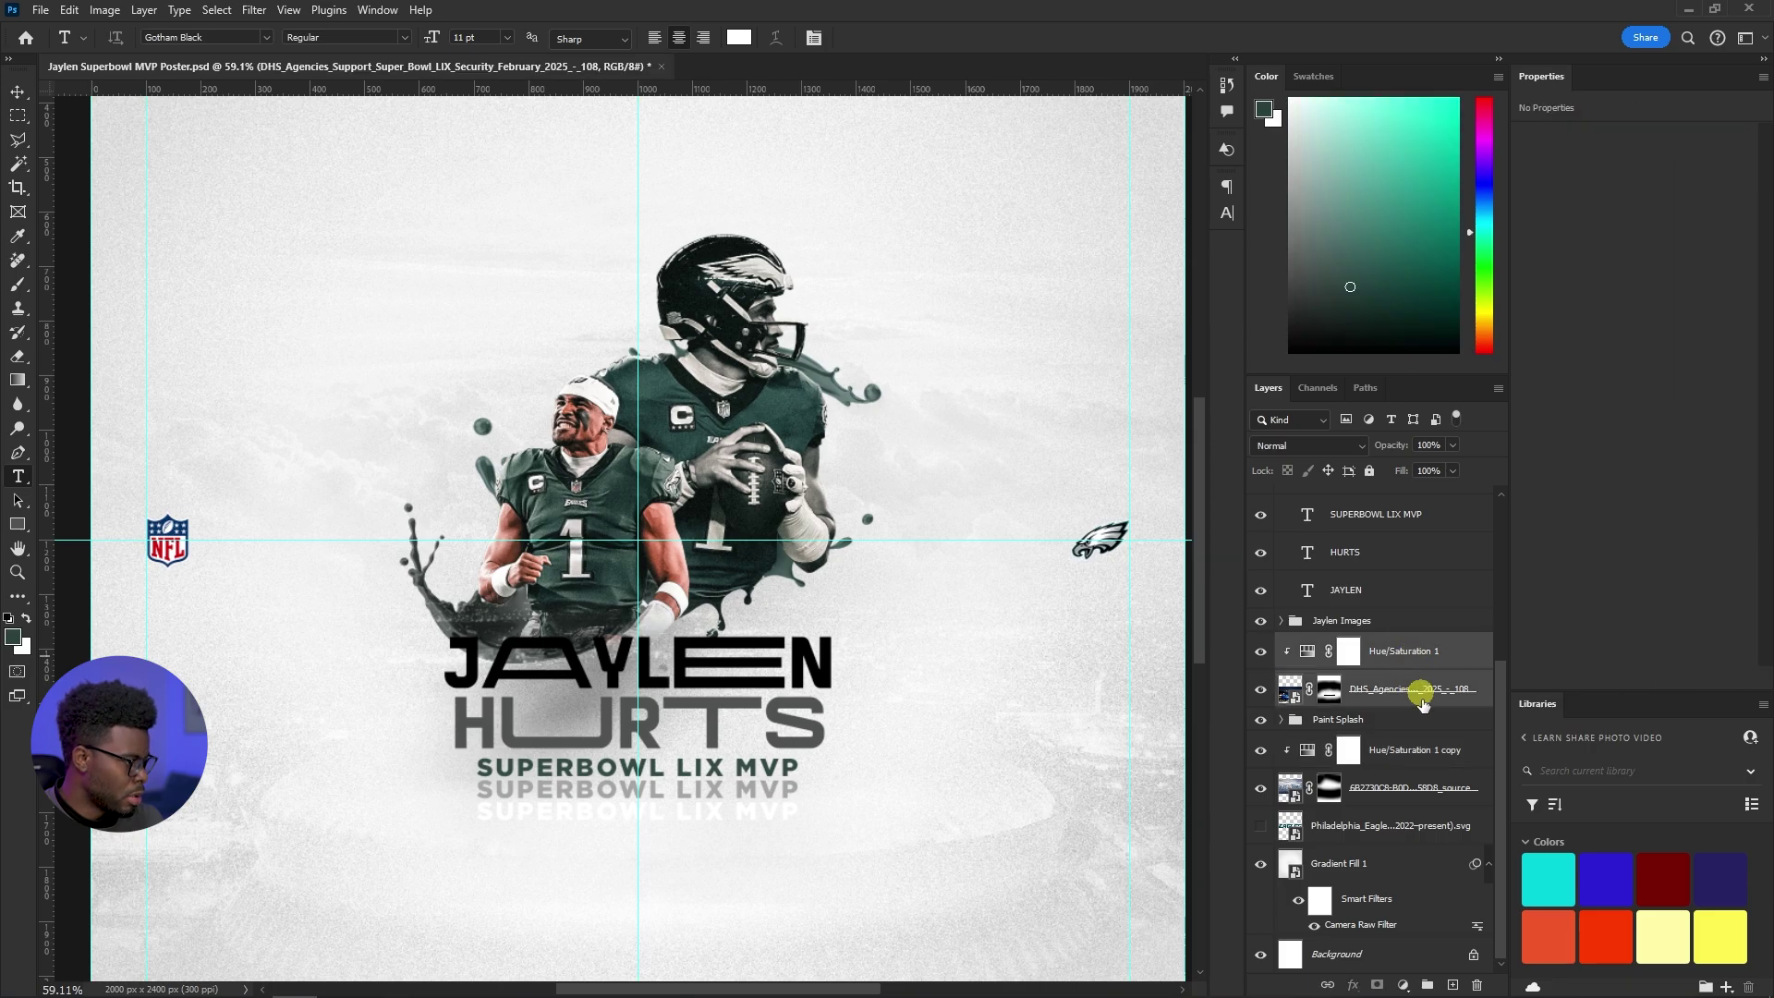
mouse_move(1415, 685)
left_mouse_down()
mouse_move(1410, 743)
mouse_move(1433, 719)
left_mouse_up()
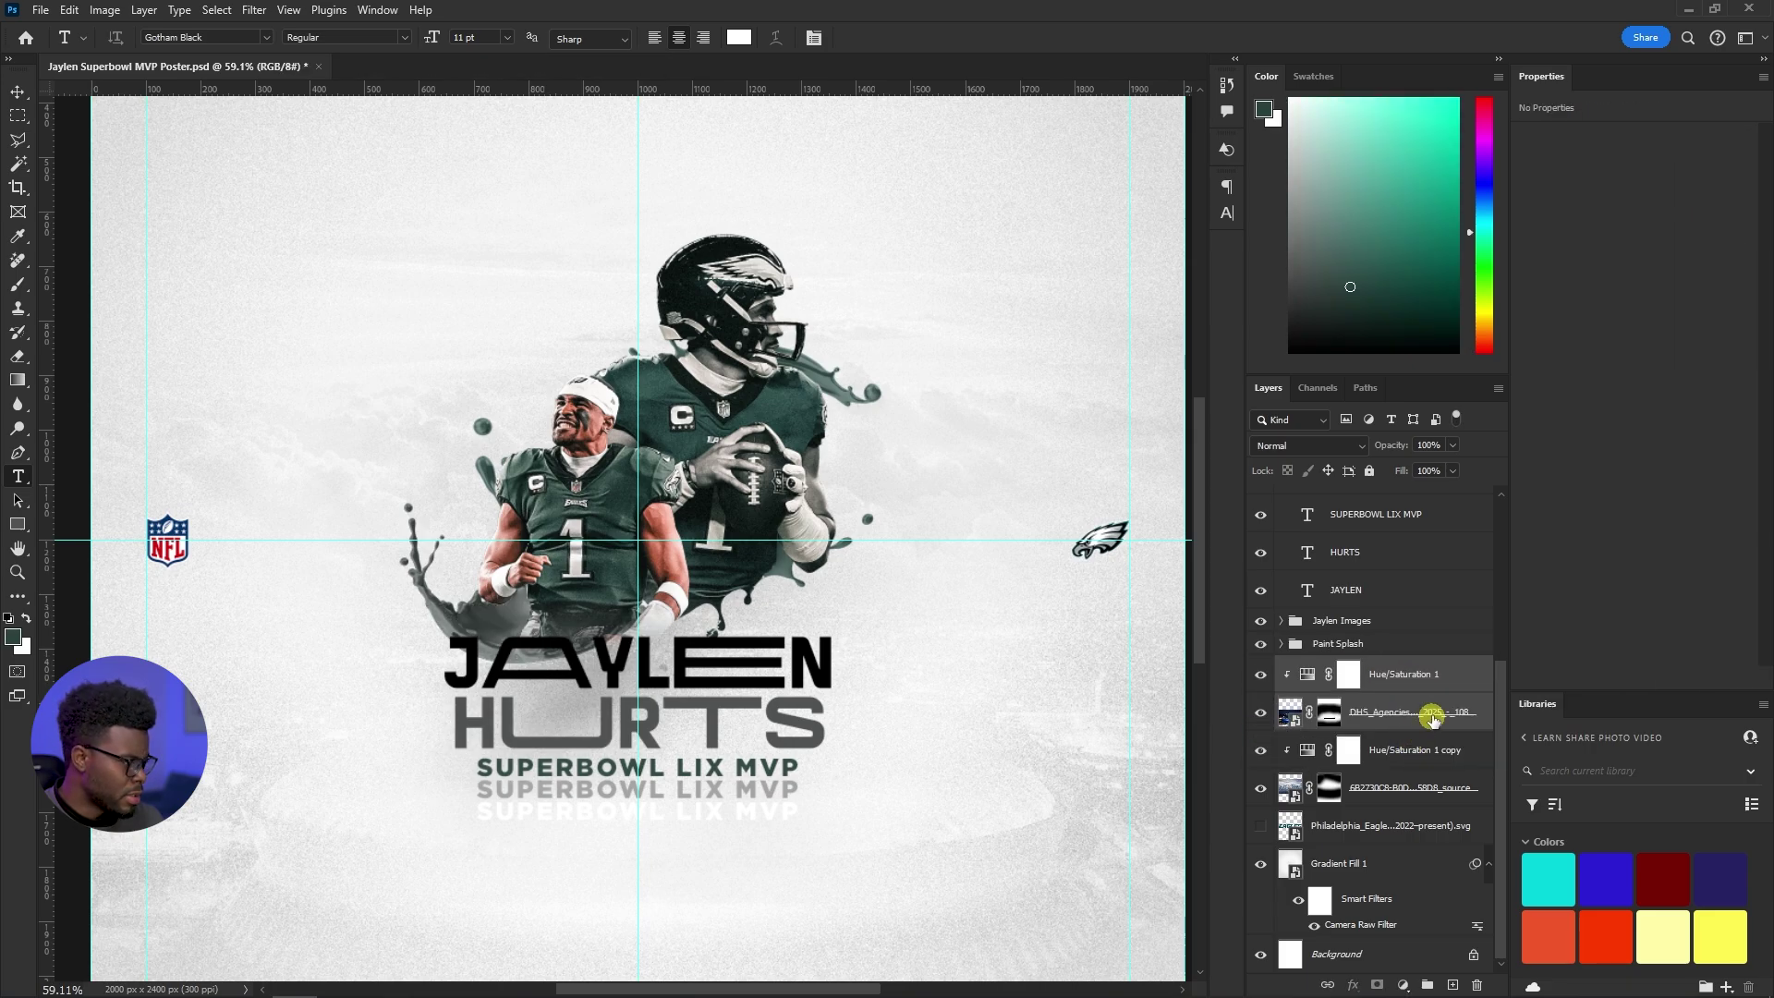
Select the hidden Philadelphia Eagles wordmark layer and make it visible on the poster
left_click(1412, 863, "shift")
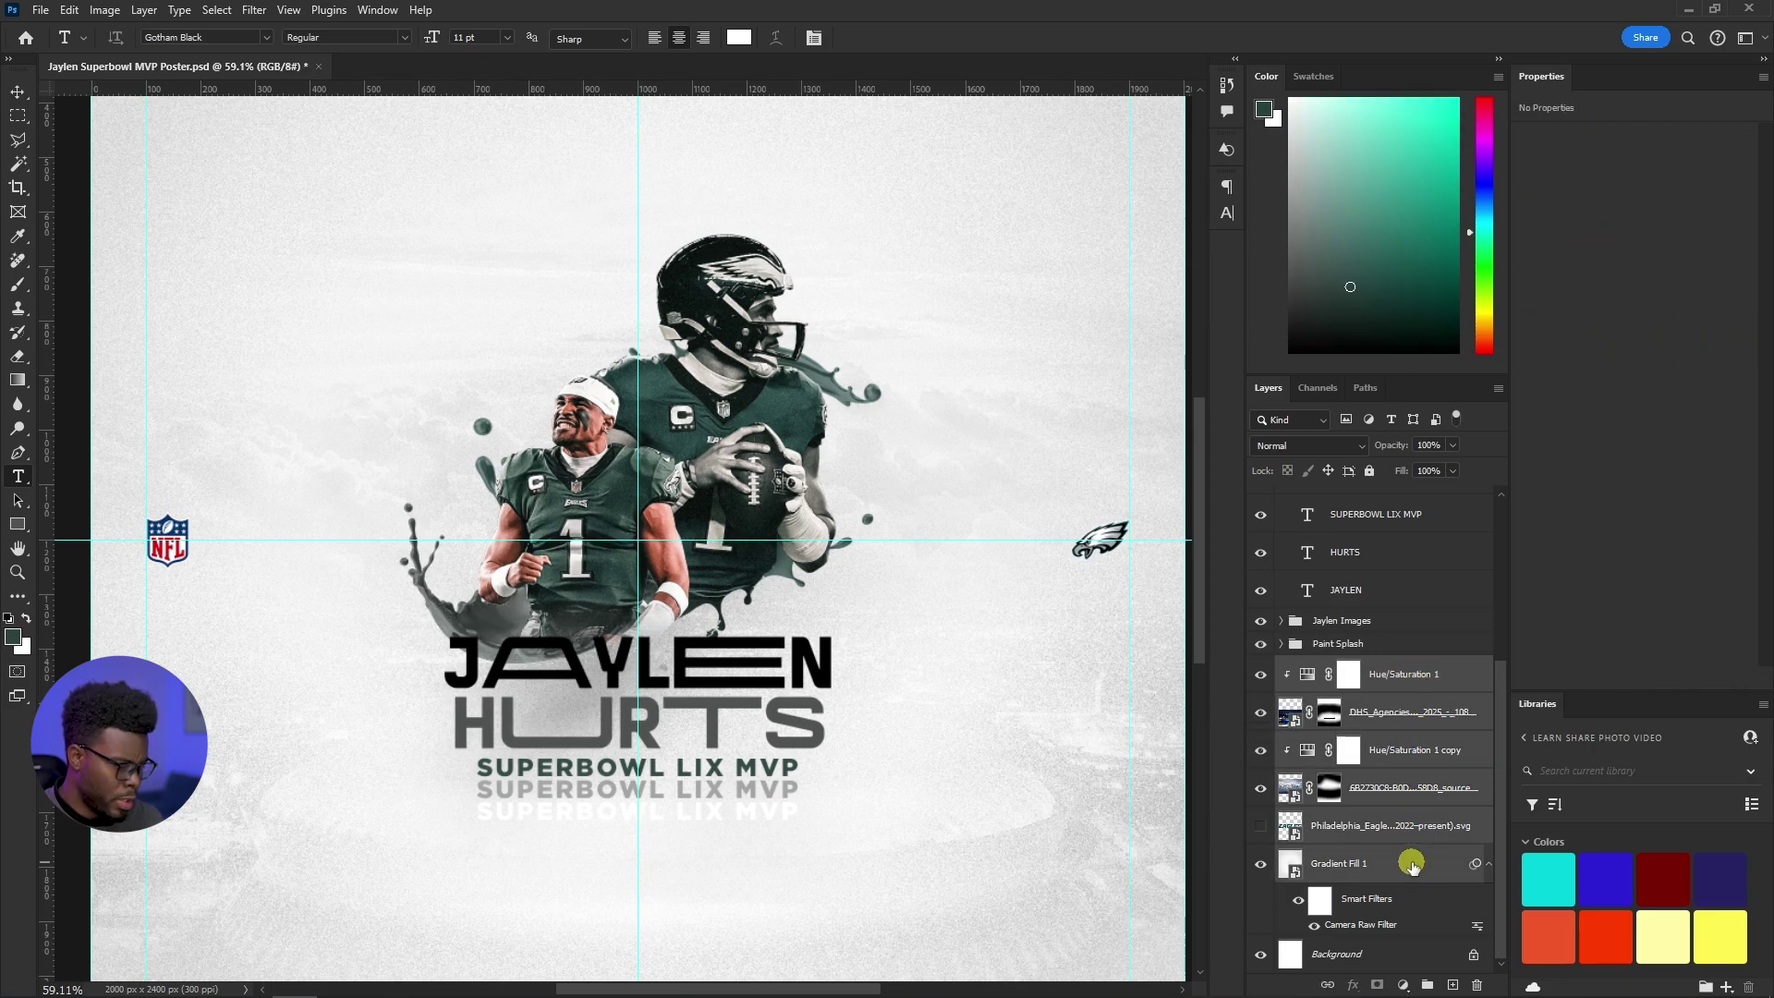
left_click(1405, 825, "ctrl")
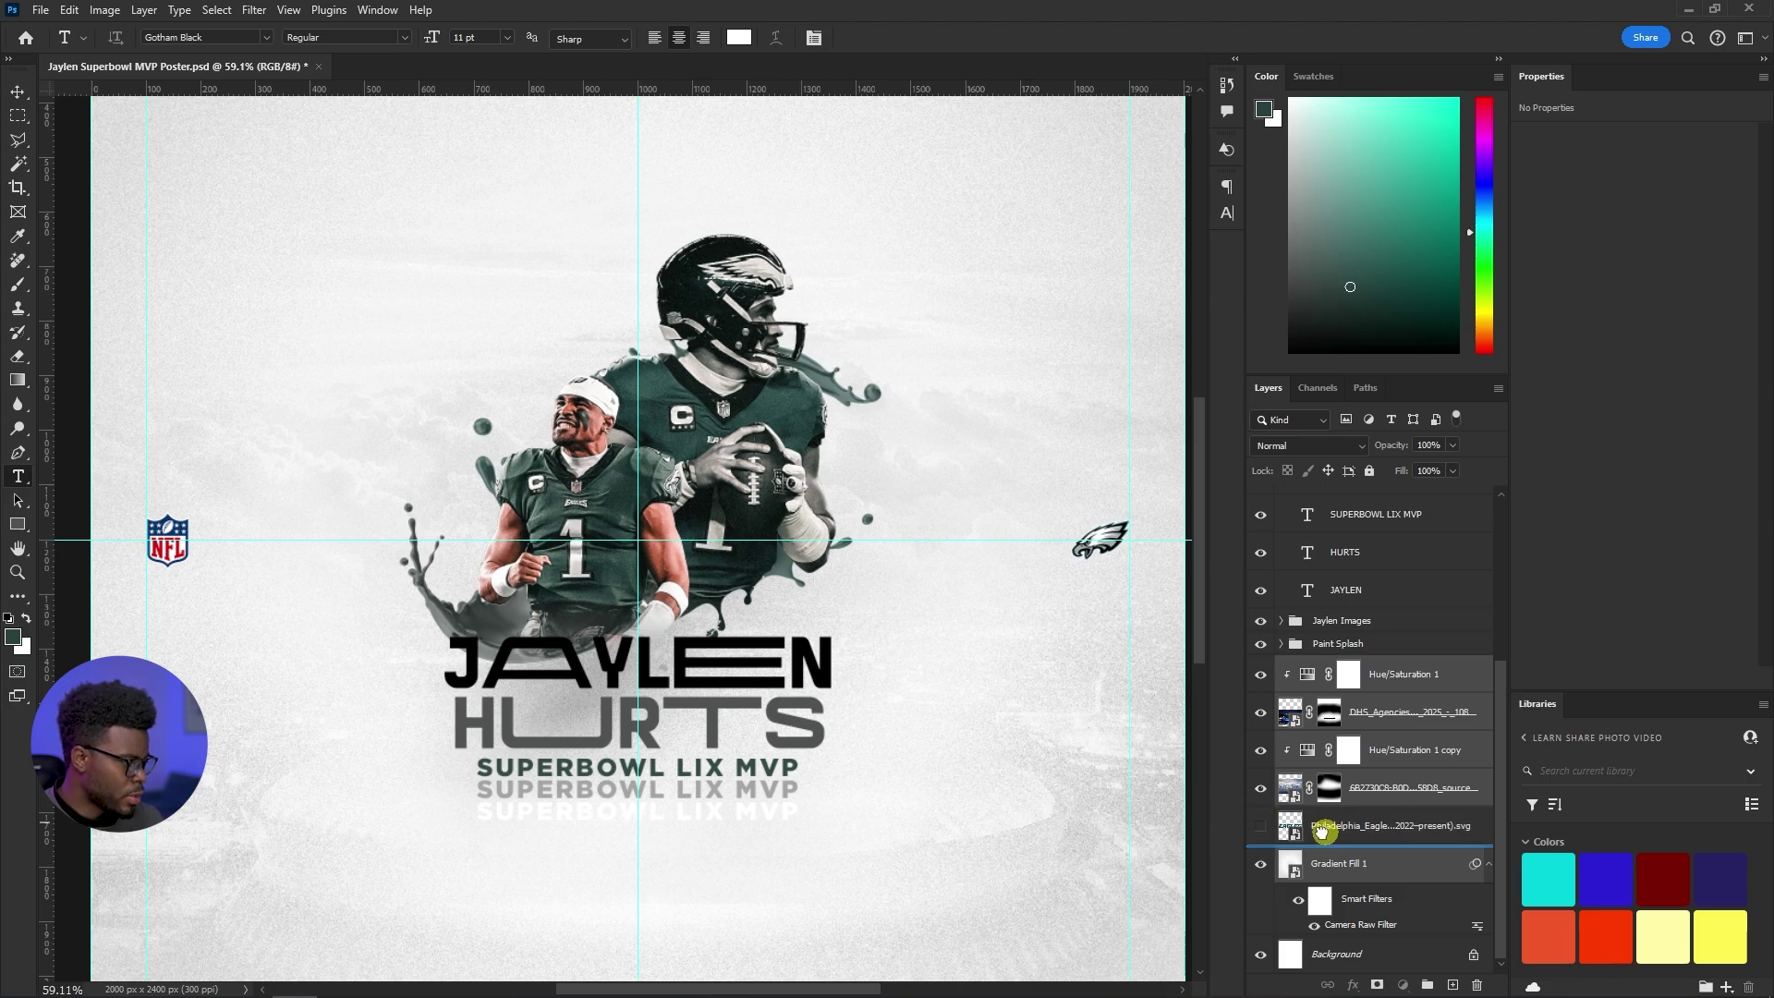
left_click(1322, 832)
left_click(1259, 825)
scroll(875, 650, "down", 4)
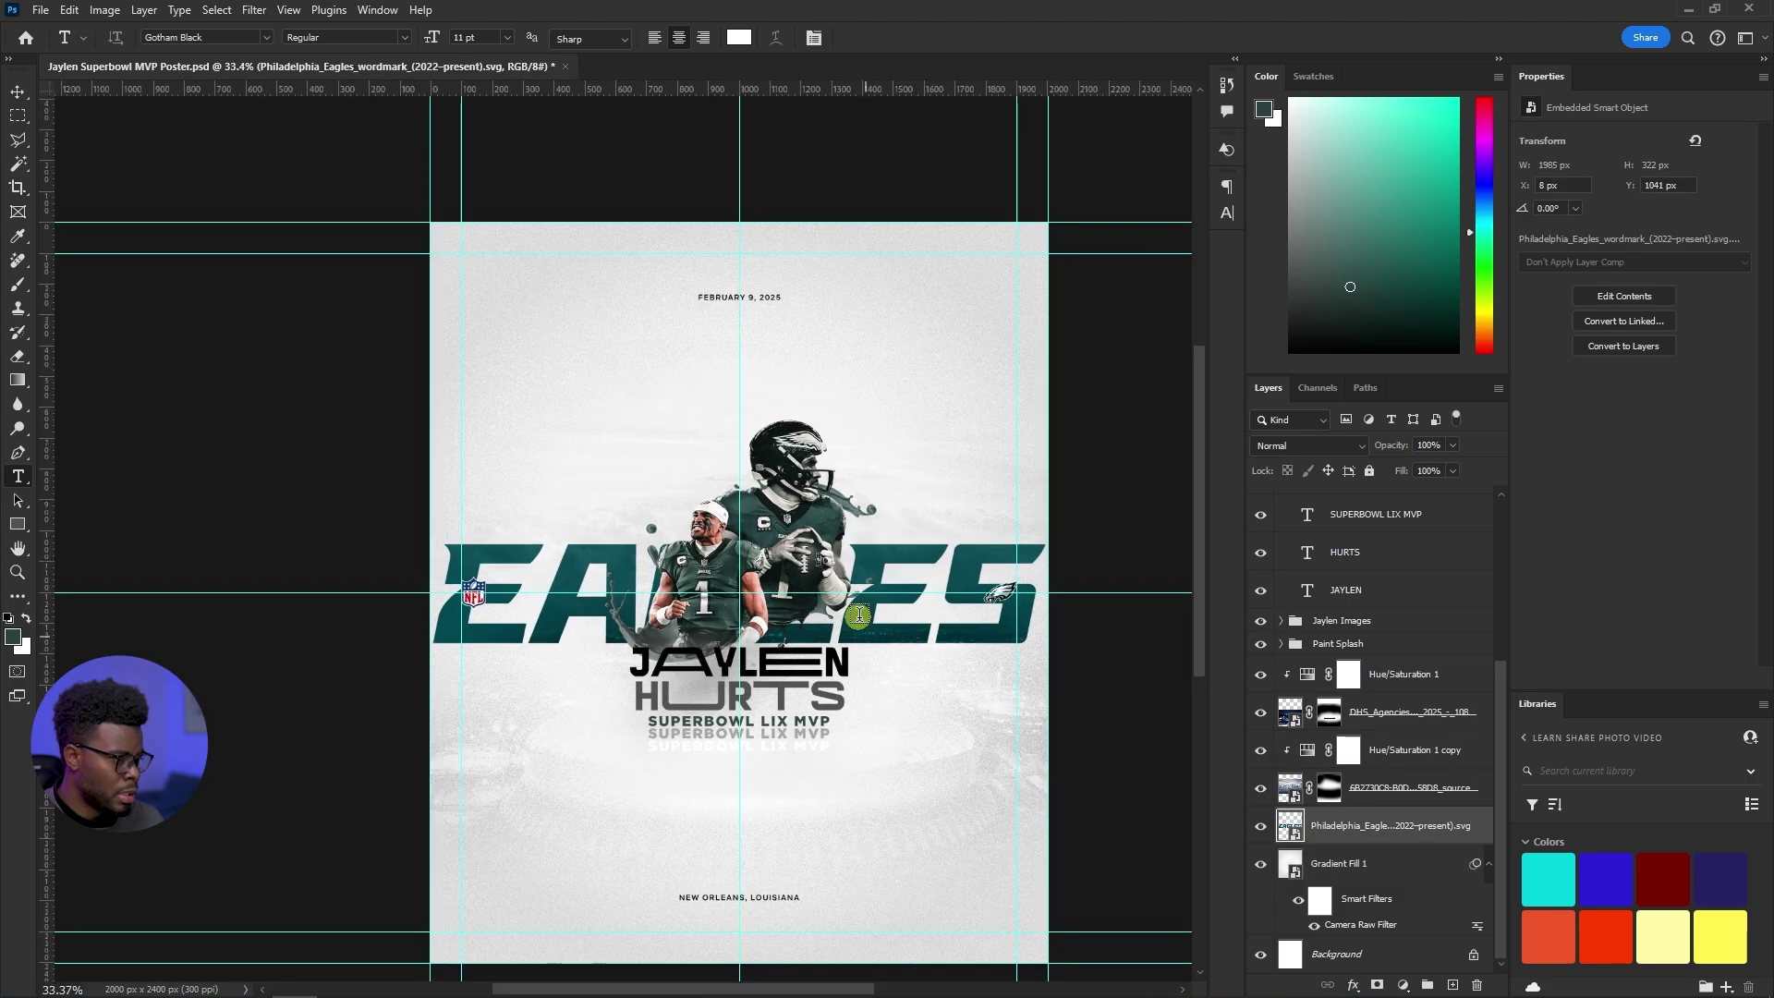
key("ctrl+t")
left_click_drag(736, 537, 739, 555)
left_click_drag(780, 624, 730, 776)
scroll(739, 800, "up", 5)
key("Escape")
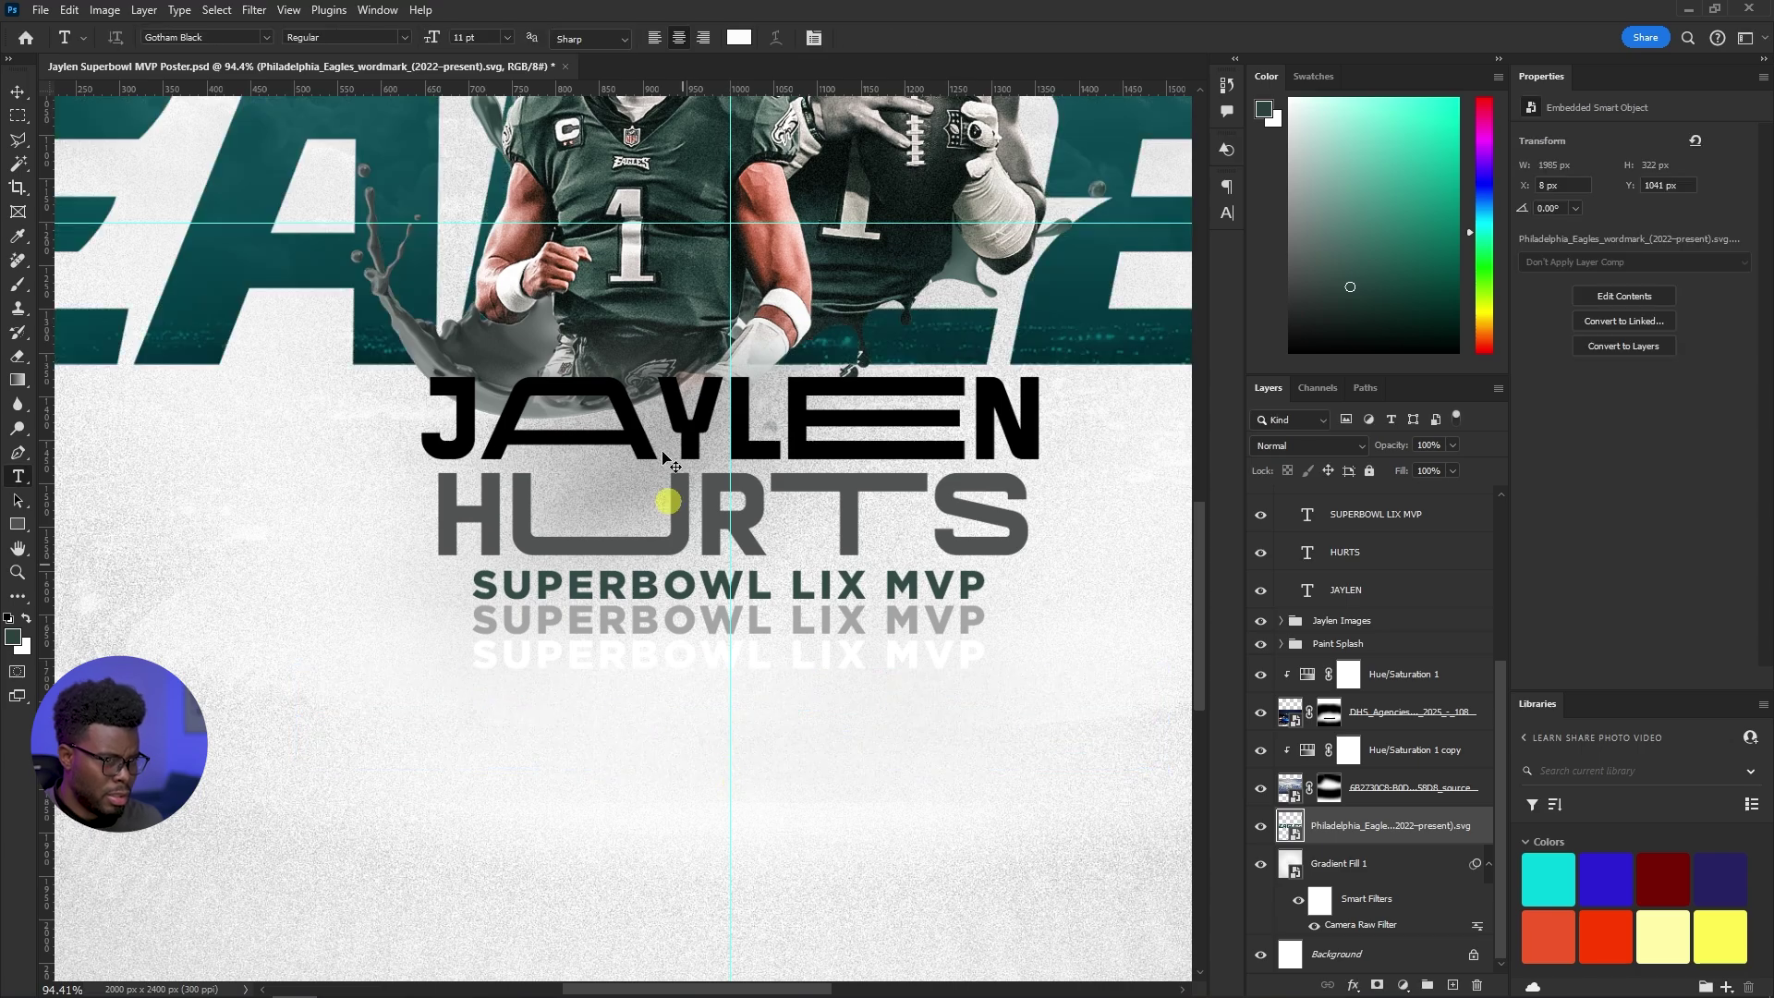
Scale the Eagles wordmark to 5% and place it centred beneath the SUPERBOWL LIX MVP lines
key("ctrl+t")
left_click(356, 36)
type("5")
key("Return")
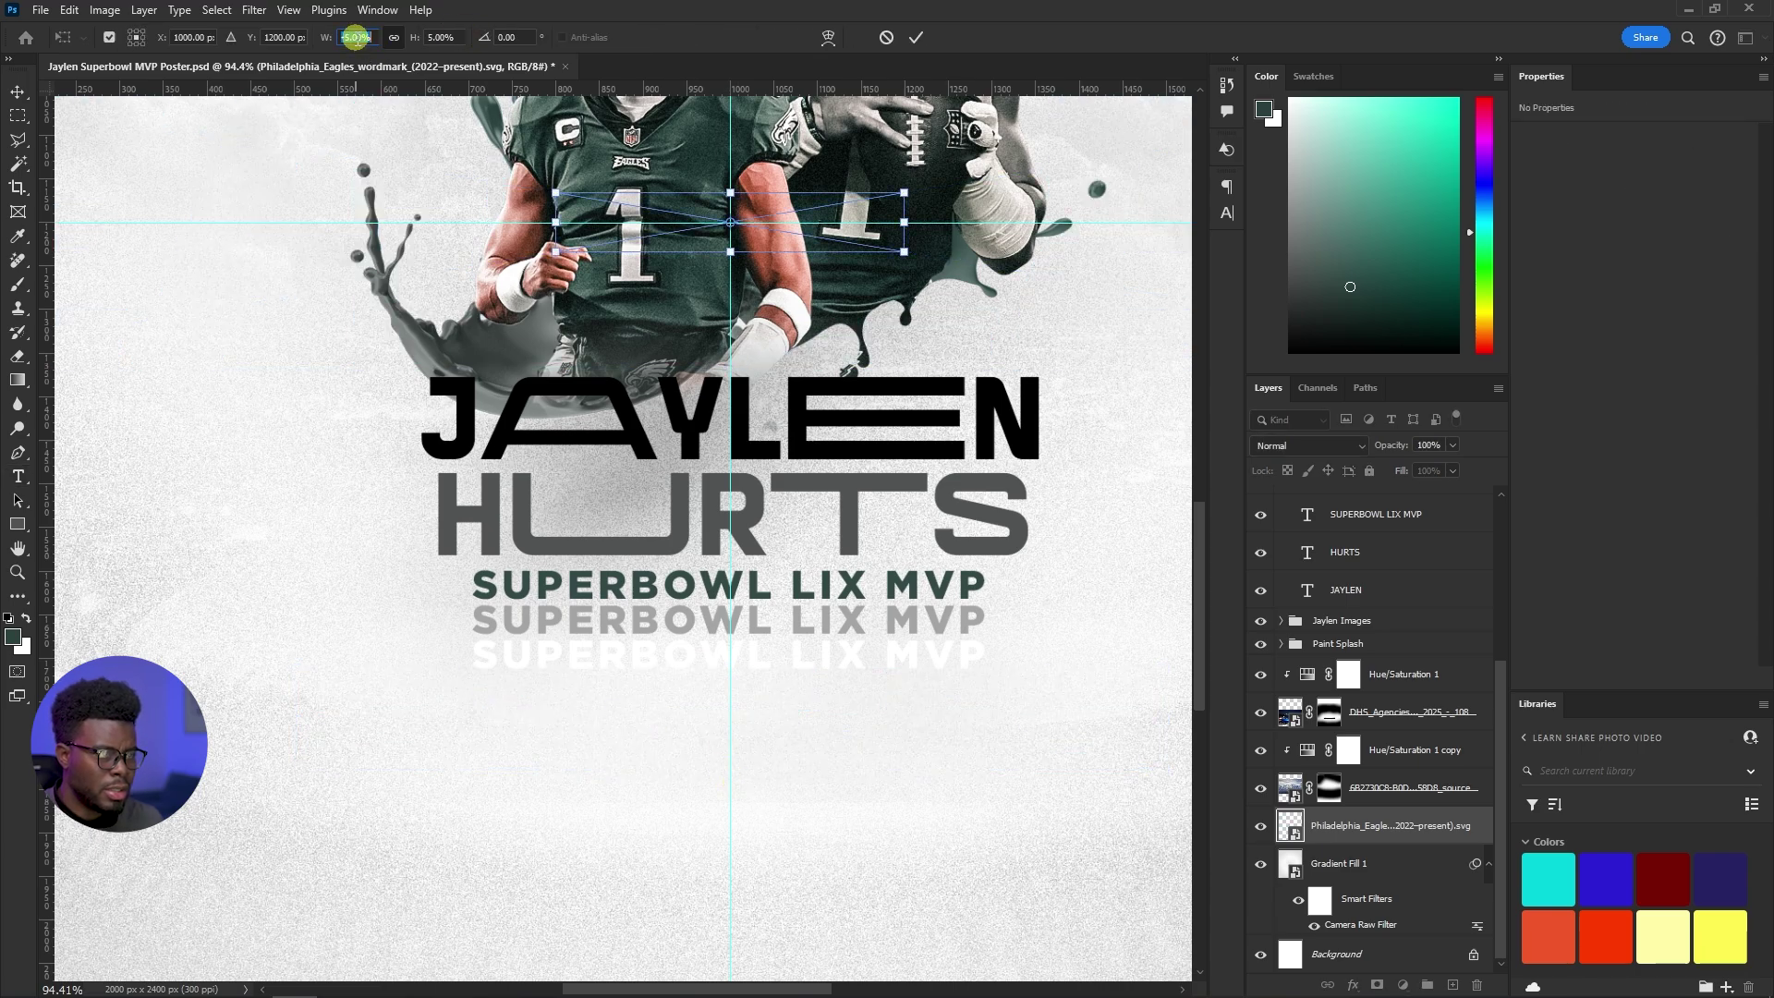
key("Return")
left_click_drag(778, 243, 775, 758)
Correct the wordmark's mirrored orientation and scale it to 2% width and height
key("ctrl+t")
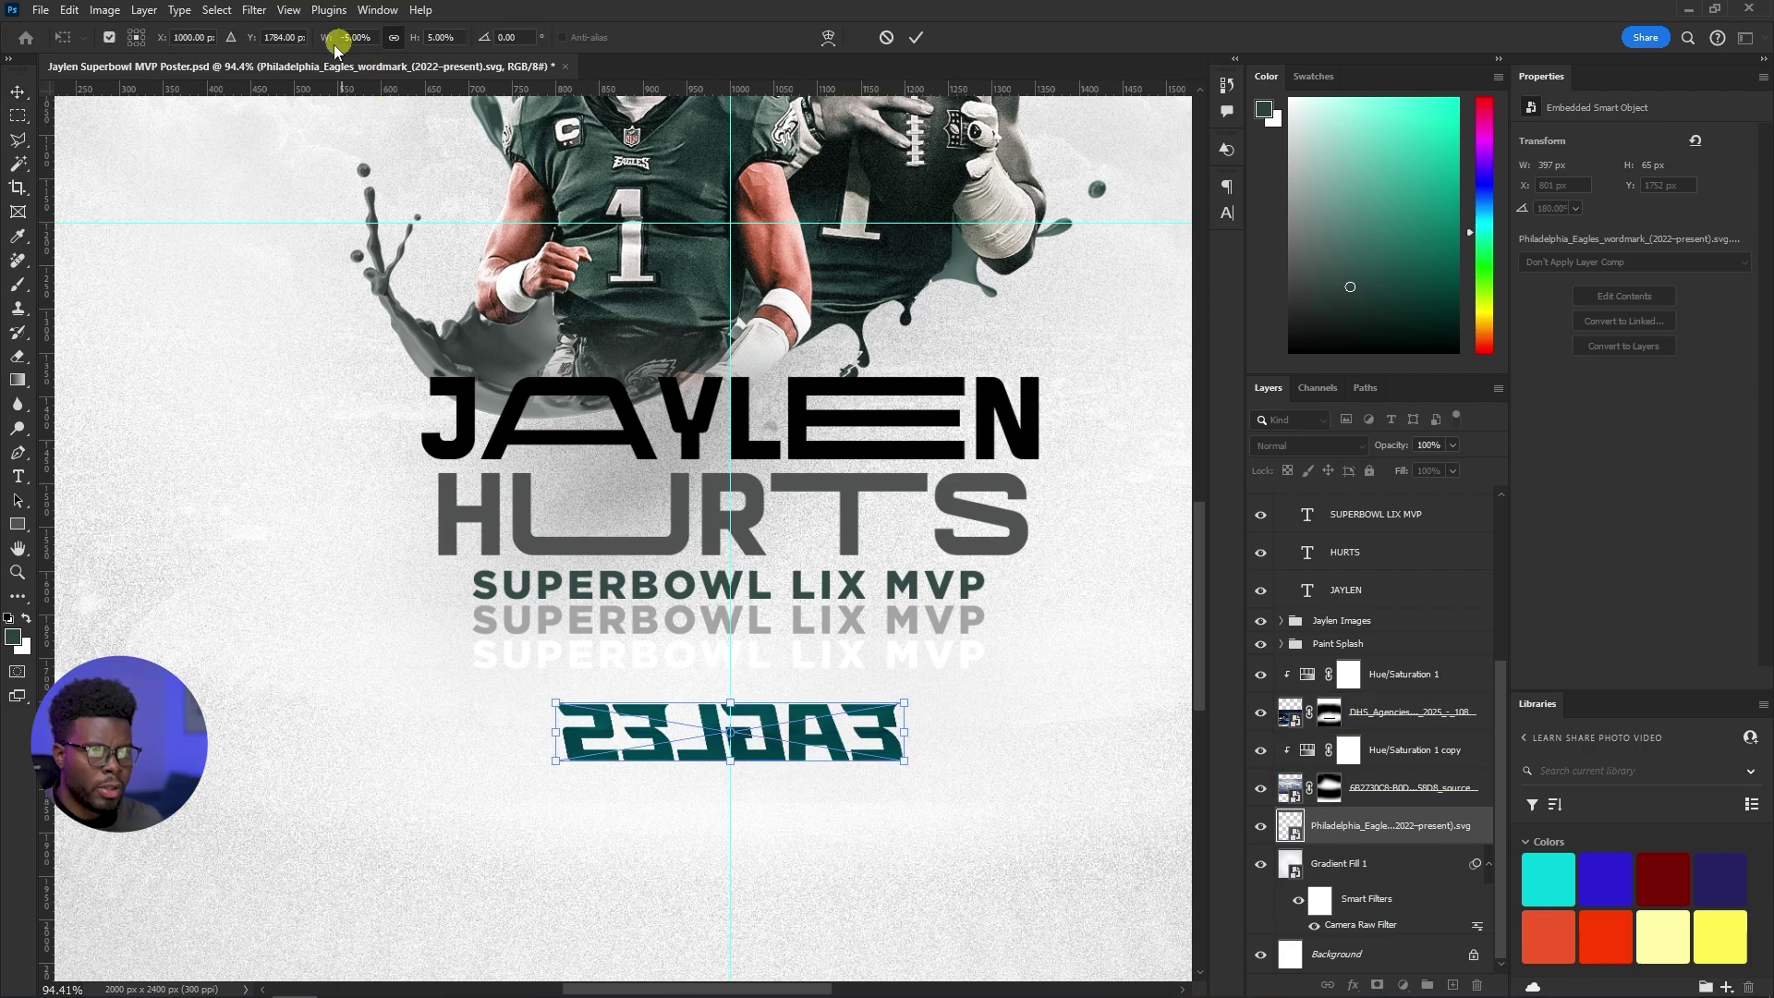
left_click(360, 39)
type("5")
key("Tab")
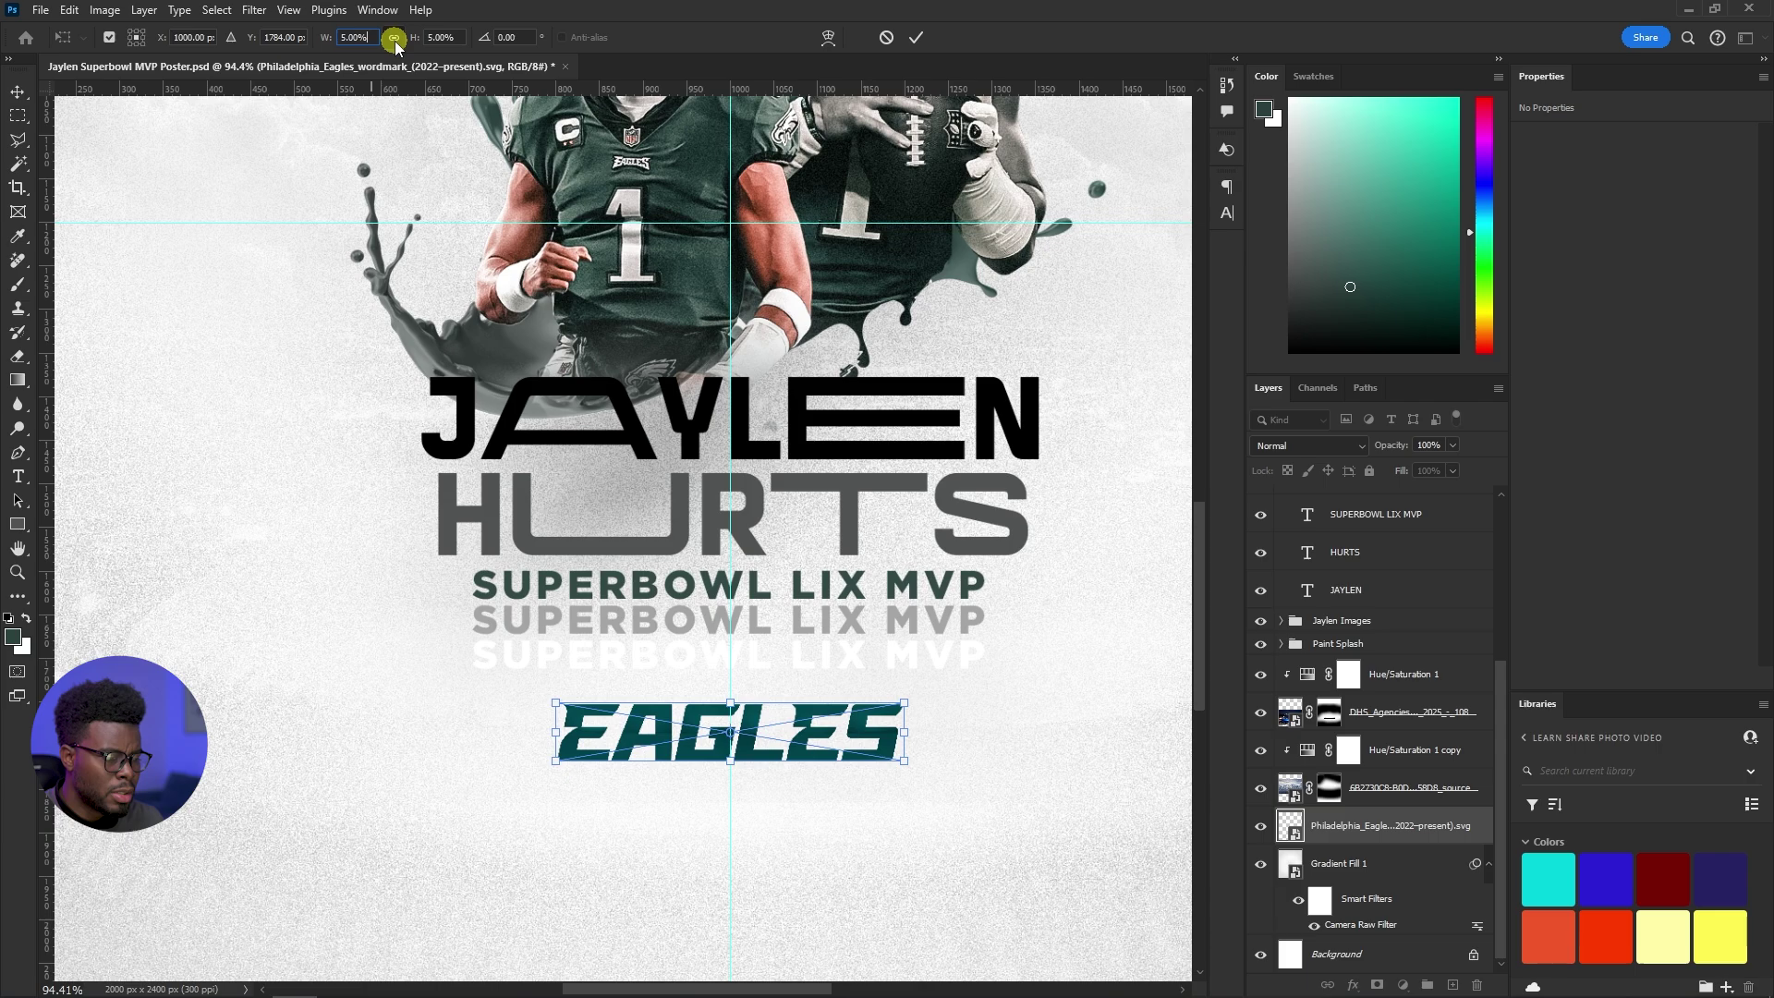
key("Down")
key("Down")
key("Down")
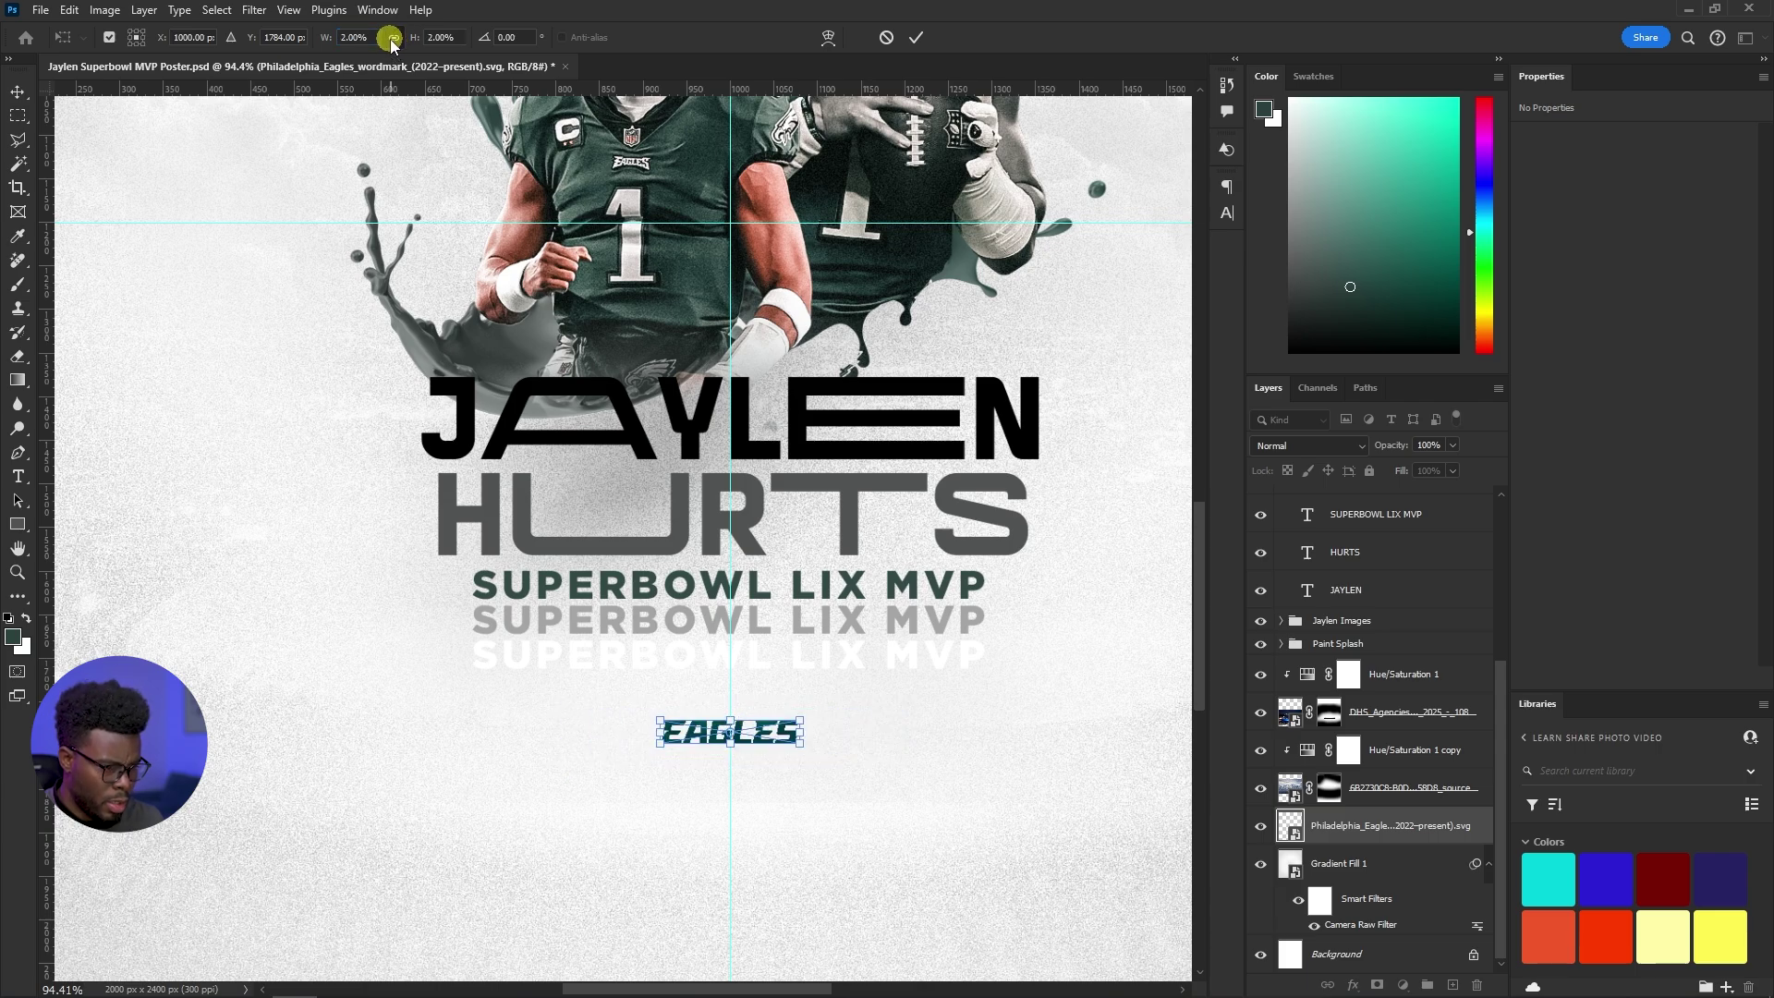
key("Return")
Nudge the Eagles wordmark vertically beneath the SUPERBOWL LIX MVP lines to Y 1761 px
key("shift+Up")
key("shift+Up")
key("shift+Up")
key("shift+Up")
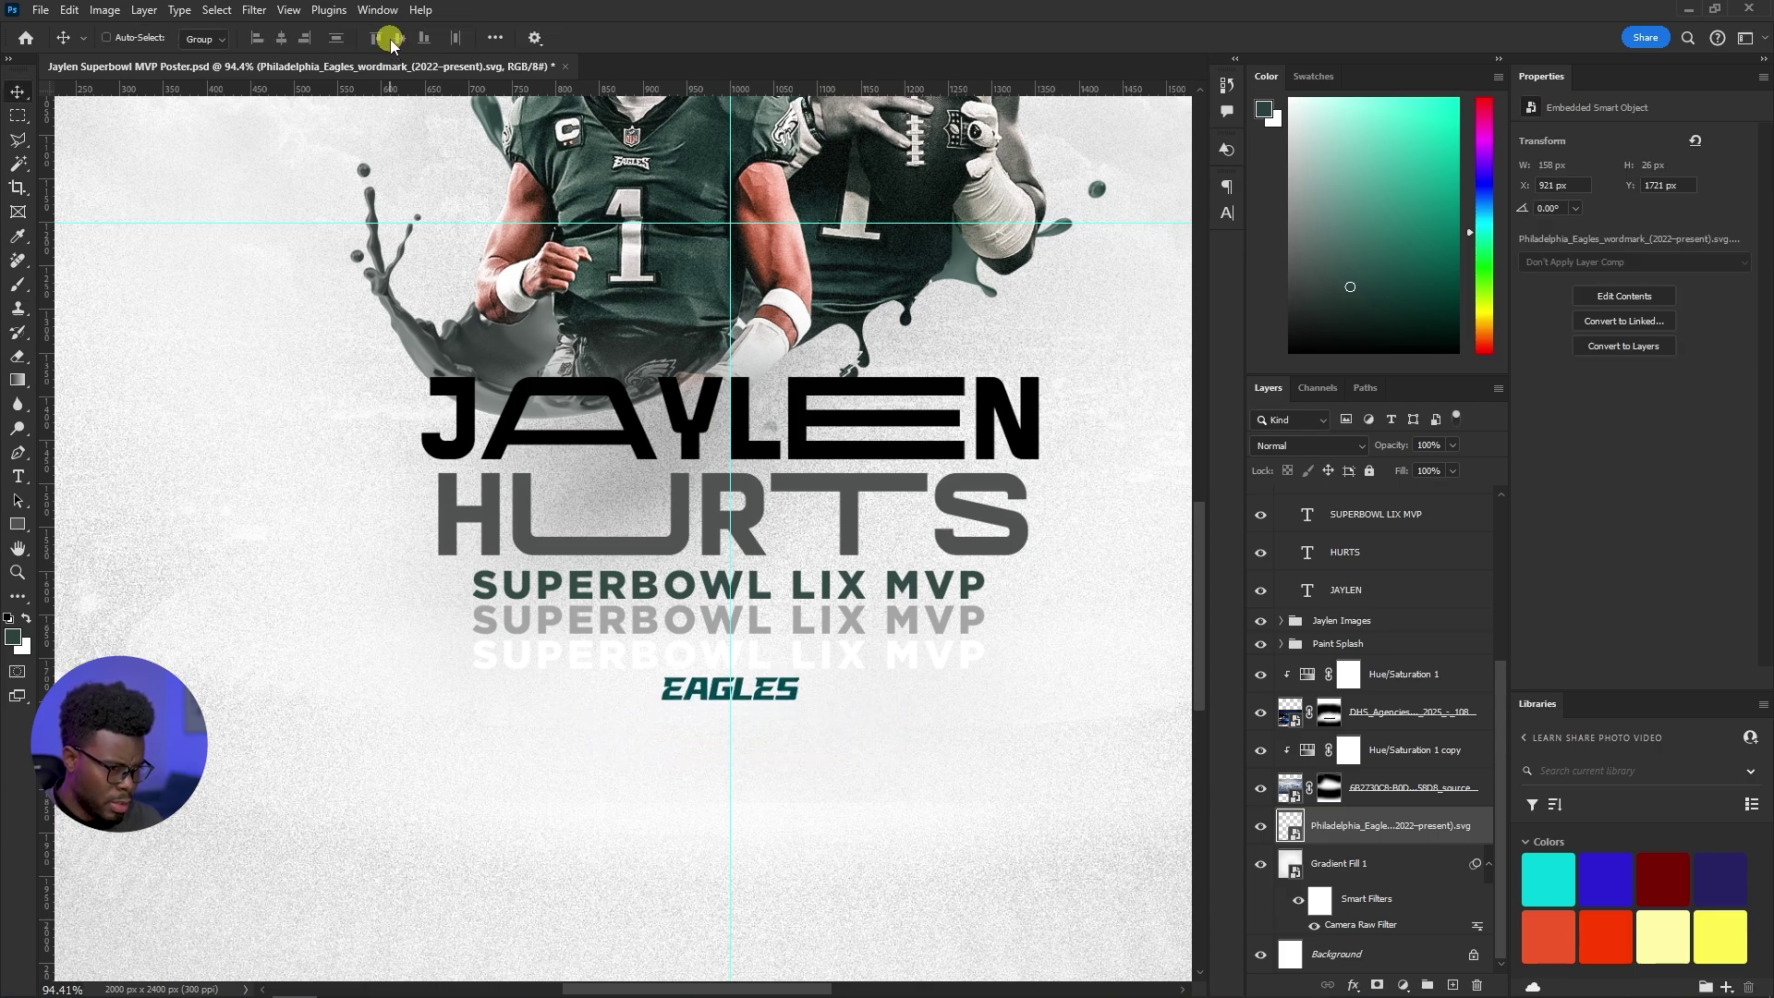
key("shift+Down")
key("shift+Down")
key("shift+Down")
key("shift+Down")
scroll(597, 300, "down", 5)
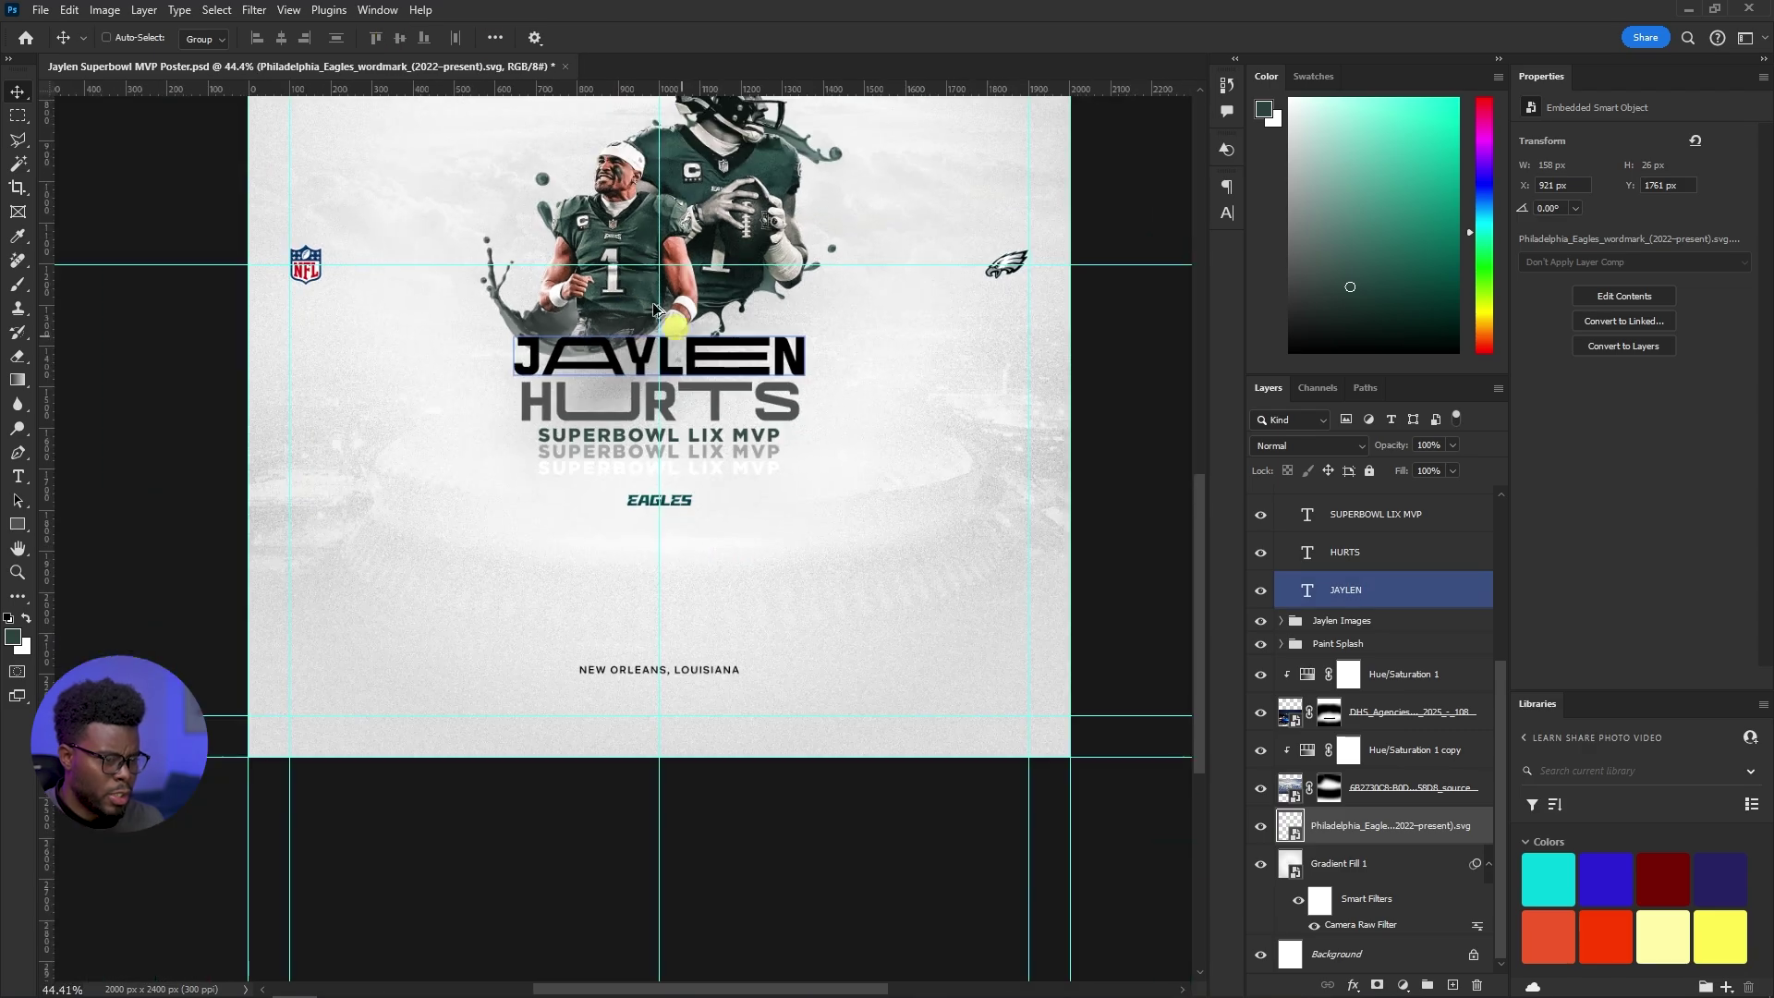
scroll(597, 277, "up", 5)
scroll(603, 270, "down", 2)
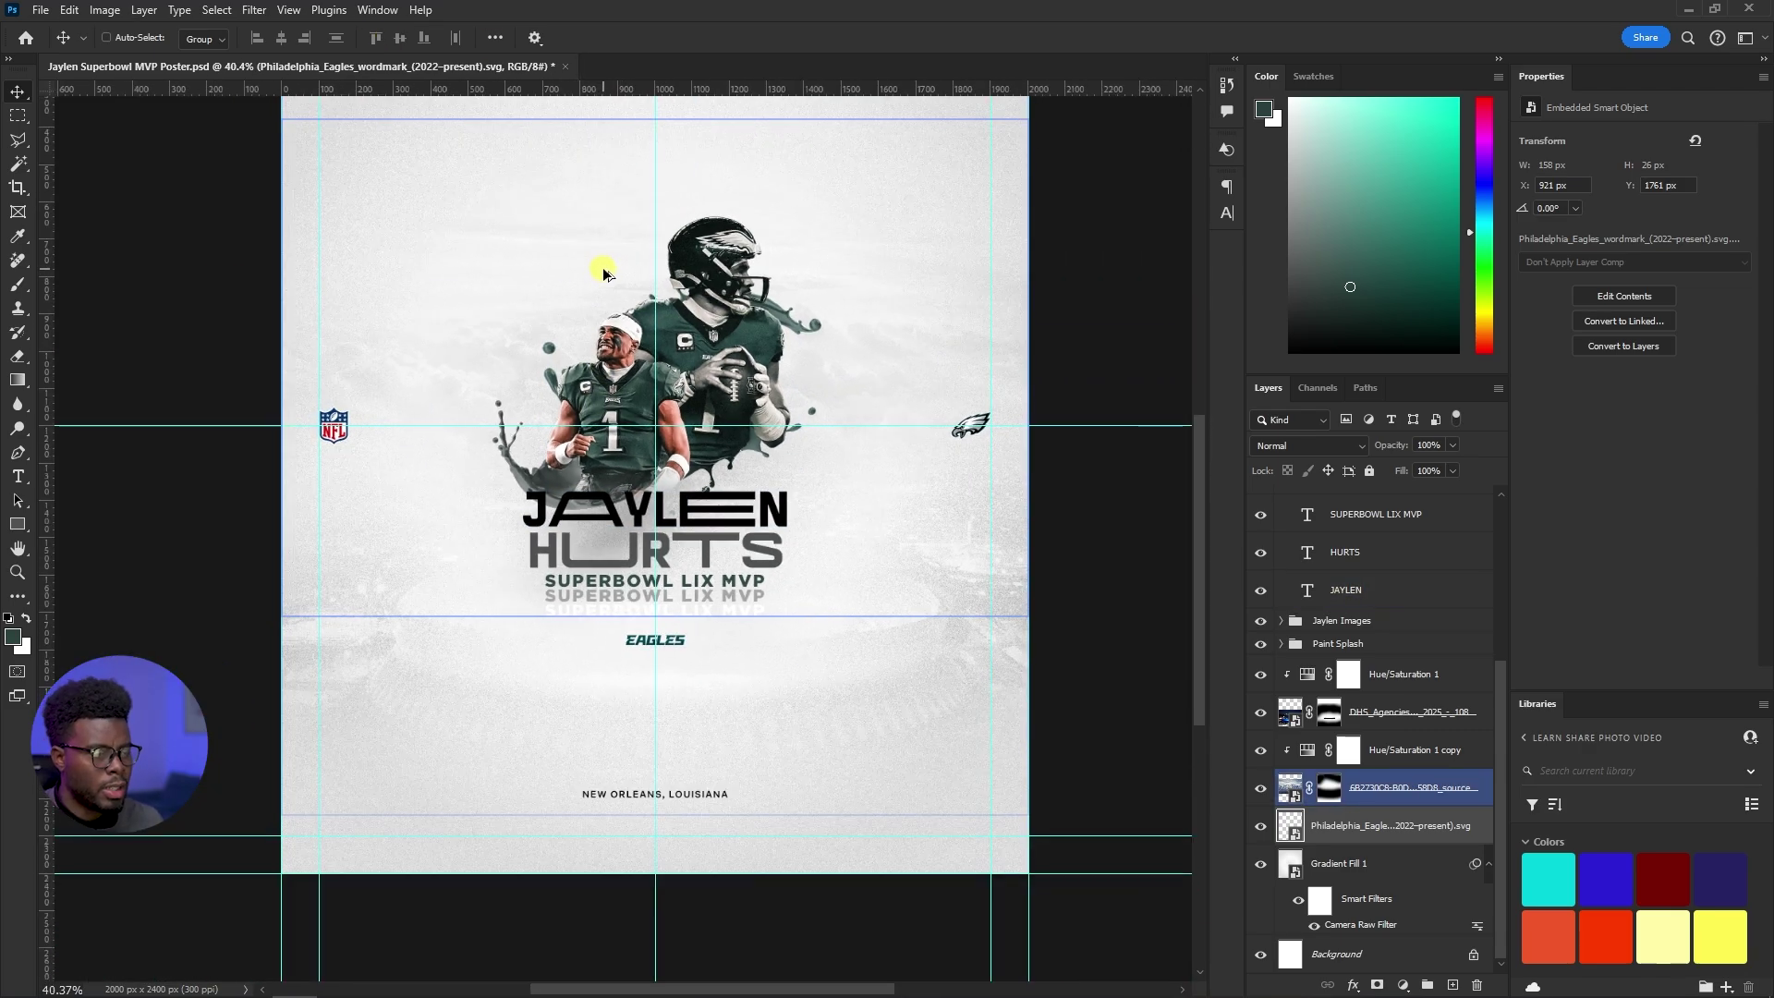
scroll(619, 269, "up", 4)
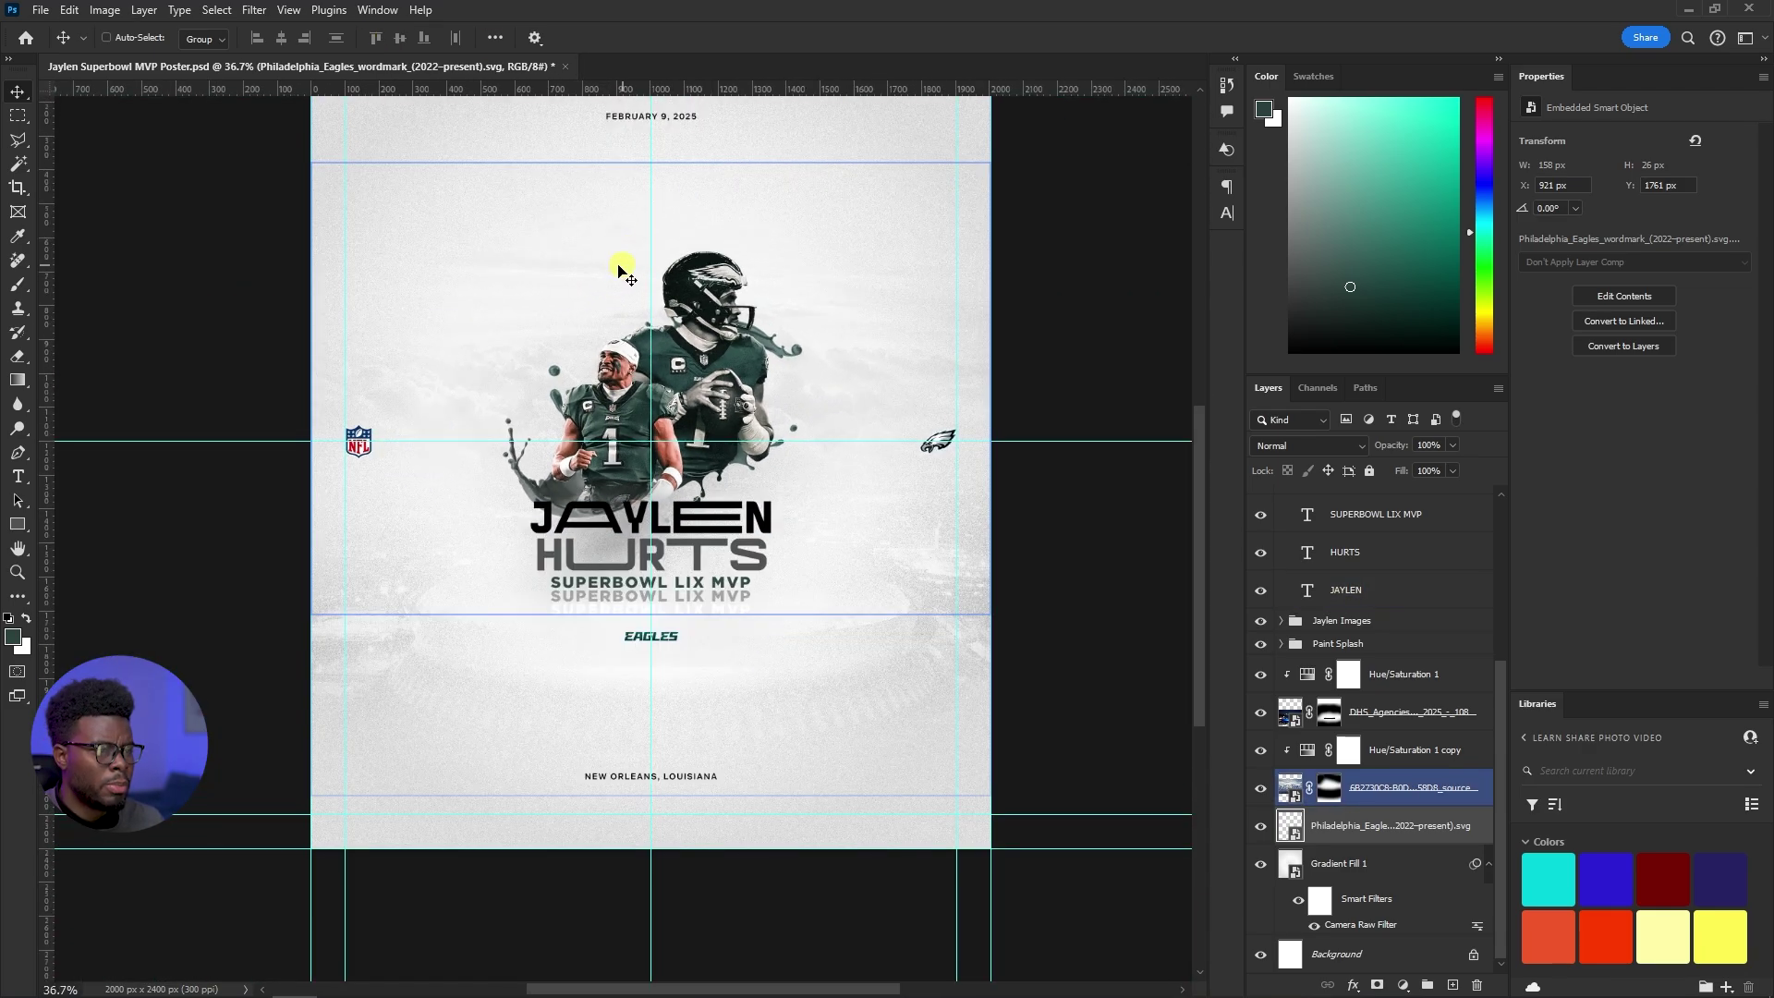
Try the Eagles wordmark above the helmet, undo that move, and position it beneath the MVP text at Y 1800 px
left_click(649, 743, "ctrl")
left_click_drag(663, 739, 674, 356)
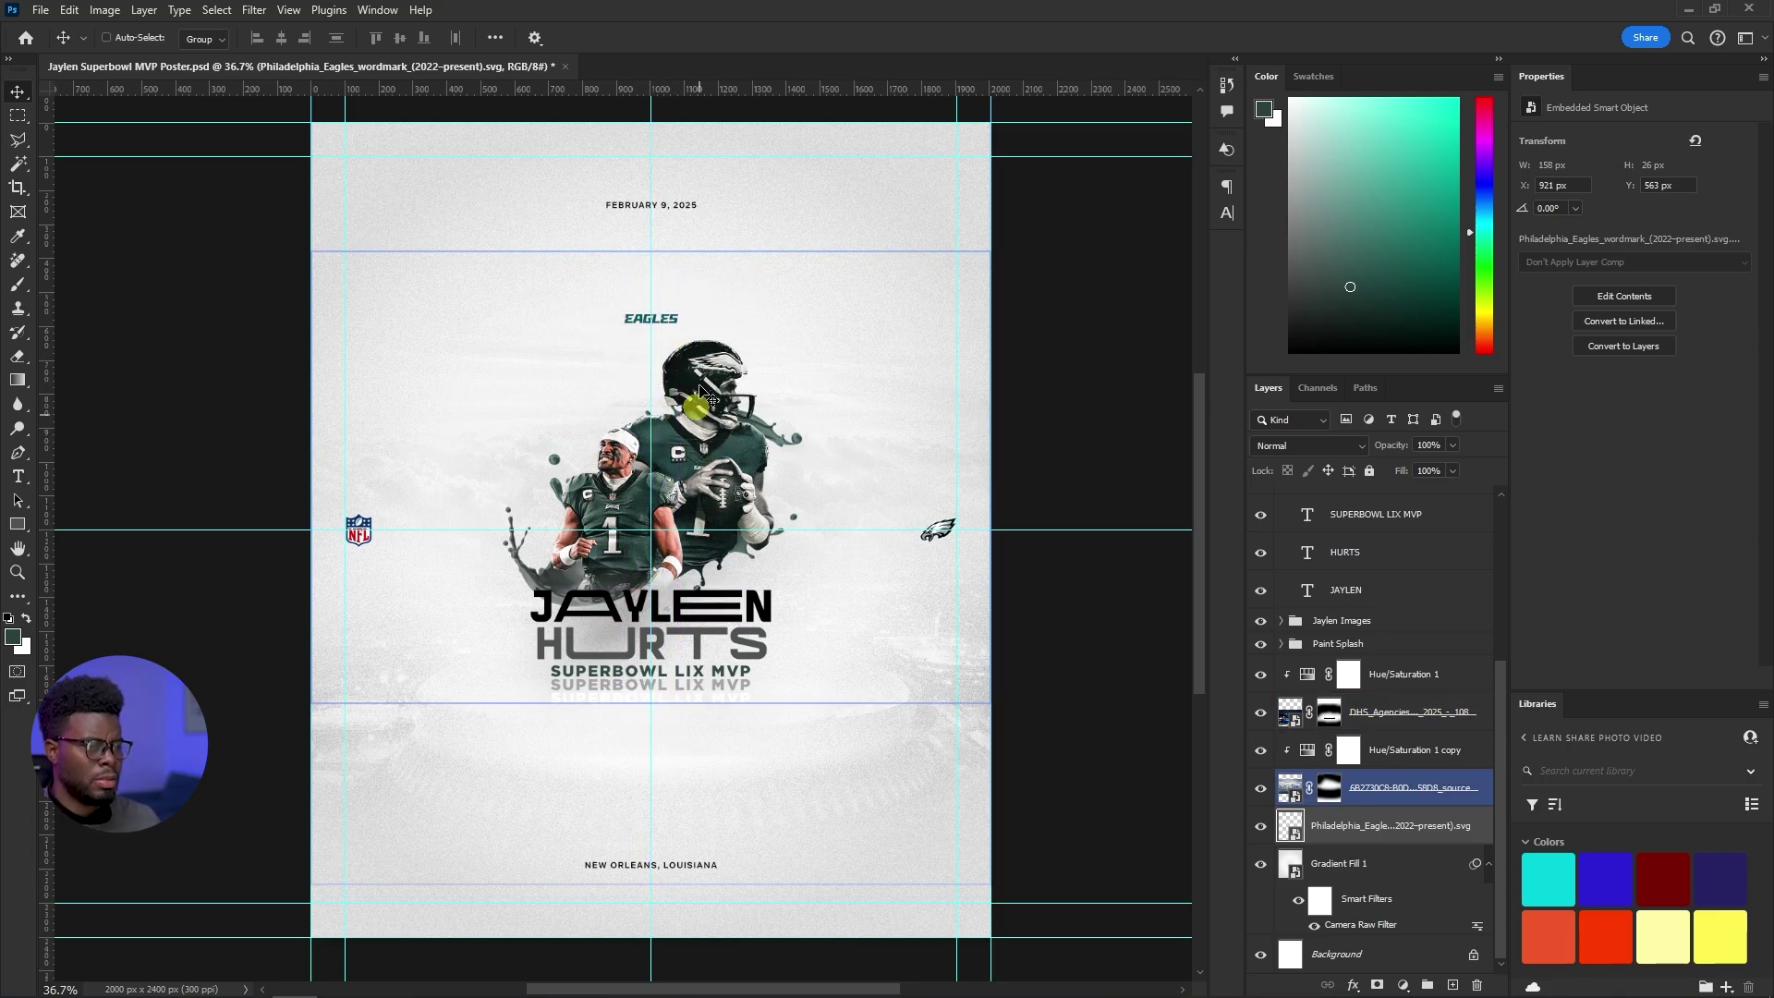
key("ctrl+z")
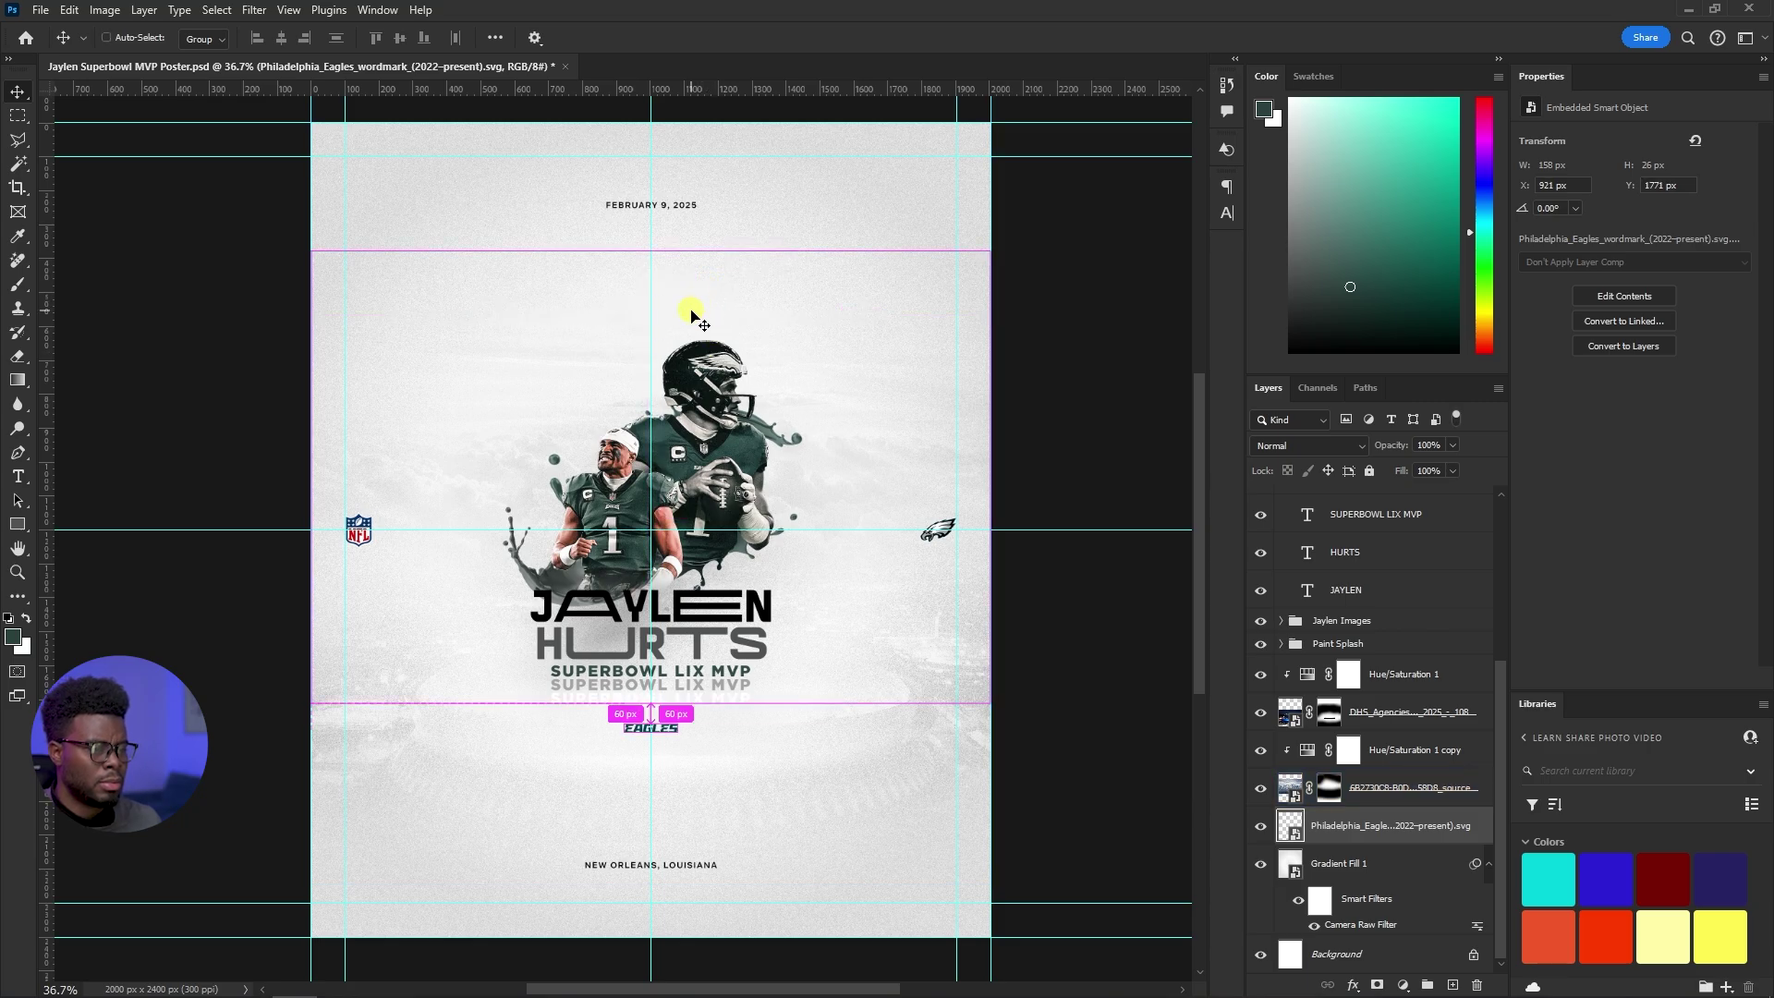
left_click_drag(648, 551, 694, 727)
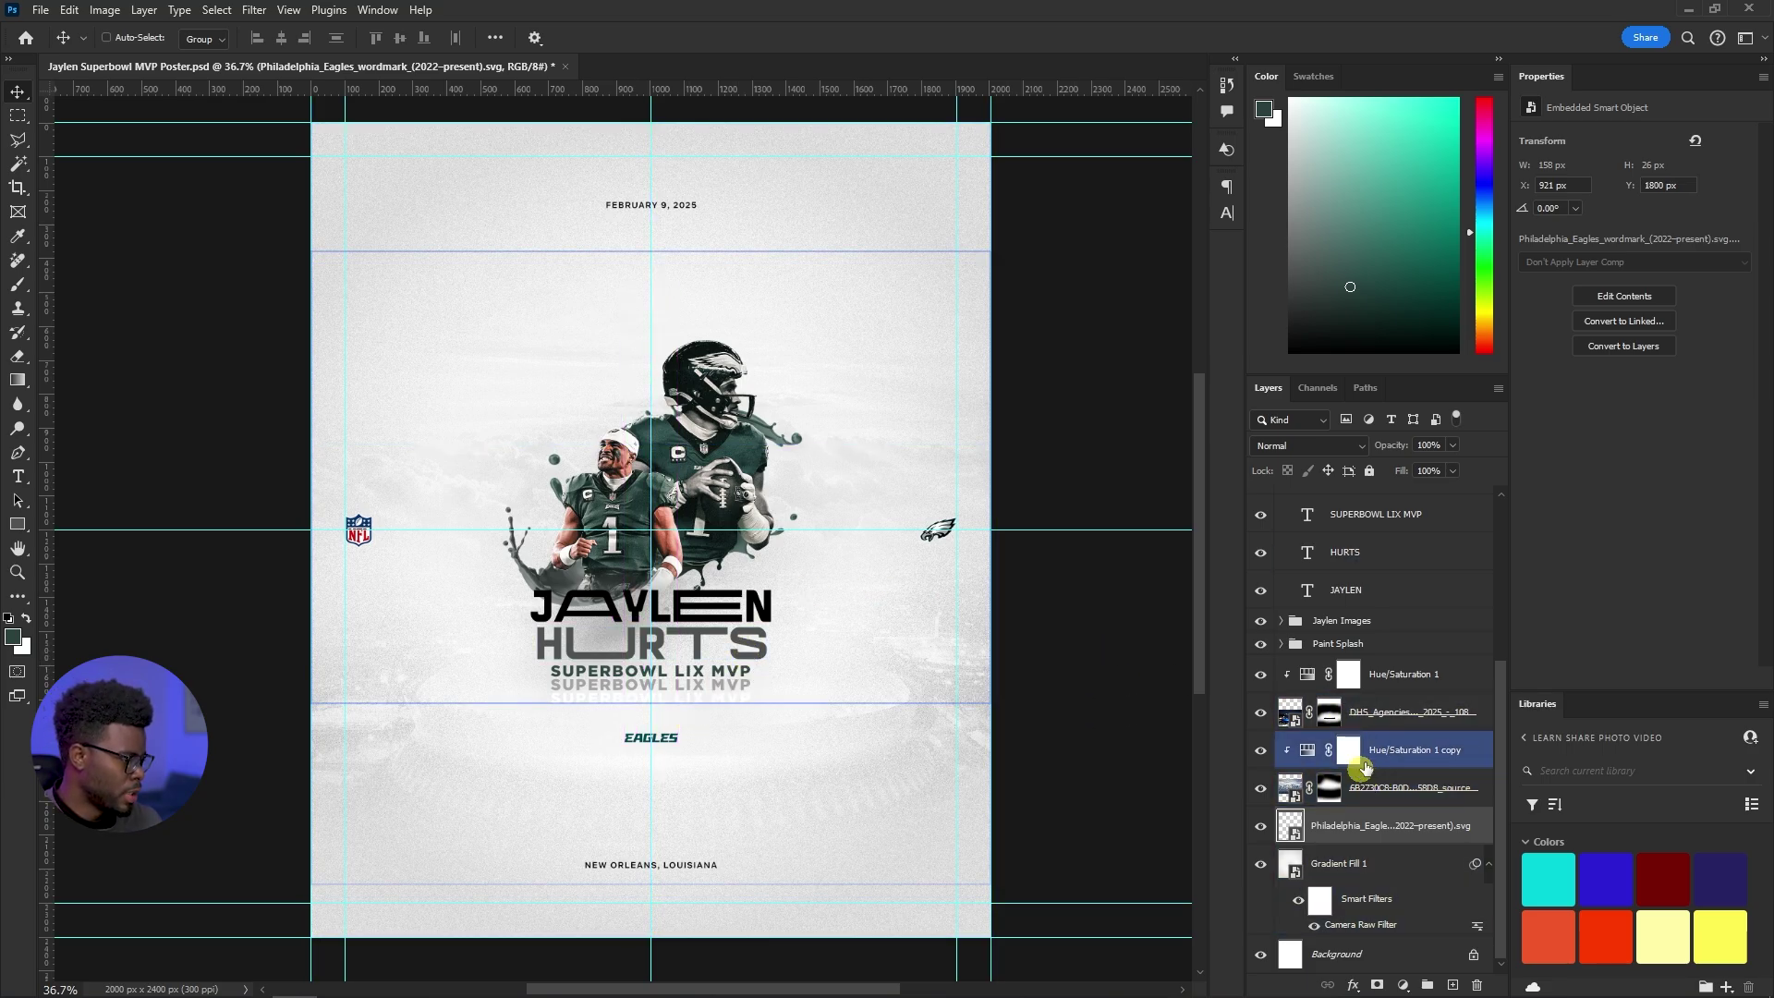
Reorder the Eagles wordmark layer so it sits between the Paint Splash group and Hue/Saturation 1
left_click_drag(1393, 820, 1378, 618)
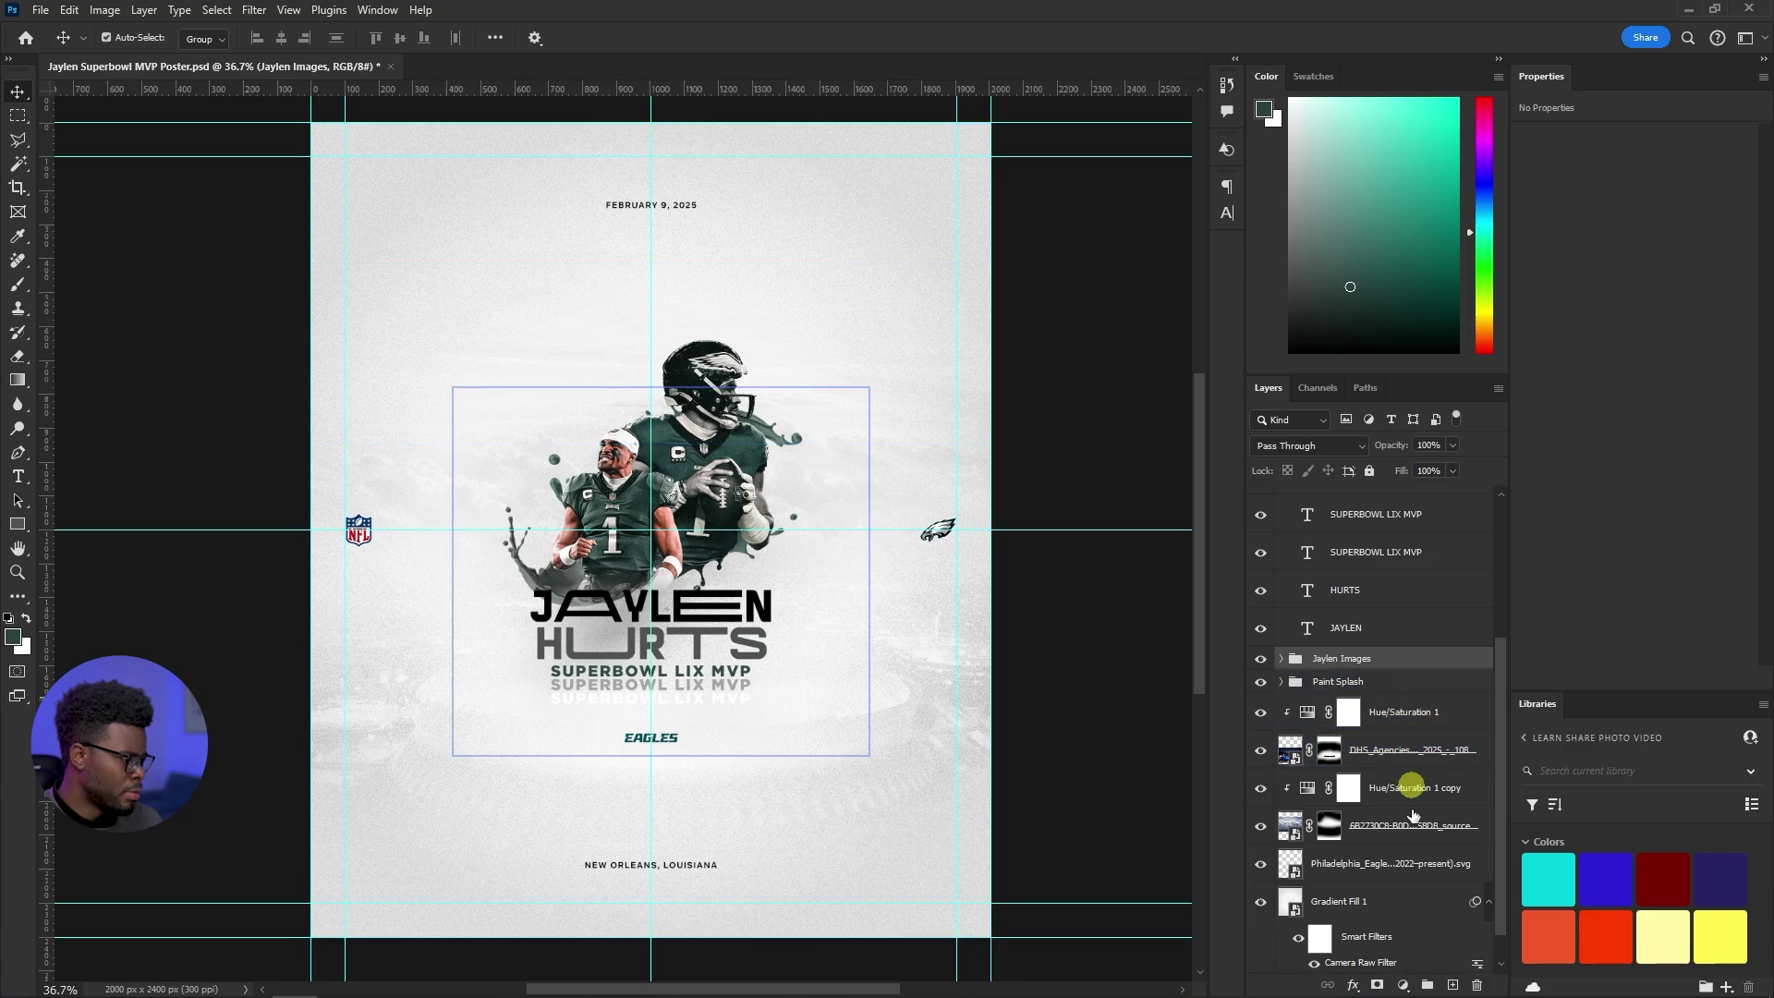
key("ctrl+z")
left_click_drag(1395, 859, 1392, 693)
Group the layers from Hue/Saturation 1 down through Gradient Fill 1 and name the group Background
left_click(1419, 752)
scroll(1420, 751, "down", 1)
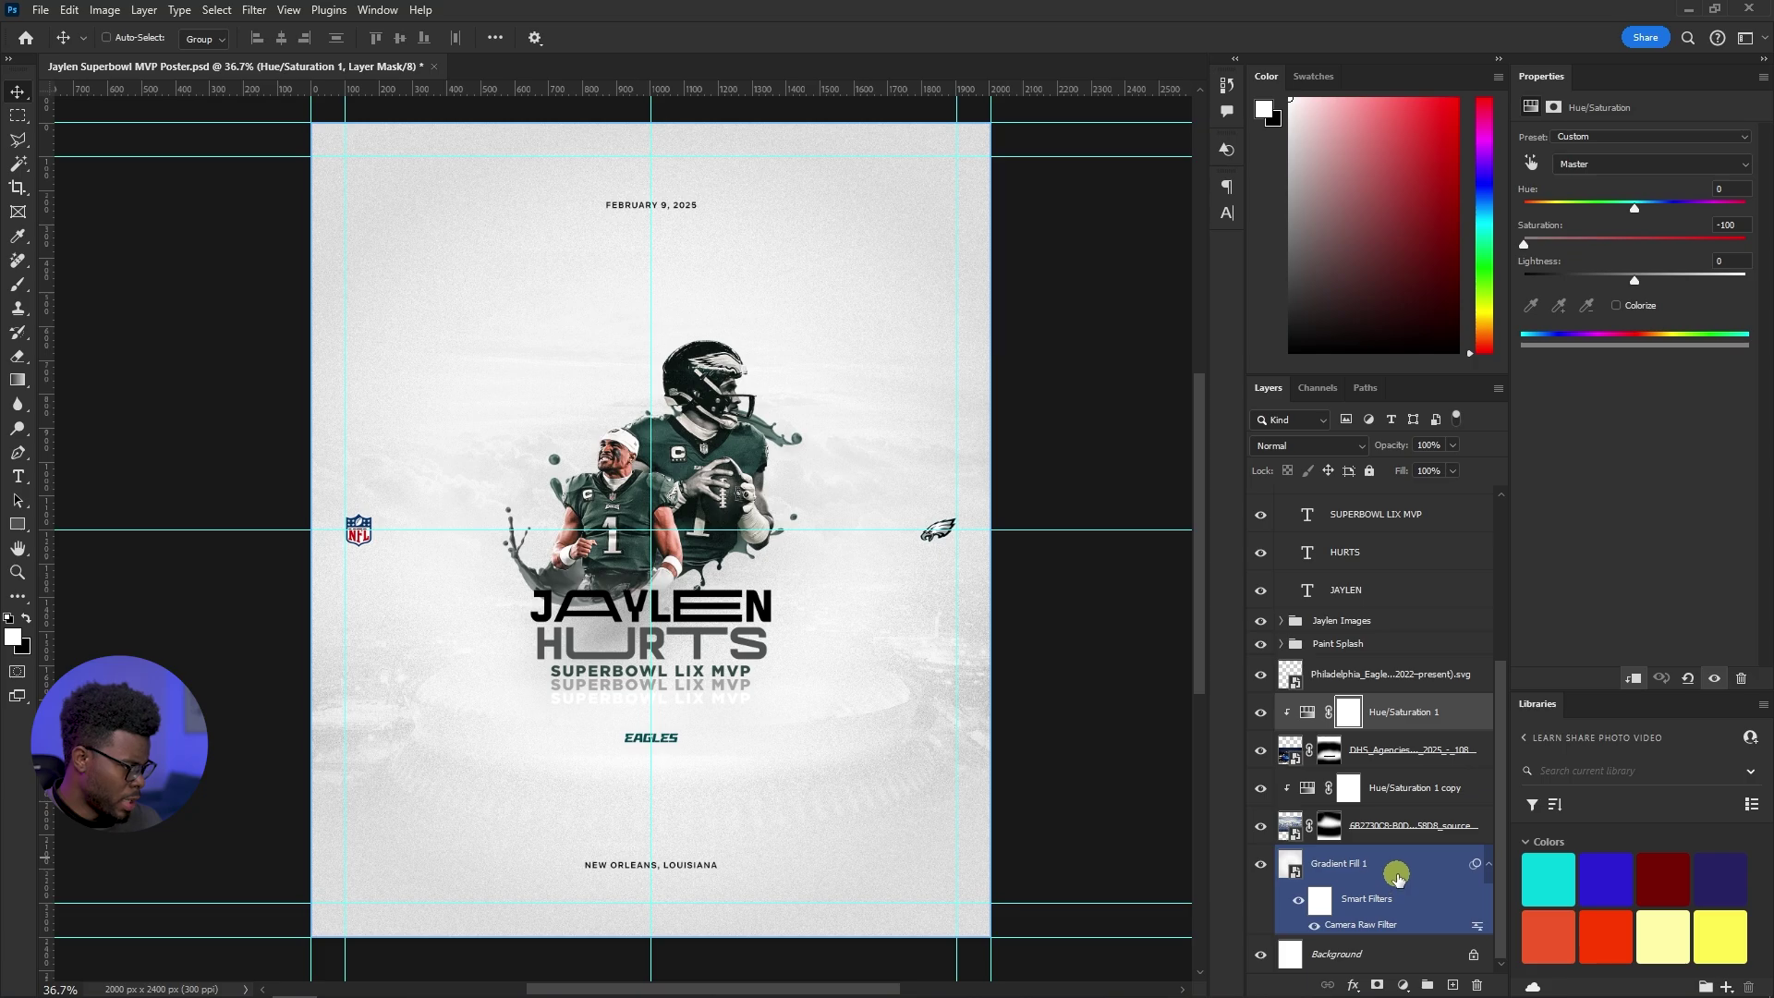
left_click(1397, 876, "shift")
key("ctrl+g")
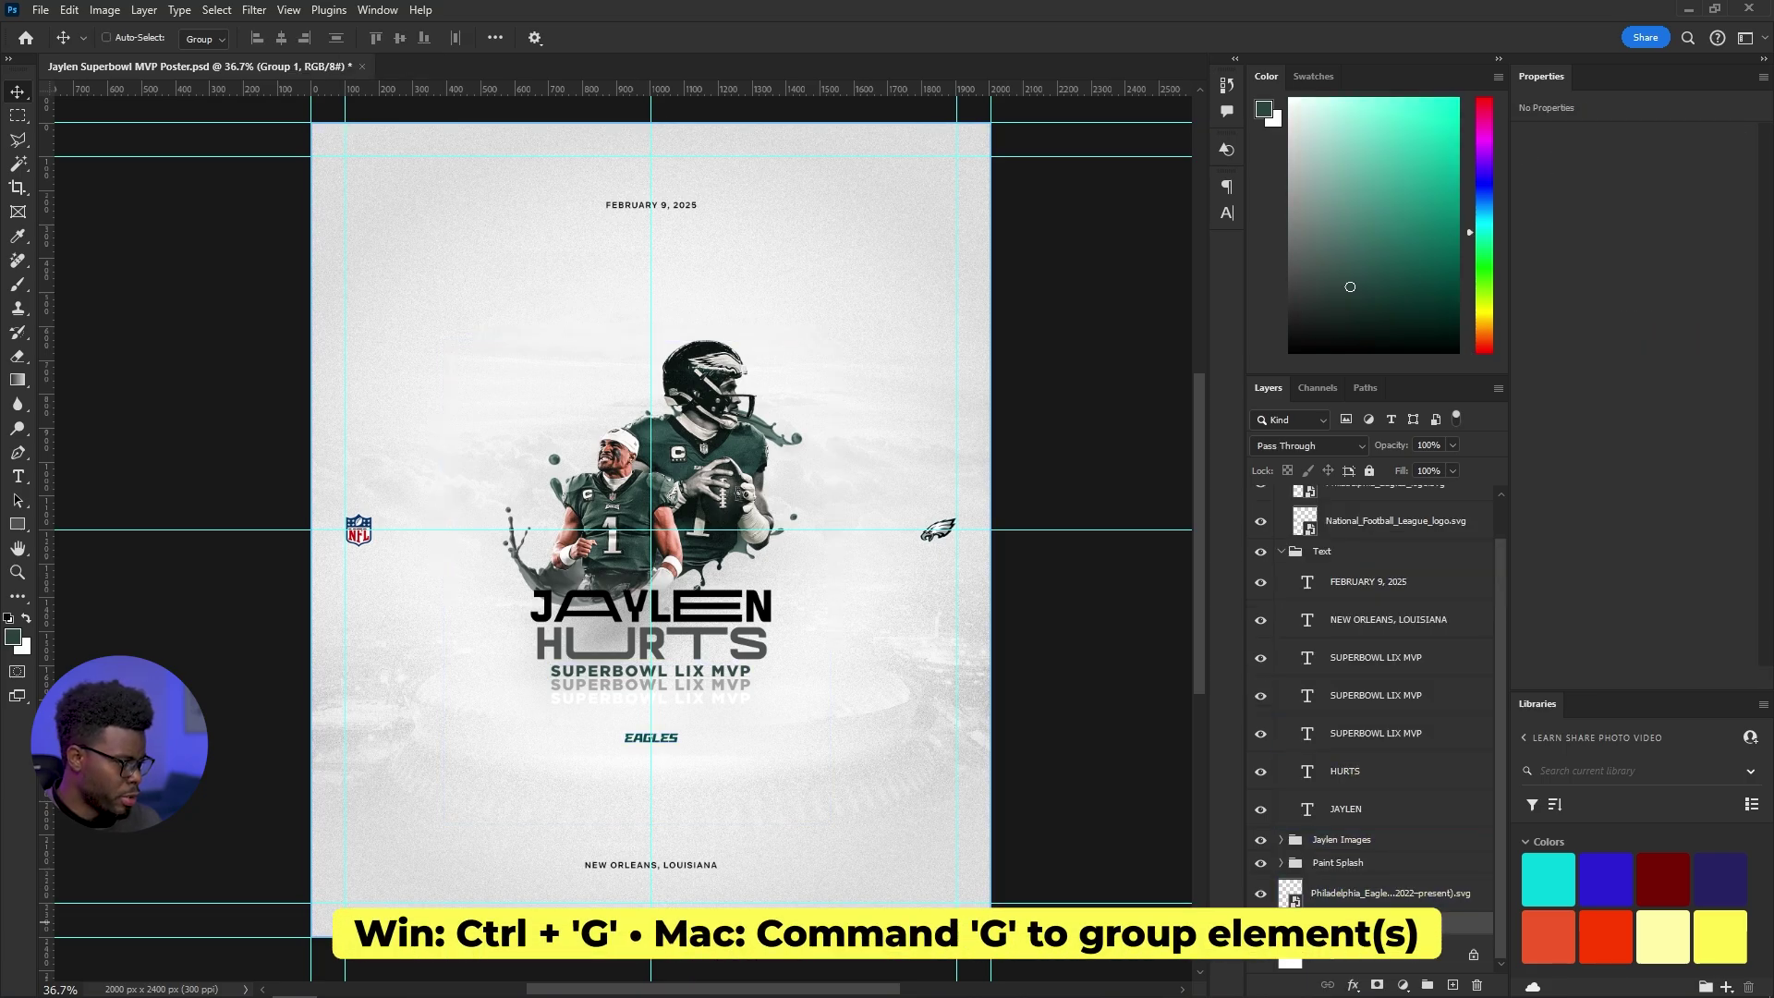
left_click(1339, 893)
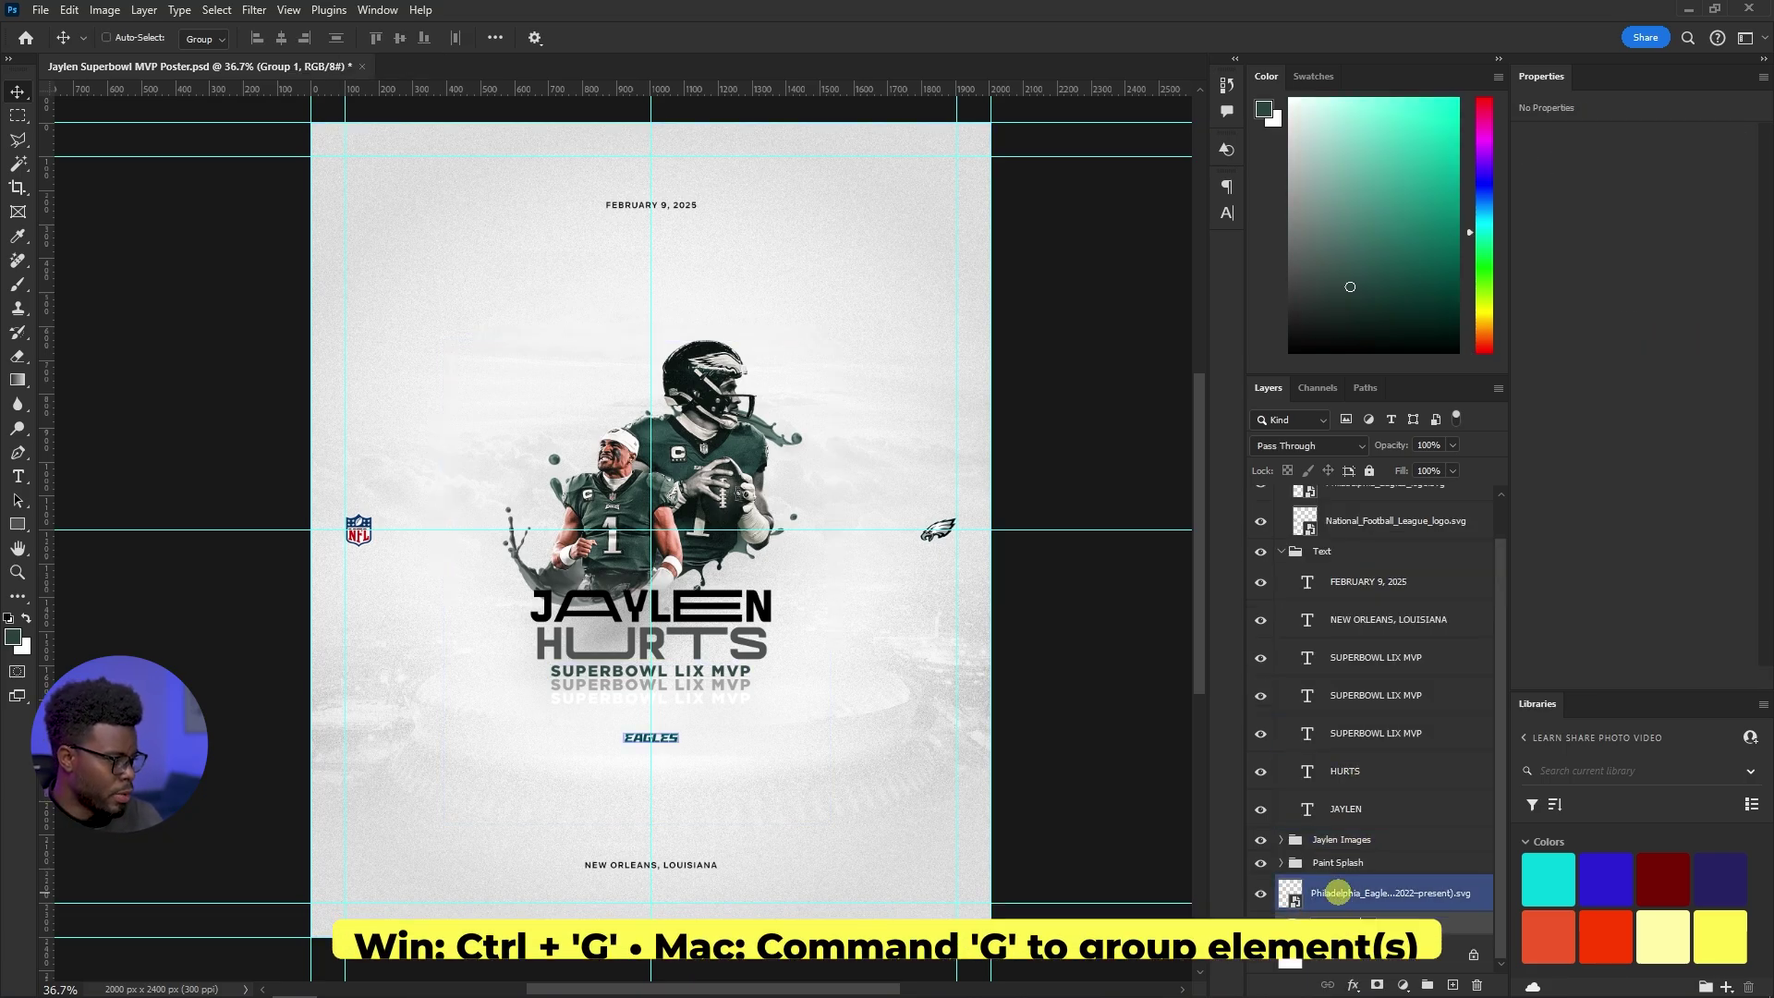
left_click(1337, 923)
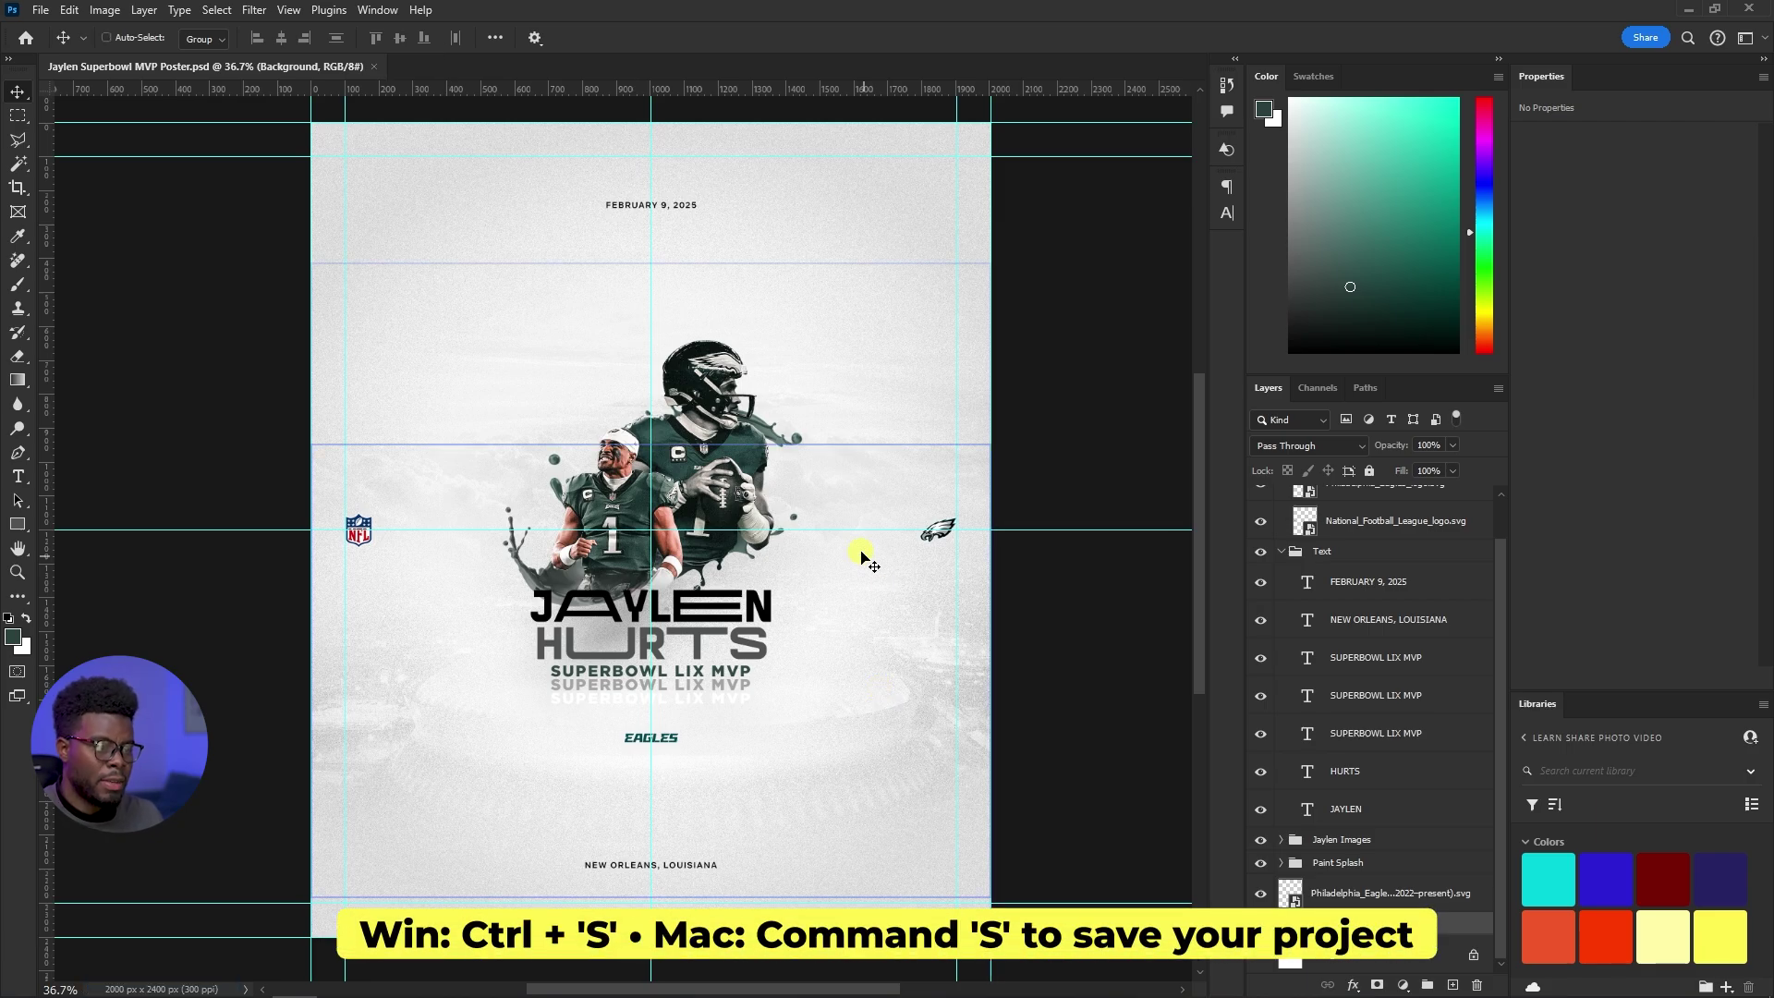
Collapse the Text layer group
left_click(1414, 695)
scroll(1386, 665, "up", 1)
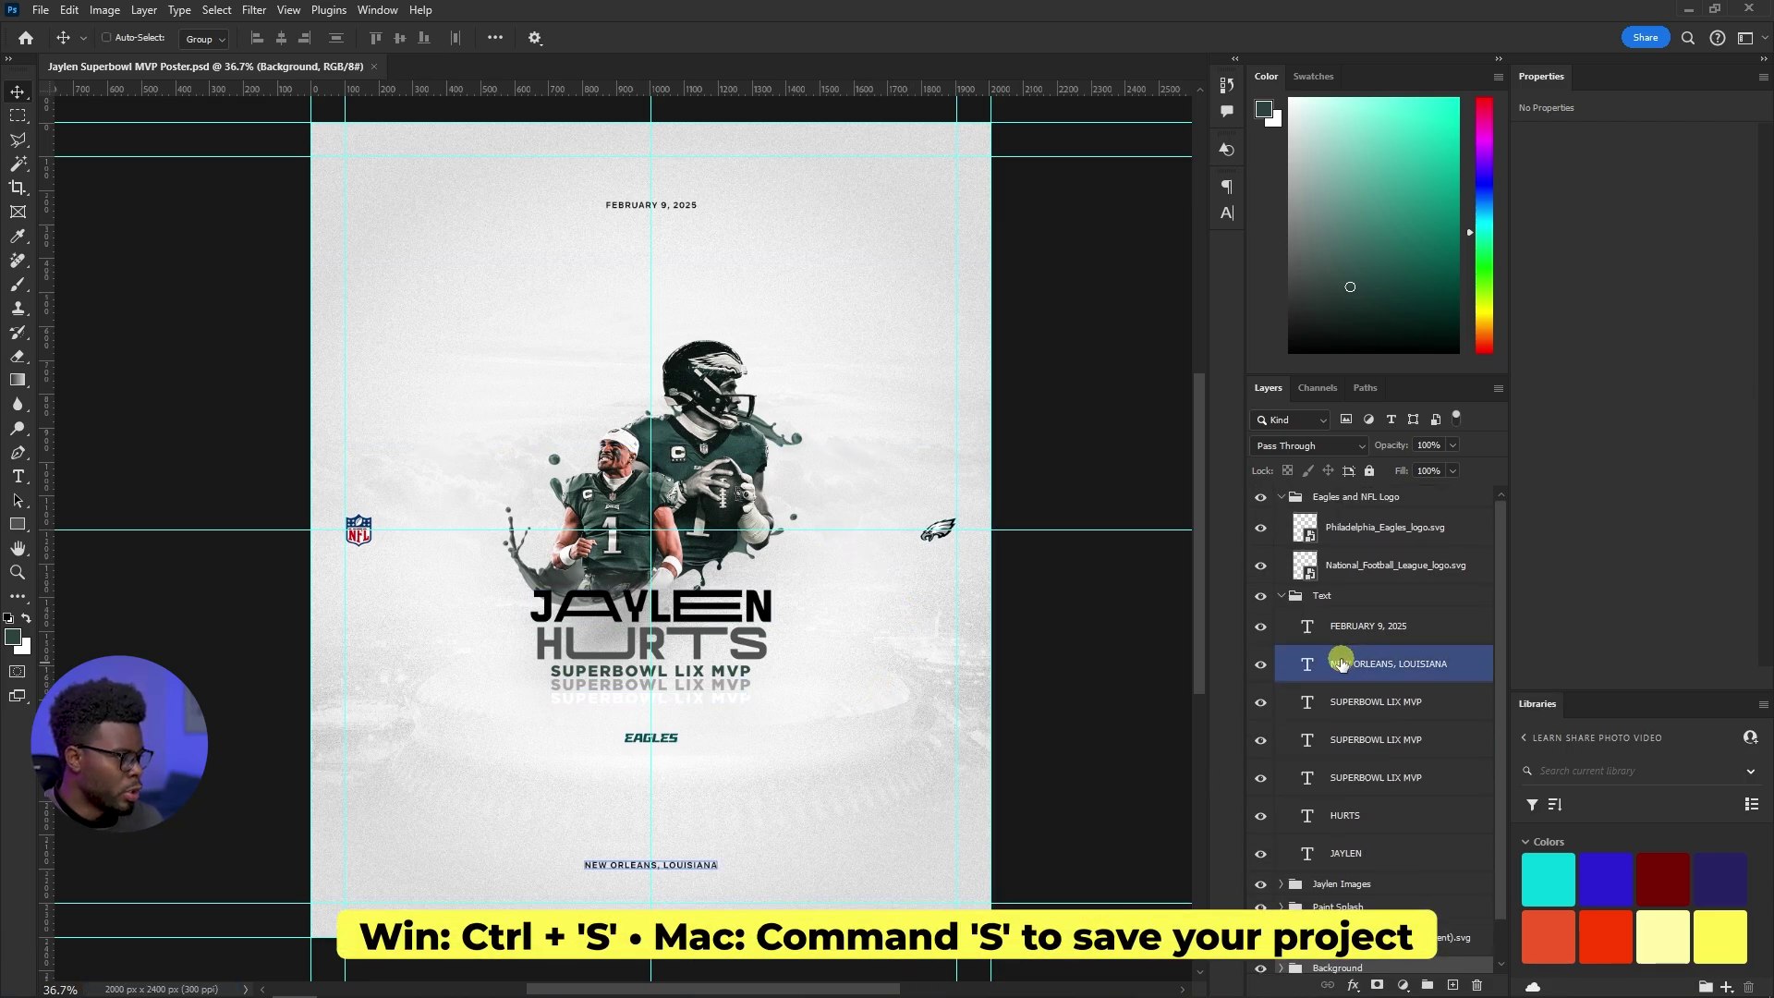
left_click(1285, 600)
left_click(1282, 597)
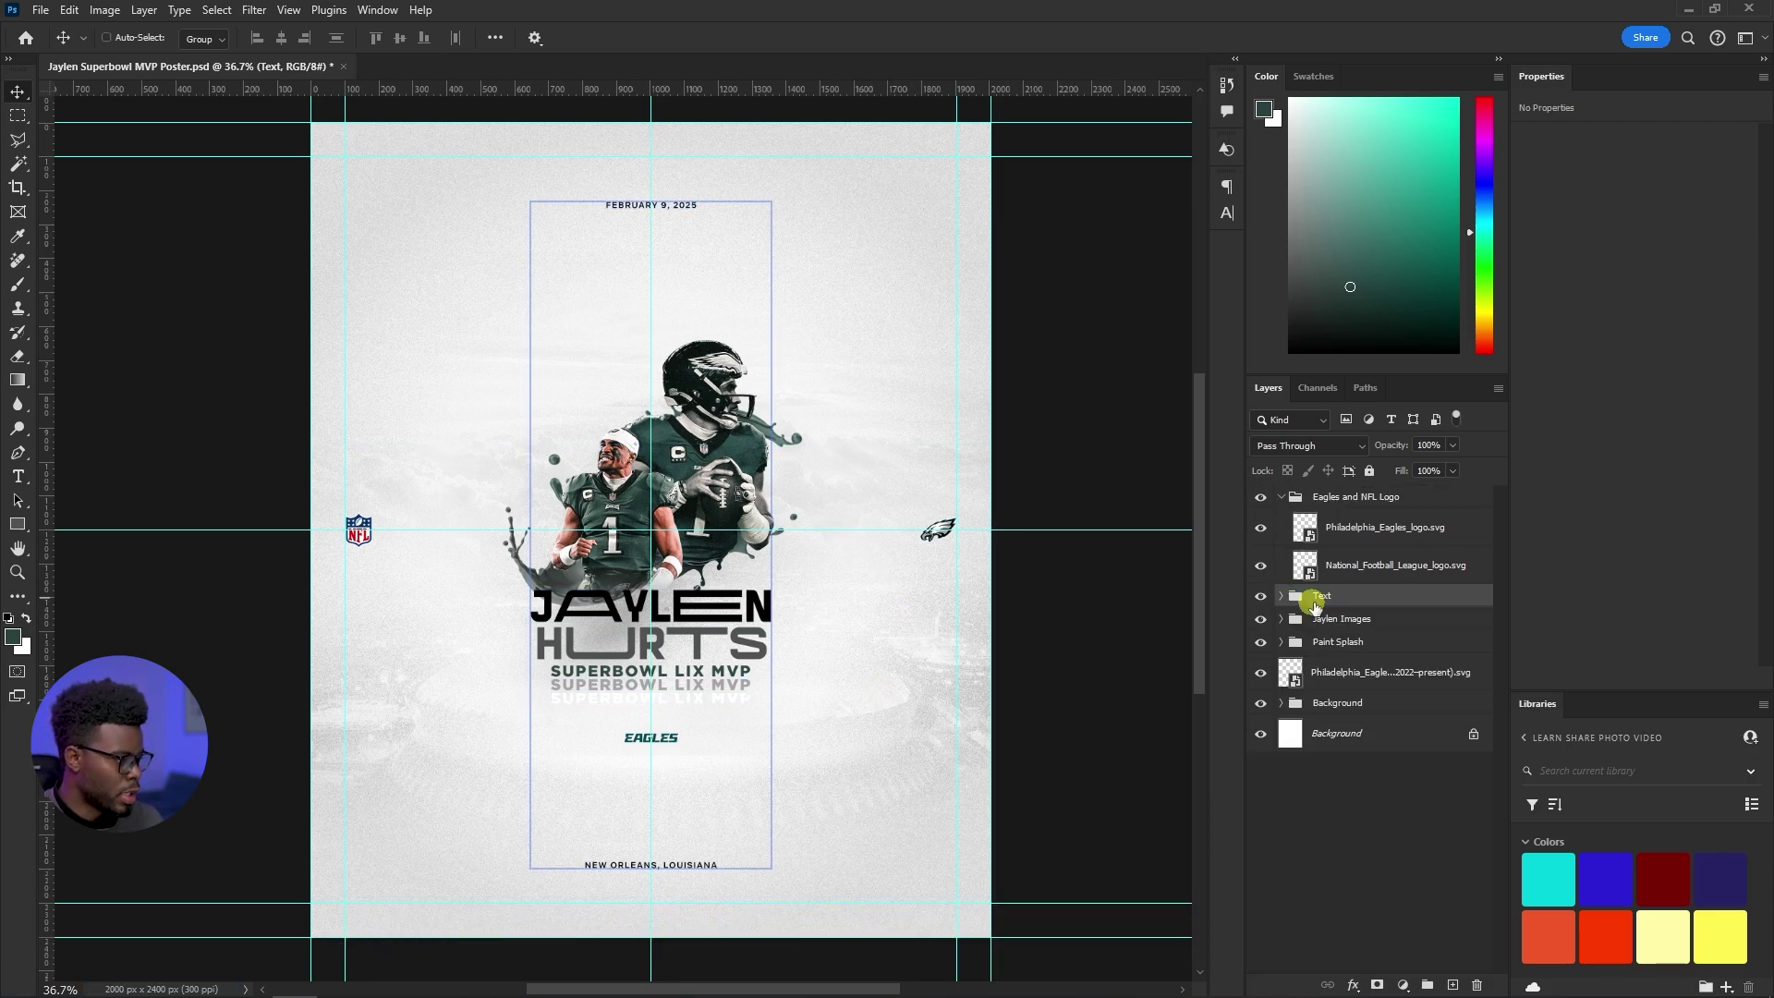
Move the NFL logo horizontally toward the players to X 300 px
left_click(1382, 565)
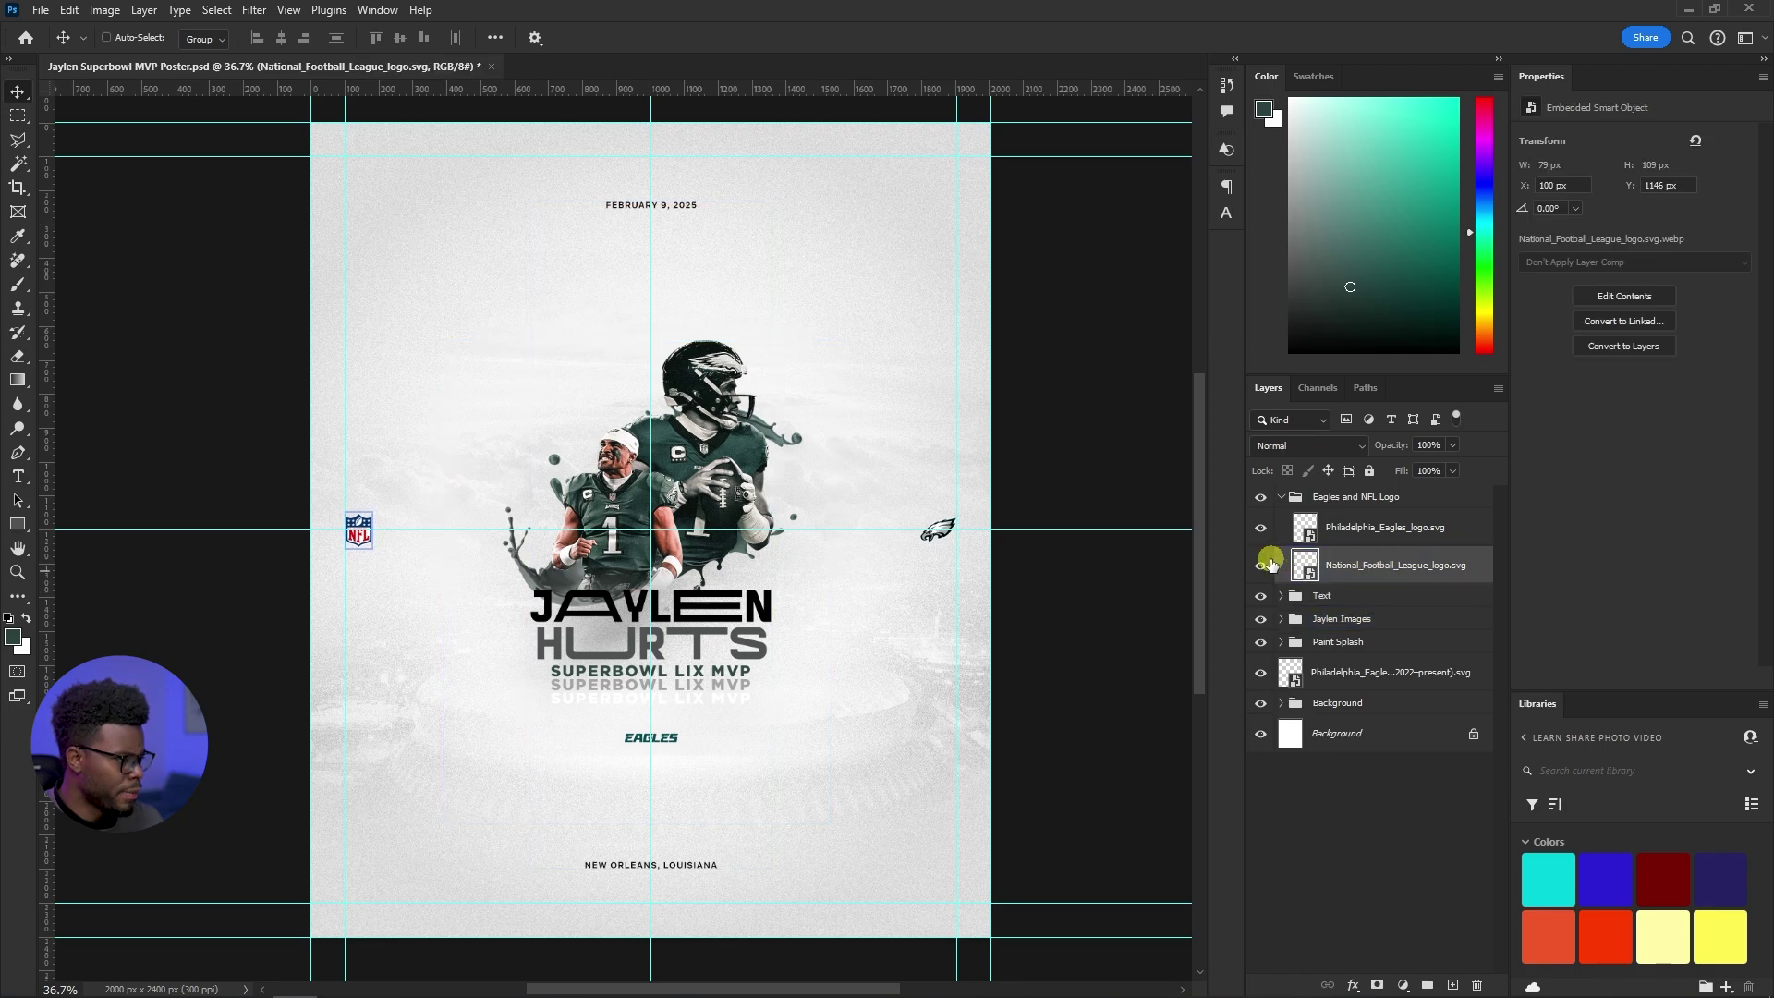
mouse_move(1270, 564)
left_mouse_down()
mouse_move(1259, 527)
mouse_move(1258, 543)
left_mouse_up()
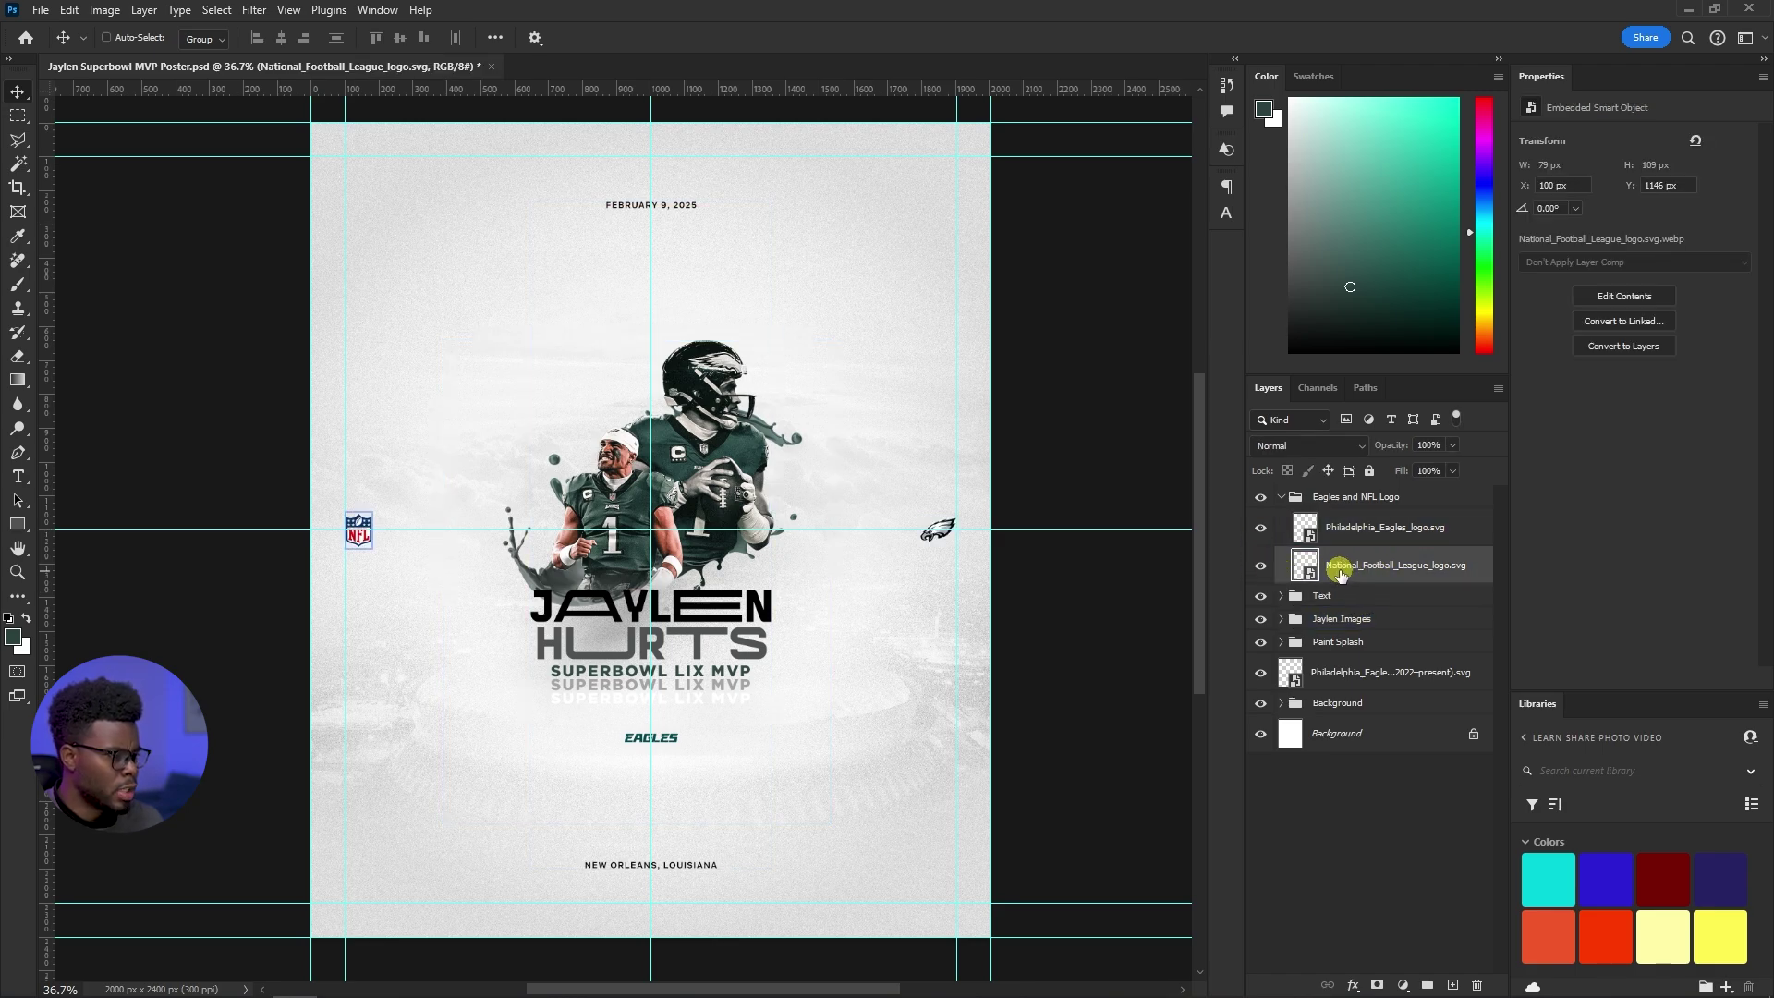
left_click(1308, 530)
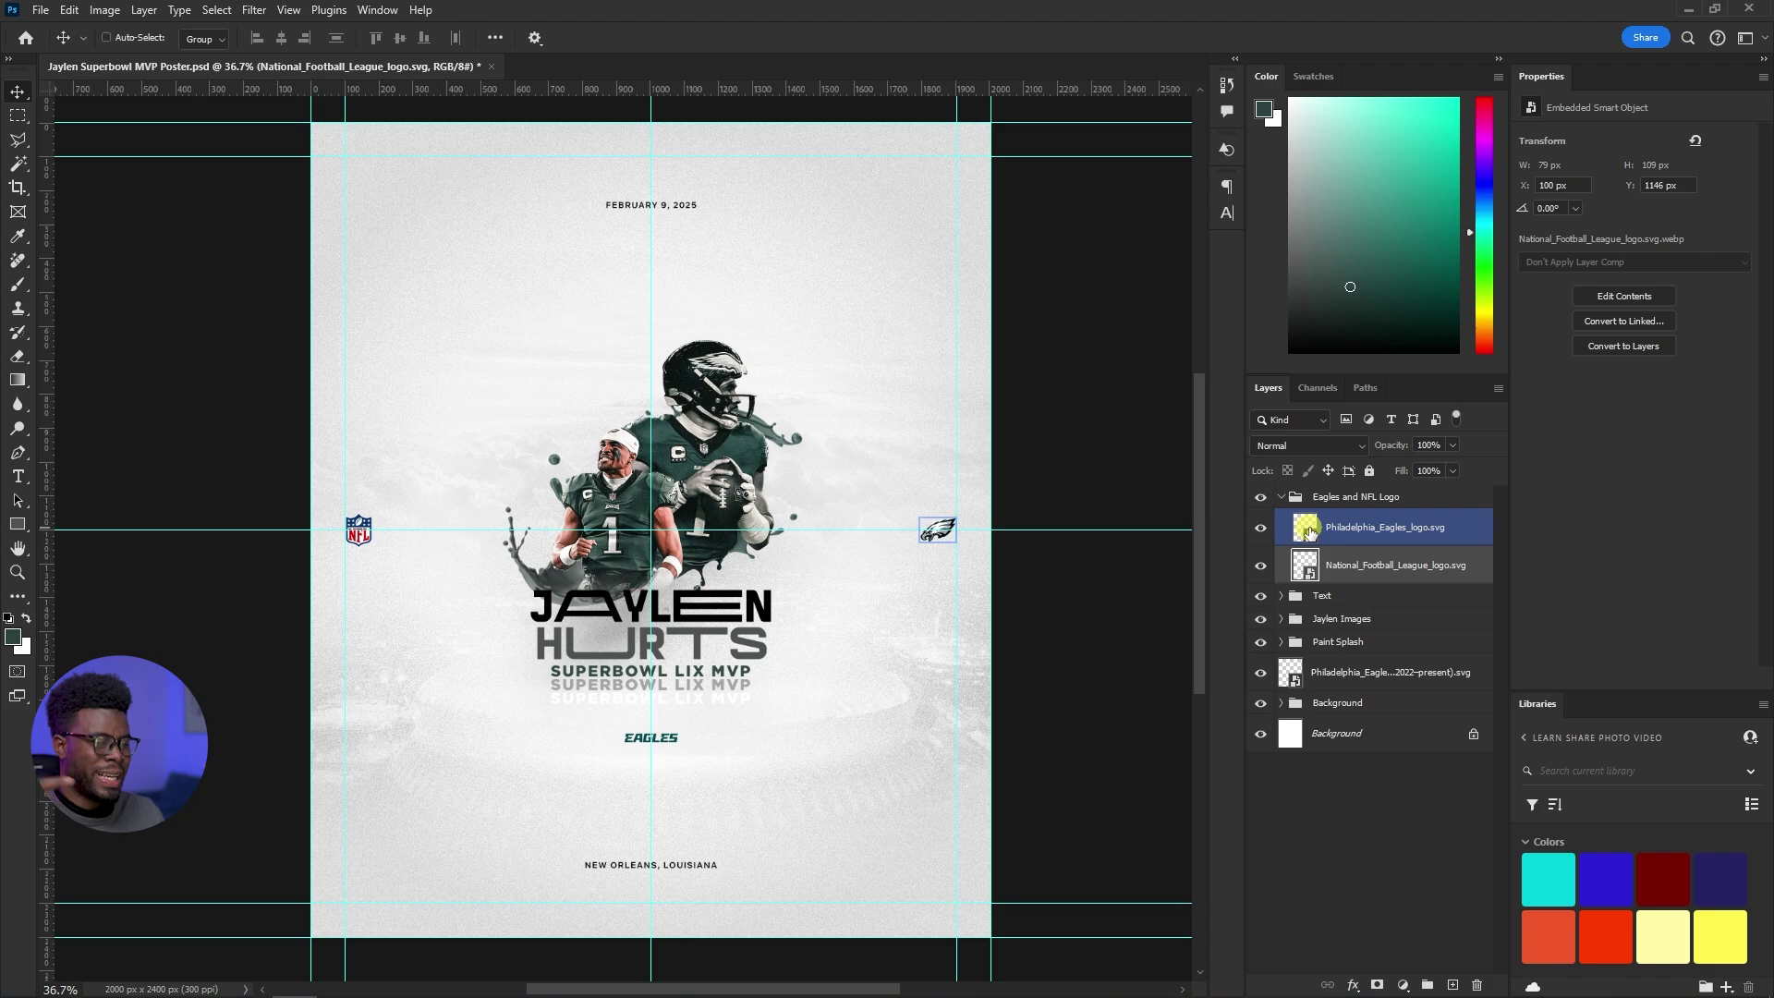
left_click(1297, 497)
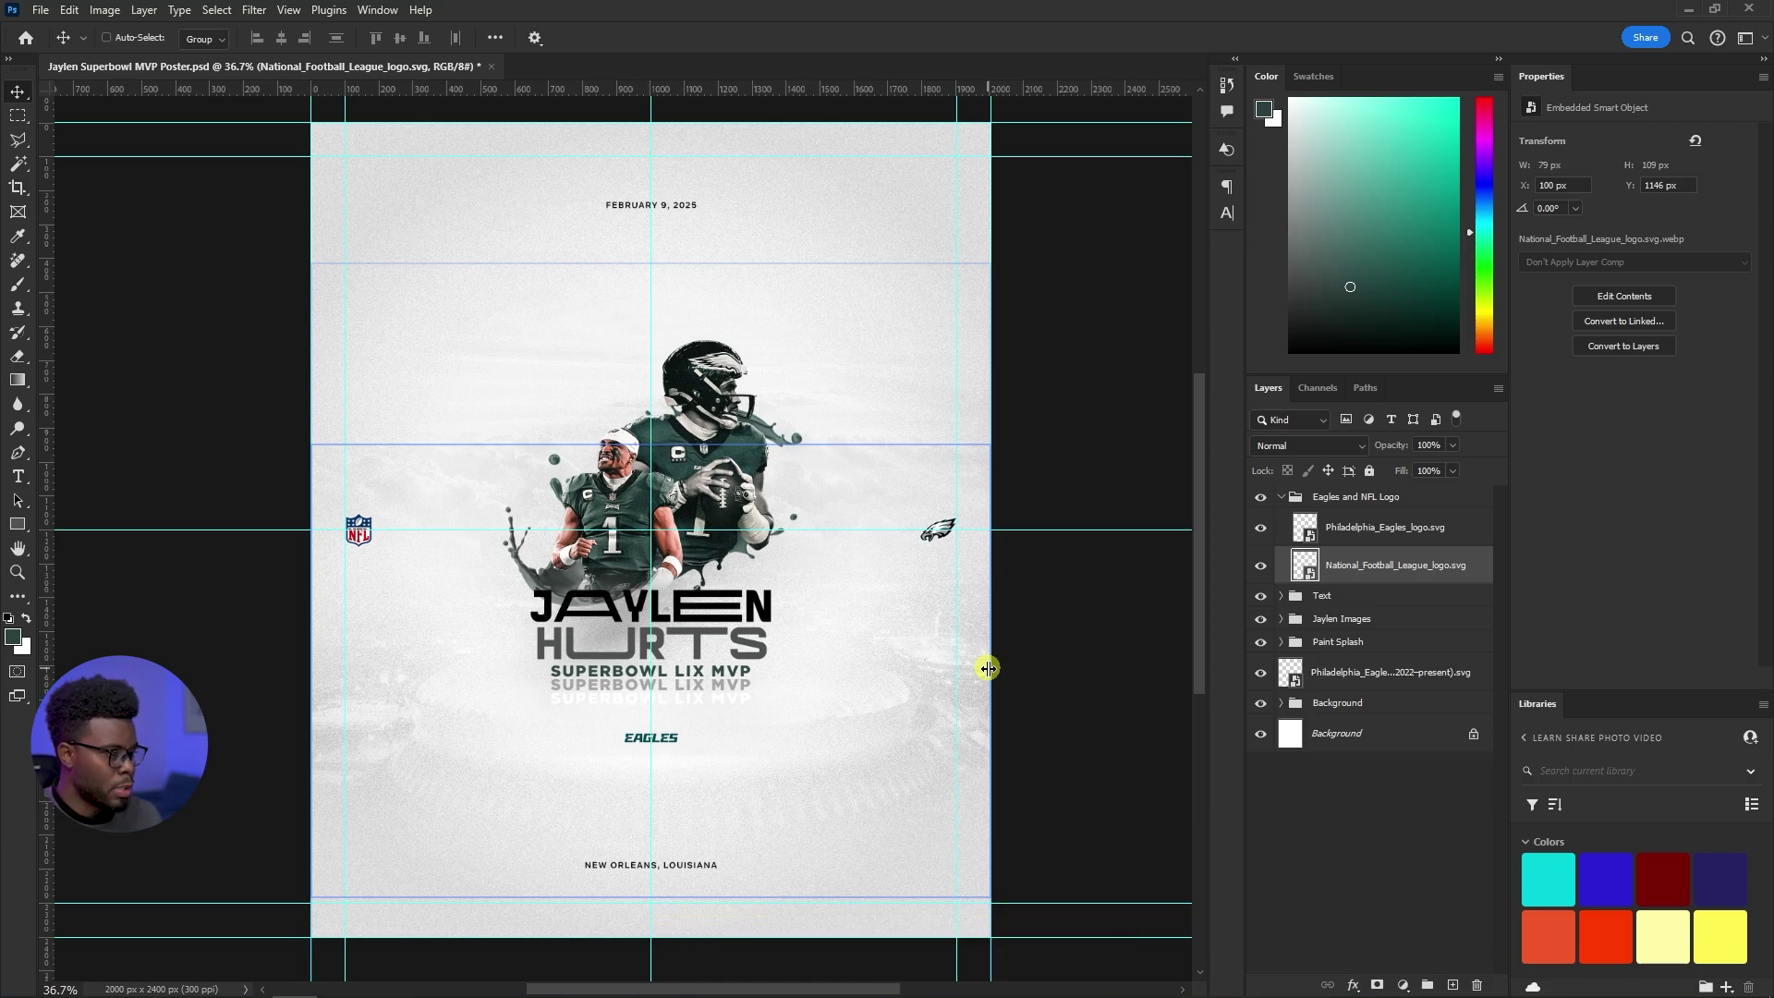
key("shift+Right")
key("shift+Right")
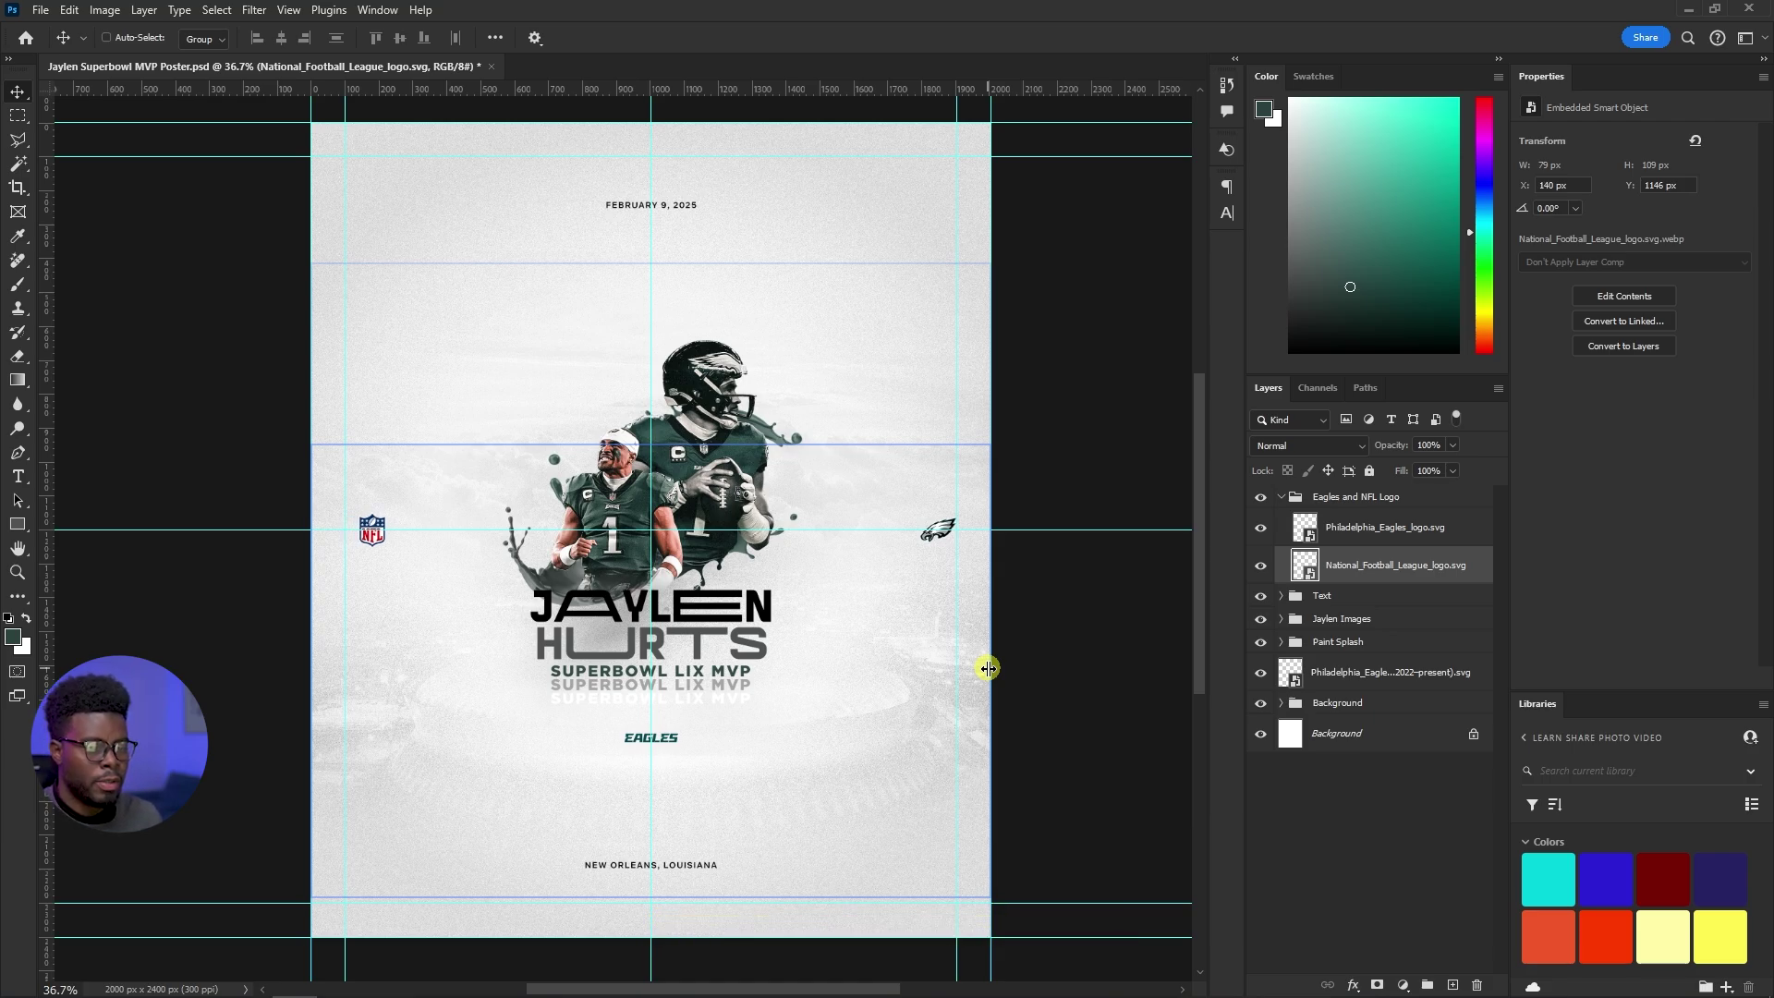
key("shift+Right")
key("shift+Right")
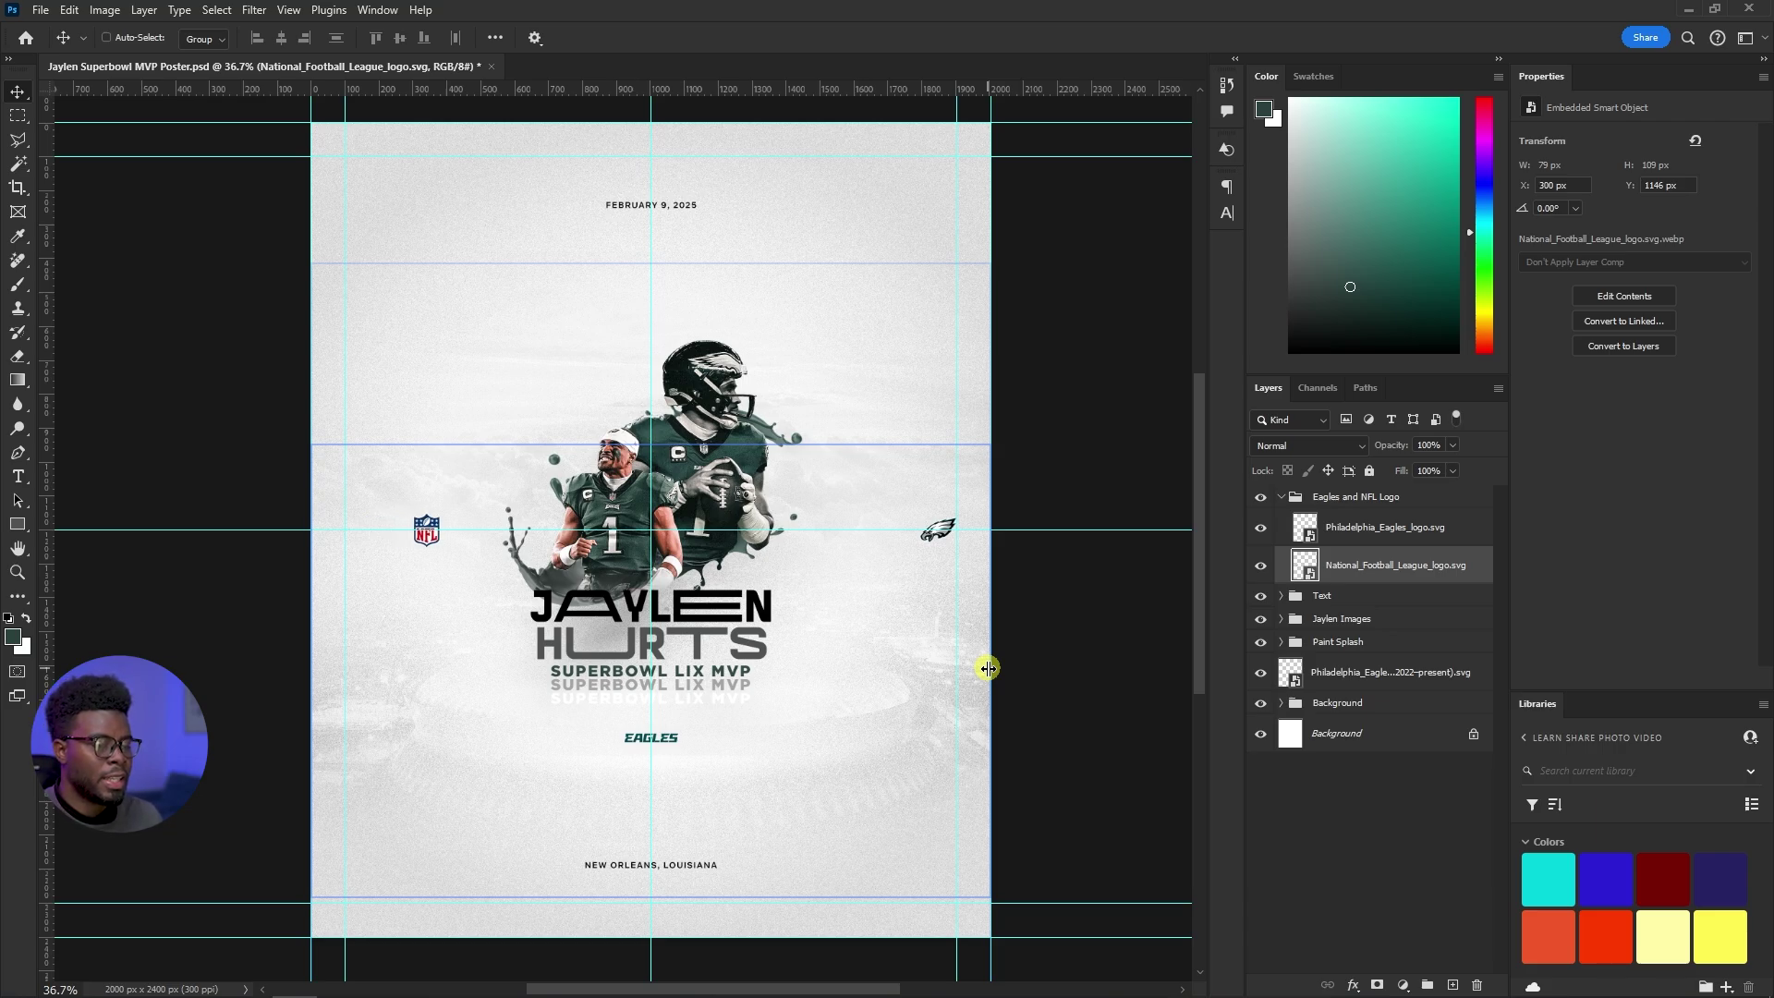
Move the Philadelphia Eagles logo horizontally toward the players to X 1591 px and save the document
left_click(1393, 529)
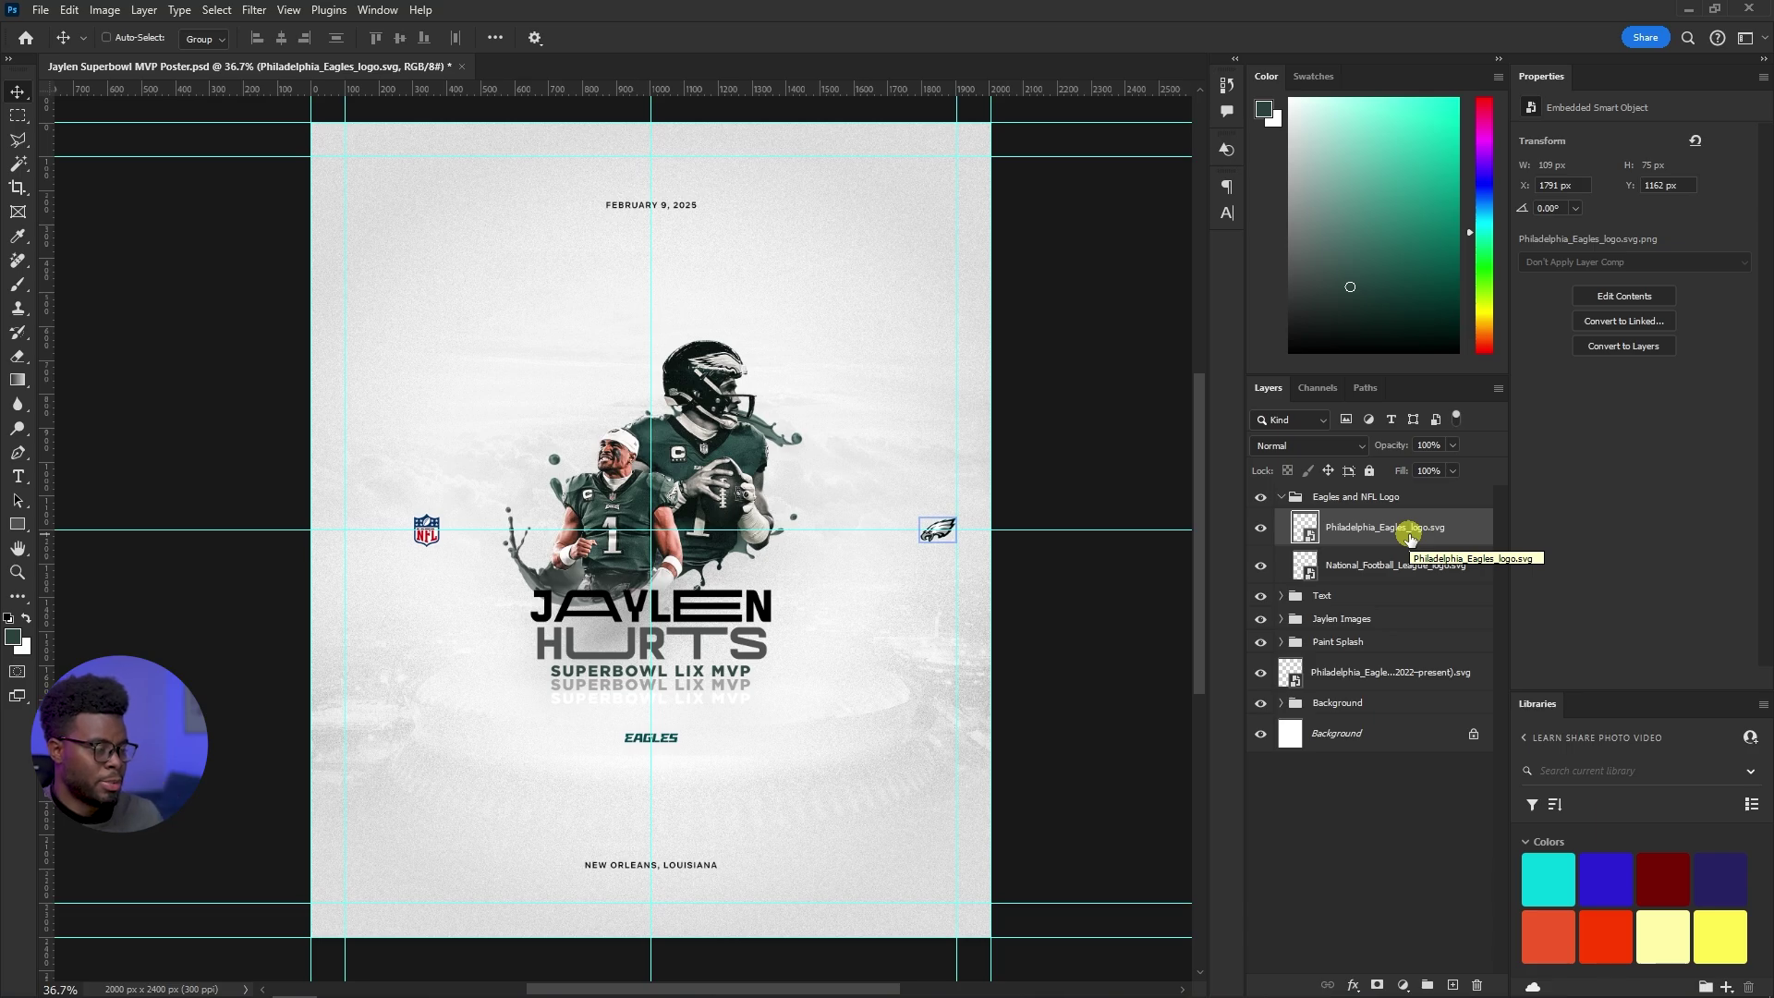
key("shift+Left")
key("shift+Left")
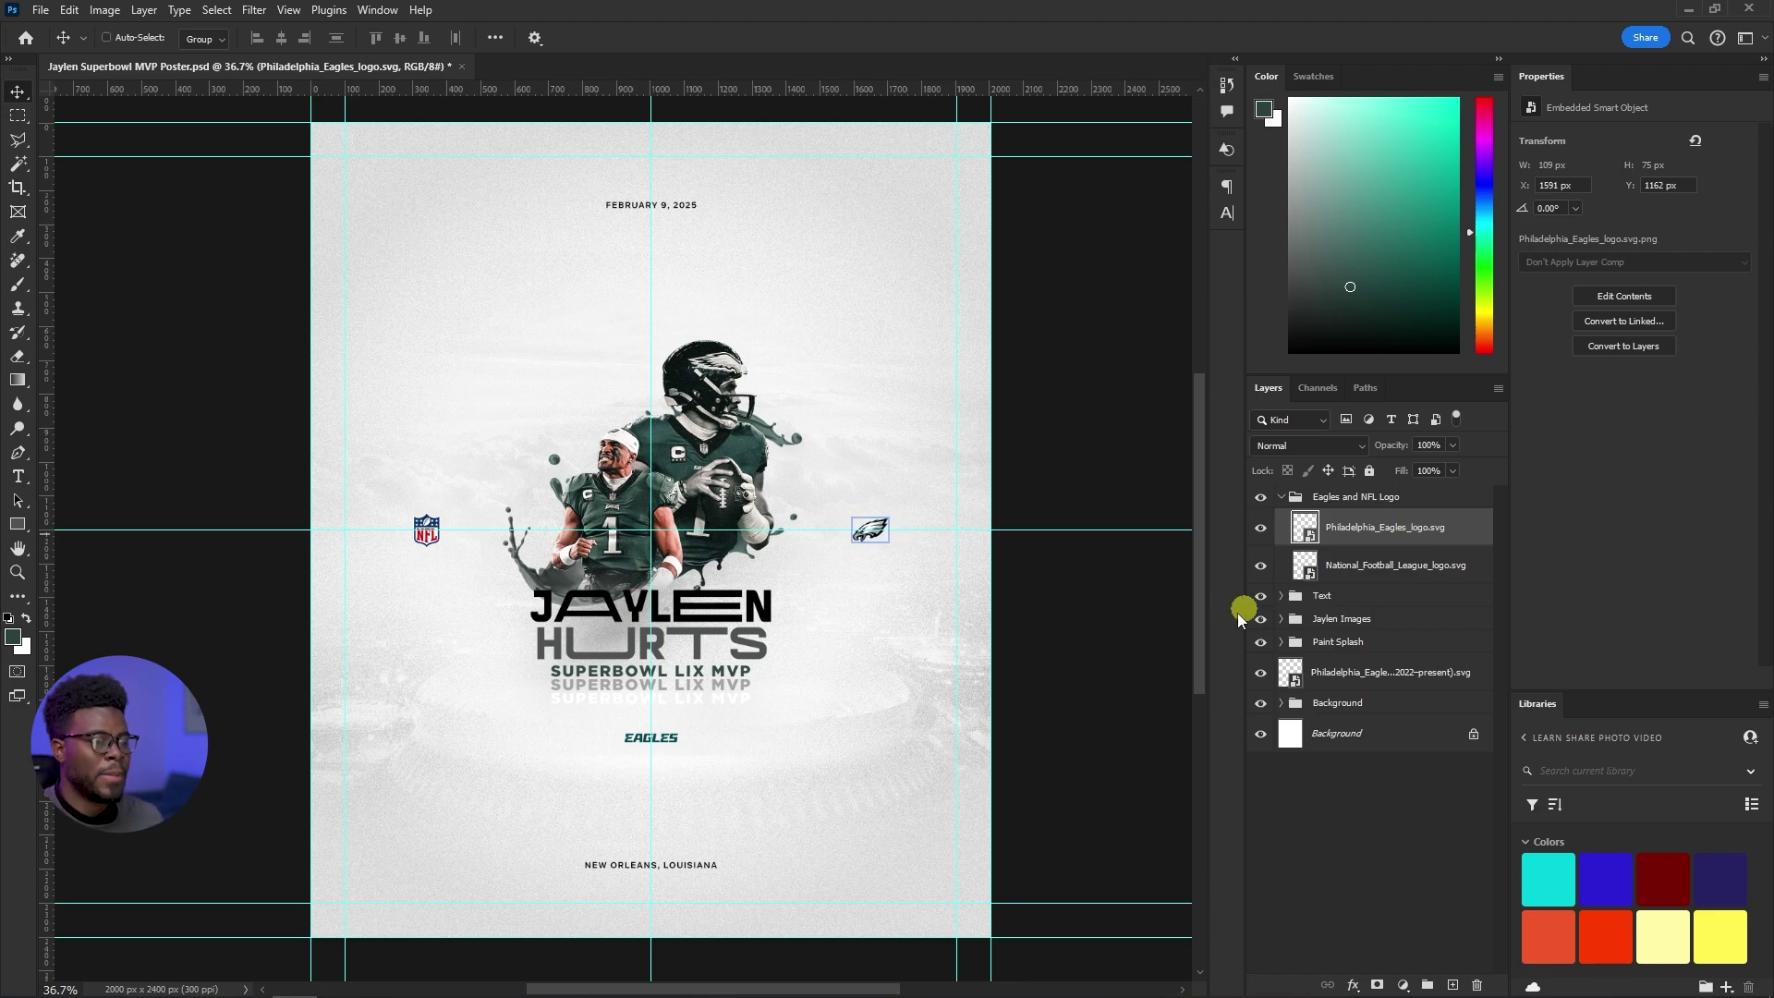
scroll(838, 376, "left", 1)
key("ctrl+s")
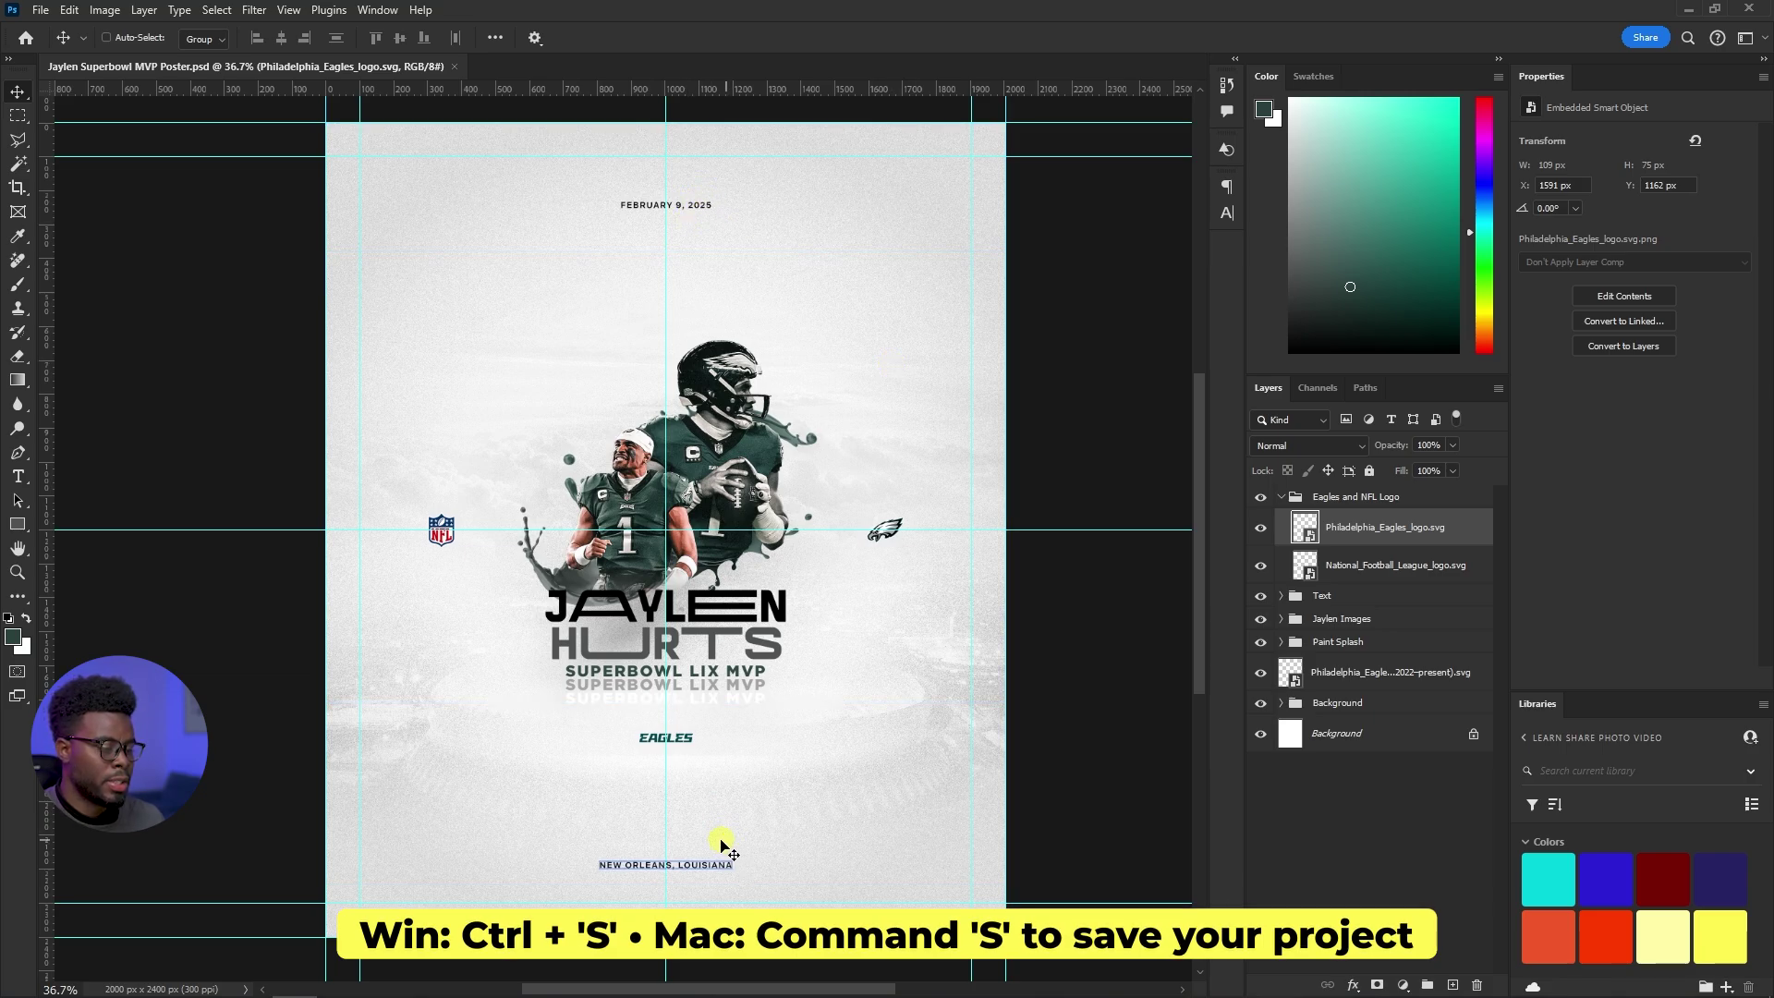
Set the font size of the NEW ORLEANS, LOUISIANA text layer in the Text group to 4 pt
left_click(1281, 595)
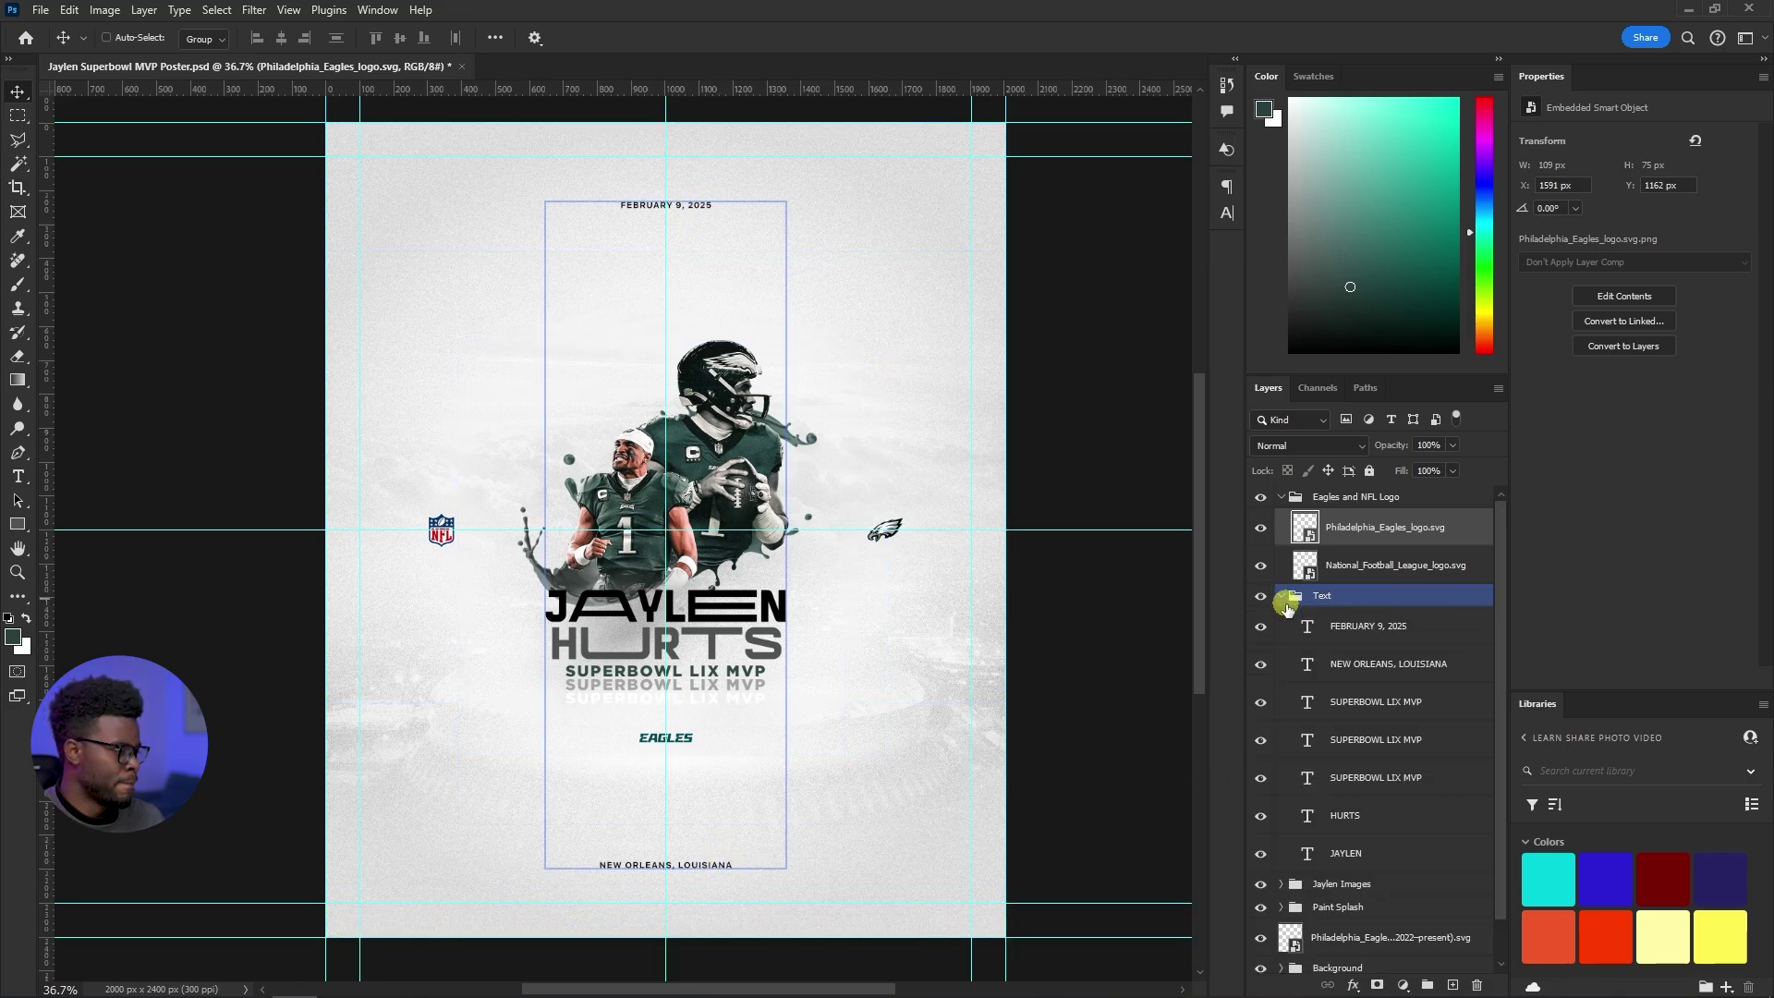
left_click(1378, 672)
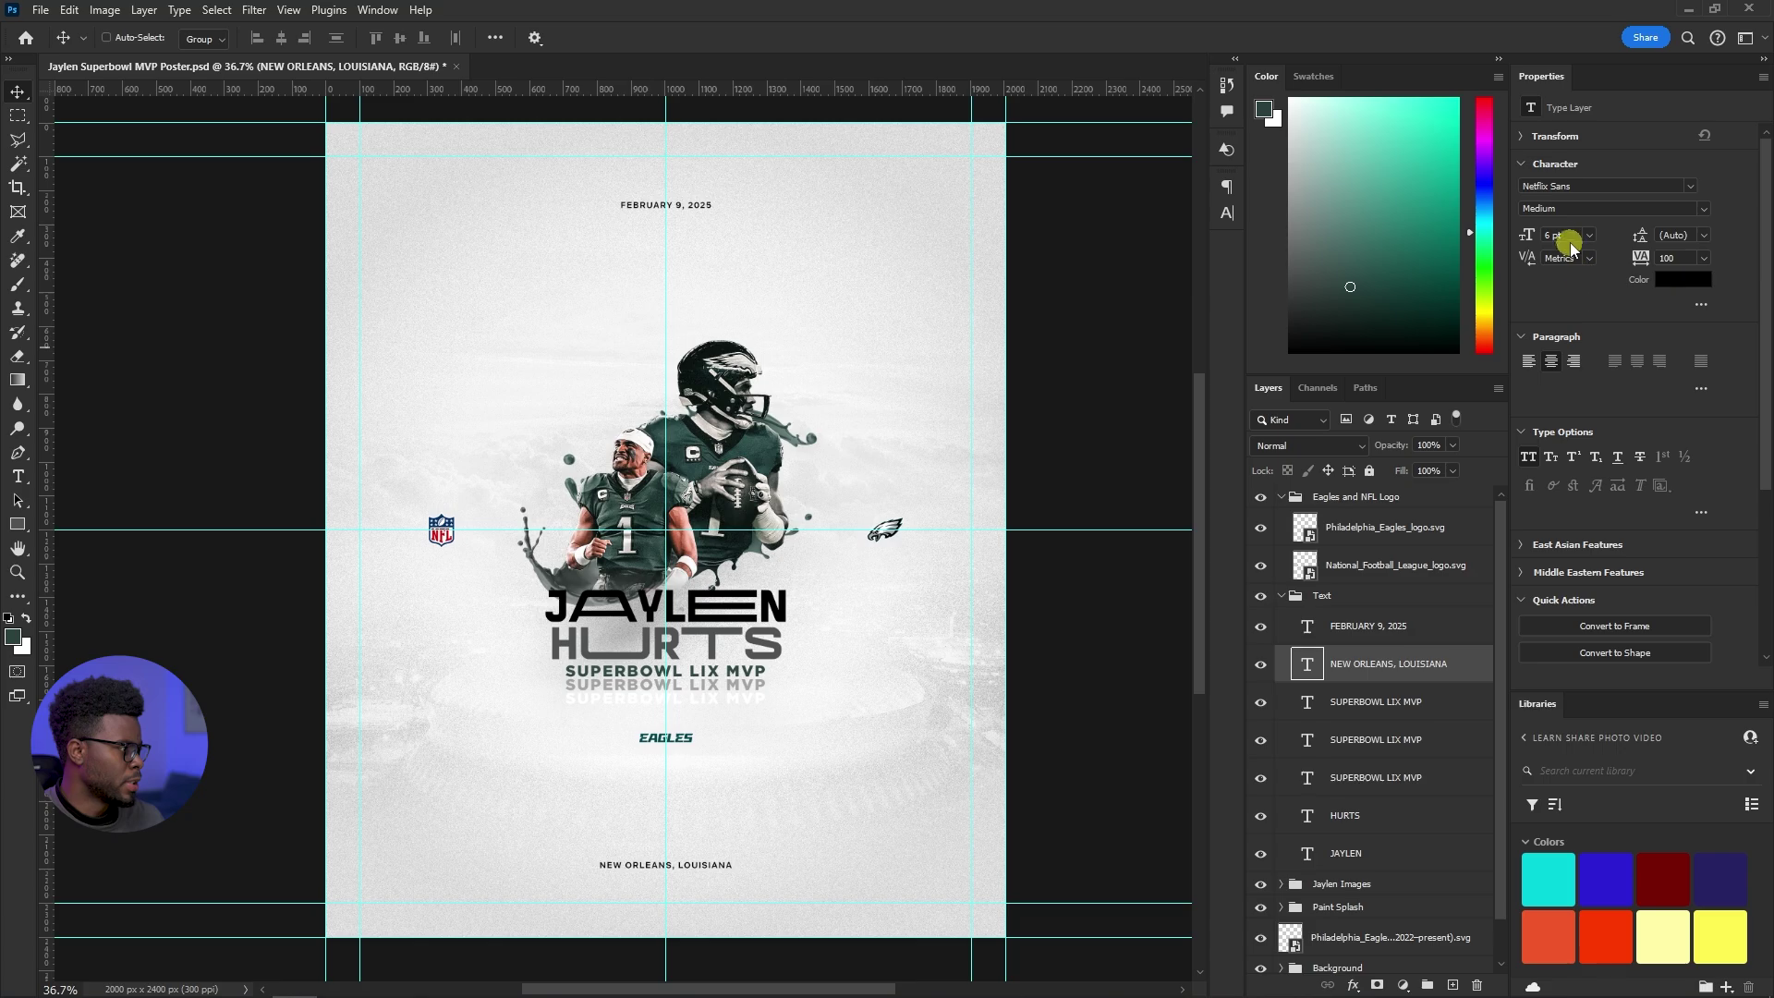
left_click_drag(1568, 236, 1477, 227)
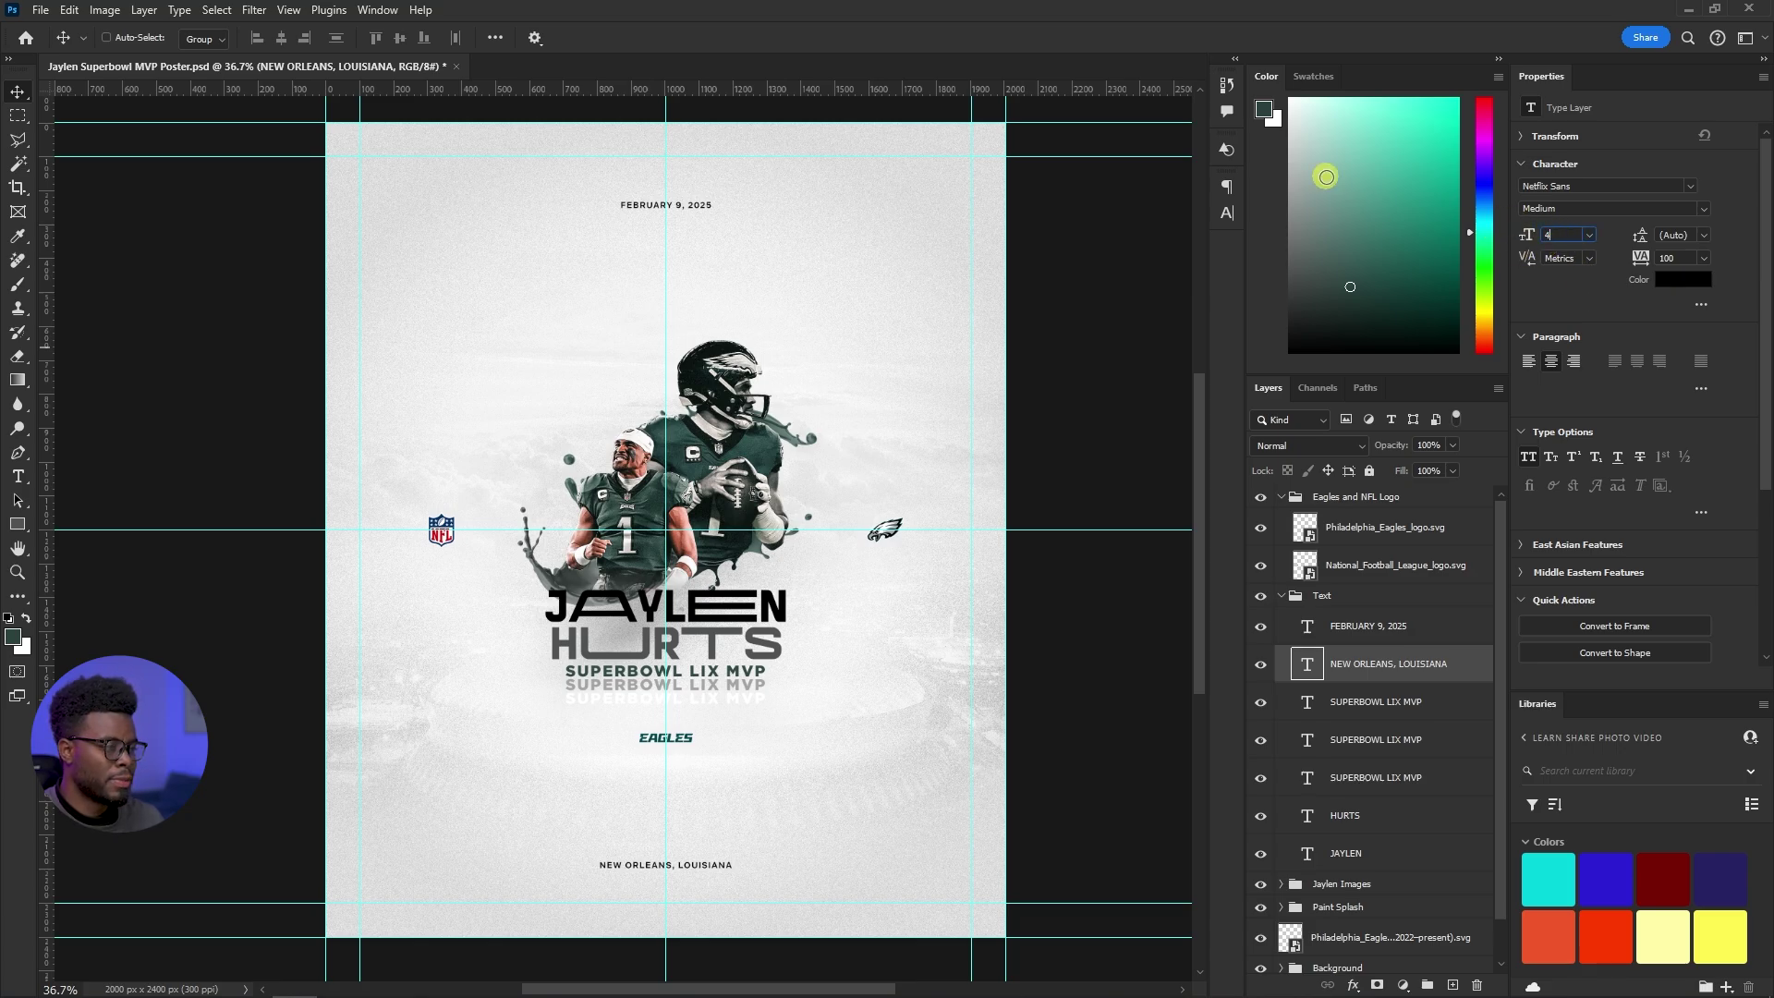
type("4")
key("Return")
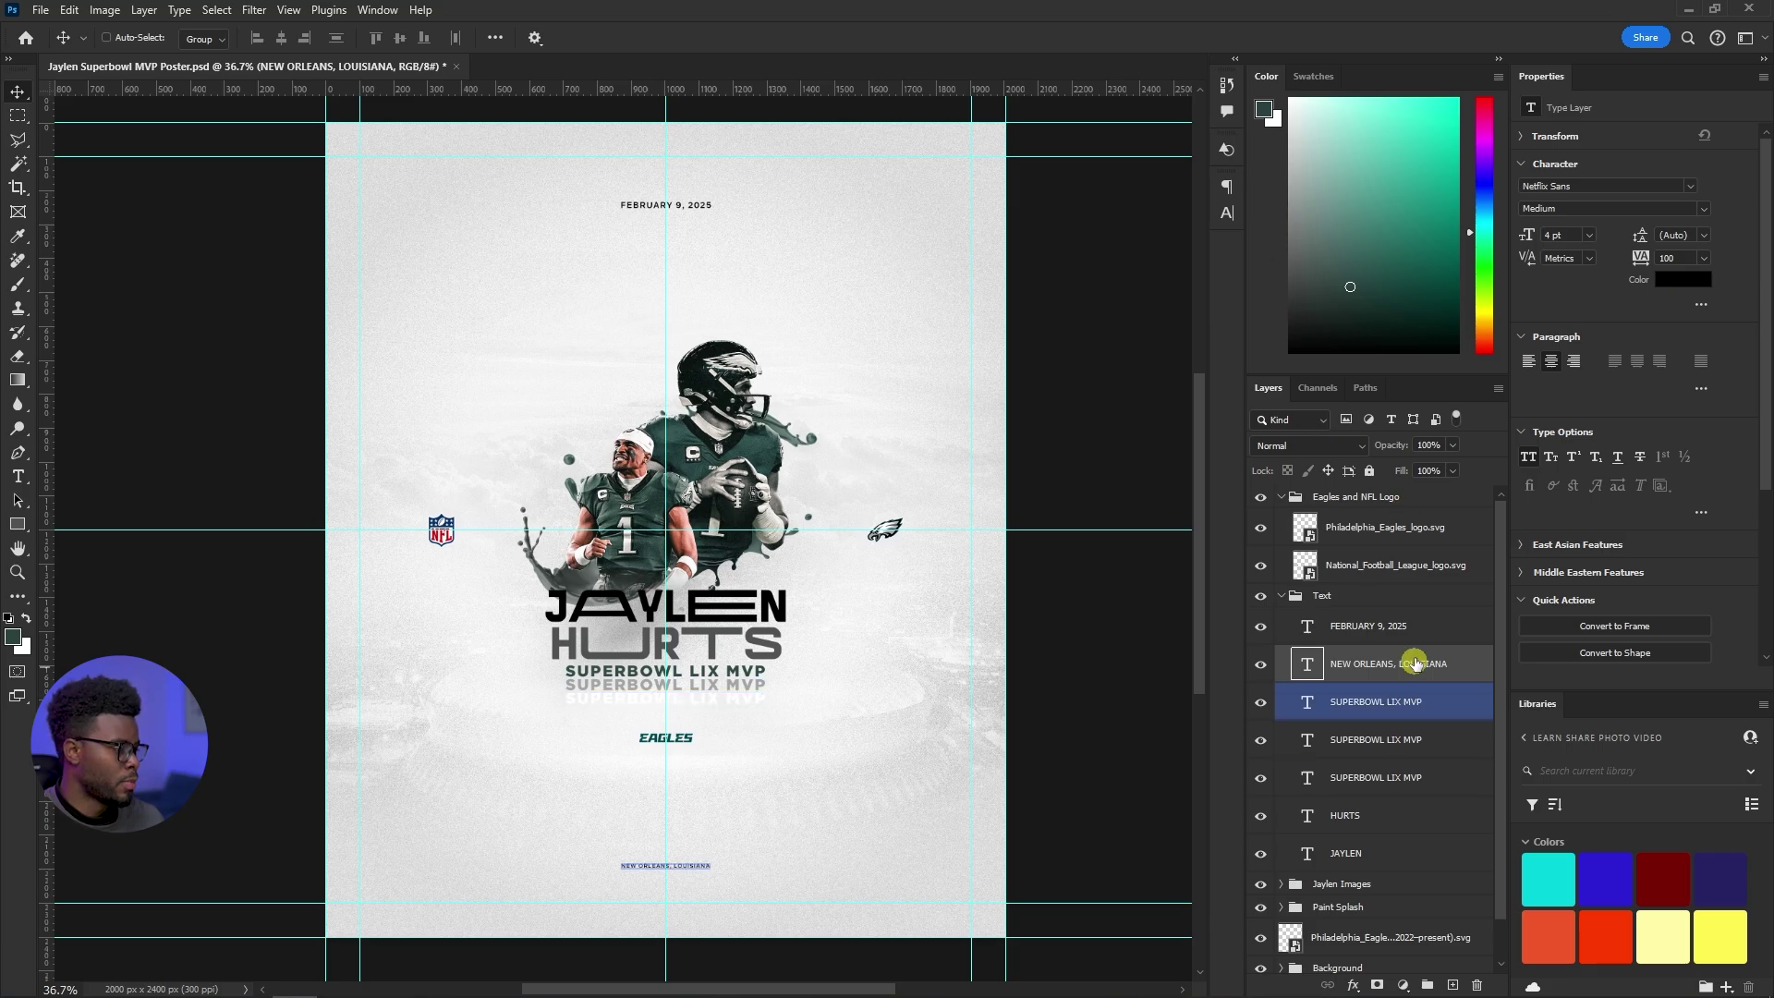
Set the font size of the FEBRUARY 9, 2025 text layer to 4 pt and save the document
left_click(1423, 626)
left_click(1559, 237)
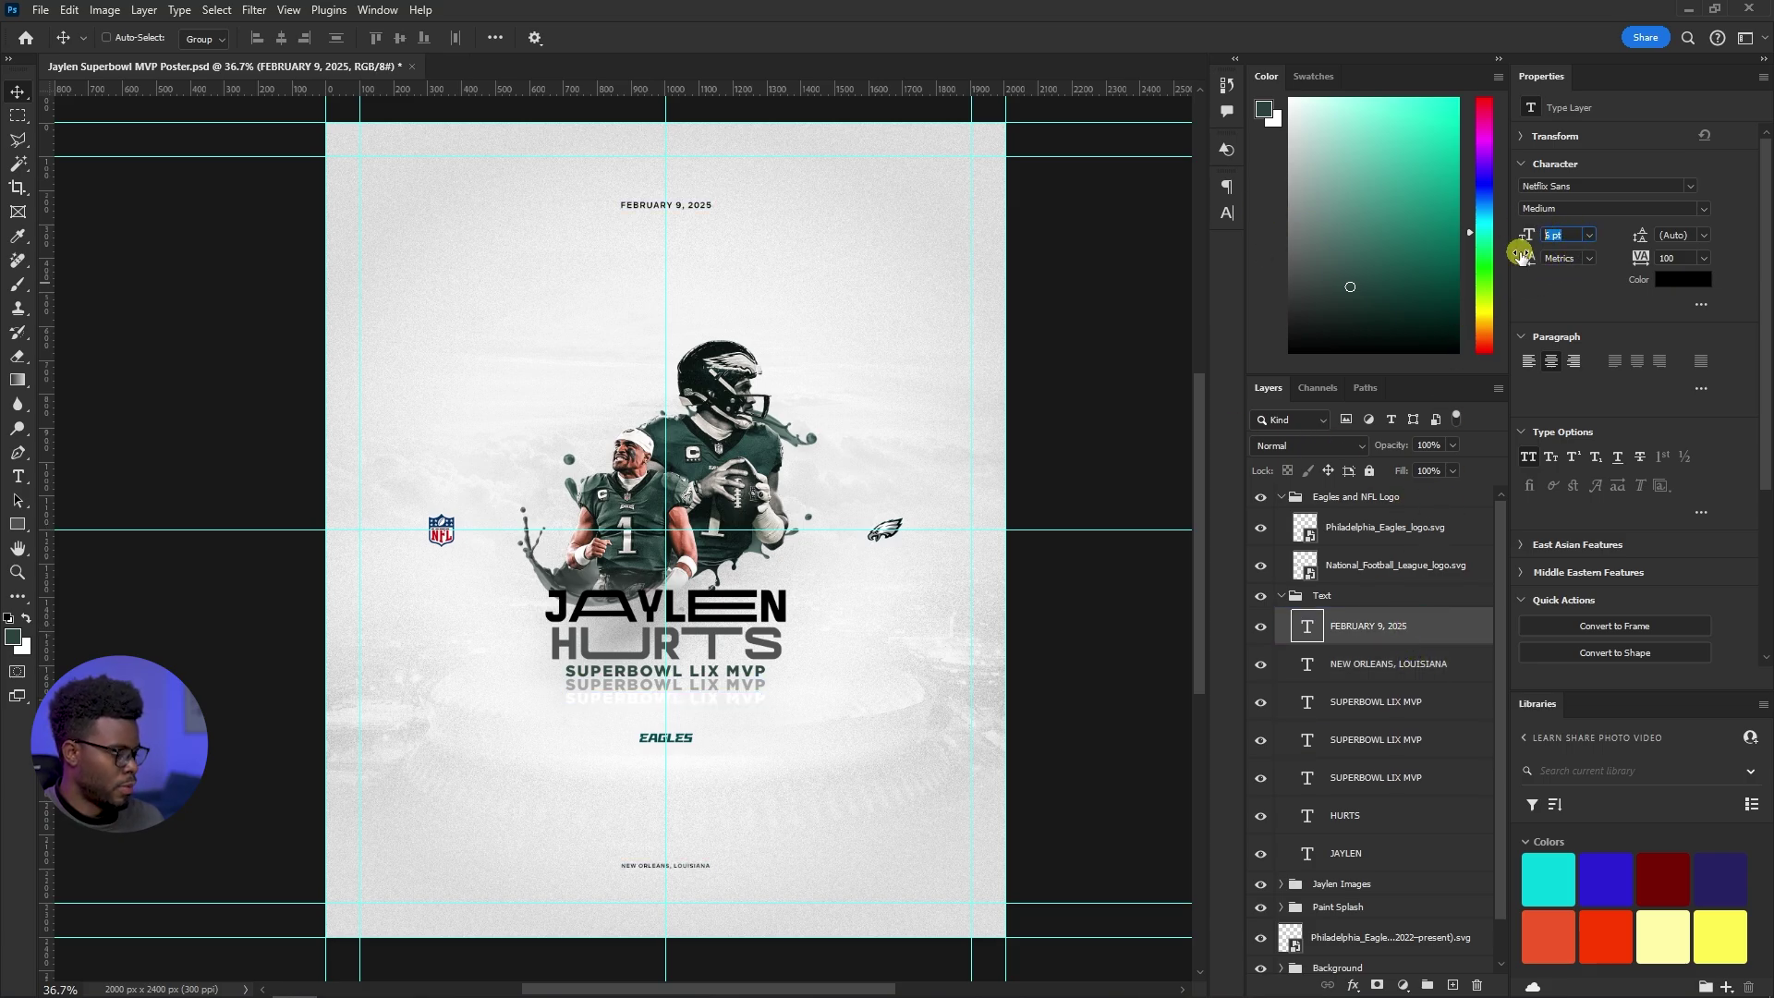
type("4")
key("Return")
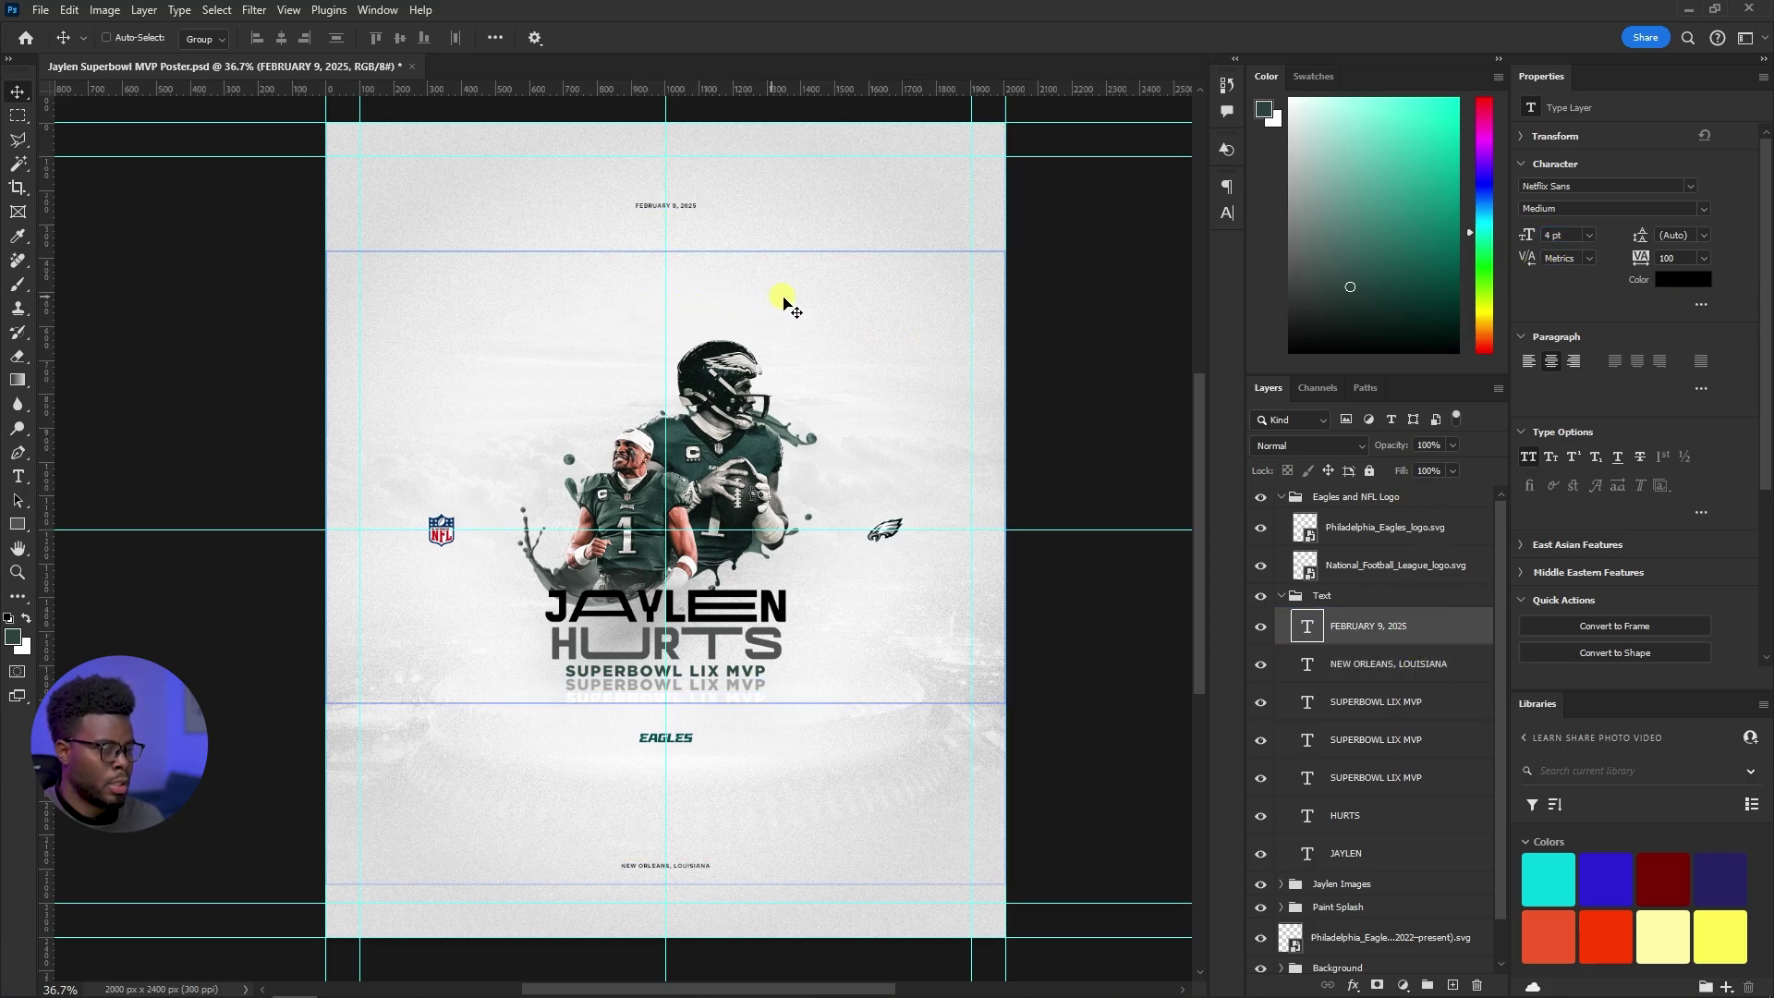
key("ctrl+s")
Collapse the Text and Eagles and NFL Logo groups and select the locked Background layer
left_click(1295, 602)
left_click(1281, 595)
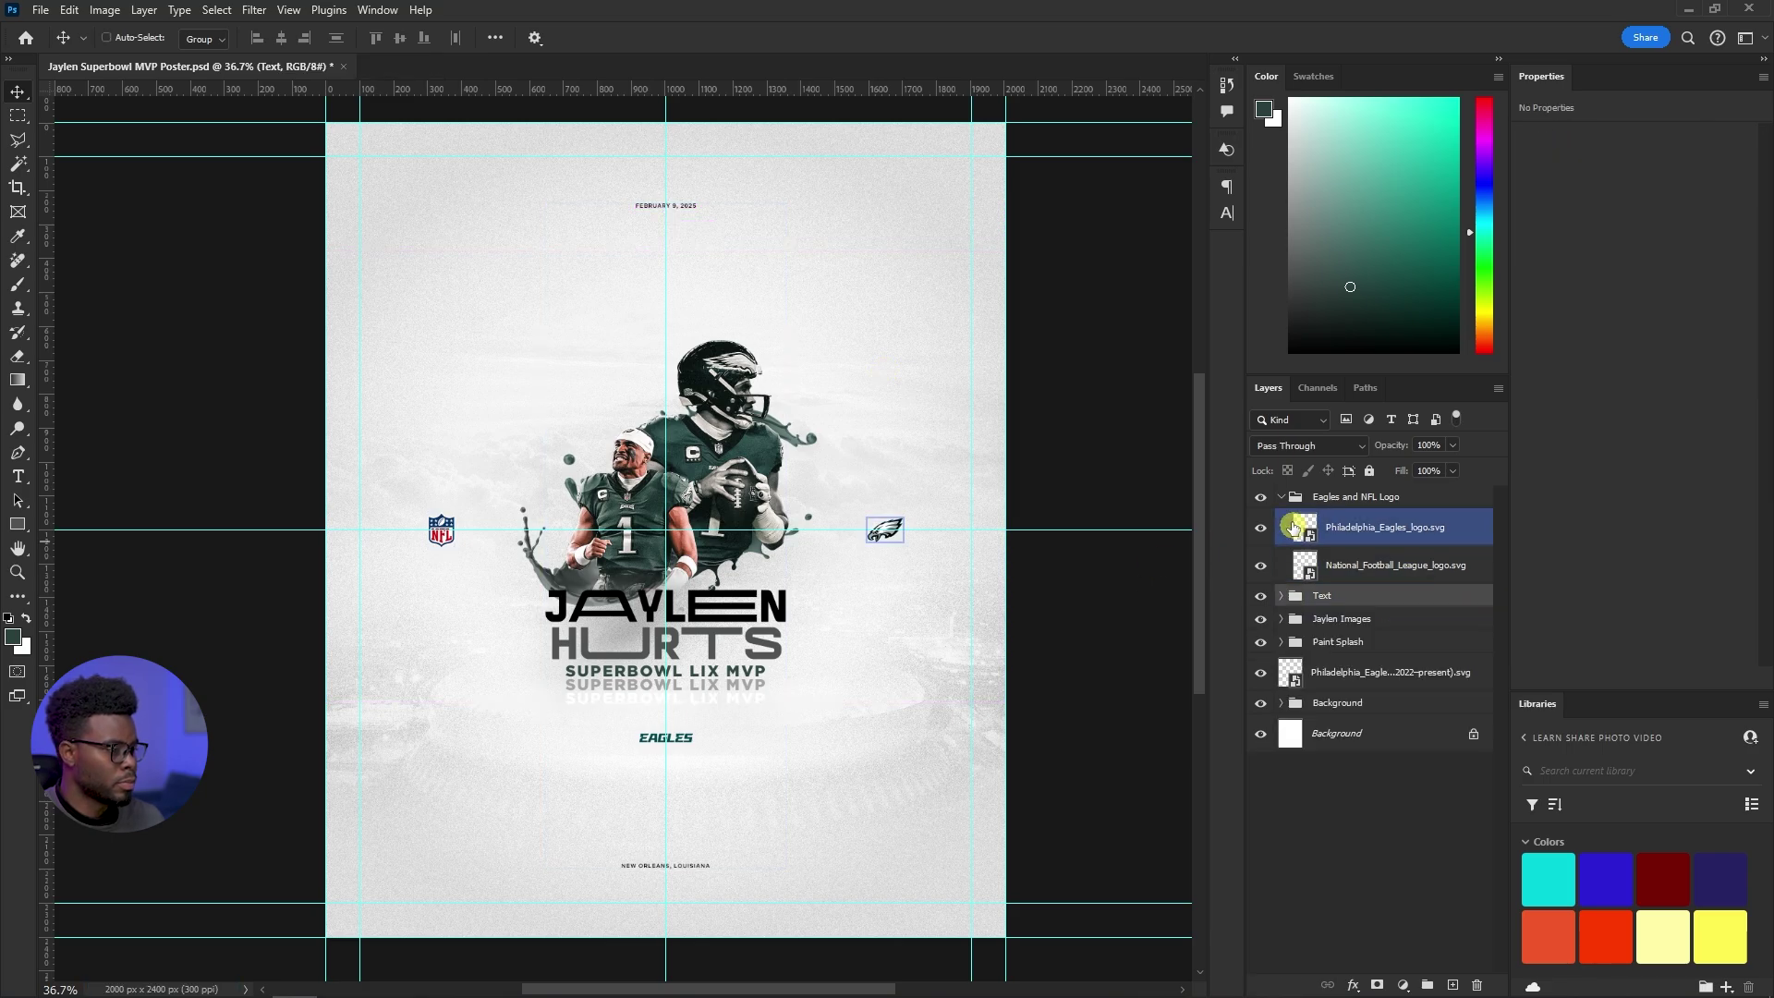
left_click(1281, 496)
left_click(1386, 650)
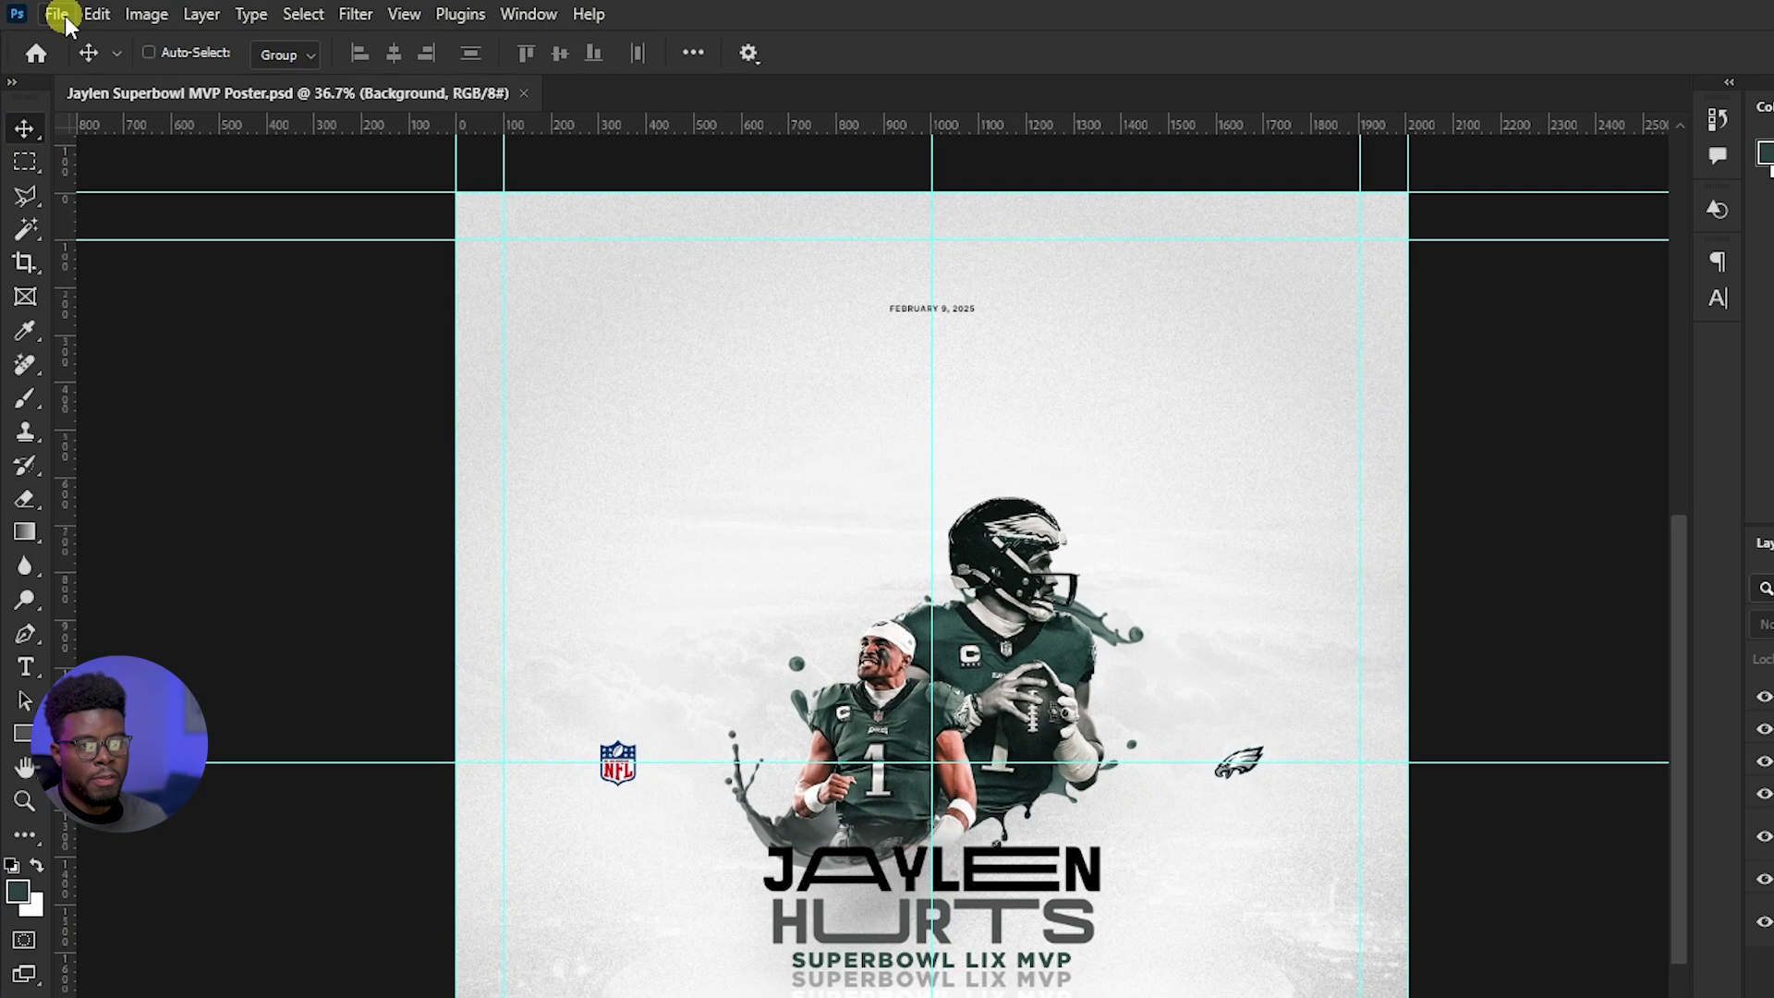
Save a copy of the poster as a JPEG named Jaylen Superbowl MVP Poster, at Maximum quality 12 with the Progressive format option
left_click(65, 15)
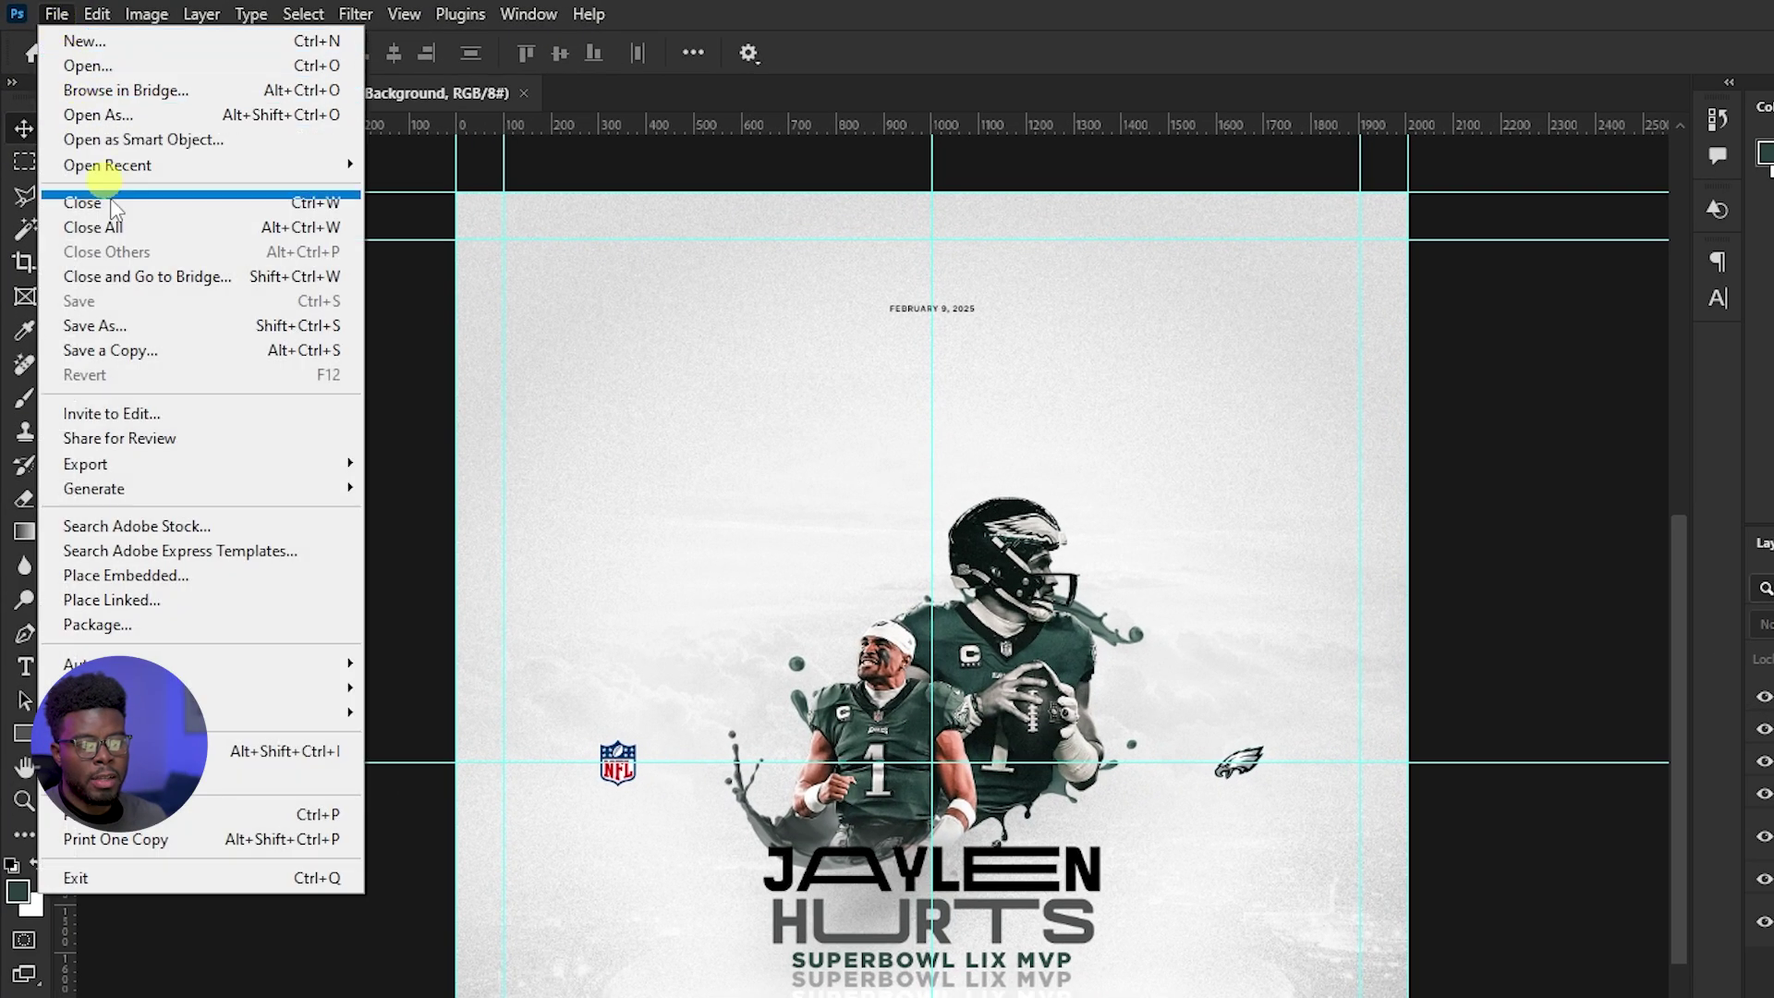
left_click(187, 343)
left_click_drag(384, 621, 586, 615)
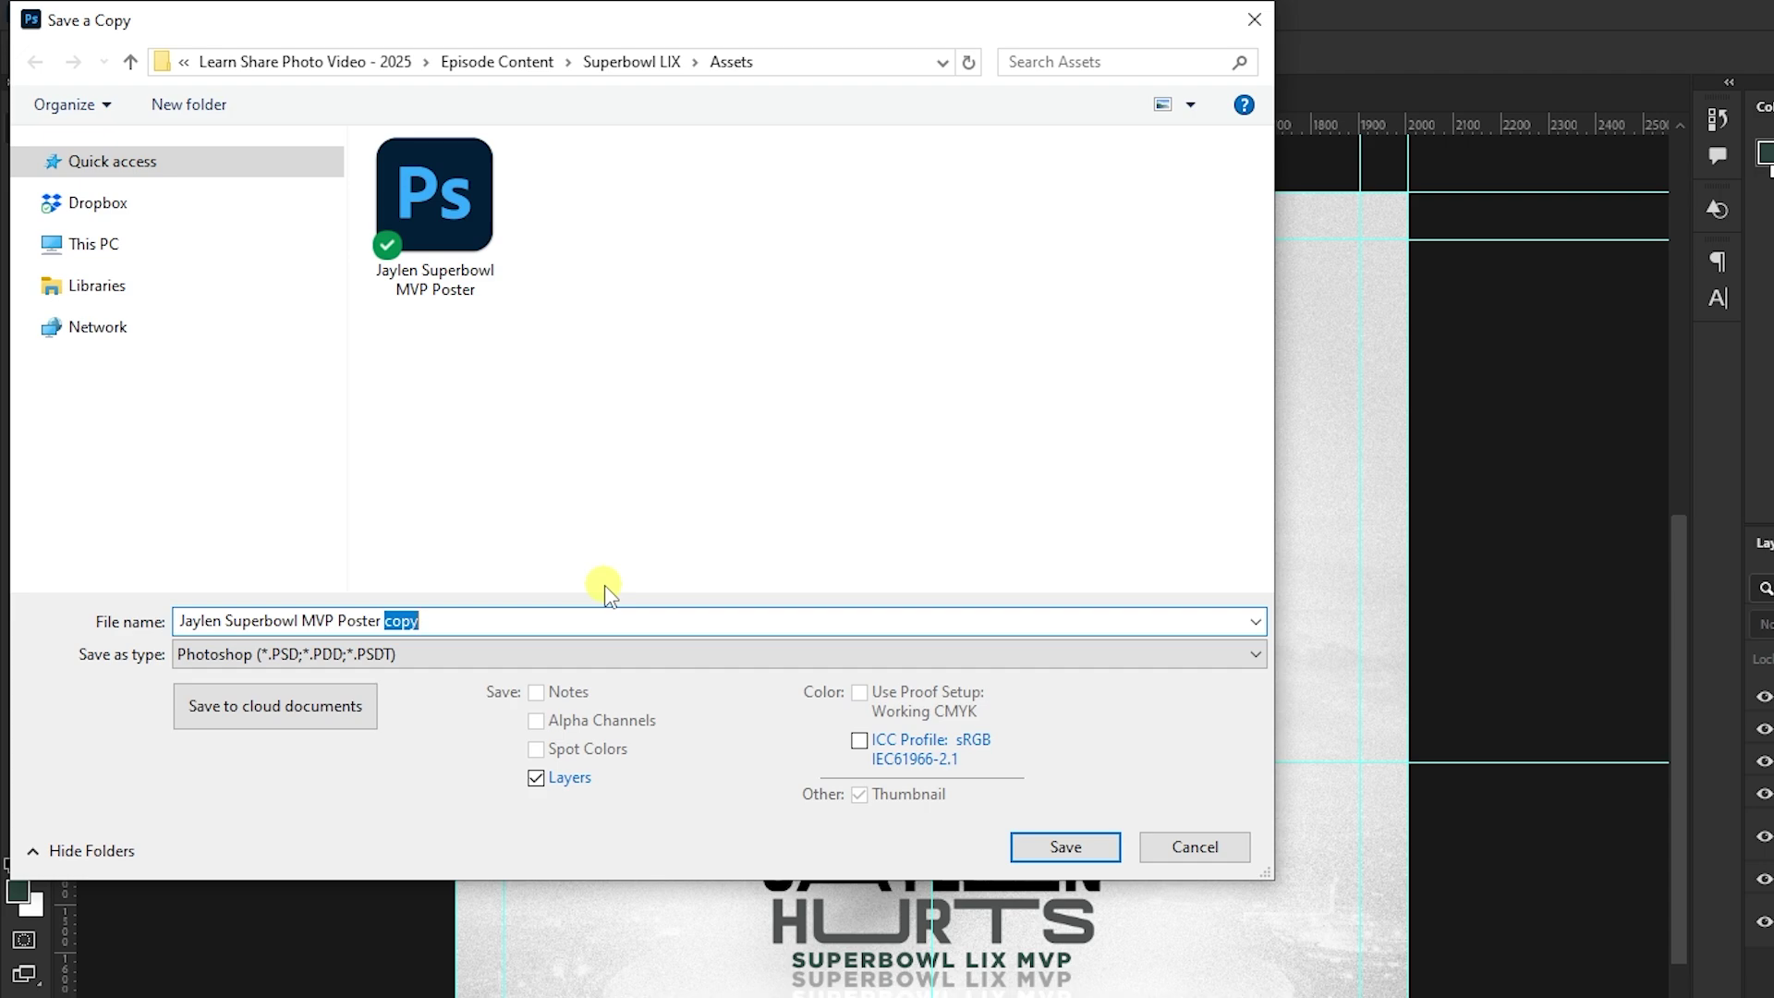
key("BackSpace")
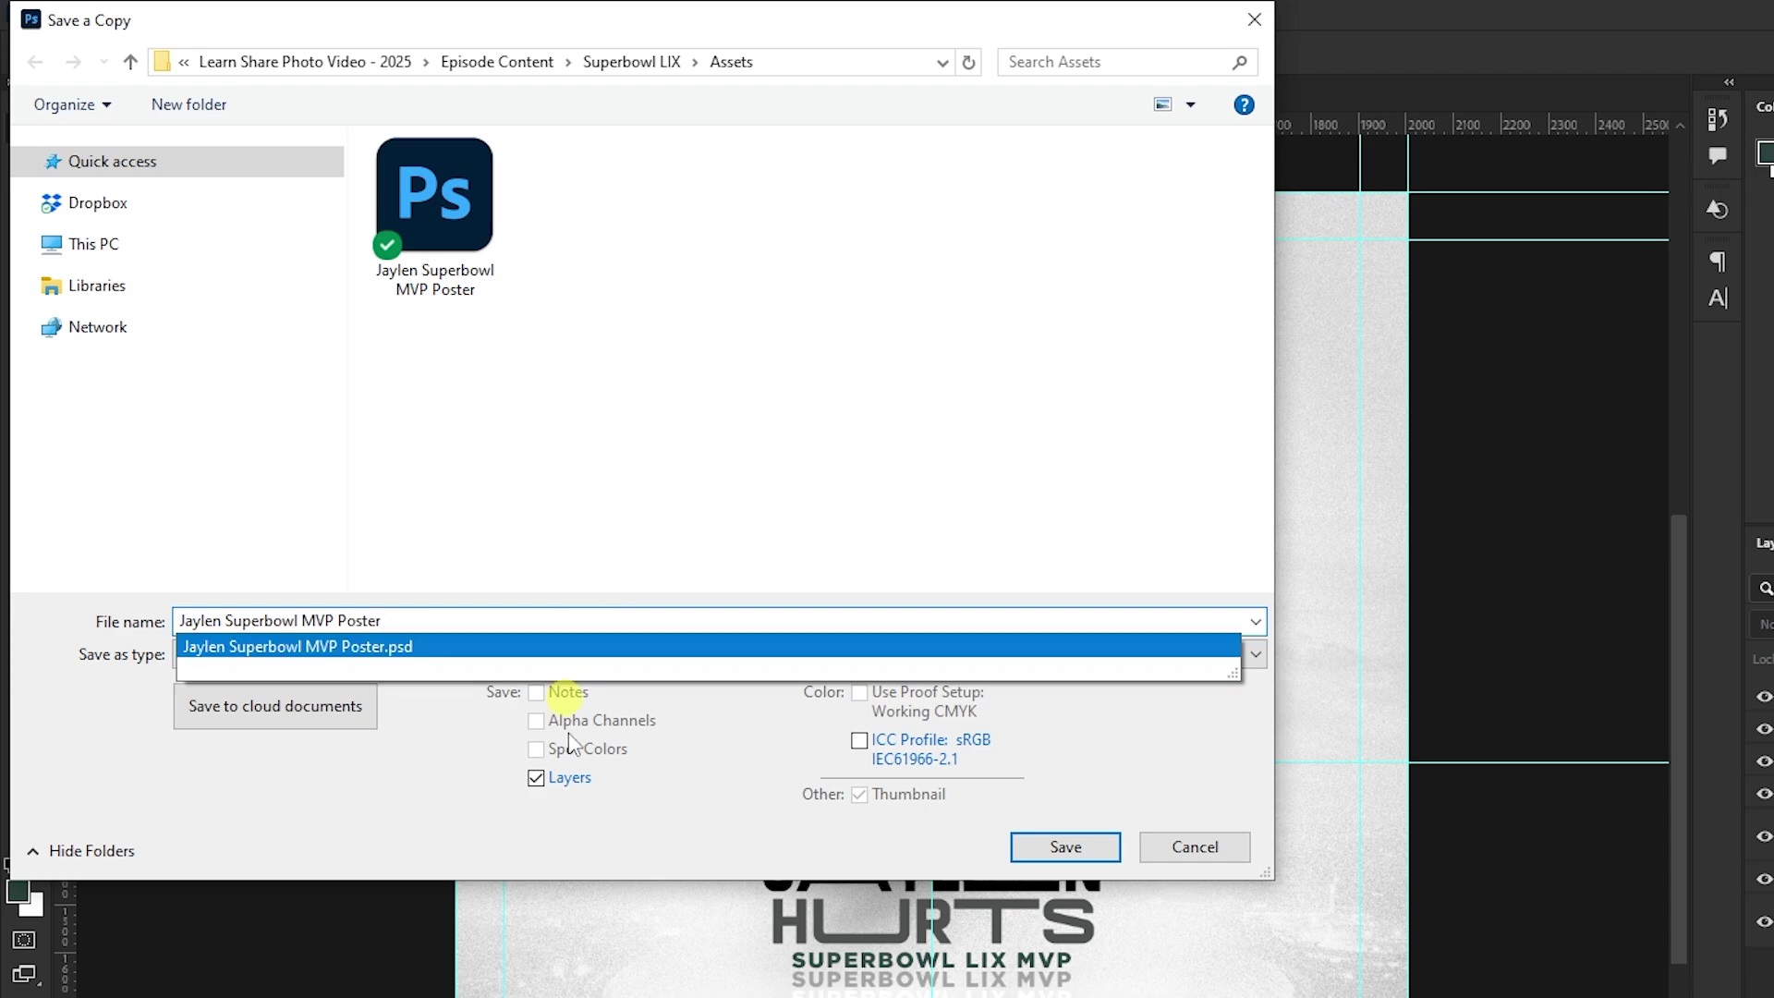
left_click(667, 815)
left_click(592, 654)
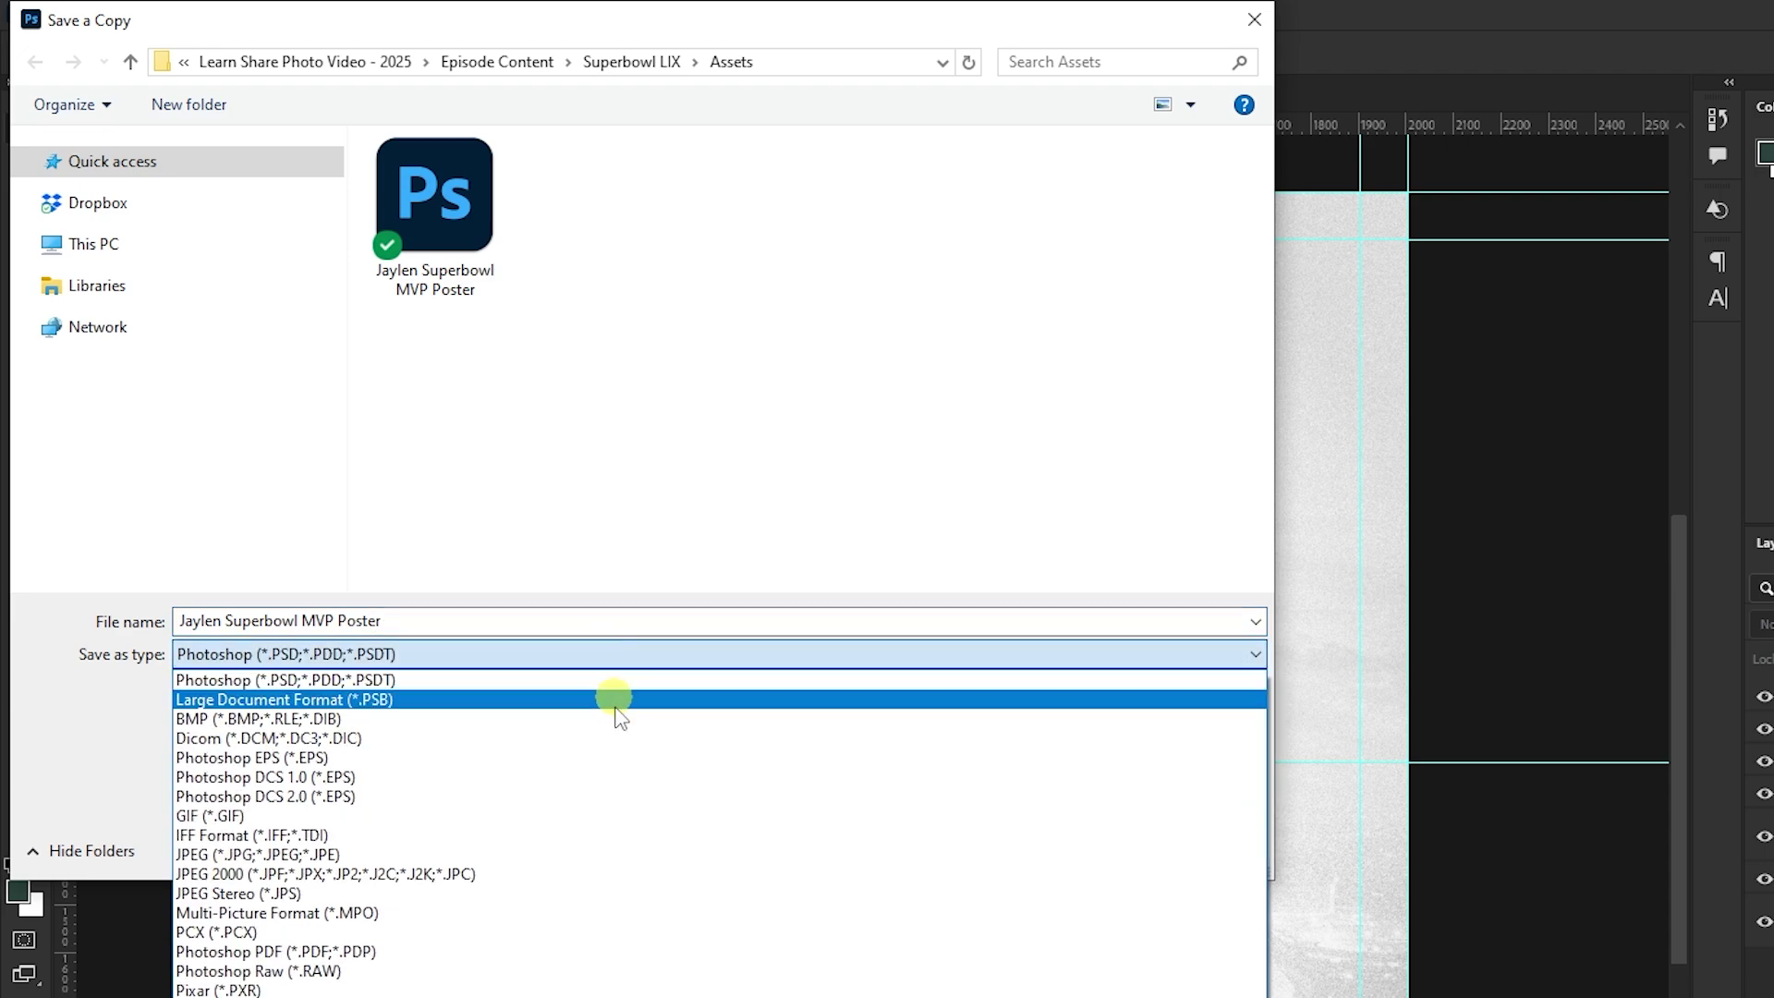
left_click(605, 854)
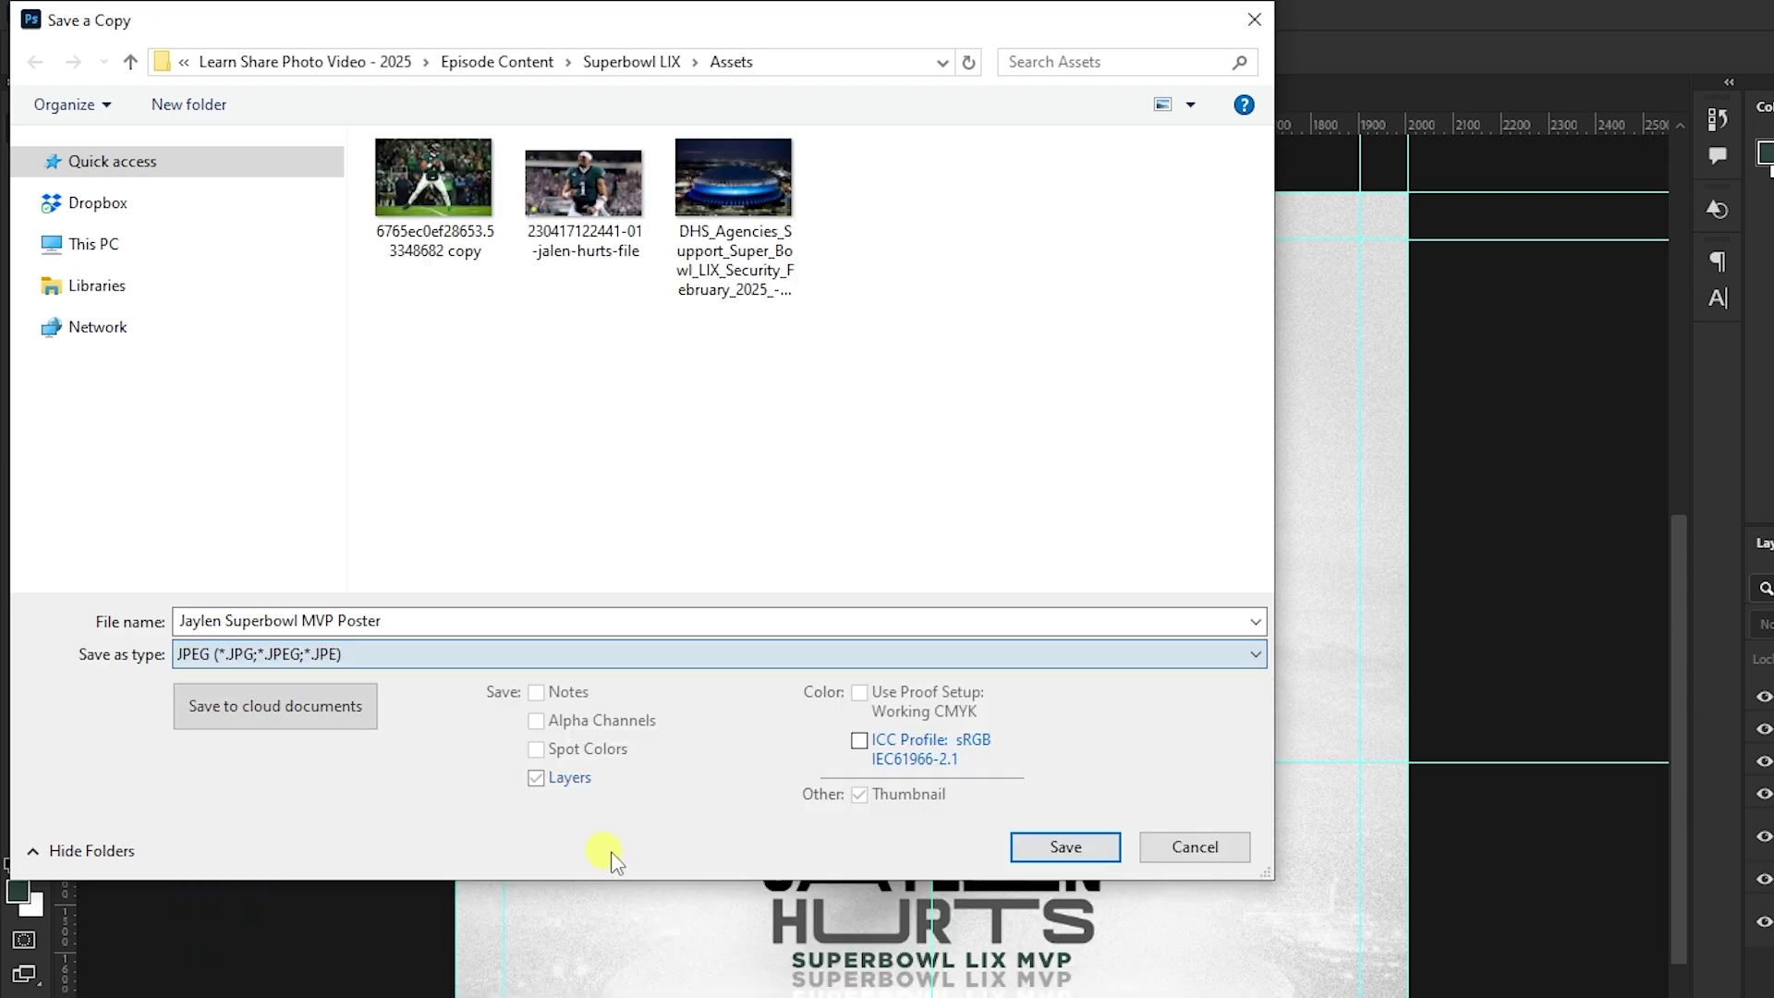
left_click(1097, 855)
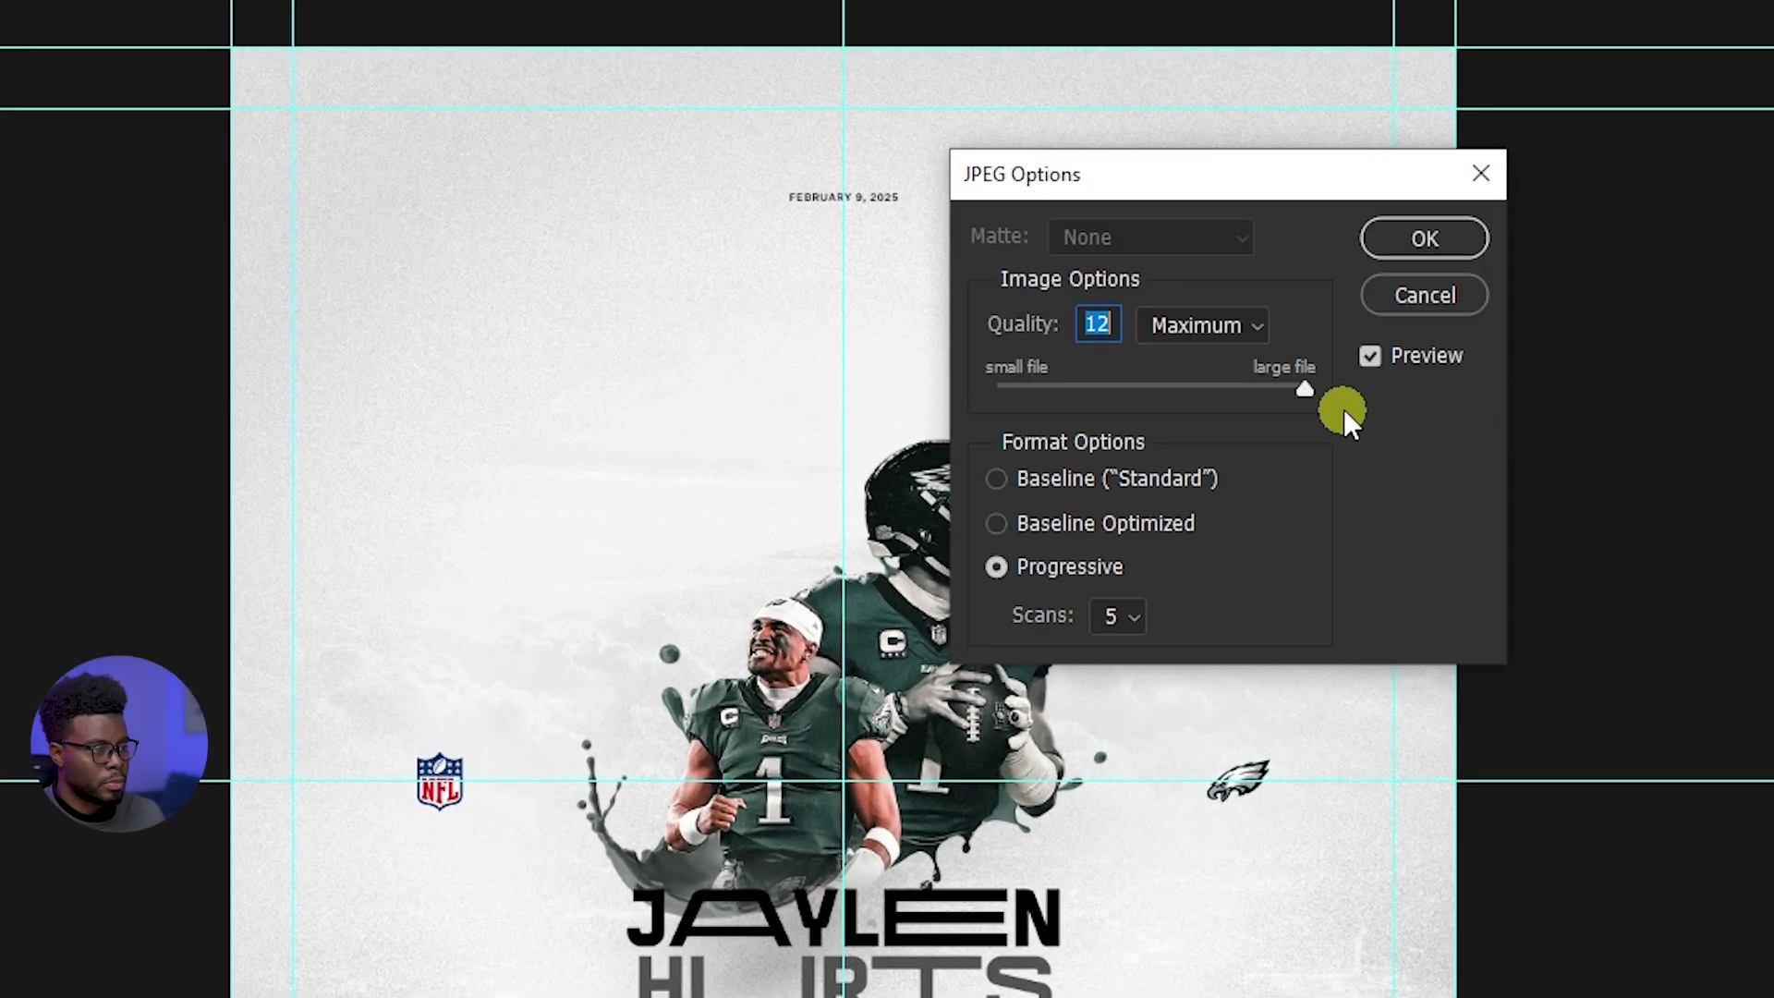
left_click(1449, 241)
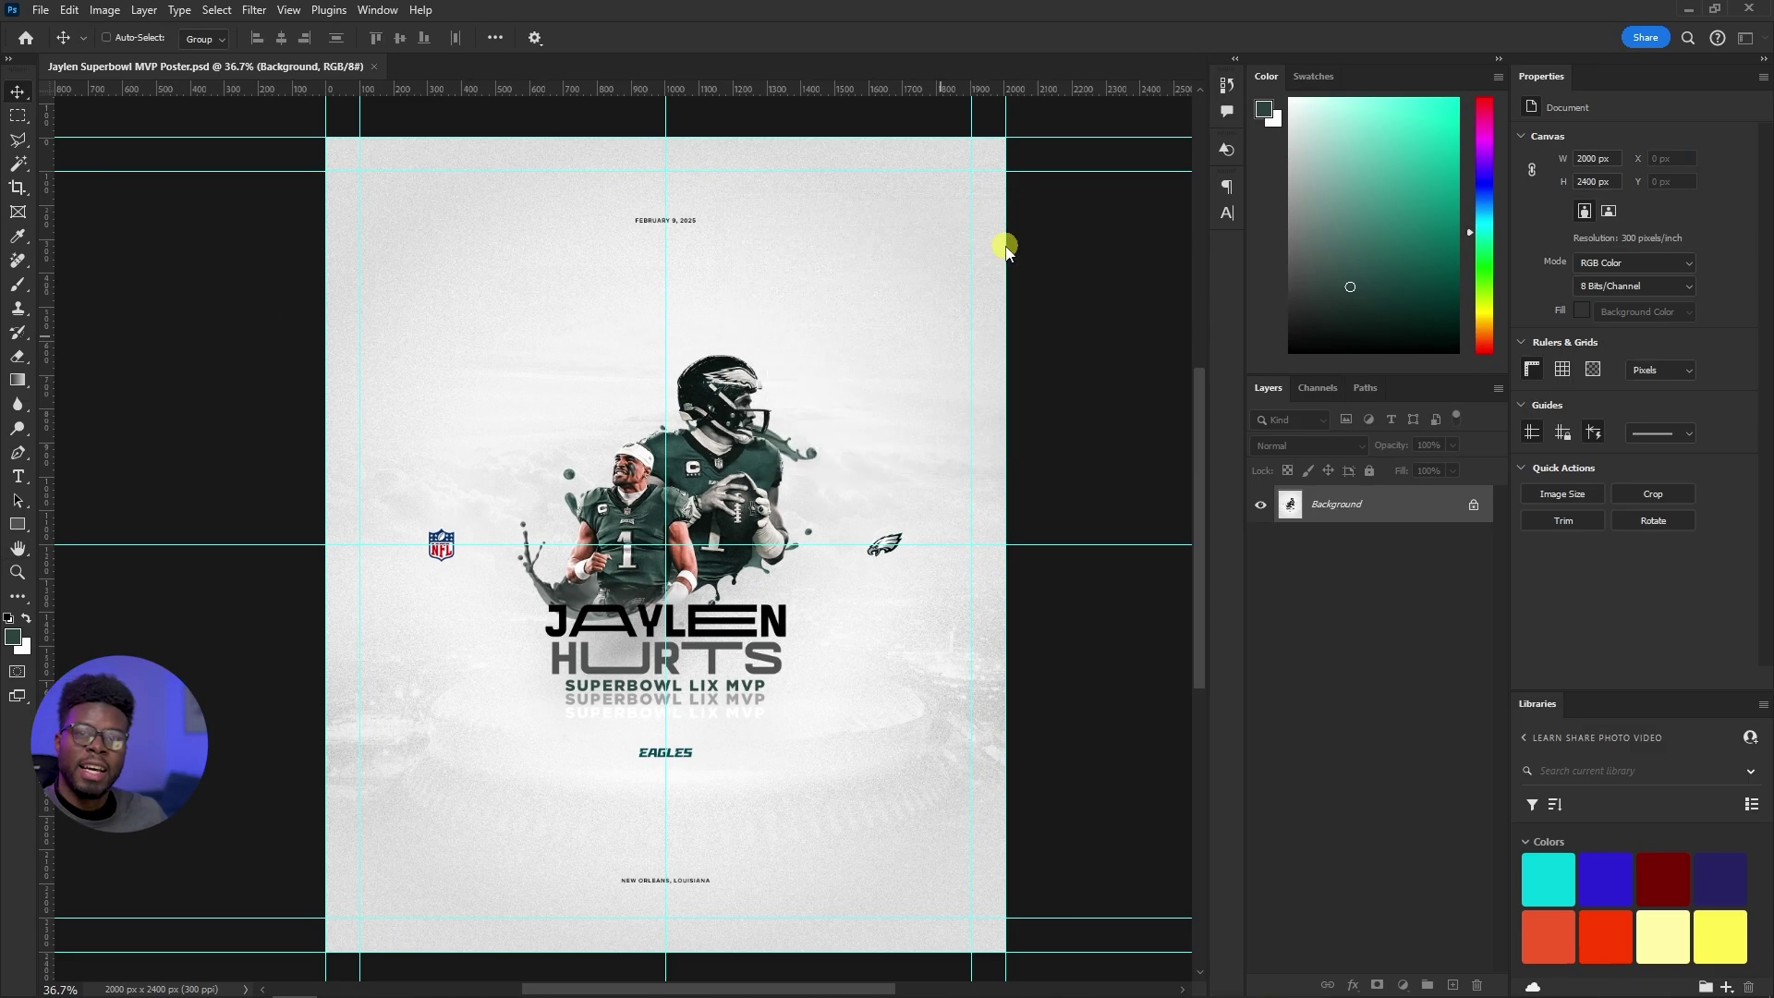